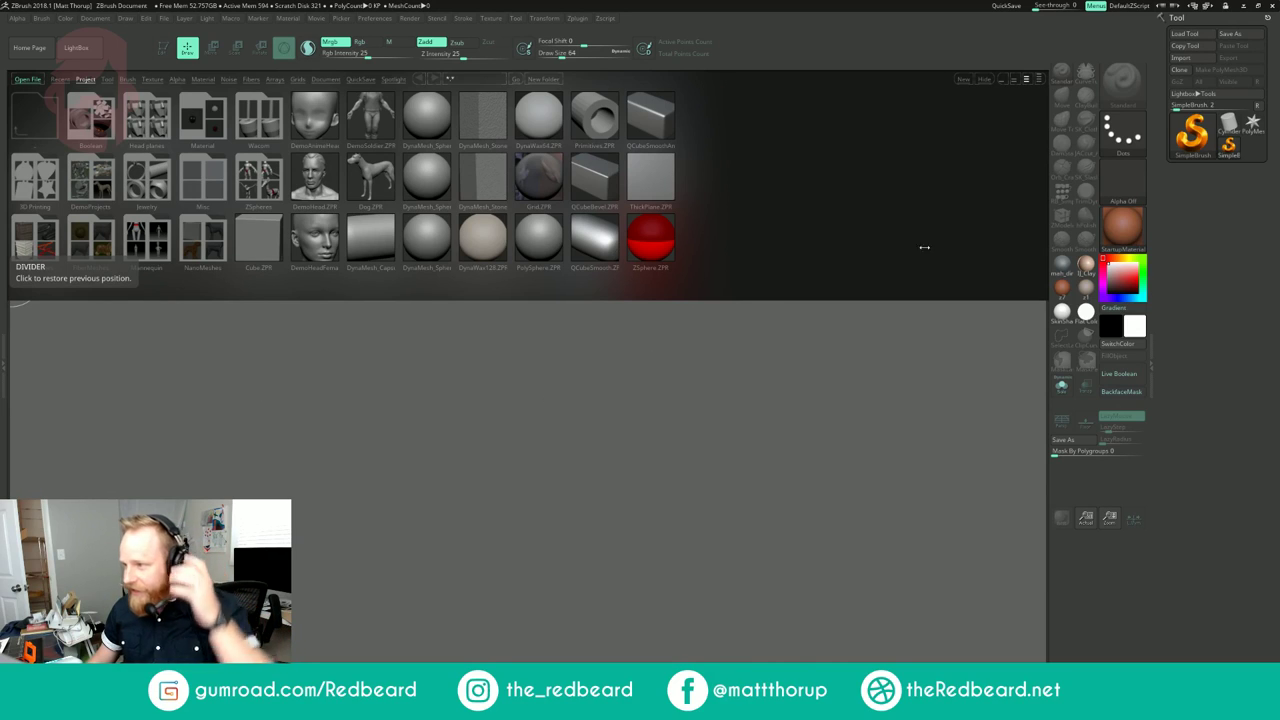
Step: Load the "patri" tool file from the artist's project folder in the ZBrush folder on the SSD (D:) drive
left_click(1196, 36)
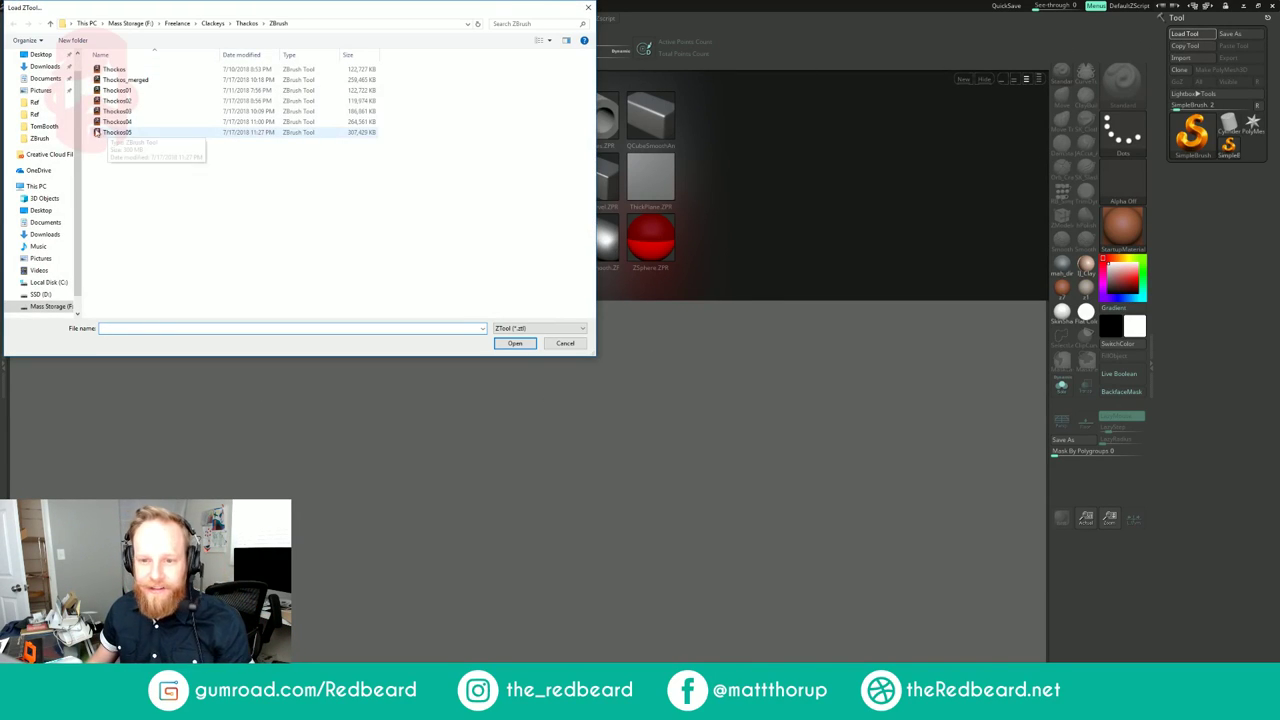
left_click(41, 295)
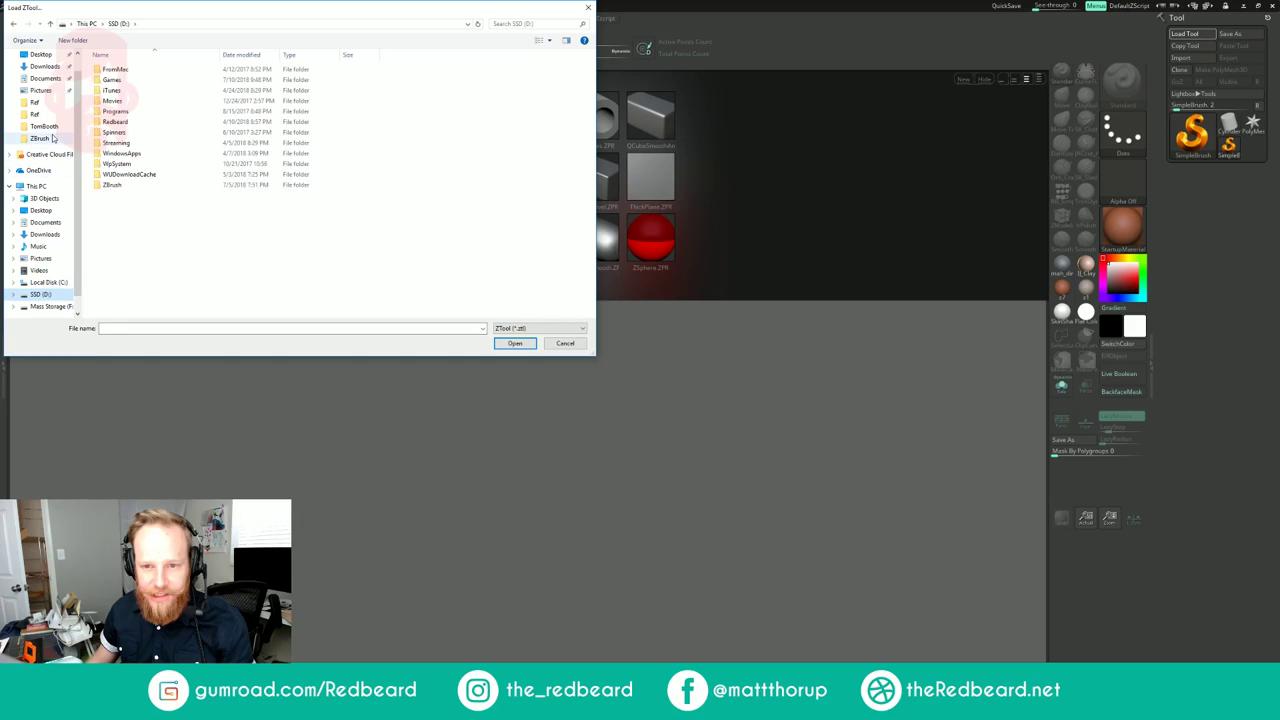
left_click(54, 139)
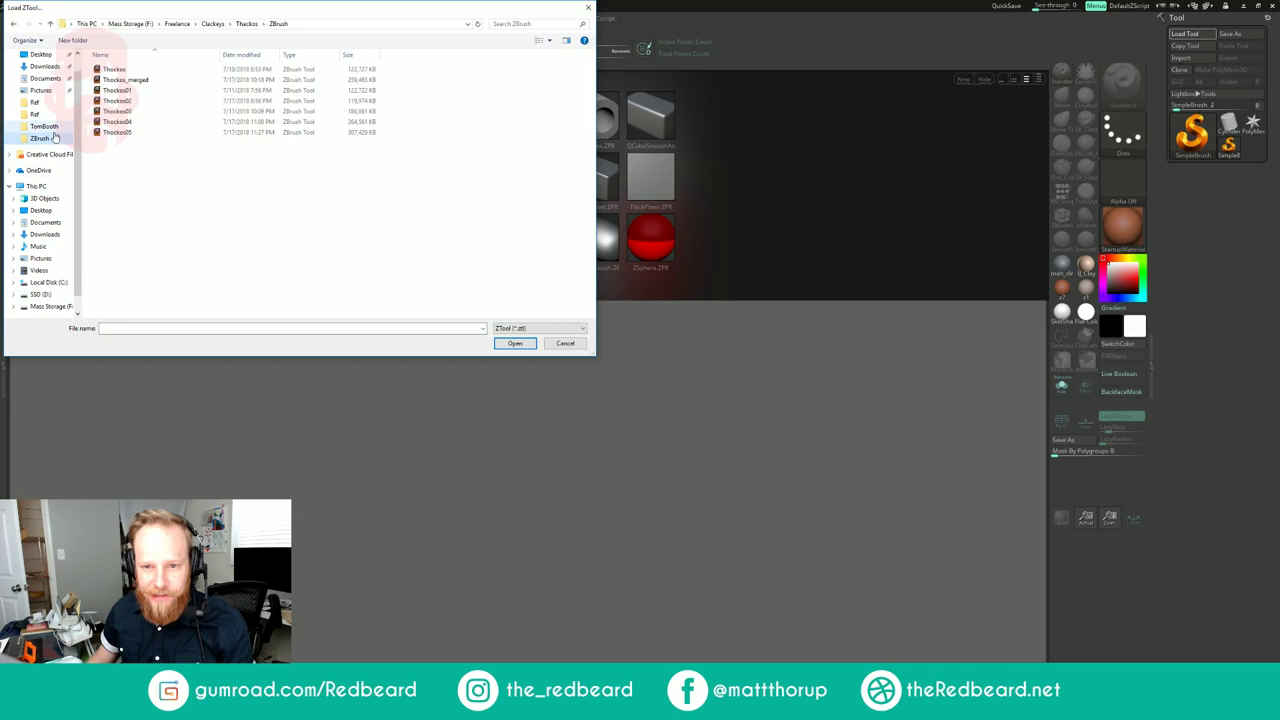
left_click(50, 127)
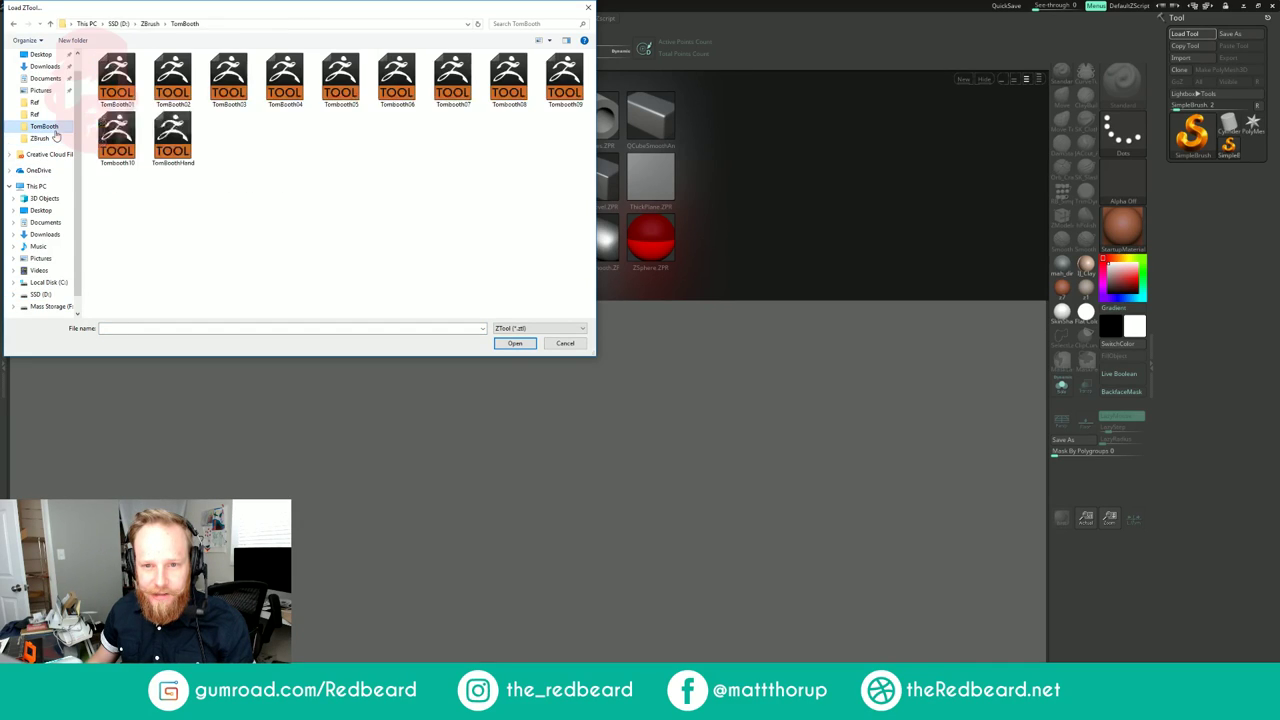
left_click(150, 23)
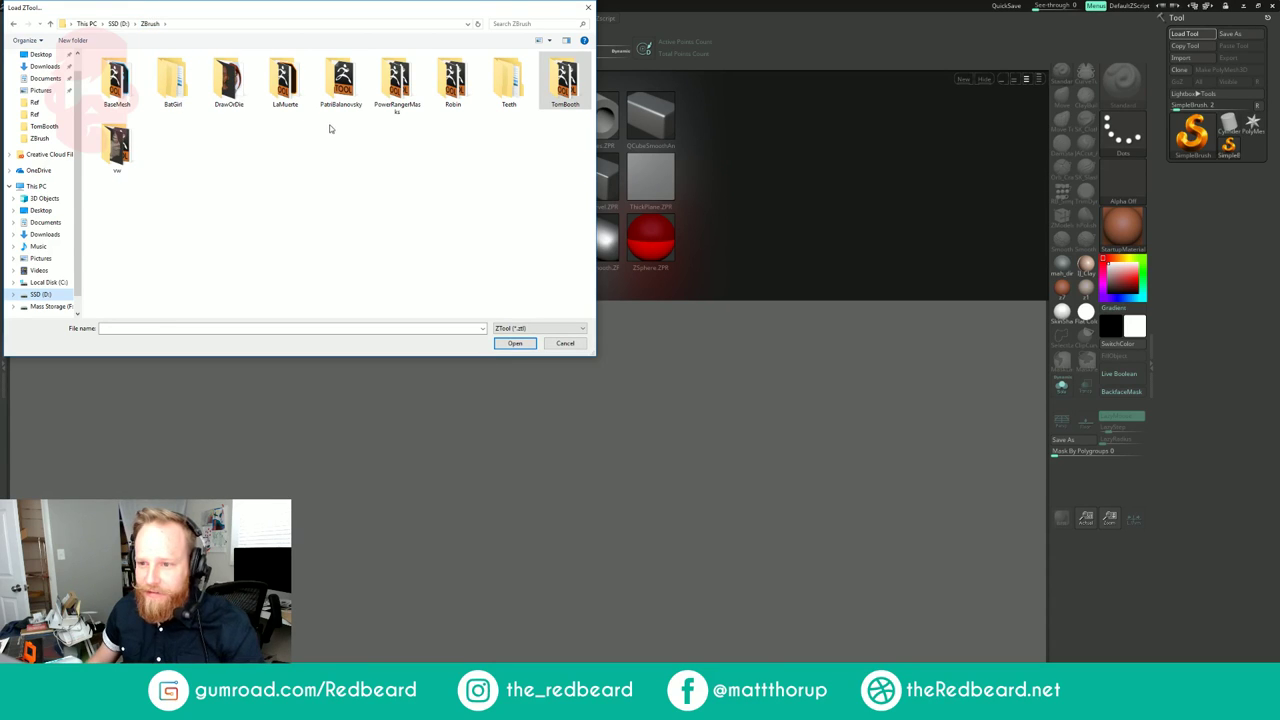
double_click(323, 84)
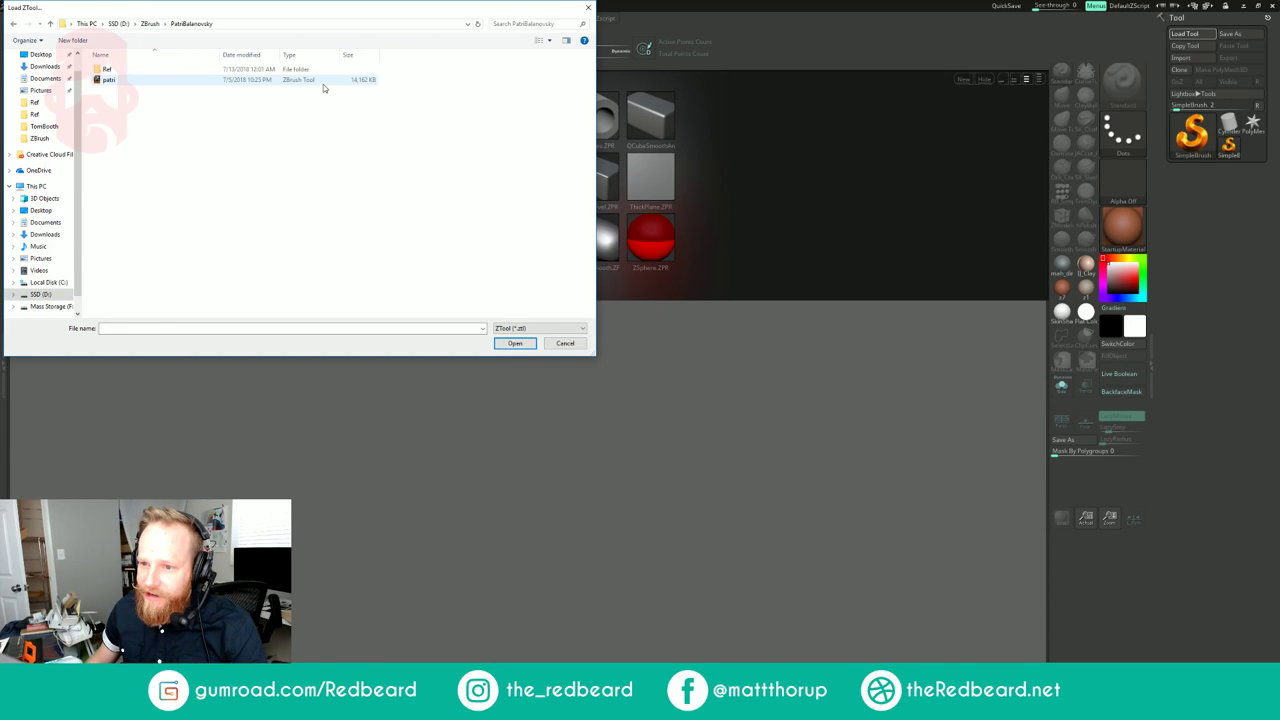
left_click(142, 83)
double_click(142, 84)
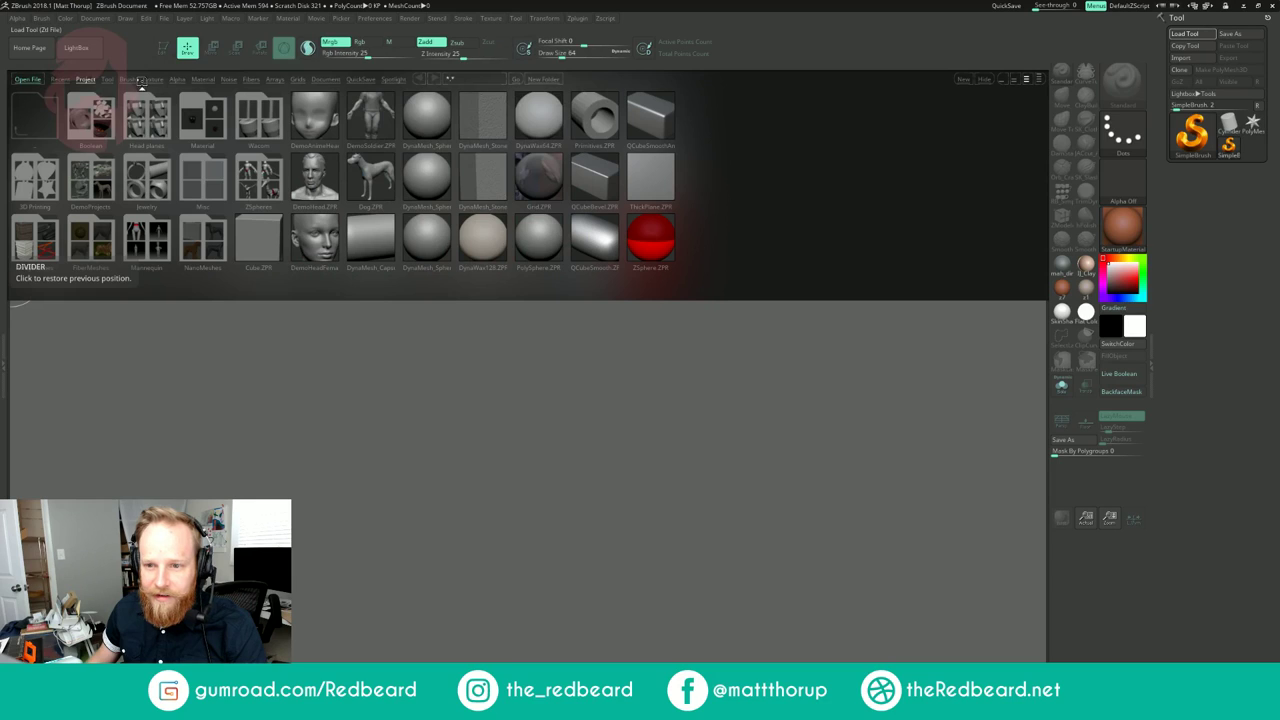
Step: Place the loaded head model on the canvas in Edit mode and hide LightBox
left_click_drag(503, 344, 496, 542)
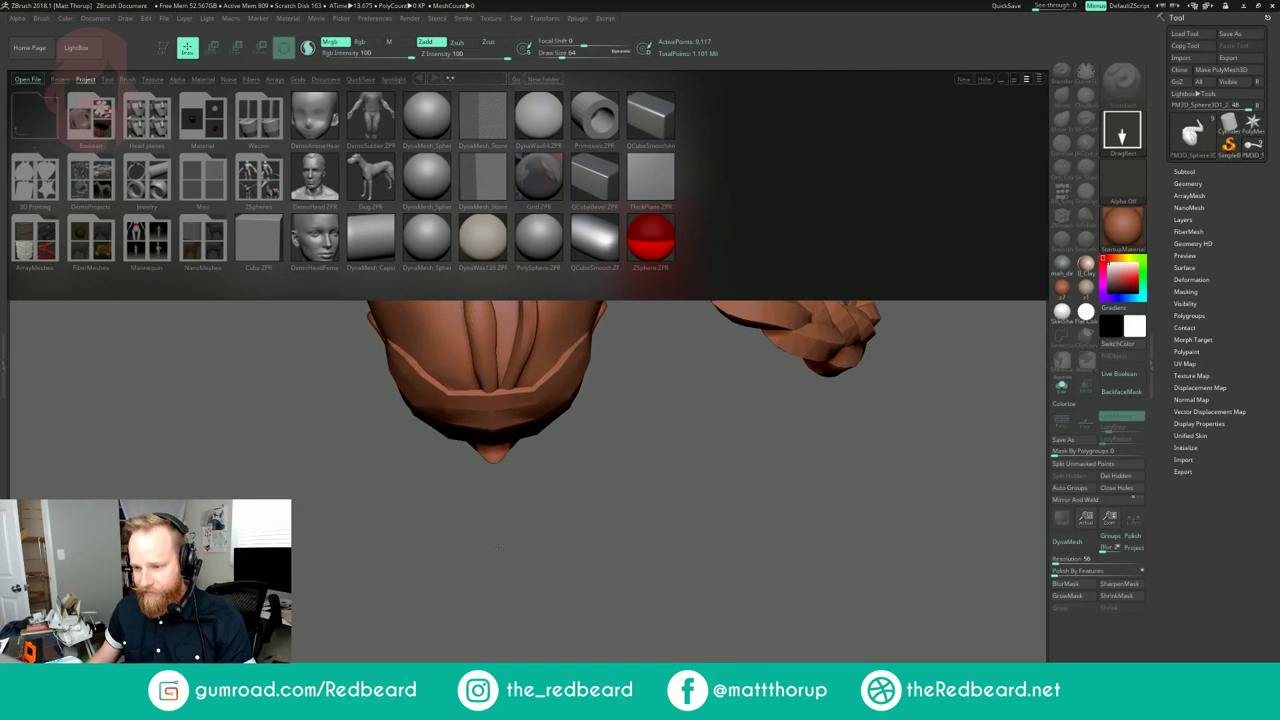
key("t")
key("comma")
left_click_drag(692, 548, 669, 330)
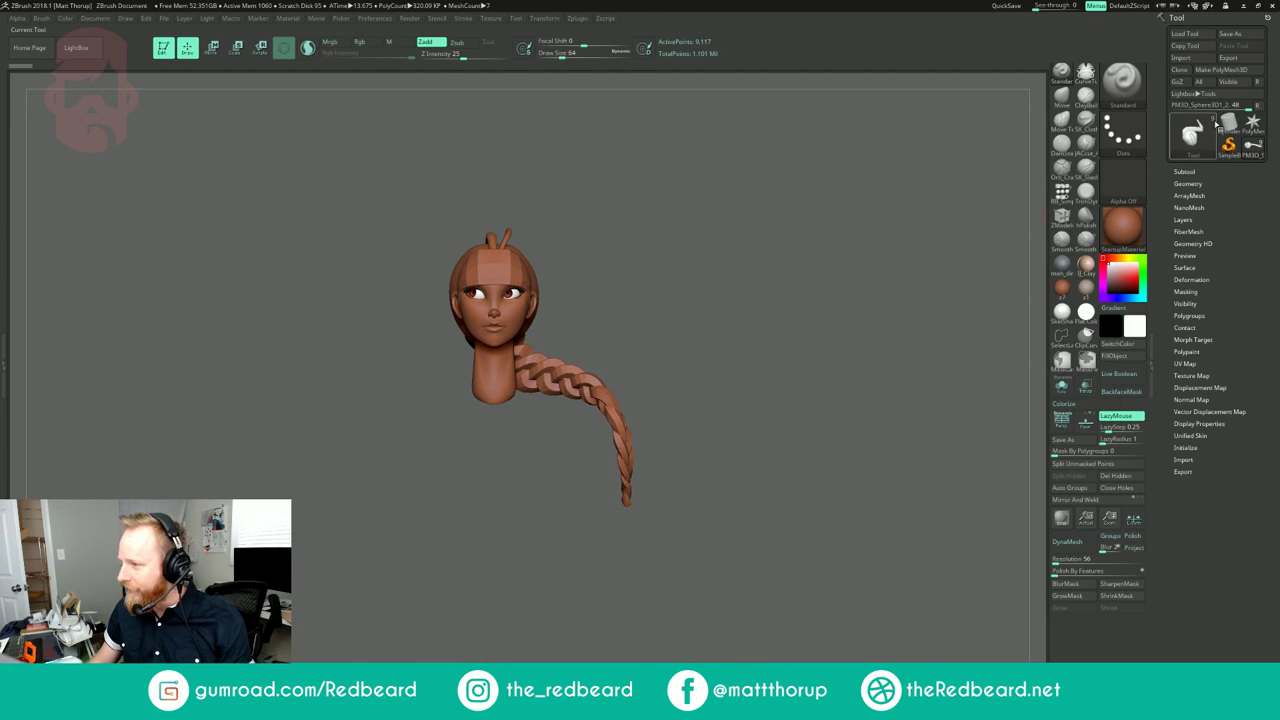
Step: Load the "patri03" tool file from the project's Ref folder
left_click(1185, 36)
double_click(106, 69)
left_click(229, 85)
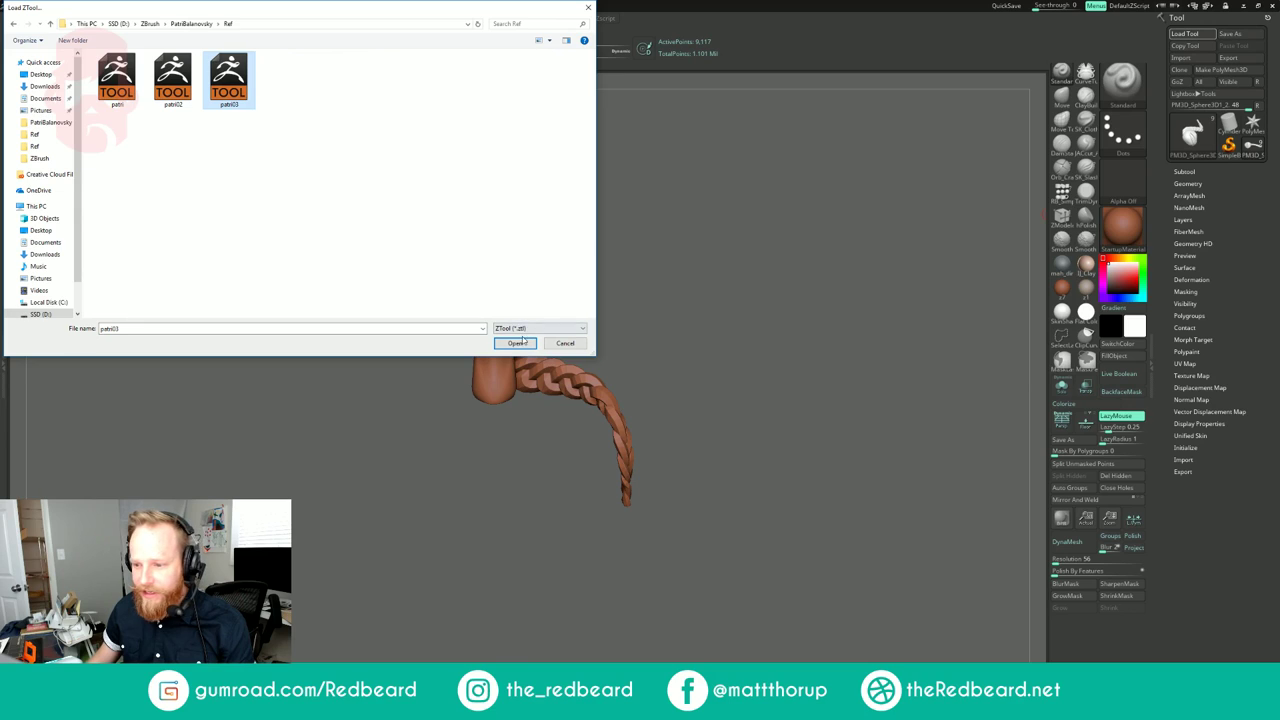
left_click(515, 343)
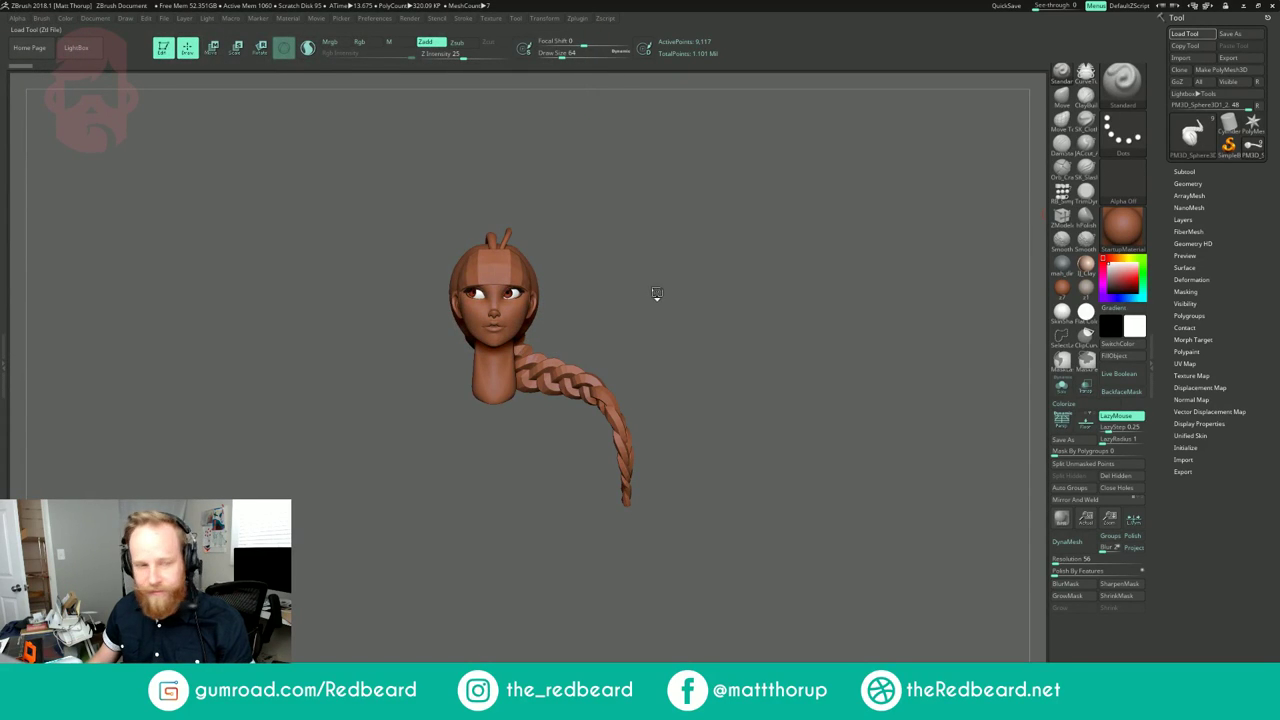
Step: Make the character's body the active subtool
left_click_drag(657, 290, 691, 290)
mouse_move(691, 290)
left_mouse_down()
mouse_move(657, 306)
mouse_move(705, 310)
left_mouse_up()
left_click(512, 428, "alt")
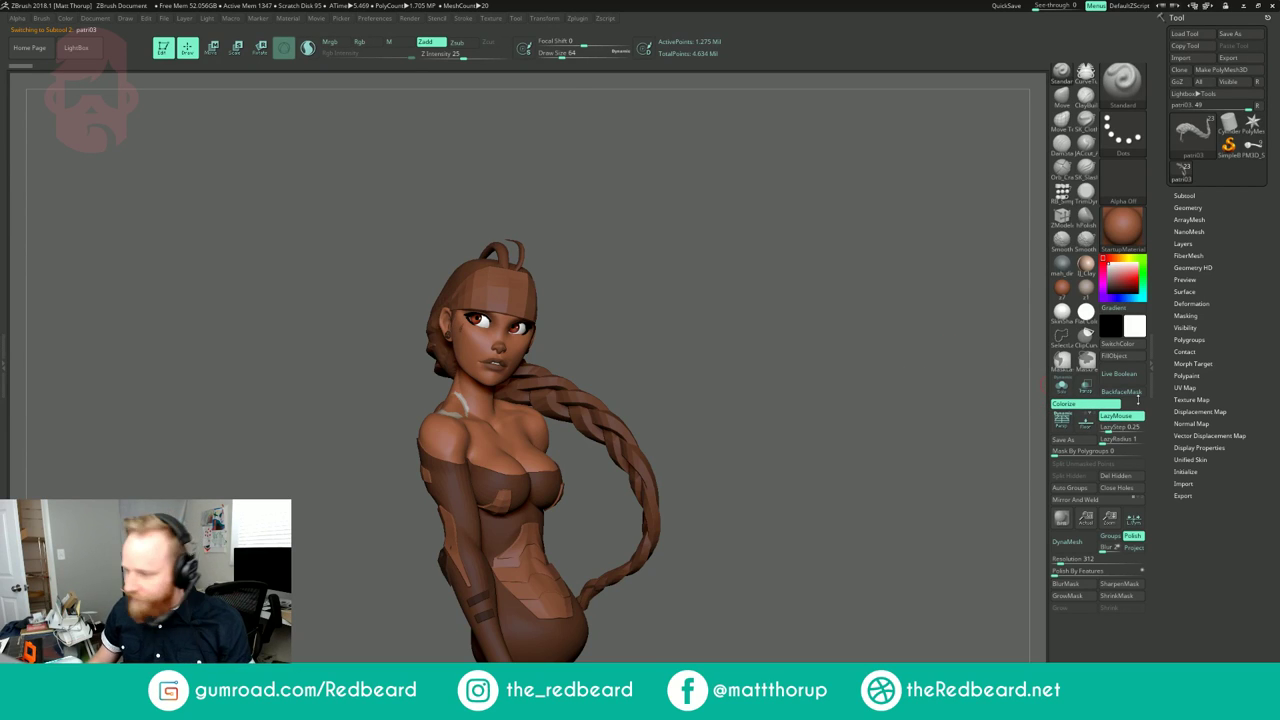
mouse_move(825, 419)
left_mouse_down()
mouse_move(798, 420)
mouse_move(818, 418)
left_mouse_up()
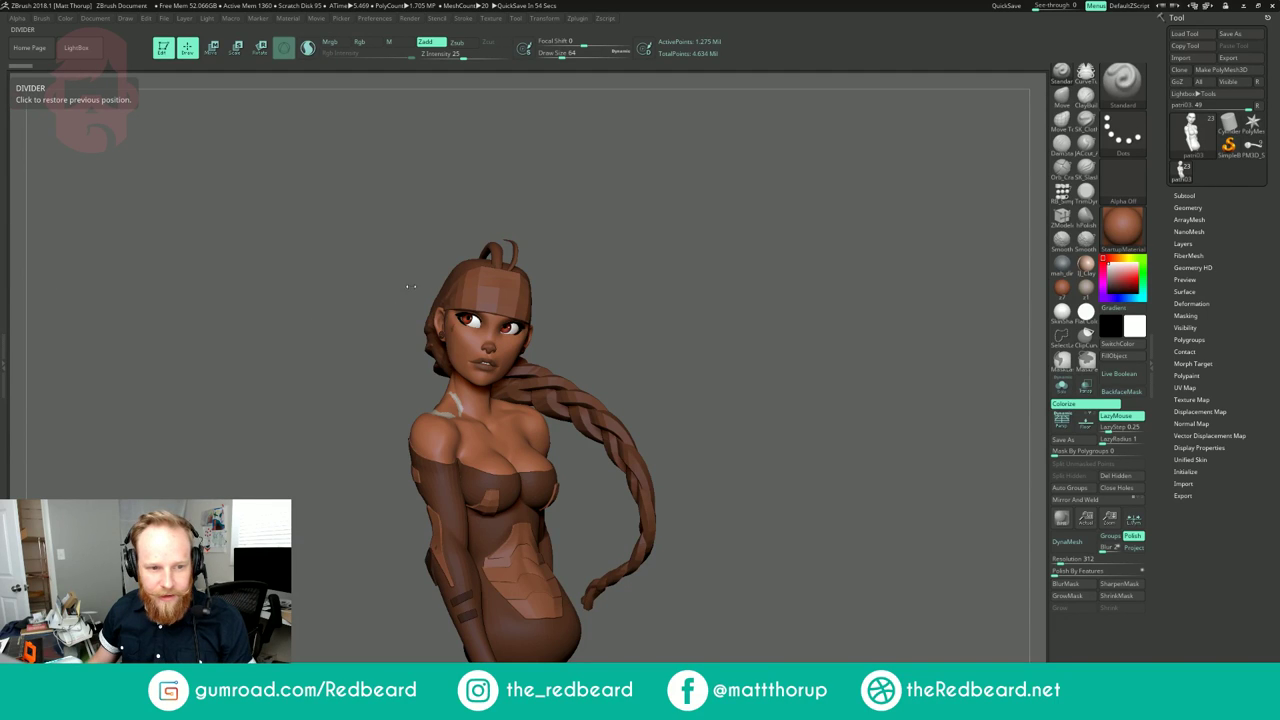
left_click_drag(577, 204, 660, 264)
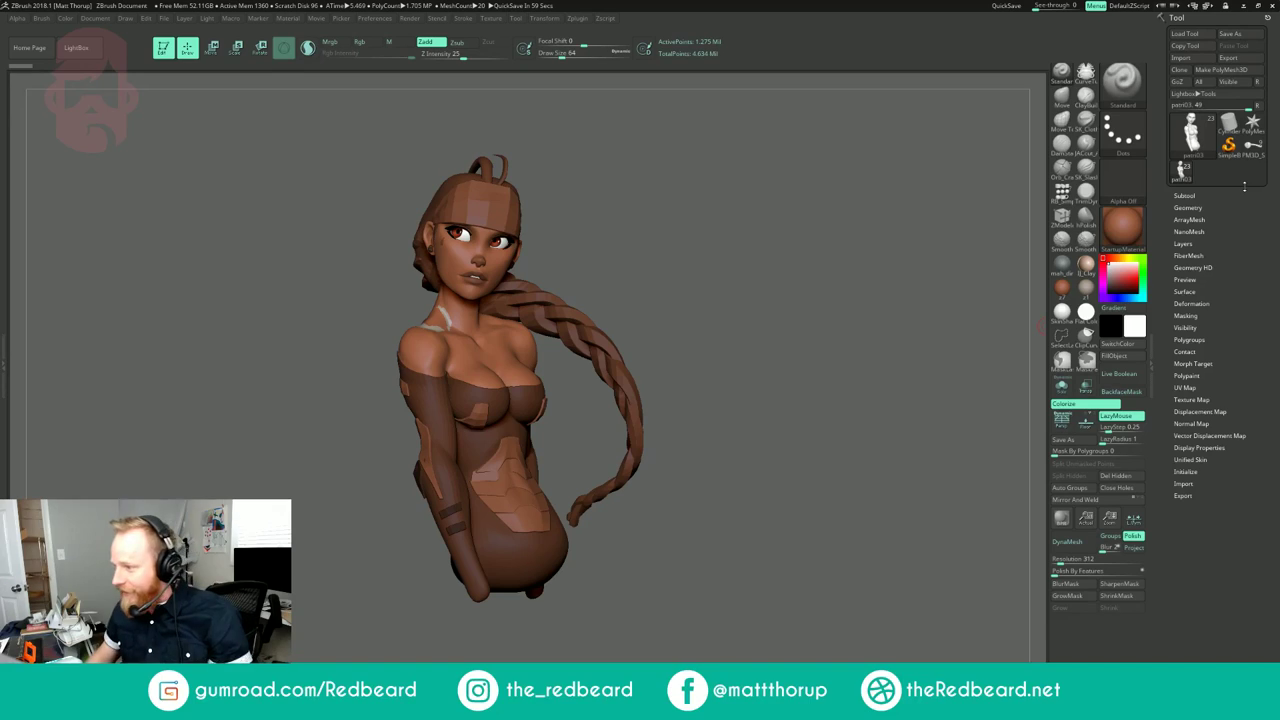
Step: Fill the body subtool with StartupMaterial in material-only mode and switch the brush to Rgb
left_click(1182, 196)
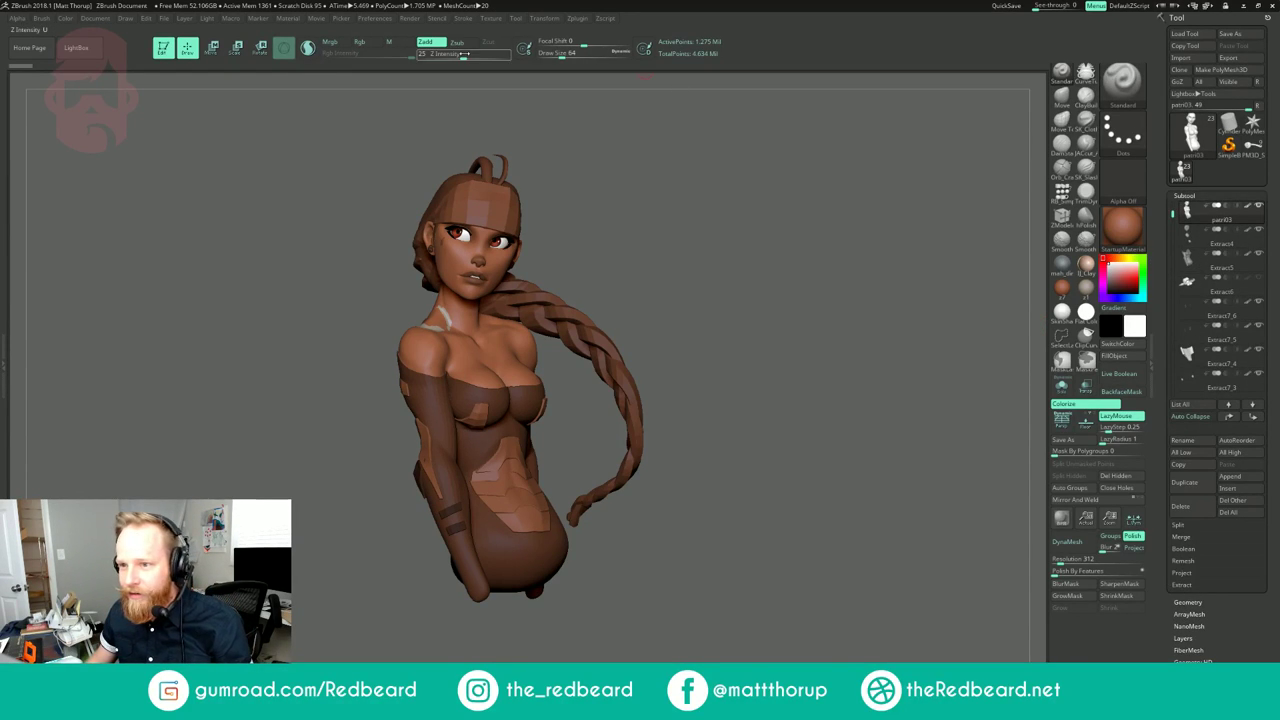
left_click(398, 43)
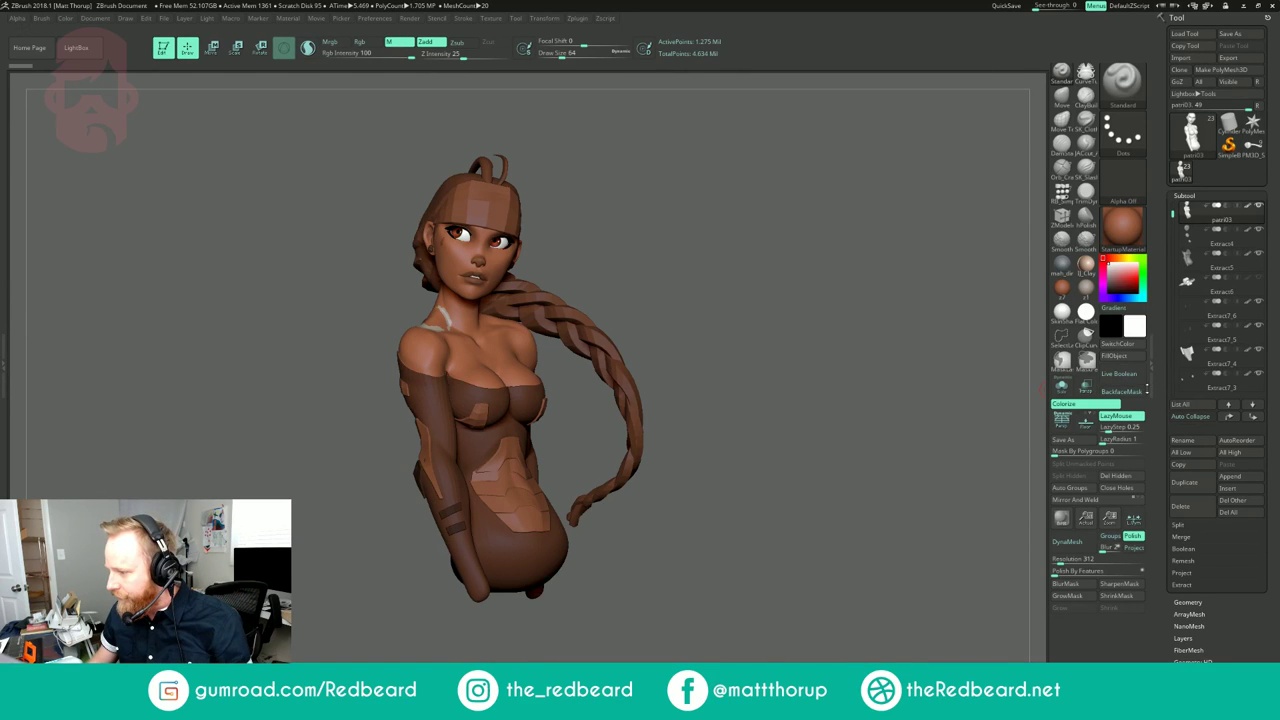
left_click(1131, 359)
mouse_move(886, 297)
left_mouse_down()
mouse_move(900, 320)
mouse_move(727, 291)
mouse_move(757, 293)
mouse_move(705, 222)
left_mouse_up()
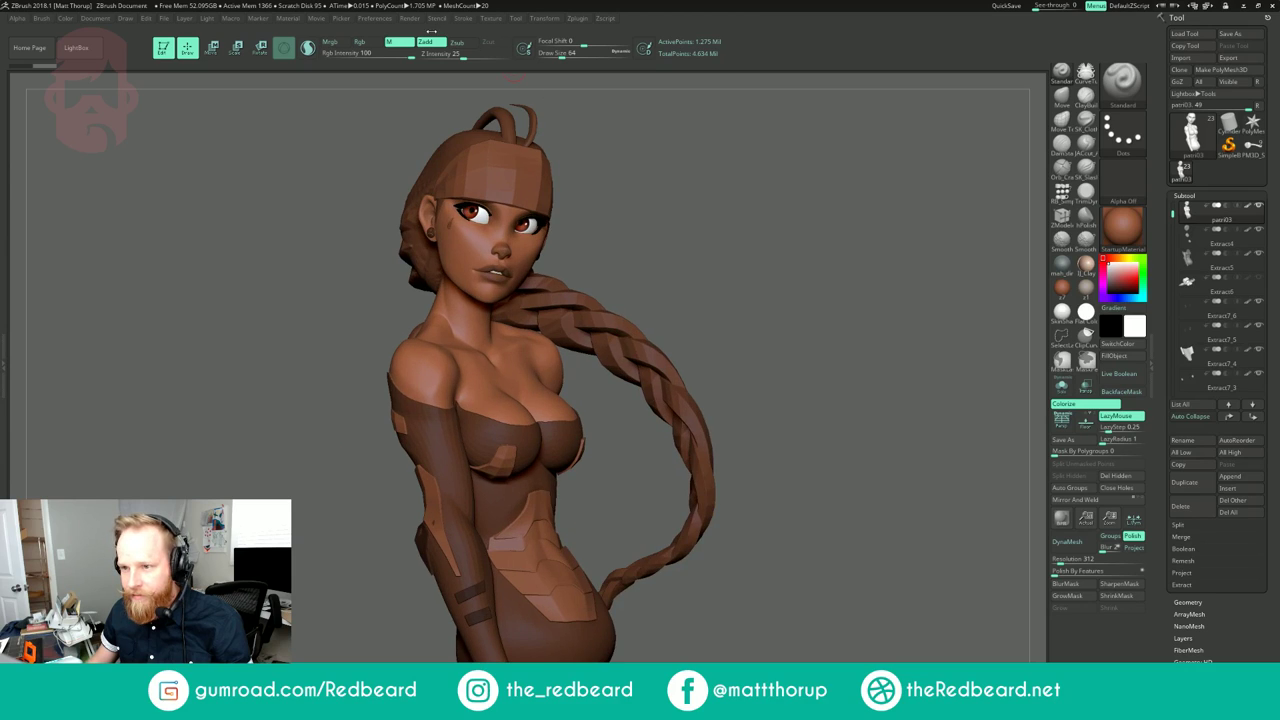
left_click(378, 43)
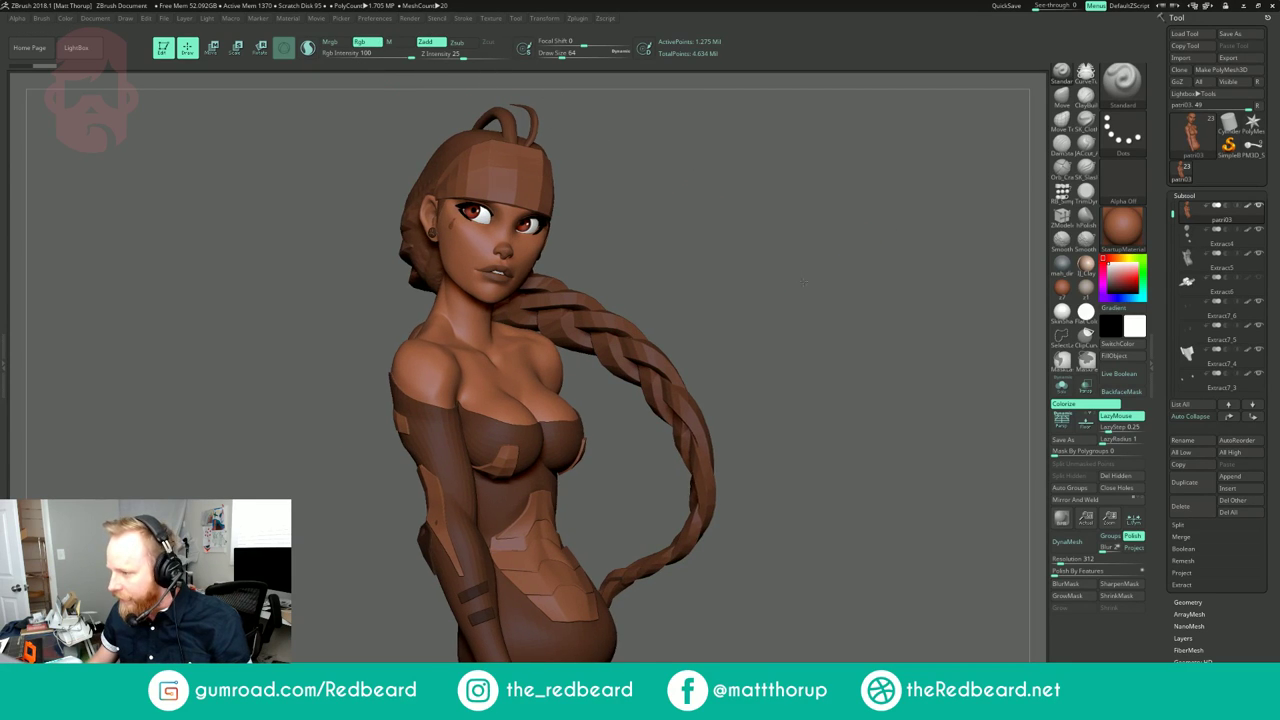
Step: Import the character concept image from the Ref folder as a texture and add it to Spotlight
left_click_drag(879, 228, 940, 240)
left_click_drag(801, 273, 677, 214, "alt")
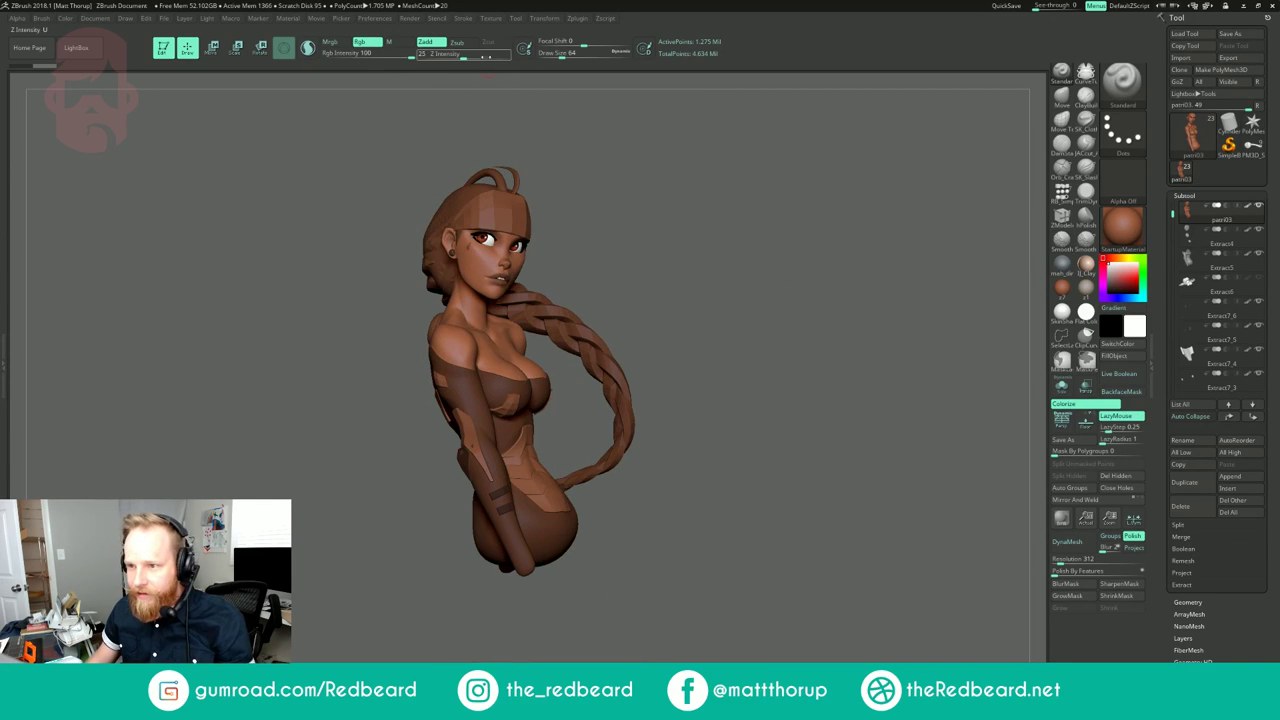
left_click(491, 18)
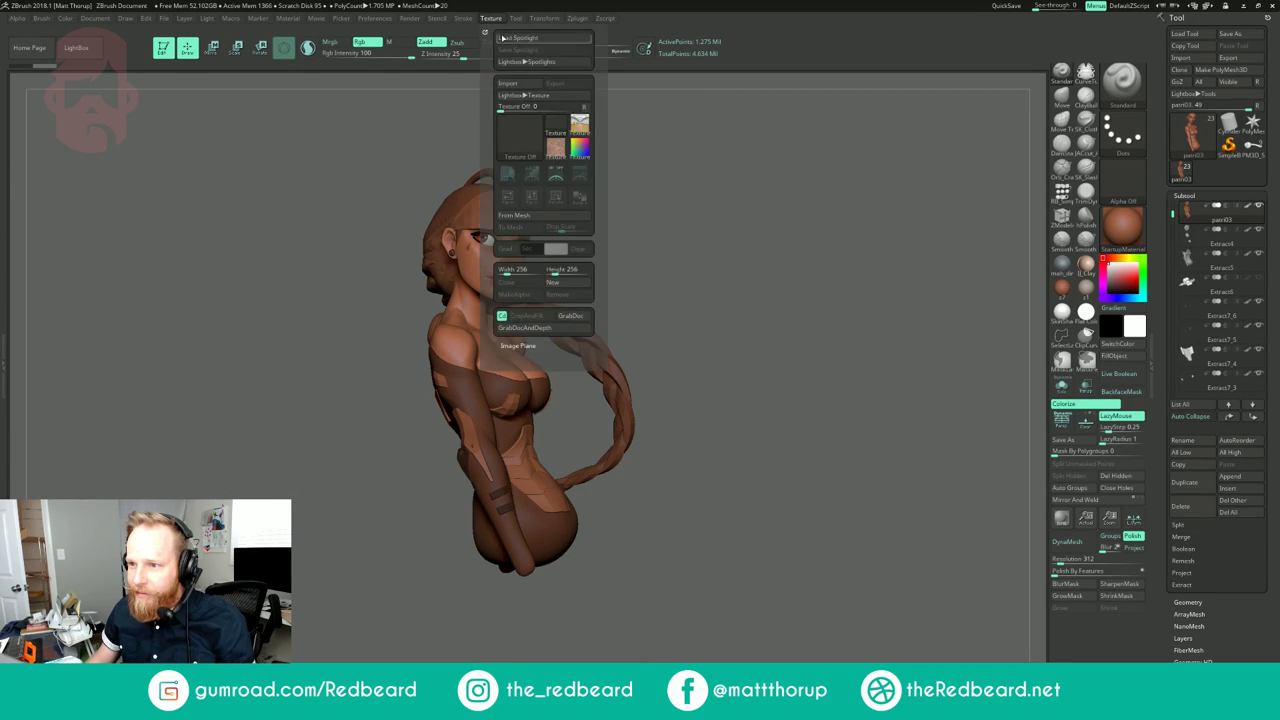
left_click(516, 84)
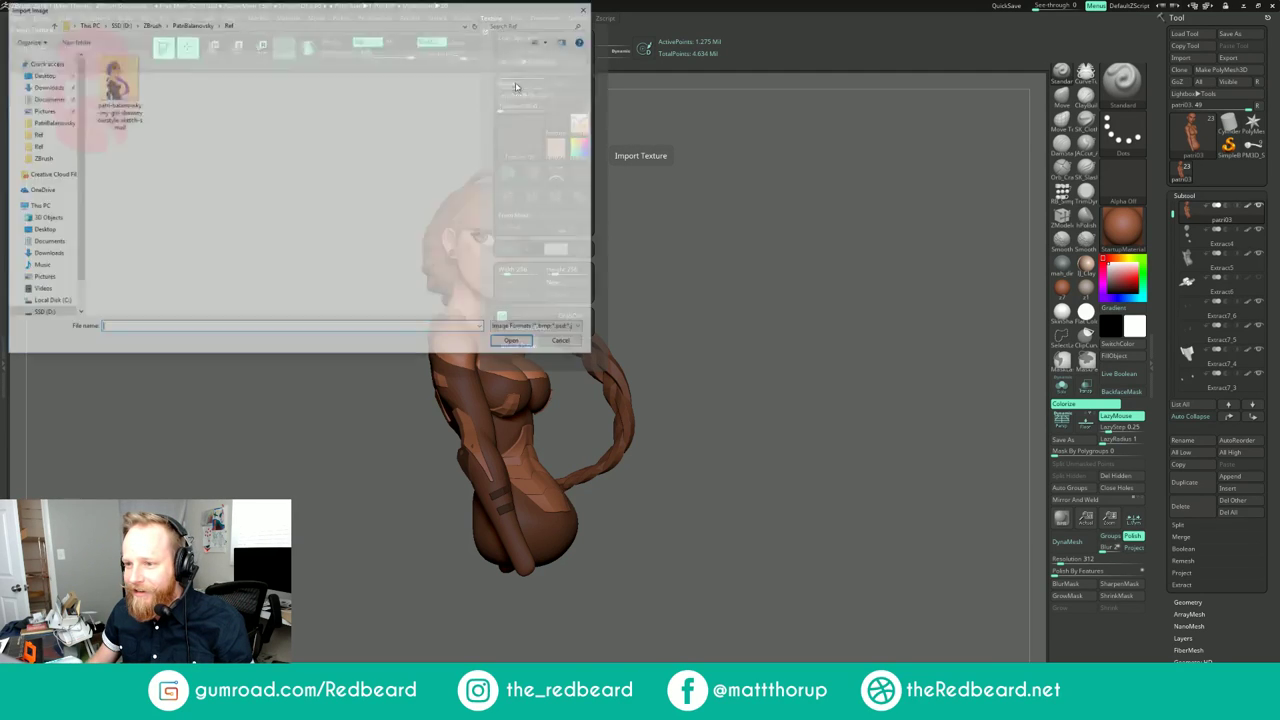
left_click(518, 343)
left_click(556, 198)
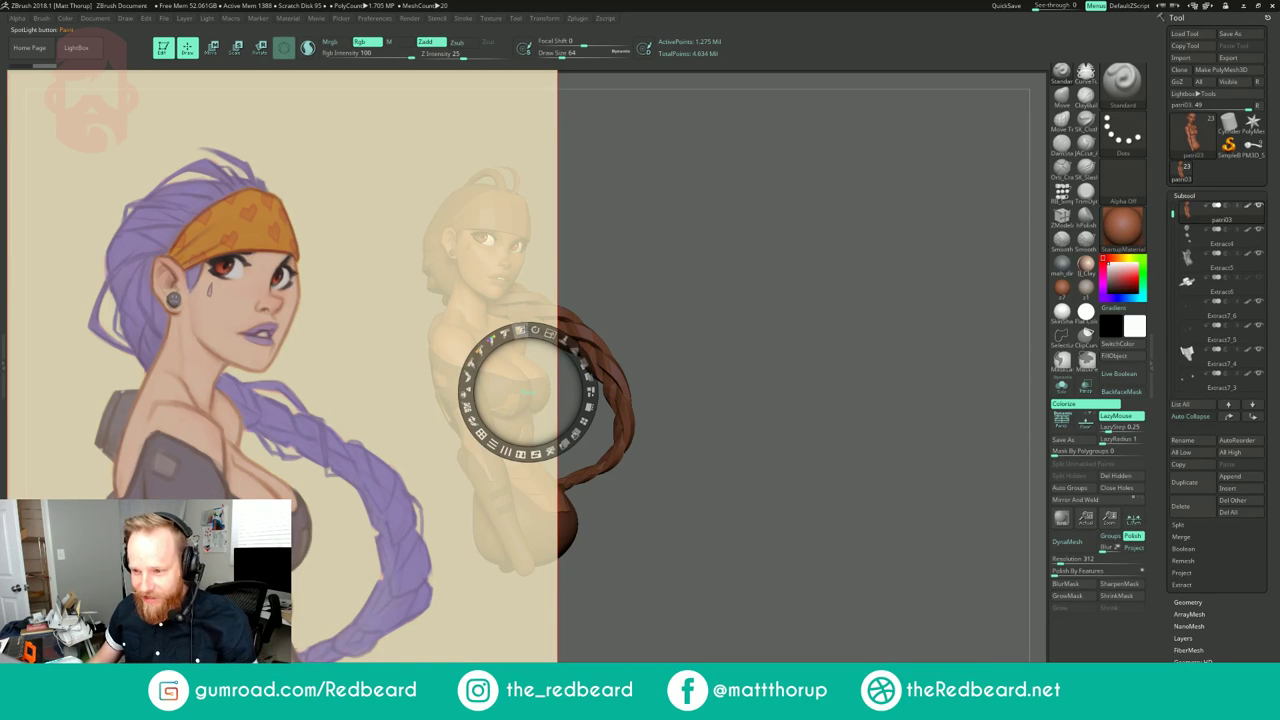
Step: Try to remove the concept image's background in Spotlight with the Paint function
left_click(669, 298)
left_click_drag(669, 298, 674, 298)
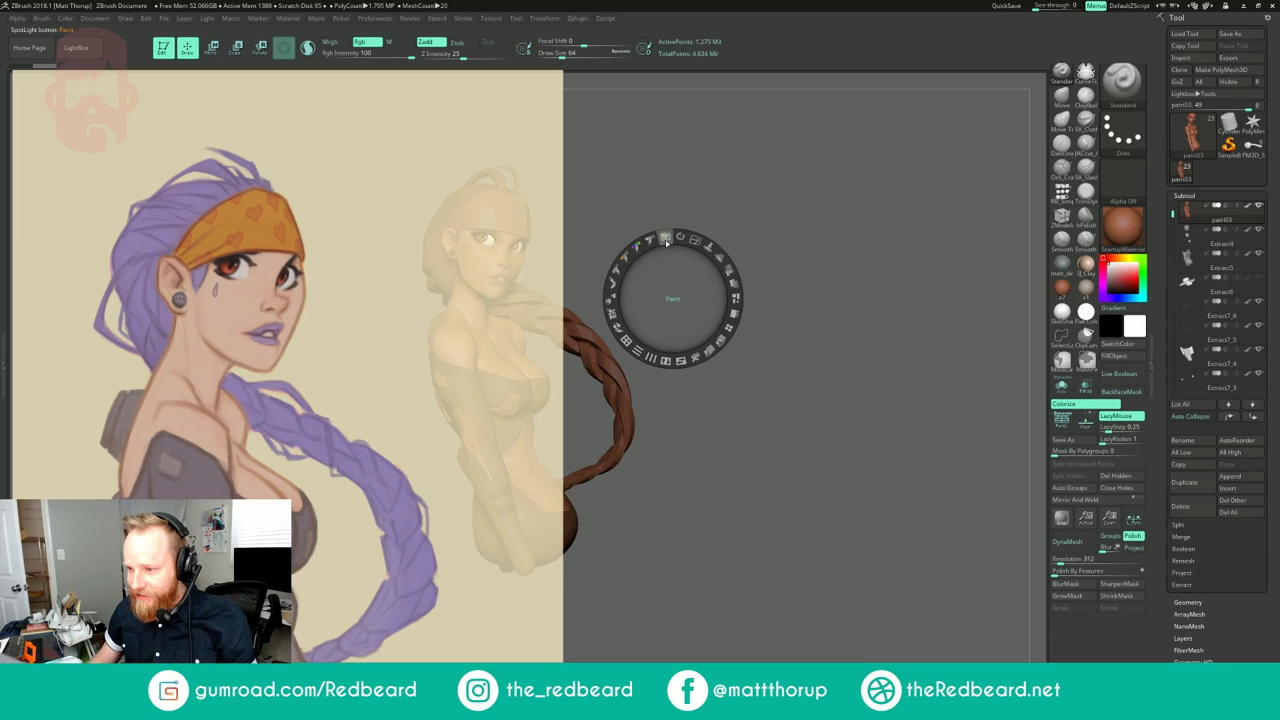
left_click_drag(380, 149, 377, 149, "ctrl")
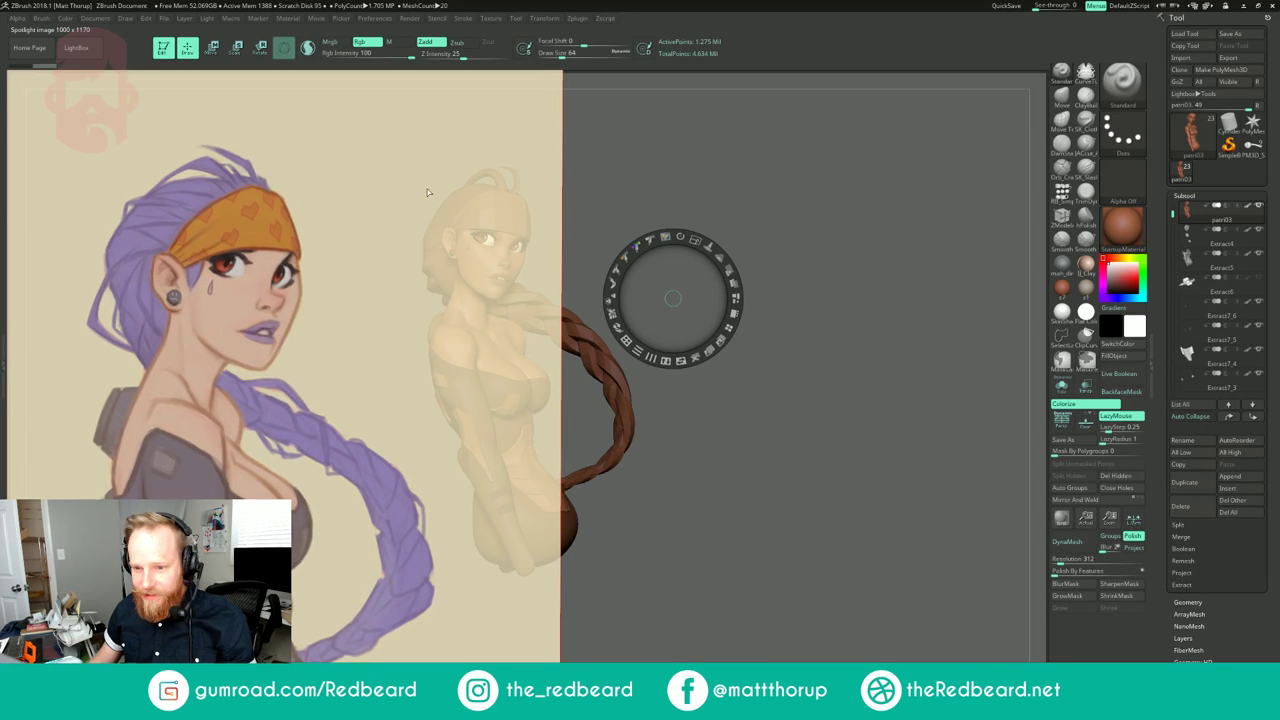
mouse_move(409, 177)
left_mouse_down("ctrl+shift")
mouse_move(419, 174)
mouse_move(408, 174)
left_mouse_up("ctrl+shift")
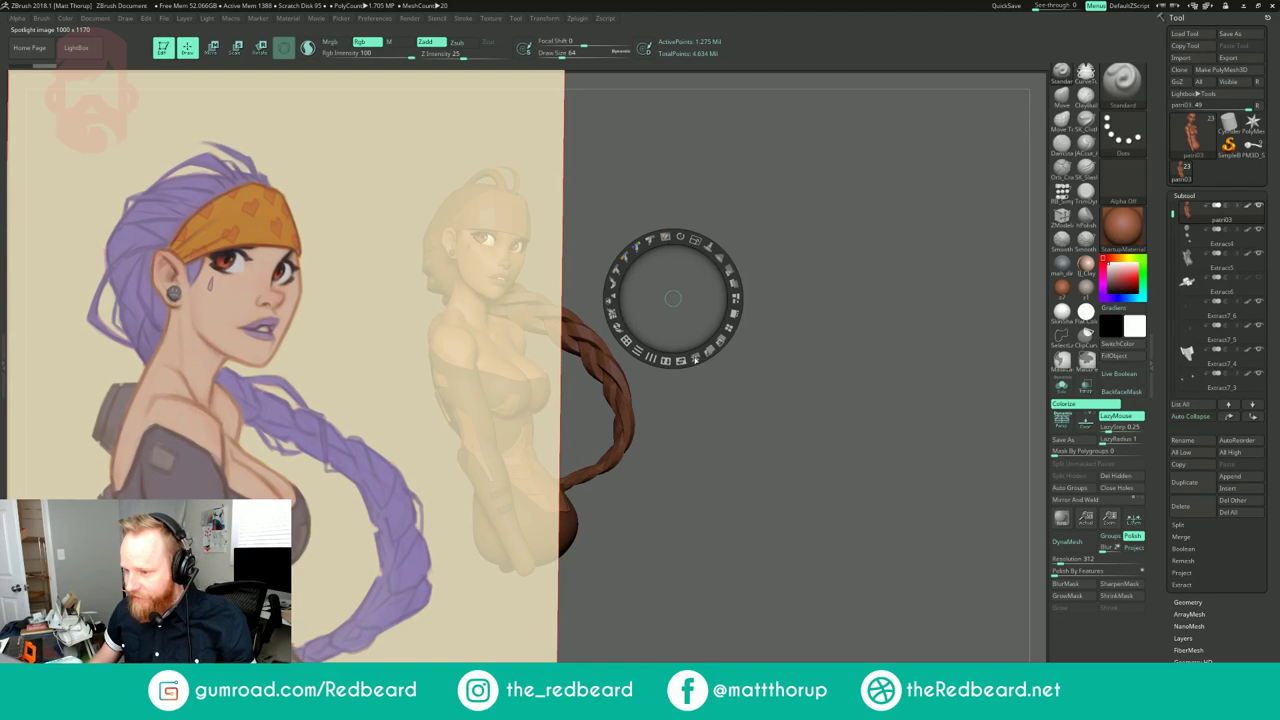
Step: Reload the concept image into Spotlight at its initial placement and hide LightBox
key("shift+z")
left_click(491, 18)
left_click(508, 173)
left_click(579, 199)
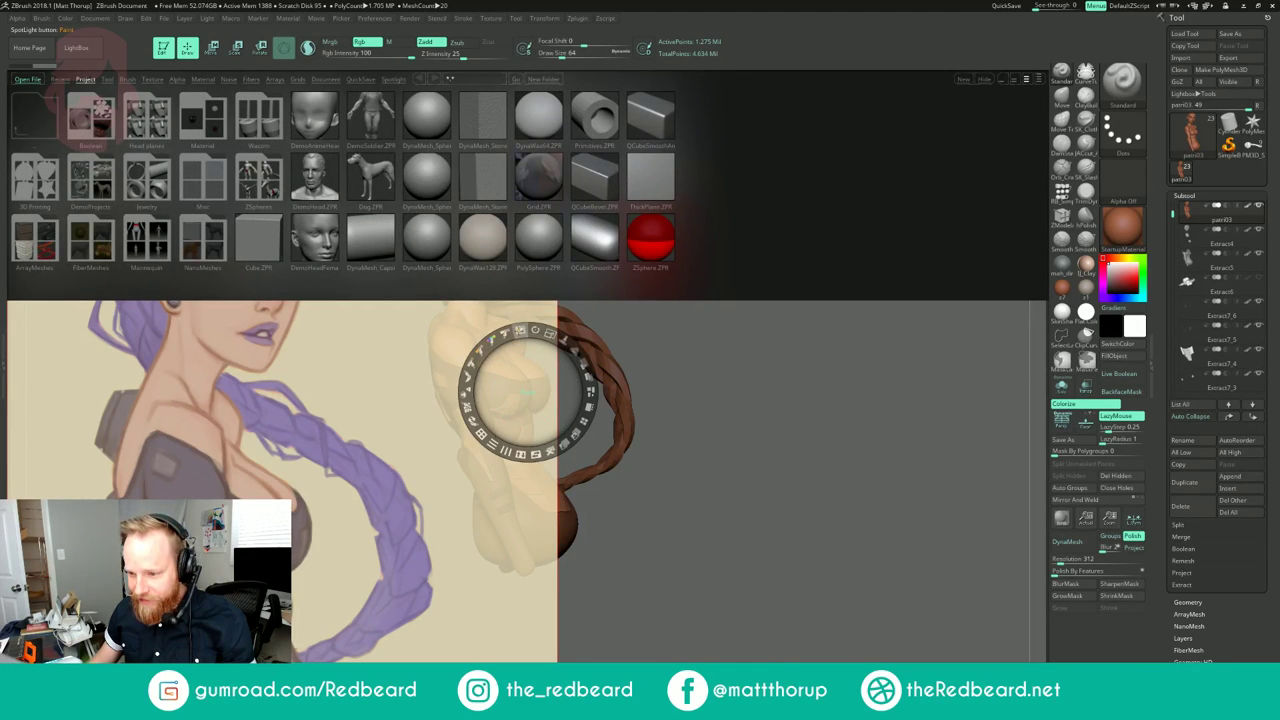
key("comma")
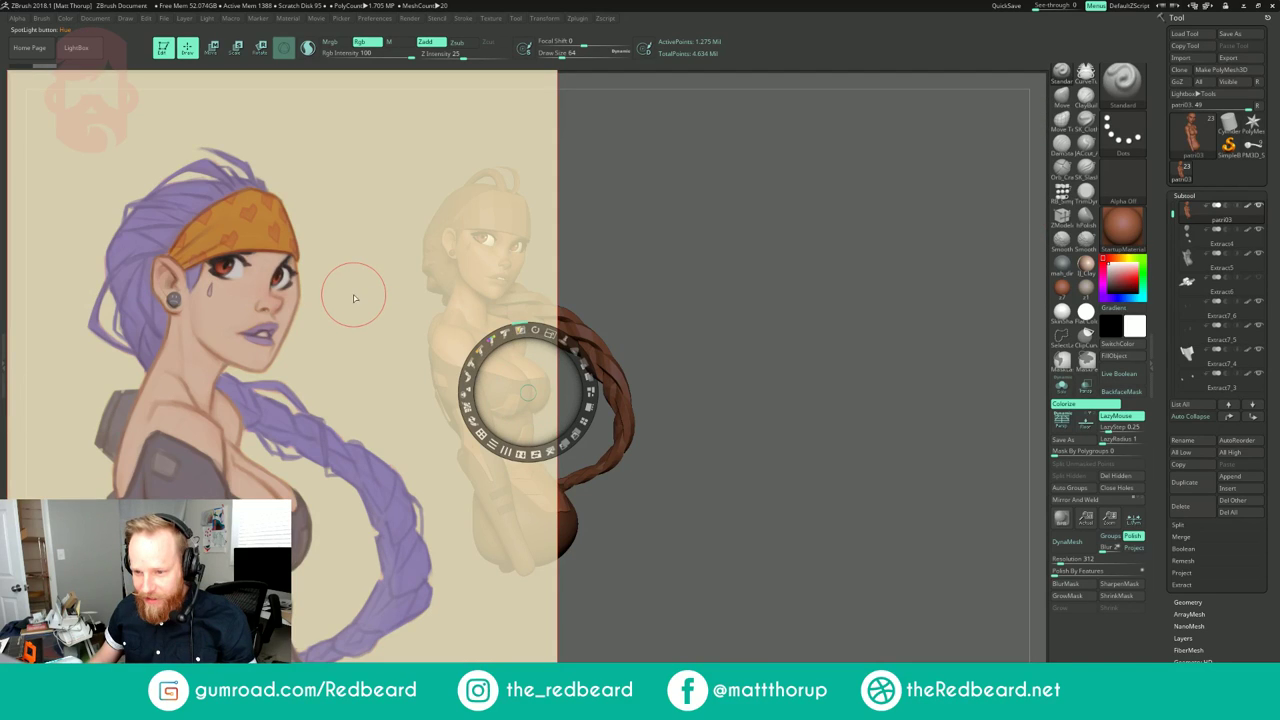
Step: Try to fill the concept image's beige background with white in Spotlight, and undo the fill
left_click(351, 294, "ctrl+shift")
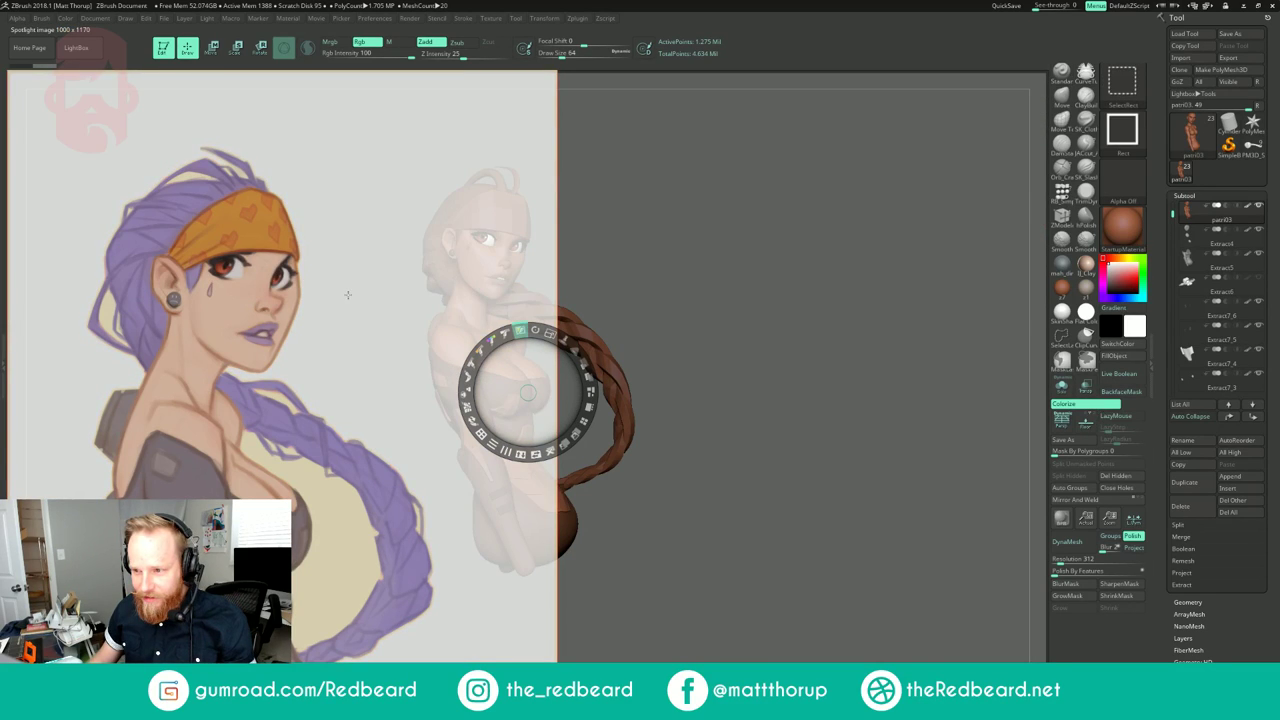
left_click_drag(376, 294, 417, 295, "ctrl+shift")
key("ctrl+z")
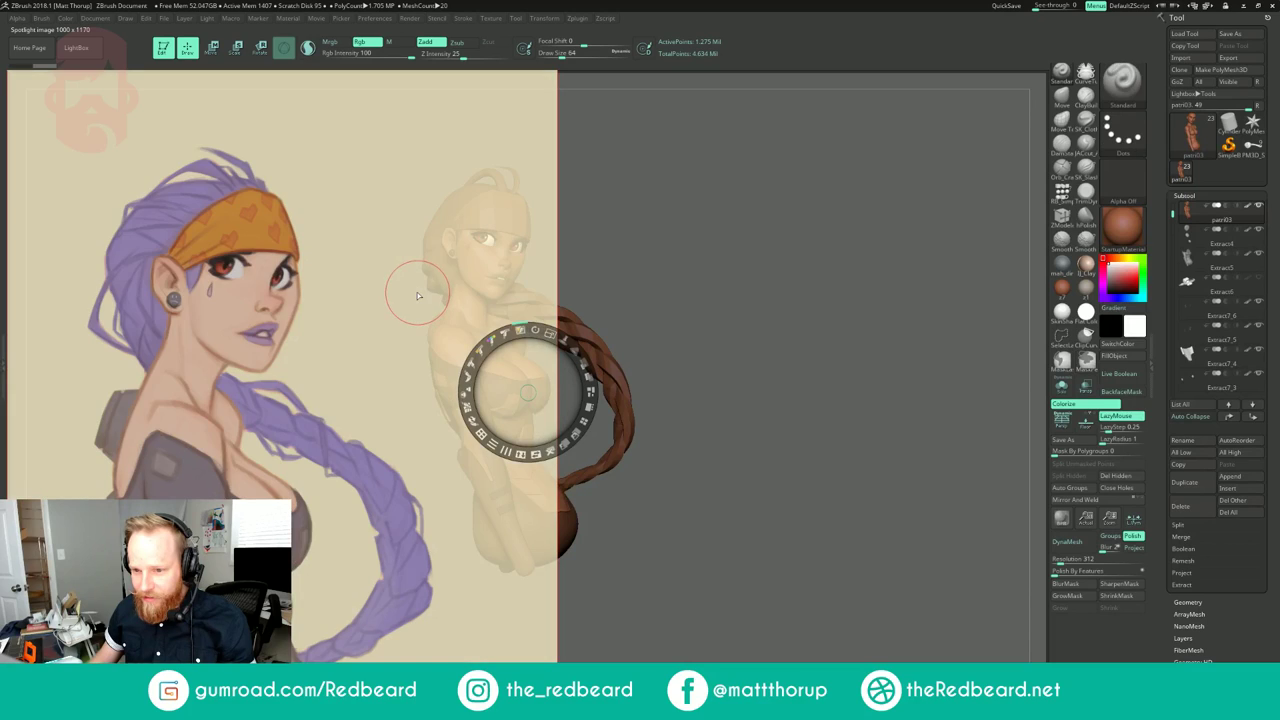
Step: Scale the concept image down in Spotlight so it sits beside the sculpted character
left_click_drag(550, 334, 349, 250)
key("z")
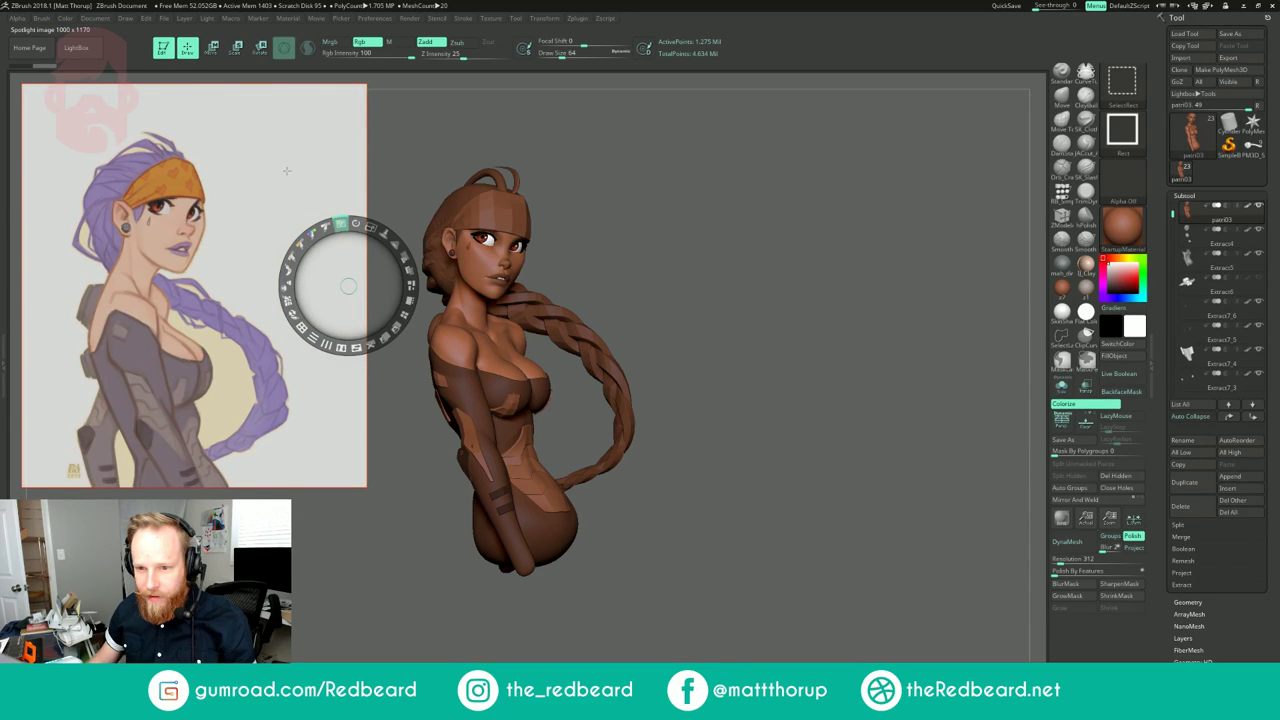
key("ctrl+z")
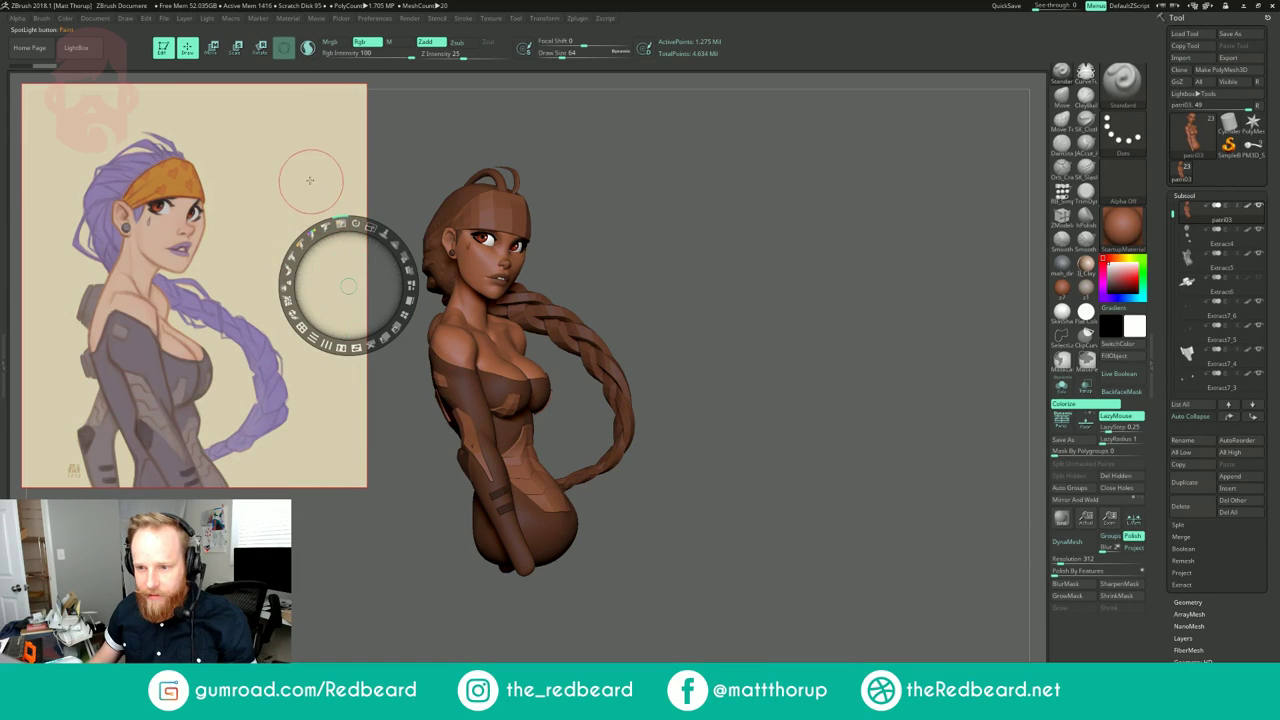
Step: Clear the concept image's beige background around the figure, inside the braid loop, beside the arm and in the gaps behind the hair
left_click(312, 181, "ctrl")
left_click_drag(312, 181, 319, 182, "ctrl")
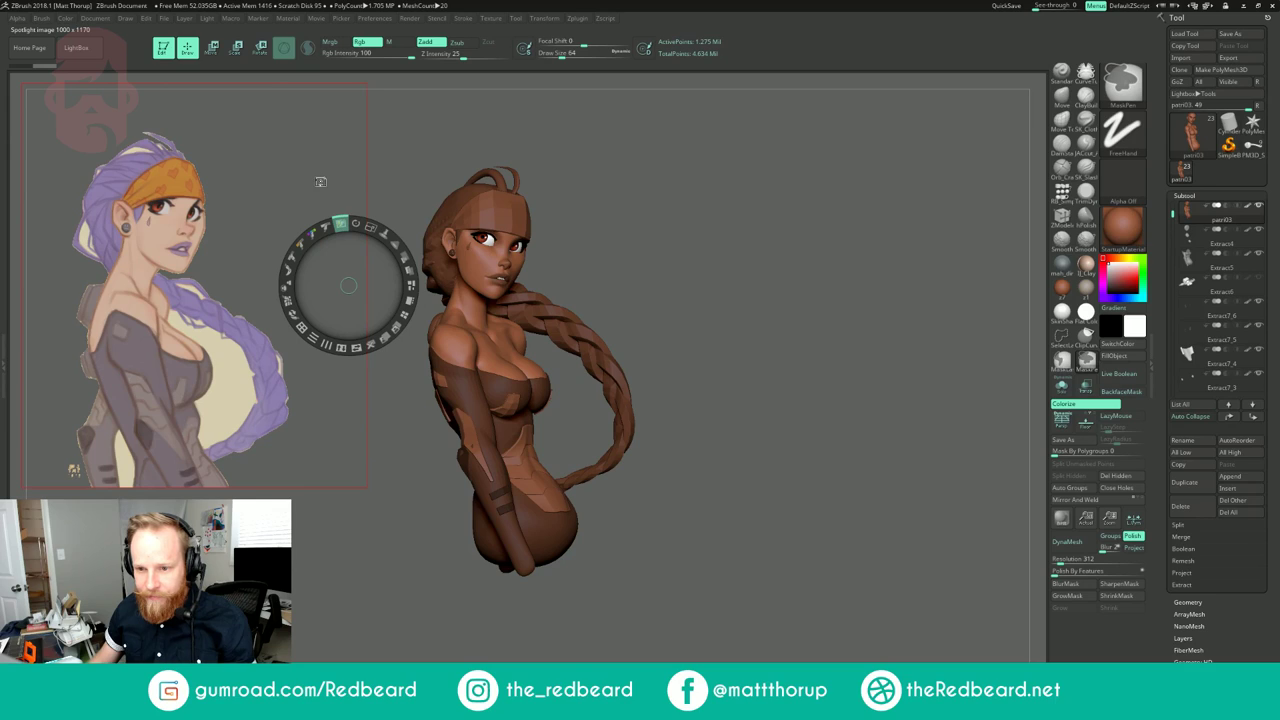
left_click_drag(232, 397, 240, 398, "ctrl")
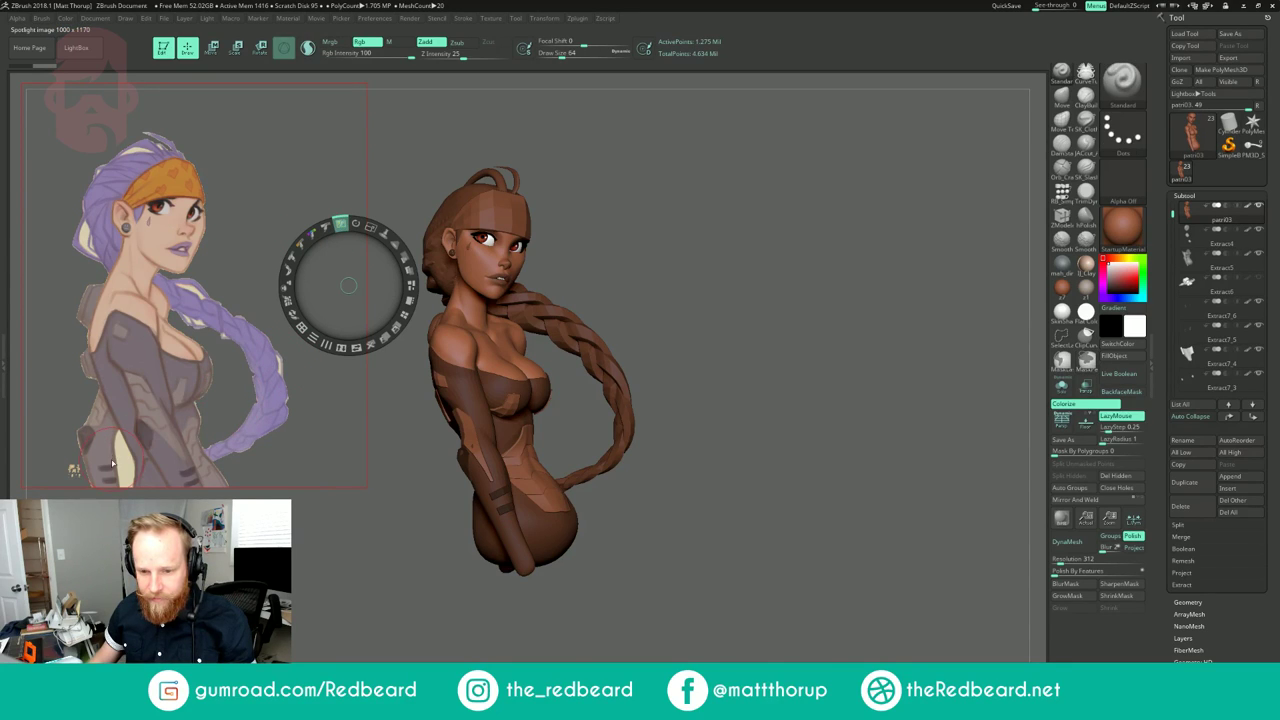
left_click_drag(119, 460, 127, 462, "ctrl")
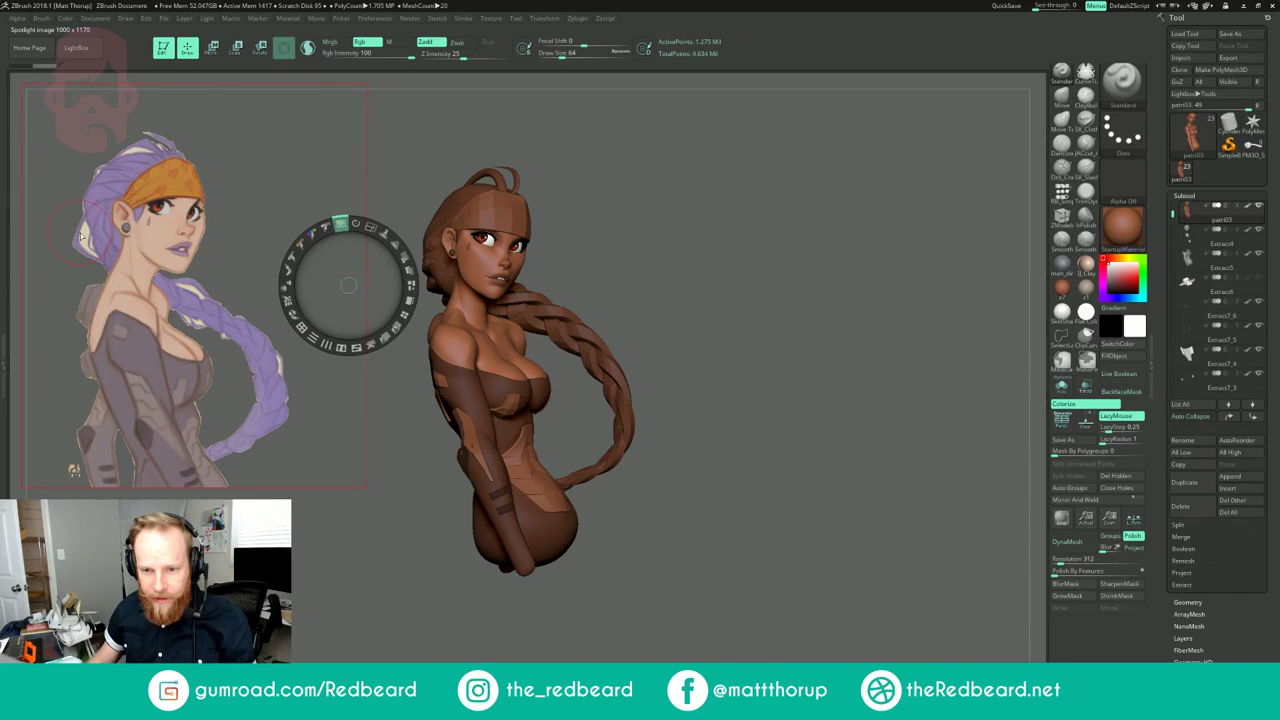
left_click_drag(88, 237, 96, 243, "ctrl")
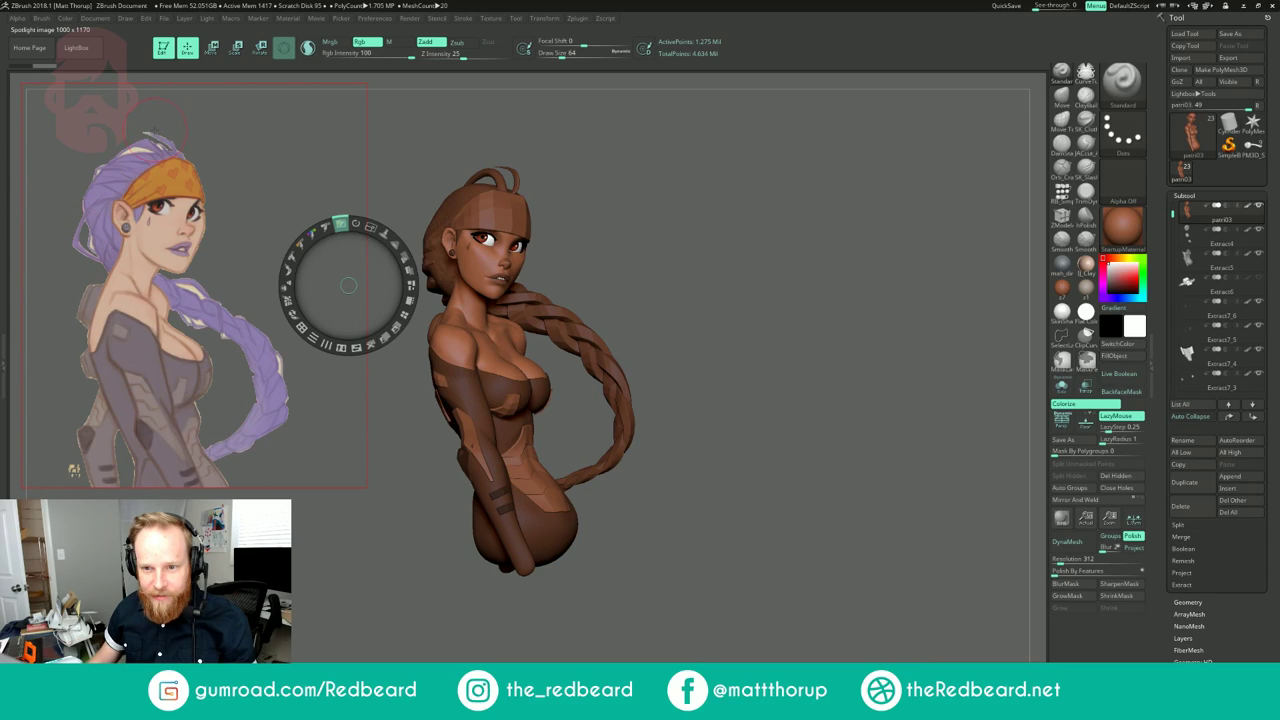
Step: Clear the leftover background spots in the concept figure's hair and chest area and leave Spotlight editing
left_click_drag(137, 151, 151, 157, "ctrl")
left_click_drag(190, 289, 214, 290, "ctrl")
key("ctrl")
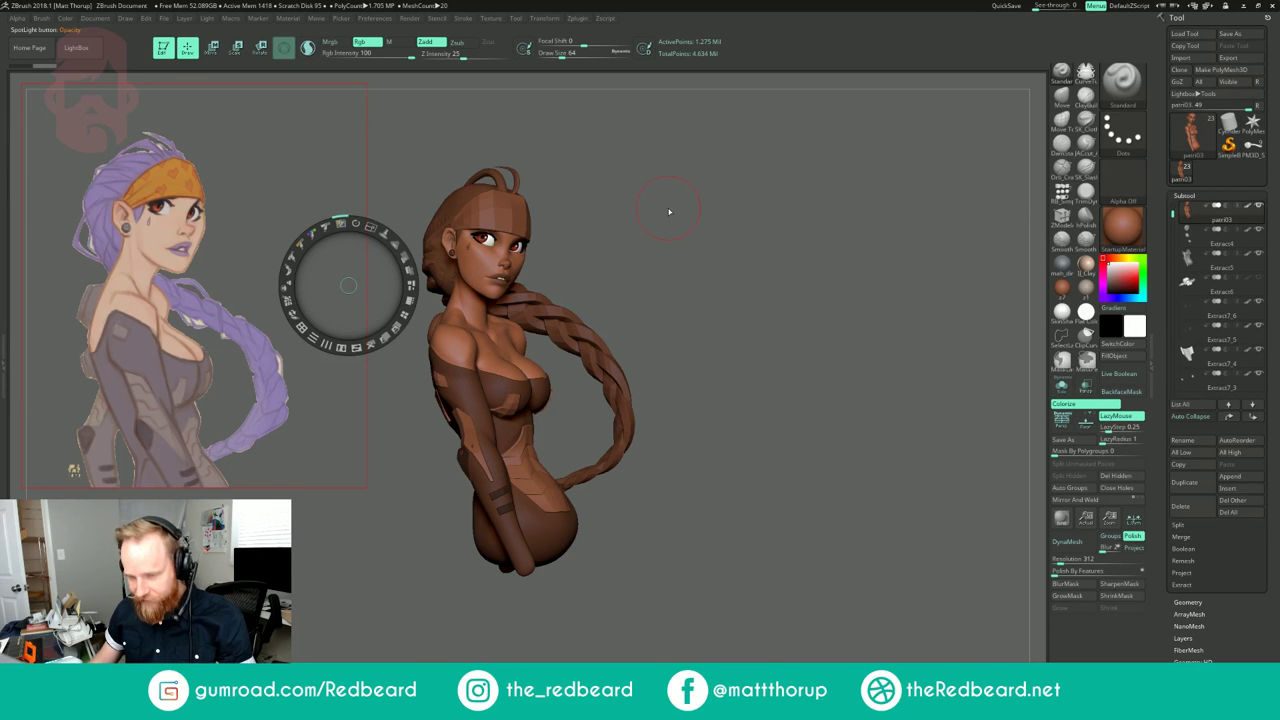
key("z")
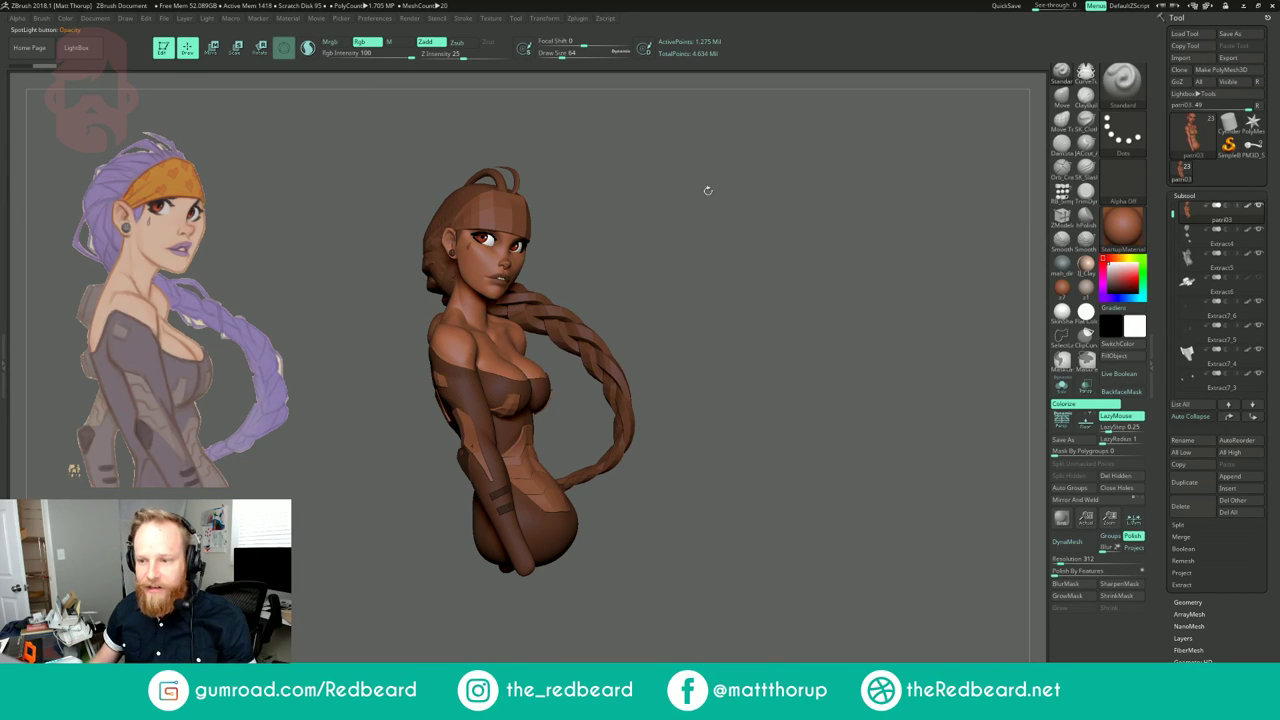
Step: Examine the character sculpt's head, braid and upper body from the front, three-quarter and side views
left_click_drag(668, 225, 723, 231)
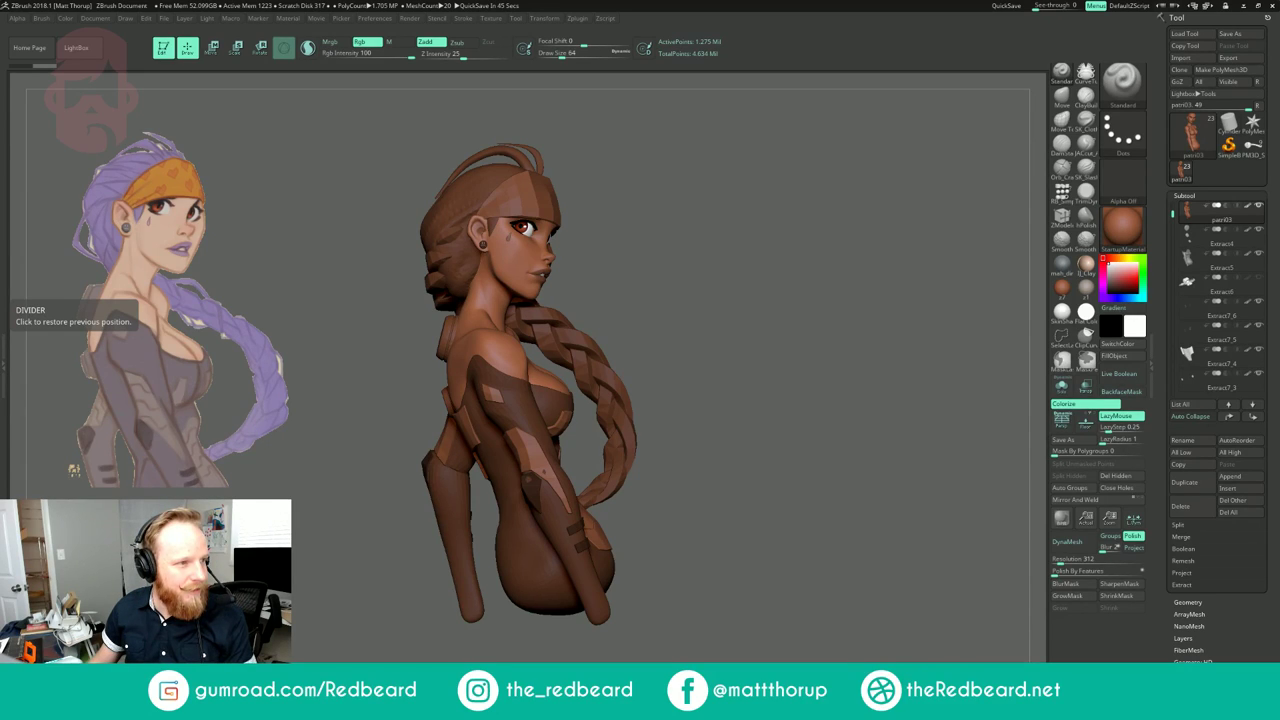
left_click_drag(745, 255, 729, 259)
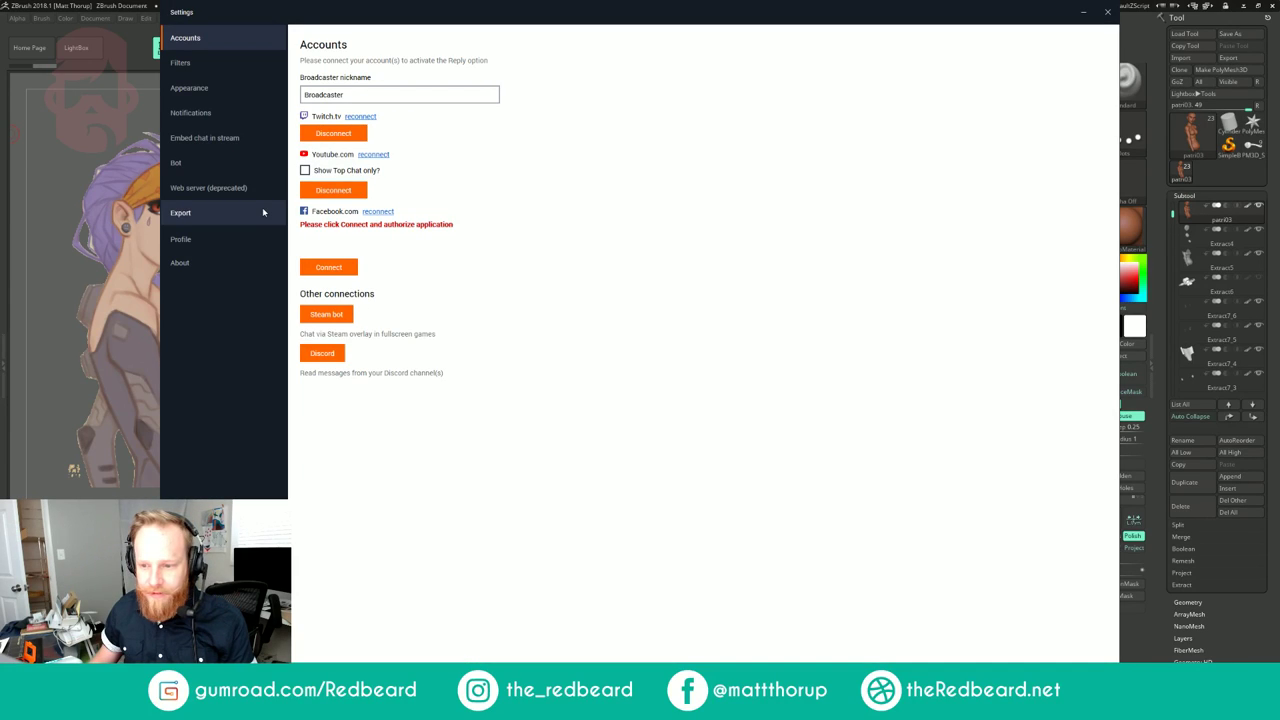
left_click_drag(658, 18, 0, 8)
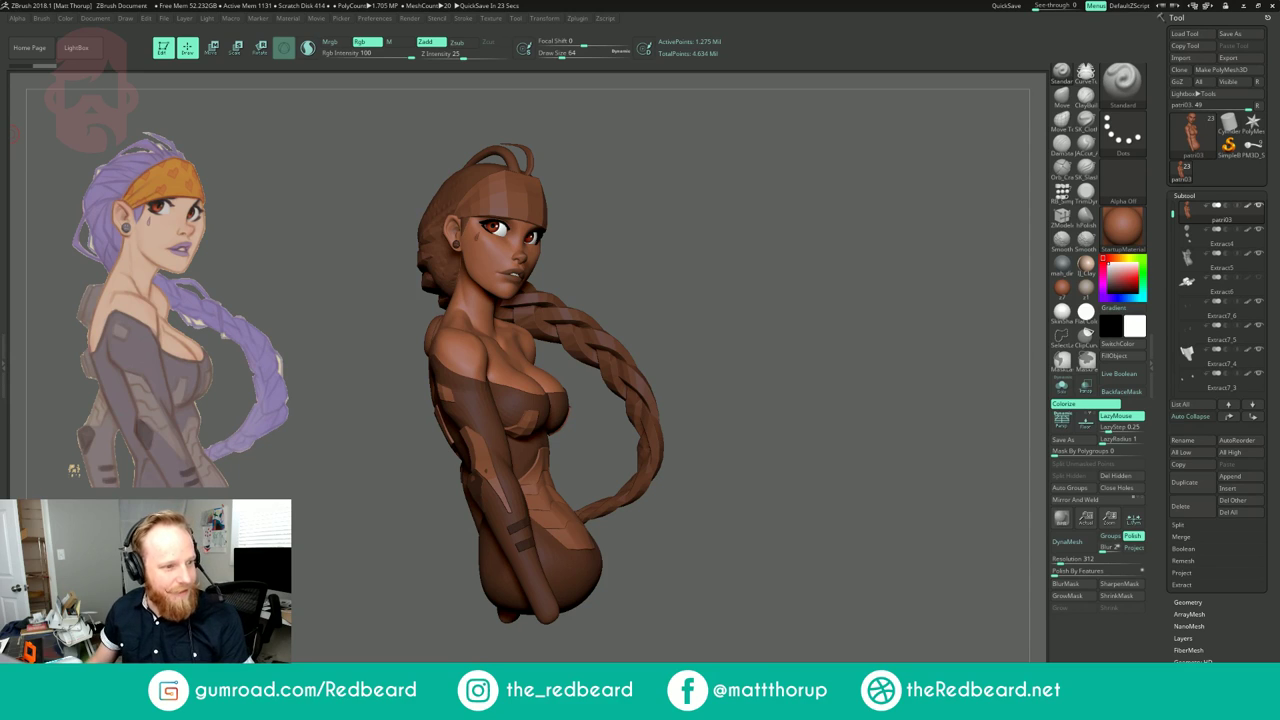
left_click_drag(848, 323, 730, 318)
key("f")
left_click_drag(669, 315, 640, 335)
left_click_drag(709, 262, 826, 278)
mouse_move(780, 192)
left_mouse_down("alt")
mouse_move(775, 291)
mouse_move(772, 280)
mouse_move(859, 276)
left_mouse_up("alt")
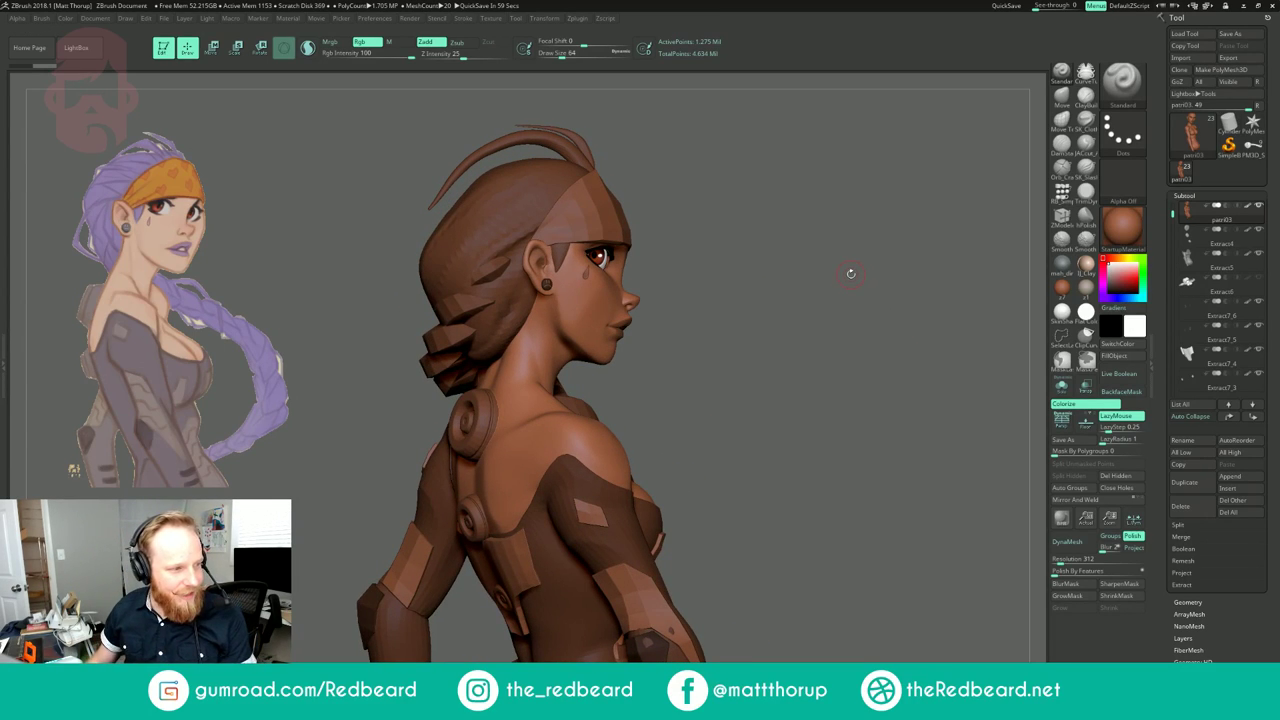
mouse_move(846, 238)
left_mouse_down()
mouse_move(640, 241)
mouse_move(808, 242)
mouse_move(780, 242)
mouse_move(801, 260)
mouse_move(683, 270)
left_mouse_up()
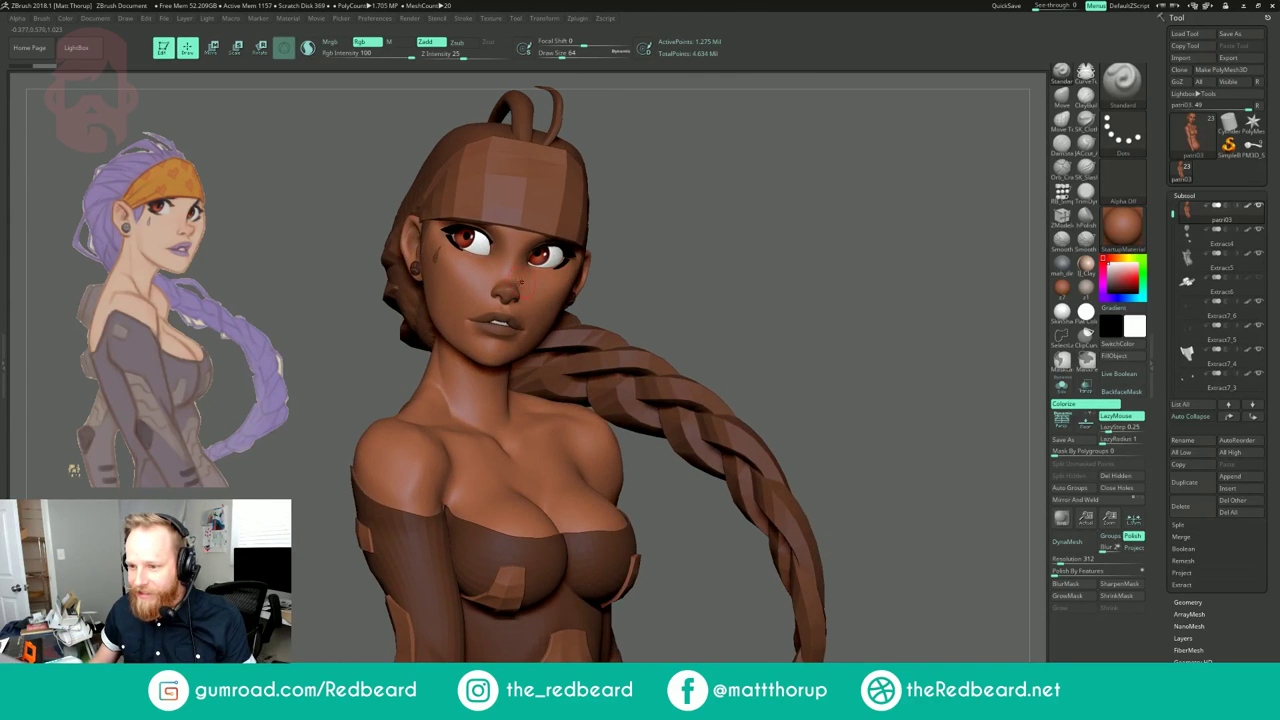
Step: Activate the patri1 subtool and hide the headband mesh to expose the forehead
left_click(452, 230, "alt")
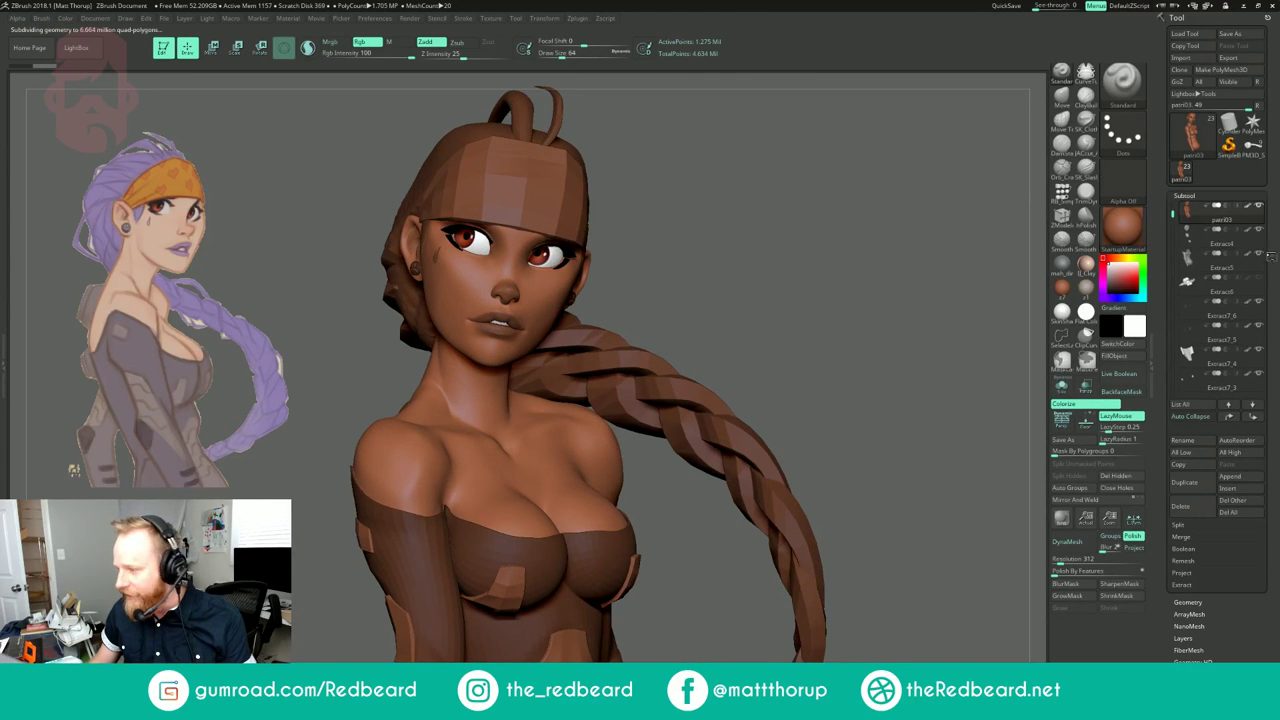
mouse_move(790, 250)
left_mouse_down()
mouse_move(842, 260)
mouse_move(781, 271)
mouse_move(1222, 306)
left_mouse_up()
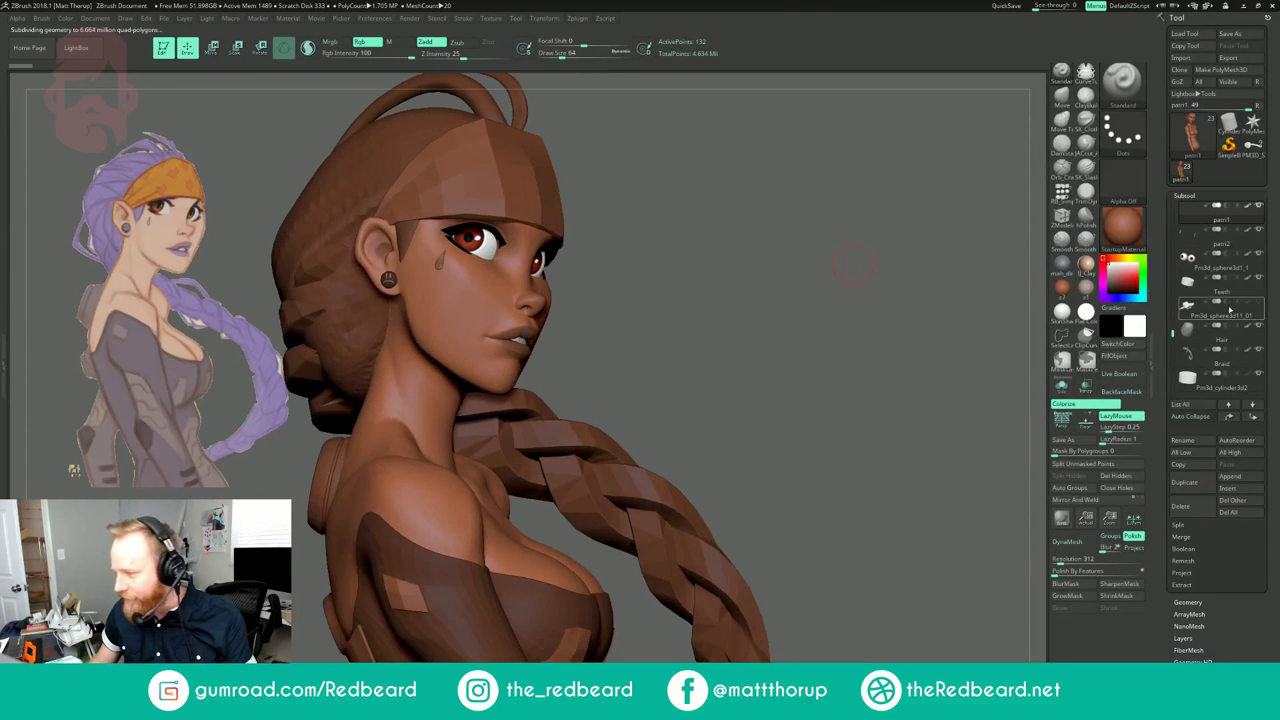
left_click_drag(975, 311, 955, 310)
left_click(1190, 284)
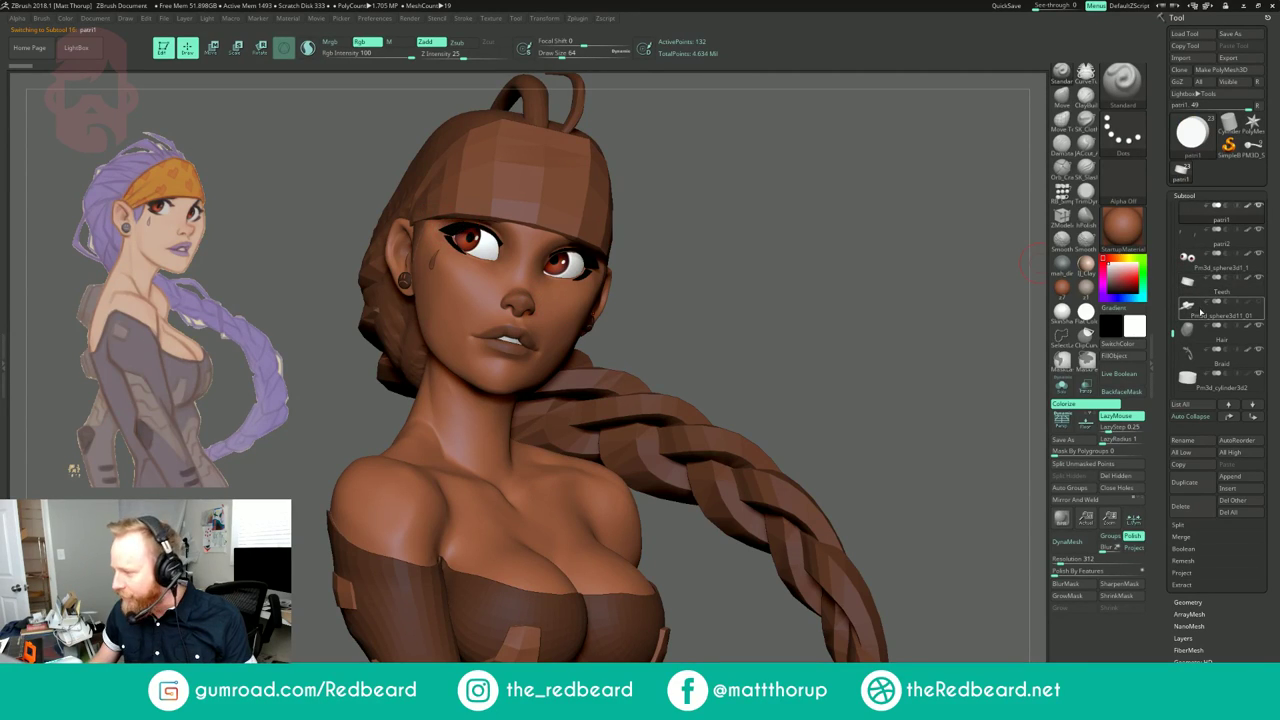
left_click_drag(1172, 332, 1172, 277)
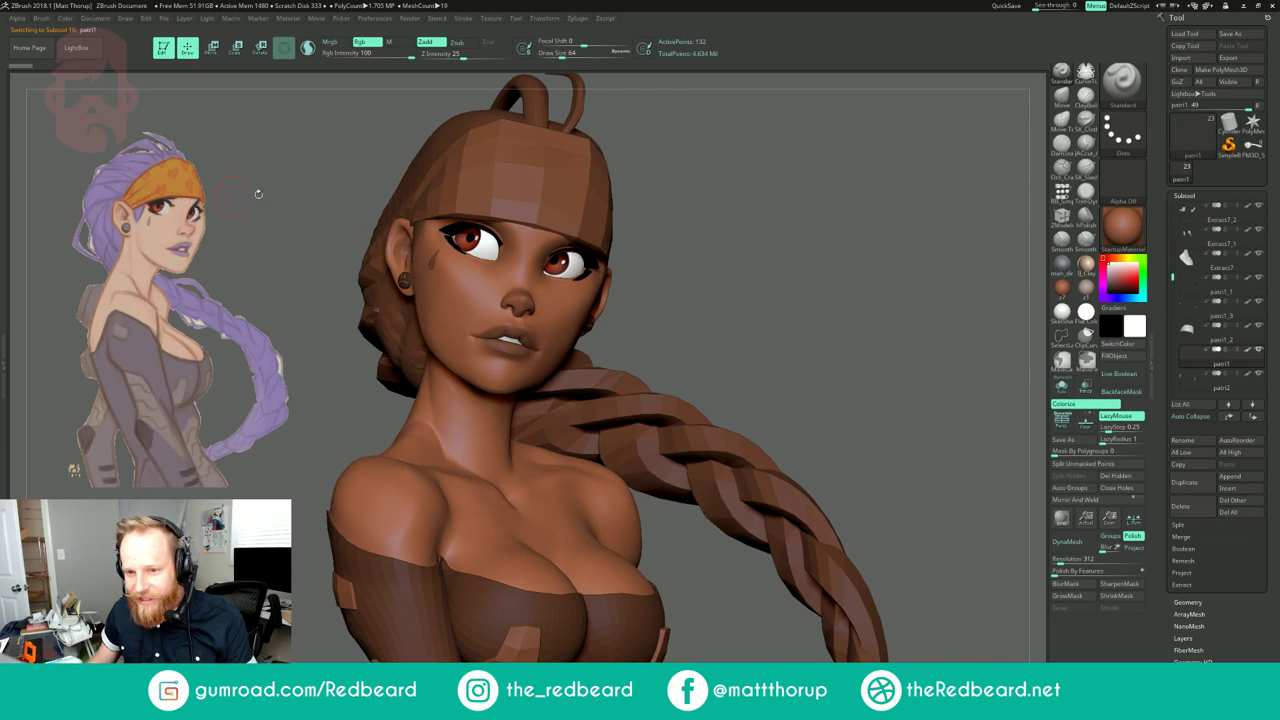
left_click_drag(739, 248, 787, 267)
mouse_move(1175, 277)
left_mouse_down()
mouse_move(1174, 235)
mouse_move(1173, 294)
left_mouse_up()
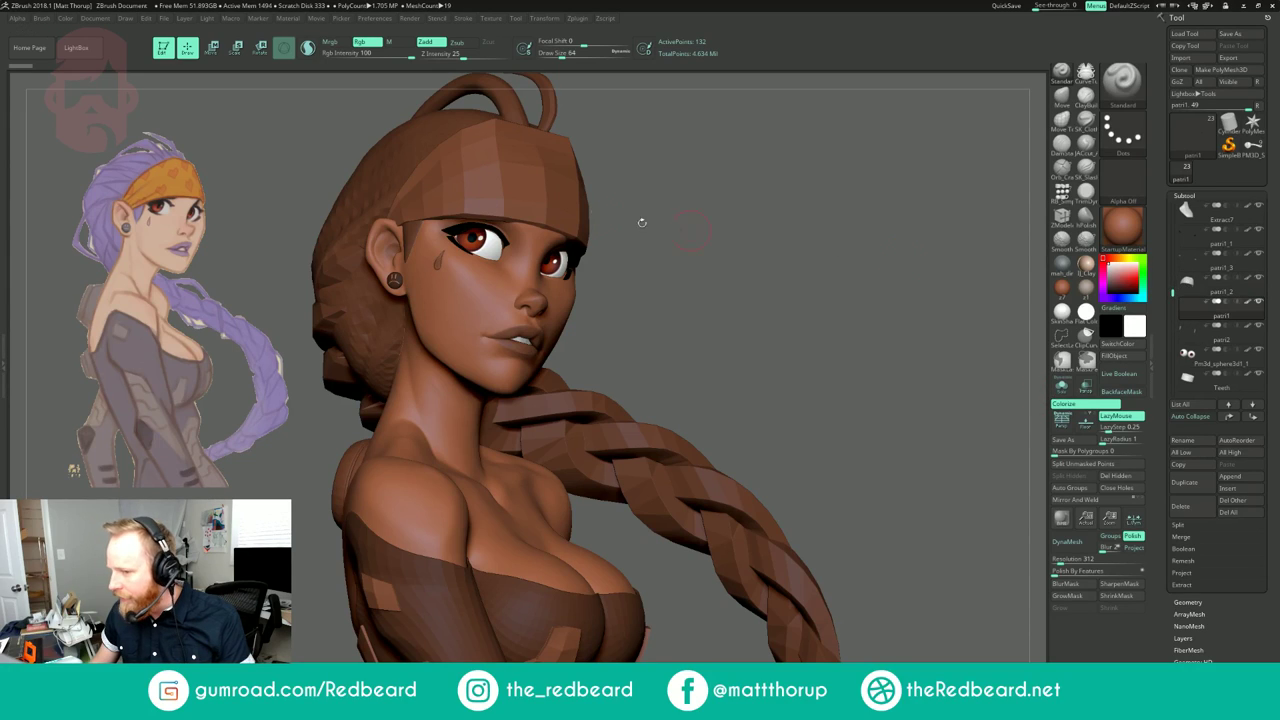
left_click(1258, 278)
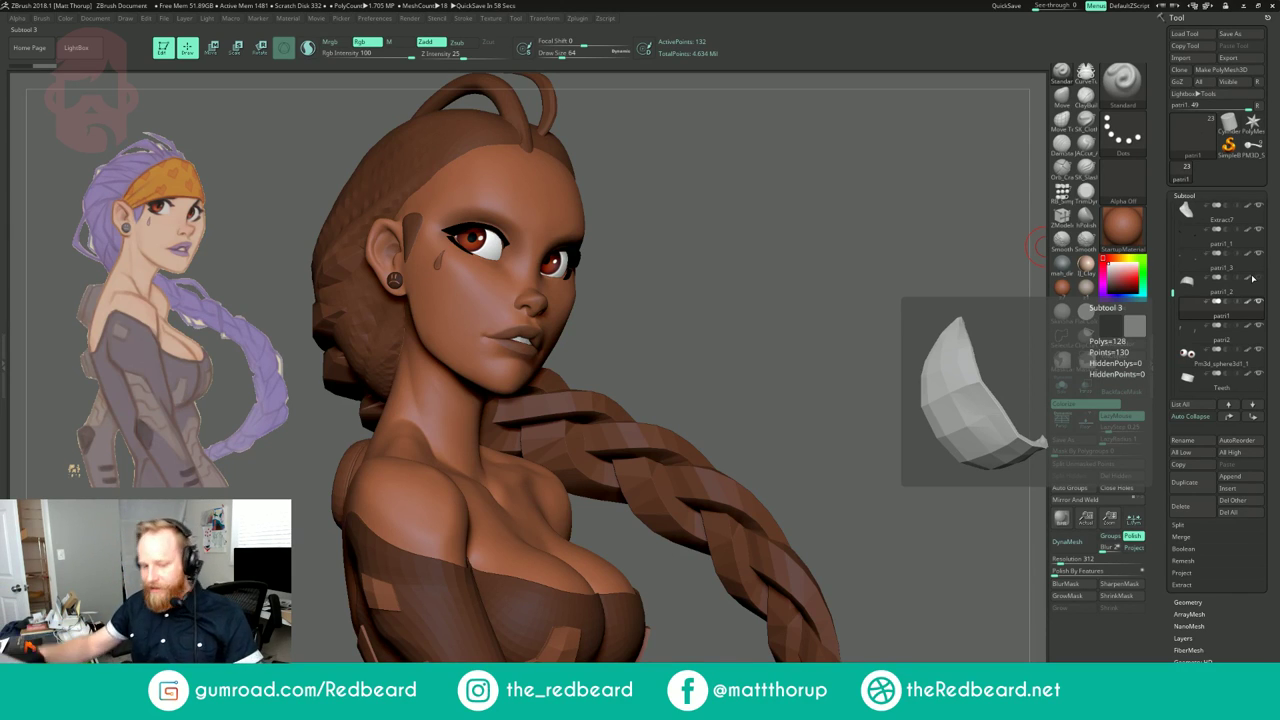
left_click(1254, 279)
mouse_move(690, 250)
left_mouse_down()
mouse_move(737, 240)
mouse_move(717, 234)
mouse_move(703, 251)
left_mouse_up()
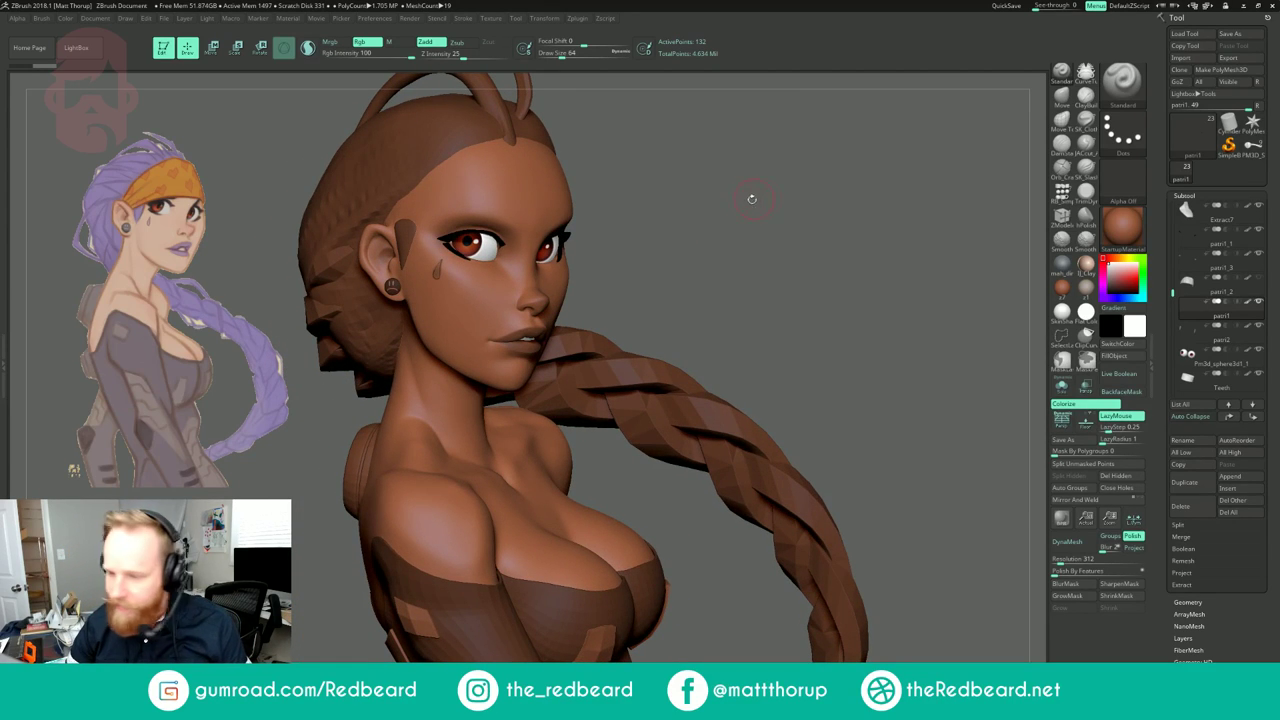
left_click_drag(738, 210, 732, 207)
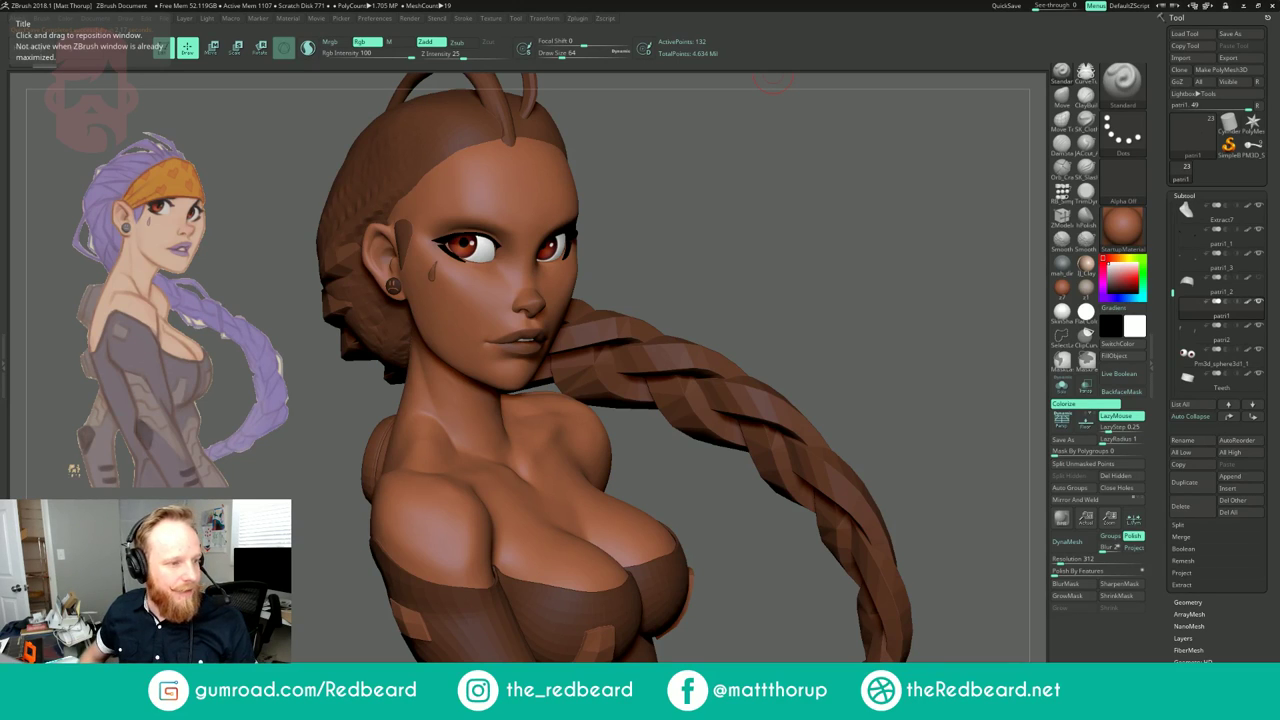
Step: Draw the lower and upper eyebrow curves above the character's right eye with the Topology brush at draw size 33
left_click_drag(822, 208, 746, 267)
key("b")
key("t")
key("o")
mouse_move(783, 220)
left_mouse_down()
mouse_move(762, 229)
mouse_move(734, 216)
mouse_move(964, 446)
left_mouse_up()
key("s")
left_click_drag(543, 296, 537, 297)
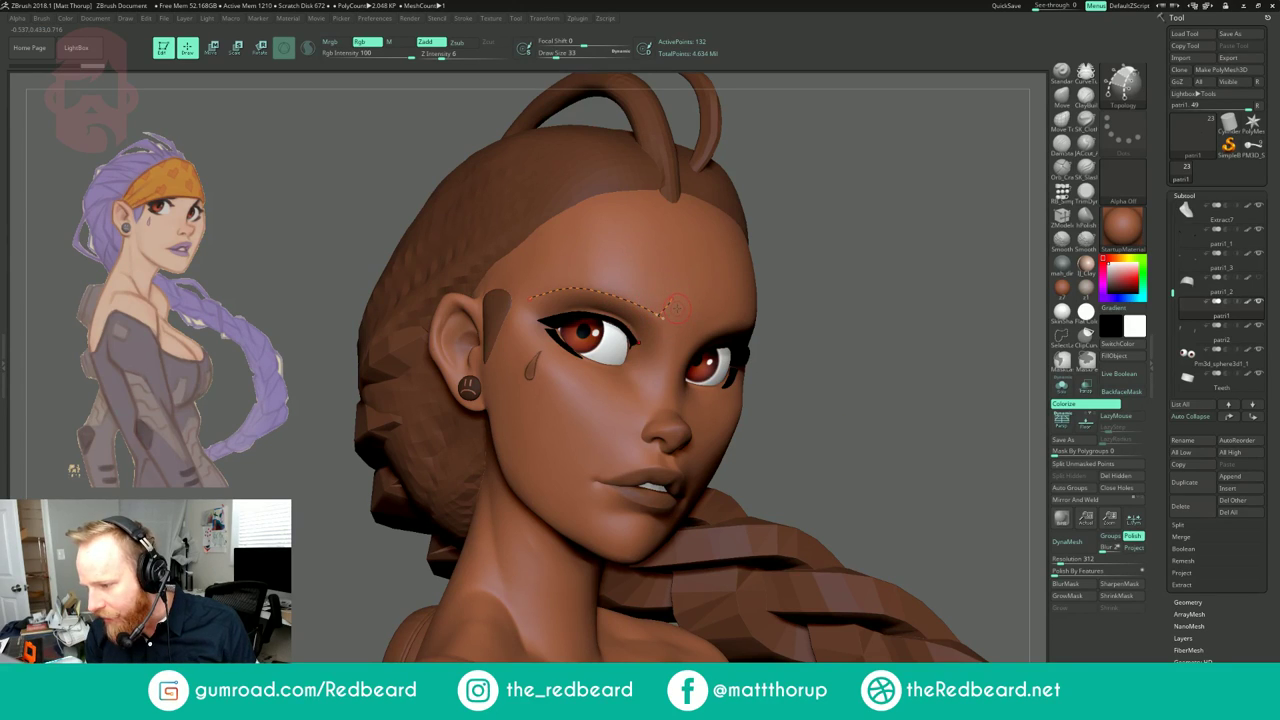
mouse_move(648, 292)
left_mouse_down()
mouse_move(588, 274)
mouse_move(526, 292)
left_mouse_up()
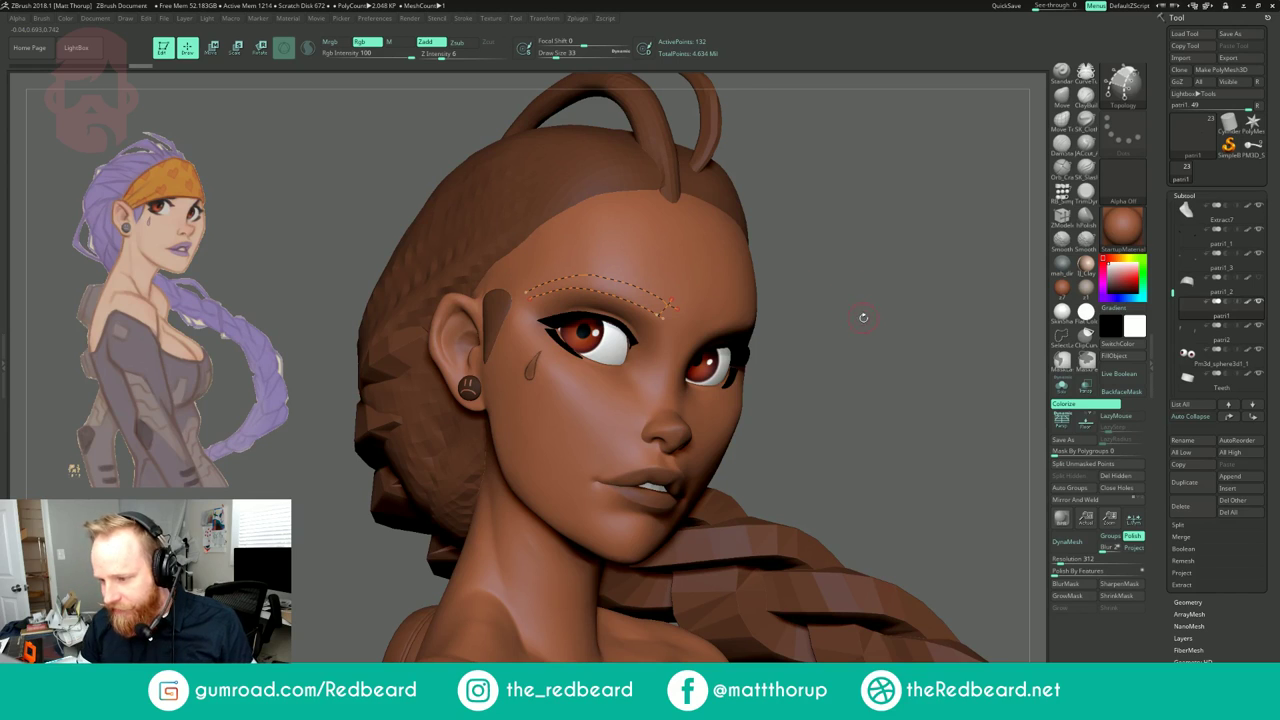
Step: Draw cross curves along the eyebrow outline and generate the eyebrow mesh from the topology curves
mouse_move(887, 298)
left_mouse_down("alt")
mouse_move(888, 350)
mouse_move(970, 340)
left_mouse_up("alt")
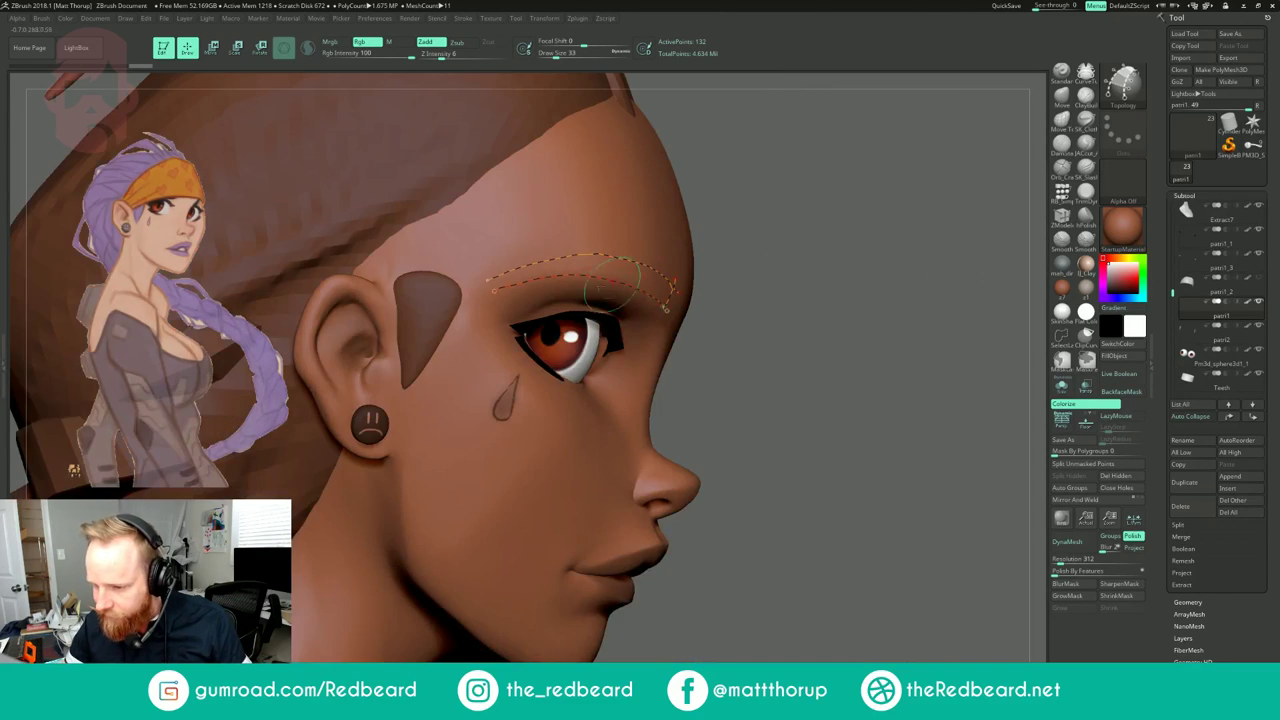
left_click_drag(495, 266, 503, 302)
mouse_move(514, 253)
left_mouse_down()
mouse_move(526, 295)
mouse_move(555, 284)
left_mouse_up()
mouse_move(583, 236)
left_mouse_down()
mouse_move(587, 291)
mouse_move(611, 293)
left_mouse_up()
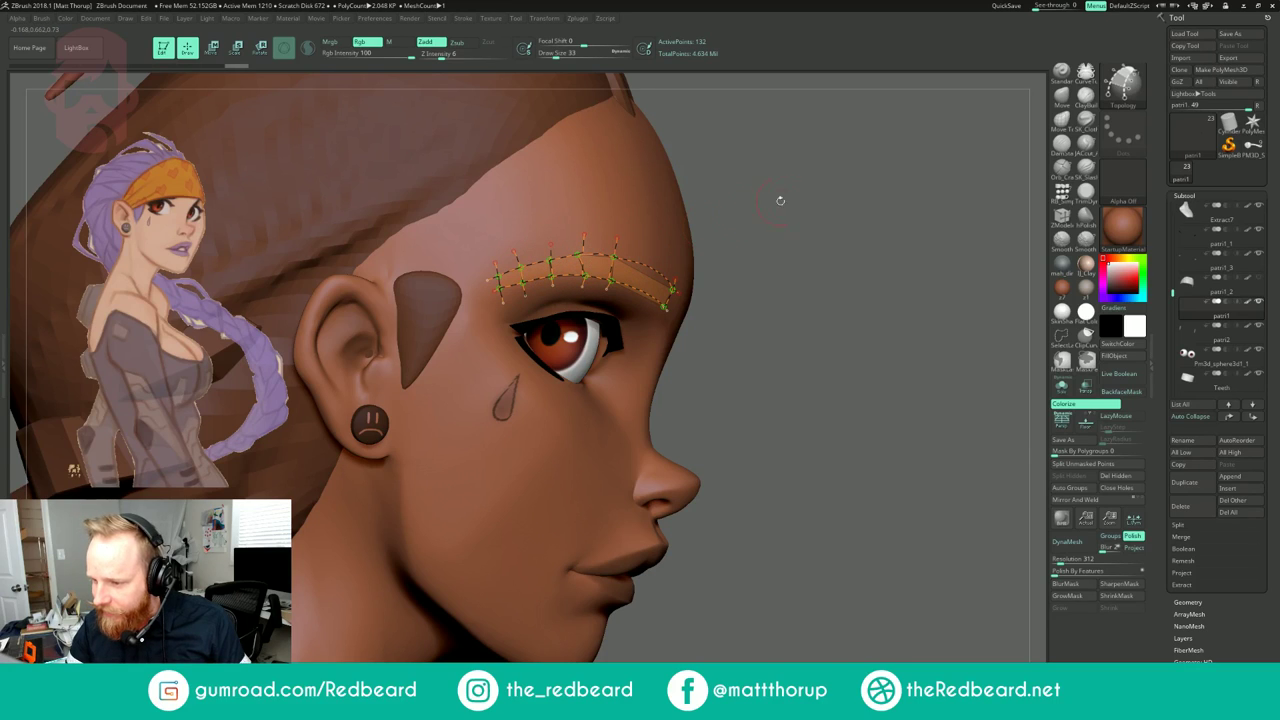
left_click_drag(876, 253, 775, 258)
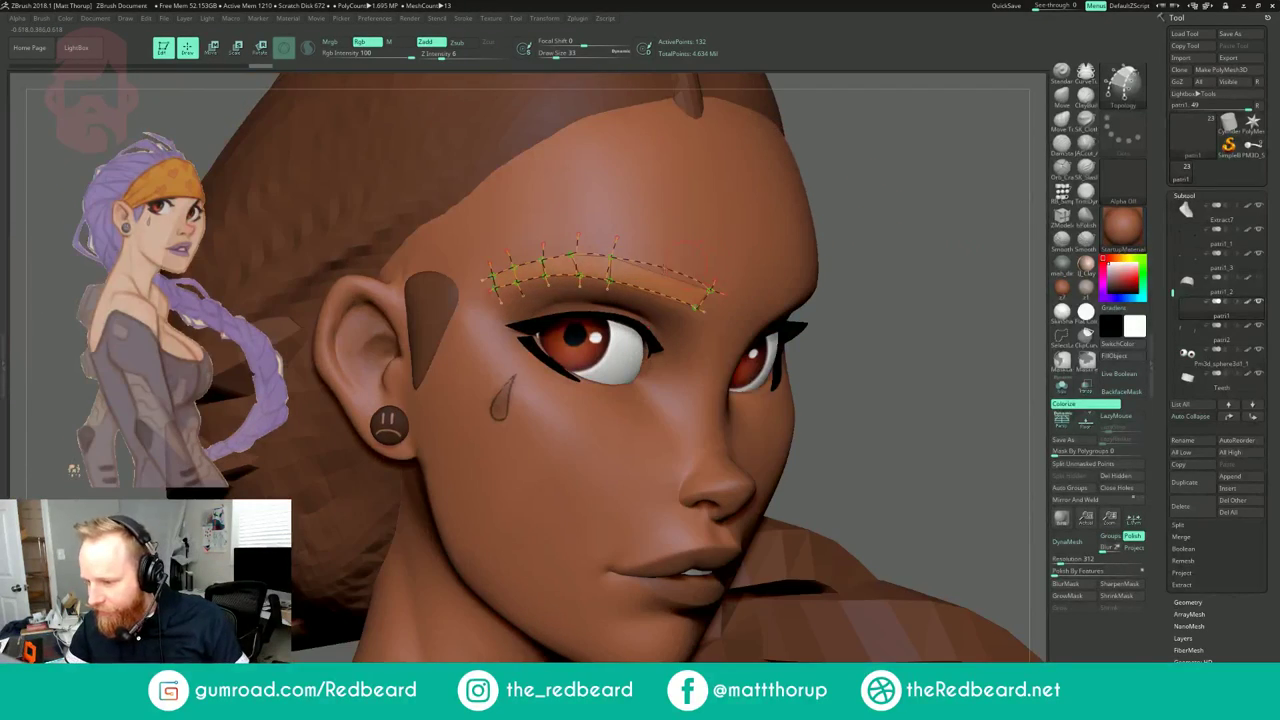
left_click_drag(652, 265, 642, 298)
left_click_drag(688, 247, 675, 316)
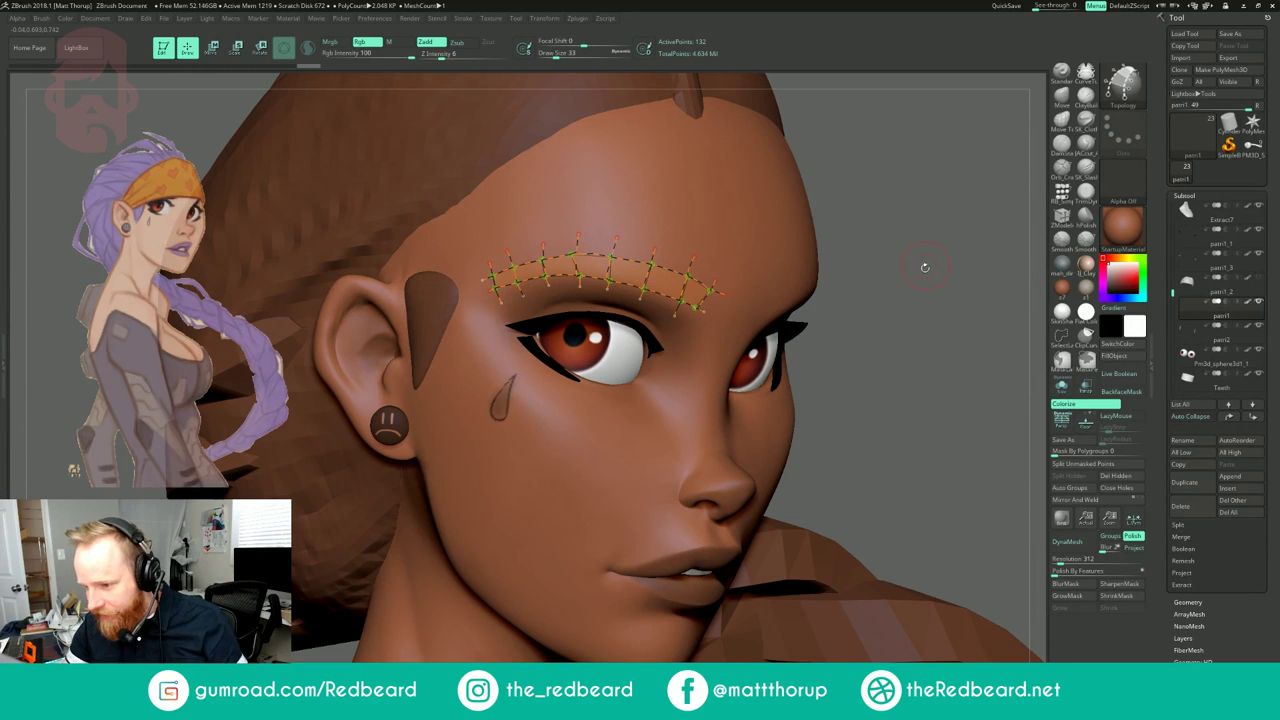
left_click(762, 257)
left_click_drag(933, 269, 935, 250)
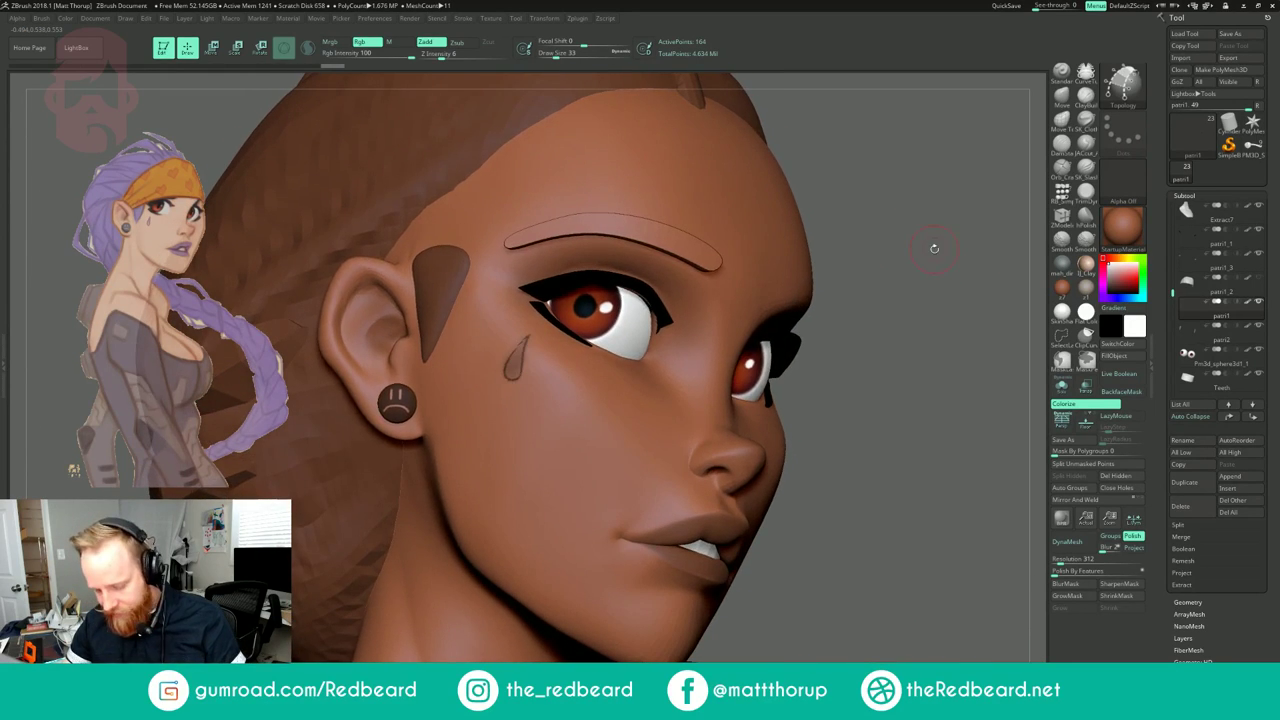
Step: Split the unmasked eyebrow into its own subtool, make it active, turn off Dynamic Subdivision and toggle PolyFrame
left_click(1097, 464)
left_click(1191, 333)
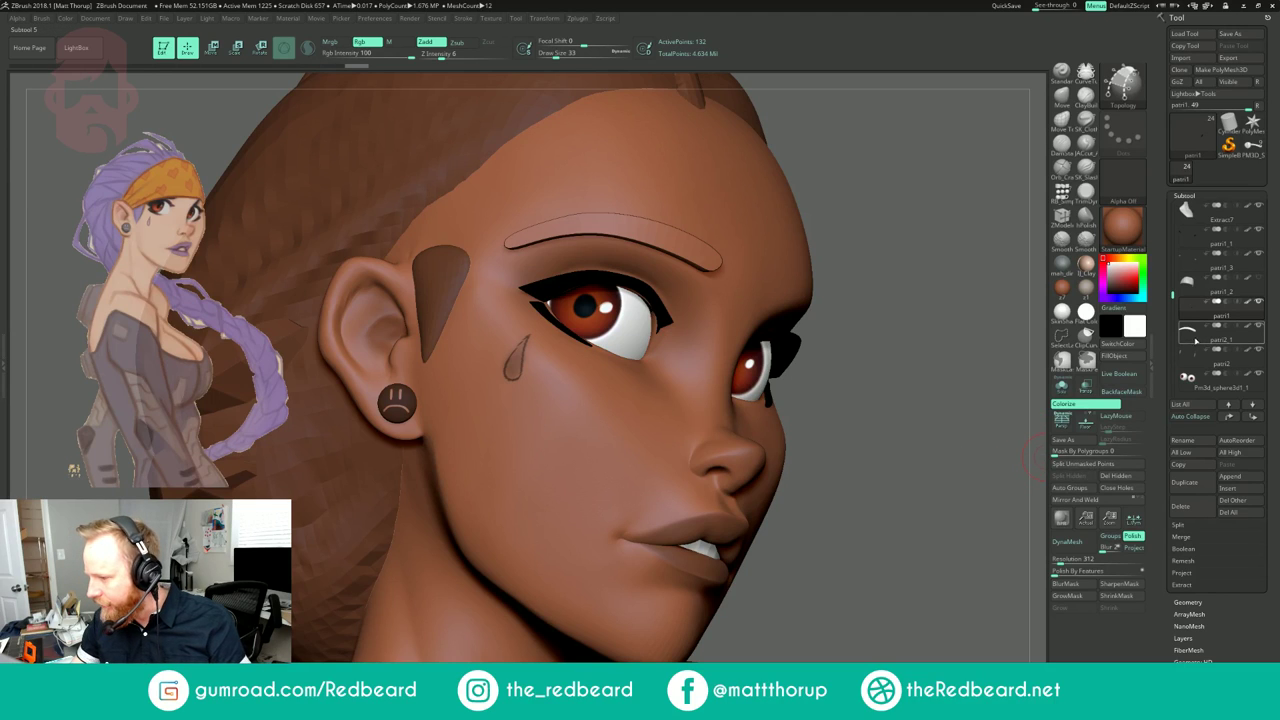
key("shift+d")
left_click_drag(911, 431, 906, 446)
key("shift+f")
key("b")
key("m")
key("v")
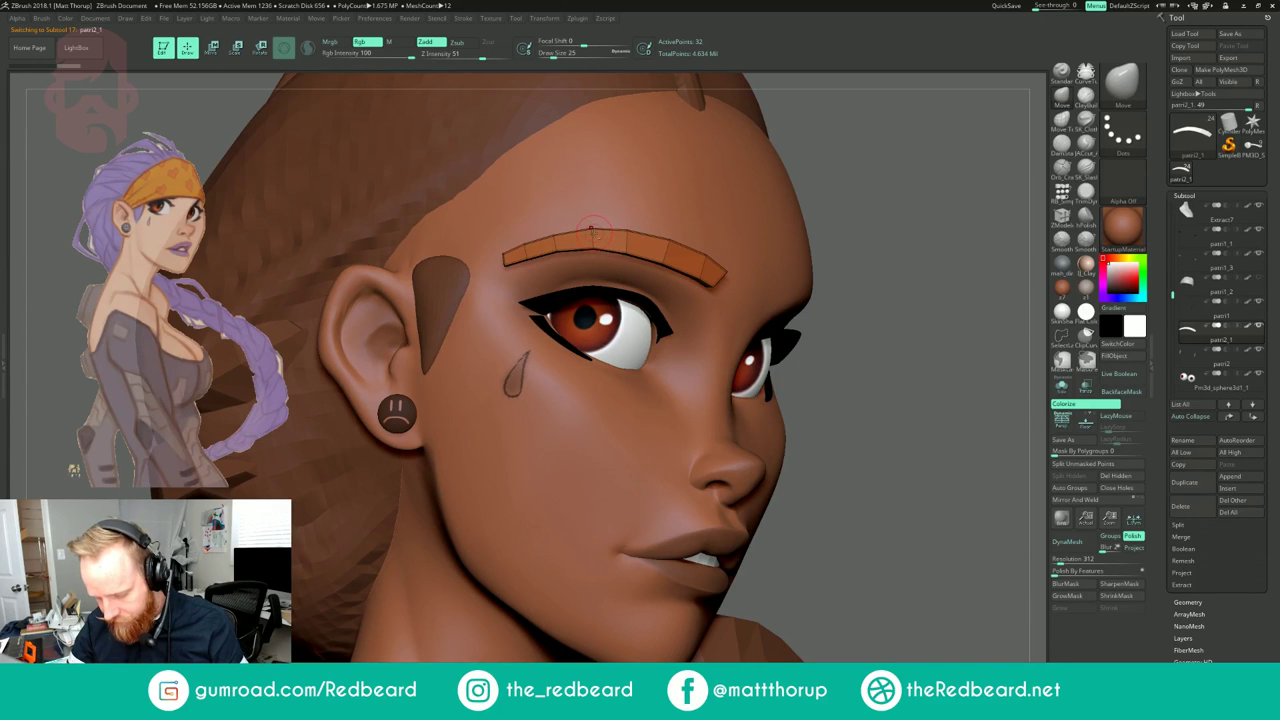
key("b")
key("z")
key("m")
left_click_drag(906, 203, 900, 231)
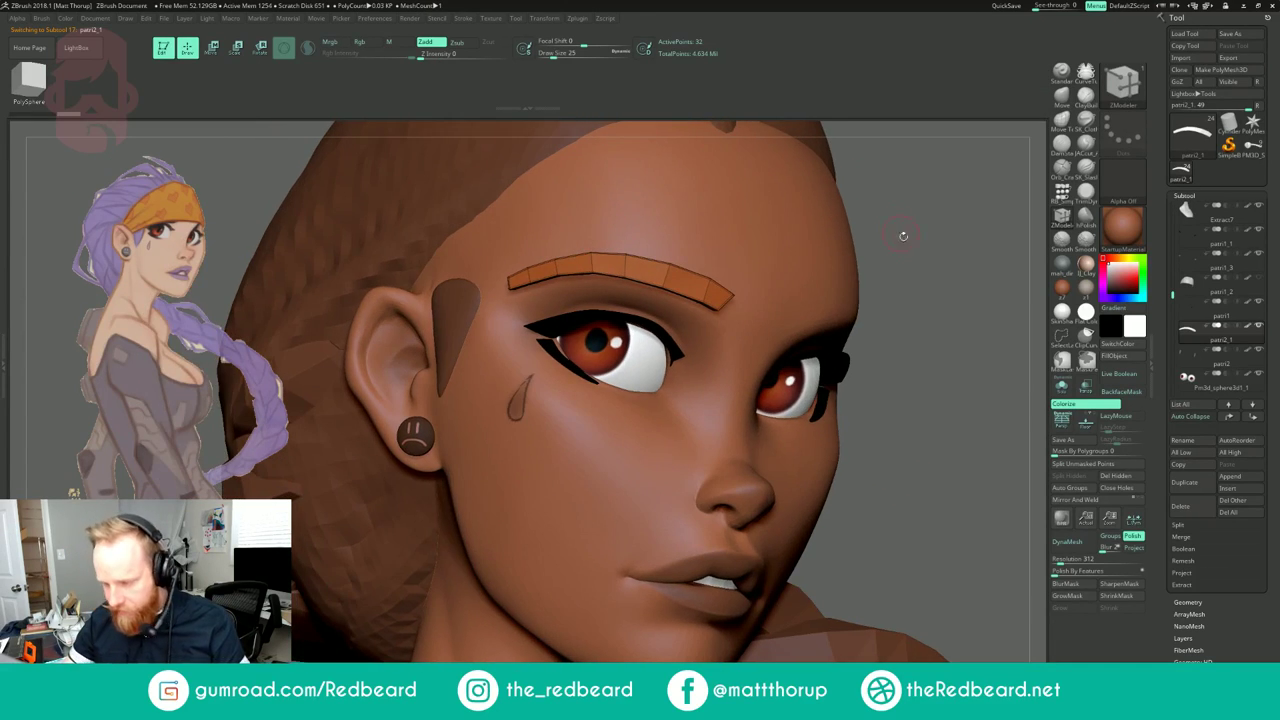
Step: Adjust the eyebrow's arch and its fit against the brow with the Move brush
key("b")
key("m")
key("v")
key("s")
left_click_drag(644, 269, 680, 266)
left_click_drag(908, 280, 898, 186)
left_click_drag(652, 268, 656, 256)
left_click_drag(812, 232, 906, 254)
left_click_drag(686, 276, 656, 274)
Step: Reshape the eyebrow's overall curve and outer end with the Move brush at draw size 112
key("s")
left_click_drag(688, 336, 682, 322)
mouse_move(994, 236)
left_mouse_down()
mouse_move(911, 210)
mouse_move(1034, 266)
left_mouse_up()
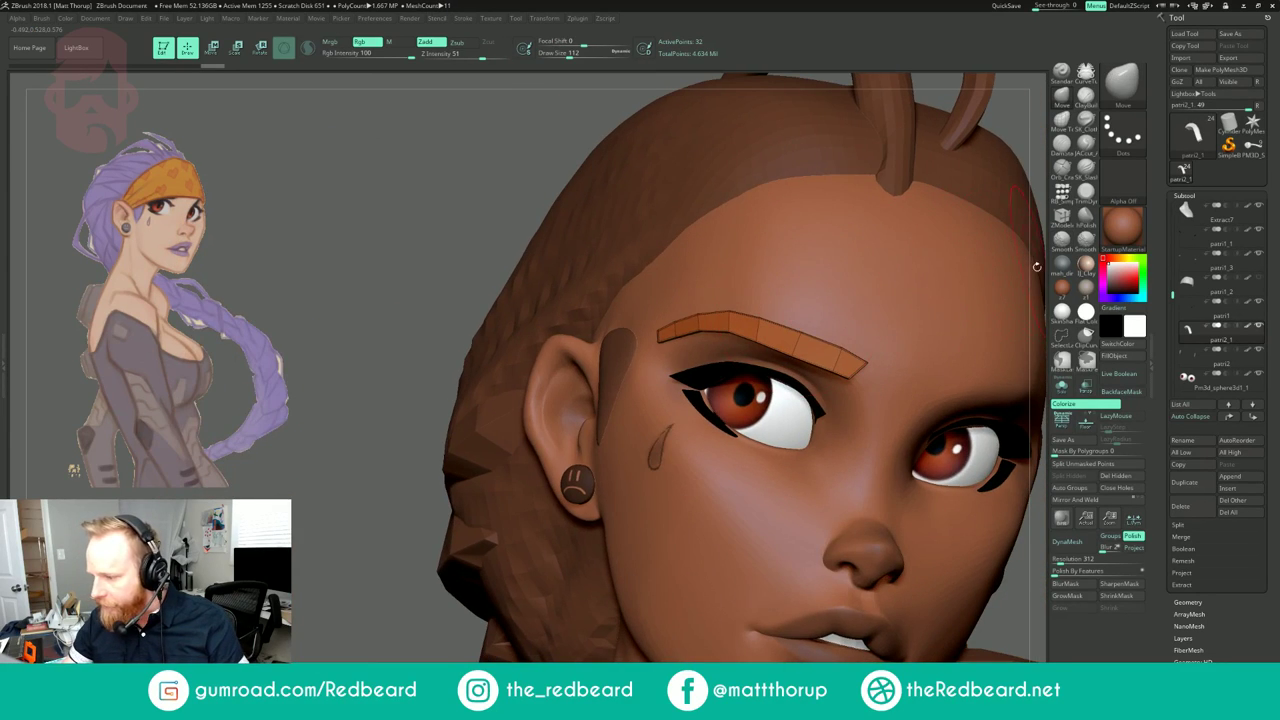
mouse_move(1040, 324)
left_mouse_down("alt")
mouse_move(917, 237)
mouse_move(914, 214)
mouse_move(811, 216)
mouse_move(863, 260)
mouse_move(892, 264)
mouse_move(920, 320)
left_mouse_up("alt")
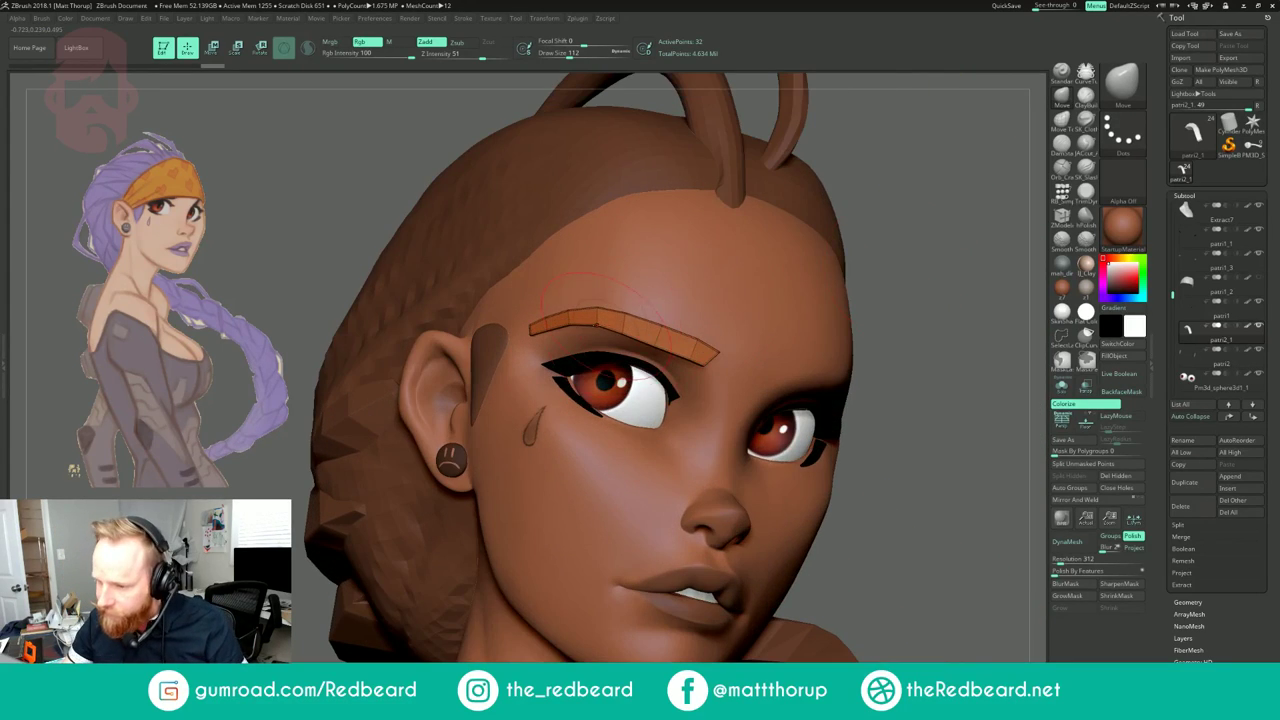
left_click_drag(586, 318, 523, 337)
key("s")
mouse_move(917, 209)
left_mouse_down()
mouse_move(942, 212)
mouse_move(894, 220)
left_mouse_up()
left_click_drag(868, 364, 883, 367)
Step: Choose MaskLasso as the masking brush and lasso a mask at the eyebrow
left_click_drag(926, 484, 834, 537, "ctrl")
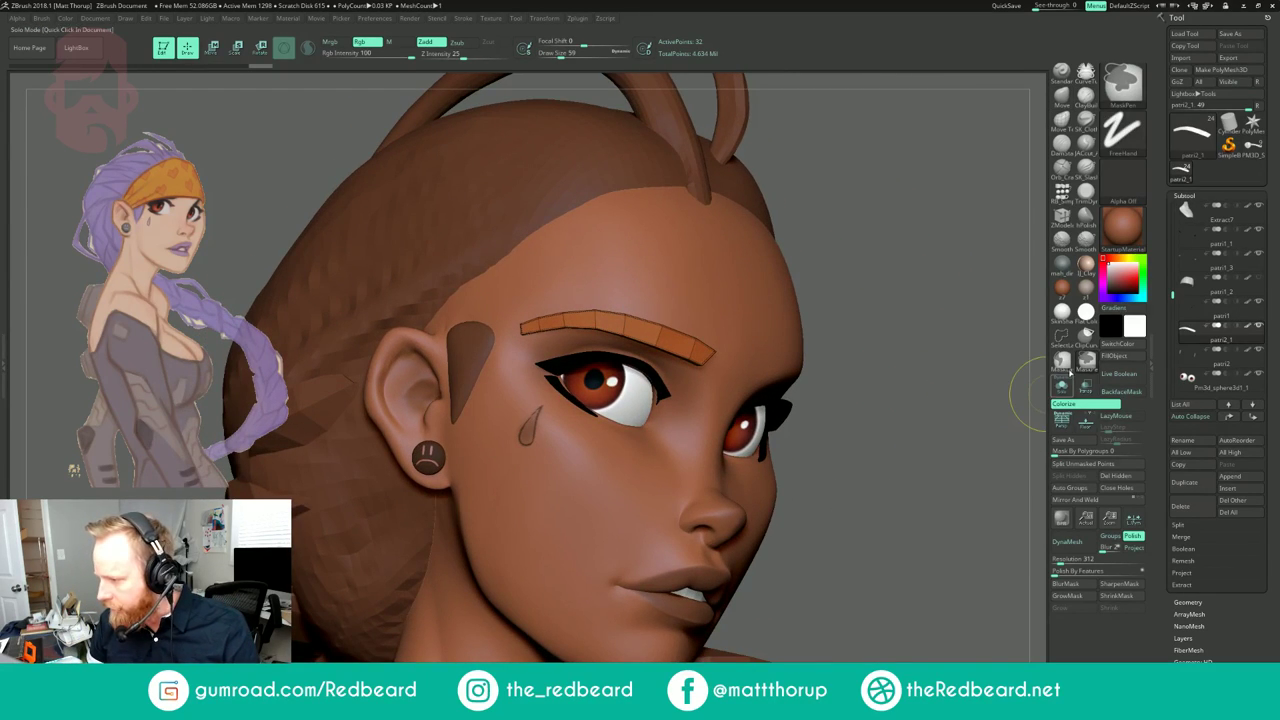
left_click(1061, 364, "ctrl")
mouse_move(878, 500)
left_mouse_down("ctrl")
mouse_move(742, 530)
mouse_move(503, 353)
mouse_move(517, 331)
mouse_move(618, 321)
mouse_move(750, 373)
mouse_move(755, 387)
left_mouse_up("ctrl")
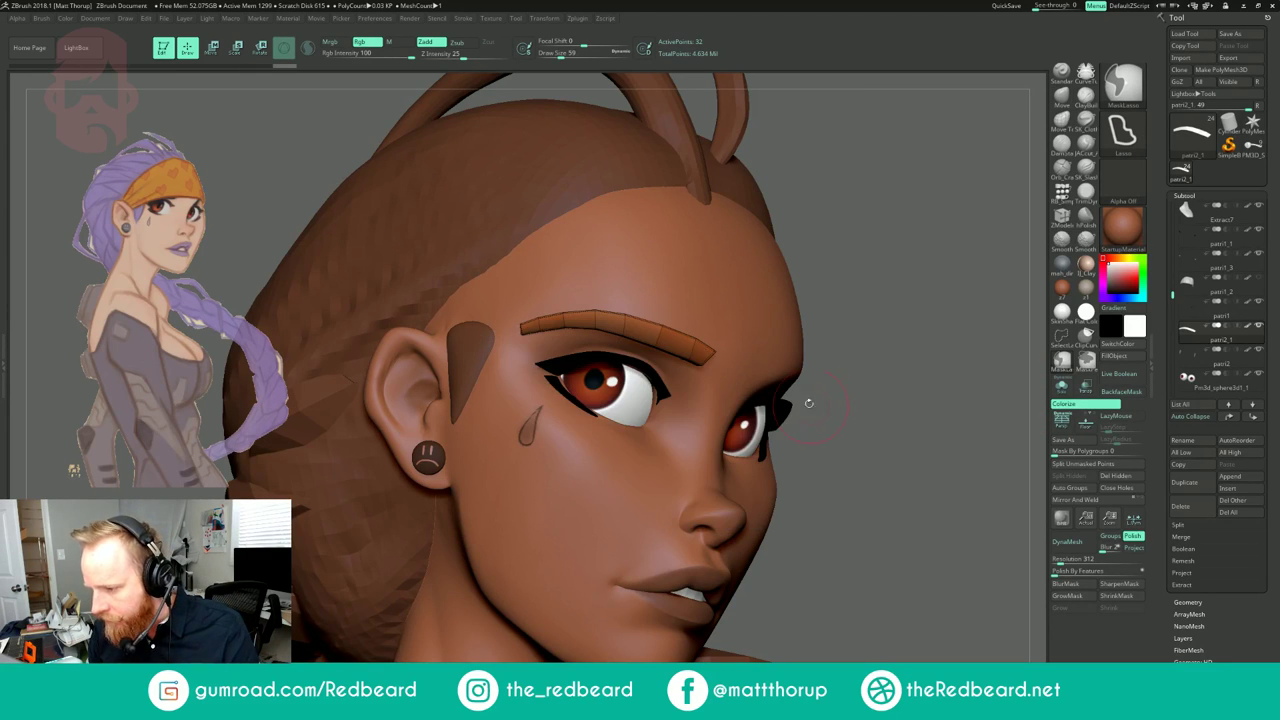
Step: Taper the eyebrow's outer end to a thin tip with the Move brush at draw size 80
key("bracketright")
key("bracketright")
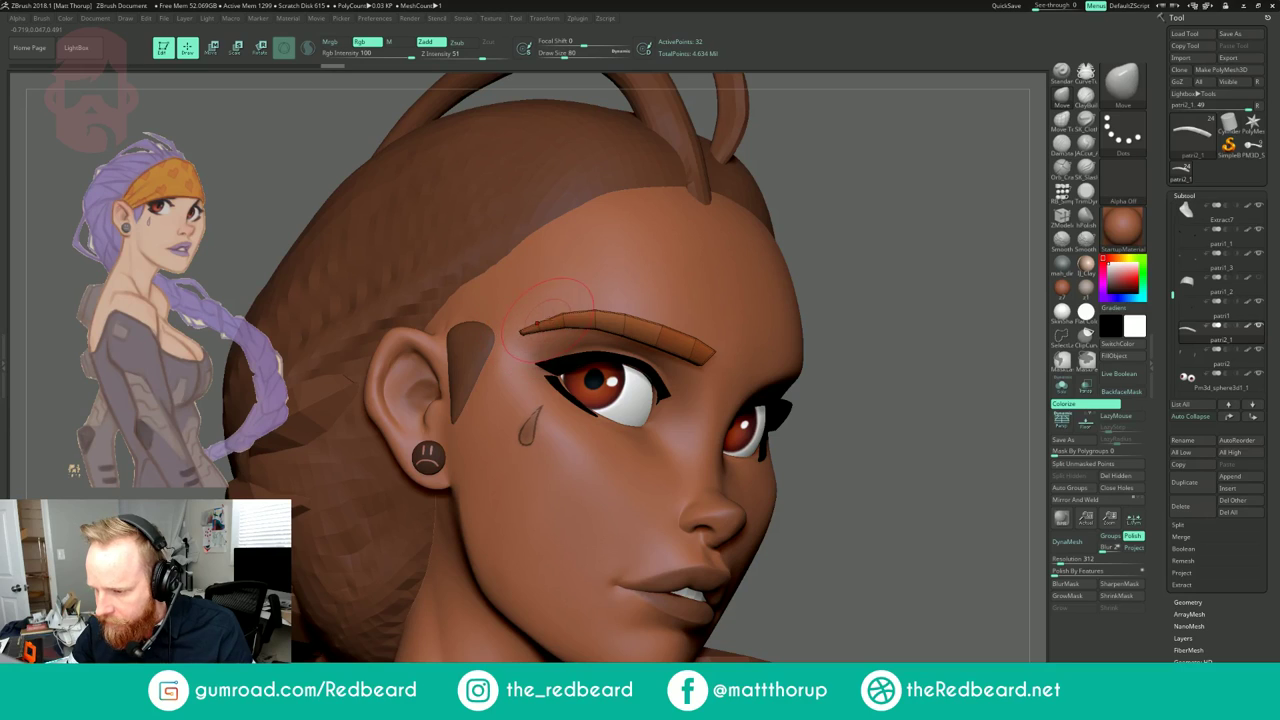
left_click_drag(901, 243, 780, 255)
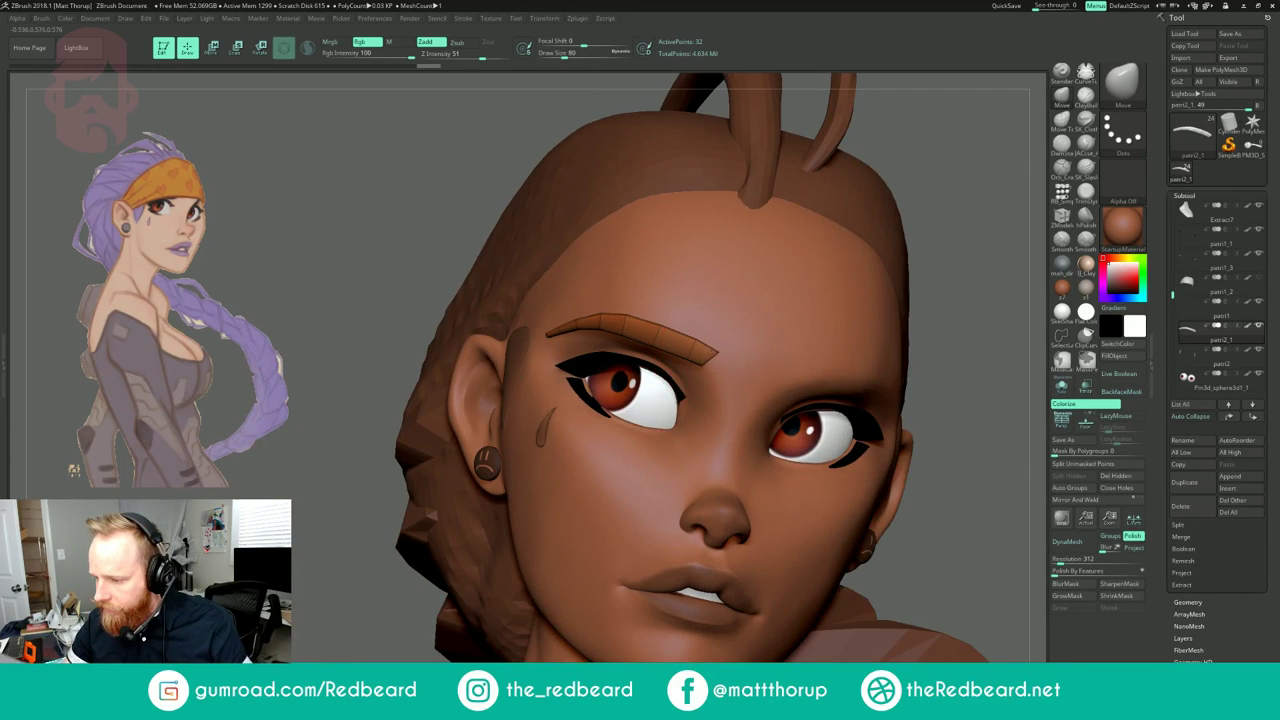
left_click_drag(969, 247, 914, 282)
right_click_drag(913, 282, 870, 275)
right_click_drag(870, 275, 900, 330, "ctrl")
Step: Switch to the ZModeler brush and remove all creases from the eyebrow mesh
left_click(1195, 603)
left_click(1183, 339)
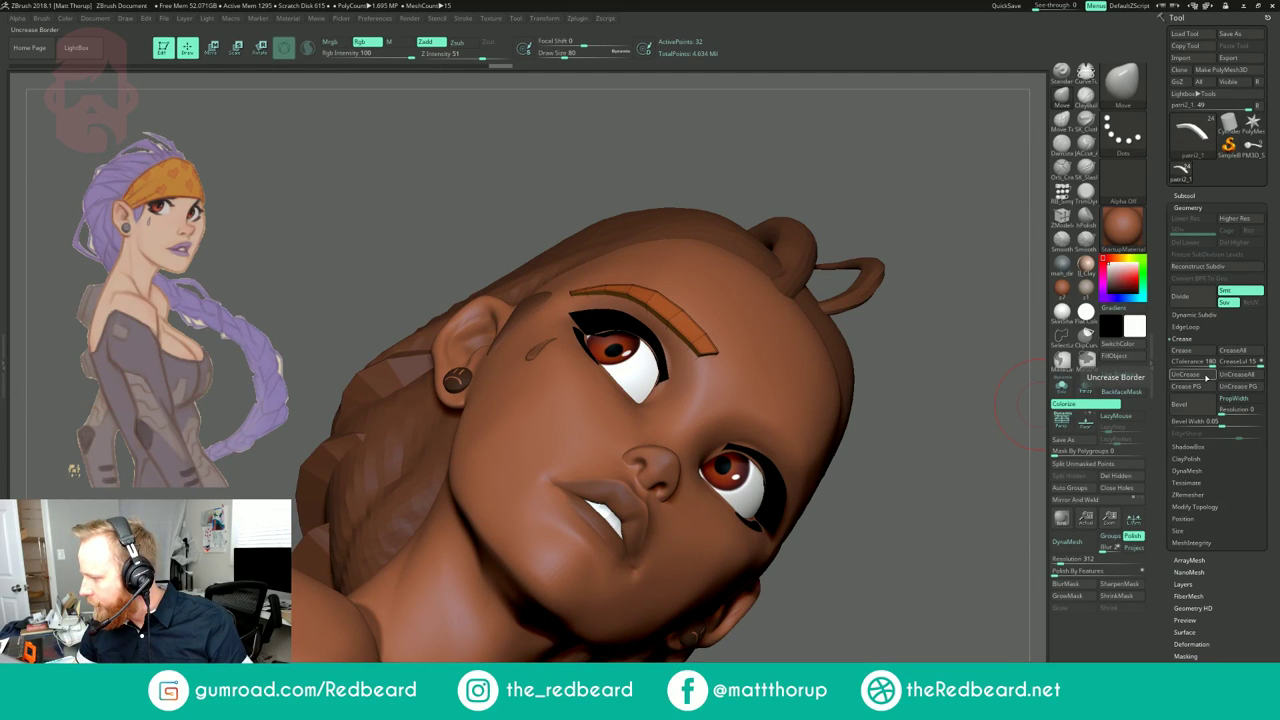
mouse_move(890, 350)
left_mouse_down()
mouse_move(934, 486)
mouse_move(803, 478)
left_mouse_up()
key("b")
key("z")
key("m")
left_click_drag(950, 425, 963, 470, "alt")
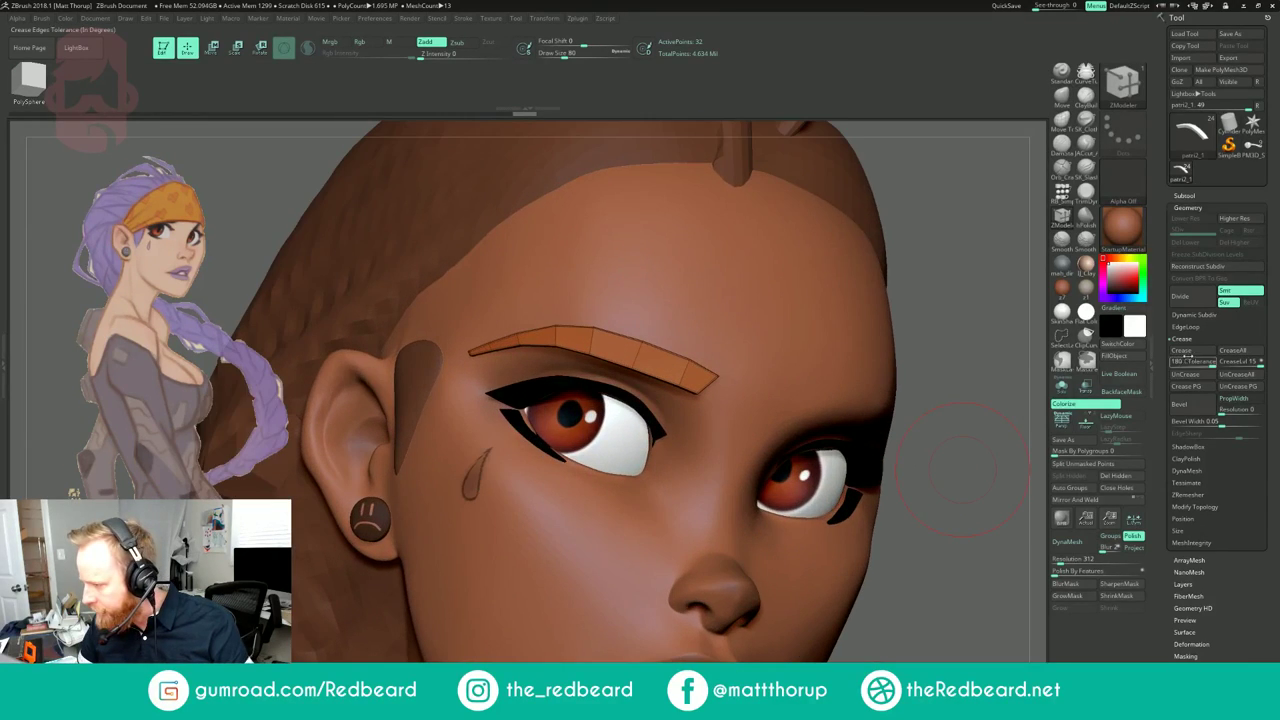
left_click(1236, 377)
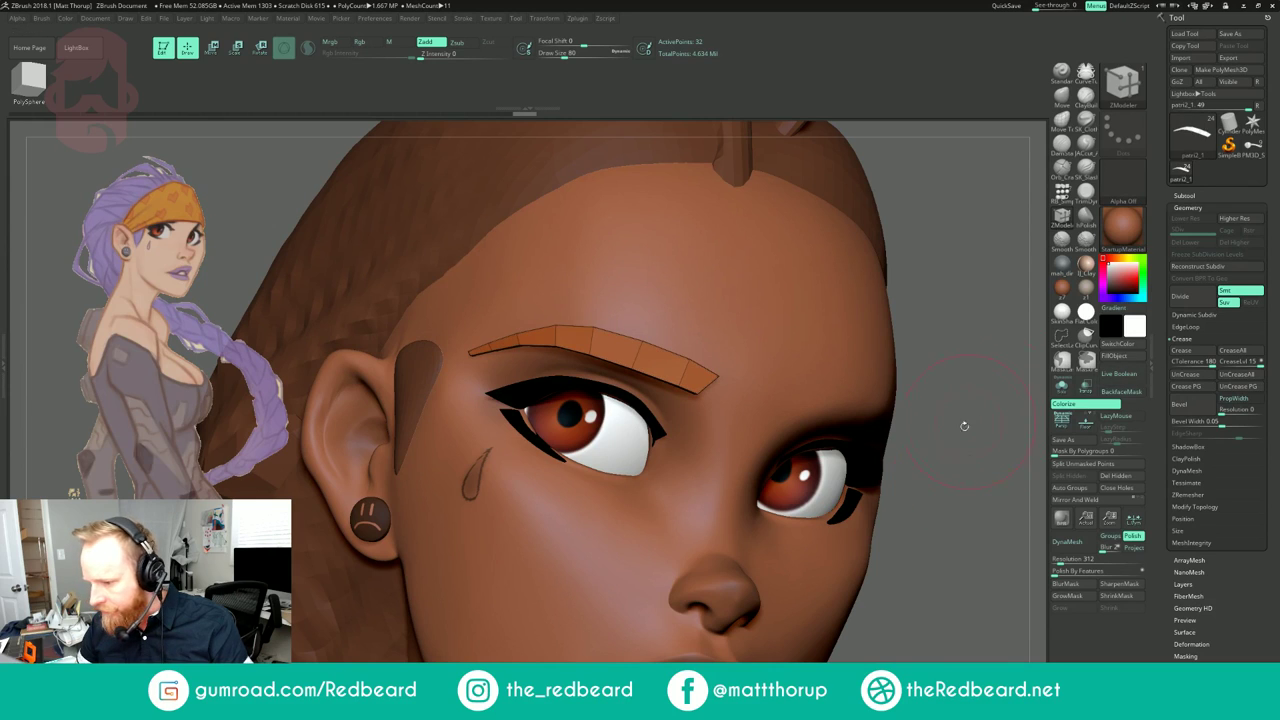
left_click_drag(972, 418, 988, 413)
left_click_drag(826, 444, 832, 440)
left_click_drag(917, 271, 857, 275, "alt")
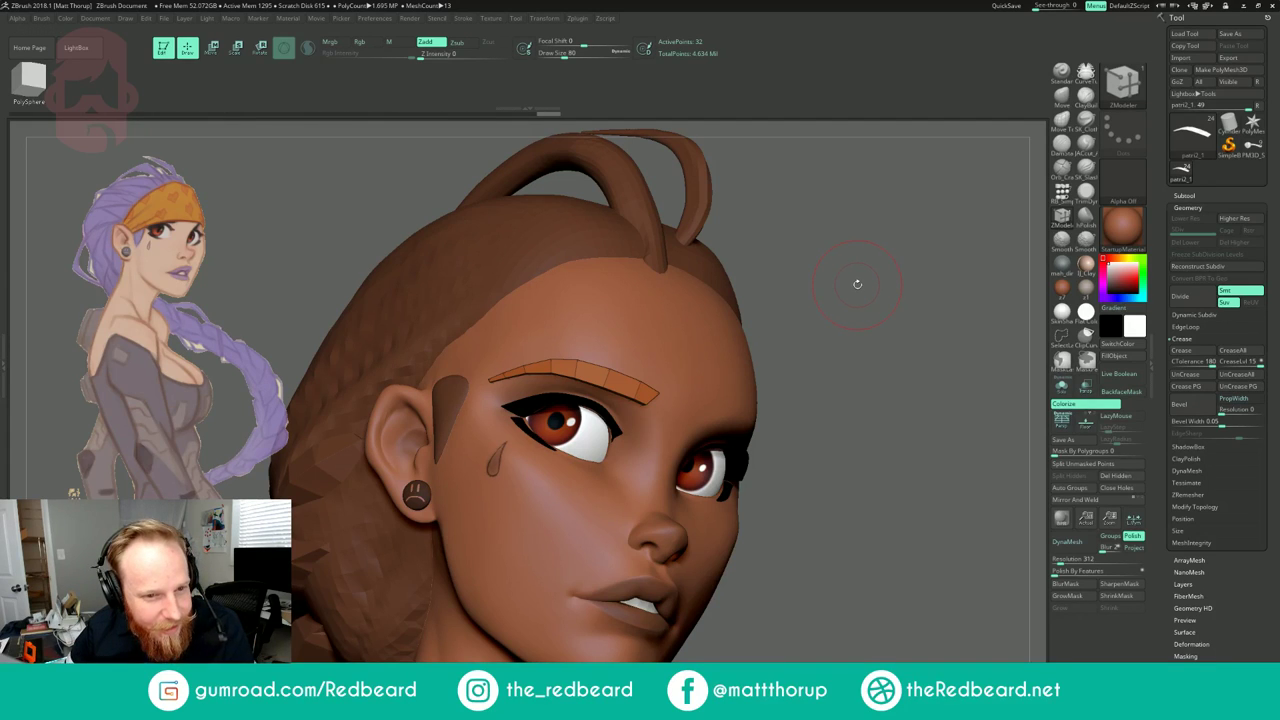
Step: Insert an edge loop in the eyebrow mesh and adjust its inner end with the Move brush at draw size 31
mouse_move(879, 283)
left_mouse_down()
mouse_move(902, 287)
mouse_move(880, 235)
mouse_move(863, 316)
mouse_move(849, 294)
mouse_move(865, 306)
mouse_move(858, 322)
mouse_move(911, 300)
mouse_move(890, 280)
mouse_move(791, 307)
mouse_move(803, 334)
left_mouse_up()
left_click(586, 381)
key("b")
key("m")
key("v")
key("s")
mouse_move(633, 377)
left_mouse_down()
mouse_move(620, 377)
mouse_move(637, 368)
left_mouse_up()
key("s")
left_click_drag(861, 264, 680, 329)
Step: Preview the eyebrow's subdivided smooth shape, returning to the unsmoothed low-resolution mesh
key("ctrl+d")
left_click(643, 222)
left_click_drag(843, 254, 829, 310)
key("shift+d")
key("shift+f")
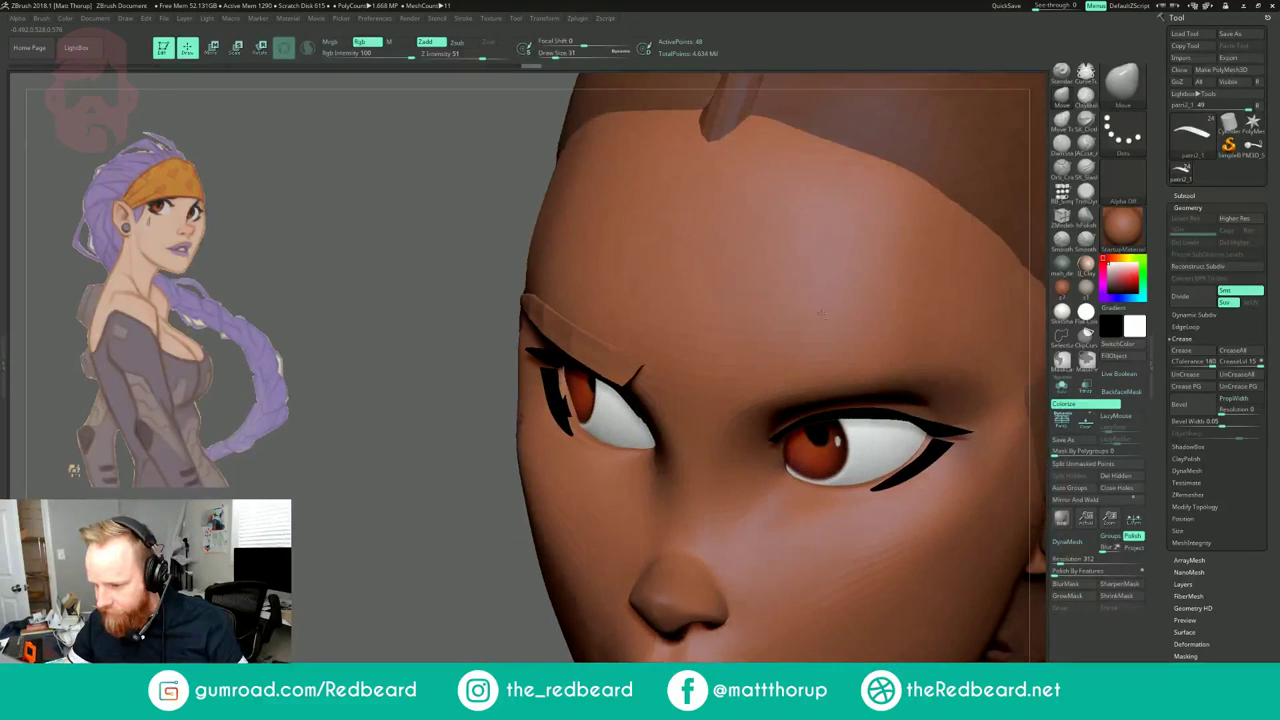
Step: Add further edge loops to the eyebrow with the ZModeler brush, isolating it in Solo mode, and turn on its subdivision smoothing
key("b")
key("z")
key("m")
left_click_drag(735, 402, 644, 396)
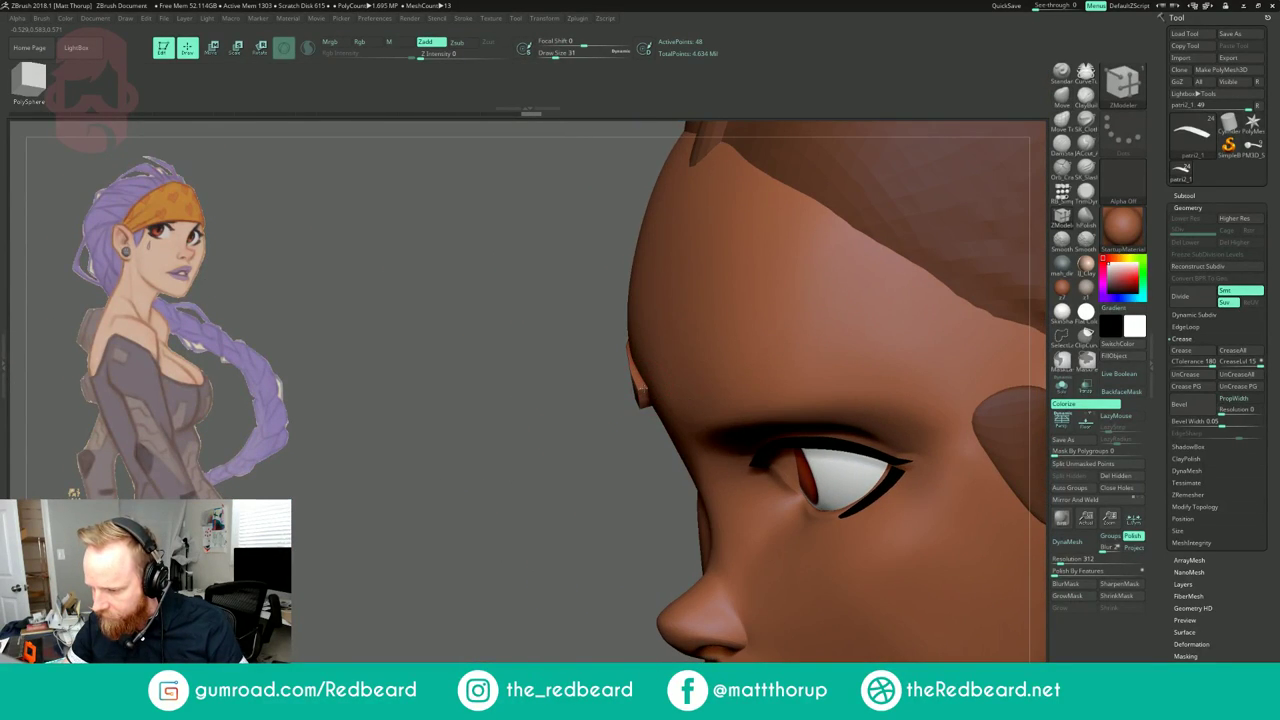
key("shift+f")
mouse_move(563, 471)
left_mouse_down()
mouse_move(640, 488)
mouse_move(790, 470)
left_mouse_up()
left_click(1062, 386)
left_click_drag(843, 343, 832, 290)
left_click(588, 406)
key("d")
key("shift+f")
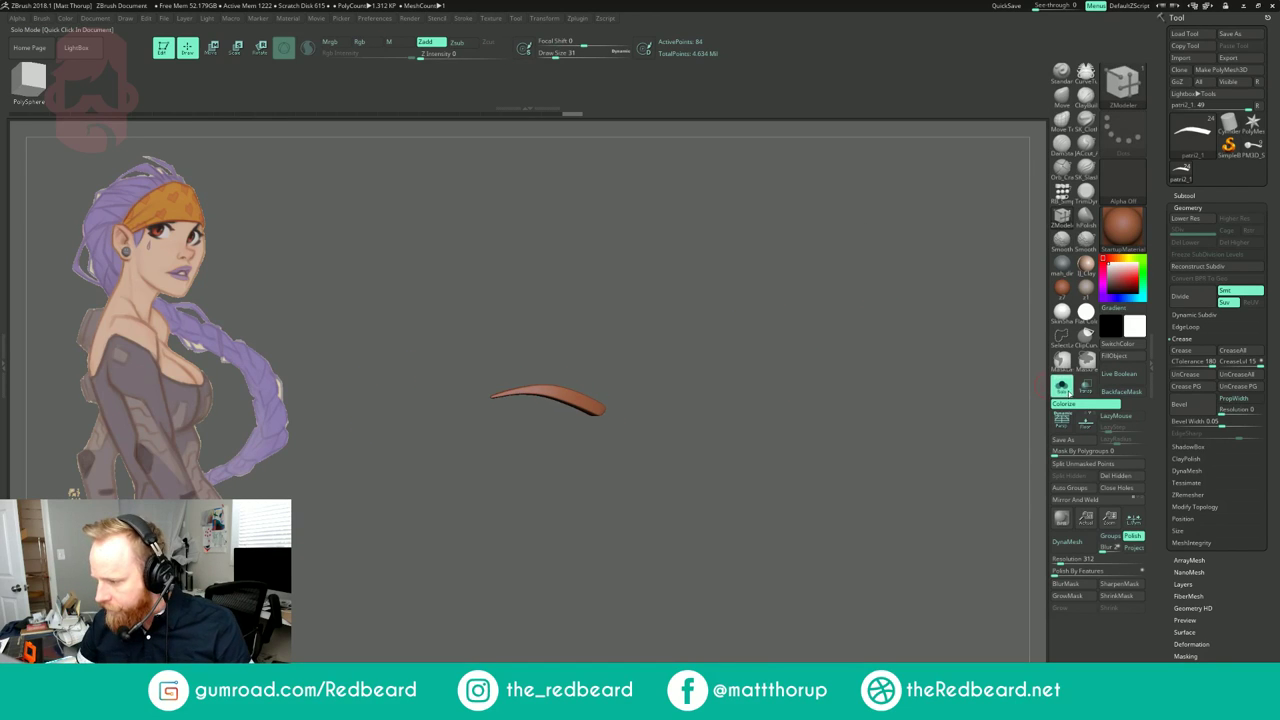
left_click(1063, 388)
Step: Fit the smoothed eyebrow to the curve of the brow from several angles with the Move brush, enlarging the draw size to 154
left_click_drag(905, 434, 848, 535)
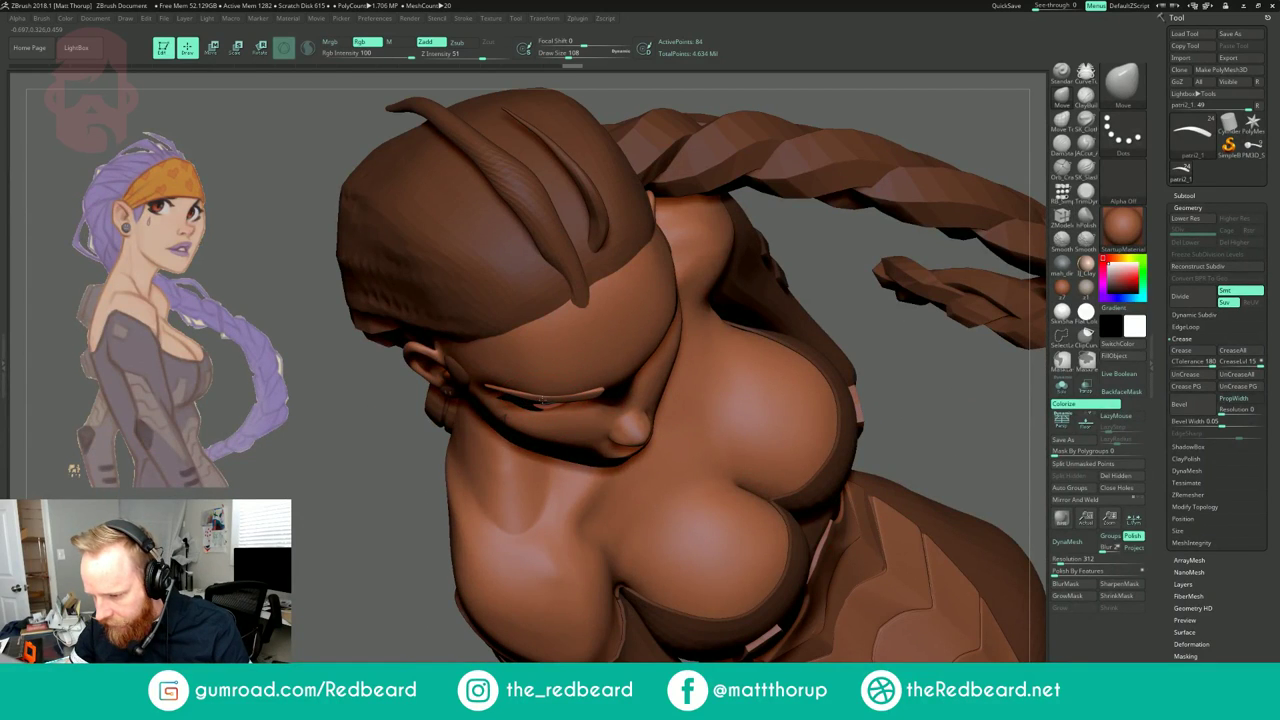
key("bracketright")
key("bracketright")
left_click_drag(496, 386, 500, 386)
left_click_drag(890, 380, 838, 205)
mouse_move(695, 266)
left_mouse_down()
mouse_move(716, 318)
mouse_move(812, 356)
mouse_move(798, 356)
left_mouse_up()
key("bracketright")
left_click_drag(505, 346, 507, 344)
left_click_drag(788, 378, 776, 290)
left_click_drag(950, 400, 955, 445)
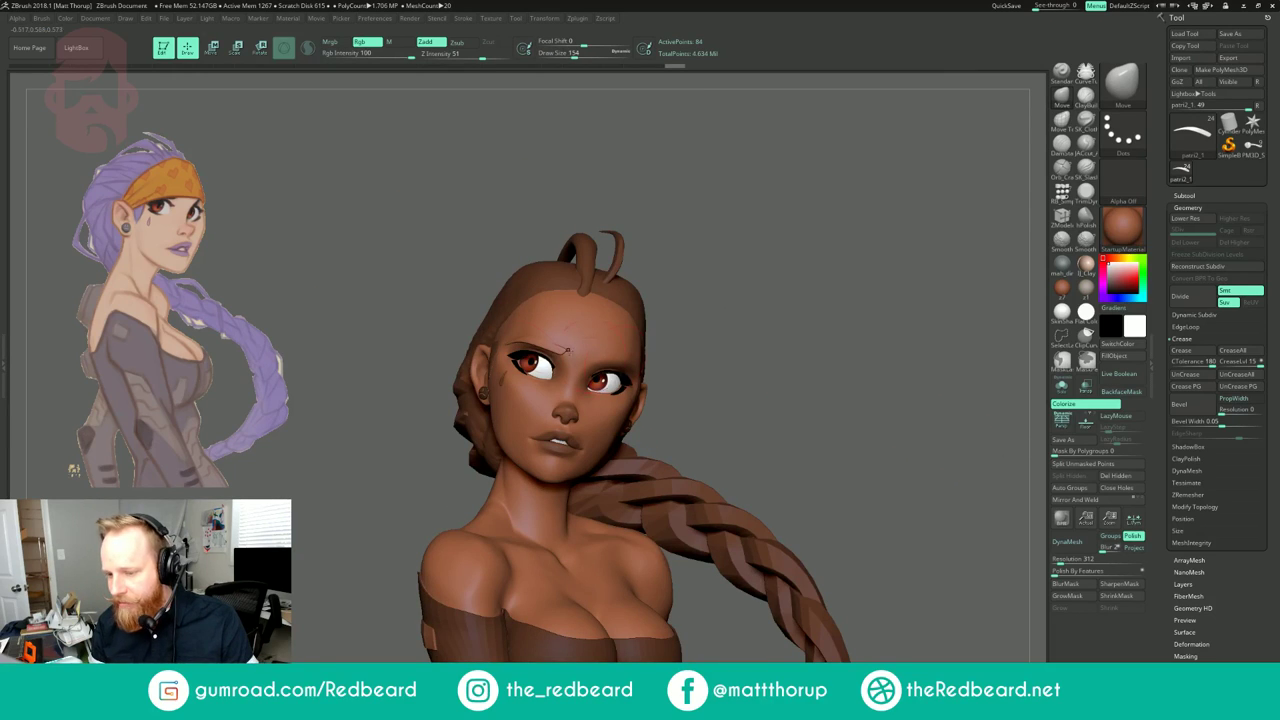
Step: Refine the eyebrow's arch in side and top views with the Move brush, reducing the draw size from 187 to 120
left_click_drag(356, 236, 500, 250)
left_click_drag(800, 530, 790, 450, "alt")
mouse_move(815, 460)
left_mouse_down()
mouse_move(785, 460)
mouse_move(863, 488)
mouse_move(885, 550)
left_mouse_up()
key("bracketright")
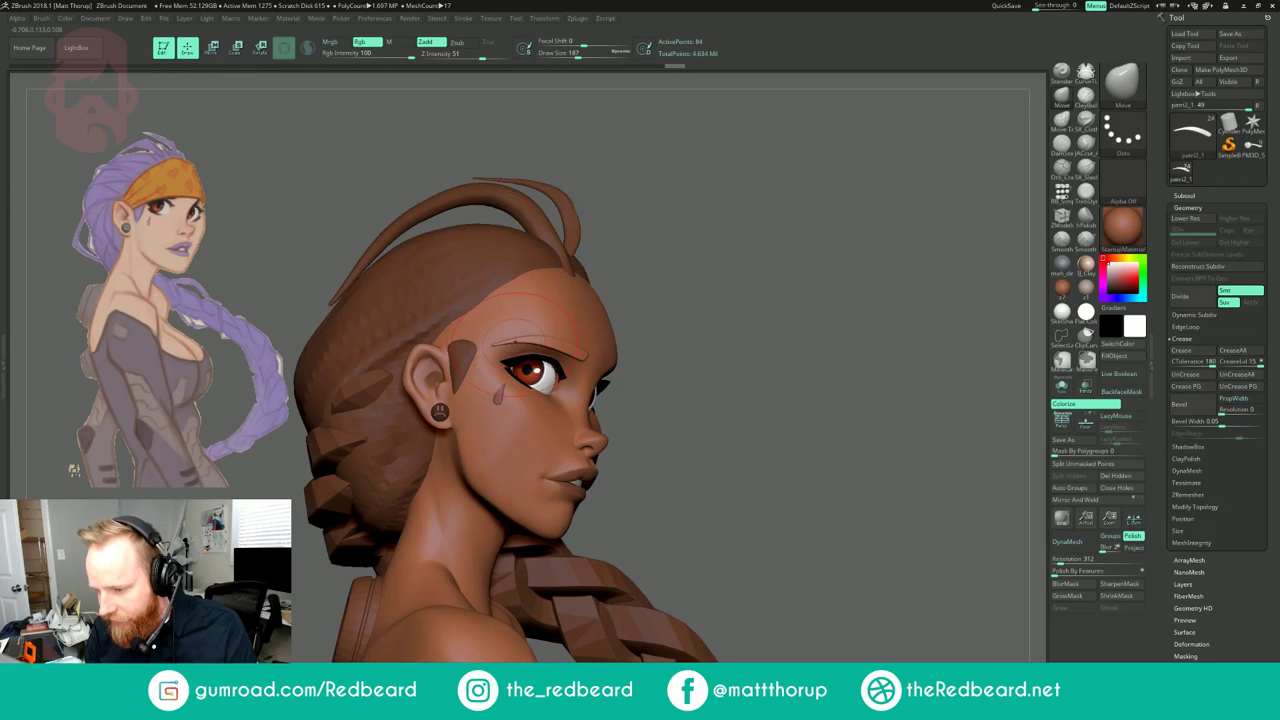
mouse_move(713, 365)
left_mouse_down()
mouse_move(622, 318)
mouse_move(529, 336)
left_mouse_up()
key("bracketleft")
mouse_move(584, 278)
left_mouse_down()
mouse_move(715, 365)
mouse_move(630, 415)
mouse_move(625, 405)
left_mouse_up()
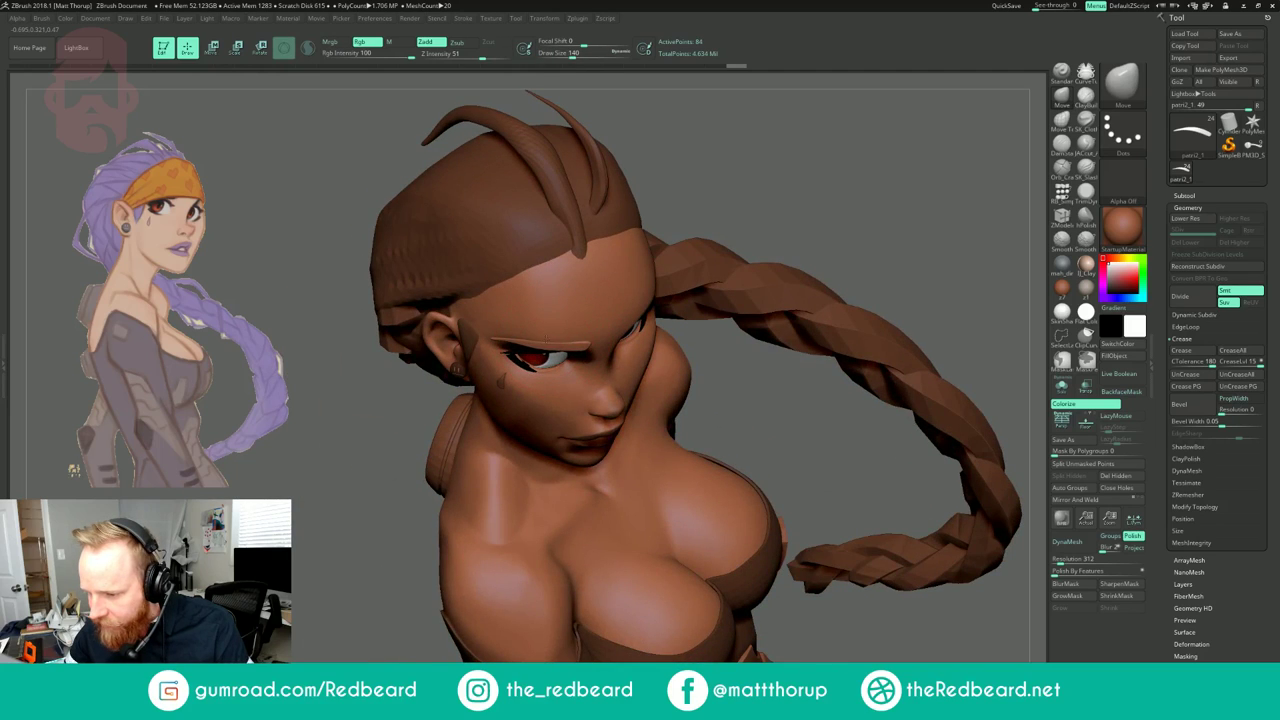
key("bracketleft")
right_click_drag(598, 338, 713, 287)
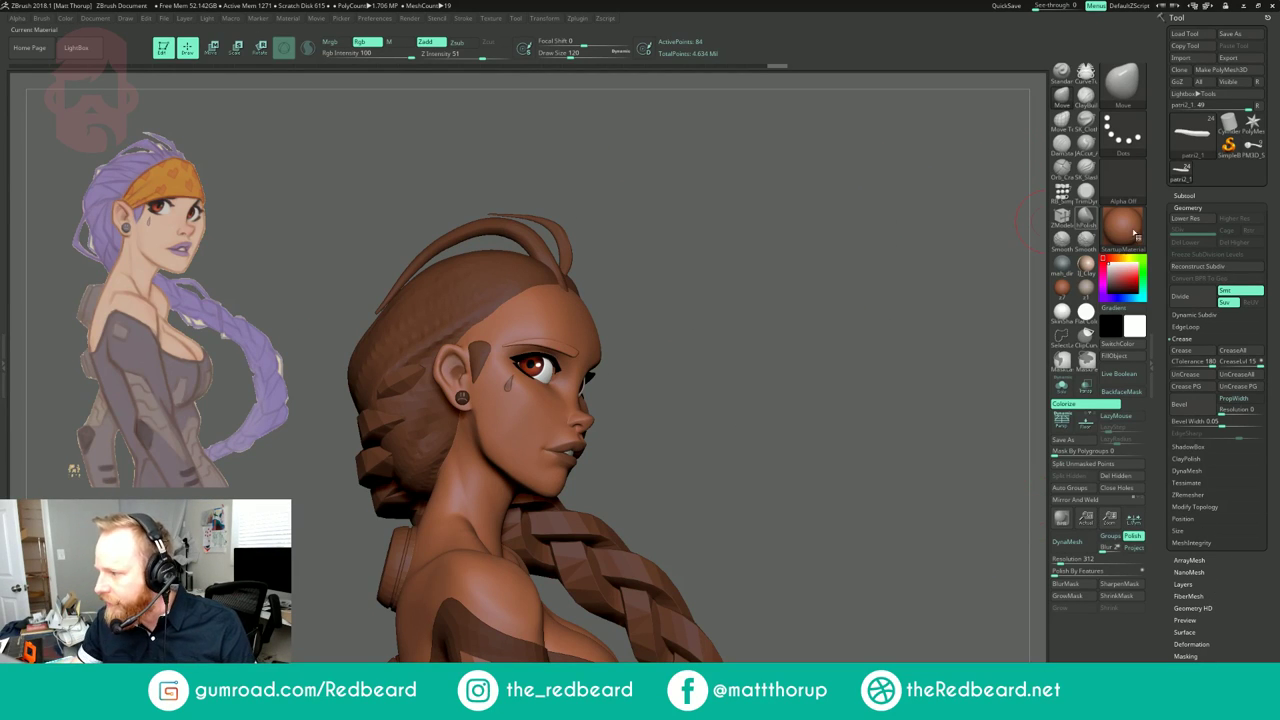
Step: Duplicate the eyebrow subtool and mirror the copy to the other side of the head with the Mirror deformation
left_click(1186, 195)
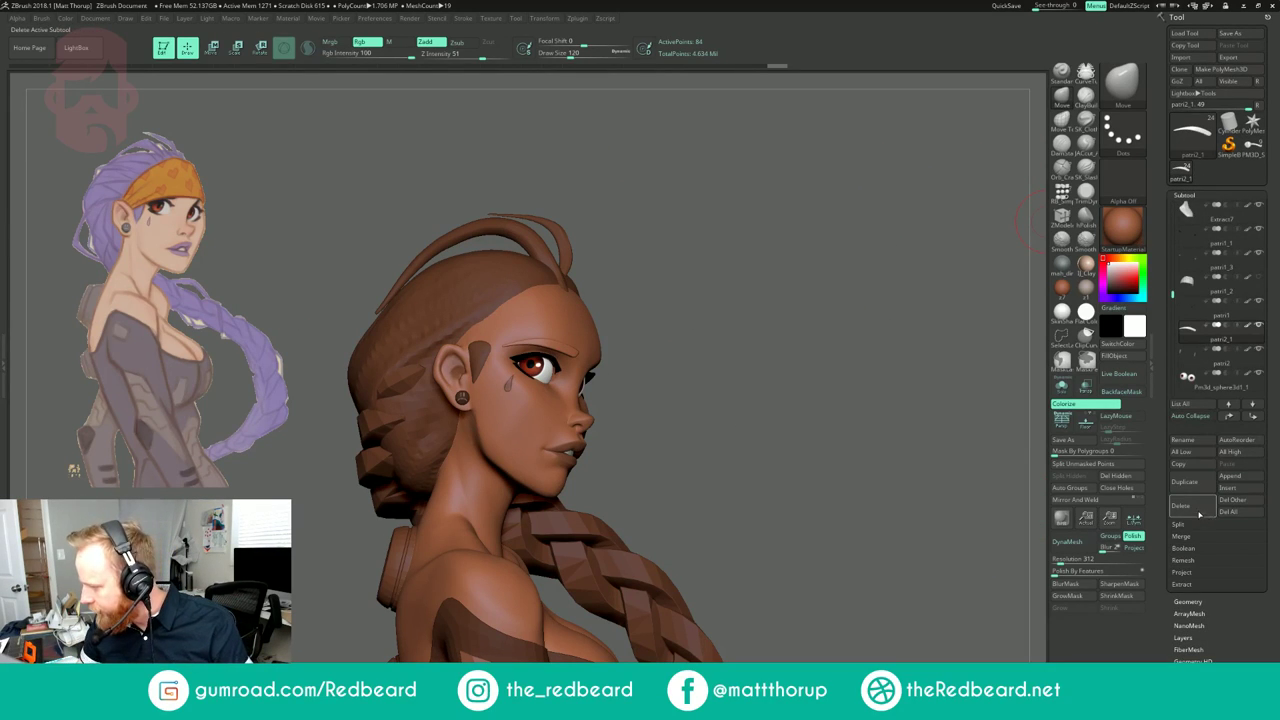
left_click(1204, 490)
scroll(1220, 560, "down", 3)
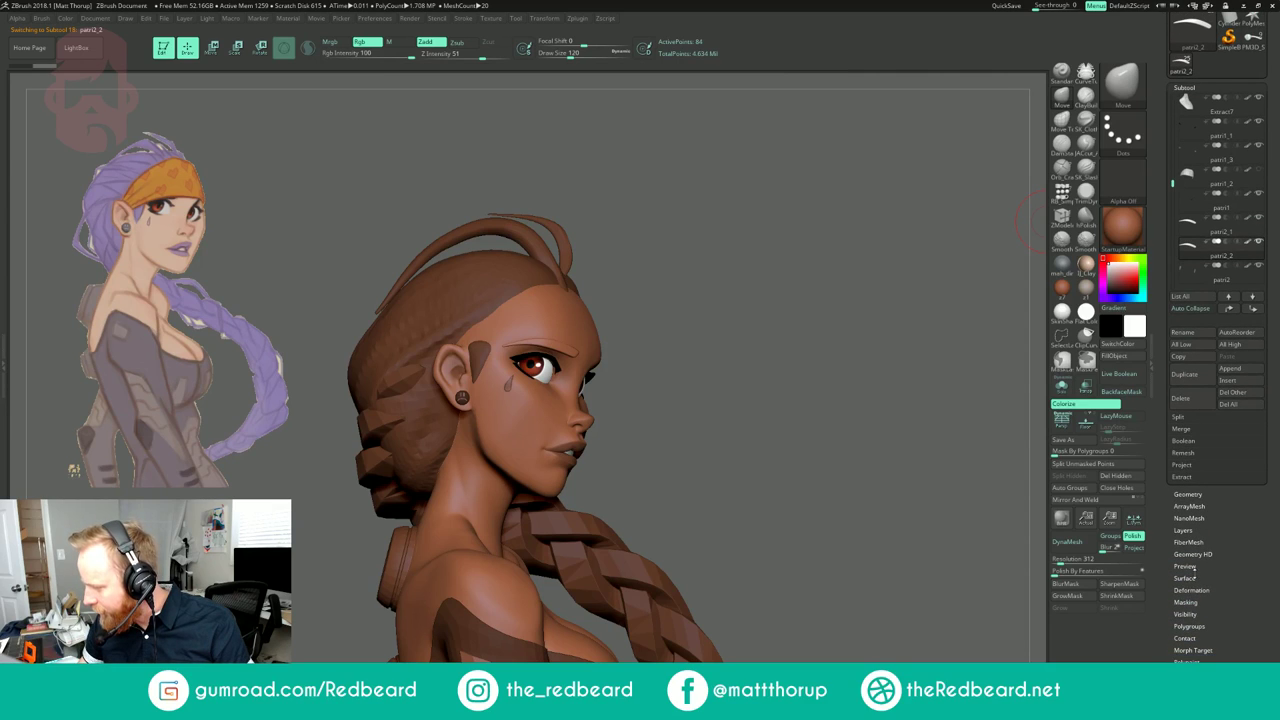
left_click_drag(1229, 620, 1229, 600)
left_click(1192, 566)
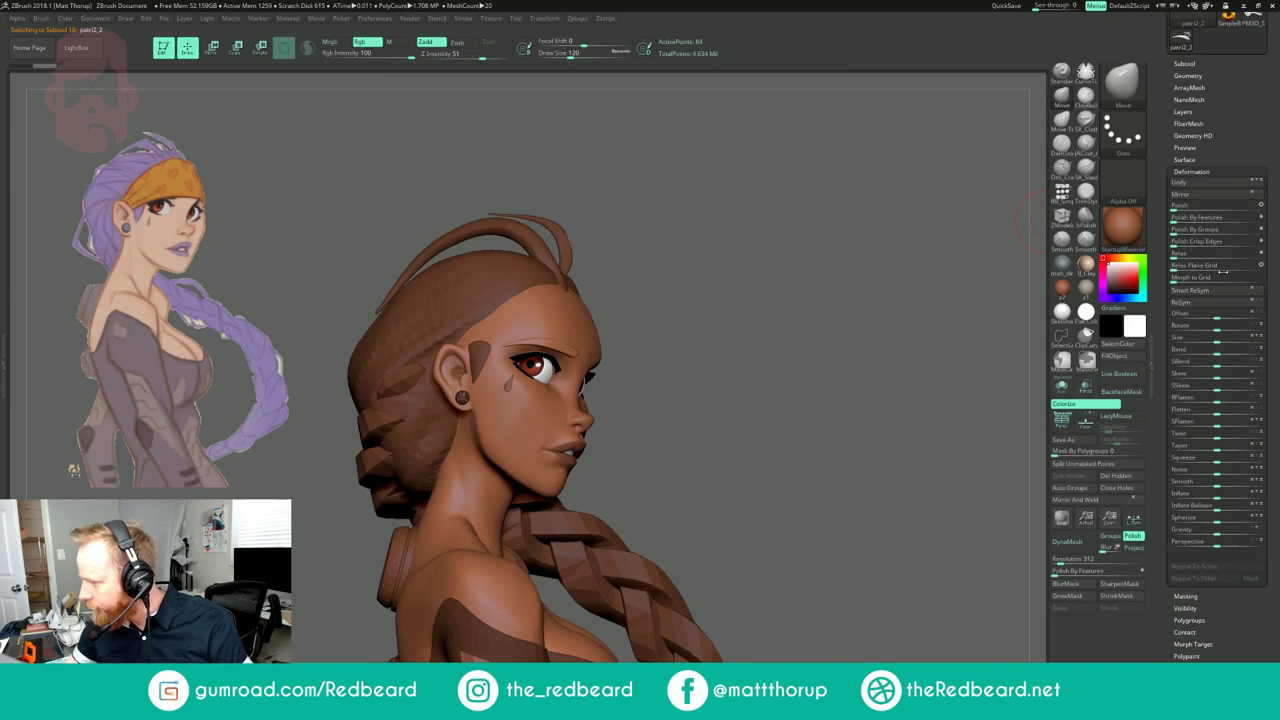
left_click_drag(895, 328, 783, 446)
left_click_drag(983, 432, 903, 466)
Step: Centre the transform gizmo on the mirrored eyebrow and move the eyebrow above the other eye
key("w")
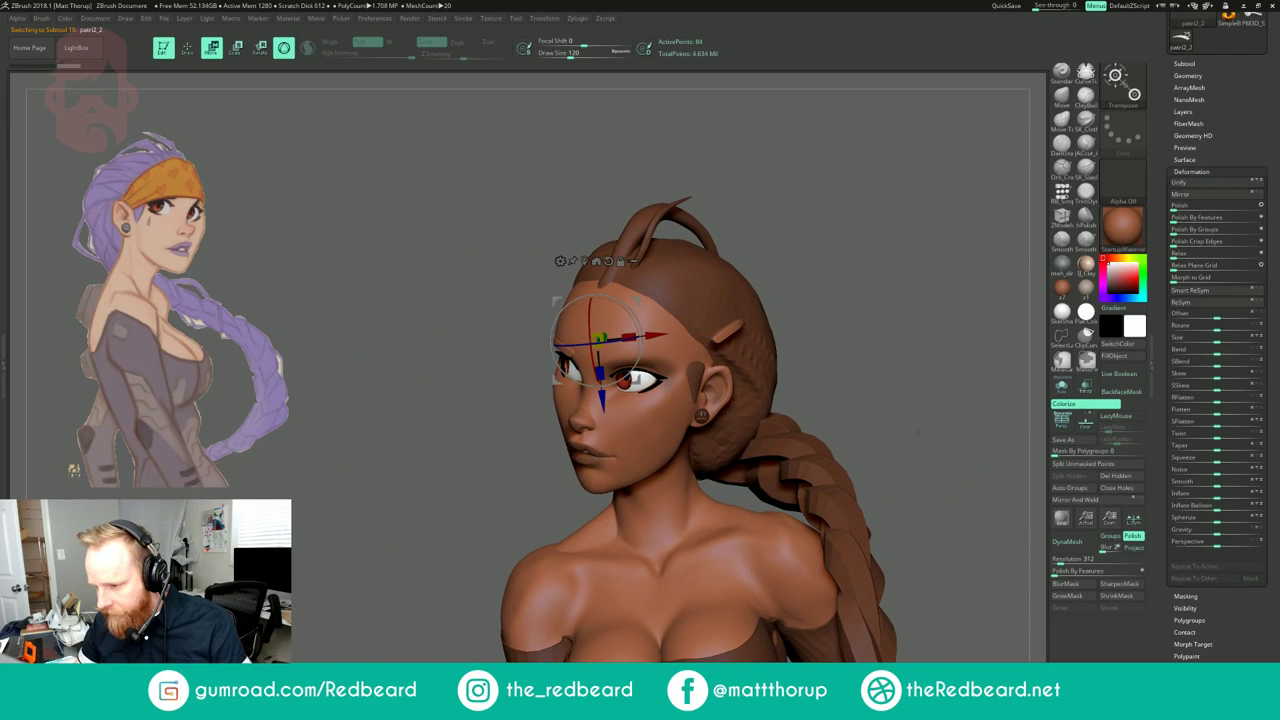
left_click(585, 262)
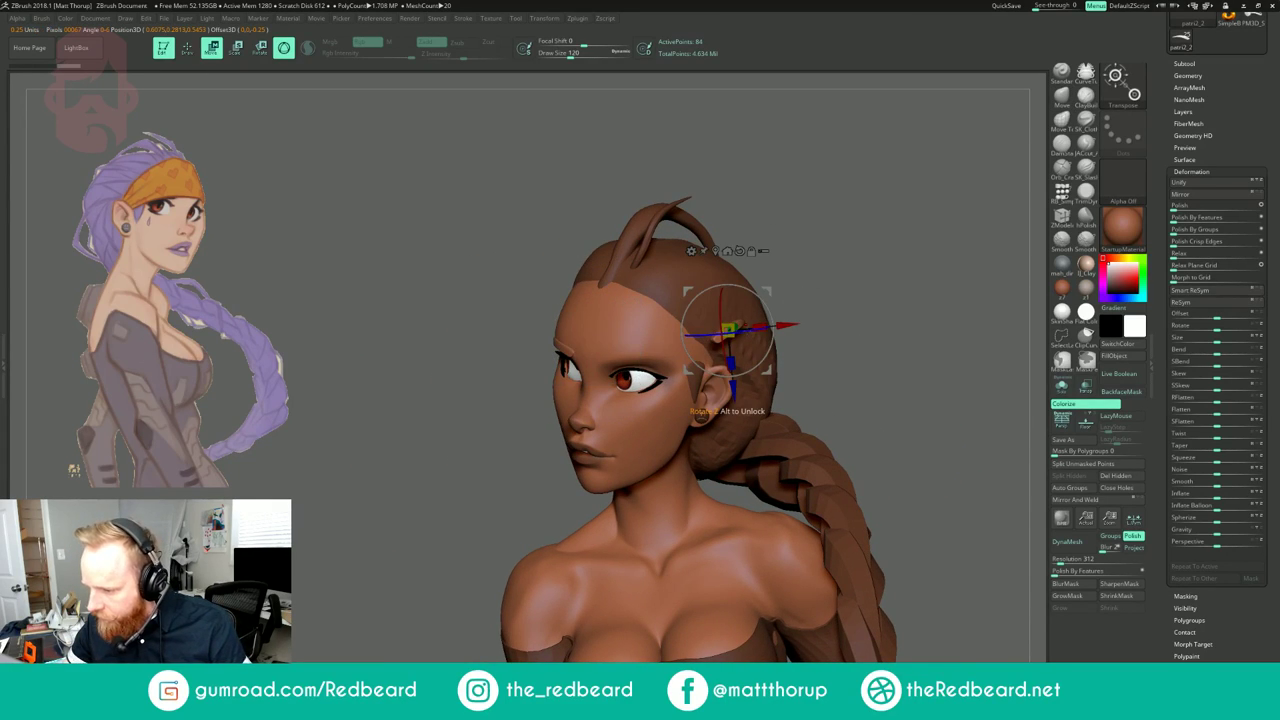
left_click_drag(772, 320, 678, 404)
left_click_drag(872, 312, 820, 475)
Step: Rotate and nudge the mirrored eyebrow with the gizmo so it follows the tilted forehead from front and top views
mouse_move(679, 403)
left_mouse_down()
mouse_move(681, 443)
mouse_move(678, 427)
left_mouse_up()
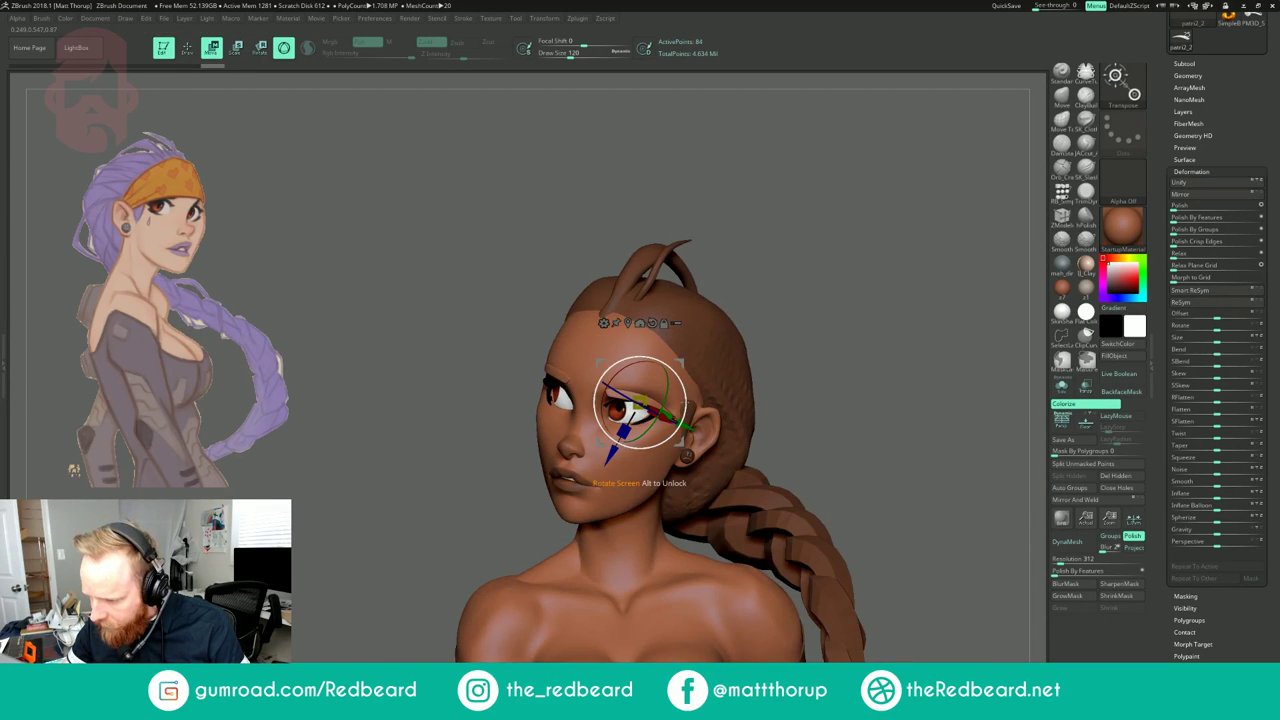
left_click_drag(681, 443, 679, 432)
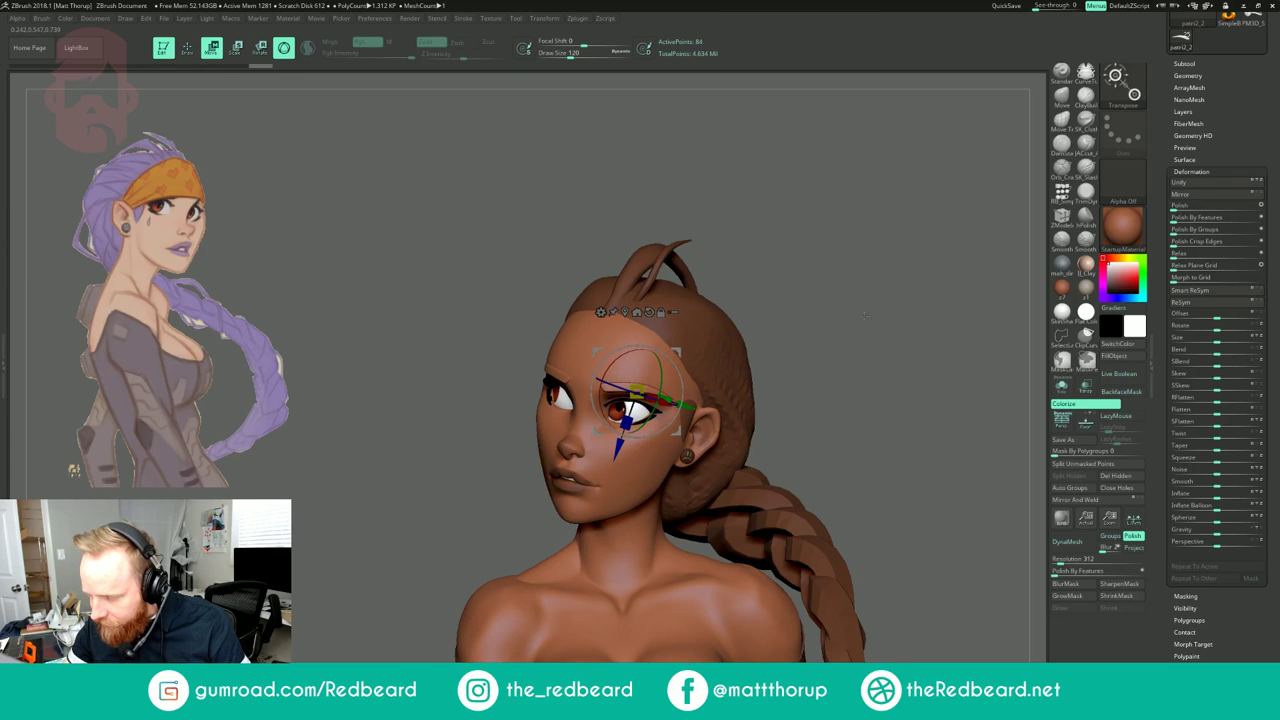
left_click_drag(859, 316, 855, 333)
left_click_drag(730, 310, 680, 433)
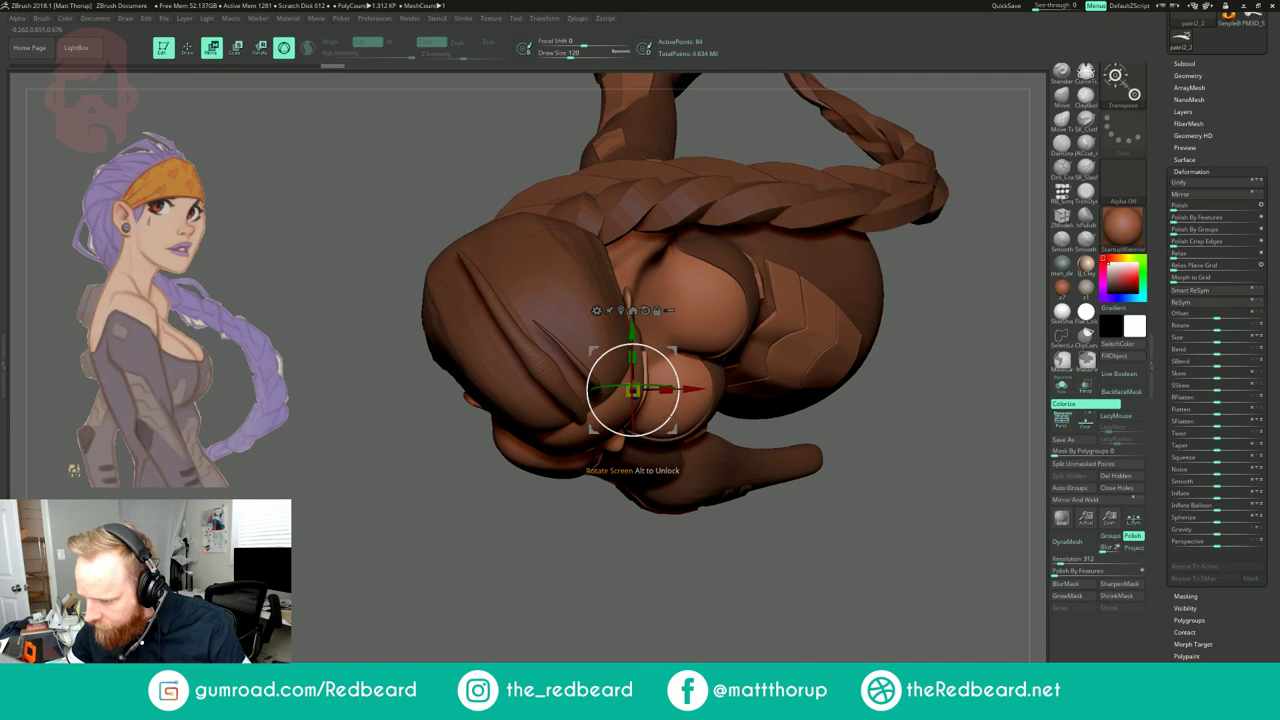
left_click_drag(667, 544, 755, 356)
left_click_drag(860, 319, 758, 320)
Step: Hide the interface and shape the mirrored eyebrow against the brow with the Move brush at draw size 140
key("Tab")
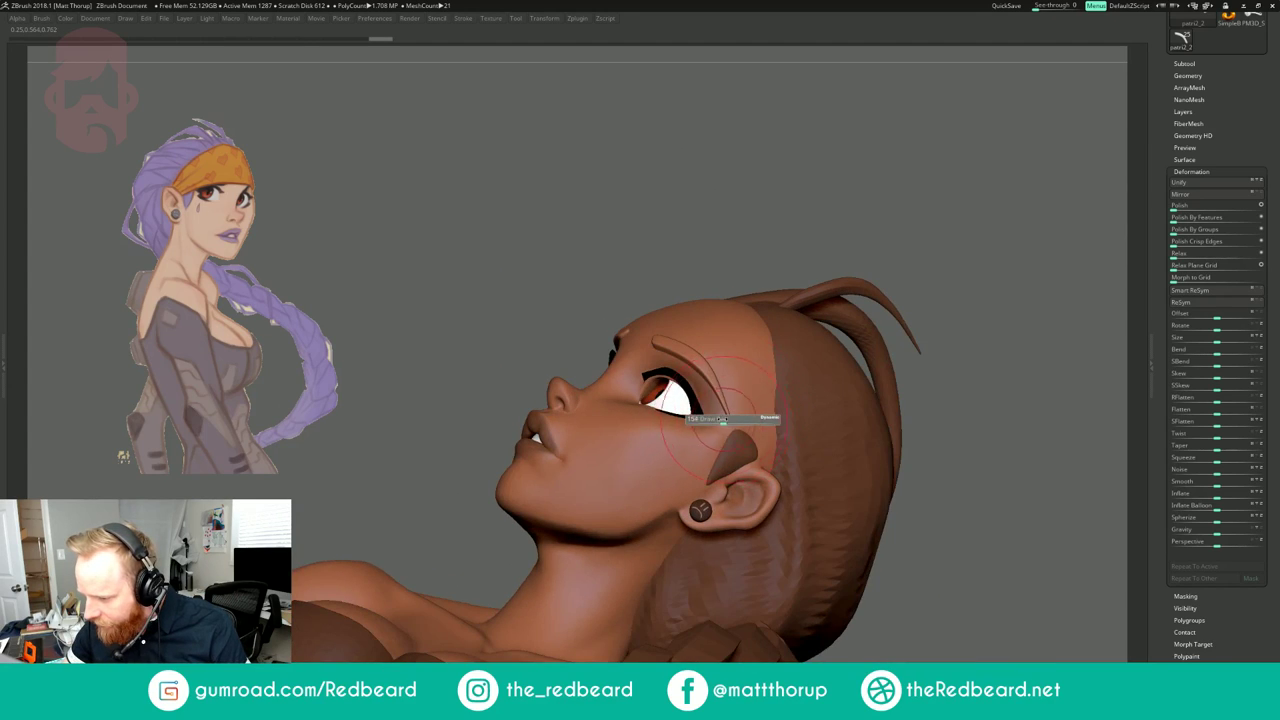
left_click_drag(926, 275, 1003, 283)
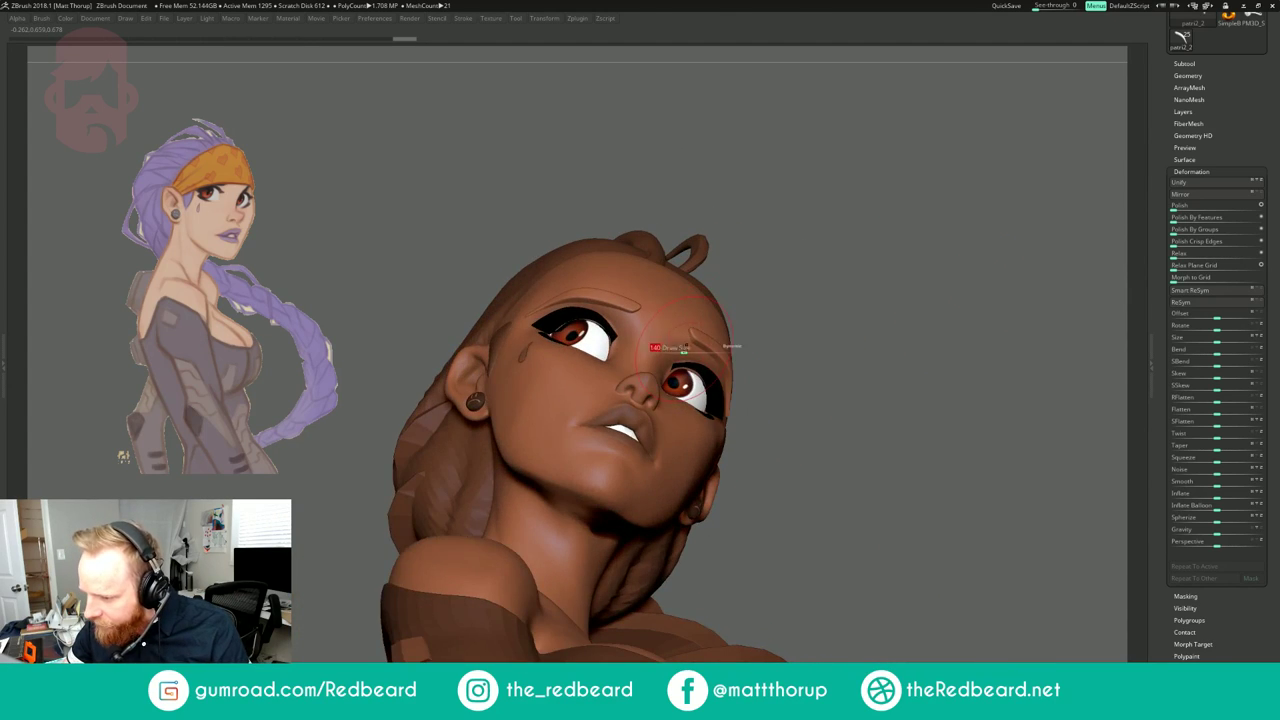
left_click_drag(784, 273, 689, 341)
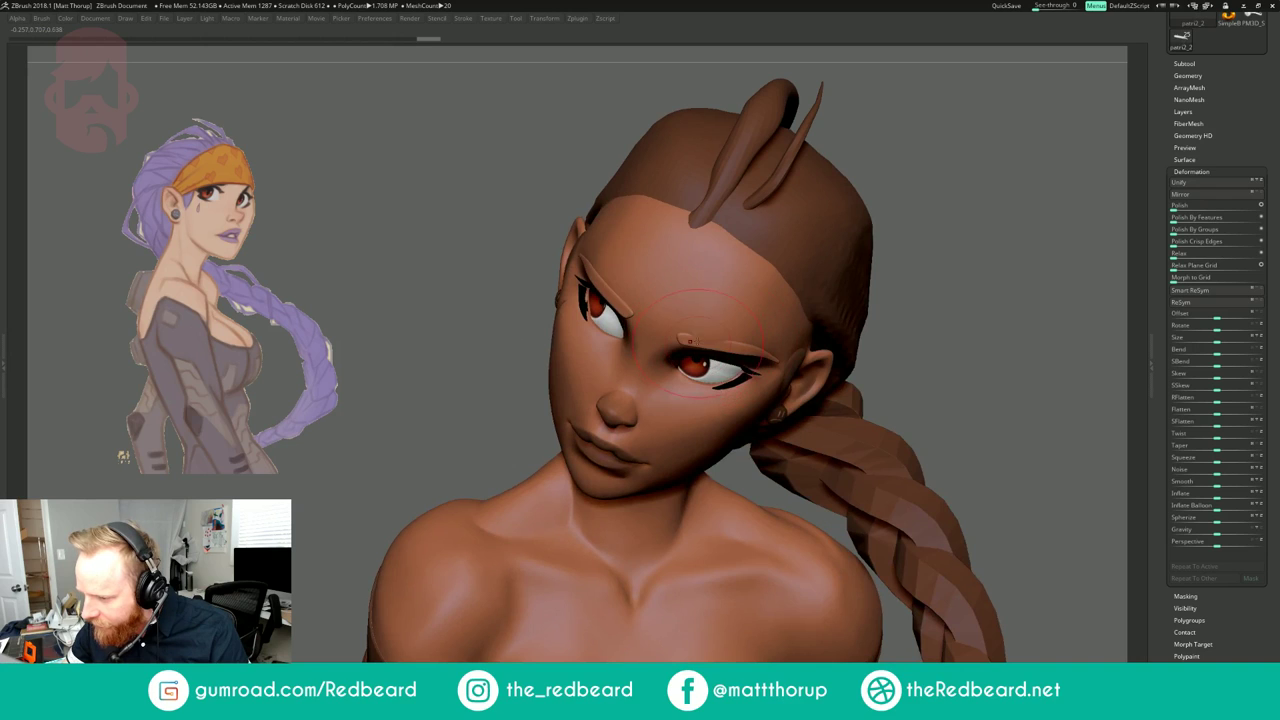
left_click_drag(1056, 256, 1004, 228)
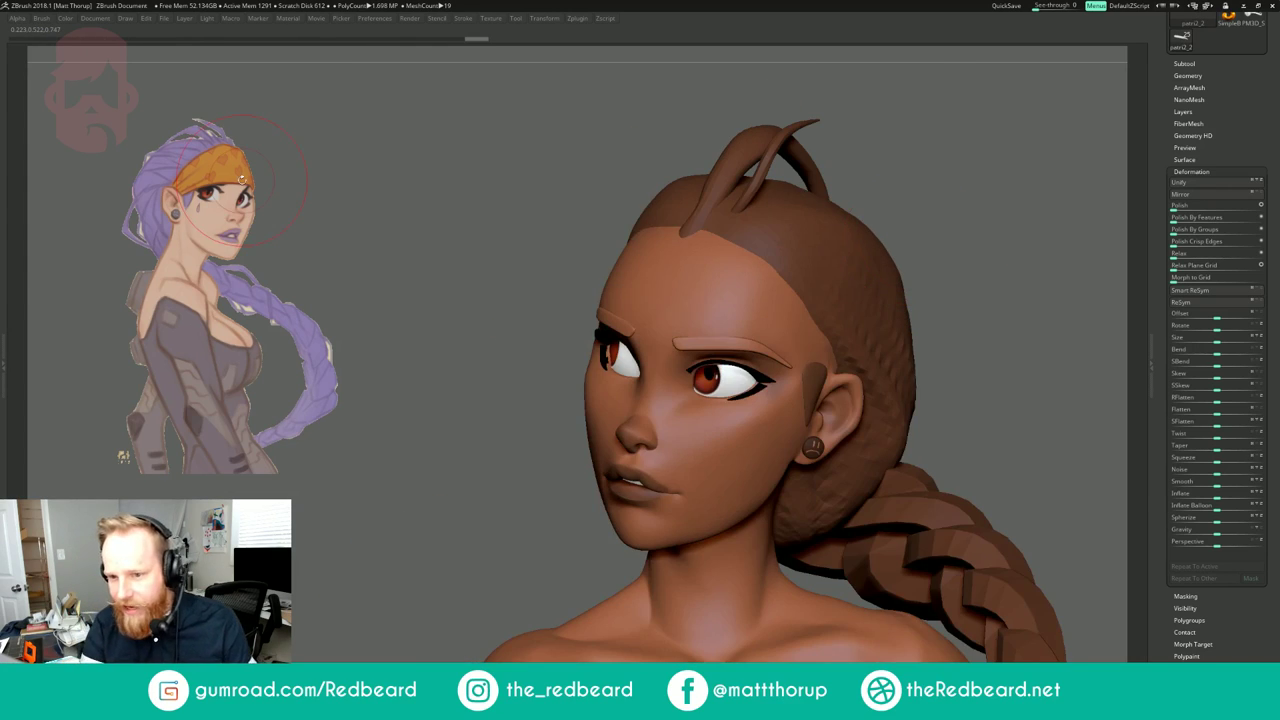
Step: Fine-tune the mirrored eyebrow's angle and position above the eye with the transform gizmo
left_click_drag(917, 260, 912, 290)
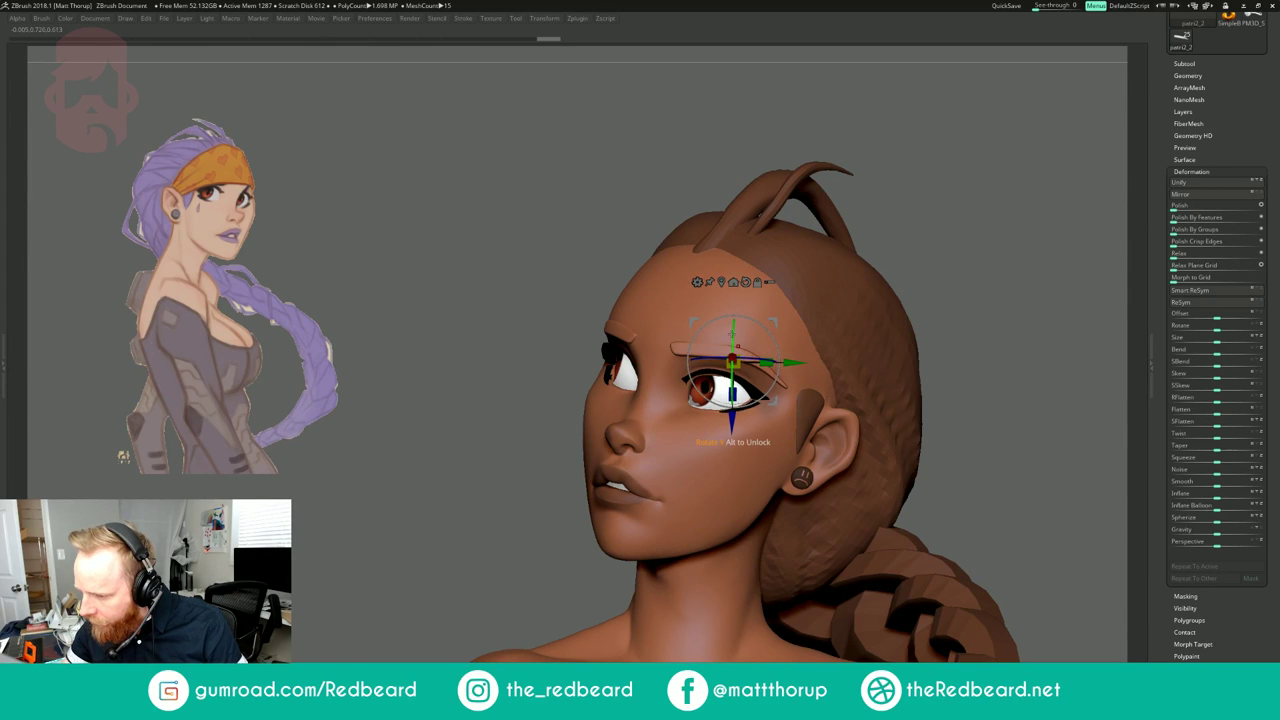
left_click_drag(937, 251, 800, 268)
left_click_drag(678, 370, 676, 370)
mouse_move(645, 290)
left_mouse_down()
mouse_move(1018, 242)
mouse_move(977, 244)
mouse_move(968, 320)
left_mouse_up()
Step: Return to the Move brush and fit the mirrored eyebrow's inner end closer to the face
key("q")
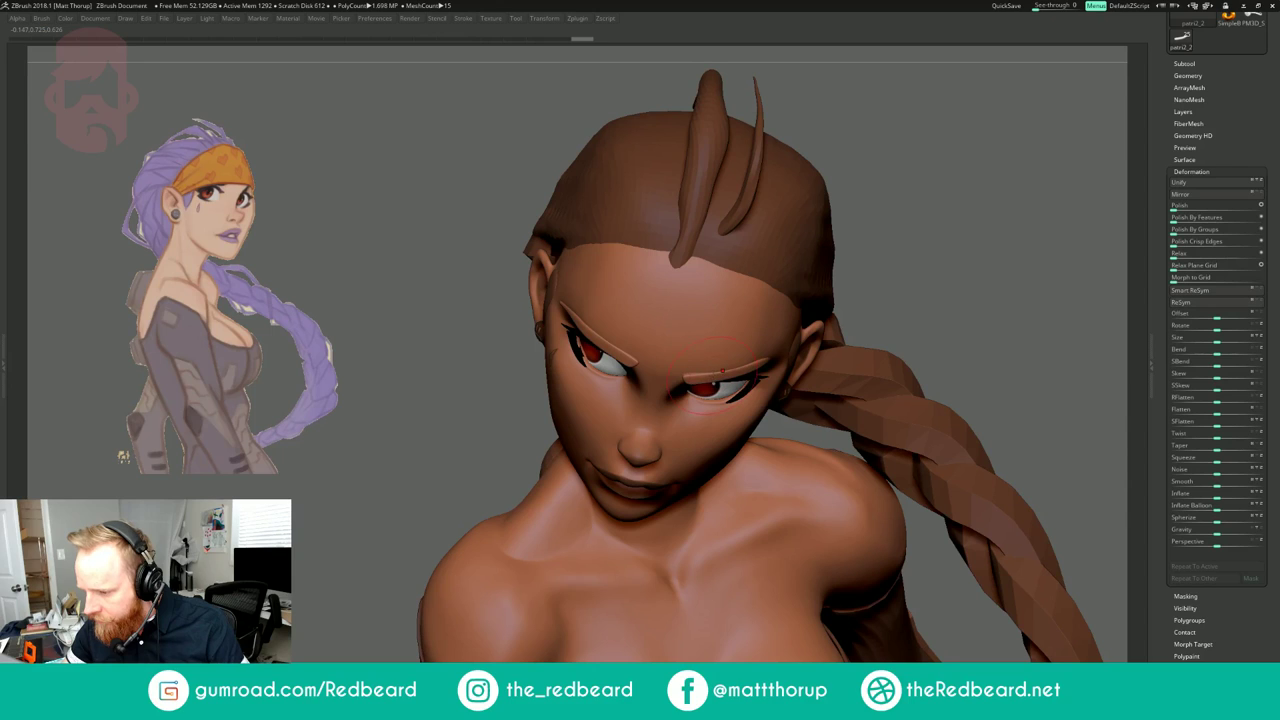
mouse_move(978, 284)
left_mouse_down()
mouse_move(857, 243)
mouse_move(962, 338)
left_mouse_up()
left_click_drag(846, 326, 922, 312)
mouse_move(791, 337)
left_mouse_down()
mouse_move(943, 300)
mouse_move(829, 286)
mouse_move(913, 321)
mouse_move(920, 297)
left_mouse_up()
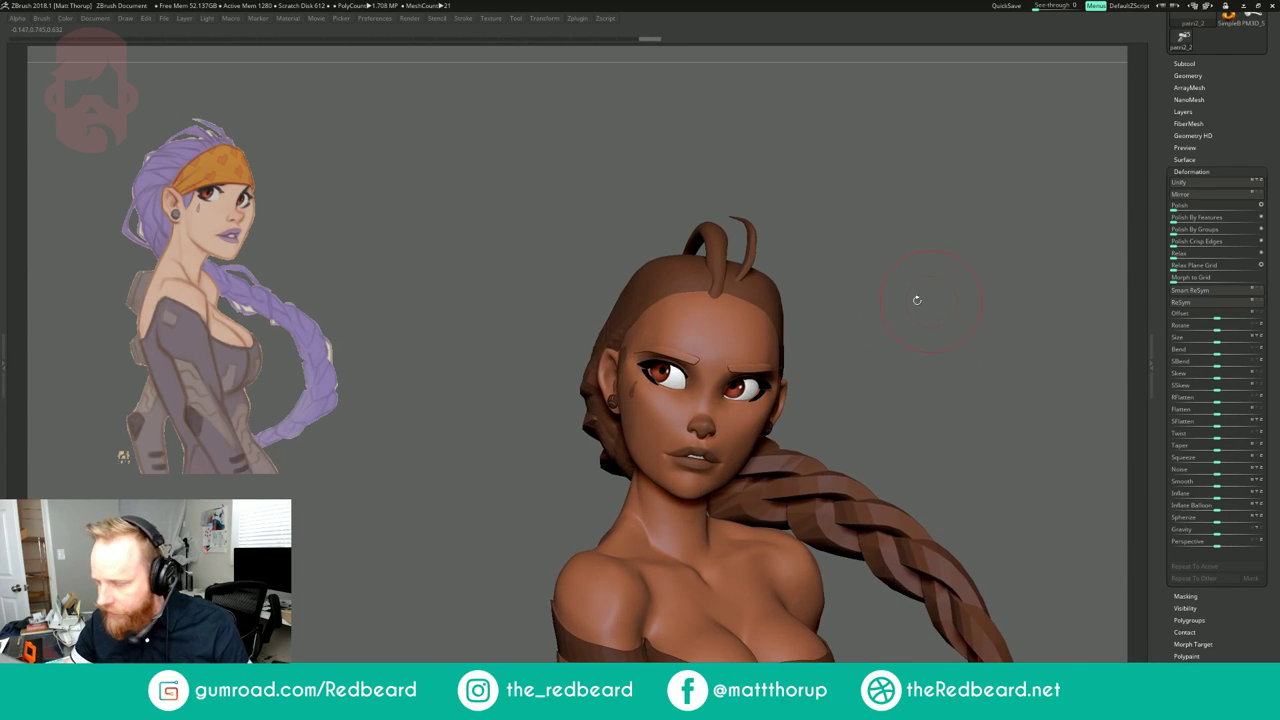
left_click_drag(1232, 106, 1232, 238)
left_click(1152, 352)
double_click(1150, 352)
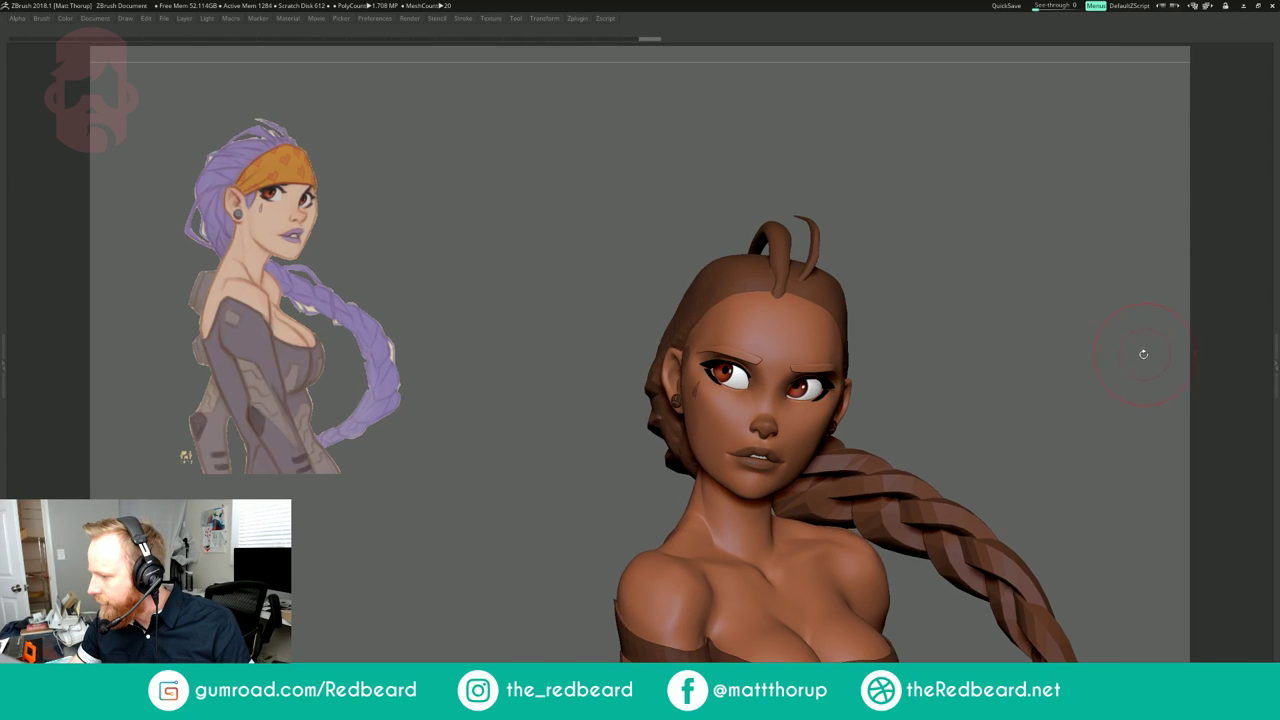
double_click(1272, 373)
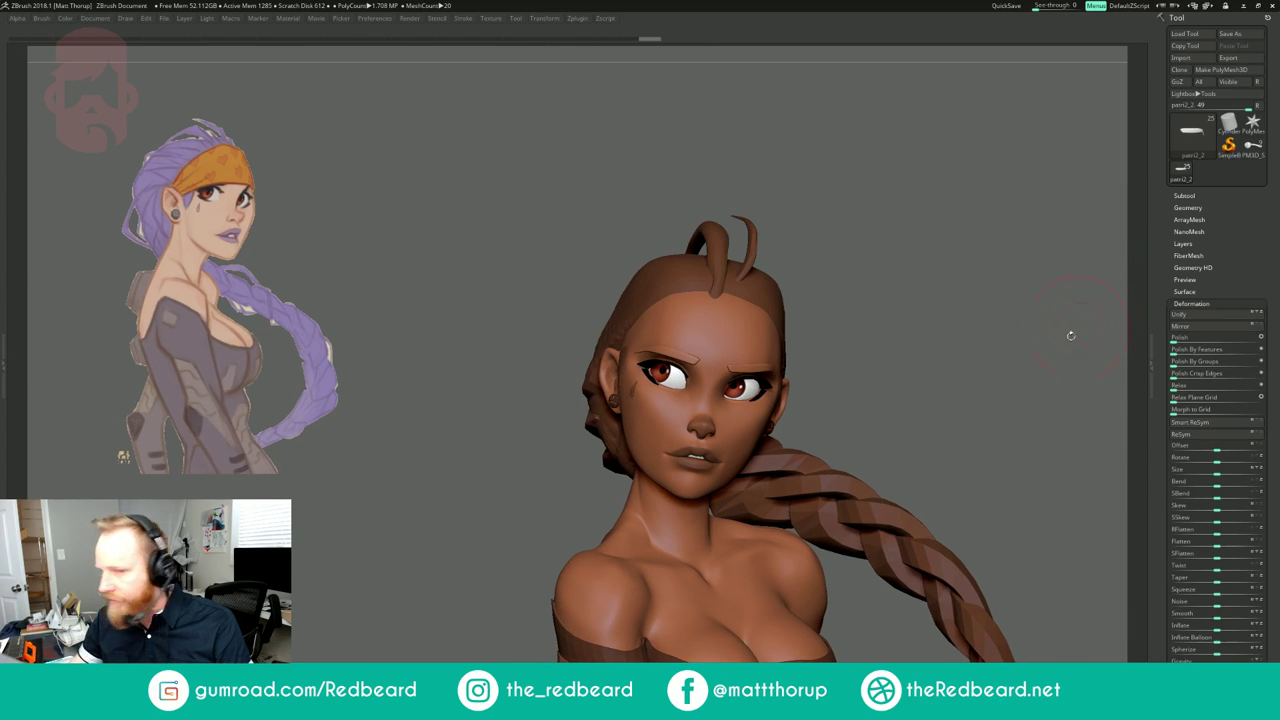
Step: Restore the hidden interface and fill both eyebrow subtools with a dark grey colour
key("Tab")
key("Tab")
key("Tab")
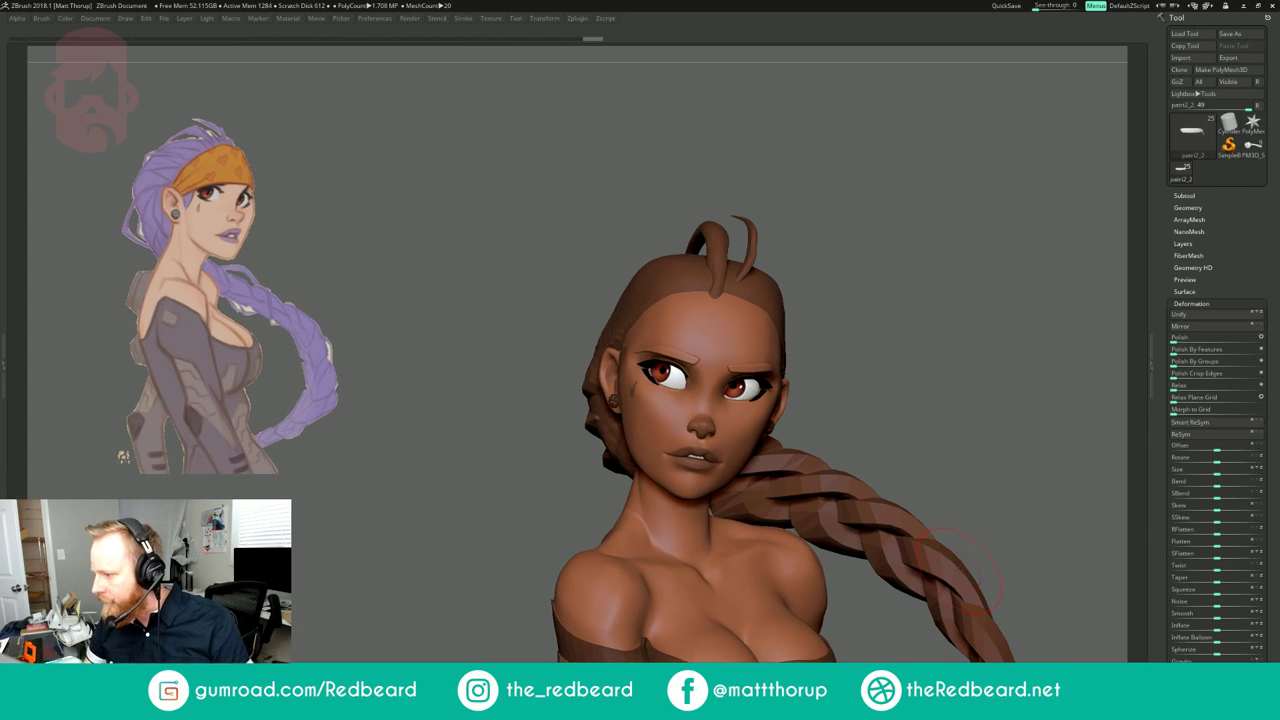
left_click(1136, 330)
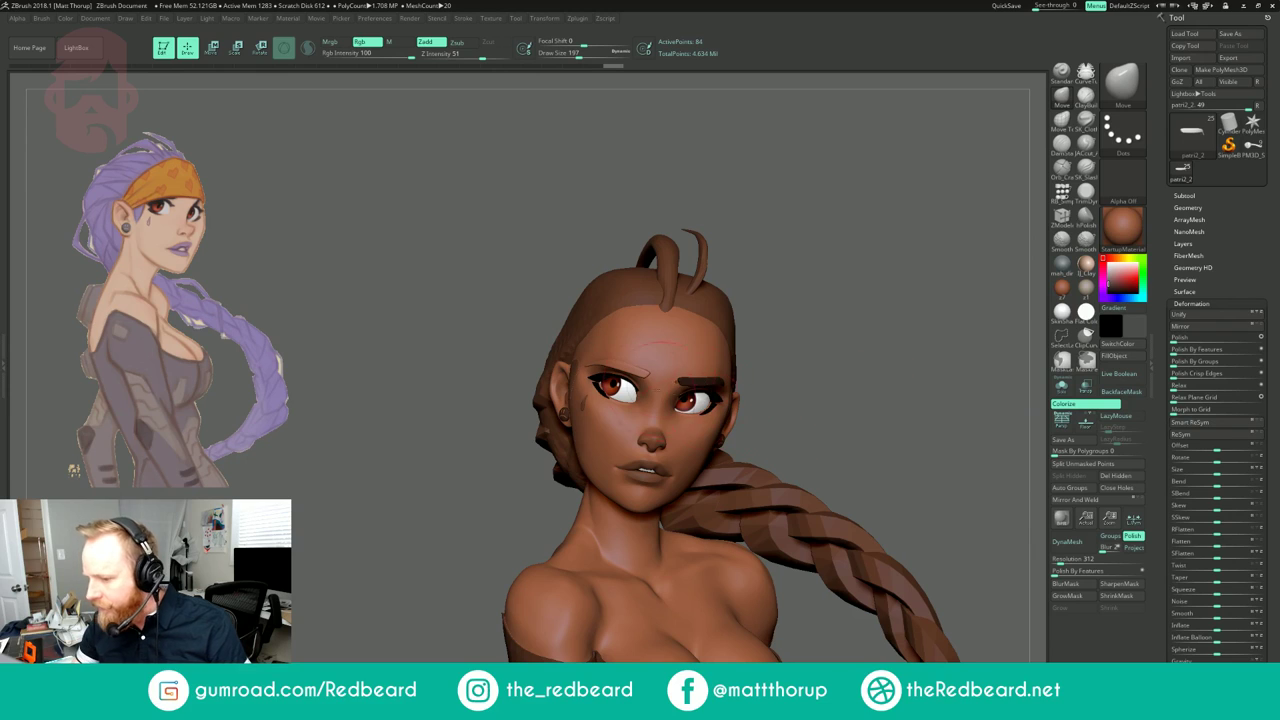
left_click(630, 393, "alt")
left_click(1128, 358)
Step: Reselect the mirrored eyebrow subtool and examine the dark eyebrows on the whole figure against the concept reference
left_click_drag(880, 409, 850, 424)
left_click_drag(970, 427, 1012, 432)
key("s")
left_click(722, 417, "alt")
left_click(745, 433, "alt")
mouse_move(963, 286)
left_mouse_down()
mouse_move(912, 322)
mouse_move(988, 267)
mouse_move(978, 285)
mouse_move(819, 316)
mouse_move(923, 351)
mouse_move(837, 354)
mouse_move(880, 366)
mouse_move(795, 263)
mouse_move(742, 268)
mouse_move(791, 259)
mouse_move(753, 258)
mouse_move(838, 272)
mouse_move(758, 269)
mouse_move(834, 272)
mouse_move(774, 269)
mouse_move(792, 267)
left_mouse_up()
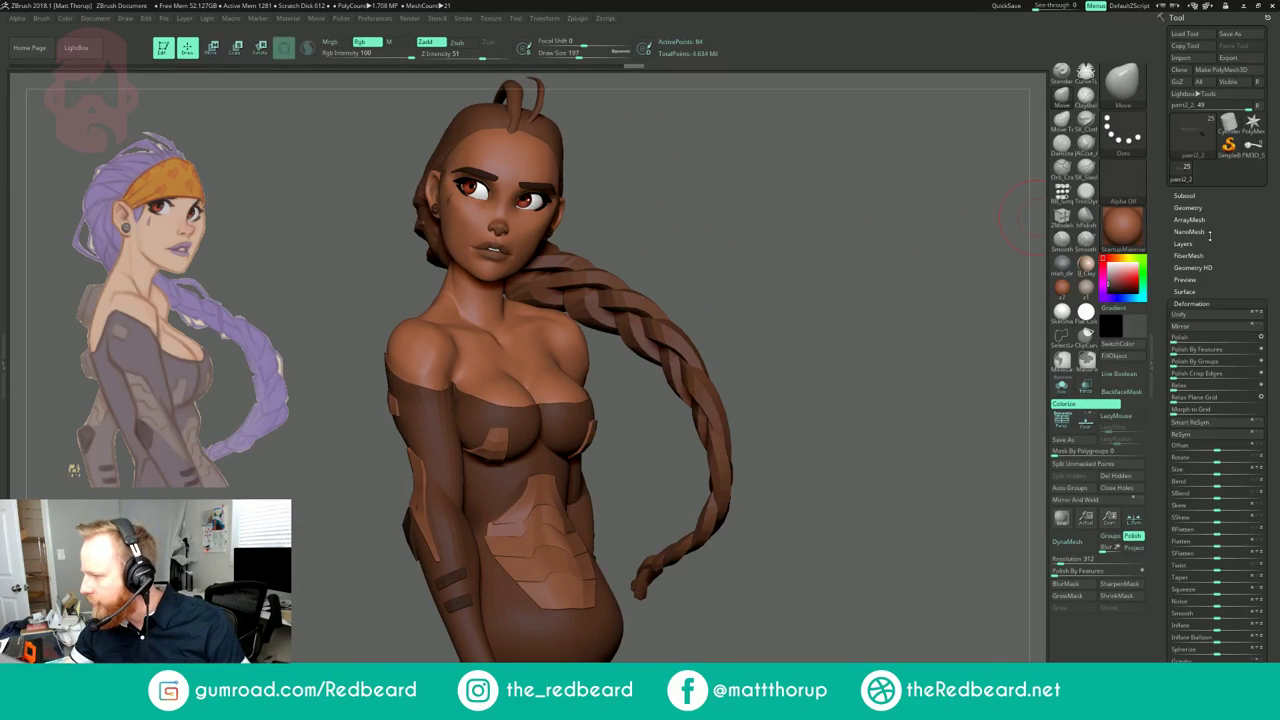
key("alt+Tab")
mouse_move(791, 296)
left_mouse_down()
mouse_move(822, 296)
mouse_move(800, 225)
mouse_move(797, 300)
mouse_move(956, 280)
left_mouse_up()
Step: Make the hidden headband subtool patri1_2 visible and check it against the eyebrows from both sides
left_click(1191, 196)
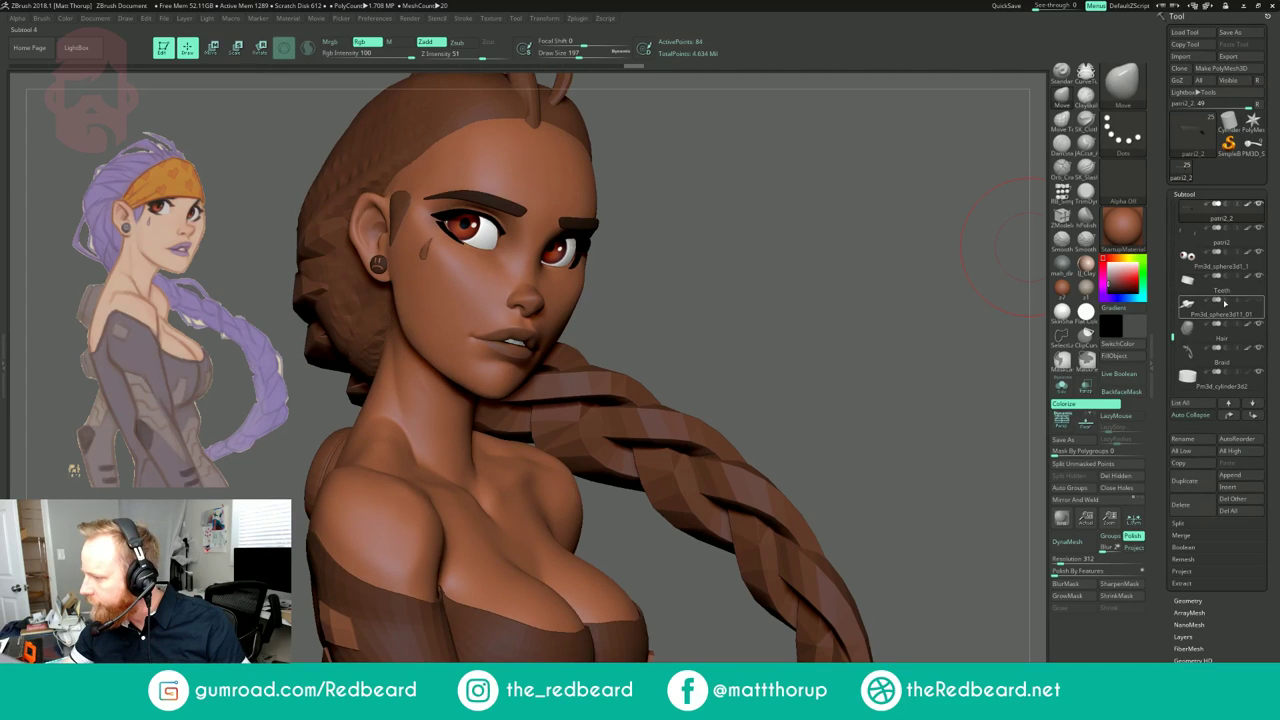
left_click_drag(1174, 337, 1177, 288)
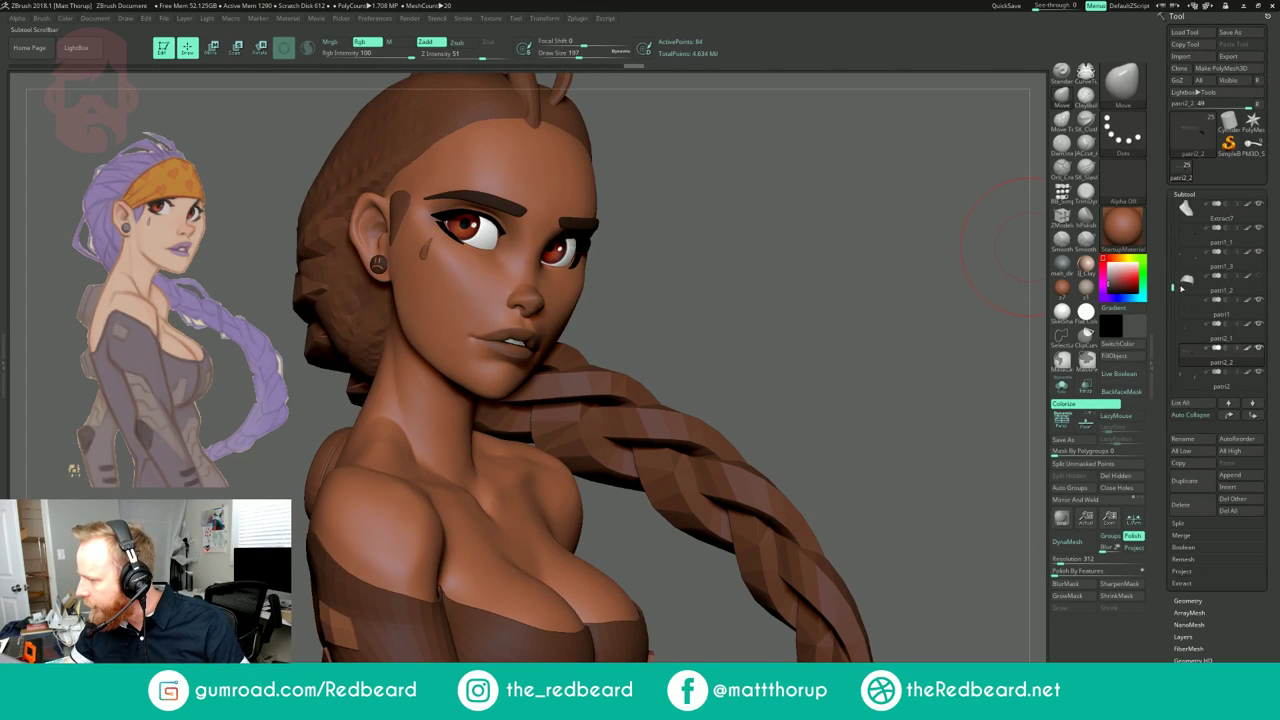
left_click(1259, 278)
mouse_move(886, 255)
left_mouse_down()
mouse_move(912, 260)
mouse_move(803, 289)
mouse_move(842, 288)
mouse_move(824, 238)
mouse_move(835, 289)
left_mouse_up()
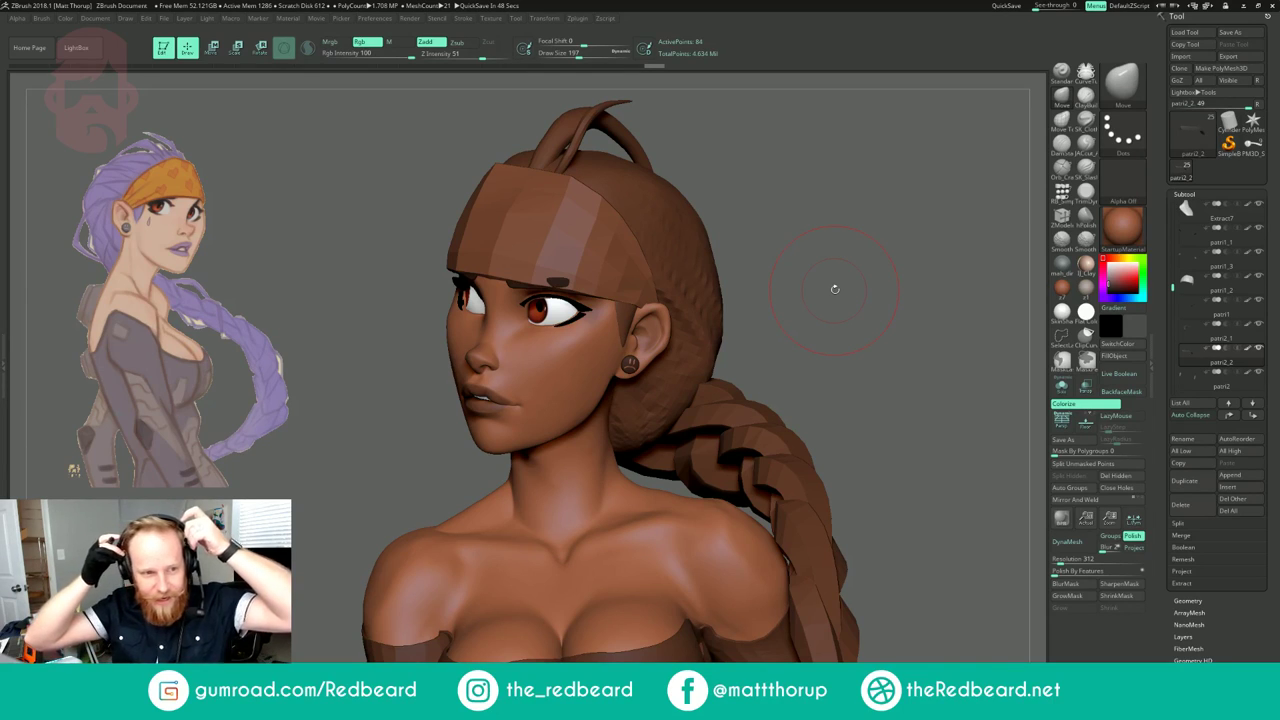
left_click_drag(809, 240, 965, 262)
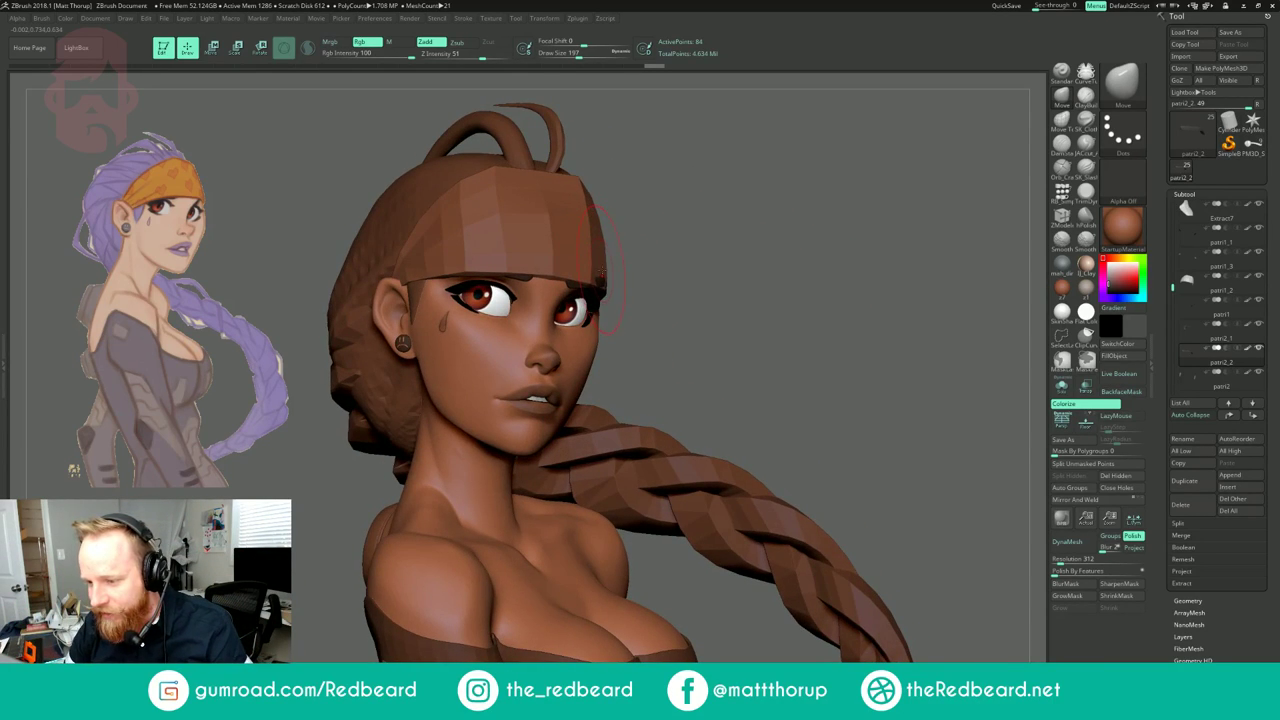
Step: Adjust the mirrored eyebrow's fit beneath the headband with the Move brush and undo the last stroke
left_click_drag(649, 264, 606, 235)
mouse_move(755, 214)
left_mouse_down()
mouse_move(716, 194)
mouse_move(720, 238)
mouse_move(706, 242)
mouse_move(778, 210)
mouse_move(843, 208)
mouse_move(717, 207)
mouse_move(722, 150)
left_mouse_up()
left_click_drag(722, 210, 660, 212)
left_click_drag(722, 160, 765, 212, "alt")
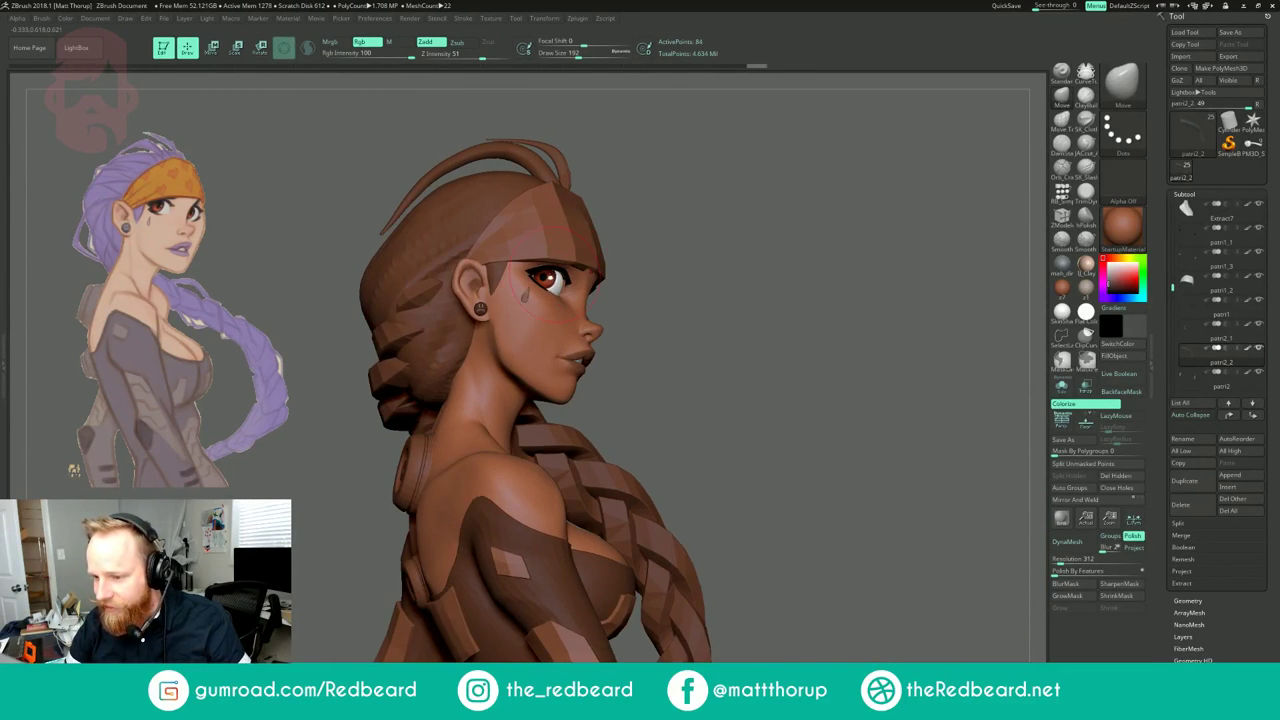
left_click_drag(689, 189, 520, 265)
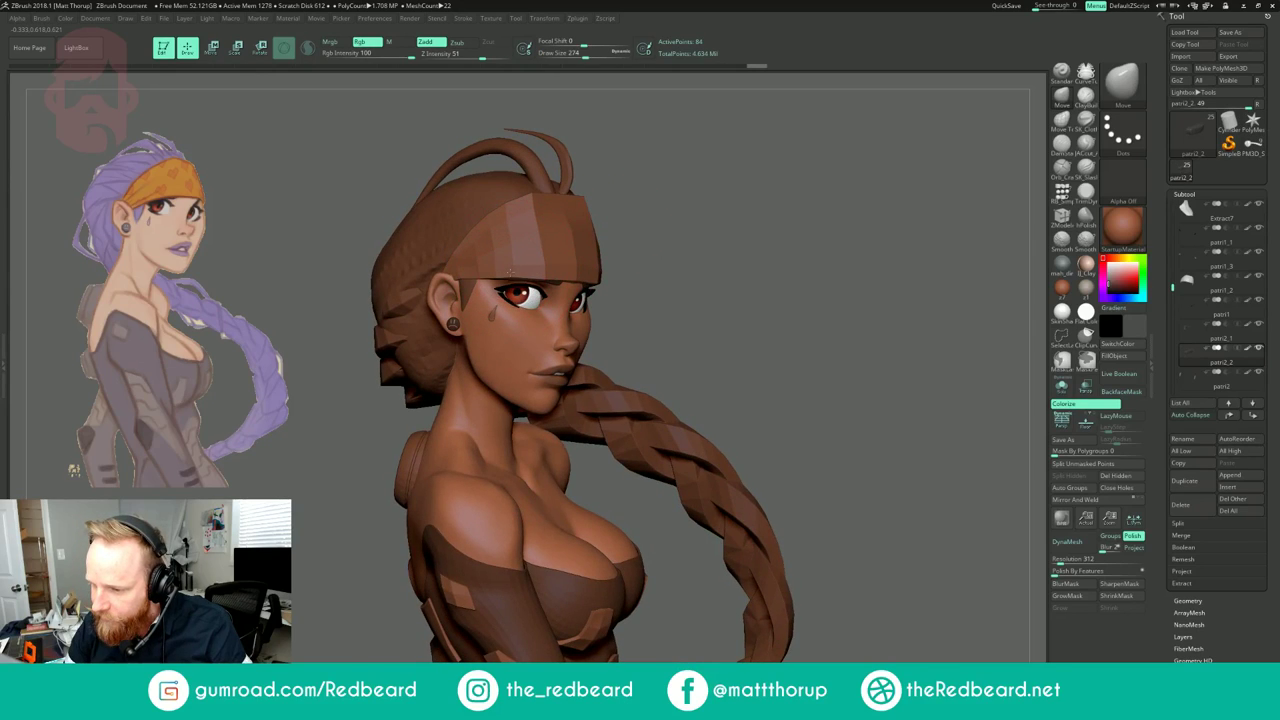
key("ctrl+z")
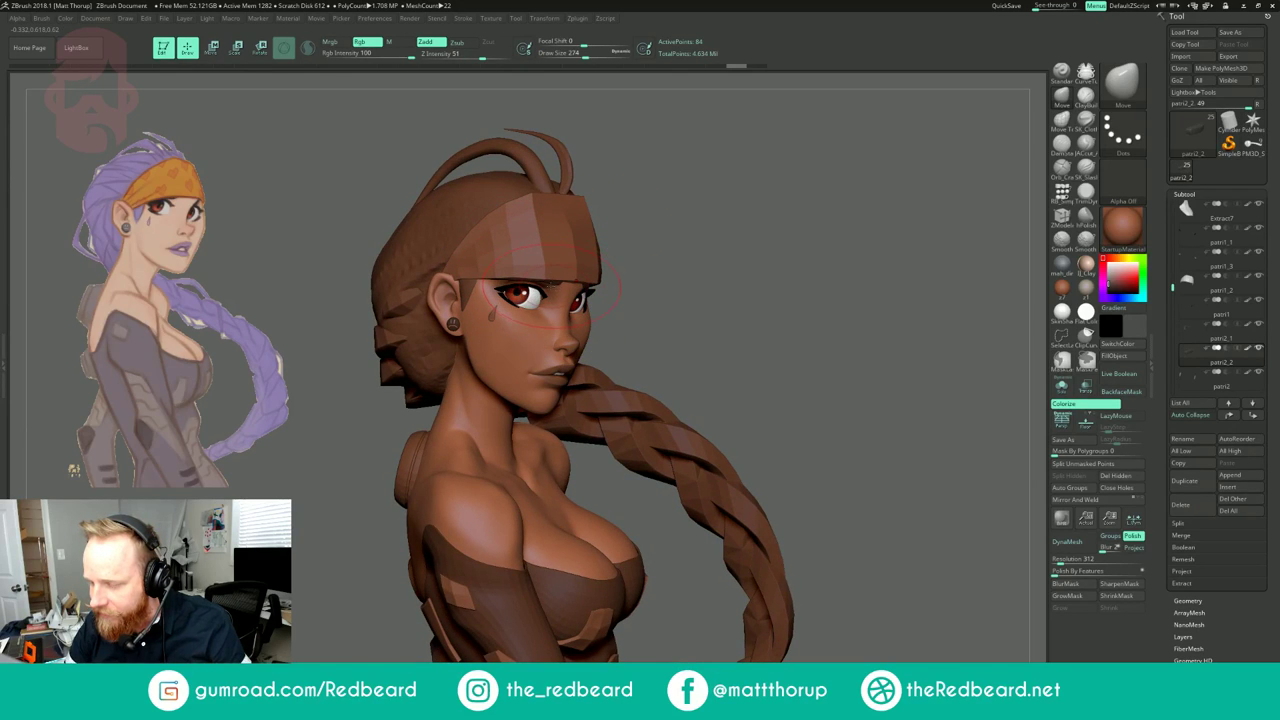
Step: Select the eyebrow subtool patri2_1 and refine its fit along the headband's lower edge with the Move brush at Draw Size 338
left_click(552, 288, "alt")
key("s")
left_click(508, 280)
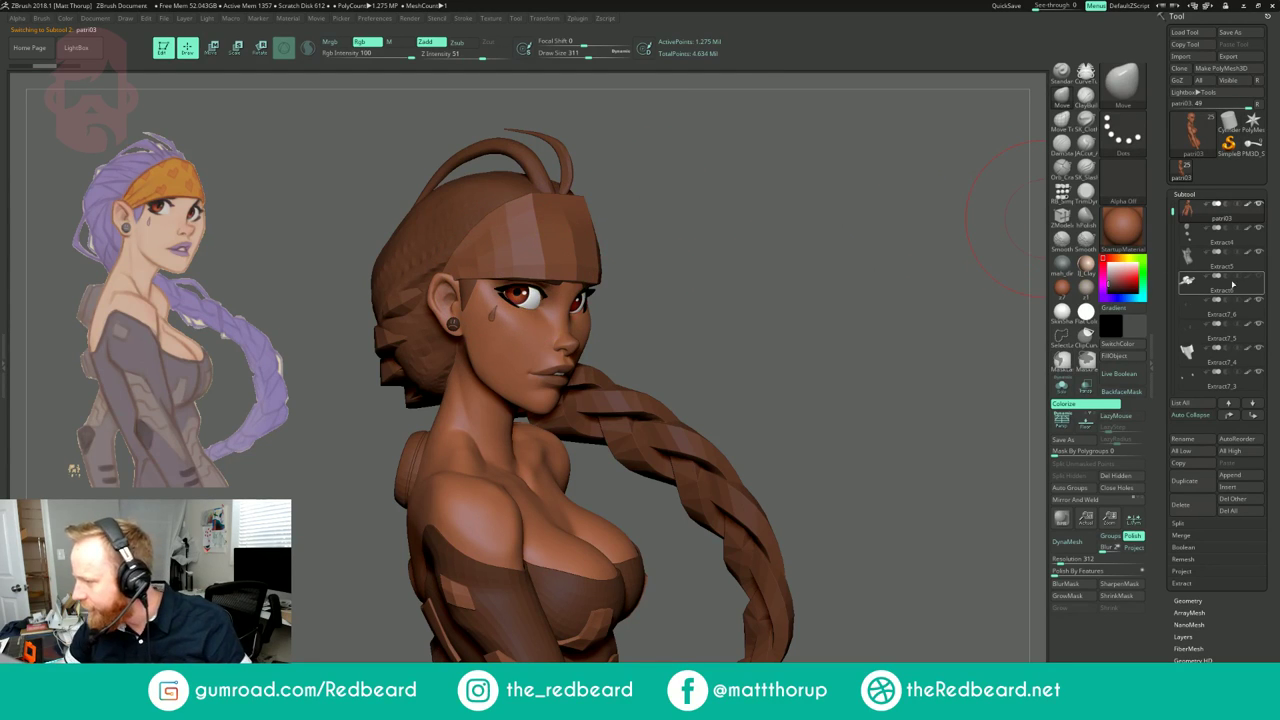
left_click(1062, 384)
left_click_drag(823, 355, 787, 398, "alt")
key("s")
left_click(593, 294)
left_click(603, 293, "alt")
key("s")
left_click(555, 288)
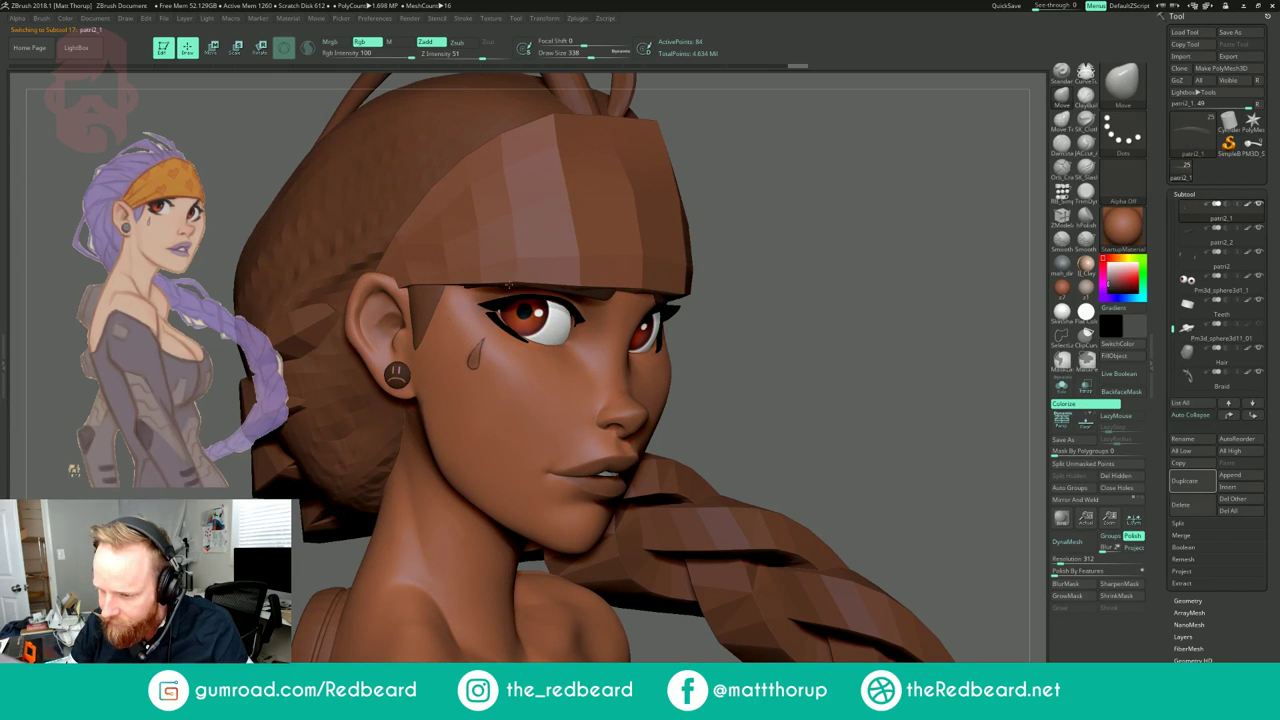
mouse_move(800, 214)
left_mouse_down()
mouse_move(772, 211)
mouse_move(784, 210)
left_mouse_up()
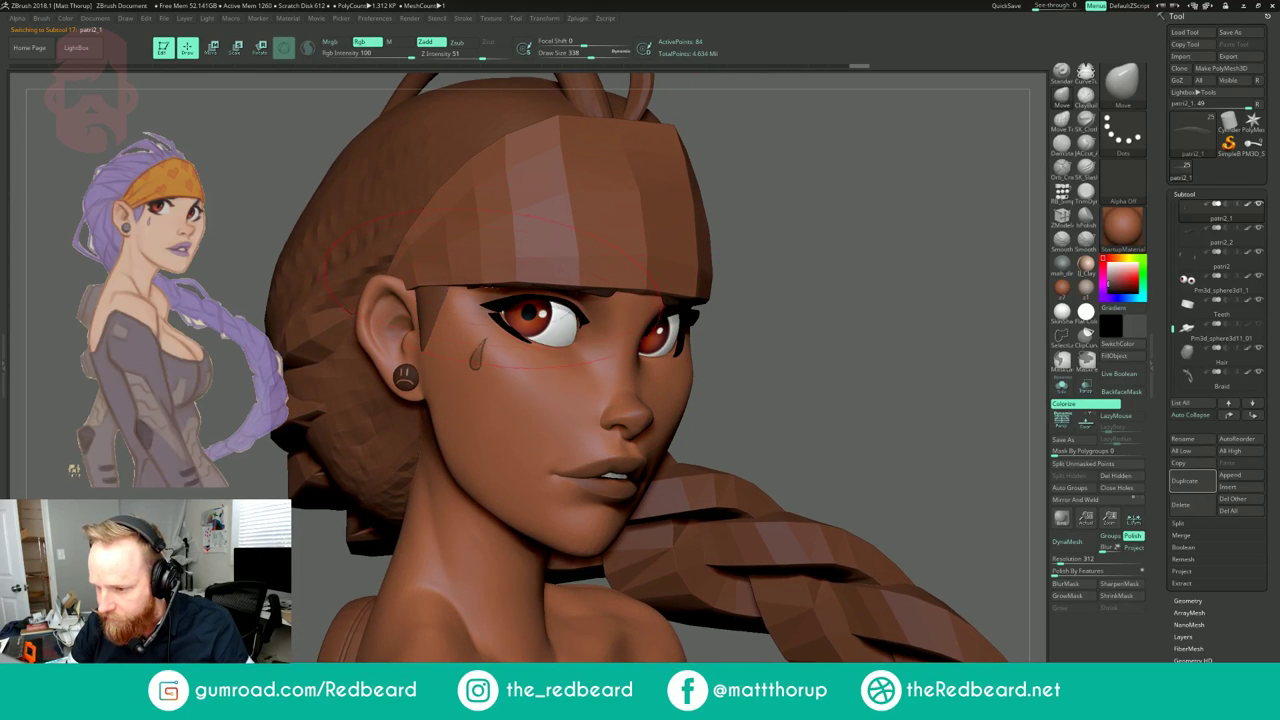
mouse_move(806, 174)
left_mouse_down()
mouse_move(889, 177)
mouse_move(800, 172)
left_mouse_up()
left_click_drag(800, 225, 730, 285)
Step: Select the headband subtool patri1_2 and check its shape from side and three-quarter views against the concept reference
left_click(568, 279, "alt")
left_click_drag(662, 238, 700, 240)
left_click_drag(805, 250, 609, 206)
left_click_drag(735, 228, 785, 231)
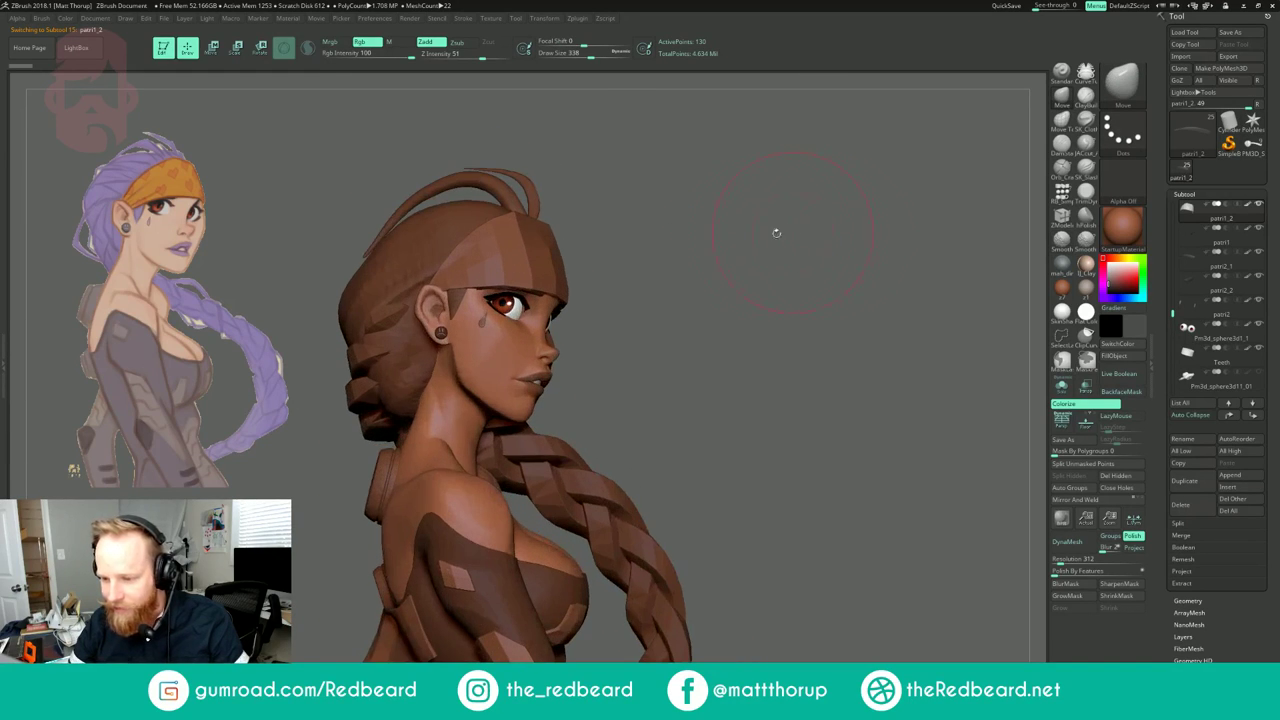
left_click_drag(690, 253, 730, 242, "alt")
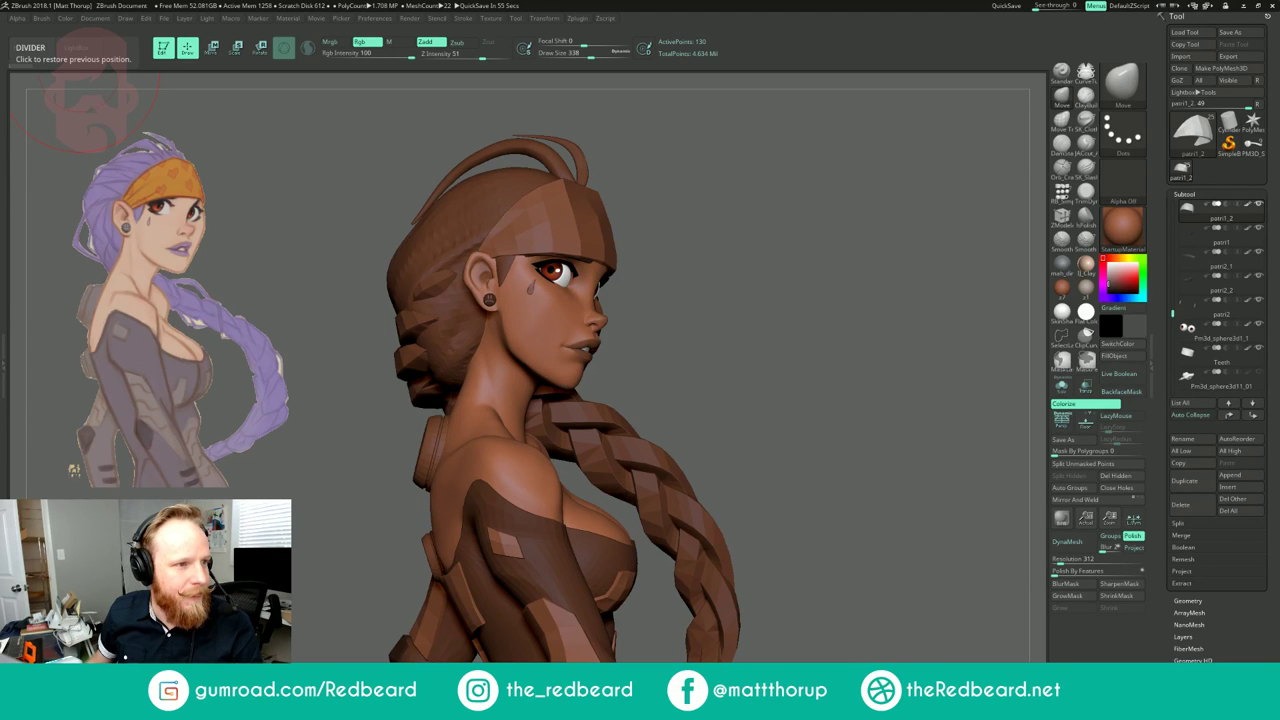
left_click_drag(768, 222, 810, 224)
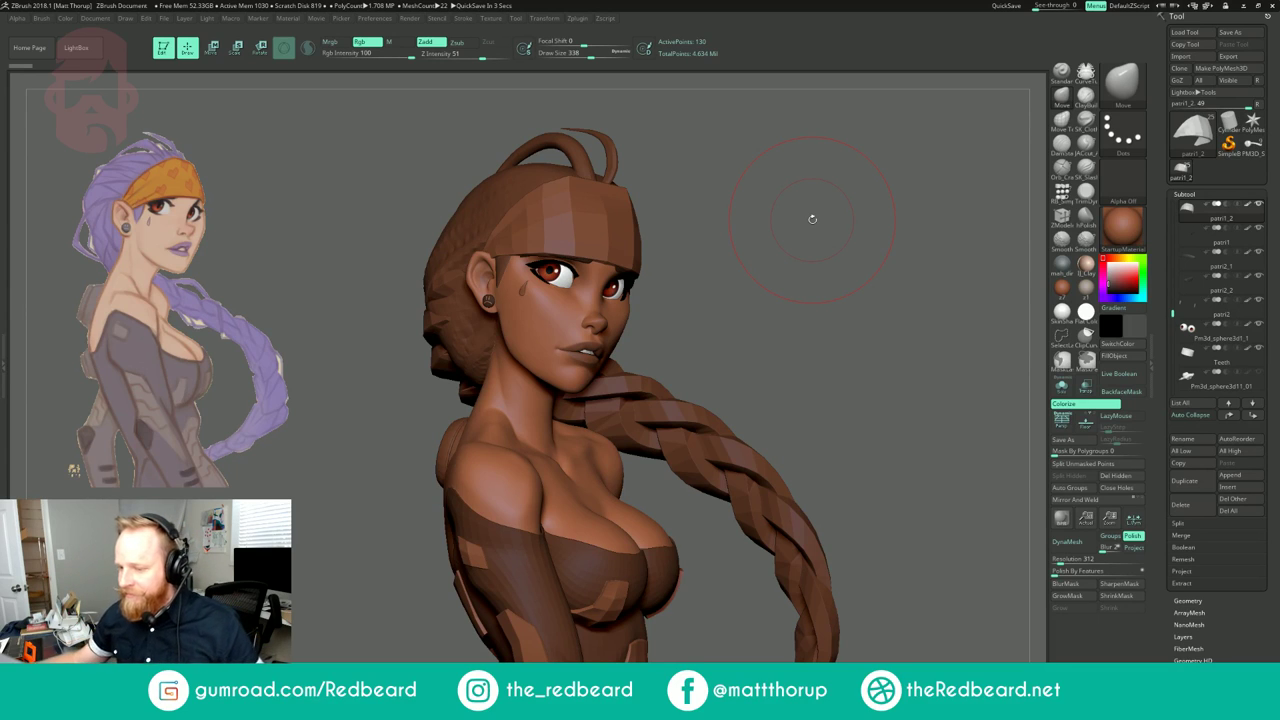
mouse_move(805, 273)
left_mouse_down()
mouse_move(877, 289)
mouse_move(715, 283)
mouse_move(794, 291)
left_mouse_up()
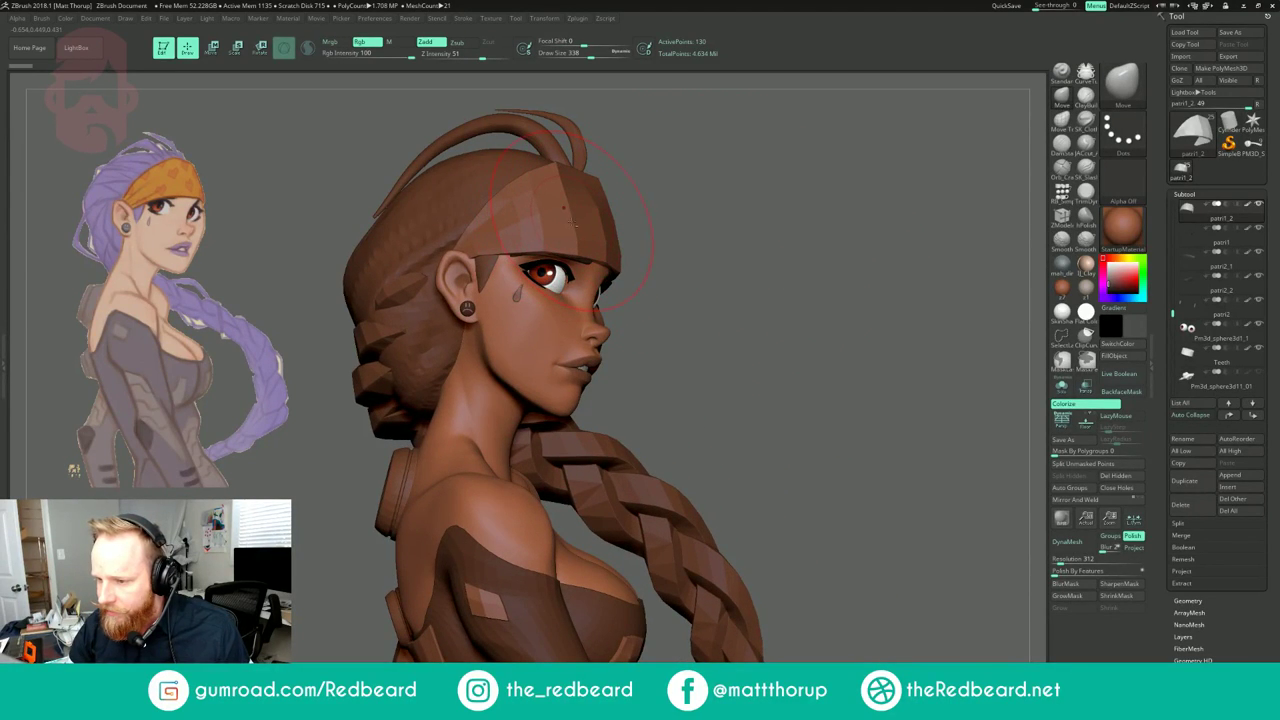
left_click_drag(667, 233, 622, 235)
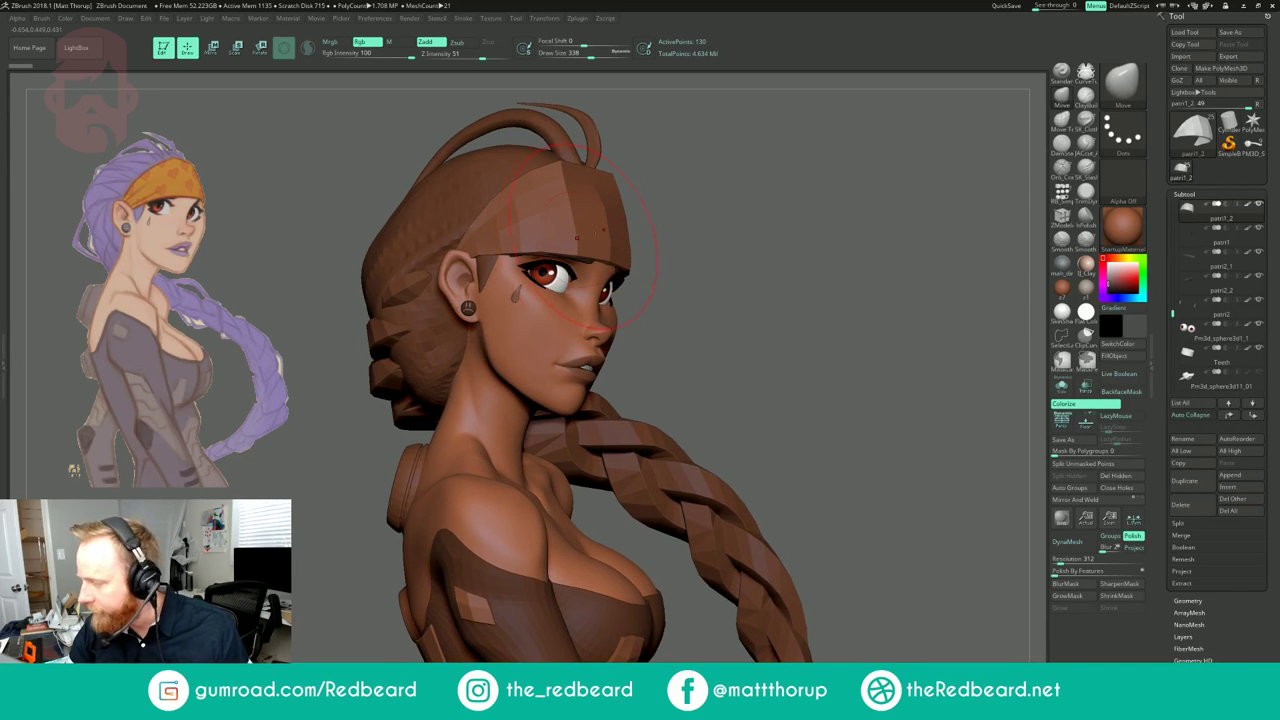
Step: Inspect the headband's wireframe, remove all of its creases, and turn on its smooth subdivision preview
key("shift+f")
left_click_drag(754, 203, 754, 252)
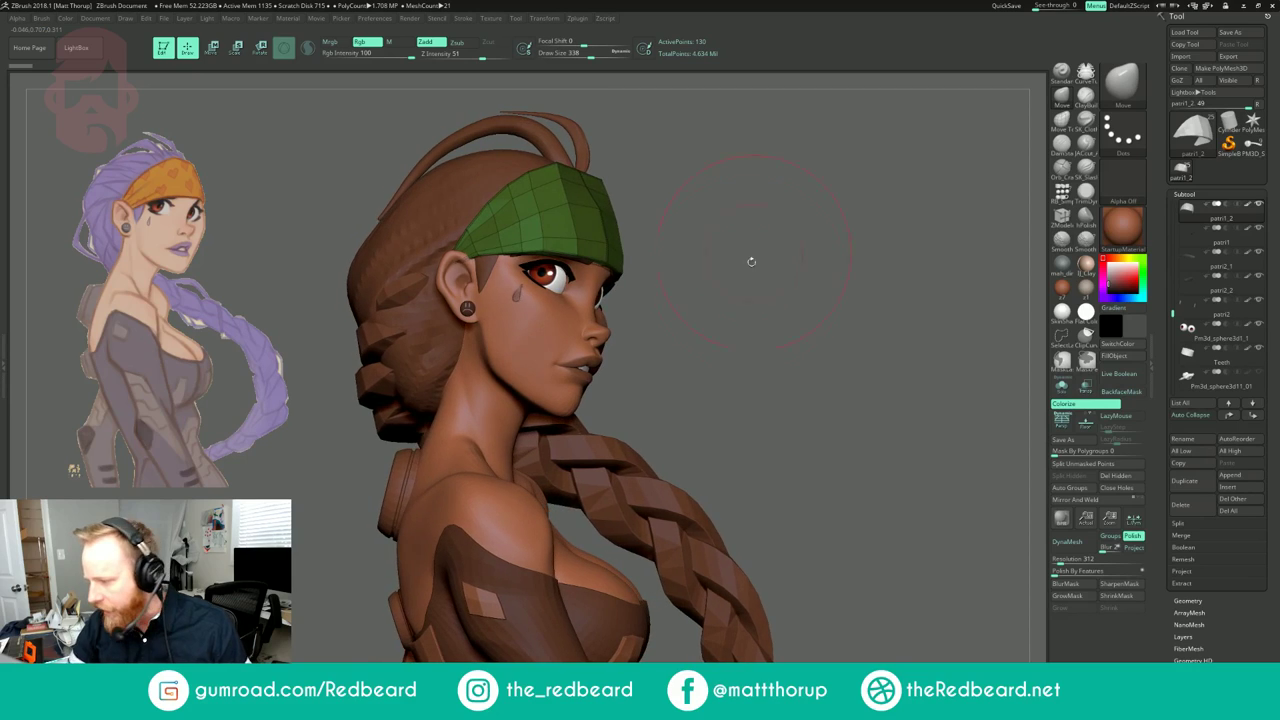
left_click_drag(1210, 612, 1210, 610)
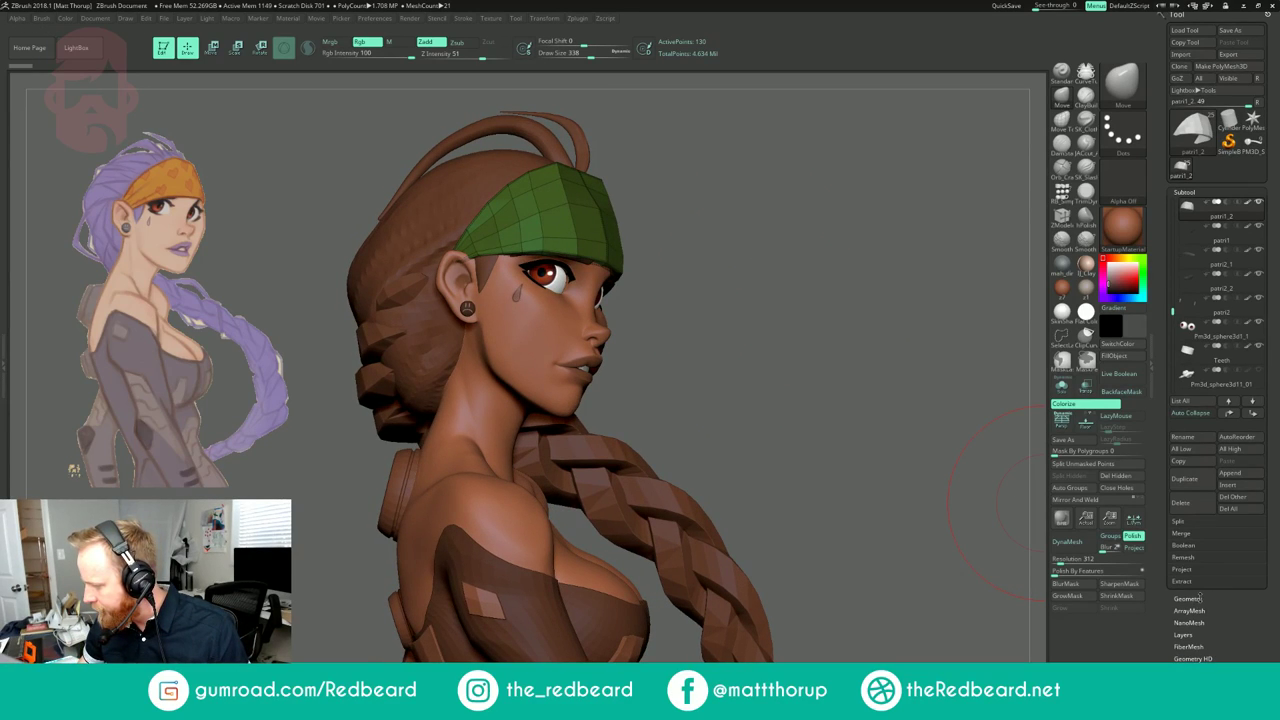
left_click(1199, 598)
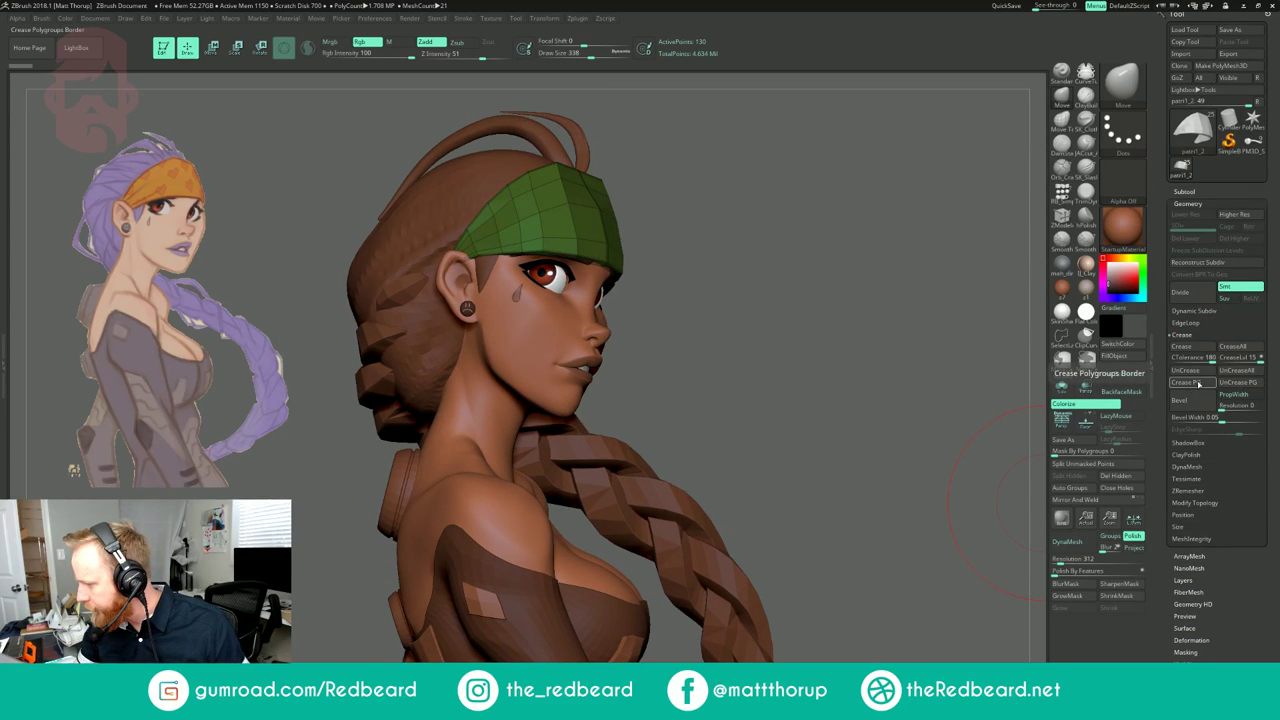
left_click(1237, 373)
left_click_drag(874, 490, 902, 482)
key("ctrl+d")
key("shift+f")
Step: Reshape the front of the headband across the forehead with the Move brush at a Draw Size of about 245 to 268
key("s")
left_click_drag(661, 255, 664, 255)
key("s")
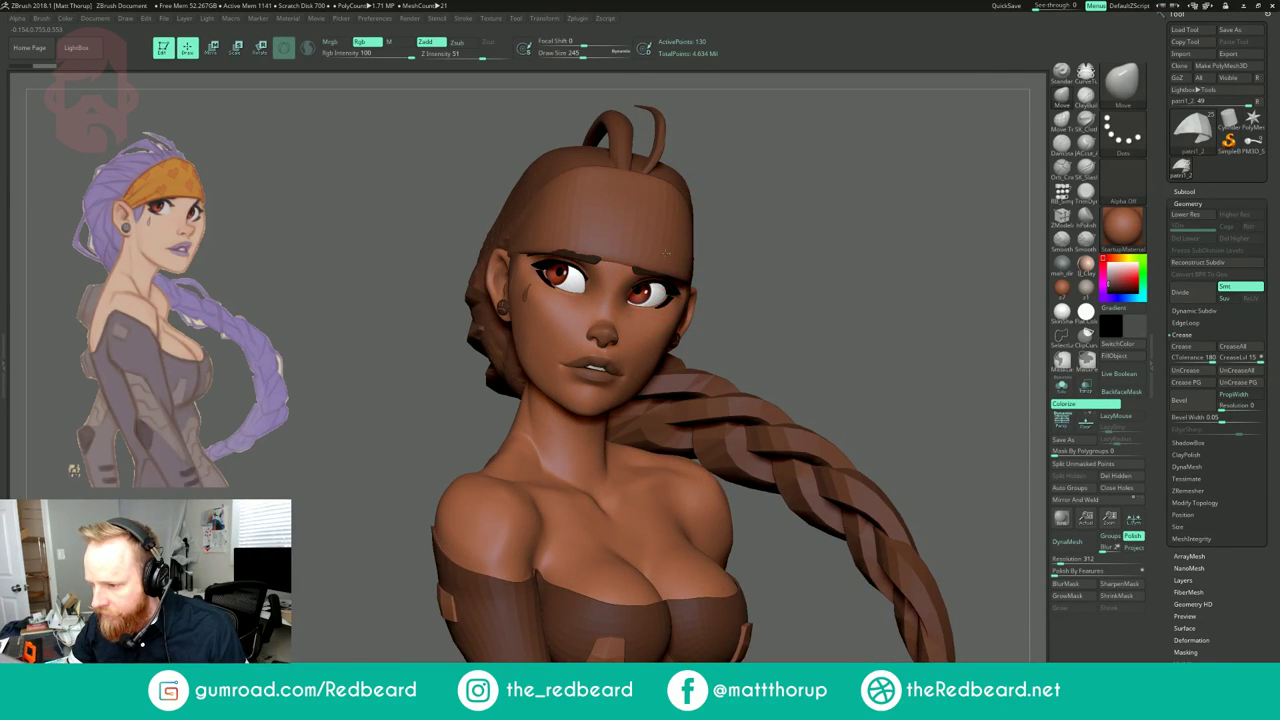
left_click_drag(577, 238, 574, 243)
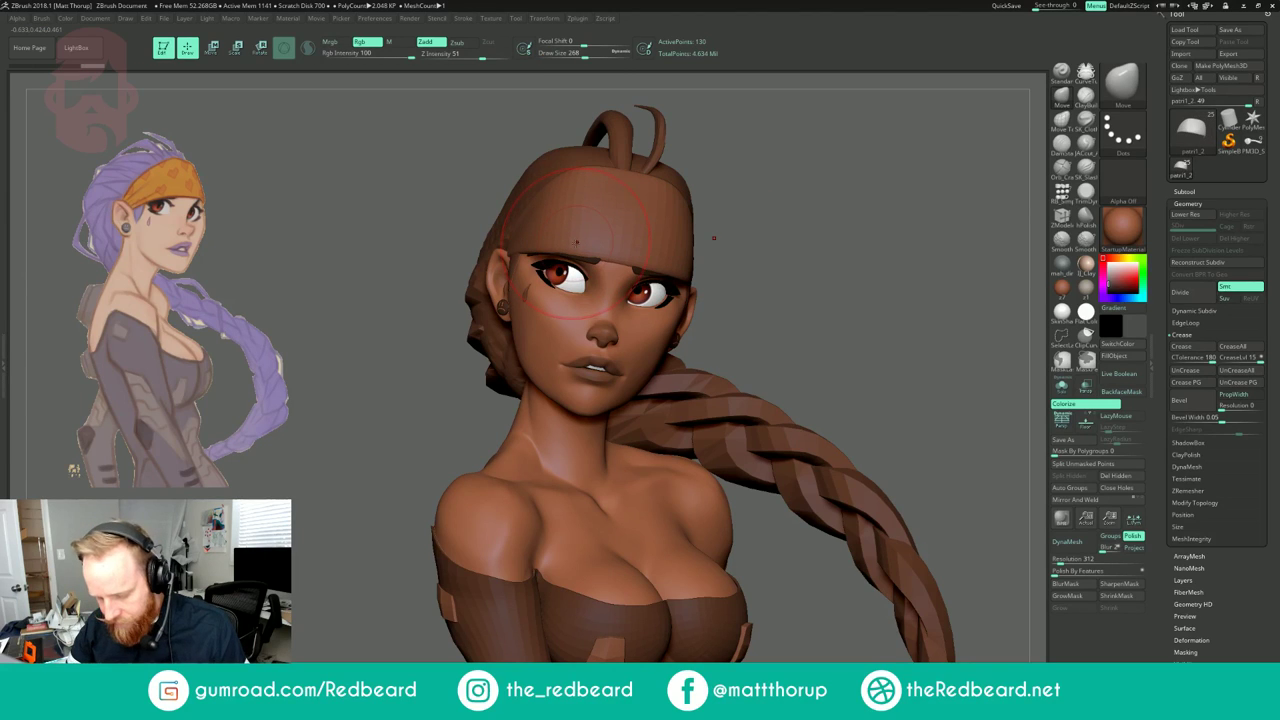
left_click_drag(783, 193, 900, 196)
Step: Reduce the Draw Size to 136 and refine the headband's upper edge where it meets the hair
key("s")
left_click_drag(563, 177, 566, 177)
left_click_drag(525, 184, 488, 218)
key("s")
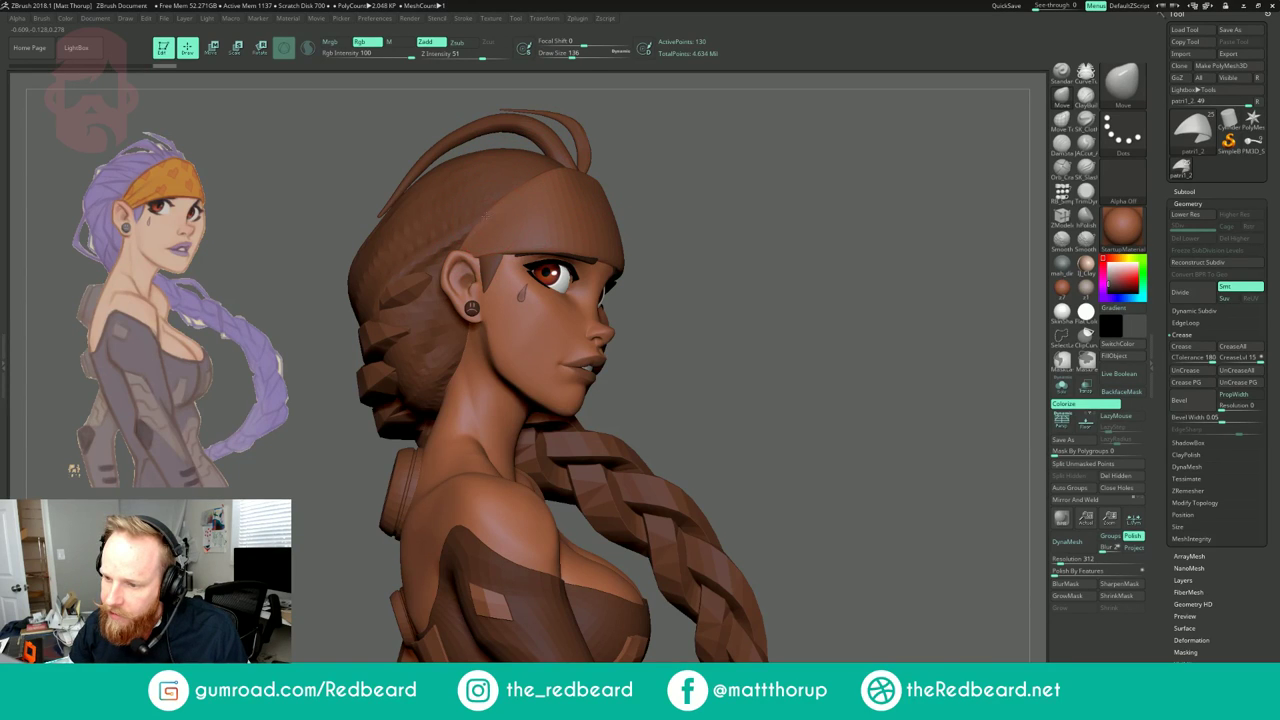
mouse_move(735, 195)
left_mouse_down()
mouse_move(660, 226)
mouse_move(648, 248)
left_mouse_up()
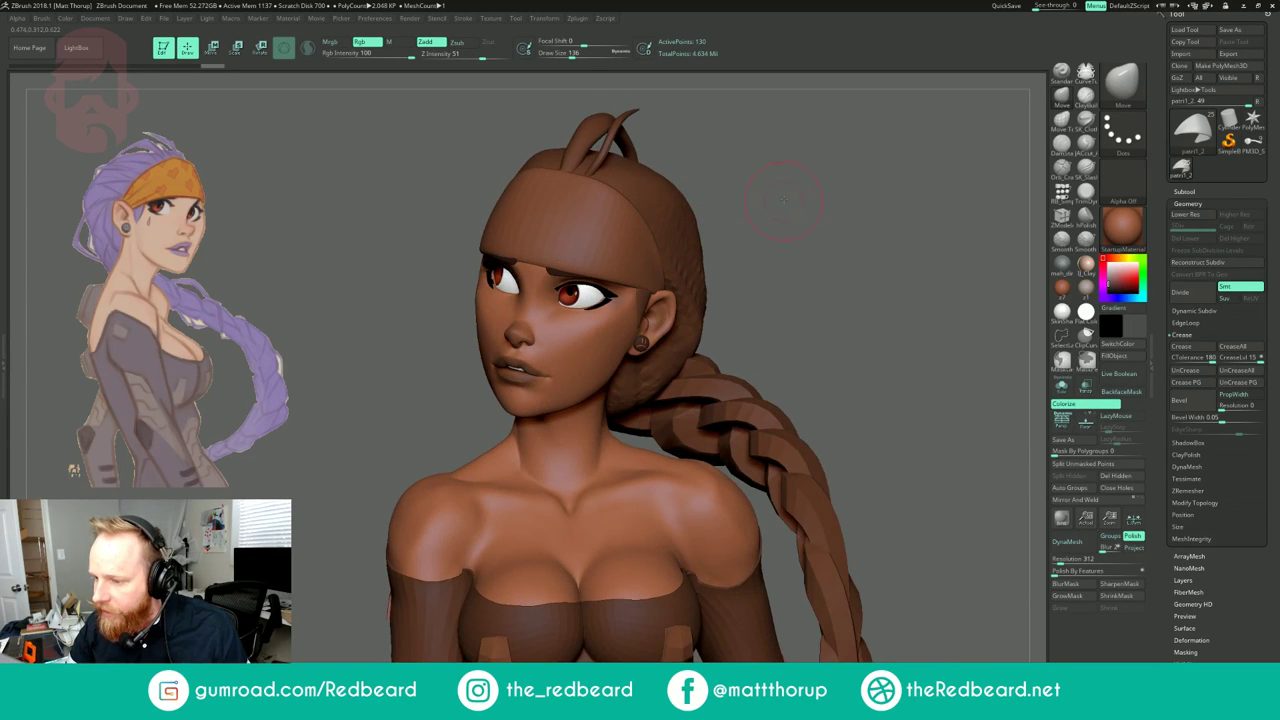
left_click_drag(783, 202, 735, 197)
left_click_drag(857, 191, 822, 204, "alt")
mouse_move(742, 206)
left_mouse_down()
mouse_move(826, 202)
mouse_move(712, 221)
mouse_move(763, 222)
left_mouse_up()
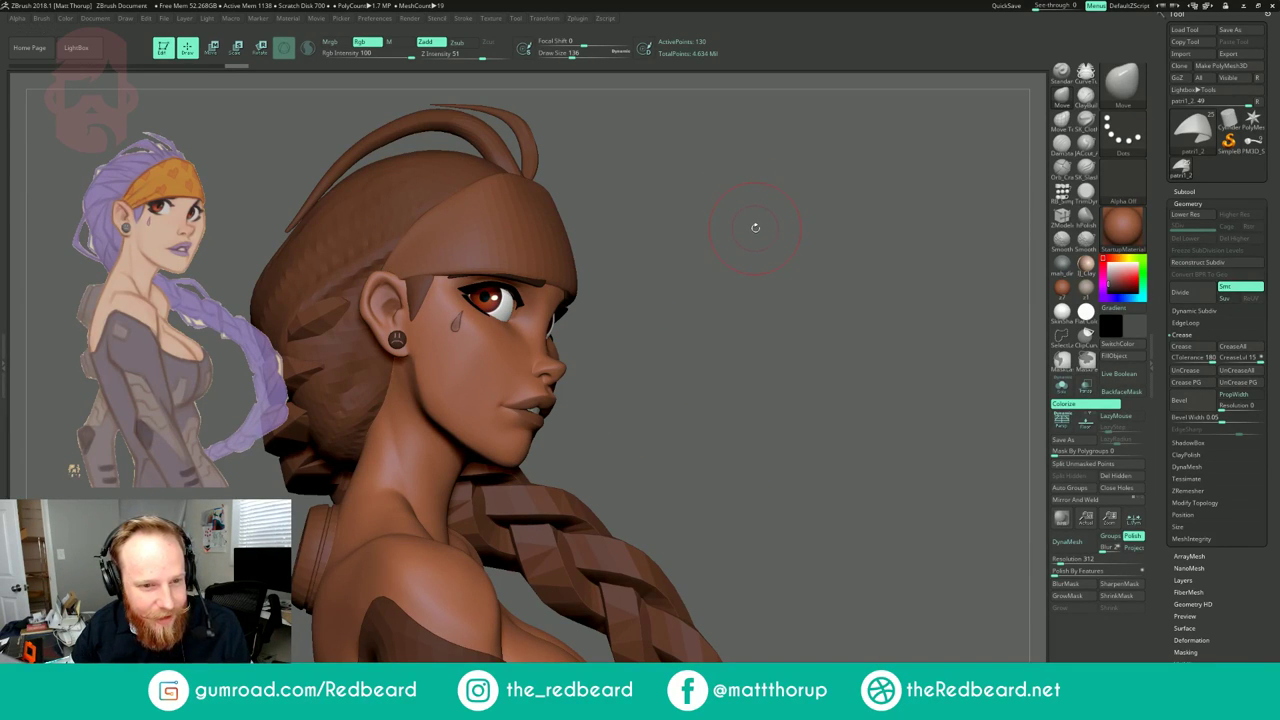
Step: Set the Draw Size to 83 and fit the headband's ends around the hair above both ears
mouse_move(762, 220)
left_mouse_down()
mouse_move(819, 261)
mouse_move(758, 253)
left_mouse_up()
key("s")
left_click_drag(495, 325, 489, 325)
right_click_drag(488, 325, 587, 330)
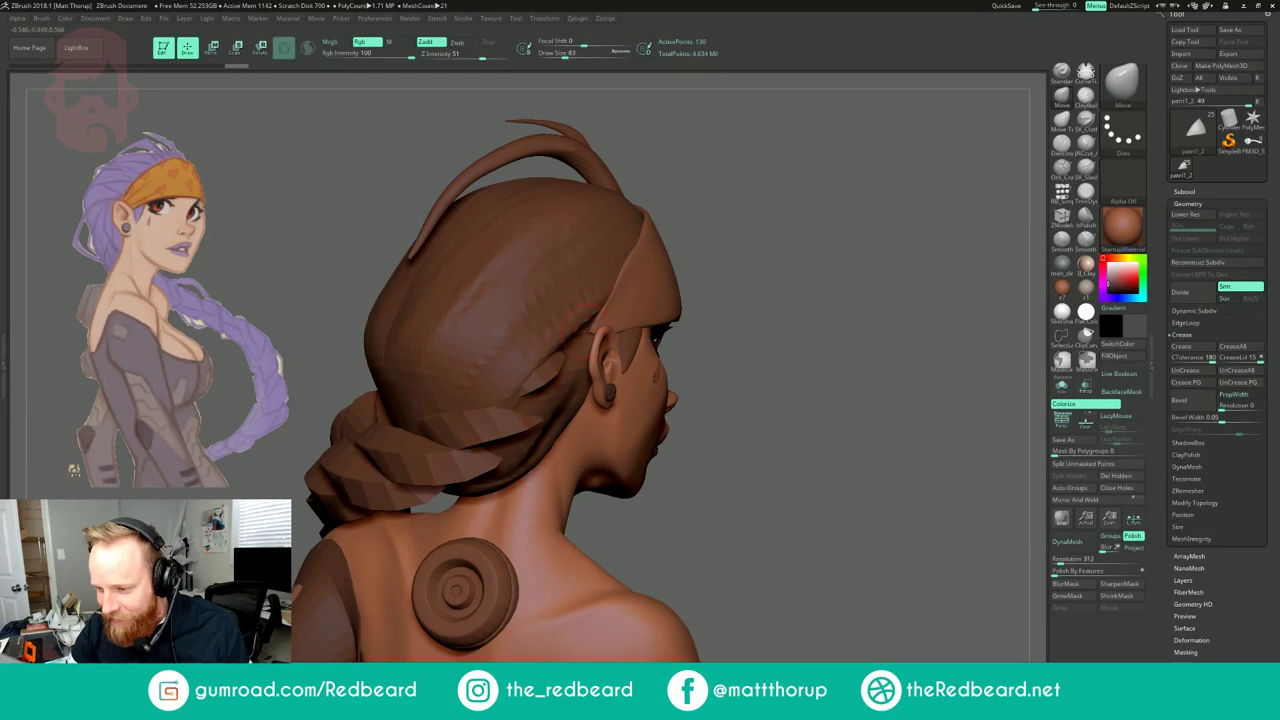
mouse_move(930, 240)
left_mouse_down()
mouse_move(868, 238)
mouse_move(865, 175)
mouse_move(768, 168)
mouse_move(772, 255)
left_mouse_up()
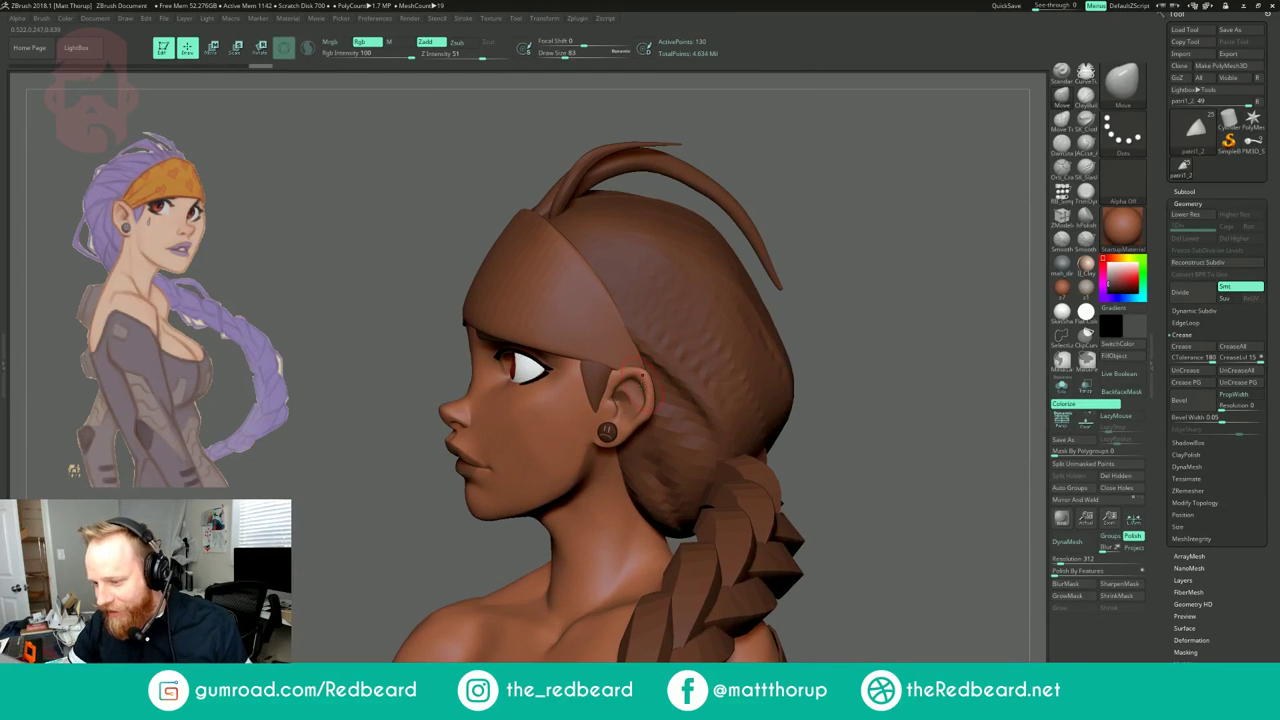
right_click_drag(729, 303, 642, 368)
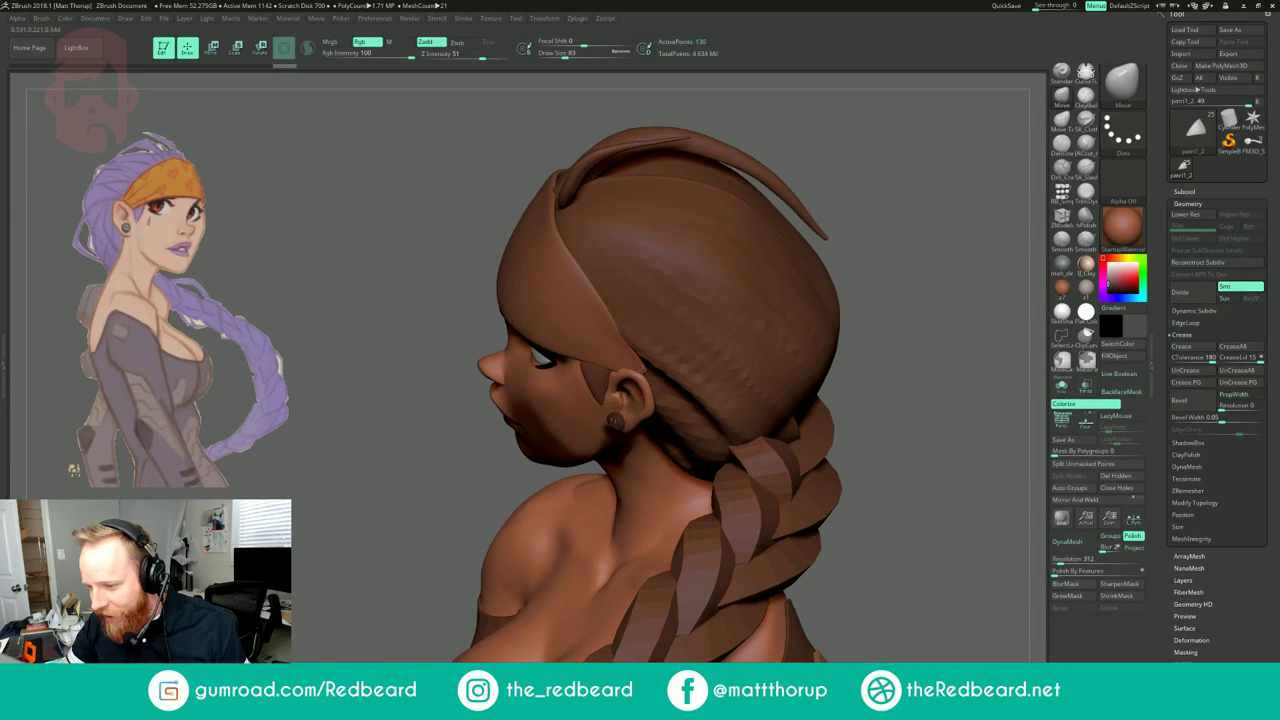
mouse_move(920, 247)
left_mouse_down()
mouse_move(937, 226)
mouse_move(930, 165)
left_mouse_up()
mouse_move(700, 262)
left_mouse_down()
mouse_move(860, 275)
mouse_move(801, 275)
mouse_move(806, 286)
mouse_move(866, 240)
left_mouse_up()
Step: Switch to the ClayBuildup brush, enable BackfaceMask, check the brush's sample settings, and set the Draw Size to 56
left_click(1086, 96)
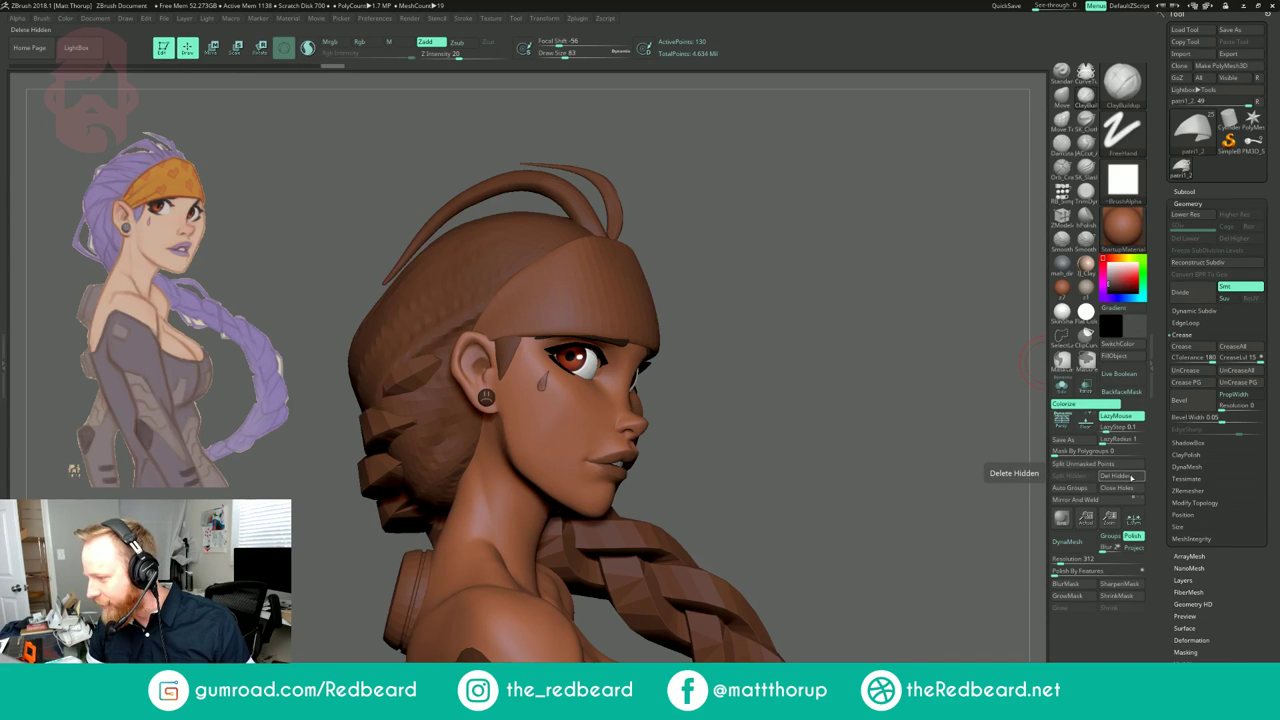
left_click(1130, 392)
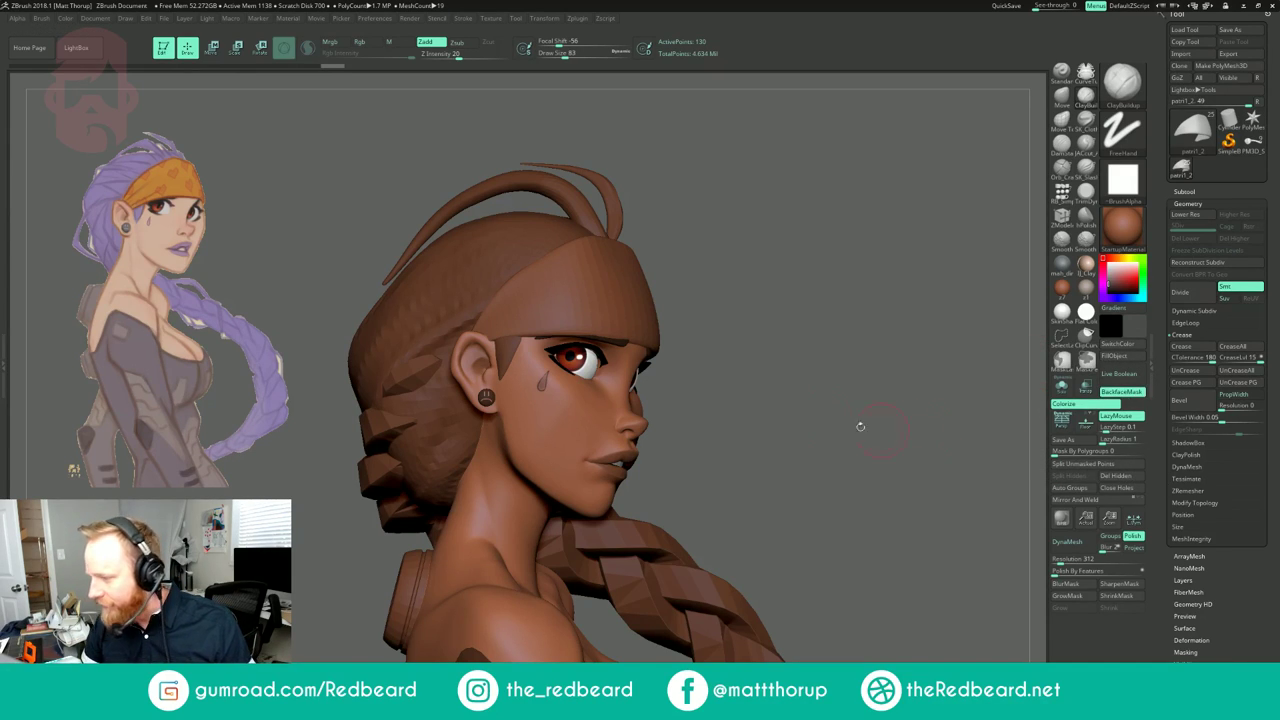
right_click_drag(483, 320, 491, 323)
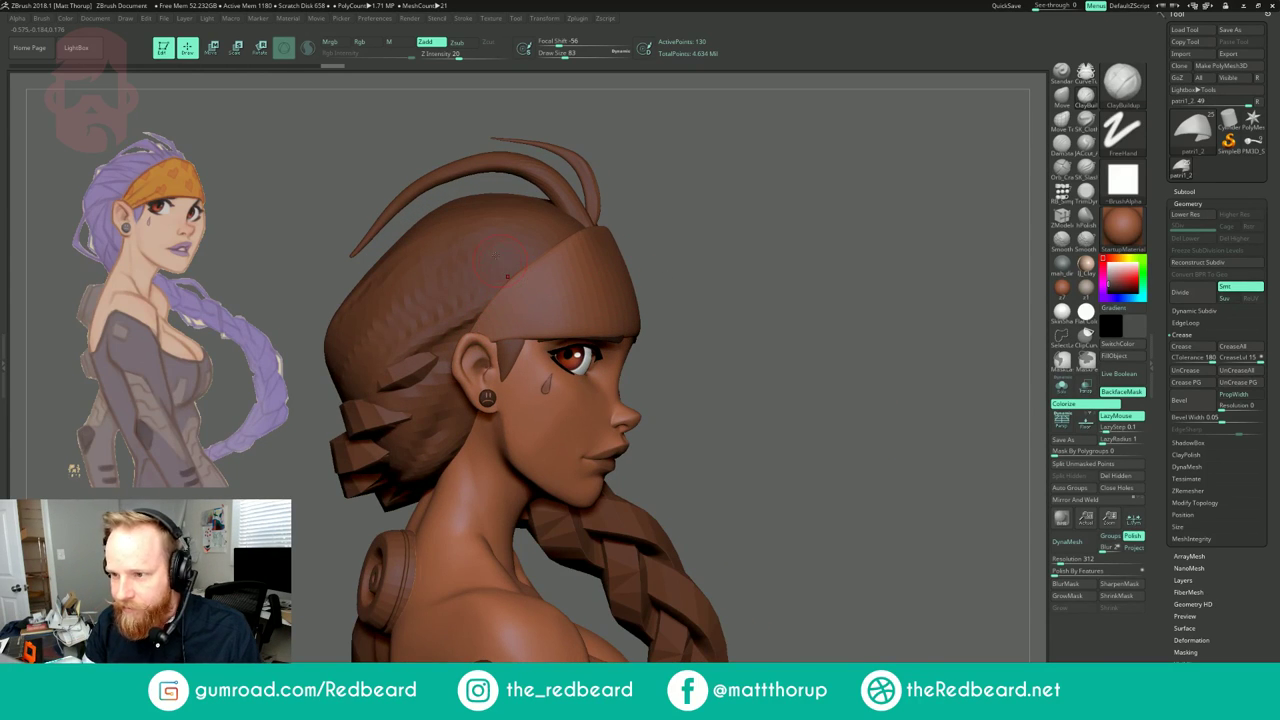
left_click(41, 18)
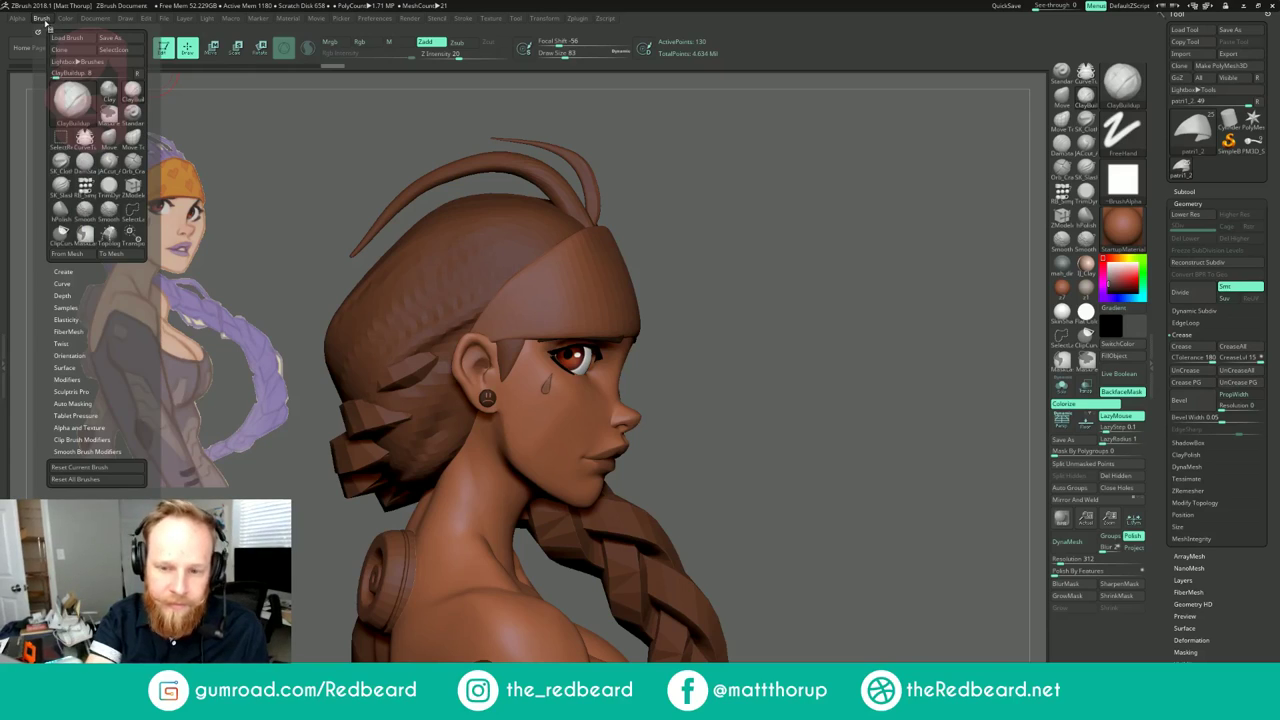
left_click(70, 307)
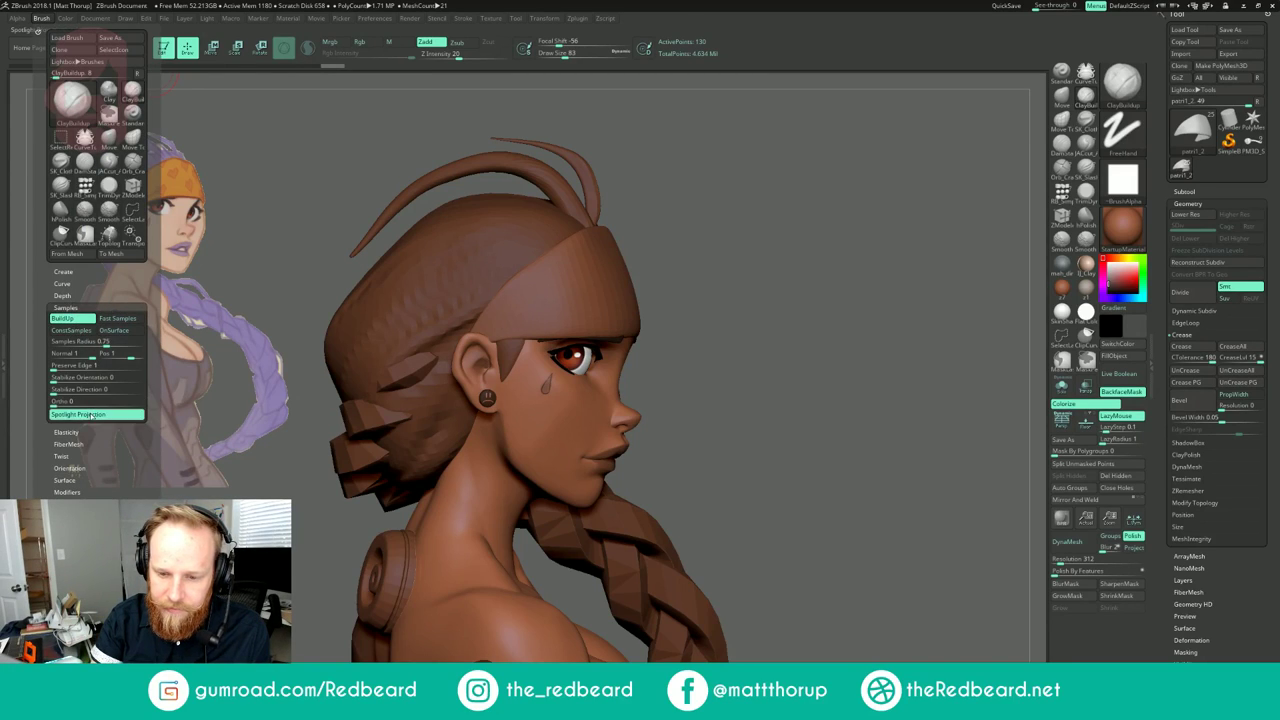
key("s")
left_click_drag(482, 322, 477, 322)
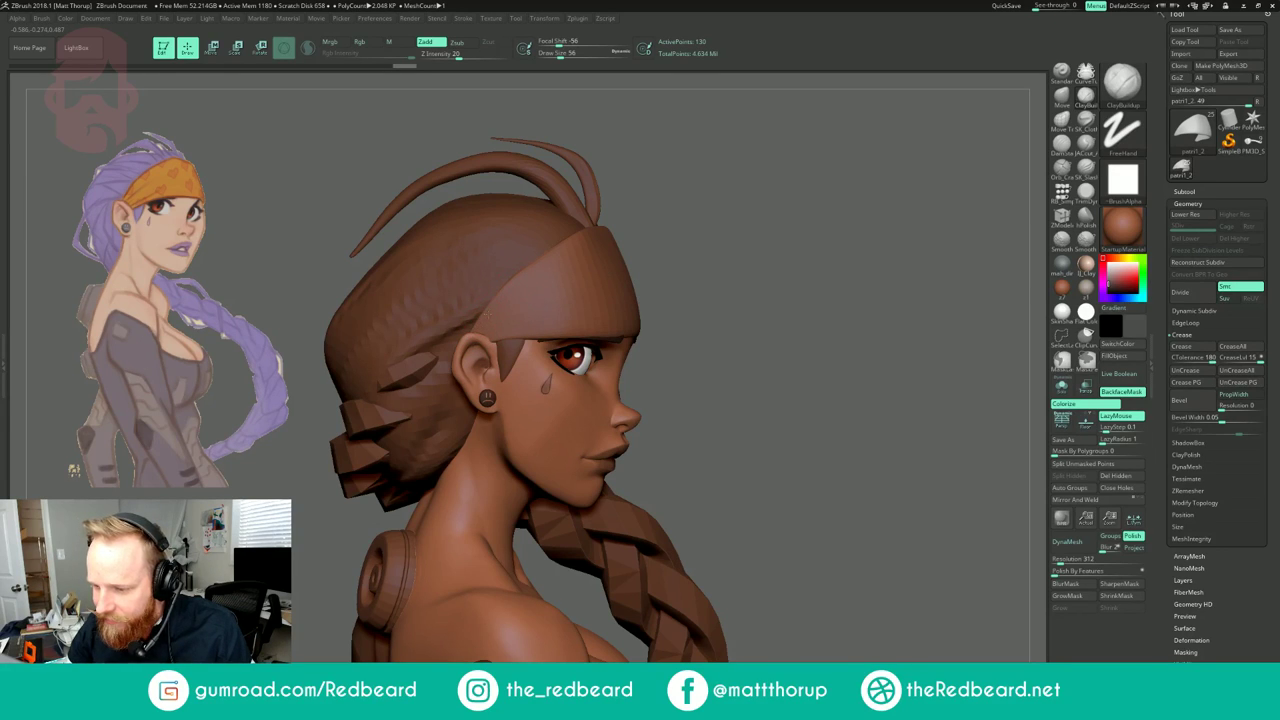
Step: Divide the headband mesh three times to subdivision level 4, checking the density on its wireframe
left_click_drag(930, 176, 852, 174)
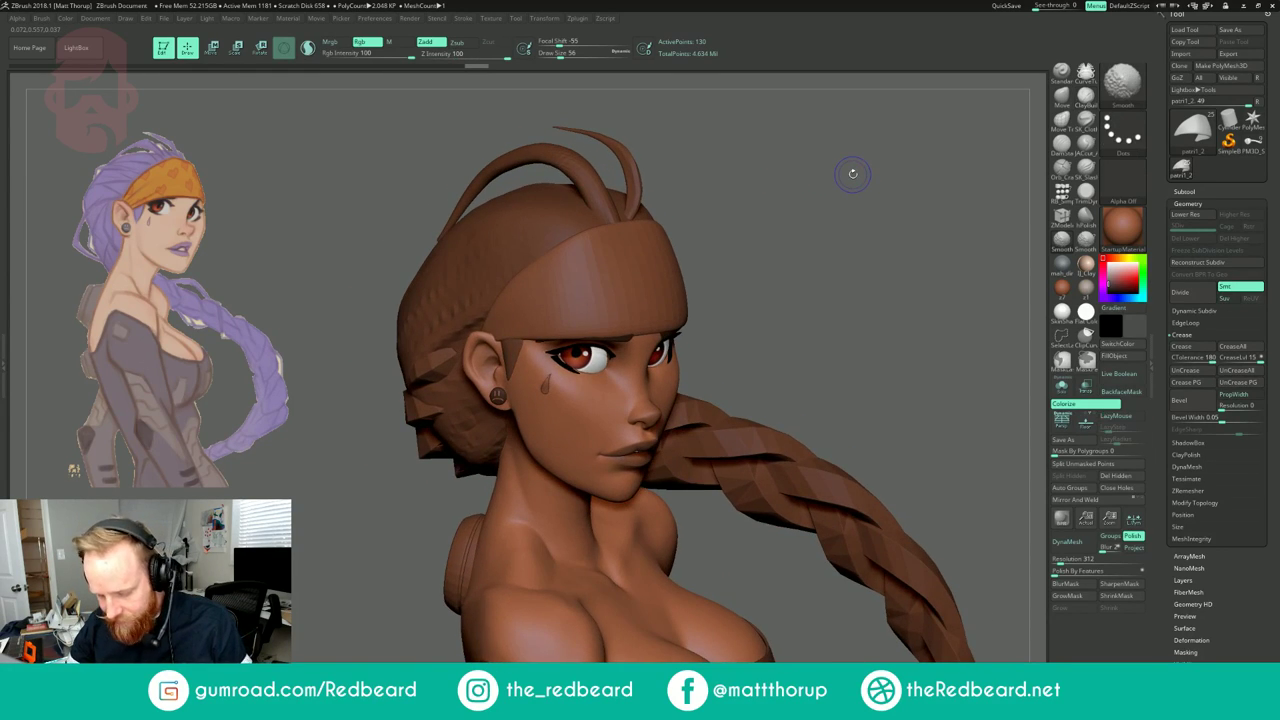
key("shift+f")
key("ctrl+d")
key("ctrl+d")
key("ctrl+d")
mouse_move(834, 180)
left_mouse_down()
mouse_move(674, 240)
mouse_move(718, 237)
left_mouse_up()
key("shift+f")
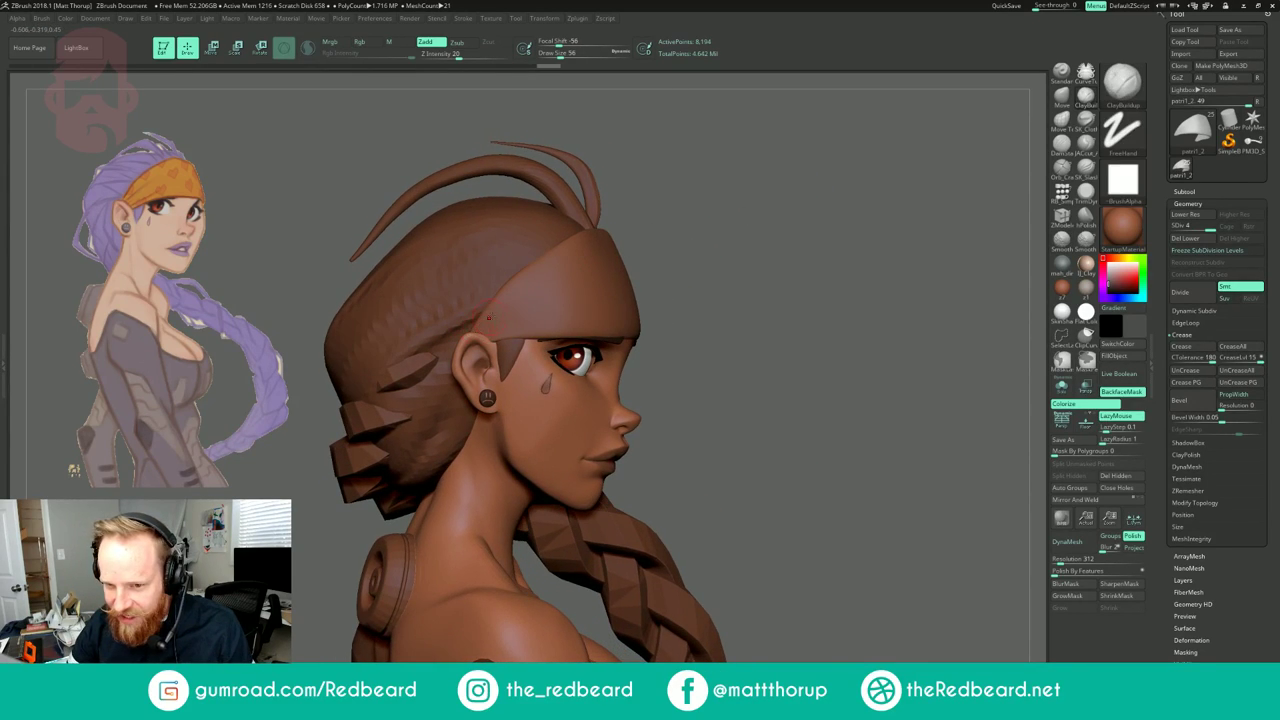
Step: Build up fold strokes on the side of the headband above the ear with the ClayBuildup brush
left_click_drag(484, 326, 545, 262)
left_click_drag(710, 234, 702, 236)
key("s")
left_click_drag(547, 335, 600, 338)
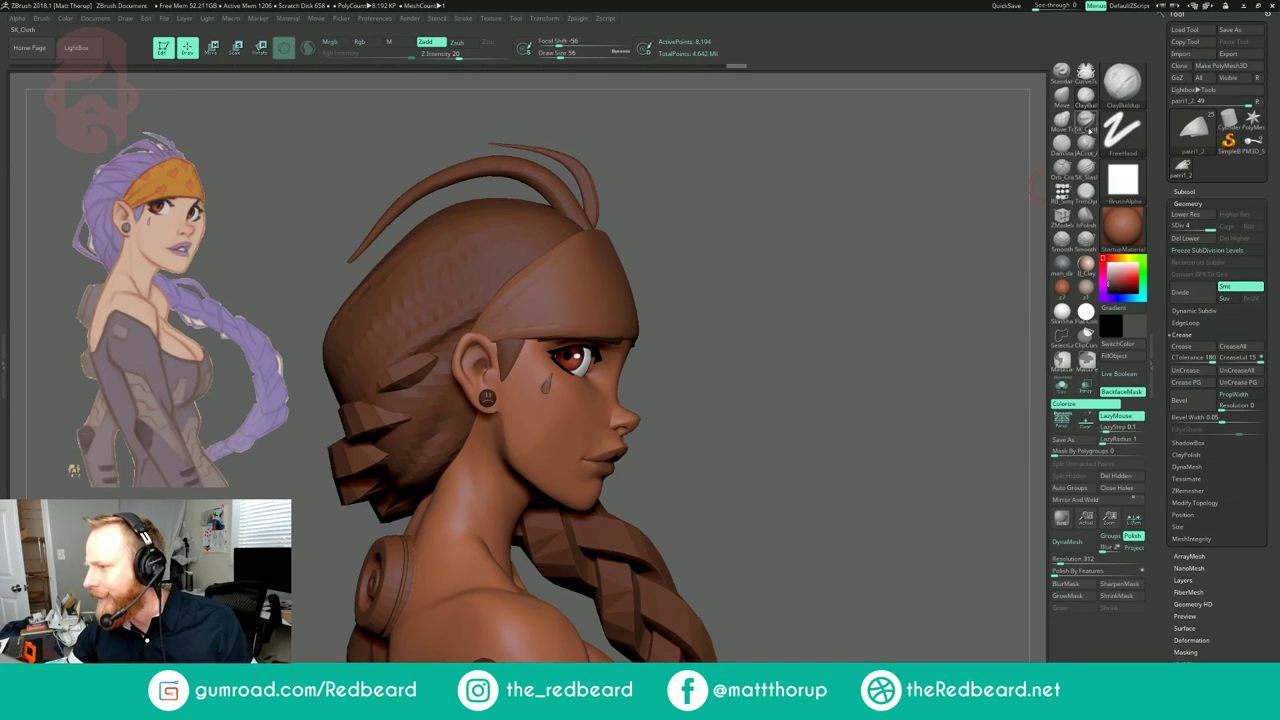
Step: Carve creases fanning from the headband's ear end with the Orb_Cracks brush at Draw Size 44 and smooth them
left_click(1063, 168)
left_click_drag(655, 277, 497, 322)
key("s")
left_click(516, 302)
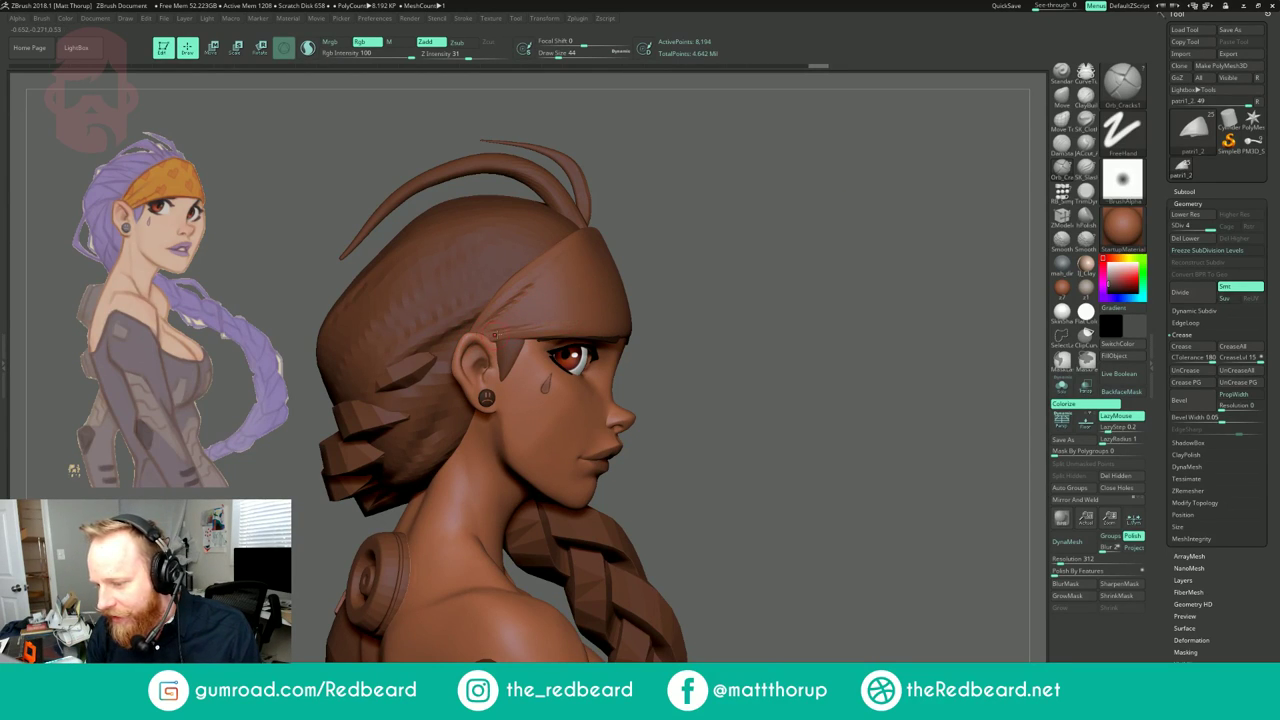
key("shift")
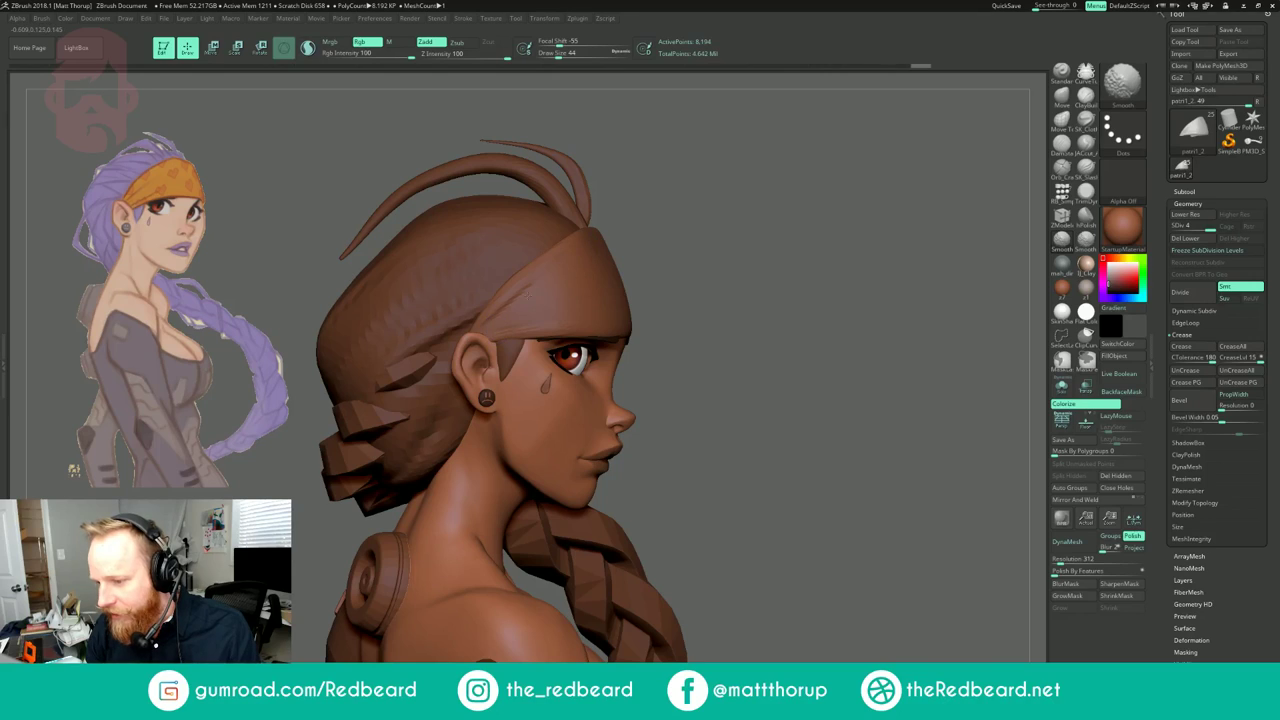
left_click_drag(571, 257, 514, 268, "shift")
Step: Isolate the headband and sculpt cloth folds into its pointed ear end with the SK_Cloth brush
left_click(1086, 98)
left_click(1086, 121)
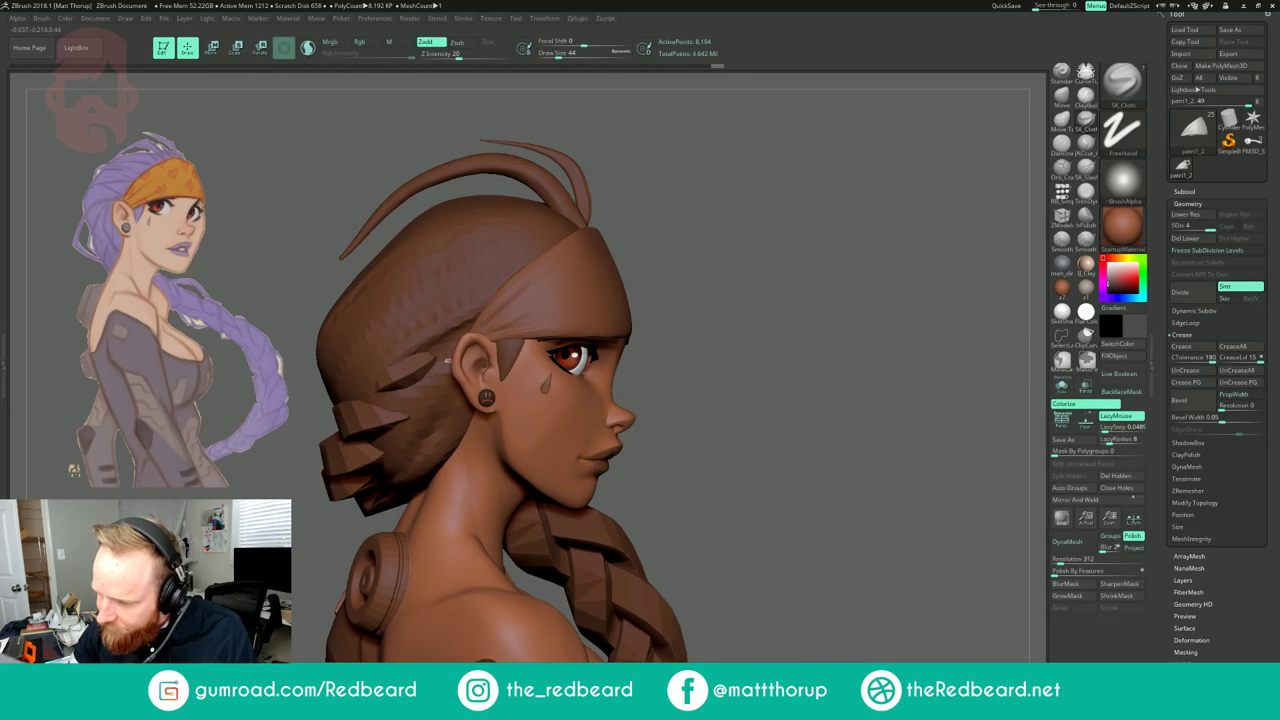
left_click(1062, 386)
left_click_drag(488, 334, 516, 322)
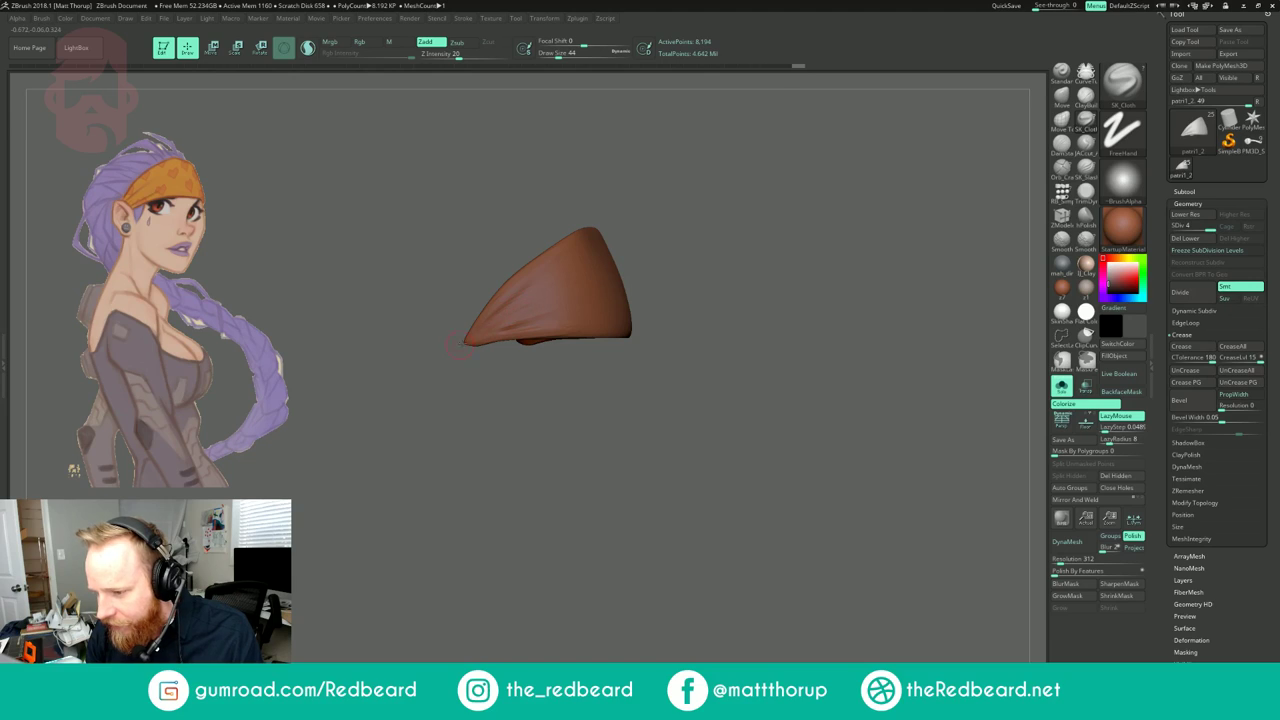
Step: Sharpen the creases between the folds at the headband's ear end with the Orb_Cracks brush at Draw Size 27
mouse_move(479, 374)
left_mouse_down()
mouse_move(530, 400)
mouse_move(500, 390)
mouse_move(520, 430)
left_mouse_up()
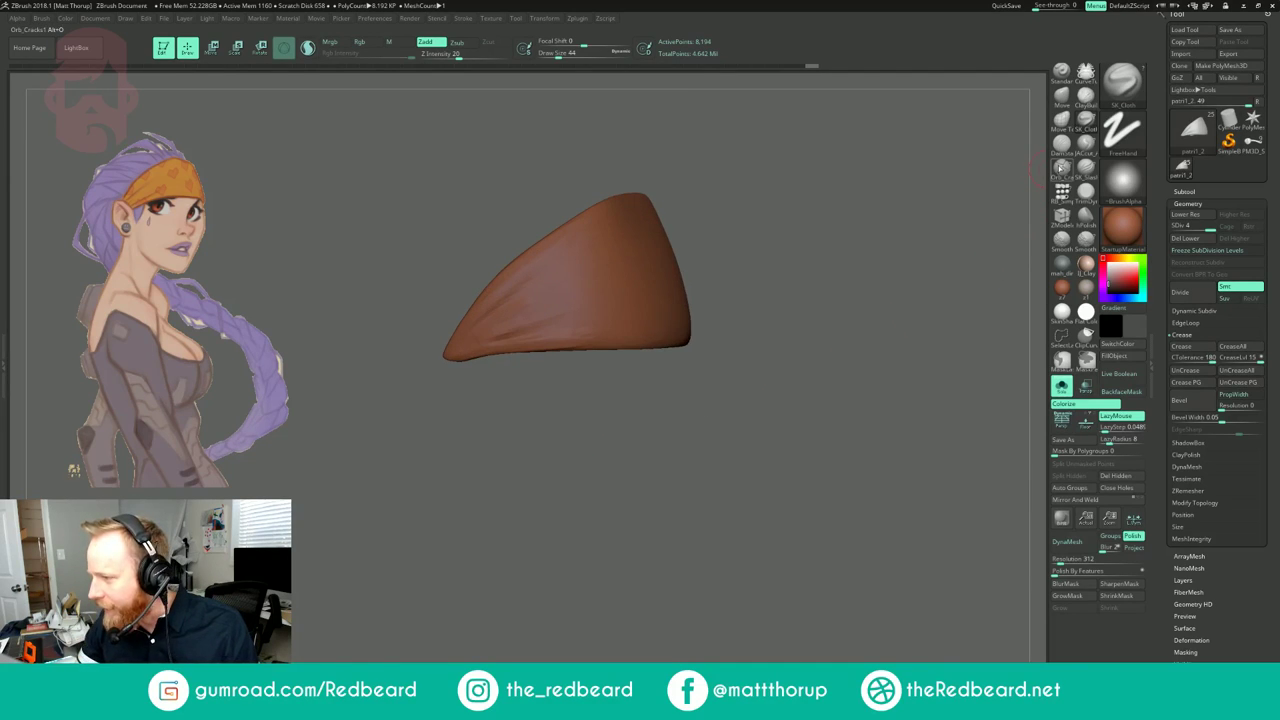
left_click(1062, 169)
key("s")
left_click(496, 326)
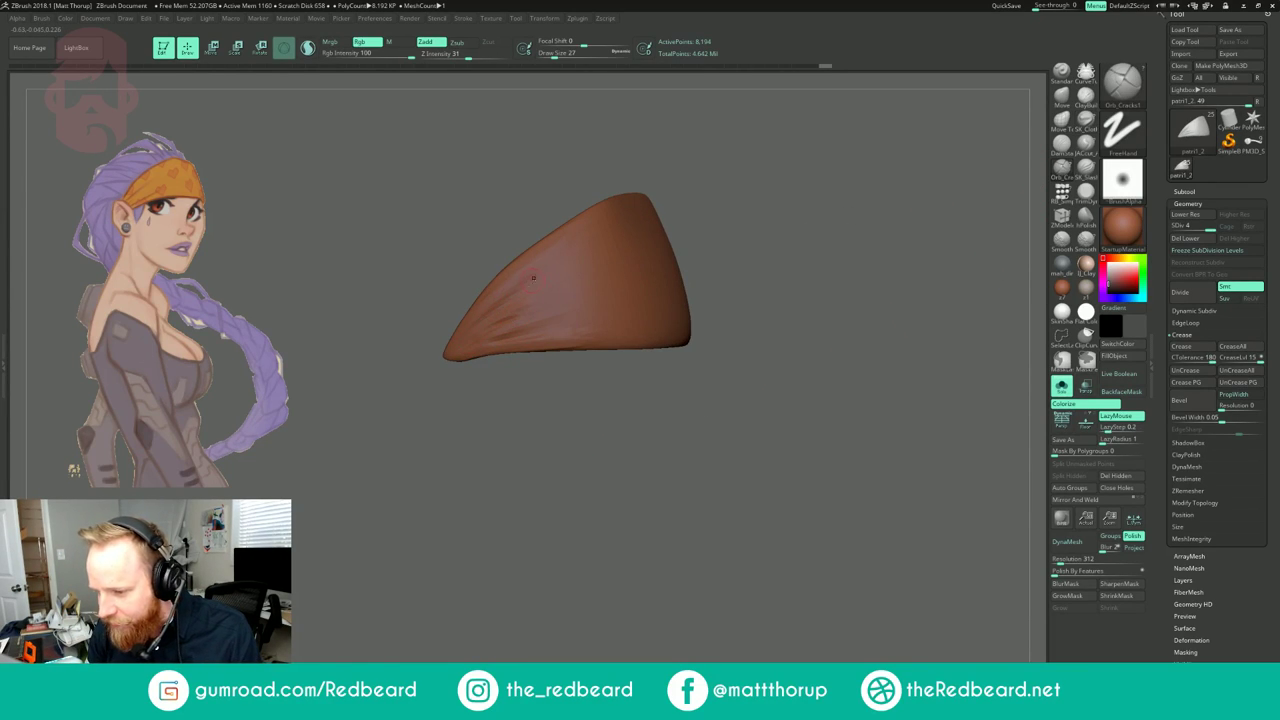
Step: Switch to the JACrue_A brush and enable LazyMouse for it
left_click_drag(759, 310, 680, 275)
mouse_move(780, 440)
left_mouse_down("alt")
mouse_move(638, 439)
mouse_move(857, 466)
left_mouse_up("alt")
left_click(1087, 141)
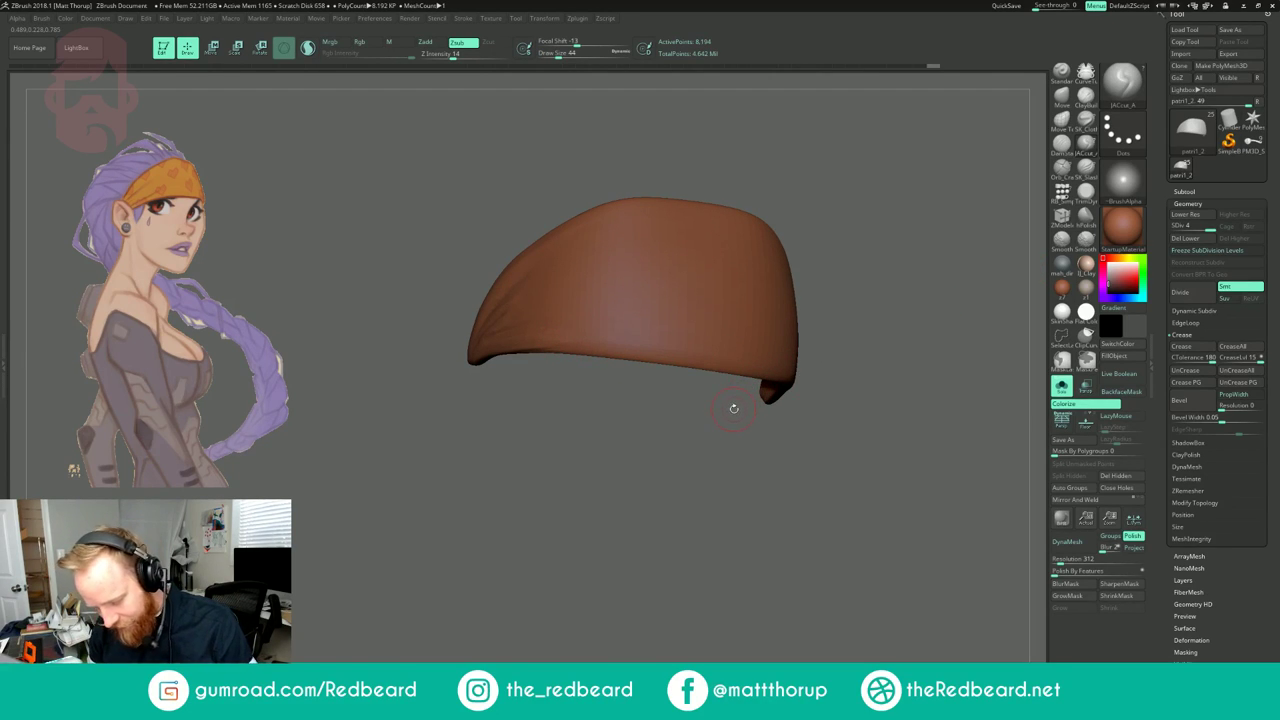
key("l")
right_click_drag(693, 352, 615, 350)
right_click_drag(865, 416, 805, 434)
right_click_drag(805, 434, 672, 424, "alt")
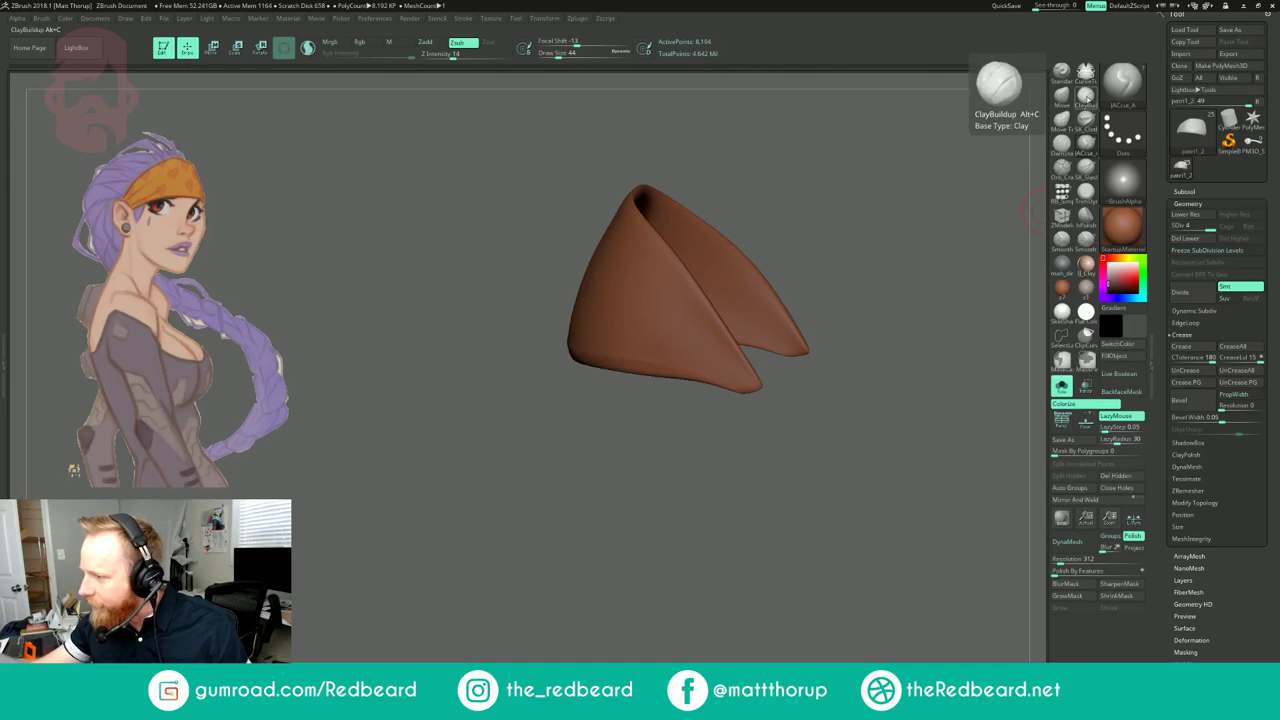
Step: Build up folds fanning from the headband's opposite pointed end with the ClayBuildup brush
left_click(1085, 95)
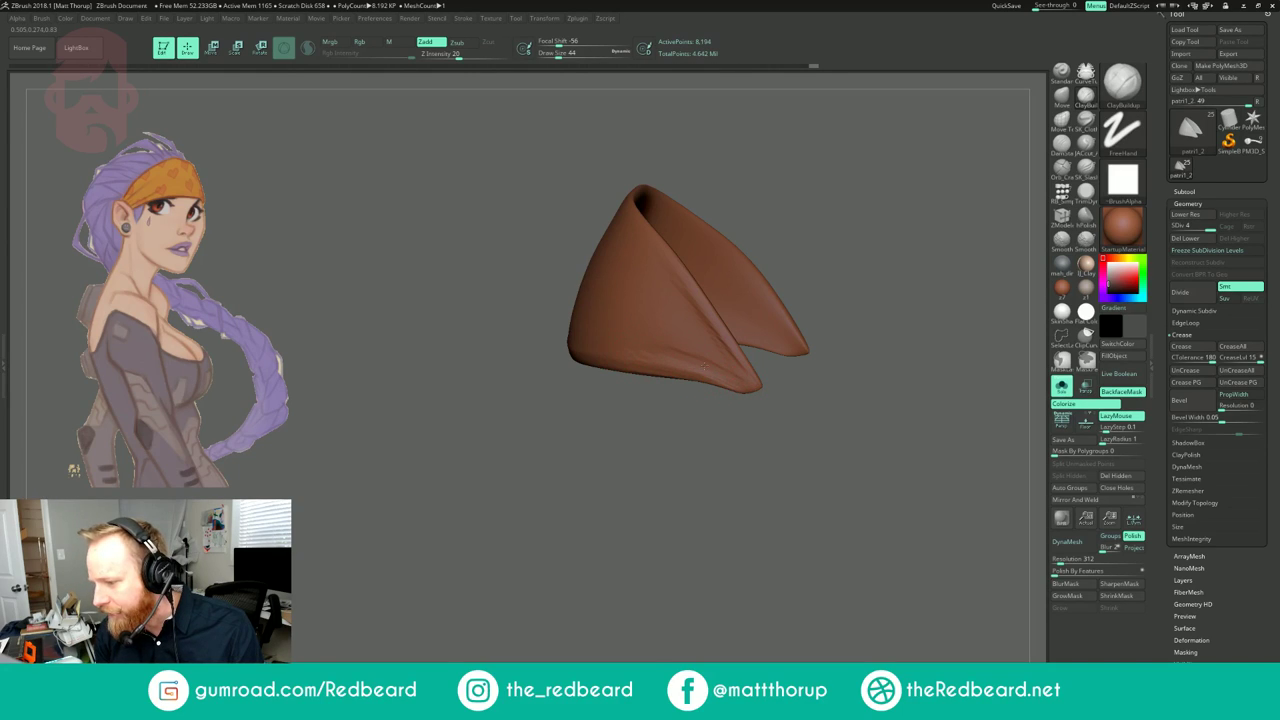
mouse_move(738, 380)
left_mouse_down()
mouse_move(668, 346)
mouse_move(704, 326)
mouse_move(747, 382)
mouse_move(682, 302)
left_mouse_up()
left_click_drag(738, 369, 748, 382)
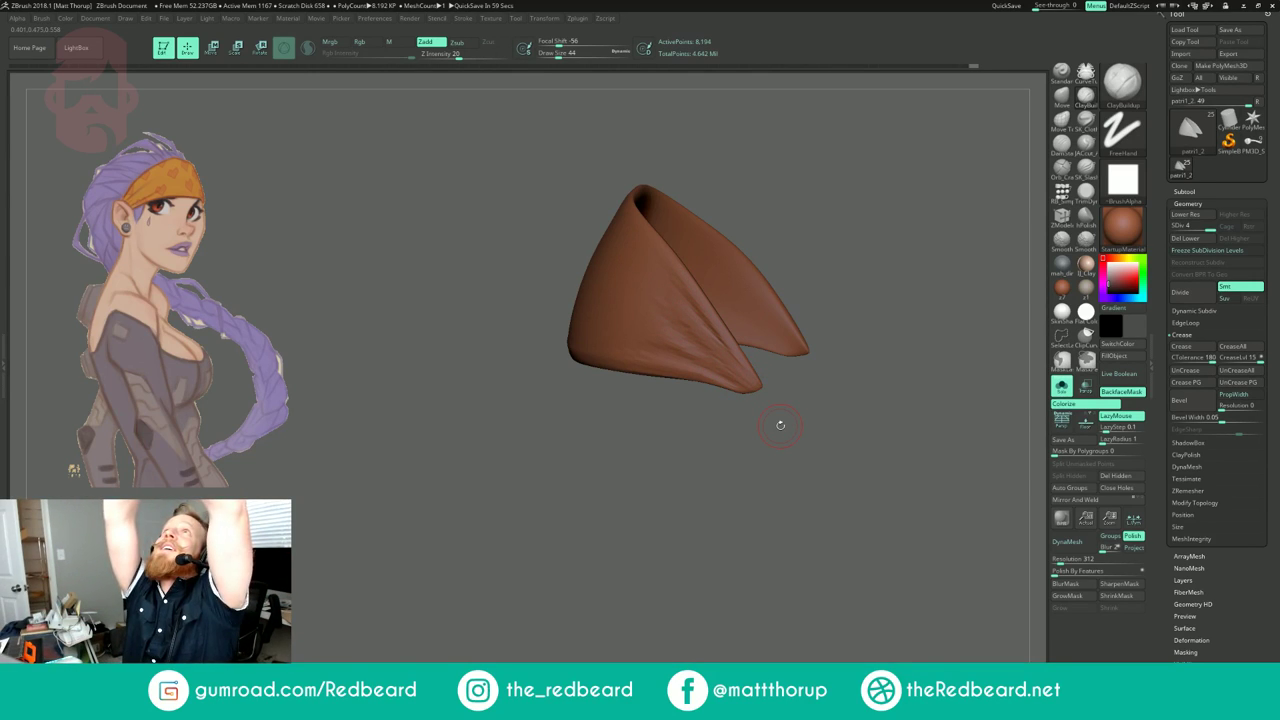
left_click_drag(780, 425, 737, 212)
Step: Set the ClayBuildup Draw Size to 54 and add strokes along the headband's upper front and side
left_click_drag(724, 266, 871, 296)
left_click_drag(790, 335, 742, 302)
key("s")
left_click_drag(646, 253, 669, 254)
key("s")
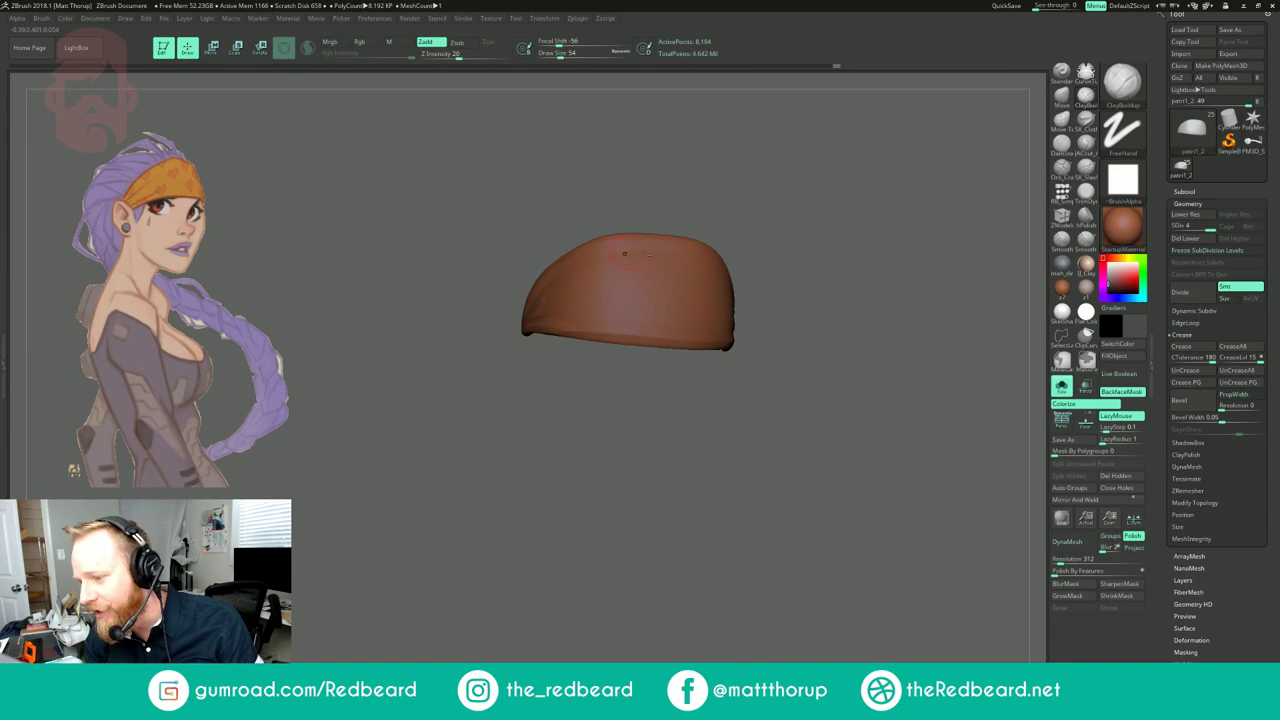
left_click_drag(850, 333, 740, 296)
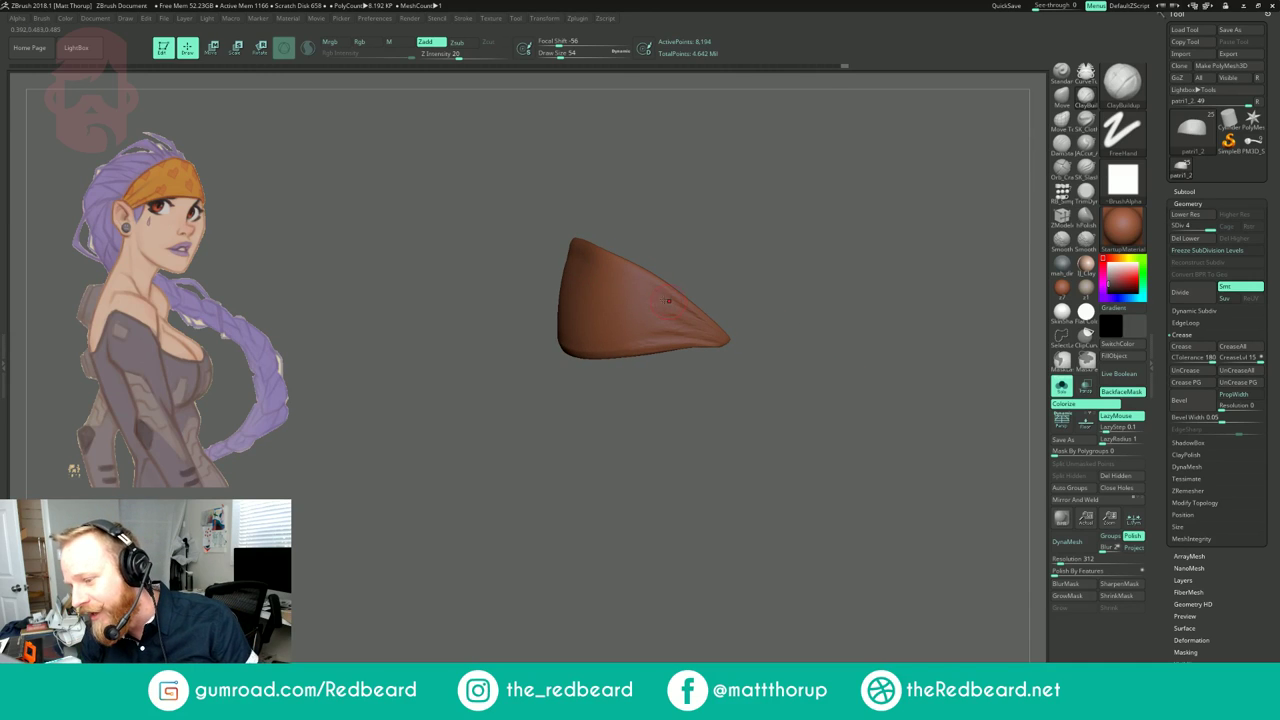
Step: Tighten the headband's fold ridges with the Pinch brush at Draw Size 97
left_click_drag(620, 430, 690, 562)
left_click_drag(617, 493, 631, 539, "alt")
key("b")
key("p")
key("i")
key("s")
left_click_drag(596, 351, 602, 352)
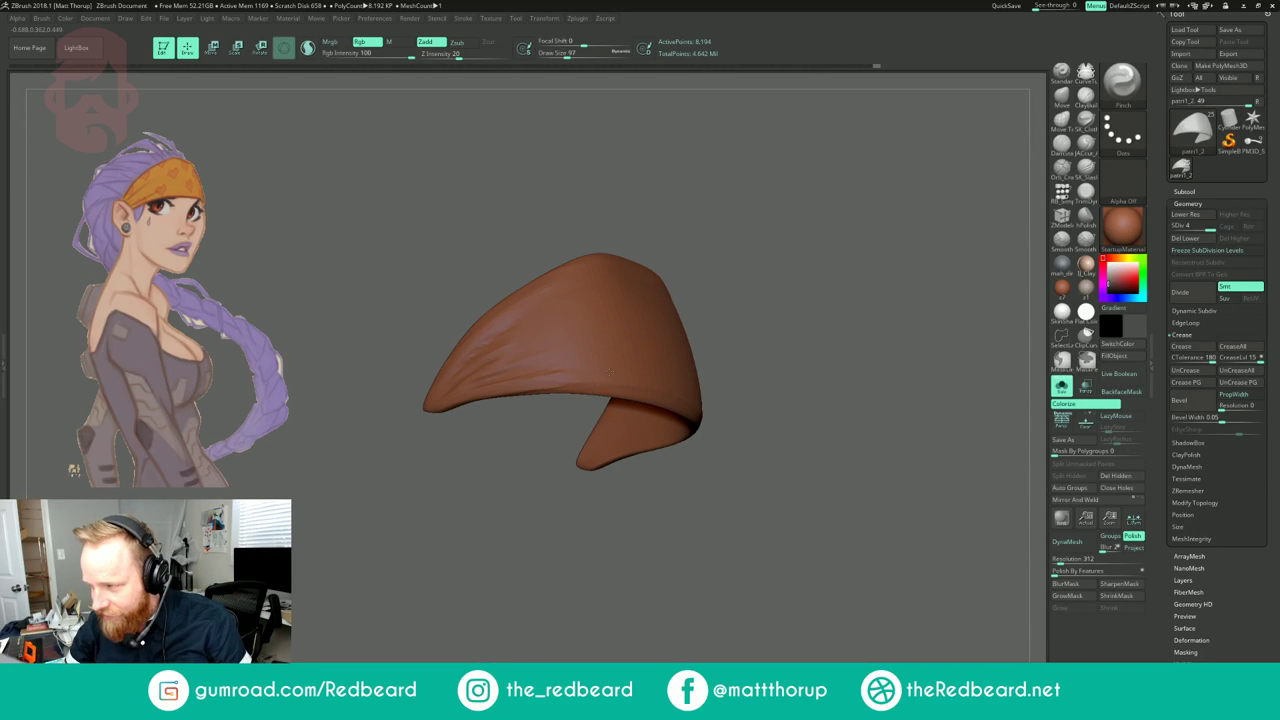
mouse_move(753, 211)
left_mouse_down()
mouse_move(661, 221)
mouse_move(736, 226)
left_mouse_up()
left_click_drag(736, 280, 733, 249, "alt")
Step: Show the whole character again and carve creases above the ear on the headband with Orb_Cracks at Draw Size 31, undoing the last stroke
left_click(1062, 386)
left_click_drag(899, 516, 838, 527, "alt")
mouse_move(845, 527)
left_mouse_down()
mouse_move(825, 531)
mouse_move(847, 532)
mouse_move(848, 546)
left_mouse_up()
left_click_drag(848, 546, 820, 571)
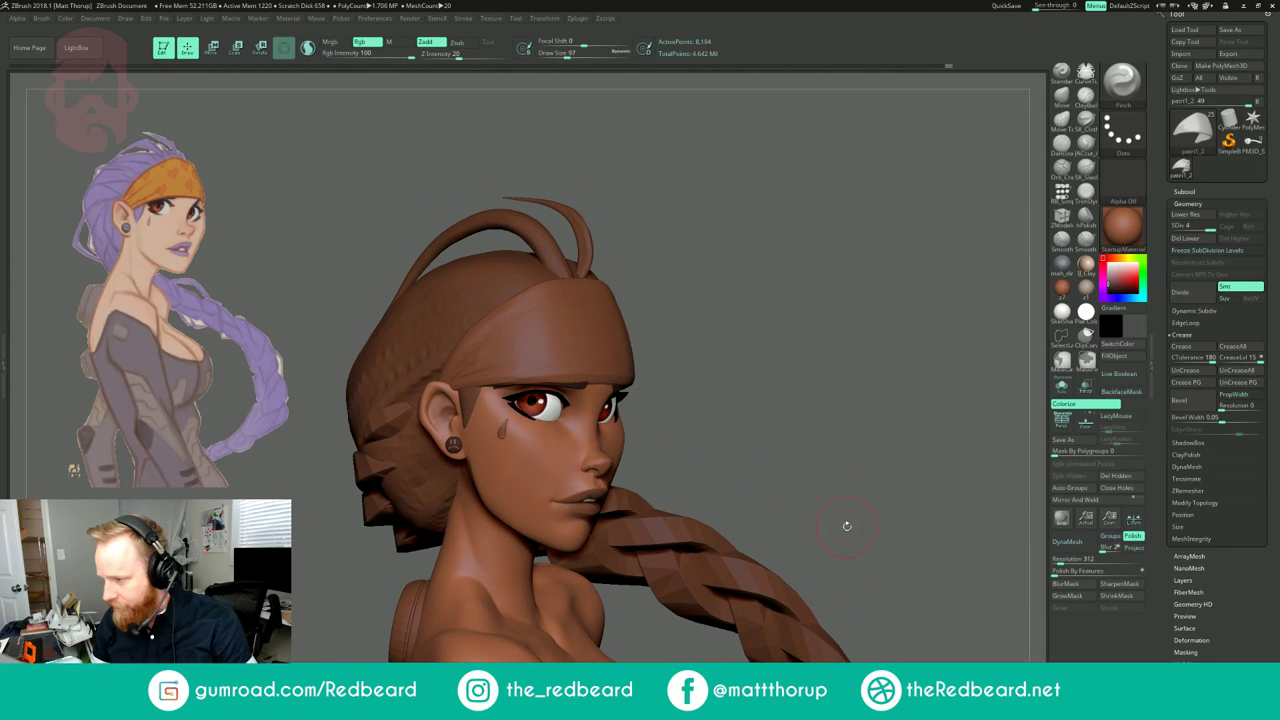
left_click(1062, 168)
left_click_drag(680, 335, 845, 350)
key("s")
left_click(459, 382)
left_click_drag(443, 385, 446, 384)
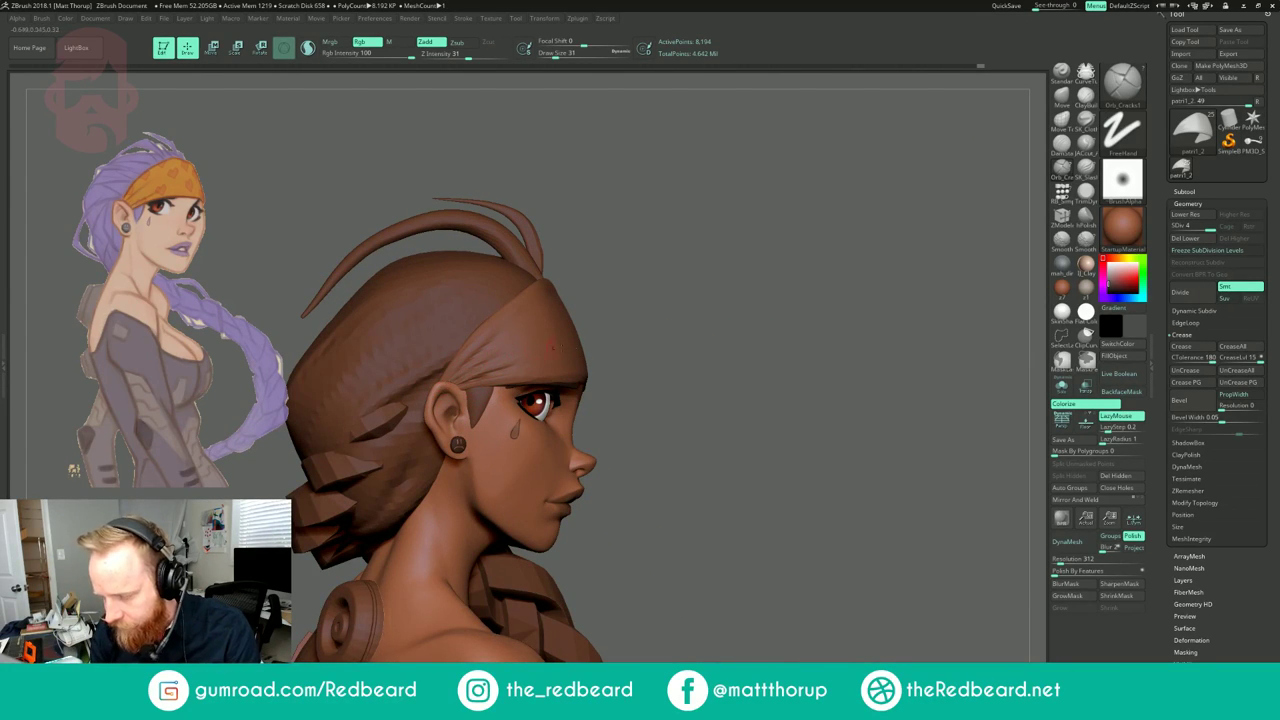
key("ctrl+z")
Step: Carve creases into the headband above the opposite ear and smooth them
mouse_move(763, 323)
left_mouse_down()
mouse_move(888, 357)
mouse_move(845, 348)
mouse_move(752, 362)
left_mouse_up()
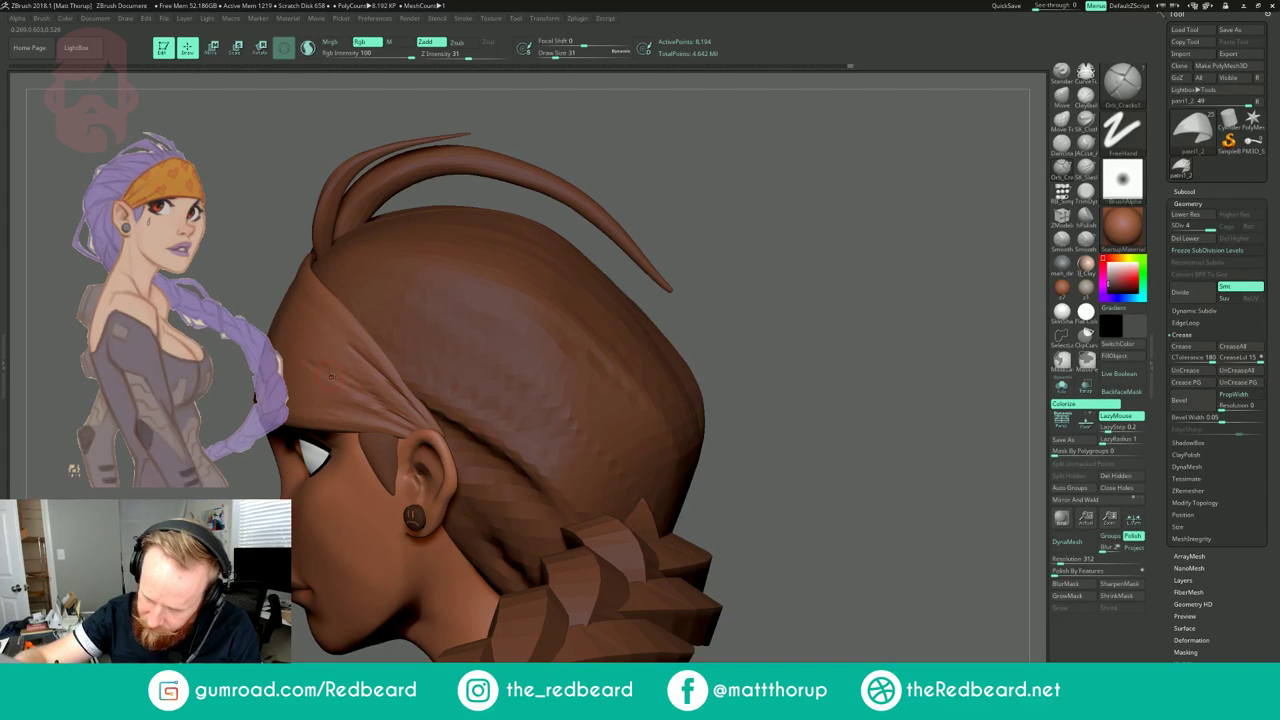
key("shift")
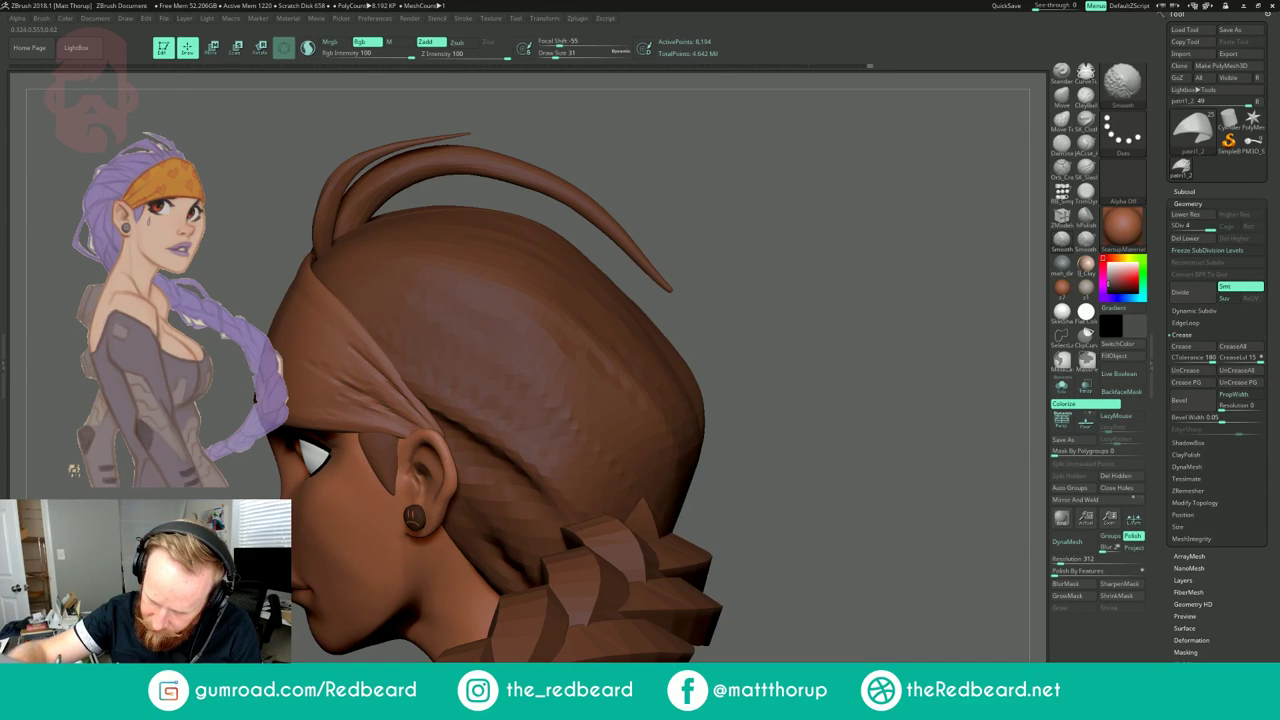
left_click_drag(401, 427, 366, 394)
mouse_move(725, 390)
left_mouse_down()
mouse_move(814, 394)
mouse_move(800, 270)
left_mouse_up()
left_click_drag(675, 475, 813, 604, "alt")
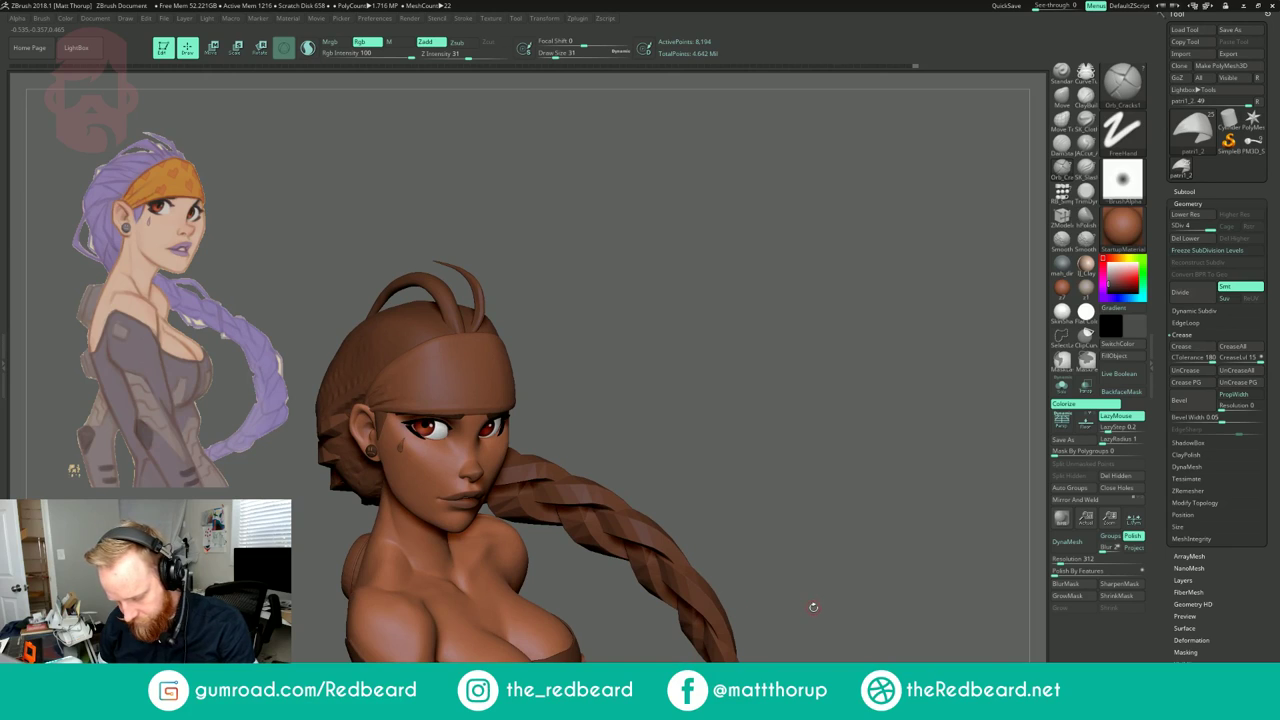
Step: Switch to the JACrue_A brush at Draw Size 41 and carve soft folds into the headband's side and upper edge
key("2")
left_click_drag(833, 561, 945, 558)
left_click_drag(653, 423, 640, 475, "alt")
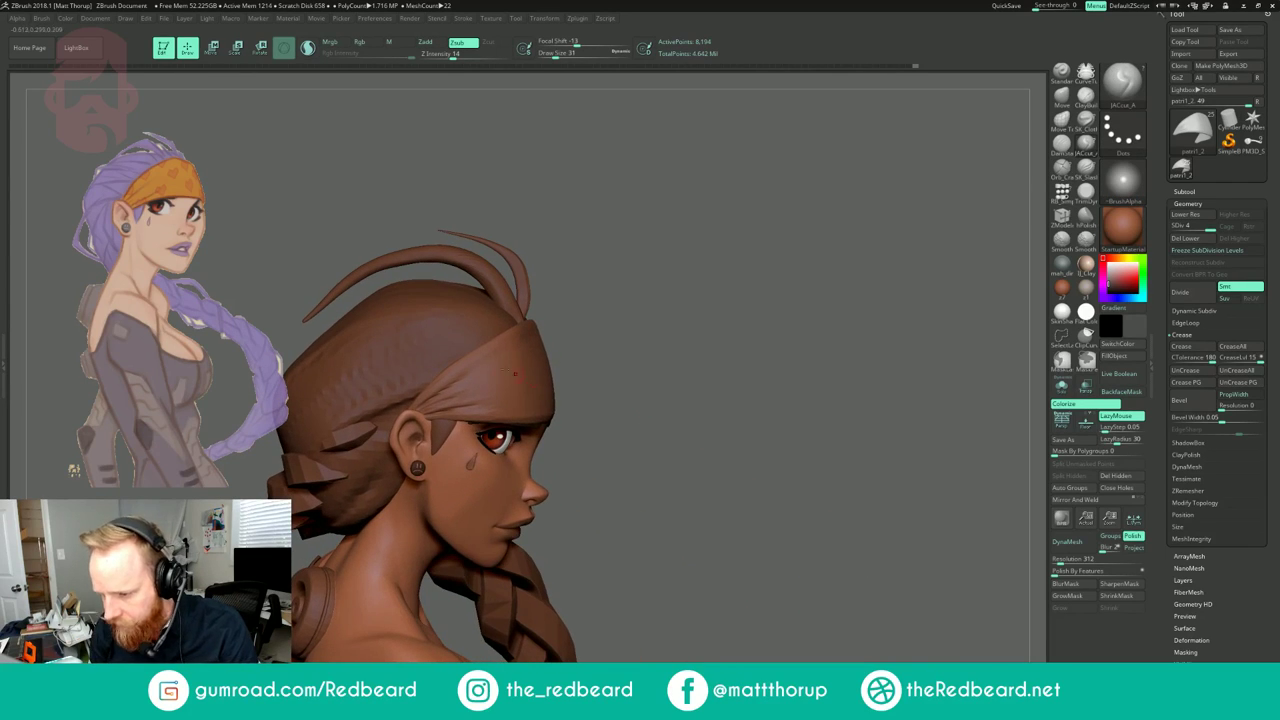
key("s")
key("s")
left_click_drag(513, 328, 516, 328)
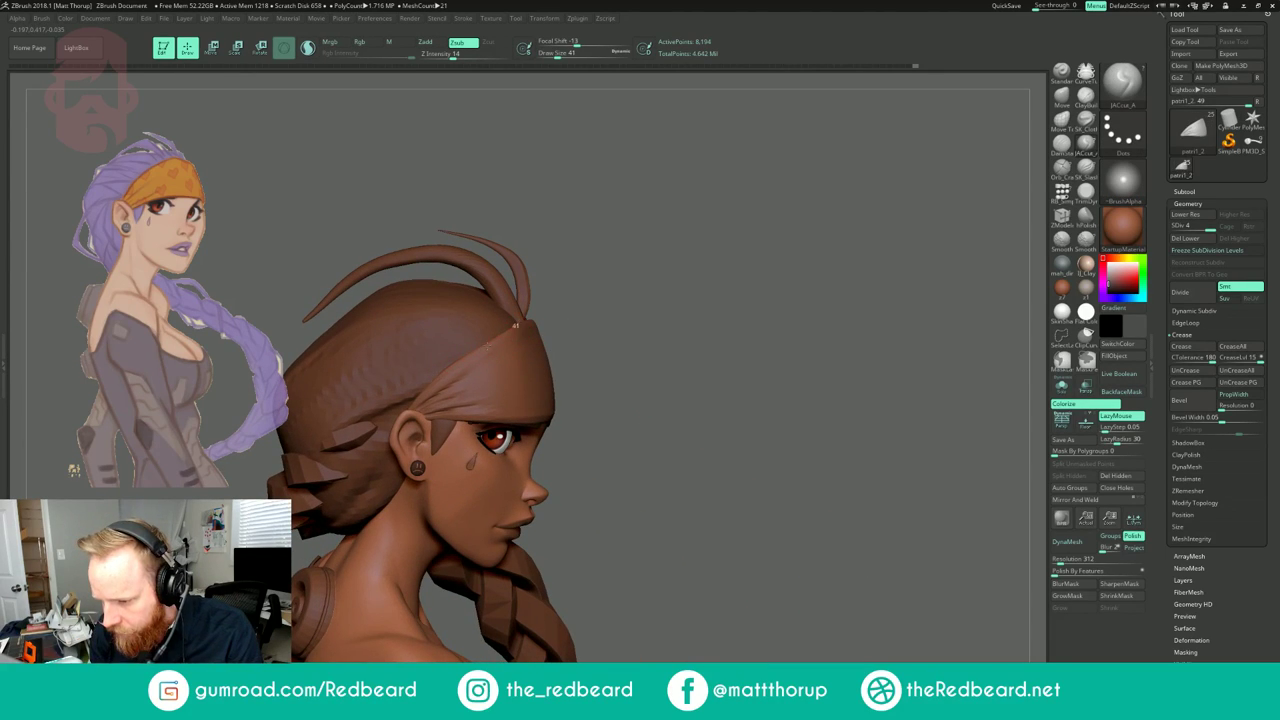
mouse_move(740, 470)
left_mouse_down()
mouse_move(675, 480)
mouse_move(620, 510)
left_mouse_up()
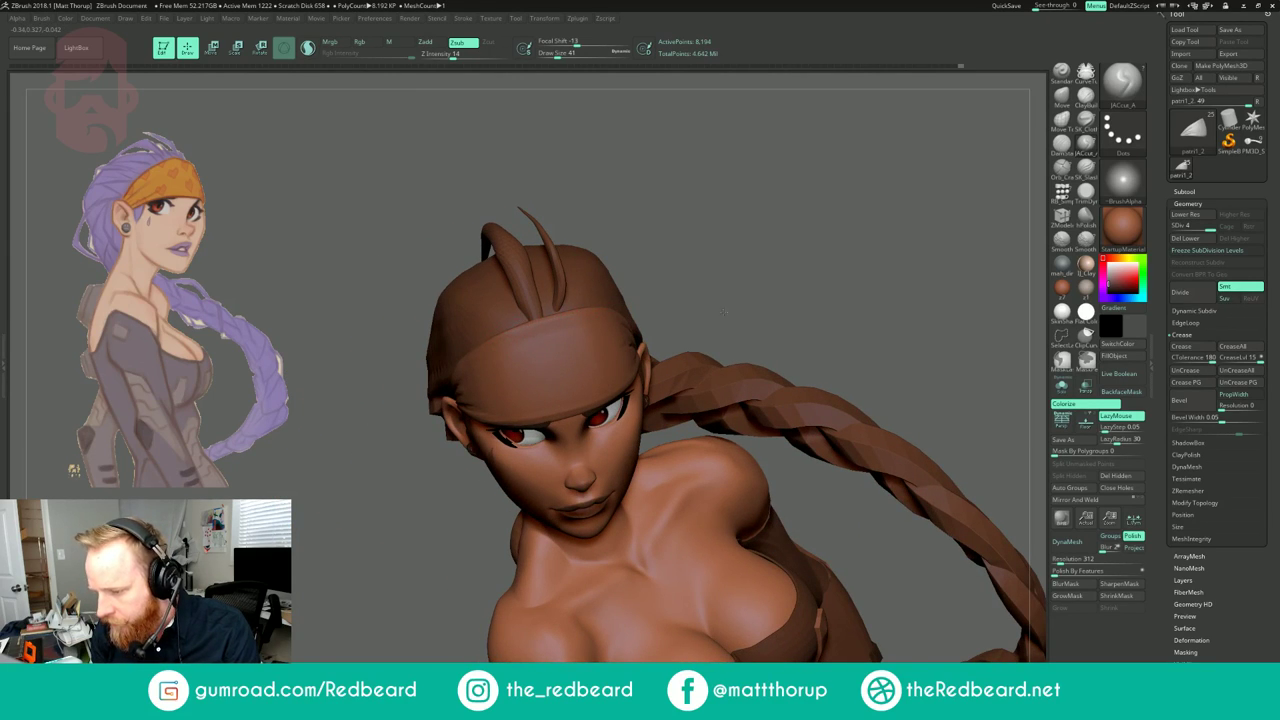
Step: Carve further soft folds into the headband's opposite side and along its lower edge above the brows
left_click_drag(745, 304, 562, 322)
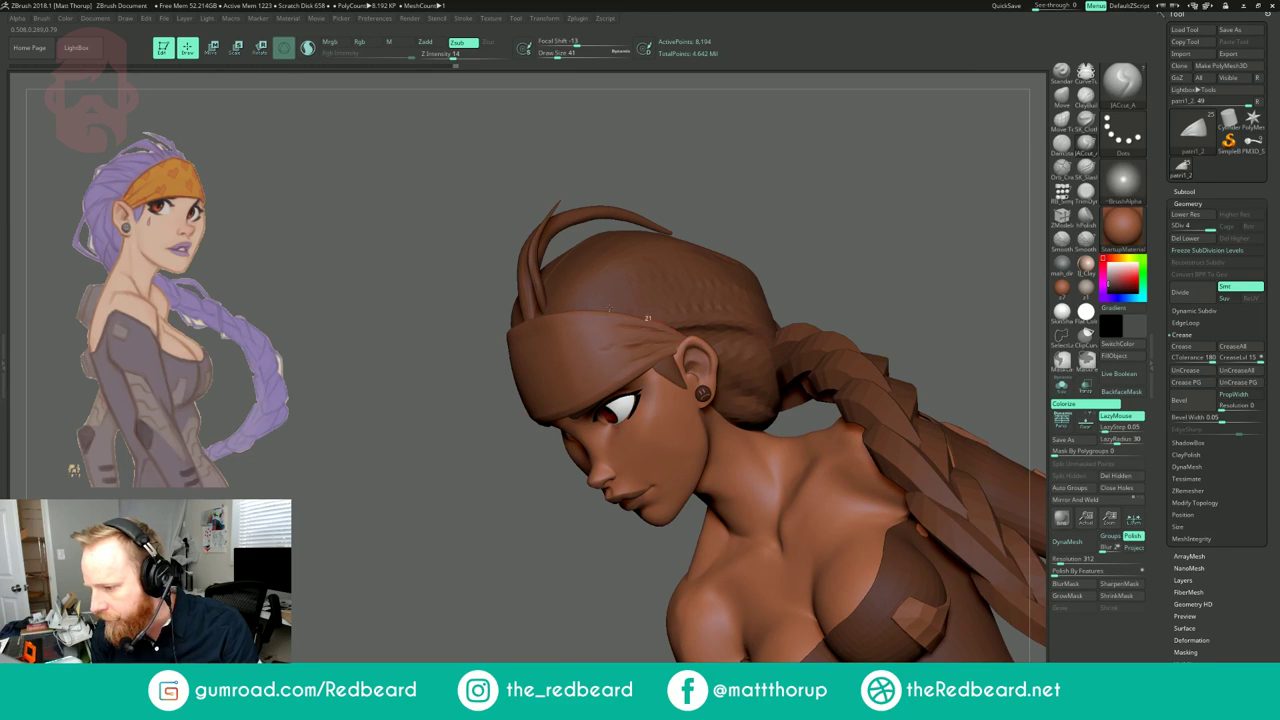
mouse_move(504, 443)
left_mouse_down()
mouse_move(585, 436)
mouse_move(615, 415)
left_mouse_up()
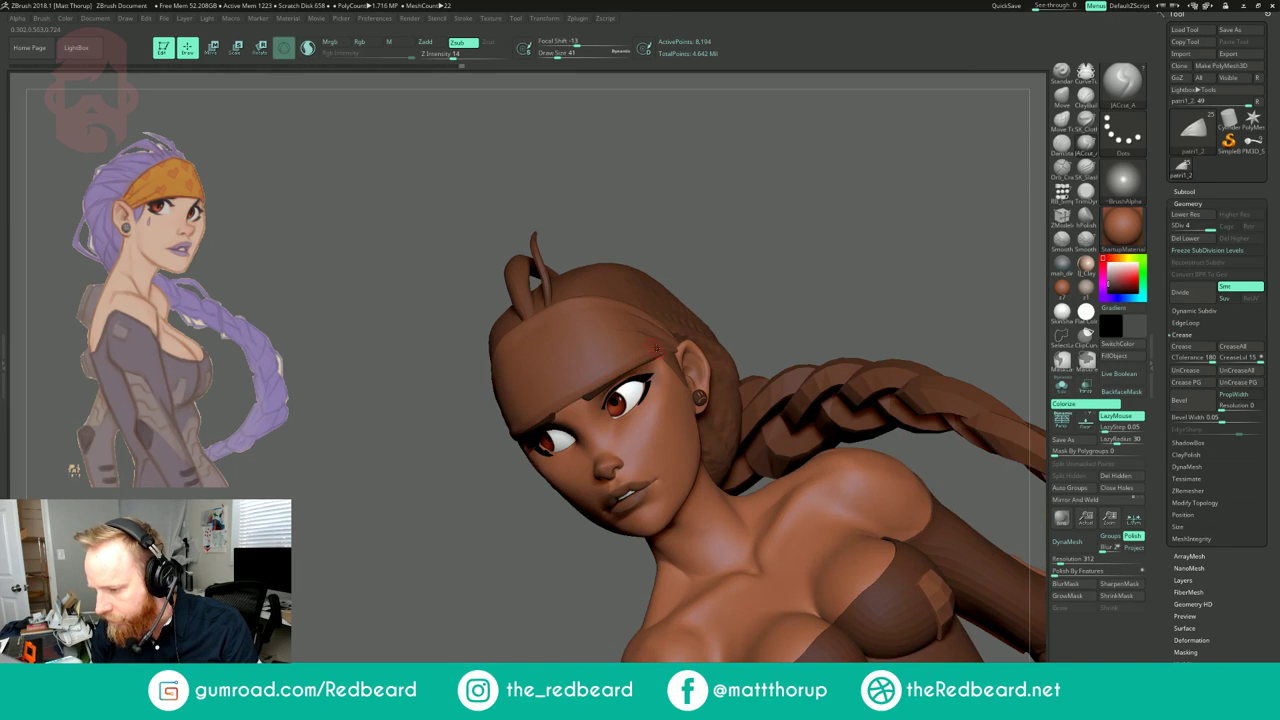
left_click_drag(445, 463, 518, 438)
left_click_drag(873, 326, 815, 358)
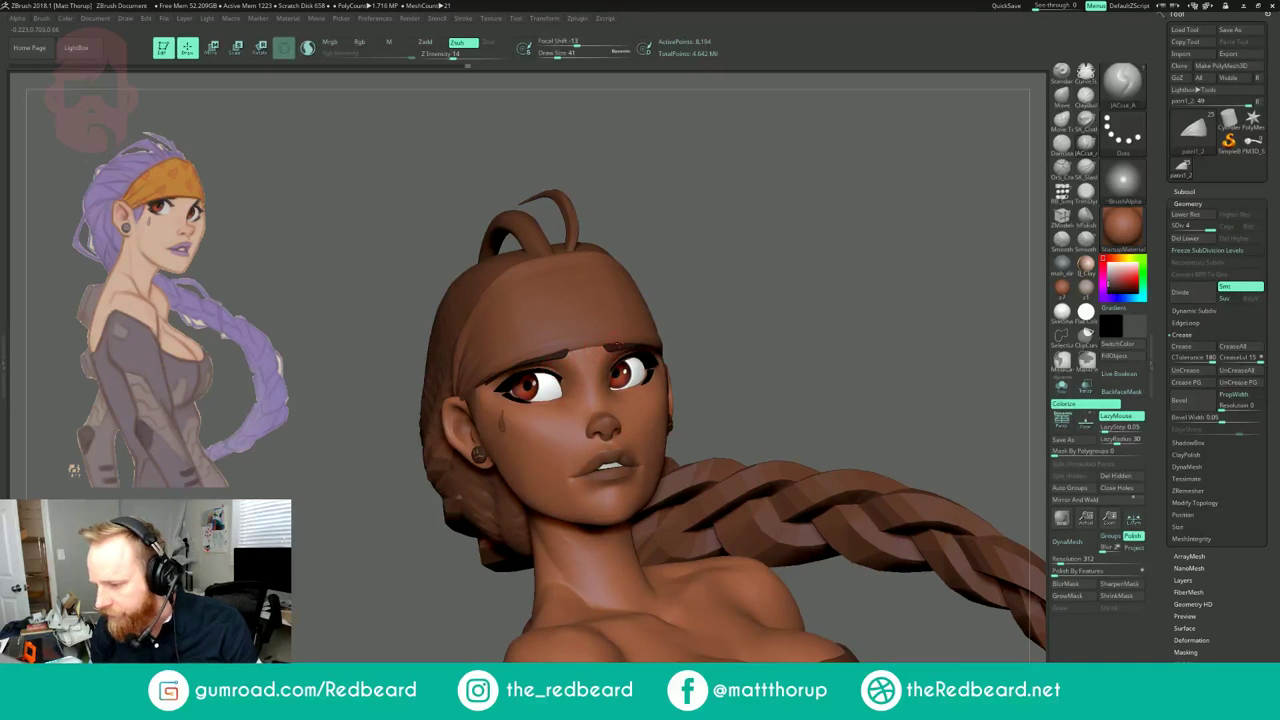
left_click_drag(737, 338, 690, 384)
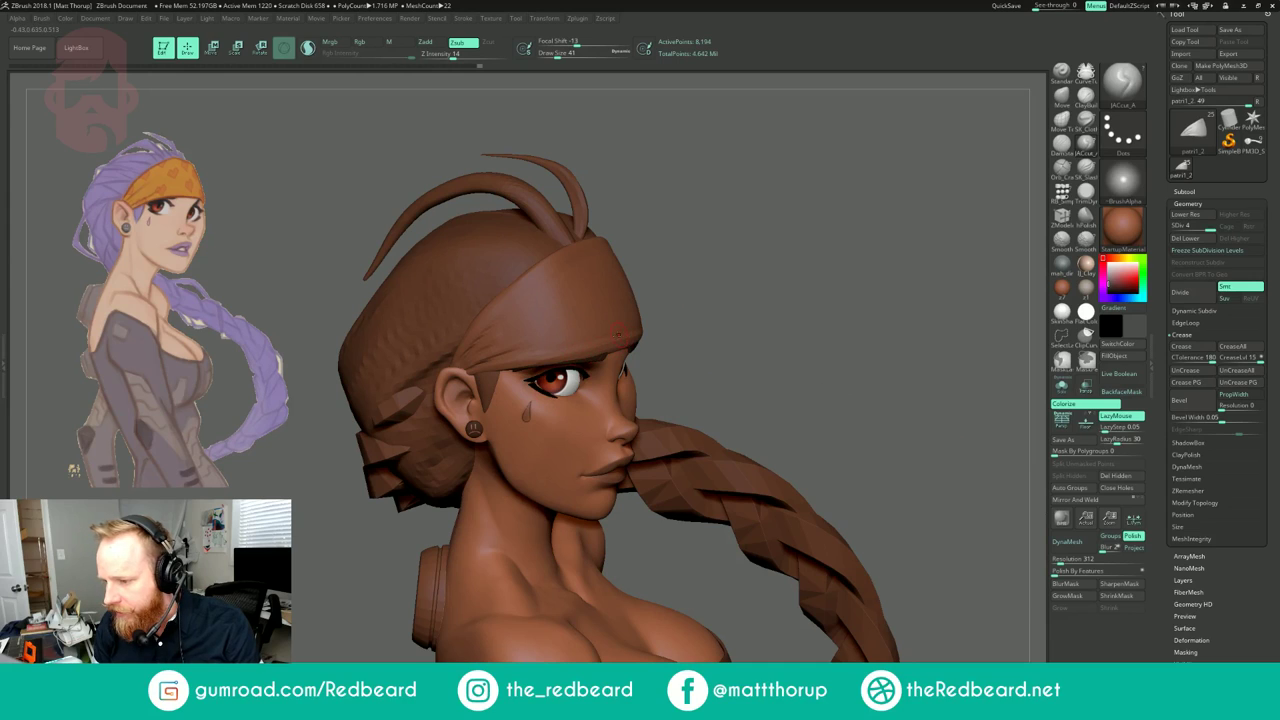
Step: Adjust the headband's lower edge and its end behind the ear with the Move brush, reducing the Draw Size to 80
mouse_move(713, 342)
left_mouse_down()
mouse_move(808, 380)
mouse_move(882, 471)
left_mouse_up()
mouse_move(858, 613)
left_mouse_down()
mouse_move(730, 608)
mouse_move(855, 616)
left_mouse_up()
key("b")
key("m")
key("v")
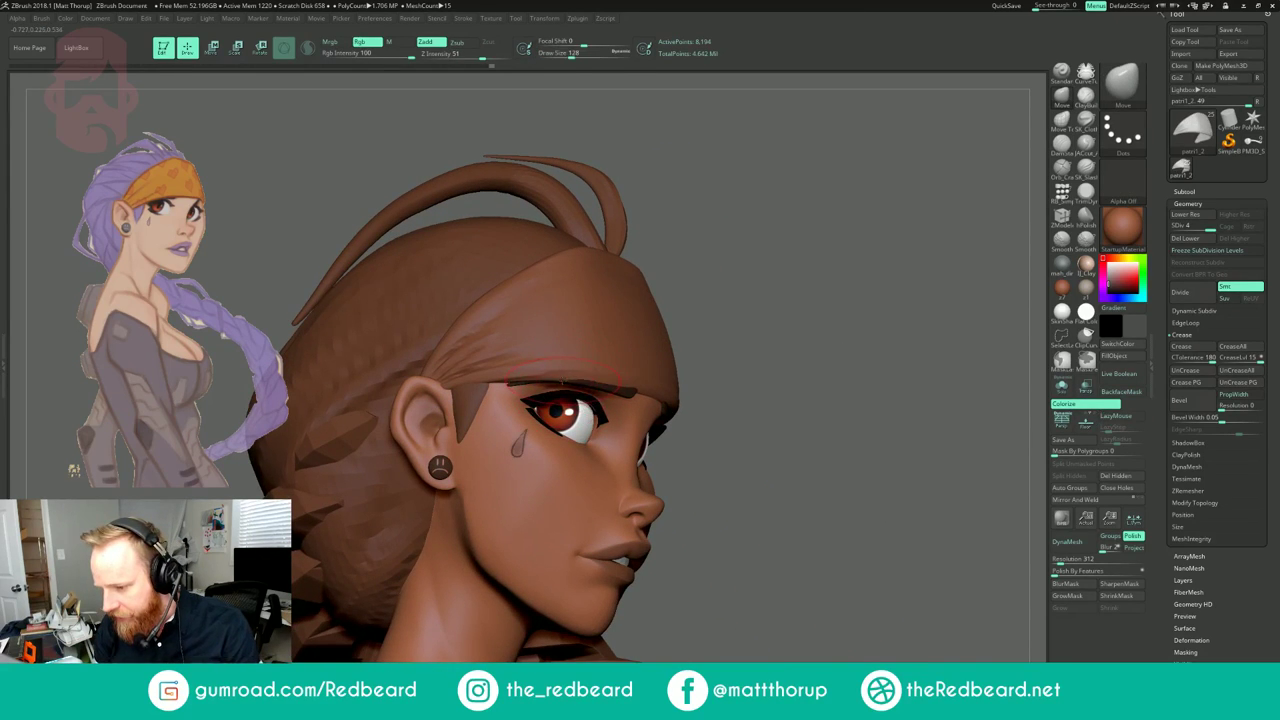
left_click_drag(710, 374, 850, 388)
key("s")
left_click_drag(447, 393, 440, 391)
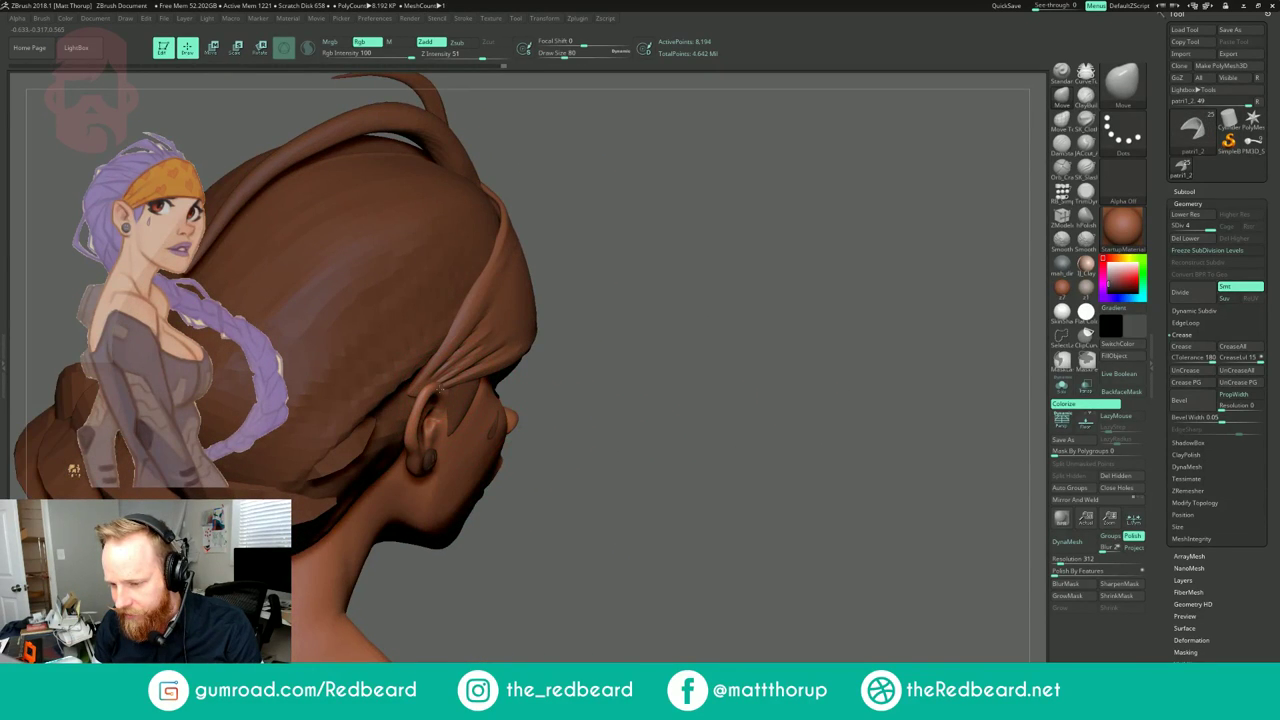
left_click_drag(840, 388, 690, 368)
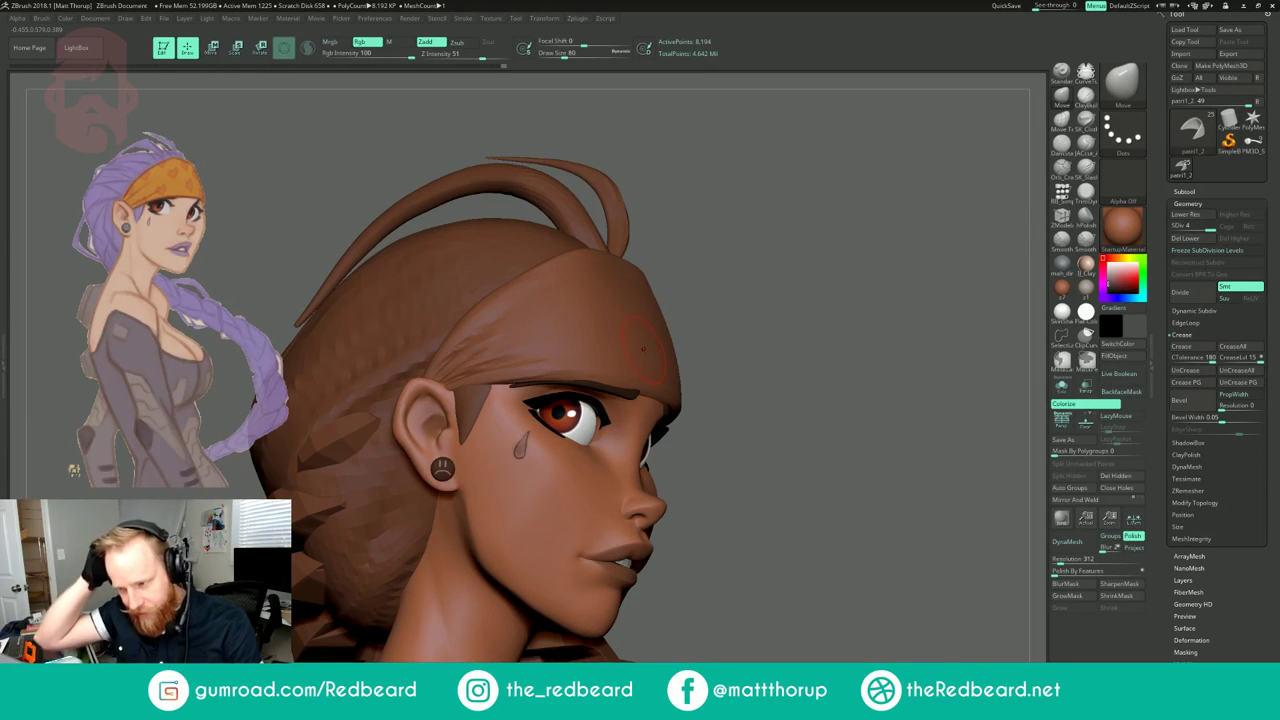
Step: Build up folds along the headband's upper front edge with ClayBuildup at Draw Size 74 and smooth them
left_click_drag(943, 229, 875, 240)
left_click(1086, 98)
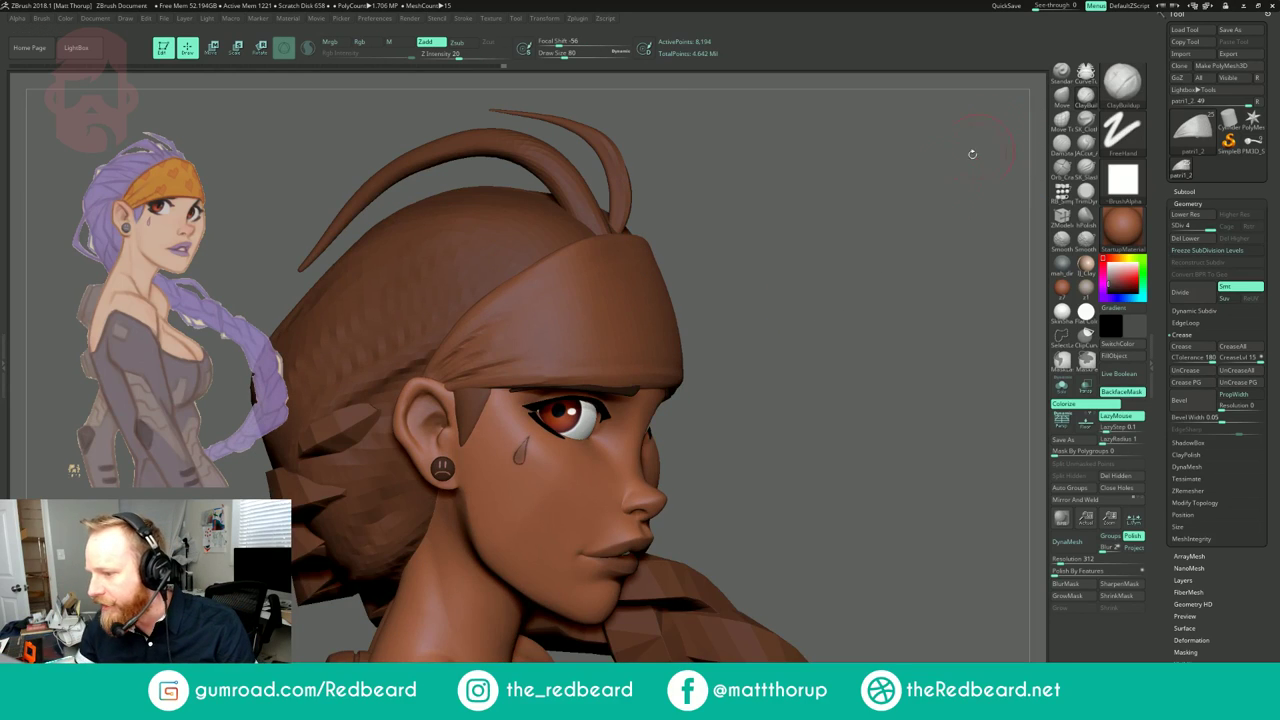
left_click_drag(980, 160, 690, 260)
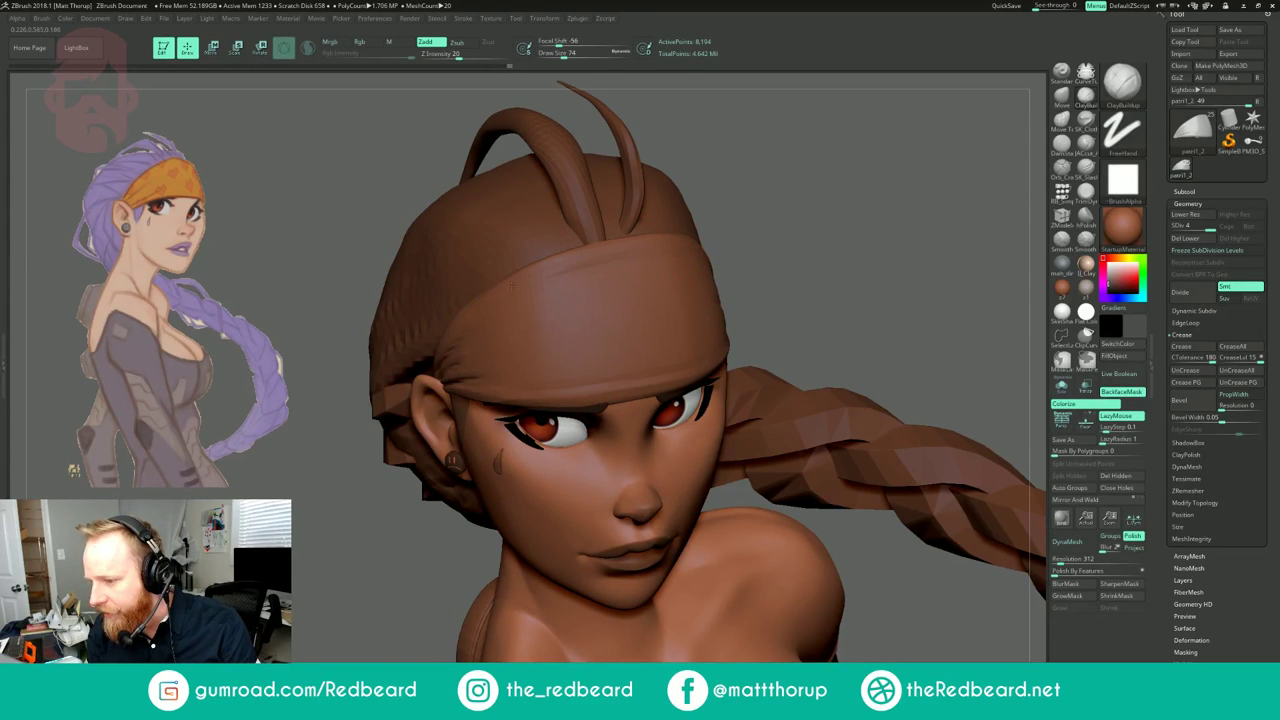
right_click_drag(853, 285, 541, 287)
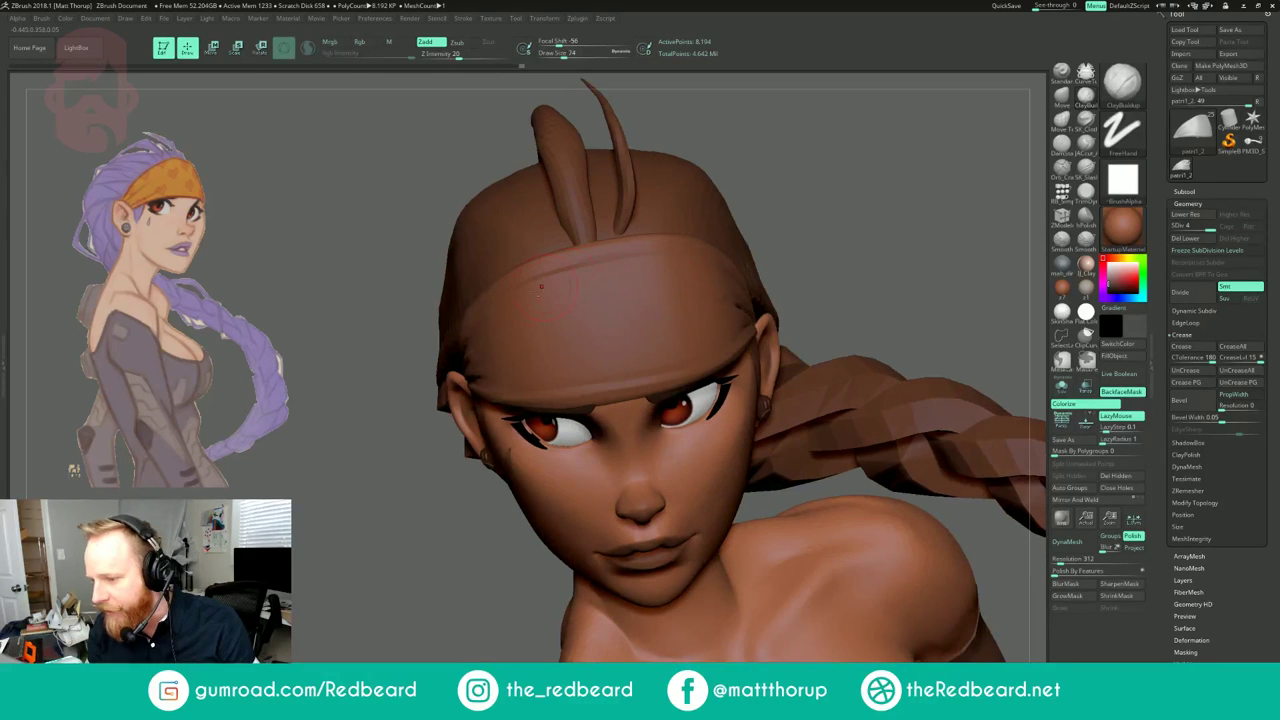
right_click_drag(895, 265, 745, 268)
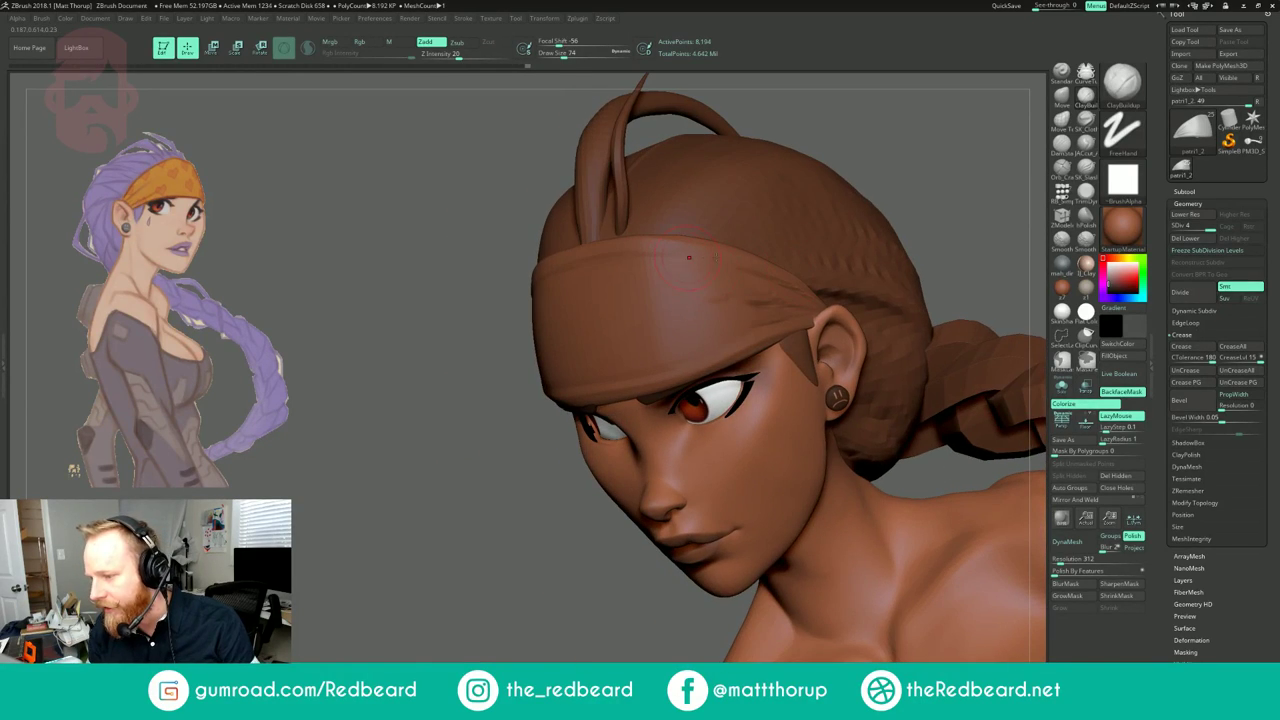
right_click_drag(612, 264, 523, 285)
key("shift")
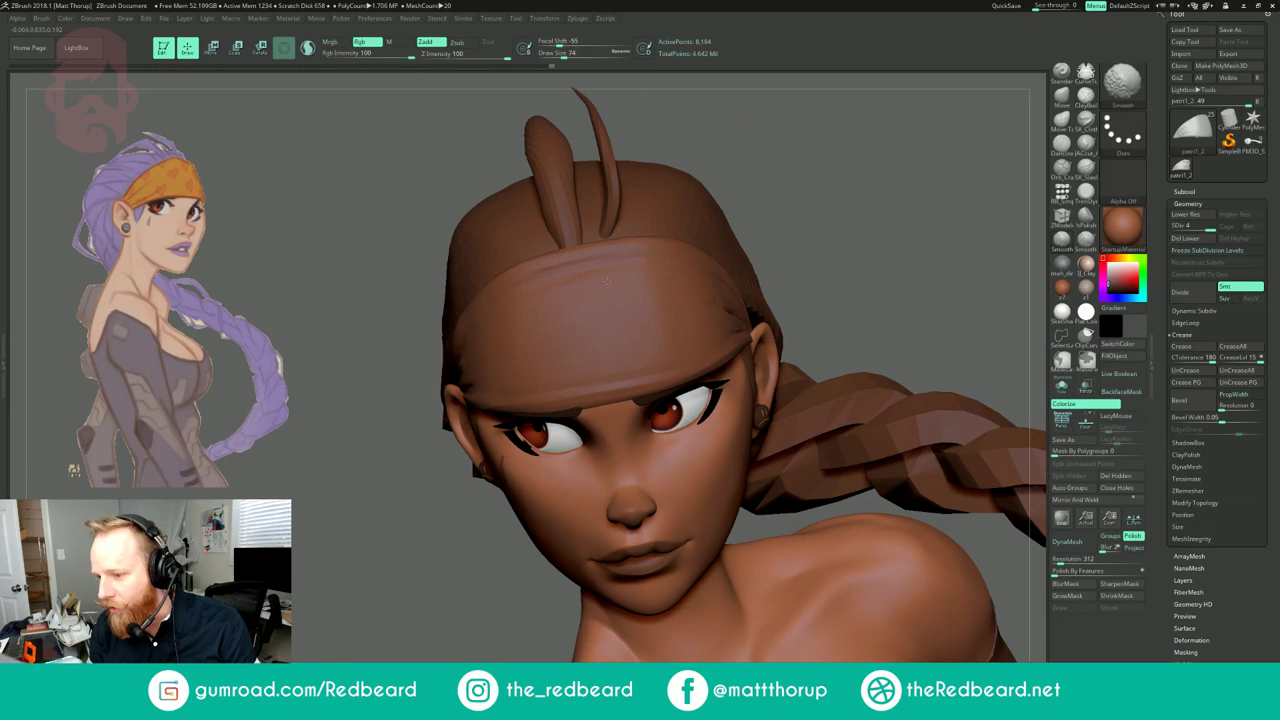
Step: Add ClayBuildup folds to the headband's lower front and side, softening the strokes with the Smooth brush
left_click_drag(909, 291, 872, 295)
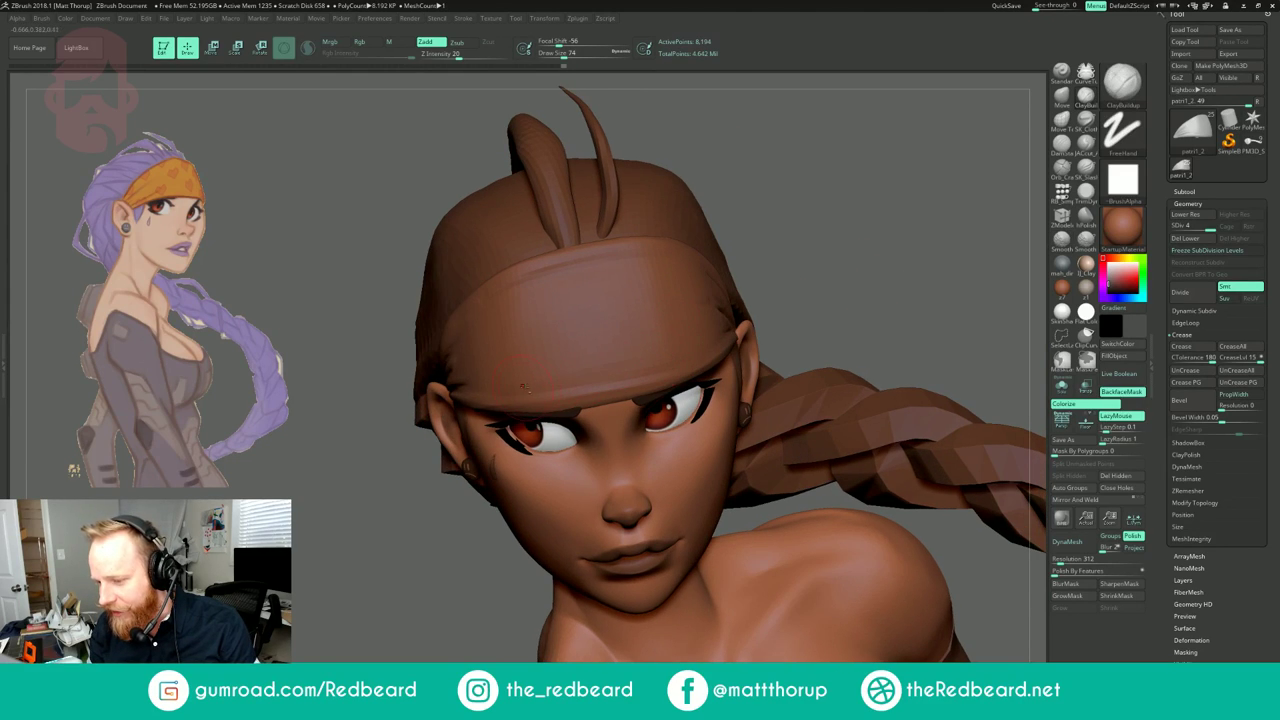
key("shift")
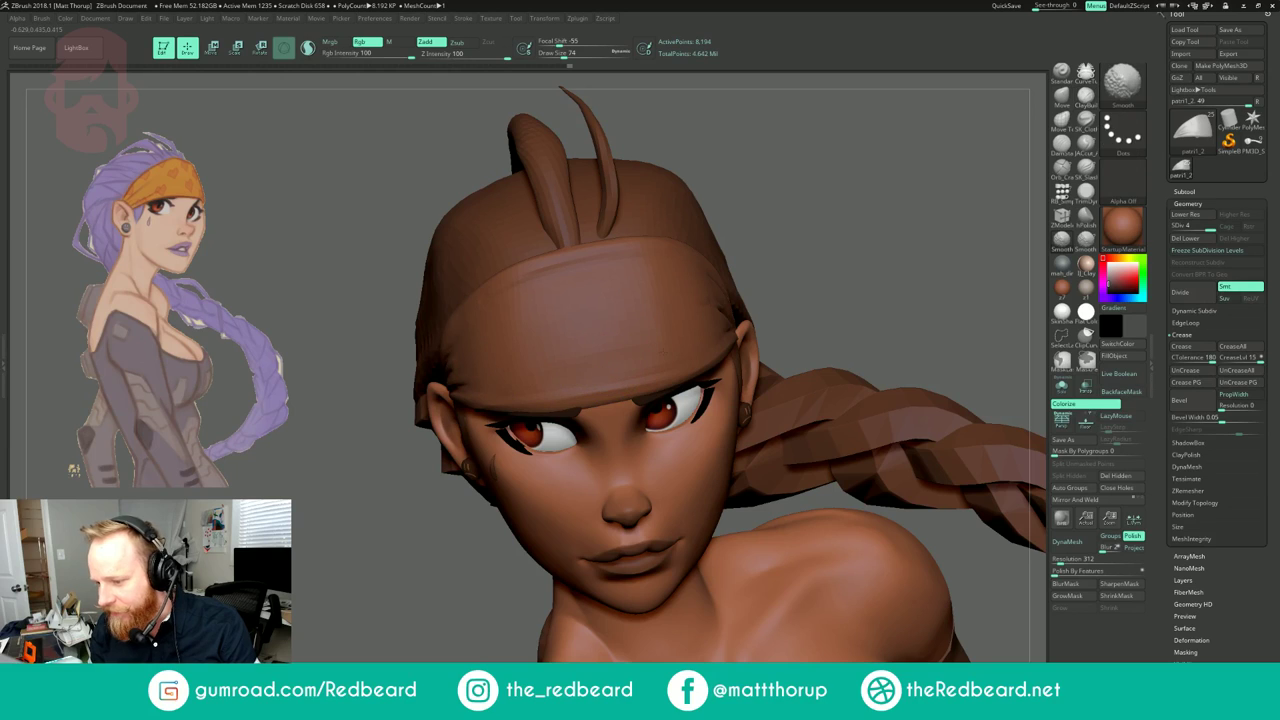
mouse_move(843, 271)
left_mouse_down()
mouse_move(920, 285)
mouse_move(640, 296)
left_mouse_up()
key("shift")
left_click_drag(751, 285, 790, 318)
key("shift")
Step: Divide the headband mesh once more to subdivision level 5
left_click_drag(700, 318, 817, 354, "alt")
mouse_move(771, 420)
left_mouse_down("alt")
mouse_move(803, 289)
mouse_move(815, 292)
mouse_move(781, 294)
left_mouse_up("alt")
key("ctrl+d")
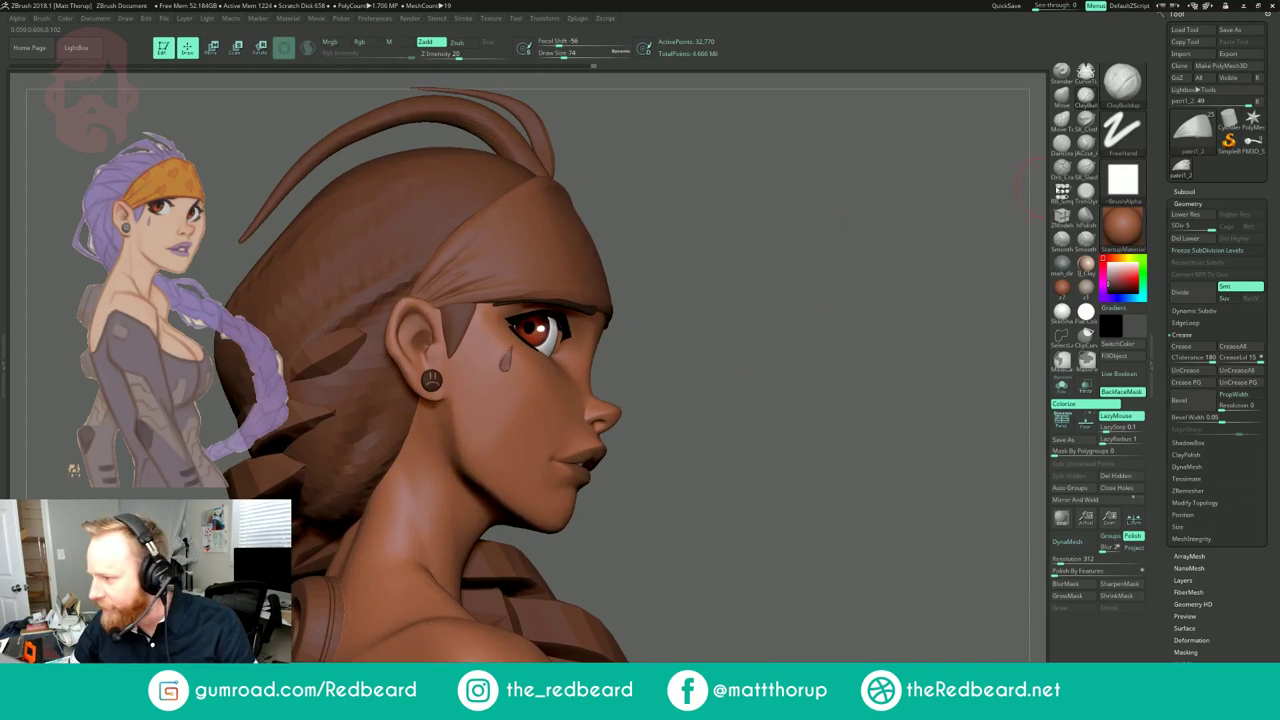
Step: Carve sharp creases into the headband's folds near the ear with the Orb_Cracks brush at Draw Size 27 to 31, softening them with Smooth
left_click(1062, 169)
key("s")
left_click(428, 300)
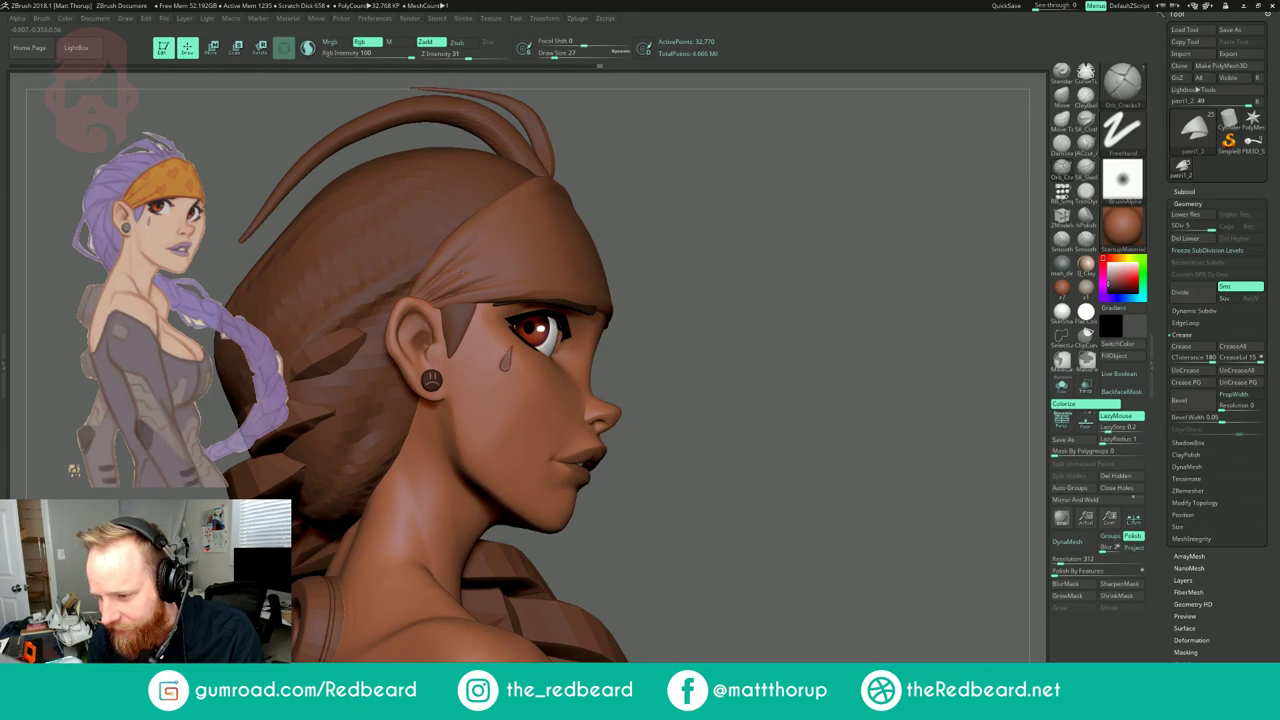
key("ctrl+z")
left_click_drag(682, 202, 697, 194, "alt")
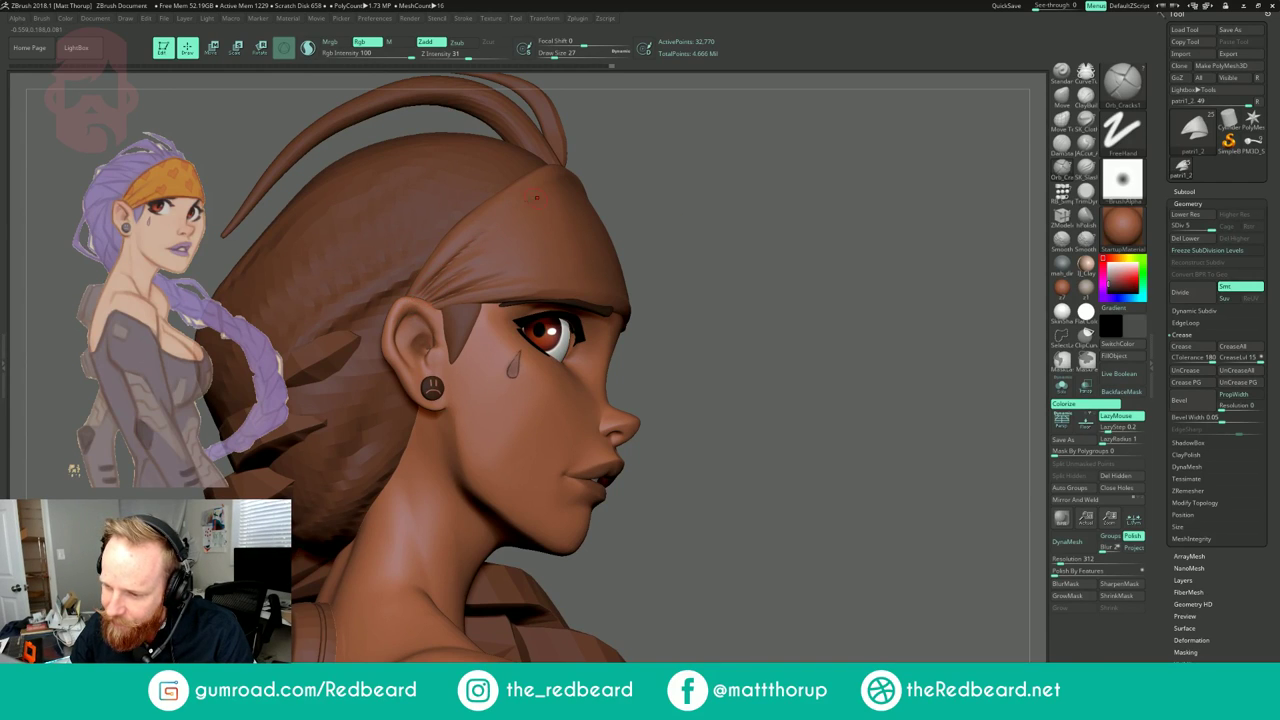
key("shift")
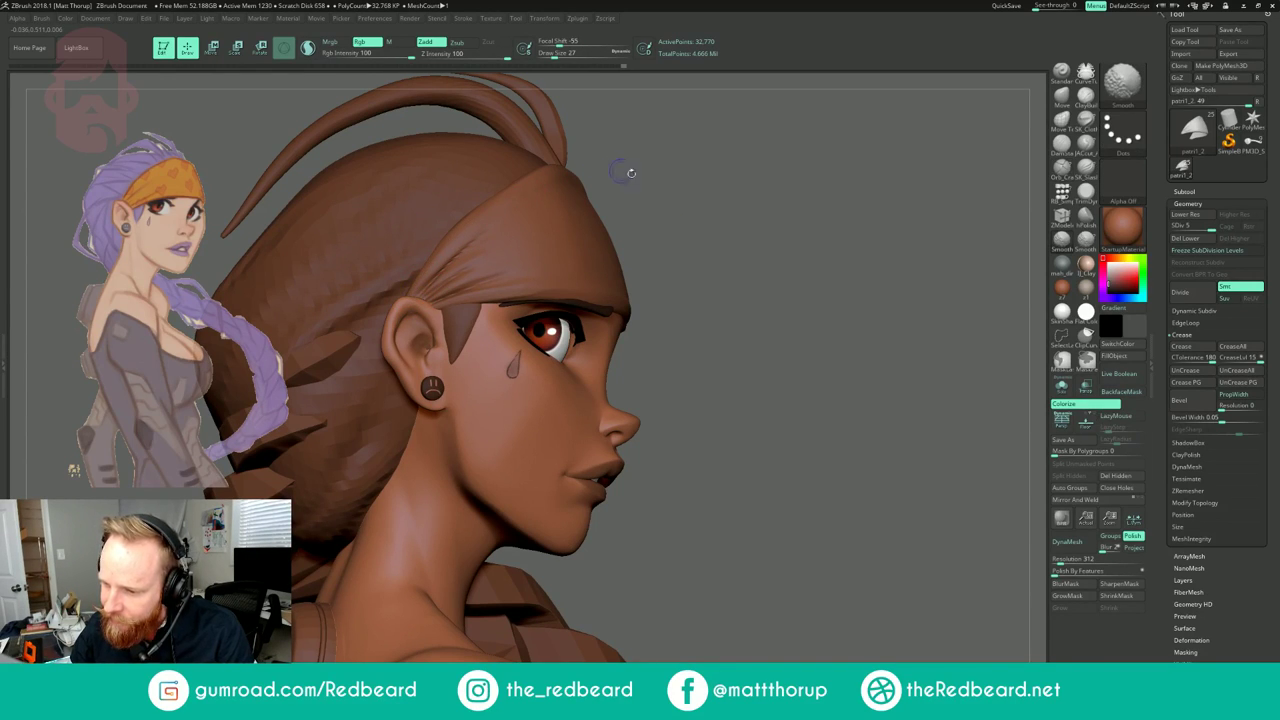
left_click_drag(717, 324, 688, 322)
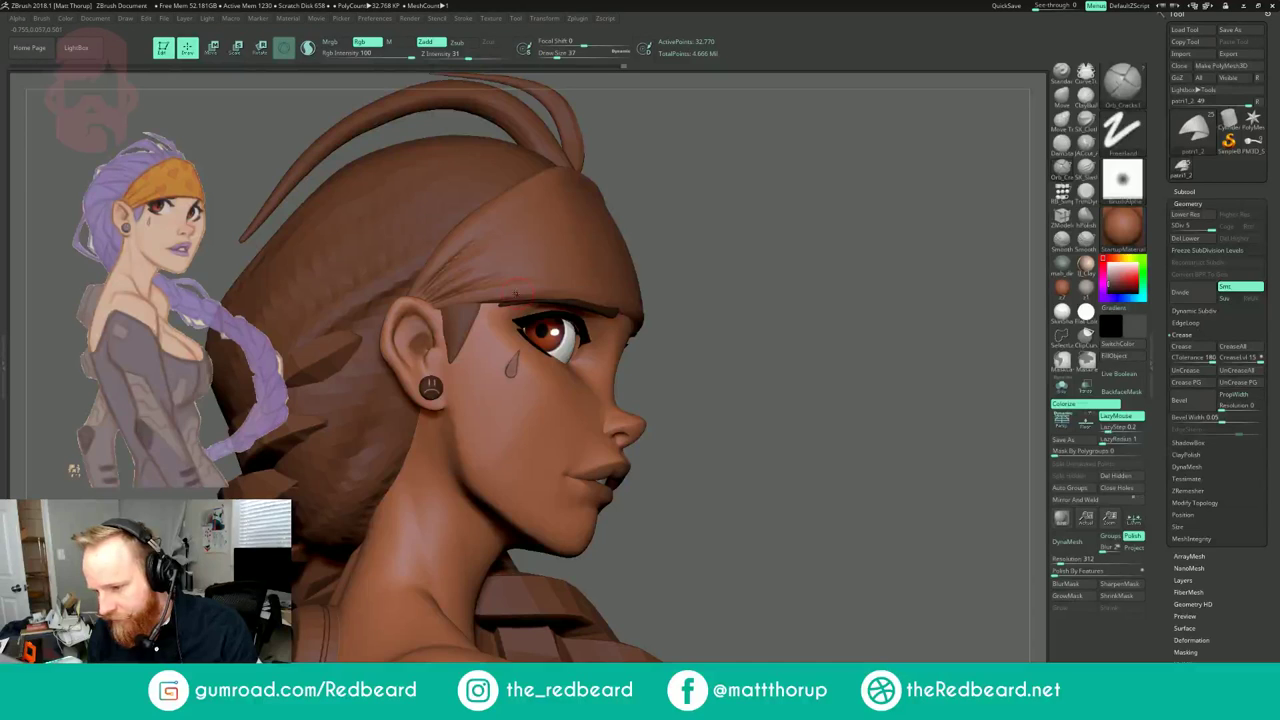
key("shift")
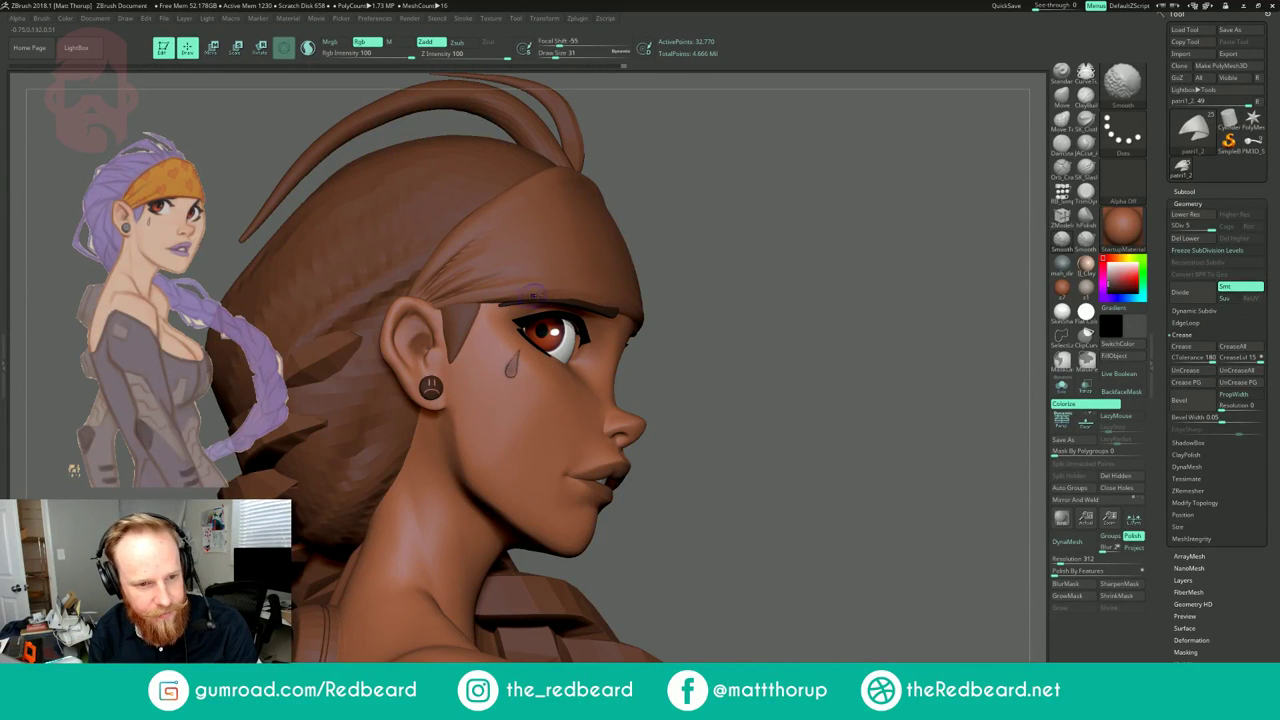
Step: Undo the last stroke and soften the creases along the headband's lower edge above the brow with the Smooth brush
mouse_move(777, 343)
left_mouse_down("alt")
mouse_move(834, 354)
mouse_move(819, 356)
left_mouse_up("alt")
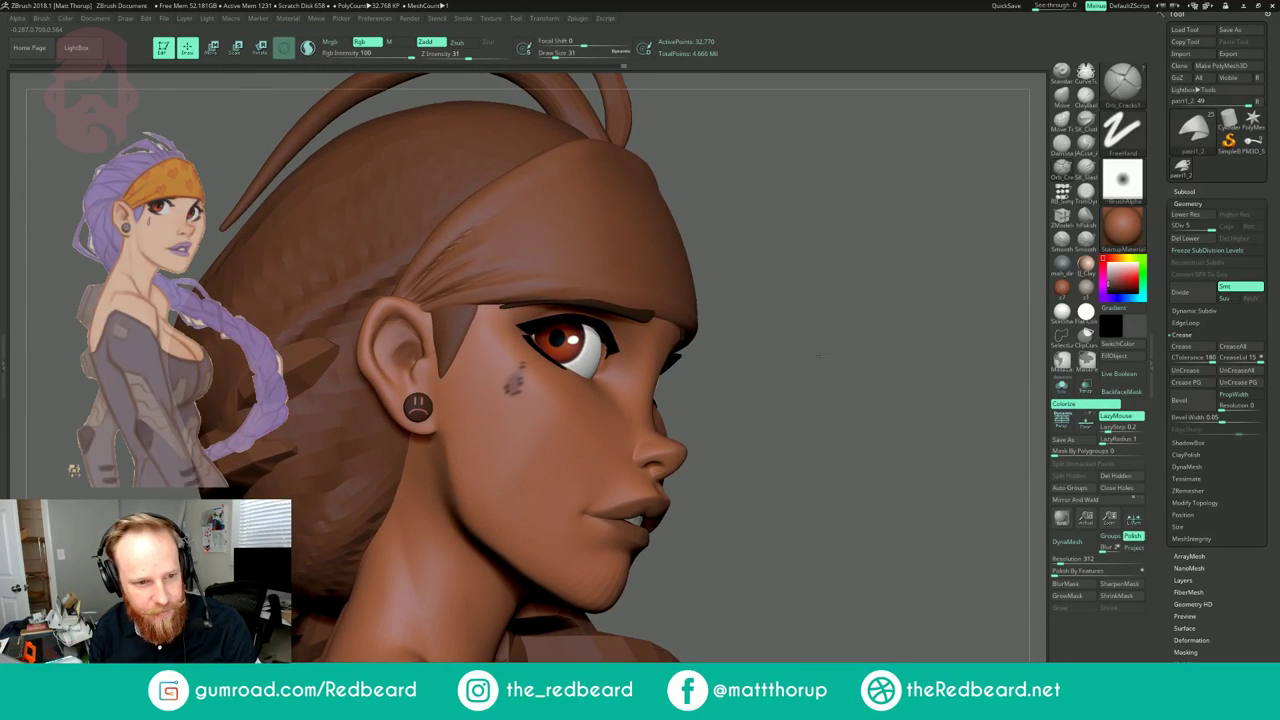
key("ctrl+z")
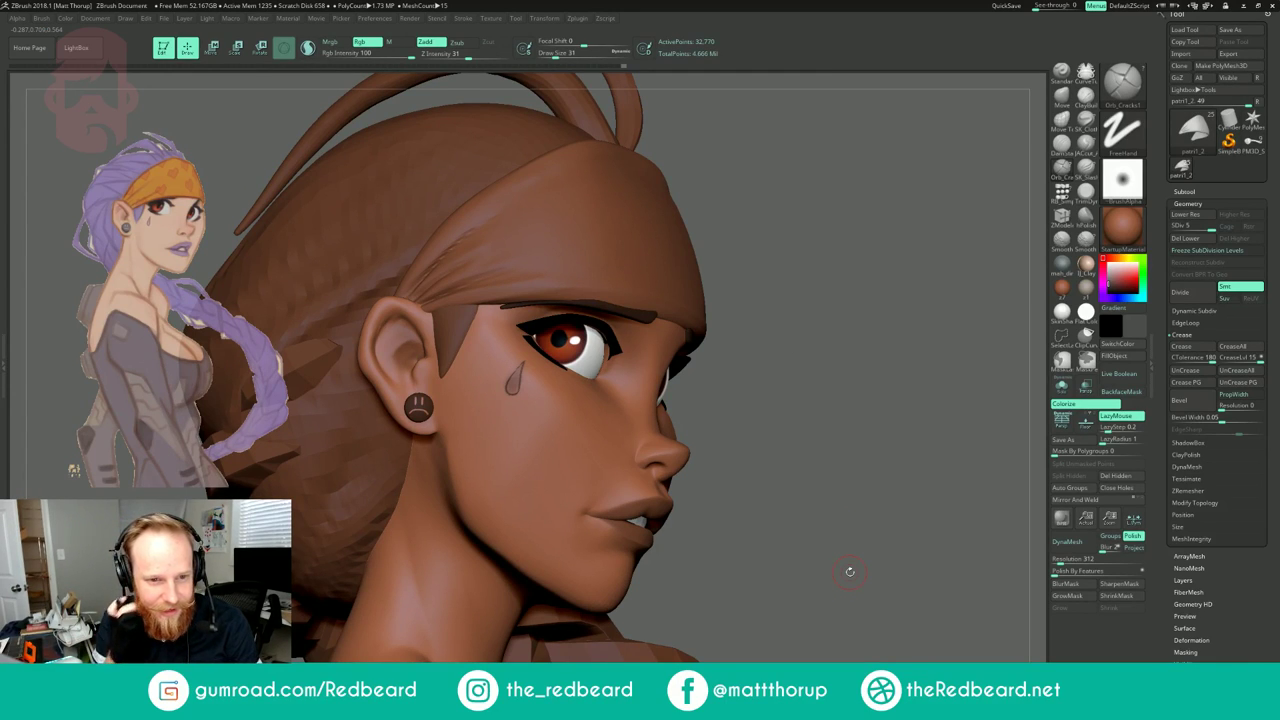
left_click_drag(850, 572, 842, 572)
key("shift")
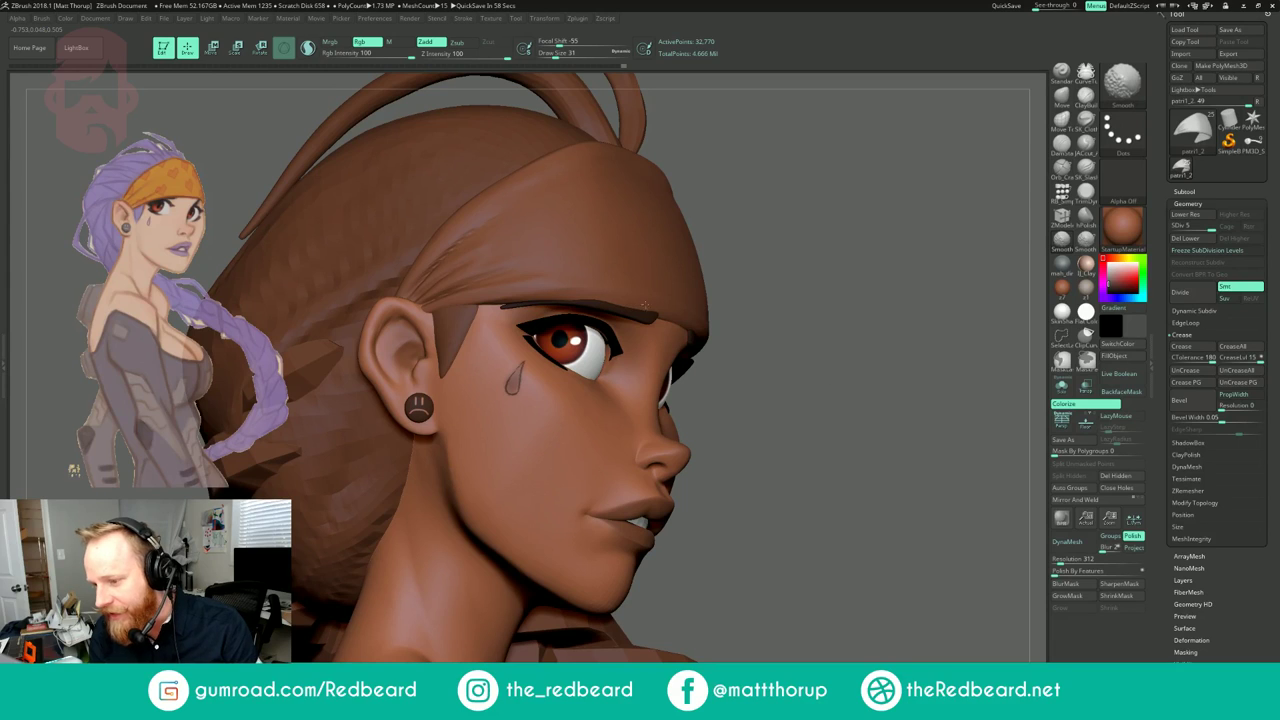
mouse_move(837, 402)
left_mouse_down()
mouse_move(846, 426)
mouse_move(715, 430)
left_mouse_up()
key("shift")
Step: Refine the creases on the headband's opposite side, beside the other ear, with the Orb_Cracks brush at Draw Size 31
left_click_drag(890, 372, 738, 388)
key("shift")
mouse_move(522, 371)
left_mouse_down()
mouse_move(690, 425)
mouse_move(625, 368)
left_mouse_up()
key("ctrl+z")
mouse_move(690, 425)
left_mouse_down()
mouse_move(577, 338)
mouse_move(618, 368)
mouse_move(603, 357)
left_mouse_up()
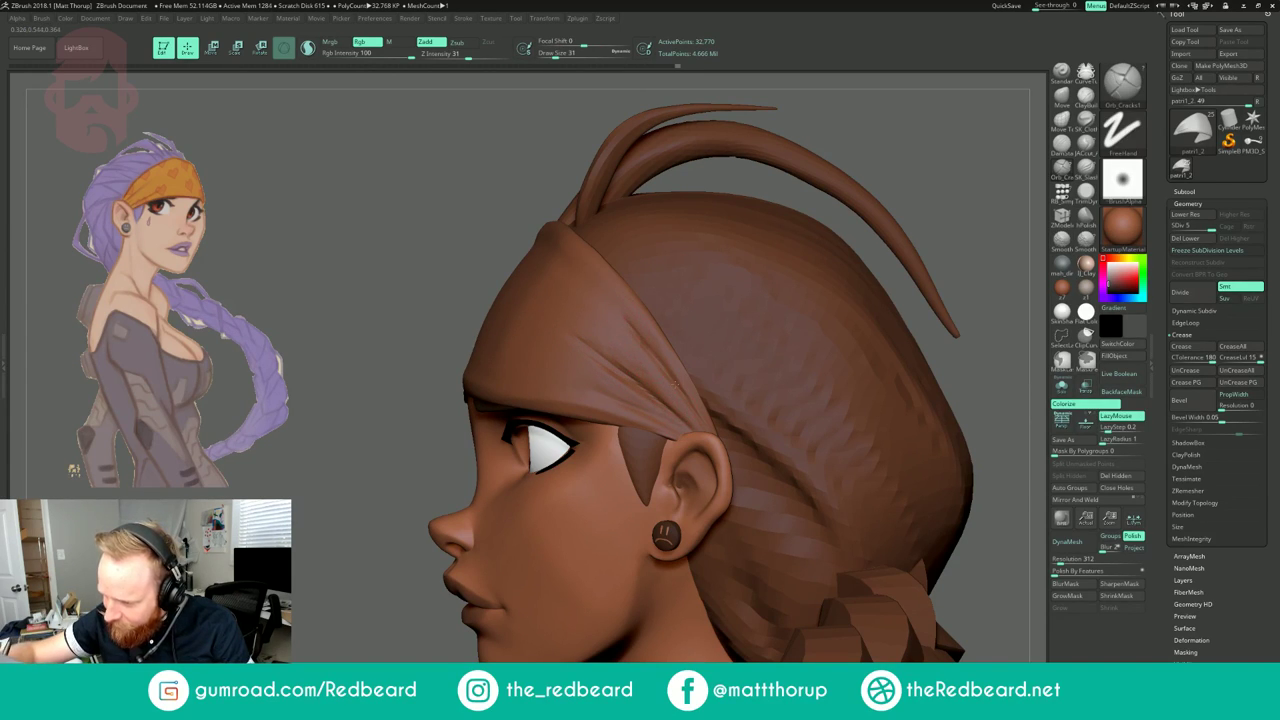
right_click_drag(655, 420, 751, 300)
right_click_drag(751, 300, 745, 430)
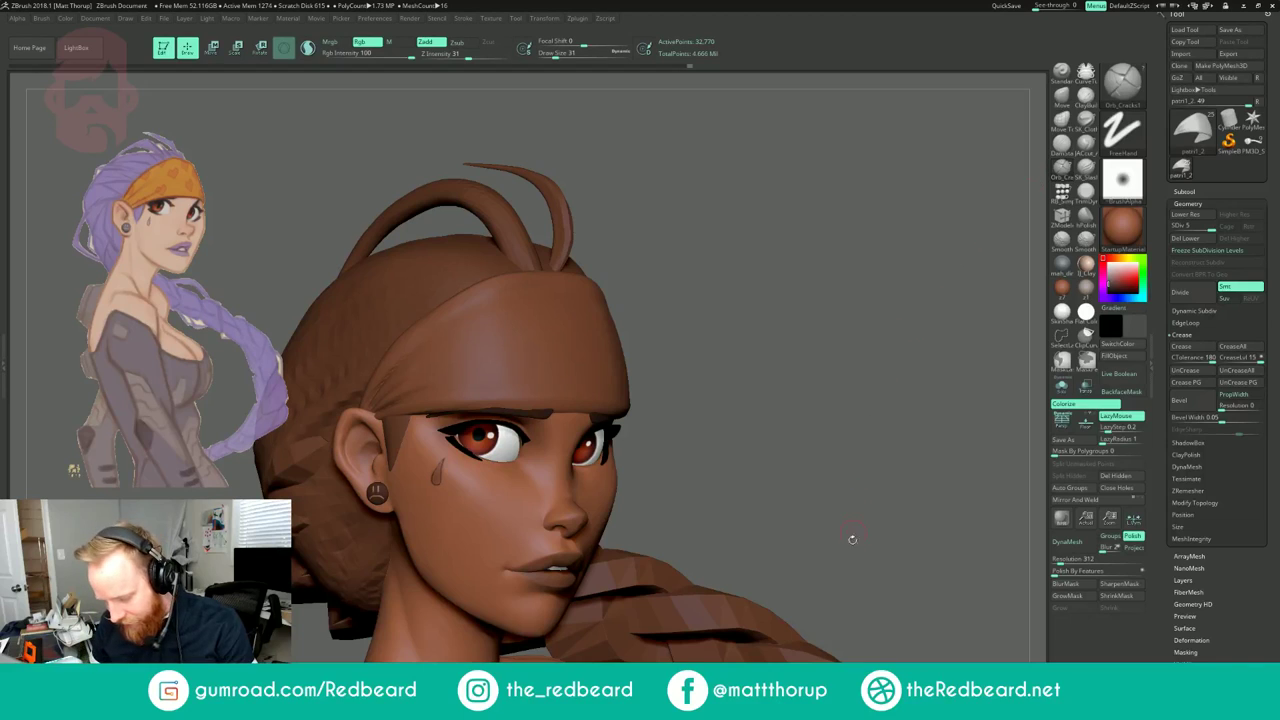
Step: Cut shallow folds into the headband's front and ear side with the JACut_A brush in Zsub mode at Draw Size 27
left_click(1086, 145)
left_click_drag(811, 566, 885, 562)
left_click_drag(557, 56, 554, 56)
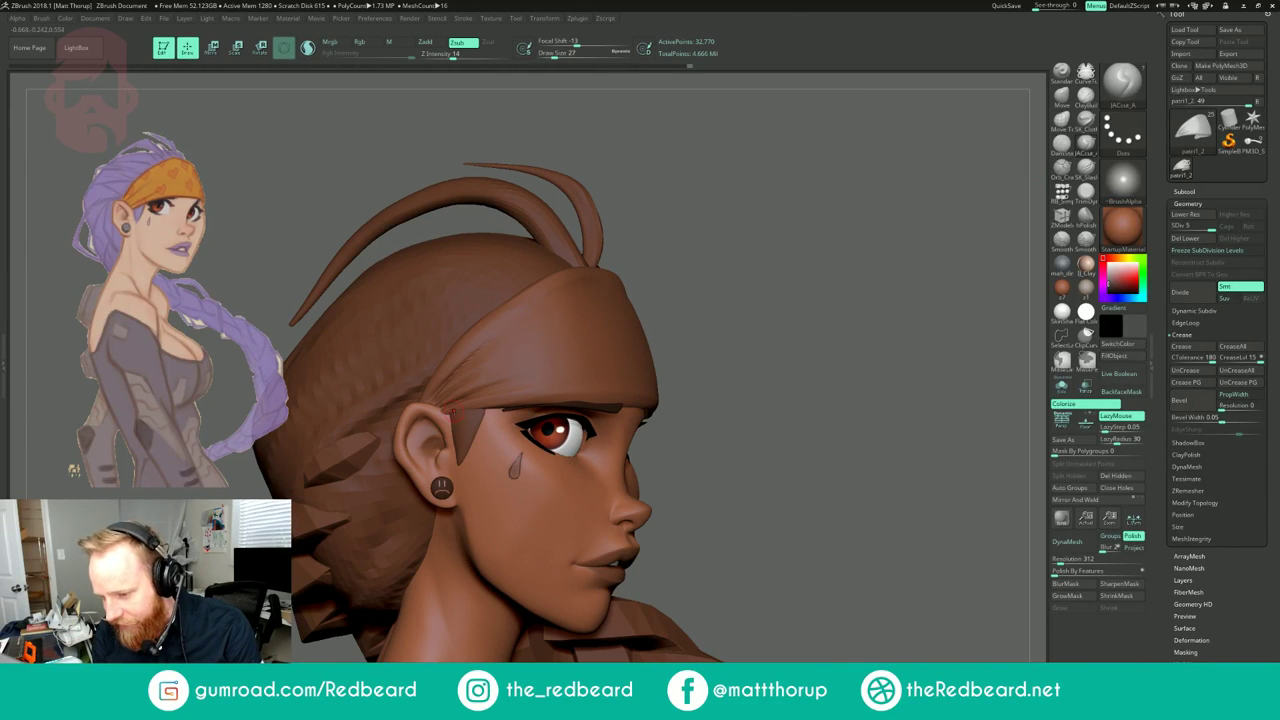
left_click_drag(773, 432, 695, 434)
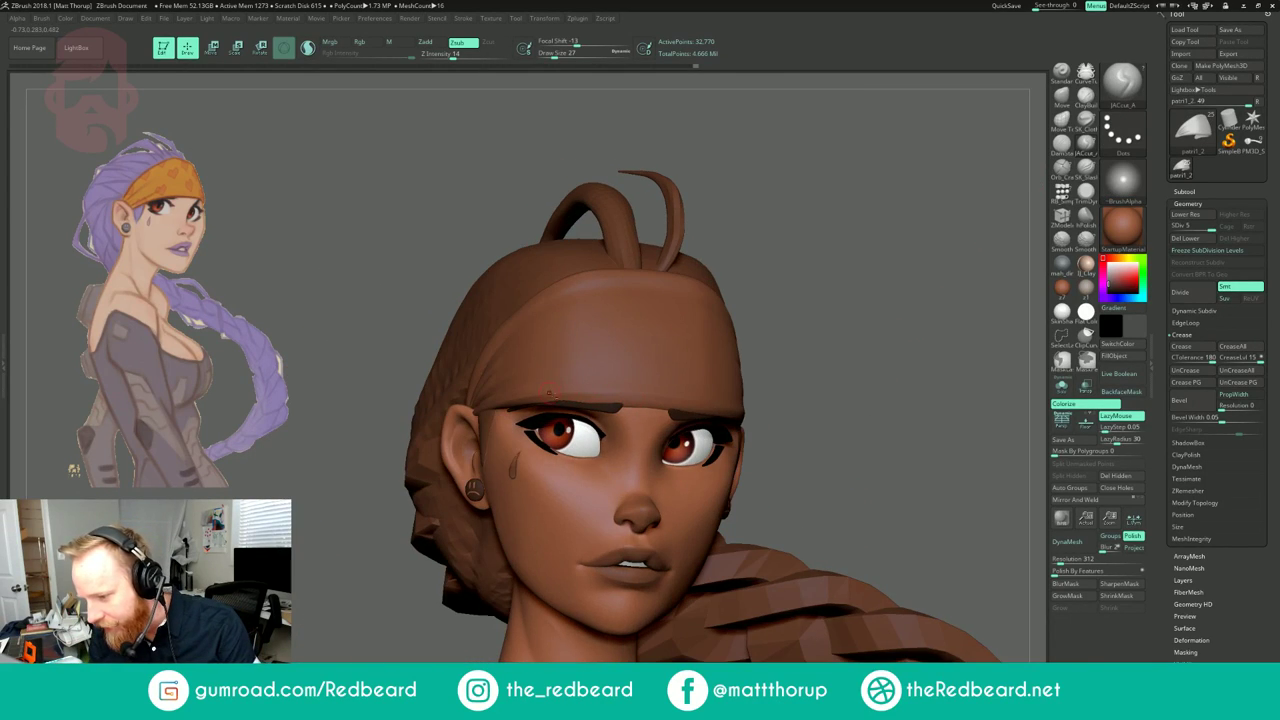
Step: Continue the JACut_A folds on the headband's opposite side and along its upper edge over the hair
left_click_drag(855, 430, 667, 404)
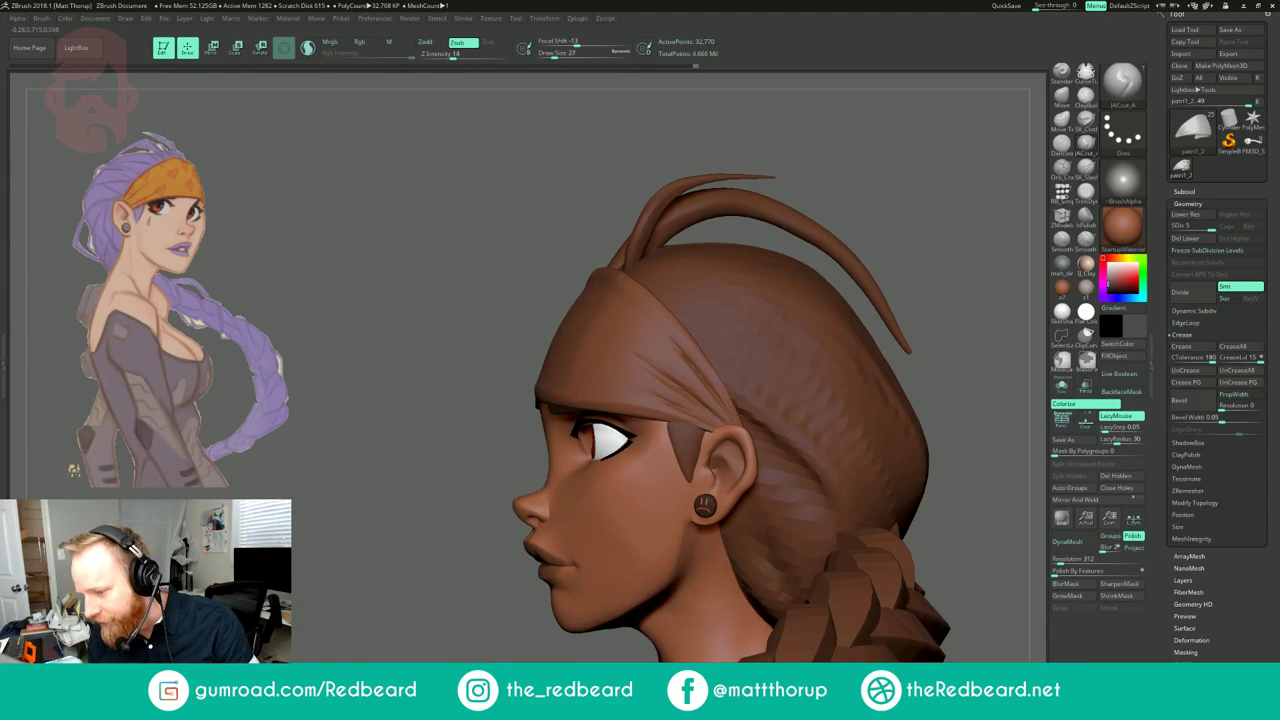
right_click_drag(908, 338, 850, 335)
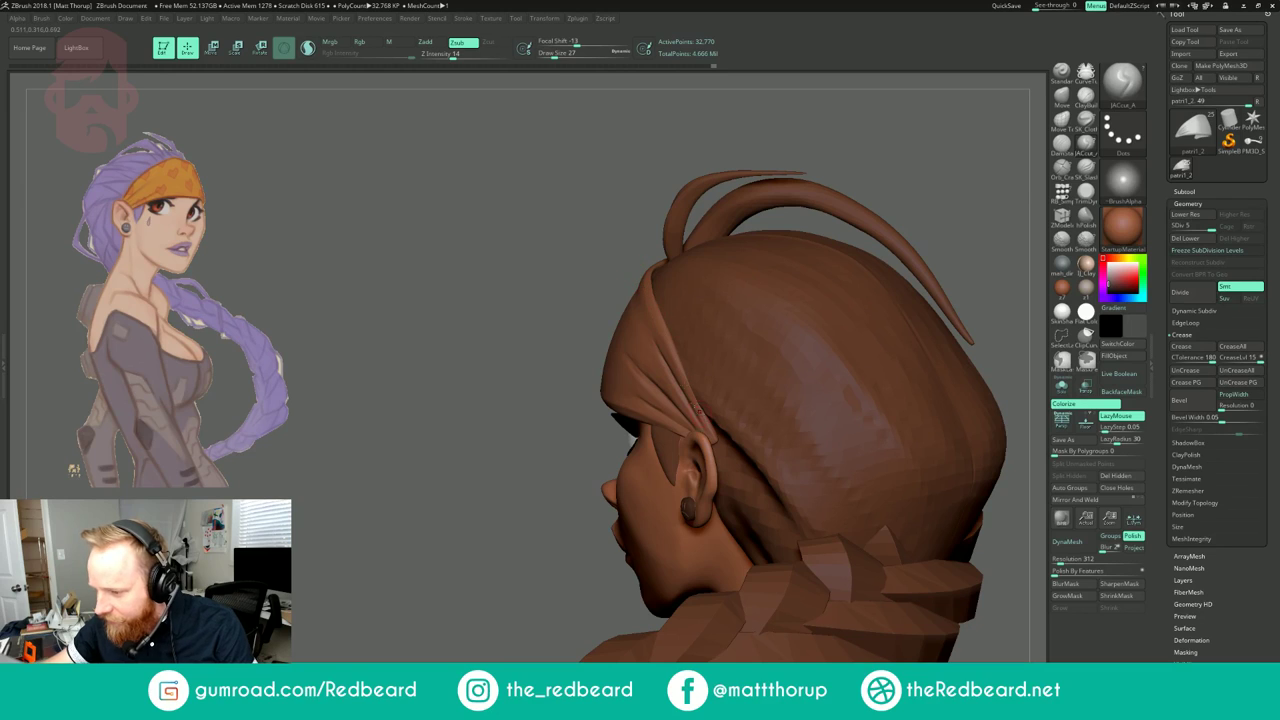
left_click_drag(614, 183, 653, 311)
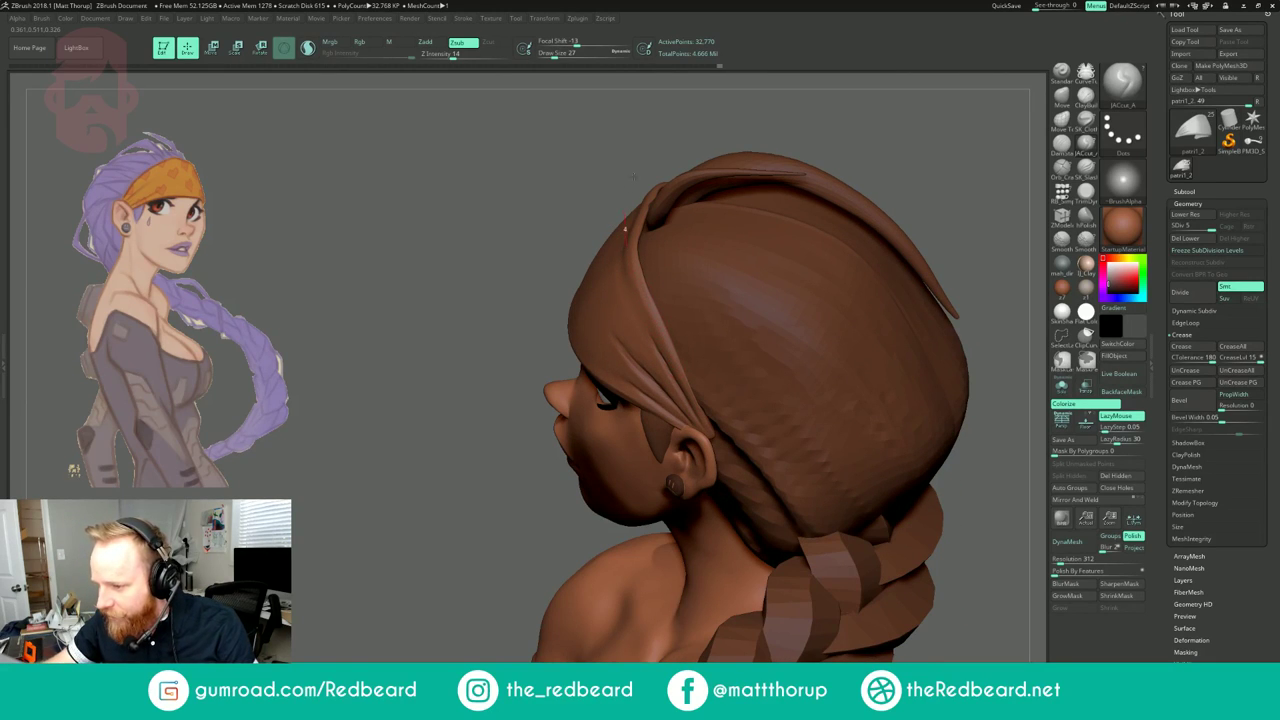
left_click_drag(870, 145, 632, 285)
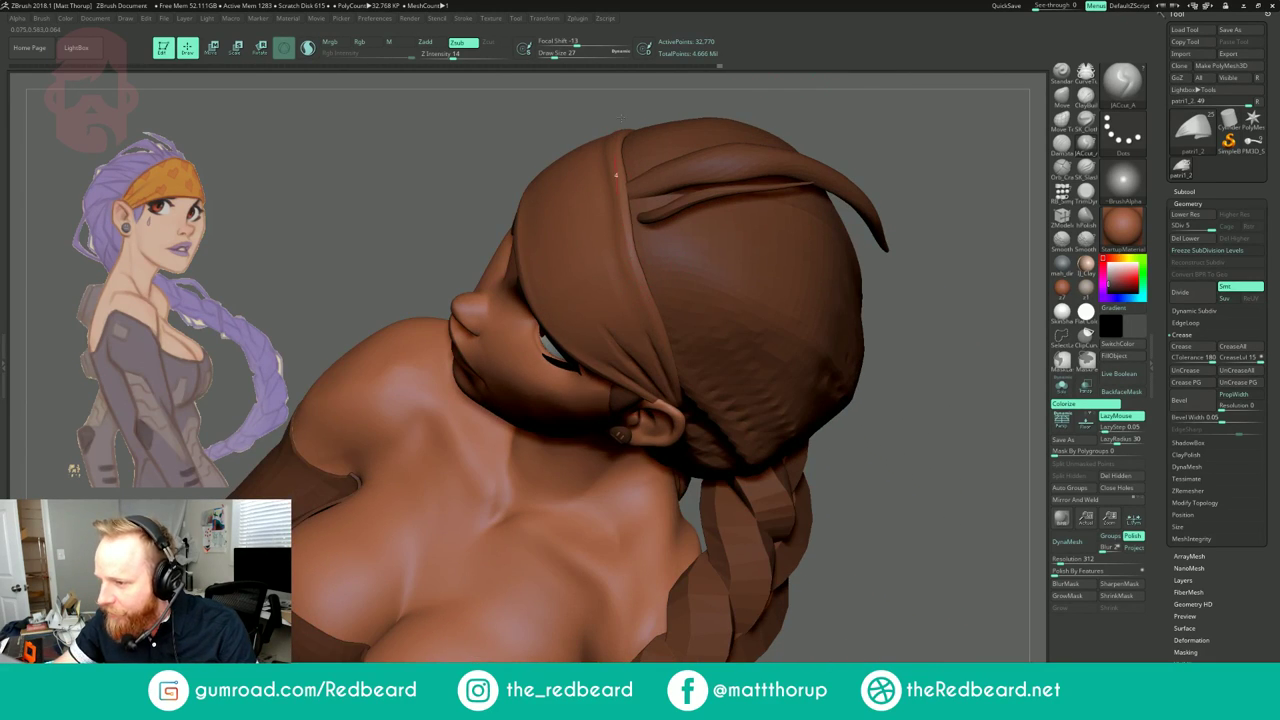
mouse_move(695, 92)
left_mouse_down()
mouse_move(890, 95)
mouse_move(900, 420)
mouse_move(890, 400)
left_mouse_up()
left_click_drag(790, 550, 823, 420)
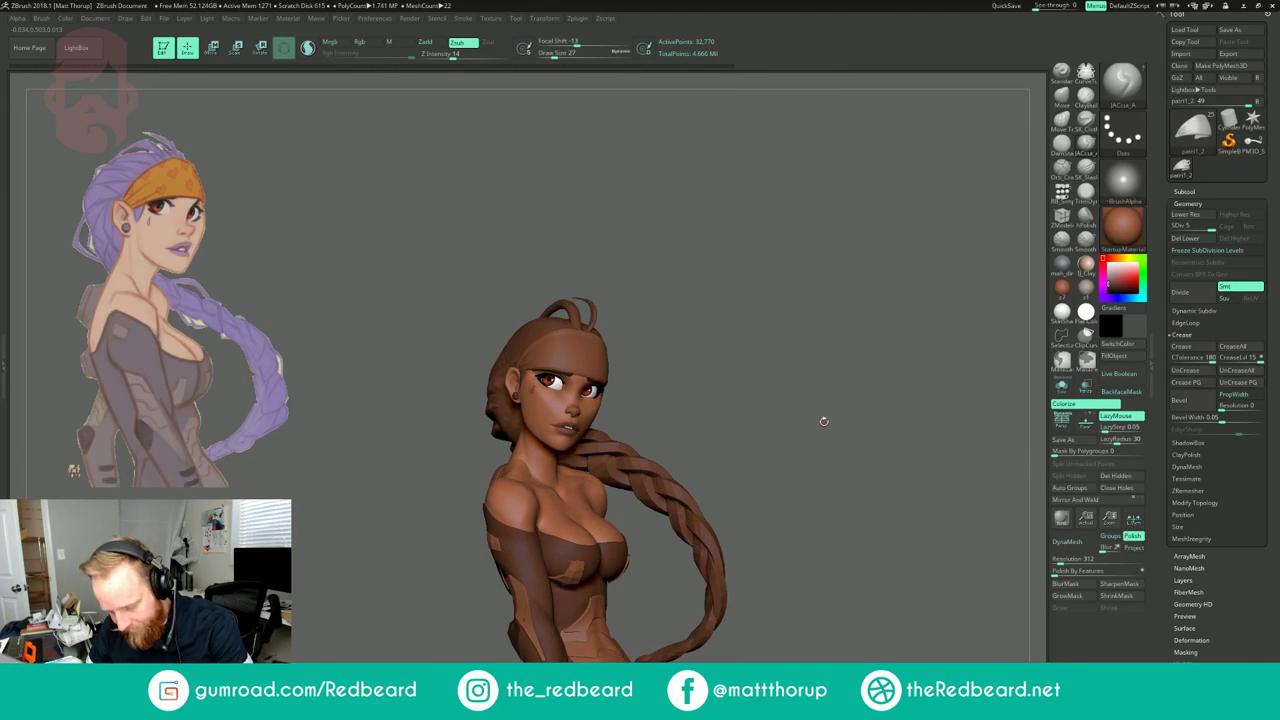
Step: Increase the Draw Size to 65 and refine the headband's broader forms from the front and side
key("b")
key("p")
key("i")
left_click_drag(741, 424, 742, 492, "alt")
key("s")
left_click_drag(598, 360, 611, 362)
left_click_drag(836, 376, 669, 387)
key("s")
mouse_move(749, 247)
left_mouse_down()
mouse_move(833, 260)
mouse_move(866, 314)
left_mouse_up()
key("1")
key("s")
left_click_drag(613, 294, 604, 294)
left_click_drag(840, 377, 676, 313)
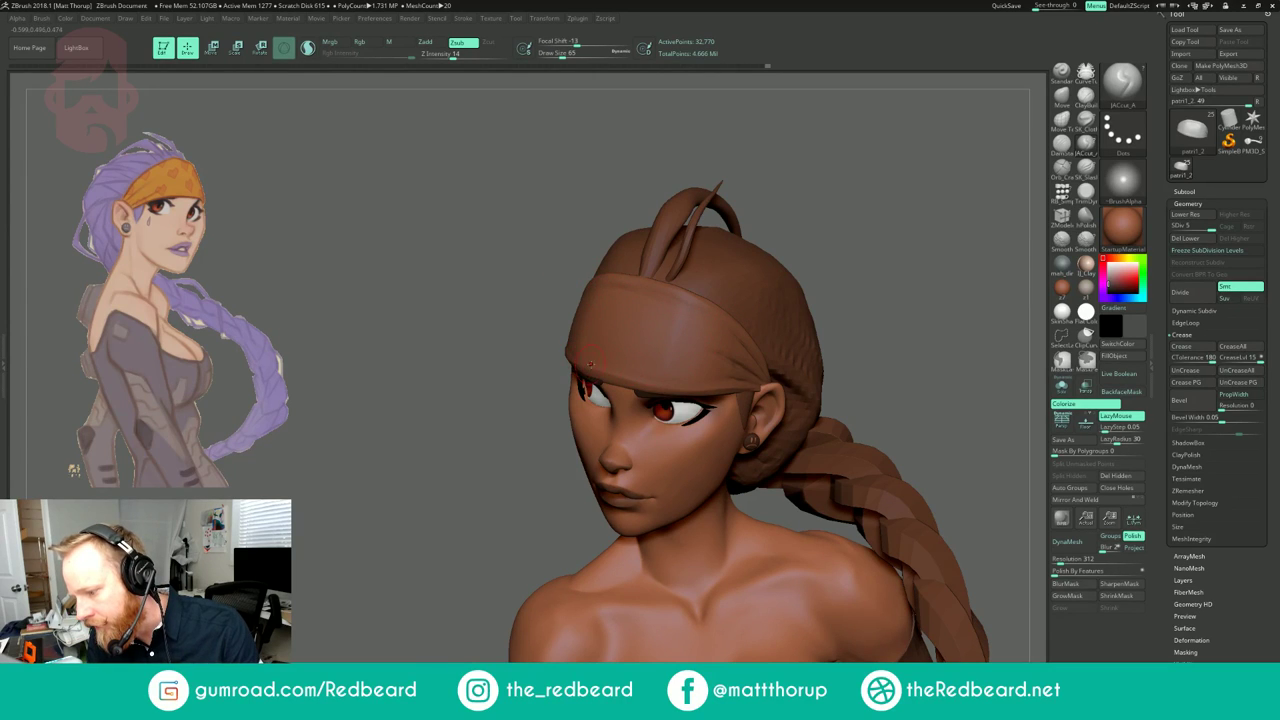
Step: Examine the headband and the whole figure from the front, sides and above against the concept reference
left_click_drag(453, 393, 790, 410)
left_click_drag(940, 500, 857, 560, "alt")
left_click_drag(829, 604, 723, 602)
left_click_drag(836, 615, 800, 422)
left_click_drag(827, 312, 650, 319, "alt")
mouse_move(714, 295)
left_mouse_down()
mouse_move(755, 290)
mouse_move(682, 302)
mouse_move(790, 304)
mouse_move(689, 293)
mouse_move(699, 345)
mouse_move(762, 308)
mouse_move(742, 315)
mouse_move(788, 369)
mouse_move(834, 308)
mouse_move(776, 308)
left_mouse_up()
mouse_move(691, 292)
left_mouse_down("alt")
mouse_move(811, 324)
mouse_move(808, 238)
mouse_move(824, 318)
mouse_move(834, 298)
left_mouse_up("alt")
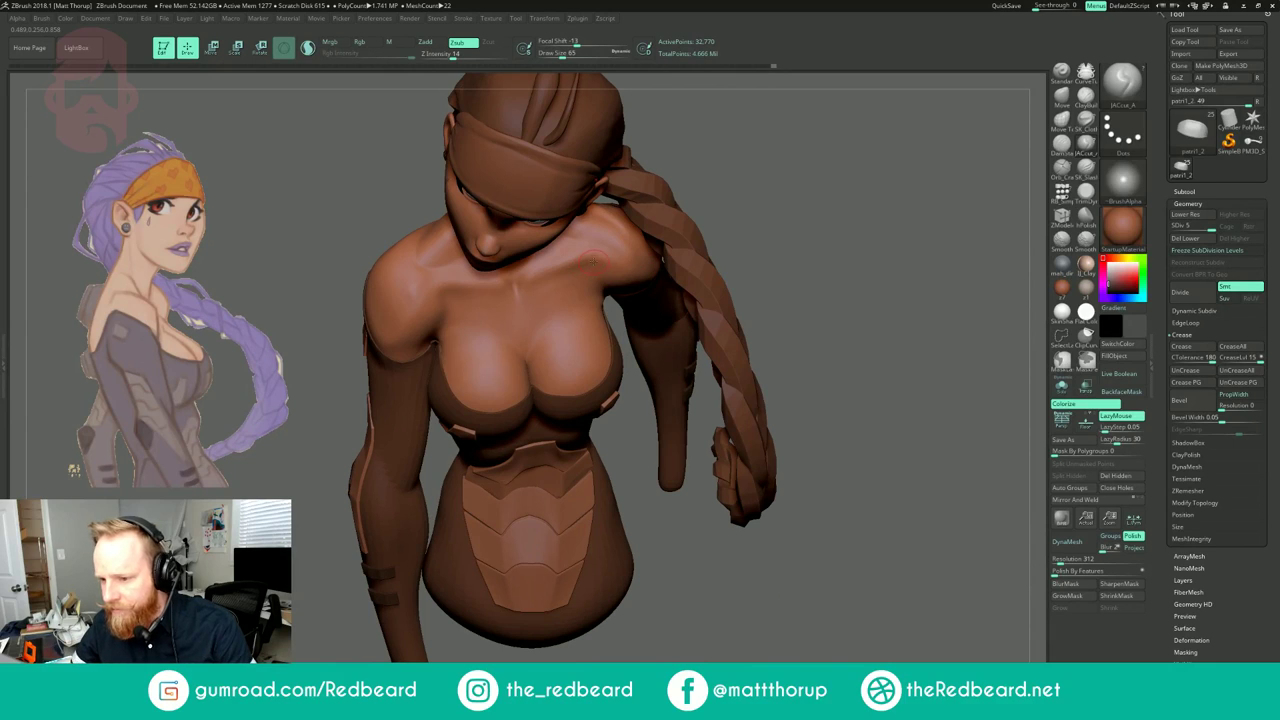
key("shift")
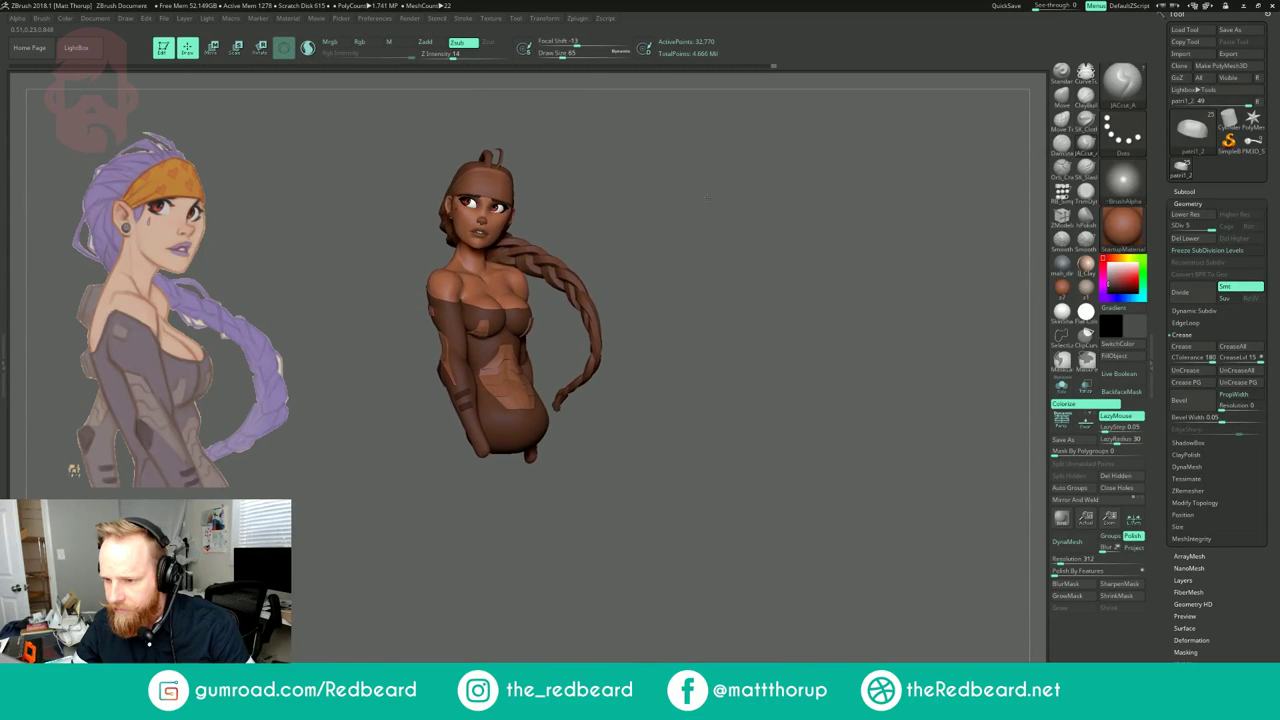
mouse_move(707, 197)
left_mouse_down()
mouse_move(791, 193)
mouse_move(759, 207)
left_mouse_up()
mouse_move(703, 237)
left_mouse_down()
mouse_move(794, 237)
mouse_move(768, 218)
mouse_move(781, 222)
mouse_move(802, 190)
mouse_move(690, 210)
mouse_move(832, 230)
mouse_move(710, 238)
mouse_move(745, 243)
mouse_move(774, 226)
mouse_move(651, 204)
left_mouse_up()
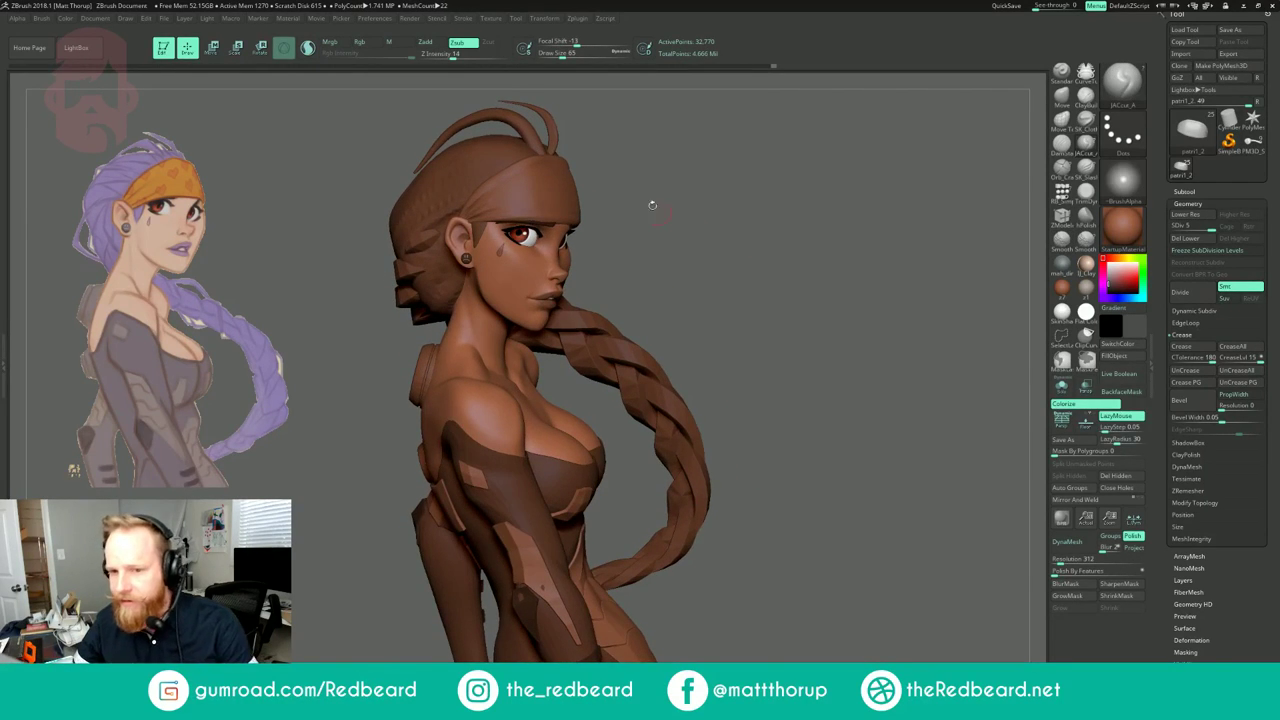
Step: Hide the loose curved hair strands above the forehead and delete the hidden geometry from the Braid subtool
left_click(525, 130, "ctrl+shift")
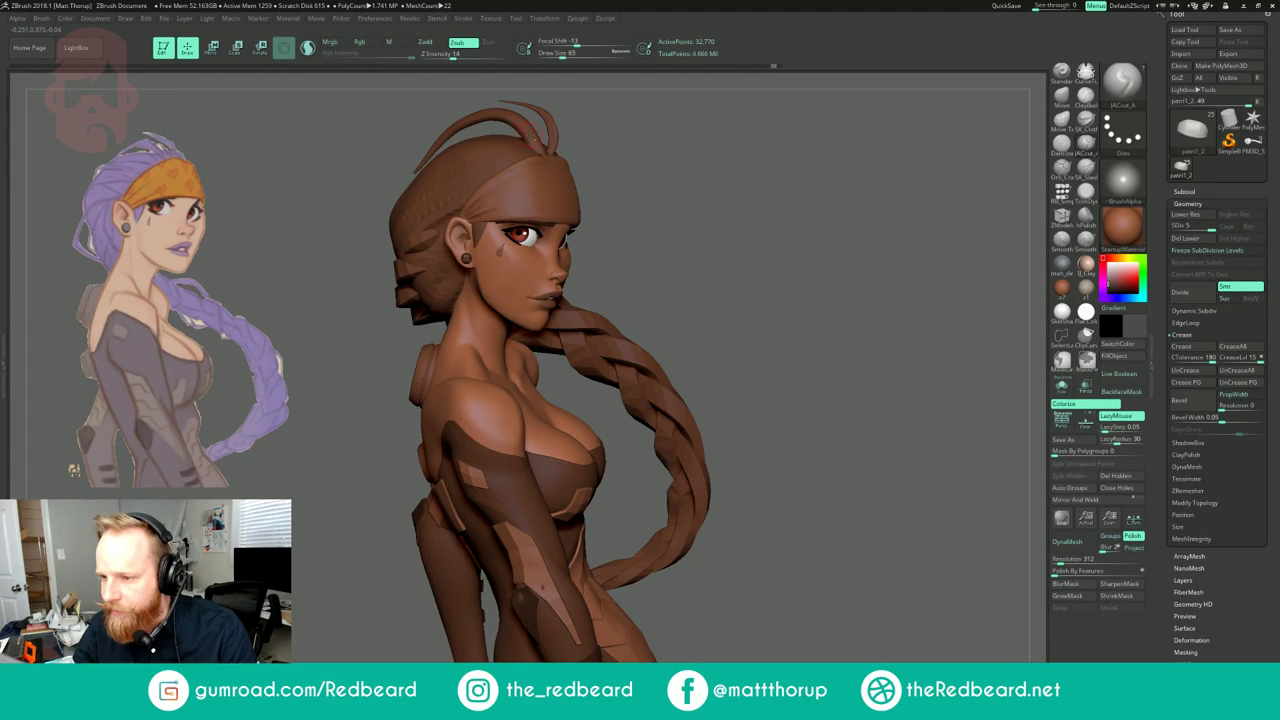
mouse_move(647, 126)
left_mouse_down()
mouse_move(592, 129)
mouse_move(700, 143)
mouse_move(626, 157)
mouse_move(581, 123)
mouse_move(660, 106)
mouse_move(648, 158)
mouse_move(712, 150)
mouse_move(725, 243)
left_mouse_up()
left_click(538, 121, "ctrl+shift")
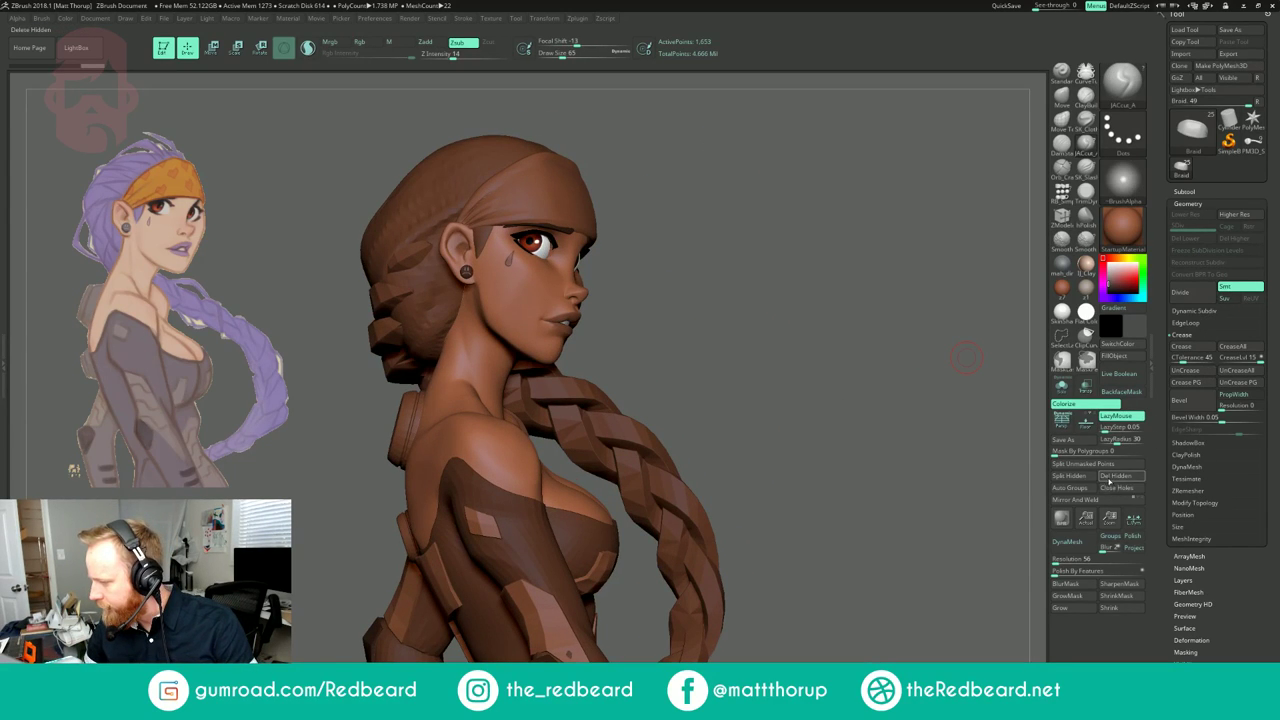
left_click(1109, 482)
mouse_move(963, 514)
left_mouse_down()
mouse_move(811, 511)
mouse_move(851, 518)
left_mouse_up()
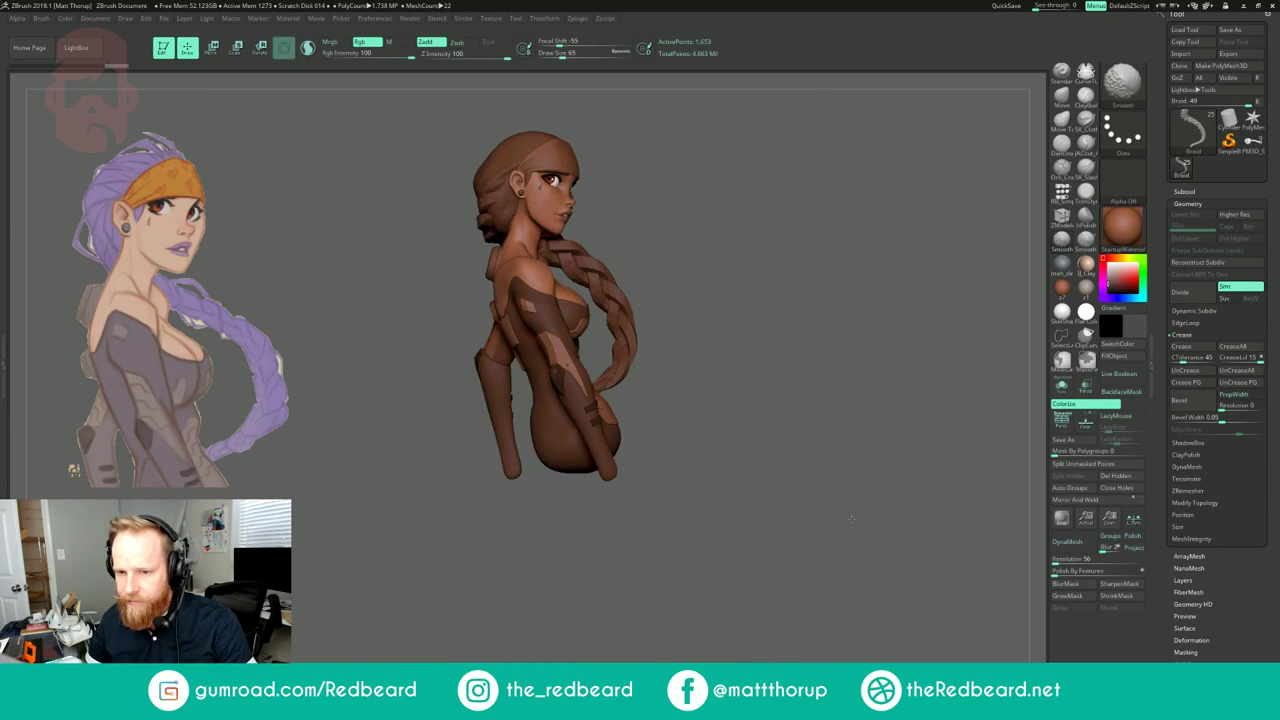
Step: Try drawing a braid beside the figure with the sm_IM Mitsuami insert brush, and undo the test strokes
key("f")
mouse_move(702, 234)
left_mouse_down()
mouse_move(785, 240)
mouse_move(806, 256)
mouse_move(962, 244)
mouse_move(803, 244)
mouse_move(839, 245)
left_mouse_up()
mouse_move(893, 196)
left_mouse_down()
mouse_move(915, 222)
mouse_move(886, 227)
left_mouse_up()
key("b")
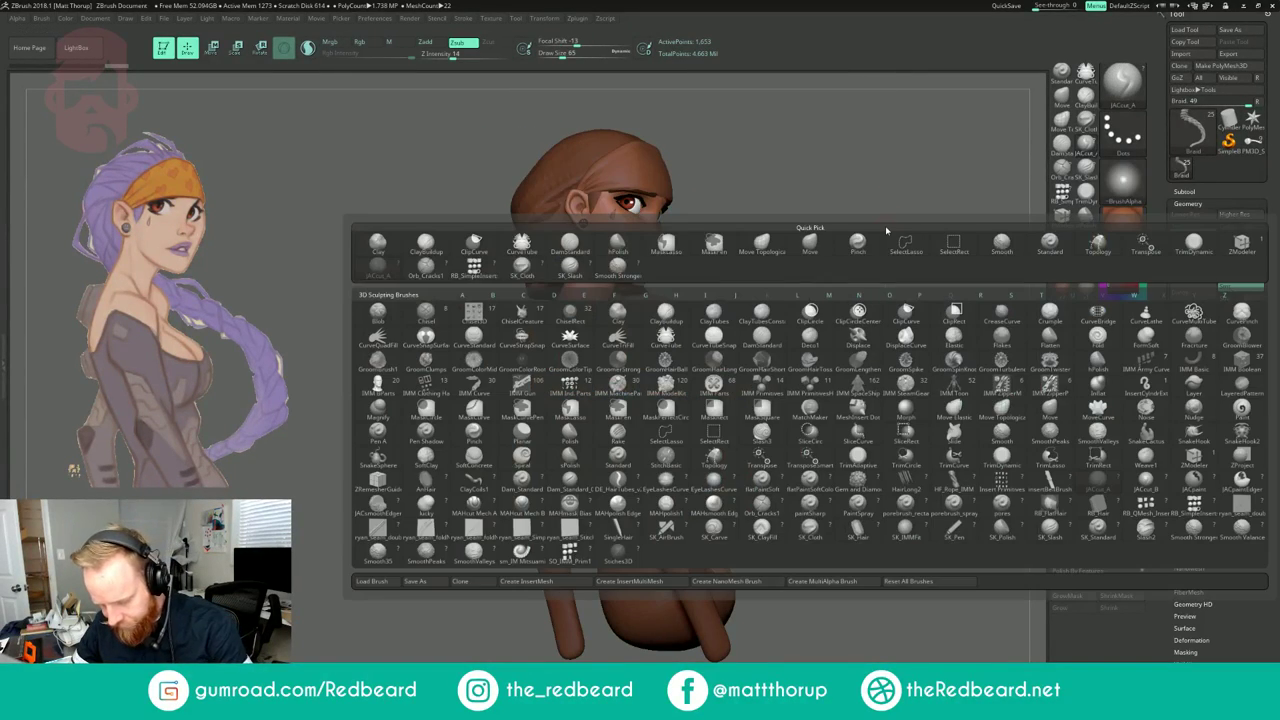
key("b")
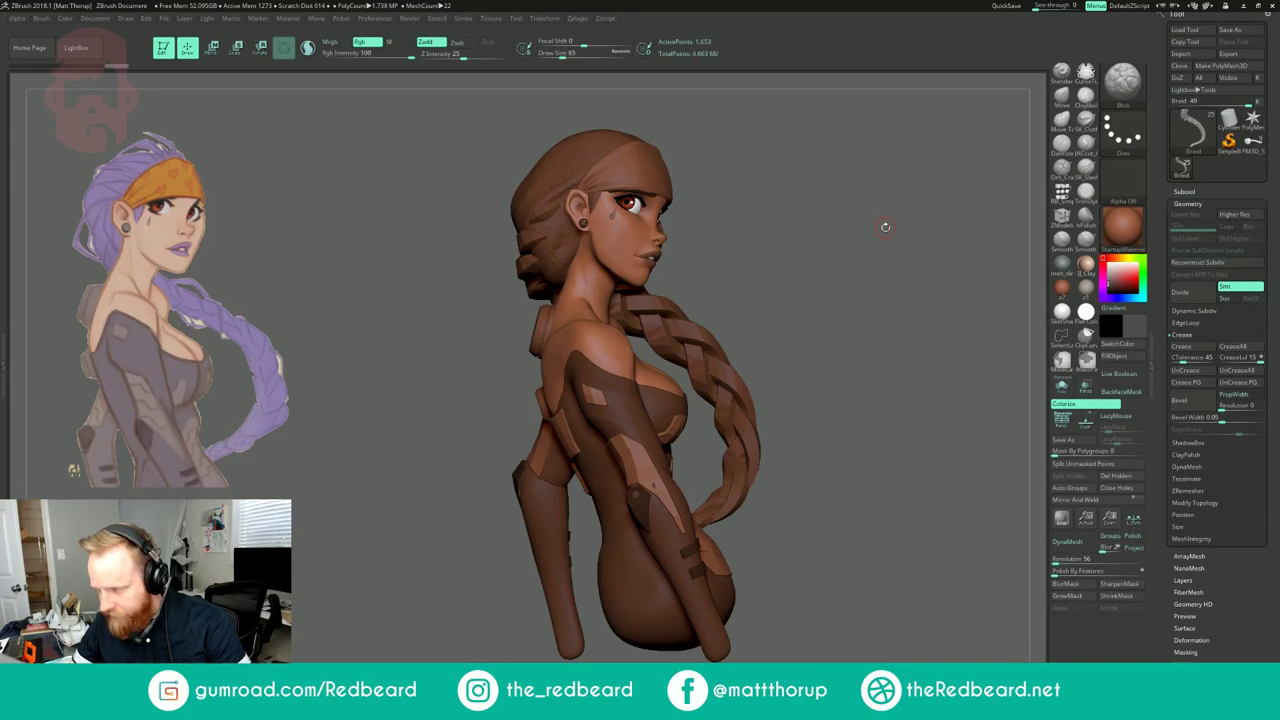
key("b")
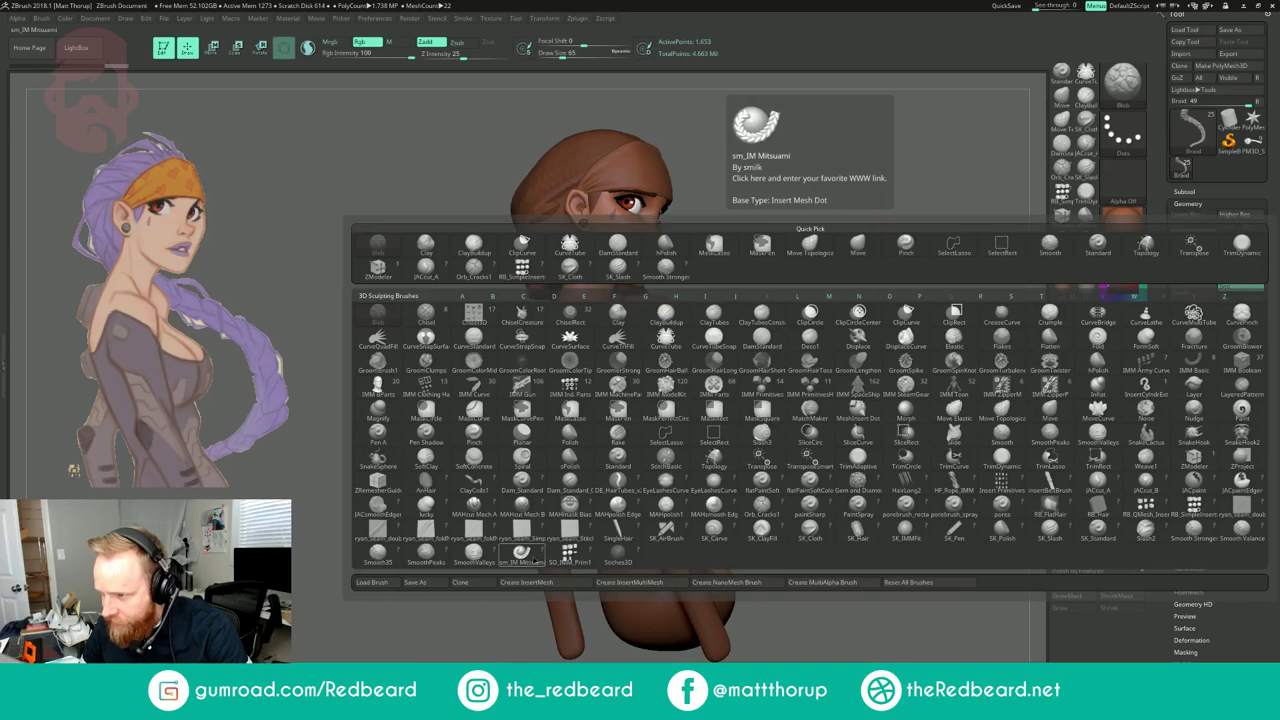
left_click(521, 553)
left_click_drag(786, 266, 700, 332)
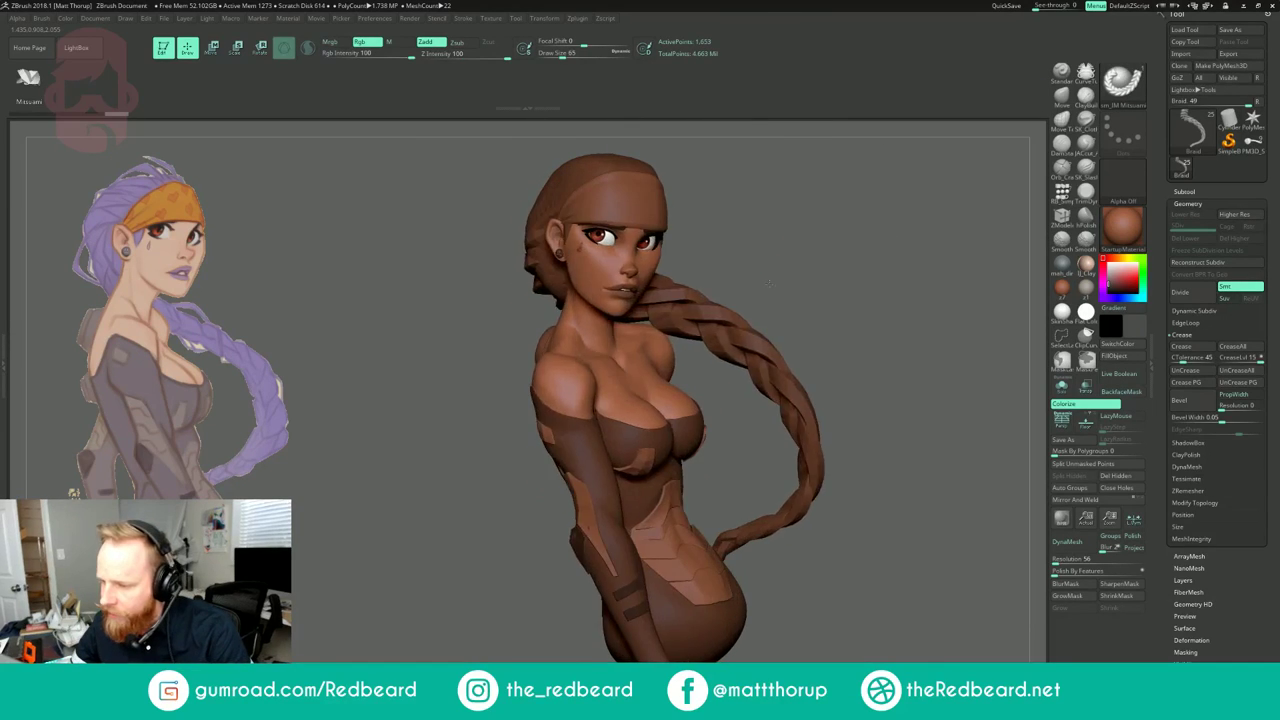
key("ctrl+z")
left_click_drag(808, 323, 857, 402)
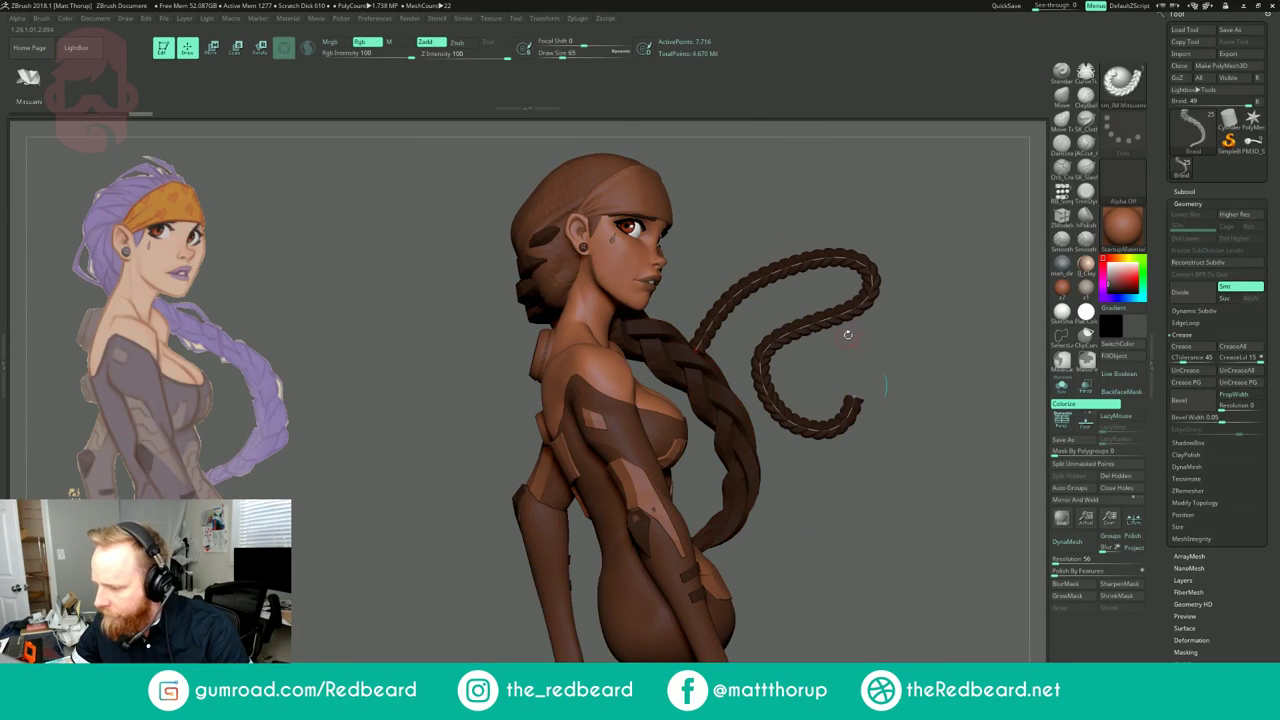
key("ctrl+z")
left_click_drag(937, 252, 868, 264)
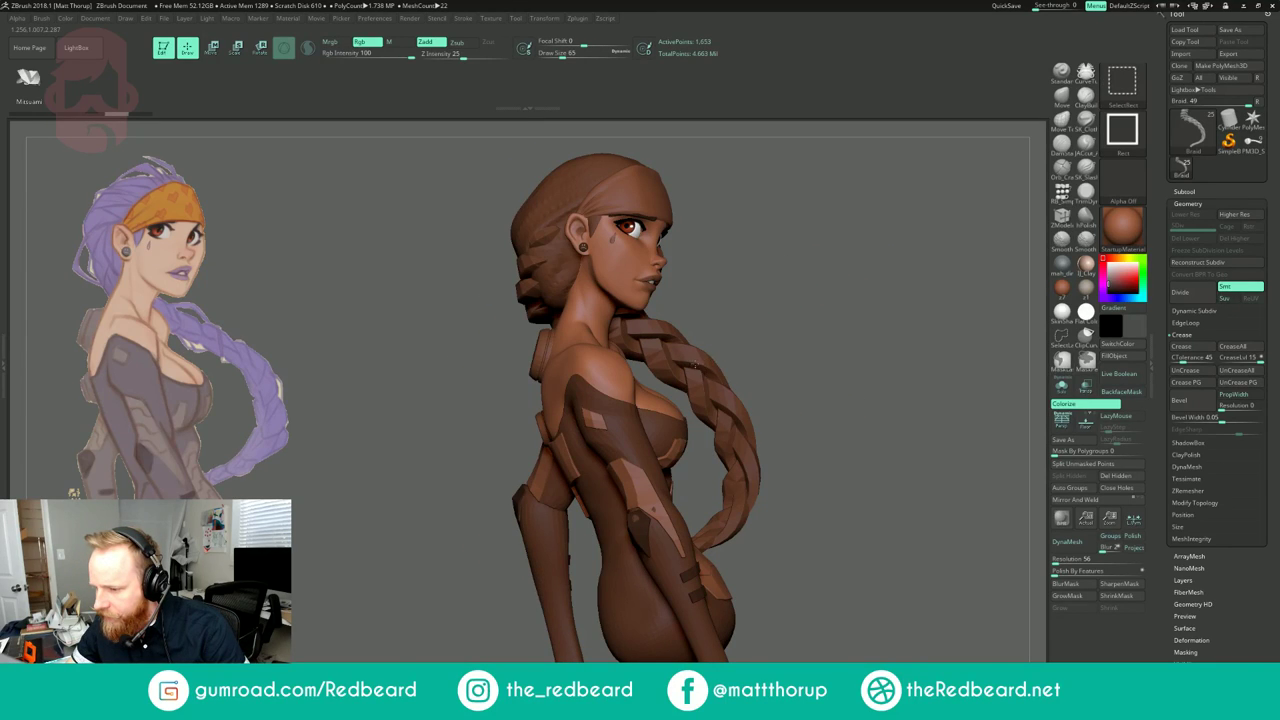
Step: Make the Hair subtool active and hide the Braid subtool
key("ctrl+shift")
key("ctrl+shift")
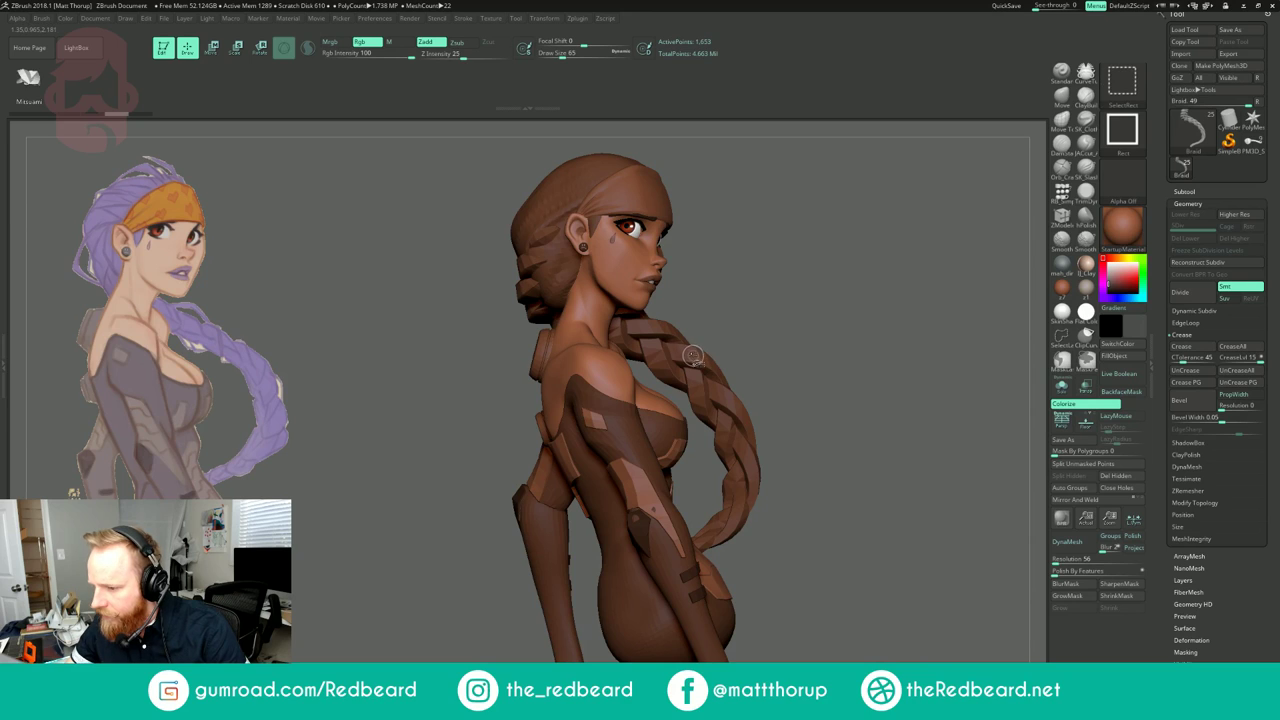
left_click_drag(749, 300, 905, 226)
left_click(1203, 190)
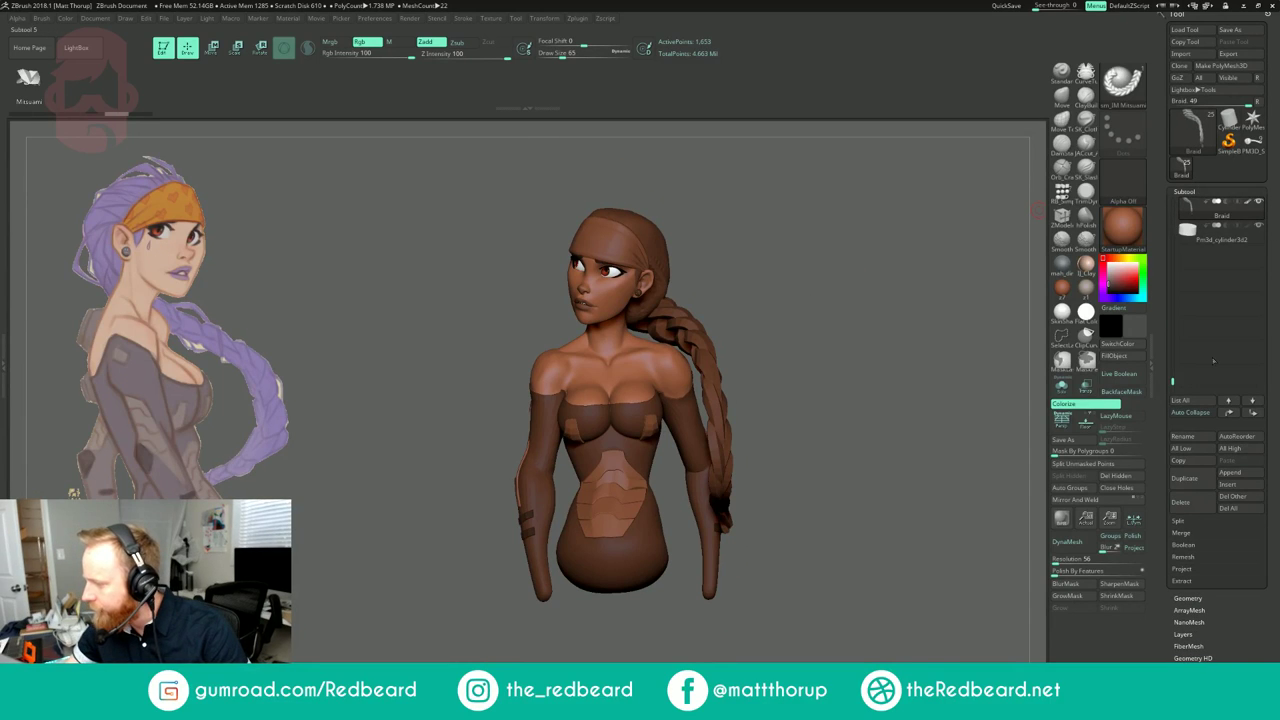
left_click_drag(1173, 381, 1173, 350)
left_click(1226, 284)
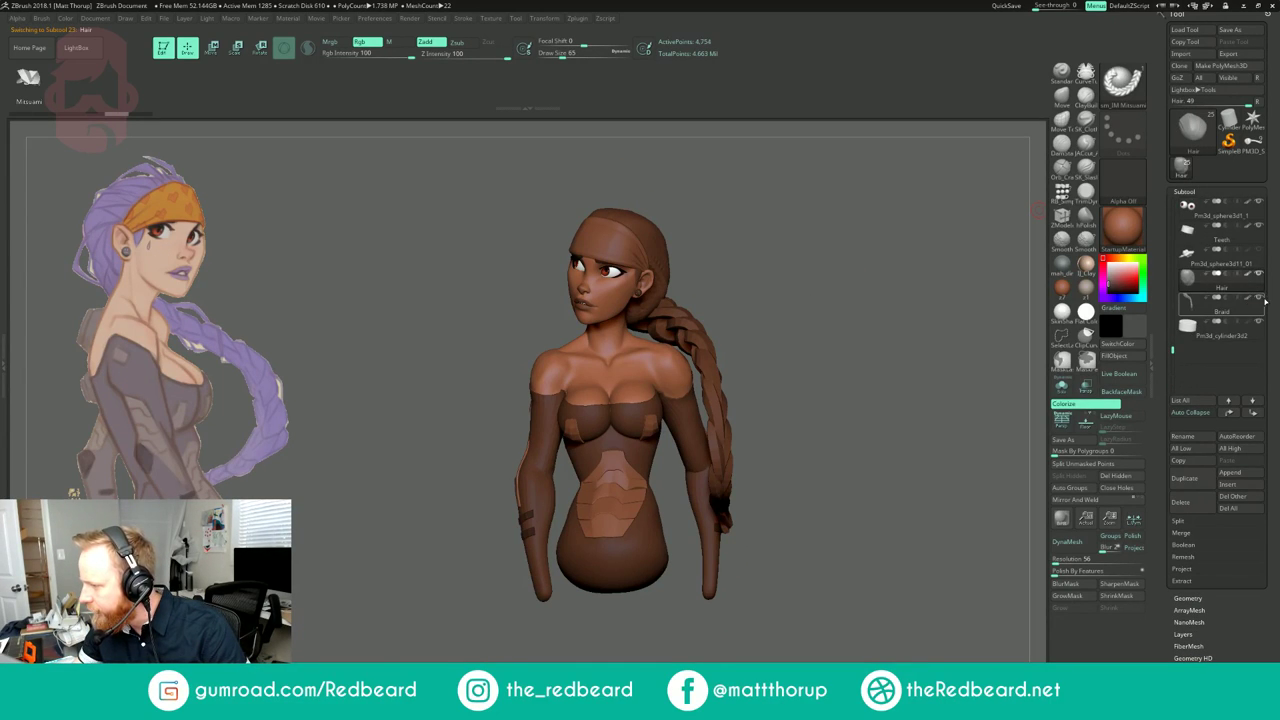
left_click(1260, 298)
left_click_drag(868, 470, 650, 468)
left_click_drag(939, 425, 803, 486, "alt")
left_click(462, 20)
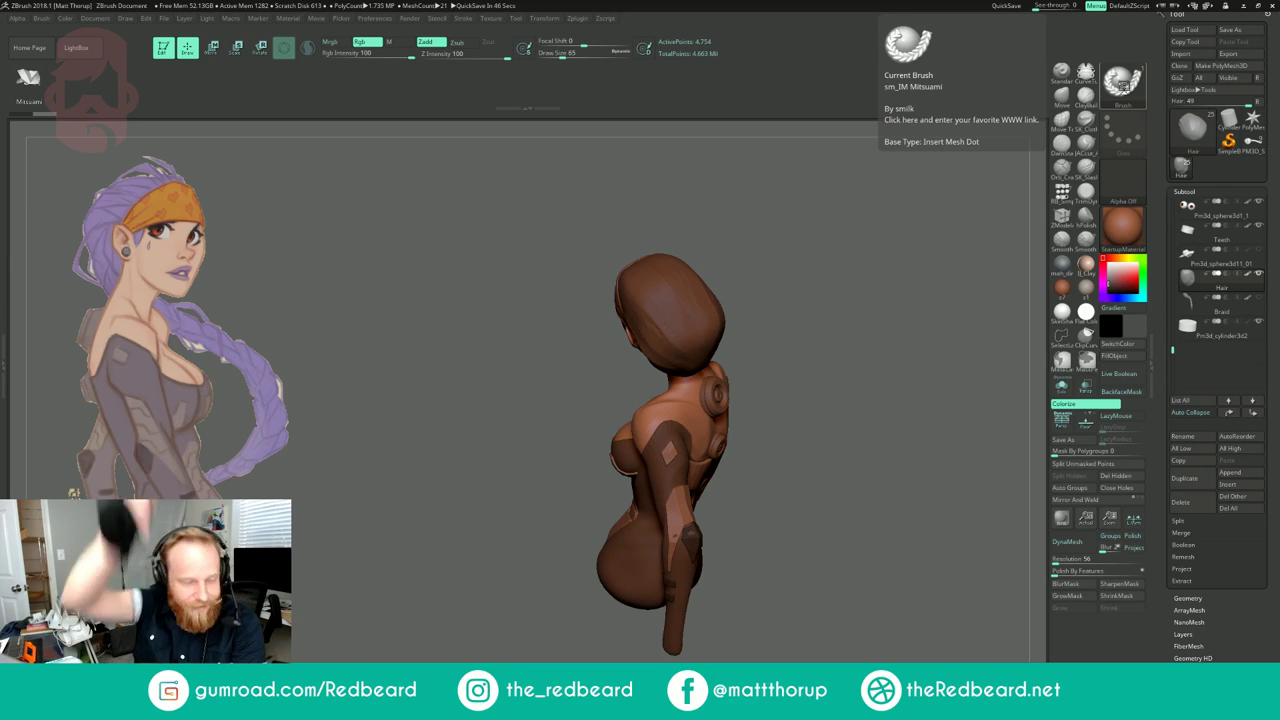
mouse_move(866, 300)
left_mouse_down()
mouse_move(790, 338)
mouse_move(890, 338)
mouse_move(824, 330)
left_mouse_up()
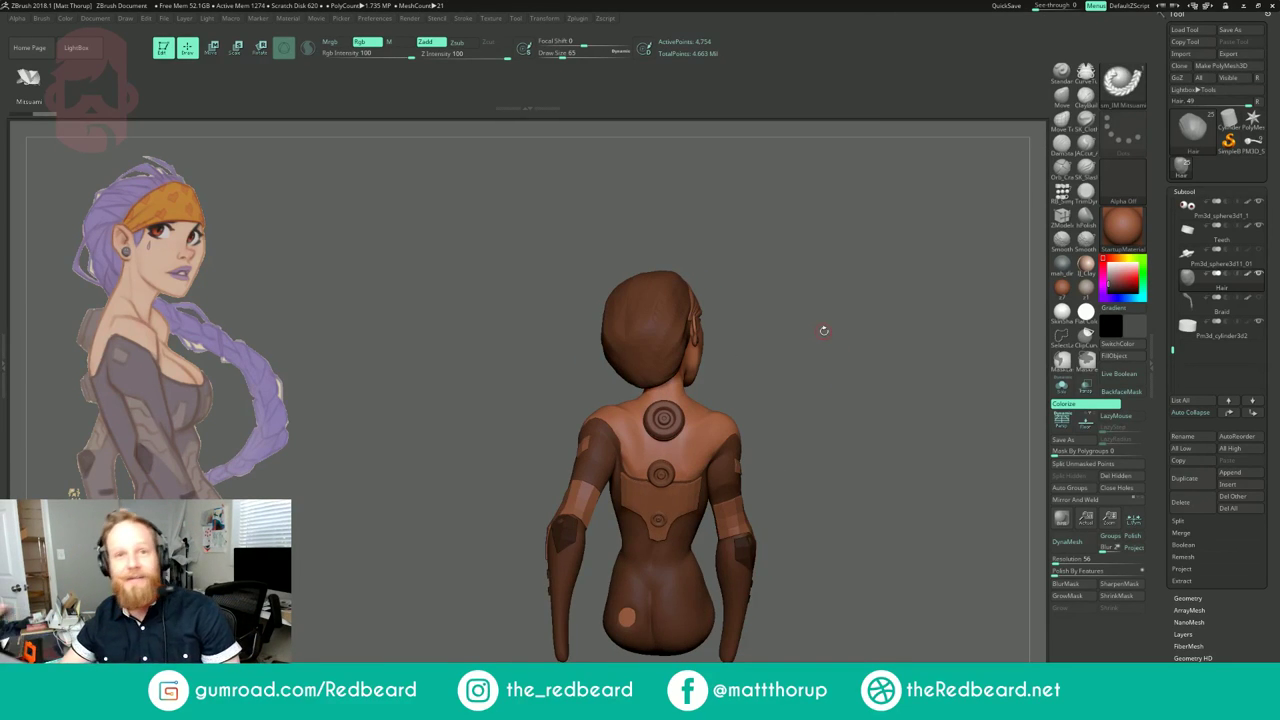
Step: Turn on Size in the insert brush's curve modifiers and flip the falloff curve horizontally
left_click_drag(874, 276, 880, 345)
right_click_drag(870, 350, 755, 388, "ctrl")
mouse_move(755, 388)
left_mouse_down()
mouse_move(773, 392)
mouse_move(831, 357)
left_mouse_up()
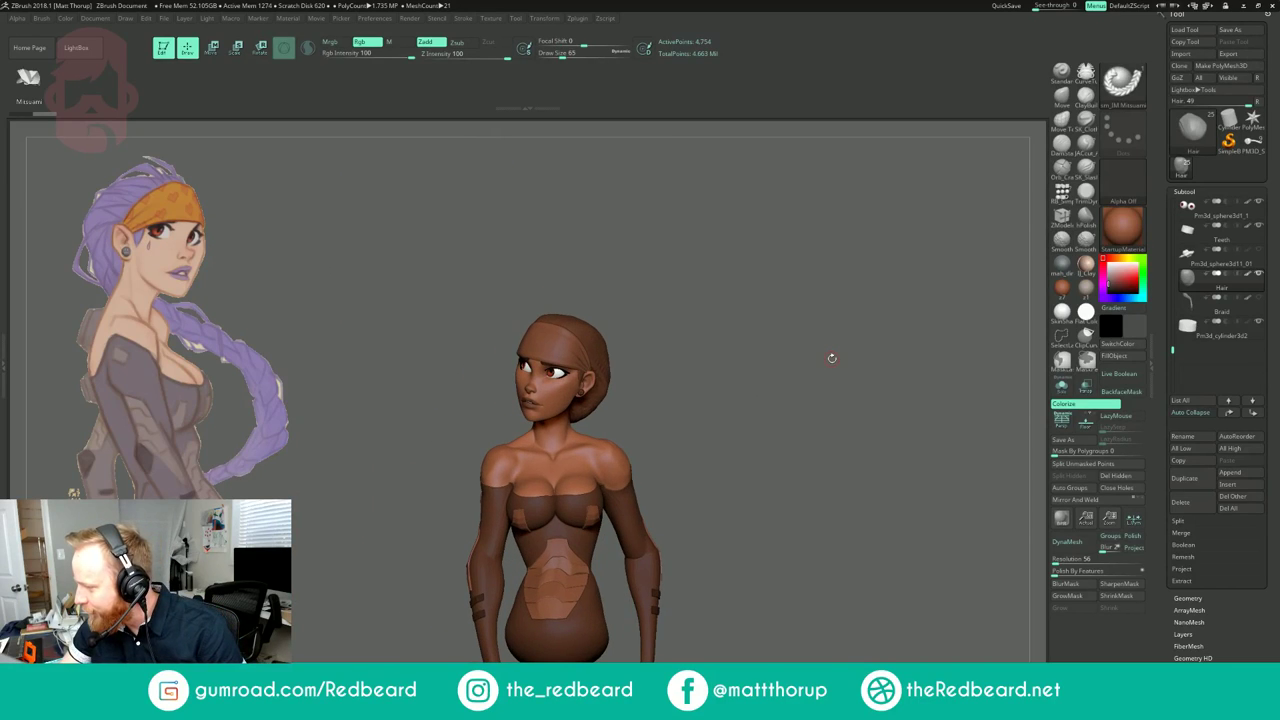
mouse_move(1222, 333)
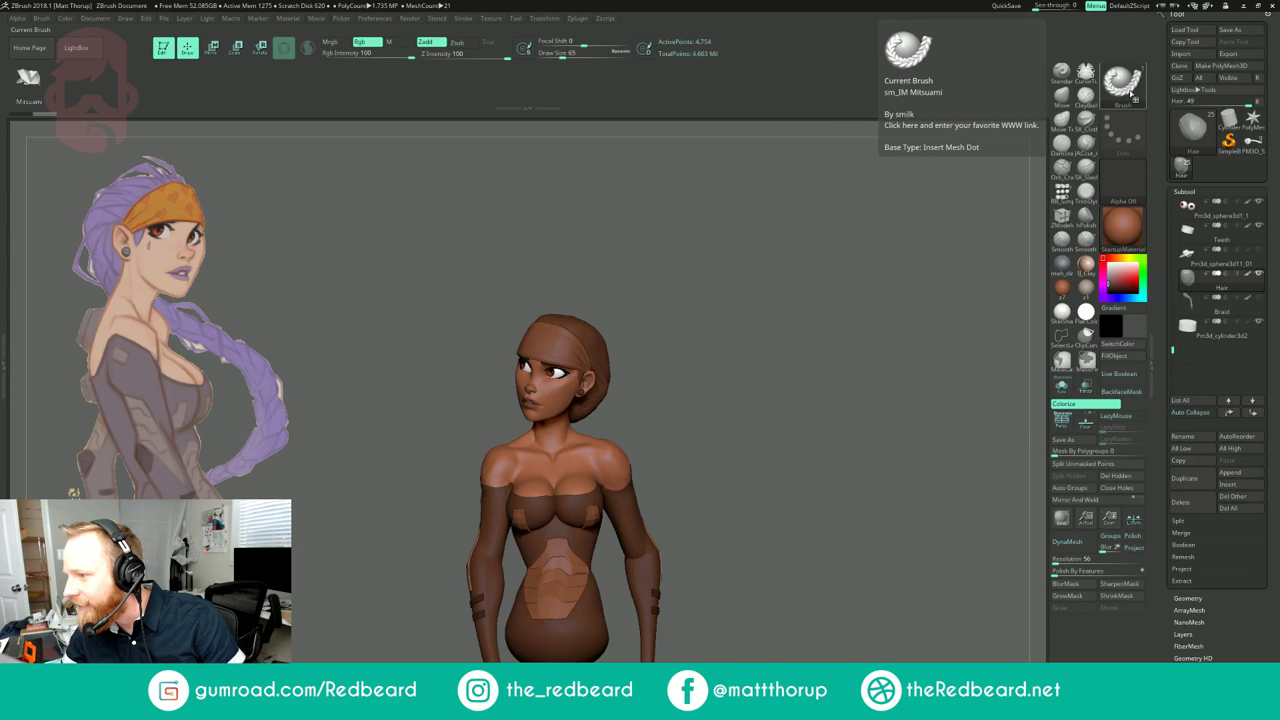
mouse_move(811, 263)
left_mouse_down()
mouse_move(713, 261)
mouse_move(803, 247)
mouse_move(735, 225)
mouse_move(835, 202)
left_mouse_up()
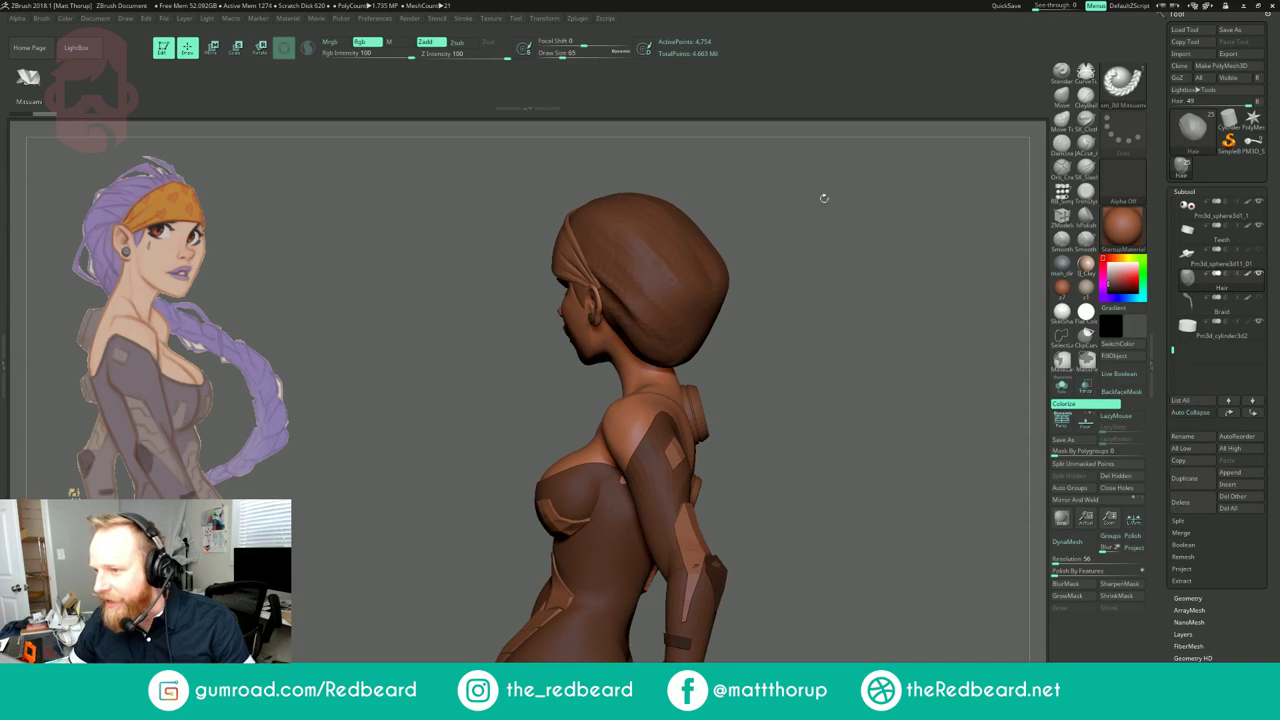
left_click(465, 19)
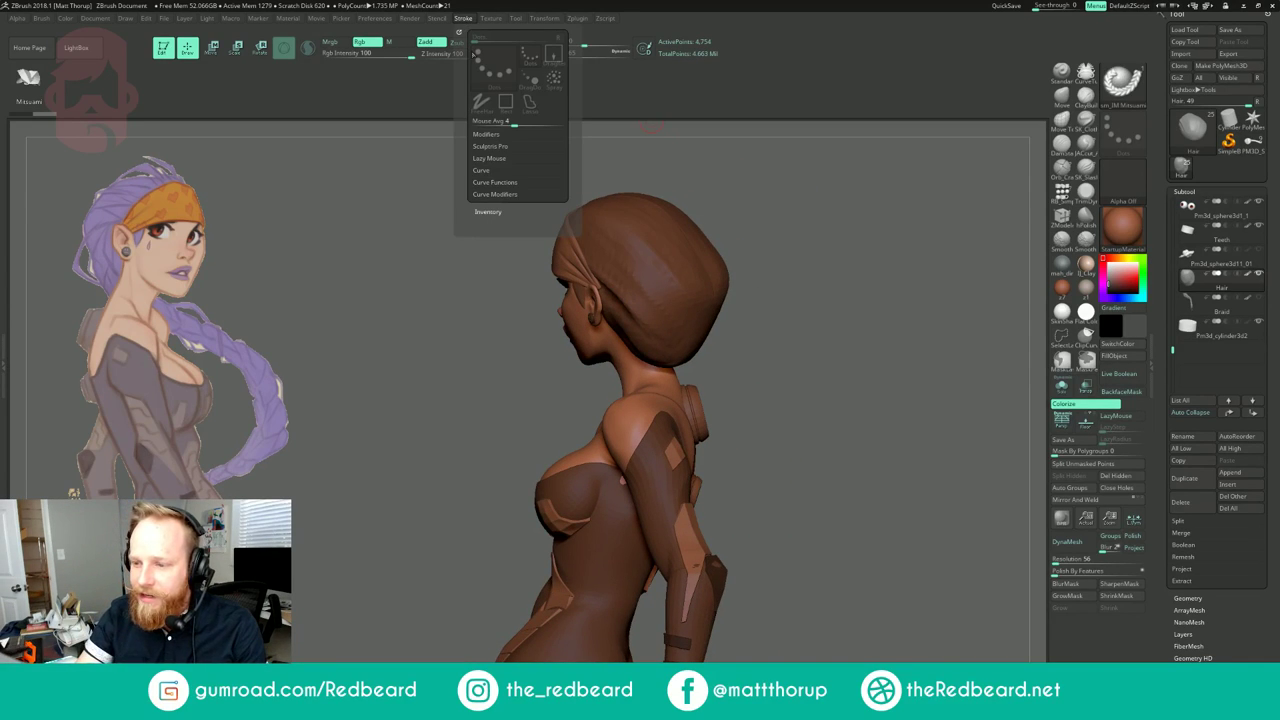
left_click(497, 194)
left_click(541, 206)
left_click(505, 217)
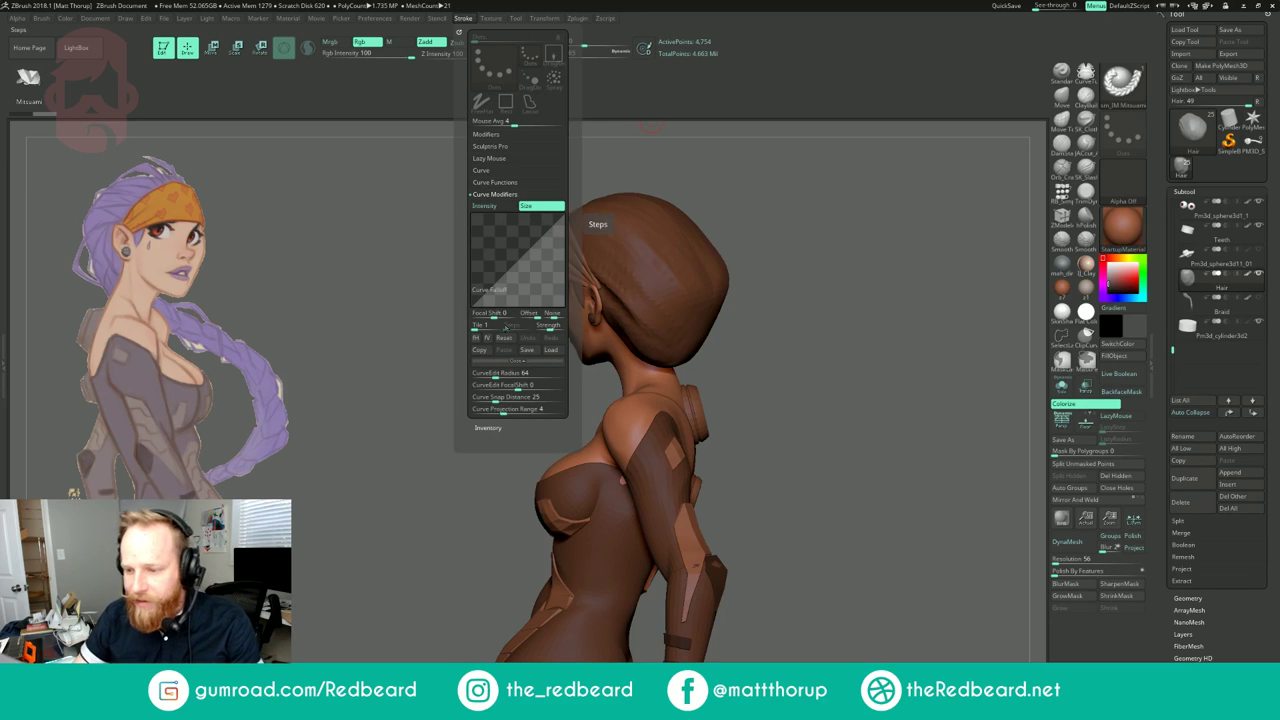
left_click(476, 338)
left_click_drag(565, 307, 565, 301)
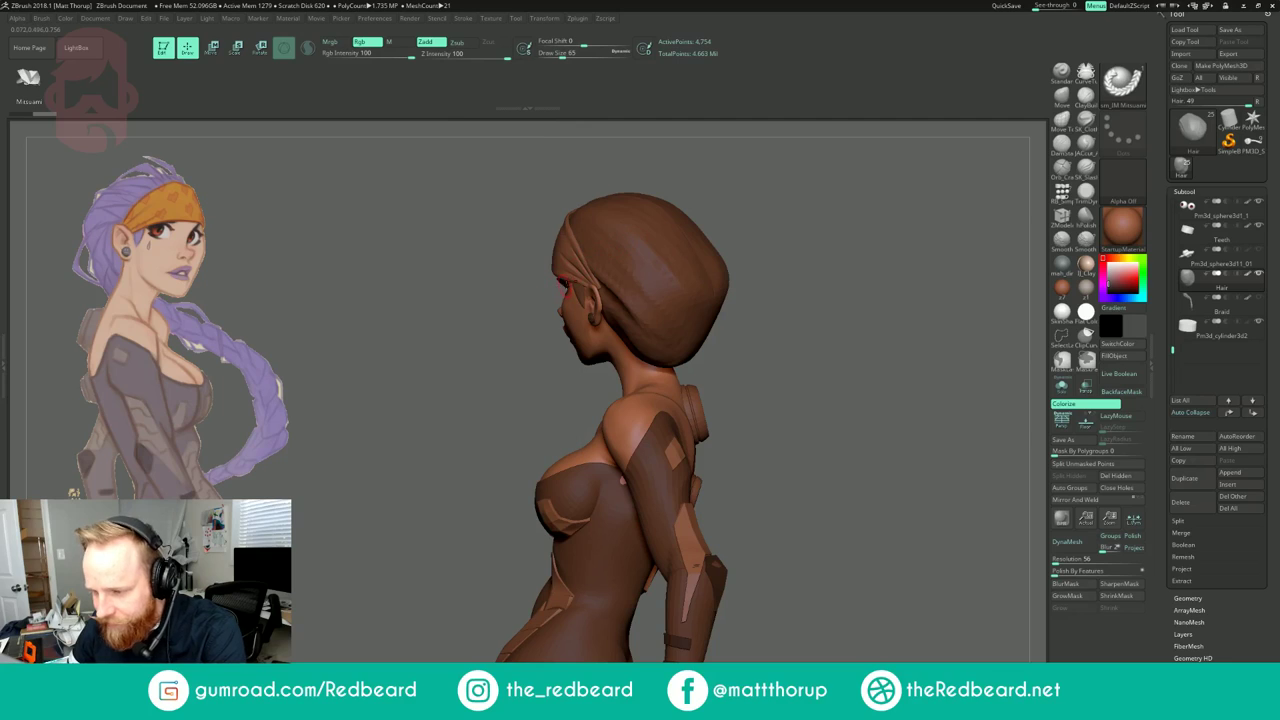
Step: Set the Focal Shift of the brush's curve falloff to 53
left_click(579, 19)
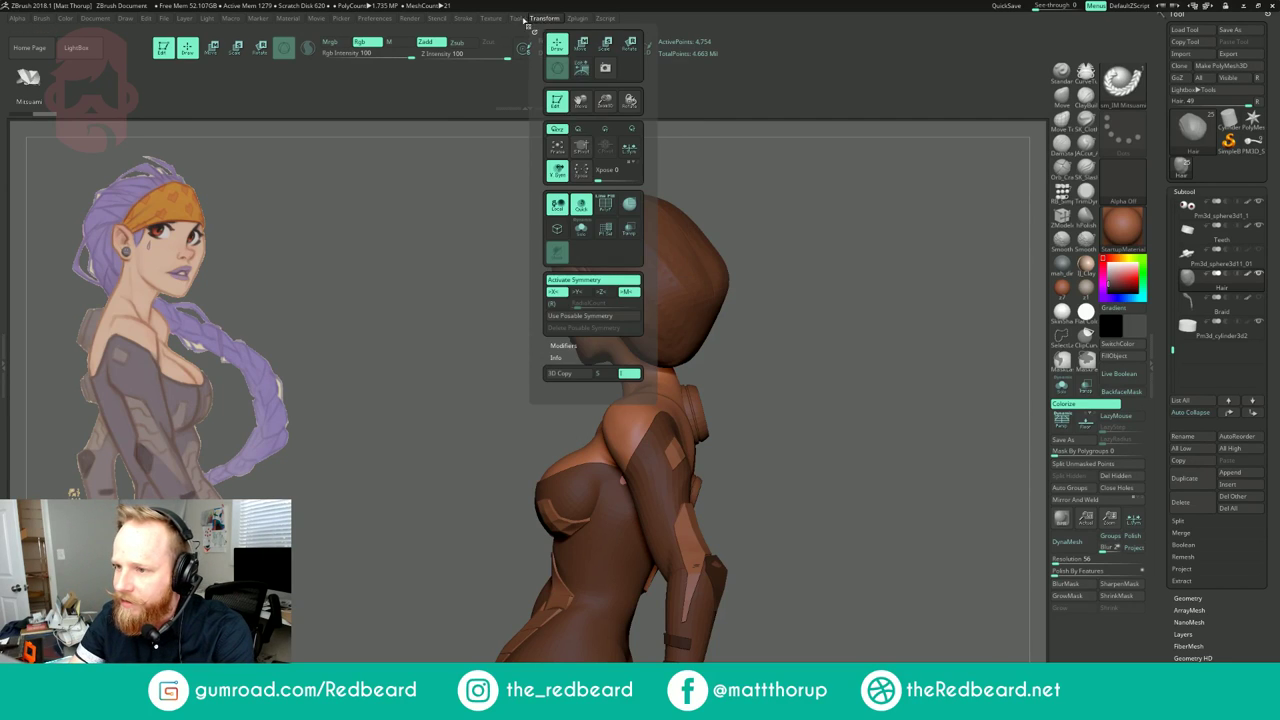
mouse_move(461, 23)
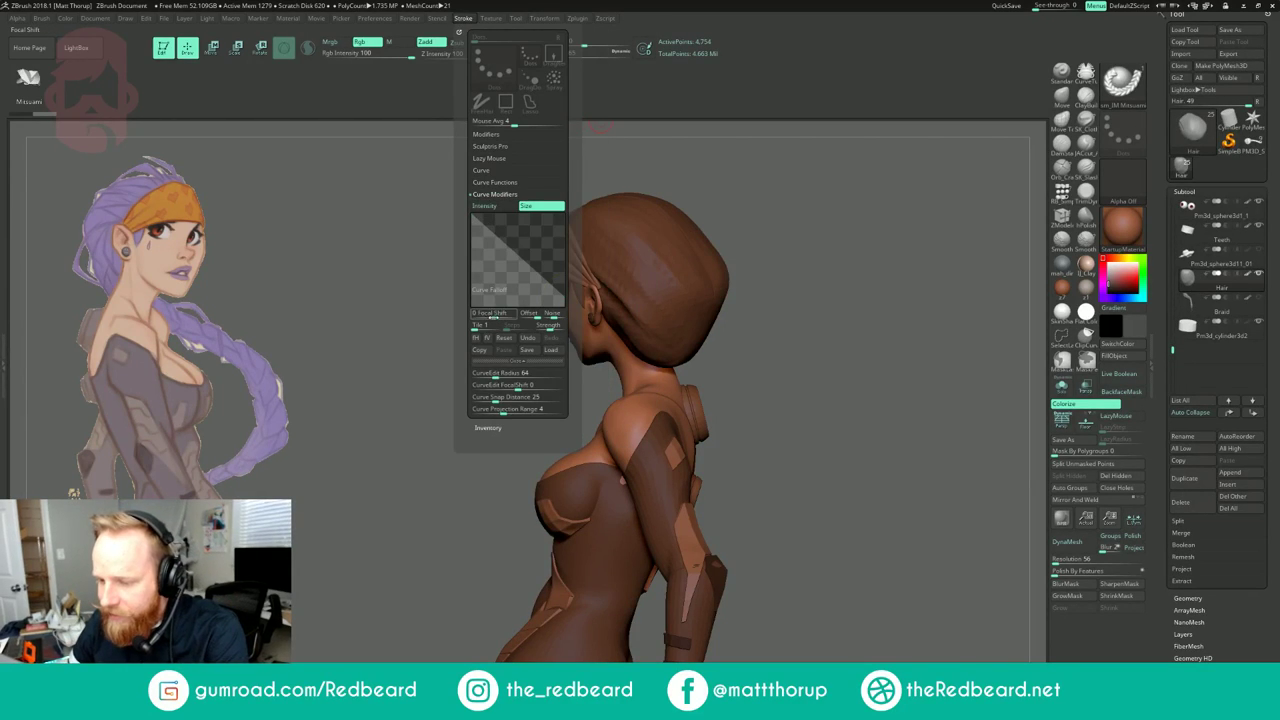
left_click_drag(494, 315, 502, 315)
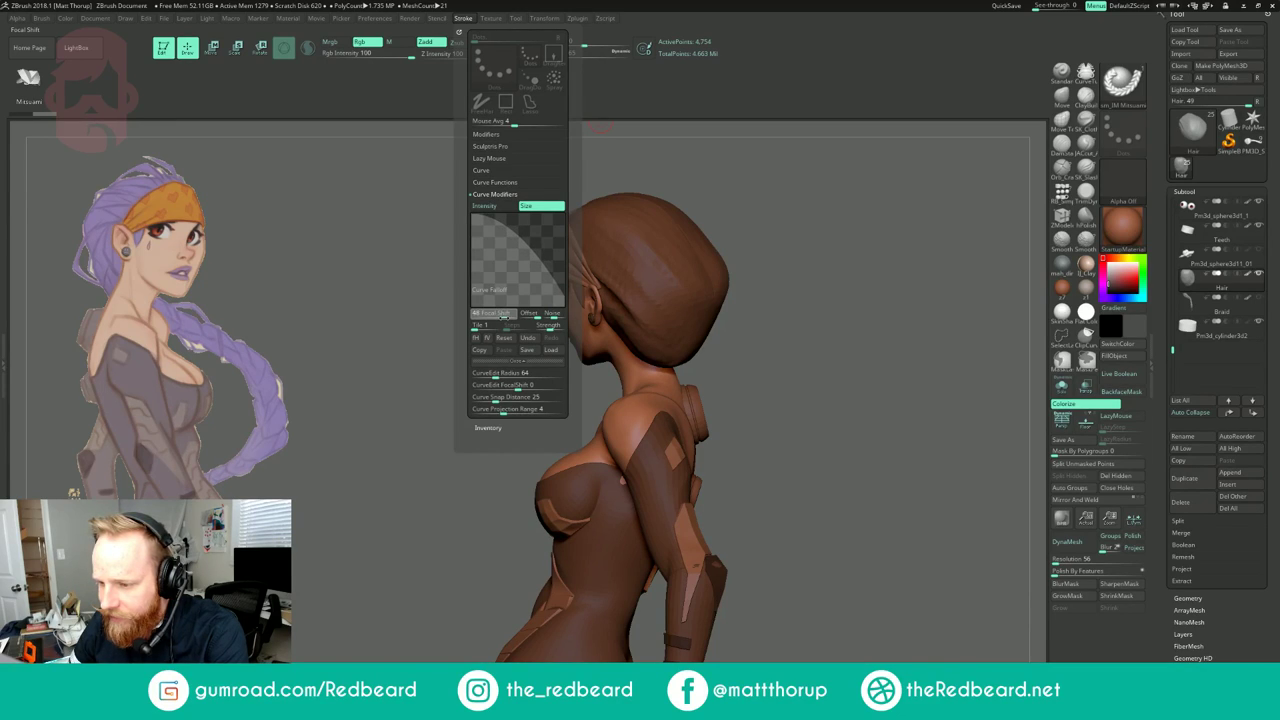
left_click(504, 316)
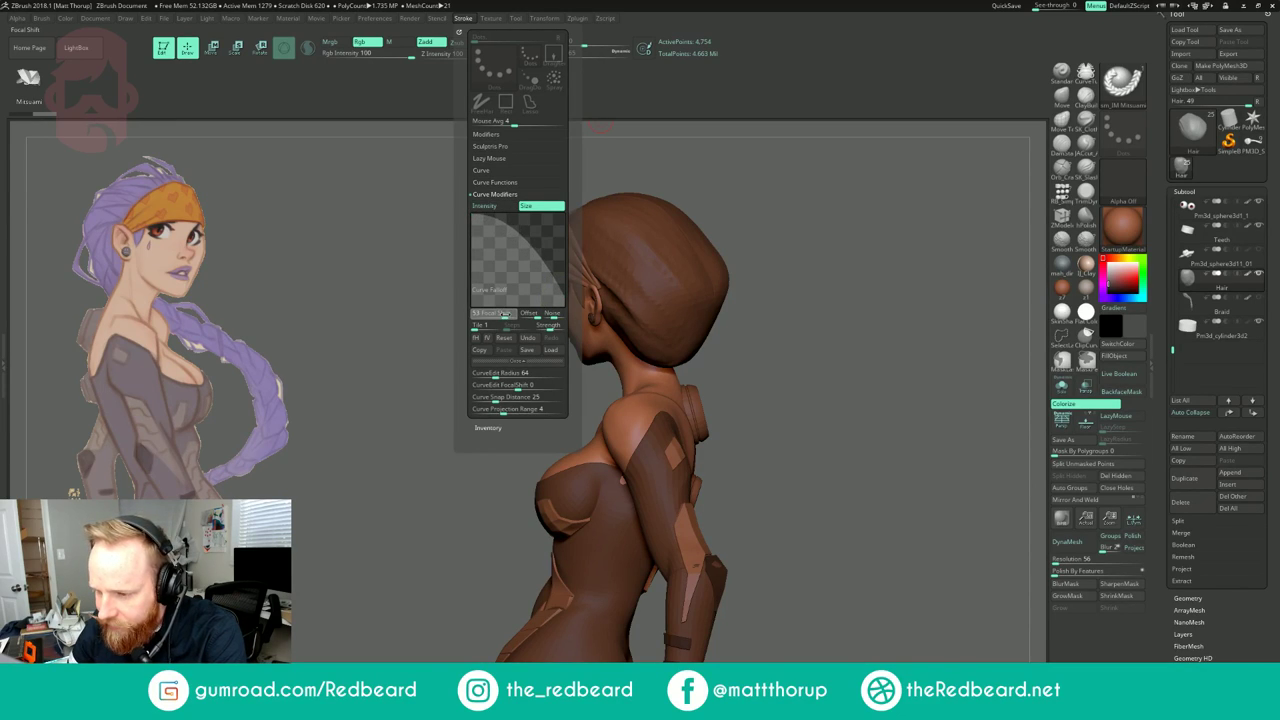
left_click_drag(505, 315, 503, 315)
Step: Turn on Elastic editing for the insert brush's curve
left_click_drag(808, 208, 866, 211)
left_click_drag(730, 275, 744, 272)
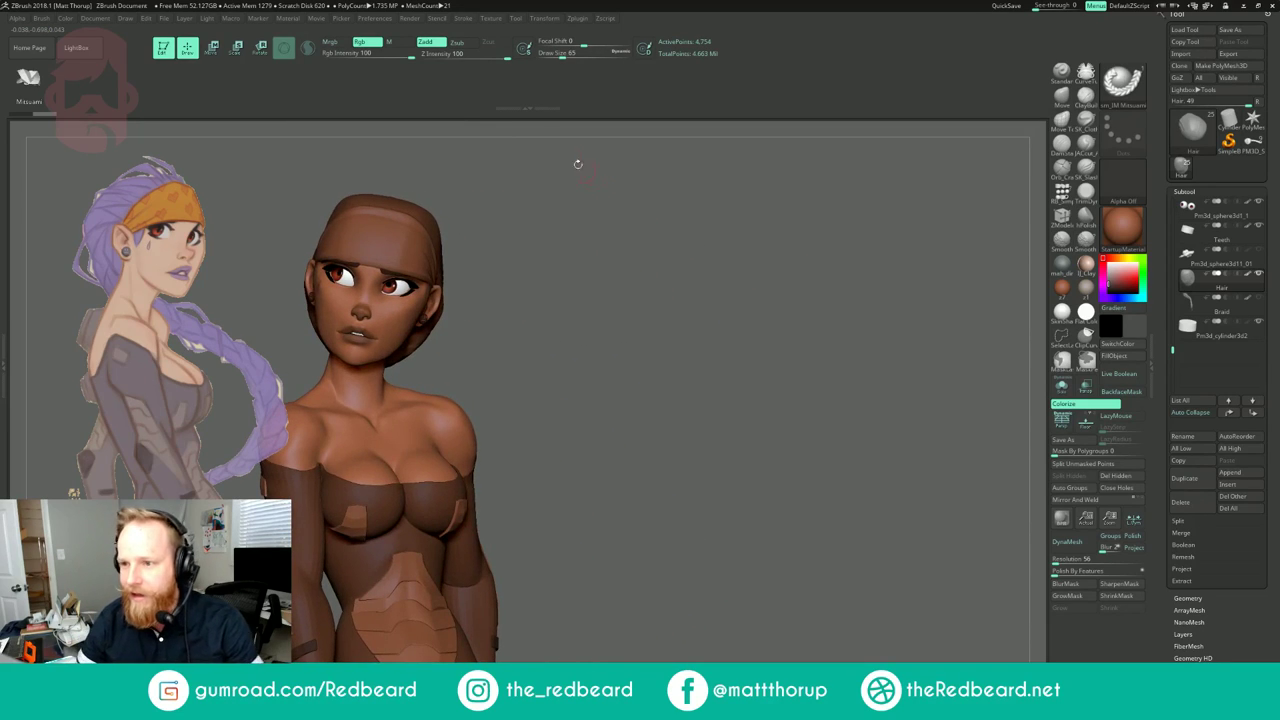
left_click(466, 19)
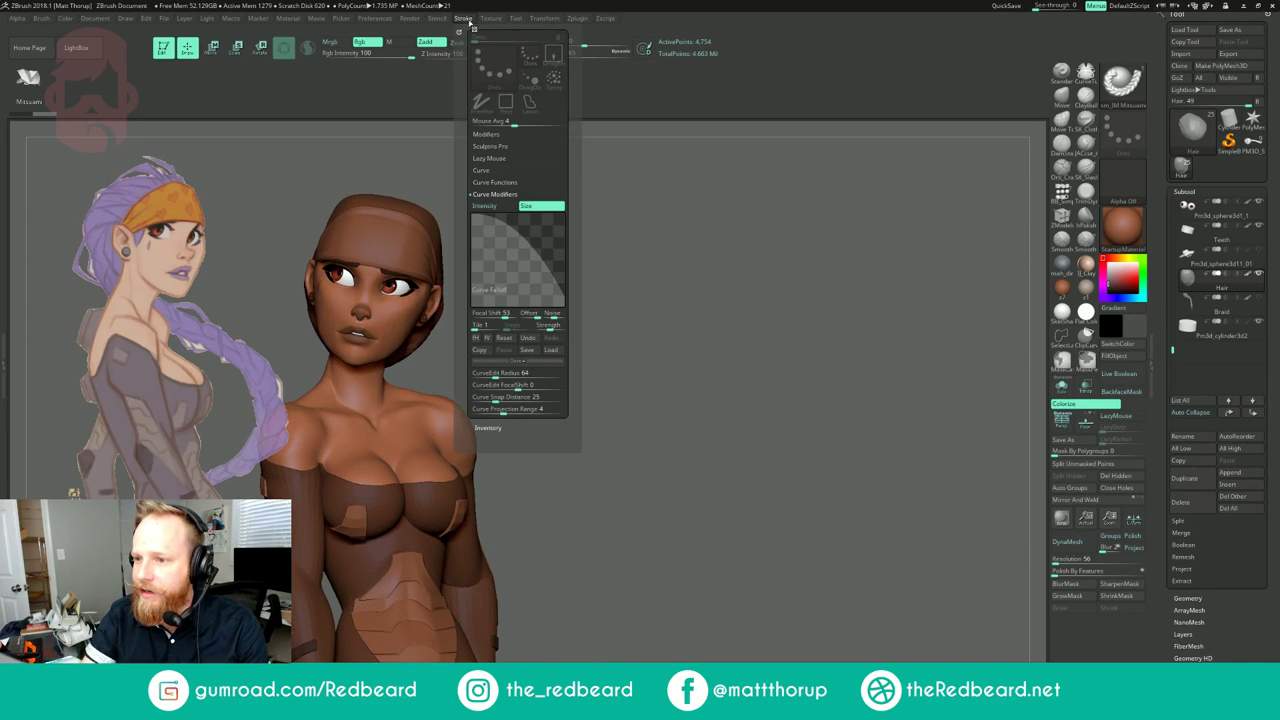
left_click(514, 170)
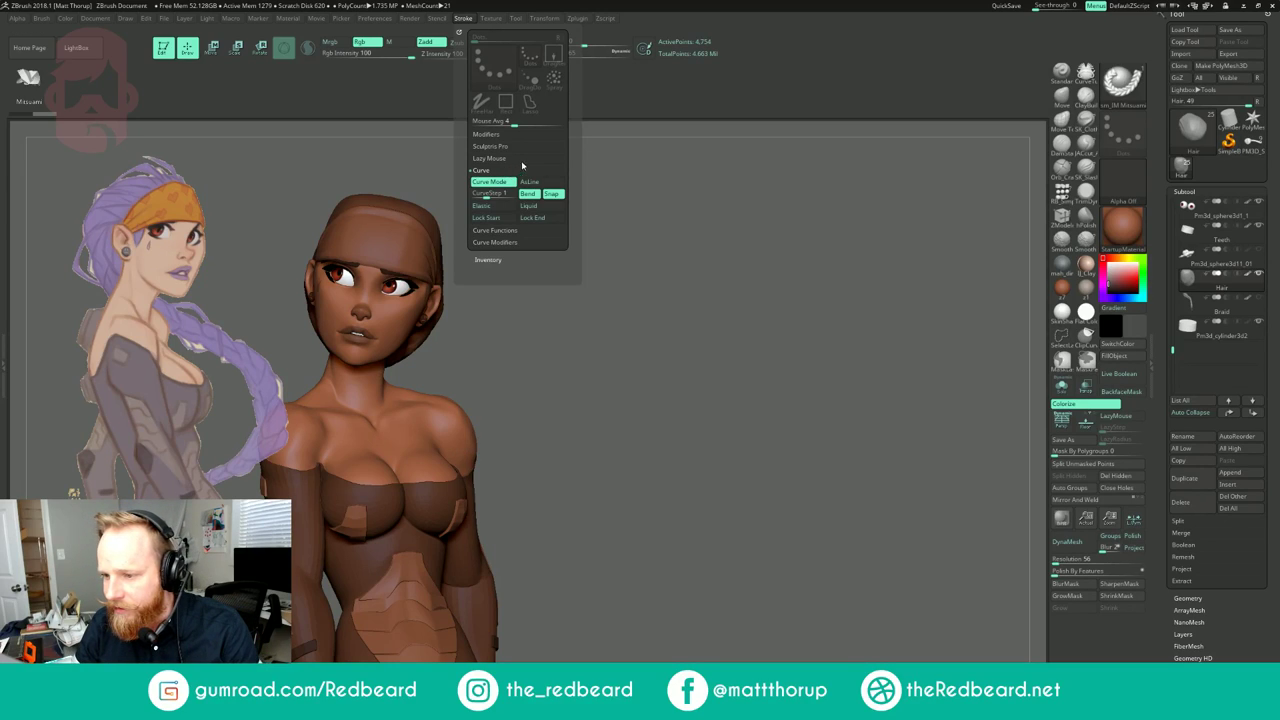
left_click(537, 207)
left_click(500, 208)
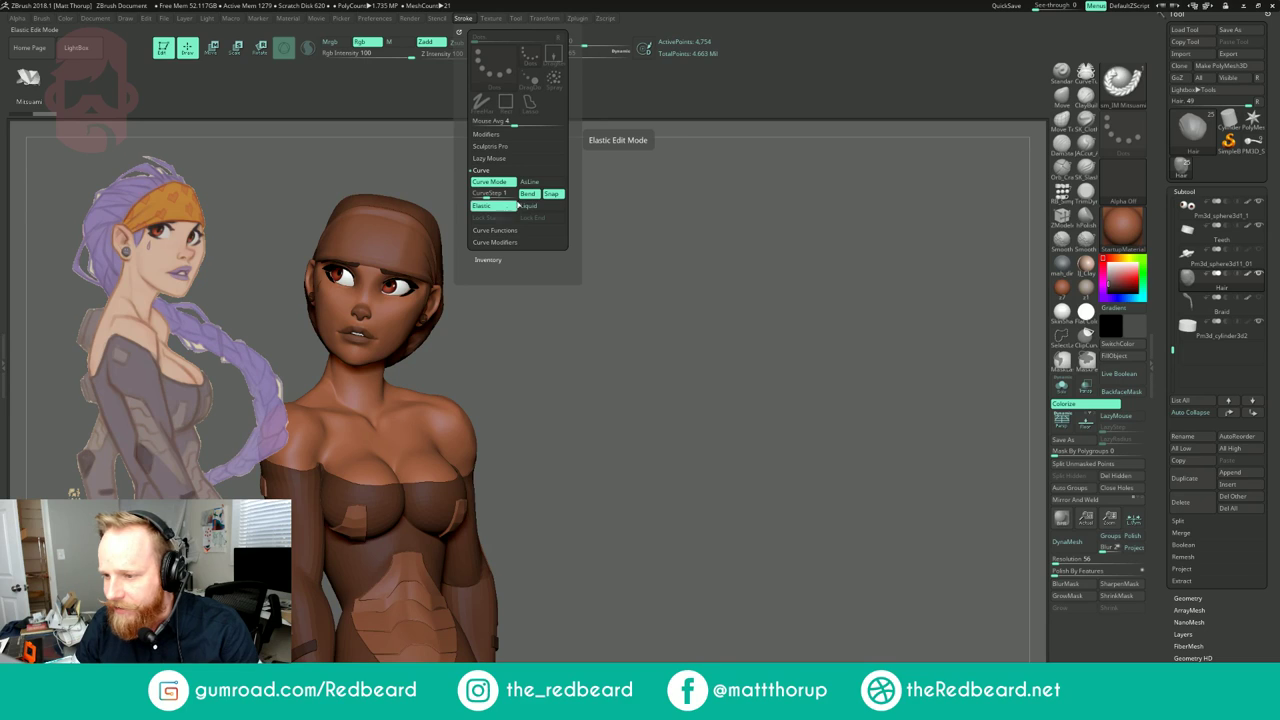
Step: Try drawing a long tapered braid outward from the back of the head, and undo it
left_click_drag(697, 200, 520, 208)
left_click_drag(652, 213, 725, 222)
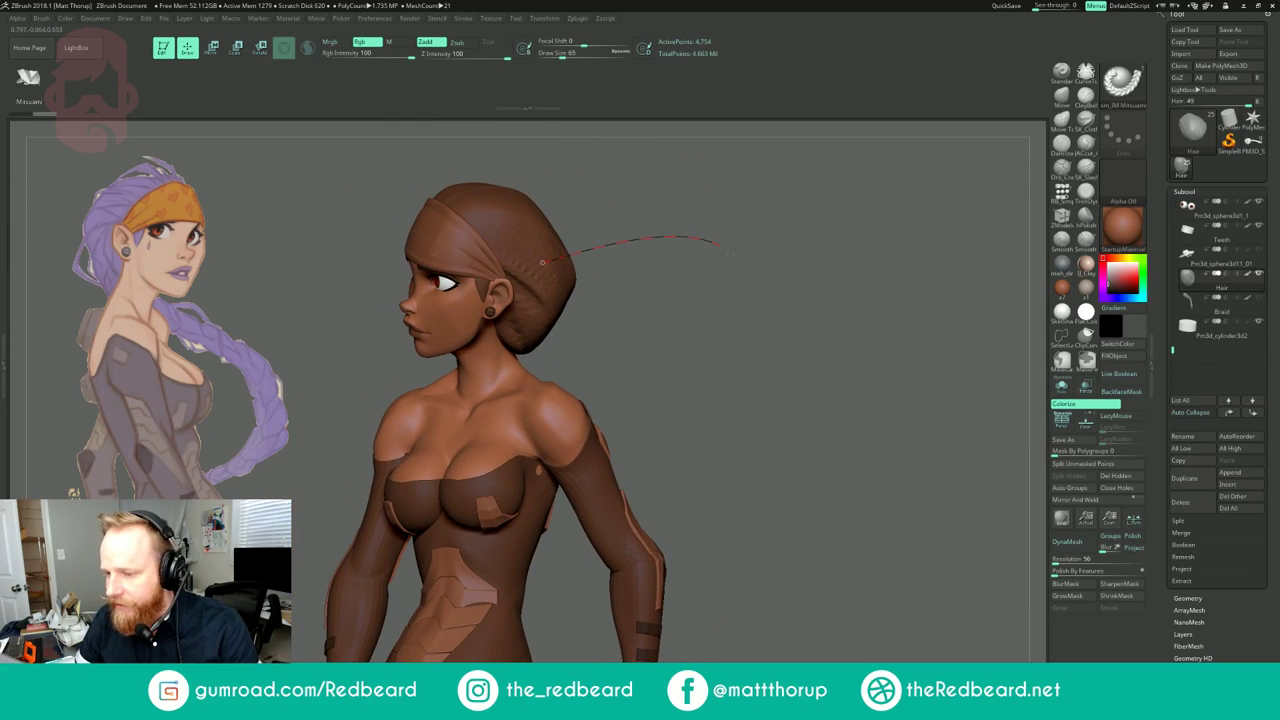
mouse_move(712, 327)
left_mouse_down()
mouse_move(922, 260)
mouse_move(753, 380)
left_mouse_up()
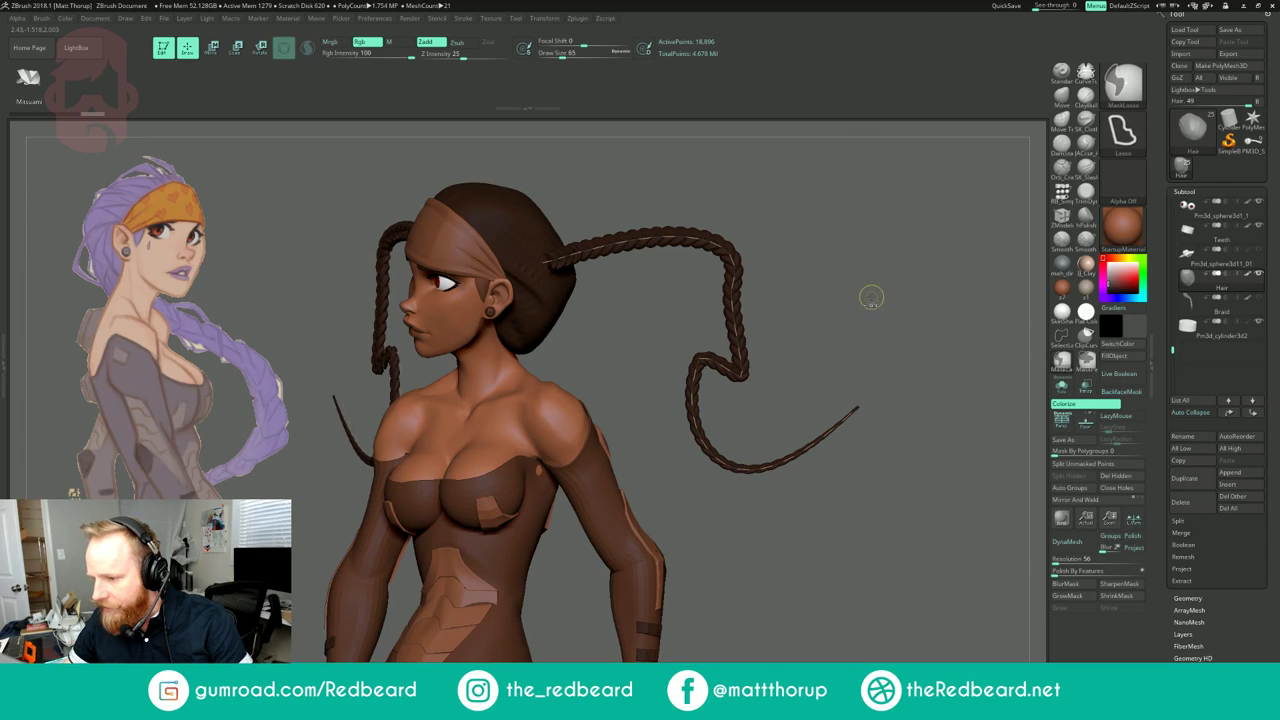
key("ctrl+z")
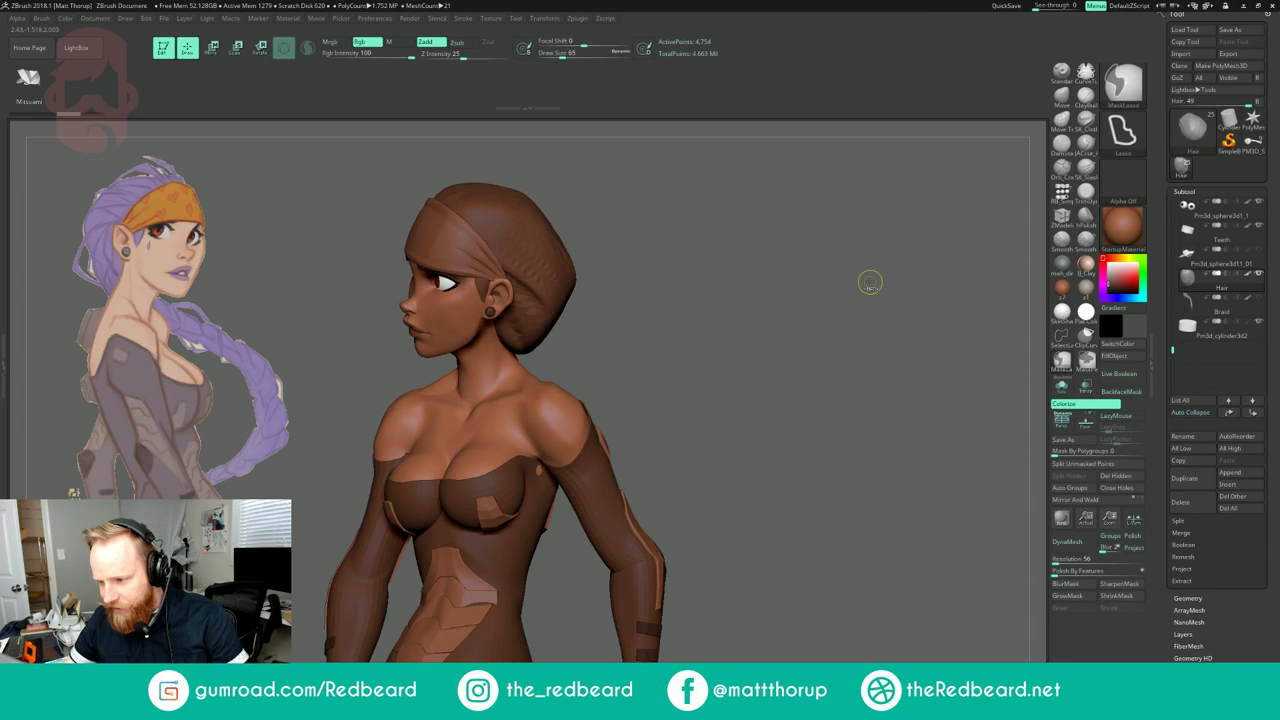
Step: Increase the braid brush's Draw Size to 293
left_click_drag(854, 274, 657, 357)
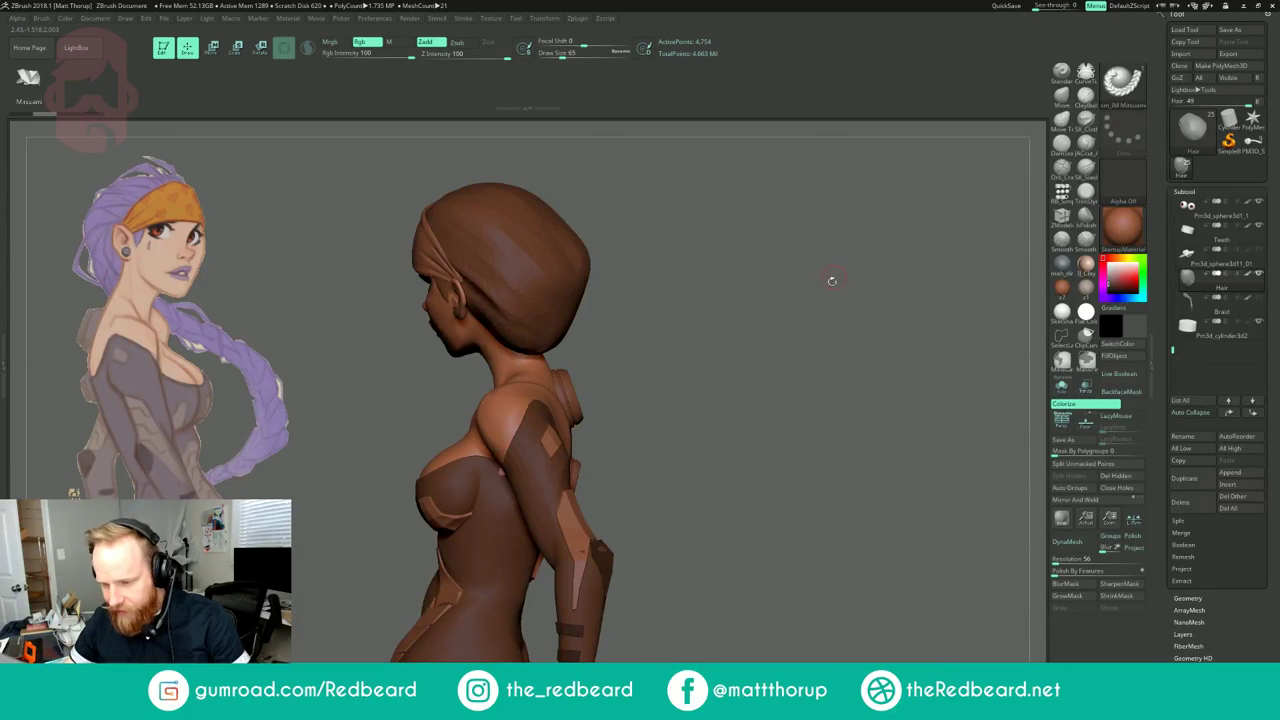
left_click_drag(834, 278, 774, 291)
key("s")
mouse_move(634, 285)
left_mouse_down()
mouse_move(768, 342)
mouse_move(700, 339)
left_mouse_up()
key("s")
key("s")
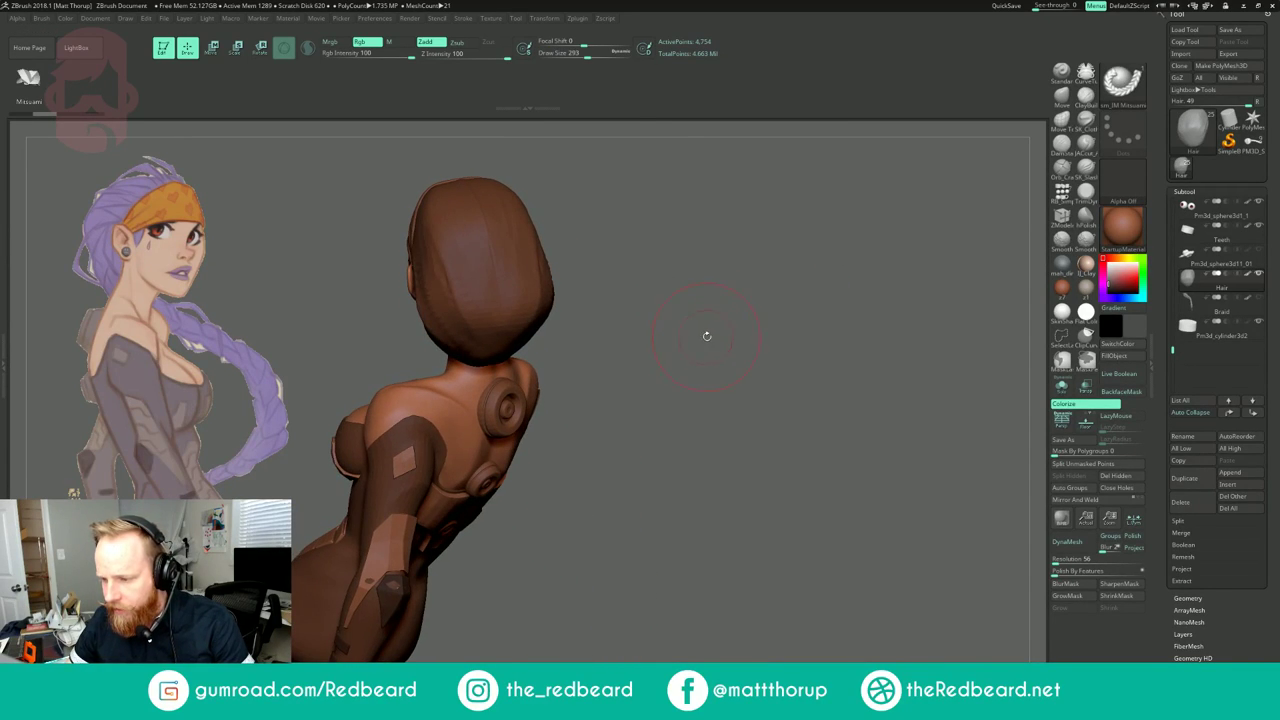
Step: Draw a thick braid from the back of the head, hanging down behind the figure
left_click_drag(600, 251, 563, 285)
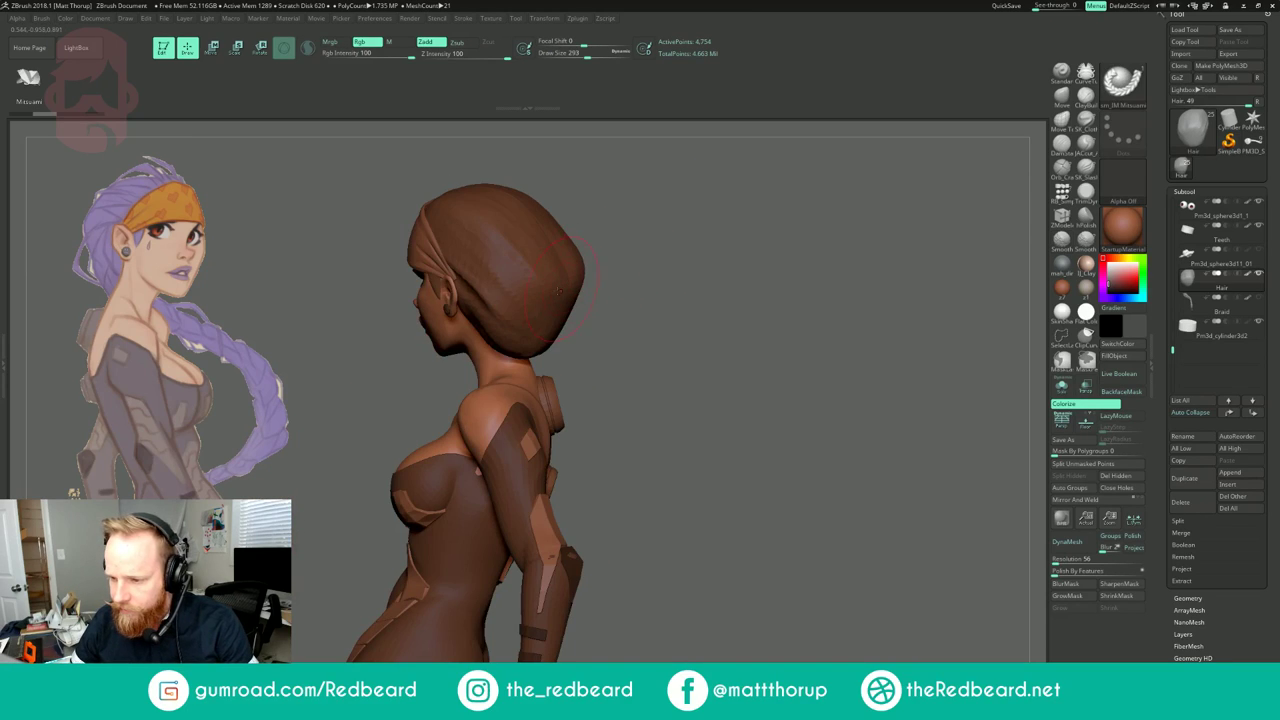
left_click_drag(641, 230, 675, 241)
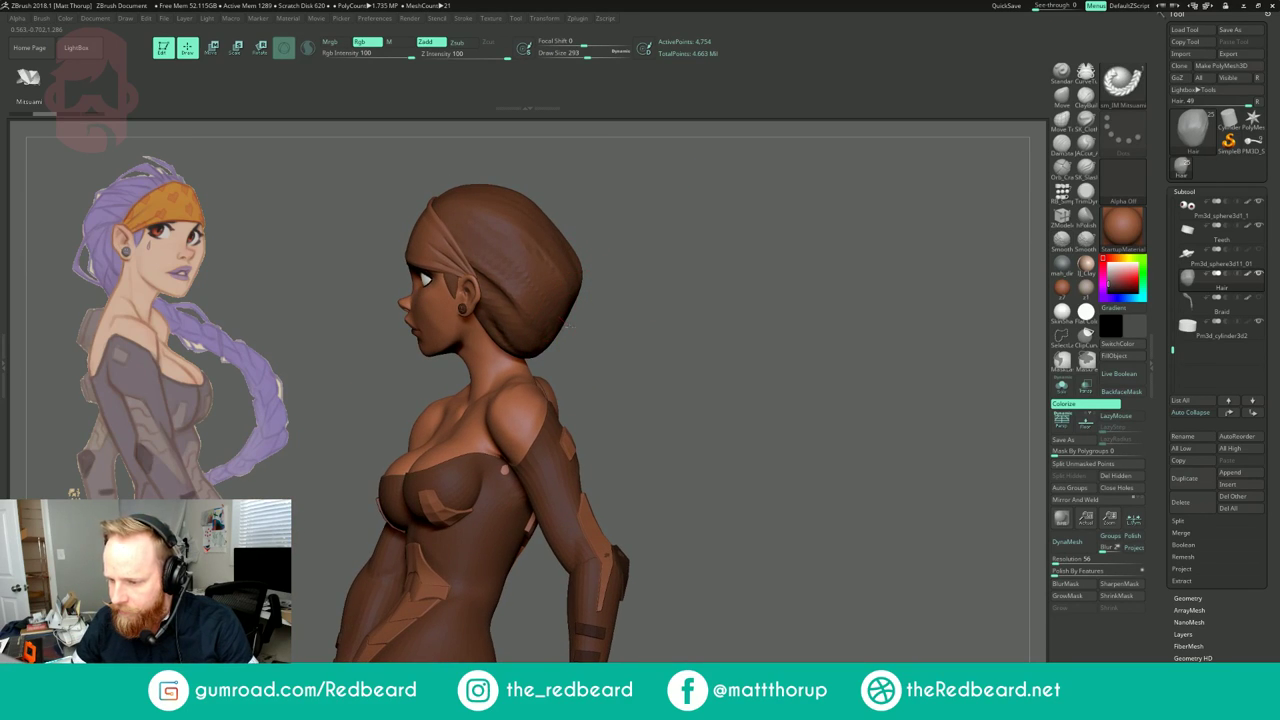
left_click_drag(712, 545, 680, 588)
left_click_drag(841, 577, 625, 560)
mouse_move(500, 235)
left_mouse_down()
mouse_move(610, 309)
mouse_move(571, 314)
mouse_move(590, 286)
mouse_move(589, 317)
mouse_move(591, 286)
left_mouse_up()
mouse_move(705, 235)
left_mouse_down()
mouse_move(800, 219)
mouse_move(763, 194)
left_mouse_up()
Step: Undo the last change to the braid and readjust its curve behind the head
left_click(463, 18)
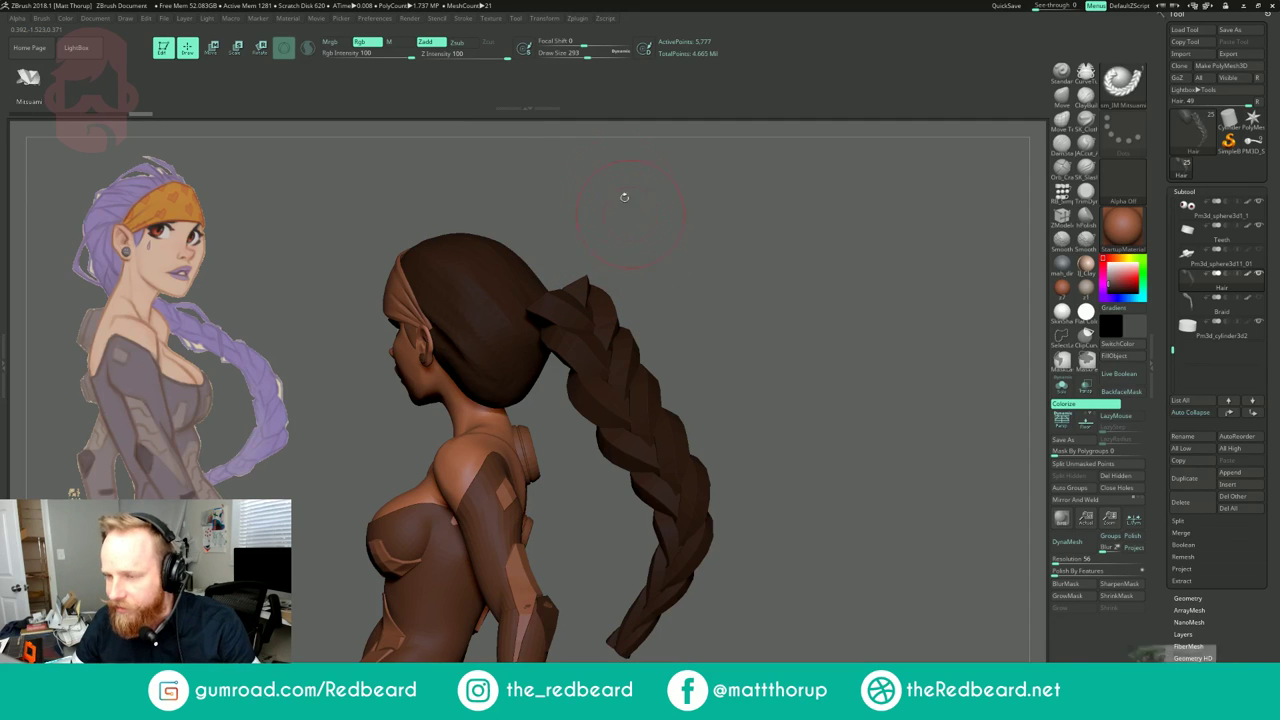
key("ctrl+z")
left_click_drag(703, 257, 590, 320)
left_click_drag(690, 325, 845, 288)
left_click_drag(1112, 267, 1104, 247)
mouse_move(632, 250)
left_mouse_down()
mouse_move(698, 290)
mouse_move(688, 293)
left_mouse_up()
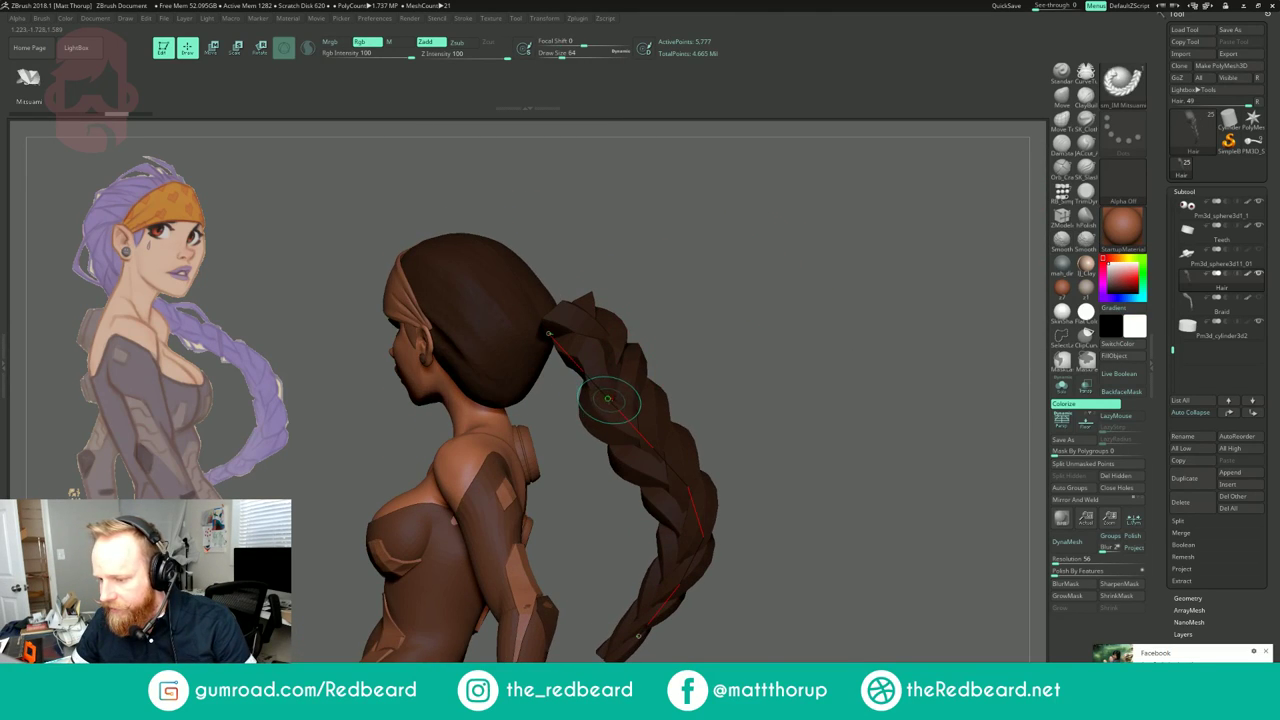
Step: Adjust the insert brush's Imbed depth and update the braid along its curve
left_click(41, 19)
left_click(67, 306)
left_click(68, 296)
left_click(80, 296)
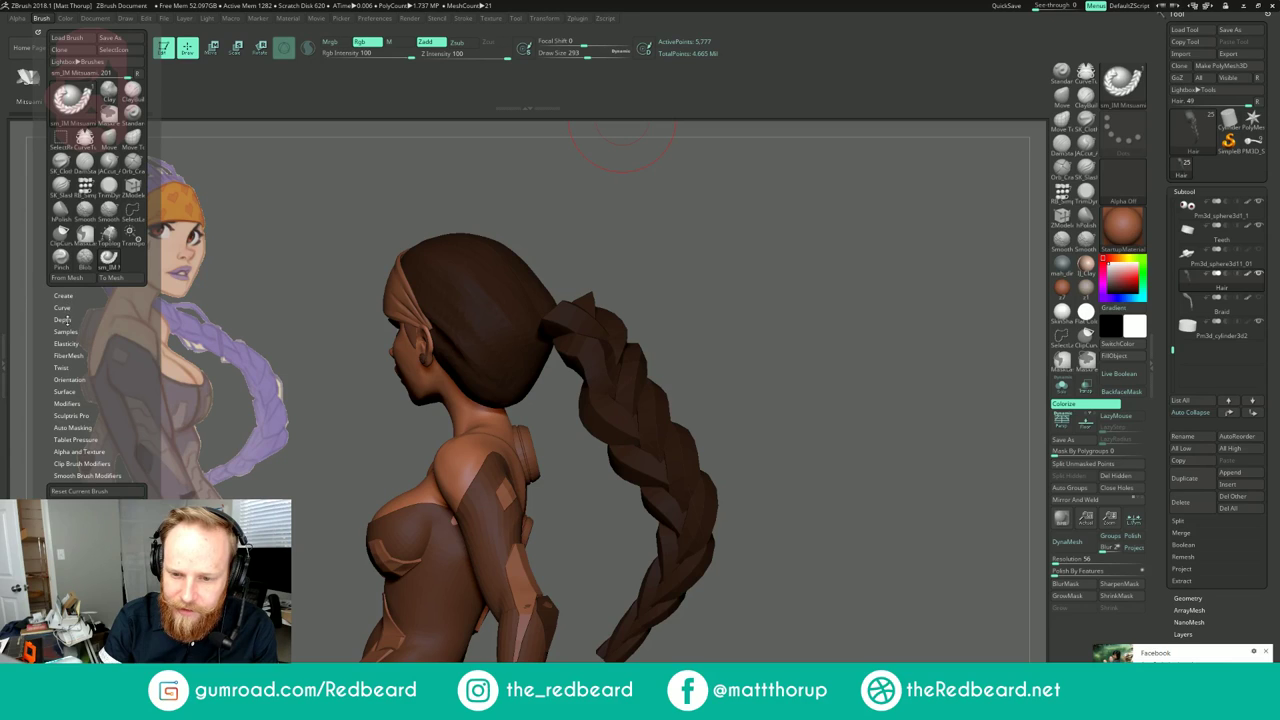
left_click(62, 319)
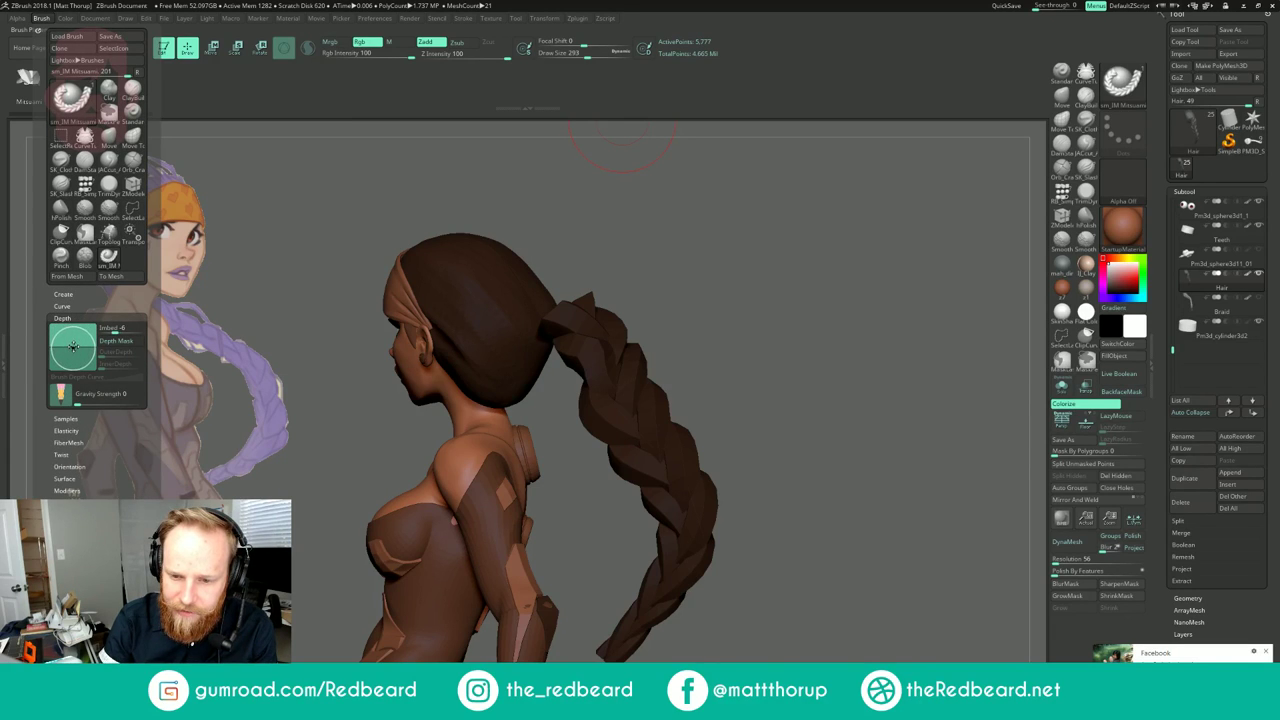
left_click(611, 403)
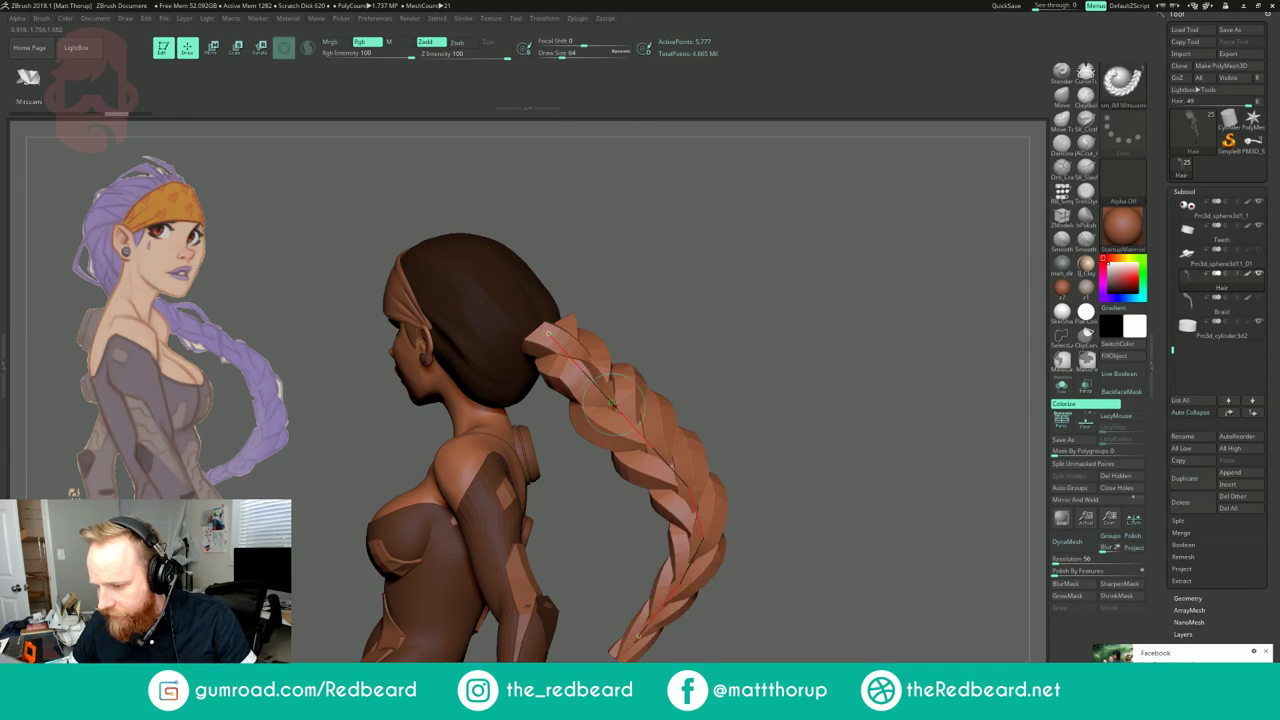
Step: Move the braid's root along its curve to the centre of the back of the head
left_click_drag(779, 258, 662, 280)
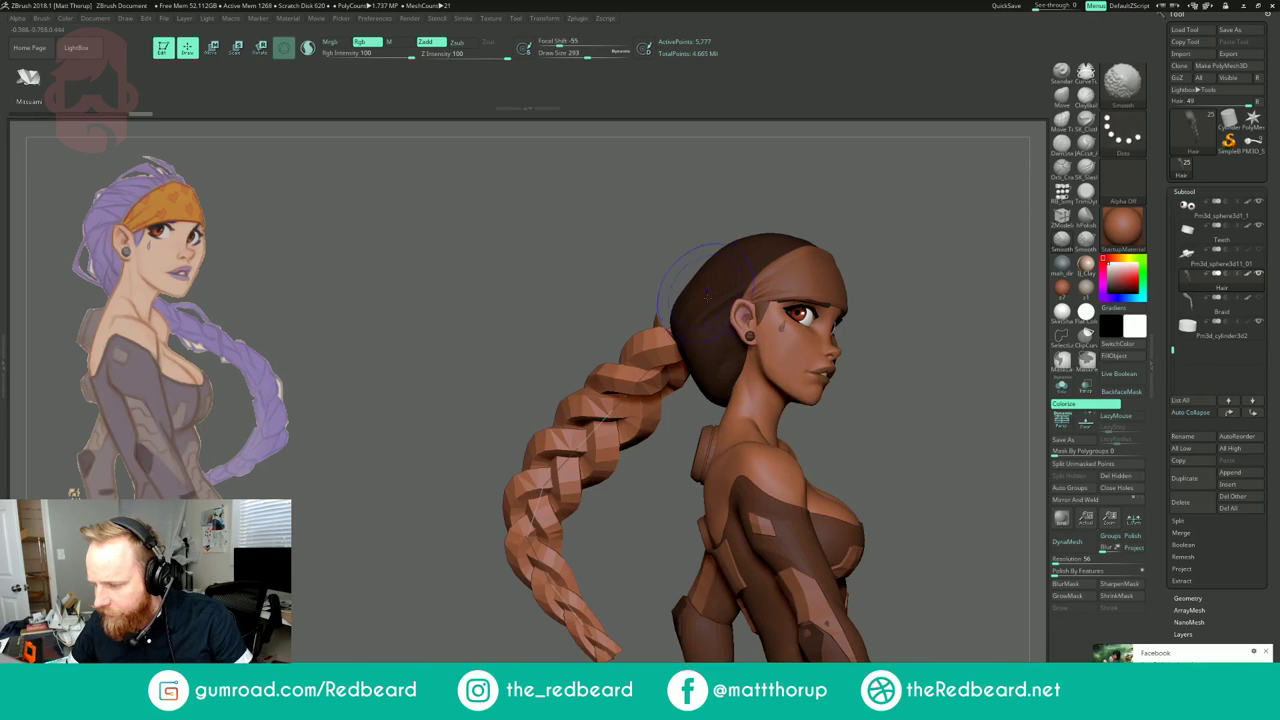
left_click(466, 19)
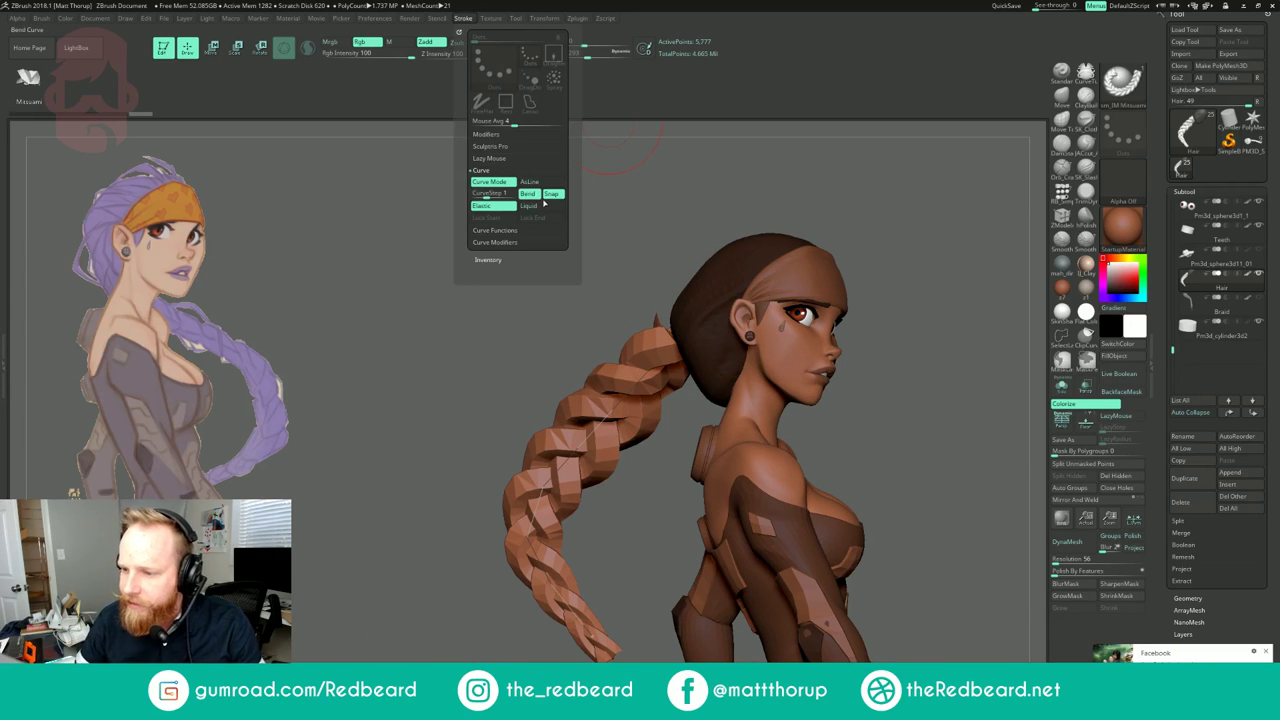
left_click(682, 334)
left_click_drag(535, 335, 692, 318)
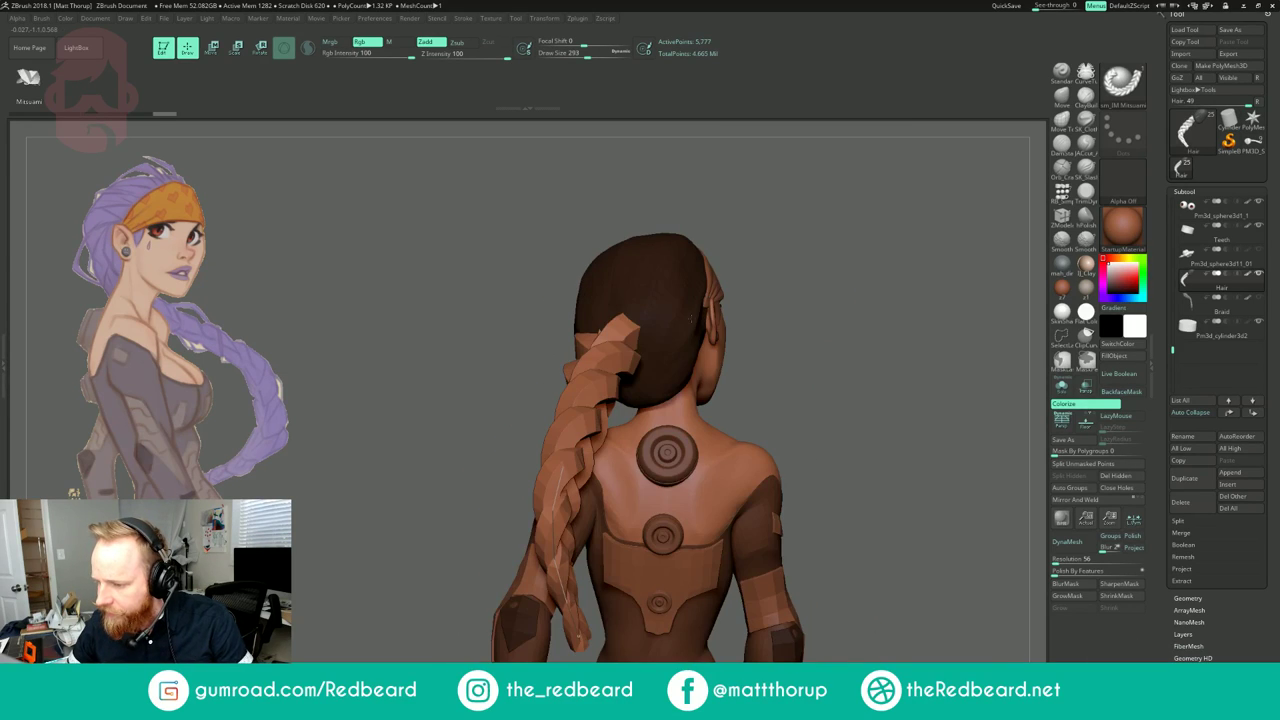
left_click_drag(766, 252, 780, 332)
mouse_move(610, 326)
left_mouse_down()
mouse_move(631, 323)
mouse_move(620, 313)
left_mouse_up()
left_click_drag(631, 431, 635, 432)
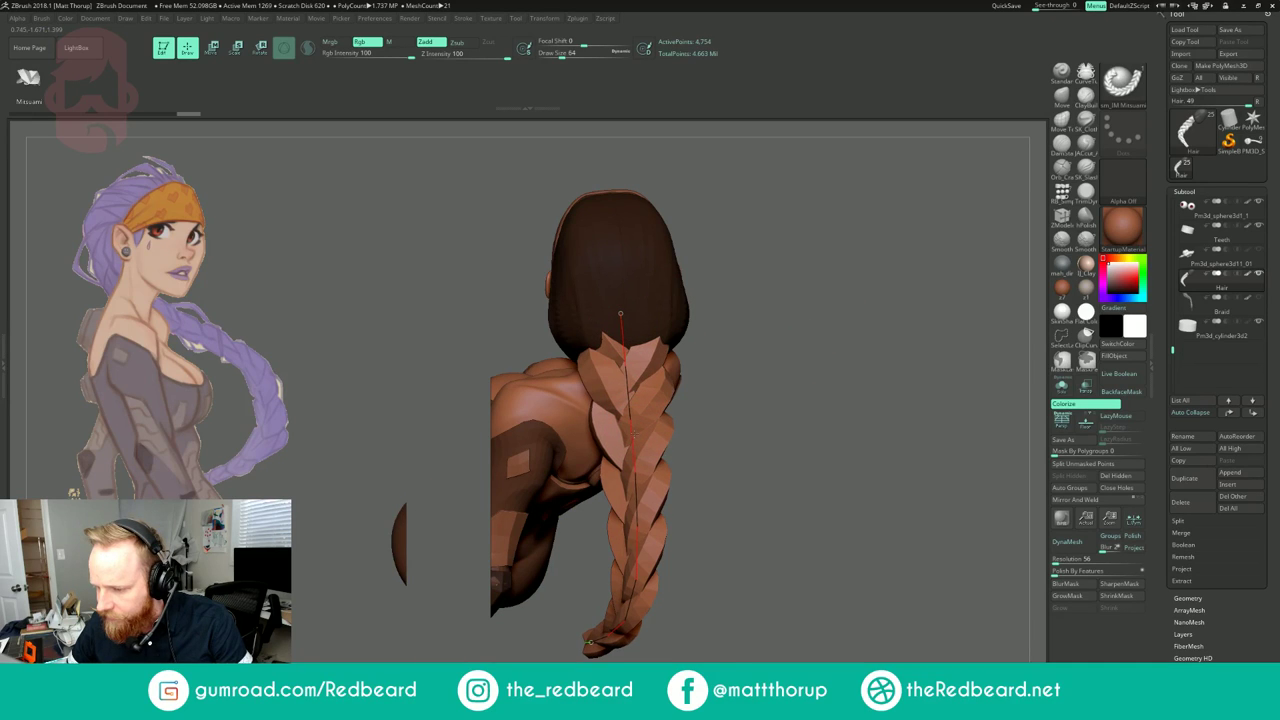
Step: Pull the braid's upper and middle sections down and in toward the character's back
mouse_move(780, 325)
left_mouse_down()
mouse_move(852, 336)
mouse_move(764, 312)
left_mouse_up()
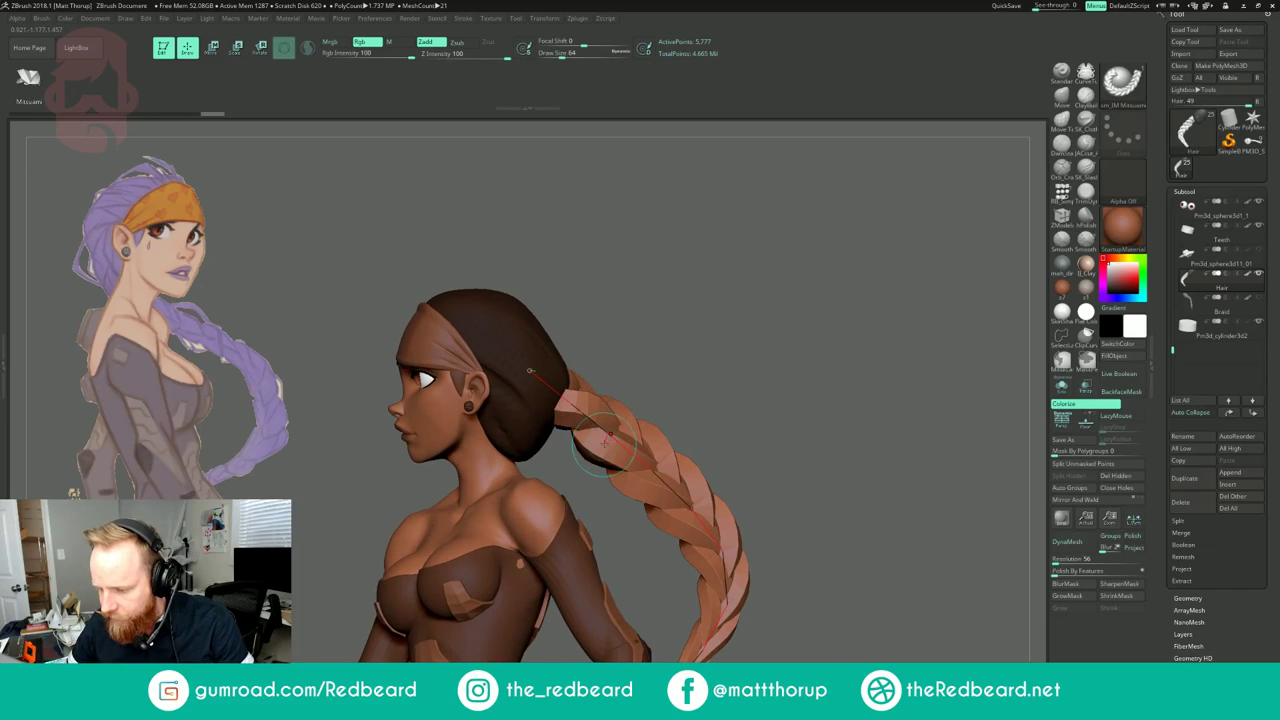
left_click_drag(611, 436, 580, 467)
left_click_drag(660, 503, 649, 537)
mouse_move(915, 302)
left_mouse_down()
mouse_move(777, 306)
mouse_move(809, 307)
mouse_move(800, 445)
left_mouse_up()
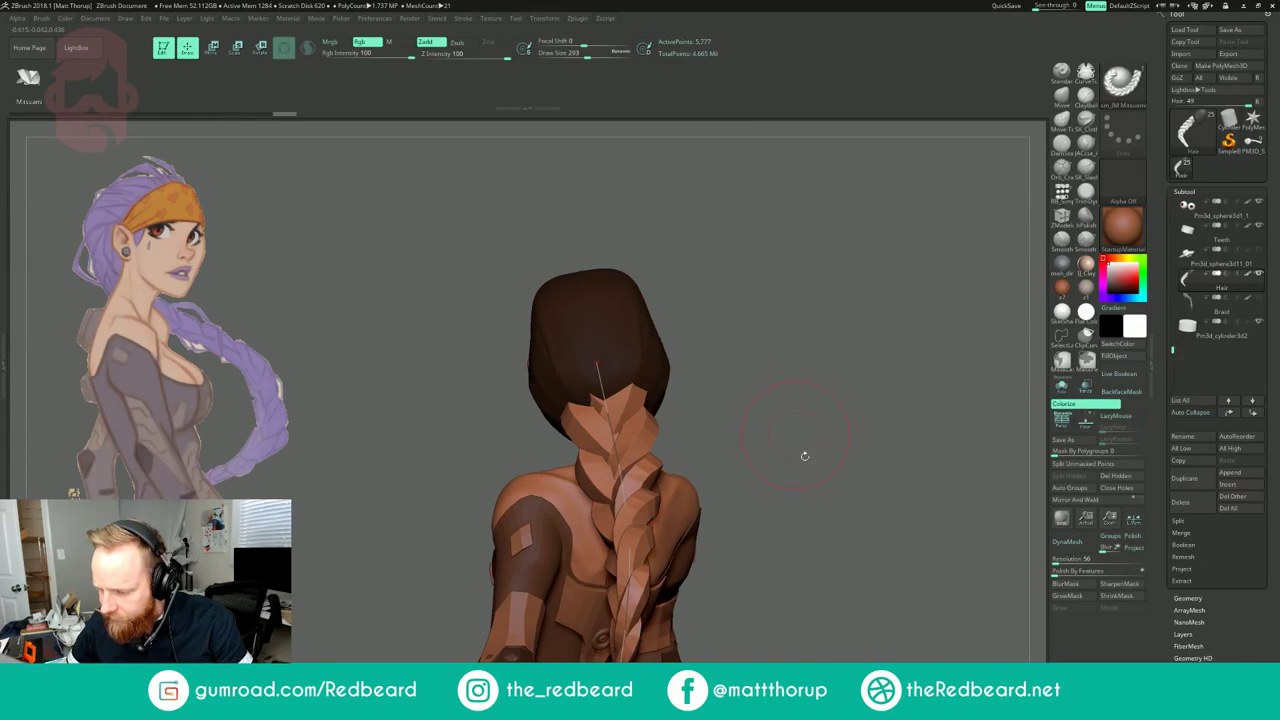
Step: Bend the braid's curve out to the character's left side and down past the shoulder
left_click_drag(785, 522, 736, 392)
mouse_move(736, 444)
left_mouse_down()
mouse_move(716, 461)
mouse_move(430, 509)
mouse_move(343, 547)
left_mouse_up()
mouse_move(745, 470)
left_mouse_down()
mouse_move(775, 480)
mouse_move(914, 323)
mouse_move(982, 303)
mouse_move(811, 300)
mouse_move(745, 378)
left_mouse_up()
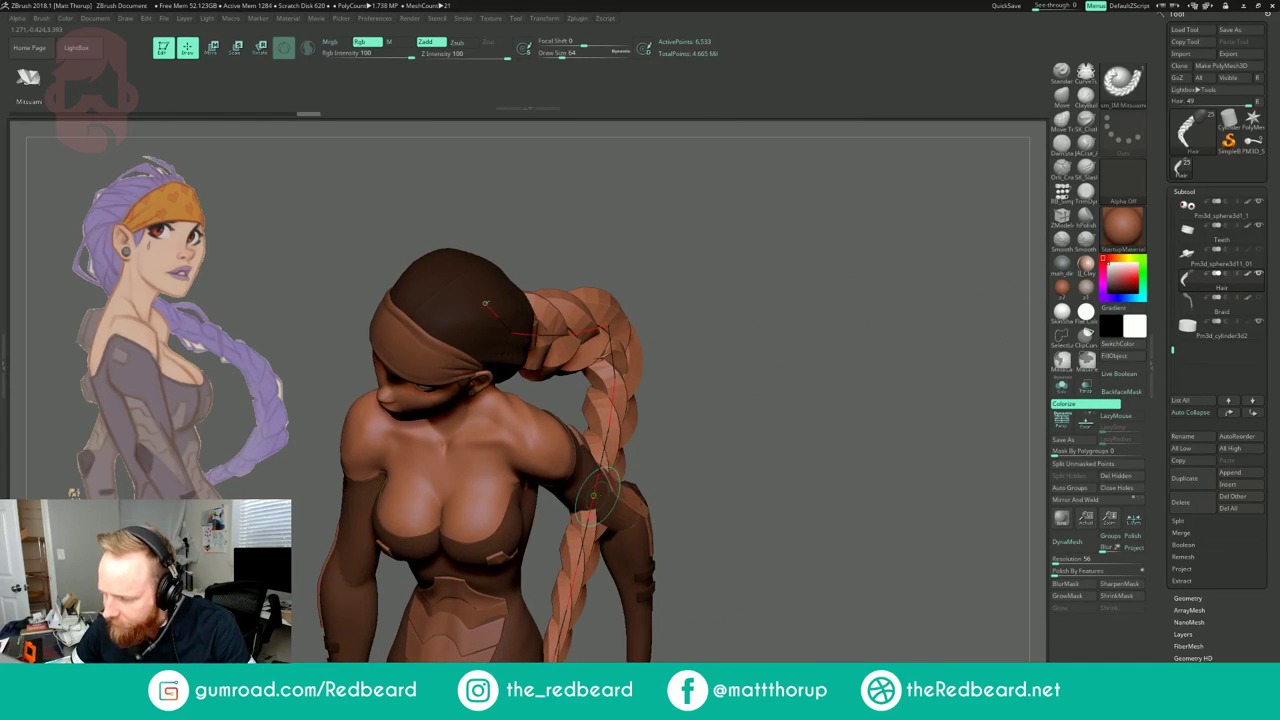
left_click_drag(636, 447, 692, 396)
left_click_drag(588, 561, 622, 570)
Step: Swing the braid's lower half outward past the left arm with its end curling forward, and undo the final pull
left_click_drag(760, 520, 590, 300)
left_click_drag(886, 246, 876, 259)
left_click_drag(718, 358, 640, 364)
left_click_drag(739, 297, 656, 301)
left_click_drag(597, 396, 446, 464)
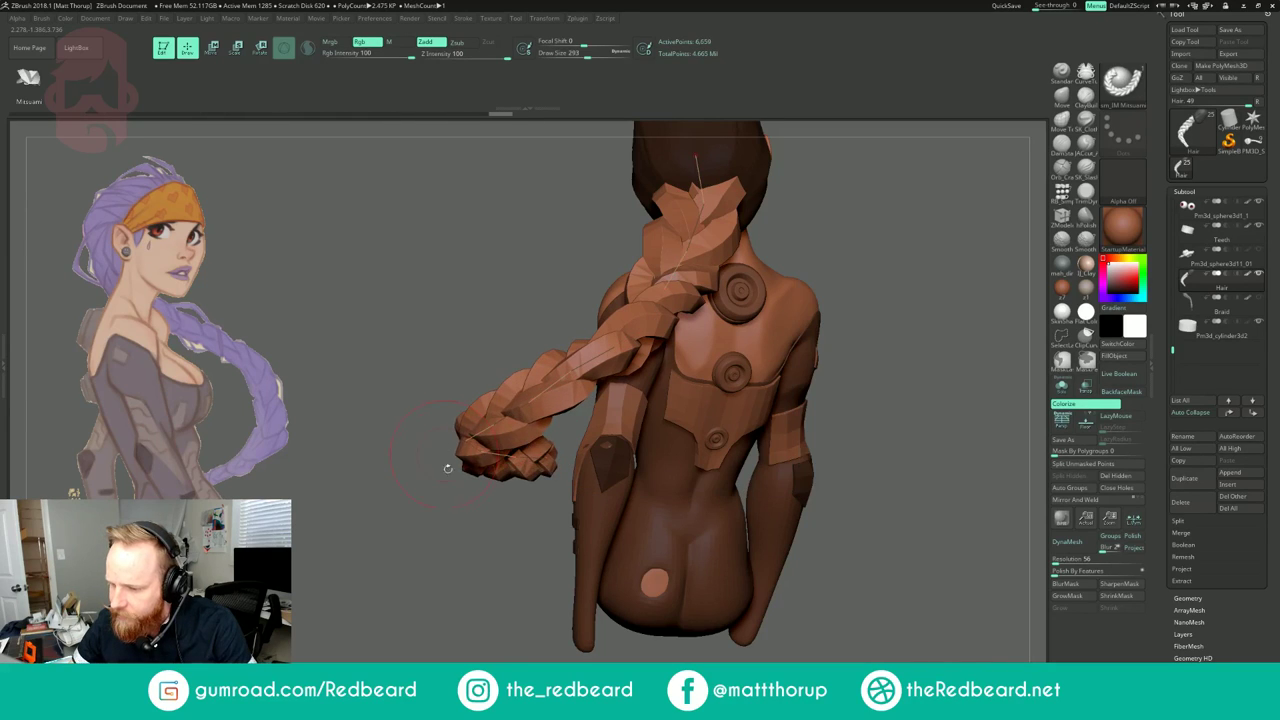
left_click_drag(634, 318, 218, 431)
key("ctrl+z")
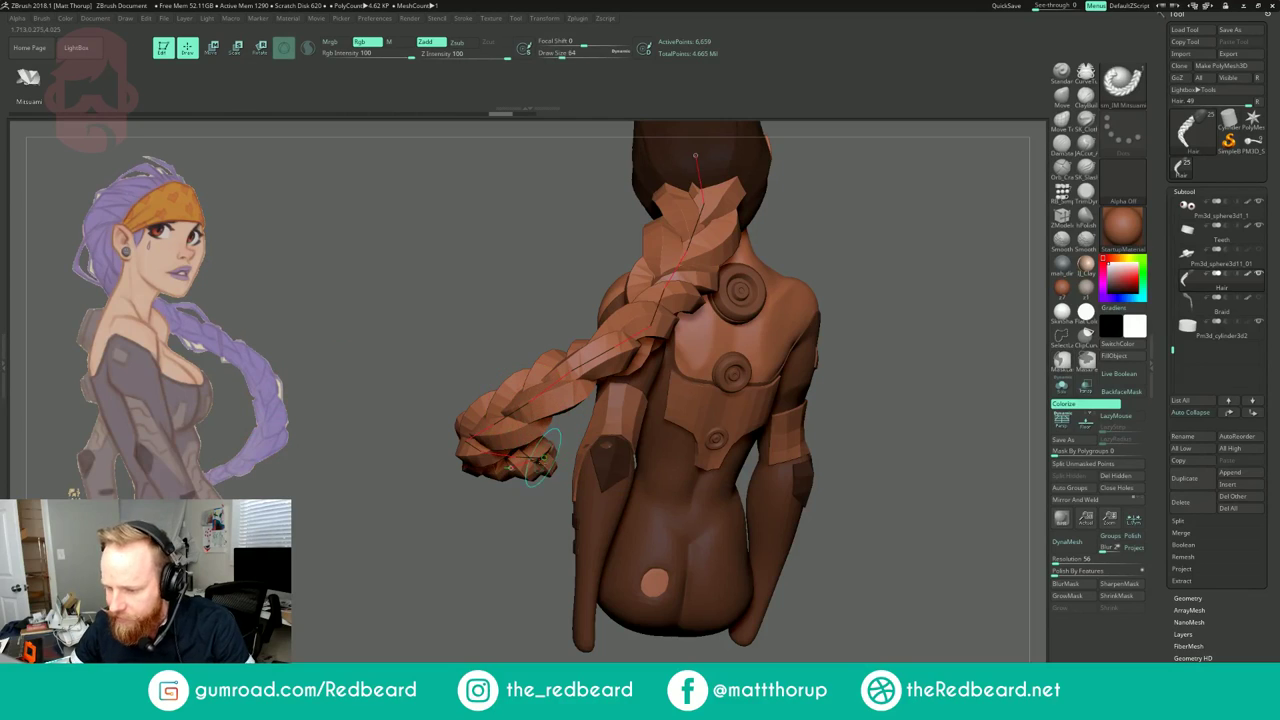
Step: Try to pull the braid's looping lower half in toward the body, and undo the last edits
mouse_move(545, 458)
left_mouse_down()
mouse_move(511, 468)
mouse_move(488, 521)
mouse_move(453, 545)
mouse_move(543, 572)
left_mouse_up()
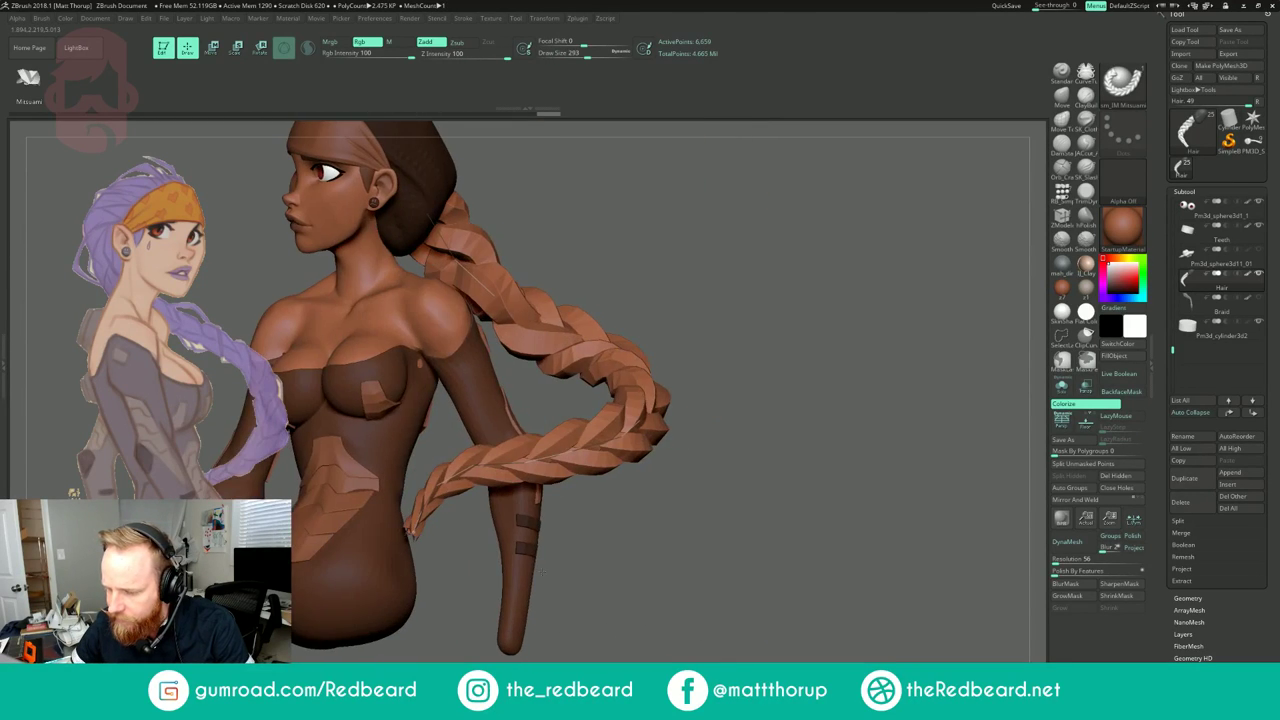
left_click_drag(800, 331, 740, 290)
left_click_drag(665, 312, 551, 282)
mouse_move(447, 285)
left_mouse_down()
mouse_move(470, 288)
mouse_move(453, 325)
mouse_move(495, 331)
mouse_move(501, 303)
mouse_move(510, 308)
mouse_move(516, 350)
mouse_move(552, 308)
left_mouse_up()
key("ctrl+z")
key("ctrl+z")
key("ctrl+z")
Step: Pull the braid's middle and tip outward in front of the chest, stepping through its recent edits
key("s")
key("s")
left_click_drag(679, 468, 695, 434)
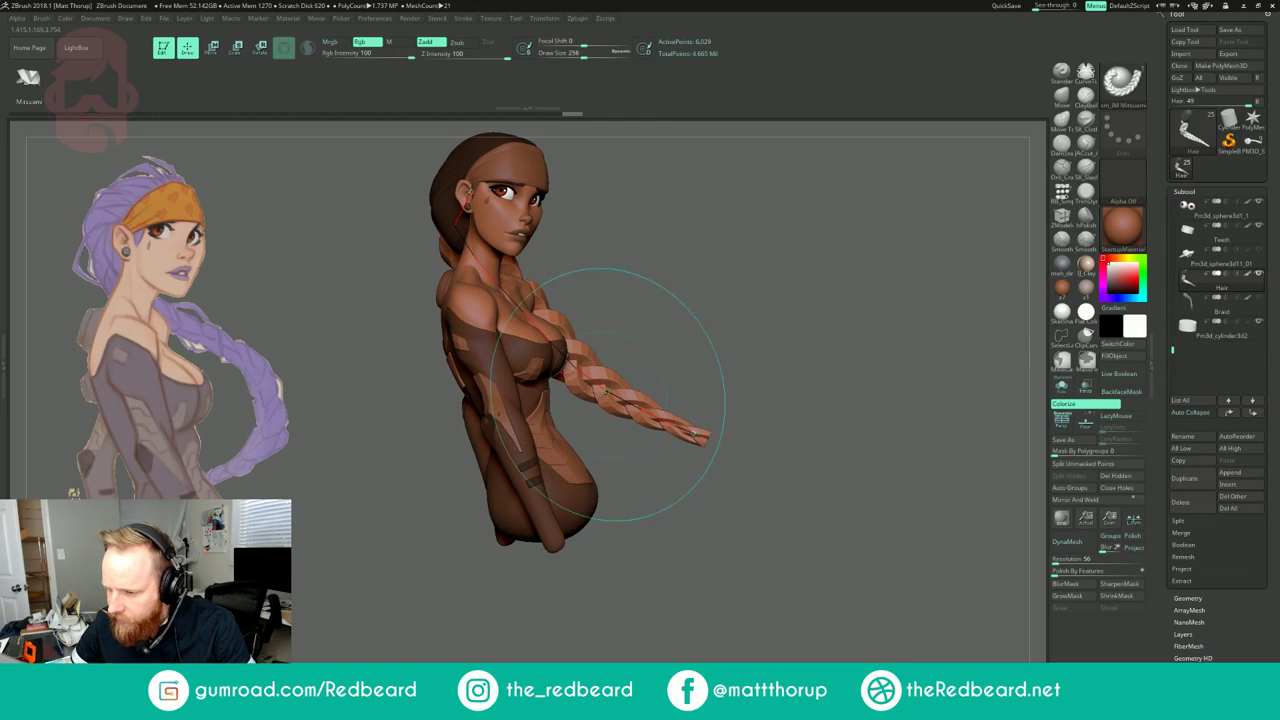
mouse_move(560, 352)
left_mouse_down()
mouse_move(574, 346)
mouse_move(568, 372)
left_mouse_up()
key("ctrl+z")
key("ctrl+shift+z")
key("ctrl+shift+z")
key("ctrl+shift+z")
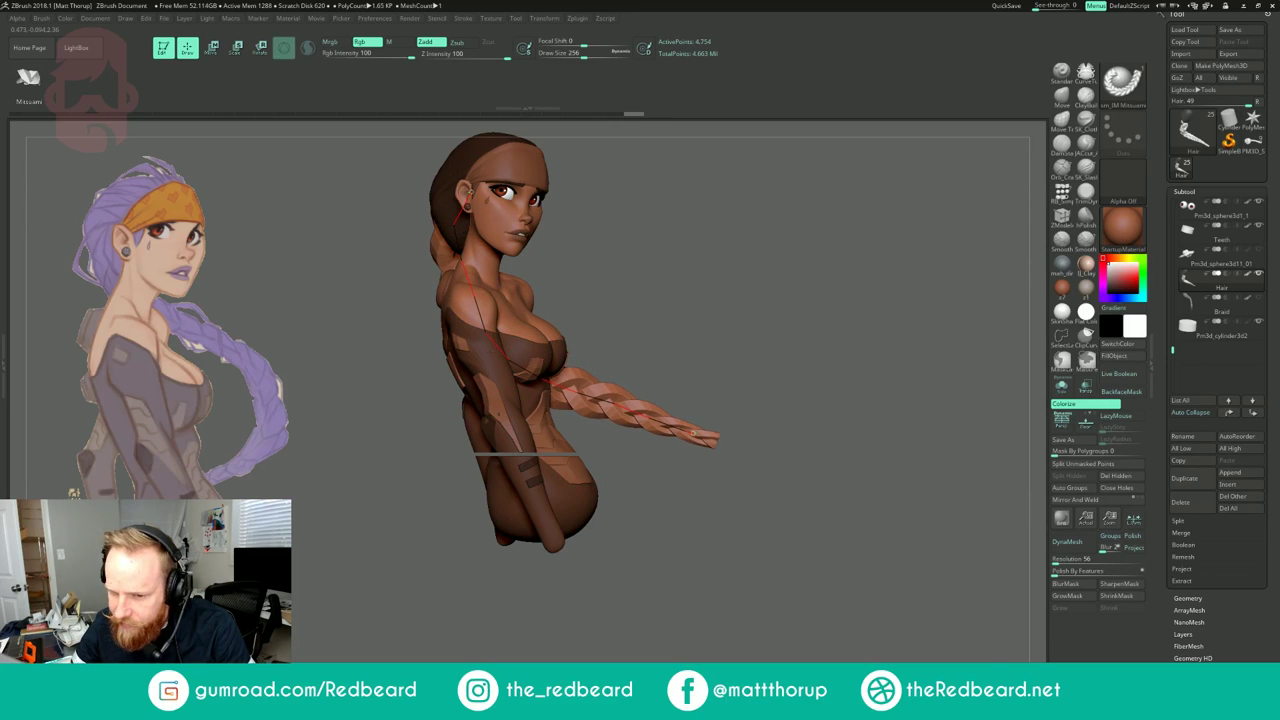
left_click_drag(528, 364, 595, 366)
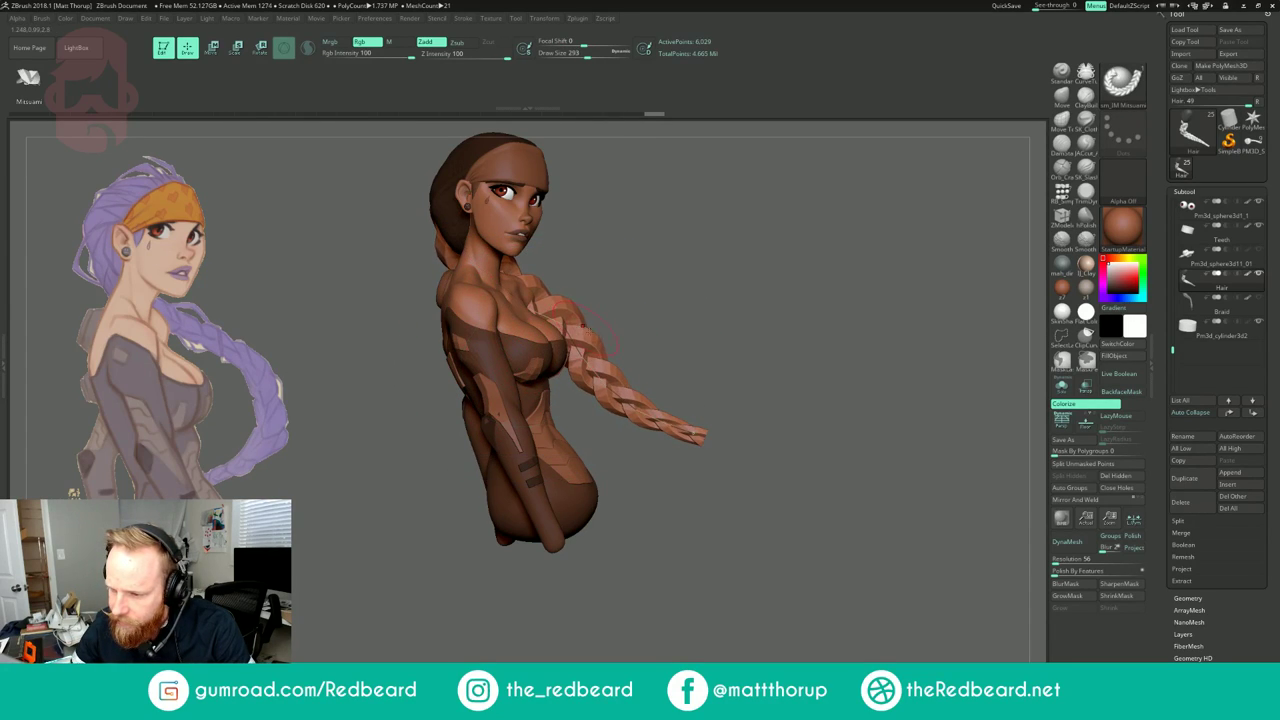
Step: Redo the braid edits until it extends diagonally outward from behind the shoulder
key("ctrl+shift+z")
key("ctrl+shift+z")
key("ctrl+shift+z")
key("ctrl+shift+z")
key("ctrl+shift+z")
key("ctrl+shift+z")
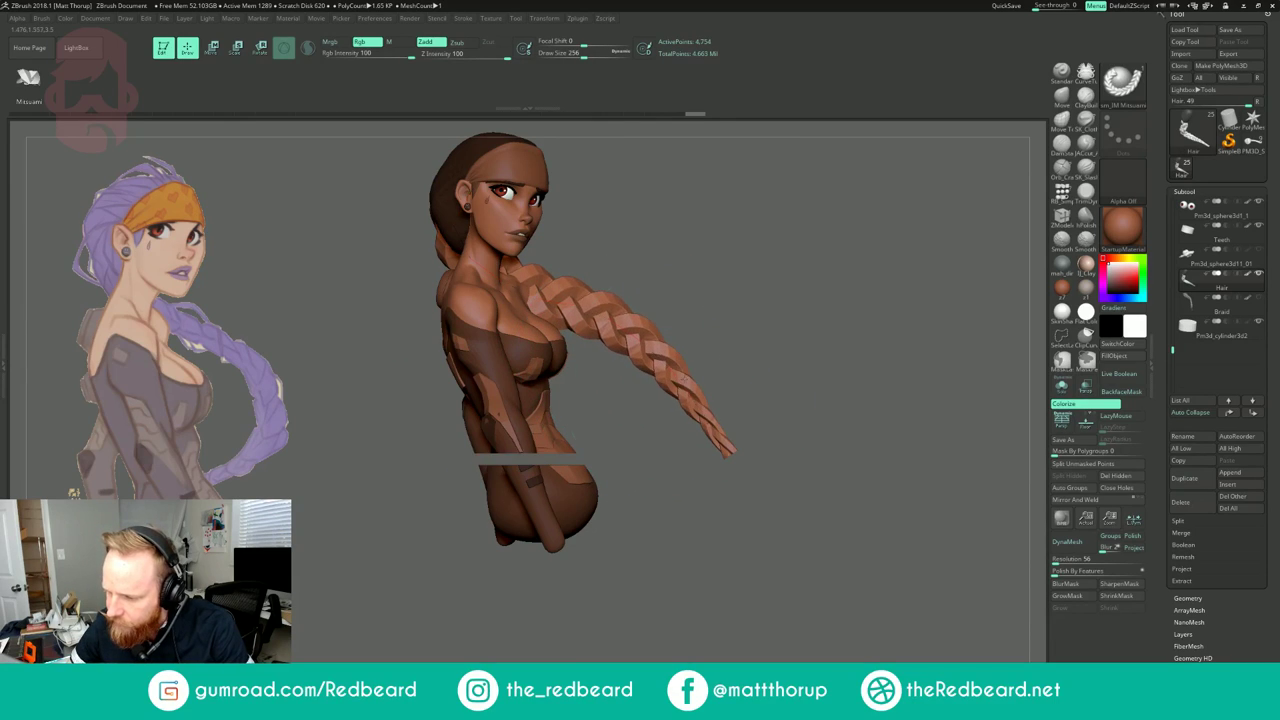
Step: Pull the braid's lower half and tip back toward the hip so it bends into an arc
key("s")
mouse_move(713, 430)
left_mouse_down()
mouse_move(598, 487)
mouse_move(556, 464)
left_mouse_up()
left_click_drag(751, 397, 630, 416)
left_click_drag(408, 405, 392, 424)
left_click_drag(473, 467, 528, 492)
Step: Refine the braid's curve near the shoulder and rebuild it thinner with a draw size of 149
key("s")
left_click_drag(672, 322, 668, 322)
left_click(497, 299)
mouse_move(679, 256)
left_mouse_down()
mouse_move(743, 249)
mouse_move(710, 262)
mouse_move(736, 252)
mouse_move(709, 245)
left_mouse_up()
key("s")
left_click(589, 337)
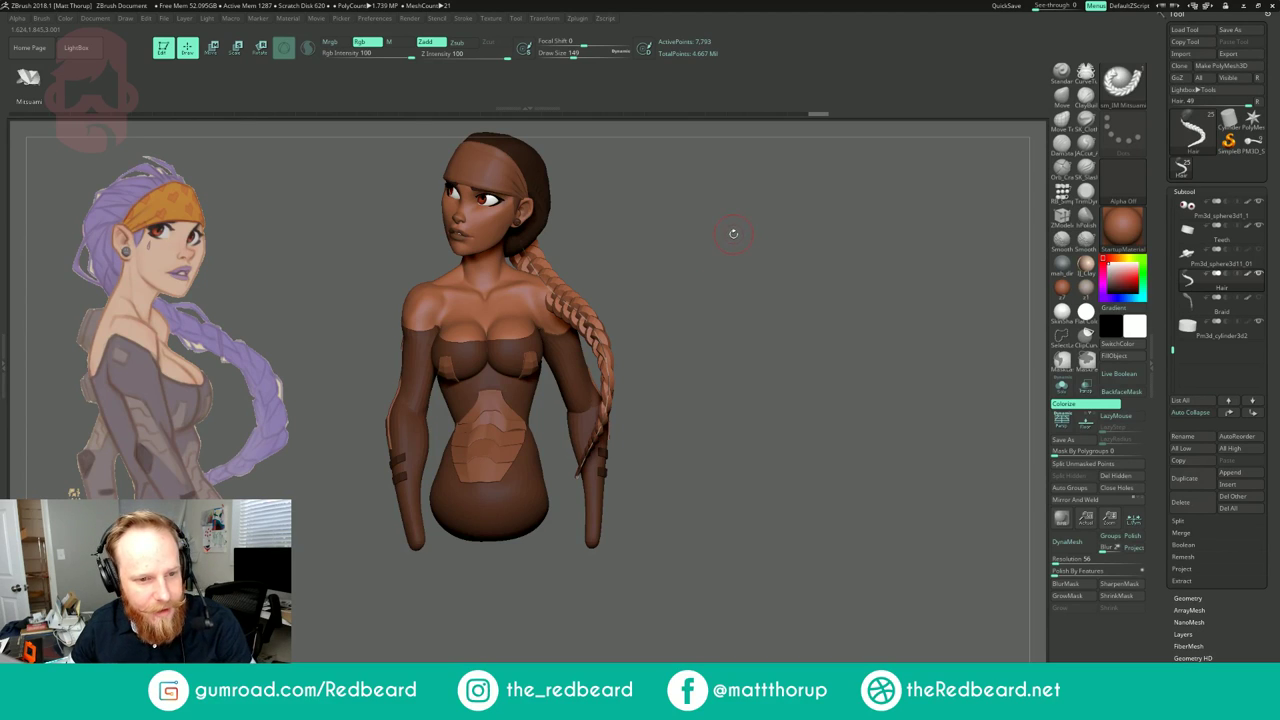
Step: Pull the braid's upper section outward, away from the chest and left shoulder
left_click_drag(733, 220, 704, 200)
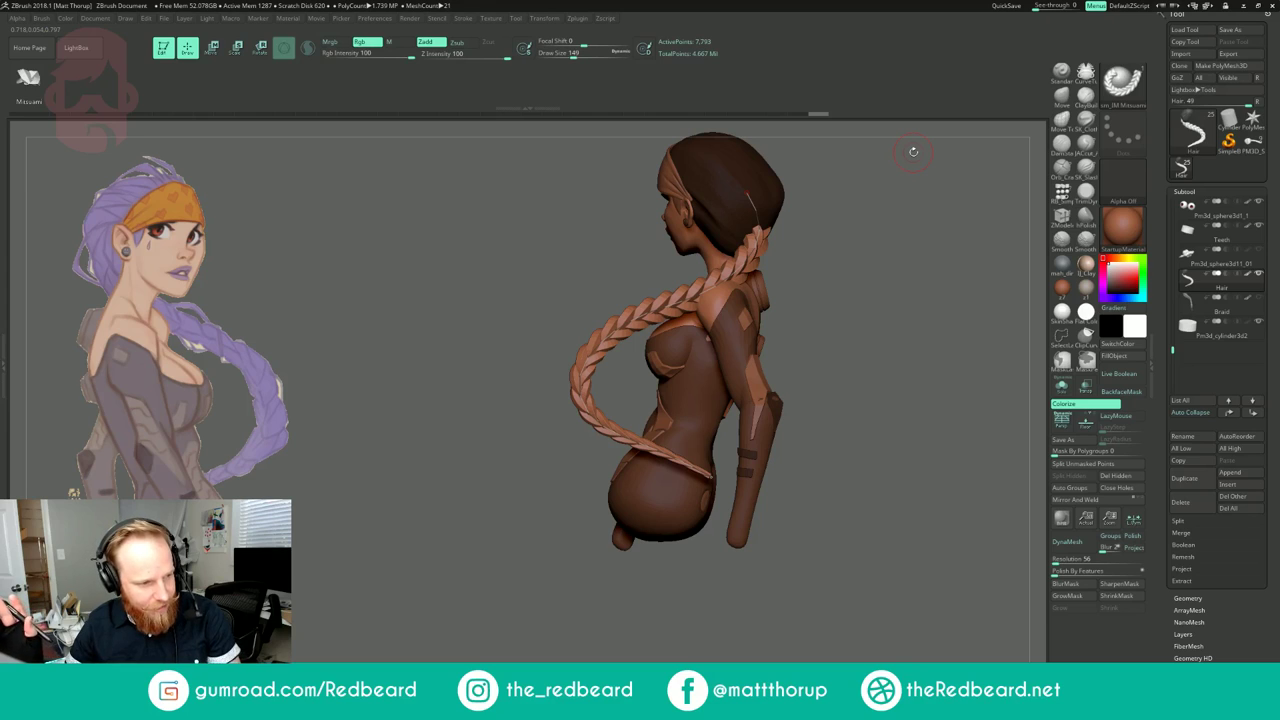
mouse_move(874, 187)
left_mouse_down()
mouse_move(926, 197)
mouse_move(731, 223)
mouse_move(767, 232)
mouse_move(753, 236)
mouse_move(869, 160)
left_mouse_up()
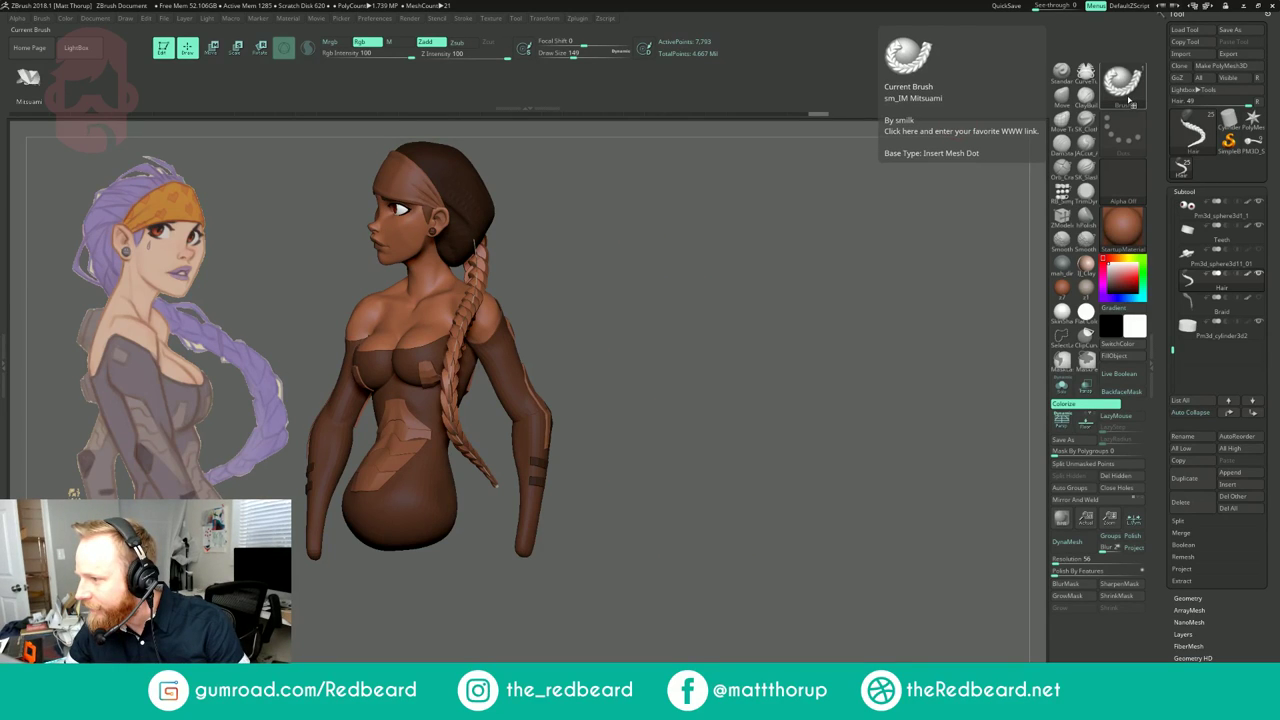
mouse_move(656, 268)
left_mouse_down()
mouse_move(679, 270)
mouse_move(606, 257)
mouse_move(680, 252)
left_mouse_up()
key("s")
mouse_move(503, 267)
left_mouse_down()
mouse_move(480, 267)
mouse_move(524, 275)
mouse_move(510, 256)
mouse_move(578, 304)
left_mouse_up()
left_click(511, 284)
mouse_move(584, 307)
left_mouse_down()
mouse_move(706, 281)
mouse_move(691, 323)
mouse_move(638, 316)
left_mouse_up()
Step: Adjust the braid's middle arc and nudge its tip in beside the left forearm, using a draw size of 108 for the tip
key("s")
left_click_drag(514, 262, 536, 276)
left_click_drag(597, 346, 601, 348)
left_click_drag(712, 352, 630, 400)
key("s")
left_click_drag(716, 460, 719, 460)
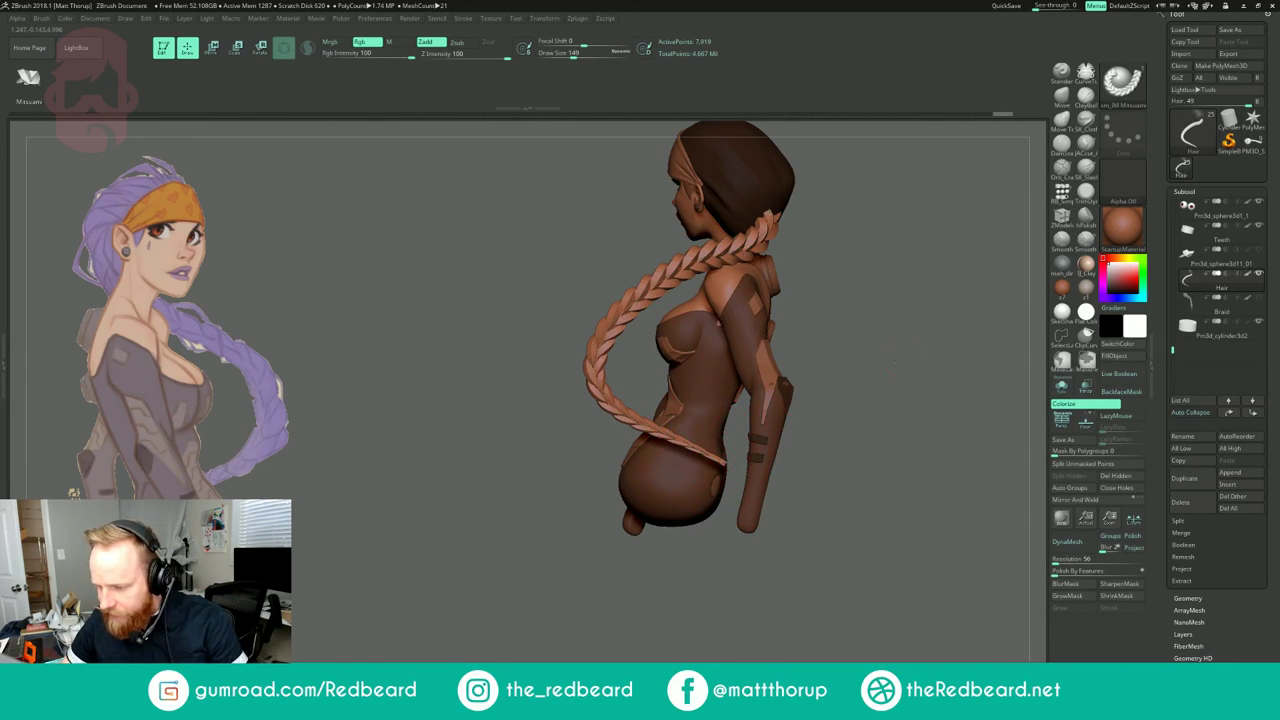
right_click_drag(722, 452, 660, 462)
left_click_drag(680, 470, 689, 470)
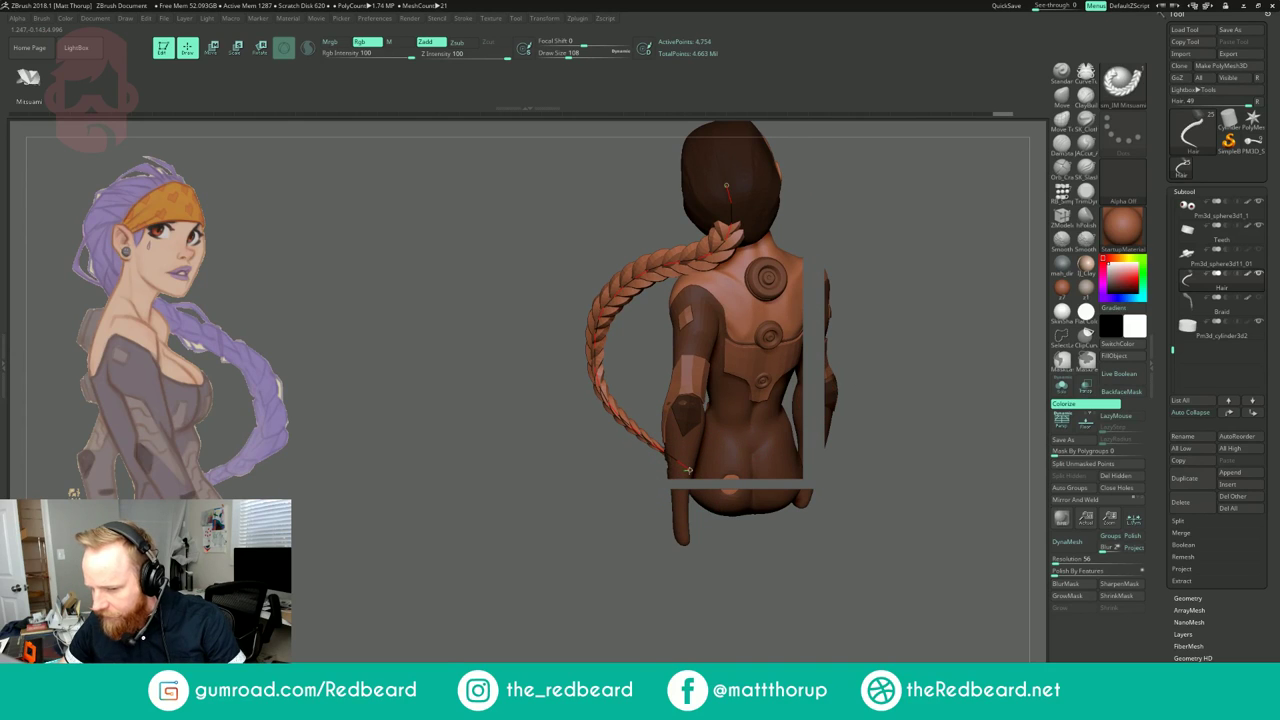
Step: Rebuild the braid with a draw size of 172 and touch up the lower and upper parts of its arc
right_click_drag(603, 517, 837, 311)
right_click_drag(837, 311, 770, 320, "alt")
key("s")
left_click_drag(665, 251, 673, 253)
left_click(677, 258)
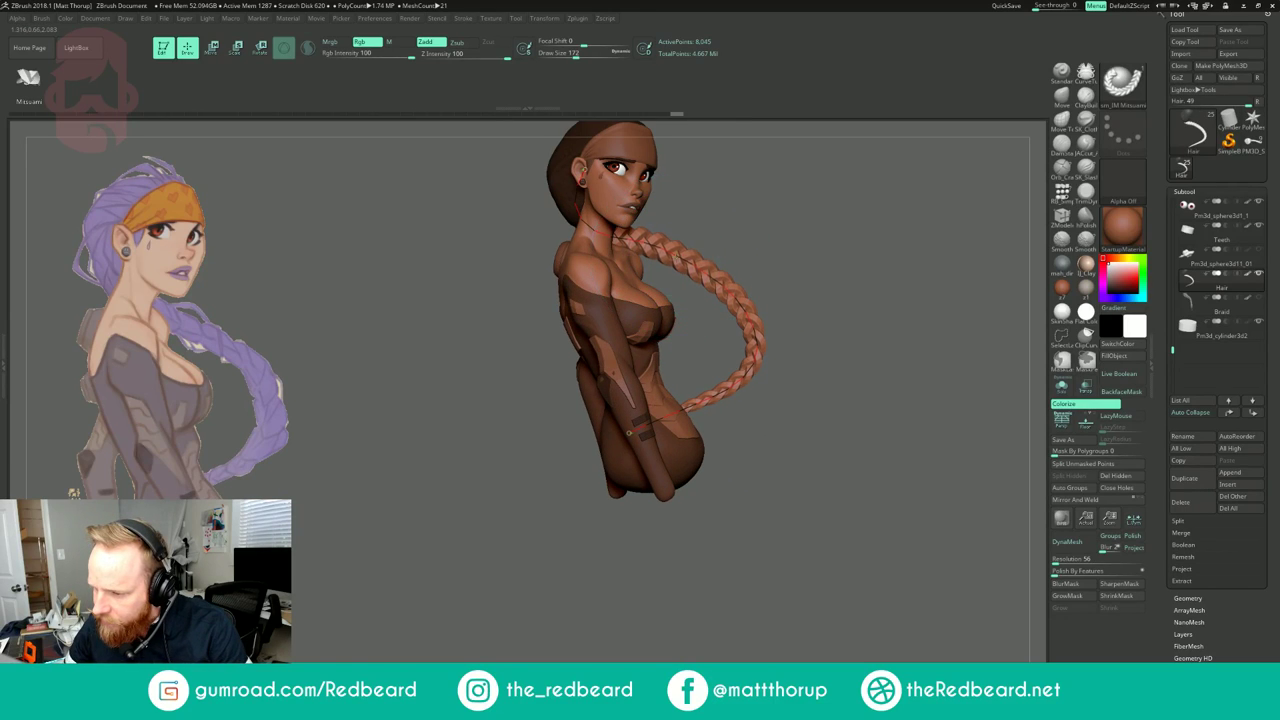
left_click(717, 382)
mouse_move(740, 370)
right_mouse_down()
mouse_move(874, 220)
mouse_move(738, 231)
right_mouse_up()
left_click(724, 226)
Step: Round out the braid's bend past the left shoulder and rebuild it with a draw size of 149
mouse_move(660, 240)
right_mouse_down()
mouse_move(770, 266)
mouse_move(774, 322)
right_mouse_up()
left_click_drag(717, 238, 720, 199)
key("s")
left_click(725, 313)
mouse_move(742, 312)
left_mouse_down()
mouse_move(724, 312)
mouse_move(742, 308)
mouse_move(730, 288)
left_mouse_up()
key("s")
key("s")
left_click(731, 292)
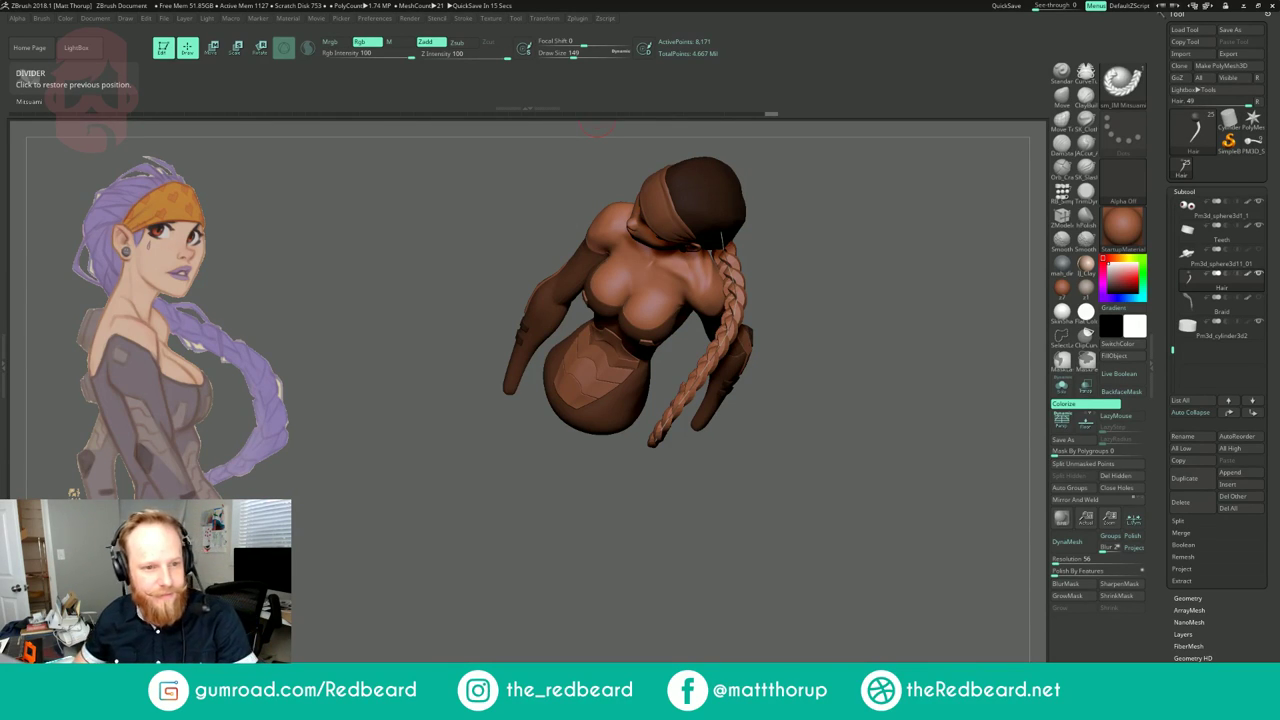
Step: Swing the braid's outer arc away from the left arm, using a draw size of 116
left_click_drag(868, 284, 901, 221)
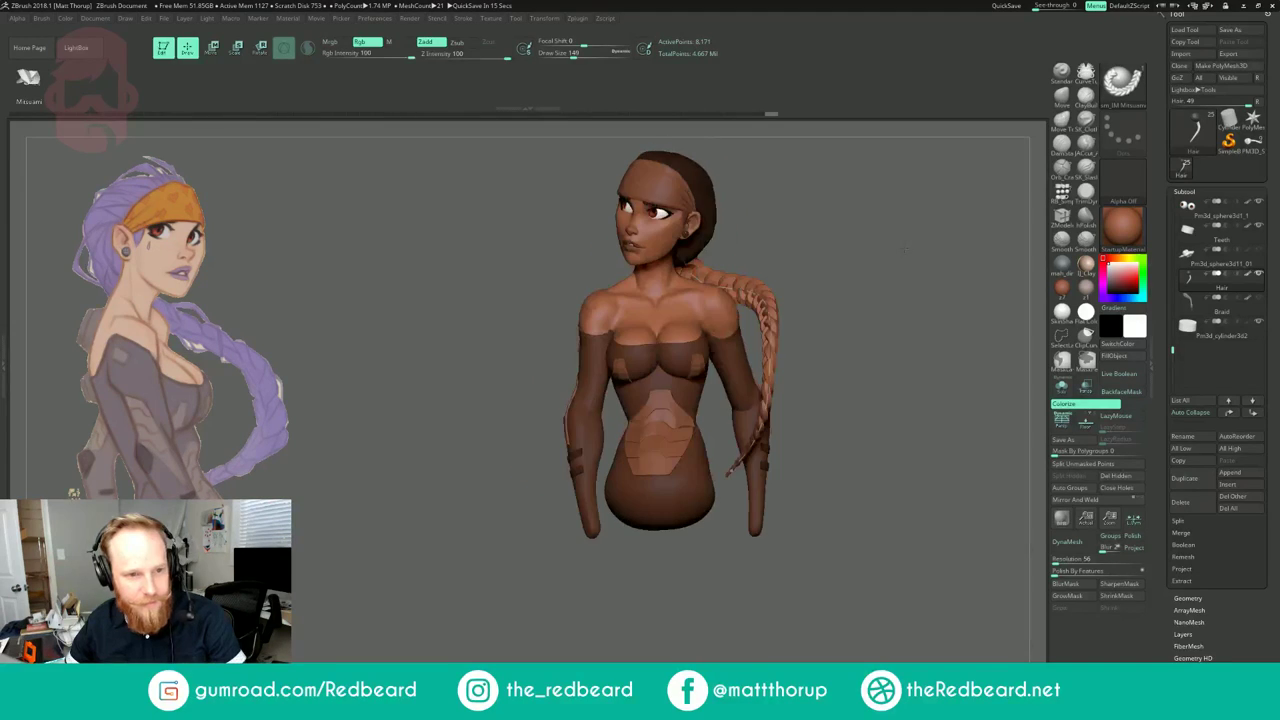
left_click_drag(891, 286, 827, 268, "alt")
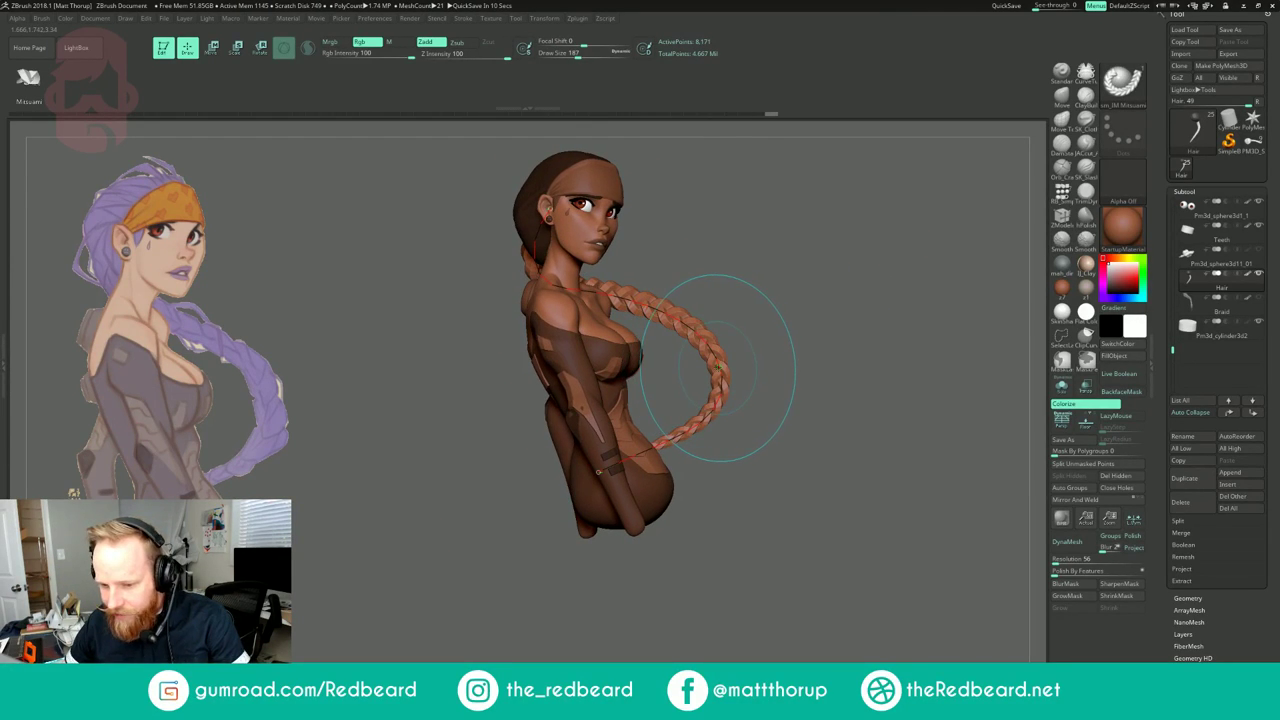
mouse_move(775, 304)
left_mouse_down()
mouse_move(857, 278)
mouse_move(850, 298)
left_mouse_up()
mouse_move(775, 222)
left_mouse_down()
mouse_move(805, 212)
mouse_move(742, 222)
left_mouse_up()
key("s")
mouse_move(641, 215)
left_mouse_down()
mouse_move(627, 213)
mouse_move(650, 212)
left_mouse_up()
mouse_move(740, 225)
left_mouse_down()
mouse_move(794, 186)
mouse_move(843, 210)
mouse_move(866, 252)
mouse_move(750, 296)
mouse_move(656, 381)
mouse_move(666, 376)
left_mouse_up()
left_click(666, 376)
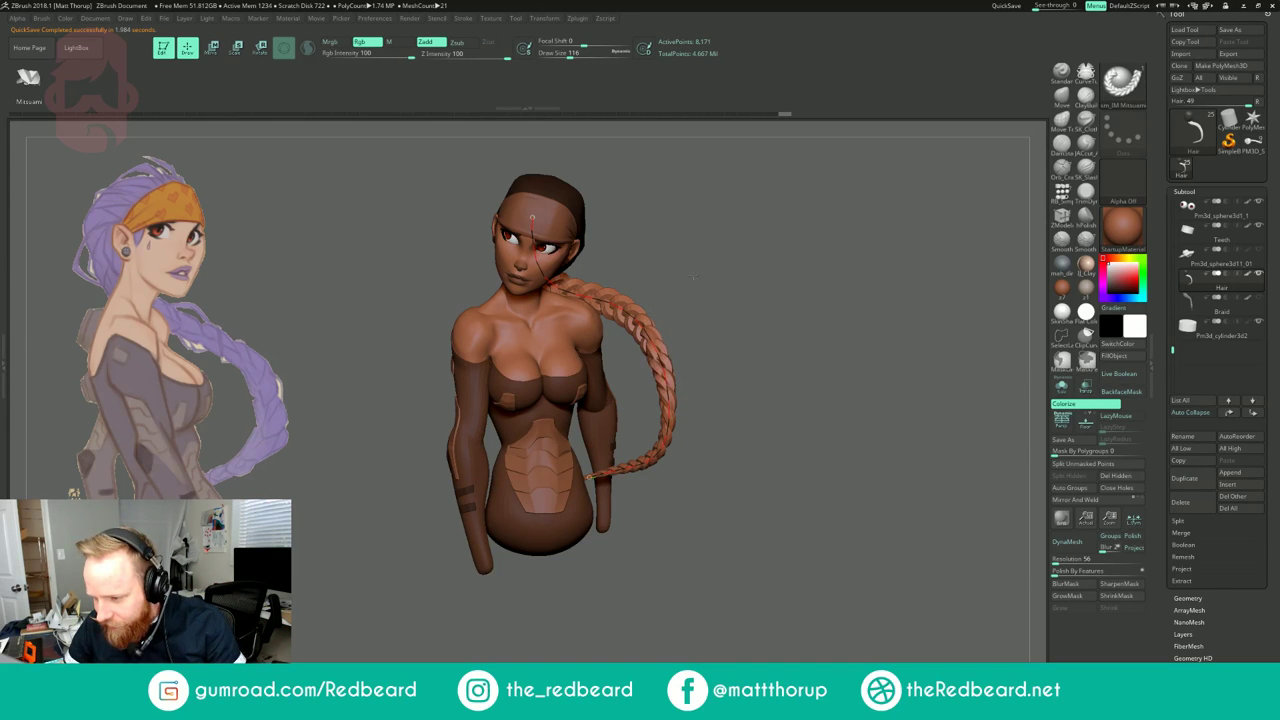
Step: Try adjusting the middle of the braid's arc with draw sizes of 116 and 251, undoing each attempt
mouse_move(694, 307)
left_mouse_down()
mouse_move(771, 298)
mouse_move(706, 304)
left_mouse_up()
left_click(664, 372)
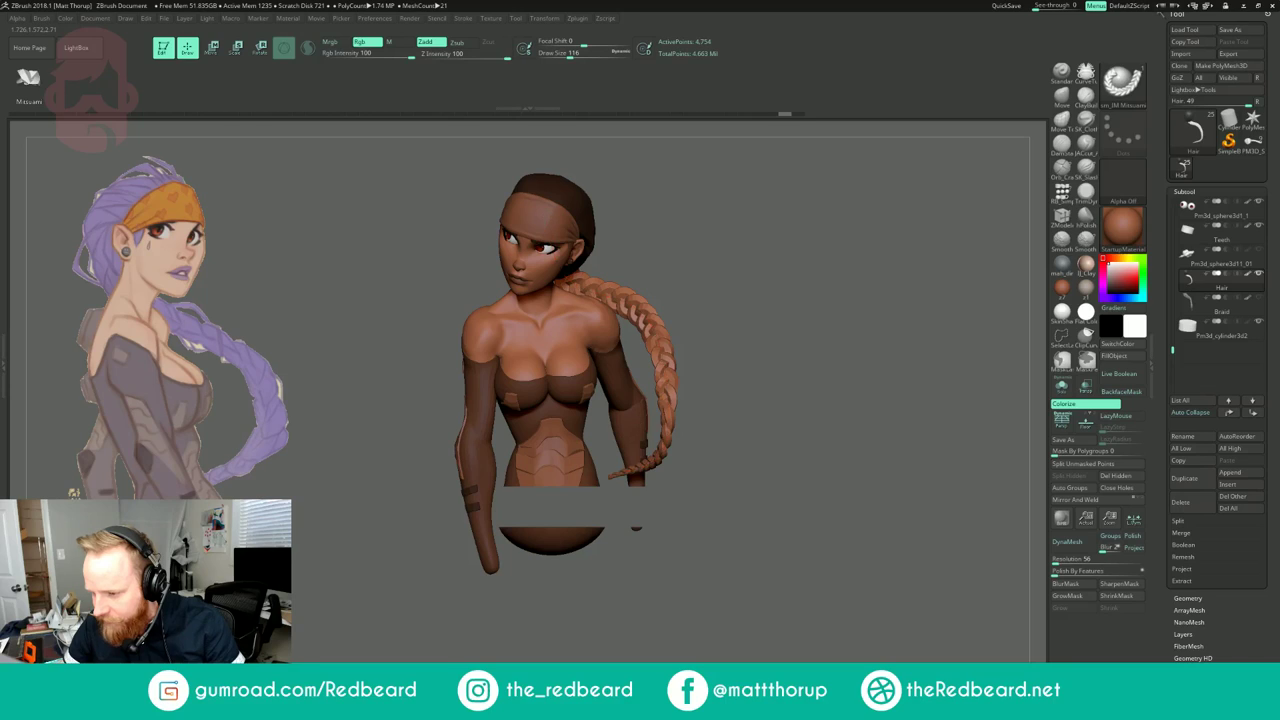
key("ctrl+z")
key("s")
left_click_drag(667, 369, 683, 369)
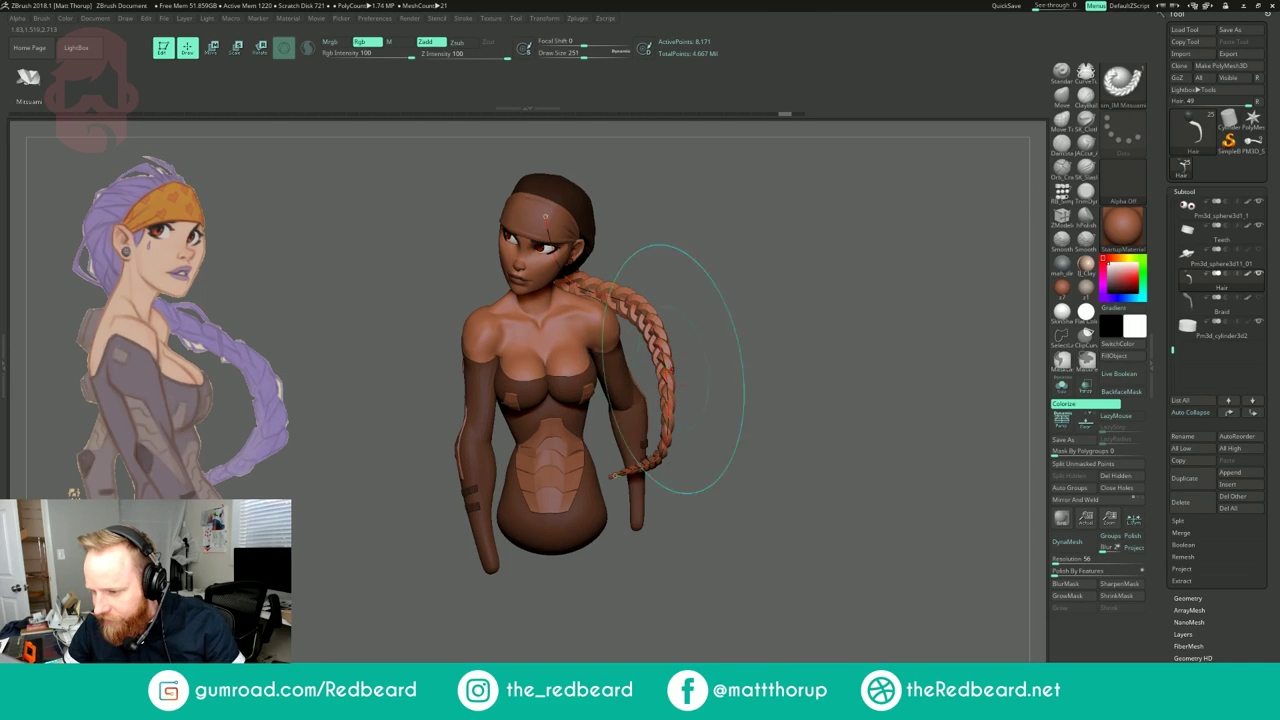
left_click(671, 369)
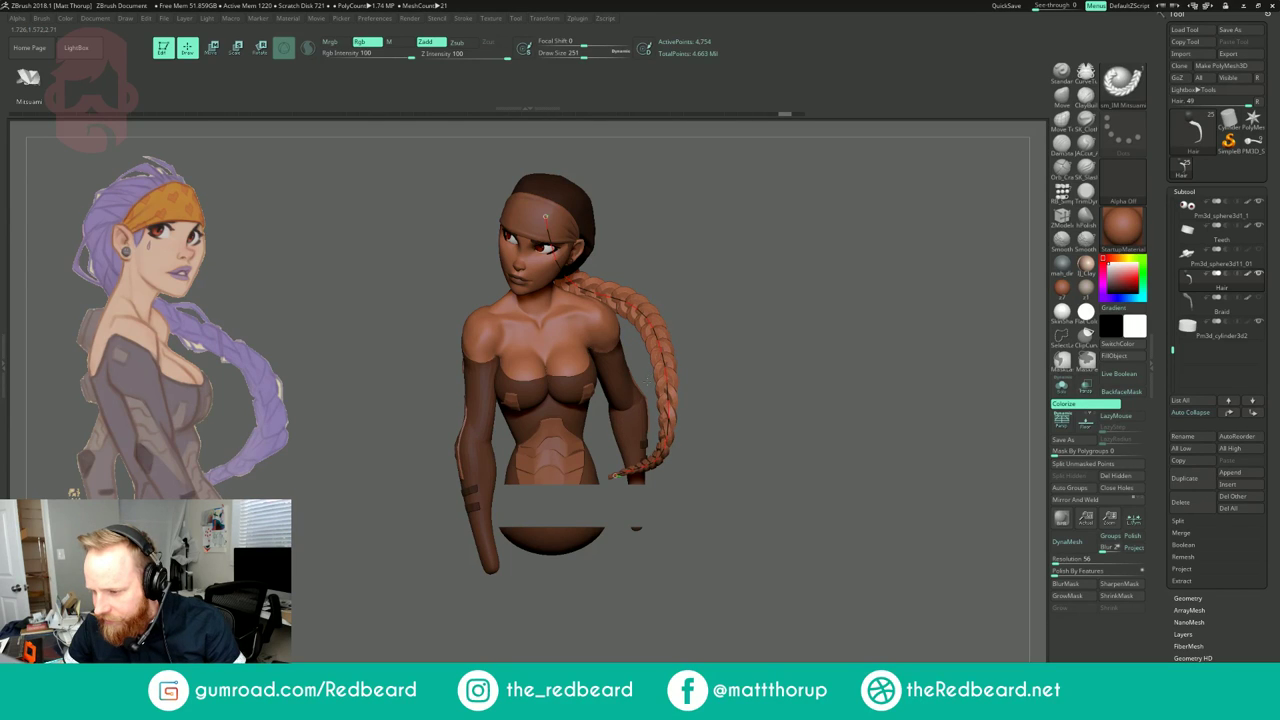
key("ctrl+z")
Step: Adjust the braid's lower arc and tip so they sweep back toward the left hip
left_click_drag(740, 372, 783, 326)
left_click_drag(721, 398, 862, 400)
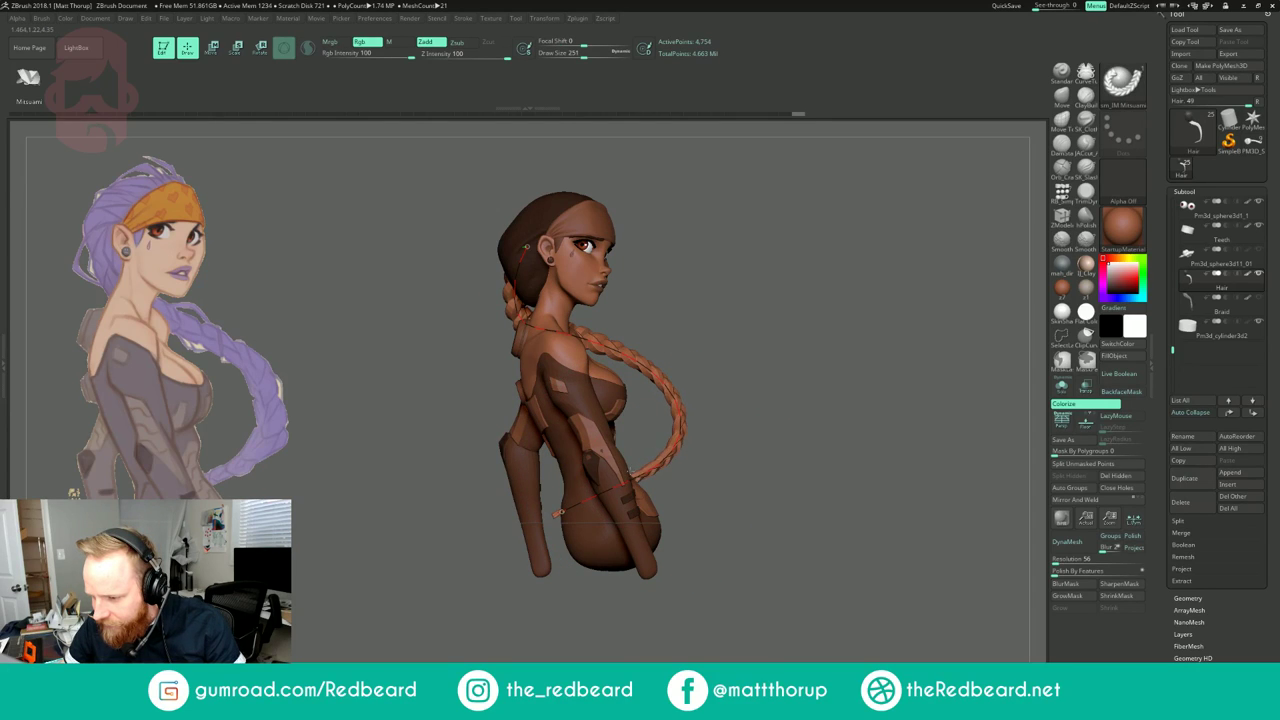
key("ctrl+shift+z")
left_click_drag(862, 400, 640, 400)
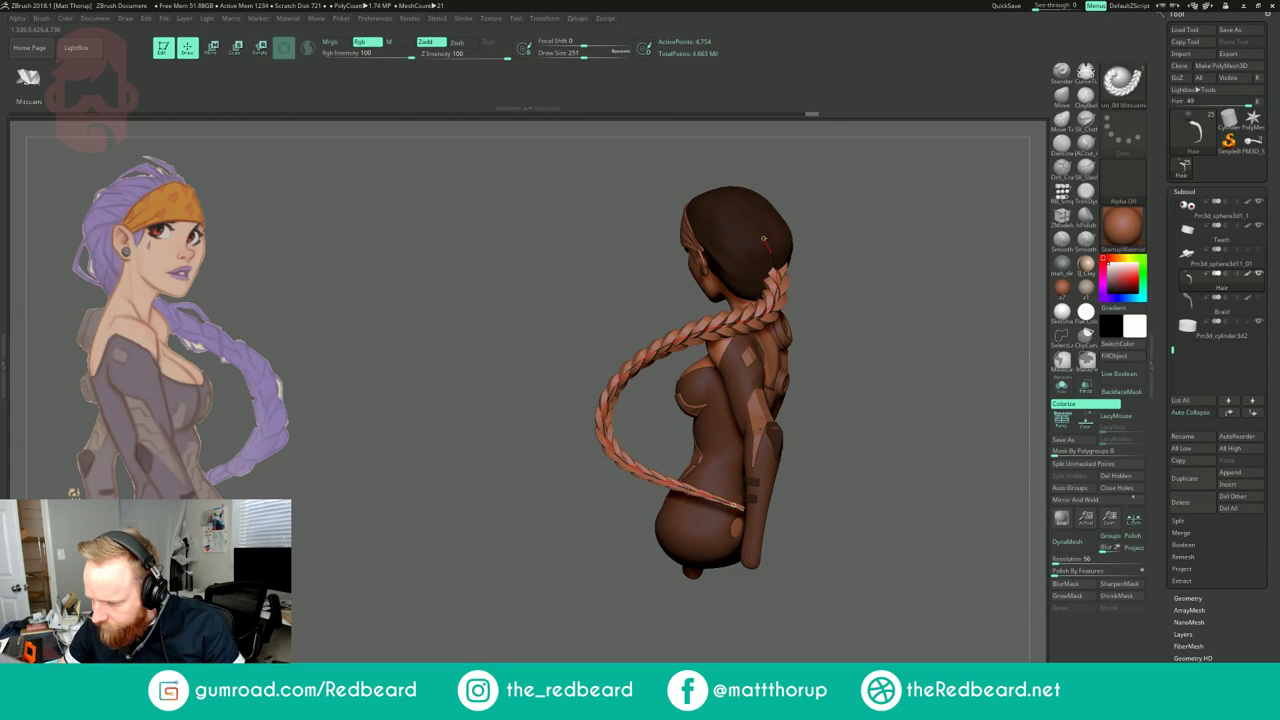
key("ctrl+shift+z")
key("bracketleft")
left_click(722, 501)
Step: Nudge the braid's lower and middle sections into a rounder arc and rebuild it with a draw size of 149
left_click_drag(812, 402, 948, 380)
mouse_move(889, 351)
left_mouse_down()
mouse_move(965, 310)
mouse_move(838, 316)
mouse_move(828, 362)
left_mouse_up()
key("bracketright")
left_click(748, 483)
left_click_drag(786, 437, 767, 428)
left_click(731, 384)
mouse_move(784, 361)
left_mouse_down()
mouse_move(807, 320)
mouse_move(795, 332)
left_mouse_up()
key("s")
left_click_drag(728, 430, 720, 430)
left_click(723, 418)
mouse_move(781, 325)
left_mouse_down()
mouse_move(963, 260)
mouse_move(849, 303)
mouse_move(857, 322)
mouse_move(830, 311)
left_mouse_up()
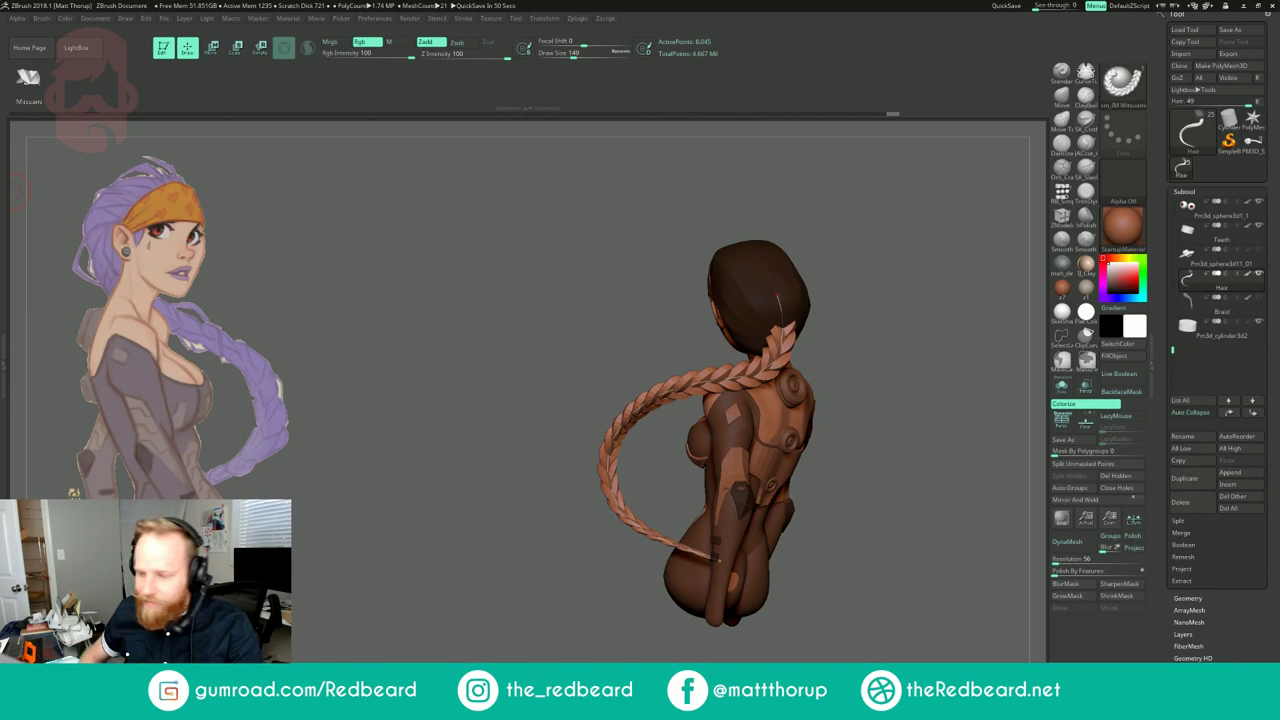
Step: Touch up the outer bend of the braid's arc beside the left arm
mouse_move(882, 250)
left_mouse_down()
mouse_move(778, 316)
mouse_move(758, 354)
mouse_move(790, 284)
mouse_move(761, 368)
mouse_move(732, 381)
mouse_move(755, 383)
left_mouse_up()
key("s")
left_click(744, 382)
key("s")
left_click(752, 372)
mouse_move(857, 332)
left_mouse_down()
mouse_move(854, 250)
mouse_move(922, 306)
mouse_move(925, 325)
mouse_move(768, 296)
mouse_move(797, 337)
left_mouse_up()
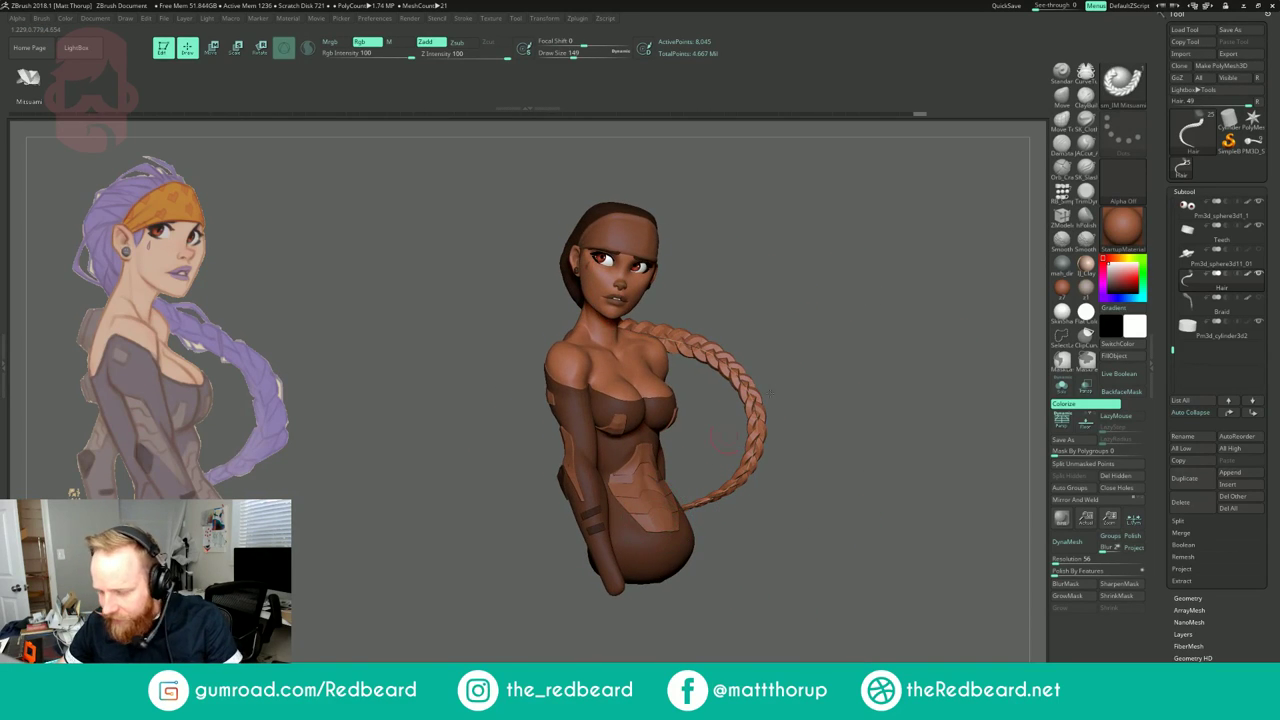
Step: Nudge the braid's upper section where it passes over the left shoulder, working from an overhead view
mouse_move(827, 295)
left_mouse_down()
mouse_move(668, 298)
mouse_move(824, 367)
mouse_move(818, 440)
left_mouse_up()
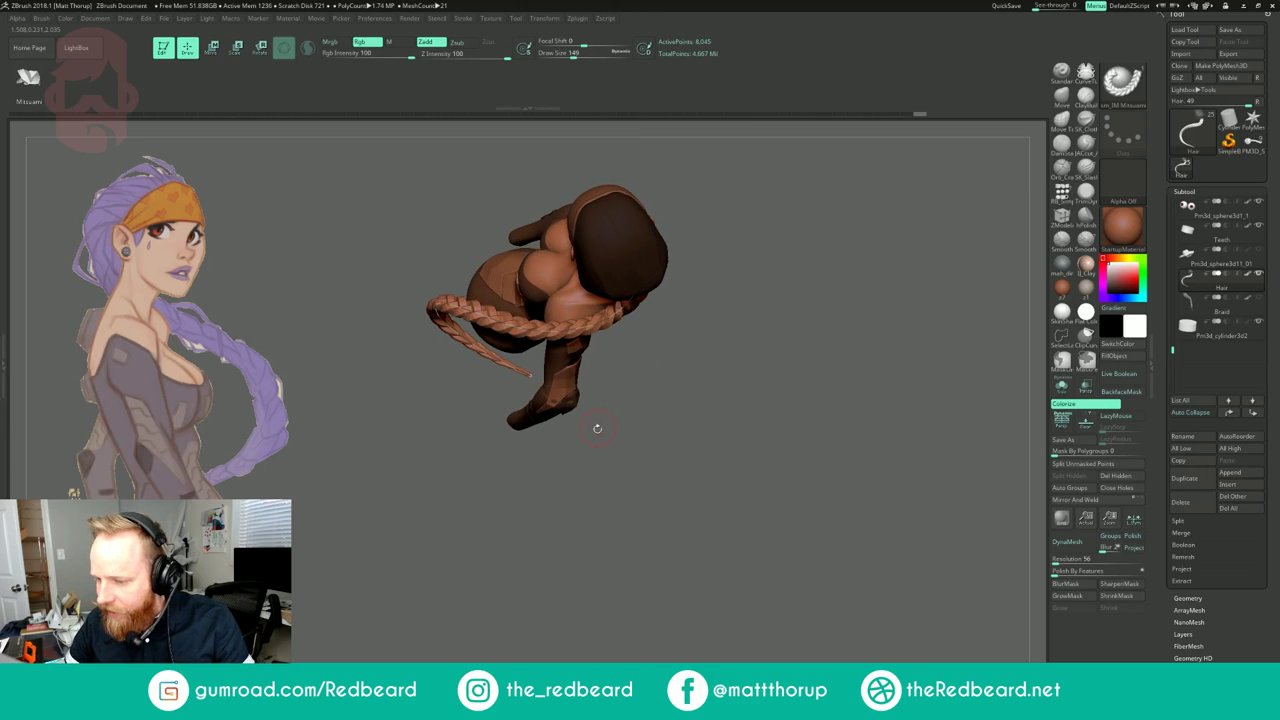
left_click_drag(599, 427, 612, 403)
mouse_move(731, 336)
left_mouse_down()
mouse_move(733, 378)
mouse_move(722, 298)
left_mouse_up()
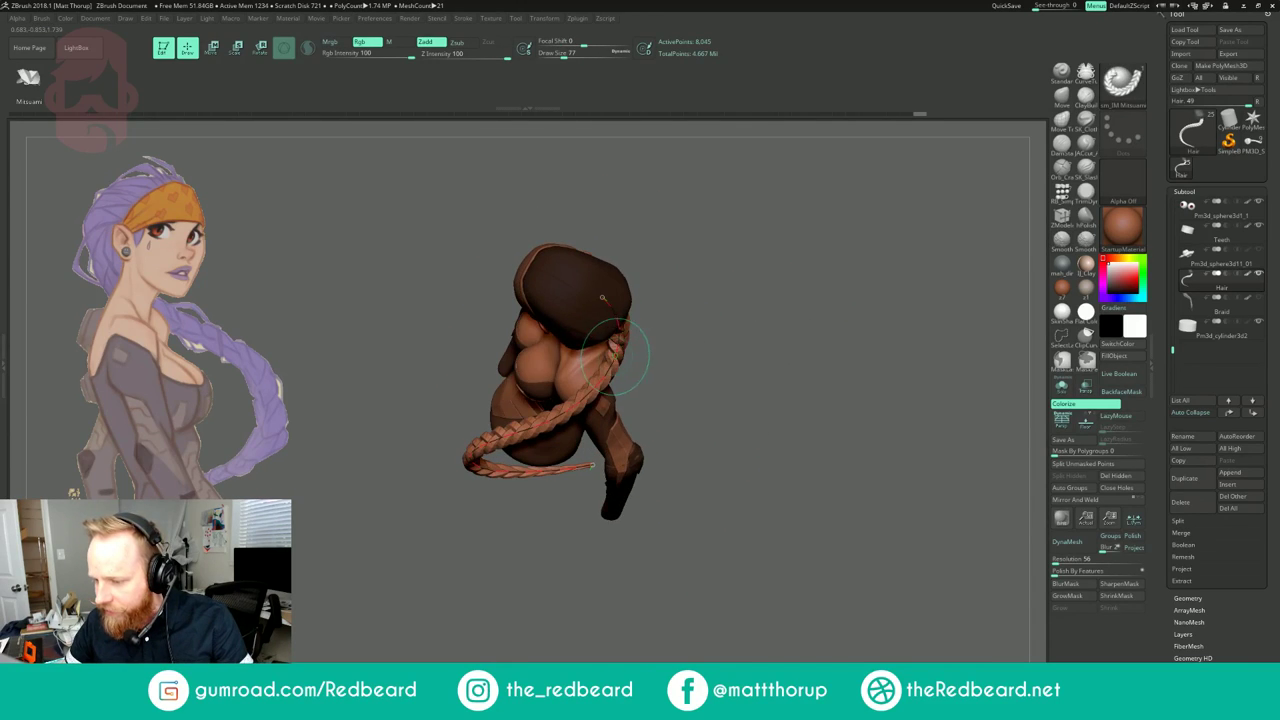
key("s")
left_click_drag(608, 366, 618, 365)
left_click(611, 363)
mouse_move(712, 338)
left_mouse_down("shift")
mouse_move(856, 316)
mouse_move(884, 324)
mouse_move(782, 294)
mouse_move(768, 332)
mouse_move(796, 322)
mouse_move(622, 344)
left_mouse_up("shift")
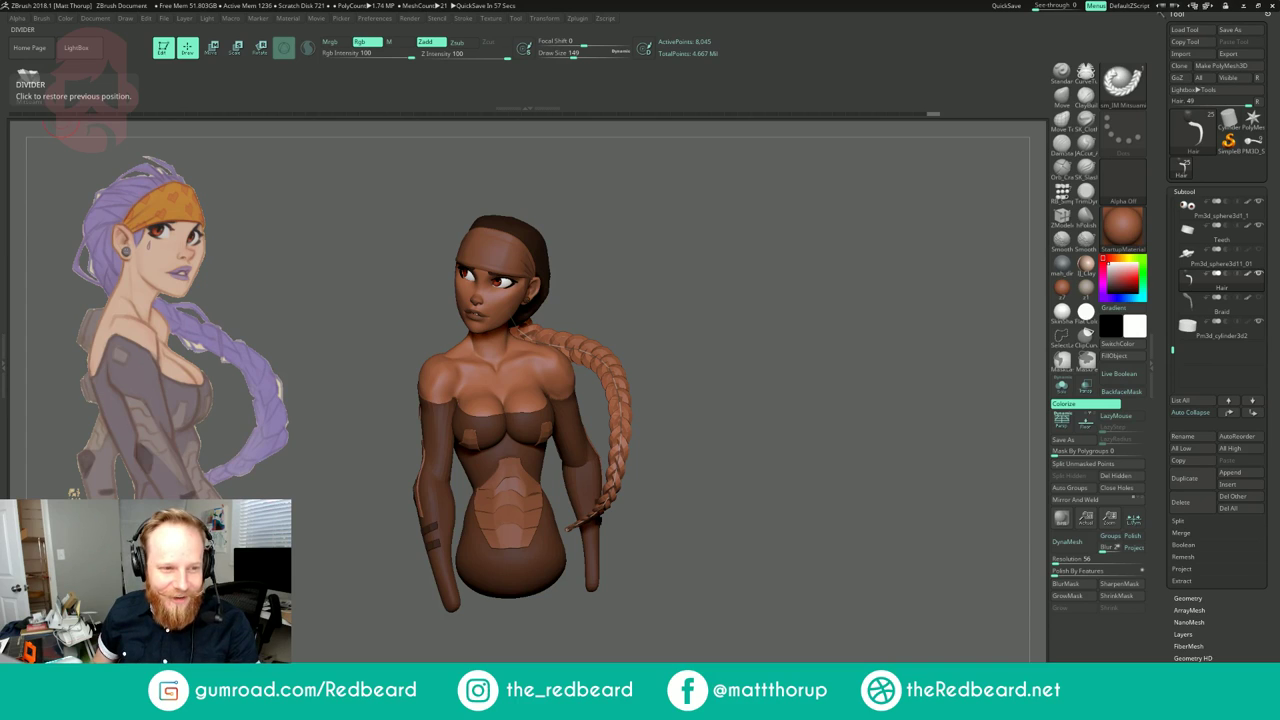
Step: Adjust the braid where it leaves the back of the head and rebuild it thicker with a draw size of 167
mouse_move(749, 298)
left_mouse_down()
mouse_move(768, 314)
mouse_move(737, 316)
mouse_move(734, 302)
mouse_move(700, 314)
left_mouse_up()
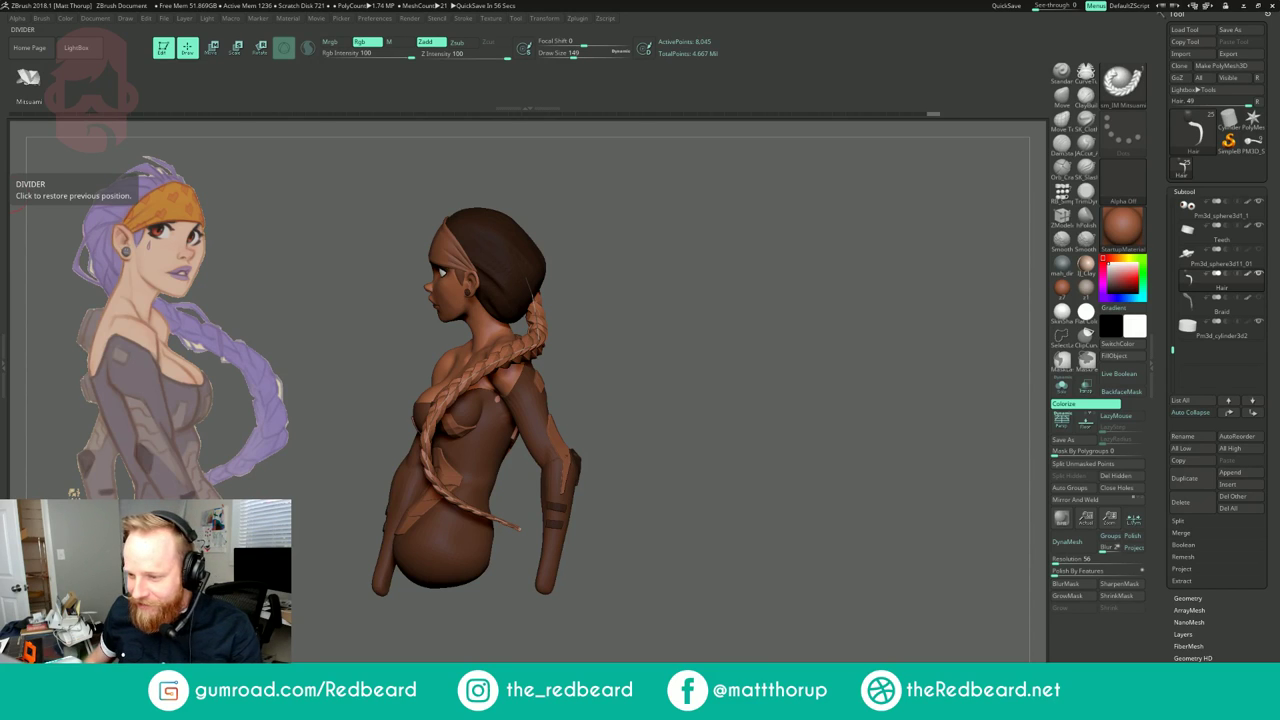
left_click_drag(720, 195, 584, 262)
left_click(582, 261)
left_click_drag(759, 220, 752, 219)
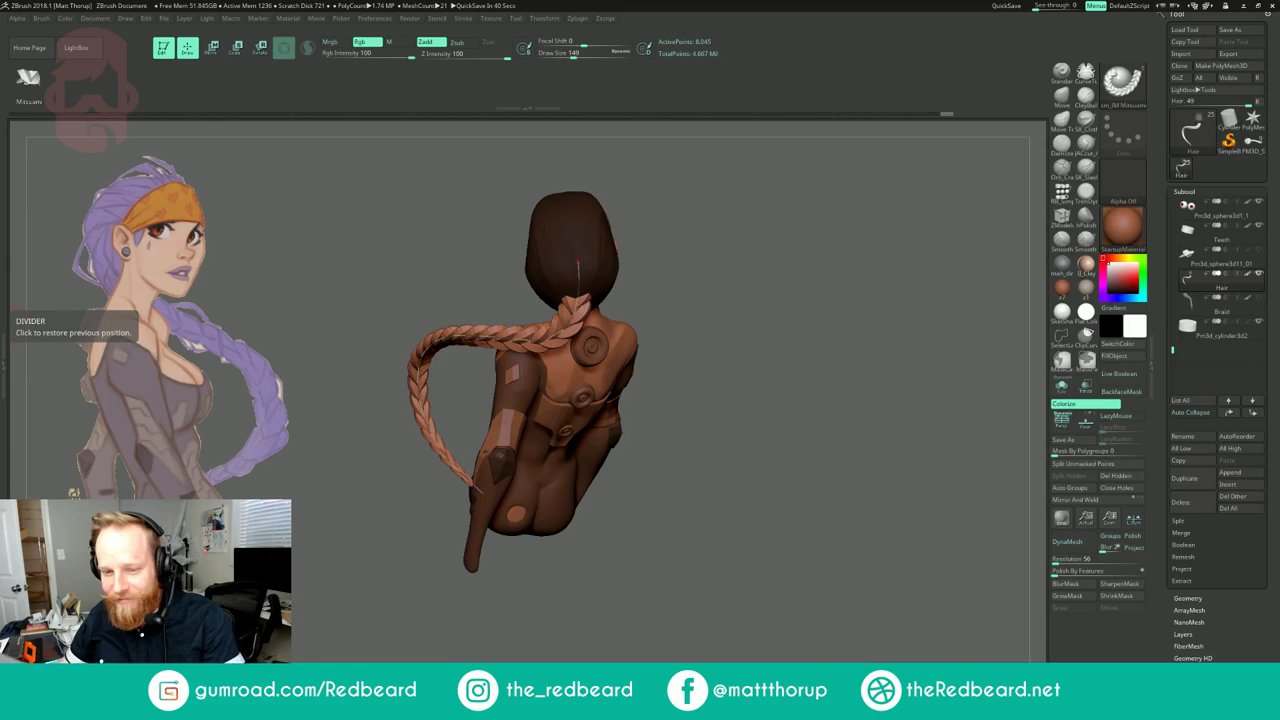
mouse_move(754, 296)
left_mouse_down()
mouse_move(738, 291)
mouse_move(847, 274)
mouse_move(742, 284)
mouse_move(740, 316)
left_mouse_up()
key("s")
left_click(743, 308)
left_click(580, 302)
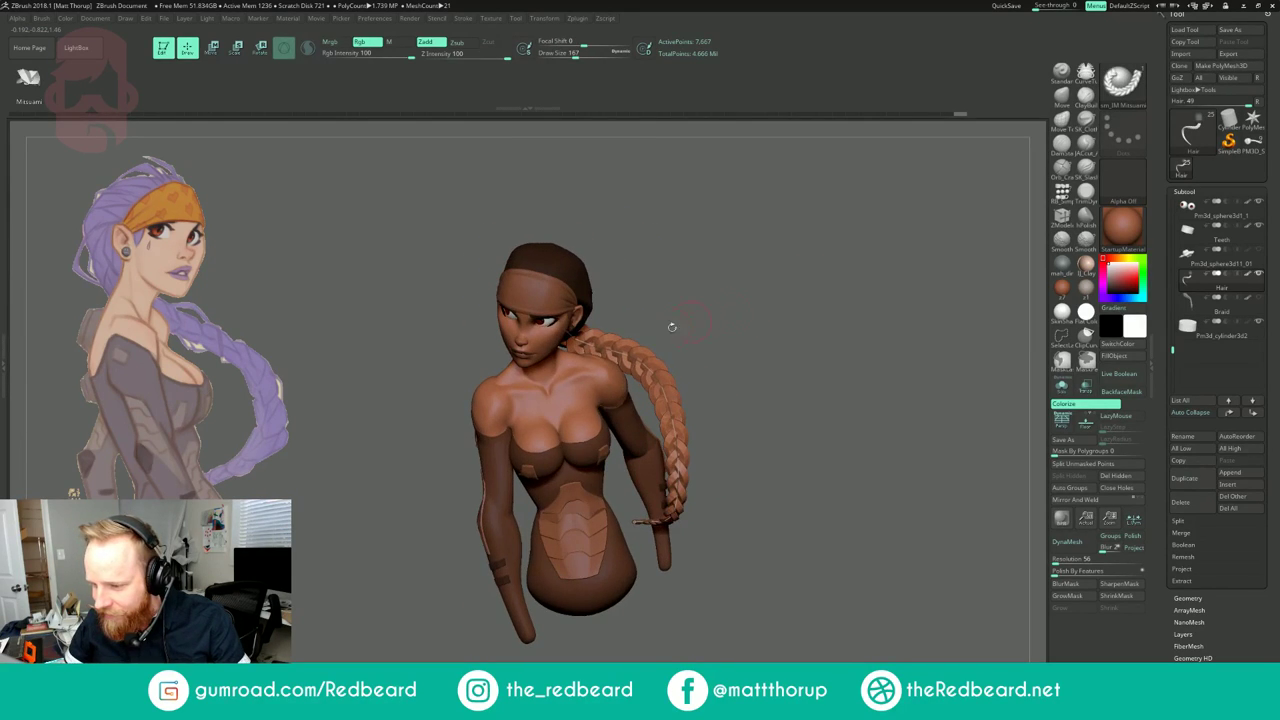
Step: Nudge the braid's upper section behind the left shoulder, checking the change with an undo and redo
left_click(608, 349)
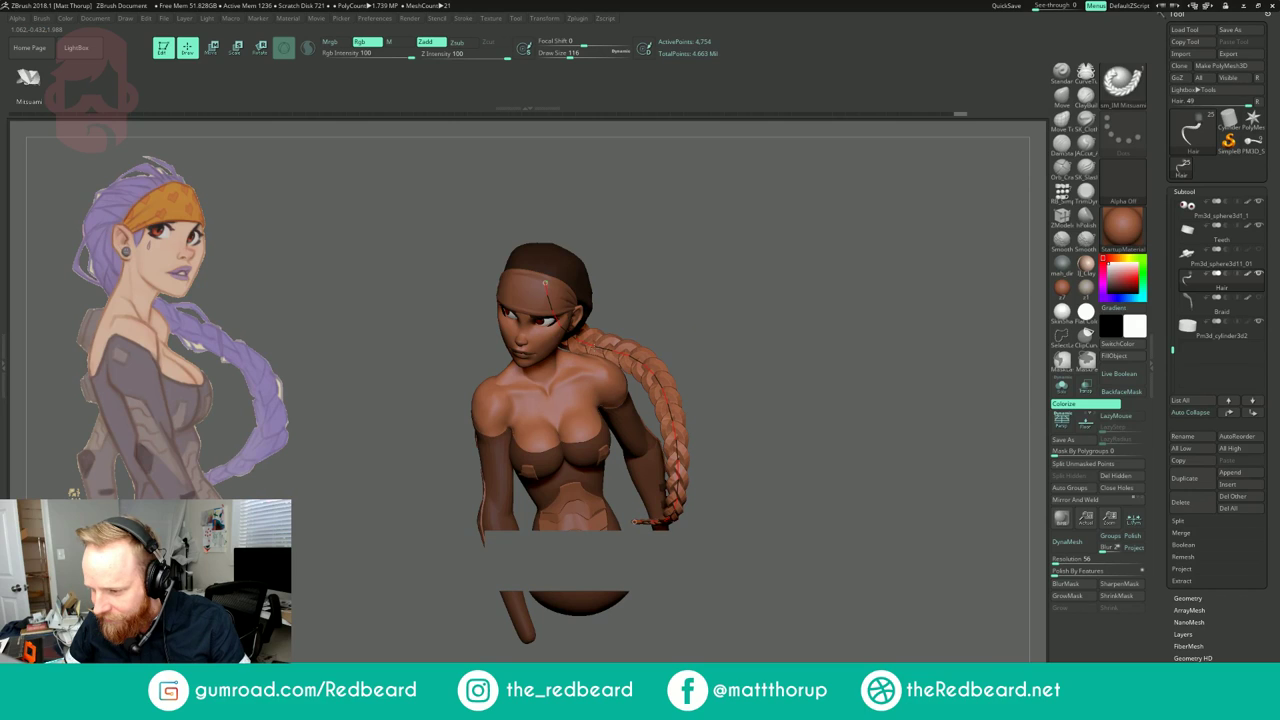
mouse_move(771, 273)
left_mouse_down("shift")
mouse_move(797, 243)
mouse_move(738, 278)
mouse_move(815, 273)
mouse_move(758, 308)
left_mouse_up("shift")
key("ctrl+z")
key("ctrl+shift+z")
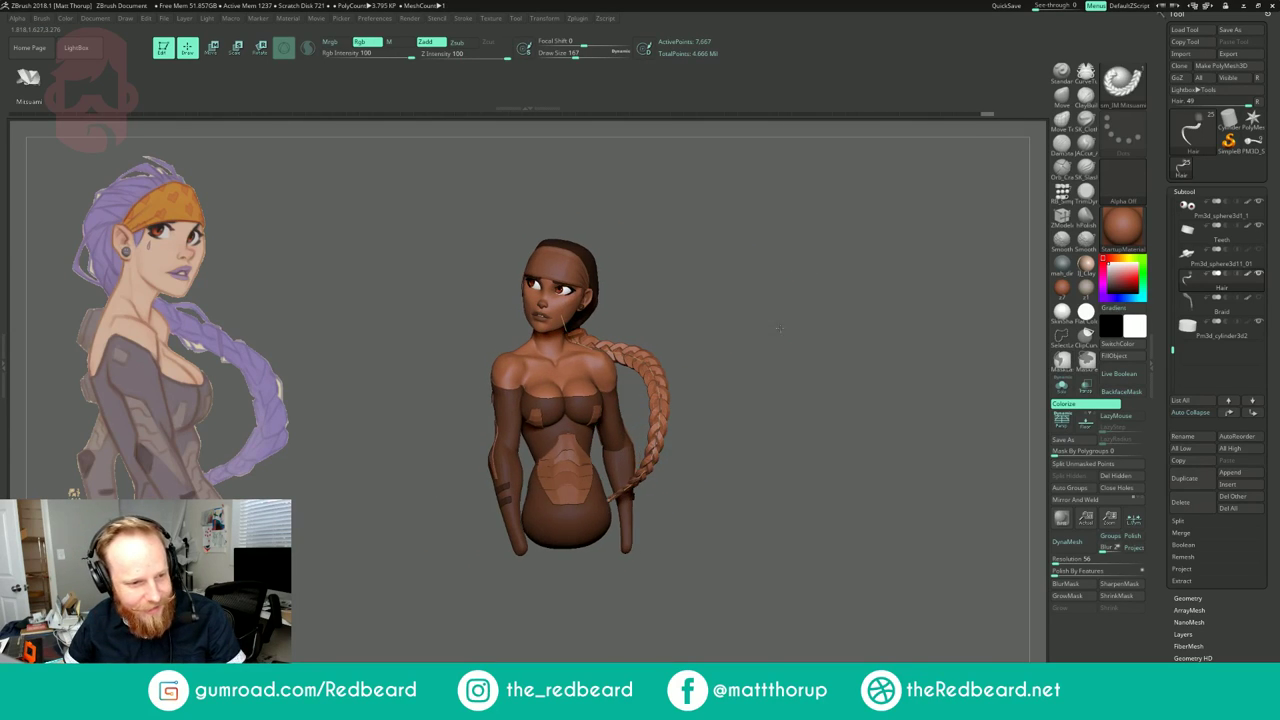
Step: Examine the posed braid from the front, back and side against the concept reference
mouse_move(846, 280)
left_mouse_down("alt")
mouse_move(852, 298)
mouse_move(847, 286)
left_mouse_up("alt")
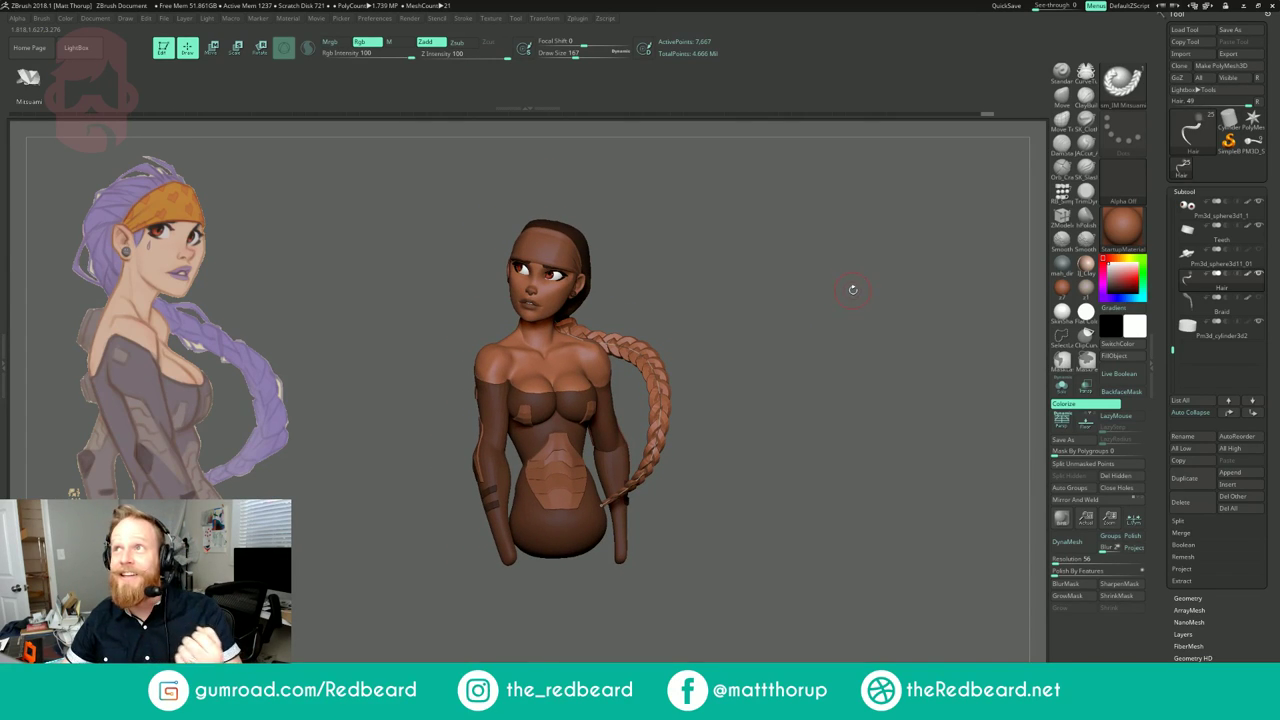
mouse_move(851, 289)
left_mouse_down()
mouse_move(812, 304)
mouse_move(826, 311)
mouse_move(784, 302)
mouse_move(772, 342)
mouse_move(770, 296)
mouse_move(795, 293)
mouse_move(734, 291)
mouse_move(789, 297)
mouse_move(760, 297)
mouse_move(757, 314)
mouse_move(770, 316)
mouse_move(763, 297)
mouse_move(705, 323)
left_mouse_up()
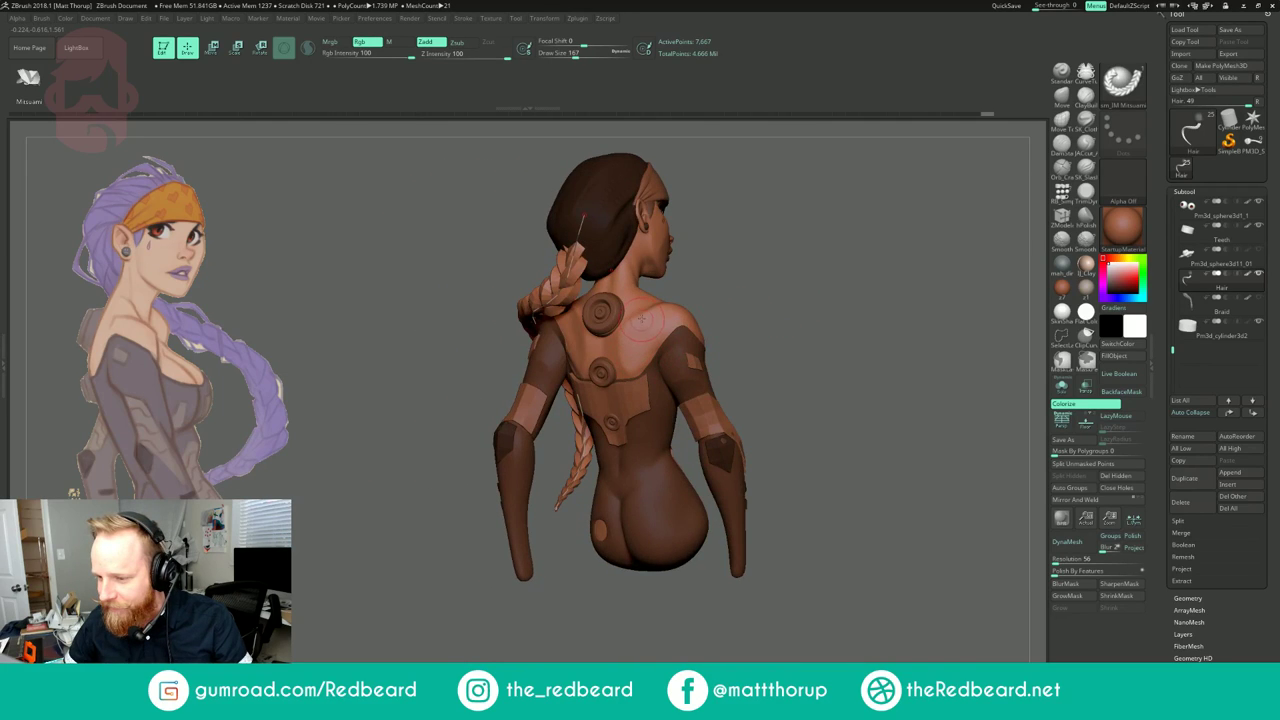
mouse_move(729, 236)
left_mouse_down()
mouse_move(804, 250)
mouse_move(757, 247)
mouse_move(837, 220)
mouse_move(756, 241)
mouse_move(791, 254)
left_mouse_up()
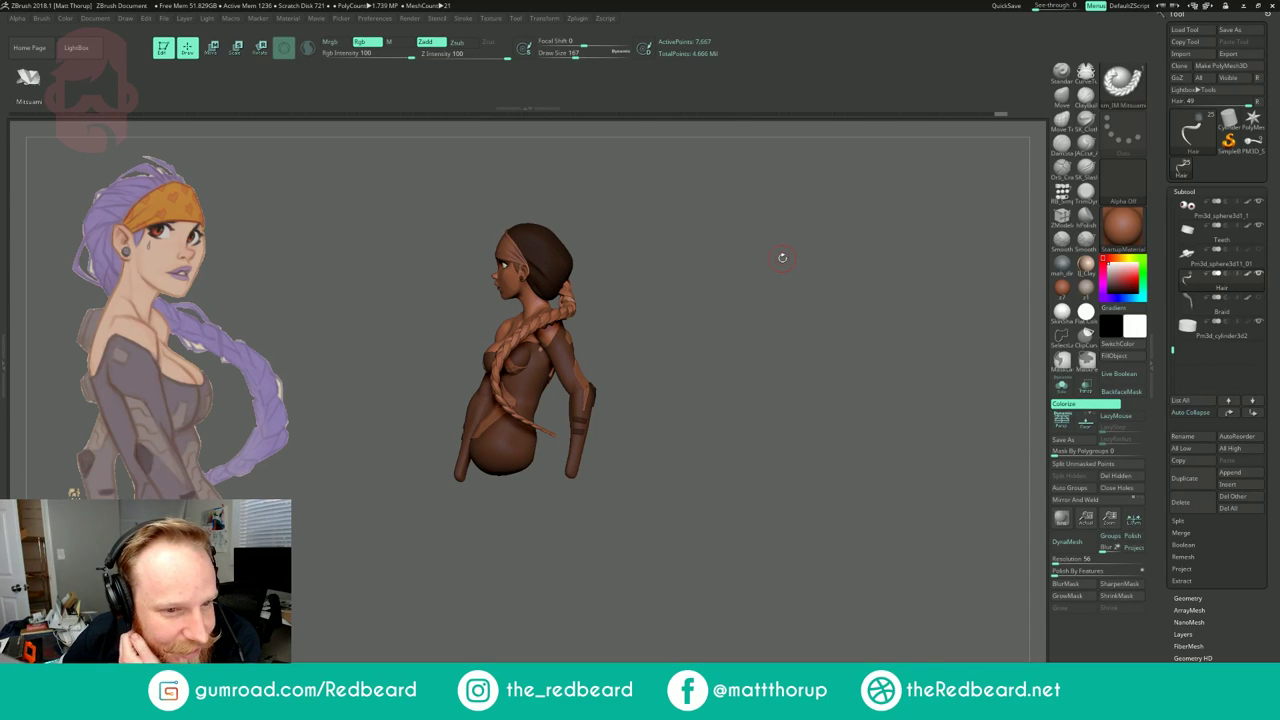
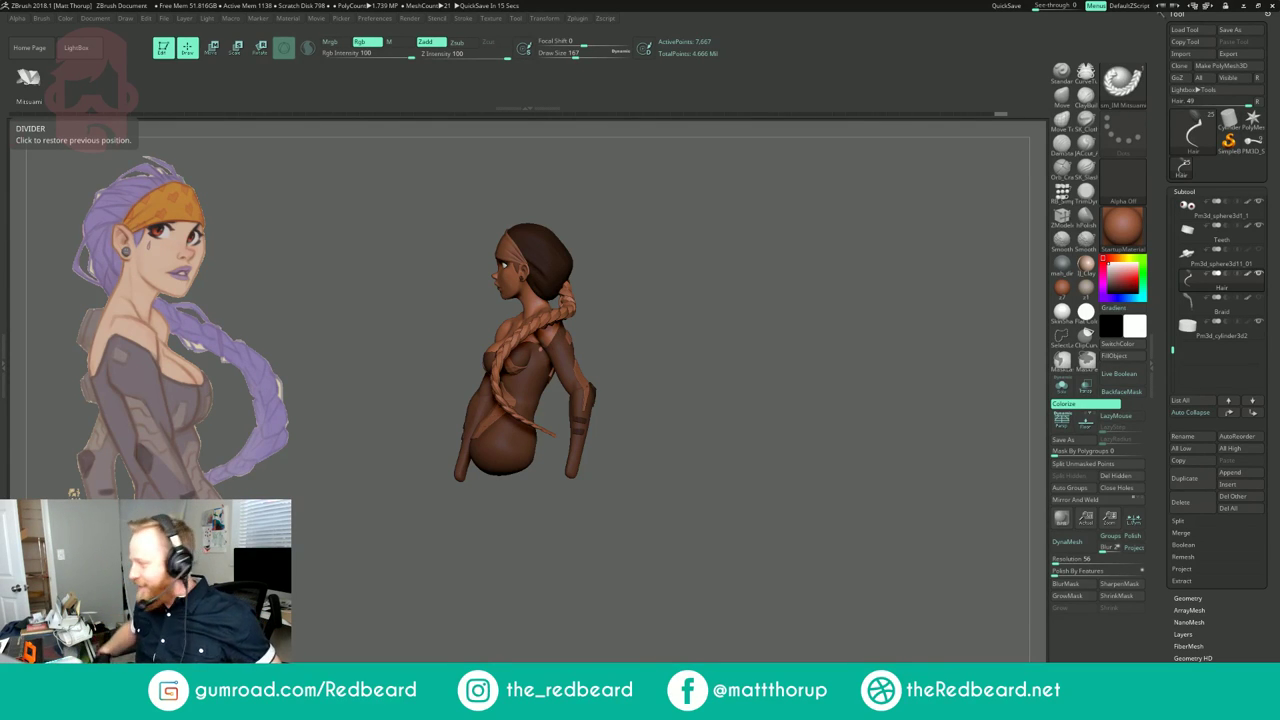
left_click_drag(680, 262, 767, 306)
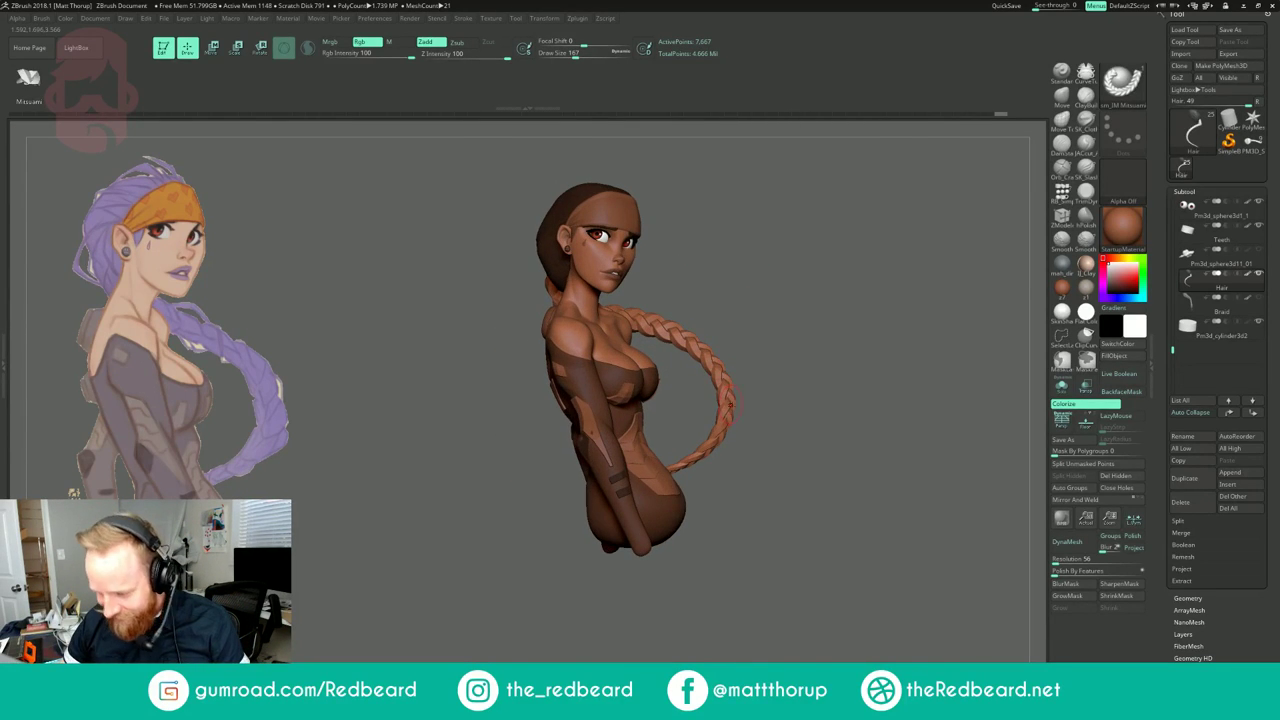
Step: Reshape the outer arc of the braid with the Move brush at a draw size of 666, undoing the first nudge
key("b")
key("m")
key("v")
mouse_move(712, 416)
left_mouse_down()
mouse_move(749, 405)
mouse_move(724, 398)
left_mouse_up()
key("ctrl+z")
key("s")
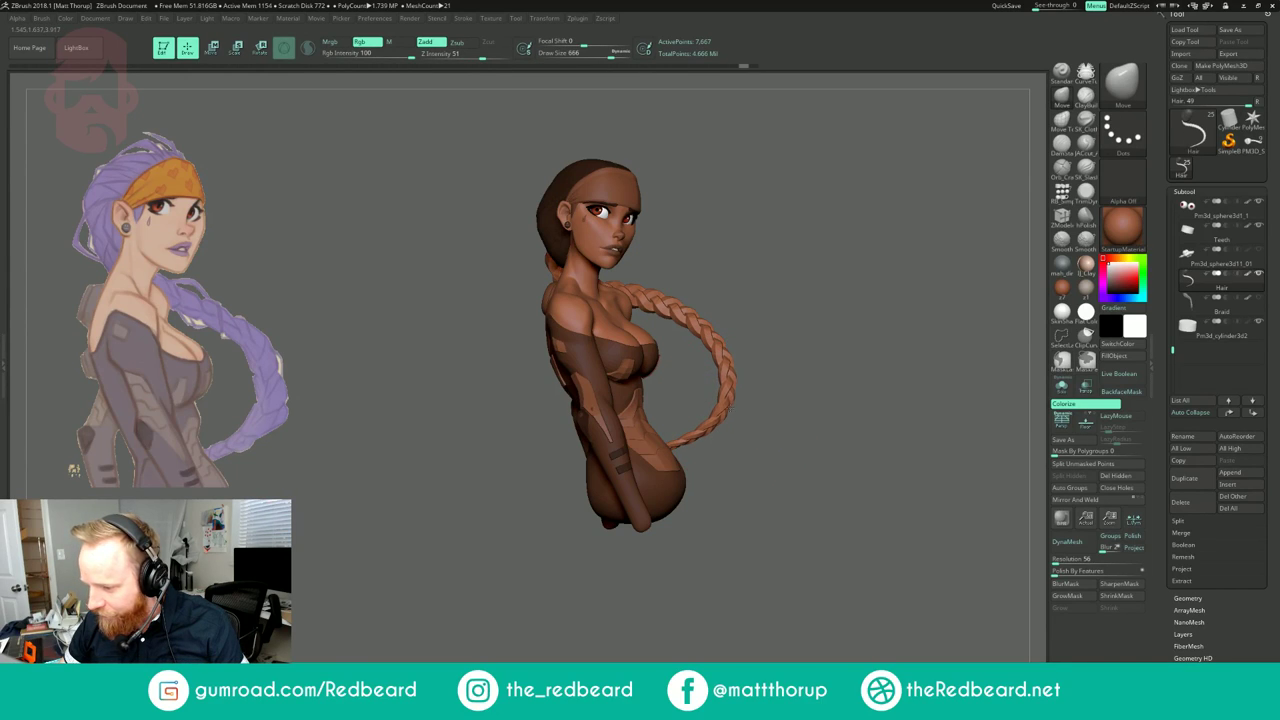
key("s")
left_click_drag(713, 332, 662, 298)
left_click_drag(822, 274, 792, 283)
Step: Thicken the braid with the Inflat brush at a draw size of 704
key("b")
key("i")
key("n")
key("s")
left_click_drag(716, 377, 725, 380)
left_click_drag(706, 300, 490, 318)
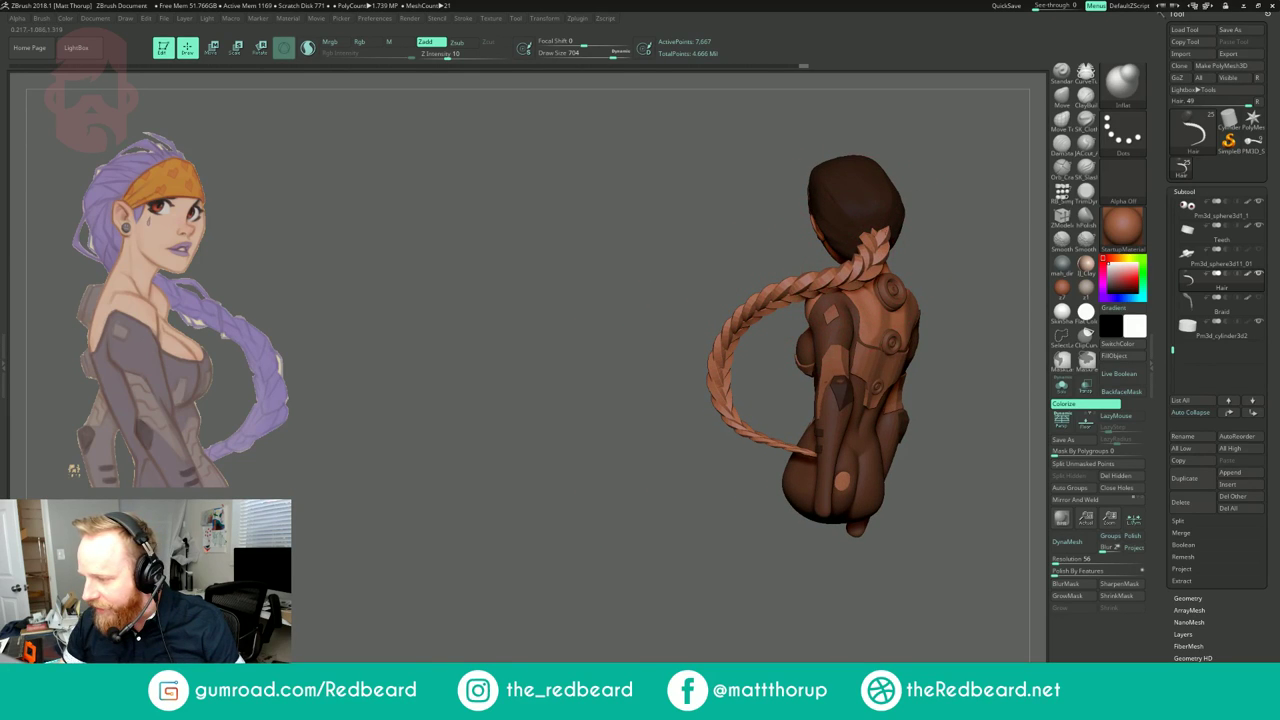
Step: Examine the braid's thickness and sweep from the front, side and back against the concept reference
left_click_drag(651, 383, 790, 385)
left_click_drag(880, 395, 785, 396)
mouse_move(910, 266)
left_mouse_down()
mouse_move(832, 263)
mouse_move(858, 289)
mouse_move(846, 292)
left_mouse_up()
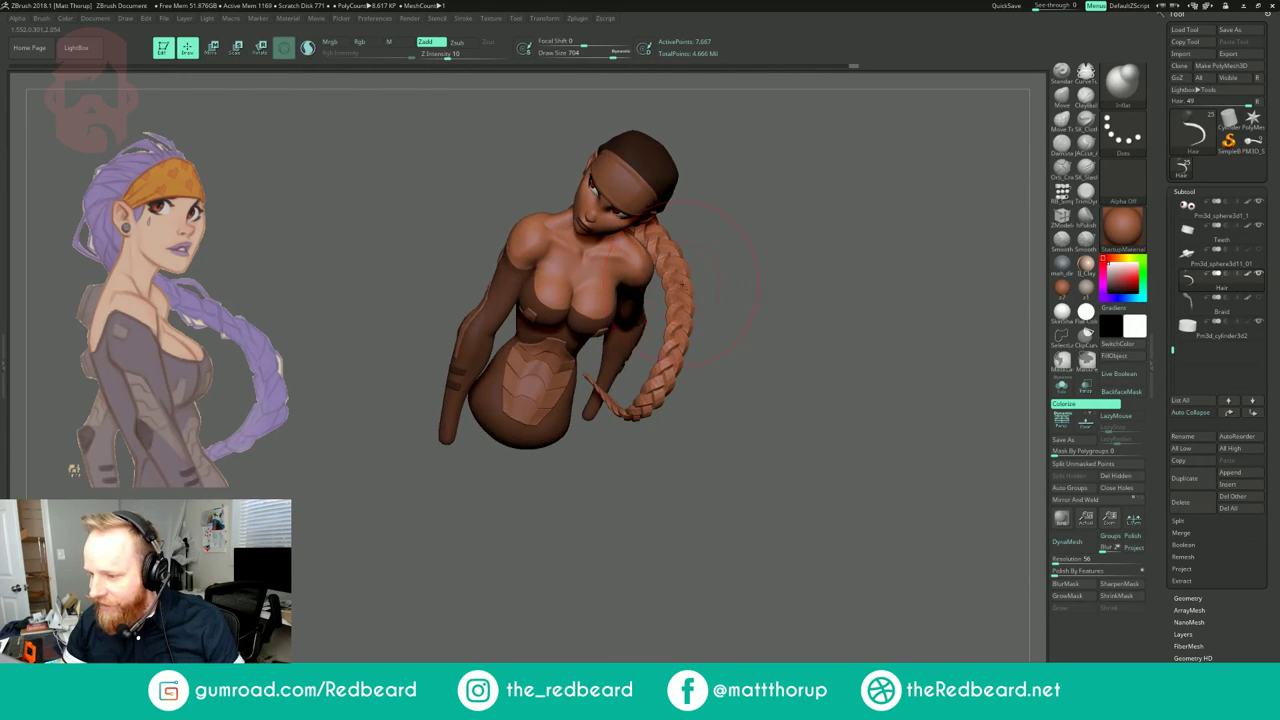
left_click_drag(766, 265, 843, 289)
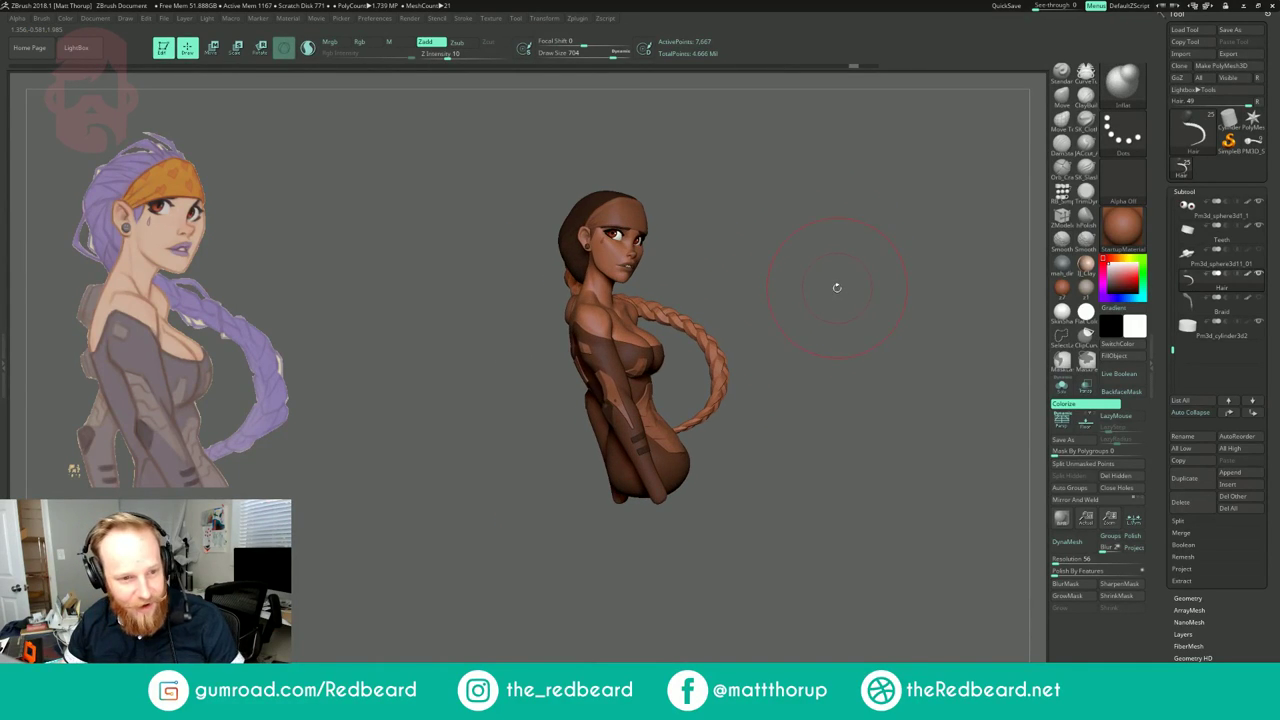
right_click_drag(830, 259, 809, 261)
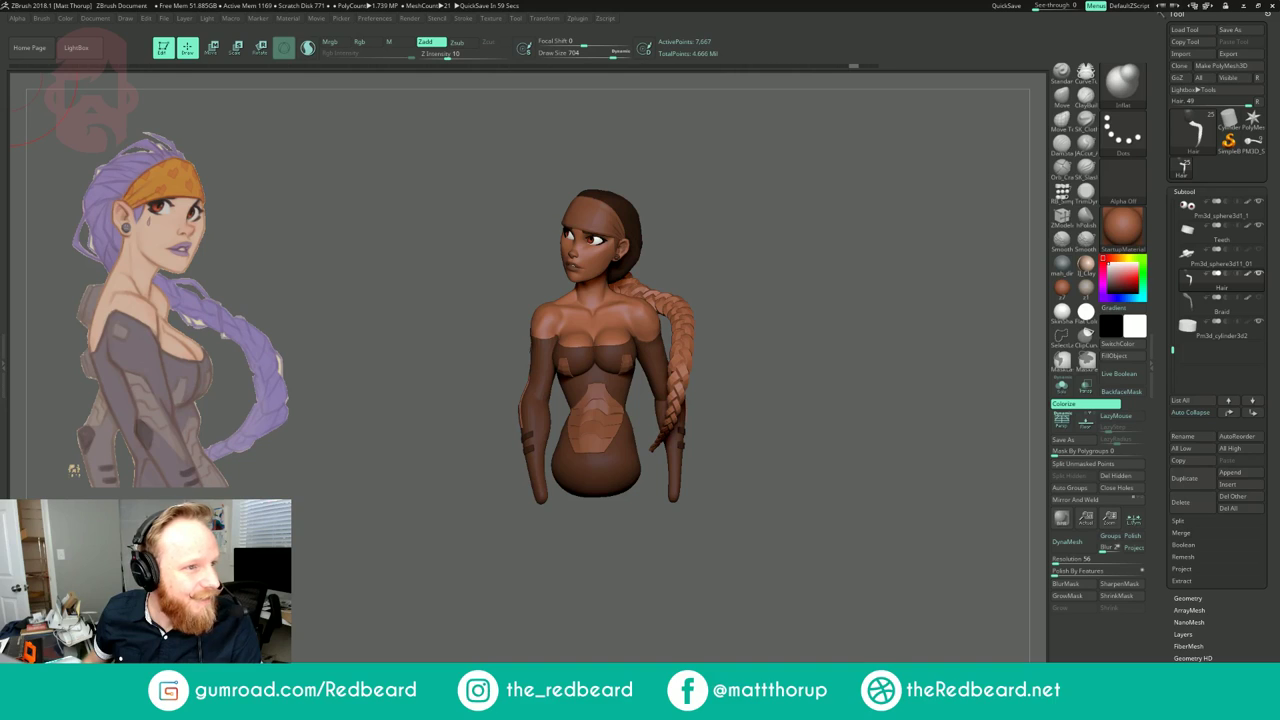
mouse_move(818, 263)
left_mouse_down()
mouse_move(874, 281)
mouse_move(769, 285)
mouse_move(786, 272)
mouse_move(876, 274)
mouse_move(779, 263)
left_mouse_up()
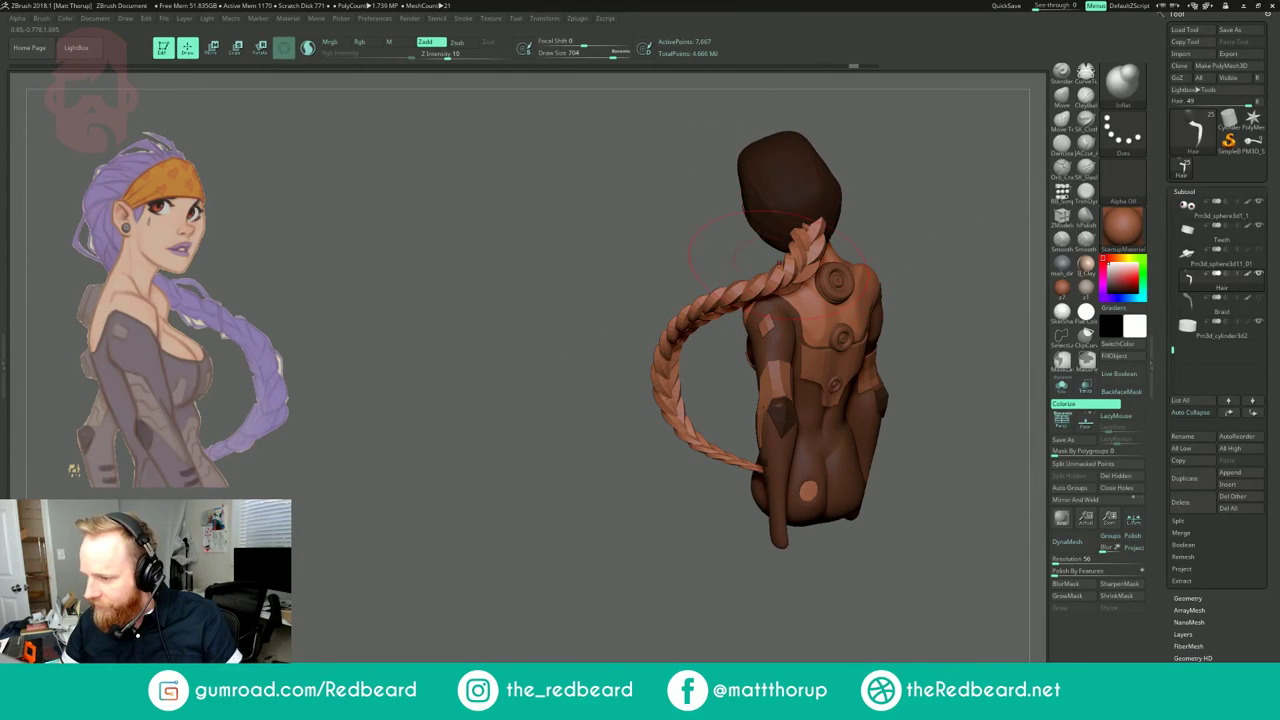
mouse_move(855, 215)
left_mouse_down()
mouse_move(892, 218)
mouse_move(806, 243)
left_mouse_up()
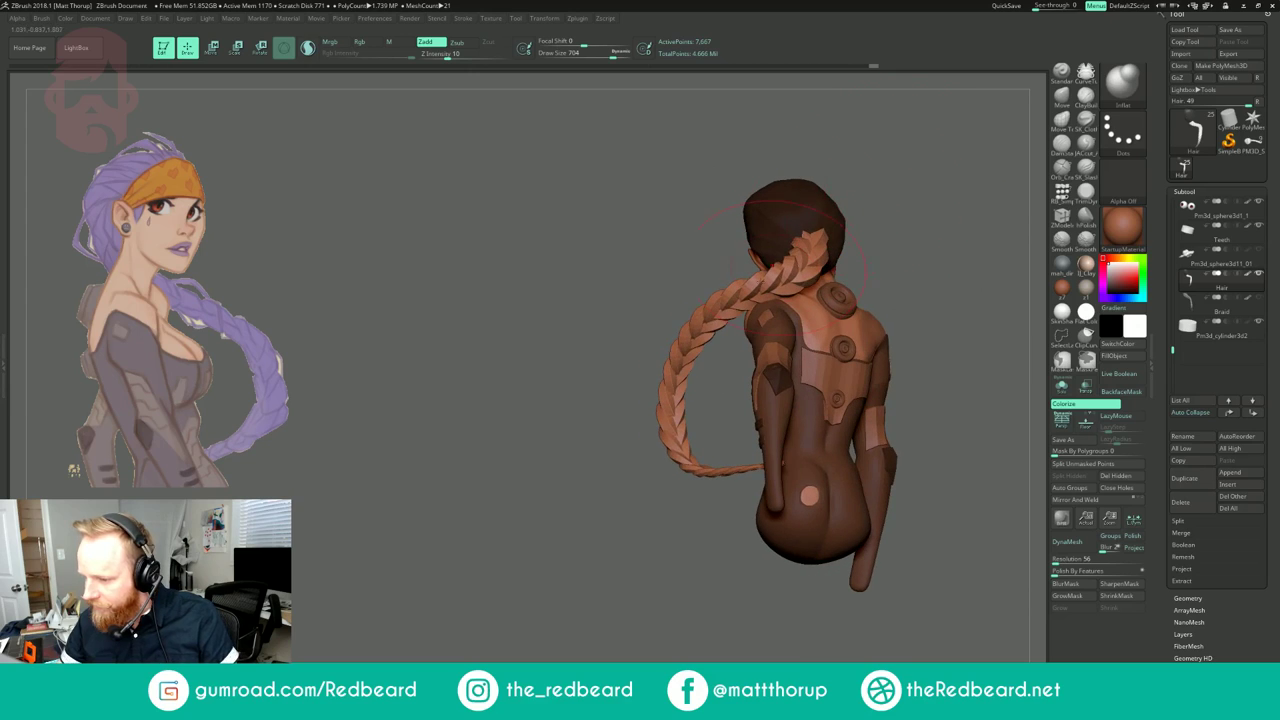
mouse_move(698, 475)
left_mouse_down()
mouse_move(846, 415)
mouse_move(880, 426)
mouse_move(866, 440)
mouse_move(835, 427)
left_mouse_up()
key("b")
key("m")
key("v")
key("s")
left_click_drag(646, 308, 648, 308)
key("s")
left_click_drag(722, 275, 872, 236)
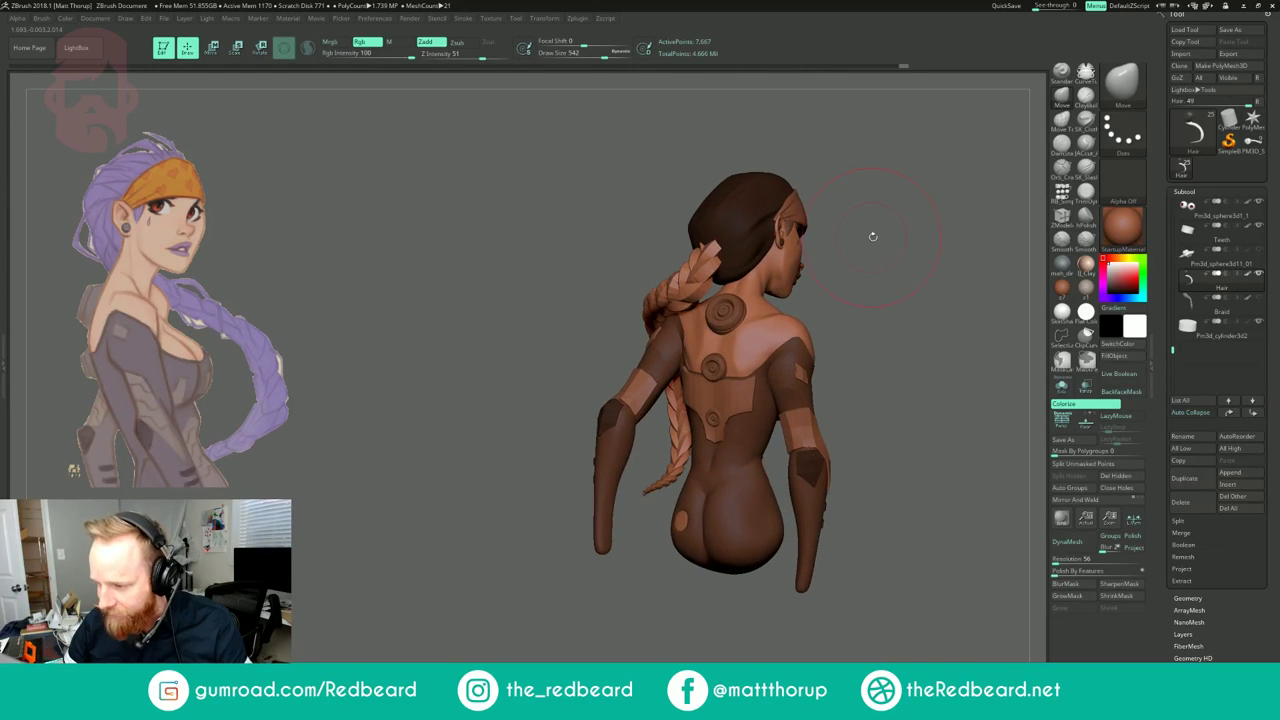
Step: Draw a second braid from behind the right ear across the nape to the main braid with the Mitsuami insert brush
key("b")
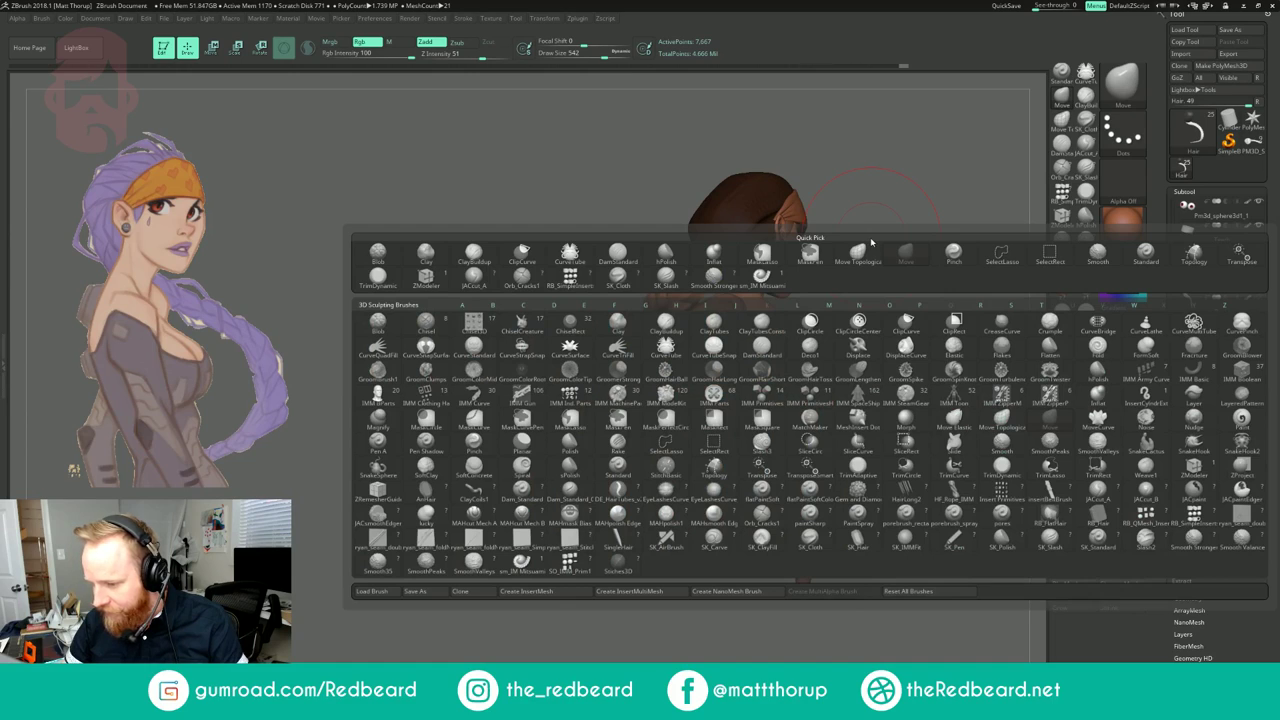
left_click(521, 563)
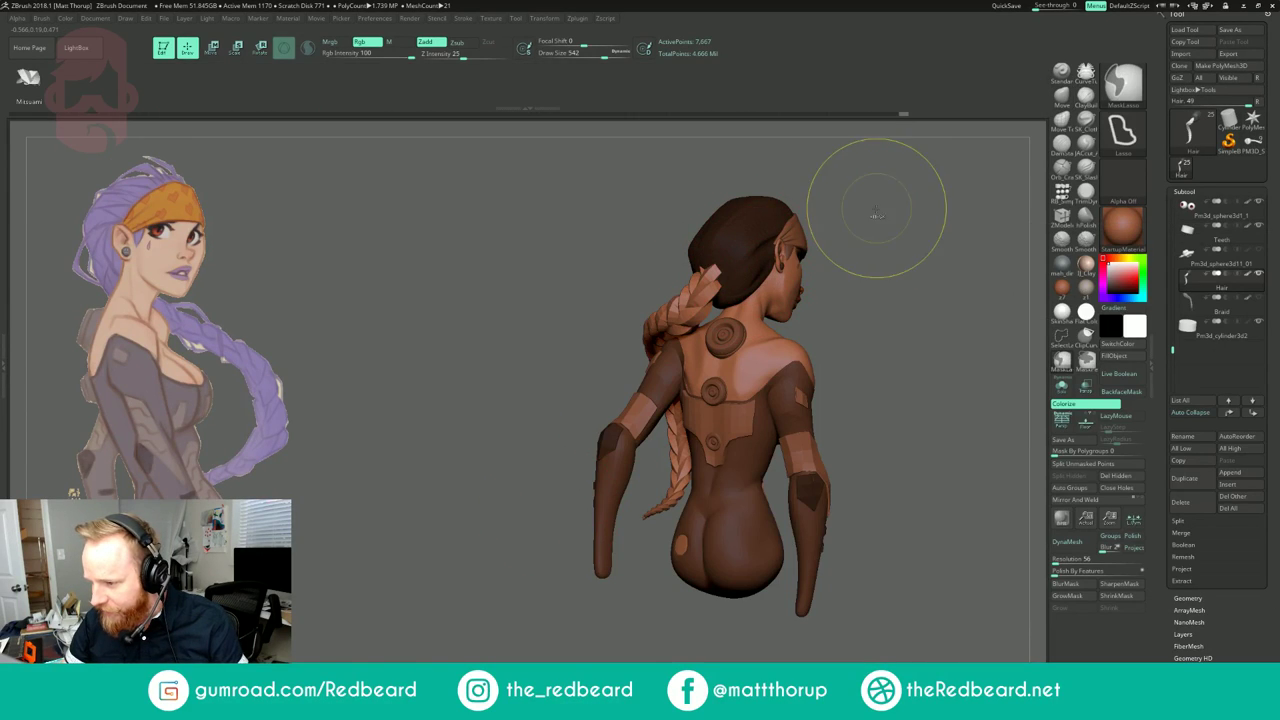
mouse_move(898, 252)
left_mouse_down()
mouse_move(932, 270)
mouse_move(884, 262)
left_mouse_up()
key("s")
left_click_drag(738, 289, 725, 289)
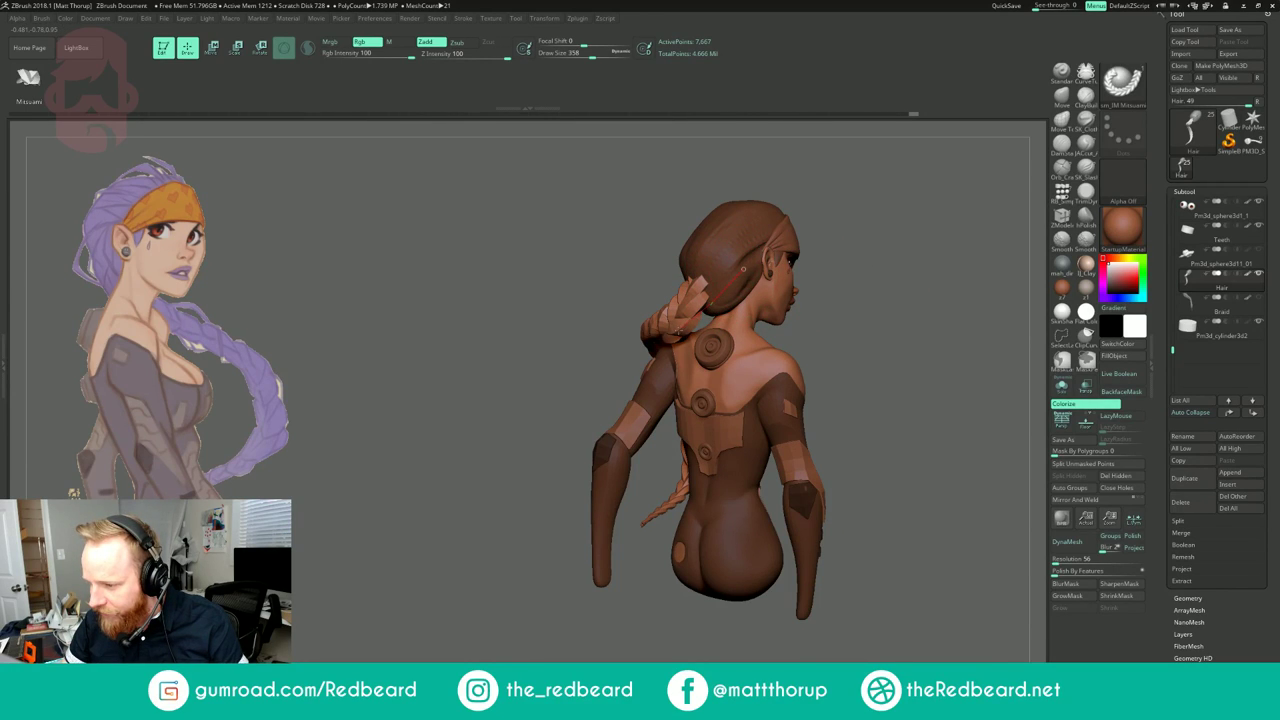
left_click_drag(652, 343, 645, 346)
mouse_move(891, 253)
left_mouse_down()
mouse_move(924, 262)
mouse_move(904, 272)
left_mouse_up()
Step: Rebuild the second braid thinner across the nape with a draw size of 112
key("s")
mouse_move(874, 271)
left_mouse_down()
mouse_move(847, 269)
mouse_move(866, 272)
left_mouse_up()
left_click(632, 346)
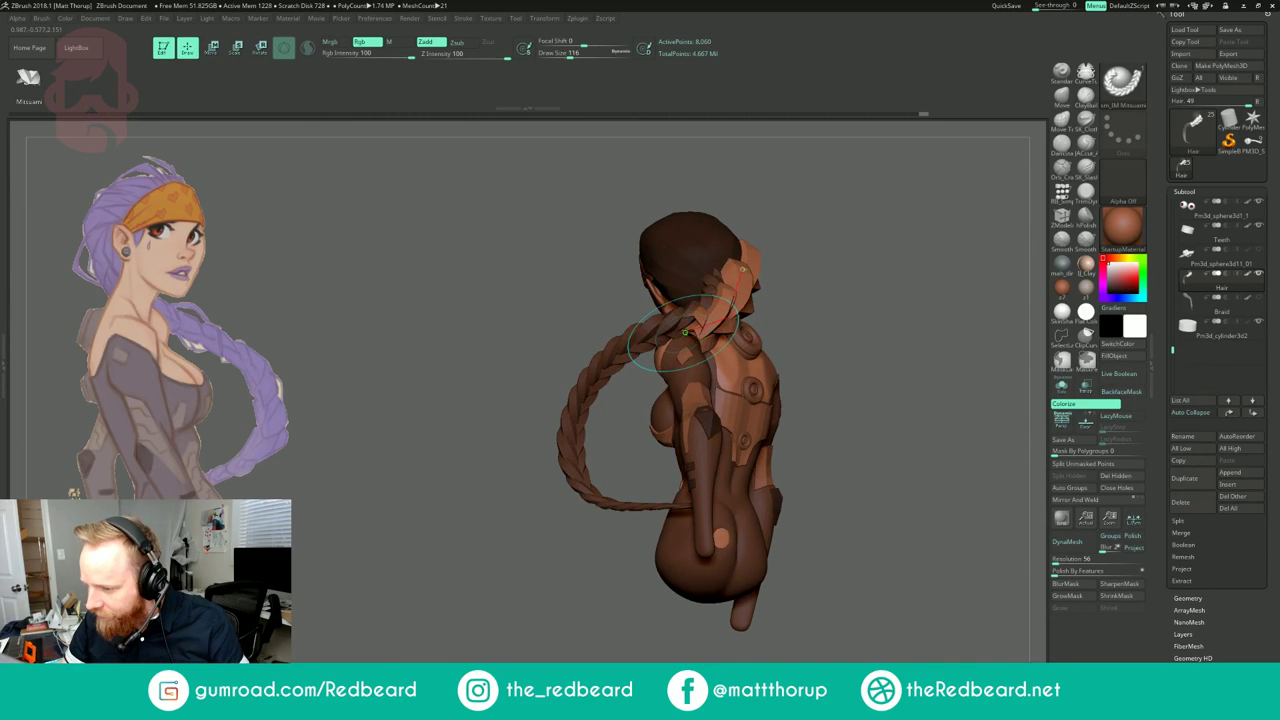
left_click(656, 340)
mouse_move(905, 256)
left_mouse_down()
mouse_move(854, 251)
mouse_move(838, 288)
left_mouse_up()
key("s")
left_click(725, 320)
mouse_move(725, 320)
left_mouse_down()
mouse_move(714, 312)
mouse_move(766, 297)
mouse_move(736, 316)
left_mouse_up()
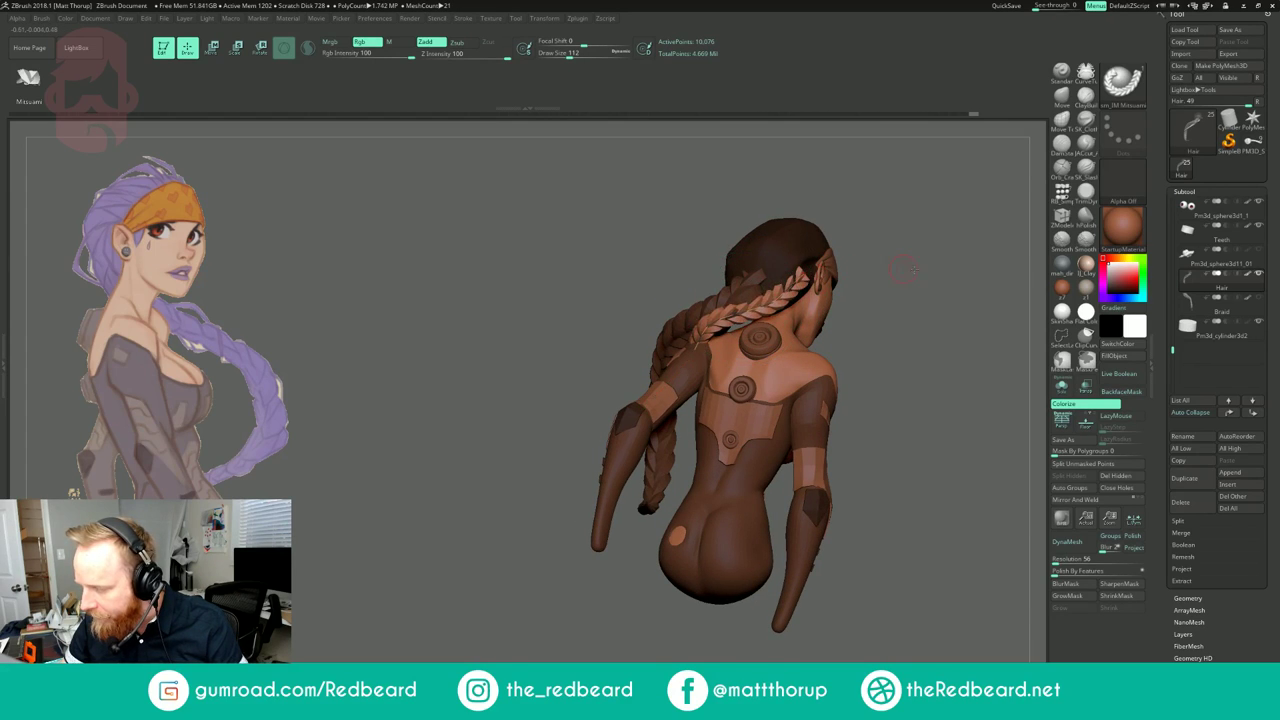
left_click_drag(804, 288, 874, 282)
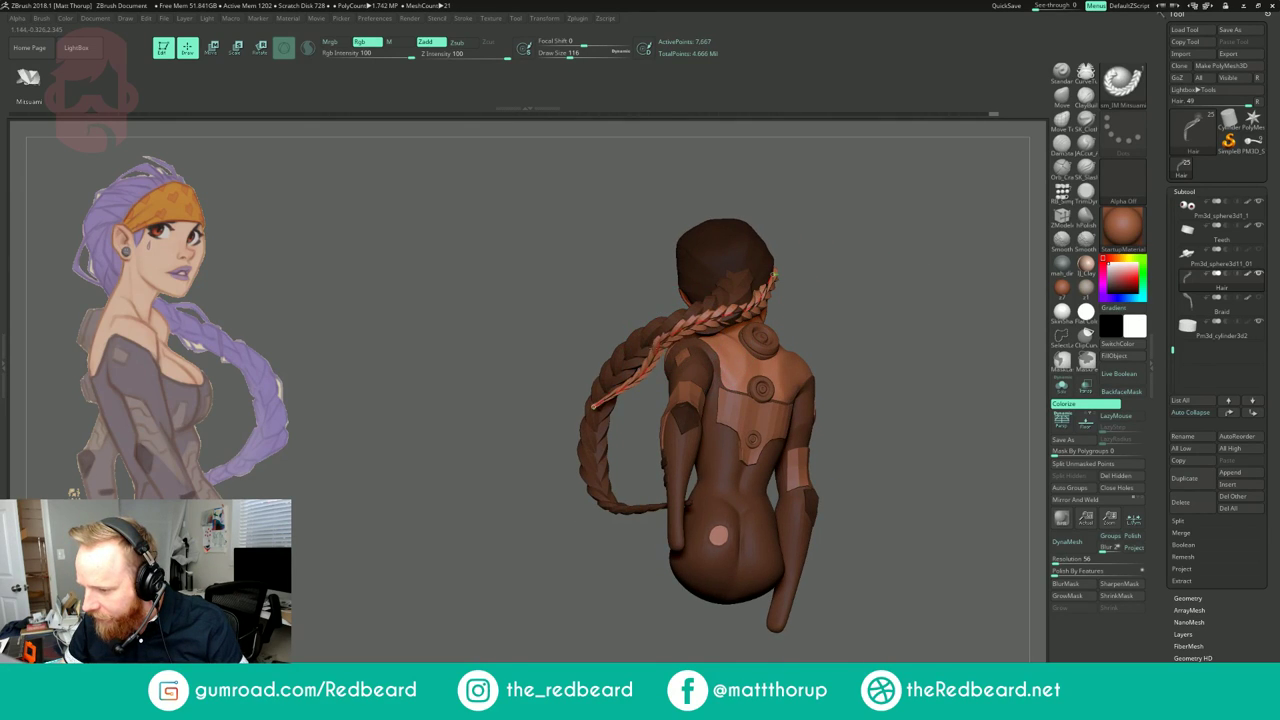
Step: Extend the second braid's free end over the left shoulder so it follows the main braid, and rebuild it
left_click_drag(672, 333, 588, 410)
left_click(610, 420)
mouse_move(813, 286)
left_mouse_down()
mouse_move(888, 297)
mouse_move(796, 291)
mouse_move(863, 223)
mouse_move(695, 326)
left_mouse_up()
mouse_move(640, 380)
left_mouse_down()
mouse_move(625, 376)
mouse_move(580, 412)
left_mouse_up()
key("s")
left_click(646, 356)
left_click_drag(637, 357, 641, 380)
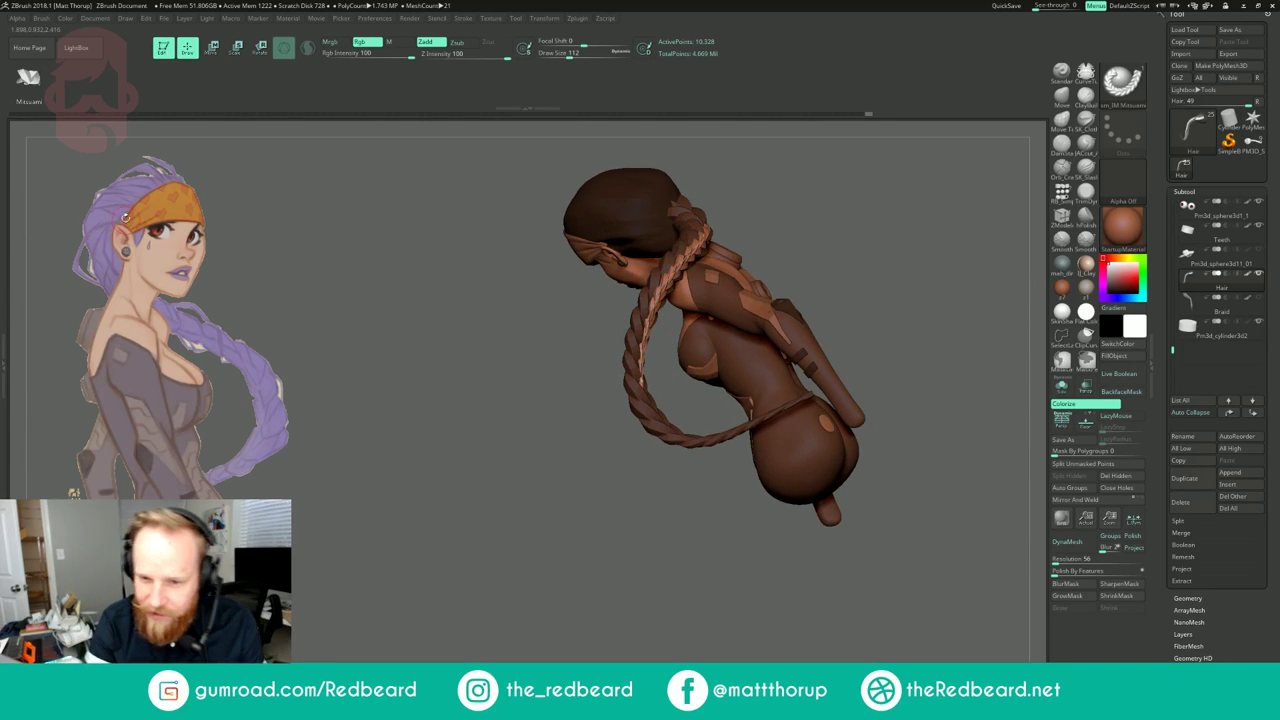
mouse_move(546, 380)
left_mouse_down()
mouse_move(780, 372)
mouse_move(879, 231)
mouse_move(903, 278)
mouse_move(810, 285)
left_mouse_up()
left_click_drag(804, 195, 915, 290)
Step: Adjust the second braid's curve where it wraps the nape and rebuild it with a larger draw size
key("bracketright")
key("bracketright")
left_click(634, 226)
left_click_drag(644, 262, 642, 213)
key("s")
left_click_drag(650, 320, 671, 294)
left_click_drag(829, 296, 839, 238)
right_click_drag(838, 237, 855, 253)
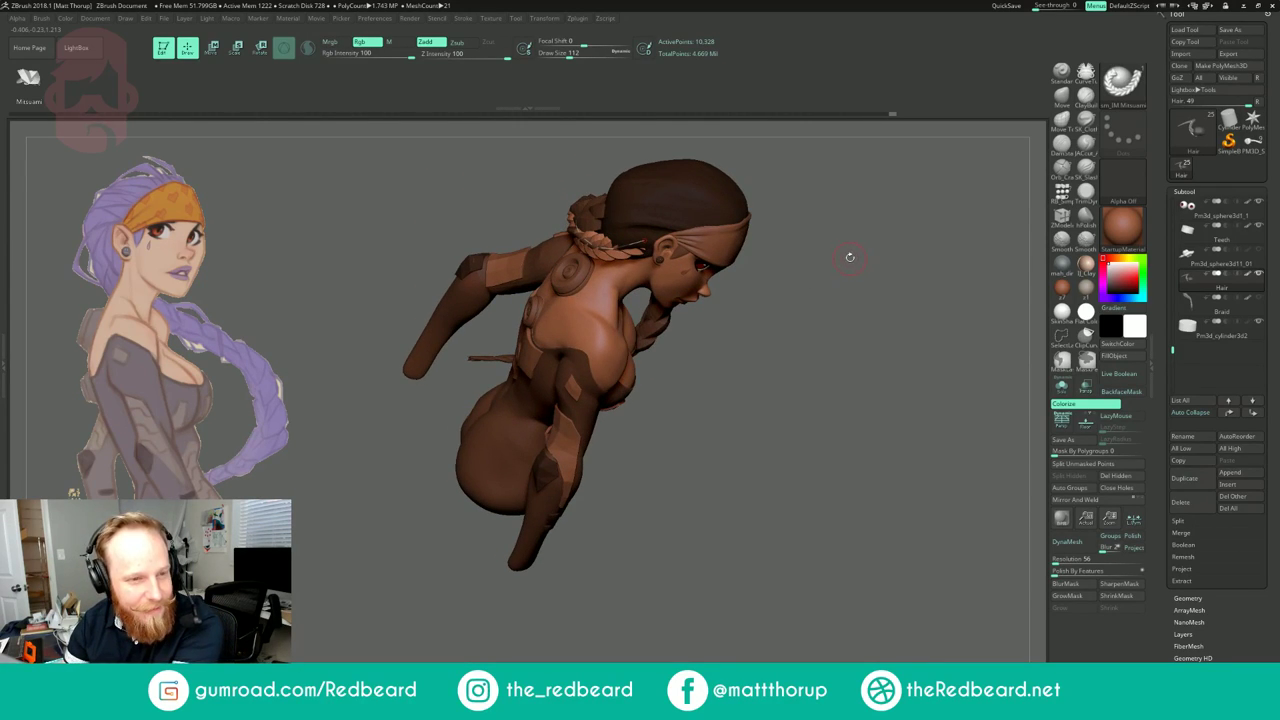
mouse_move(871, 272)
left_mouse_down()
mouse_move(914, 263)
mouse_move(905, 240)
mouse_move(808, 213)
left_mouse_up()
Step: Smooth the second braid's curve near the right ear and rebuild it with a draw size of 59
key("shift")
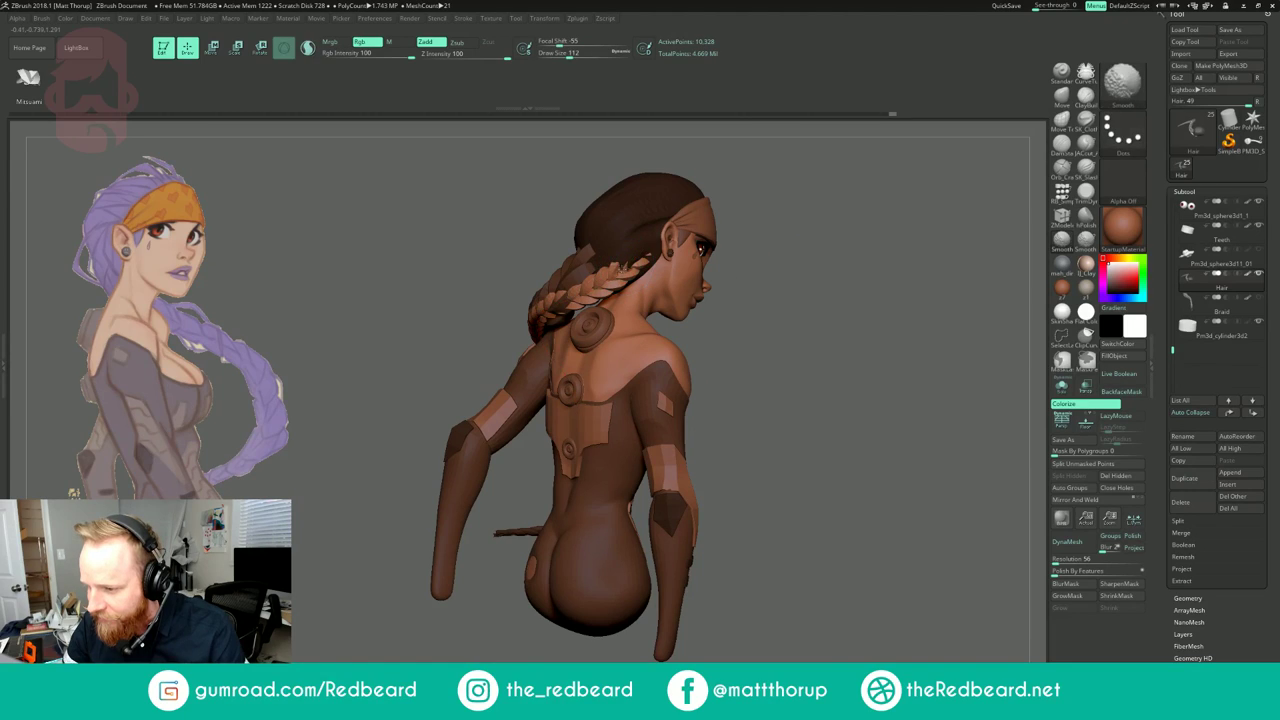
left_click_drag(629, 266, 626, 269, "shift")
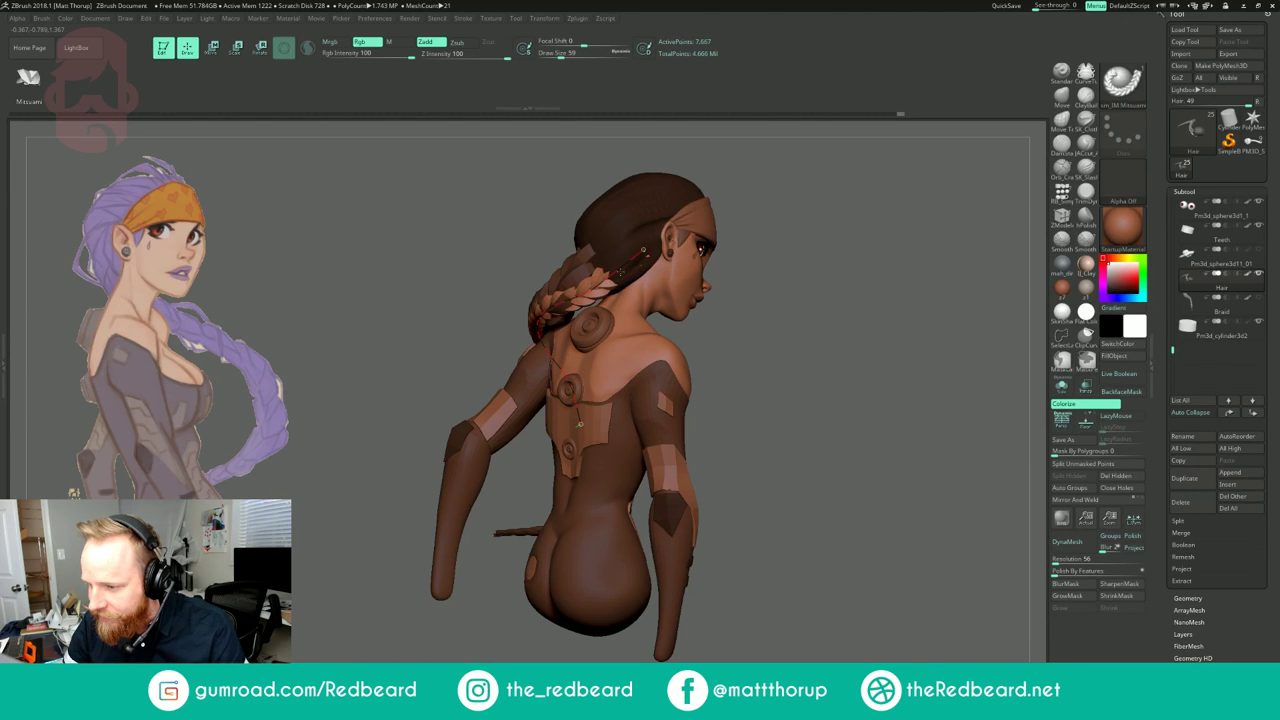
left_click(620, 270)
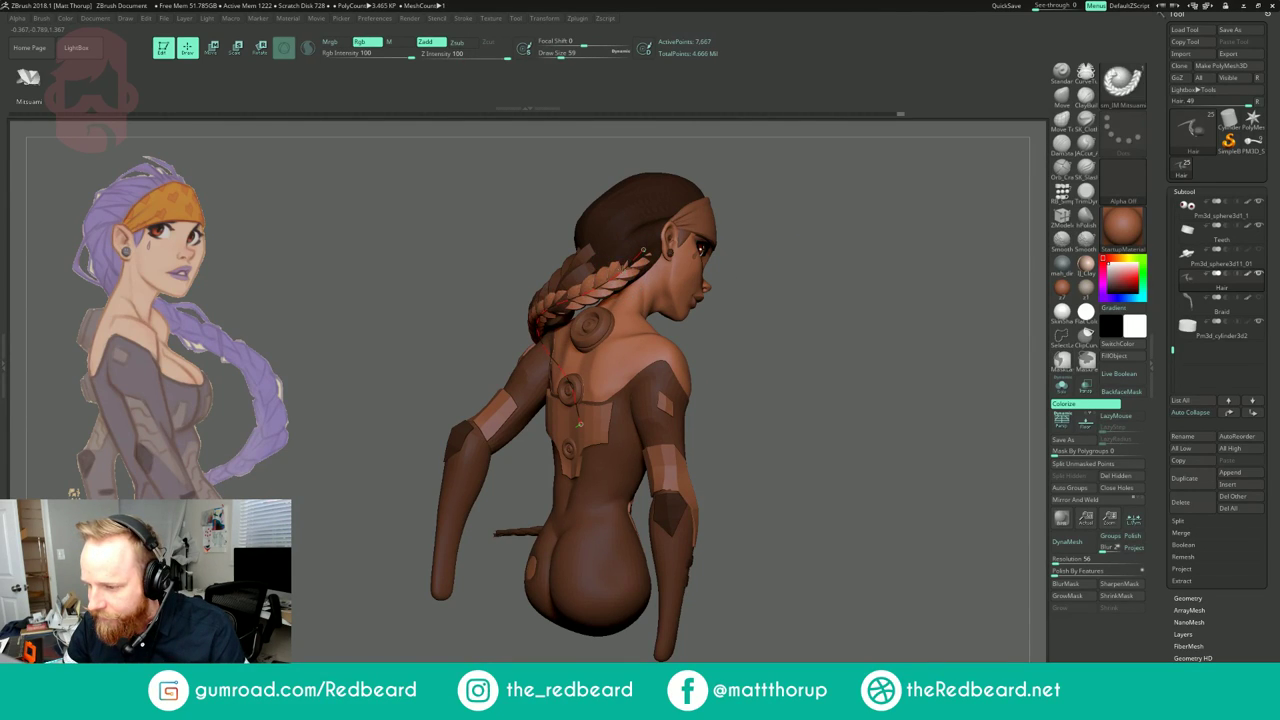
left_click(643, 250)
left_click_drag(745, 290, 850, 290)
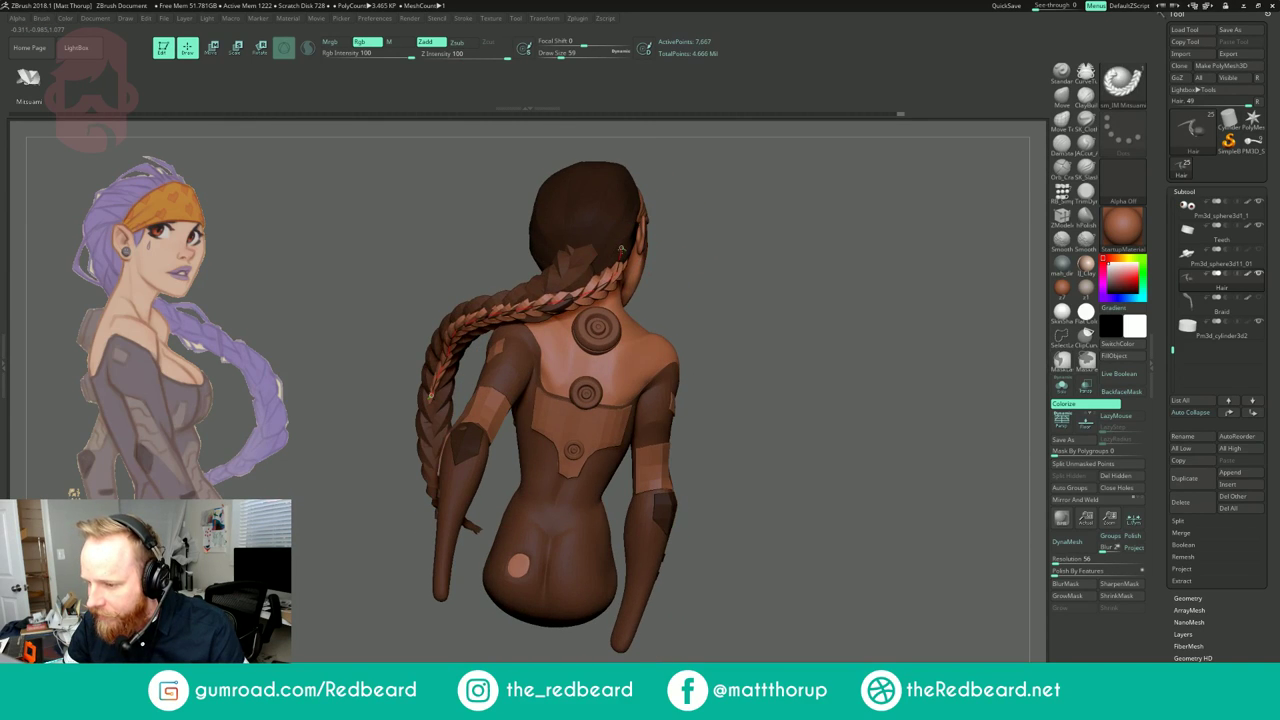
Step: Rebuild the second braid thicker, trying a draw size of 97 and settling on 120
left_click_drag(749, 229, 800, 222)
key("s")
left_click_drag(534, 319, 541, 319)
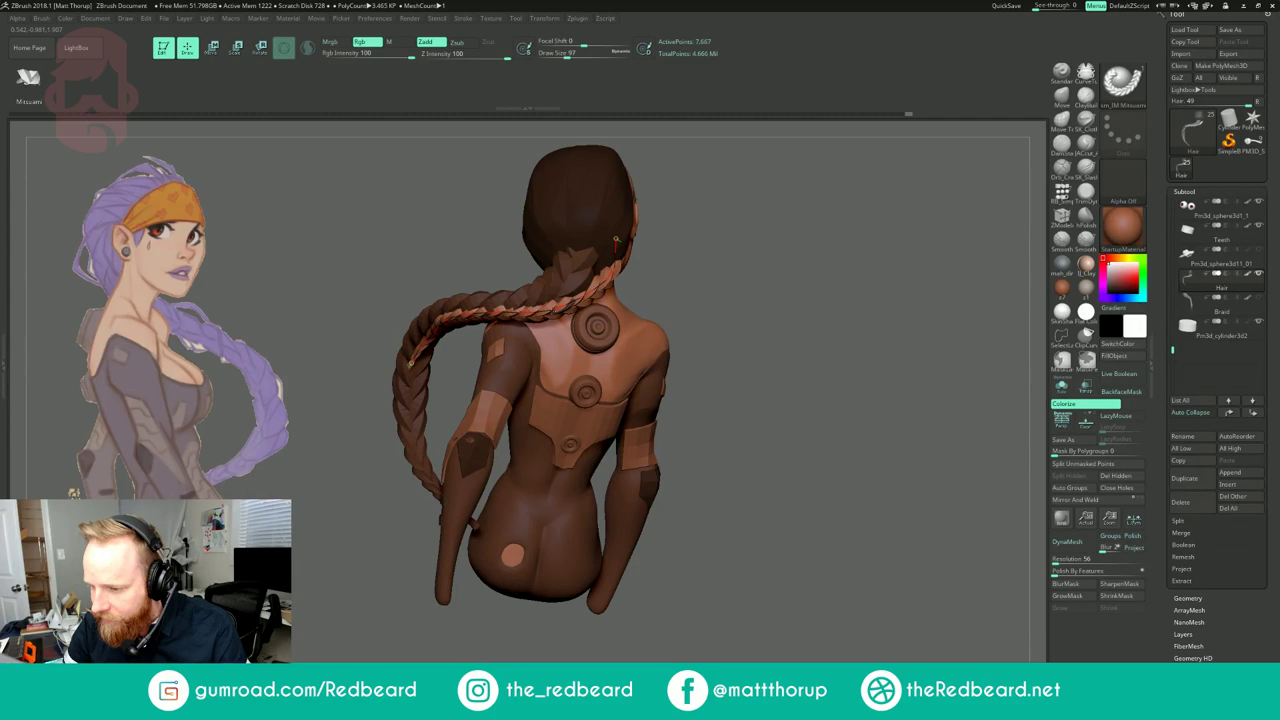
left_click(538, 315)
mouse_move(686, 300)
left_mouse_down()
mouse_move(720, 190)
mouse_move(733, 281)
mouse_move(722, 308)
left_mouse_up()
key("s")
left_click_drag(545, 315, 548, 315)
left_click(548, 314)
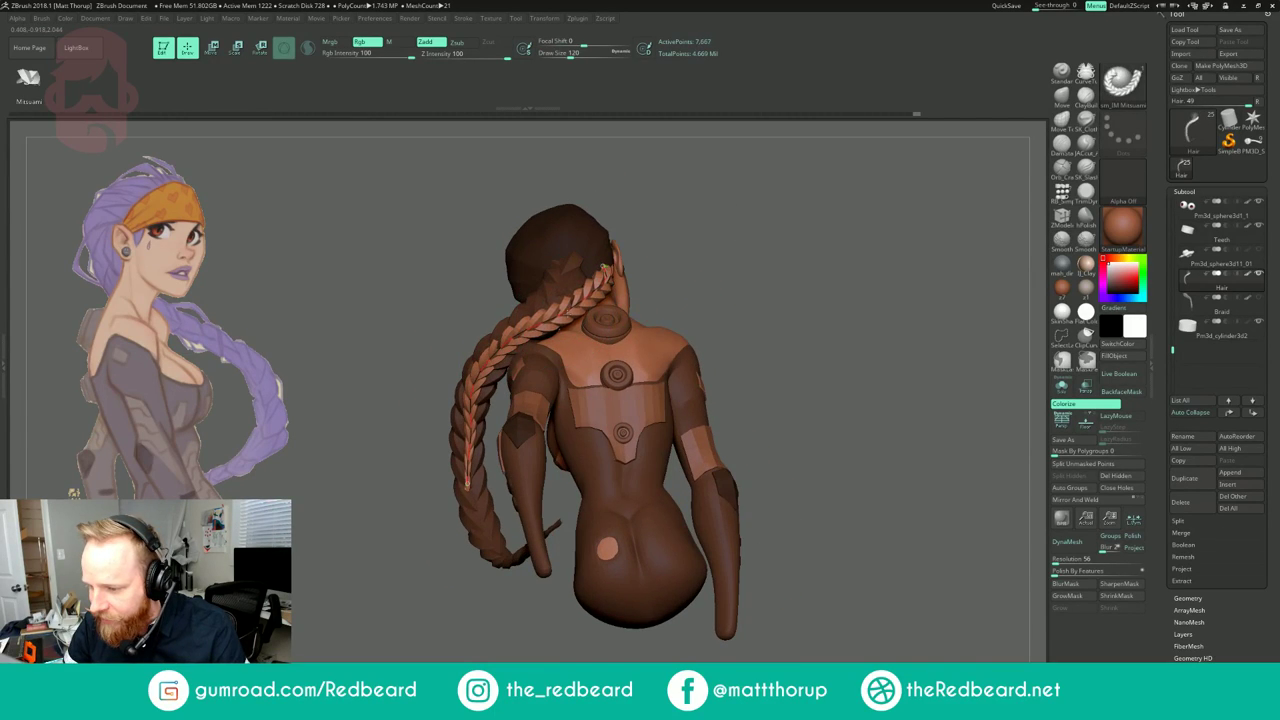
Step: Examine the main and second braids from the side and front against the concept reference
mouse_move(704, 242)
left_mouse_down()
mouse_move(791, 240)
mouse_move(768, 180)
mouse_move(760, 236)
mouse_move(745, 205)
left_mouse_up()
left_click_drag(701, 244, 815, 234)
left_click_drag(815, 190, 831, 242, "alt")
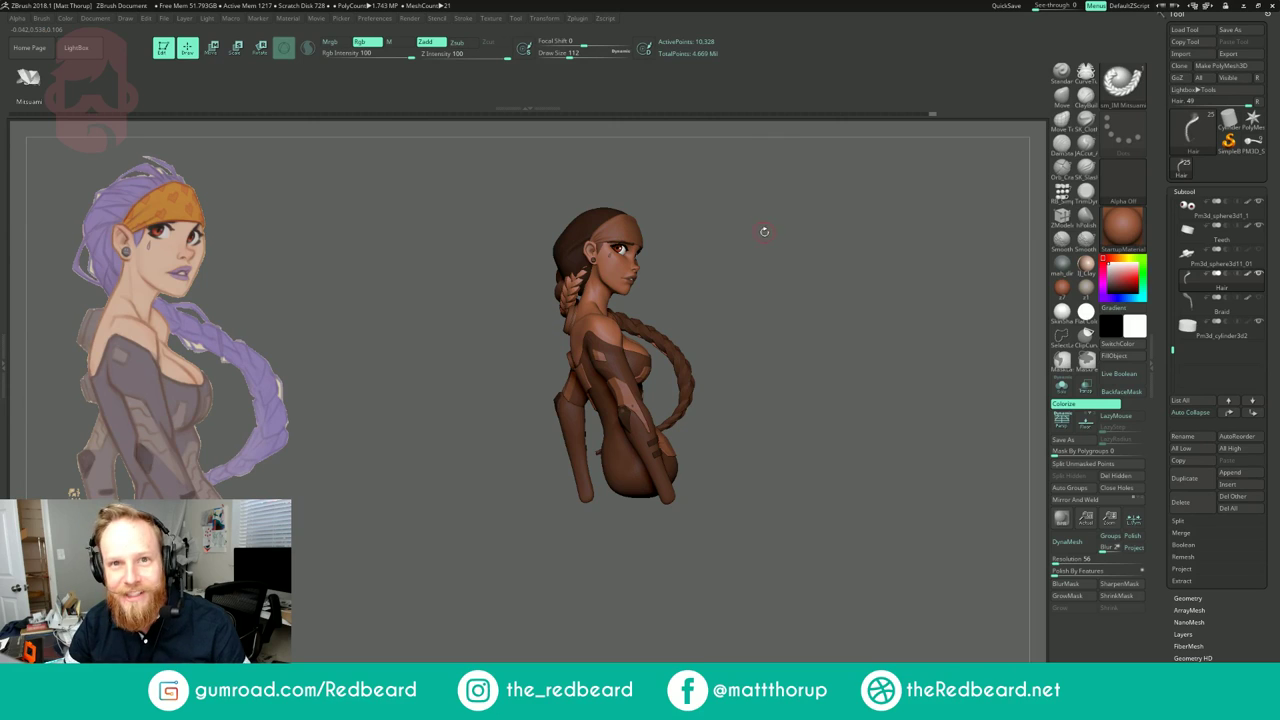
mouse_move(770, 222)
left_mouse_down()
mouse_move(715, 224)
mouse_move(775, 222)
left_mouse_up()
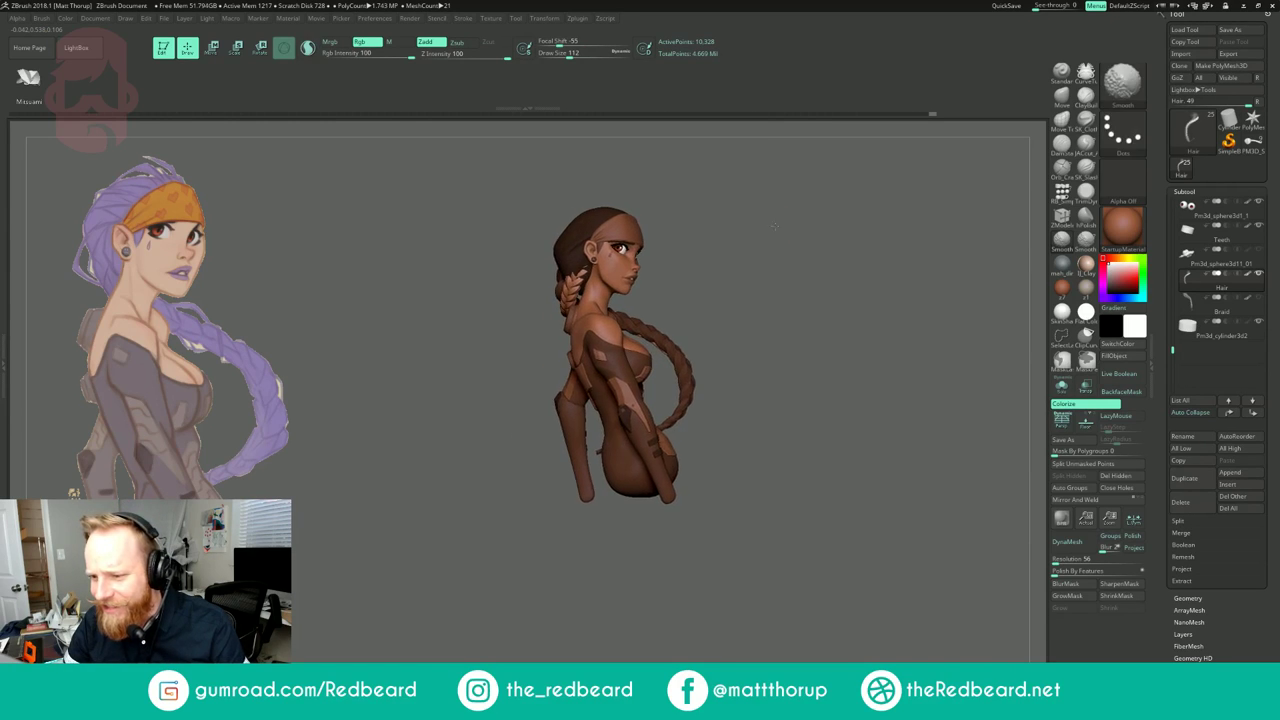
right_click_drag(795, 180, 815, 217, "ctrl")
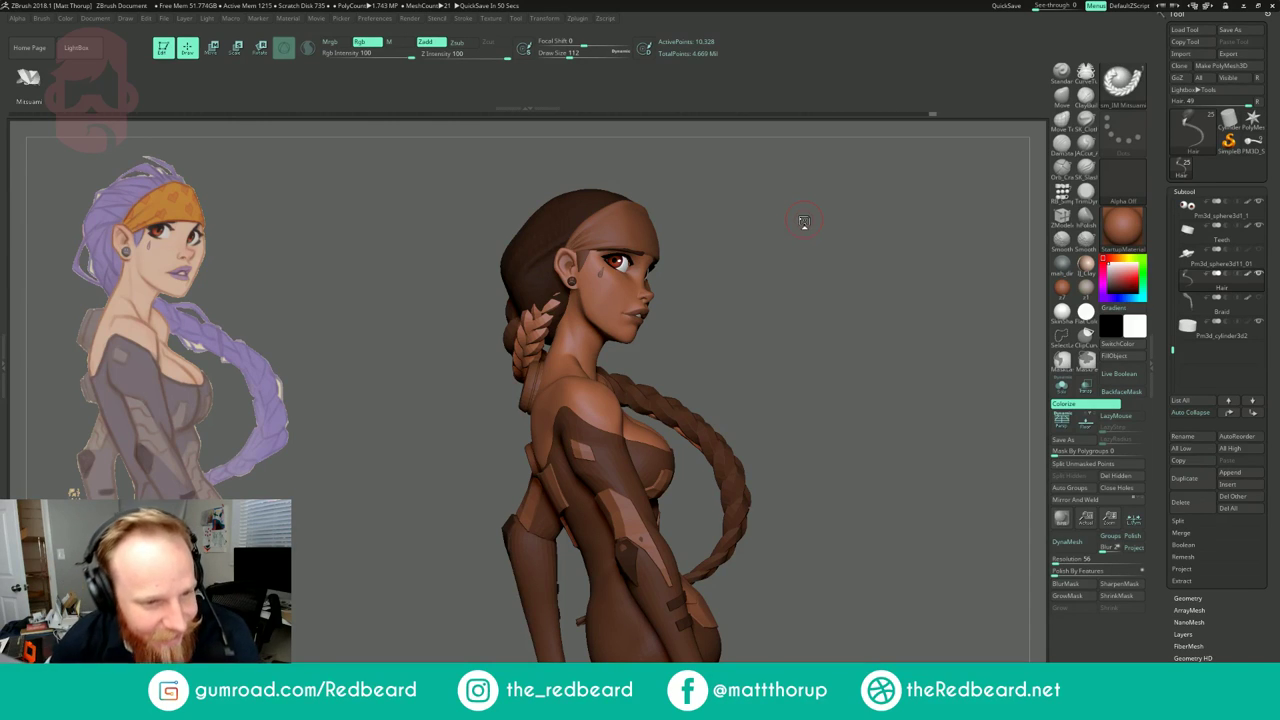
left_click_drag(692, 222, 702, 290)
left_click_drag(795, 285, 738, 296)
mouse_move(867, 284)
left_mouse_down()
mouse_move(882, 277)
mouse_move(874, 297)
mouse_move(829, 263)
mouse_move(709, 310)
left_mouse_up()
left_click_drag(846, 284, 736, 311)
Step: Draw a third braid from behind the left ear over the shoulder along the main braid and rebuild it with a draw size of 114
left_click_drag(600, 312, 686, 322)
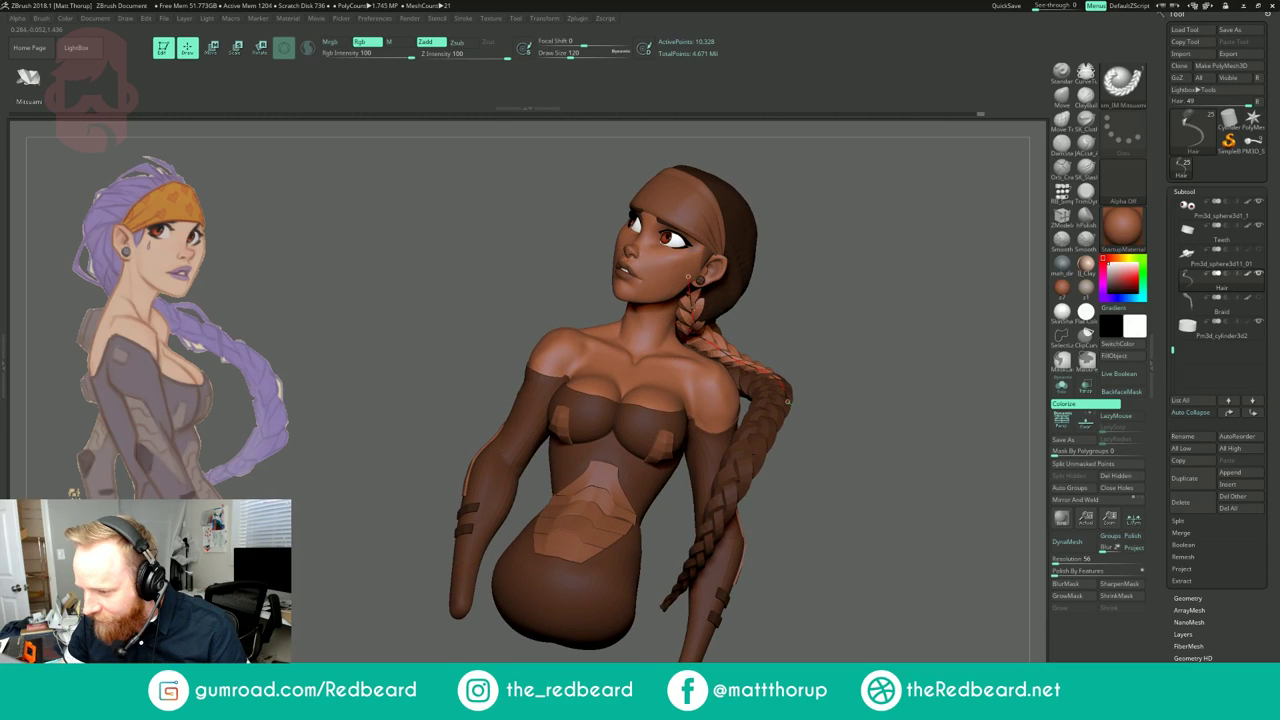
left_click_drag(778, 291, 735, 338)
left_click_drag(826, 280, 758, 322)
key("ctrl+z")
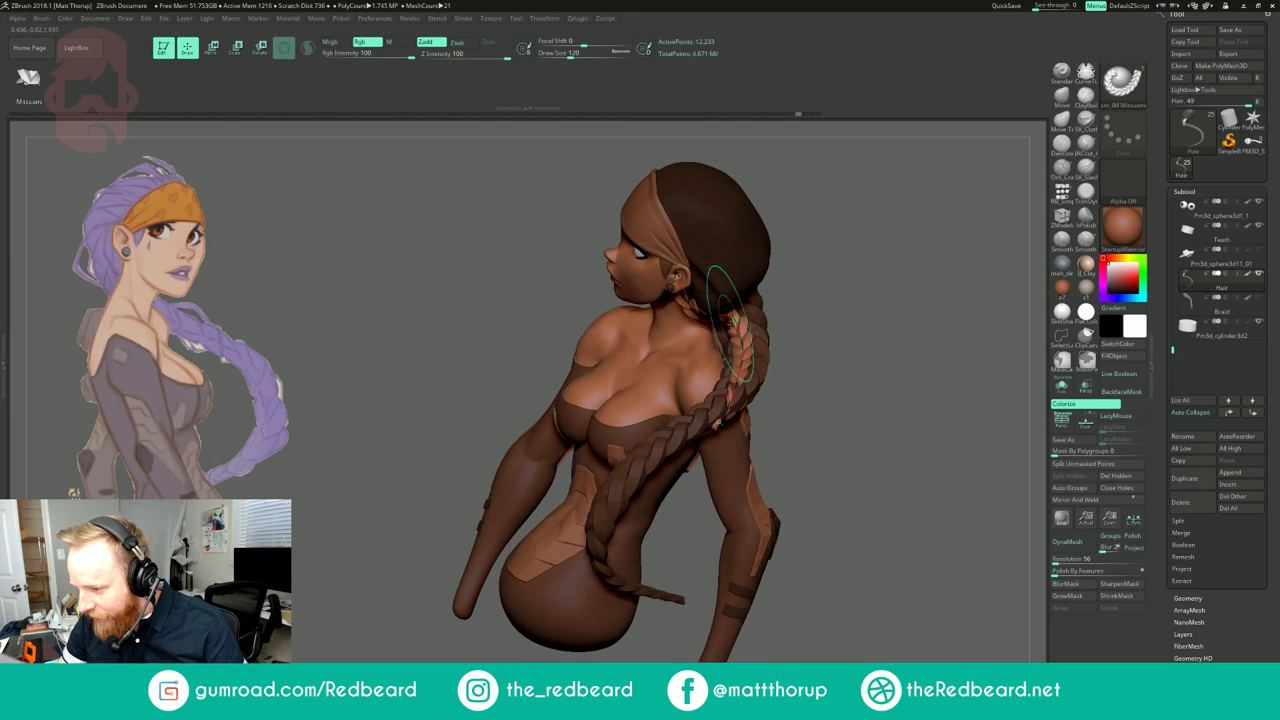
left_click(737, 345)
left_click_drag(803, 380, 818, 440)
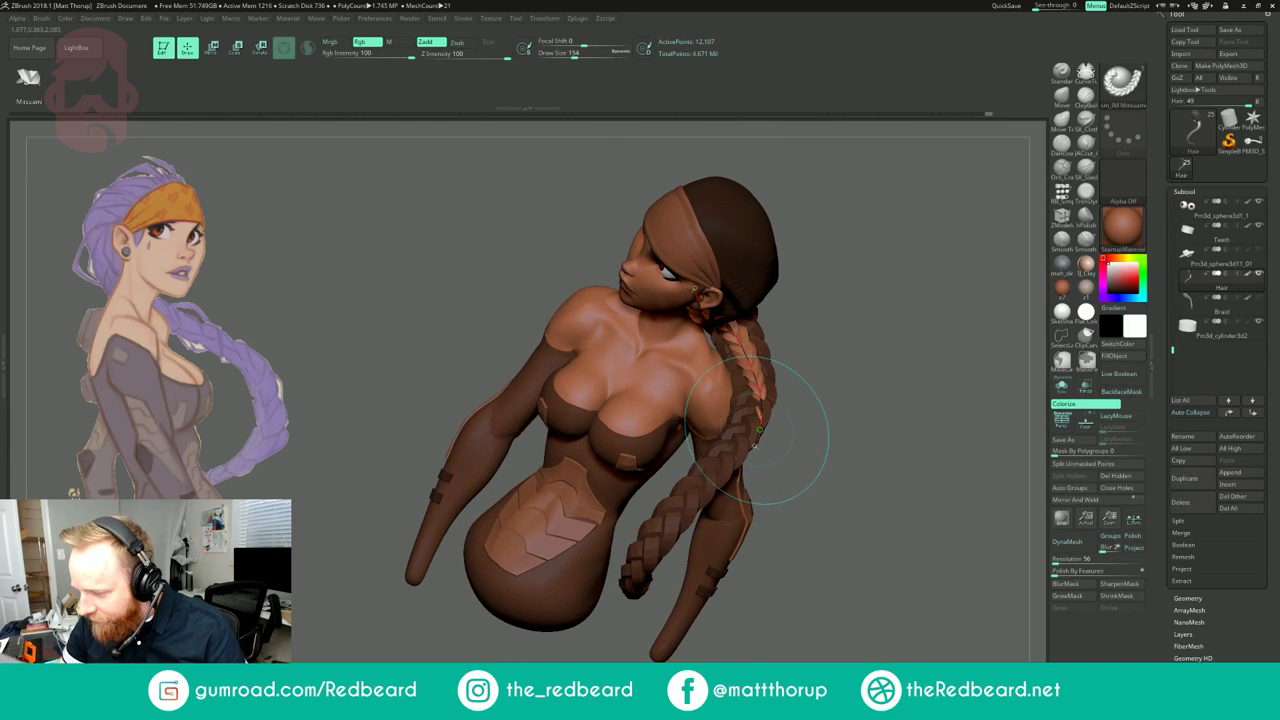
left_click(735, 352)
Step: Adjust the third braid's thickness below the left ear by rebuilding it at different draw sizes
left_click_drag(826, 314, 862, 272)
key("bracketright")
left_click(700, 352)
mouse_move(836, 320)
left_mouse_down()
mouse_move(840, 368)
mouse_move(765, 376)
mouse_move(808, 325)
left_mouse_up()
key("s")
left_click_drag(678, 340, 680, 340)
left_click(686, 329)
Step: Try the third braid at a draw size of 87 and redo the braid changes in the history
left_click_drag(778, 315, 822, 318)
key("s")
mouse_move(685, 316)
left_mouse_down()
mouse_move(704, 316)
mouse_move(687, 316)
left_mouse_up()
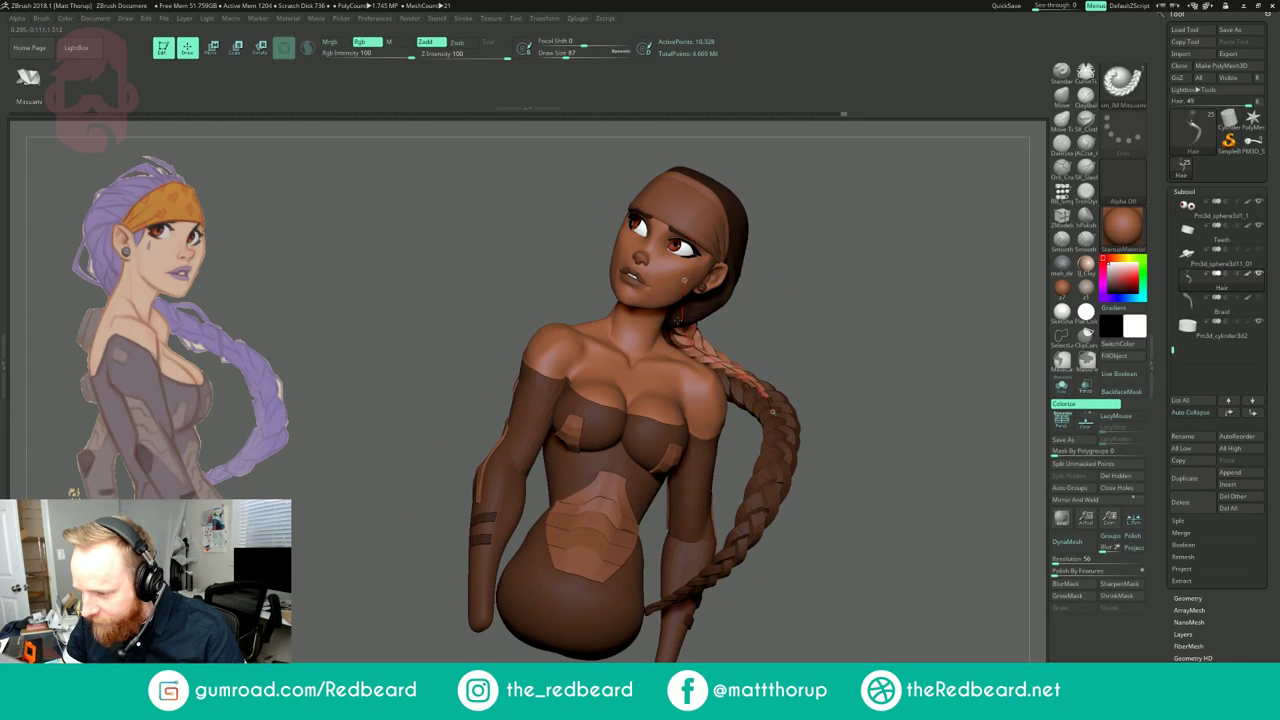
key("ctrl+shift+z")
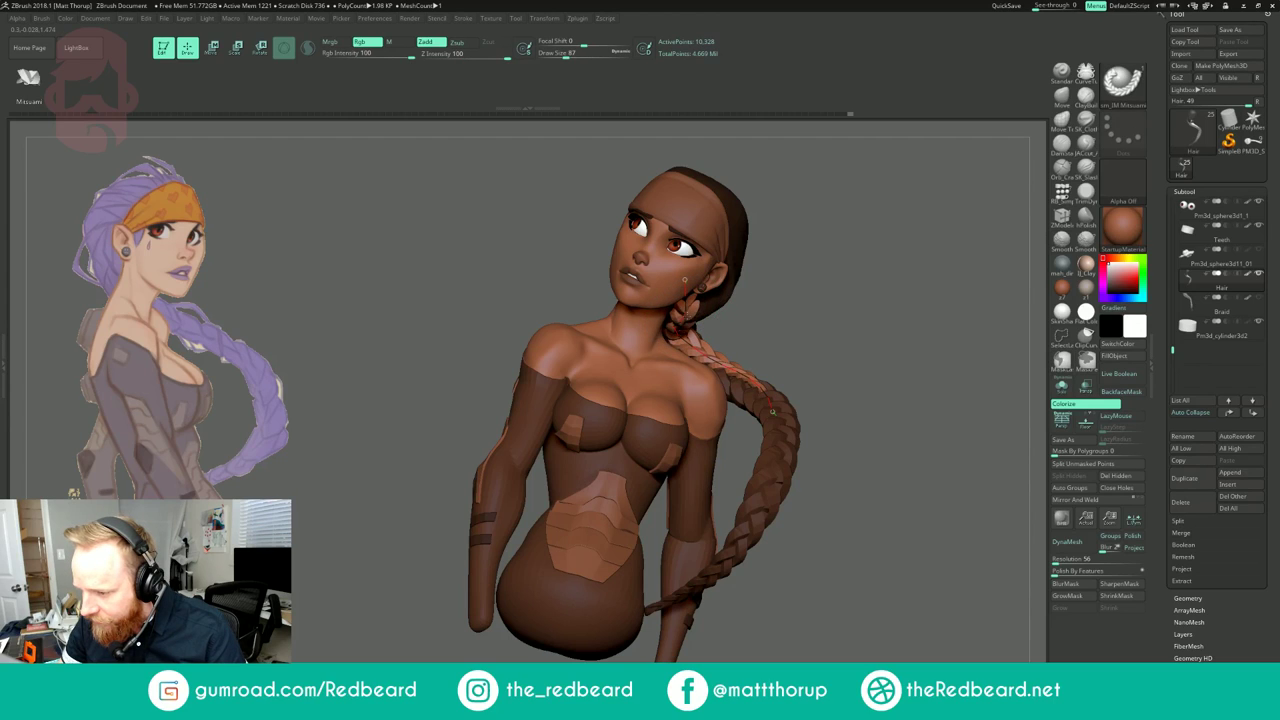
key("ctrl+shift+z")
Step: Examine the combined braids from the front in a full-figure view against the concept reference
mouse_move(766, 286)
left_mouse_down()
mouse_move(716, 289)
mouse_move(757, 329)
mouse_move(732, 336)
mouse_move(786, 350)
mouse_move(788, 318)
mouse_move(848, 308)
mouse_move(828, 307)
mouse_move(805, 408)
left_mouse_up()
mouse_move(886, 325)
left_mouse_down()
mouse_move(914, 306)
mouse_move(998, 297)
mouse_move(873, 274)
mouse_move(888, 260)
mouse_move(897, 270)
mouse_move(890, 262)
left_mouse_up()
mouse_move(890, 262)
left_mouse_down("alt")
mouse_move(743, 252)
mouse_move(650, 264)
mouse_move(750, 280)
mouse_move(734, 291)
mouse_move(744, 306)
left_mouse_up("alt")
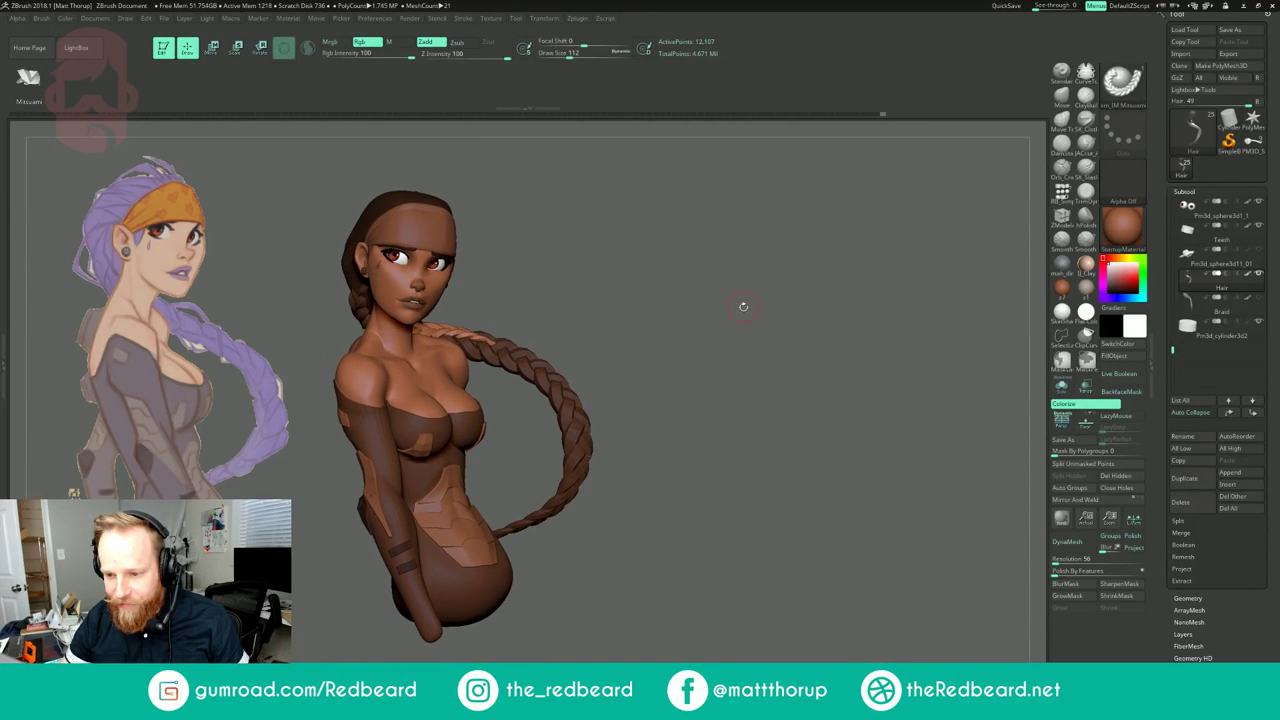
left_click_drag(734, 288, 714, 313)
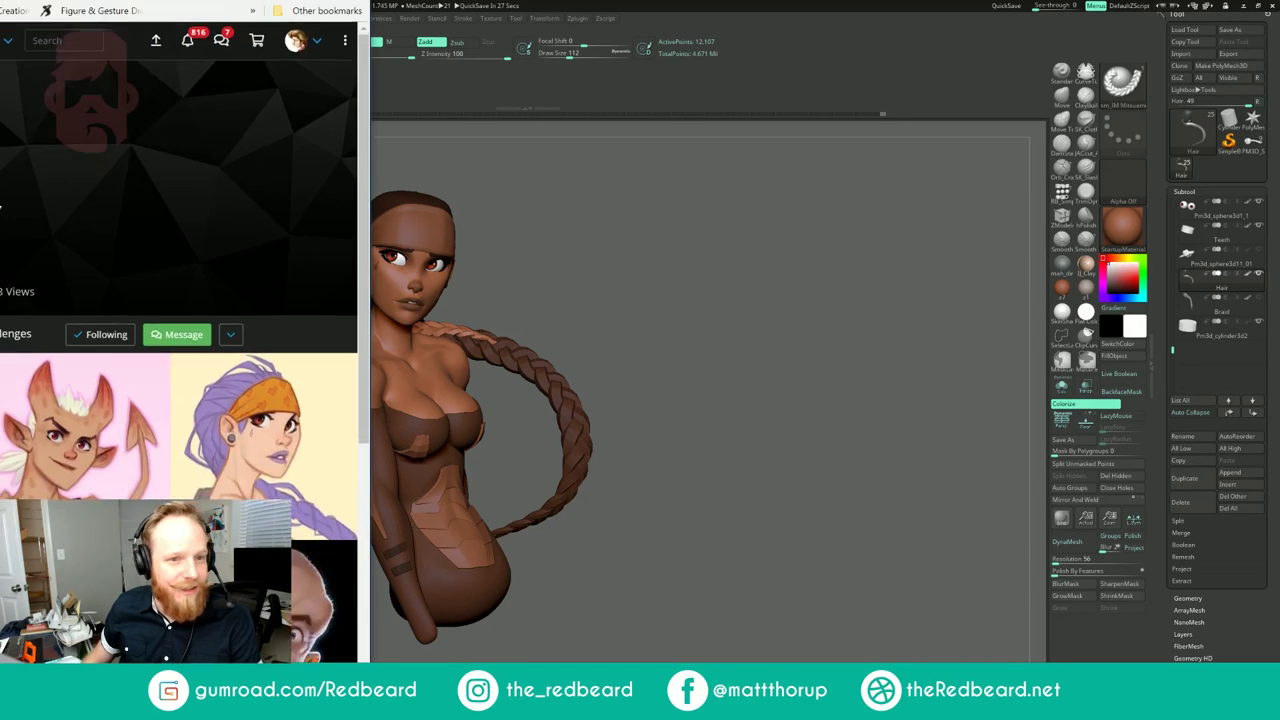
Step: Switch to the browser and look through the concept artist's ArtStation portfolio
left_click_drag(2, 105, 644, 1)
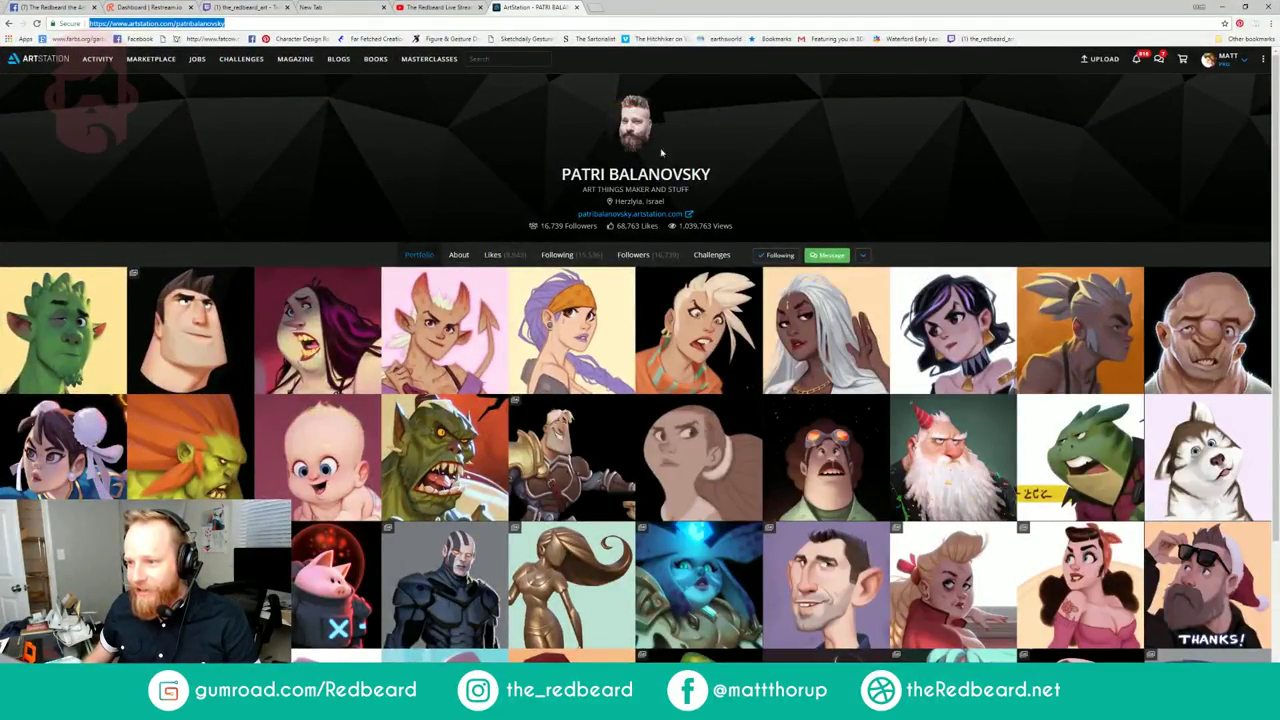
scroll(656, 158, "down", 5)
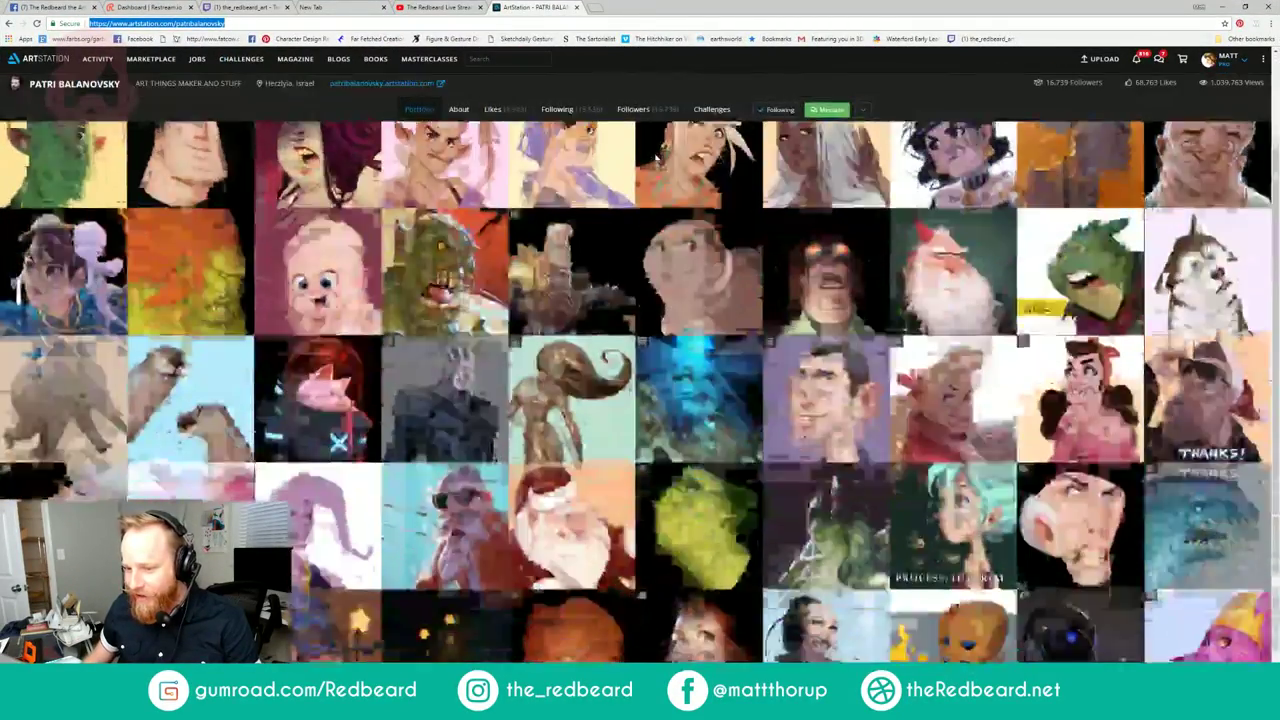
scroll(656, 158, "down", 4)
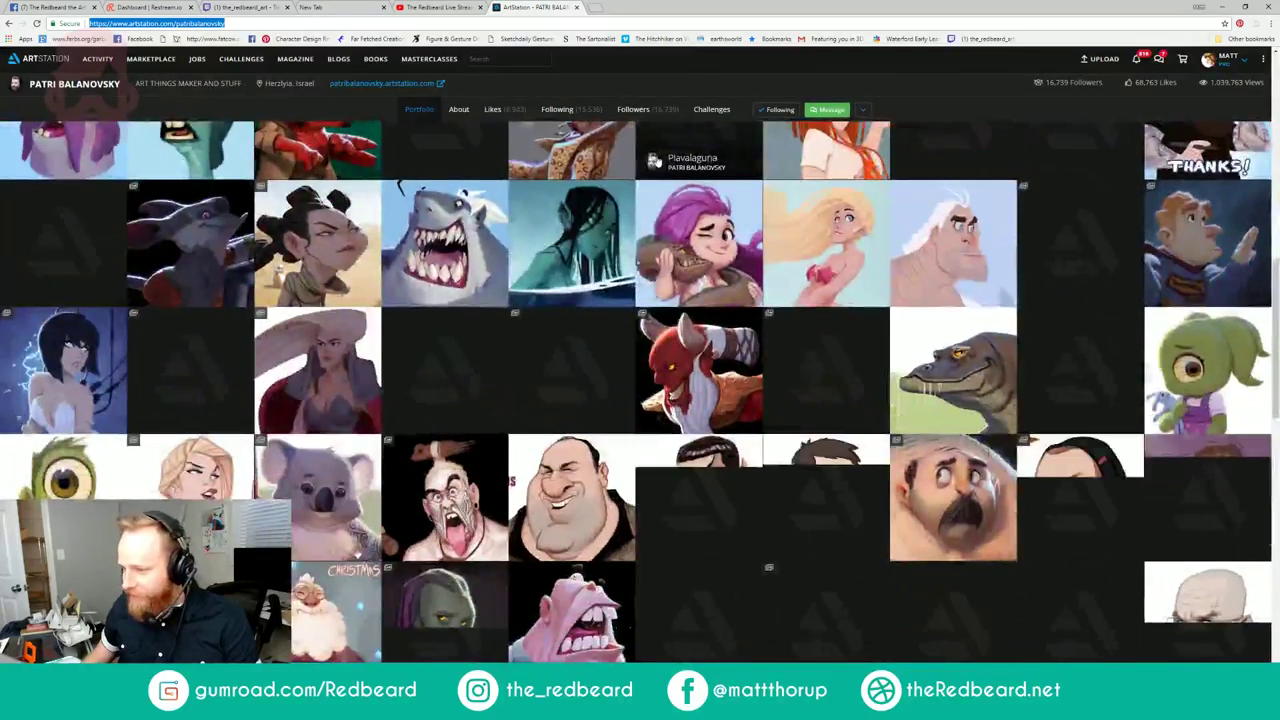
Step: View the Mer MAY #2 mermaid artwork and browse the rest of the artist's portfolio up to the profile header
left_click(822, 278)
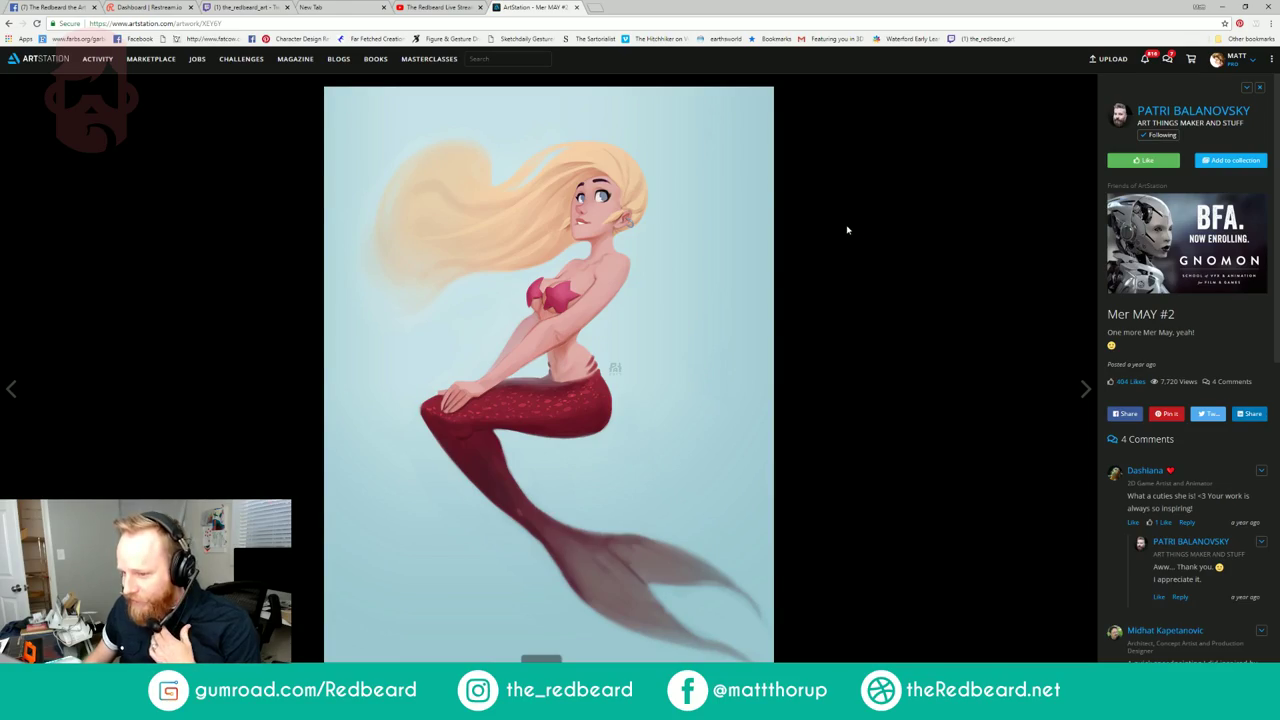
left_click(845, 225)
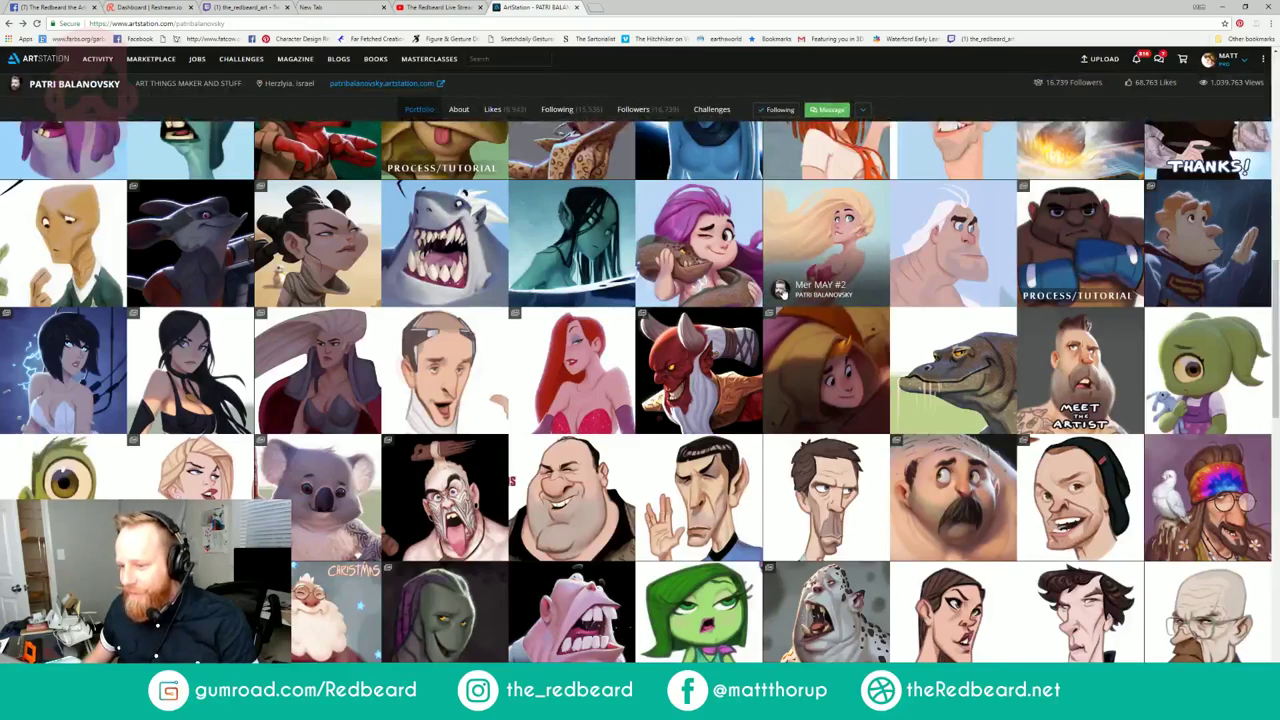
scroll(790, 288, "down", 5)
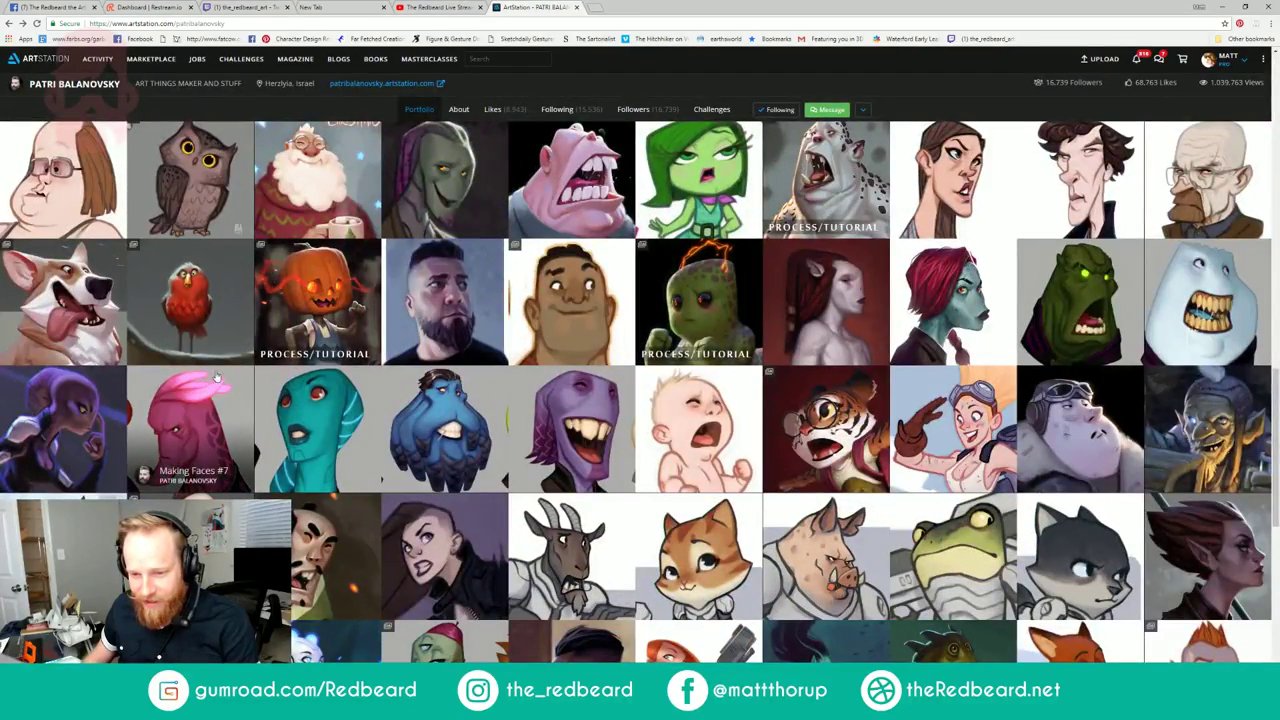
scroll(570, 368, "up", 15)
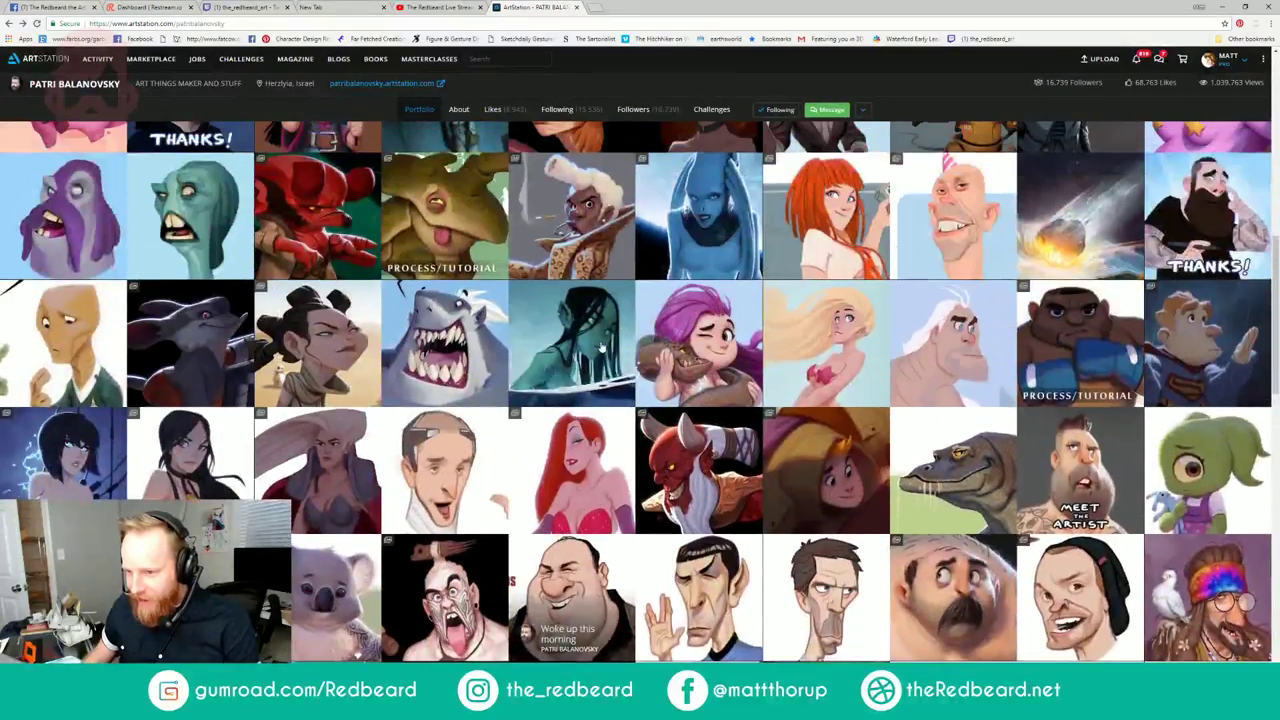
scroll(605, 345, "up", 5)
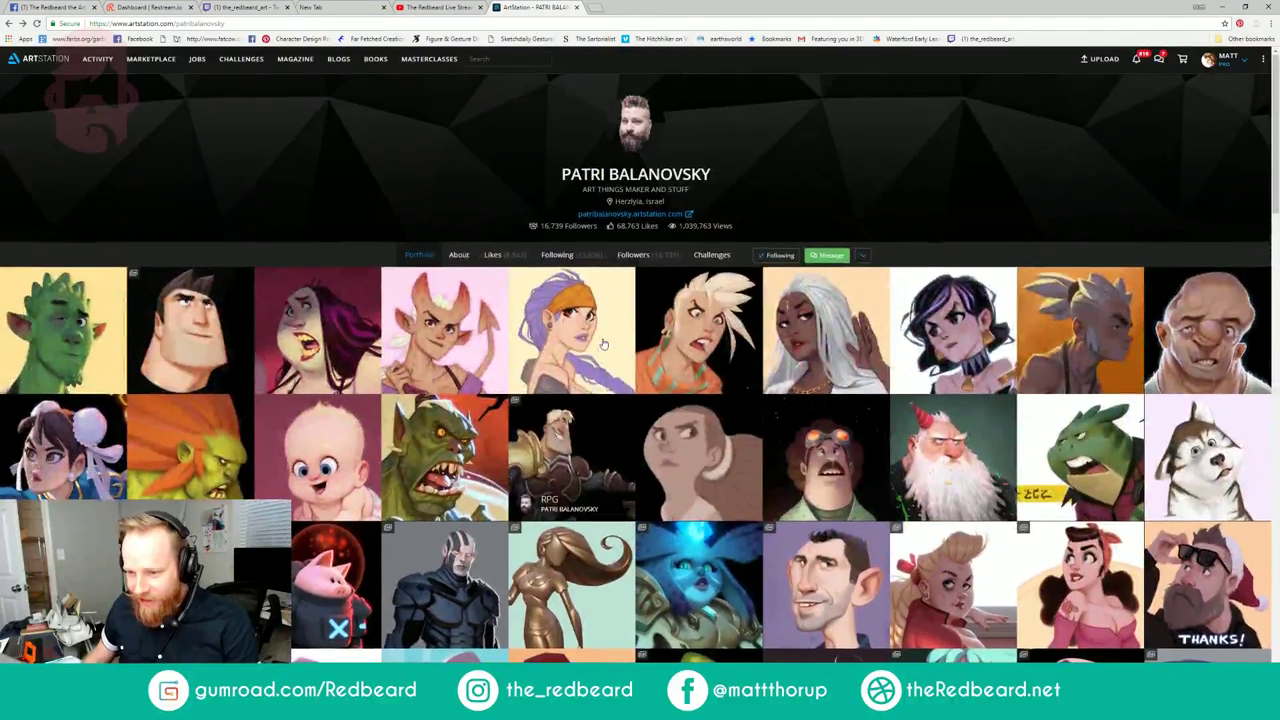
left_click(348, 22)
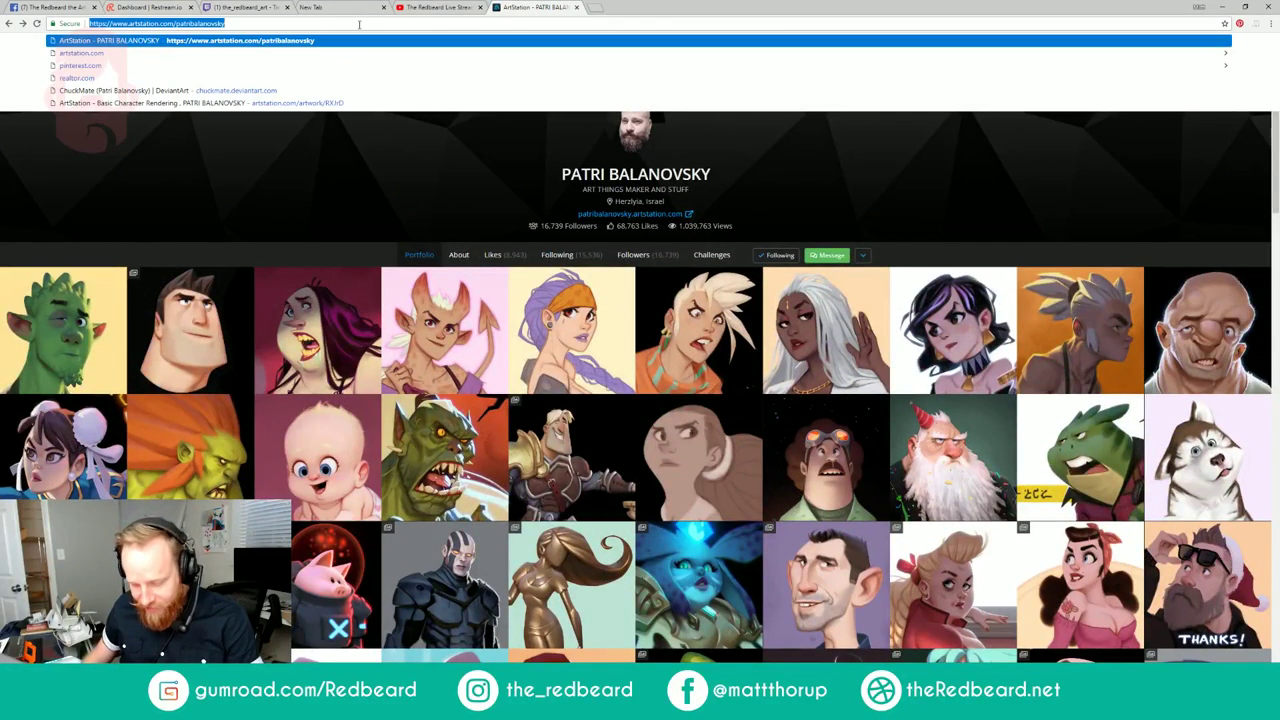
Step: Switch back to ZBrush and choose the RB_FlatHair brush with its first flat hair mesh
left_click_drag(698, 11, 0, 105)
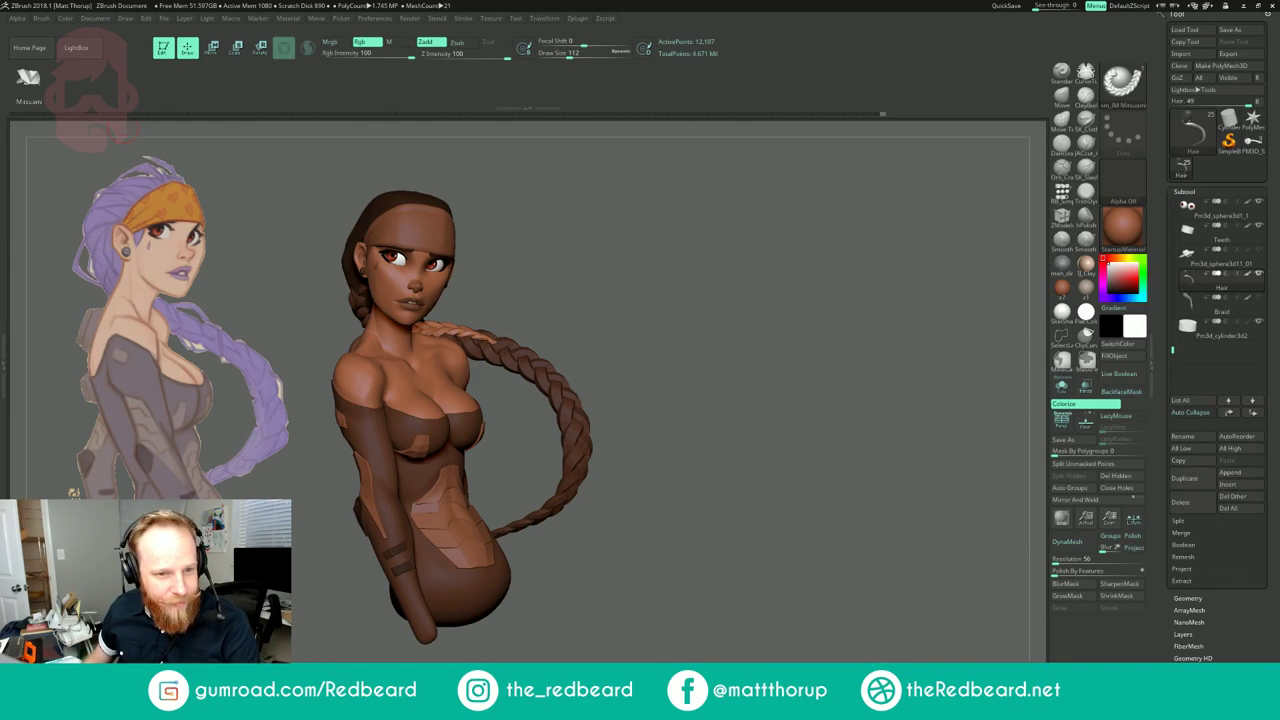
mouse_move(697, 363)
left_mouse_down()
mouse_move(785, 365)
mouse_move(705, 365)
mouse_move(704, 346)
mouse_move(766, 348)
mouse_move(718, 354)
left_mouse_up()
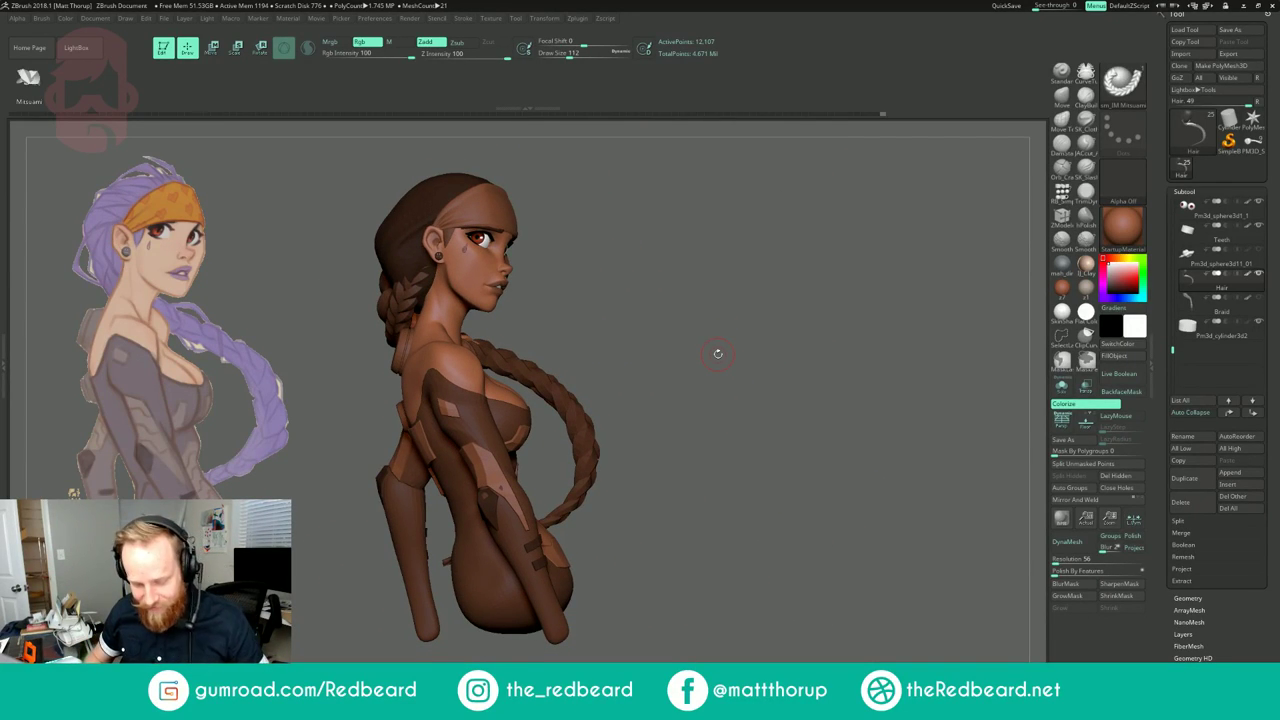
mouse_move(691, 296)
left_mouse_down()
mouse_move(760, 316)
mouse_move(688, 322)
mouse_move(751, 342)
mouse_move(802, 307)
left_mouse_up()
key("b")
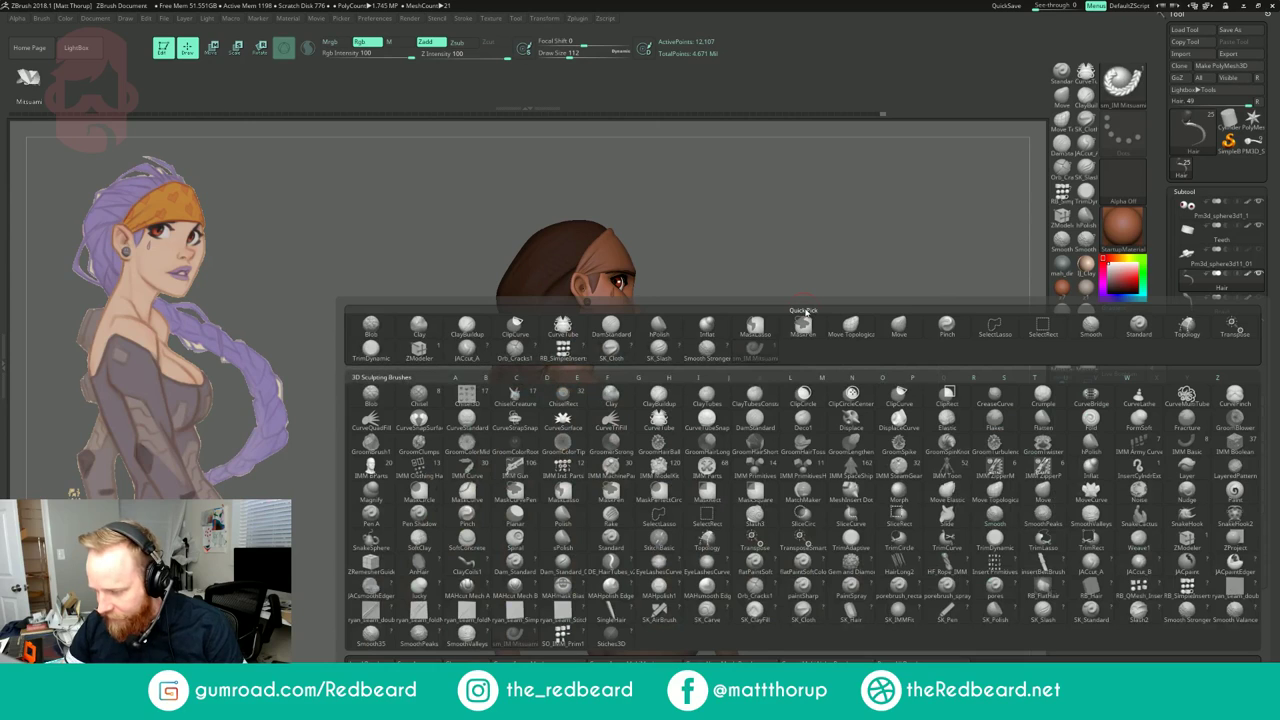
key("r")
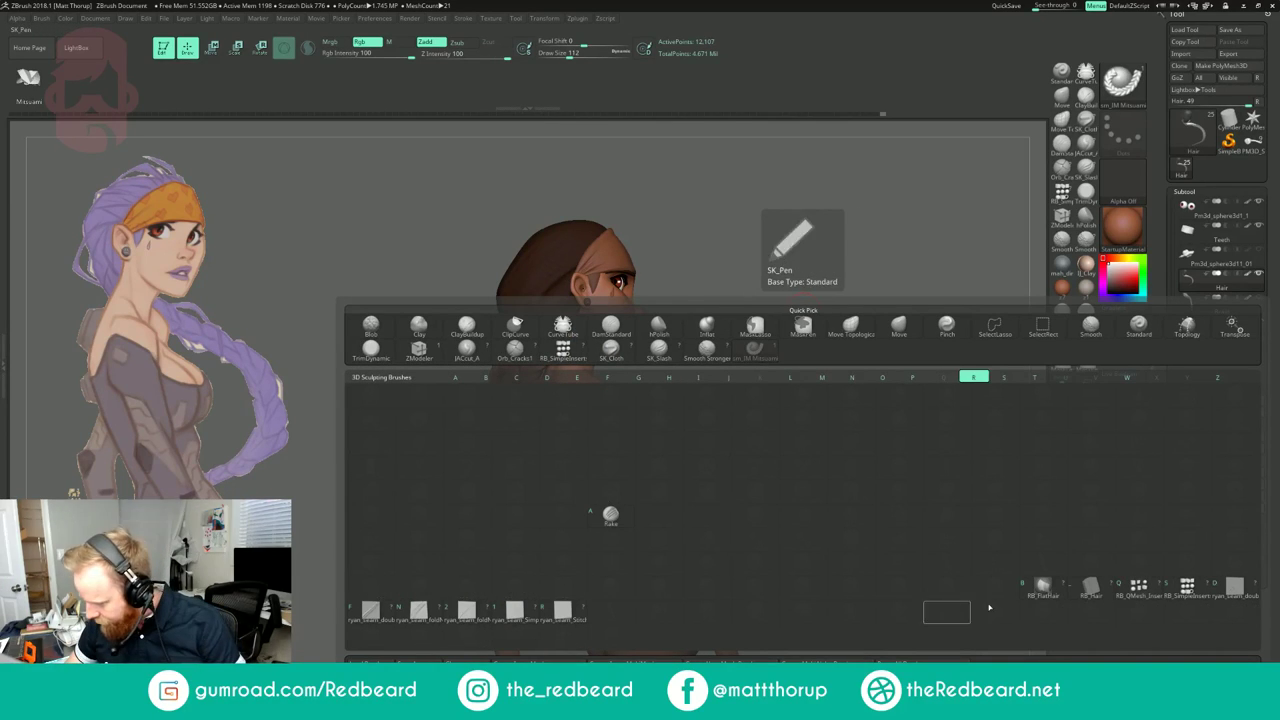
left_click(1041, 589)
mouse_move(795, 258)
left_mouse_down()
mouse_move(776, 274)
mouse_move(660, 290)
left_mouse_up()
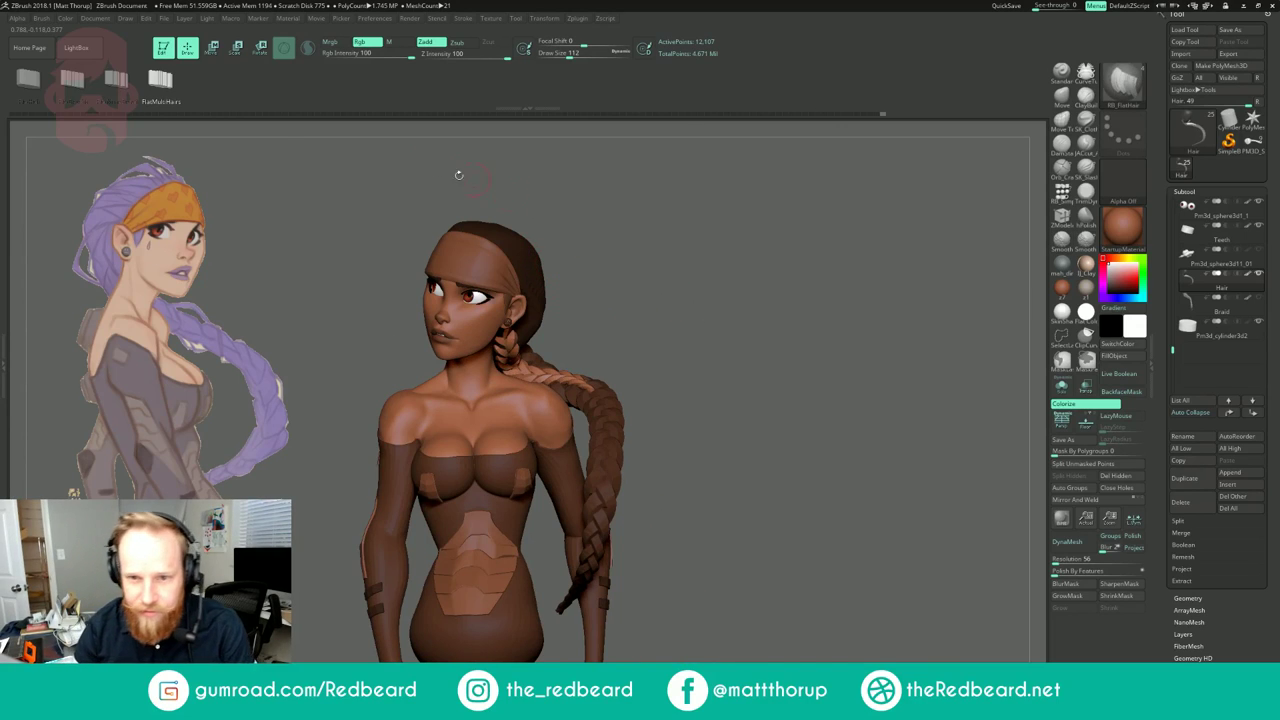
left_click(29, 79)
Step: Try a wide flat hair strand sweeping out from the back of the head, and undo it
left_click_drag(517, 251, 781, 260)
left_click_drag(875, 203, 786, 209)
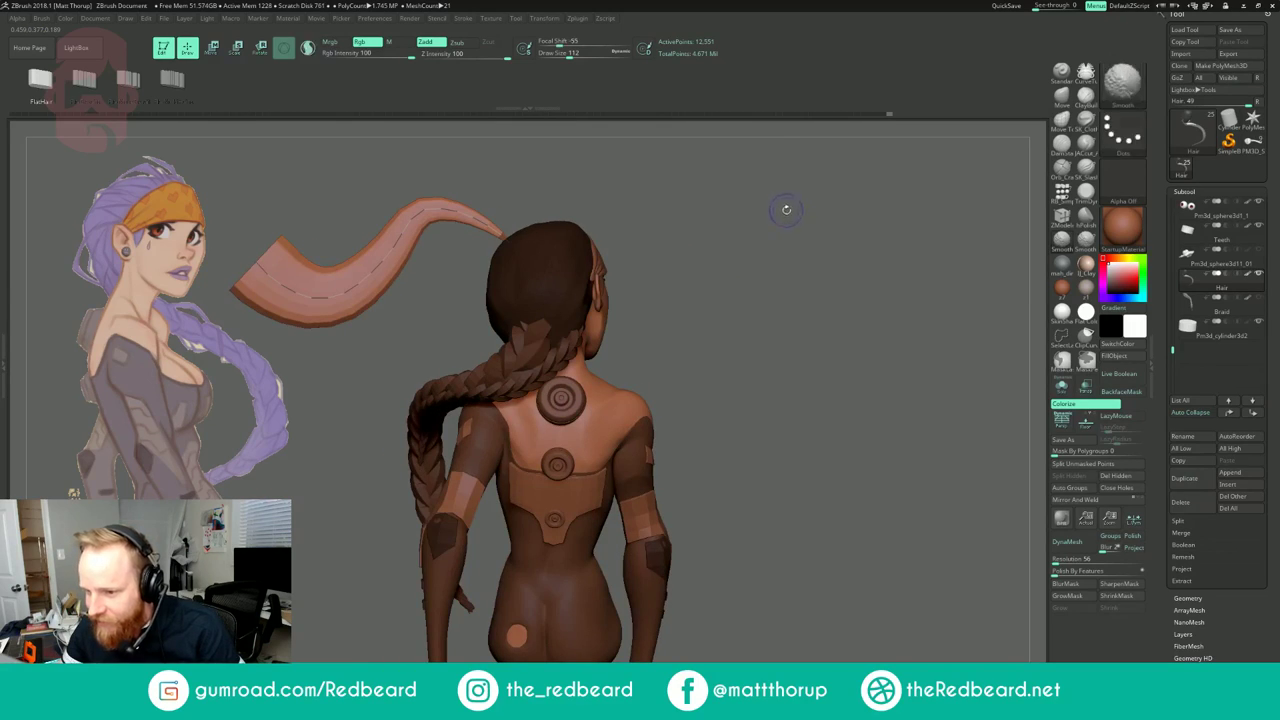
key("ctrl+z")
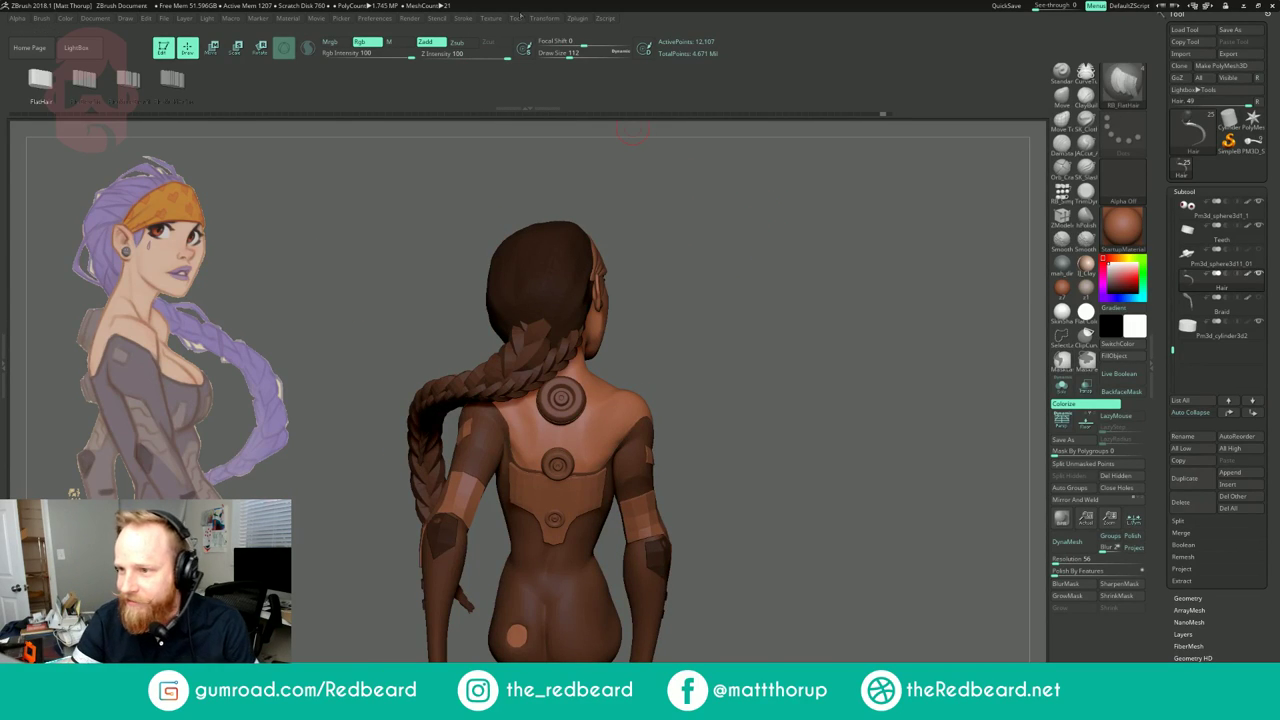
Step: Set the curve falloff's focal shift to 59 and the hair brush's draw size to 56
left_click(463, 18)
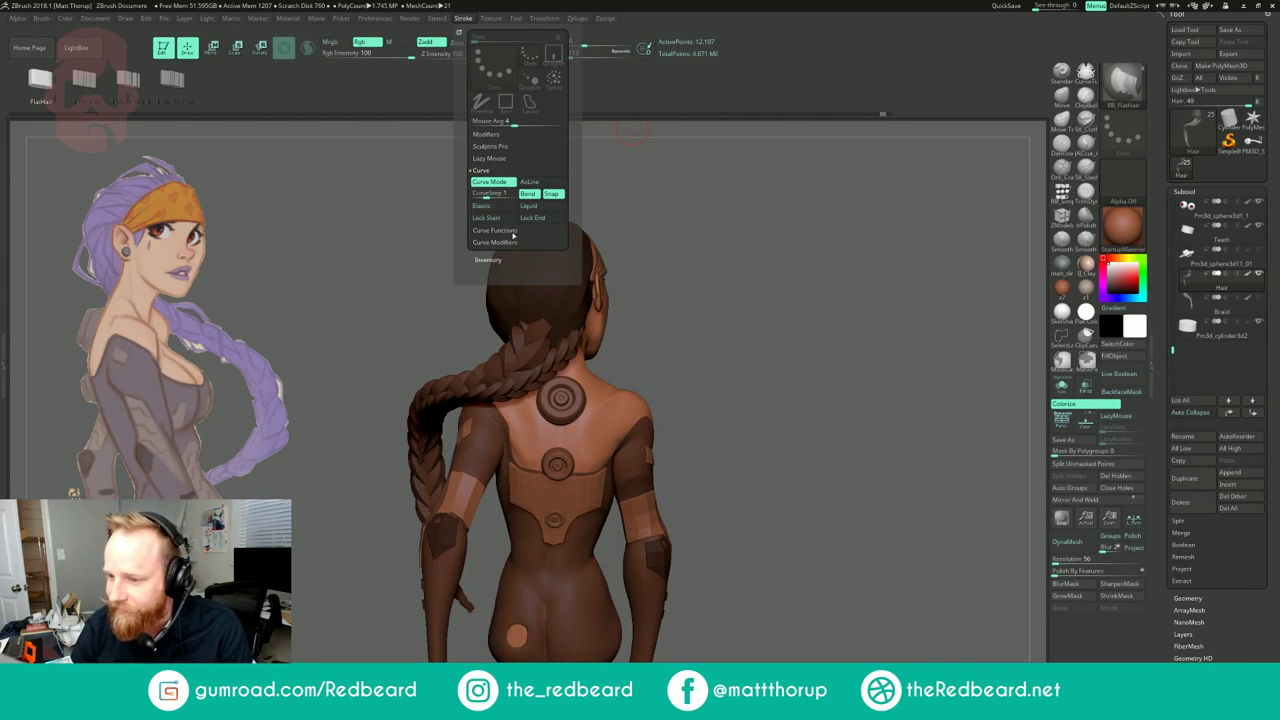
left_click(495, 242)
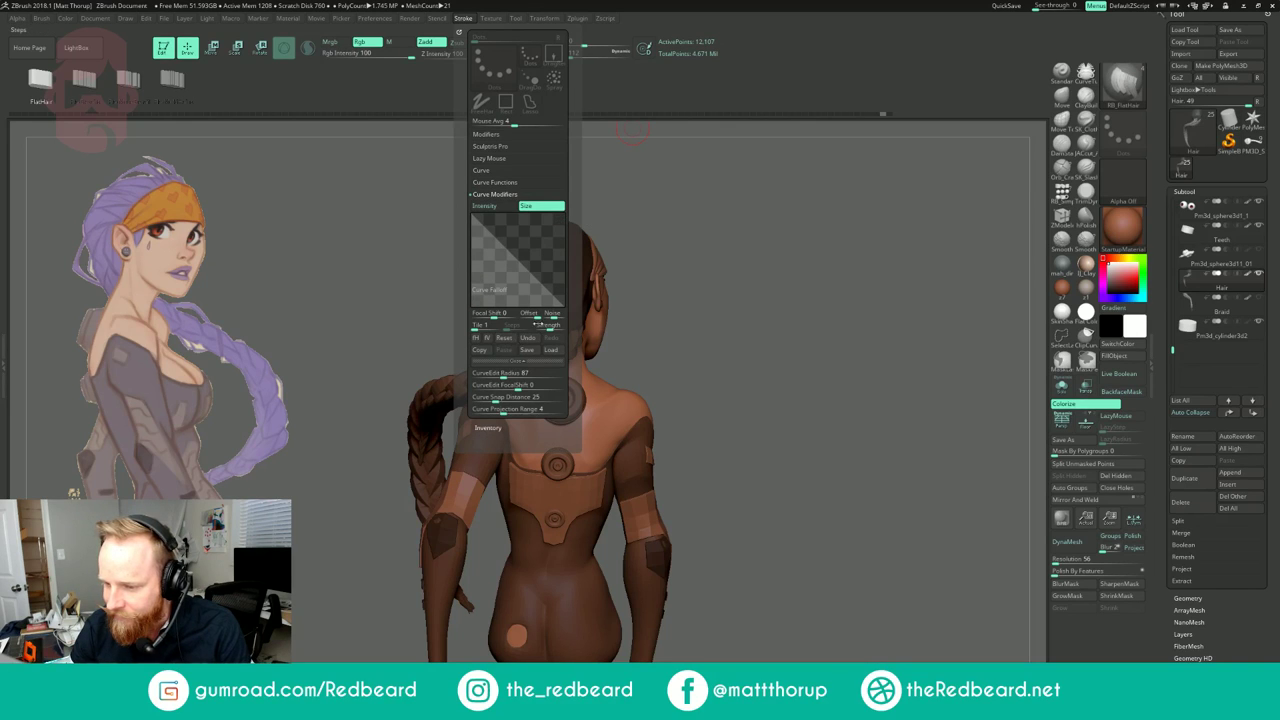
left_click_drag(496, 317, 485, 317)
mouse_move(620, 205)
left_mouse_down()
mouse_move(742, 209)
mouse_move(585, 218)
left_mouse_up()
left_click_drag(662, 269, 520, 272)
key("s")
left_click_drag(479, 413, 470, 412)
Step: Try a flat hair strand along the large braid with curve snapping on, and undo it
mouse_move(733, 273)
left_mouse_down()
mouse_move(756, 292)
mouse_move(822, 288)
mouse_move(764, 312)
mouse_move(715, 380)
left_mouse_up()
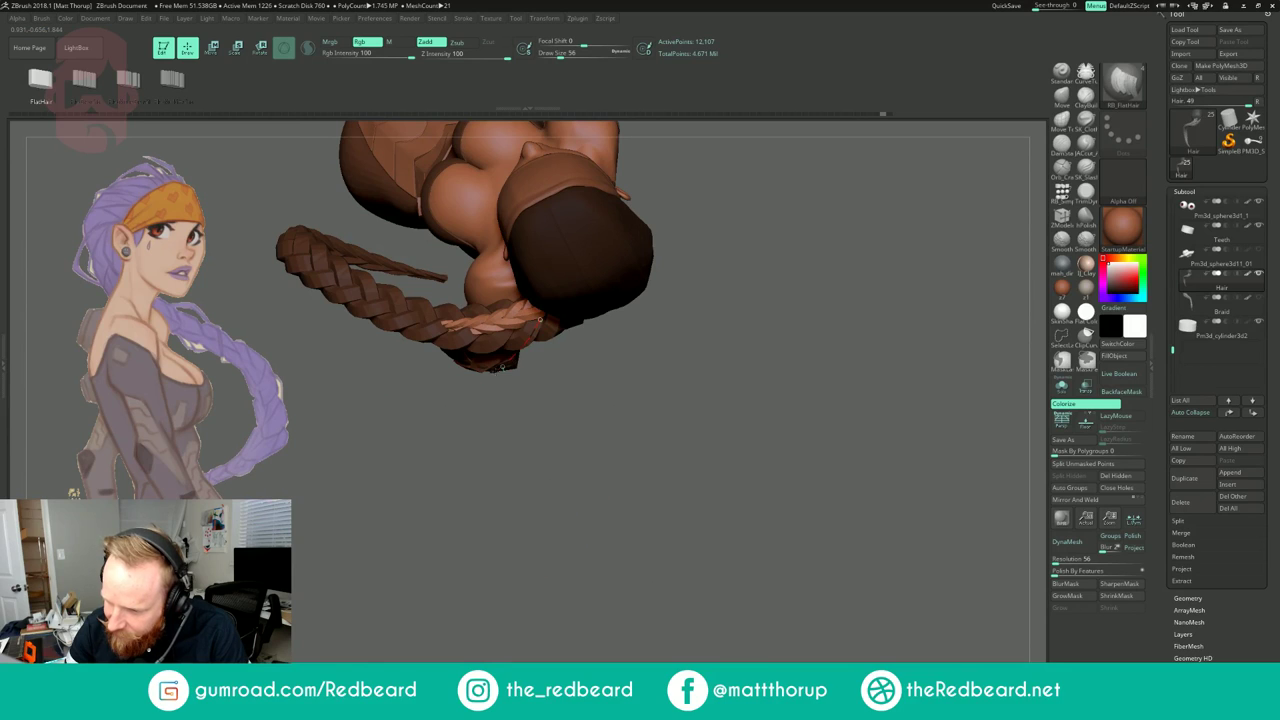
left_click_drag(405, 333, 404, 335)
mouse_move(467, 515)
left_mouse_down()
mouse_move(510, 412)
mouse_move(685, 227)
left_mouse_up()
key("ctrl+z")
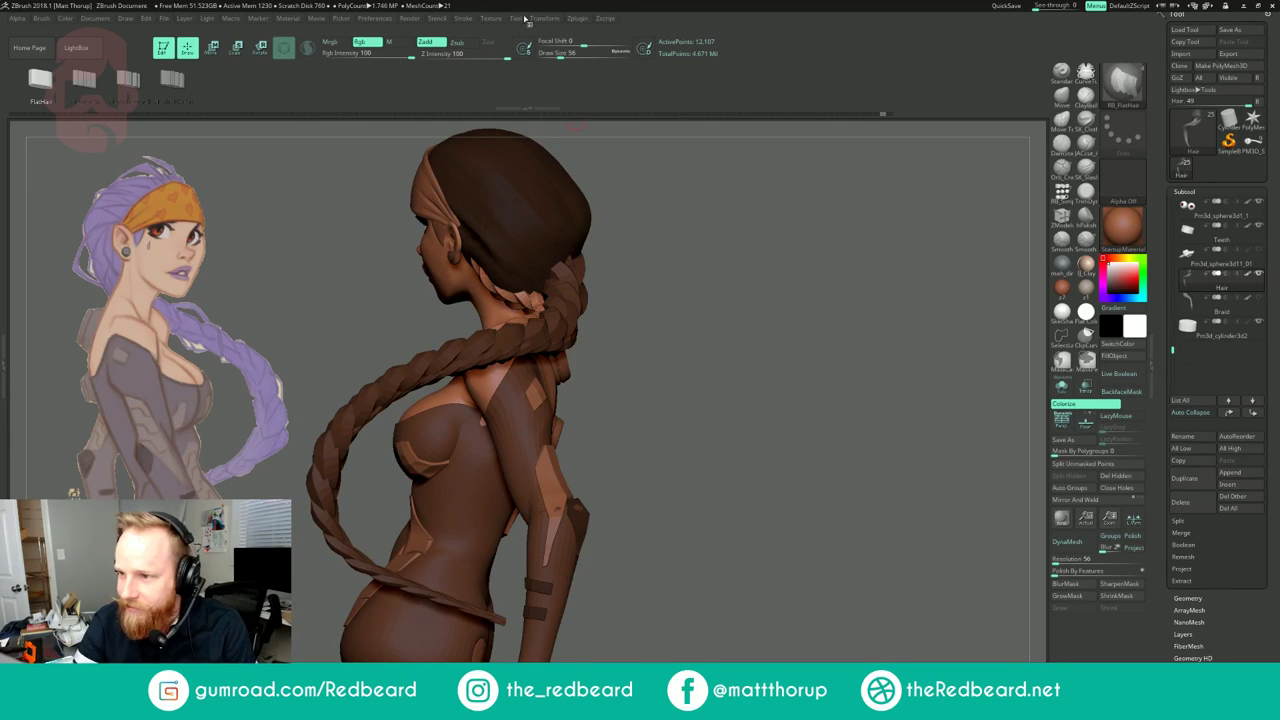
Step: Turn off curve snapping and draw a loose flat hair strand beside the large braid near the shoulder
mouse_move(464, 20)
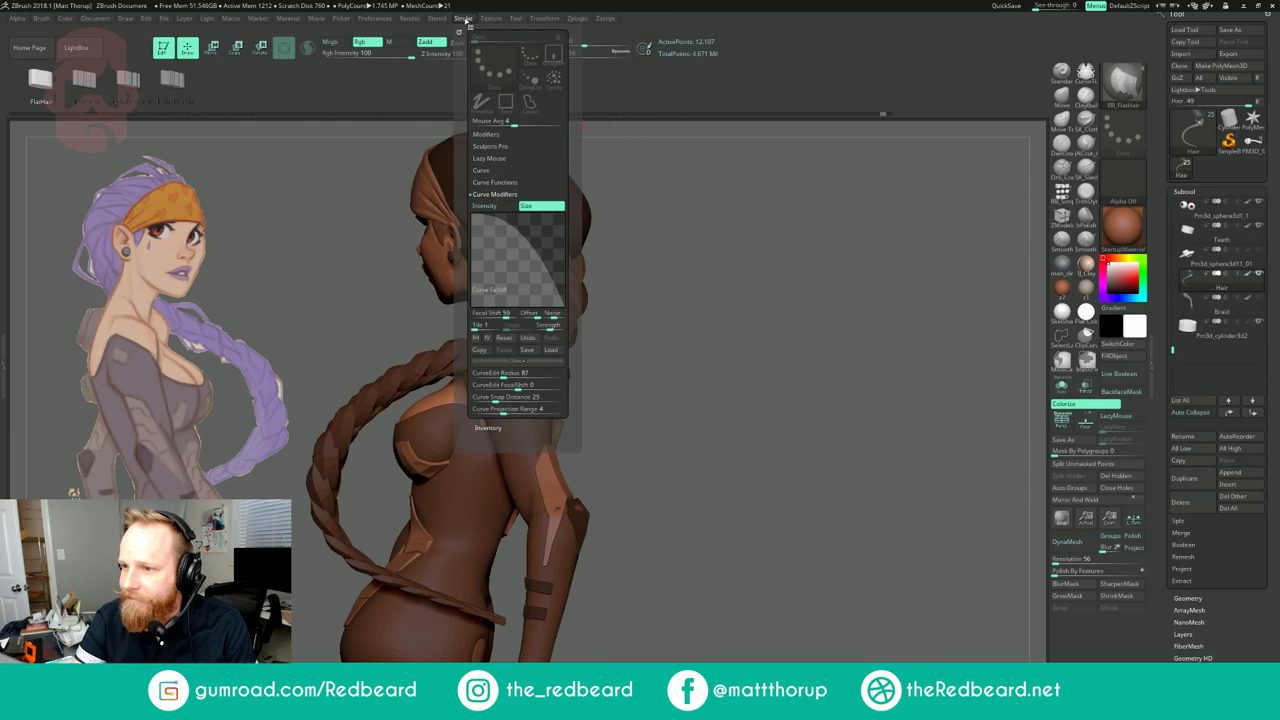
left_click(521, 172)
left_click(557, 195)
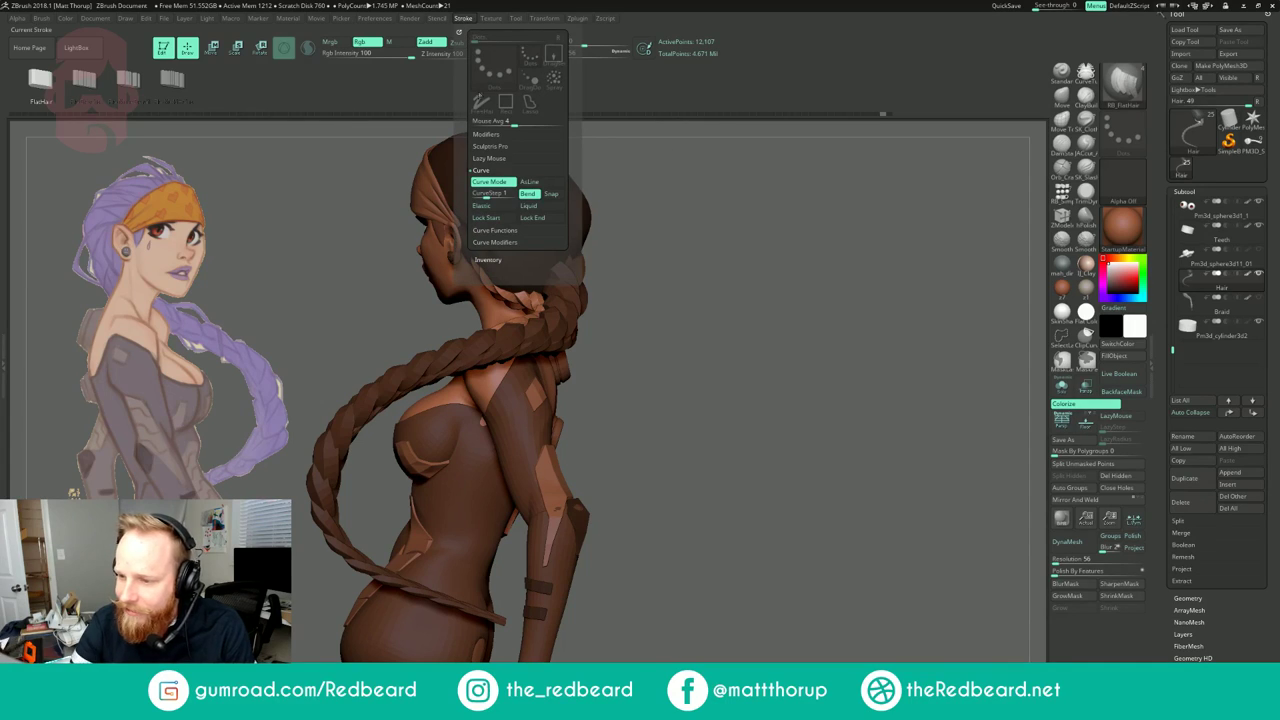
mouse_move(673, 179)
left_mouse_down()
mouse_move(720, 349)
mouse_move(570, 357)
left_mouse_up()
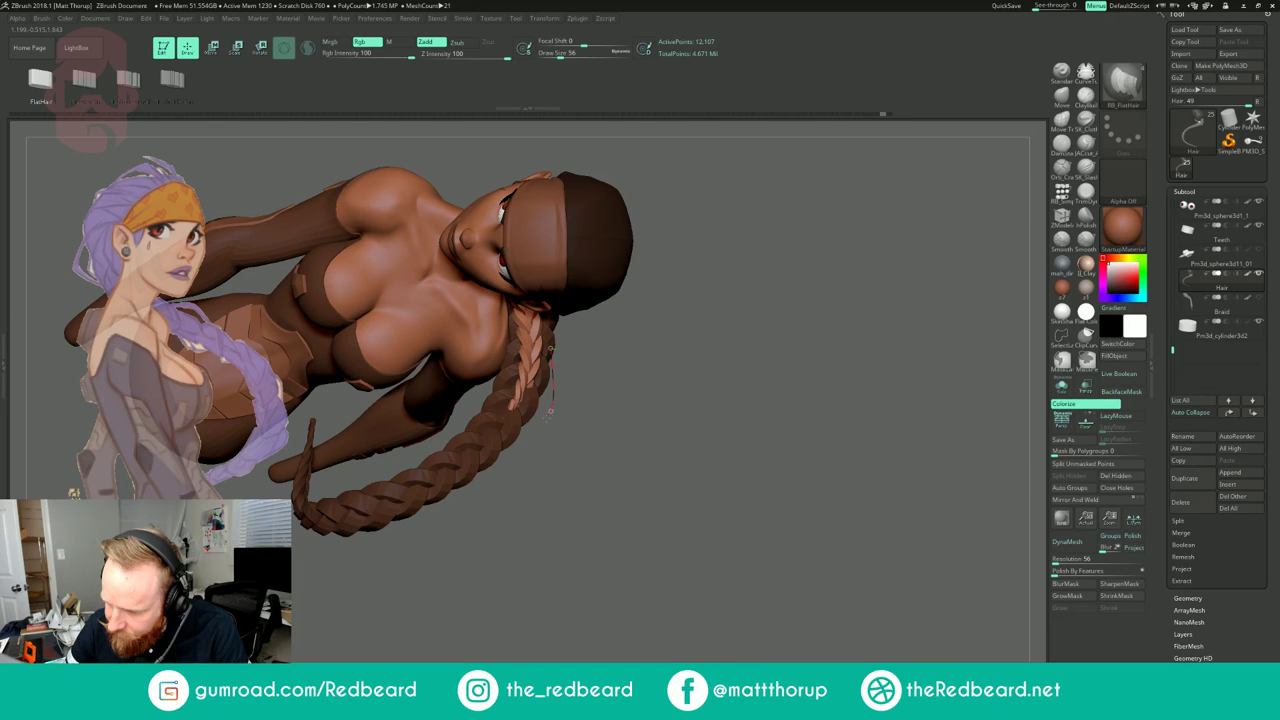
left_click_drag(507, 431, 507, 431)
mouse_move(660, 443)
left_mouse_down()
mouse_move(655, 393)
mouse_move(611, 366)
mouse_move(587, 394)
mouse_move(644, 356)
left_mouse_up()
Step: Adjust the loose strand's width by rebuilding it at different draw sizes, finishing at 87
key("s")
left_click(549, 400)
left_click(556, 391)
key("s")
left_click(551, 391)
key("s")
left_click(554, 367)
left_click(555, 350)
key("s")
mouse_move(645, 357)
left_mouse_down()
mouse_move(665, 357)
mouse_move(697, 246)
mouse_move(610, 275)
left_mouse_up()
left_click(532, 372)
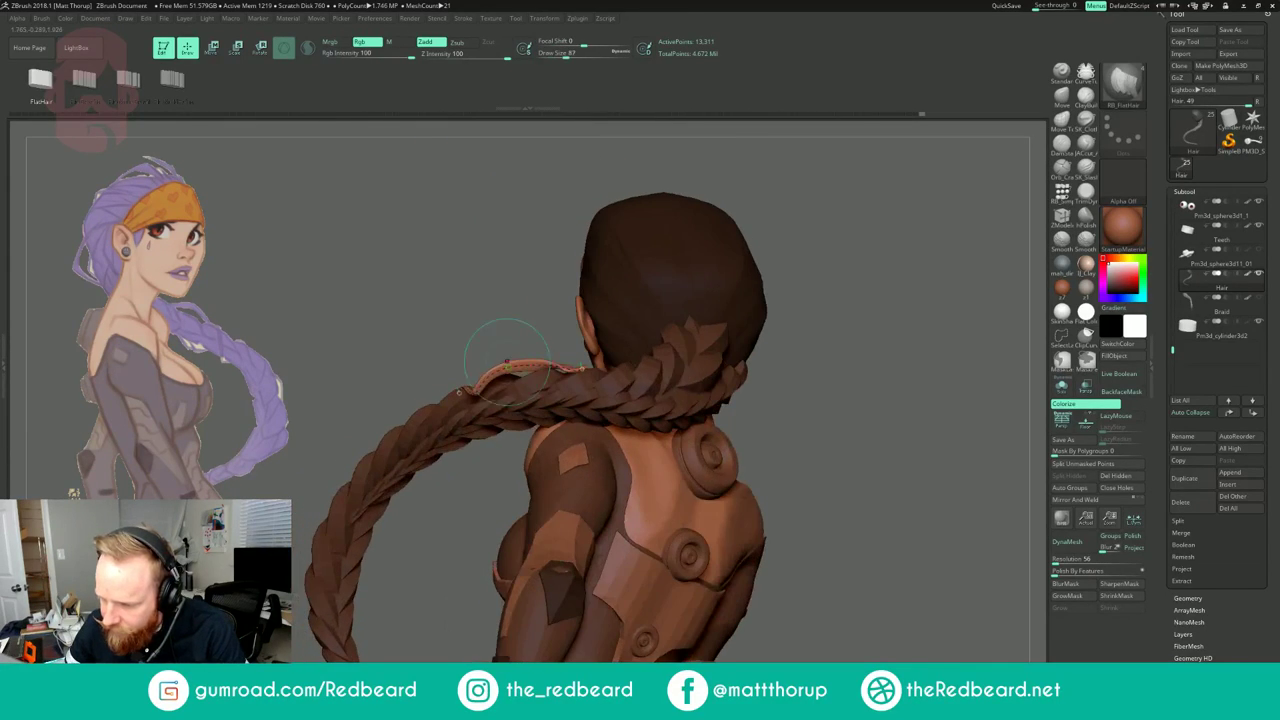
Step: Reshape the loose strand's curve so that it arches just above the large braid
left_click_drag(514, 366, 499, 378, "shift")
key("s")
left_click_drag(499, 378, 494, 363)
mouse_move(455, 320)
left_mouse_down()
mouse_move(599, 320)
mouse_move(584, 325)
mouse_move(690, 260)
mouse_move(743, 294)
left_mouse_up()
left_click_drag(528, 297, 536, 294)
left_click_drag(600, 225, 590, 320)
Step: Reposition the strand's end against the braid near the shoulder and rebuild it at a draw size of 27
key("s")
left_click_drag(450, 295, 434, 302)
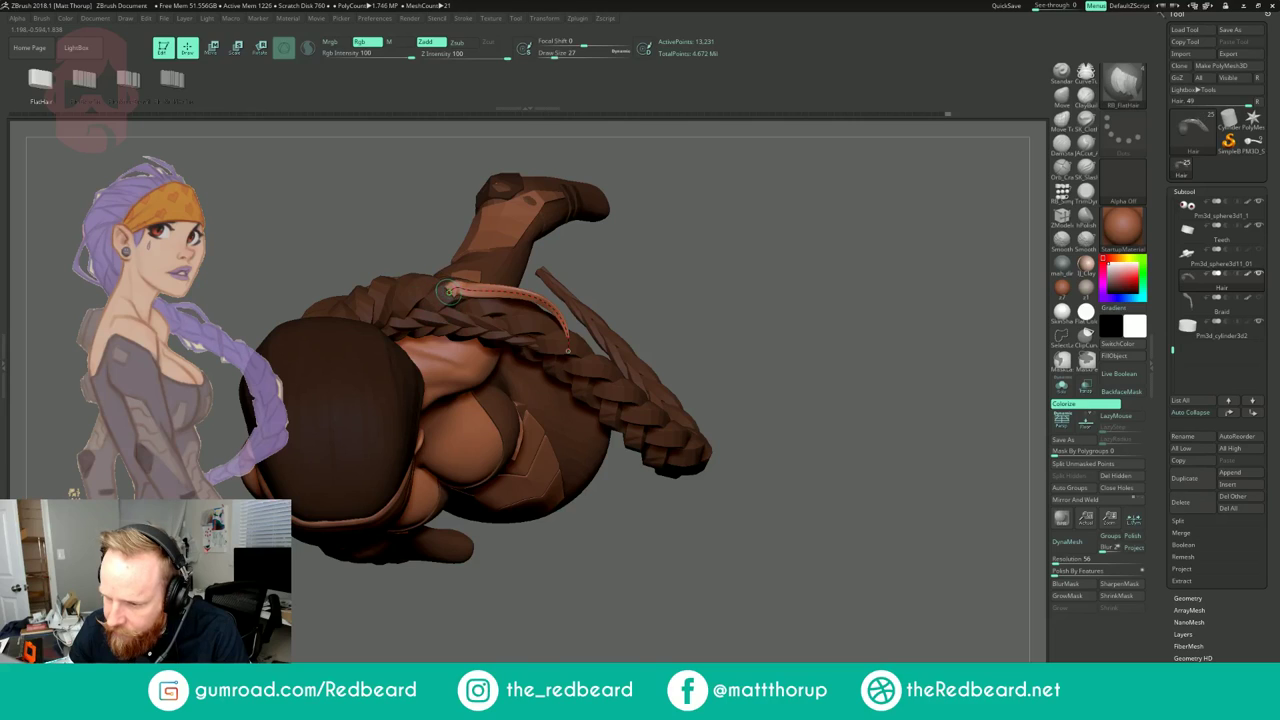
left_click(452, 289)
left_click(452, 289)
mouse_move(630, 292)
left_mouse_down()
mouse_move(646, 234)
mouse_move(535, 255)
left_mouse_up()
left_click(459, 290)
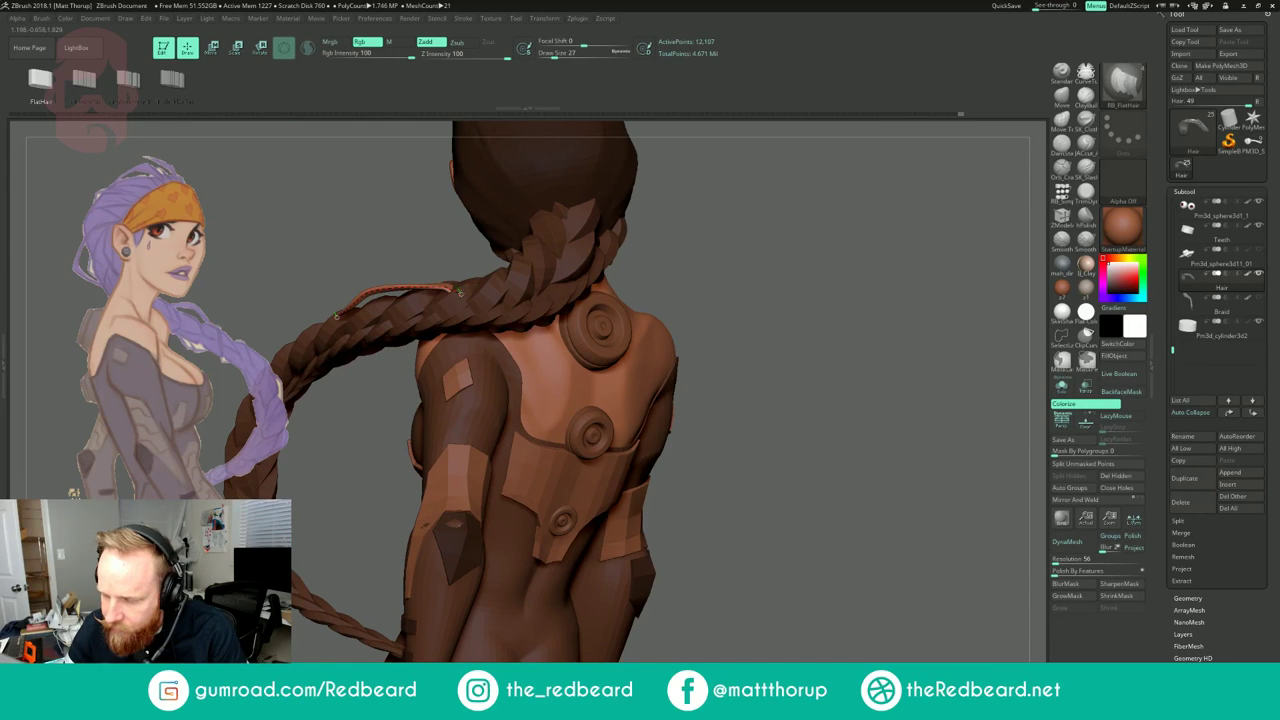
left_click_drag(451, 263, 437, 253)
Step: Try the loose strand at draw sizes of 163 and 37, undoing each width change
key("s")
left_click(386, 188)
left_click_drag(391, 181, 472, 287, "alt")
key("s")
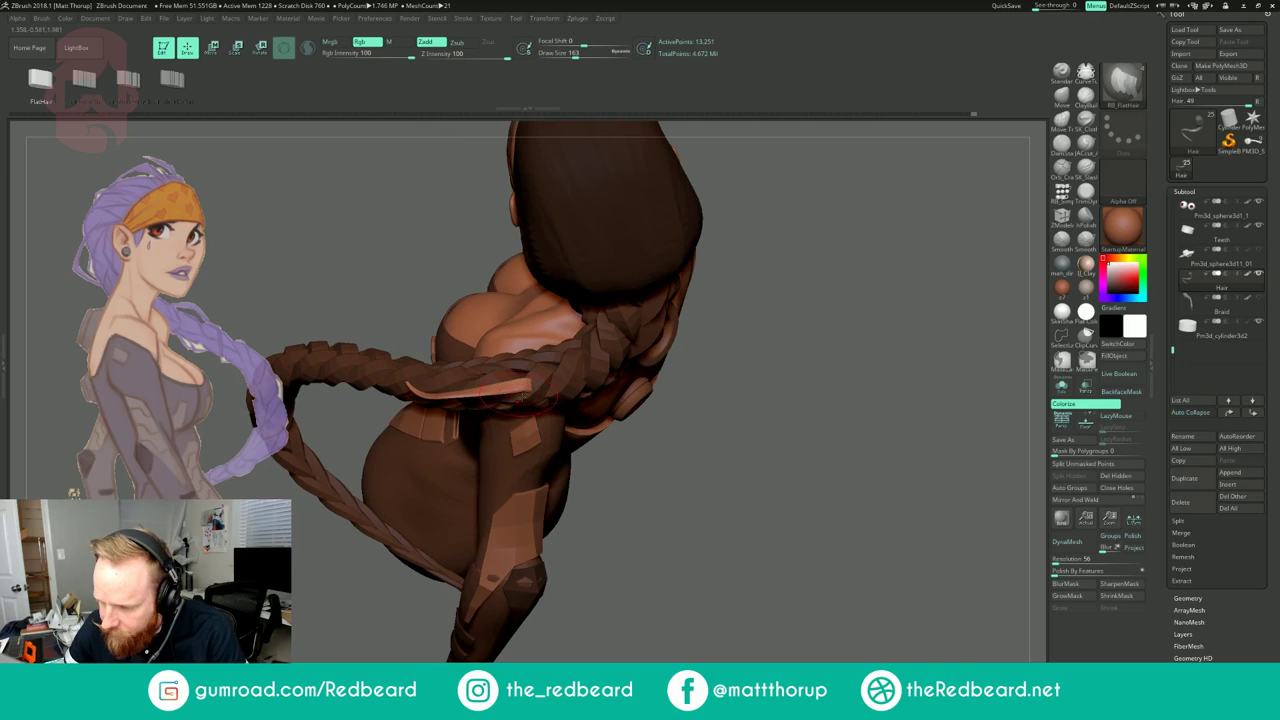
left_click_drag(538, 391, 521, 391)
left_click(517, 395)
key("ctrl+z")
key("s")
left_click_drag(689, 397, 686, 397)
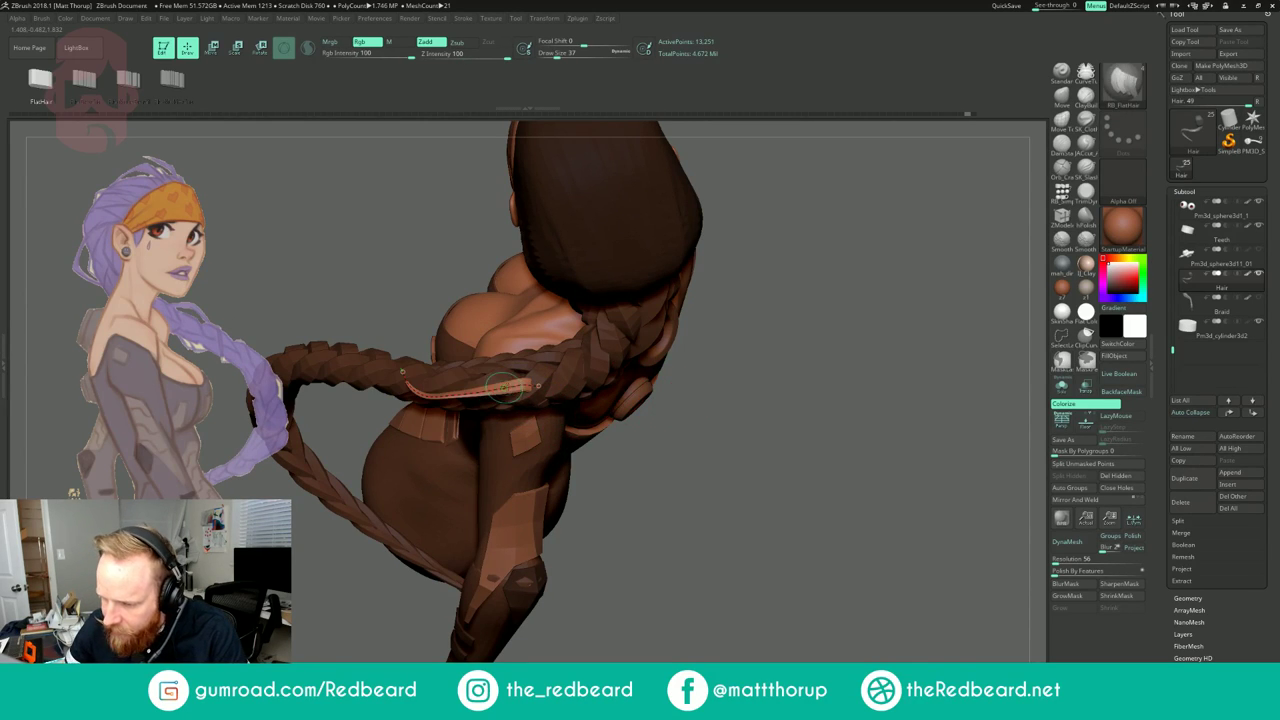
left_click(510, 385)
key("ctrl+z")
Step: Refine the loose strand's width by rebuilding it at draw sizes of 71 and 136
key("s")
left_click_drag(722, 341, 712, 342)
left_click(517, 394)
key("s")
left_click_drag(517, 392, 527, 392)
left_click(518, 391)
left_click_drag(595, 452, 568, 432)
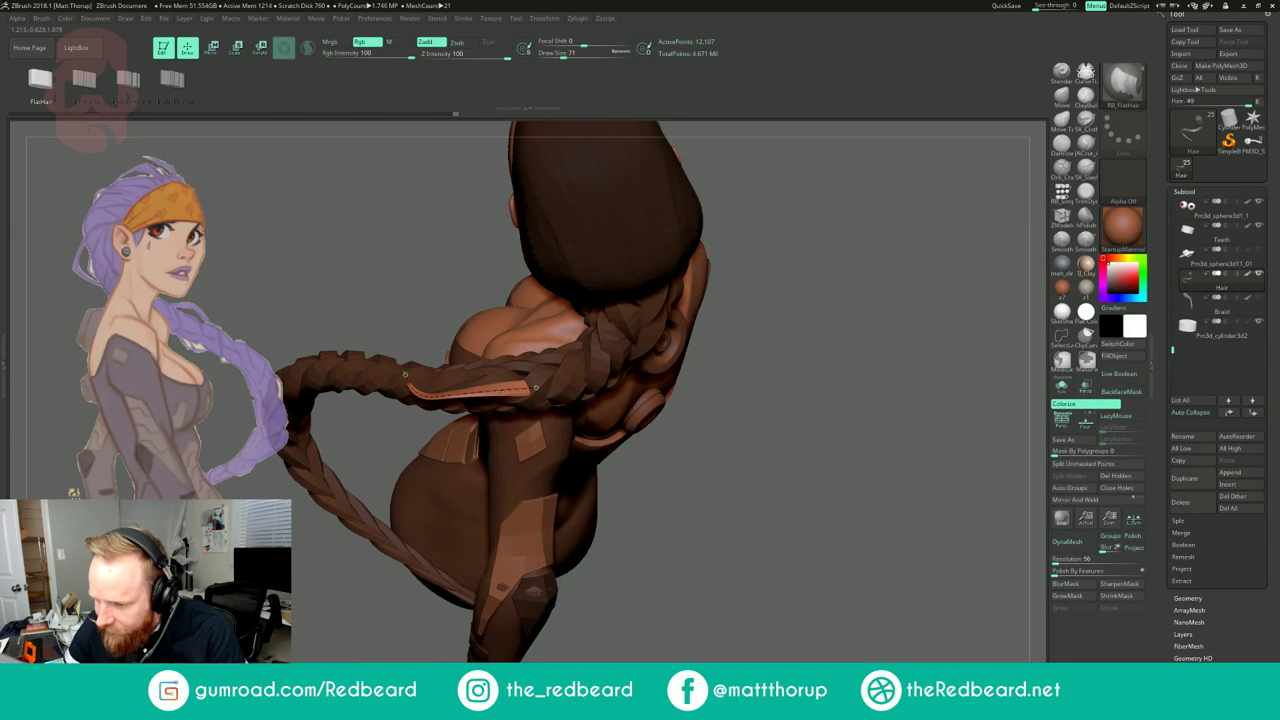
left_click(522, 388)
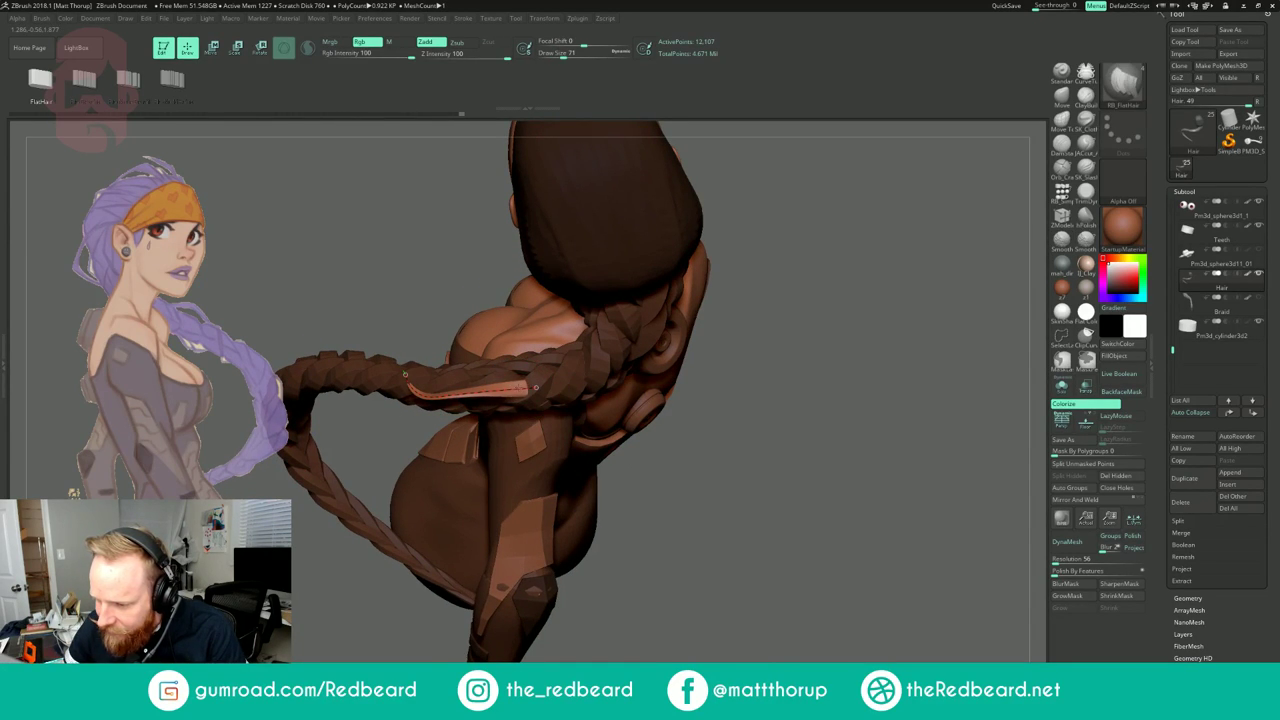
key("s")
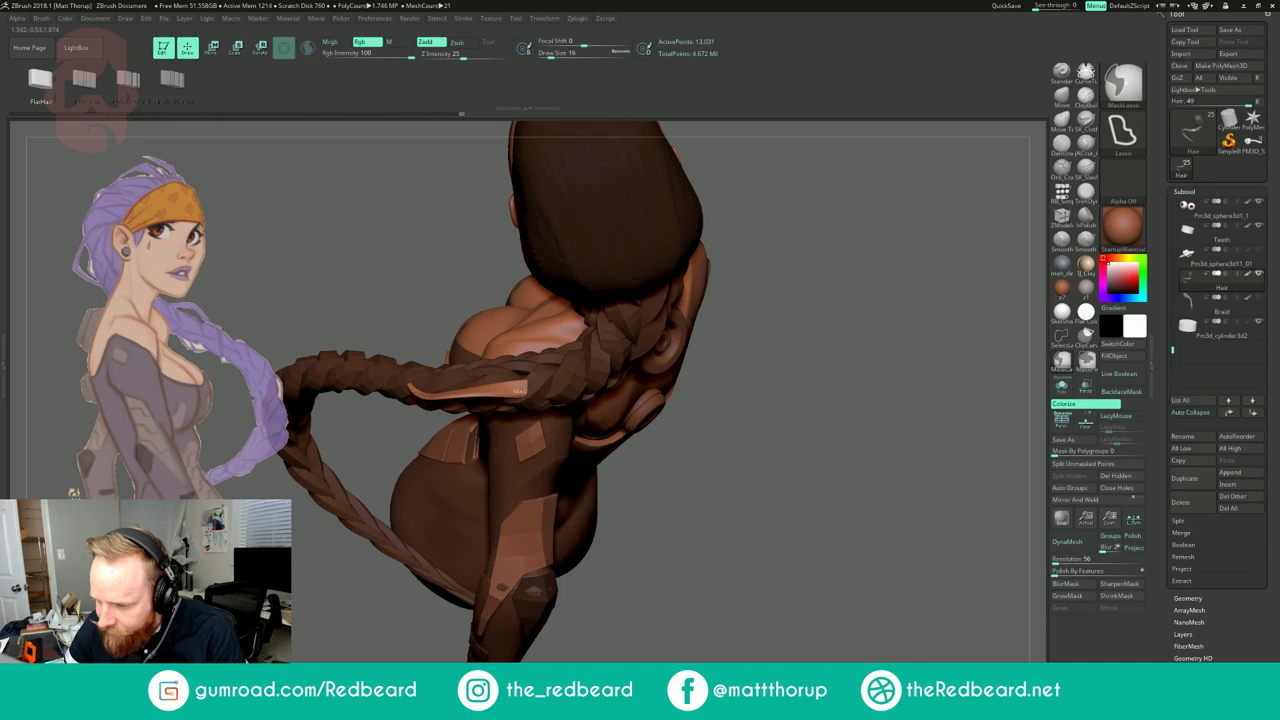
key("ctrl+z")
left_click(519, 387)
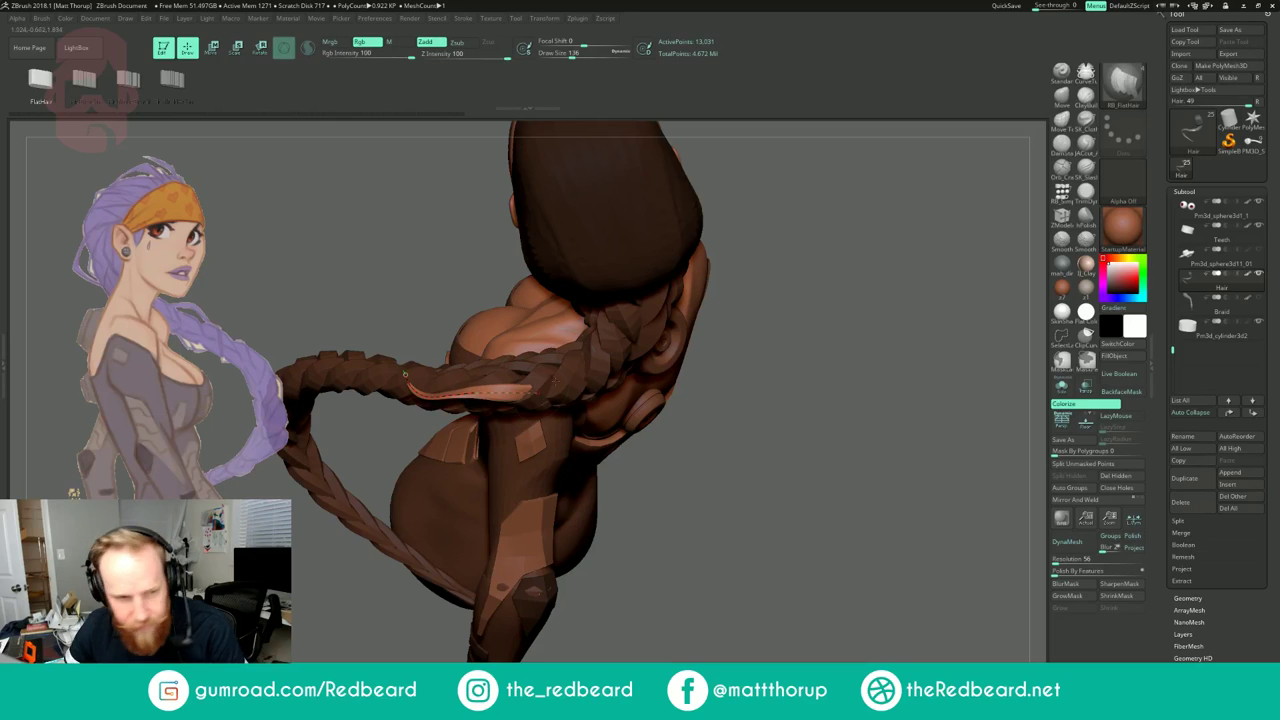
Step: Readjust the loose strand on the braid from the front and set the draw size to 104
mouse_move(829, 303)
left_mouse_down()
mouse_move(811, 287)
mouse_move(808, 309)
mouse_move(777, 260)
mouse_move(824, 241)
mouse_move(786, 264)
left_mouse_up()
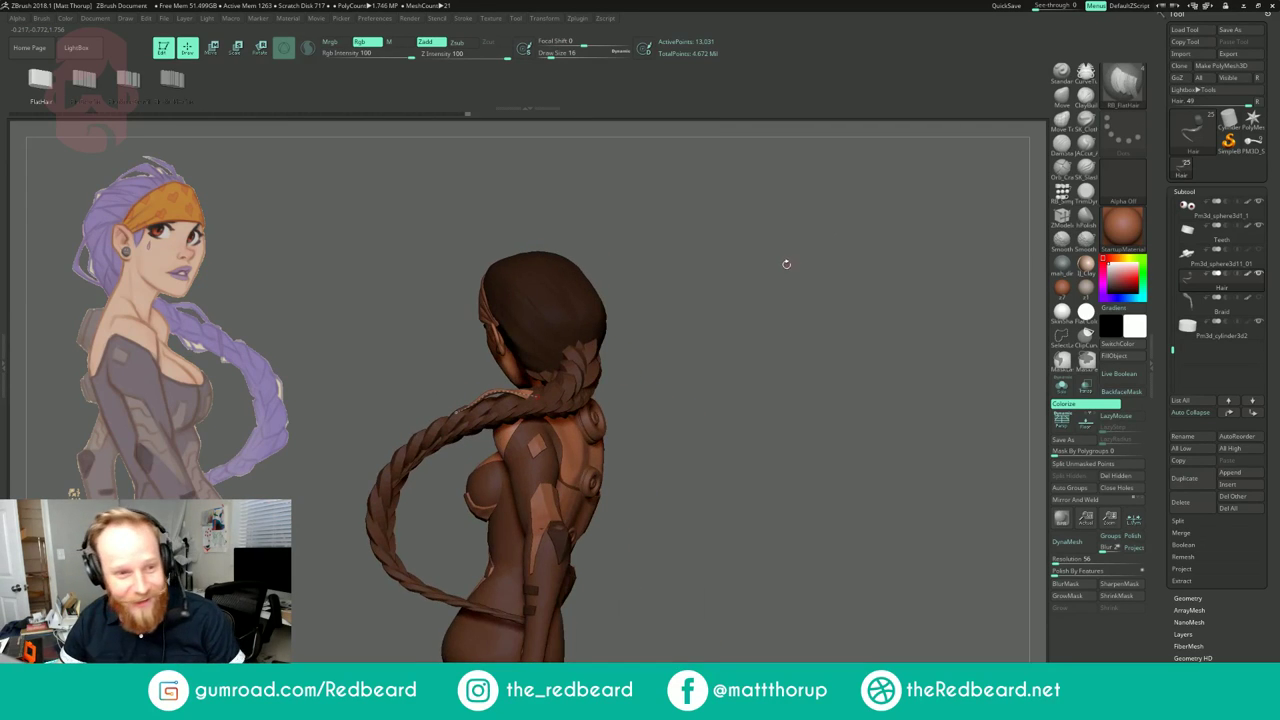
left_click_drag(721, 291, 775, 312)
mouse_move(775, 312)
left_mouse_down()
mouse_move(752, 334)
mouse_move(647, 312)
left_mouse_up()
key("s")
mouse_move(431, 419)
left_mouse_down()
mouse_move(409, 418)
mouse_move(435, 415)
left_mouse_up()
key("s")
mouse_move(350, 300)
left_mouse_down()
mouse_move(555, 298)
mouse_move(540, 289)
mouse_move(533, 334)
left_mouse_up()
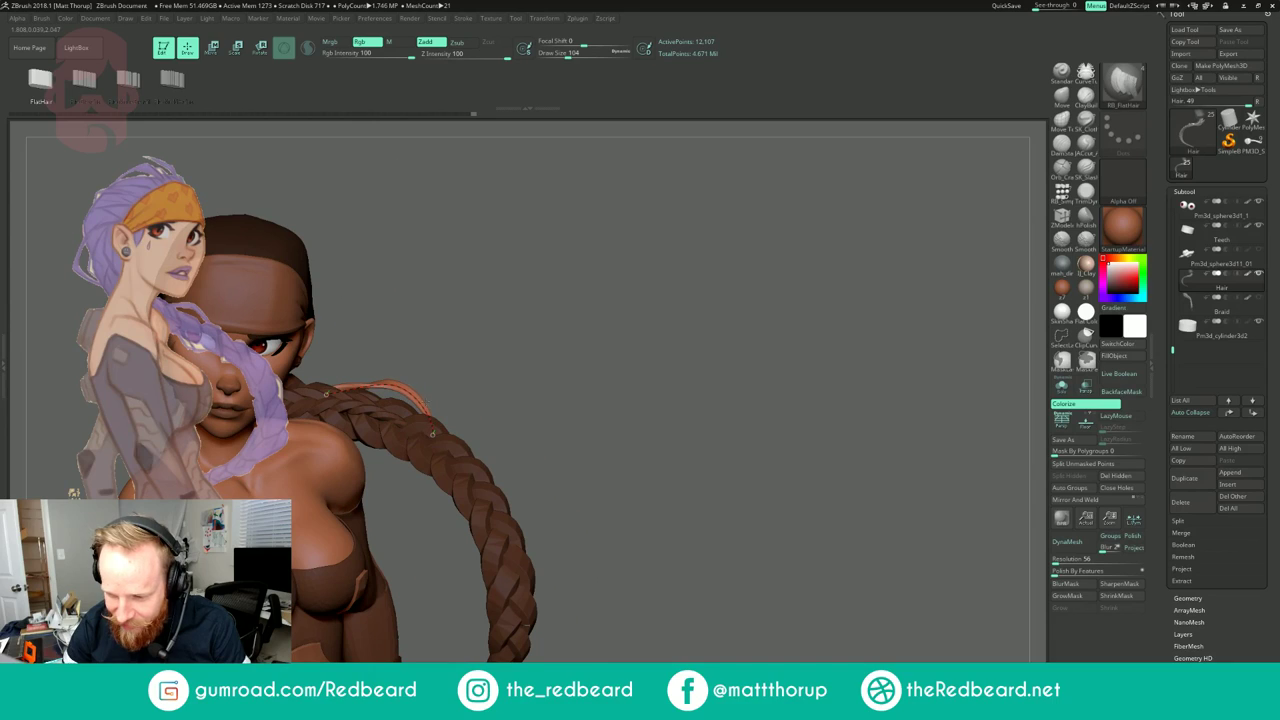
Step: Rebuild the loose strand at a draw size of 104 and undo the latest strand changes
key("ctrl+z")
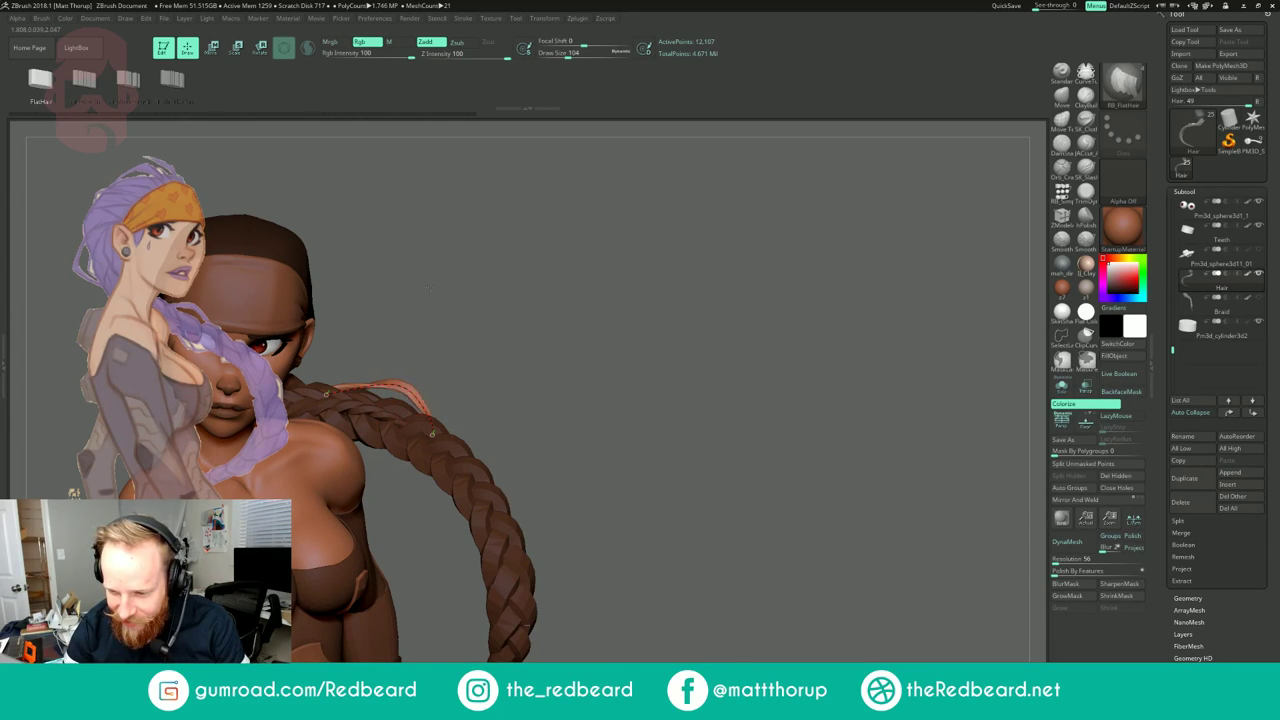
key("ctrl+z")
left_click(376, 386)
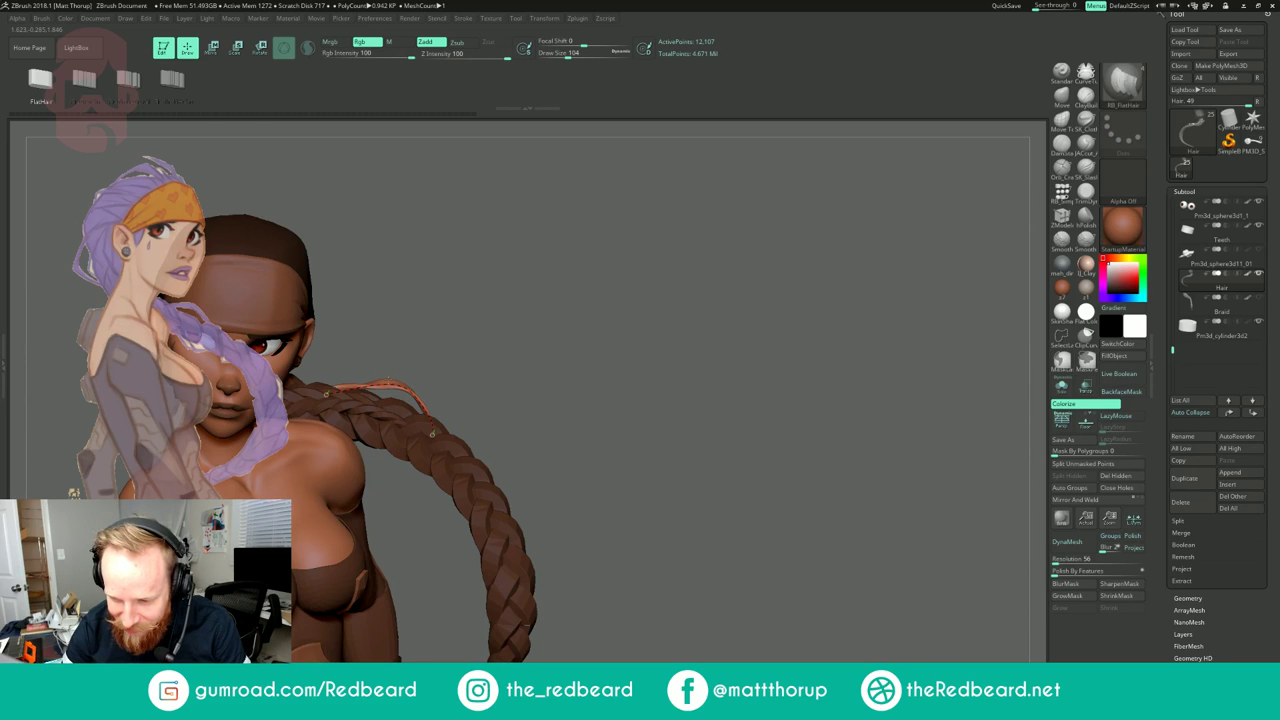
key("ctrl+z")
left_click_drag(468, 314, 568, 287)
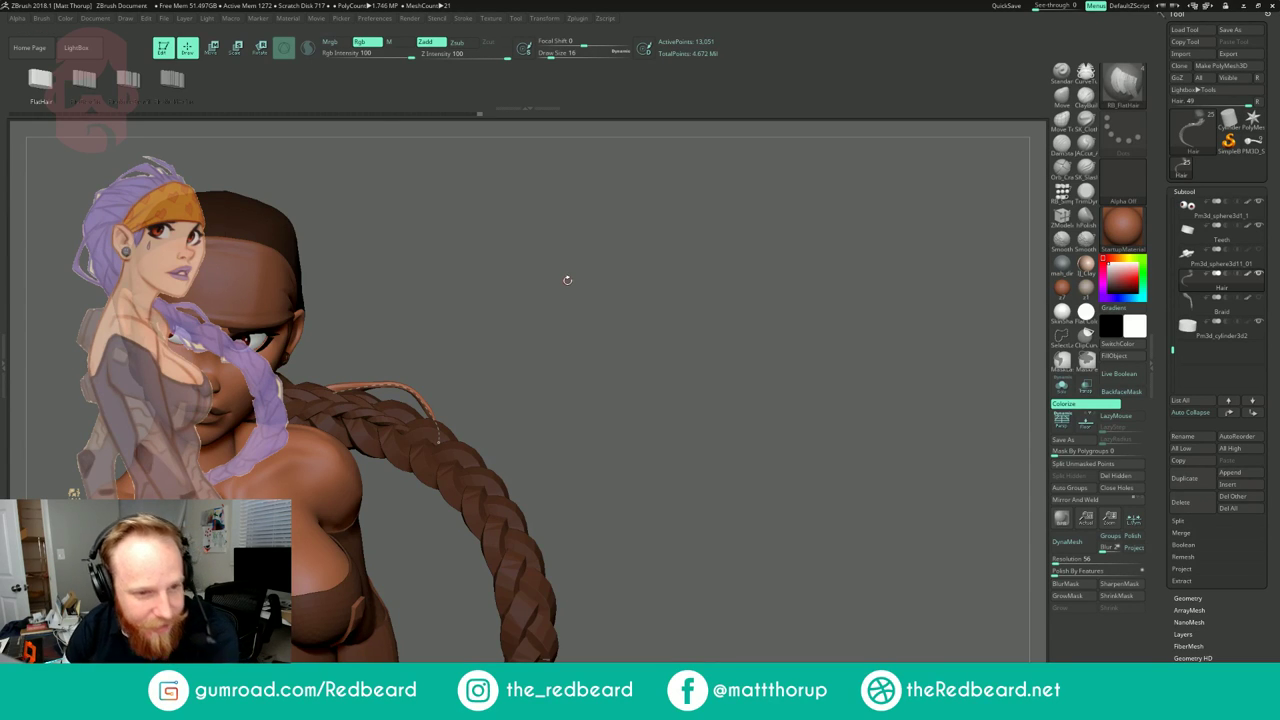
Step: Adjust the curve of the loose hair strand so both of its ends tuck into the braid above the shoulder
mouse_move(652, 270)
left_mouse_down()
mouse_move(420, 285)
mouse_move(500, 300)
mouse_move(472, 328)
left_mouse_up()
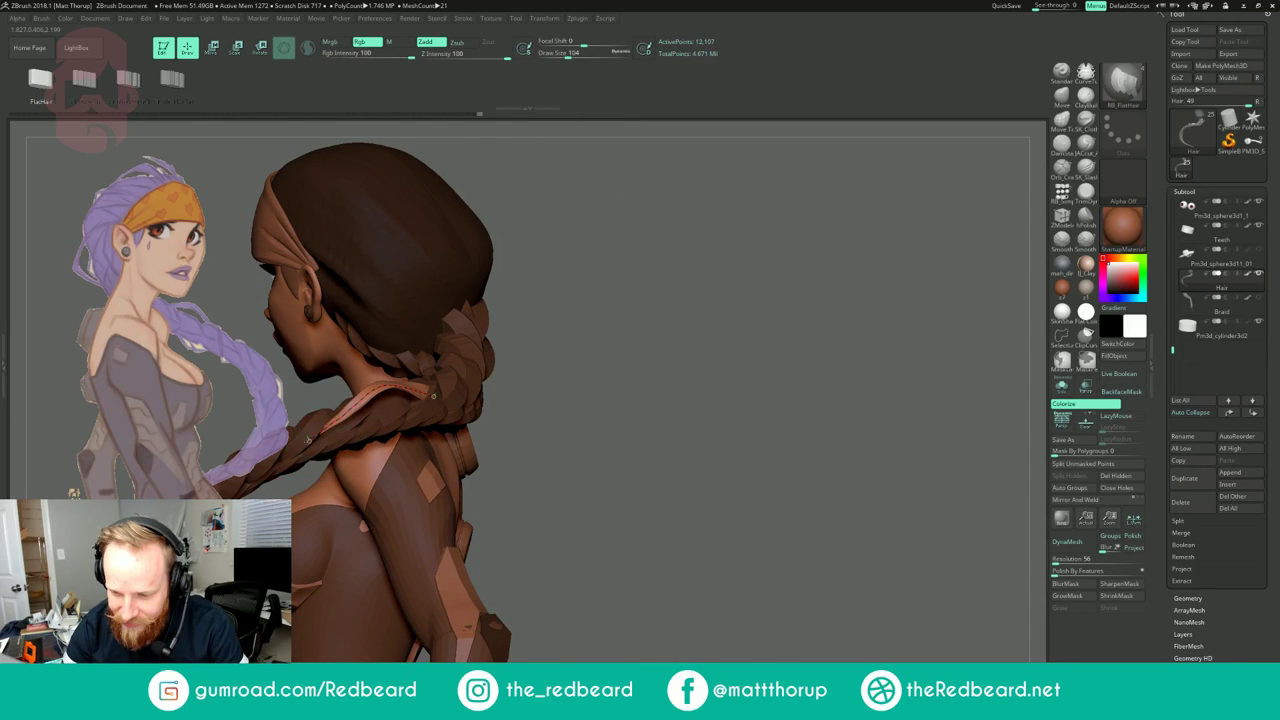
left_click_drag(302, 446, 299, 449)
mouse_move(339, 412)
left_mouse_down()
mouse_move(360, 400)
mouse_move(345, 410)
left_mouse_up()
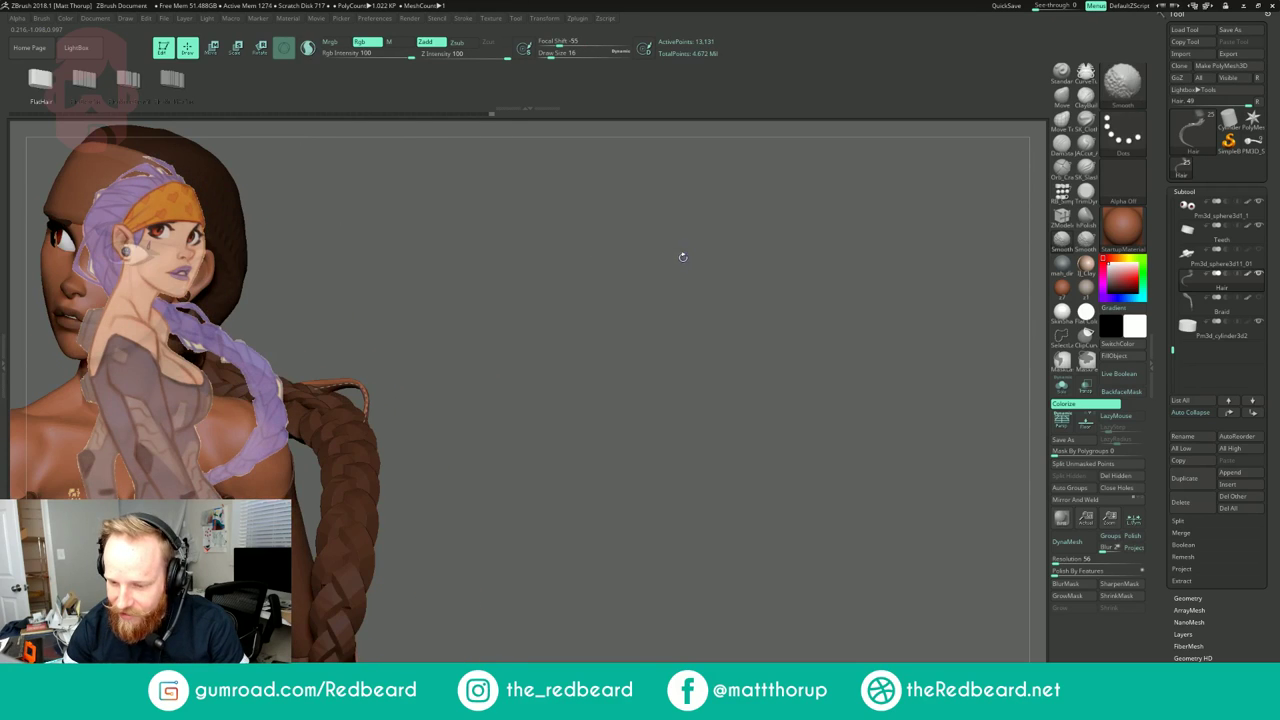
mouse_move(683, 257)
left_mouse_down("alt")
mouse_move(526, 317)
mouse_move(546, 326)
mouse_move(686, 241)
mouse_move(638, 251)
mouse_move(674, 263)
mouse_move(540, 300)
mouse_move(600, 251)
mouse_move(583, 250)
mouse_move(622, 283)
mouse_move(480, 262)
left_mouse_up("alt")
mouse_move(820, 229)
left_mouse_down()
mouse_move(832, 227)
mouse_move(785, 232)
left_mouse_up()
left_click(599, 315)
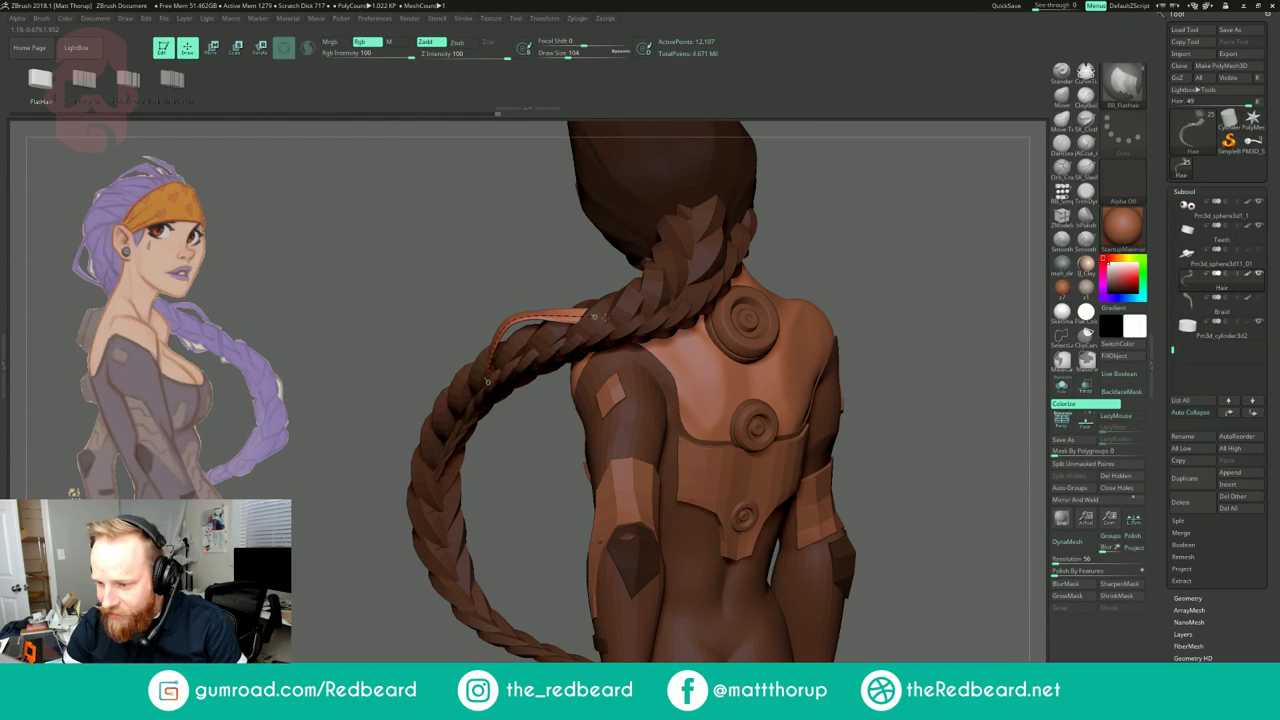
left_click(597, 315)
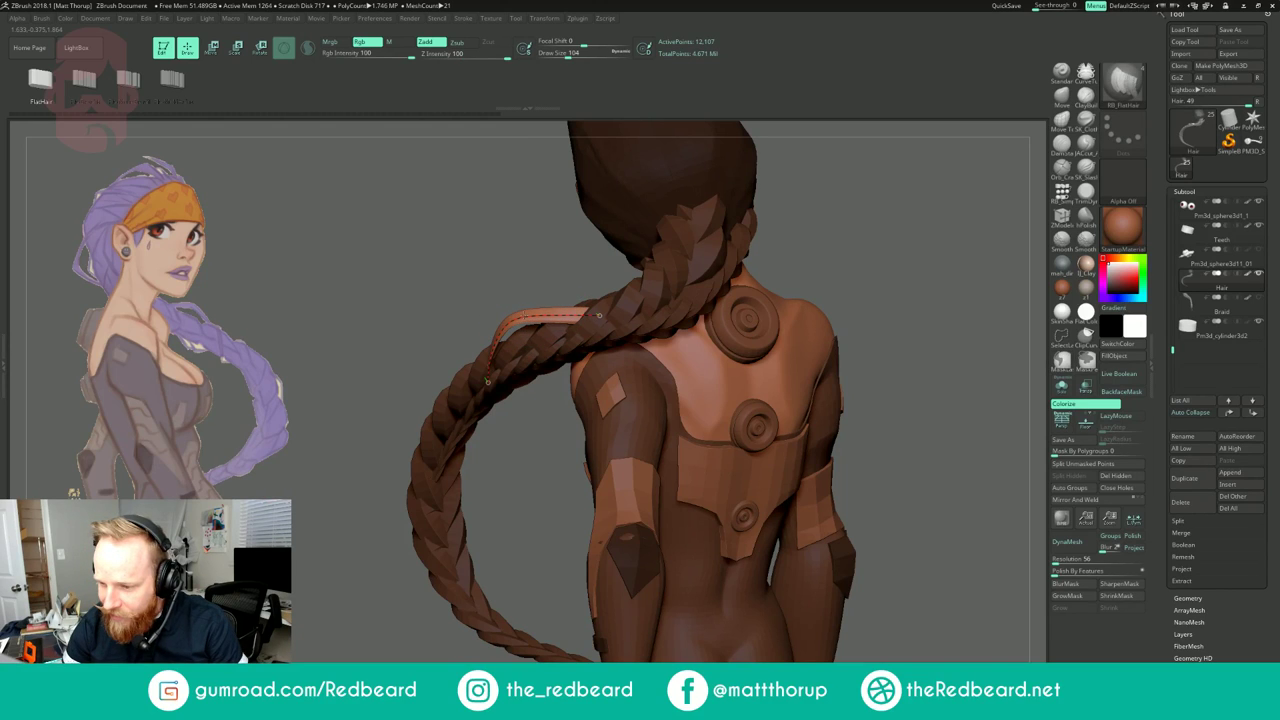
Step: Reshape the loose strand's arc over the braid as seen from above, and set the draw size to 145
left_click_drag(521, 281, 570, 384)
left_click_drag(533, 470, 483, 304)
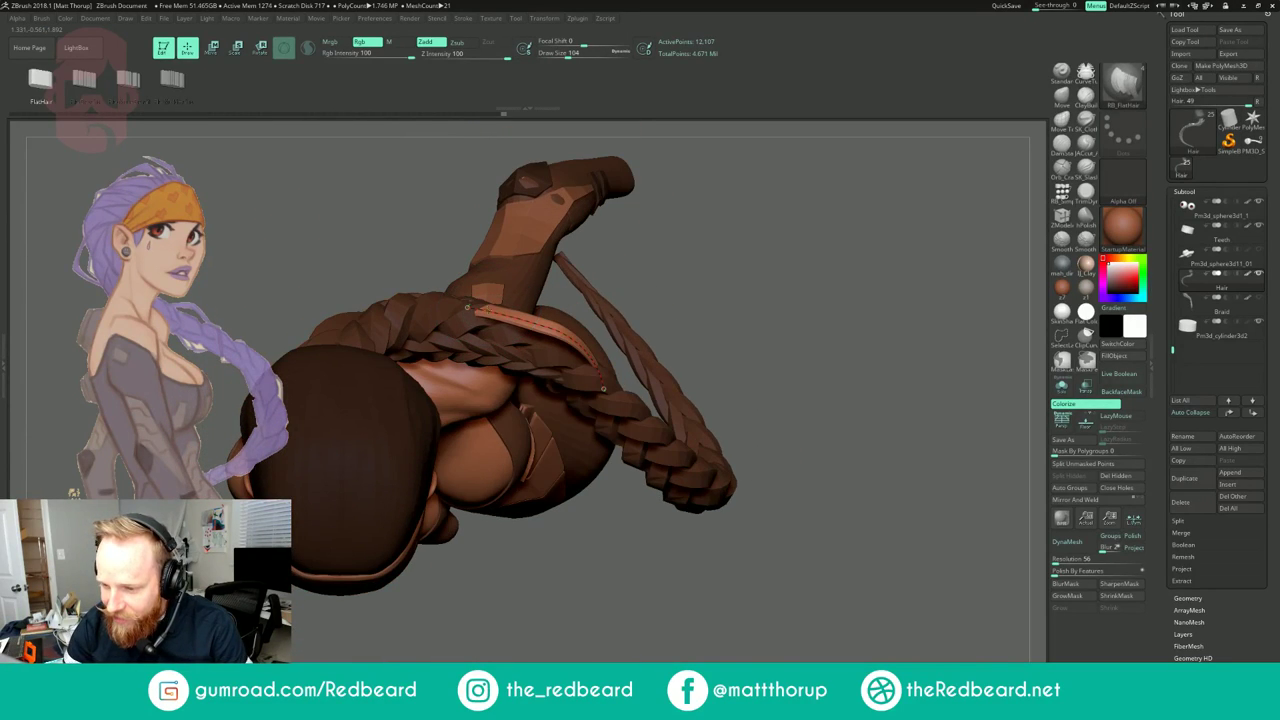
mouse_move(691, 204)
left_mouse_down()
mouse_move(680, 225)
mouse_move(585, 255)
left_mouse_up()
left_click_drag(549, 498, 714, 308)
mouse_move(825, 176)
left_mouse_down("alt")
mouse_move(631, 220)
mouse_move(834, 197)
mouse_move(832, 140)
mouse_move(825, 198)
mouse_move(720, 292)
mouse_move(790, 270)
mouse_move(745, 268)
mouse_move(723, 291)
mouse_move(657, 263)
left_mouse_up("alt")
key("s")
mouse_move(482, 210)
left_mouse_down()
mouse_move(499, 210)
mouse_move(487, 206)
left_mouse_up()
key("s")
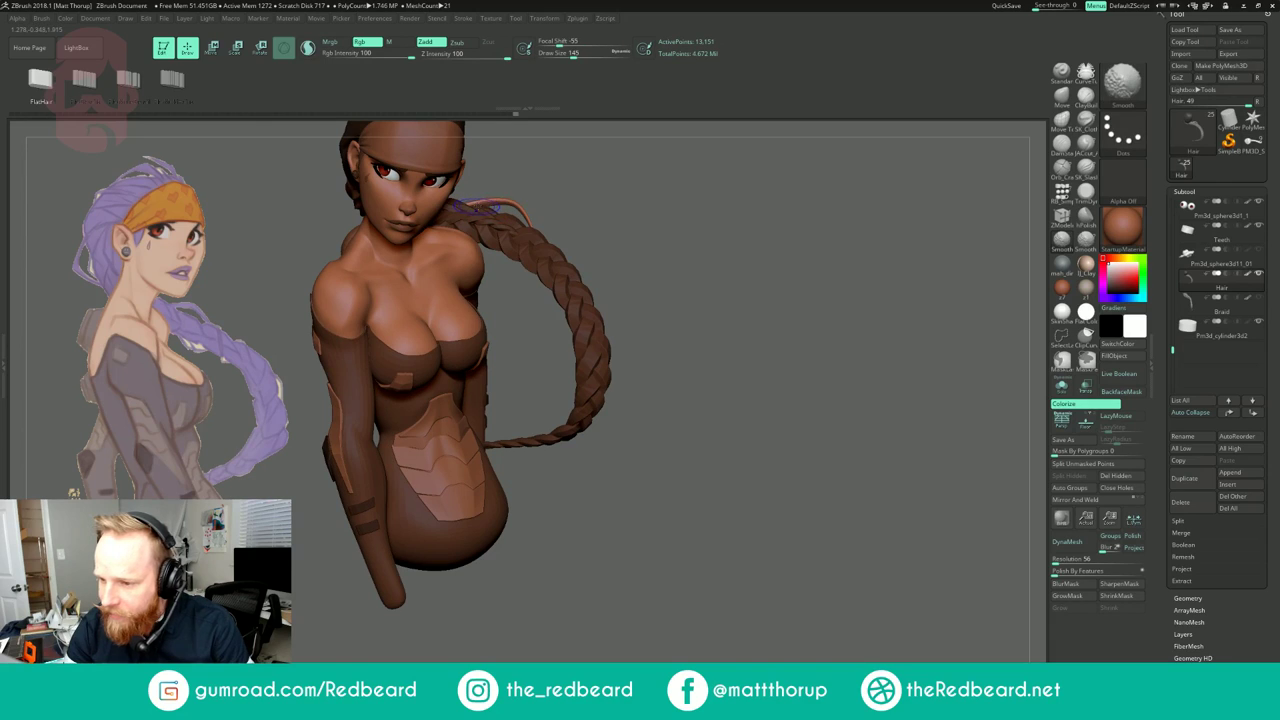
Step: Draw a second flat hair strand from the back of the head down toward the upper back, using a smaller brush
mouse_move(602, 236)
left_mouse_down()
mouse_move(755, 206)
mouse_move(730, 212)
mouse_move(767, 216)
mouse_move(645, 300)
mouse_move(734, 223)
mouse_move(750, 230)
left_mouse_up()
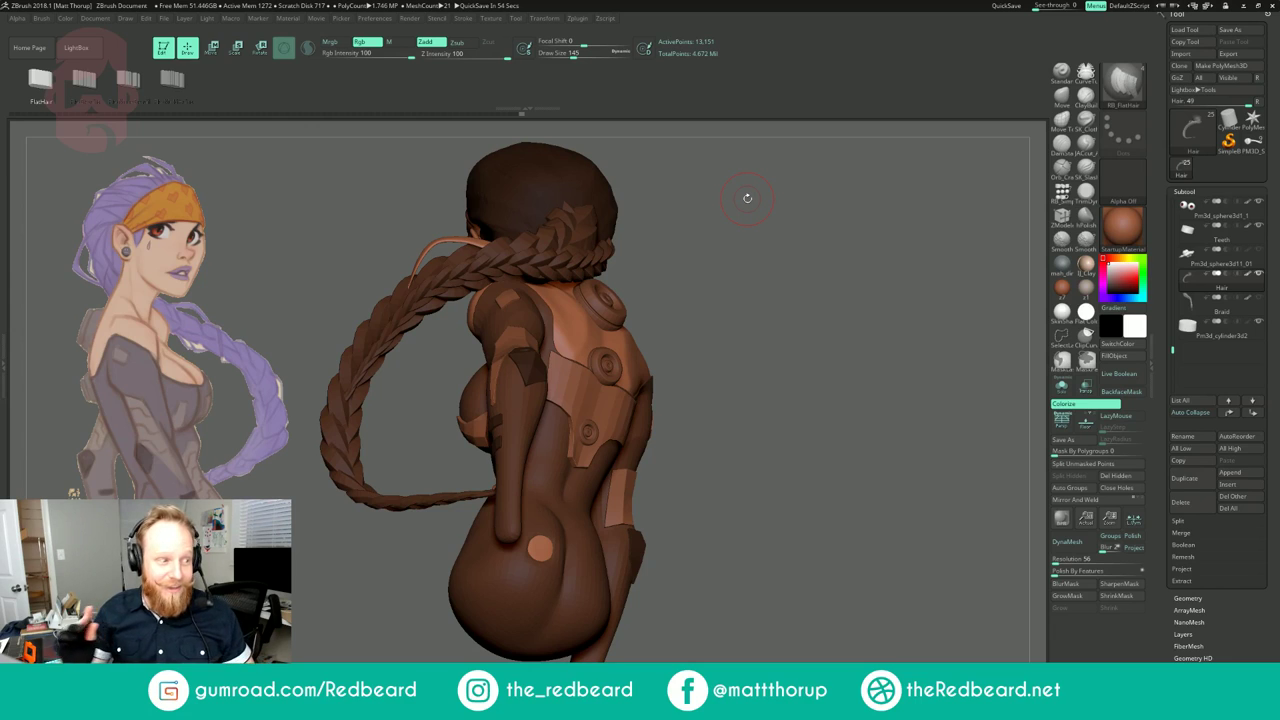
mouse_move(690, 240)
left_mouse_down()
mouse_move(715, 262)
mouse_move(747, 245)
mouse_move(789, 260)
mouse_move(774, 262)
left_mouse_up()
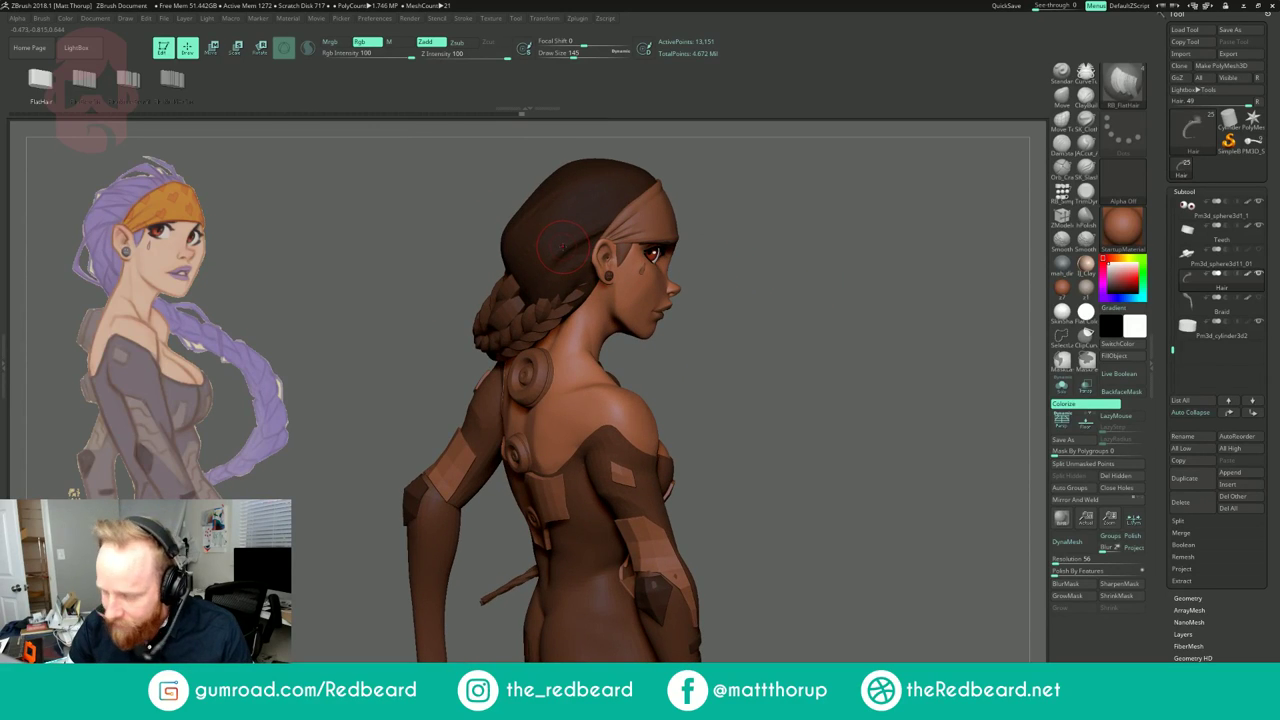
key("s")
left_click_drag(564, 248, 555, 248)
left_click_drag(757, 206, 698, 189)
right_click_drag(516, 222, 518, 231, "alt")
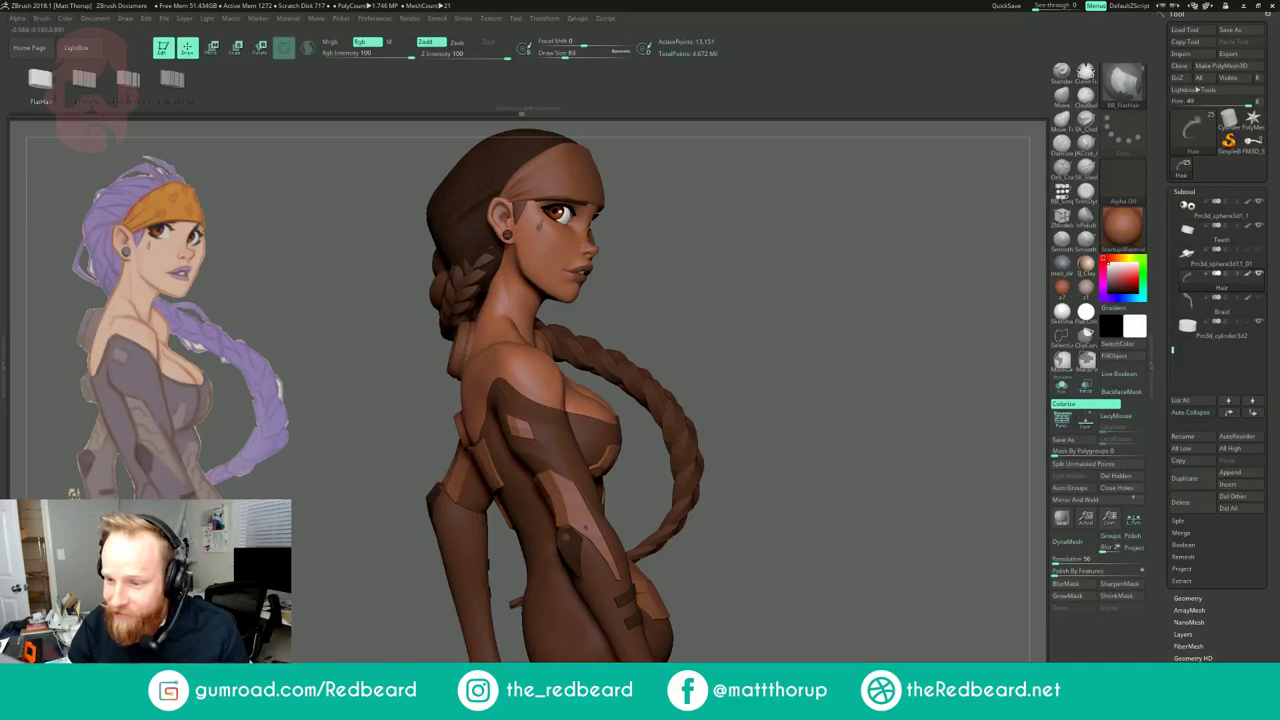
left_click_drag(415, 291, 414, 293)
mouse_move(387, 373)
left_mouse_down()
mouse_move(563, 269)
mouse_move(552, 345)
left_mouse_up()
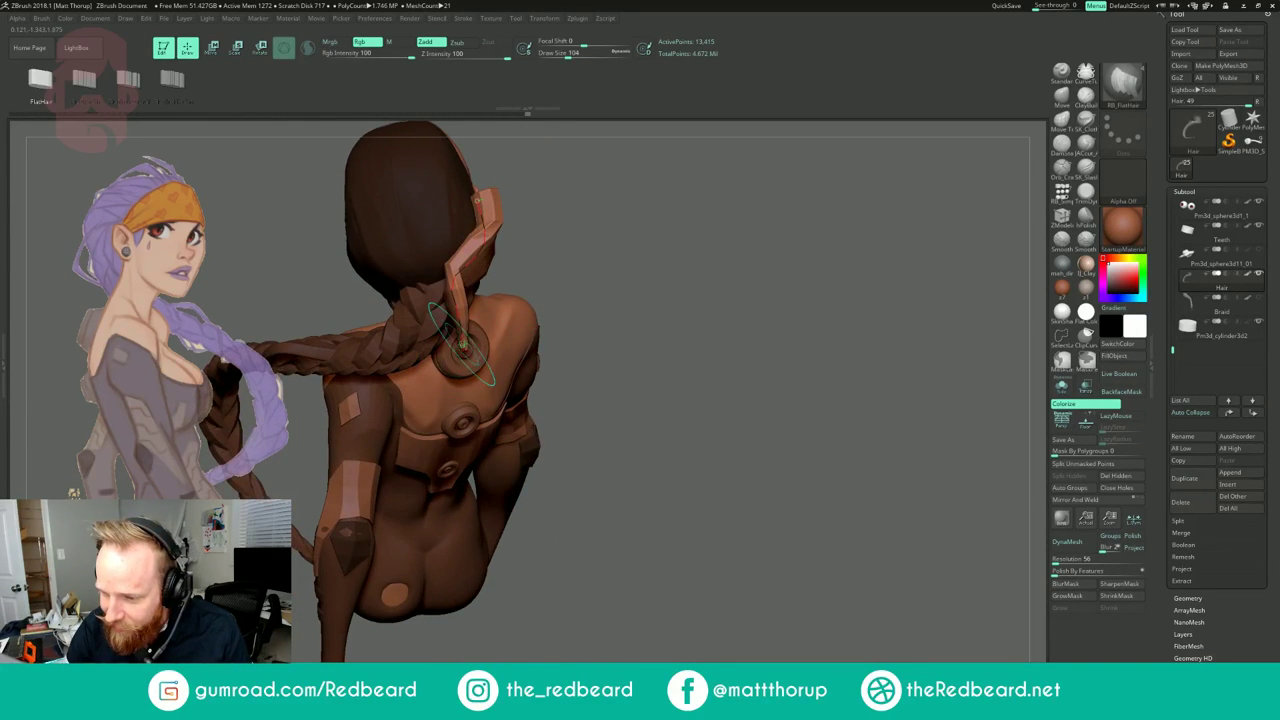
left_click_drag(457, 285, 461, 385)
left_click_drag(457, 283, 484, 277)
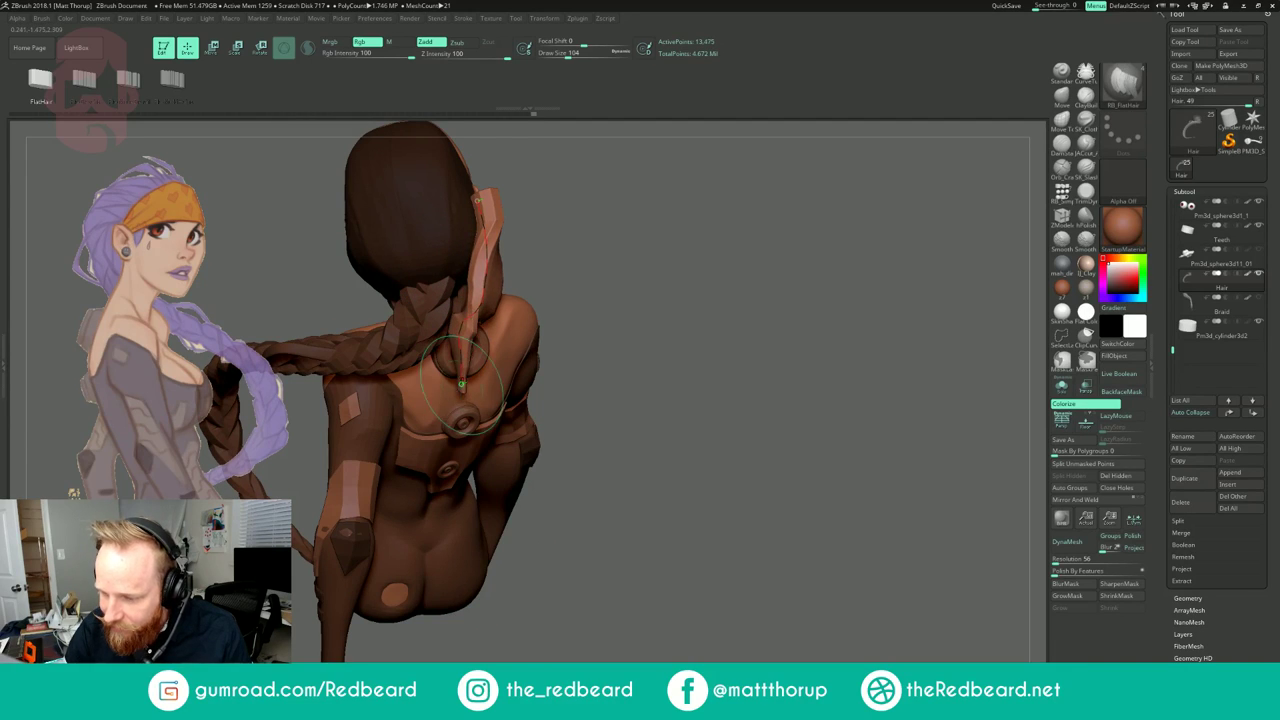
left_click_drag(461, 385, 432, 420)
Step: Rework the second strand into a thinner, smooth curve whose lower end runs beneath the braid
key("[")
key("s")
left_click_drag(586, 273, 584, 251)
left_click(484, 284)
key("s")
key("s")
left_click_drag(484, 284, 470, 284)
left_click(484, 284)
mouse_move(700, 285)
left_mouse_down()
mouse_move(593, 228)
mouse_move(700, 290)
mouse_move(692, 262)
left_mouse_up()
left_click_drag(526, 381, 435, 376)
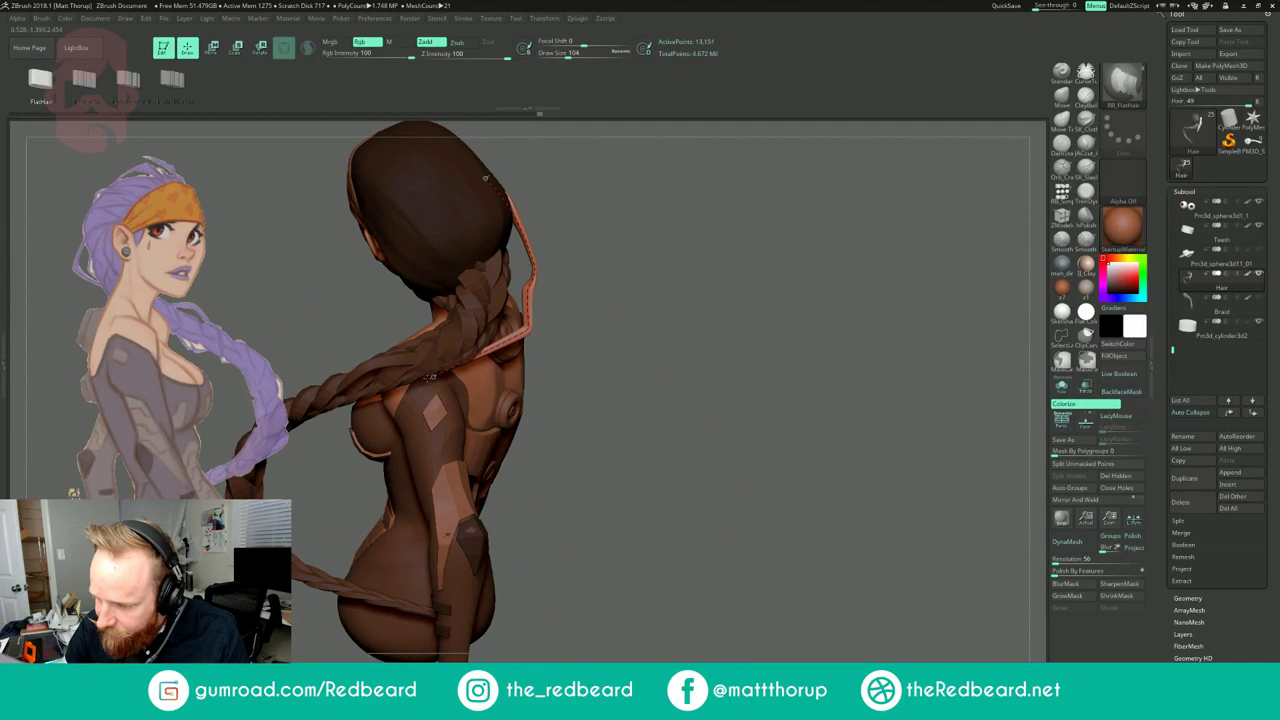
mouse_move(523, 331)
left_mouse_down()
mouse_move(482, 324)
mouse_move(502, 335)
left_mouse_up()
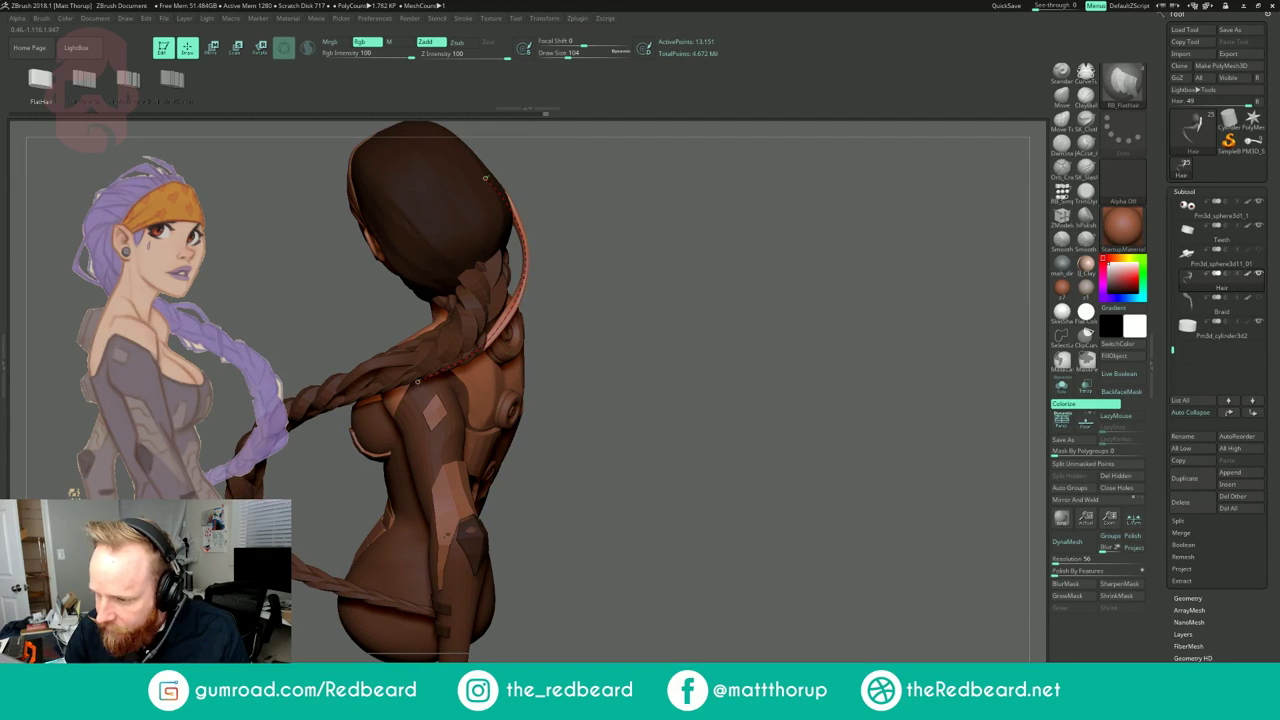
Step: Reposition the second strand's upper end behind the ear and its lower end at the base of the braid
mouse_move(930, 240)
left_mouse_down()
mouse_move(850, 310)
mouse_move(741, 188)
left_mouse_up()
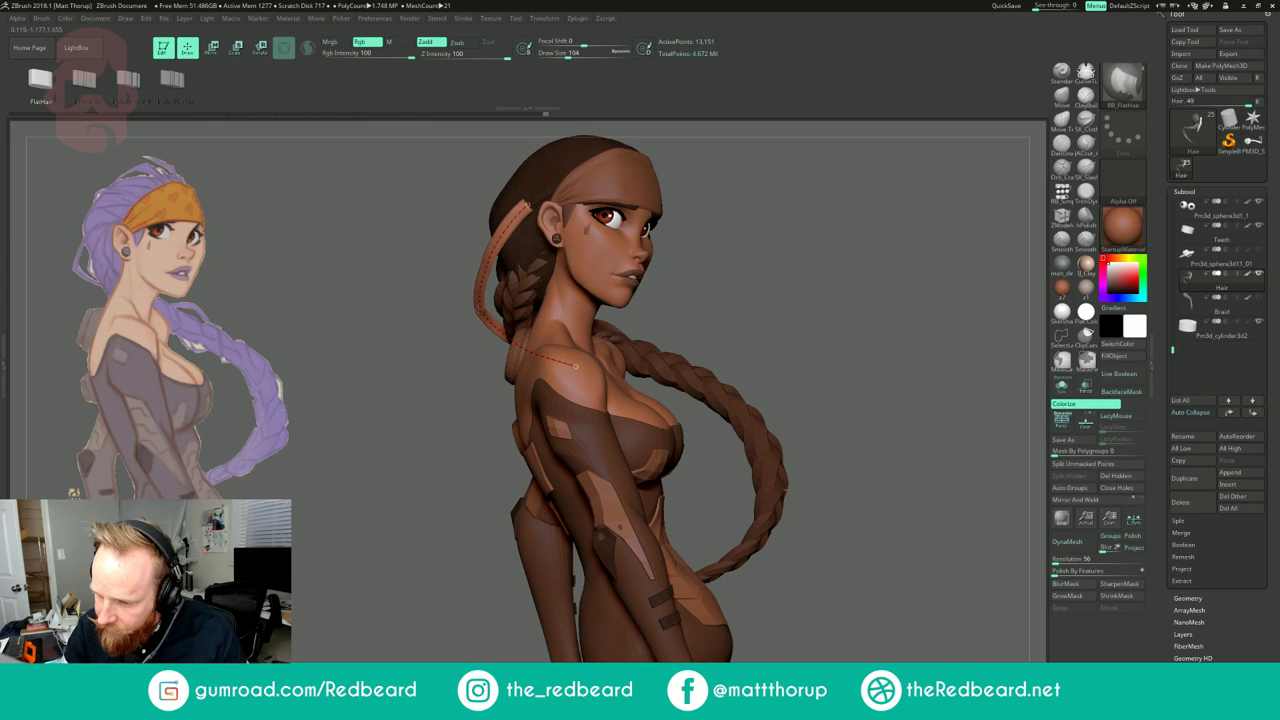
left_click_drag(740, 250, 922, 250)
left_click_drag(469, 216, 450, 207)
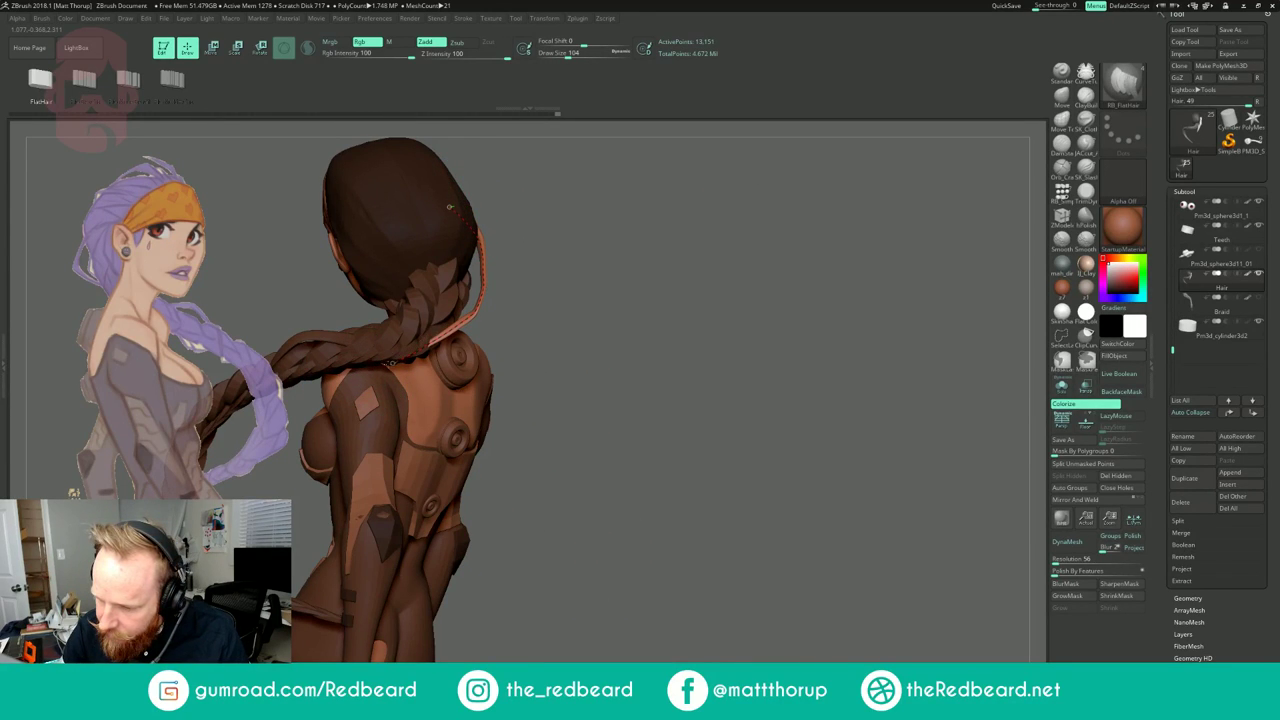
left_click_drag(449, 207, 387, 365)
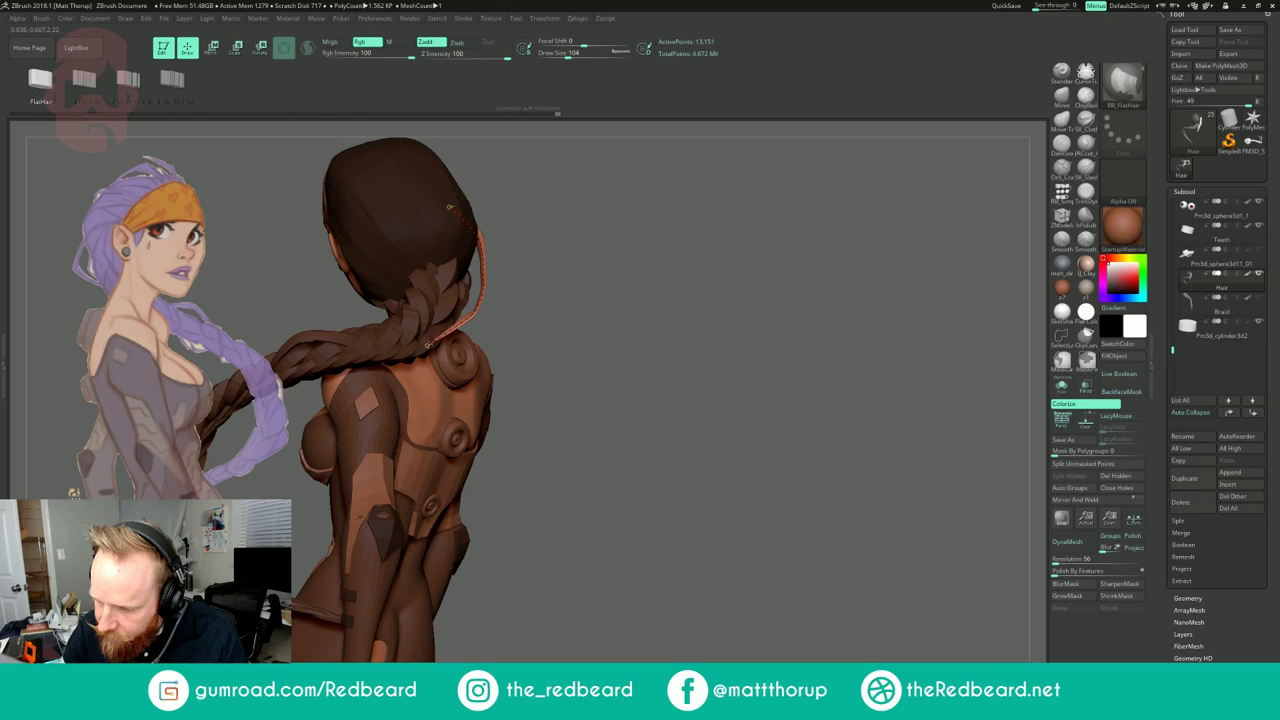
mouse_move(730, 256)
left_mouse_down()
mouse_move(634, 248)
mouse_move(545, 214)
mouse_move(502, 356)
left_mouse_up()
key("s")
key("ctrl+z")
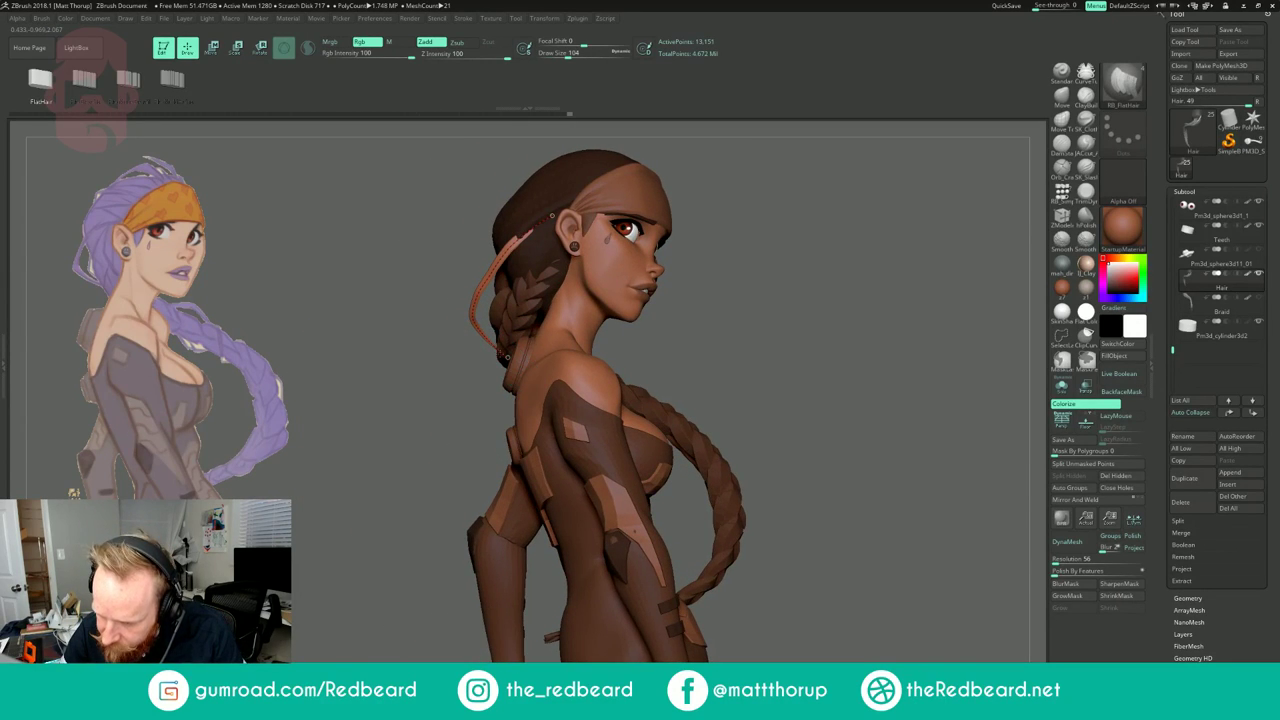
Step: Update the second strand's curve with a smaller draw size to thin the strand
mouse_move(872, 182)
left_mouse_down("shift")
mouse_move(764, 179)
mouse_move(674, 206)
mouse_move(884, 202)
mouse_move(930, 225)
mouse_move(730, 220)
mouse_move(725, 205)
mouse_move(726, 243)
left_mouse_up("shift")
key("bracketright")
left_click(479, 303)
key("s")
left_click_drag(481, 321, 467, 322)
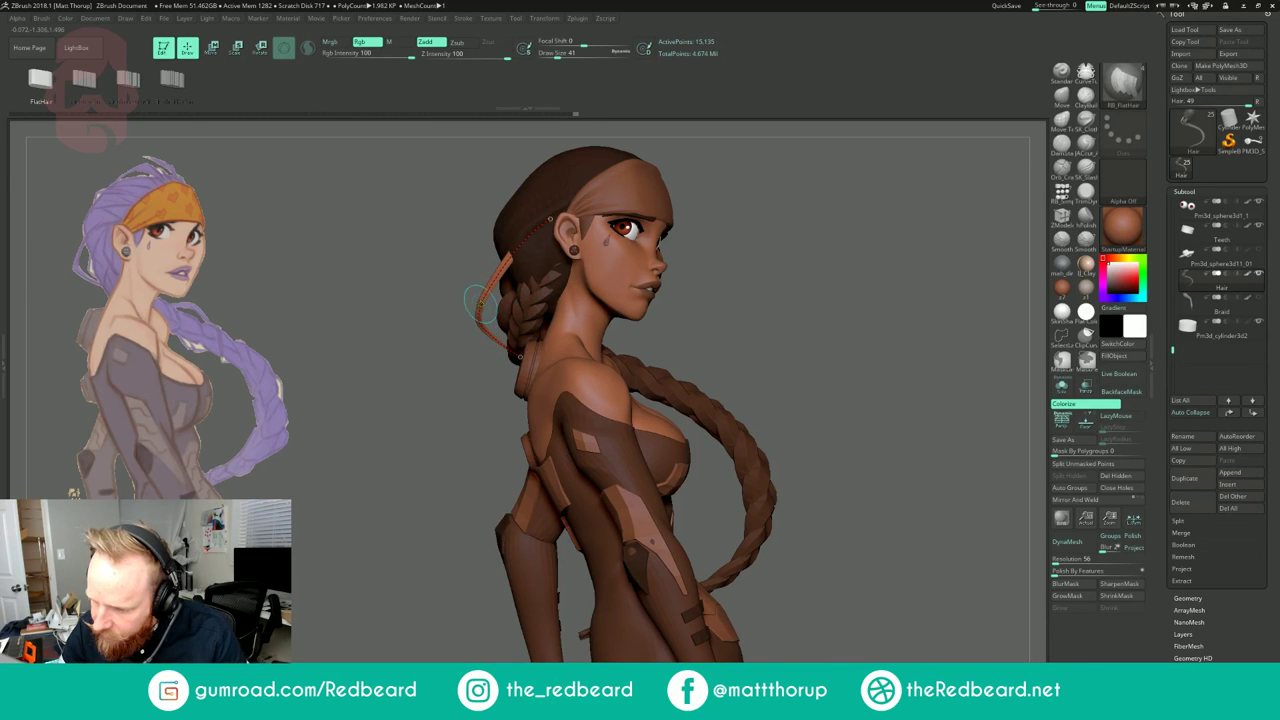
Step: Select the Move brush, enlarge it and nudge the second strand's lower end toward the braid
left_click_drag(726, 192, 653, 254)
left_click_drag(667, 190, 695, 219)
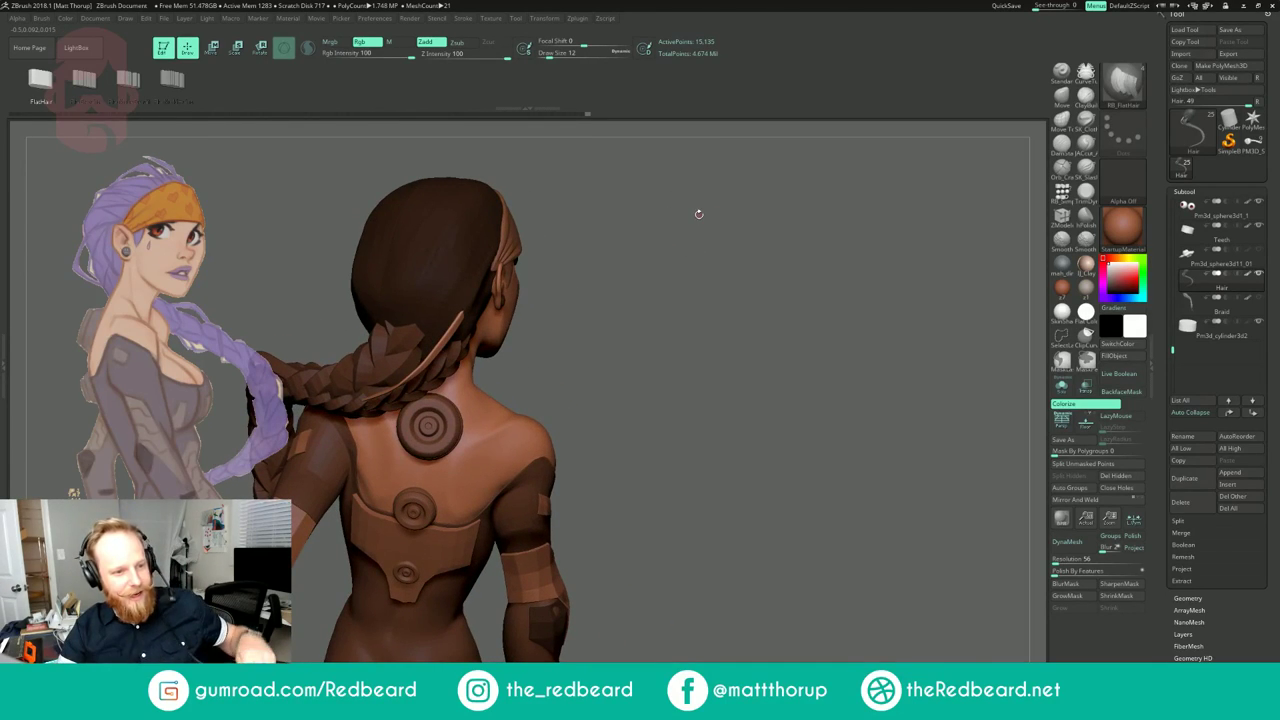
mouse_move(661, 238)
left_mouse_down()
mouse_move(623, 234)
mouse_move(684, 231)
mouse_move(620, 252)
mouse_move(703, 230)
left_mouse_up()
mouse_move(560, 268)
left_mouse_down()
mouse_move(597, 280)
mouse_move(606, 306)
left_mouse_up()
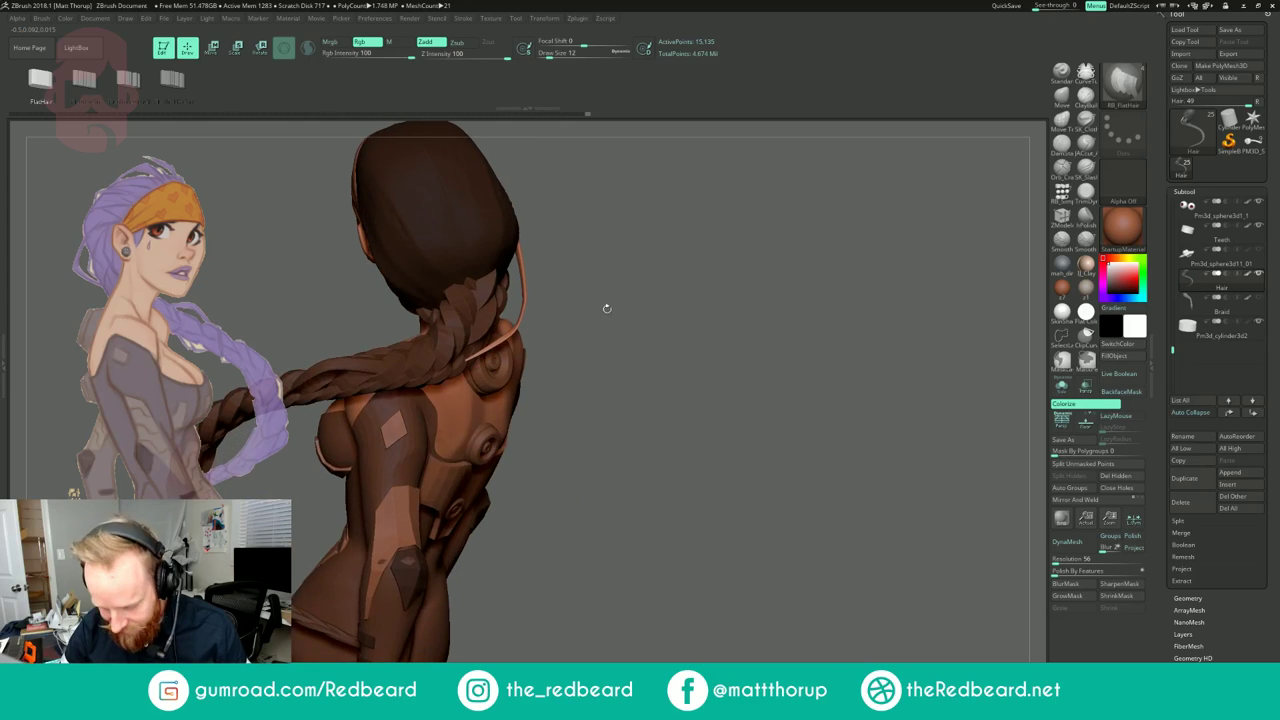
key("b")
key("m")
key("v")
key("s")
left_click(490, 332)
key("s")
left_click(477, 332)
key("s")
left_click(489, 331)
left_click_drag(467, 328, 466, 326)
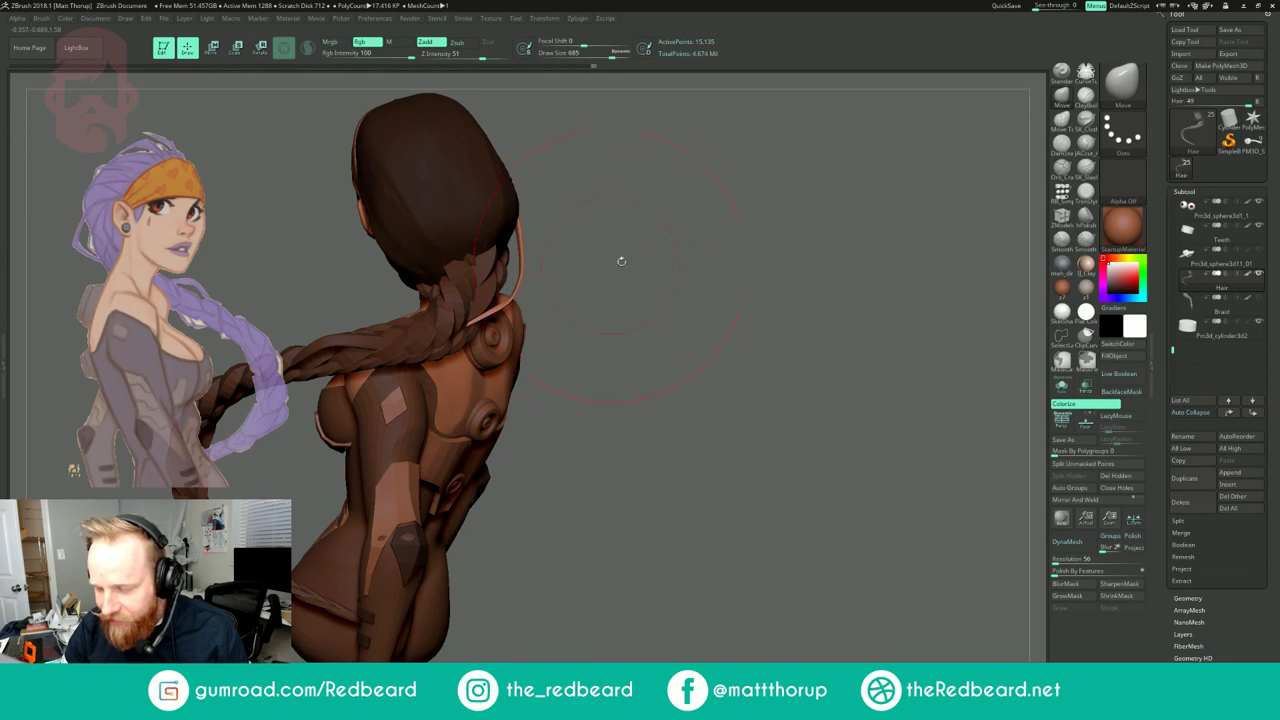
Step: Set the Move brush's draw size to 274 and reshape the second strand's bow behind the head
left_click_drag(610, 265, 606, 209)
left_click_drag(895, 165, 807, 125)
left_click_drag(829, 195, 730, 207)
left_click_drag(762, 201, 800, 201)
left_click_drag(700, 180, 651, 203, "alt")
key("s")
key("s")
mouse_move(464, 252)
left_mouse_down()
mouse_move(445, 252)
mouse_move(437, 282)
mouse_move(445, 268)
left_mouse_up()
key("s")
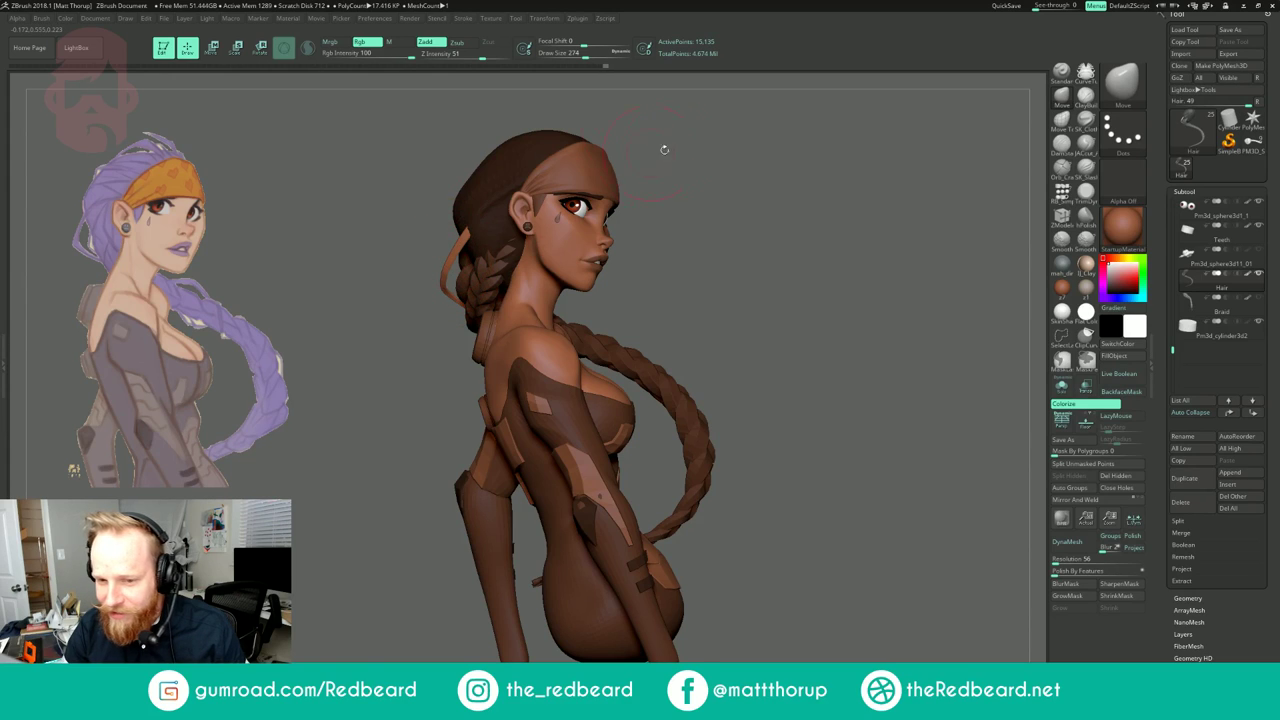
Step: Refine the second strand's outline in profile, working its outer edge with several Move brush sizes
left_click_drag(644, 154, 772, 164)
left_click_drag(700, 240, 640, 290, "alt")
key("s")
left_click_drag(442, 238, 438, 238)
left_click_drag(560, 240, 640, 290)
key("s")
mouse_move(443, 267)
left_mouse_down()
mouse_move(438, 287)
mouse_move(449, 256)
left_mouse_up()
key("s")
key("s")
key("s")
Step: Adjust the second strand's lower loop beside the base of the braid with a draw size of 132
mouse_move(560, 250)
left_mouse_down()
mouse_move(735, 160)
mouse_move(762, 160)
mouse_move(640, 170)
mouse_move(715, 115)
mouse_move(784, 164)
mouse_move(757, 178)
left_mouse_up()
left_click_drag(668, 217, 560, 285)
key("s")
left_click_drag(415, 340, 402, 340)
key("s")
left_click_drag(455, 298, 453, 289)
key("s")
left_click_drag(880, 190, 765, 110)
mouse_move(790, 182)
left_mouse_down()
mouse_move(646, 187)
mouse_move(727, 181)
mouse_move(739, 249)
mouse_move(765, 216)
mouse_move(697, 218)
left_mouse_up()
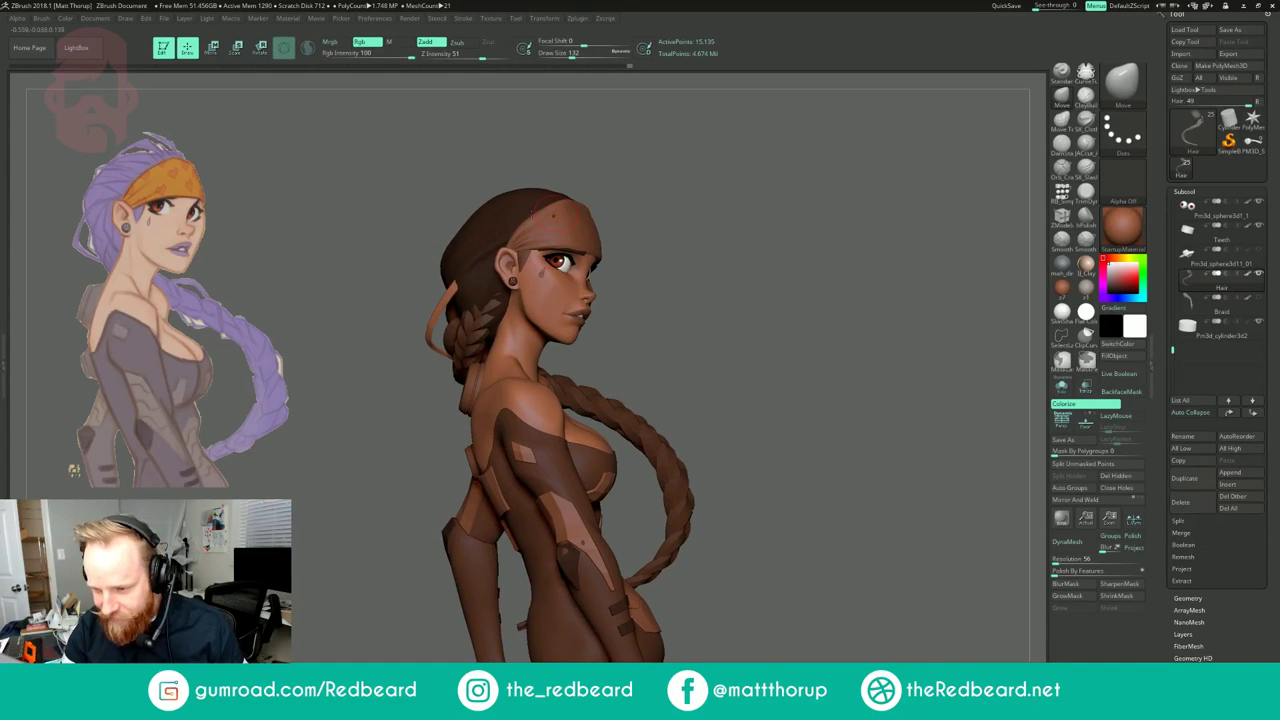
mouse_move(709, 162)
left_mouse_down()
mouse_move(640, 209)
mouse_move(742, 187)
mouse_move(712, 224)
mouse_move(645, 228)
mouse_move(711, 217)
mouse_move(700, 258)
left_mouse_up()
Step: Isolate the hair cap and split the hidden hair strands off into their own subtool
left_click(525, 241, "ctrl+shift")
mouse_move(655, 191)
left_mouse_down("ctrl+shift")
mouse_move(700, 184)
mouse_move(736, 215)
left_mouse_up("ctrl+shift")
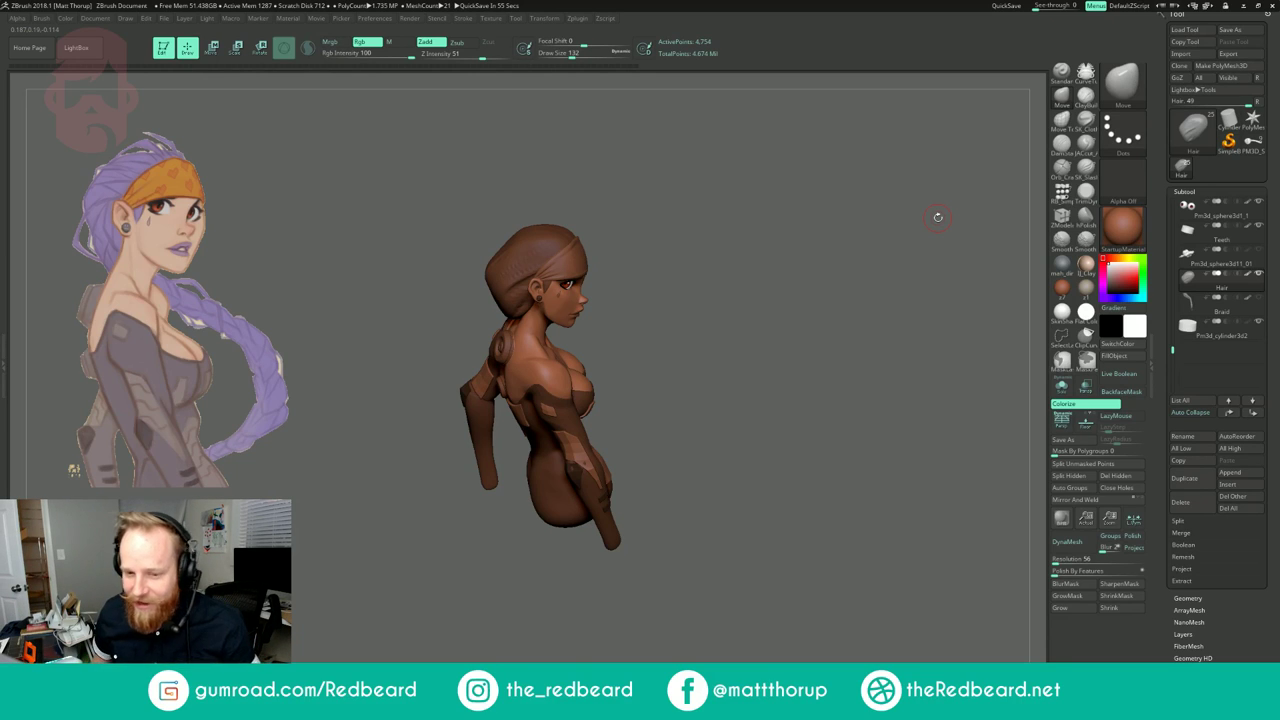
mouse_move(817, 617)
left_mouse_down()
mouse_move(843, 641)
mouse_move(824, 615)
left_mouse_up()
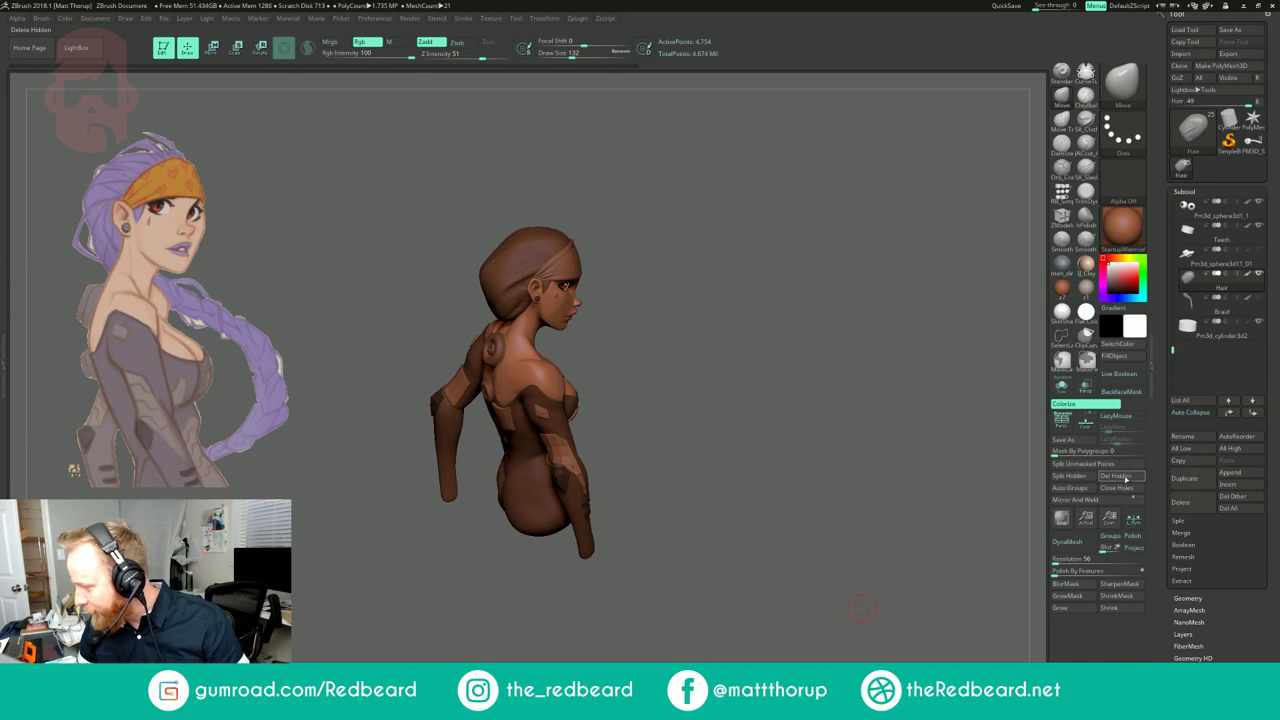
left_click(1074, 479)
mouse_move(908, 541)
left_mouse_down()
mouse_move(868, 546)
mouse_move(871, 561)
mouse_move(912, 546)
left_mouse_up()
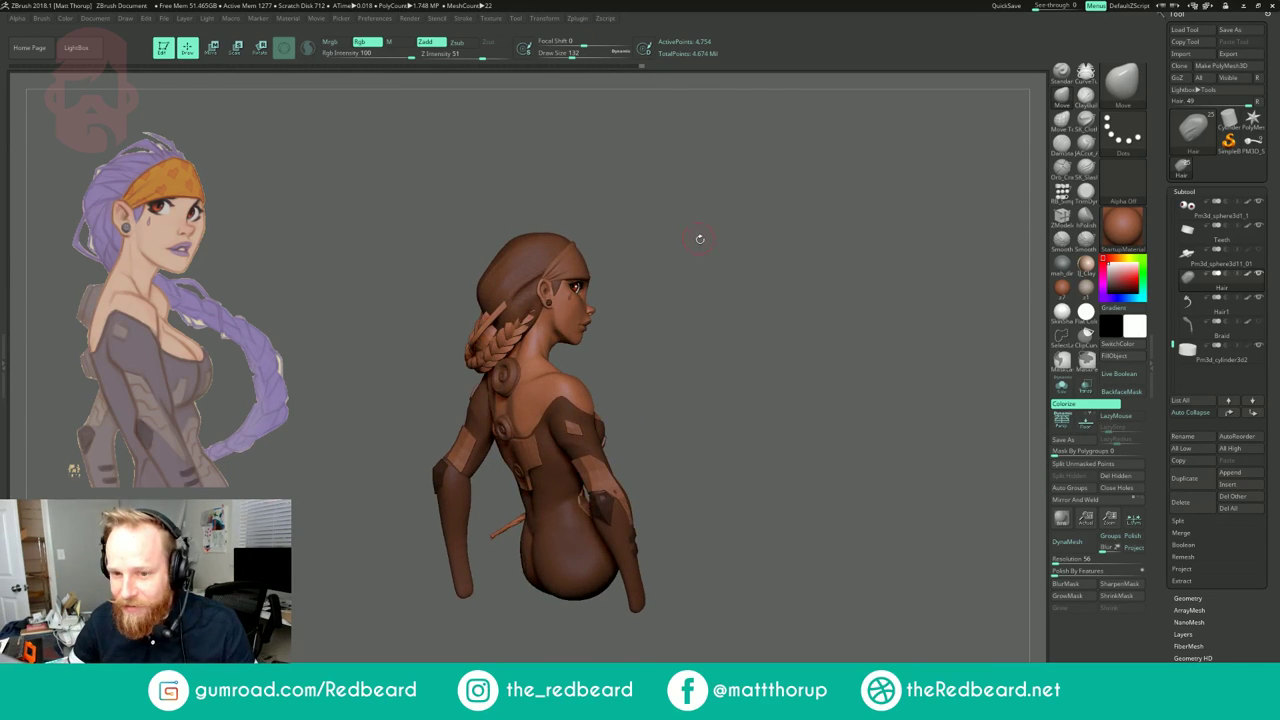
Step: Subdivide the hair cap, select the Orb_Cracks brush with a draw size of 74, and check the cap with transparency
left_click_drag(697, 237, 722, 262)
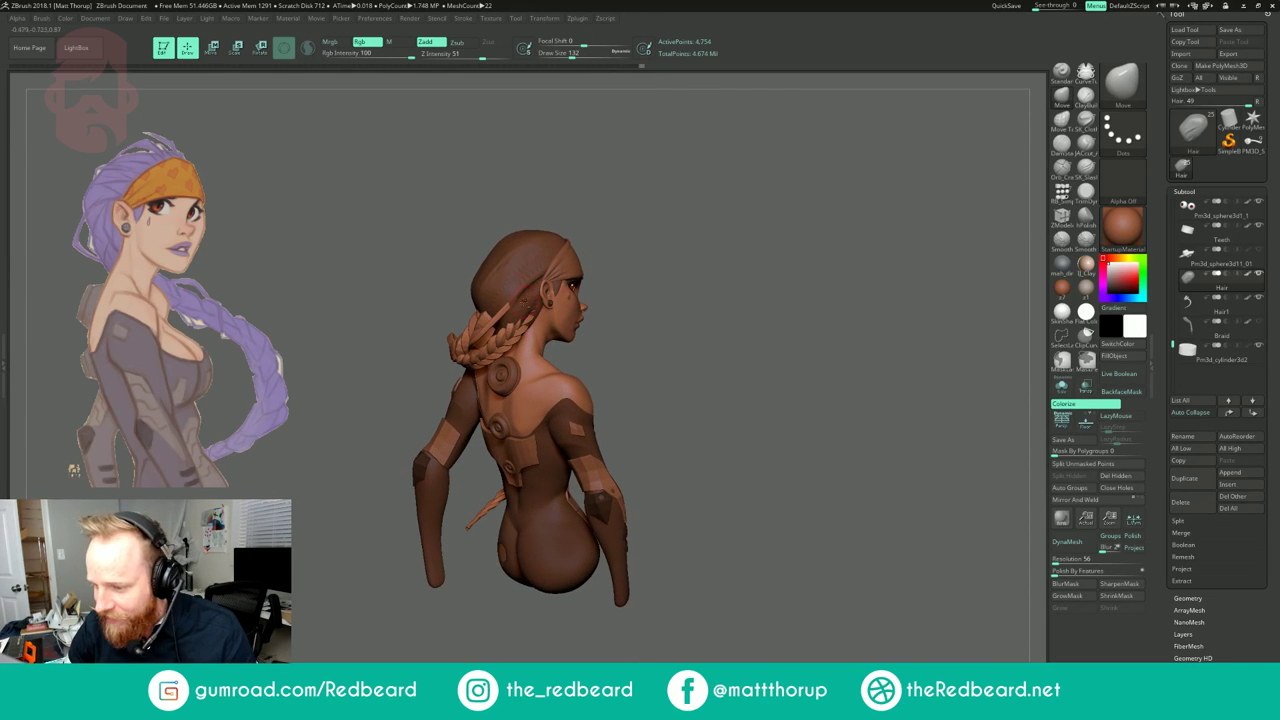
mouse_move(676, 239)
left_mouse_down()
mouse_move(692, 250)
mouse_move(664, 247)
left_mouse_up()
key("ctrl+d")
left_click(1062, 168)
mouse_move(776, 226)
left_mouse_down()
mouse_move(661, 254)
mouse_move(640, 296)
left_mouse_up()
key("s")
key("s")
left_click_drag(556, 261, 552, 262)
left_click(1086, 386)
left_click_drag(752, 329, 788, 292, "shift")
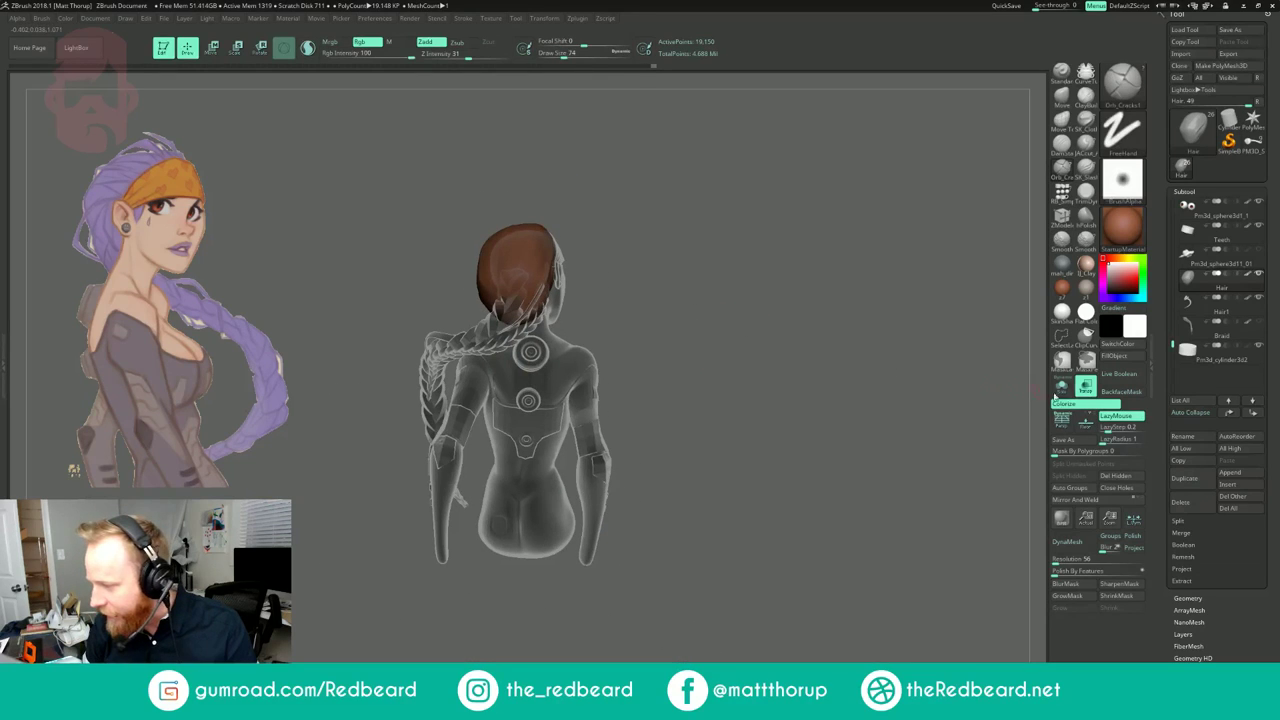
left_click(1086, 386)
Step: Try to carve a groove into the hair cap from behind the ear toward the braid
mouse_move(911, 429)
left_mouse_down()
mouse_move(834, 456)
mouse_move(882, 450)
left_mouse_up()
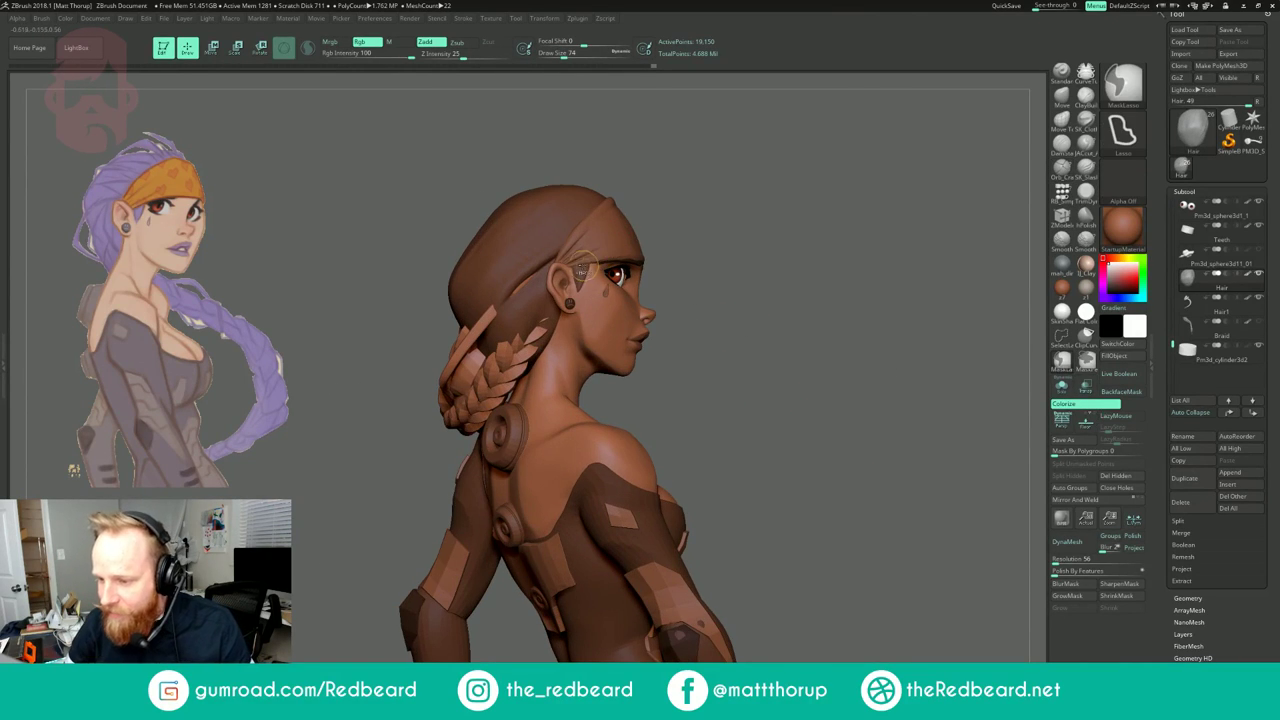
key("ctrl+z")
left_click_drag(693, 216, 686, 229)
key("ctrl+z")
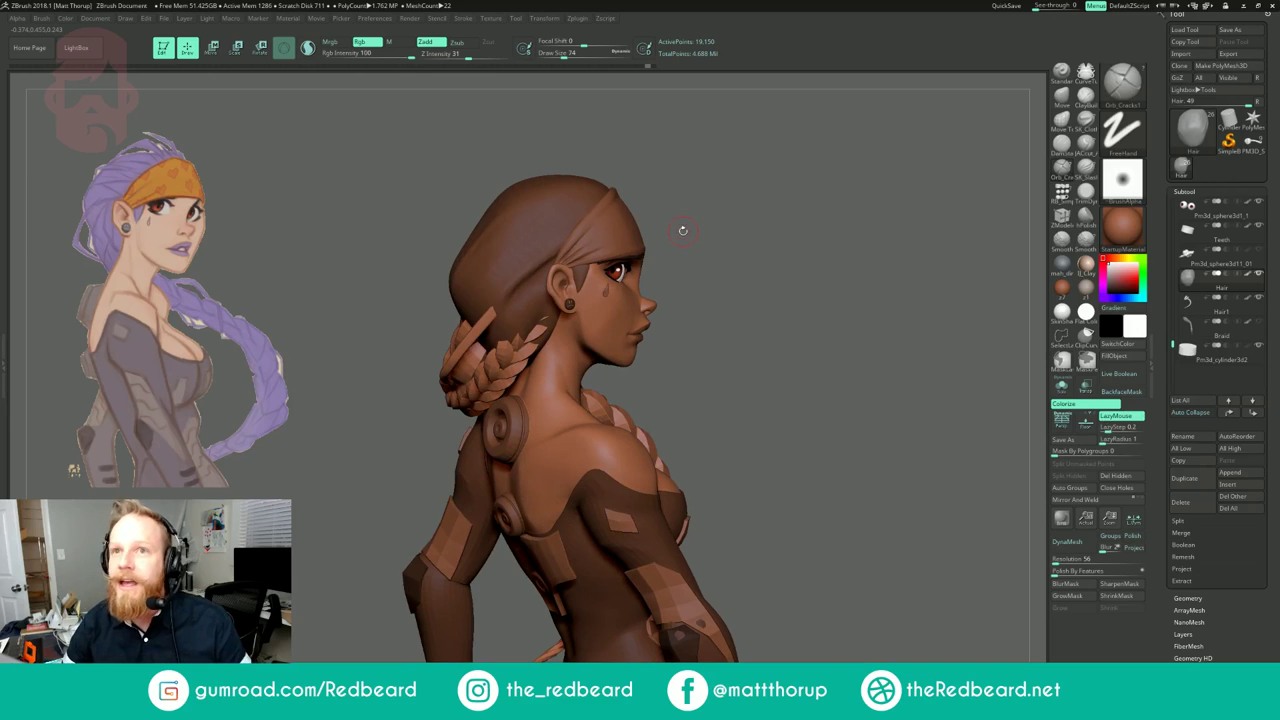
left_click_drag(550, 267, 486, 332)
key("ctrl+z")
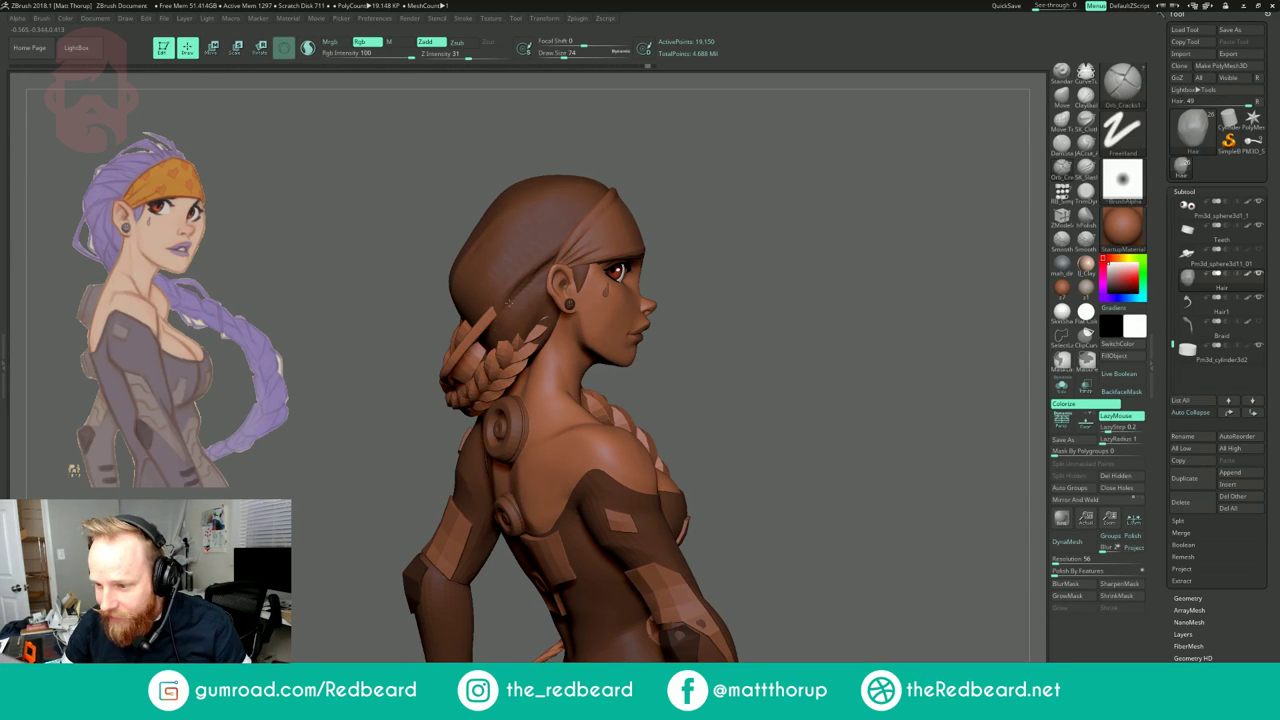
Step: Carve strand grooves into the hair cap behind the ear, running down toward the base of the braid
left_click_drag(695, 201, 722, 206)
left_click_drag(550, 267, 502, 308)
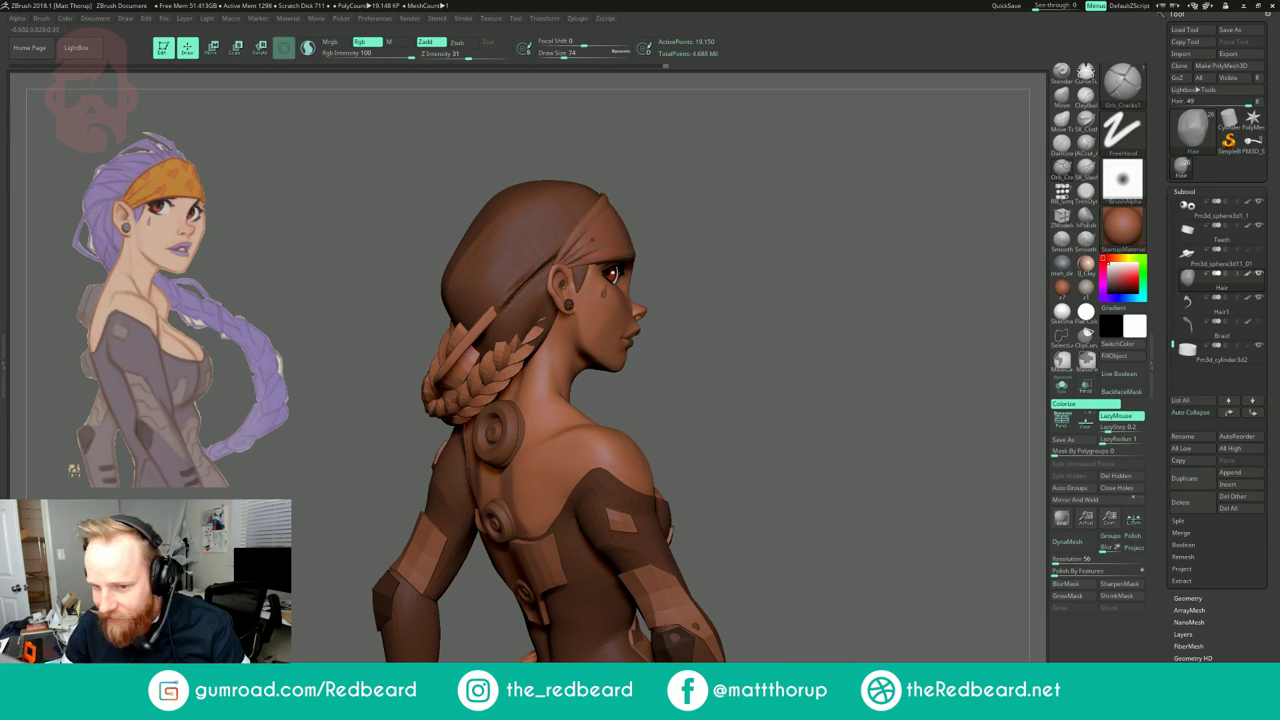
key("shift")
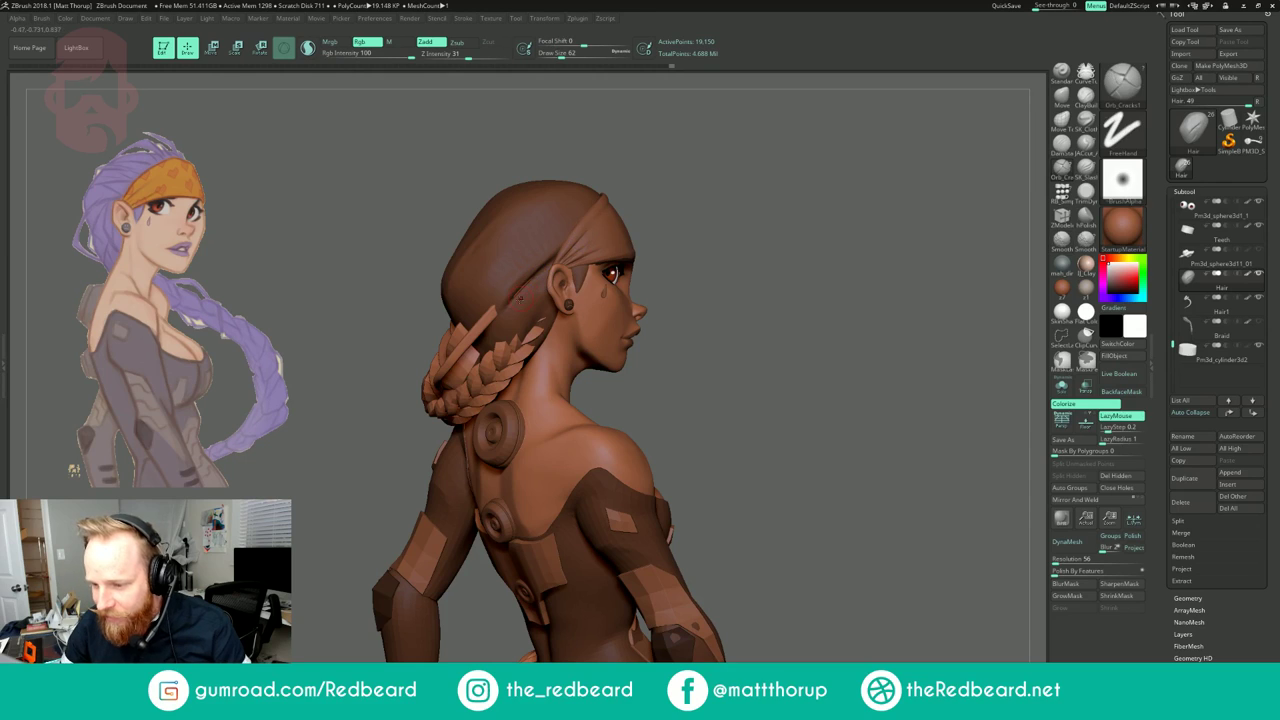
left_click_drag(588, 168, 648, 229)
key("s")
left_click_drag(490, 341, 496, 341)
left_click_drag(790, 208, 755, 225)
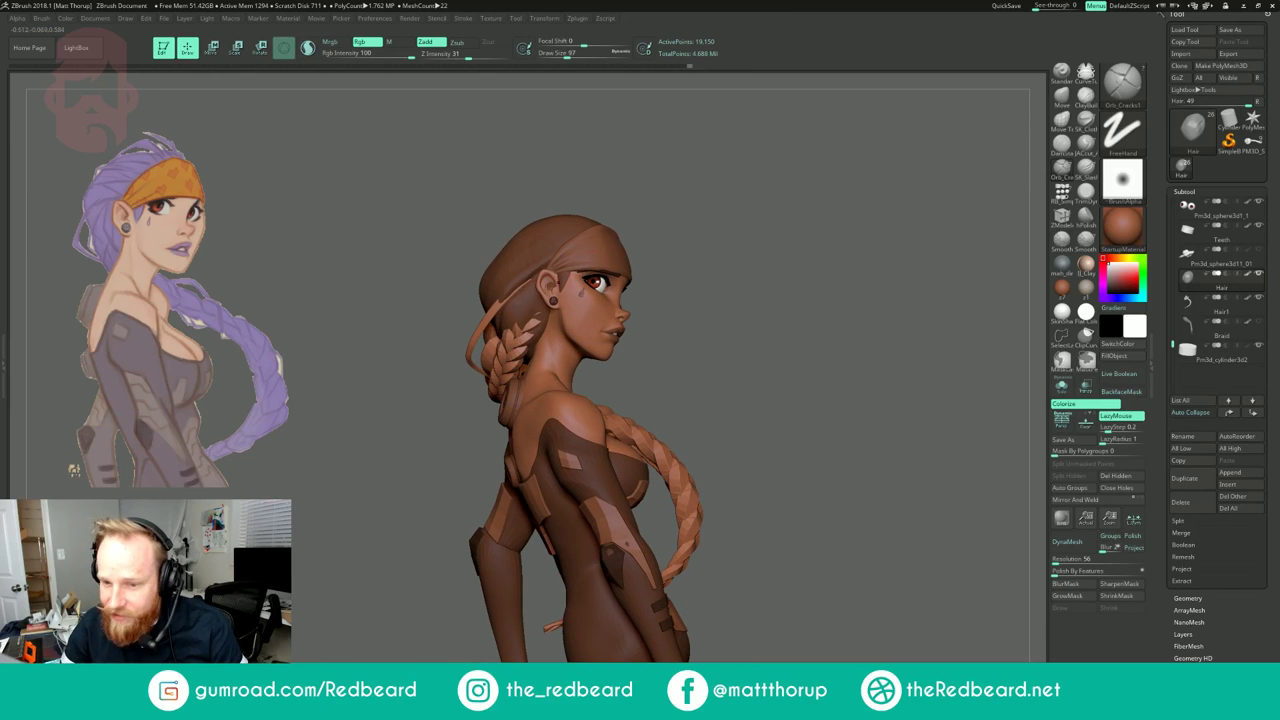
left_click_drag(671, 216, 690, 226)
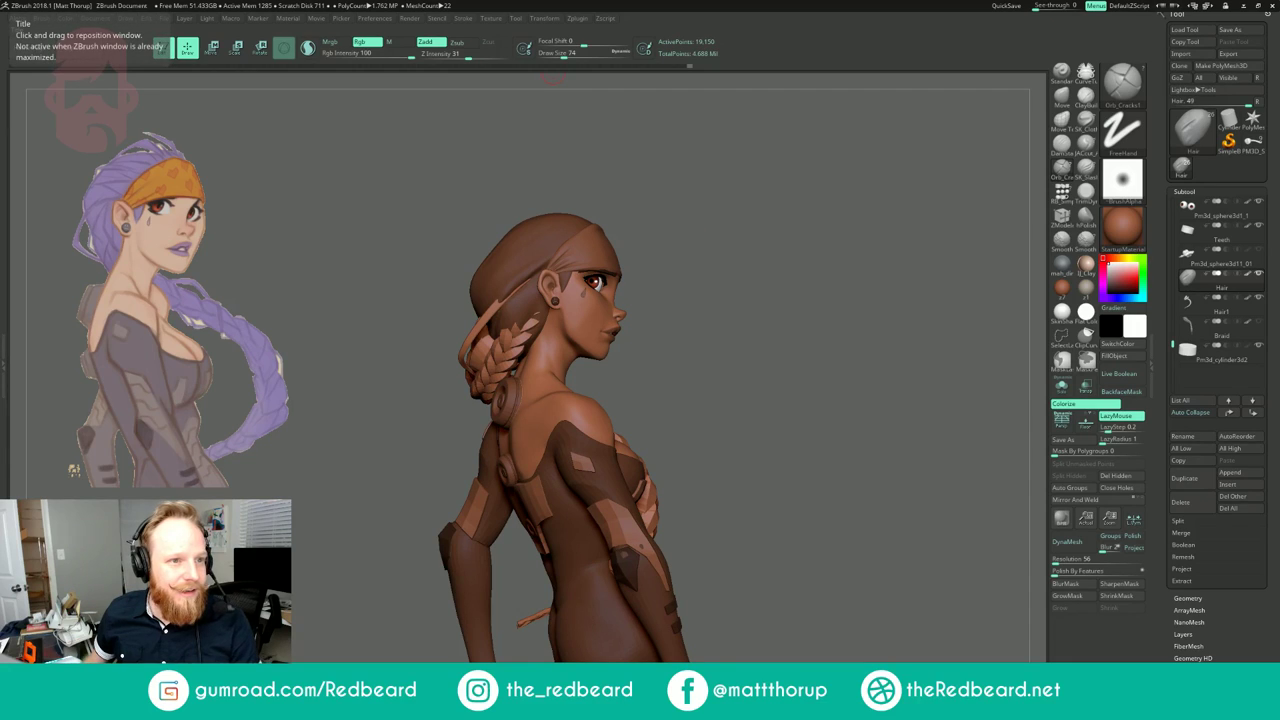
Step: Switch to the Chrome browser and search Google Images for "kent milton sculpture kubo"
left_click_drag(2, 108, 466, 184)
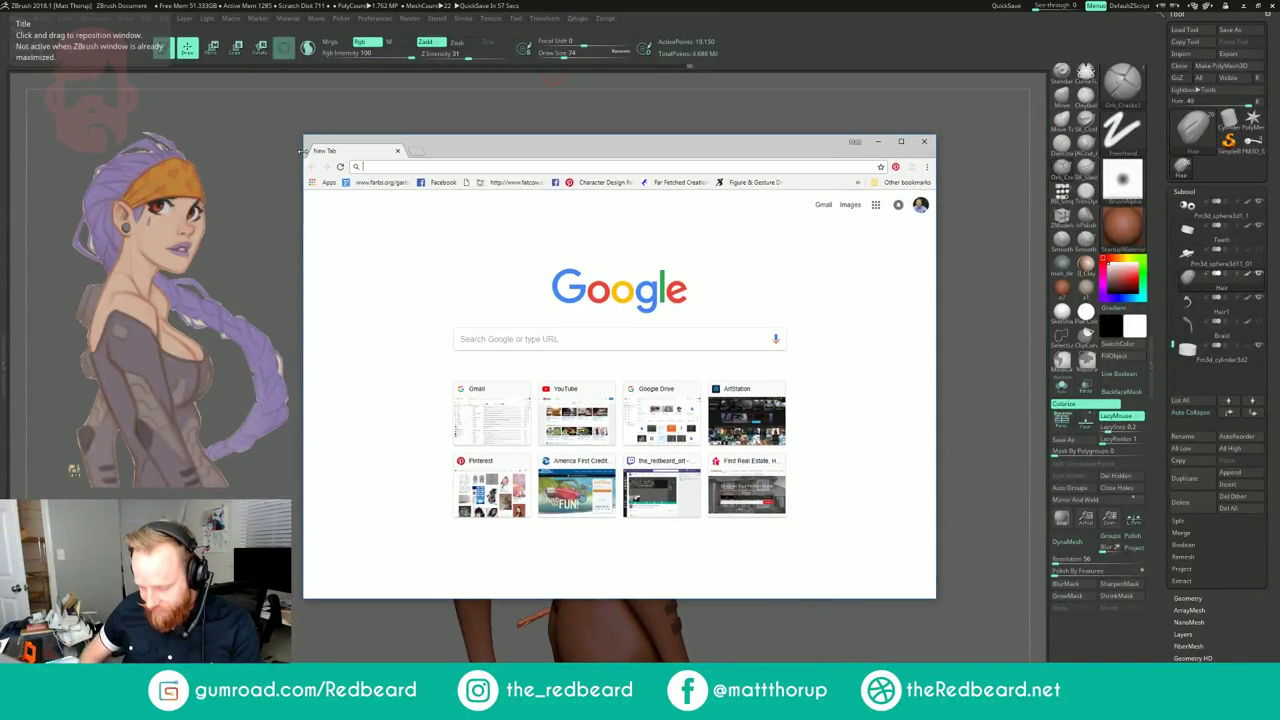
type("kent mi")
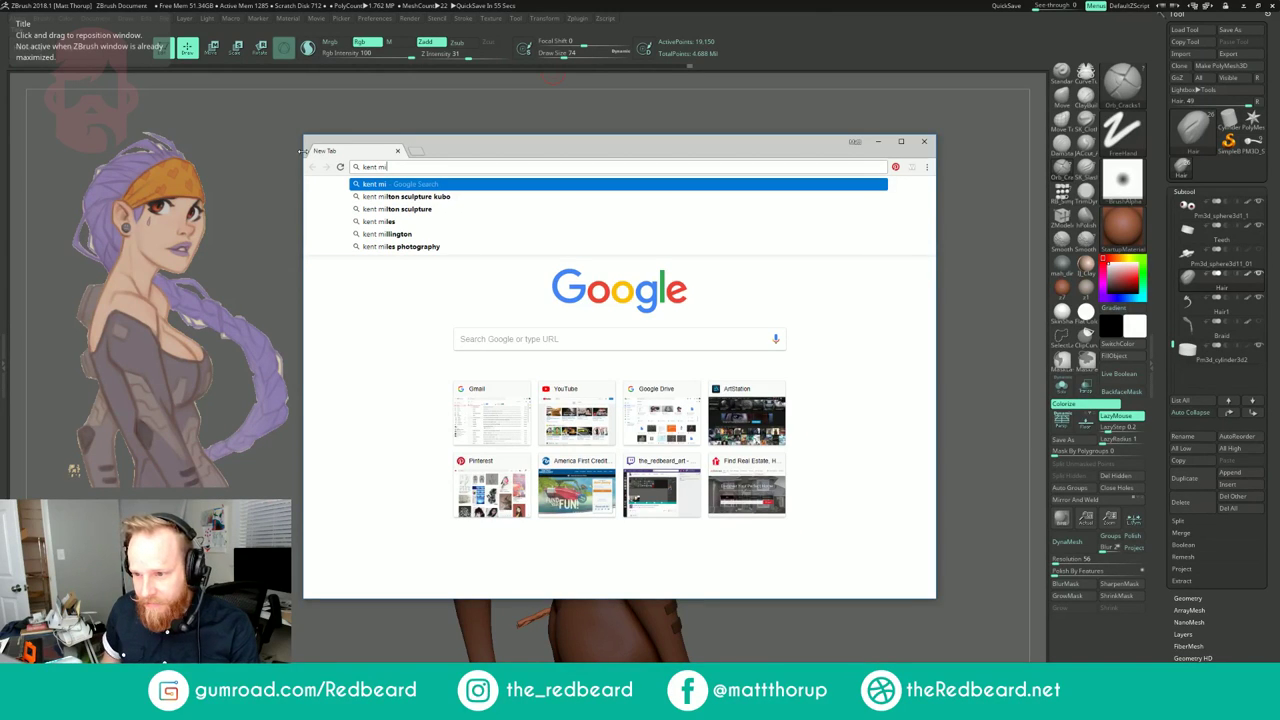
key("Down")
key("Return")
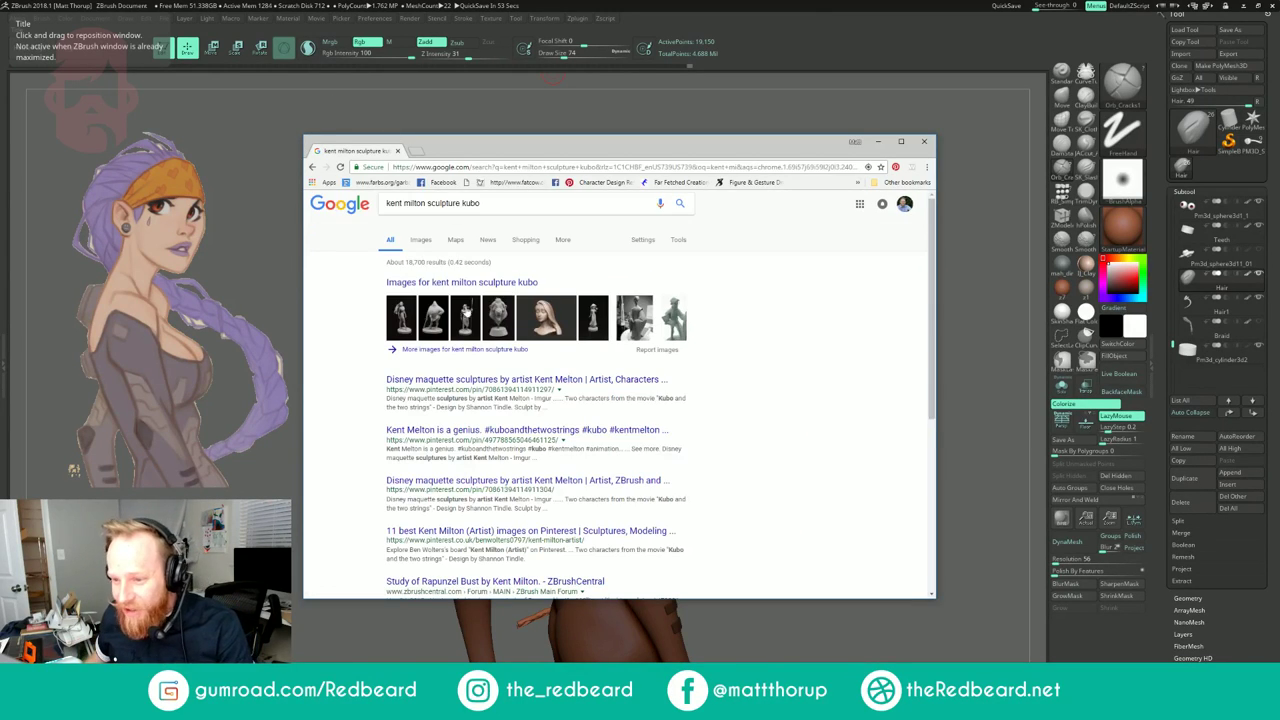
left_click(410, 285)
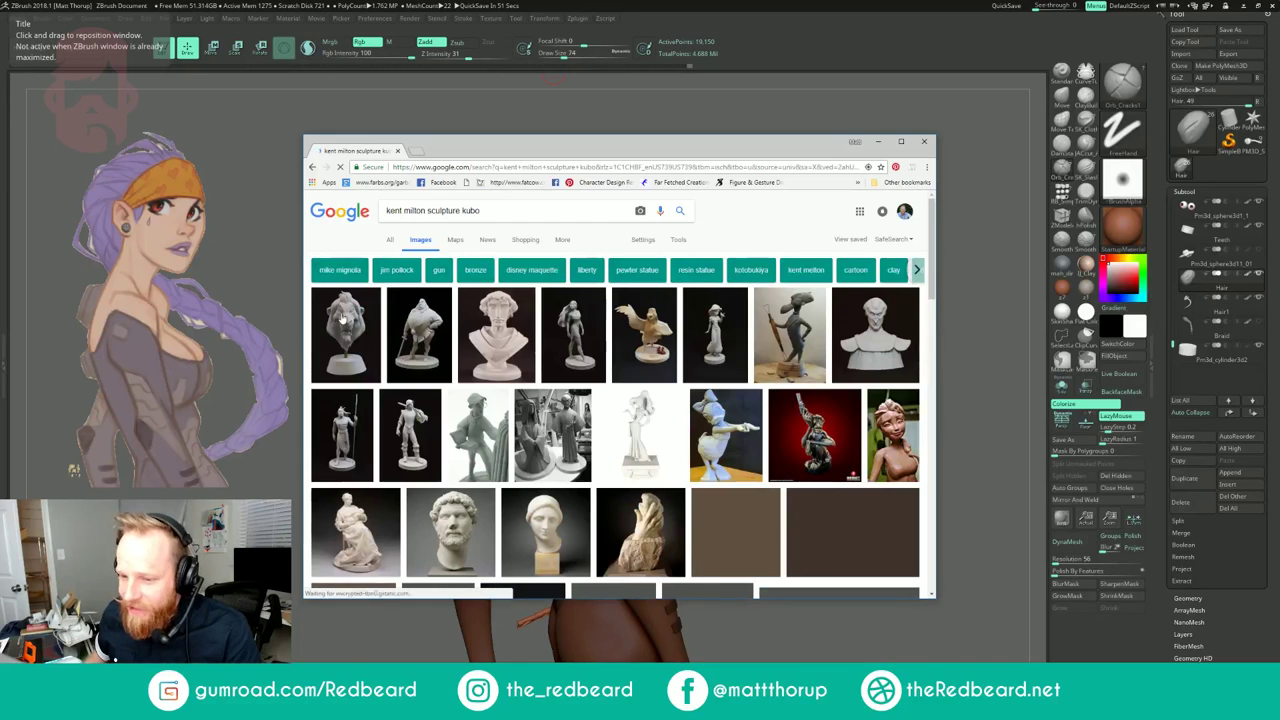
Step: Preview the lion bust, the stout man with a cane and the long-haired female maquette, and enlarge the browser window
left_click(342, 318)
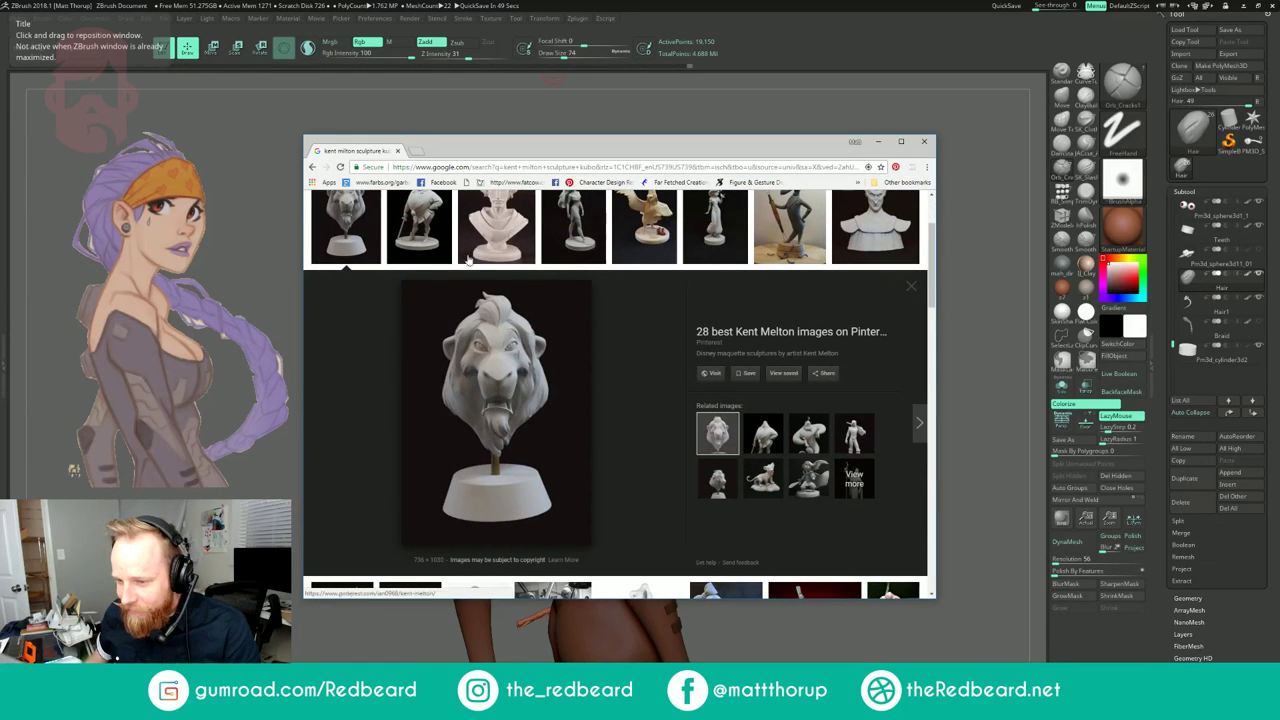
left_click(425, 225)
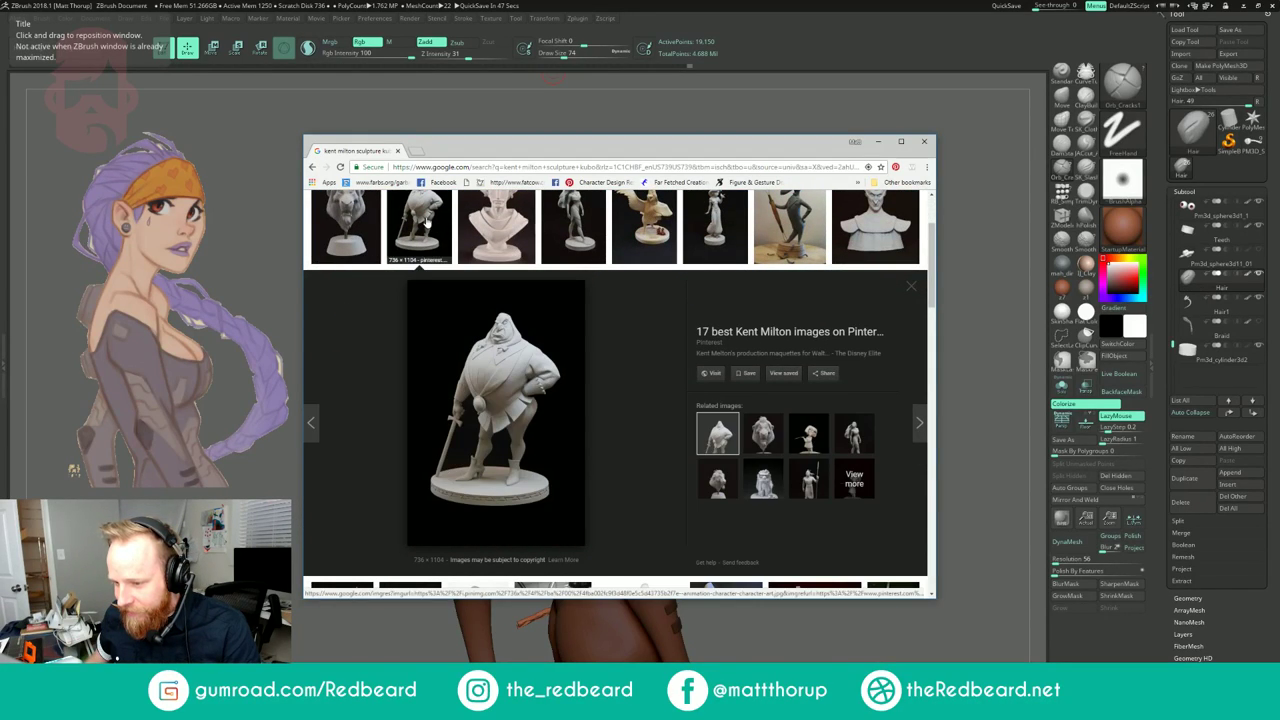
left_click(573, 230)
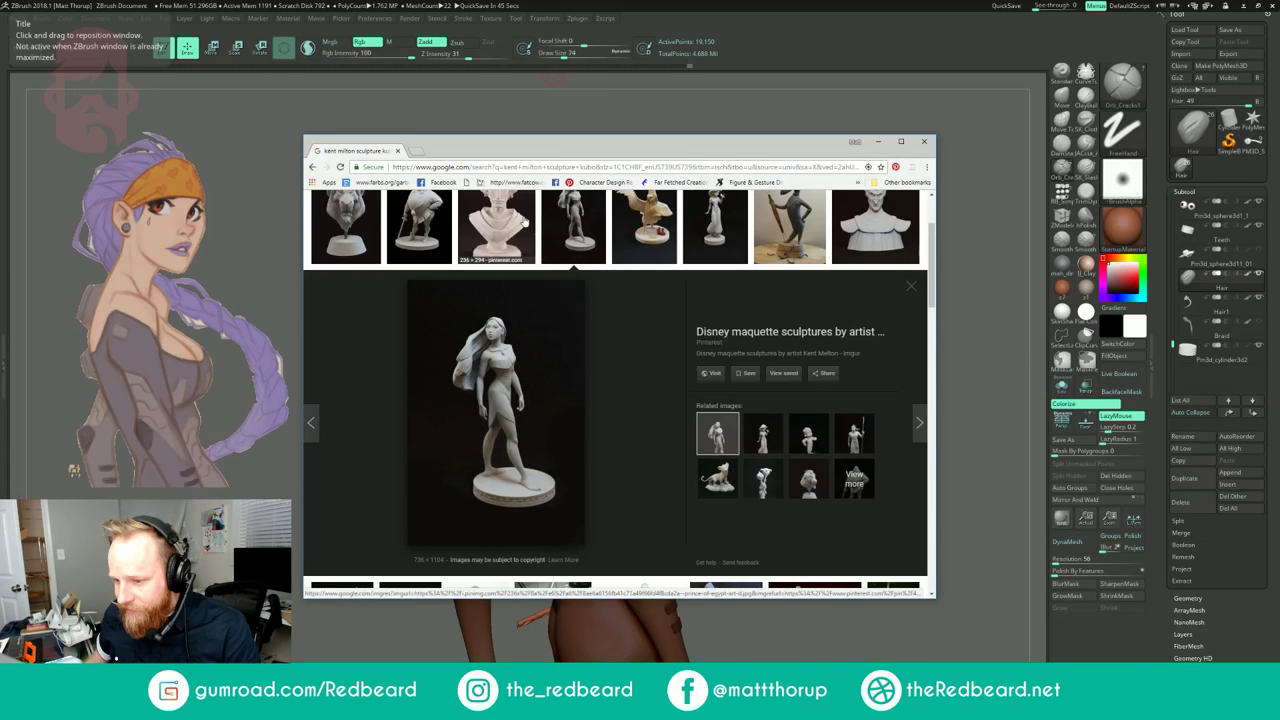
left_click_drag(687, 144, 641, 94)
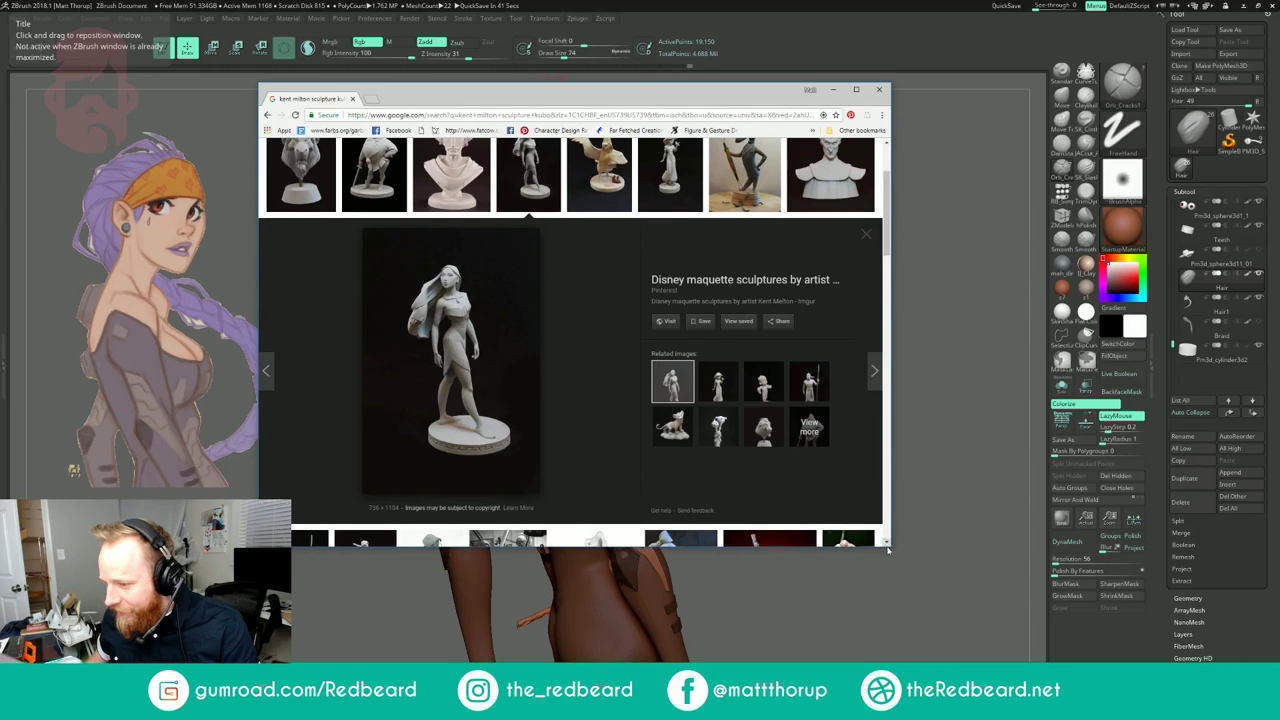
left_click_drag(894, 548, 942, 620)
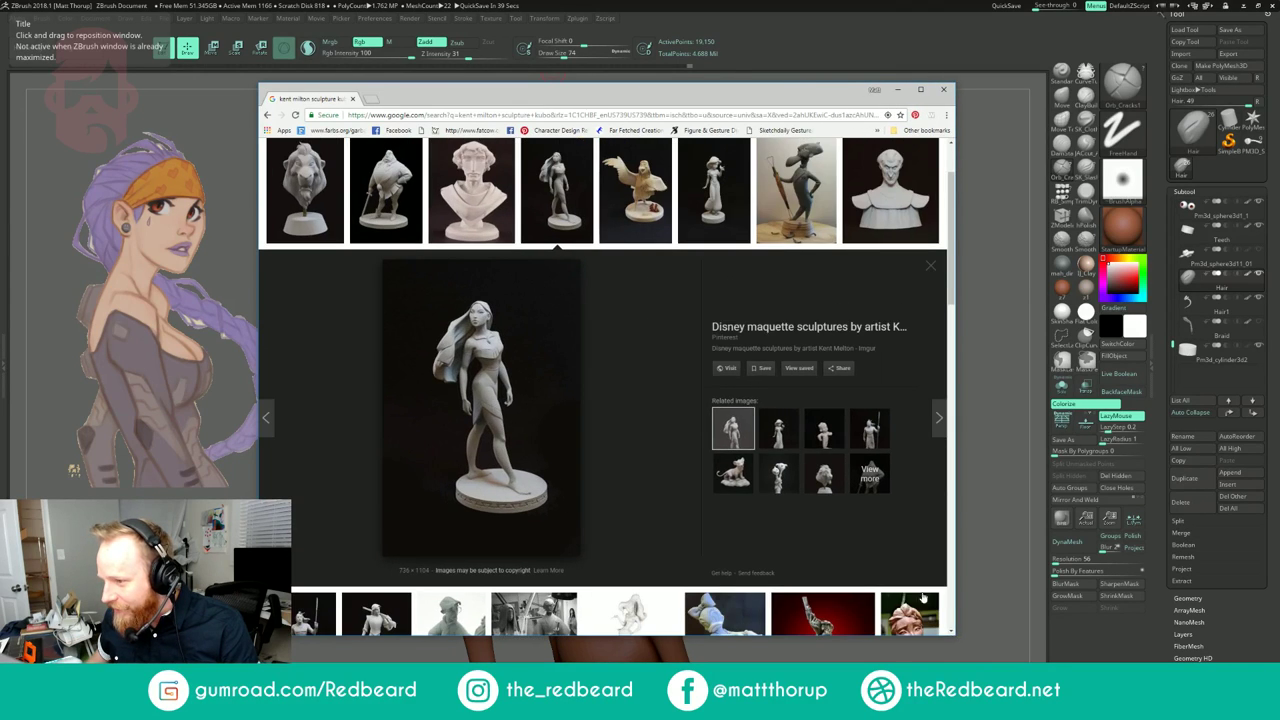
Step: Look over further sculpture results and preview the slender female figurine with puffed trousers in the first row
scroll(558, 297, "down", 5)
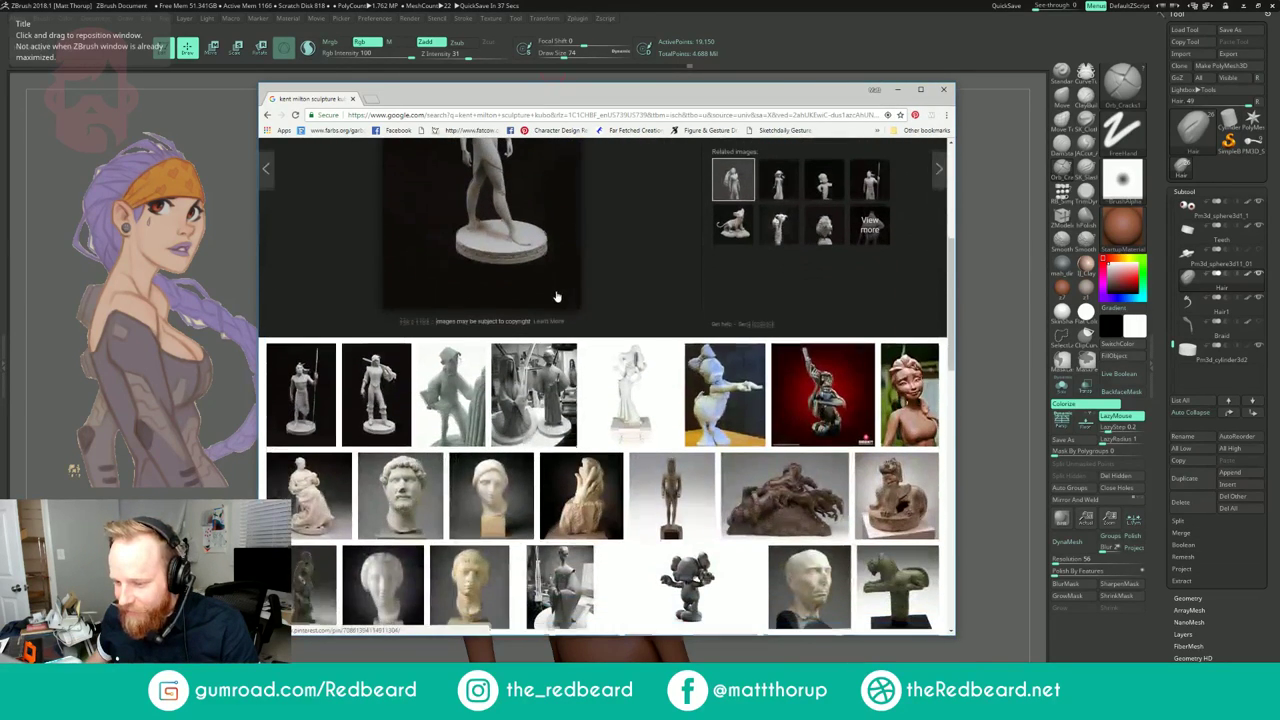
scroll(560, 296, "down", 1)
scroll(560, 296, "up", 5)
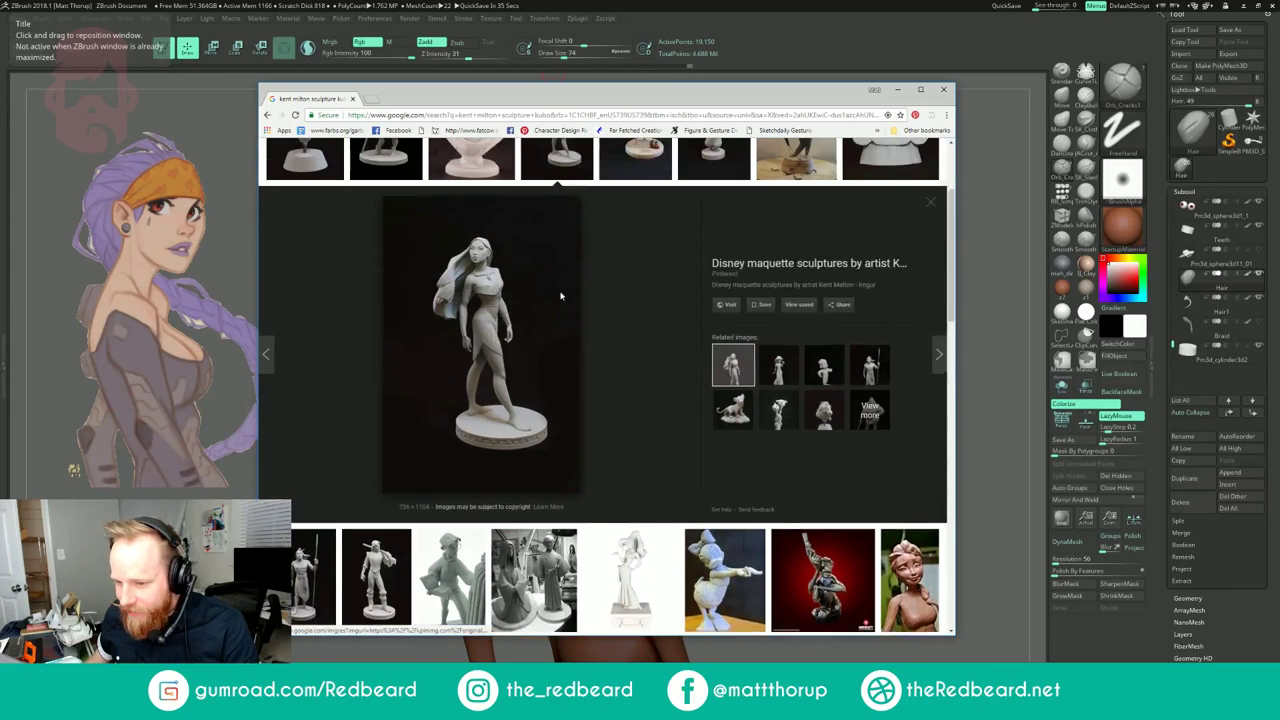
scroll(550, 329, "up", 3)
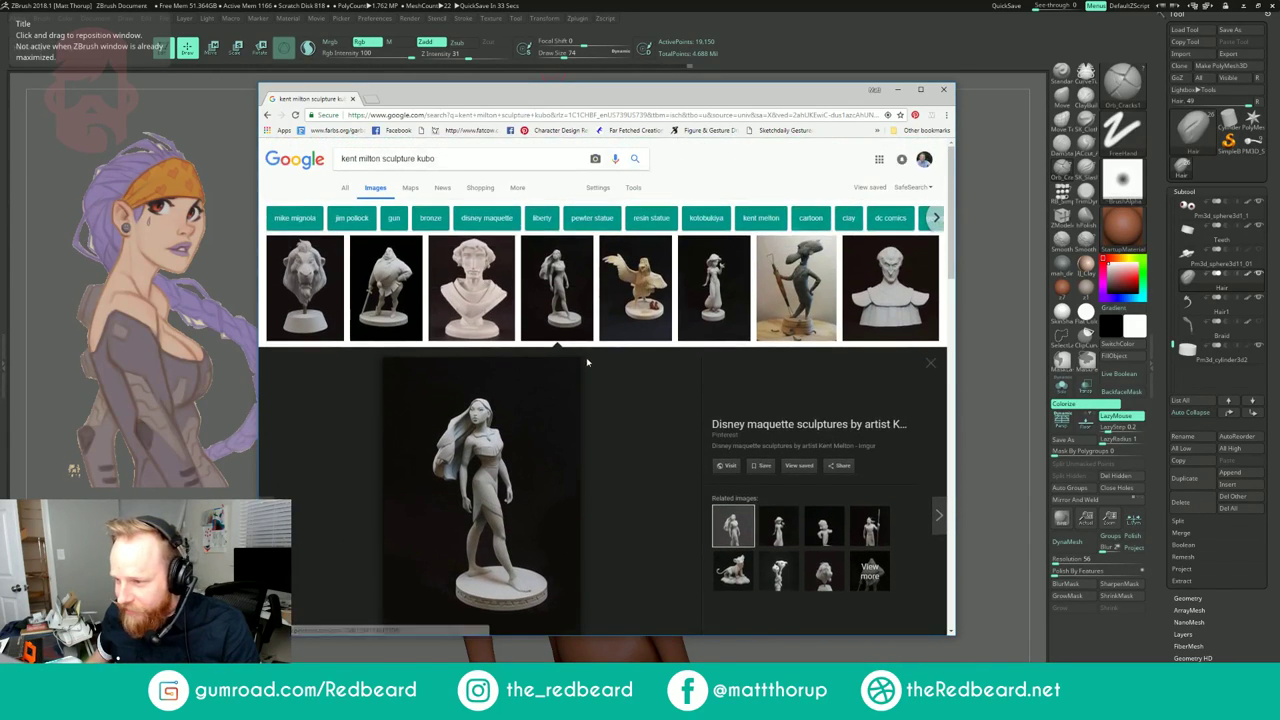
left_click(713, 288)
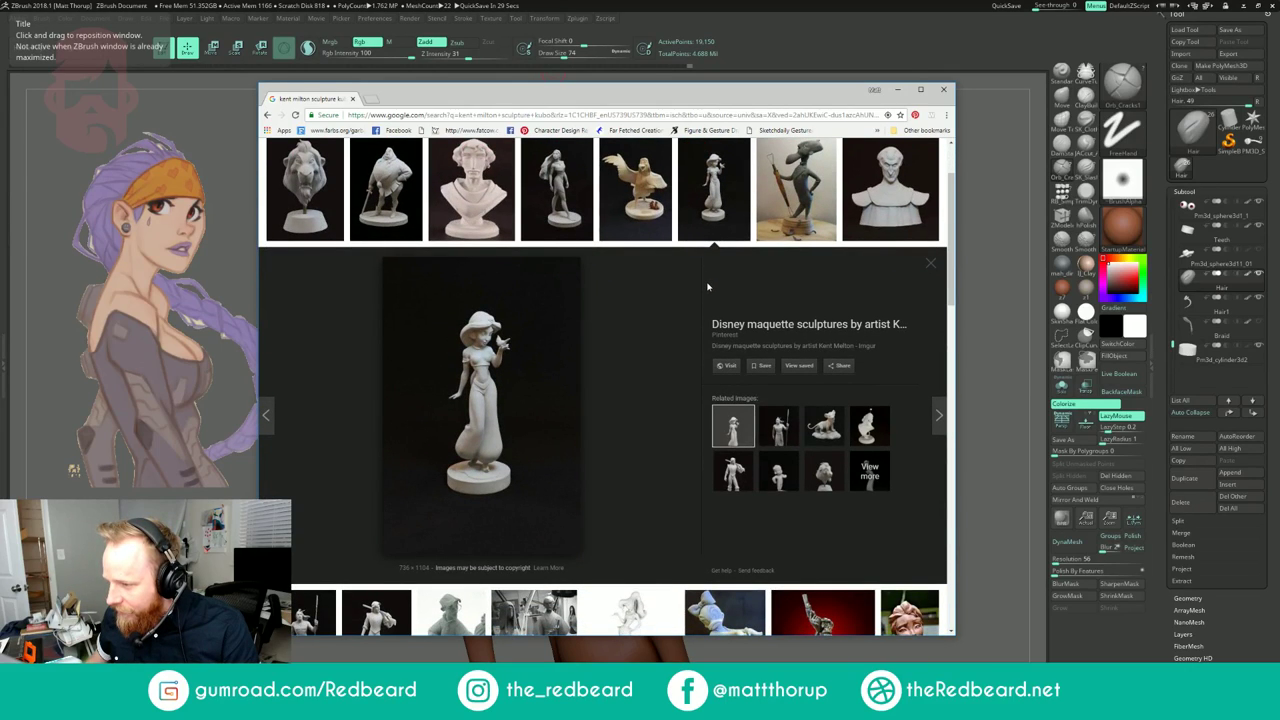
scroll(450, 165, "up", 1)
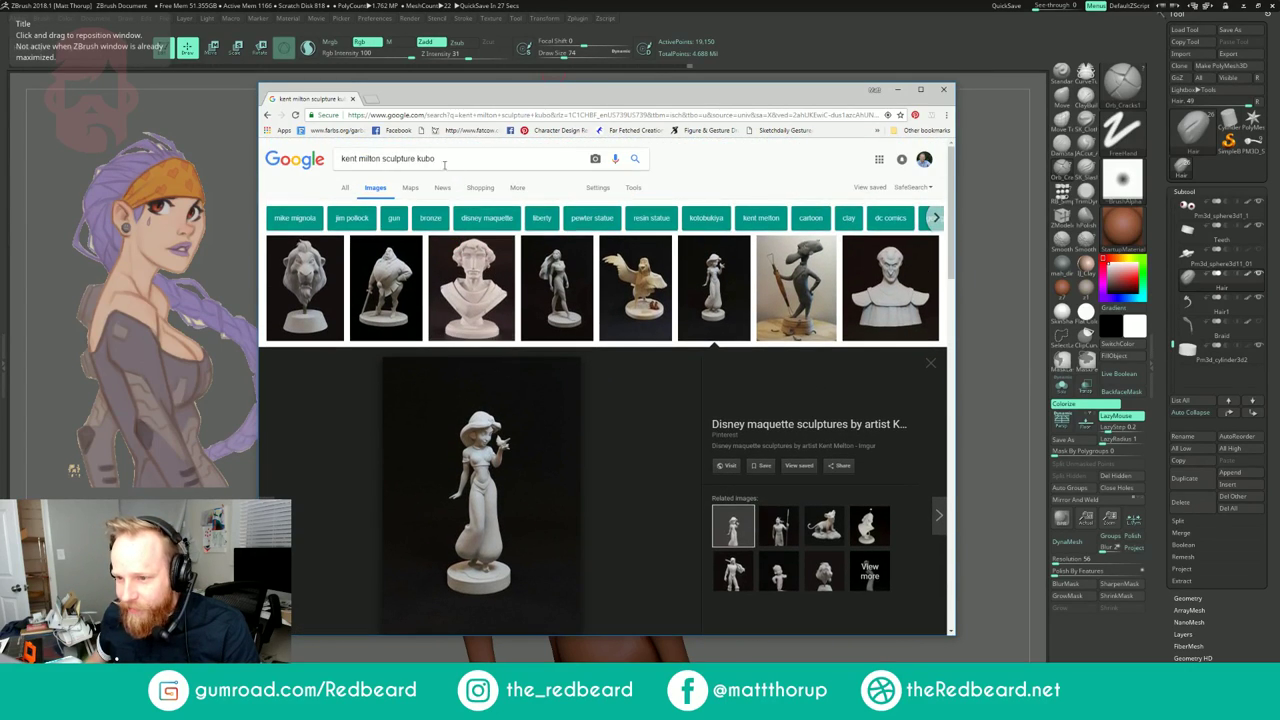
Step: Preview the two robed Kubo maquettes, expand their related images to view the Kubo boy sculpture's hair, and leave the browser for ZBrush
left_click_drag(468, 160, 312, 166)
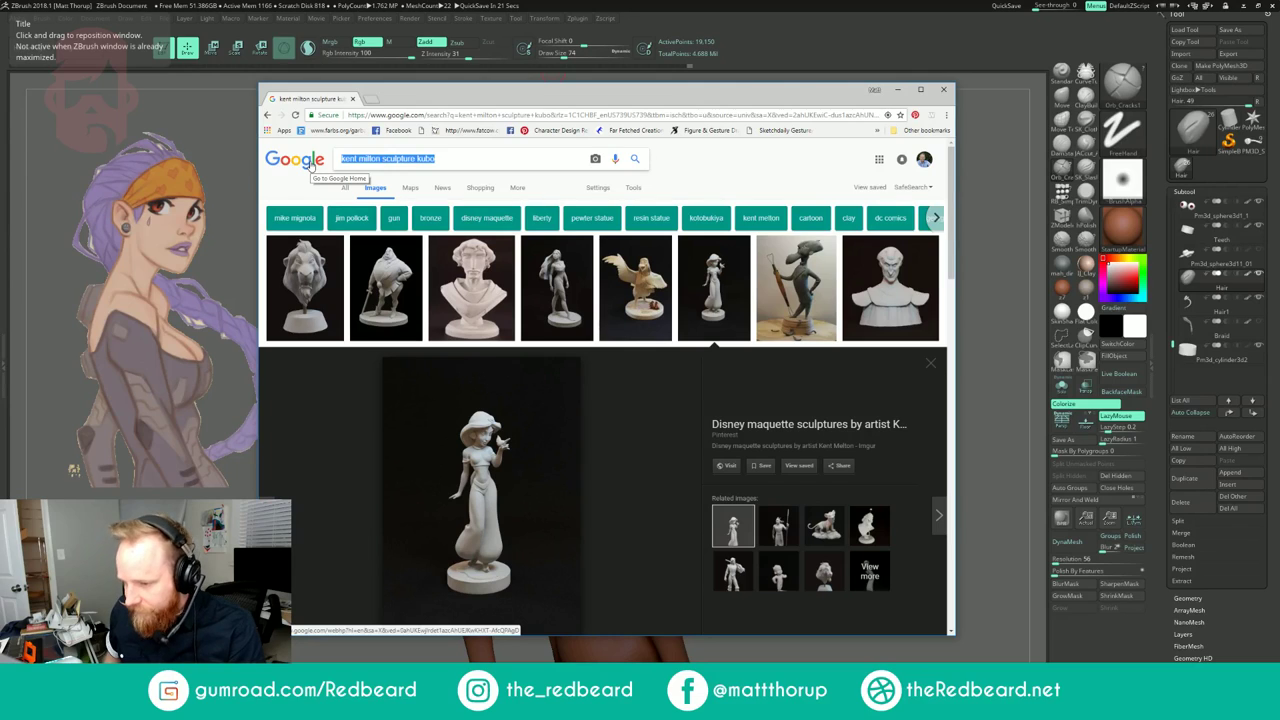
scroll(630, 318, "down", 3)
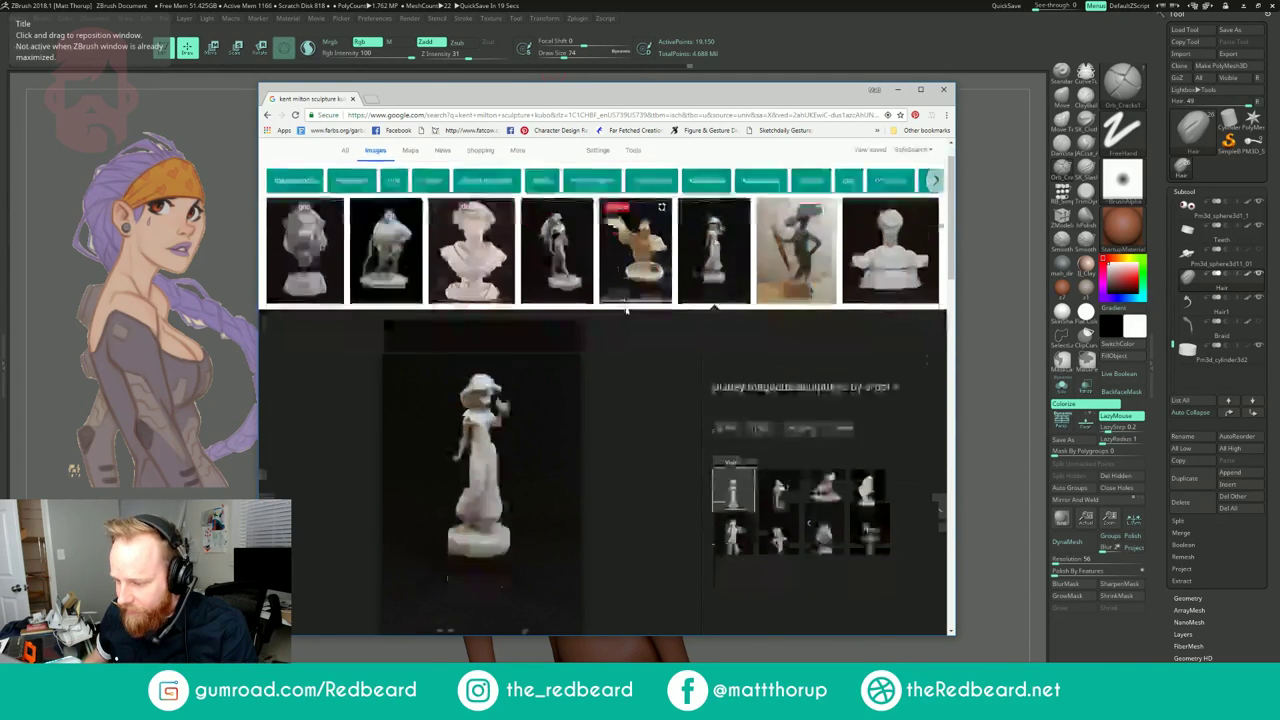
scroll(636, 321, "down", 3)
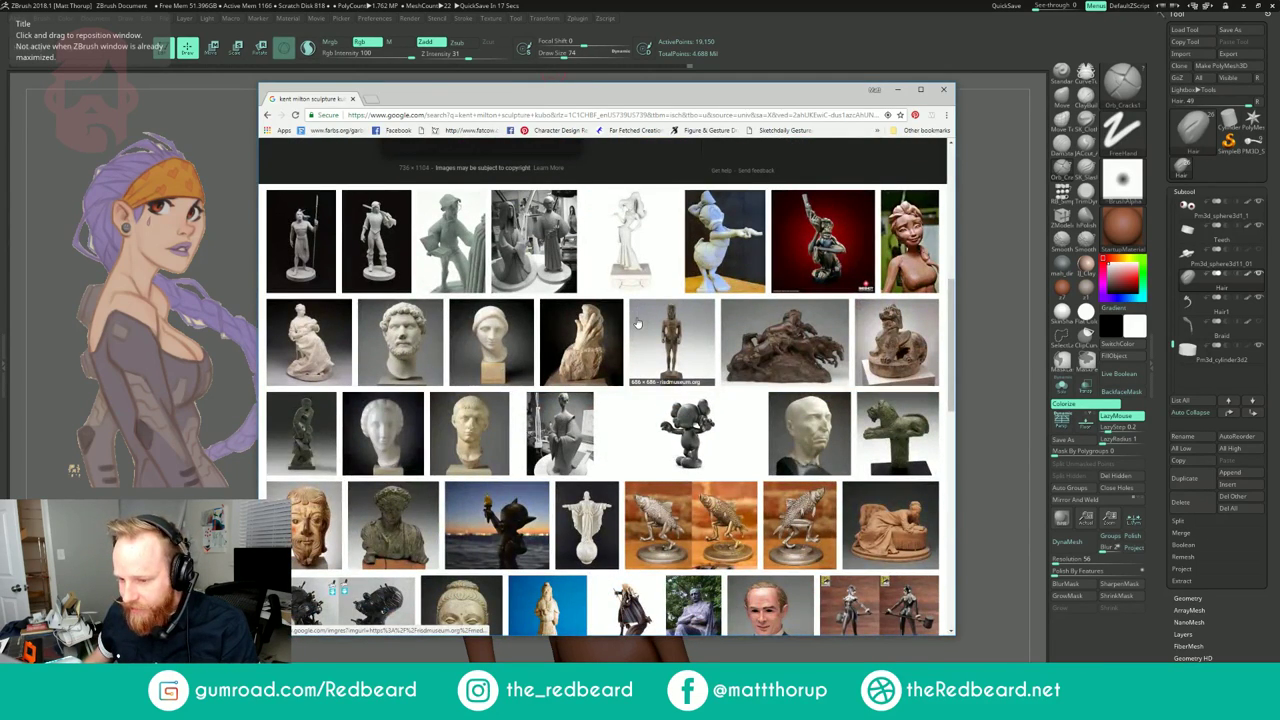
scroll(638, 323, "down", 2)
scroll(542, 260, "up", 3)
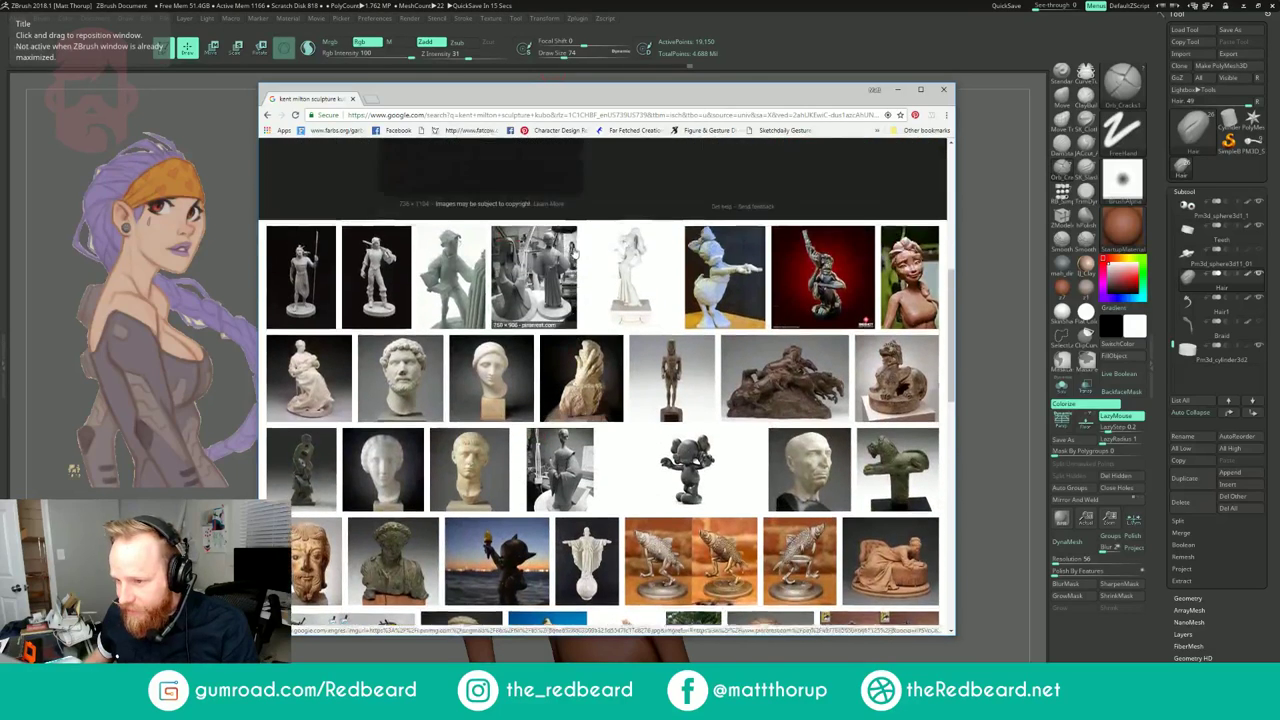
left_click(532, 270)
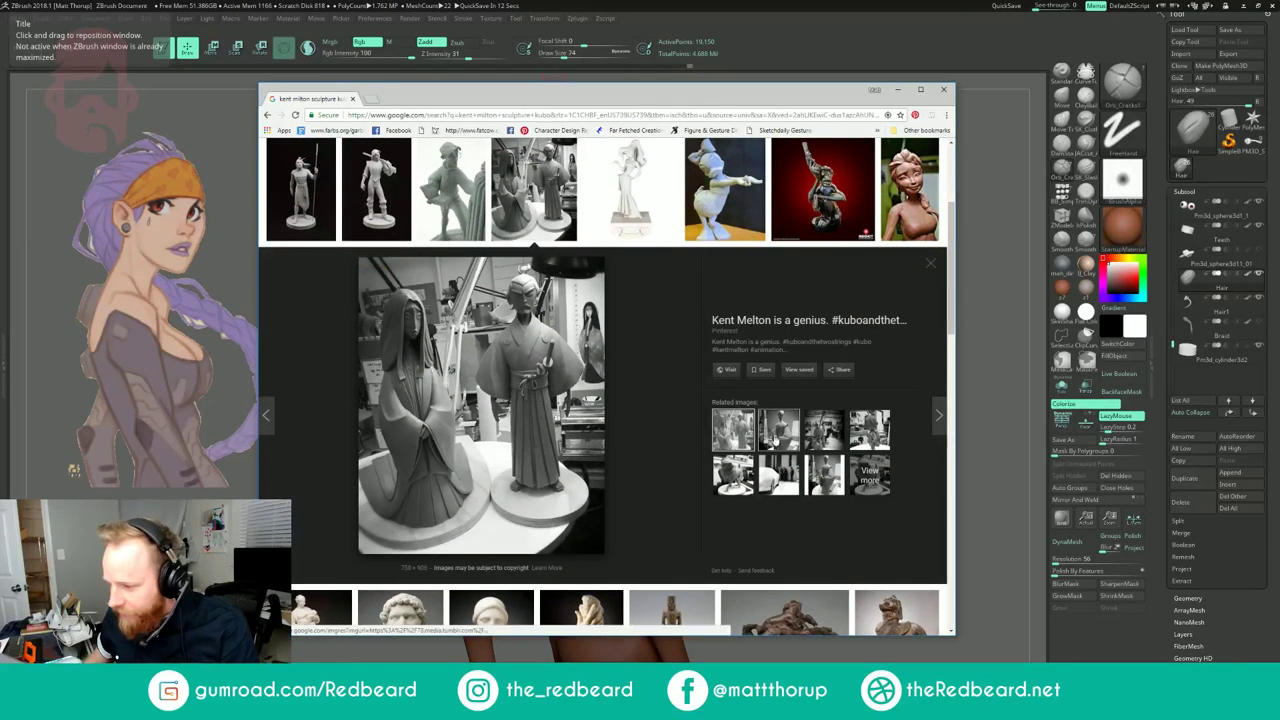
left_click(869, 472)
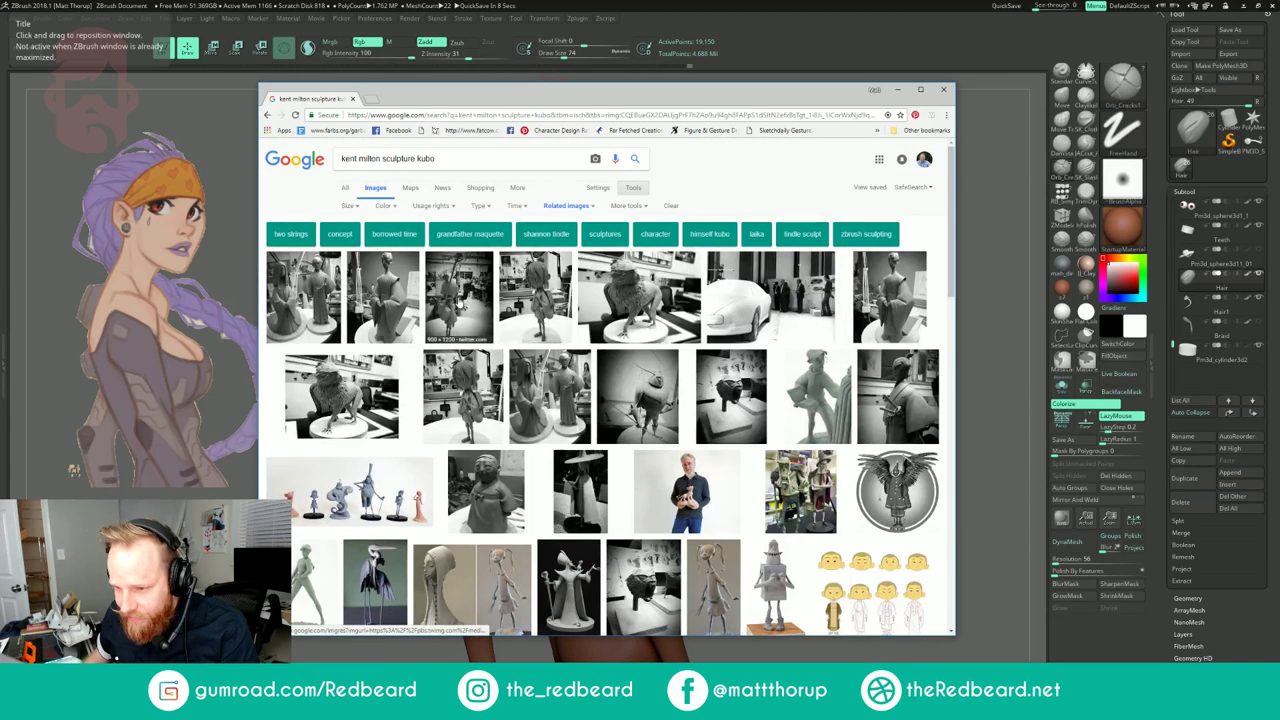
left_click(533, 300)
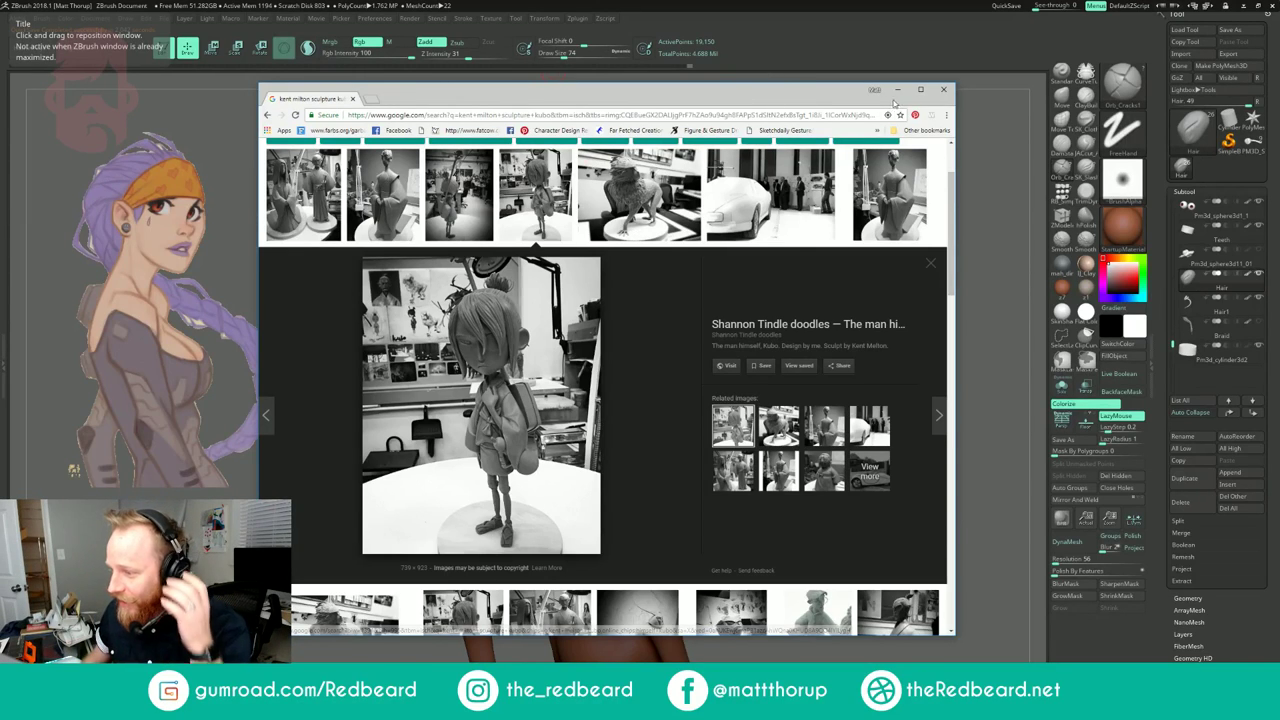
left_click(952, 92)
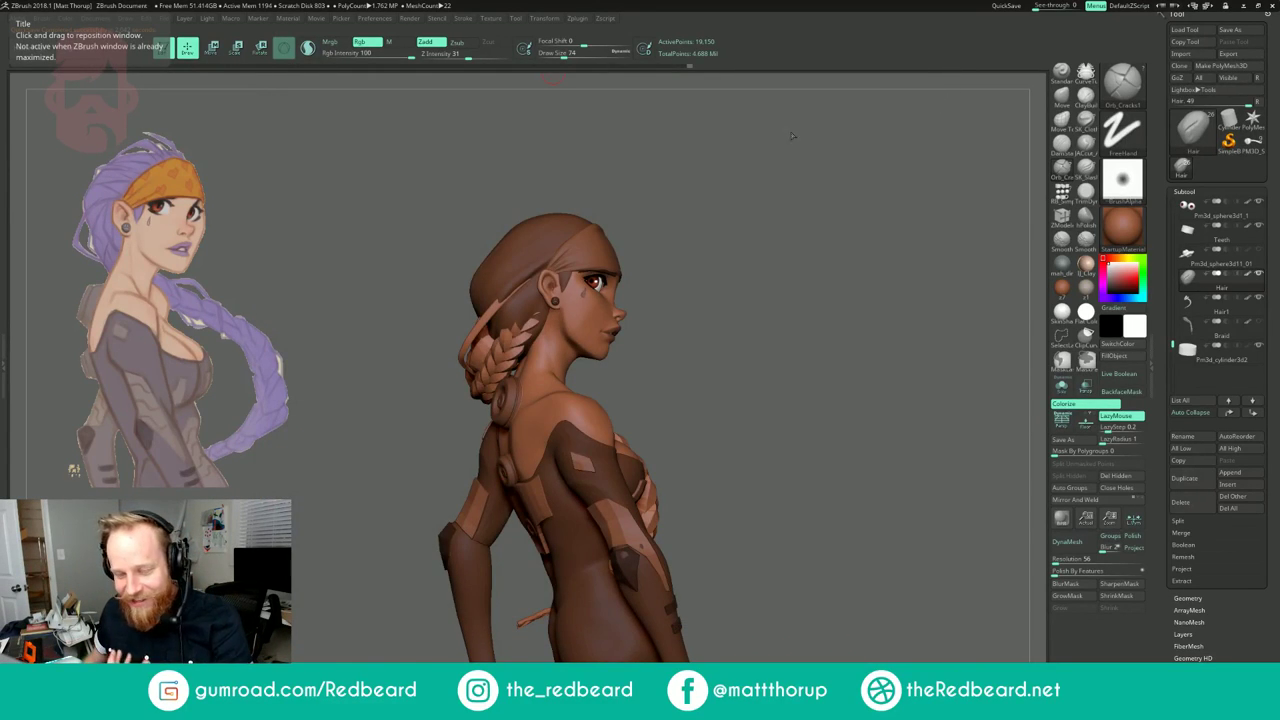
left_click_drag(777, 215, 751, 241)
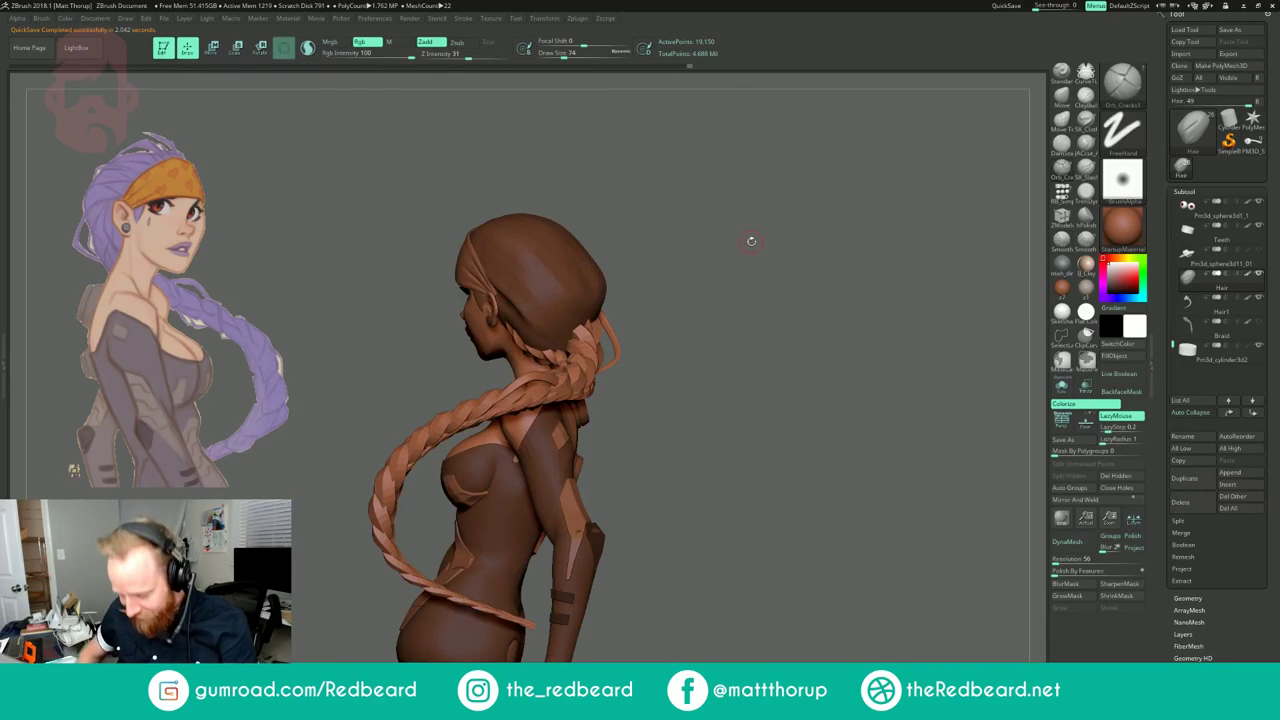
left_click_drag(731, 283, 790, 294)
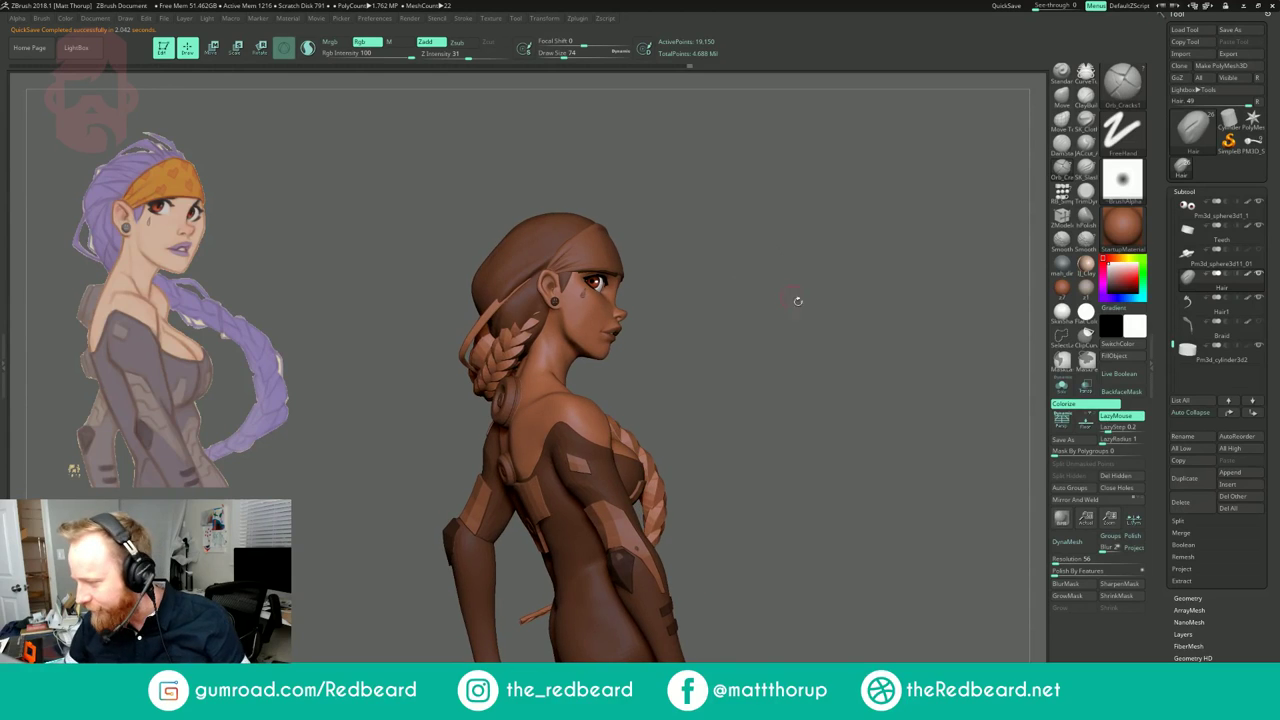
left_click_drag(822, 420, 807, 460, "alt")
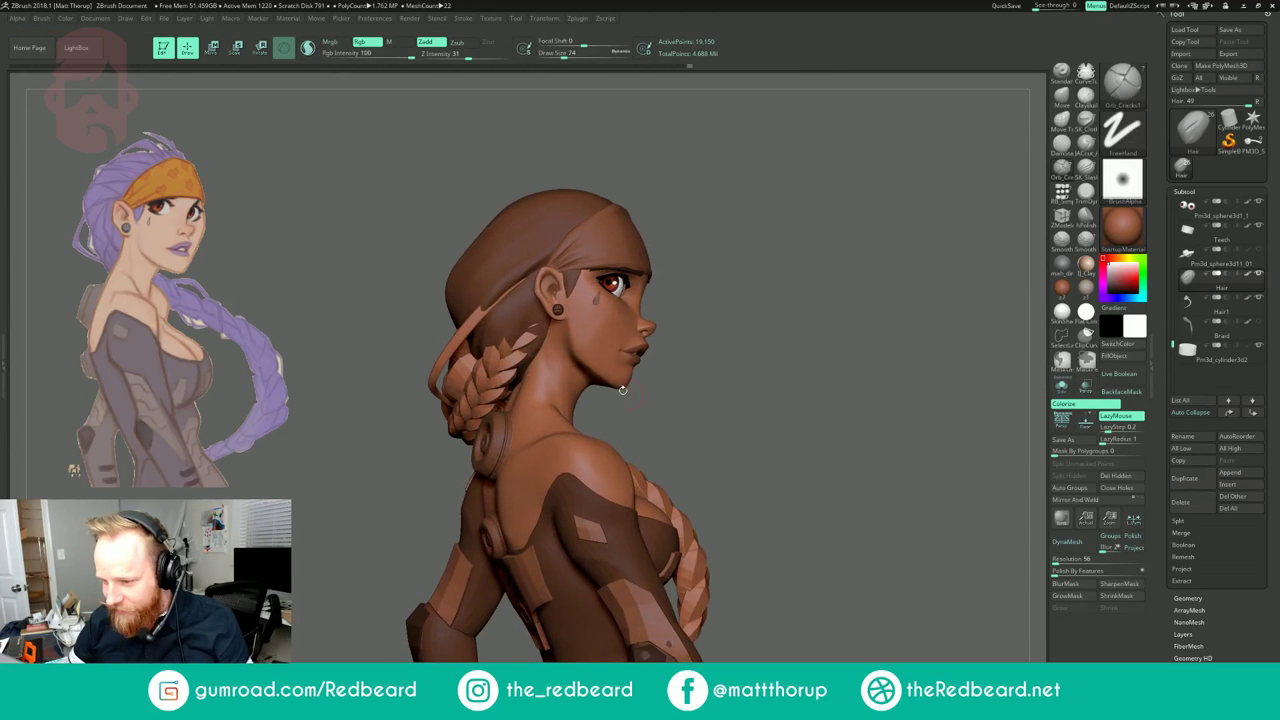
left_click(493, 20)
mouse_move(553, 23)
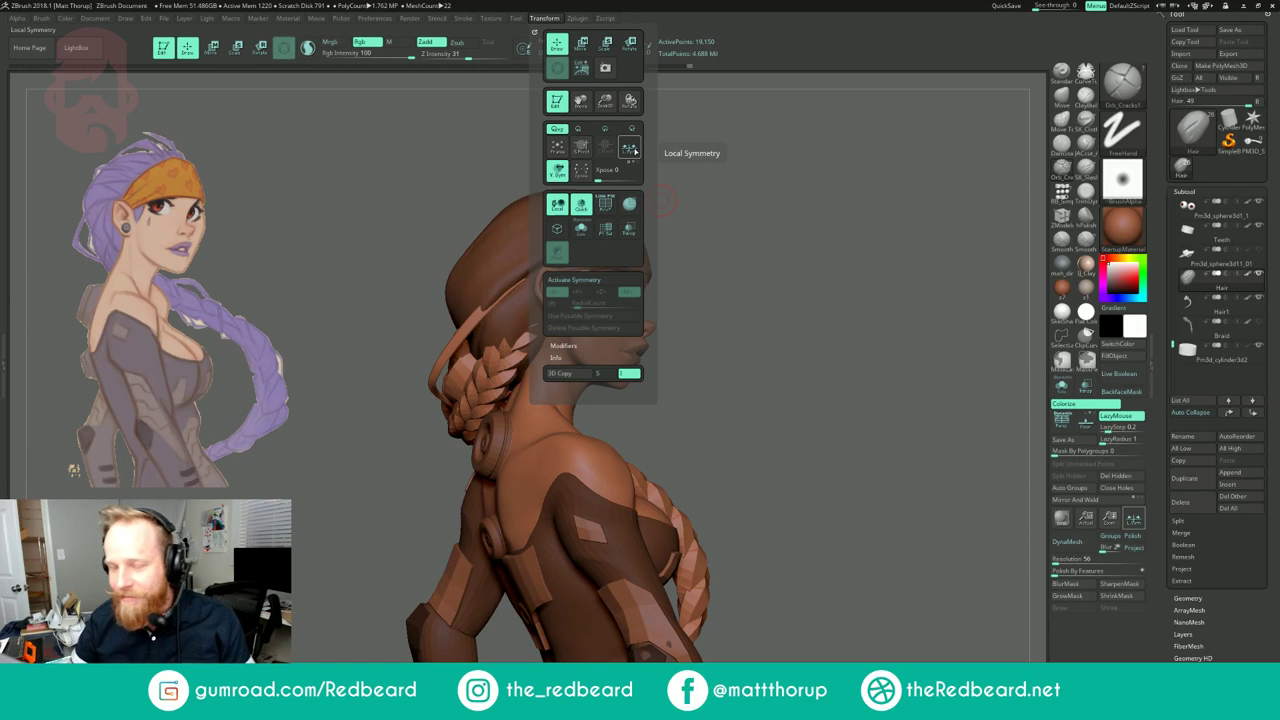
left_click(577, 19)
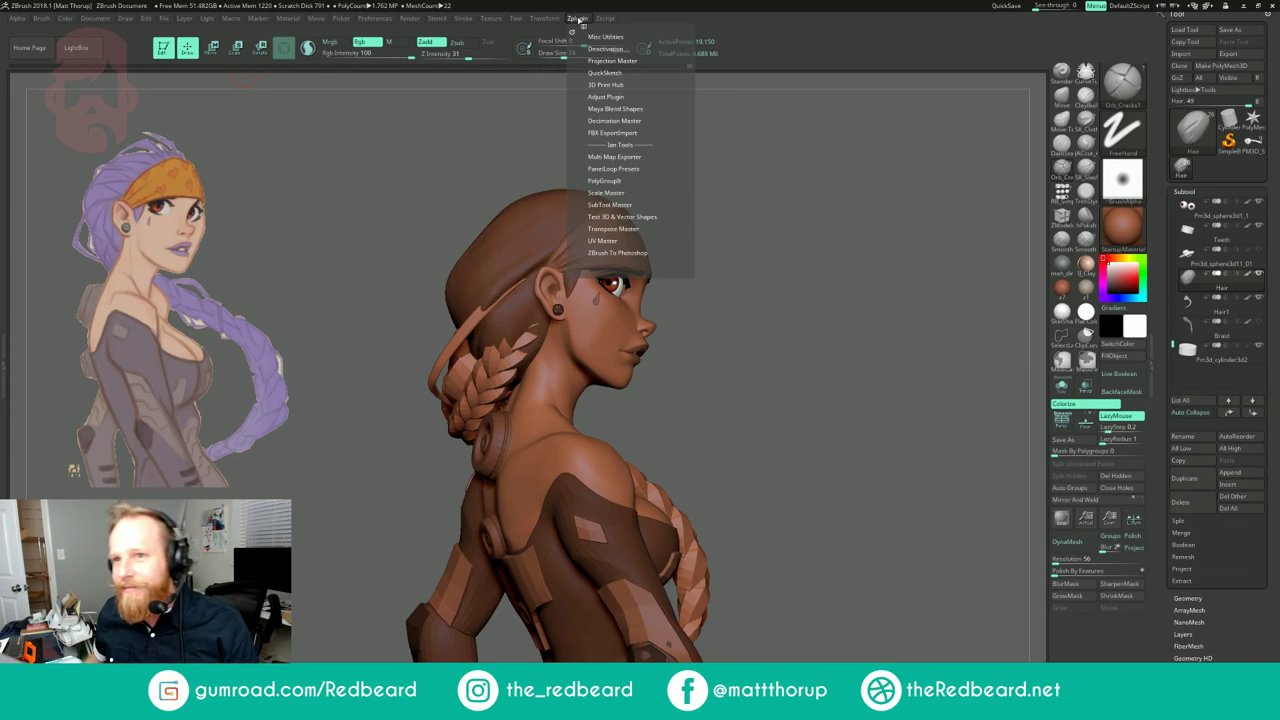
left_click(575, 20)
left_click(579, 20)
left_click(580, 20)
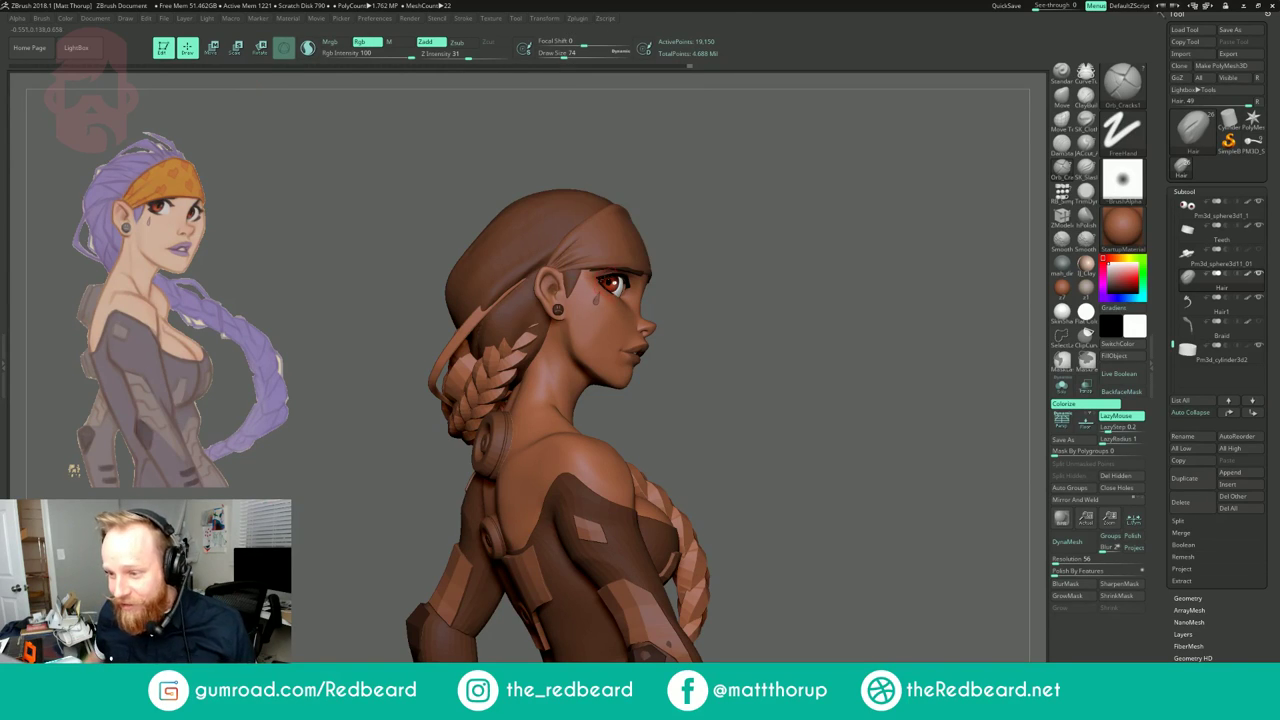
left_click(582, 19)
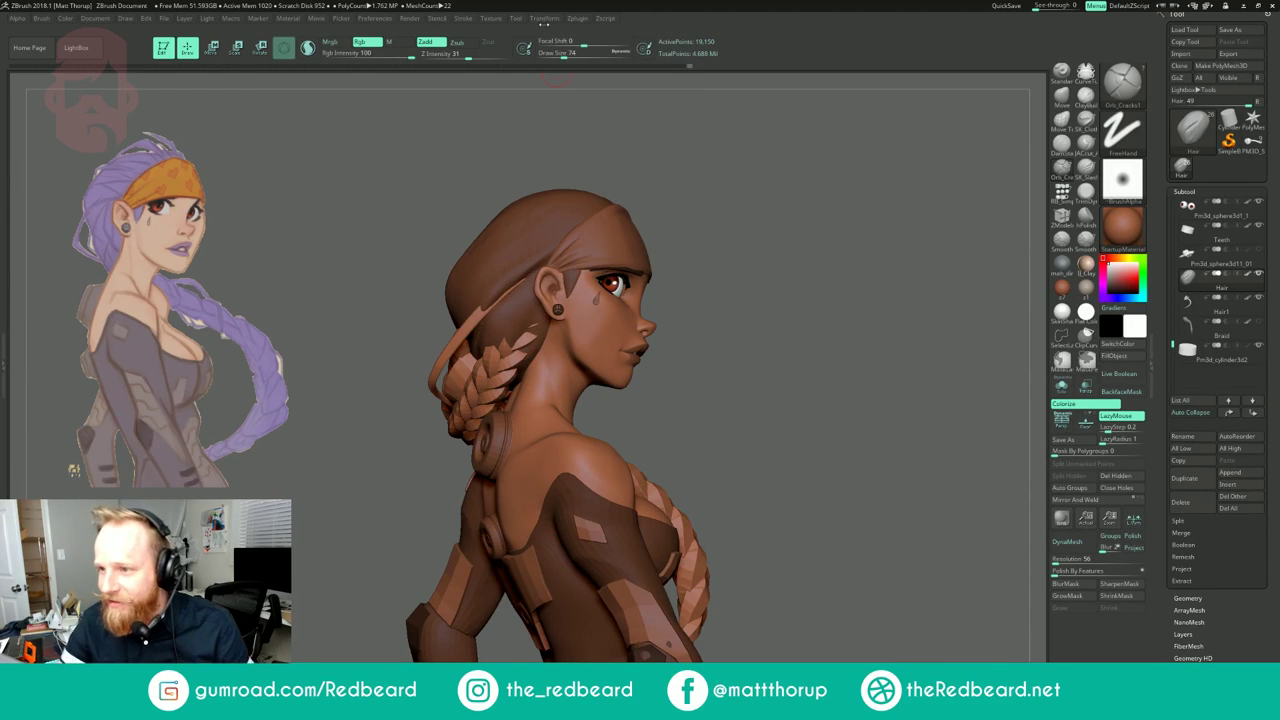
Step: Turn off Ghost mode for transparency, check the hair cap against the head with transparency on, and restore the solid view
left_click(545, 18)
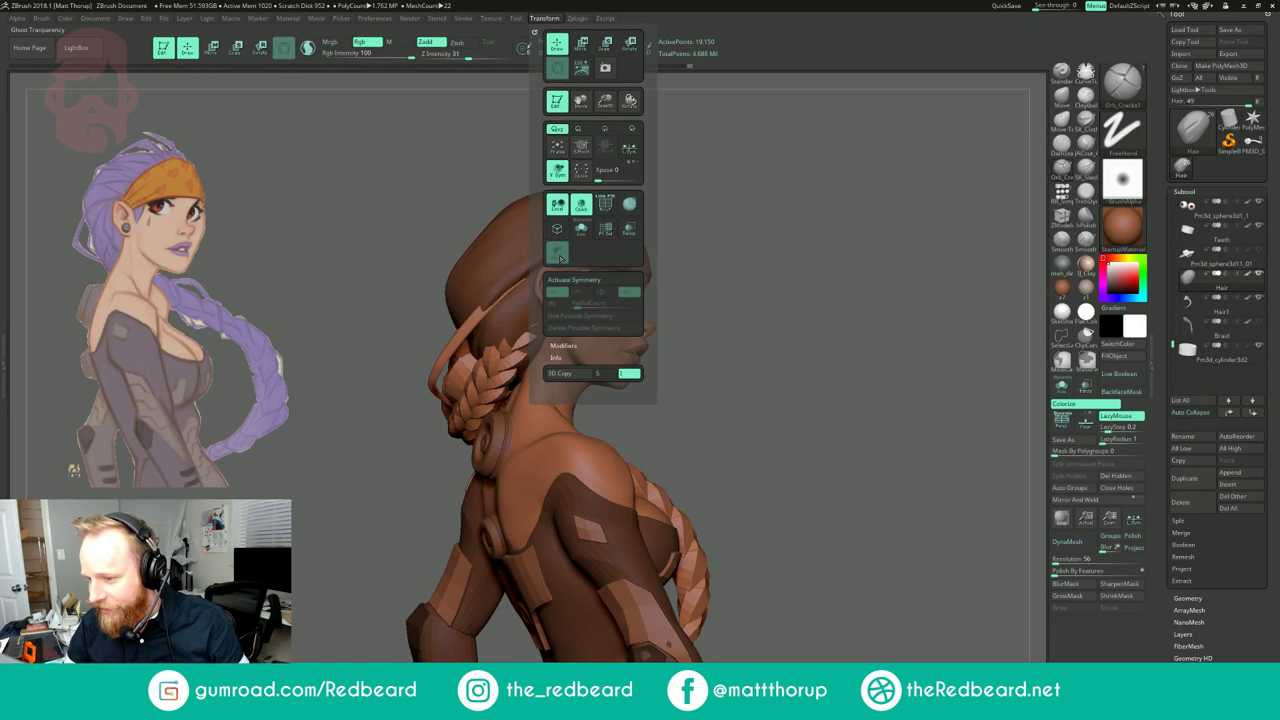
left_click(1090, 391)
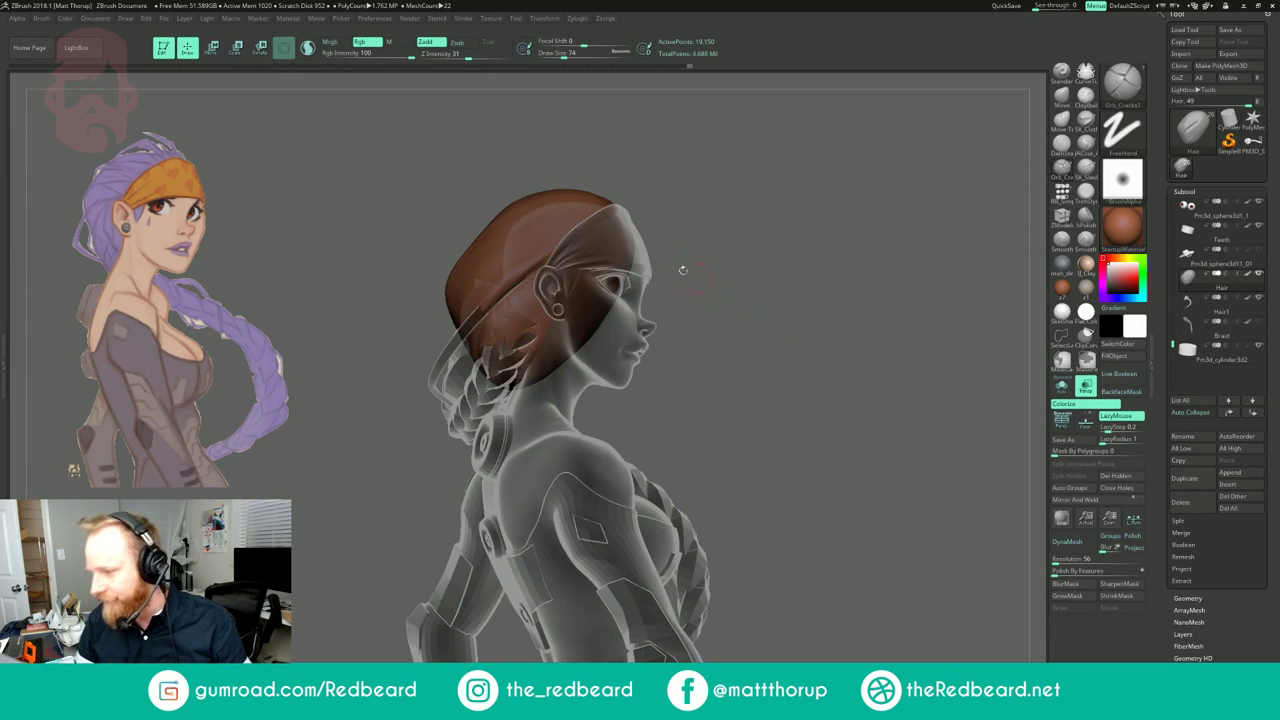
left_click(545, 18)
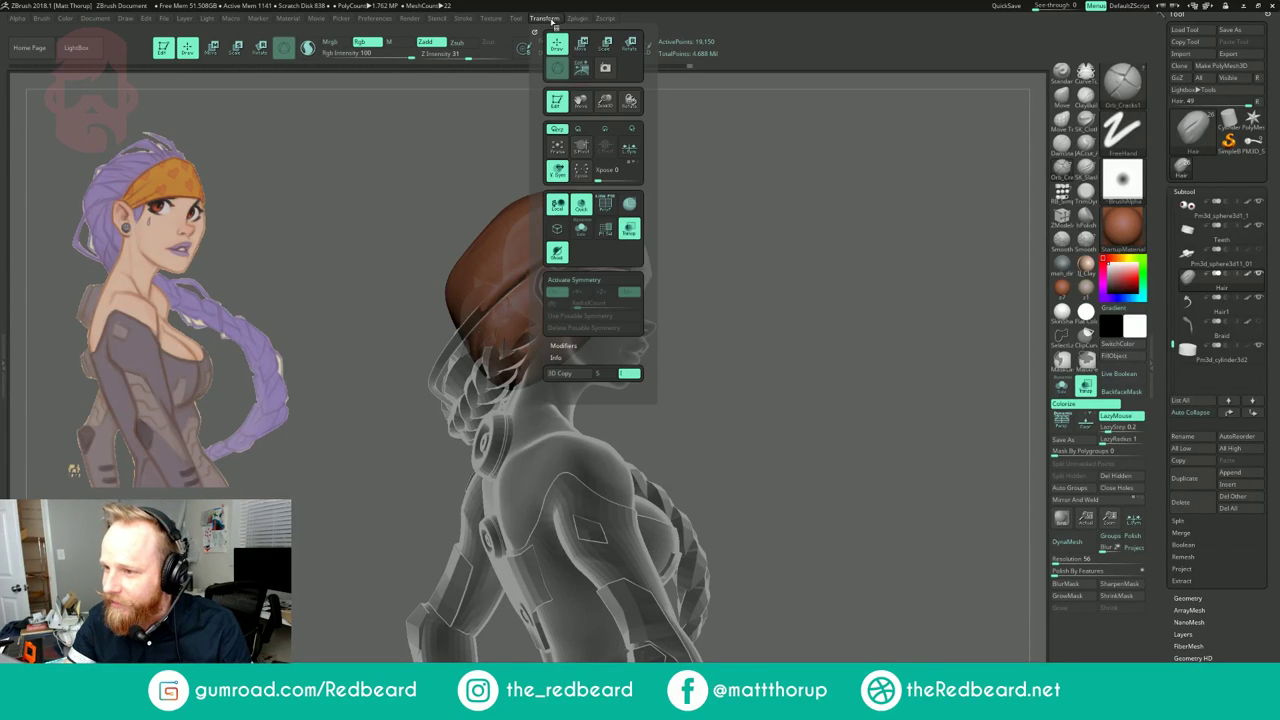
left_click(561, 256)
left_click_drag(852, 210, 749, 220)
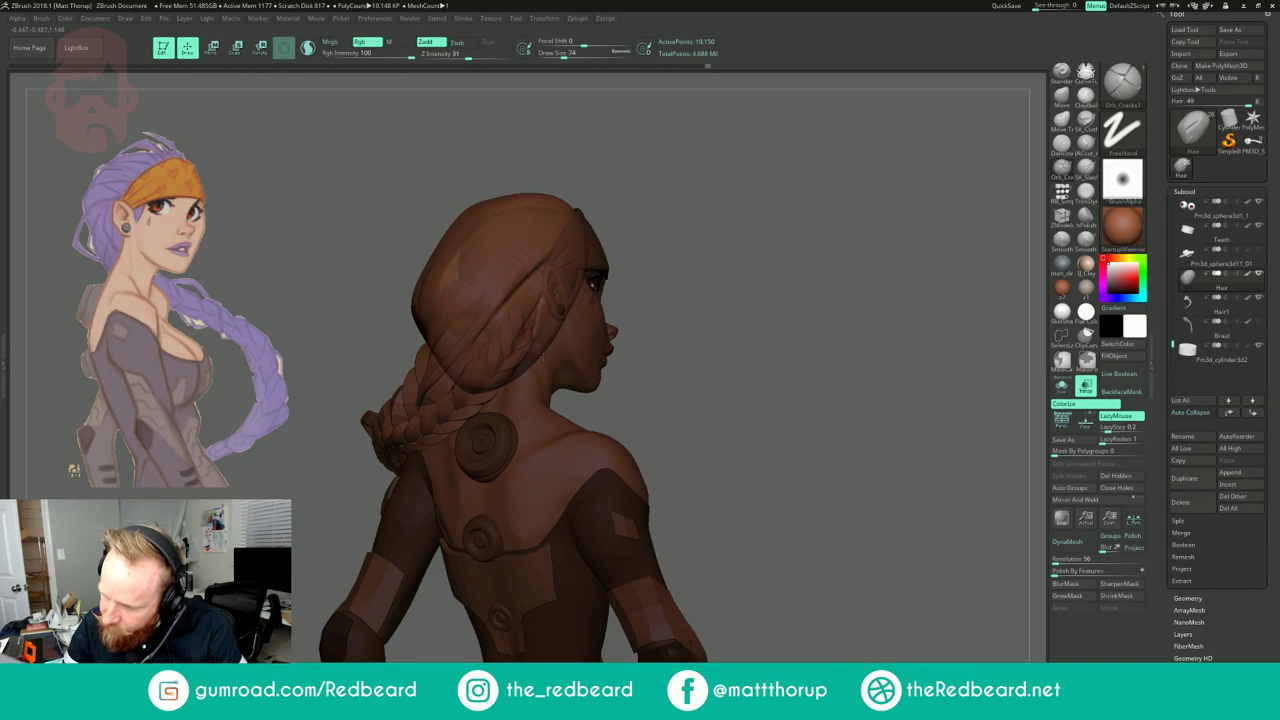
mouse_move(700, 225)
left_mouse_down()
mouse_move(653, 209)
mouse_move(624, 281)
mouse_move(665, 263)
mouse_move(637, 268)
left_mouse_up()
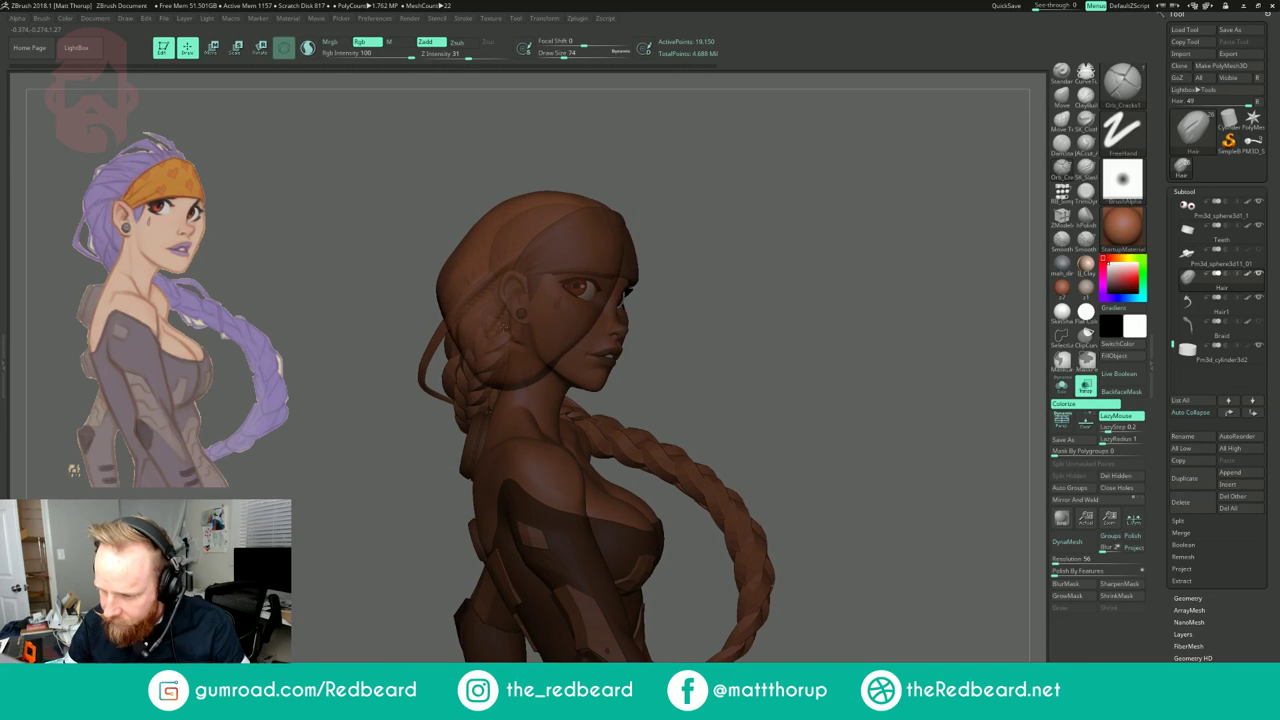
left_click(1086, 386)
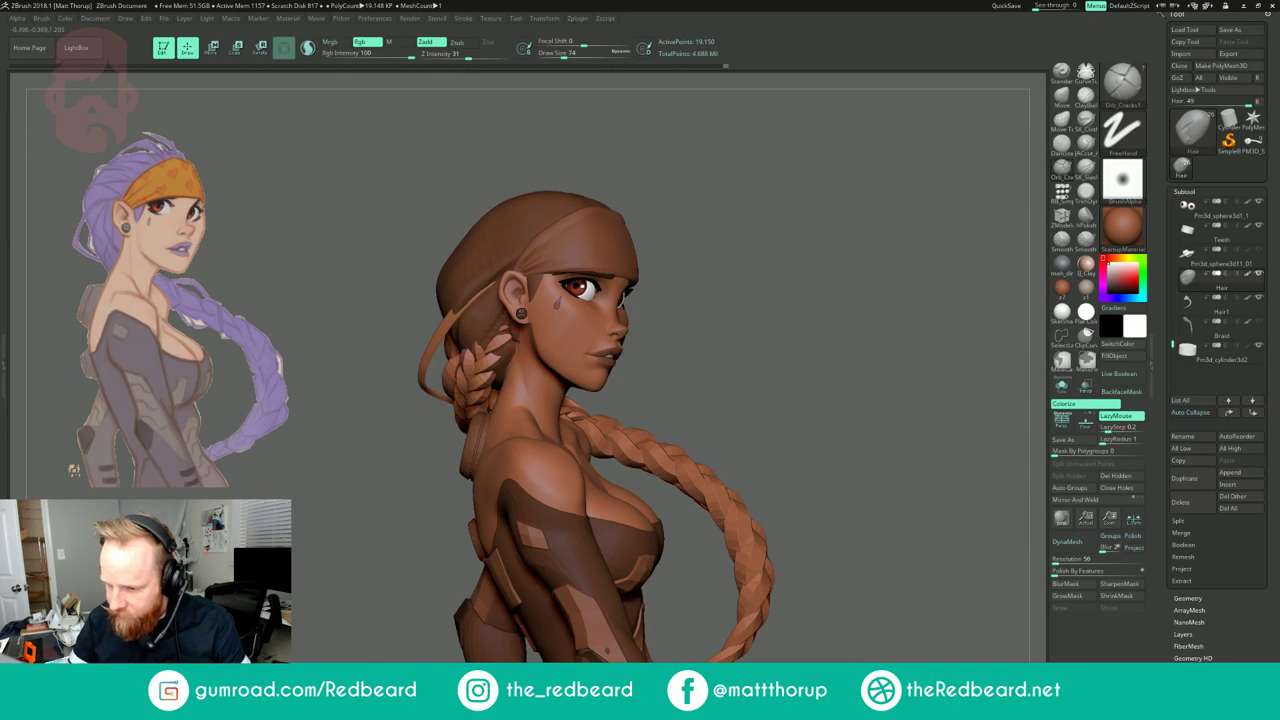
Step: Carve a strand groove into the hair cap above the character's right ear with the Orb_Cracks brush at draw size 62
left_click_drag(695, 244, 699, 236)
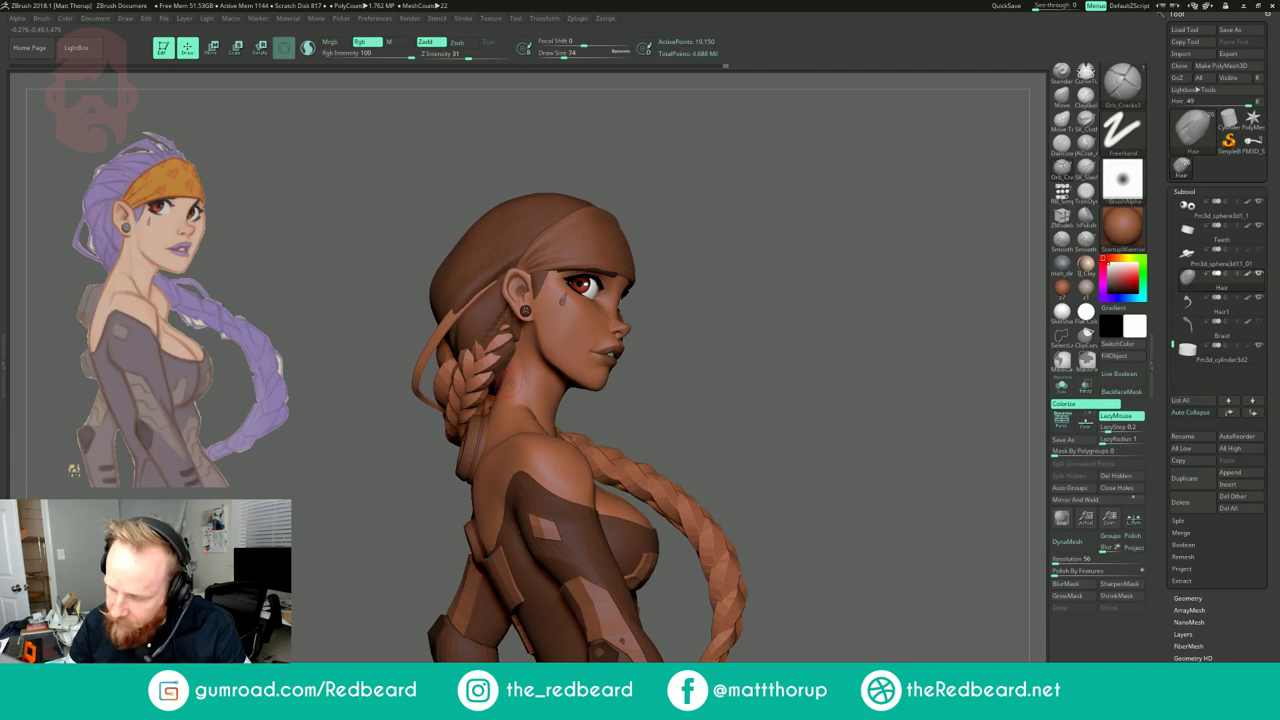
key("s")
left_click_drag(508, 362, 505, 362)
left_click_drag(687, 221, 722, 216)
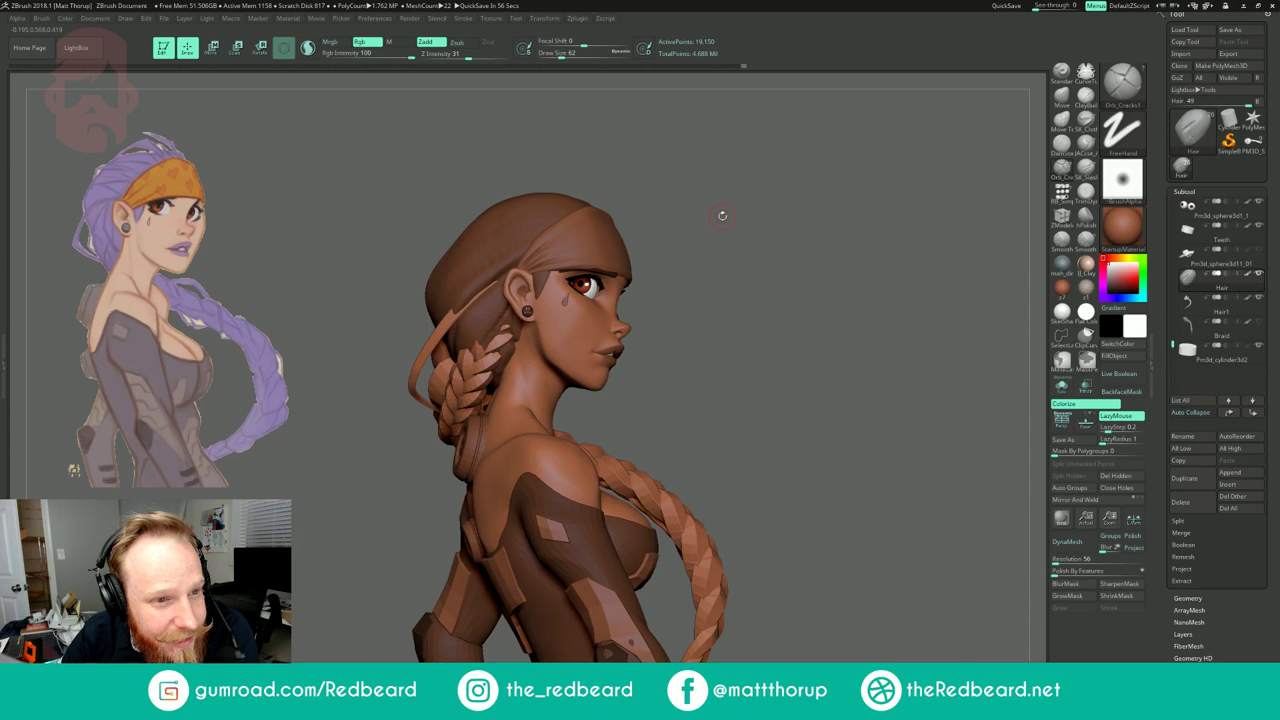
left_click_drag(777, 197, 892, 204)
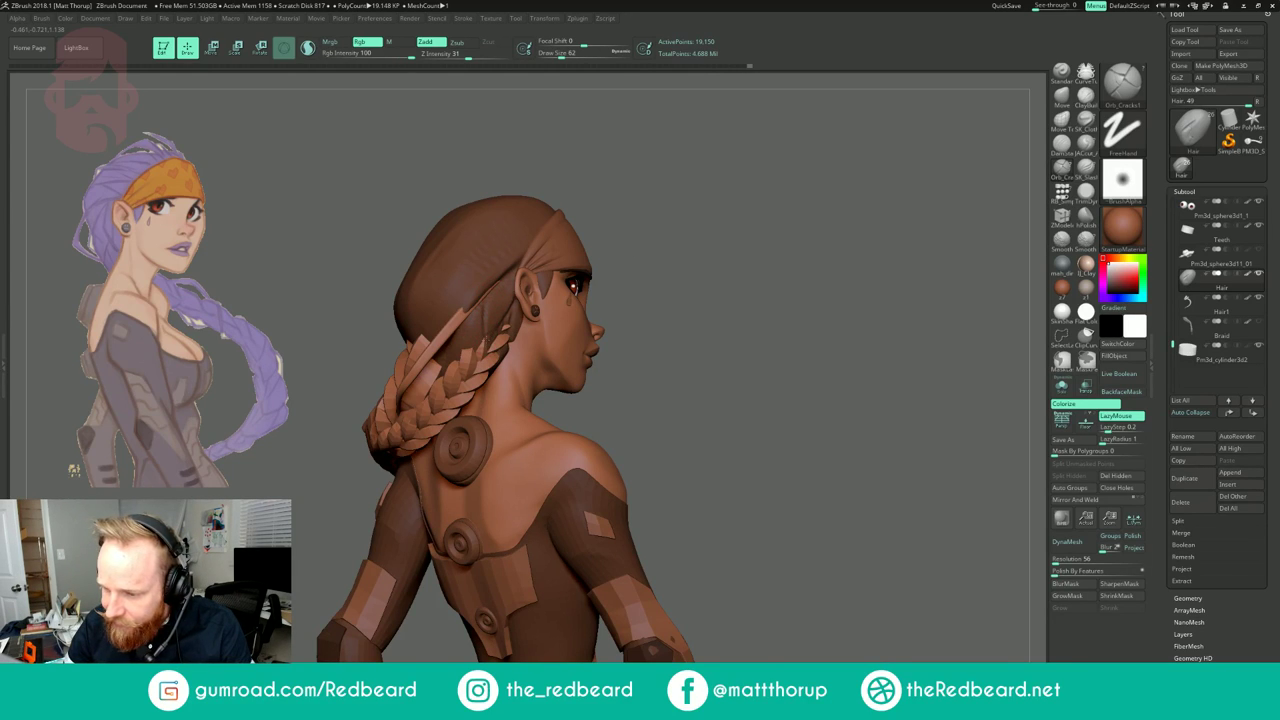
mouse_move(646, 200)
left_mouse_down()
mouse_move(680, 194)
mouse_move(744, 223)
mouse_move(732, 190)
mouse_move(700, 243)
mouse_move(705, 259)
mouse_move(694, 216)
mouse_move(699, 259)
mouse_move(676, 254)
left_mouse_up()
left_click_drag(456, 324, 527, 307)
left_click_drag(640, 320, 690, 332)
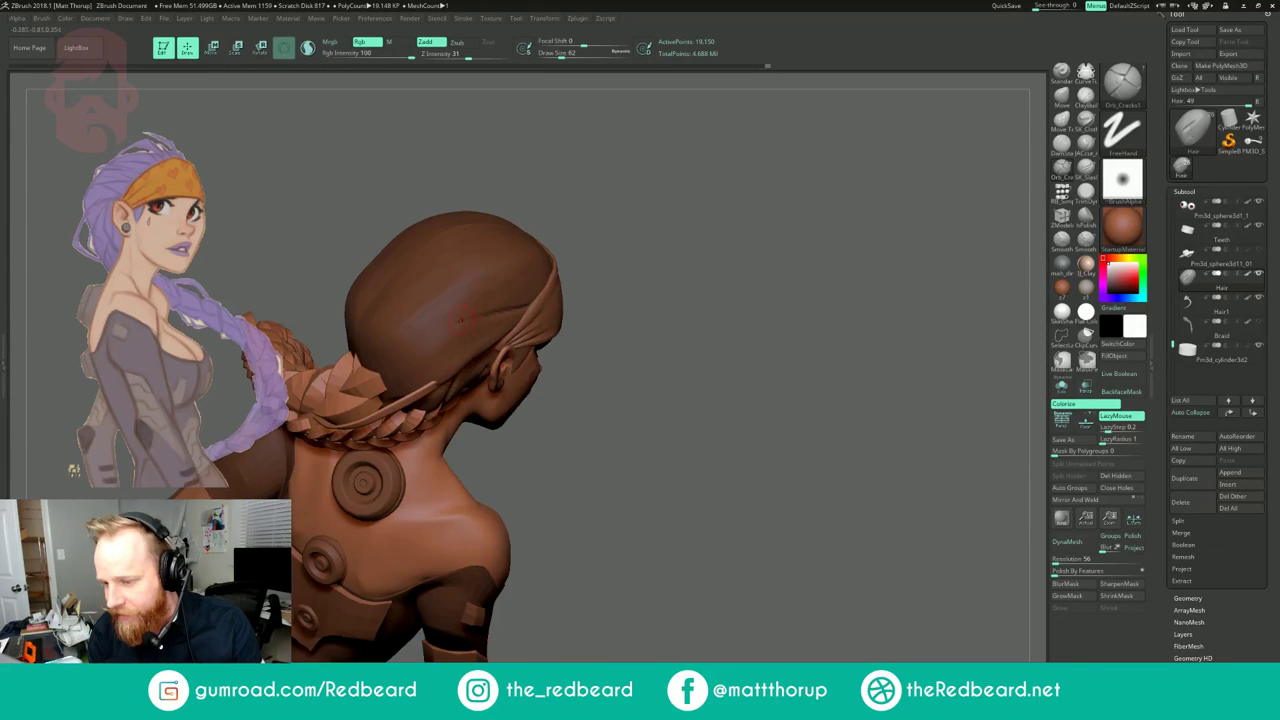
Step: Enlarge the brush to draw size 116 and carve a broad groove from the headband back over the hair cap
key("s")
left_click_drag(467, 319, 476, 319)
left_click_drag(606, 320, 515, 300)
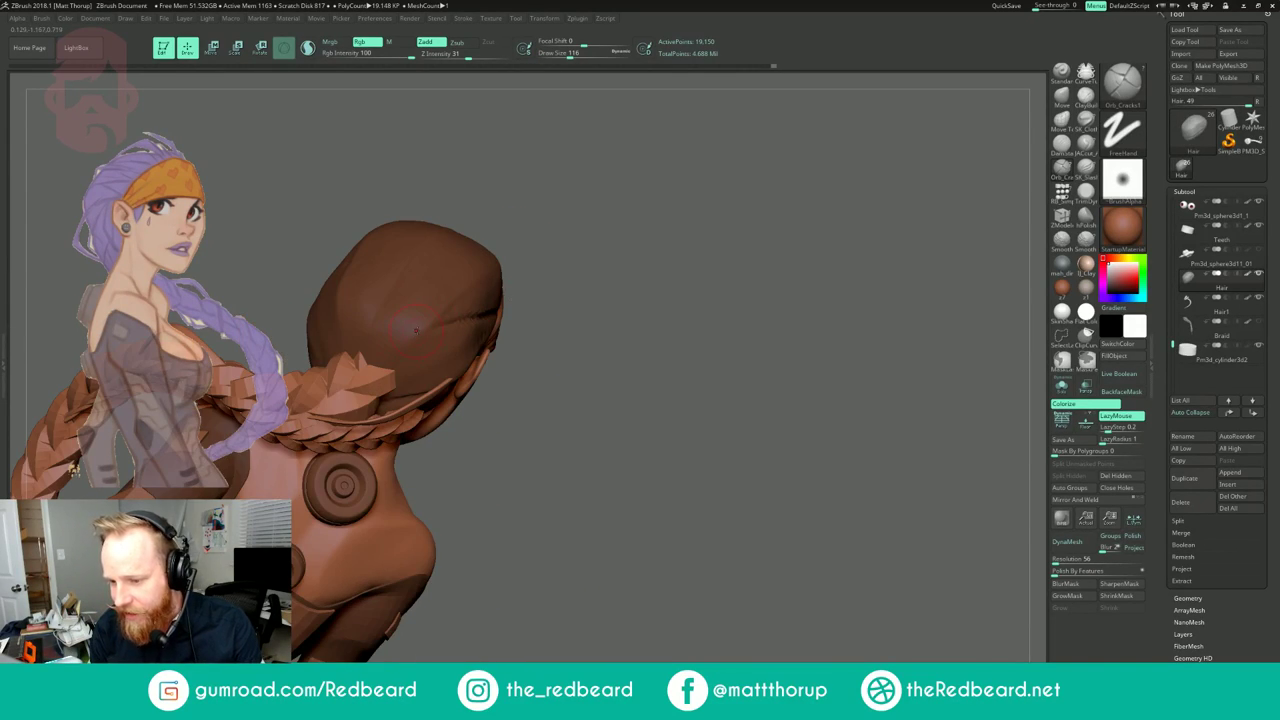
left_click_drag(580, 330, 600, 450)
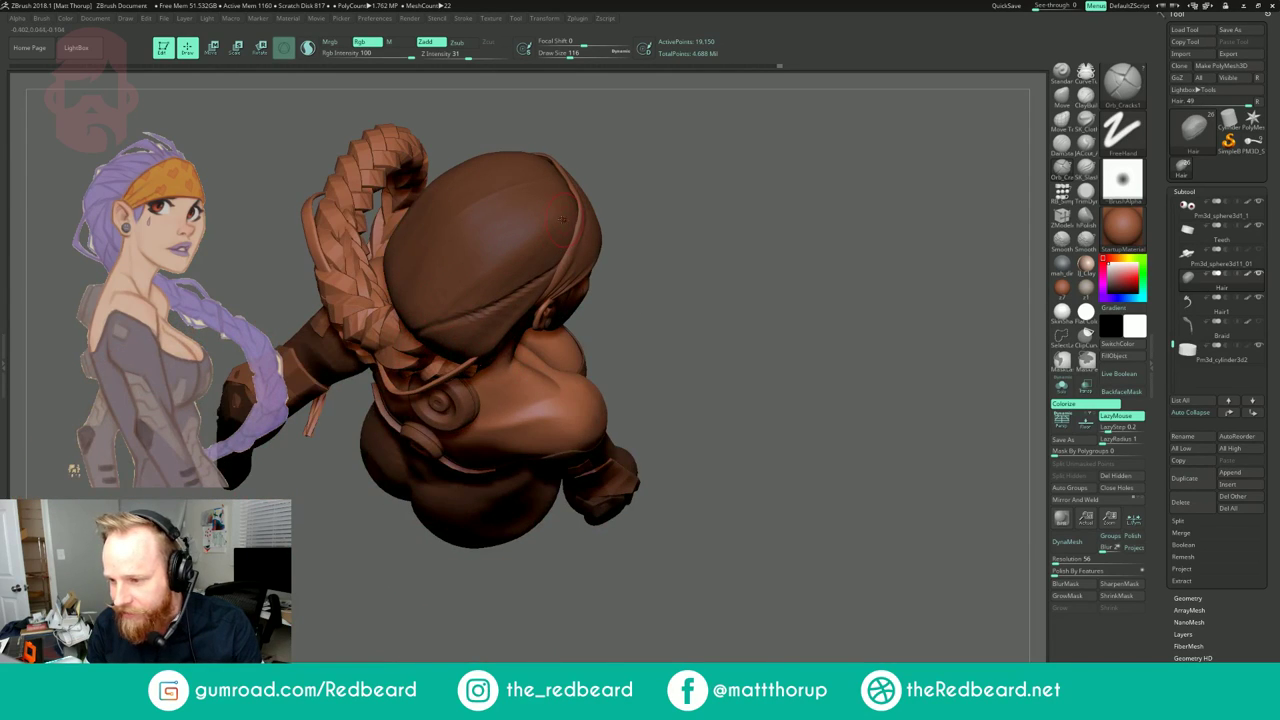
mouse_move(643, 200)
left_mouse_down()
mouse_move(657, 243)
mouse_move(690, 275)
left_mouse_up()
left_click_drag(565, 218, 484, 249)
Step: Carve several strand grooves from the headband over the crown toward the back, bringing the brush down to draw size 44
key("s")
left_click(558, 220)
left_click_drag(563, 218, 499, 241)
left_click_drag(620, 130, 705, 155)
left_click_drag(530, 231, 478, 261)
left_click_drag(503, 213, 438, 272)
left_click_drag(486, 235, 437, 271)
mouse_move(571, 106)
left_mouse_down()
mouse_move(537, 222)
mouse_move(452, 252)
mouse_move(489, 280)
mouse_move(475, 285)
mouse_move(515, 261)
mouse_move(470, 303)
left_mouse_up()
key("s")
mouse_move(647, 273)
left_mouse_down()
mouse_move(751, 274)
mouse_move(617, 394)
mouse_move(619, 242)
mouse_move(678, 288)
mouse_move(647, 298)
mouse_move(641, 314)
mouse_move(654, 321)
left_mouse_up()
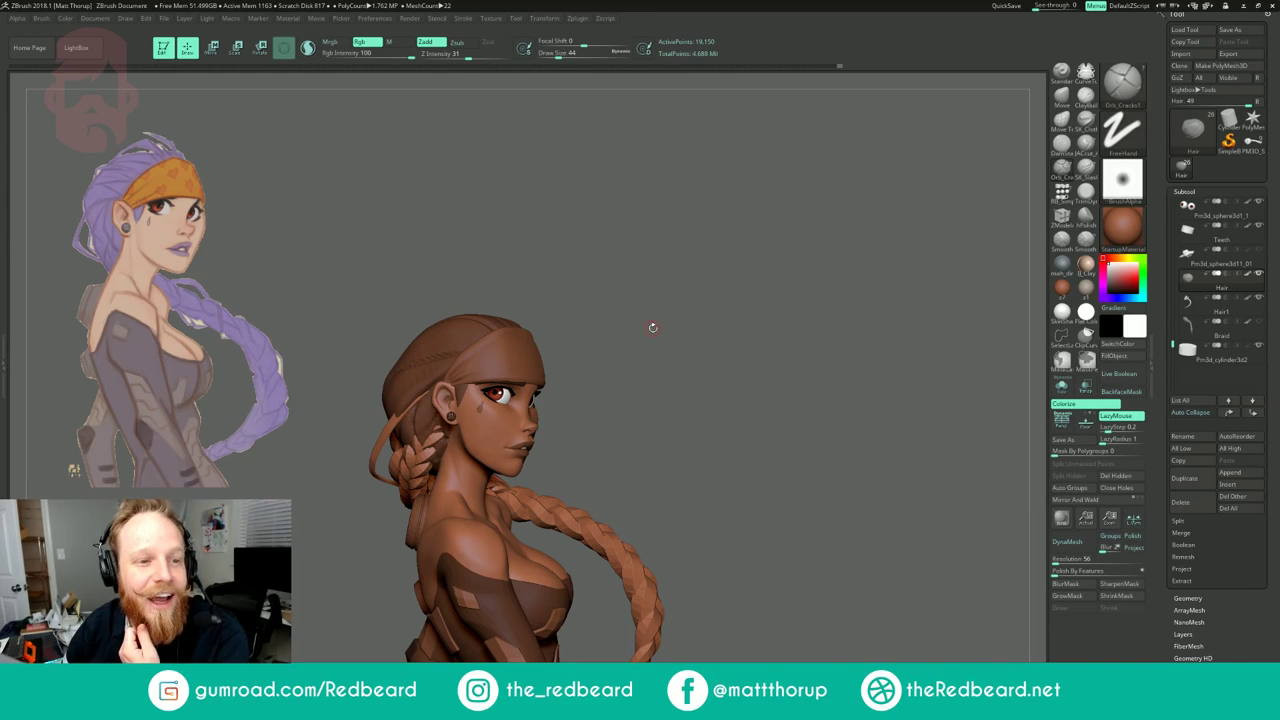
Step: Undo the last stroke on the hair and, with transparency on, carve a strand groove across the back of the cap
mouse_move(653, 326)
left_mouse_down()
mouse_move(605, 300)
mouse_move(653, 313)
mouse_move(645, 282)
mouse_move(666, 249)
mouse_move(634, 265)
mouse_move(680, 288)
mouse_move(603, 326)
left_mouse_up()
key("ctrl+z")
mouse_move(708, 383)
left_mouse_down()
mouse_move(772, 383)
mouse_move(708, 391)
left_mouse_up()
left_click(1084, 387)
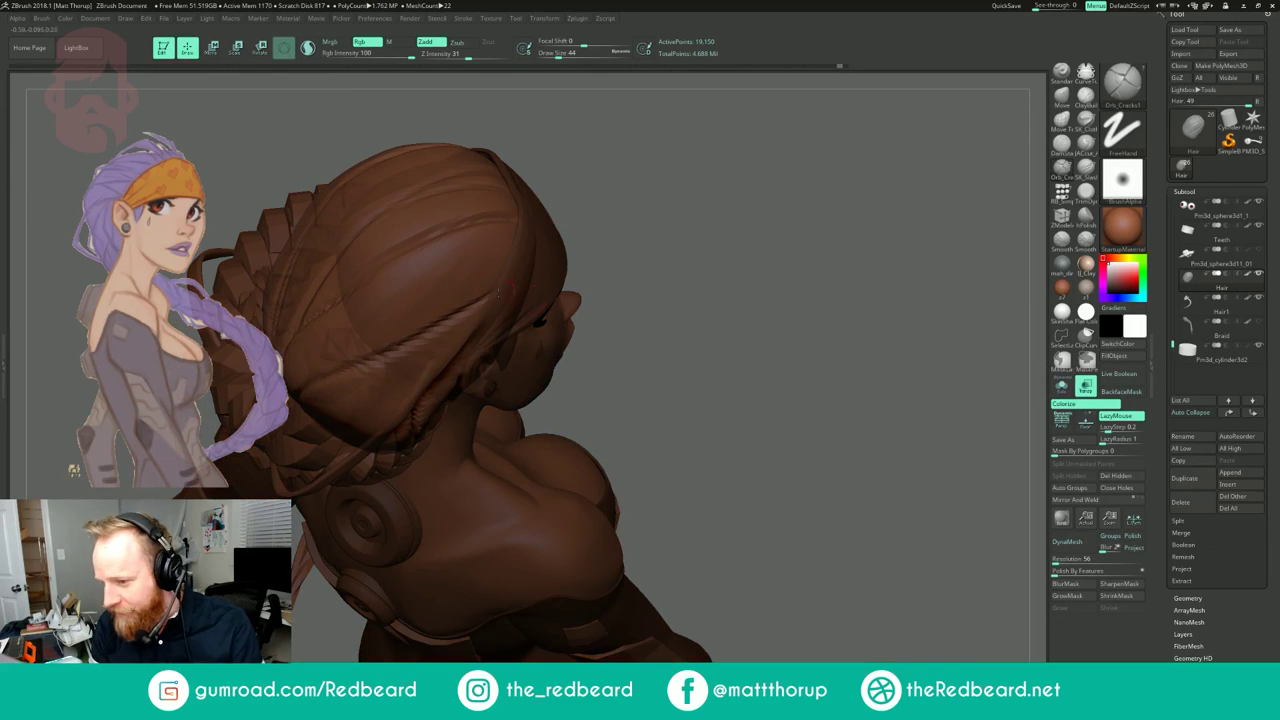
left_click_drag(430, 270, 391, 283)
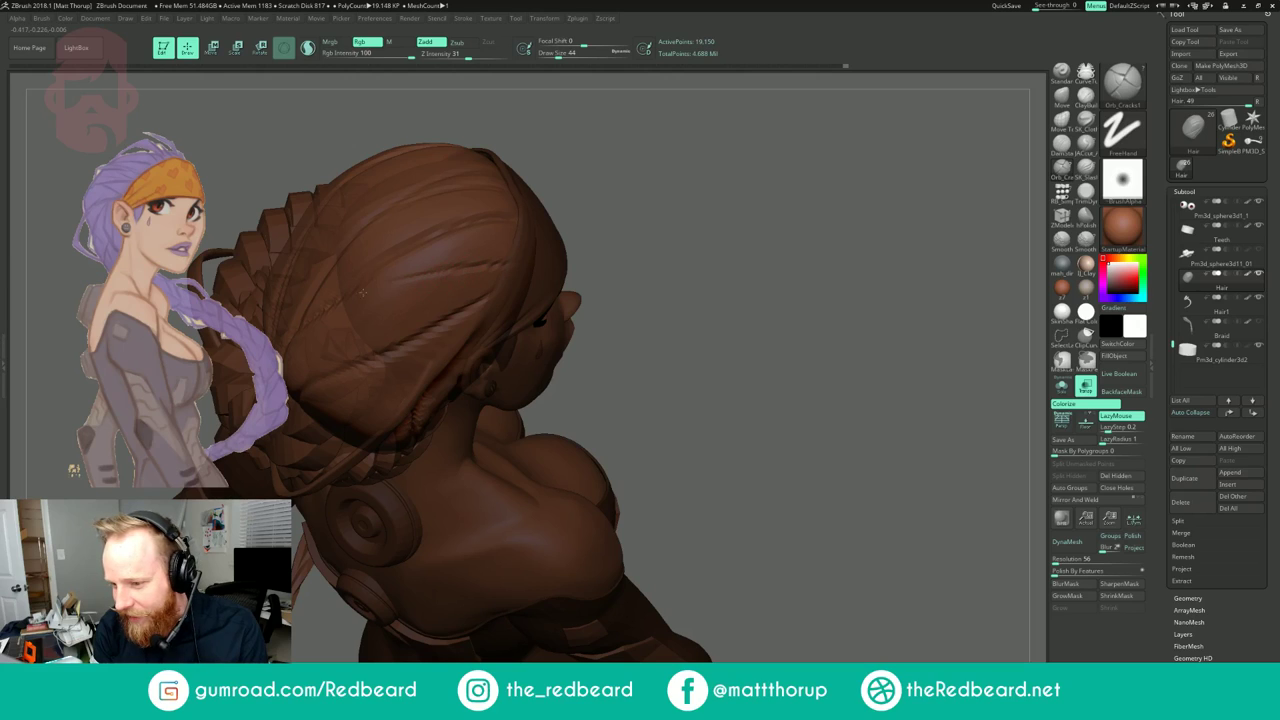
Step: Turn transparency off and carve a groove into the hair cap behind the character's left ear
left_click_drag(579, 266, 640, 240)
left_click_drag(600, 380, 585, 327, "alt")
left_click_drag(669, 399, 628, 400)
left_click(1086, 386)
mouse_move(659, 353)
left_mouse_down()
mouse_move(590, 347)
mouse_move(660, 324)
mouse_move(598, 332)
mouse_move(680, 368)
mouse_move(684, 356)
mouse_move(673, 368)
mouse_move(700, 348)
left_mouse_up()
left_click_drag(560, 396, 619, 434)
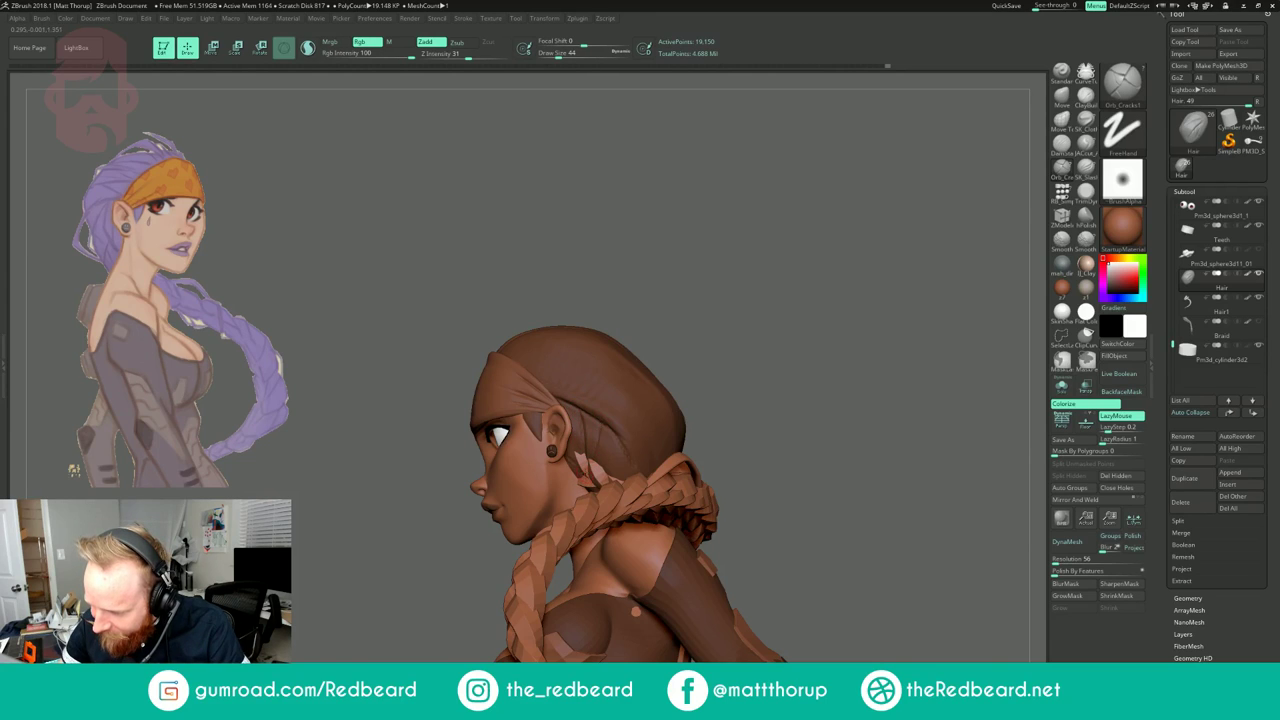
Step: Carve a strand groove along the left side of the hair cap, undo the last stroke and redraw it toward the back
mouse_move(713, 282)
left_mouse_down()
mouse_move(748, 357)
mouse_move(650, 420)
left_mouse_up()
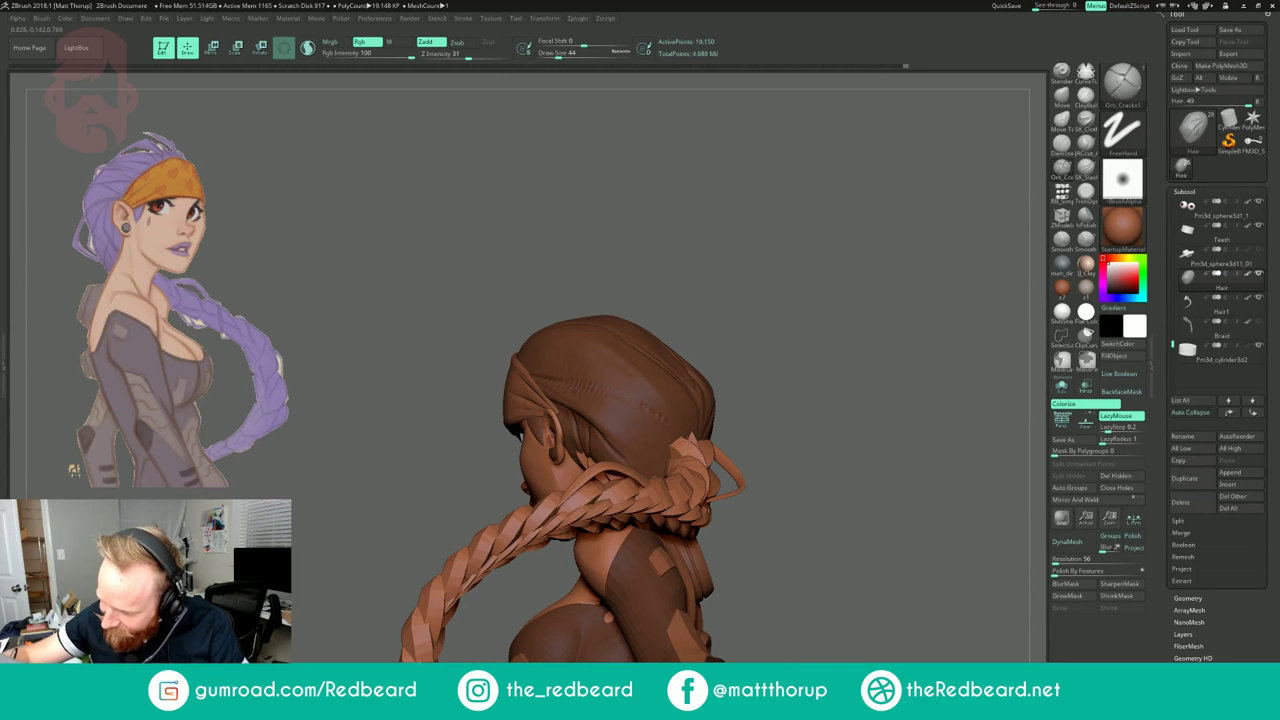
right_click_drag(669, 366, 647, 362)
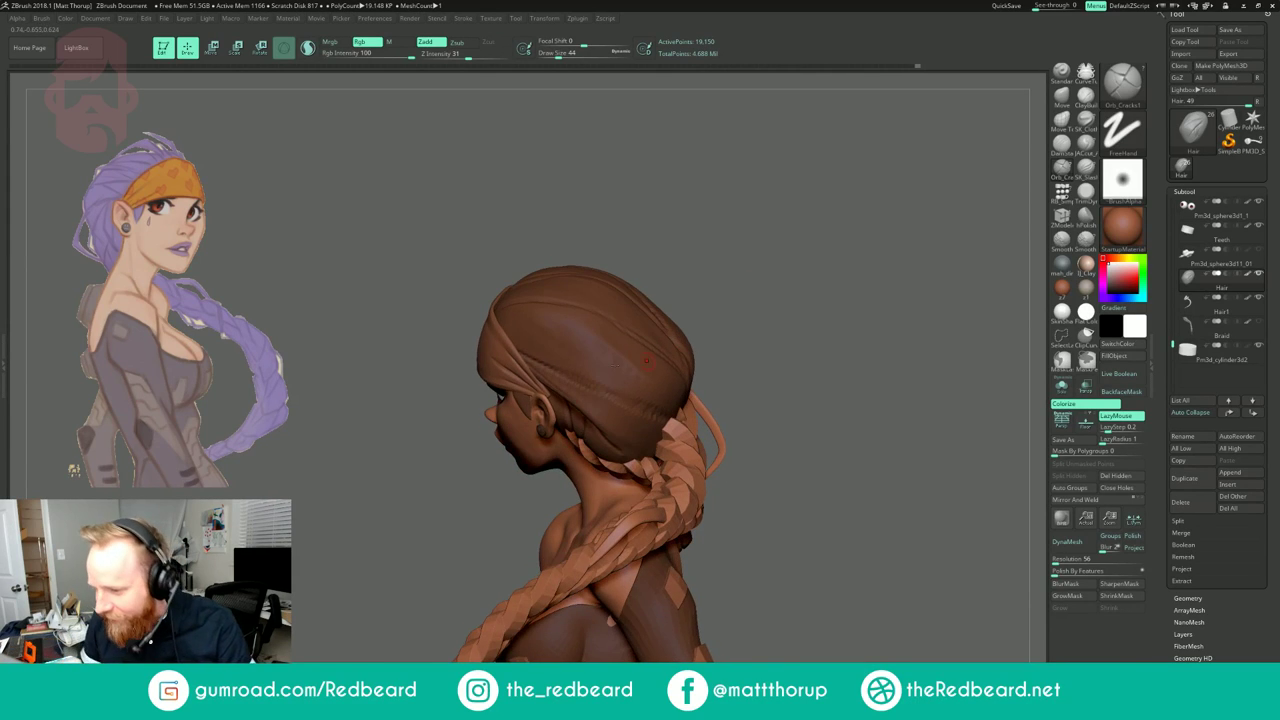
key("ctrl")
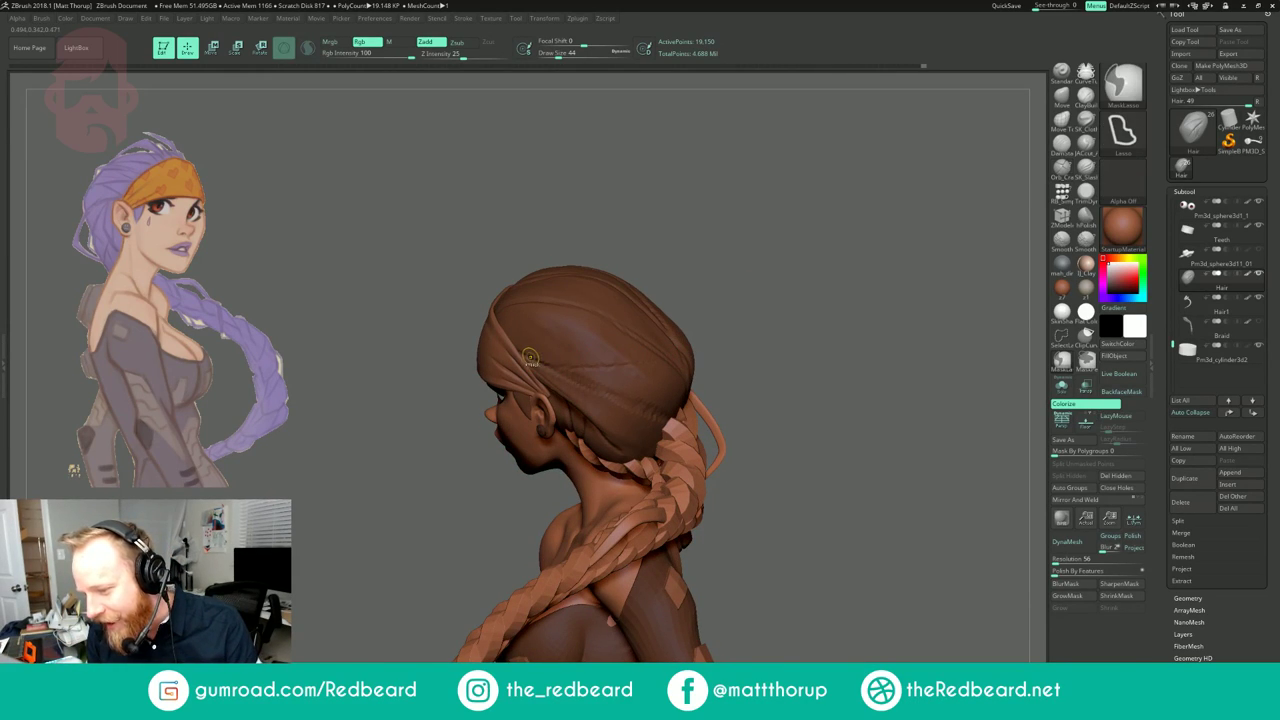
key("ctrl+z")
left_click_drag(655, 358, 692, 368)
Step: Examine the carved hair on the whole figure from the side, back and front for its overall flow
left_click_drag(773, 395, 668, 382)
mouse_move(755, 390)
left_mouse_down()
mouse_move(845, 388)
mouse_move(777, 357)
mouse_move(708, 351)
left_mouse_up()
mouse_move(708, 351)
left_mouse_down("alt")
mouse_move(614, 316)
mouse_move(698, 306)
left_mouse_up("alt")
left_click_drag(720, 262, 789, 301, "alt")
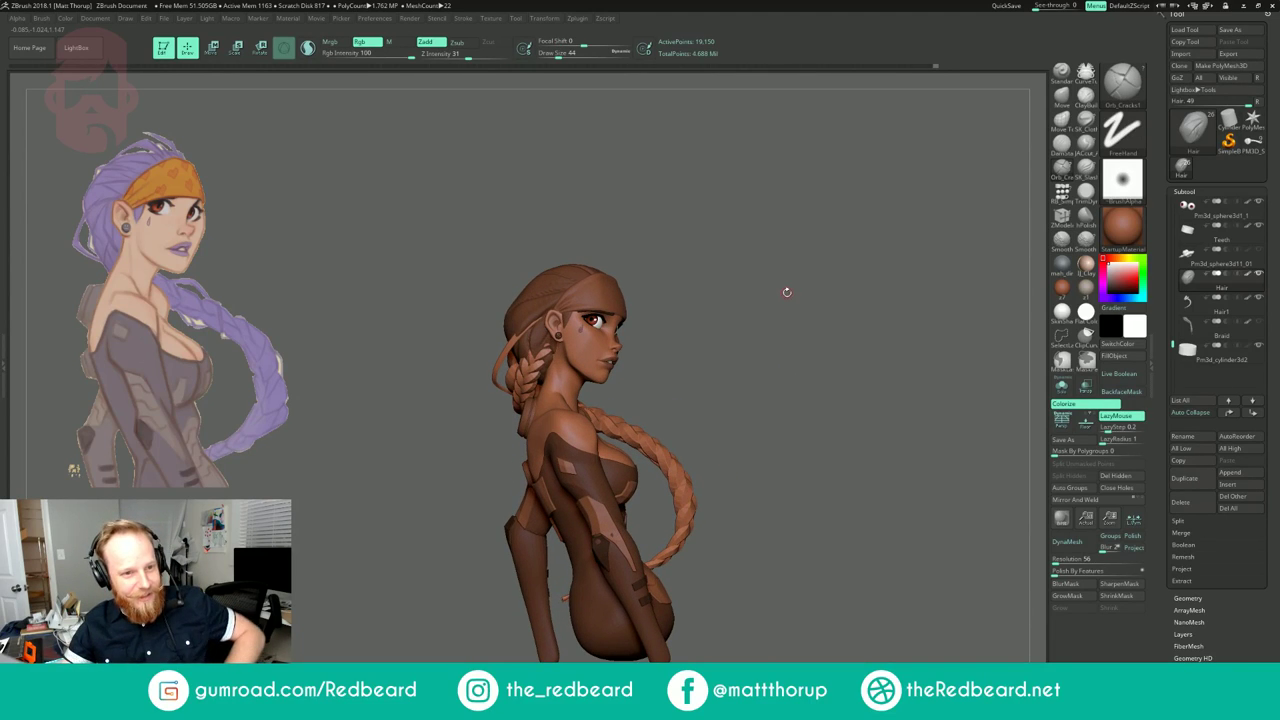
mouse_move(775, 248)
left_mouse_down()
mouse_move(715, 265)
mouse_move(737, 317)
mouse_move(785, 312)
mouse_move(754, 325)
left_mouse_up()
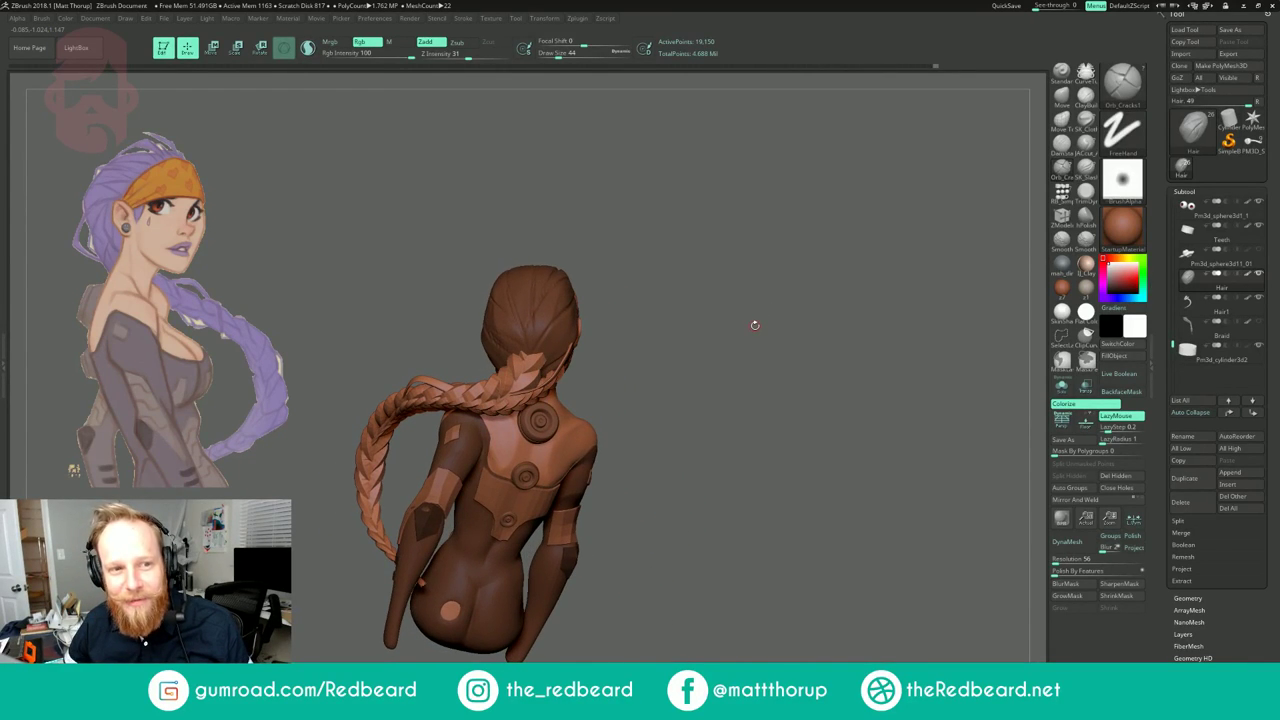
left_click_drag(755, 272, 751, 290)
right_click_drag(750, 290, 761, 272)
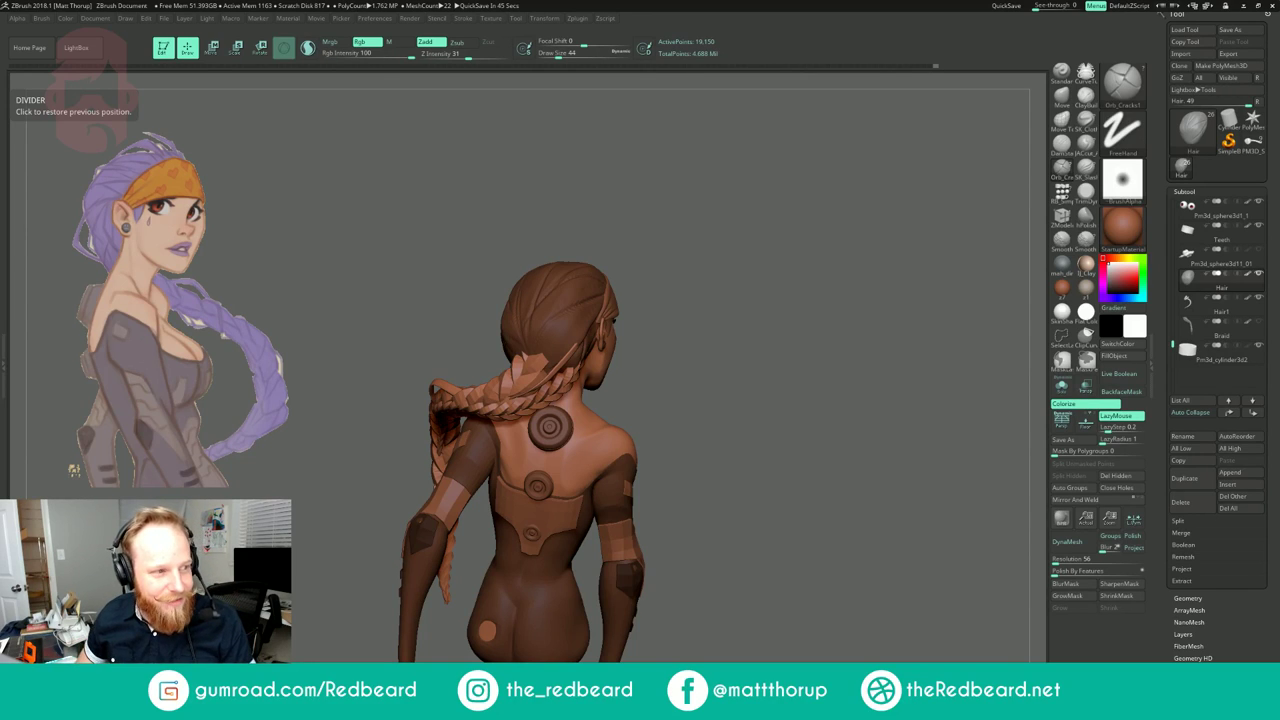
left_click_drag(747, 250, 706, 294)
mouse_move(706, 290)
left_mouse_down()
mouse_move(680, 284)
mouse_move(764, 263)
left_mouse_up()
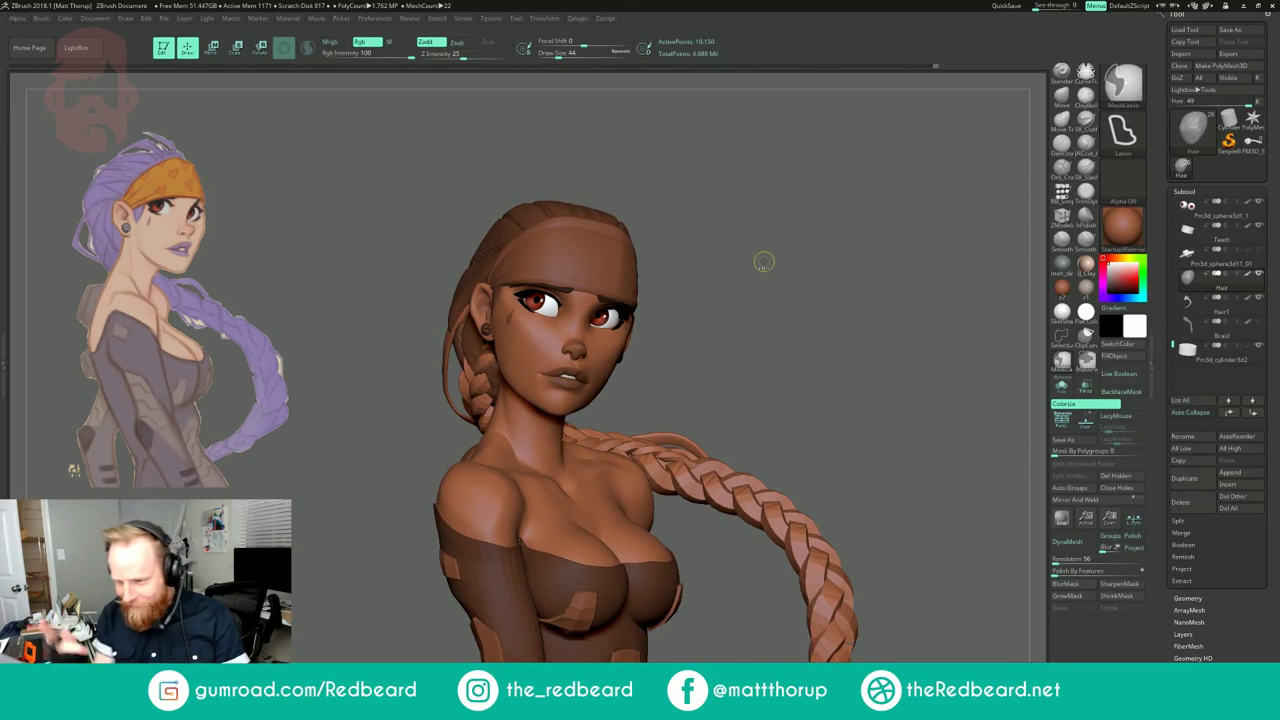
Step: Subdivide the hair cap once and carve a groove down its right side at draw size 59
key("ctrl+d")
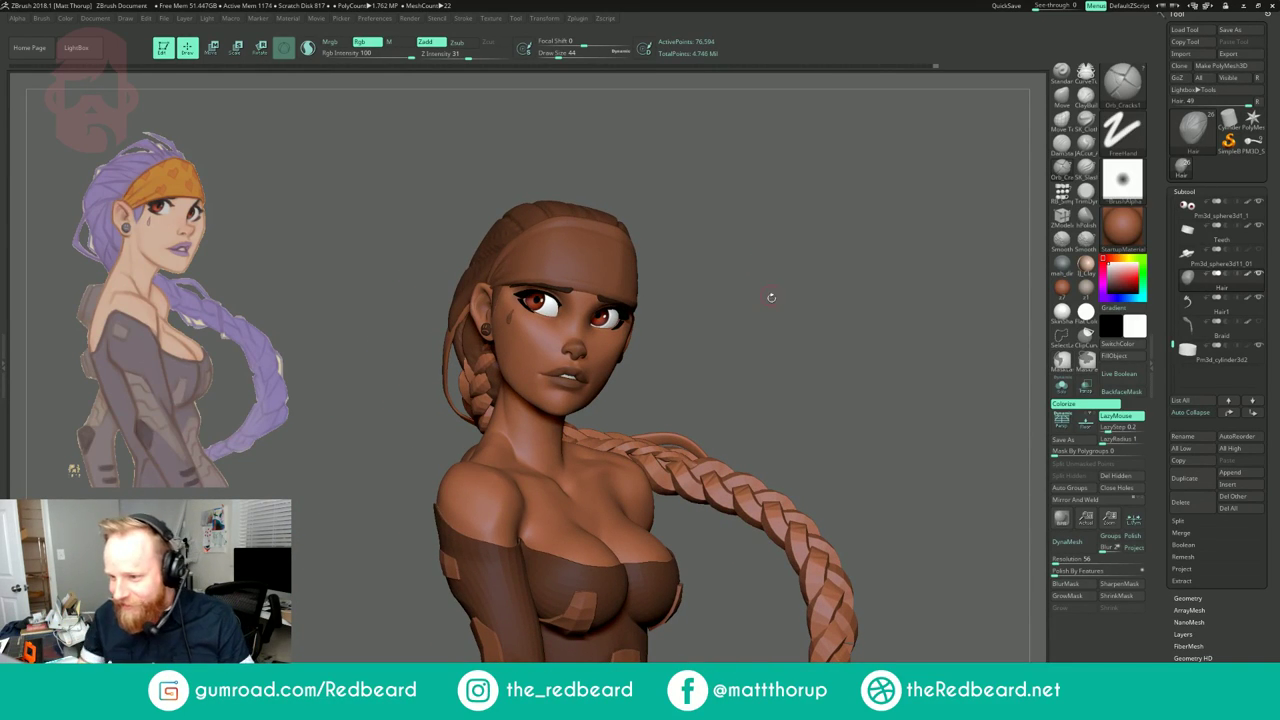
left_click_drag(771, 295, 808, 294)
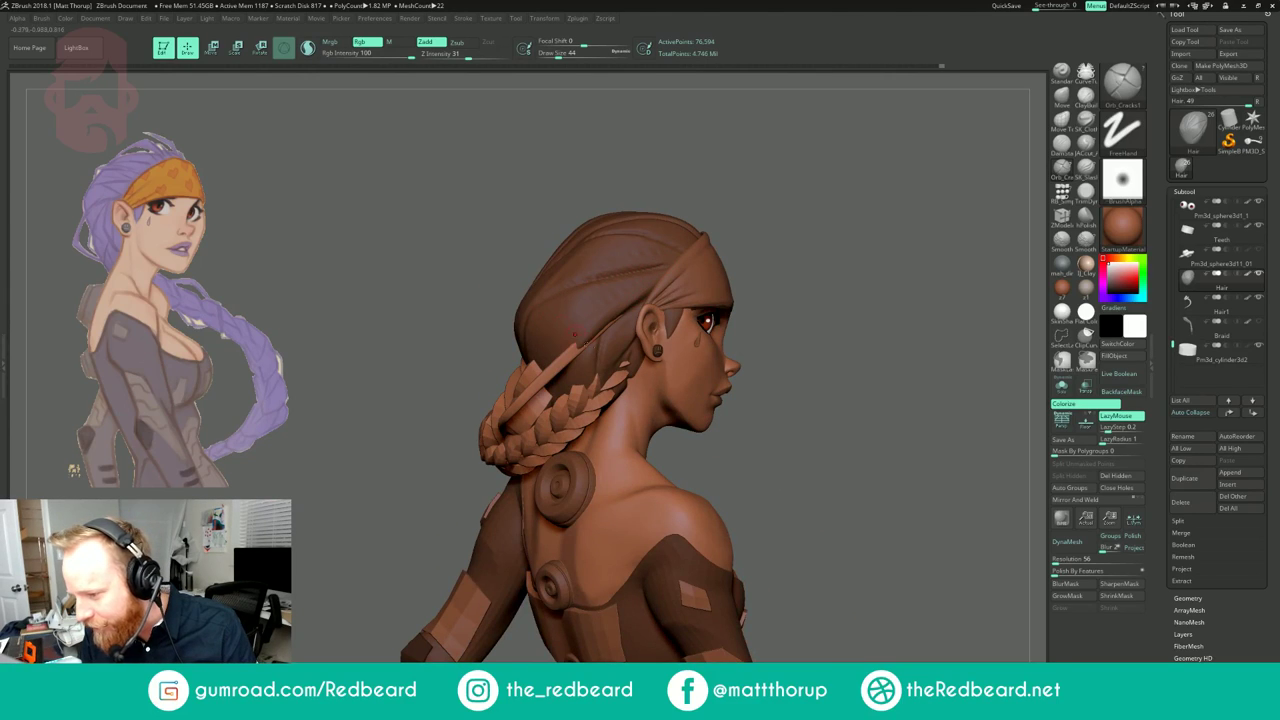
left_click_drag(791, 420, 832, 424)
left_click_drag(800, 306, 757, 300)
key("s")
left_click_drag(661, 279, 665, 279)
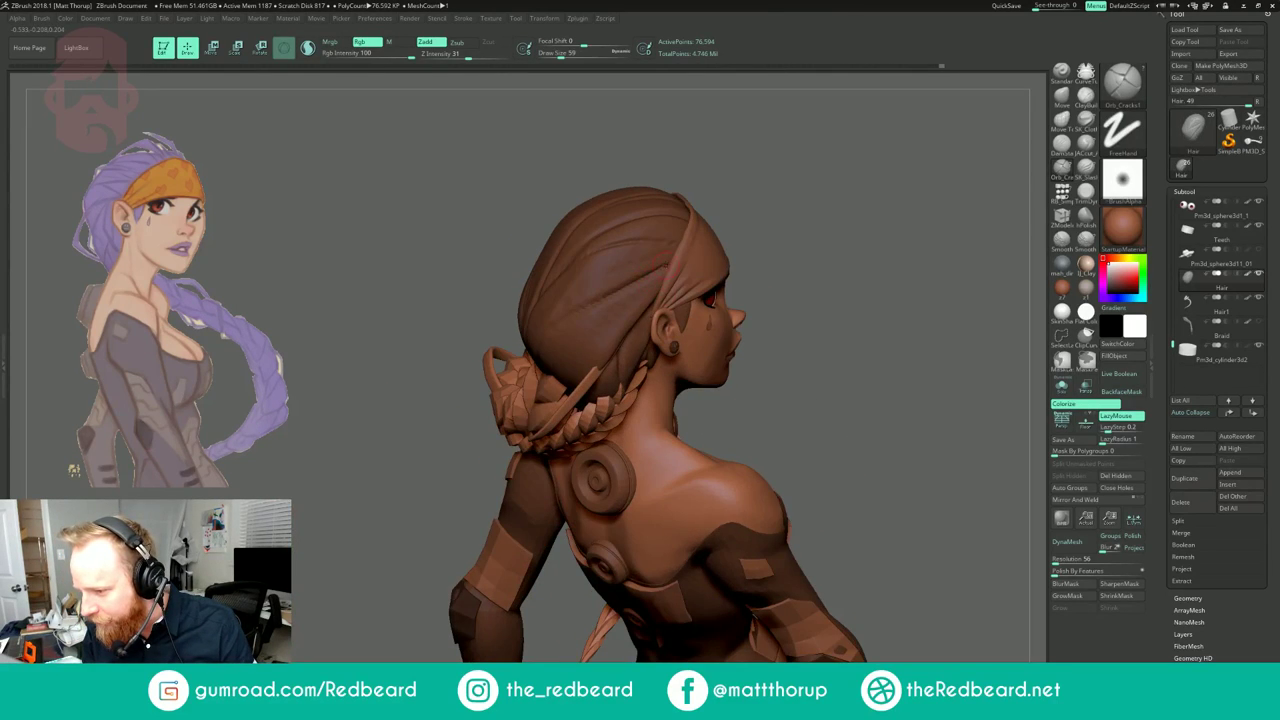
left_click_drag(775, 280, 715, 288)
left_click_drag(600, 301, 542, 348)
left_click_drag(685, 342, 608, 348)
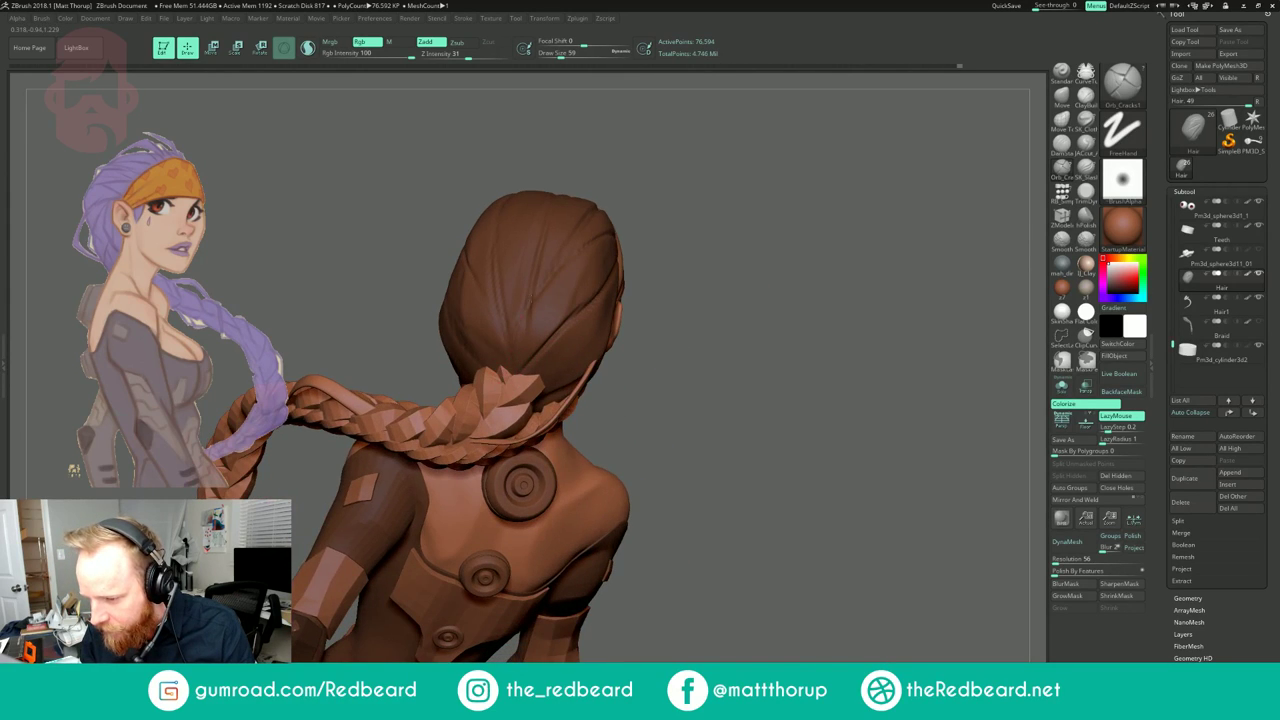
Step: Carve additional strand grooves down the back of the head and over the crown behind the headband
left_click_drag(536, 287, 529, 322)
mouse_move(645, 200)
left_mouse_down()
mouse_move(641, 268)
mouse_move(622, 288)
left_mouse_up()
left_click_drag(718, 192, 703, 250)
left_click_drag(571, 209, 597, 179)
left_click_drag(709, 123, 640, 142)
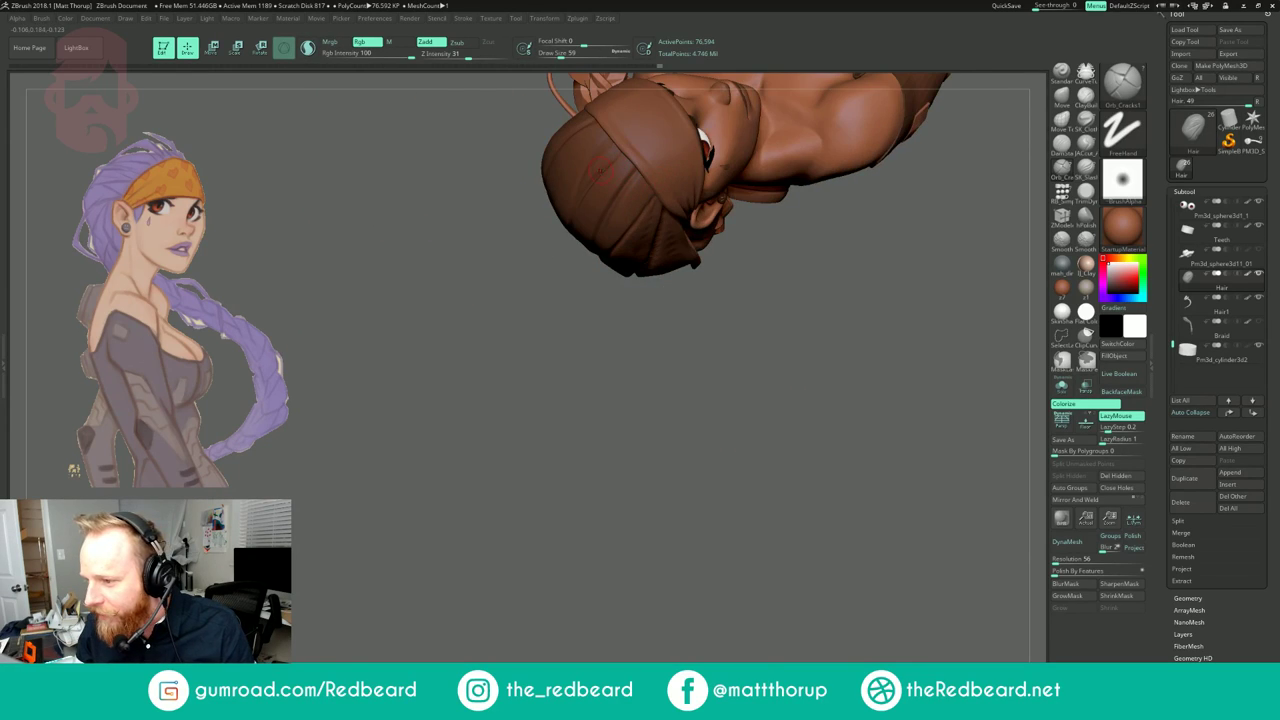
left_click_drag(522, 347, 552, 335)
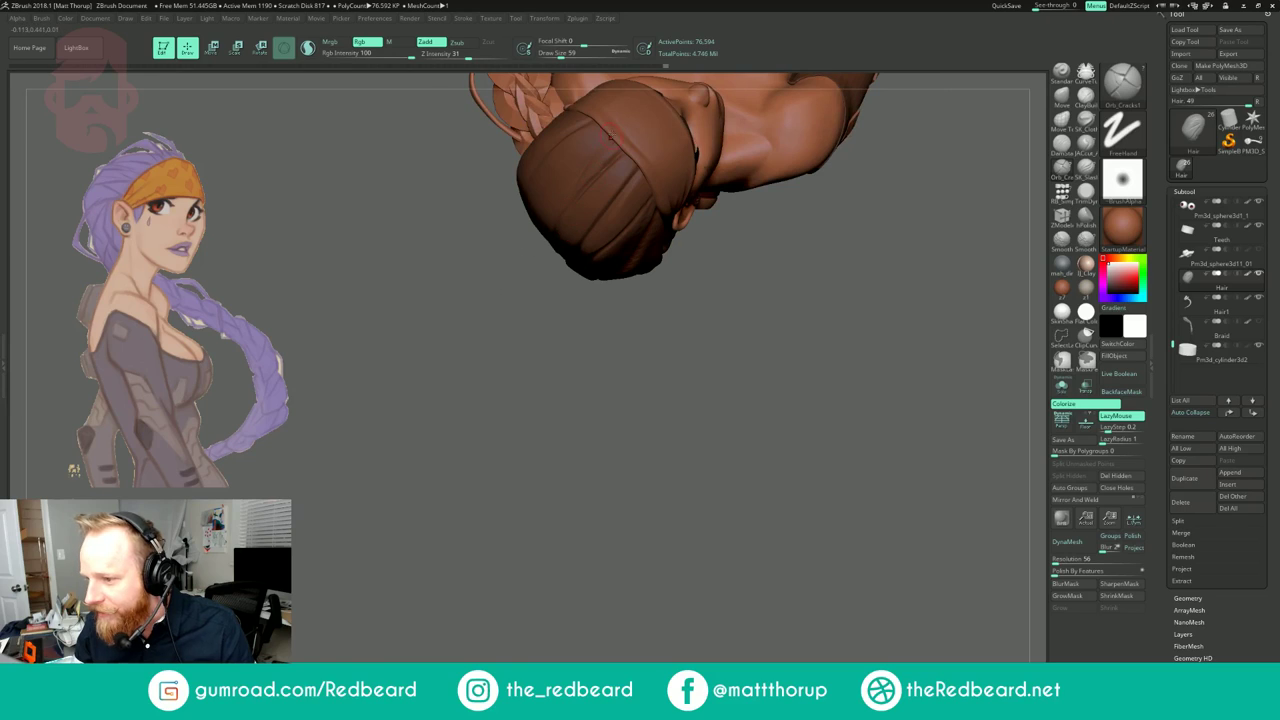
Step: Turn transparency on and extend the strand grooves across the top of the hair cap
left_click(1086, 386)
left_click_drag(789, 317, 781, 345)
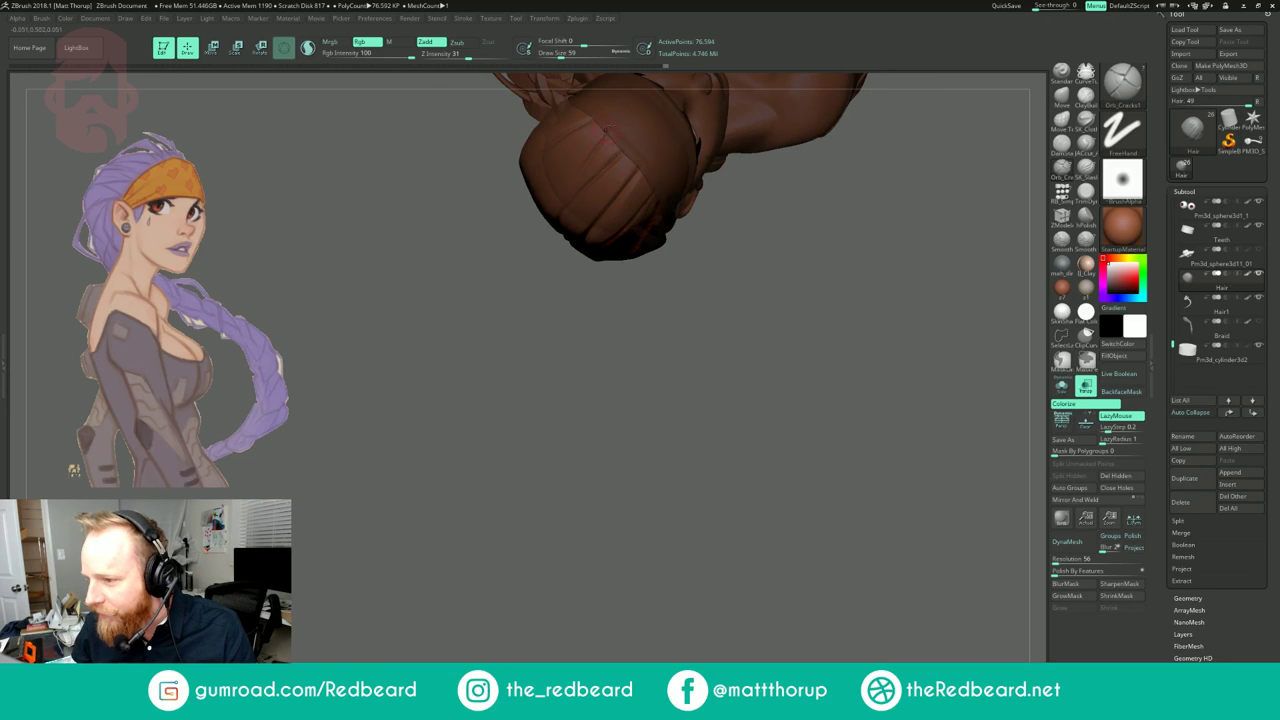
right_click_drag(566, 212, 613, 135)
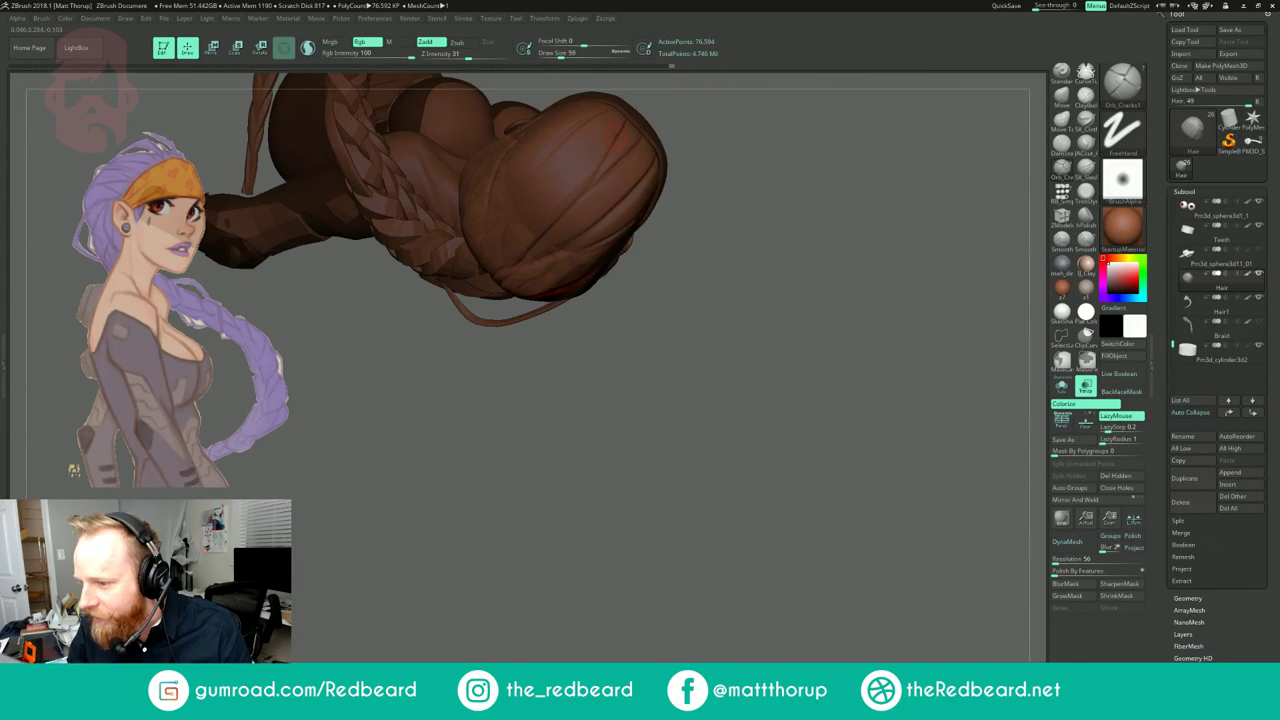
left_click_drag(673, 160, 660, 172)
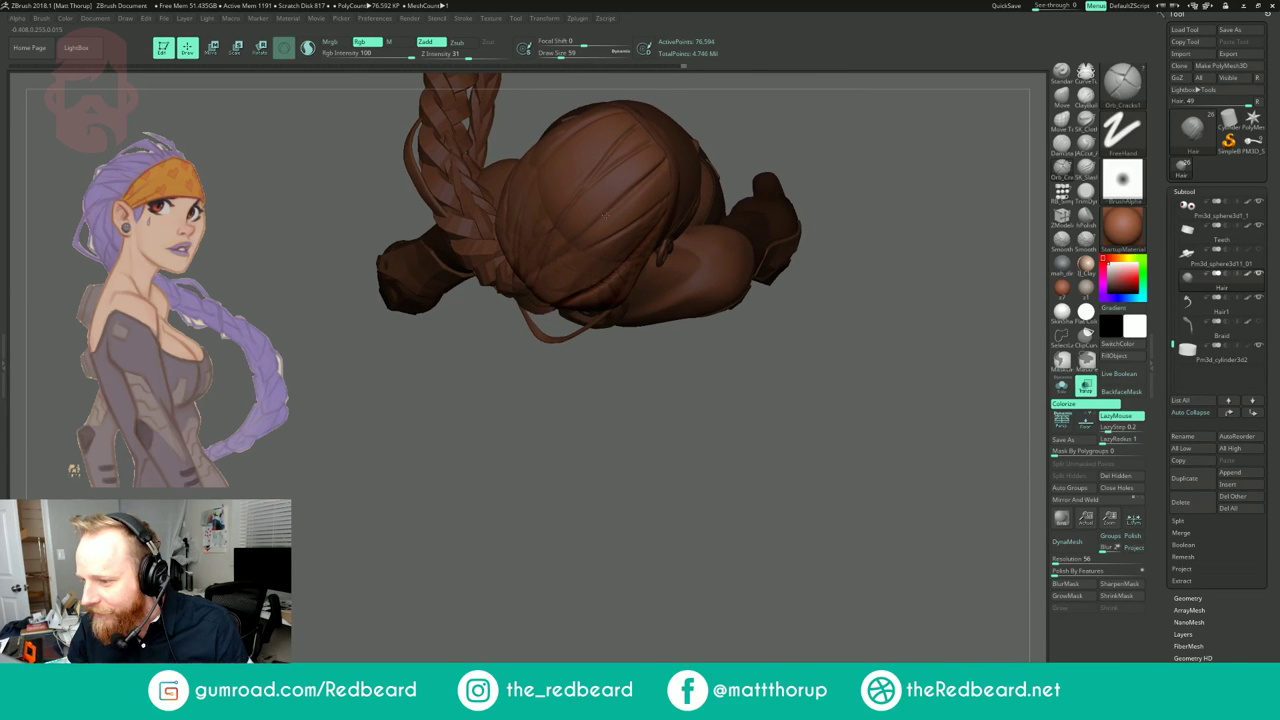
left_click_drag(791, 146, 764, 90)
mouse_move(762, 210)
left_mouse_down("alt")
mouse_move(740, 158)
mouse_move(768, 166)
mouse_move(753, 142)
mouse_move(837, 157)
mouse_move(808, 166)
mouse_move(796, 196)
left_mouse_up("alt")
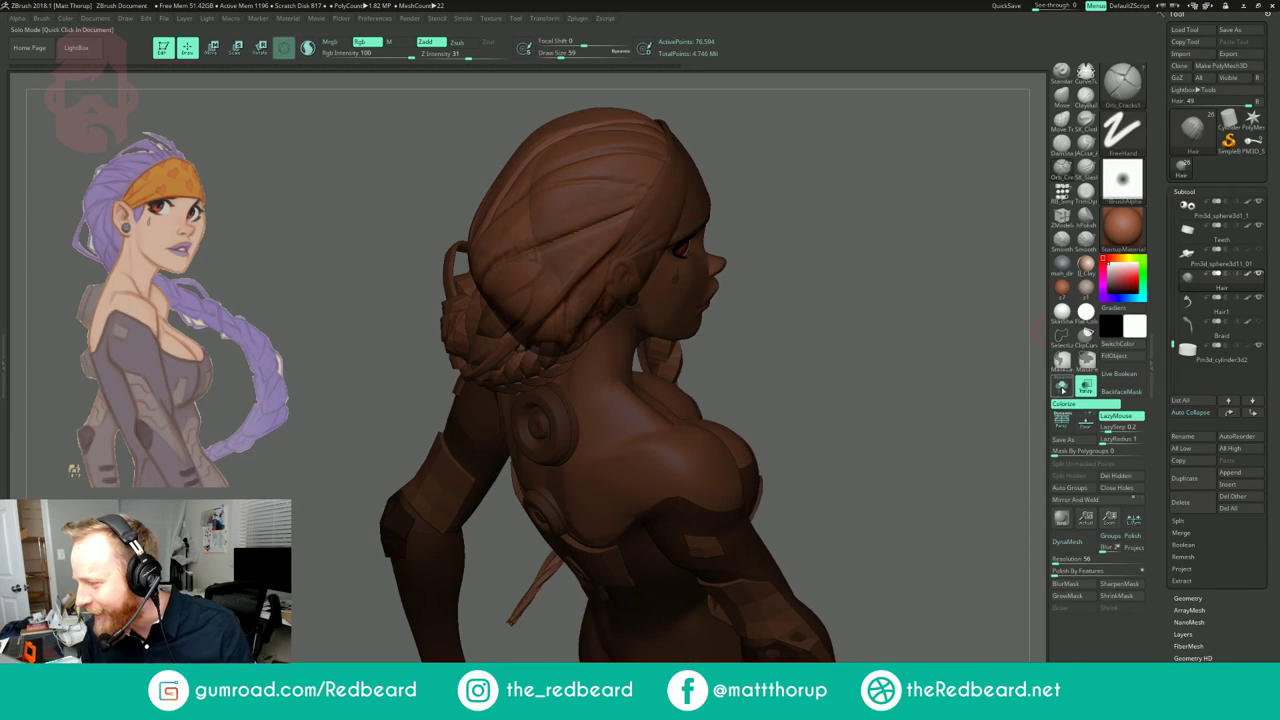
Step: Isolate the hair cap in Solo mode and carve grooves into its right side and lower edge behind the ear
left_click(1062, 386)
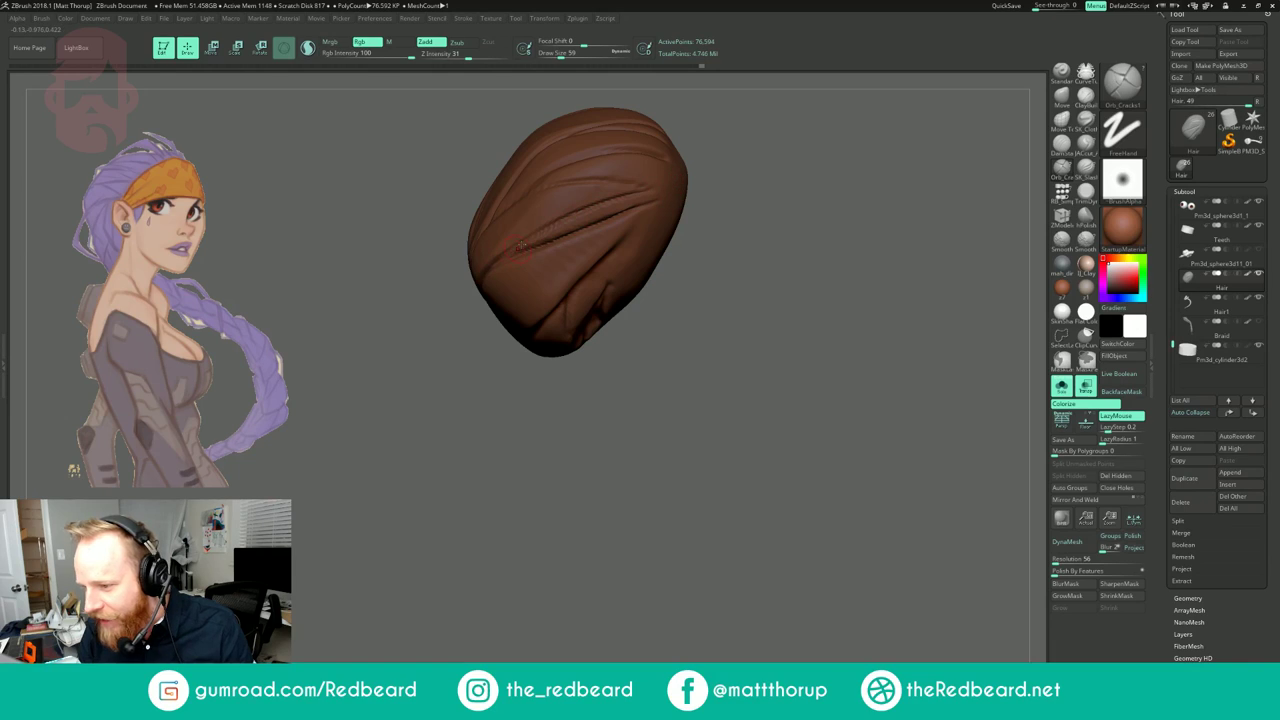
left_click_drag(635, 218, 592, 243)
mouse_move(737, 222)
left_mouse_down()
mouse_move(743, 207)
mouse_move(738, 230)
left_mouse_up()
left_click_drag(613, 248, 656, 209)
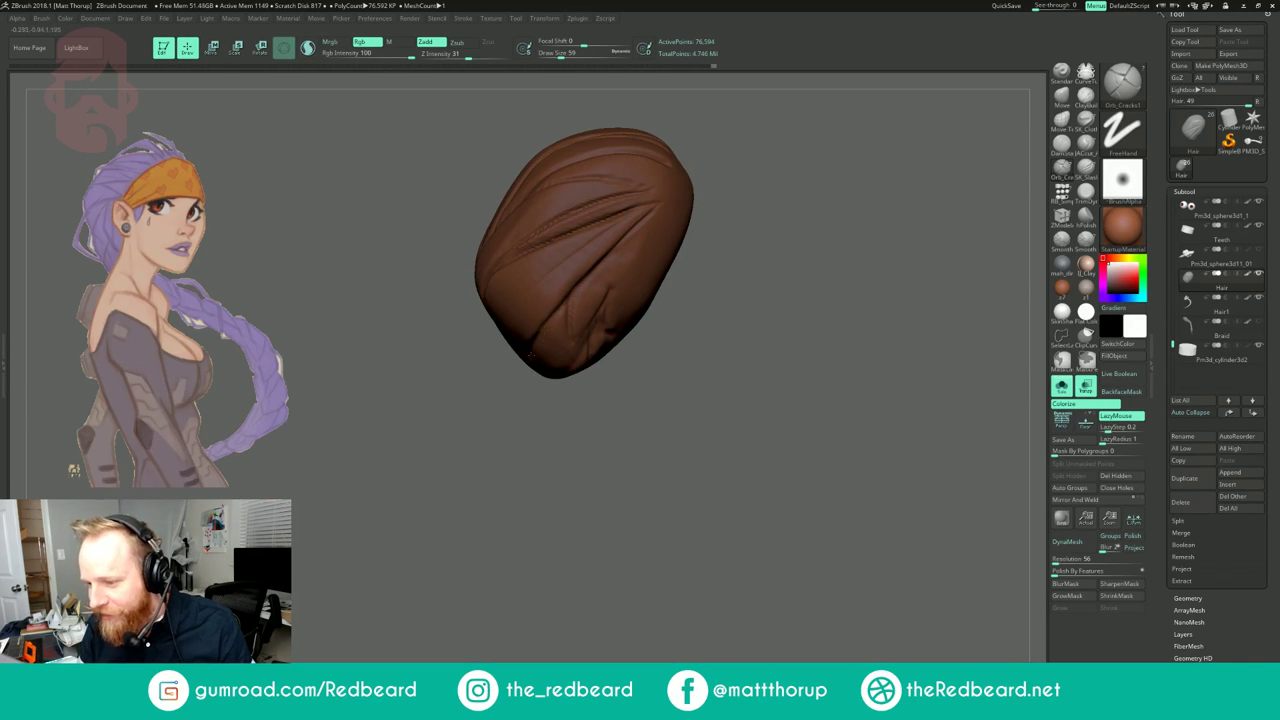
mouse_move(743, 287)
left_mouse_down()
mouse_move(812, 283)
mouse_move(757, 295)
left_mouse_up()
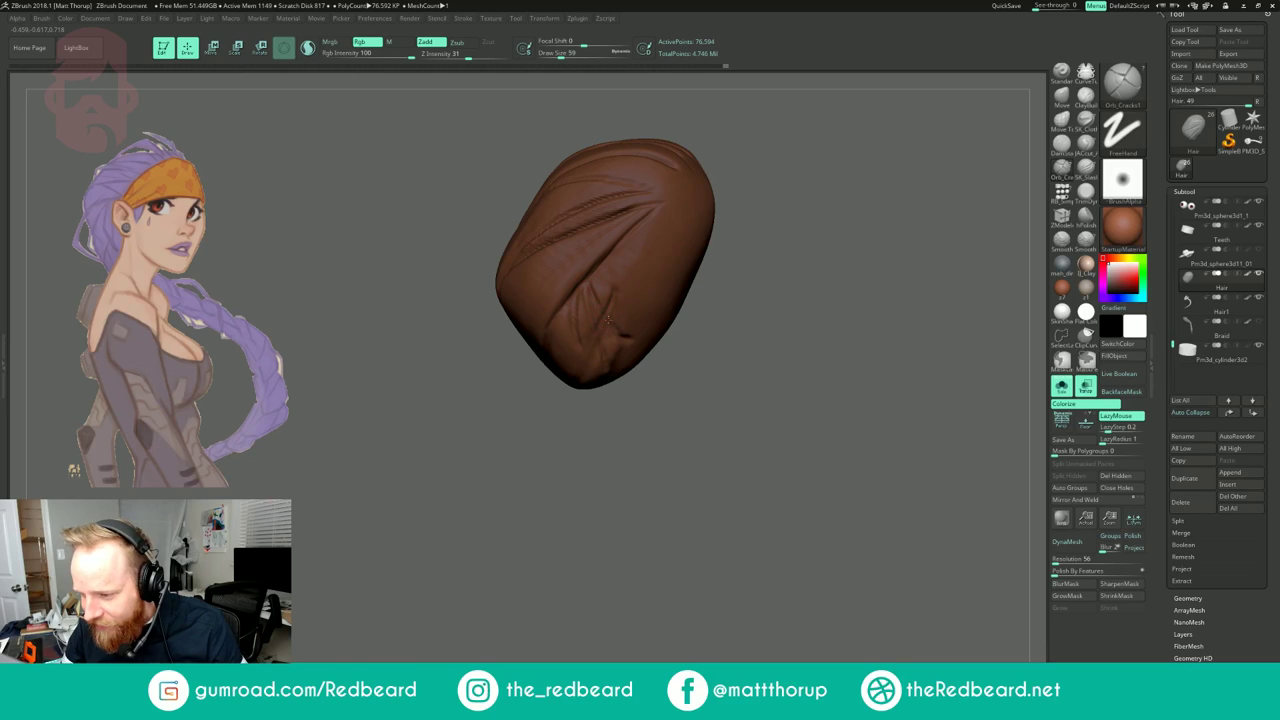
left_click_drag(572, 297, 584, 283)
left_click_drag(732, 250, 694, 256)
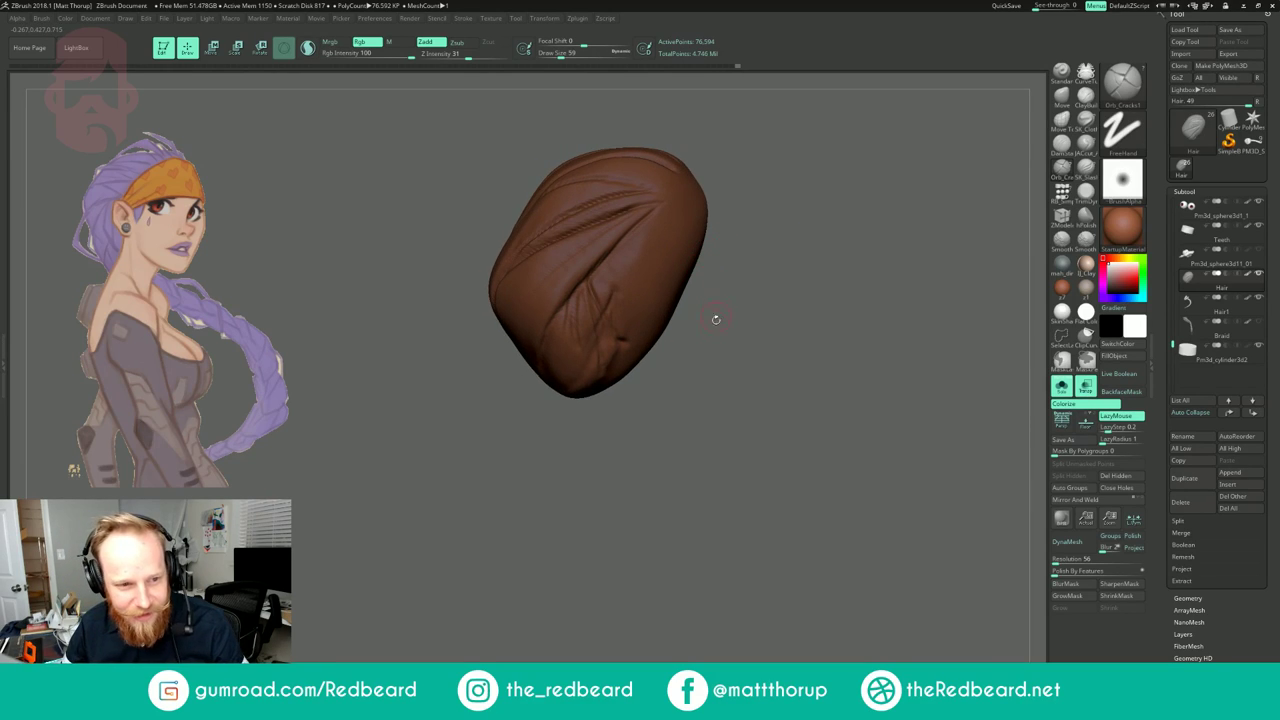
Step: Smooth the rough groove marks near the lower edge of the isolated hair cap's right side
key("shift")
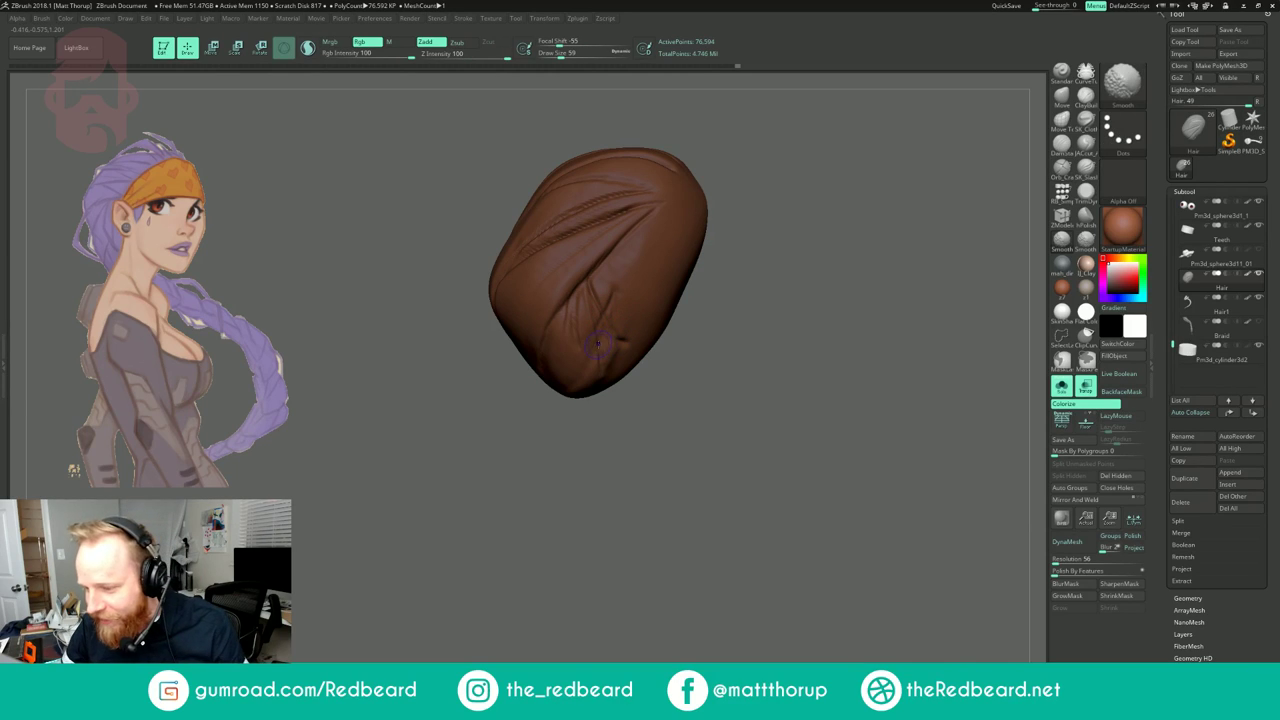
left_click_drag(594, 338, 590, 350, "shift")
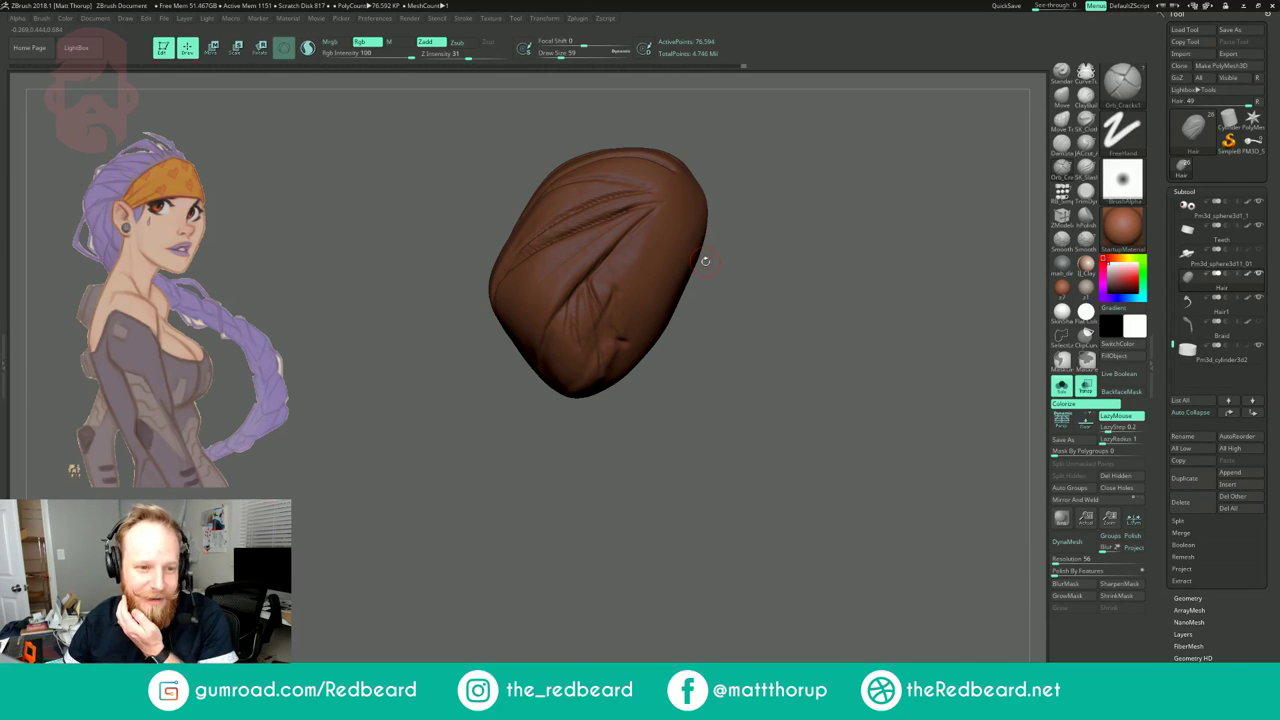
left_click_drag(761, 257, 754, 280)
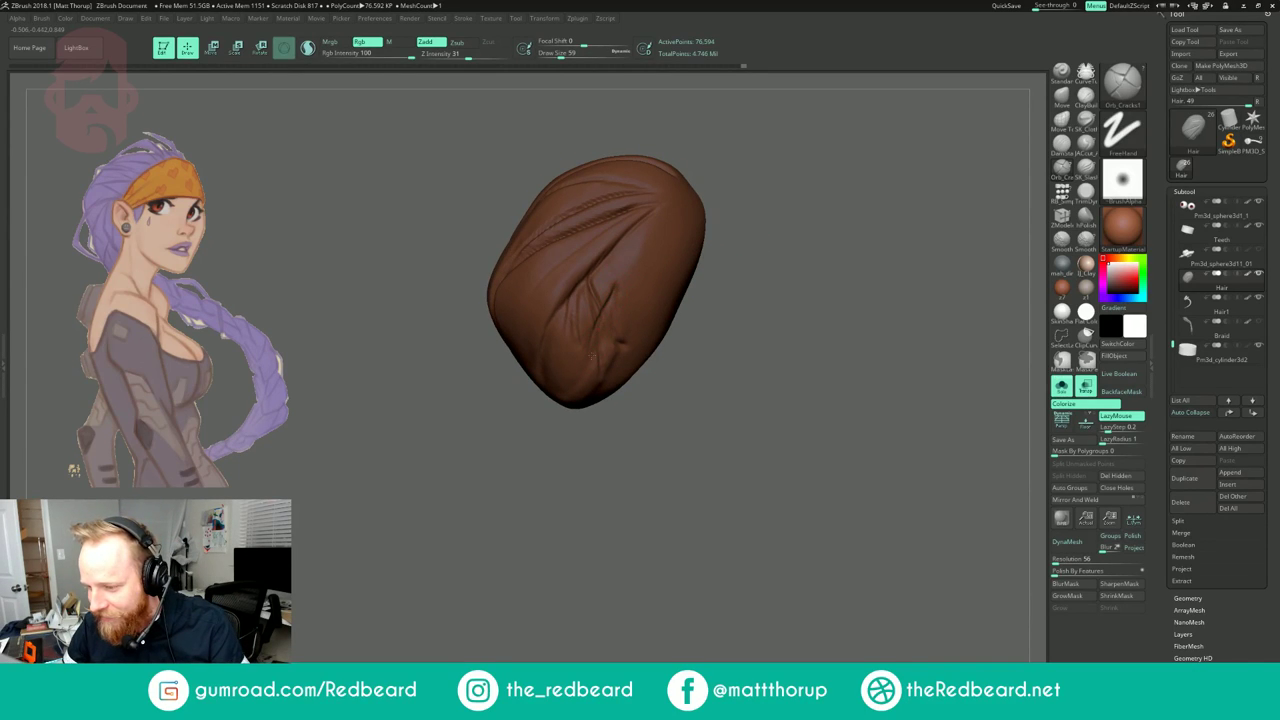
left_click_drag(749, 277, 771, 237)
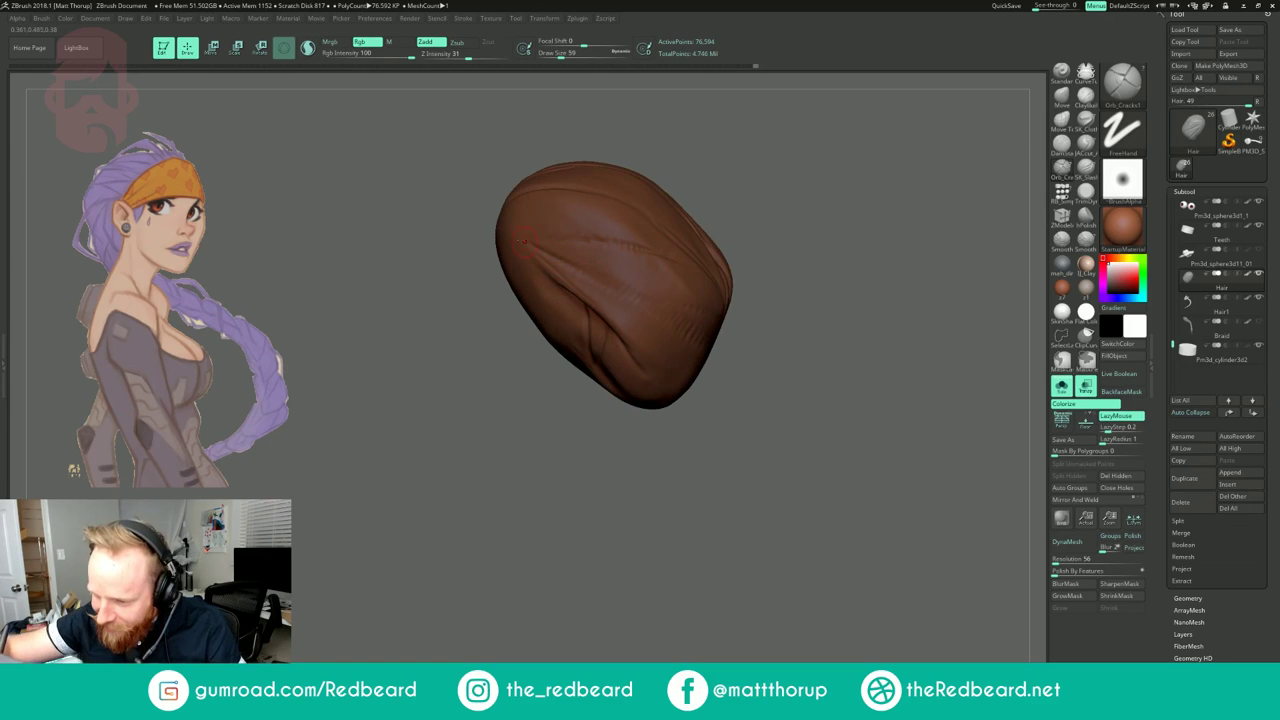
Step: Smooth a groove end on the isolated hair cap's side and carve long strand grooves from there toward the back
left_click_drag(549, 241, 537, 243, "shift")
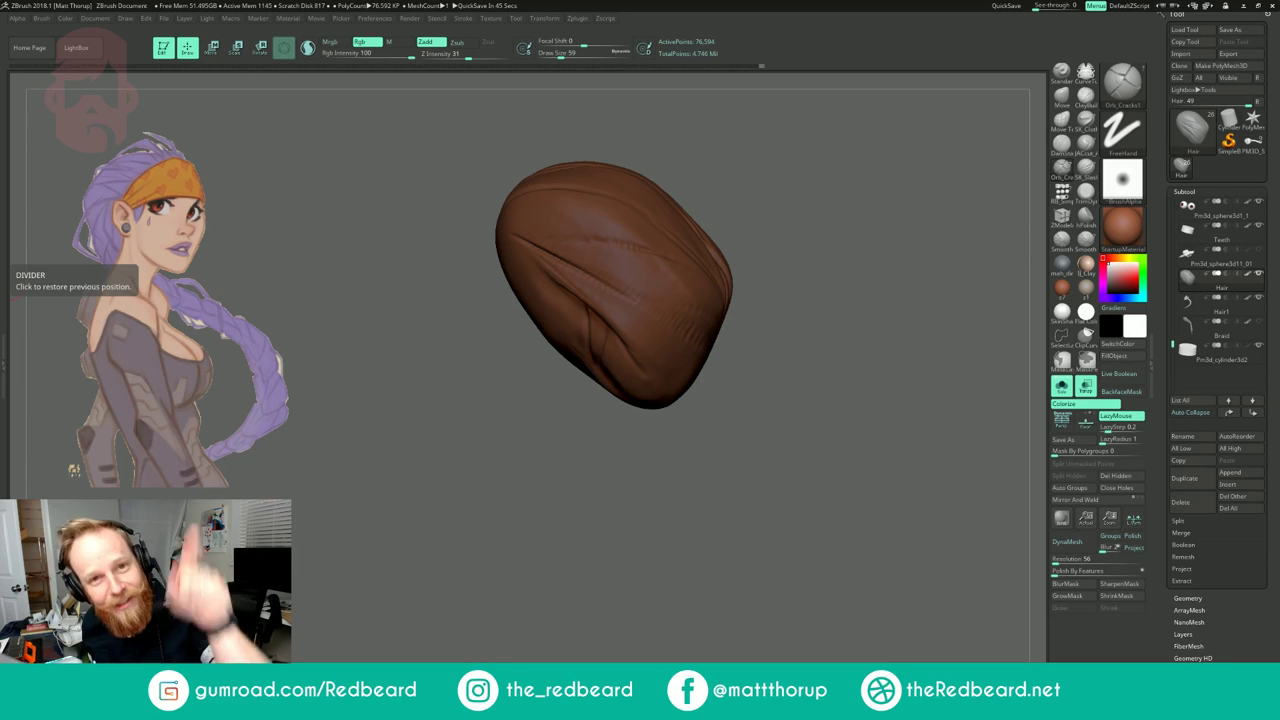
mouse_move(827, 268)
left_mouse_down()
mouse_move(885, 285)
mouse_move(817, 351)
mouse_move(792, 350)
left_mouse_up()
left_click_drag(508, 252, 598, 242)
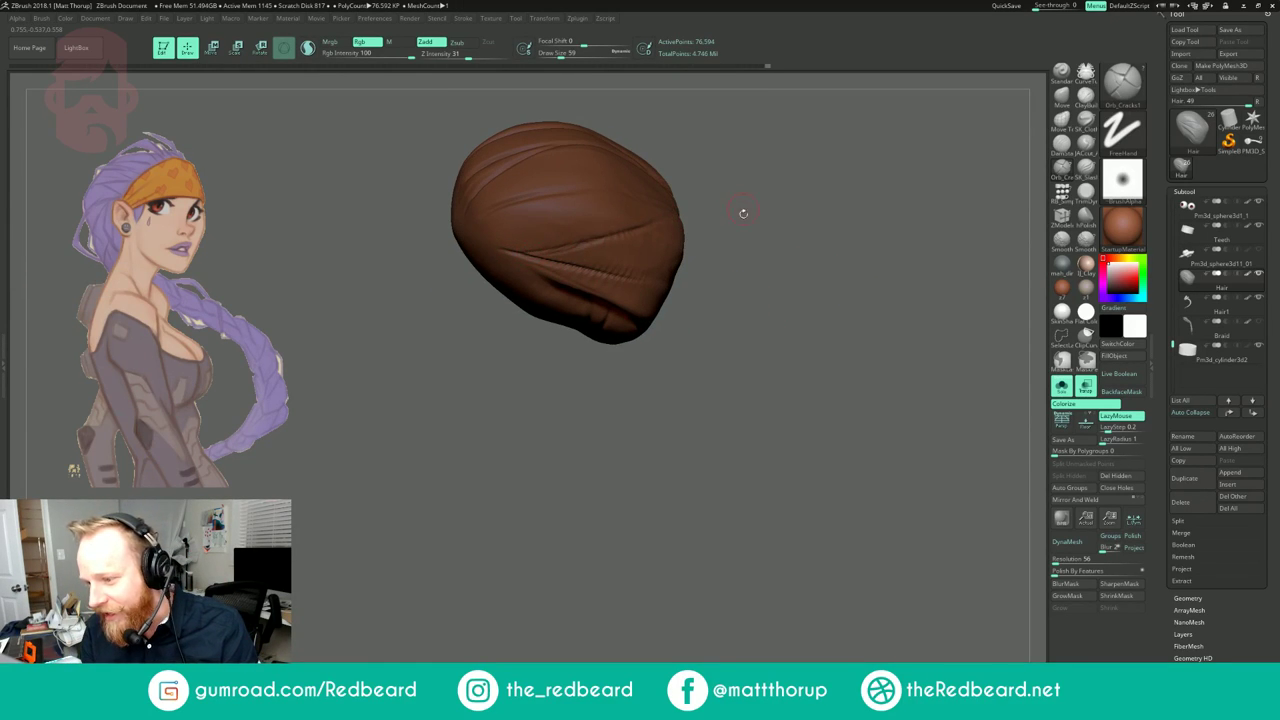
left_click_drag(743, 208, 692, 214)
left_click_drag(602, 234, 696, 212)
left_click_drag(805, 234, 773, 261)
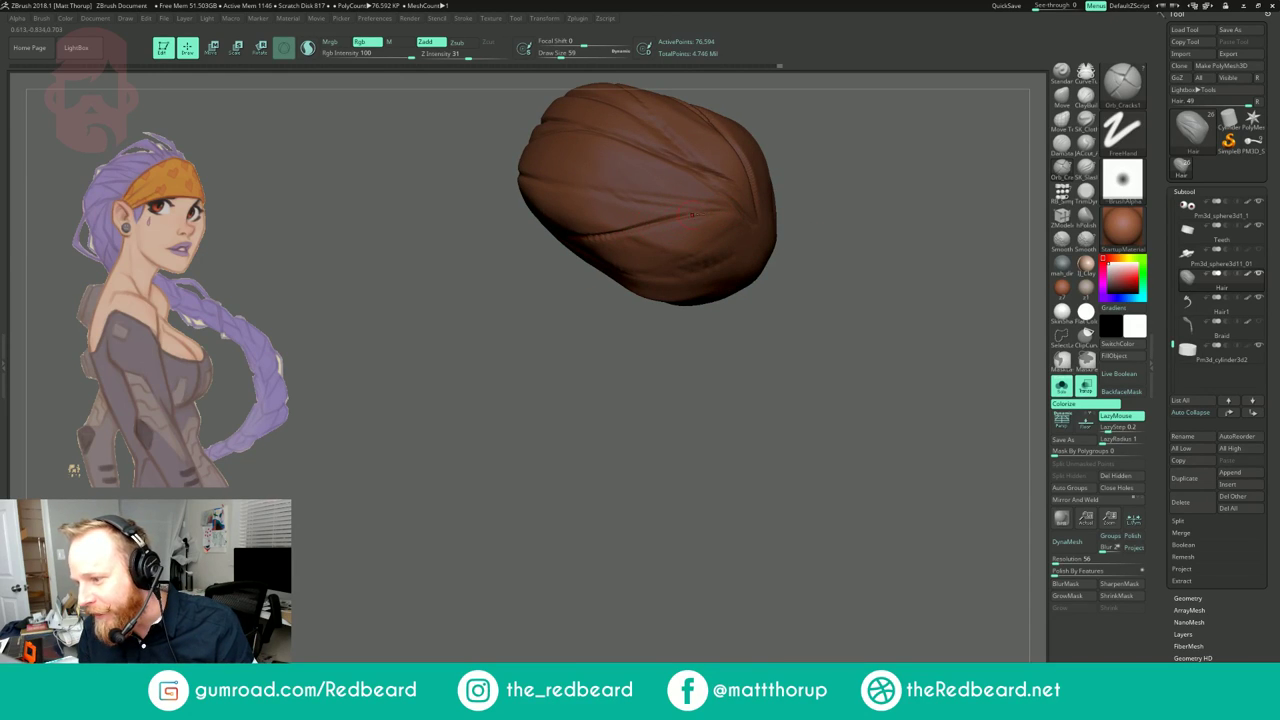
Step: Carve and deepen strand grooves converging across the back of the isolated hair cap and around to its opposite side
mouse_move(486, 331)
left_mouse_down()
mouse_move(471, 389)
mouse_move(742, 380)
mouse_move(728, 446)
left_mouse_up()
left_click_drag(618, 281, 642, 267)
mouse_move(758, 225)
left_mouse_down()
mouse_move(828, 187)
mouse_move(912, 182)
left_mouse_up()
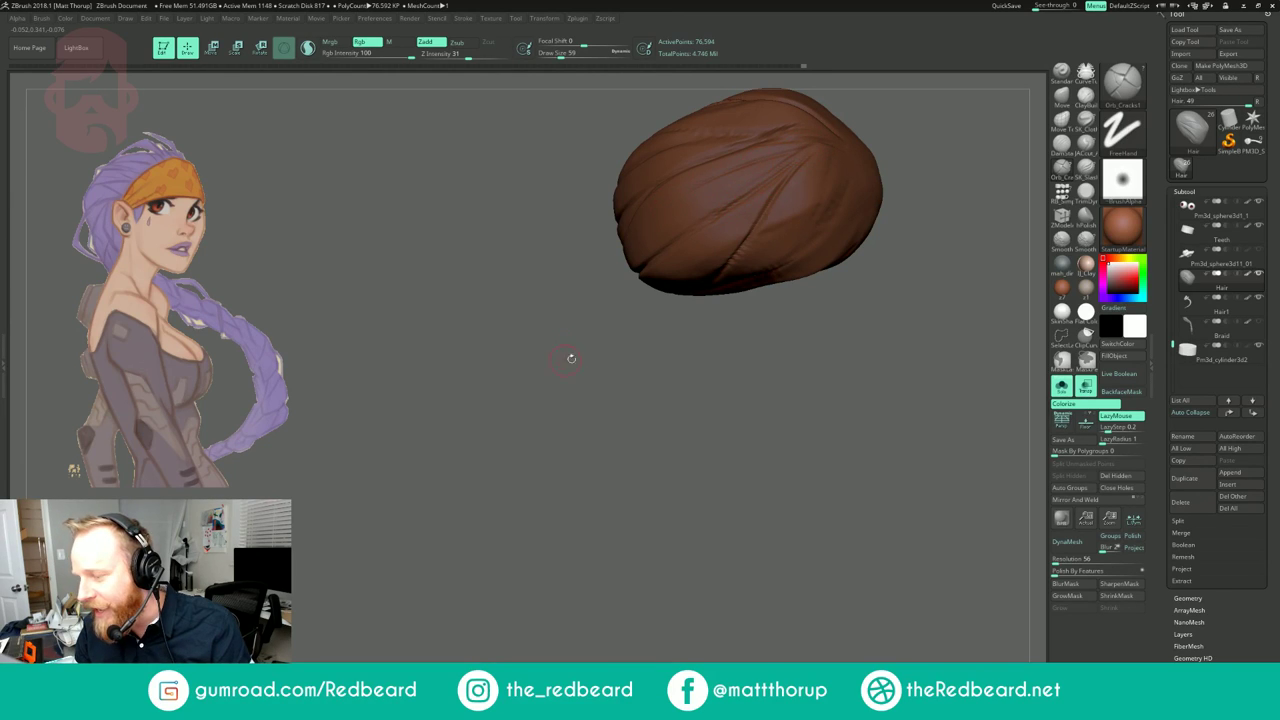
left_click_drag(567, 358, 722, 178)
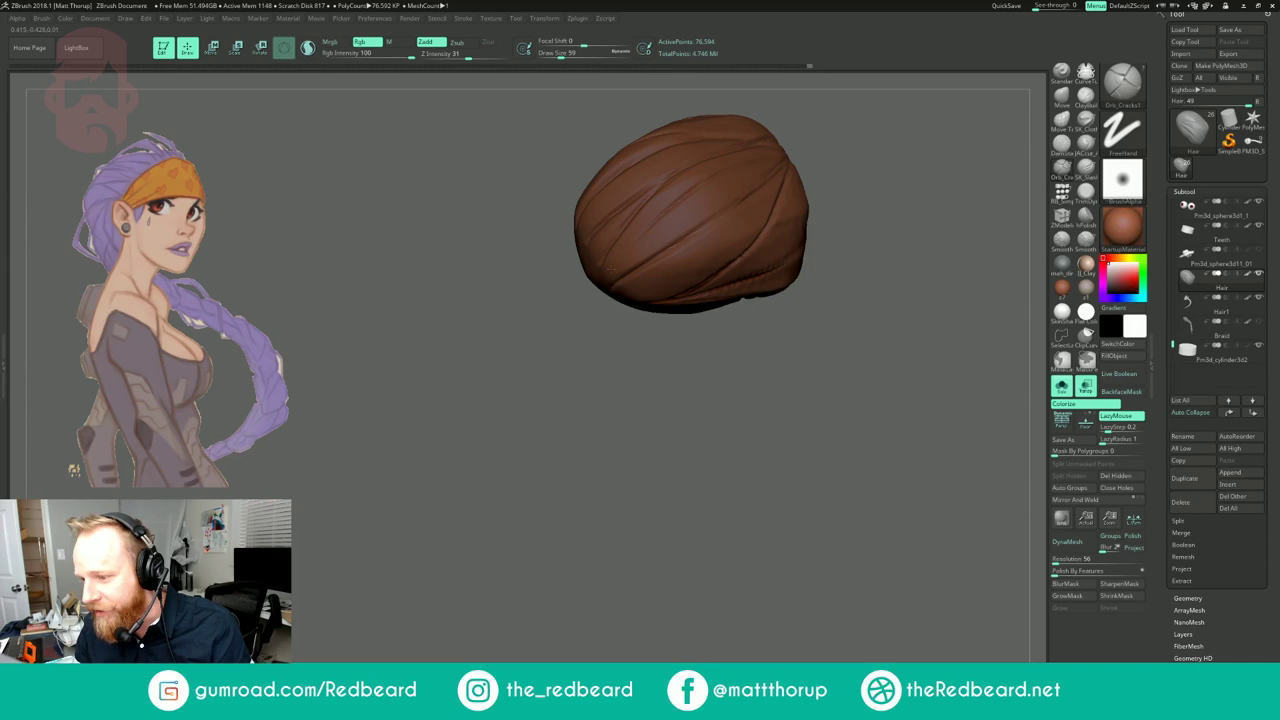
left_click_drag(557, 366, 597, 275)
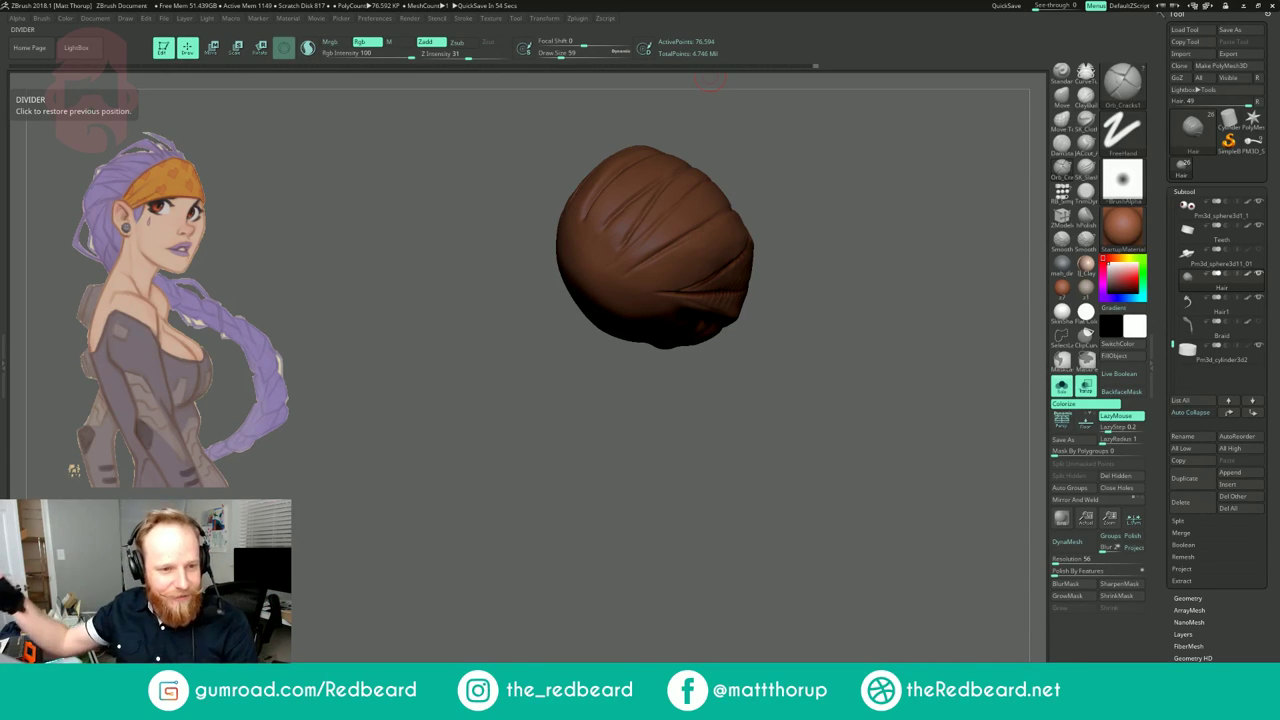
Step: Carve sharper strand grooves along the side and lower back of the isolated hair cap
left_click_drag(658, 403, 673, 417)
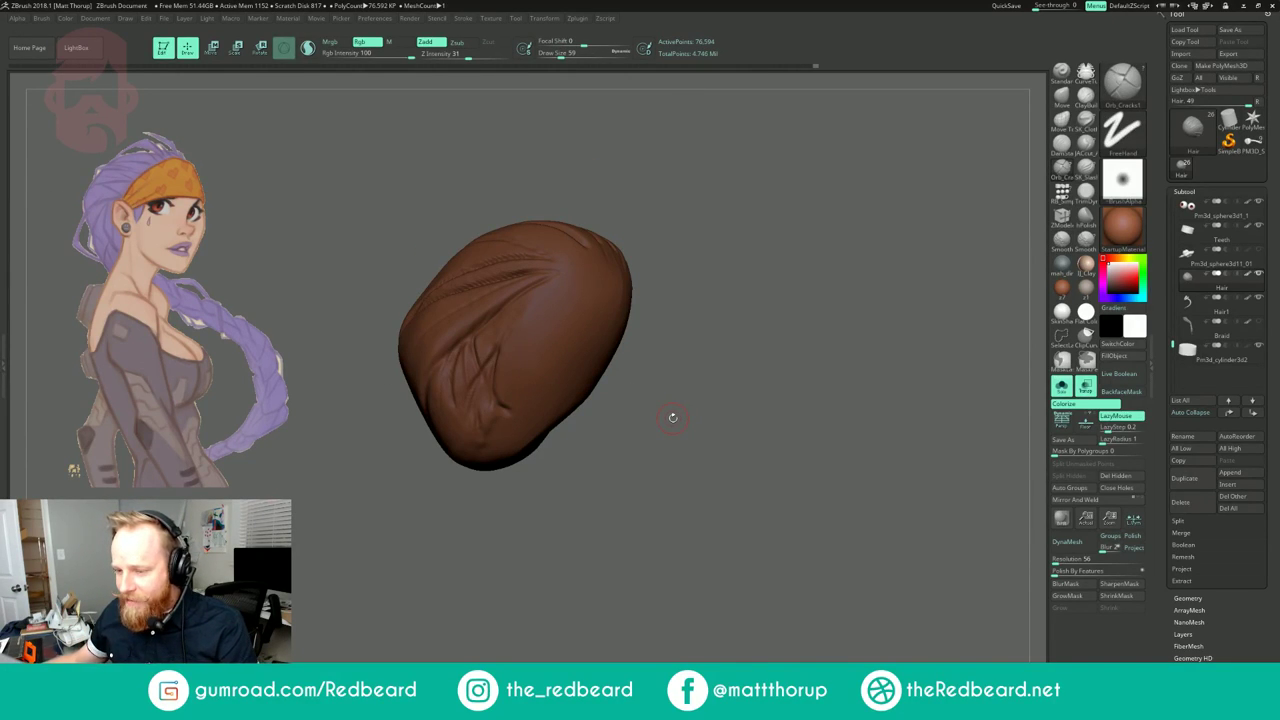
left_click_drag(706, 366, 725, 408)
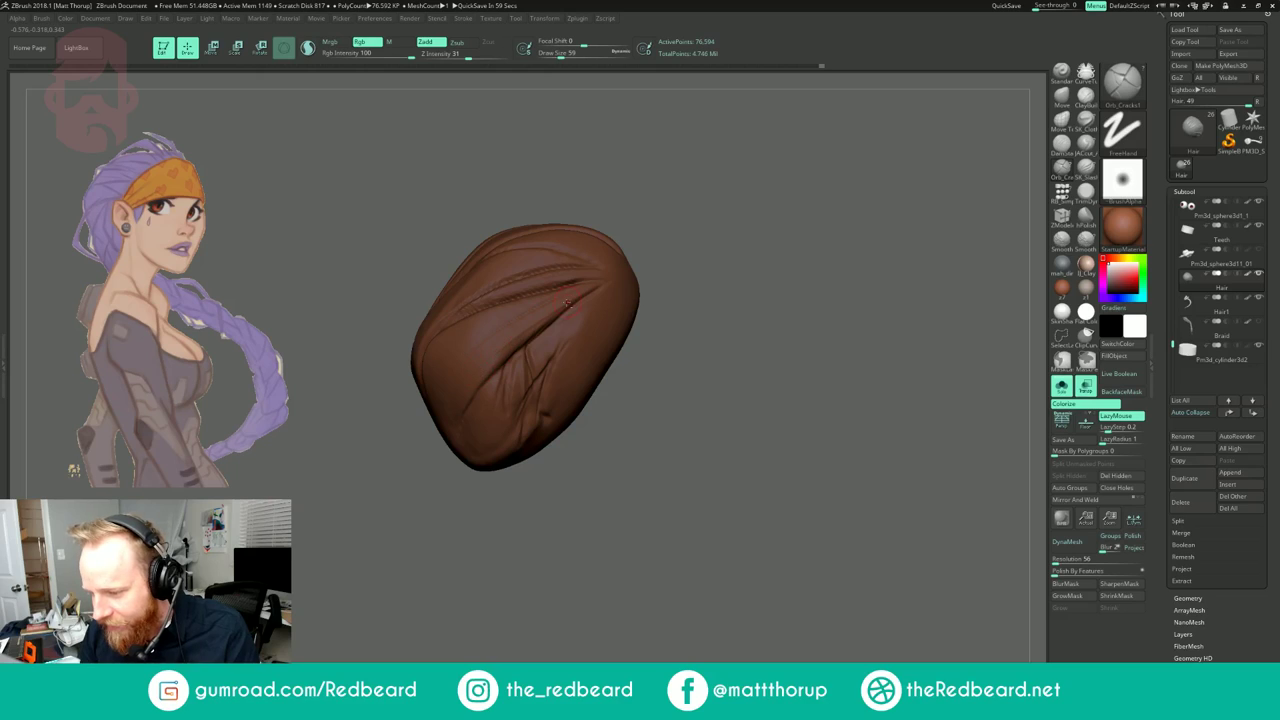
left_click_drag(690, 320, 475, 351)
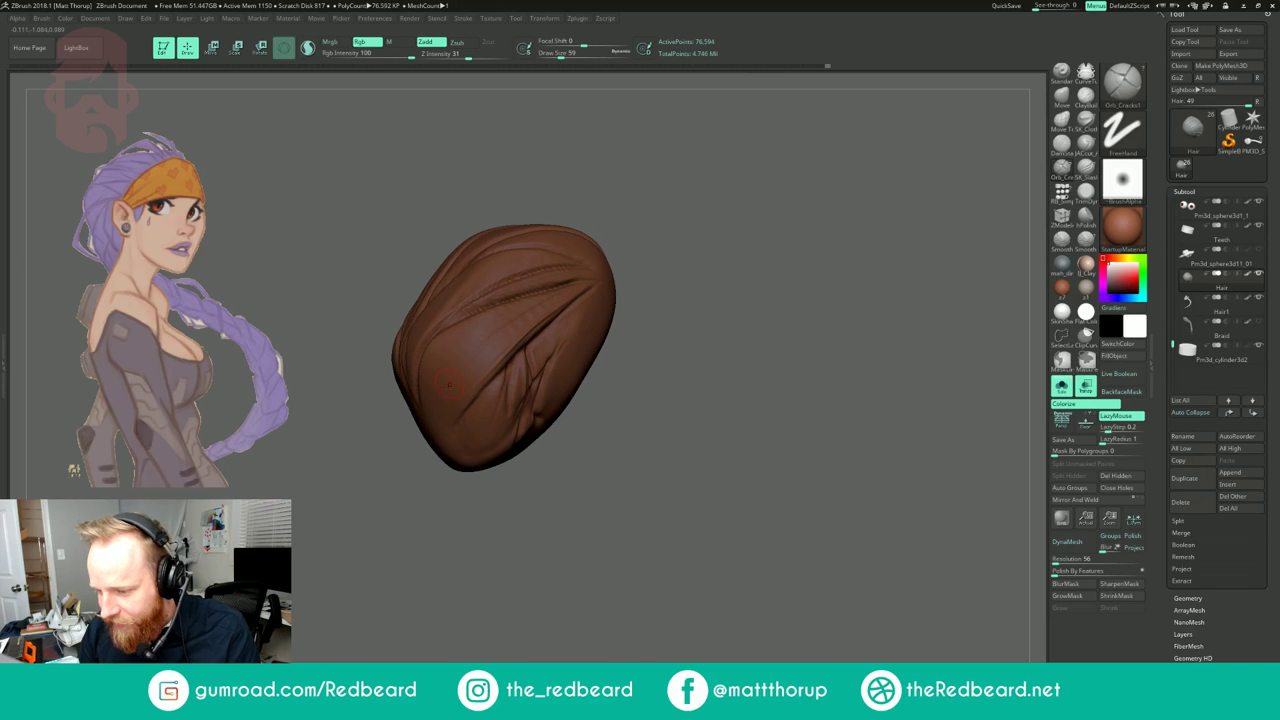
left_click_drag(680, 290, 714, 460)
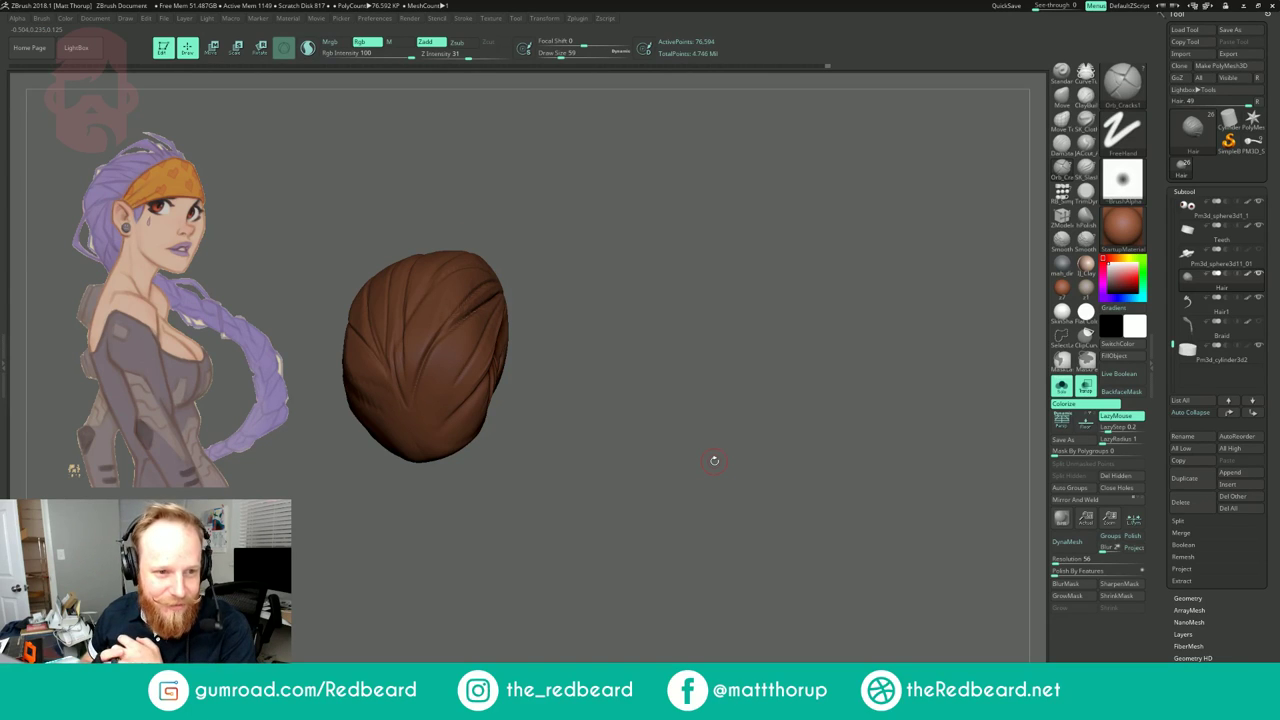
left_click_drag(654, 258, 480, 245)
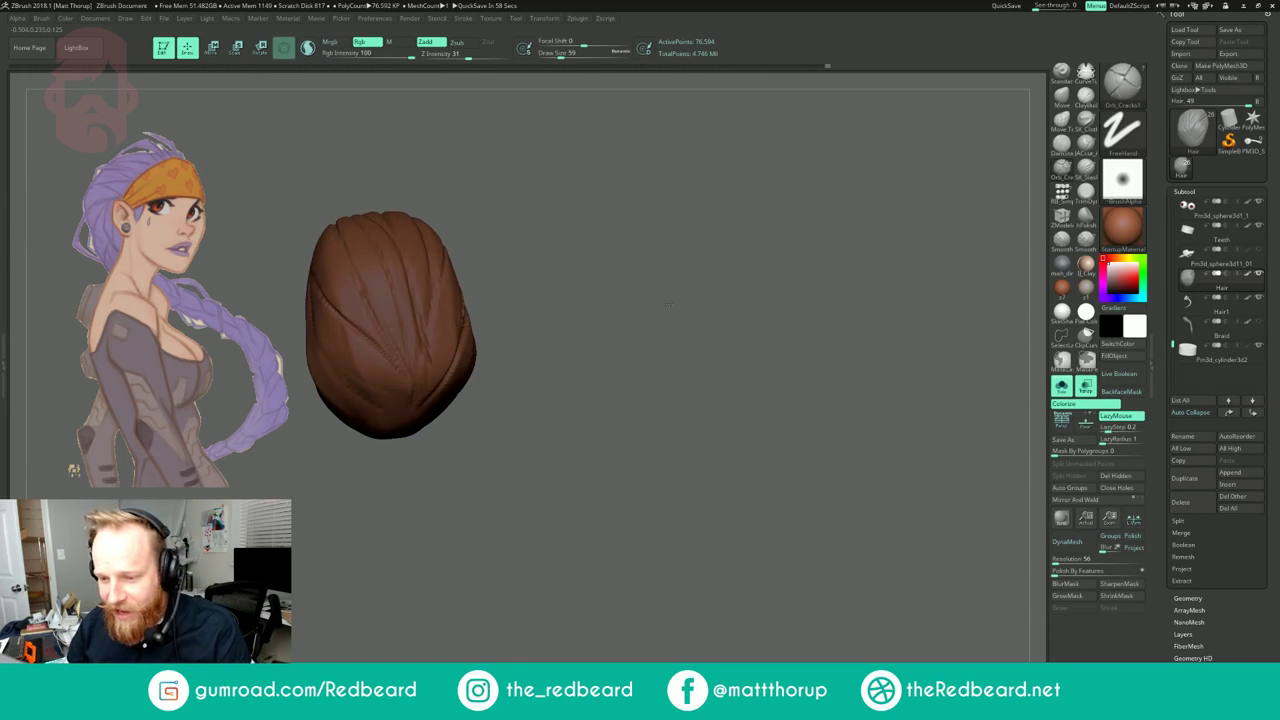
mouse_move(554, 212)
left_mouse_down()
mouse_move(390, 316)
mouse_move(400, 333)
left_mouse_up()
mouse_move(610, 405)
left_mouse_down()
mouse_move(610, 450)
mouse_move(587, 474)
left_mouse_up()
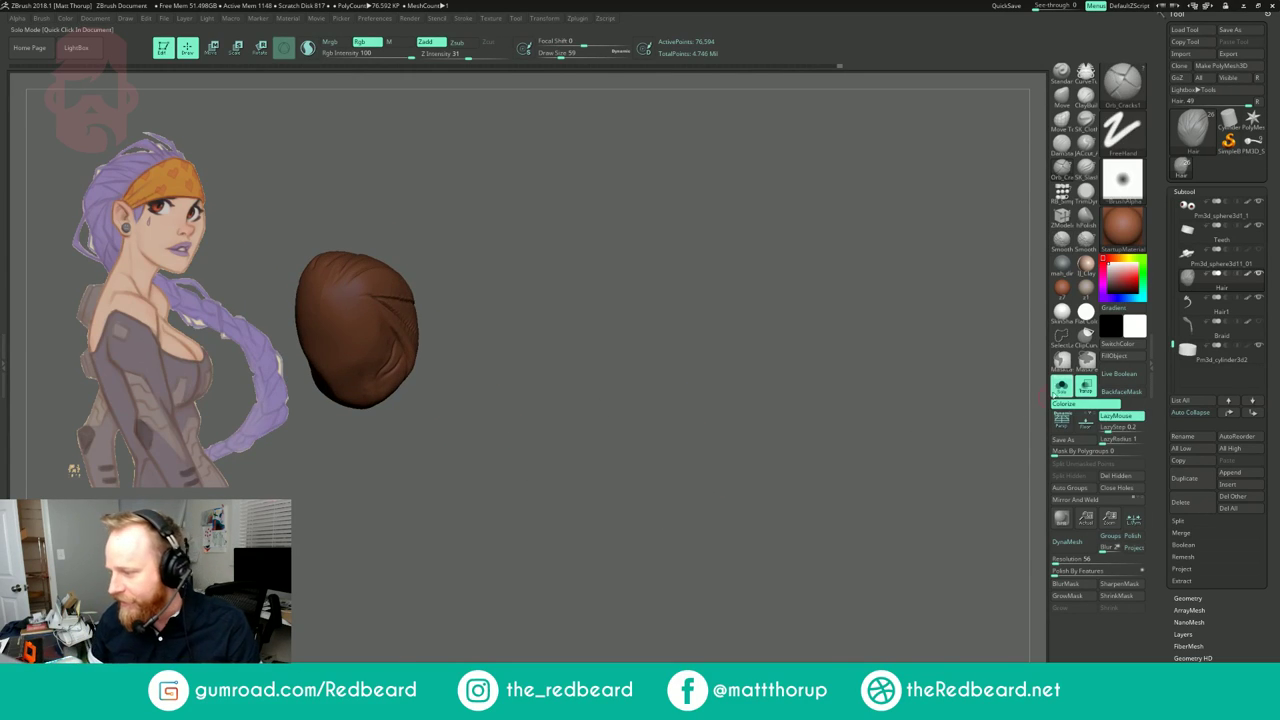
Step: Leave Solo mode and turn transparency off to show the full character from behind
left_click(1062, 386)
left_click(1086, 386)
left_click_drag(880, 420, 739, 502)
left_click_drag(600, 425, 727, 283, "alt")
left_click_drag(727, 283, 862, 238)
left_click_drag(769, 227, 768, 285, "alt")
mouse_move(690, 292)
left_mouse_down()
mouse_move(780, 298)
mouse_move(763, 294)
mouse_move(809, 284)
mouse_move(811, 267)
left_mouse_up()
Step: Build up strand volume at the back of the hair just above the braid's base with ClayBuildup, reducing the draw size to 65
left_click(1086, 98)
key("s")
left_click_drag(601, 341, 607, 341)
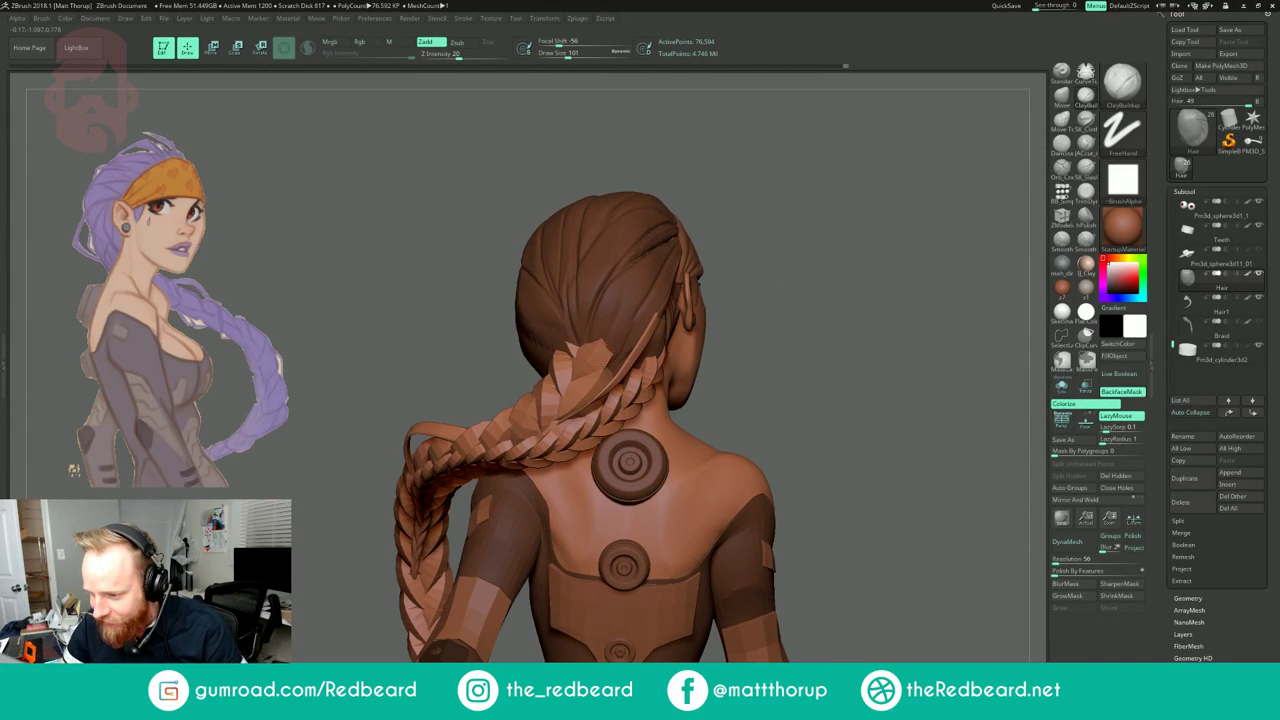
key("s")
left_click_drag(615, 361, 612, 361)
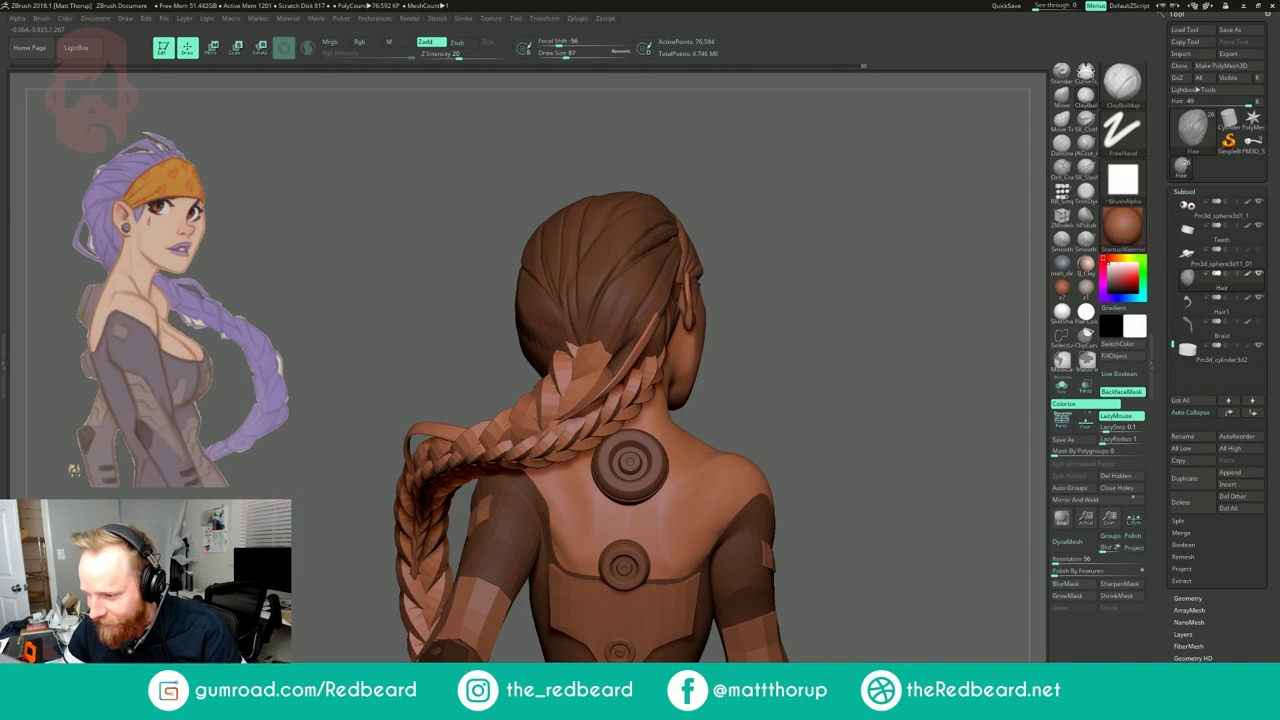
left_click_drag(775, 239, 855, 245)
key("s")
left_click_drag(588, 354, 583, 354)
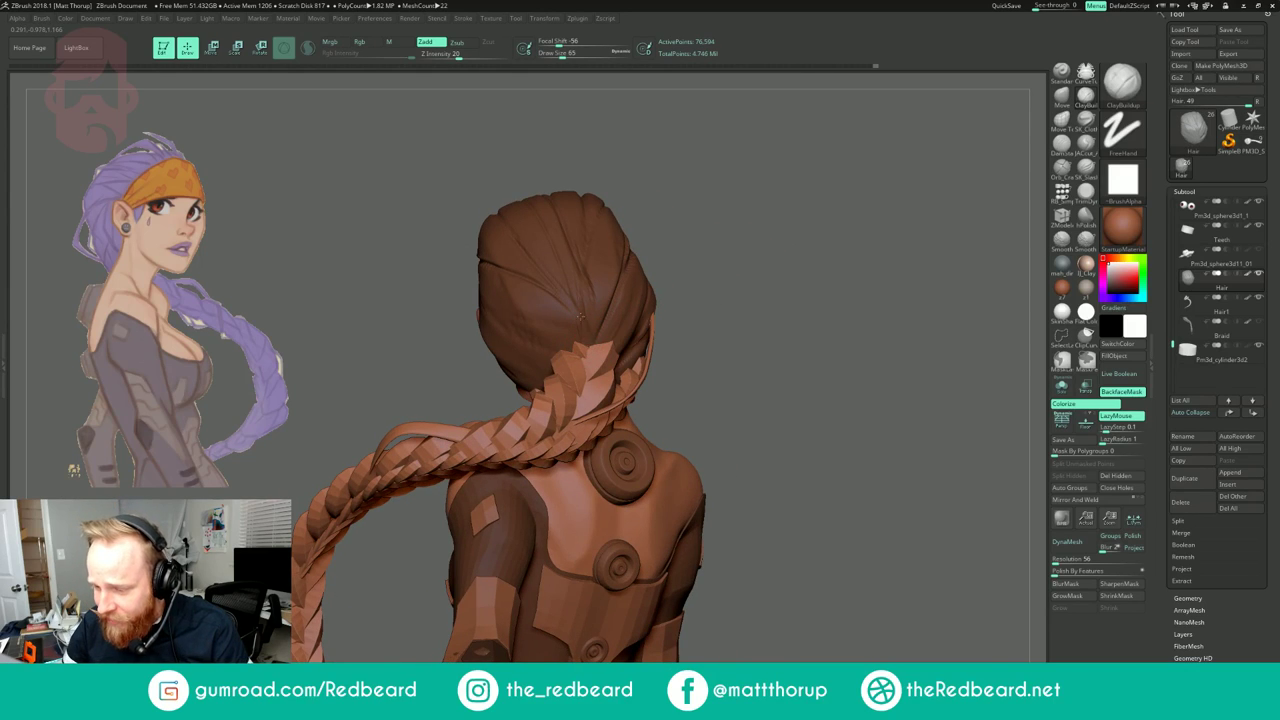
left_click_drag(592, 275, 589, 302)
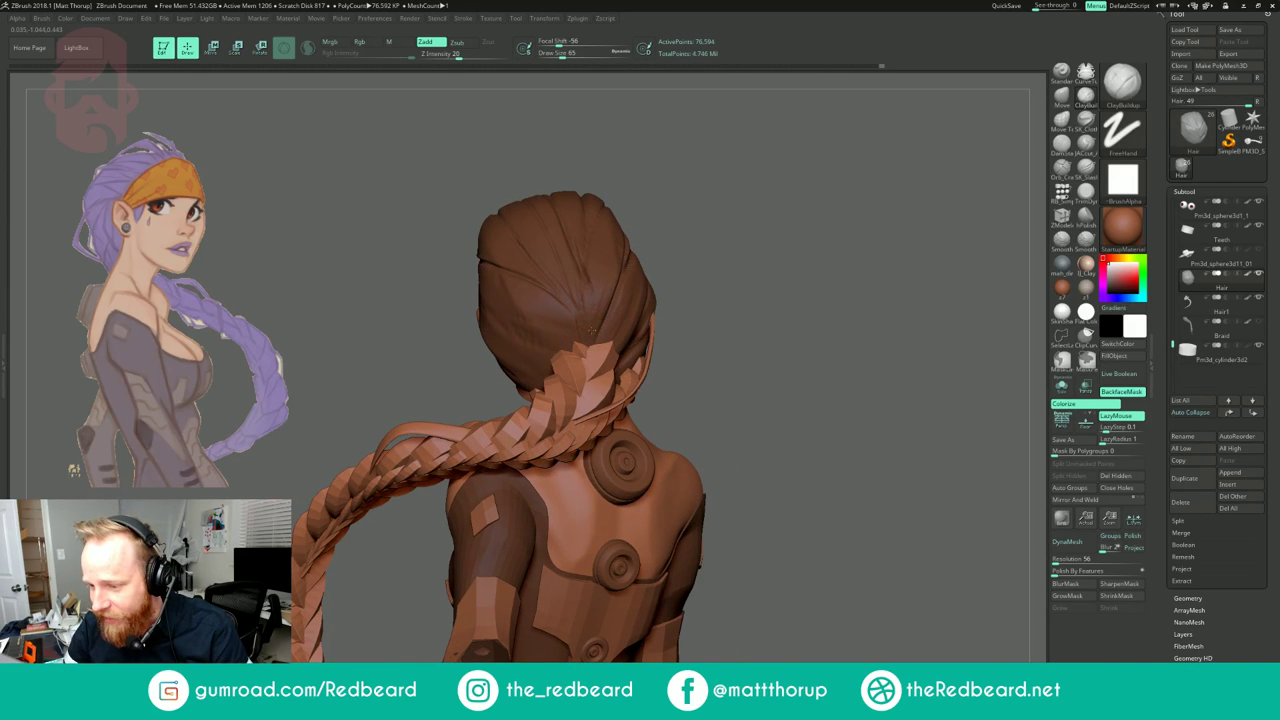
Step: Add broader ClayBuildup strokes to the back and left side of the hair at draw size 116
left_click_drag(727, 241, 772, 256)
key("s")
mouse_move(563, 346)
left_mouse_down()
mouse_move(546, 335)
mouse_move(573, 347)
left_mouse_up()
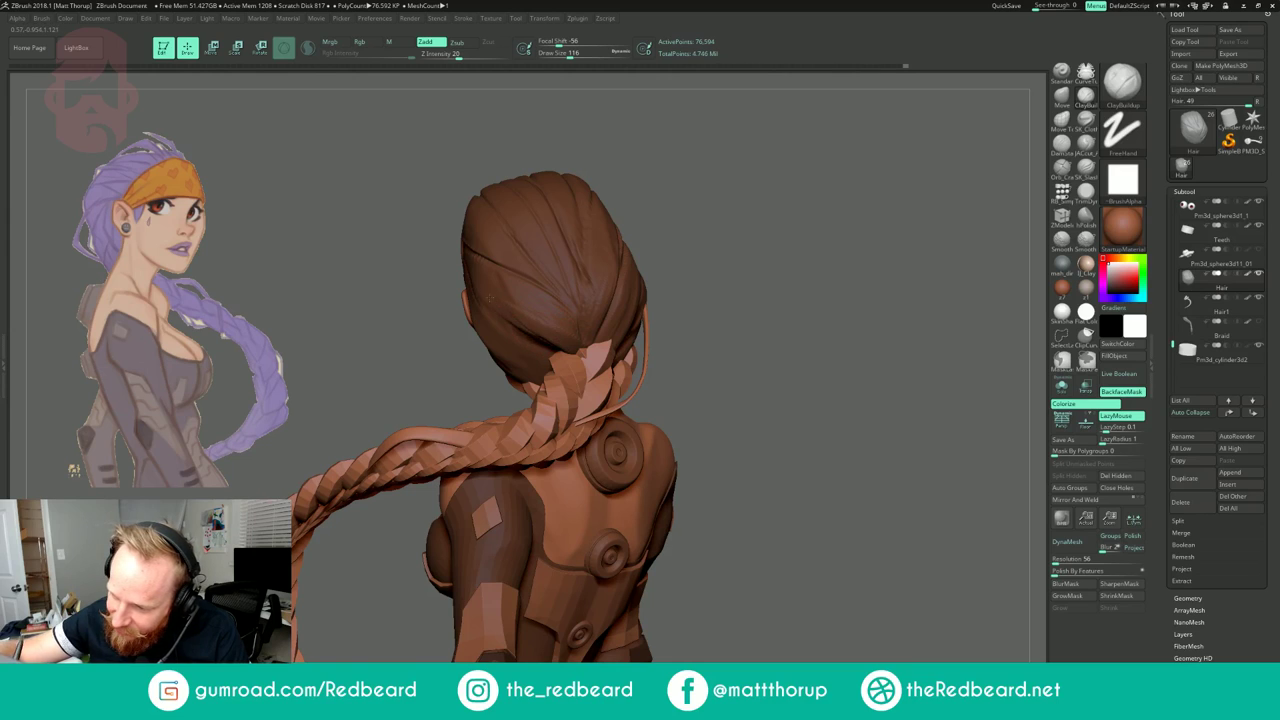
left_click_drag(550, 167, 598, 170)
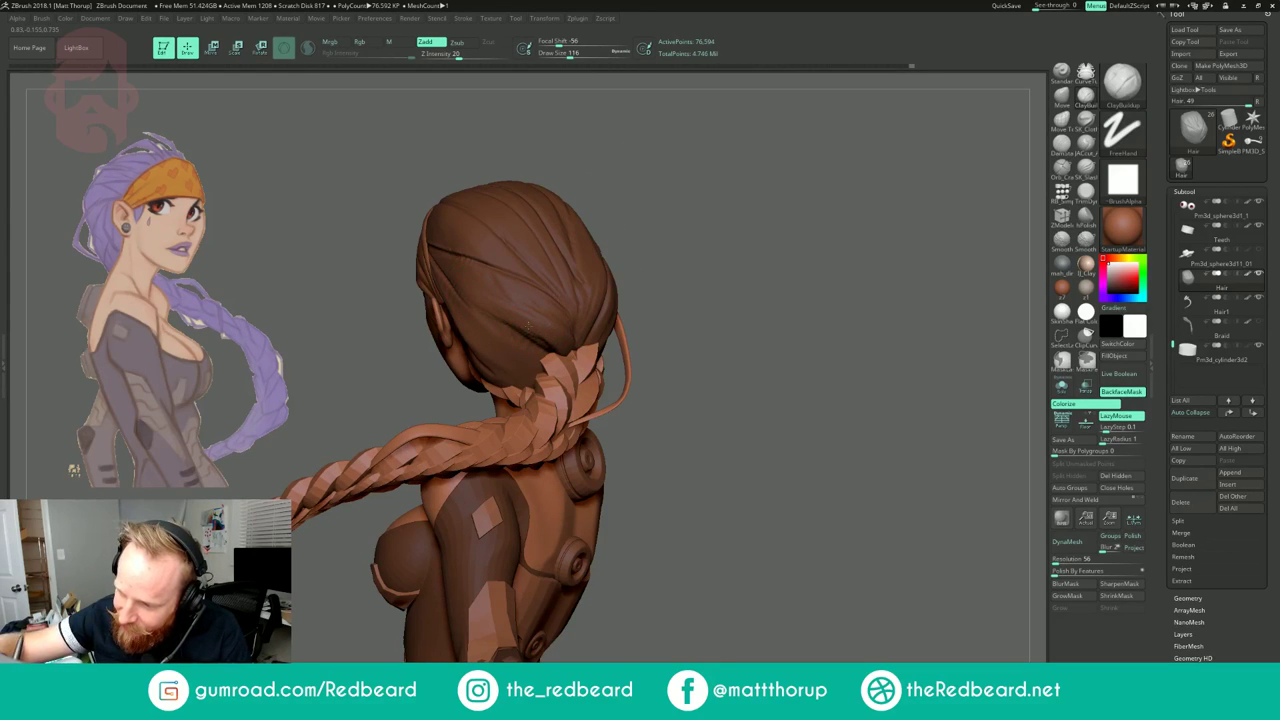
left_click_drag(732, 310, 792, 318)
mouse_move(792, 480)
left_mouse_down("alt")
mouse_move(757, 454)
mouse_move(700, 458)
mouse_move(828, 506)
mouse_move(769, 464)
left_mouse_up("alt")
mouse_move(634, 354)
left_mouse_down()
mouse_move(694, 270)
mouse_move(640, 298)
left_mouse_up()
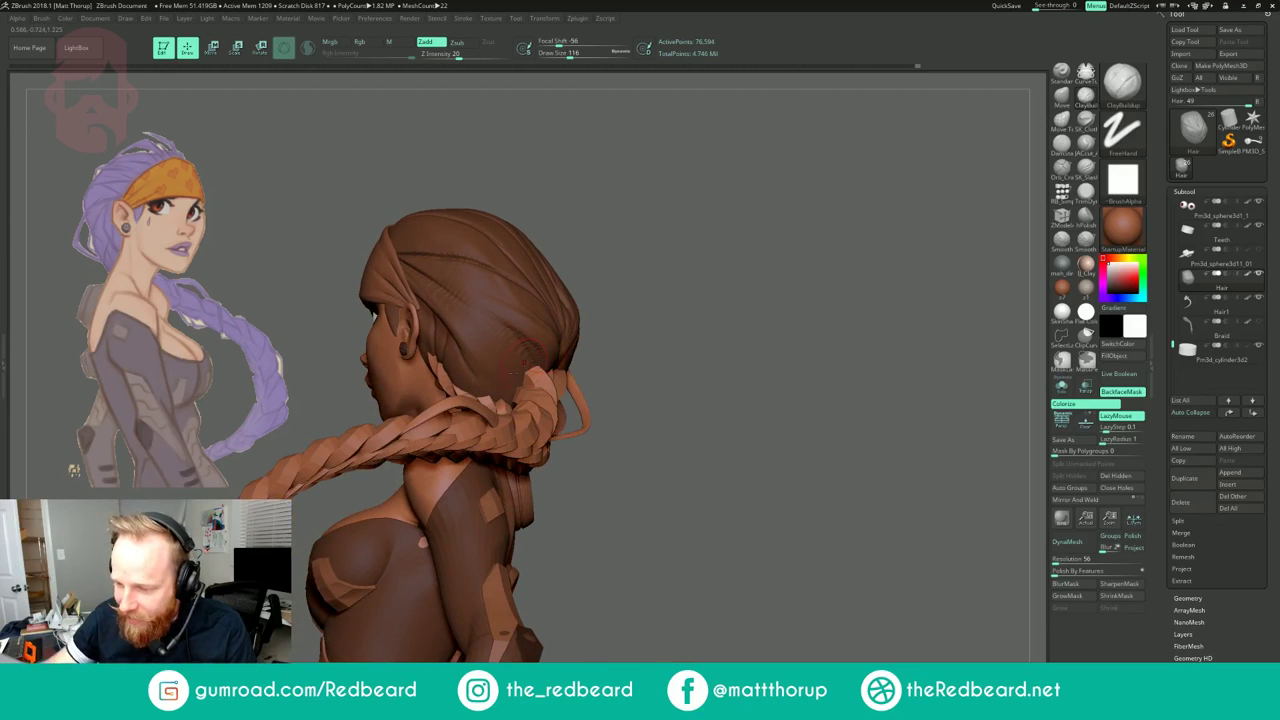
Step: Build up the strands behind the left ear and above the braid with ClayBuildup at draw sizes 87 and 116
key("bracketleft")
key("bracketleft")
key("bracketleft")
left_click_drag(491, 387, 507, 382)
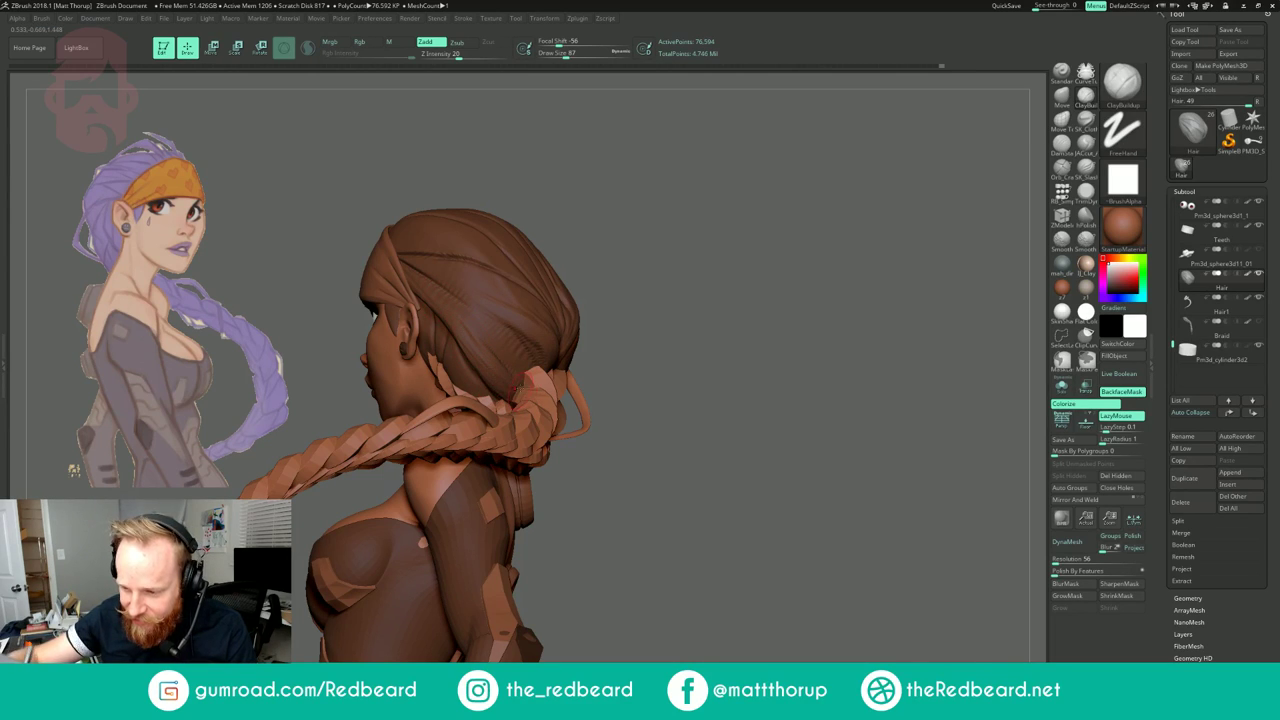
left_click(1061, 167)
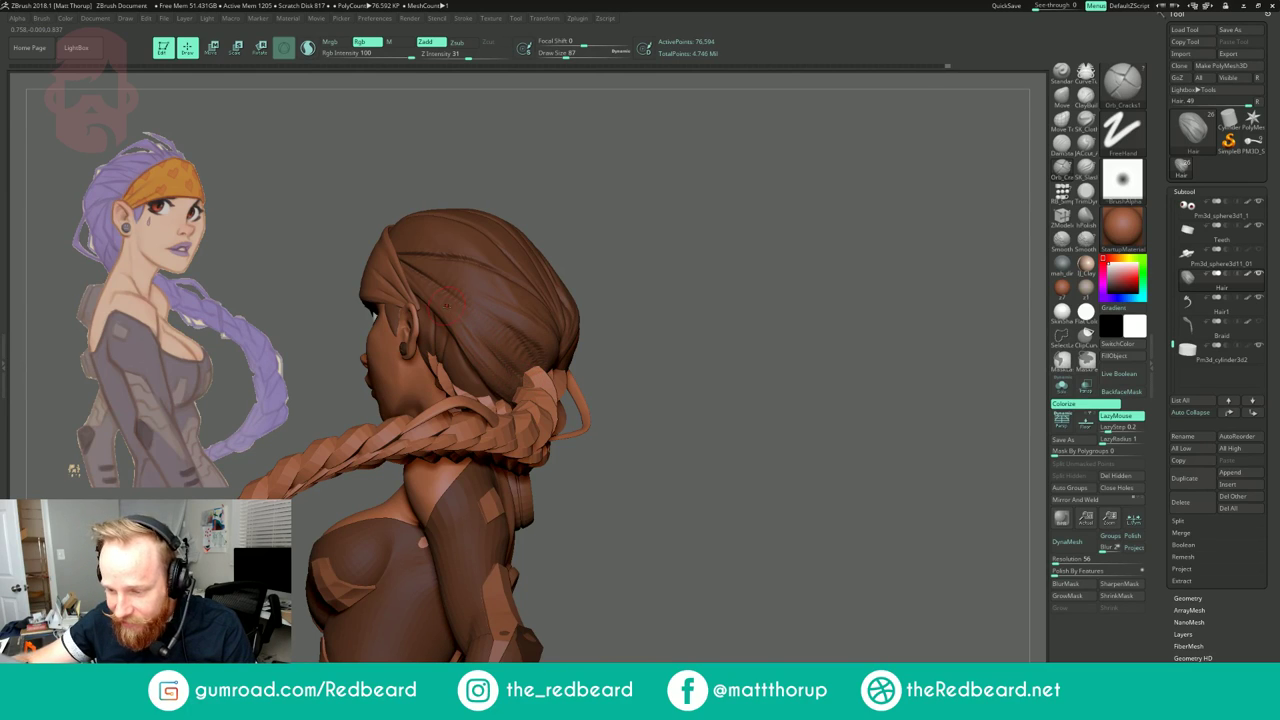
left_click(1086, 98)
left_click_drag(525, 368, 532, 380)
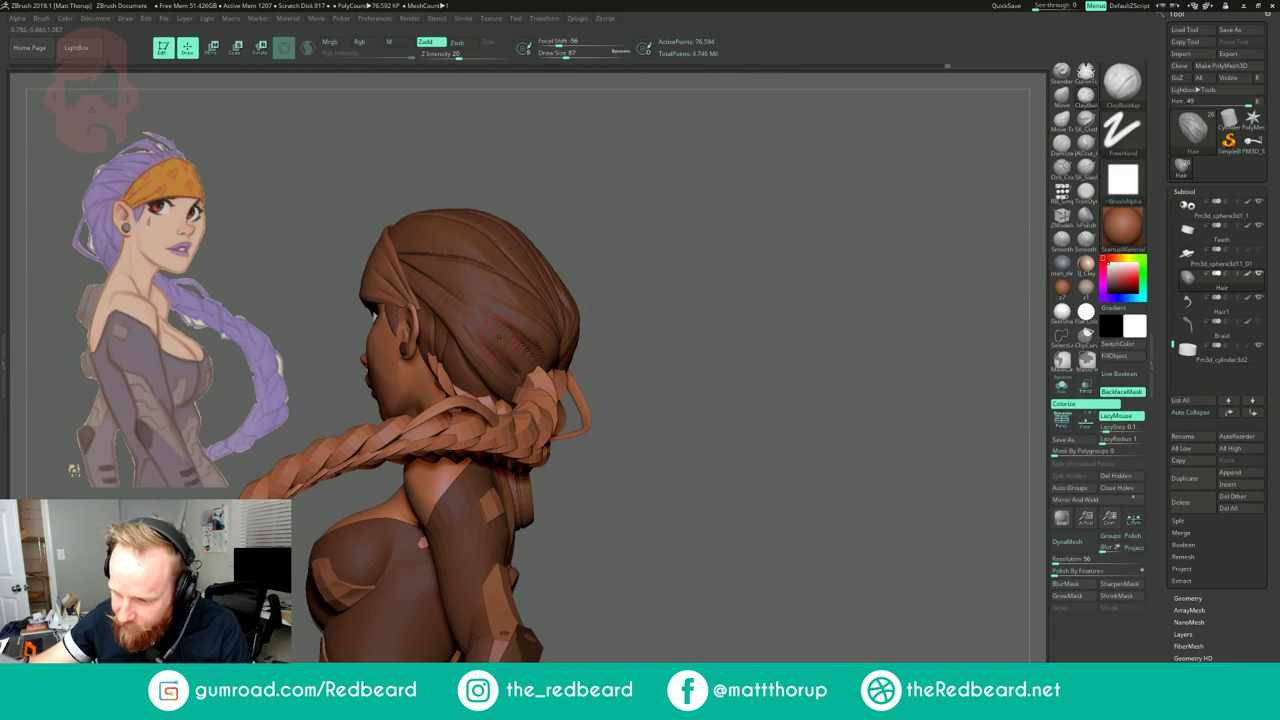
mouse_move(690, 270)
left_mouse_down()
mouse_move(766, 260)
mouse_move(705, 256)
left_mouse_up()
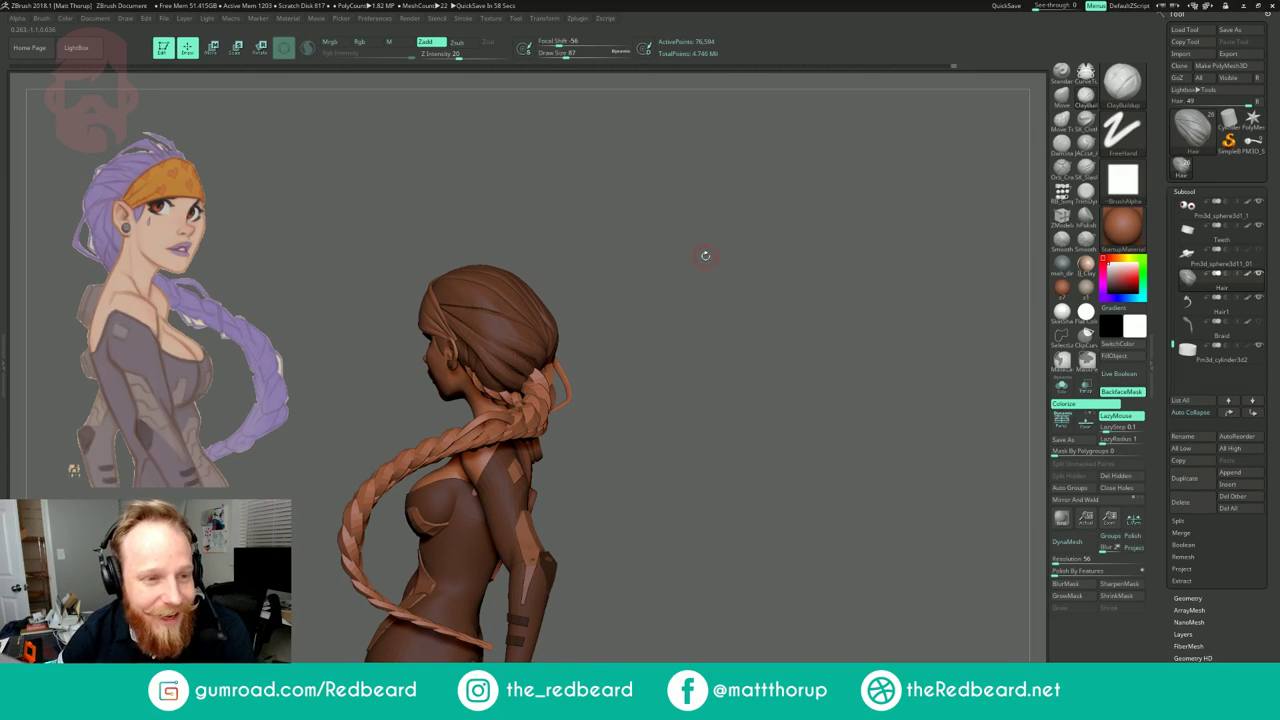
left_click_drag(679, 260, 641, 345)
key("s")
mouse_move(479, 394)
left_mouse_down()
mouse_move(503, 366)
mouse_move(560, 350)
left_mouse_up()
left_click_drag(668, 420, 854, 471)
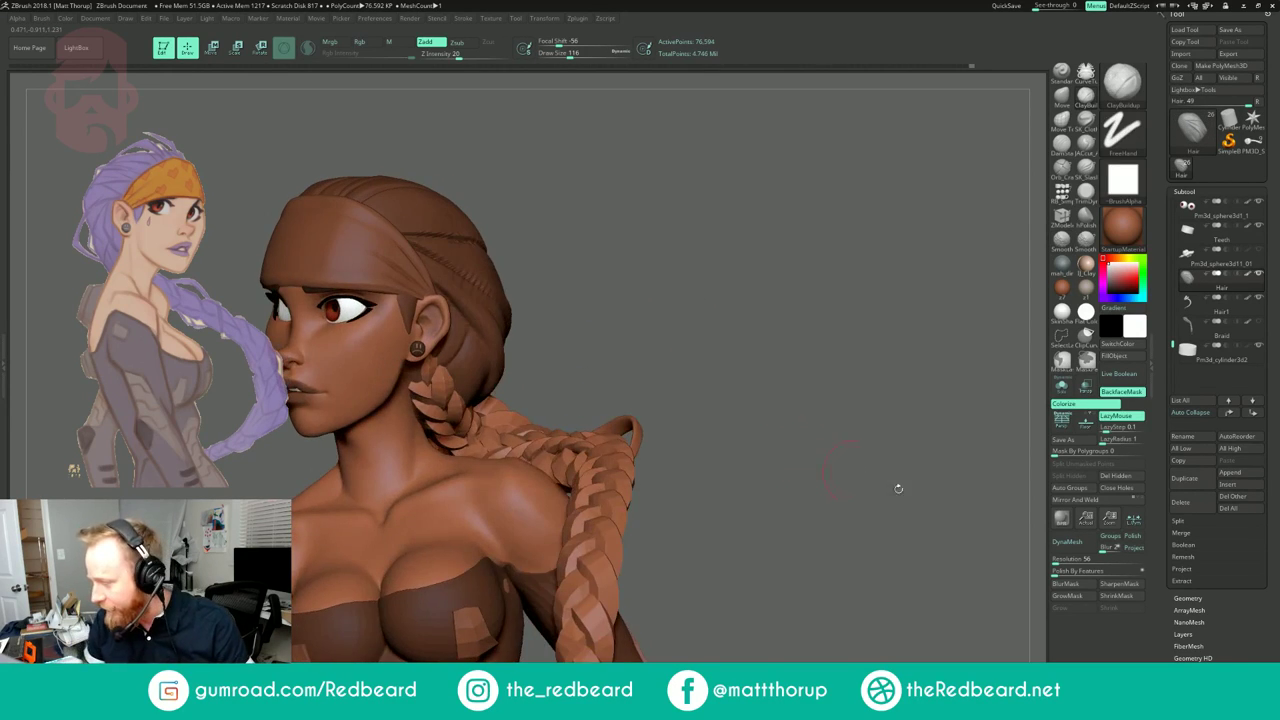
Step: DynaMesh the hair cap at resolution 192 with Polish on, declining to freeze its subdivision levels
left_click(1132, 537)
left_click(1058, 561)
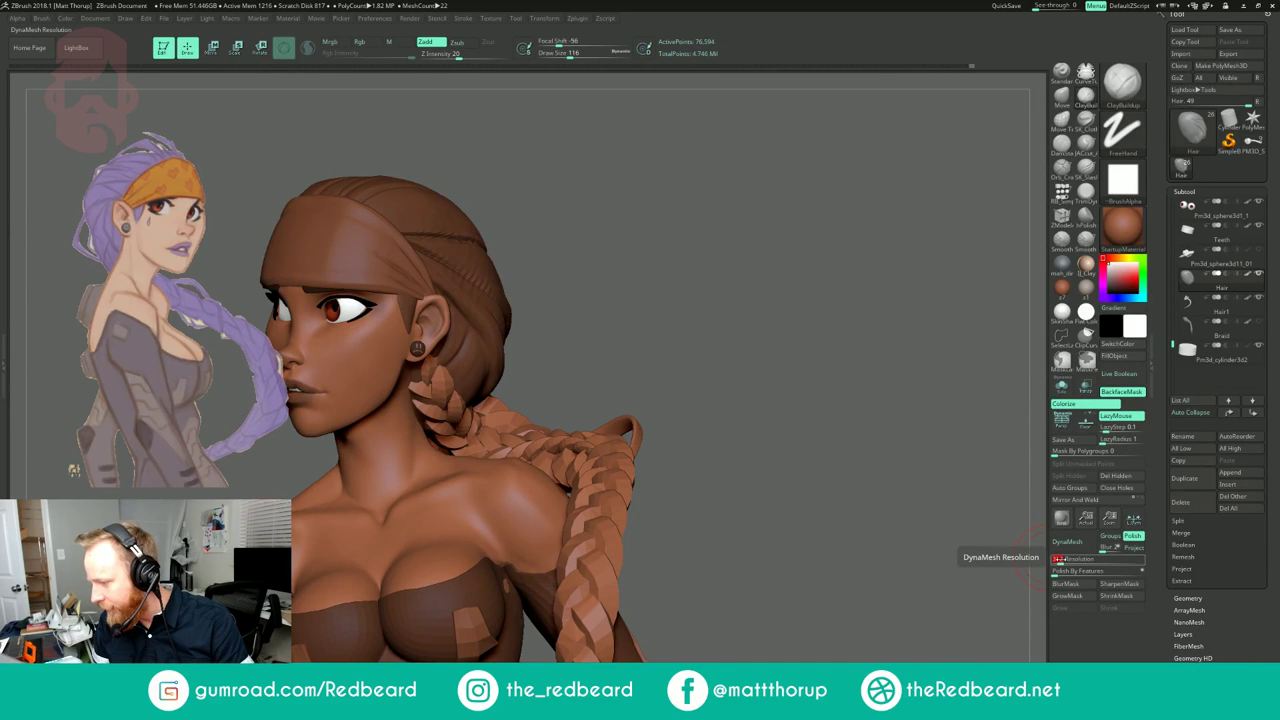
left_click(1068, 542)
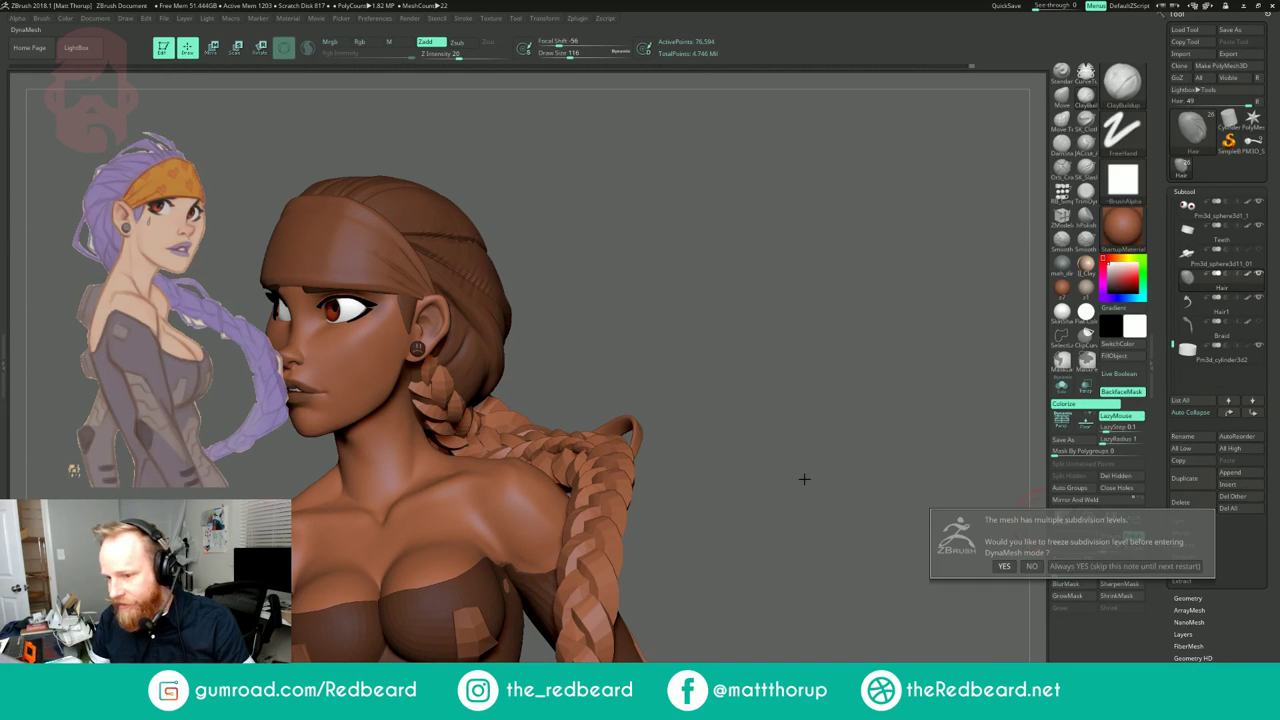
left_click(1032, 566)
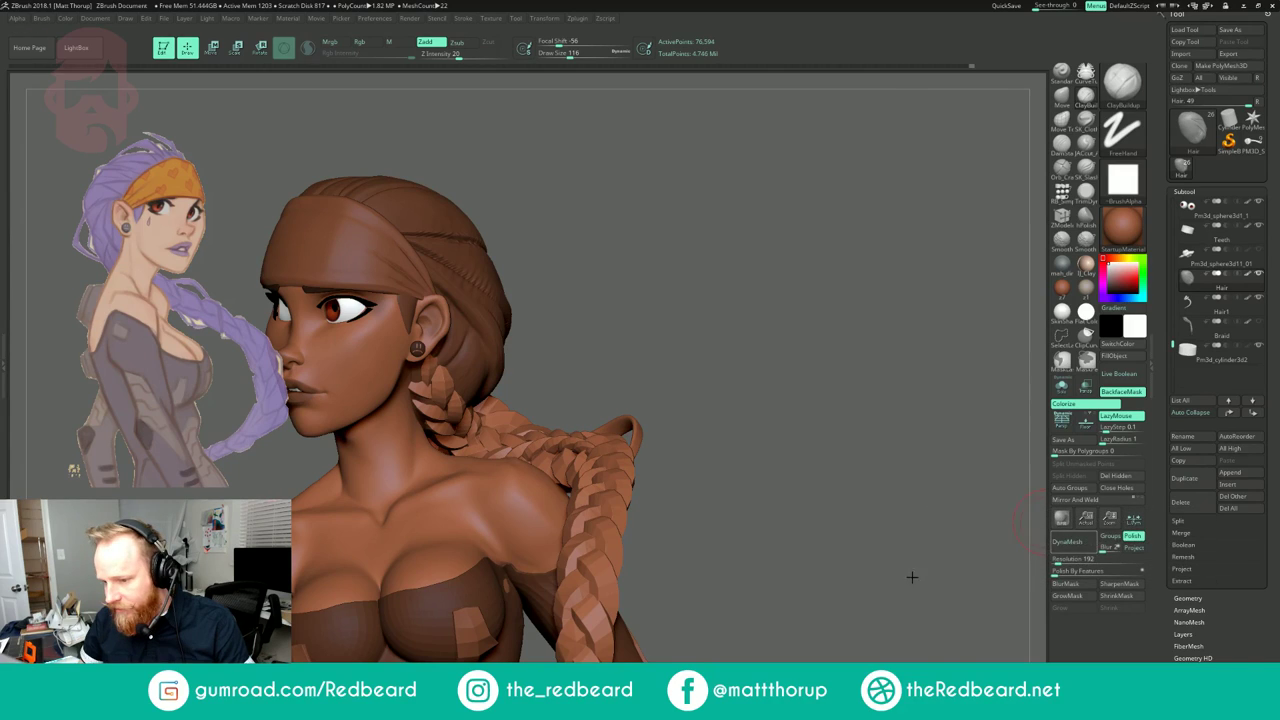
Step: Examine the remeshed hair cap on the full character from both sides
left_click_drag(911, 574, 893, 566)
right_click_drag(893, 566, 890, 610, "ctrl")
left_click_drag(890, 590, 660, 583)
right_click_drag(664, 584, 725, 423, "ctrl")
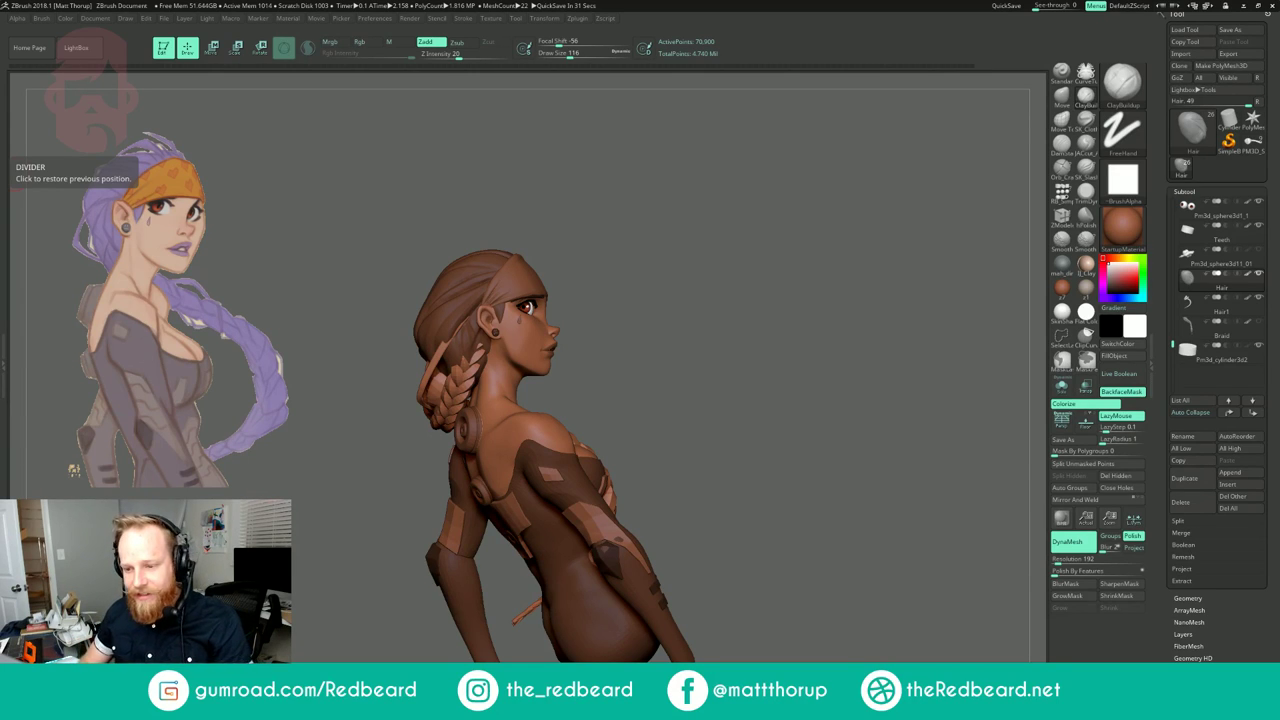
mouse_move(680, 294)
left_mouse_down()
mouse_move(743, 289)
mouse_move(674, 294)
left_mouse_up()
right_click_drag(674, 294, 669, 297, "ctrl")
left_click_drag(669, 297, 742, 300)
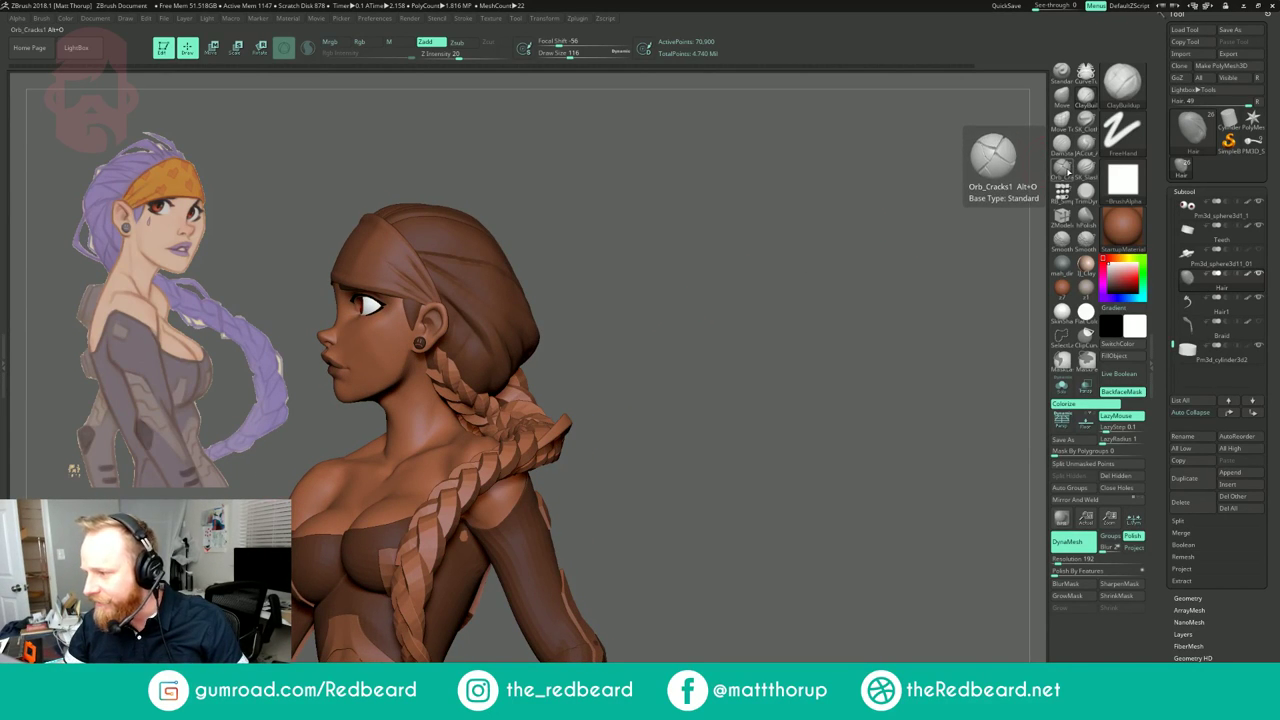
Step: Isolate the hair cap in Solo mode and recarve its side strand grooves with Orb_Cracks1 at draw size 65
left_click(1085, 145)
left_click(1062, 386)
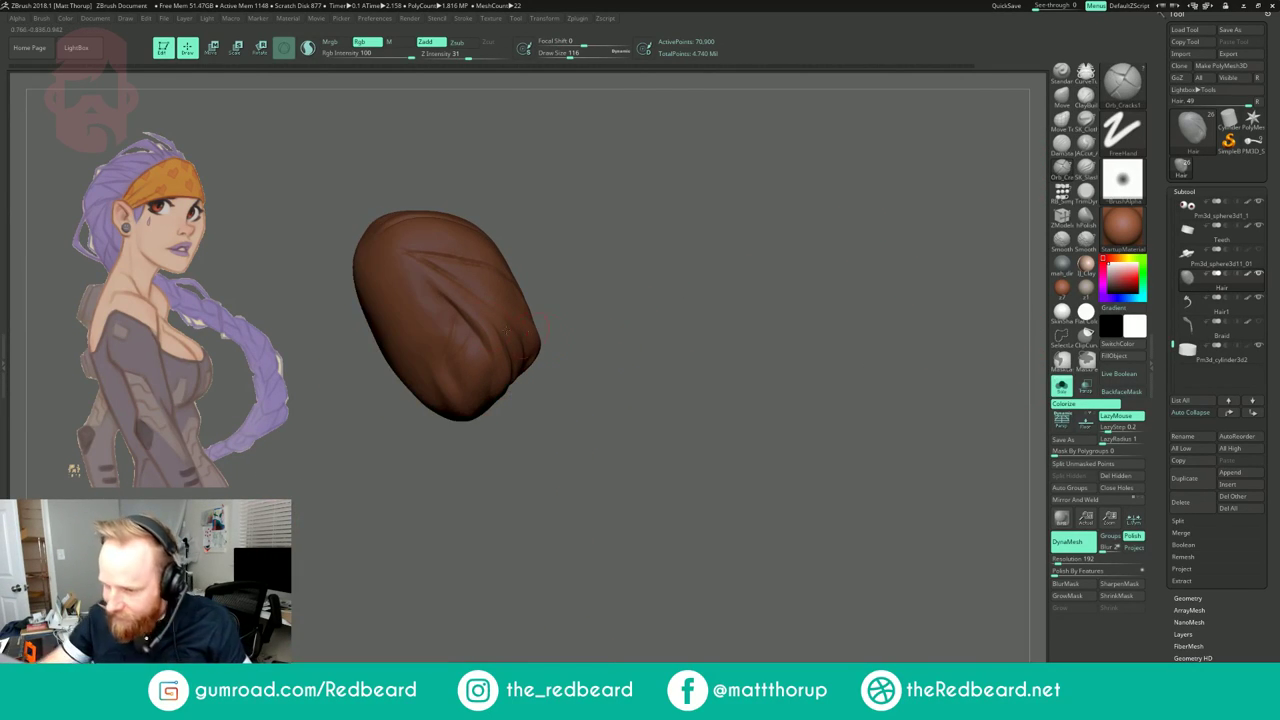
key("s")
left_click_drag(446, 305, 475, 334)
left_click_drag(590, 385, 554, 394)
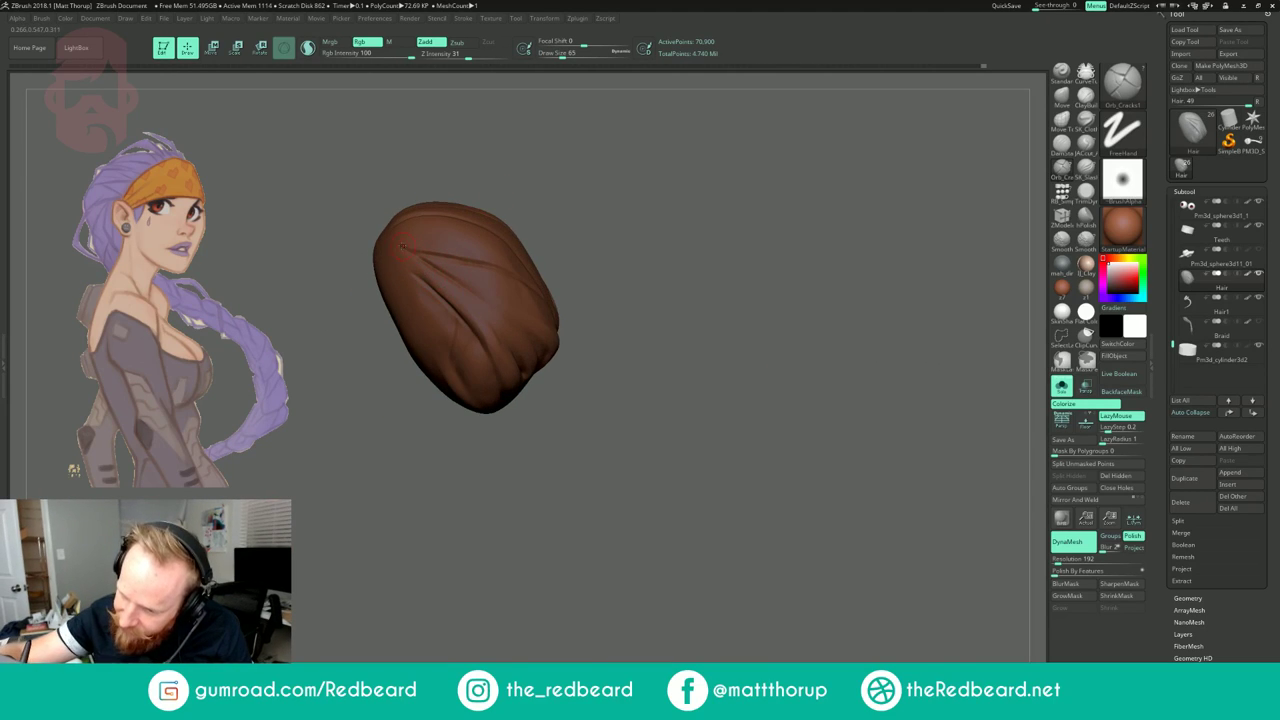
left_click_drag(638, 284, 583, 291)
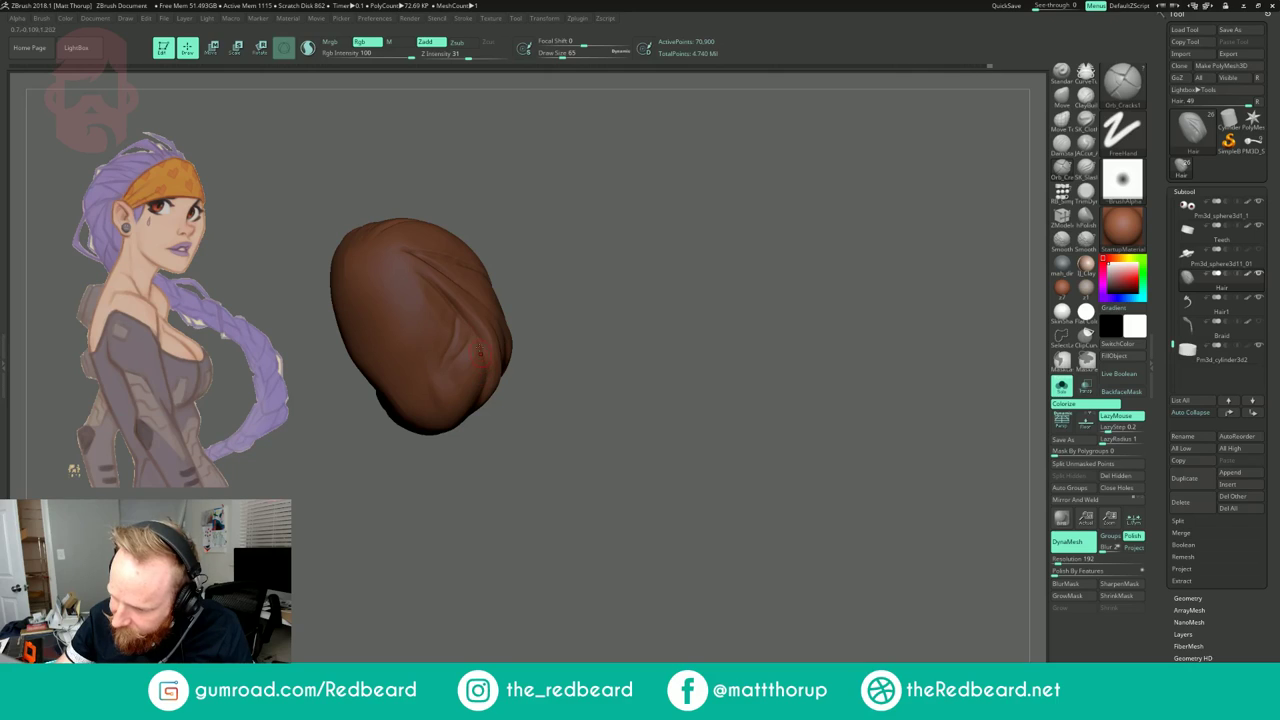
left_click_drag(563, 404, 625, 425)
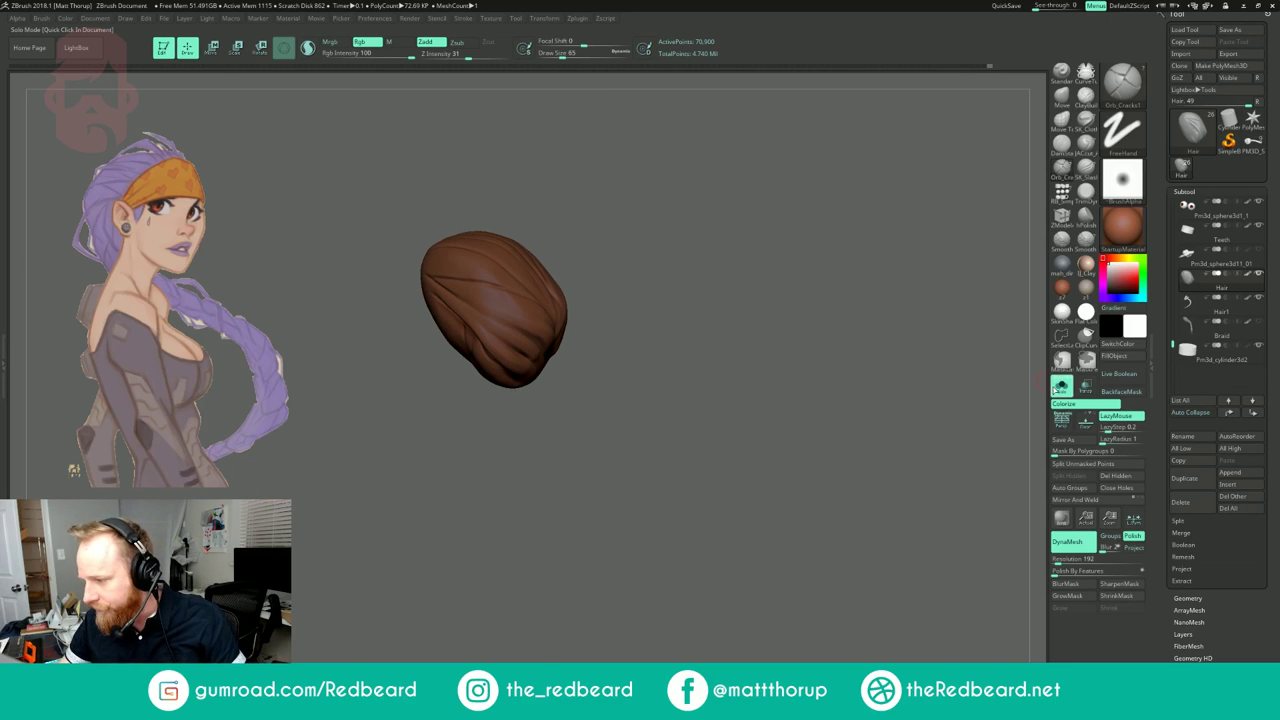
Step: Leave Solo mode and refine the strand grooves on the back of the head above the braid
left_click(1056, 389)
left_click_drag(946, 375, 799, 327)
left_click_drag(567, 375, 578, 340)
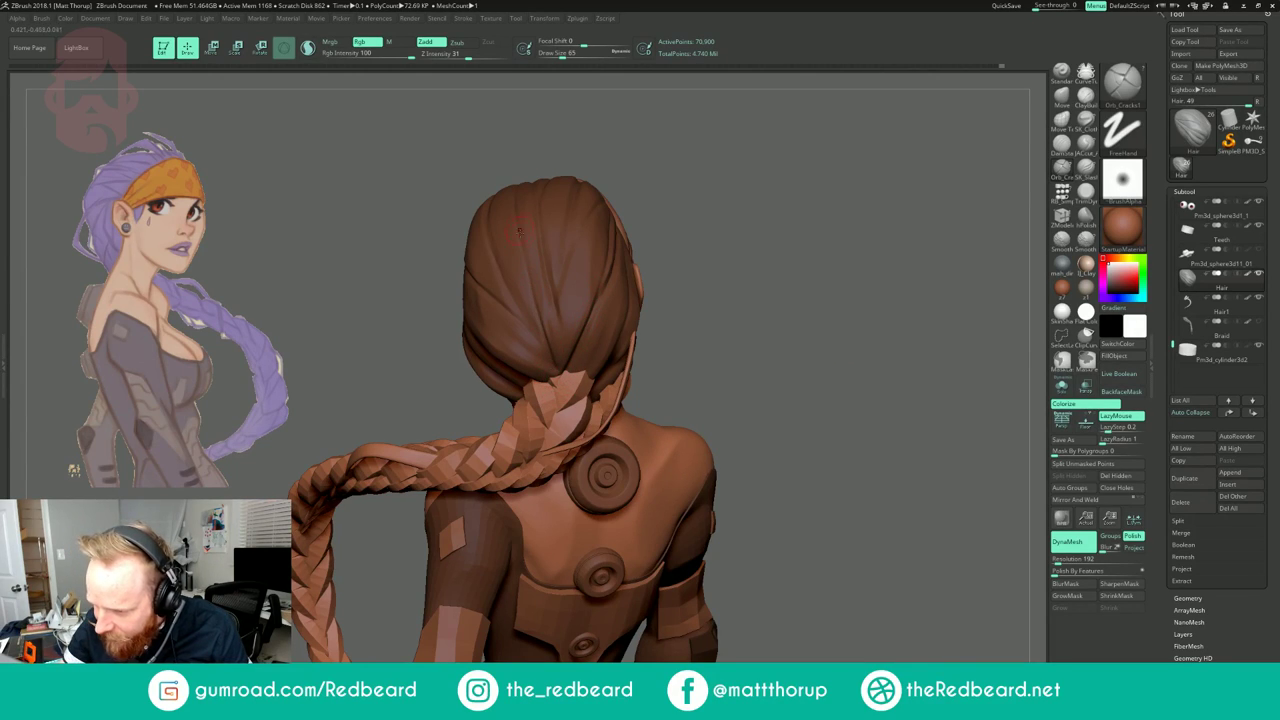
mouse_move(699, 254)
left_mouse_down()
mouse_move(648, 250)
mouse_move(730, 290)
left_mouse_up()
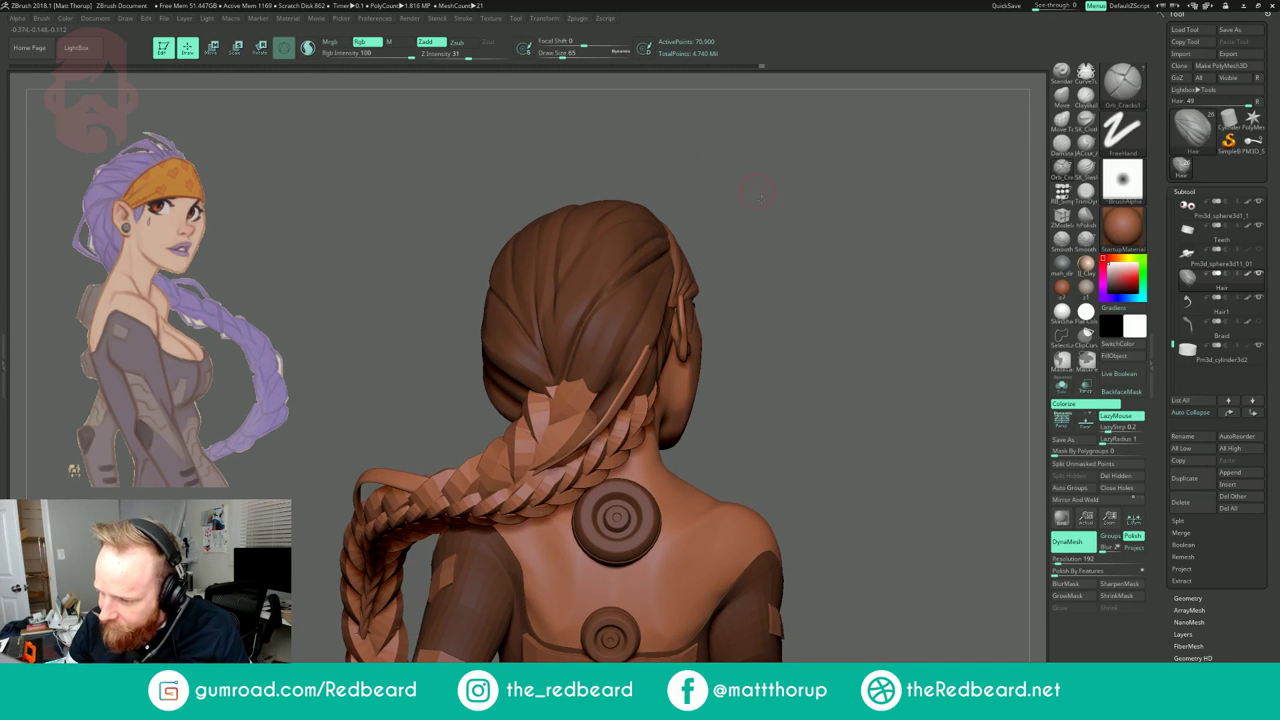
Step: Build up the hair behind the right ear, above the braid, with ClayBuildup at draw size 65 and smooth it
left_click_drag(757, 190, 797, 204)
mouse_move(672, 148)
left_mouse_down()
mouse_move(674, 200)
mouse_move(730, 170)
mouse_move(706, 115)
left_mouse_up()
left_click_drag(703, 160, 585, 164)
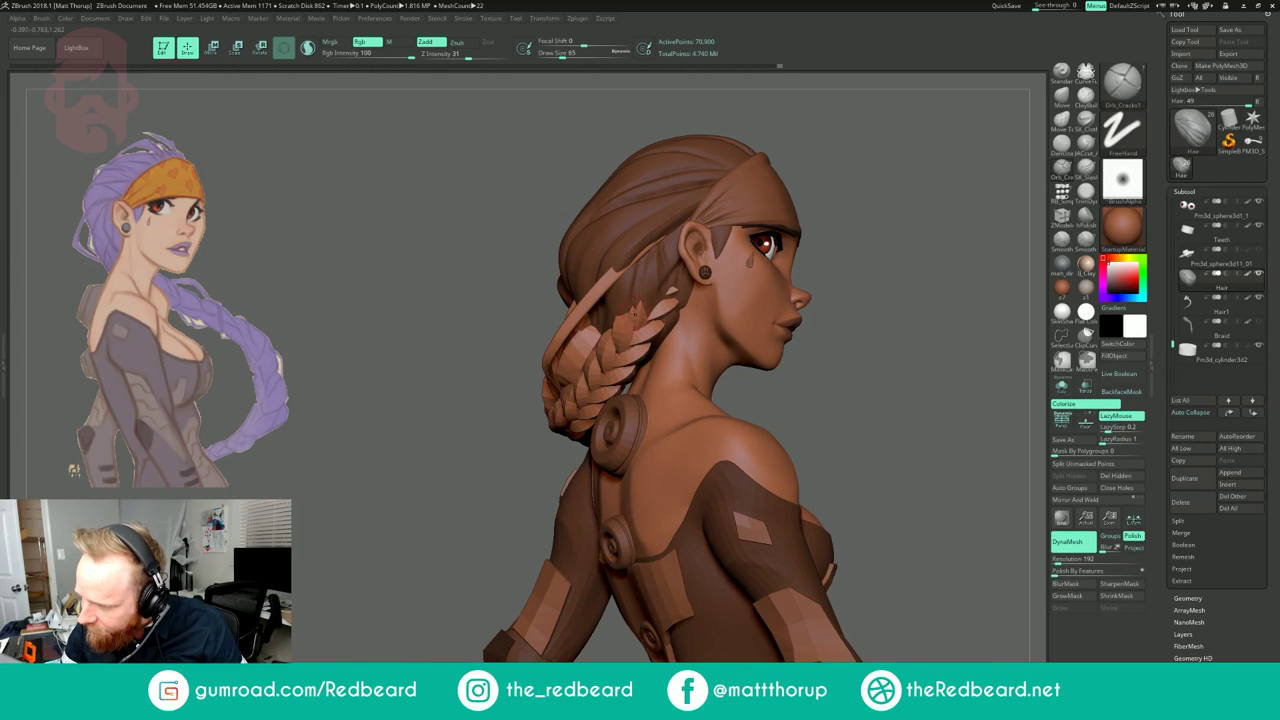
left_click(1086, 98)
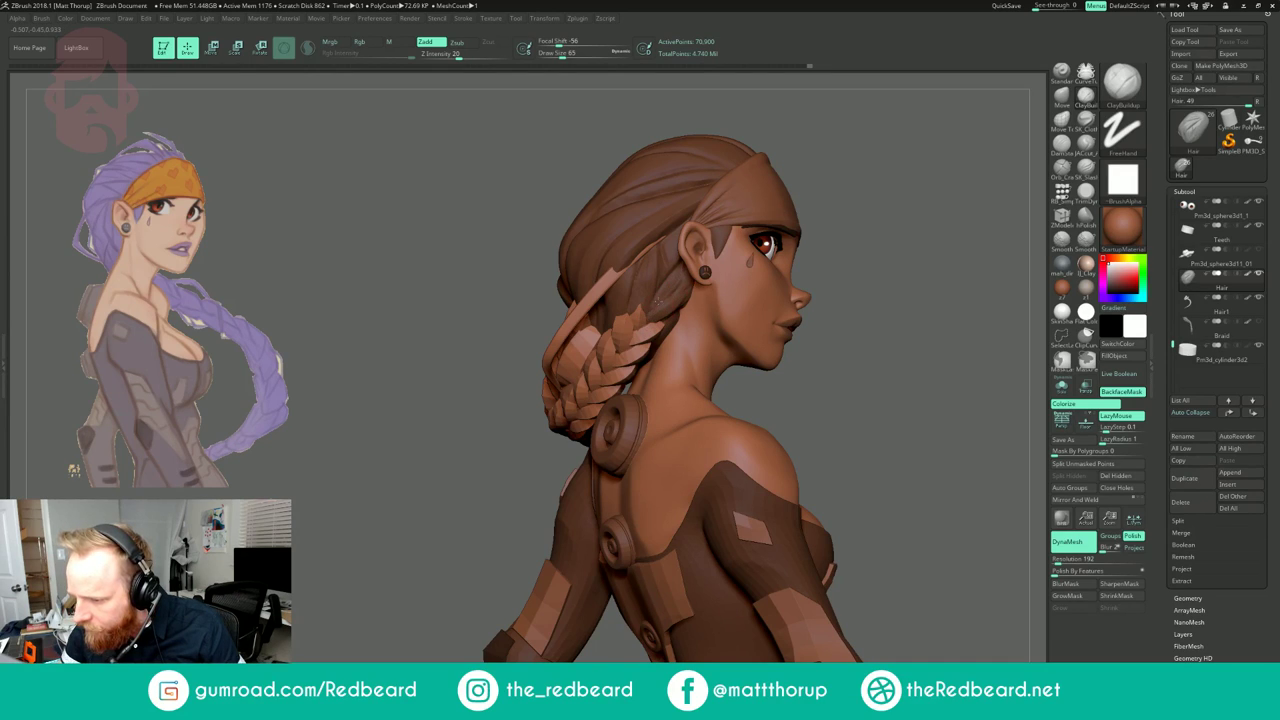
key("shift")
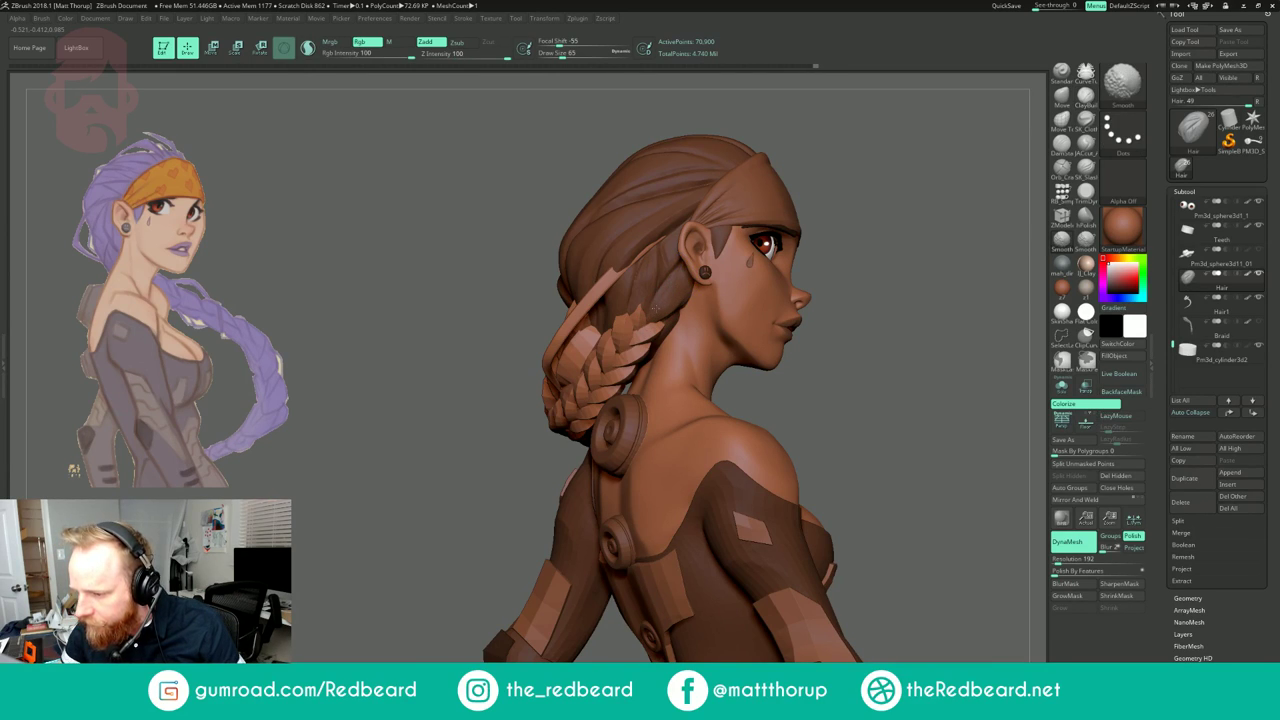
left_click_drag(820, 234, 911, 206, "alt")
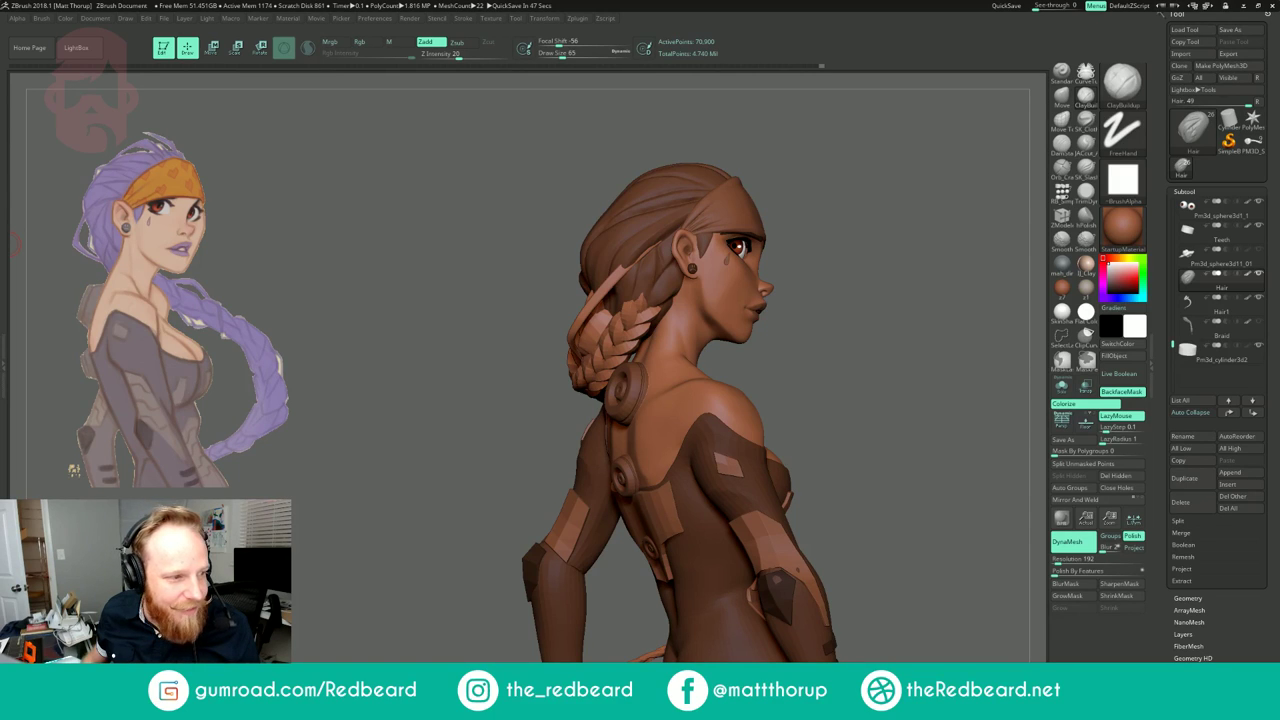
left_click_drag(790, 226, 759, 237)
left_click_drag(811, 177, 780, 184)
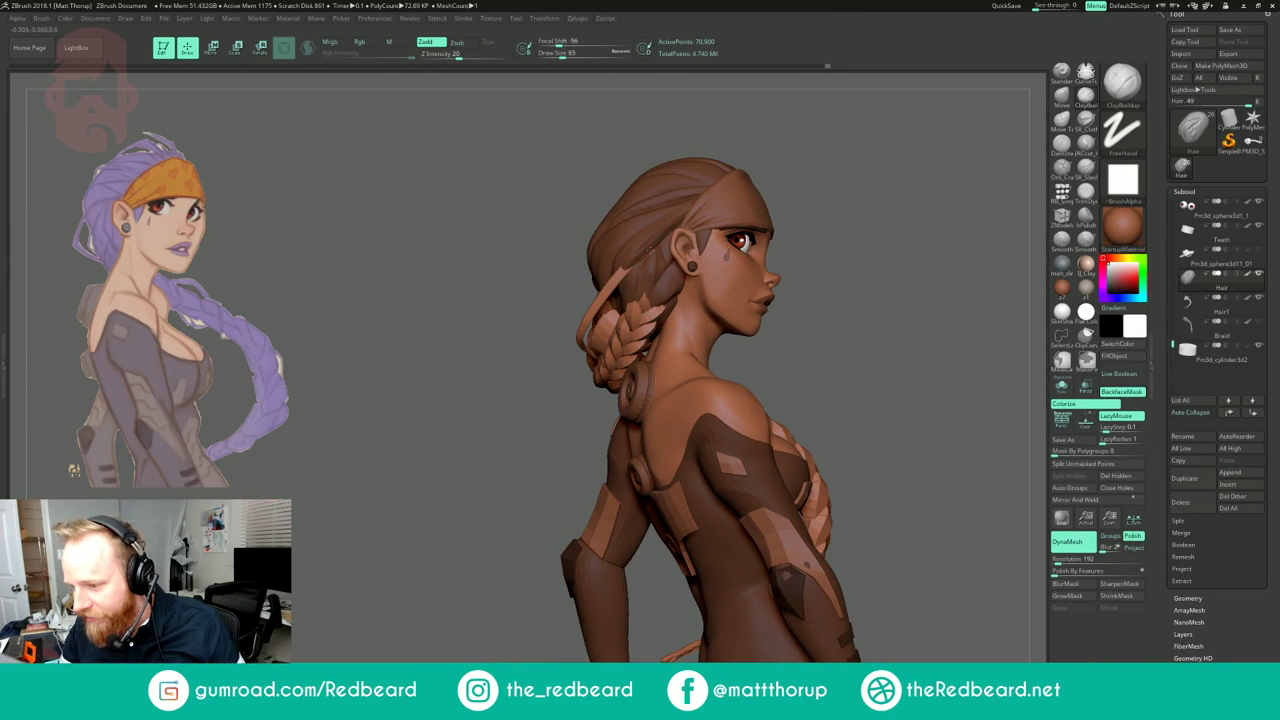
left_click_drag(618, 280, 652, 246)
key("shift")
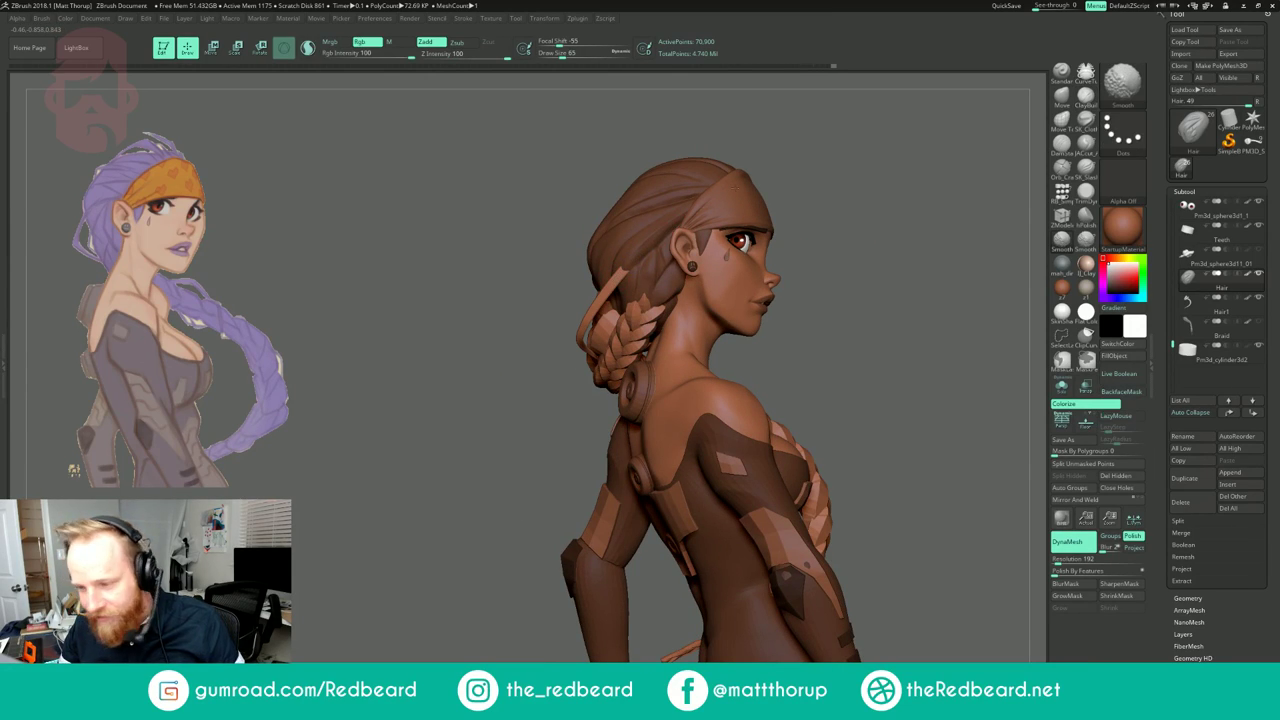
Step: Build up and smooth the hair at the back of the head above the braid root at draw size 80
mouse_move(829, 186)
left_mouse_down("alt")
mouse_move(712, 211)
mouse_move(739, 209)
mouse_move(756, 229)
mouse_move(725, 247)
mouse_move(769, 243)
mouse_move(749, 241)
left_mouse_up("alt")
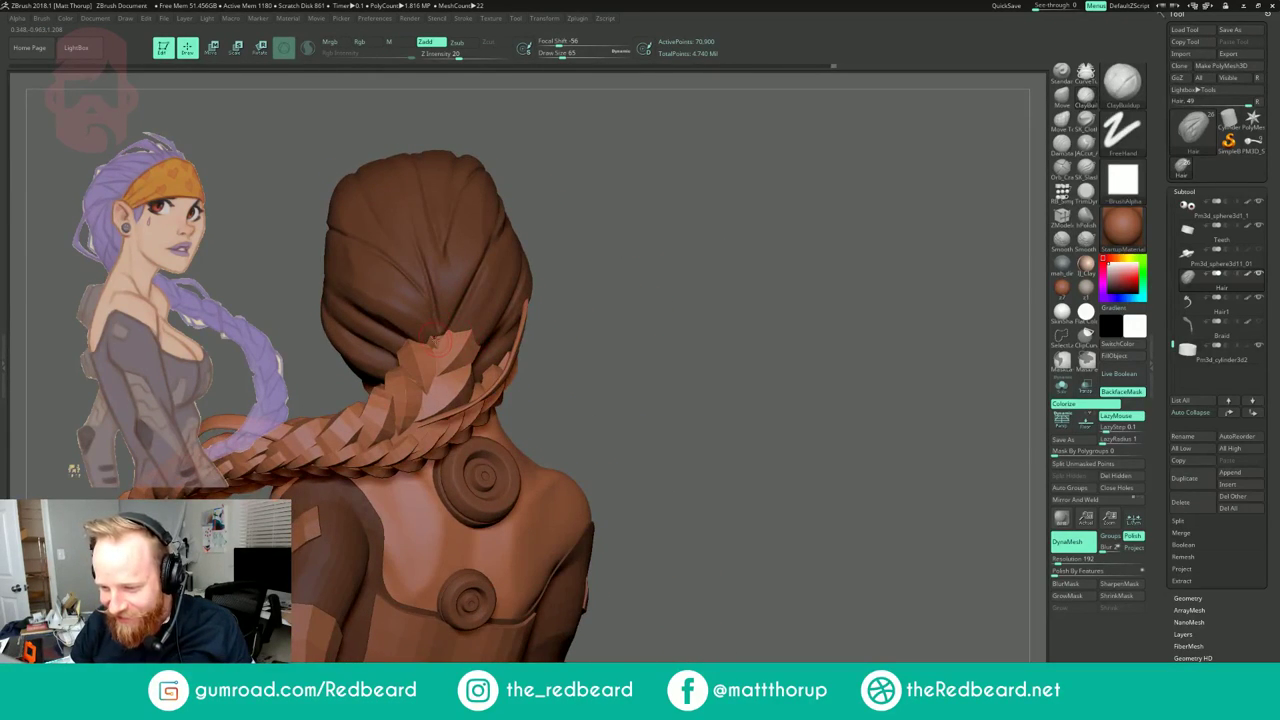
key("s")
left_click_drag(430, 342, 438, 340)
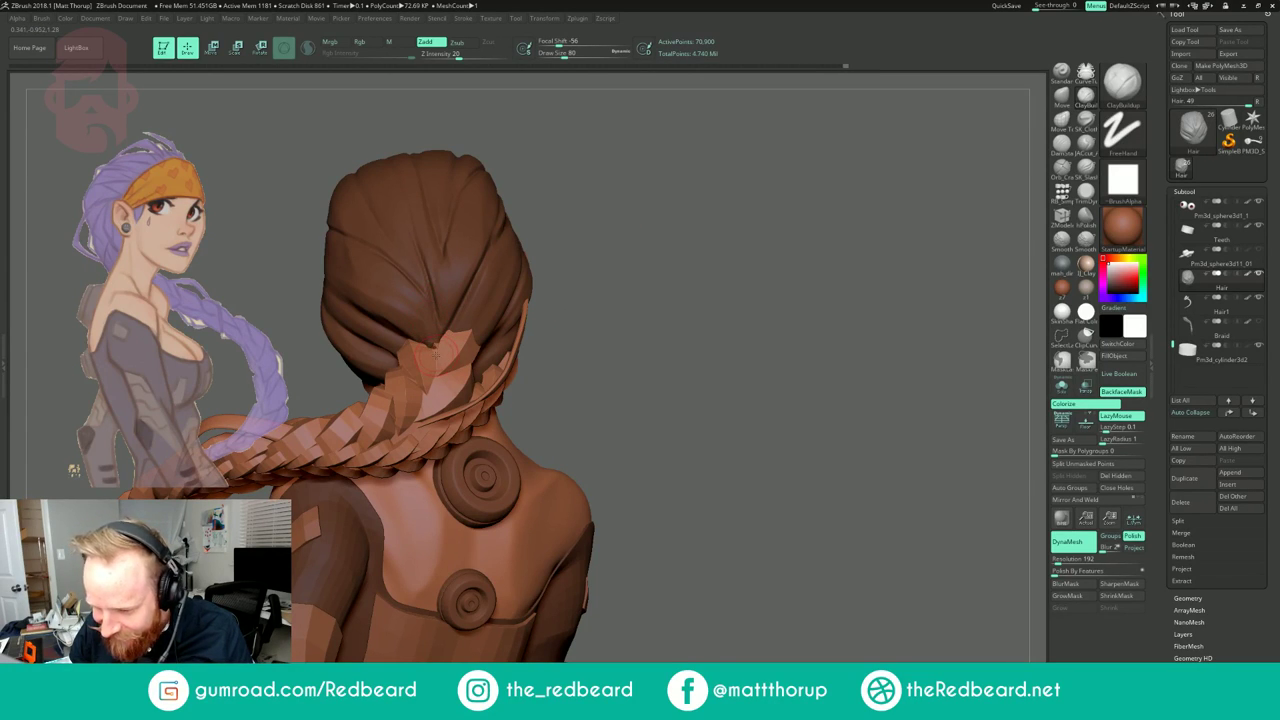
key("shift")
left_click_drag(426, 310, 439, 352, "shift")
Step: Refine the strand grooves on the left side of the hair with the JACuse_A brush at draw size 41, smoothing them
mouse_move(575, 240)
left_mouse_down()
mouse_move(694, 240)
mouse_move(595, 248)
mouse_move(592, 215)
mouse_move(525, 240)
left_mouse_up()
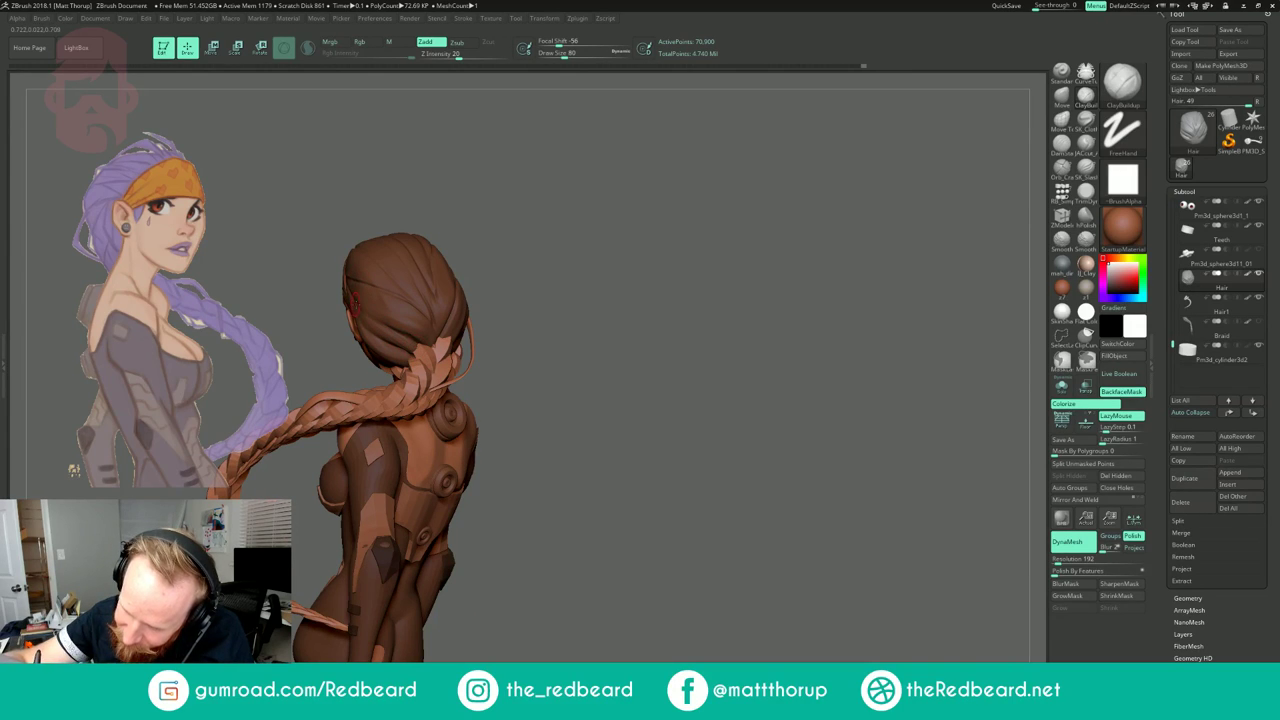
mouse_move(687, 257)
left_mouse_down()
mouse_move(623, 263)
mouse_move(697, 275)
left_mouse_up()
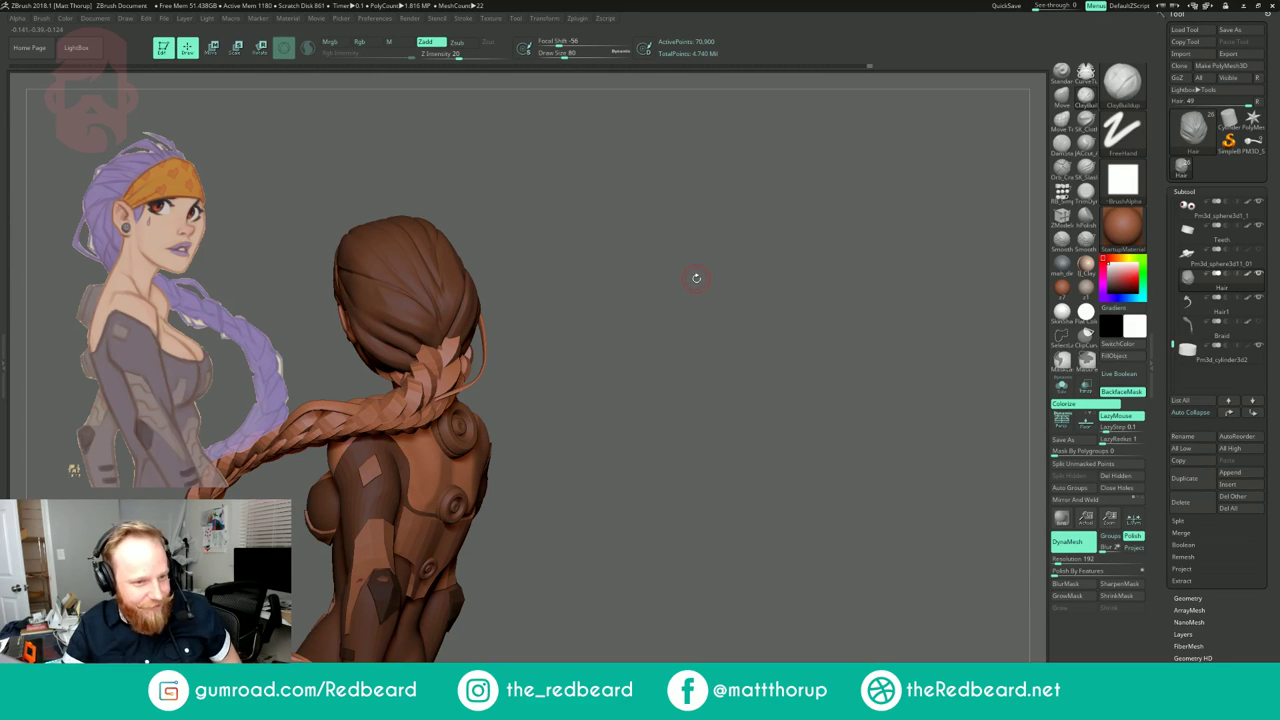
left_click_drag(678, 262, 562, 298)
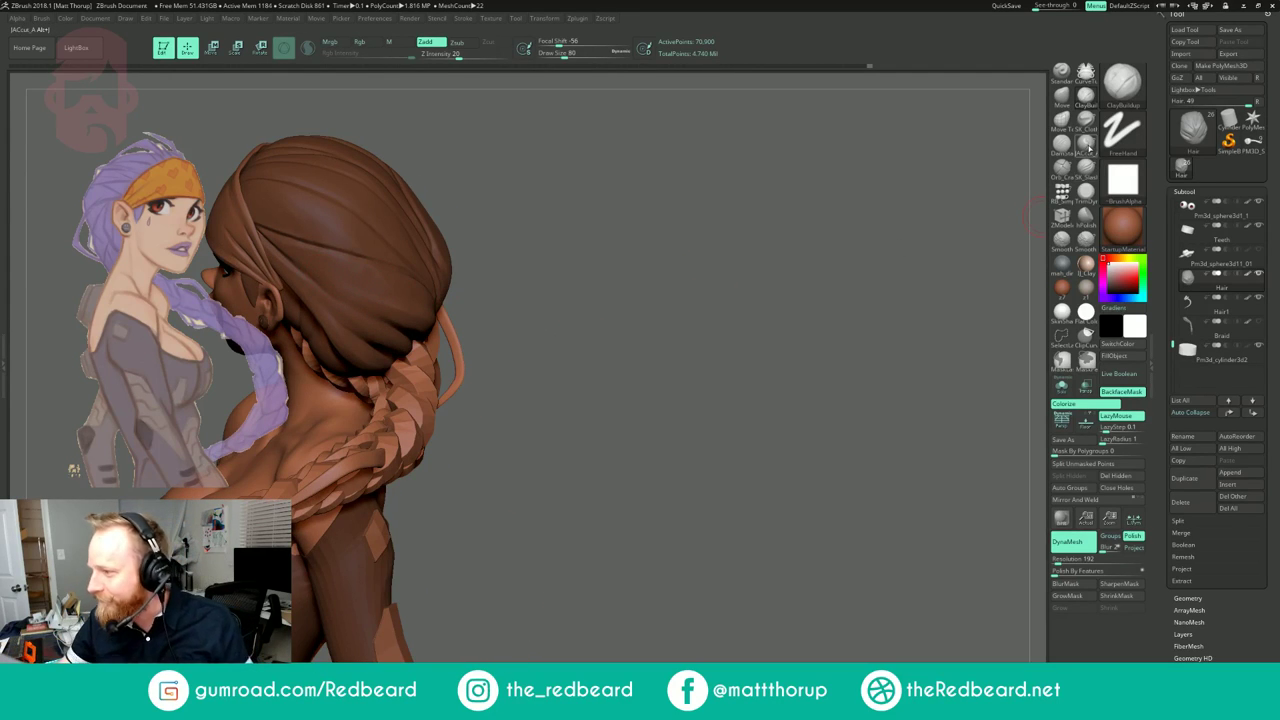
left_click(1086, 147)
left_click_drag(709, 371, 645, 398)
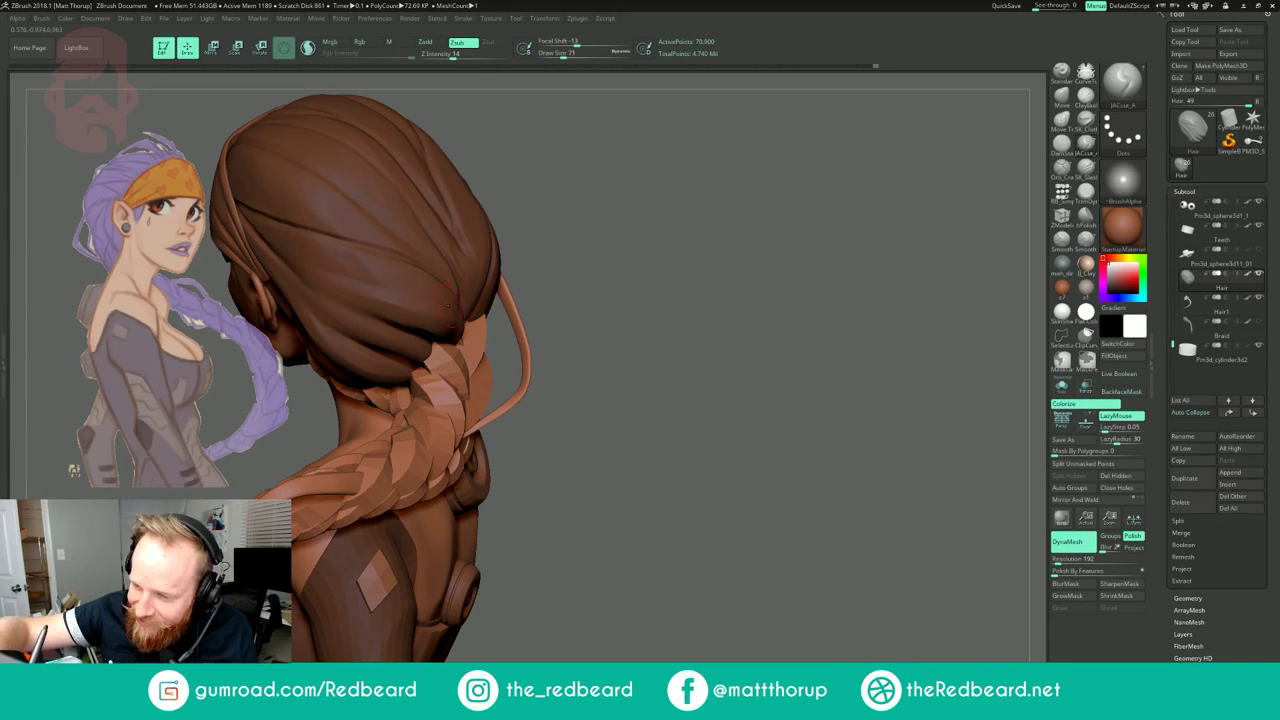
mouse_move(650, 287)
left_mouse_down()
mouse_move(636, 250)
mouse_move(738, 288)
mouse_move(761, 375)
left_mouse_up()
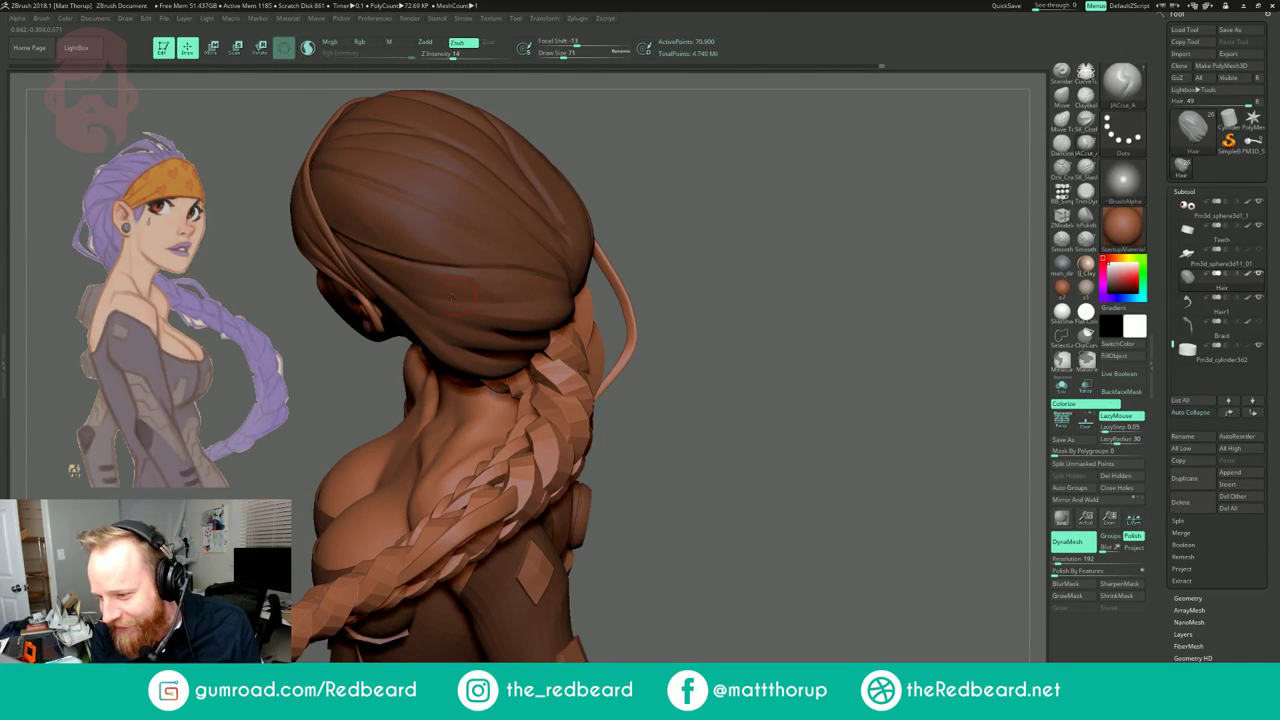
key("s")
left_click_drag(530, 313, 523, 313)
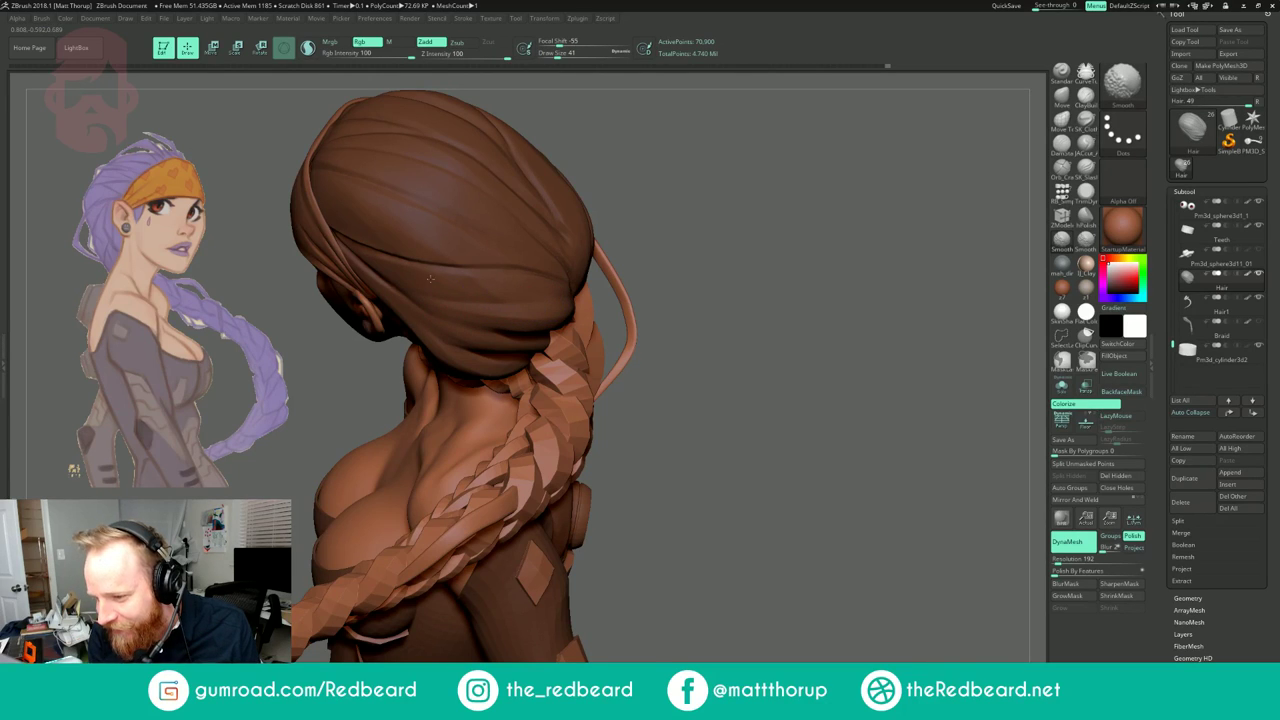
Step: Deepen the strand grooves behind the left ear at draw sizes 46 and 65 and smooth the transitions
mouse_move(689, 346)
left_mouse_down()
mouse_move(721, 287)
mouse_move(667, 282)
mouse_move(692, 238)
left_mouse_up()
key("s")
left_click(365, 284)
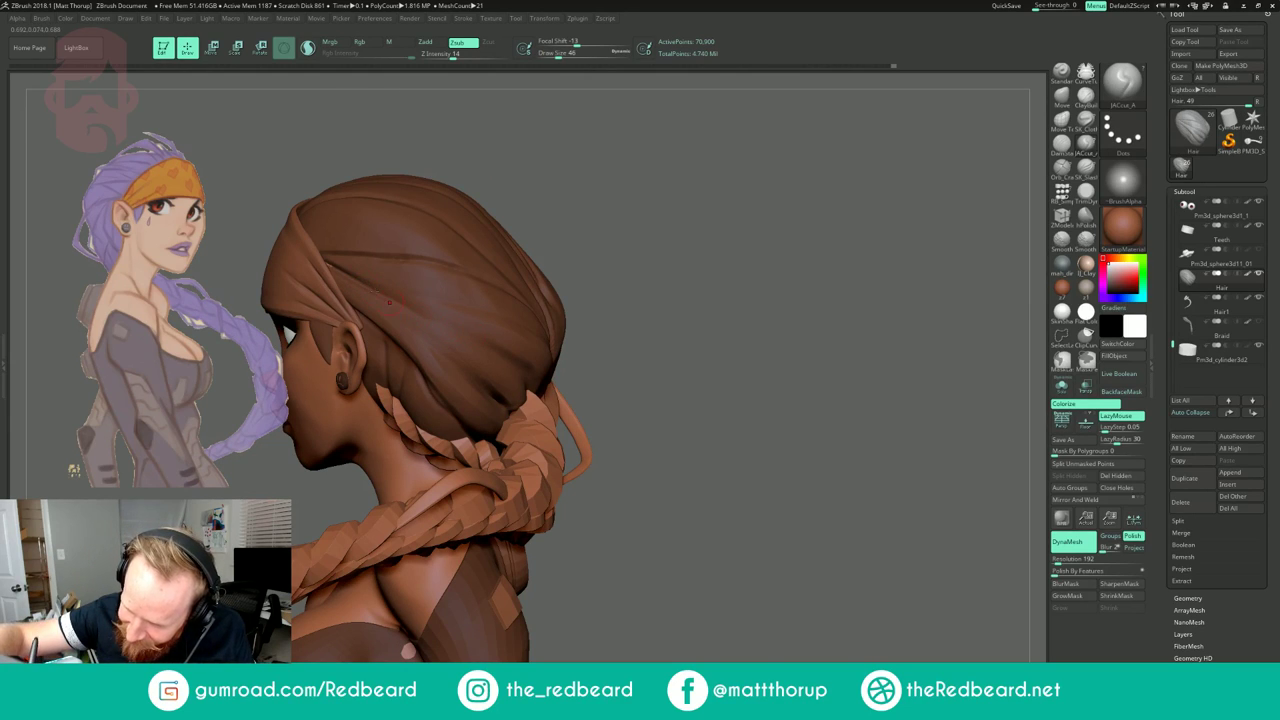
left_click_drag(629, 349, 560, 357)
key("s")
left_click_drag(436, 357, 440, 356)
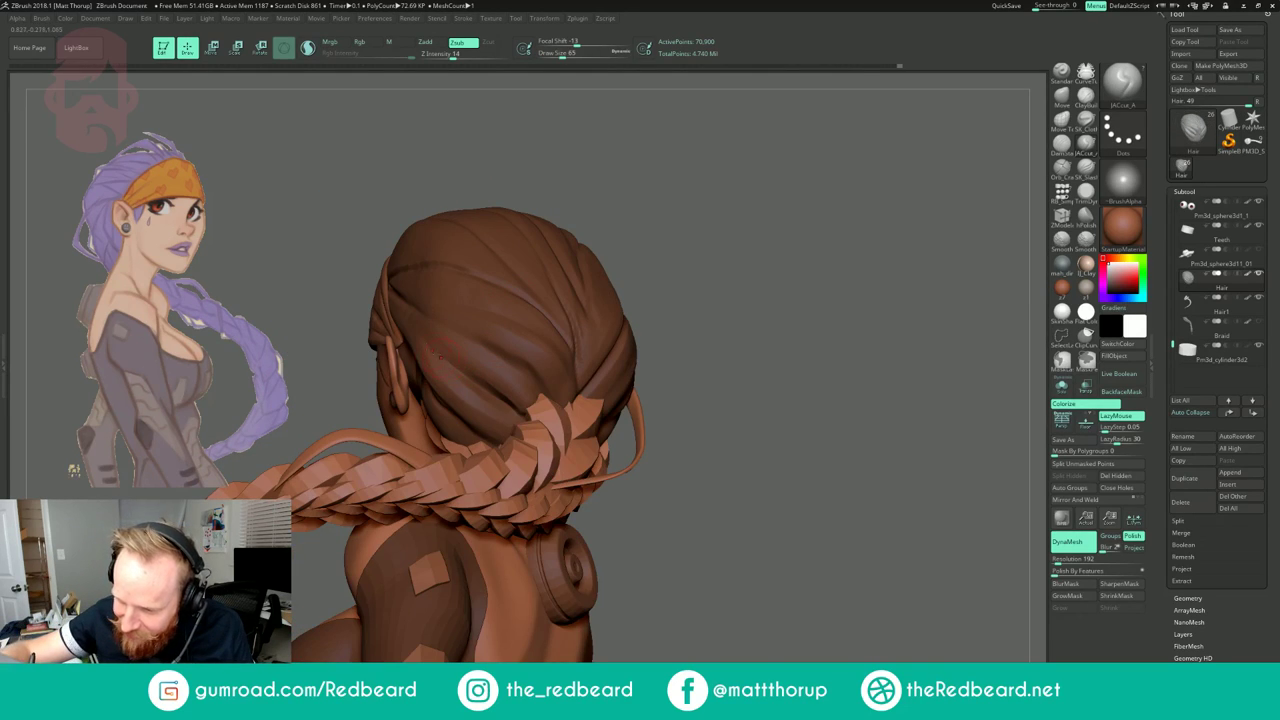
left_click_drag(503, 194, 573, 194)
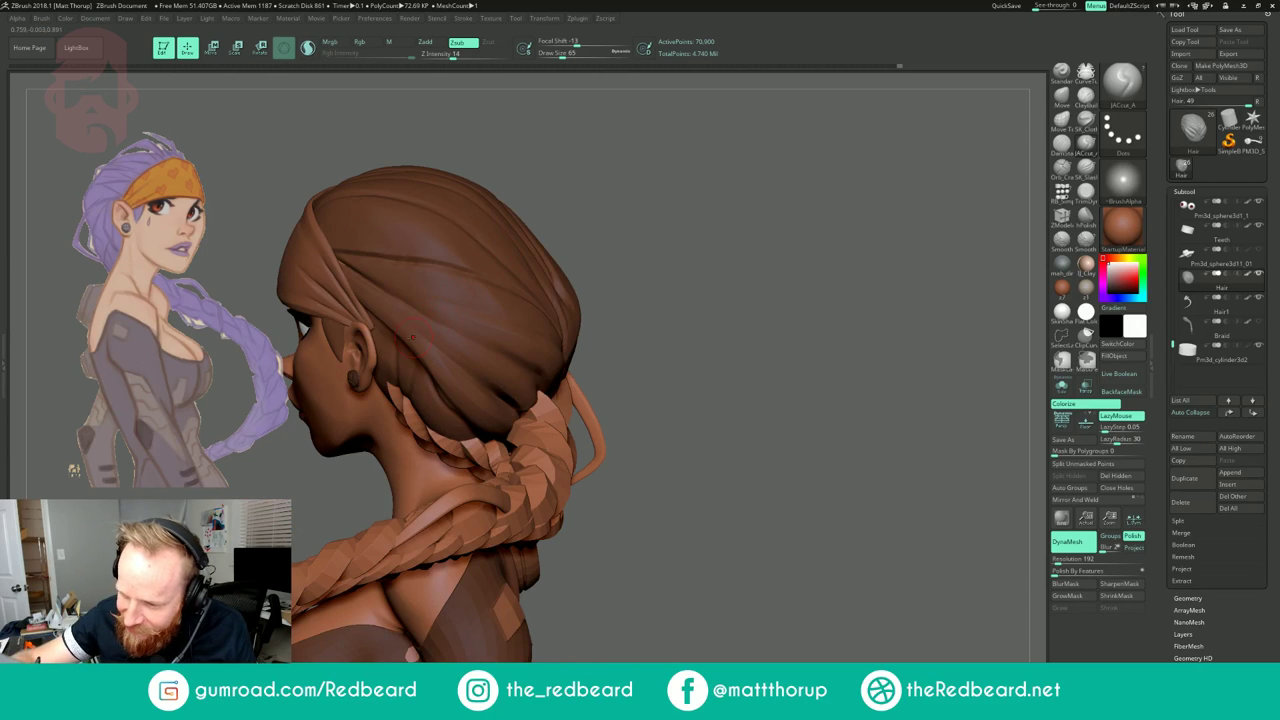
left_click_drag(439, 336, 452, 348, "shift")
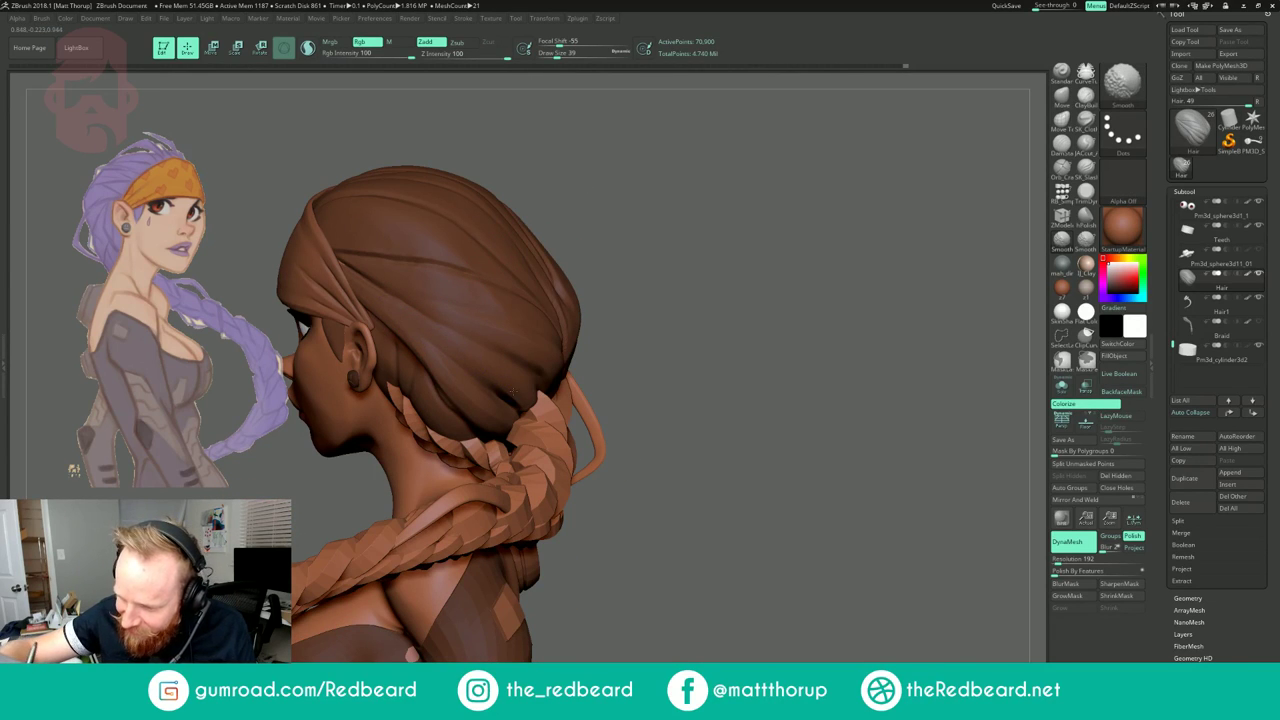
Step: Undo the last groove stroke and refine the hair's lower edge behind the left ear at draw size 39
left_click_drag(659, 342, 570, 362)
left_click_drag(727, 378, 790, 379)
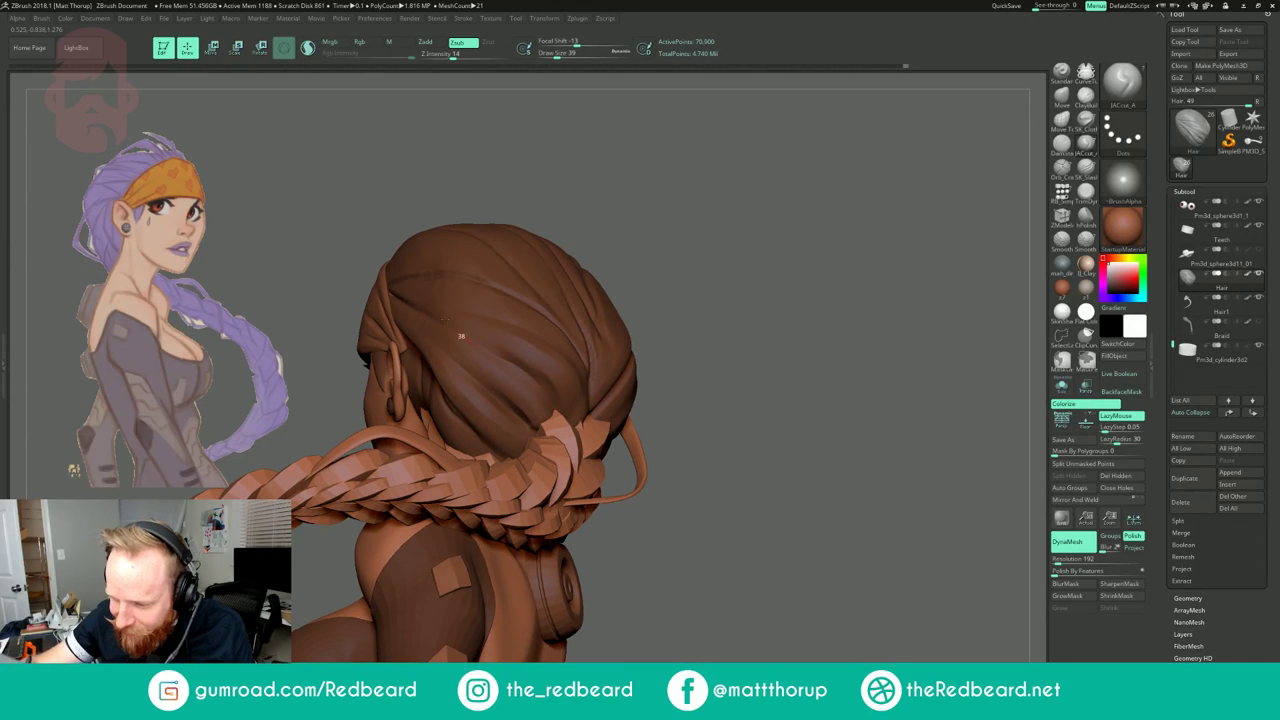
key("ctrl+z")
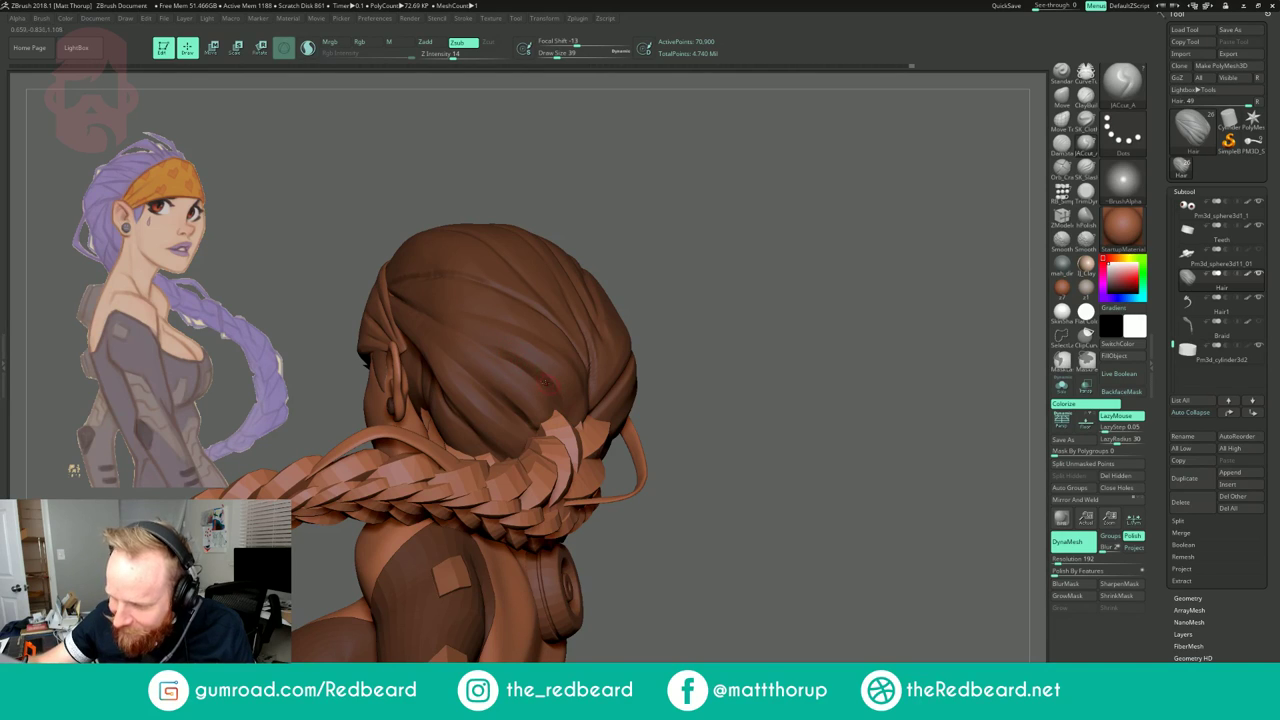
key("shift")
mouse_move(722, 334)
left_mouse_down()
mouse_move(763, 420)
mouse_move(740, 417)
left_mouse_up()
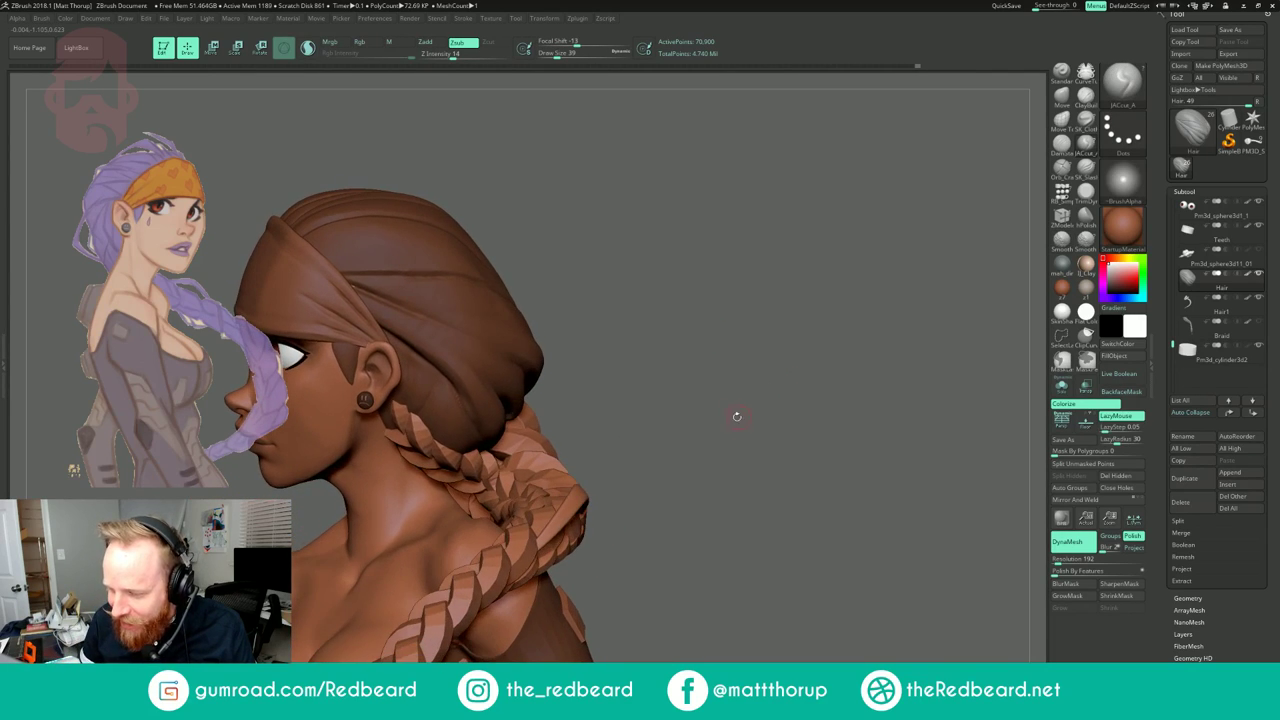
key("shift")
left_click_drag(475, 425, 485, 447)
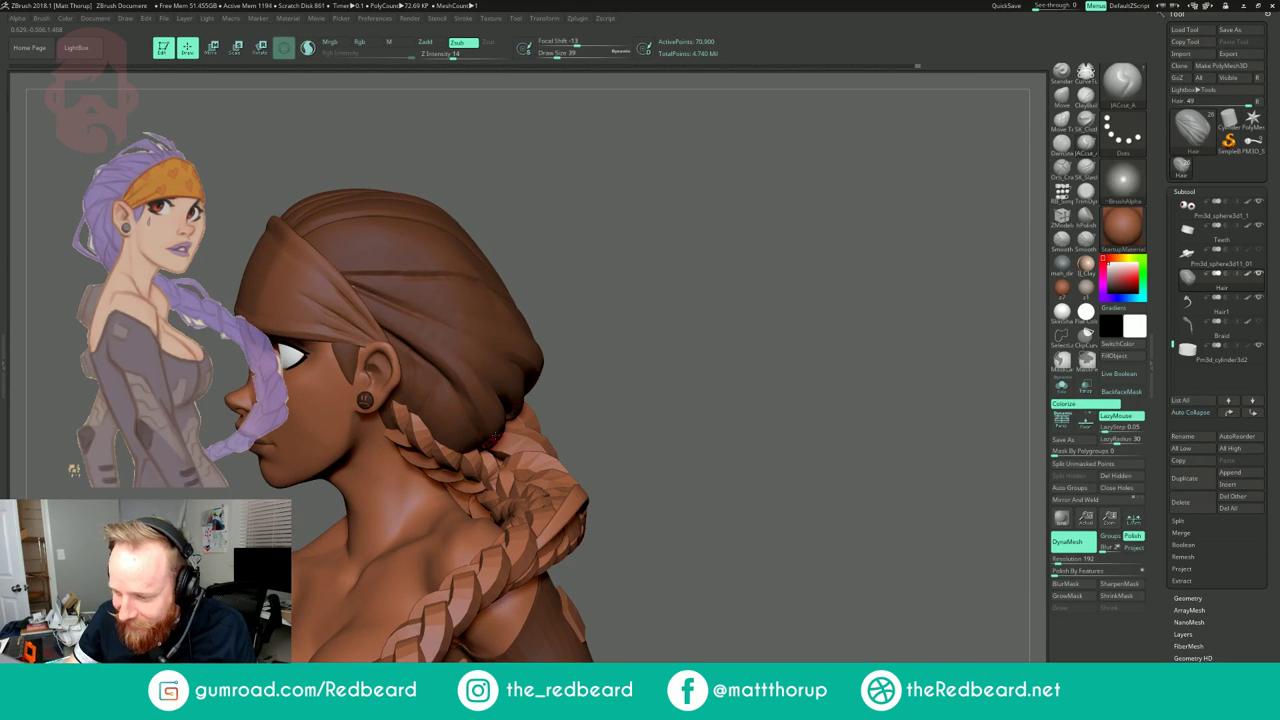
left_click_drag(570, 370, 523, 332)
Step: Build up the hair below and behind the left ear, around the small braid's root, with ClayBuildup at draw size 41
left_click(1062, 170)
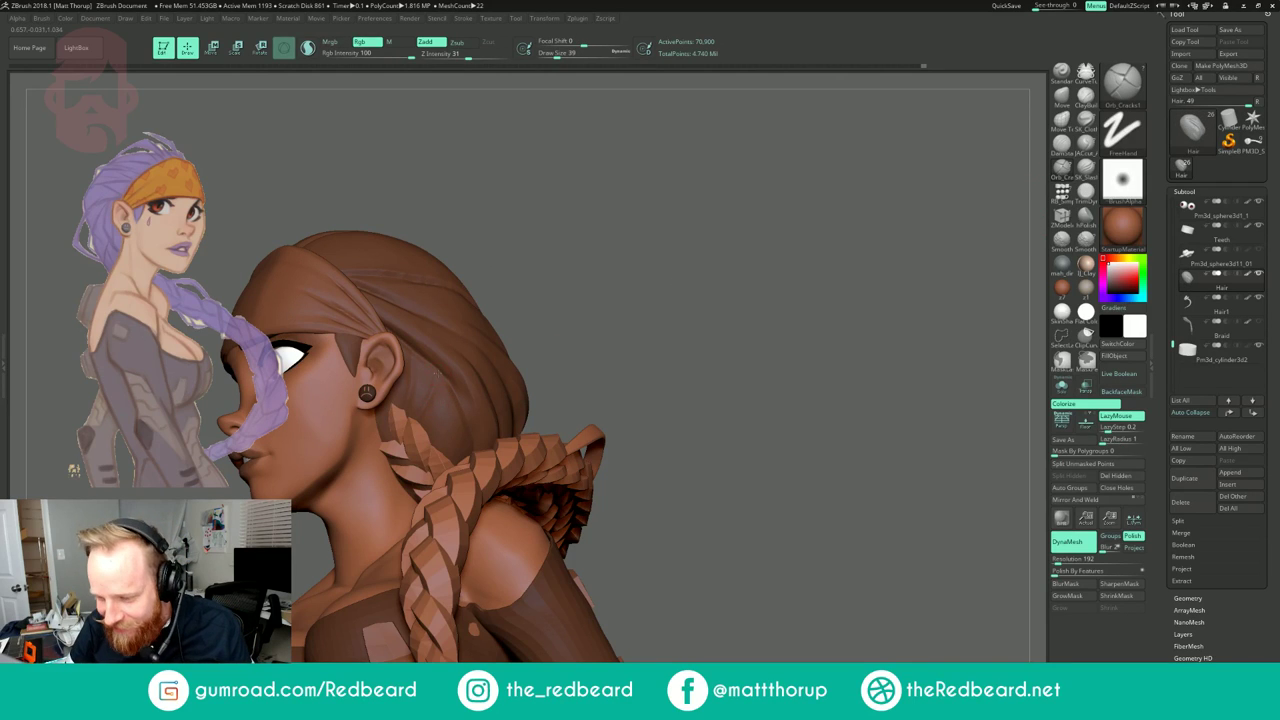
key("b")
key("c")
key("b")
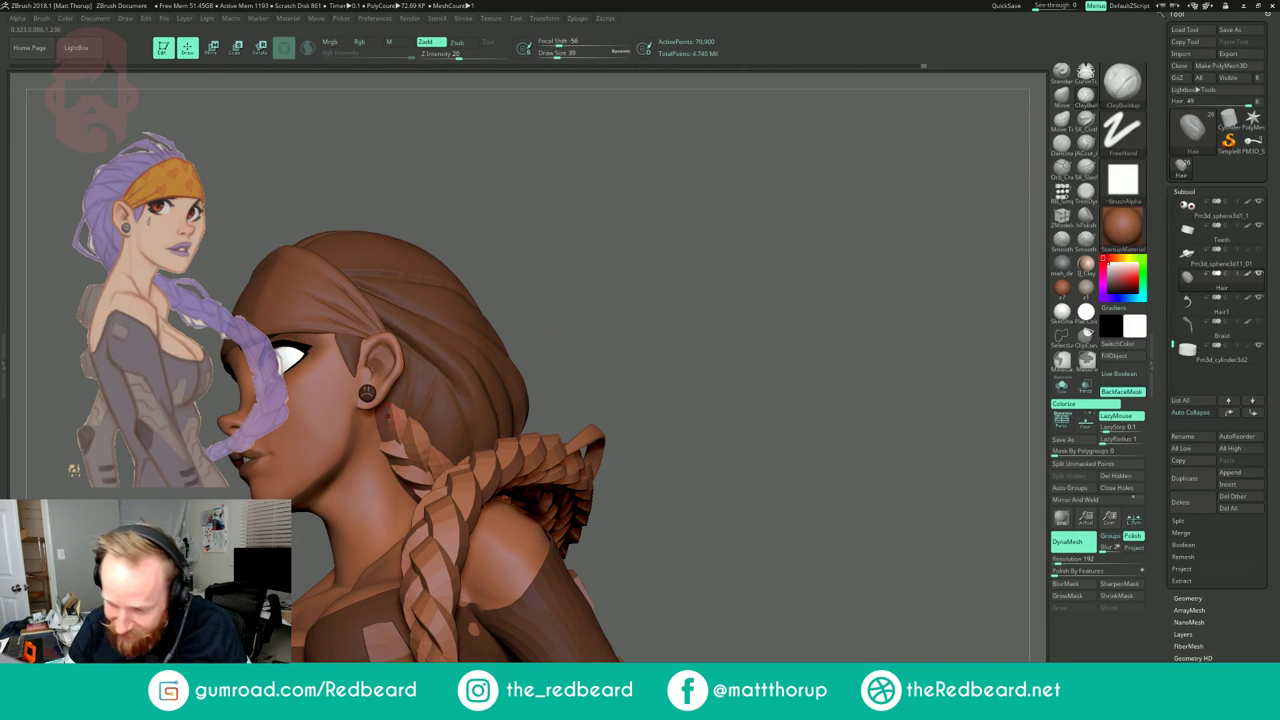
key("s")
left_click(408, 432)
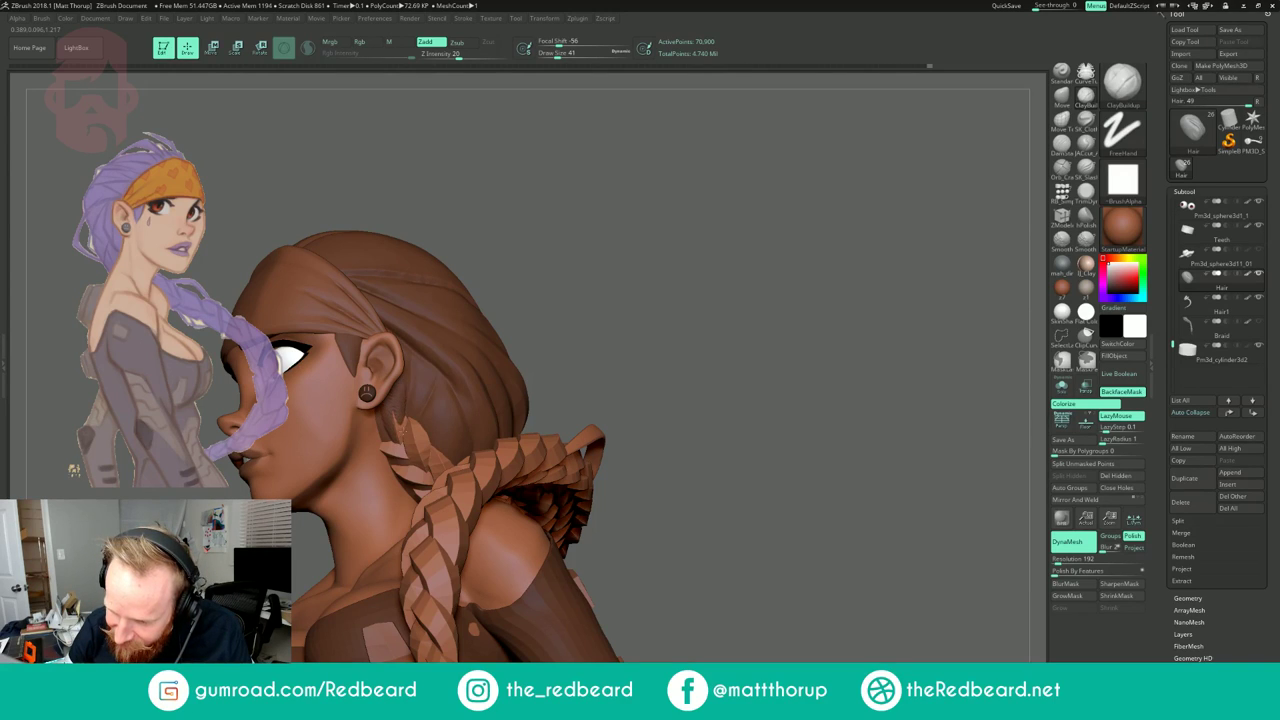
left_click_drag(512, 282, 490, 240)
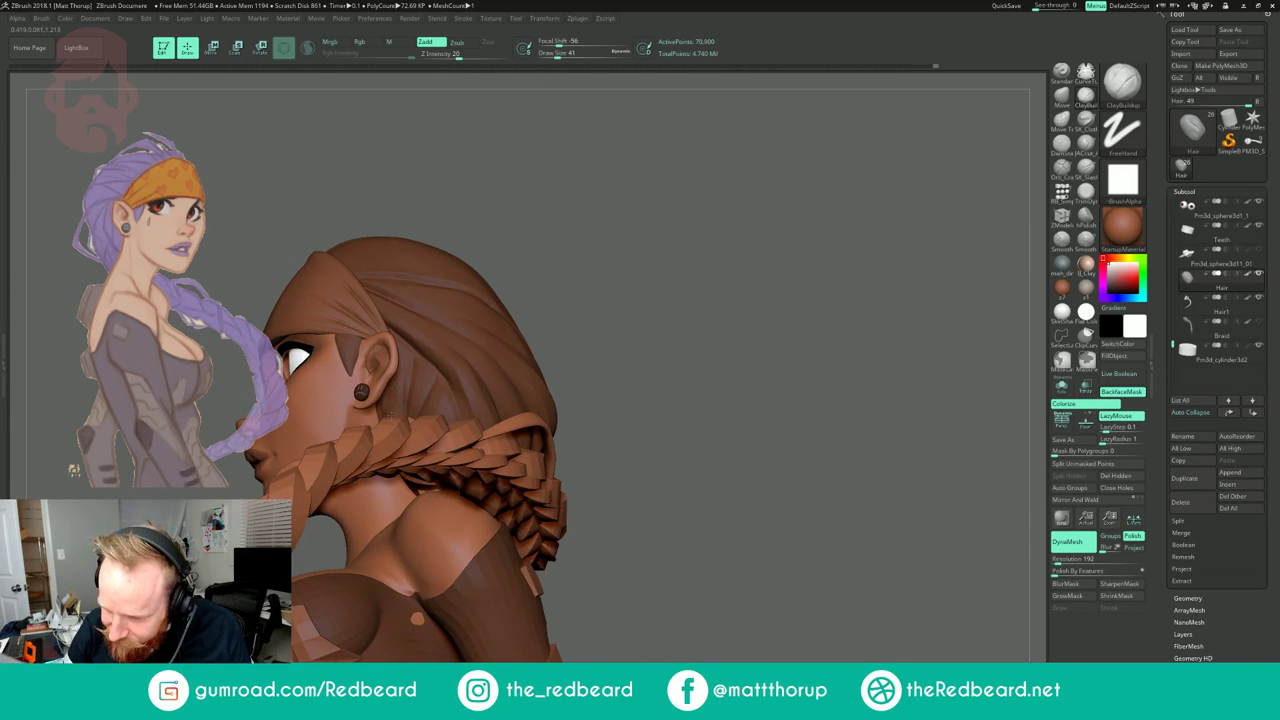
left_click_drag(577, 282, 630, 300)
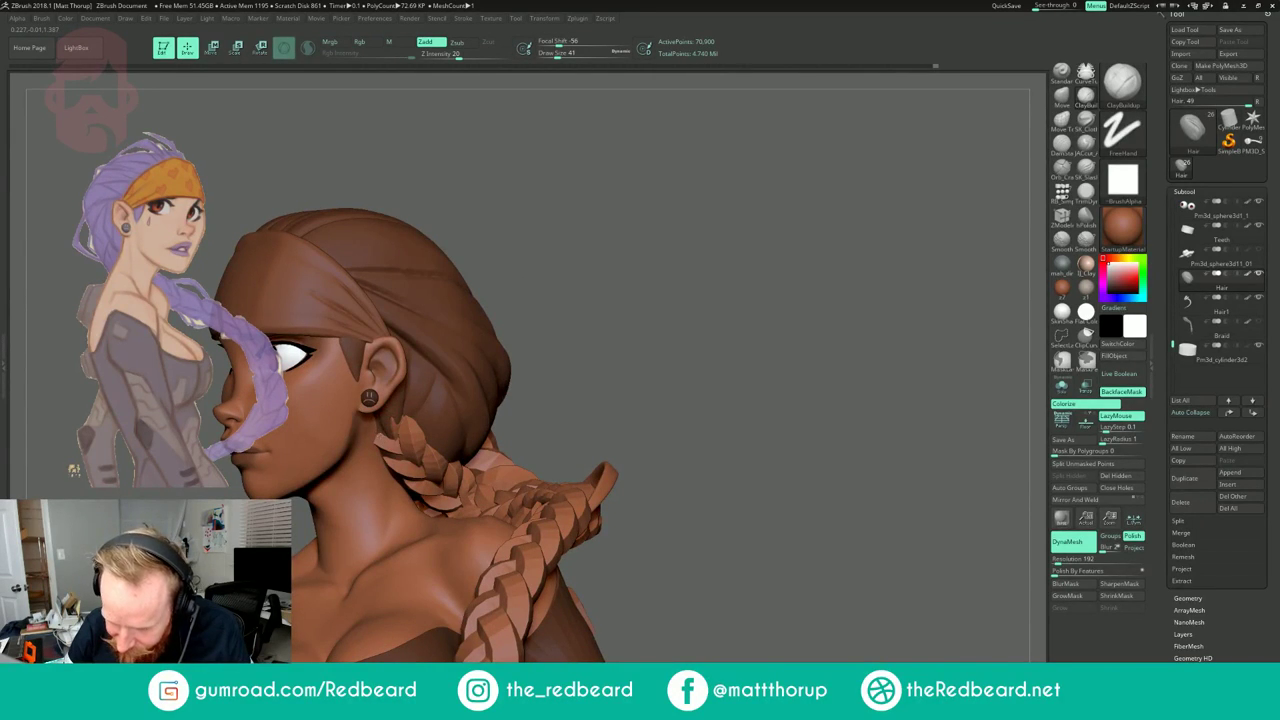
Step: Add volume to the left-side strands behind the headband with ClayBuildup, using draw sizes 51 and 112
key("bracketright")
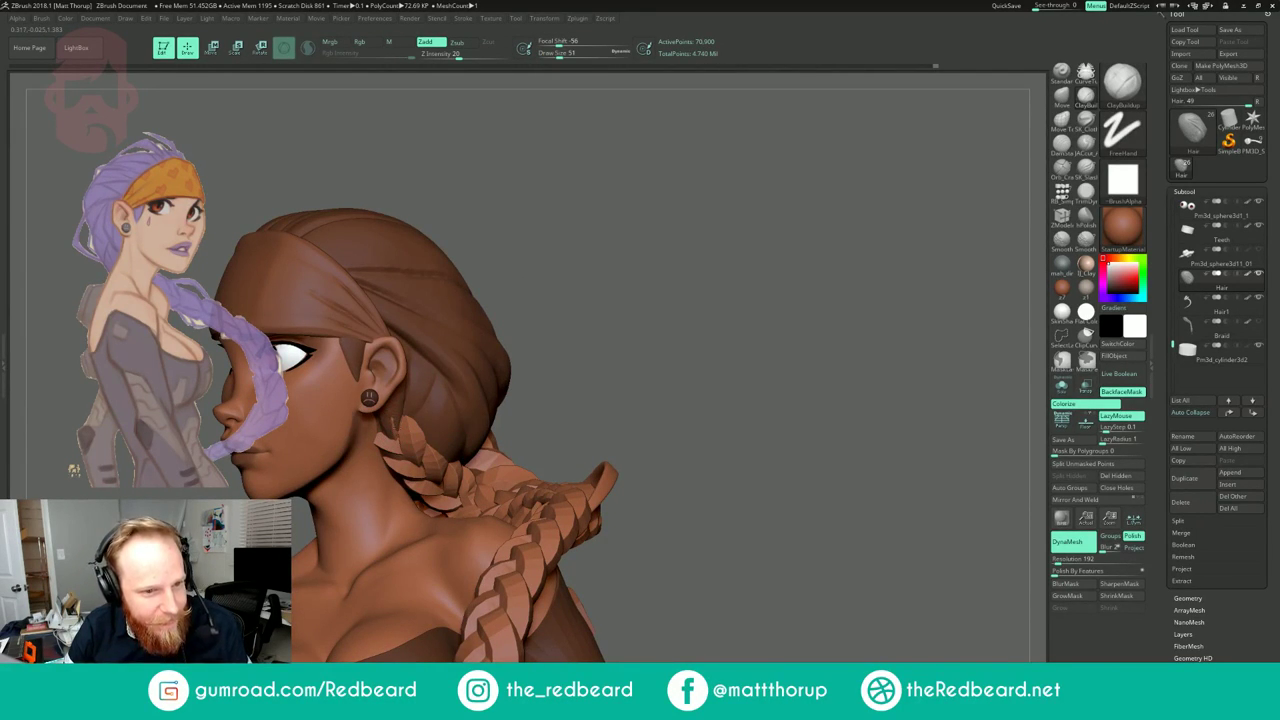
mouse_move(600, 280)
left_mouse_down("alt")
mouse_move(574, 277)
mouse_move(661, 231)
mouse_move(668, 247)
mouse_move(625, 249)
left_mouse_up("alt")
right_click_drag(631, 260, 631, 266)
mouse_move(633, 272)
left_mouse_down()
mouse_move(634, 284)
mouse_move(691, 297)
mouse_move(701, 275)
mouse_move(684, 247)
mouse_move(635, 240)
left_mouse_up()
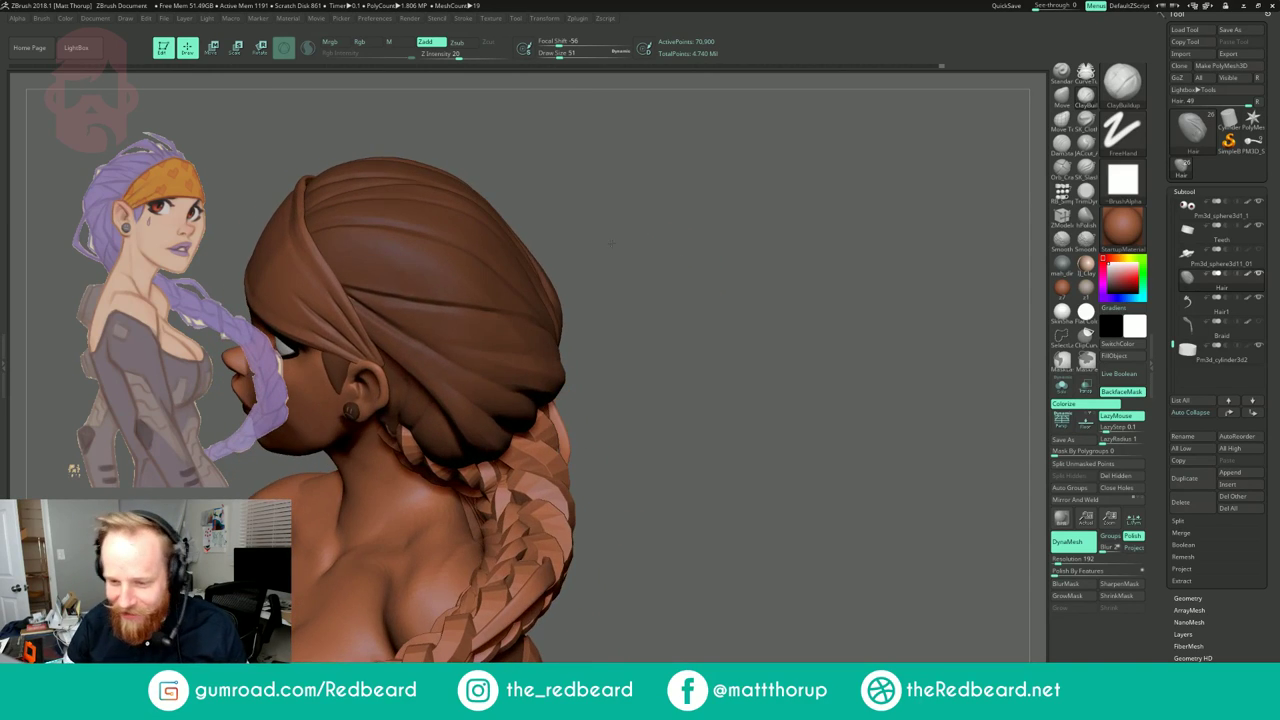
left_click_drag(354, 299, 426, 328)
key("s")
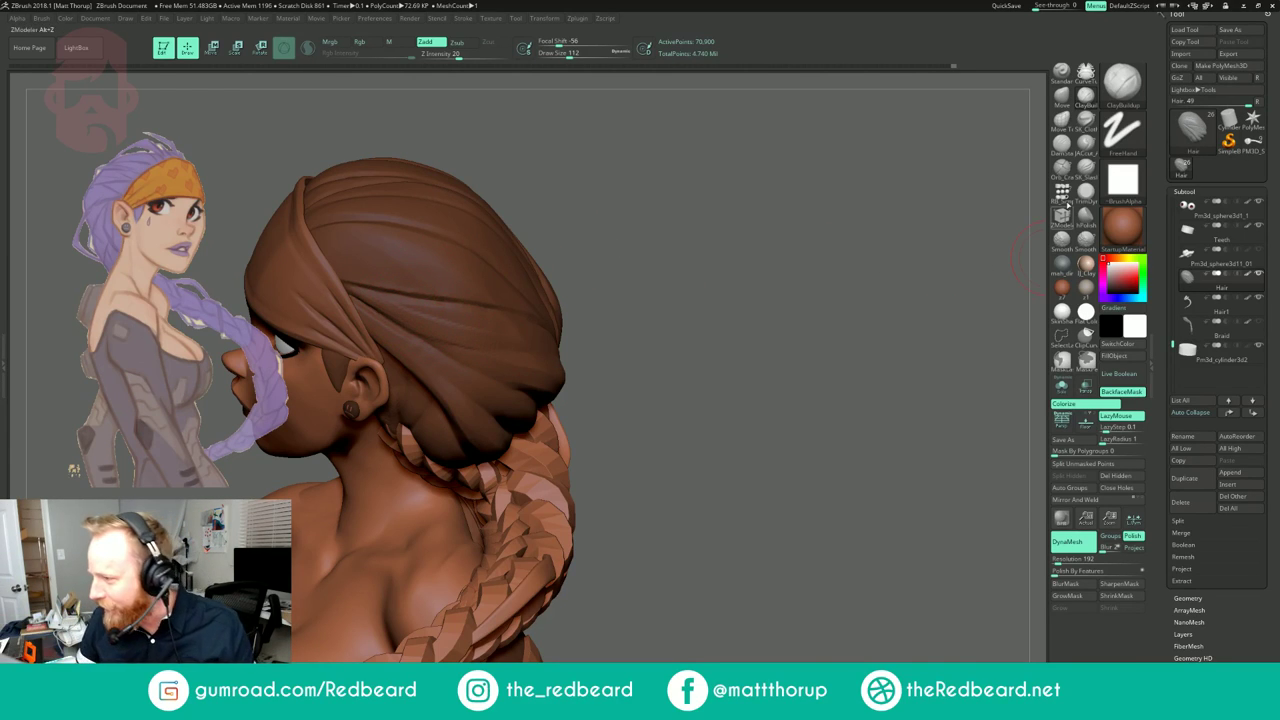
Step: Recarve the left-side strand grooves behind the headband with Orb_Cracks1 at draw size 83
left_click(1062, 170)
key("s")
left_click_drag(407, 307, 402, 308)
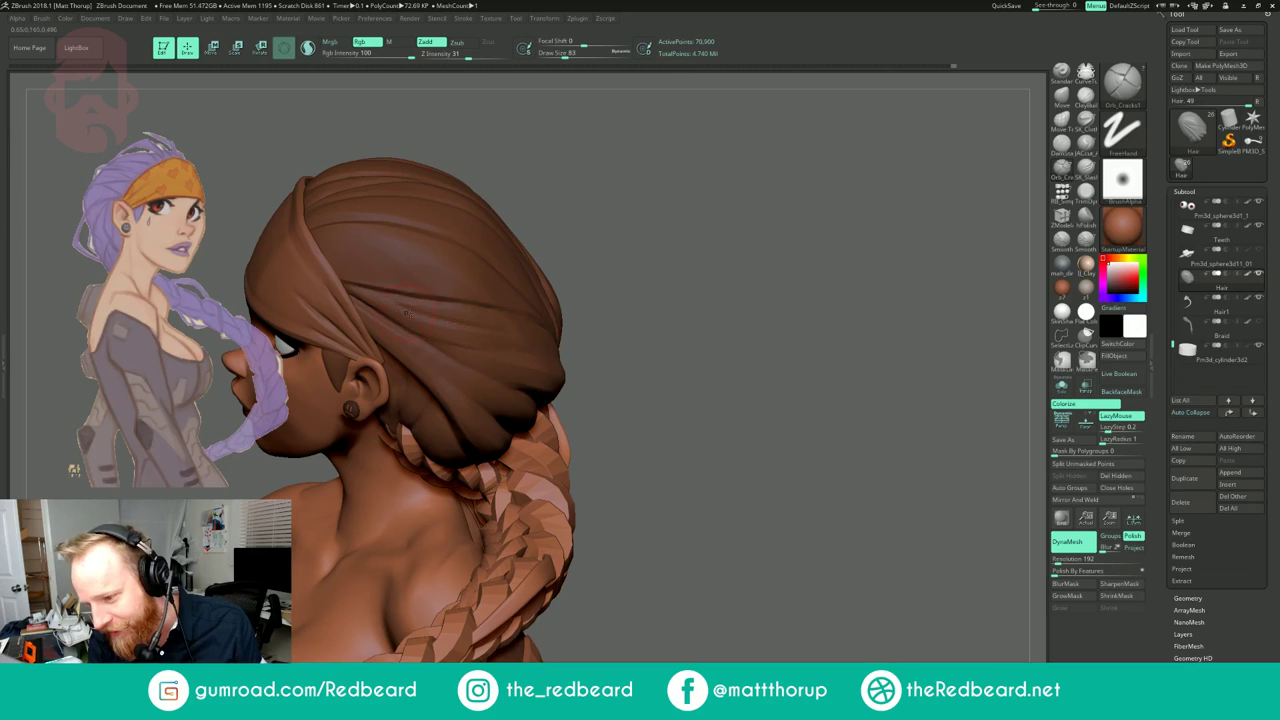
Step: Examine the resculpted hair cap on the character from above and from both sides
left_click_drag(725, 417, 739, 438)
mouse_move(930, 514)
left_mouse_down("alt")
mouse_move(647, 417)
mouse_move(640, 433)
mouse_move(760, 480)
mouse_move(794, 460)
mouse_move(645, 317)
mouse_move(600, 330)
mouse_move(632, 335)
mouse_move(690, 290)
left_mouse_up("alt")
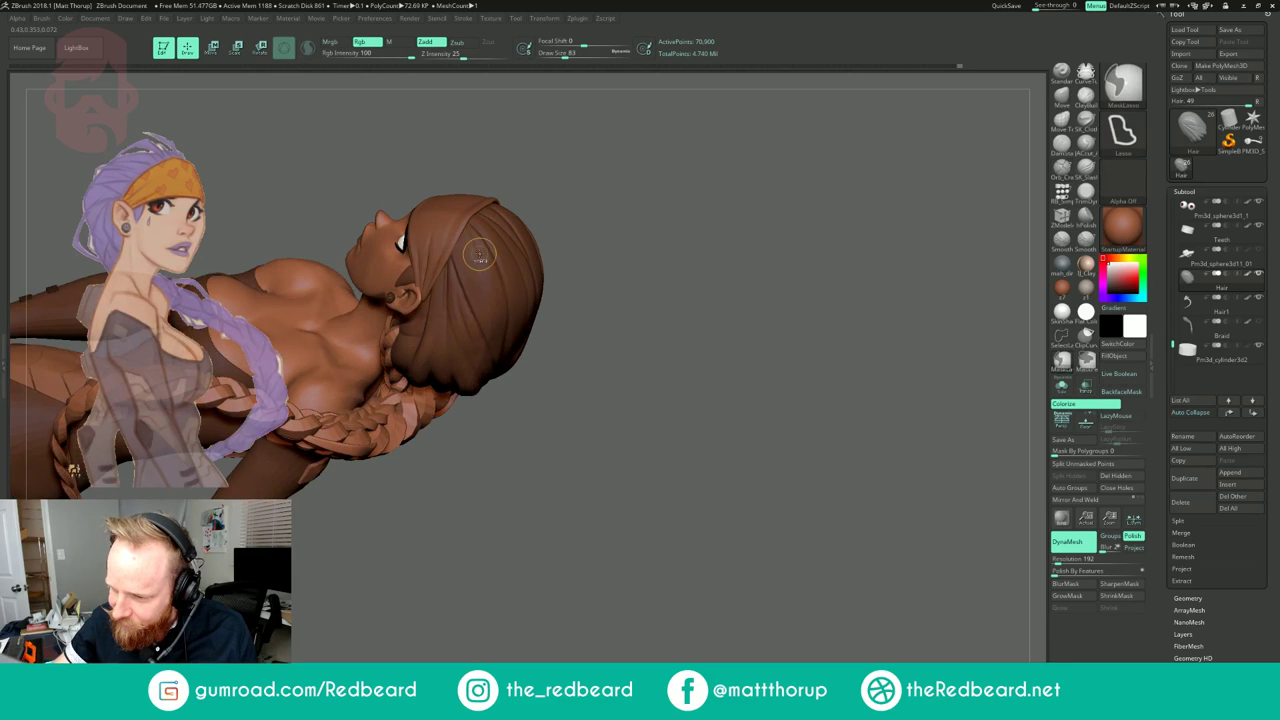
mouse_move(592, 443)
left_mouse_down()
mouse_move(632, 400)
mouse_move(586, 346)
mouse_move(786, 402)
mouse_move(794, 431)
mouse_move(697, 280)
mouse_move(640, 310)
mouse_move(654, 296)
left_mouse_up()
left_click_drag(435, 430, 940, 552)
left_click_drag(770, 535, 890, 521)
left_click_drag(850, 480, 935, 525, "alt")
left_click_drag(780, 450, 819, 464, "alt")
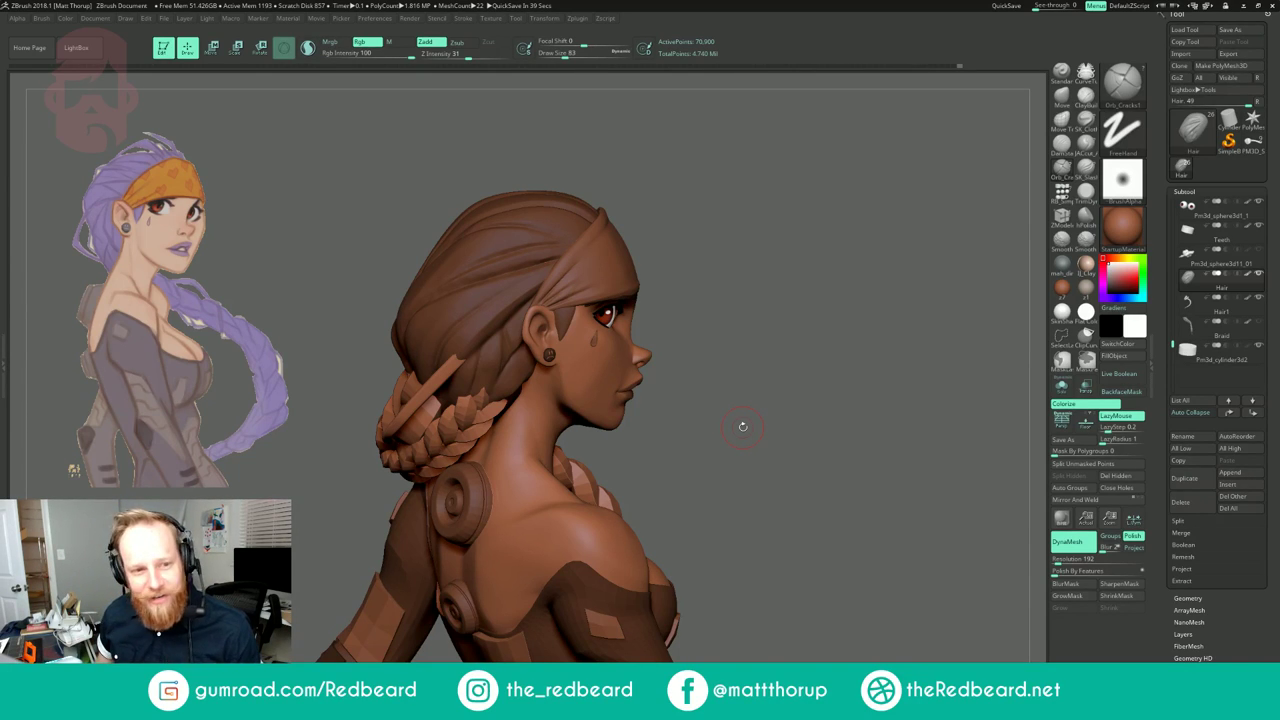
left_click_drag(754, 283, 755, 287)
key("b")
key("m")
key("v")
key("s")
left_click_drag(470, 360, 478, 360)
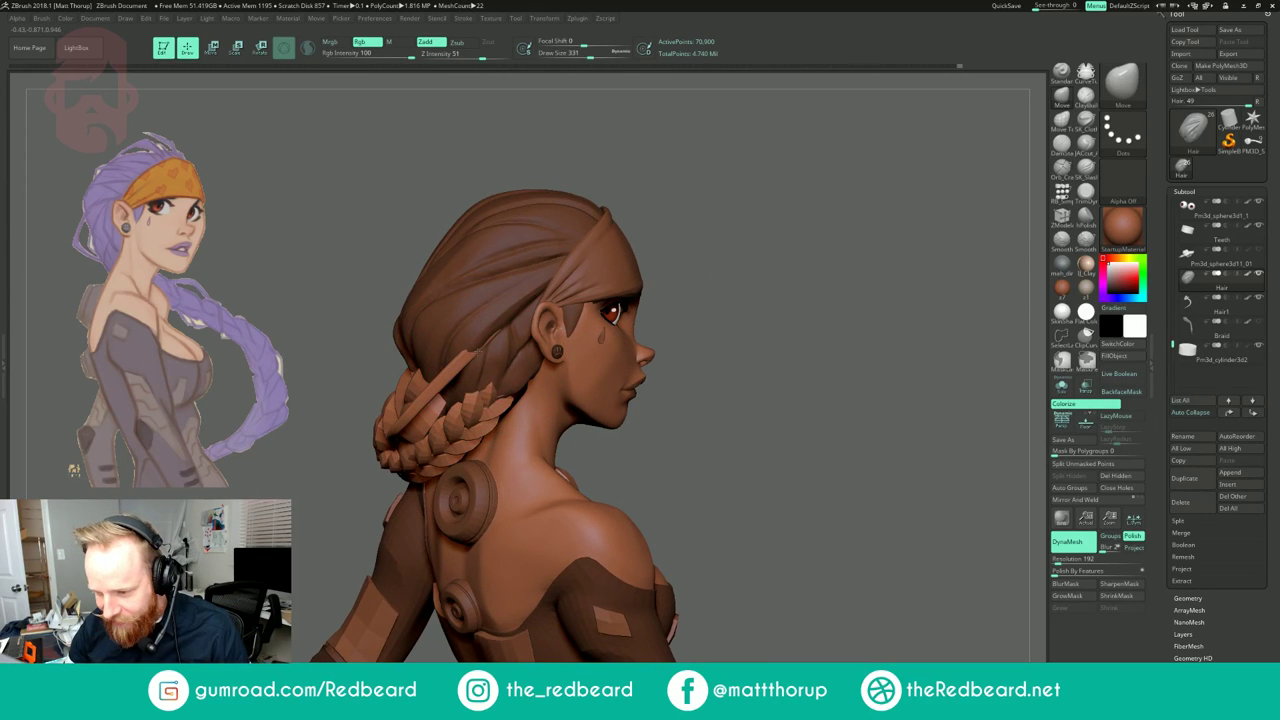
Step: Select the loose strand subtool Hair1 and reshape the strand behind the head with Move Topological at draw size 305
left_click(465, 362, "alt")
key("b")
key("m")
key("t")
key("s")
left_click_drag(465, 362, 459, 340)
right_click_drag(370, 352, 461, 362)
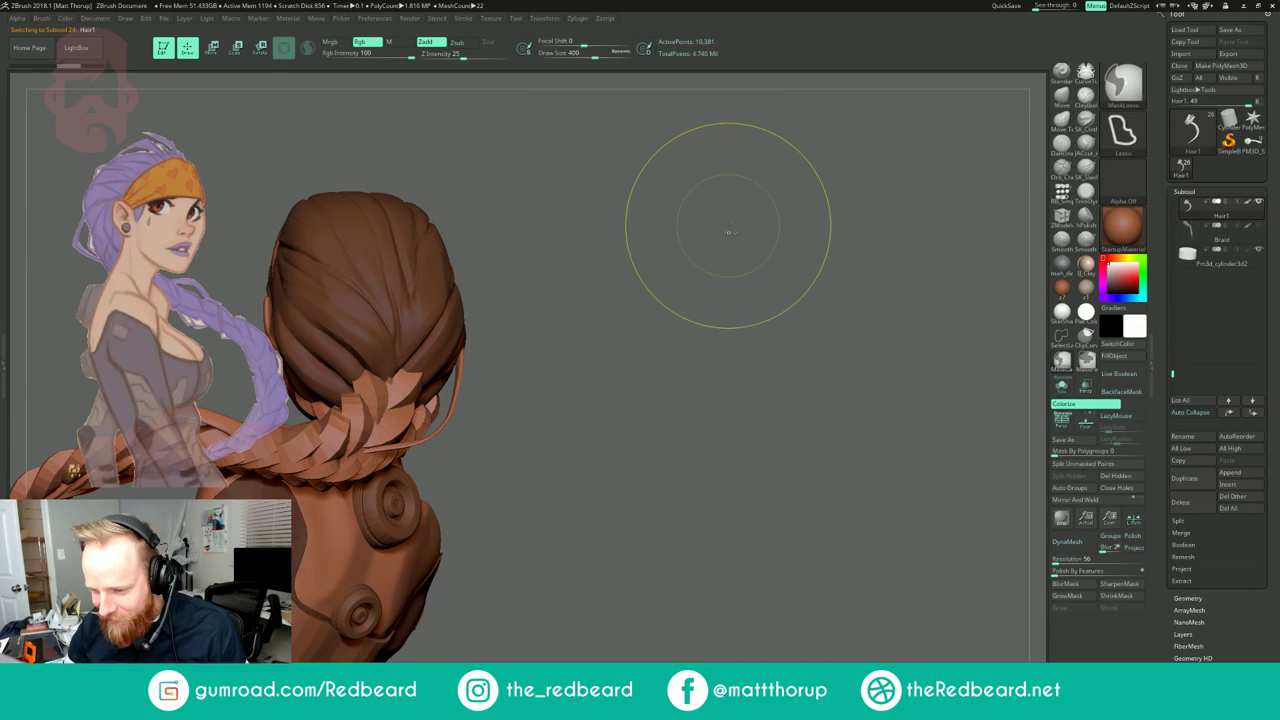
mouse_move(785, 231)
left_mouse_down()
mouse_move(773, 204)
mouse_move(697, 201)
mouse_move(745, 232)
left_mouse_up()
key("s")
left_click_drag(467, 358, 460, 357)
mouse_move(738, 216)
left_mouse_down()
mouse_move(762, 220)
mouse_move(735, 220)
mouse_move(732, 241)
left_mouse_up()
Step: Choose the RB_FlatHair brush and set its draw size to 54 for adding strands to the hair cap
key("b")
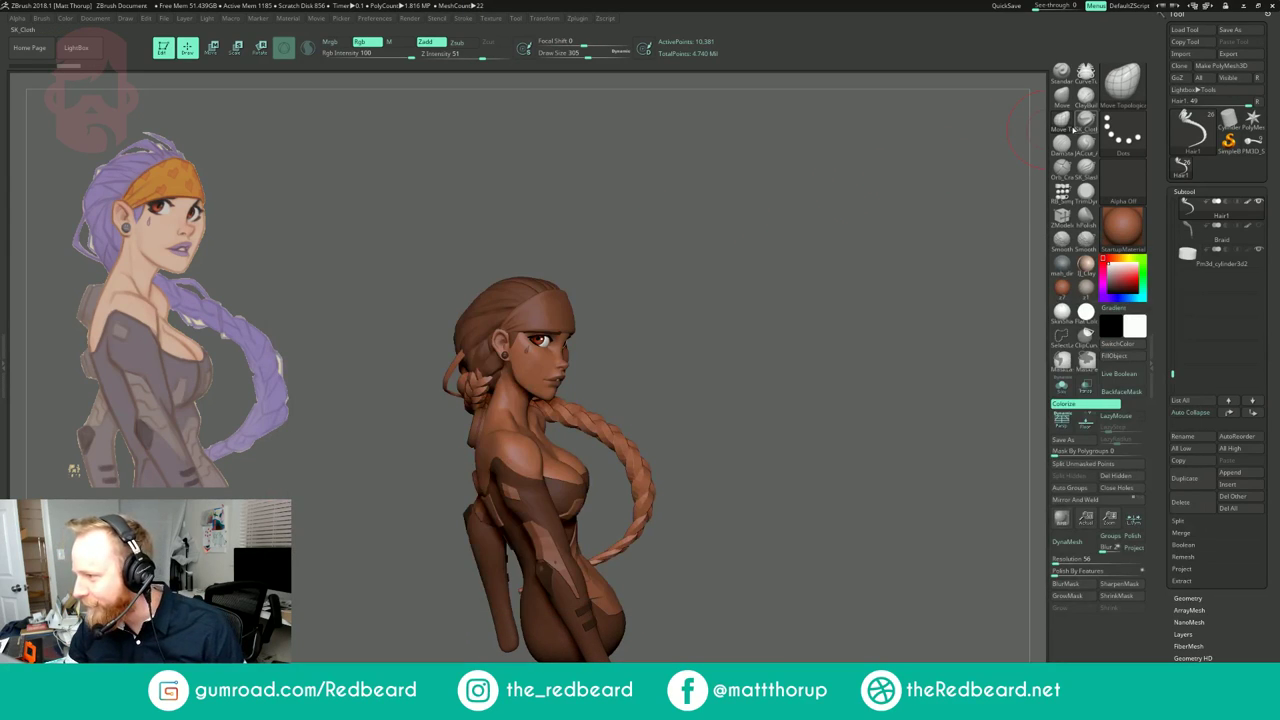
key("b")
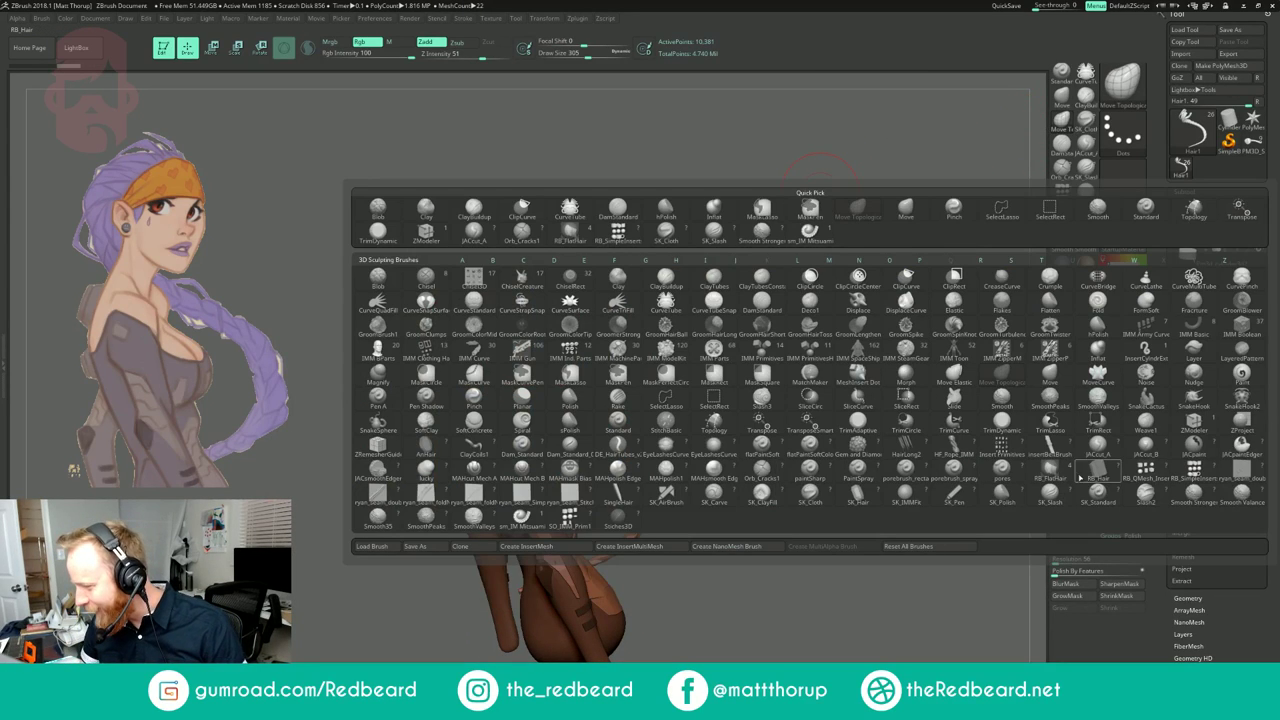
left_click(1050, 474)
mouse_move(653, 326)
left_mouse_down()
mouse_move(644, 303)
mouse_move(640, 322)
left_mouse_up()
key("s")
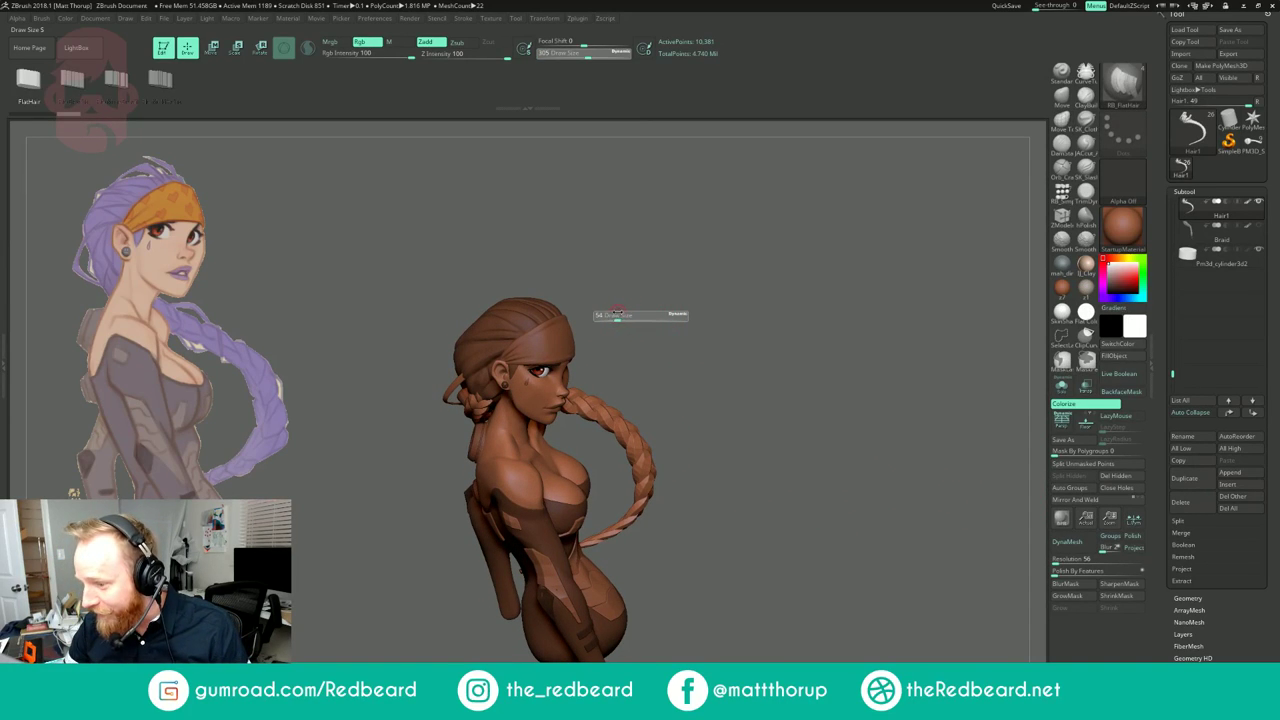
left_click(613, 315)
mouse_move(676, 228)
left_mouse_down()
mouse_move(686, 264)
mouse_move(763, 270)
mouse_move(720, 310)
left_mouse_up()
key("s")
left_click(563, 327)
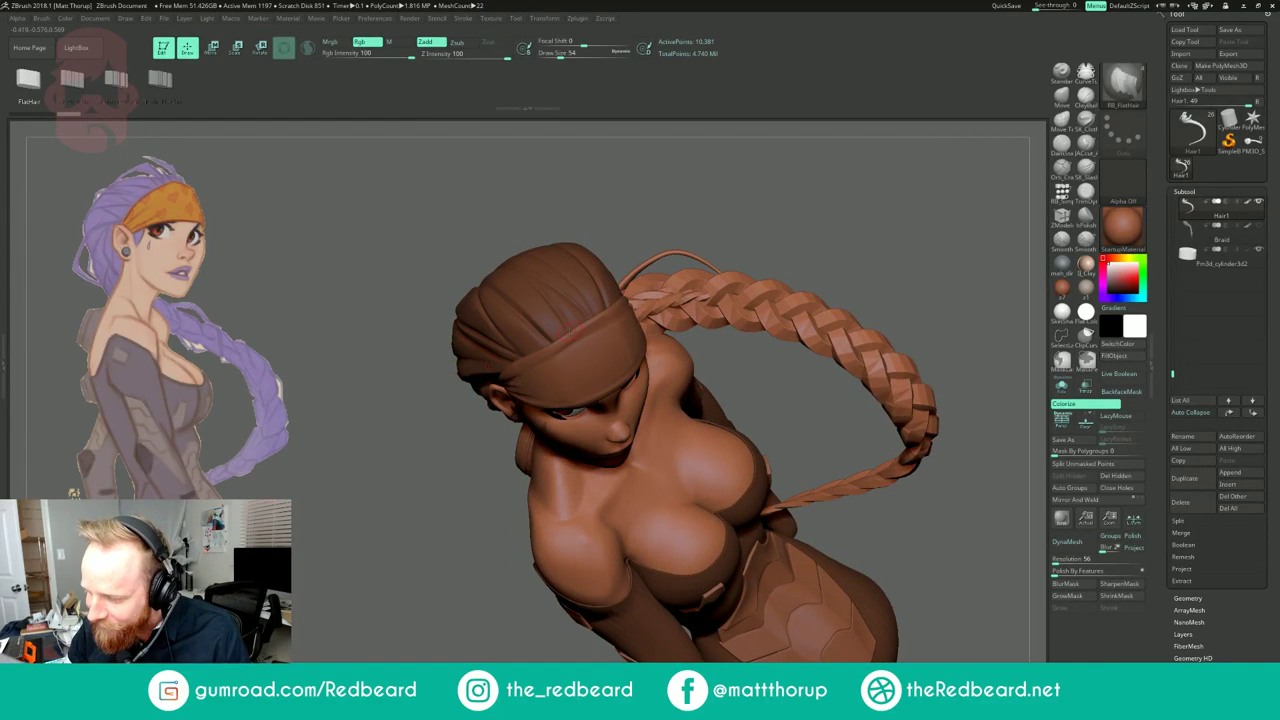
mouse_move(723, 203)
right_mouse_down()
mouse_move(559, 291)
mouse_move(760, 166)
mouse_move(641, 267)
right_mouse_up()
mouse_move(745, 219)
left_mouse_down()
mouse_move(868, 268)
mouse_move(771, 189)
left_mouse_up()
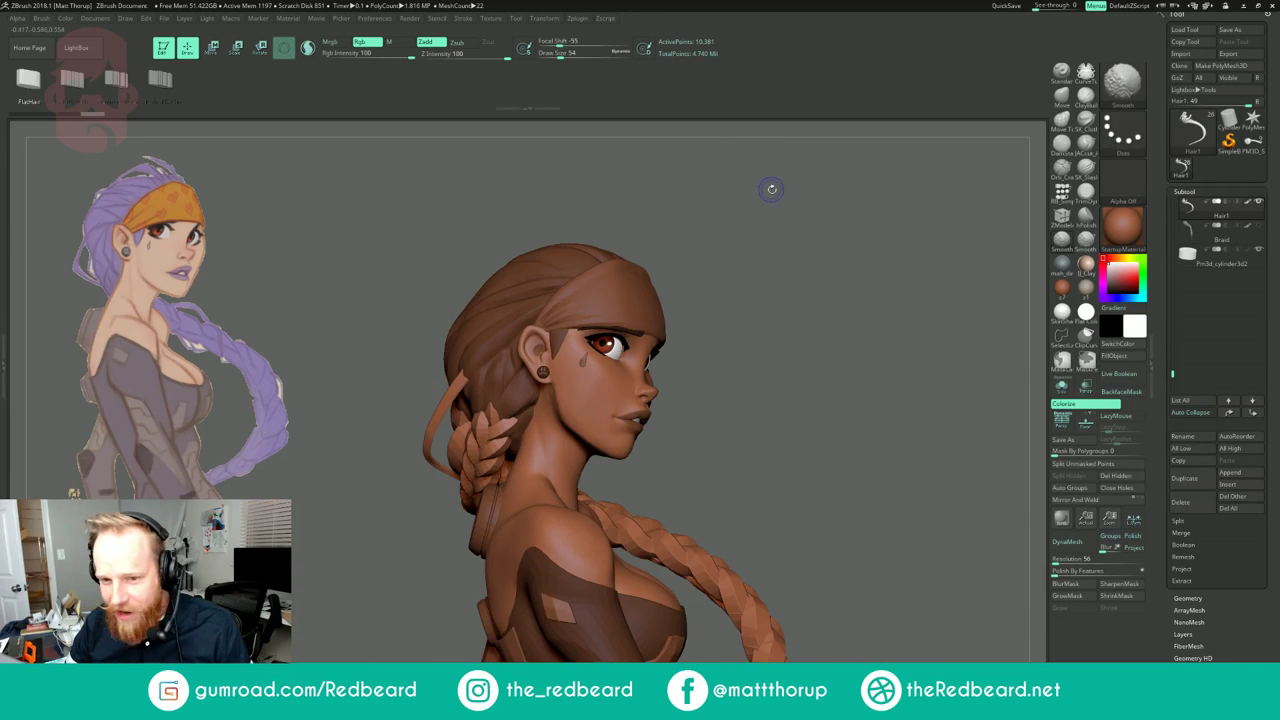
mouse_move(690, 315)
left_mouse_down()
mouse_move(780, 349)
mouse_move(782, 408)
left_mouse_up()
right_click_drag(597, 278, 534, 290)
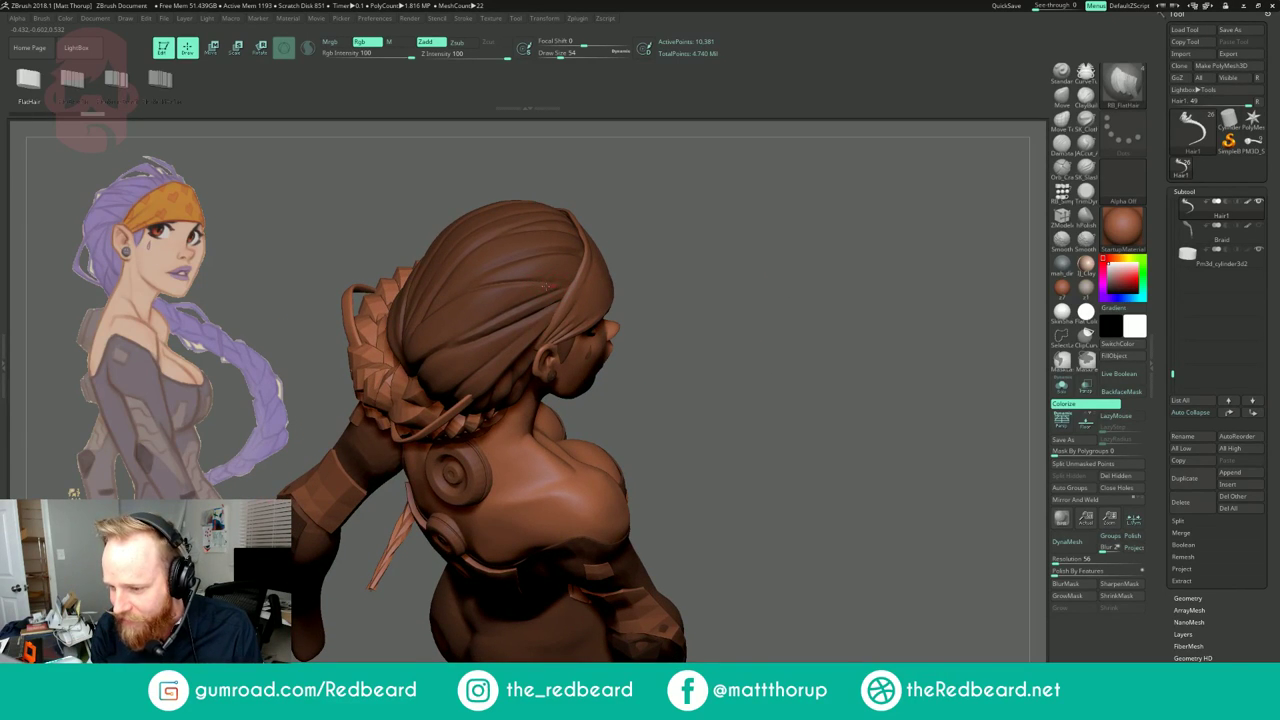
Step: Draw a flat strand across the hair cap behind the headband with RB_FlatHair and thin it at draw size 11
left_click_drag(432, 309, 431, 313)
mouse_move(643, 322)
left_mouse_down()
mouse_move(670, 268)
mouse_move(714, 252)
mouse_move(679, 226)
left_mouse_up()
key("s")
left_click(446, 316)
key("s")
left_click_drag(679, 226, 580, 248)
left_click(434, 328)
key("s")
left_click(531, 314)
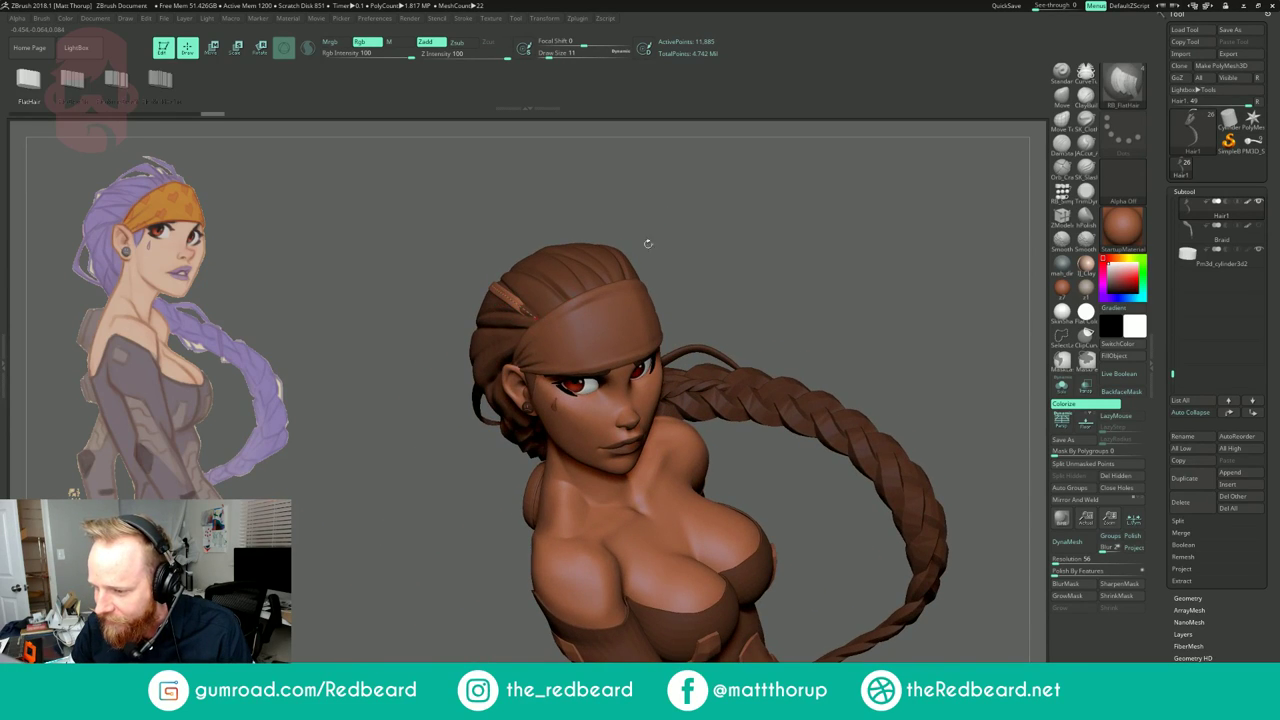
Step: Adjust the new strand's width and reshape its curve over the crown, raising the draw size to 128
left_click_drag(464, 286, 575, 302)
left_click_drag(677, 266, 658, 244)
left_click(531, 326)
mouse_move(577, 263)
left_mouse_down()
mouse_move(558, 264)
mouse_move(608, 214)
left_mouse_up()
key("bracketright")
key("bracketright")
key("bracketright")
key("bracketright")
key("bracketright")
key("bracketright")
key("bracketright")
key("bracketright")
key("bracketright")
key("bracketleft")
key("bracketleft")
key("bracketleft")
key("bracketleft")
key("bracketleft")
left_click(519, 306)
key("bracketright")
key("bracketright")
key("bracketright")
key("bracketright")
key("bracketright")
left_click(442, 283)
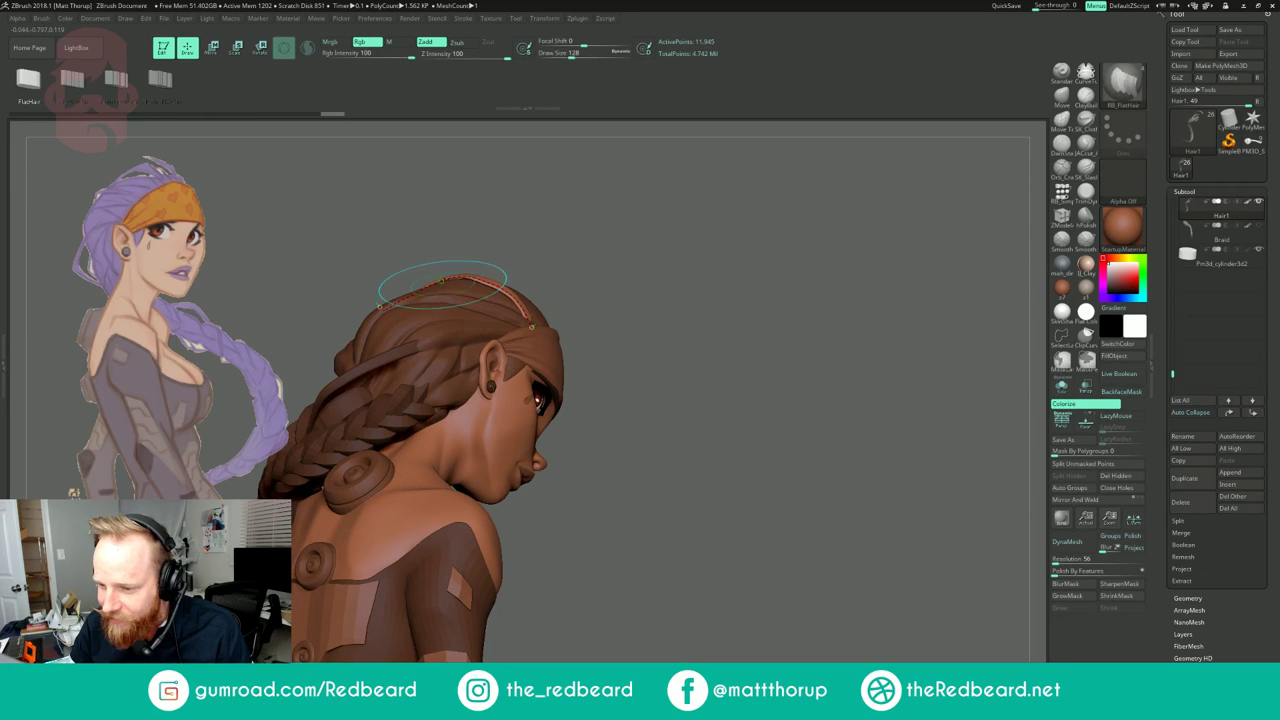
Step: Refine the strand's path toward the back of the head and thin it at draw size 11
key("s")
left_click_drag(482, 277, 459, 277)
mouse_move(618, 222)
left_mouse_down()
mouse_move(643, 286)
mouse_move(620, 335)
mouse_move(530, 340)
left_mouse_up()
key("s")
left_click_drag(414, 335, 420, 335)
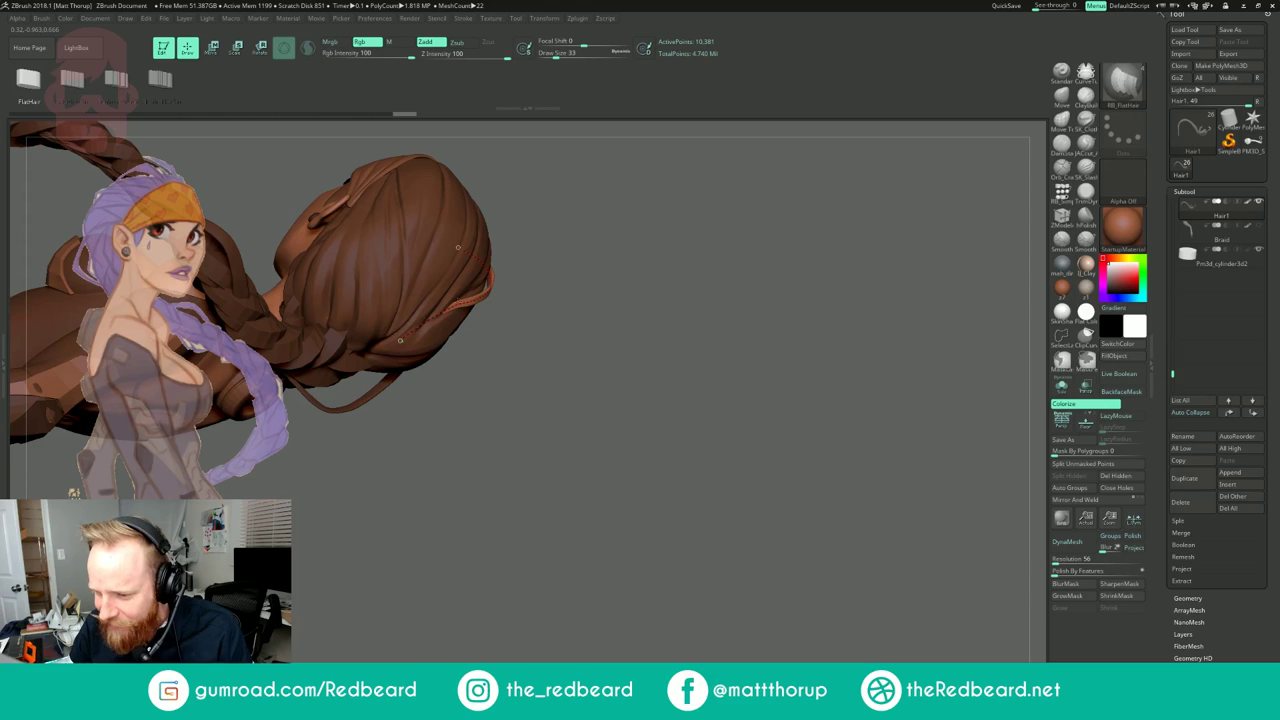
left_click_drag(545, 270, 560, 262)
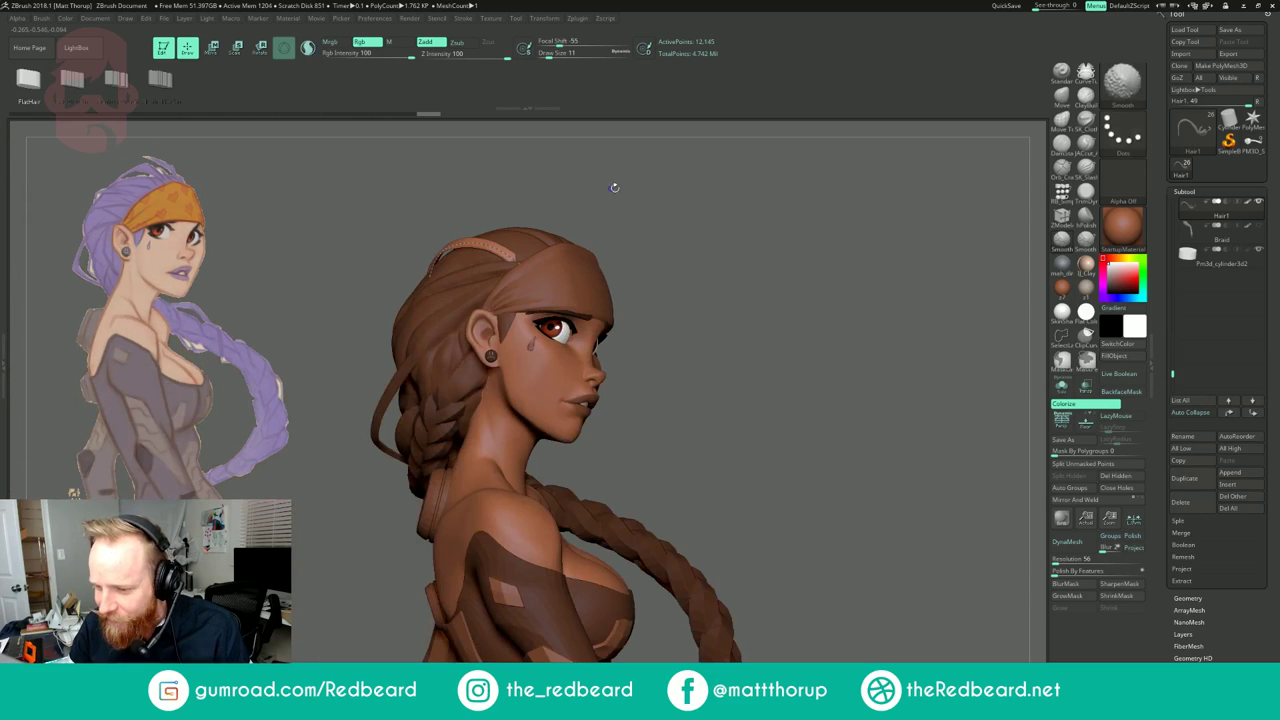
Step: Reshape the strand's curve so it arches from the headband over the crown, using draw size 158
mouse_move(614, 186)
left_mouse_down()
mouse_move(698, 214)
mouse_move(690, 256)
mouse_move(714, 318)
mouse_move(718, 388)
left_mouse_up()
key("s")
left_click(456, 346)
mouse_move(512, 406)
left_mouse_down()
mouse_move(517, 428)
mouse_move(530, 420)
left_mouse_up()
key("s")
left_click(457, 356)
left_click_drag(405, 325, 396, 345)
left_click_drag(474, 471, 601, 230)
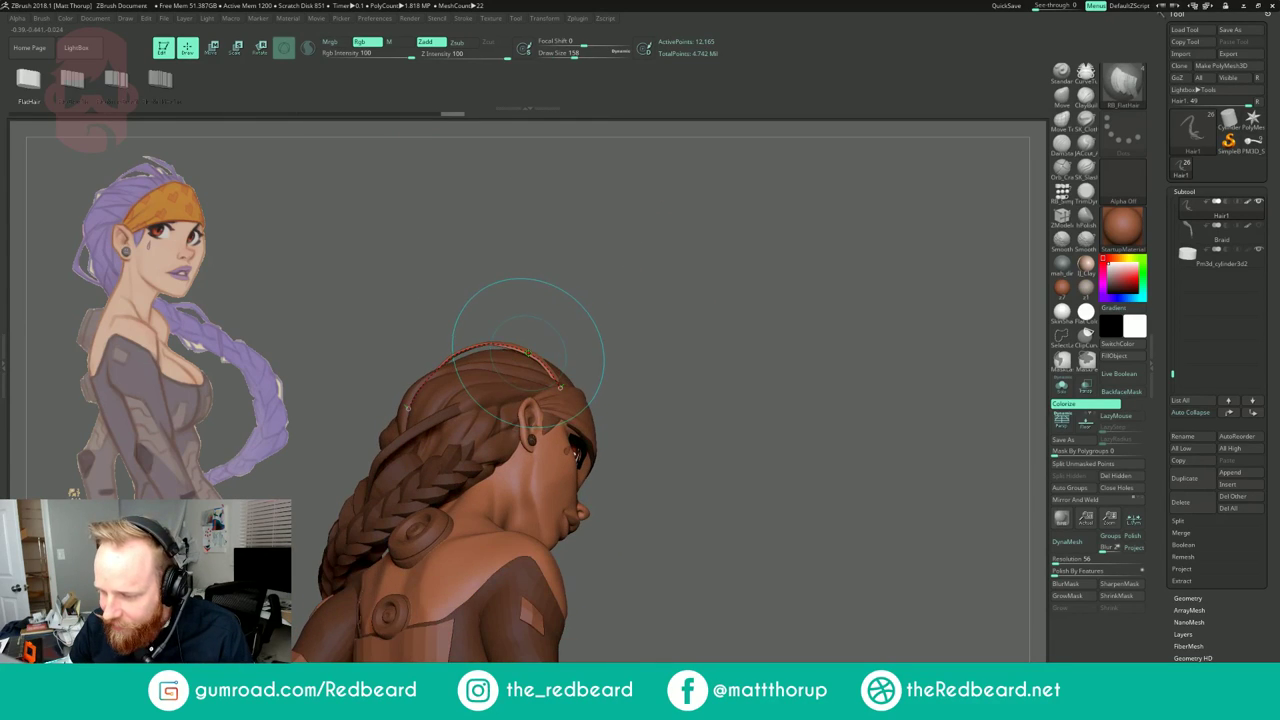
Step: Smooth out the strand's arch over the crown and rebuild it at draw size 11
key("s")
left_click(533, 360)
key("s")
mouse_move(463, 352)
left_mouse_down()
mouse_move(452, 347)
mouse_move(505, 346)
left_mouse_up()
left_click_drag(602, 305, 577, 306)
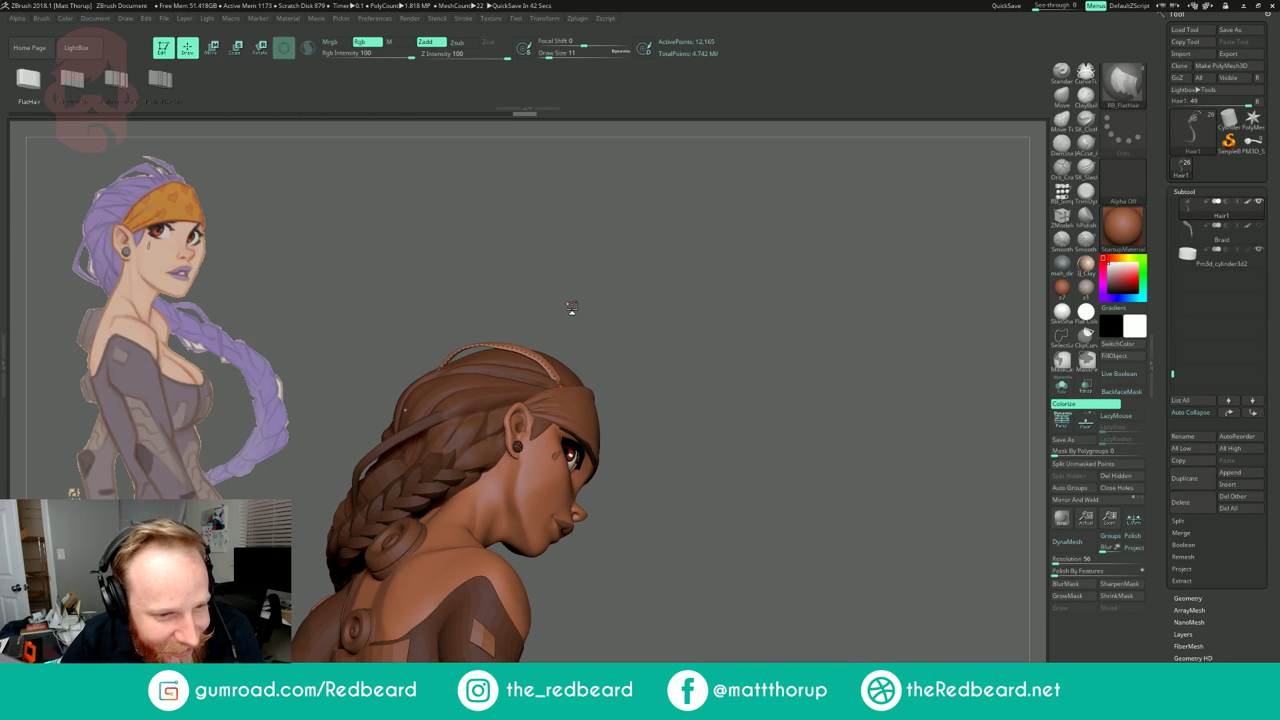
Step: Adjust the strand's arch from the front and side and widen the strand at draw size 51
mouse_move(677, 222)
left_mouse_down()
mouse_move(662, 225)
mouse_move(675, 245)
mouse_move(618, 260)
mouse_move(610, 300)
left_mouse_up()
key("]")
left_click_drag(495, 348, 501, 347)
key("s")
left_click_drag(501, 347, 501, 347)
left_click_drag(602, 287, 546, 322)
key("s")
left_click_drag(563, 446, 577, 446)
key("s")
left_click_drag(558, 400, 554, 400)
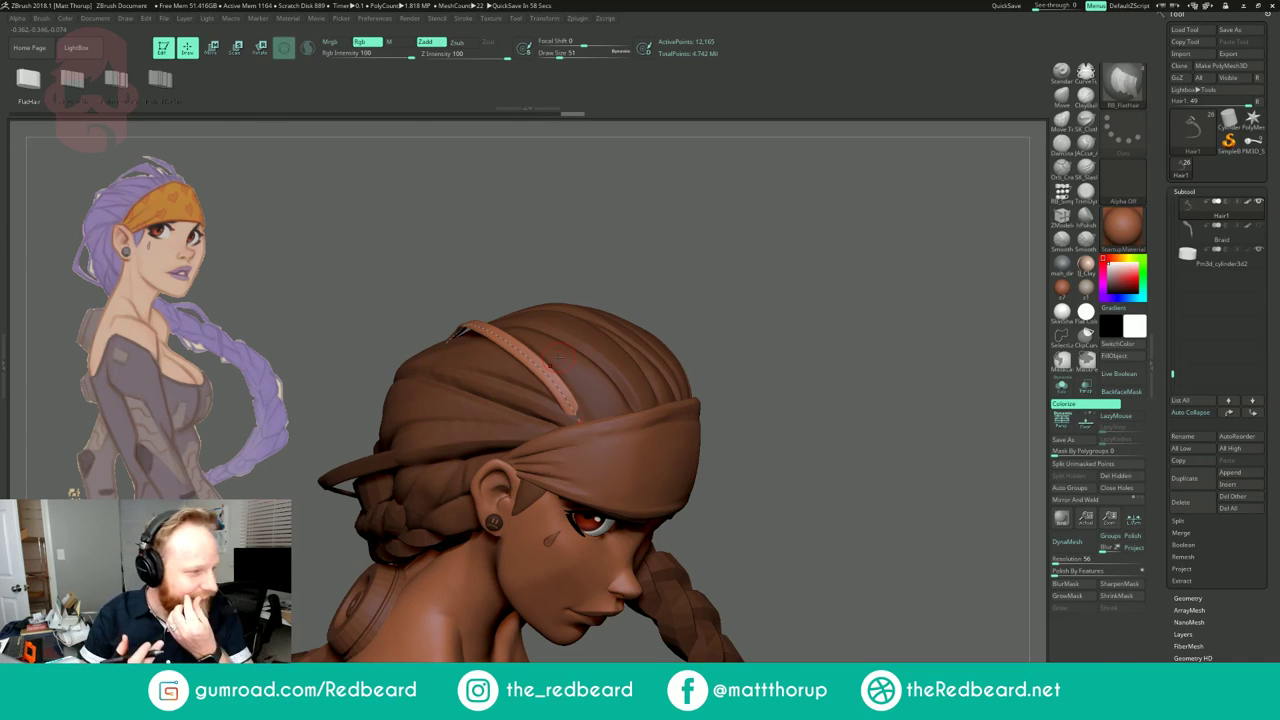
Step: Nudge the strand's arch just behind the headband at draw size 132
mouse_move(727, 262)
left_mouse_down()
mouse_move(724, 288)
mouse_move(730, 261)
left_mouse_up()
key("s")
left_click_drag(547, 345, 558, 346)
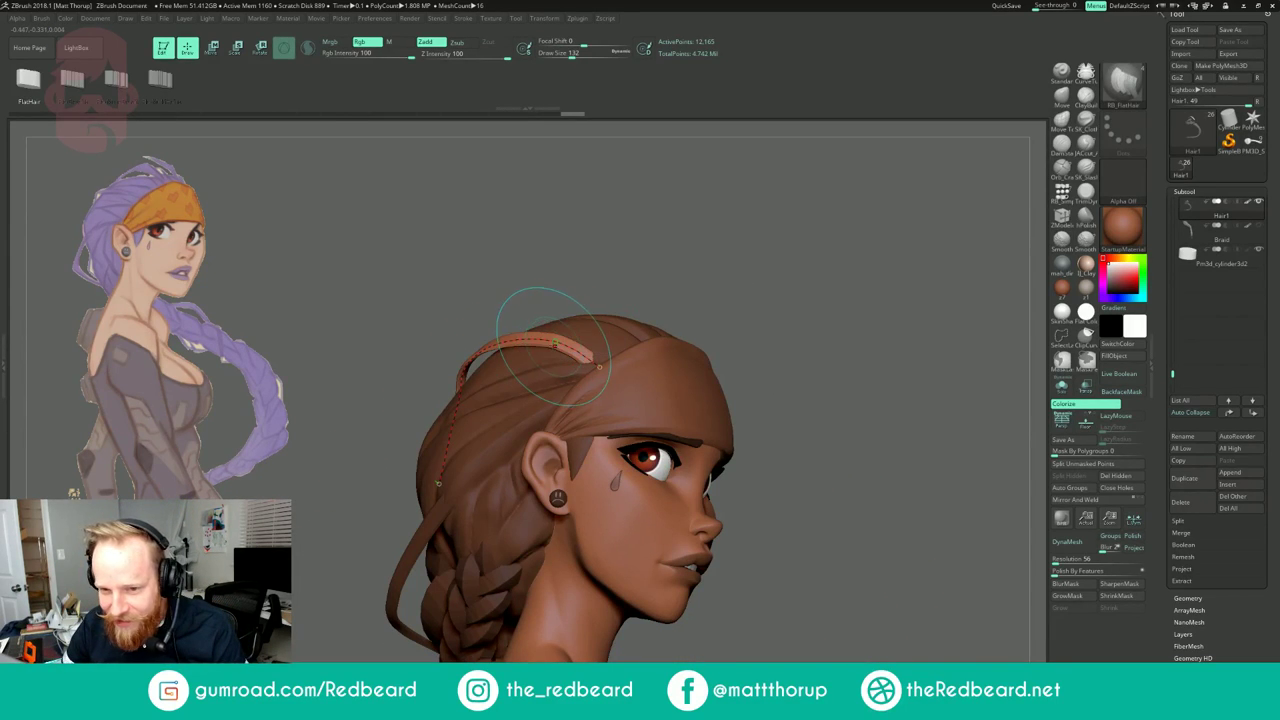
Step: Try rebuilding the strand at a different width, including draw size 22, and undo each attempt
left_click(568, 340)
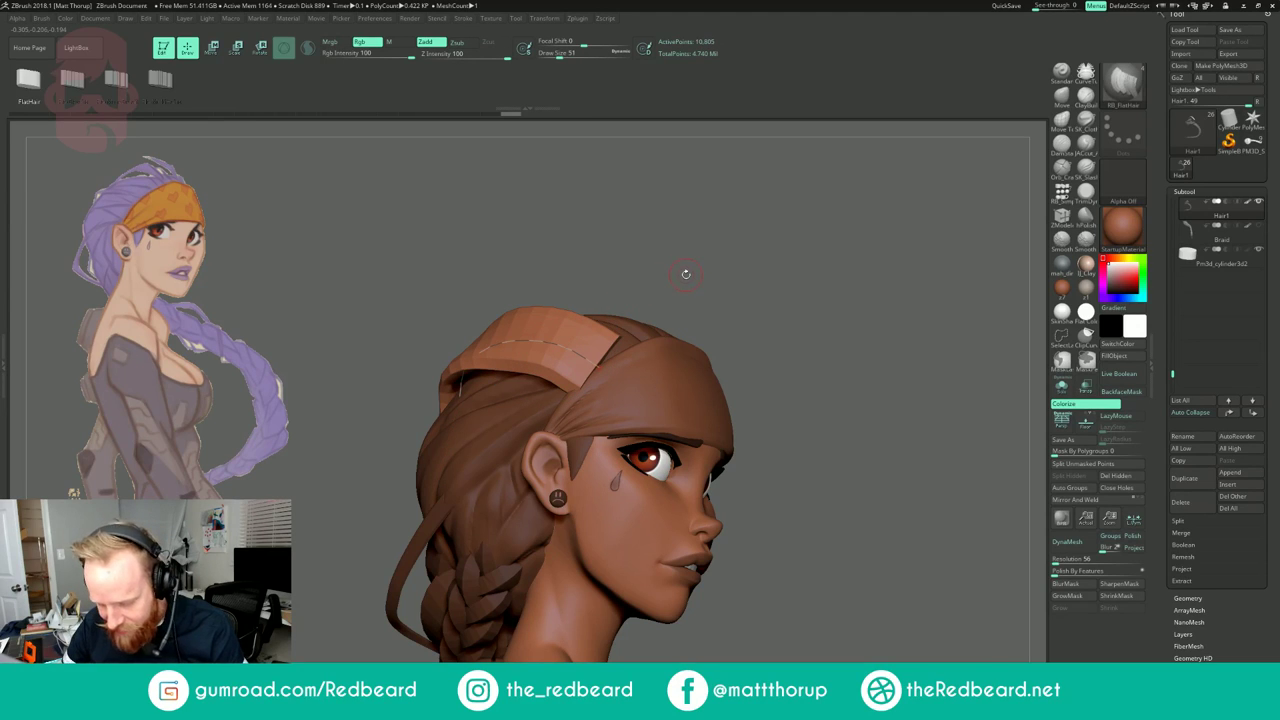
key("ctrl+z")
key("s")
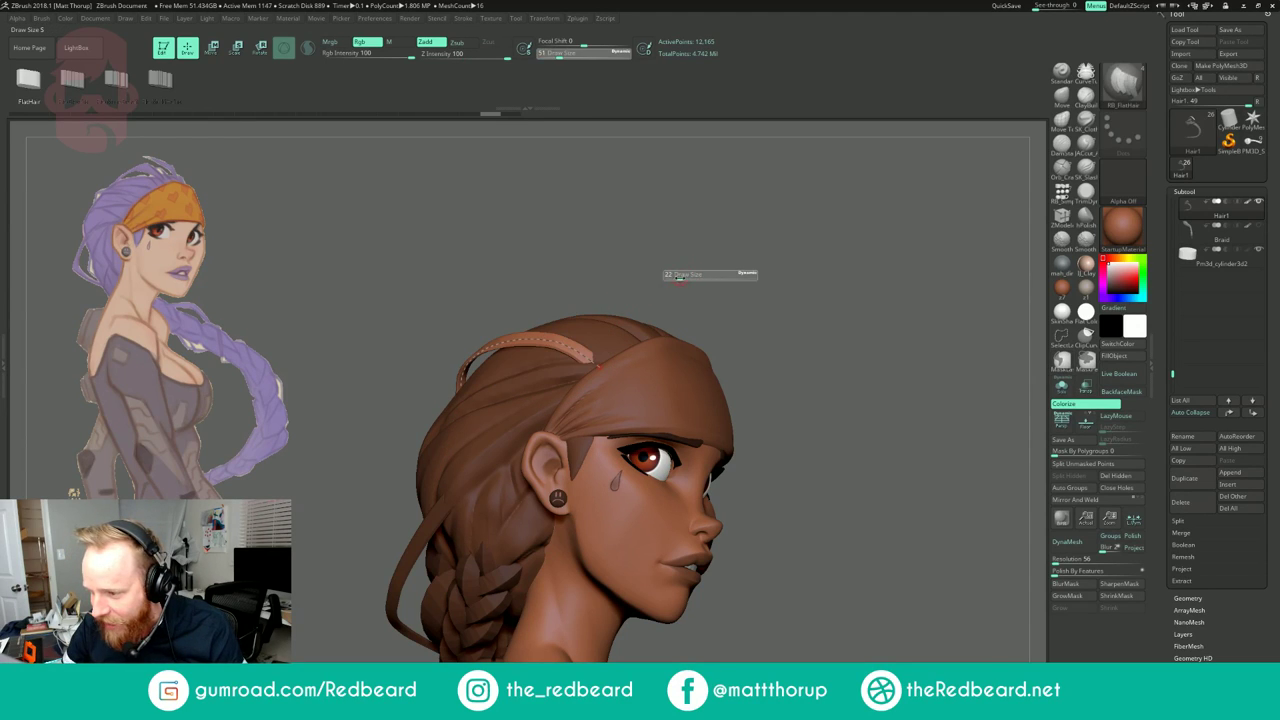
left_click(560, 340)
key("ctrl+z")
Step: Reshape the middle of the strand's arch above the hair cap at draw size 132
key("s")
left_click_drag(641, 282, 660, 283)
left_click(534, 340)
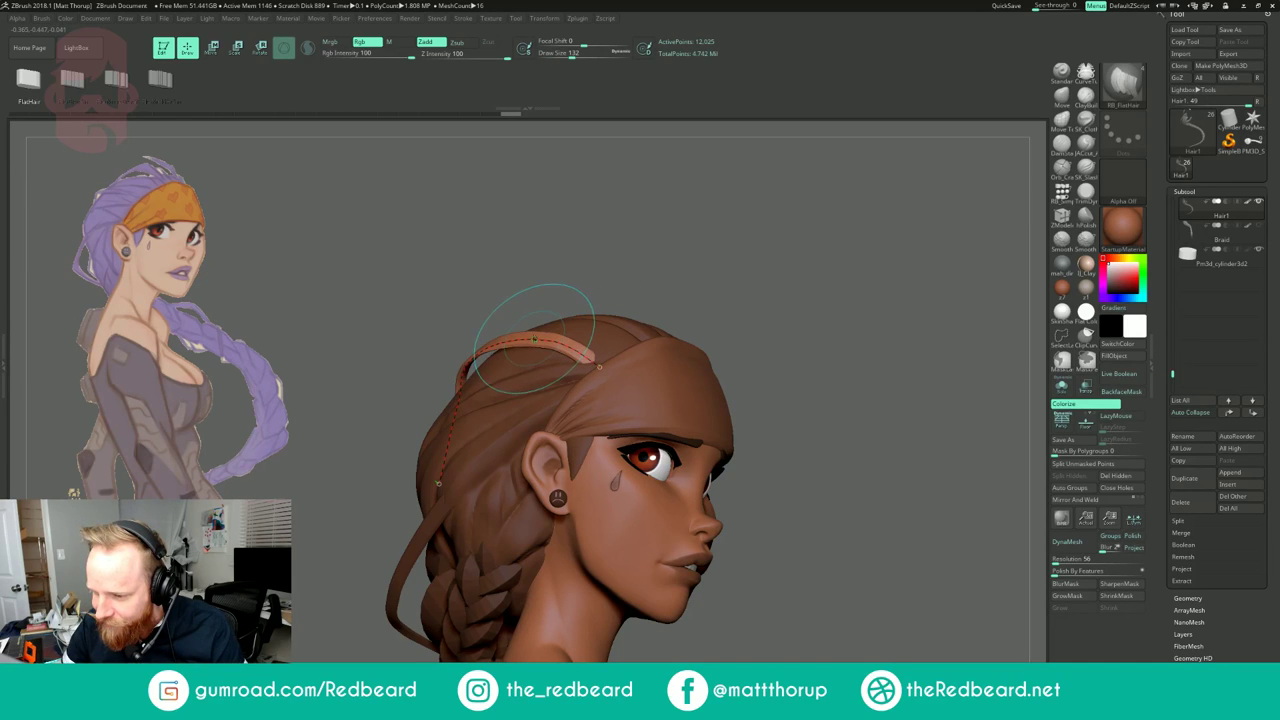
Step: Try thinning the strand at draw size 7 and moving its headband end, undoing both attempts
key("s")
left_click(653, 267)
left_click(553, 339)
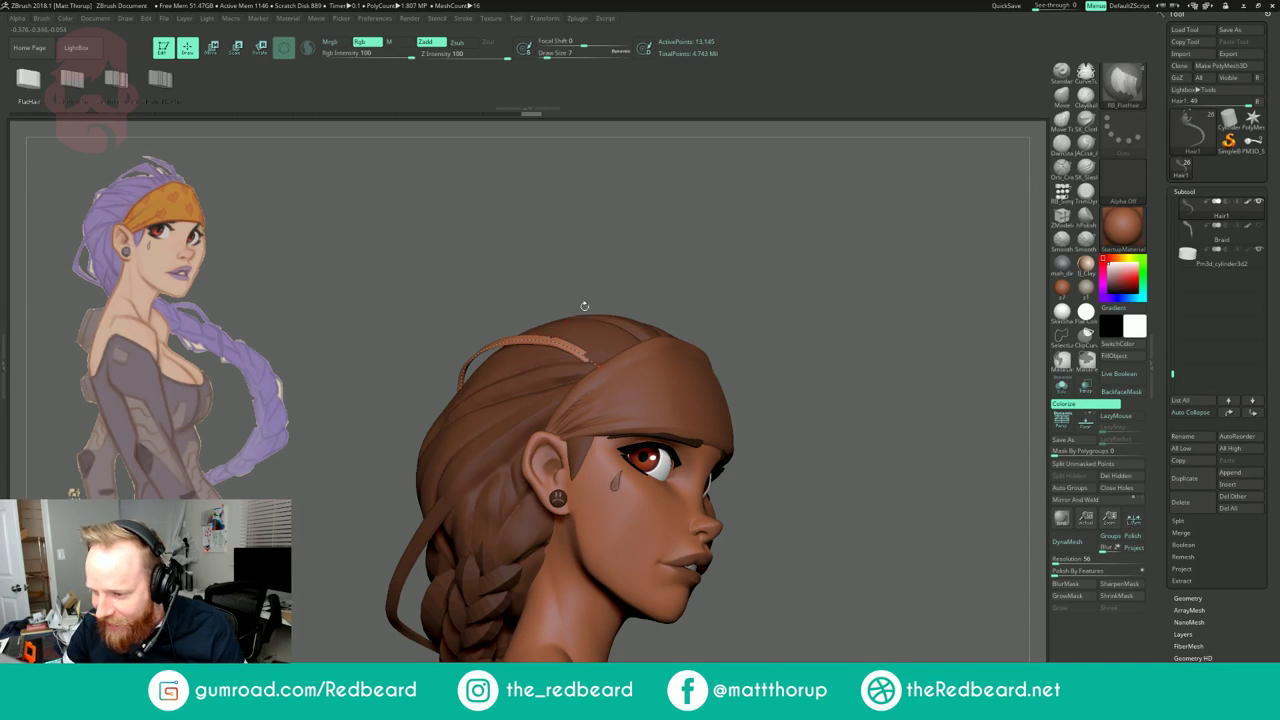
key("ctrl+z")
left_click_drag(713, 238, 708, 266)
key("s")
left_click(731, 266)
left_click(602, 369)
key("ctrl+z")
Step: Reposition the strand's rear end on the back of the head at draw size 132 and rebuild the strand at draw size 12
key("s")
left_click(705, 263)
left_click_drag(793, 220, 878, 245)
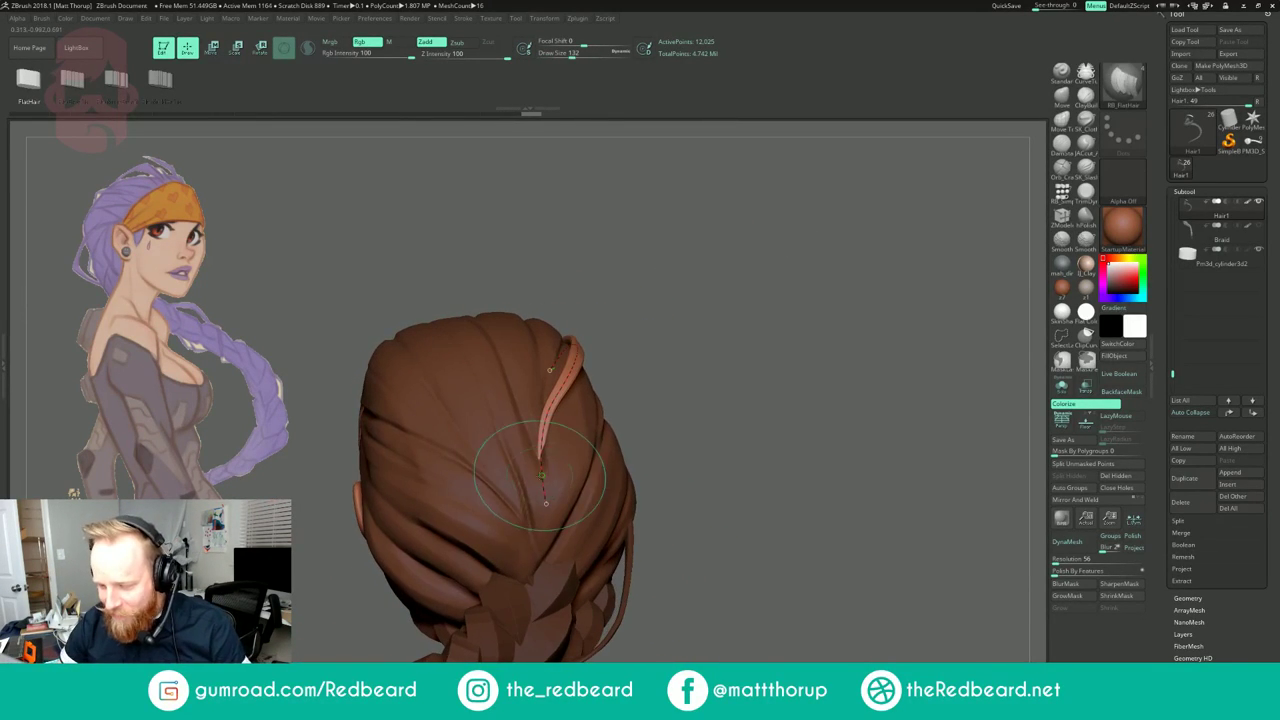
key("]")
left_click_drag(546, 505, 524, 505)
left_click(536, 452)
left_click_drag(660, 430, 700, 452)
left_click(556, 395)
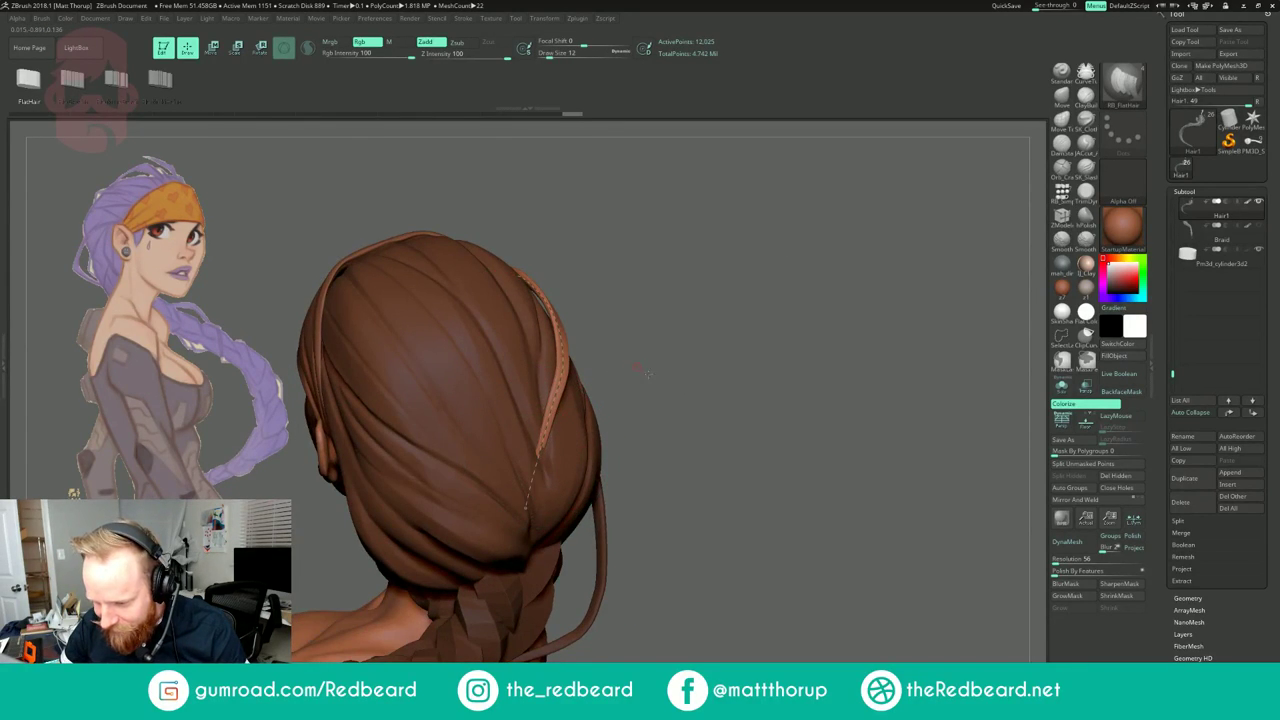
Step: Pull the strand's lower end into the grooves at the back of the head, using draw size 187
left_click_drag(642, 369, 680, 376)
left_click(543, 455)
left_click_drag(690, 425, 596, 425)
left_click(512, 520)
left_click(640, 356)
left_click_drag(700, 291, 870, 266)
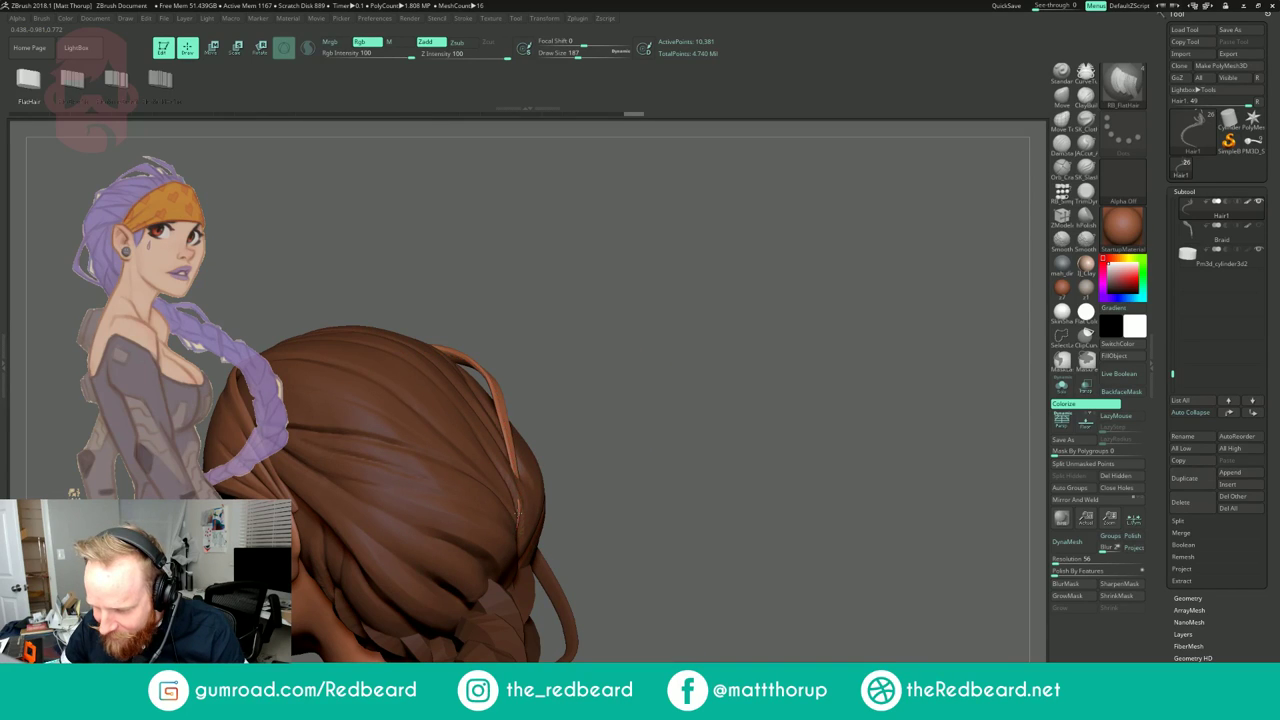
left_click(519, 516)
left_click_drag(654, 366, 522, 415)
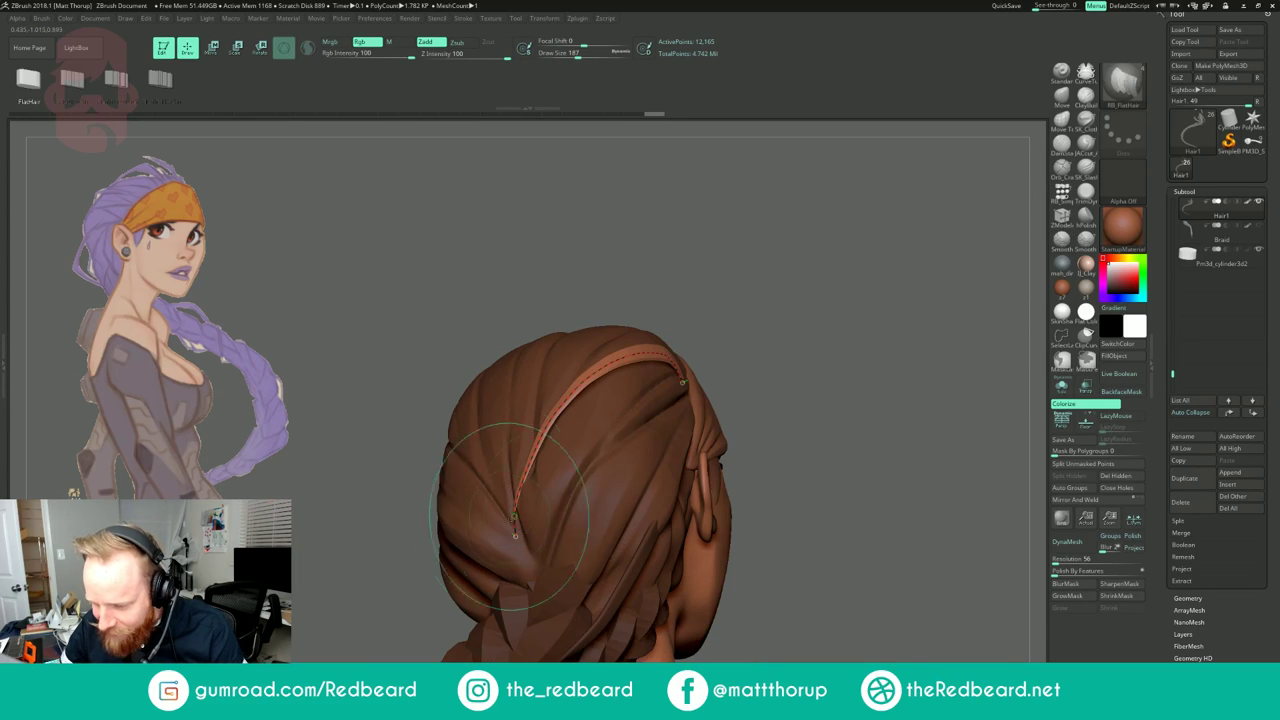
Step: Fit the strand's rear end to the back of the head at draw size 124 and rebuild it at draw size 12
key("s")
left_click(517, 539)
left_click(523, 517)
left_click(525, 515)
left_click_drag(370, 515, 540, 500)
key("s")
left_click(517, 508)
left_click(525, 497)
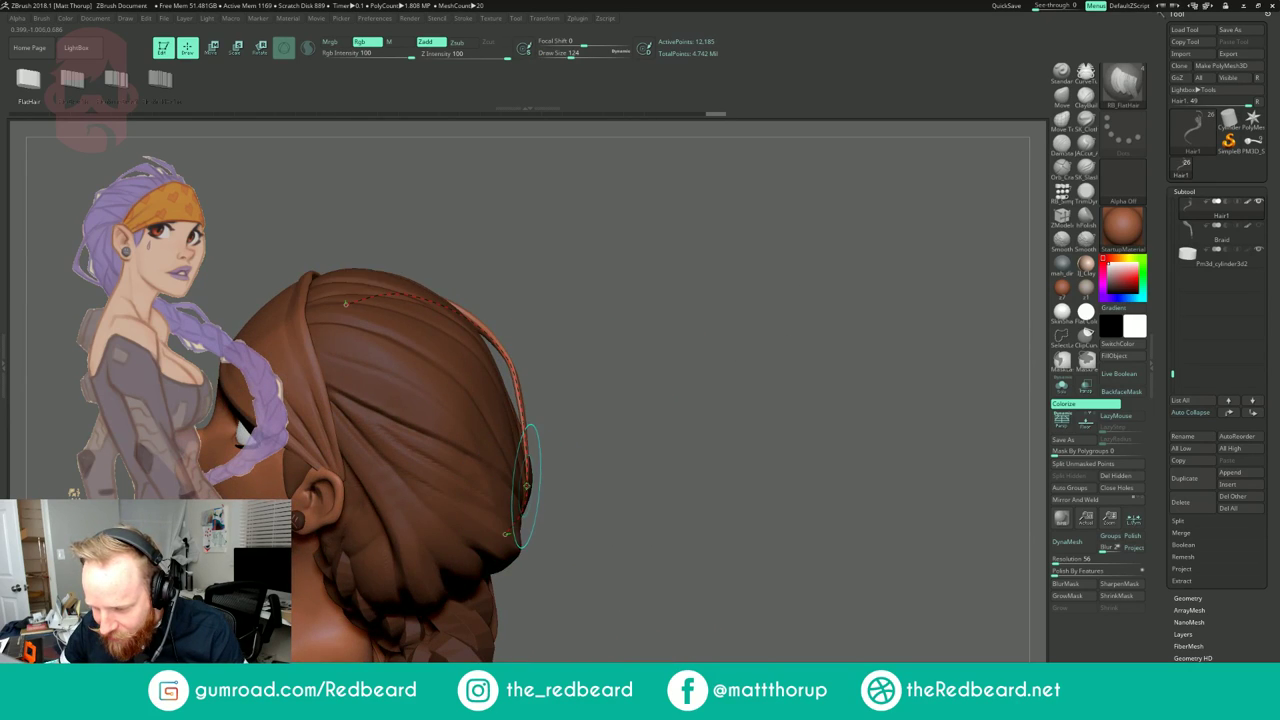
left_click_drag(620, 480, 470, 445)
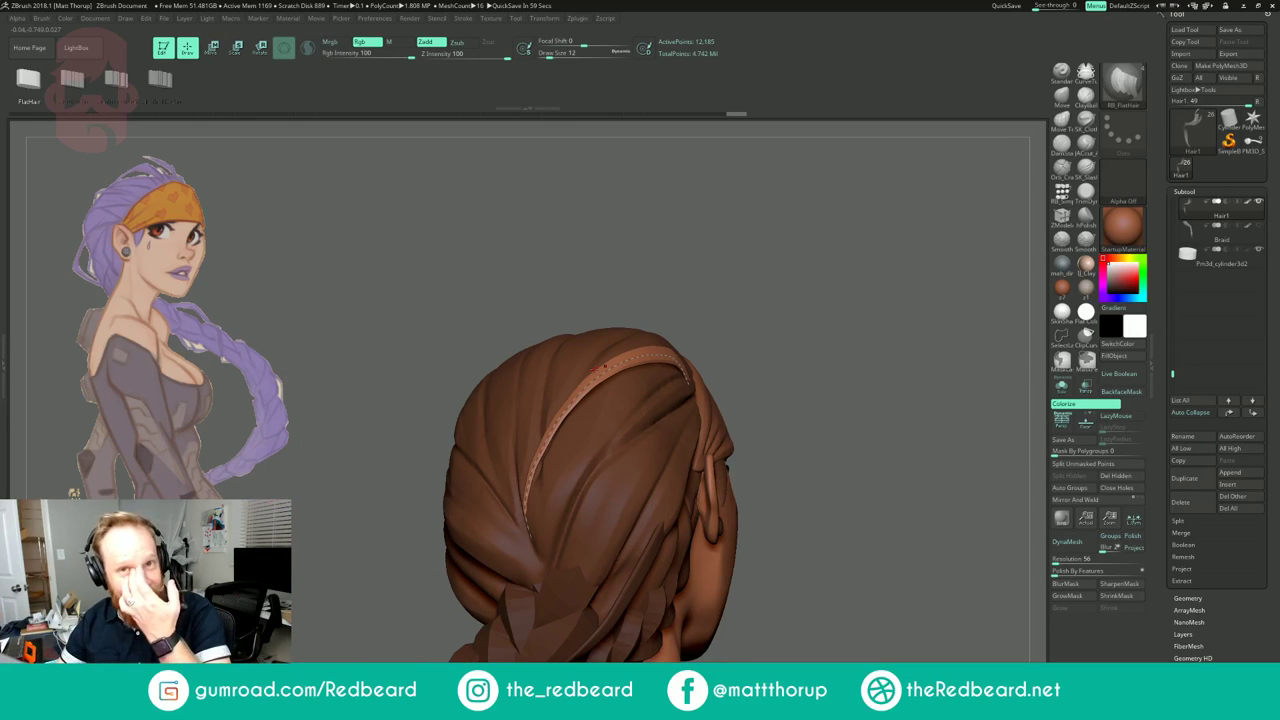
Step: Adjust the middle of the strand's curve on the back of the head and rebuild it at draw size 12
left_click_drag(785, 254, 648, 264)
mouse_move(850, 254)
left_mouse_down()
mouse_move(793, 256)
mouse_move(665, 318)
left_mouse_up()
key("s")
mouse_move(561, 432)
left_mouse_down()
mouse_move(573, 432)
mouse_move(559, 426)
left_mouse_up()
left_click(563, 422)
key("s")
left_click(565, 413)
left_click_drag(715, 301, 738, 222)
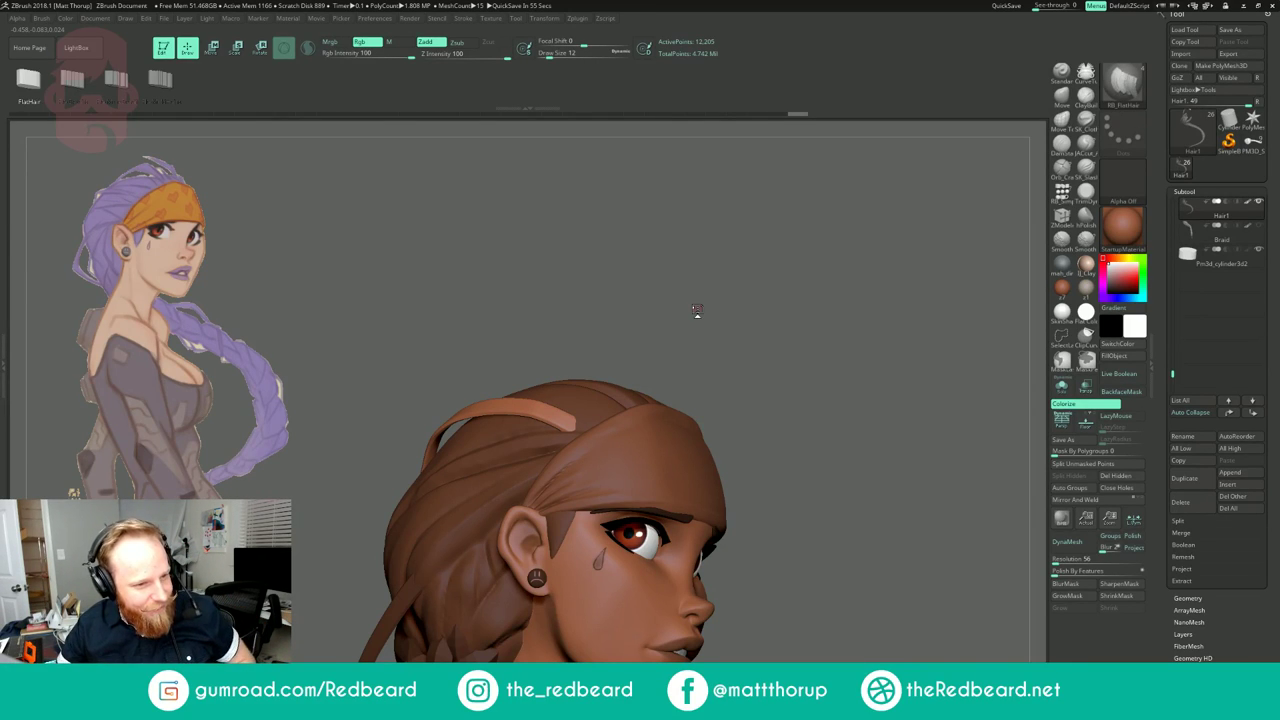
Step: Examine the new strand on the head and the whole figure from above, the front and both sides
left_click_drag(768, 270, 801, 403)
mouse_move(650, 303)
left_mouse_down()
mouse_move(725, 310)
mouse_move(725, 391)
left_mouse_up()
left_click_drag(636, 369, 646, 316)
key("s")
left_click_drag(531, 437, 556, 433)
key("shift")
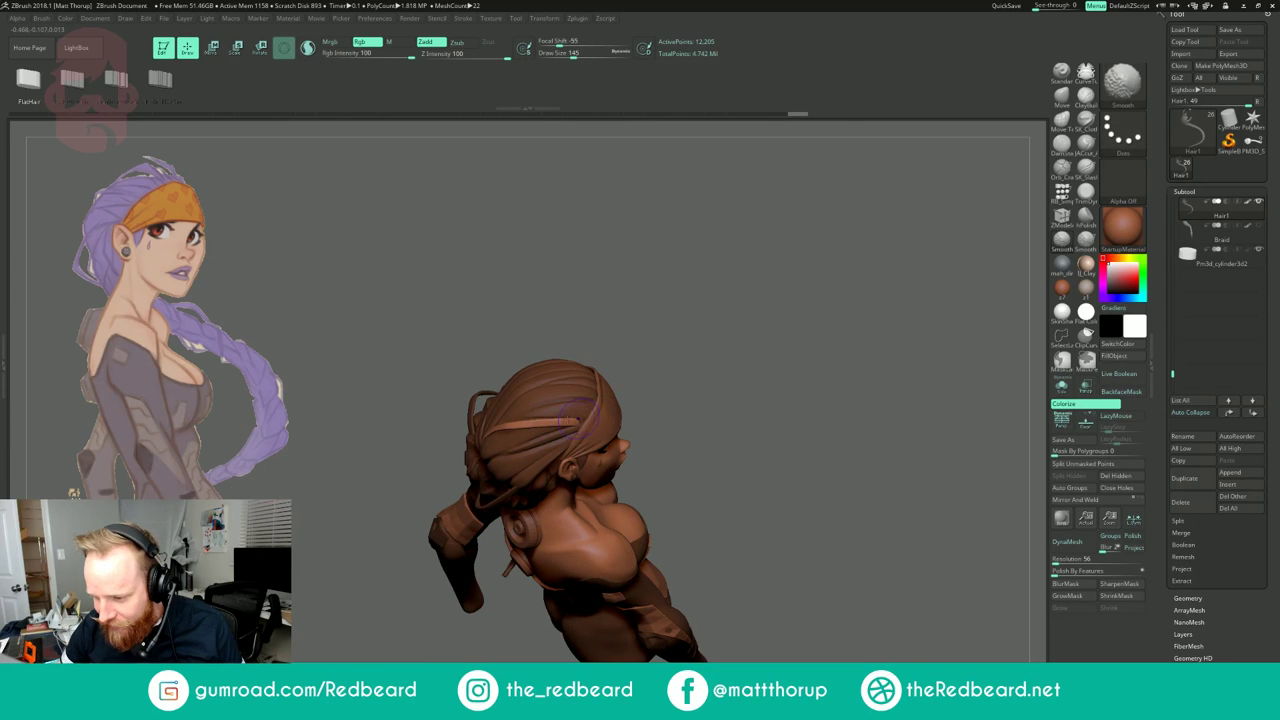
left_click_drag(749, 318, 737, 292)
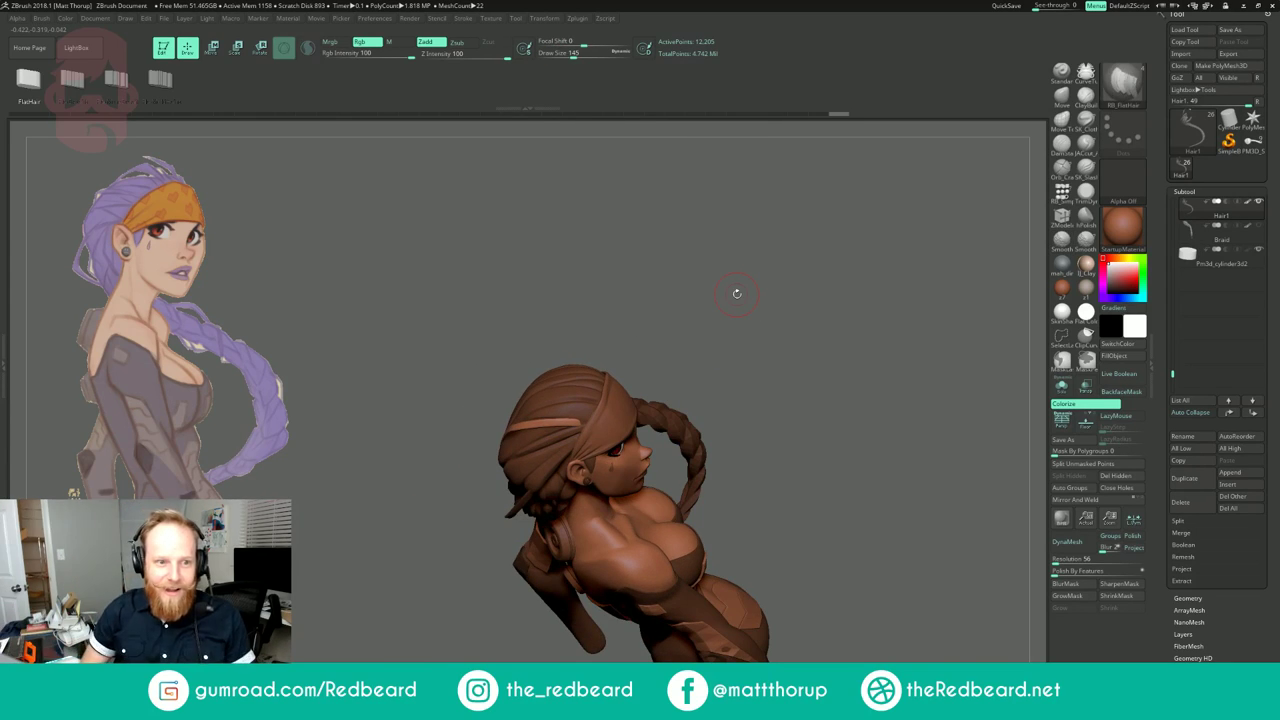
left_click_drag(707, 306, 755, 314)
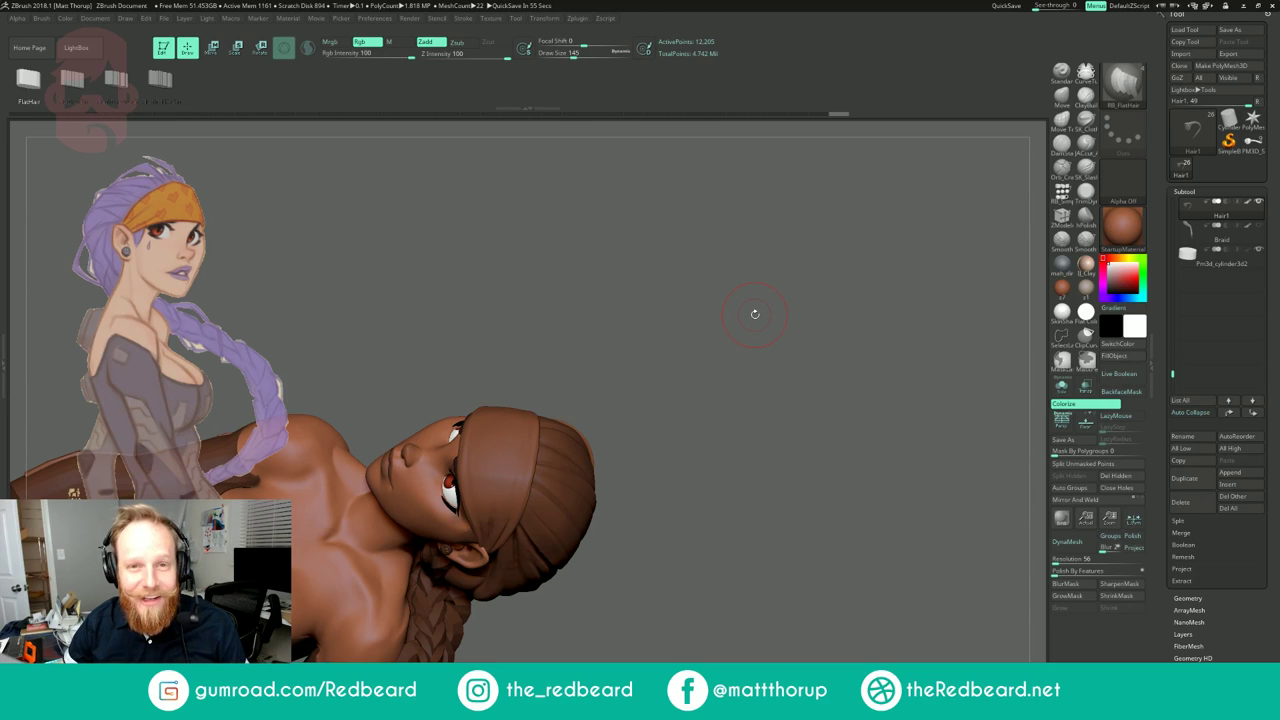
mouse_move(774, 309)
left_mouse_down()
mouse_move(725, 312)
mouse_move(722, 328)
mouse_move(820, 329)
mouse_move(794, 375)
mouse_move(771, 316)
mouse_move(690, 350)
mouse_move(606, 359)
left_mouse_up()
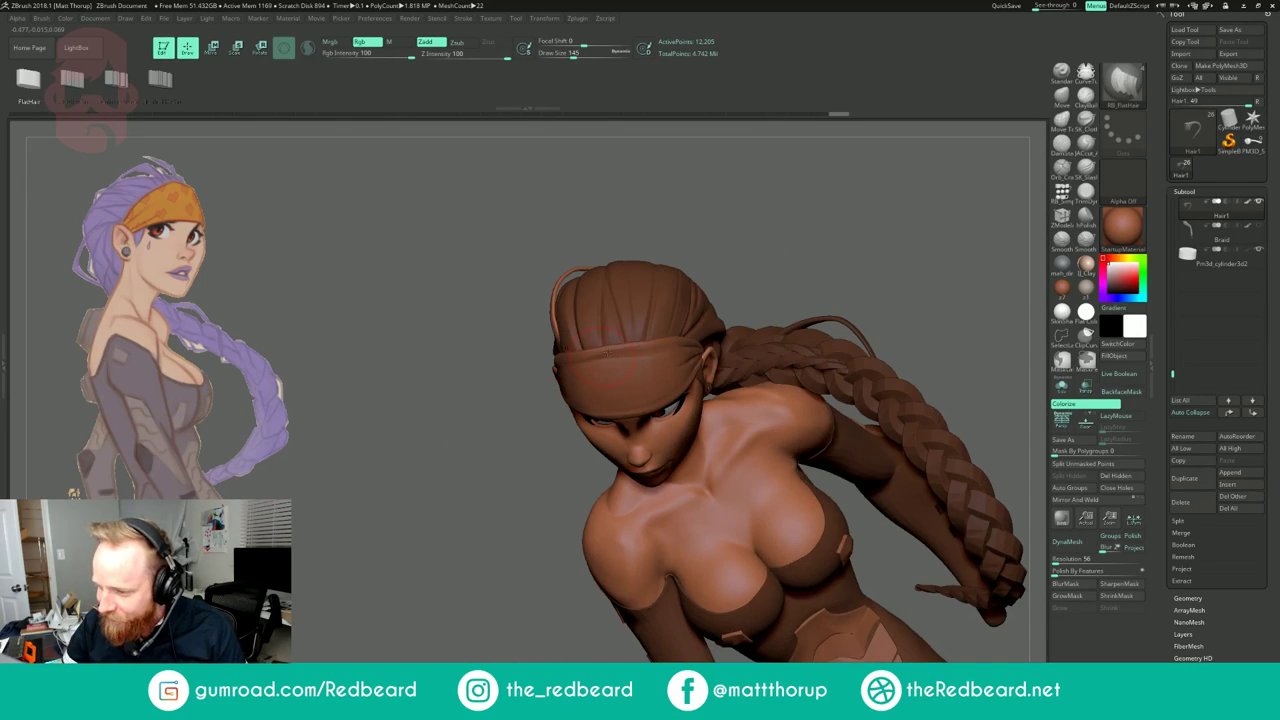
key("s")
left_click(605, 345)
left_click_drag(725, 222, 662, 226)
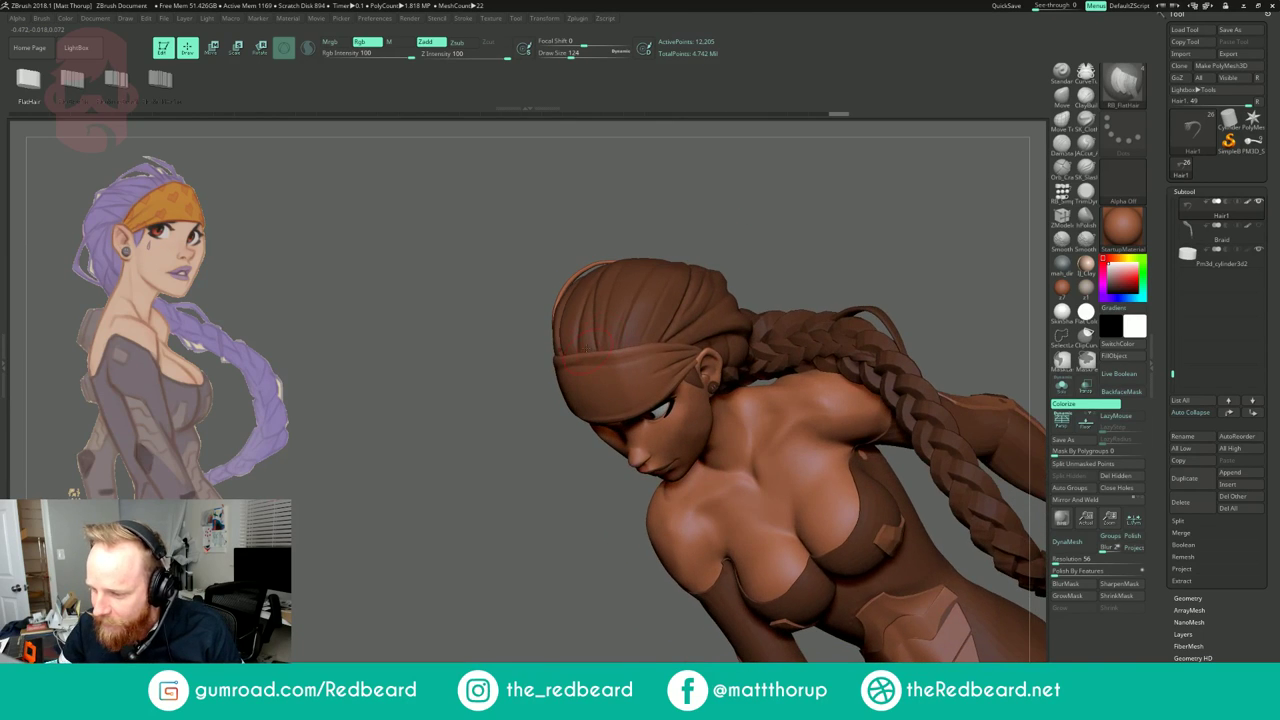
left_click_drag(739, 206, 652, 248)
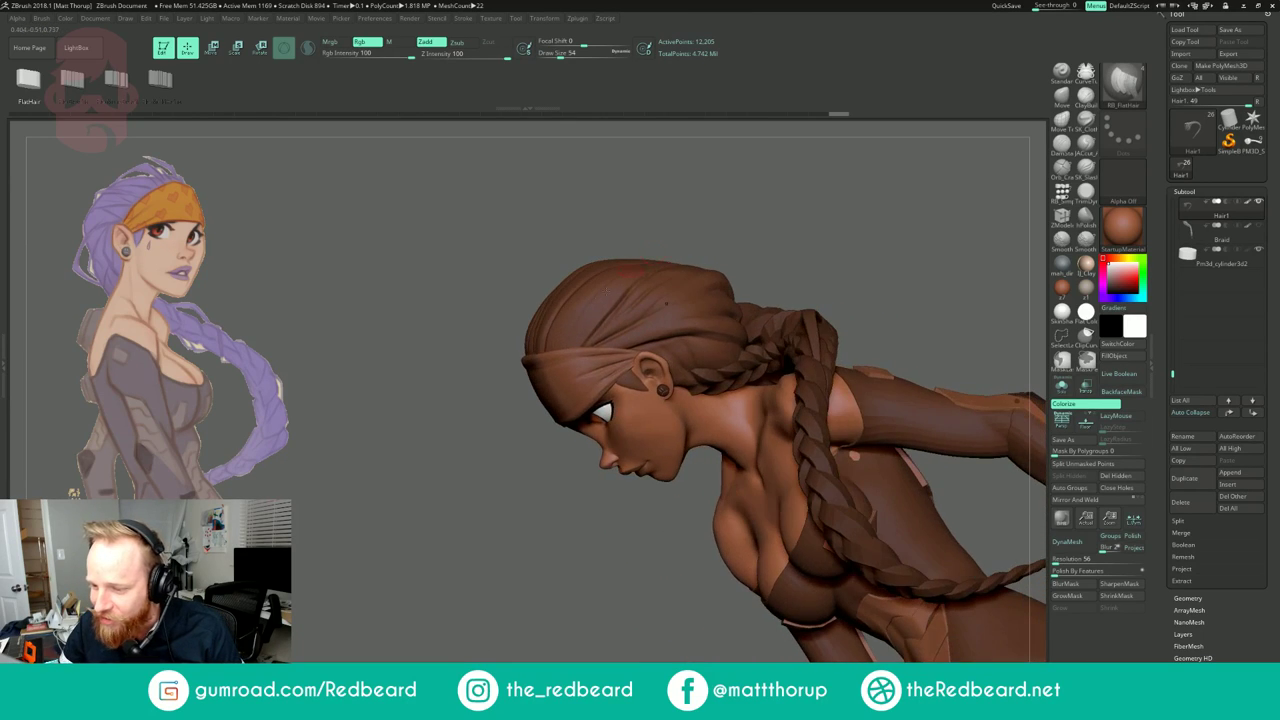
left_click_drag(482, 443, 698, 265)
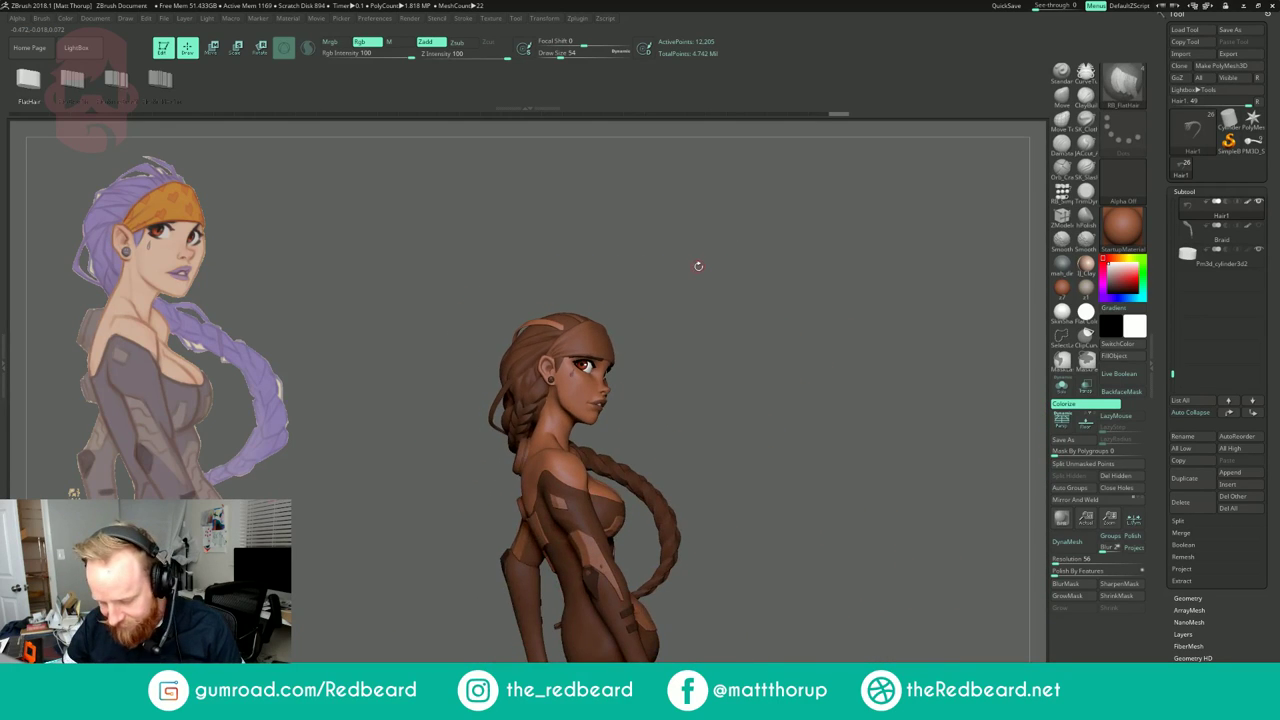
Step: Switch to the DE_HairTubes brush for the next loose strands
key("b")
key("d")
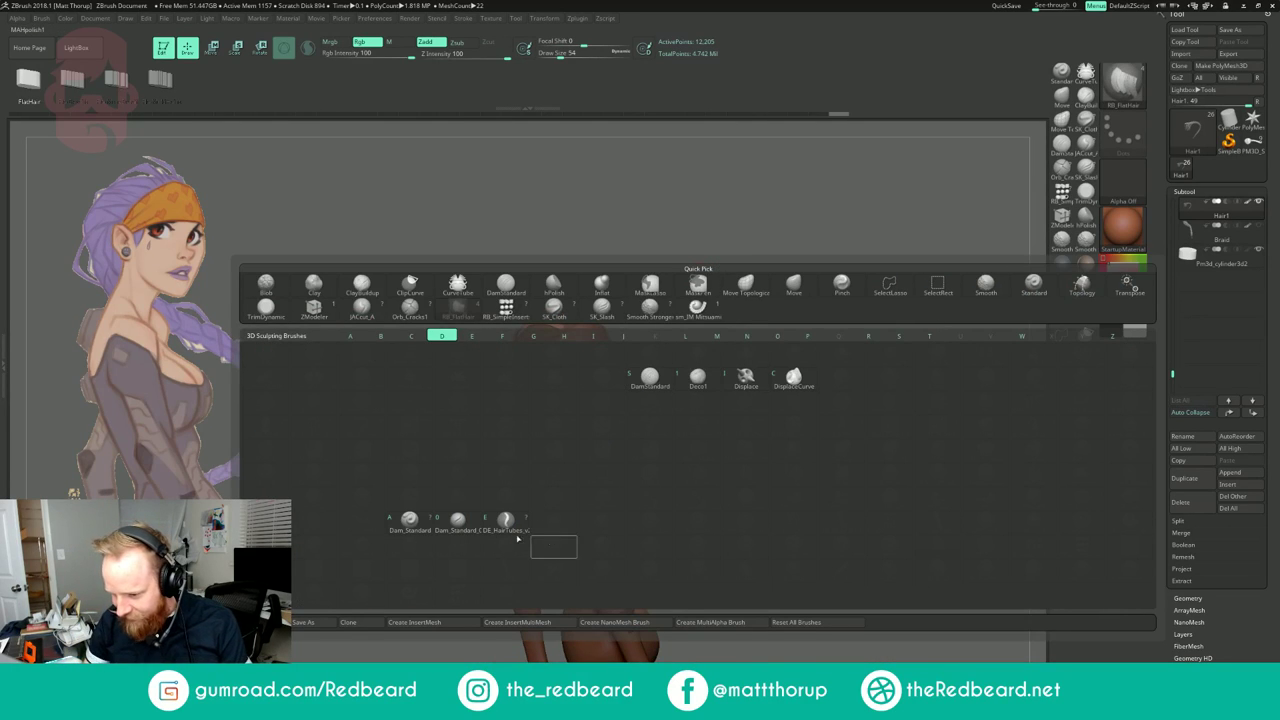
left_click(511, 525)
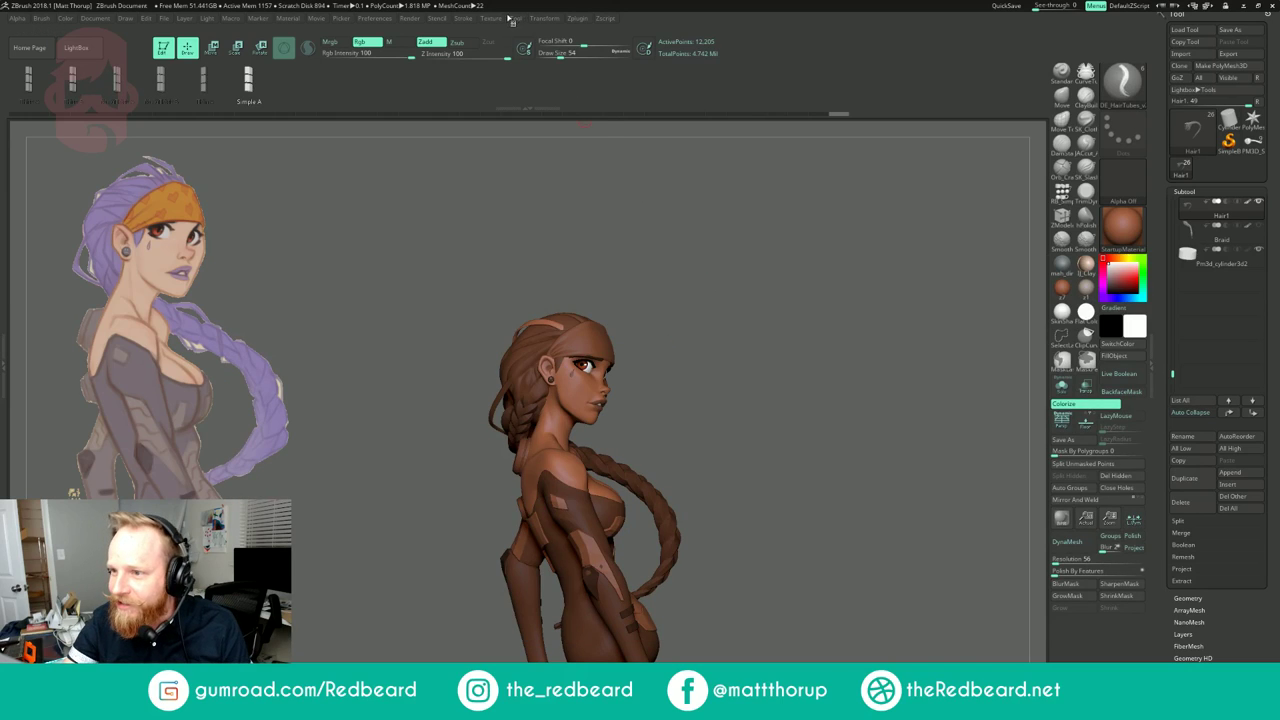
mouse_move(497, 20)
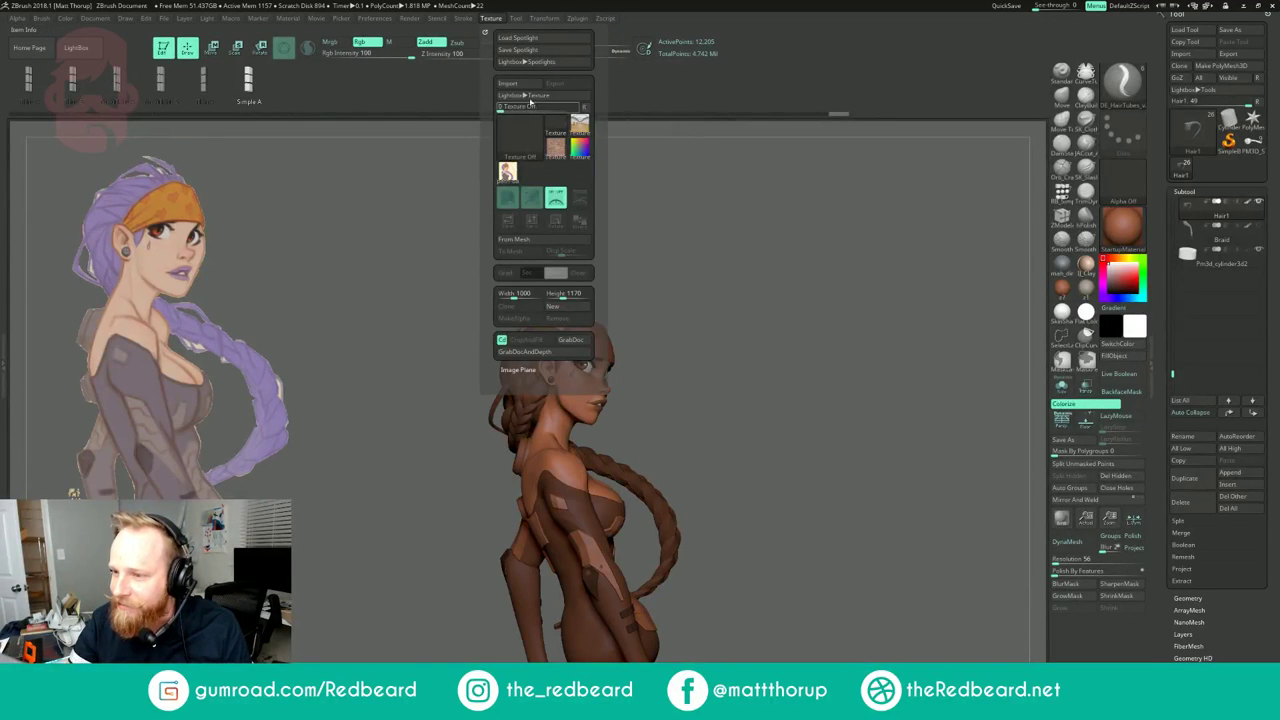
mouse_move(580, 22)
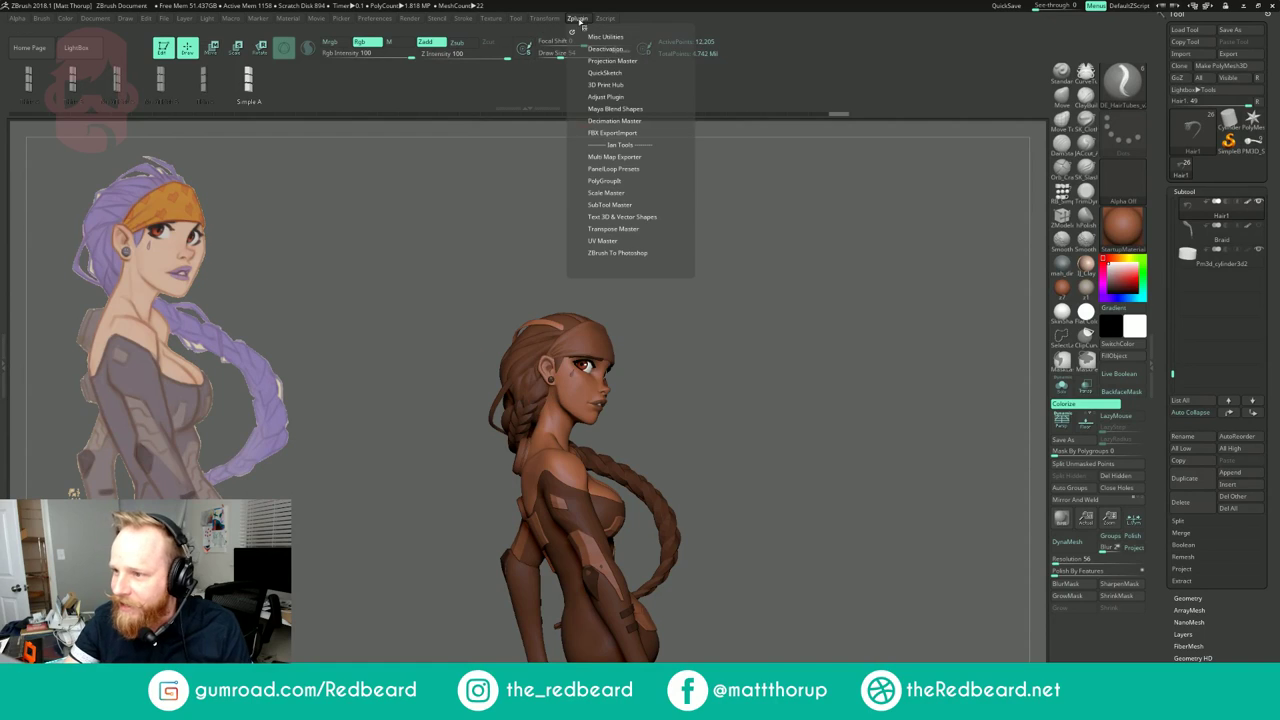
left_click(614, 229)
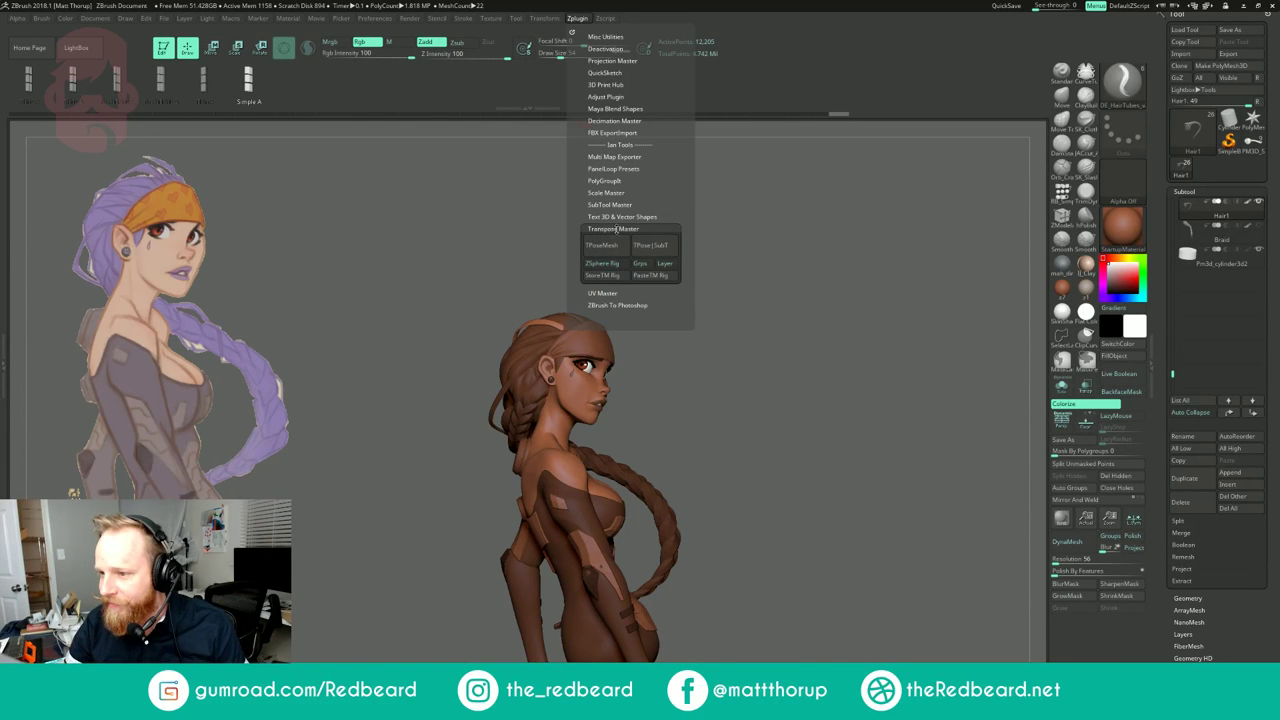
left_click(614, 229)
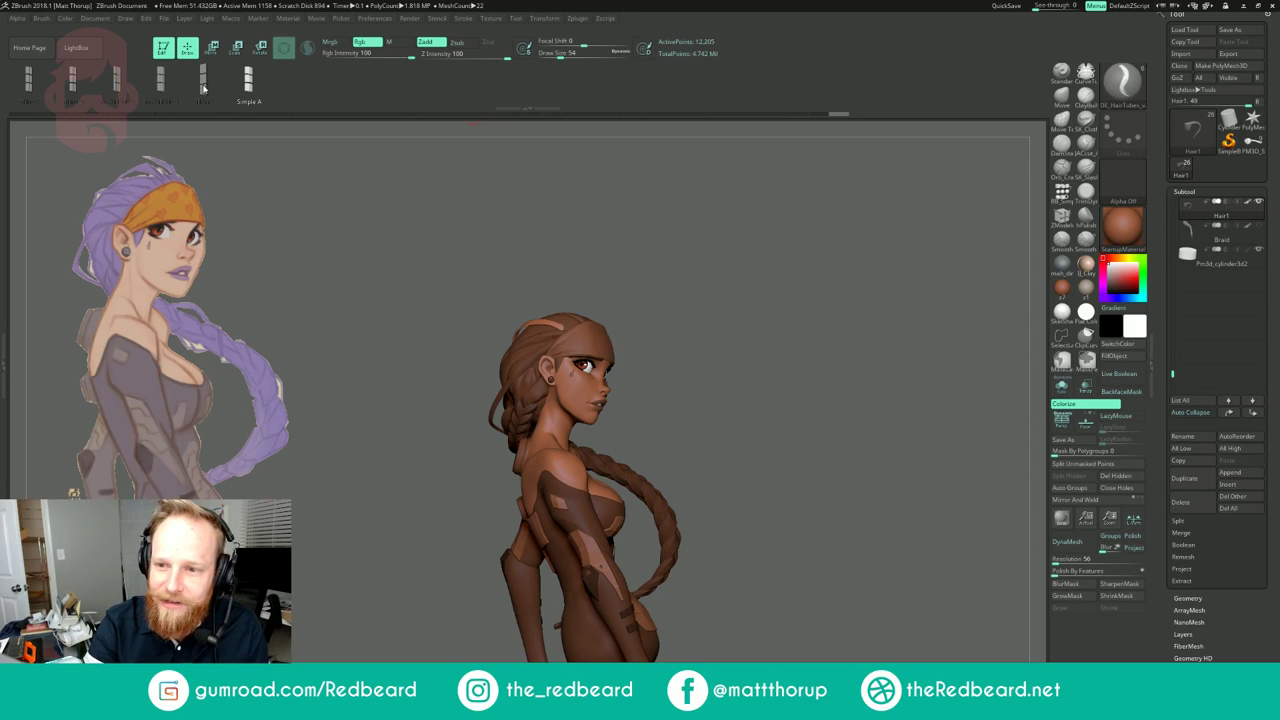
left_click(577, 19)
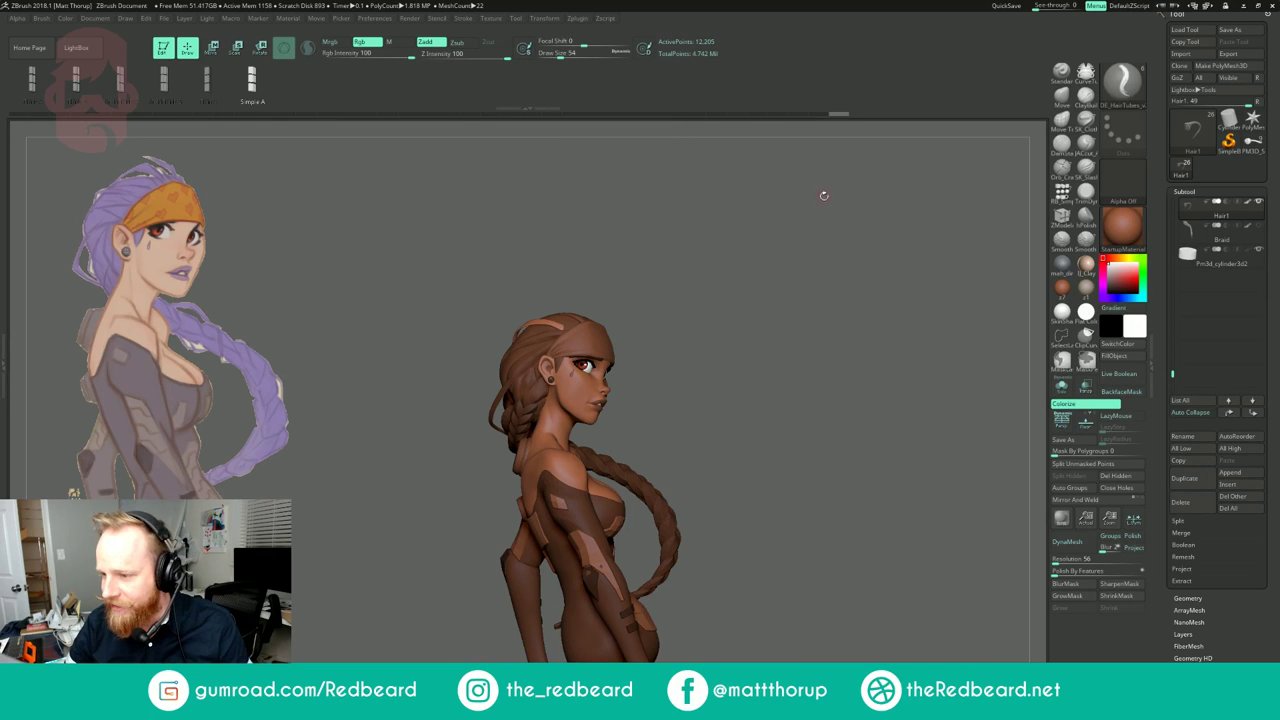
Step: Select the hair cap subtool and draw a loose strand over the top of the head at draw size 77
mouse_move(686, 236)
left_mouse_down()
mouse_move(658, 286)
mouse_move(677, 254)
mouse_move(712, 248)
mouse_move(692, 244)
mouse_move(789, 225)
mouse_move(737, 221)
mouse_move(652, 268)
mouse_move(596, 245)
mouse_move(643, 279)
left_mouse_up()
left_click(640, 304, "alt")
left_click_drag(725, 224, 756, 287)
key("s")
left_click_drag(636, 285, 640, 285)
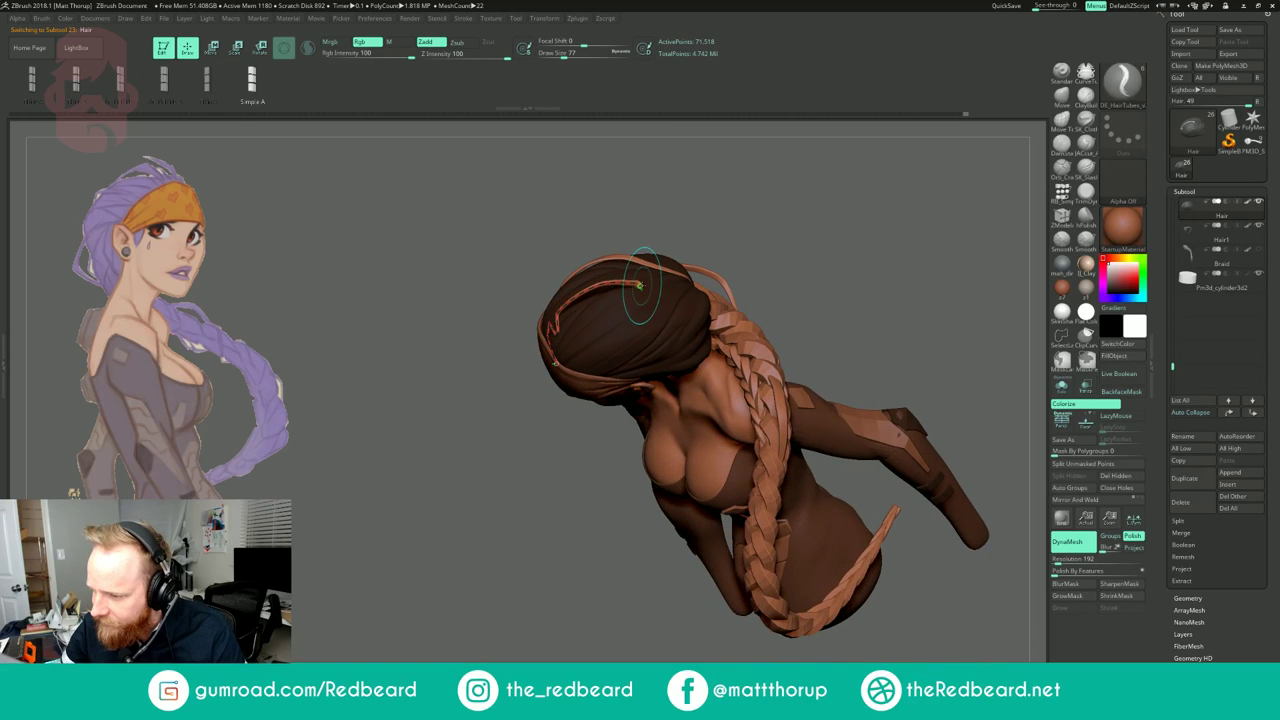
Step: Adjust the front part of the new strand where it meets the headband, using draw size 145
left_click_drag(699, 237, 724, 152)
key("s")
left_click_drag(548, 261, 561, 260)
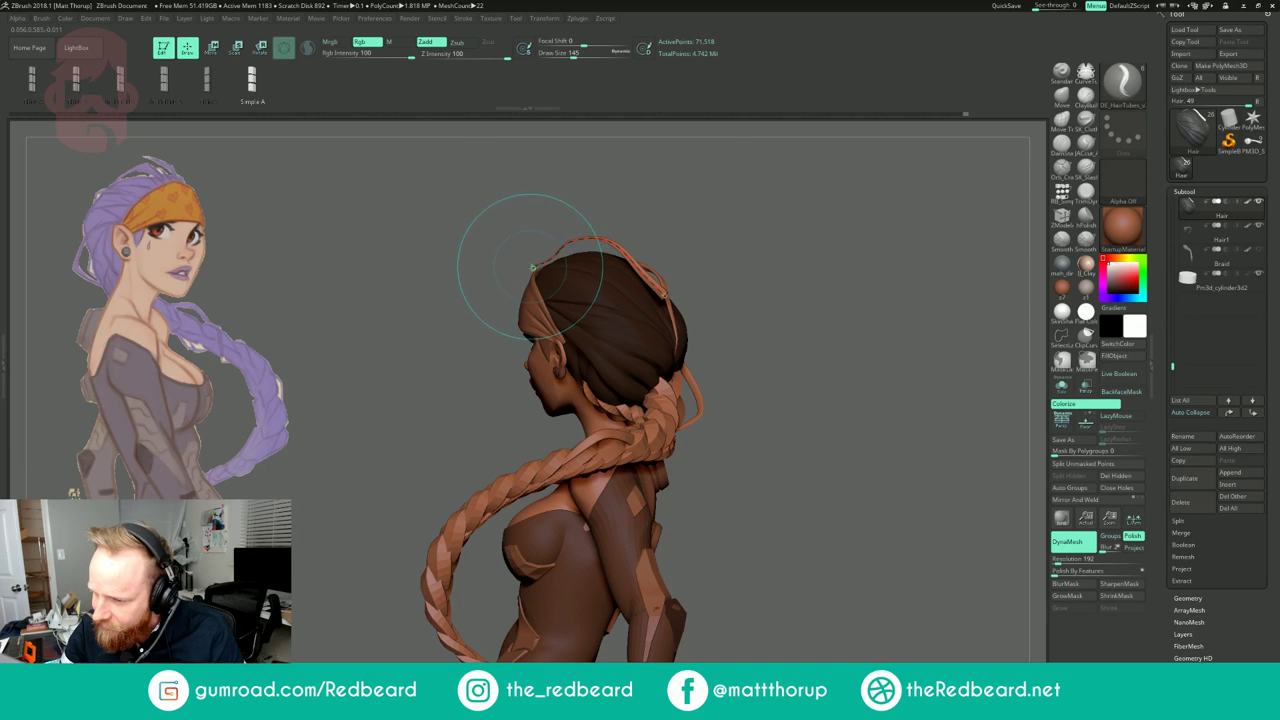
left_click(543, 19)
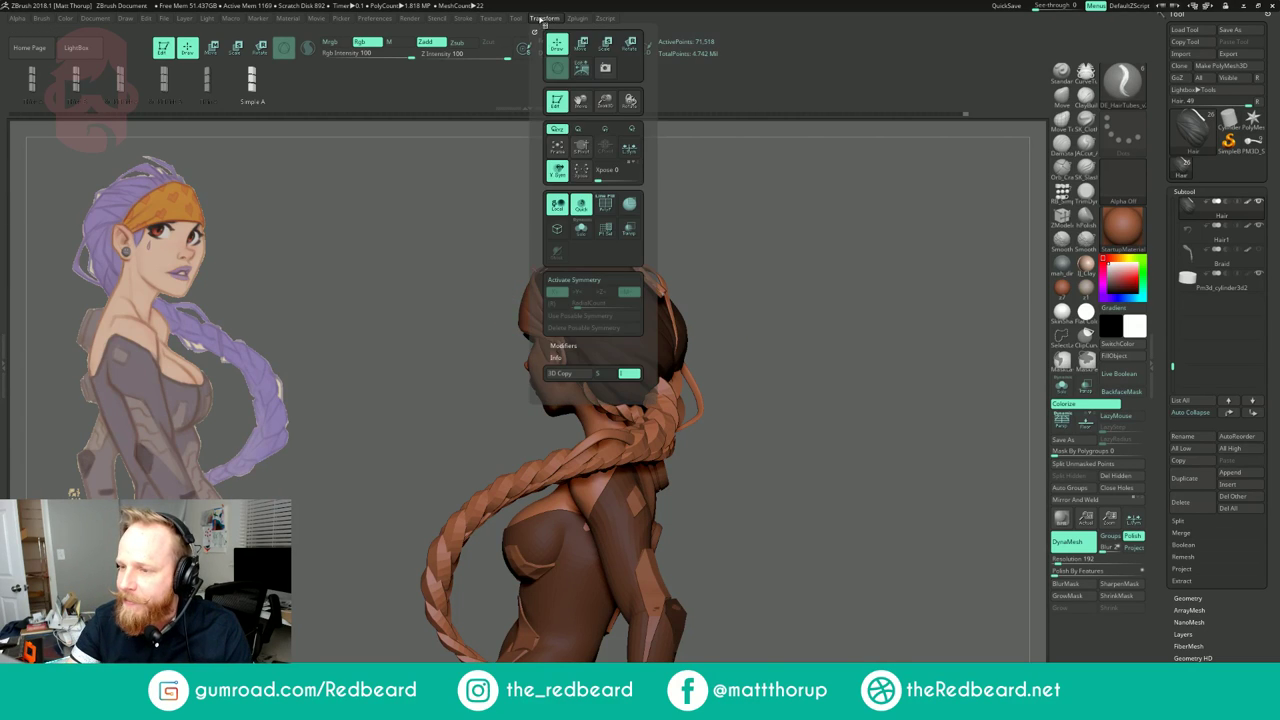
mouse_move(495, 20)
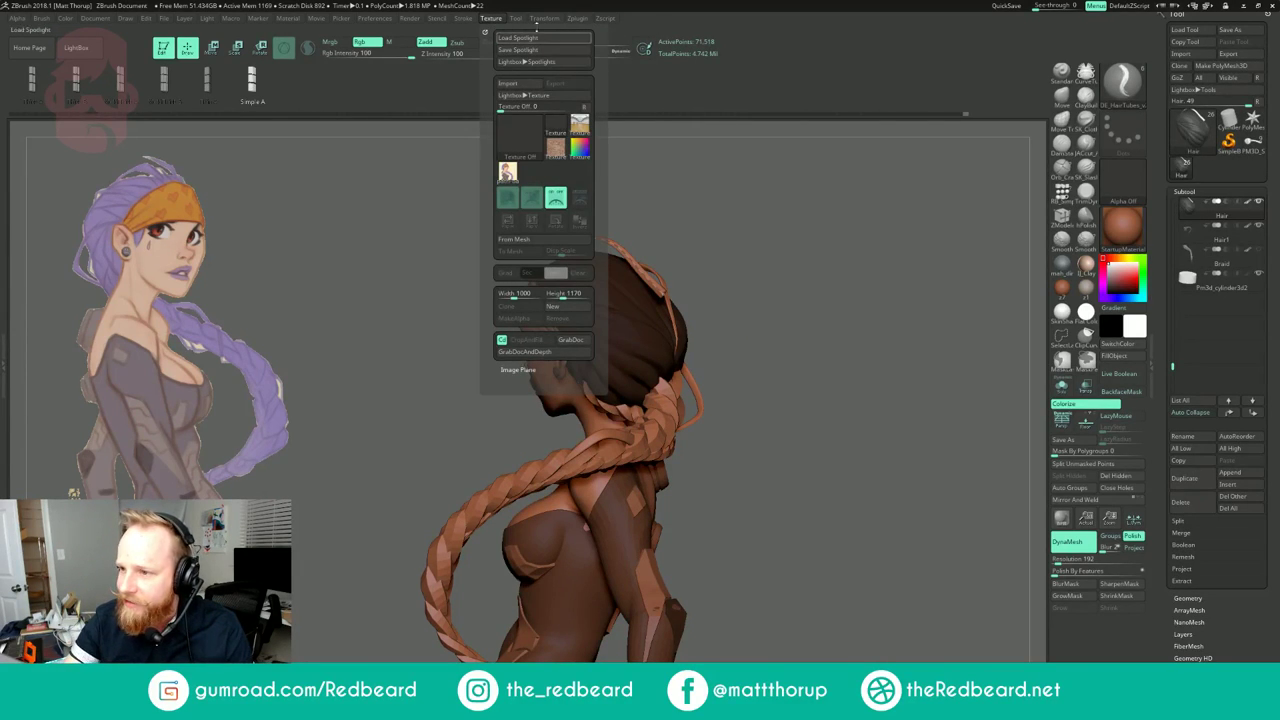
mouse_move(578, 22)
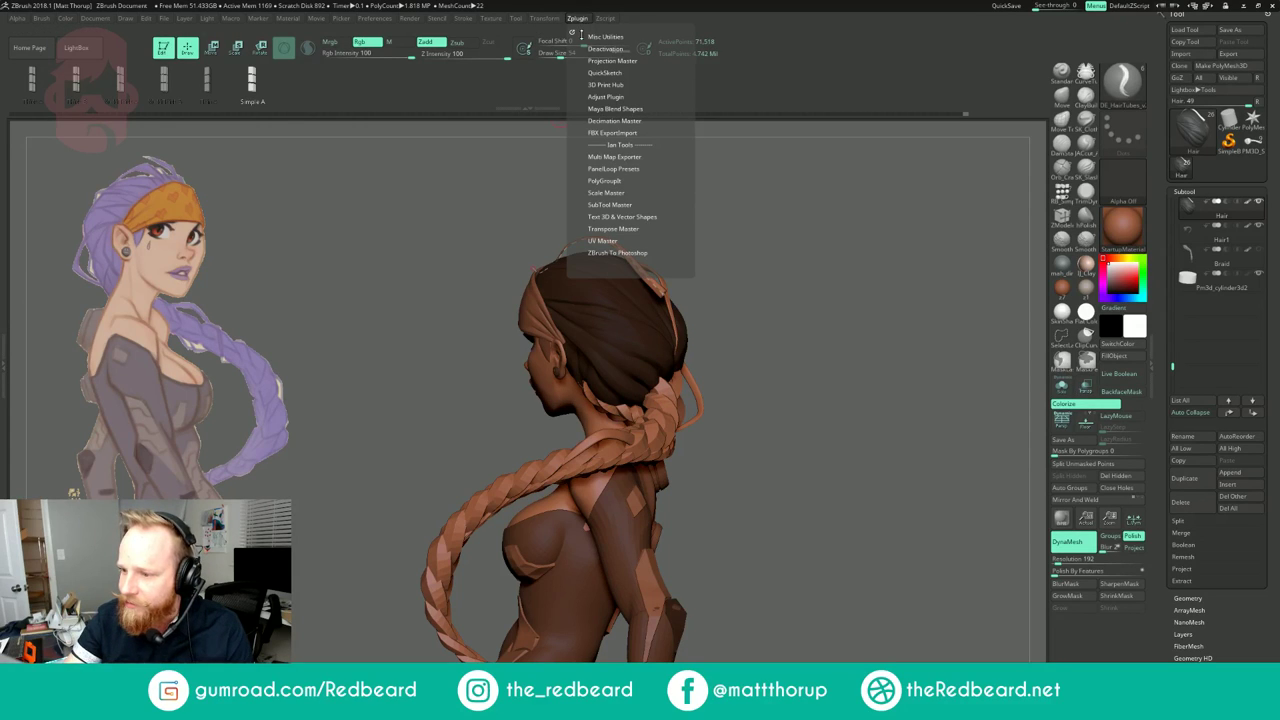
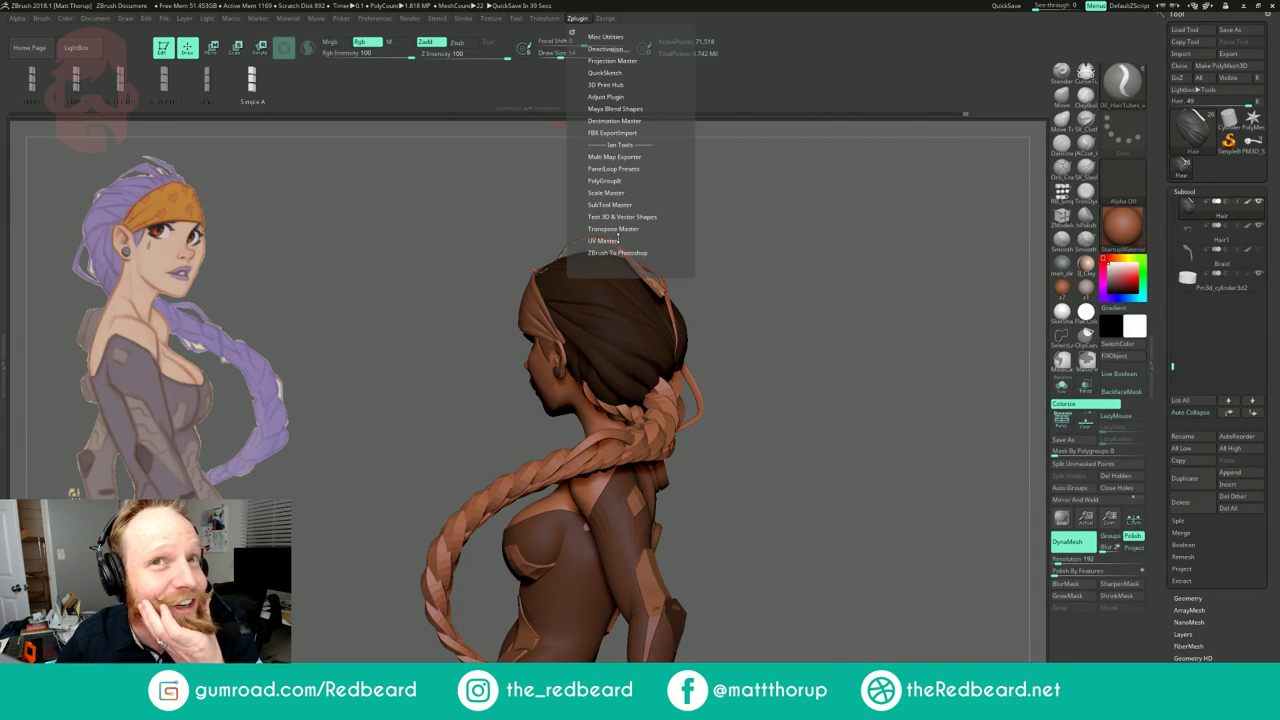
mouse_move(840, 278)
left_mouse_down()
mouse_move(798, 286)
mouse_move(838, 279)
left_mouse_up()
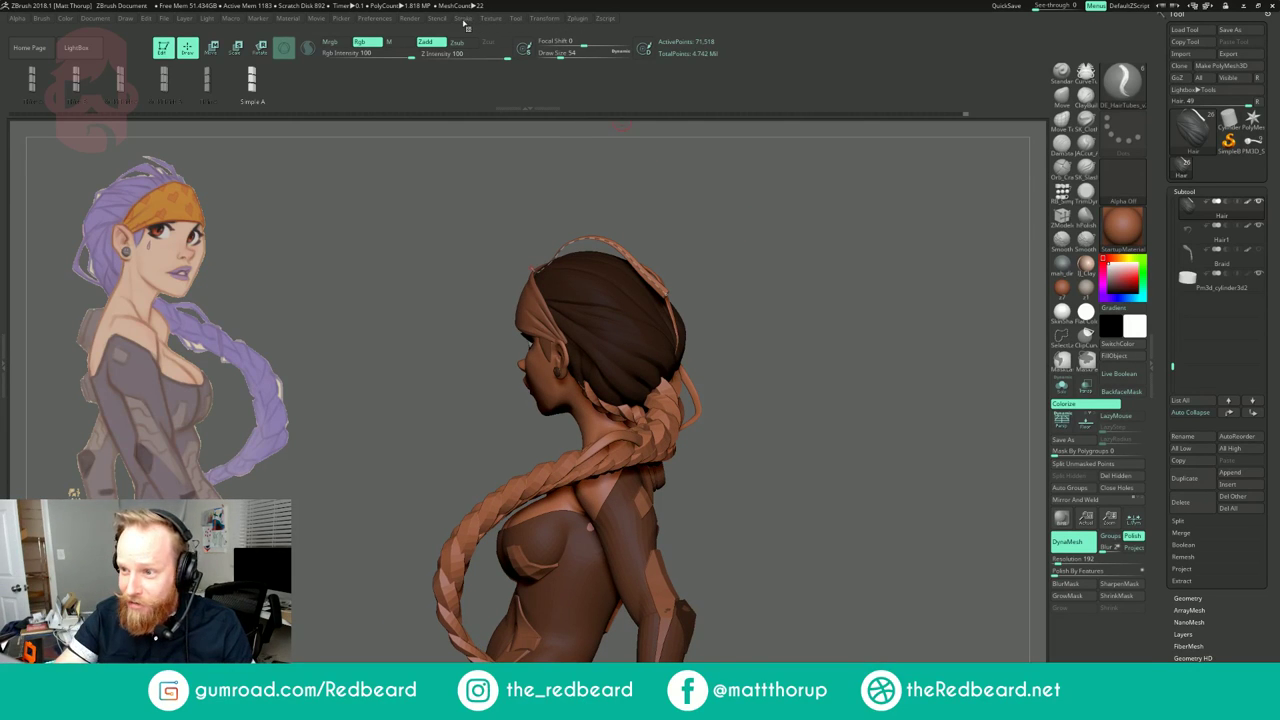
left_click(465, 21)
left_click(508, 243)
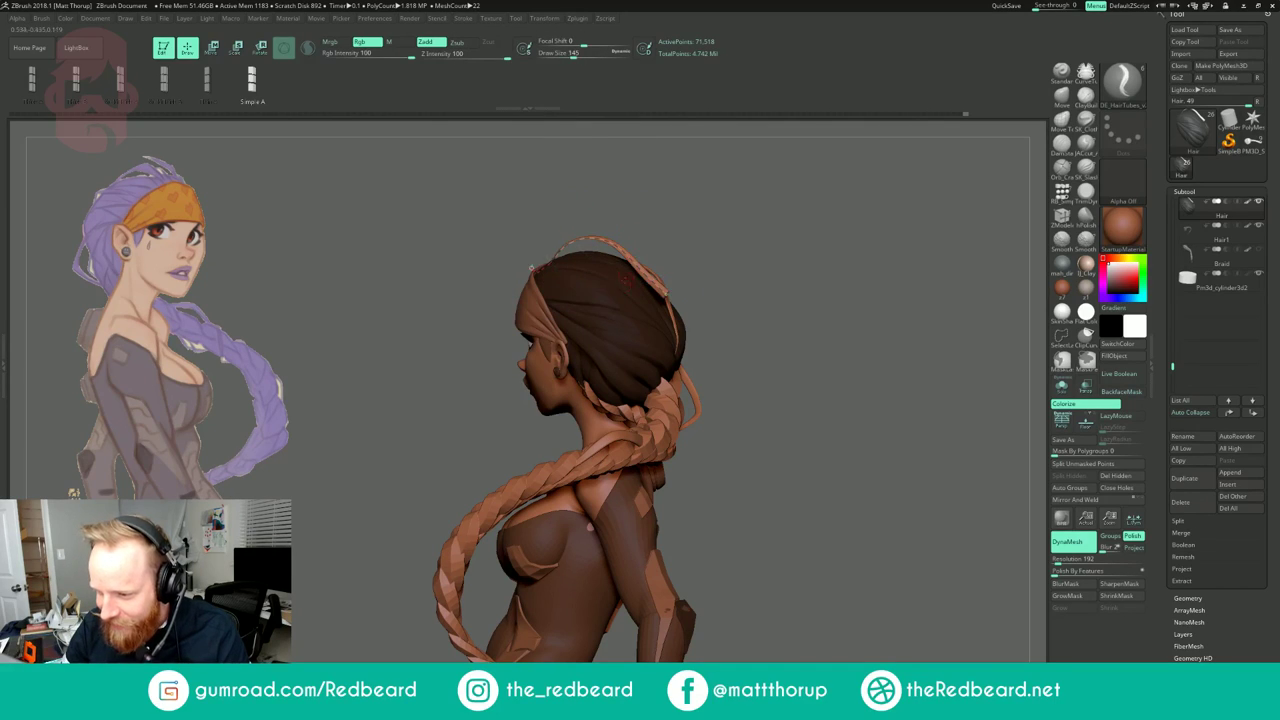
Step: Reshape the strand's curve over the crown and set its front end at the middle of the headband
left_click(638, 266)
mouse_move(757, 226)
left_mouse_down()
mouse_move(786, 230)
mouse_move(743, 217)
mouse_move(750, 310)
left_mouse_up()
left_click(592, 348)
left_click_drag(596, 363, 601, 365)
left_click_drag(768, 295, 777, 194)
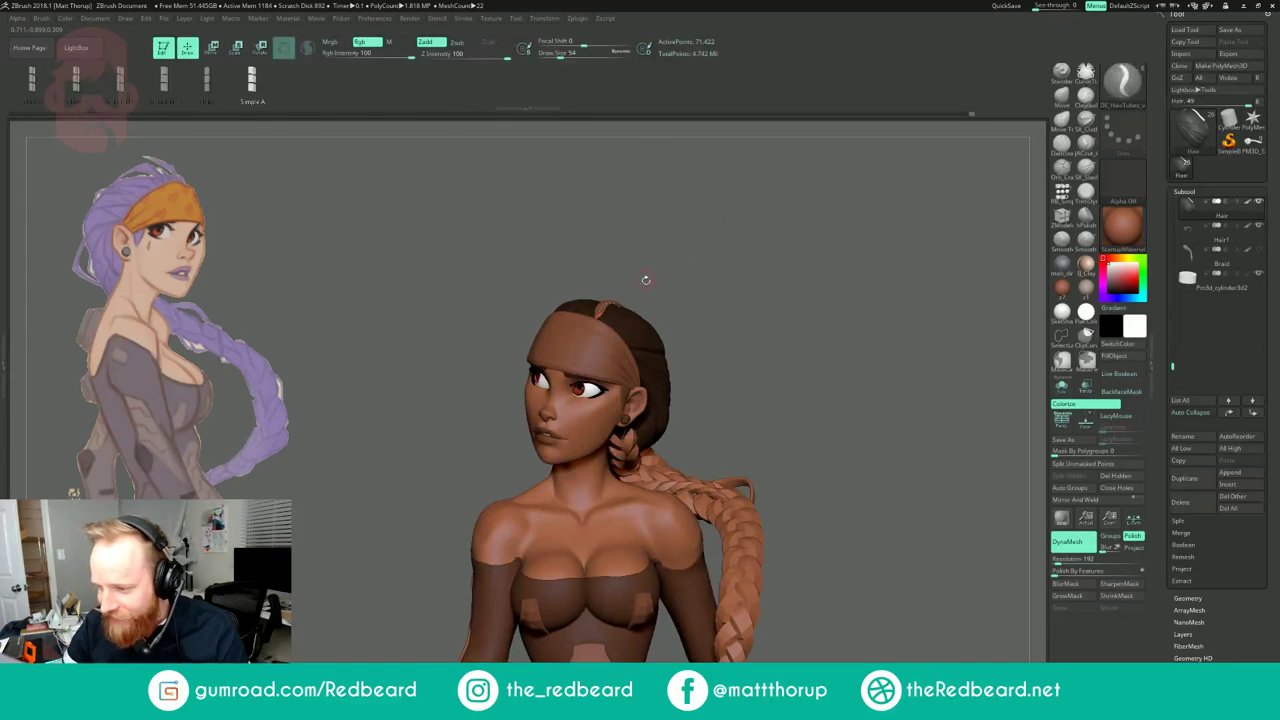
left_click_drag(646, 278, 589, 272)
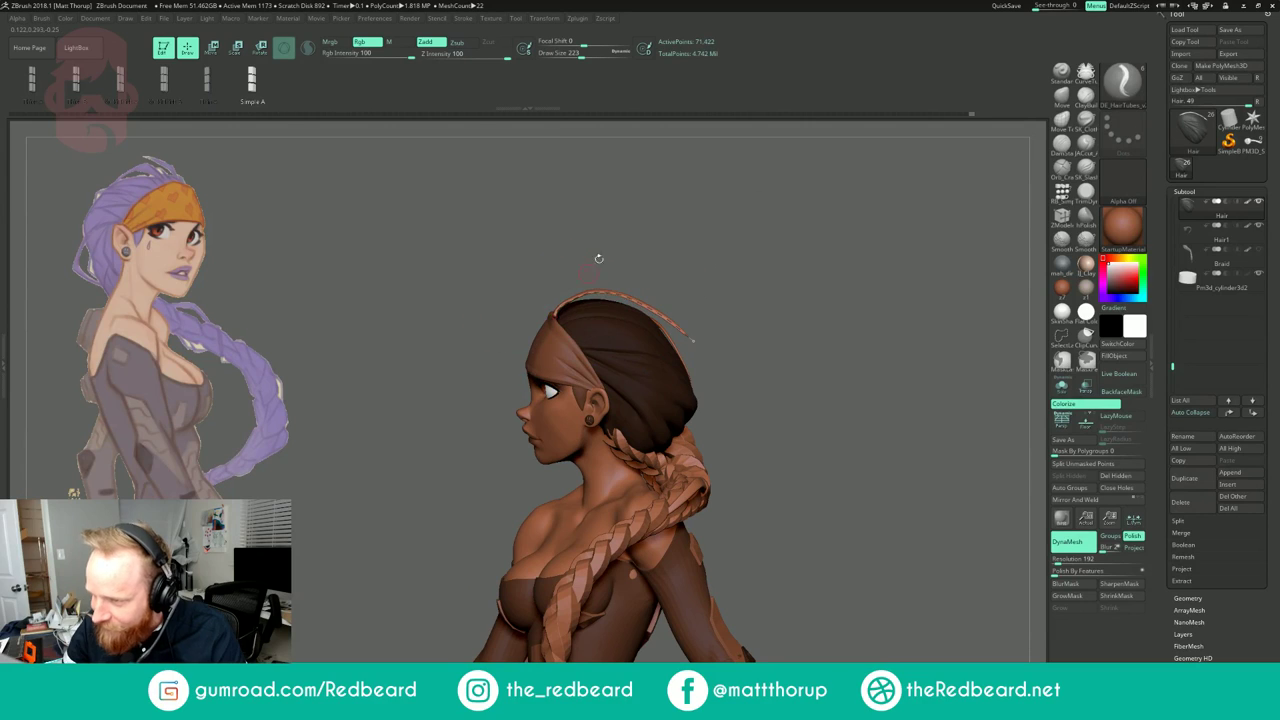
left_click_drag(700, 178, 715, 199)
left_click(587, 342)
left_click_drag(587, 342, 588, 344)
Step: Reduce the draw size and adjust the upper part of the strand on the back of the head
mouse_move(706, 249)
left_mouse_down("shift")
mouse_move(660, 296)
mouse_move(668, 288)
mouse_move(605, 300)
mouse_move(564, 326)
left_mouse_up("shift")
key("bracketleft")
key("bracketleft")
left_click_drag(735, 300, 643, 306)
key("bracketleft")
key("bracketleft")
key("bracketleft")
key("bracketleft")
key("bracketleft")
key("bracketleft")
left_click_drag(493, 322, 494, 322)
left_click(510, 314)
Step: Pull the strand's rear end further down the back of the head at draw size 37
left_click_drag(651, 302, 663, 278)
left_click_drag(413, 309, 386, 340)
left_click_drag(345, 310, 557, 291)
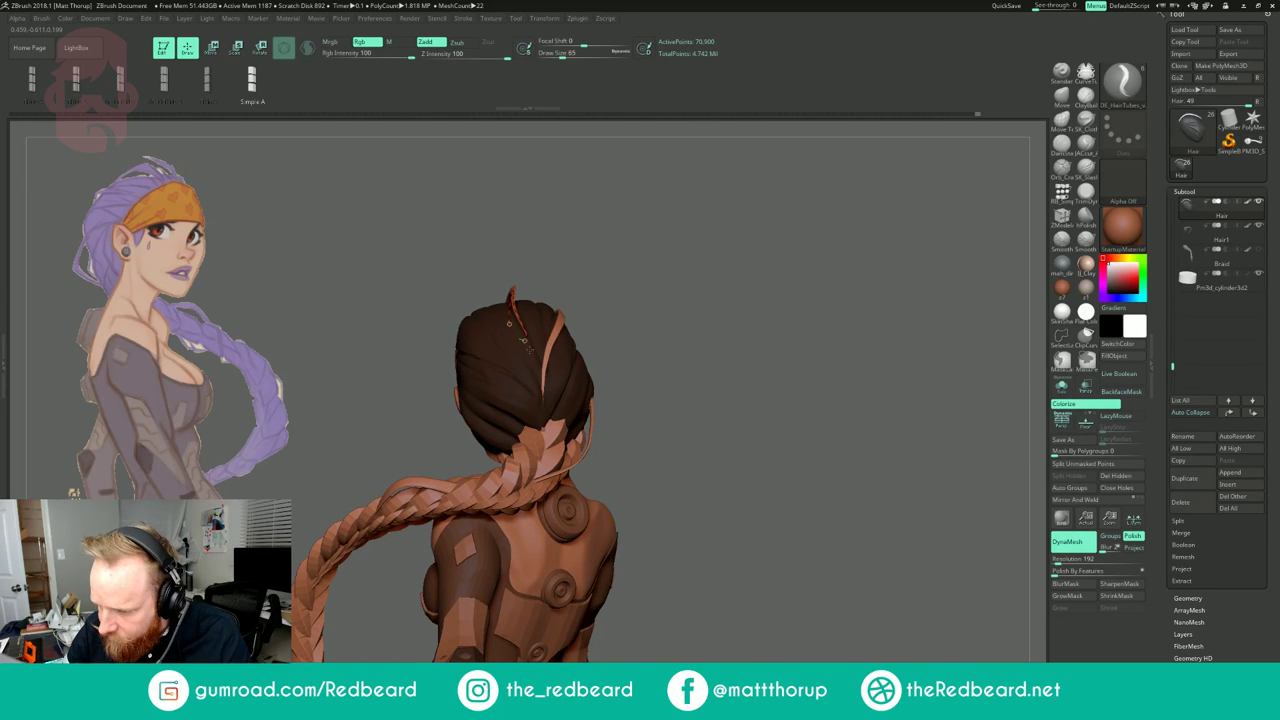
key("s")
left_click(511, 337)
left_click_drag(518, 338, 527, 360)
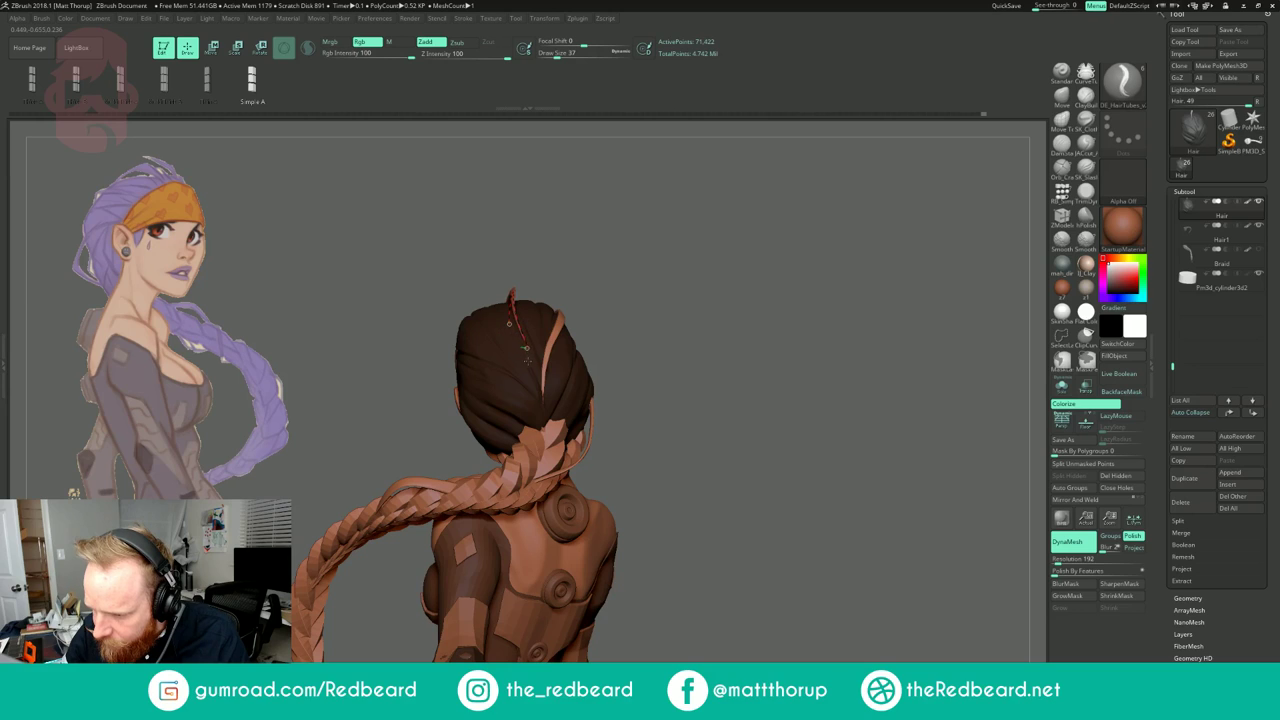
Step: Rebuild the crown strand thicker at draw size 68
mouse_move(440, 258)
left_mouse_down()
mouse_move(860, 264)
mouse_move(835, 264)
left_mouse_up()
key("s")
left_click(611, 316)
left_click(590, 298)
left_click(591, 287)
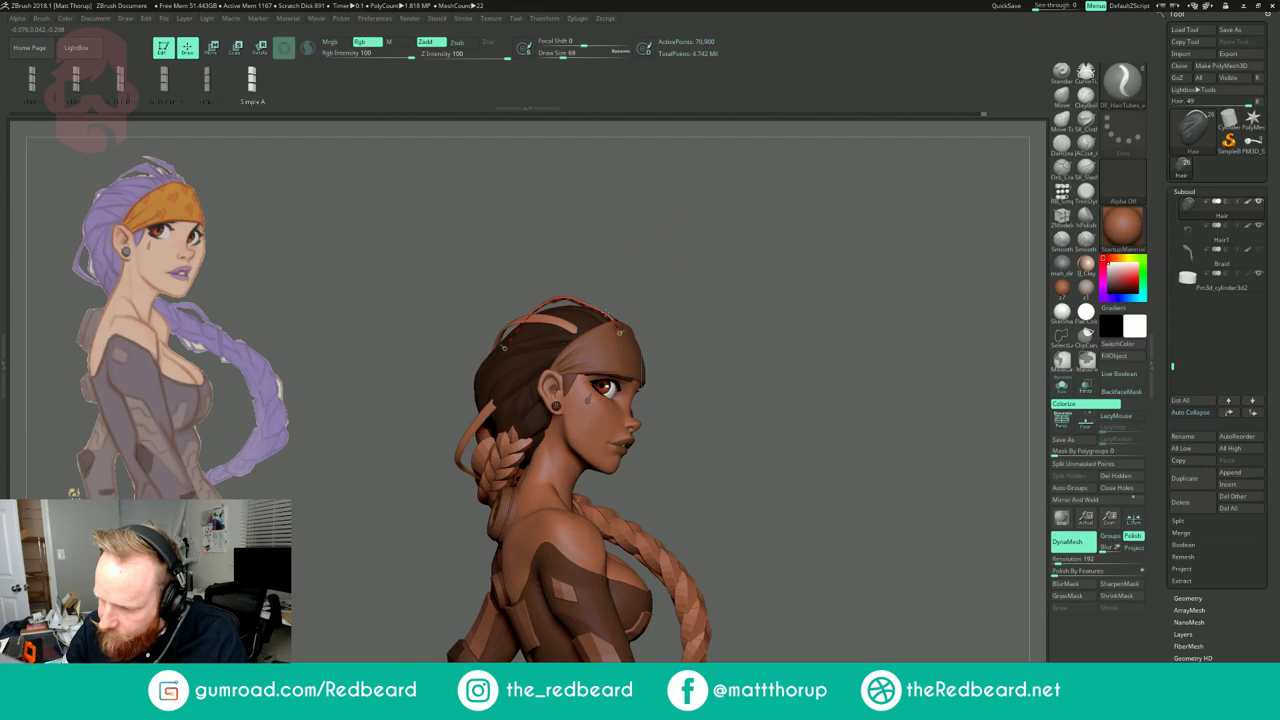
Step: Try to lift the front of the strand's arc further above the headband
left_click_drag(593, 300, 604, 298)
key("ctrl+z")
key("s")
key("ctrl+z")
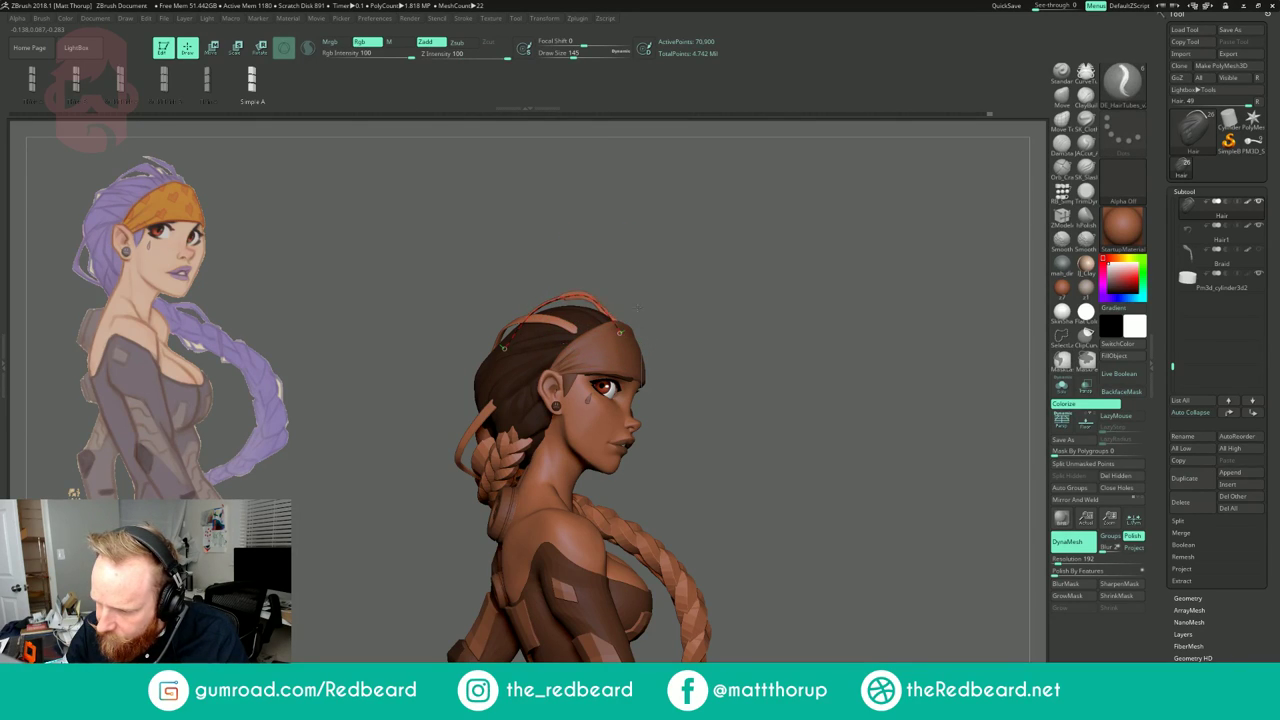
key("ctrl+z")
Step: Adjust the curve options in the hair strand brush's stroke settings
mouse_move(648, 243)
left_mouse_down("alt")
mouse_move(690, 266)
mouse_move(565, 150)
left_mouse_up("alt")
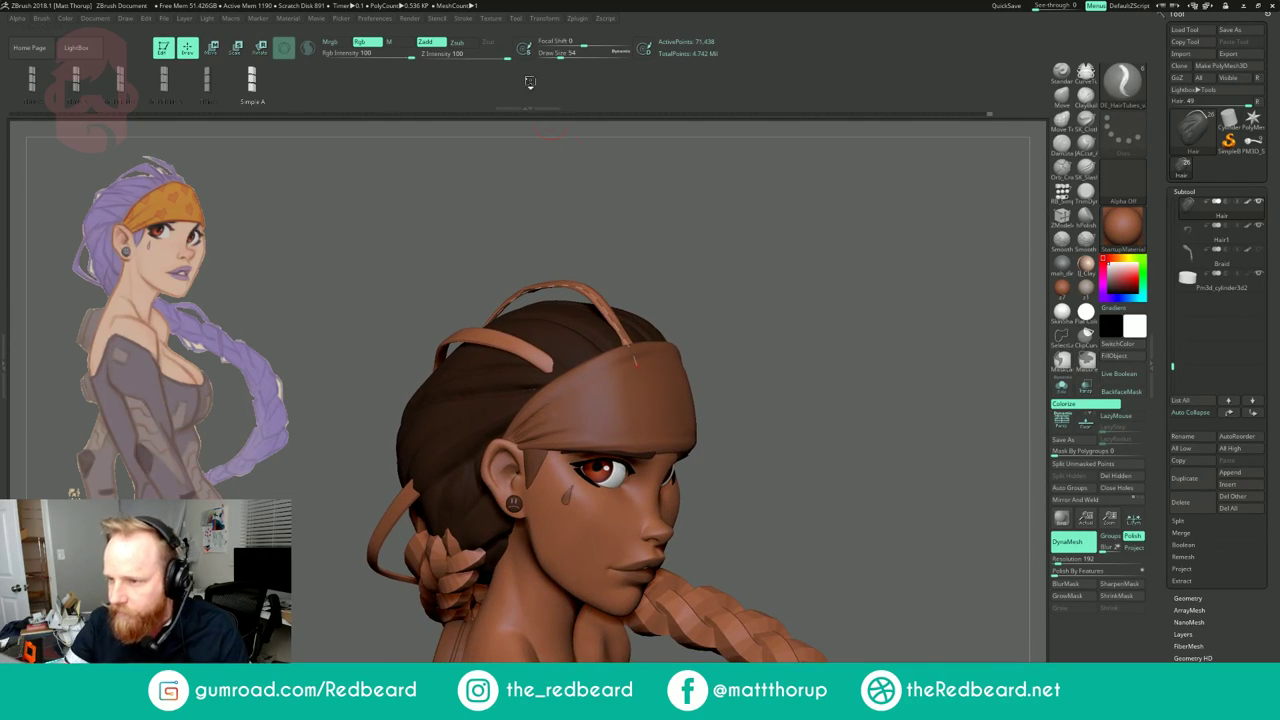
left_click(468, 18)
left_click(495, 19)
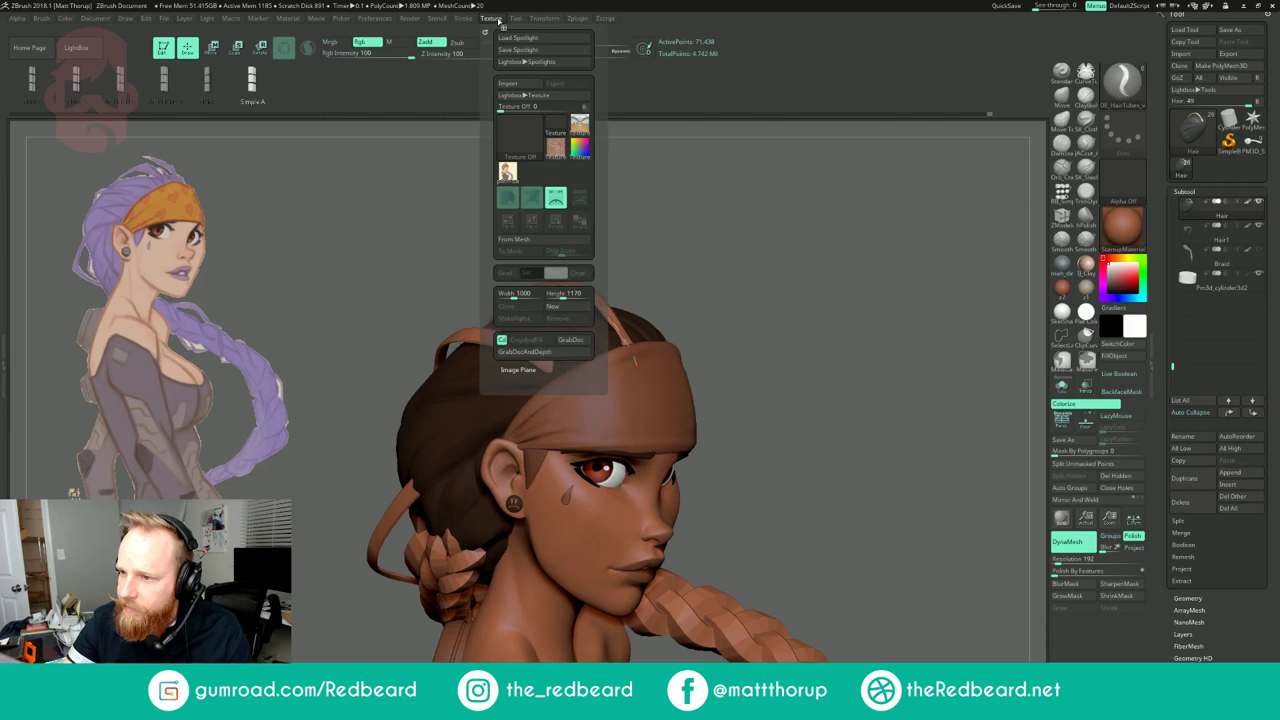
left_click(465, 19)
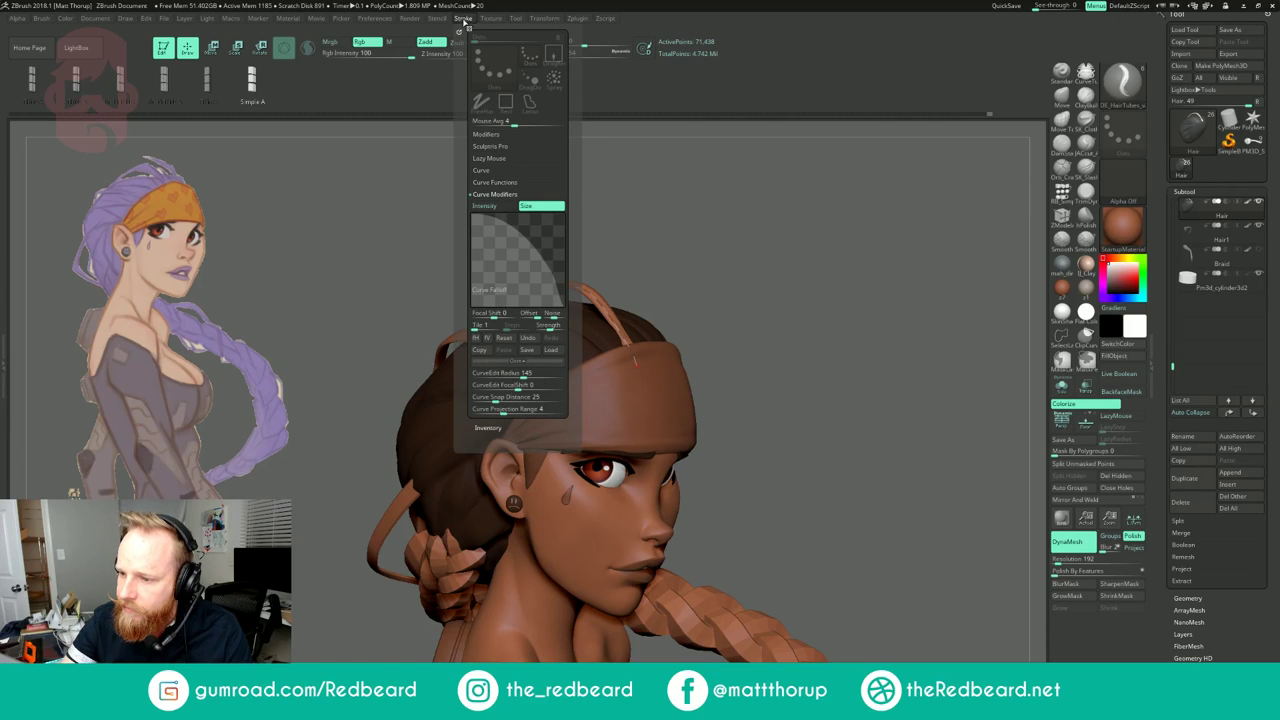
left_click(506, 170)
left_click(503, 208)
left_click(552, 198)
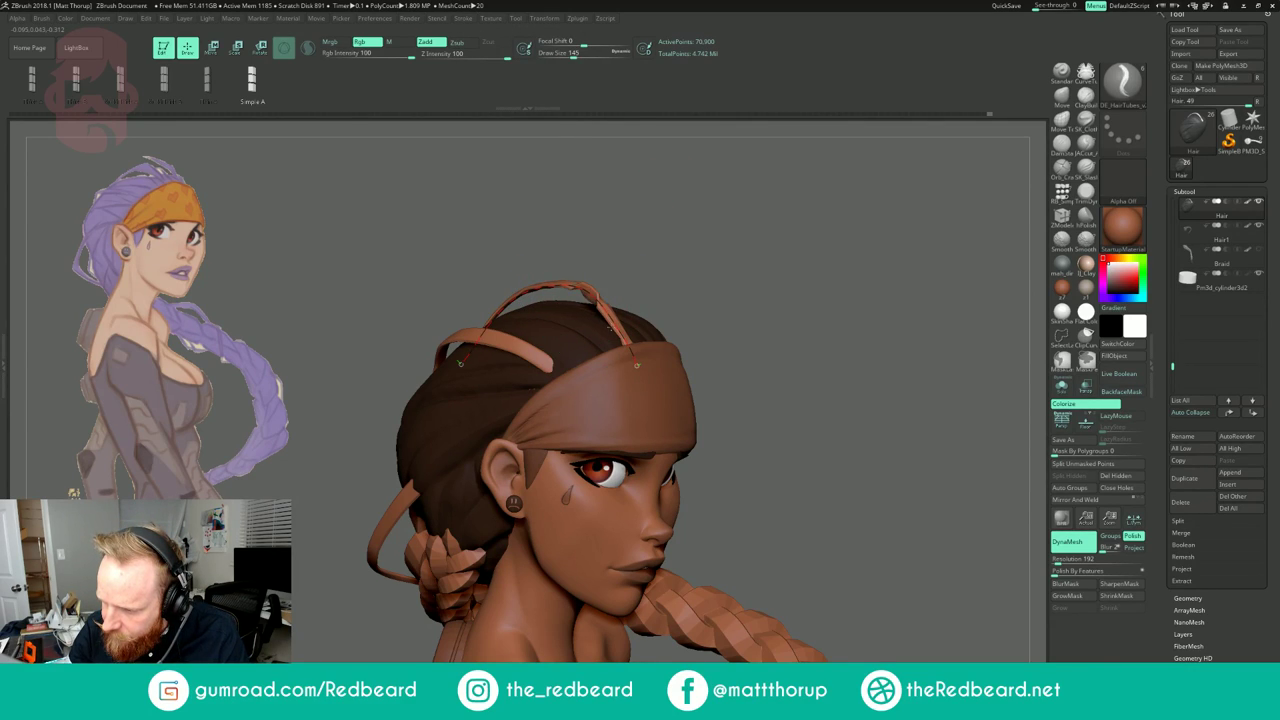
Step: Round out the strand's front arc above the headband and rebuild it at draw size 80
mouse_move(598, 274)
left_mouse_down()
mouse_move(645, 262)
mouse_move(618, 240)
mouse_move(626, 229)
mouse_move(643, 243)
mouse_move(602, 258)
left_mouse_up()
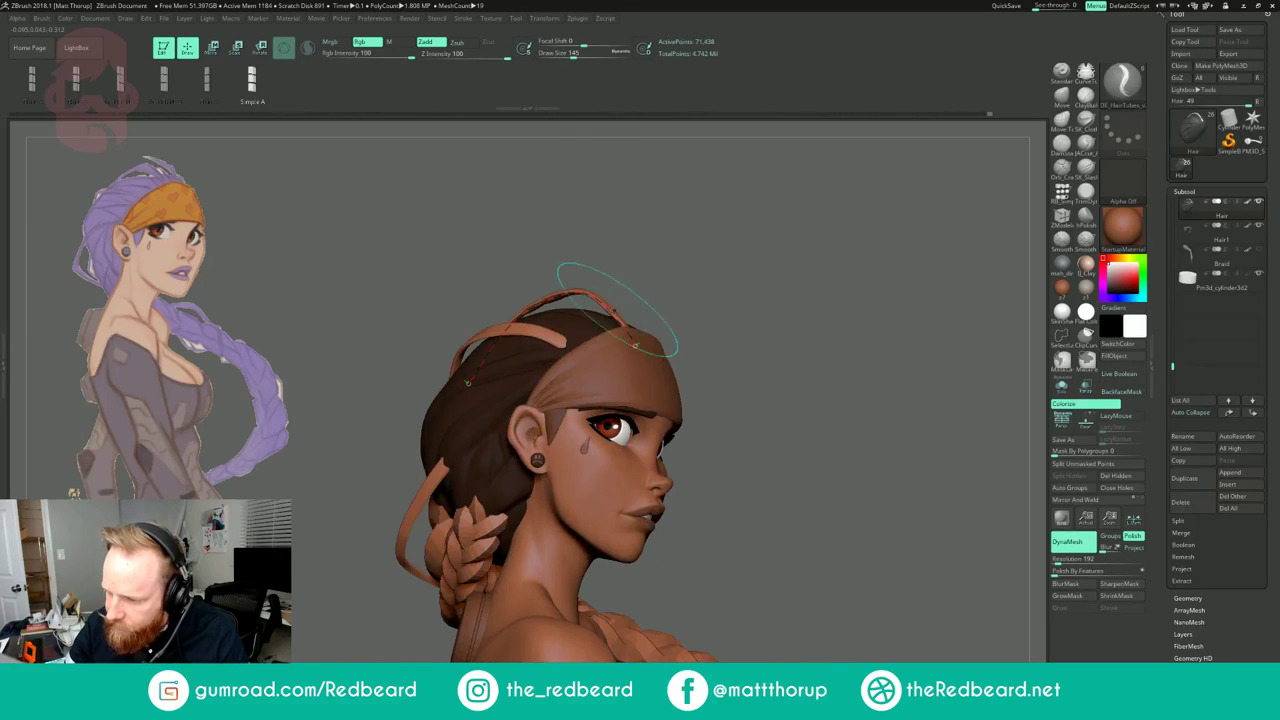
left_click_drag(617, 305, 624, 308)
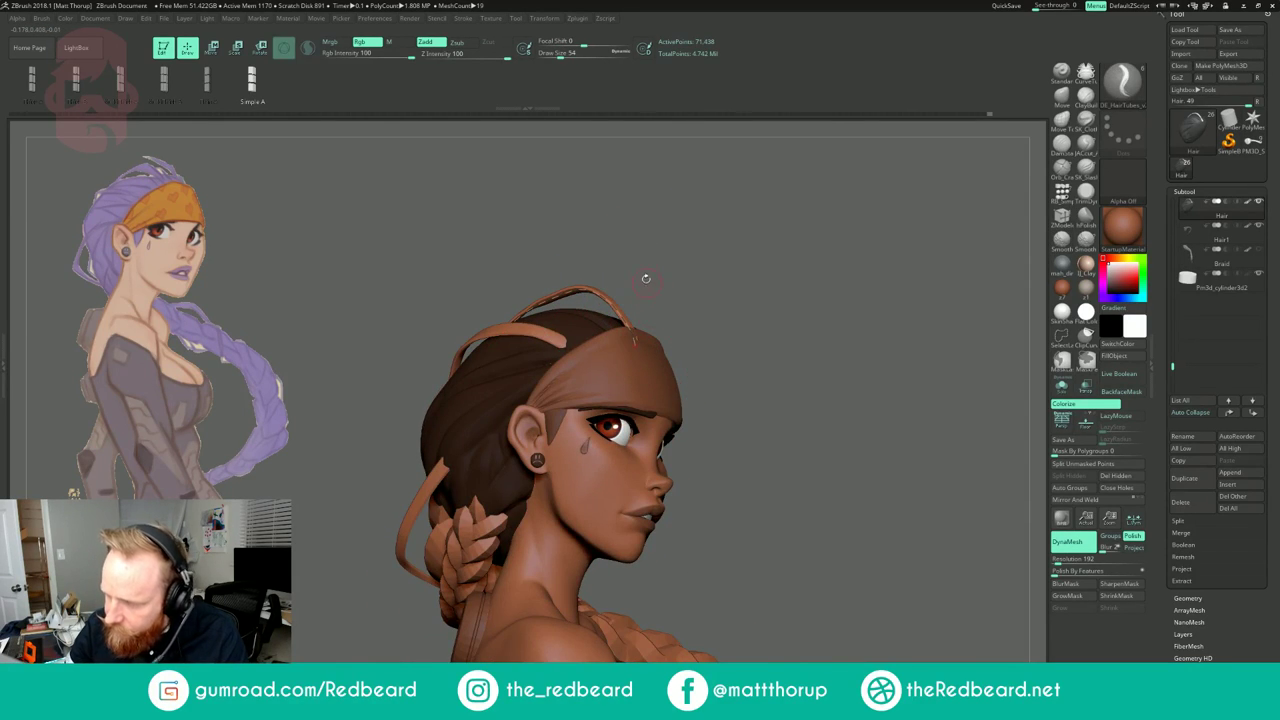
key("s")
left_click_drag(624, 258, 535, 262)
left_click(623, 292)
left_click(583, 350)
key("ctrl+z")
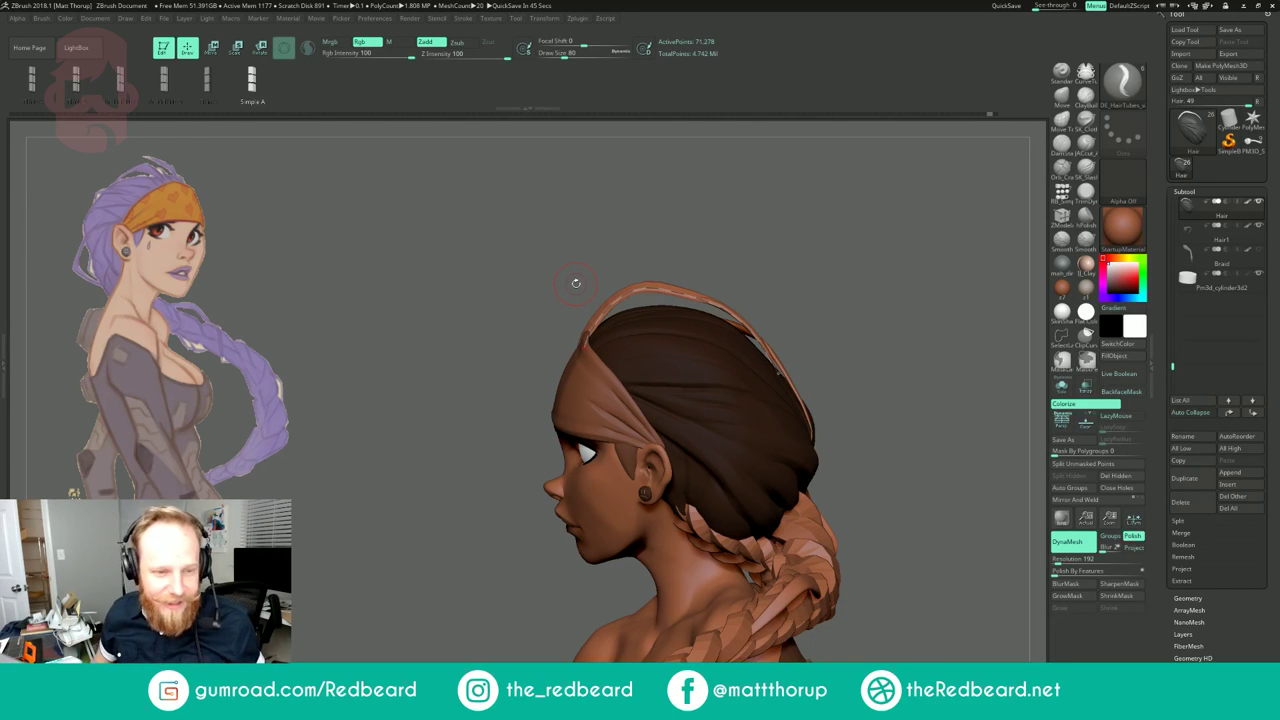
Step: Fit the strand's front end to the upper edge of the headband
mouse_move(576, 283)
left_mouse_down()
mouse_move(770, 257)
mouse_move(575, 281)
left_mouse_up()
left_click(557, 343)
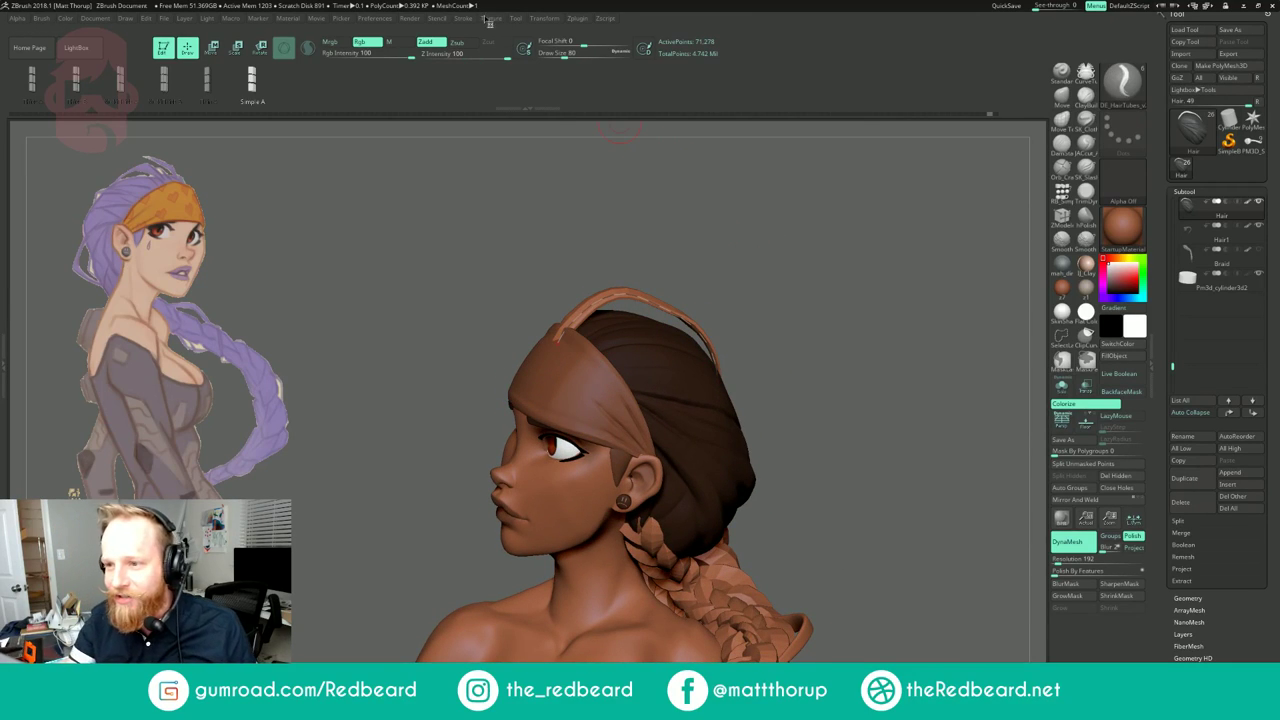
left_click(468, 18)
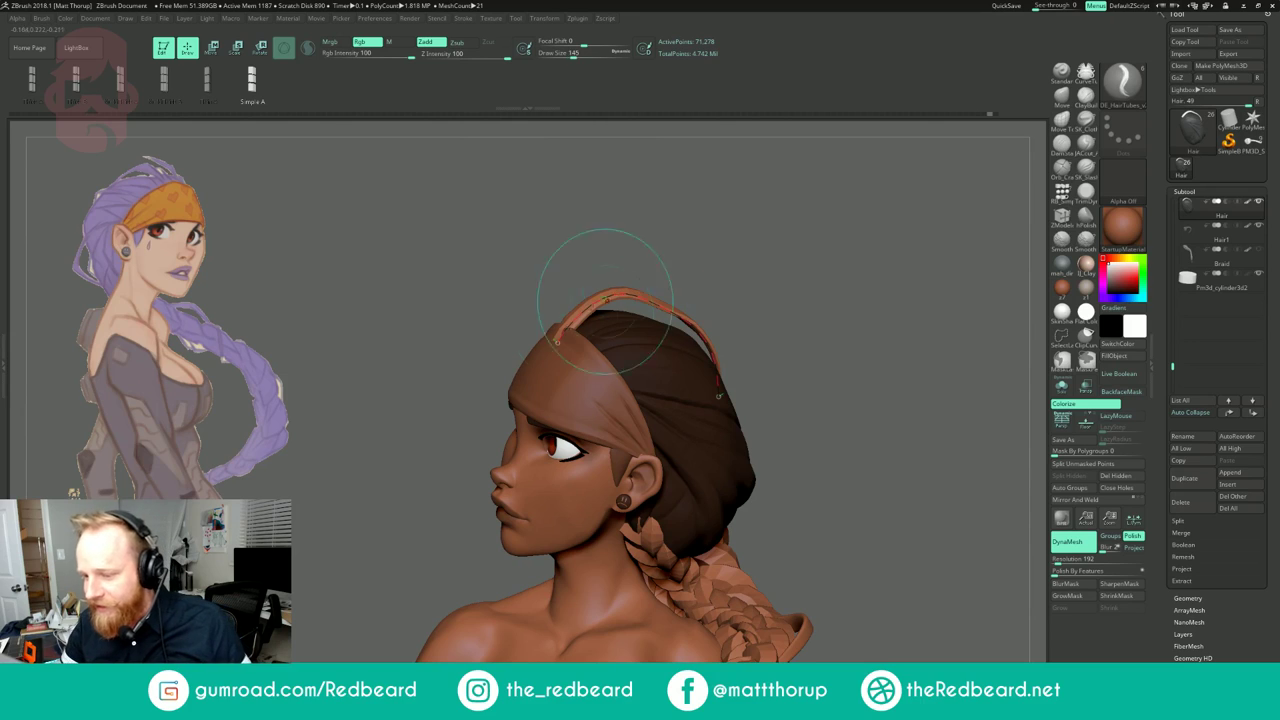
left_click_drag(557, 343, 560, 346)
Step: Fit the strand's rear end to the back of the head at draw size 197 and extend it downward
mouse_move(880, 320)
left_mouse_down()
mouse_move(657, 329)
mouse_move(745, 316)
left_mouse_up()
key("bracketright")
key("bracketright")
key("bracketright")
key("bracketright")
left_click_drag(581, 417, 579, 422)
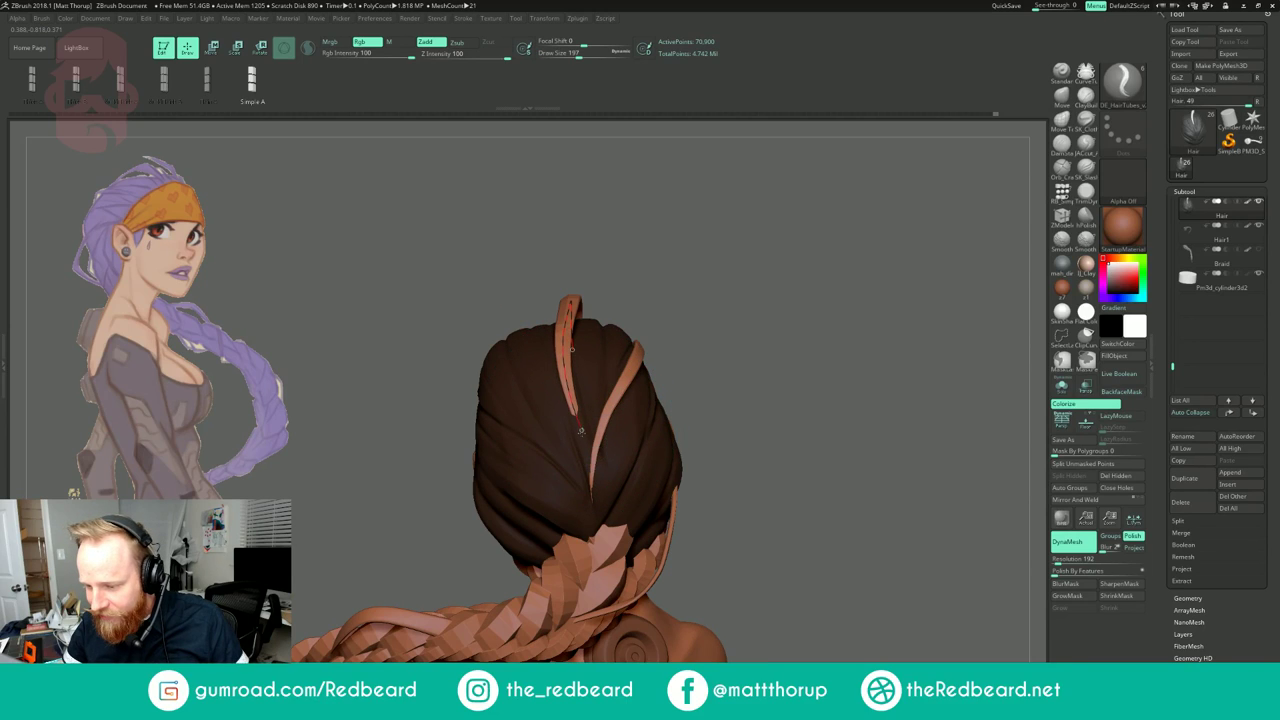
mouse_move(682, 320)
left_mouse_down()
mouse_move(572, 324)
mouse_move(622, 322)
left_mouse_up()
left_click_drag(580, 374, 570, 447)
Step: Adjust the strand's arc above the crown in side view and rebuild it at draw size 80
mouse_move(945, 222)
left_mouse_down()
mouse_move(840, 226)
mouse_move(743, 251)
mouse_move(797, 259)
left_mouse_up()
key("bracketright")
key("bracketright")
key("bracketright")
left_click_drag(655, 340, 691, 341)
key("s")
left_click(692, 338)
left_click(698, 356)
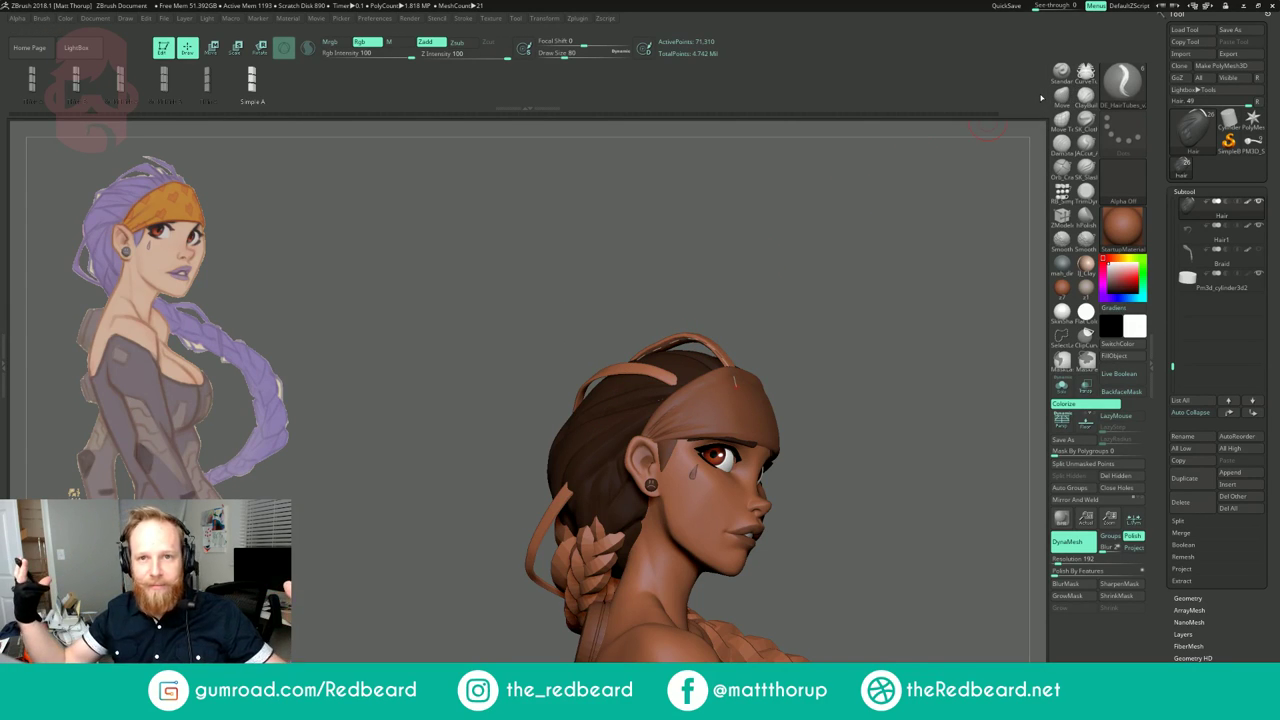
Step: Extend the strand's tapered rear end down the back of the head towards the base of the braid
mouse_move(830, 300)
left_mouse_down()
mouse_move(960, 320)
mouse_move(985, 345)
left_mouse_up()
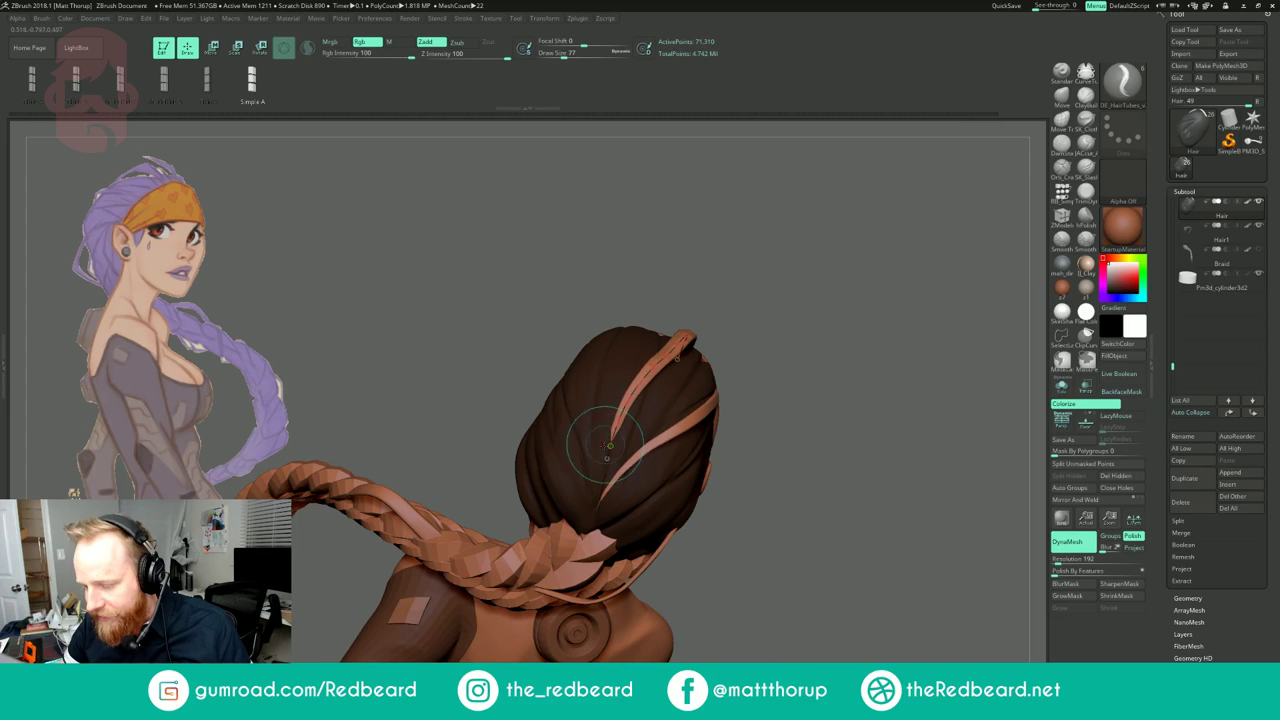
left_click_drag(607, 461, 611, 466)
left_click_drag(810, 350, 745, 345)
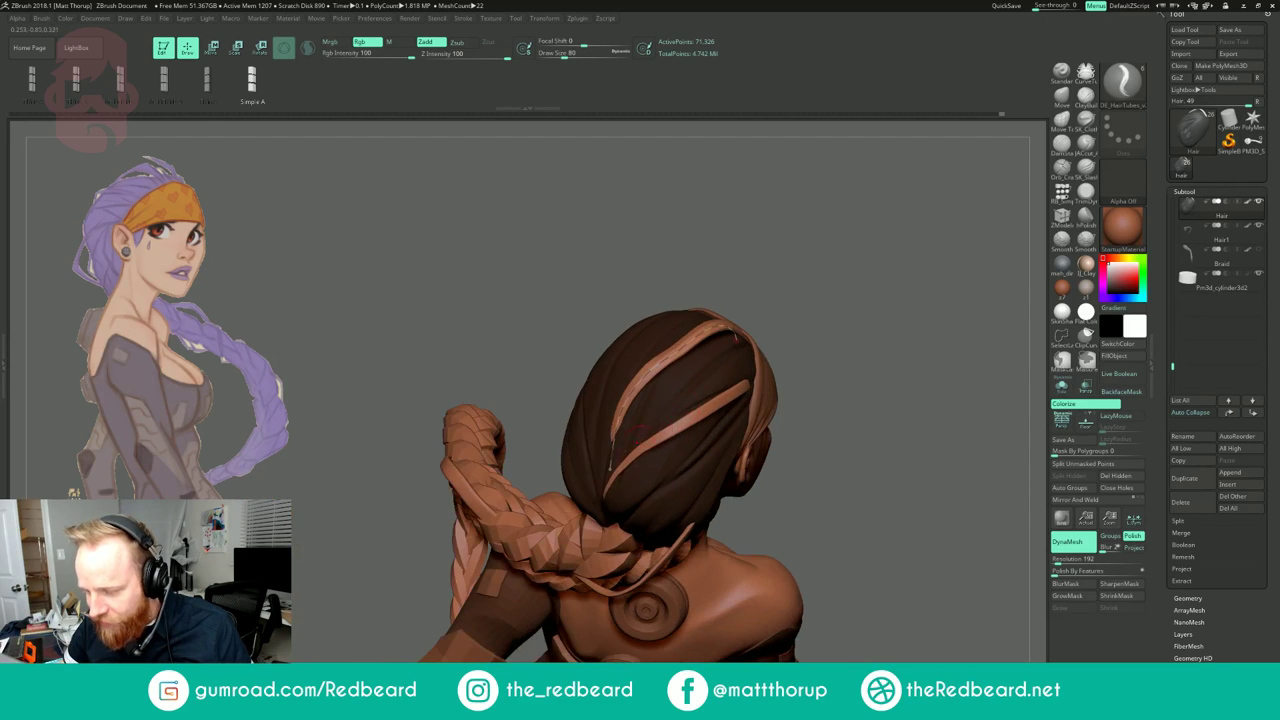
left_click_drag(613, 455, 611, 458)
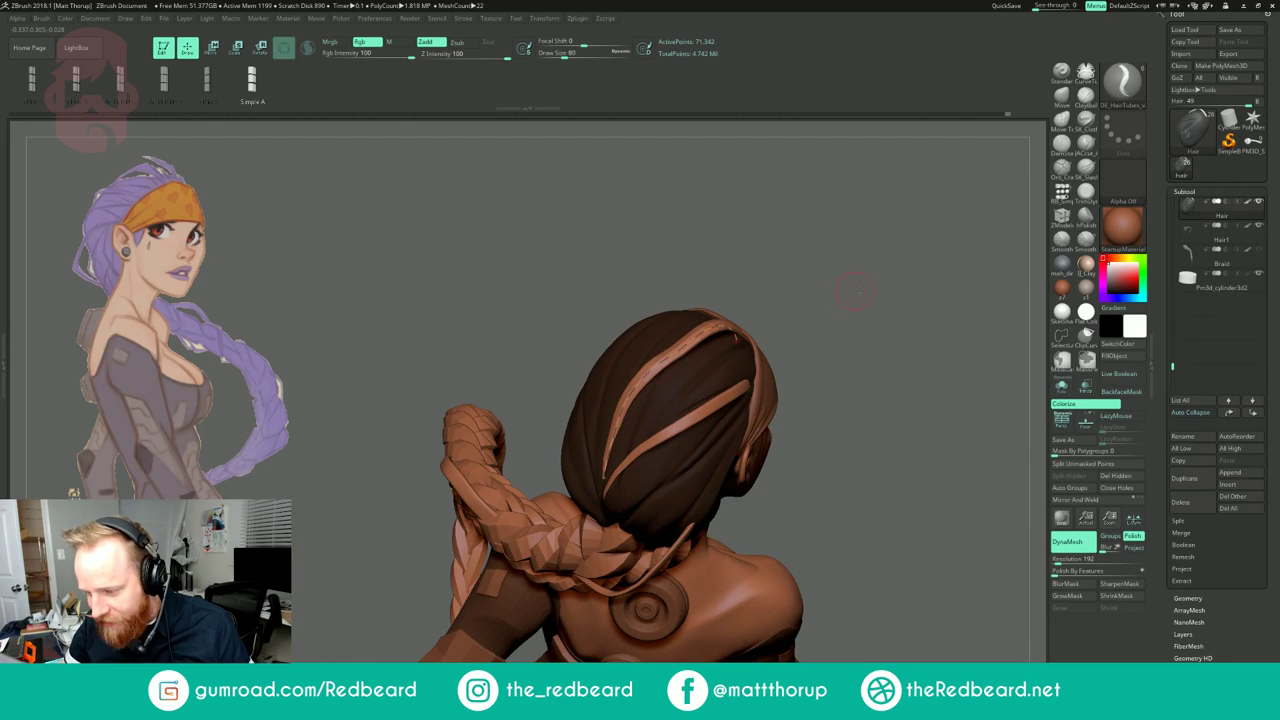
Step: Adjust the rear section of the strand's curve against the hair cap at draw size 97
left_click_drag(854, 289, 920, 305)
mouse_move(817, 332)
left_mouse_down()
mouse_move(684, 347)
mouse_move(715, 352)
left_mouse_up()
key("s")
left_click(713, 351)
mouse_move(797, 294)
left_mouse_down()
mouse_move(737, 327)
mouse_move(726, 353)
left_mouse_up()
key("s")
mouse_move(800, 300)
left_mouse_down()
mouse_move(891, 252)
mouse_move(772, 286)
mouse_move(878, 292)
left_mouse_up()
key("s")
left_click_drag(664, 376, 668, 377)
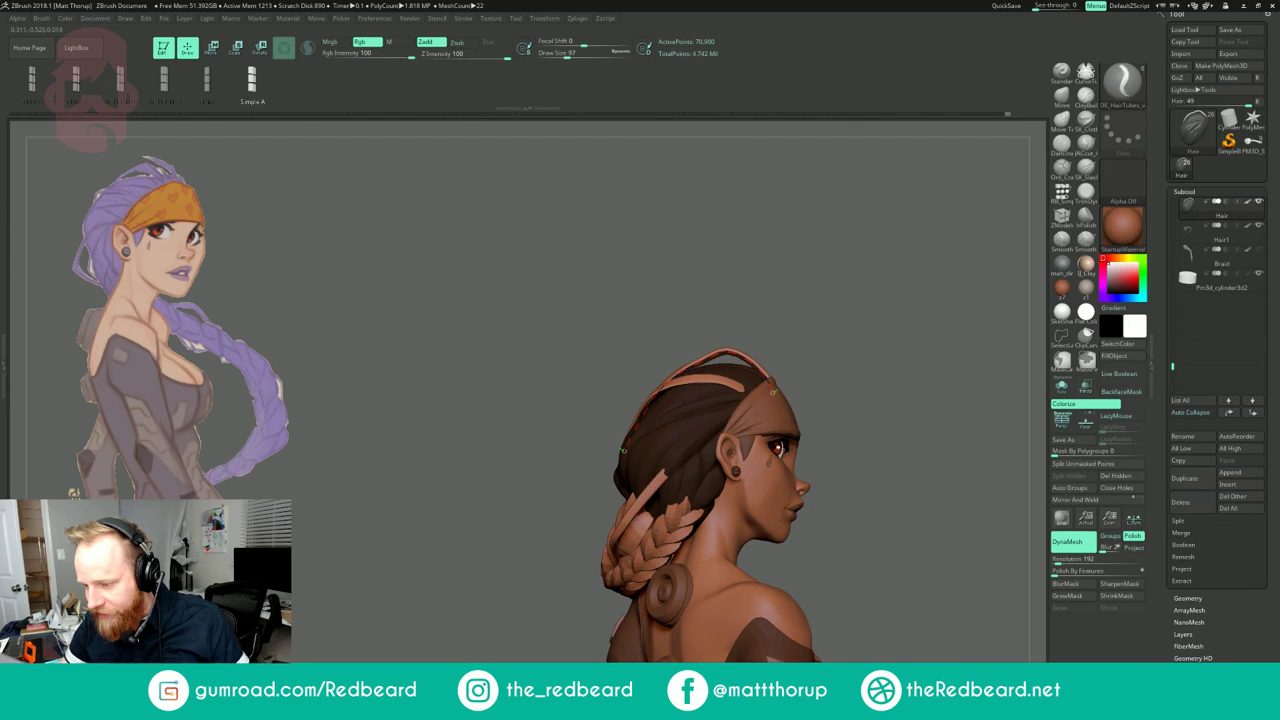
Step: Reshape the top of the strand's arc above the headband with a larger draw size
key("bracketleft")
key("bracketleft")
left_click_drag(872, 288, 898, 310)
mouse_move(898, 310)
left_mouse_down("alt")
mouse_move(835, 268)
mouse_move(773, 287)
left_mouse_up("alt")
key("bracketright")
key("bracketright")
key("bracketright")
left_click(644, 302)
mouse_move(628, 306)
left_mouse_down()
mouse_move(617, 310)
mouse_move(636, 302)
left_mouse_up()
left_click(617, 308)
Step: Rebuild the finished crown strand at draw size 80
key("s")
left_click(637, 302)
key("s")
left_click(637, 302)
left_click_drag(779, 255, 771, 252)
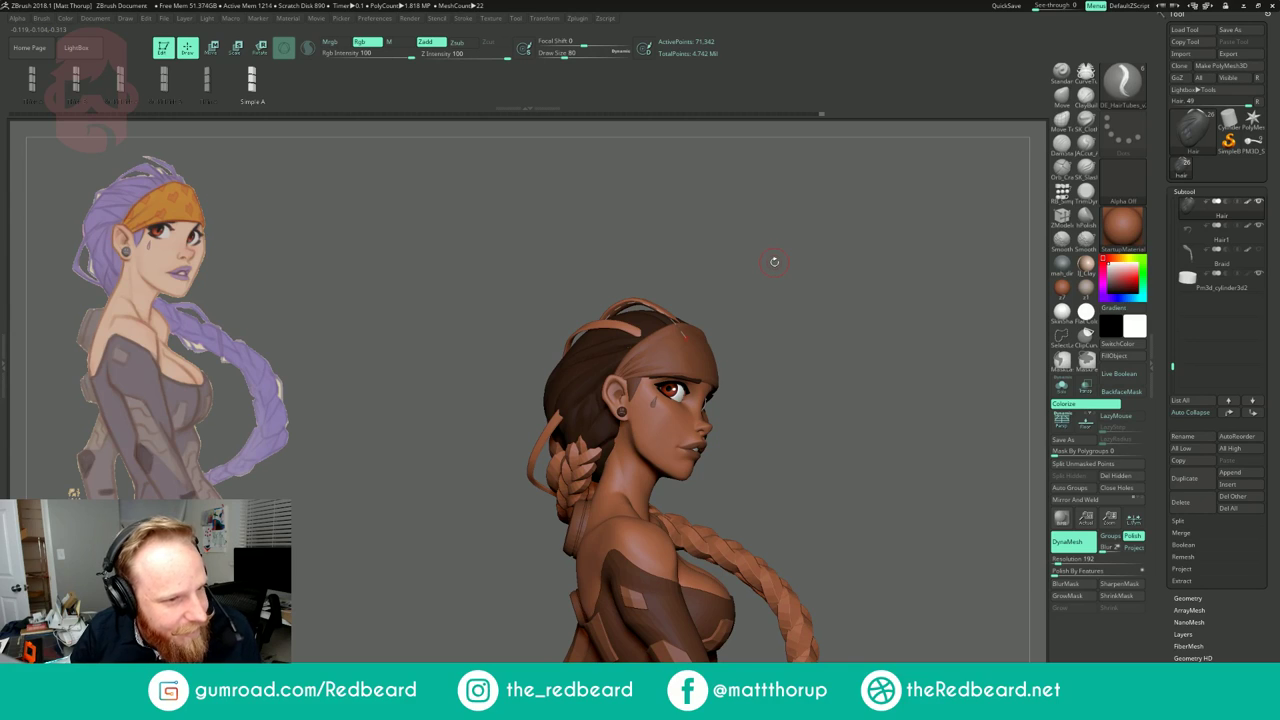
Step: Undo the shortened rebuild of the crown strand and rebuild it at draw size 87 with its front end reaching the headband
mouse_move(775, 262)
left_mouse_down()
mouse_move(670, 272)
mouse_move(757, 276)
mouse_move(674, 272)
mouse_move(735, 262)
mouse_move(701, 257)
mouse_move(749, 296)
left_mouse_up()
left_click(594, 333)
left_click(598, 330)
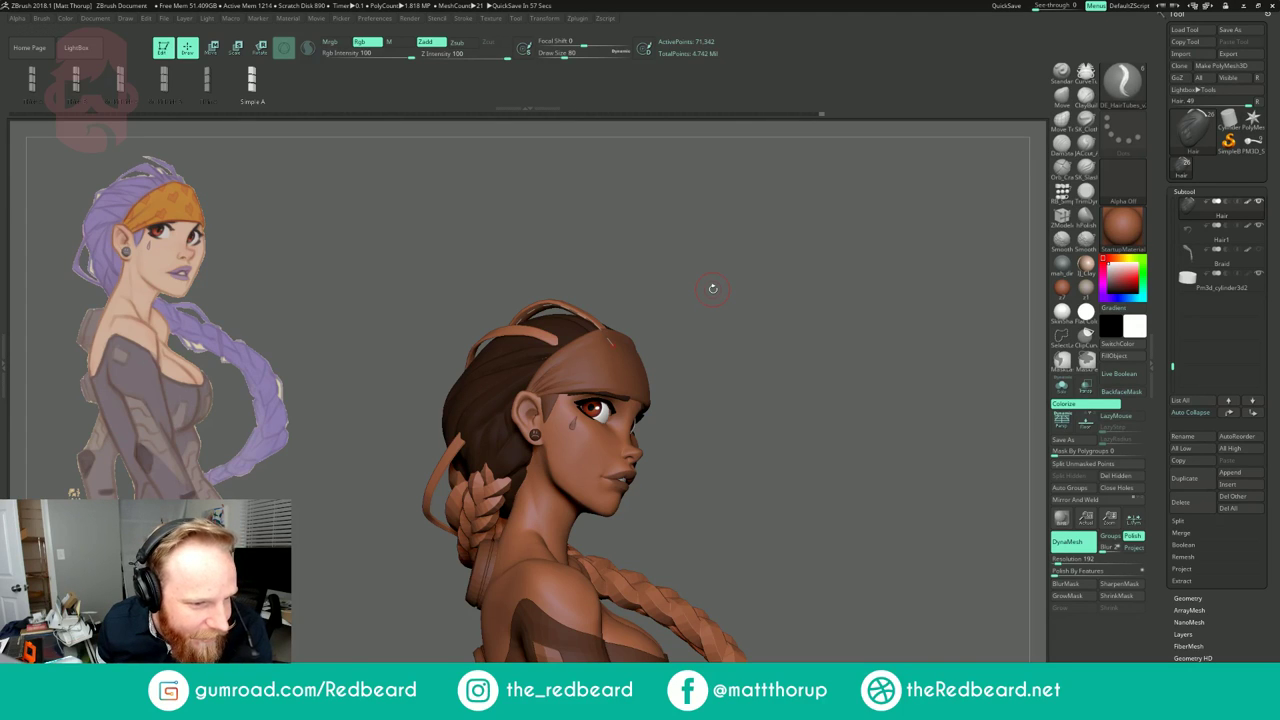
left_click_drag(745, 260, 700, 308)
left_click(578, 334)
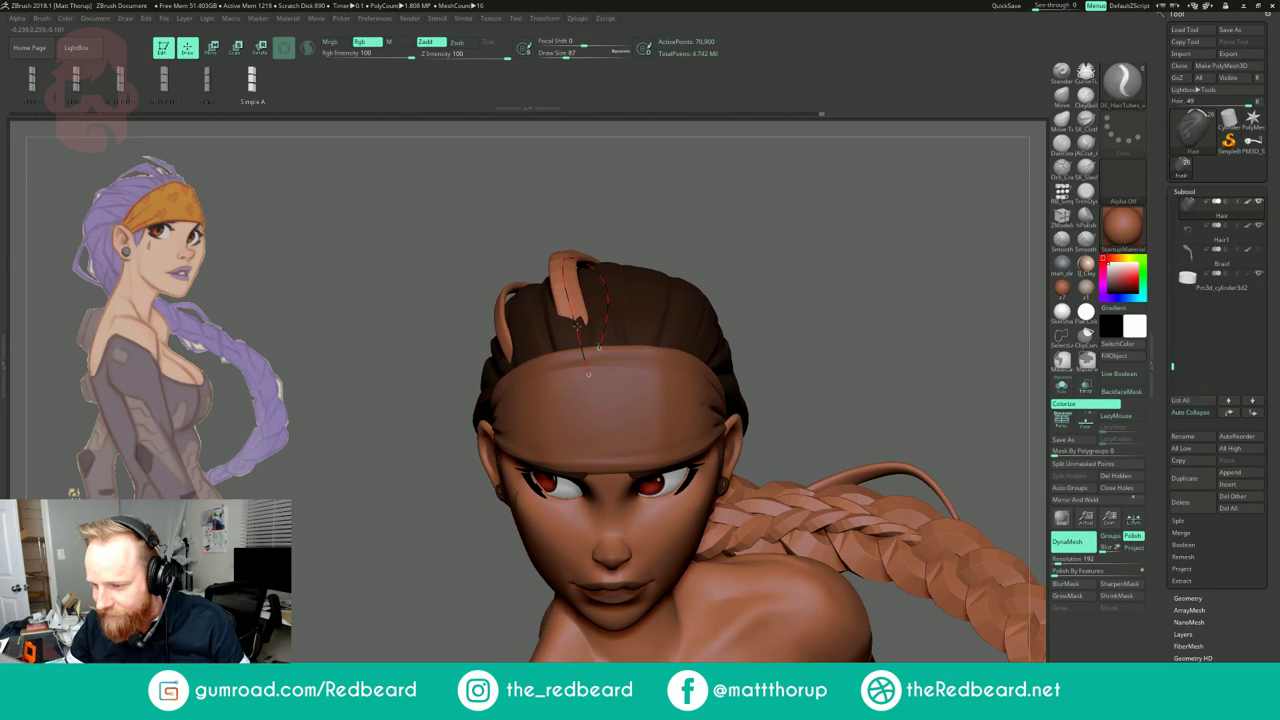
key("ctrl+z")
left_click(571, 332)
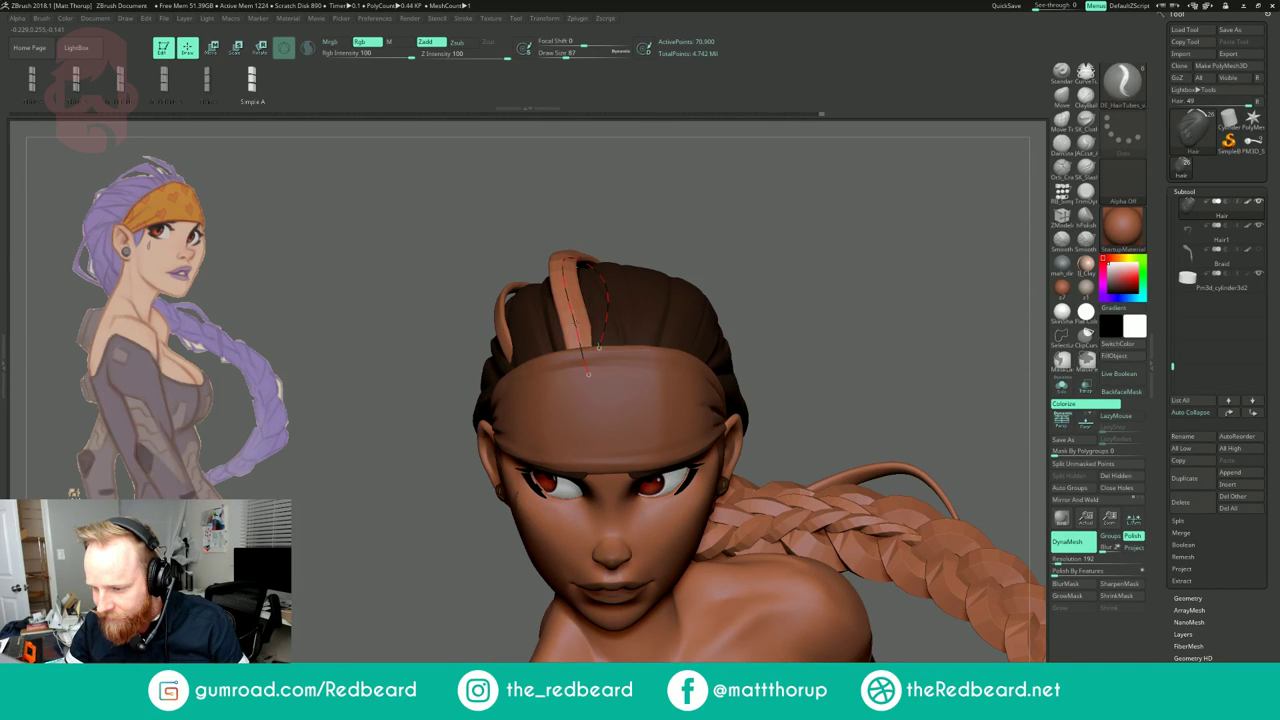
Step: Step back through the crown strand's latest versions and rebuild the front of its arc from above
left_click_drag(766, 217, 752, 283)
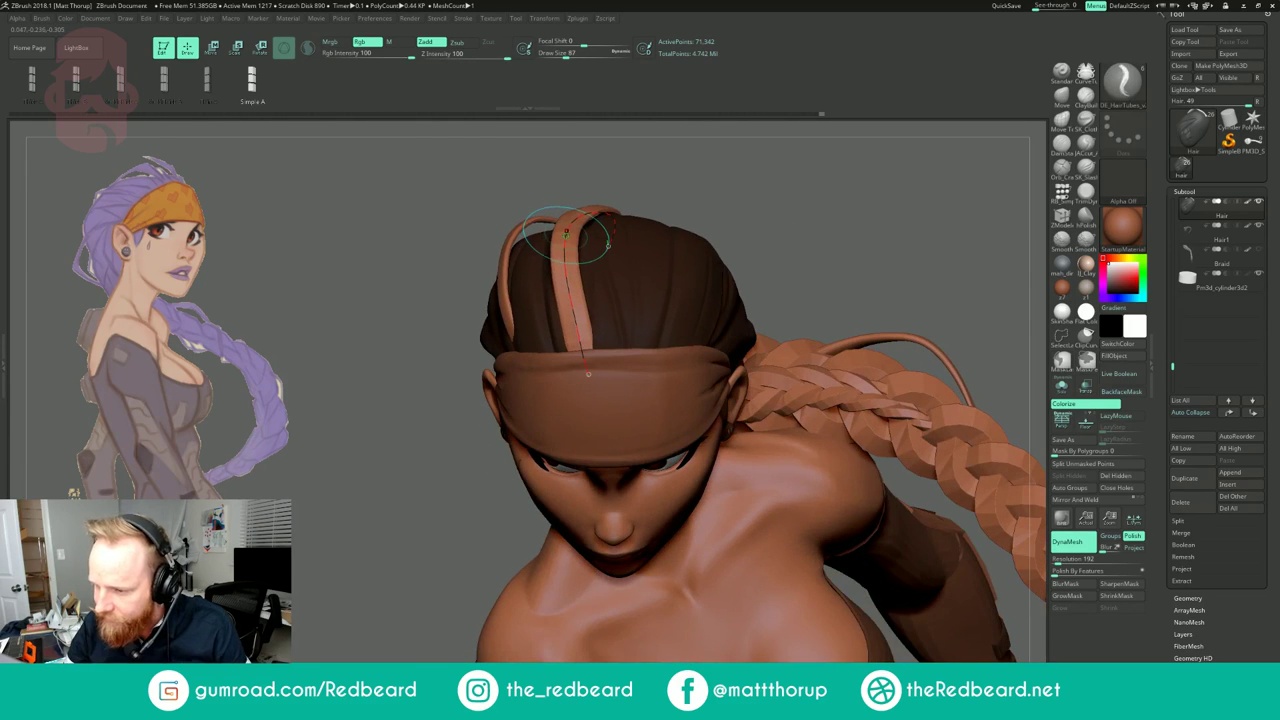
key("ctrl+z")
key("ctrl+z")
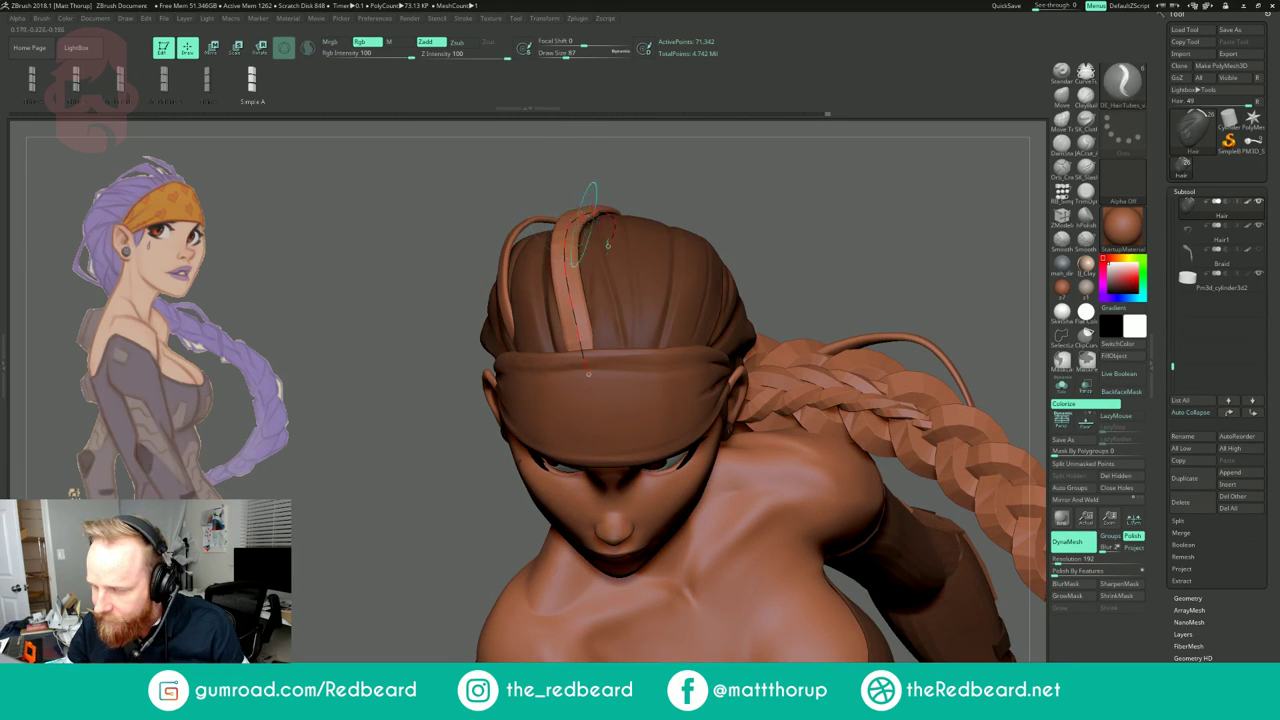
key("ctrl+shift+z")
left_click(566, 235)
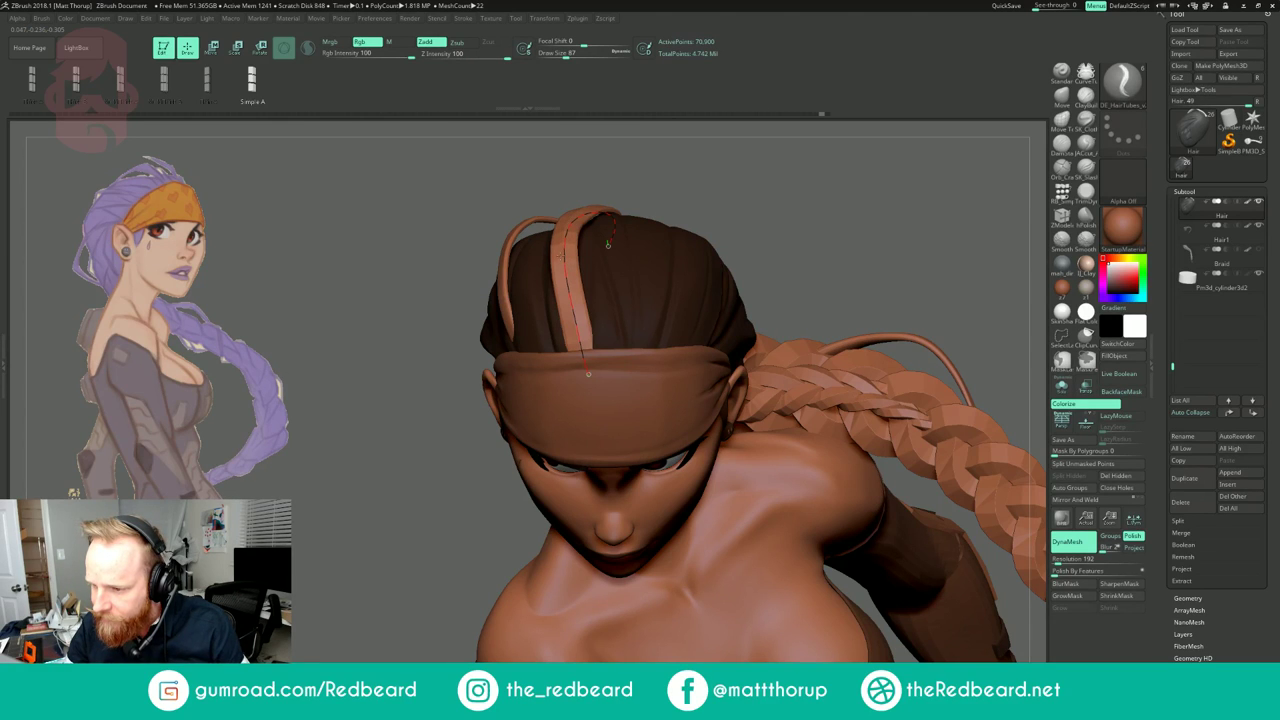
left_click_drag(800, 250, 748, 152)
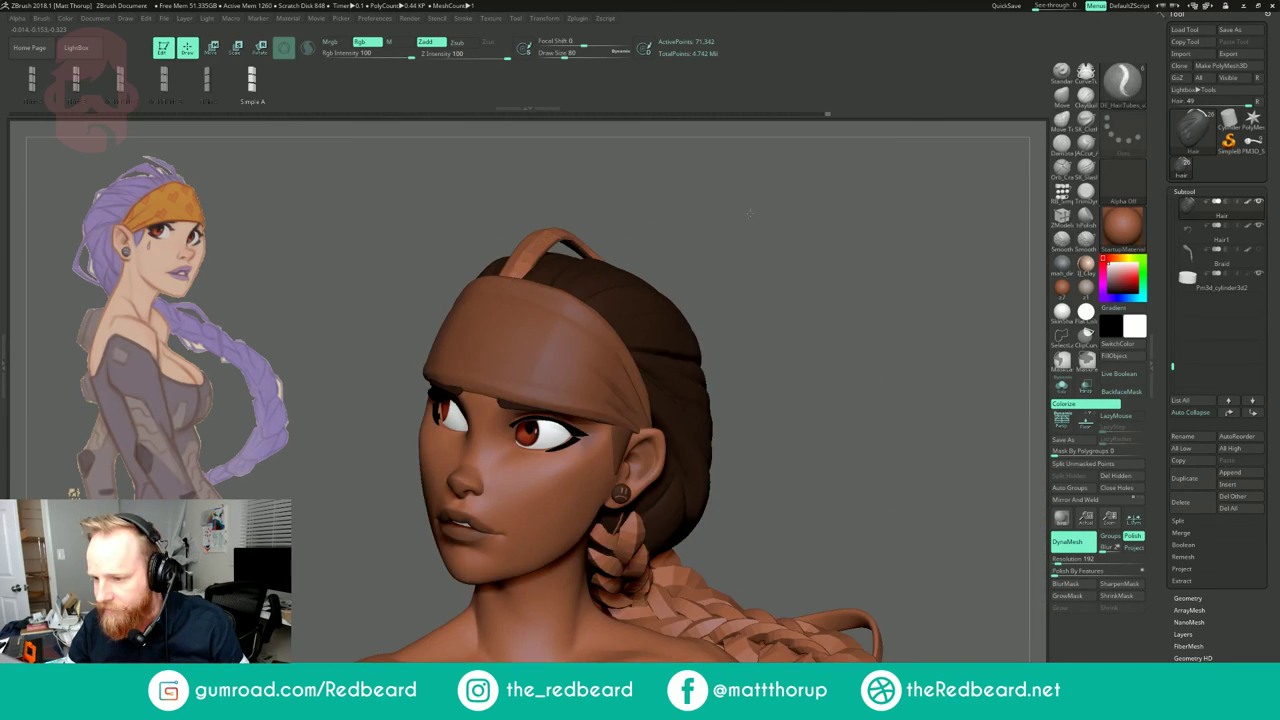
Step: Adjust the top of the crown strand's arc in profile, starting at draw size 35
left_click_drag(750, 212, 774, 197)
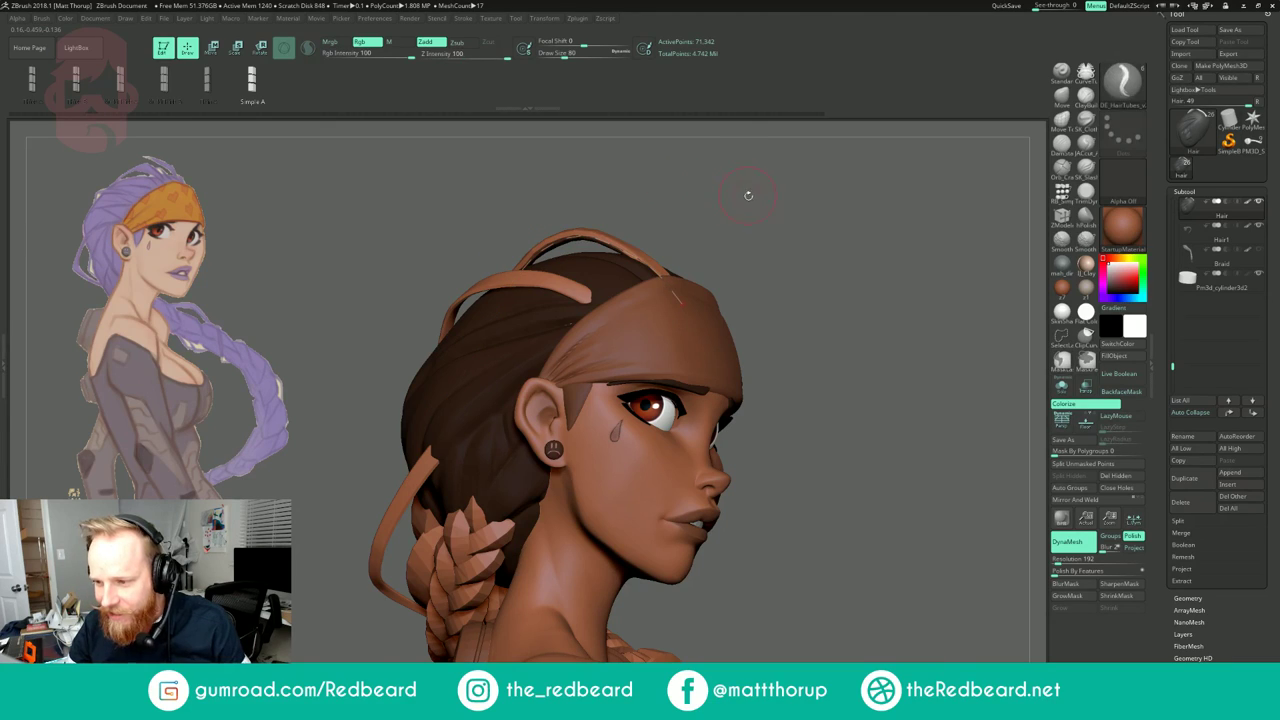
key("s")
left_click_drag(549, 244, 542, 244)
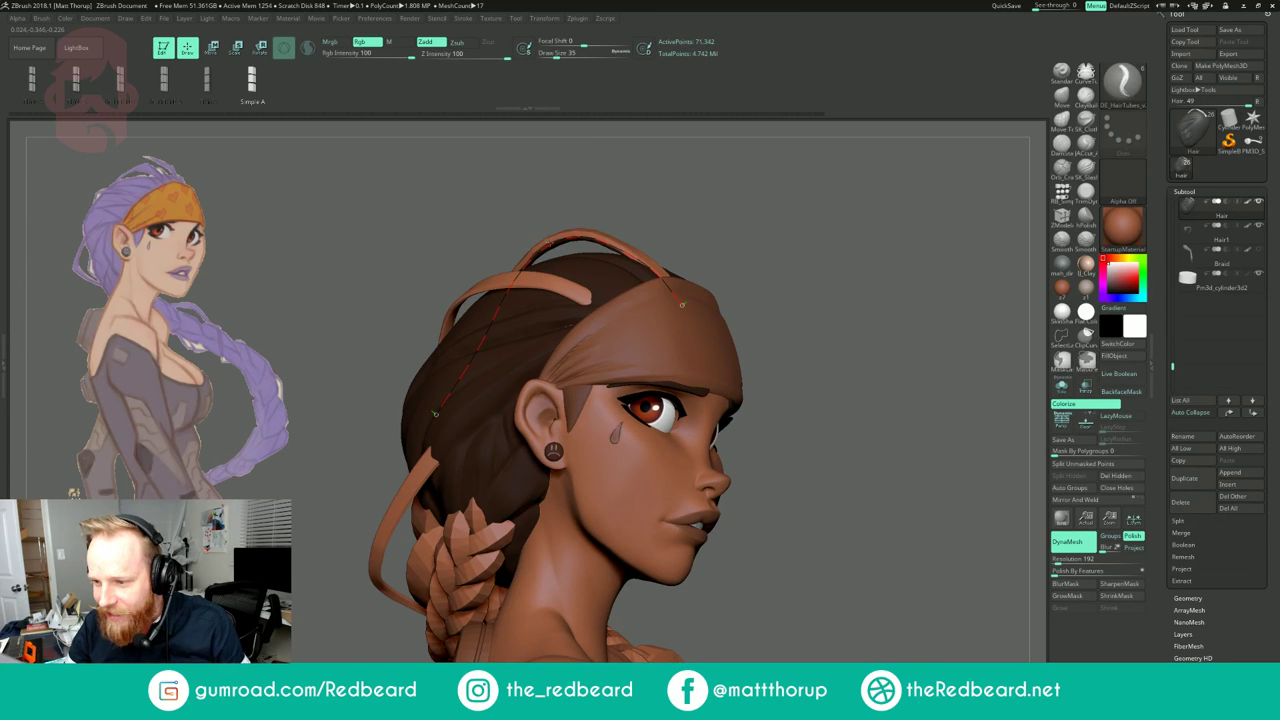
left_click_drag(480, 200, 786, 202)
key("s")
left_click(627, 264)
left_click_drag(615, 265, 619, 260)
key("s")
key("s")
left_click(625, 258)
Step: Try to reshape the top of the crown strand's arc at draw size 172
left_click_drag(930, 205, 763, 174)
mouse_move(848, 184)
left_mouse_down("alt")
mouse_move(728, 200)
mouse_move(815, 228)
mouse_move(850, 222)
mouse_move(812, 226)
left_mouse_up("alt")
key("s")
key("s")
left_click_drag(663, 257, 674, 257)
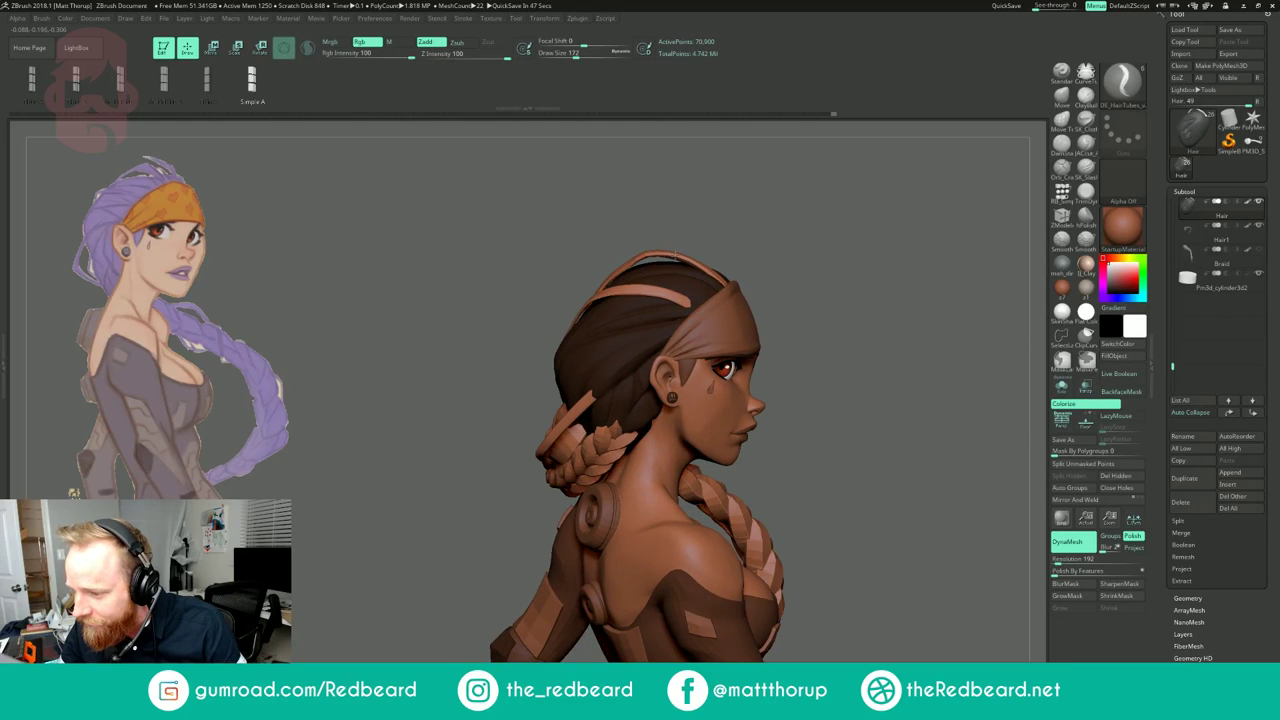
key("ctrl+z")
mouse_move(785, 216)
left_mouse_down()
mouse_move(726, 212)
mouse_move(787, 214)
left_mouse_up()
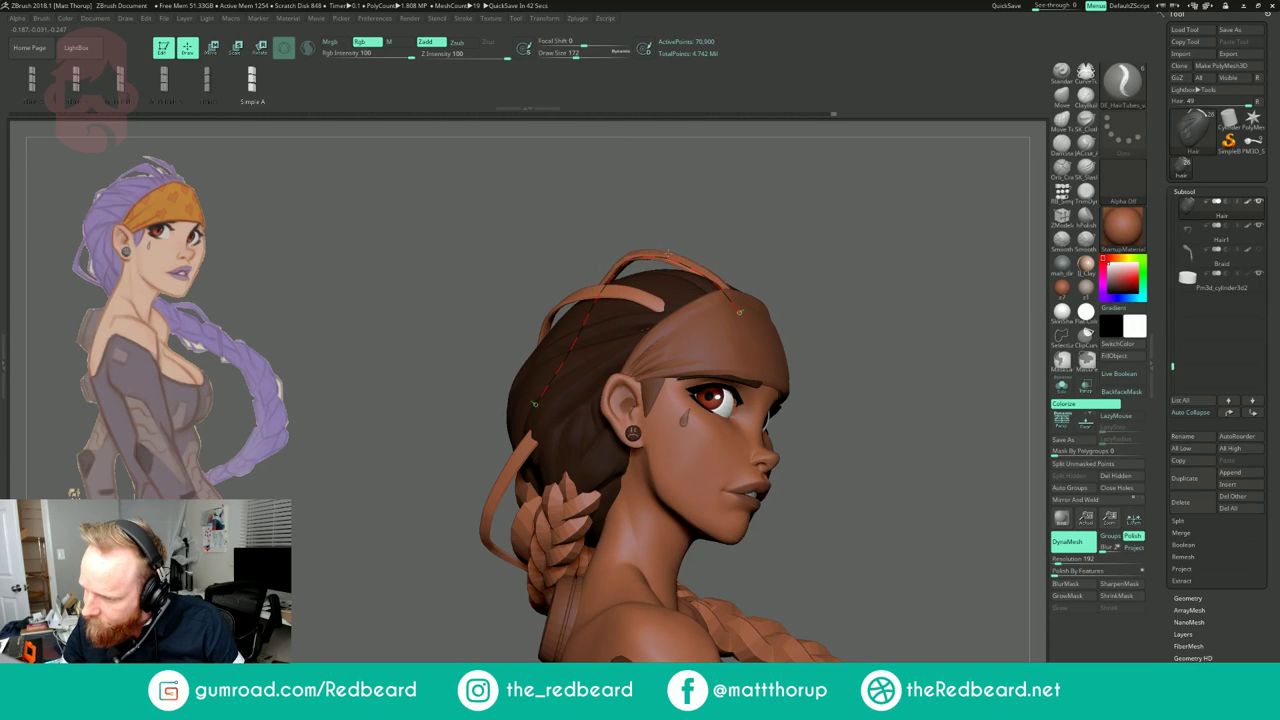
key("ctrl+z")
Step: Try to rebuild the crown strand wider at draw size 217 from the front
mouse_move(723, 206)
left_mouse_down()
mouse_move(666, 262)
mouse_move(682, 285)
left_mouse_up()
key("s")
left_click(690, 284)
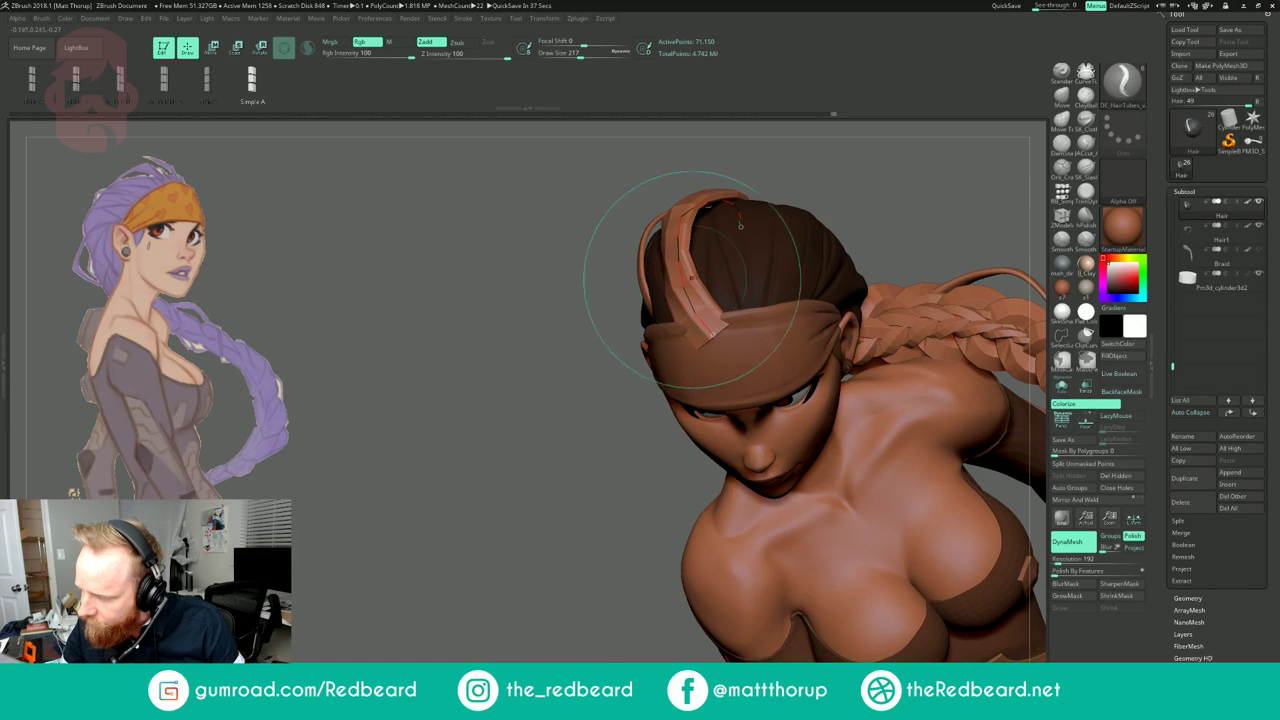
key("ctrl+z")
Step: Rebuild the front section of the crown strand above the headband with varied draw sizes to adjust its width
key("s")
left_click(826, 196)
left_click(687, 280)
key("s")
mouse_move(836, 191)
left_mouse_down()
mouse_move(815, 191)
mouse_move(932, 181)
left_mouse_up()
left_click(690, 252)
key("s")
left_click_drag(712, 238, 730, 238)
key("s")
left_click_drag(797, 194, 801, 194)
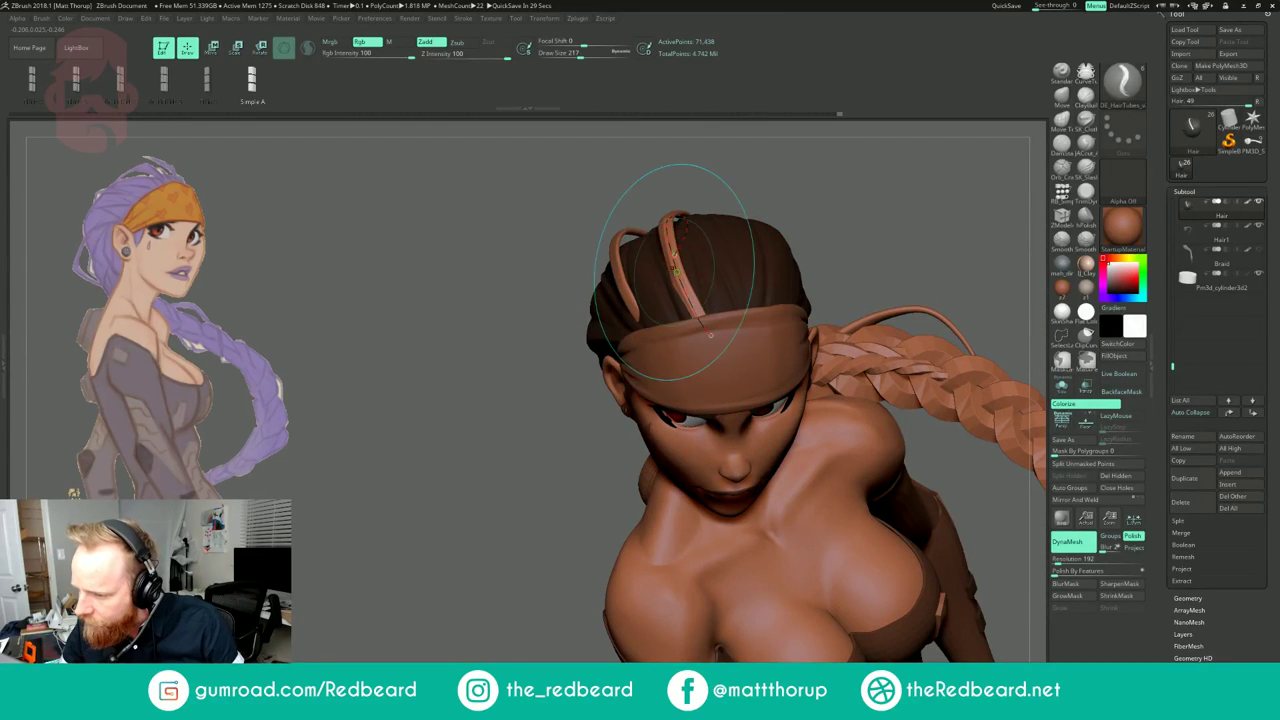
Step: Undo the overly wide rebuild of the crown strand and rebuild it at a moderate width at draw size 217
left_click(675, 272)
key("s")
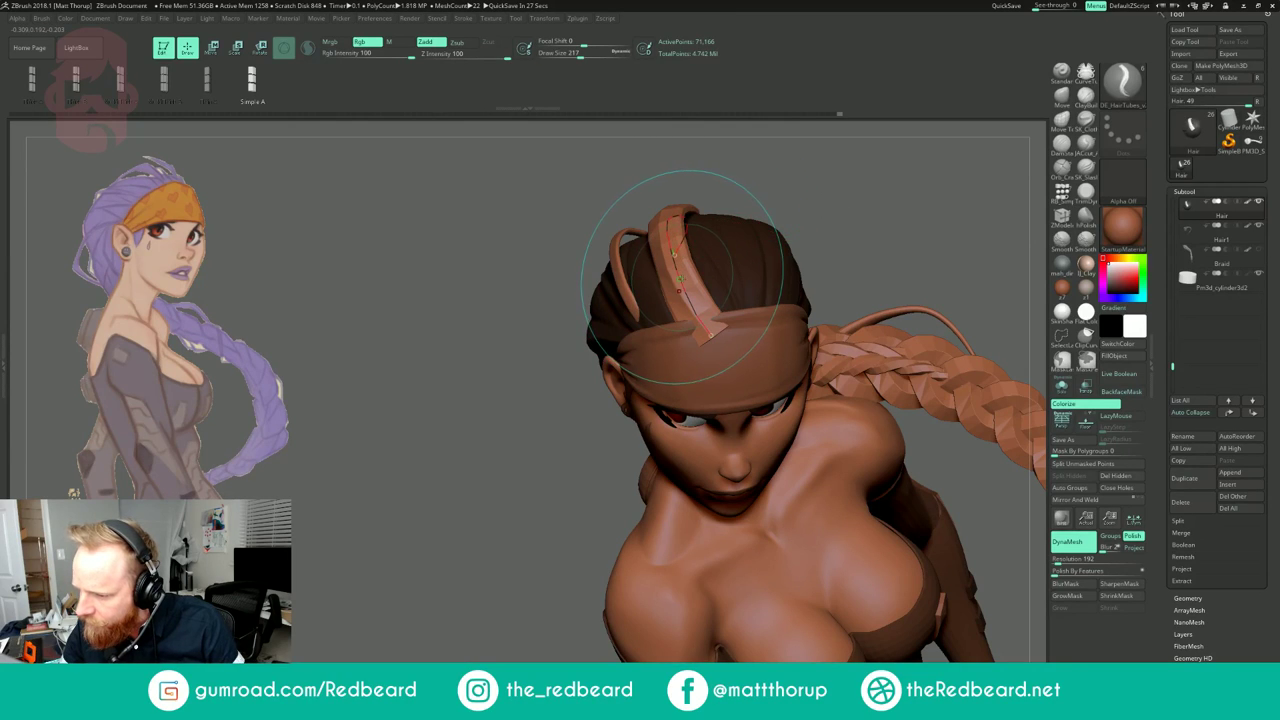
key("ctrl+z")
key("s")
left_click_drag(777, 197, 767, 201)
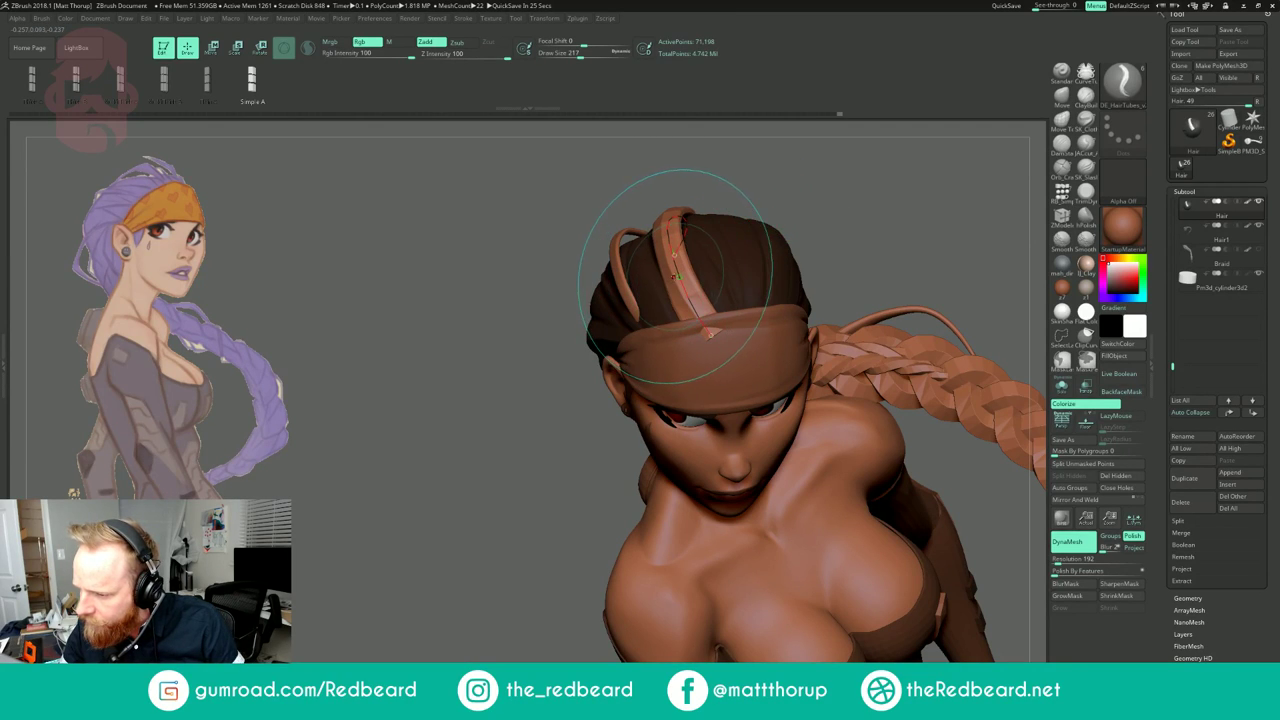
left_click_drag(862, 189, 853, 172)
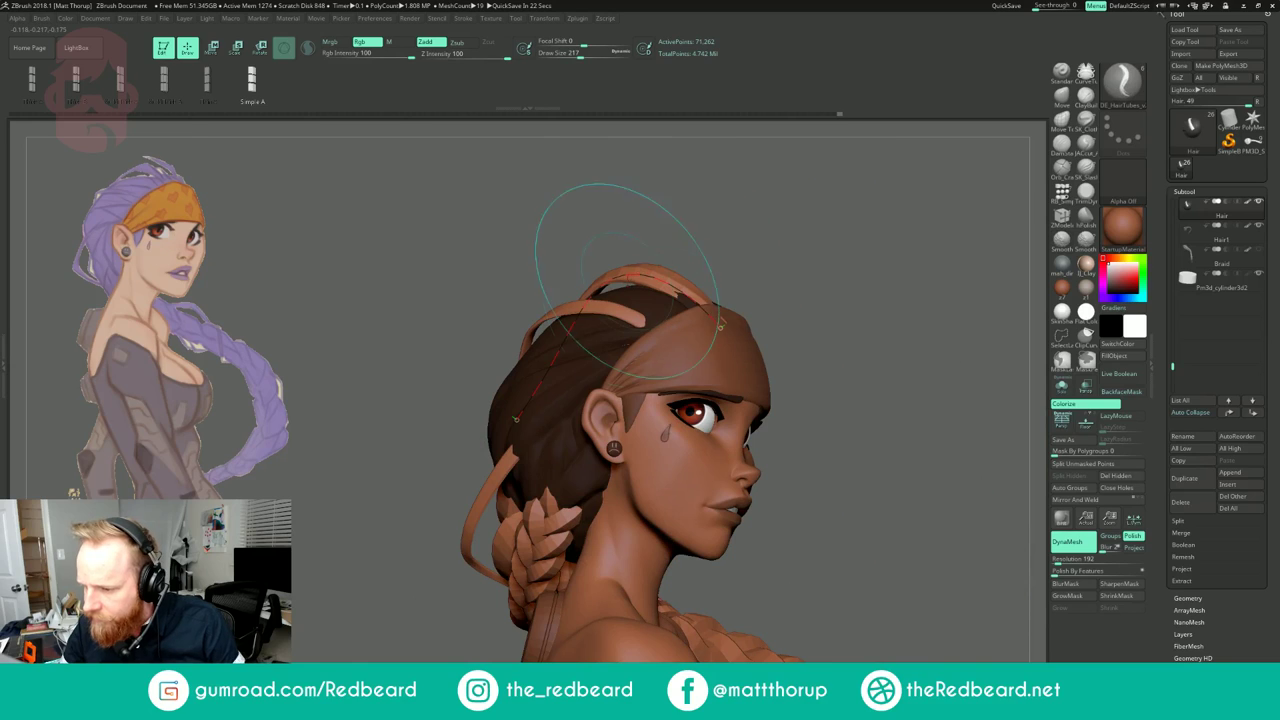
Step: Refine the crown strand's arc over the hair cap at draw size 101
key("s")
left_click_drag(628, 273, 612, 274)
left_click_drag(758, 208, 716, 273)
left_click_drag(893, 246, 920, 230)
left_click_drag(831, 231, 795, 215, "alt")
left_click_drag(795, 215, 698, 302, "alt")
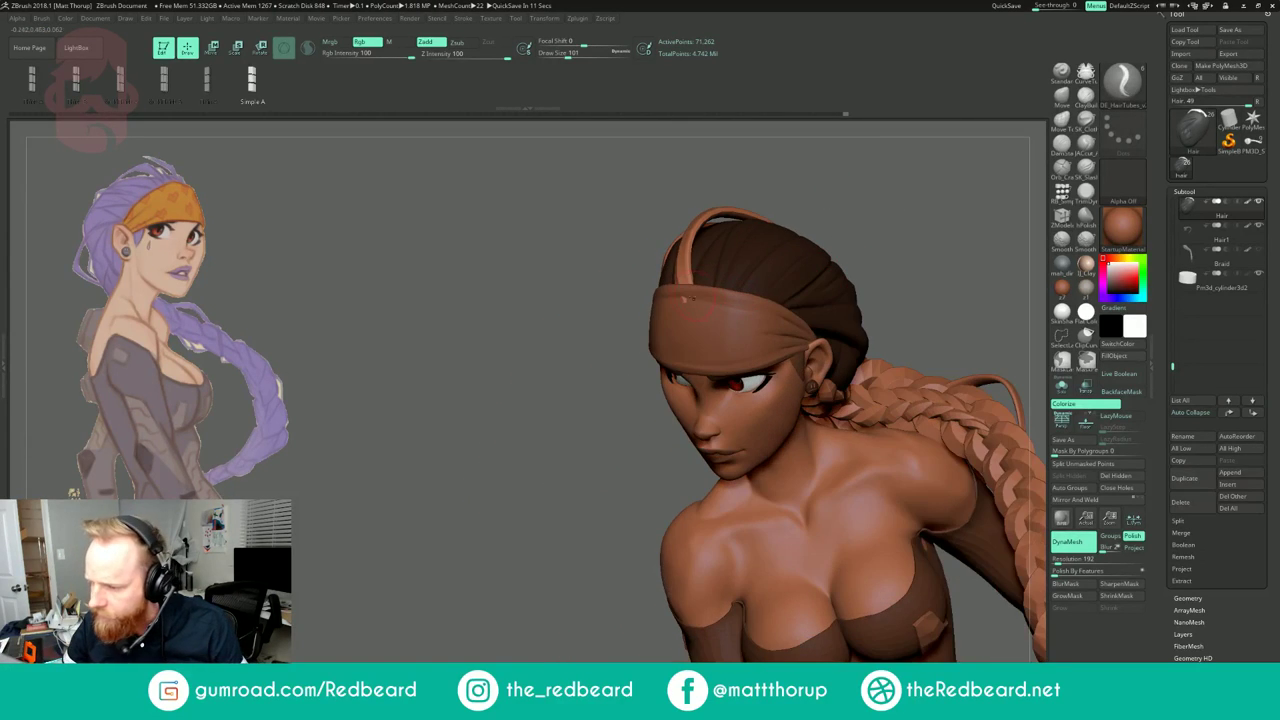
left_click_drag(757, 217, 765, 217)
mouse_move(955, 250)
left_mouse_down()
mouse_move(835, 198)
mouse_move(848, 196)
left_mouse_up()
Step: Add a second, thinner strand from the headband beside the crown strand at draw size 71
key("s")
left_click_drag(723, 276, 696, 292)
left_click_drag(797, 234, 940, 210)
key("s")
left_click_drag(716, 299, 709, 299)
left_click(716, 296)
mouse_move(870, 235)
left_mouse_down()
mouse_move(690, 260)
mouse_move(688, 307)
left_mouse_up()
left_click(707, 306)
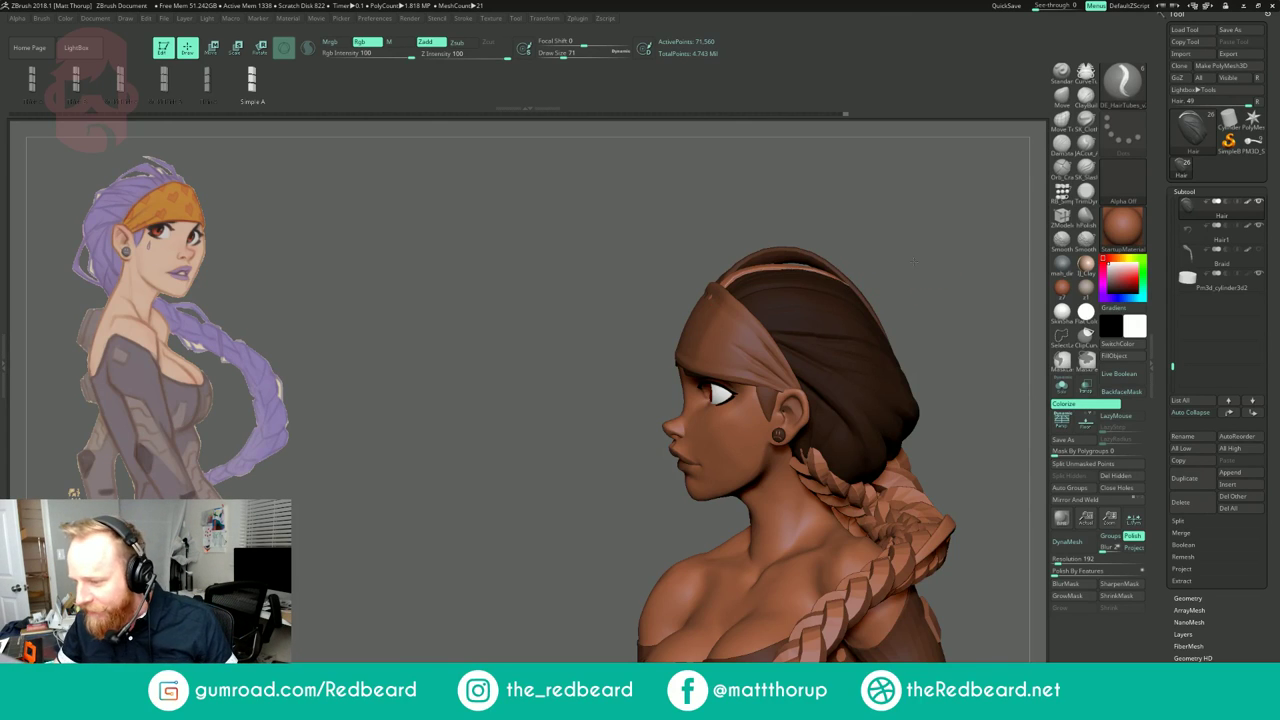
right_click_drag(735, 321, 739, 310)
left_click_drag(868, 238, 902, 246)
Step: Undo the last change to the second strand and refit its front end at the headband, starting at draw size 41
key("ctrl+z")
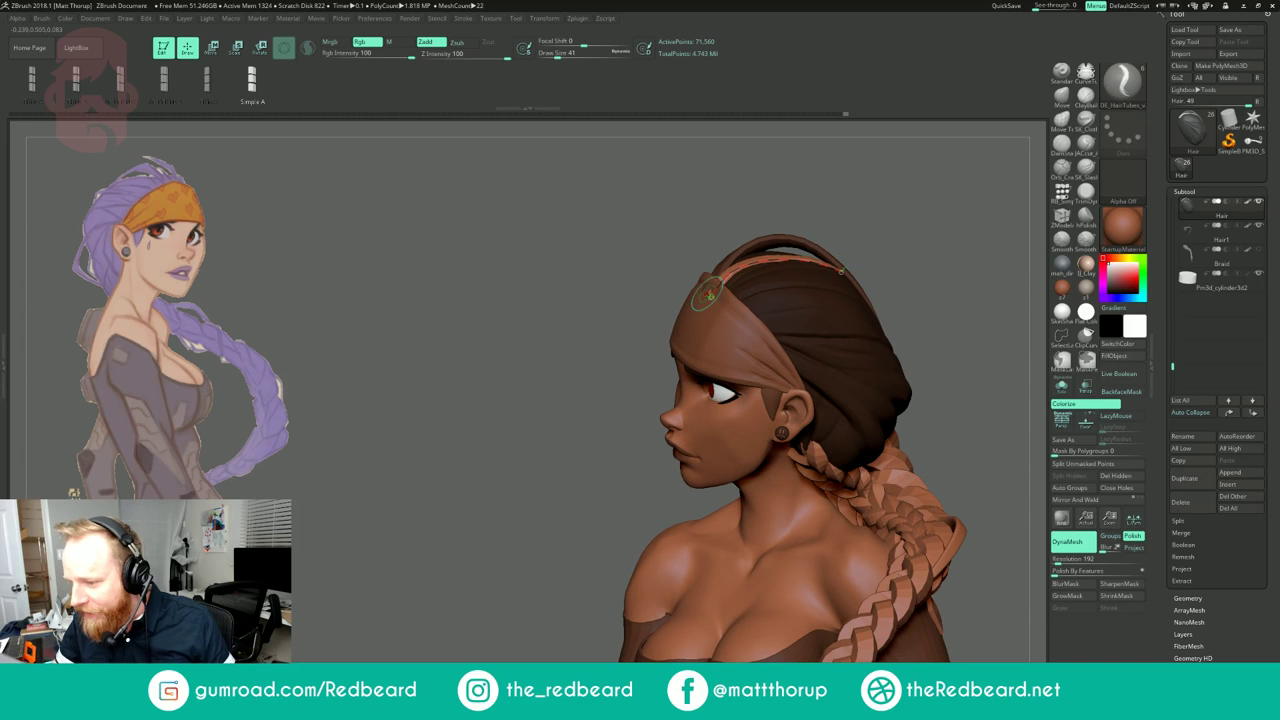
left_click_drag(917, 218, 975, 230)
mouse_move(795, 230)
left_mouse_down()
mouse_move(767, 231)
mouse_move(806, 232)
left_mouse_up()
key("s")
left_click_drag(672, 268, 676, 268)
left_click(679, 266)
Step: Rebuild the second strand from its front end with several draw sizes to adjust its thickness
mouse_move(866, 212)
left_mouse_down()
mouse_move(826, 231)
mouse_move(832, 216)
mouse_move(791, 220)
left_mouse_up()
key("s")
left_click(690, 264)
key("s")
left_click_drag(686, 260, 660, 244)
left_click(693, 262)
key("s")
Step: Extend the second strand's rear end back over the crown of the hair cap at draw size 35
mouse_move(828, 216)
left_mouse_down()
mouse_move(872, 224)
mouse_move(878, 204)
mouse_move(860, 199)
mouse_move(876, 196)
mouse_move(866, 230)
mouse_move(883, 239)
mouse_move(857, 197)
mouse_move(787, 213)
mouse_move(772, 246)
left_mouse_up()
key("s")
key("s")
left_click_drag(773, 297, 771, 301)
right_click_drag(774, 304, 818, 355)
left_click_drag(818, 357, 840, 357)
right_click_drag(839, 363, 874, 335)
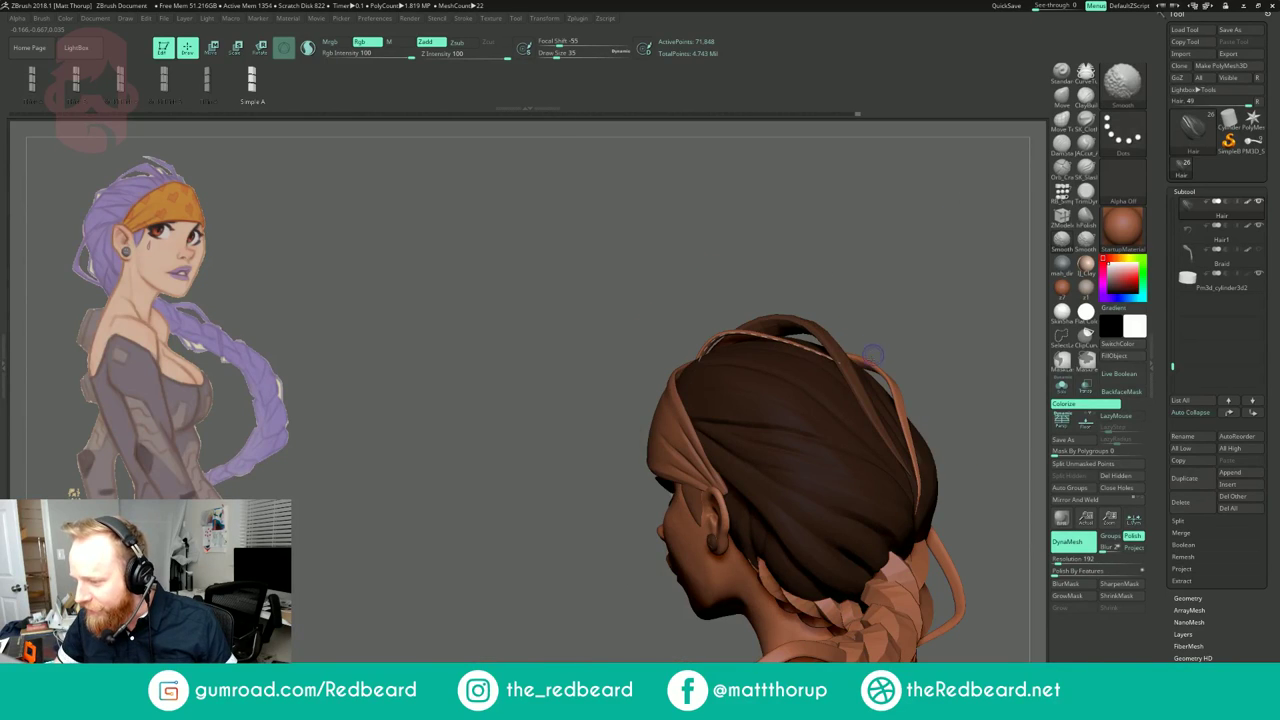
Step: Adjust the front of the second strand's curve above the headband at draw size 167
left_click_drag(900, 299, 869, 247)
left_click_drag(869, 247, 847, 255)
mouse_move(829, 326)
left_mouse_down("alt")
mouse_move(849, 271)
mouse_move(826, 261)
mouse_move(872, 262)
left_mouse_up("alt")
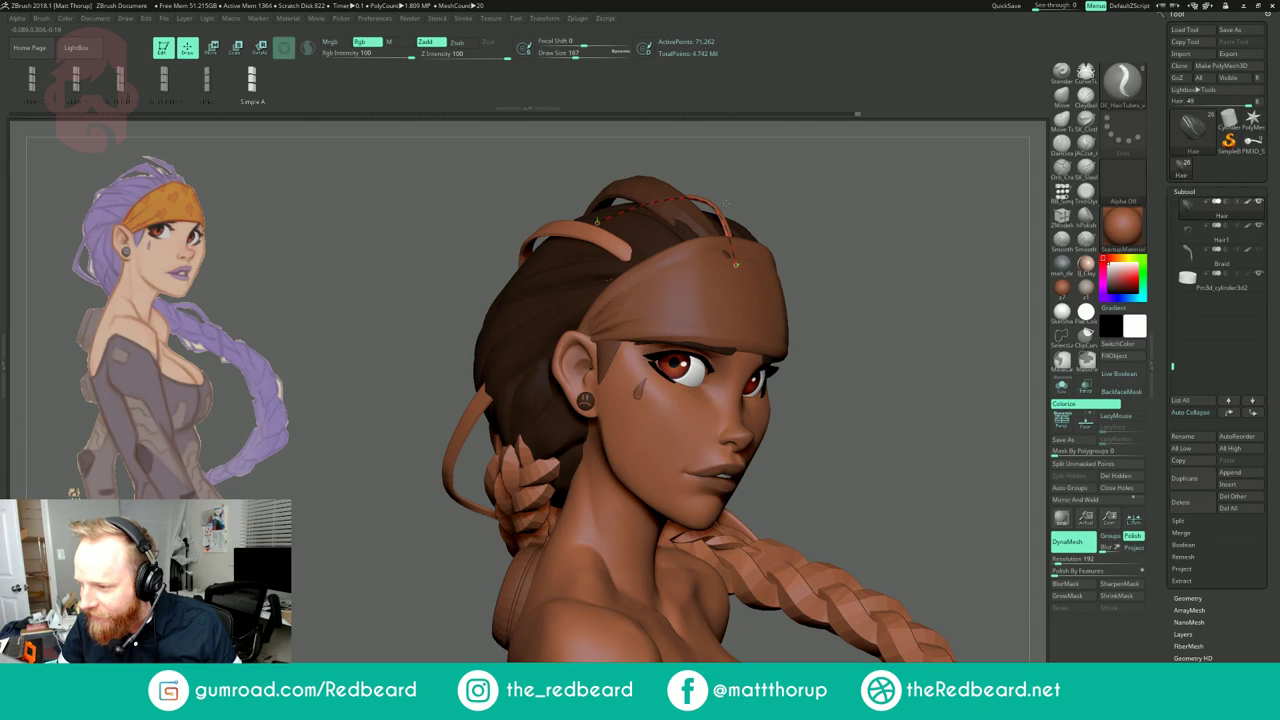
left_click_drag(729, 212, 732, 214)
mouse_move(823, 189)
left_mouse_down()
mouse_move(850, 191)
mouse_move(790, 188)
left_mouse_up()
right_click_drag(876, 178, 817, 165)
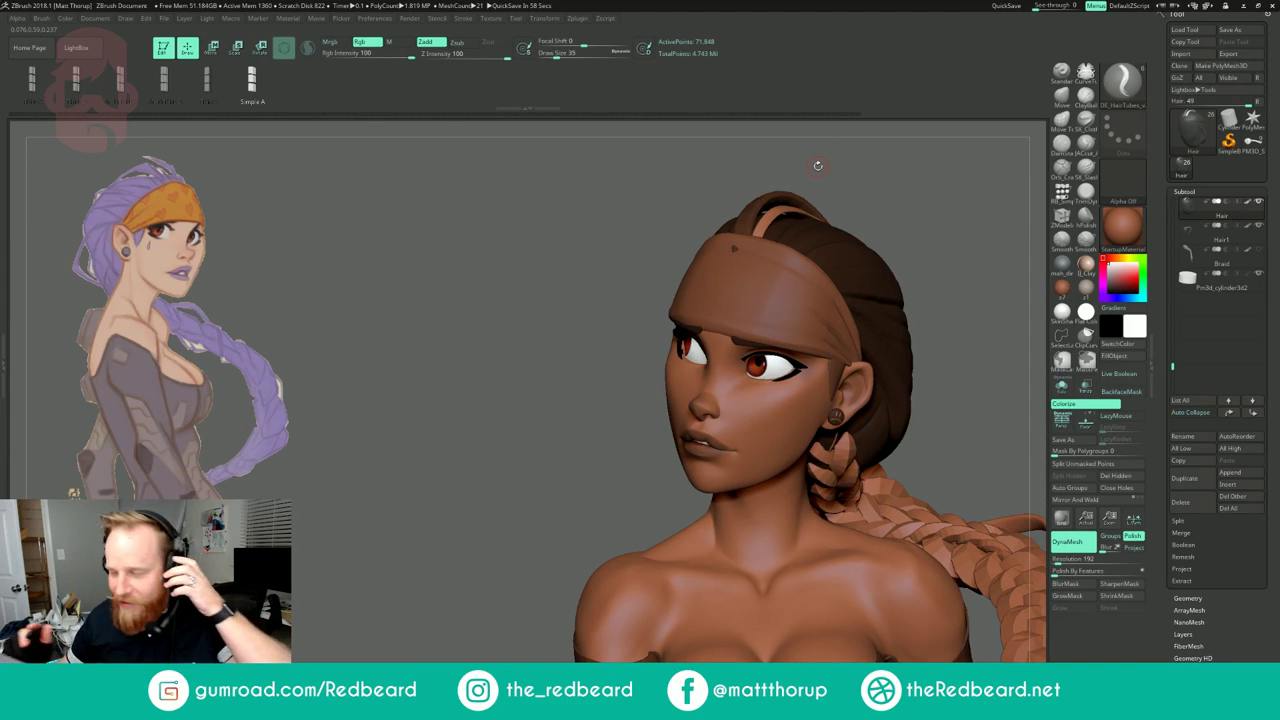
Step: Nudge the second strand's rear end against the hair cap with the Move brush at draw size 158
left_click_drag(914, 203, 917, 283)
right_click_drag(916, 283, 934, 200)
key("b")
key("m")
key("v")
key("s")
left_click_drag(874, 177, 866, 175)
right_click_drag(932, 178, 888, 170)
right_click_drag(735, 228, 842, 182)
key("s")
left_click_drag(846, 180, 841, 178)
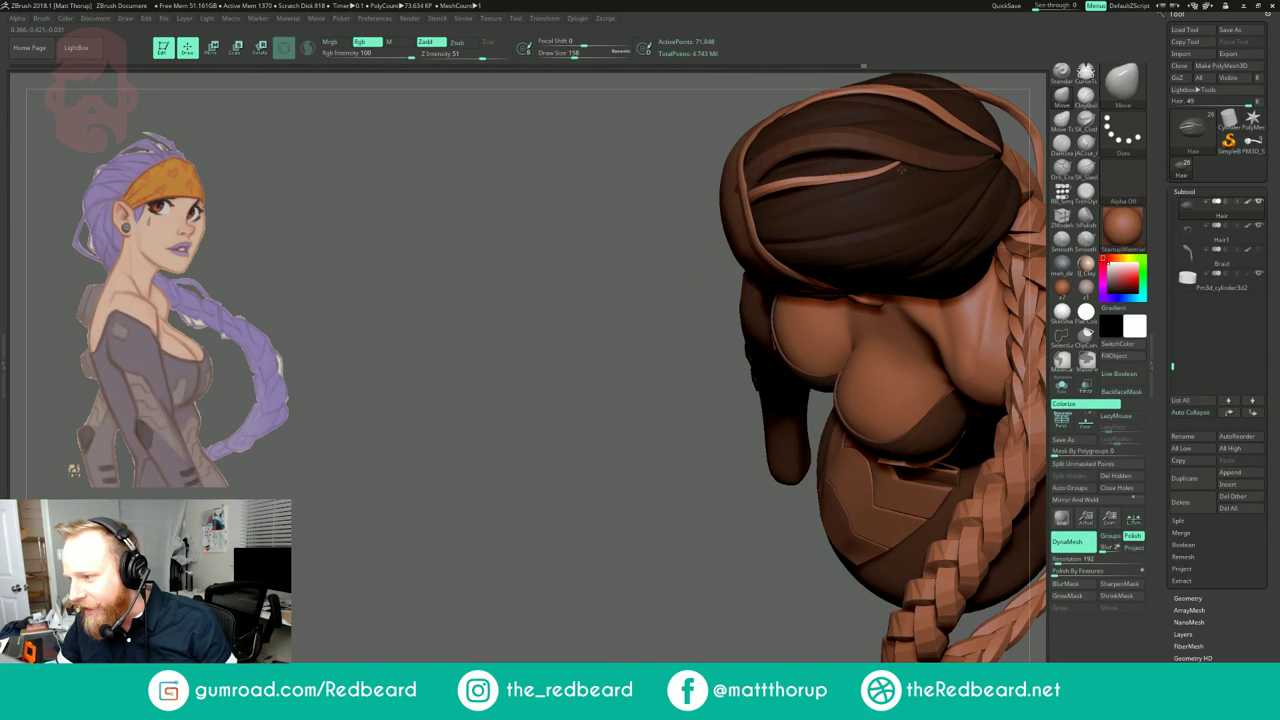
Step: Check the whole figure from the side and front, and switch back to the DE_HairTubes curve brush
right_click_drag(697, 434, 700, 370)
right_click_drag(925, 200, 929, 143, "ctrl")
right_click_drag(929, 143, 989, 144)
right_click_drag(989, 144, 855, 193, "alt")
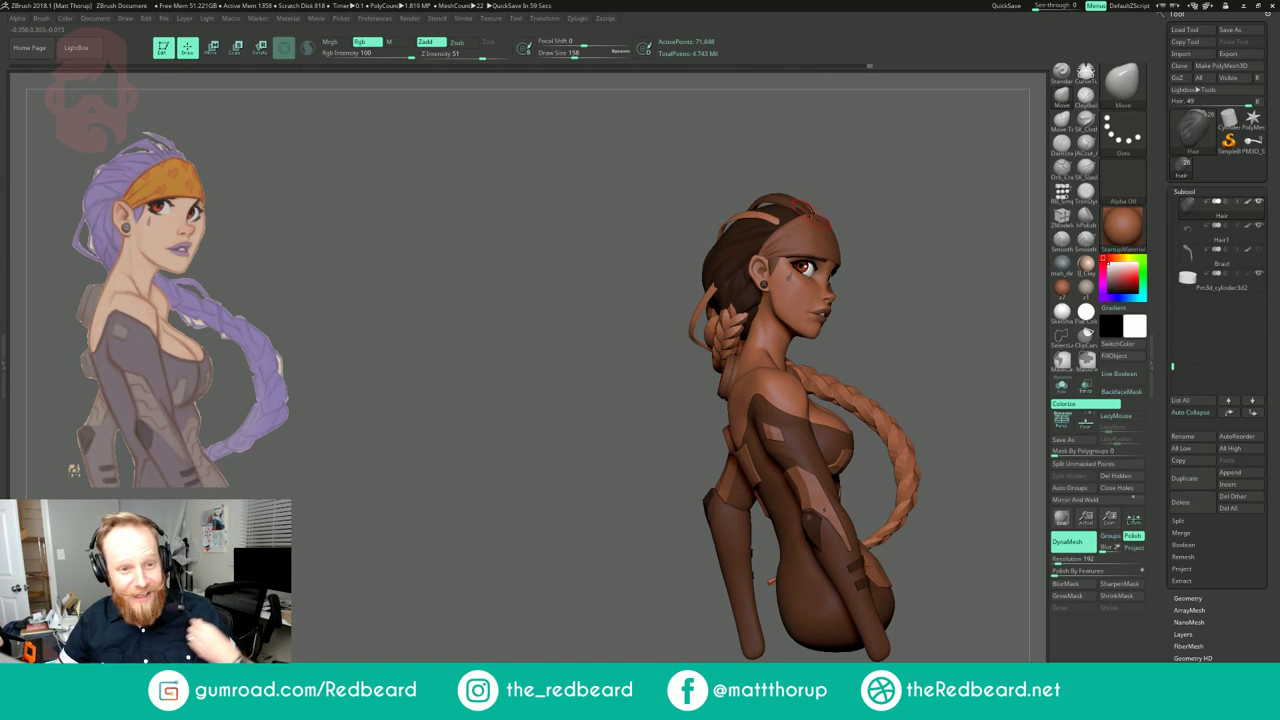
right_click_drag(904, 229, 877, 262)
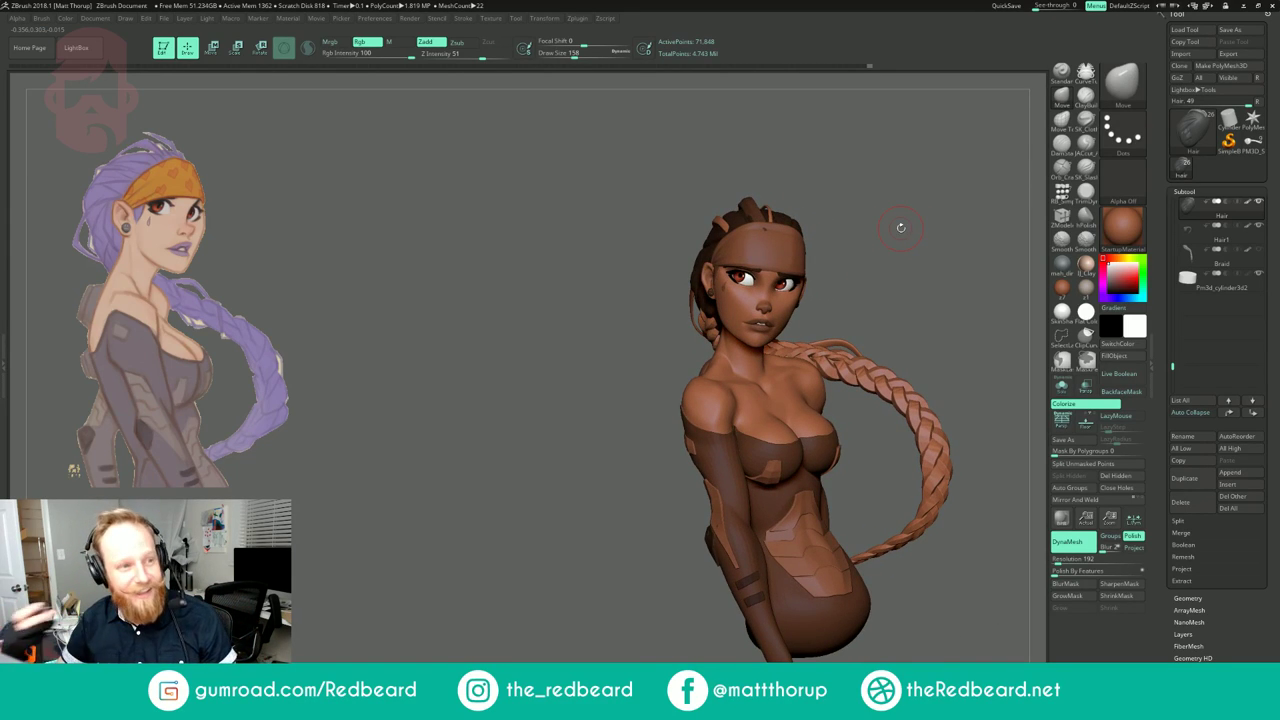
left_click_drag(915, 230, 852, 276)
key("b")
key("m")
key("v")
key("b")
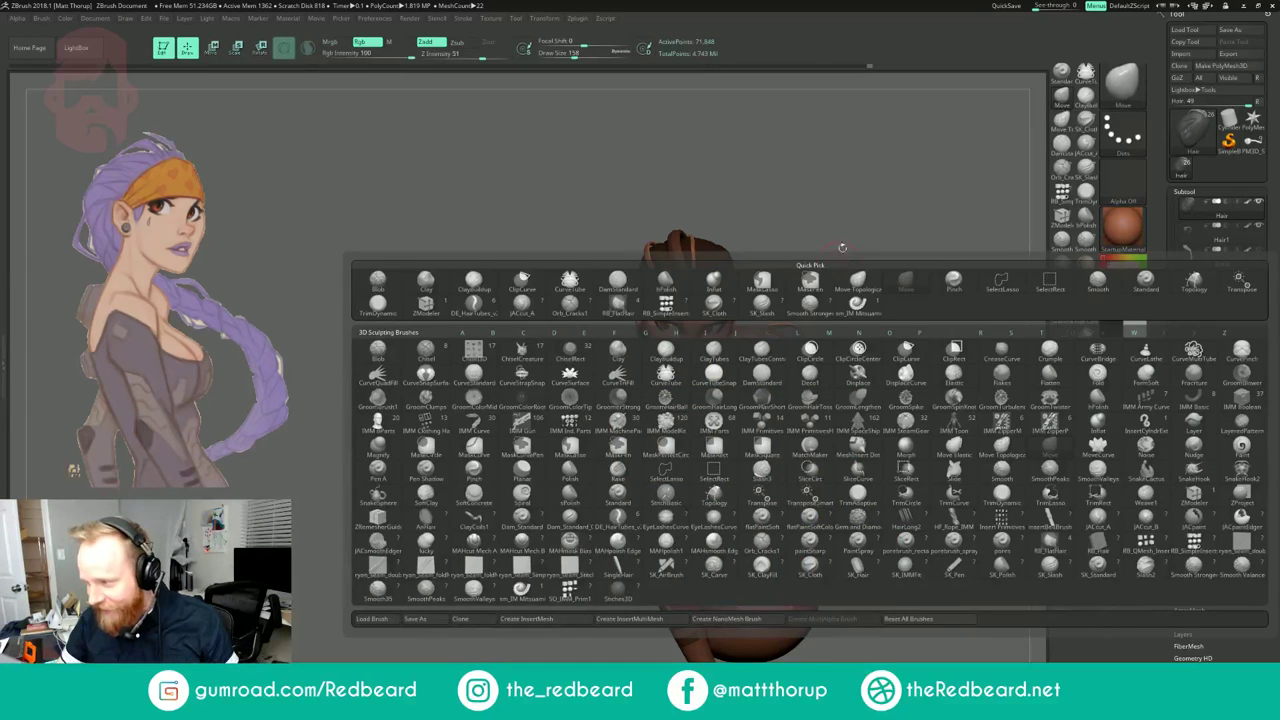
key("b")
key("d")
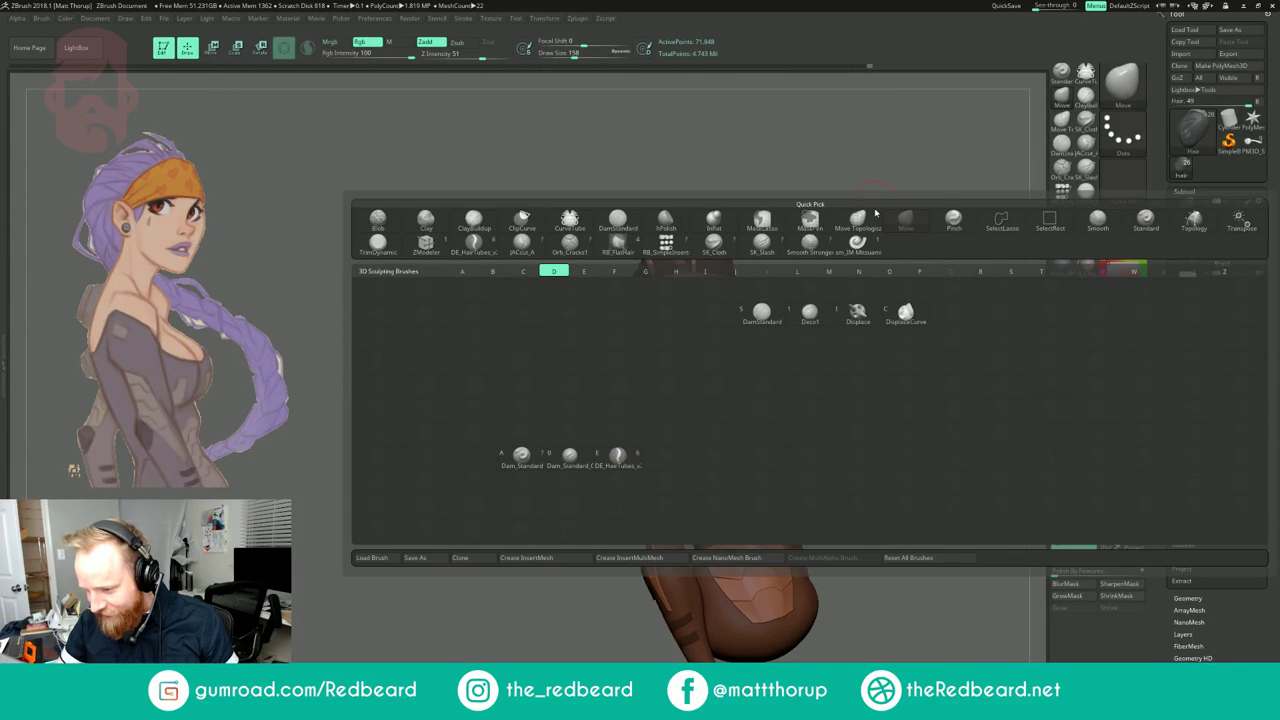
left_click(620, 457)
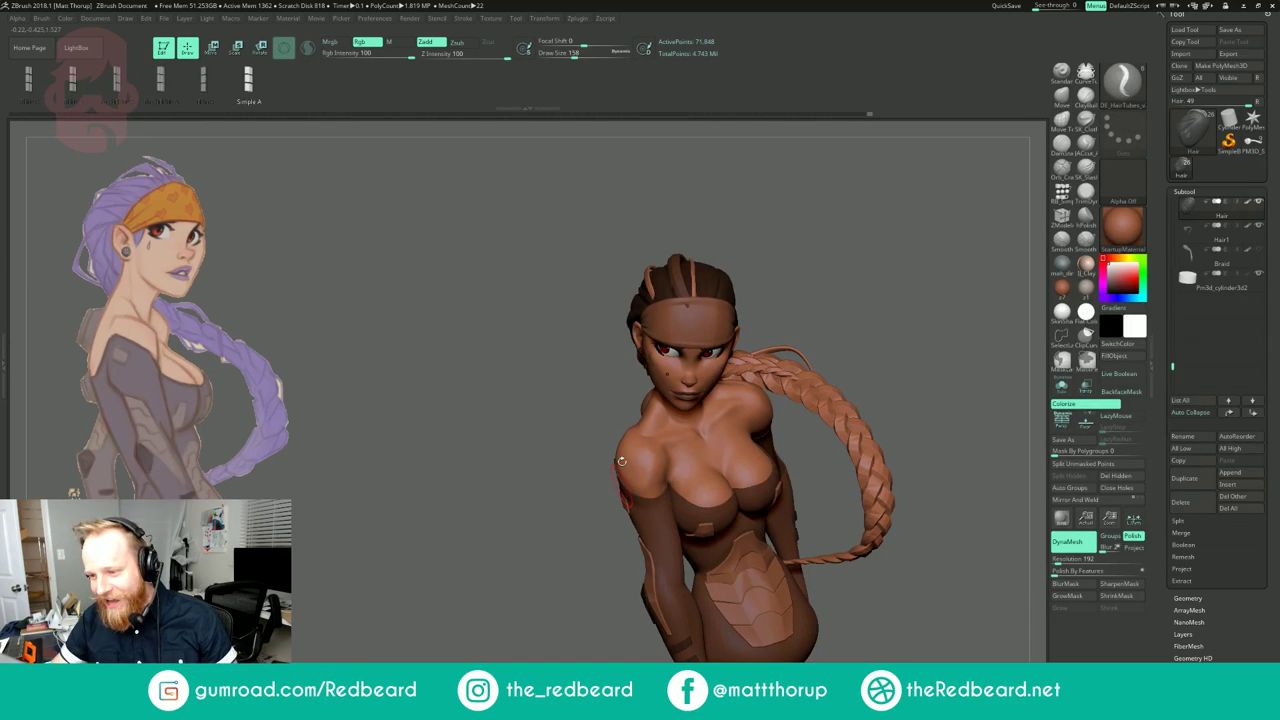
Step: Draw a third loose strand from the headband back over the far side of the crown
mouse_move(804, 229)
left_mouse_down()
mouse_move(783, 223)
mouse_move(803, 231)
mouse_move(767, 257)
mouse_move(820, 234)
left_mouse_up()
key("s")
left_click_drag(706, 330, 700, 330)
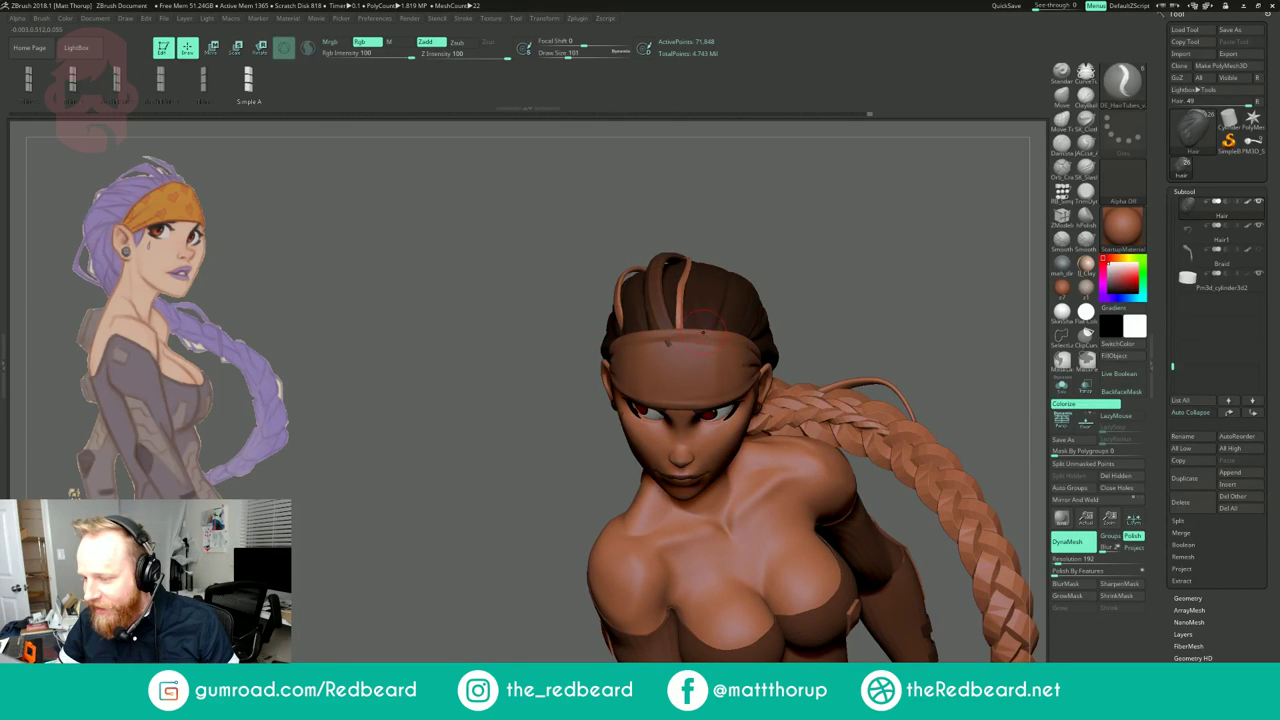
left_click_drag(733, 236, 733, 235)
mouse_move(843, 221)
left_mouse_down()
mouse_move(700, 208)
mouse_move(765, 190)
left_mouse_up()
mouse_move(862, 262)
left_mouse_down()
mouse_move(767, 285)
mouse_move(771, 323)
mouse_move(772, 306)
left_mouse_up()
Step: Set the third strand's front end into the headband and bring its rear end down towards the hair cap
key("s")
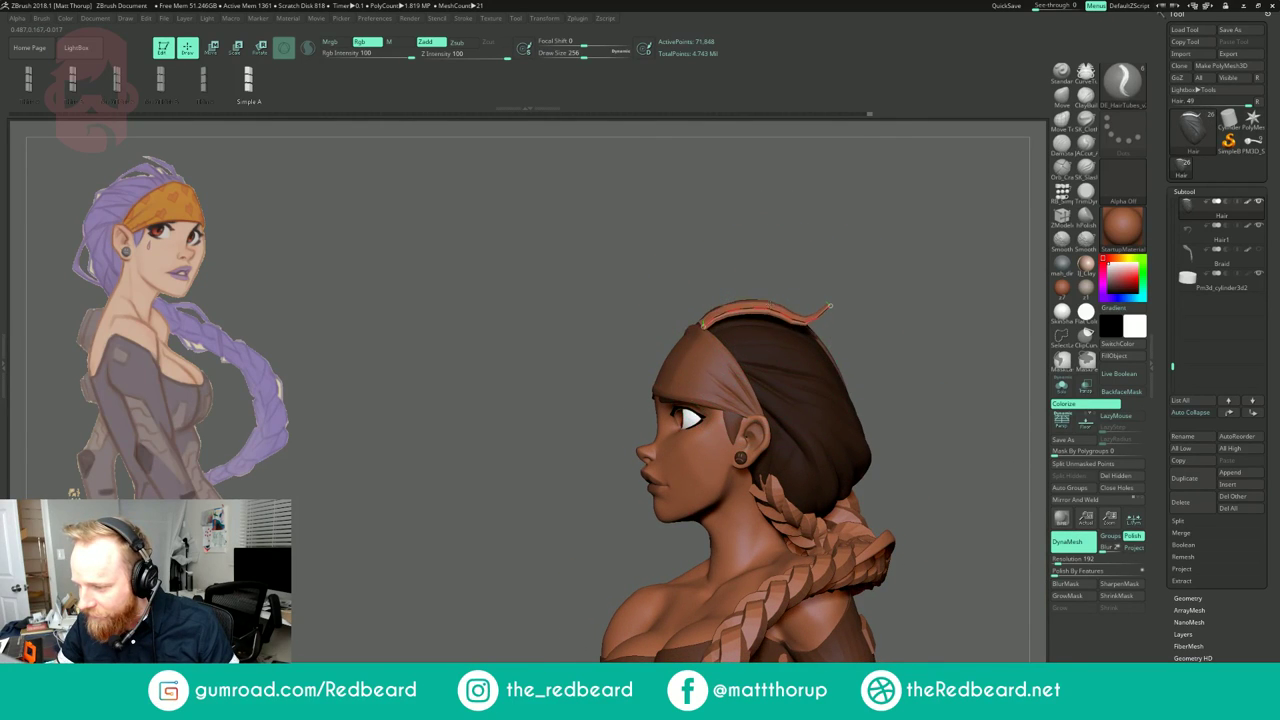
left_click_drag(703, 327, 701, 337)
left_click_drag(830, 302, 830, 304)
mouse_move(852, 298)
left_mouse_down()
mouse_move(808, 314)
mouse_move(831, 307)
mouse_move(810, 302)
left_mouse_up()
Step: Rebuild the middle of the third strand's arc in profile with adjusted draw sizes
key("s")
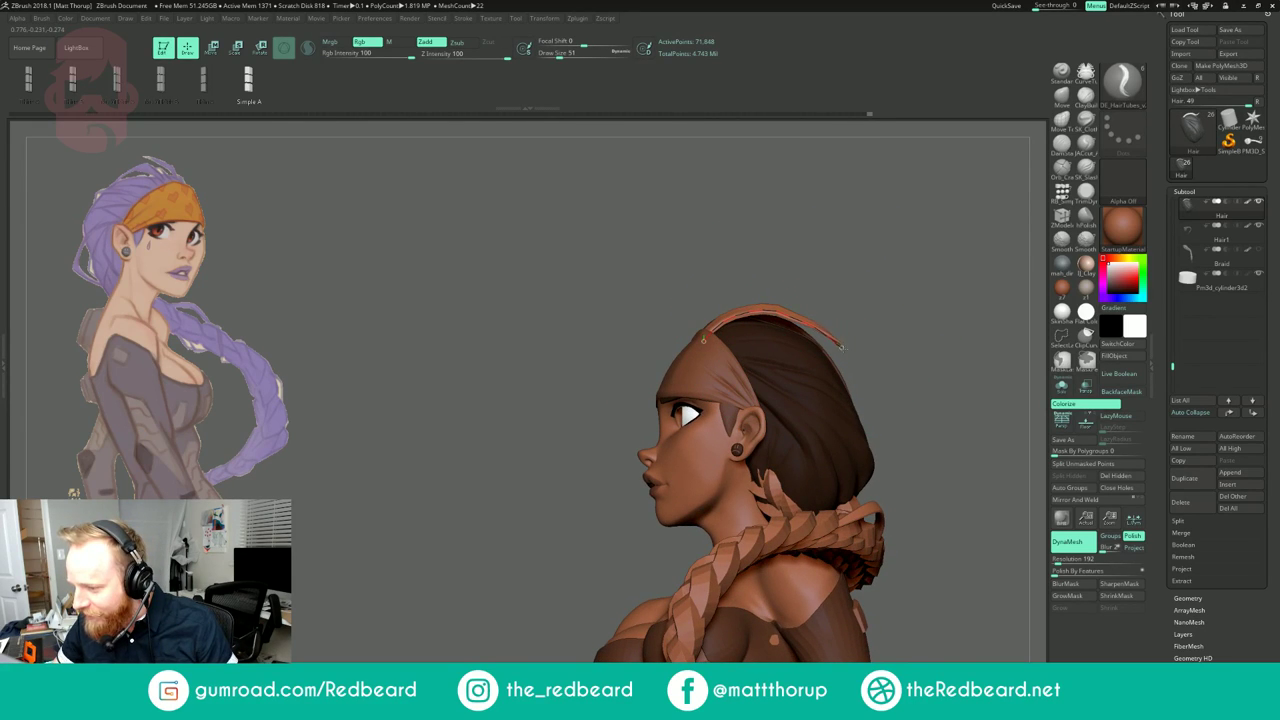
key("s")
left_click_drag(763, 309, 773, 309)
mouse_move(802, 267)
left_mouse_down()
mouse_move(882, 276)
mouse_move(825, 299)
left_mouse_up()
key("s")
left_click(750, 320)
Step: Extend the third strand's tapered rear end across the top of the hair cap from above at draw size 116
mouse_move(863, 260)
left_mouse_down()
mouse_move(831, 251)
mouse_move(832, 330)
mouse_move(750, 495)
left_mouse_up()
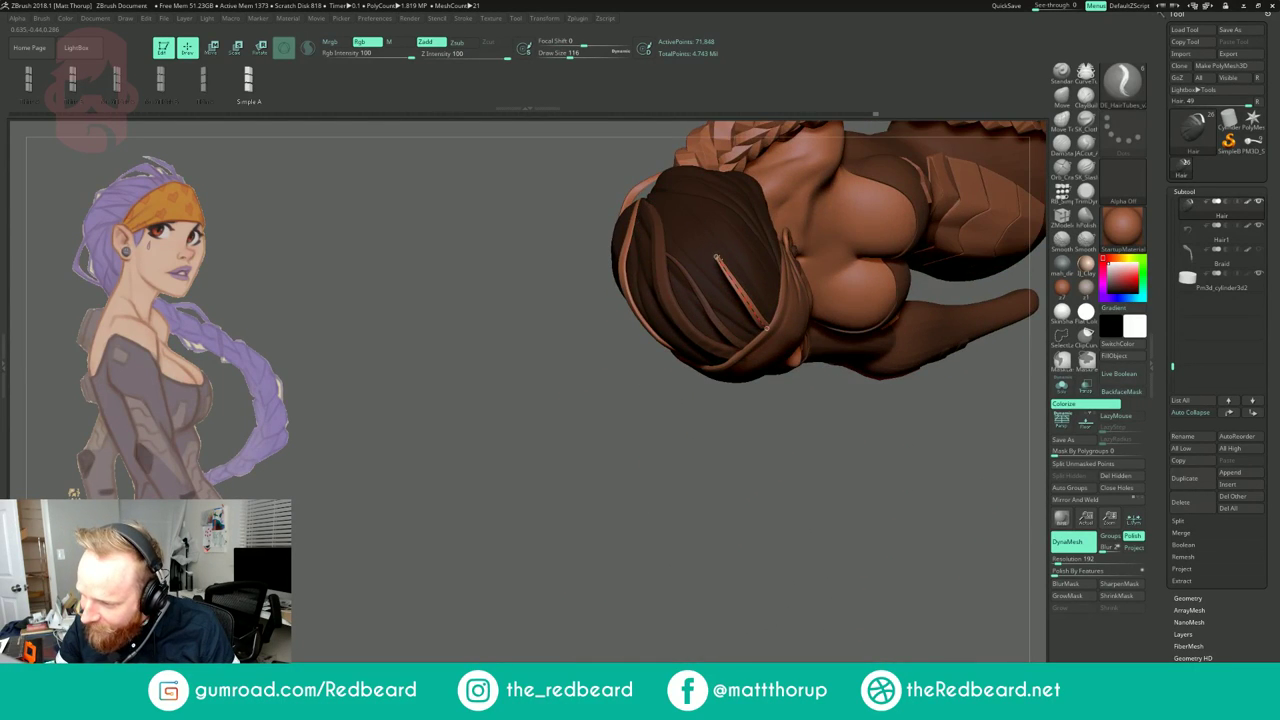
left_click_drag(705, 234, 706, 235)
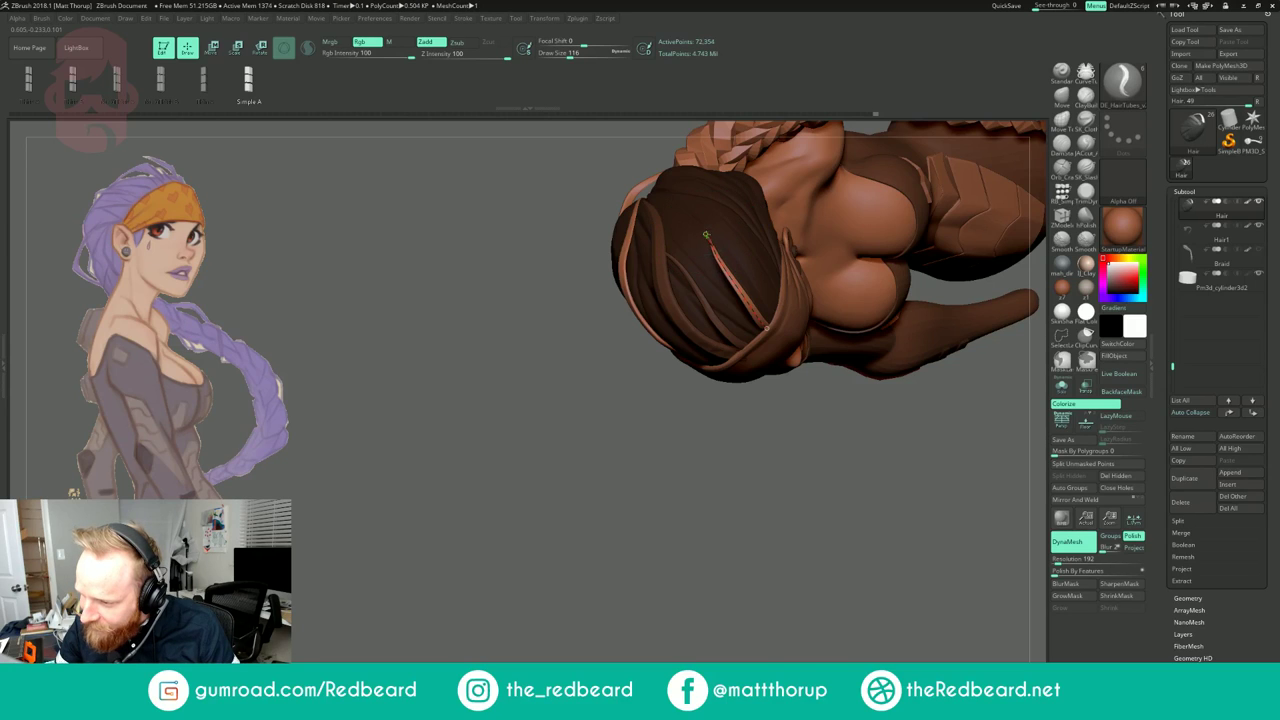
mouse_move(738, 438)
left_mouse_down()
mouse_move(836, 200)
mouse_move(862, 181)
mouse_move(742, 219)
mouse_move(688, 194)
left_mouse_up()
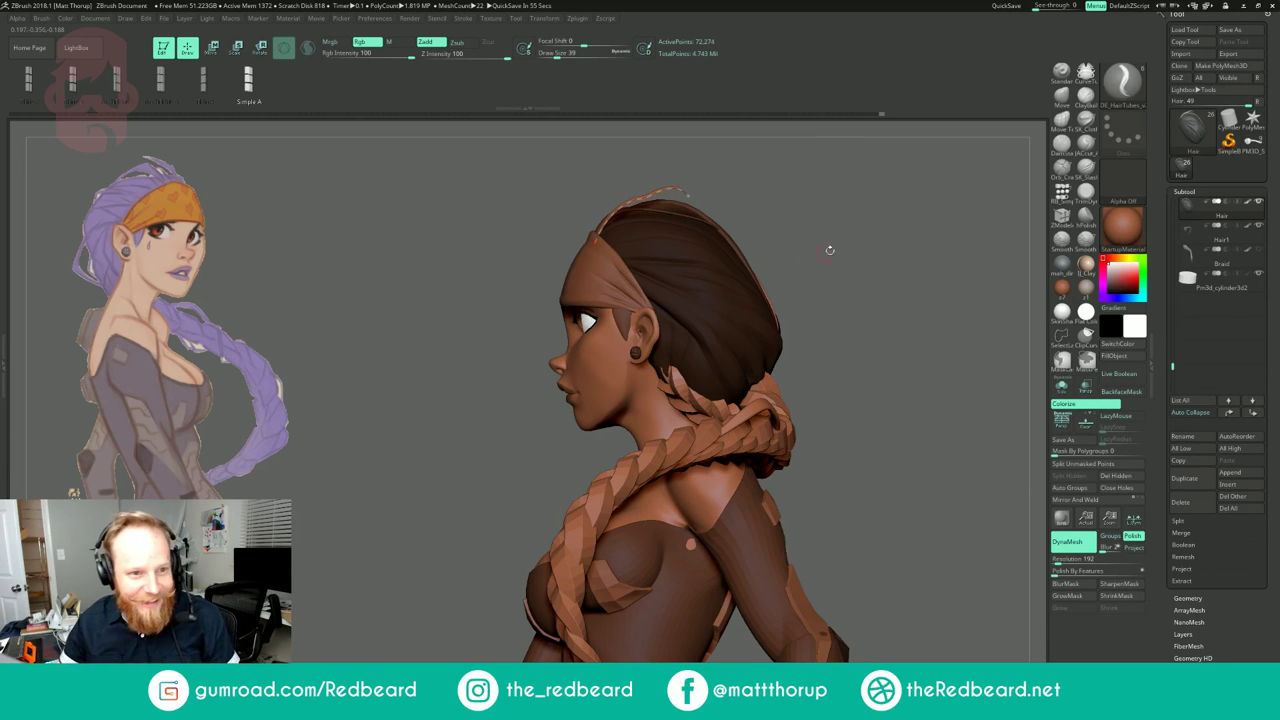
Step: Pull the third strand's rear end back along the crown in profile and refit its tube at draw size 37
left_click_drag(848, 233, 836, 233)
key("s")
mouse_move(676, 198)
left_mouse_down()
mouse_move(691, 198)
mouse_move(641, 199)
mouse_move(694, 204)
left_mouse_up()
left_click(675, 189)
key("s")
key("s")
left_click(646, 198)
key("s")
left_click(694, 205)
Step: Raise the third strand's rear end clear of the hair cap in profile at draw size 112
right_click_drag(697, 209, 625, 315)
key("[")
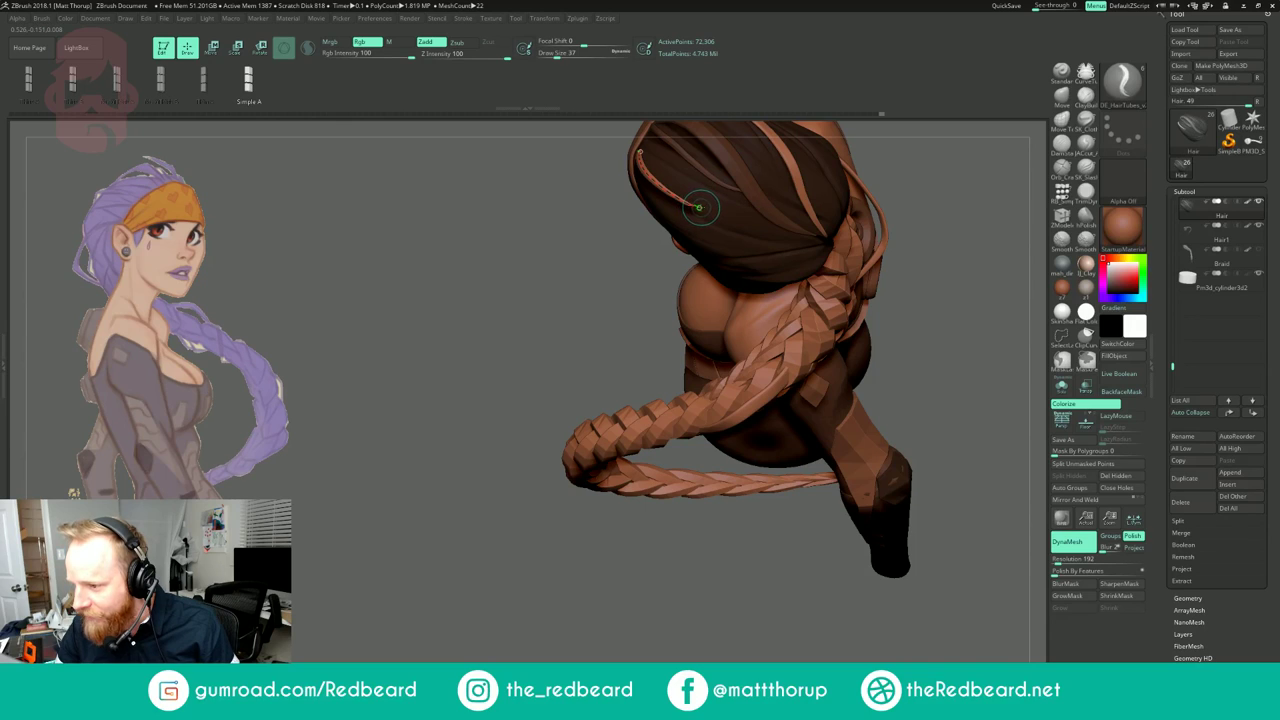
right_click_drag(686, 222, 705, 192)
right_click_drag(790, 216, 700, 195, "shift")
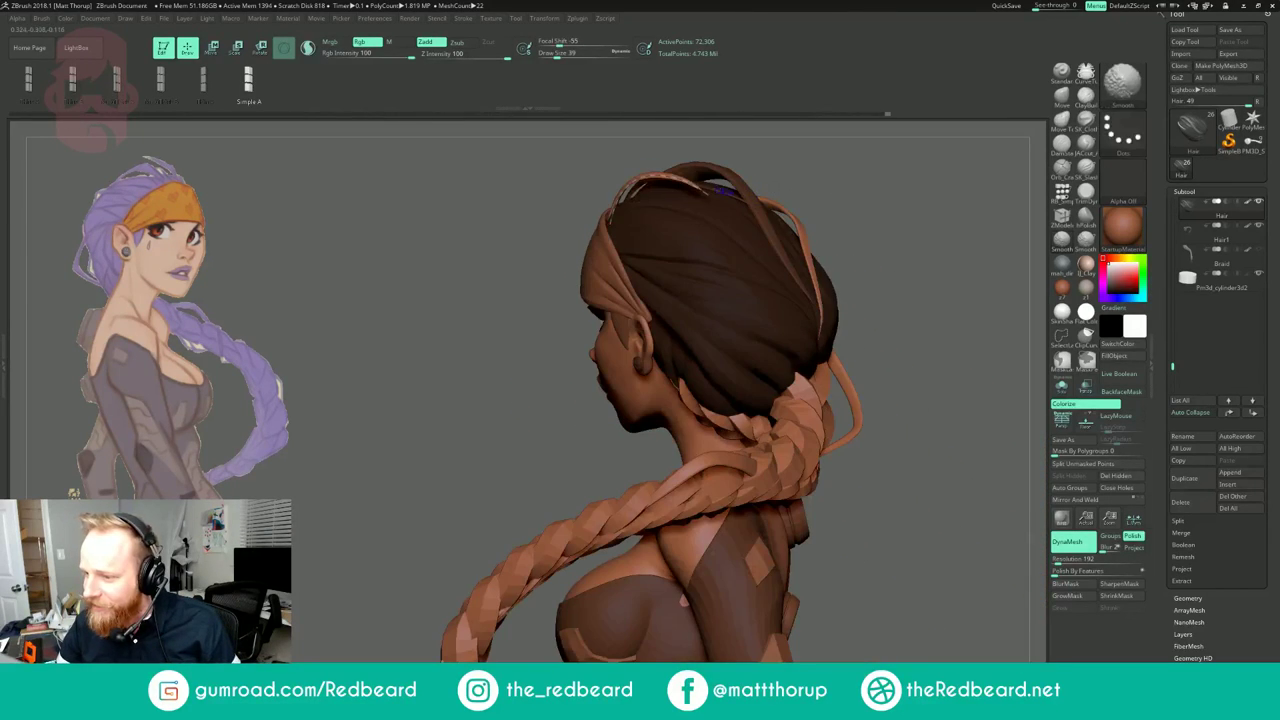
right_click_drag(856, 168, 711, 175)
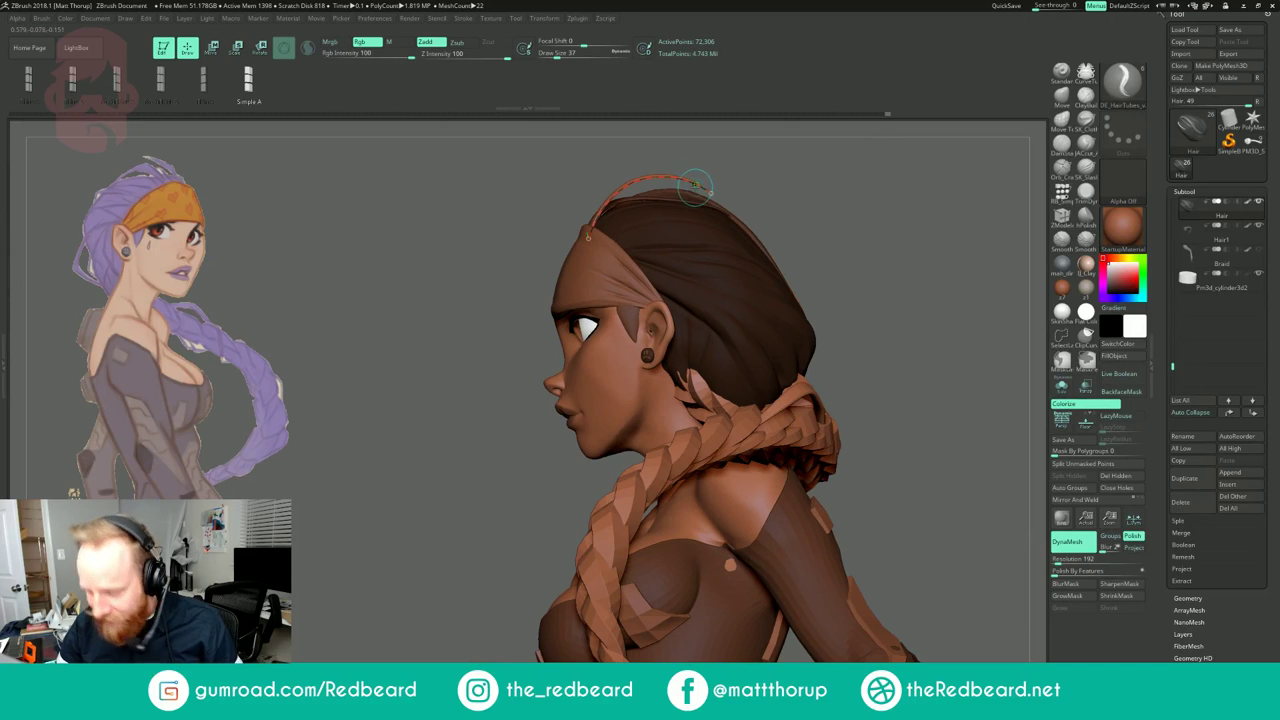
left_click_drag(695, 191, 708, 192)
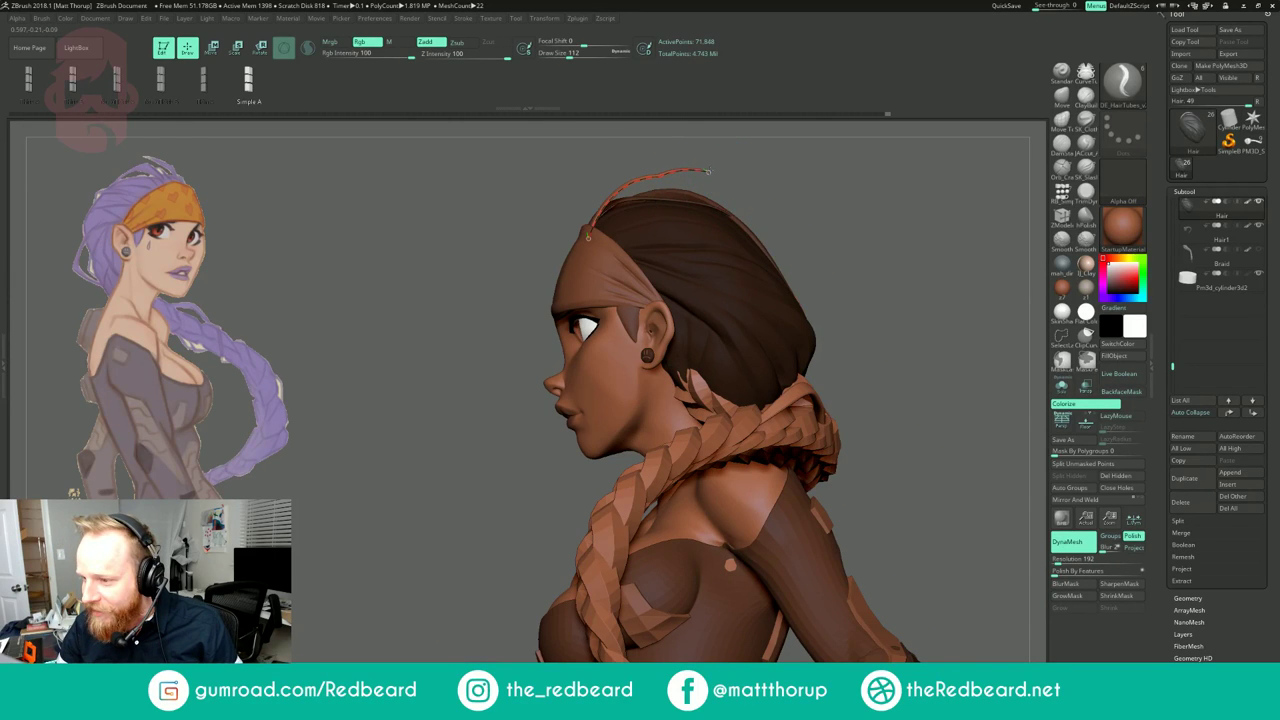
left_click_drag(612, 187, 611, 186)
Step: Adjust the third strand's course over the crown from above at draw size 49
mouse_move(709, 174)
left_mouse_down()
mouse_move(688, 168)
mouse_move(775, 172)
mouse_move(930, 275)
mouse_move(909, 234)
mouse_move(936, 198)
left_mouse_up()
left_click_drag(926, 183, 722, 230, "alt")
mouse_move(722, 230)
left_mouse_down()
mouse_move(827, 174)
mouse_move(767, 240)
mouse_move(857, 206)
mouse_move(748, 206)
mouse_move(738, 262)
mouse_move(752, 390)
left_mouse_up()
key("bracketright")
left_click_drag(611, 228, 615, 223)
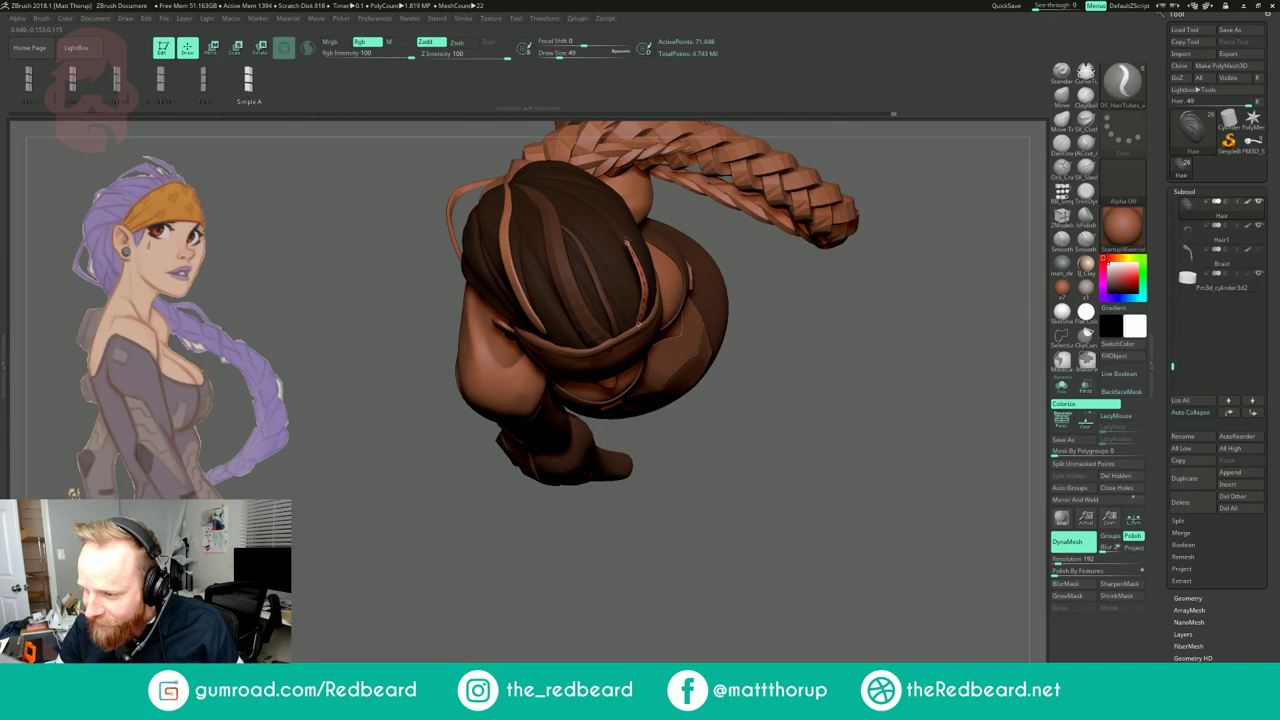
Step: Lower the third strand's rear end towards the crown in profile, then refit its thickness at draw size 39
mouse_move(783, 329)
left_mouse_down()
mouse_move(774, 203)
mouse_move(708, 176)
left_mouse_up()
key("s")
left_click_drag(603, 171, 599, 171)
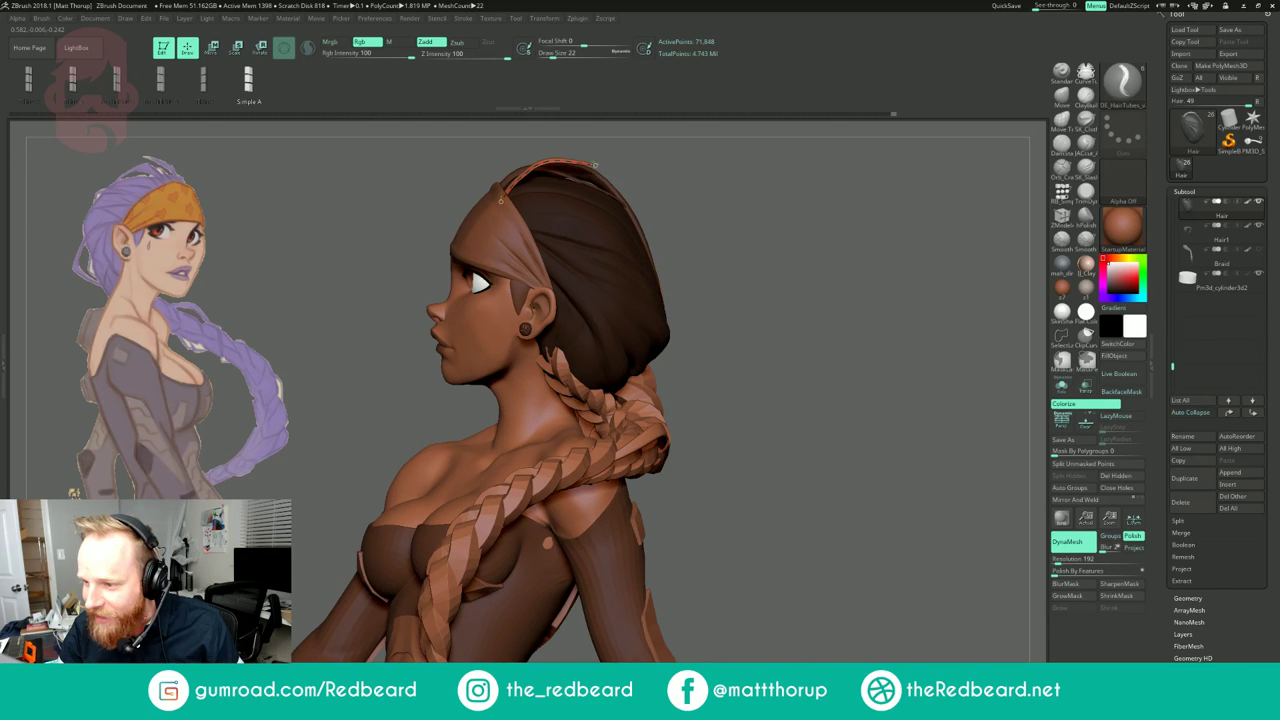
left_click_drag(736, 172, 764, 290)
key("s")
left_click_drag(608, 171, 606, 171)
key("s")
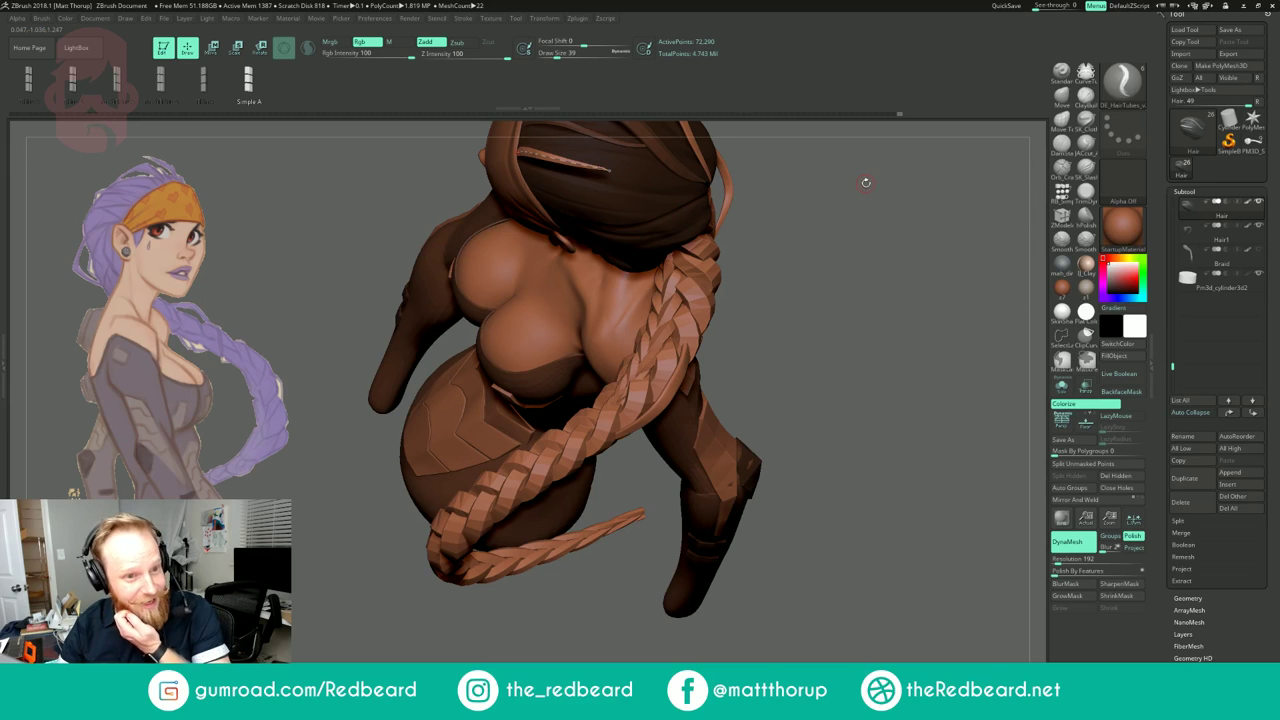
Step: Shift the third strand's curve above the forehead from the concept art's three-quarter view and refresh its tube
left_click_drag(861, 236, 803, 227)
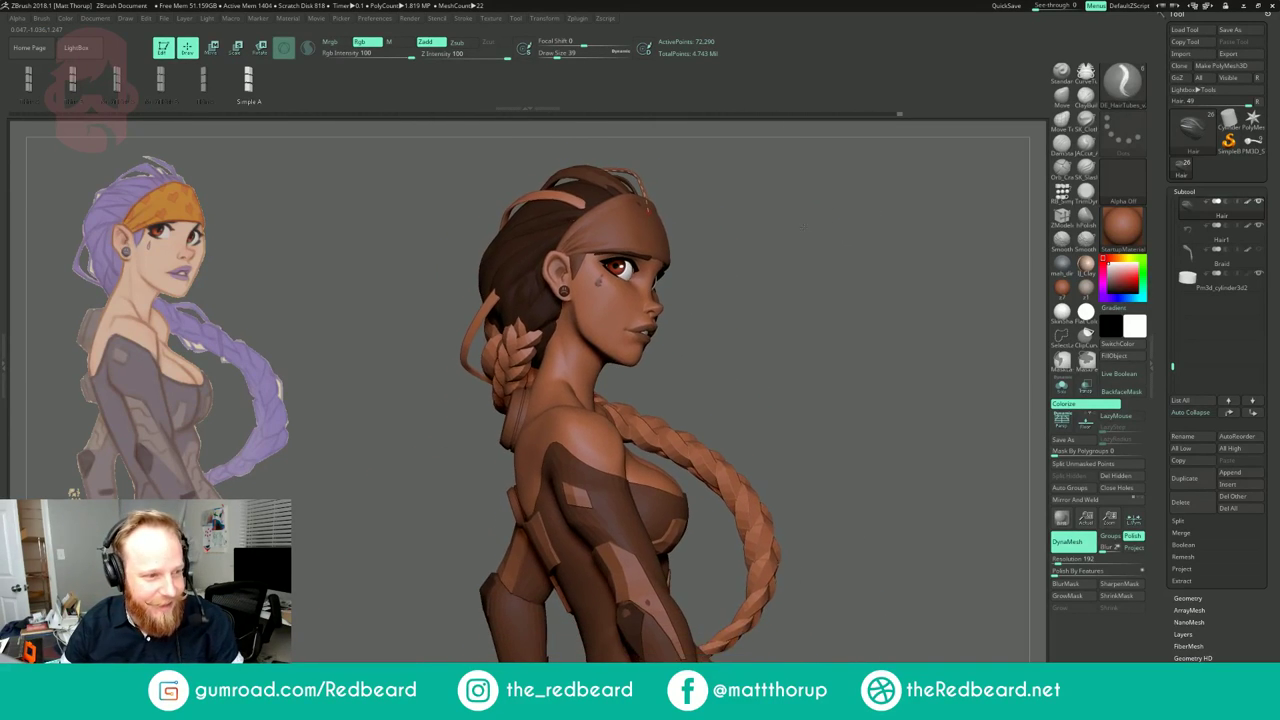
right_click_drag(802, 229, 801, 226)
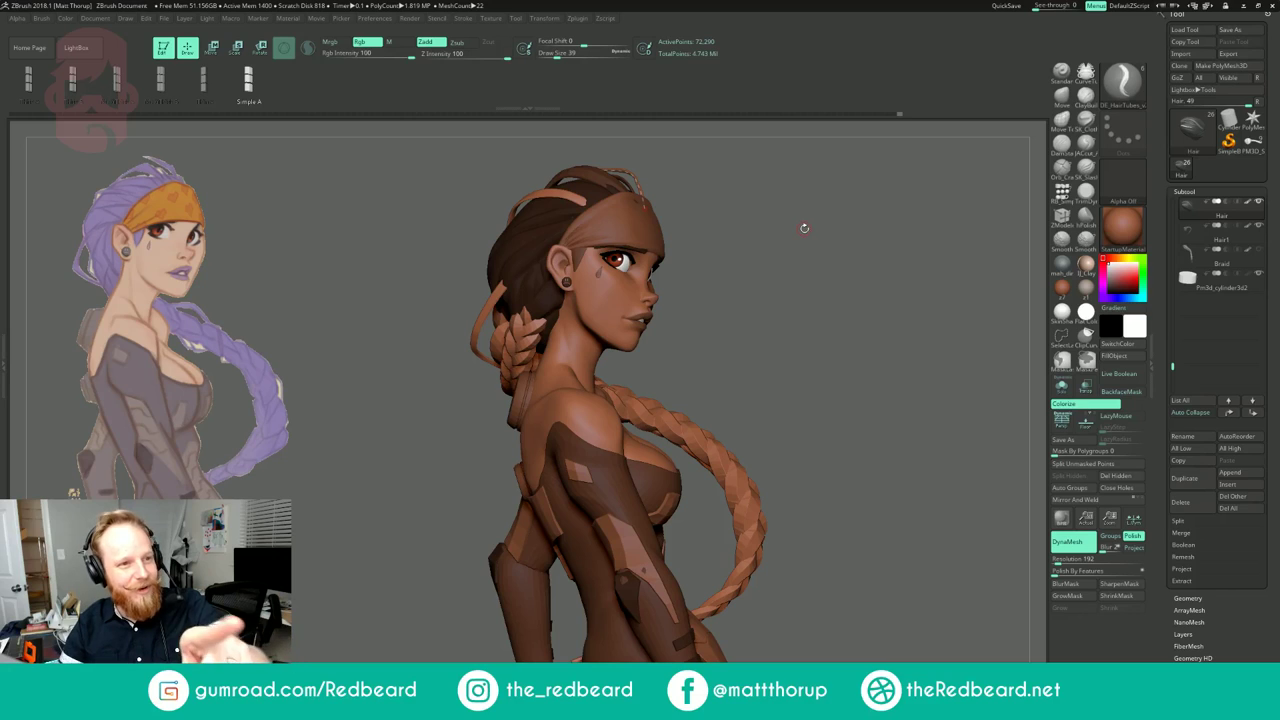
left_click_drag(804, 221, 803, 270)
mouse_move(747, 217)
right_mouse_down()
mouse_move(760, 206)
mouse_move(700, 262)
right_mouse_up()
key("s")
left_click_drag(660, 188, 667, 187)
key("s")
left_click_drag(673, 237, 666, 237)
left_click(671, 231)
Step: Lift the third strand's rear end high above the crown at draw size 22 and seat its front end at the headband
mouse_move(749, 201)
right_mouse_down()
mouse_move(733, 212)
mouse_move(777, 191)
mouse_move(737, 190)
mouse_move(800, 180)
right_mouse_up()
right_click_drag(612, 130, 606, 277, "alt")
key("s")
left_click_drag(566, 283, 559, 284)
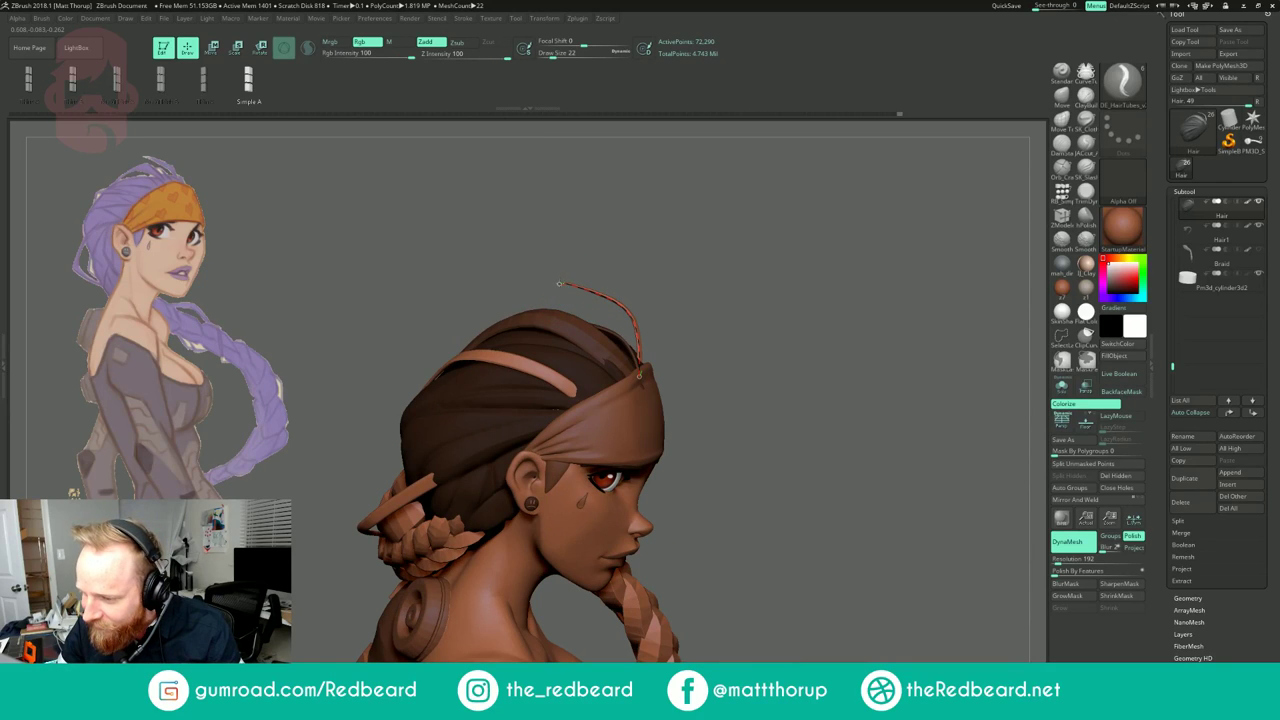
left_click_drag(573, 285, 571, 280)
mouse_move(668, 220)
right_mouse_down()
mouse_move(672, 300)
mouse_move(625, 310)
right_mouse_up()
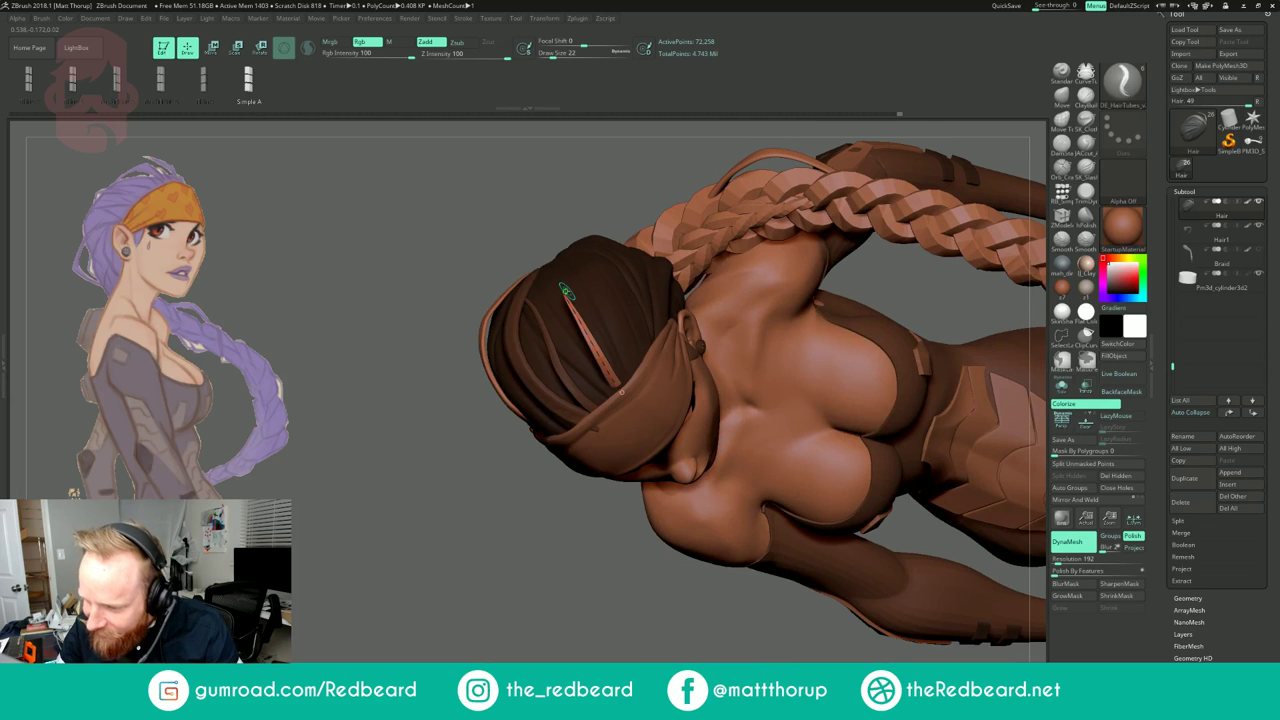
left_click_drag(621, 392, 622, 394)
Step: Bend the middle of the raised strand above the headband at draw size 41
mouse_move(683, 191)
left_mouse_down()
mouse_move(684, 150)
mouse_move(689, 188)
mouse_move(630, 226)
mouse_move(648, 240)
left_mouse_up()
key("s")
right_click_drag(647, 238, 603, 262)
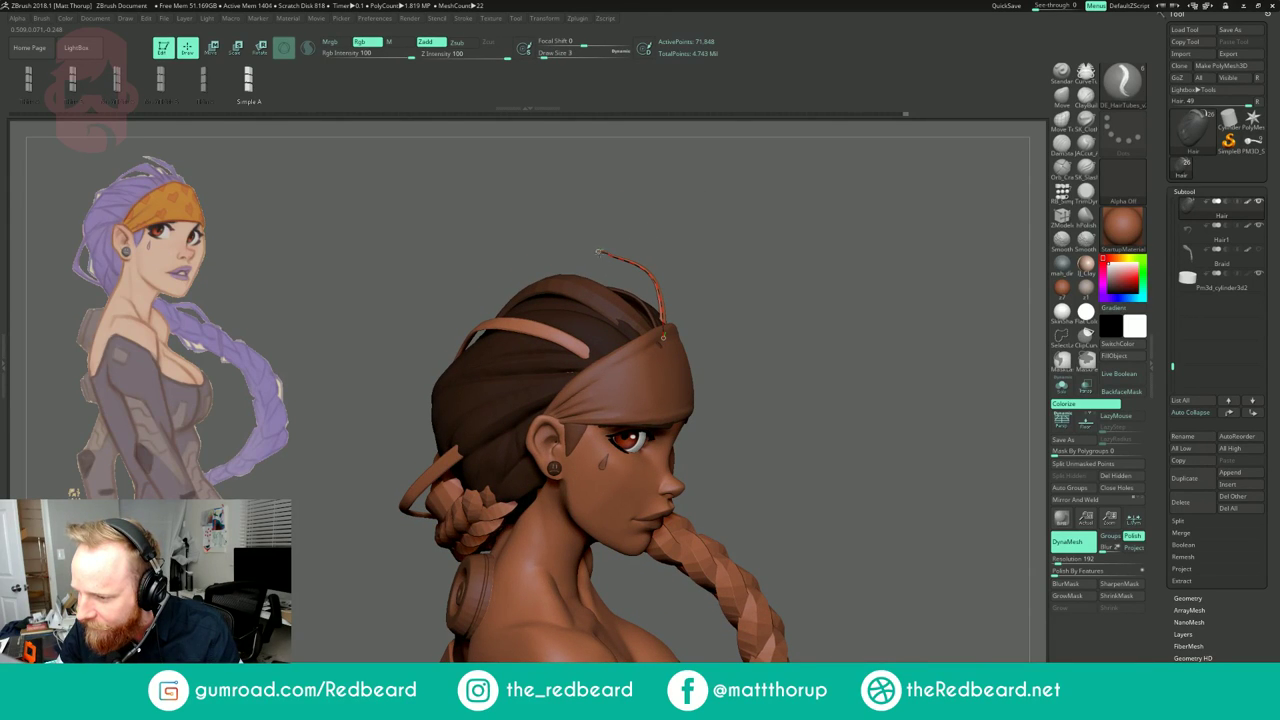
key("s")
left_click_drag(610, 256, 634, 264)
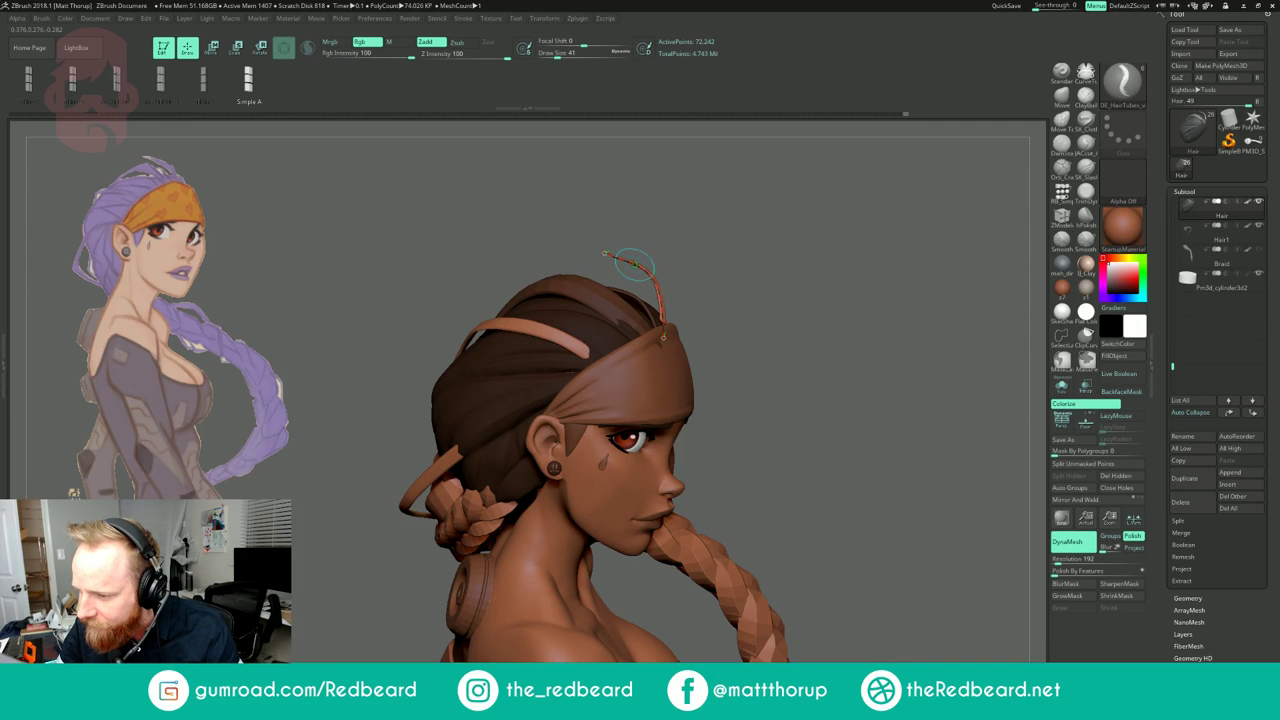
Step: Move the raised strand's bend in the opposite profile and refresh the tube at draw size 108
right_click_drag(659, 249, 480, 270)
key("s")
left_click_drag(612, 279, 625, 274)
left_click(623, 272)
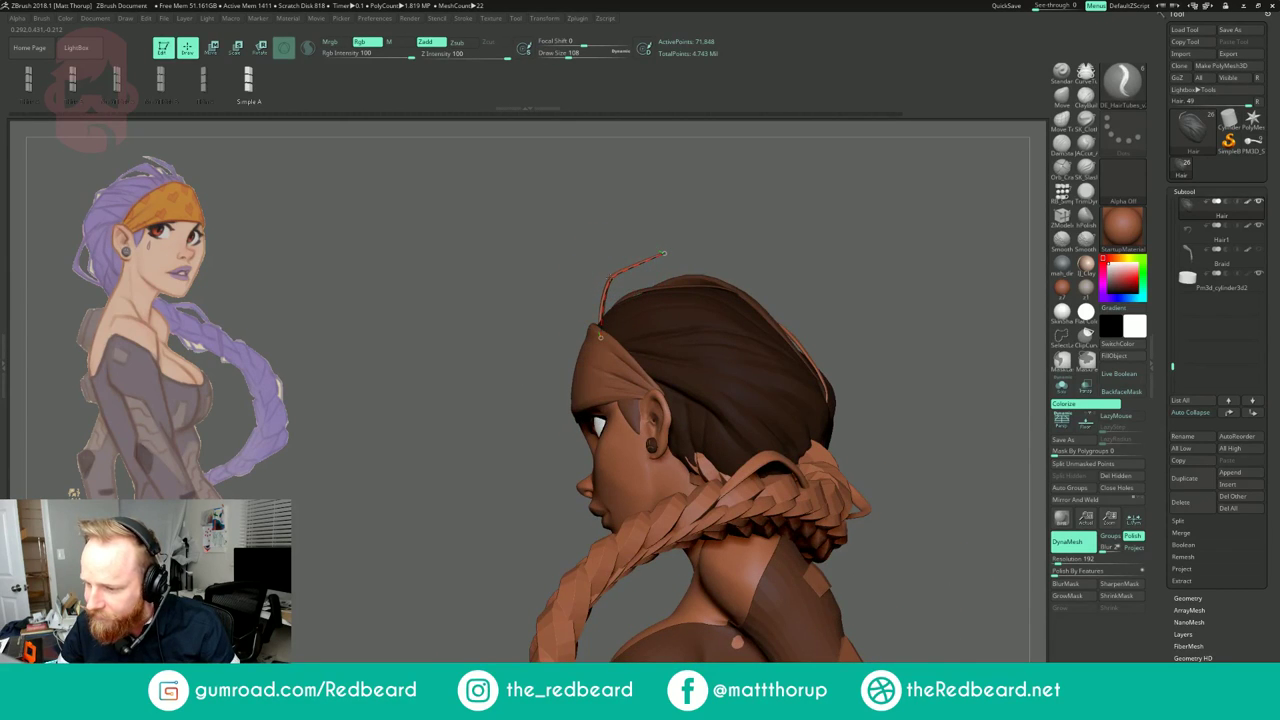
Step: Undo the last change to the raised strand and push its upper bend outward
left_click_drag(679, 195, 757, 195)
left_click_drag(643, 210, 748, 208)
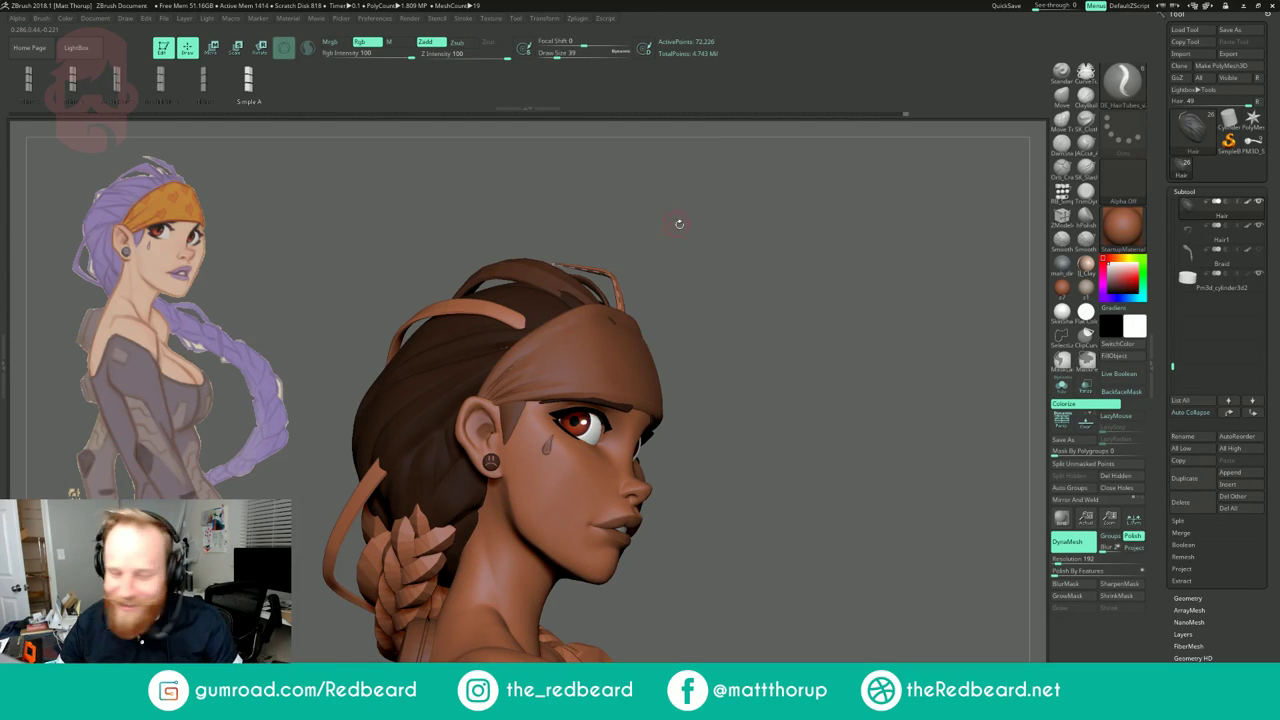
left_click_drag(677, 221, 692, 222)
key("ctrl+z")
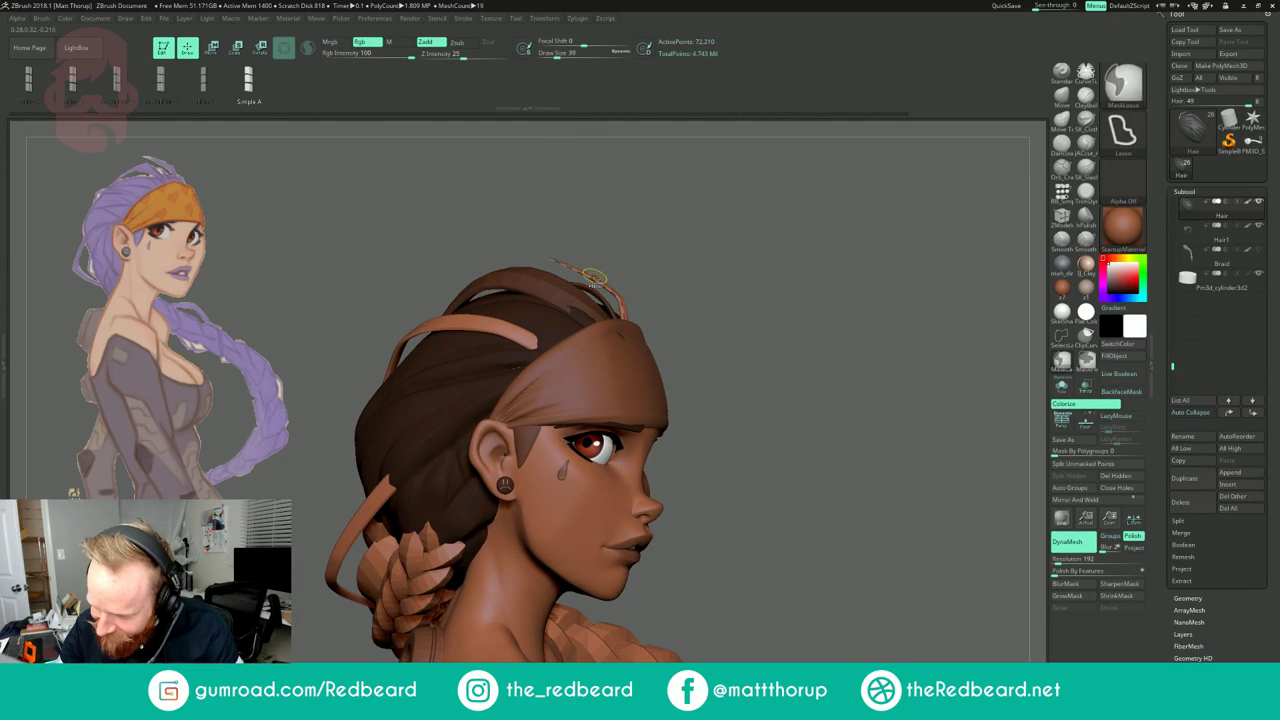
left_click_drag(594, 272, 604, 263)
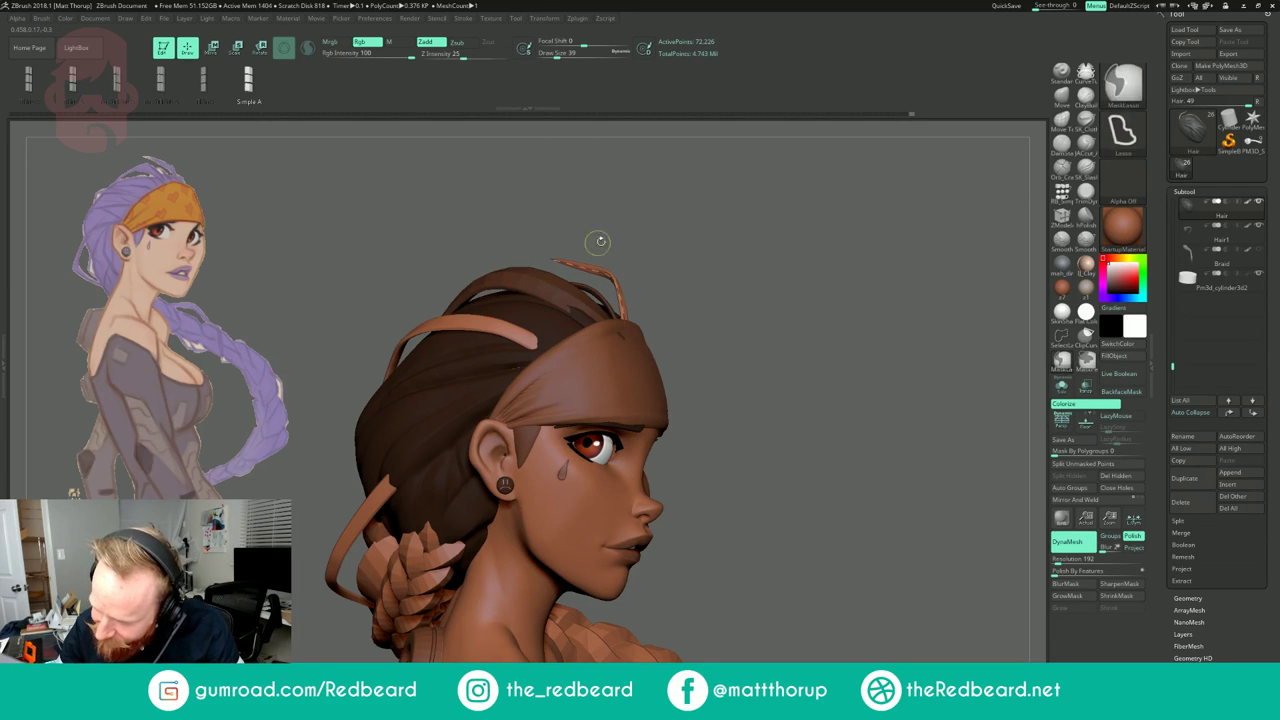
mouse_move(703, 249)
left_mouse_down()
mouse_move(692, 250)
mouse_move(711, 229)
mouse_move(697, 240)
left_mouse_up()
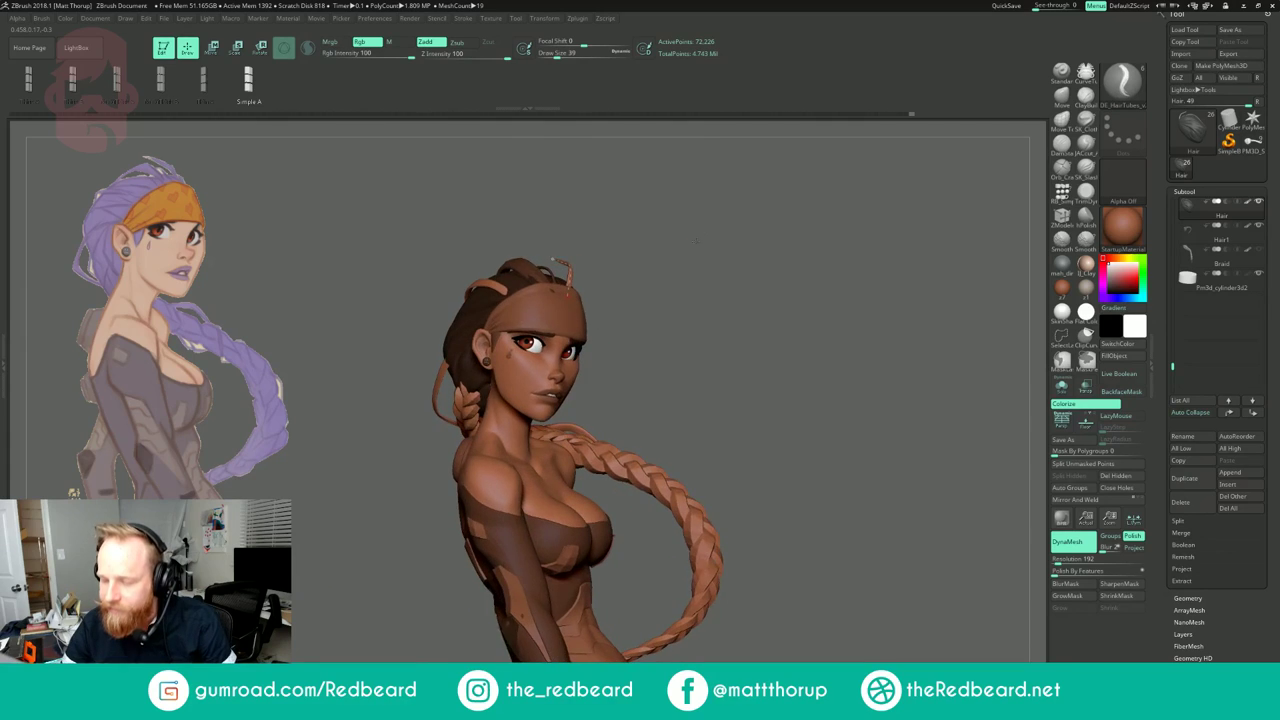
Step: Nudge the hair's silhouette at the crown with the Move brush at draw size 145
left_click_drag(763, 216, 729, 237)
mouse_move(598, 221)
left_mouse_down()
mouse_move(574, 235)
mouse_move(553, 220)
left_mouse_up()
key("b")
key("m")
key("v")
key("s")
left_click_drag(445, 260, 459, 258)
left_click_drag(613, 179, 588, 193)
mouse_move(740, 191)
left_mouse_down("alt")
mouse_move(677, 191)
mouse_move(627, 229)
mouse_move(603, 200)
left_mouse_up("alt")
left_click_drag(689, 250, 700, 252, "ctrl")
mouse_move(712, 240)
left_mouse_down()
mouse_move(695, 226)
mouse_move(745, 220)
mouse_move(742, 192)
left_mouse_up()
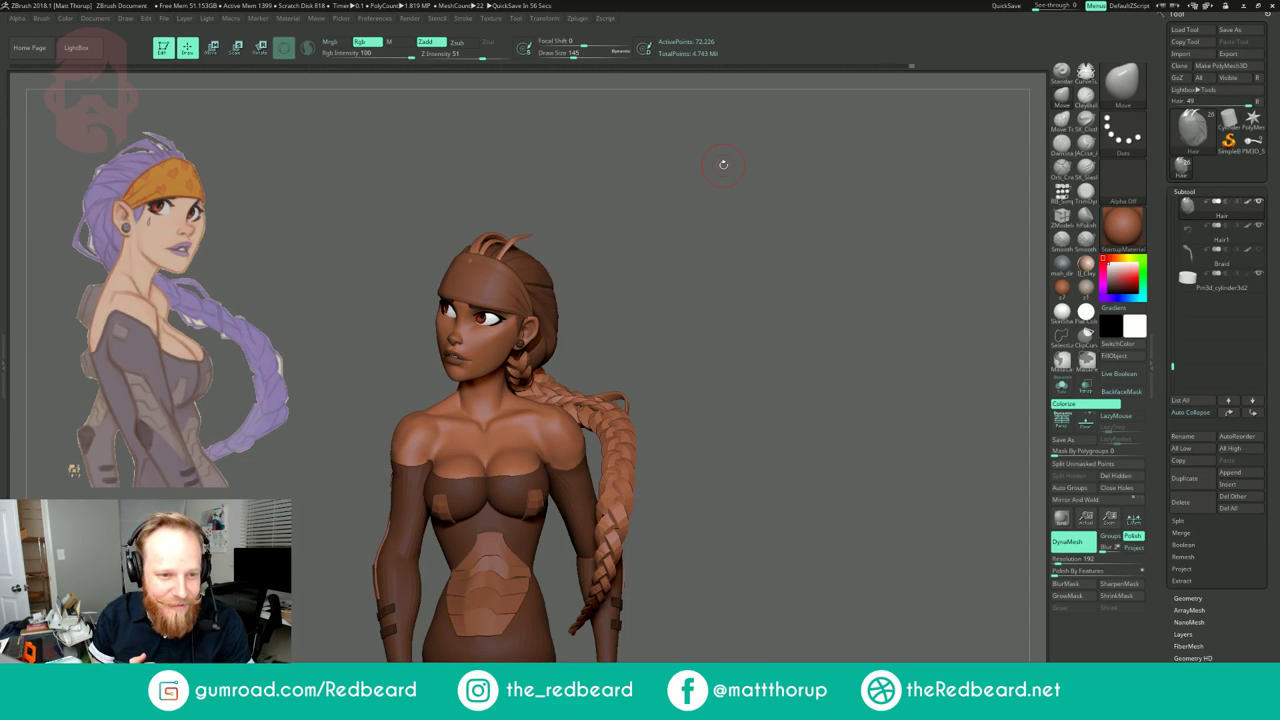
Step: Start a new loose strand at the headband's edge above the ear with the hair tubes brush
left_click_drag(629, 231, 778, 230)
mouse_move(623, 241)
left_mouse_down()
mouse_move(643, 248)
mouse_move(648, 270)
mouse_move(600, 243)
mouse_move(588, 264)
mouse_move(660, 285)
mouse_move(664, 245)
mouse_move(759, 253)
mouse_move(745, 257)
left_mouse_up()
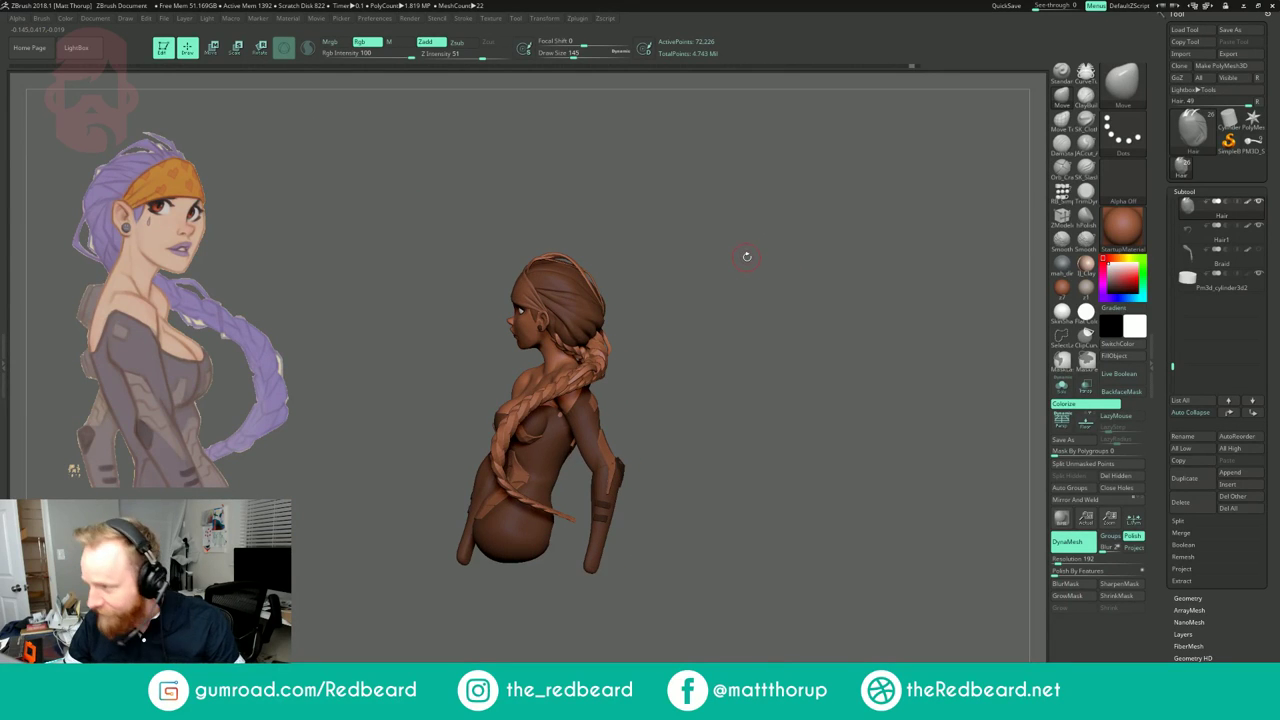
key("b")
key("d")
key("h")
mouse_move(746, 237)
left_mouse_down()
mouse_move(721, 229)
mouse_move(722, 294)
left_mouse_up()
key("s")
left_click_drag(551, 354, 543, 341)
Step: Extend the new side strand down towards the nape from behind at a larger draw size
key("s")
left_click_drag(765, 307, 618, 328)
key("bracketright")
key("s")
left_click_drag(577, 417, 583, 417)
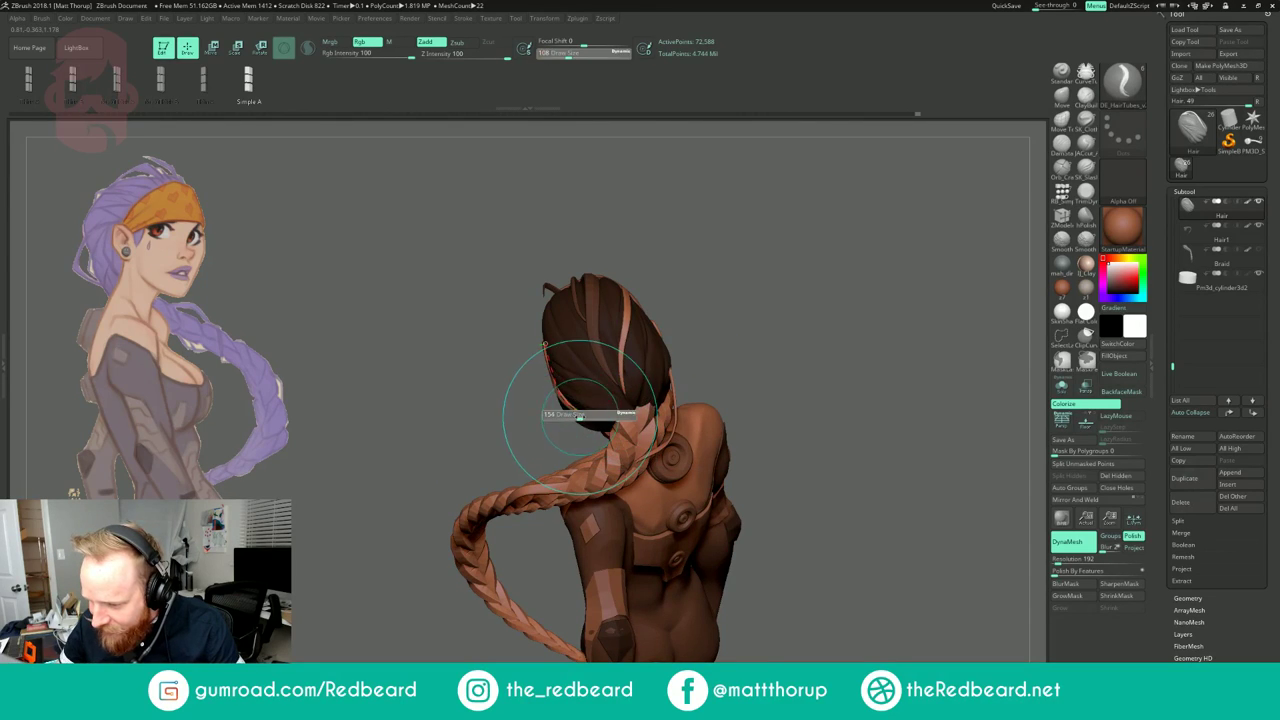
left_click(569, 413)
Step: Thin the new side strand to draw size 71 and fit its middle against the side of the hair cap
key("bracketleft")
key("bracketleft")
mouse_move(680, 308)
left_mouse_down()
mouse_move(763, 285)
mouse_move(815, 300)
mouse_move(668, 325)
mouse_move(800, 268)
mouse_move(737, 280)
mouse_move(742, 312)
mouse_move(690, 330)
left_mouse_up()
key("s")
left_click_drag(554, 384, 547, 385)
left_click(556, 381)
left_click_drag(690, 285, 774, 272)
left_click_drag(648, 345, 558, 354)
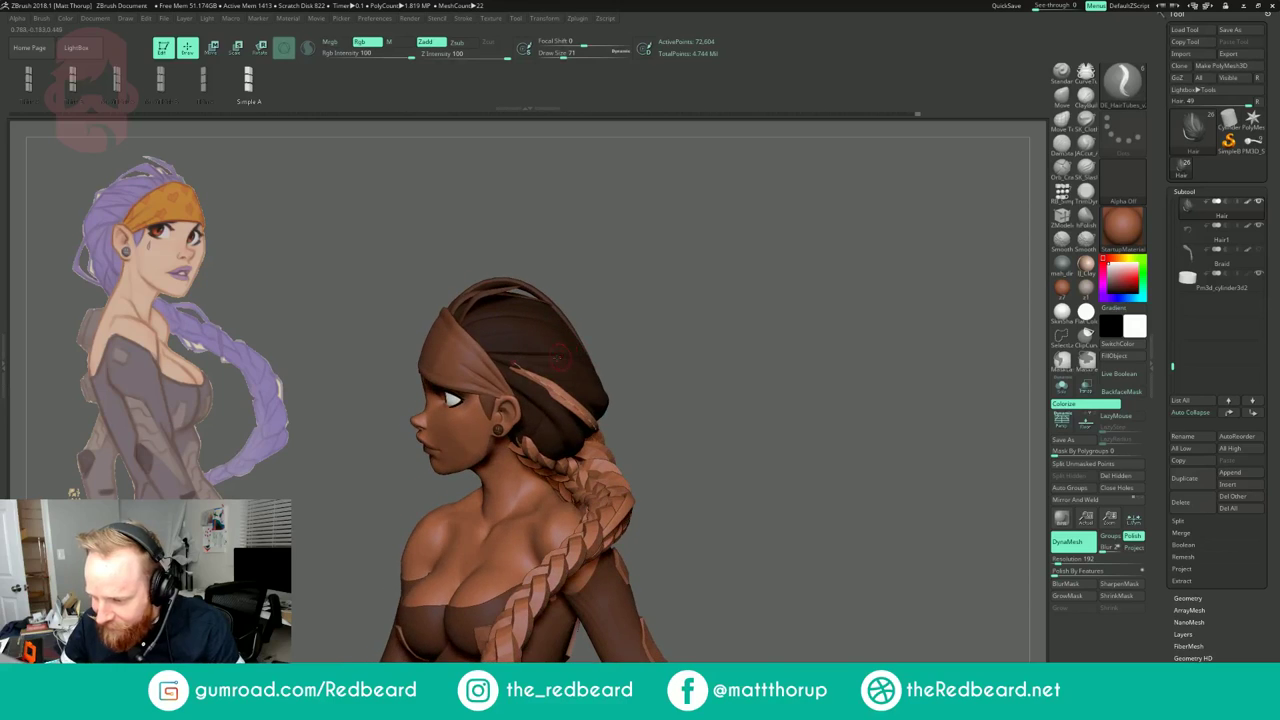
Step: Draw a second side strand from the headband behind the ear to the nape at draw size 94 and adjust its rear end
left_click_drag(733, 283, 774, 370)
left_click_drag(690, 388, 605, 398)
left_click_drag(699, 345, 734, 329)
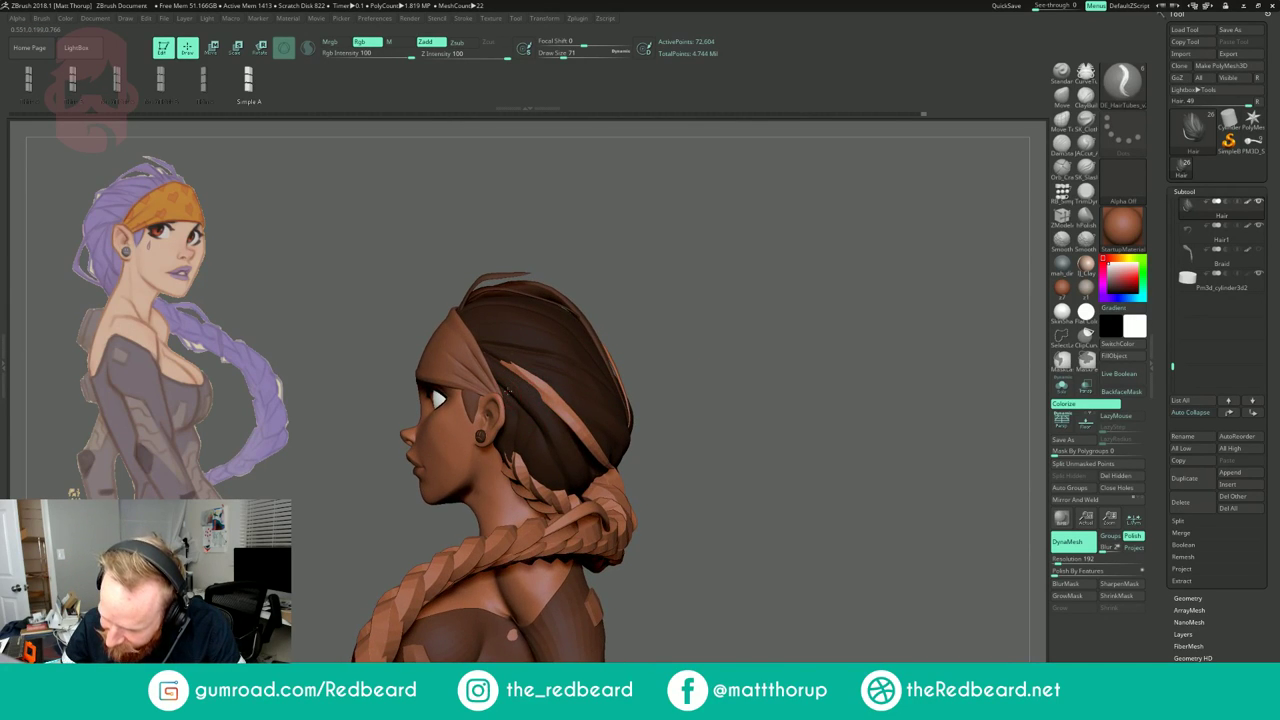
left_click_drag(533, 459, 586, 488)
left_click_drag(702, 432, 617, 440)
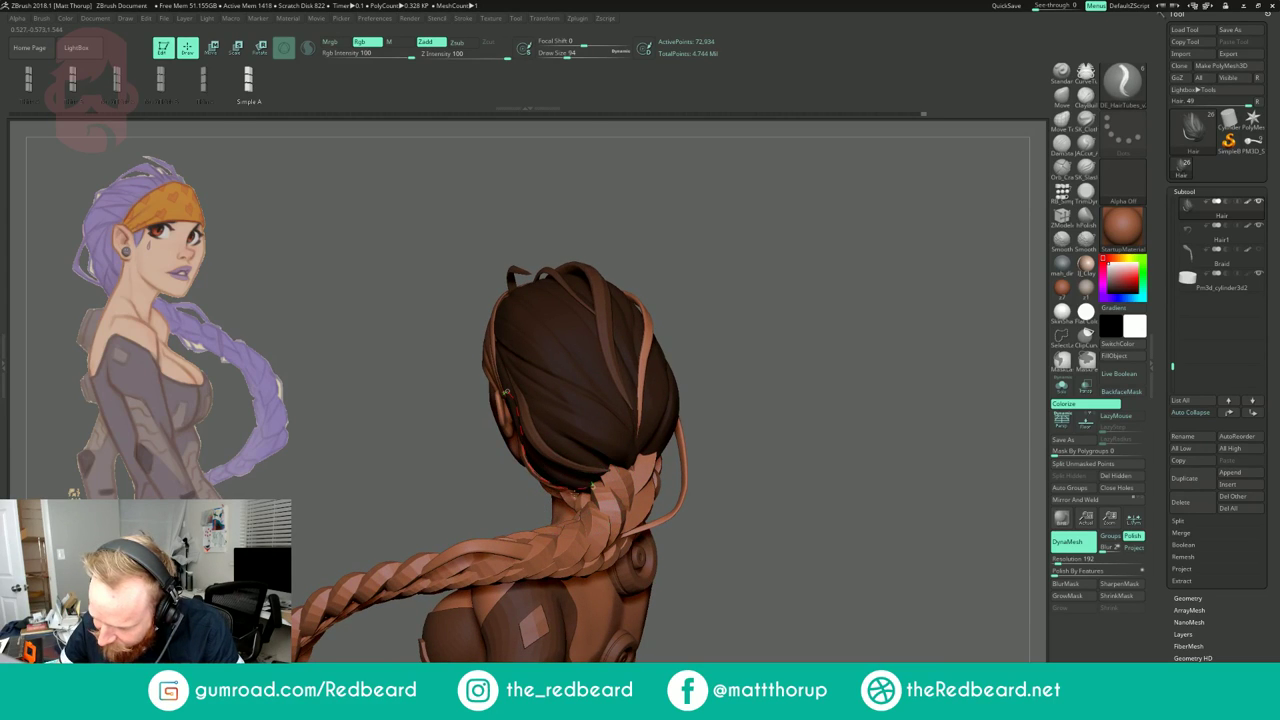
mouse_move(509, 515)
left_mouse_down()
mouse_move(648, 440)
mouse_move(661, 399)
mouse_move(629, 353)
mouse_move(628, 440)
left_mouse_up()
key("s")
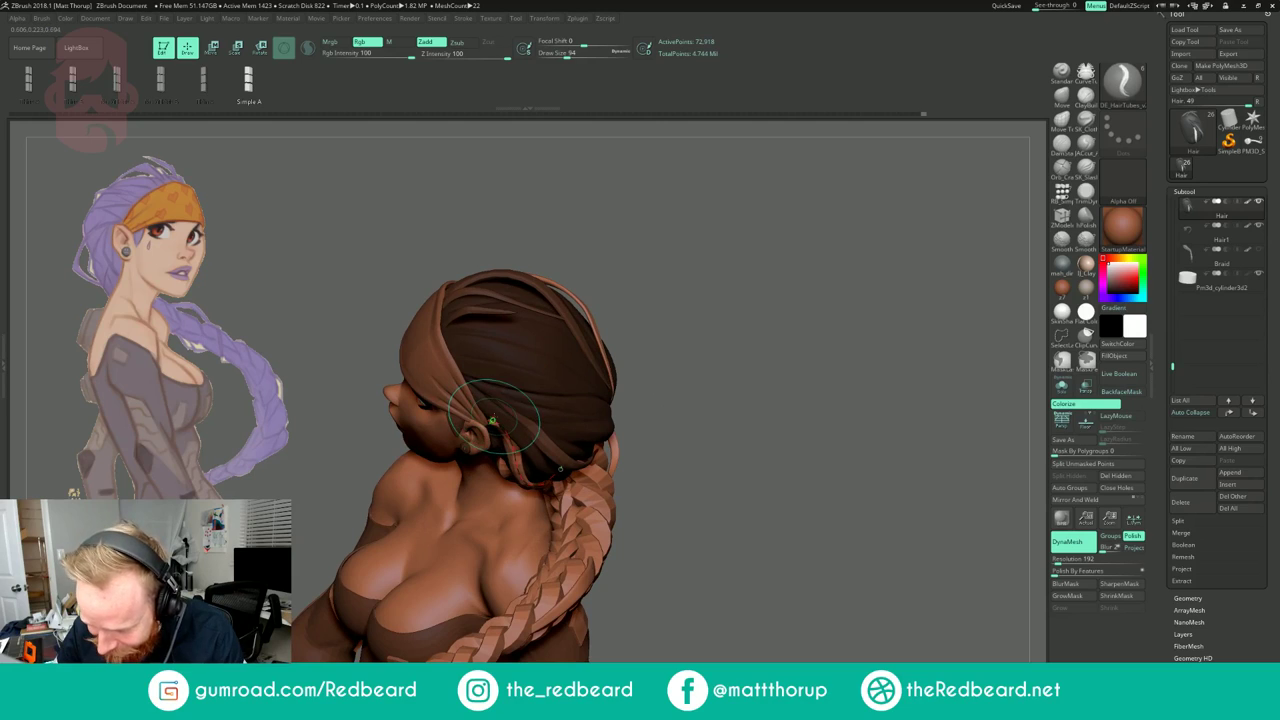
left_click_drag(560, 468, 562, 467)
Step: Pull the second side strand's curve outward beside the neck from the front and refit it at draw size 54
left_click_drag(664, 350, 651, 230)
mouse_move(732, 316)
left_mouse_down()
mouse_move(668, 350)
mouse_move(599, 425)
left_mouse_up()
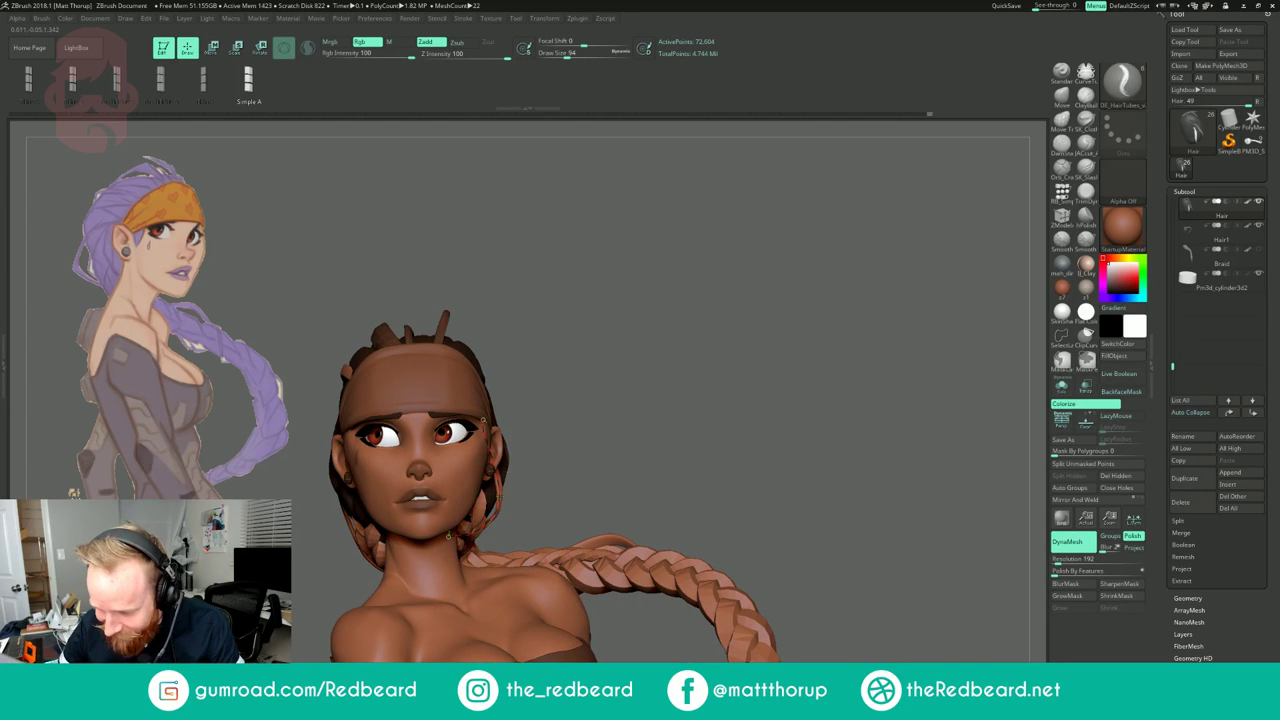
left_click_drag(722, 426, 649, 410)
mouse_move(798, 388)
left_mouse_down()
mouse_move(695, 383)
mouse_move(532, 528)
mouse_move(549, 525)
left_mouse_up()
key("s")
left_click(547, 518)
left_click_drag(667, 398, 760, 343)
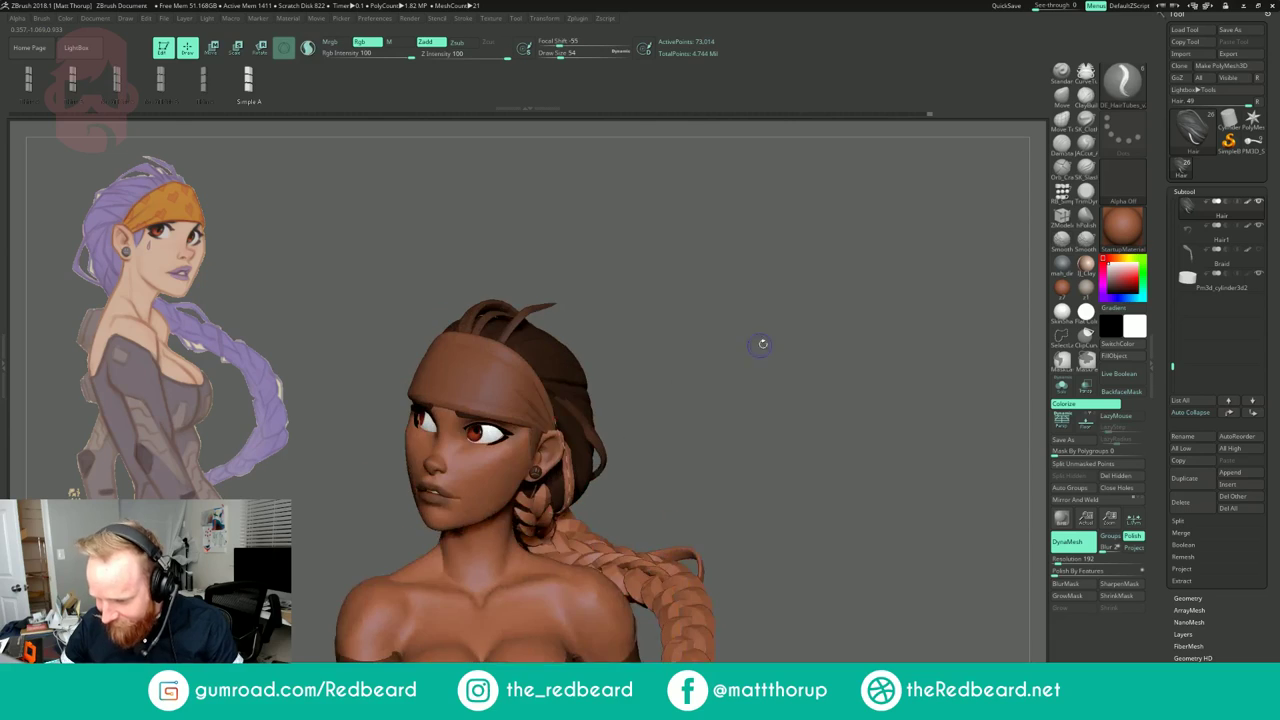
Step: Examine the loose strands and overall hair silhouette from all sides against the concept art
right_click_drag(760, 343, 735, 300, "ctrl")
mouse_move(660, 362)
left_mouse_down()
mouse_move(711, 354)
mouse_move(735, 386)
mouse_move(722, 285)
left_mouse_up()
left_click_drag(722, 285, 680, 312)
left_click_drag(770, 303, 712, 304)
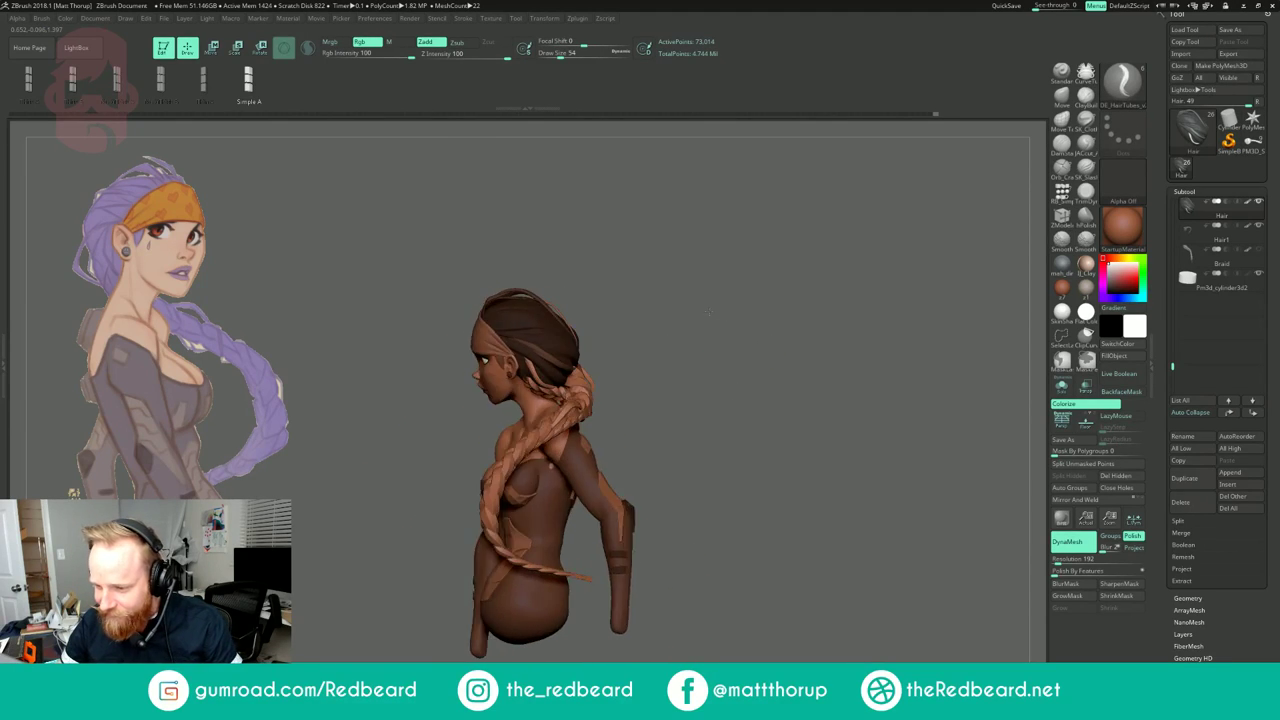
right_click_drag(712, 304, 745, 335, "ctrl")
mouse_move(745, 335)
left_mouse_down()
mouse_move(846, 284)
mouse_move(896, 292)
left_mouse_up()
mouse_move(820, 292)
right_mouse_down("ctrl")
mouse_move(776, 246)
mouse_move(786, 289)
right_mouse_up("ctrl")
mouse_move(786, 289)
left_mouse_down()
mouse_move(775, 309)
mouse_move(764, 297)
mouse_move(720, 317)
left_mouse_up()
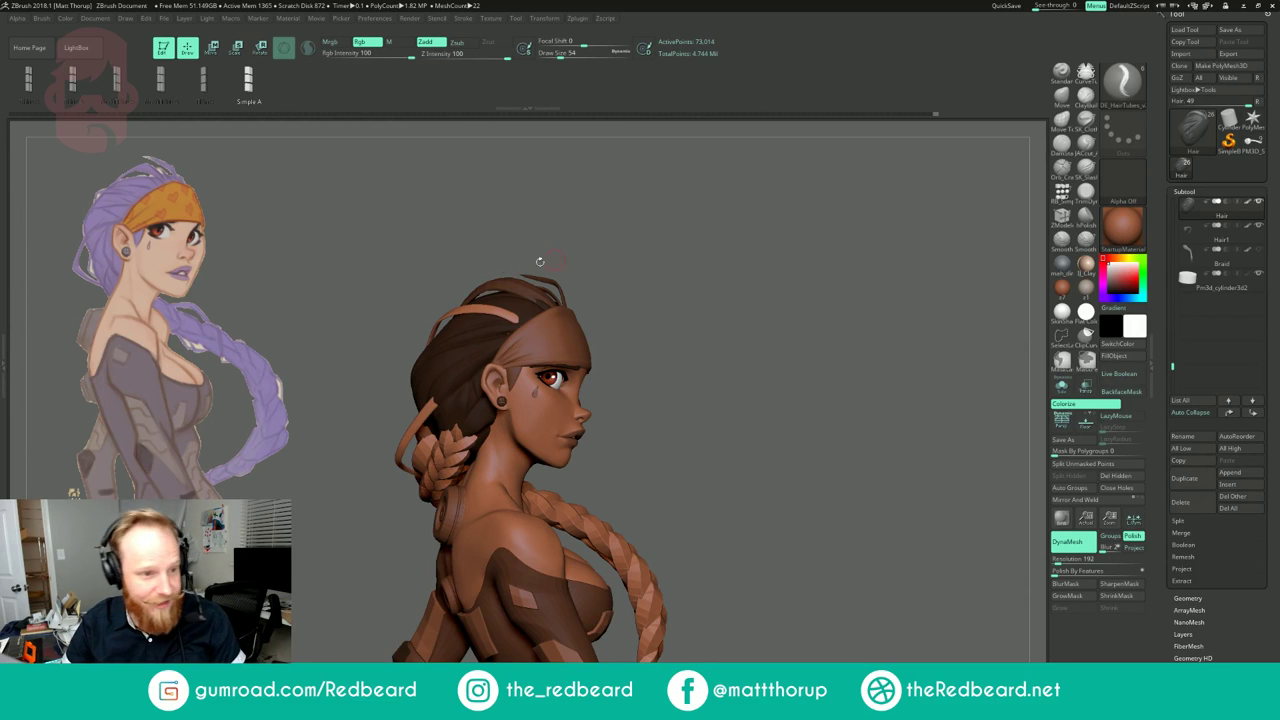
left_click_drag(356, 368, 699, 246)
left_click_drag(696, 248, 692, 241)
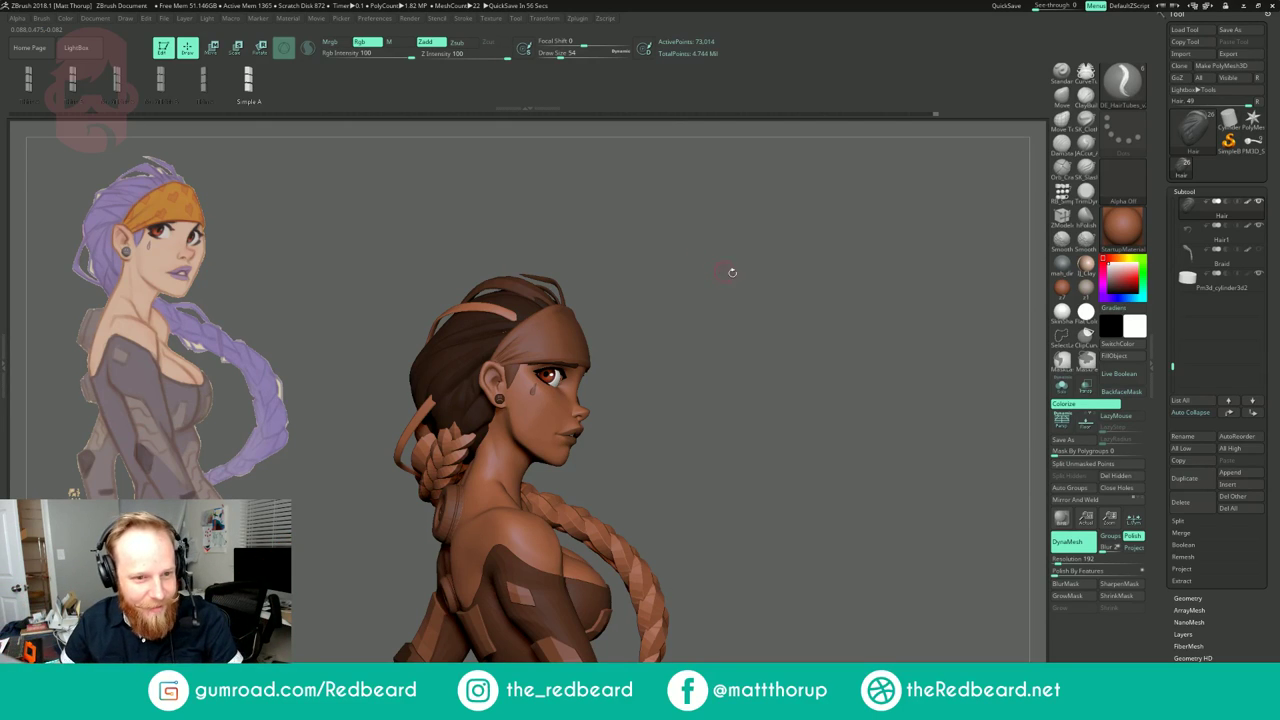
left_click_drag(755, 316, 756, 307)
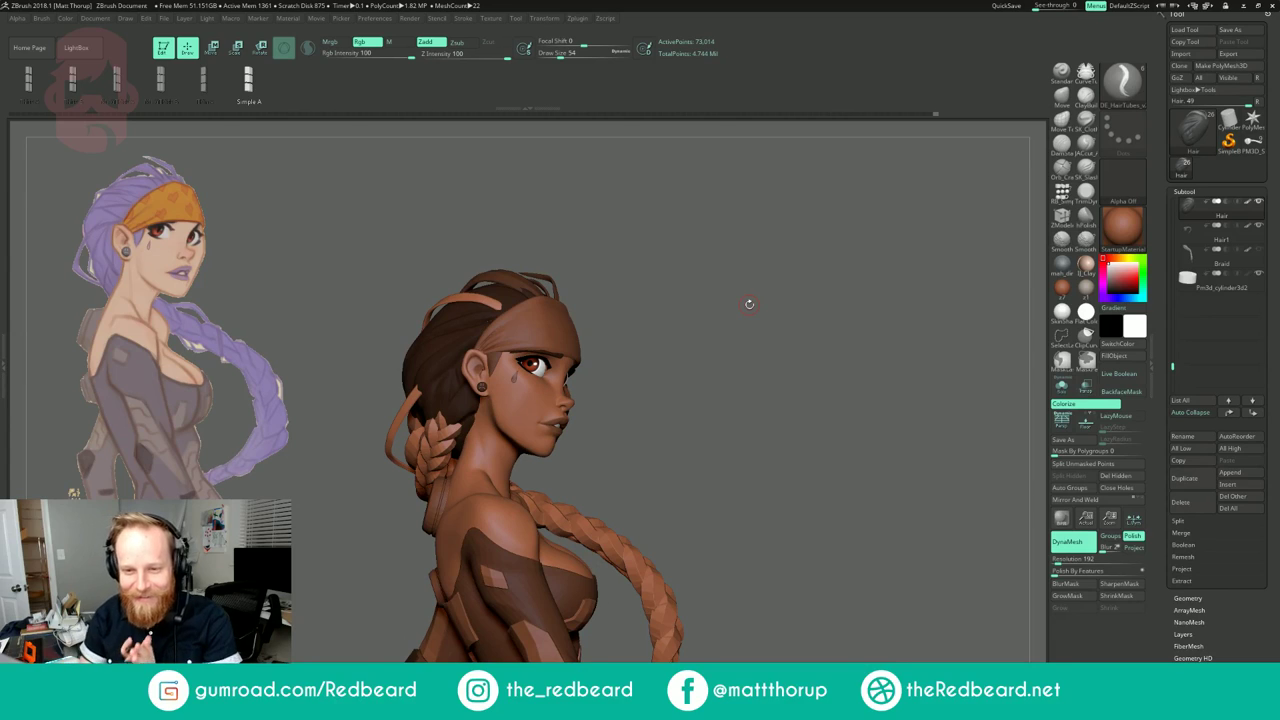
mouse_move(722, 234)
left_mouse_down()
mouse_move(703, 277)
mouse_move(680, 286)
mouse_move(721, 276)
left_mouse_up()
right_click_drag(721, 276, 637, 320, "ctrl")
left_click_drag(637, 320, 660, 280, "alt")
right_click_drag(674, 280, 741, 269, "ctrl")
left_click_drag(692, 266, 713, 262)
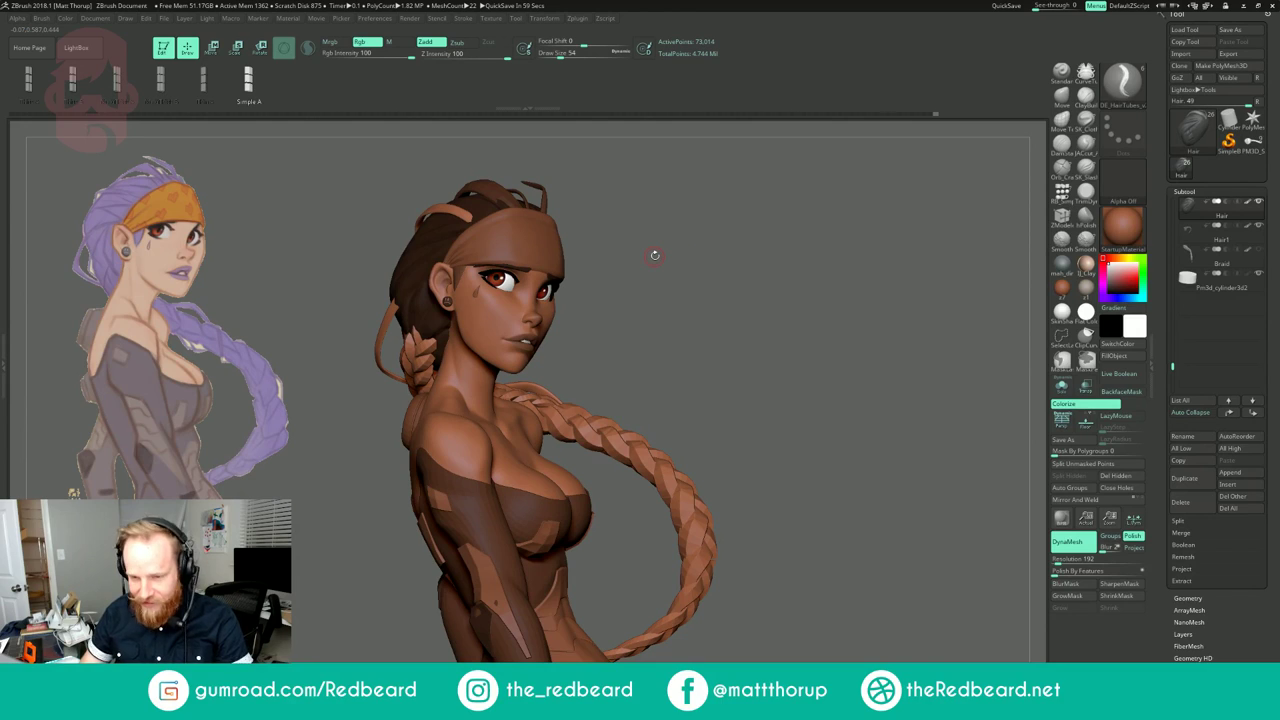
Step: Hide the SpotLight concept art reference after briefly bringing it back
key("shift+z")
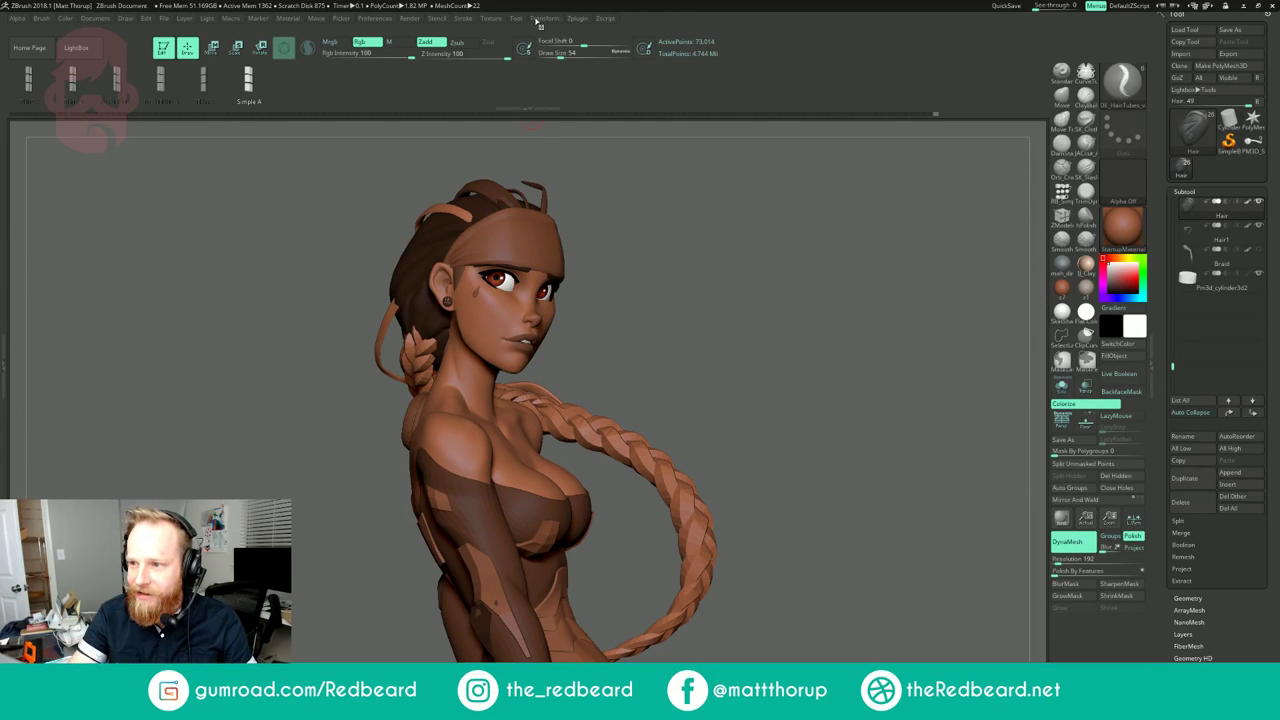
key("shift+z")
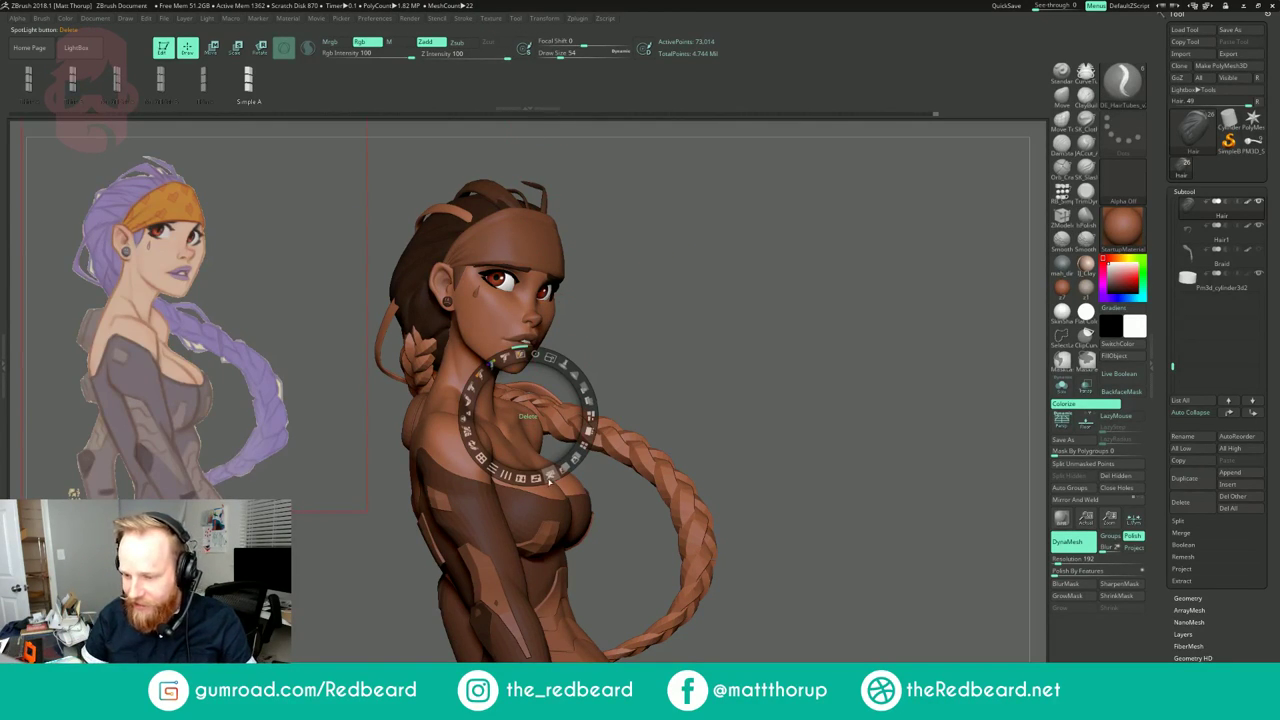
key("shift+z")
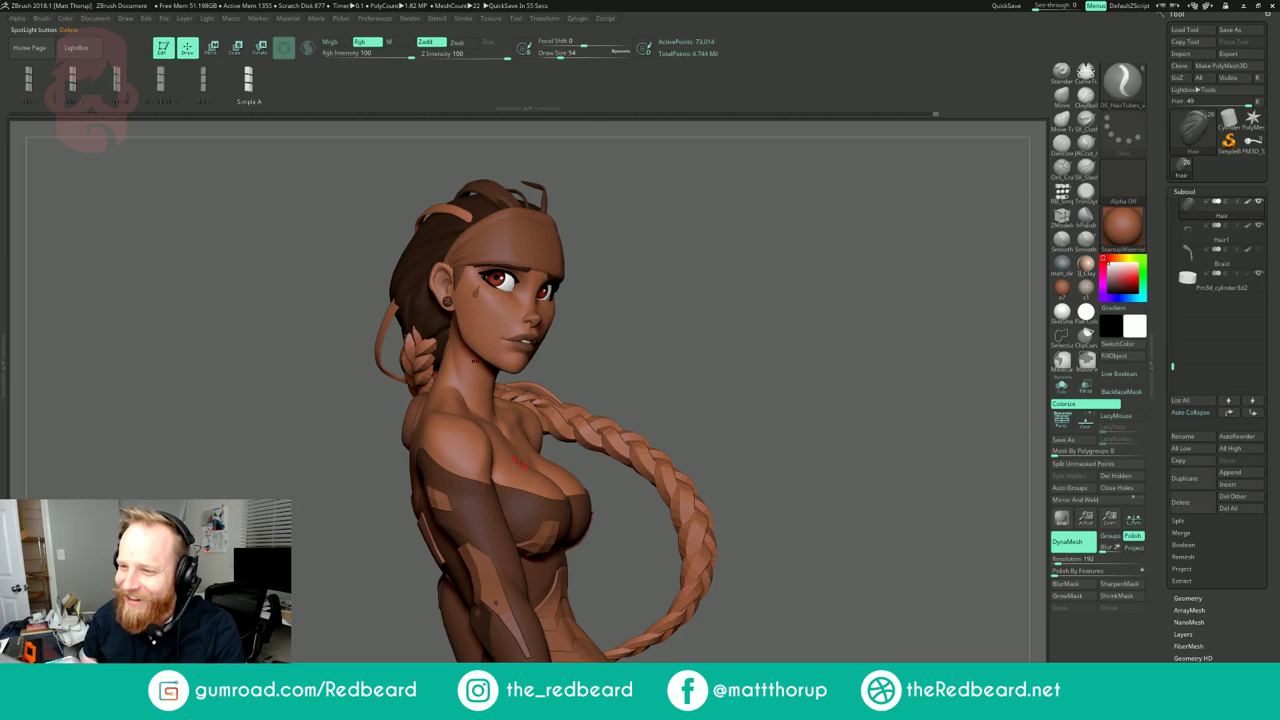
Step: Import the concept art sketch image from the Ref folder again as a texture
left_click(577, 19)
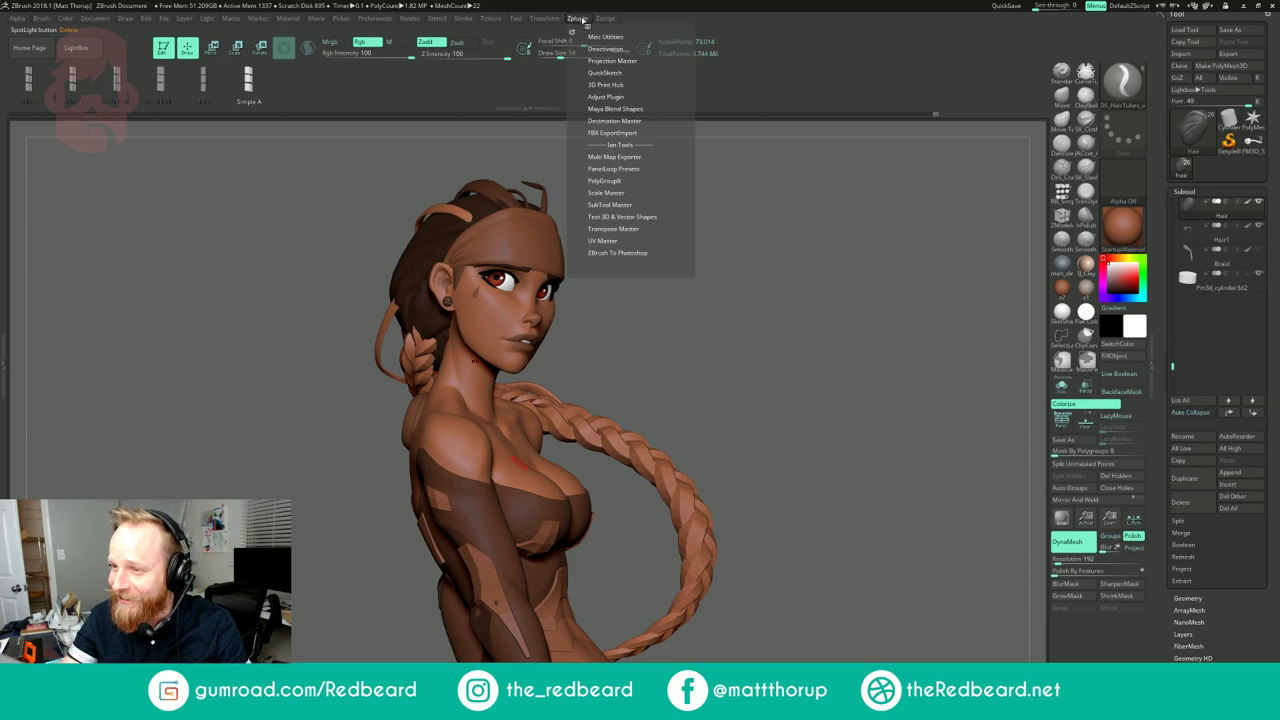
left_click(491, 19)
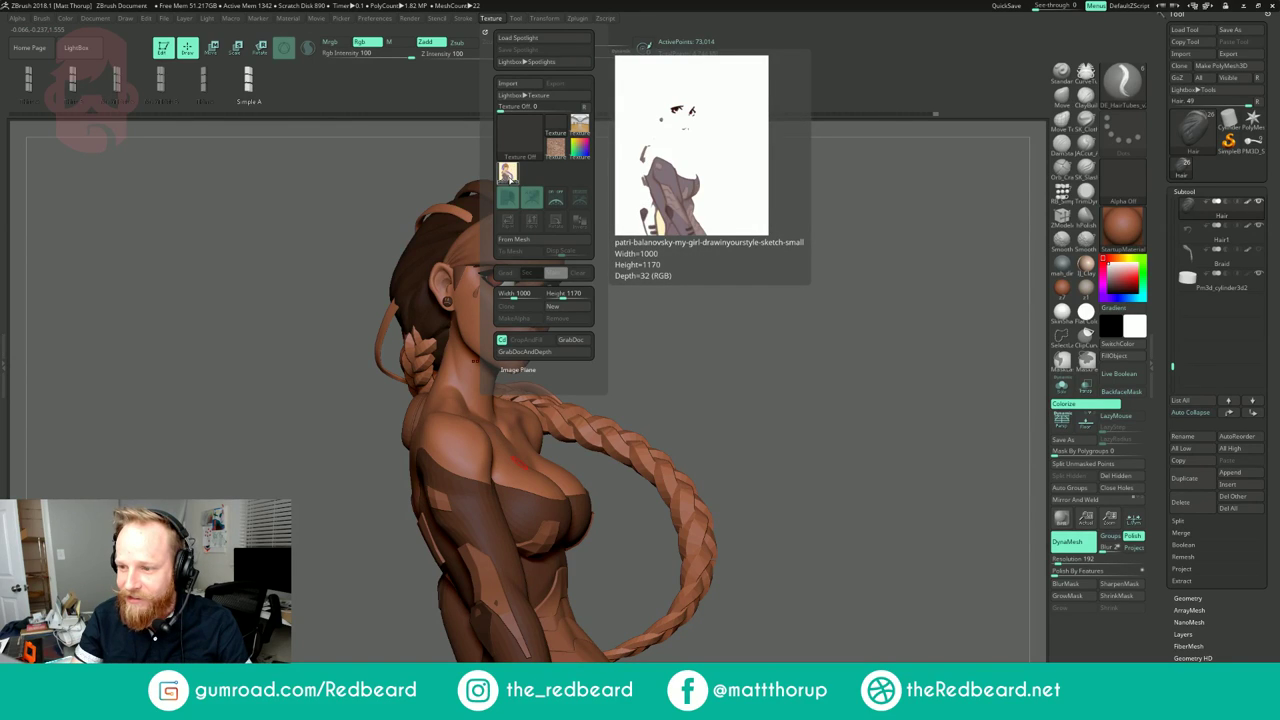
left_click(511, 175)
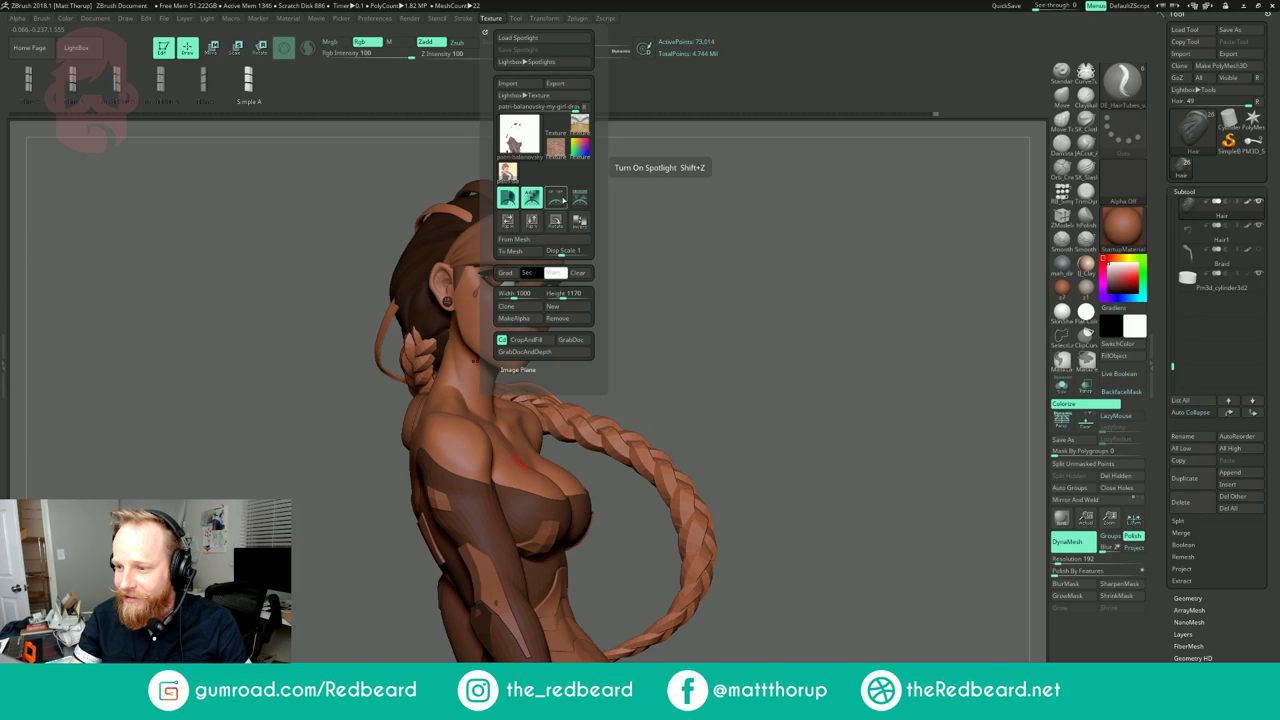
left_click(541, 85)
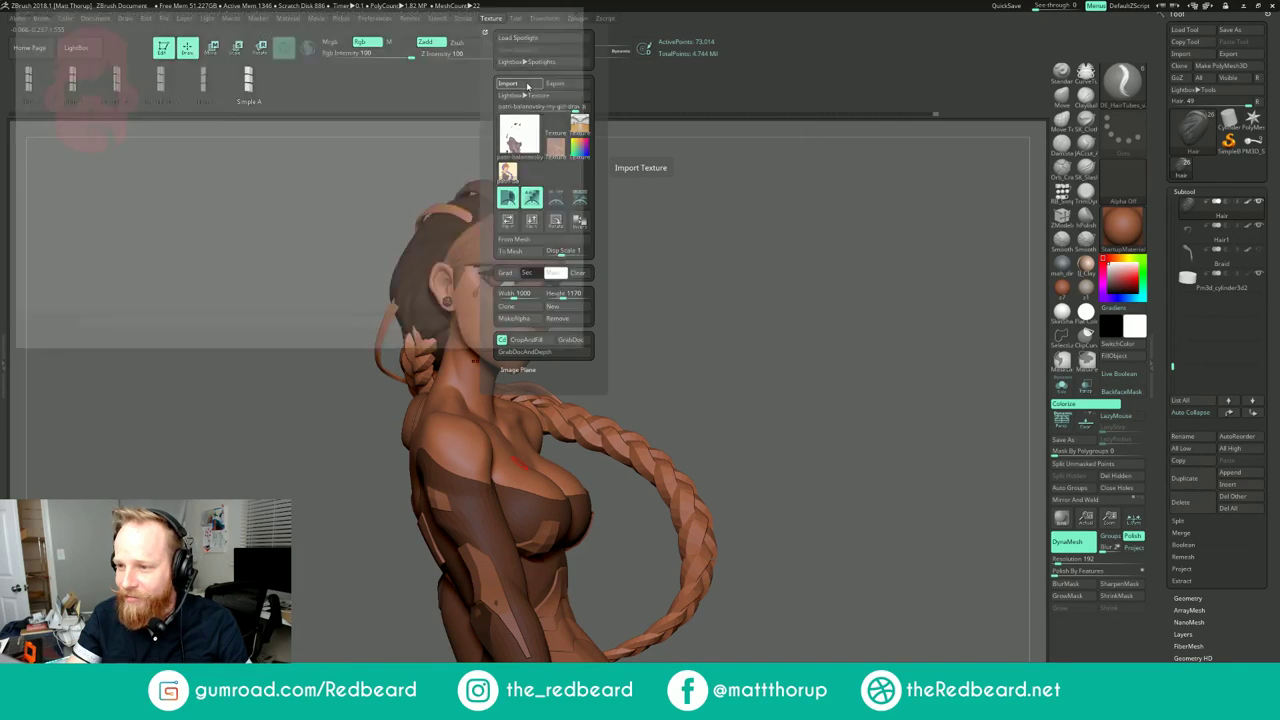
left_click(116, 88)
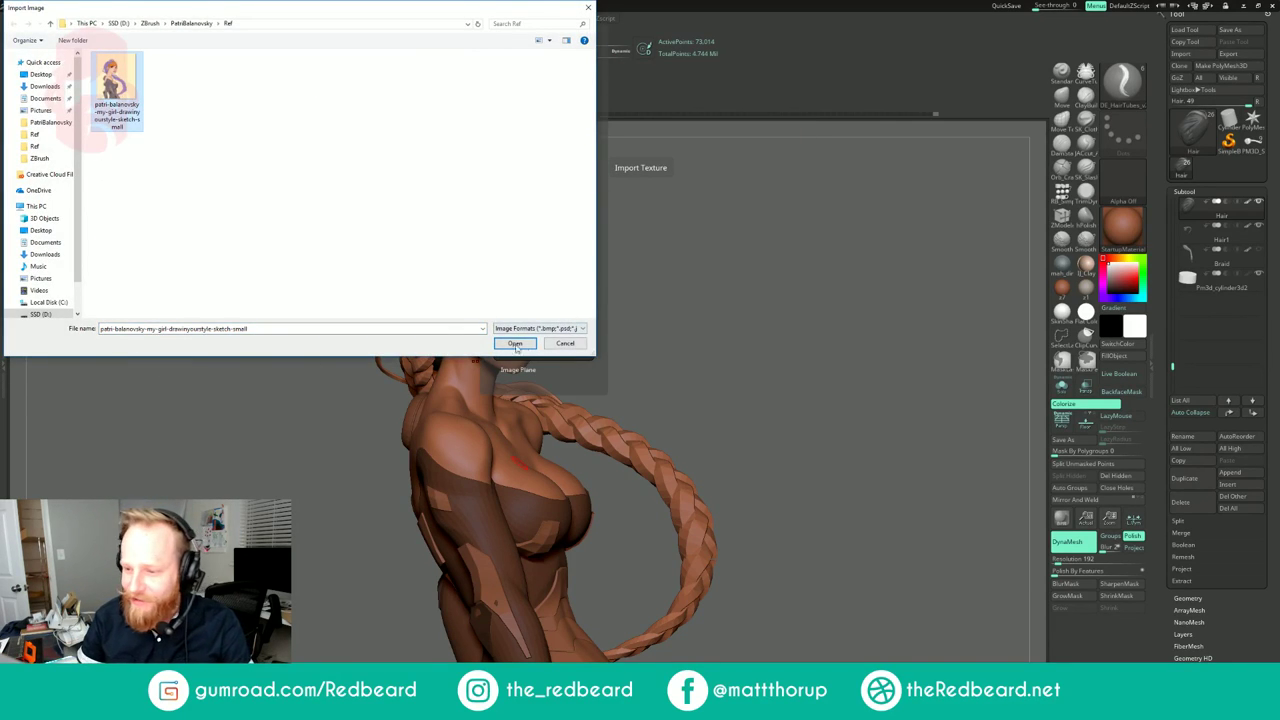
left_click(515, 344)
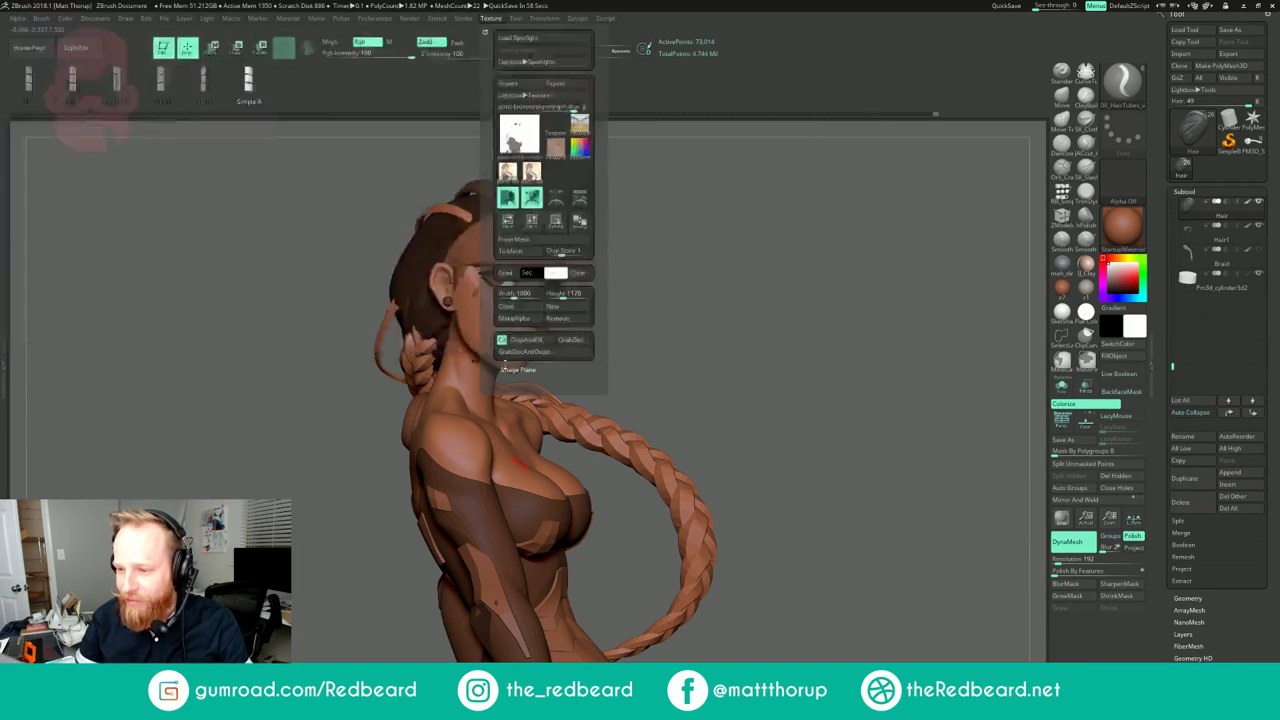
Step: Add the imported concept art texture to SpotLight, then shrink it and place it beside the character
left_click(549, 20)
mouse_move(522, 21)
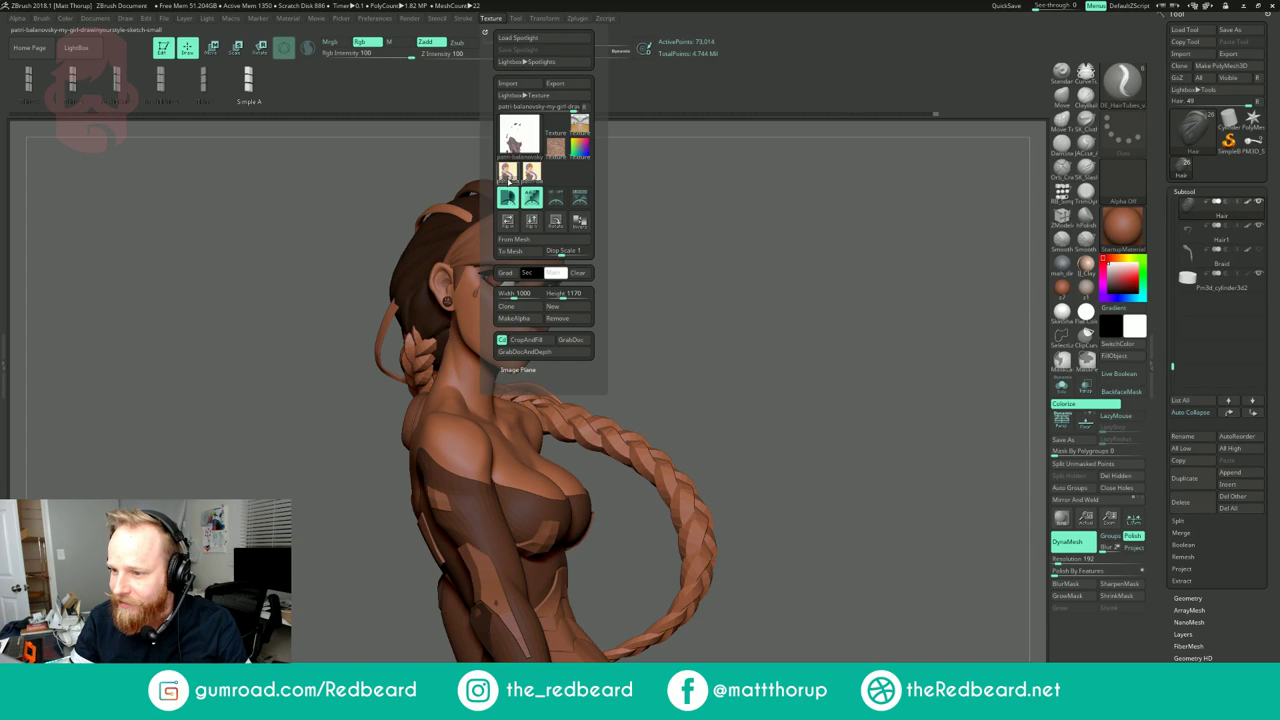
left_click(532, 174)
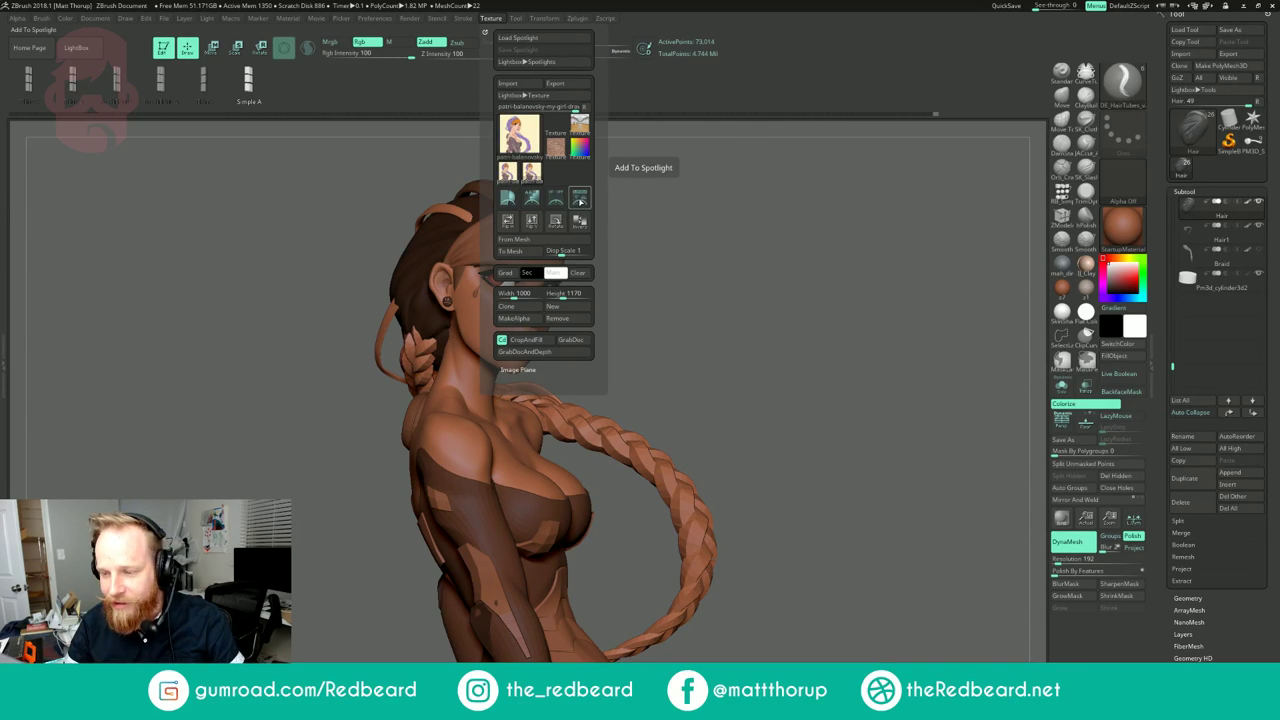
left_click(579, 197)
key("comma")
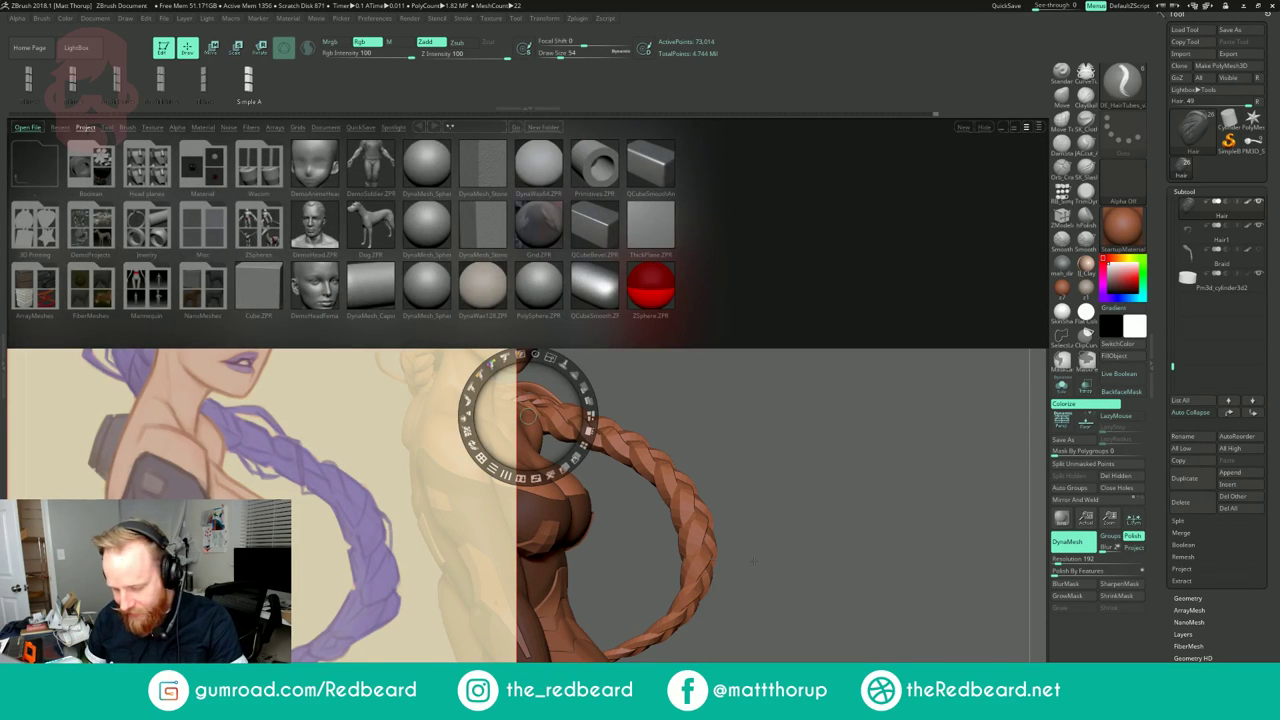
key("comma")
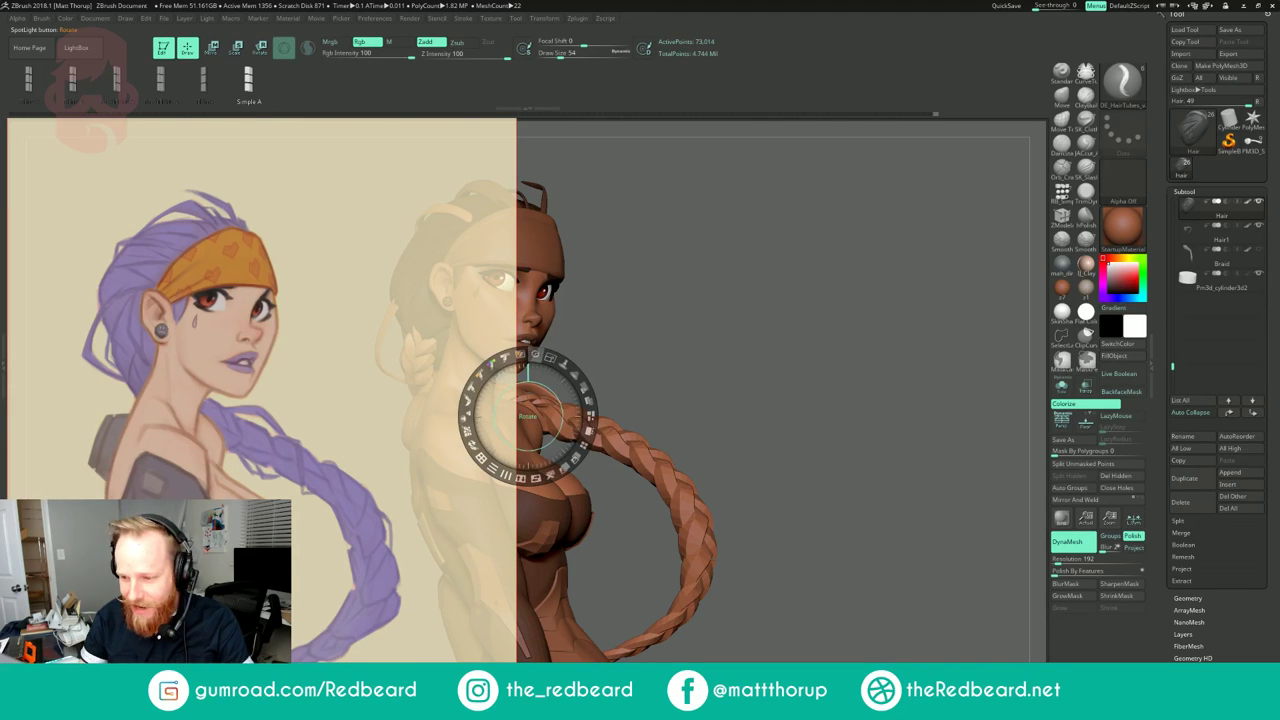
left_click_drag(550, 357, 420, 311)
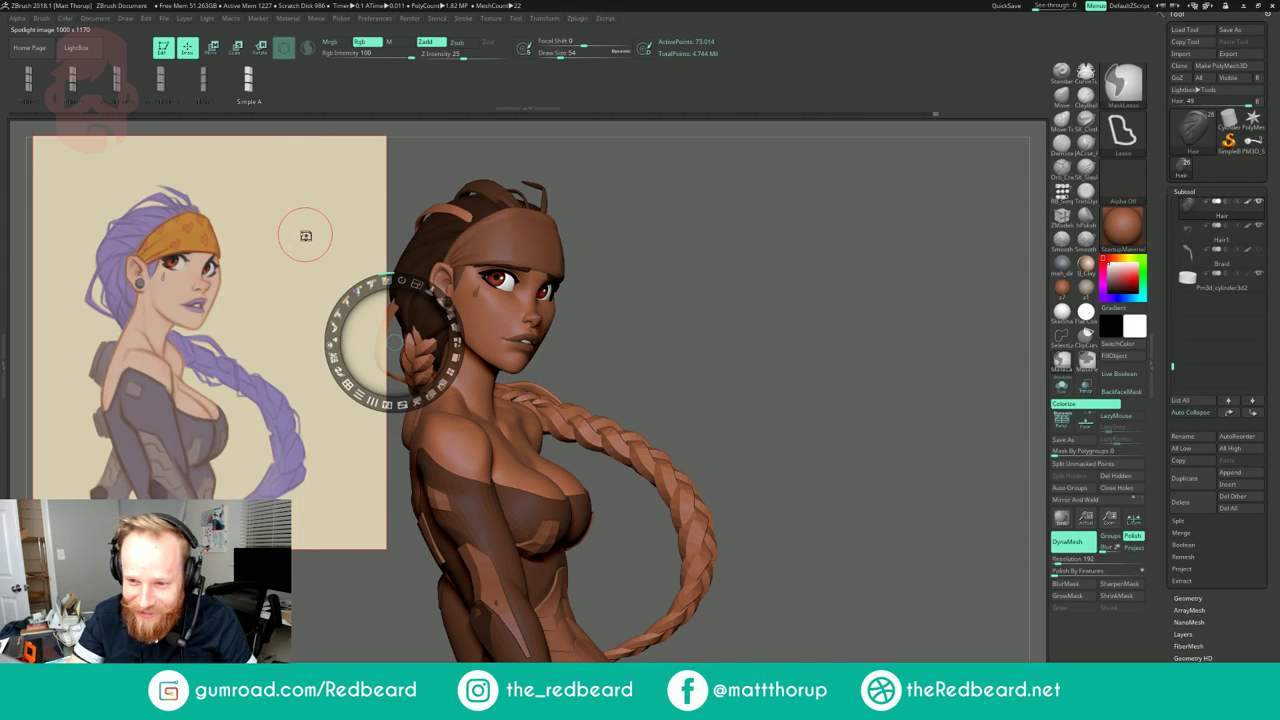
Step: Remove the beige background around and between the figure's parts in the SpotLight image and exit SpotLight editing with the image still displayed
left_click(306, 235, "ctrl")
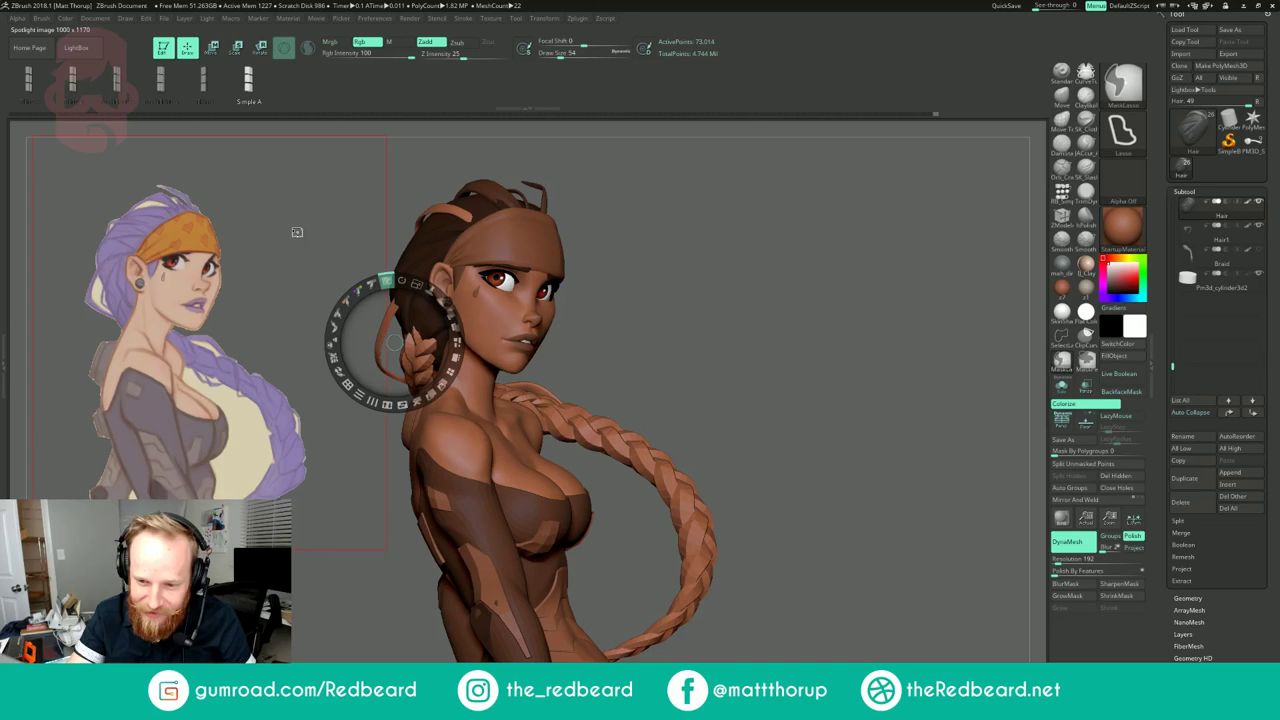
left_click(246, 459, "ctrl")
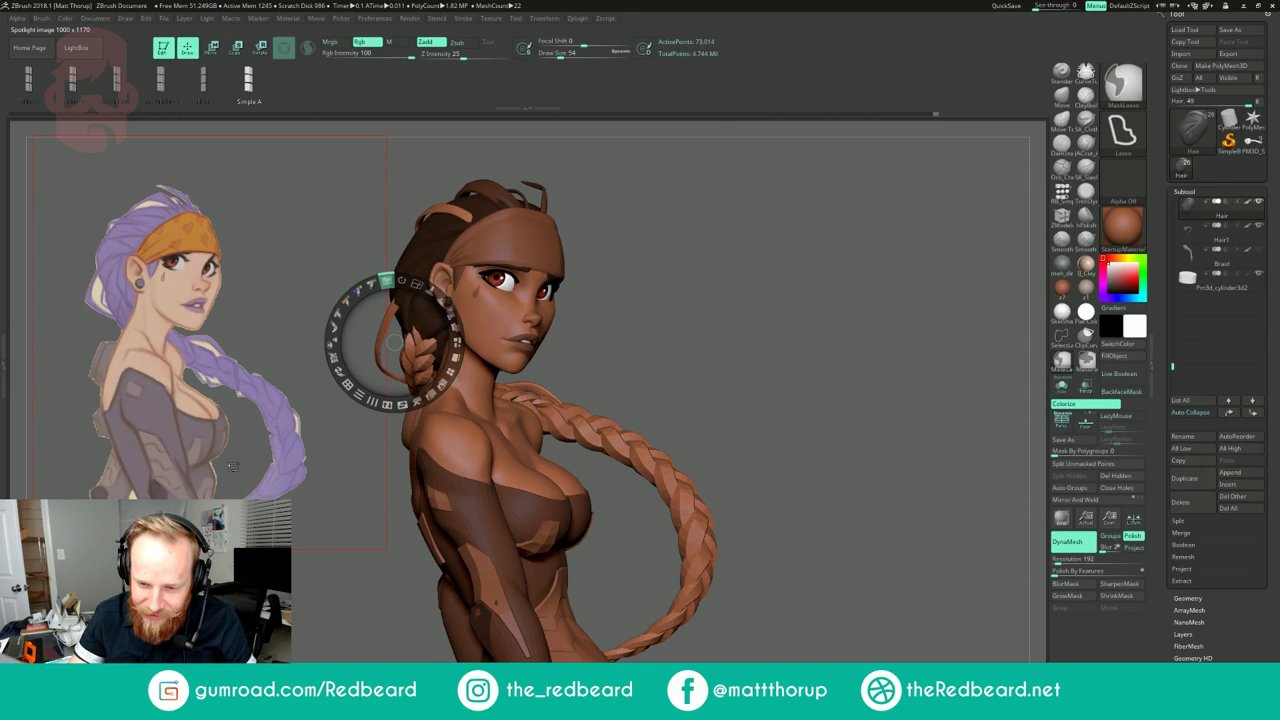
left_click(132, 494, "ctrl")
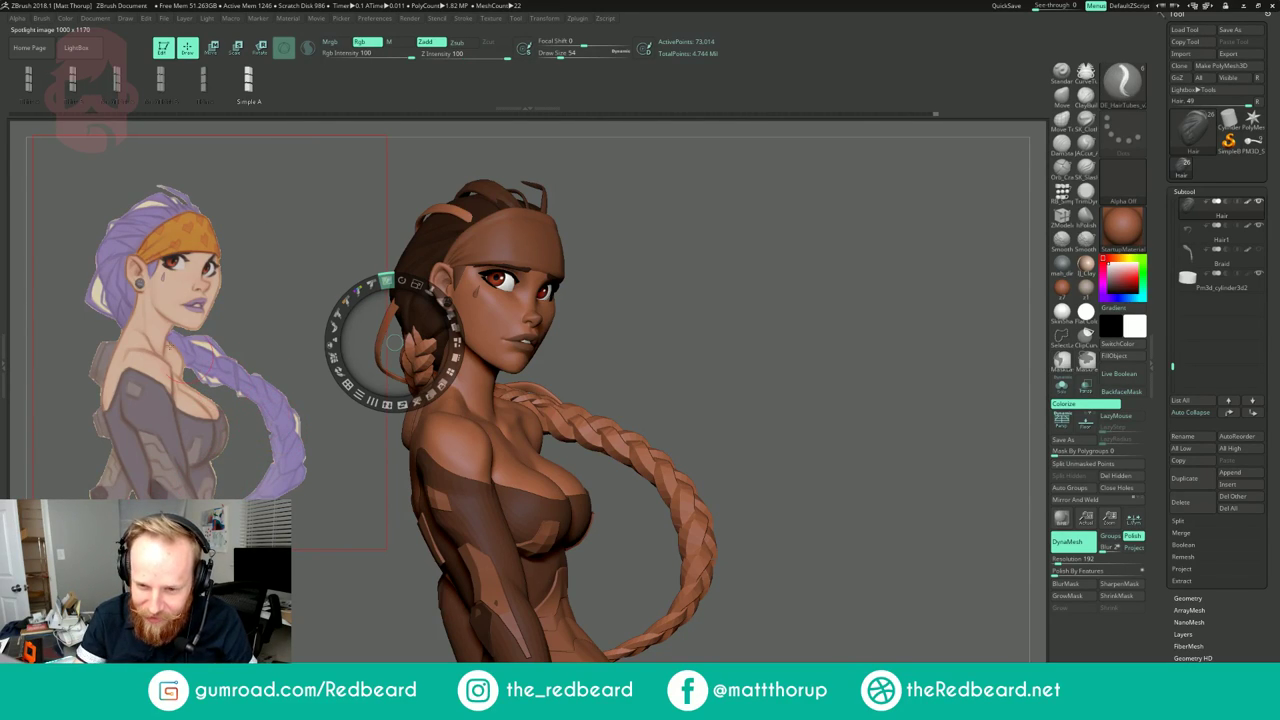
left_click(96, 298, "ctrl")
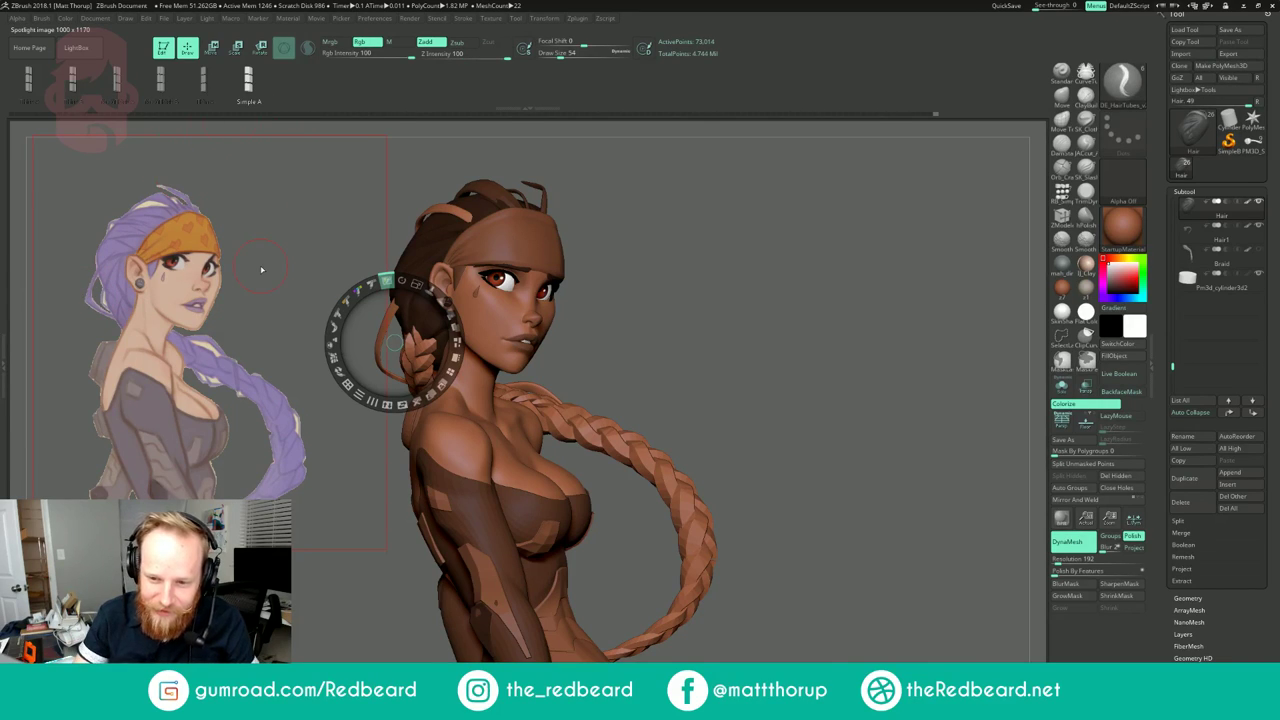
key("shift+z")
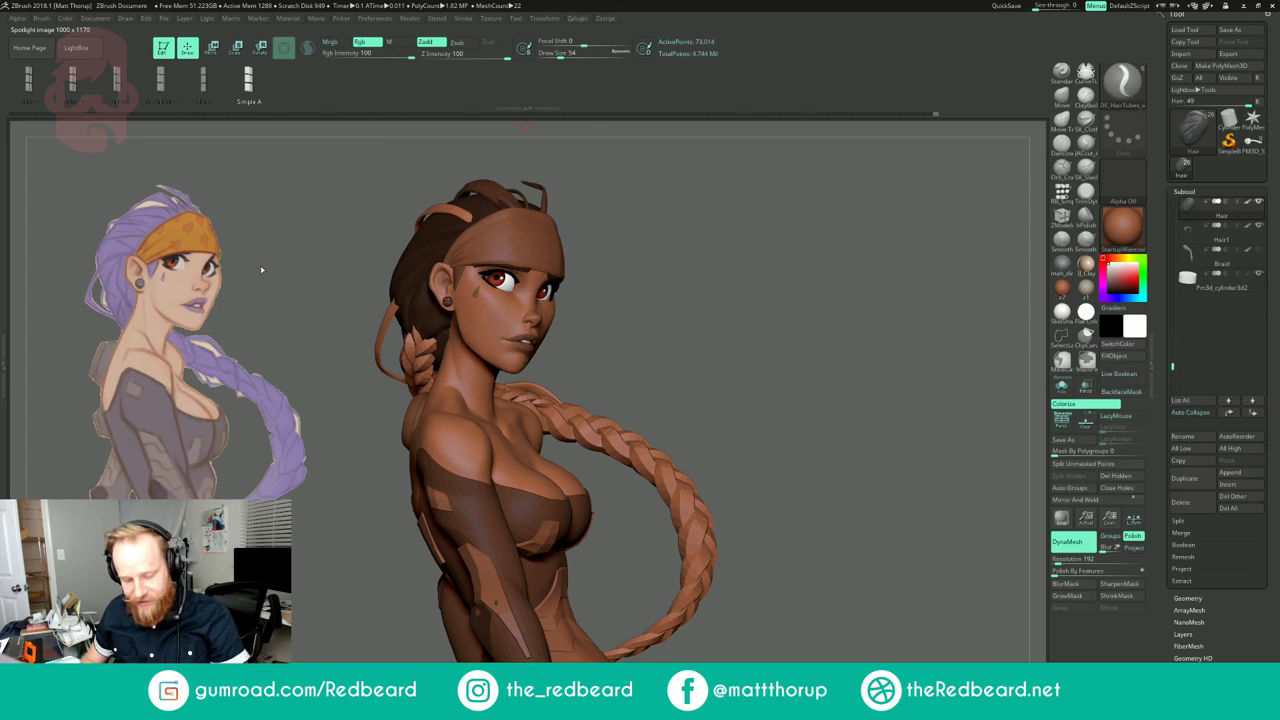
key("shift+z")
key("shift+z")
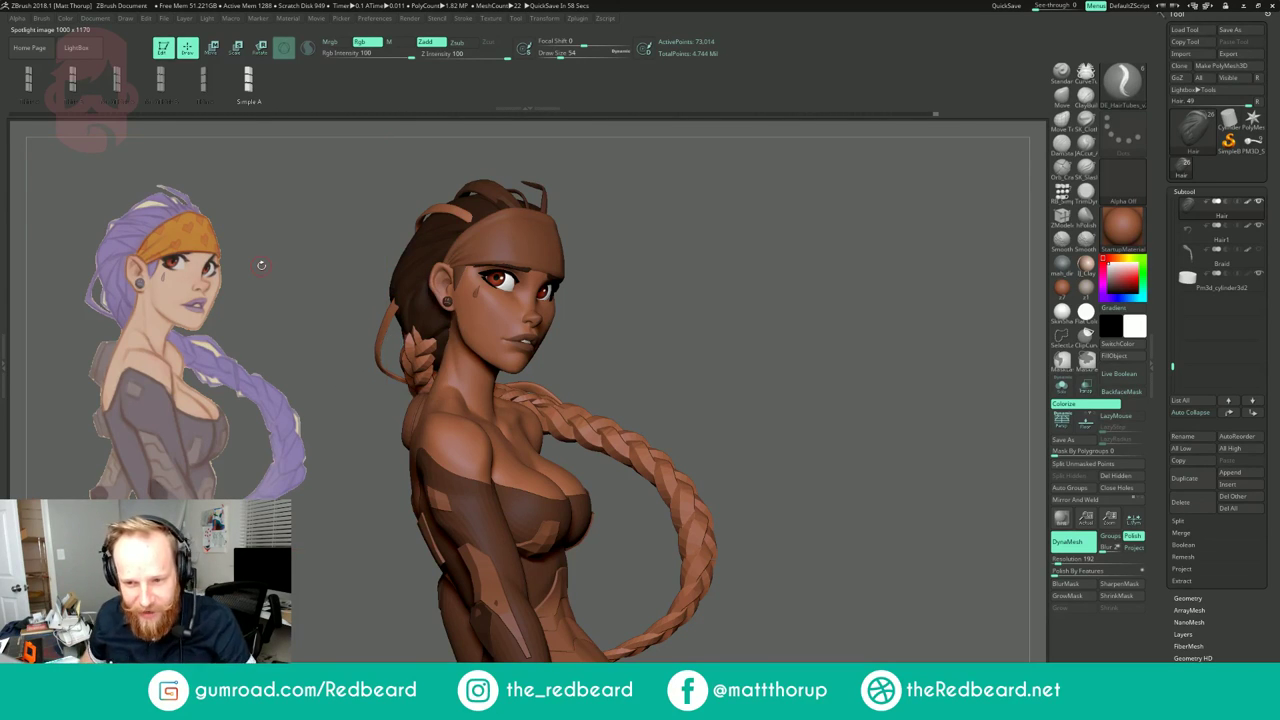
Step: Switch Spotlight Projection on and back off in the hair tube brush's sample settings
left_click(43, 19)
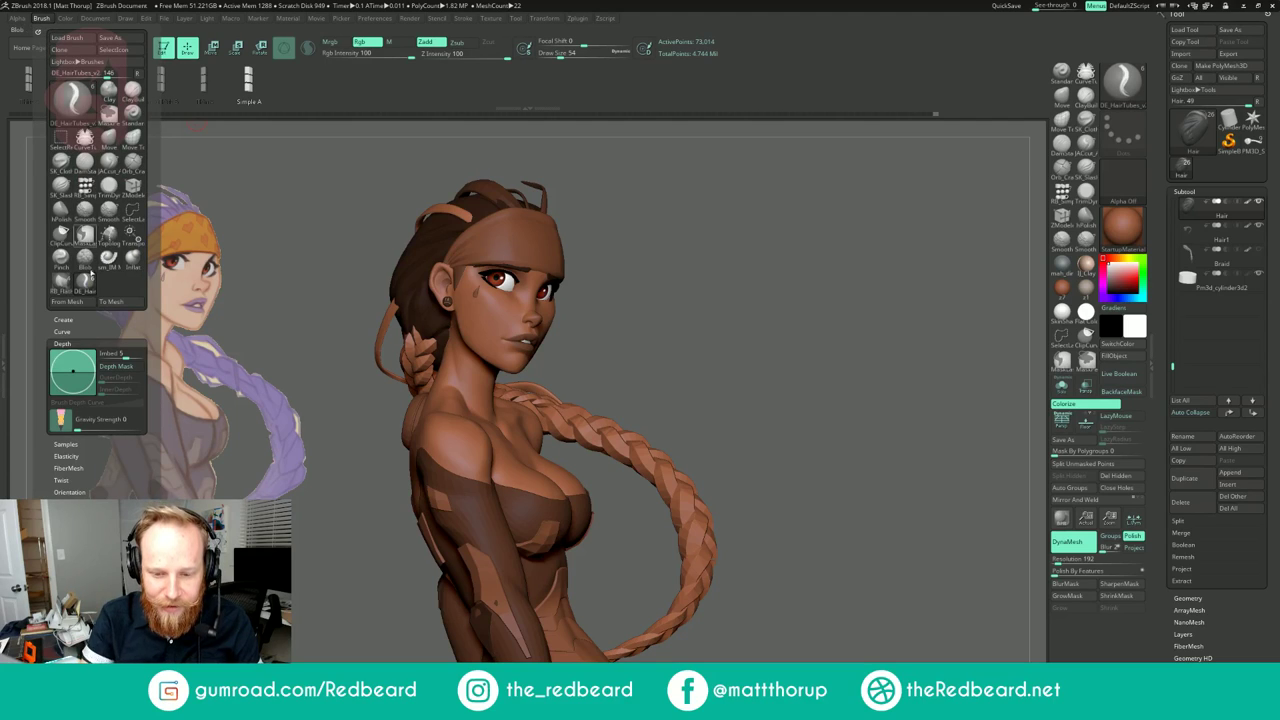
left_click(43, 18)
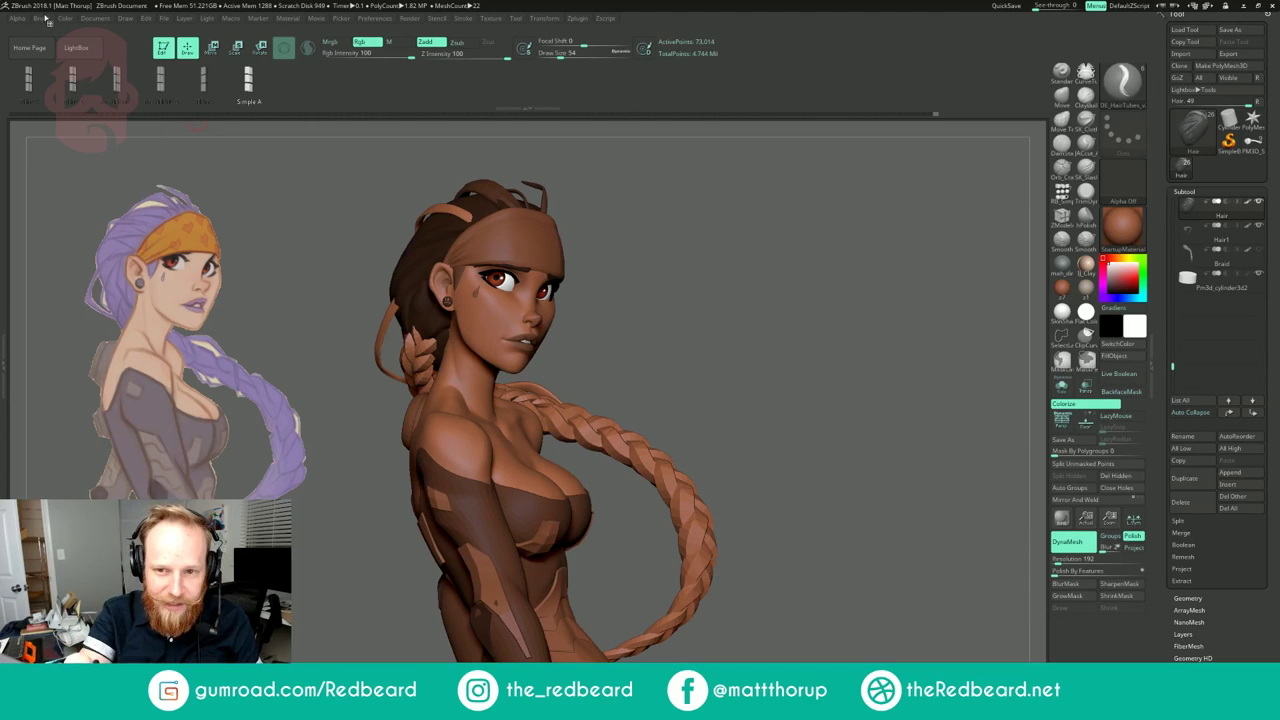
left_click(43, 19)
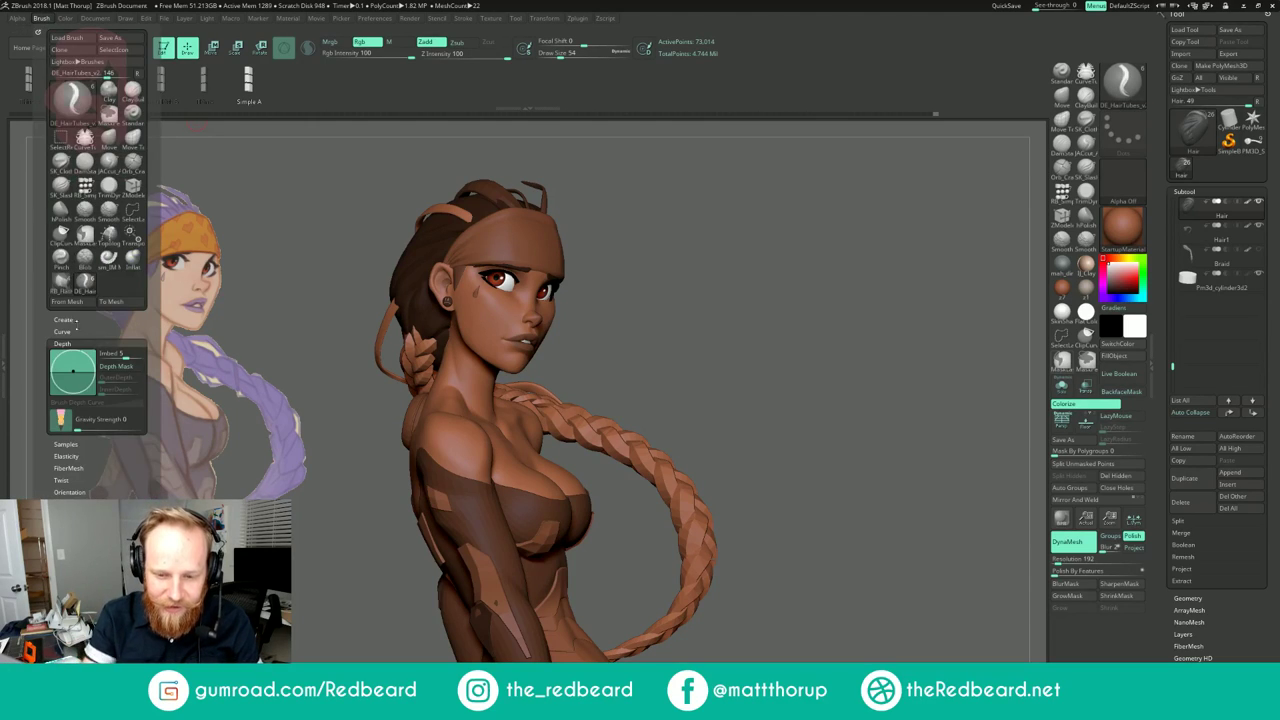
left_click(66, 444)
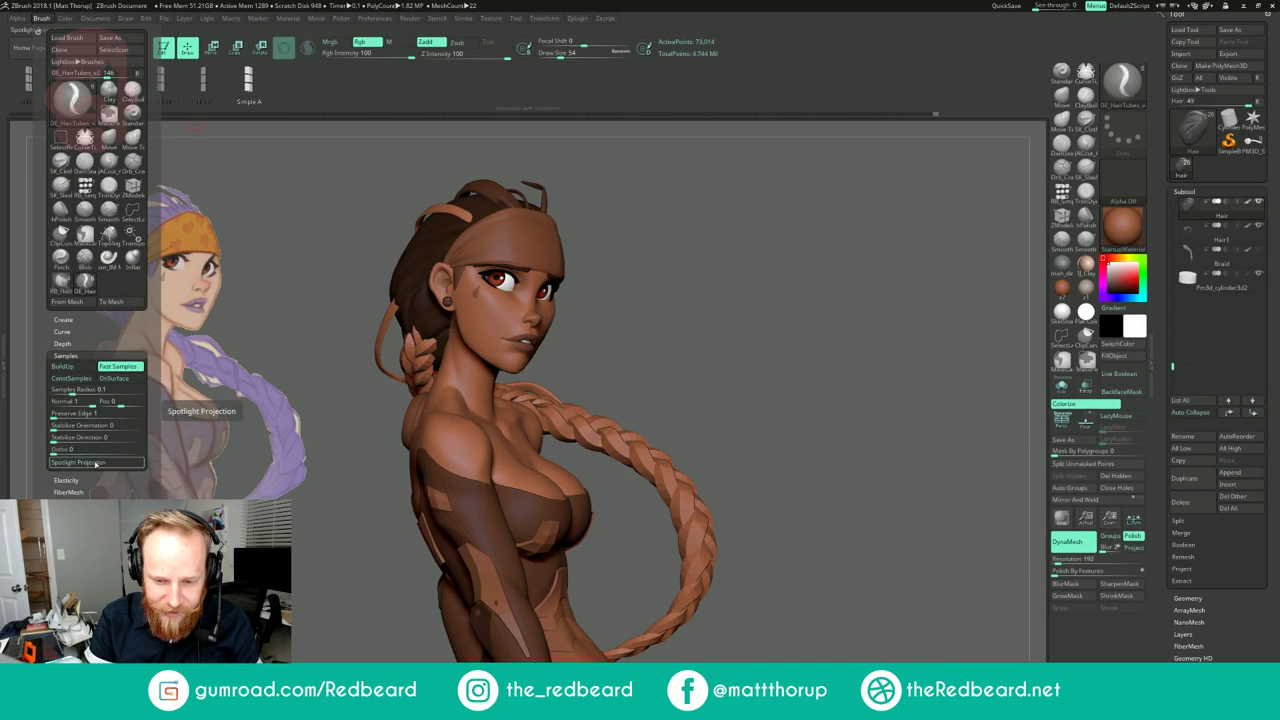
left_click(97, 463)
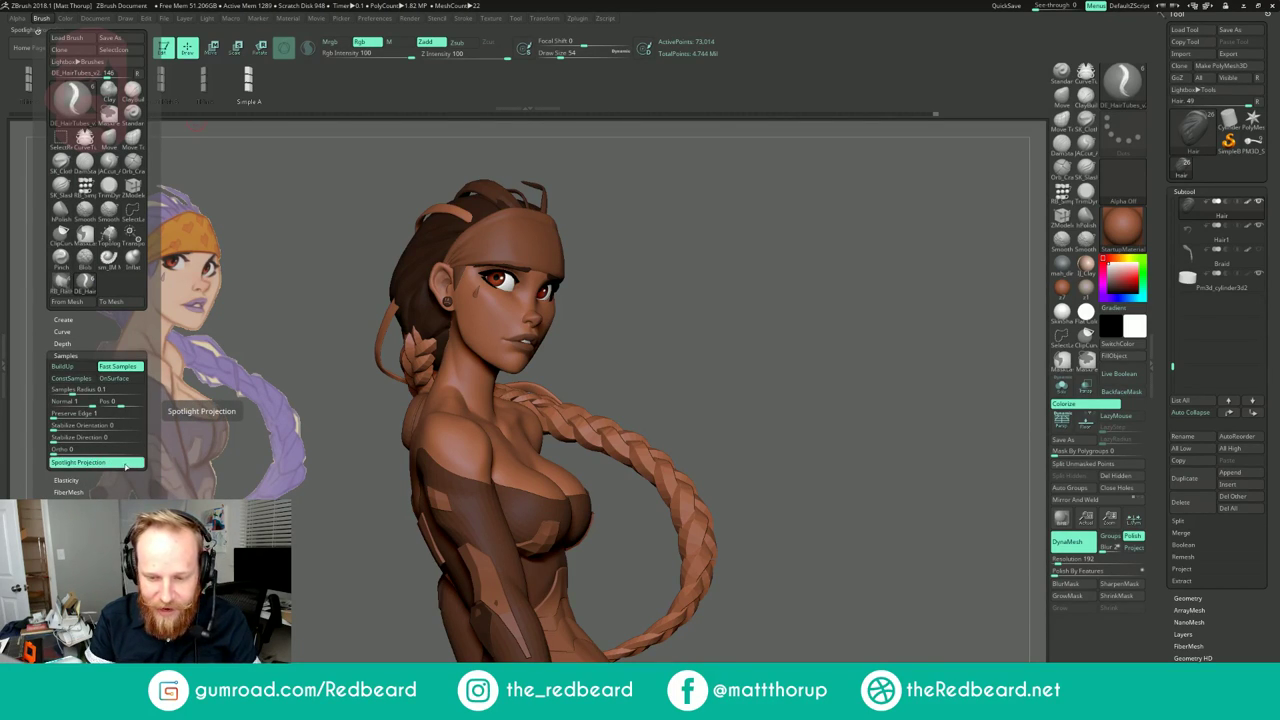
left_click(124, 463)
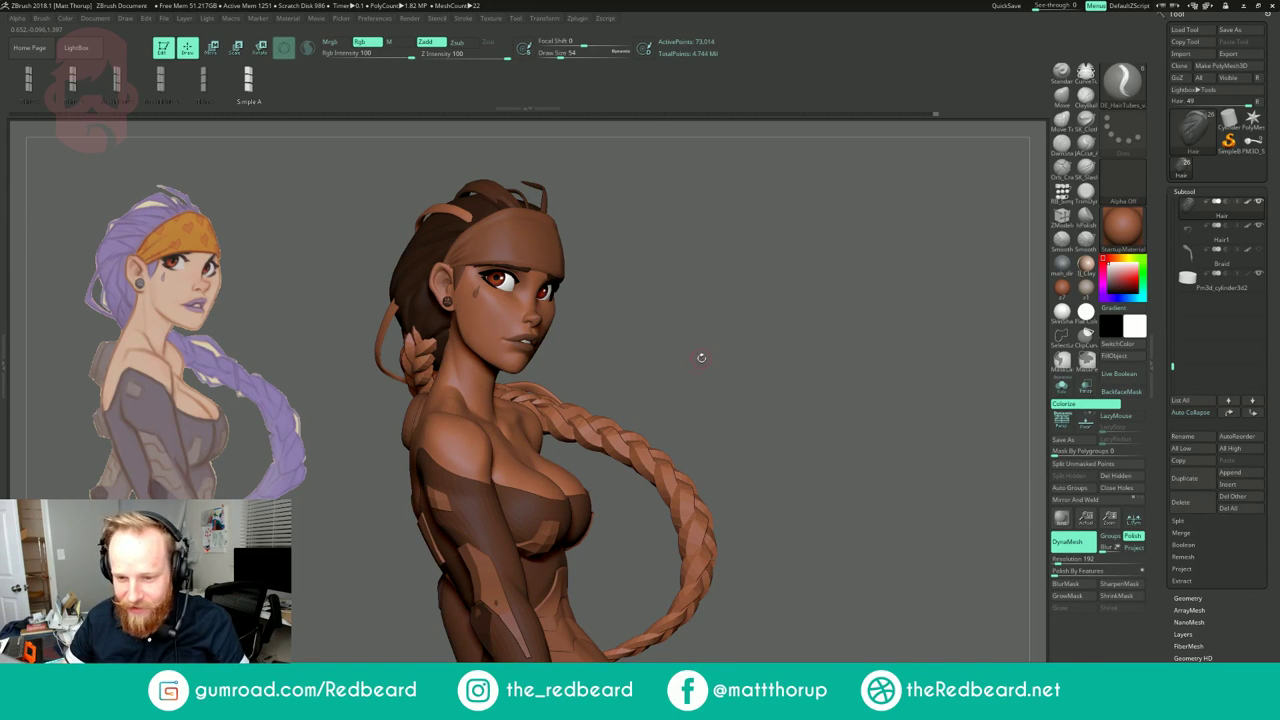
Step: Draw a loose strand down the back of the head behind the ear toward the braid's base, undoing the first attempt
mouse_move(736, 397)
left_mouse_down("shift")
mouse_move(795, 379)
mouse_move(670, 384)
mouse_move(789, 387)
left_mouse_up("shift")
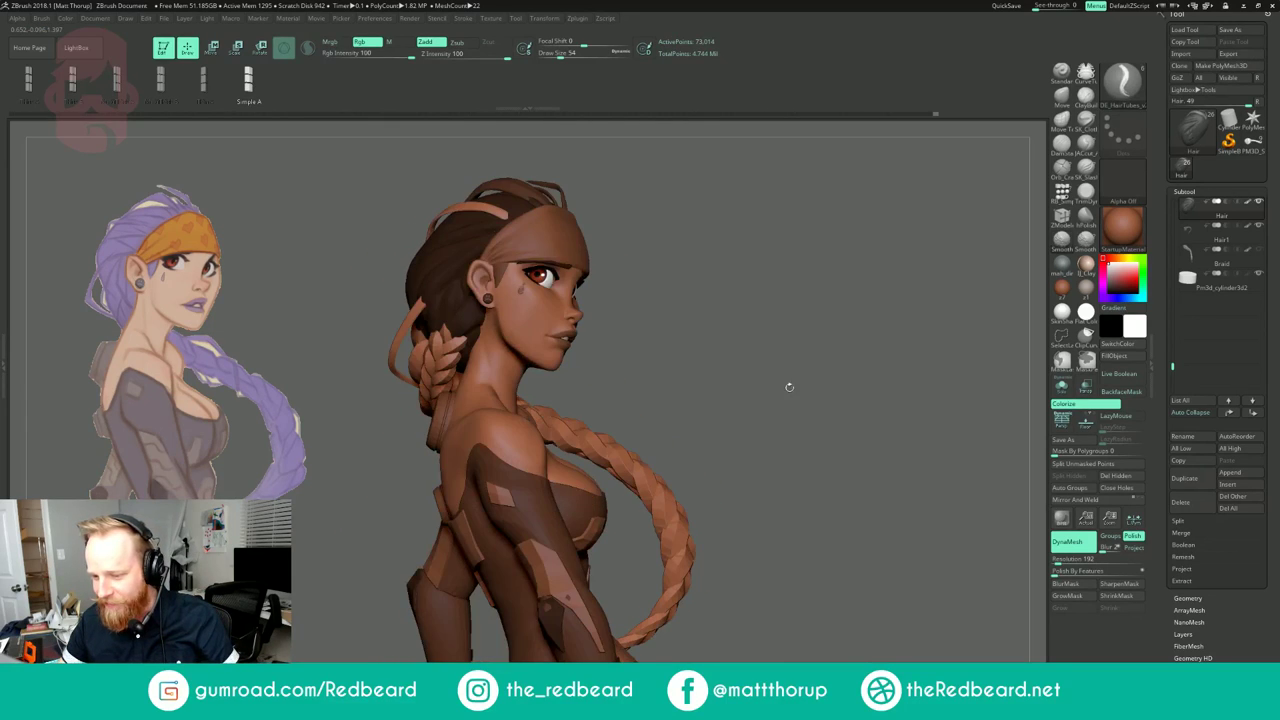
left_click_drag(790, 450, 745, 462)
left_click_drag(745, 462, 779, 298, "alt")
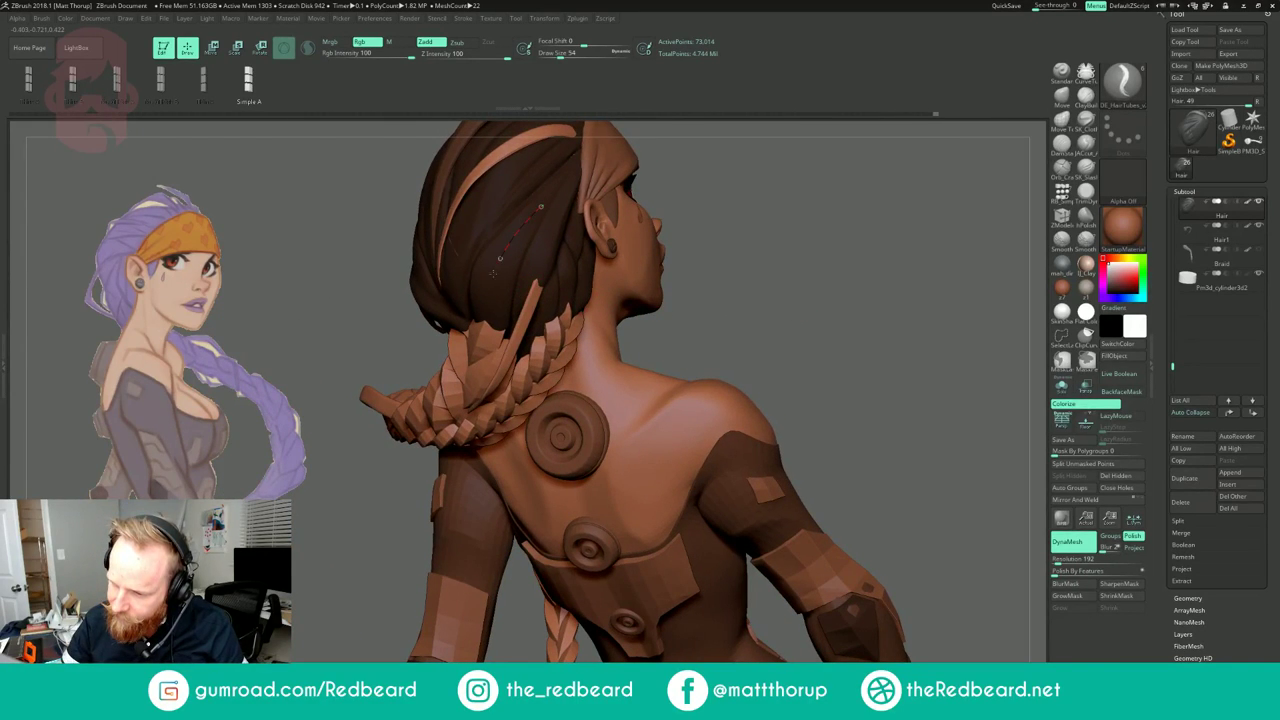
left_click_drag(502, 328, 504, 332)
key("ctrl+z")
left_click_drag(743, 259, 536, 214)
left_click_drag(503, 323, 504, 326)
left_click_drag(689, 216, 490, 235)
Step: Raise the draw size to 182 and pull the new strand's curve outward from the back of the head
key("bracketright")
key("bracketright")
key("bracketright")
key("bracketright")
key("bracketright")
key("bracketright")
key("bracketright")
key("bracketright")
key("bracketright")
key("bracketright")
key("bracketright")
key("bracketright")
left_click_drag(493, 279, 484, 275)
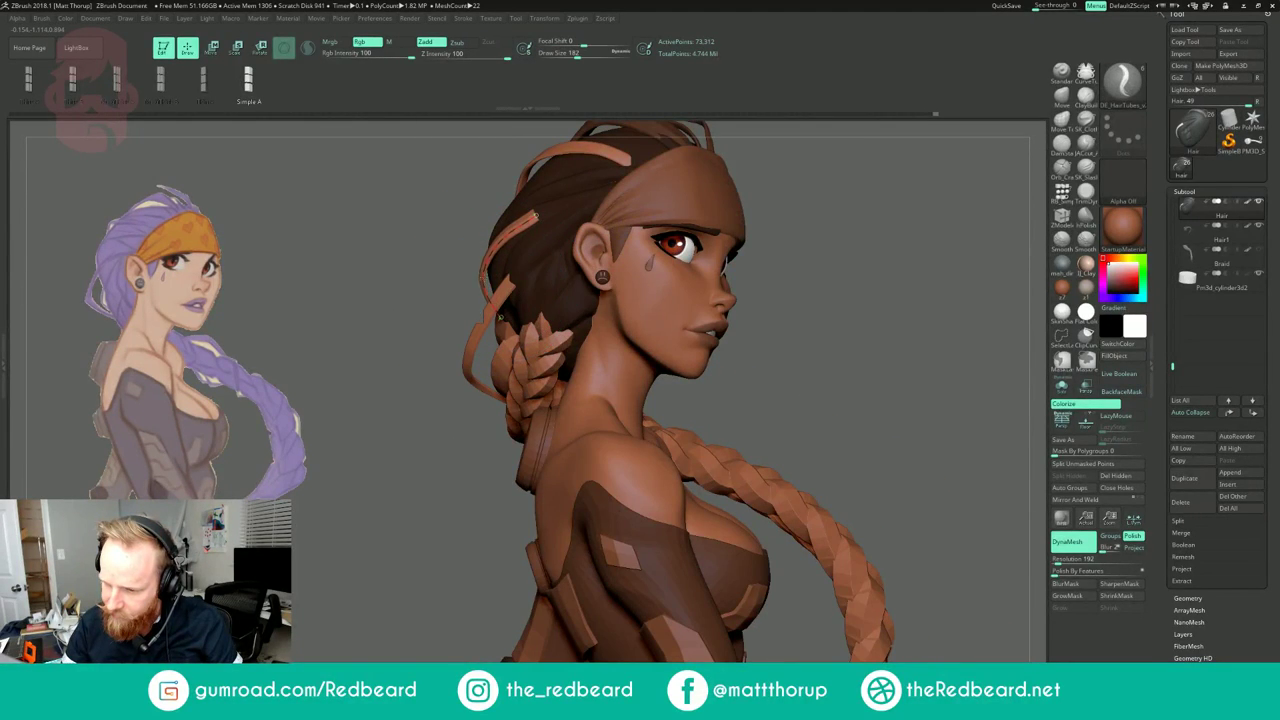
Step: Adjust the upper and lower ends of the new strand's curve from the back and side
left_click_drag(447, 323, 750, 315)
left_click_drag(541, 221, 531, 223)
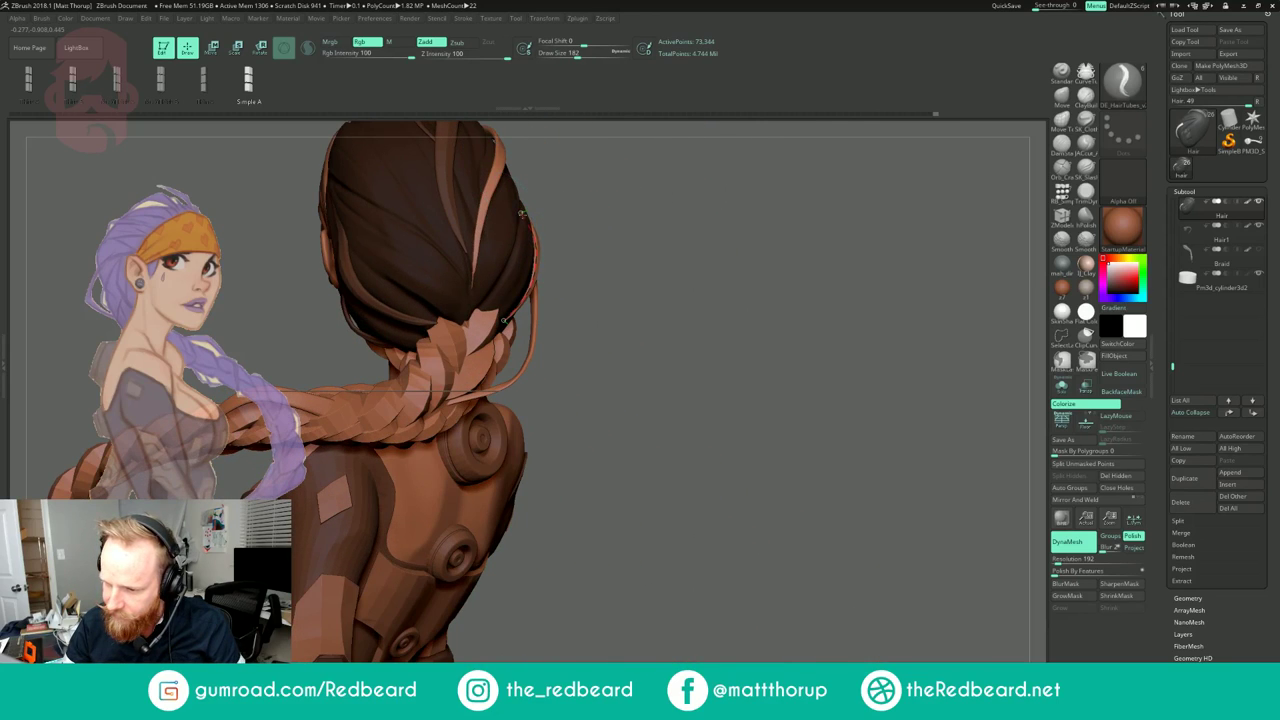
left_click_drag(612, 188, 340, 200)
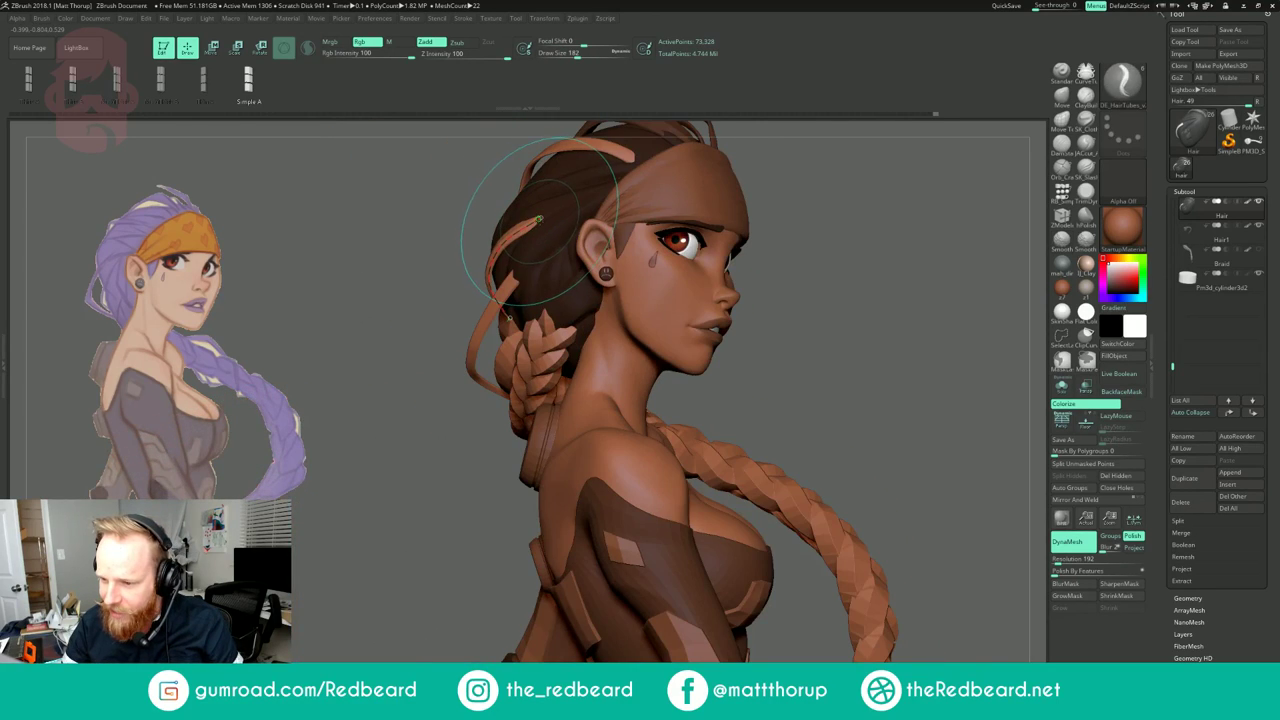
mouse_move(510, 318)
left_mouse_down()
mouse_move(487, 276)
mouse_move(431, 302)
left_mouse_up()
Step: Reduce the draw size to 41 and refit the new strand on its curve, then check the whole figure's silhouette
key("s")
key("s")
key("s")
left_click(490, 275)
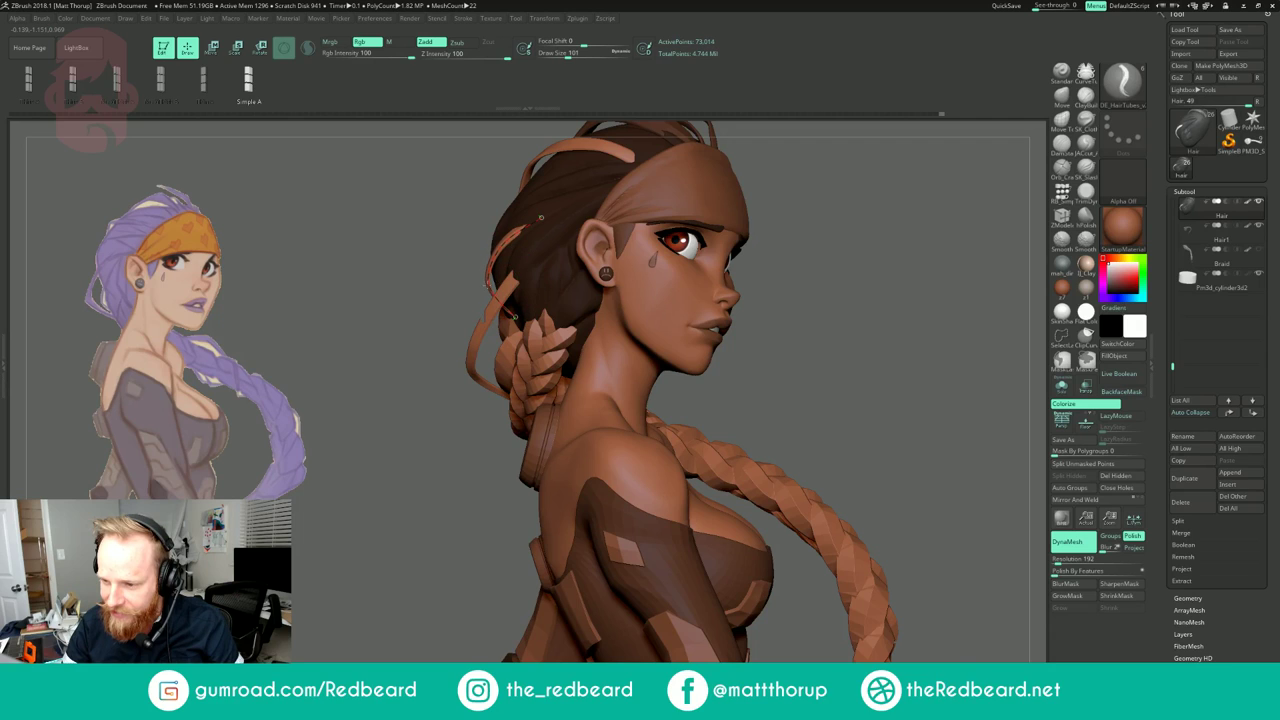
mouse_move(405, 377)
left_mouse_down()
mouse_move(335, 380)
mouse_move(412, 374)
left_mouse_up()
left_click_drag(829, 204, 800, 185, "alt")
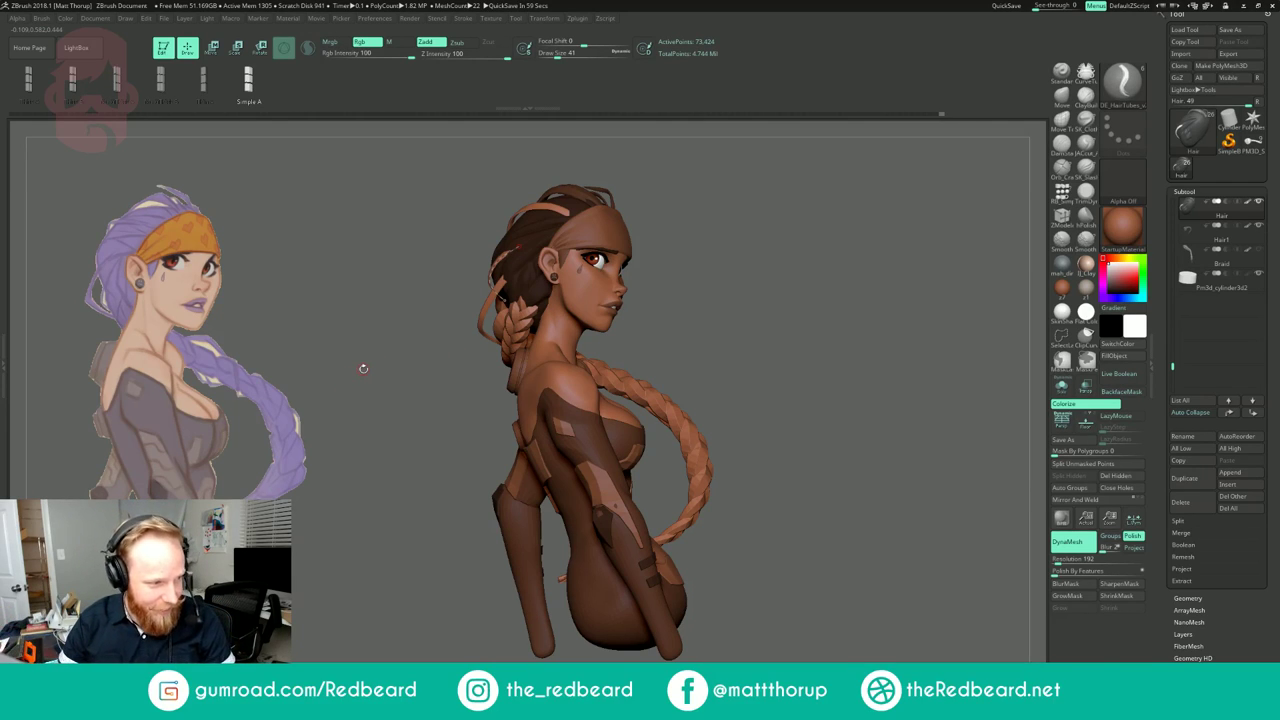
Step: Examine the hair and braid from the side and back of the head to judge where loose strands are needed
mouse_move(685, 173)
left_mouse_down()
mouse_move(842, 180)
mouse_move(724, 192)
mouse_move(716, 250)
mouse_move(732, 257)
mouse_move(747, 226)
mouse_move(766, 240)
left_mouse_up()
mouse_move(766, 240)
right_mouse_down("ctrl")
mouse_move(615, 237)
mouse_move(755, 239)
right_mouse_up("ctrl")
mouse_move(755, 239)
left_mouse_down()
mouse_move(723, 303)
mouse_move(705, 240)
left_mouse_up()
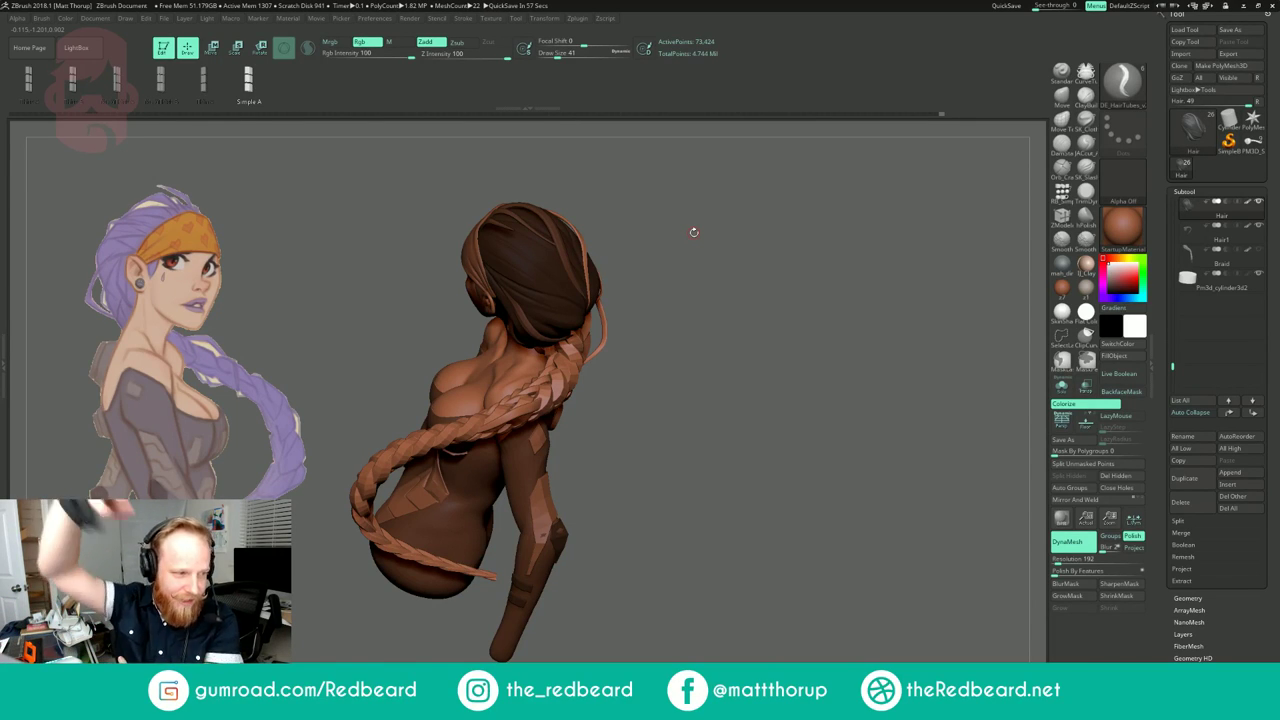
mouse_move(694, 235)
left_mouse_down()
mouse_move(714, 245)
mouse_move(661, 279)
mouse_move(723, 292)
left_mouse_up()
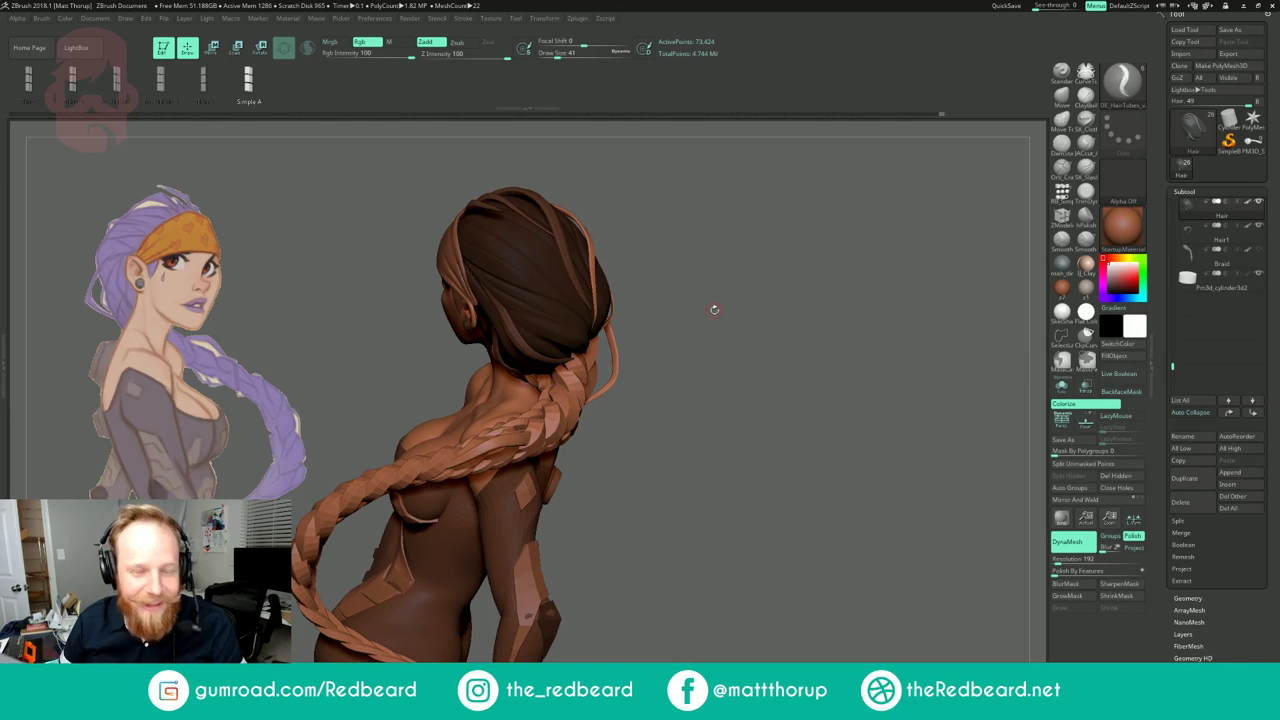
mouse_move(711, 302)
left_mouse_down()
mouse_move(701, 286)
mouse_move(718, 320)
left_mouse_up()
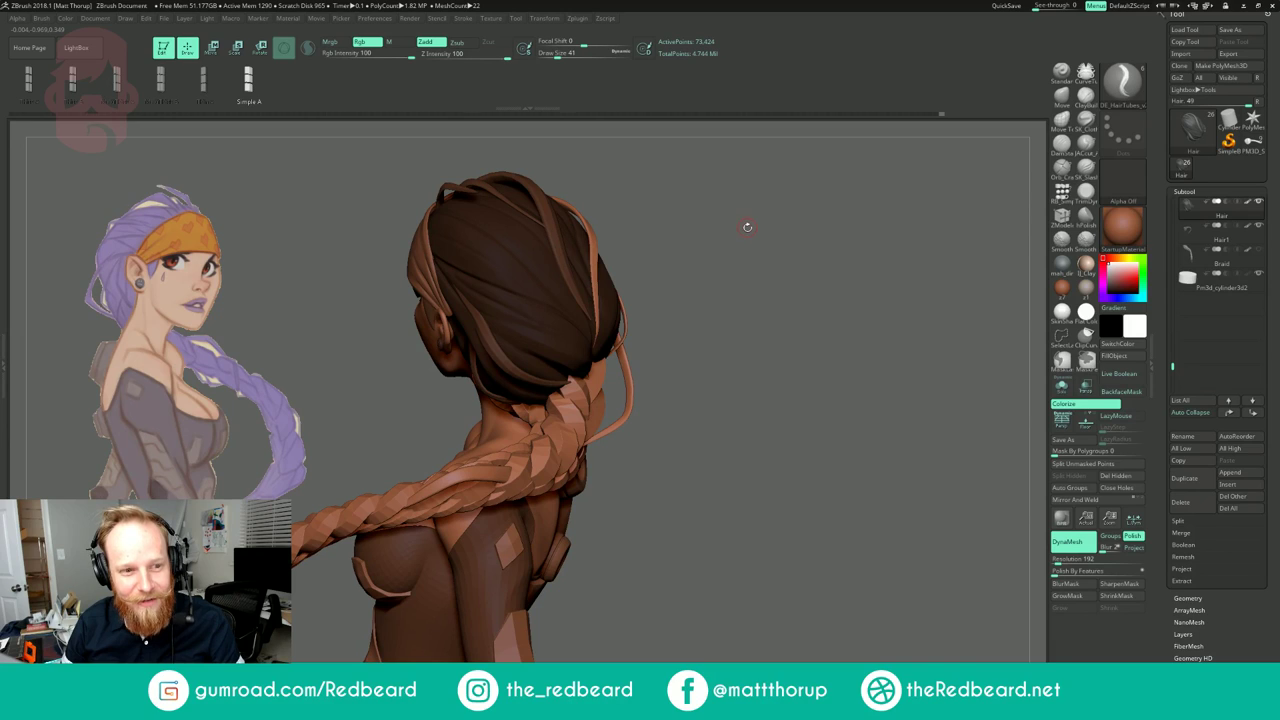
mouse_move(736, 234)
left_mouse_down()
mouse_move(703, 238)
mouse_move(697, 217)
left_mouse_up()
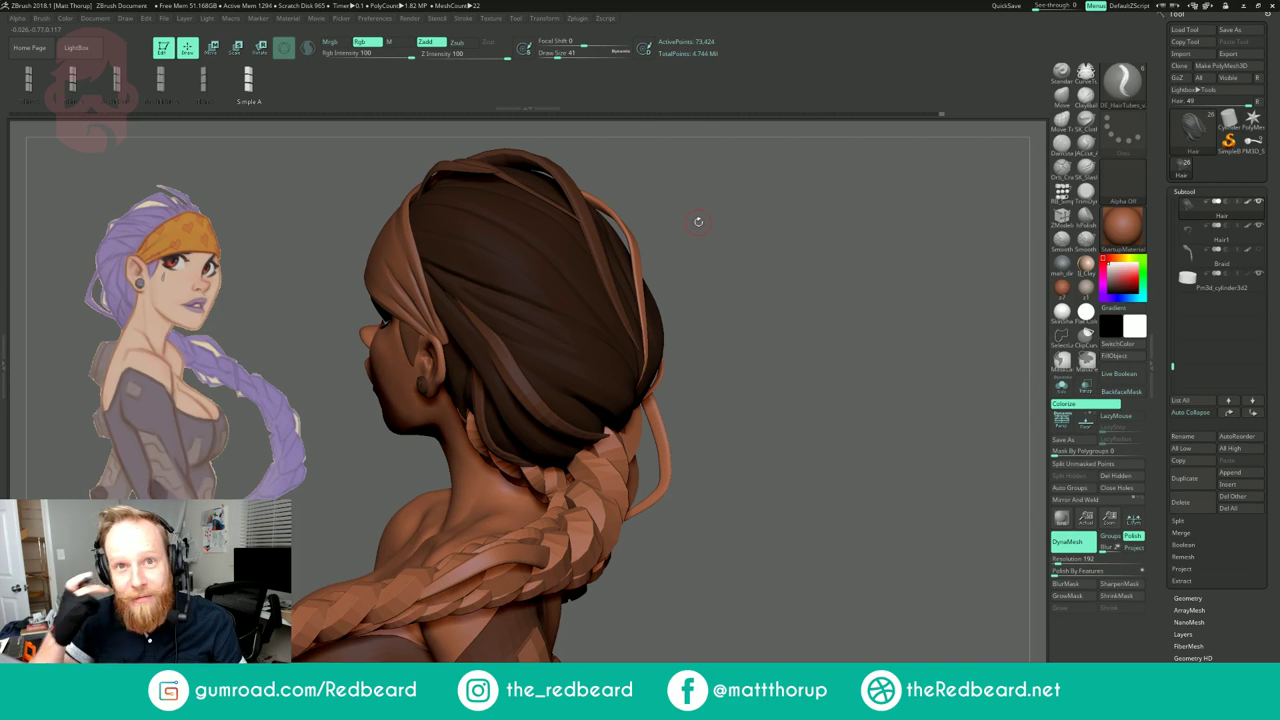
left_click_drag(694, 237, 707, 240)
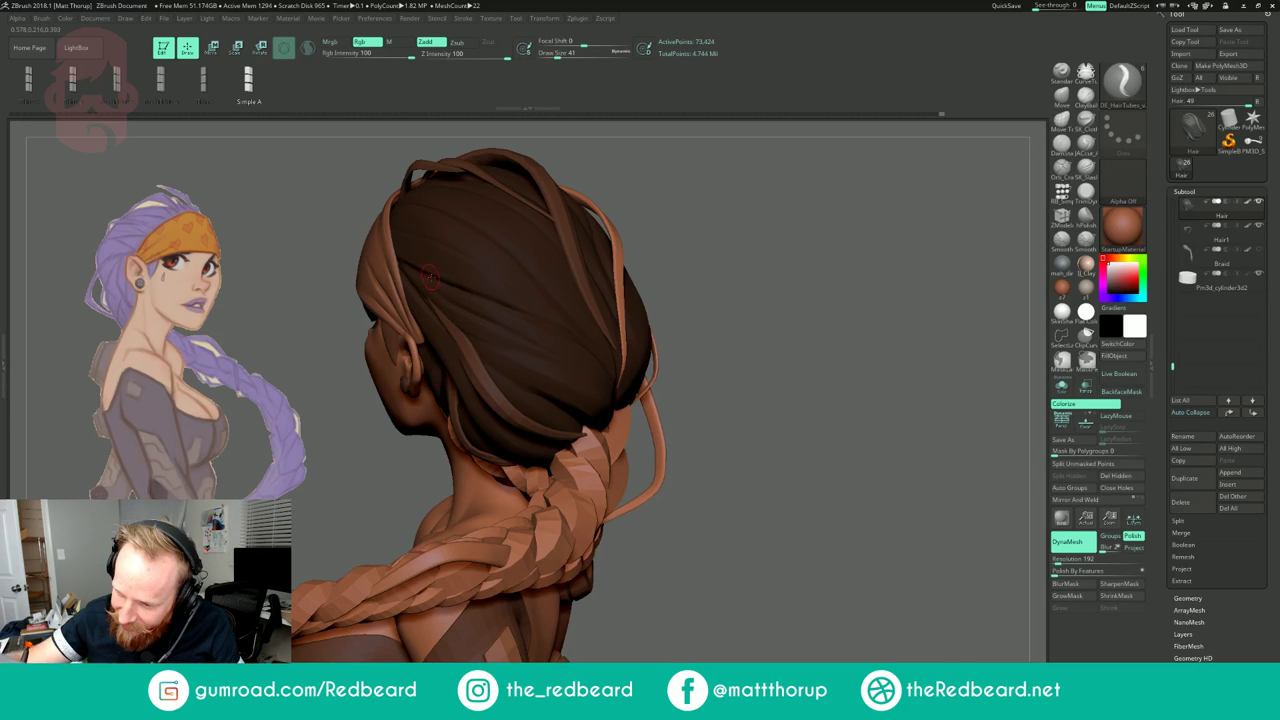
Step: Draw a loose hair strand along the side of the head toward the braid's base, with draw size 217
left_click_drag(578, 382, 577, 393)
left_click_drag(740, 241, 925, 240)
key("bracketright")
key("bracketright")
key("bracketright")
key("bracketright")
key("bracketright")
key("bracketright")
key("s")
left_click_drag(474, 348, 485, 348)
left_click(474, 342)
left_click(474, 343)
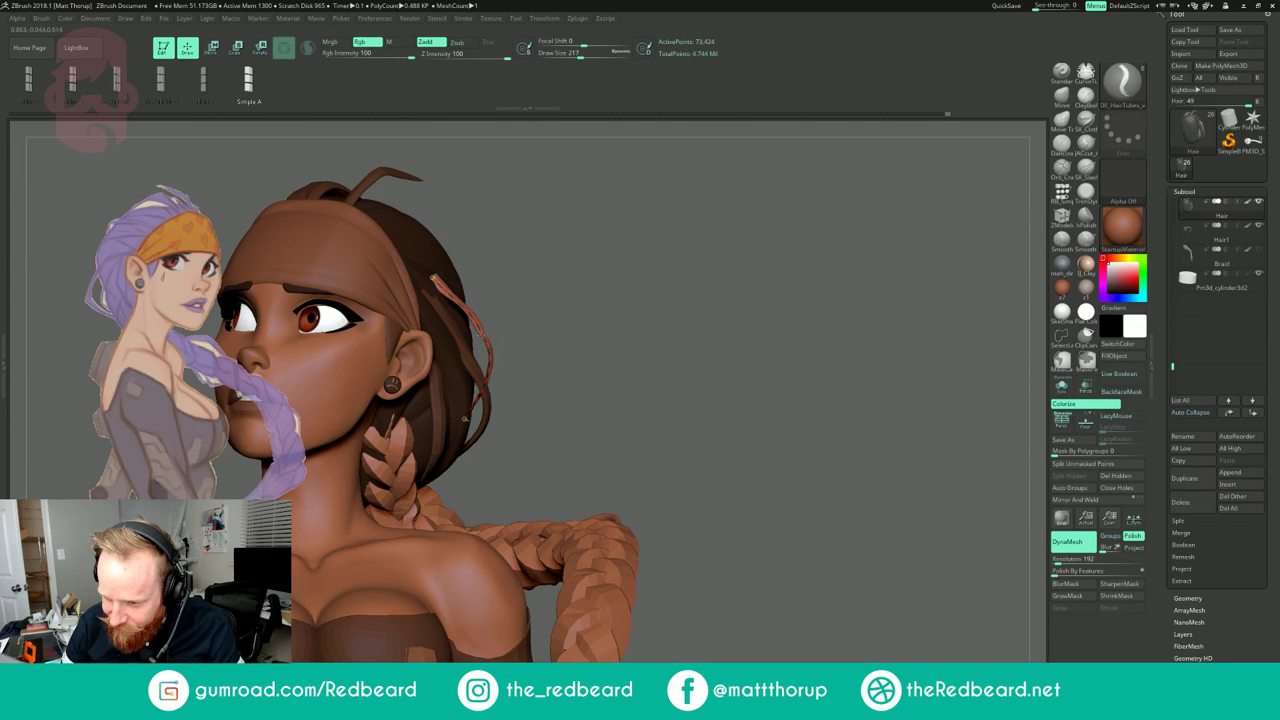
left_click_drag(720, 318, 550, 318)
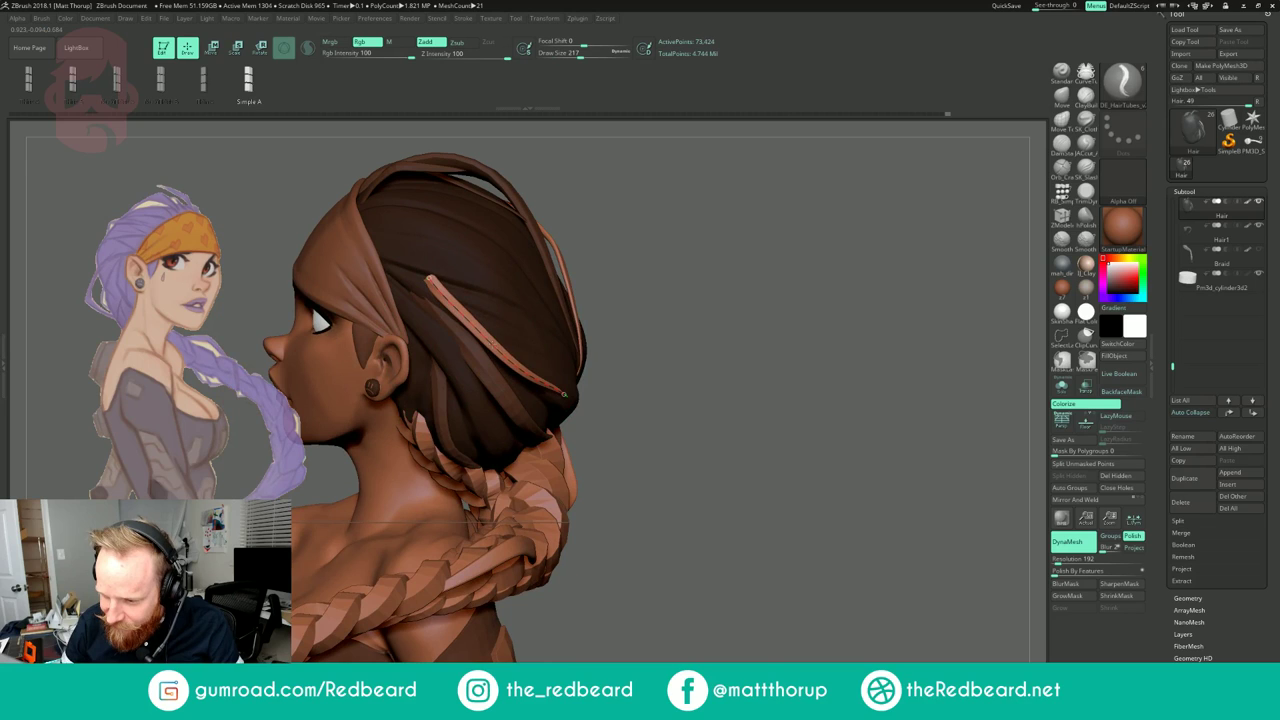
left_click_drag(740, 325, 530, 345)
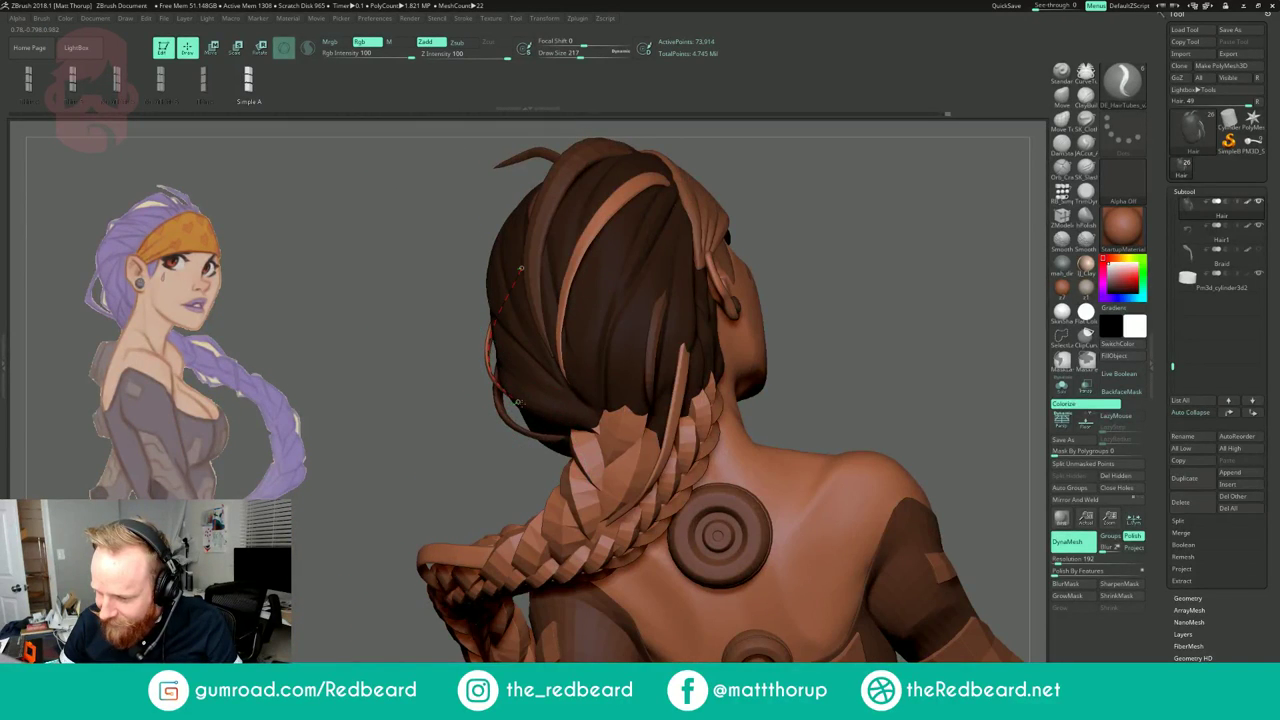
Step: Reshape the loose strand's curve so it follows the back of the head toward the braid
mouse_move(453, 445)
left_mouse_down()
mouse_move(578, 400)
mouse_move(657, 289)
mouse_move(631, 263)
left_mouse_up()
mouse_move(470, 264)
left_mouse_down()
mouse_move(548, 260)
mouse_move(432, 305)
mouse_move(484, 296)
left_mouse_up()
key("s")
left_click_drag(393, 277, 382, 280)
left_click_drag(545, 197, 535, 217)
key("s")
left_click_drag(412, 315, 417, 315)
Step: Refine the loose strand's thickness with draw size 41 and check it against the whole figure
left_click_drag(606, 220, 512, 238)
left_click(428, 320)
mouse_move(640, 262)
left_mouse_down()
mouse_move(714, 263)
mouse_move(724, 236)
mouse_move(796, 240)
left_mouse_up()
left_click_drag(491, 342, 462, 356)
key("s")
left_click(446, 330)
left_click_drag(880, 175, 543, 222)
mouse_move(543, 222)
left_mouse_down()
mouse_move(800, 243)
mouse_move(675, 251)
mouse_move(697, 249)
left_mouse_up()
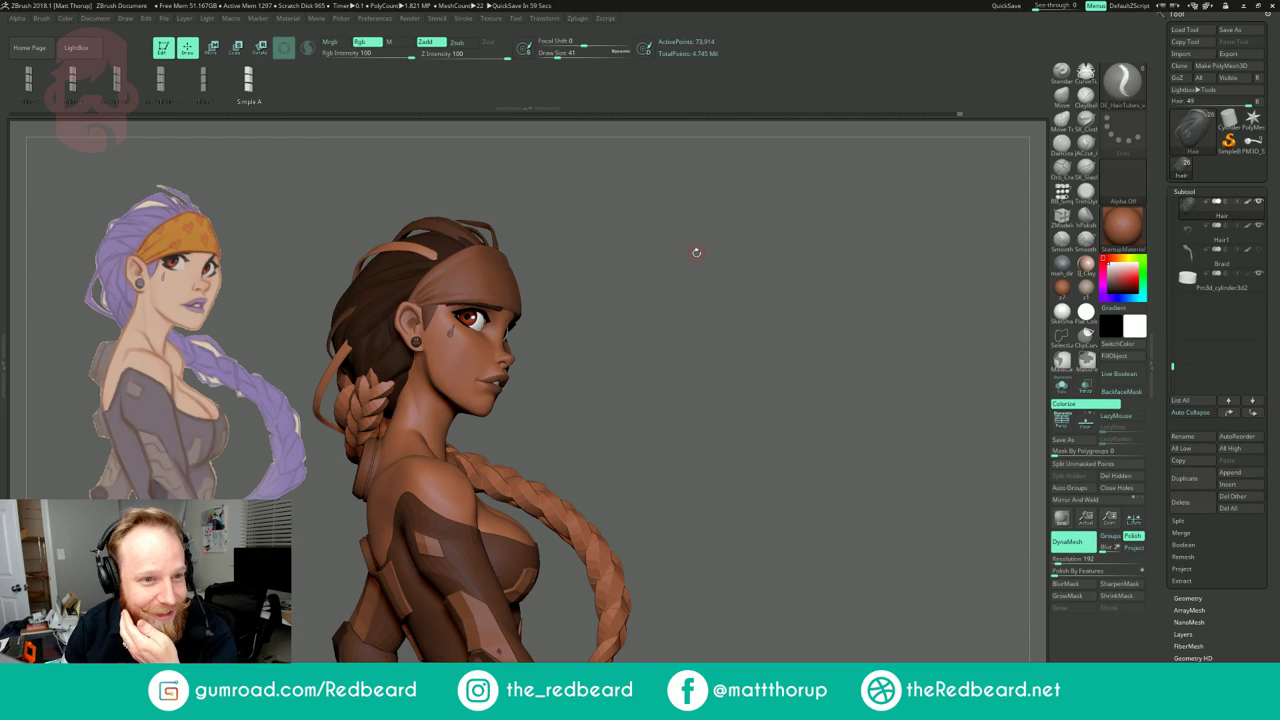
left_click_drag(697, 252, 692, 255)
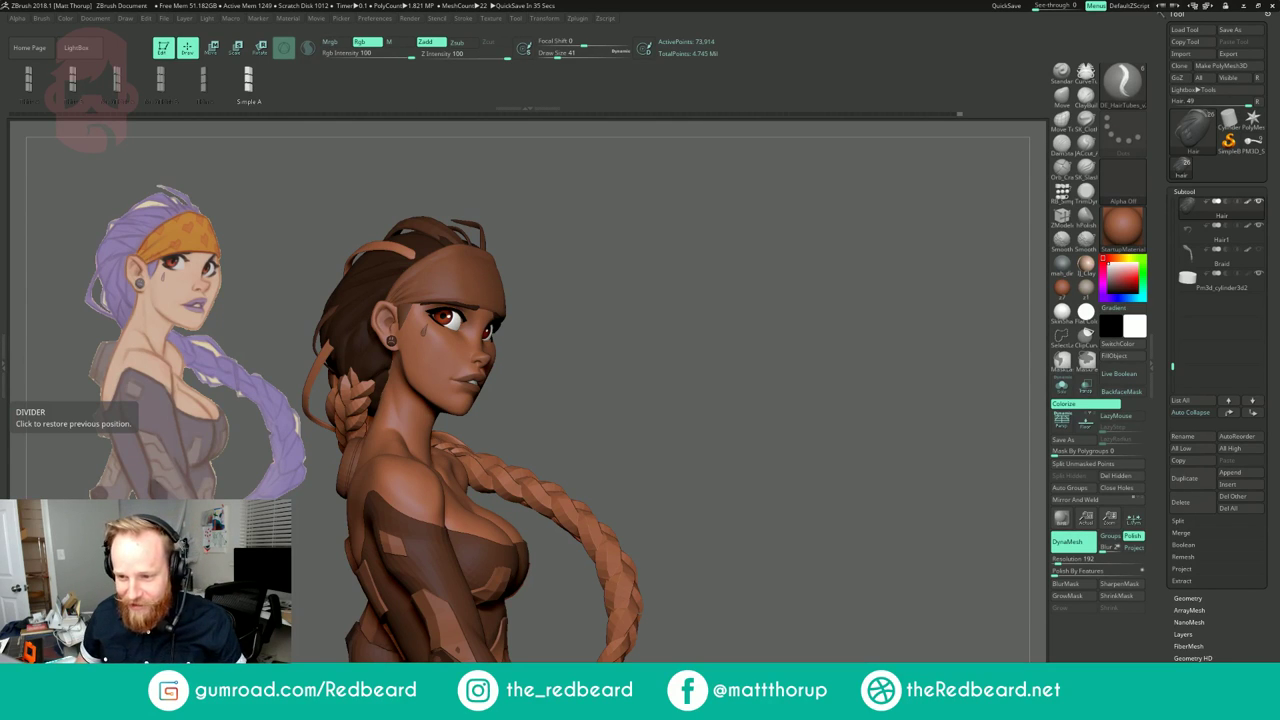
Step: Draw a small loose strand looping out under the upper braid behind the shoulder, with draw size 77
left_click_drag(734, 254, 706, 274)
mouse_move(706, 274)
left_mouse_down("alt")
mouse_move(756, 205)
mouse_move(723, 274)
mouse_move(746, 306)
mouse_move(737, 266)
mouse_move(897, 266)
mouse_move(683, 277)
left_mouse_up("alt")
key("b")
key("d")
left_click(1062, 386)
left_click(1062, 387)
left_click_drag(795, 219, 534, 321)
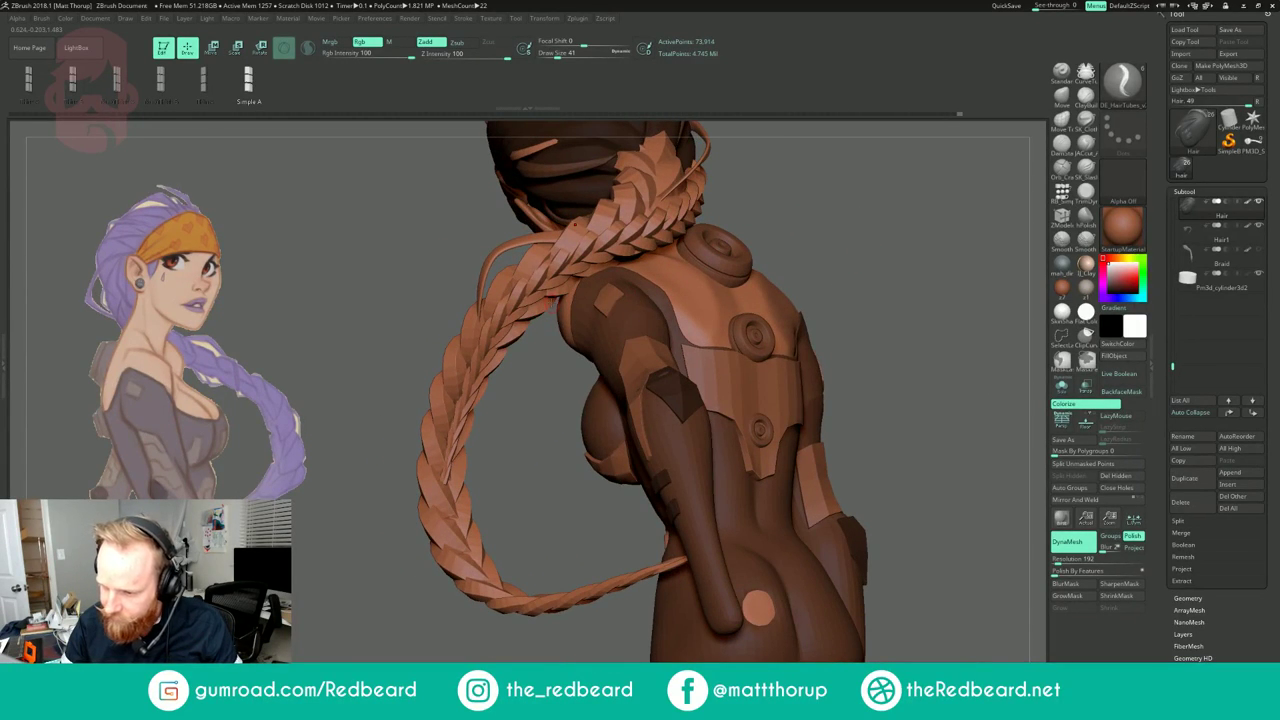
mouse_move(528, 360)
left_mouse_down()
mouse_move(612, 362)
mouse_move(572, 336)
left_mouse_up()
key("]")
left_click(572, 322)
left_click(574, 336)
key("[")
left_click(574, 334)
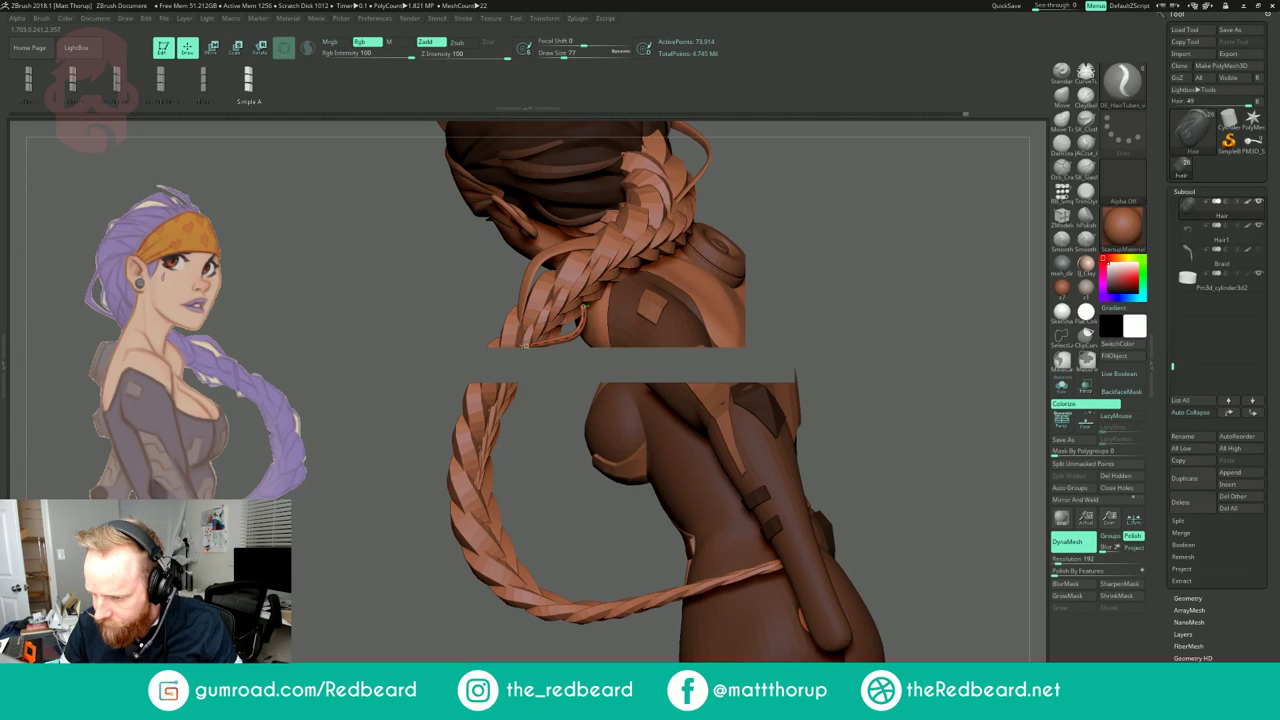
Step: Undo the last change to the looping strand, adjust its curve beneath the upper braid and smooth it
mouse_move(420, 376)
left_mouse_down()
mouse_move(615, 386)
mouse_move(631, 268)
mouse_move(664, 272)
mouse_move(648, 312)
mouse_move(664, 308)
mouse_move(612, 302)
mouse_move(664, 290)
mouse_move(674, 173)
mouse_move(654, 168)
left_mouse_up()
left_click(500, 346)
key("ctrl+z")
key("s")
mouse_move(527, 353)
left_mouse_down()
mouse_move(537, 345)
mouse_move(537, 359)
left_mouse_up()
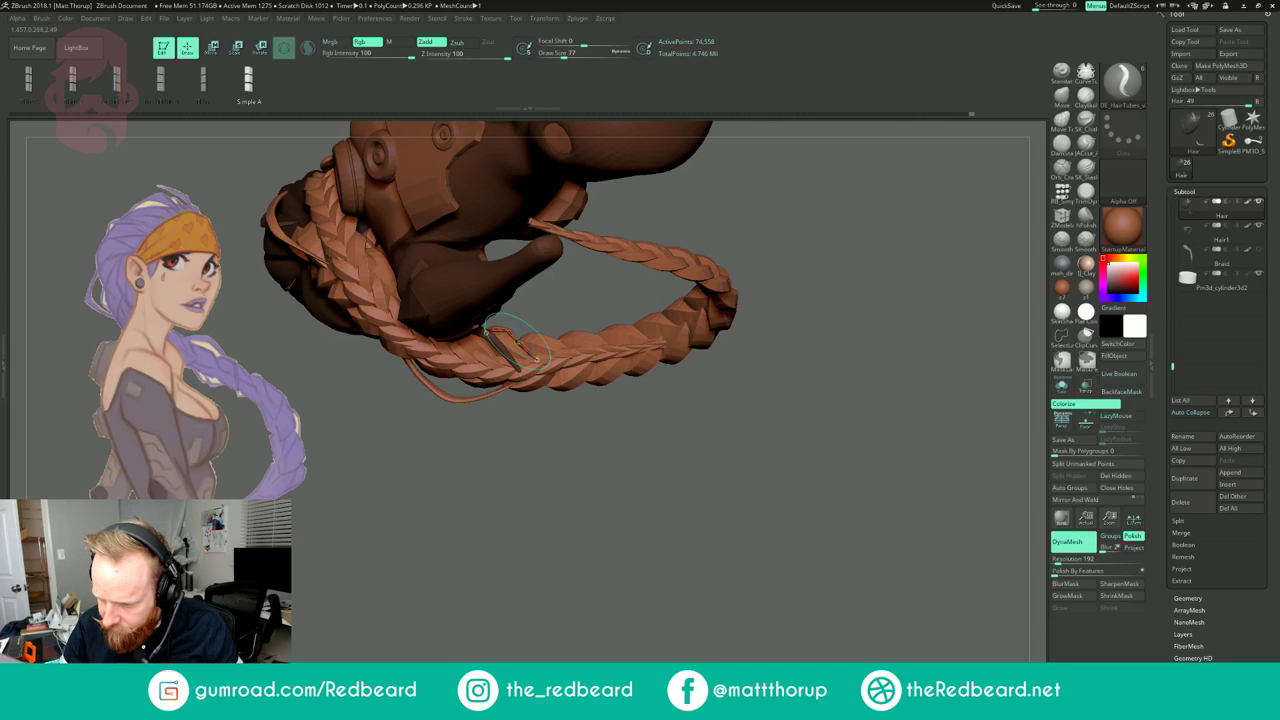
mouse_move(677, 200)
left_mouse_down()
mouse_move(651, 277)
mouse_move(589, 230)
mouse_move(572, 278)
left_mouse_up()
left_click_drag(538, 341, 543, 333)
left_click_drag(556, 415, 582, 352)
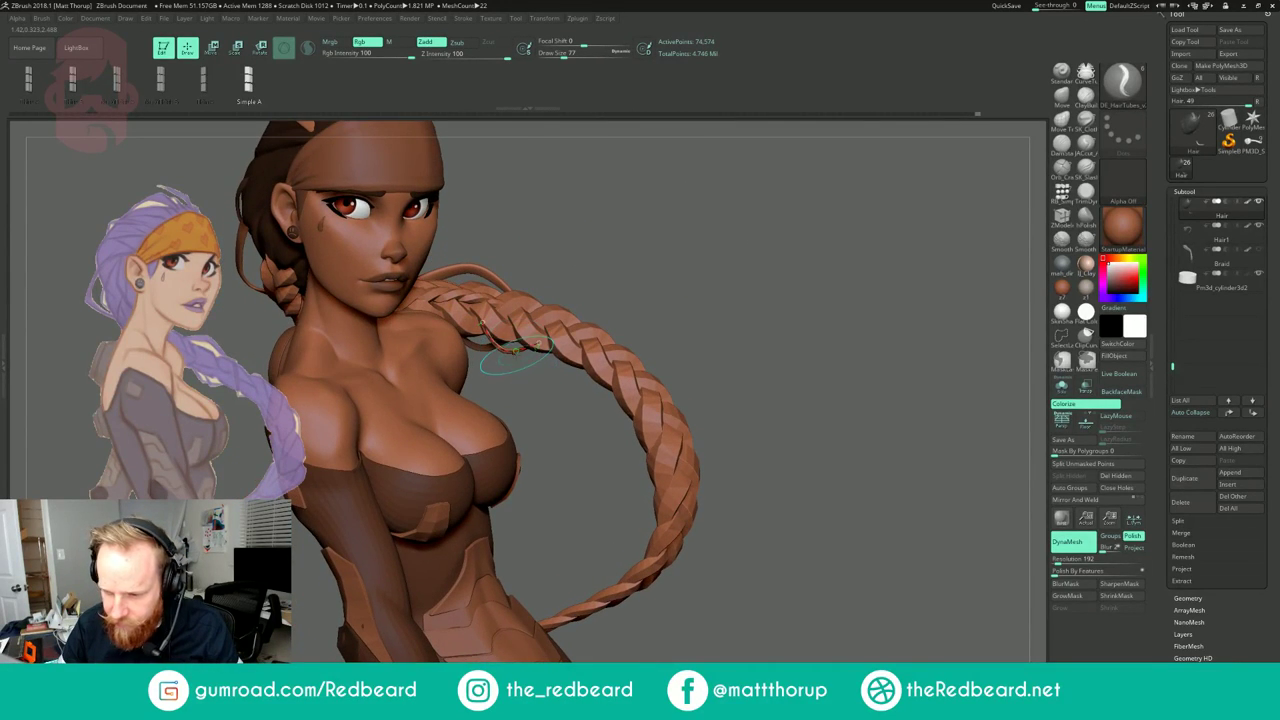
mouse_move(482, 323)
left_mouse_down("shift")
mouse_move(530, 350)
mouse_move(514, 347)
left_mouse_up("shift")
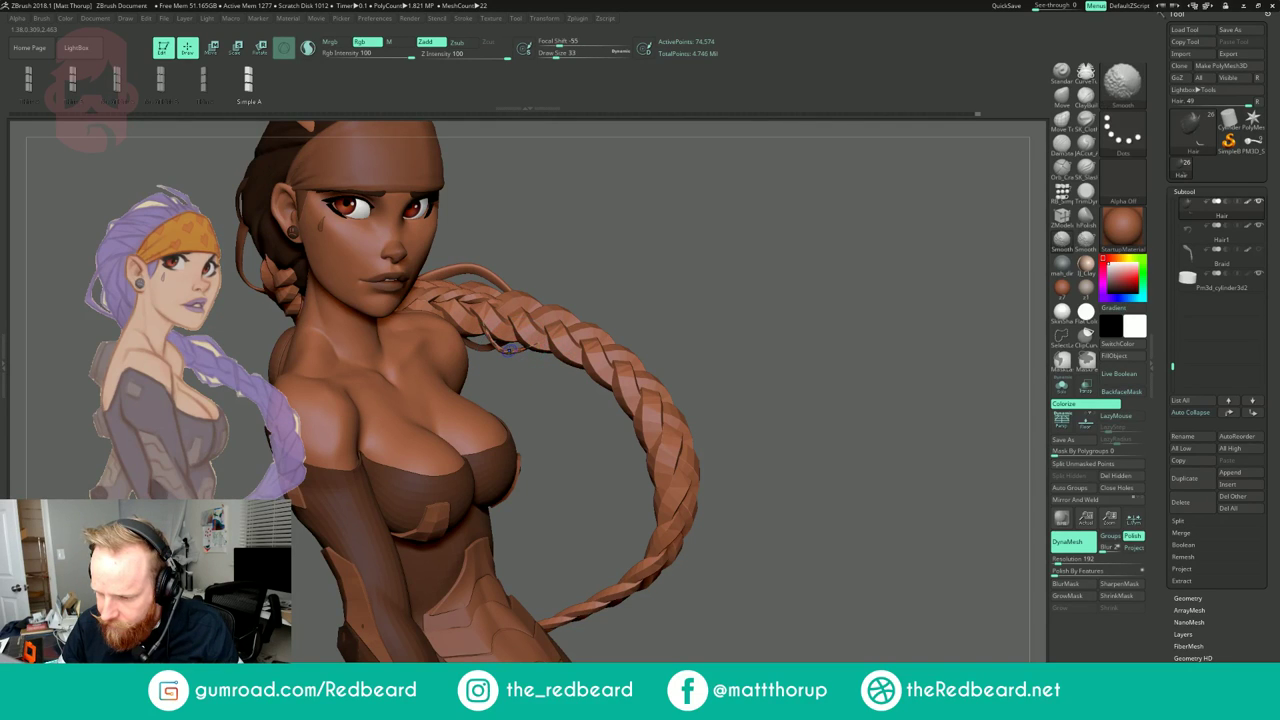
Step: Draw another thin strand along the inner side of the braid's middle section and raise the draw size to 108
mouse_move(681, 240)
left_mouse_down()
mouse_move(718, 225)
mouse_move(708, 254)
mouse_move(768, 242)
mouse_move(729, 249)
mouse_move(691, 320)
mouse_move(662, 326)
left_mouse_up()
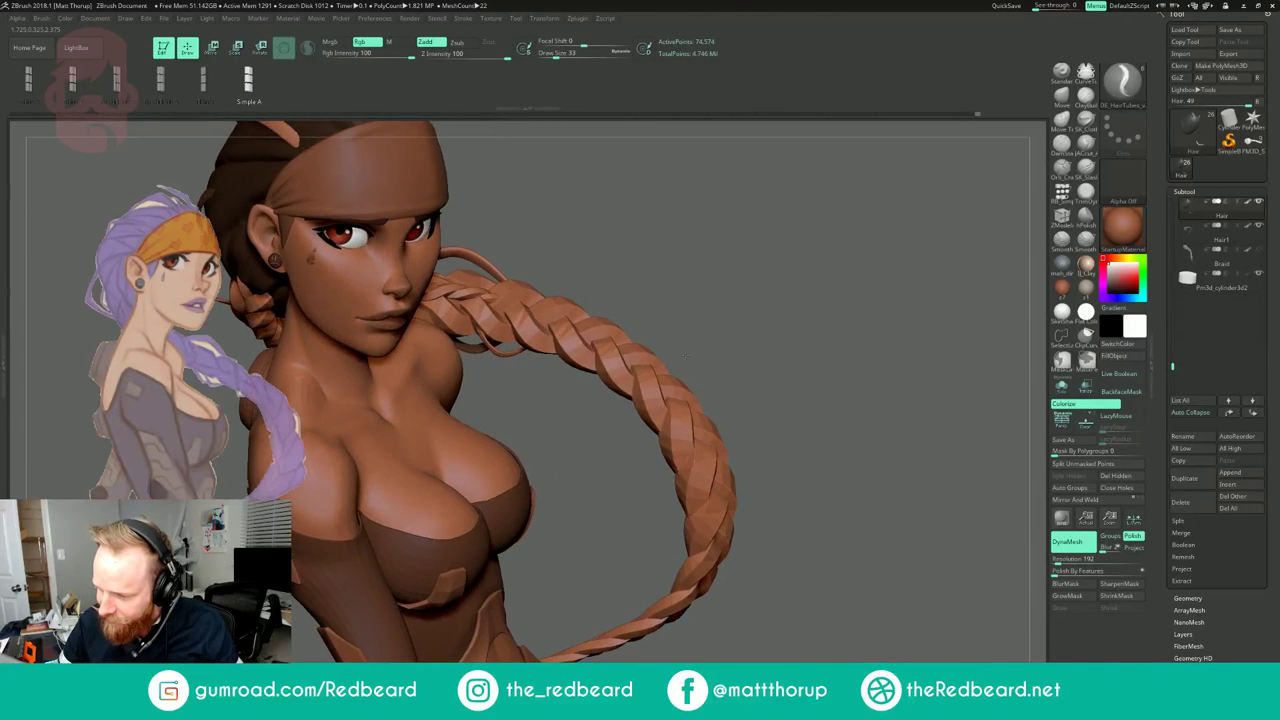
left_click_drag(637, 413, 640, 416)
left_click_drag(620, 428, 740, 436)
left_click_drag(558, 450, 557, 455)
left_click_drag(553, 394, 559, 453)
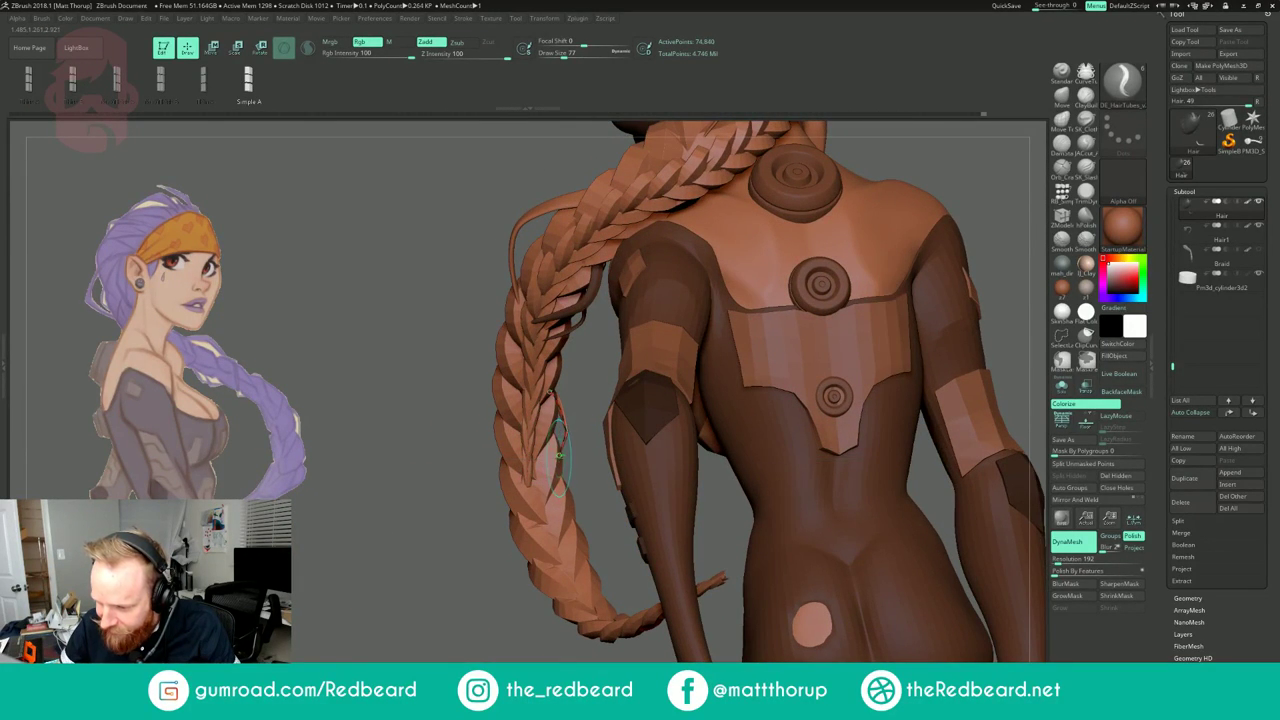
mouse_move(605, 389)
left_mouse_down()
mouse_move(470, 385)
mouse_move(500, 385)
left_mouse_up()
mouse_move(646, 343)
left_mouse_down()
mouse_move(606, 386)
mouse_move(582, 468)
mouse_move(622, 345)
mouse_move(727, 273)
mouse_move(524, 478)
left_mouse_up()
key("s")
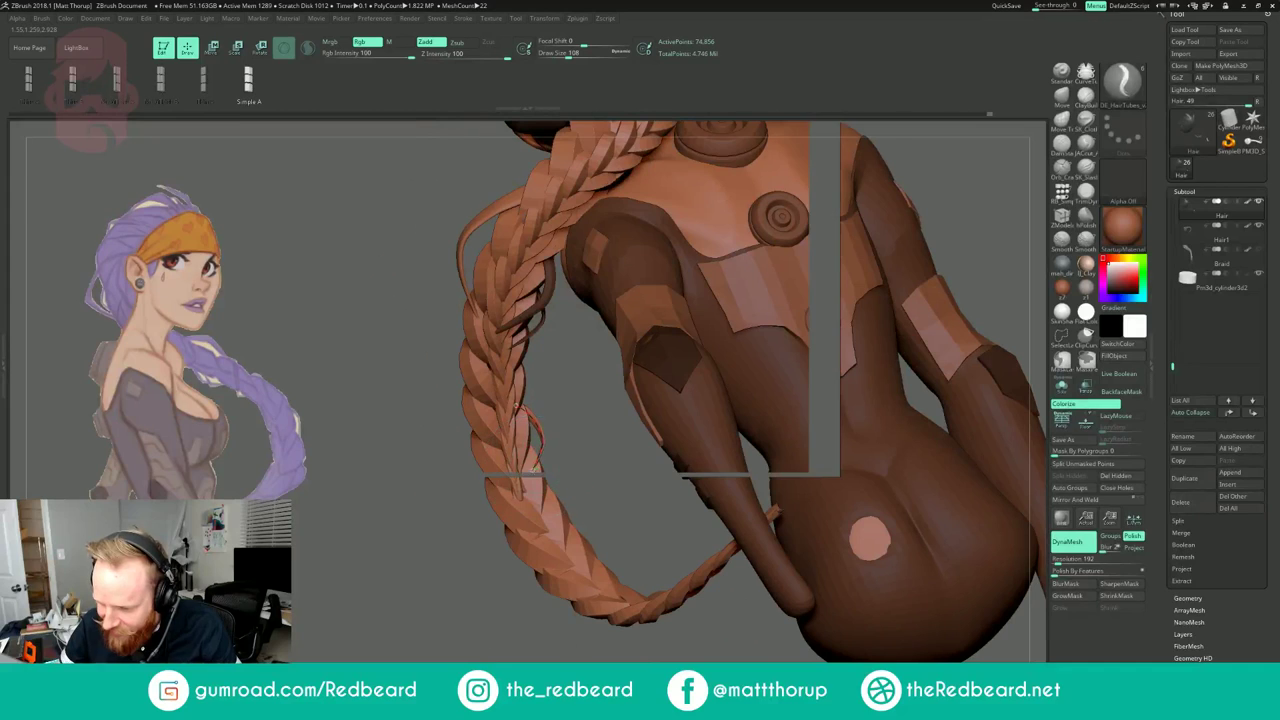
Step: Undo the last stroke, then reshape the inner braid strand's curve and adjust its thickness
mouse_move(615, 400)
left_mouse_down()
mouse_move(560, 375)
mouse_move(700, 317)
left_mouse_up()
mouse_move(681, 451)
left_mouse_down()
mouse_move(660, 390)
mouse_move(575, 400)
mouse_move(547, 479)
left_mouse_up()
key("ctrl+z")
mouse_move(752, 346)
left_mouse_down()
mouse_move(829, 302)
mouse_move(988, 114)
mouse_move(709, 323)
mouse_move(650, 320)
left_mouse_up()
mouse_move(715, 280)
left_mouse_down("alt")
mouse_move(743, 336)
mouse_move(714, 376)
left_mouse_up("alt")
mouse_move(588, 468)
left_mouse_down()
mouse_move(600, 476)
mouse_move(554, 455)
mouse_move(560, 430)
left_mouse_up()
key("s")
left_click(568, 454)
left_click(568, 454)
key("s")
Step: Fine-tune the inner braid strand's thickness from several angles, finishing with draw size 33
left_click_drag(620, 350, 745, 365)
left_click_drag(430, 400, 500, 330, "alt")
left_click(569, 456)
left_click_drag(640, 430, 572, 432)
key("s")
left_click(566, 461)
mouse_move(546, 487)
left_mouse_down()
mouse_move(562, 482)
mouse_move(455, 470)
mouse_move(480, 540)
left_mouse_up()
key("s")
left_click(567, 459)
mouse_move(683, 449)
left_mouse_down()
mouse_move(715, 465)
mouse_move(723, 354)
mouse_move(789, 335)
mouse_move(790, 385)
mouse_move(765, 400)
mouse_move(760, 375)
mouse_move(778, 350)
mouse_move(764, 282)
left_mouse_up()
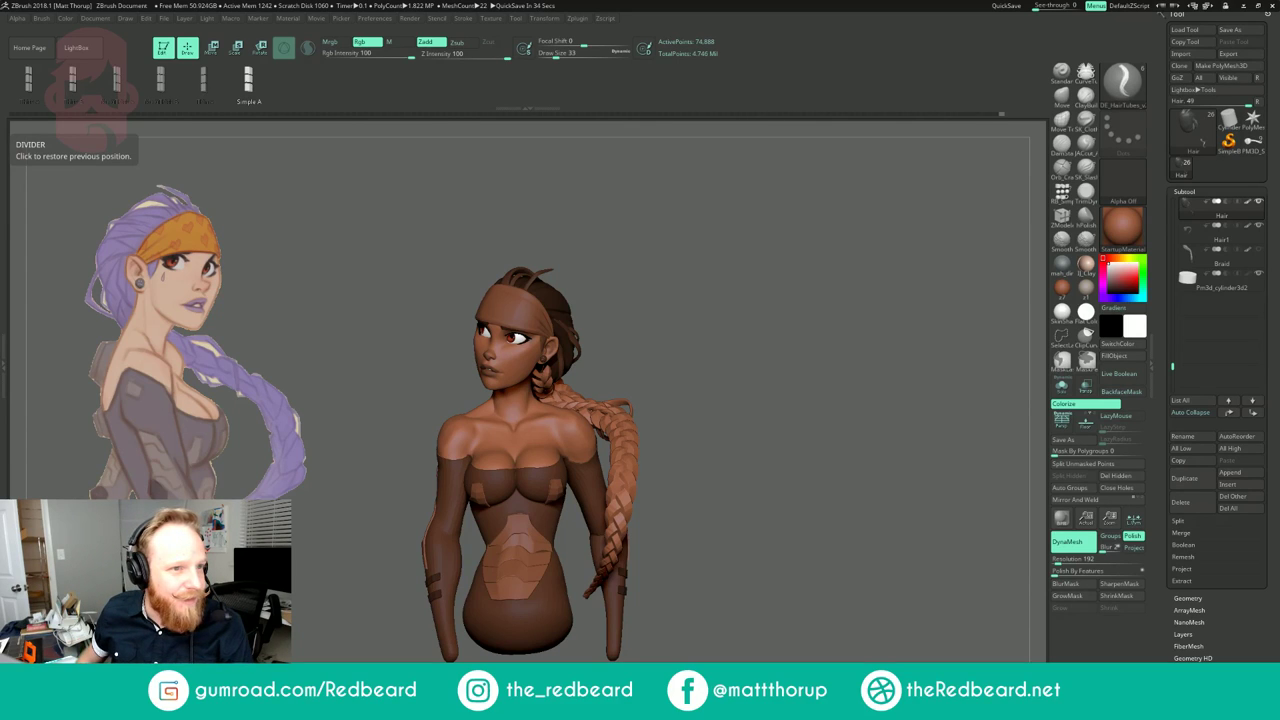
Step: Show the artist's Gumroad page offering the hair brush in the web browser and close it
left_click_drag(2, 163, 610, 121)
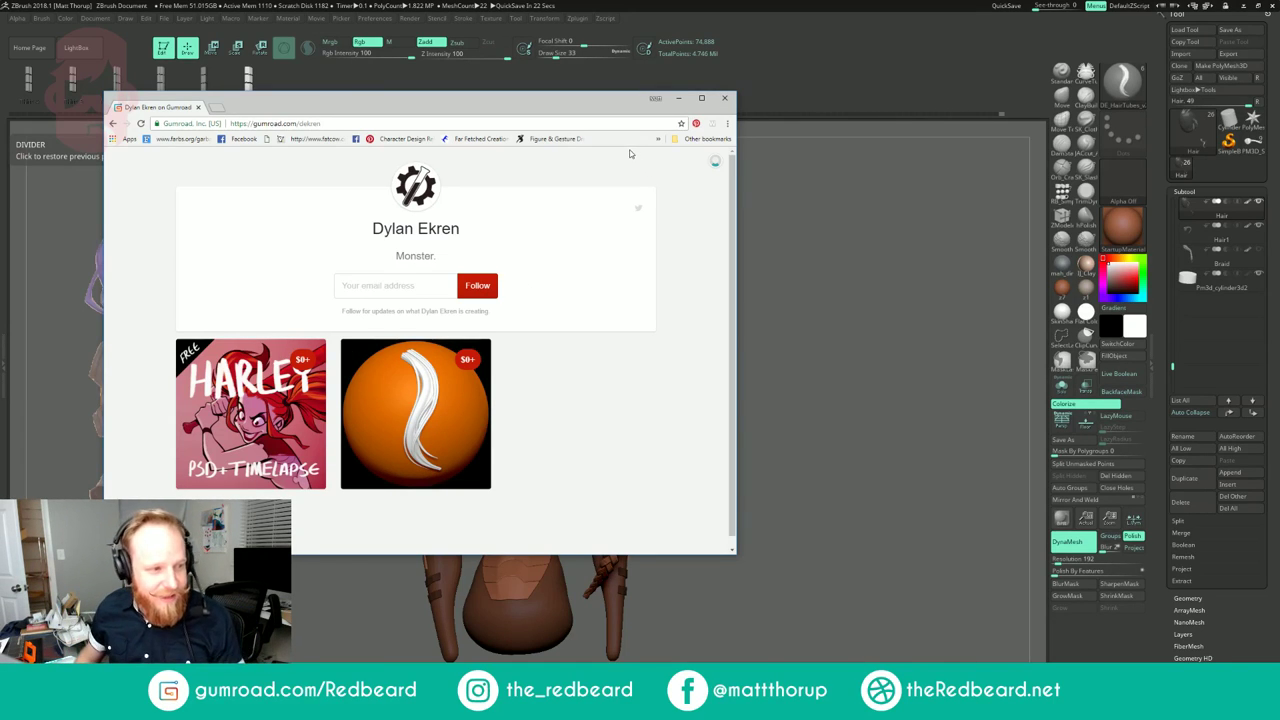
left_click(724, 97)
Step: Draw a loose strand across the front of the upper braid near the shoulder, with draw size 71
mouse_move(789, 281)
left_mouse_down()
mouse_move(809, 291)
mouse_move(792, 312)
mouse_move(796, 348)
left_mouse_up()
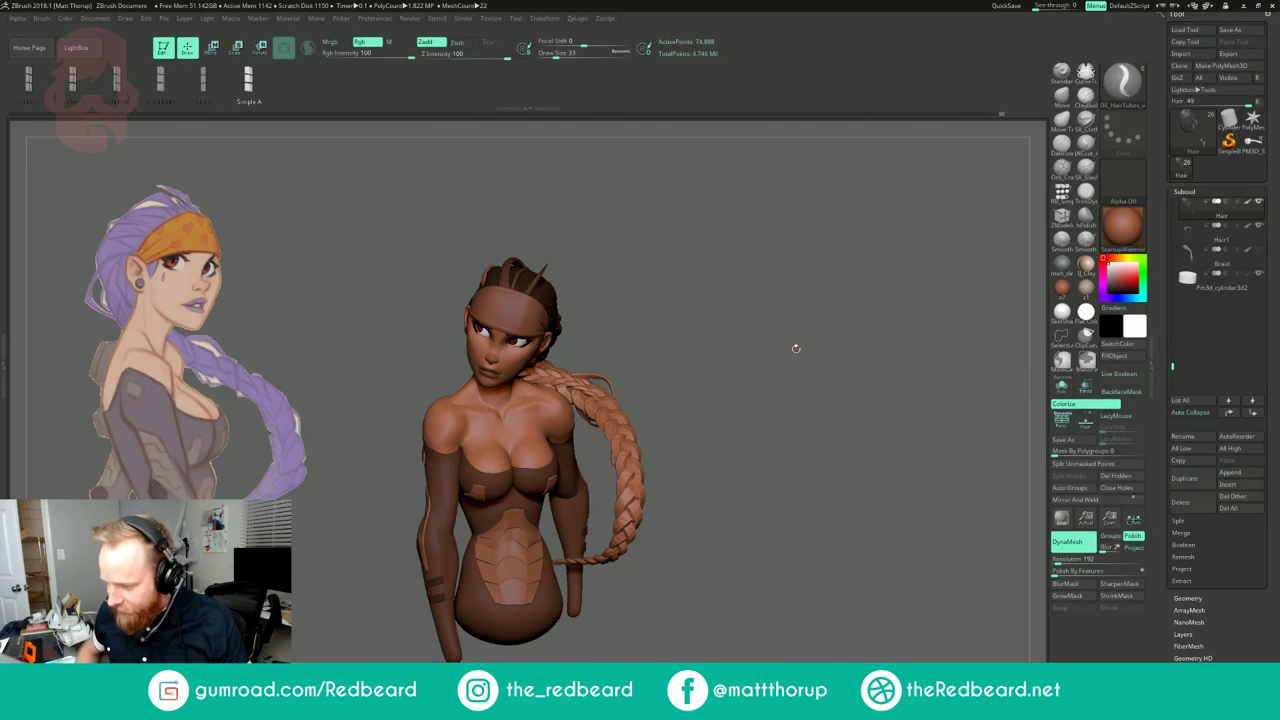
left_click_drag(706, 366, 752, 438)
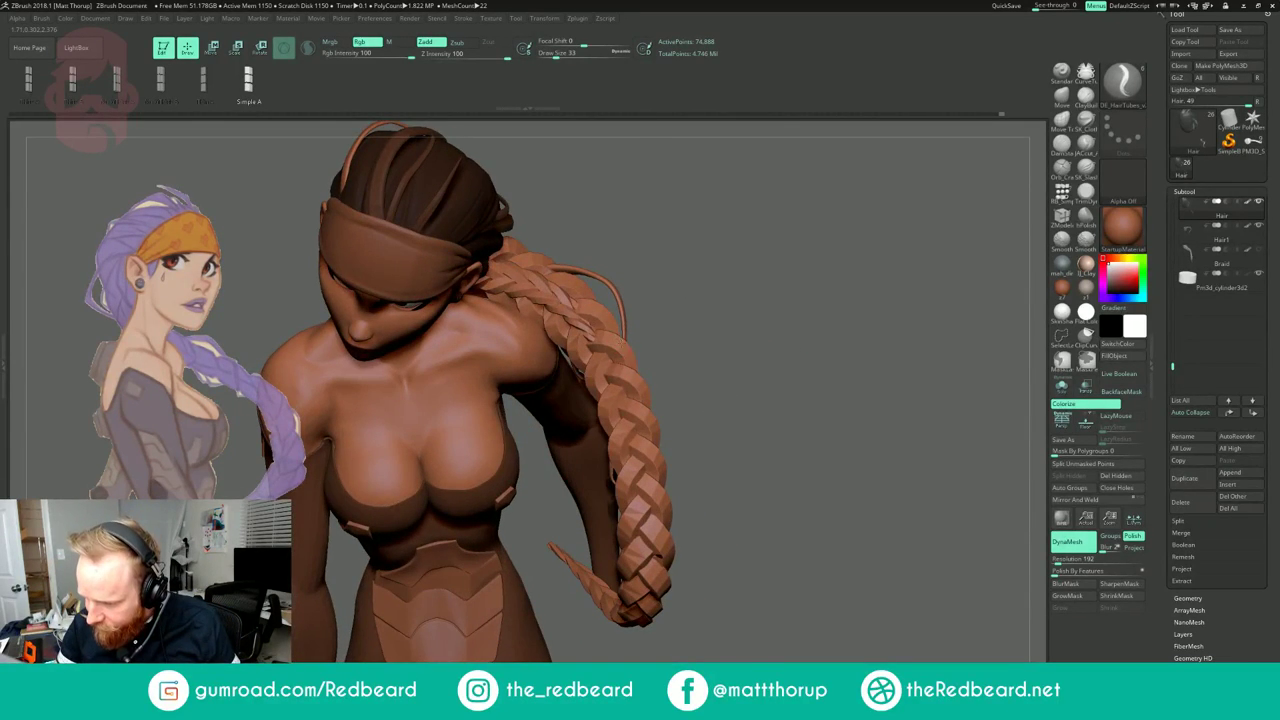
mouse_move(728, 394)
left_mouse_down()
mouse_move(684, 330)
mouse_move(648, 346)
left_mouse_up()
key("]")
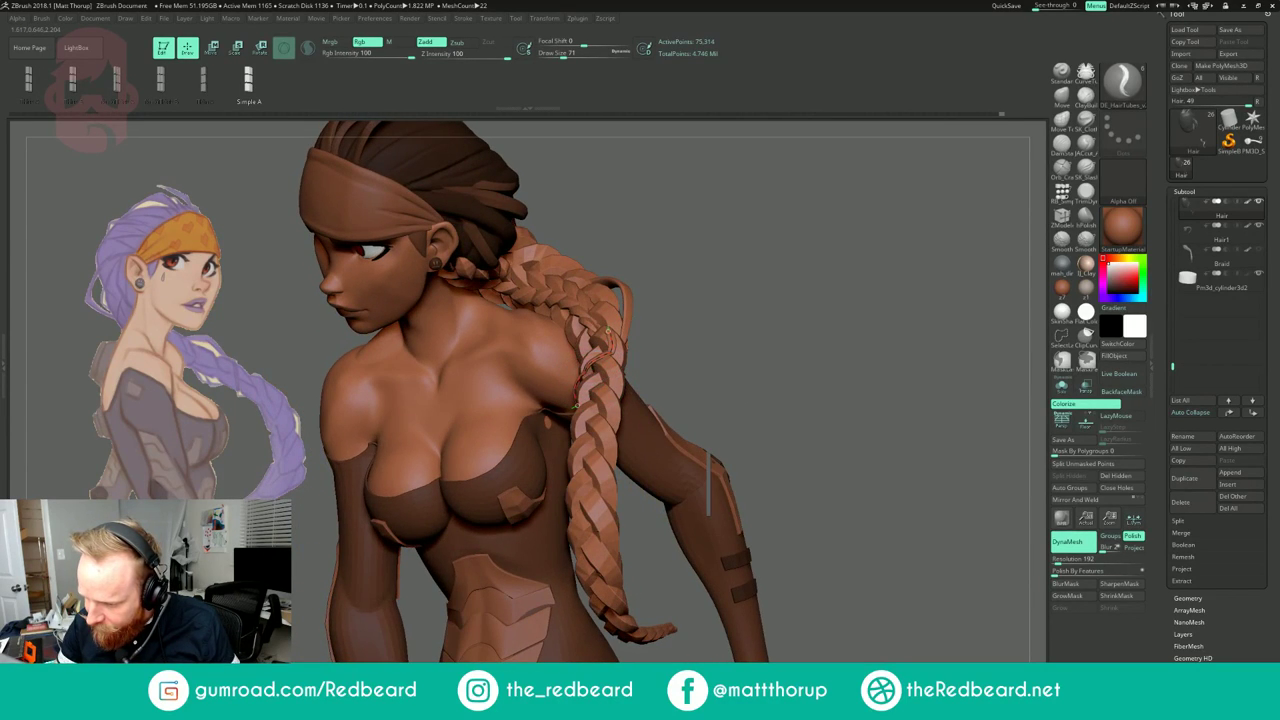
key("shift")
left_click_drag(708, 485, 590, 478)
mouse_move(685, 285)
left_mouse_down()
mouse_move(788, 275)
mouse_move(690, 290)
left_mouse_up()
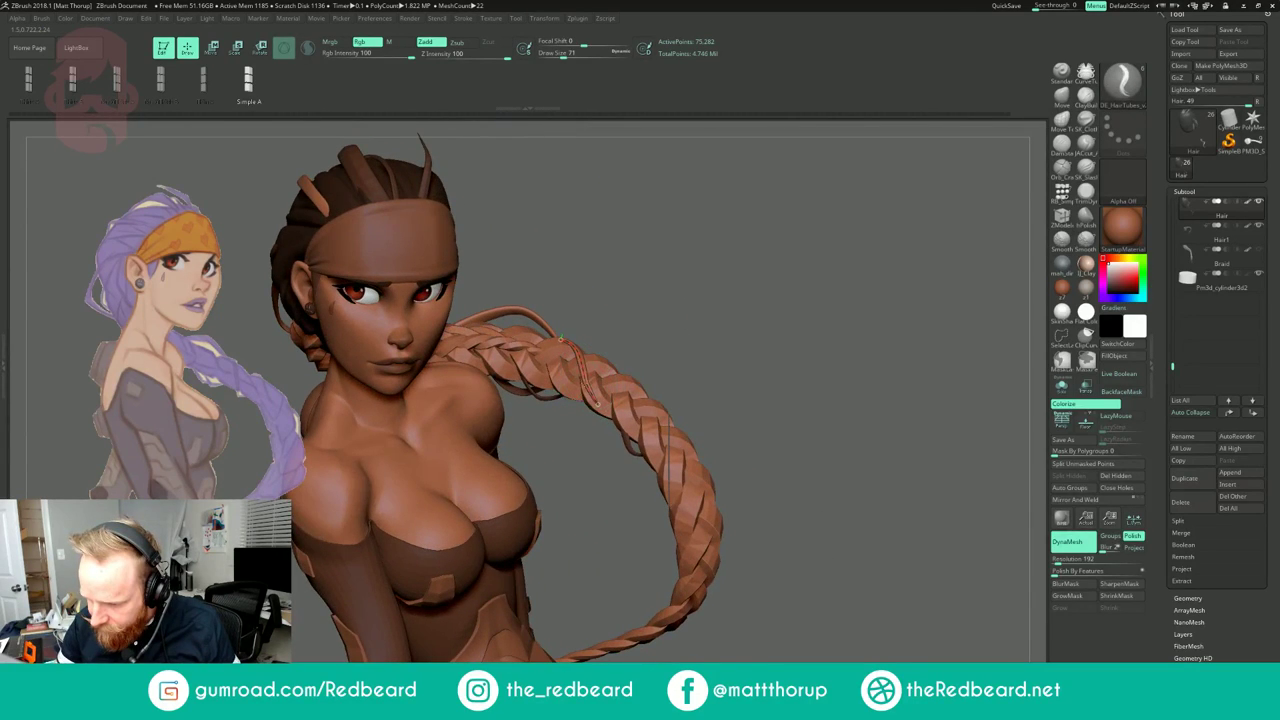
Step: Thin the strand across the upper braid, applying draw size 37 to its curve
left_click_drag(665, 350, 703, 348)
key("s")
left_click_drag(601, 404, 594, 404)
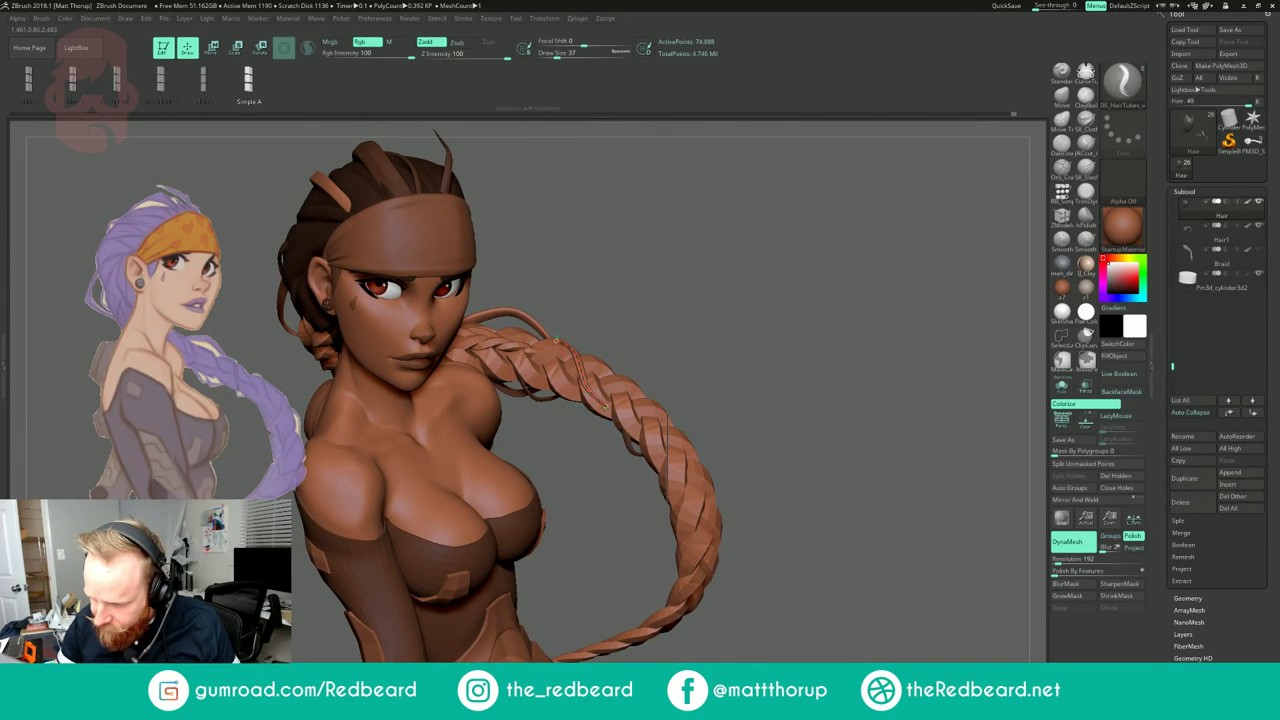
left_click(581, 370)
mouse_move(770, 345)
left_mouse_down()
mouse_move(615, 350)
mouse_move(628, 348)
mouse_move(625, 328)
left_mouse_up()
key("s")
left_click(610, 363)
Step: Smooth and adjust the upper braid strand's curve, finishing with draw size 33
left_click_drag(733, 294, 910, 299)
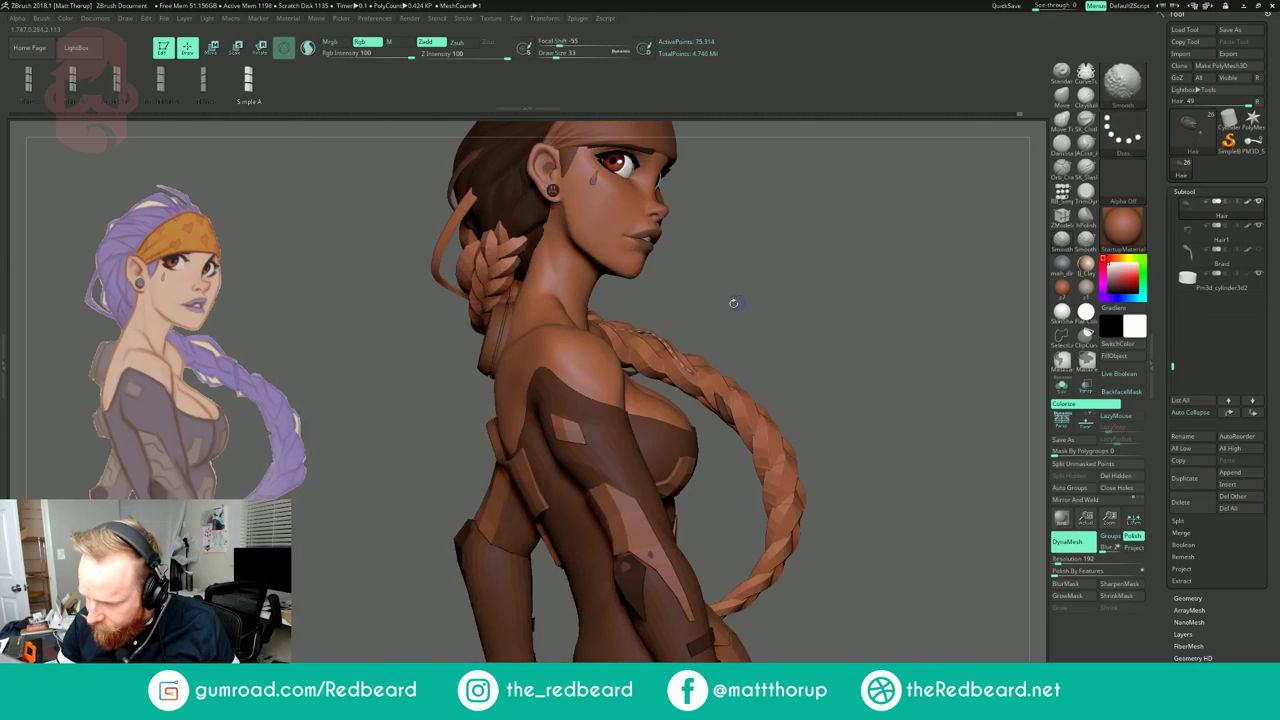
key("s")
mouse_move(625, 310)
left_mouse_down()
mouse_move(626, 338)
mouse_move(668, 351)
left_mouse_up()
left_click_drag(790, 308, 698, 334)
left_click_drag(698, 319, 697, 330)
mouse_move(799, 290)
left_mouse_down()
mouse_move(857, 242)
mouse_move(745, 235)
mouse_move(818, 273)
mouse_move(847, 222)
left_mouse_up()
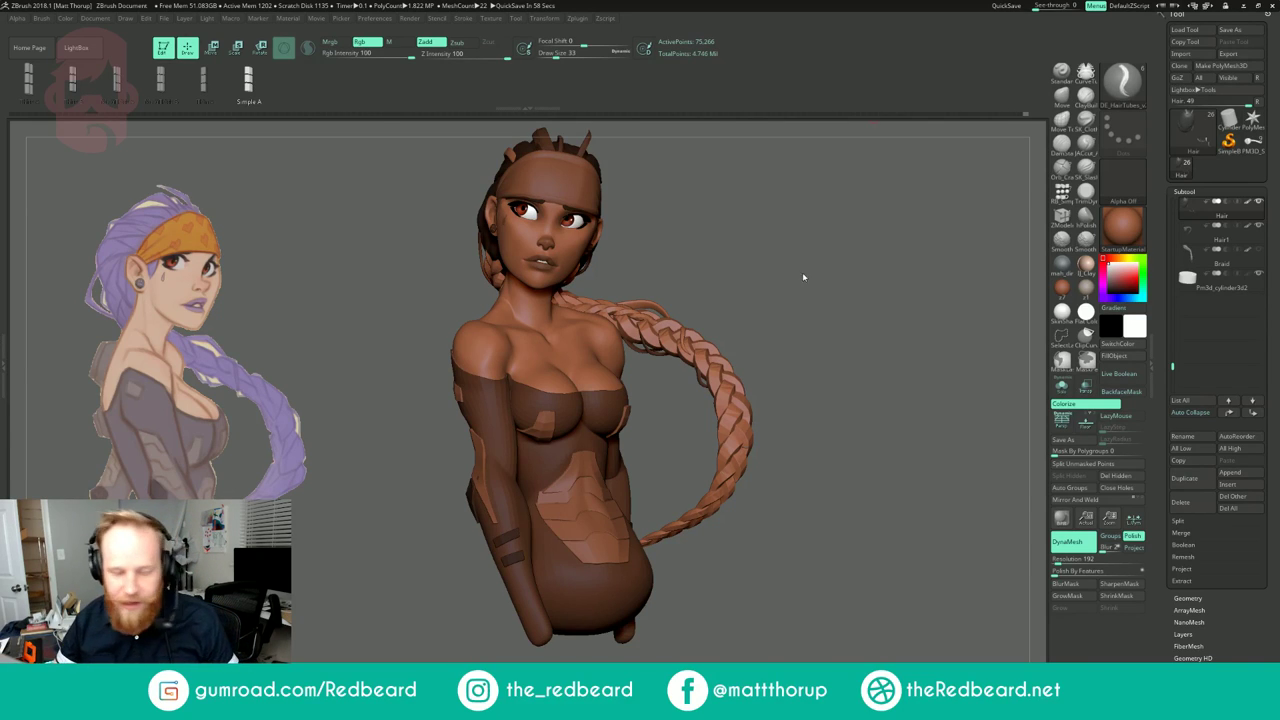
left_click_drag(831, 269, 826, 284)
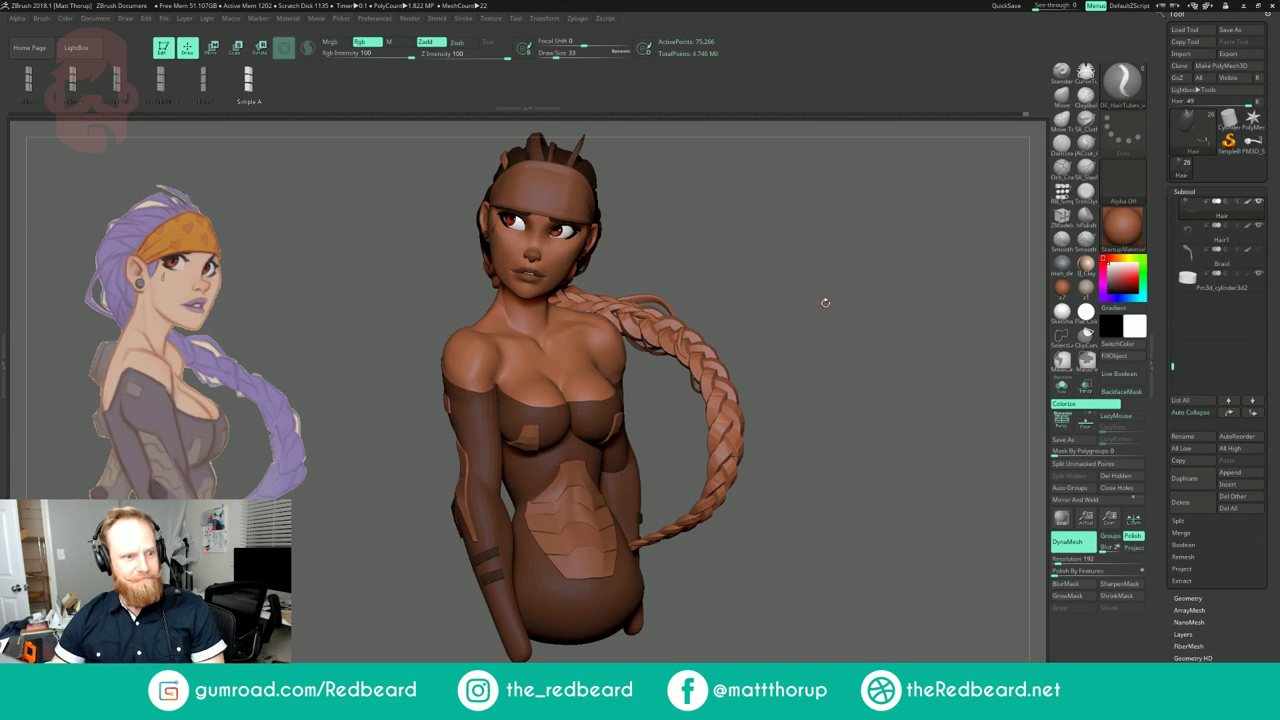
Step: Switch to the Move brush and set its draw size to 223
mouse_move(826, 290)
left_mouse_down()
mouse_move(797, 307)
mouse_move(868, 289)
mouse_move(792, 316)
mouse_move(680, 385)
mouse_move(670, 334)
left_mouse_up()
key("s")
key("b")
key("m")
key("v")
key("s")
left_click_drag(732, 293, 860, 305)
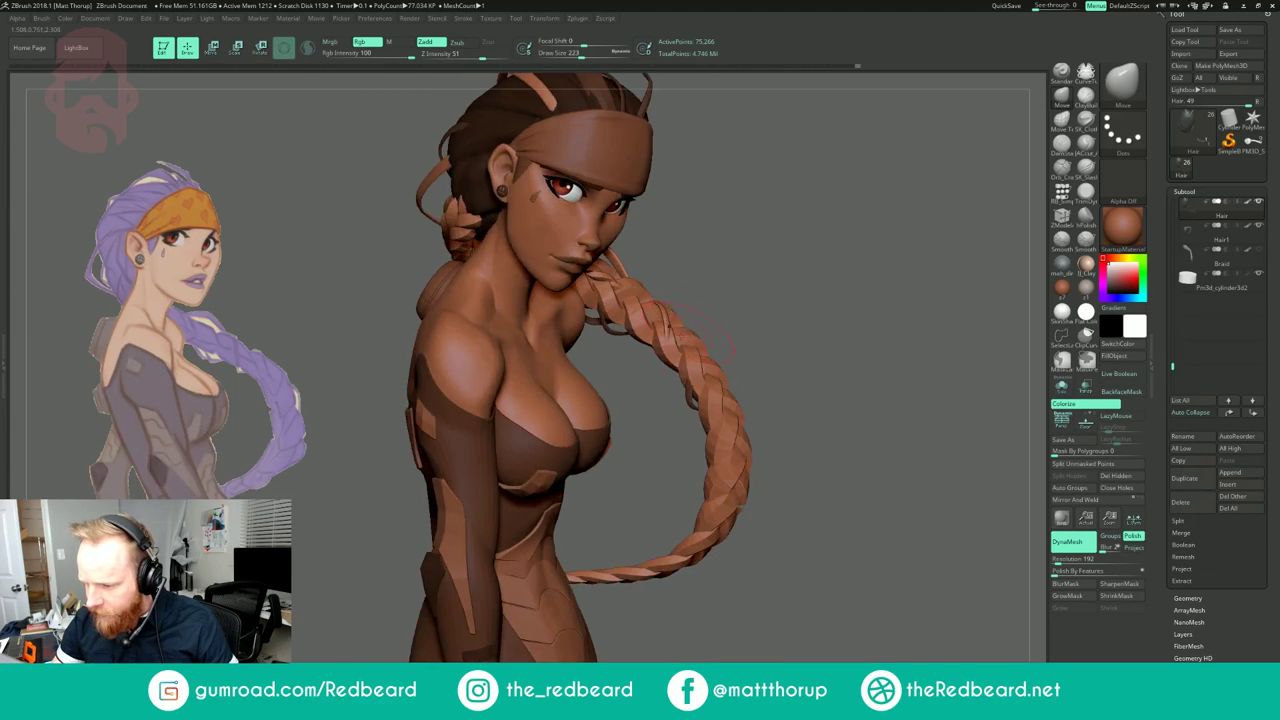
mouse_move(940, 310)
left_mouse_down()
mouse_move(905, 318)
mouse_move(865, 273)
left_mouse_up()
left_click_drag(765, 285, 804, 309)
Step: Return to the hair tubes brush and draw a long S-shaped test strand outward from the braid, with draw size 132
key("b")
key("d")
key("e")
left_click_drag(800, 302, 777, 326)
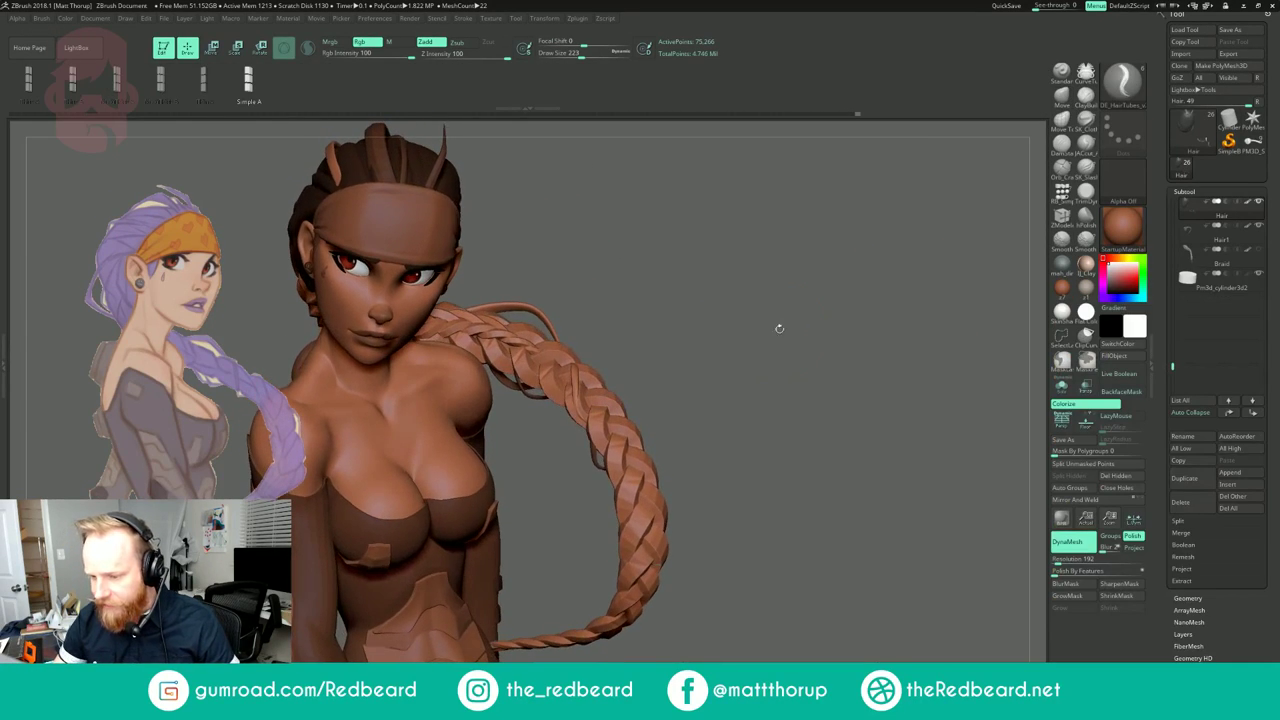
key("s")
mouse_move(594, 374)
left_mouse_down()
mouse_move(675, 306)
mouse_move(779, 393)
left_mouse_up()
left_click_drag(899, 508, 934, 490)
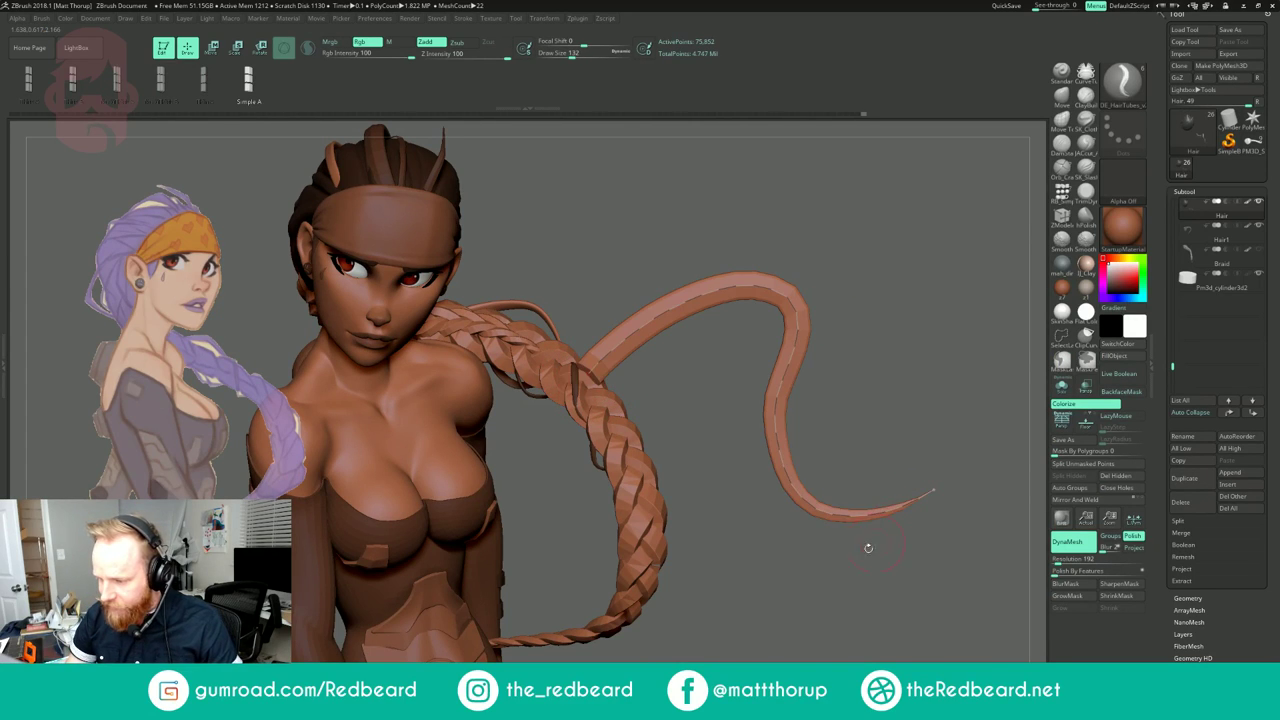
Step: Reduce the draw size to 83 and apply it to the long test strand's curve
mouse_move(727, 437)
left_mouse_down()
mouse_move(717, 482)
mouse_move(710, 421)
left_mouse_up()
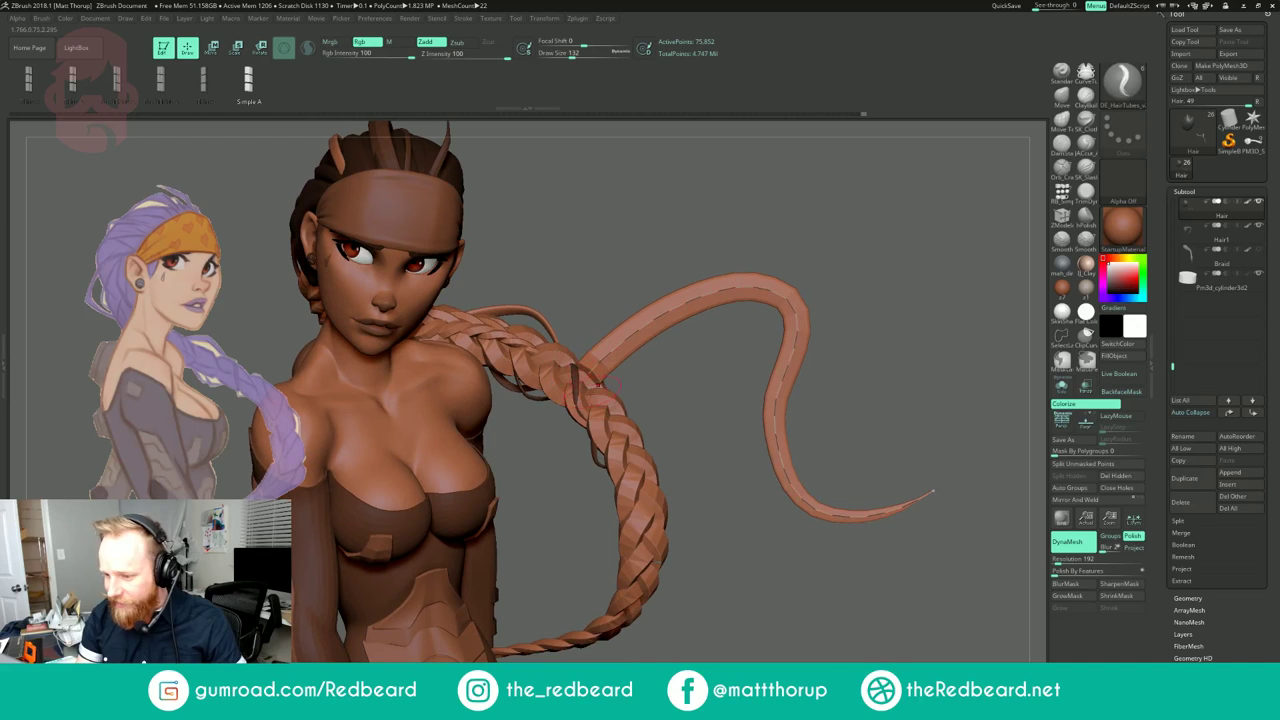
key("[")
key("[")
key("[")
key("[")
key("[")
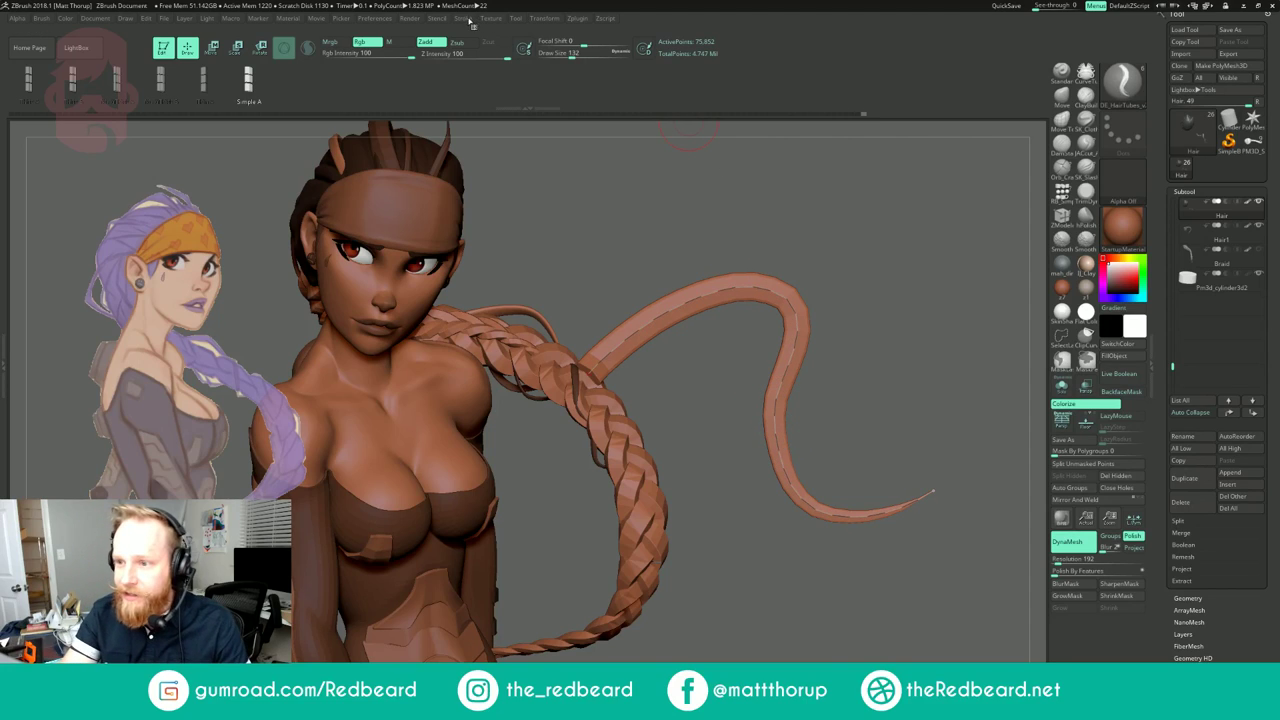
left_click(468, 18)
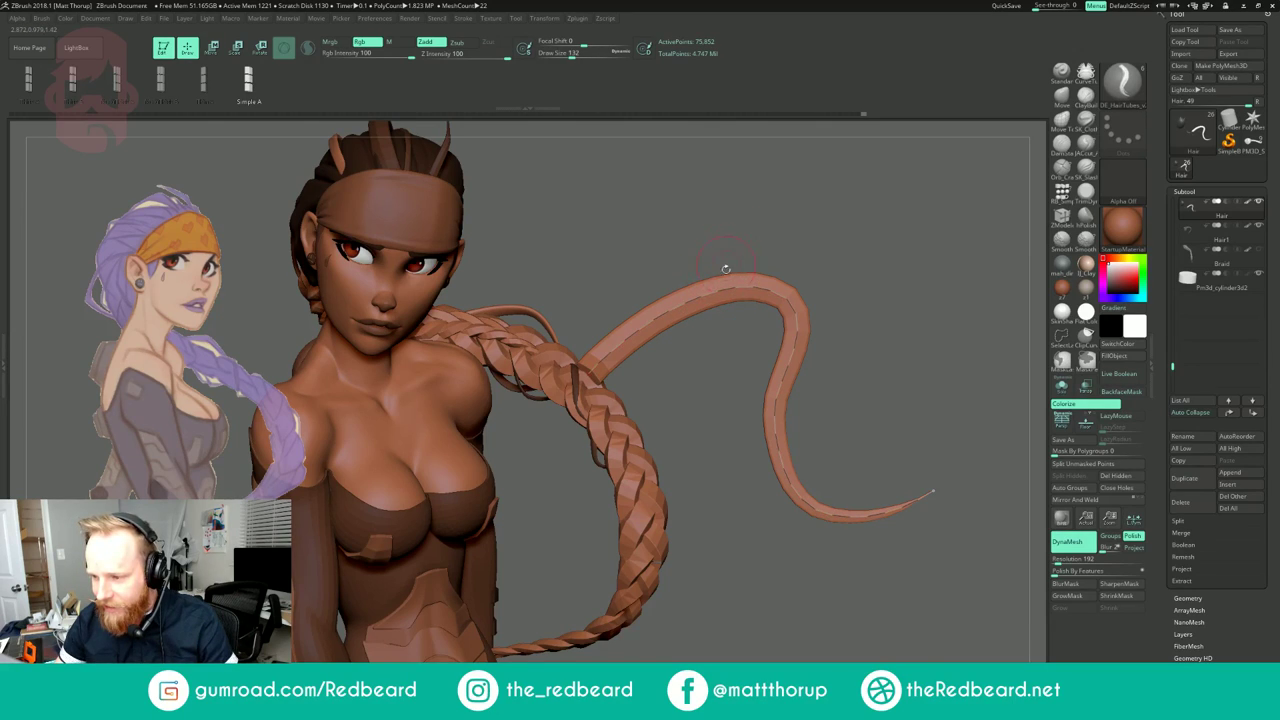
left_click(725, 289)
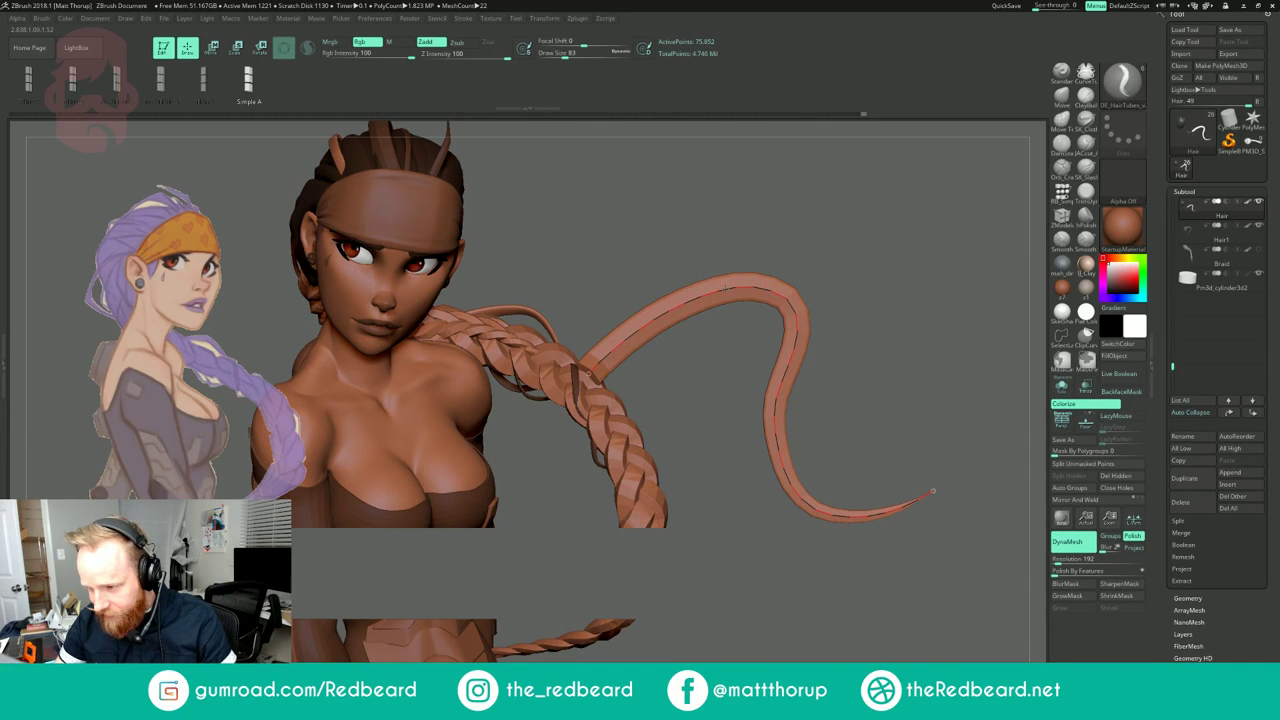
Step: Smooth the long test strand's curve into a shallow arc and reapply the tube along it
mouse_move(726, 290)
left_mouse_down("shift")
mouse_move(767, 316)
mouse_move(776, 373)
mouse_move(842, 490)
mouse_move(880, 485)
mouse_move(790, 420)
mouse_move(701, 311)
mouse_move(630, 350)
mouse_move(848, 450)
mouse_move(630, 367)
mouse_move(862, 456)
mouse_move(680, 383)
mouse_move(830, 437)
left_mouse_up("shift")
left_click_drag(815, 556, 782, 604)
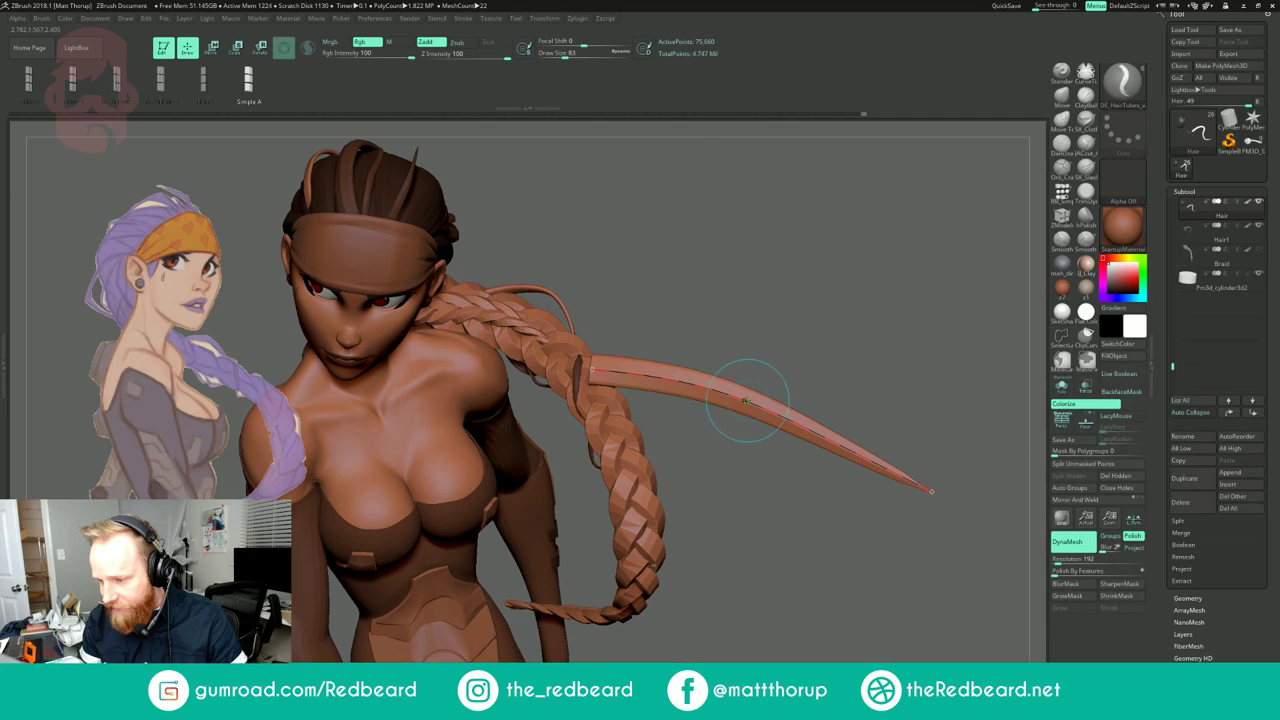
left_click_drag(742, 399, 745, 401, "shift")
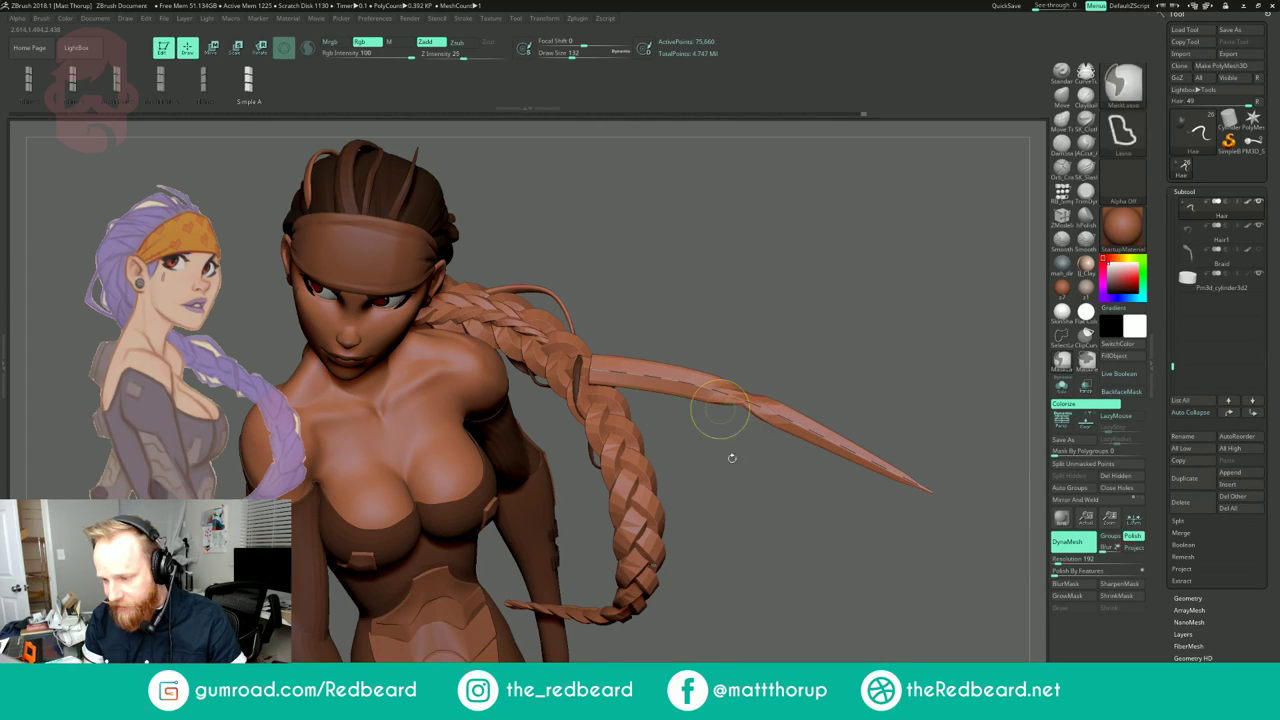
left_click(756, 405)
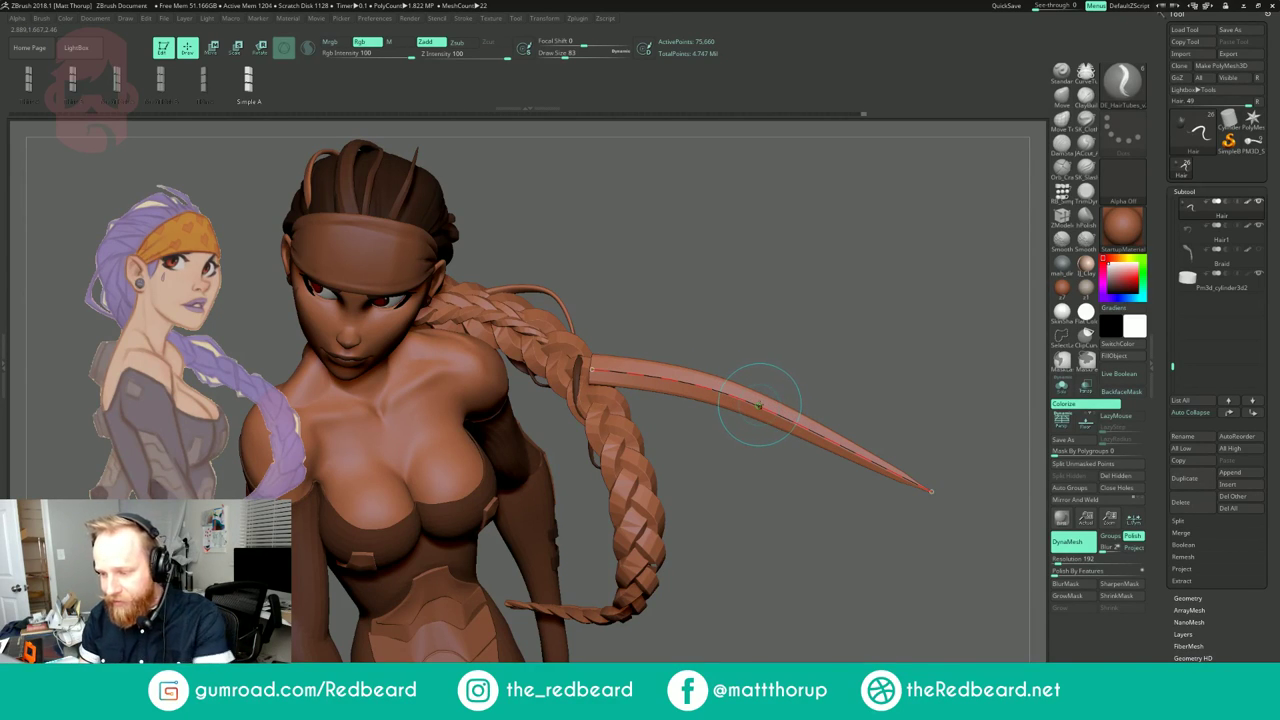
Step: Try draw size 256 on the test strand's curve and undo the resulting changes
key("s")
mouse_move(760, 405)
left_mouse_down()
mouse_move(789, 411)
mouse_move(759, 414)
left_mouse_up()
left_click(754, 407)
key("ctrl+z")
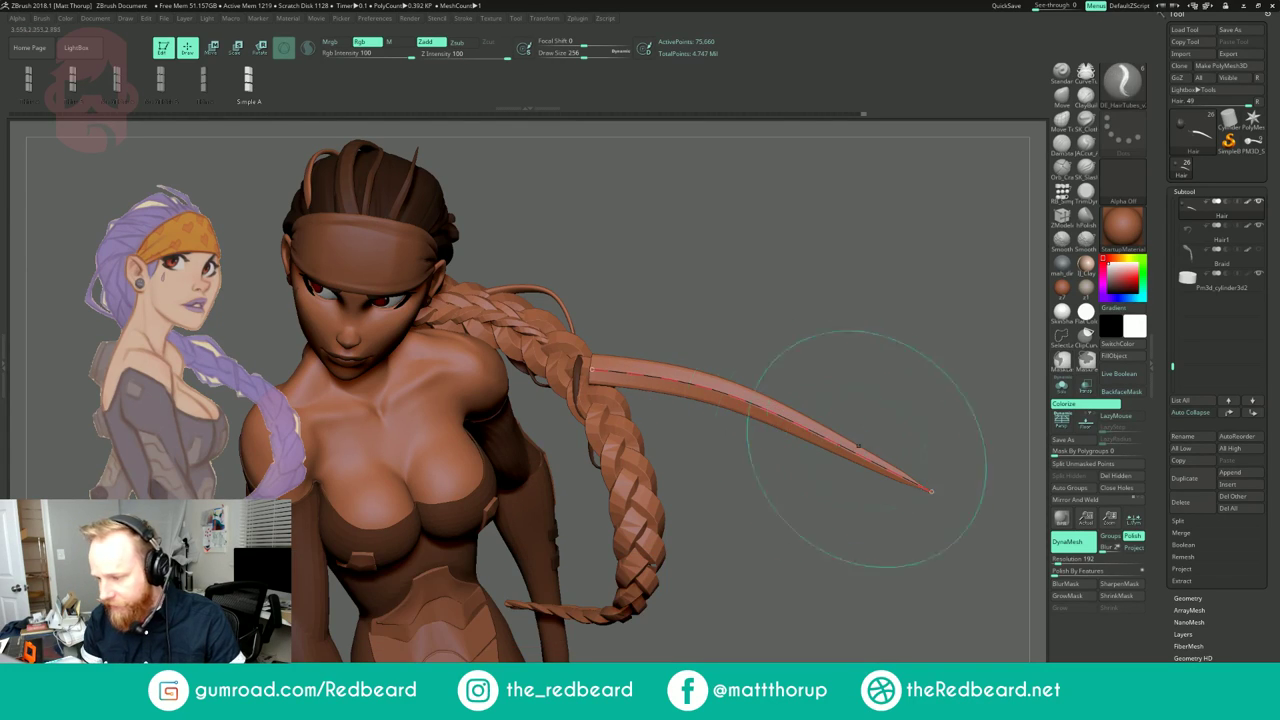
left_click_drag(862, 456, 786, 460)
key("ctrl+z")
key("ctrl+z")
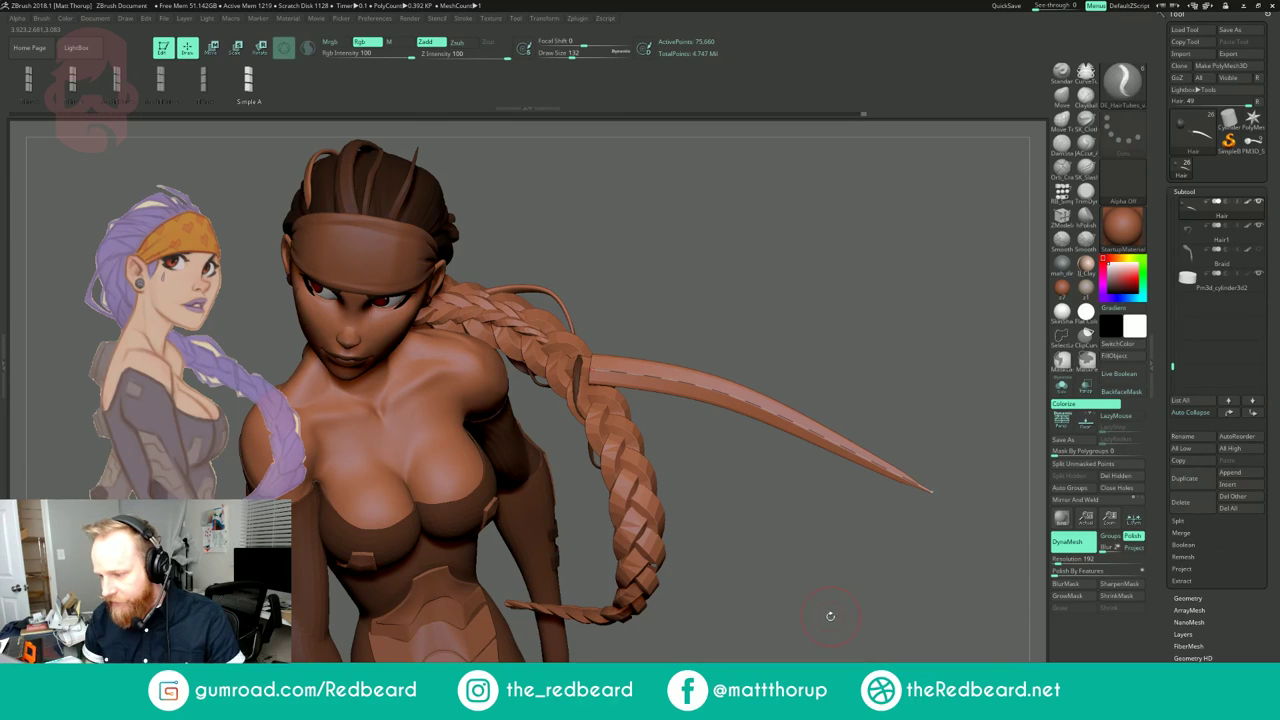
Step: Test the strand's curve response at different draw sizes, finishing with draw size 104
left_click(820, 440)
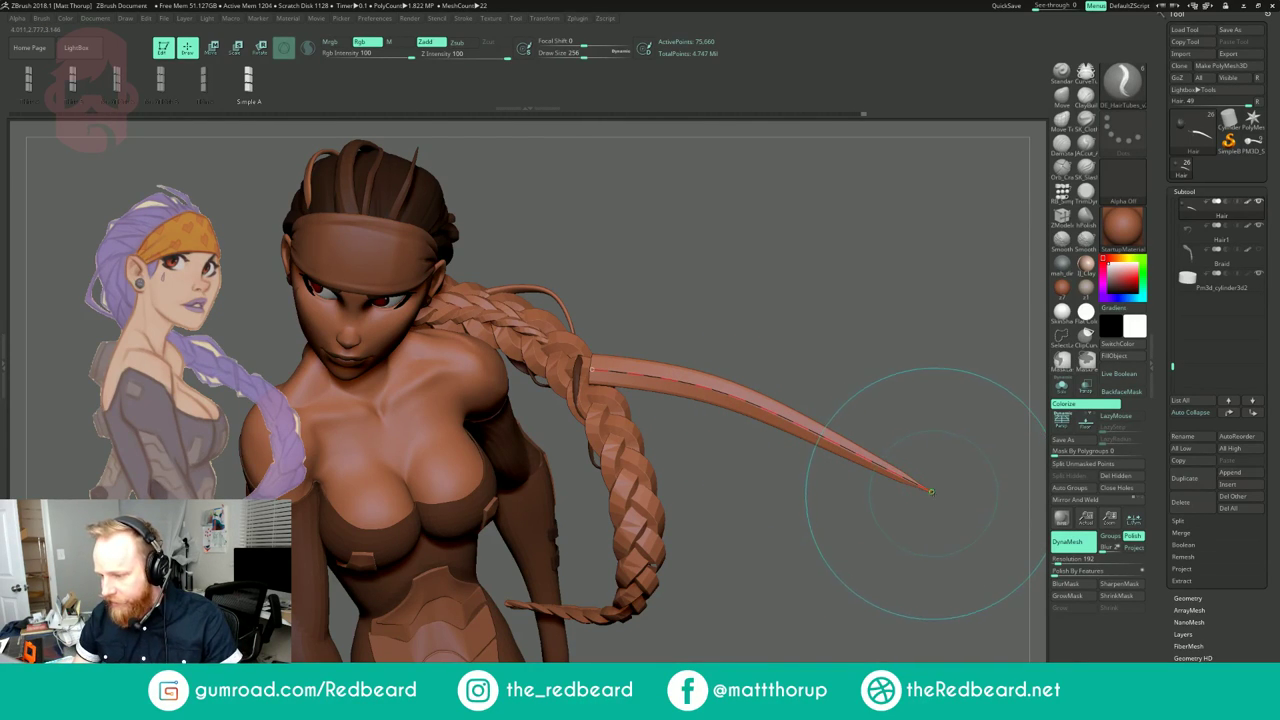
left_click(633, 380)
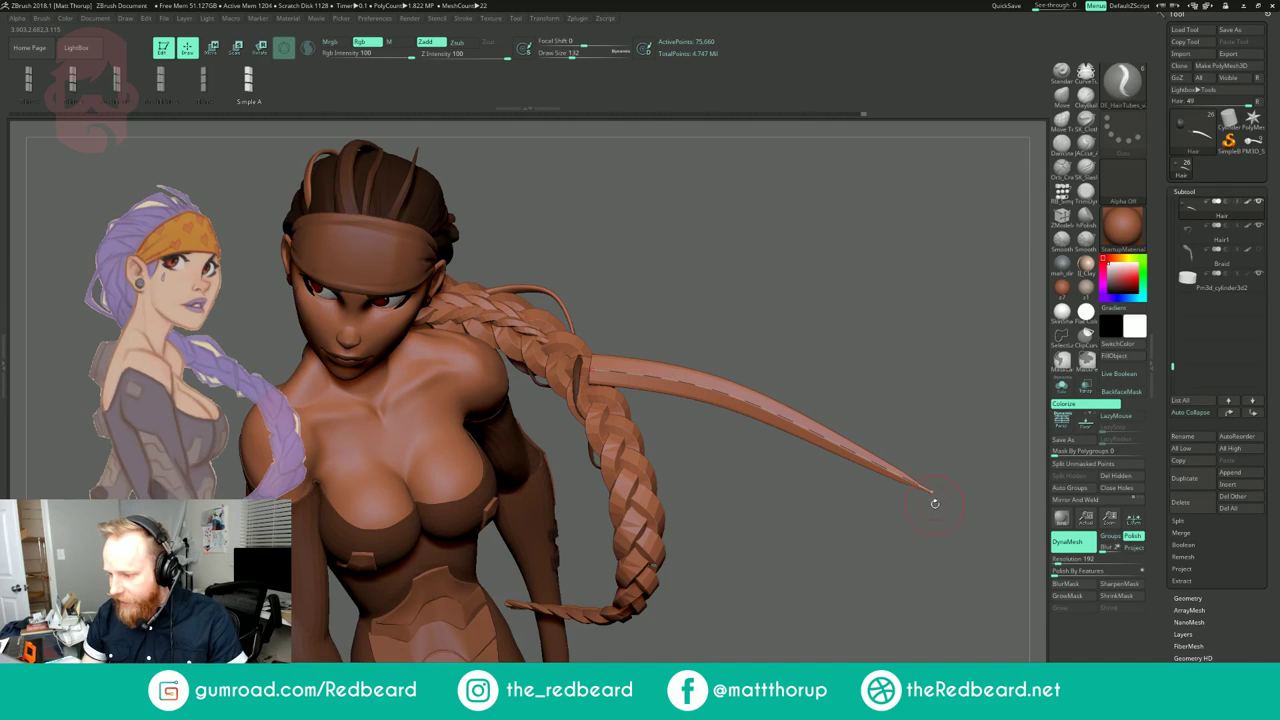
key("s")
left_click(783, 418)
left_click_drag(783, 418, 769, 415)
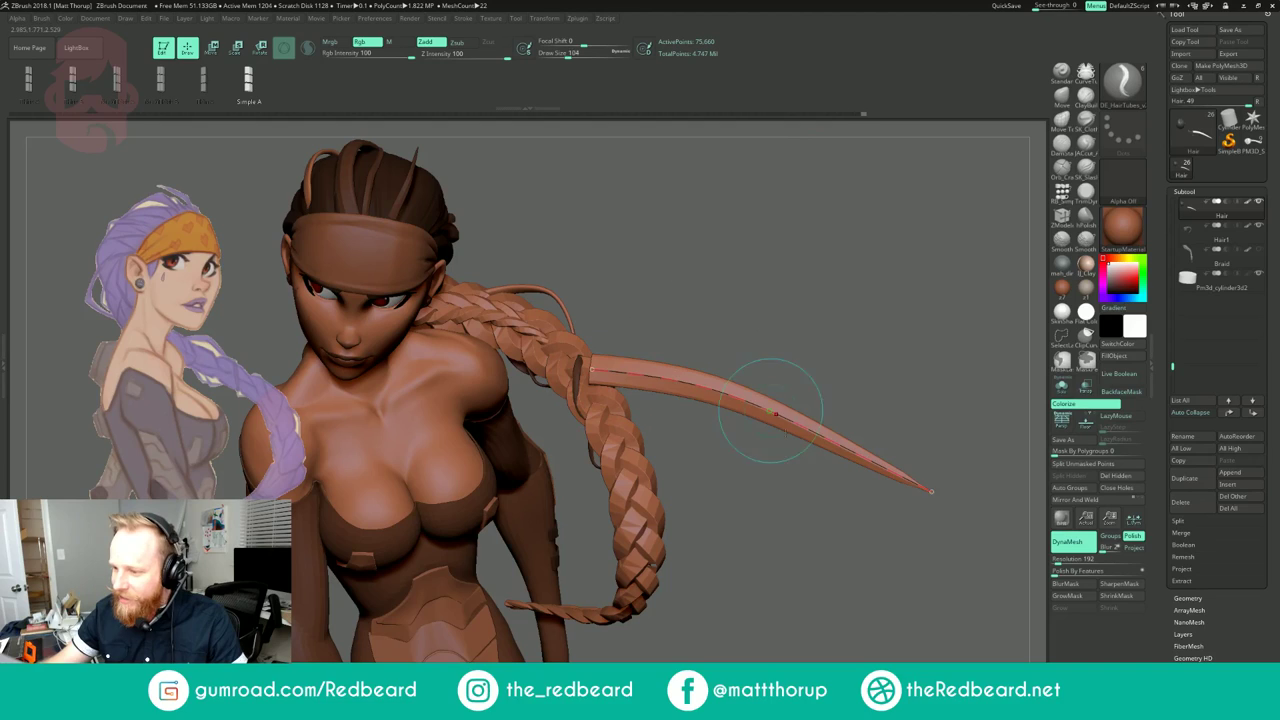
Step: Pull the inner half of the test strand's curve upward into a tall arch, enlarging the brush to draw size 172
mouse_move(694, 385)
left_mouse_down()
mouse_move(745, 300)
mouse_move(740, 268)
left_mouse_up()
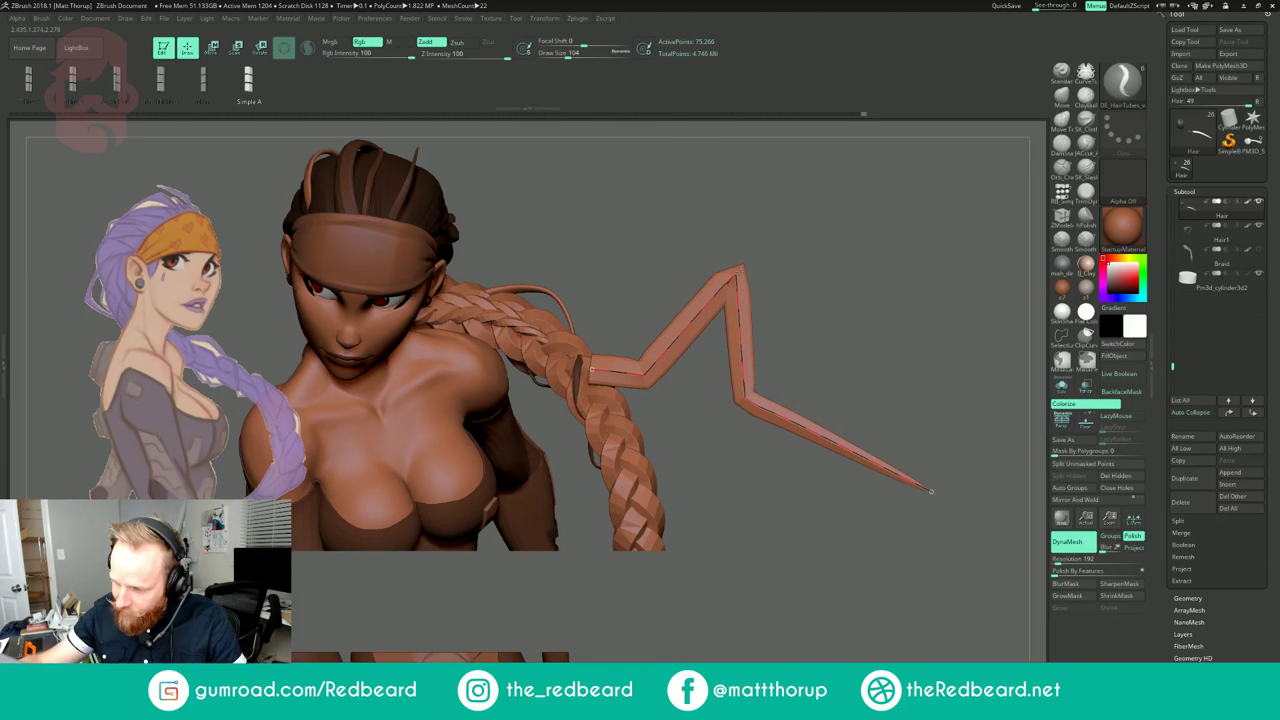
key("bracketright")
key("bracketright")
key("bracketright")
left_click_drag(750, 348, 794, 308)
left_click_drag(750, 385, 774, 372)
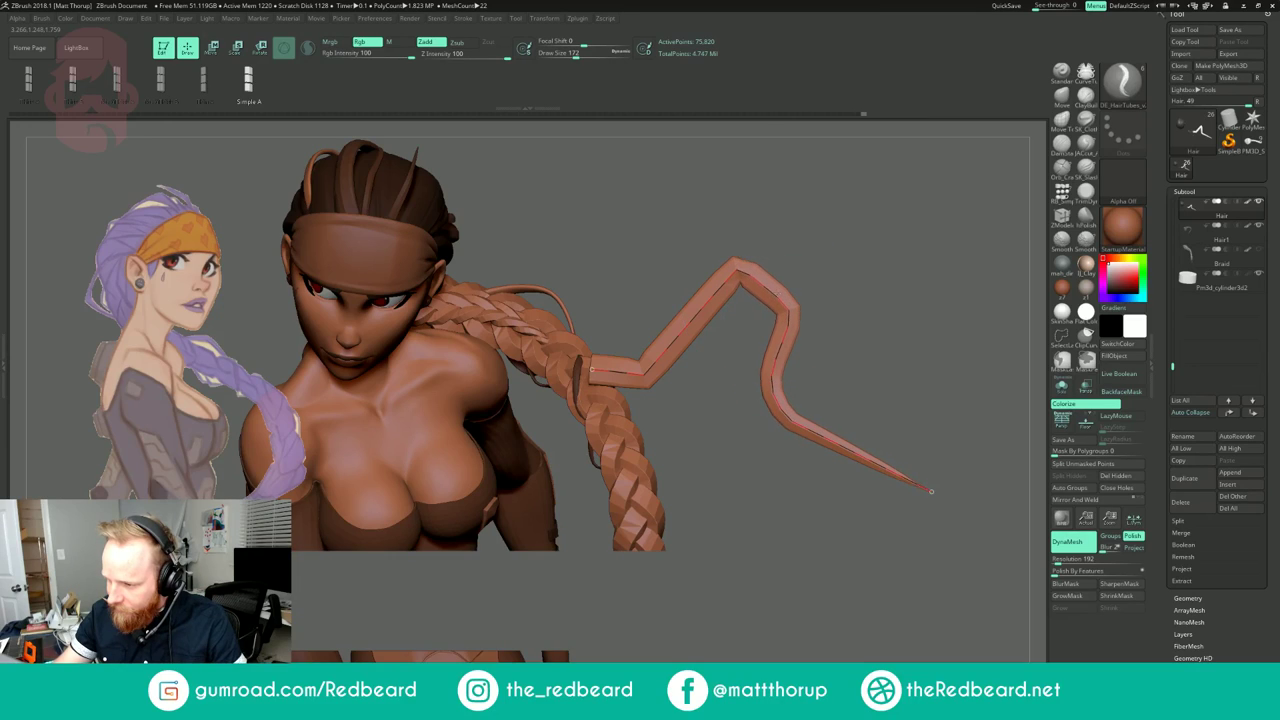
left_click_drag(690, 322, 660, 294)
key("bracketleft")
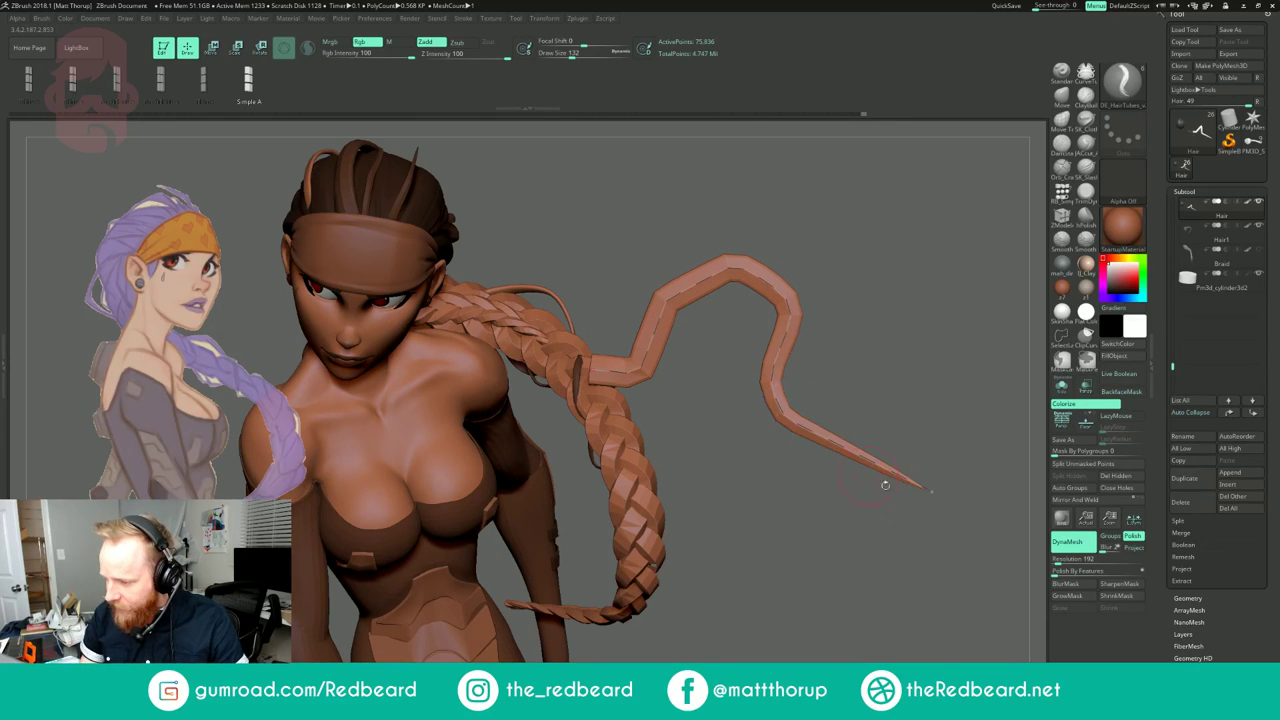
Step: Bend the outer half of the test strand down into a rounded dip that sweeps back up to the tip
key("bracketright")
mouse_move(831, 442)
left_mouse_down()
mouse_move(816, 489)
mouse_move(778, 460)
left_mouse_up()
mouse_move(848, 491)
left_mouse_down()
mouse_move(845, 509)
mouse_move(860, 512)
left_mouse_up()
key("bracketleft")
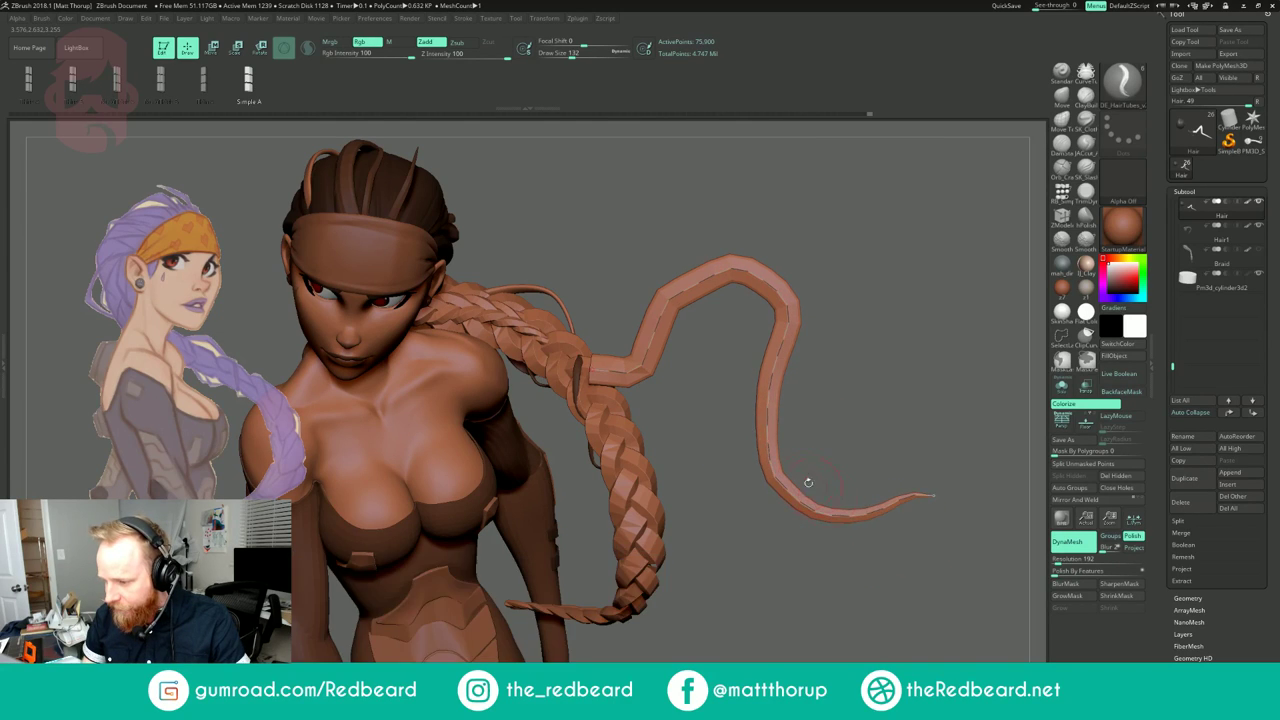
left_click_drag(764, 438, 769, 437)
Step: Round out the arch beside the braid and its outer bend with draw size 172
key("bracketright")
left_click_drag(694, 284, 653, 294)
left_click_drag(640, 358, 638, 362)
left_click_drag(778, 287, 799, 275)
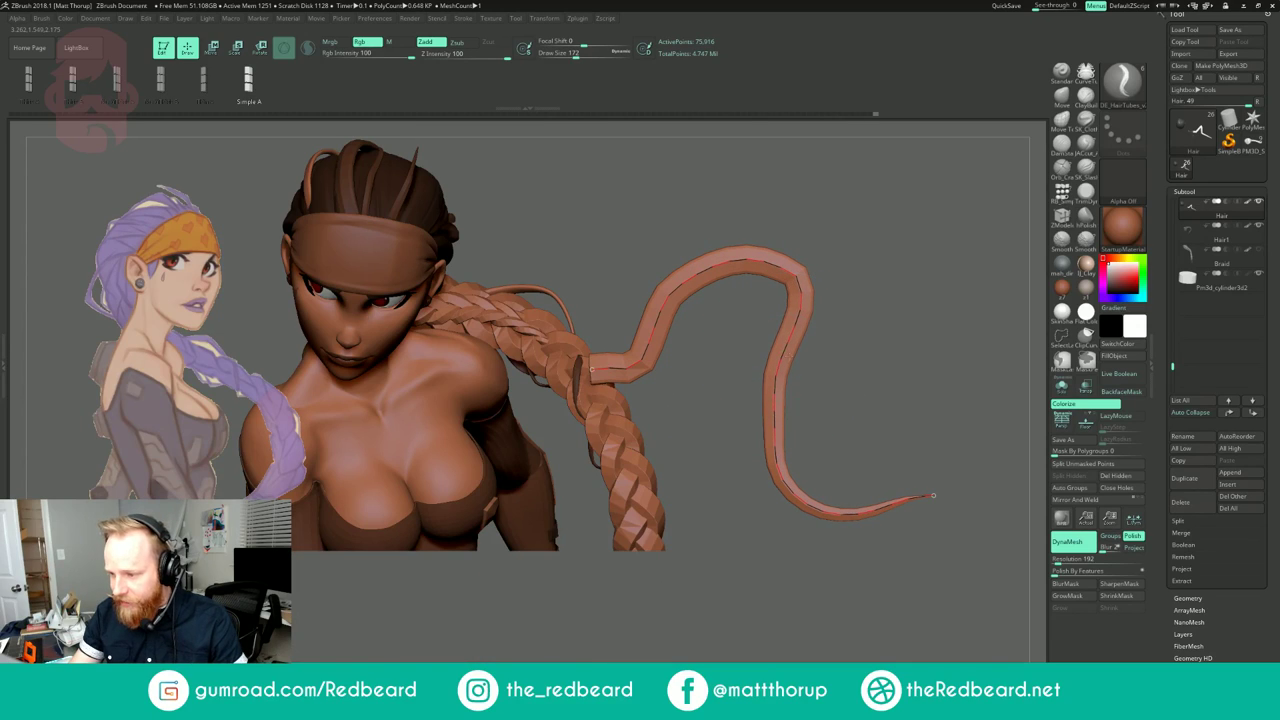
left_click_drag(780, 368, 786, 369)
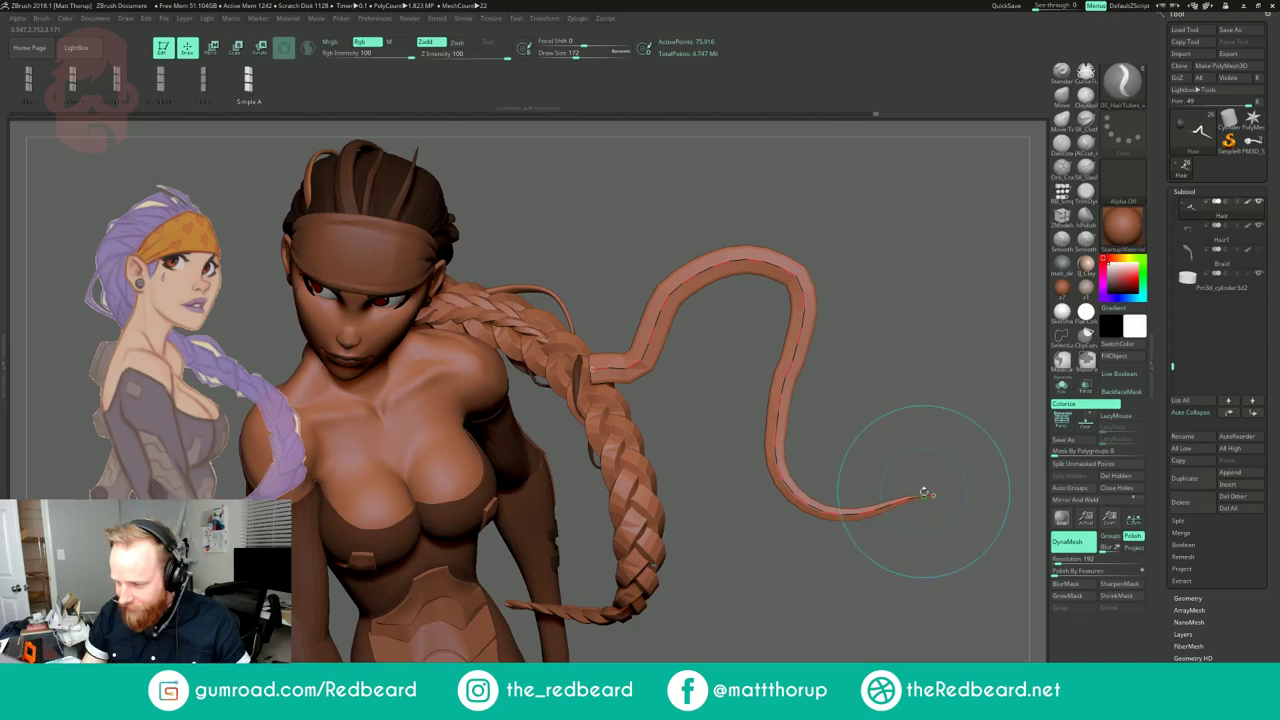
Step: Shorten the test strand from its tip, and extend the curve downward again from its endpoint
left_click(933, 496)
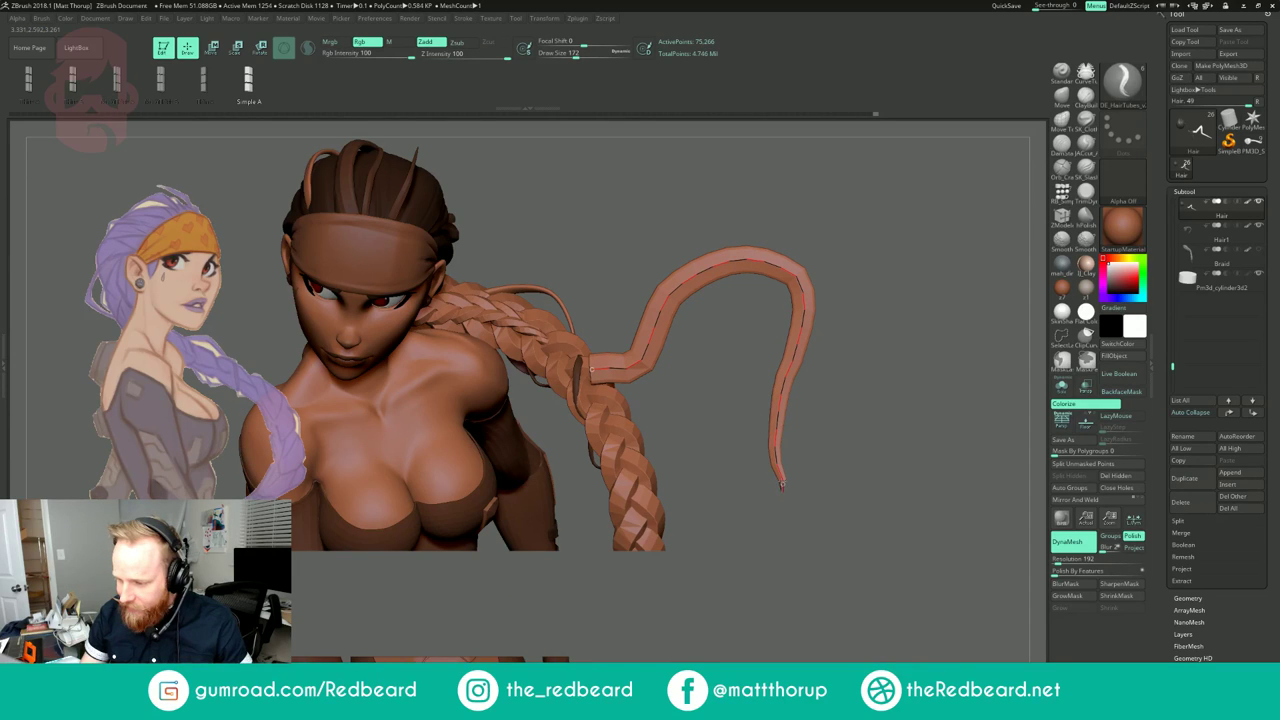
left_click_drag(797, 513, 789, 489)
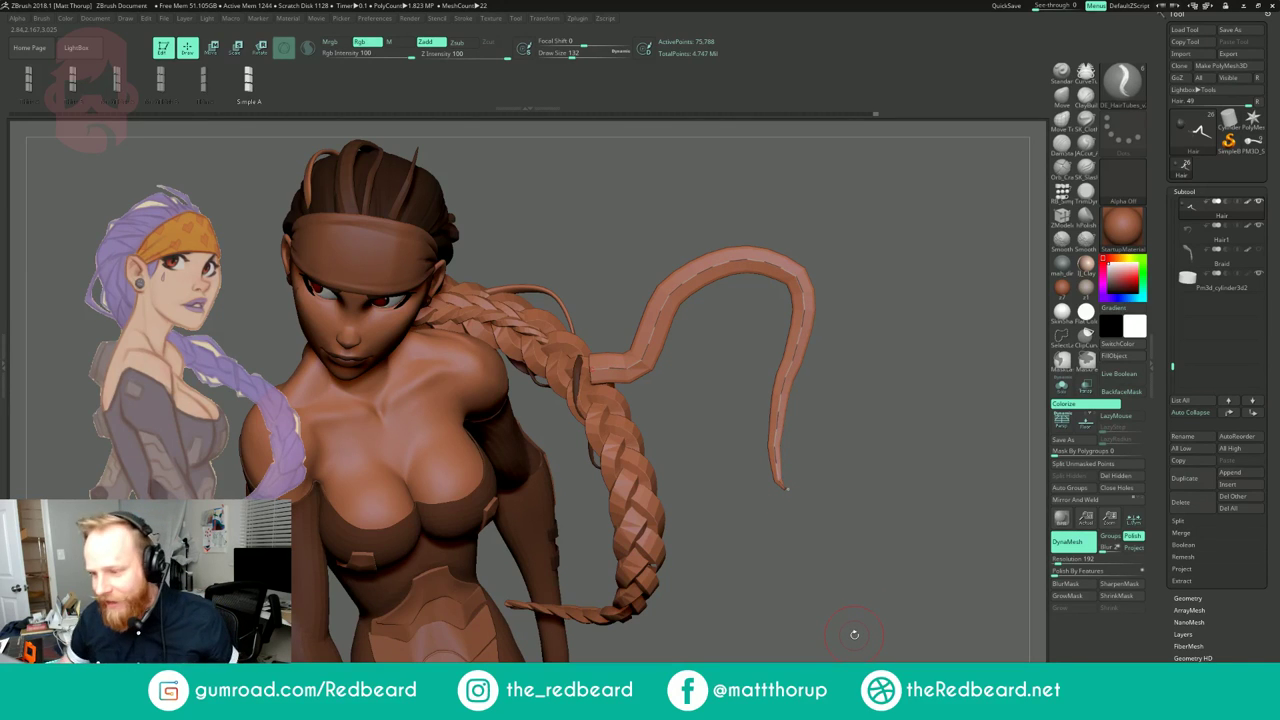
left_click(787, 489)
left_click_drag(818, 516, 785, 435)
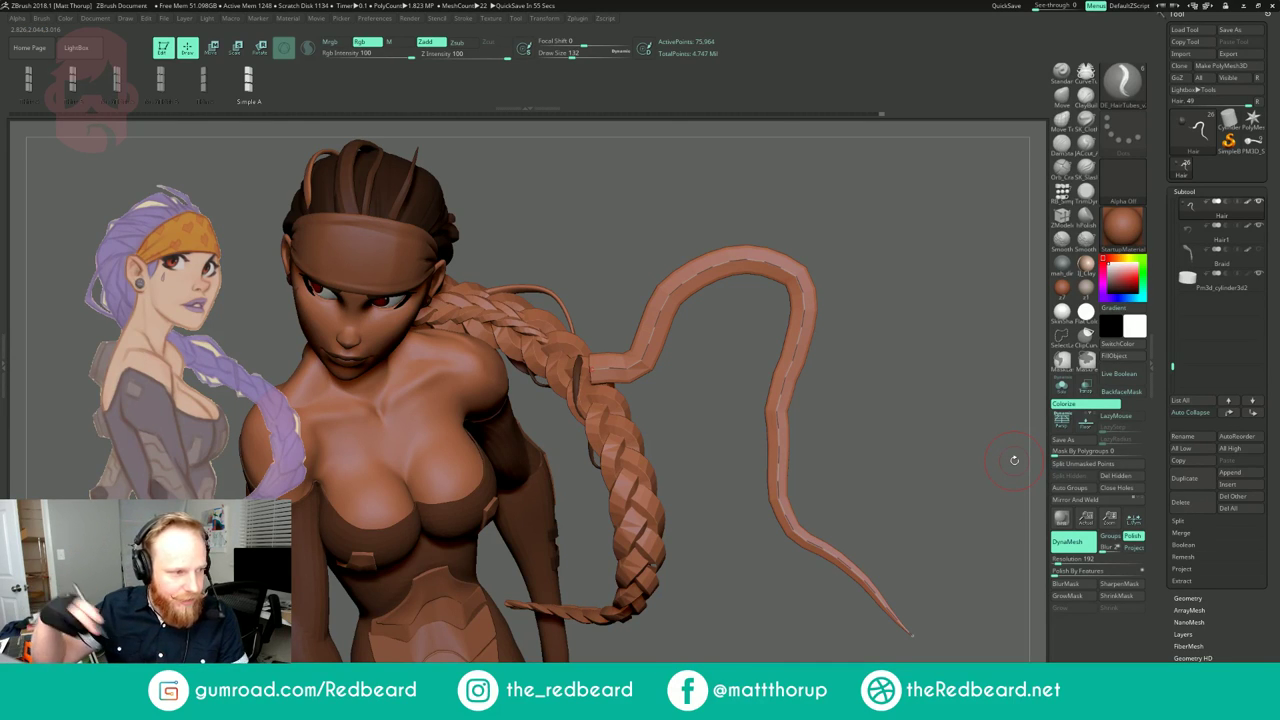
left_click_drag(888, 284, 889, 287)
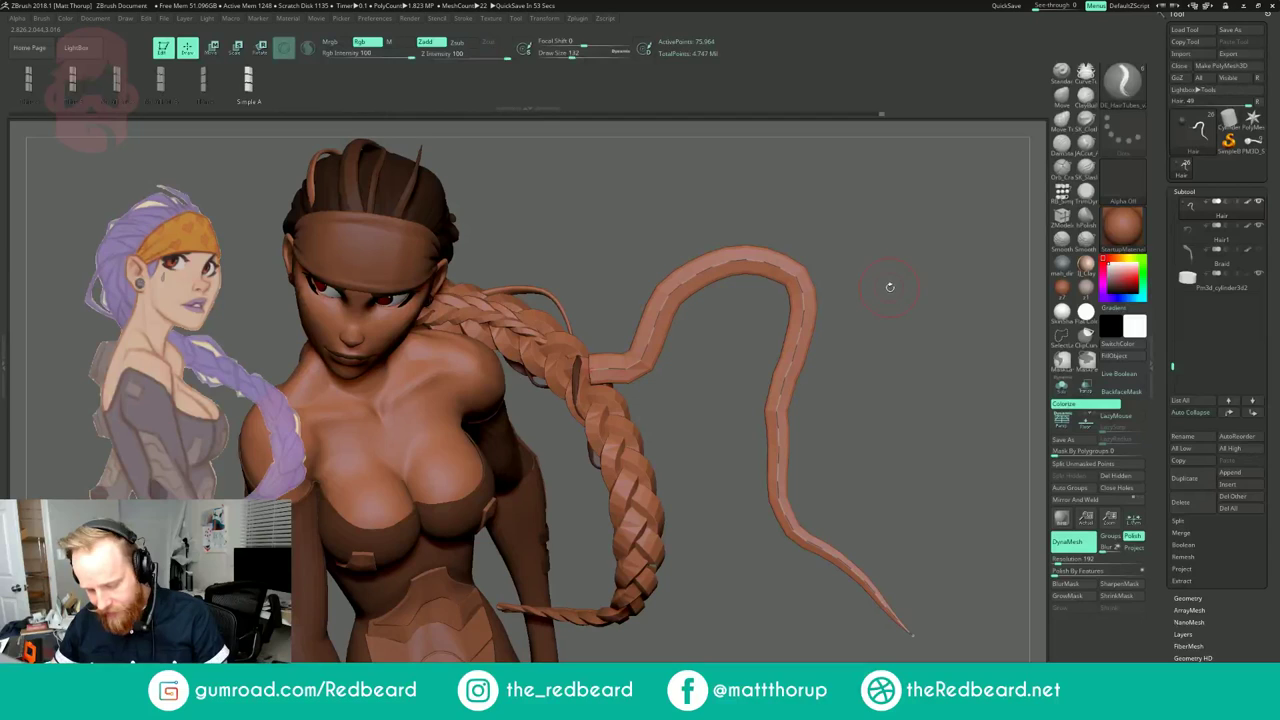
Step: Undo the test strand's curve edits back to its original S shape
key("ctrl+z")
key("ctrl+z")
key("ctrl+z")
key("ctrl+z")
key("ctrl+z")
key("ctrl+z")
key("ctrl+z")
key("ctrl+z")
key("ctrl+z")
key("ctrl+z")
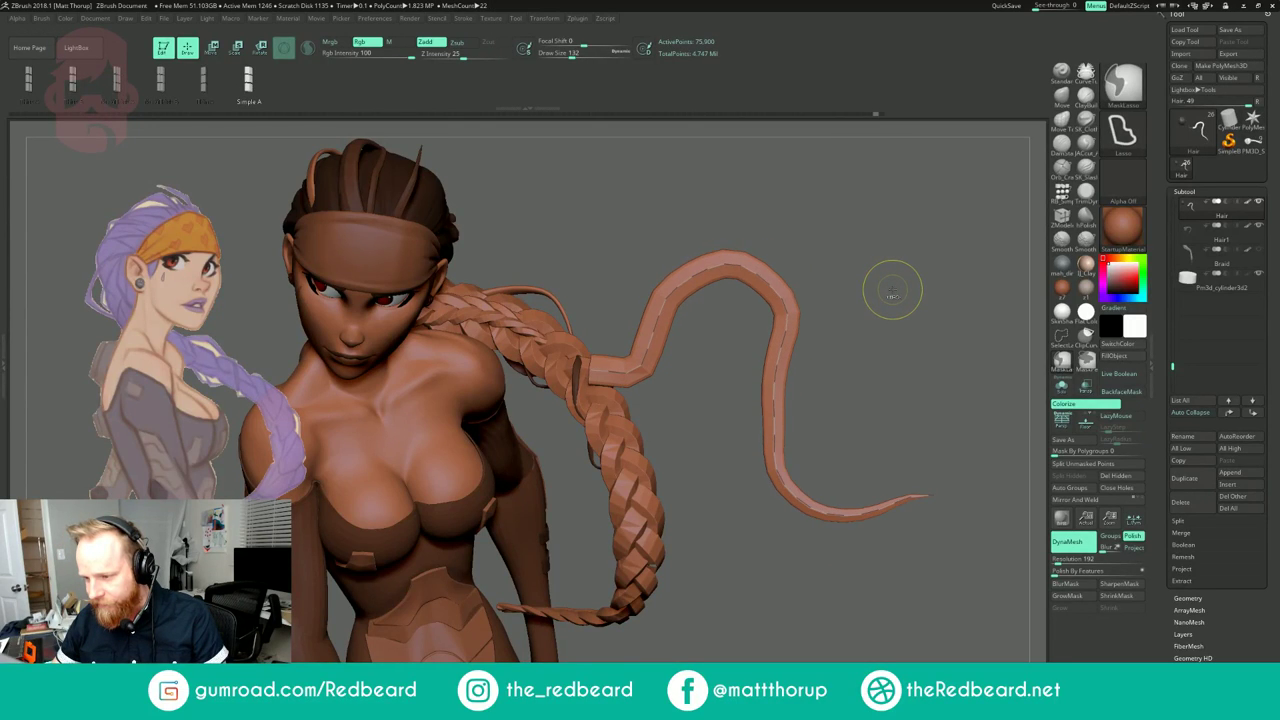
key("ctrl+z")
key("ctrl+z")
key("ctrl+z")
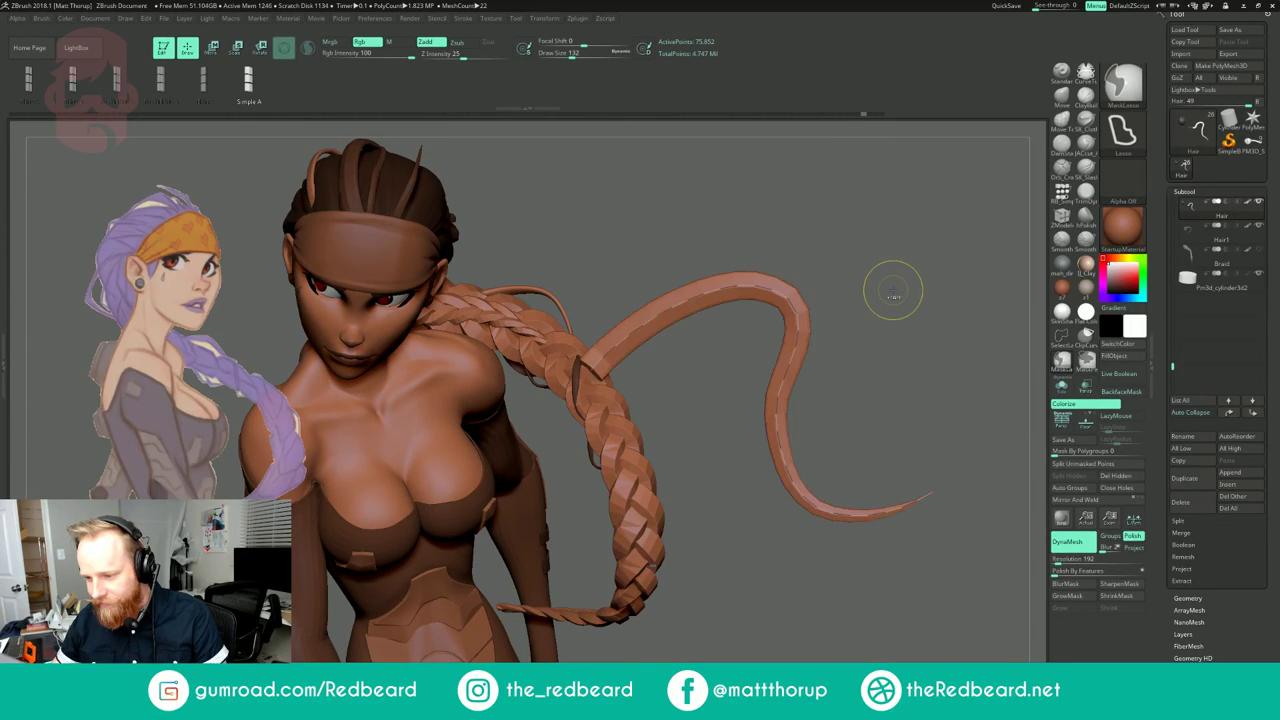
Step: Draw a short loose strand along the outer edge of the lower braid with draw size 90
mouse_move(829, 313)
left_mouse_down()
mouse_move(754, 388)
mouse_move(640, 392)
left_mouse_up()
left_click_drag(327, 306, 711, 206, "alt")
key("s")
left_click_drag(518, 399, 509, 399)
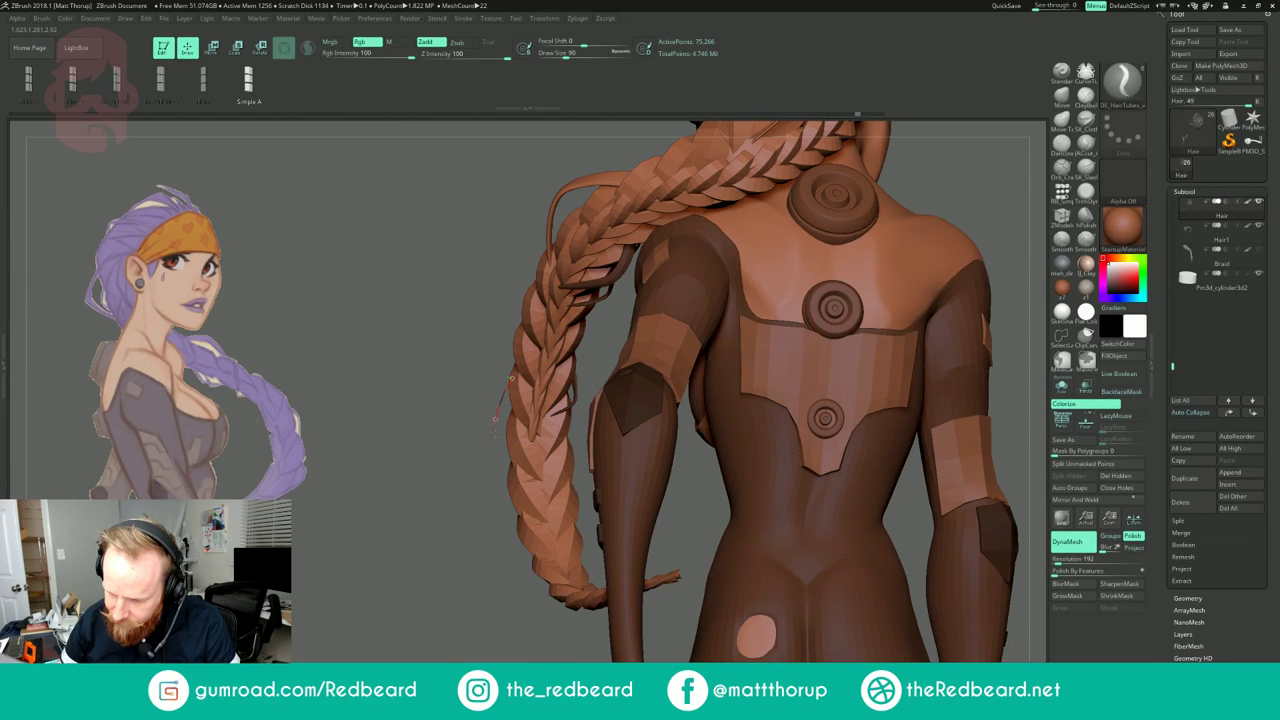
mouse_move(522, 498)
left_mouse_down()
mouse_move(560, 447)
mouse_move(655, 430)
mouse_move(653, 445)
mouse_move(572, 430)
mouse_move(602, 440)
left_mouse_up()
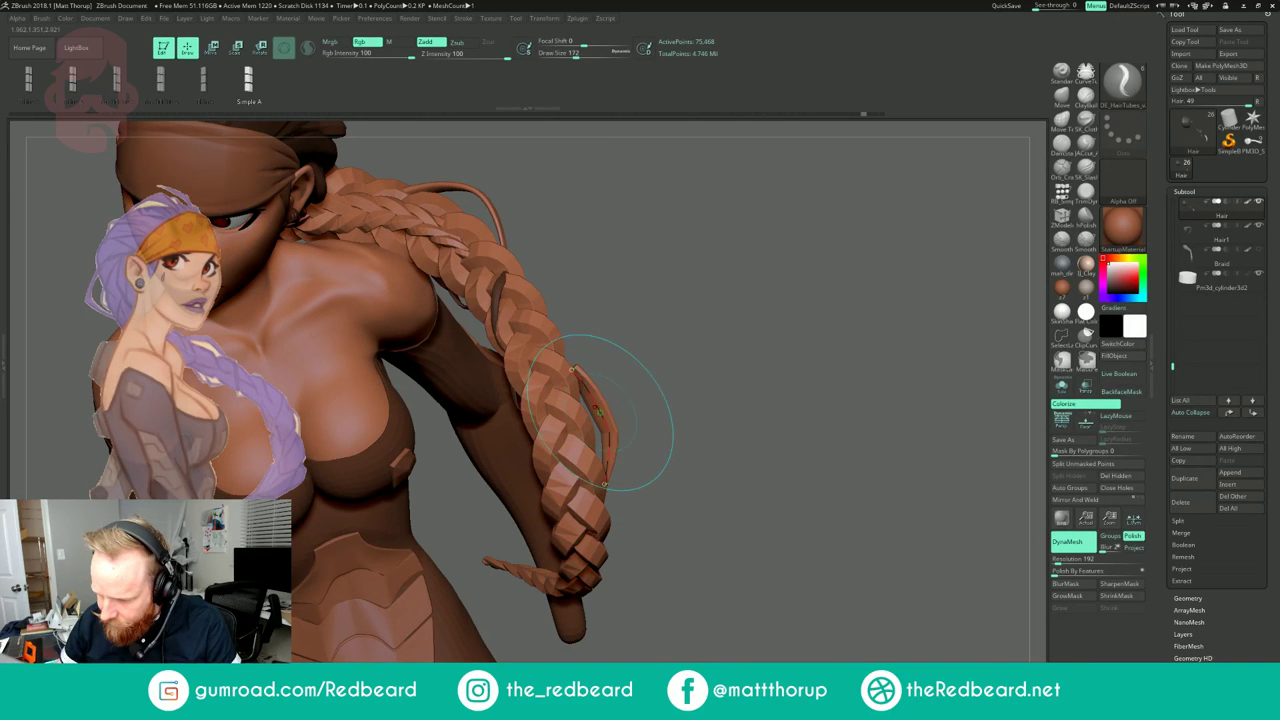
Step: Pull the new strand's ends and middle into place against the braid with draw size 172
left_click_drag(575, 372, 568, 374)
left_click_drag(655, 420, 490, 430)
left_click_drag(591, 487, 603, 491)
left_click_drag(588, 438, 585, 440)
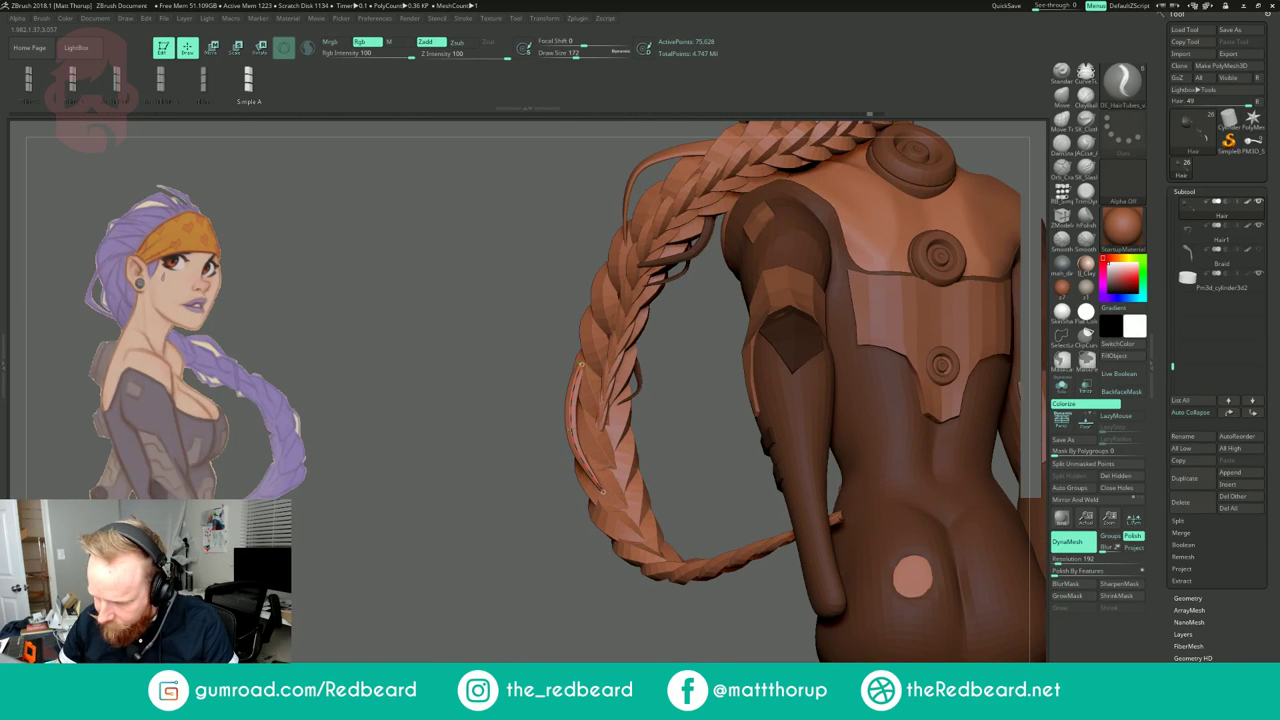
Step: Adjust the short strand's curve around the braid and thin its tube with draw size 46
mouse_move(521, 481)
left_mouse_down()
mouse_move(660, 472)
mouse_move(638, 440)
left_mouse_up()
left_click_drag(535, 368, 547, 402)
left_click_drag(714, 321, 590, 365)
left_click_drag(664, 440, 598, 487)
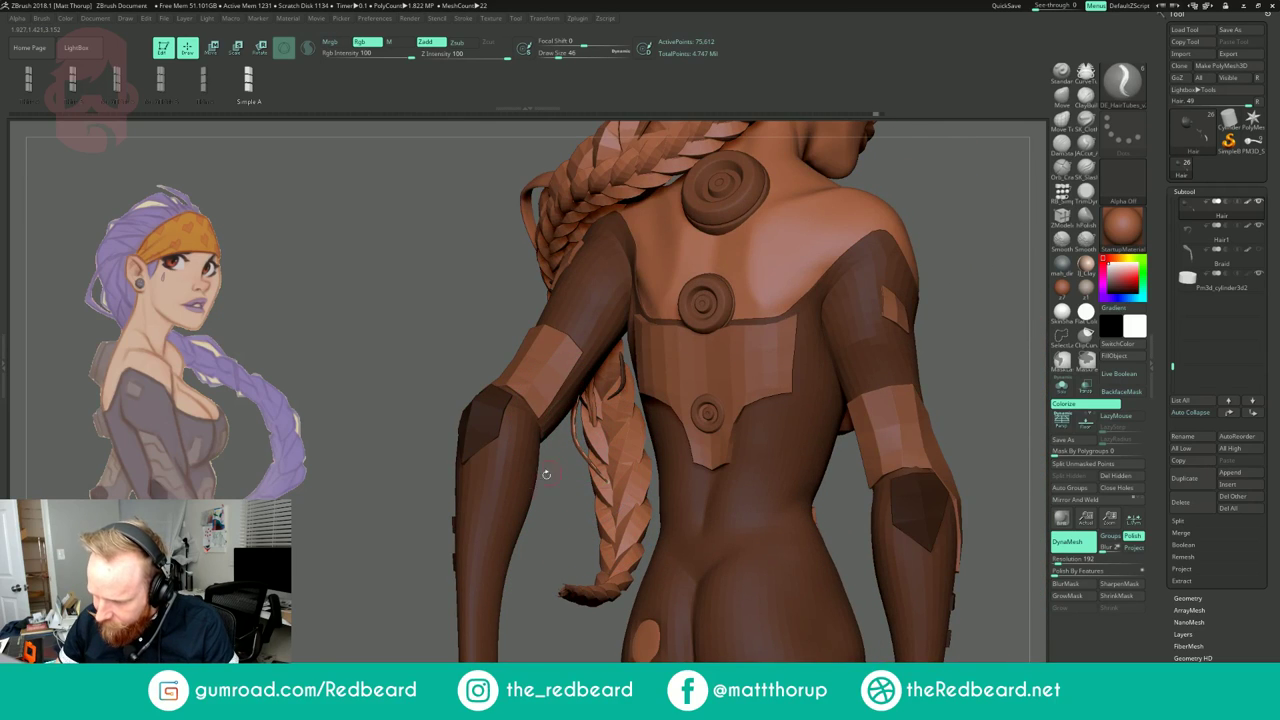
left_click_drag(438, 562, 594, 526)
mouse_move(754, 329)
left_mouse_down()
mouse_move(783, 332)
mouse_move(642, 340)
left_mouse_up()
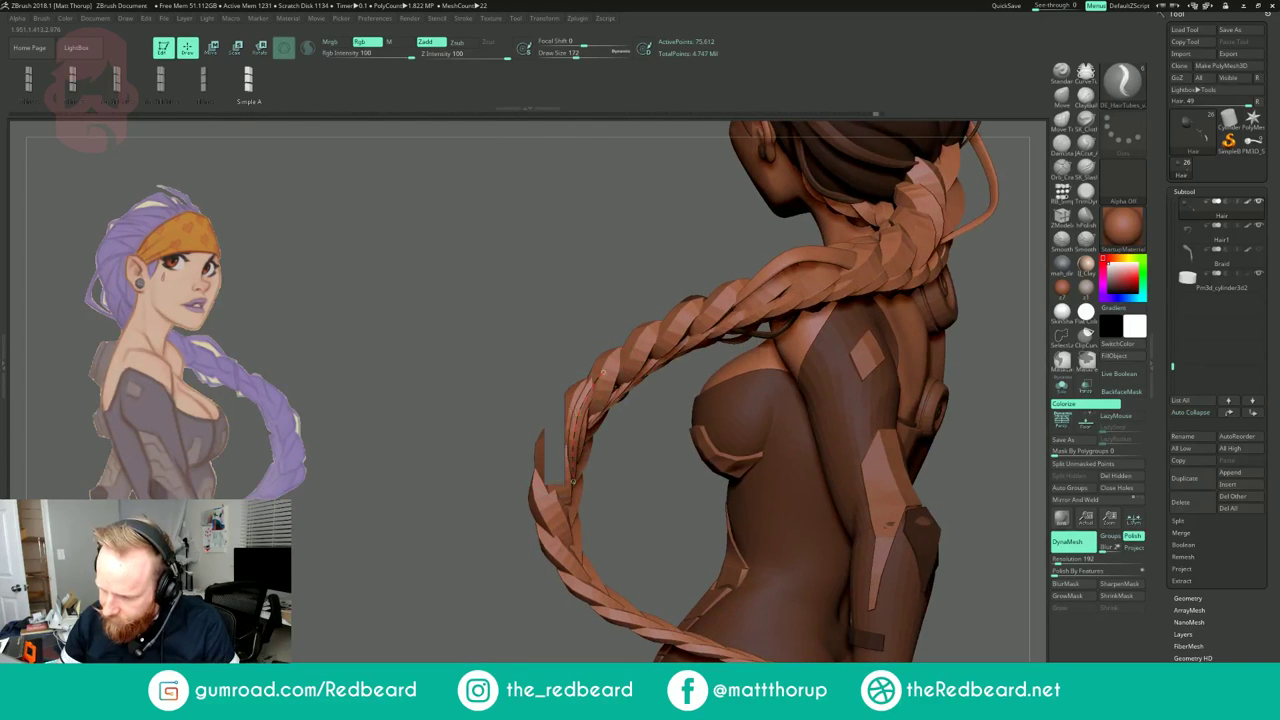
Step: Reshape the strand around the braid's bend with draw size 212, undoing the unwanted pulls
mouse_move(570, 398)
left_mouse_down()
mouse_move(666, 349)
mouse_move(580, 397)
mouse_move(568, 444)
mouse_move(557, 437)
mouse_move(635, 372)
mouse_move(564, 404)
left_mouse_up()
left_click(565, 410)
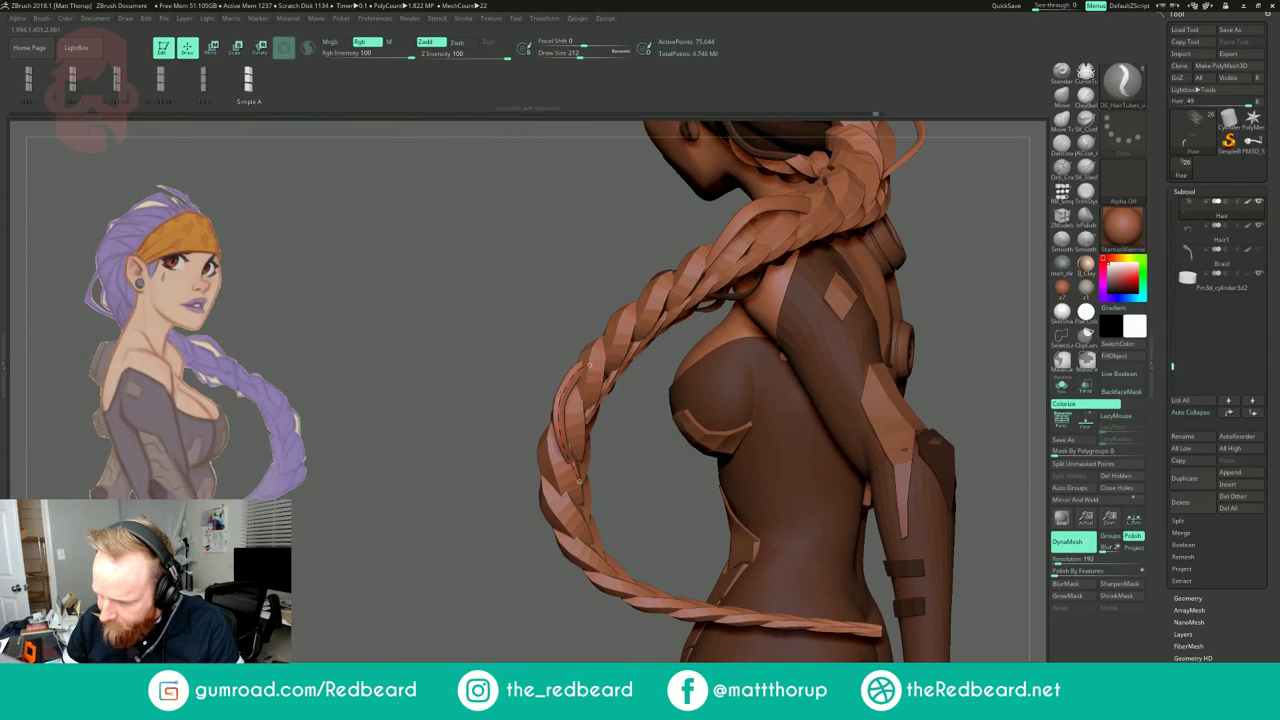
key("ctrl+z")
mouse_move(481, 400)
left_mouse_down()
mouse_move(590, 410)
mouse_move(602, 450)
left_mouse_up()
left_click_drag(556, 354, 523, 452)
left_click_drag(592, 405, 660, 390)
left_click_drag(537, 354, 494, 455)
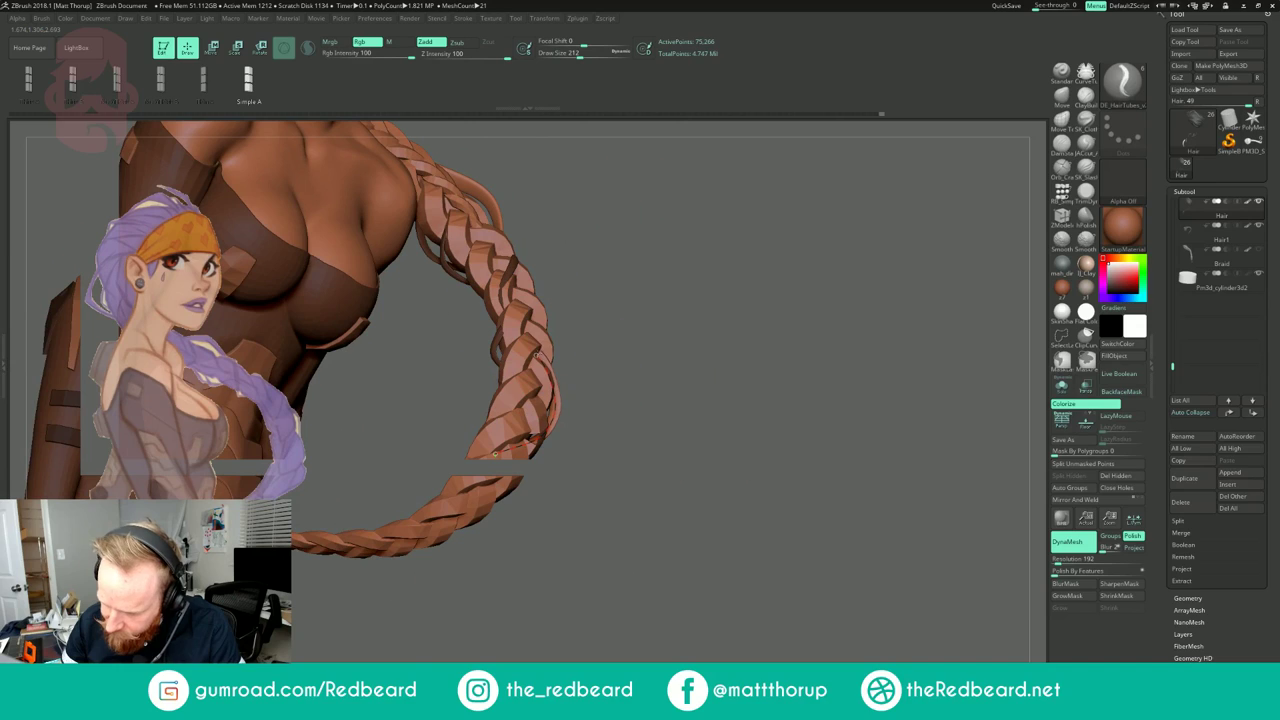
key("ctrl+z")
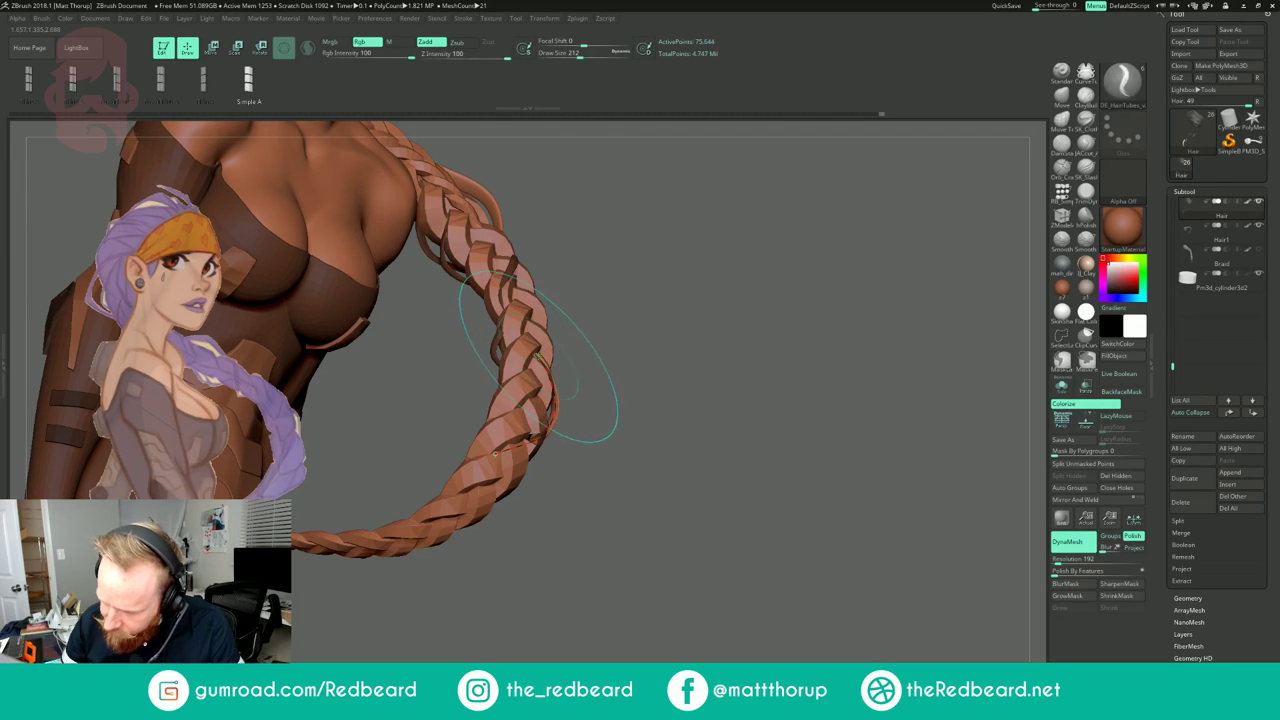
Step: Refine the strand's curve with draw size 101 and apply draw size 46 for a thin tube
left_click(537, 356)
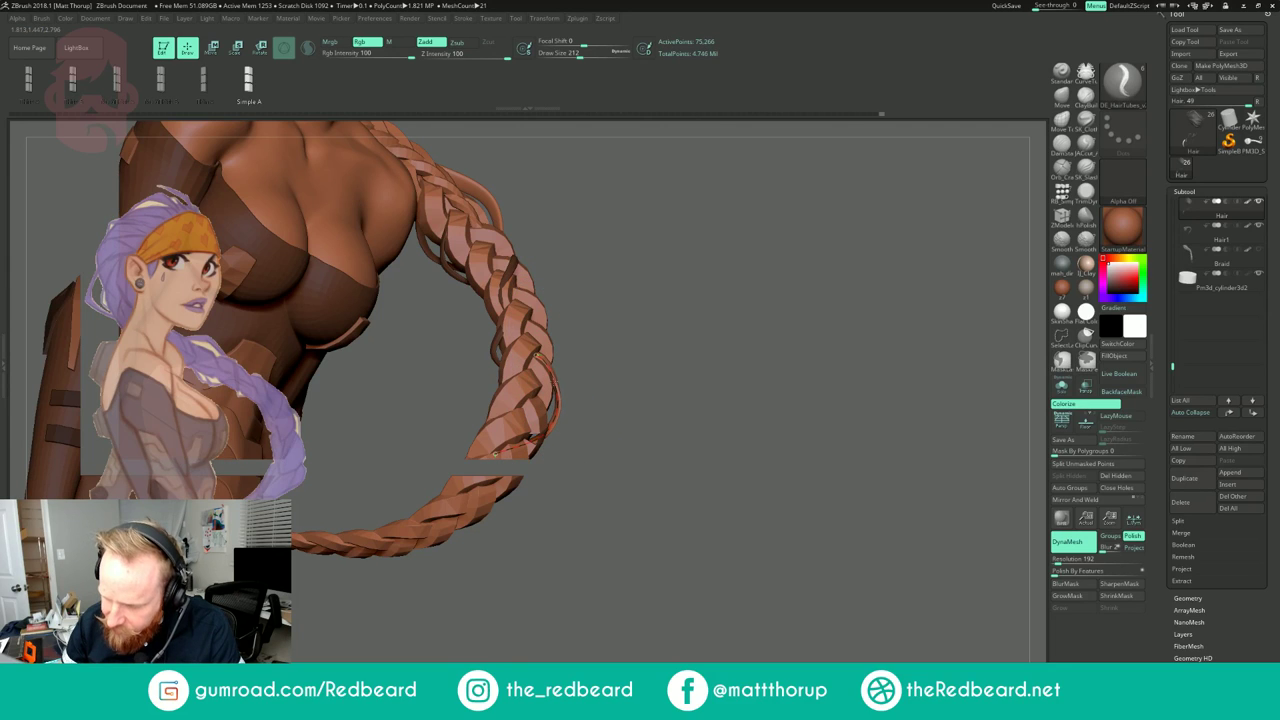
key("s")
left_click_drag(553, 382, 541, 383)
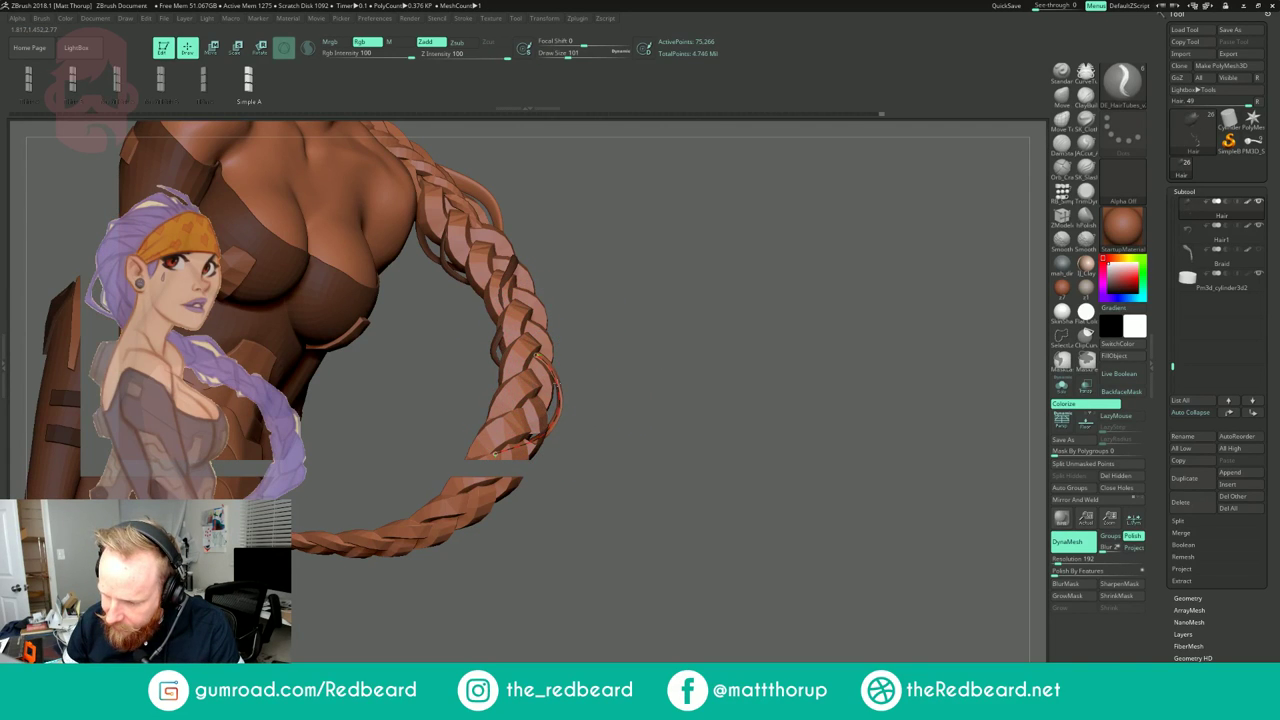
mouse_move(760, 400)
left_mouse_down()
mouse_move(640, 400)
mouse_move(580, 430)
mouse_move(567, 470)
mouse_move(548, 392)
mouse_move(530, 416)
mouse_move(660, 350)
mouse_move(809, 302)
mouse_move(825, 315)
mouse_move(737, 328)
mouse_move(754, 346)
mouse_move(723, 381)
mouse_move(556, 394)
mouse_move(583, 406)
left_mouse_up()
mouse_move(583, 406)
right_mouse_down()
mouse_move(614, 376)
mouse_move(706, 354)
mouse_move(560, 410)
right_mouse_up()
right_click_drag(560, 410, 514, 466, "alt")
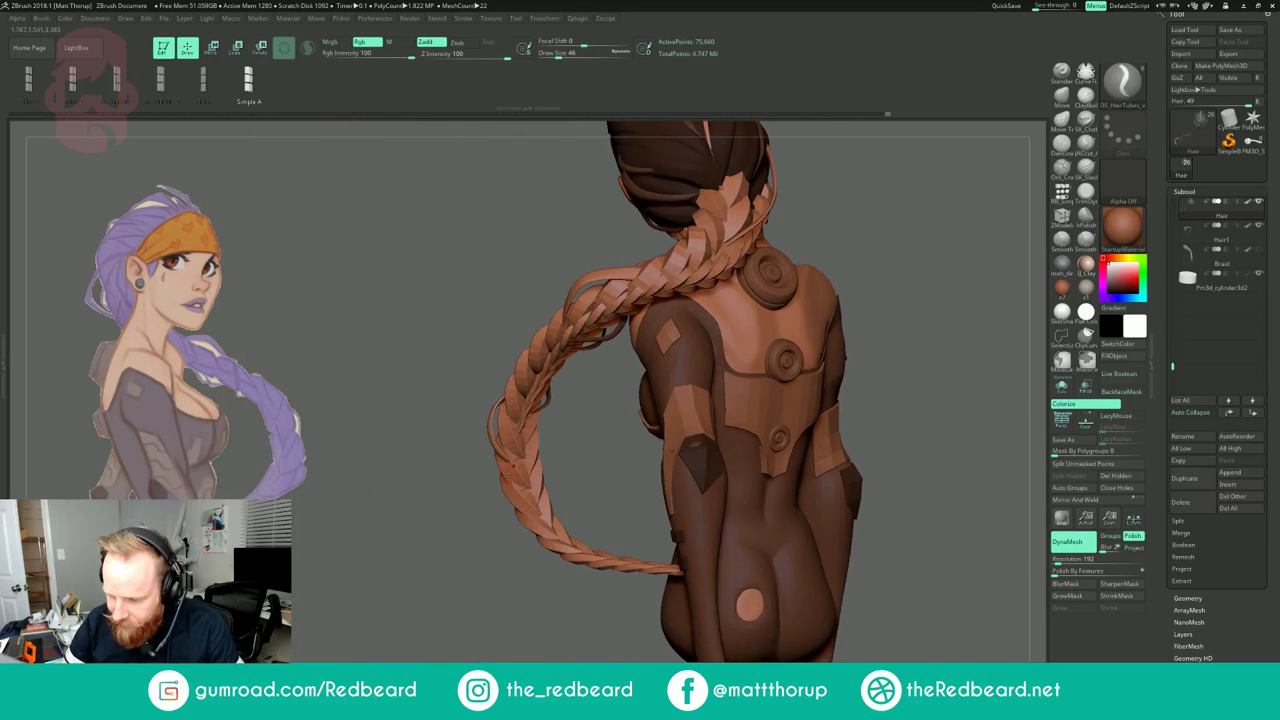
Step: Switch to the Move brush and set its draw size to 154
key("s")
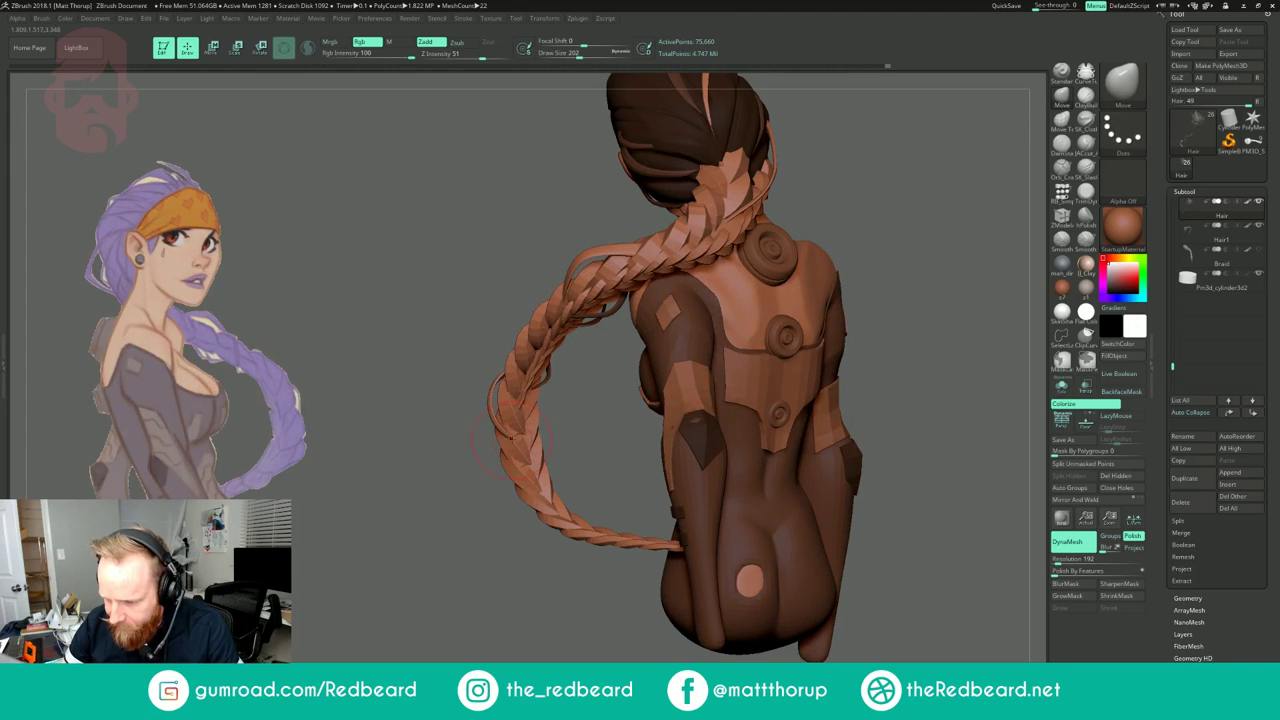
right_click_drag(560, 414, 660, 425)
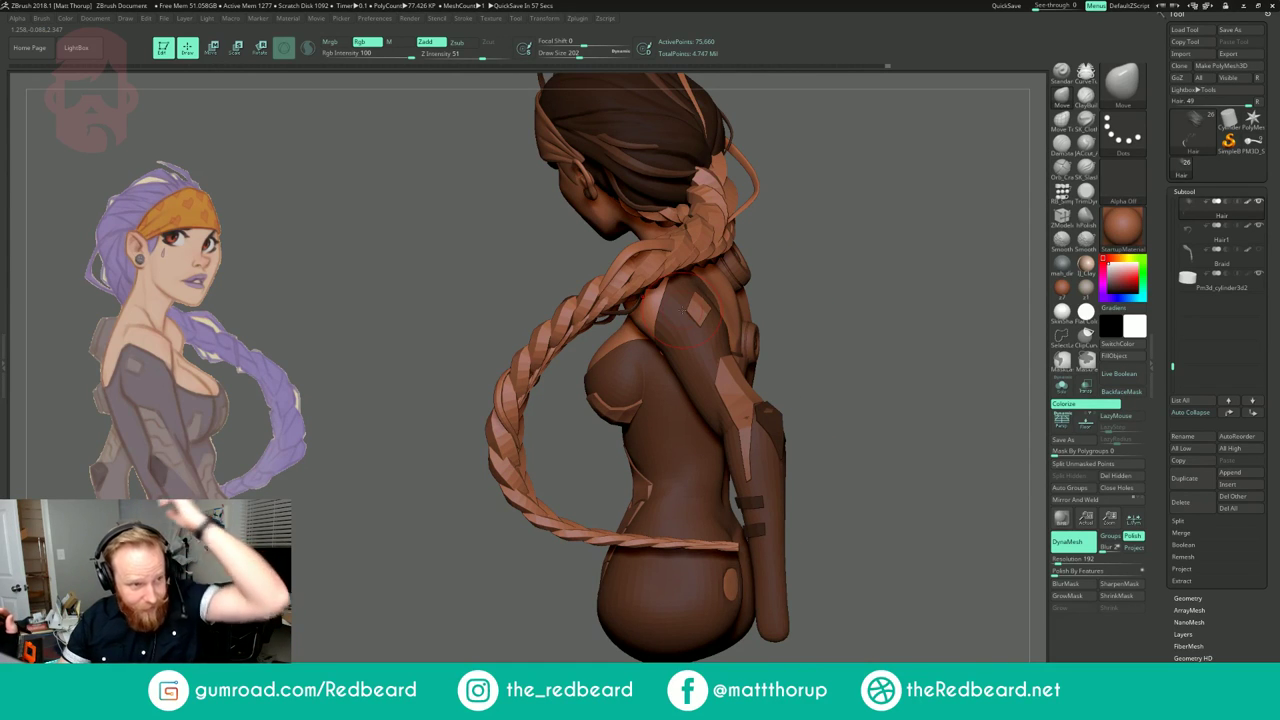
mouse_move(854, 240)
left_mouse_down()
mouse_move(1015, 254)
mouse_move(900, 275)
left_mouse_up()
mouse_move(622, 385)
left_mouse_down()
mouse_move(680, 408)
mouse_move(646, 412)
mouse_move(674, 415)
mouse_move(645, 418)
mouse_move(645, 462)
mouse_move(590, 432)
mouse_move(600, 422)
mouse_move(574, 401)
mouse_move(621, 407)
mouse_move(700, 363)
mouse_move(669, 349)
mouse_move(690, 382)
mouse_move(694, 364)
mouse_move(676, 350)
mouse_move(560, 392)
left_mouse_up()
key("s")
left_click_drag(935, 242, 807, 242)
left_click_drag(807, 242, 915, 254)
Step: Isolate the loose flyaway strands on the head and braid, and split the hidden hair into a separate subtool
left_click_drag(797, 266, 787, 291, "alt")
left_click(735, 286, "ctrl")
left_click_drag(690, 272, 672, 288)
left_click_drag(613, 257, 556, 290)
left_click(512, 299, "ctrl+shift")
mouse_move(622, 249)
left_mouse_down("ctrl+shift")
mouse_move(671, 229)
mouse_move(724, 234)
left_mouse_up("ctrl+shift")
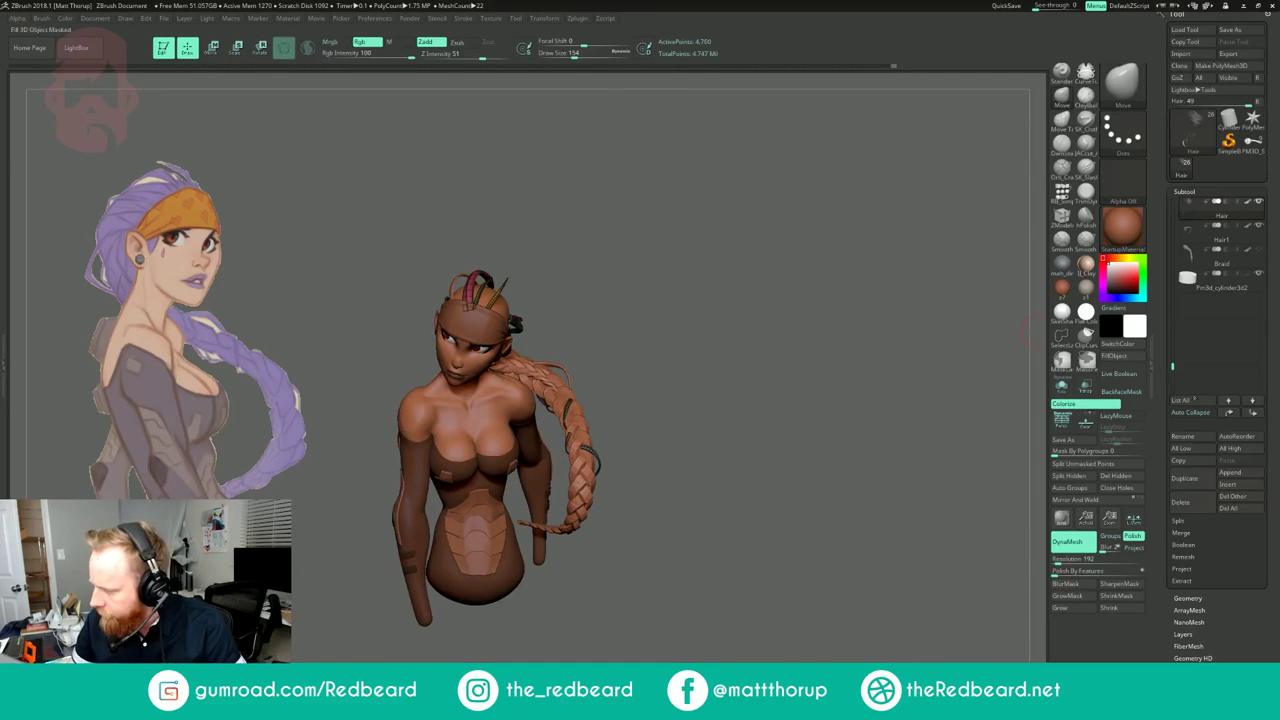
left_click(1182, 522)
left_click(1192, 533)
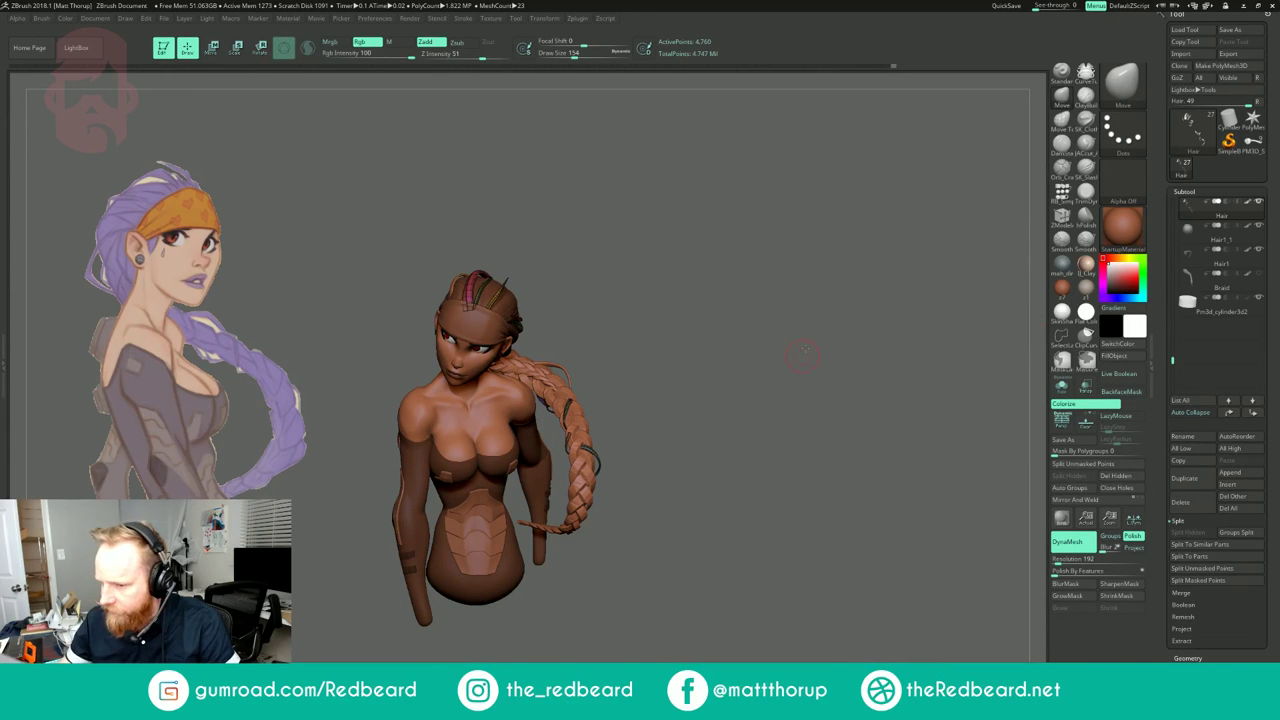
Step: Turn off DynaMesh on the flyaway strands subtool and undo the last remesh
left_click_drag(803, 352, 766, 329)
right_click_drag(766, 329, 691, 334, "ctrl")
mouse_move(691, 334)
left_mouse_down("ctrl")
mouse_move(720, 370)
mouse_move(771, 368)
mouse_move(757, 374)
left_mouse_up("ctrl")
left_click(1070, 542)
key("ctrl+z")
left_click_drag(877, 567, 806, 580, "shift")
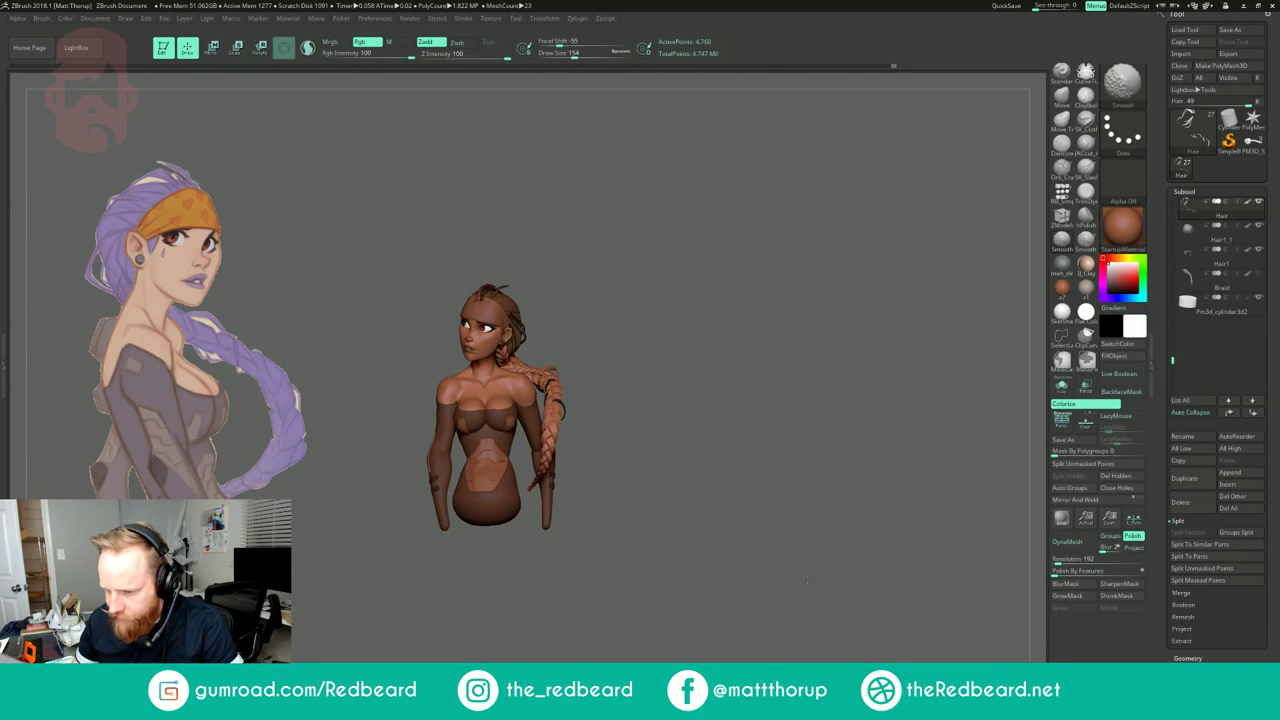
Step: Save the tool as a new version named patri04
right_click_drag(806, 580, 834, 581, "ctrl")
left_click_drag(811, 582, 882, 576)
left_click(1240, 29)
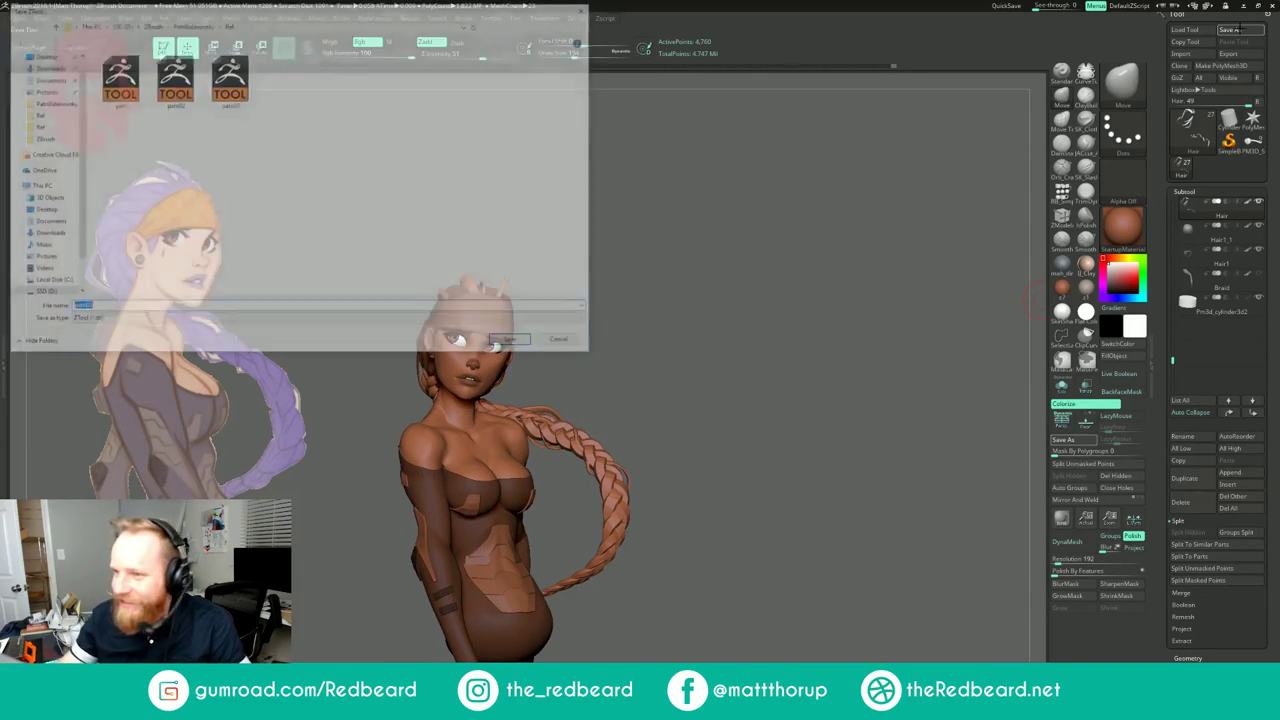
left_click(106, 310)
key("shift+Left")
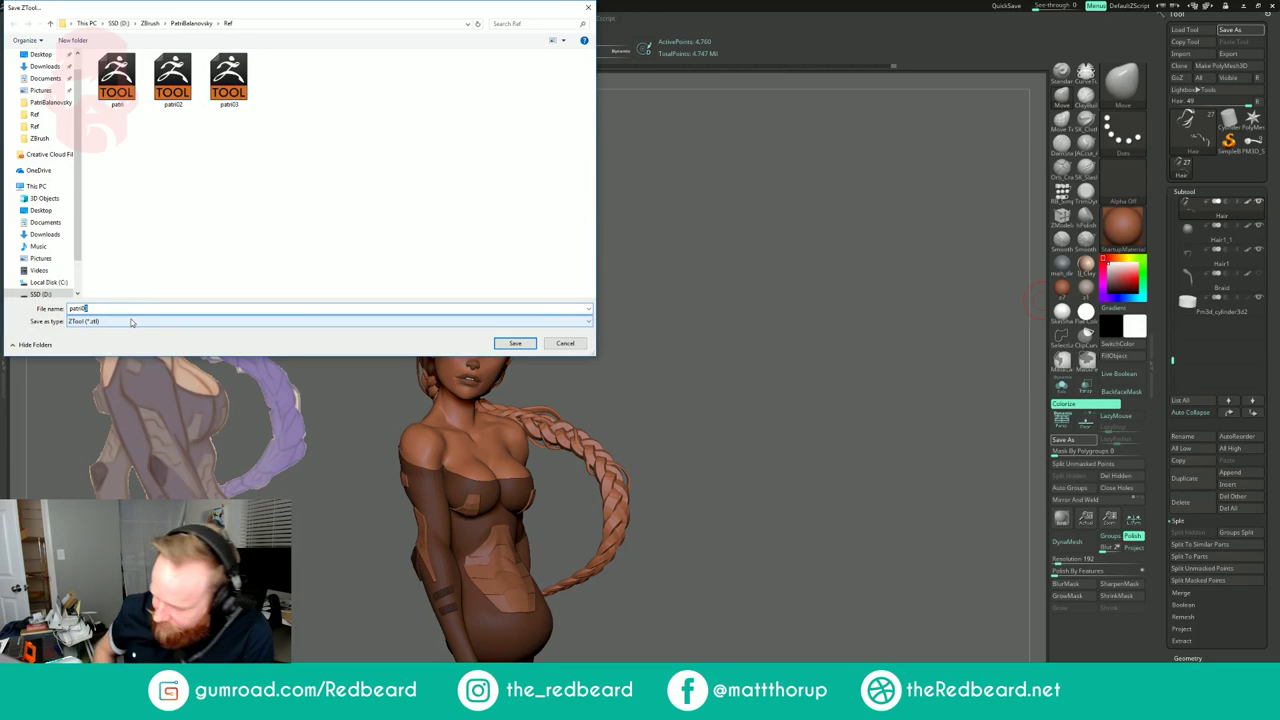
type("4")
key("Return")
Step: Choose the Orb_Cracks brush, make the main hair mass the active subtool, and fill it with white
mouse_move(705, 284)
left_mouse_down()
mouse_move(748, 306)
mouse_move(733, 309)
mouse_move(743, 324)
mouse_move(706, 332)
left_mouse_up()
left_click(1062, 168)
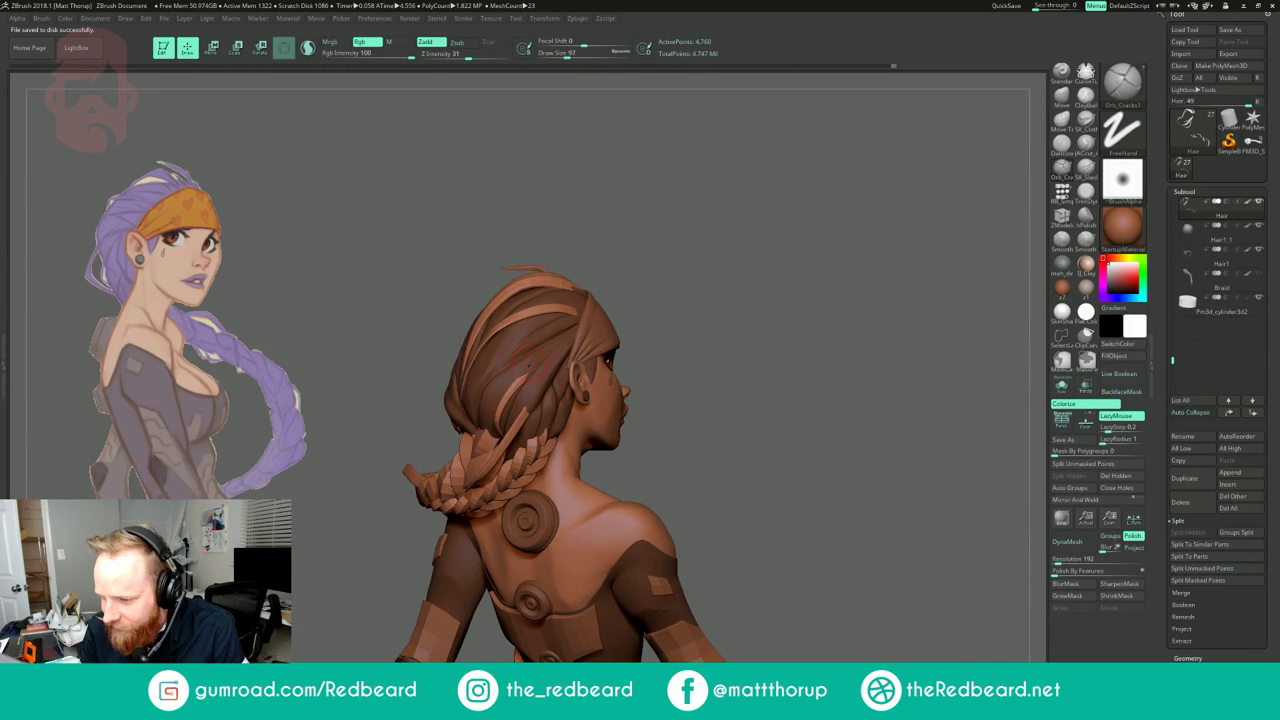
left_click(529, 366, "alt")
left_click_drag(868, 375, 897, 375, "alt")
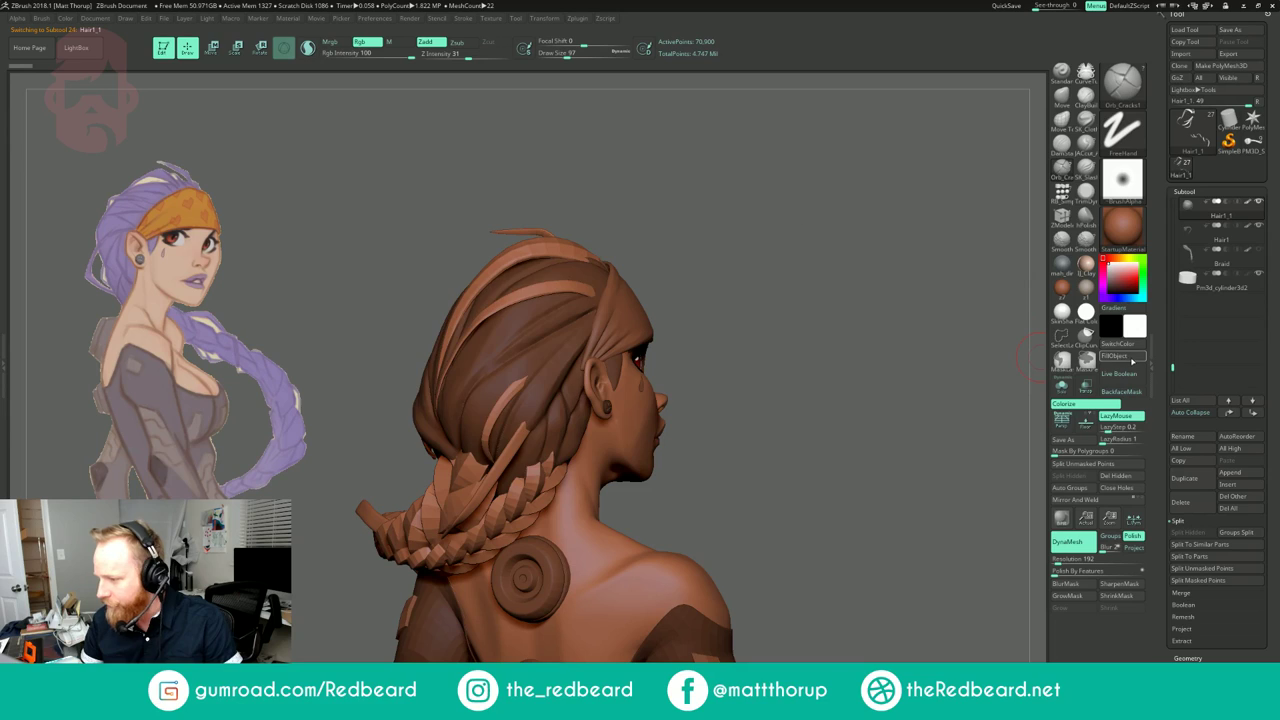
left_click(1132, 361)
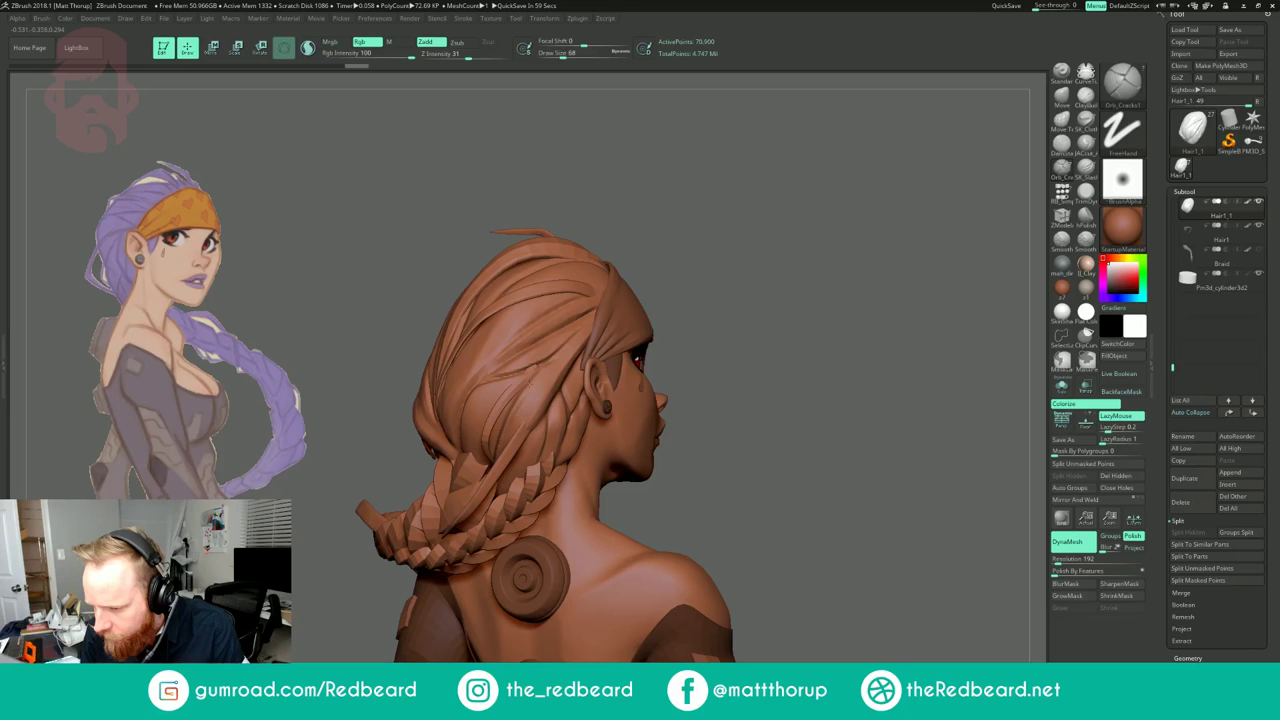
Step: Carve strand grooves along the crown and right side of the hair mass with the Orb_Cracks brush
mouse_move(753, 354)
left_mouse_down()
mouse_move(929, 320)
mouse_move(729, 295)
mouse_move(735, 328)
mouse_move(800, 350)
mouse_move(804, 420)
left_mouse_up()
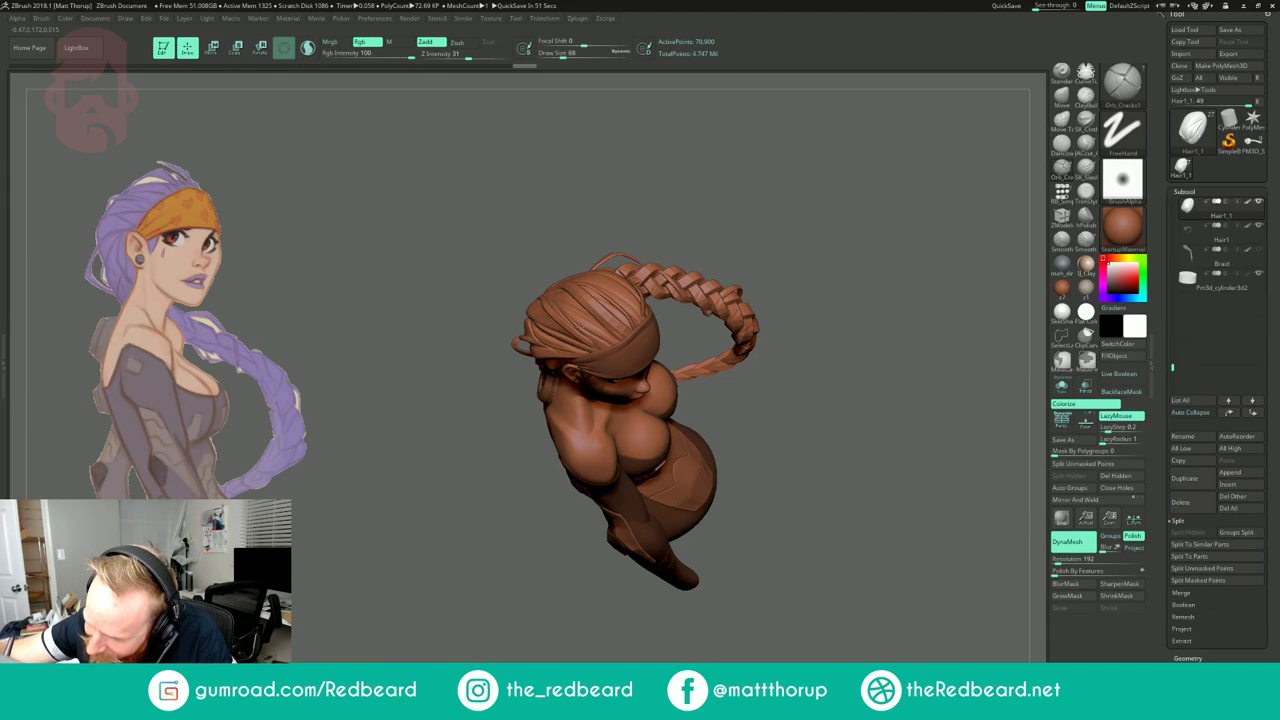
left_click_drag(556, 144, 860, 380)
left_click_drag(648, 295, 608, 304)
mouse_move(600, 400)
left_mouse_down()
mouse_move(556, 428)
mouse_move(556, 452)
left_mouse_up()
mouse_move(815, 360)
left_mouse_down()
mouse_move(808, 322)
mouse_move(775, 309)
mouse_move(860, 280)
mouse_move(718, 300)
mouse_move(791, 317)
mouse_move(862, 312)
left_mouse_up()
left_click_drag(717, 303, 790, 290)
left_click_drag(676, 327, 660, 327)
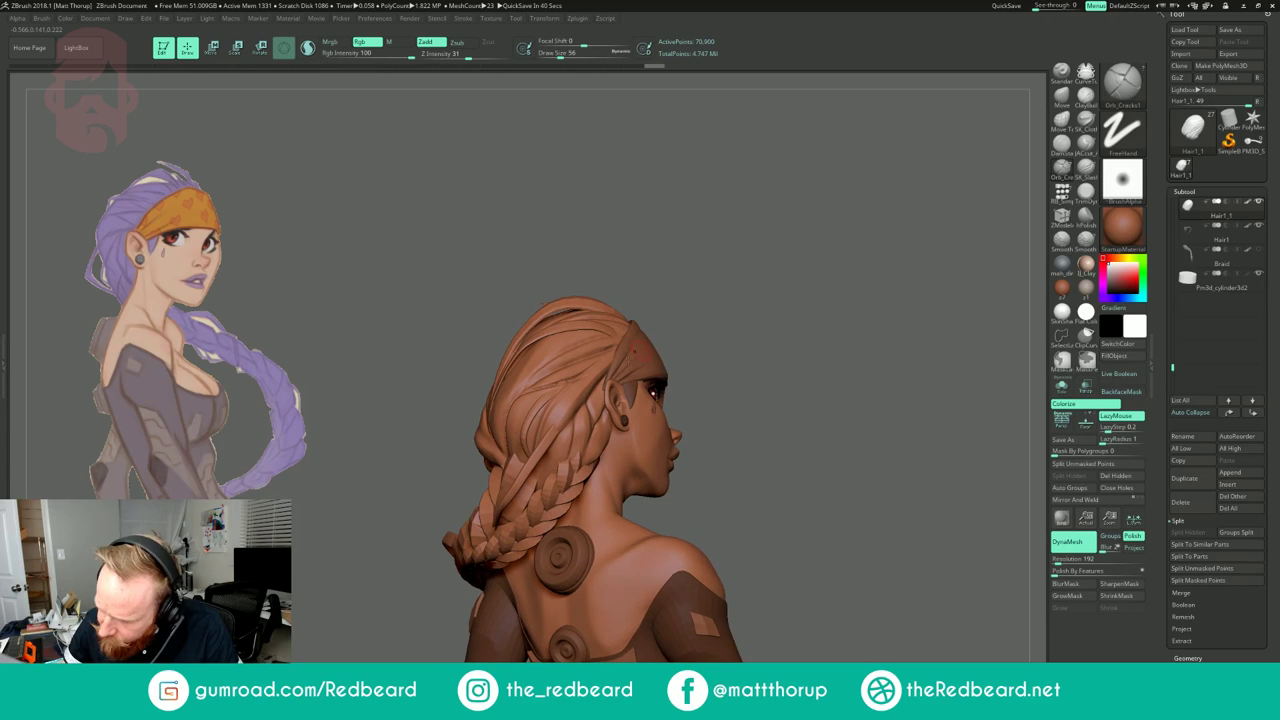
Step: Carve the hair behind the right ear with the Orb_Cracks brush at draw size 65
key("s")
left_click(600, 383)
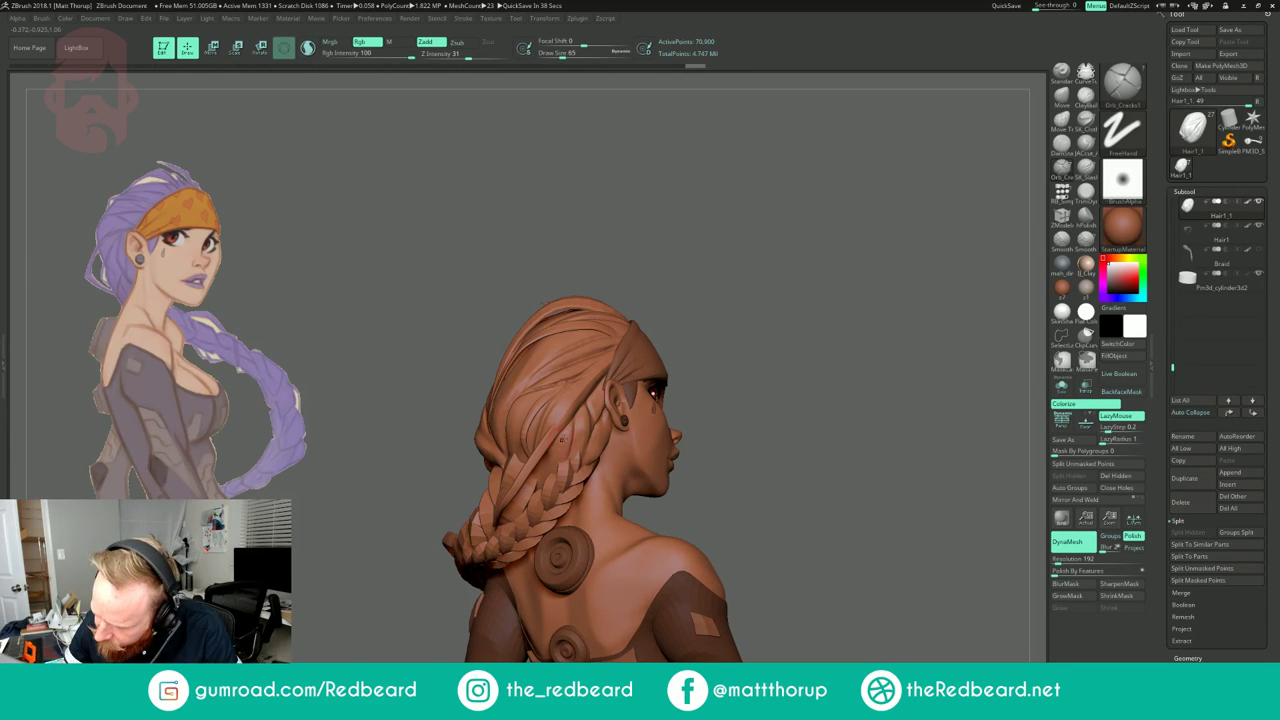
mouse_move(710, 310)
left_mouse_down()
mouse_move(762, 334)
mouse_move(640, 365)
left_mouse_up()
left_click_drag(780, 300, 810, 340, "alt")
Step: Build up volume in the lower hair above the braid's base with the ClayBuildup brush, then reduce the brush size
left_click(1085, 96)
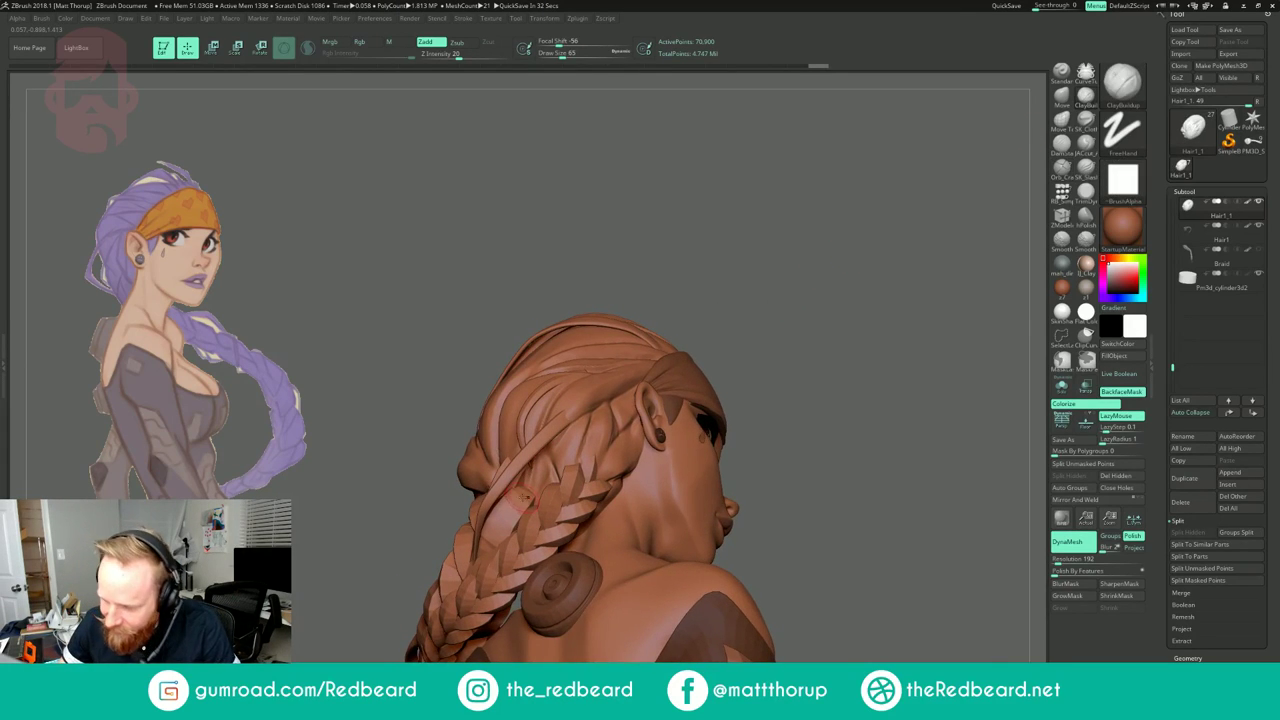
mouse_move(532, 468)
left_mouse_down()
mouse_move(515, 497)
mouse_move(520, 488)
left_mouse_up()
key("[")
key("[")
key("[")
left_click_drag(783, 260, 821, 301)
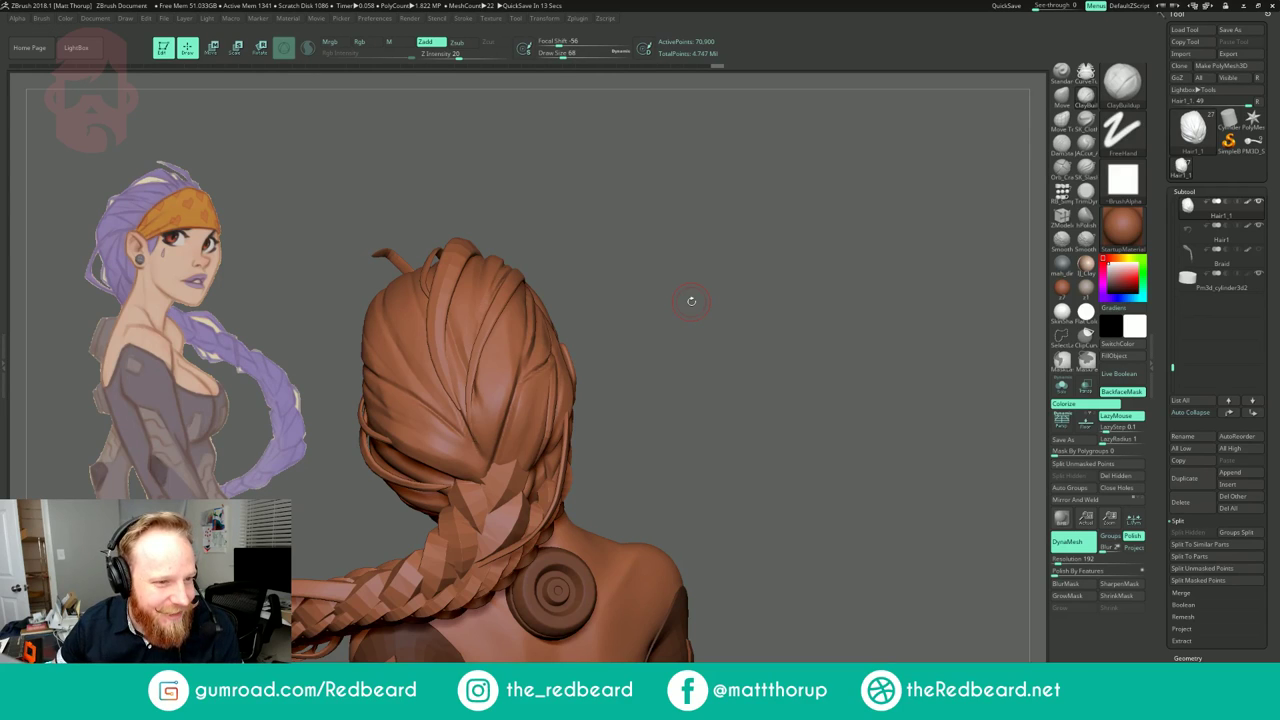
mouse_move(735, 308)
left_mouse_down()
mouse_move(731, 337)
mouse_move(704, 312)
mouse_move(740, 328)
left_mouse_up()
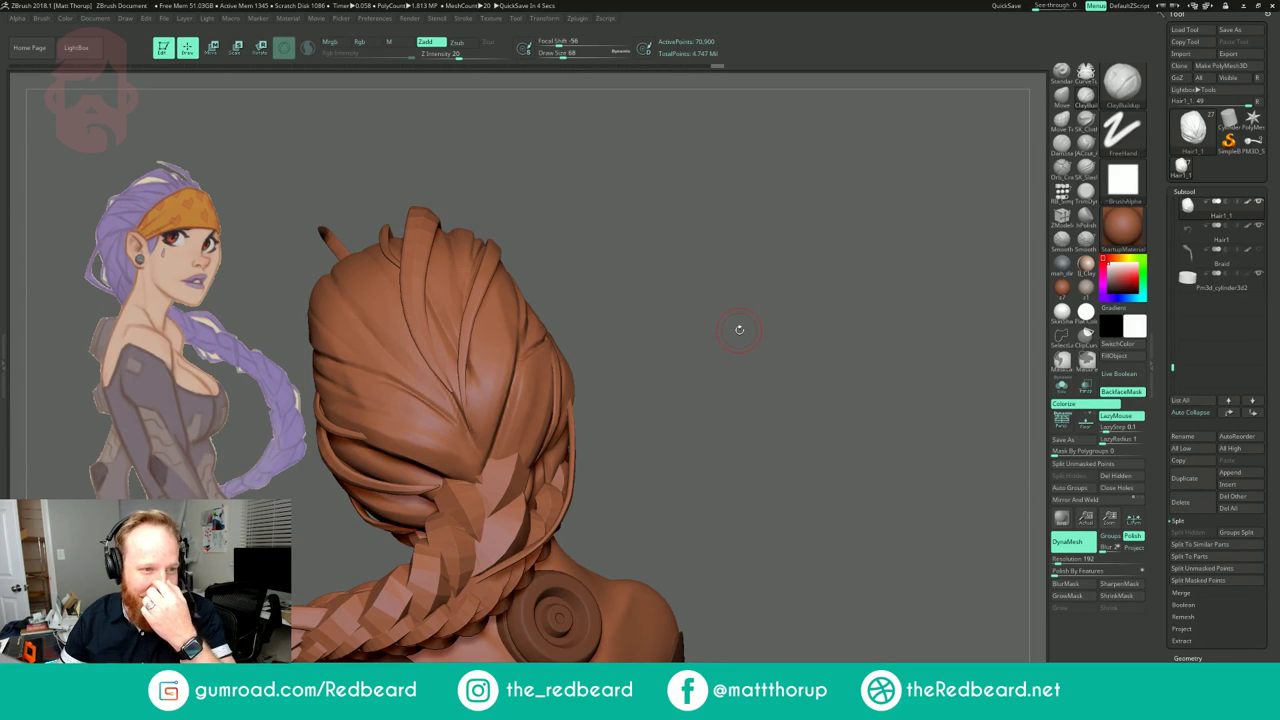
left_click_drag(734, 331, 737, 335)
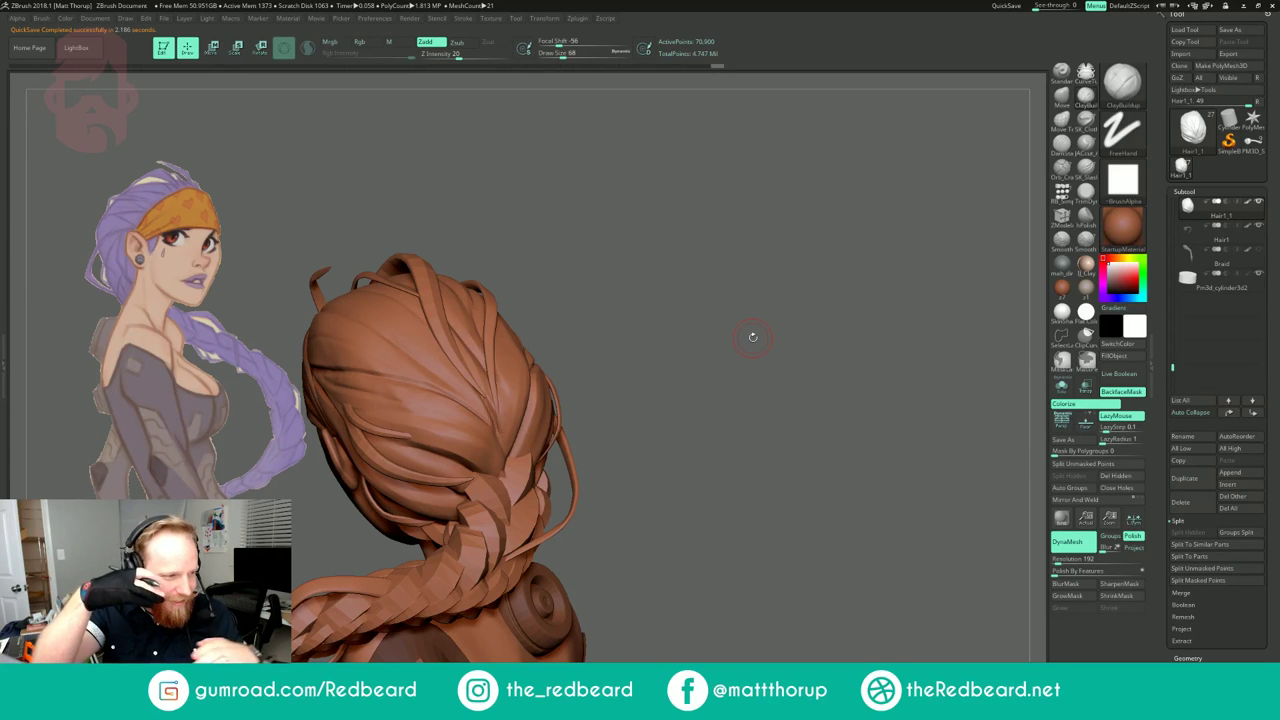
Step: Carve fine strand grooves behind the headband on the head's left side with Orb_Cracks at draw size 46
left_click_drag(677, 284, 730, 285)
mouse_move(684, 328)
left_mouse_down()
mouse_move(640, 338)
mouse_move(766, 266)
mouse_move(752, 290)
mouse_move(737, 253)
mouse_move(571, 320)
left_mouse_up()
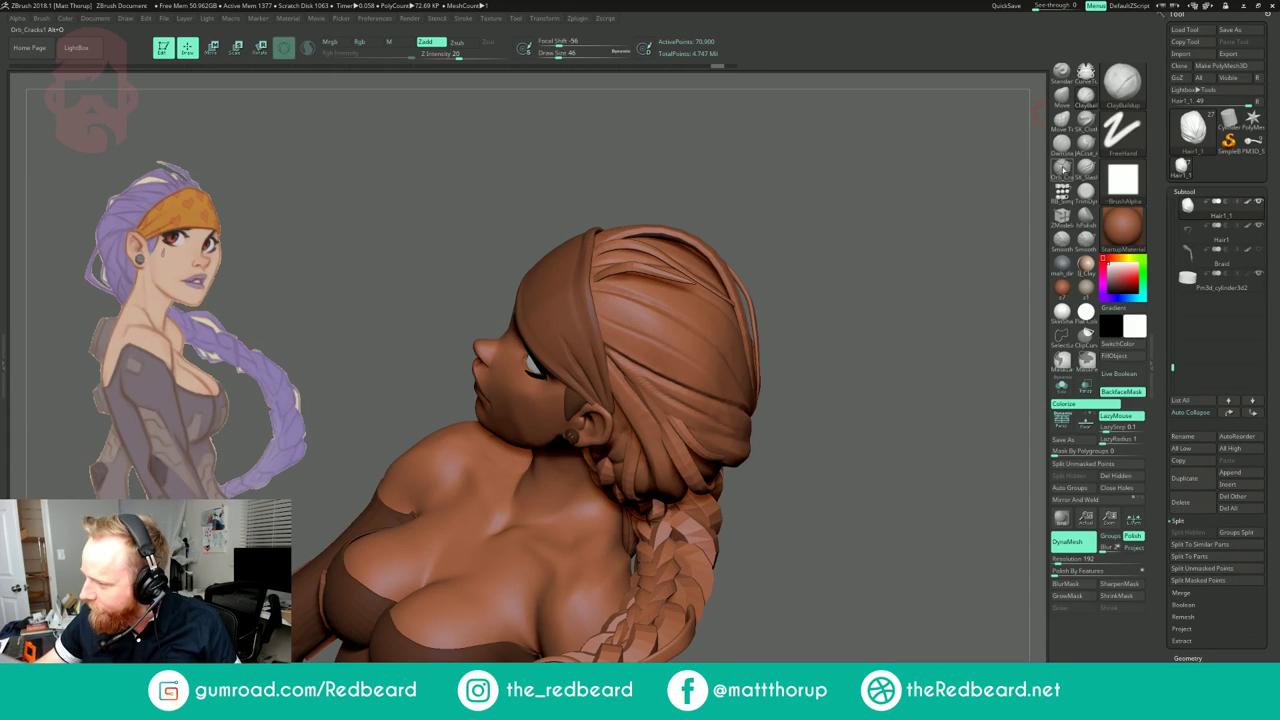
left_click(1061, 166)
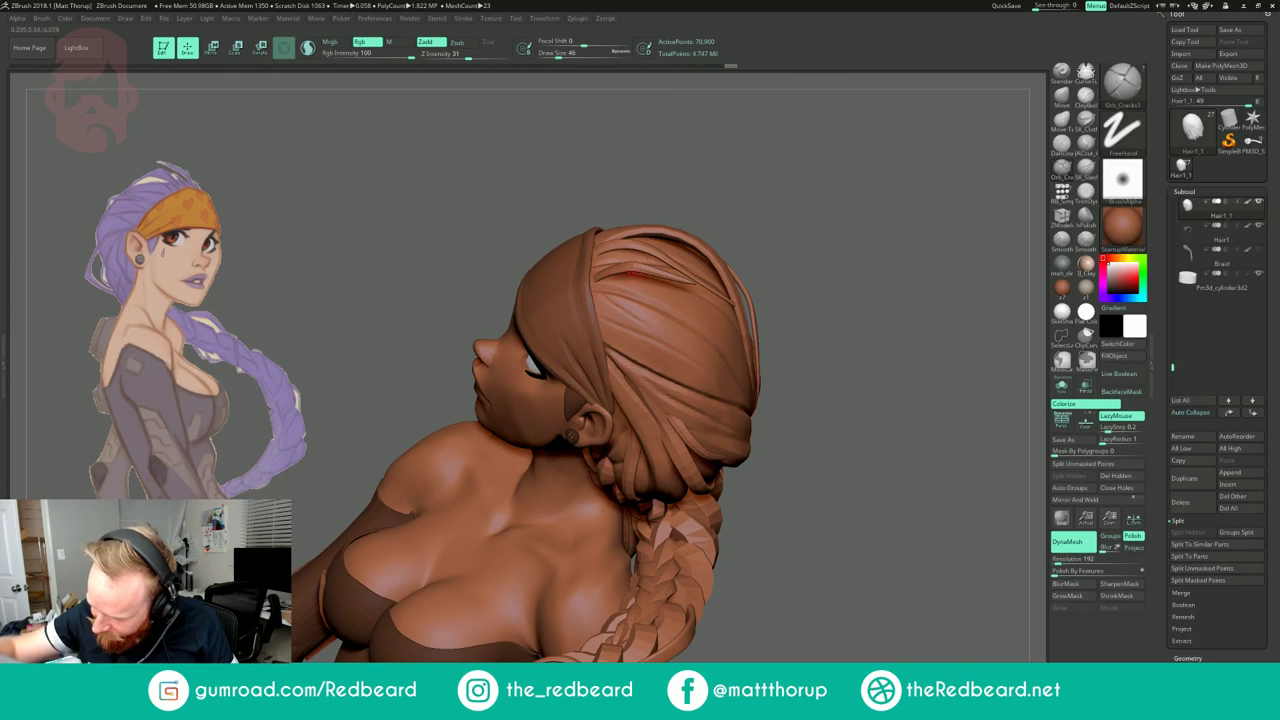
left_click_drag(687, 345, 645, 309)
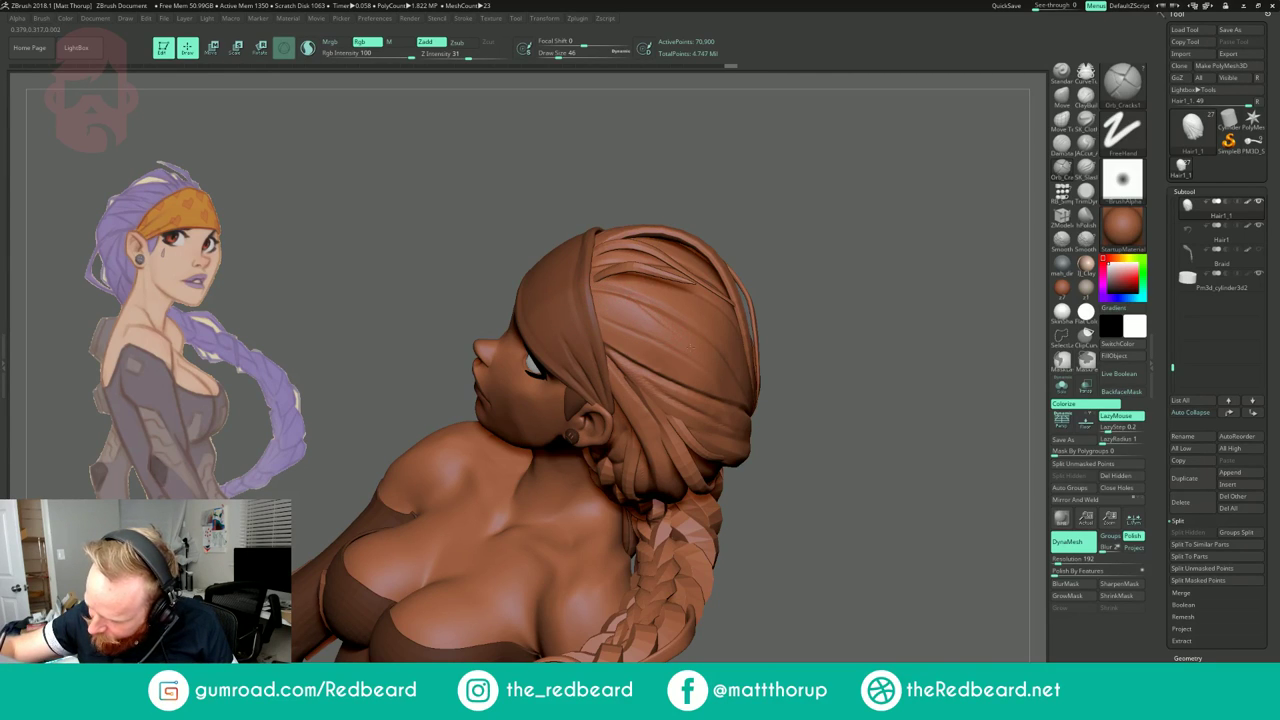
mouse_move(808, 191)
left_mouse_down()
mouse_move(914, 354)
mouse_move(924, 404)
mouse_move(982, 402)
mouse_move(1010, 422)
mouse_move(920, 510)
left_mouse_up()
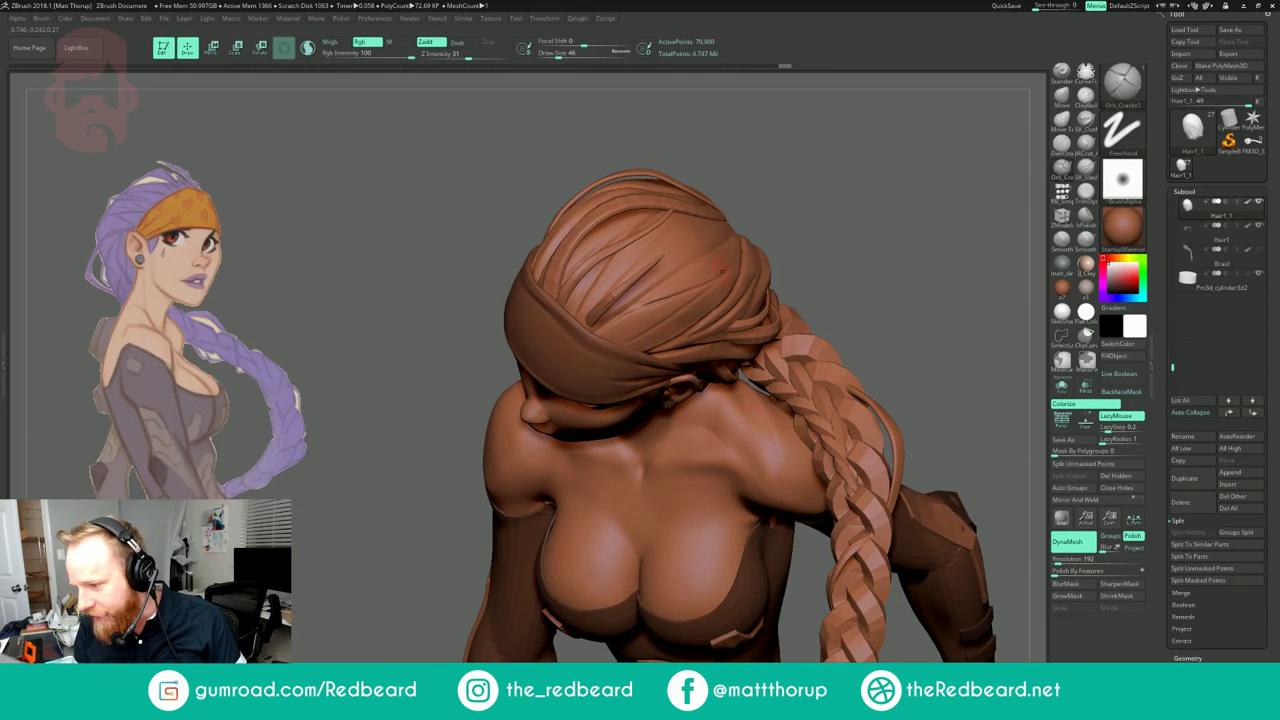
left_click_drag(604, 318, 636, 302)
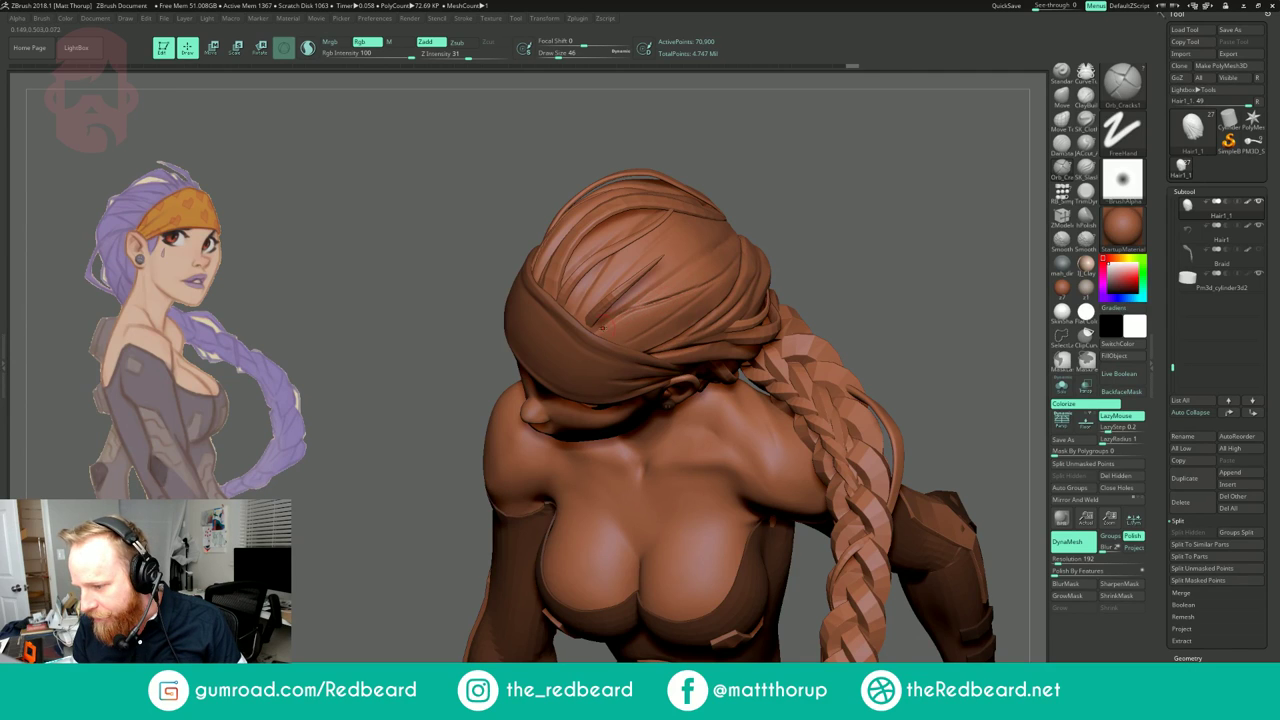
Step: Carve broader grooves across the left side of the hair with Orb_Cracks at draw size 62
mouse_move(887, 248)
left_mouse_down("shift")
mouse_move(858, 212)
mouse_move(720, 230)
mouse_move(846, 271)
mouse_move(851, 257)
mouse_move(900, 272)
mouse_move(788, 292)
left_mouse_up("shift")
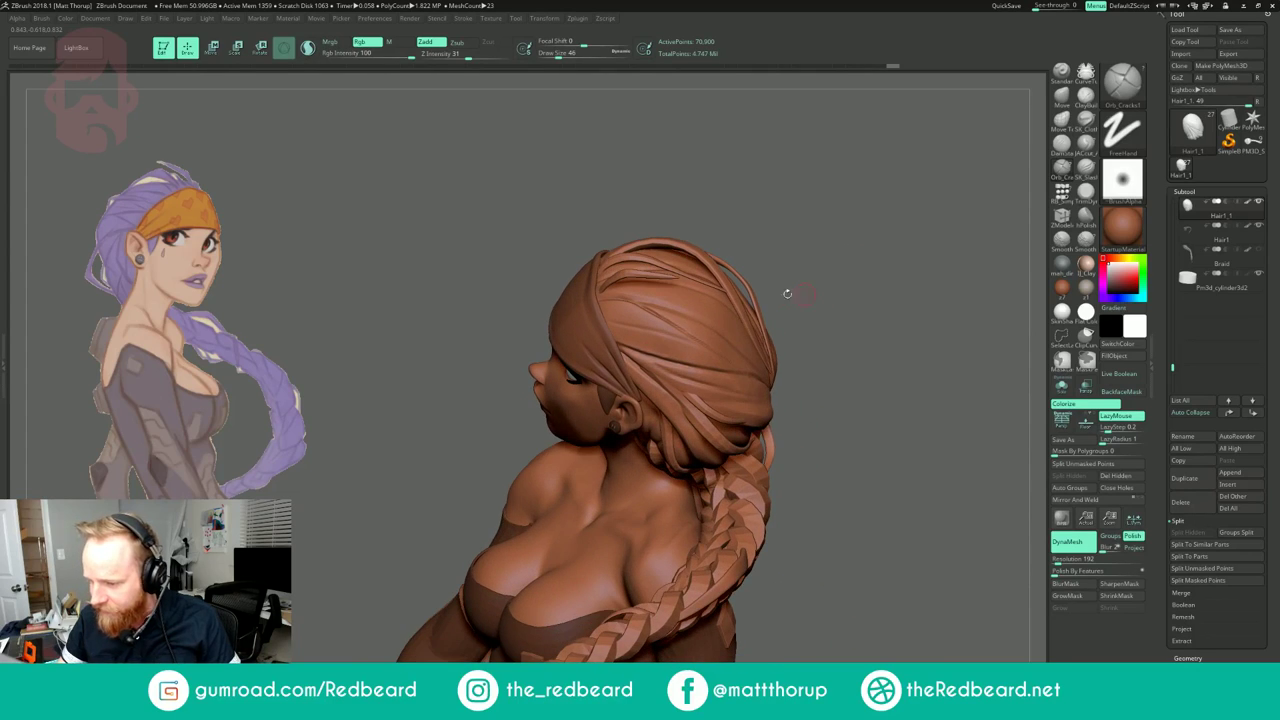
key("s")
left_click_drag(624, 345, 628, 345)
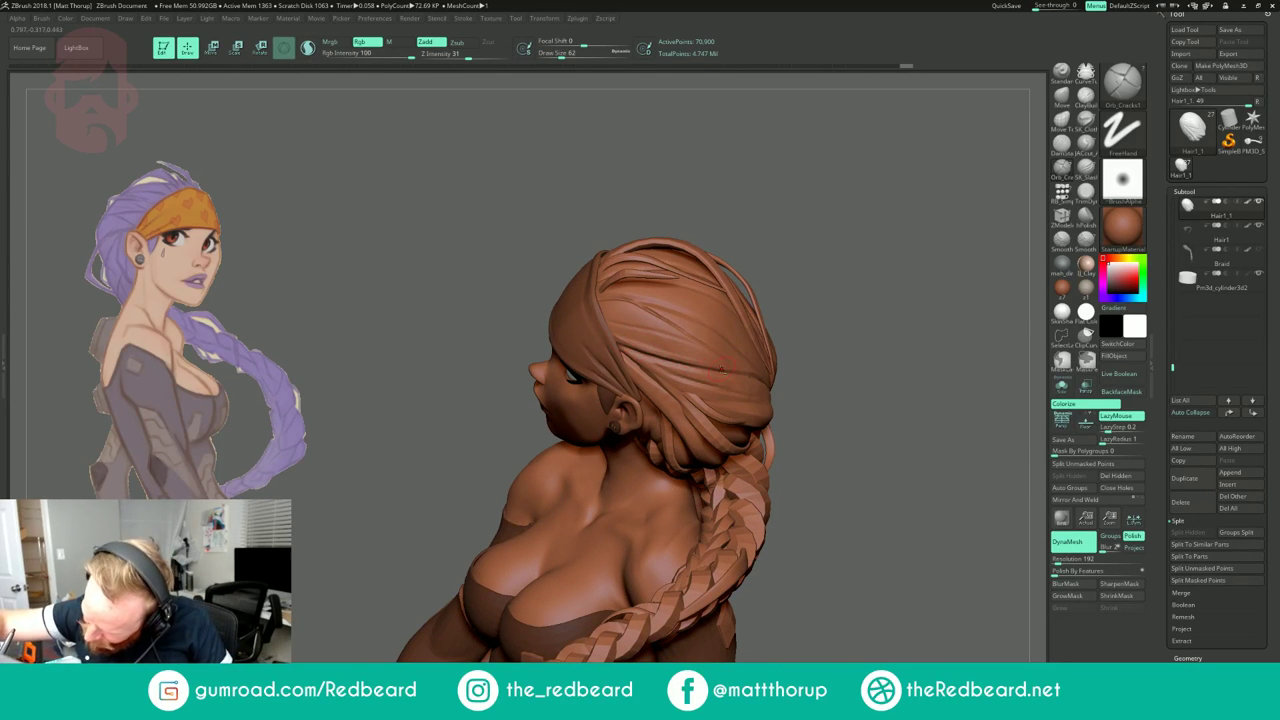
Step: Set the DynaMesh resolution to 480 and remesh the main hair mass
mouse_move(866, 346)
left_mouse_down()
mouse_move(850, 369)
mouse_move(866, 446)
left_mouse_up()
left_click(1064, 562)
mouse_move(885, 519)
left_mouse_down("ctrl")
mouse_move(891, 557)
mouse_move(945, 550)
left_mouse_up("ctrl")
left_click_drag(820, 545, 836, 496)
Step: Cut sharper strand lines above the right ear at draw size 41, using Orb_Cracks and the subtractive JA brush
key("s")
left_click_drag(689, 367, 546, 400)
left_click(1086, 147)
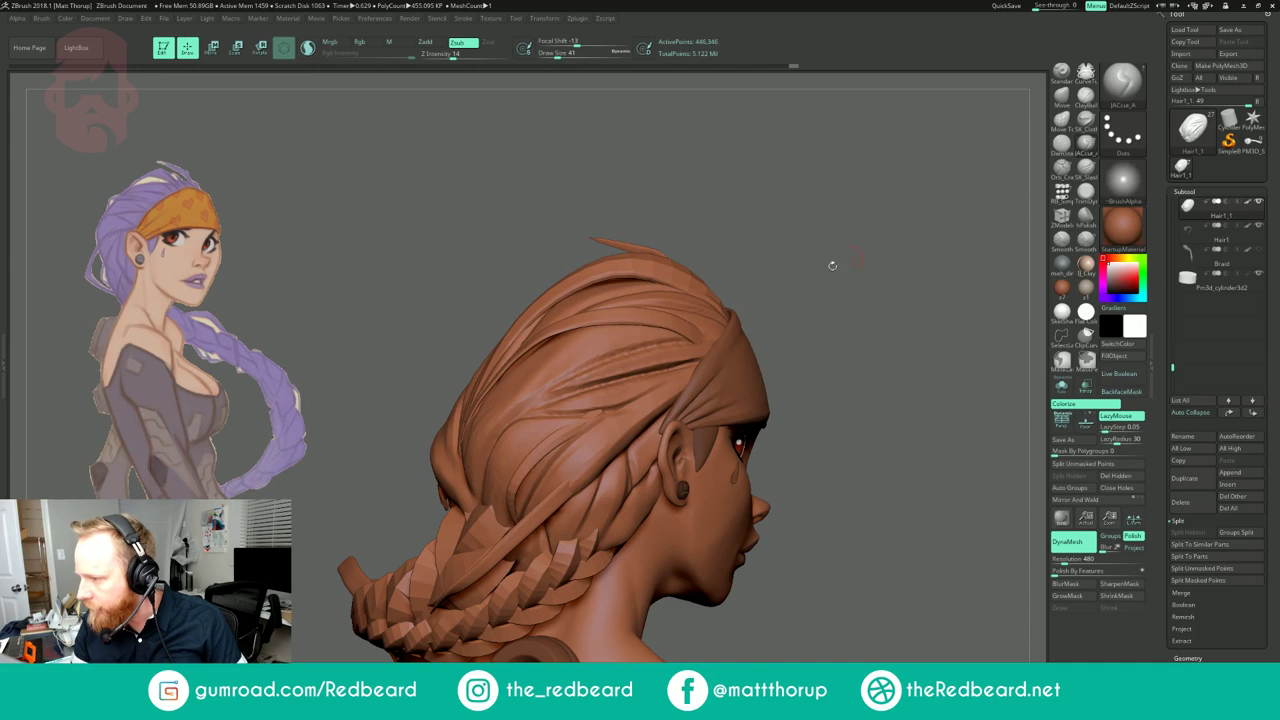
left_click_drag(672, 368, 531, 410)
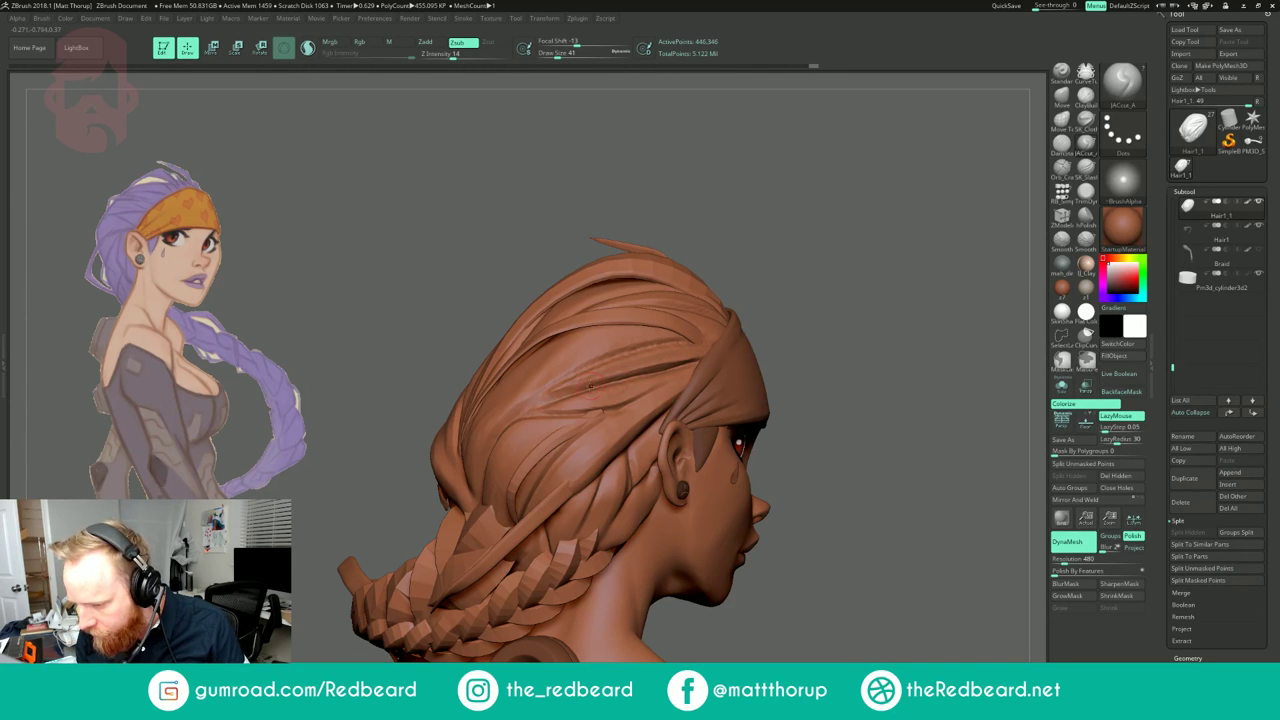
left_click_drag(815, 379, 783, 431)
left_click_drag(708, 327, 597, 366)
Step: Isolate the main hair mass and deepen its right-side grooves with the JA brush at draw size 44
left_click(1062, 386)
left_click_drag(880, 390, 789, 371)
key("s")
left_click(721, 332)
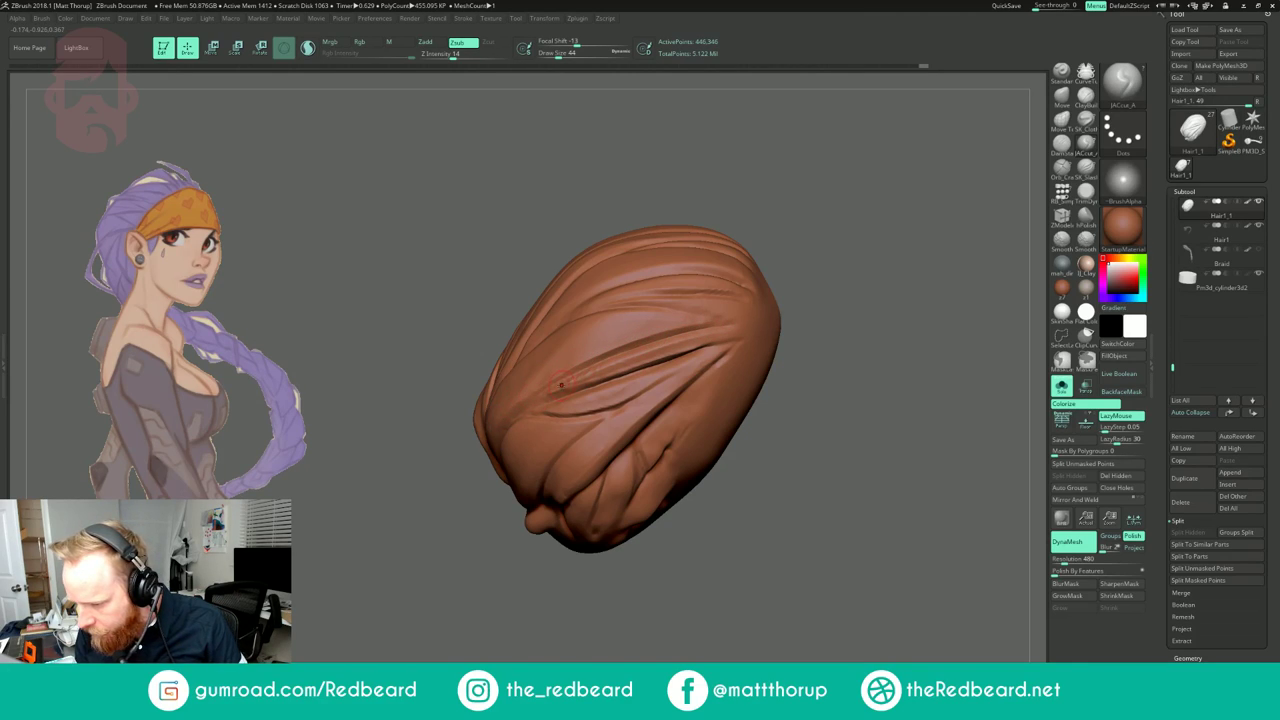
left_click_drag(664, 362, 710, 346)
left_click_drag(840, 375, 910, 366)
left_click_drag(646, 368, 529, 410)
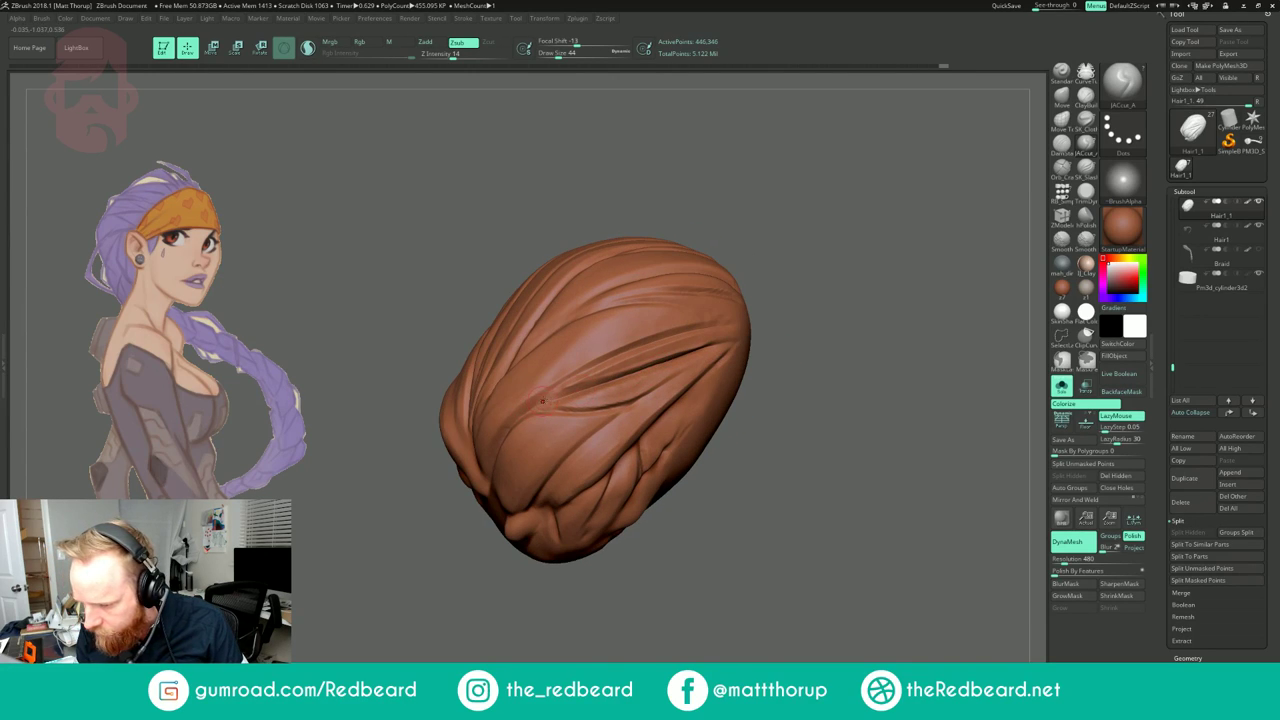
Step: Extend and cut strand grooves down the back and over the crown of the isolated hair mass
right_click_drag(636, 366, 538, 400)
left_click_drag(671, 377, 689, 391)
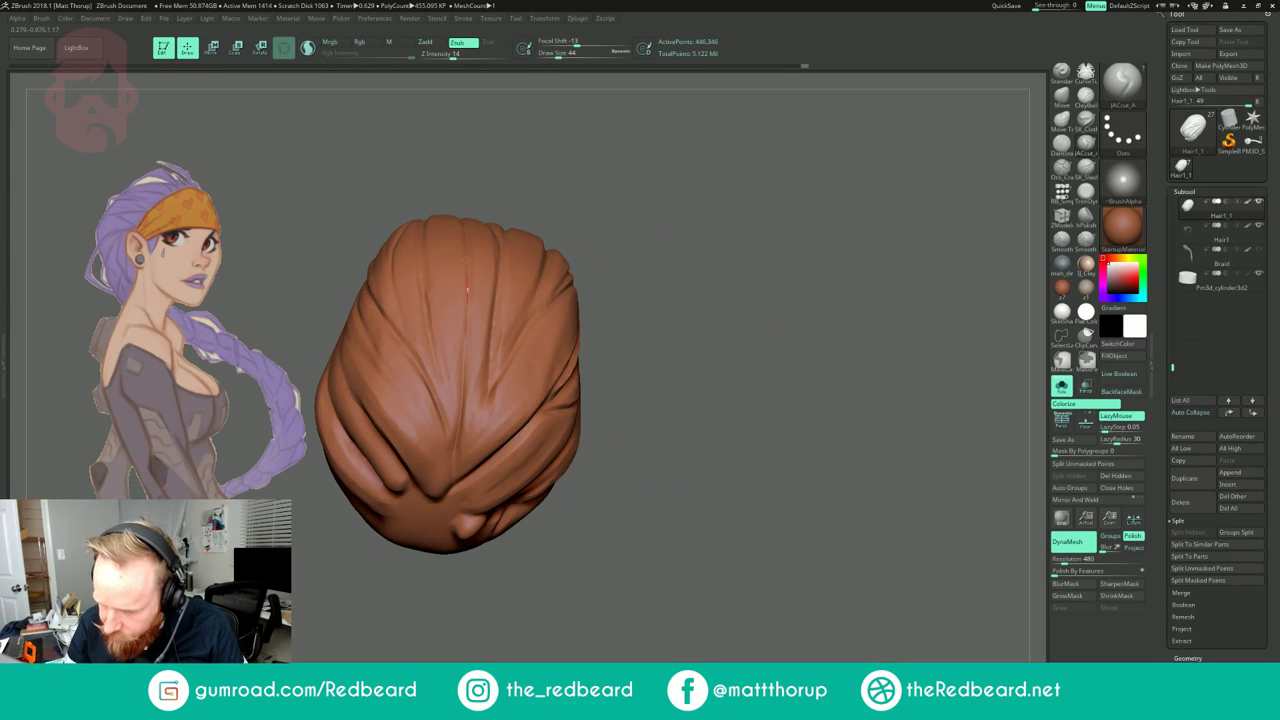
left_click_drag(523, 131, 522, 185)
left_click_drag(591, 166, 604, 256)
left_click_drag(434, 190, 431, 204)
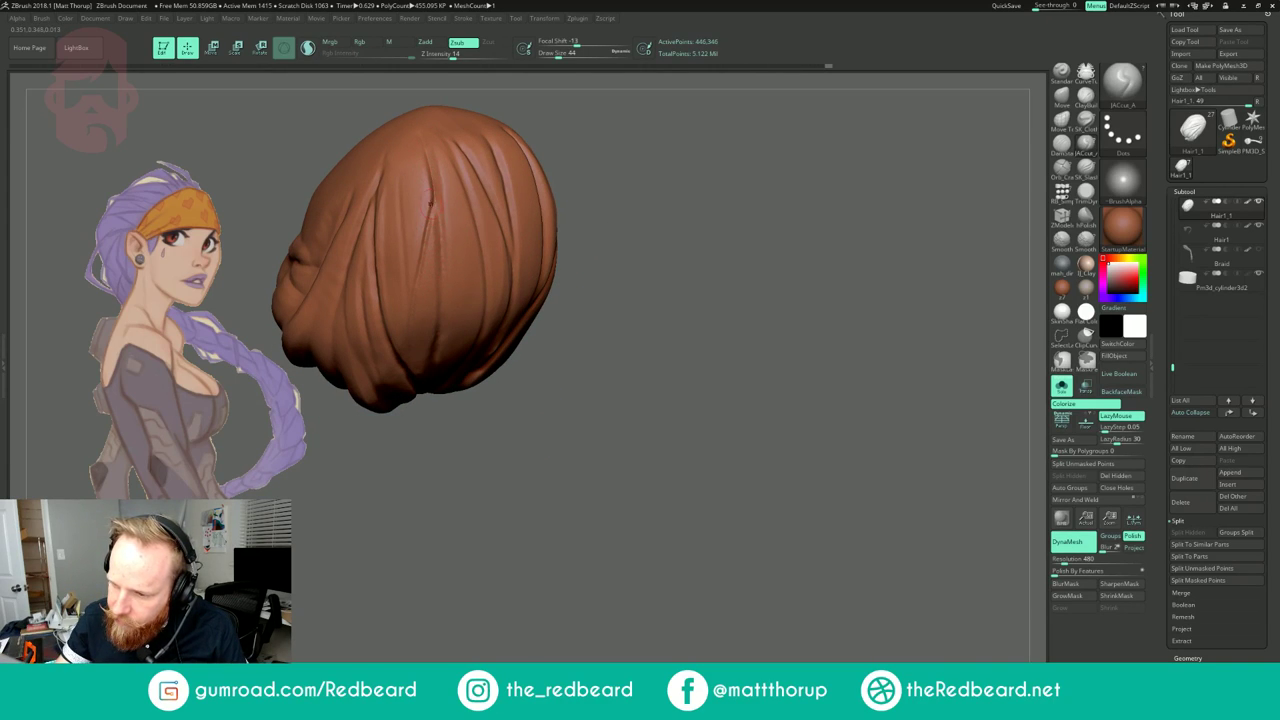
left_click_drag(438, 278, 433, 375)
left_click_drag(535, 398, 526, 308)
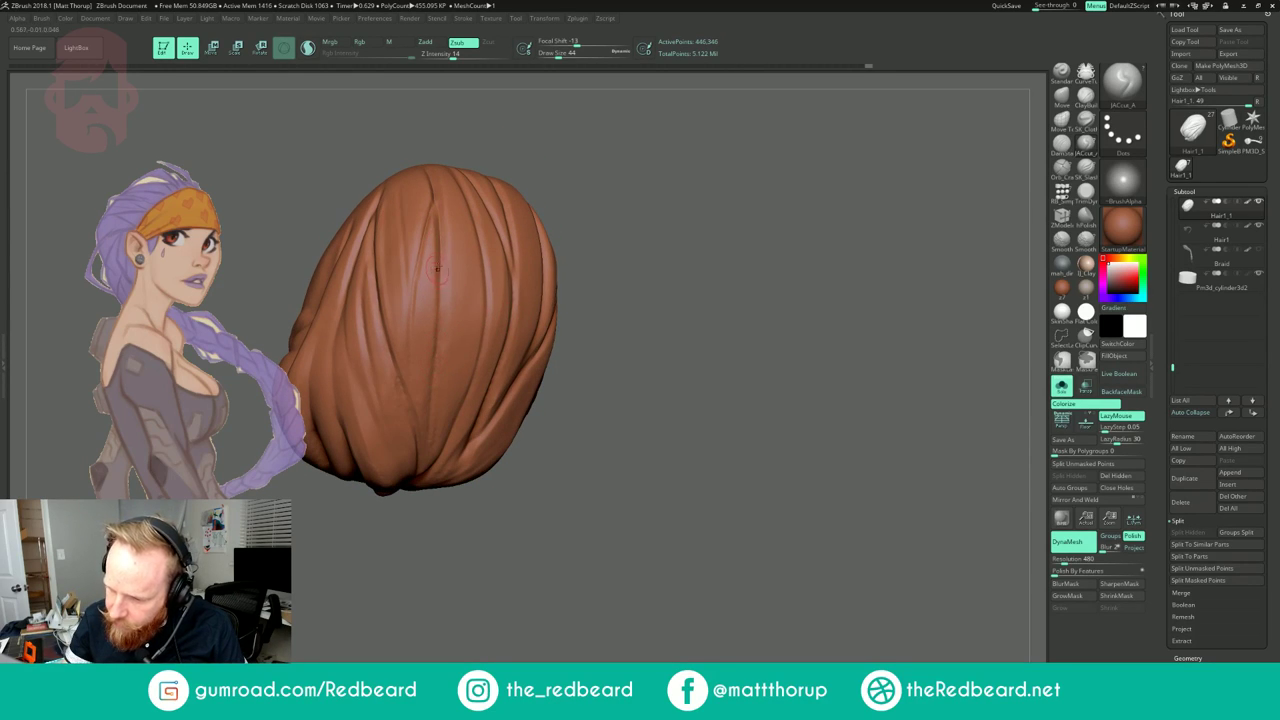
left_click_drag(569, 170, 588, 212)
left_click_drag(391, 177, 420, 274)
Step: Cut thinner strand lines on the hair's left side at draw size 31 and smooth the middle groove
mouse_move(580, 265)
left_mouse_down()
mouse_move(728, 300)
mouse_move(640, 340)
mouse_move(720, 535)
mouse_move(655, 600)
left_mouse_up()
left_click_drag(772, 335, 758, 332)
key("s")
left_click_drag(464, 309, 590, 325)
left_click_drag(768, 350, 715, 345)
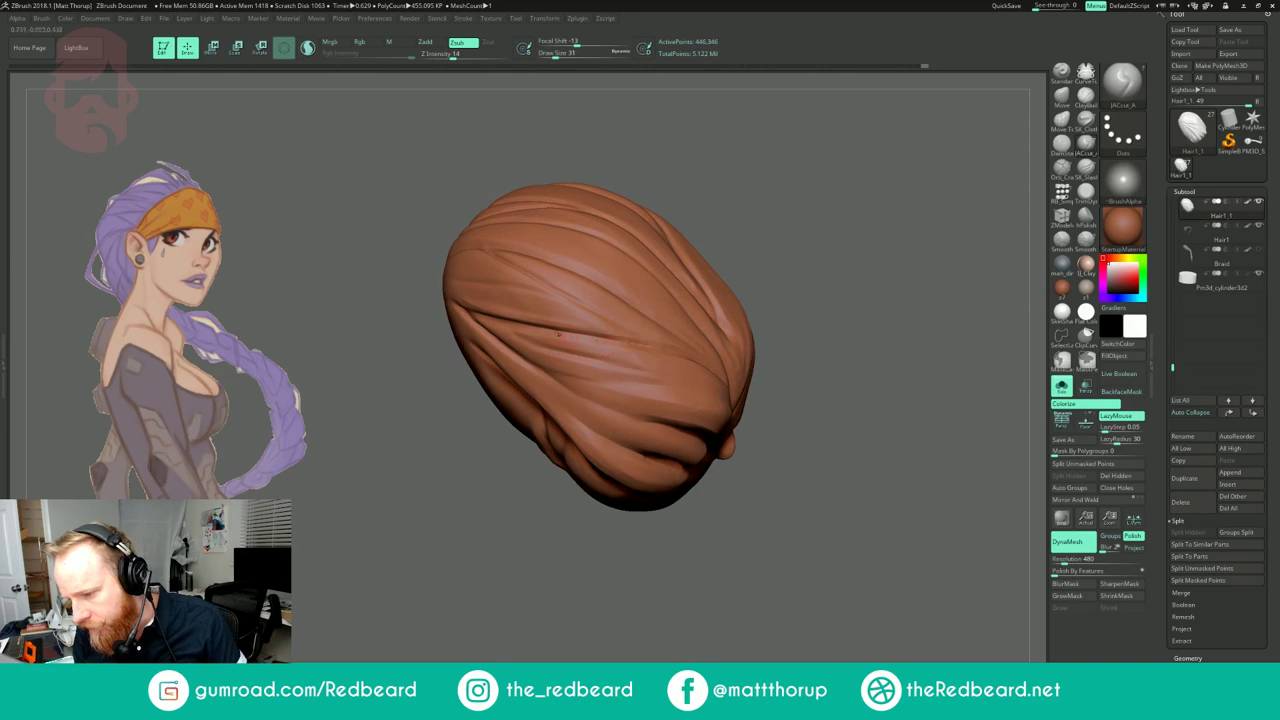
left_click_drag(415, 375, 401, 388)
left_click_drag(560, 340, 622, 347, "shift")
Step: Define the long grooves sweeping from the left front hairline toward the lower back of the hair
right_click_drag(764, 343, 543, 326)
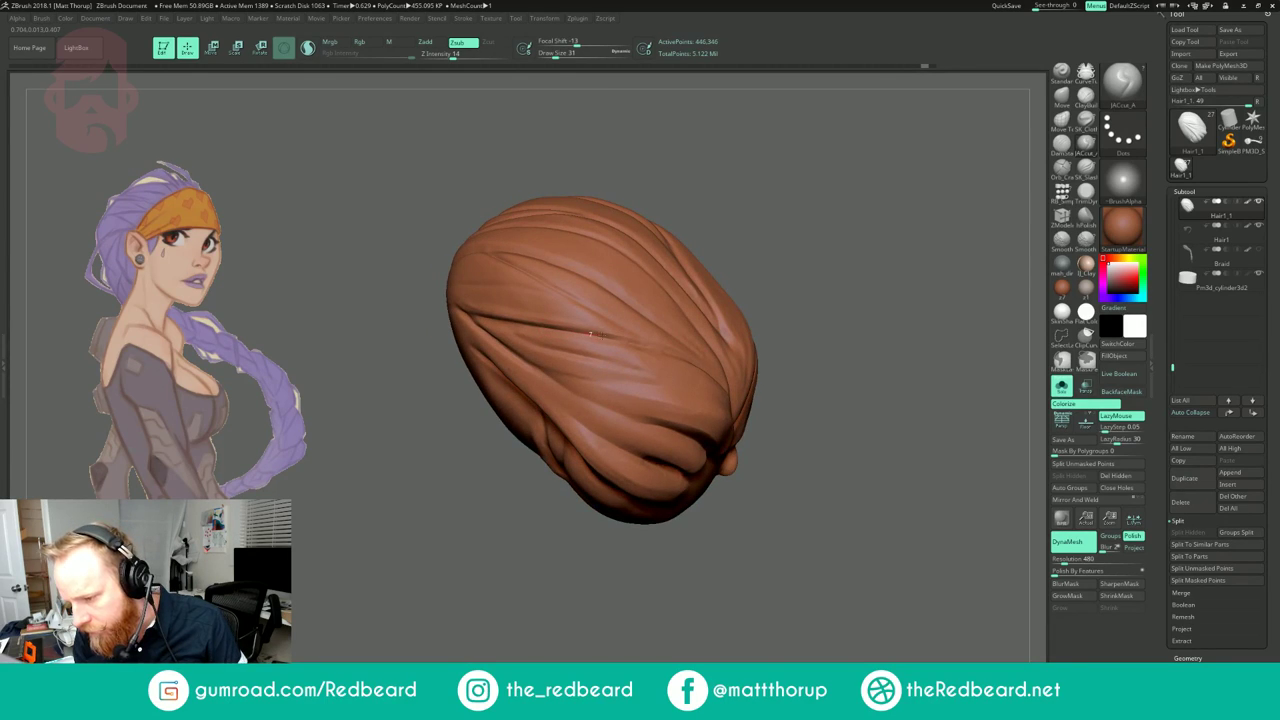
right_click_drag(803, 366, 486, 314)
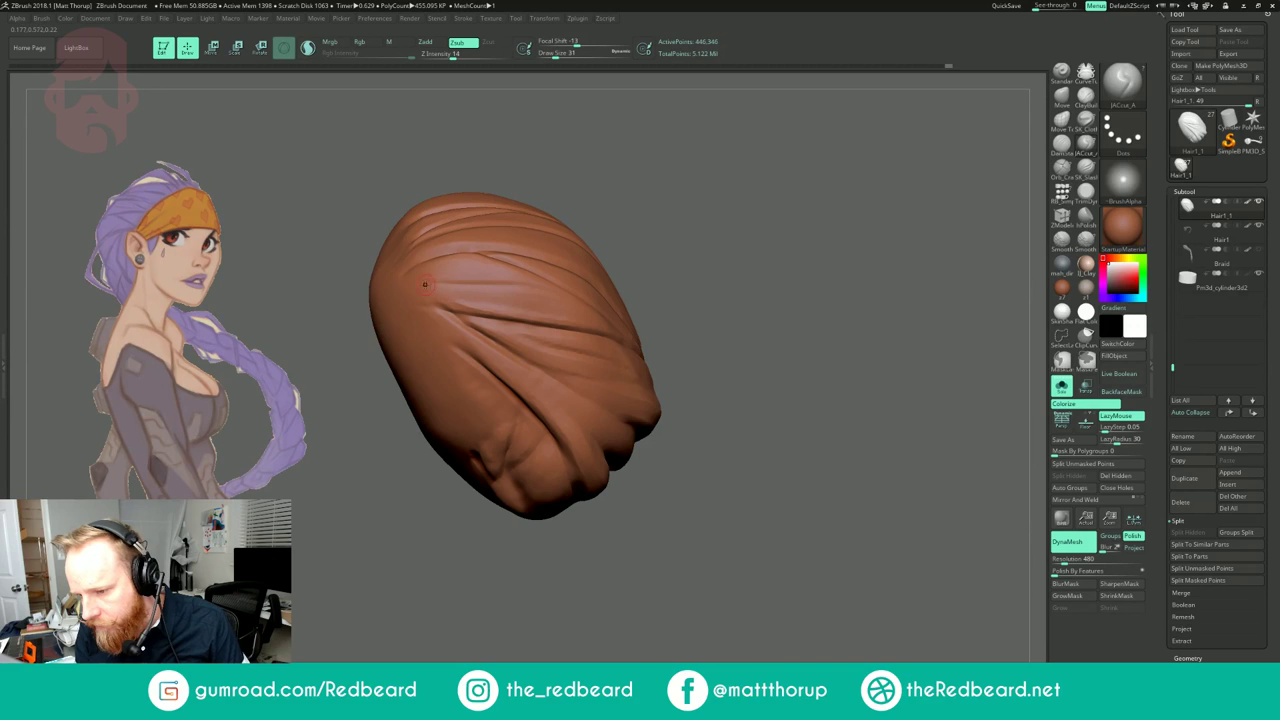
left_click_drag(533, 282, 563, 284)
left_click_drag(681, 322, 545, 340)
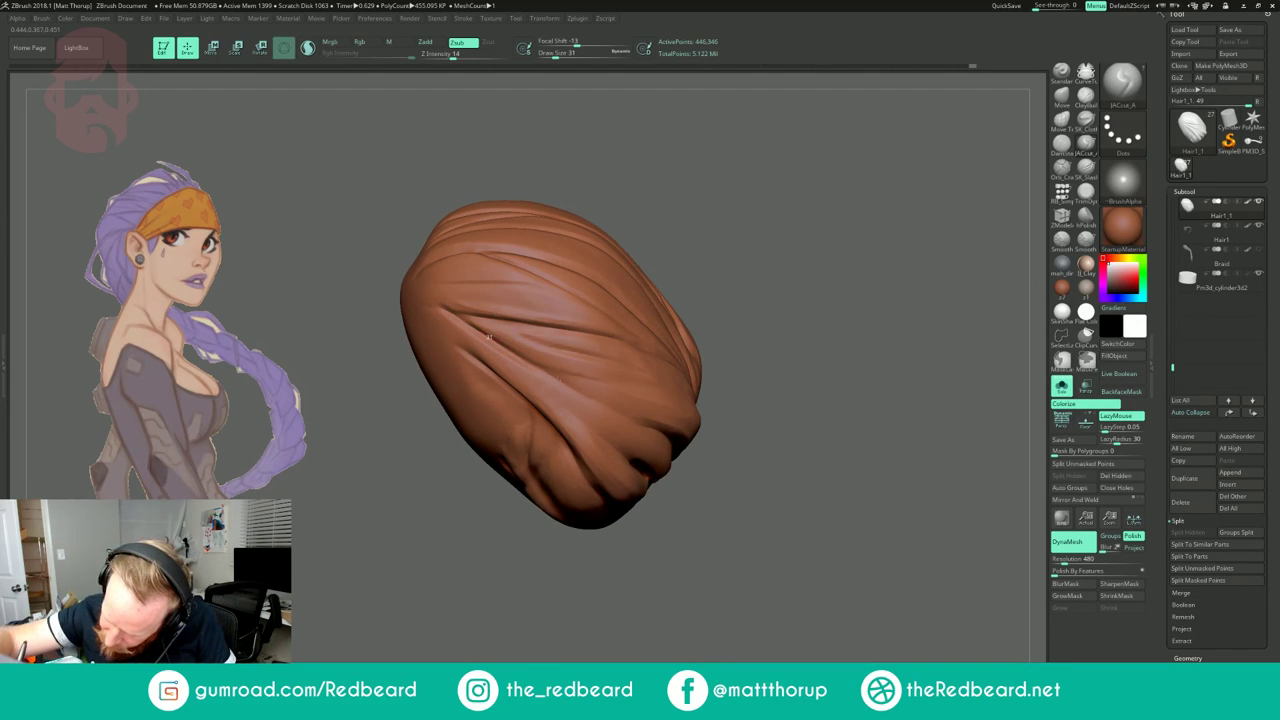
left_click_drag(531, 364, 680, 438)
Step: Cut extra strand lines along the long grooves on the hair's left side with the JA brush at draw size 31
left_click_drag(774, 226, 800, 230)
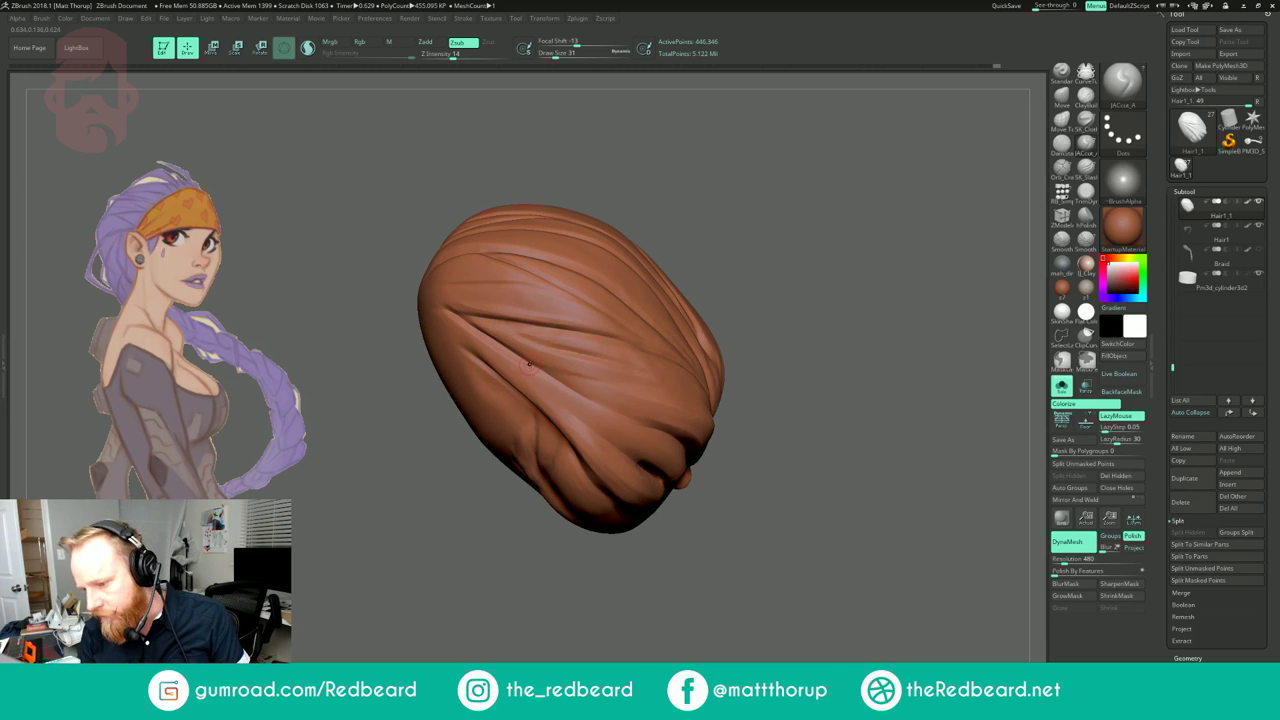
left_click_drag(552, 371, 590, 380)
left_click_drag(766, 412, 804, 412)
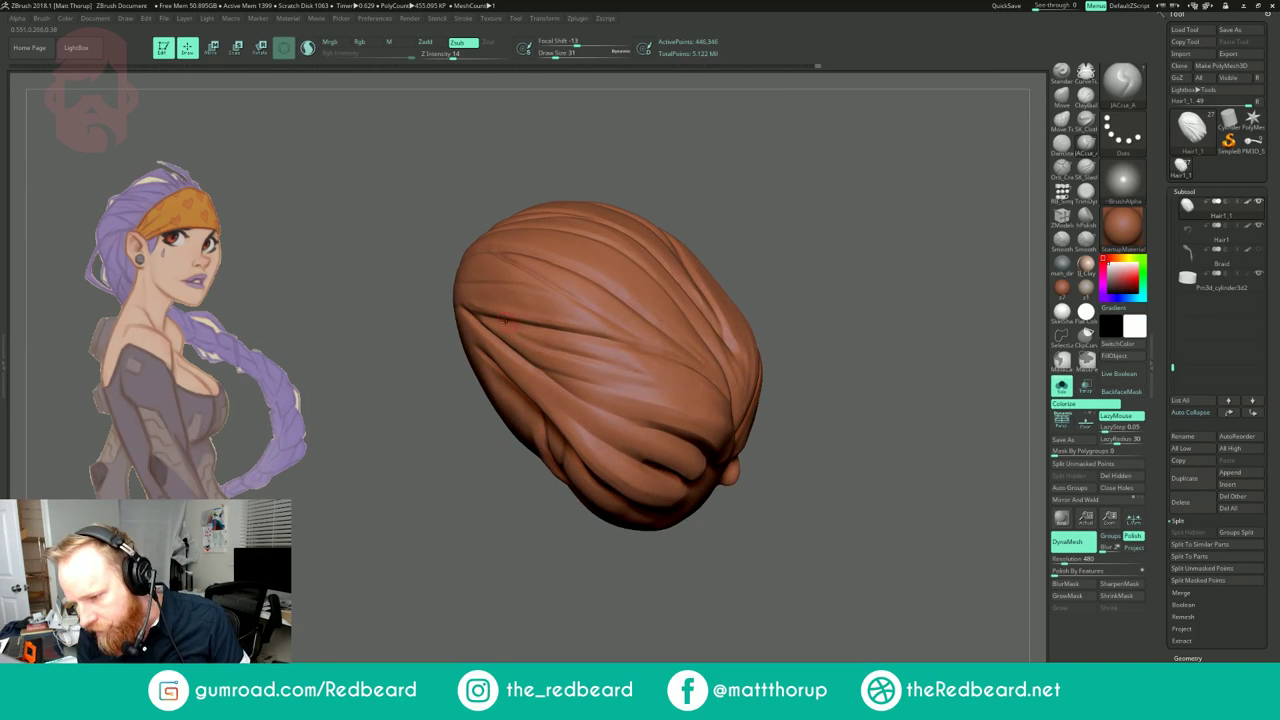
left_click_drag(566, 349, 616, 362)
mouse_move(822, 425)
left_mouse_down()
mouse_move(812, 445)
mouse_move(838, 385)
mouse_move(842, 468)
left_mouse_up()
left_click_drag(811, 286, 818, 309)
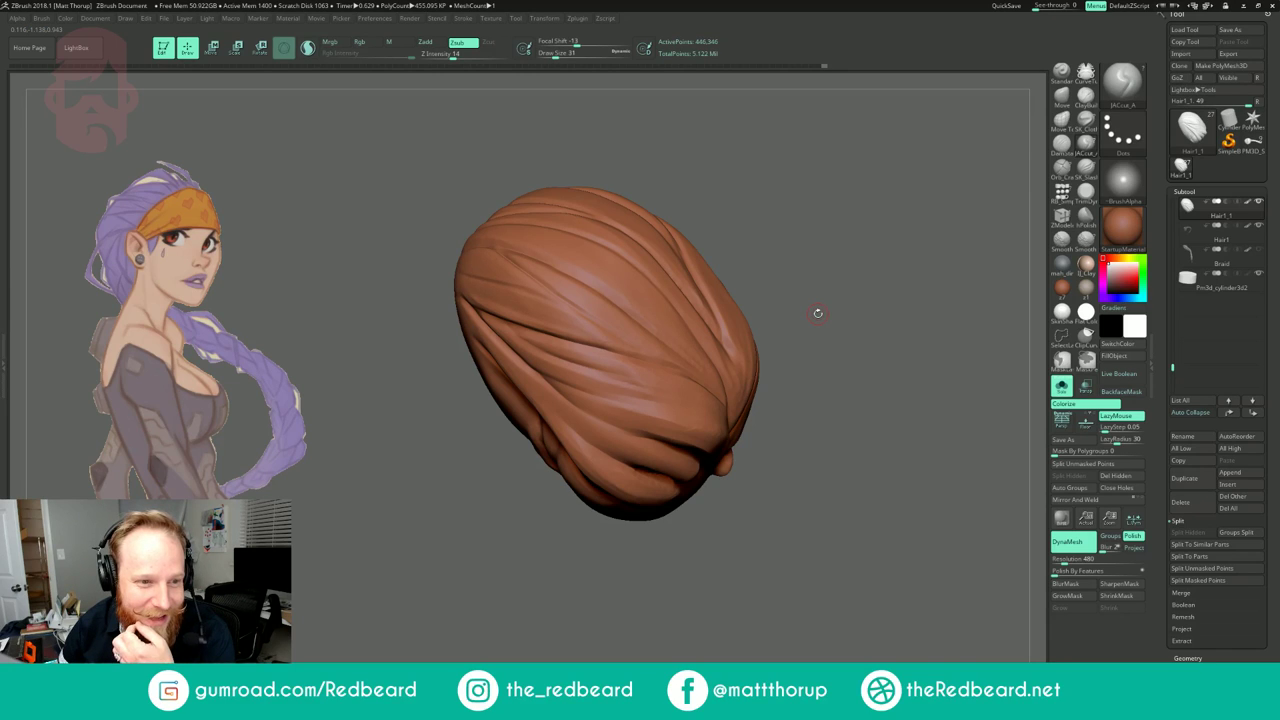
left_click_drag(813, 286, 837, 331)
right_click_drag(838, 330, 843, 263)
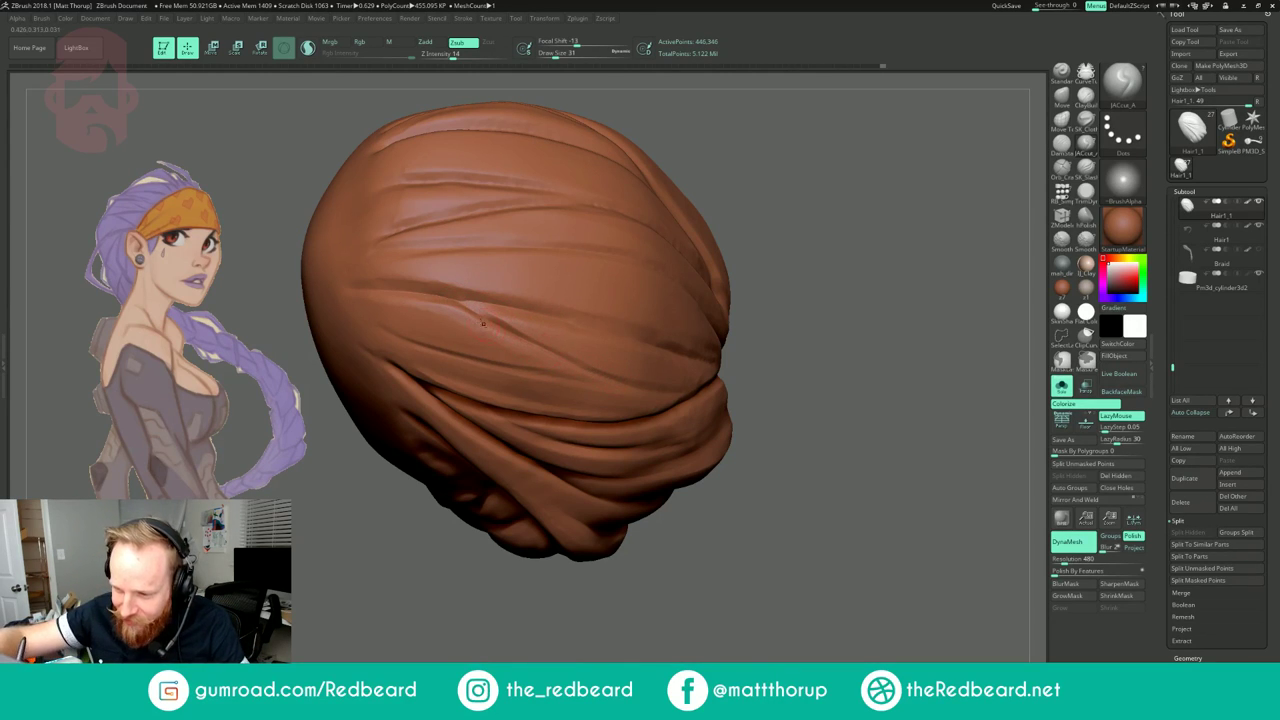
Step: Soften and refine the groove beginnings near the left front hairline of the hair mass
key("shift")
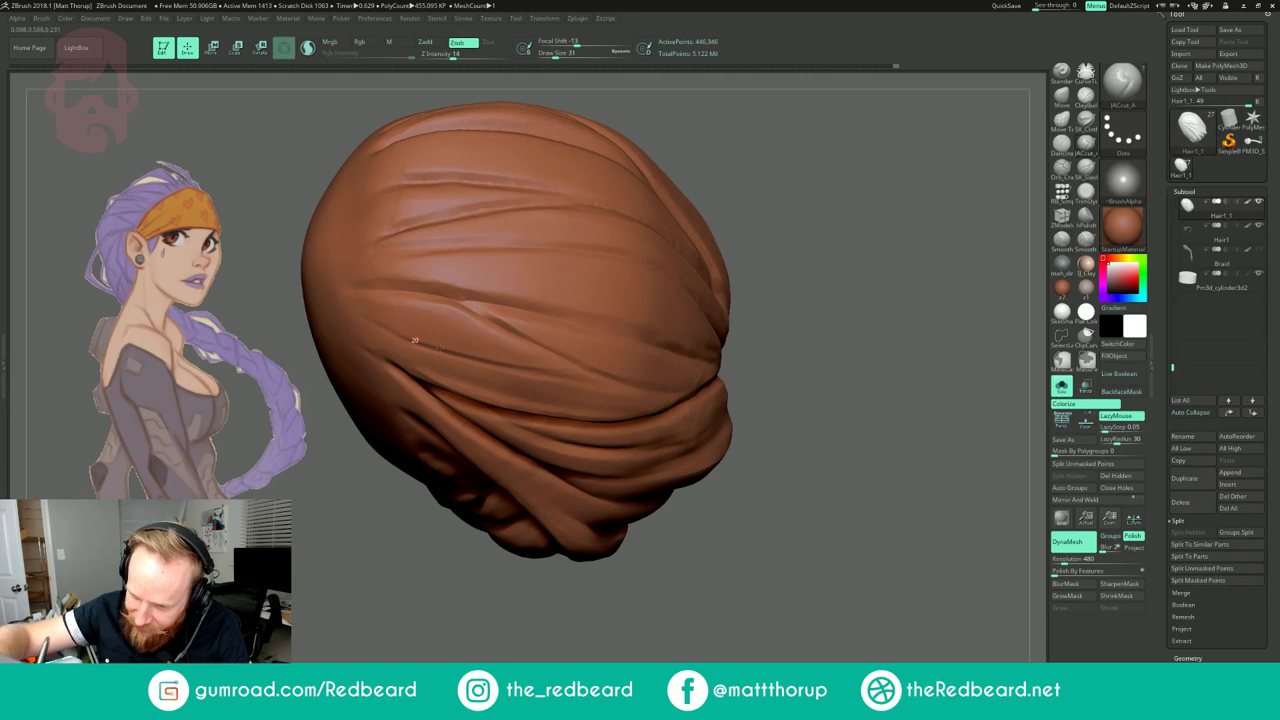
left_click_drag(790, 153, 475, 232)
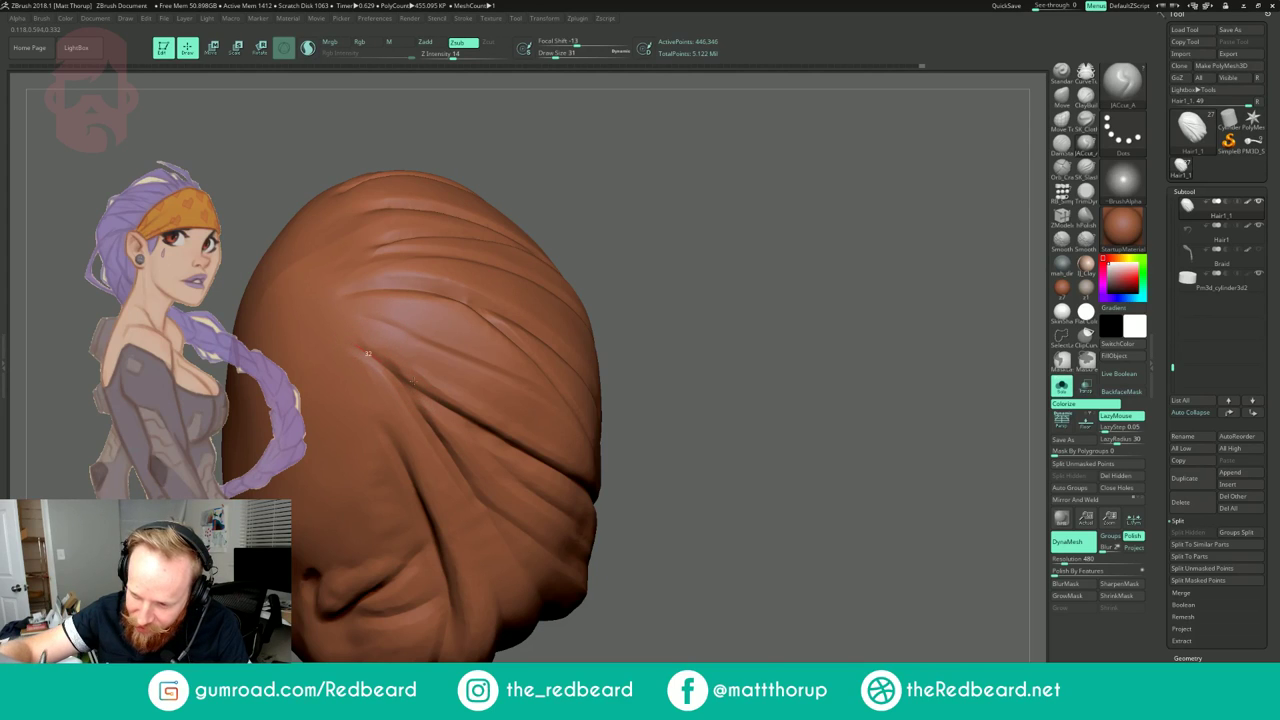
key("shift")
mouse_move(690, 425)
left_mouse_down()
mouse_move(640, 520)
mouse_move(631, 477)
mouse_move(657, 540)
mouse_move(809, 532)
mouse_move(849, 474)
left_mouse_up()
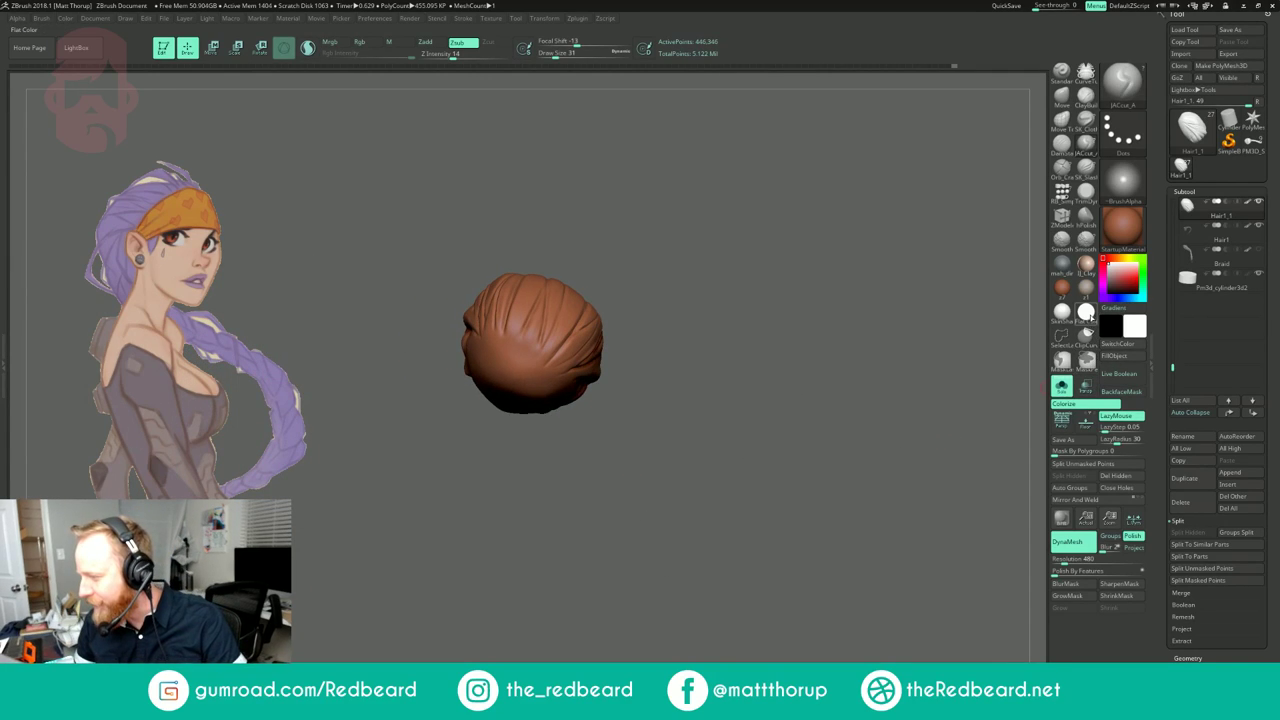
Step: Flatten the smooth front area of the hair mass with the hPolish brush at draw size 274
left_click(1080, 218)
key("s")
left_click_drag(671, 394, 701, 393)
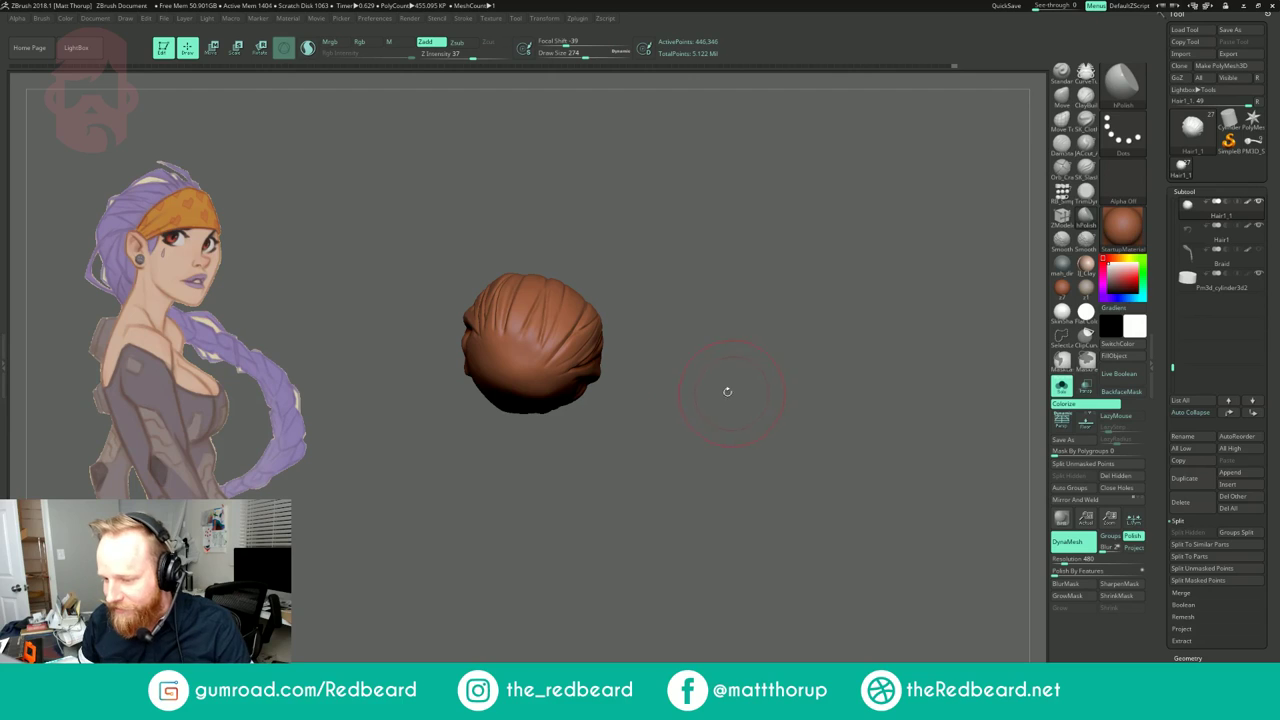
left_click_drag(520, 377, 499, 362)
left_click_drag(553, 459, 519, 390)
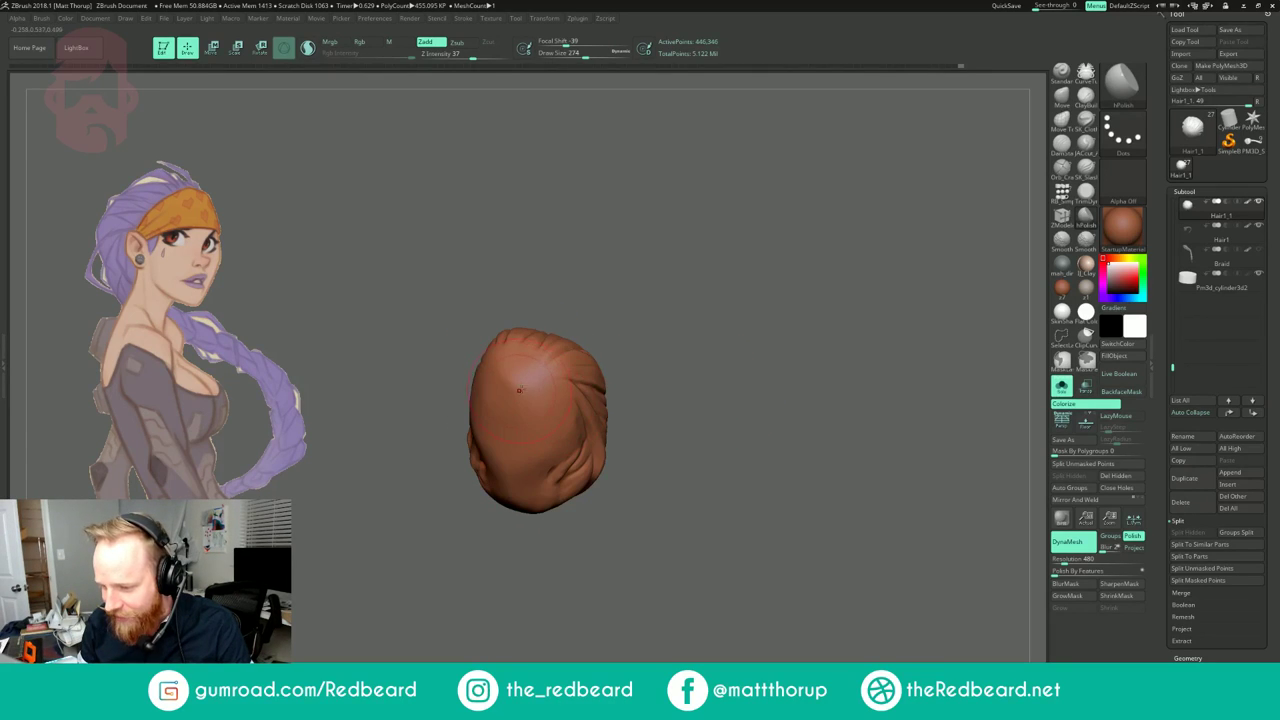
left_click_drag(516, 565, 505, 527)
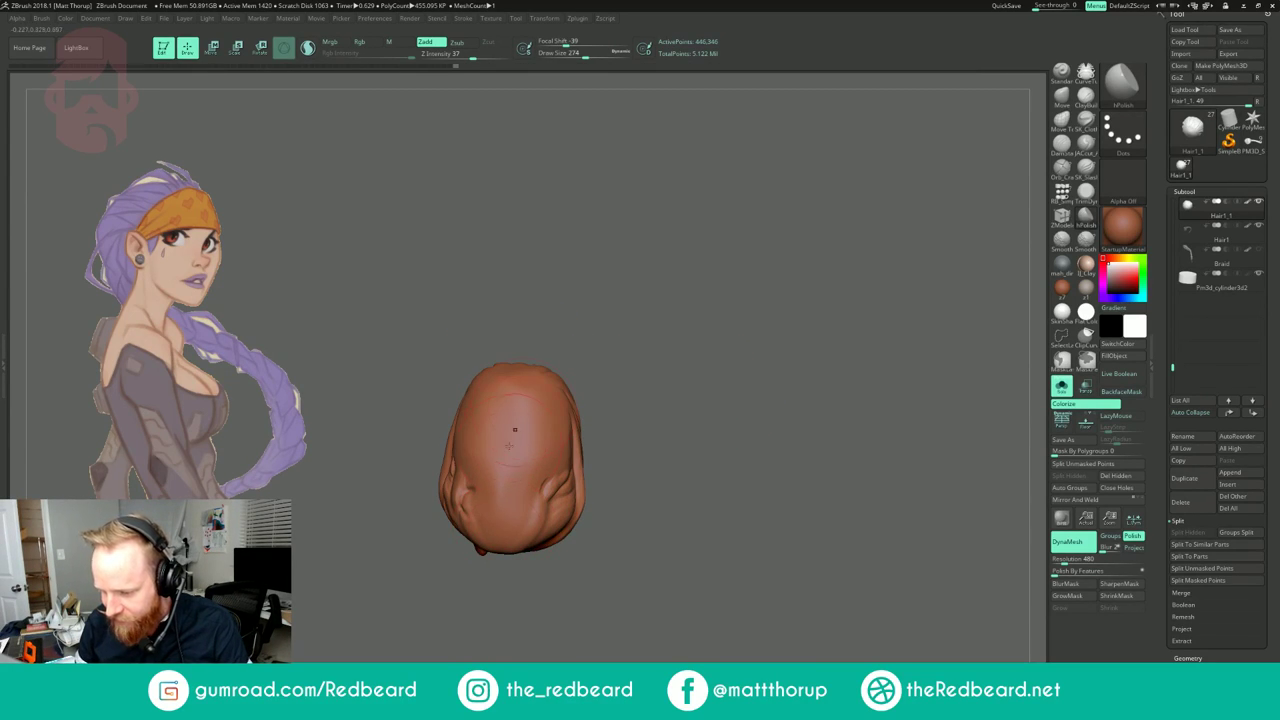
Step: Build up and smooth the strands on the back of the hair with the ClayBuildup brush at draw size 56
mouse_move(601, 326)
left_mouse_down()
mouse_move(626, 466)
mouse_move(743, 366)
mouse_move(796, 401)
mouse_move(776, 444)
left_mouse_up()
left_click(1062, 169)
key("s")
left_click_drag(613, 423, 602, 424)
key("s")
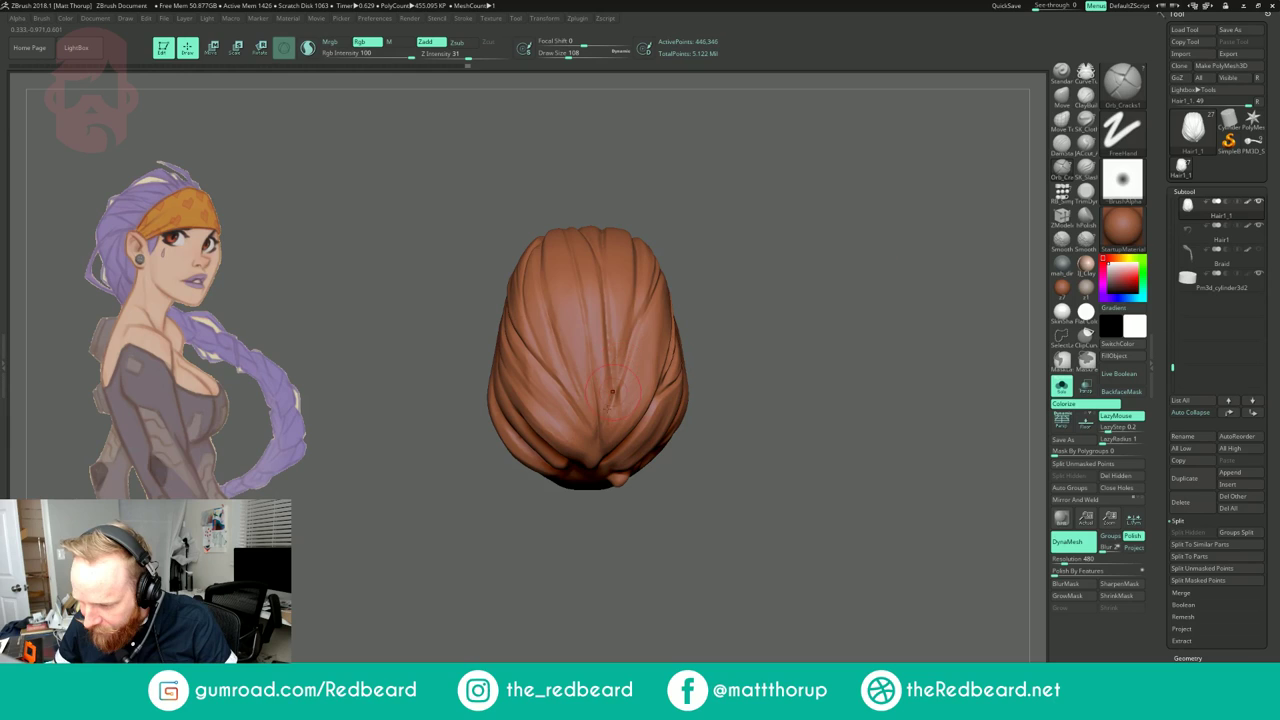
left_click(1082, 104)
right_click_drag(626, 370, 636, 412)
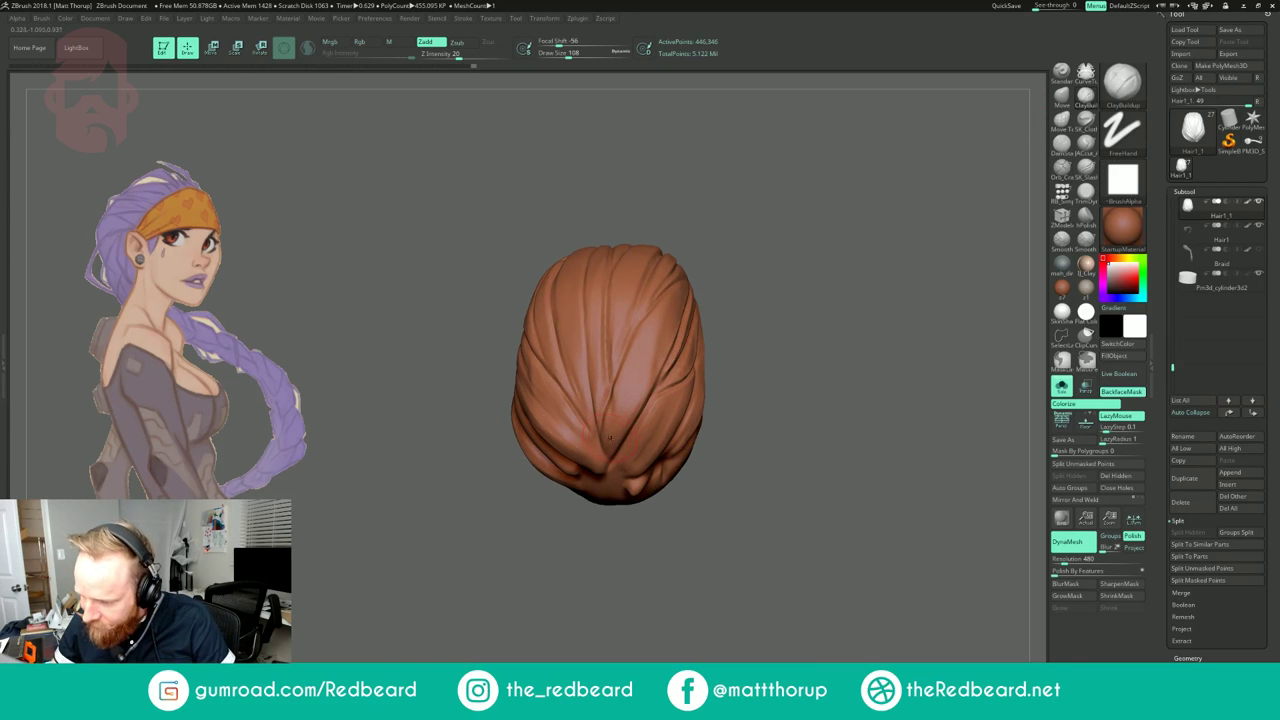
key("s")
left_click_drag(621, 427, 614, 427)
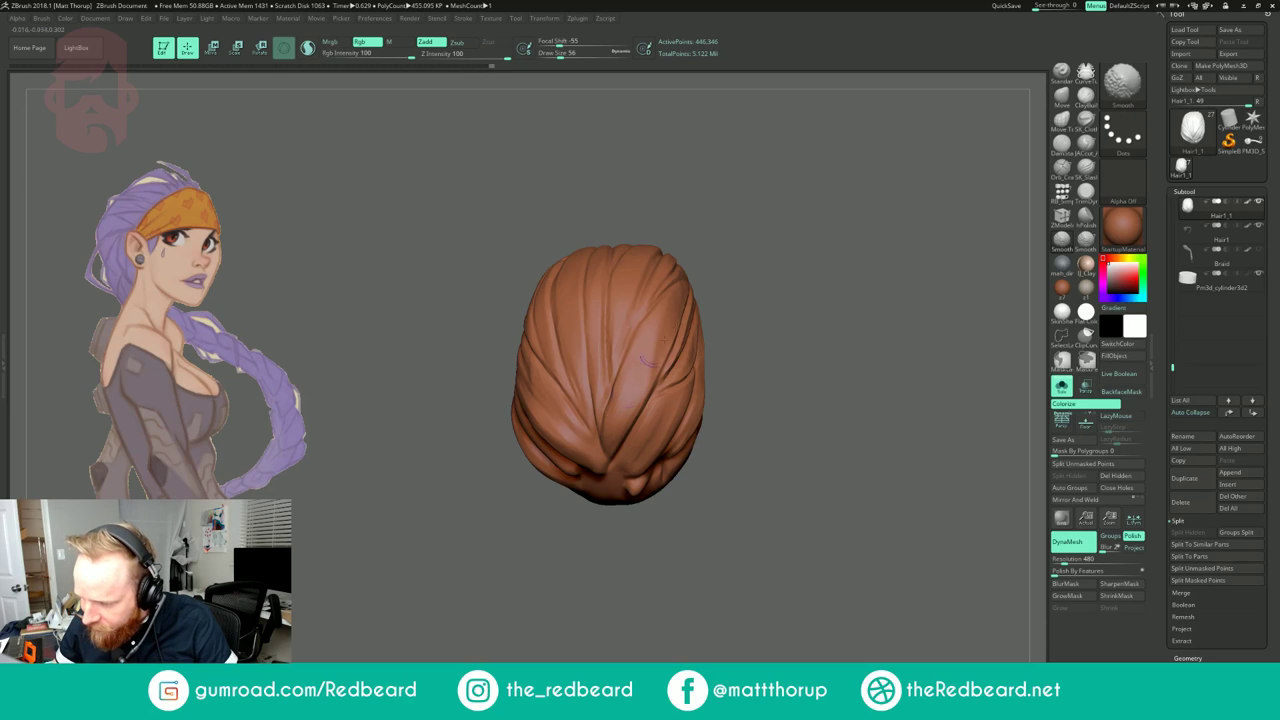
right_click_drag(609, 431, 612, 411)
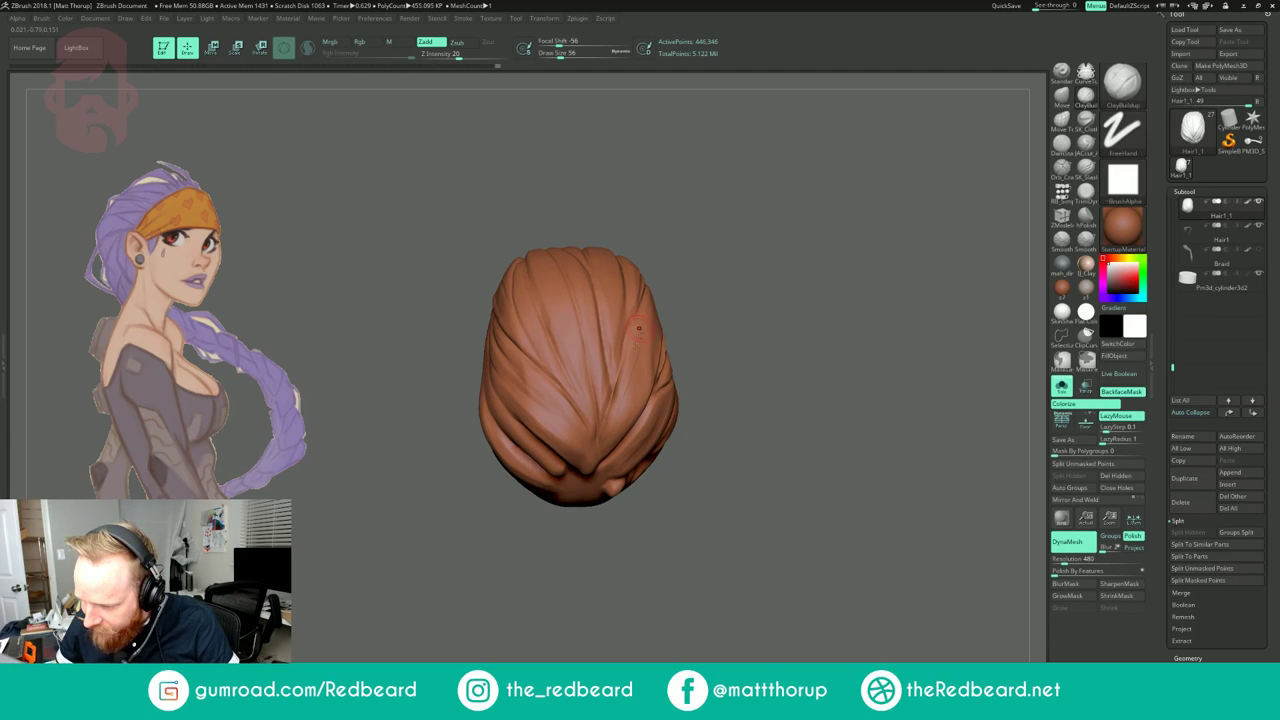
right_click_drag(663, 352, 674, 372)
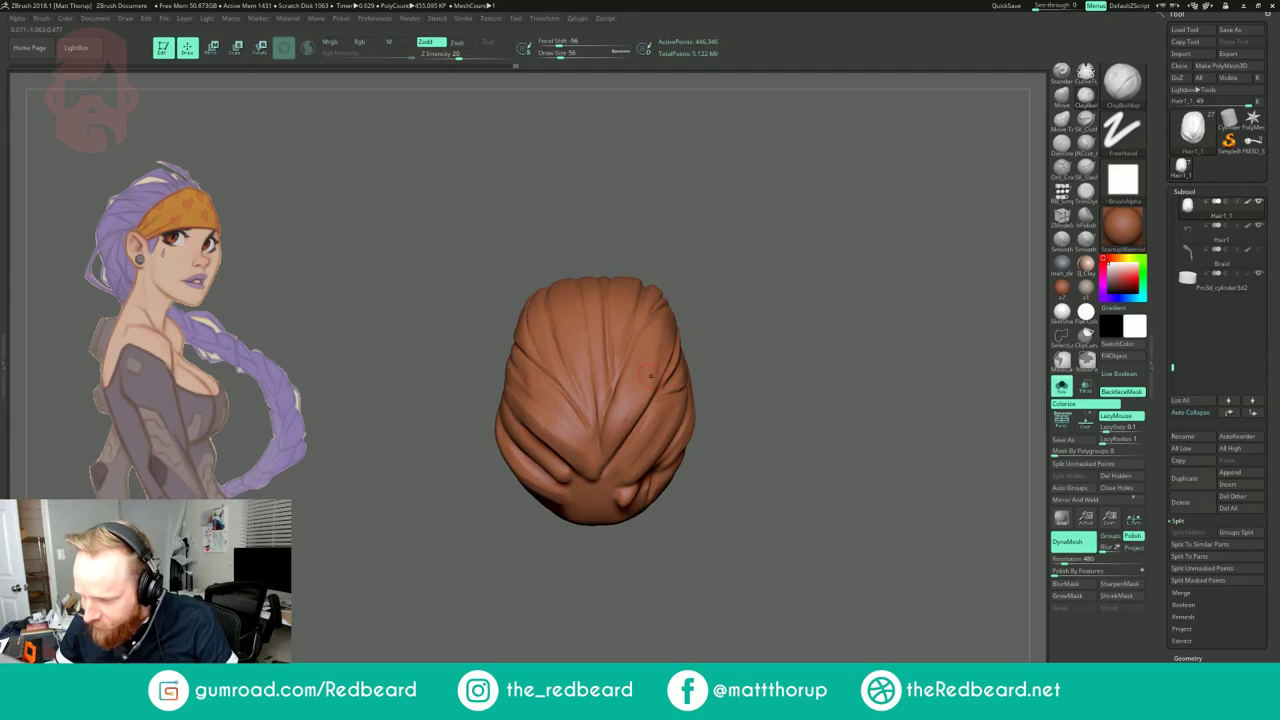
Step: Plane the back and right-side strands with the TrimDynamic brush at draw sizes 77 and 74
left_click(1086, 193)
right_click_drag(885, 252, 882, 284, "ctrl")
key("s")
left_click_drag(613, 436, 617, 436)
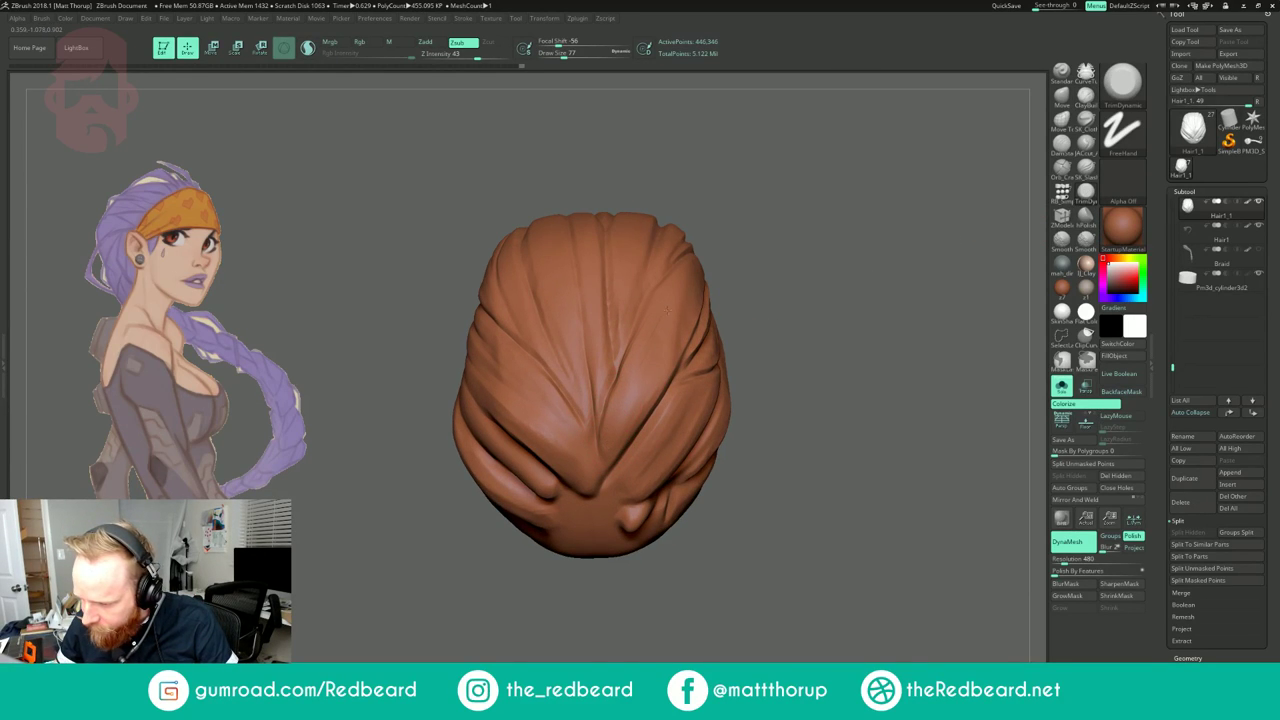
right_click_drag(763, 277, 790, 268)
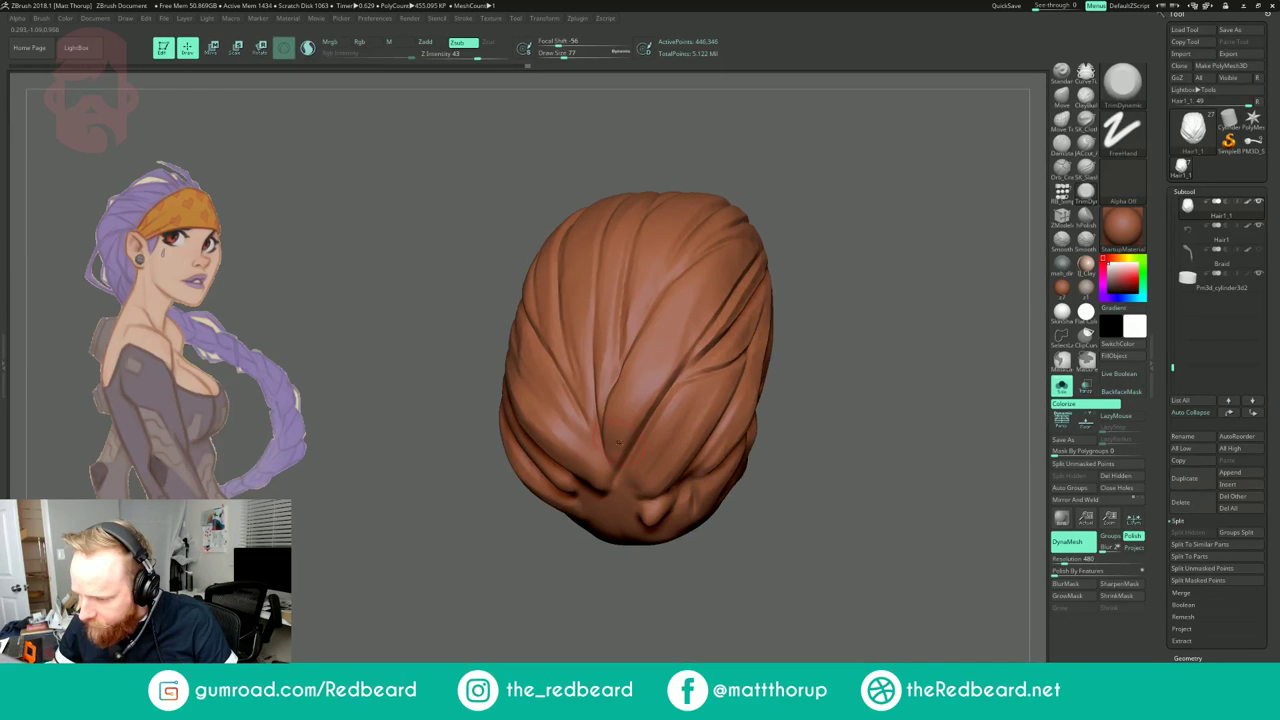
right_click_drag(646, 373, 671, 284)
mouse_move(708, 233)
right_mouse_down()
mouse_move(675, 320)
mouse_move(622, 268)
right_mouse_up()
key("s")
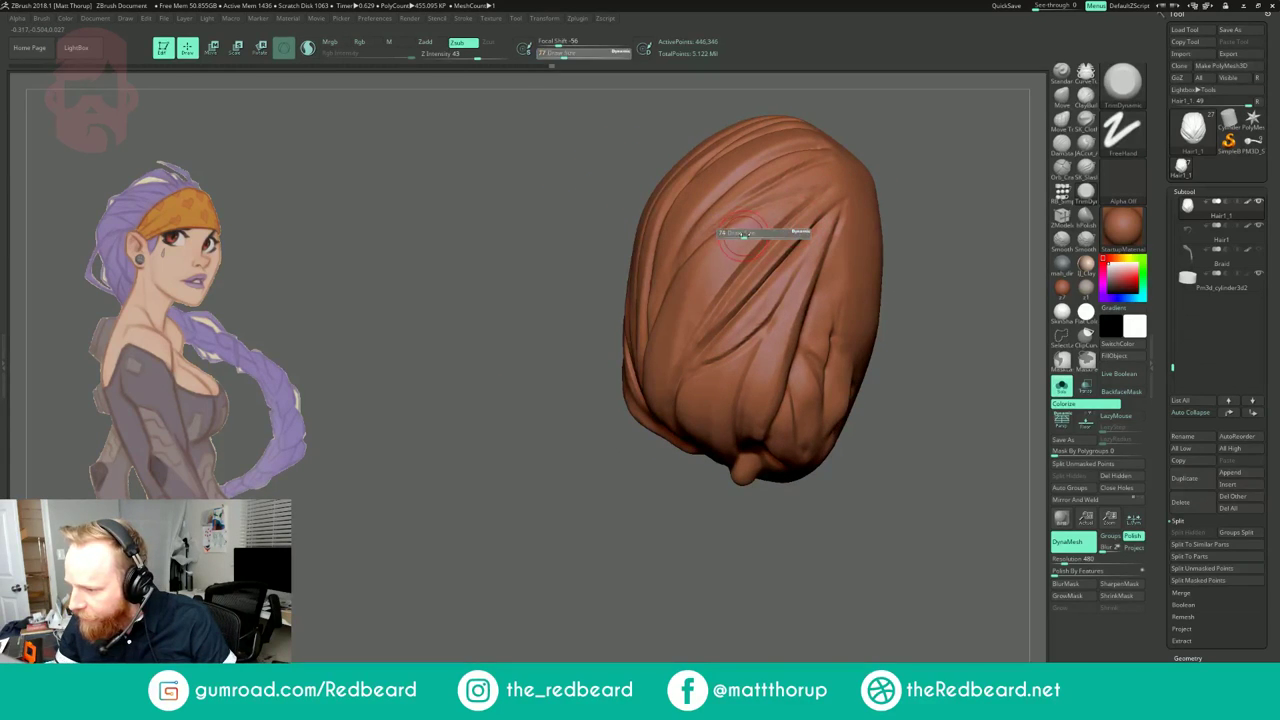
left_click(743, 236)
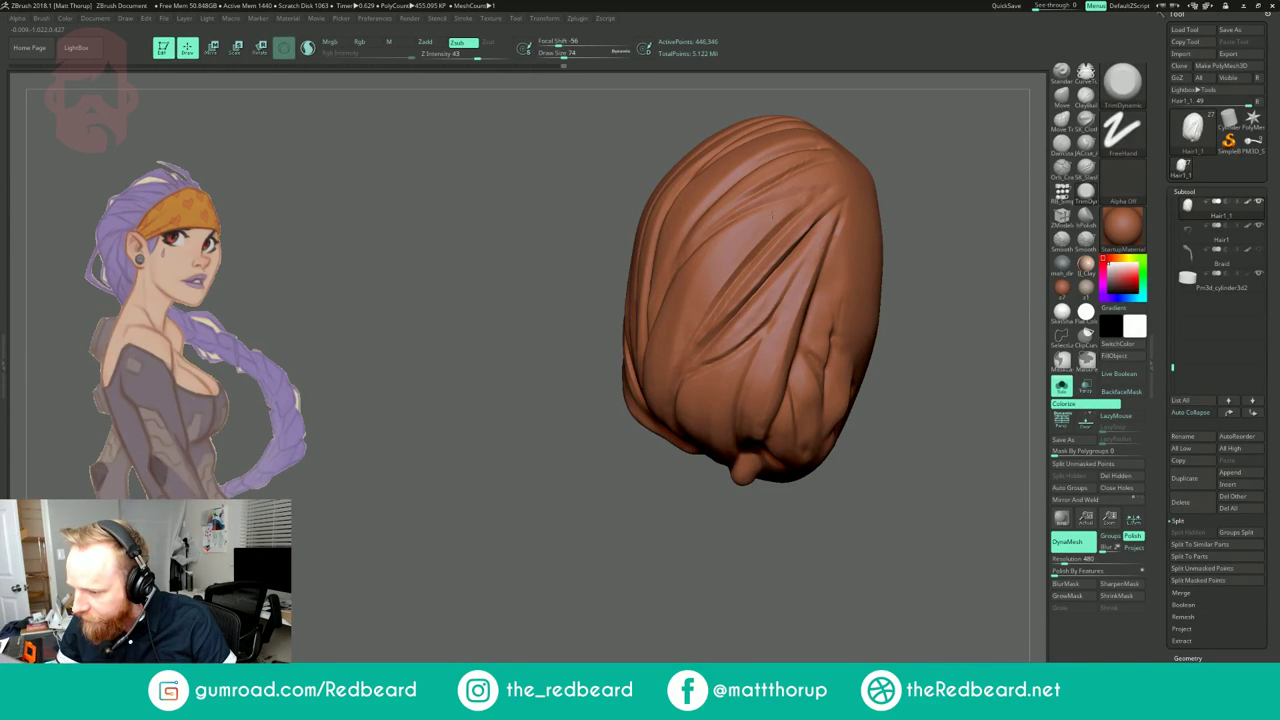
mouse_move(910, 165)
left_mouse_down()
mouse_move(890, 118)
mouse_move(868, 164)
left_mouse_up()
Step: Cut thin strand lines between the right-side grooves with the Orb_Cracks brush, reducing the draw size to 29
left_click(1062, 169)
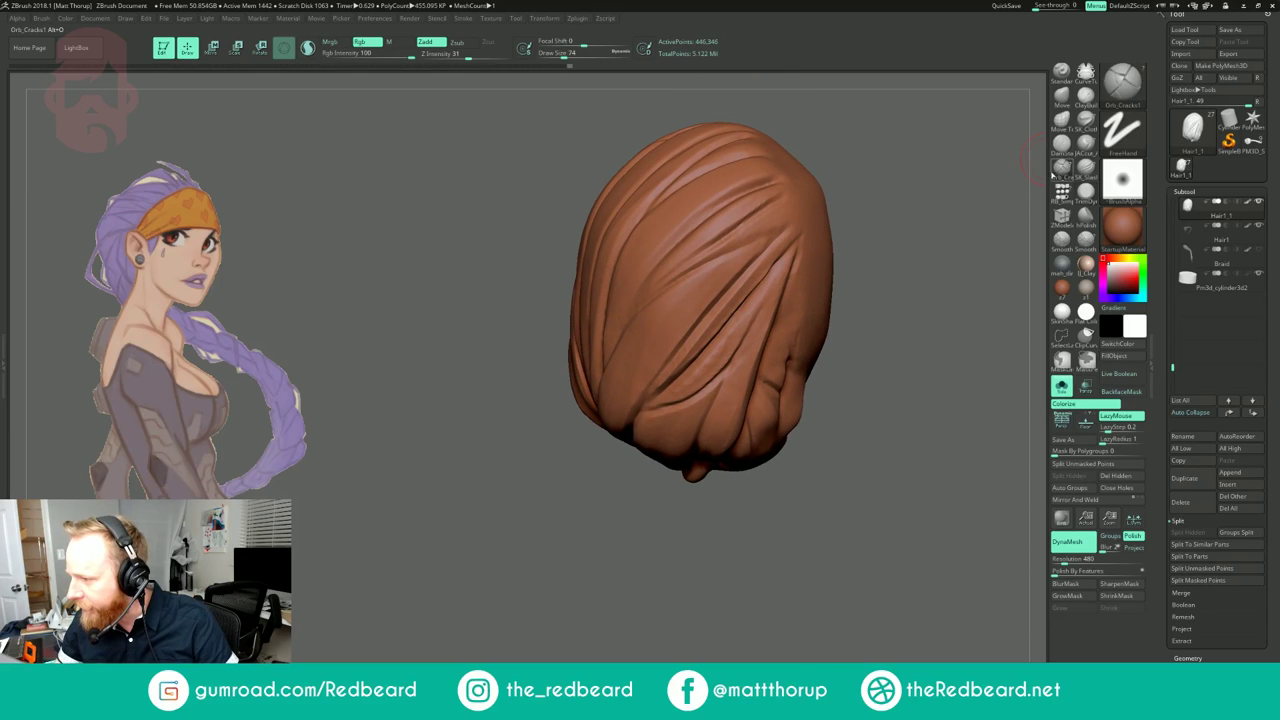
left_click_drag(958, 213, 956, 208)
key("bracketleft")
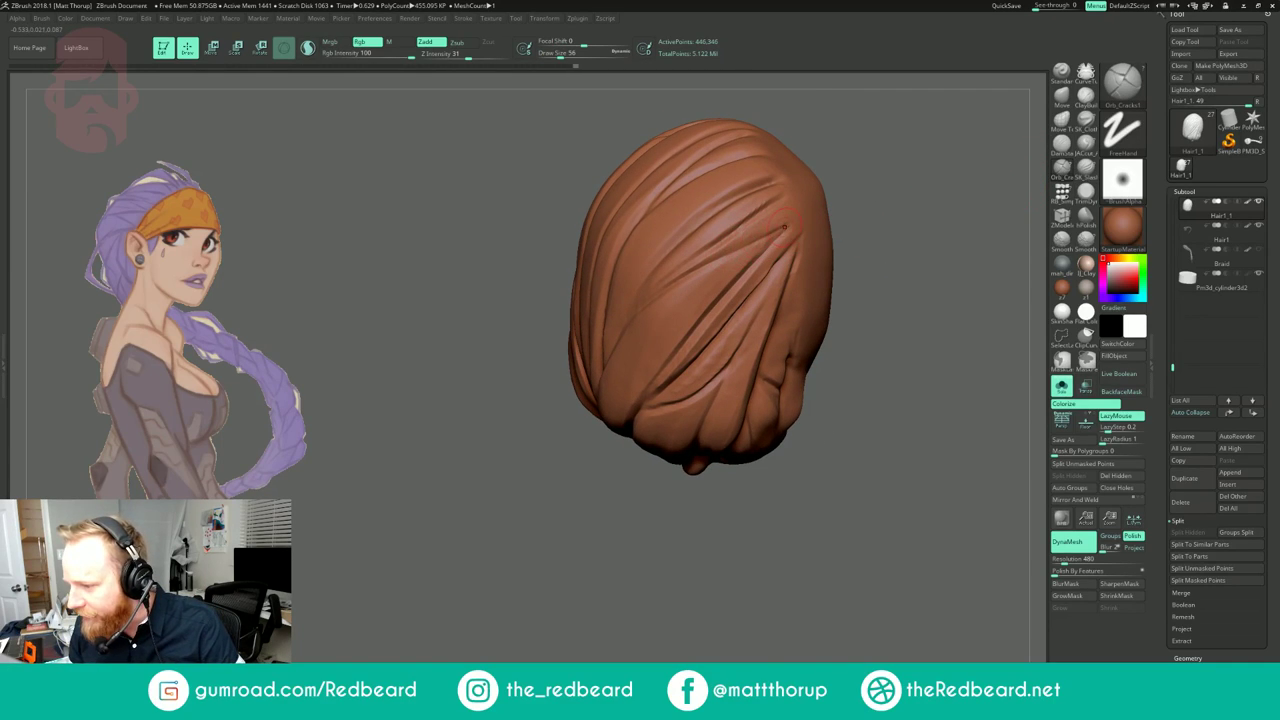
right_click_drag(866, 239, 775, 206)
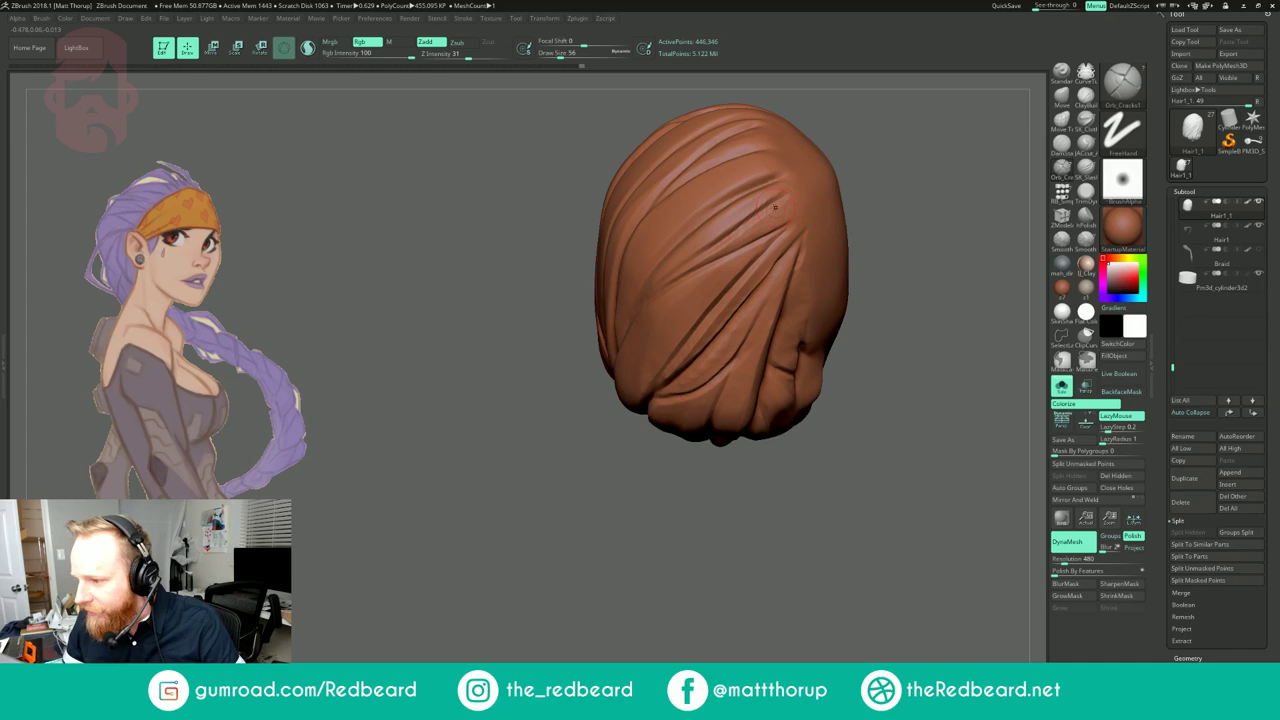
key("s")
left_click(762, 203)
key("ctrl+z")
left_click_drag(783, 195, 741, 222)
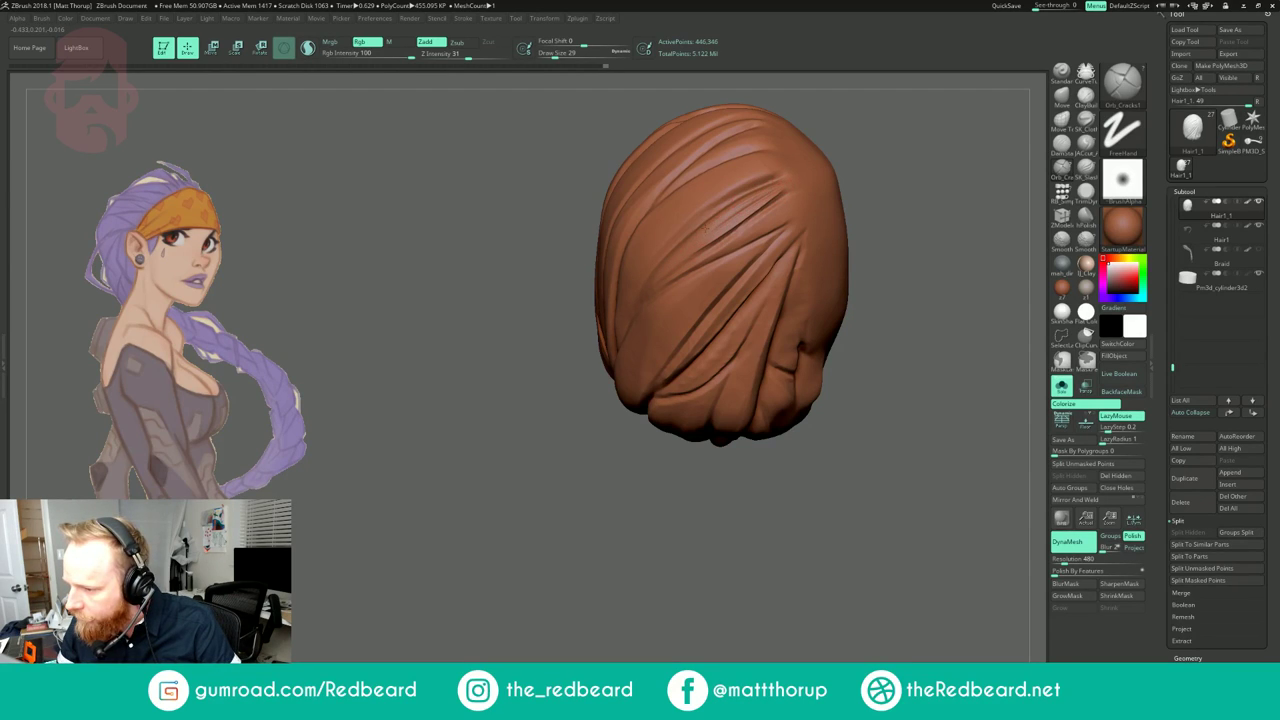
mouse_move(872, 222)
right_mouse_down()
mouse_move(780, 186)
mouse_move(725, 190)
right_mouse_up()
mouse_move(874, 166)
right_mouse_down("ctrl")
mouse_move(763, 206)
mouse_move(790, 250)
right_mouse_up("ctrl")
mouse_move(790, 250)
right_mouse_down()
mouse_move(851, 236)
mouse_move(815, 238)
right_mouse_up()
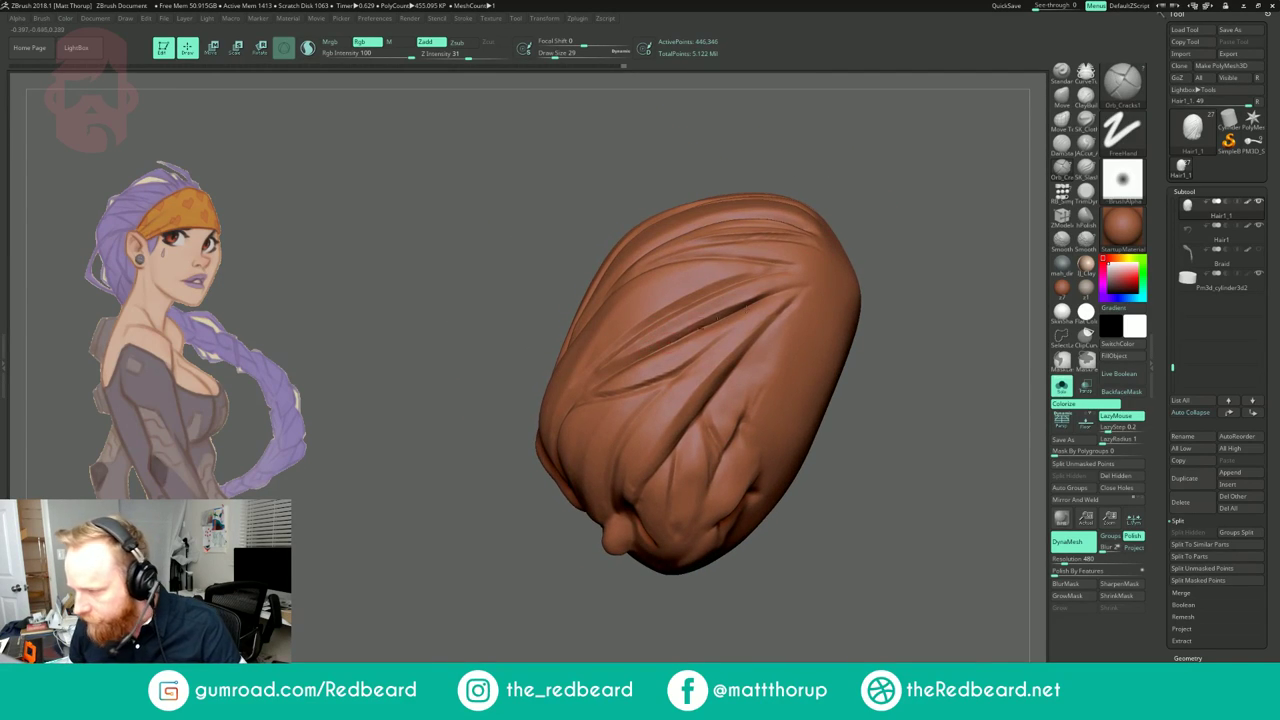
Step: Trim the ridges beside the right-side grooves with TrimDynamic at draw size 29, then refine and smooth the lines with Orb_Cracks
left_click(1086, 193)
key("bracketright")
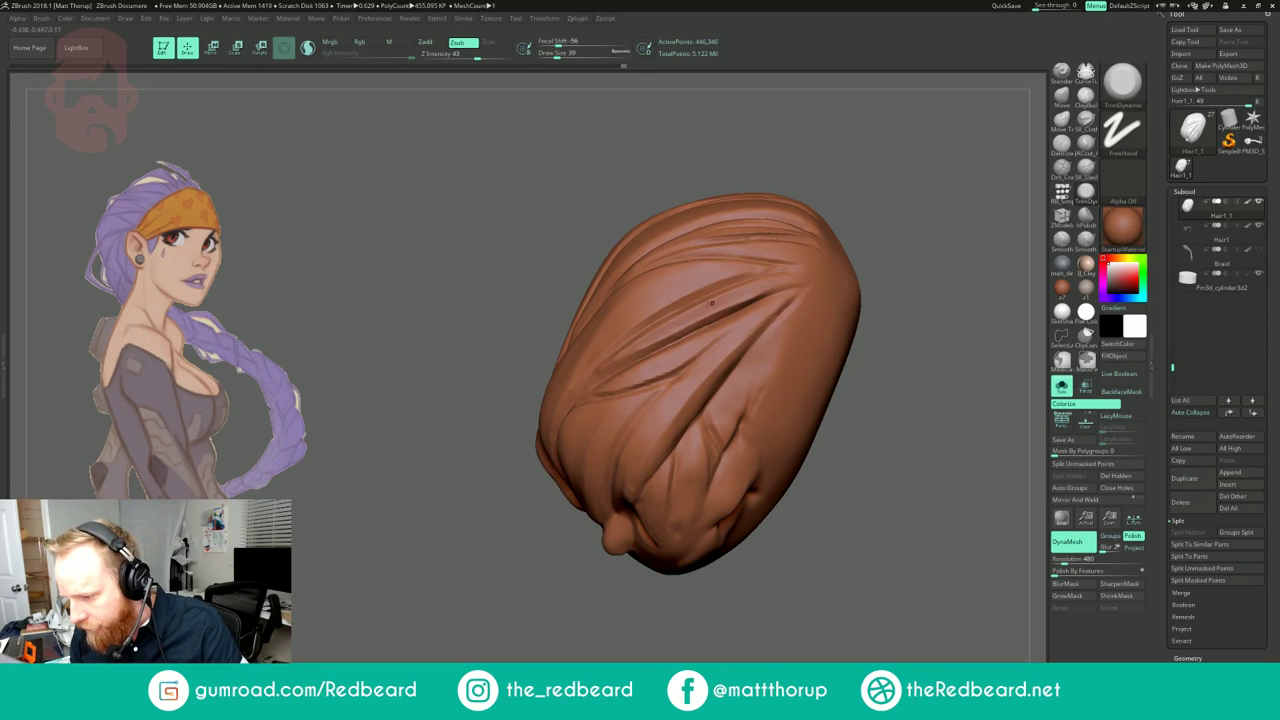
key("s")
left_click(752, 296)
key("shift")
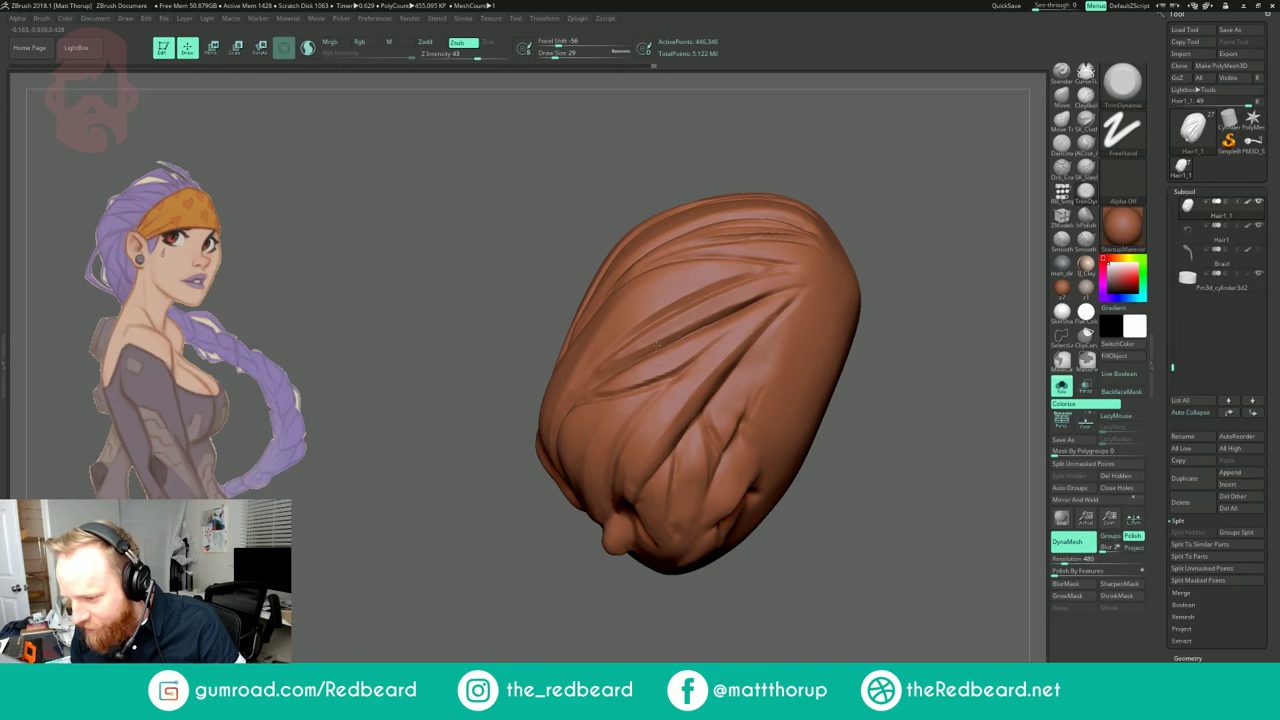
left_click_drag(905, 325, 893, 298)
left_click(1063, 176)
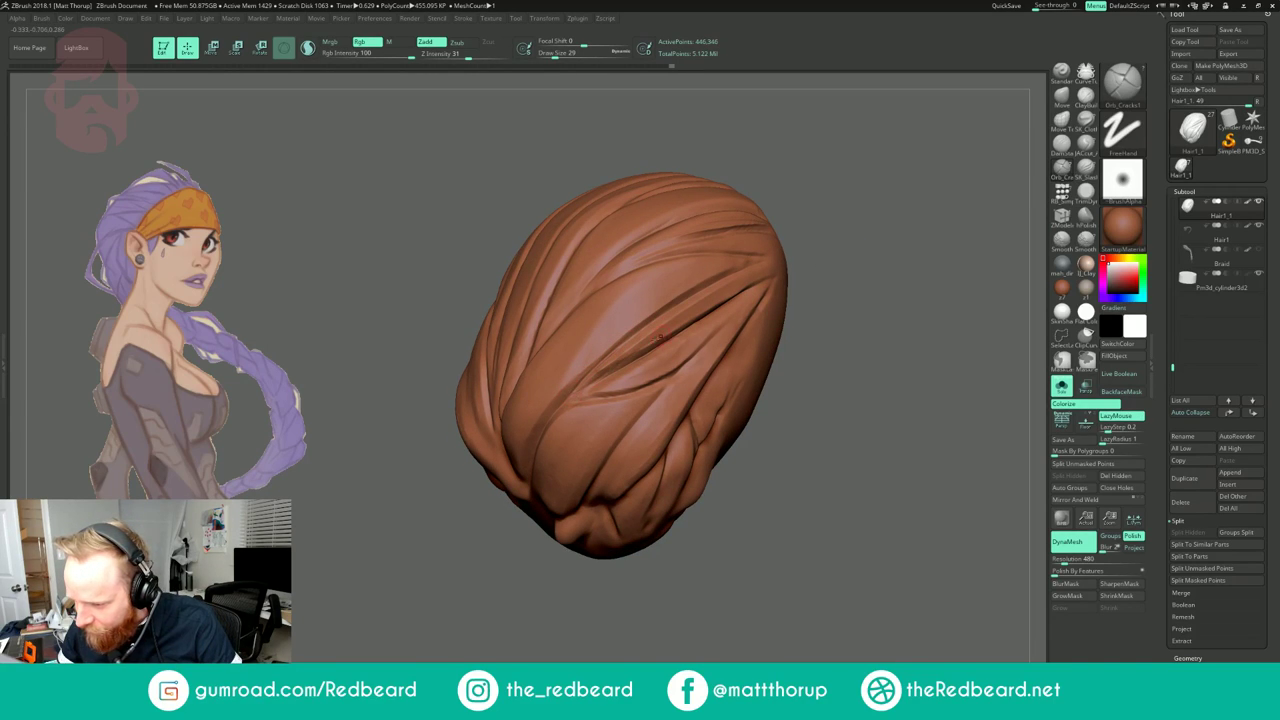
key("shift")
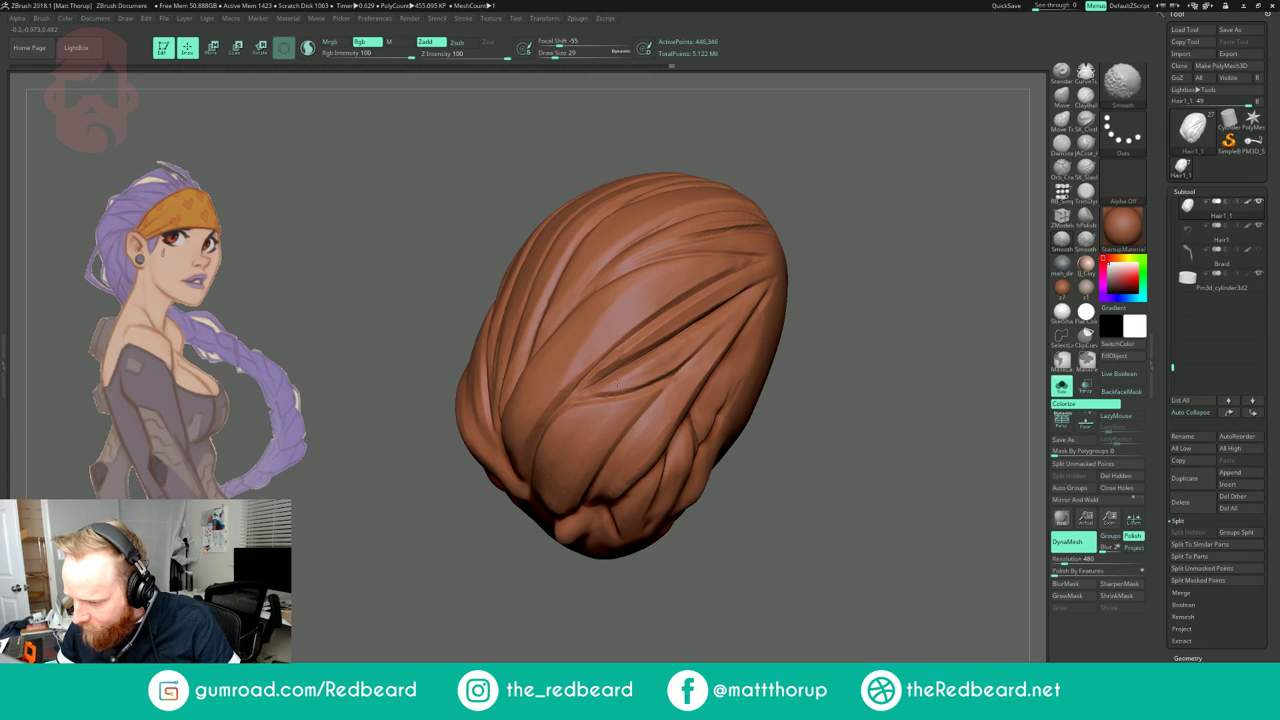
Step: Polish the strand surfaces on the right side and lower back of the hair with hPolish at draw size 49
left_click(1086, 217)
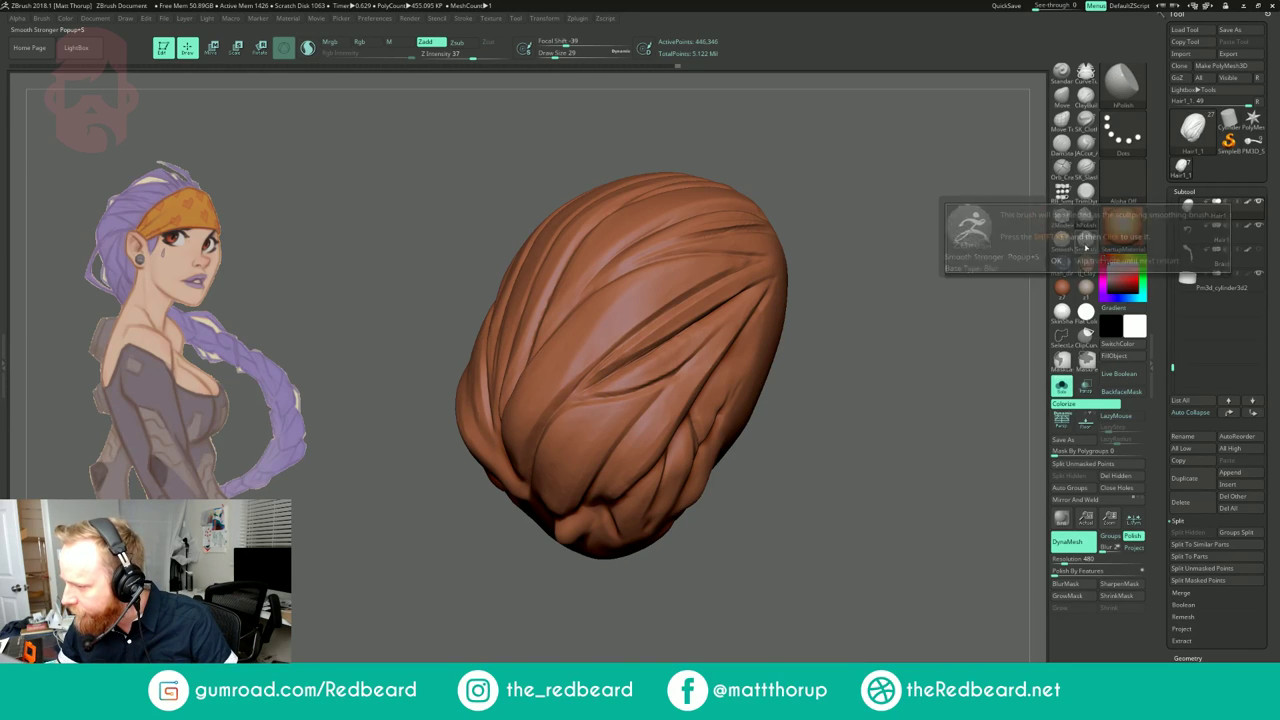
left_click(1066, 258)
right_click_drag(722, 268, 645, 290)
key("s")
left_click_drag(640, 375, 644, 375)
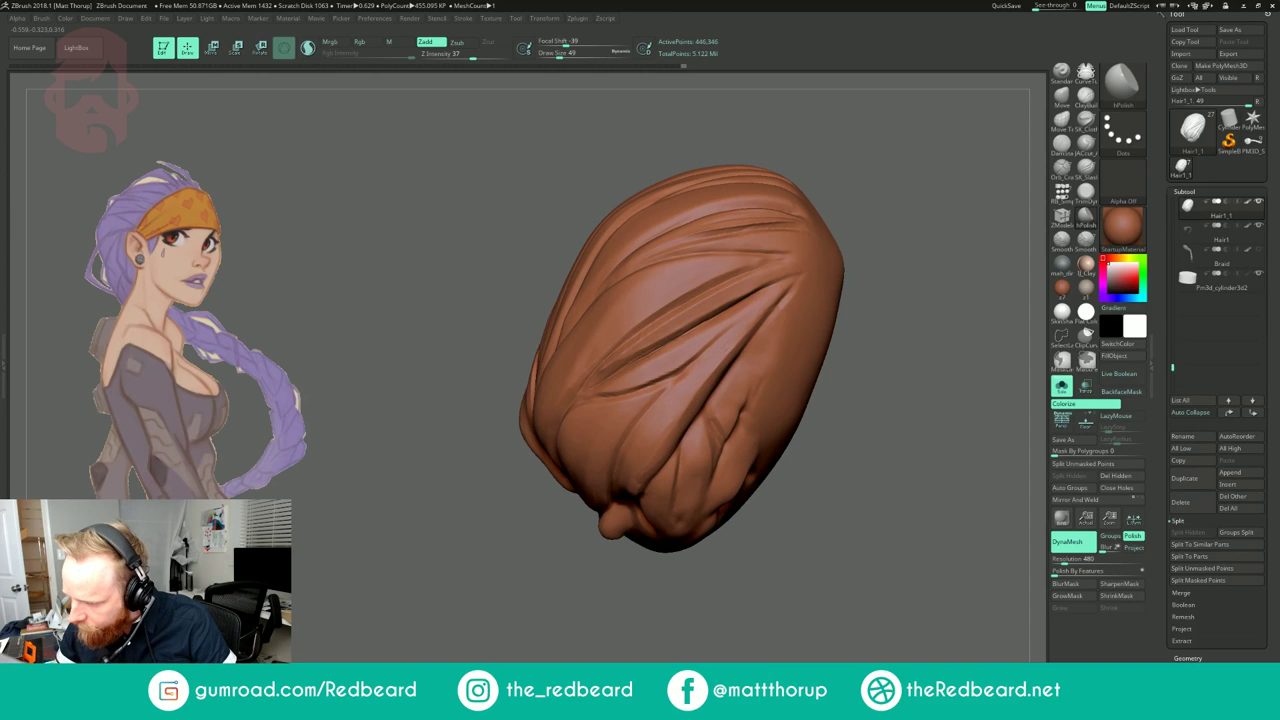
left_click_drag(850, 312, 646, 400)
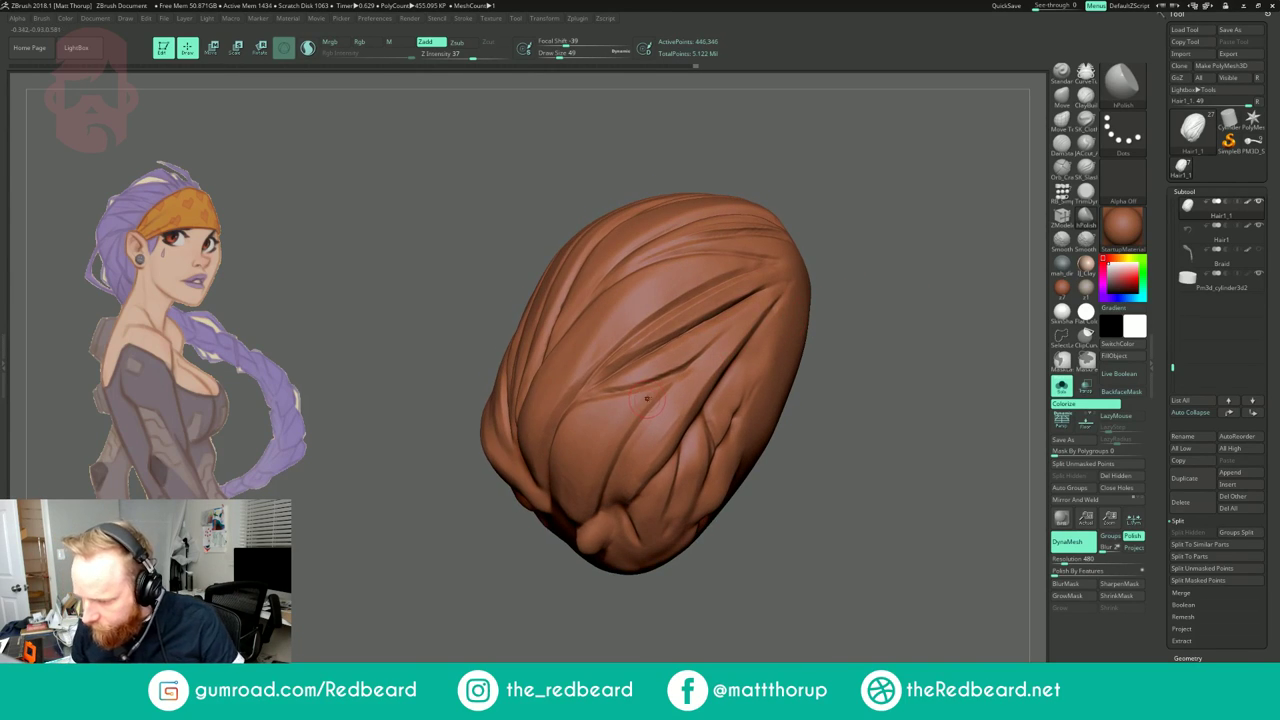
left_click_drag(853, 385, 925, 398)
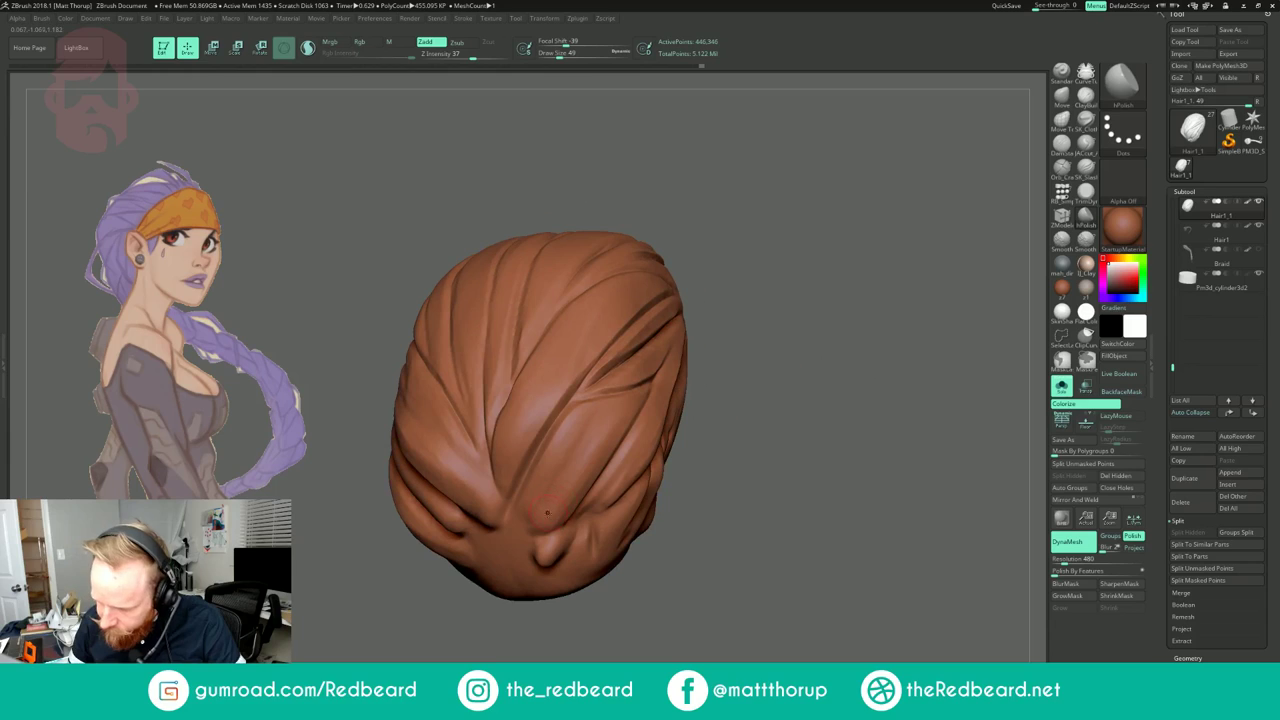
mouse_move(725, 500)
left_mouse_down()
mouse_move(866, 443)
mouse_move(643, 508)
mouse_move(720, 515)
left_mouse_up()
left_click_drag(720, 515, 834, 462, "alt")
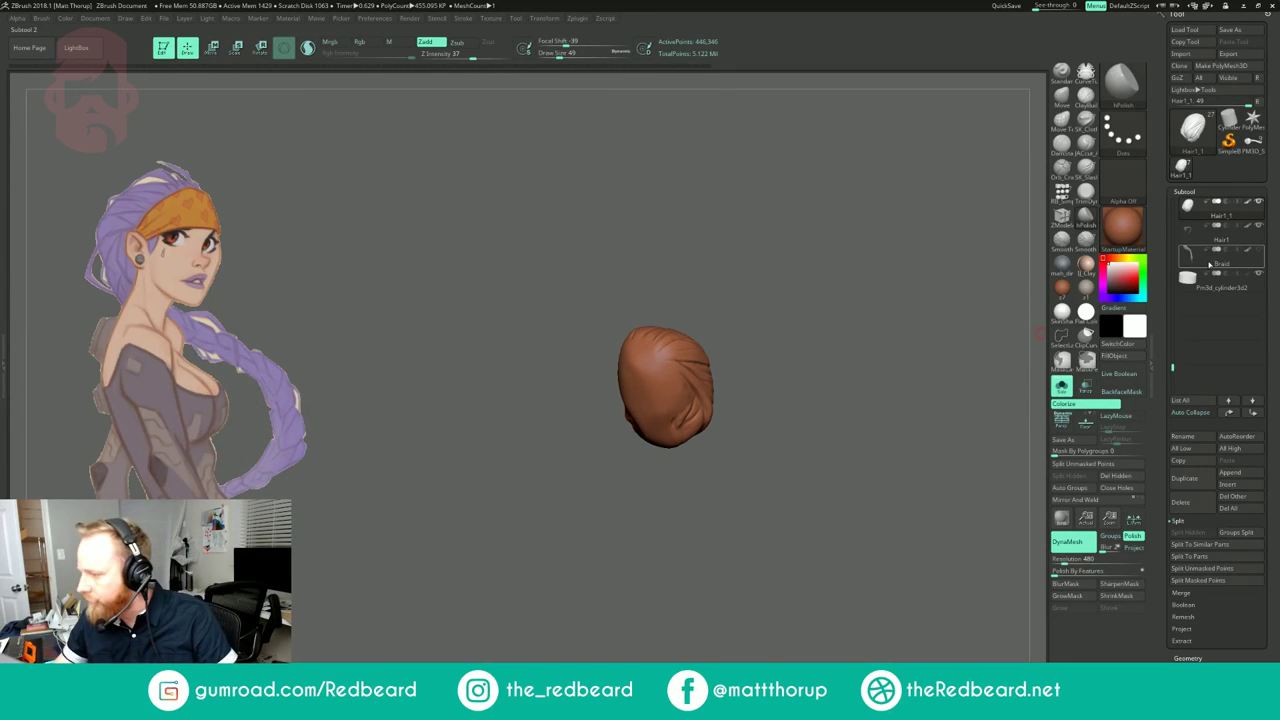
Step: Select the Braid subtool and inspect it on its own
left_click(1210, 260)
left_click_drag(946, 323, 839, 385)
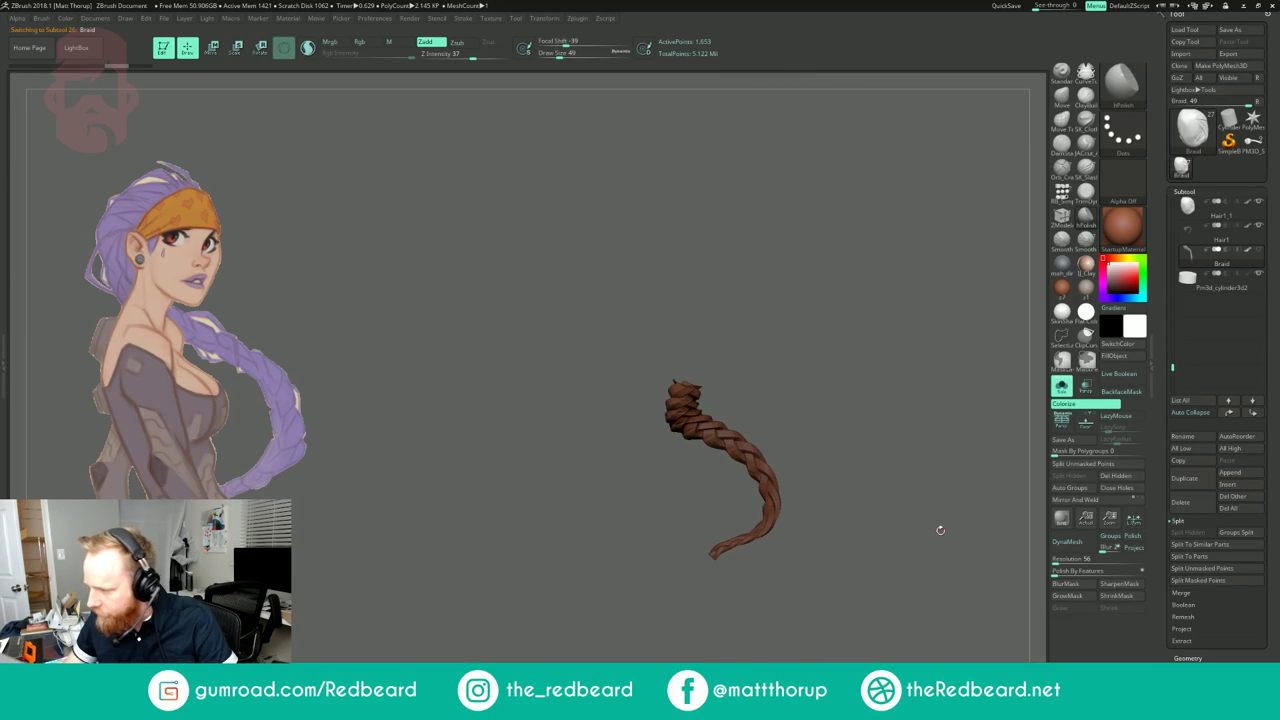
left_click_drag(941, 530, 983, 466)
Step: Select the Hair1 subtool, show its polygroup wireframe, and toggle the visibility of its strand groups
left_click(1203, 237)
mouse_move(936, 348)
left_mouse_down()
mouse_move(820, 366)
mouse_move(888, 391)
mouse_move(829, 397)
mouse_move(840, 420)
mouse_move(848, 405)
mouse_move(780, 376)
left_mouse_up()
key("shift+f")
left_click(635, 327, "ctrl+shift")
left_click(695, 296, "ctrl+shift")
left_click_drag(703, 305, 755, 300)
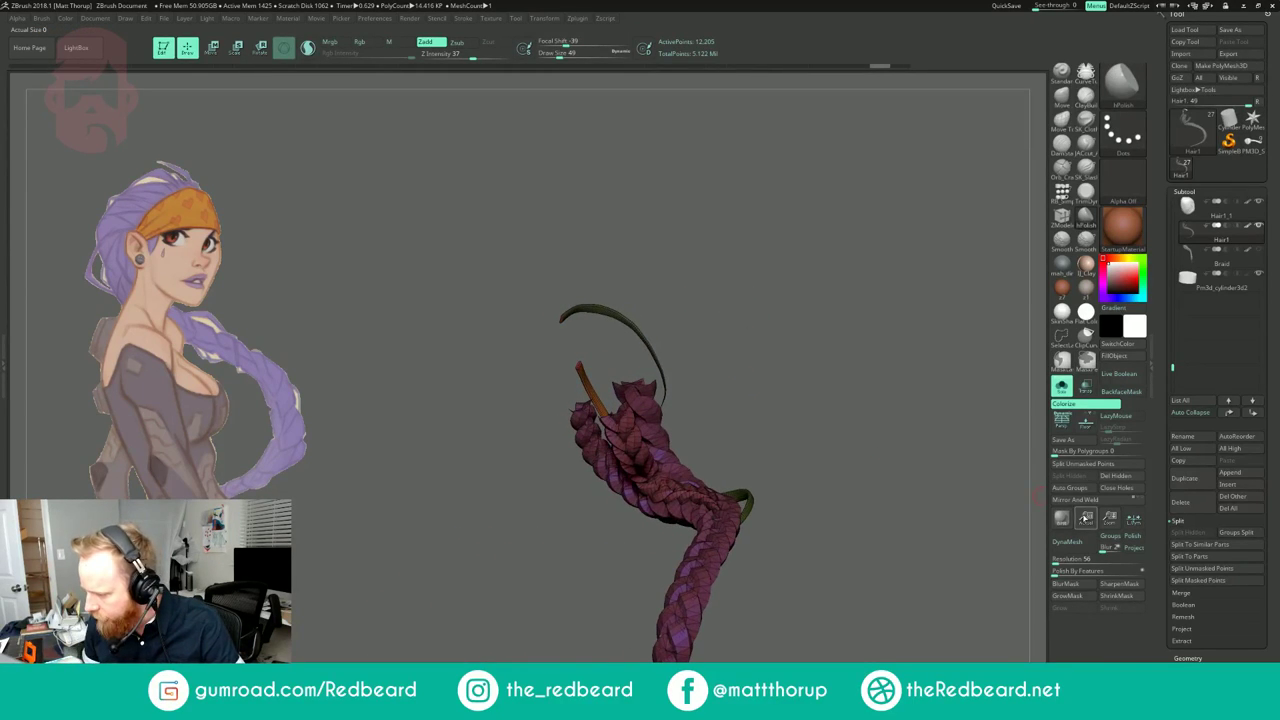
Step: Regroup Hair1 by topology continuity and isolate the three strands of the long main braid
left_click(1072, 488)
left_click_drag(941, 554, 872, 556, "alt")
mouse_move(872, 556)
left_mouse_down()
mouse_move(791, 563)
mouse_move(894, 557)
left_mouse_up()
key("ctrl+shift")
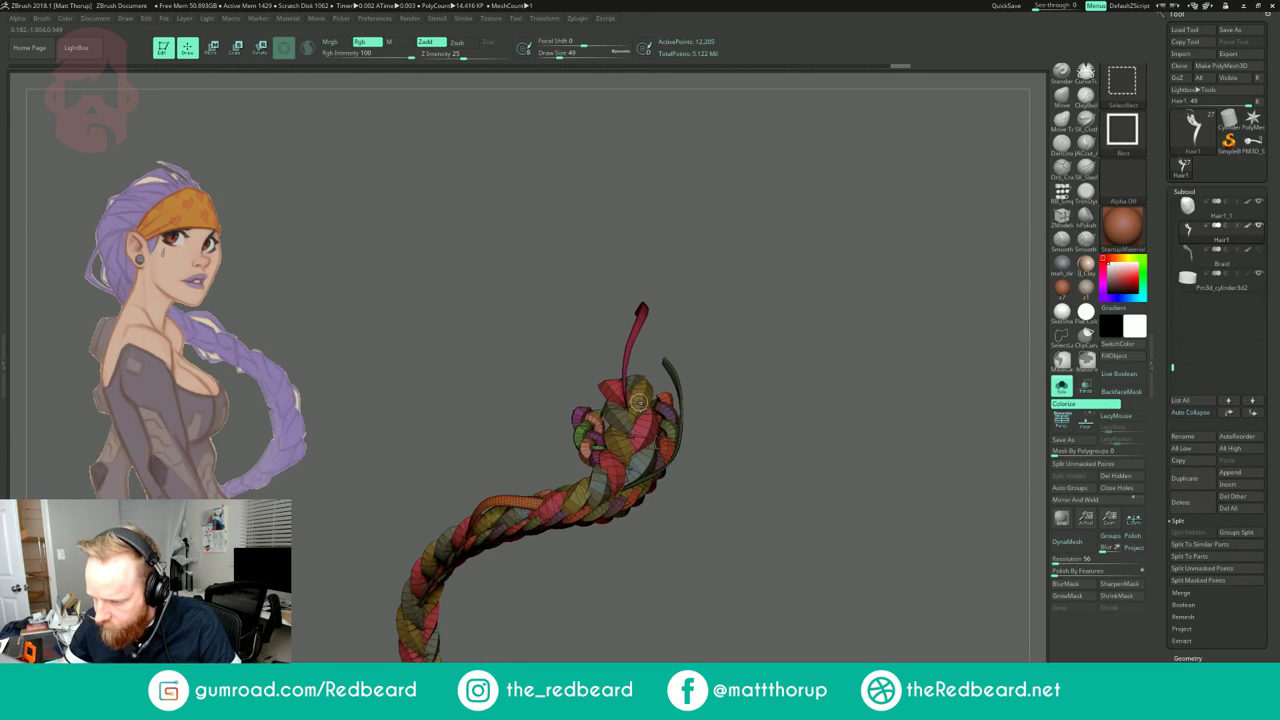
left_click(634, 400, "ctrl+shift")
mouse_move(772, 326)
left_mouse_down()
mouse_move(835, 318)
mouse_move(787, 312)
left_mouse_up()
left_click(787, 312, "ctrl+shift")
left_click(617, 414, "ctrl+shift")
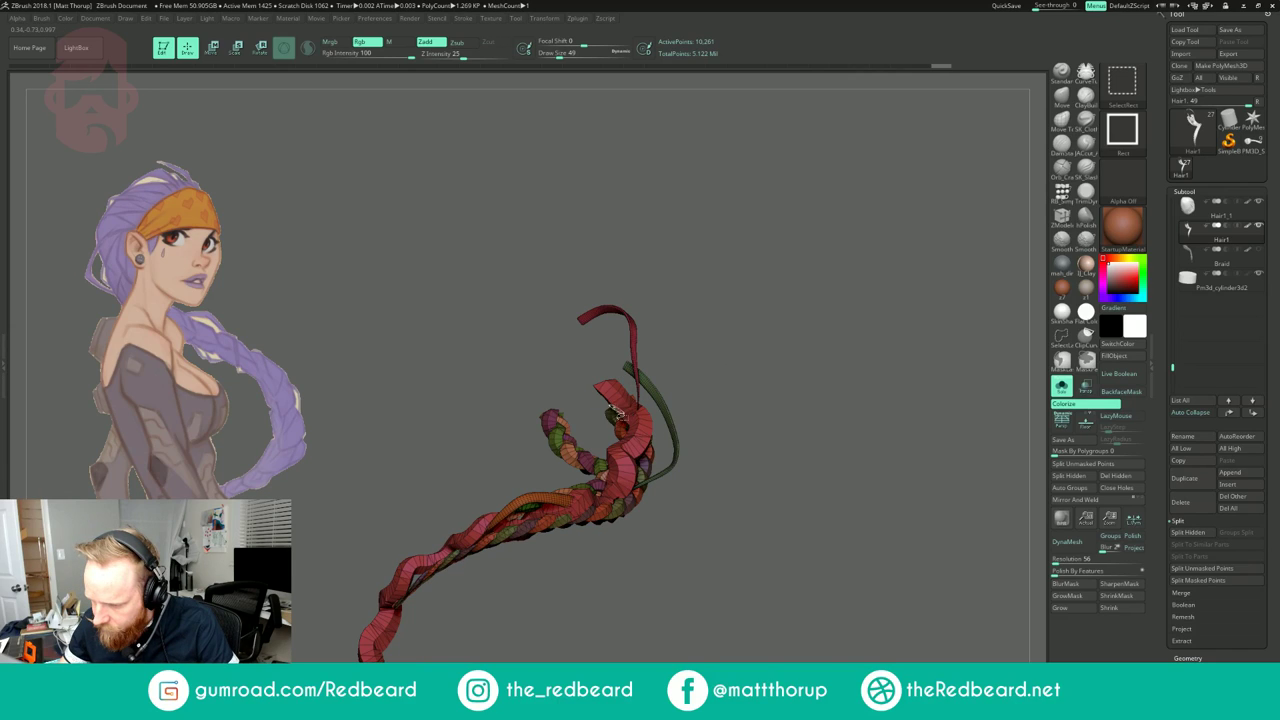
left_click(627, 402, "ctrl+shift")
Step: Split the hidden strands off from the long main braid into their own subtool
mouse_move(760, 344)
left_mouse_down()
mouse_move(782, 307)
mouse_move(811, 317)
mouse_move(781, 319)
mouse_move(805, 334)
left_mouse_up()
key("ctrl+w")
key("ctrl+z")
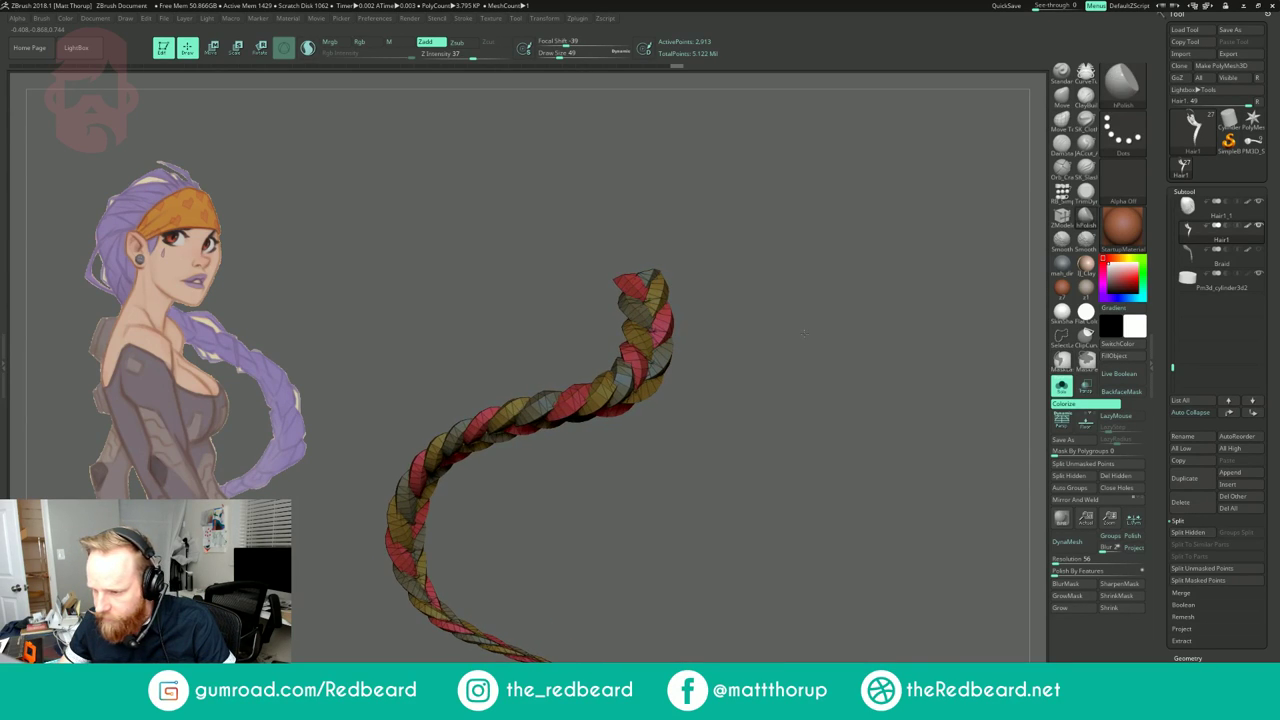
left_click(1081, 477)
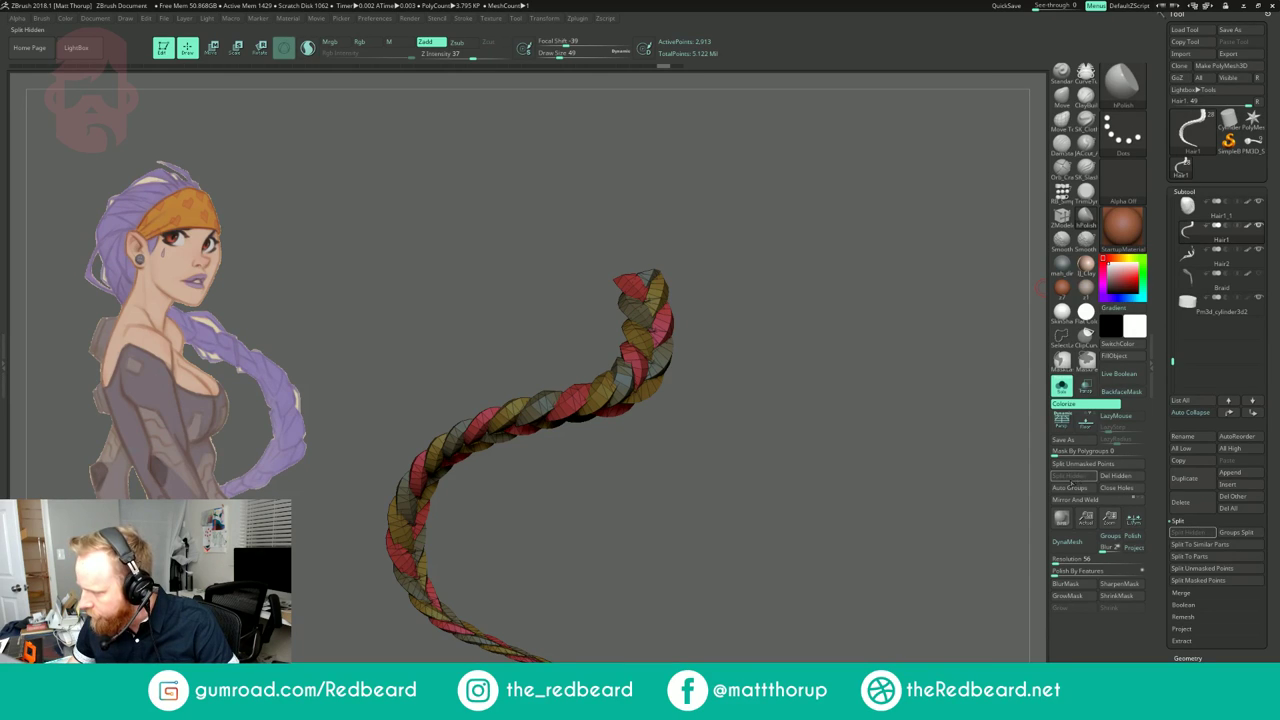
left_click_drag(908, 538, 889, 542)
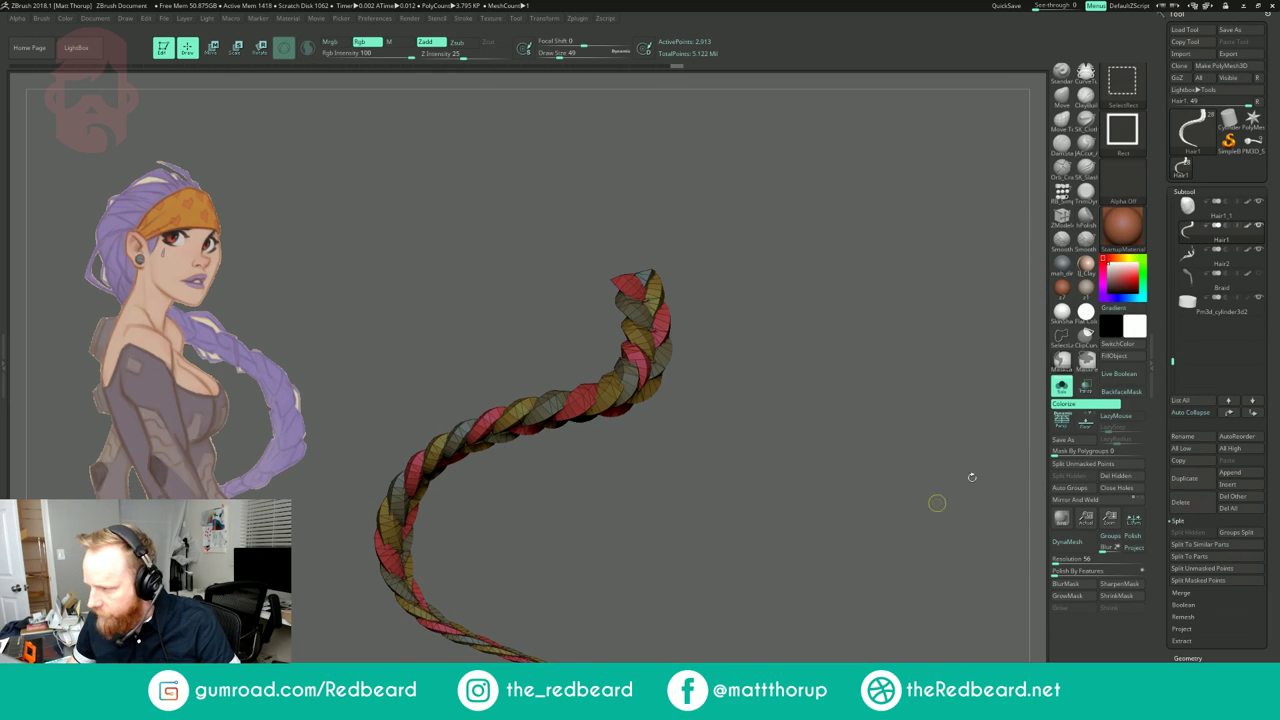
Step: Select Hair2, hide the three strands of its short braid, and split them off as a separate subtool
left_click(1196, 257)
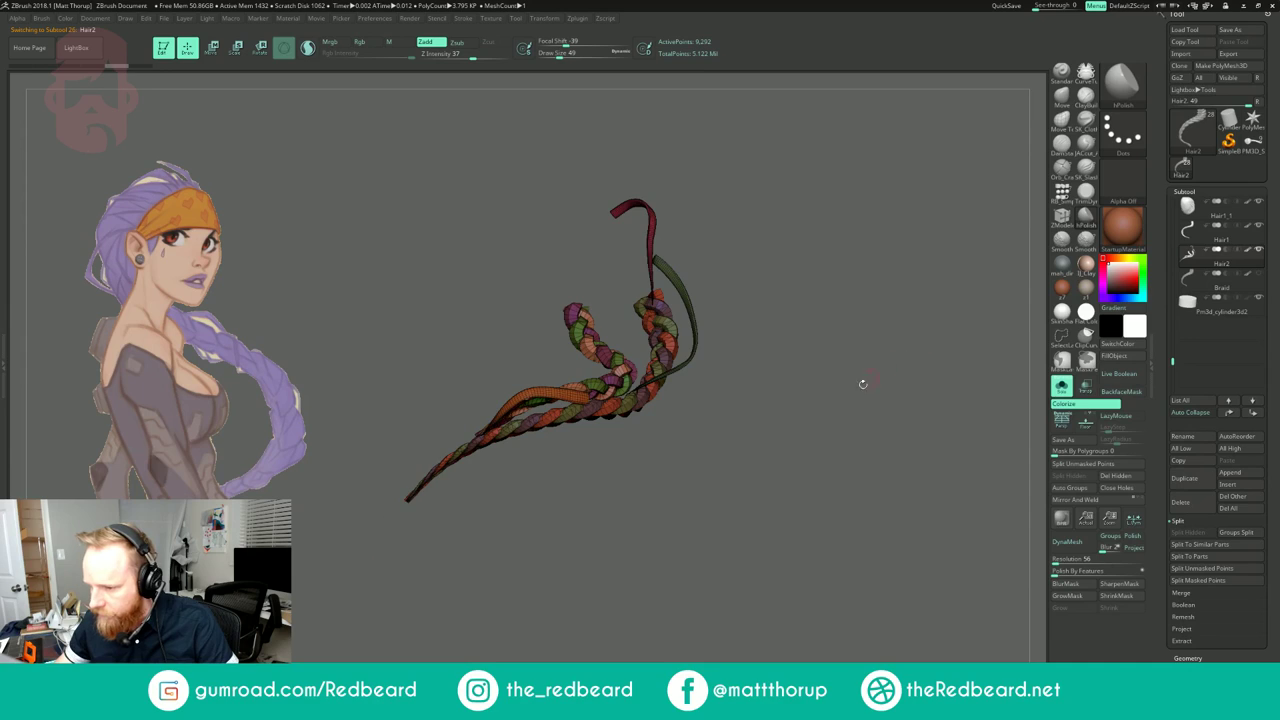
key("ctrl+shift")
left_click(569, 326, "ctrl+shift")
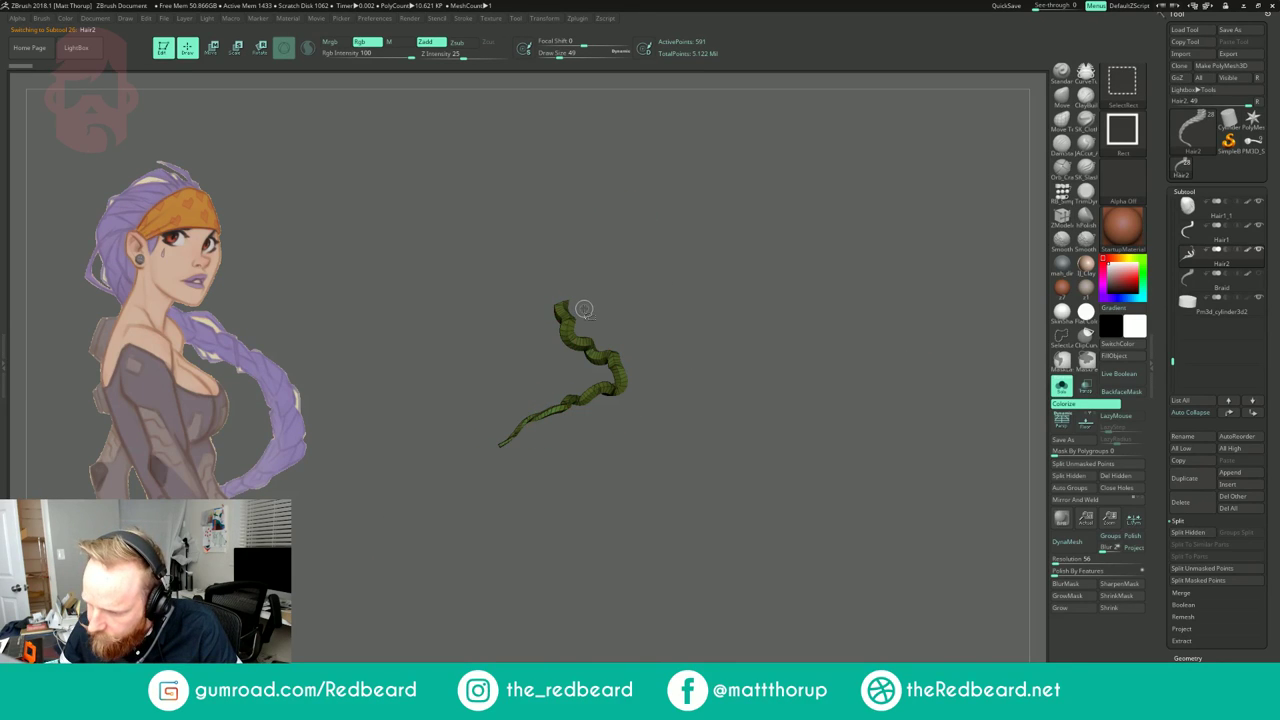
left_click(570, 313, "ctrl+shift")
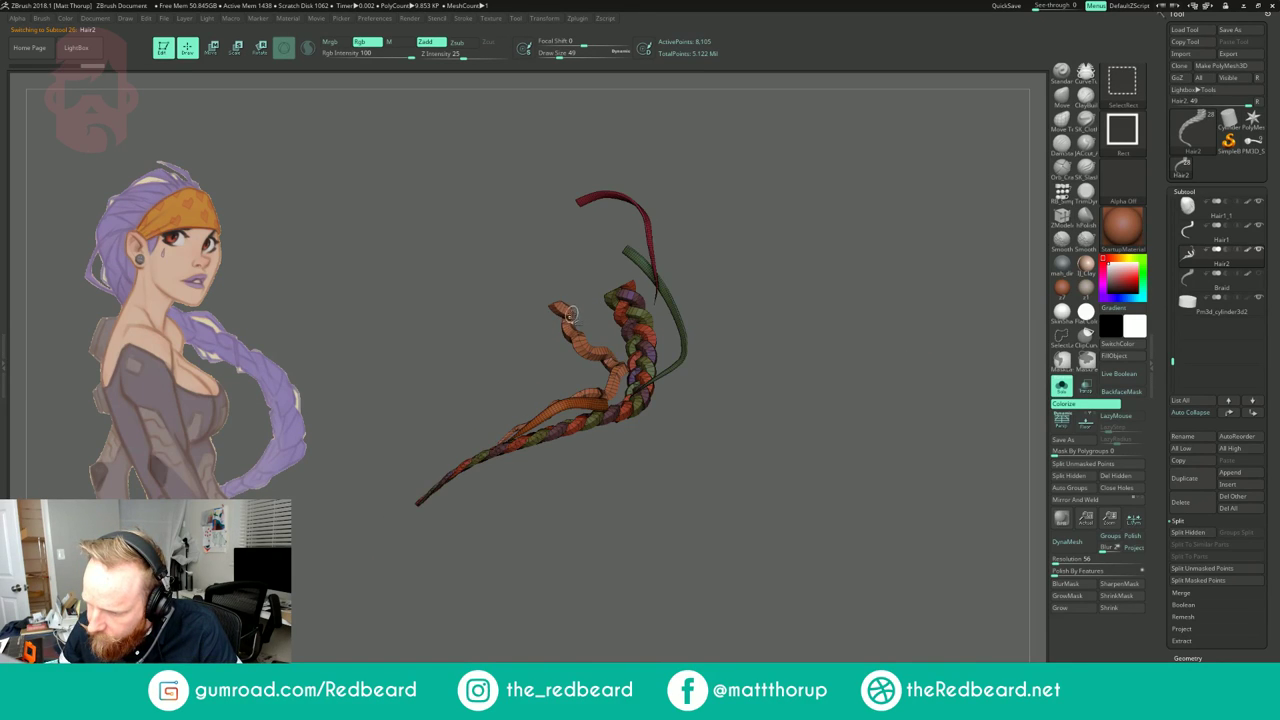
left_click(566, 318, "ctrl+shift")
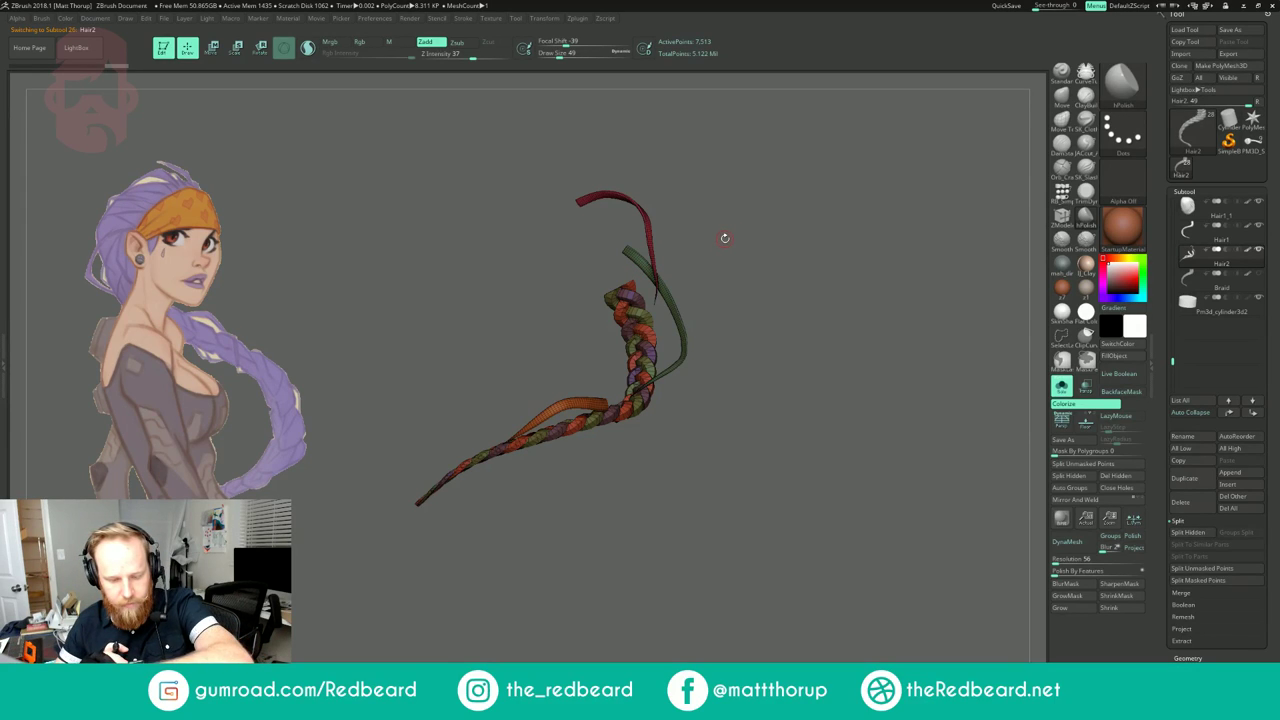
mouse_move(794, 230)
left_mouse_down()
mouse_move(800, 247)
mouse_move(744, 293)
mouse_move(783, 274)
mouse_move(719, 268)
mouse_move(728, 234)
mouse_move(813, 234)
mouse_move(857, 258)
mouse_move(794, 277)
left_mouse_up()
left_click(1093, 464)
left_click_drag(1014, 477, 870, 505)
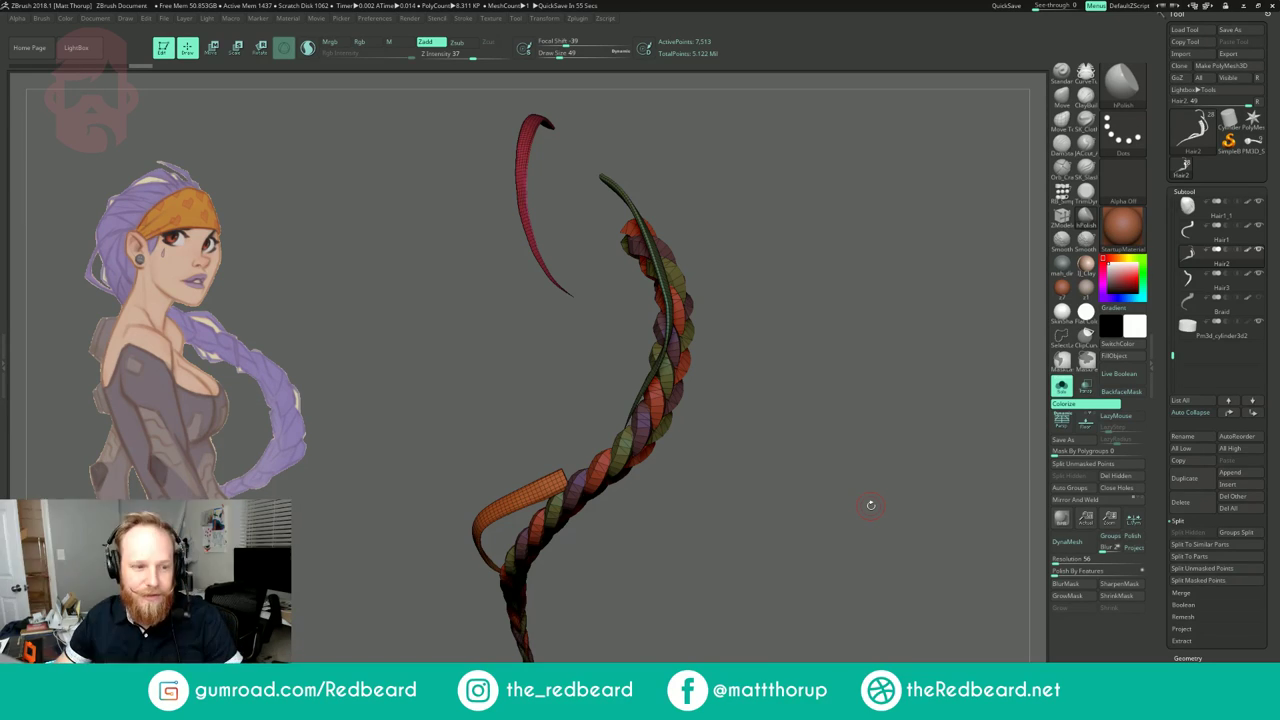
Step: Hide the strands of the remaining braid in Hair2 and split them off from the three loose flyaway strands
left_click_drag(809, 246, 768, 202)
left_click(563, 271, "ctrl+shift")
left_click(599, 265, "ctrl+shift")
left_click(577, 234, "ctrl+shift")
left_click_drag(737, 446, 800, 448, "ctrl+shift")
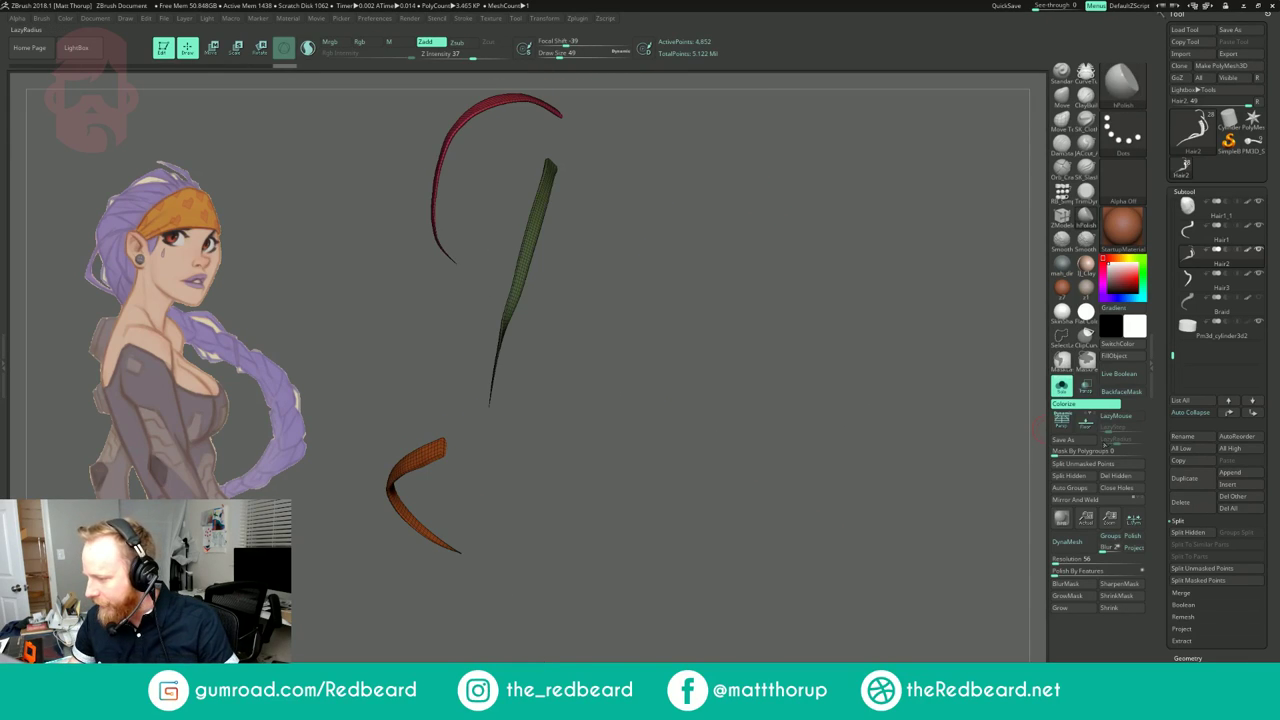
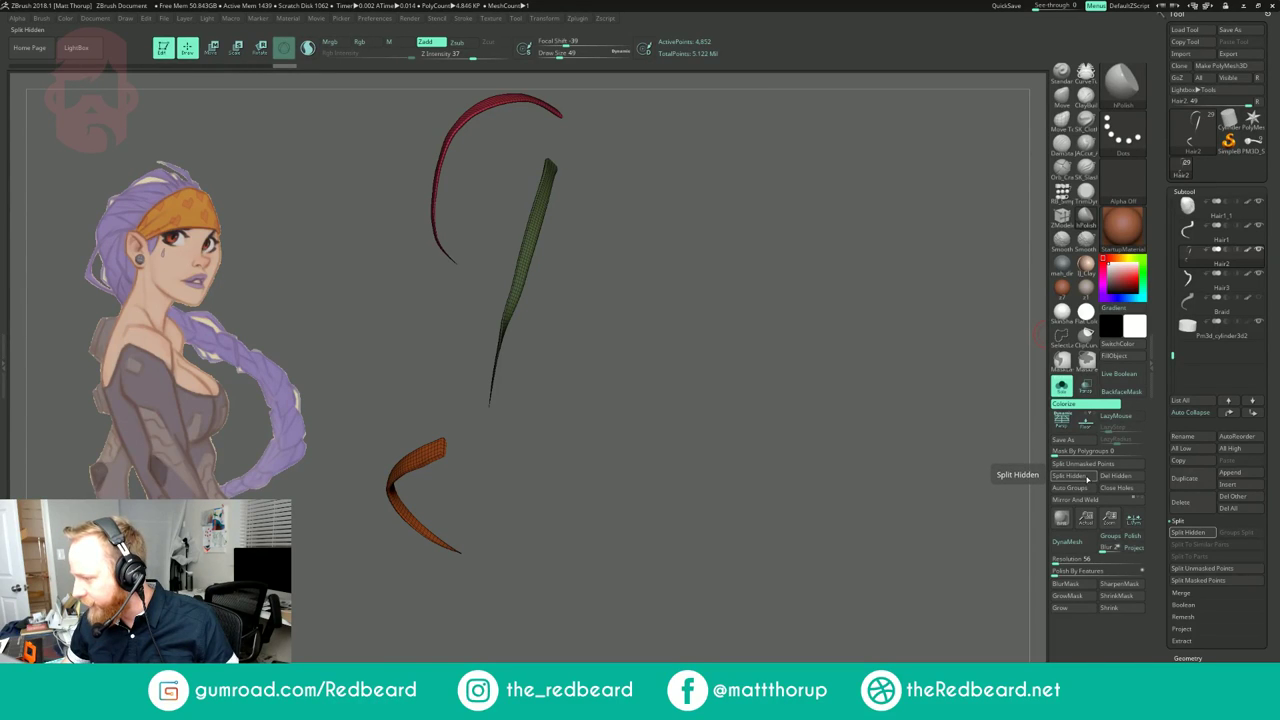
left_click(1085, 477)
left_click_drag(851, 546, 868, 568)
Step: Select the Hair1 braid, close its open holes, and regroup it by topology continuity
left_click(1222, 234)
left_click_drag(926, 294, 815, 444)
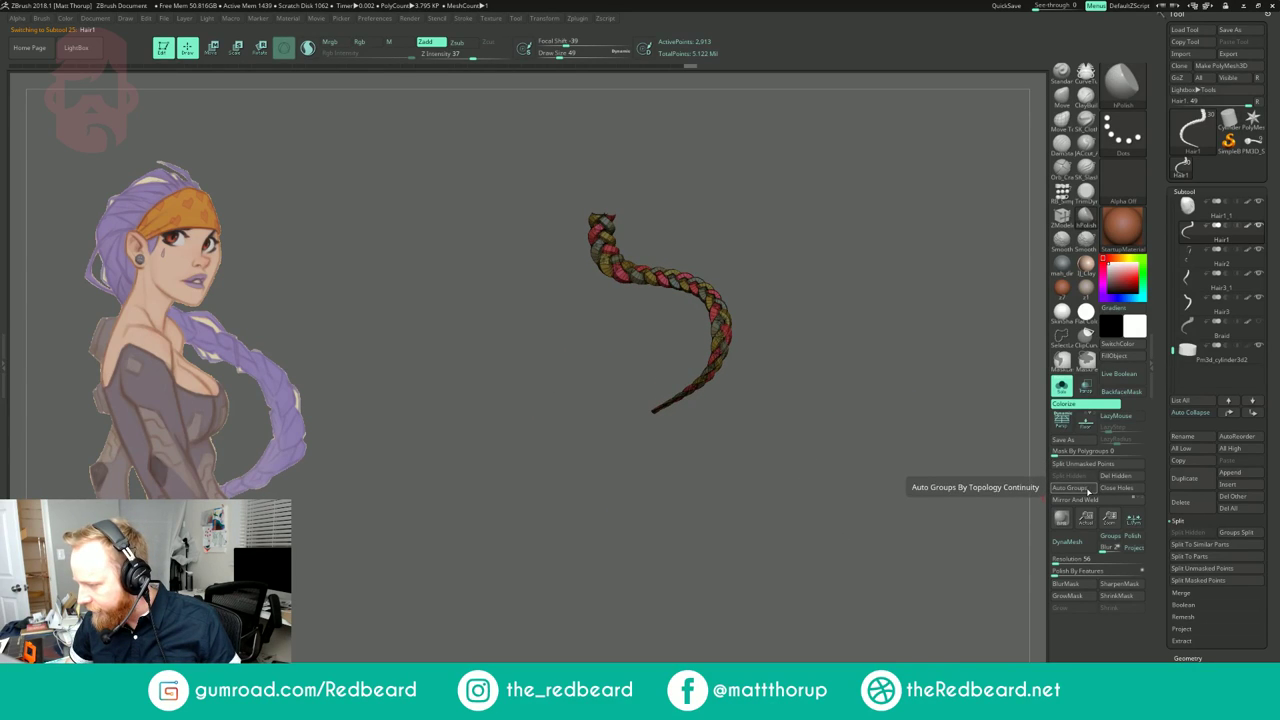
left_click(1125, 488)
left_click_drag(940, 525, 866, 544)
left_click(1077, 491)
right_click_drag(866, 544, 880, 559, "ctrl")
left_click_drag(880, 559, 822, 583)
Step: Inspect the Hair1 braid with the polygroup wireframe turned off and on
key("shift+f")
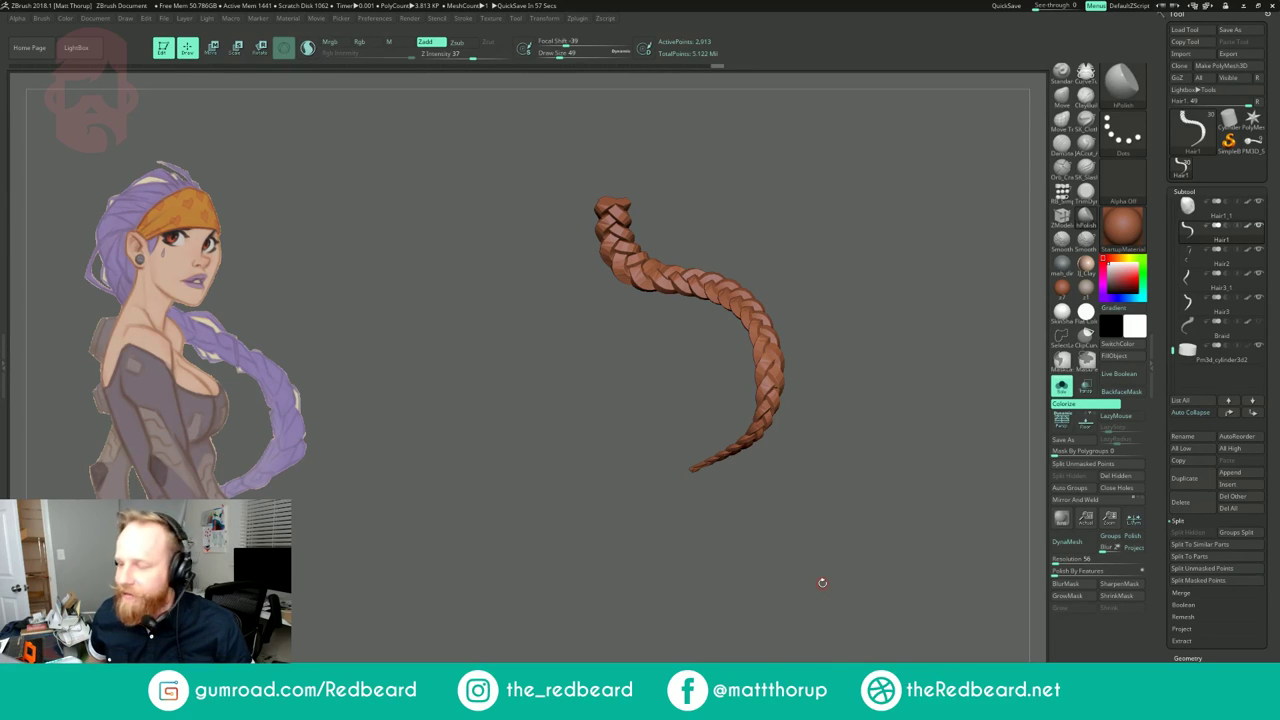
left_click_drag(843, 225, 855, 264)
key("shift+f")
key("shift+f")
key("shift+f")
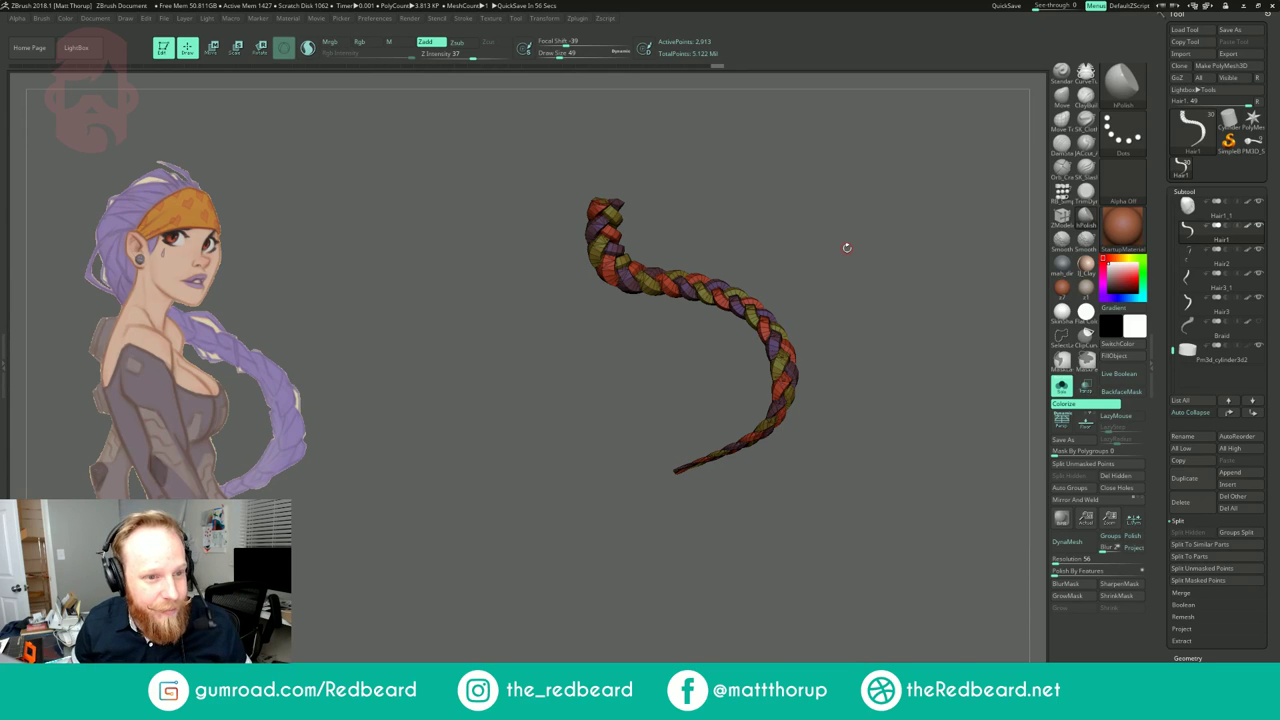
left_click_drag(812, 290, 925, 331)
Step: Select the Hair3_1 braid, close its open holes, and regroup it by topology continuity
left_click(1188, 279)
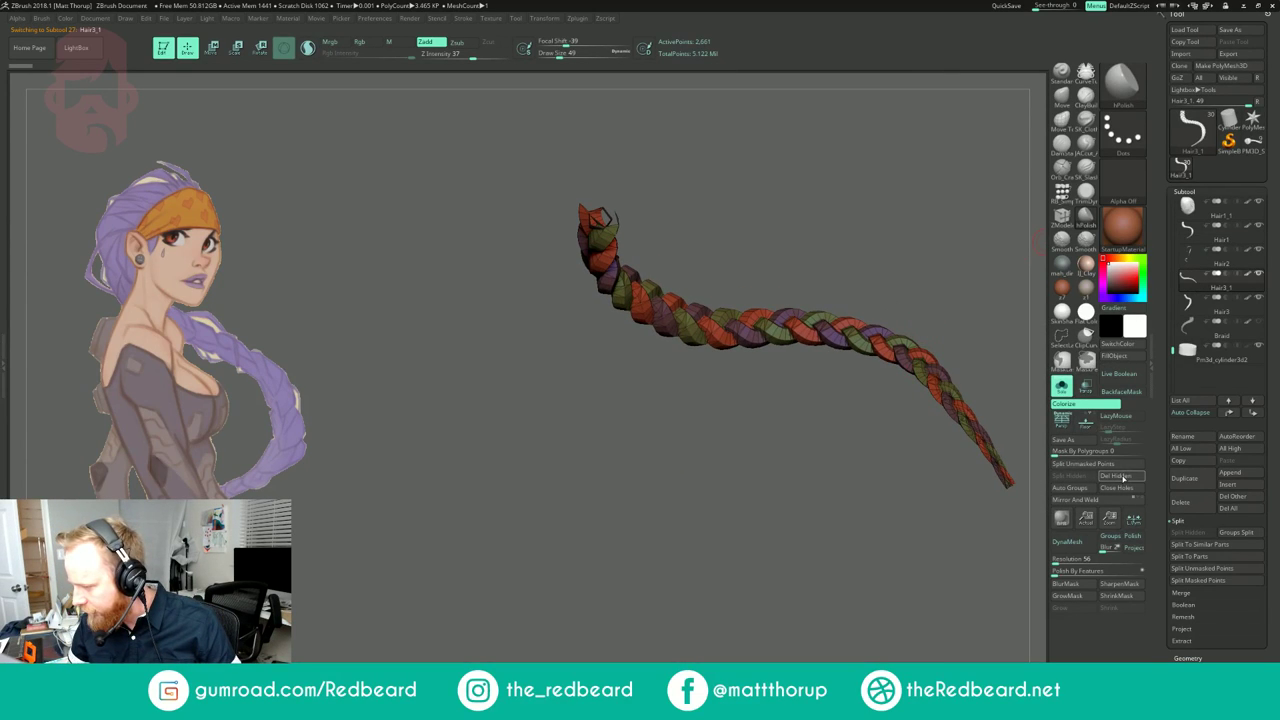
left_click(1119, 490)
left_click(1080, 491)
left_click_drag(919, 546, 862, 537)
Step: Select the short Hair3 braid, close its open holes, and regroup it by topology continuity
left_click(1201, 312)
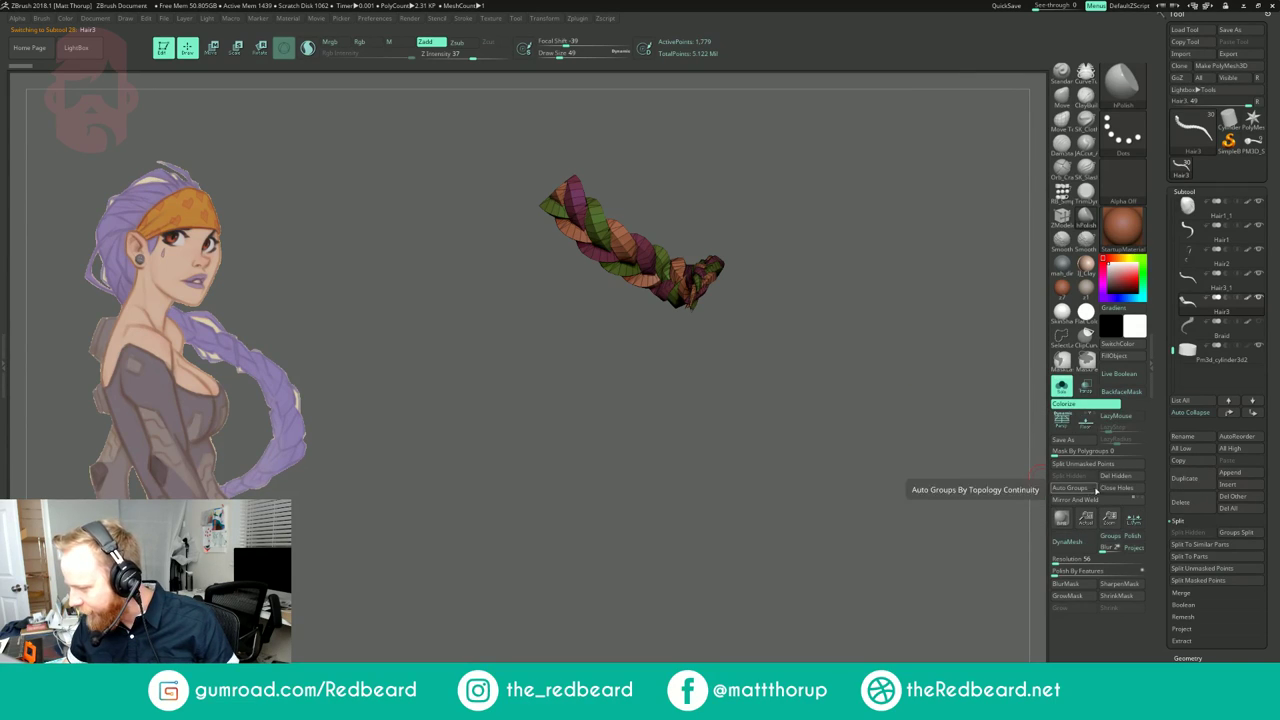
left_click(1115, 490)
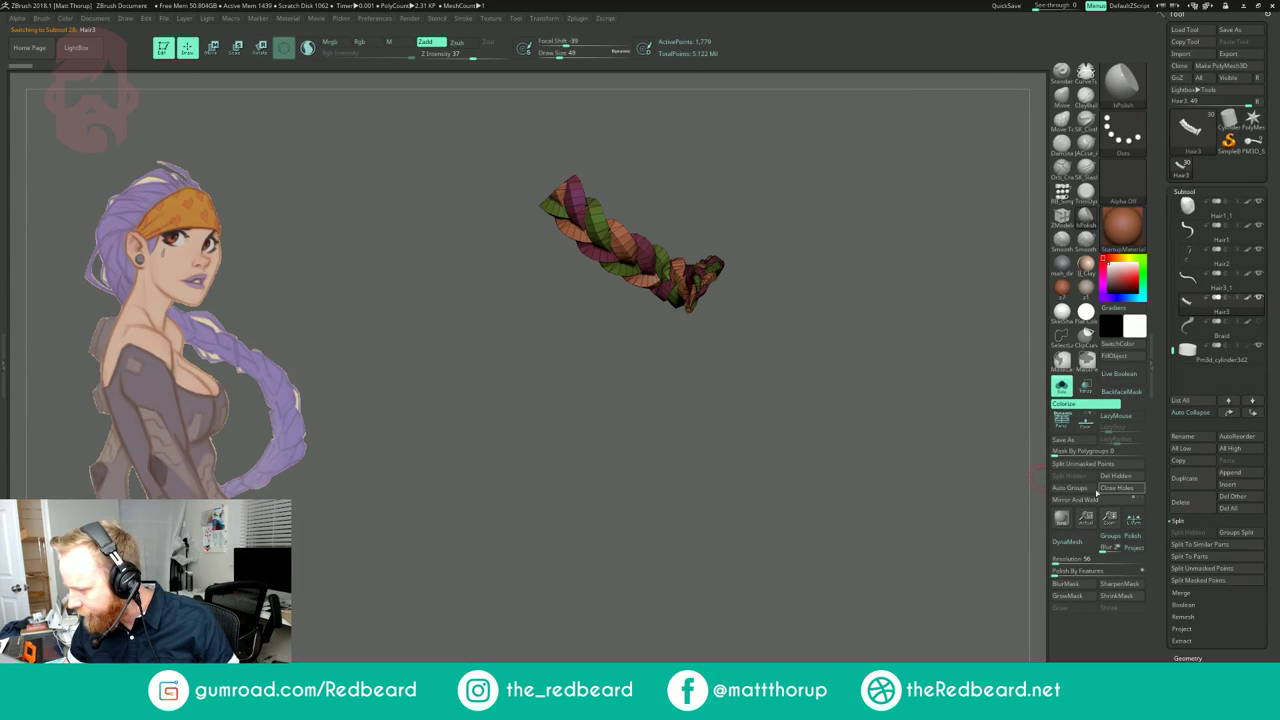
left_click(1086, 490)
left_click_drag(895, 590, 803, 579)
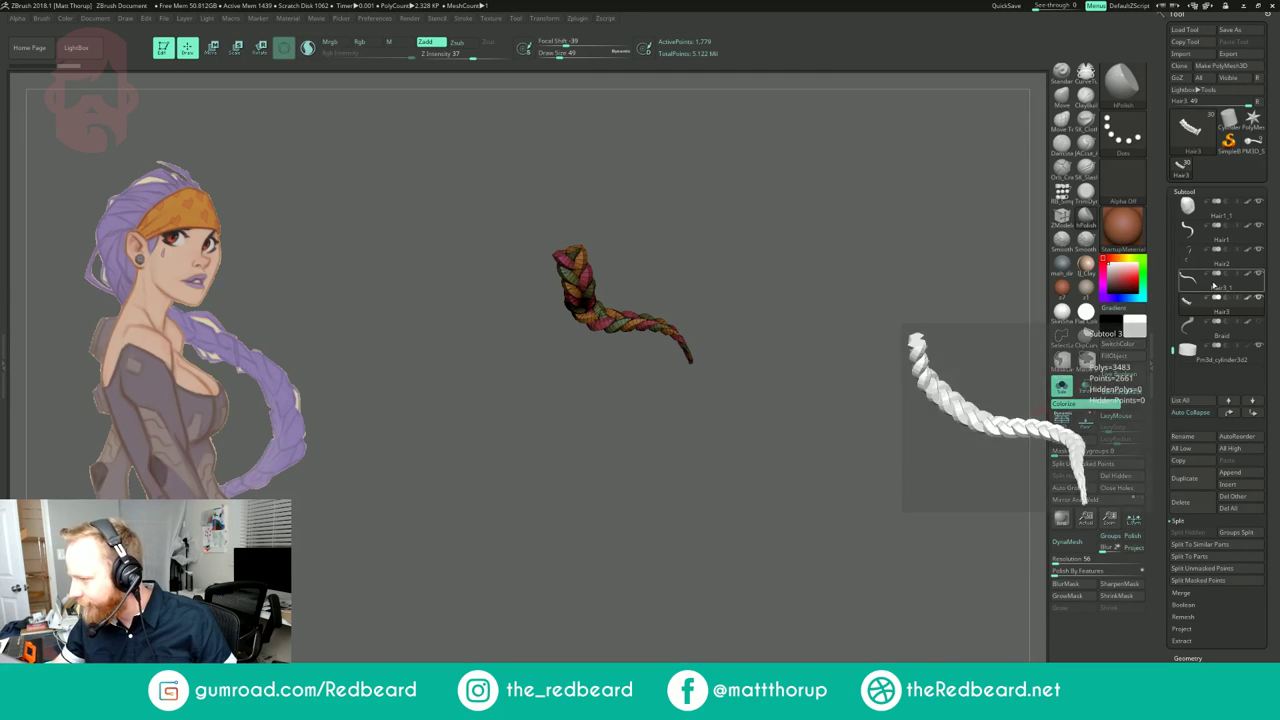
Step: Select Hair1, bring back the full character without the polygroup wireframe, and examine the braids against the body
left_click(1214, 286)
mouse_move(820, 434)
left_mouse_down("shift")
mouse_move(783, 467)
mouse_move(800, 430)
left_mouse_up("shift")
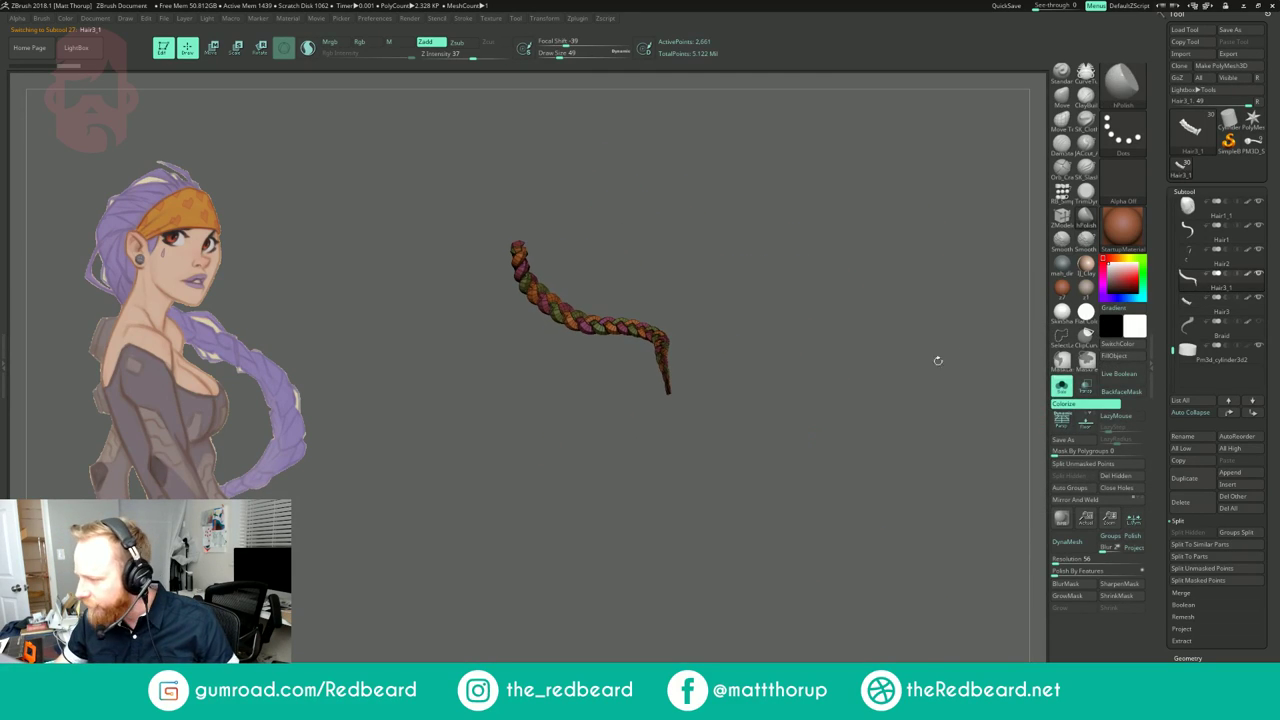
left_click(1201, 238)
mouse_move(907, 347)
left_mouse_down()
mouse_move(772, 402)
mouse_move(790, 420)
mouse_move(883, 389)
mouse_move(889, 402)
left_mouse_up()
left_click(1060, 387)
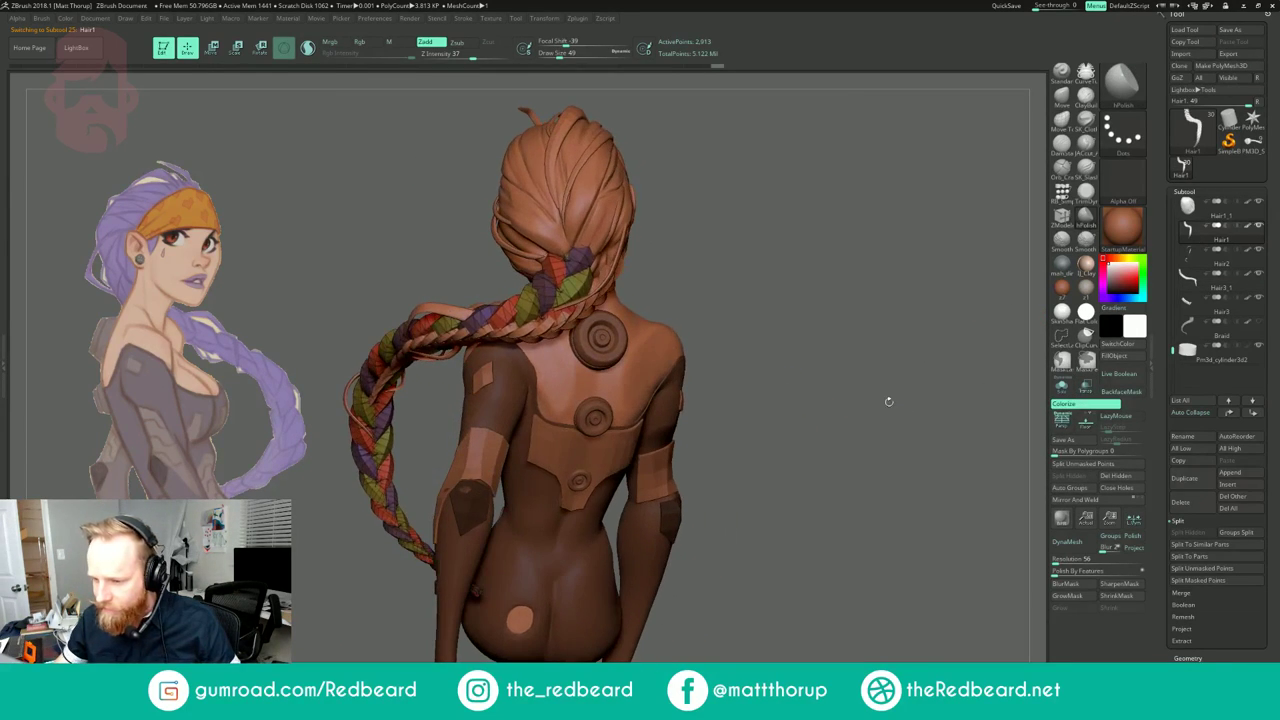
key("shift+f")
left_click_drag(854, 363, 930, 411)
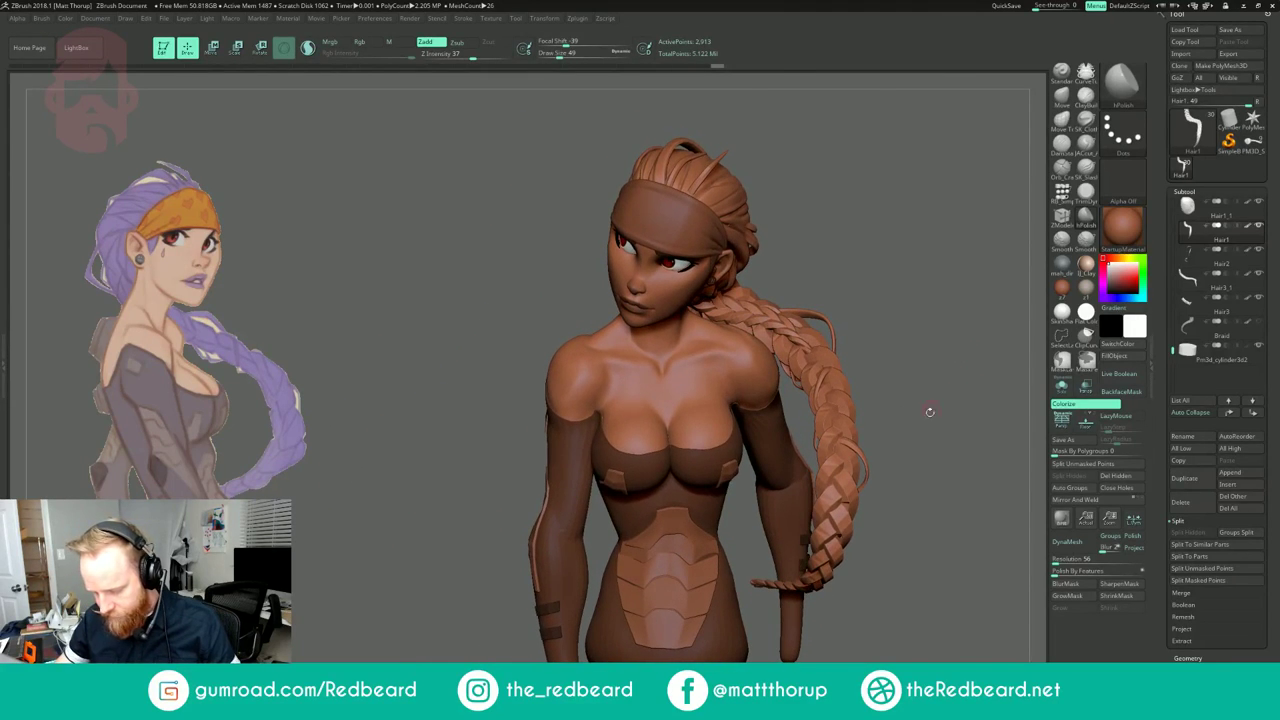
left_click_drag(993, 507, 993, 469)
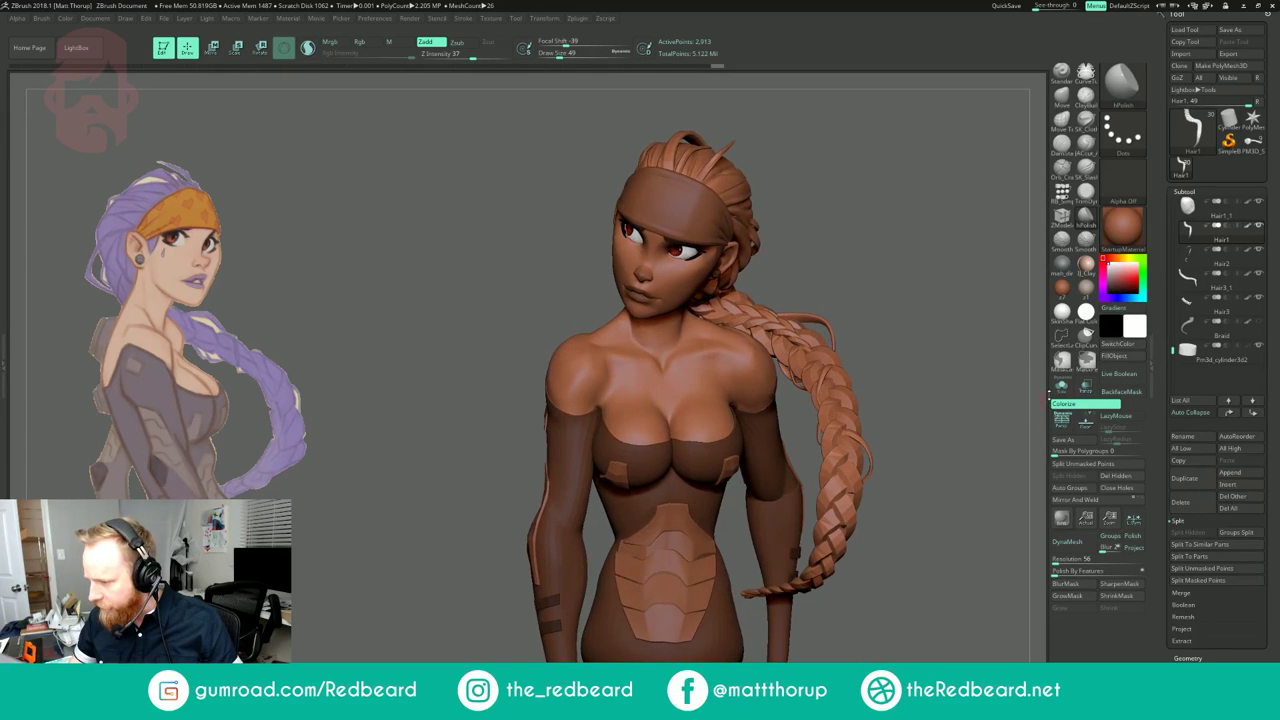
Step: Isolate Hair1 and set up the Inflat brush with Mask By Polygroups at 100 and draw size 239
left_click(1063, 387)
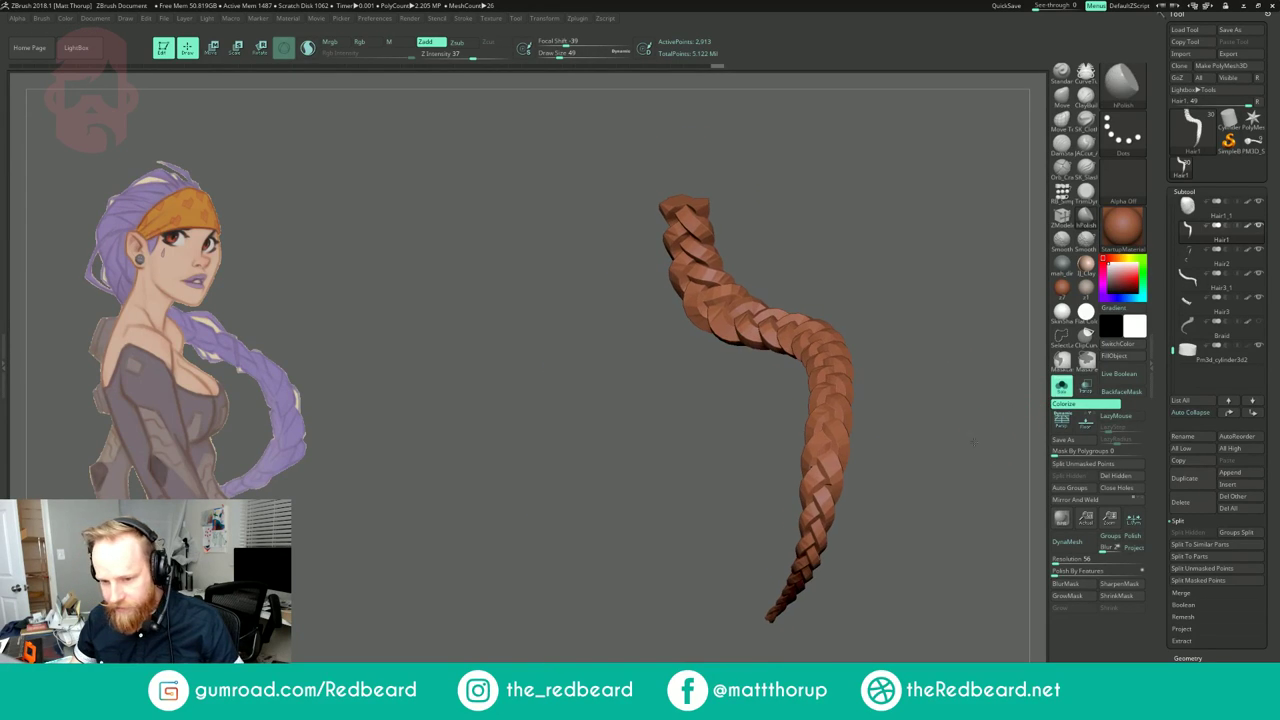
key("b")
key("i")
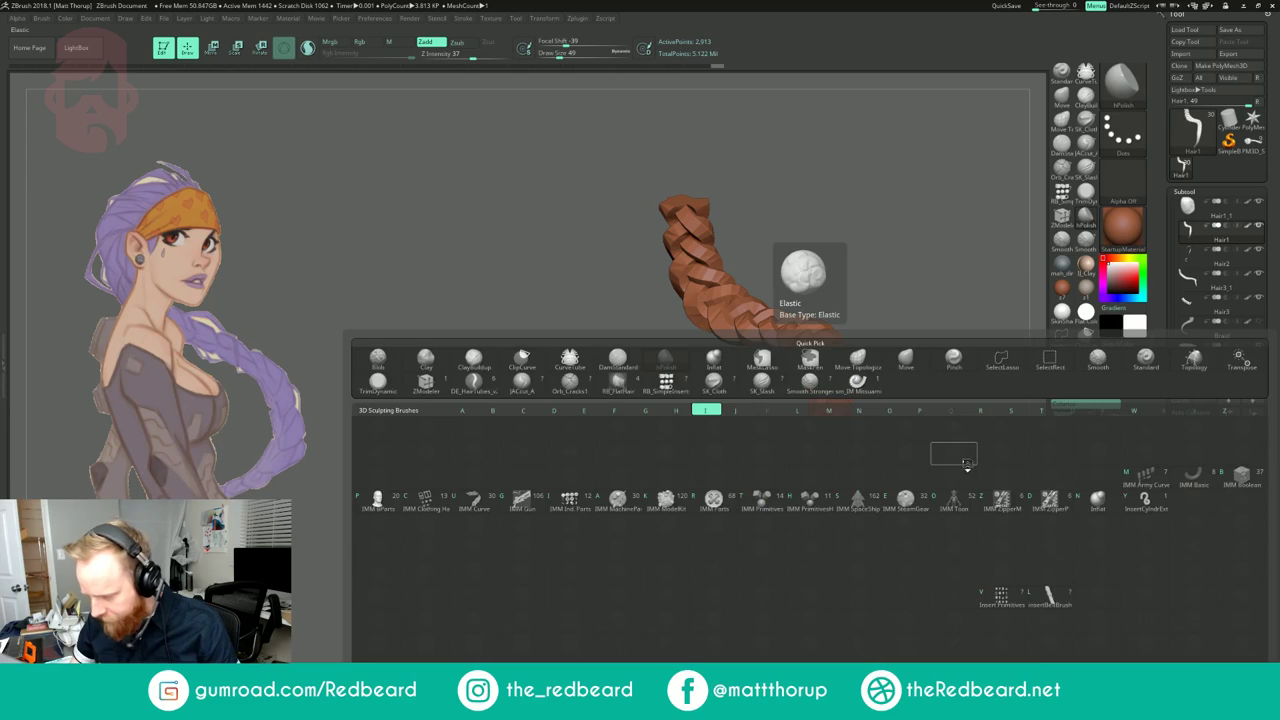
key("n")
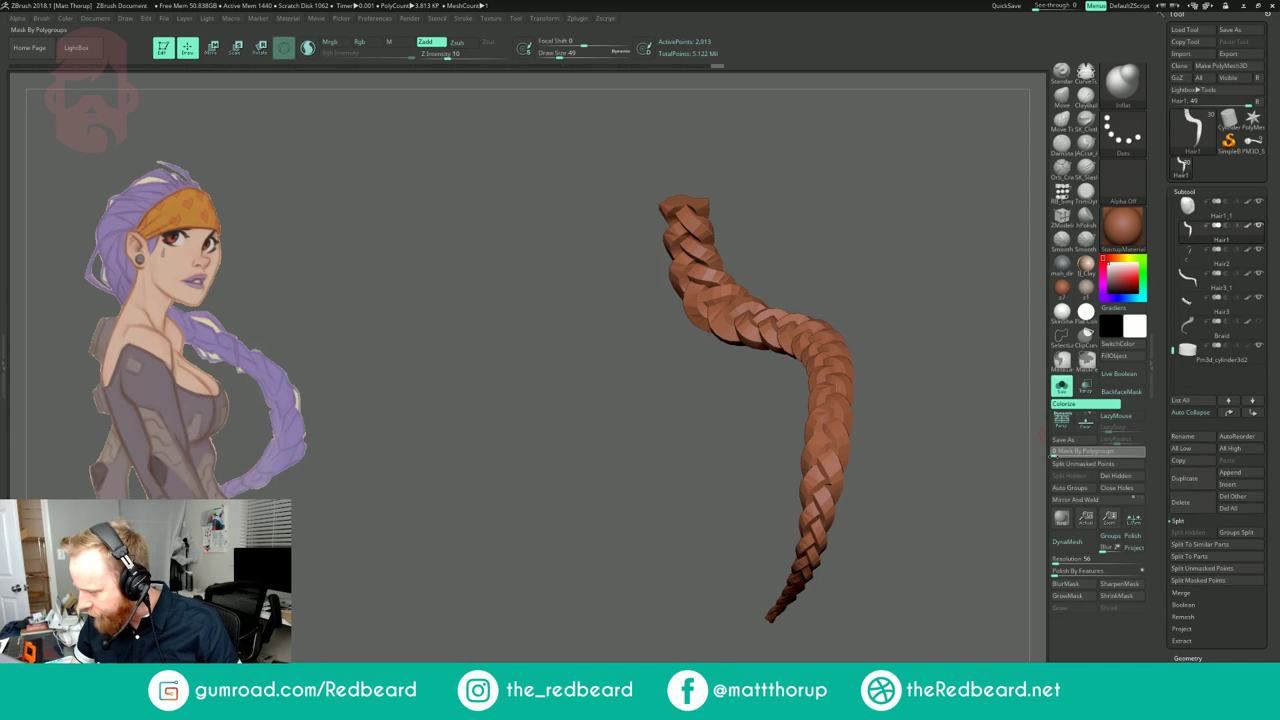
left_click_drag(935, 375, 915, 425)
key("s")
left_click(818, 350)
key("s")
left_click(811, 350)
Step: Inflate individual strand sections along the middle of the Hair1 braid with the Inflat brush
left_click_drag(811, 350, 821, 354)
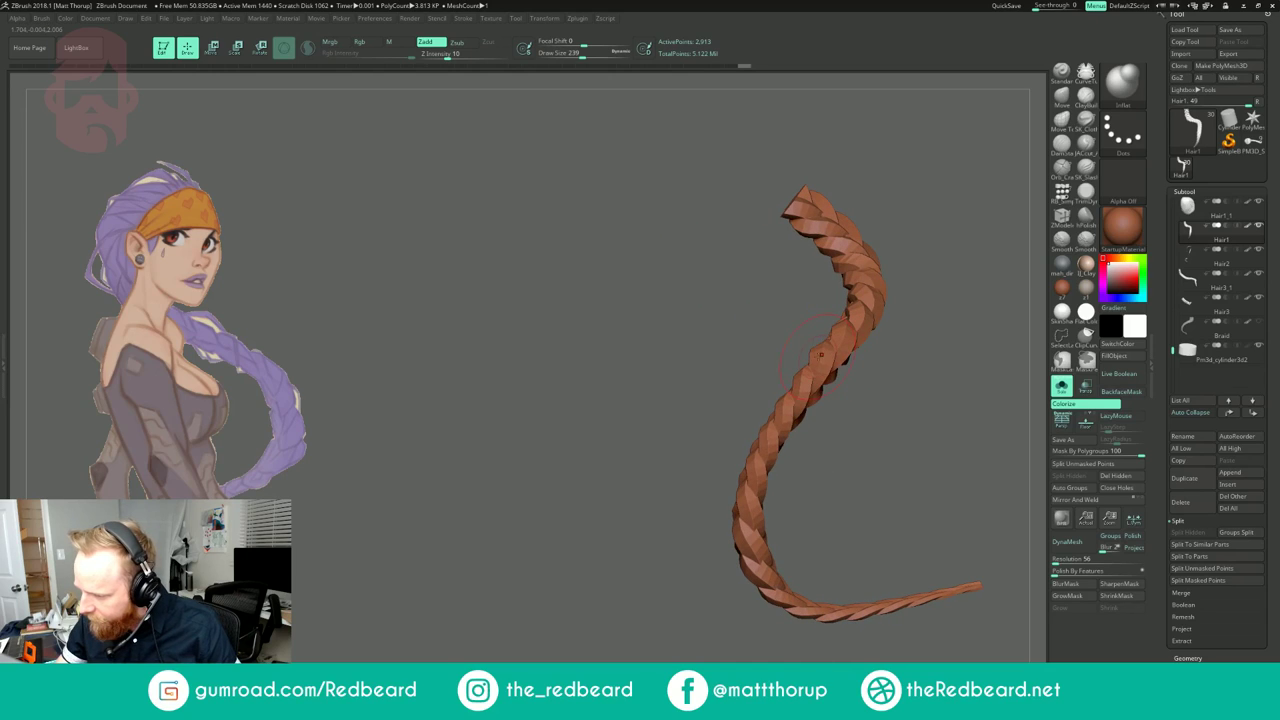
left_click_drag(857, 421, 812, 390)
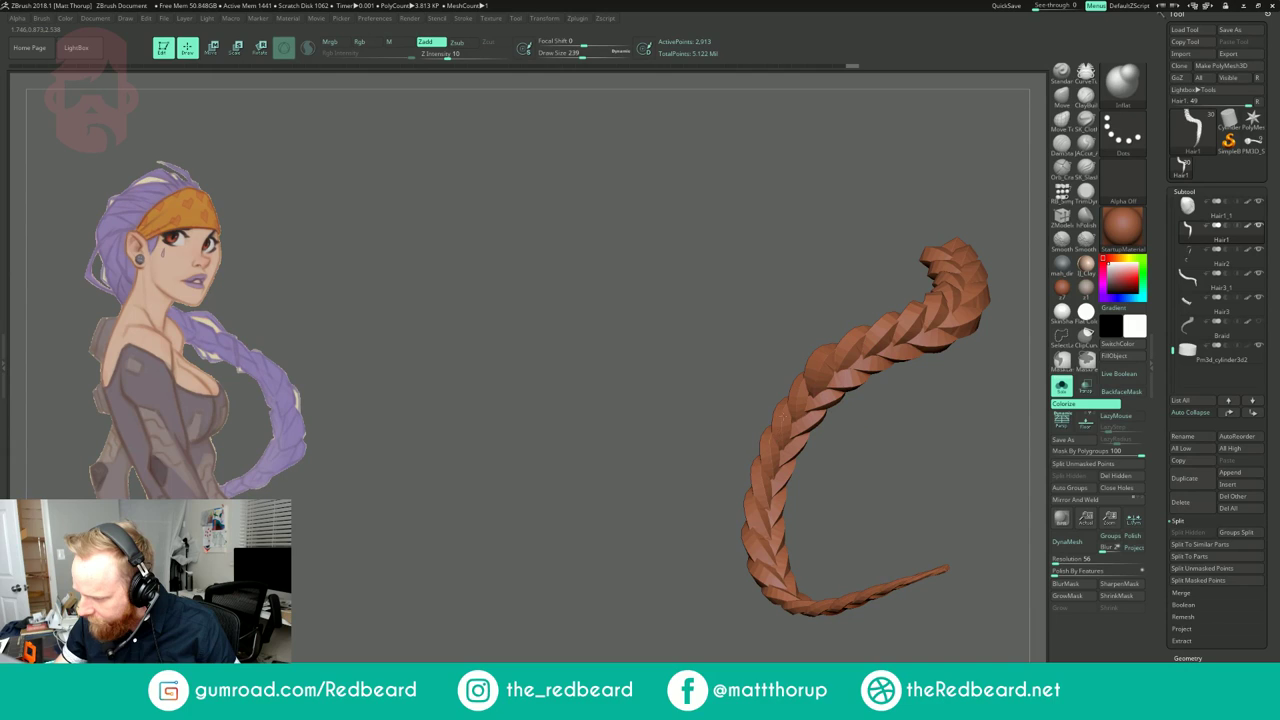
right_click_drag(781, 435, 810, 436)
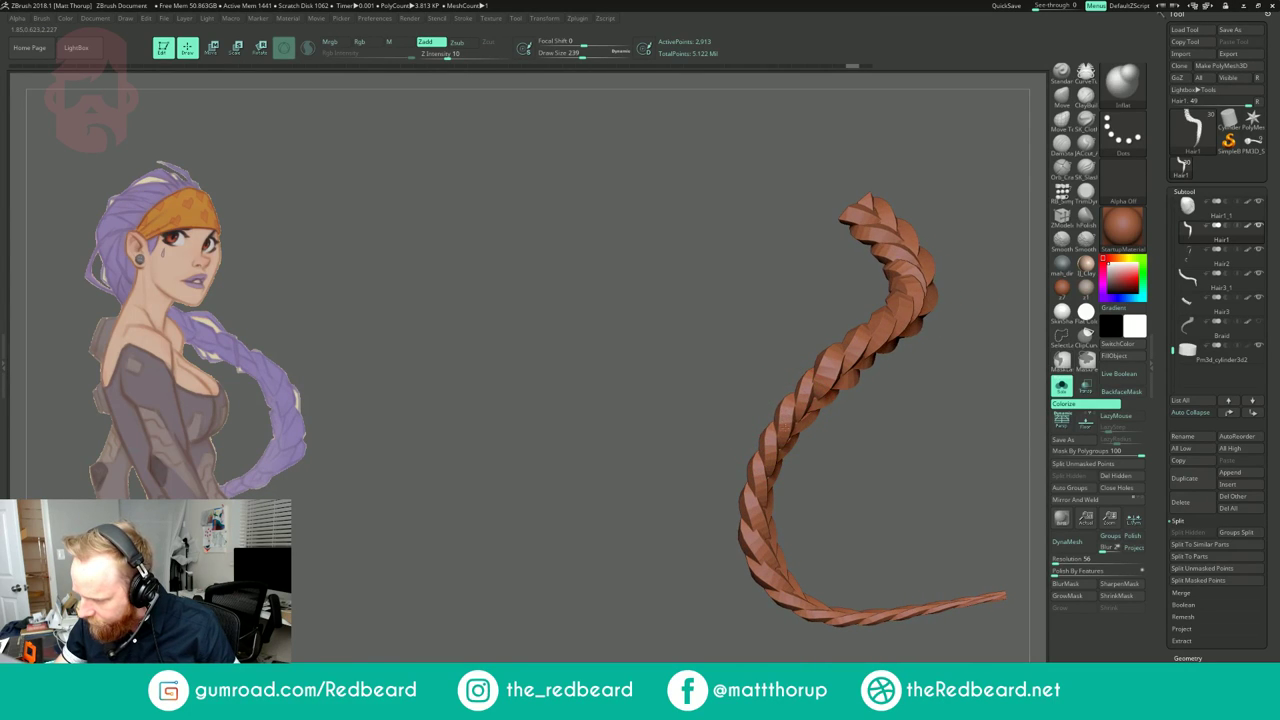
left_click_drag(781, 375, 788, 422)
right_click_drag(787, 407, 754, 390)
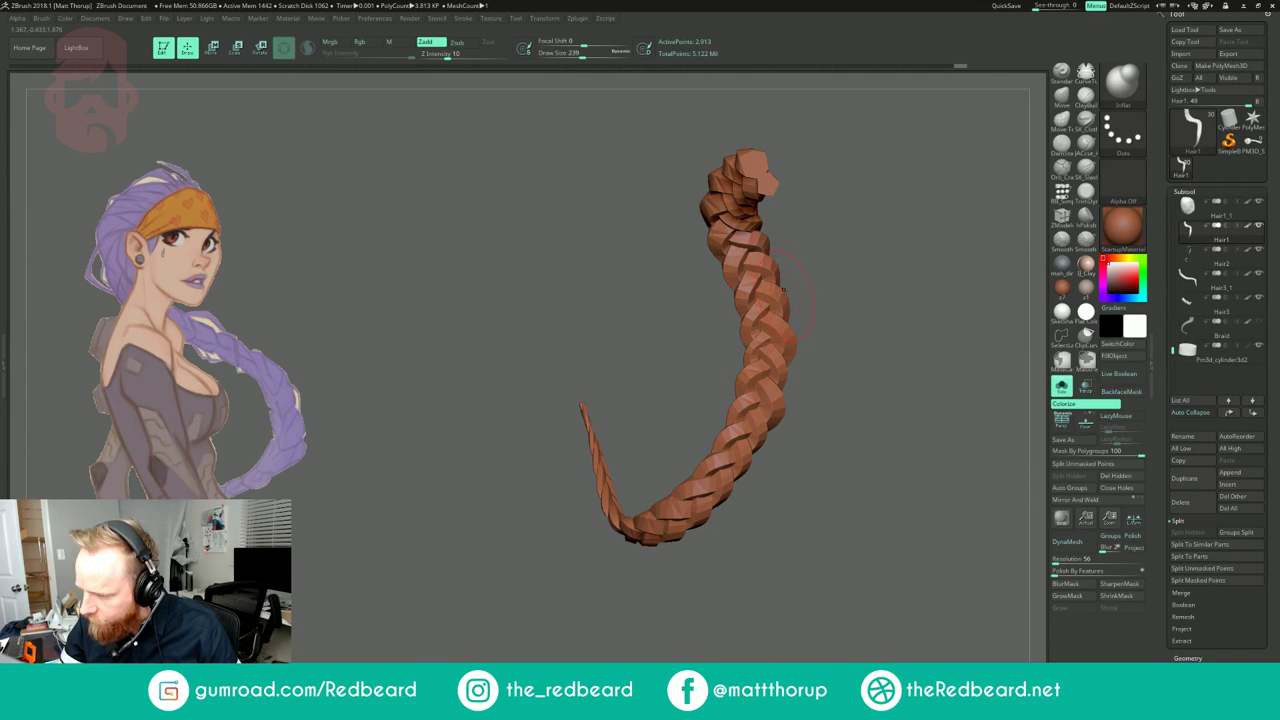
Step: Inflate the upper strand sections of the Hair1 braid from other sides, and undo the last stroke
left_click_drag(839, 304, 816, 299)
left_click_drag(840, 231, 811, 242)
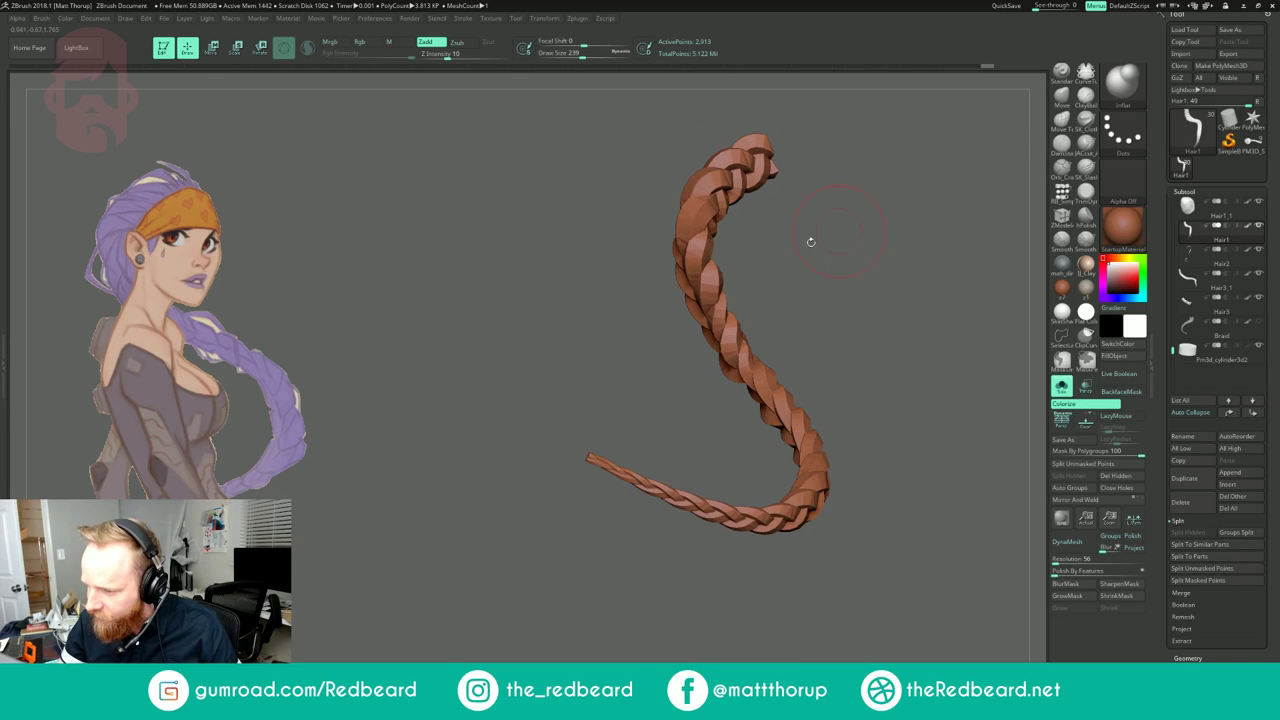
mouse_move(759, 280)
left_mouse_down()
mouse_move(754, 271)
mouse_move(690, 316)
left_mouse_up()
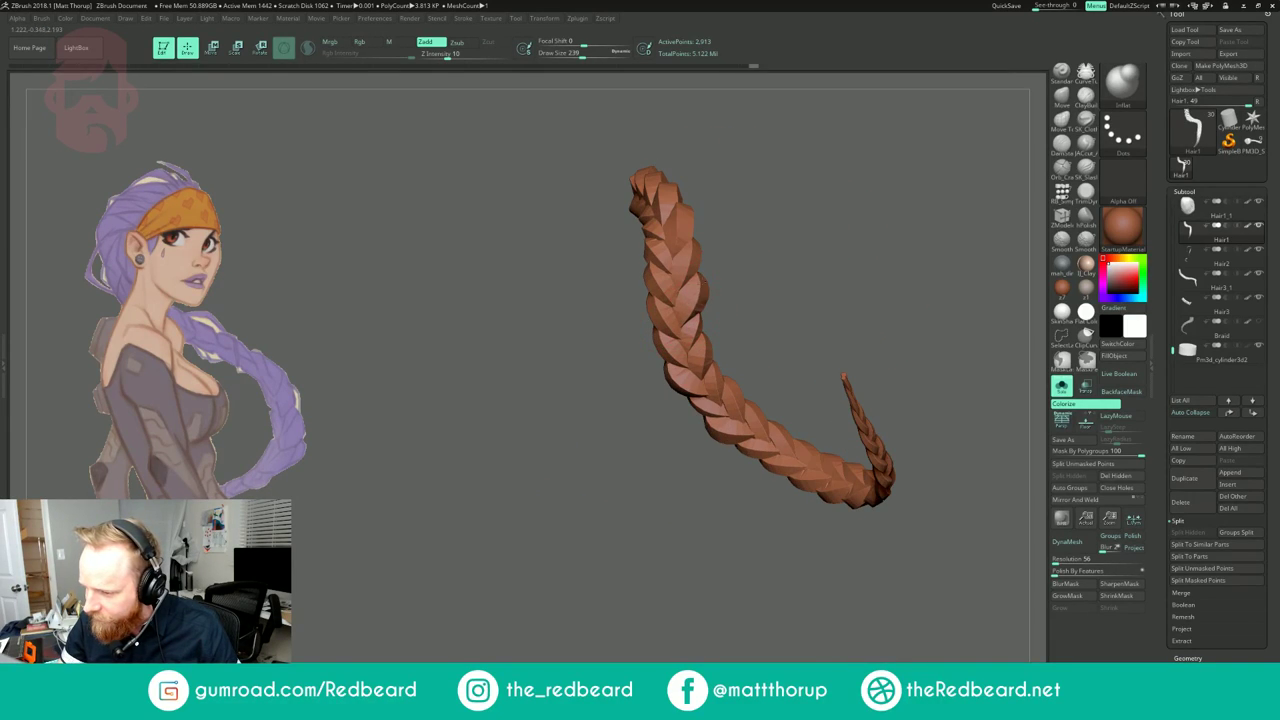
left_click_drag(800, 277, 790, 342)
left_click_drag(869, 302, 868, 385)
mouse_move(868, 385)
left_mouse_down()
mouse_move(917, 375)
mouse_move(773, 350)
mouse_move(769, 382)
mouse_move(733, 390)
mouse_move(851, 317)
mouse_move(842, 322)
left_mouse_up()
key("ctrl+z")
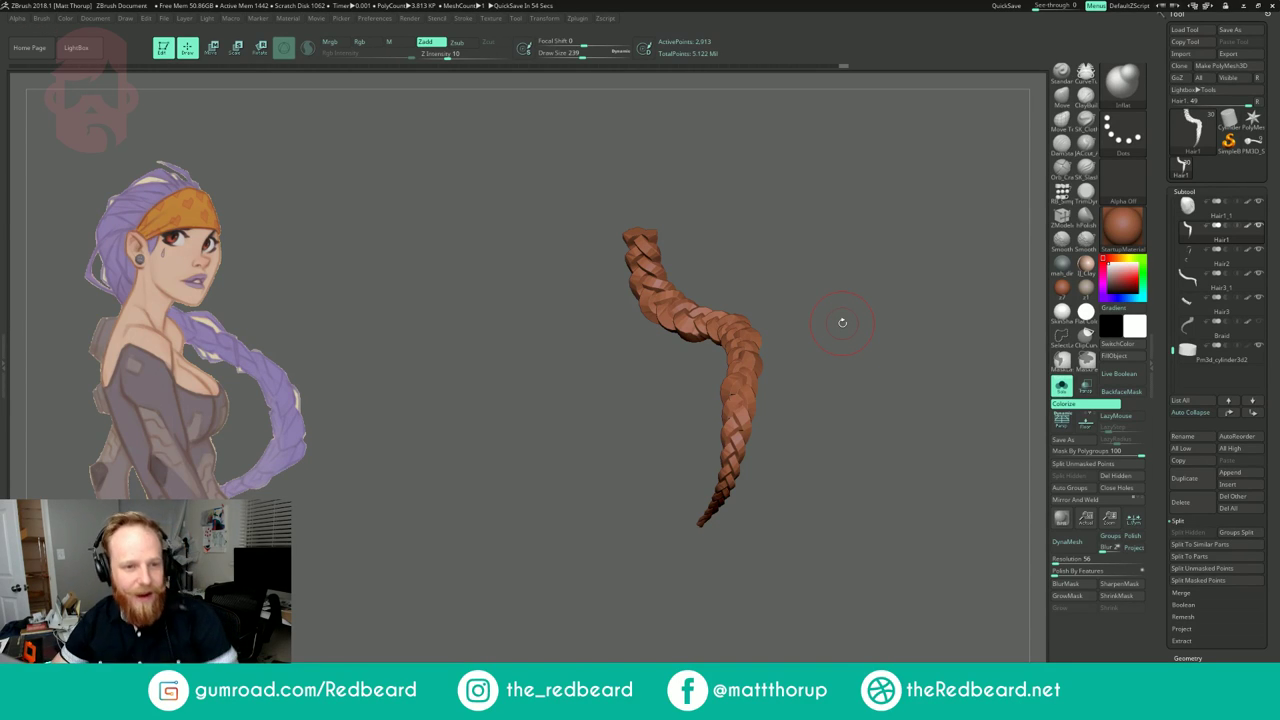
Step: Inflate individual strand sections along the middle and lower curve of the Hair1 braid with the Inflat brush at draw size 239
left_click_drag(816, 247, 763, 338)
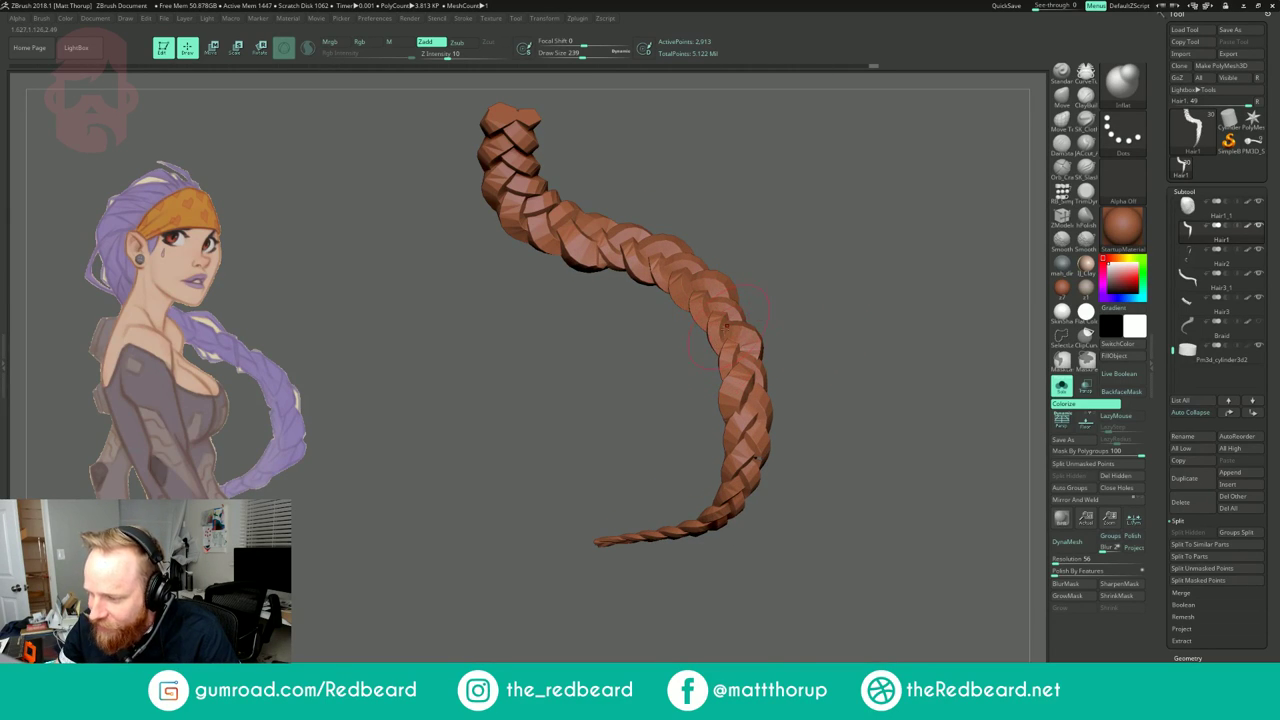
mouse_move(754, 290)
left_mouse_down()
mouse_move(706, 303)
mouse_move(806, 282)
left_mouse_up()
left_click_drag(674, 322, 681, 338)
left_click_drag(890, 285, 799, 261)
left_click_drag(698, 269, 705, 275)
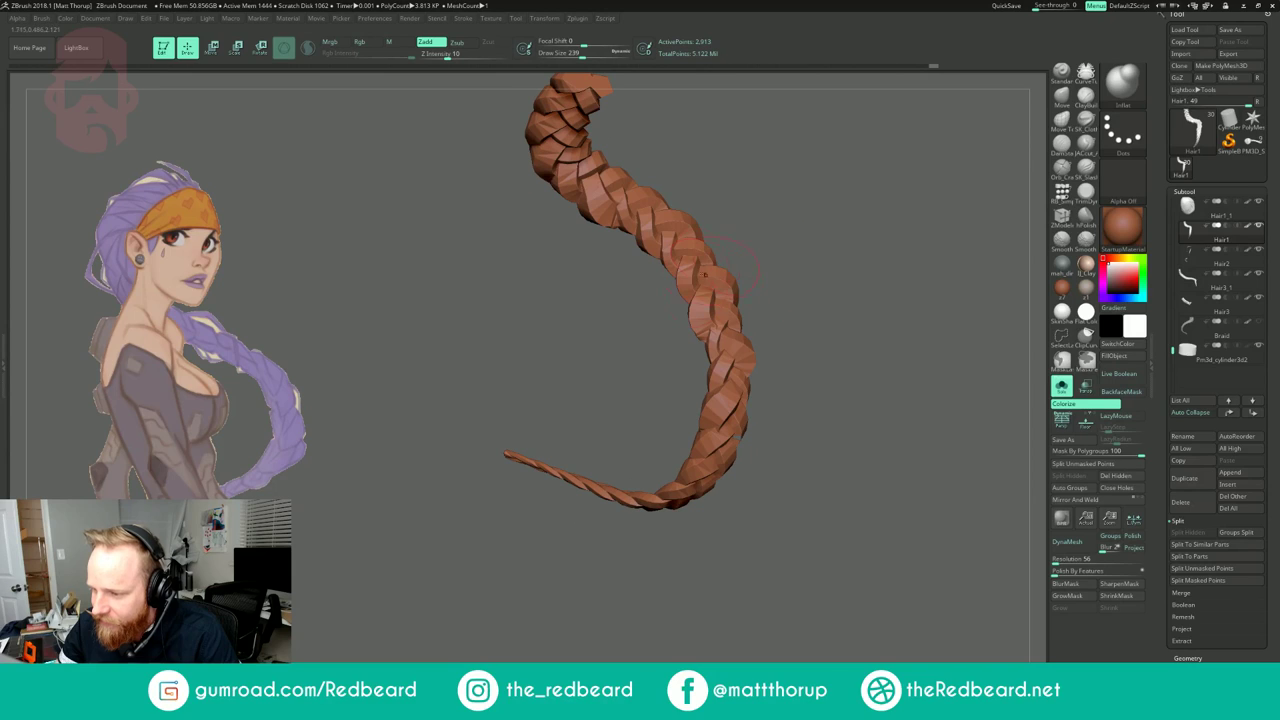
left_click_drag(793, 270, 824, 288)
mouse_move(733, 425)
left_mouse_down()
mouse_move(766, 499)
mouse_move(814, 514)
left_mouse_up()
left_click_drag(704, 505, 706, 518)
left_click_drag(780, 474, 832, 532)
left_click_drag(747, 326, 655, 390)
mouse_move(787, 273)
left_mouse_down()
mouse_move(762, 285)
mouse_move(745, 325)
mouse_move(706, 267)
mouse_move(751, 317)
mouse_move(755, 365)
left_mouse_up()
mouse_move(755, 365)
left_mouse_down()
mouse_move(705, 530)
mouse_move(690, 470)
mouse_move(694, 524)
mouse_move(660, 459)
left_mouse_up()
Step: Reduce the Inflat draw size to 167 and inflate the remaining strand sections of the isolated Hair1 braid
key("s")
left_click_drag(746, 366, 490, 150)
mouse_move(645, 430)
left_mouse_down()
mouse_move(671, 534)
mouse_move(660, 595)
left_mouse_up()
left_click_drag(560, 390, 685, 420)
mouse_move(692, 500)
left_mouse_down()
mouse_move(694, 465)
mouse_move(680, 476)
left_mouse_up()
left_click_drag(700, 545, 703, 462)
left_click_drag(721, 414, 728, 405)
mouse_move(765, 460)
left_mouse_down()
mouse_move(820, 366)
mouse_move(780, 360)
left_mouse_up()
left_click_drag(820, 270, 830, 330, "alt")
mouse_move(848, 215)
left_mouse_down("alt")
mouse_move(837, 354)
mouse_move(925, 350)
mouse_move(972, 446)
left_mouse_up("alt")
Step: Show the full character again and inflate a Hair1 strand behind the neck with draw size 177
left_click(1062, 386)
left_click_drag(937, 266, 988, 290)
left_click_drag(884, 341, 848, 376)
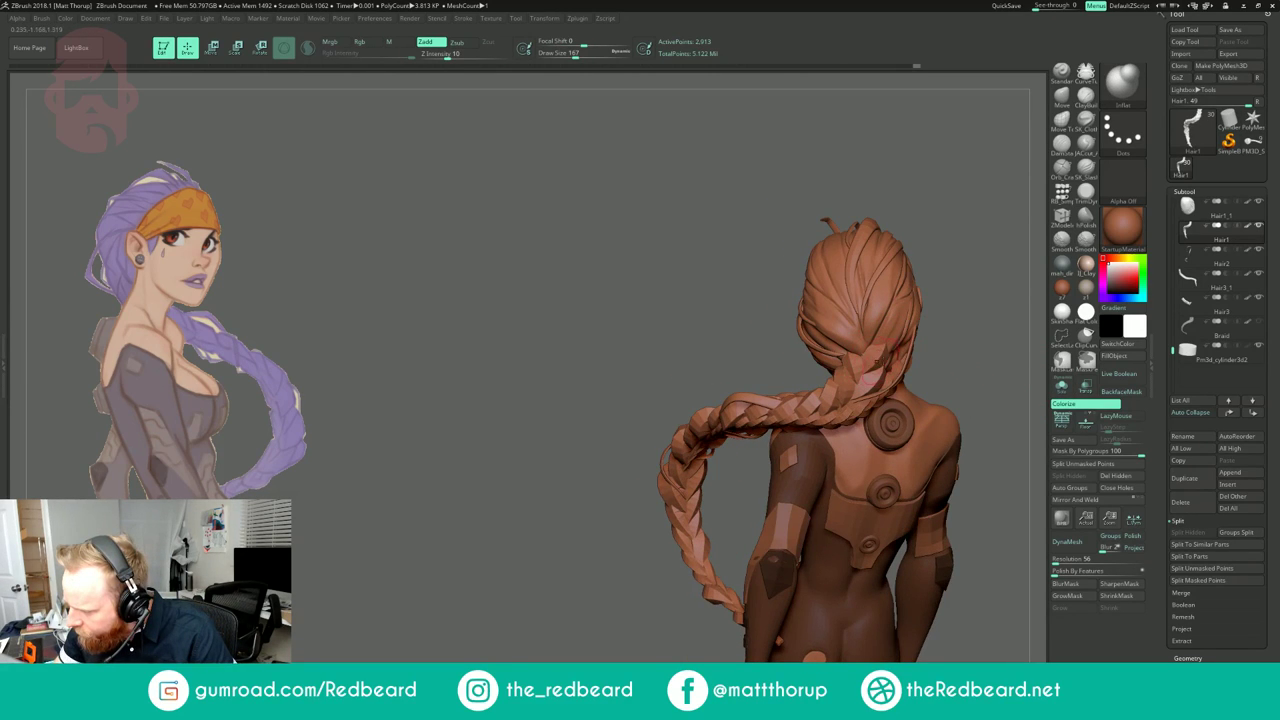
key("]")
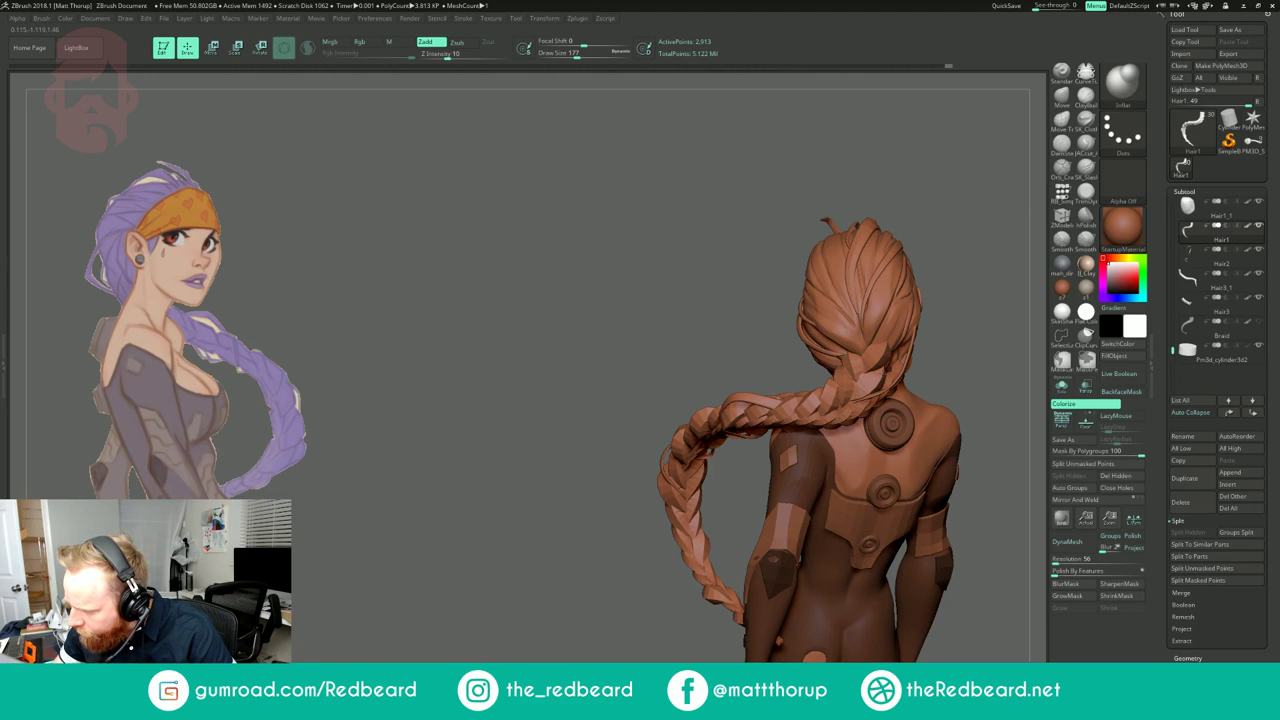
left_click_drag(873, 380, 872, 396)
mouse_move(962, 340)
left_mouse_down()
mouse_move(990, 326)
mouse_move(948, 310)
mouse_move(965, 310)
mouse_move(853, 312)
mouse_move(910, 446)
mouse_move(825, 400)
left_mouse_up()
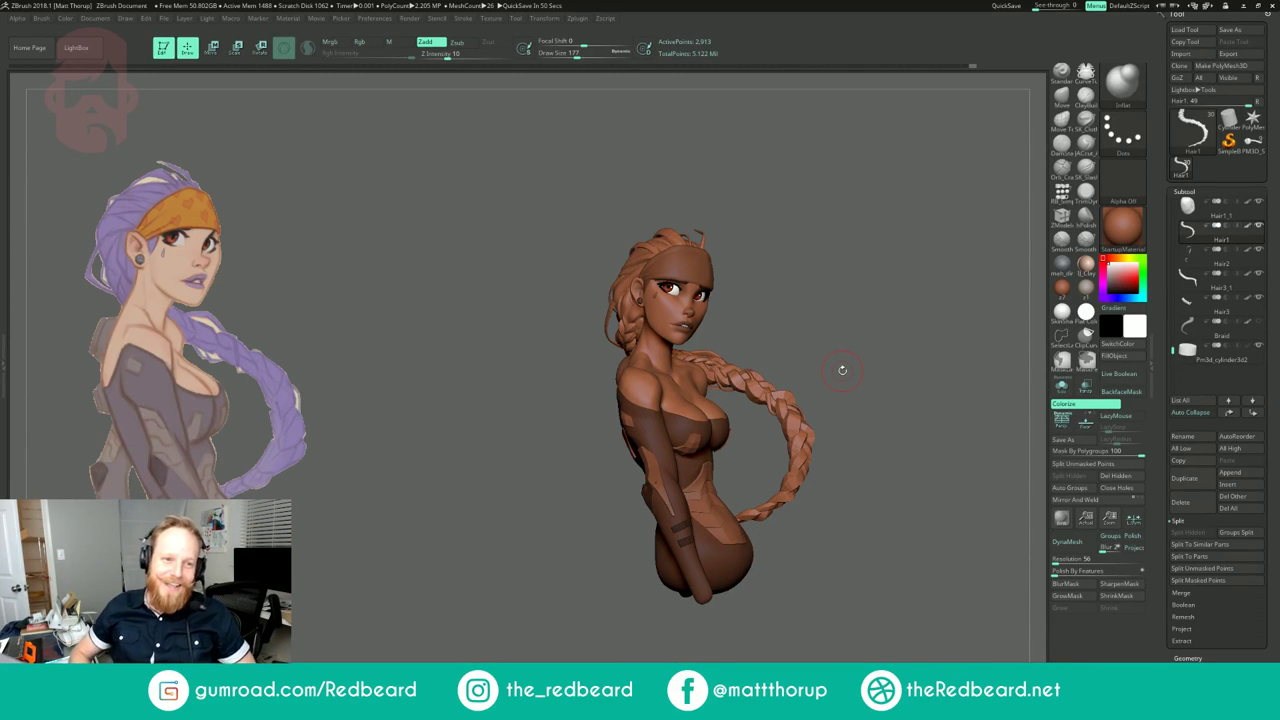
left_click_drag(820, 252, 840, 375)
left_click_drag(750, 340, 811, 266)
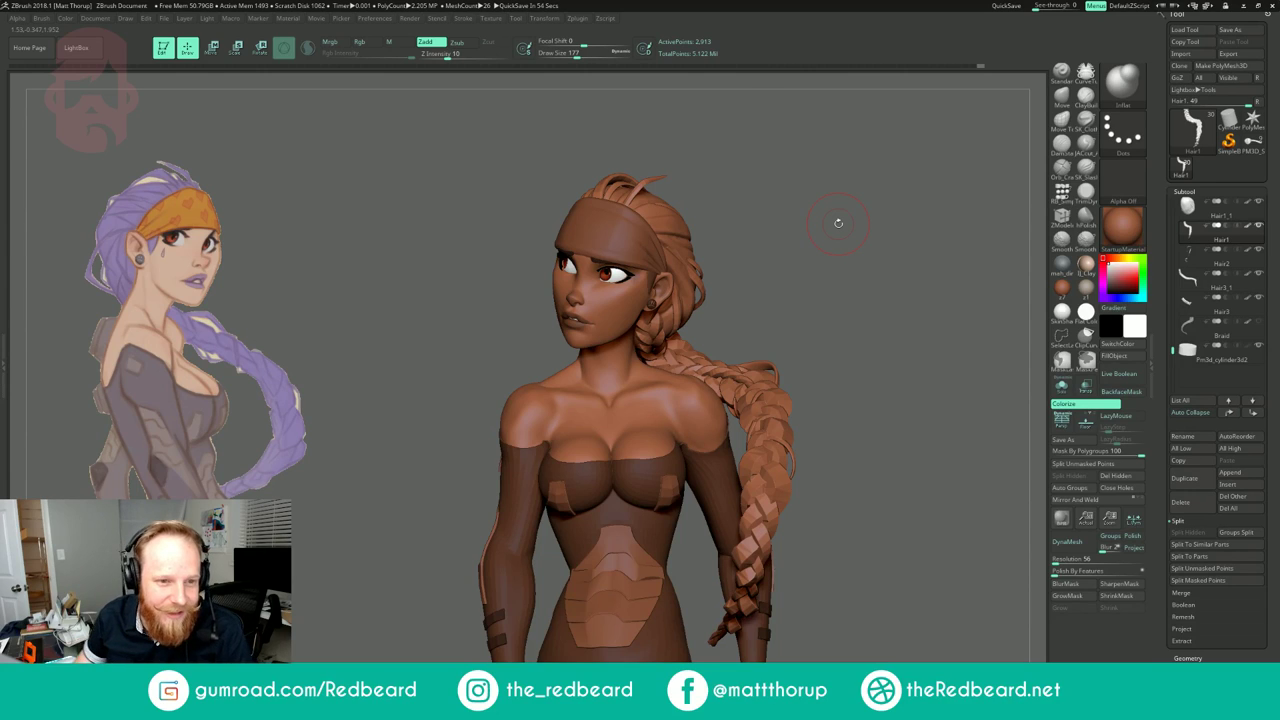
mouse_move(850, 266)
left_mouse_down()
mouse_move(872, 267)
mouse_move(831, 279)
left_mouse_up()
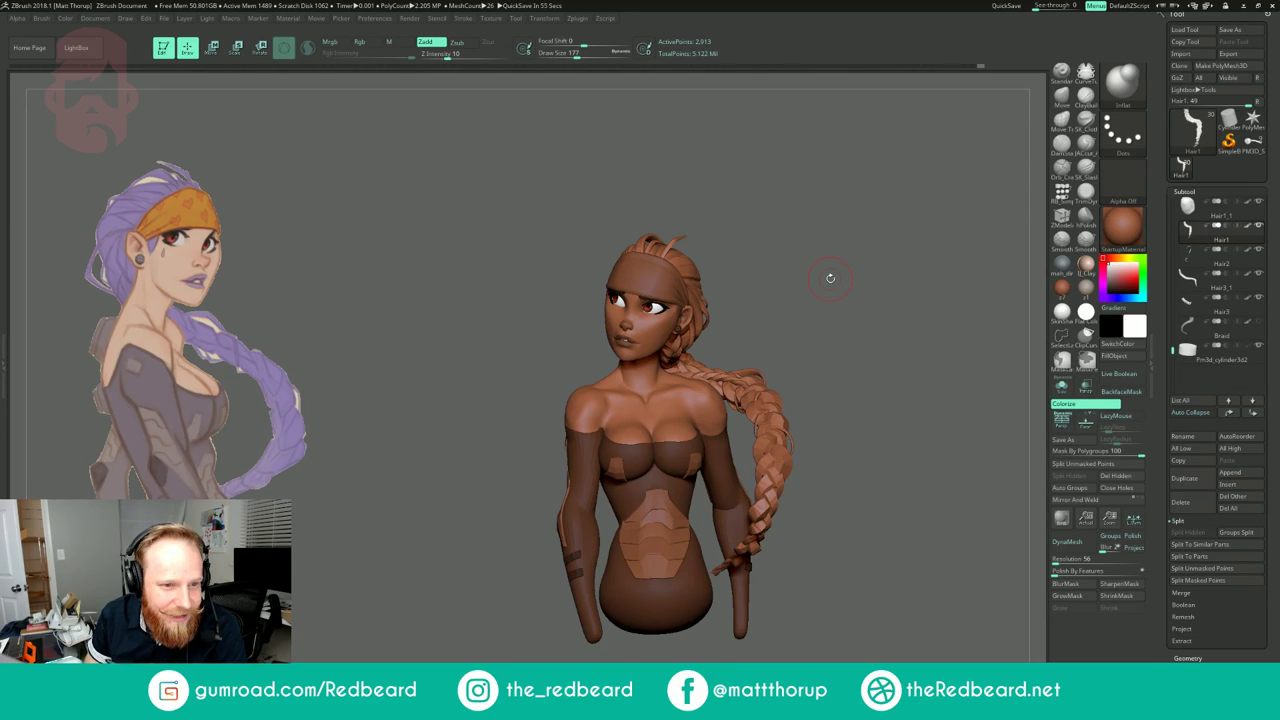
left_click_drag(826, 286, 914, 303)
Step: Select and isolate the Hair3_1 braid, and inflate strand sections along its curve
mouse_move(1200, 263)
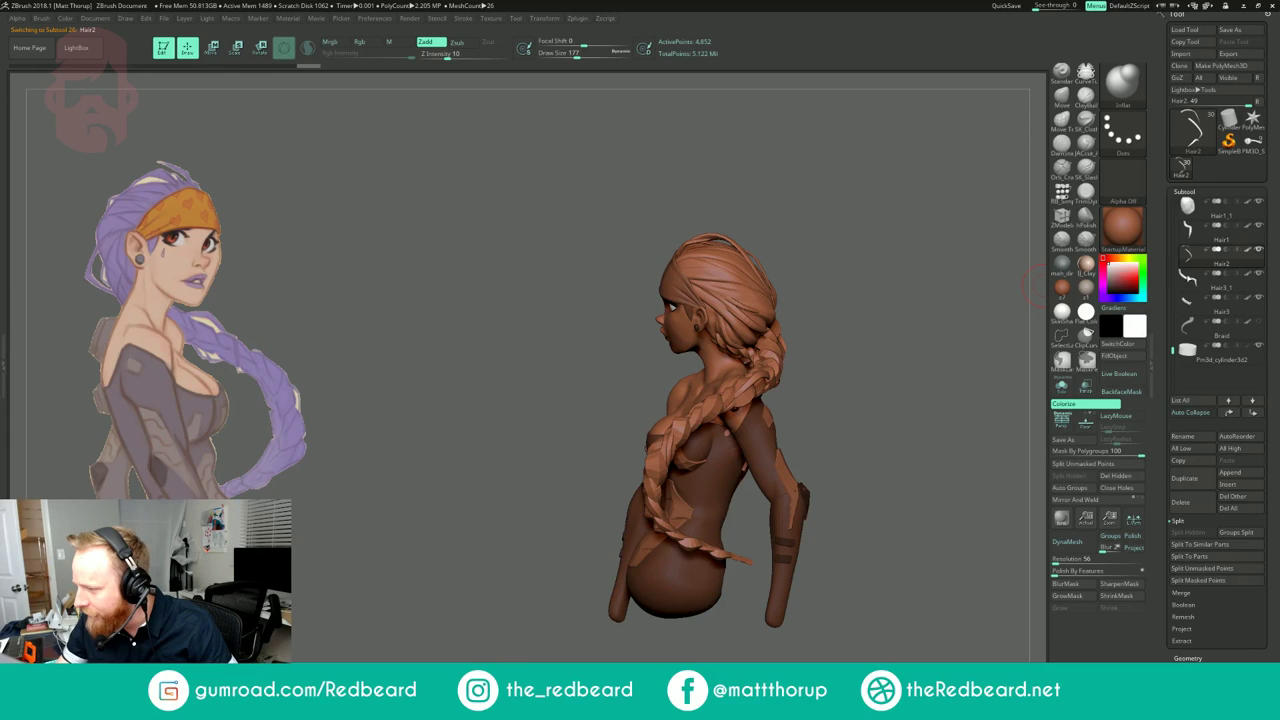
left_click_drag(1034, 288, 890, 322)
left_click_drag(980, 300, 1094, 384, "alt")
left_click(1063, 386)
left_click_drag(997, 308, 720, 362)
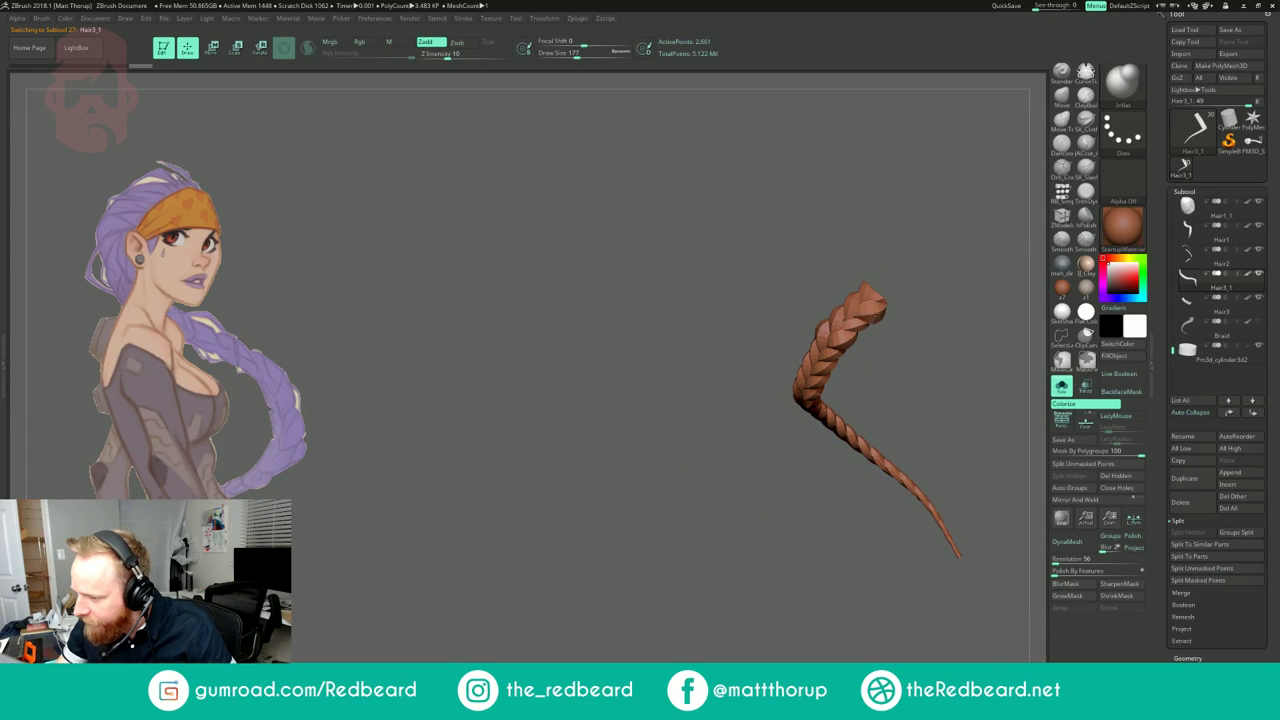
left_click_drag(909, 289, 863, 322)
mouse_move(767, 322)
left_mouse_down()
mouse_move(774, 338)
mouse_move(798, 329)
mouse_move(770, 383)
mouse_move(758, 372)
mouse_move(786, 394)
mouse_move(721, 374)
mouse_move(689, 385)
left_mouse_up()
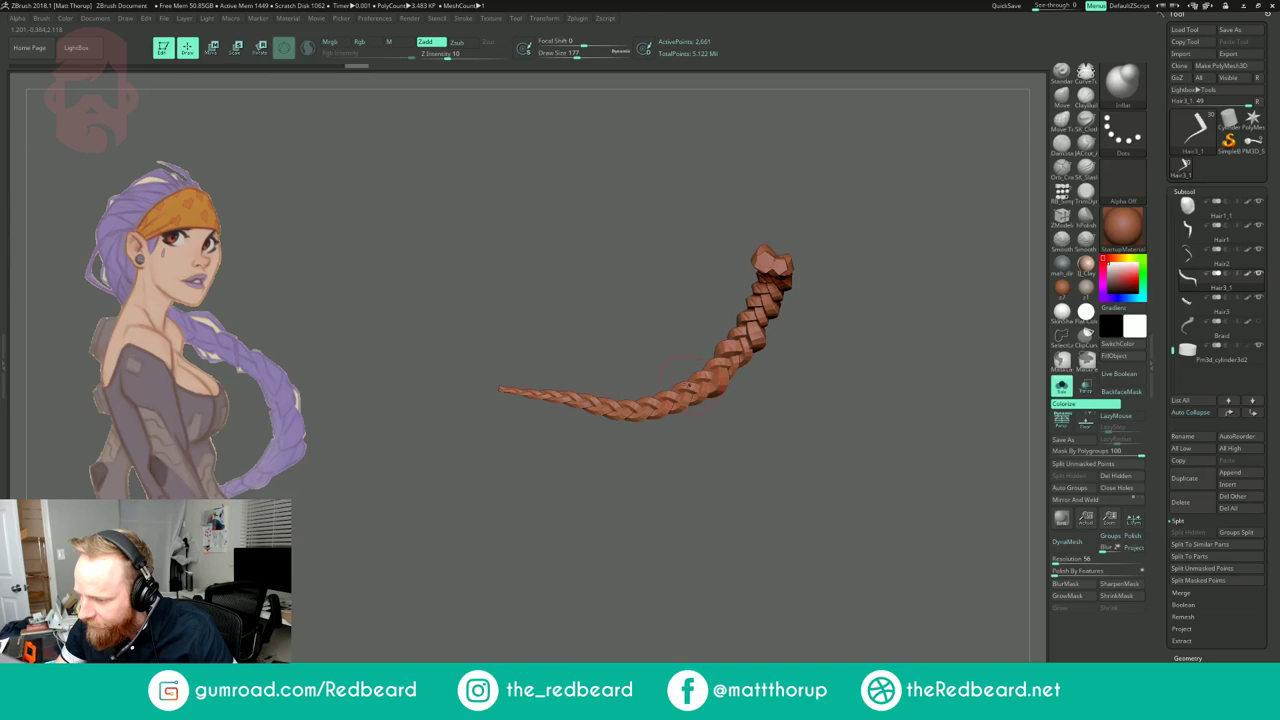
left_click_drag(612, 446, 669, 401)
left_click_drag(690, 324, 730, 426)
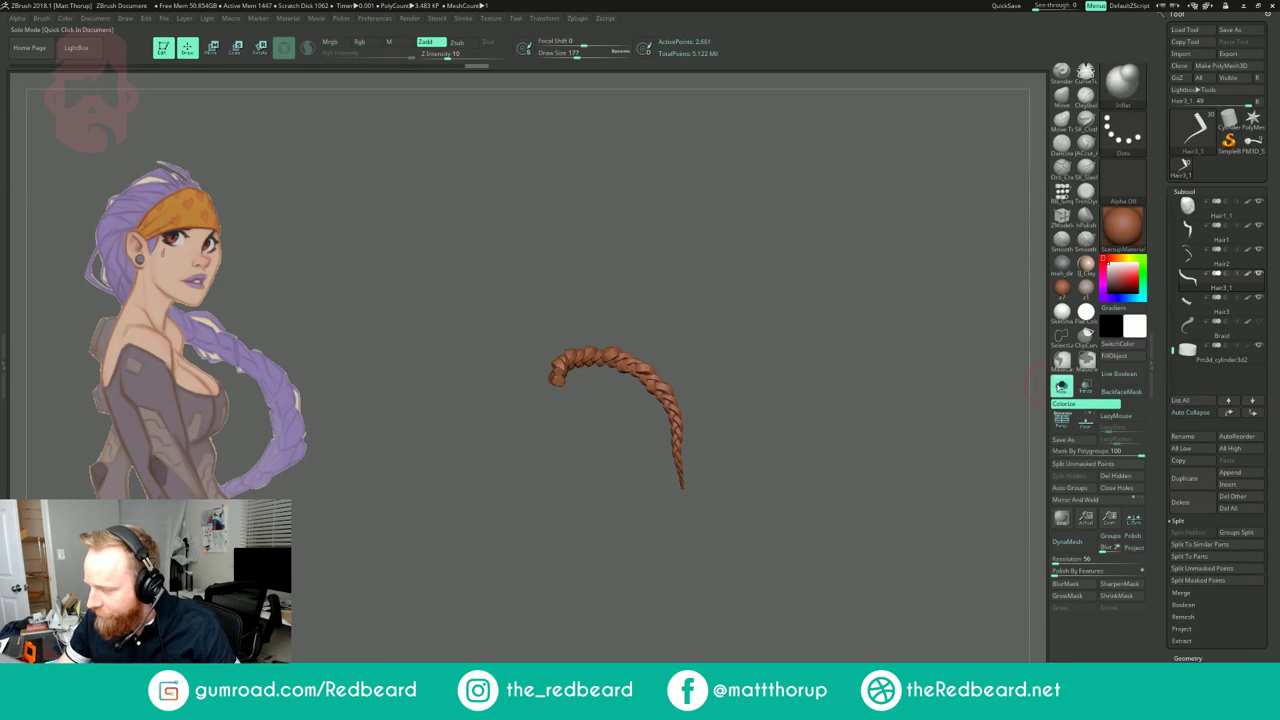
Step: Bring back the full character and nudge the Hair3_1 braid over the shoulder using the Move brush with polygroup colours displayed
left_click(1061, 386)
left_click_drag(859, 396, 690, 390)
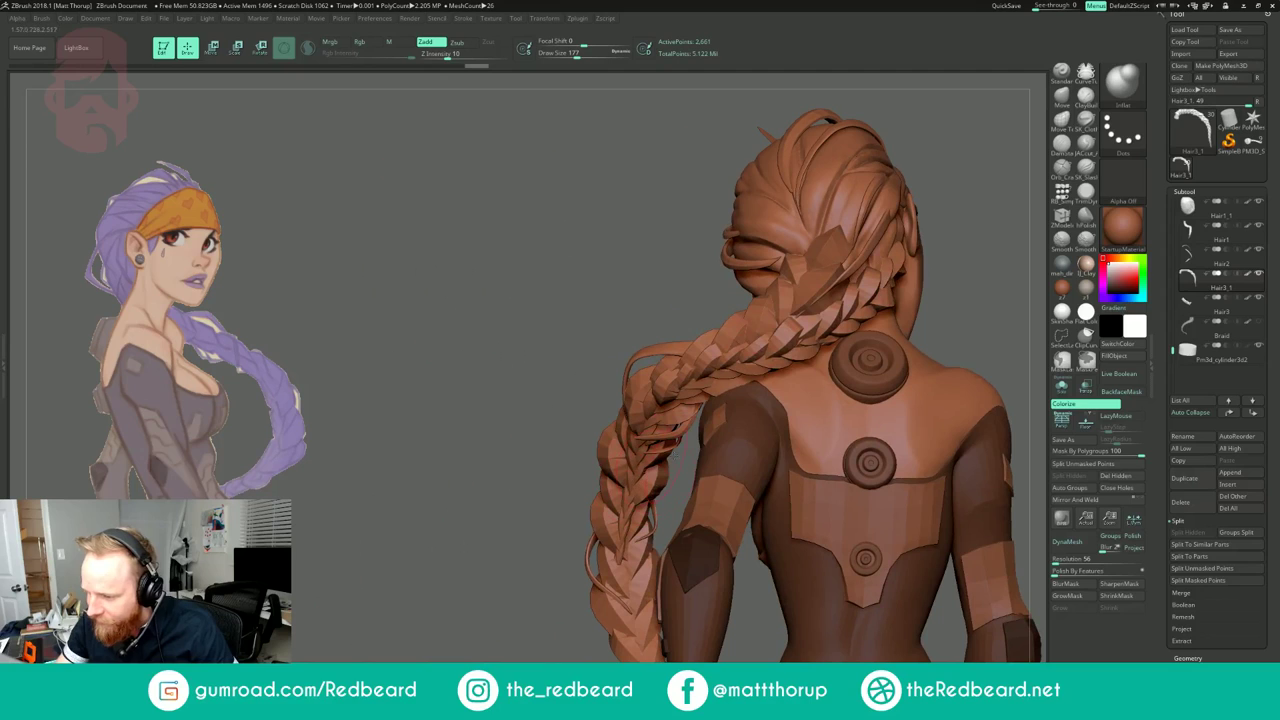
mouse_move(926, 309)
left_mouse_down("ctrl")
mouse_move(992, 248)
mouse_move(968, 160)
left_mouse_up("ctrl")
left_click_drag(897, 292, 785, 357)
key("b")
key("m")
key("v")
key("shift+f")
left_click_drag(634, 386, 643, 386)
left_click_drag(645, 384, 649, 376)
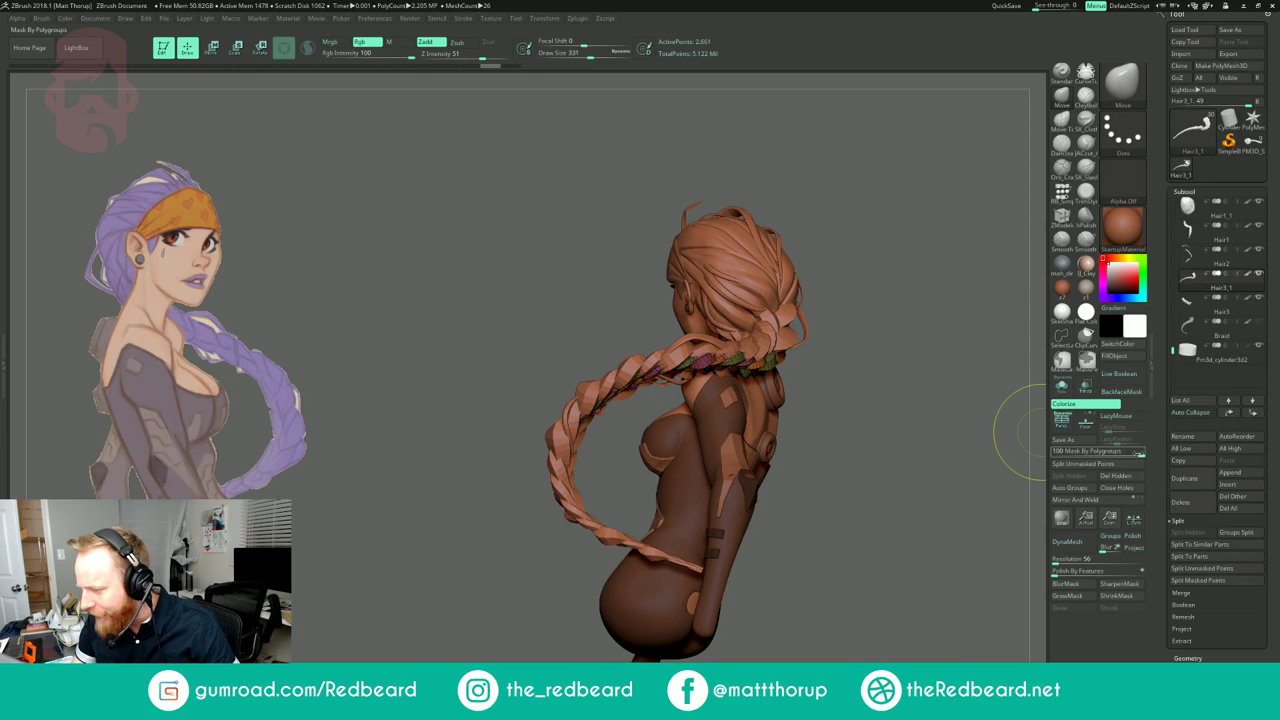
Step: Set Mask By Polygroups to 0 and the Move draw size to 400, and reshape the Hair3_1 braid as a whole
key("s")
left_click_drag(610, 398, 620, 398)
right_click_drag(640, 408, 612, 371)
mouse_move(745, 288)
right_mouse_down()
mouse_move(748, 306)
mouse_move(806, 318)
right_mouse_up()
key("s")
left_click(638, 369)
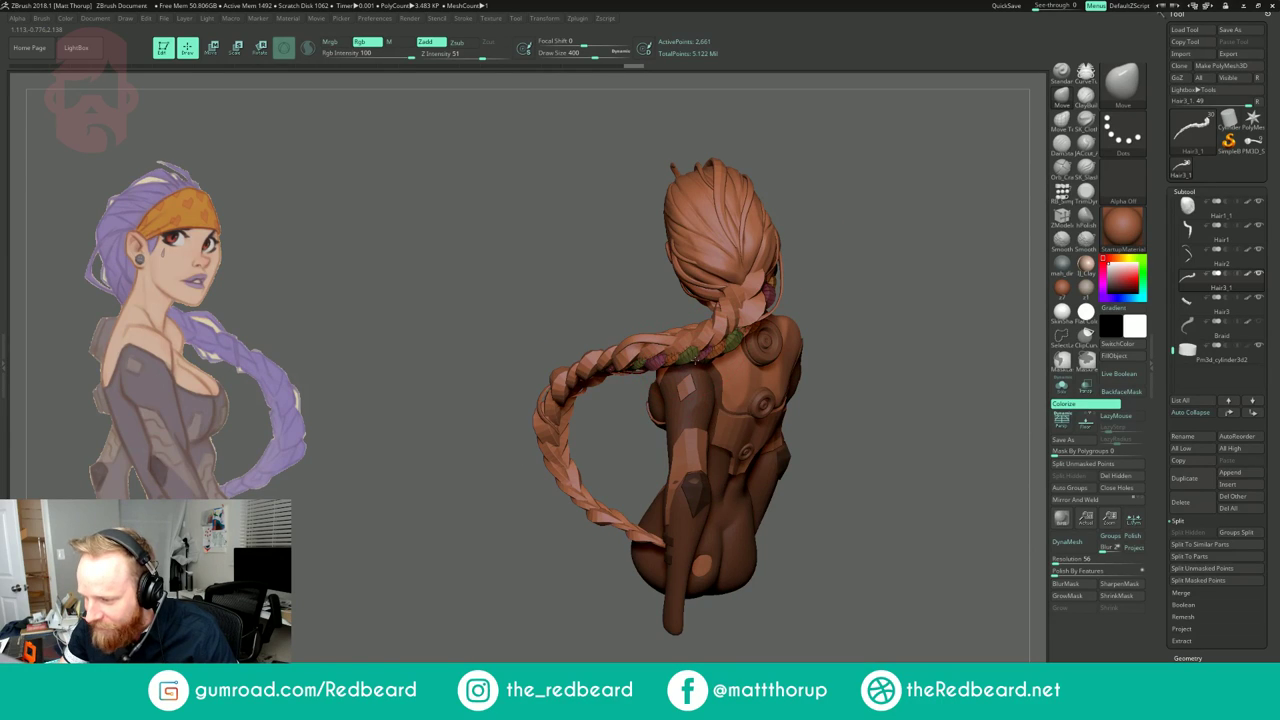
right_click_drag(869, 292, 778, 276)
right_click_drag(912, 265, 921, 259)
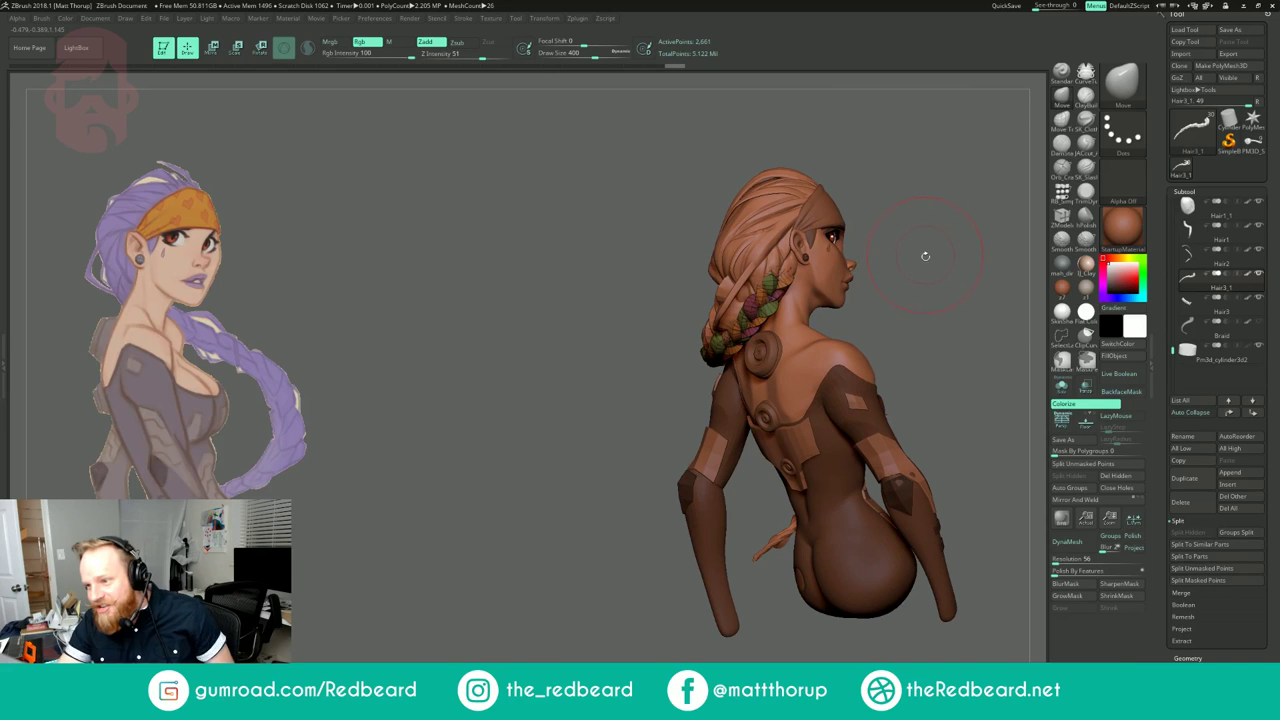
Step: Select the Hair3 braid and adjust its shape with the Move brush, reducing the draw size to 274
left_click_drag(925, 259, 913, 261)
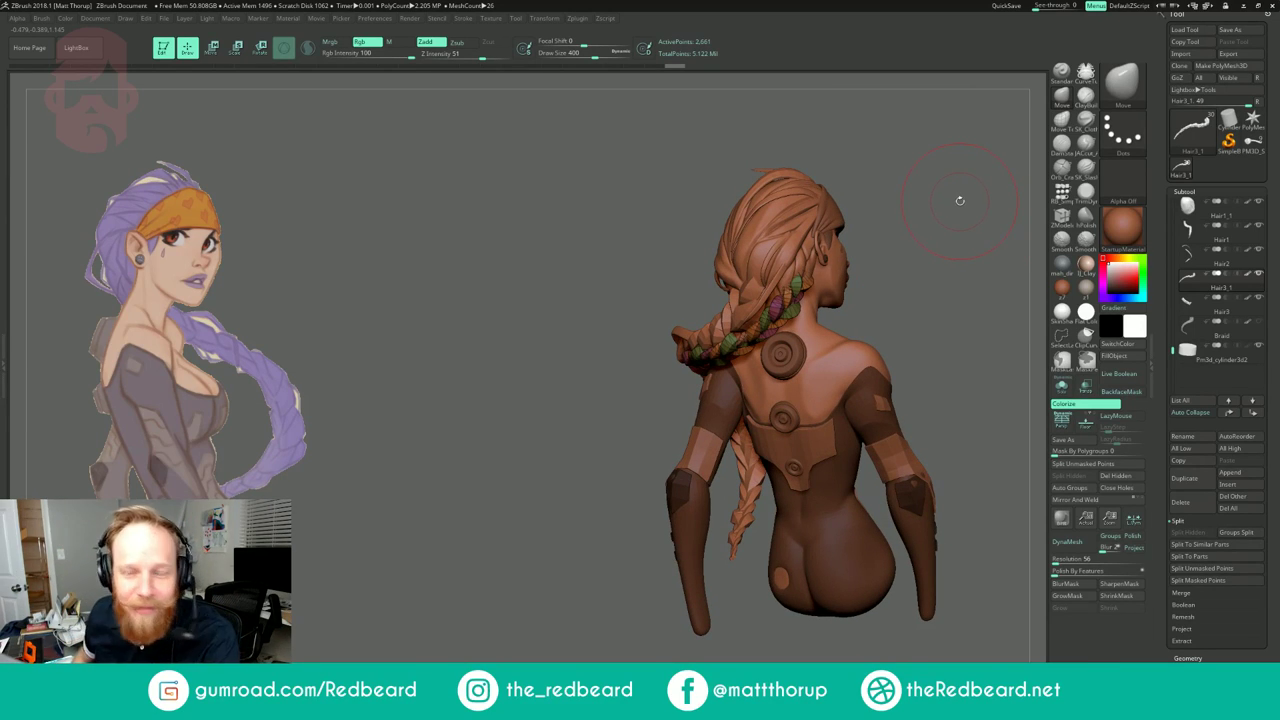
mouse_move(960, 201)
left_mouse_down()
mouse_move(1015, 215)
mouse_move(990, 202)
left_mouse_up()
mouse_move(863, 286)
left_mouse_down()
mouse_move(922, 300)
mouse_move(920, 269)
mouse_move(916, 314)
mouse_move(920, 249)
mouse_move(885, 286)
mouse_move(894, 277)
mouse_move(915, 331)
mouse_move(900, 258)
mouse_move(863, 277)
mouse_move(875, 298)
mouse_move(820, 281)
left_mouse_up()
left_click(842, 352, "alt")
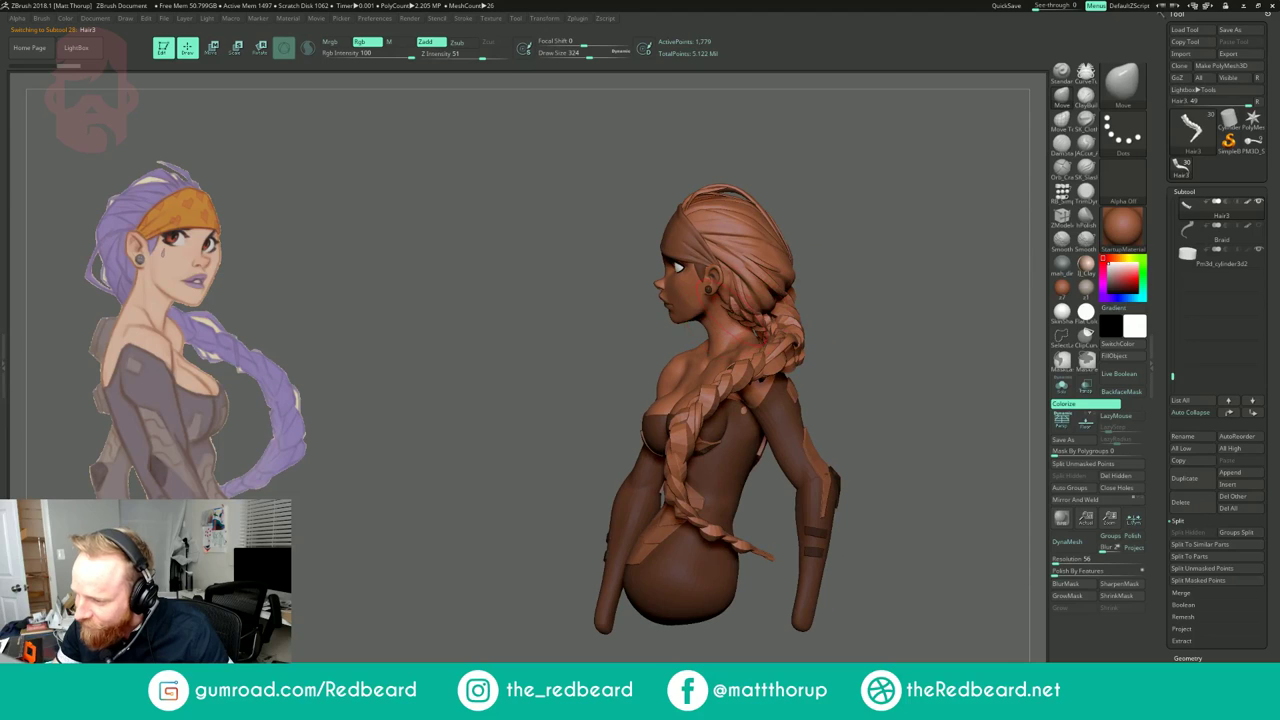
mouse_move(842, 263)
left_mouse_down()
mouse_move(905, 268)
mouse_move(800, 296)
mouse_move(923, 284)
mouse_move(949, 295)
mouse_move(877, 350)
mouse_move(912, 298)
left_mouse_up()
key("s")
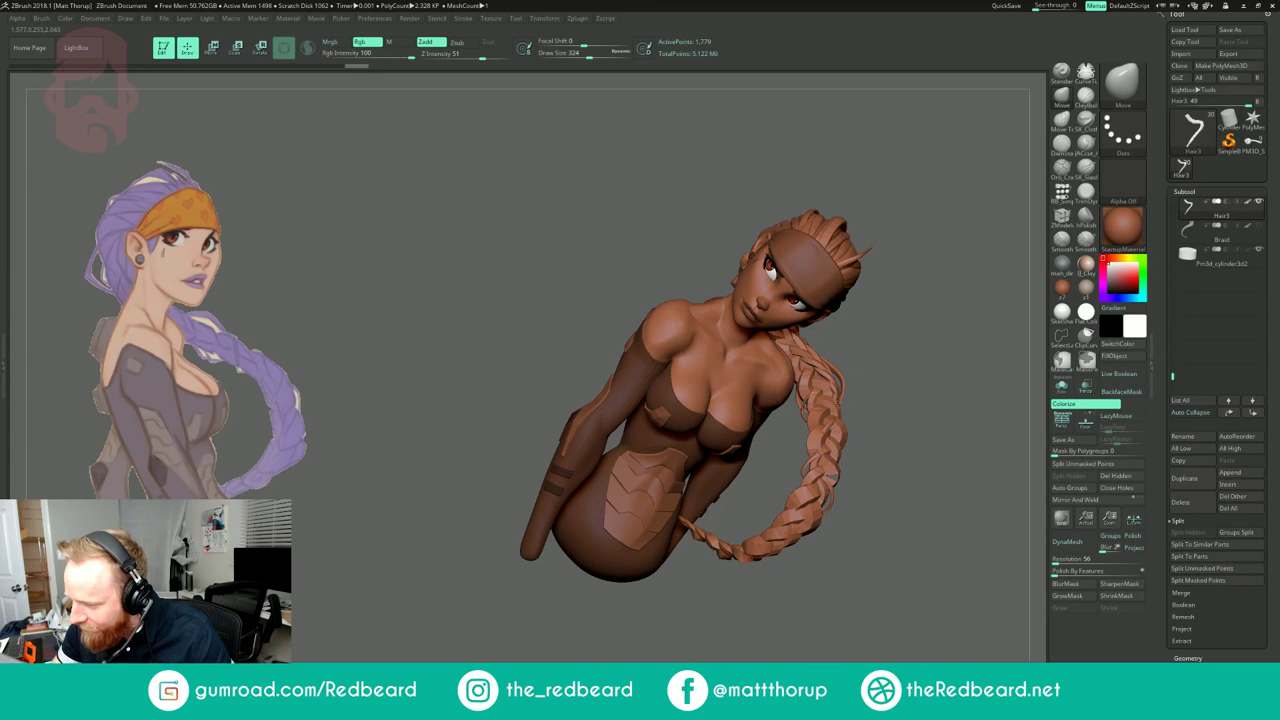
mouse_move(880, 440)
left_mouse_down()
mouse_move(866, 462)
mouse_move(800, 480)
left_mouse_up()
key("s")
left_click(840, 375)
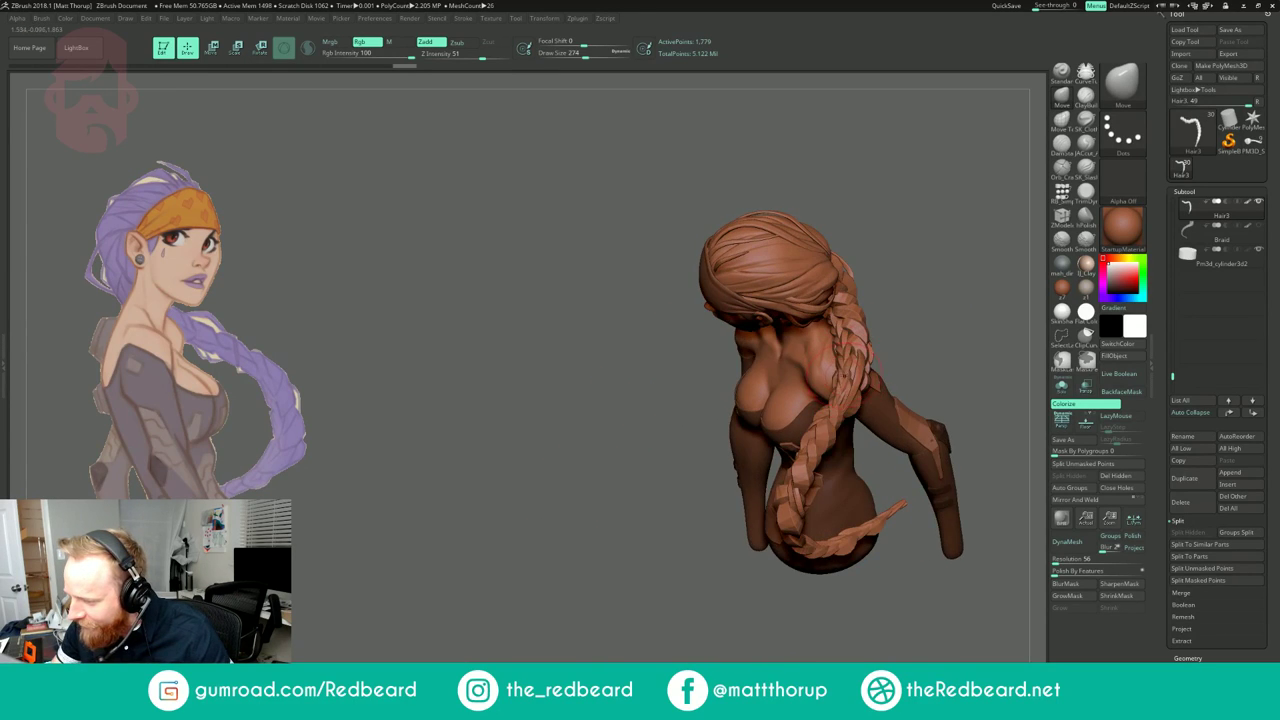
left_click_drag(921, 305, 924, 267, "shift")
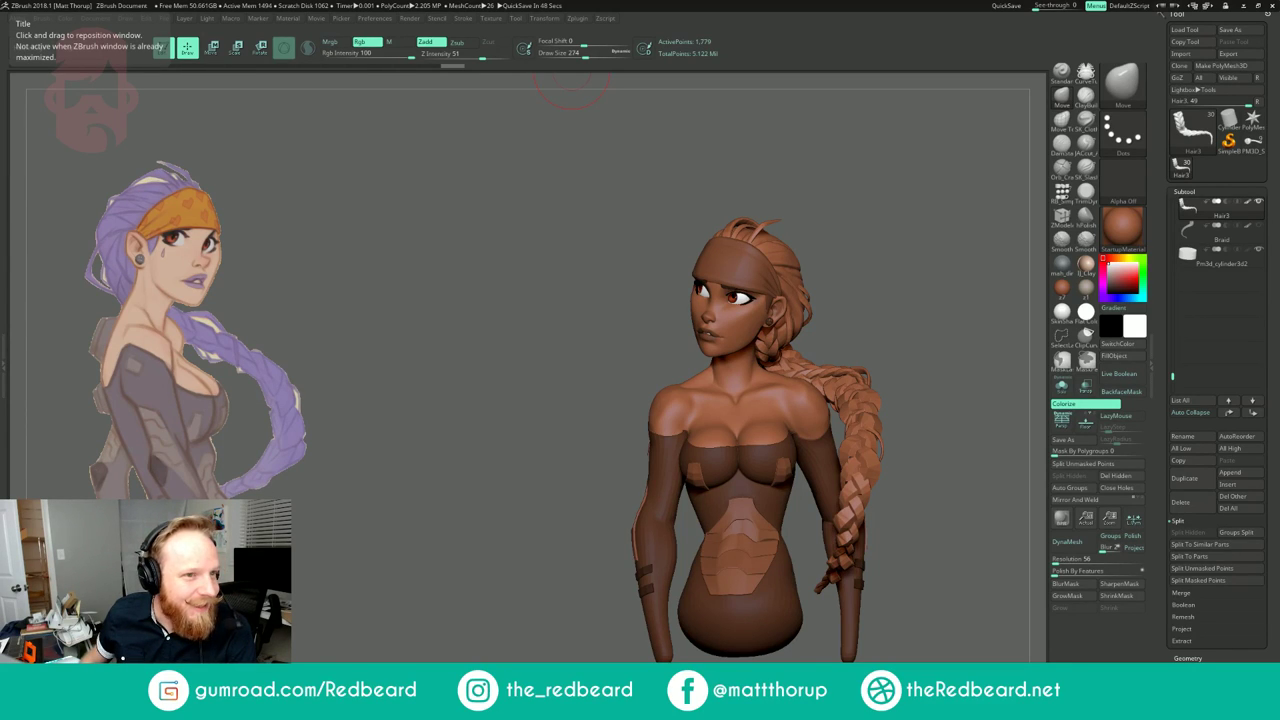
Step: Switch to the browser, watch The Hitchhiker on Vimeo in full screen, pause it, and close the browser window
left_click_drag(0, 45, 832, 98)
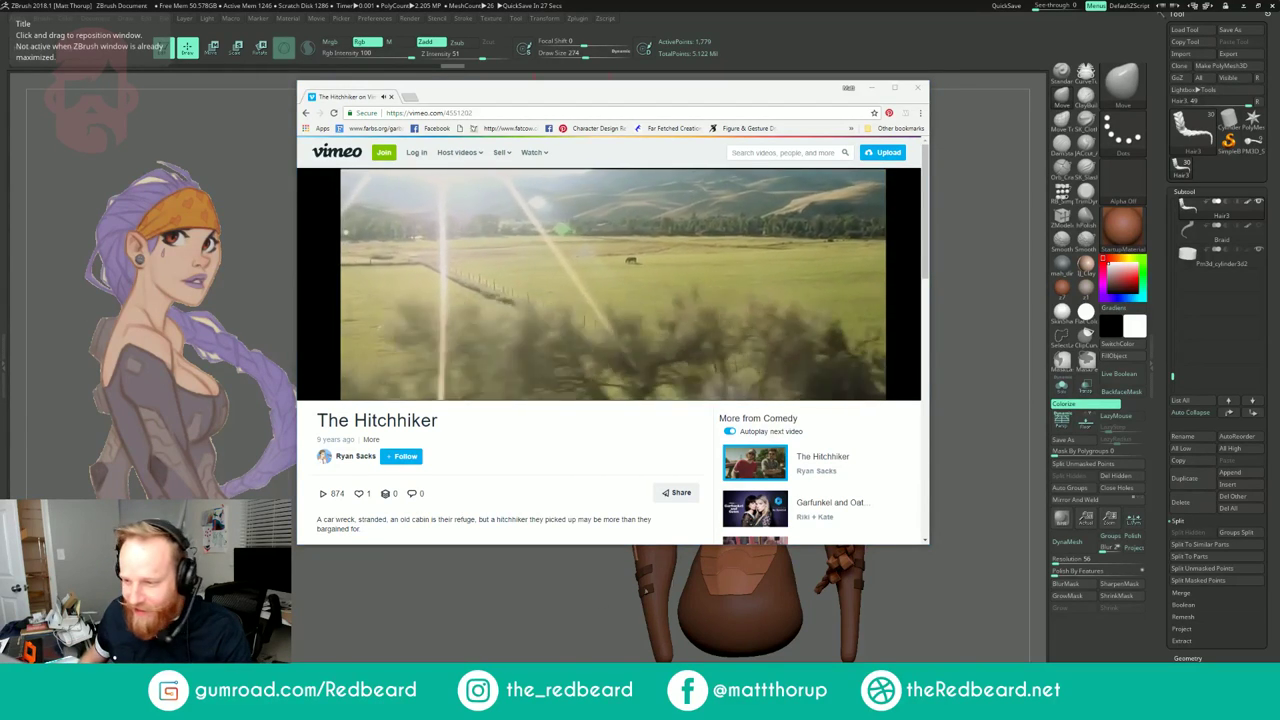
left_click(569, 622)
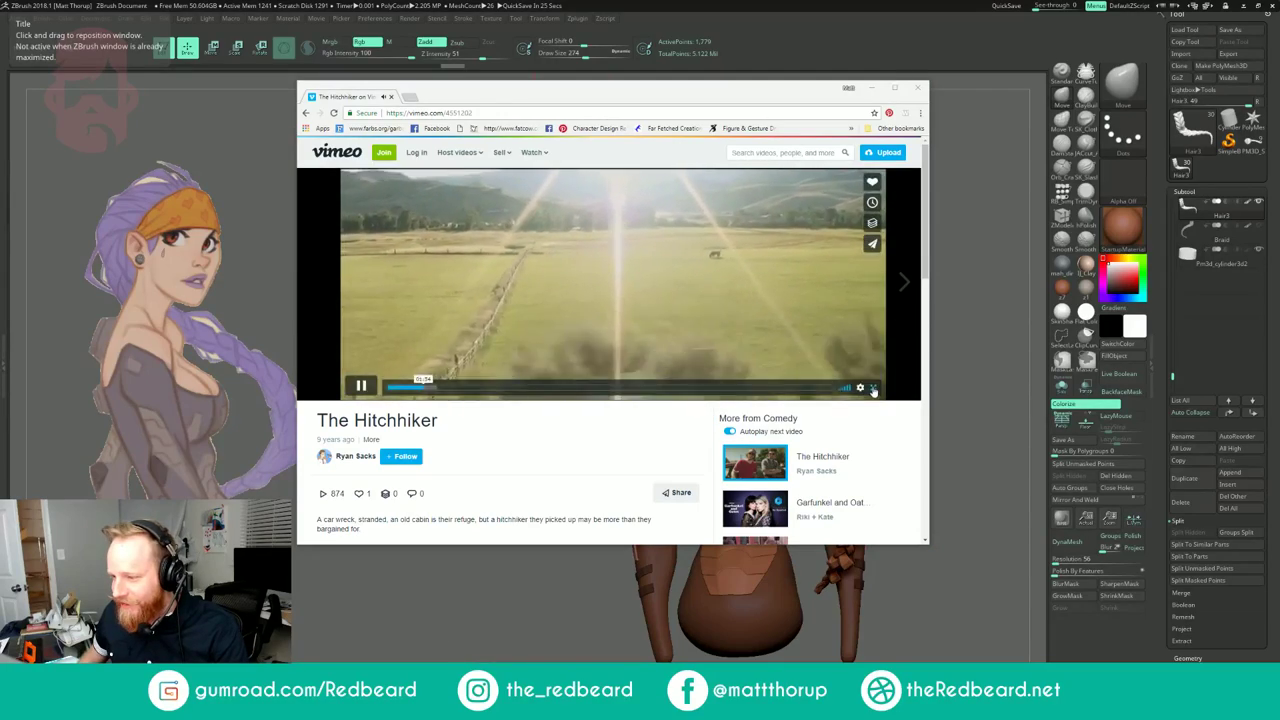
left_click(875, 389)
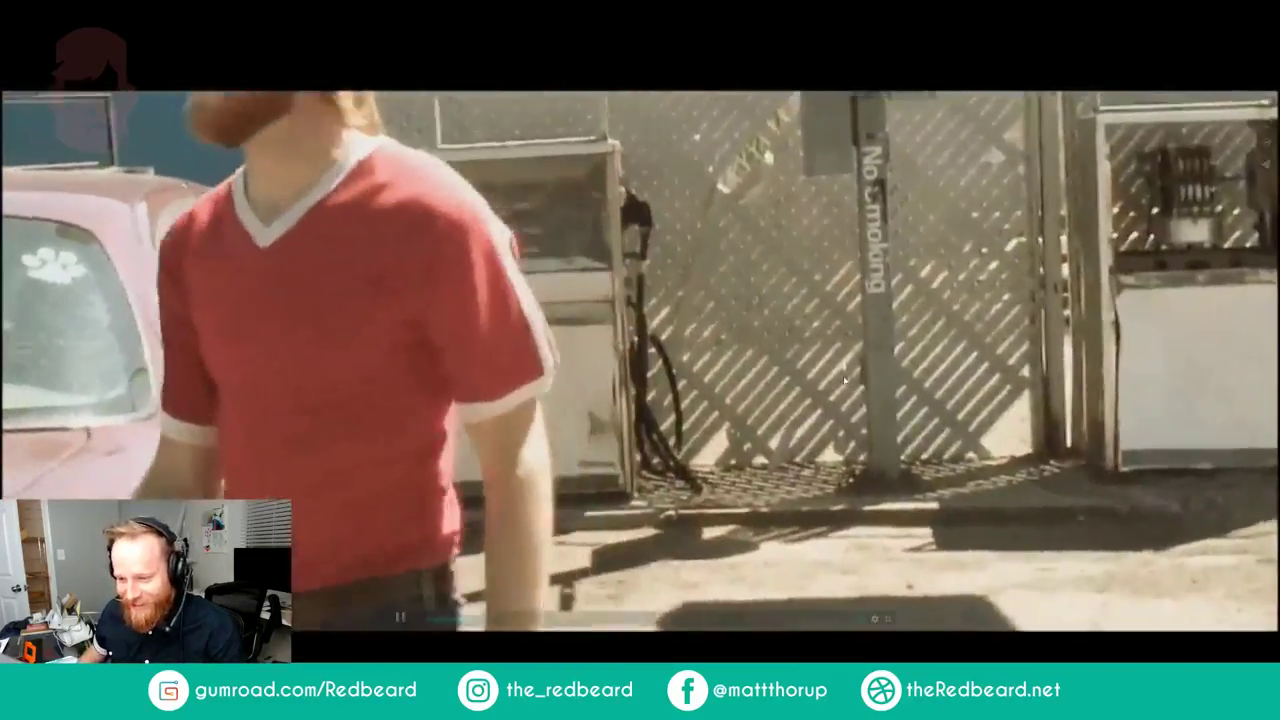
key("Escape")
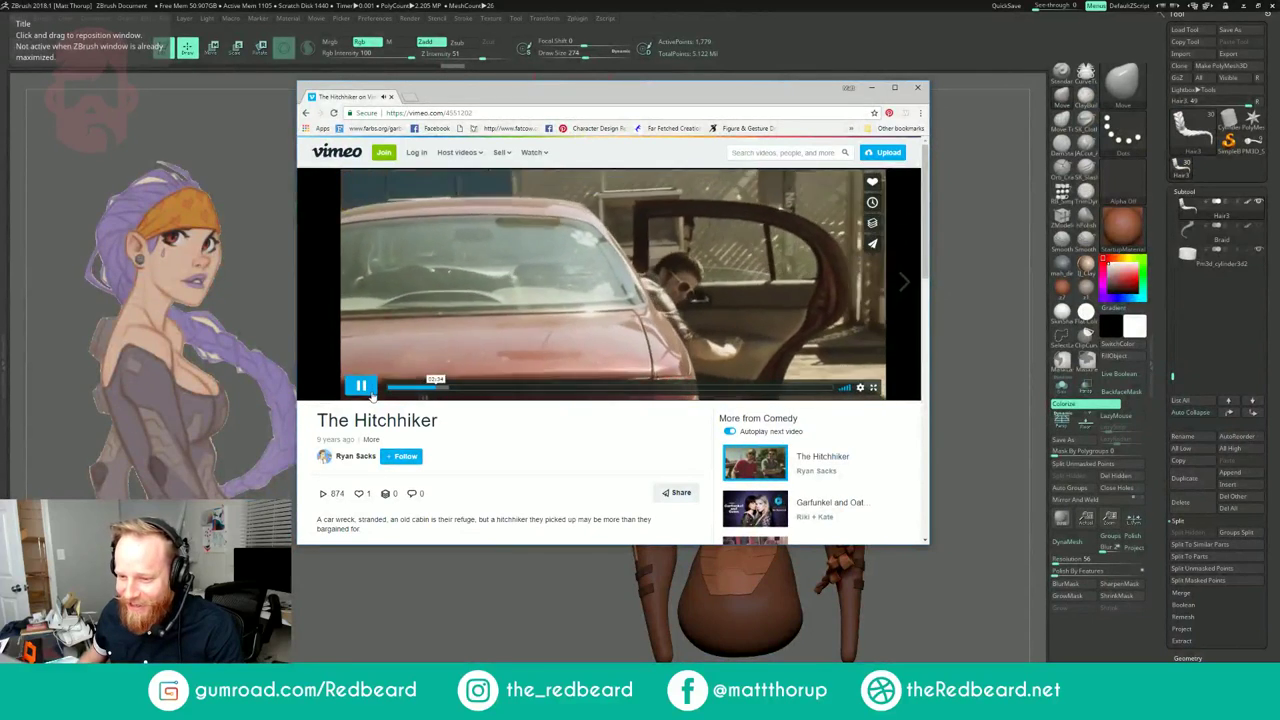
left_click(369, 393)
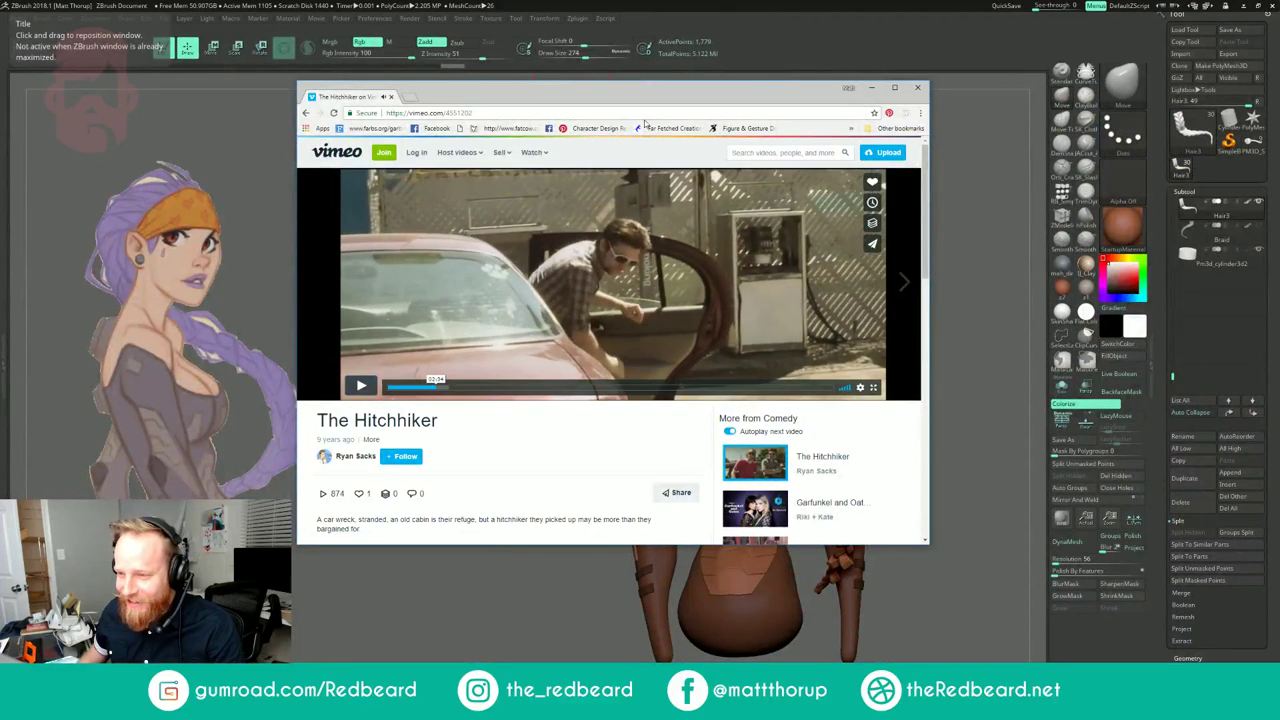
left_click(918, 89)
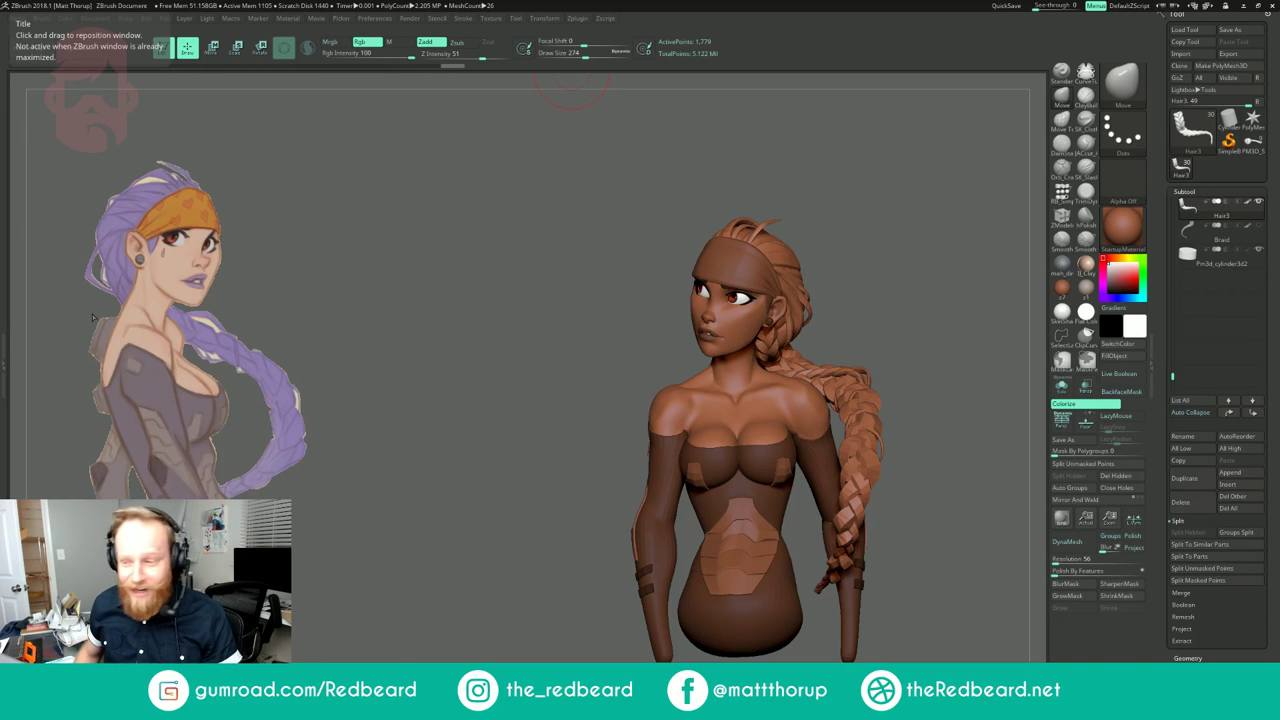
Step: Examine the full character from the front, three-quarter and side views, comparing the braid silhouette with the reference drawing
mouse_move(498, 341)
left_mouse_down()
mouse_move(524, 362)
mouse_move(414, 337)
mouse_move(444, 326)
left_mouse_up()
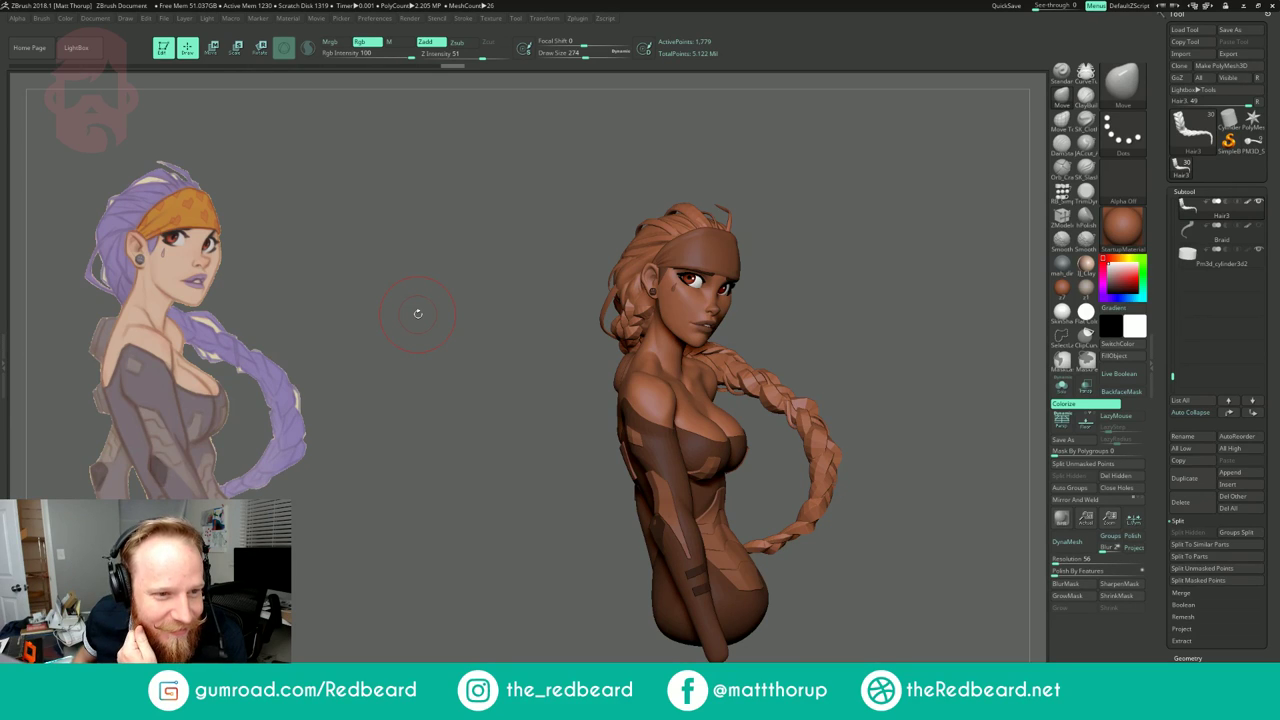
left_click_drag(424, 261, 438, 286)
left_click_drag(869, 269, 680, 335)
mouse_move(582, 365)
left_mouse_down()
mouse_move(914, 348)
mouse_move(858, 341)
left_mouse_up()
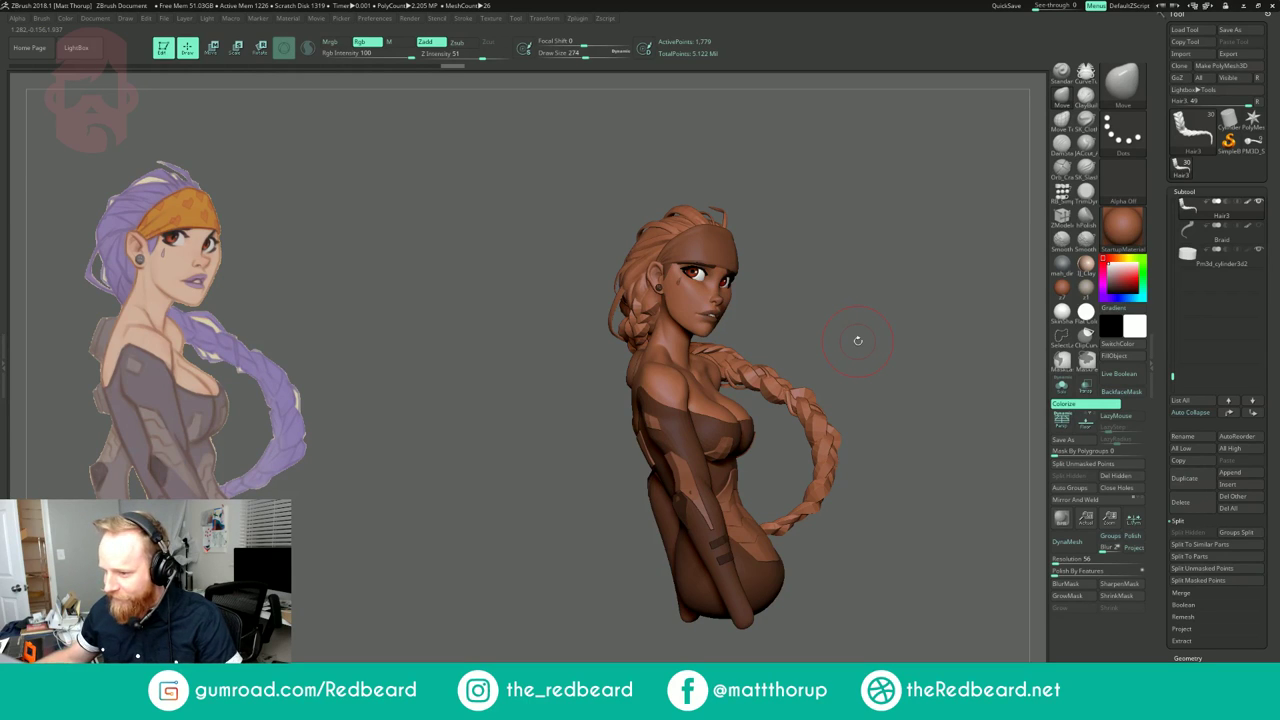
mouse_move(828, 258)
left_mouse_down()
mouse_move(929, 237)
mouse_move(906, 247)
mouse_move(925, 257)
mouse_move(913, 249)
left_mouse_up()
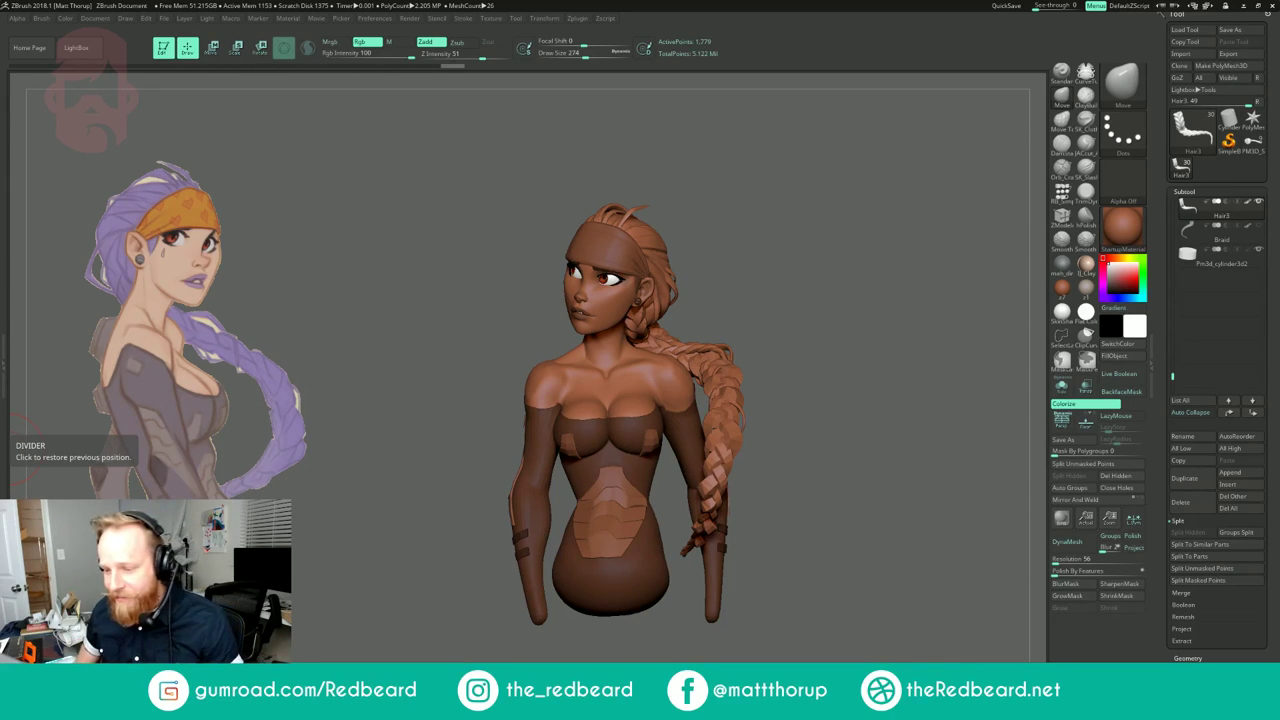
mouse_move(820, 317)
left_mouse_down()
mouse_move(958, 268)
mouse_move(843, 285)
mouse_move(886, 290)
mouse_move(893, 315)
mouse_move(830, 324)
mouse_move(874, 332)
mouse_move(846, 334)
mouse_move(814, 313)
mouse_move(936, 300)
left_mouse_up()
left_click_drag(848, 290, 847, 310, "alt")
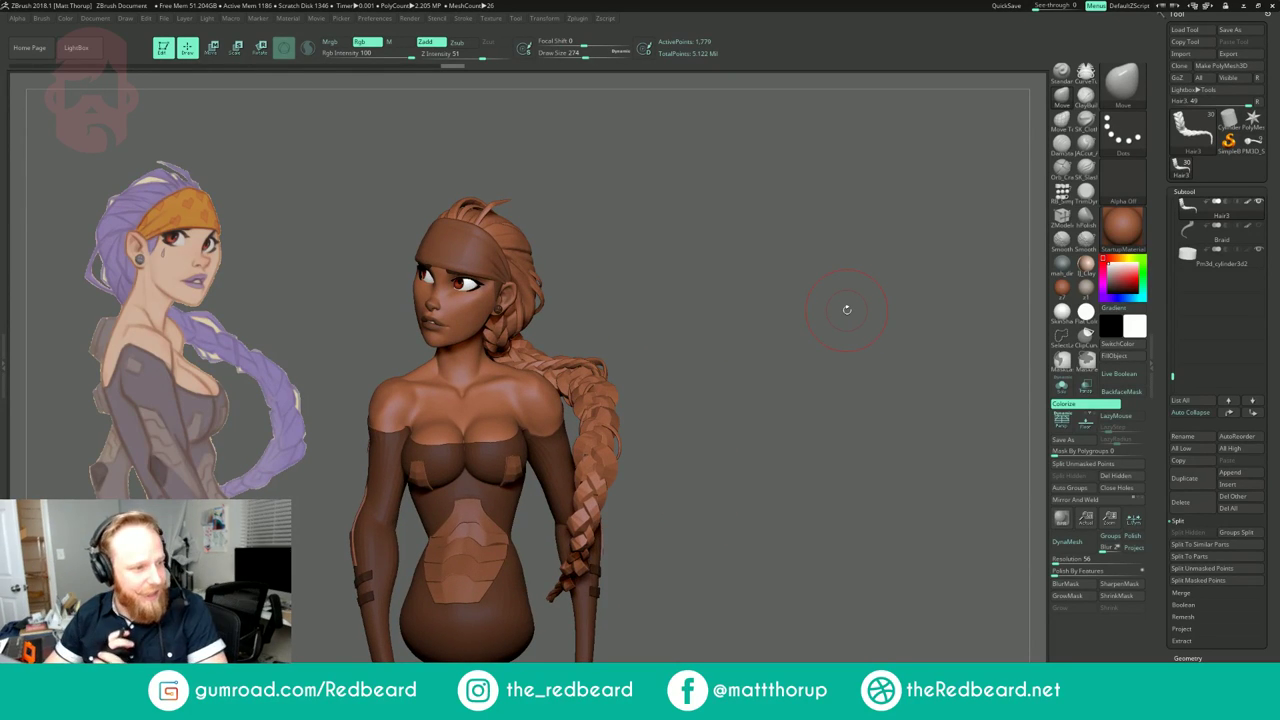
mouse_move(714, 298)
left_mouse_down()
mouse_move(755, 305)
mouse_move(751, 295)
left_mouse_up()
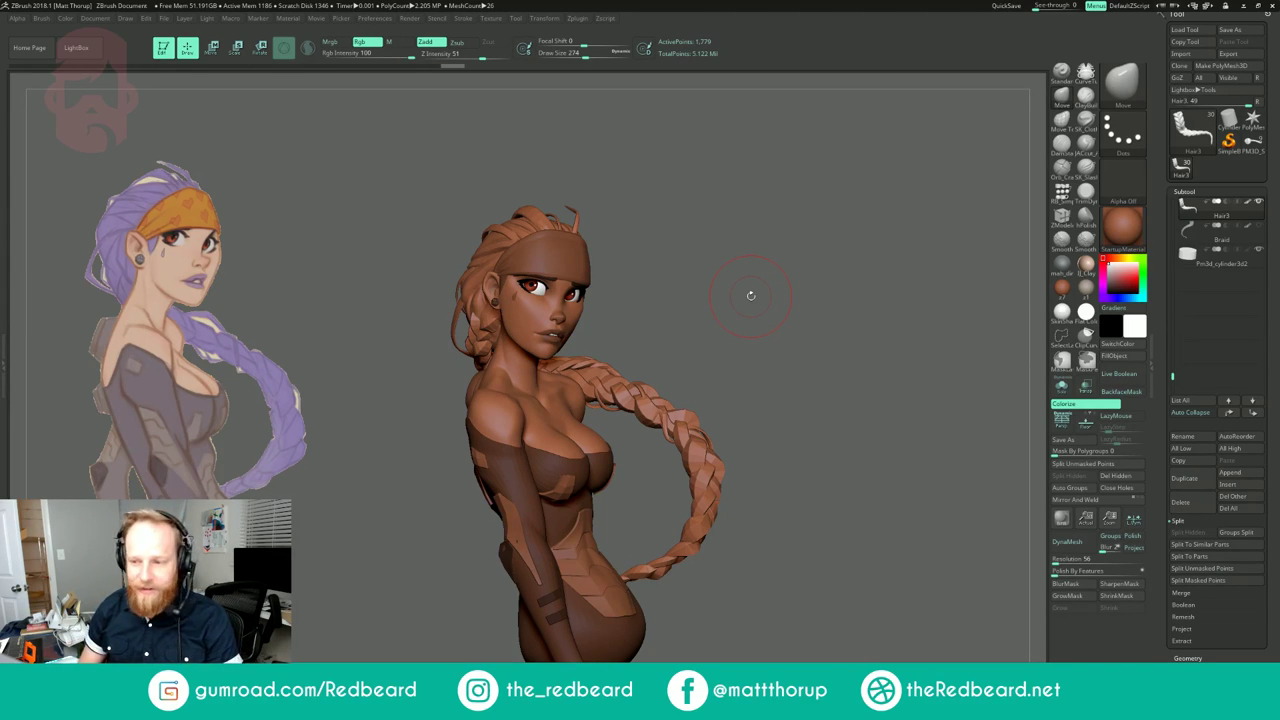
mouse_move(800, 279)
left_mouse_down()
mouse_move(893, 283)
mouse_move(912, 304)
mouse_move(707, 364)
mouse_move(718, 376)
mouse_move(762, 371)
mouse_move(862, 338)
mouse_move(791, 337)
left_mouse_up()
Step: Select the Hair1 braid and isolate it from the rest of the character
left_click(646, 433, "alt")
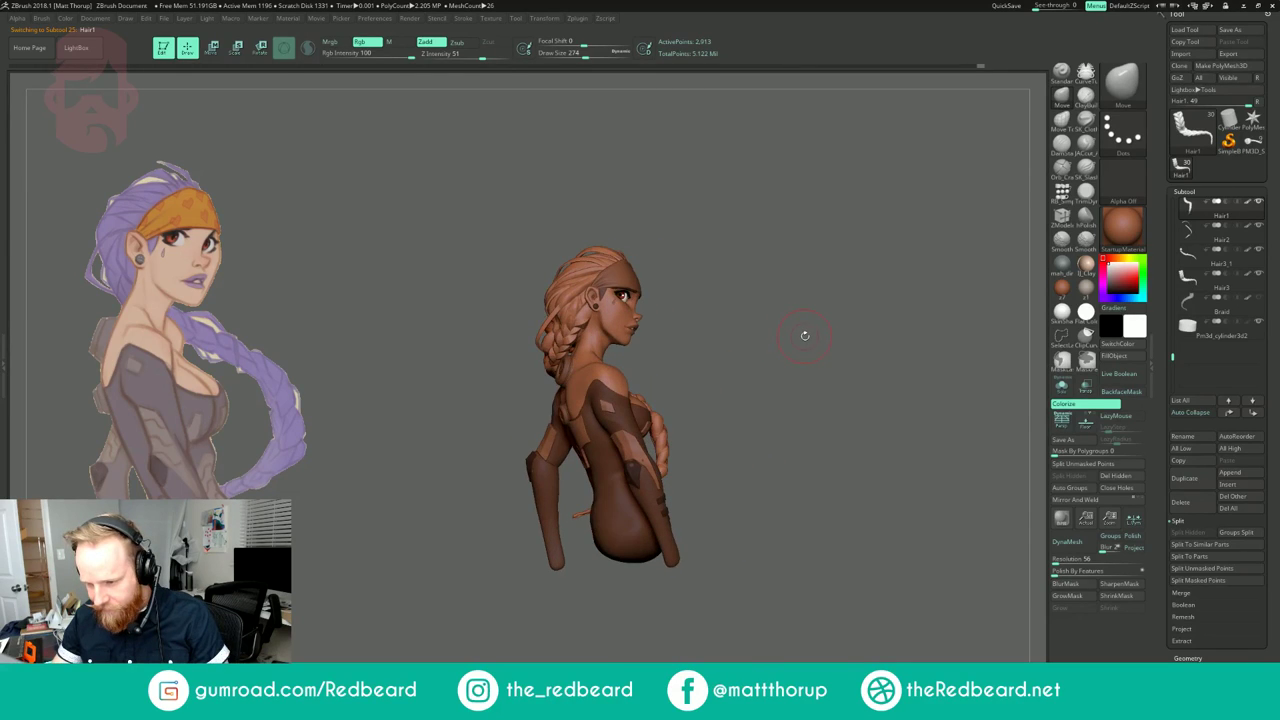
left_click(1062, 386)
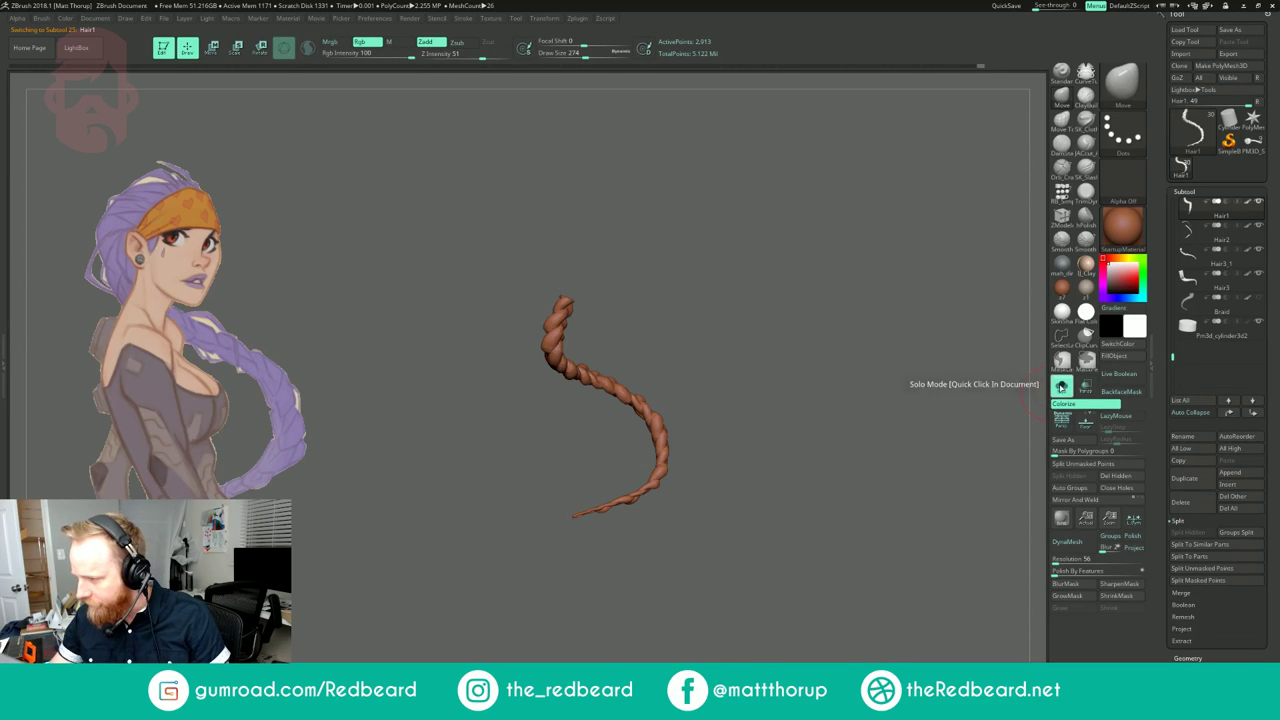
left_click_drag(824, 410, 795, 409)
right_click_drag(795, 409, 829, 417, "ctrl")
mouse_move(829, 417)
left_mouse_down()
mouse_move(830, 455)
mouse_move(816, 408)
mouse_move(768, 404)
mouse_move(829, 420)
mouse_move(812, 454)
mouse_move(831, 405)
mouse_move(890, 368)
mouse_move(865, 350)
mouse_move(841, 392)
mouse_move(871, 371)
mouse_move(842, 396)
left_mouse_up()
Step: Compare the Hair1 braid with dynamic subdivision on and off, leaving it off and the polygroup wireframe hidden
key("shift+d")
key("shift+f")
key("d")
key("shift+f")
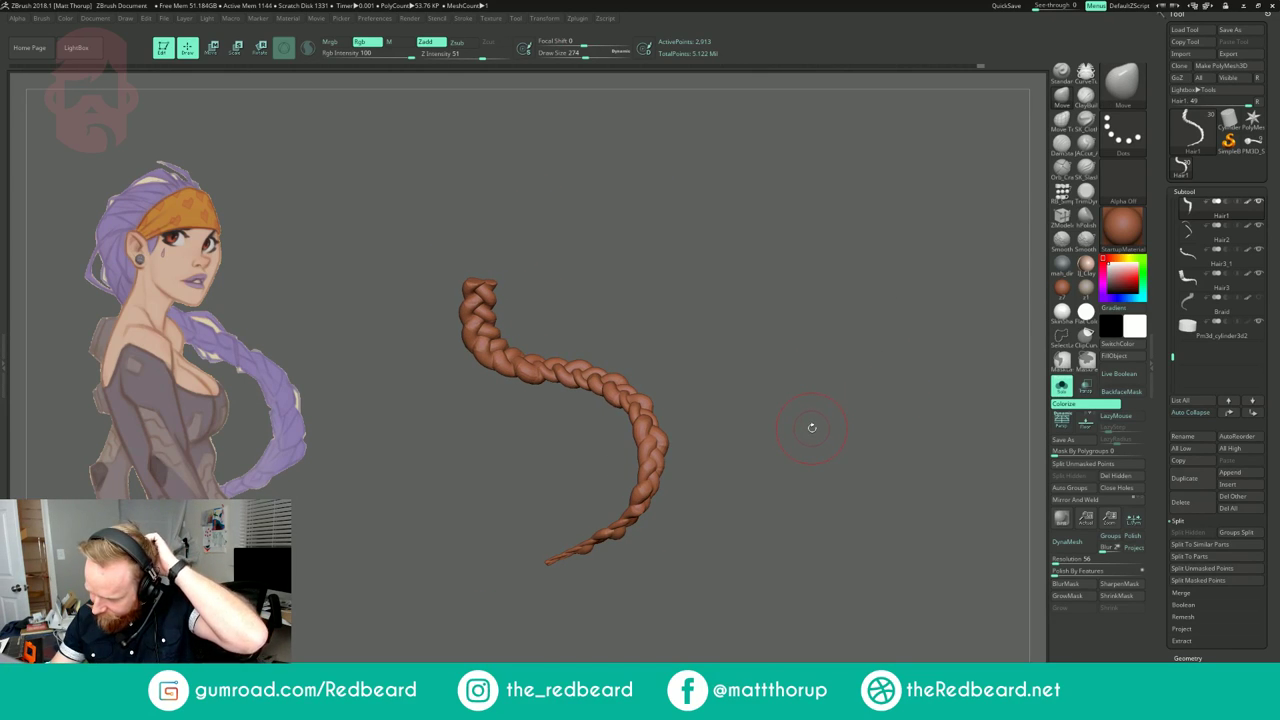
key("shift+d")
left_click_drag(811, 431, 805, 435)
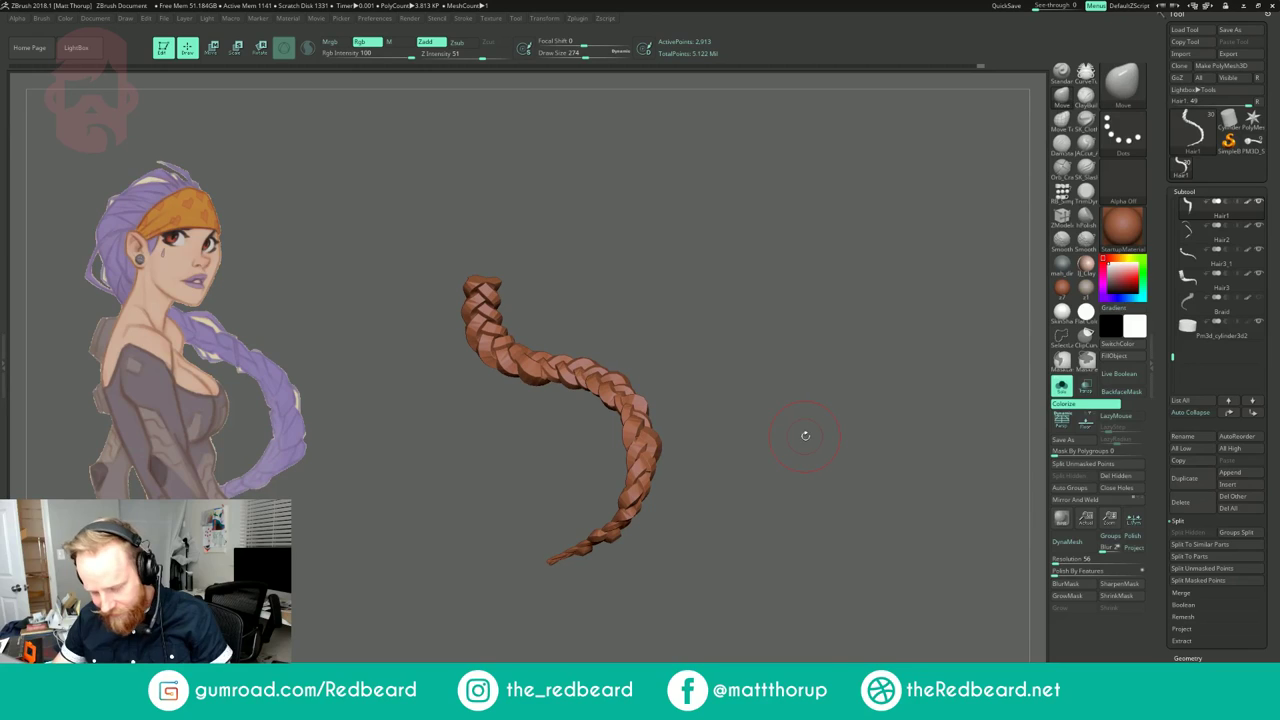
Step: Subdivide the Hair1 braid three times, undoing a trial smoothing stroke on its strands
key("ctrl+d")
key("ctrl+d")
key("ctrl+d")
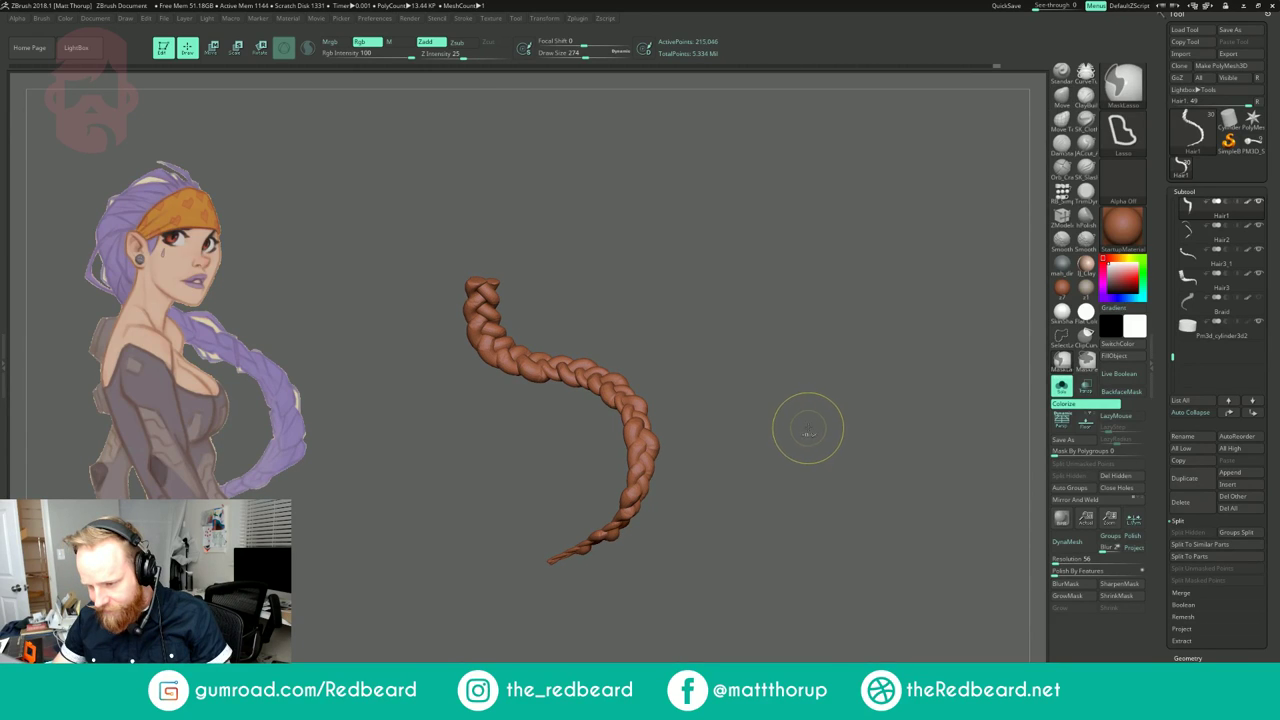
left_click_drag(804, 415, 795, 425)
mouse_move(631, 488)
left_mouse_down("shift")
mouse_move(625, 503)
mouse_move(630, 428)
mouse_move(612, 396)
left_mouse_up("shift")
mouse_move(809, 281)
left_mouse_down()
mouse_move(822, 329)
mouse_move(778, 354)
mouse_move(823, 380)
mouse_move(789, 371)
left_mouse_up()
key("ctrl+z")
key("ctrl+z")
key("ctrl+d")
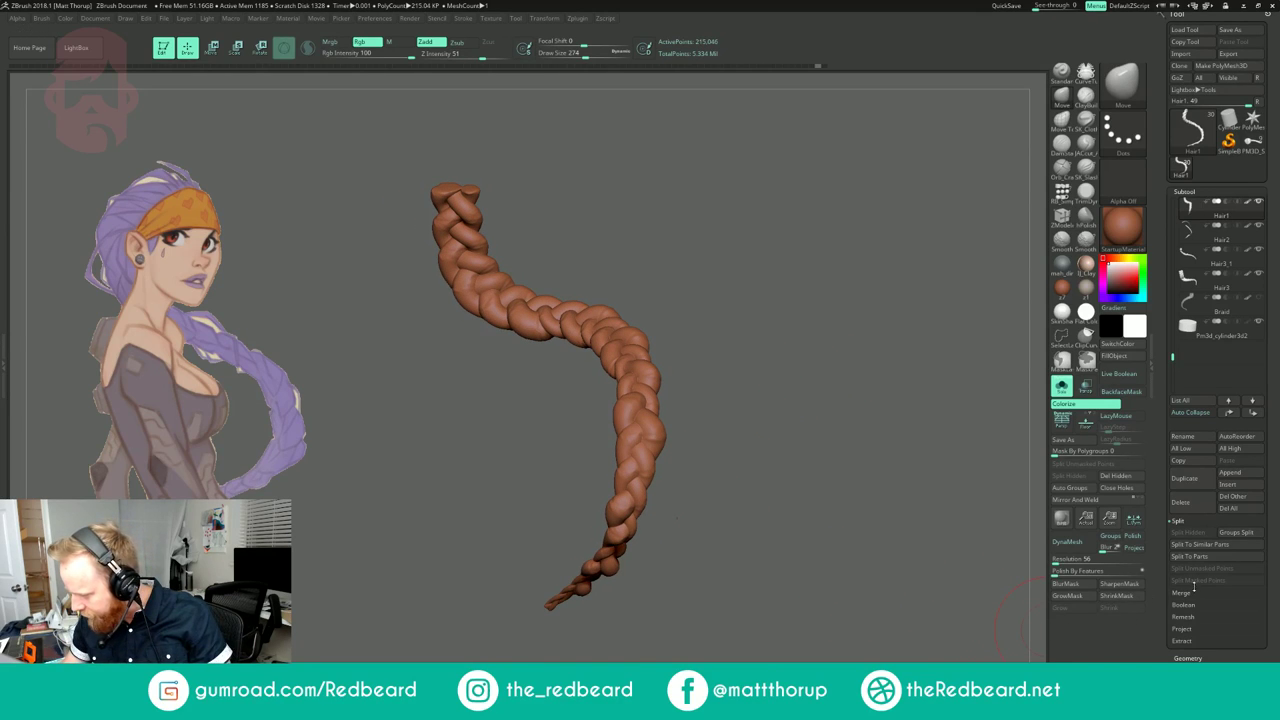
Step: DynaMesh the Hair1 braid at resolution 480 with Groups and Polish on, without freezing its subdivision levels
left_click(1135, 539)
left_click(1112, 540)
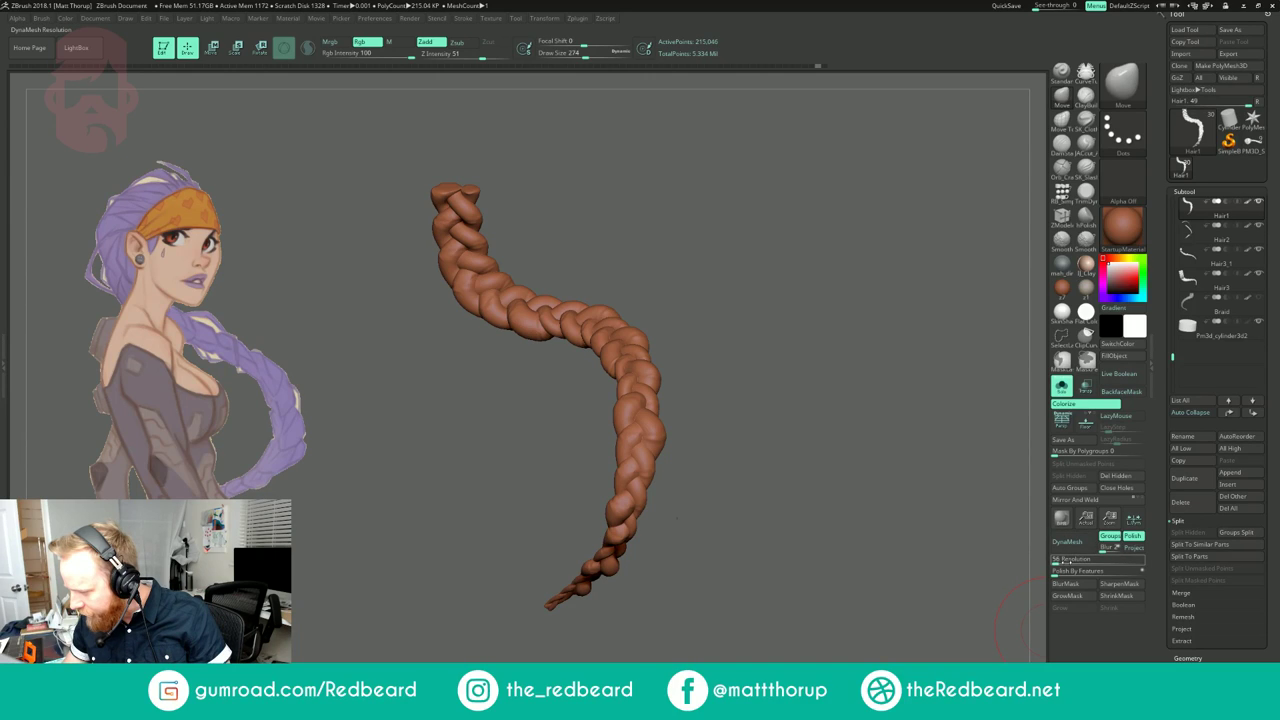
left_click(1064, 561)
left_click(1075, 548)
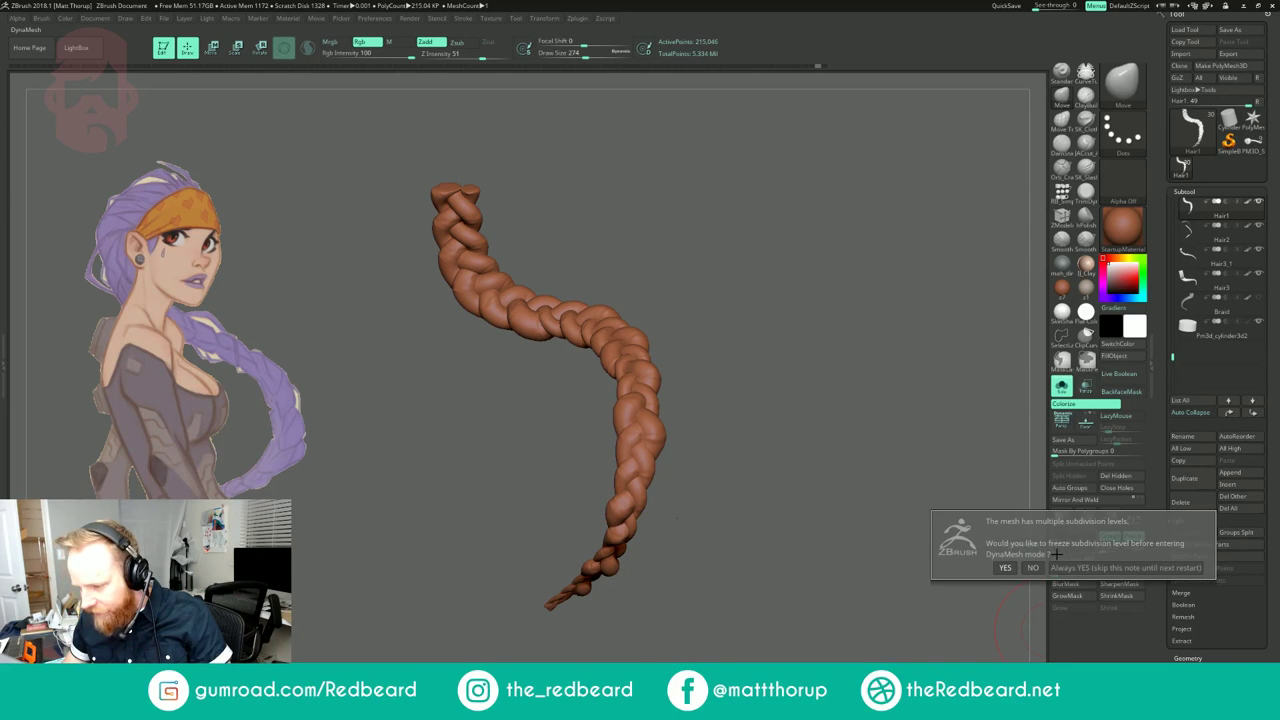
left_click(1034, 568)
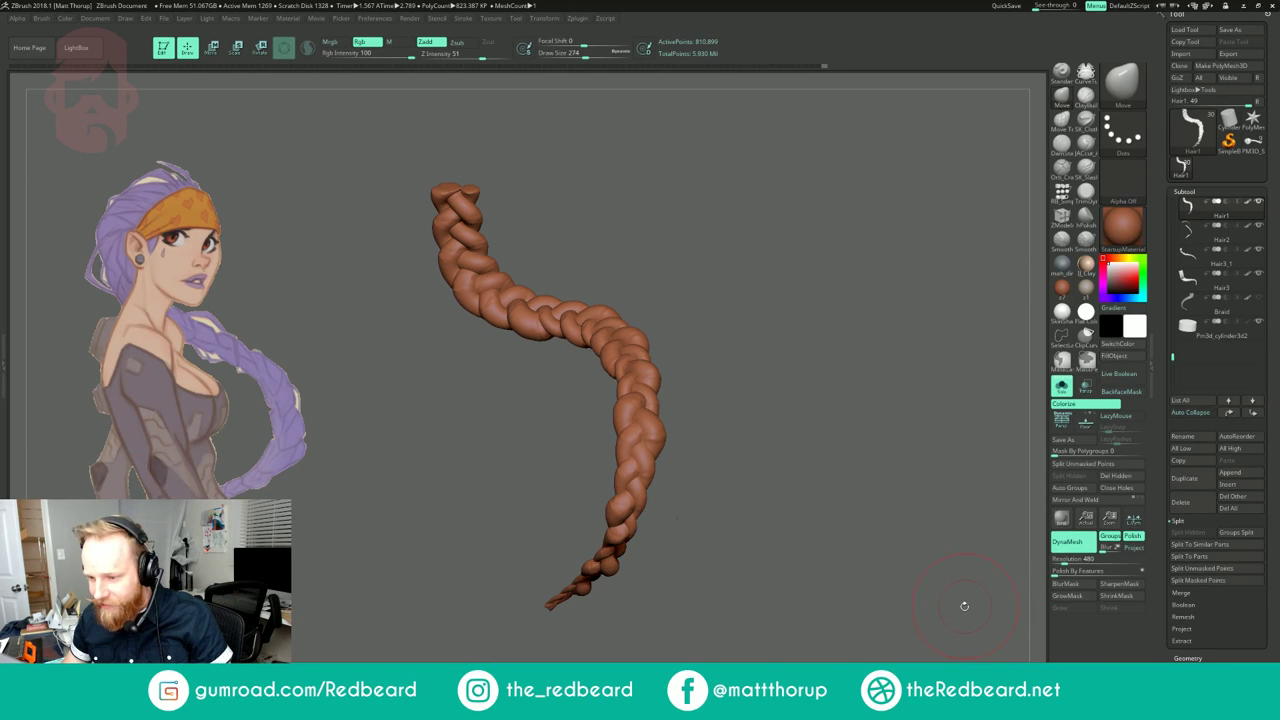
Step: Smooth the strands along the middle and lower parts of the Hair1 braid from several angles with the Smooth Stronger brush
key("shift")
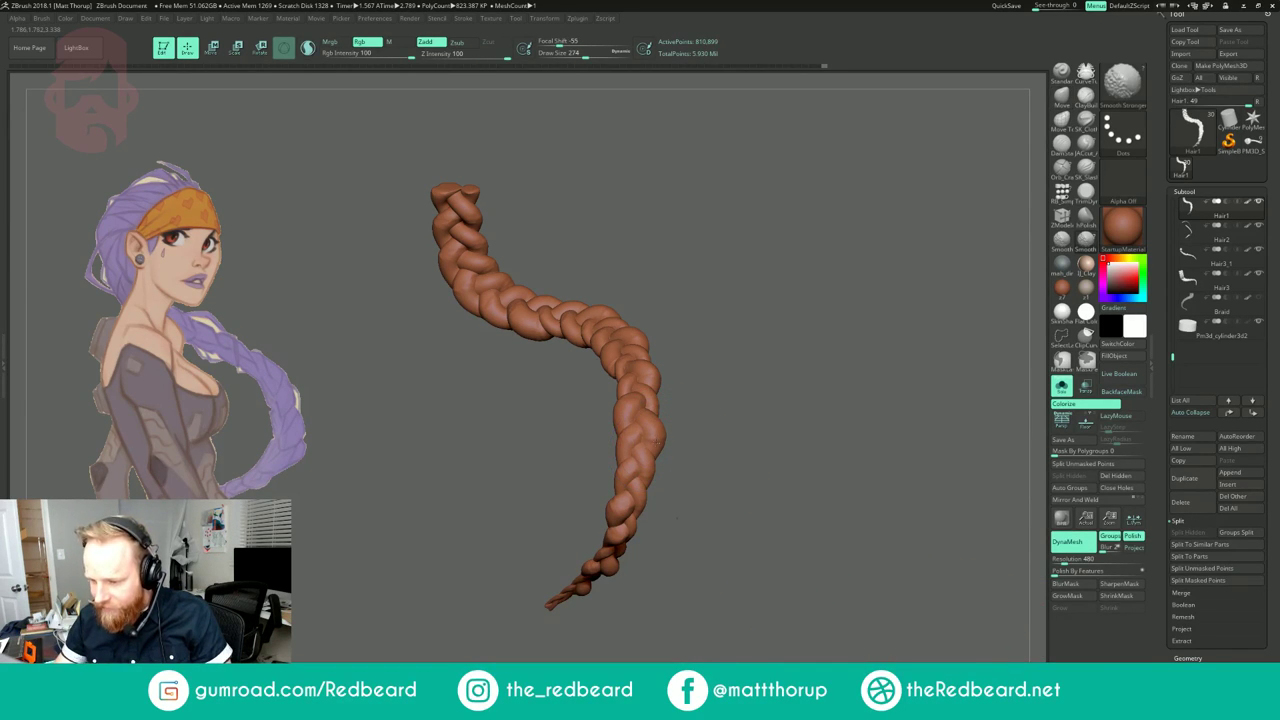
left_click_drag(613, 523, 625, 514, "shift")
key("shift")
left_click_drag(638, 326, 642, 330, "shift")
left_click_drag(680, 322, 756, 322)
key("shift")
left_click_drag(622, 331, 626, 326, "shift")
left_click_drag(682, 237, 785, 240)
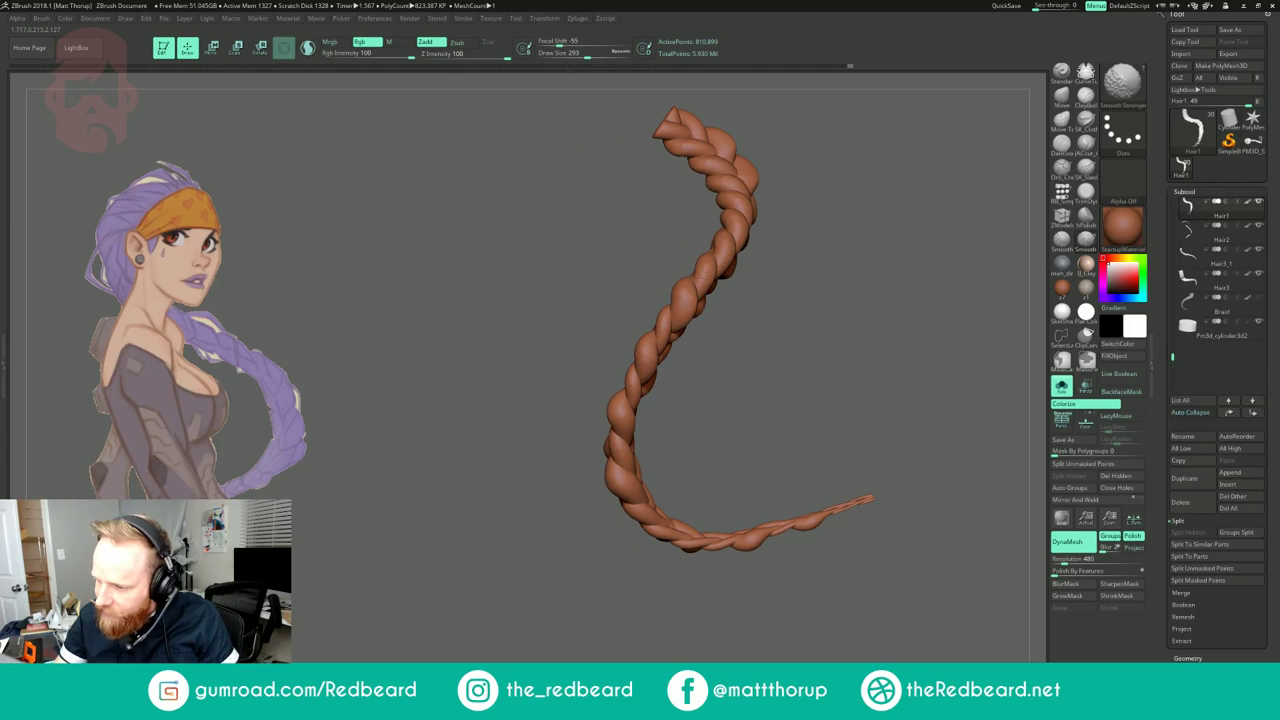
left_click_drag(729, 282, 722, 292, "shift")
mouse_move(842, 248)
left_mouse_down("alt")
mouse_move(790, 378)
mouse_move(838, 376)
left_mouse_up("alt")
left_click_drag(732, 314, 830, 336, "shift")
key("shift")
left_click_drag(722, 302, 726, 298, "shift")
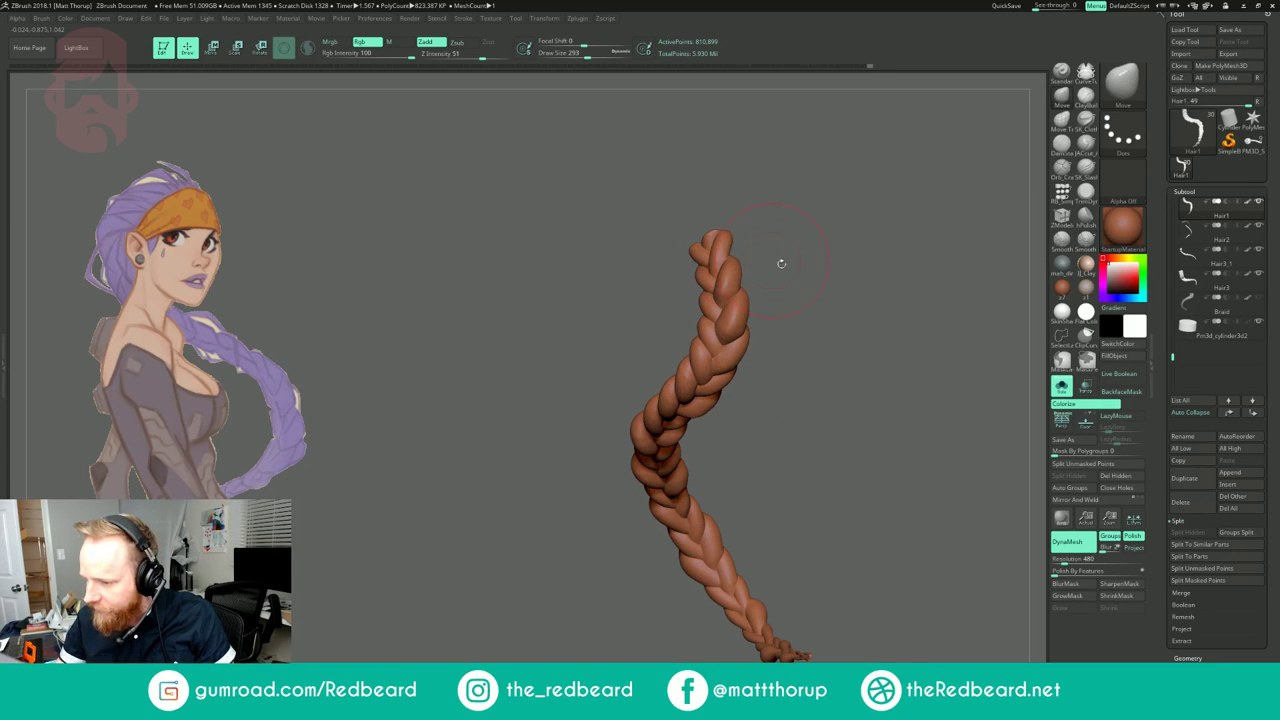
left_click_drag(780, 263, 832, 264)
mouse_move(741, 509)
left_mouse_down("alt")
mouse_move(797, 363)
mouse_move(840, 362)
left_mouse_up("alt")
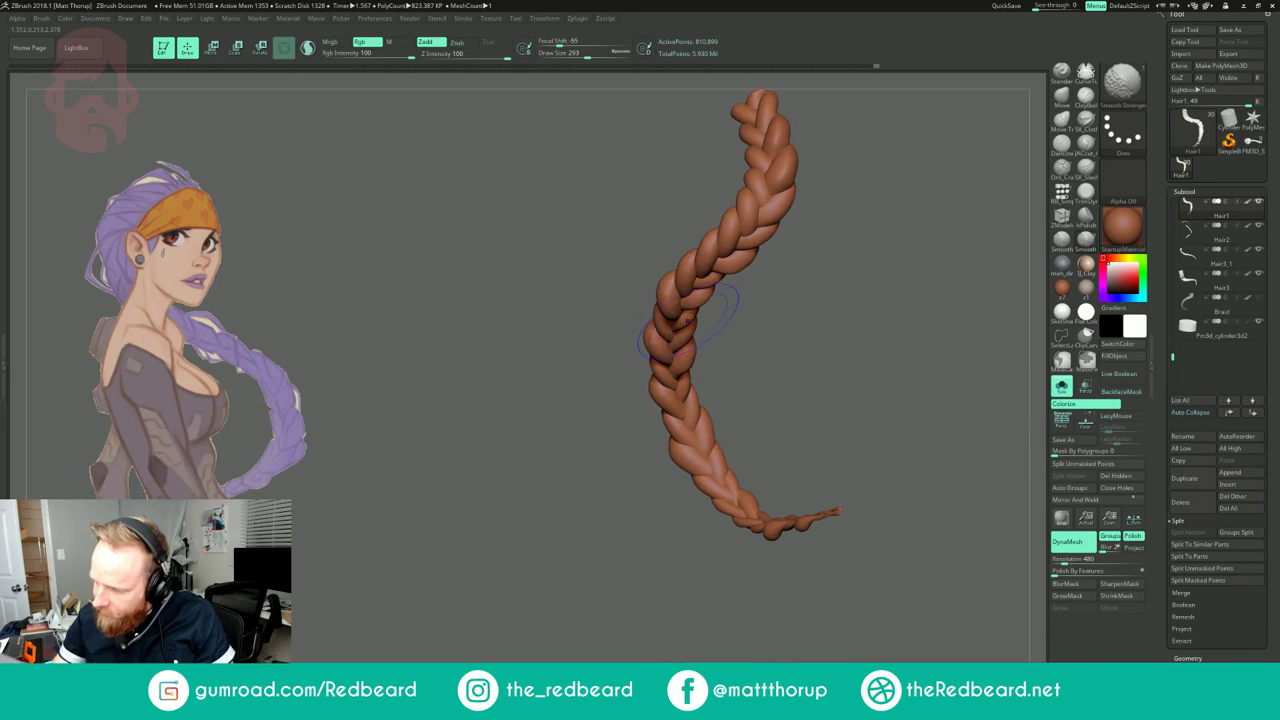
Step: Reduce the brush size to 223 and smooth the strands around the upper bend of the Hair1 braid
left_click_drag(803, 468, 858, 470)
left_click_drag(862, 524, 884, 526, "shift")
mouse_move(800, 568)
left_mouse_down()
mouse_move(922, 569)
mouse_move(784, 574)
left_mouse_up()
key("s")
left_click(634, 371)
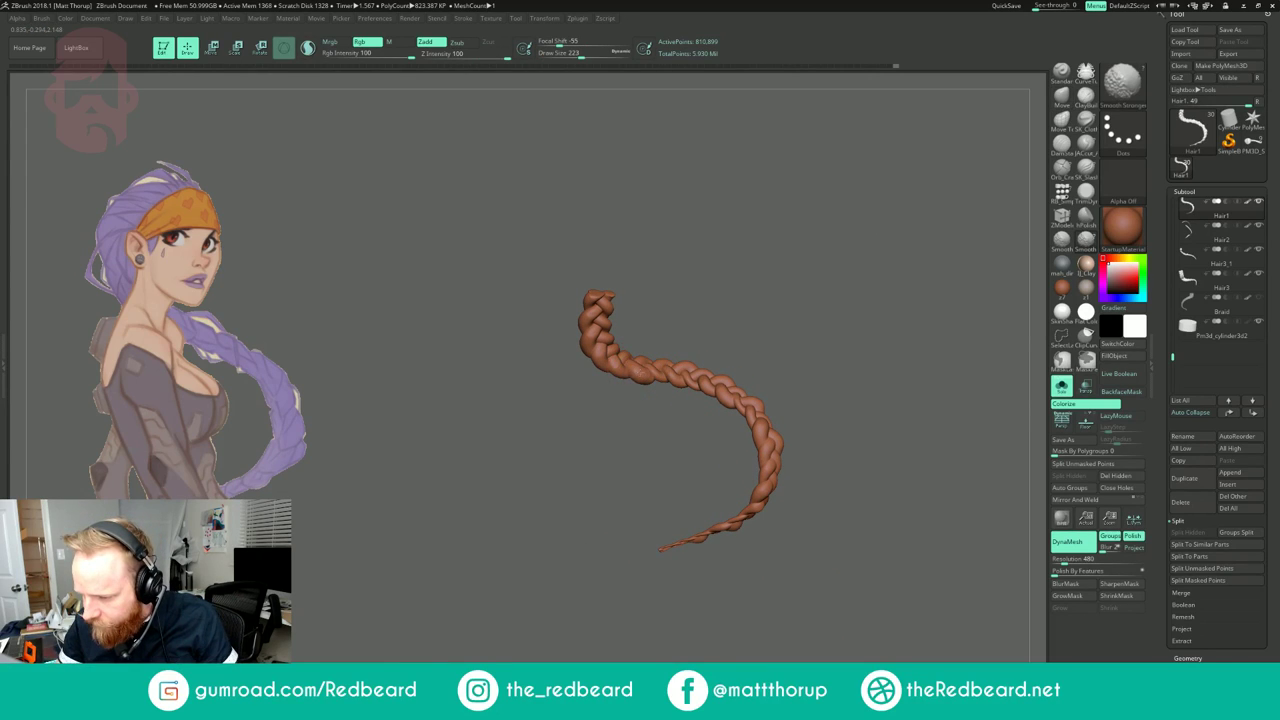
left_click_drag(612, 364, 655, 368, "shift")
mouse_move(710, 276)
left_mouse_down()
mouse_move(768, 281)
mouse_move(797, 334)
left_mouse_up()
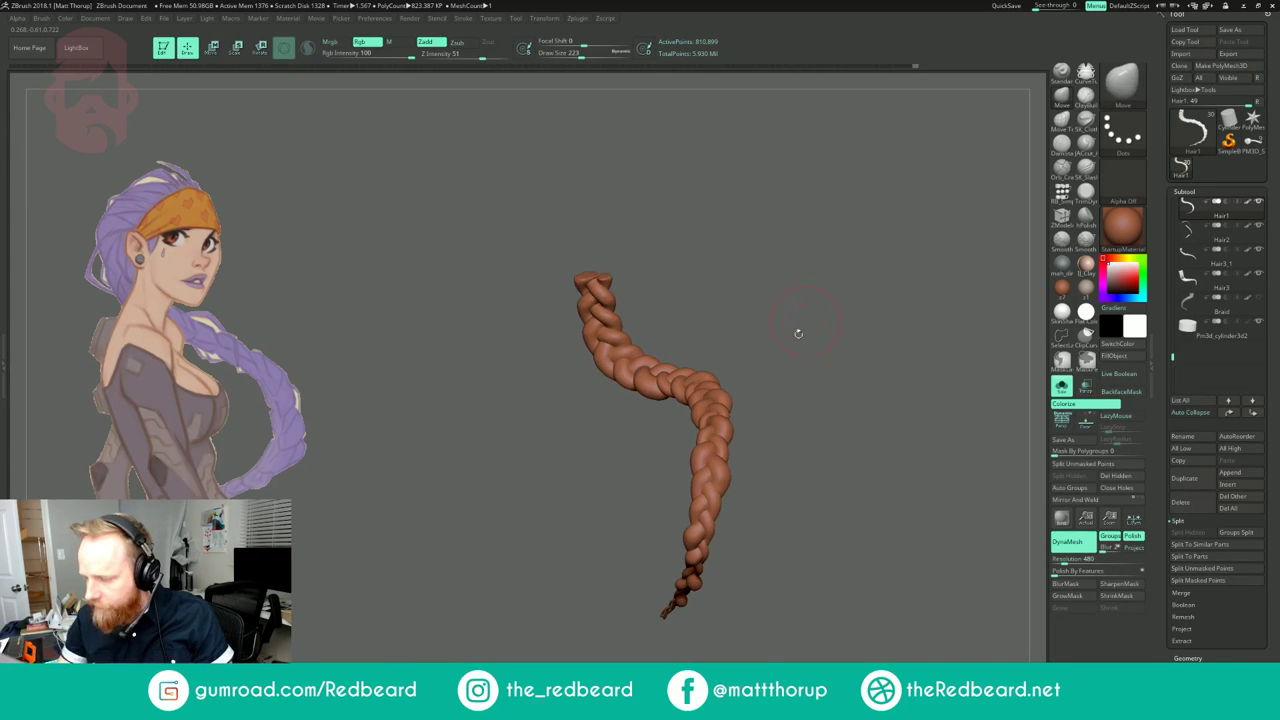
Step: Compare the smoothed Hair1 braid in isolation and together with the whole character
left_click(1063, 391)
mouse_move(868, 450)
left_mouse_down()
mouse_move(942, 458)
mouse_move(630, 478)
mouse_move(789, 451)
left_mouse_up()
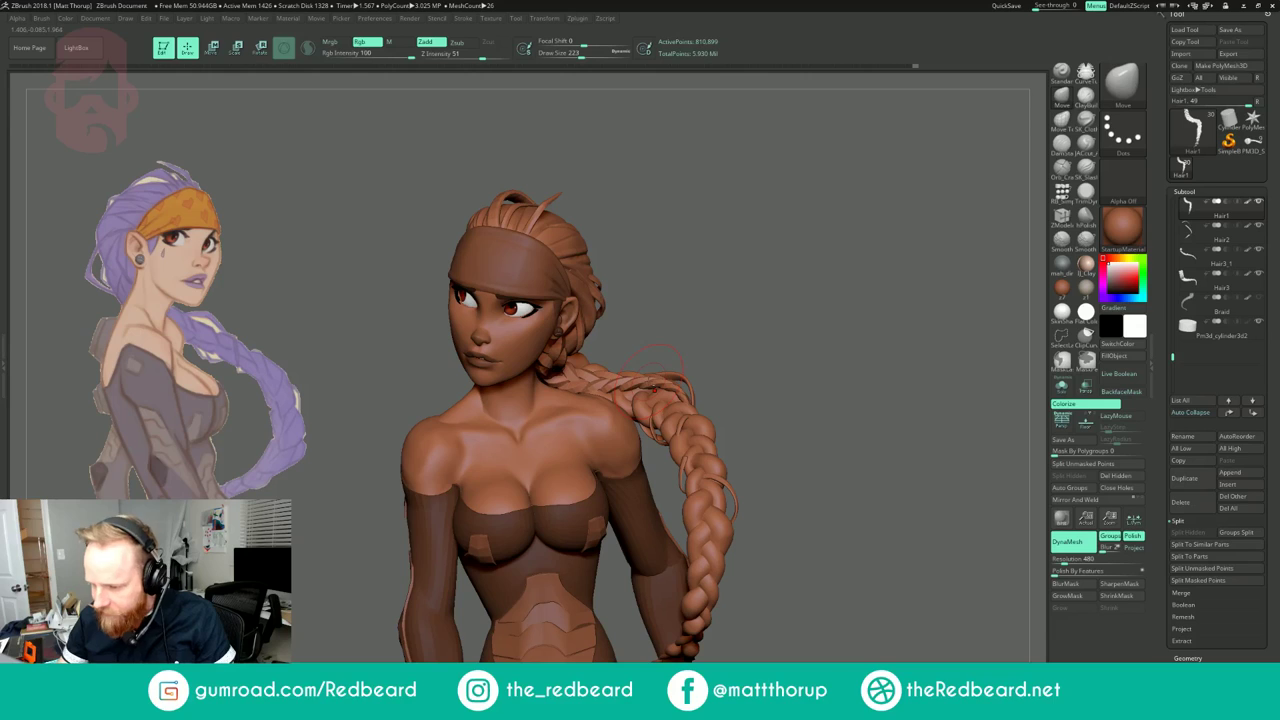
left_click(1062, 387)
left_click_drag(883, 469, 887, 469)
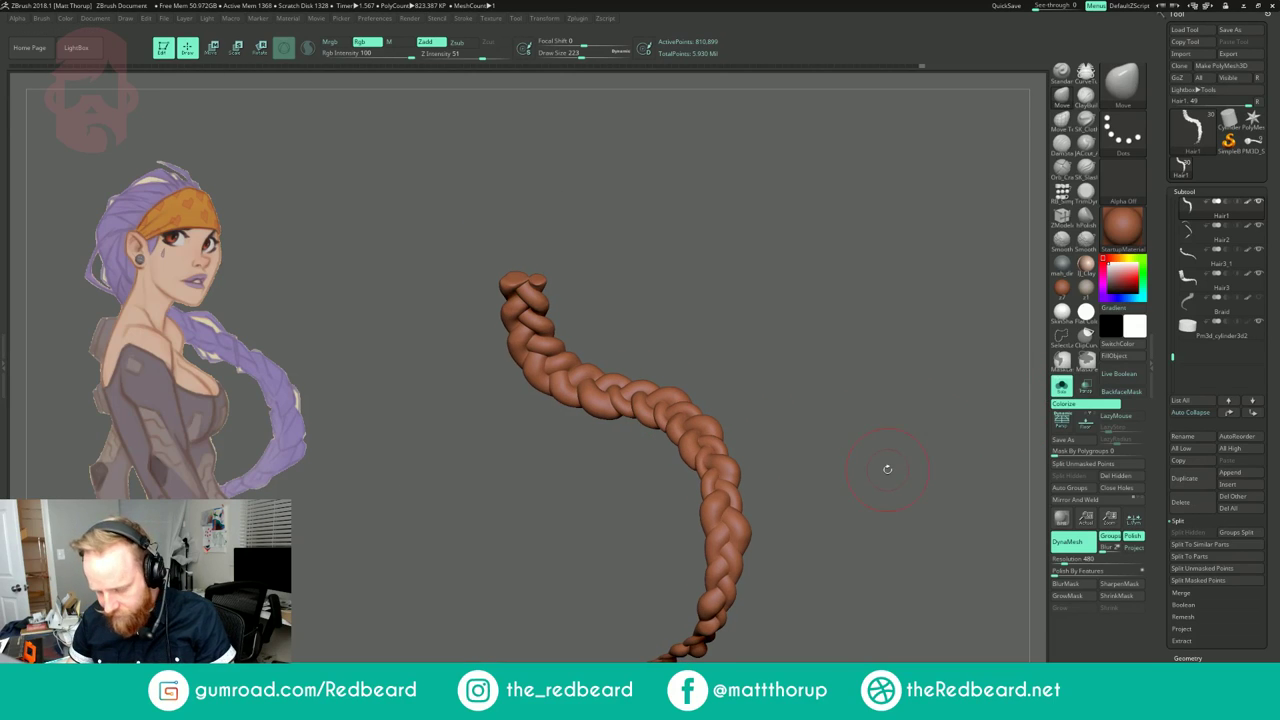
left_click(1062, 386)
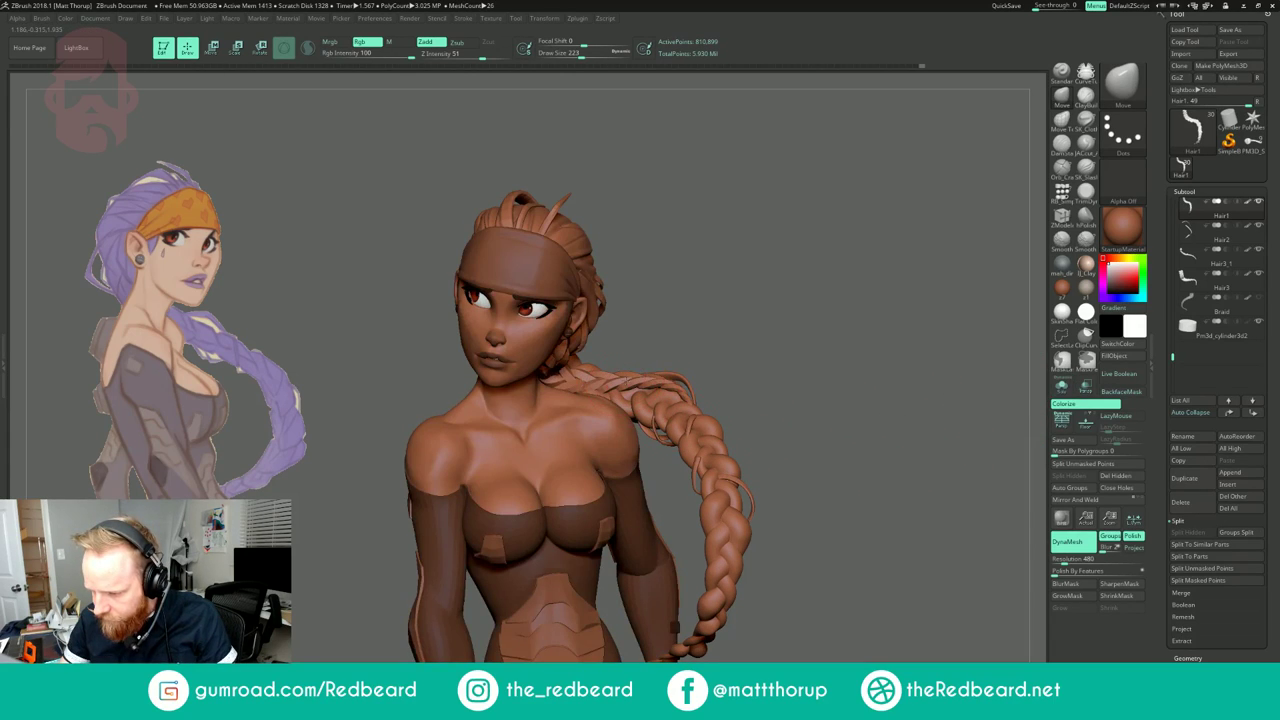
Step: Select the Hair3 braid with its polygroup wireframe shown and isolate it from the character
left_click(628, 379, "alt")
key("shift+f")
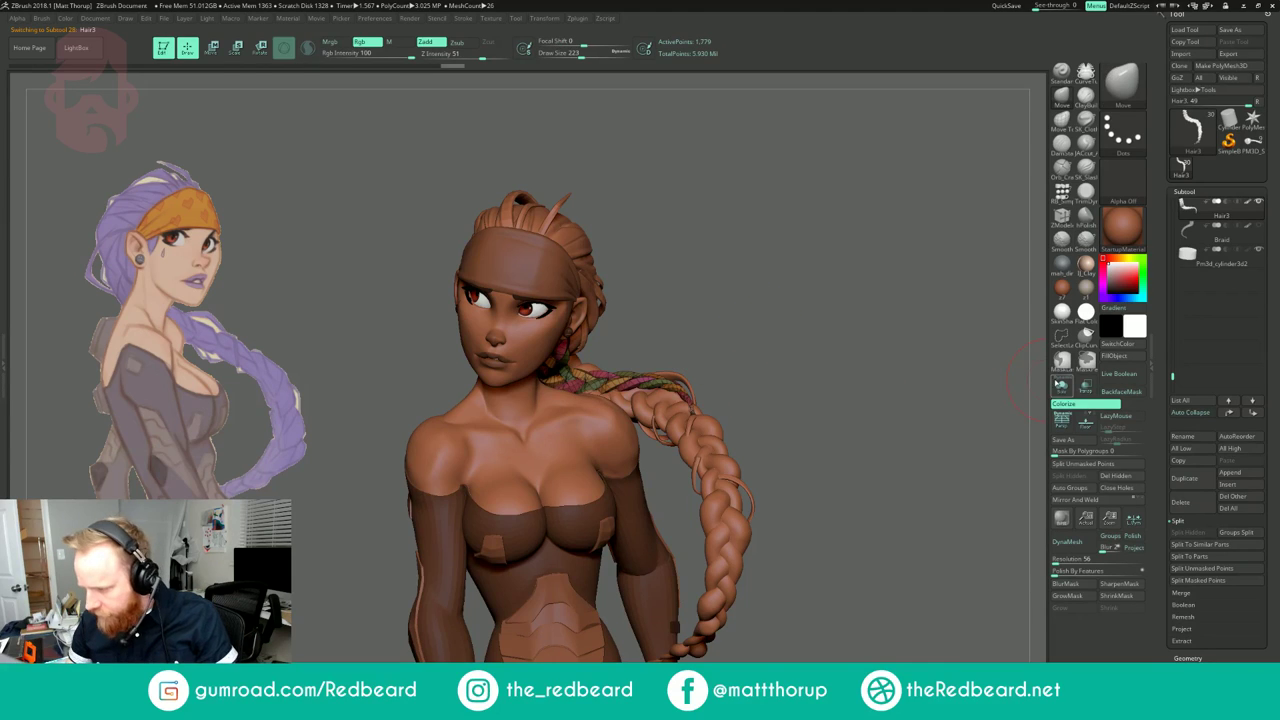
left_click(1061, 386)
mouse_move(896, 452)
left_mouse_down()
mouse_move(868, 428)
mouse_move(880, 452)
left_mouse_up()
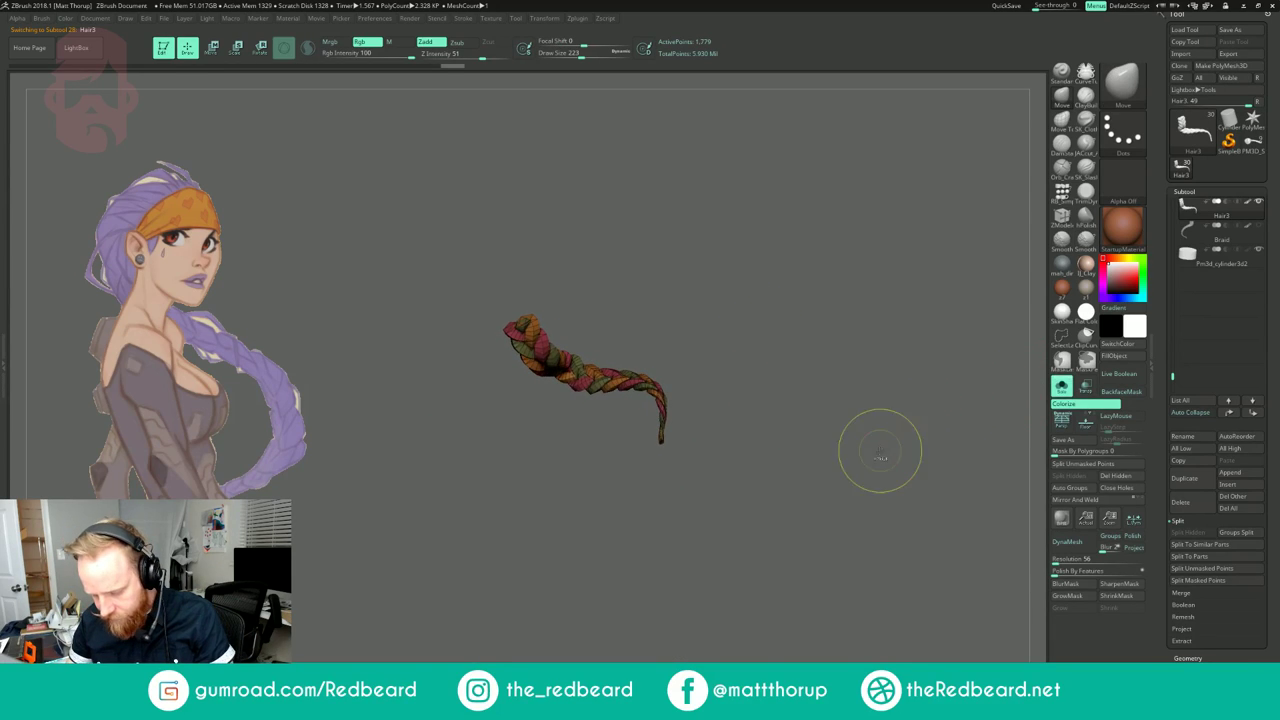
Step: Subdivide the Hair3 braid three times and hide its polygroup wireframe
key("ctrl")
key("ctrl+d")
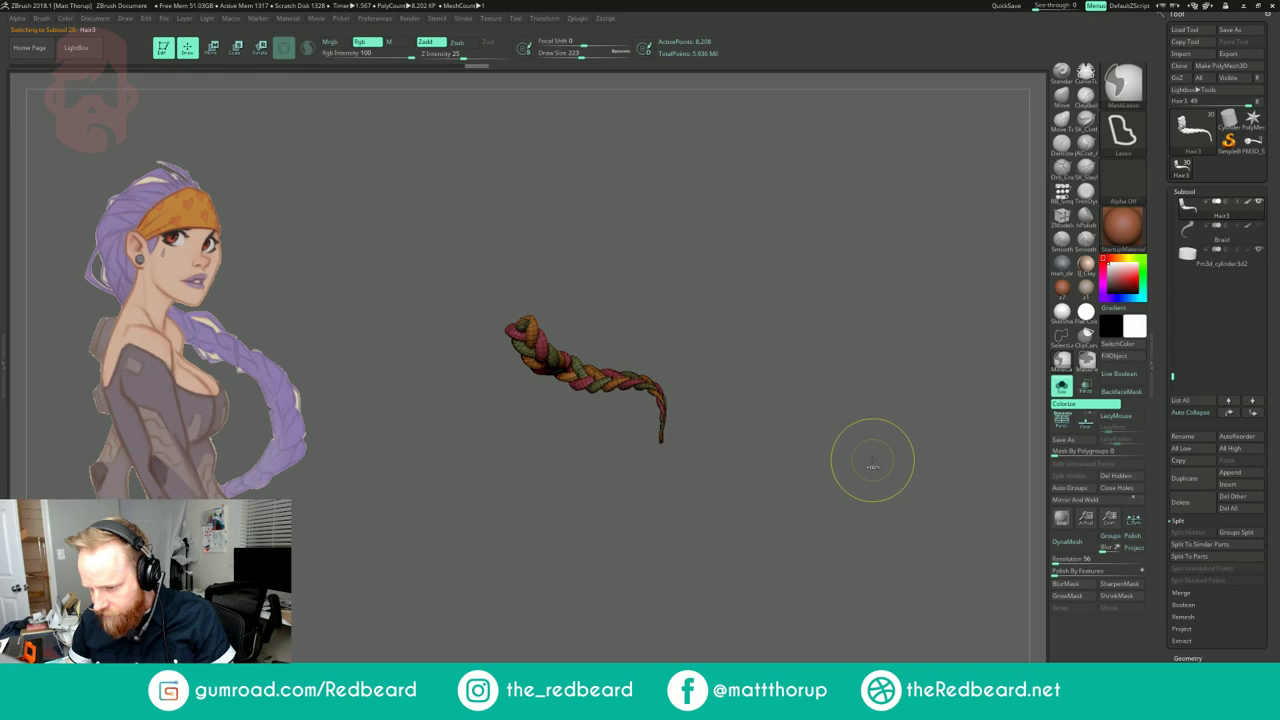
key("ctrl+d")
left_click_drag(831, 520, 833, 482)
key("shift+f")
Step: Try DynaMesh on the Hair3 braid at resolutions 56 and 432, with and without Groups, undoing each attempt
left_click(1067, 541)
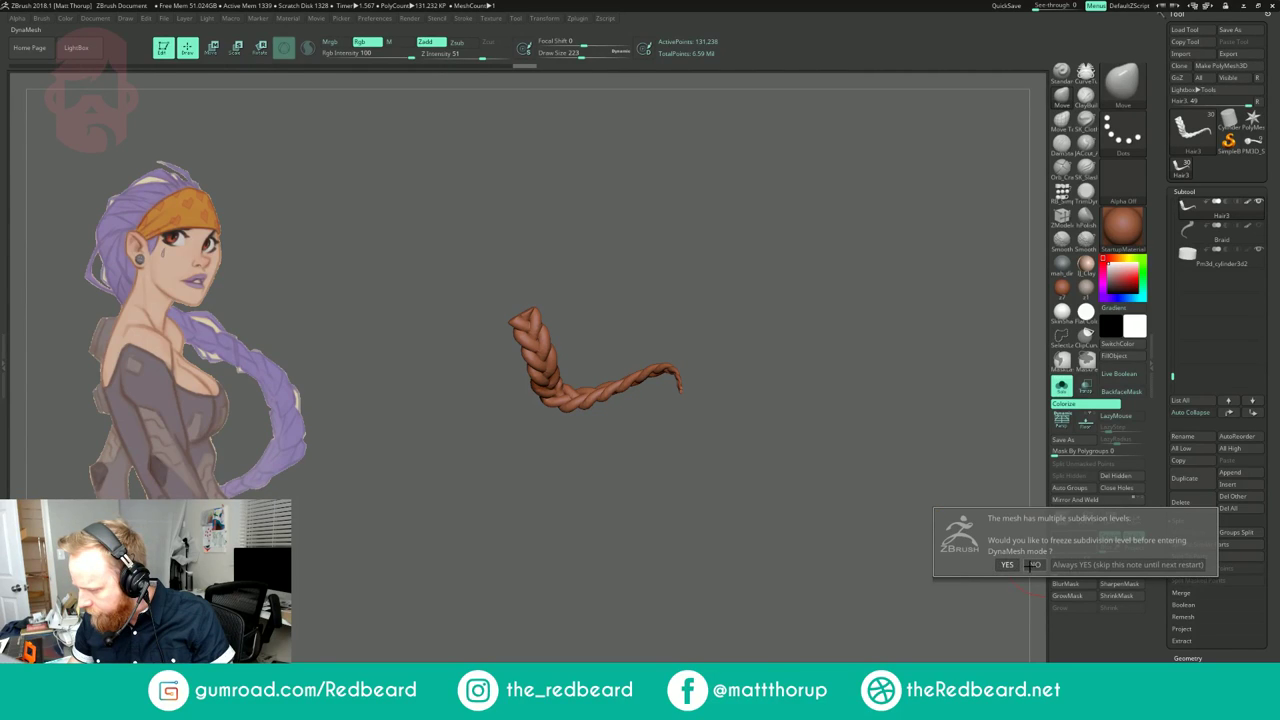
left_click(1031, 565)
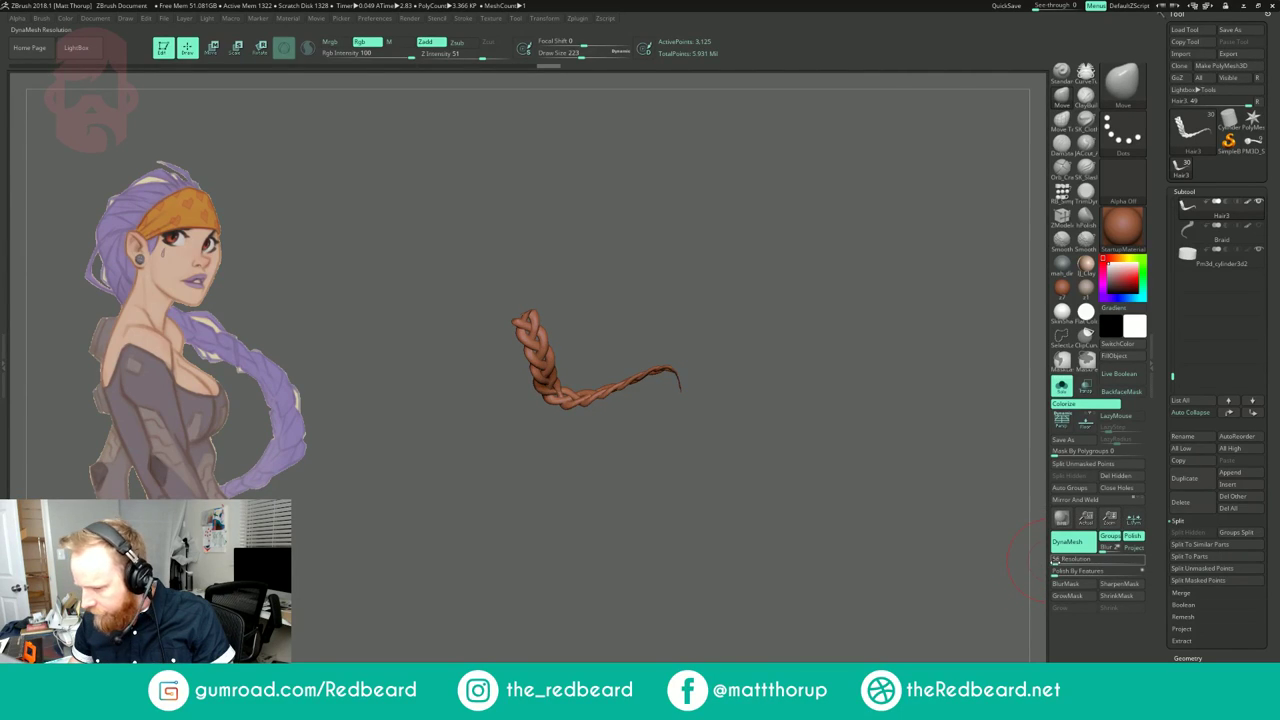
key("ctrl+z")
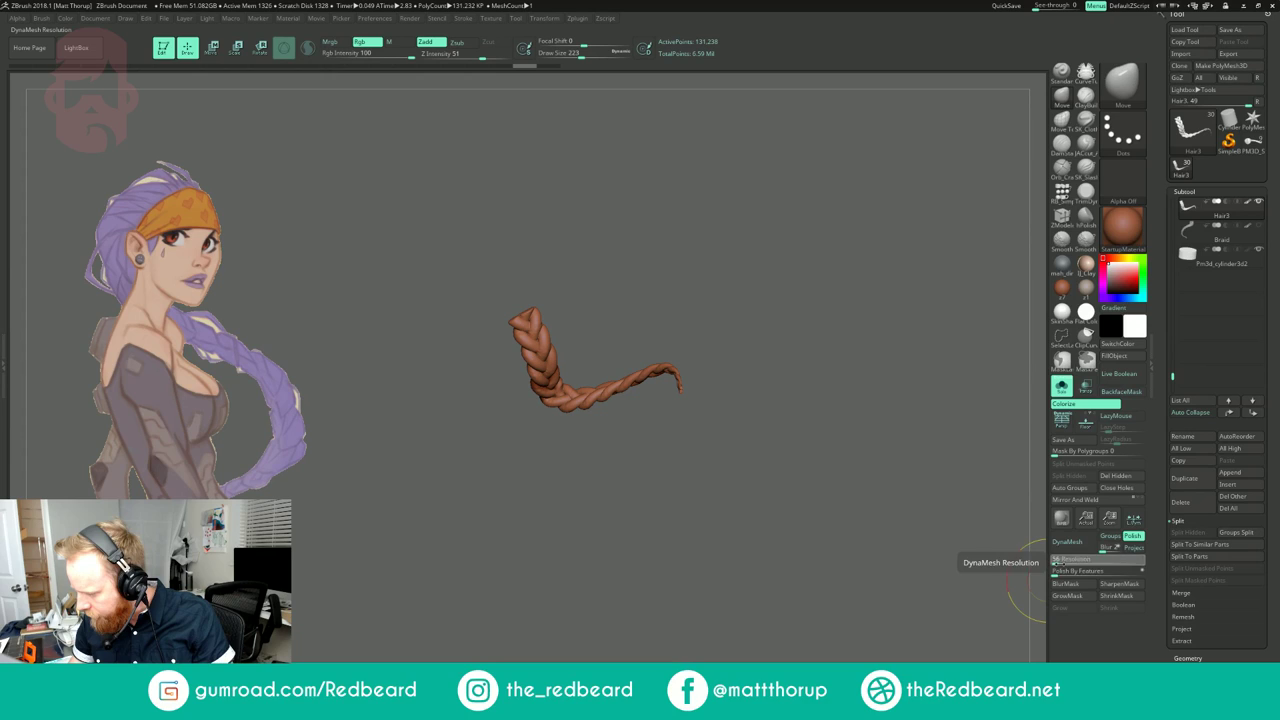
left_click(1066, 542)
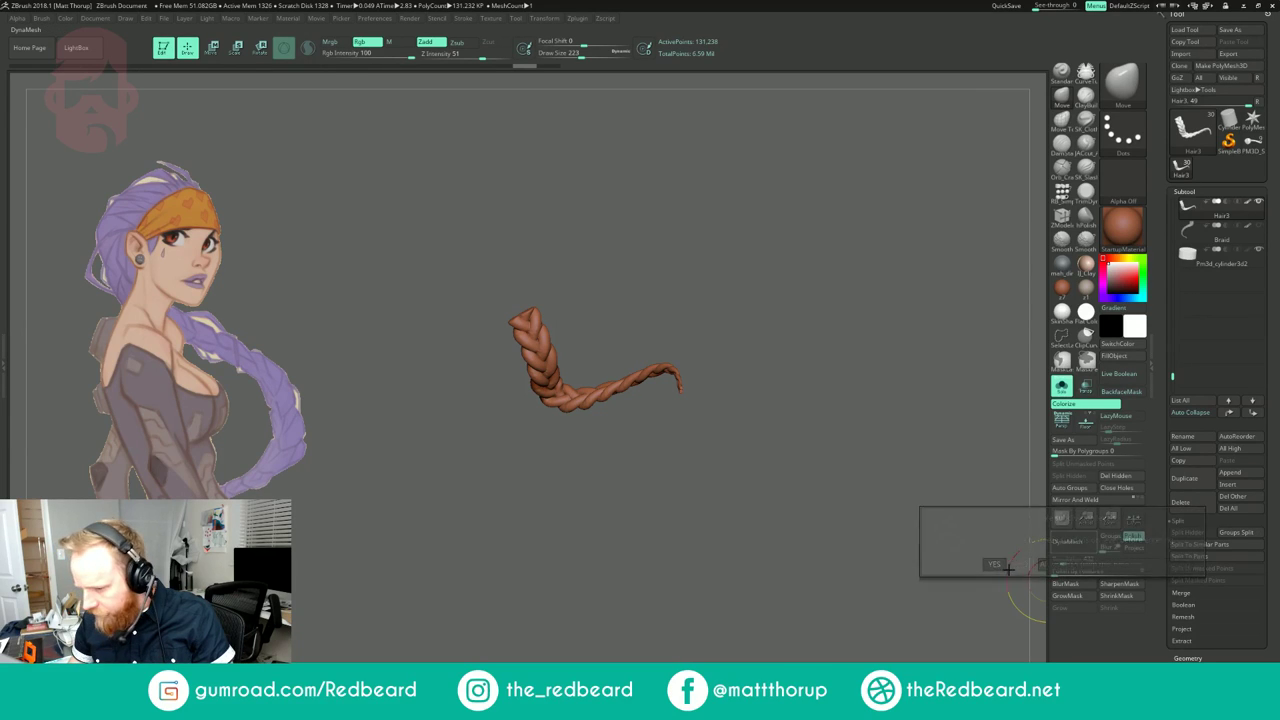
mouse_move(550, 369)
left_mouse_down("shift")
mouse_move(557, 398)
mouse_move(540, 410)
left_mouse_up("shift")
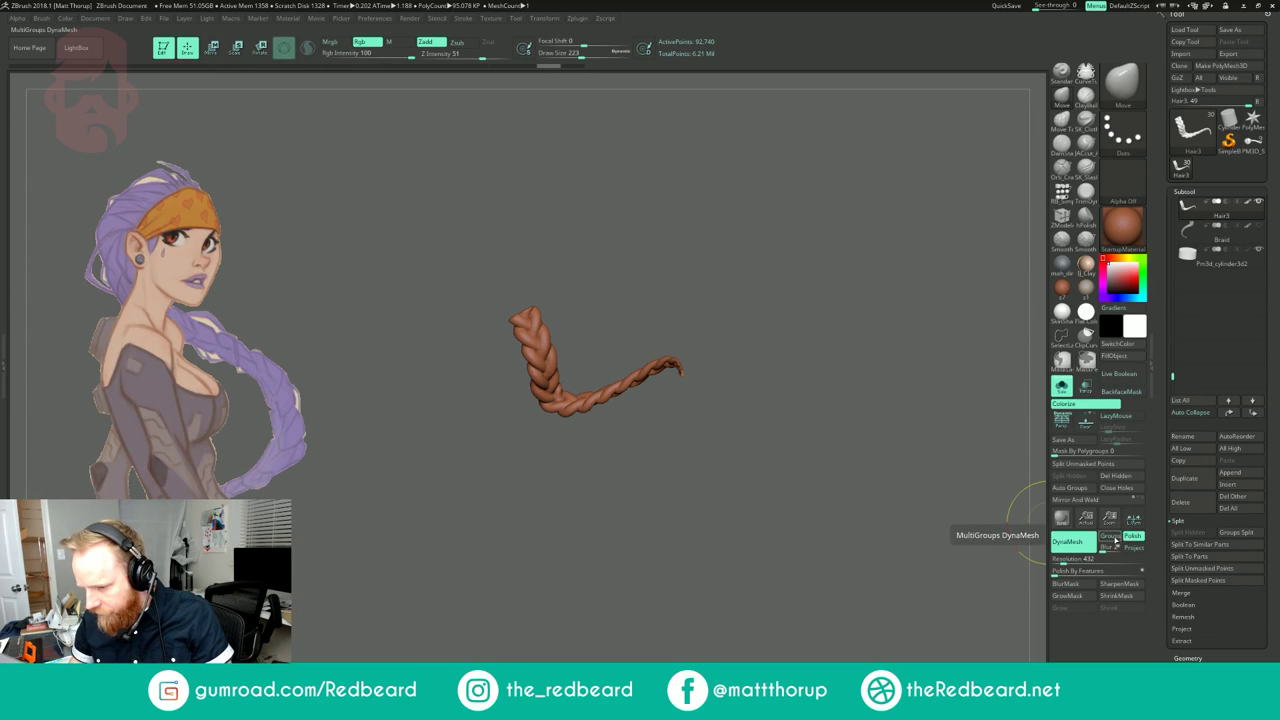
key("ctrl+z")
key("ctrl+z")
left_click(1115, 540)
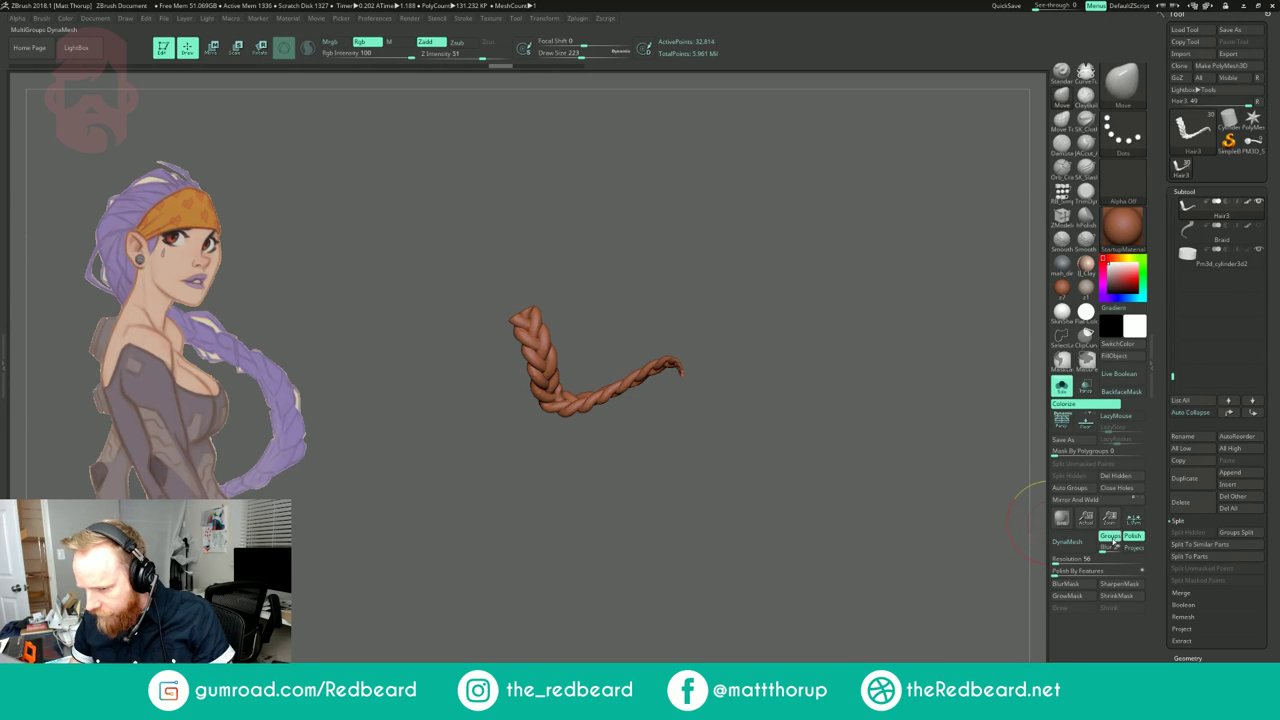
left_click(1069, 542)
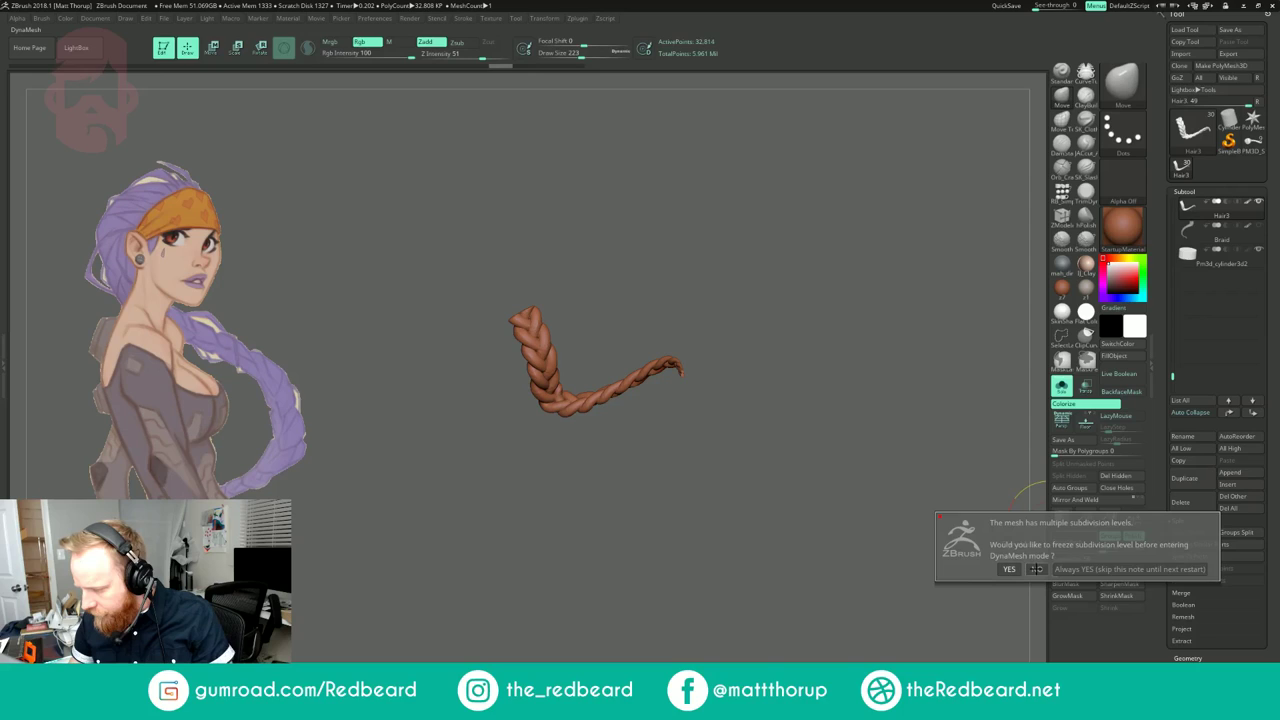
left_click(1036, 568)
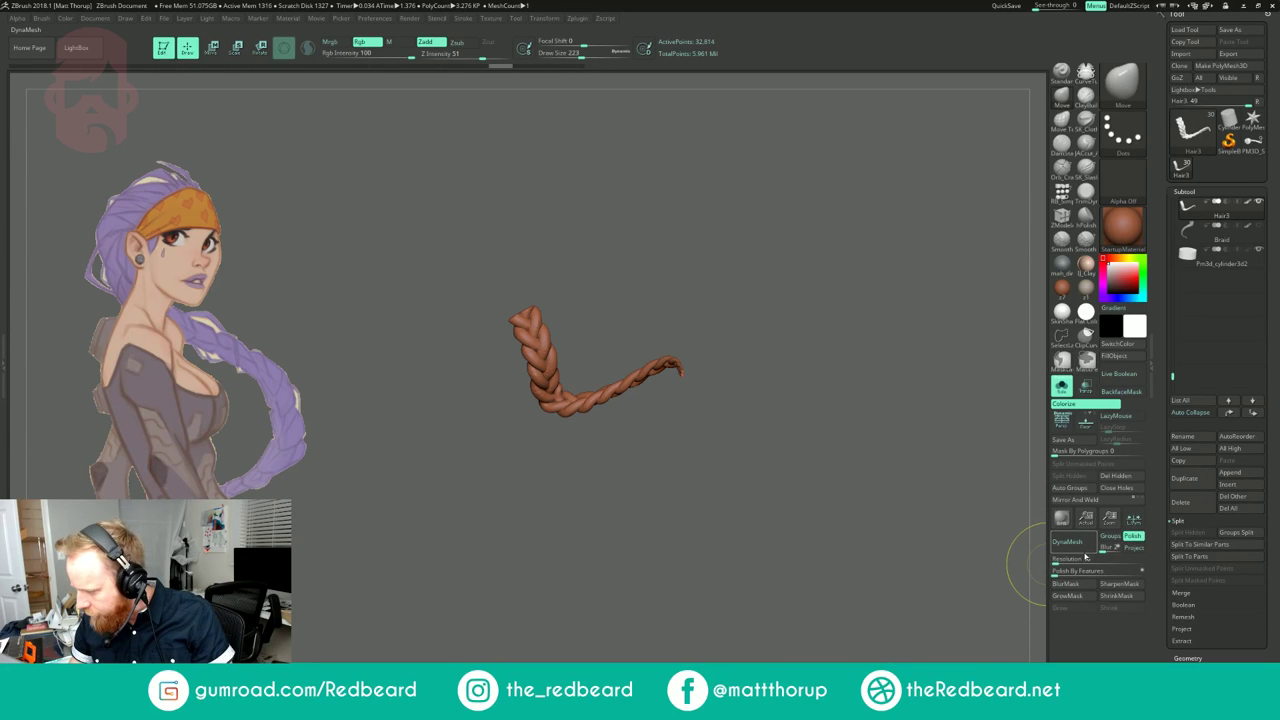
Step: DynaMesh the Hair3 braid at resolution 288 with Groups and Polish on, without freezing its subdivision levels
left_click(1107, 538)
left_click(1063, 562)
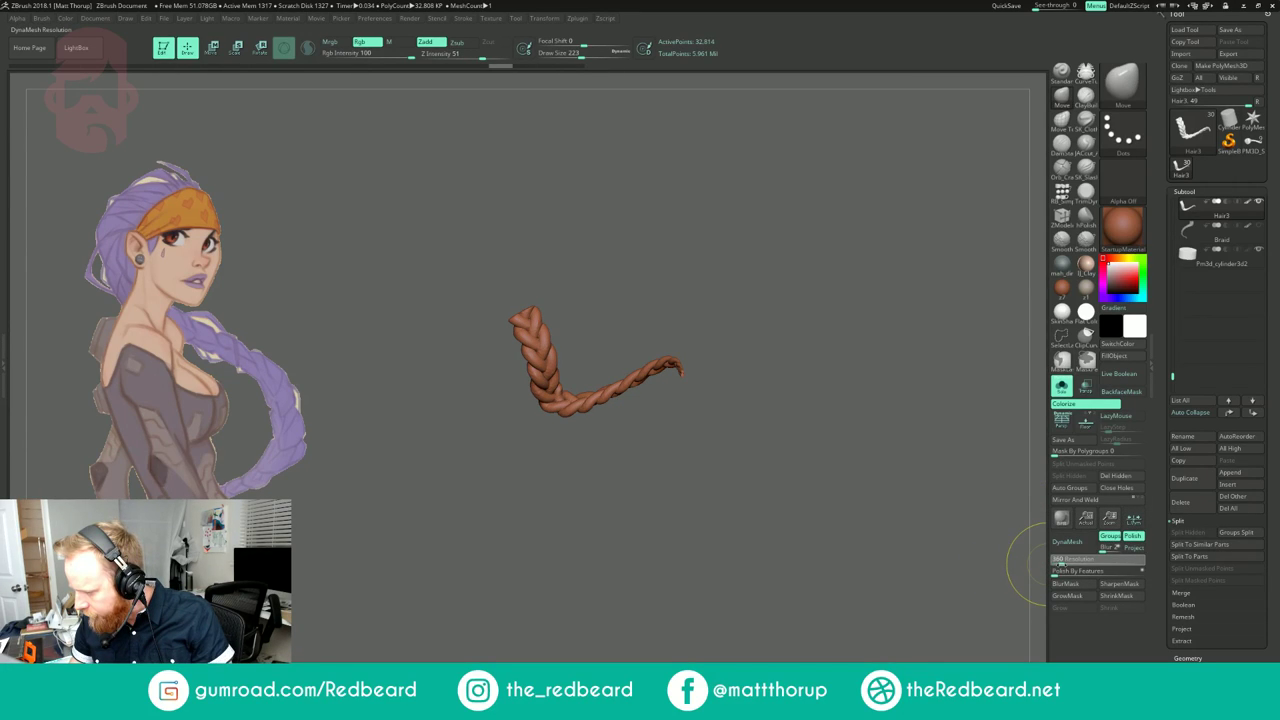
left_click(1069, 542)
left_click(1030, 563)
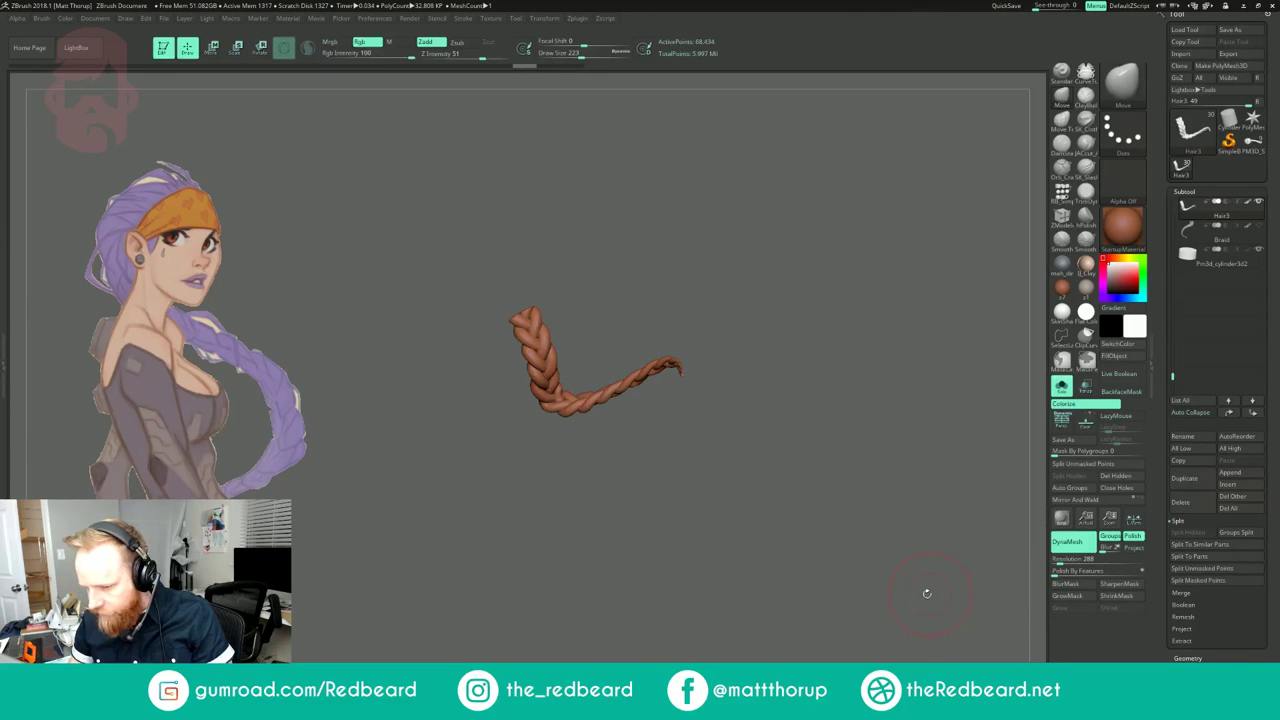
Step: Smooth the strands of the Hair3 braid from several viewing angles
key("shift")
left_click_drag(724, 290, 735, 362)
key("shift")
mouse_move(677, 414)
left_mouse_down()
mouse_move(634, 423)
mouse_move(748, 346)
mouse_move(769, 349)
left_mouse_up()
key("shift")
key("shift")
mouse_move(857, 510)
left_mouse_down()
mouse_move(846, 489)
mouse_move(781, 528)
left_mouse_up()
Step: Show the polygroup wireframe with the Flat Color material and examine how the Hair3 strands are grouped
key("shift+f")
mouse_move(781, 528)
left_mouse_down("alt")
mouse_move(792, 556)
mouse_move(815, 554)
left_mouse_up("alt")
left_click(1086, 313)
left_click_drag(880, 405, 891, 462, "alt")
left_click_drag(891, 462, 913, 502)
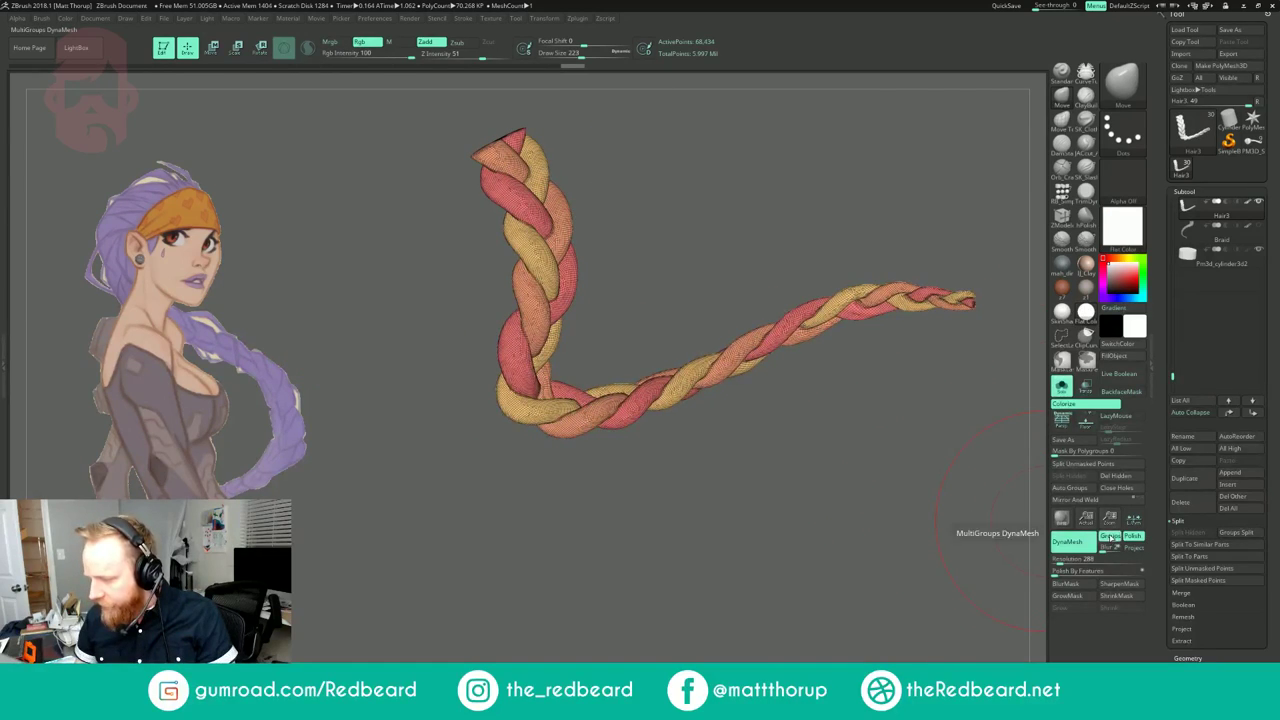
left_click_drag(983, 553, 865, 585)
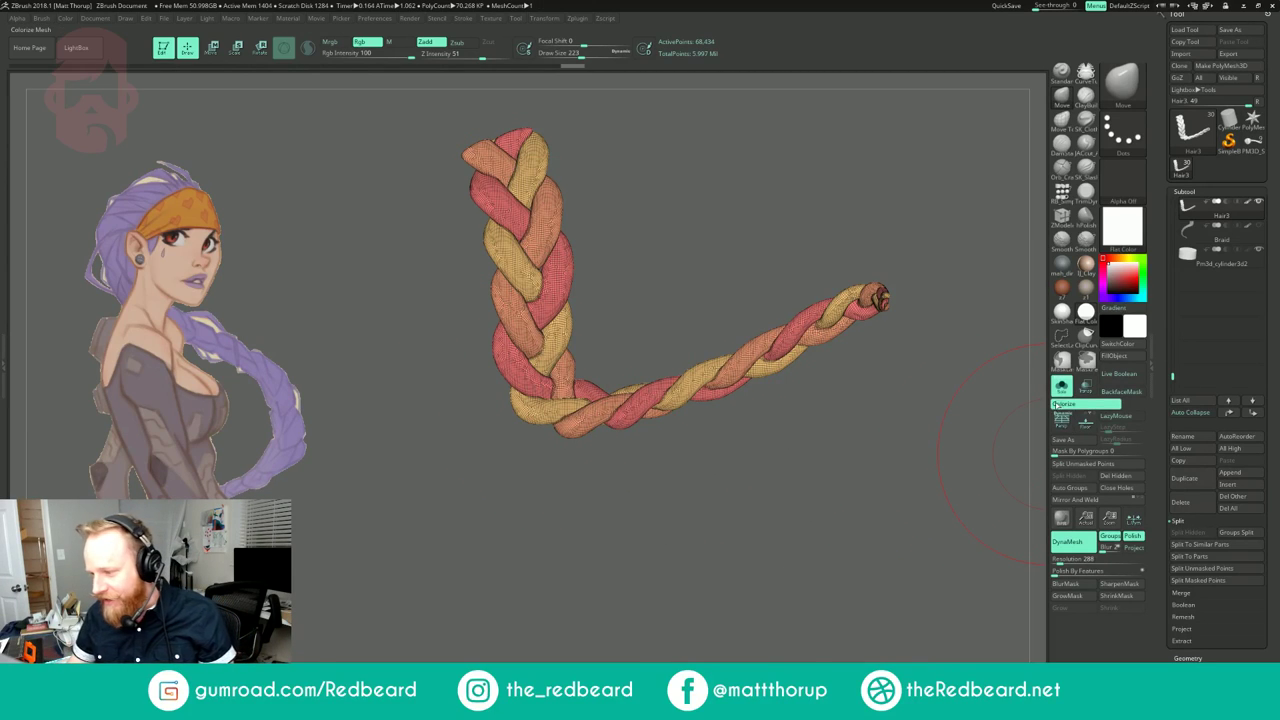
Step: Show the whole character again, hide the polygroup wireframe, and replace the flat material with the shaded red-brown one
left_click(1061, 386)
left_click_drag(940, 531, 985, 390)
key("shift+f")
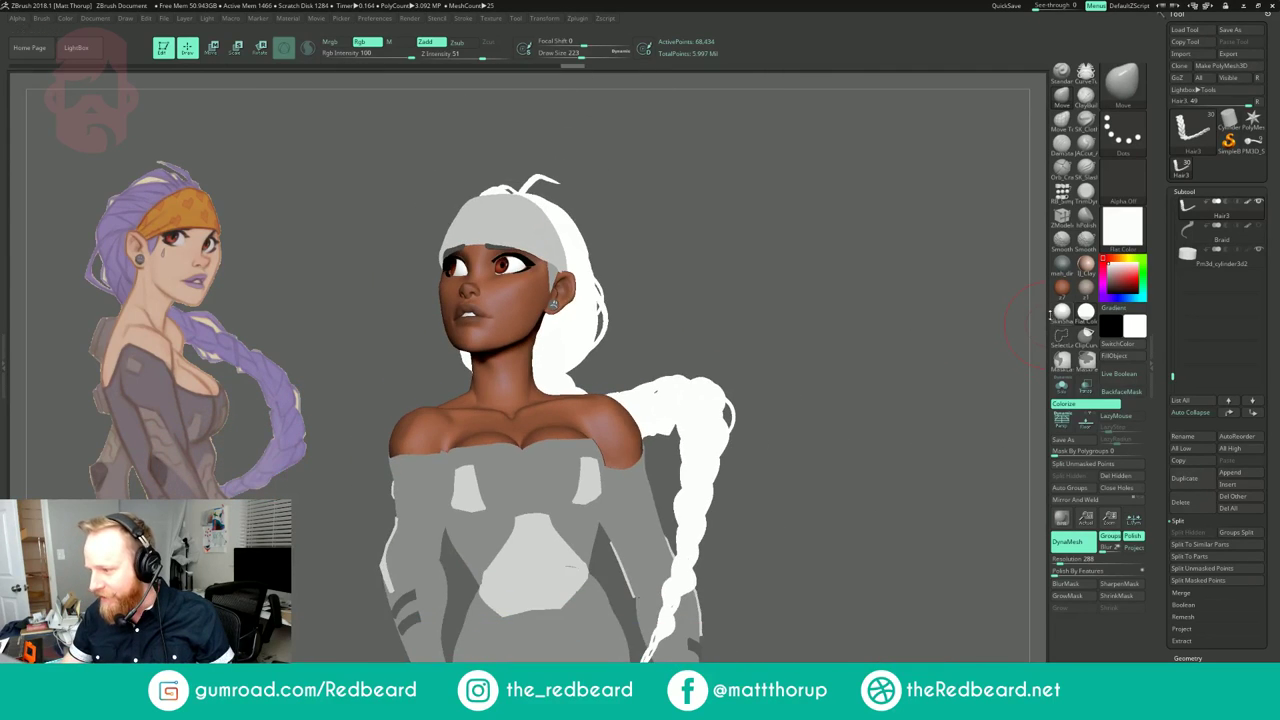
left_click(1062, 289)
Step: Examine the character's hair and braids from the back and rear three-quarter views
left_click_drag(889, 347, 865, 401)
right_click_drag(791, 316, 741, 365)
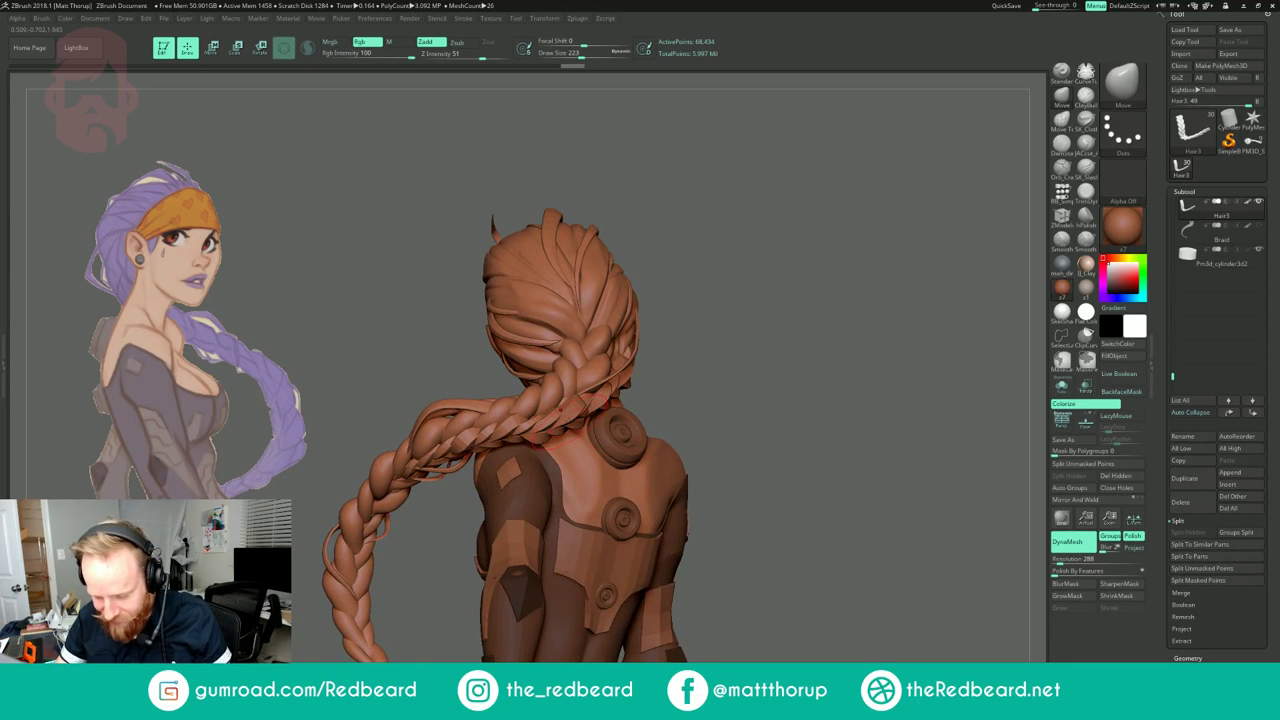
left_click_drag(800, 289, 829, 309)
right_click_drag(828, 310, 797, 343)
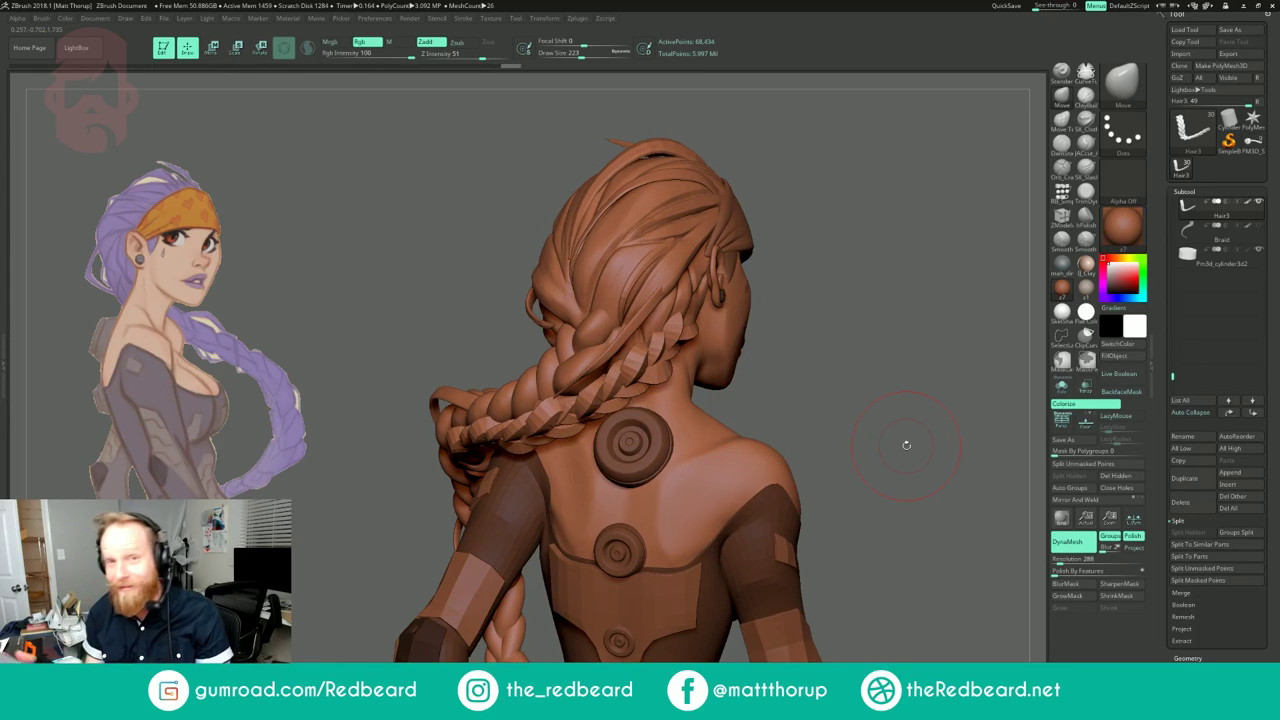
mouse_move(863, 317)
left_mouse_down()
mouse_move(922, 322)
mouse_move(873, 327)
mouse_move(894, 329)
mouse_move(862, 302)
left_mouse_up()
mouse_move(768, 345)
left_mouse_down()
mouse_move(822, 350)
mouse_move(839, 377)
left_mouse_up()
right_click_drag(839, 377, 785, 420)
mouse_move(785, 420)
left_mouse_down()
mouse_move(788, 497)
mouse_move(806, 343)
mouse_move(757, 363)
mouse_move(826, 338)
mouse_move(848, 344)
left_mouse_up()
mouse_move(848, 344)
right_mouse_down()
mouse_move(813, 330)
mouse_move(817, 356)
mouse_move(849, 314)
mouse_move(862, 330)
mouse_move(842, 327)
right_mouse_up()
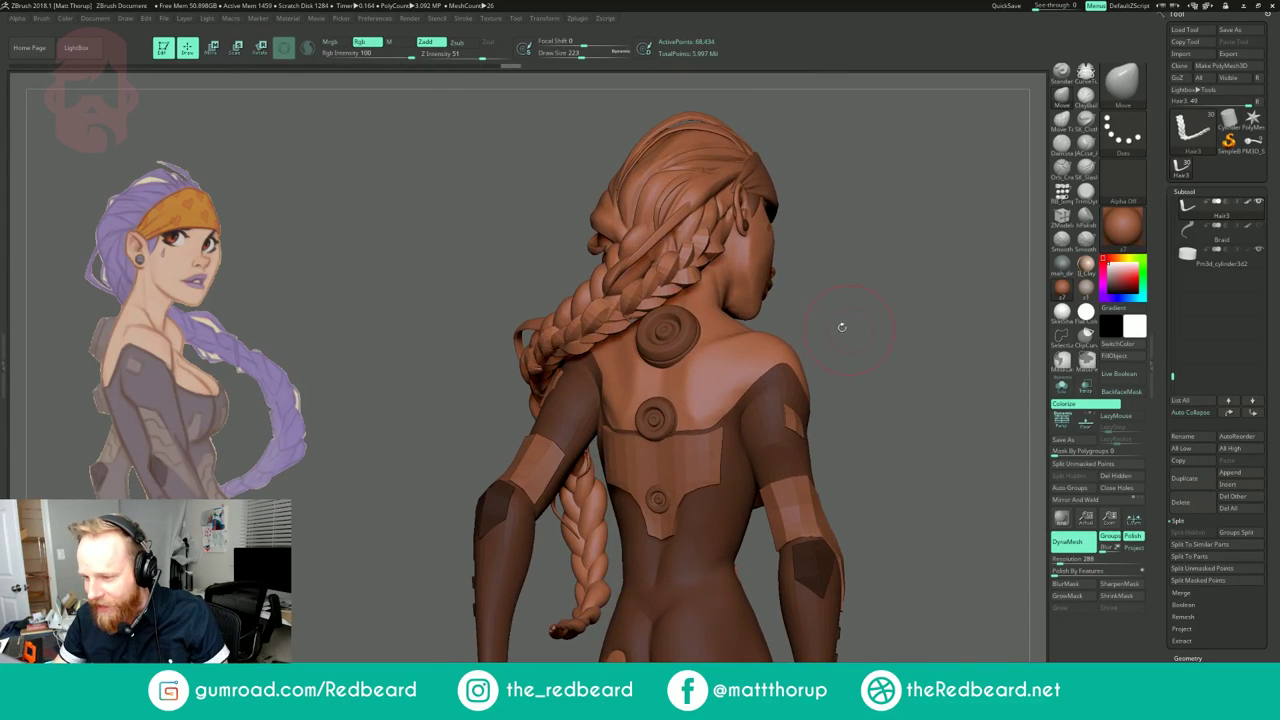
Step: DynaMesh the Hair3_1 braid with groups and polish at resolution 312 and smooth its strands
left_click(685, 278, "alt")
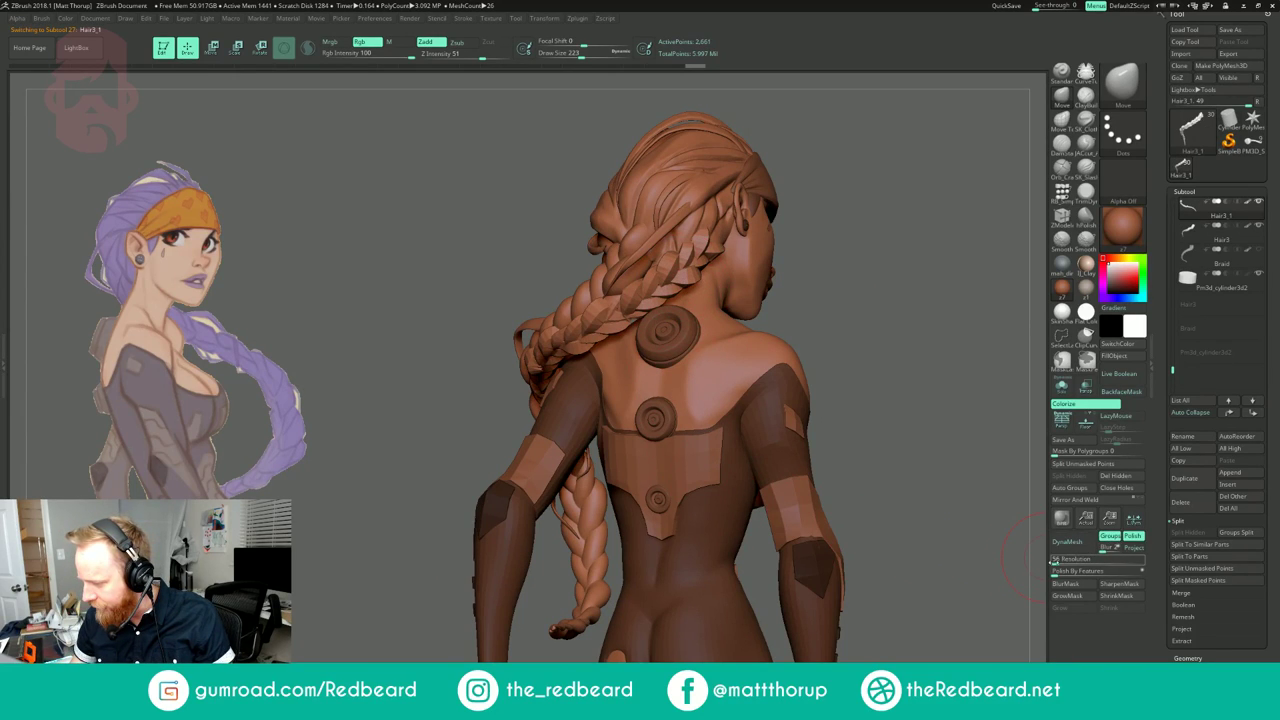
left_click(1069, 547)
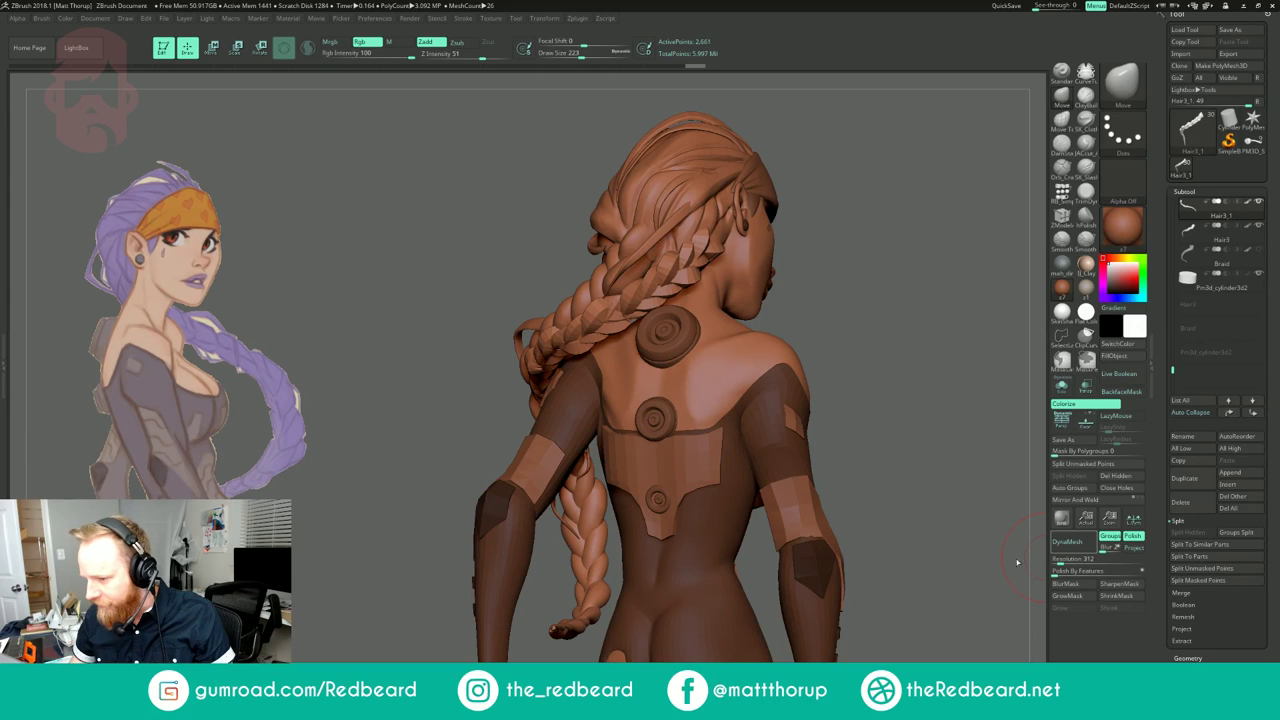
right_click_drag(946, 582, 1000, 583)
key("shift")
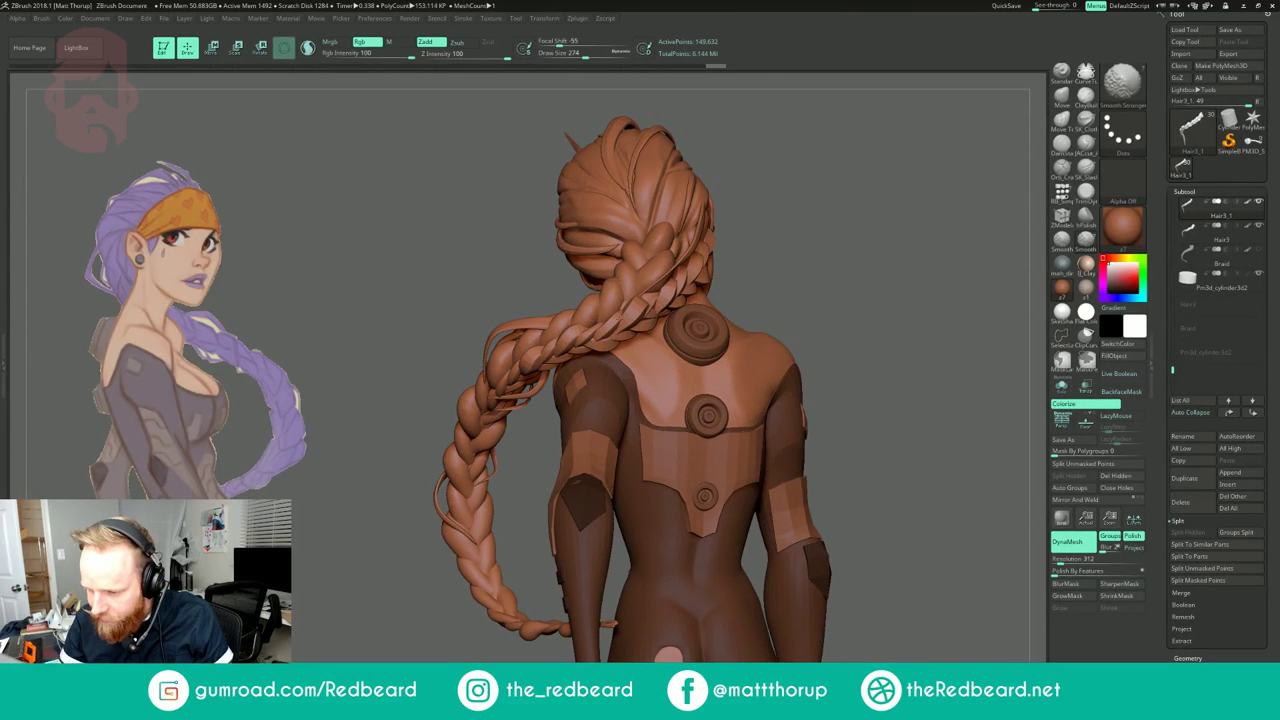
right_click_drag(839, 221, 626, 318)
mouse_move(864, 172)
left_mouse_down()
mouse_move(745, 200)
mouse_move(866, 231)
mouse_move(808, 240)
mouse_move(892, 260)
mouse_move(710, 280)
mouse_move(753, 300)
mouse_move(640, 348)
mouse_move(737, 312)
mouse_move(706, 316)
mouse_move(751, 288)
left_mouse_up()
key("shift")
Step: Isolate the Hair1 braid and undo its previous DynaMesh to return to the low-poly strands
left_click(568, 296, "alt")
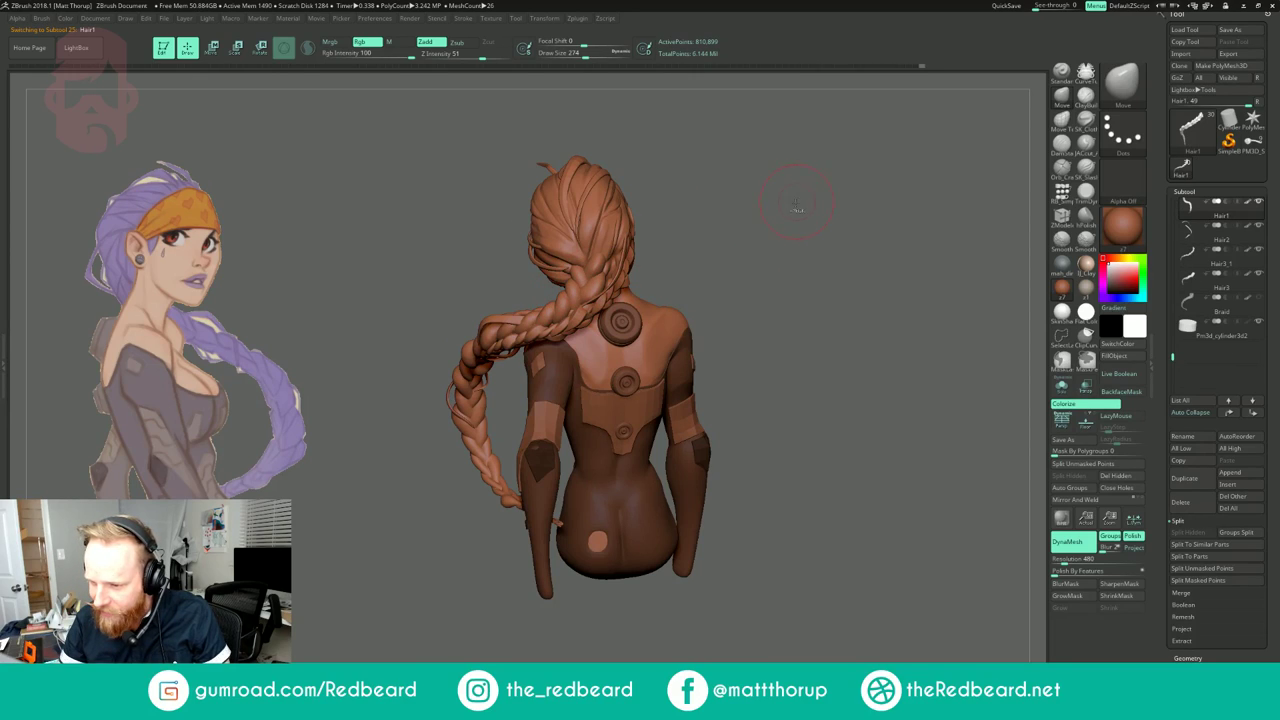
key("ctrl")
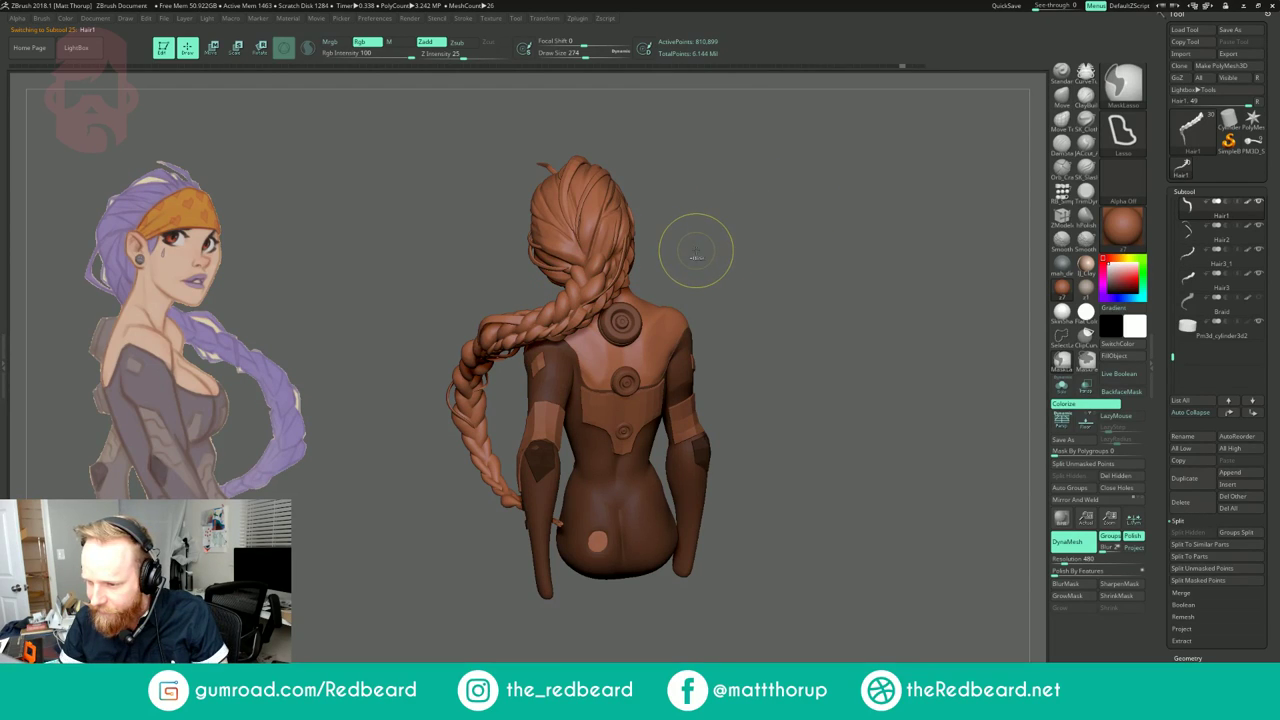
key("ctrl+shift")
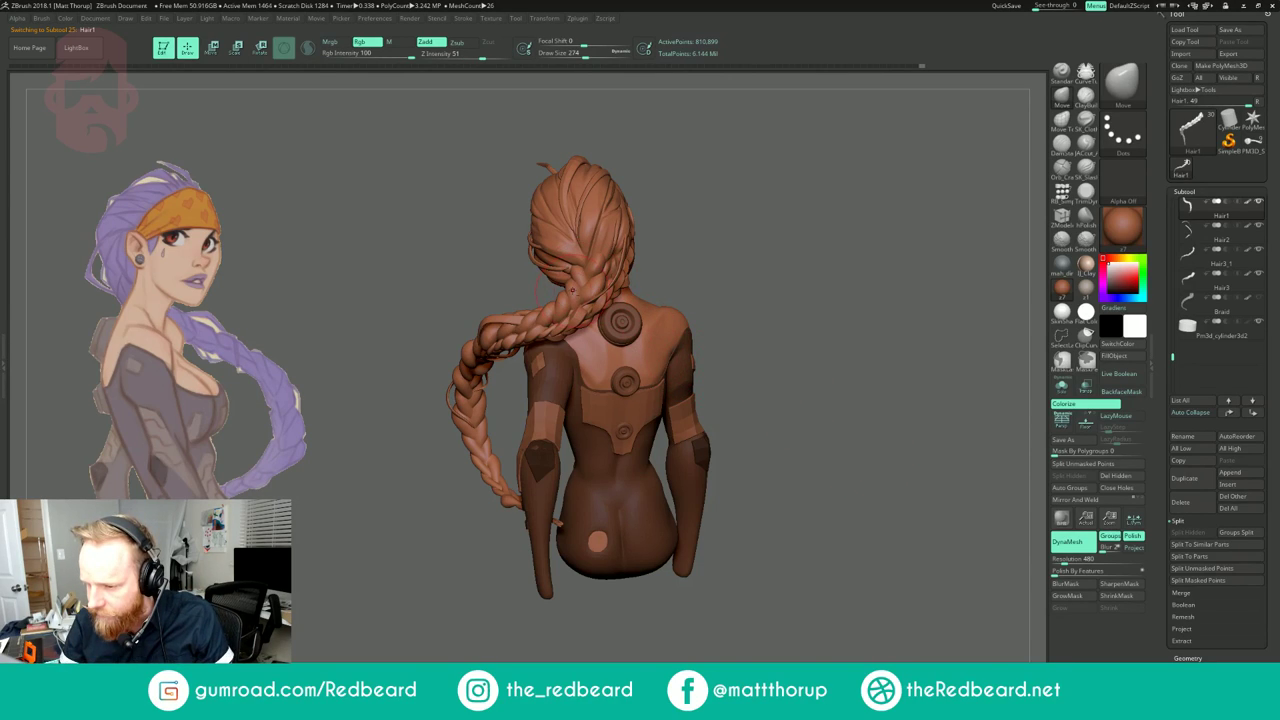
left_click(1062, 384)
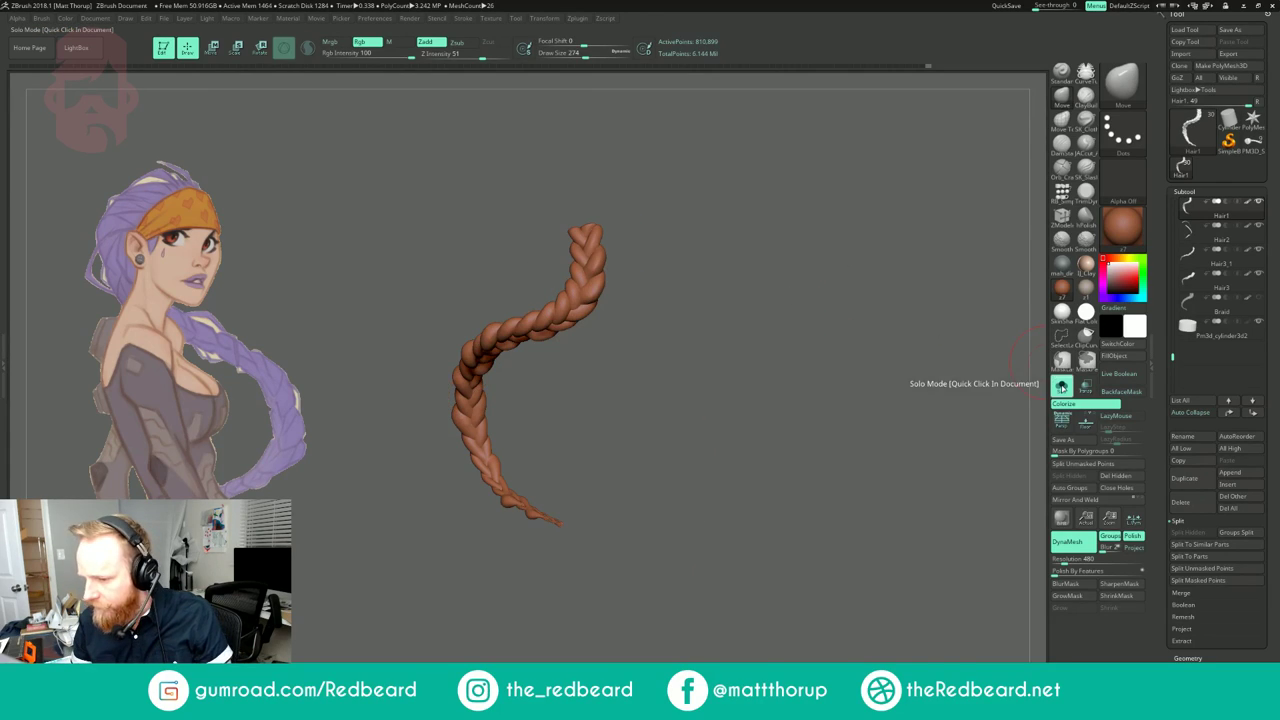
key("ctrl")
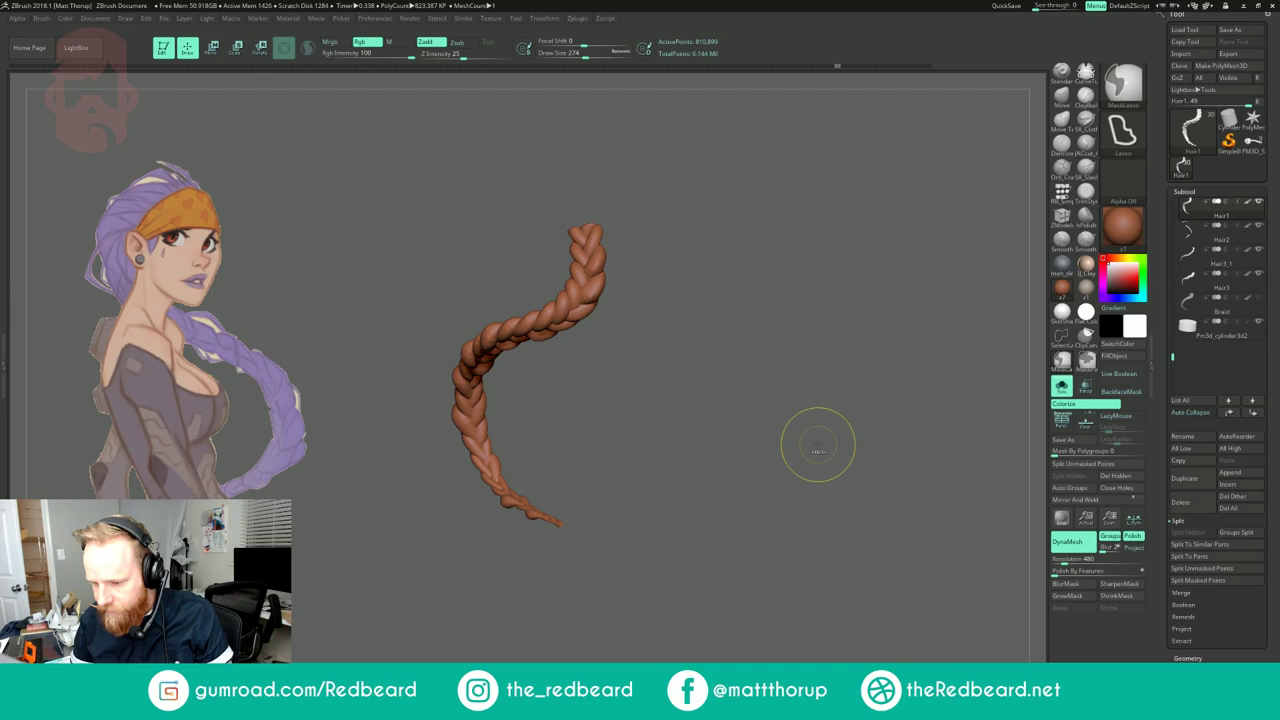
key("ctrl+z")
key("ctrl+z")
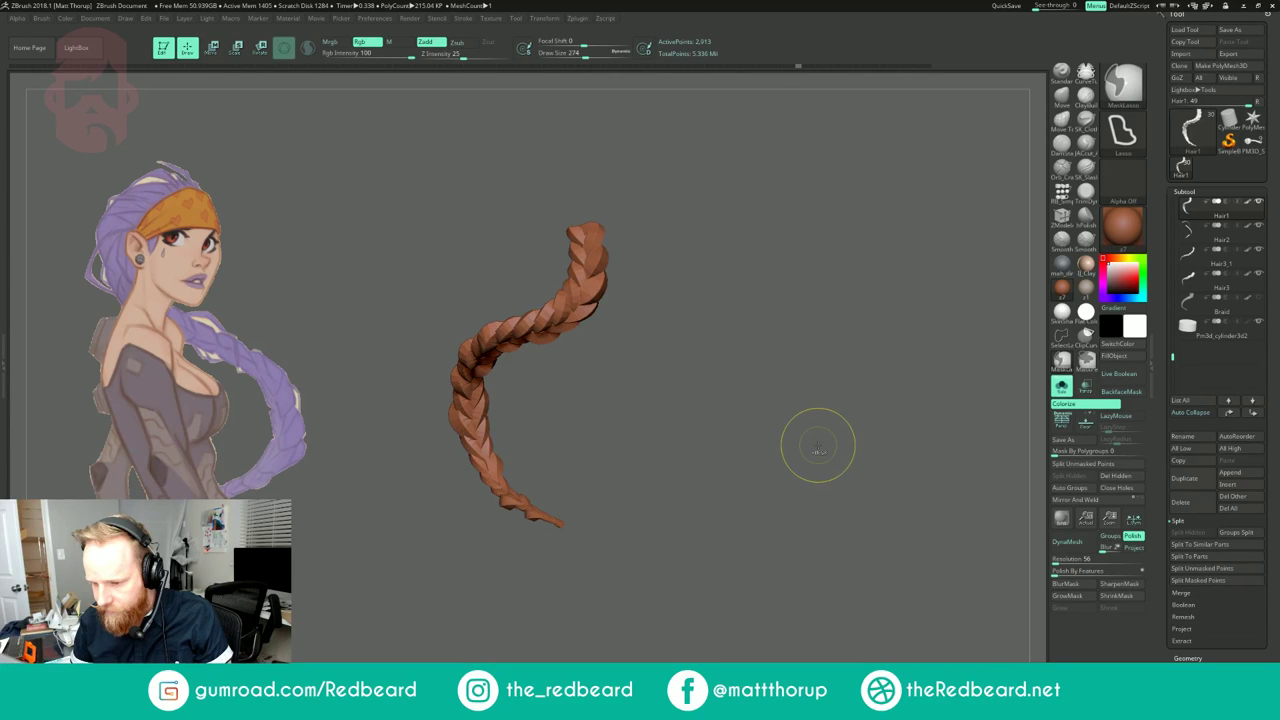
Step: Try DynaMeshing the Hair1 braid with groups and polish at resolution 288, then undo it
left_click_drag(640, 435, 850, 468)
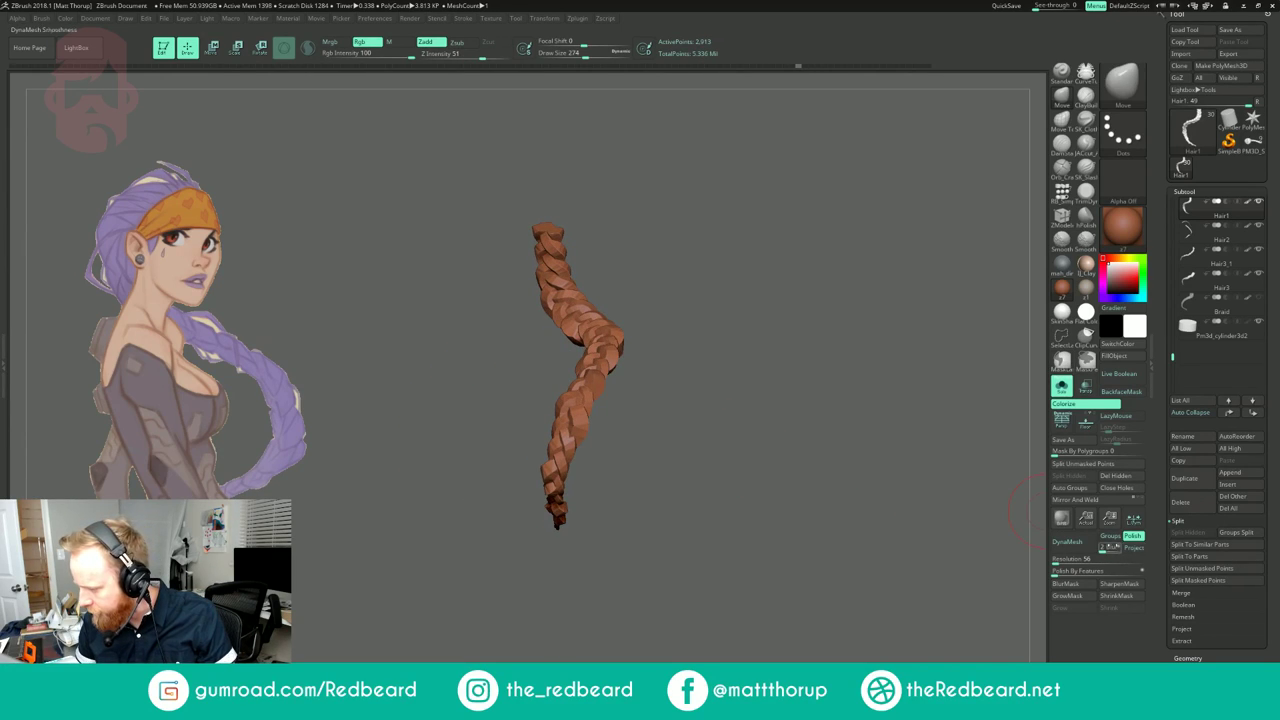
left_click_drag(1060, 561, 1059, 561)
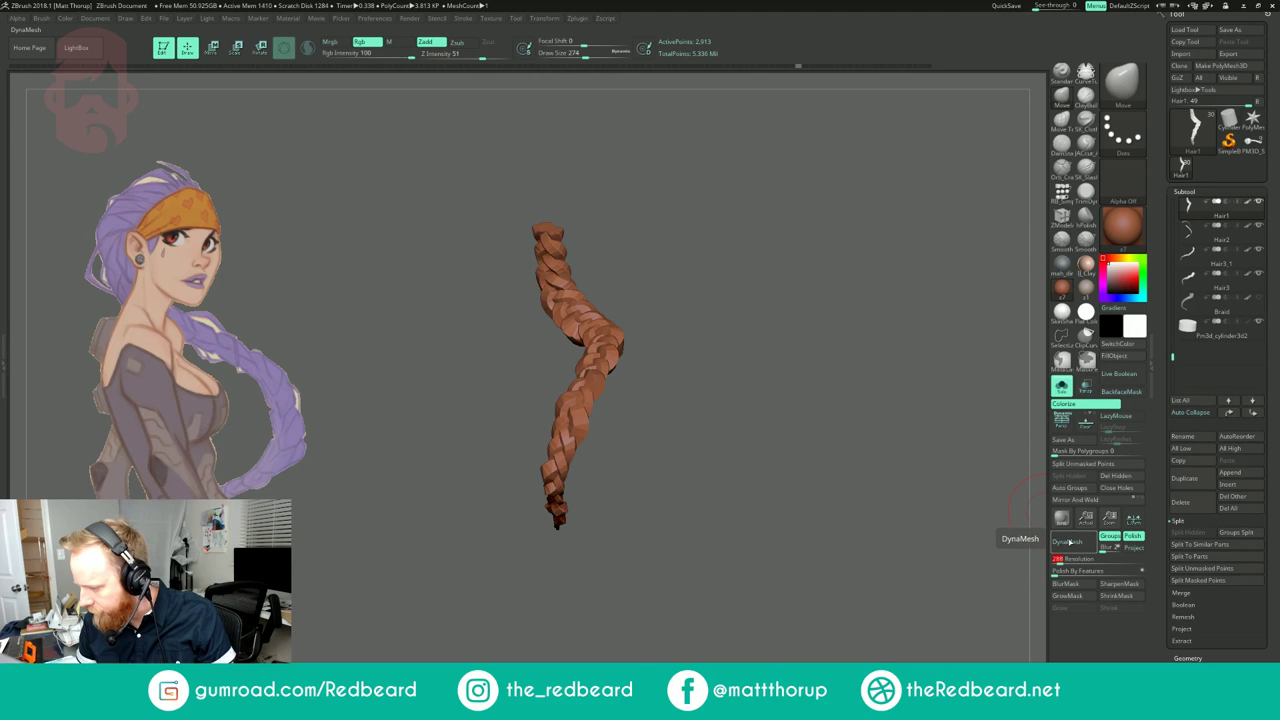
left_click(1053, 545)
left_click_drag(869, 567, 863, 579)
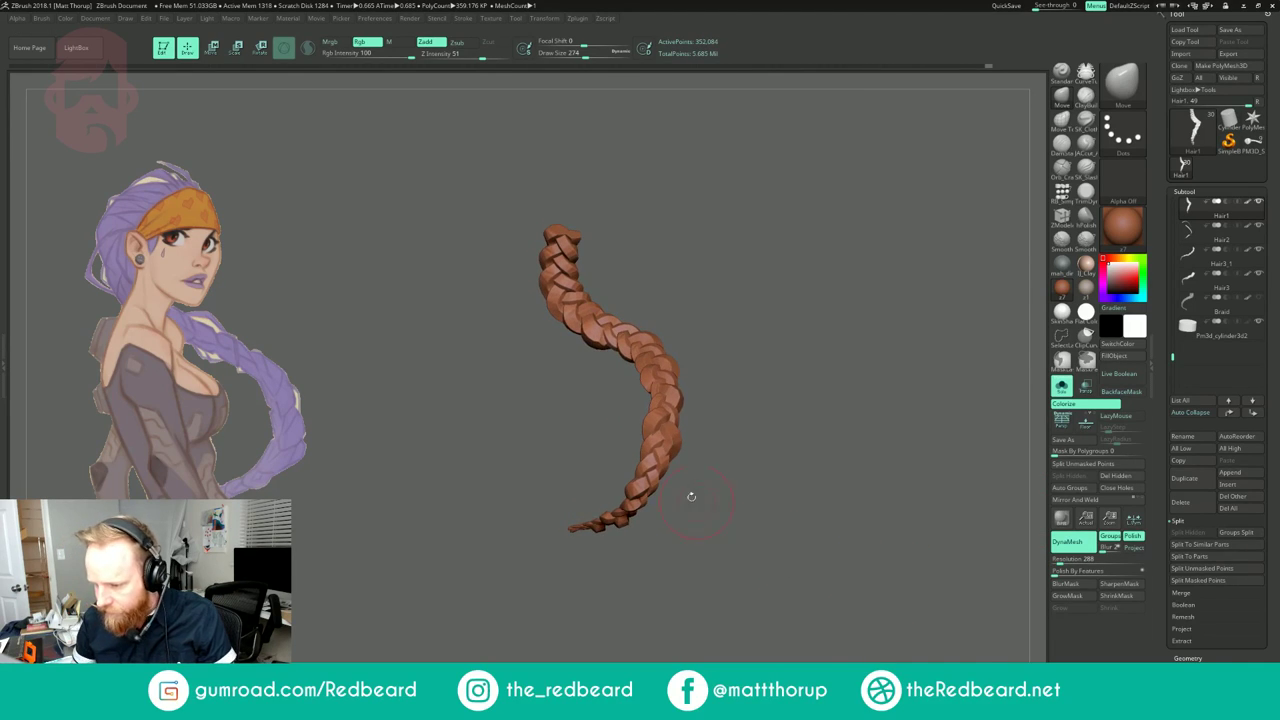
left_click_drag(674, 364, 678, 372, "shift")
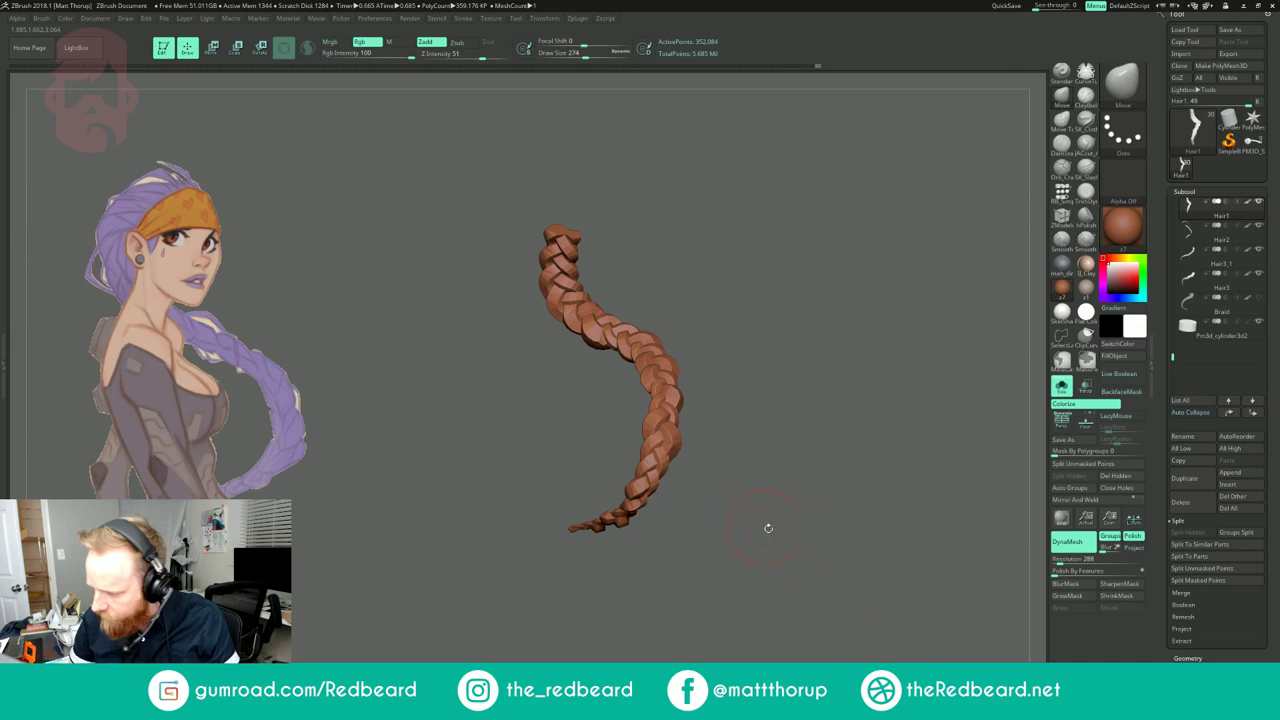
key("ctrl+z")
mouse_move(863, 577)
left_mouse_down()
mouse_move(818, 612)
mouse_move(898, 579)
mouse_move(806, 568)
left_mouse_up()
key("shift+f")
key("shift+f")
key("f")
left_click_drag(737, 414, 755, 418)
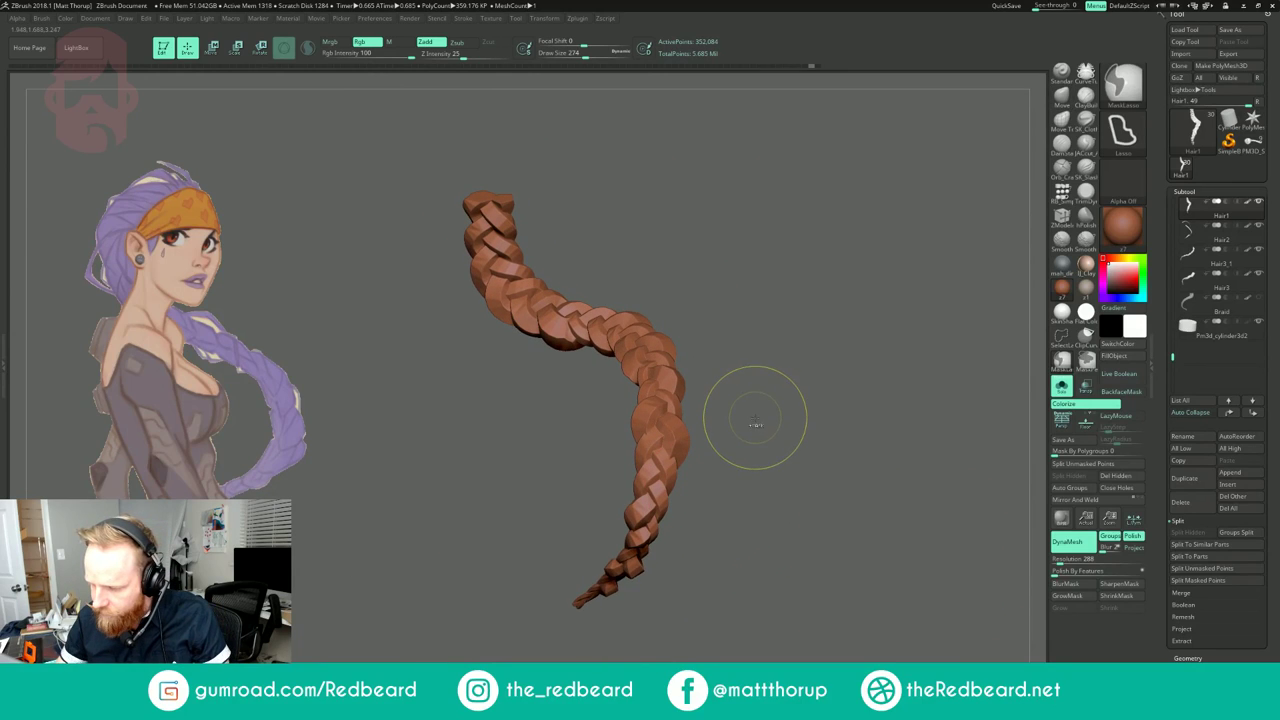
key("ctrl+z")
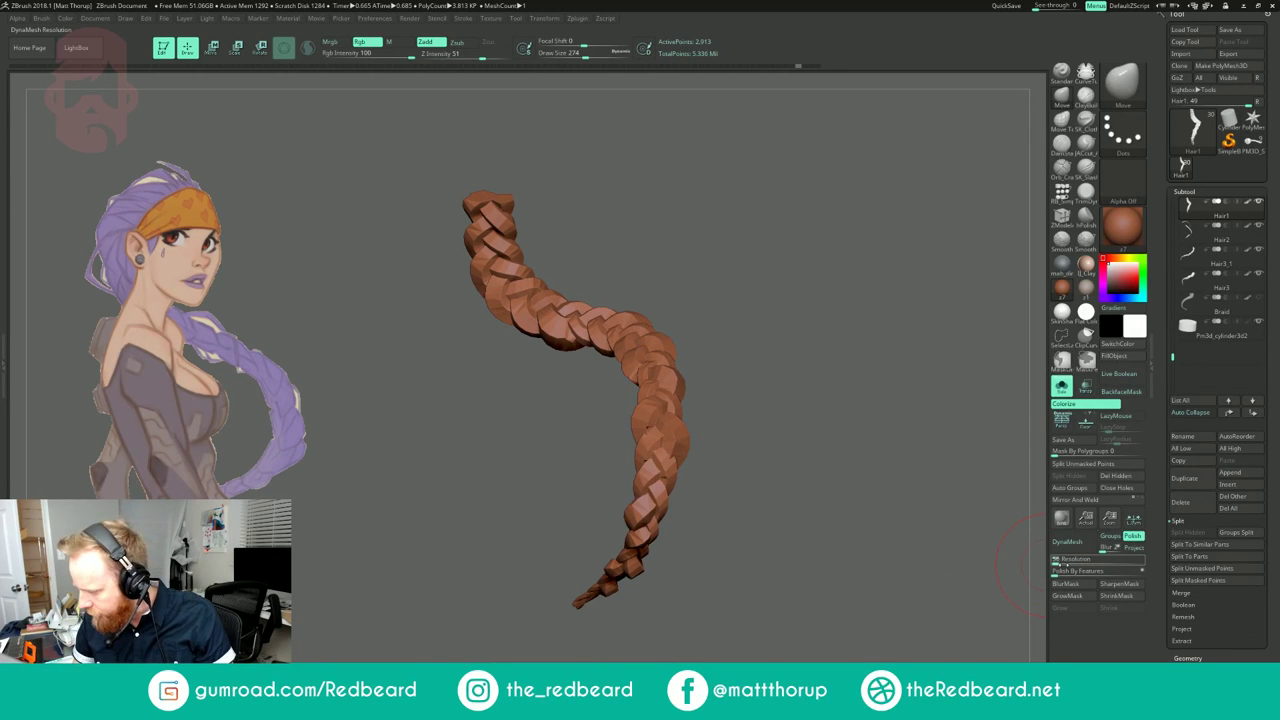
Step: DynaMesh the Hair1 braid with groups and polish at resolution 216
left_click(1110, 538)
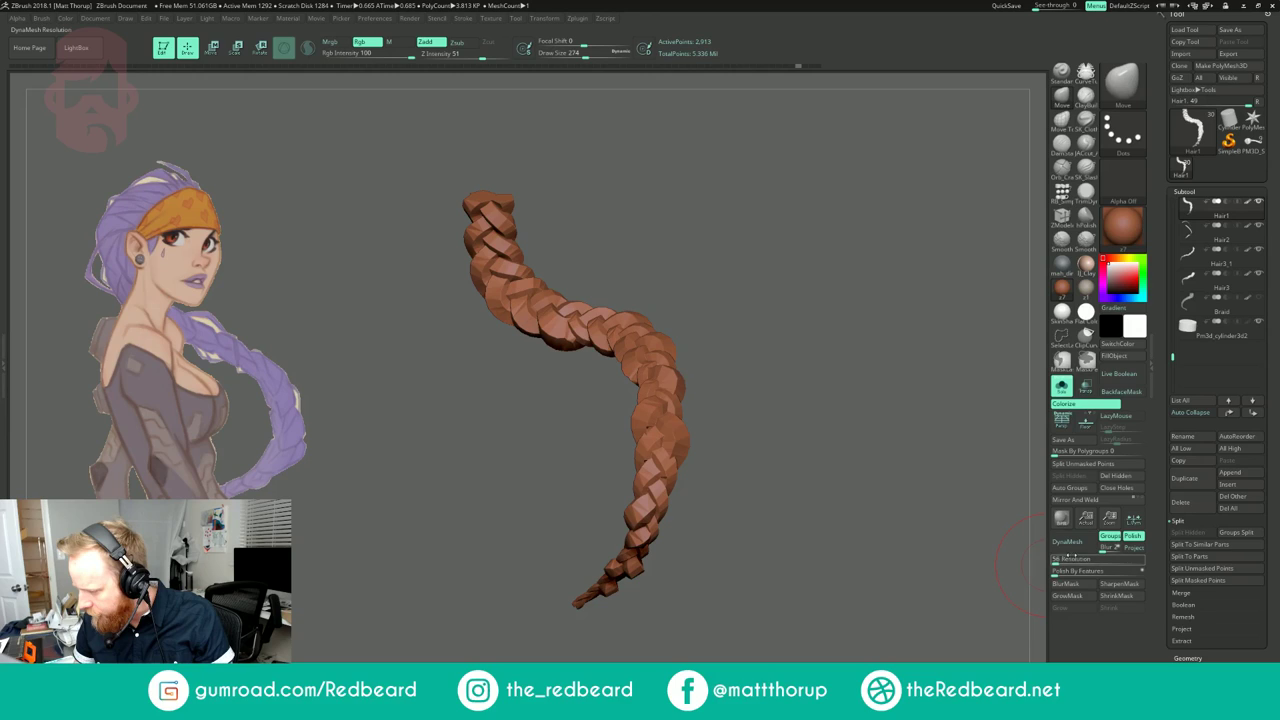
left_click(1060, 563)
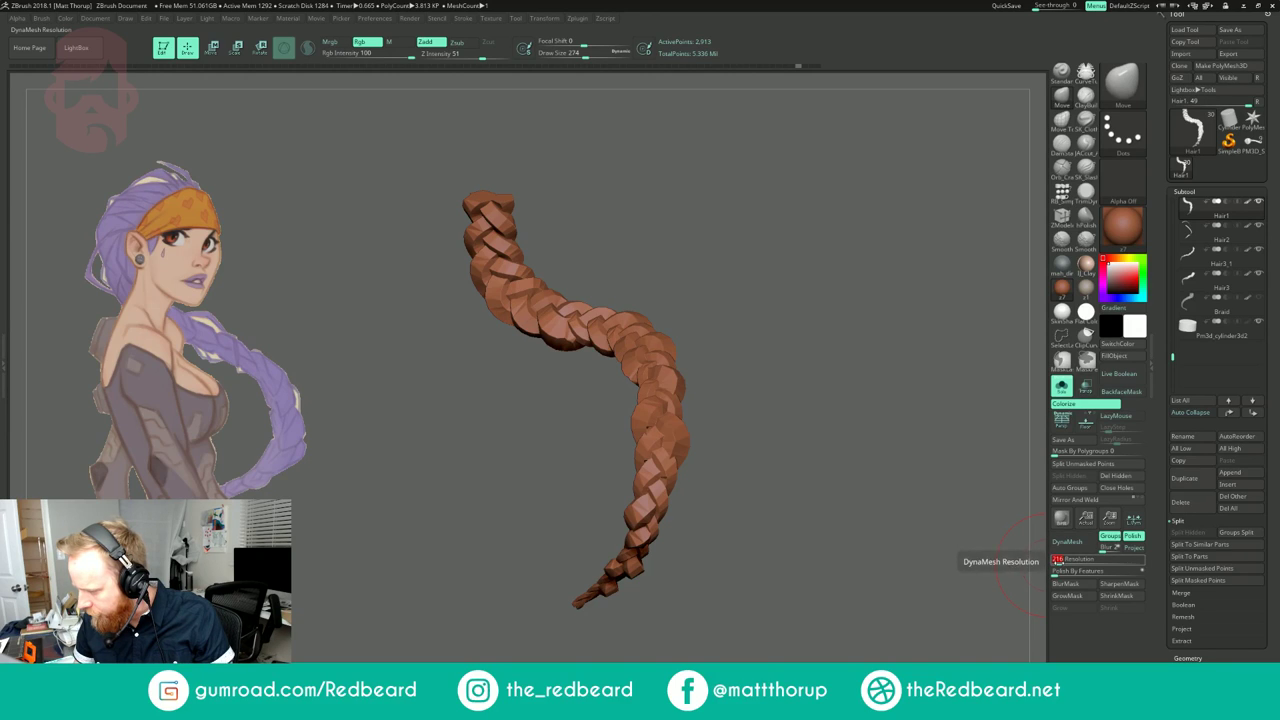
left_click(1066, 541)
left_click_drag(914, 601, 799, 565)
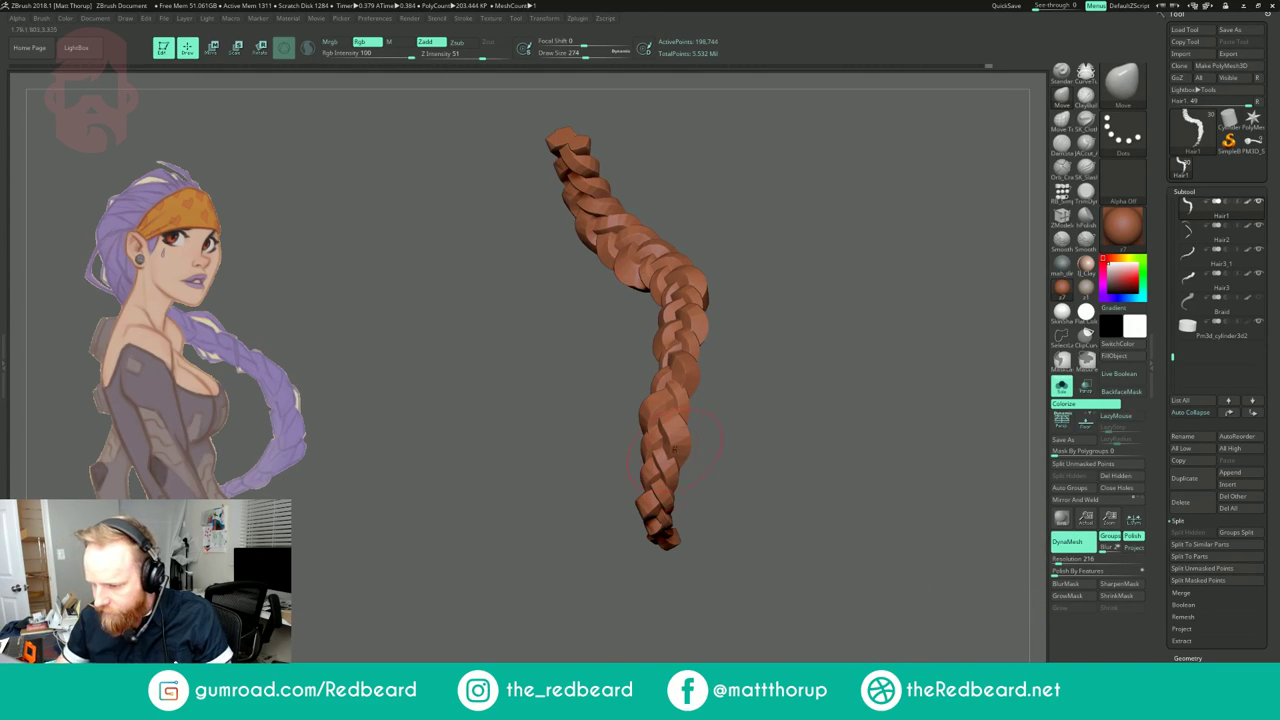
Step: Smooth the Hair1 braid's strands along its length from all sides and show the whole character again
left_click_drag(721, 406, 710, 490)
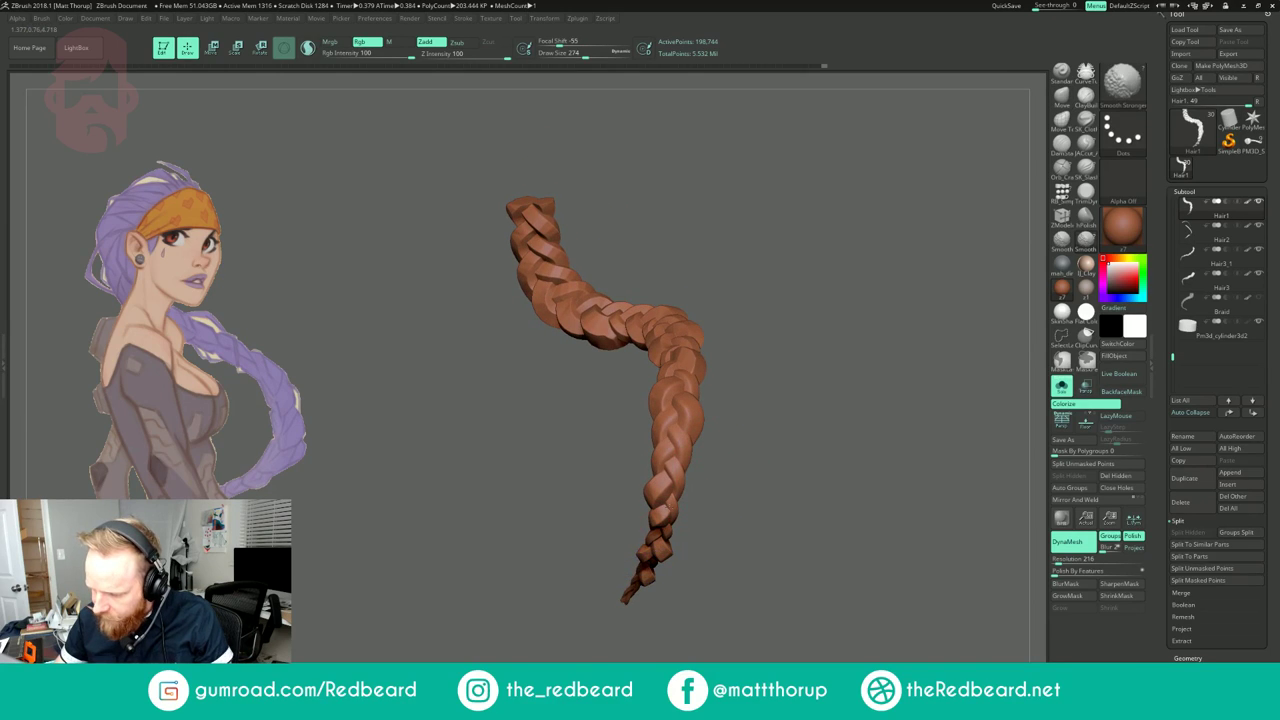
left_click_drag(646, 567, 675, 430)
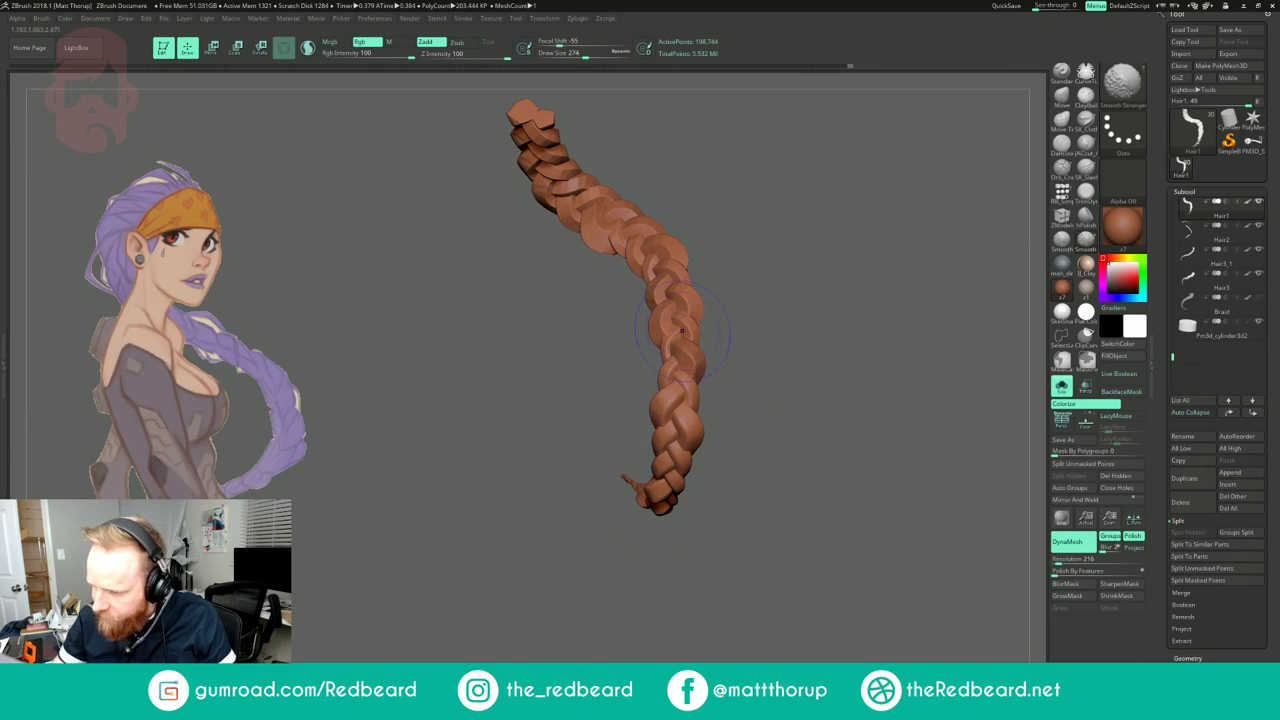
left_click_drag(745, 118, 740, 259)
mouse_move(614, 366)
left_mouse_down("shift")
mouse_move(620, 380)
mouse_move(656, 320)
left_mouse_up("shift")
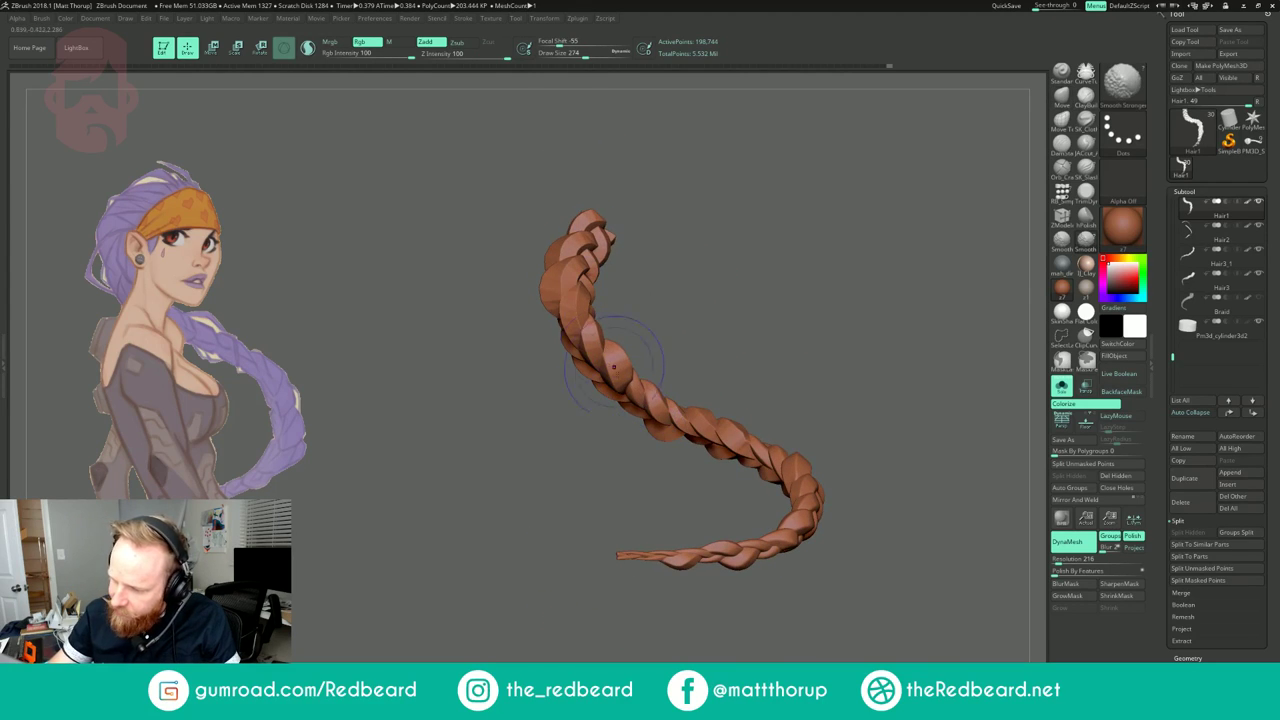
left_click_drag(567, 244, 562, 262, "shift")
left_click_drag(508, 285, 640, 300)
left_click_drag(543, 230, 552, 265, "shift")
left_click_drag(455, 290, 585, 305)
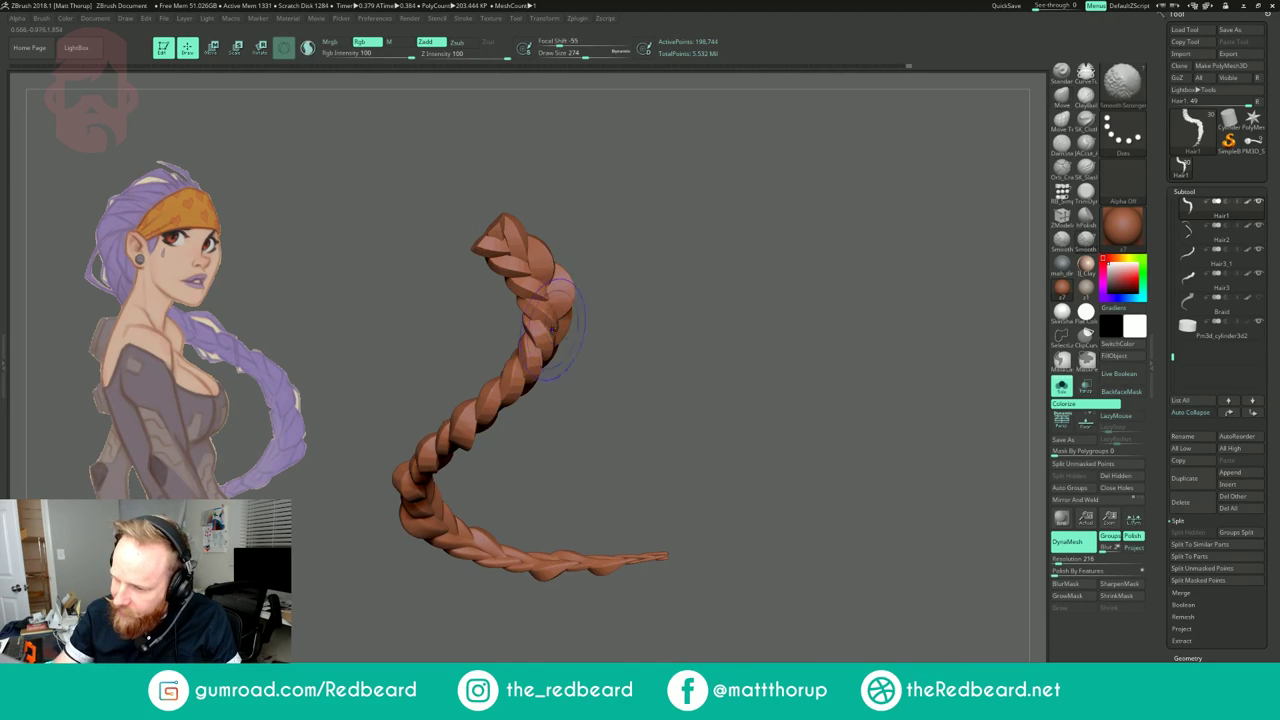
left_click_drag(632, 354, 599, 298)
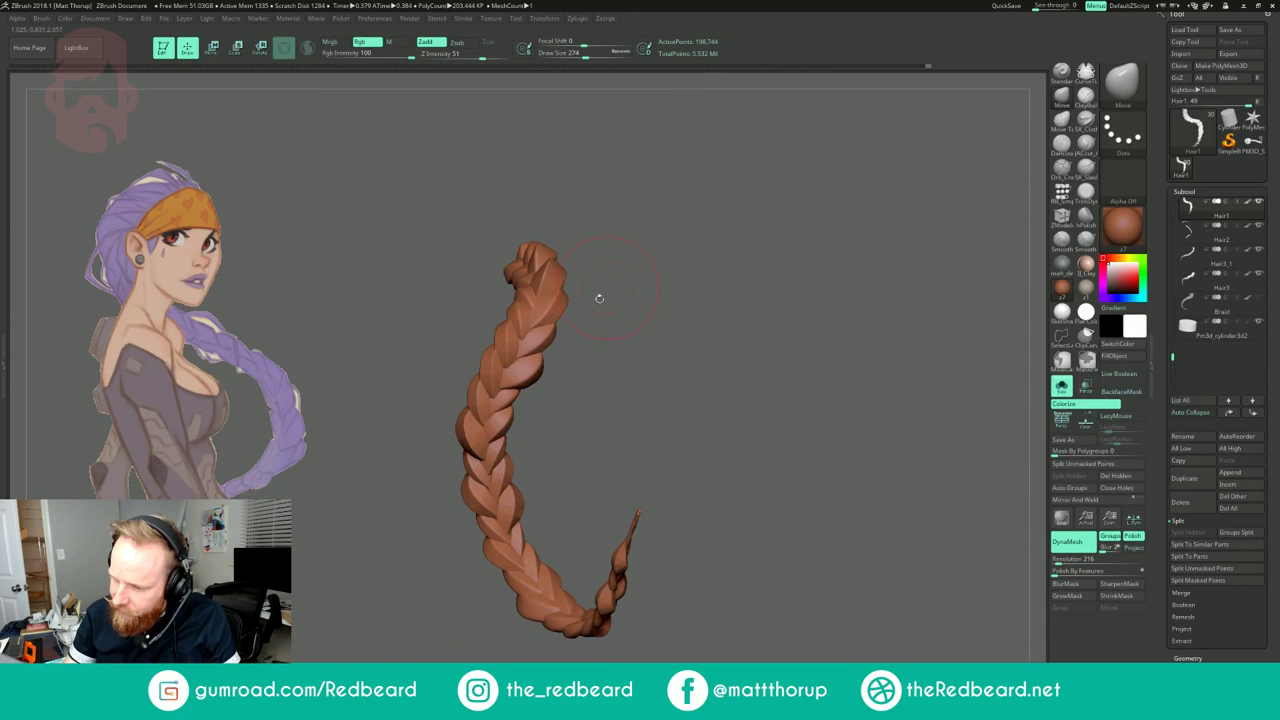
left_click_drag(510, 552, 522, 574, "shift")
left_click_drag(600, 500, 622, 440)
left_click_drag(552, 368, 572, 399, "shift")
mouse_move(618, 461)
left_mouse_down()
mouse_move(661, 540)
mouse_move(600, 620)
mouse_move(648, 651)
mouse_move(785, 500)
mouse_move(720, 560)
left_mouse_up()
left_click_drag(619, 543, 826, 589)
mouse_move(593, 226)
left_mouse_down()
mouse_move(727, 266)
mouse_move(700, 340)
left_mouse_up()
left_click_drag(686, 388, 670, 362)
mouse_move(622, 314)
left_mouse_down("shift")
mouse_move(517, 355)
mouse_move(476, 456)
left_mouse_up("shift")
left_click_drag(542, 440, 681, 489)
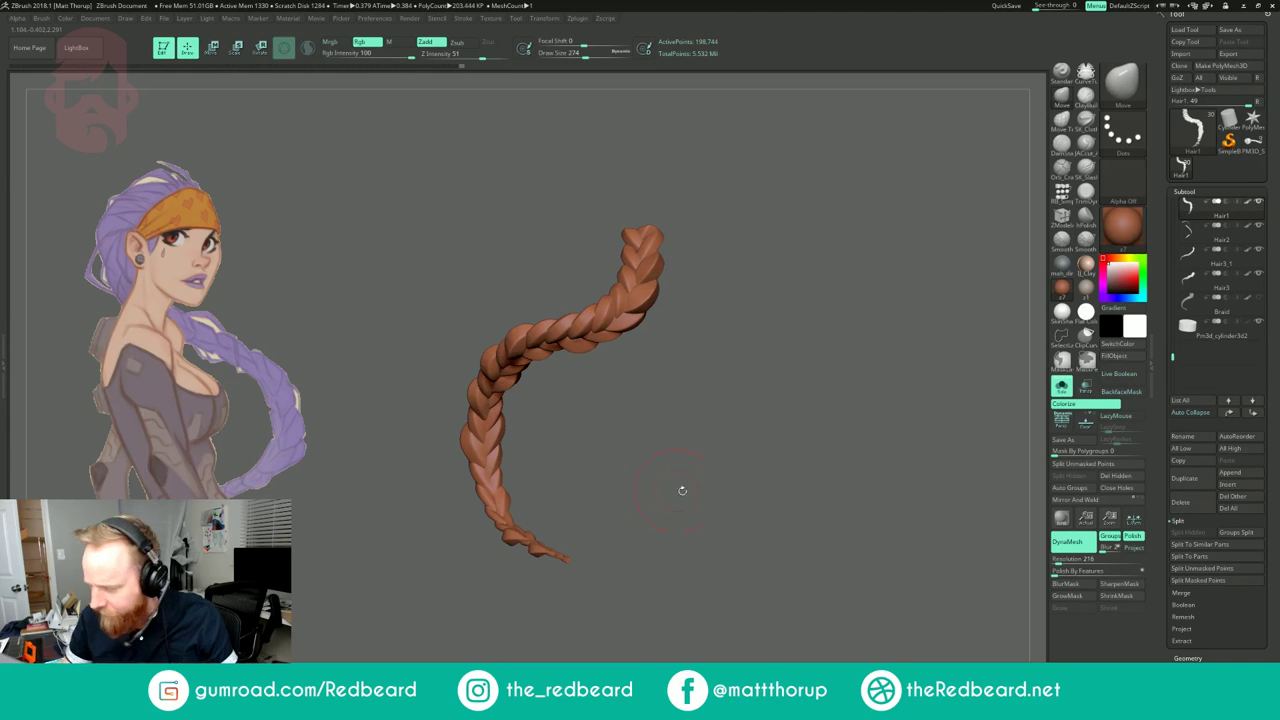
left_click(1062, 387)
Step: Undo the Hair3 braid's previous DynaMesh and remesh it with groups and polish at resolution 192
mouse_move(800, 470)
left_mouse_down()
mouse_move(909, 529)
mouse_move(797, 540)
mouse_move(834, 564)
mouse_move(800, 583)
mouse_move(812, 608)
left_mouse_up()
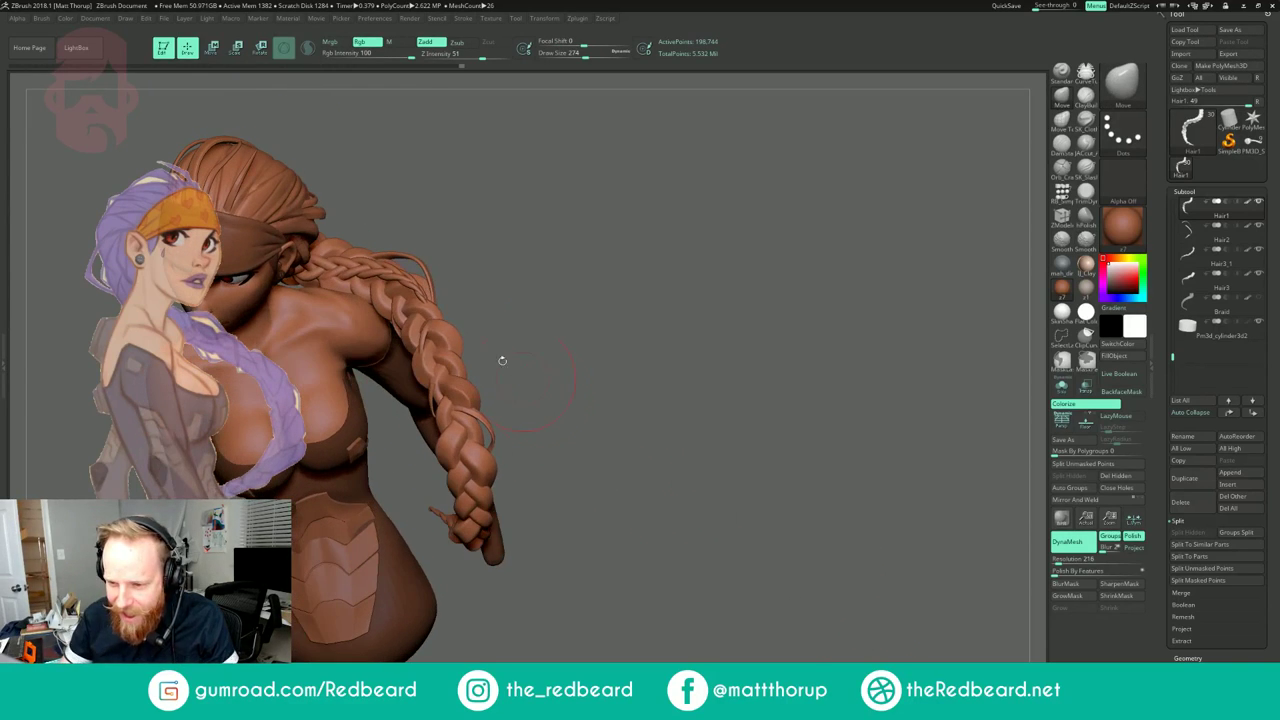
left_click(411, 283, "alt")
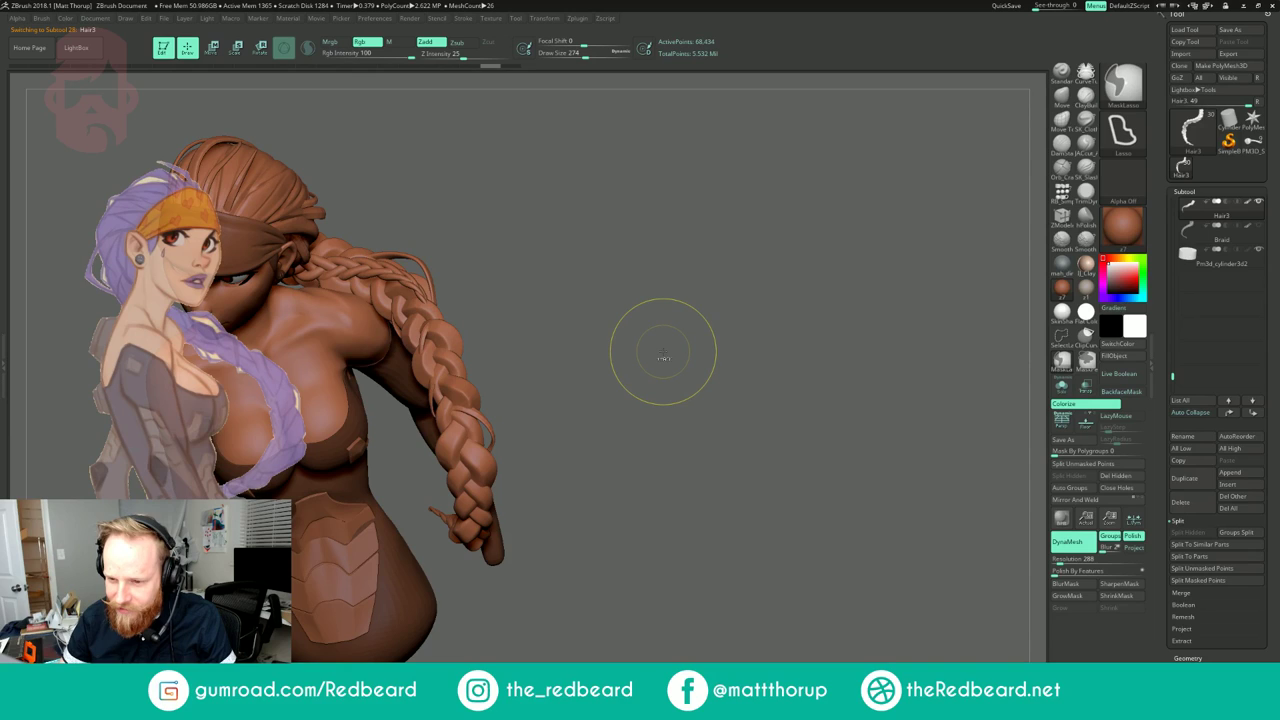
key("ctrl+z")
key("ctrl+z")
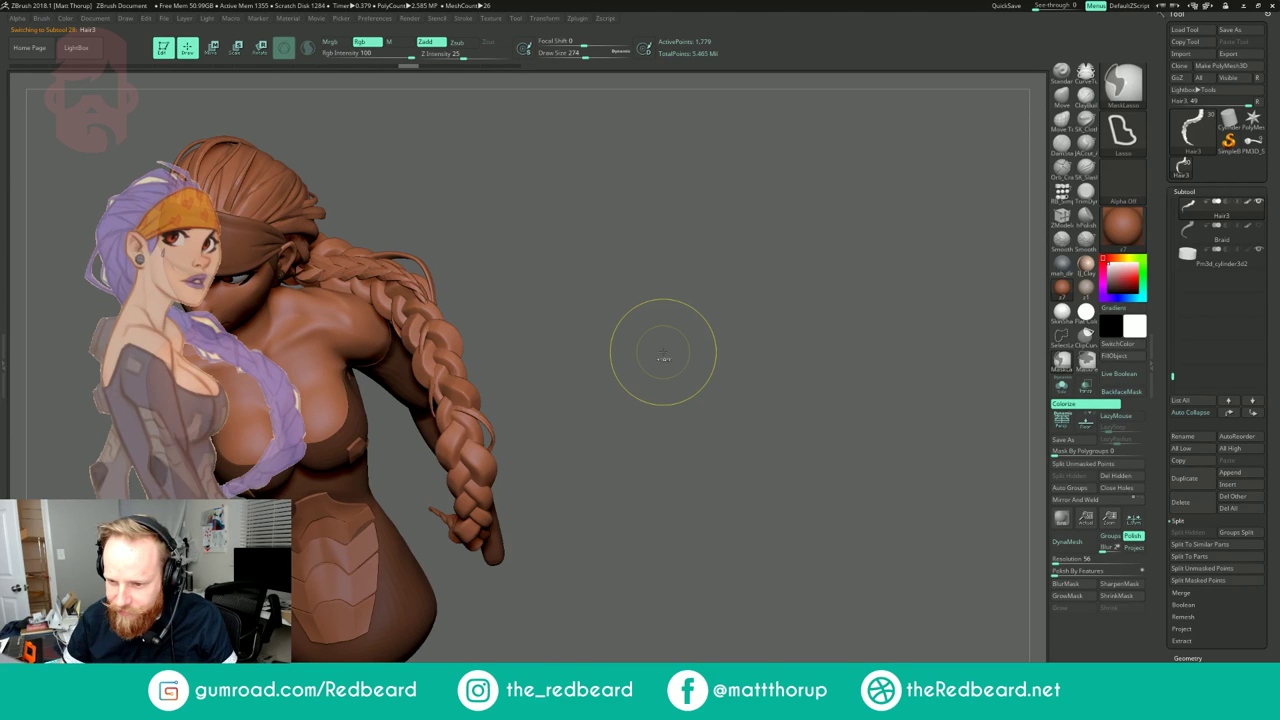
left_click(1112, 538)
left_click(1061, 564)
left_click(1066, 541)
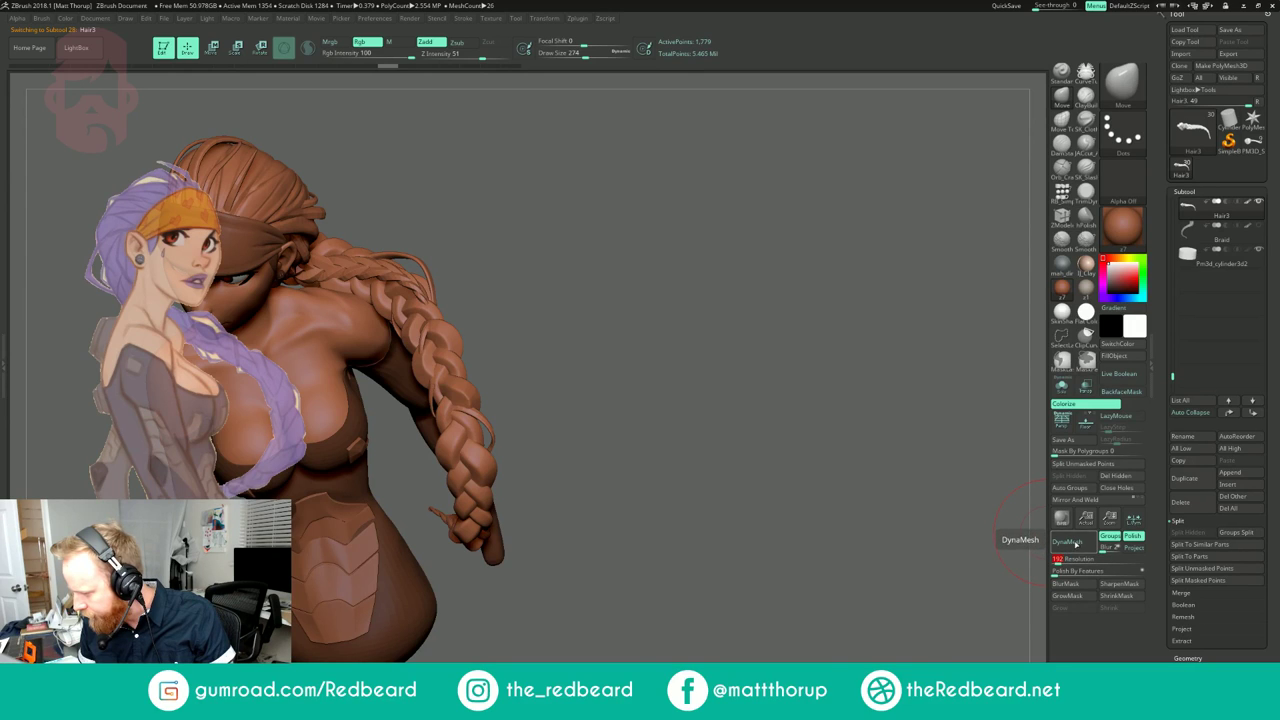
Step: Examine the whole character and her braids from the front and both three-quarter views against the reference
mouse_move(822, 562)
left_mouse_down()
mouse_move(822, 527)
mouse_move(652, 491)
mouse_move(500, 508)
mouse_move(545, 520)
mouse_move(640, 500)
left_mouse_up()
mouse_move(640, 500)
left_mouse_down("alt")
mouse_move(692, 483)
mouse_move(765, 530)
mouse_move(815, 535)
left_mouse_up("alt")
mouse_move(815, 535)
left_mouse_down("alt")
mouse_move(880, 550)
mouse_move(803, 572)
mouse_move(821, 581)
left_mouse_up("alt")
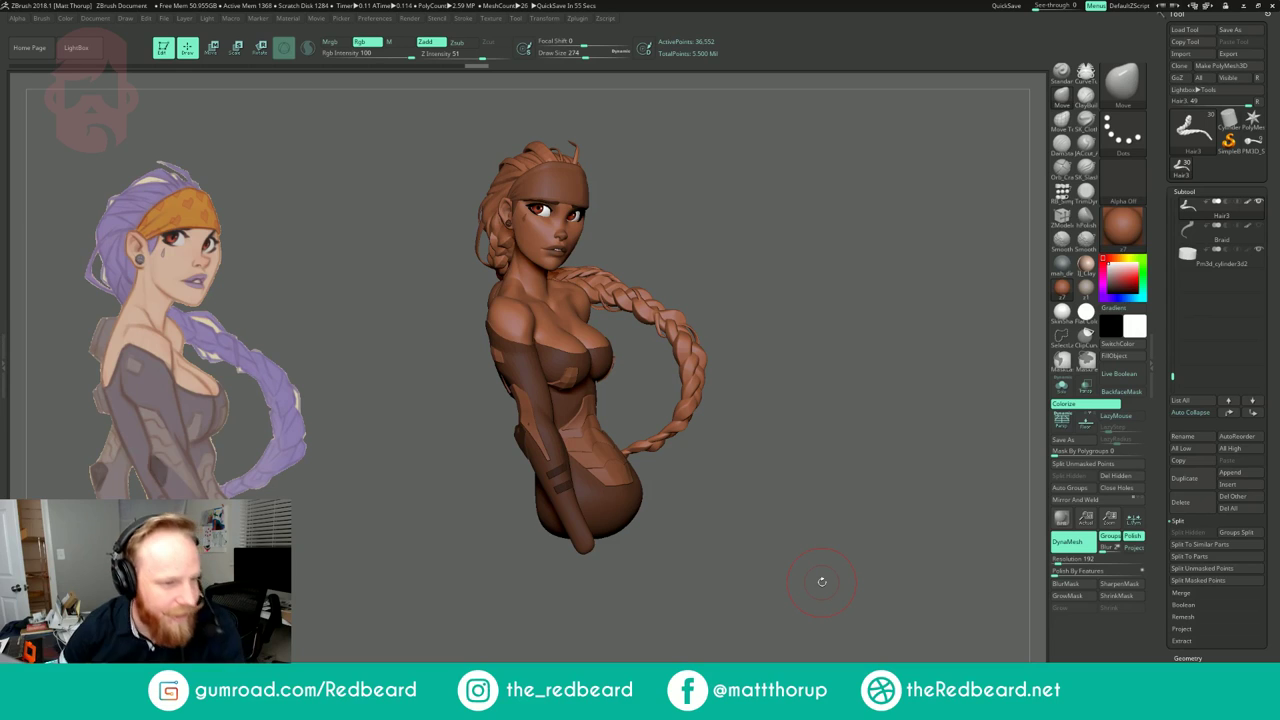
left_click_drag(822, 582, 768, 574)
mouse_move(1066, 297)
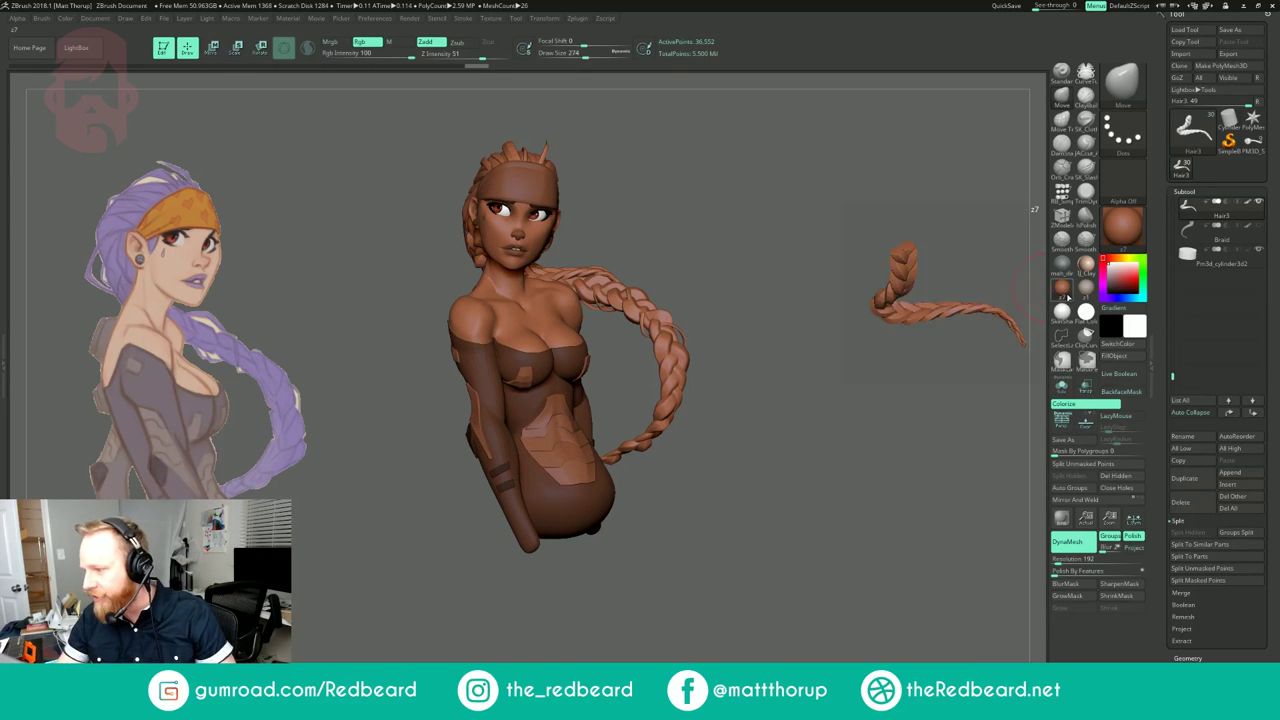
mouse_move(1000, 300)
left_mouse_down()
mouse_move(830, 298)
mouse_move(1071, 289)
left_mouse_up()
mouse_move(1069, 290)
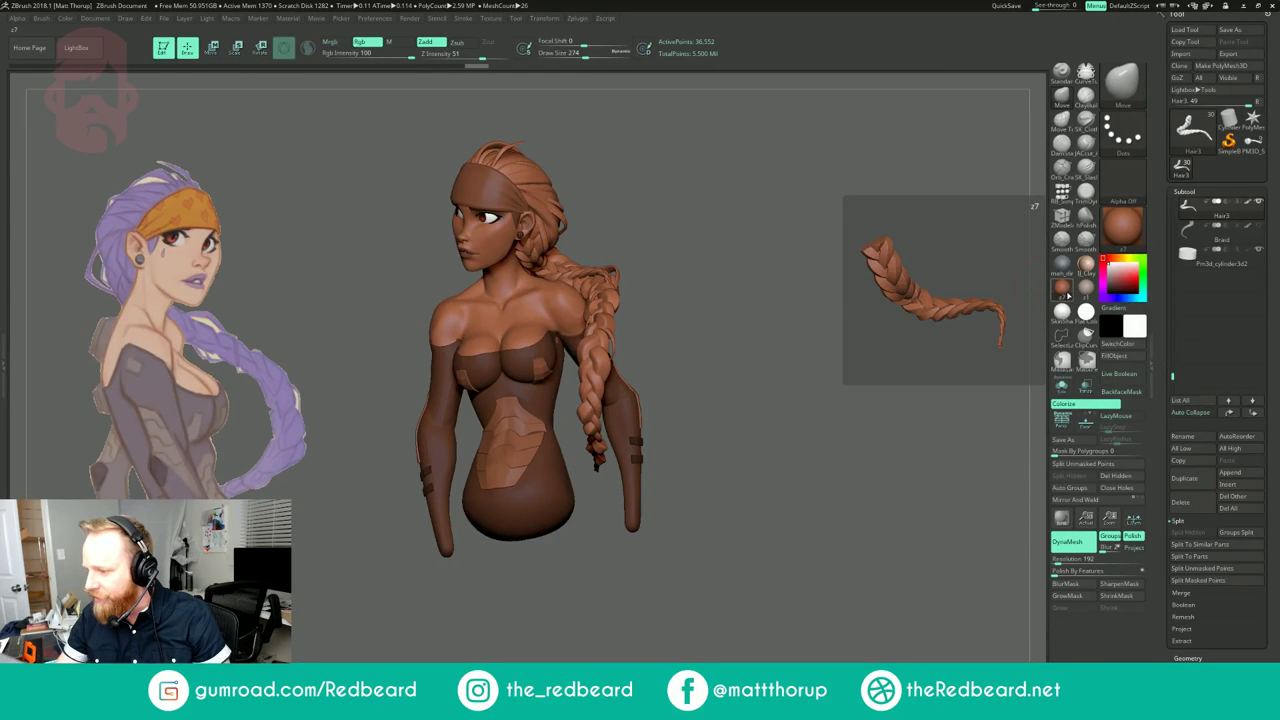
mouse_move(815, 338)
left_mouse_down()
mouse_move(710, 342)
mouse_move(795, 344)
left_mouse_up()
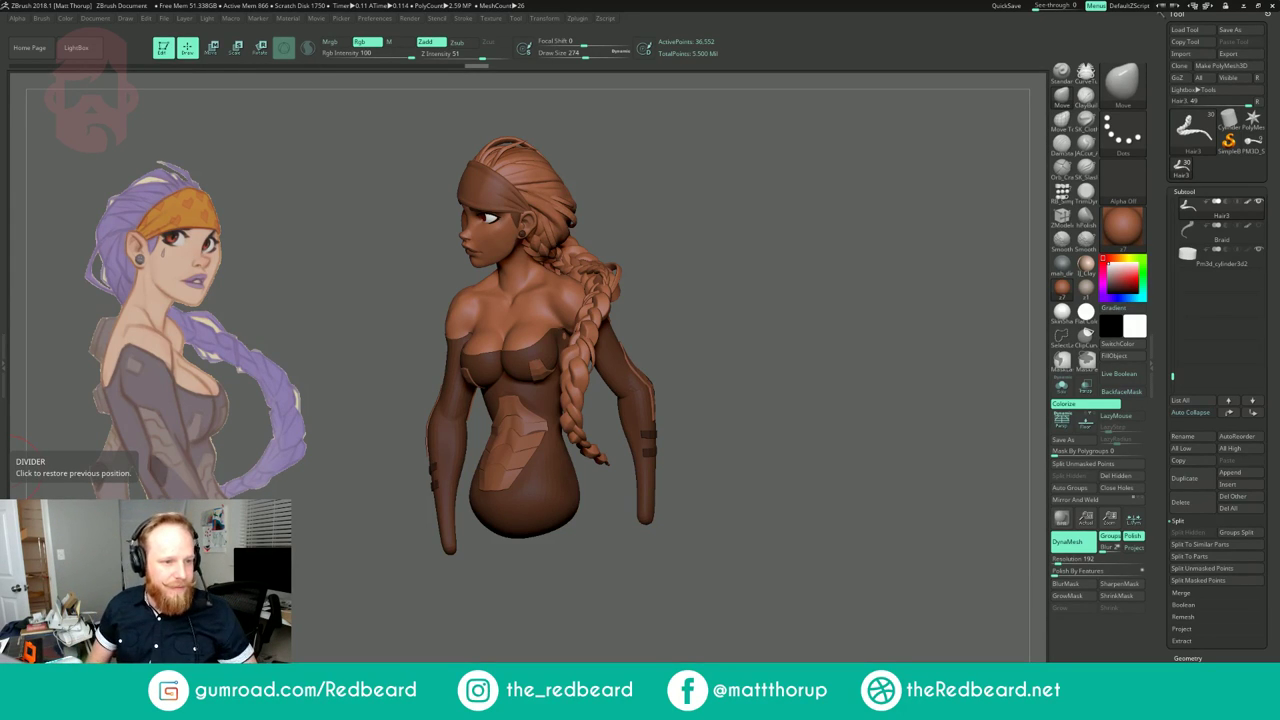
left_click_drag(760, 294, 708, 290)
key("space")
left_click_drag(700, 217, 712, 280)
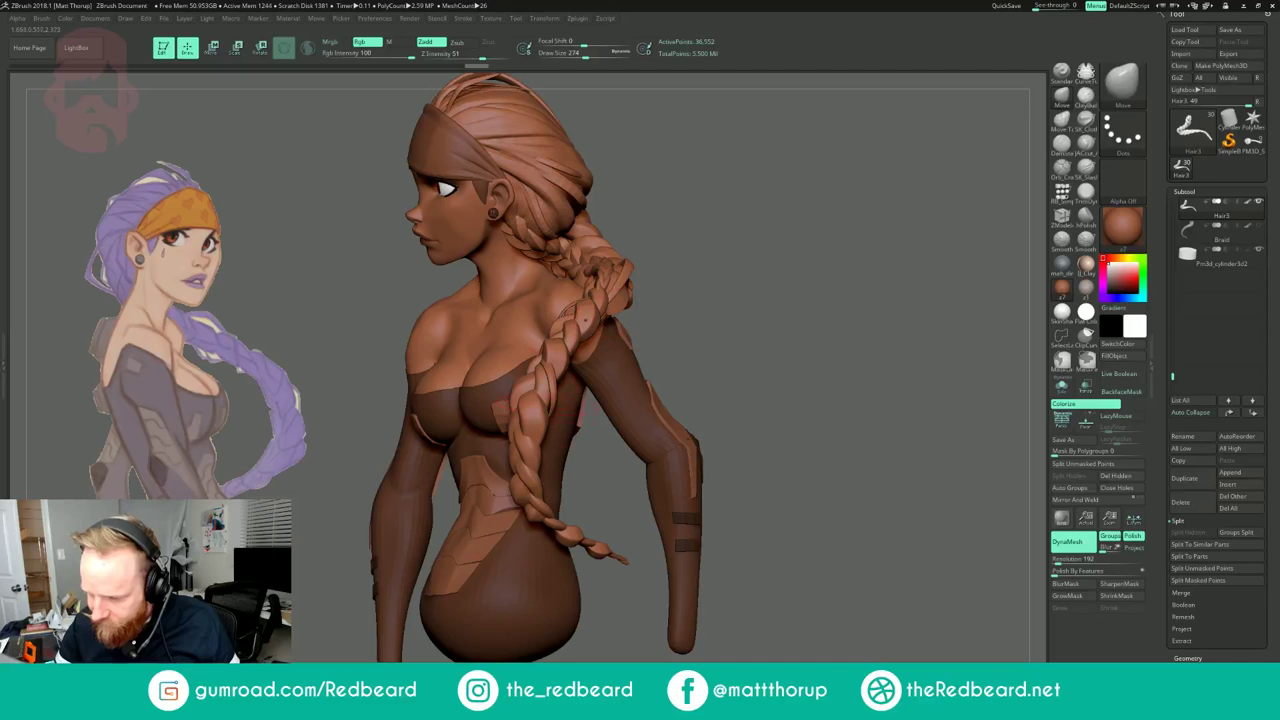
Step: Subdivide the Hair subtool's loose strands around the braid twice and reduce the brush's draw size
left_click(554, 390, "alt")
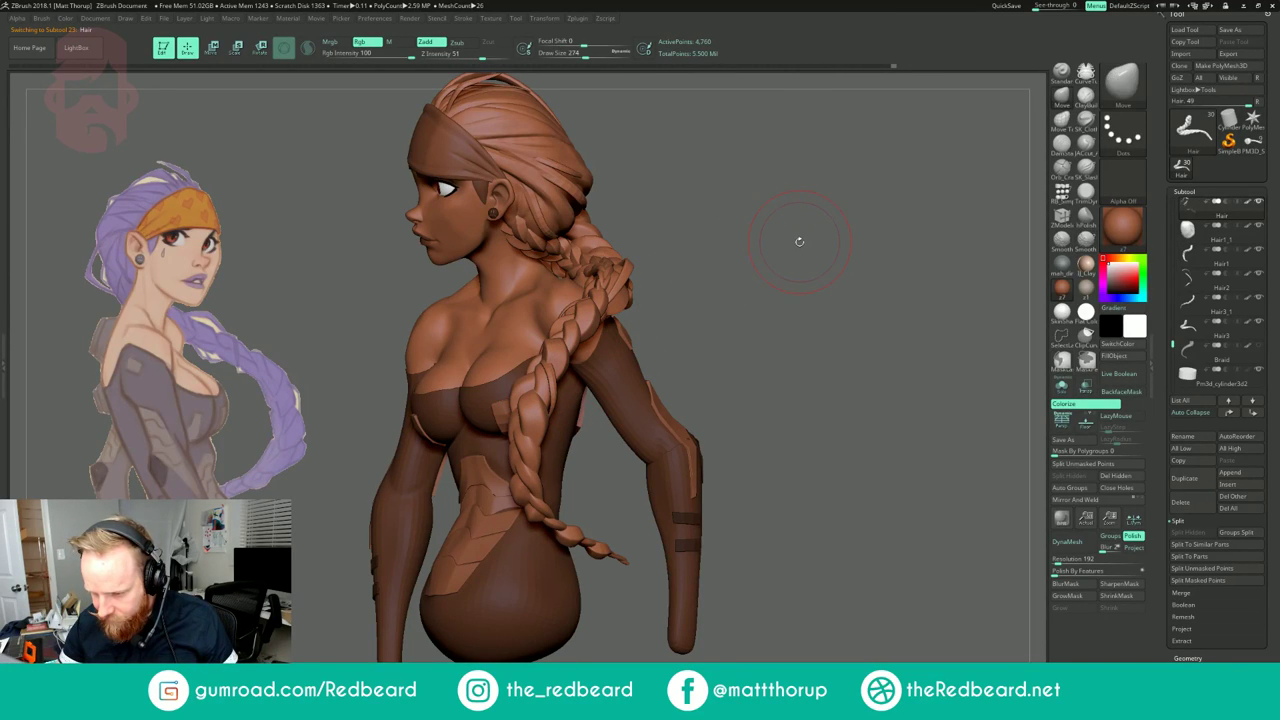
key("ctrl+d")
left_click_drag(745, 232, 777, 294)
left_click_drag(774, 246, 750, 350)
key("s")
left_click_drag(616, 383, 606, 383)
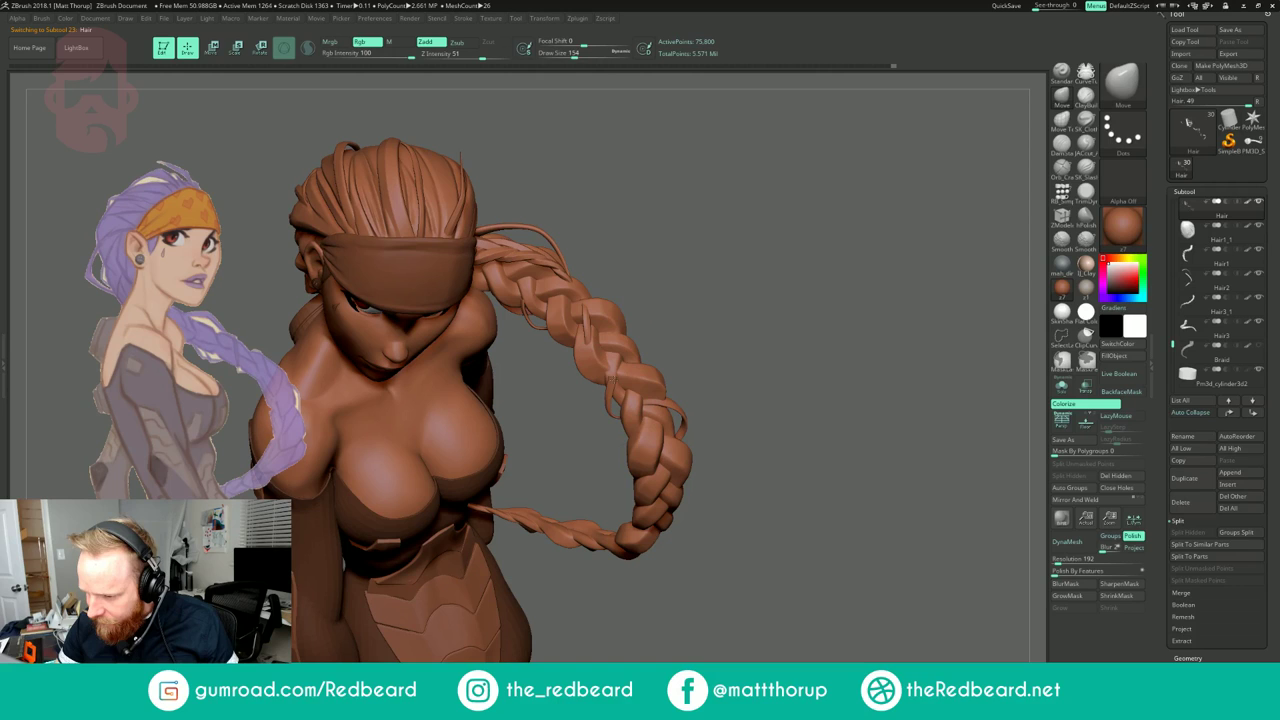
Step: Reshape the loose Hair strands along the long braid with the Move Topological brush at a draw size of about 136
left_click_drag(762, 330, 700, 384)
mouse_move(787, 243)
left_mouse_down()
mouse_move(731, 296)
mouse_move(770, 313)
mouse_move(764, 350)
left_mouse_up()
left_click_drag(614, 398, 624, 396)
mouse_move(700, 289)
left_mouse_down()
mouse_move(612, 370)
mouse_move(620, 381)
left_mouse_up()
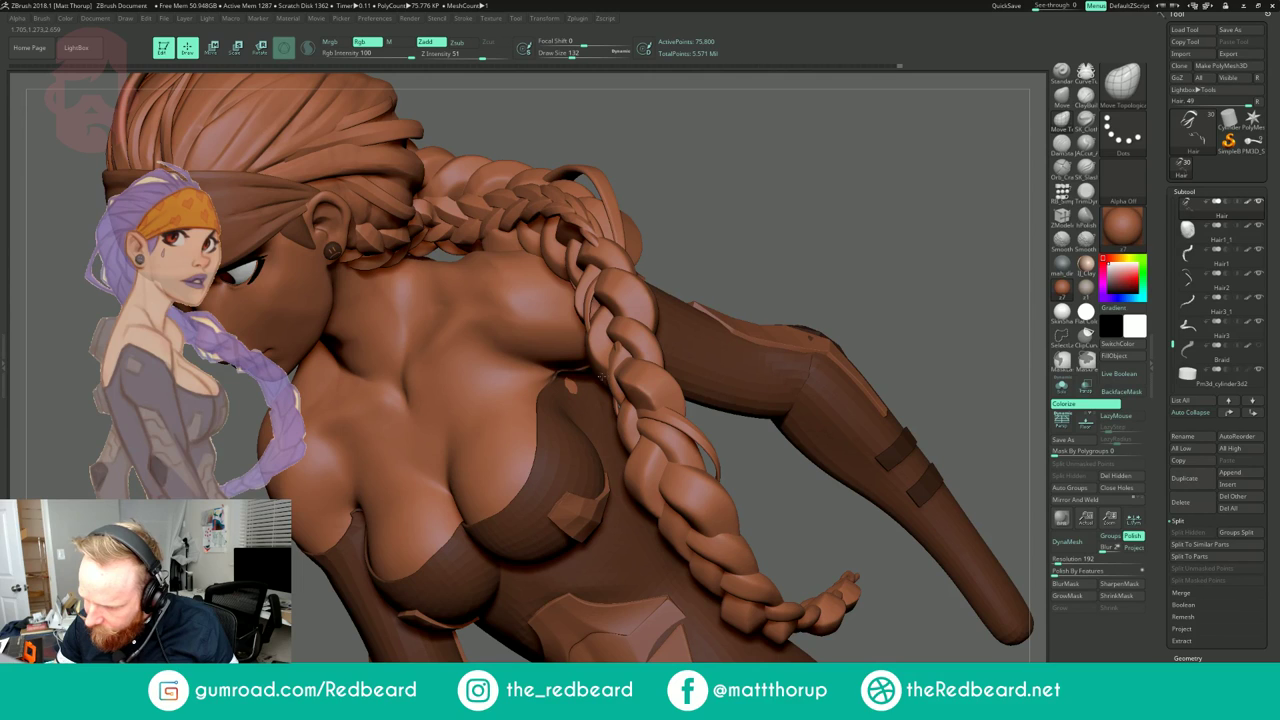
left_click_drag(609, 399, 601, 394)
mouse_move(836, 238)
left_mouse_down()
mouse_move(789, 262)
mouse_move(852, 258)
left_mouse_up()
key("s")
left_click_drag(600, 395, 597, 395)
left_click_drag(597, 392, 604, 396)
key("s")
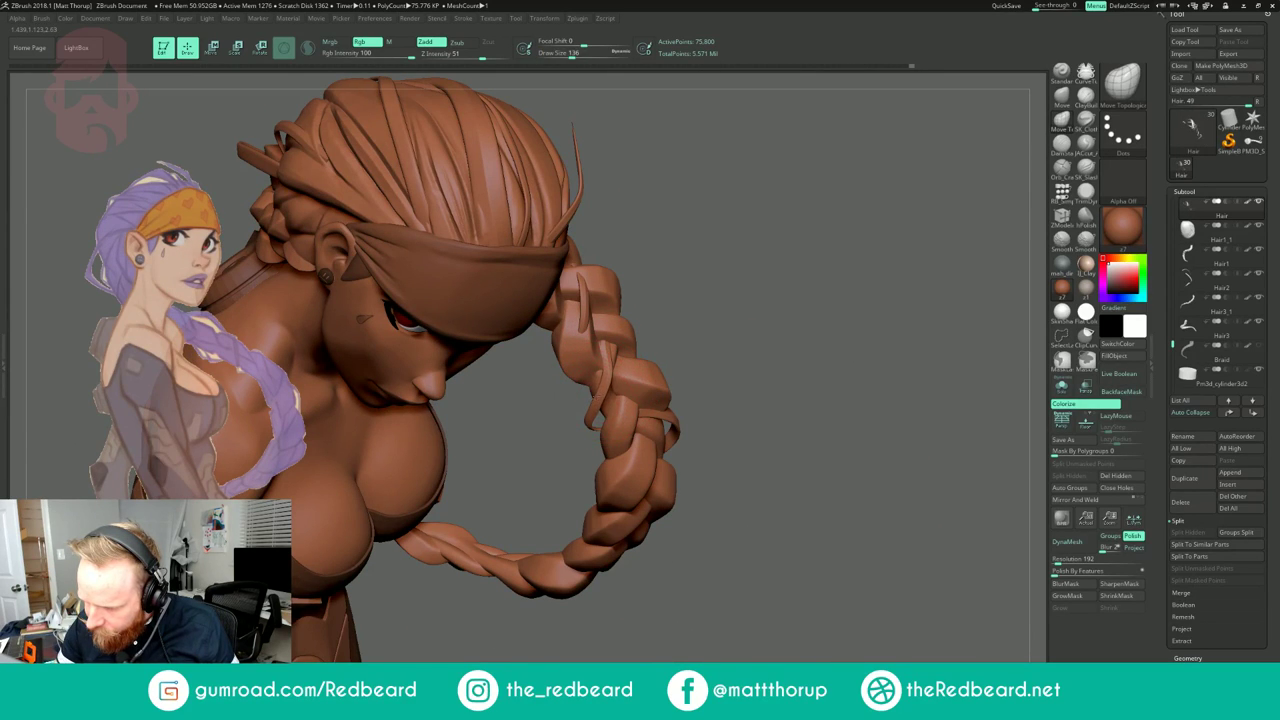
Step: Raise the draw size to 192 and reposition the loose strands along the braid's upper section near the shoulder
mouse_move(780, 300)
left_mouse_down()
mouse_move(675, 285)
mouse_move(682, 260)
mouse_move(702, 264)
mouse_move(672, 196)
left_mouse_up()
left_click_drag(570, 282, 566, 276)
mouse_move(639, 227)
left_mouse_down()
mouse_move(644, 246)
mouse_move(618, 284)
mouse_move(566, 284)
left_mouse_up()
key("]")
mouse_move(736, 170)
left_mouse_down()
mouse_move(766, 167)
mouse_move(812, 190)
mouse_move(790, 178)
left_mouse_up()
left_click_drag(637, 247, 705, 258)
left_click_drag(645, 229, 525, 283)
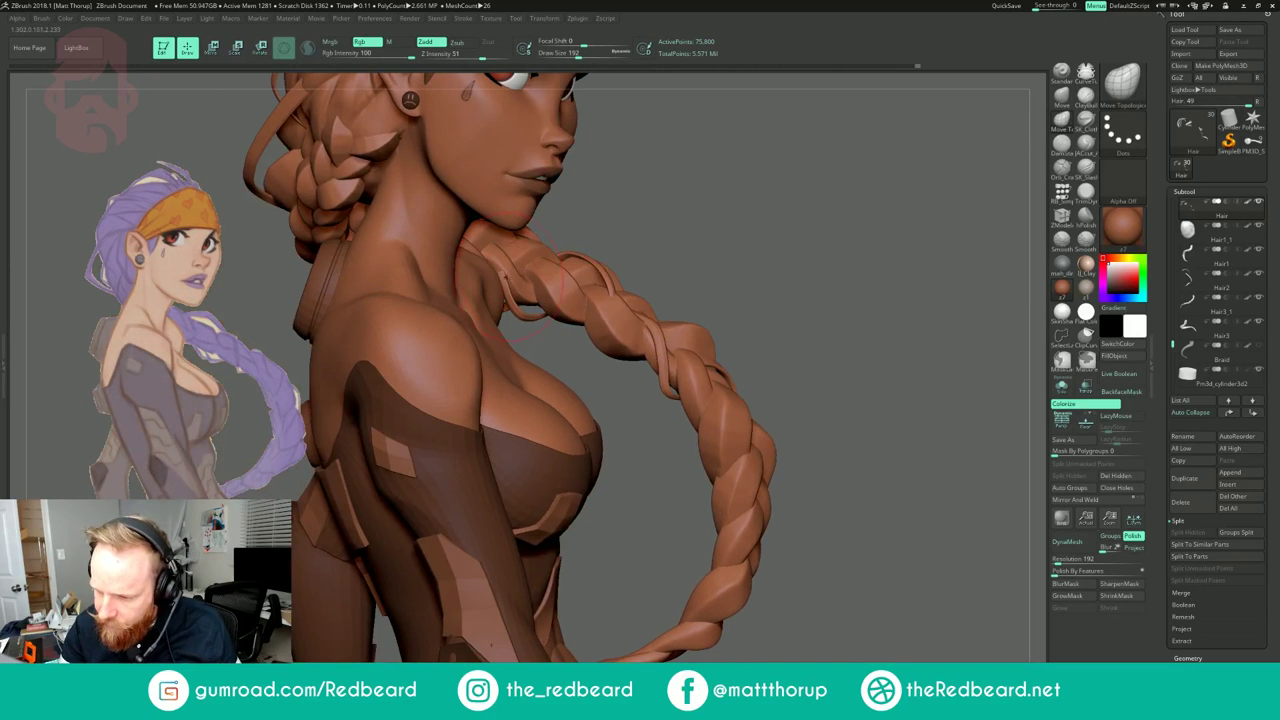
left_click_drag(592, 210, 508, 283)
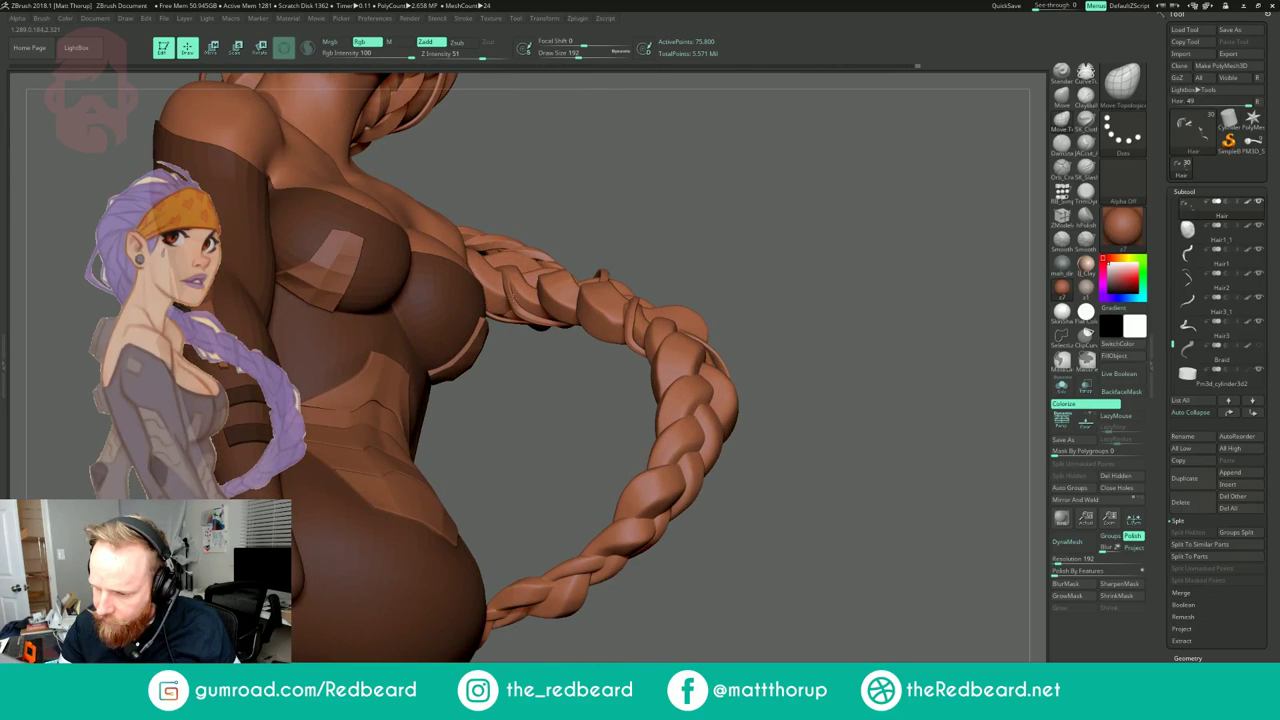
left_click_drag(641, 203, 512, 283)
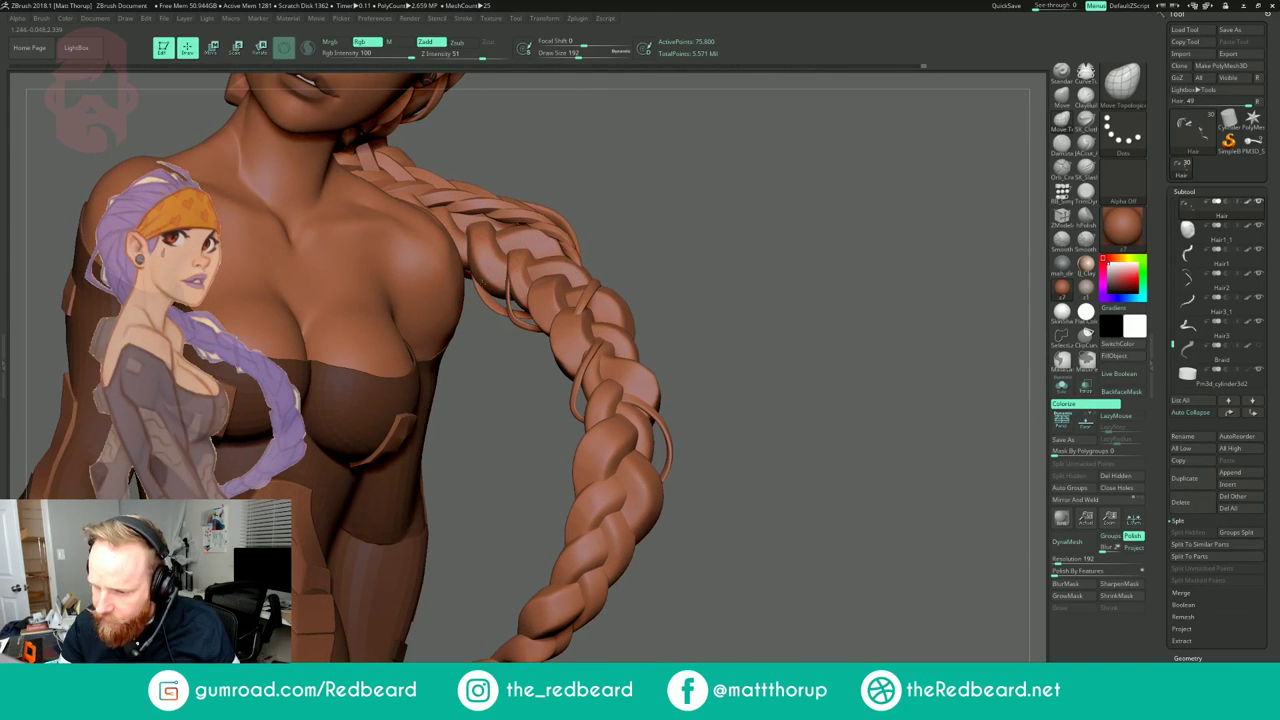
Step: Reduce the draw size to 158, then tuck in and smooth the loose strand wrapping the middle of the braid
left_click_drag(679, 211, 667, 229)
left_click_drag(727, 240, 770, 258)
left_click_drag(721, 354, 775, 362)
key("s")
left_click_drag(618, 440, 618, 461)
key("s")
left_click_drag(614, 461, 621, 463)
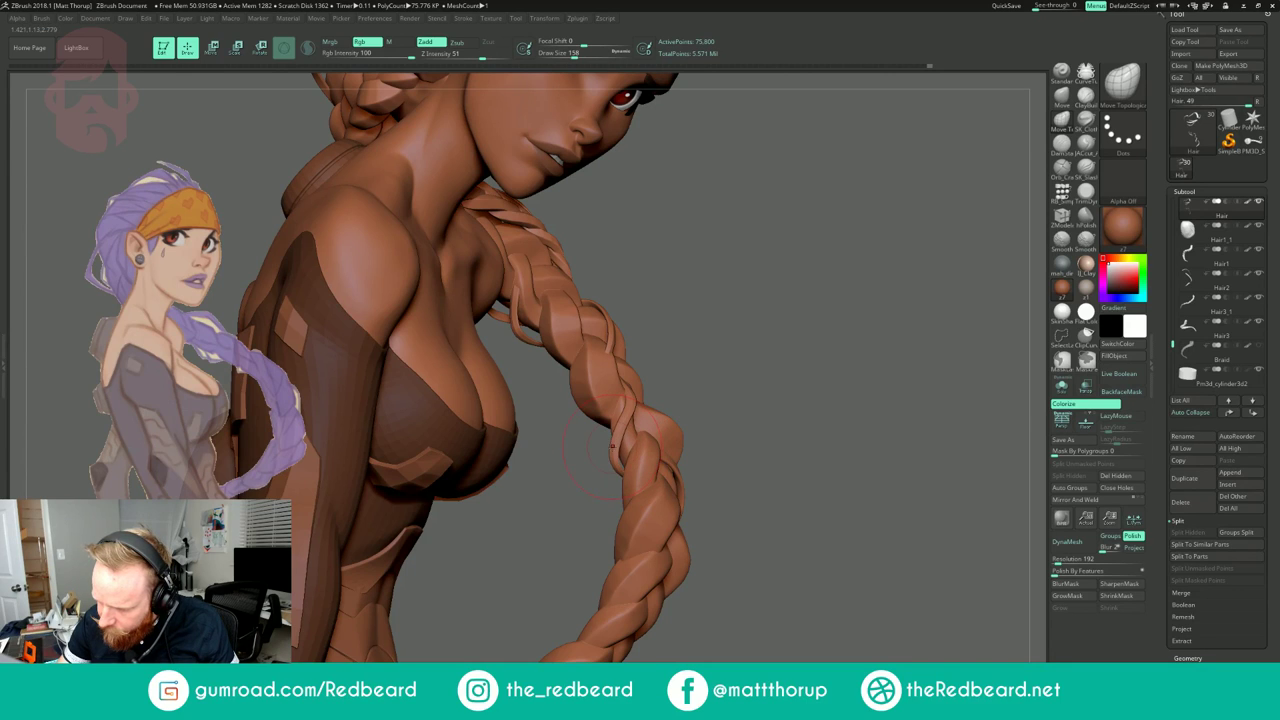
left_click_drag(613, 446, 620, 456, "shift")
left_click_drag(880, 352, 802, 366)
left_click_drag(808, 466, 654, 389)
left_click_drag(666, 280, 630, 345, "alt")
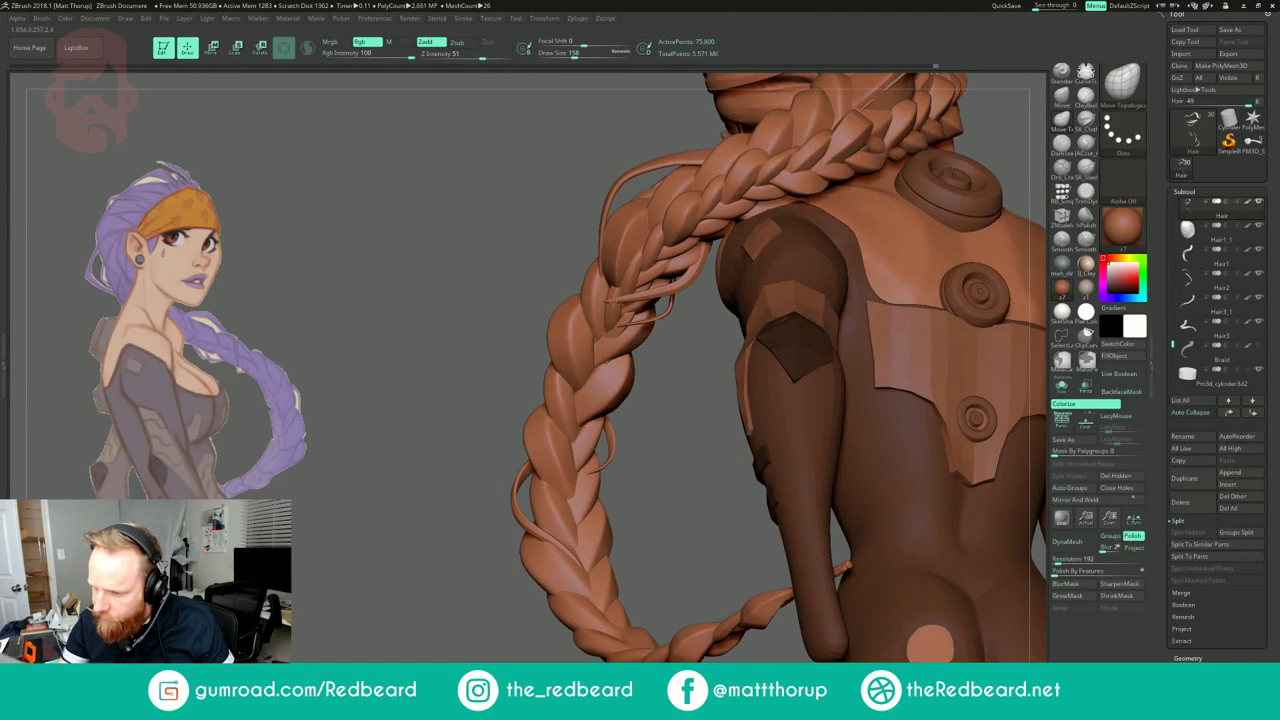
Step: Set the draw size to 202 and adjust the loose strands on the back side of the braid
left_click_drag(660, 392, 622, 282)
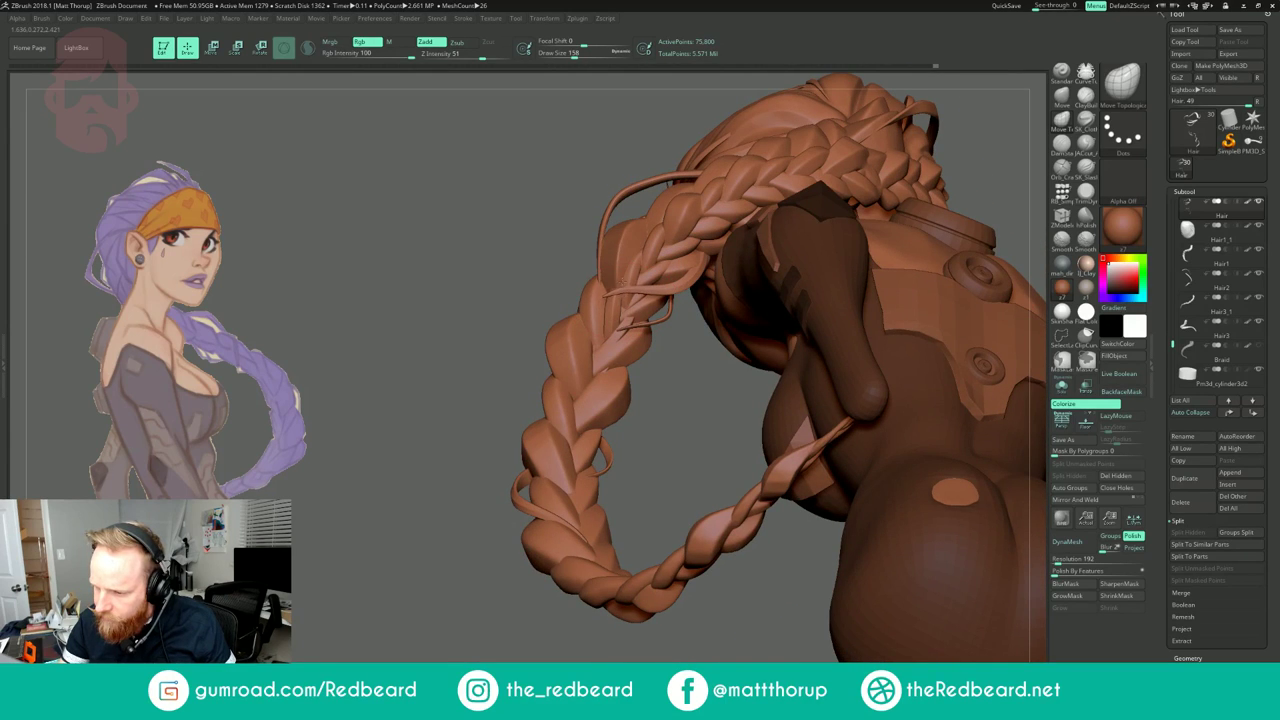
mouse_move(687, 385)
left_mouse_down()
mouse_move(640, 280)
mouse_move(609, 290)
left_mouse_up()
key("s")
left_click_drag(614, 444, 640, 562)
left_click_drag(580, 345, 505, 348)
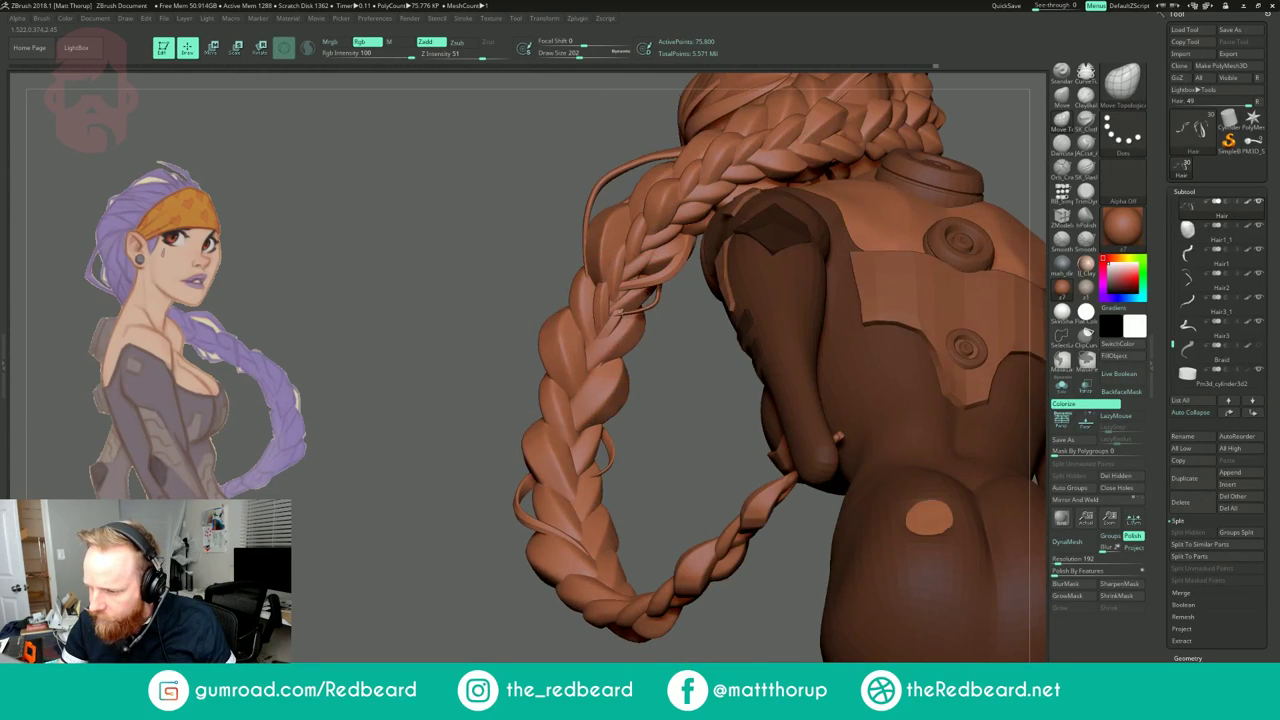
left_click_drag(651, 337, 772, 326)
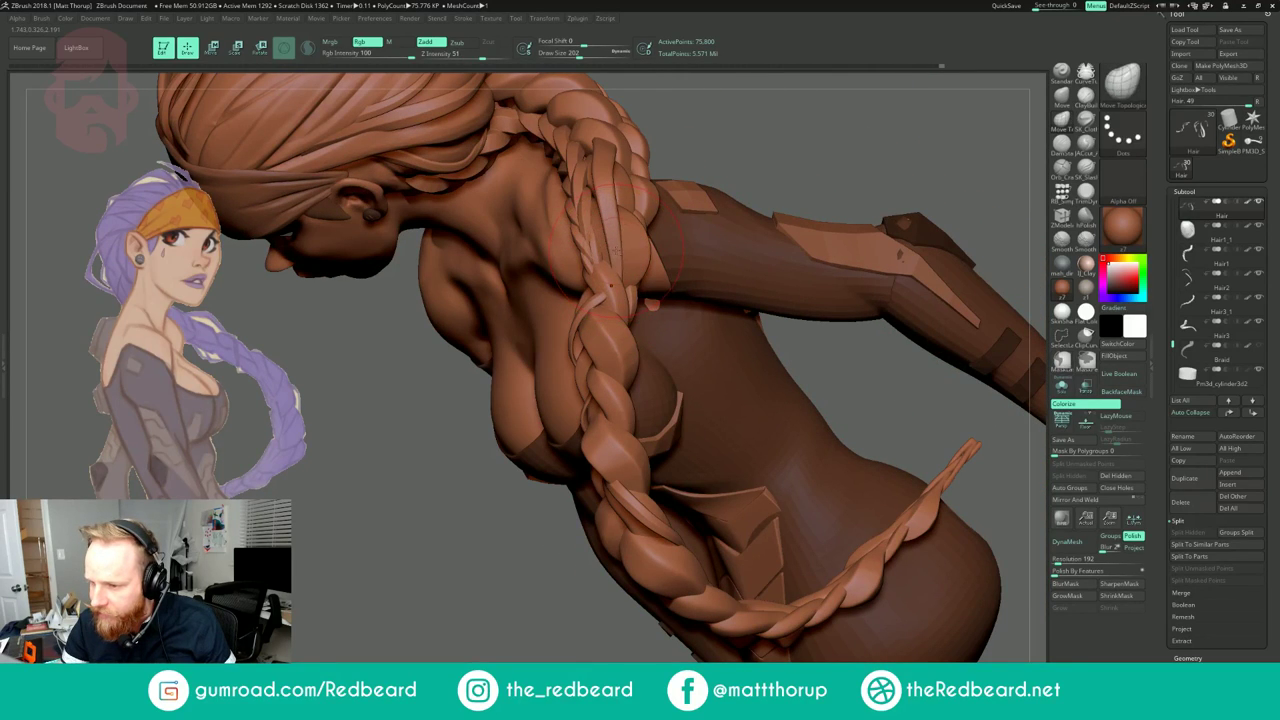
Step: Select the Hair2 subtool and subdivide its strands twice
left_click(615, 252, "alt")
key("shift")
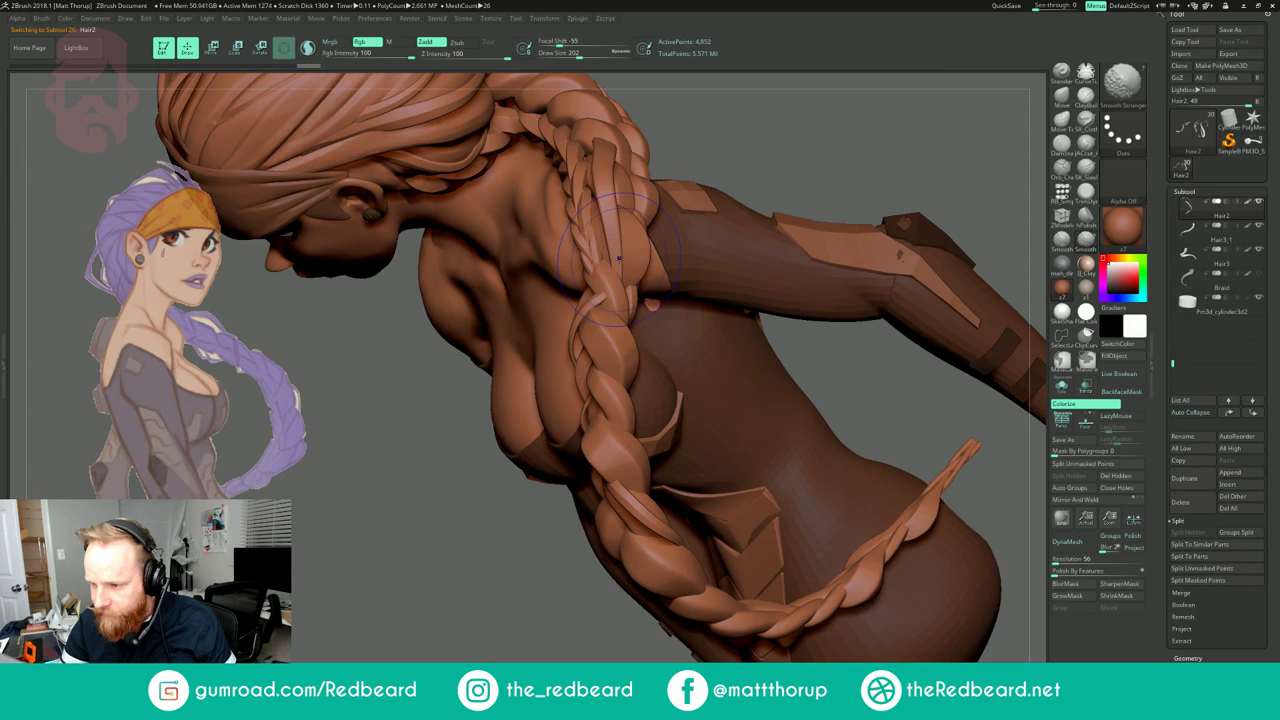
key("shift+f")
key("ctrl+d")
key("ctrl+d")
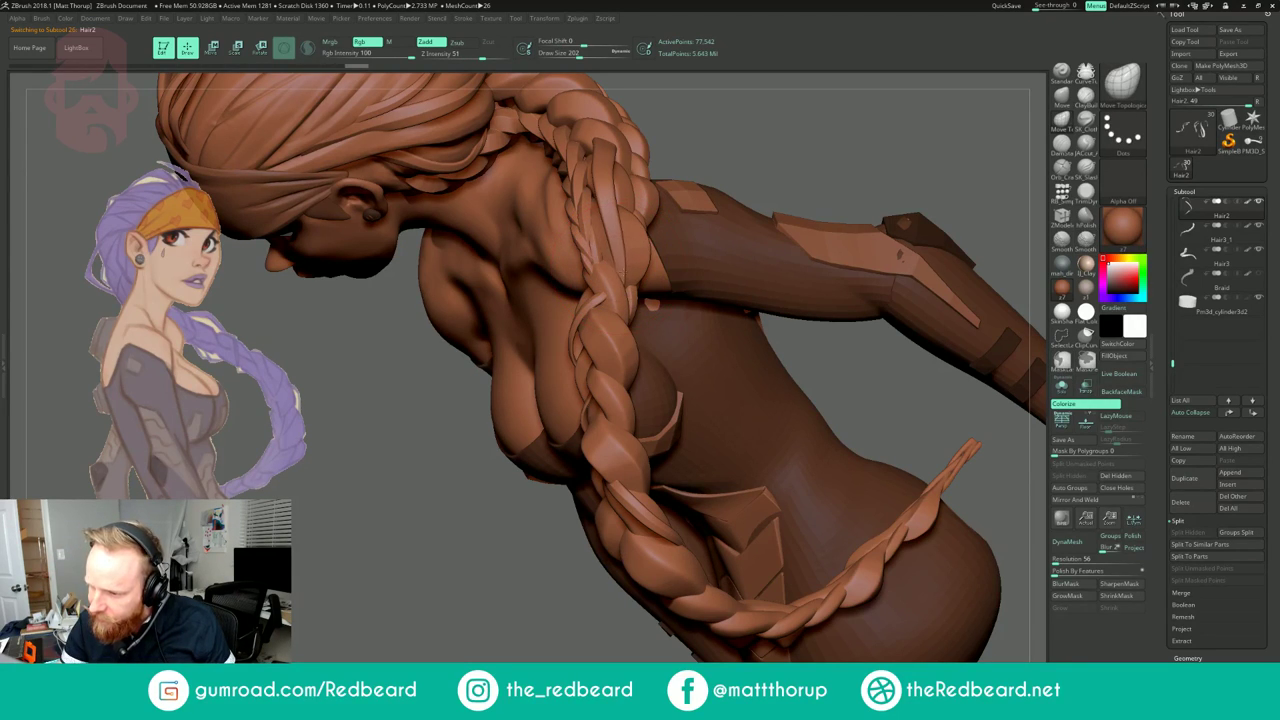
Step: Nudge the Hair2 strands beside the braid with Move Topological and enlarge the draw size to 280
right_click_drag(690, 225, 570, 207)
key("s")
left_click_drag(546, 258, 554, 258)
left_click_drag(585, 264, 571, 281)
mouse_move(565, 225)
right_mouse_down()
mouse_move(622, 247)
mouse_move(650, 215)
mouse_move(705, 210)
mouse_move(618, 262)
mouse_move(635, 266)
right_mouse_up()
mouse_move(895, 251)
right_mouse_down()
mouse_move(770, 160)
mouse_move(697, 169)
mouse_move(870, 182)
right_mouse_up()
right_click_drag(722, 182, 745, 380, "alt")
right_click_drag(820, 210, 772, 238)
right_click_drag(734, 167, 682, 172)
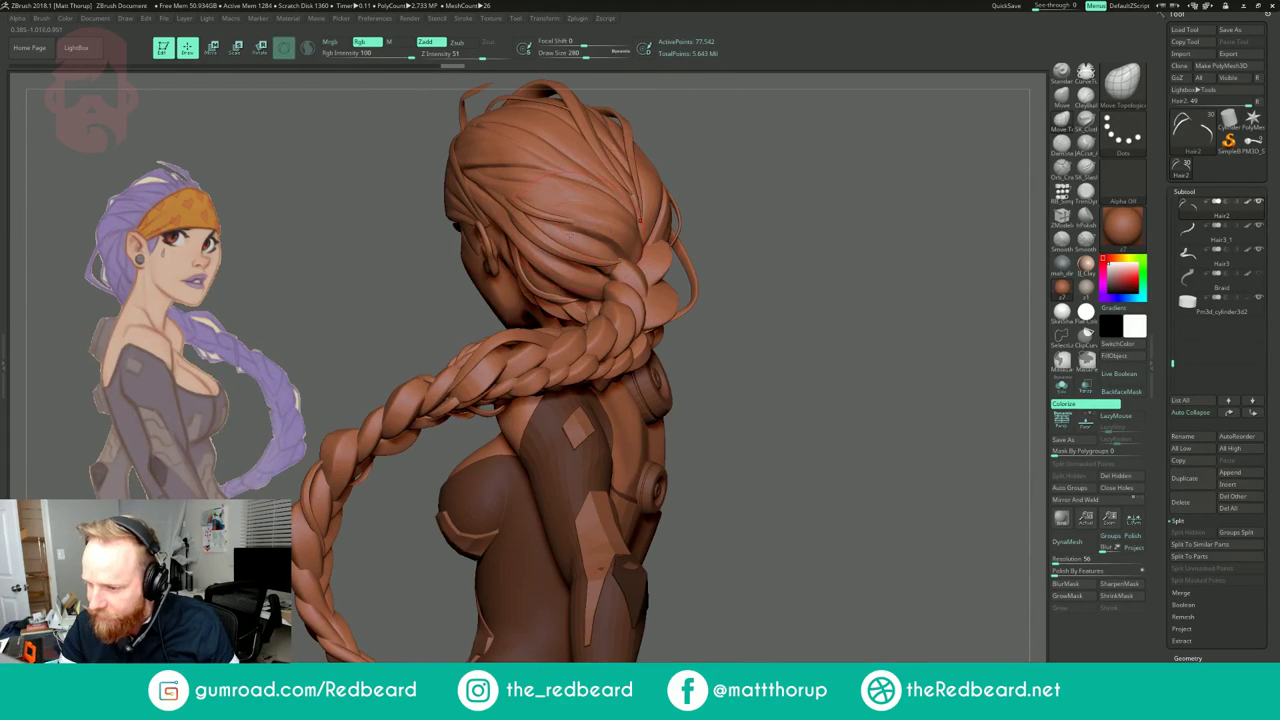
Step: Select the Hair subtool, show its polygroups and reposition the loose strand above the headband
left_click(622, 197, "alt")
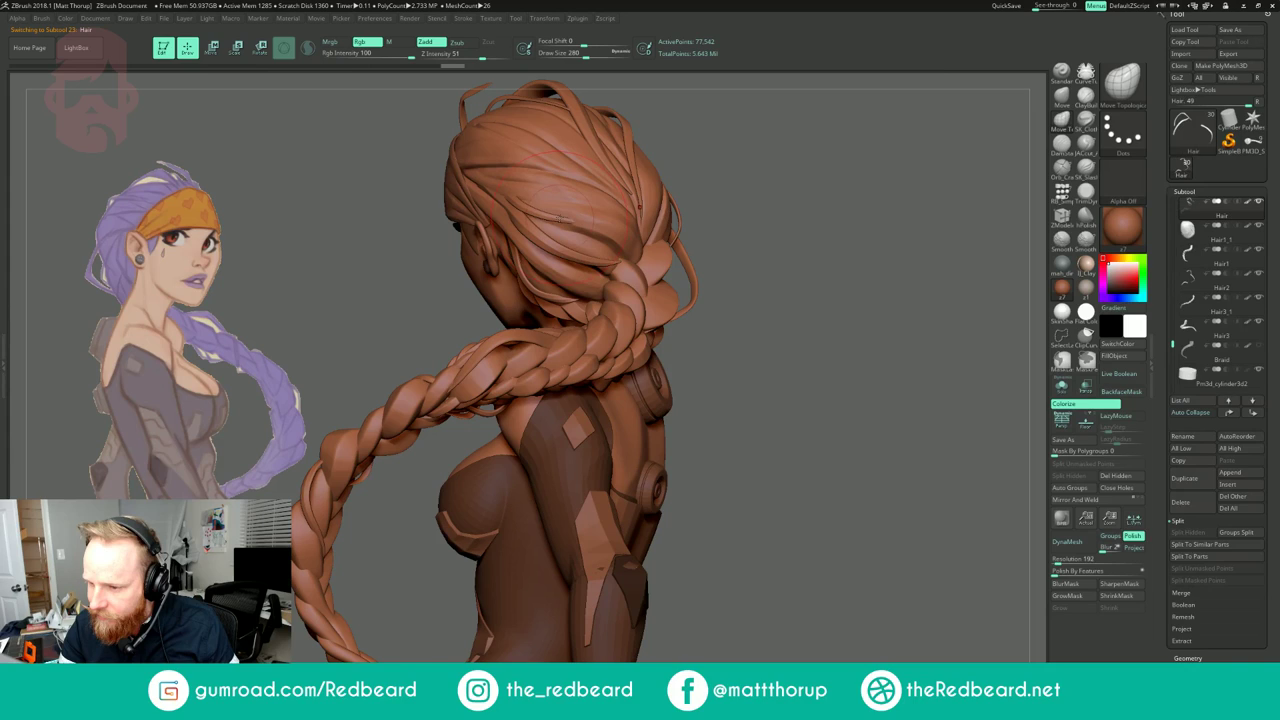
key("shift+f")
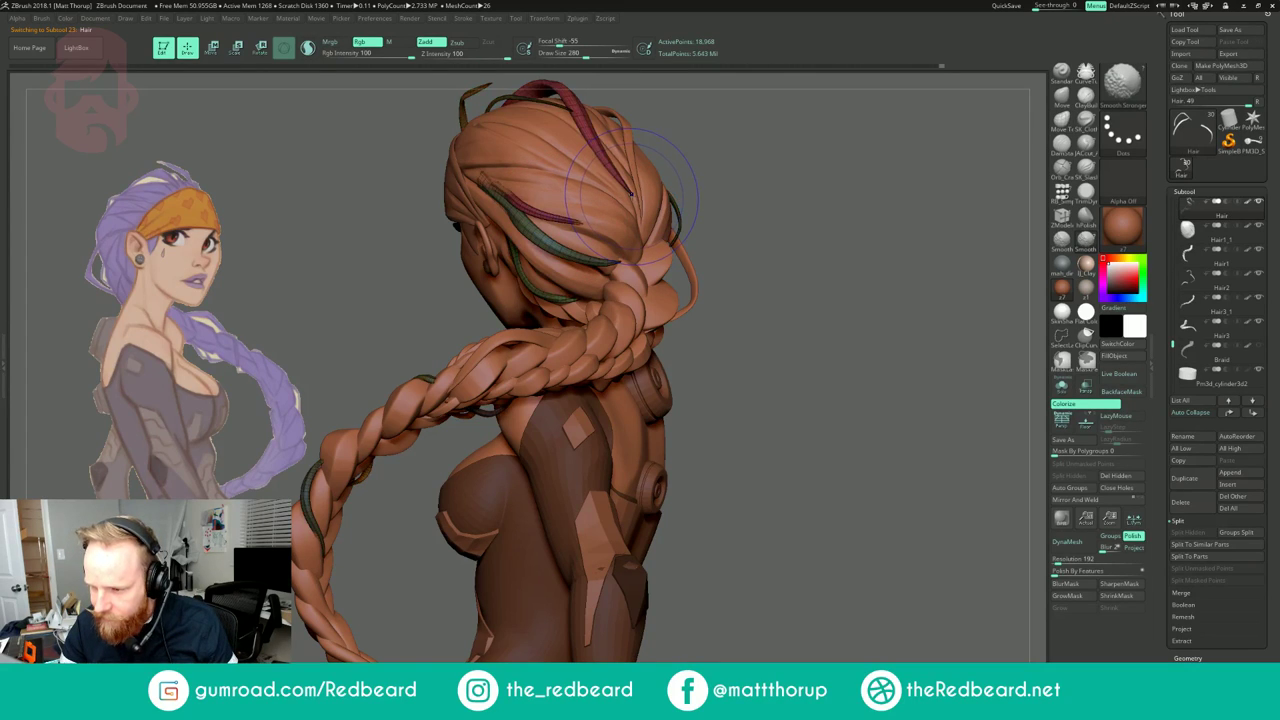
key("ctrl+d")
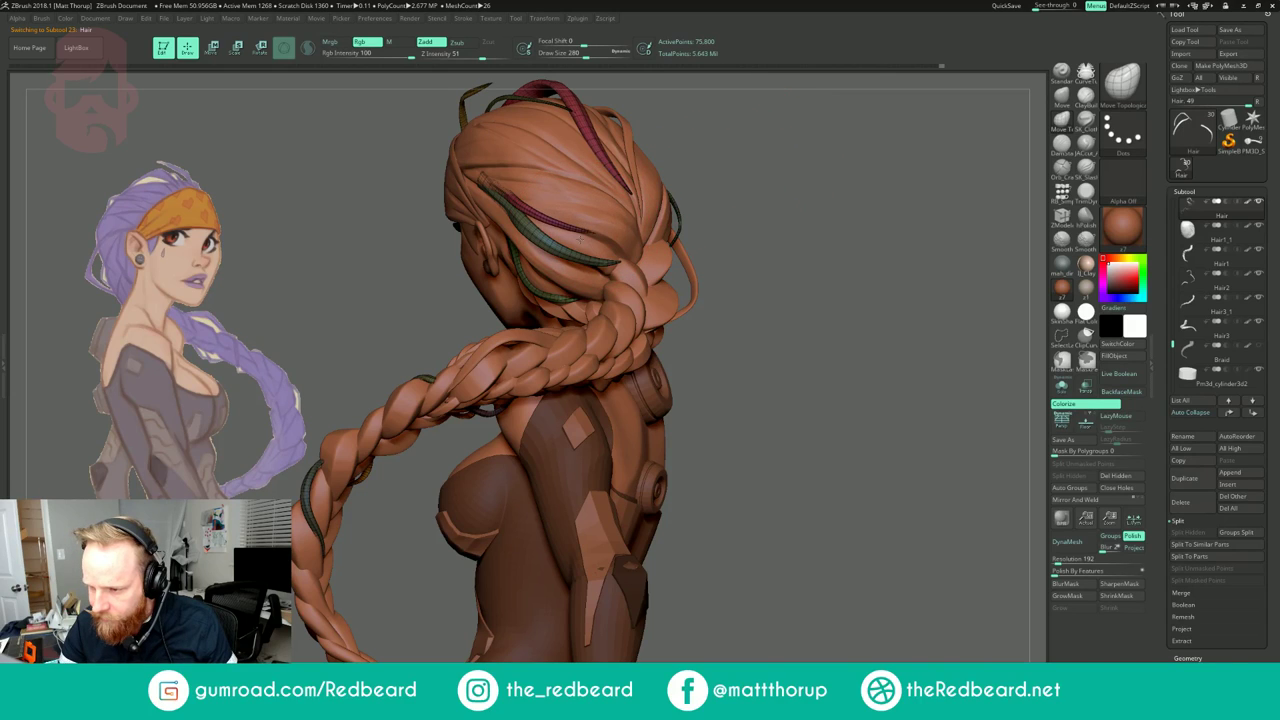
left_click_drag(320, 185, 505, 180)
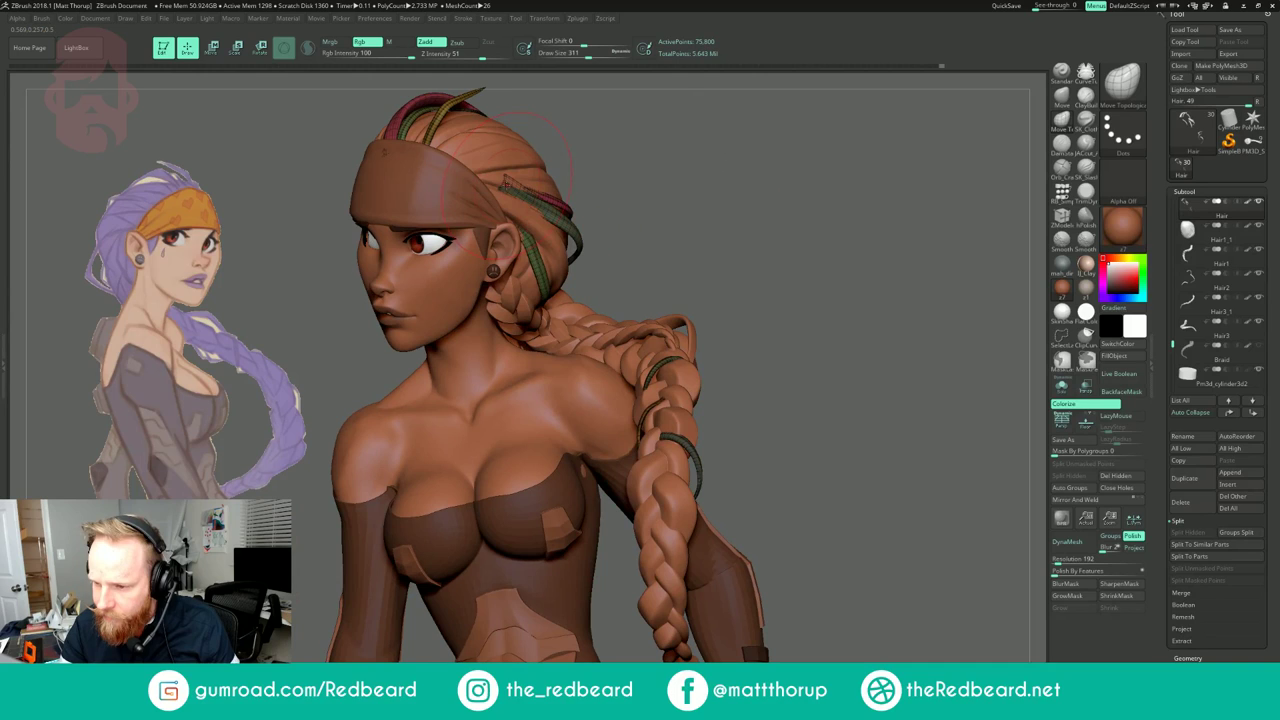
left_click_drag(649, 145, 510, 147)
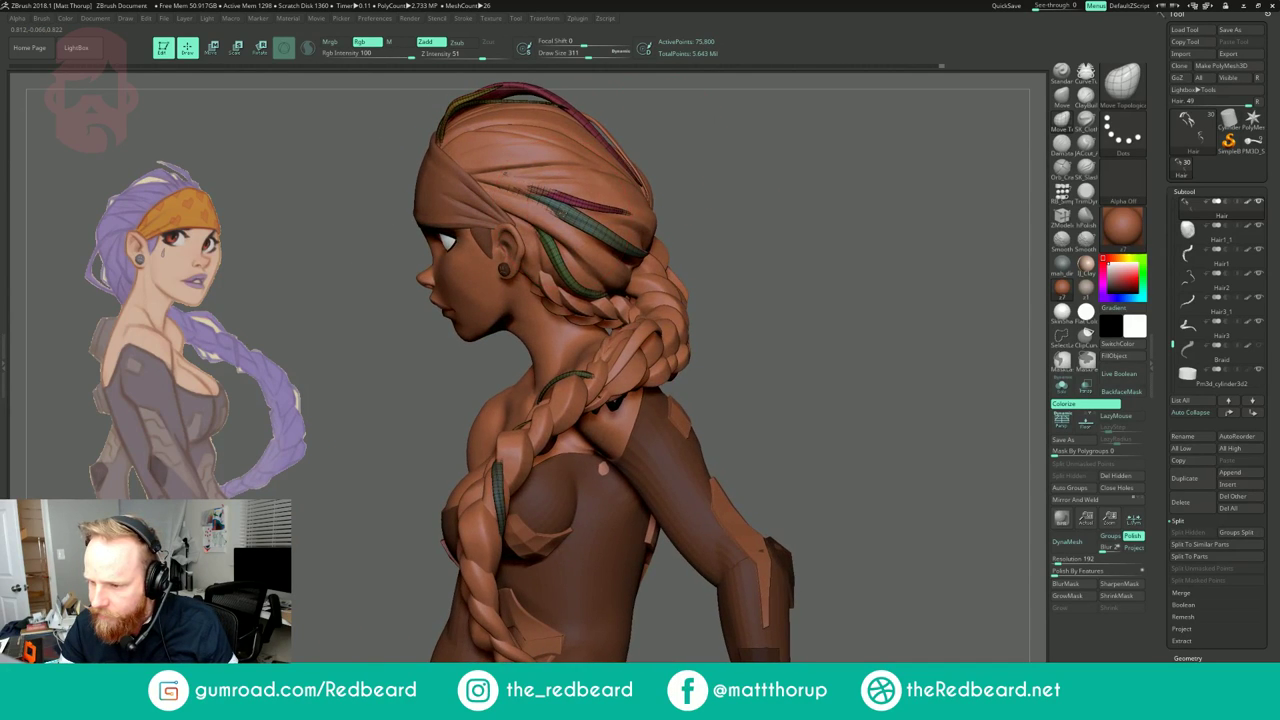
left_click_drag(385, 248, 543, 260)
mouse_move(385, 275)
left_mouse_down()
mouse_move(552, 289)
mouse_move(525, 270)
mouse_move(380, 268)
left_mouse_up()
mouse_move(738, 130)
left_mouse_down("alt")
mouse_move(787, 184)
mouse_move(766, 183)
left_mouse_up("alt")
Step: Pick the Inflate brush, then switch to Pinch and pinch the loose strand above the headband
key("b")
key("i")
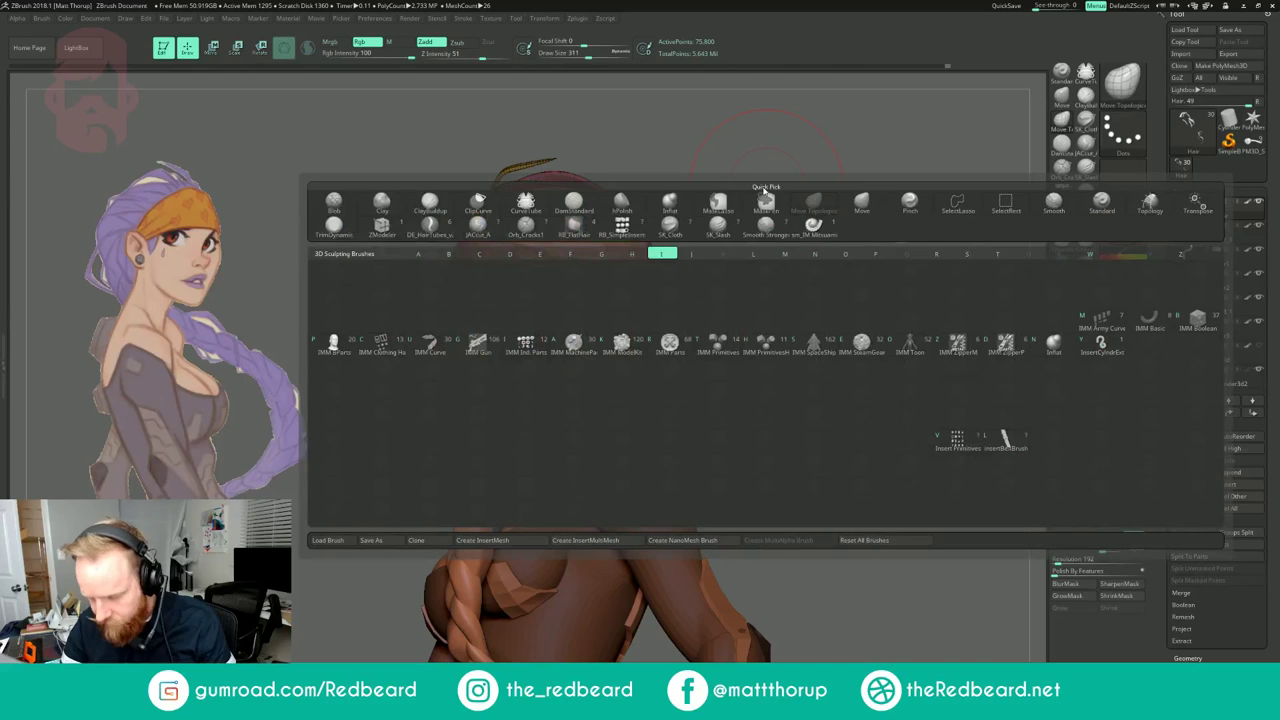
left_click(661, 201)
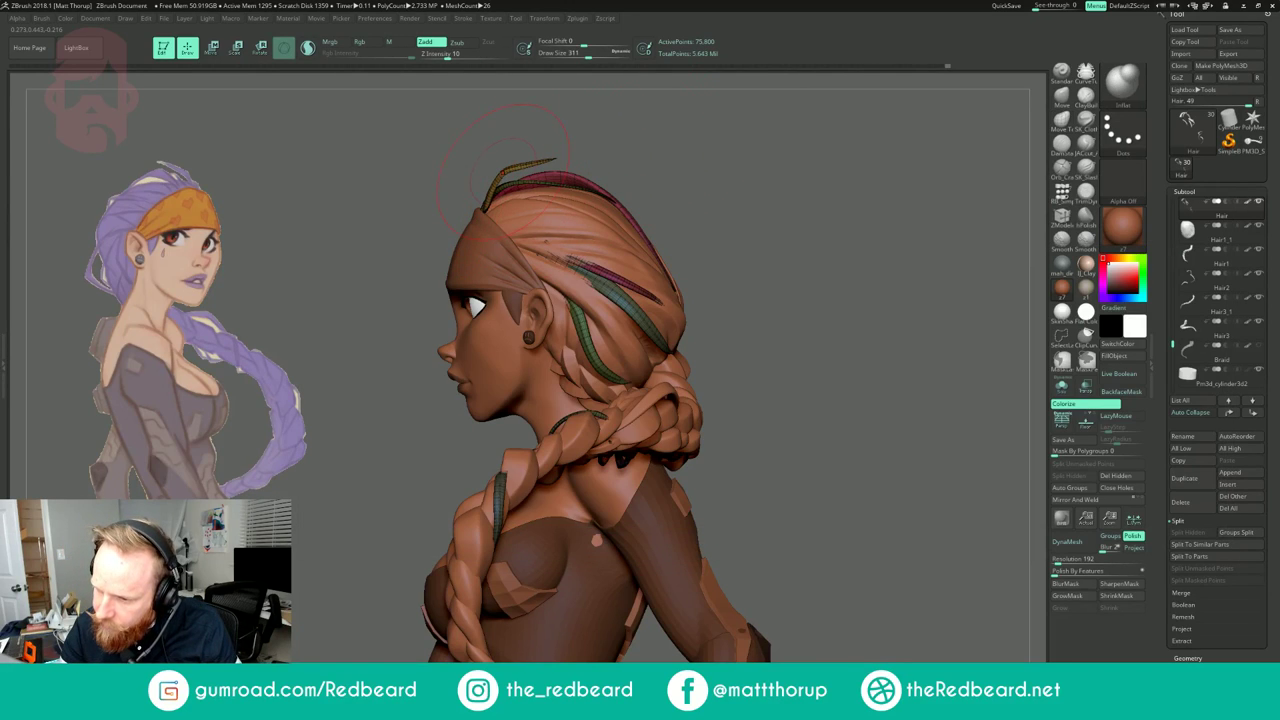
left_click_drag(551, 149, 803, 212)
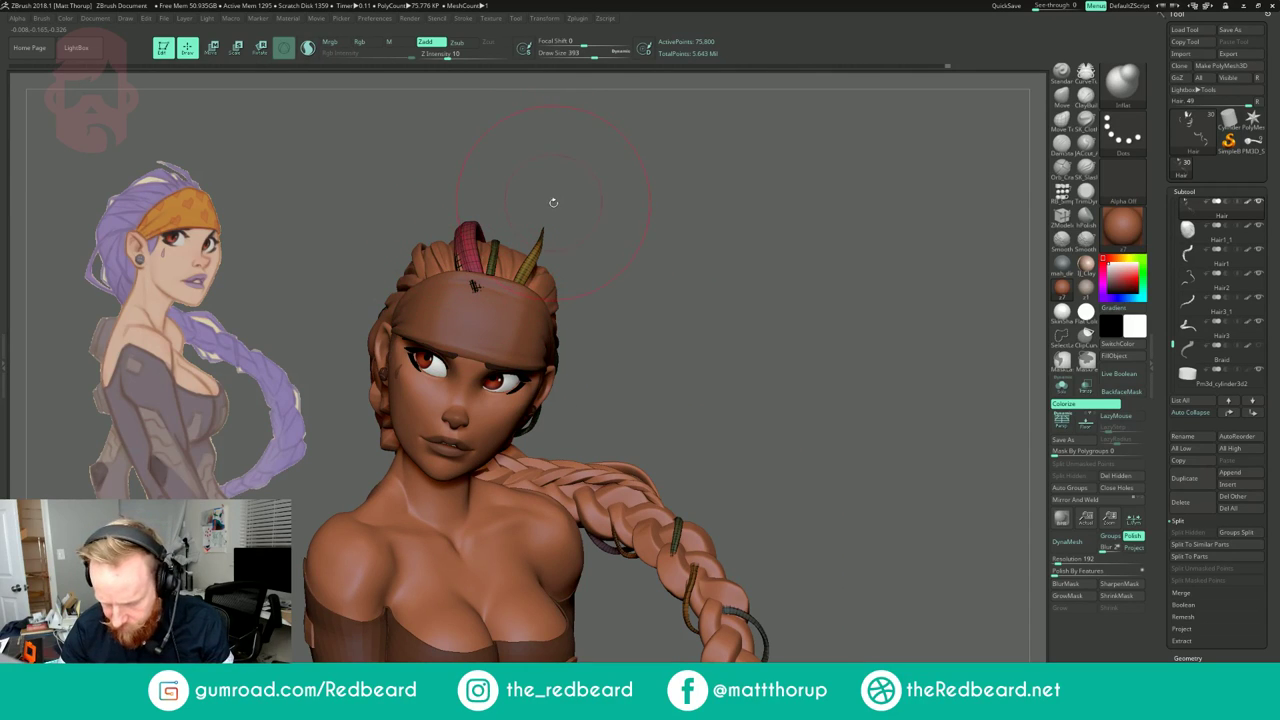
key("b")
key("p")
key("i")
left_click_drag(472, 266, 472, 262)
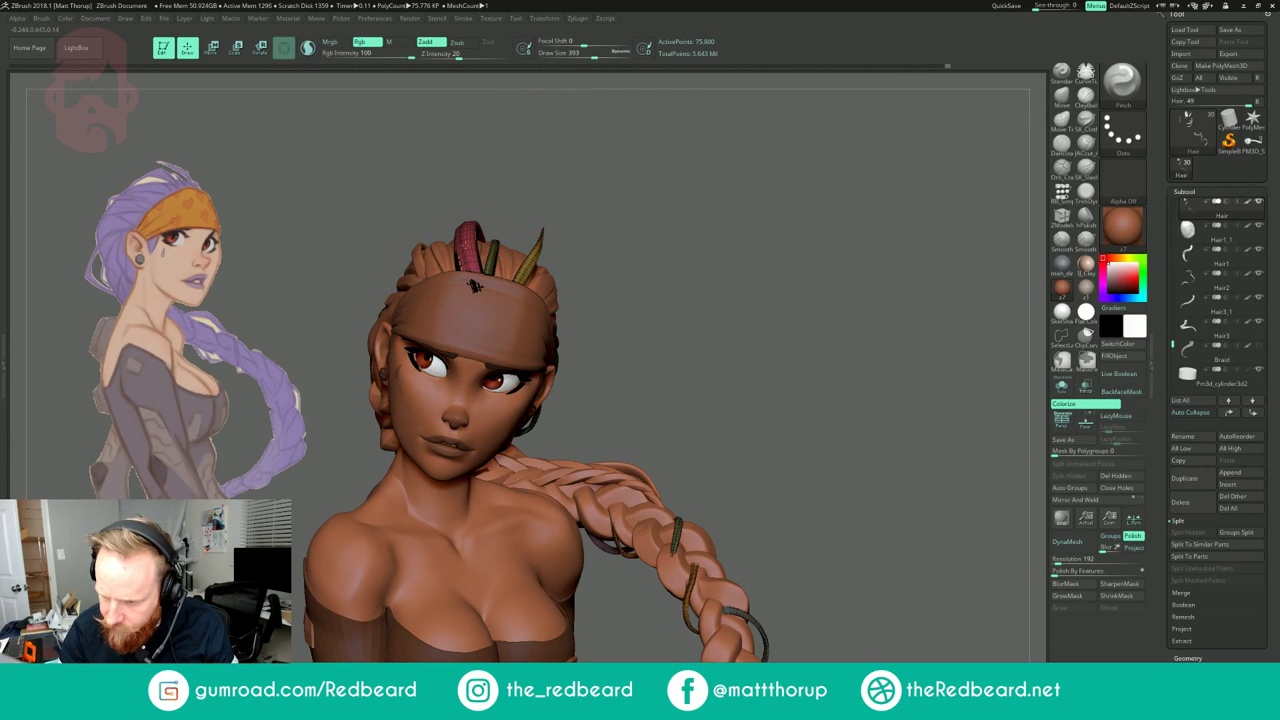
Step: Set Mask By Polygroups to 100 and work over the loose head strands from other sides
left_click(1085, 451)
type("100")
left_click_drag(735, 246, 797, 312)
left_click_drag(600, 330, 516, 286)
mouse_move(570, 250)
left_mouse_down()
mouse_move(651, 216)
mouse_move(632, 237)
mouse_move(679, 256)
mouse_move(684, 282)
left_mouse_up()
Step: Return to Move Topological, set Mask By Polygroups to 0 and adjust the loose strands on the back of the head
key("b")
key("m")
key("t")
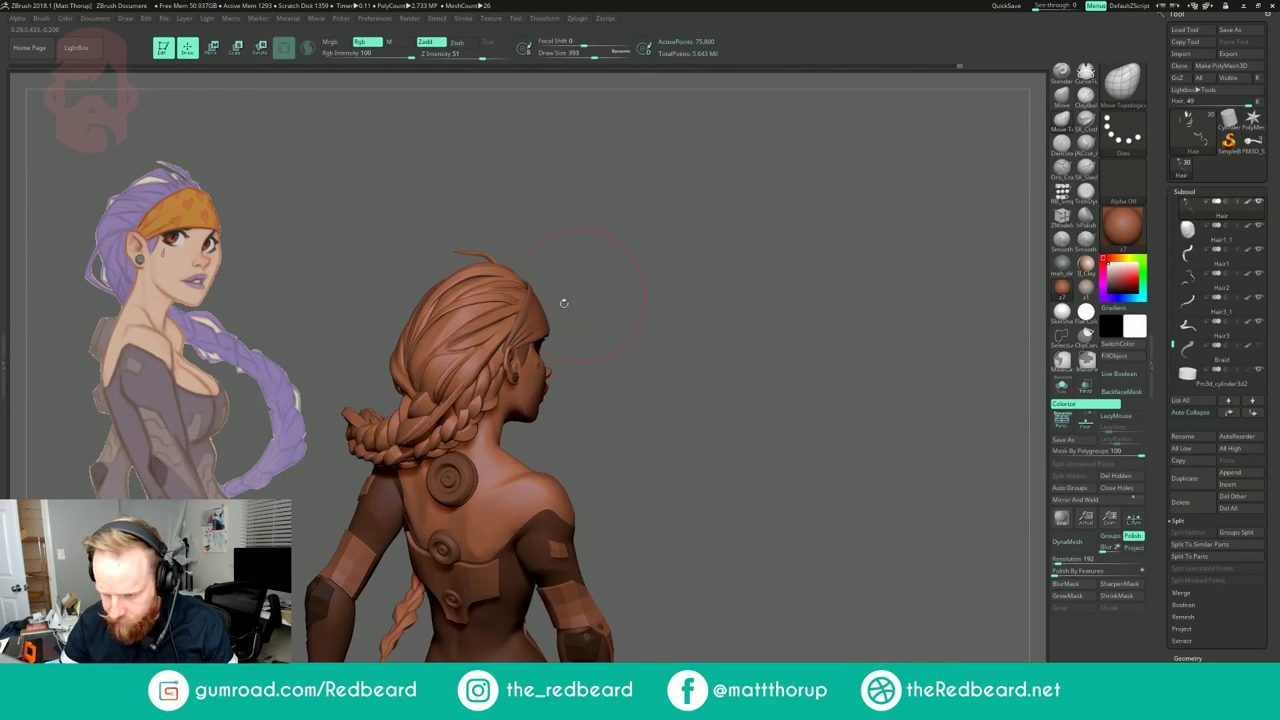
left_click_drag(1112, 453, 1039, 453)
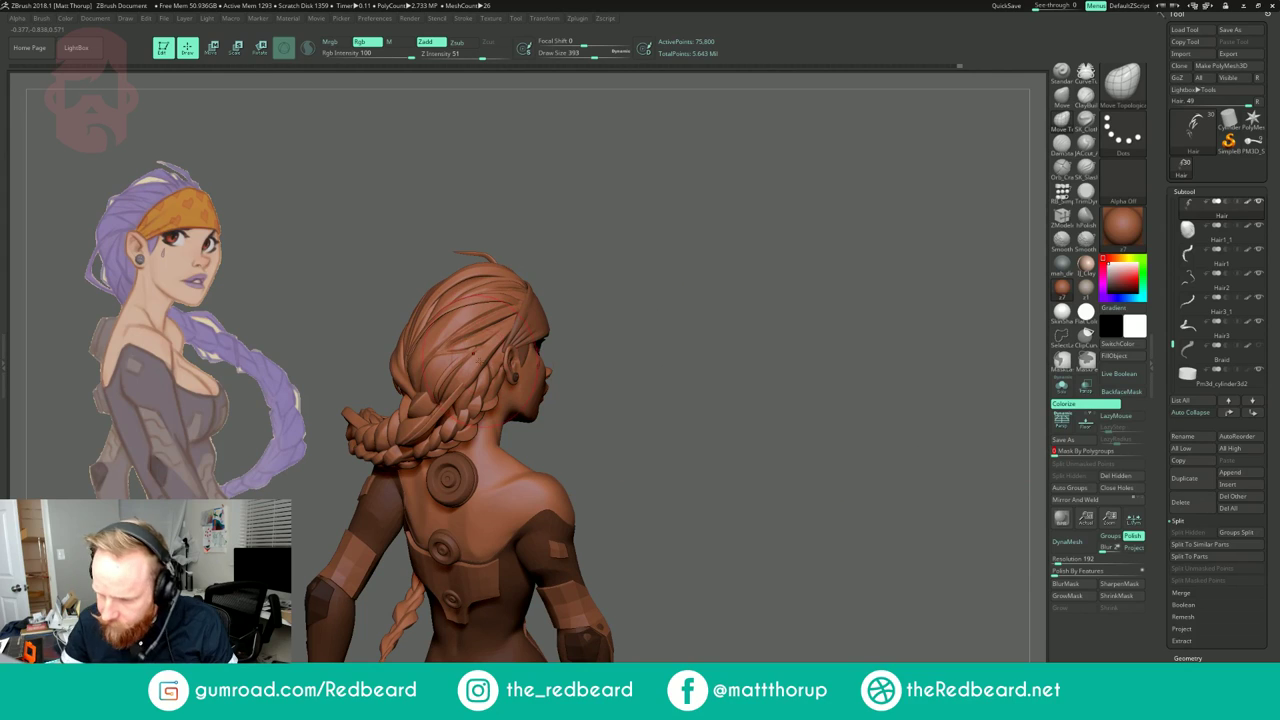
mouse_move(479, 352)
right_mouse_down()
mouse_move(518, 346)
mouse_move(473, 352)
right_mouse_up()
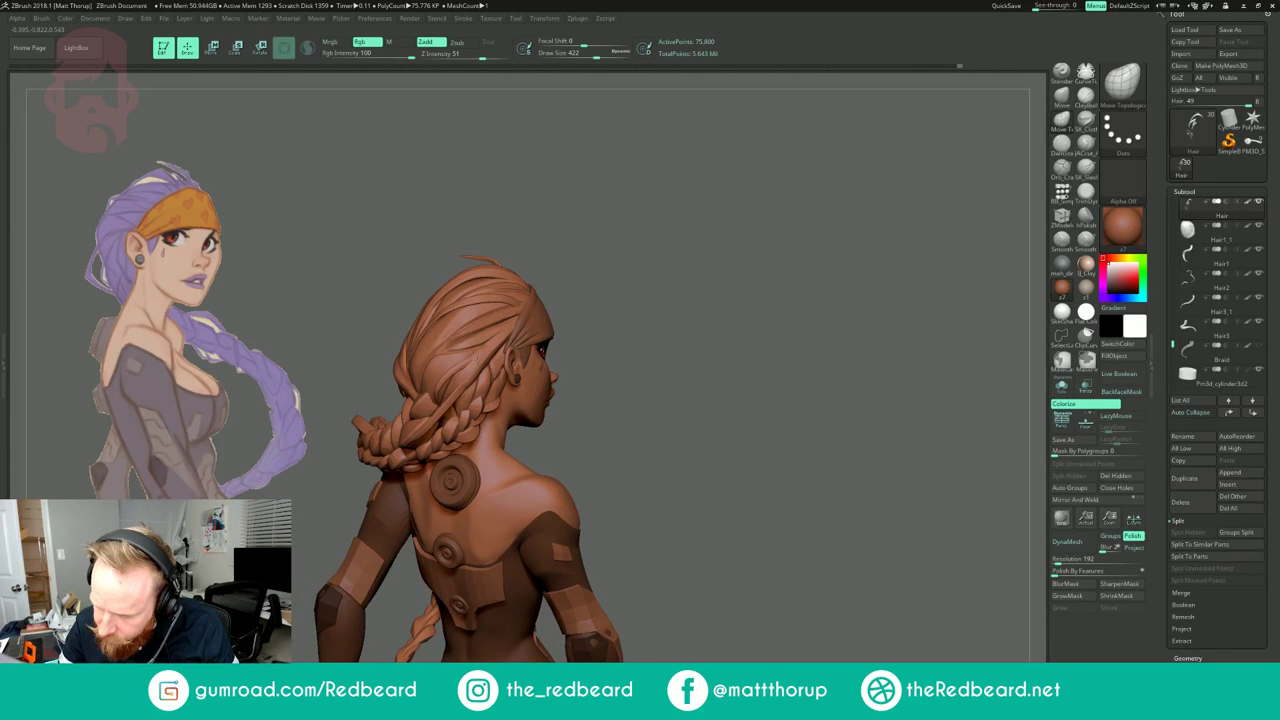
left_click_drag(609, 279, 747, 228)
Step: Choose the DE_HairTubes brush, select the Hair3_1 subtool and reduce the draw size to 94
key("b")
key("d")
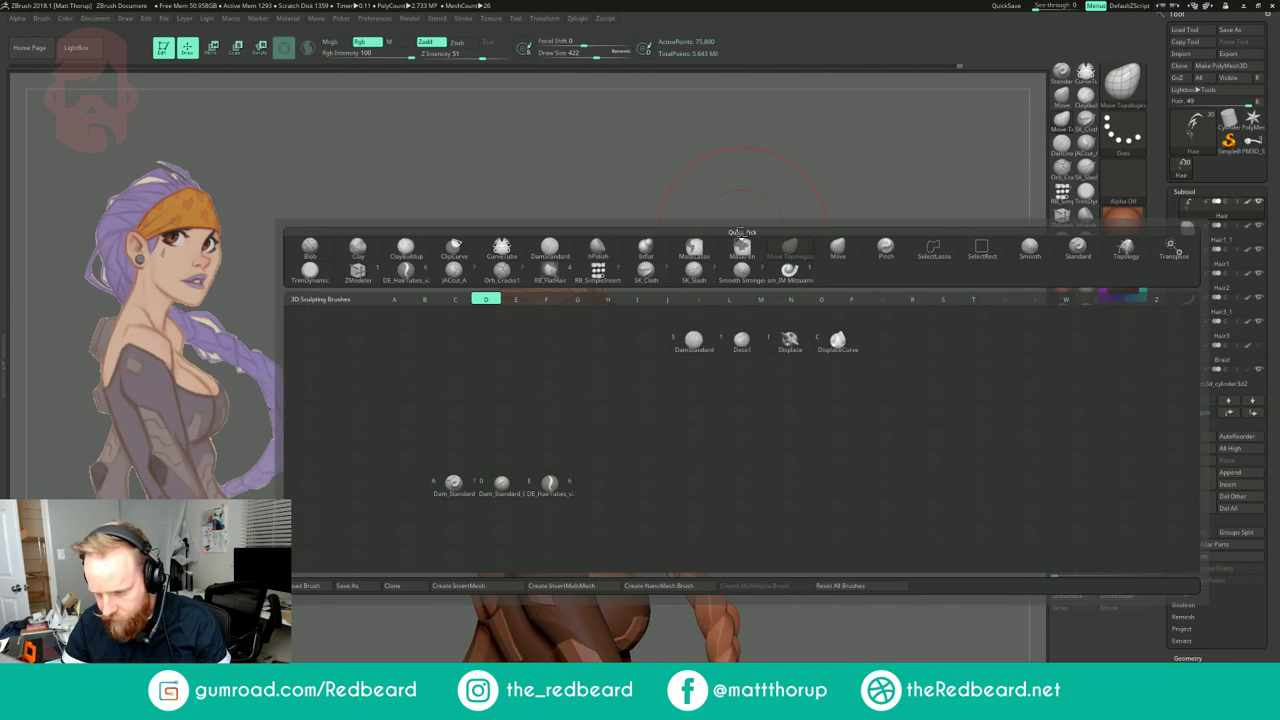
key("6")
mouse_move(724, 241)
left_mouse_down()
mouse_move(469, 406)
mouse_move(802, 180)
left_mouse_up()
key("s")
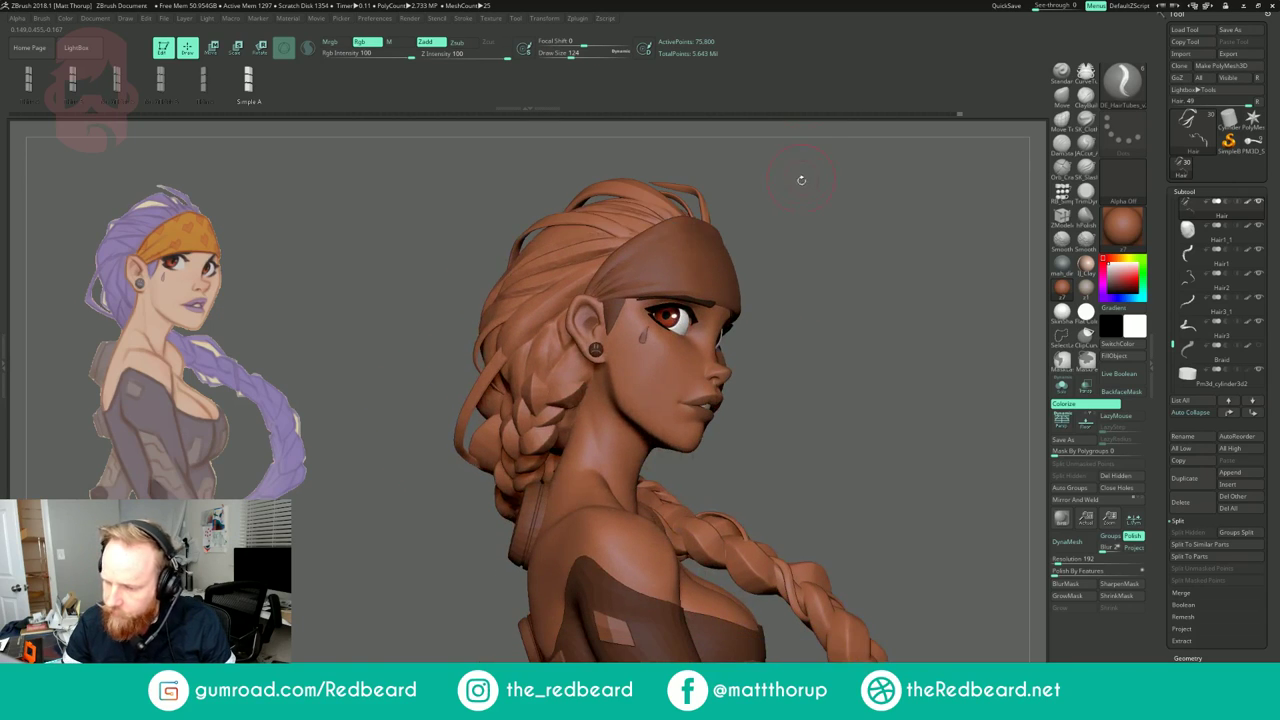
left_click(530, 398, "alt")
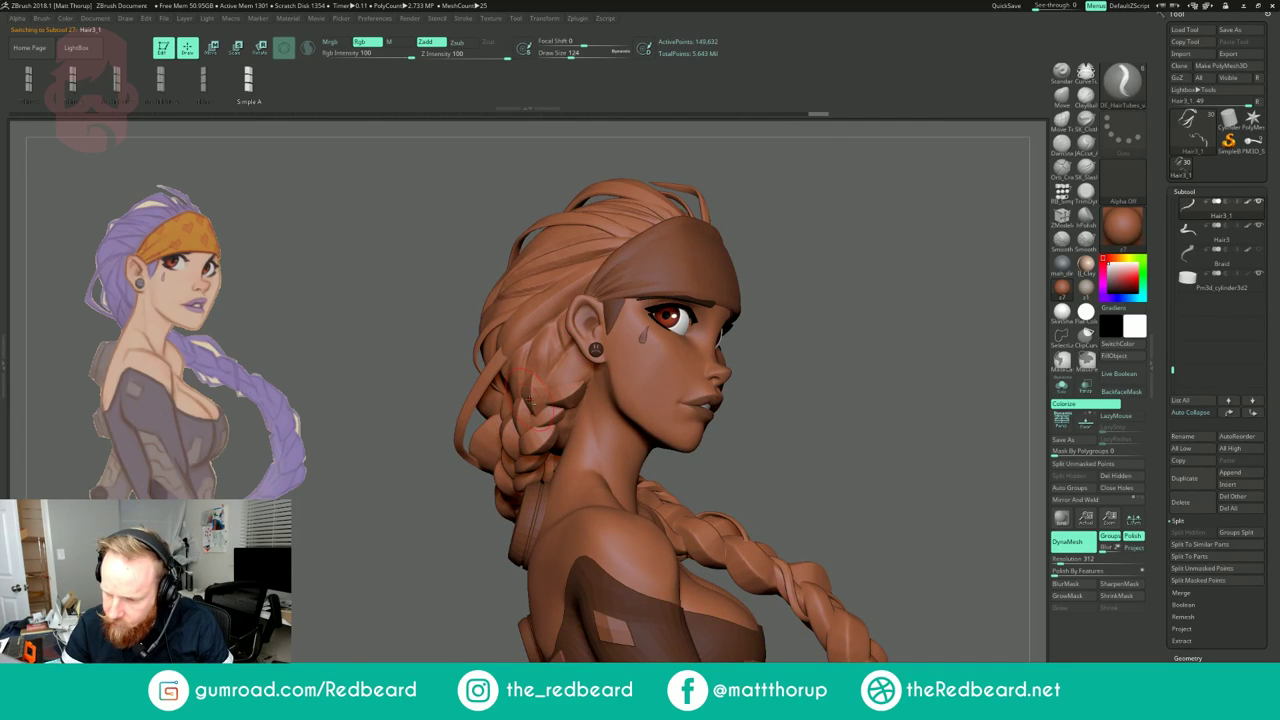
key("s")
left_click_drag(550, 330, 545, 331)
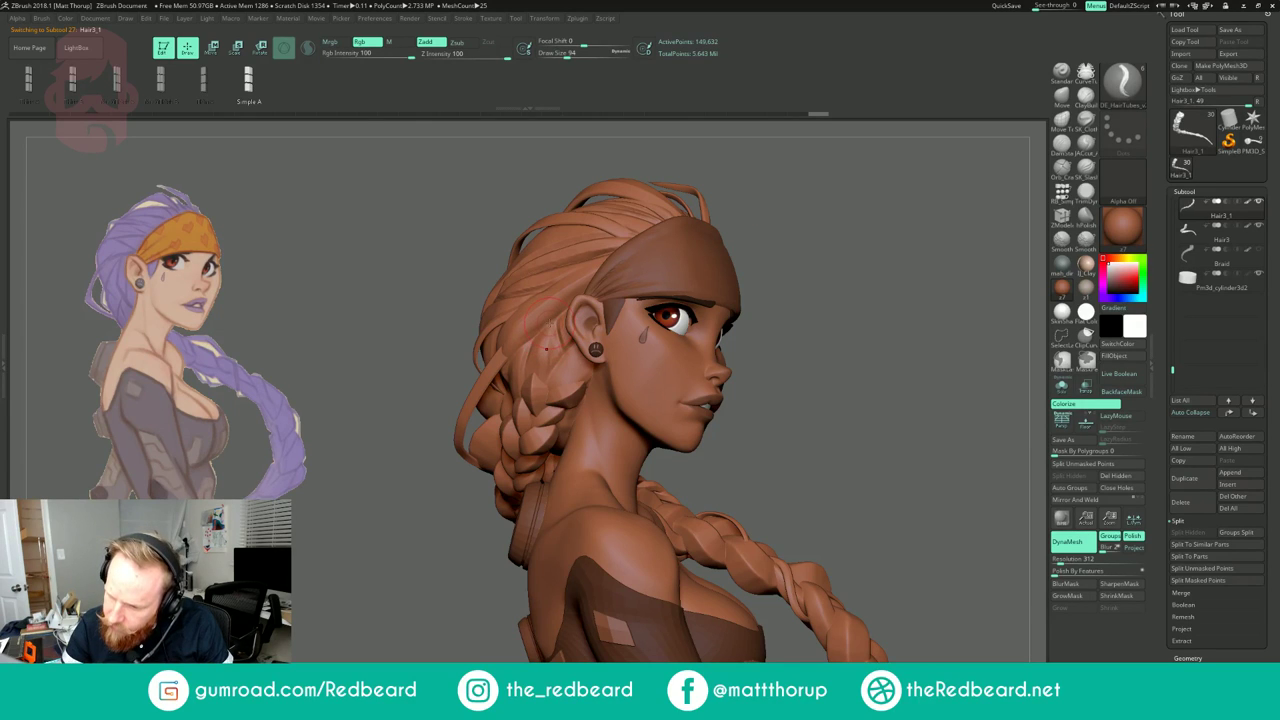
Step: Draw a hair tube from behind the ear down along the braid and thin it to draw size 44
left_click_drag(507, 415, 508, 424)
left_click_drag(794, 200, 925, 220)
key("s")
left_click_drag(540, 421, 528, 421)
left_click(532, 427)
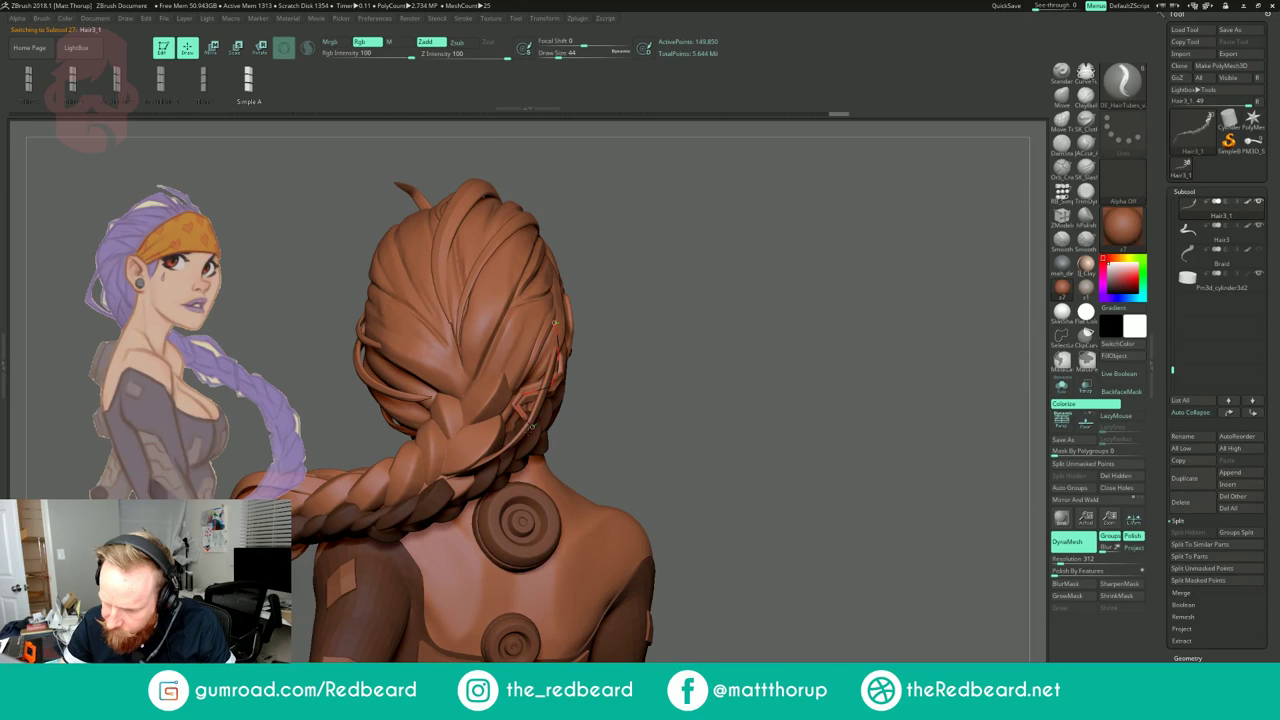
Step: Try a thicker hair tube behind the ear by raising the draw size to 94
key("bracketright")
key("bracketright")
key("bracketright")
key("bracketright")
key("bracketright")
key("bracketright")
key("bracketright")
key("bracketright")
key("bracketright")
key("bracketright")
key("bracketright")
left_click_drag(557, 396, 574, 430)
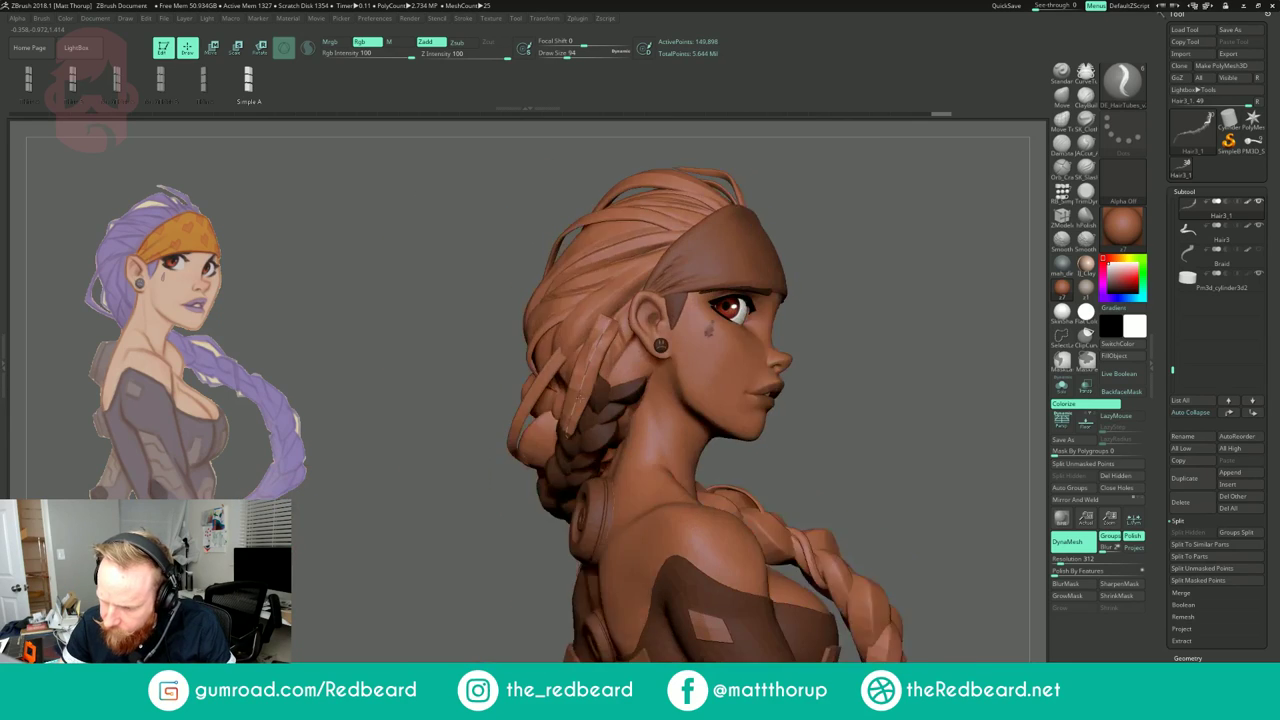
Step: Try a strand curve reaching to the centre of the braid at draw size 245, then undo it
right_click_drag(579, 396, 569, 402)
key("s")
left_click_drag(580, 403, 569, 410)
mouse_move(569, 410)
right_mouse_down()
mouse_move(470, 425)
mouse_move(510, 485)
mouse_move(500, 490)
right_mouse_up()
key("s")
left_click_drag(499, 473, 492, 473)
left_click(488, 466)
left_click(559, 422)
key("s")
left_click_drag(559, 422, 568, 422)
left_click(560, 420)
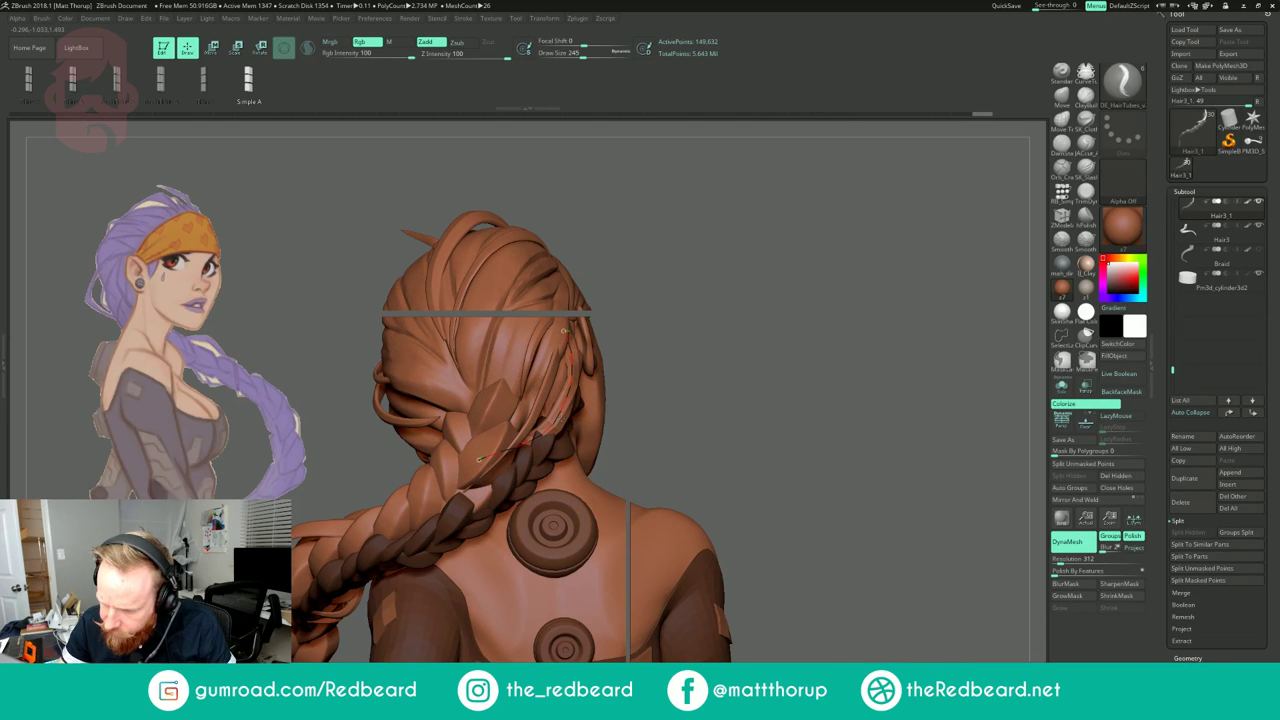
right_click_drag(694, 323, 640, 322)
key("ctrl+z")
Step: Draw a strand curve from behind the ear down toward the neck and set its draw size to 68
key("s")
left_click_drag(573, 400, 579, 400)
left_click(580, 390)
left_click_drag(872, 243, 790, 255)
left_click_drag(608, 297, 662, 466)
key("s")
left_click_drag(602, 349, 590, 349)
left_click(627, 320)
left_click(627, 321)
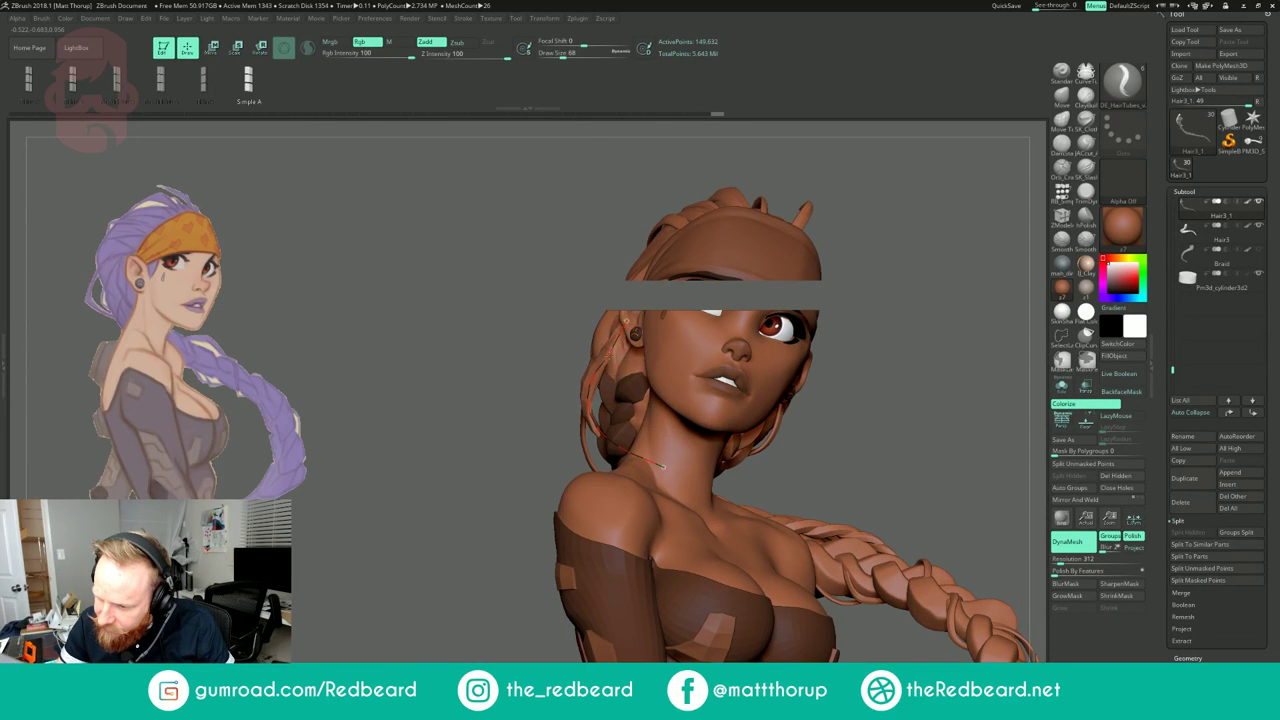
Step: Refresh the strand curve behind the ear with several draw sizes to adjust the tube's thickness
mouse_move(520, 460)
left_mouse_down()
mouse_move(830, 262)
mouse_move(829, 243)
mouse_move(990, 245)
left_mouse_up()
key("s")
left_click(577, 389)
left_click(577, 389)
key("s")
left_click(577, 389)
key("s")
left_click_drag(572, 371, 581, 371)
left_click(578, 372)
Step: Thin the strands between the ear and the braid to draw size 37 and compare them from the back and side
mouse_move(789, 259)
left_mouse_down()
mouse_move(590, 272)
mouse_move(582, 285)
left_mouse_up()
key("s")
left_click_drag(577, 363, 602, 327)
key("s")
left_click(602, 333)
mouse_move(460, 404)
left_mouse_down()
mouse_move(702, 300)
mouse_move(714, 269)
mouse_move(778, 272)
left_mouse_up()
key("s")
left_click_drag(536, 442, 494, 421)
left_click(500, 421)
key("s")
left_click_drag(770, 330, 480, 340)
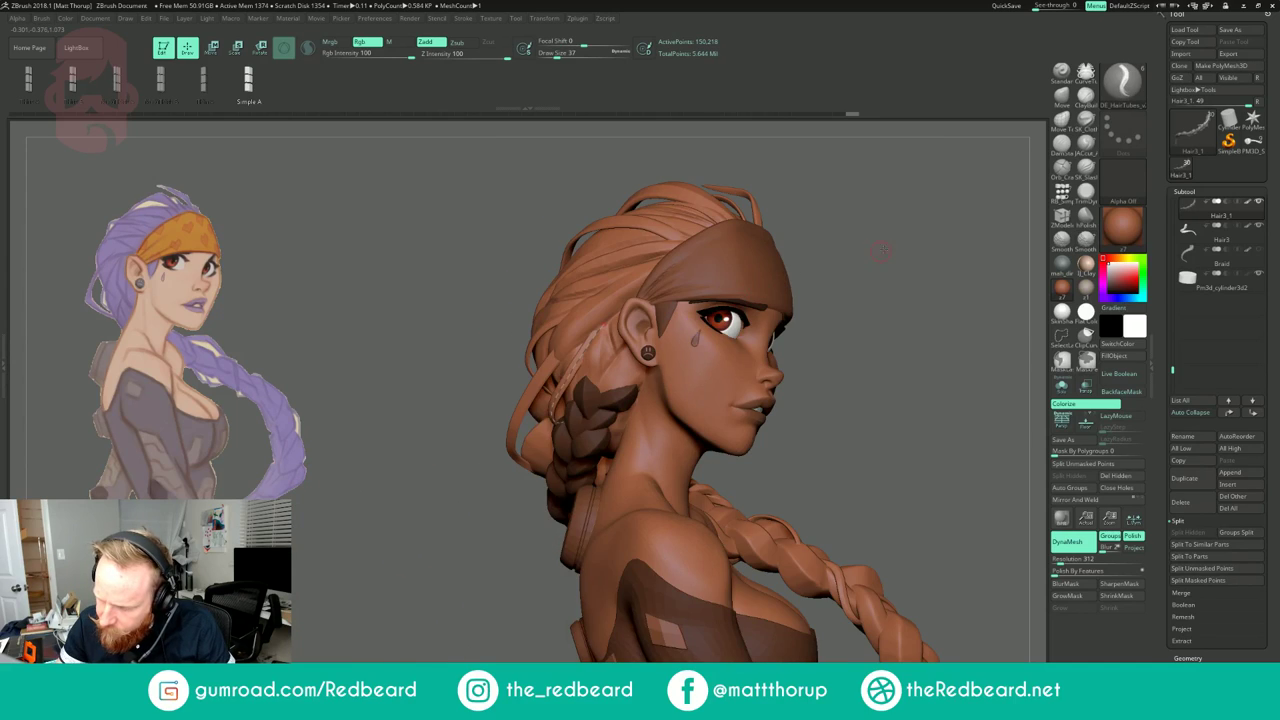
Step: Redraw the strand curve from behind the ear to the centre of the braid at draw size 62
left_click_drag(880, 251, 966, 266)
key("s")
left_click_drag(529, 445, 546, 443)
mouse_move(410, 415)
left_mouse_down()
mouse_move(505, 422)
mouse_move(483, 435)
left_mouse_up()
key("s")
key("s")
left_click(528, 426)
left_click(527, 426)
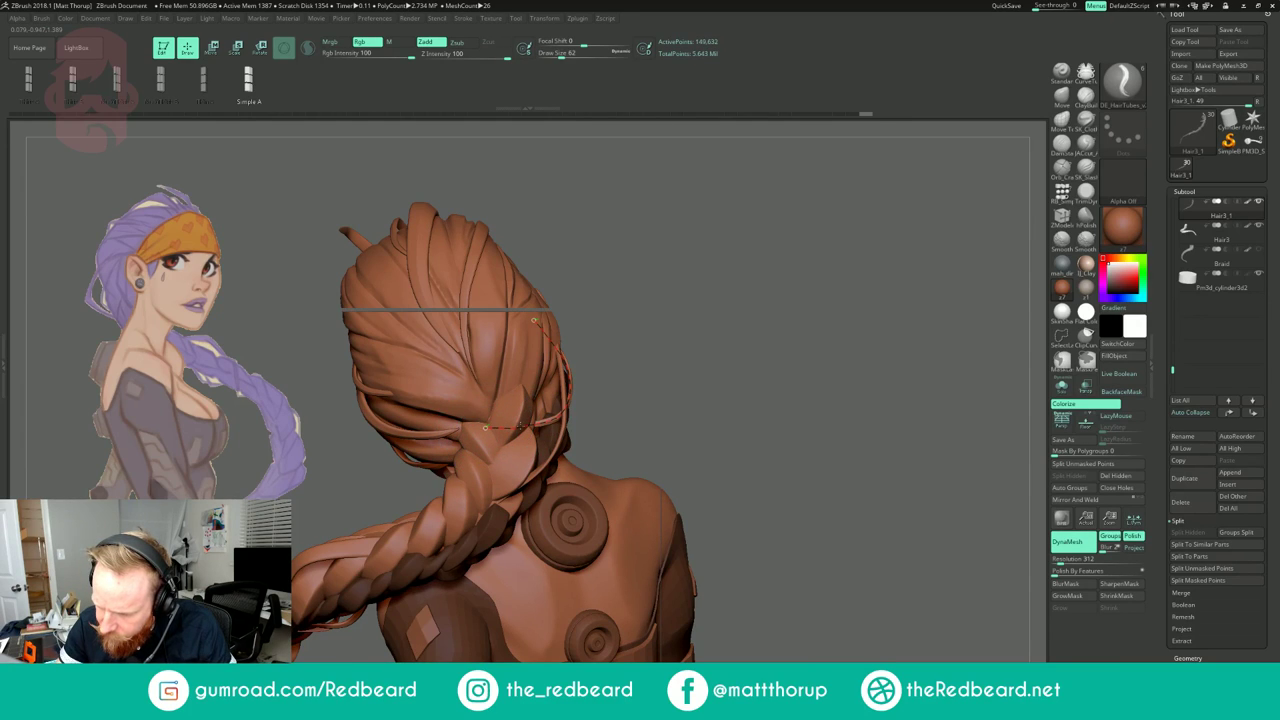
left_click(541, 427)
mouse_move(668, 337)
left_mouse_down()
mouse_move(576, 335)
mouse_move(553, 413)
left_mouse_up()
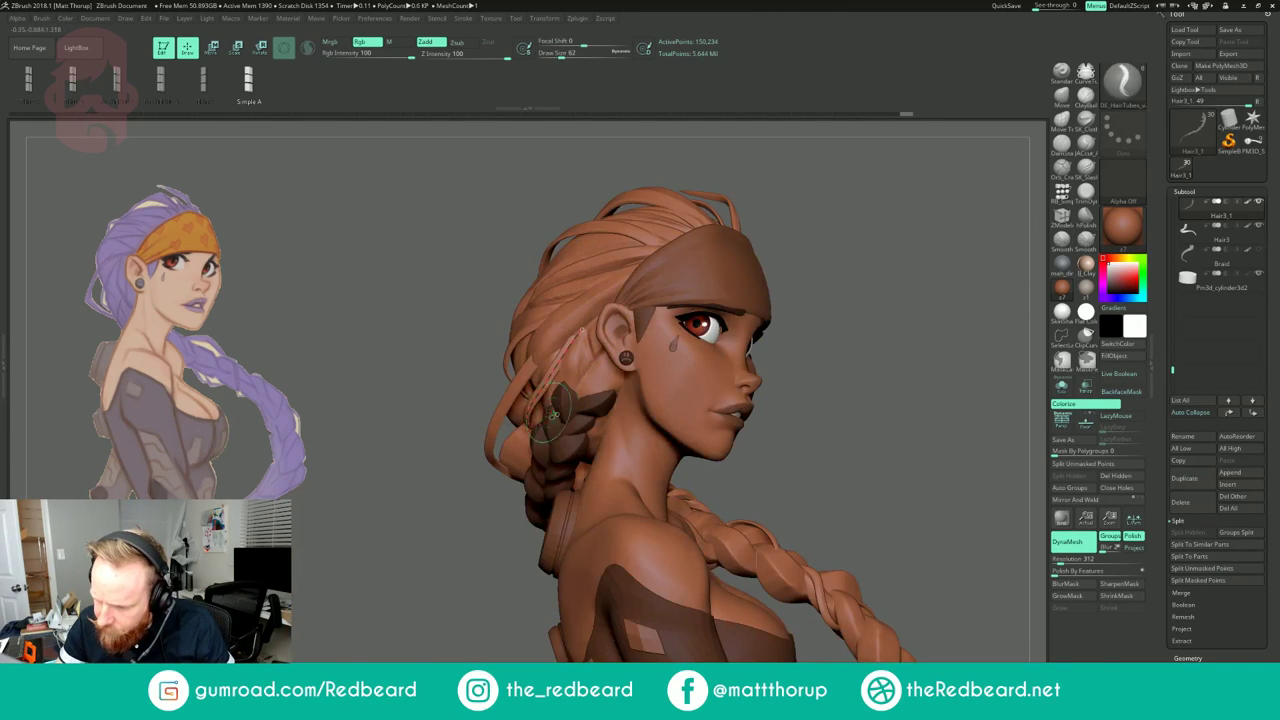
Step: Split the new unmasked strand into its own subtool and make that subtool active
mouse_move(557, 414)
right_mouse_down()
mouse_move(488, 413)
mouse_move(532, 414)
right_mouse_up()
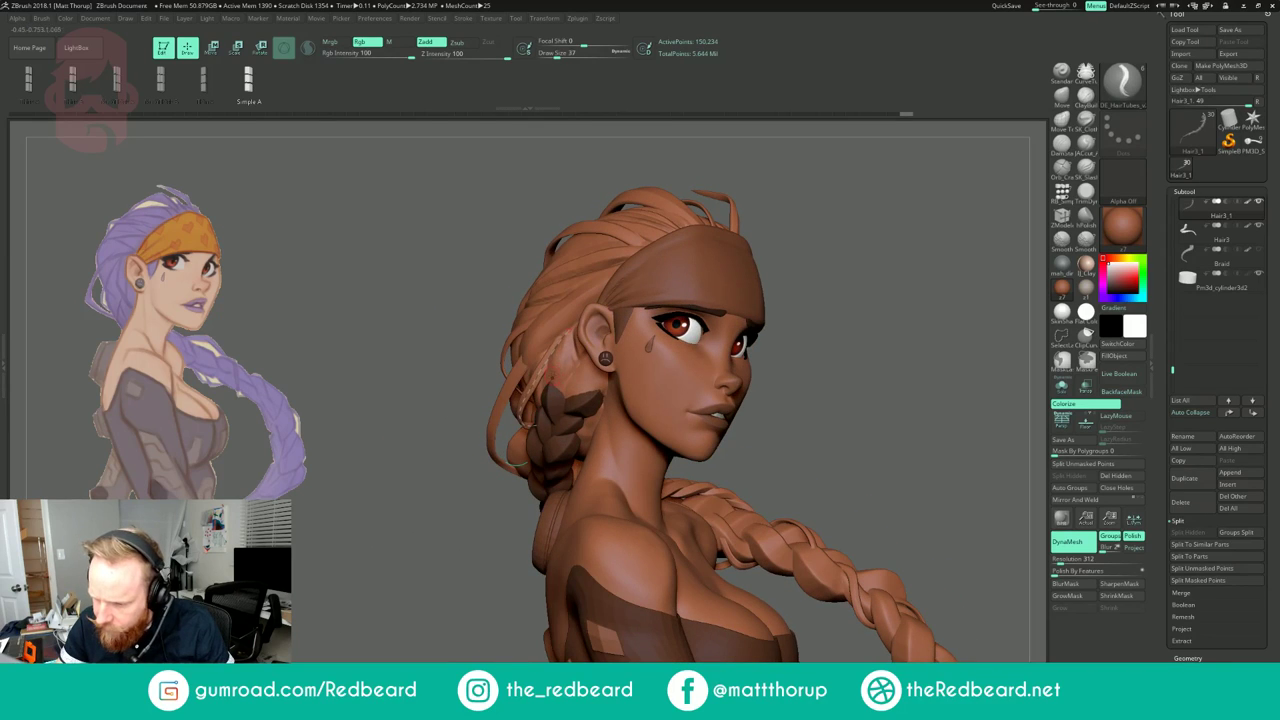
left_click(628, 297)
right_click_drag(915, 228, 685, 294, "ctrl")
right_click_drag(708, 252, 829, 361)
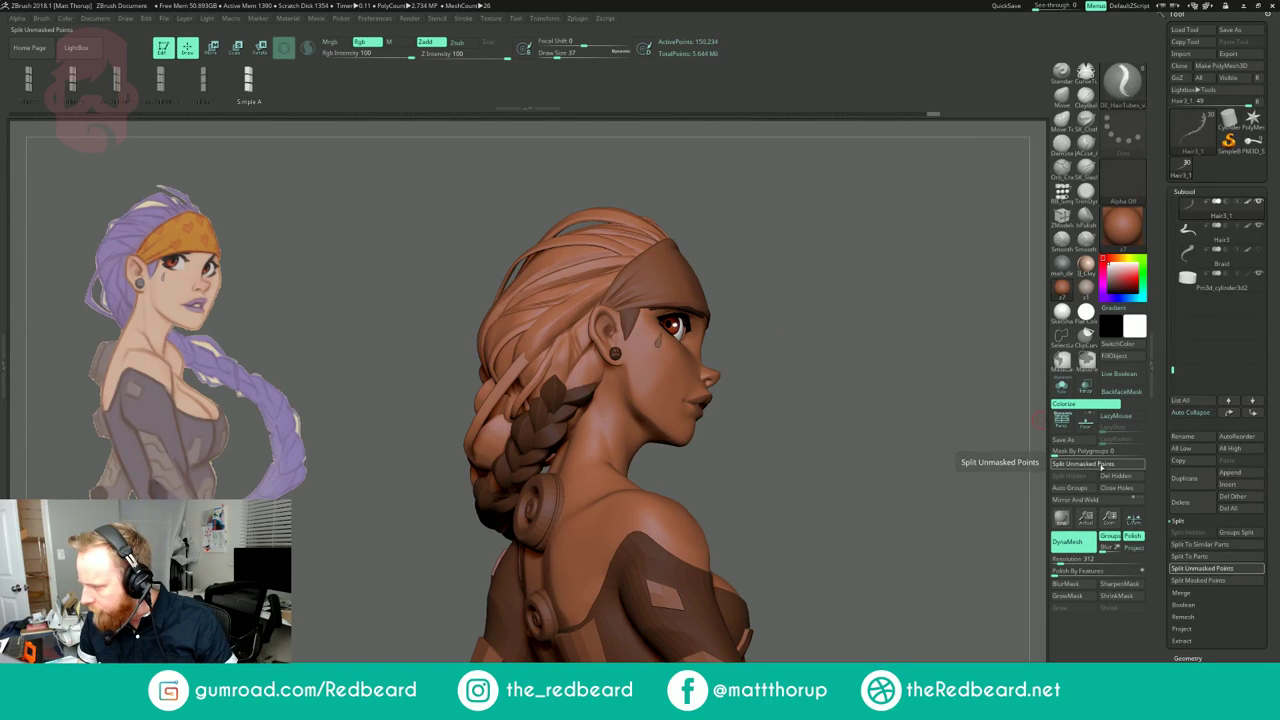
left_click(1100, 464)
left_click(1196, 238)
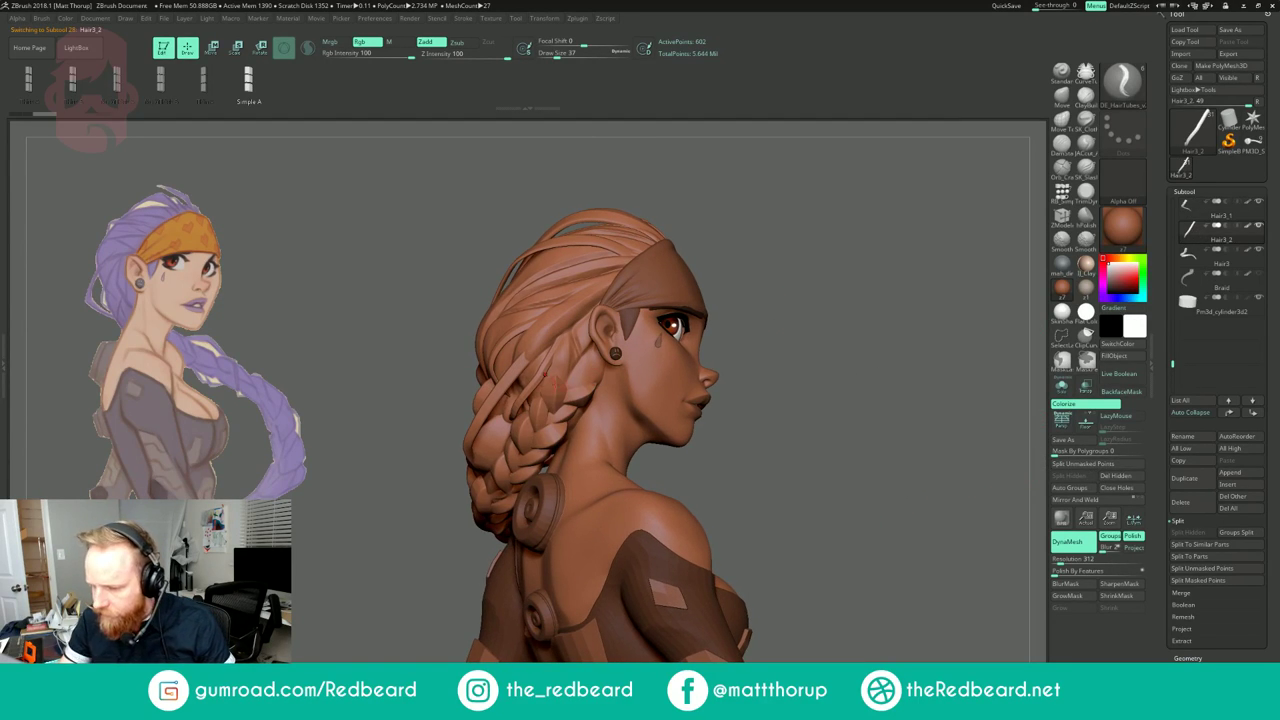
Step: Reshape the split strand above the braid with the Move brush at draw size 136
key("b")
key("m")
key("v")
key("s")
mouse_move(528, 360)
left_mouse_down()
mouse_move(545, 360)
mouse_move(550, 331)
left_mouse_up()
key("s")
key("ctrl+z")
key("s")
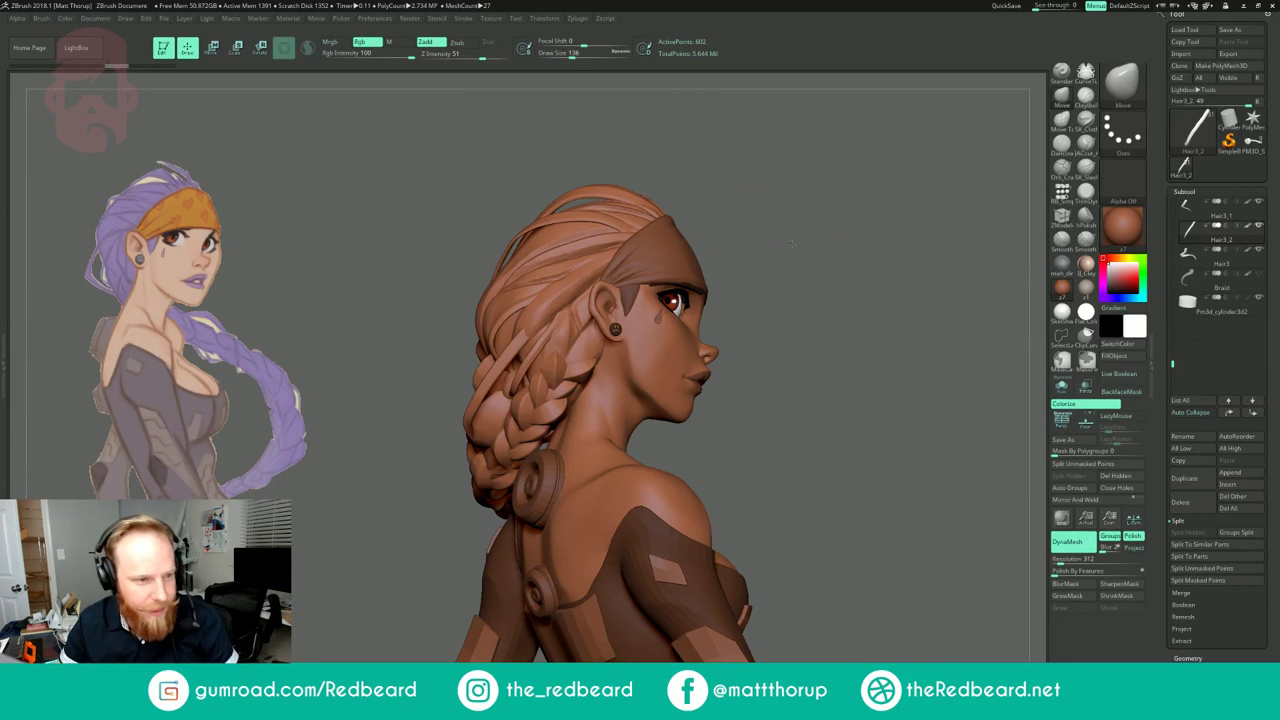
left_click_drag(785, 235, 796, 242)
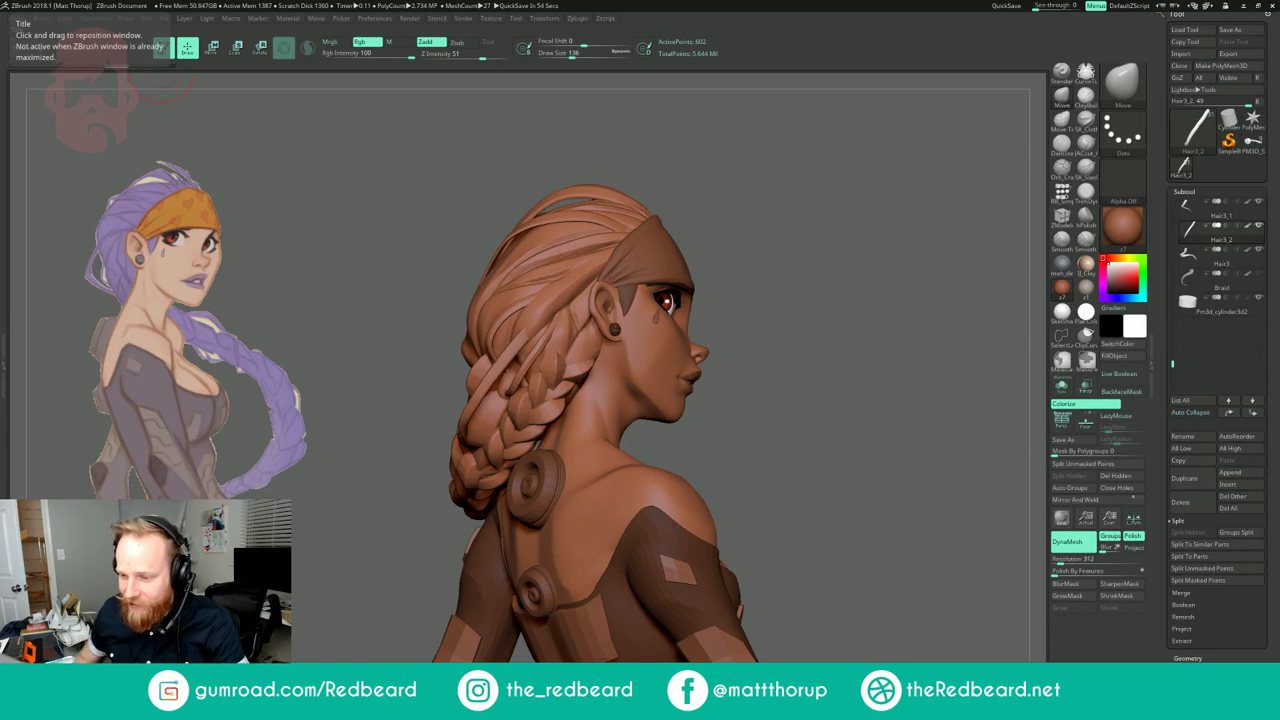
Step: Refine the split strand's path behind the ear with the Move brush at draw size 94
mouse_move(717, 231)
left_mouse_down()
mouse_move(763, 213)
mouse_move(780, 228)
mouse_move(772, 300)
left_mouse_up()
key("s")
left_click_drag(526, 370, 518, 370)
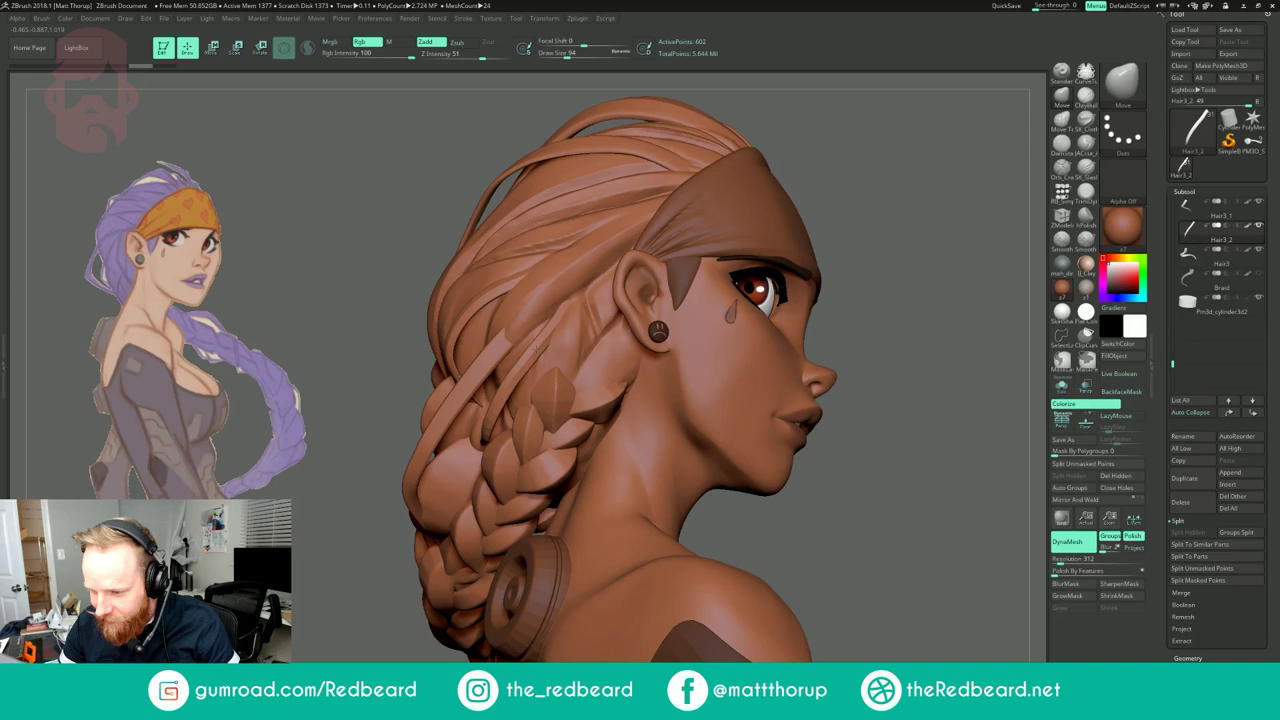
key("s")
left_click(555, 323)
key("s")
left_click(554, 321)
Step: Curve the strand around the back of the braid with the Move brush at draw size 187
left_click_drag(890, 168, 990, 172)
key("s")
left_click(552, 325)
left_click_drag(550, 332, 541, 345)
key("s")
left_click(528, 395)
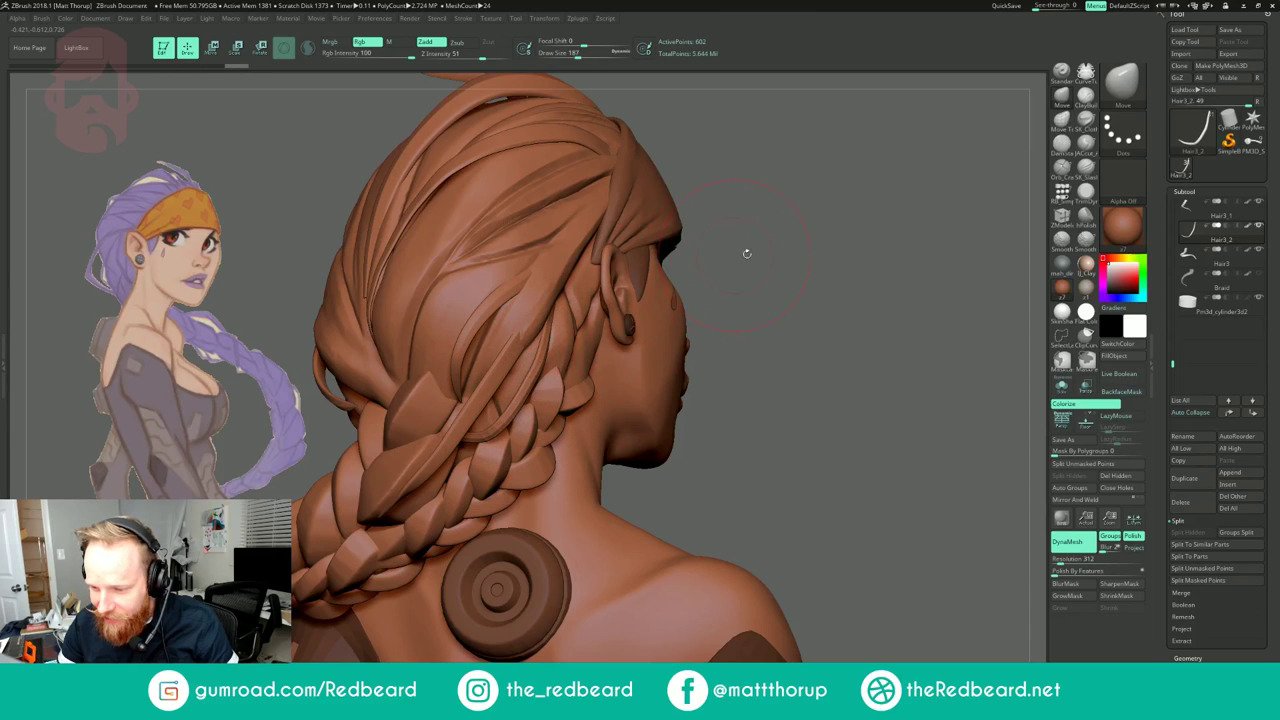
Step: Pull the strand's lower end toward the braid with the Move brush at draw size 251
left_click_drag(746, 252, 806, 254)
key("s")
left_click(529, 397)
left_click_drag(534, 392, 530, 397)
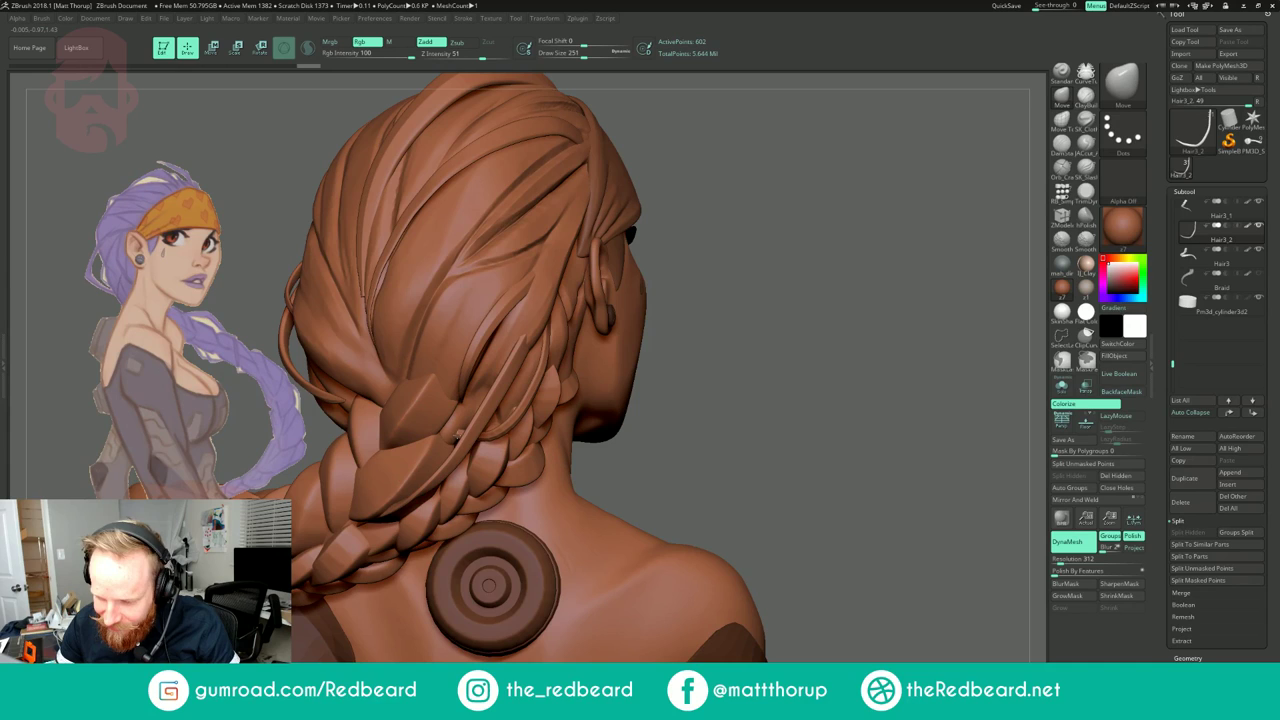
left_click_drag(731, 270, 835, 290)
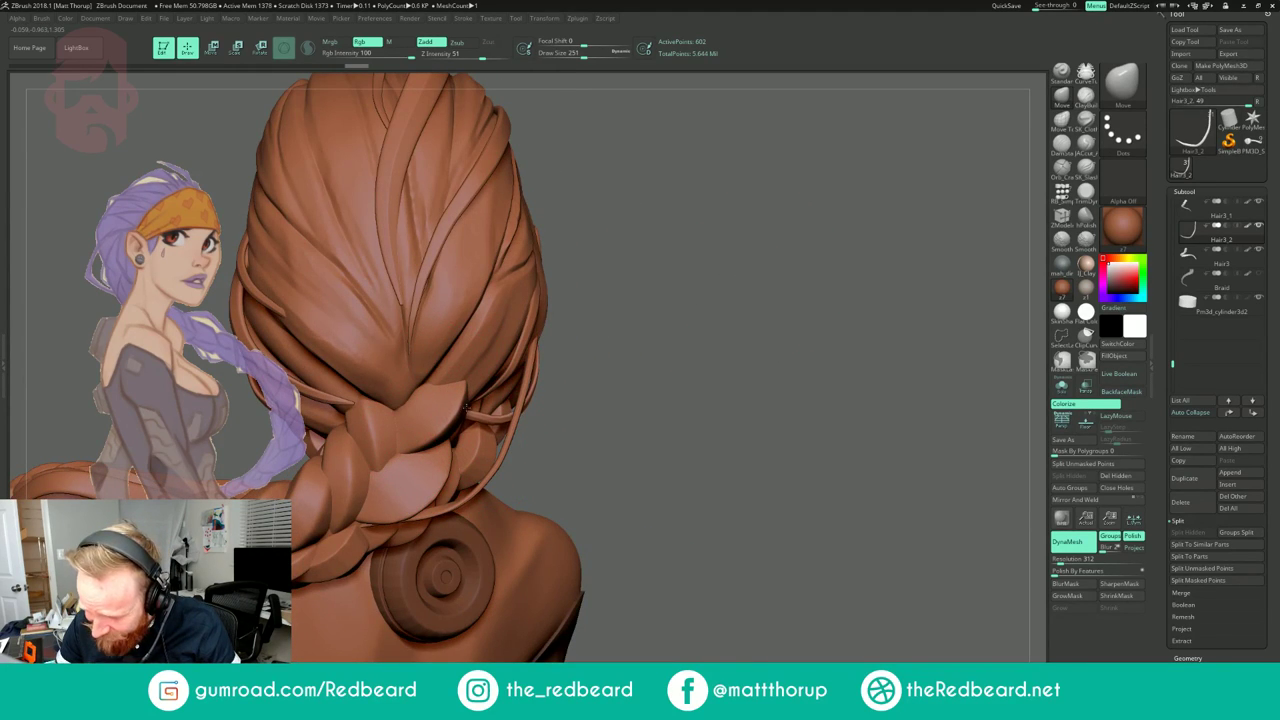
Step: Tuck the strand's end into the top of the braid using the Move brush at draw size 132
key("s")
left_click_drag(487, 418, 475, 418)
left_click_drag(625, 338, 465, 340)
left_click_drag(860, 220, 905, 120)
left_click_drag(755, 300, 870, 310)
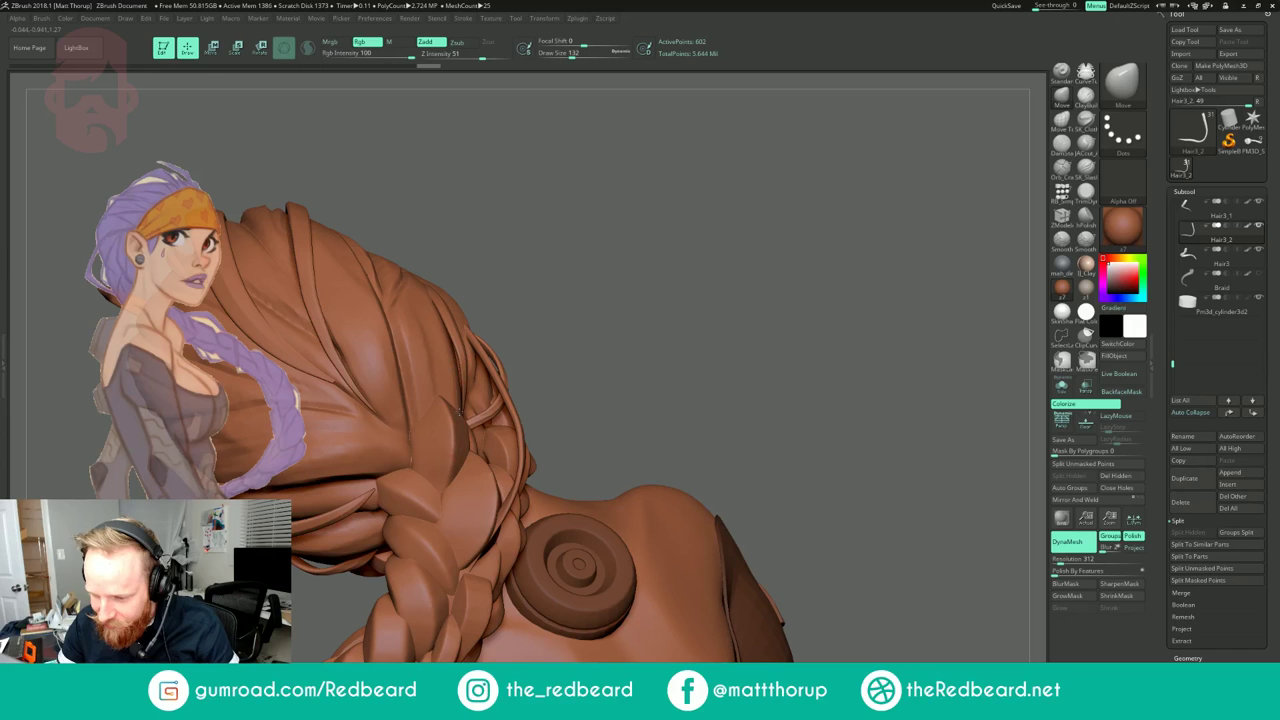
Step: Activate the Hair subtool and adjust its loose strands near the braid at draw size 172
left_click(470, 400, "alt")
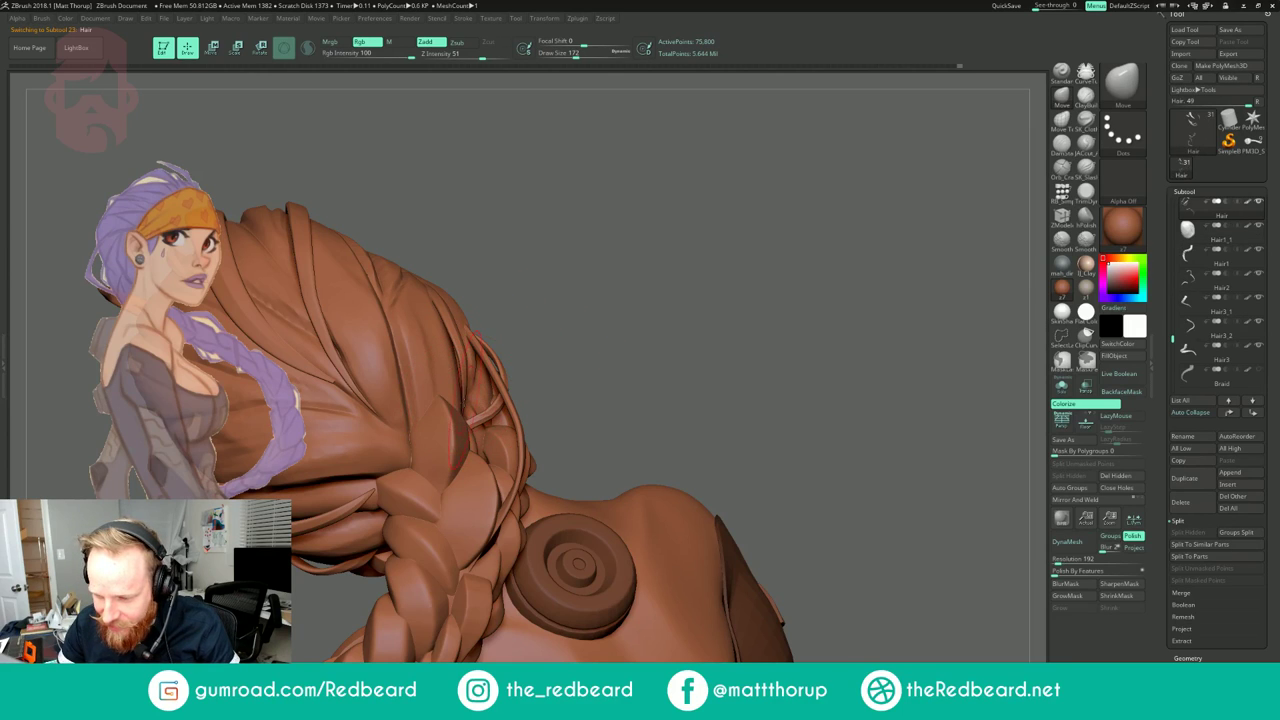
left_click_drag(618, 303, 560, 345)
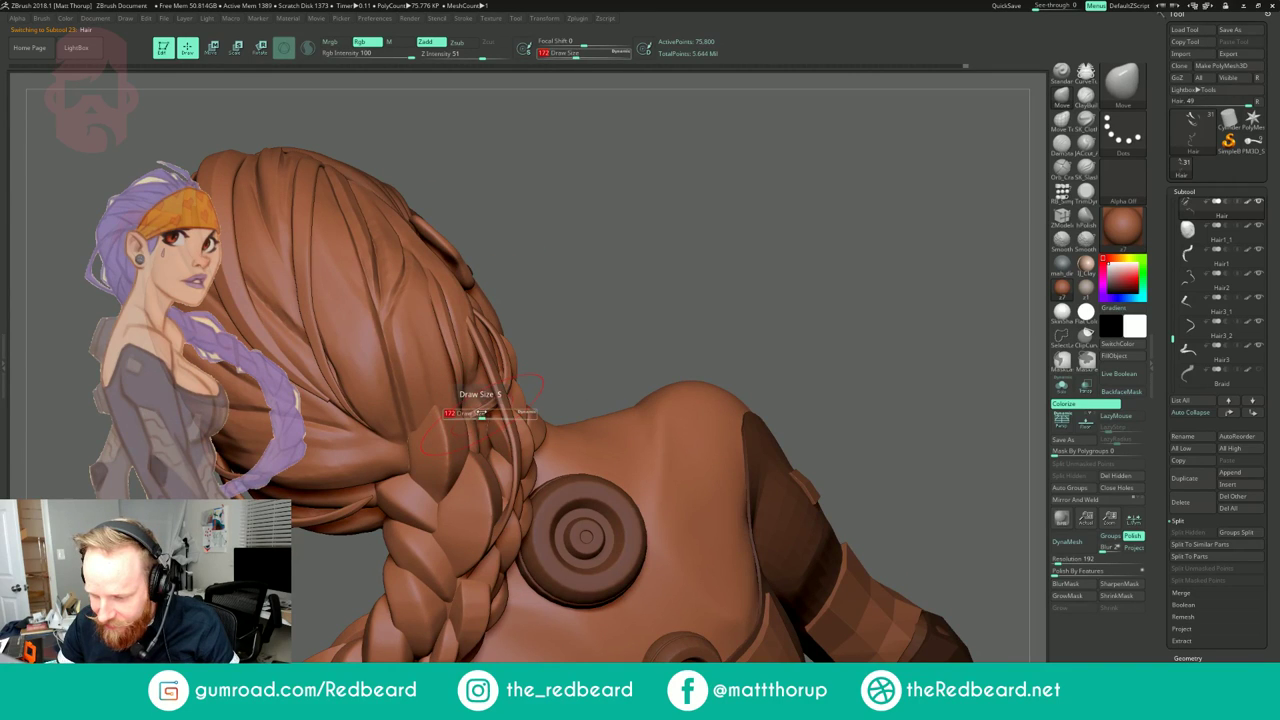
left_click_drag(703, 258, 678, 266)
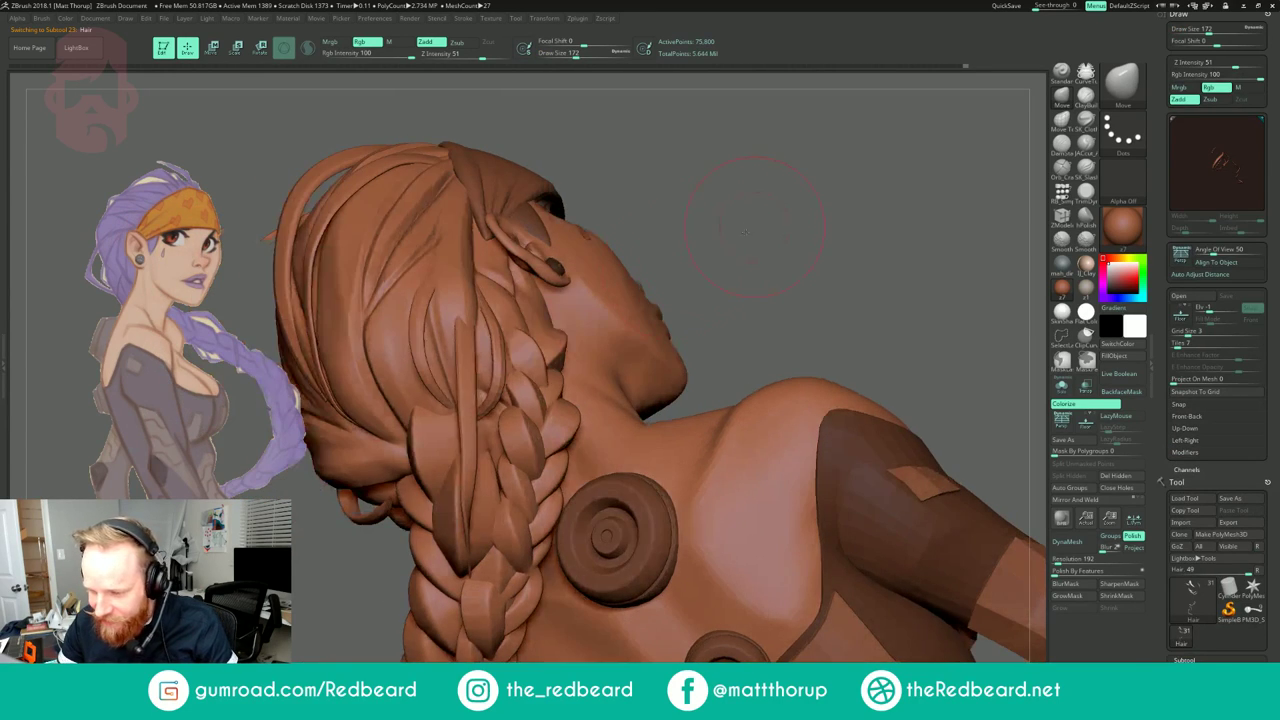
Step: Return to the split strand subtool and adjust it beneath the ear at draw size 136
left_click_drag(745, 231, 645, 238)
left_click(472, 382, "alt")
key("s")
left_click(473, 363)
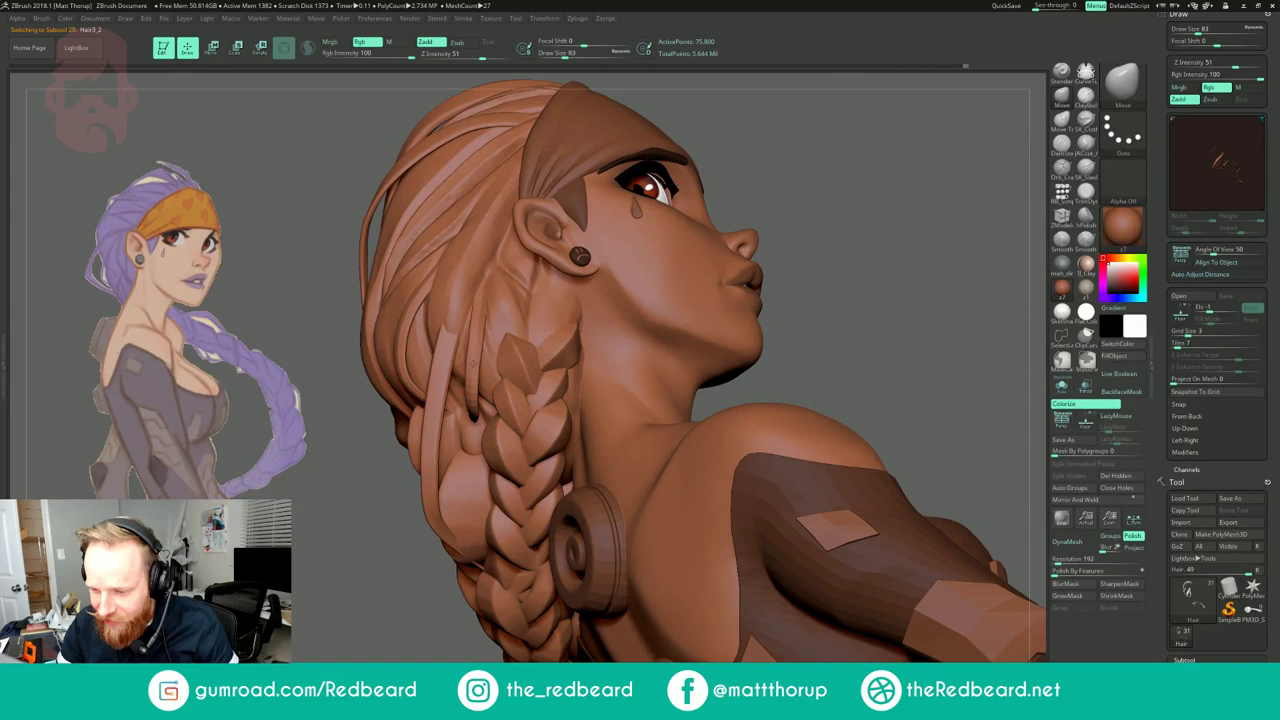
key("s")
left_click(477, 343)
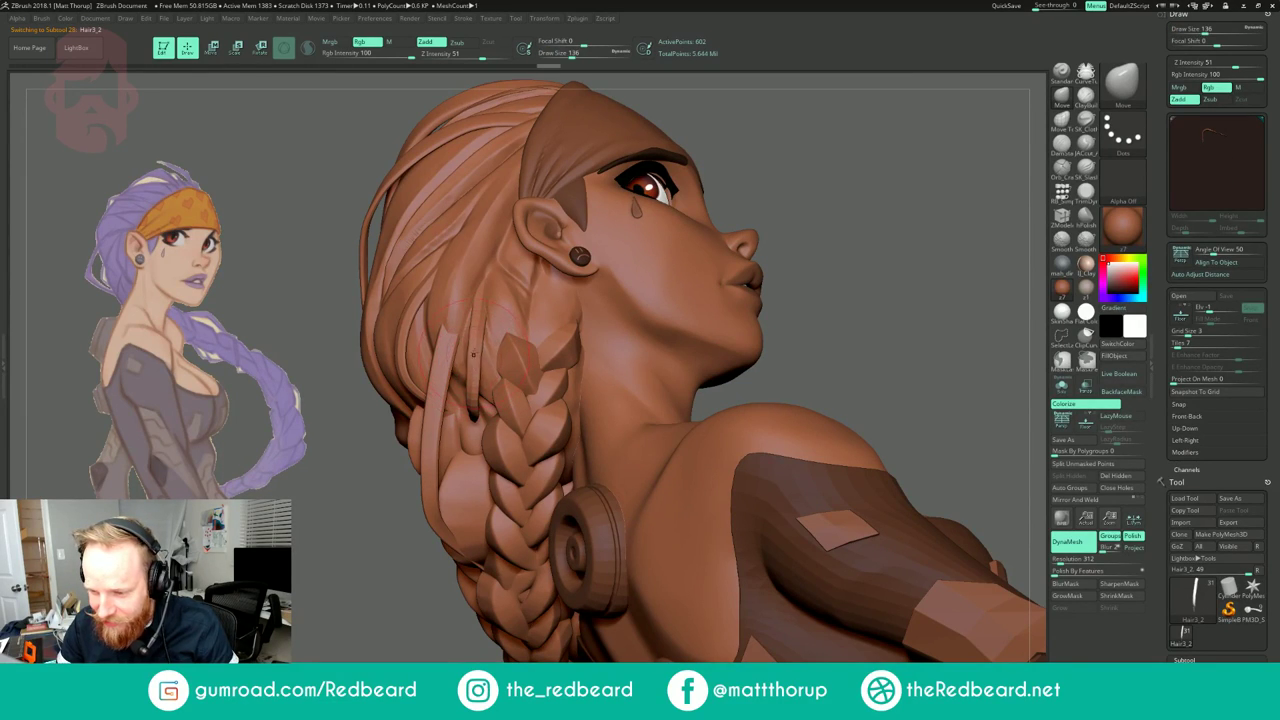
Step: Nudge the split strand closer to the reference silhouette with the Move brush at draw size 182
left_click_drag(860, 162, 742, 307)
key("s")
left_click_drag(470, 371, 476, 370)
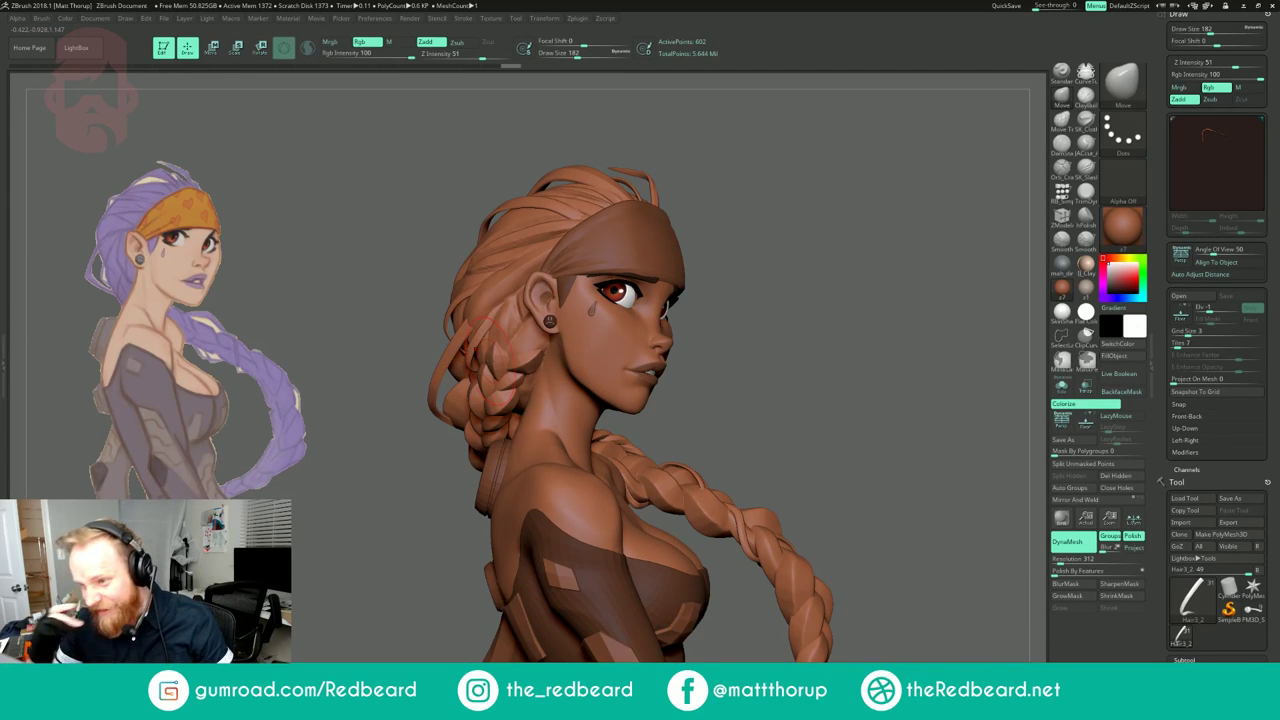
left_click_drag(790, 214, 836, 290)
Step: Build up the main hair mass above the headband with the ClayBuildup brush at draw size 59
left_click(1085, 99)
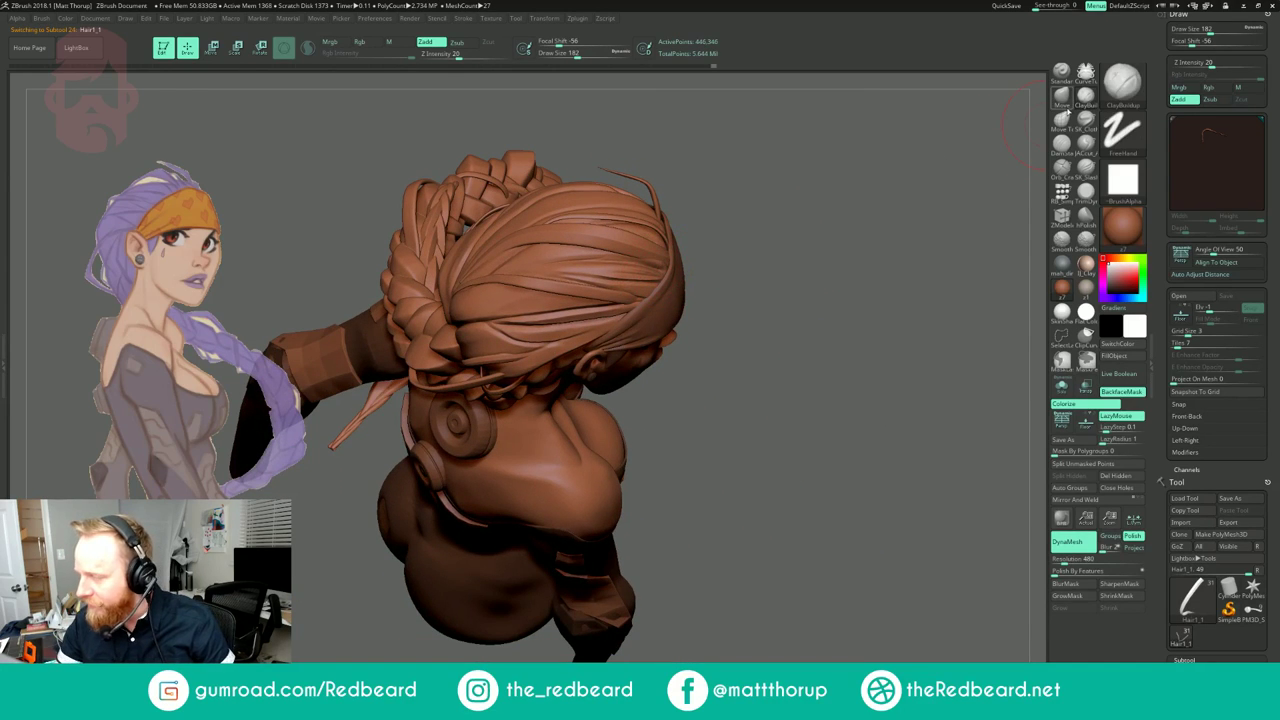
key("s")
left_click_drag(663, 270, 658, 270)
mouse_move(737, 249)
left_mouse_down("alt")
mouse_move(723, 314)
mouse_move(632, 330)
mouse_move(548, 325)
left_mouse_up("alt")
left_click(723, 316, "ctrl")
left_click(722, 315, "ctrl")
key("s")
key("s")
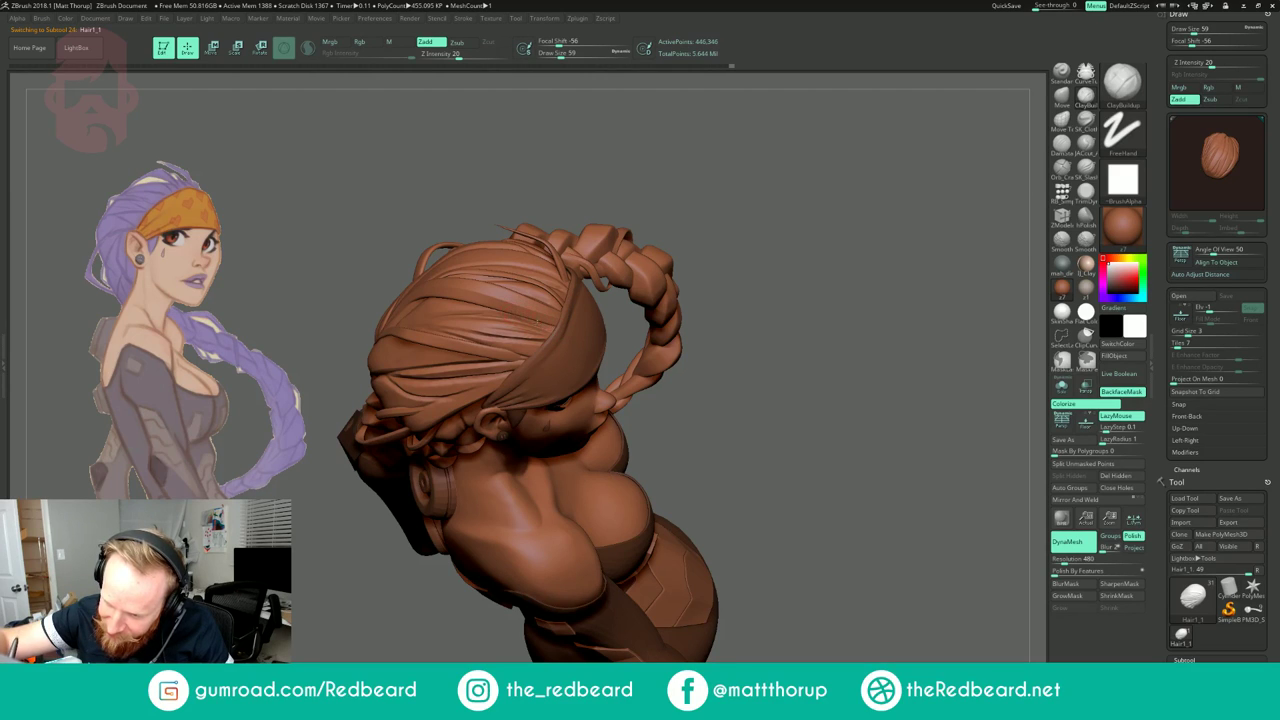
key("shift")
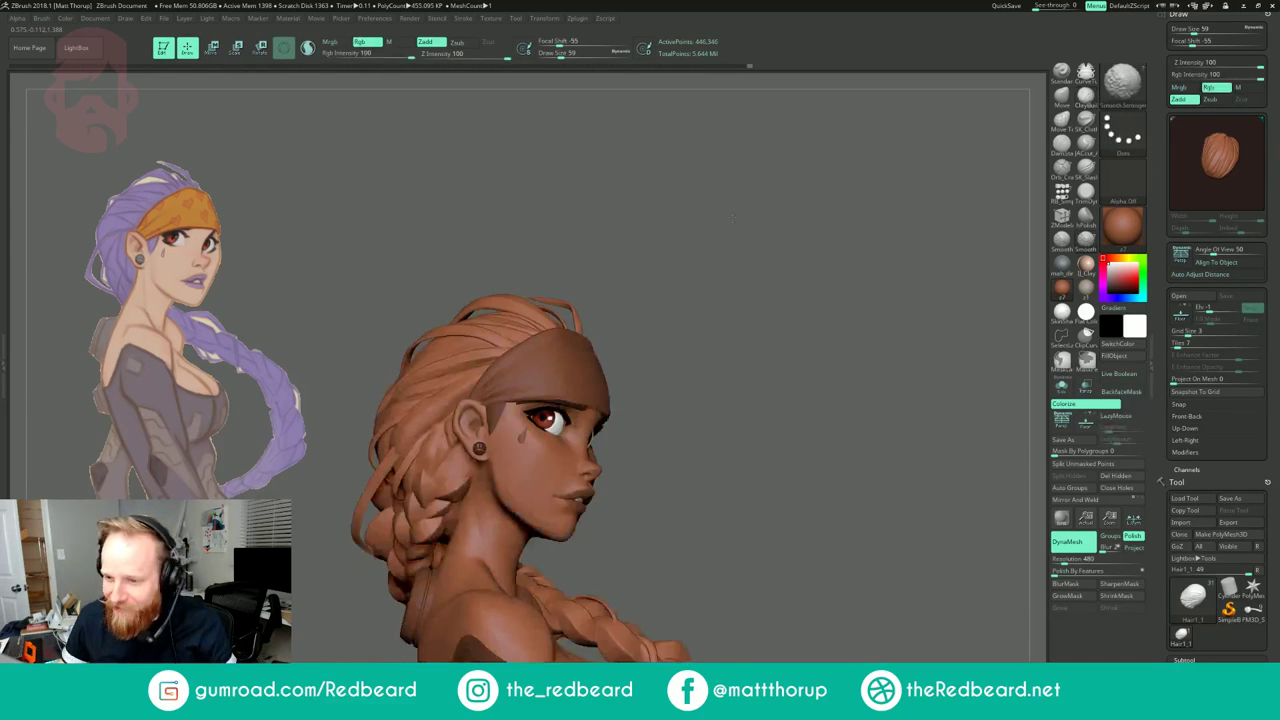
Step: Refine and smooth the grooves in the main hair mass behind the headband at draw size 37
mouse_move(733, 217)
left_mouse_down()
mouse_move(780, 229)
mouse_move(735, 320)
left_mouse_up()
key("s")
left_click_drag(522, 364, 511, 367)
key("s")
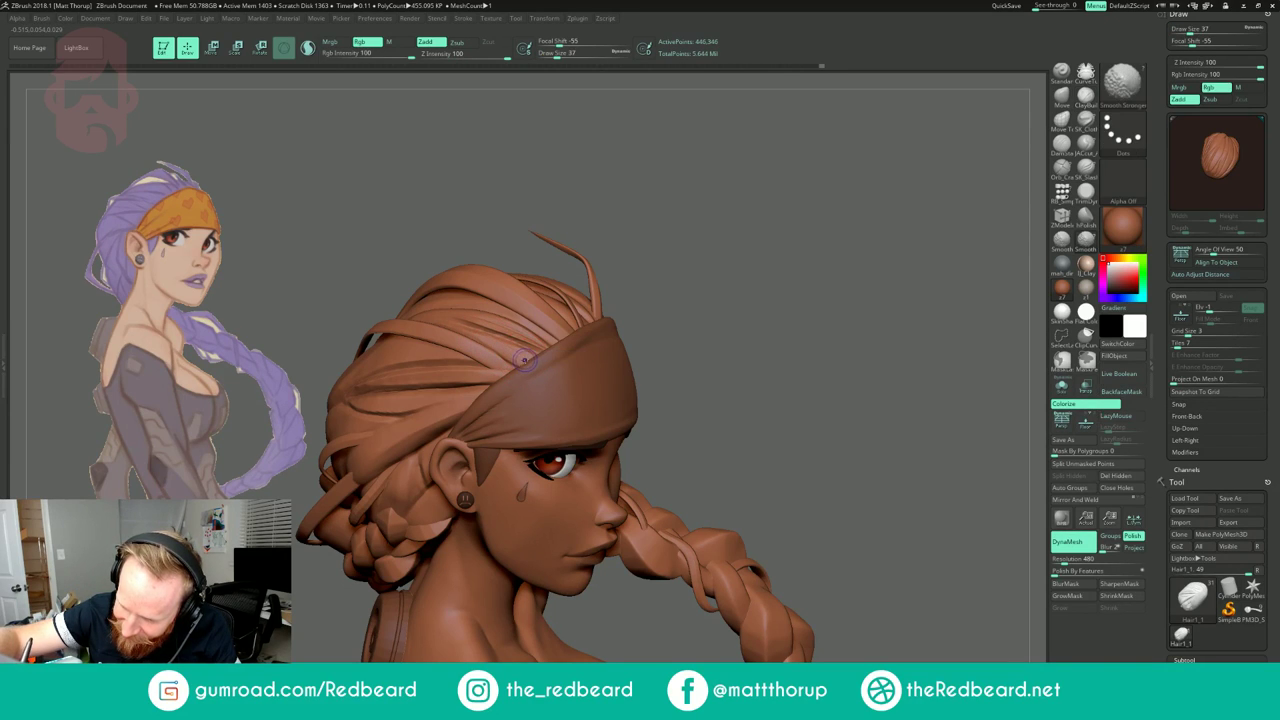
mouse_move(720, 211)
left_mouse_down()
mouse_move(786, 242)
mouse_move(792, 268)
mouse_move(706, 308)
mouse_move(738, 286)
mouse_move(718, 290)
mouse_move(780, 275)
left_mouse_up()
key("s")
left_click(472, 344)
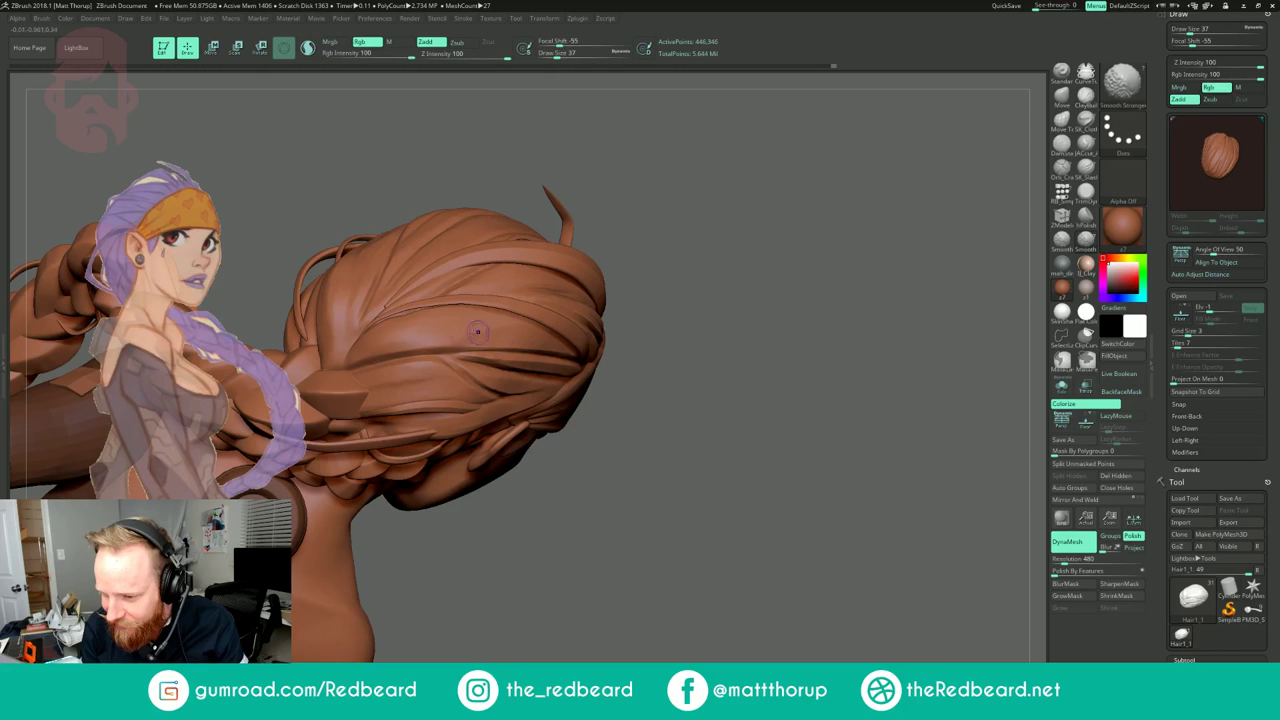
Step: Reshape the back of the main hair mass with the Move brush, redoing the stroke at draw size 182
mouse_move(645, 311)
left_mouse_down()
mouse_move(745, 486)
mouse_move(731, 493)
left_mouse_up()
key("b")
key("m")
key("v")
mouse_move(653, 411)
left_mouse_down()
mouse_move(628, 438)
mouse_move(616, 496)
left_mouse_up()
key("s")
left_click(473, 389)
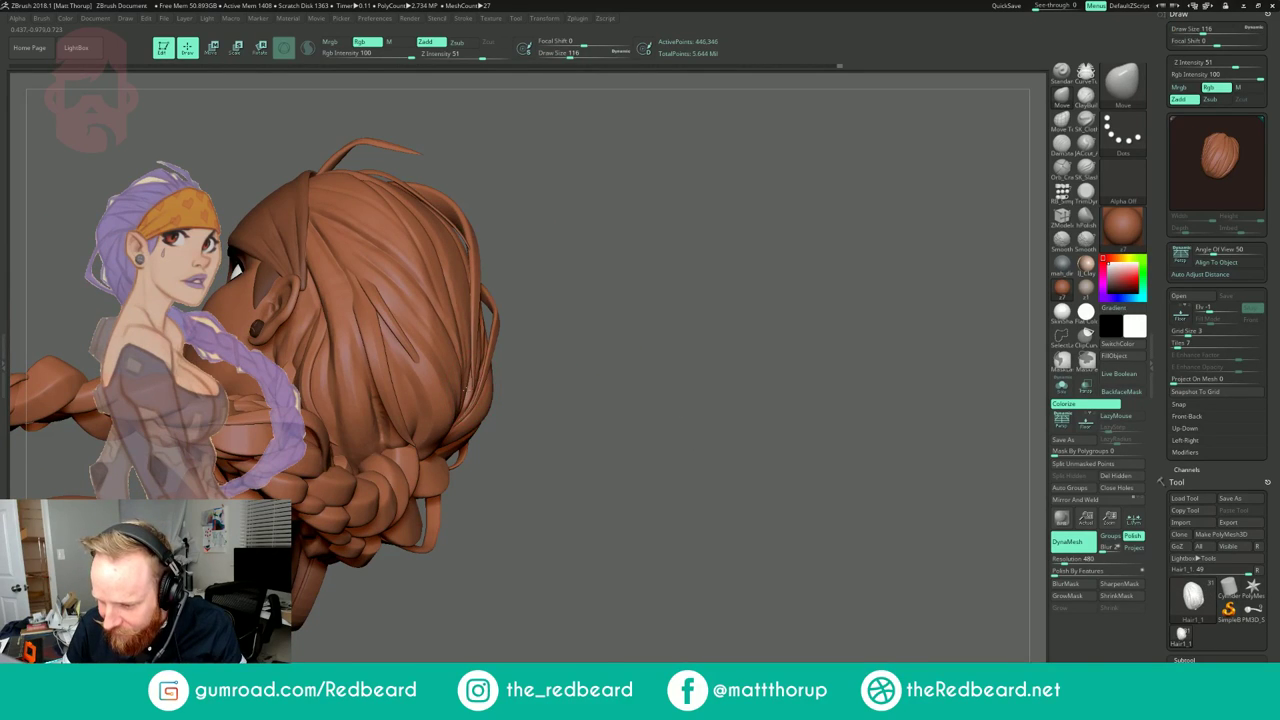
key("ctrl+z")
key("s")
left_click(475, 389)
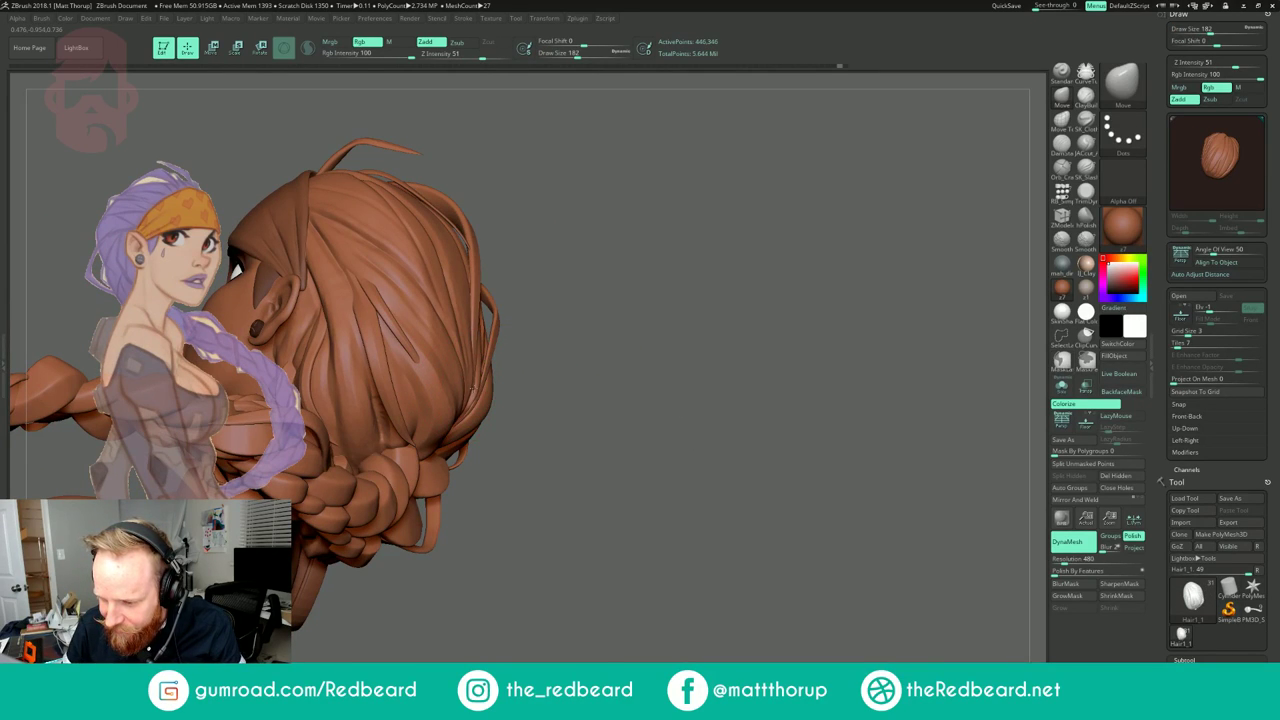
left_click_drag(585, 318, 538, 314)
left_click_drag(690, 300, 710, 247, "alt")
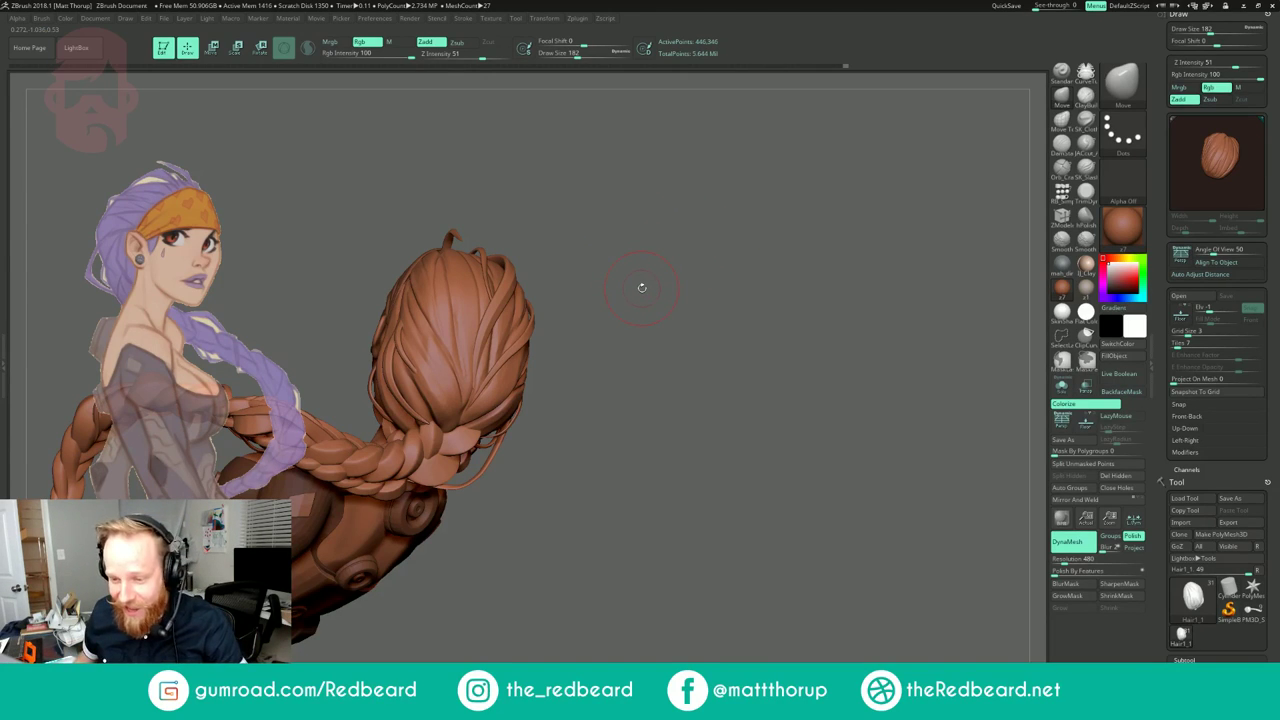
left_click_drag(632, 277, 501, 333)
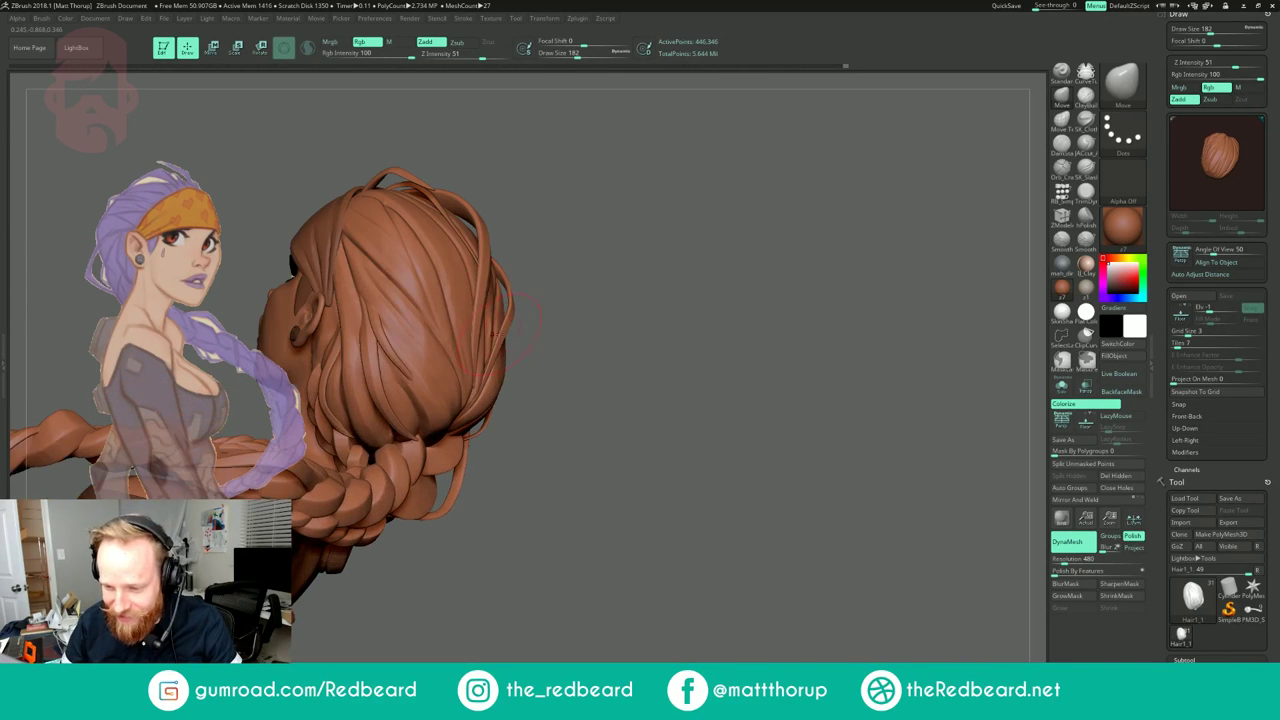
Step: Activate the Hair subtool and reposition its loose strands at the back of the head
left_click(418, 388, "alt")
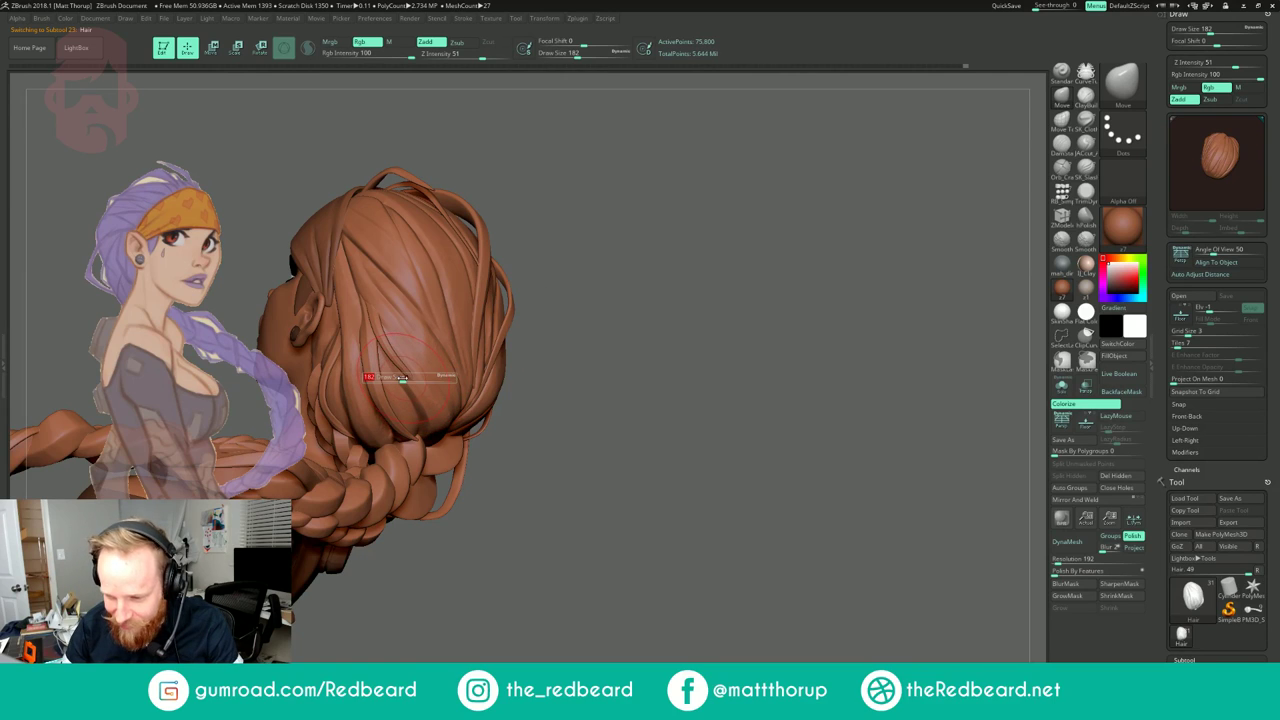
left_click_drag(402, 378, 411, 380)
left_click_drag(575, 362, 590, 305)
left_click_drag(590, 305, 699, 278, "alt")
left_click_drag(640, 228, 574, 259)
Step: Reposition the Hair2 loose strands along the braid over the shoulder with the Move brush, ending at draw size 212
key("s")
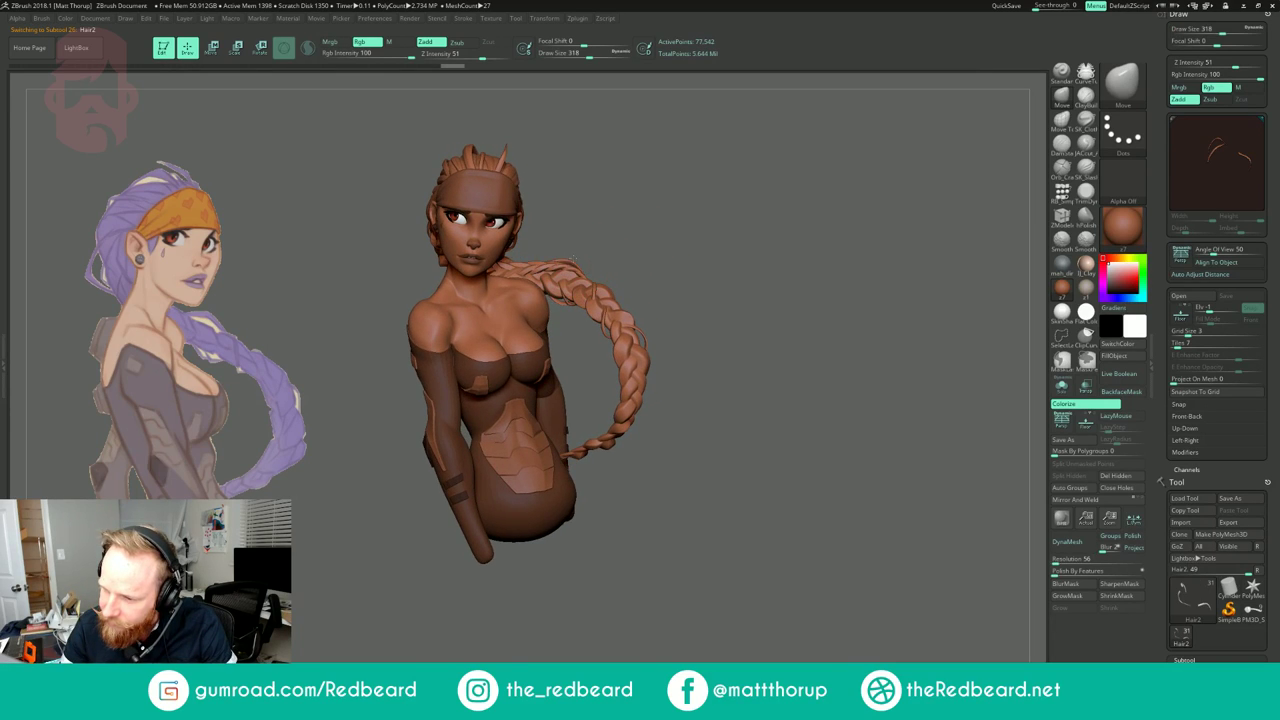
left_click_drag(665, 218, 585, 260)
key("s")
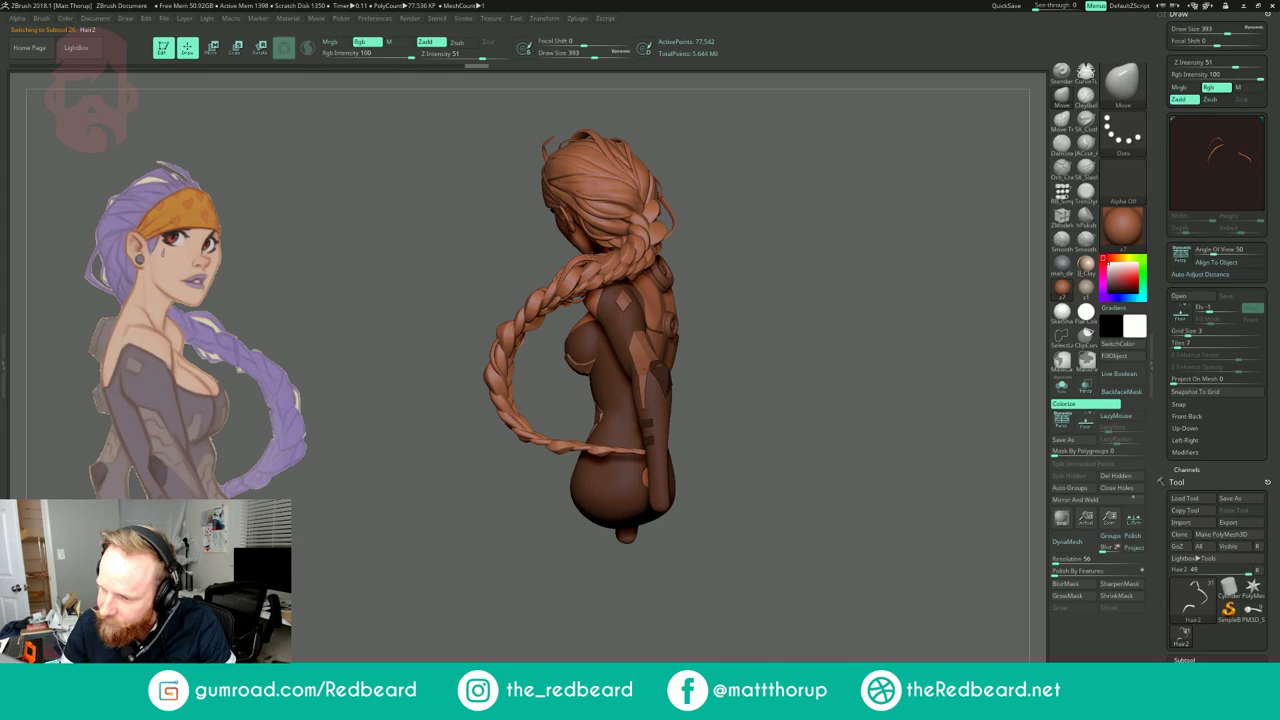
left_click_drag(741, 203, 829, 191)
left_click_drag(695, 226, 613, 251)
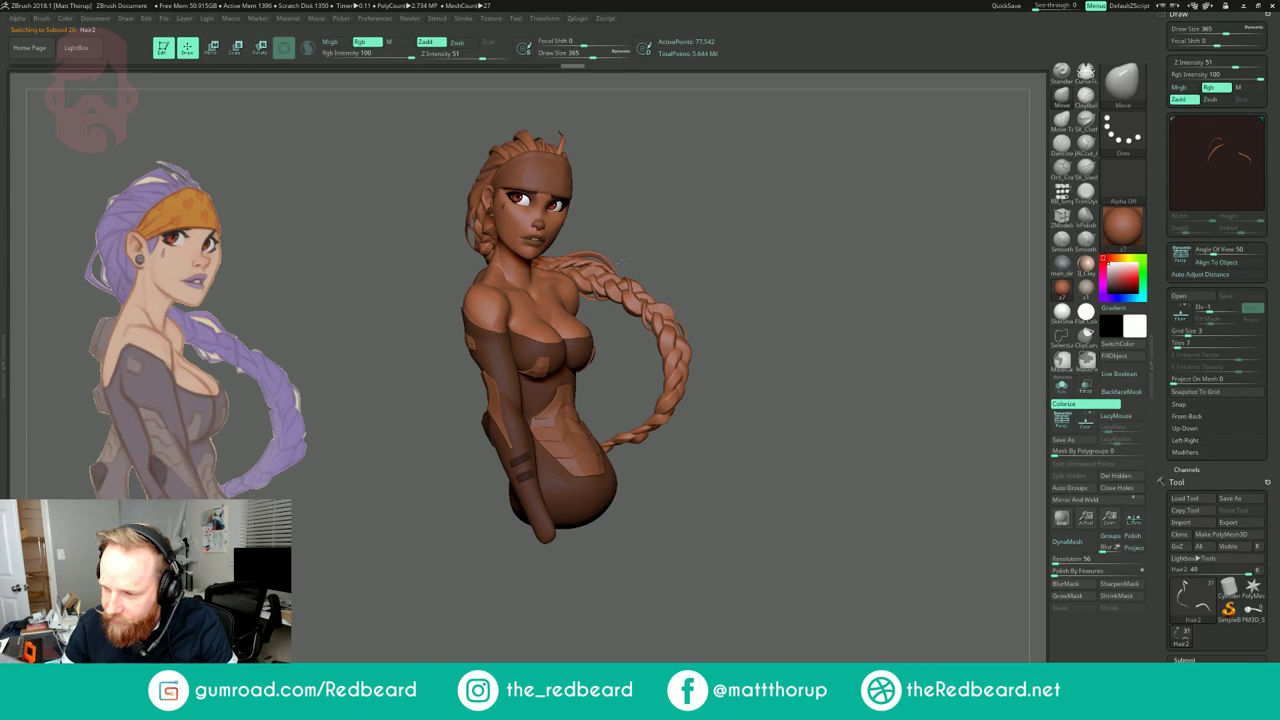
key("s")
left_click_drag(580, 266, 583, 254)
key("s")
Step: Tighten the loose strands at the braid with the Pinch brush at Z intensity 20
left_click_drag(742, 236, 612, 246)
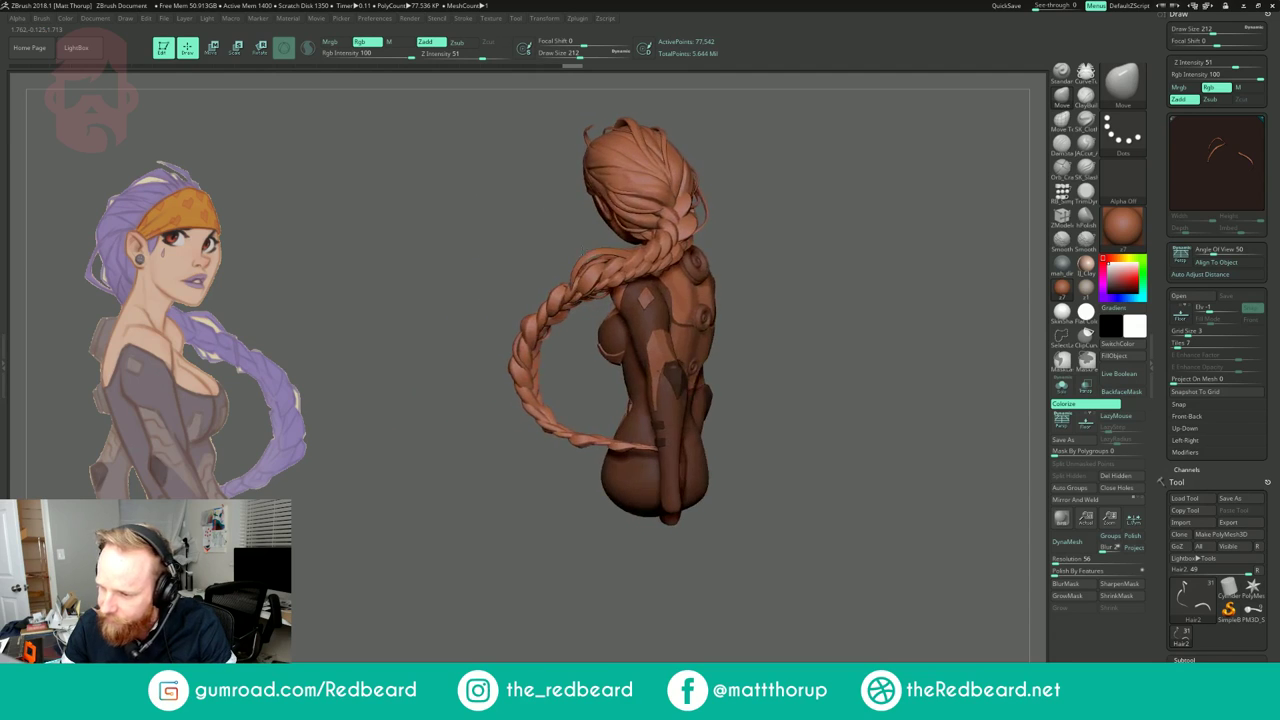
key("b")
key("p")
key("i")
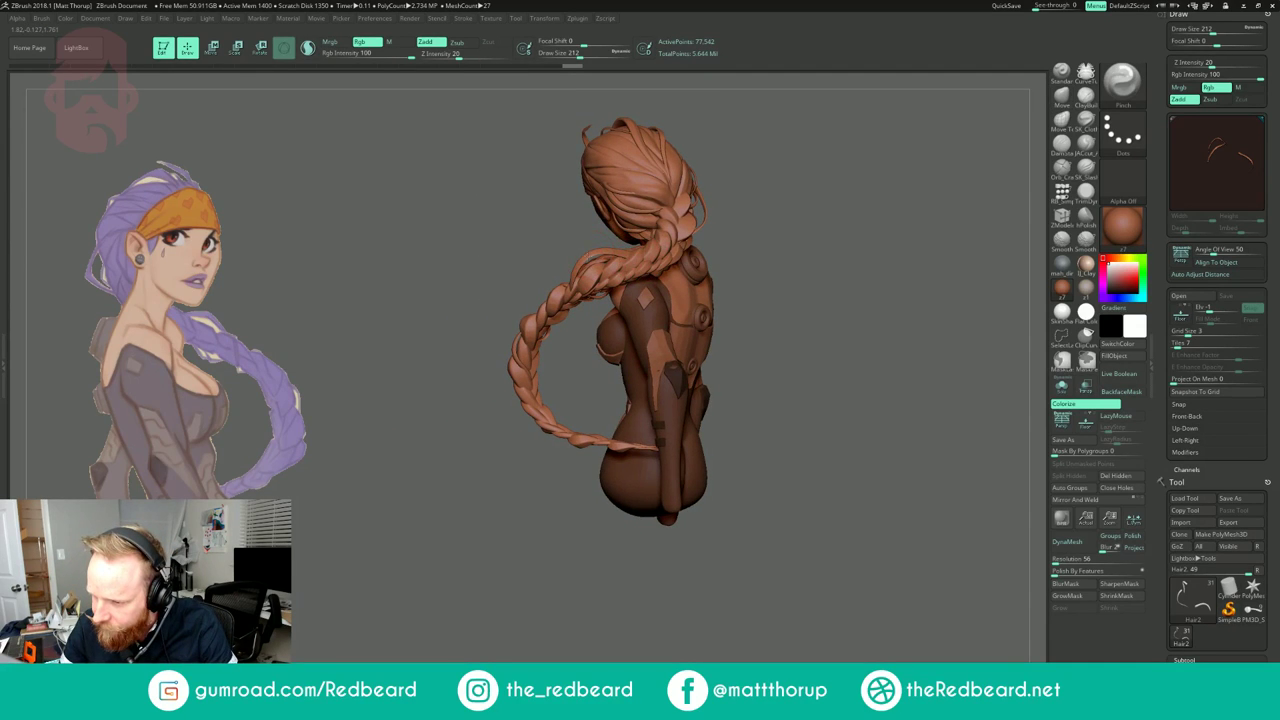
mouse_move(722, 206)
left_mouse_down()
mouse_move(845, 198)
mouse_move(794, 195)
mouse_move(813, 200)
mouse_move(783, 204)
mouse_move(791, 226)
mouse_move(797, 212)
mouse_move(754, 183)
mouse_move(780, 203)
mouse_move(692, 253)
mouse_move(723, 246)
mouse_move(726, 266)
mouse_move(523, 311)
left_mouse_up()
key("s")
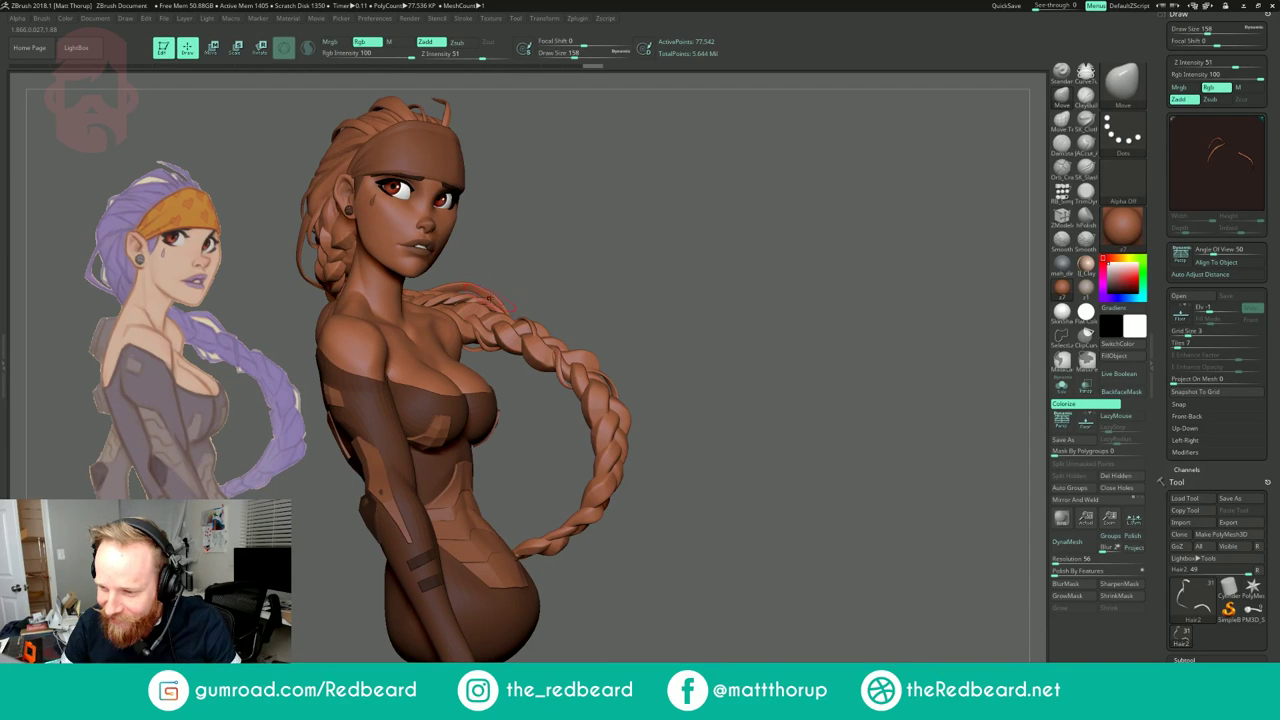
Step: Reshape individual loose strands along the shoulder braid with the Move Topological brush, working up to draw size 324
key("b")
key("m")
key("t")
key("s")
mouse_move(491, 299)
left_mouse_down()
mouse_move(497, 280)
mouse_move(325, 288)
mouse_move(480, 297)
mouse_move(505, 282)
mouse_move(487, 302)
mouse_move(625, 312)
mouse_move(467, 336)
mouse_move(540, 345)
mouse_move(640, 325)
mouse_move(600, 330)
mouse_move(558, 300)
mouse_move(524, 308)
mouse_move(620, 335)
mouse_move(590, 341)
mouse_move(588, 378)
mouse_move(566, 372)
mouse_move(599, 290)
left_mouse_up()
key("s")
key("s")
key("s")
key("s")
key("s")
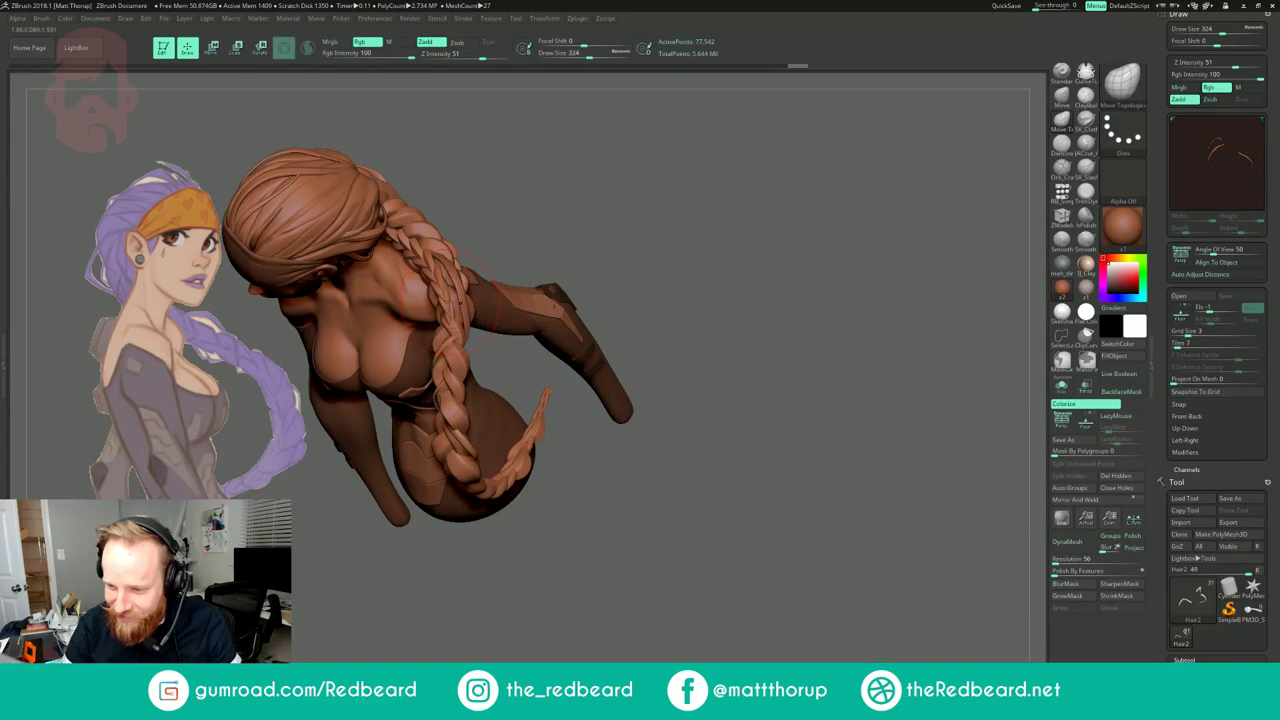
Step: Activate the Hair3 braid subtool and set up the Move brush at draw size 422
left_click(447, 313, "alt")
key("b")
key("m")
key("v")
key("]")
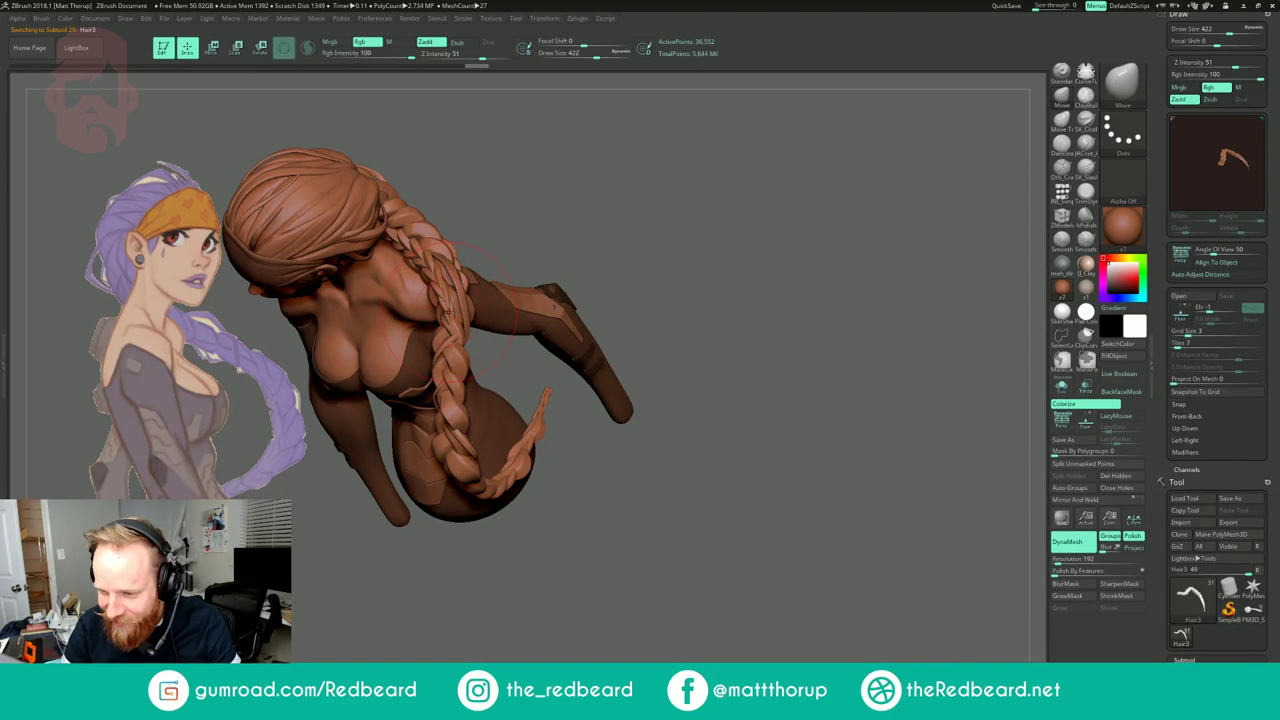
Step: Reshape the long braid hanging over the chest with the Move brush, adjusting the brush size between strokes
mouse_move(520, 360)
left_mouse_down()
mouse_move(545, 352)
mouse_move(540, 305)
left_mouse_up()
key("s")
left_click_drag(447, 316, 440, 316)
mouse_move(506, 234)
left_mouse_down()
mouse_move(472, 289)
mouse_move(520, 237)
mouse_move(498, 238)
left_mouse_up()
key("s")
left_click_drag(432, 284, 545, 173)
mouse_move(688, 174)
left_mouse_down()
mouse_move(671, 200)
mouse_move(637, 209)
mouse_move(642, 188)
mouse_move(658, 262)
mouse_move(680, 258)
left_mouse_up()
key("s")
left_click_drag(448, 330, 445, 330)
Step: Make the main head hair the active subtool and nudge its strands behind the ear with the Move brush
mouse_move(580, 235)
left_mouse_down()
mouse_move(626, 214)
mouse_move(612, 190)
mouse_move(617, 249)
mouse_move(641, 268)
mouse_move(677, 256)
mouse_move(672, 235)
mouse_move(763, 303)
mouse_move(722, 310)
mouse_move(724, 262)
mouse_move(690, 272)
mouse_move(782, 284)
left_mouse_up()
left_click_drag(782, 284, 780, 240, "alt")
left_click_drag(713, 306, 716, 350, "alt")
mouse_move(716, 350)
left_mouse_down()
mouse_move(708, 318)
mouse_move(743, 297)
mouse_move(738, 404)
left_mouse_up()
left_click_drag(672, 284, 701, 272)
left_click(505, 291, "alt")
mouse_move(752, 191)
left_mouse_down()
mouse_move(849, 188)
mouse_move(908, 203)
mouse_move(858, 217)
left_mouse_up()
mouse_move(676, 288)
left_mouse_down("alt")
mouse_move(671, 239)
mouse_move(704, 292)
left_mouse_up("alt")
mouse_move(764, 247)
left_mouse_down()
mouse_move(783, 240)
mouse_move(759, 235)
left_mouse_up()
left_click_drag(535, 264, 541, 261)
Step: Carve a crease in the strand behind the ear with Orb_Cracks at draw size 23 and smooth it
left_click(1063, 172)
mouse_move(850, 208)
left_mouse_down()
mouse_move(727, 222)
mouse_move(730, 298)
left_mouse_up()
key("s")
mouse_move(576, 266)
left_mouse_down()
mouse_move(554, 264)
mouse_move(547, 279)
mouse_move(573, 268)
mouse_move(575, 322)
mouse_move(575, 309)
left_mouse_up()
key("s")
key("s")
left_click(473, 56)
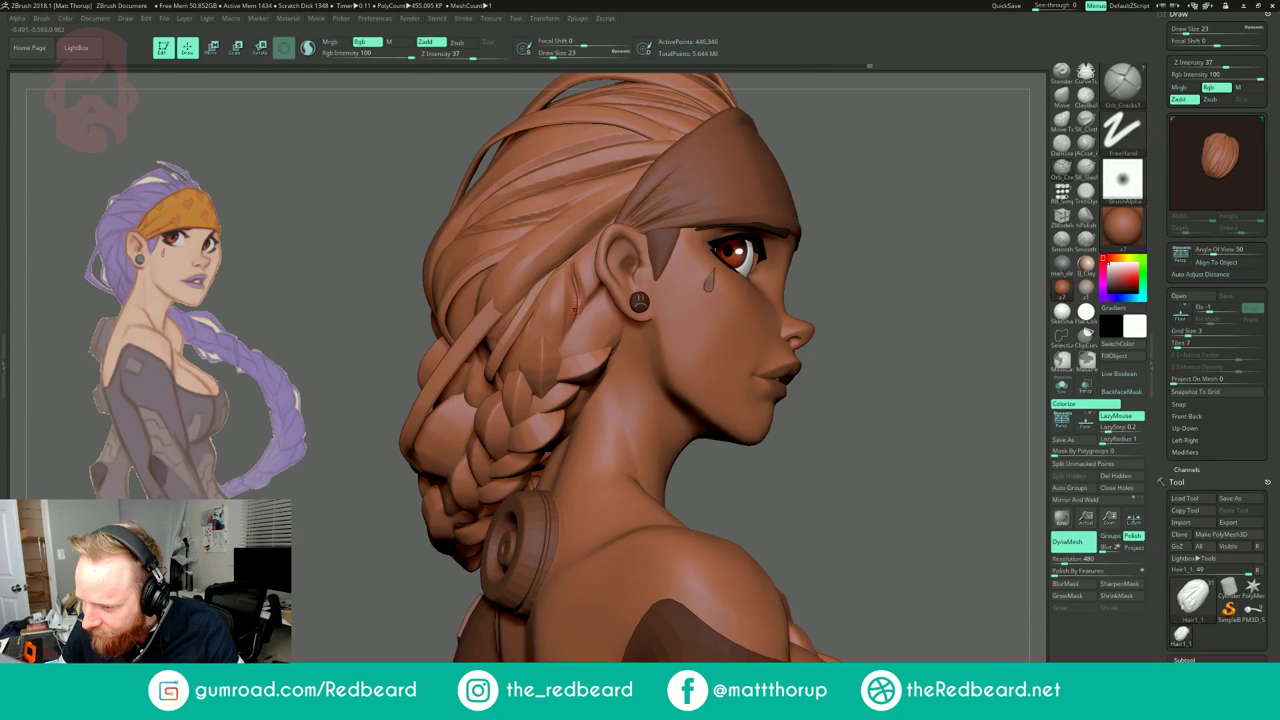
mouse_move(576, 264)
left_mouse_down("shift")
mouse_move(578, 302)
mouse_move(592, 303)
mouse_move(563, 362)
mouse_move(573, 278)
left_mouse_up("shift")
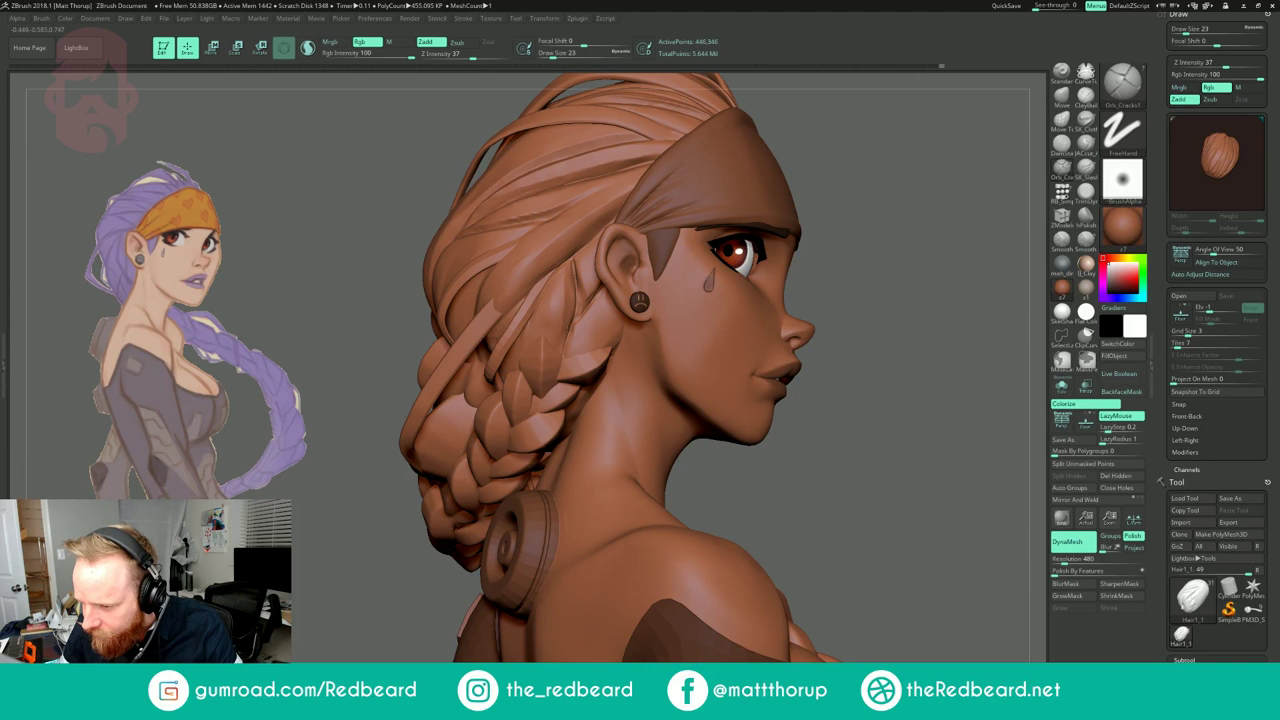
Step: Carve more Orb_Cracks creases between the strands above the small braid behind the ear
mouse_move(879, 309)
left_mouse_down()
mouse_move(955, 312)
mouse_move(882, 305)
left_mouse_up()
left_click_drag(851, 209, 888, 180)
left_click_drag(535, 322, 523, 350)
left_click_drag(783, 169, 850, 172)
left_click_drag(516, 304, 491, 345)
Step: Define the strands on the side of the head behind the headband with Orb_Cracks and smooth the stroke ends
left_click_drag(674, 167, 723, 141)
right_click_drag(722, 141, 498, 243)
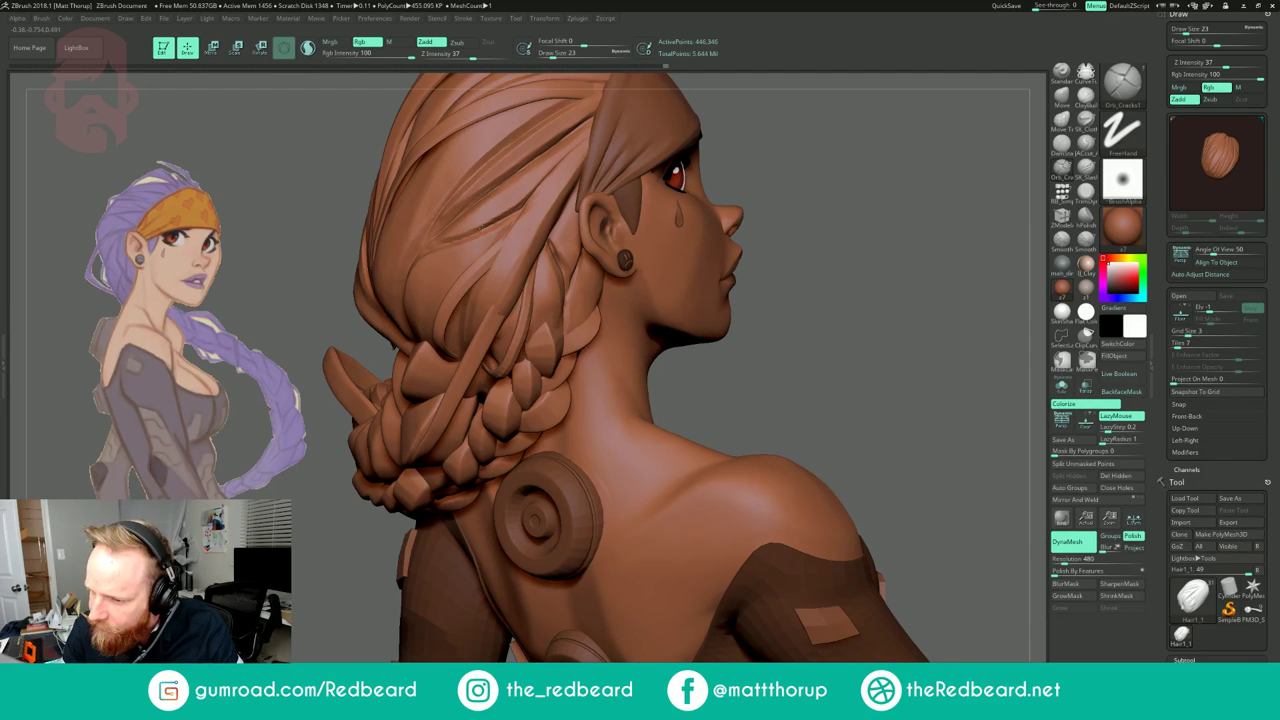
right_click_drag(766, 121, 507, 199)
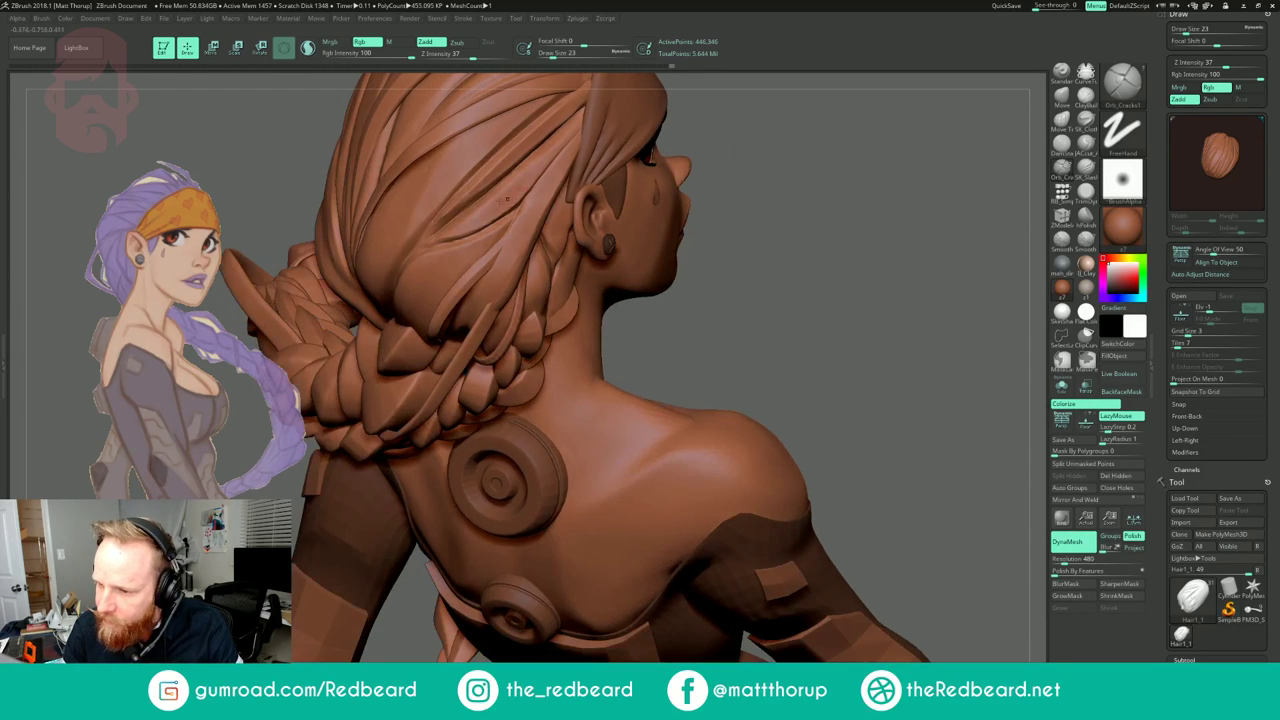
left_click_drag(709, 137, 640, 100)
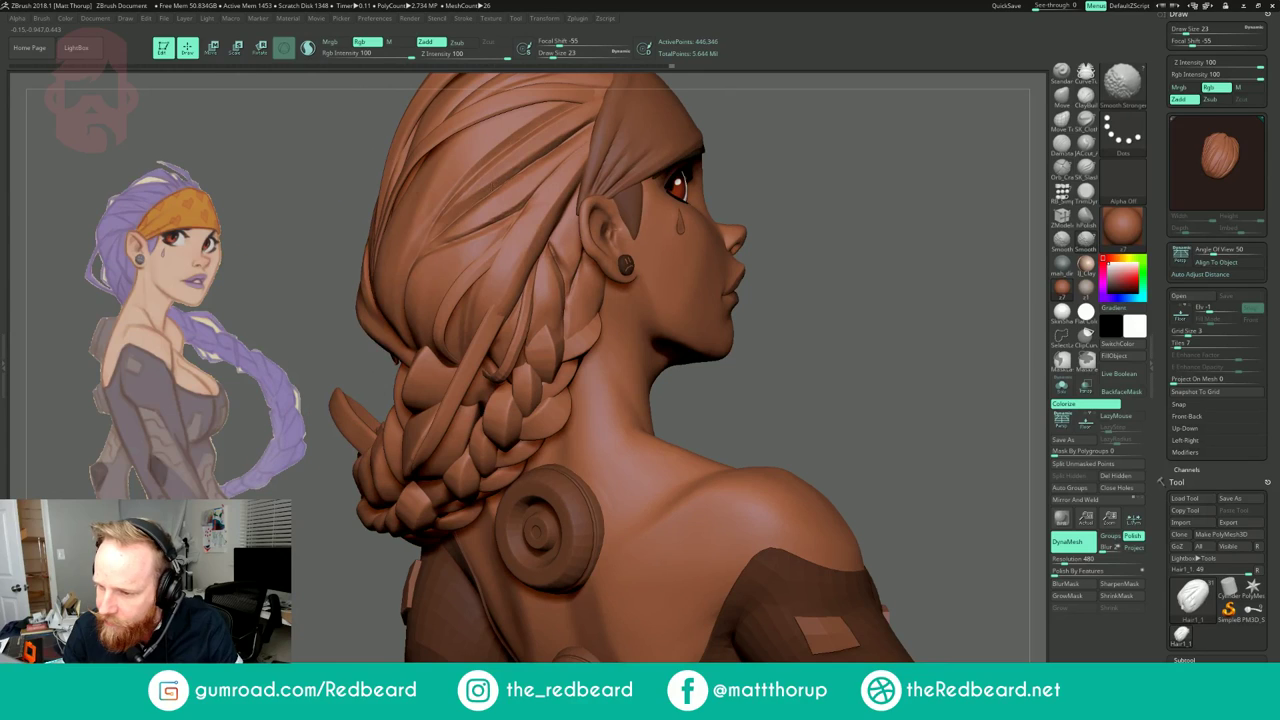
left_click_drag(554, 181, 547, 189)
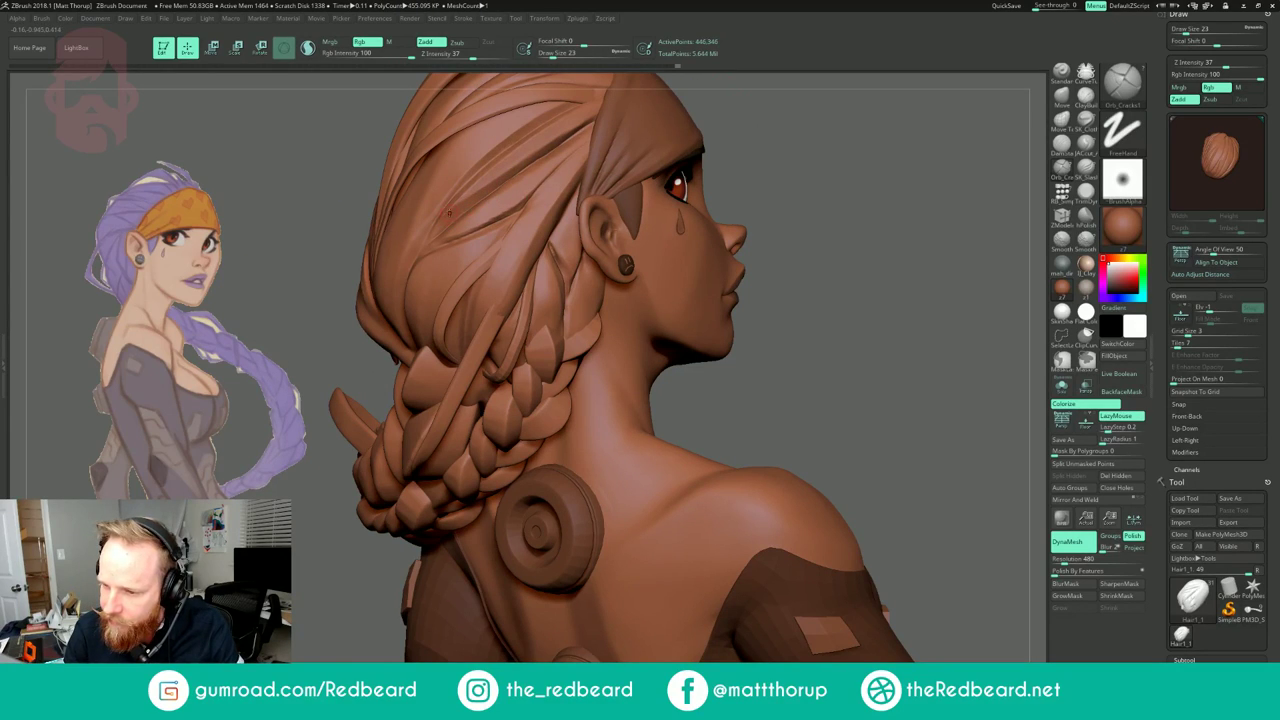
key("shift")
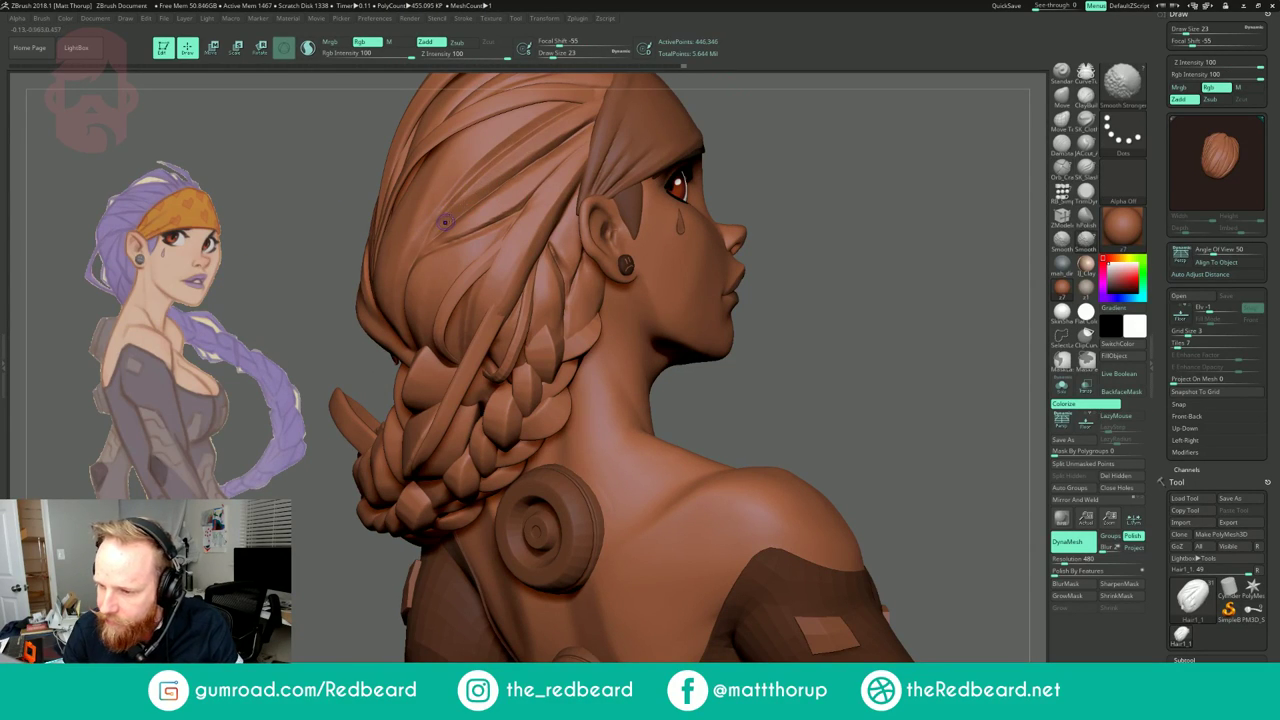
mouse_move(755, 116)
left_mouse_down()
mouse_move(620, 166)
mouse_move(815, 140)
left_mouse_up()
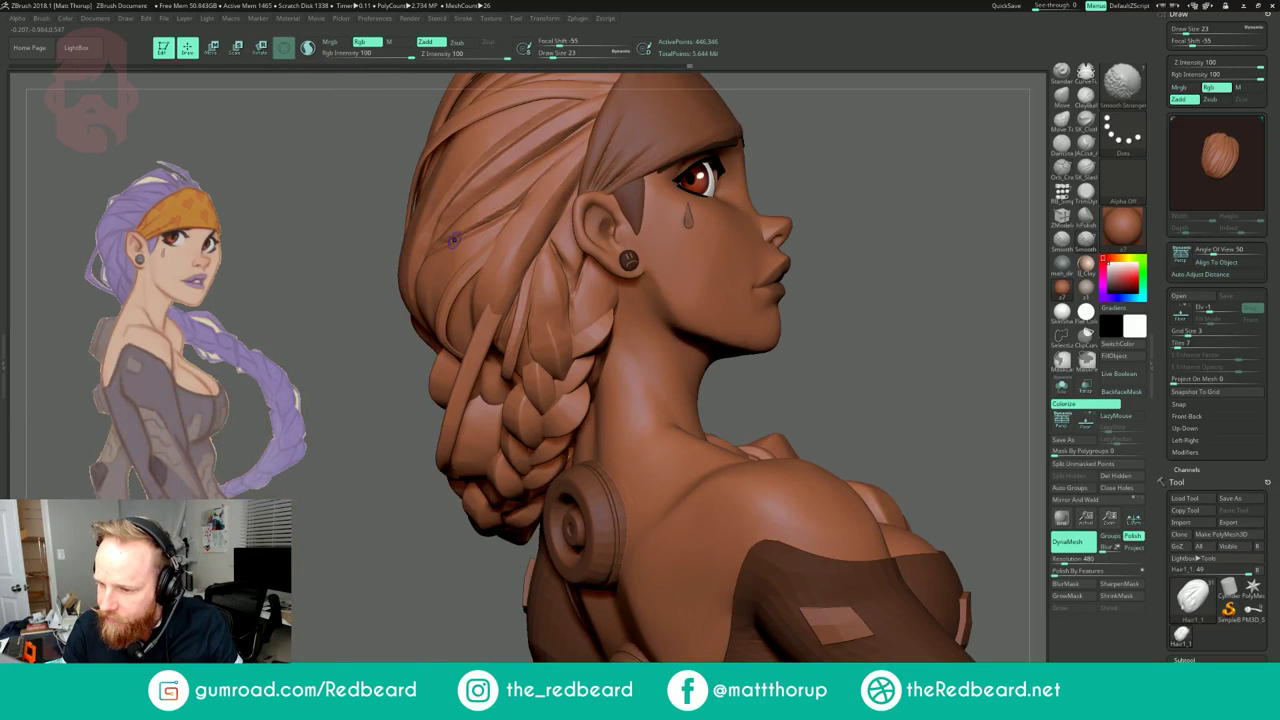
Step: Undo the last strokes and recarve the crease along the middle strands on the side of the head
key("ctrl+z")
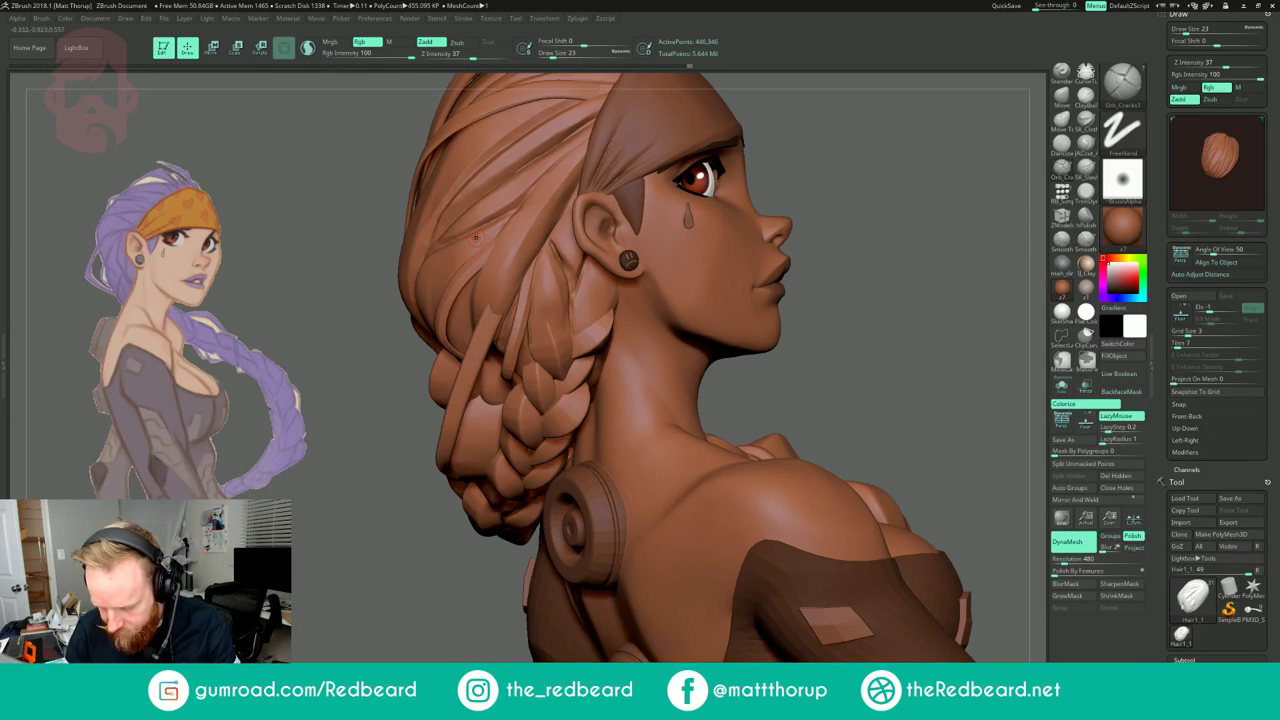
left_click_drag(448, 238, 543, 183)
key("ctrl+z")
left_click_drag(446, 238, 457, 232)
right_click_drag(558, 156, 755, 123)
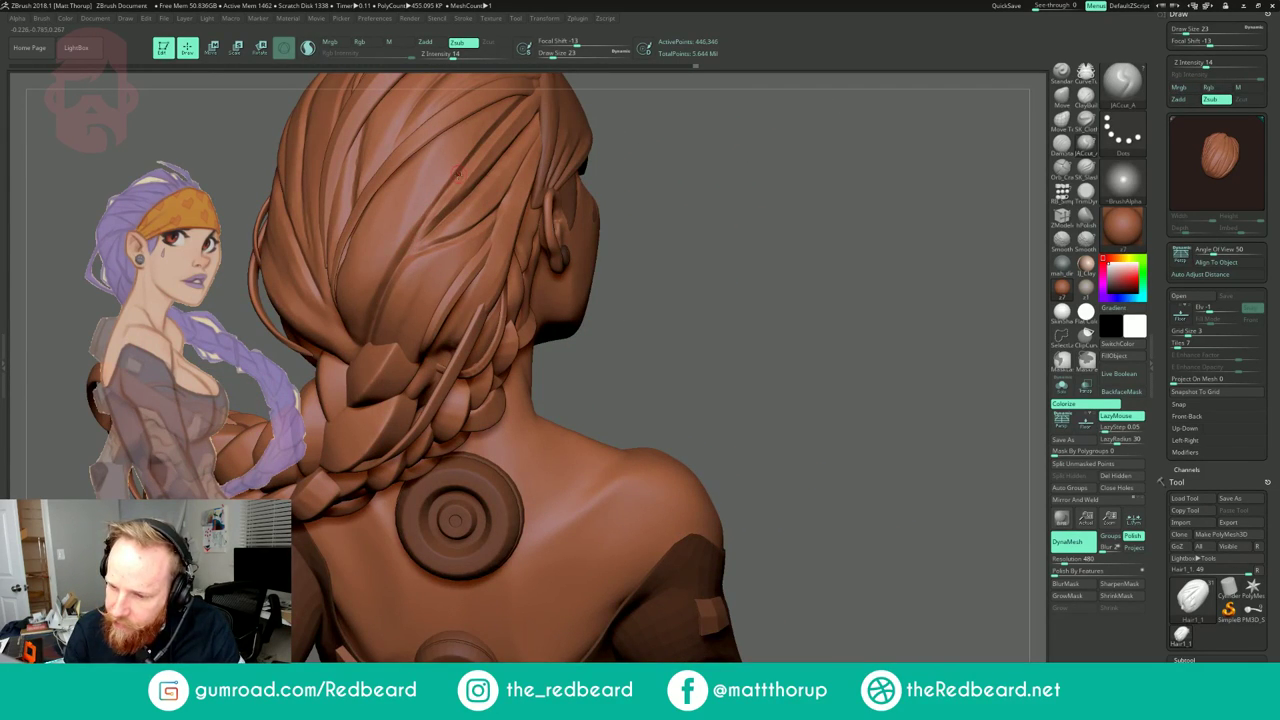
Step: Build up the loose strand above the small braid with ClayBuildup at draw size 49 and smooth it
right_click_drag(765, 172, 602, 234, "ctrl")
right_click_drag(602, 234, 766, 207, "ctrl")
left_click_drag(766, 206, 611, 198)
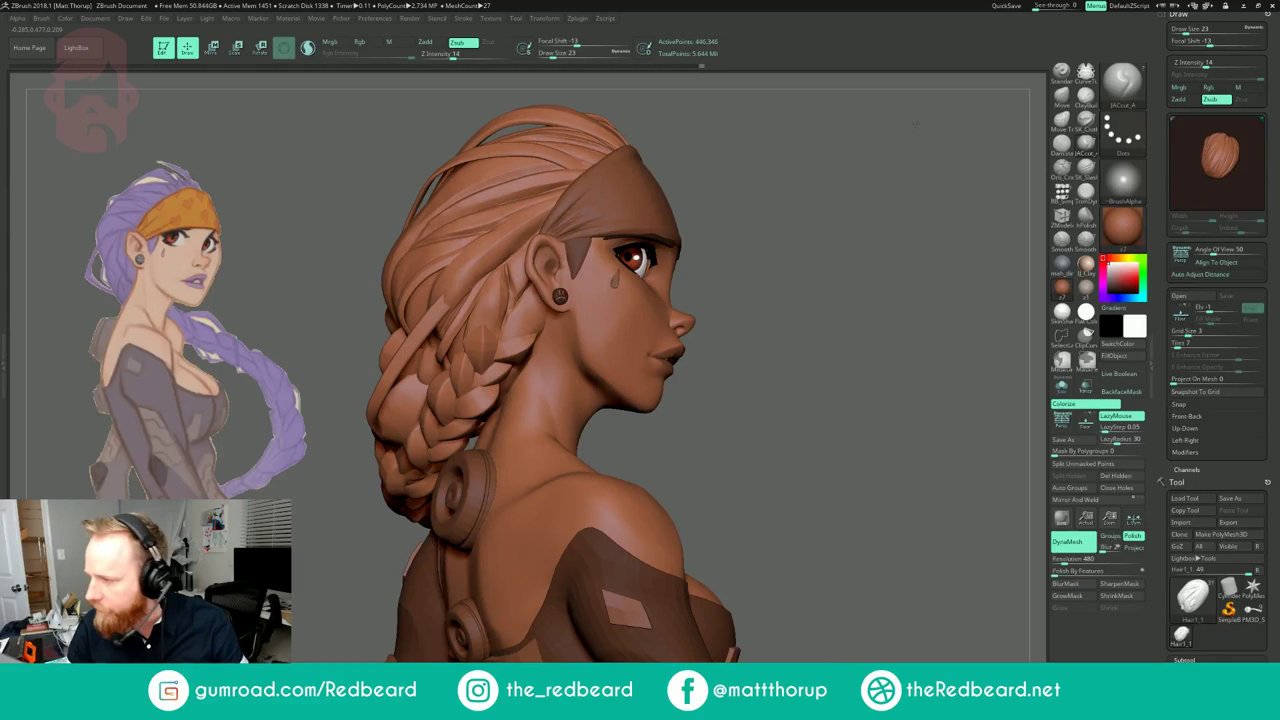
right_click_drag(916, 124, 906, 124)
key("b")
key("c")
key("b")
key("s")
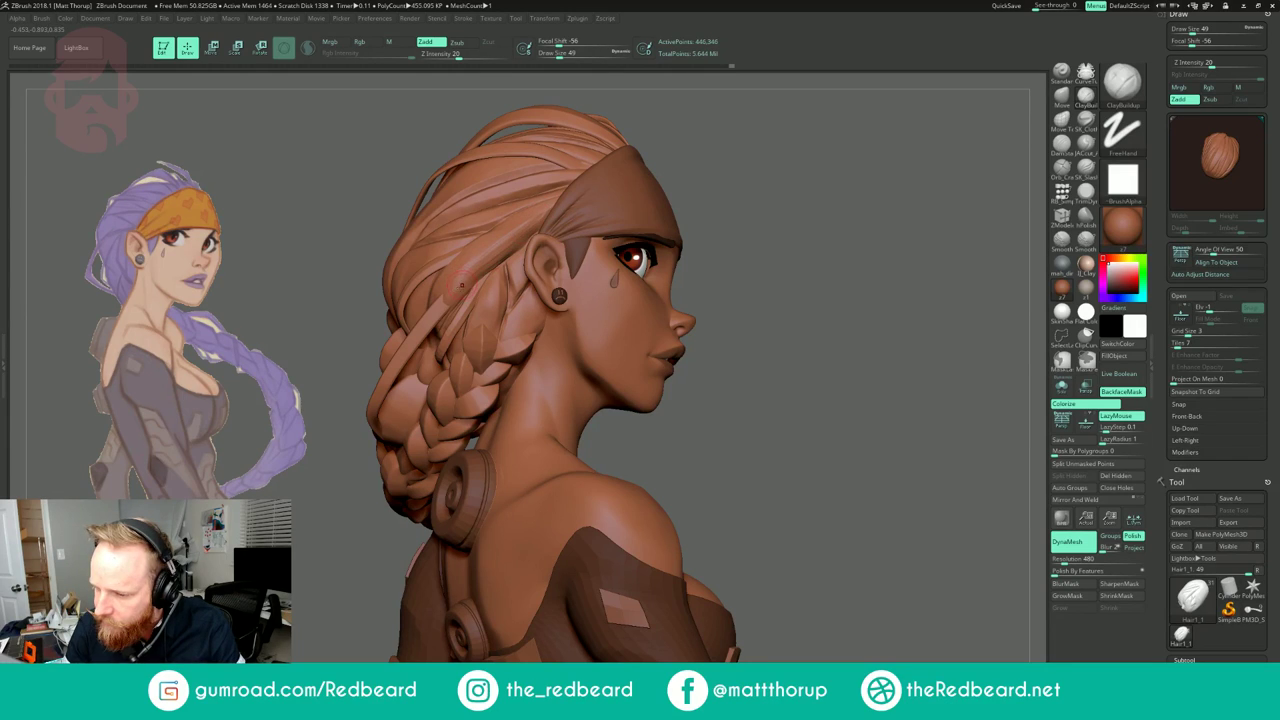
key("shift")
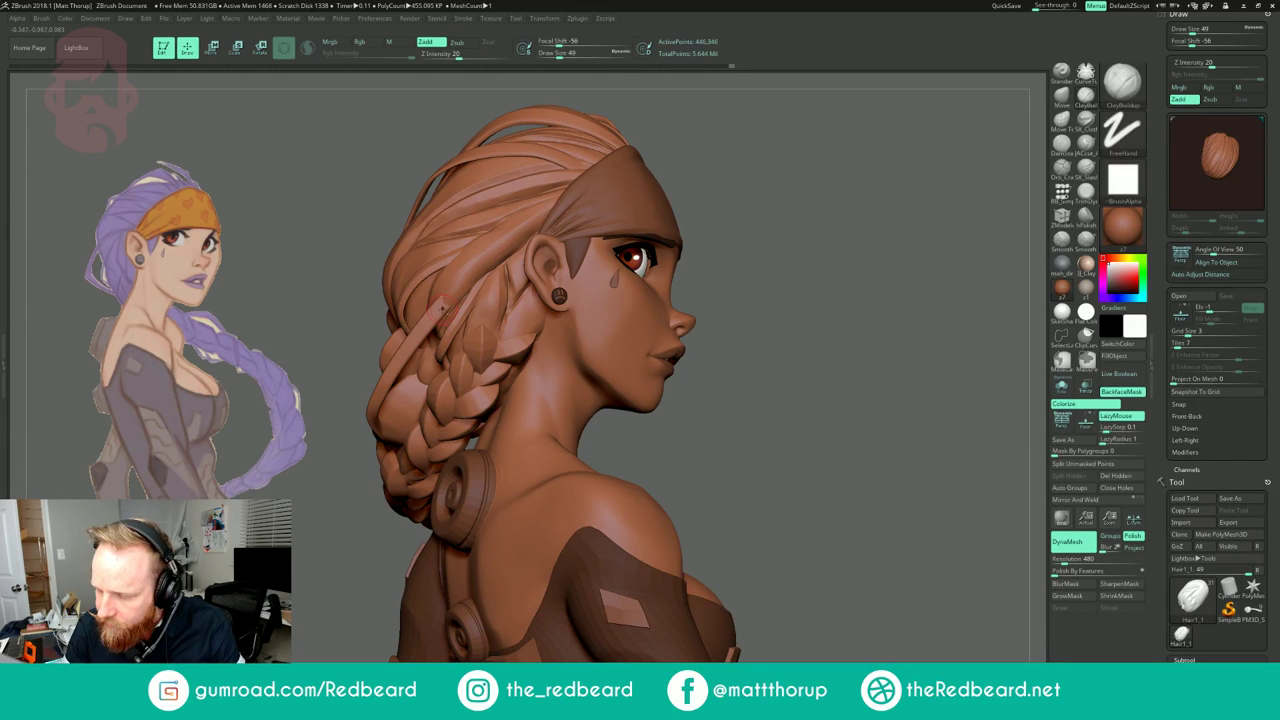
Step: Sharpen the edge of the loose strand behind the ear with Orb_Cracks at draw size 27
left_click_drag(767, 149, 762, 154)
left_click(1062, 168)
key("bracketleft")
key("bracketleft")
left_click_drag(500, 263, 434, 306)
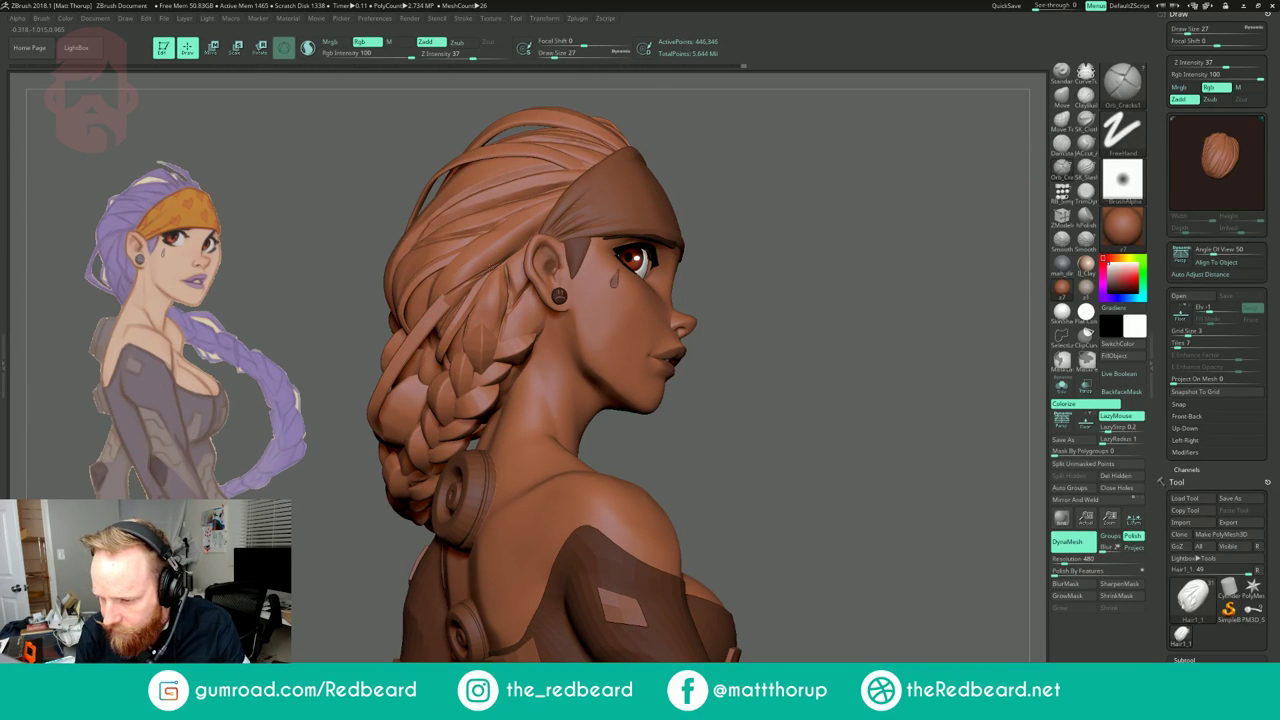
Step: Adjust the loose strand behind the ear with the Move brush, then fill it with ClayBuildup and smooth it
left_click(1061, 97)
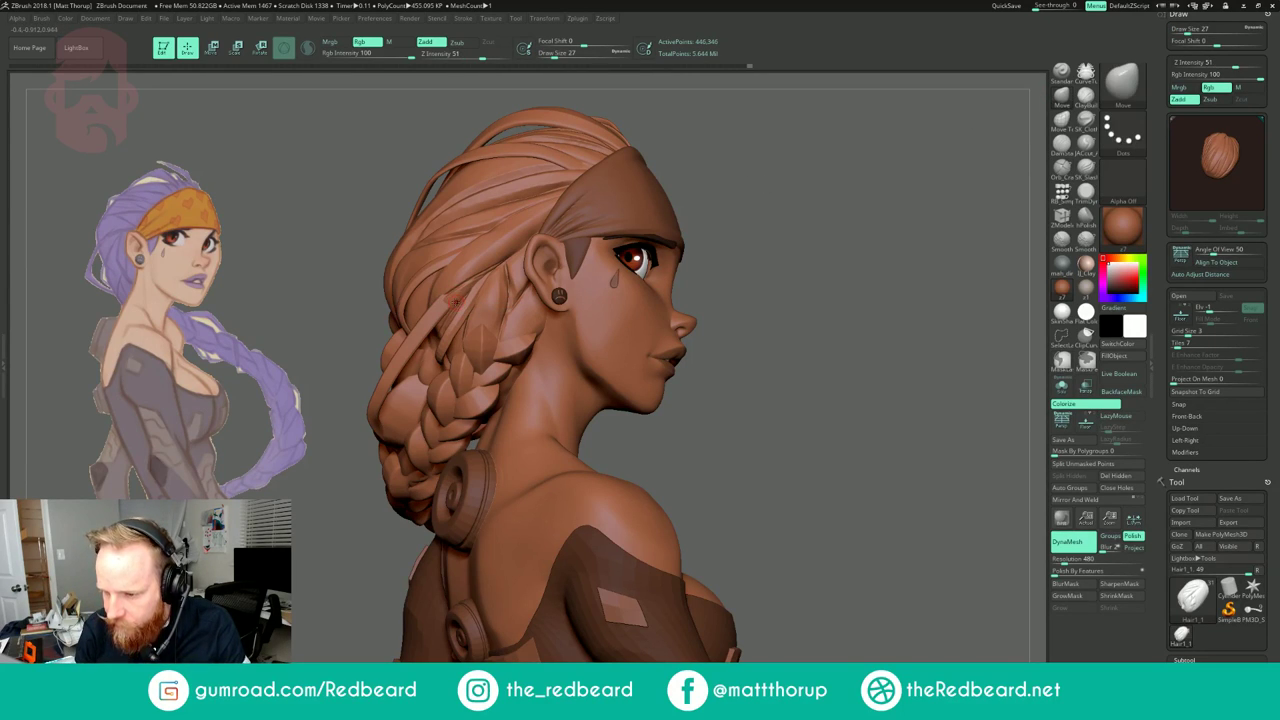
left_click(1086, 97)
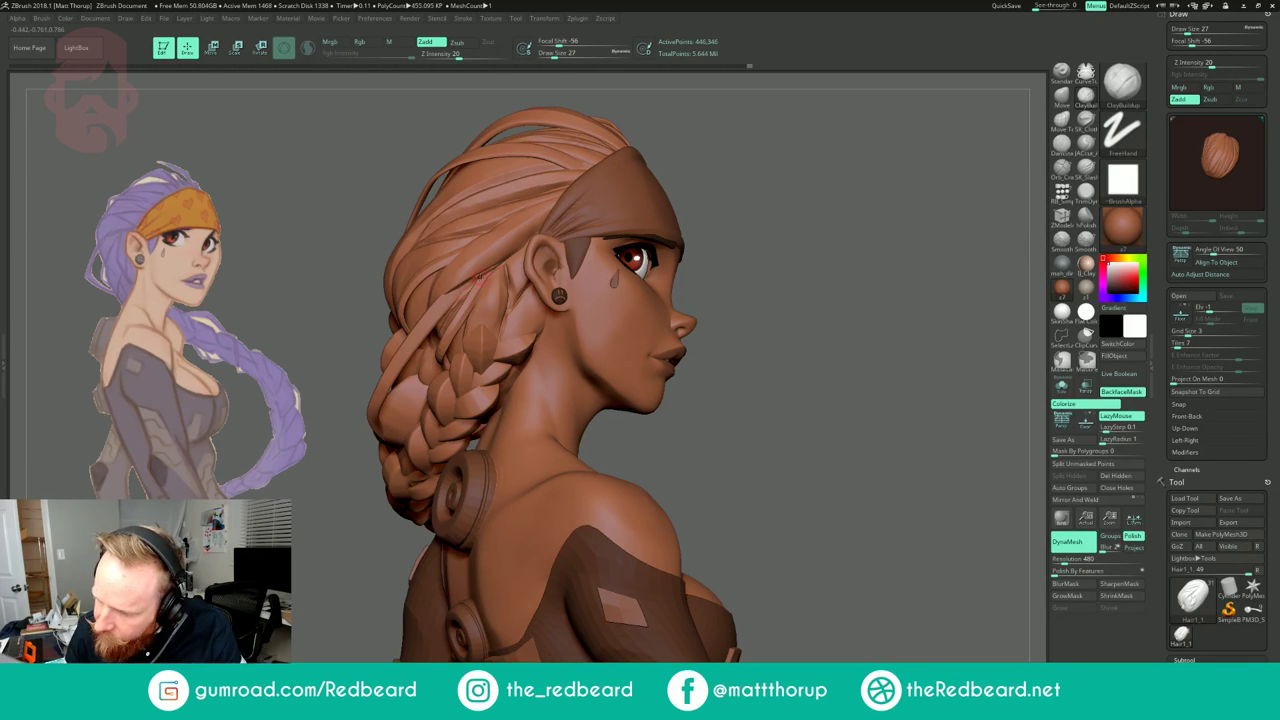
key("shift")
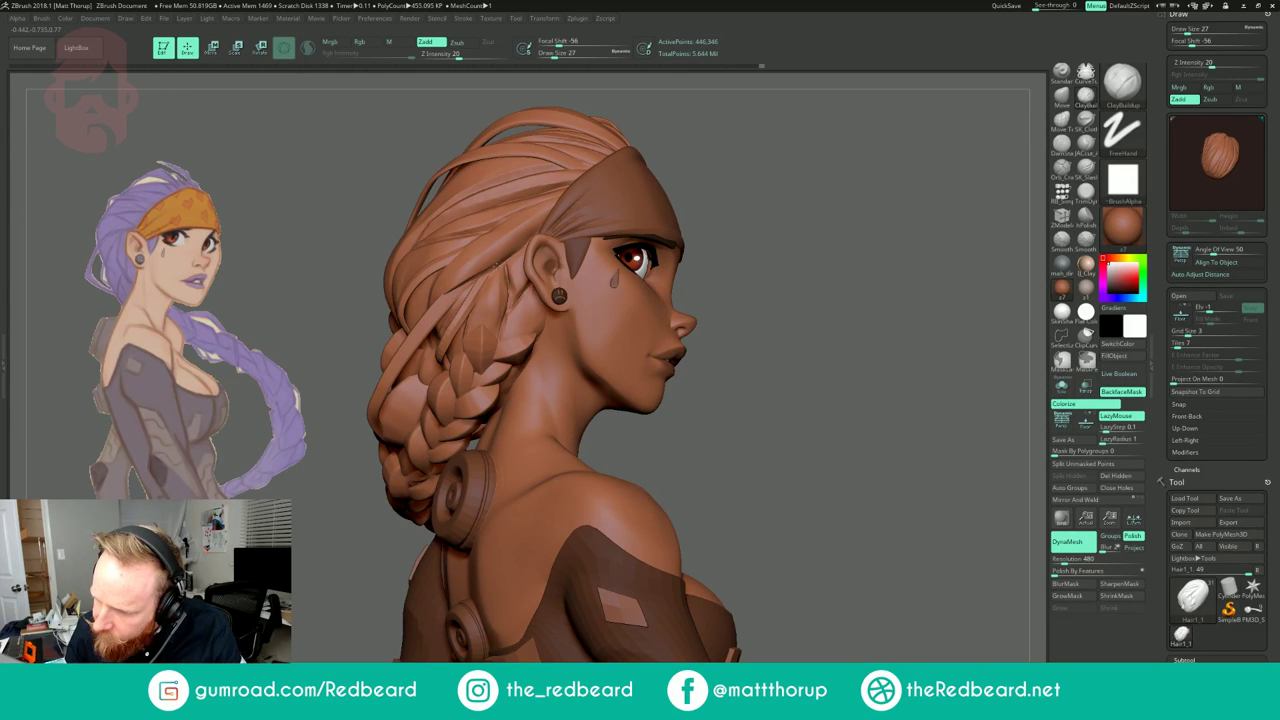
Step: Add volume to the strands beside the ear with ClayBuildup at draw size 56 and smooth them
mouse_move(767, 182)
left_mouse_down("alt")
mouse_move(737, 186)
mouse_move(810, 182)
left_mouse_up("alt")
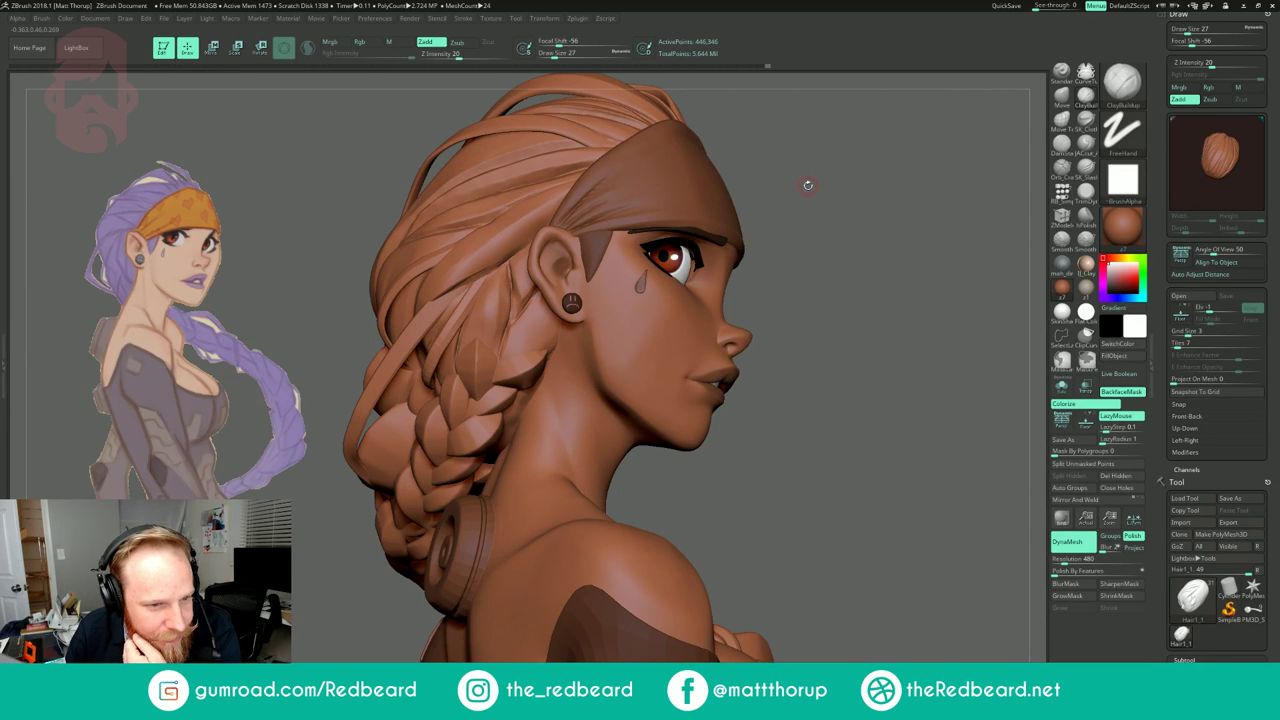
mouse_move(810, 181)
left_mouse_down()
mouse_move(808, 200)
mouse_move(808, 166)
left_mouse_up()
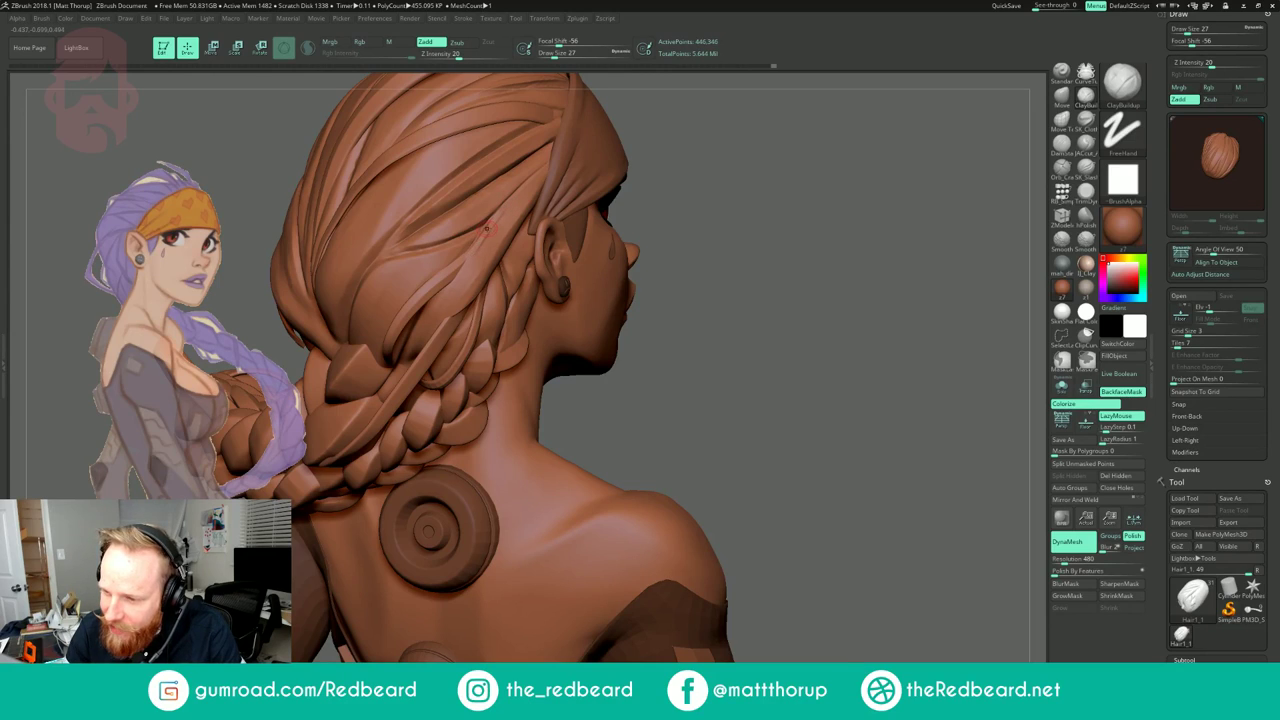
key("]")
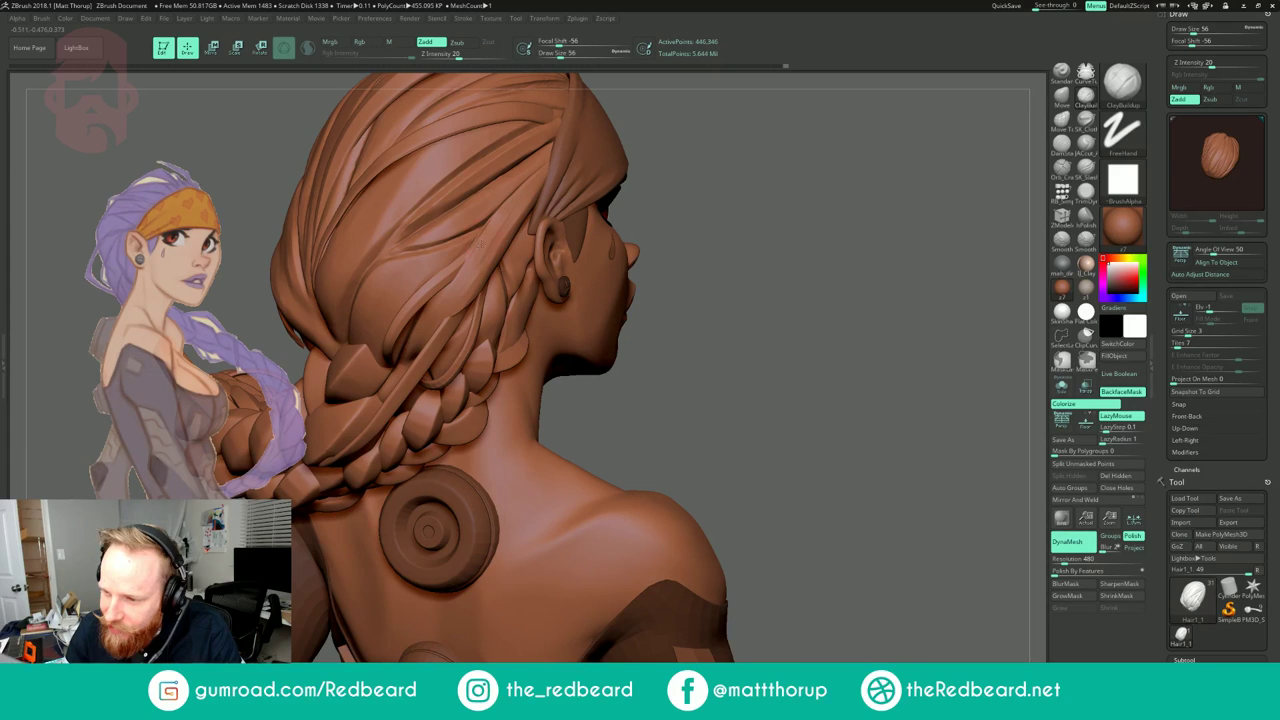
key("shift")
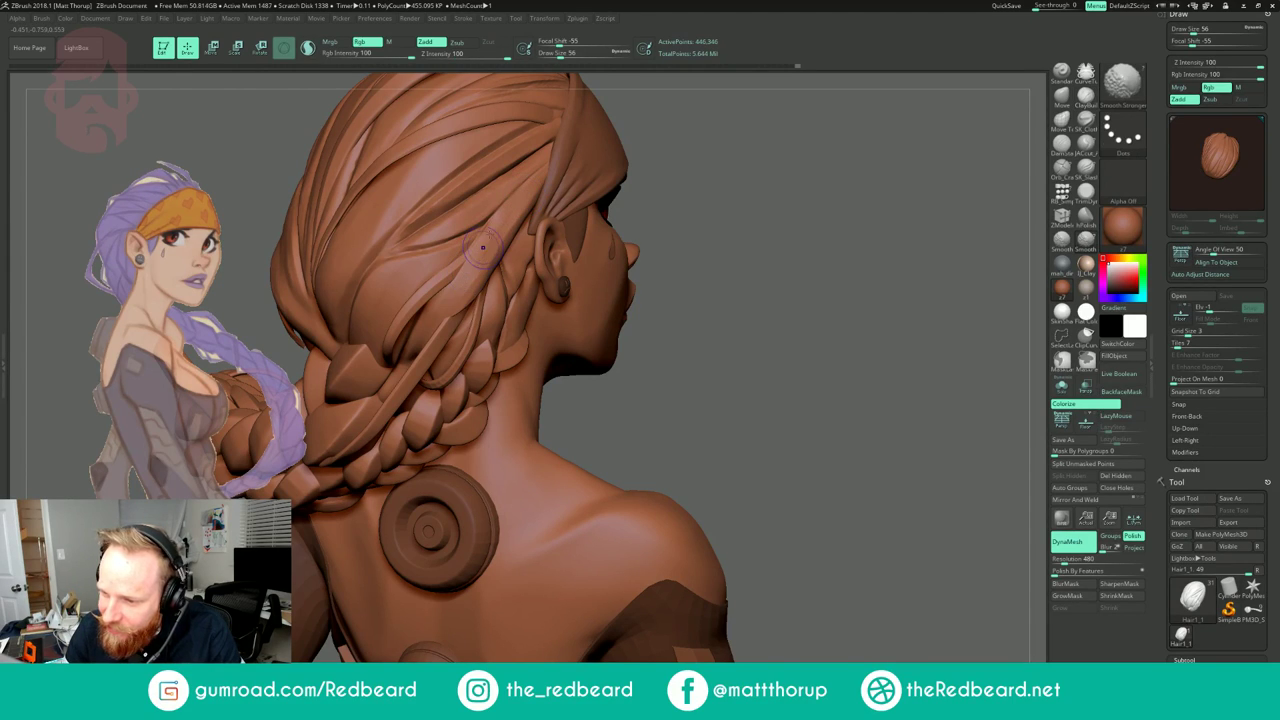
Step: Cut grooves between the strands beside the ear with the subtractive JAC cut brush at draw size 31
mouse_move(656, 134)
left_mouse_down()
mouse_move(688, 172)
mouse_move(672, 158)
left_mouse_up()
key("s")
left_click_drag(499, 221, 467, 252)
key("s")
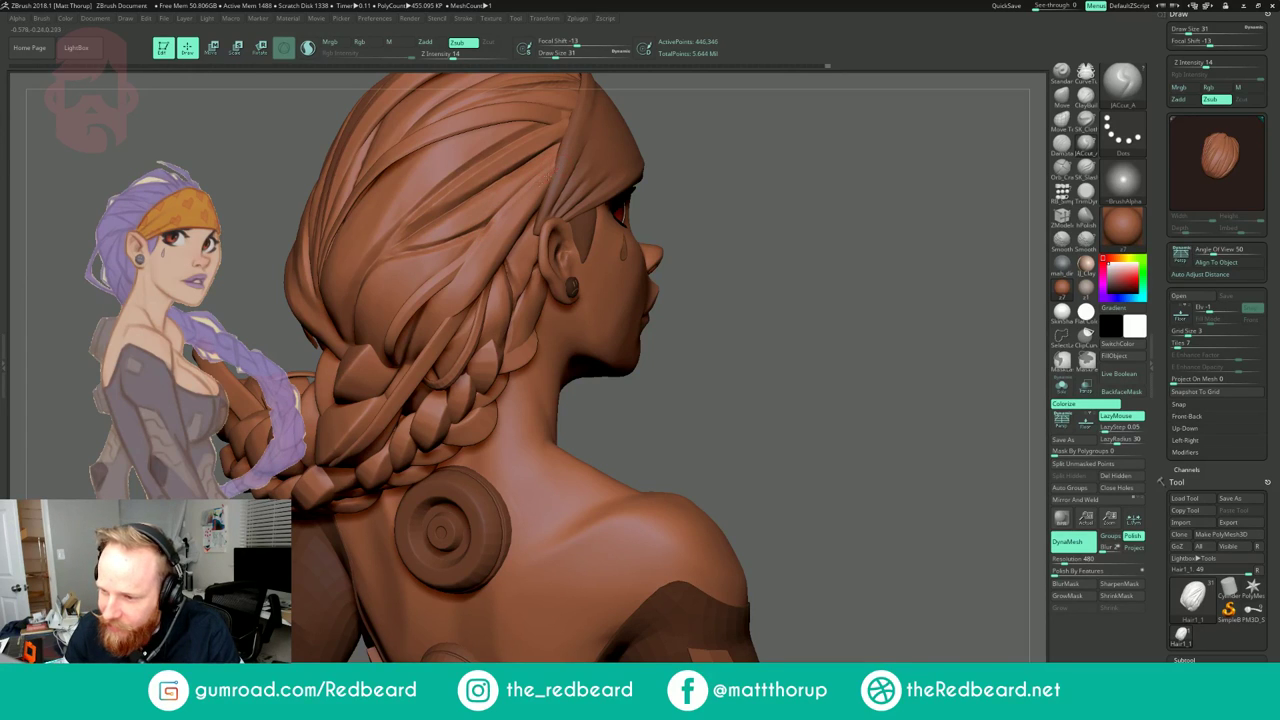
left_click_drag(712, 158, 706, 123)
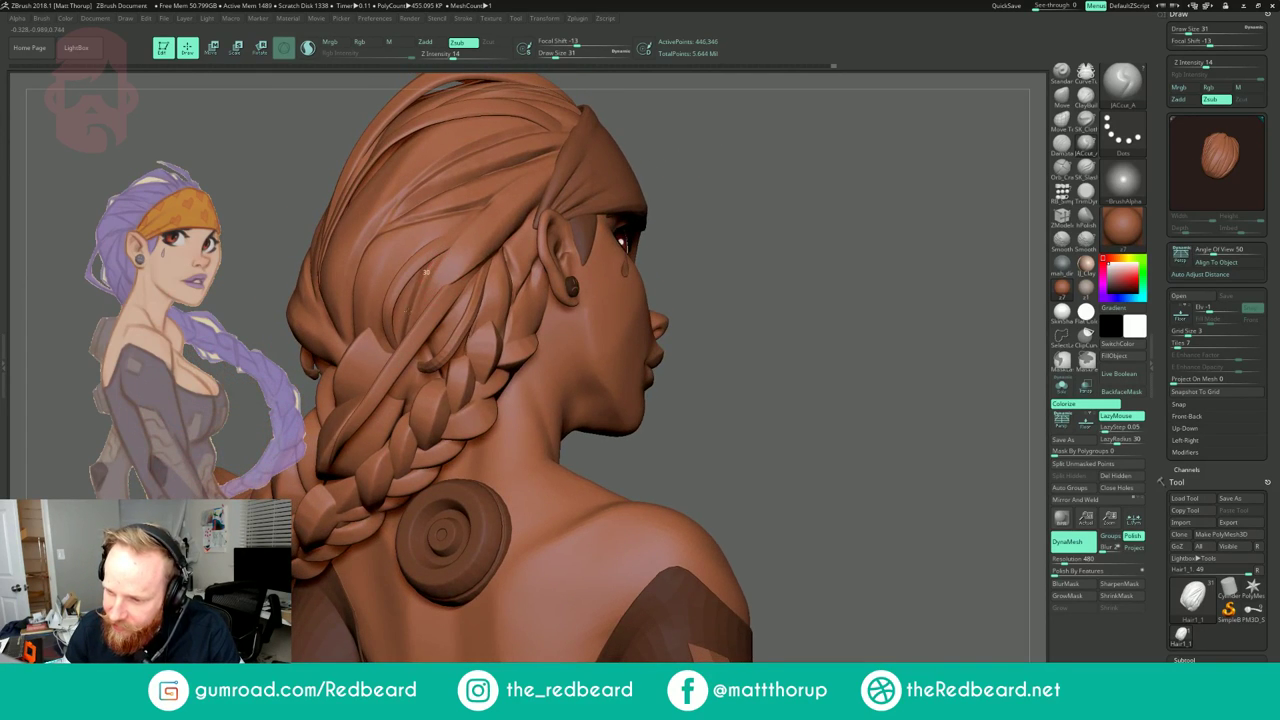
Step: Cut finer grooves into the back of the hair with the JAC cut brush at draw size 29 and smooth them
left_click_drag(703, 180, 403, 241)
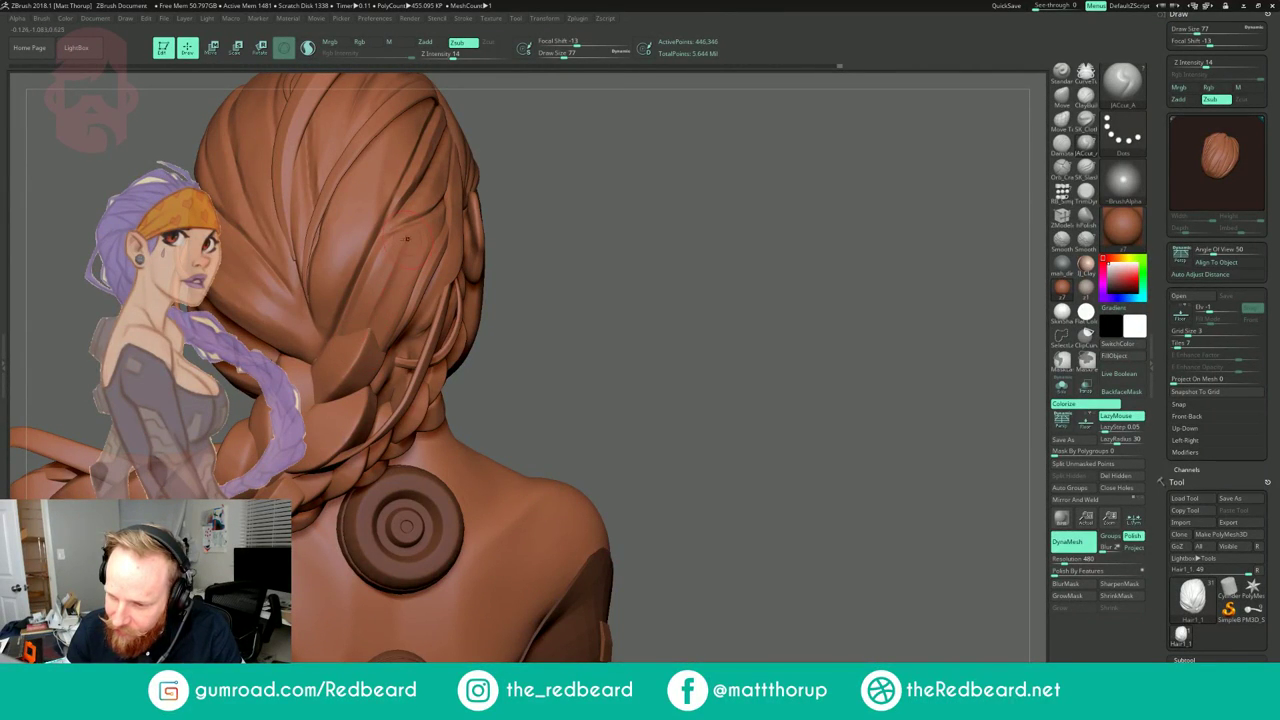
mouse_move(715, 330)
left_mouse_down()
mouse_move(690, 220)
mouse_move(600, 190)
left_mouse_up()
key("bracketleft")
key("bracketleft")
key("bracketleft")
key("bracketleft")
key("bracketleft")
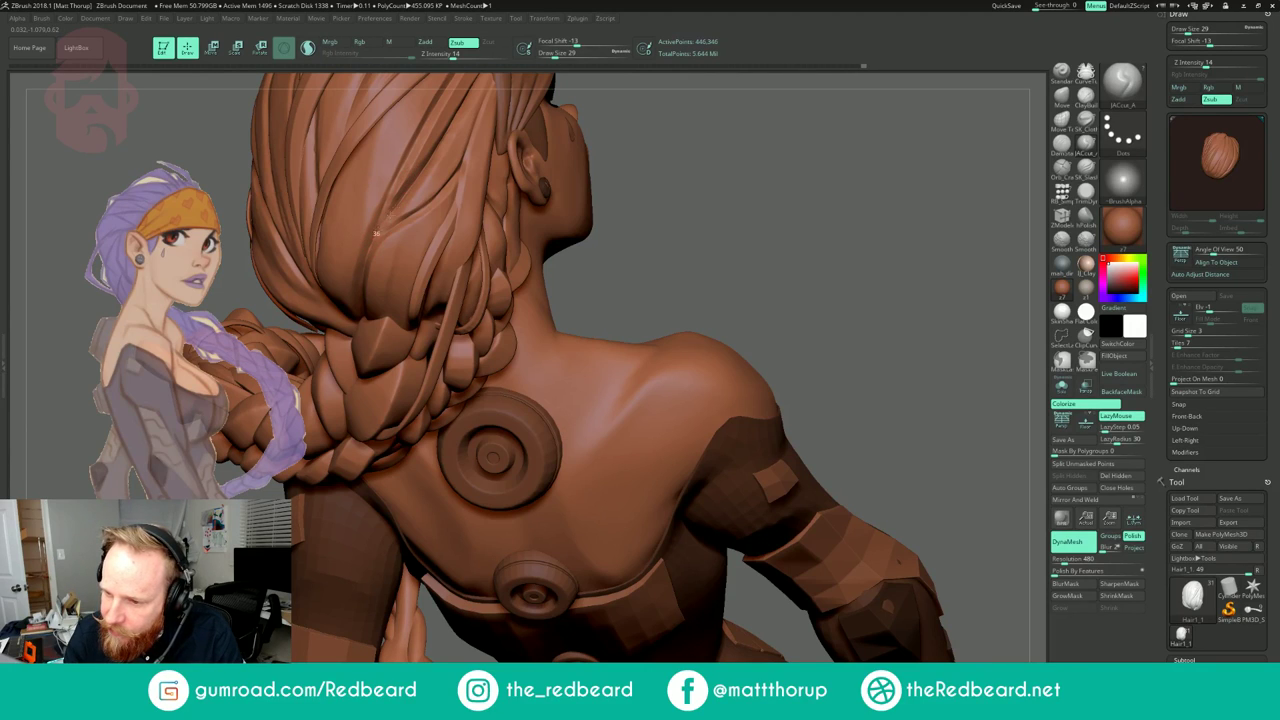
key("shift")
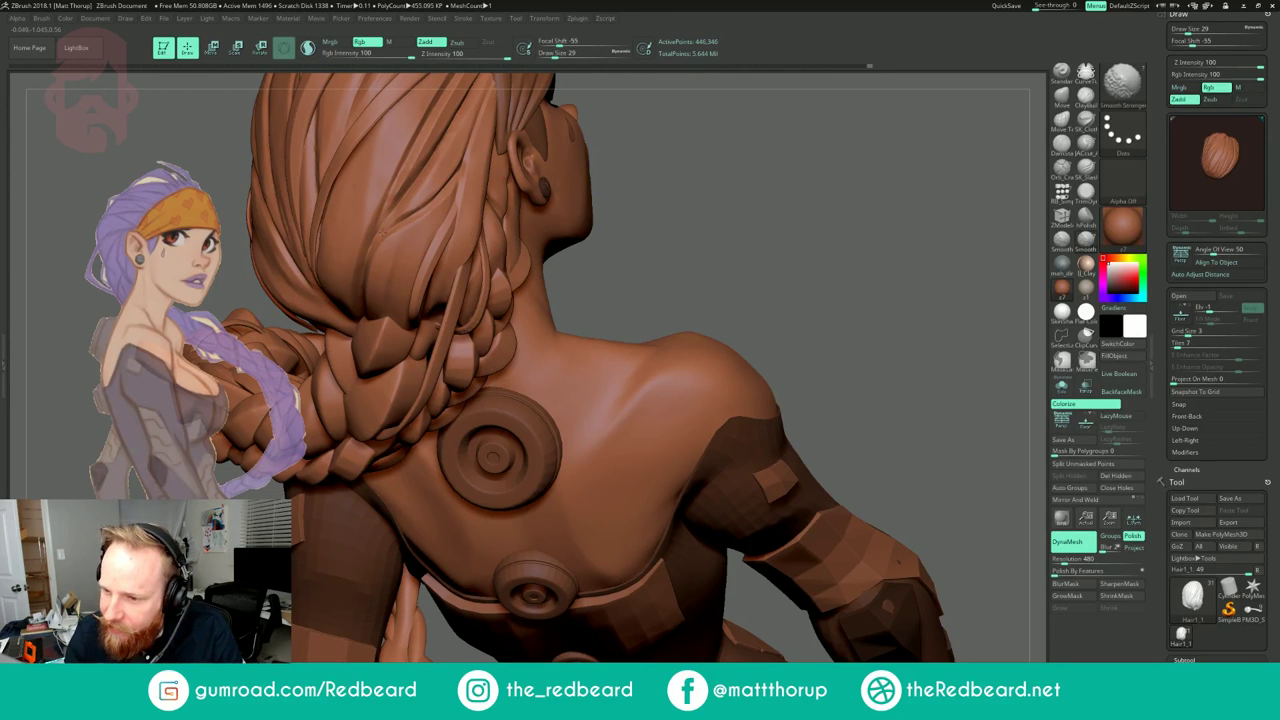
Step: Smooth and refine the grooves running down the side and back of the hair from several angles
mouse_move(593, 102)
left_mouse_down("alt")
mouse_move(612, 200)
mouse_move(570, 222)
left_mouse_up("alt")
key("shift")
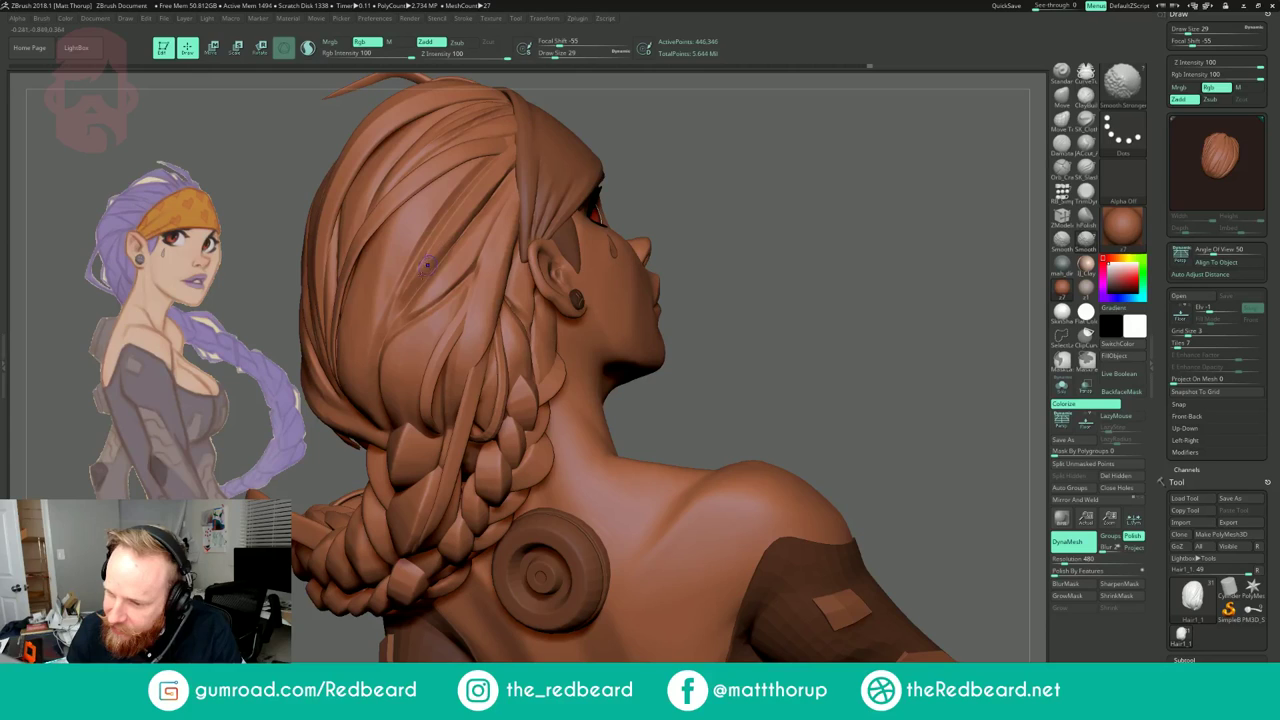
left_click_drag(426, 267, 468, 216)
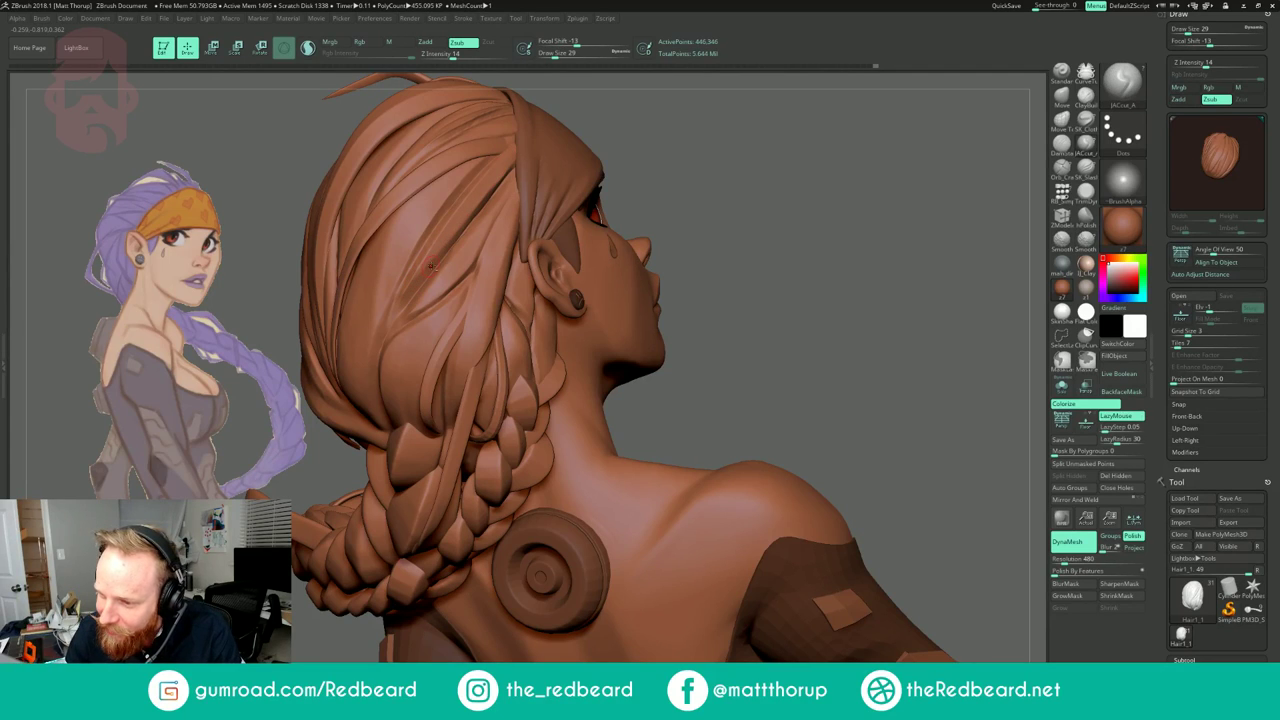
left_click_drag(627, 107, 560, 100)
key("shift")
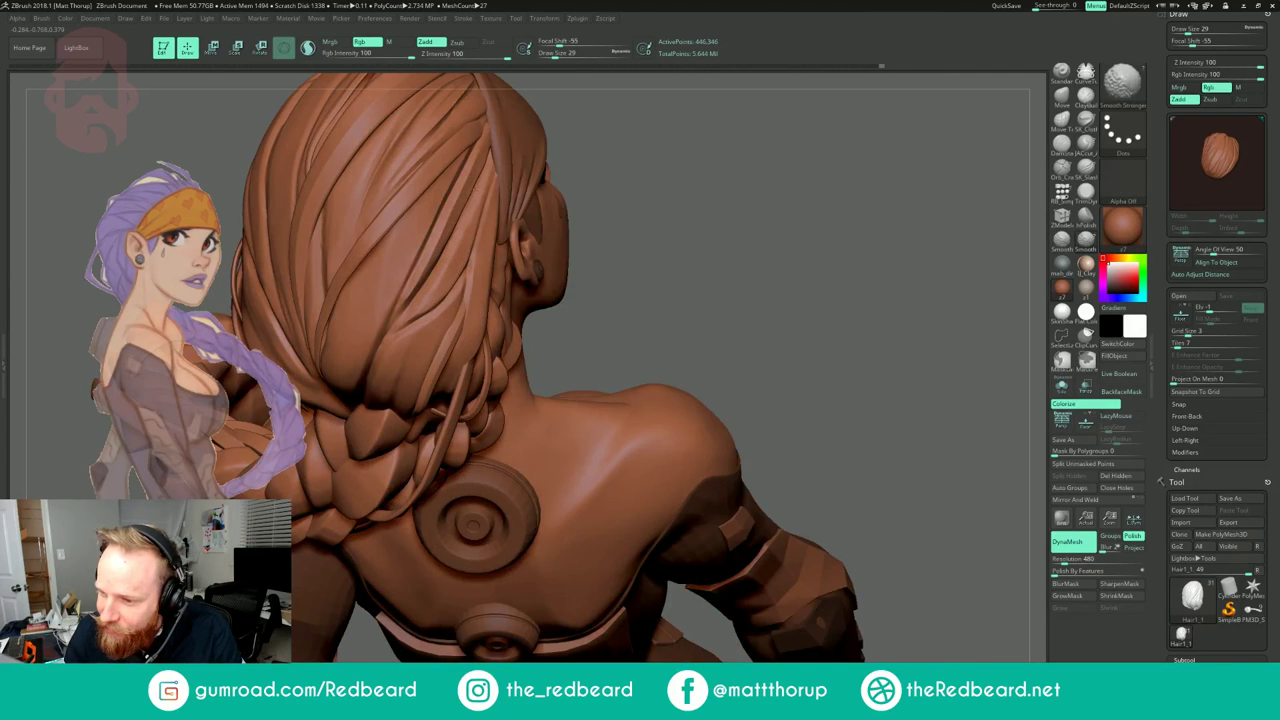
left_click_drag(430, 285, 400, 323)
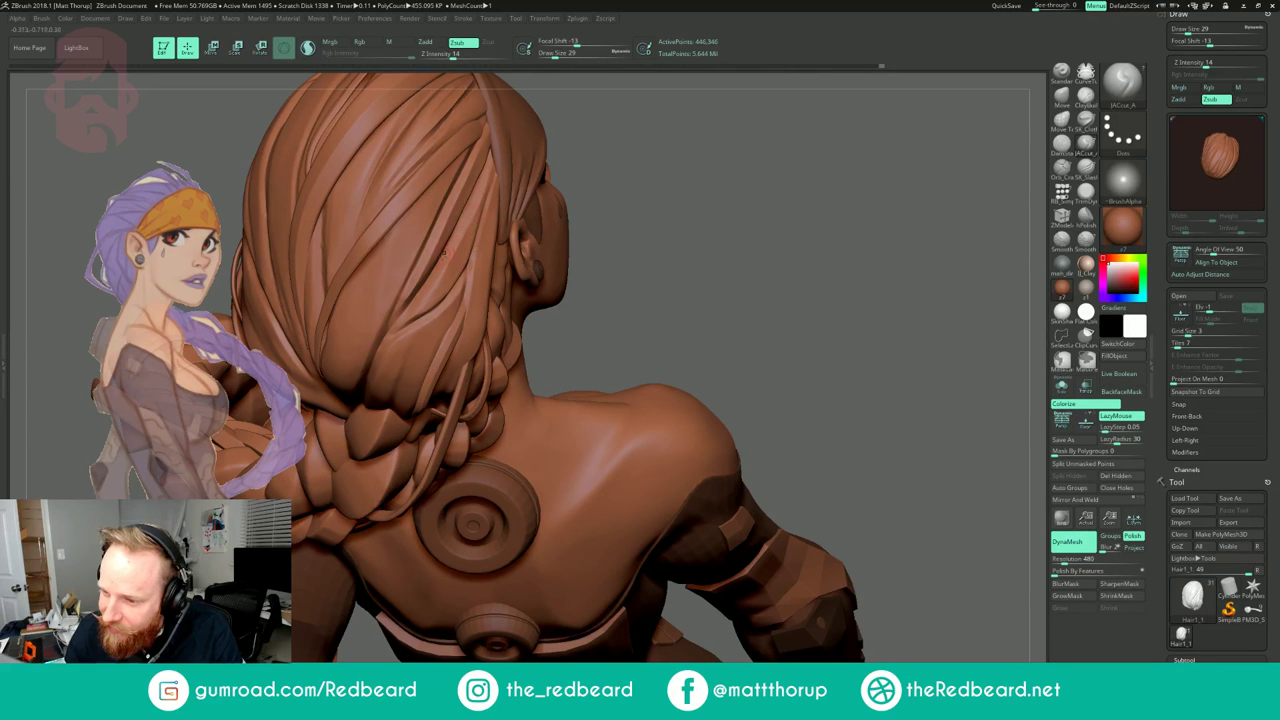
Step: Cut grooves into the strands where they meet the headband, using draw sizes 44 and 31, and smooth them
mouse_move(600, 129)
left_mouse_down()
mouse_move(652, 120)
mouse_move(625, 198)
mouse_move(637, 250)
mouse_move(675, 225)
left_mouse_up()
mouse_move(491, 168)
left_mouse_down()
mouse_move(429, 242)
mouse_move(461, 211)
left_mouse_up()
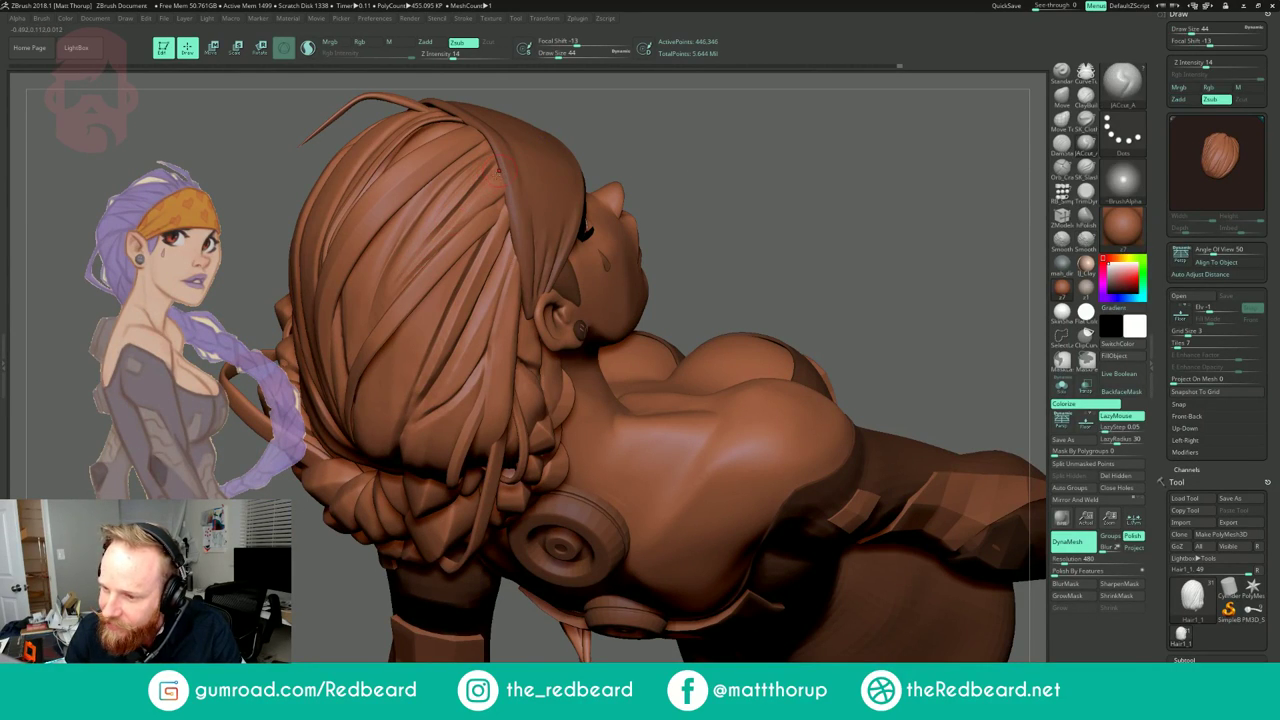
left_click_drag(592, 116, 590, 190)
key("s")
left_click_drag(482, 161, 479, 161)
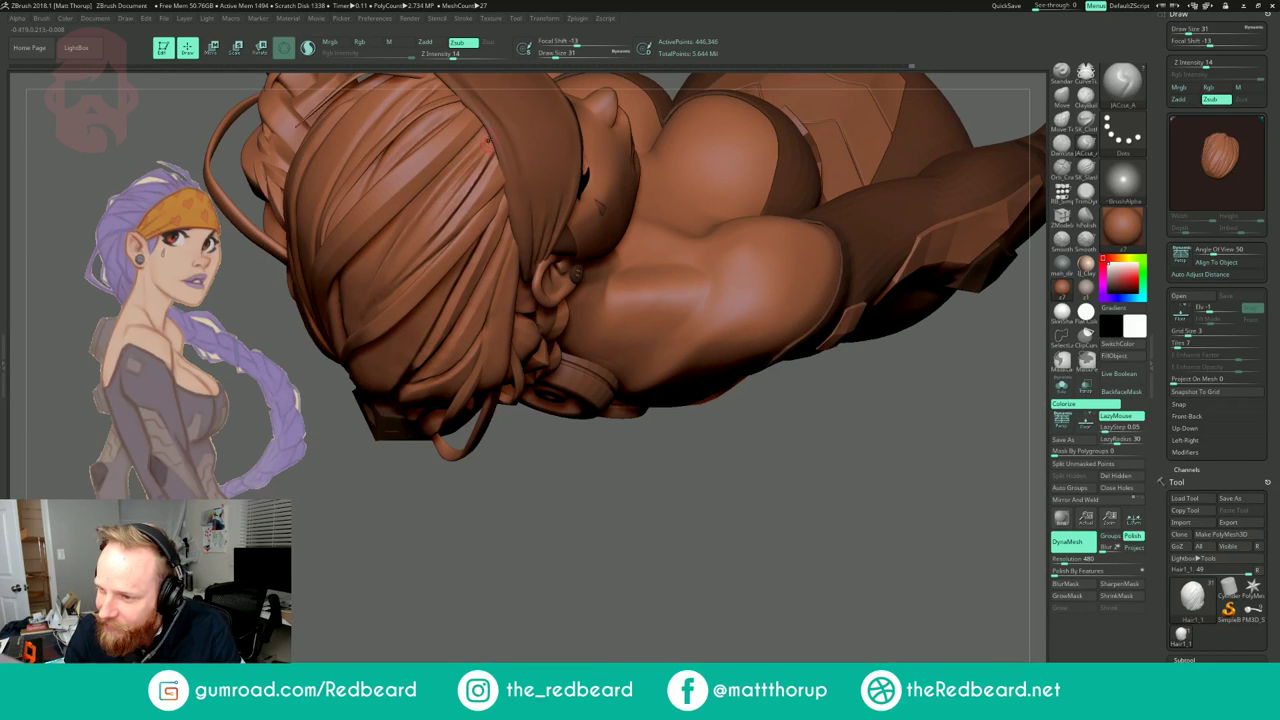
key("shift")
left_click_drag(464, 174, 482, 148, "shift")
Step: Select the braid subtool Hair3_1 and reshape it from behind with the Move Topological brush at draw size 163
mouse_move(665, 511)
left_mouse_down("alt")
mouse_move(484, 541)
mouse_move(646, 306)
mouse_move(562, 321)
mouse_move(690, 336)
mouse_move(664, 318)
mouse_move(690, 350)
mouse_move(784, 281)
mouse_move(706, 292)
mouse_move(716, 345)
mouse_move(746, 342)
left_mouse_up("alt")
left_click(405, 400, "alt")
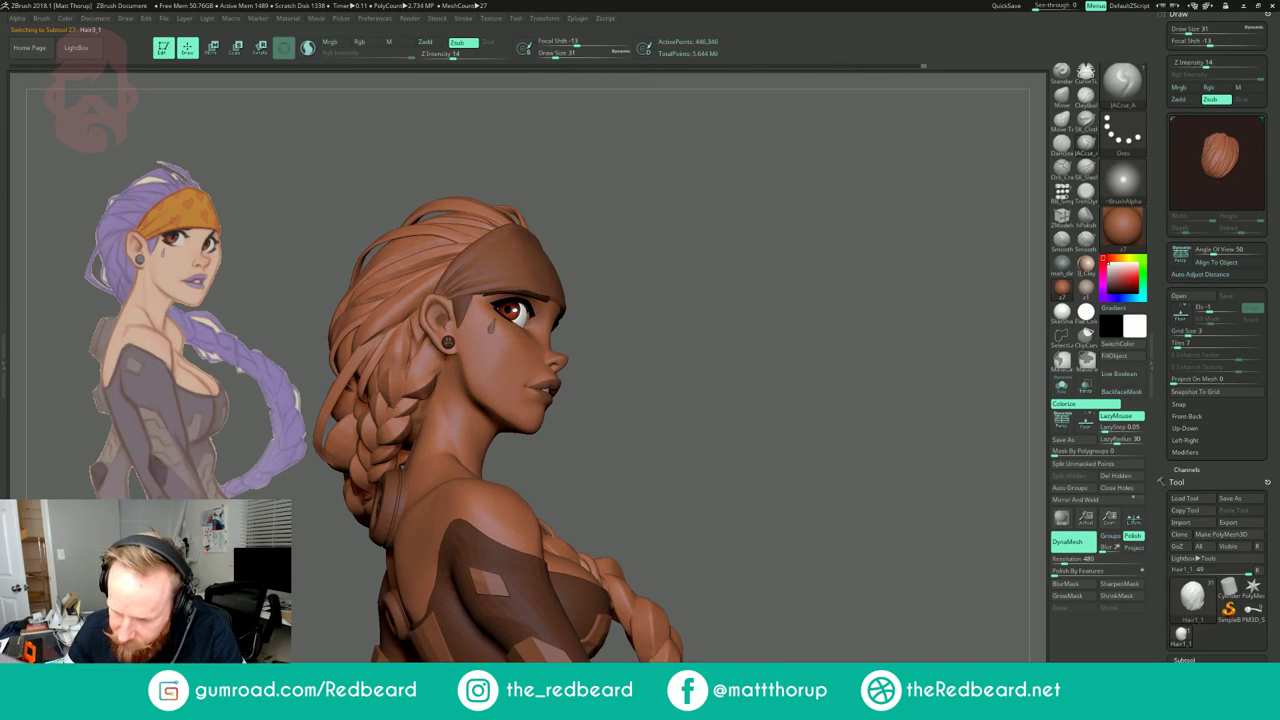
key("s")
mouse_move(403, 398)
left_mouse_down()
mouse_move(388, 363)
mouse_move(414, 370)
left_mouse_up()
key("bracketright")
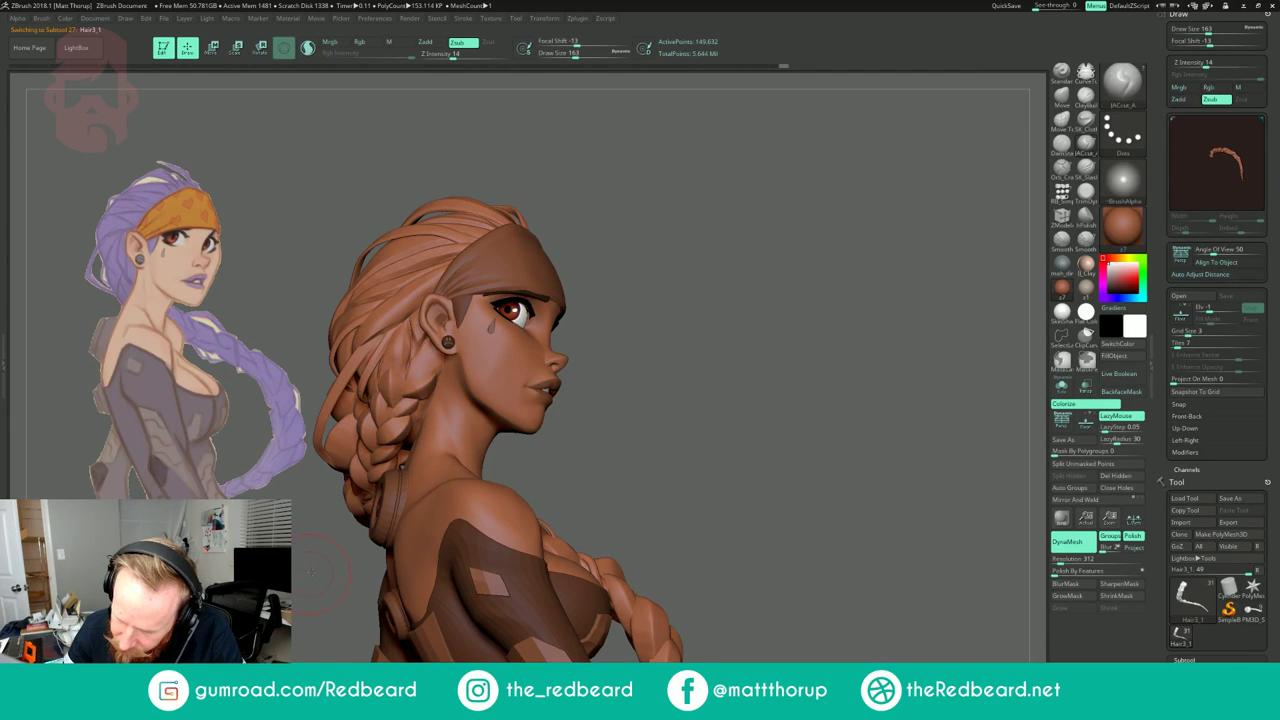
left_click_drag(311, 571, 372, 550)
mouse_move(543, 309)
left_mouse_down()
mouse_move(579, 298)
mouse_move(539, 328)
left_mouse_up()
key("b")
key("m")
key("t")
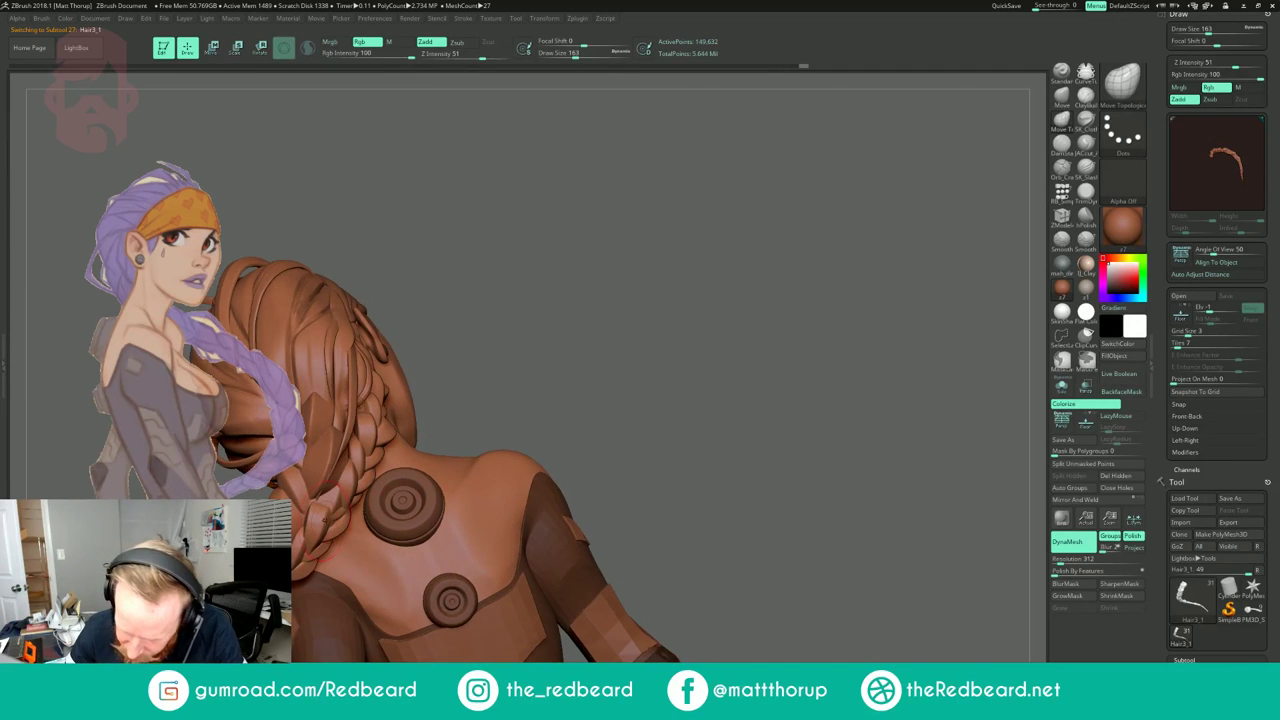
mouse_move(634, 350)
left_mouse_down()
mouse_move(571, 361)
mouse_move(616, 358)
mouse_move(622, 340)
mouse_move(578, 325)
left_mouse_up()
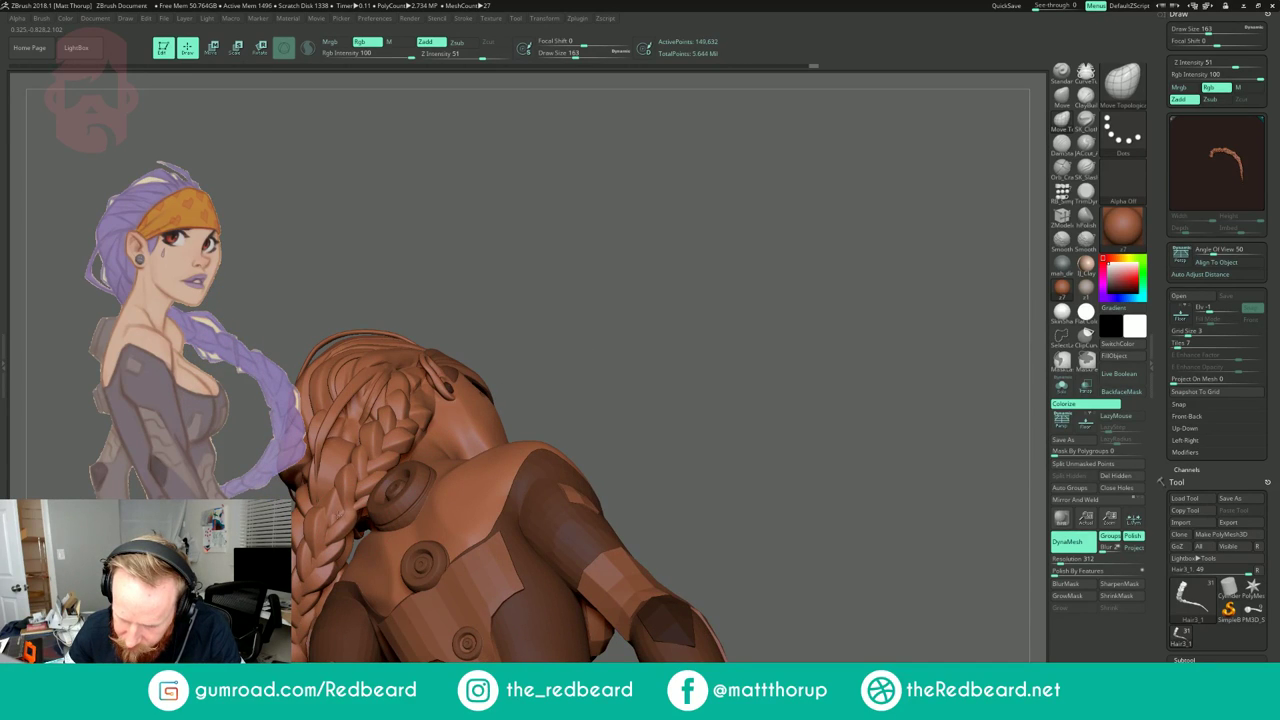
left_click_drag(338, 514, 350, 511)
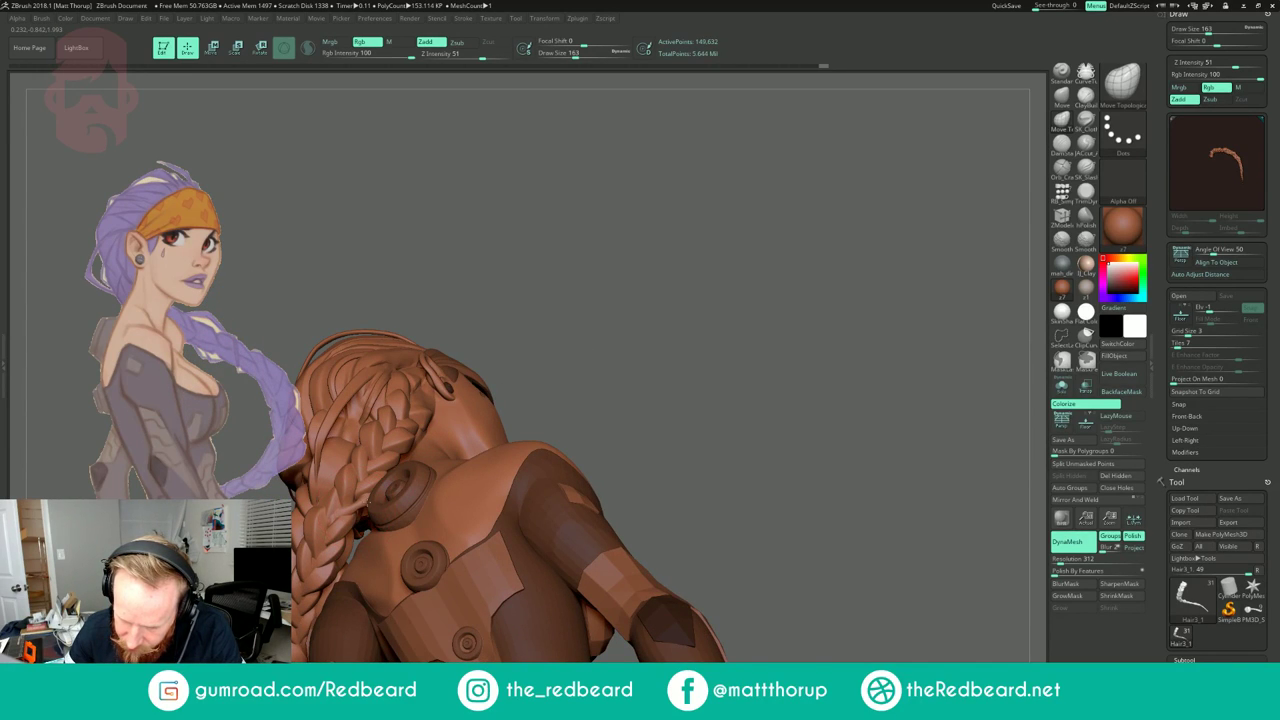
Step: Select the loose-strand subtool Hair and reposition its strands on the back of the head with Move Topological at draw size 202
mouse_move(490, 335)
left_mouse_down()
mouse_move(522, 342)
mouse_move(532, 375)
mouse_move(501, 332)
mouse_move(469, 340)
mouse_move(558, 311)
left_mouse_up()
left_click_drag(558, 311, 575, 306)
left_click_drag(577, 309, 562, 465)
left_click(486, 446, "alt")
left_click_drag(575, 290, 588, 350)
key("bracketright")
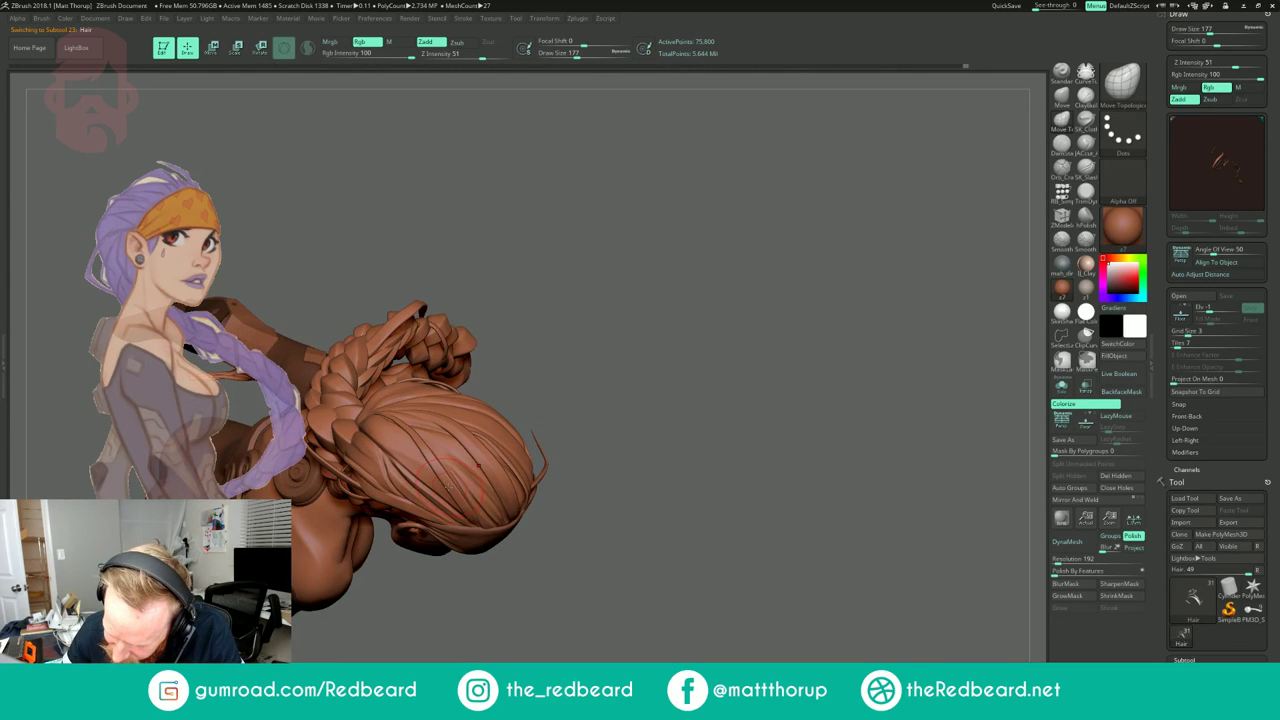
key("]")
key("]")
left_click_drag(446, 490, 461, 512)
Step: Turn on the perspective view and check the hair from the back
mouse_move(581, 358)
left_mouse_down()
mouse_move(580, 480)
mouse_move(577, 232)
left_mouse_up()
left_click_drag(725, 204, 743, 317)
left_click(1062, 425)
mouse_move(788, 265)
left_mouse_down()
mouse_move(775, 268)
mouse_move(805, 285)
left_mouse_up()
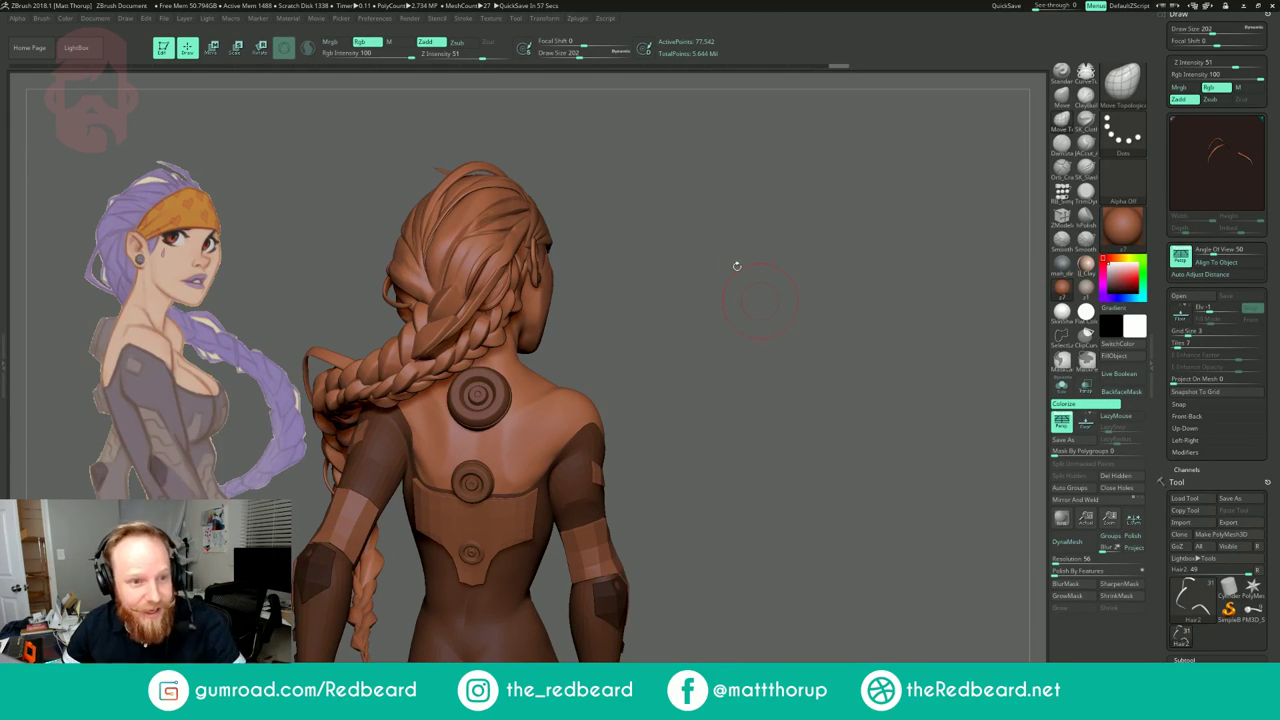
mouse_move(727, 291)
left_mouse_down()
mouse_move(709, 269)
mouse_move(704, 284)
mouse_move(722, 294)
left_mouse_up()
Step: Select the main hair subtool Hair1_1, then build up and smooth the area behind the ear with ClayBuildup at draw size 59
left_click(1086, 98)
left_click_drag(780, 230, 785, 300, "alt")
key("s")
left_click_drag(500, 382, 487, 382)
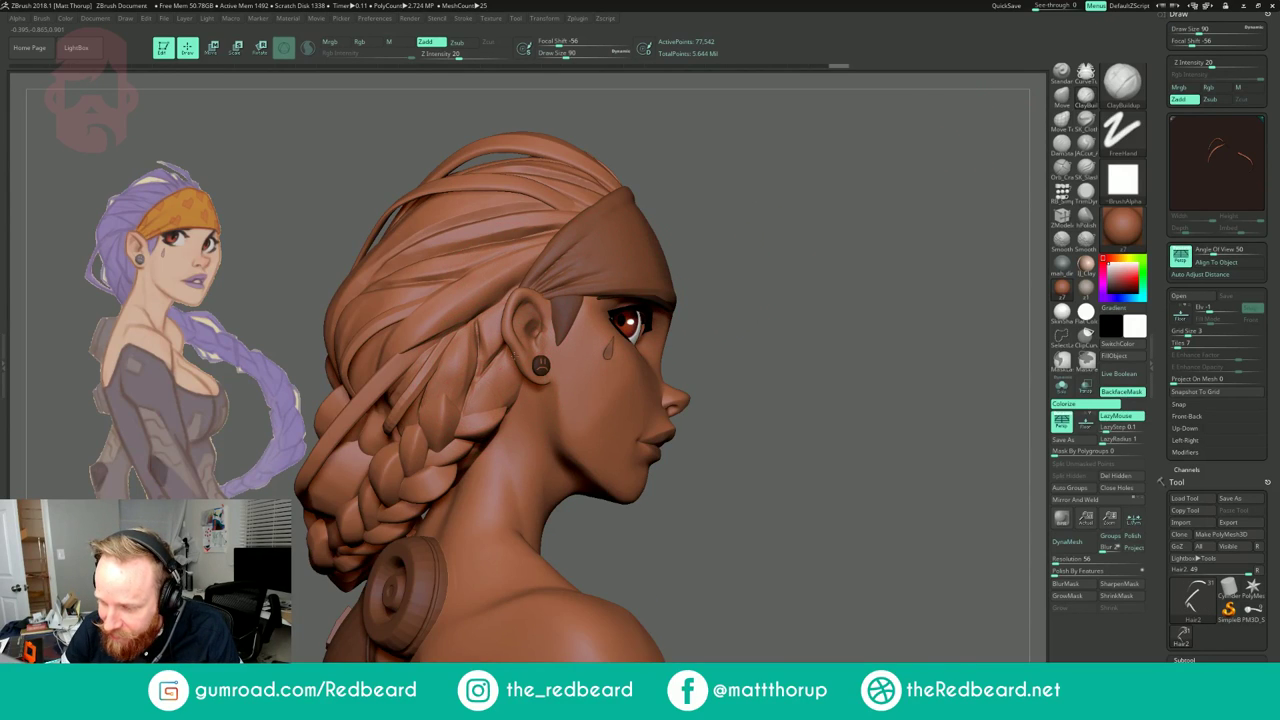
left_click(490, 345, "alt")
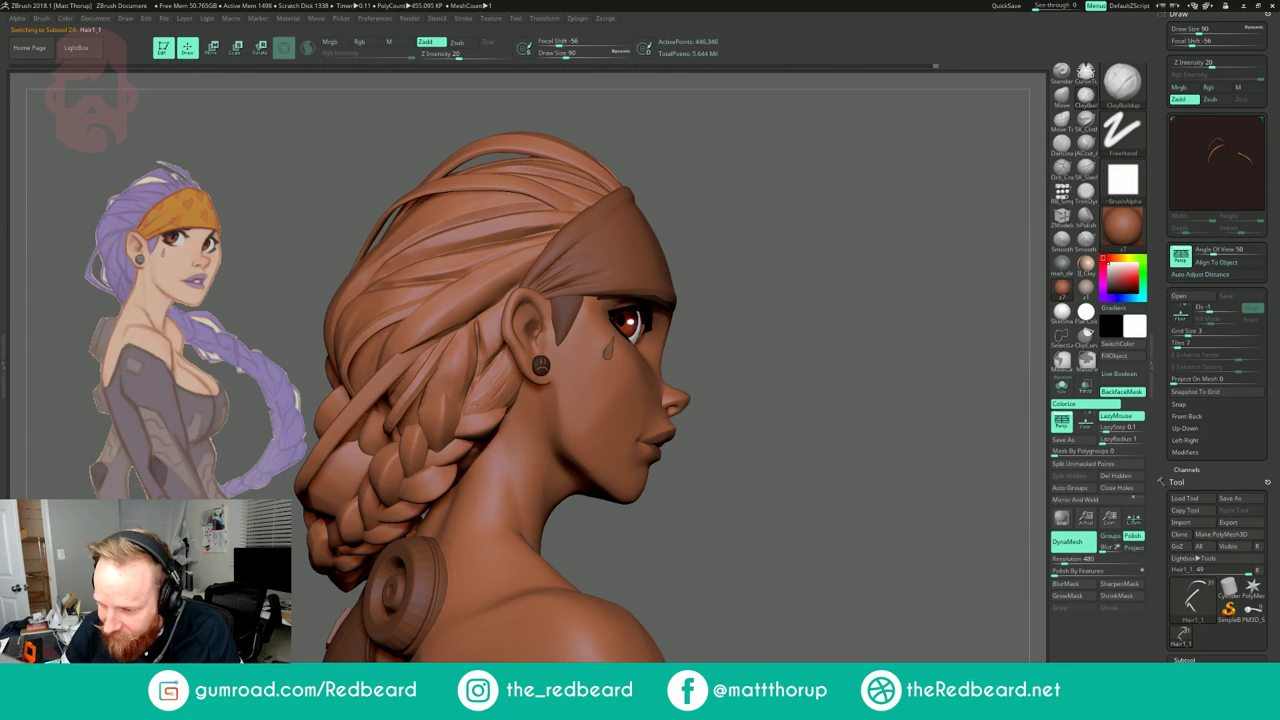
key("shift")
key("s")
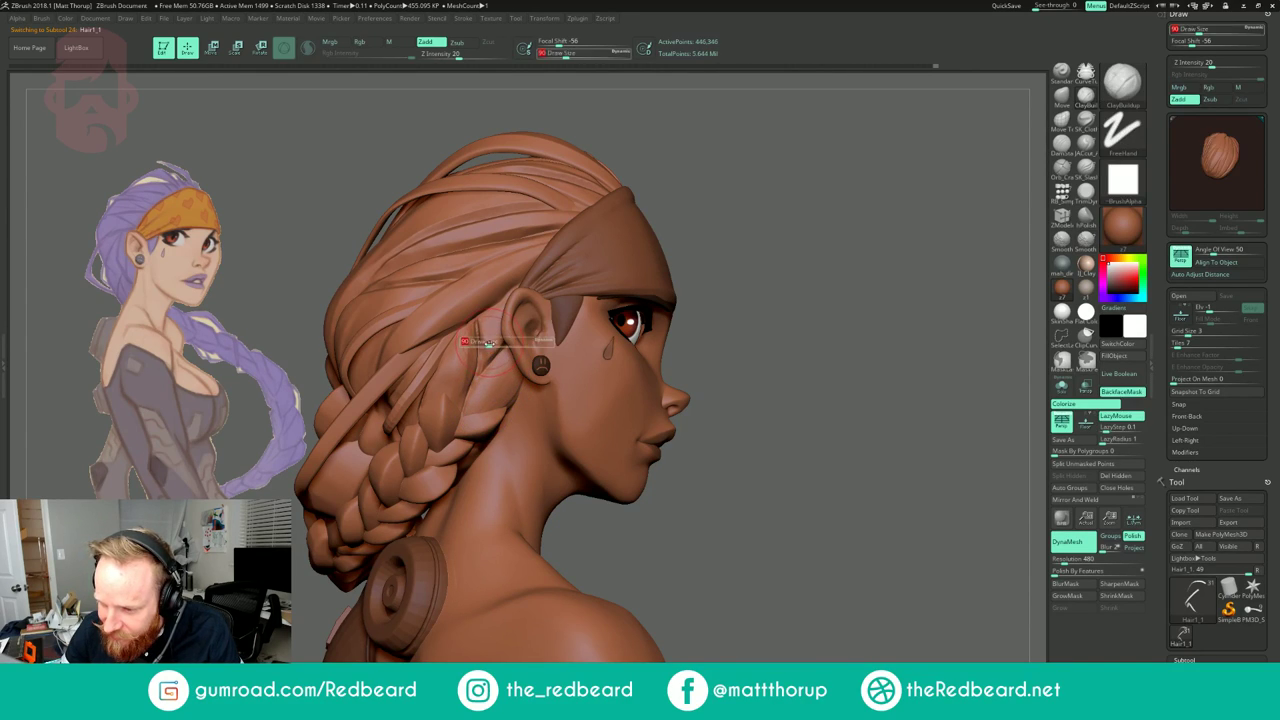
left_click_drag(486, 345, 480, 345)
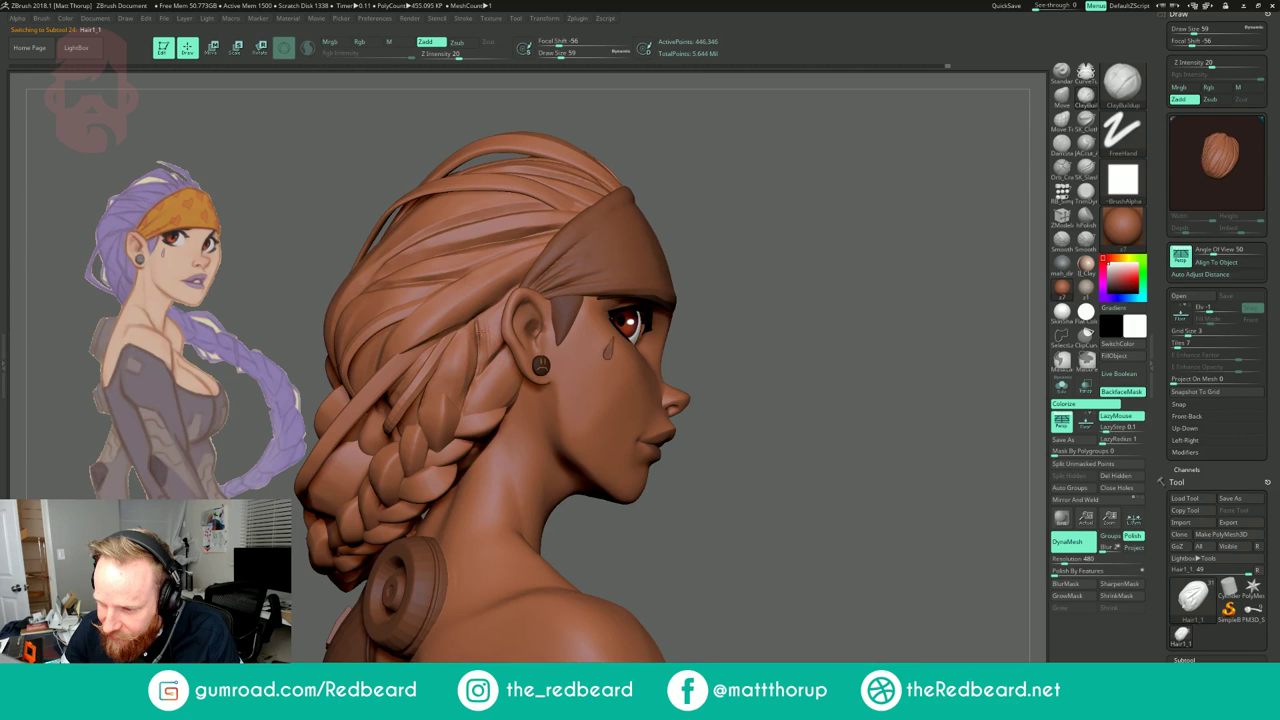
key("shift")
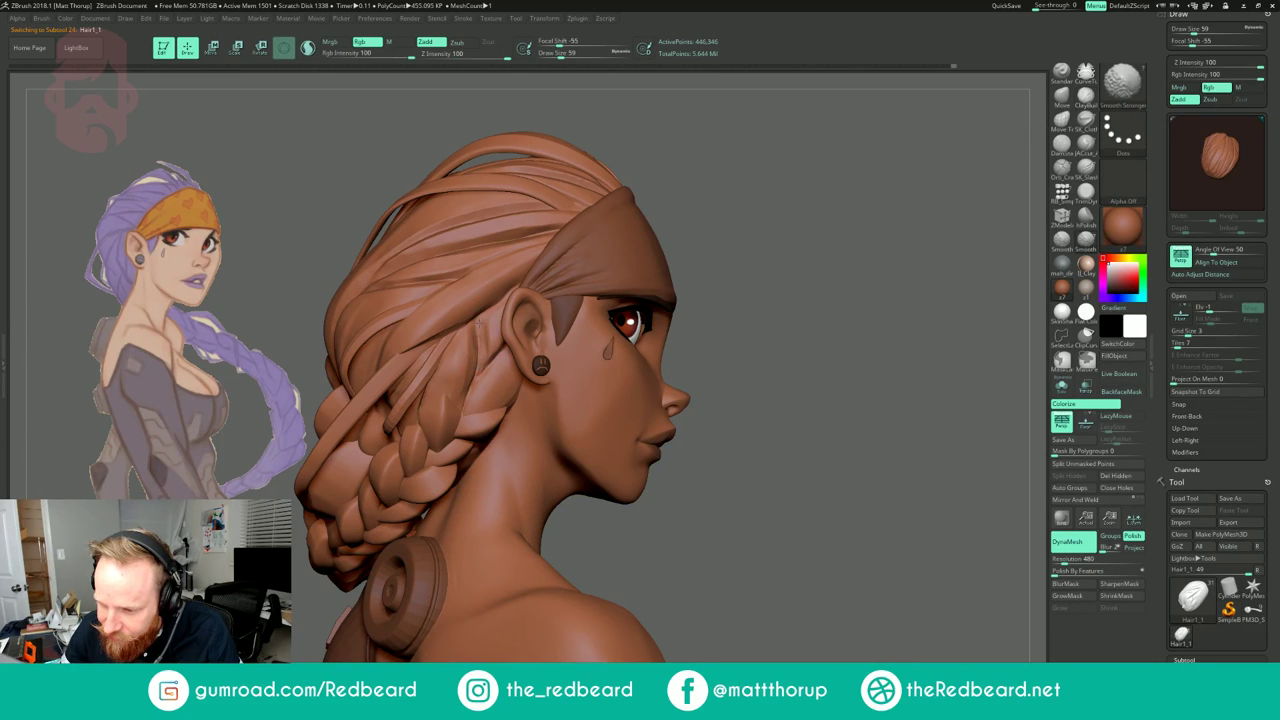
left_click_drag(485, 321, 481, 374, "shift")
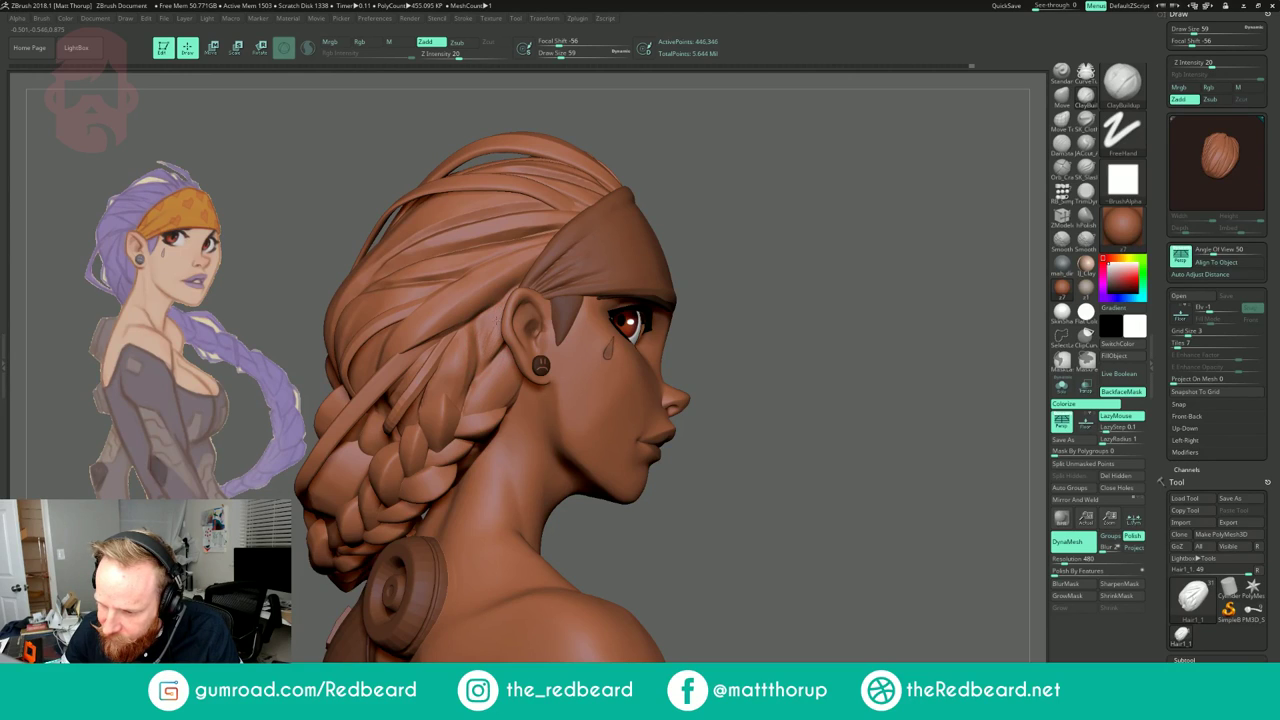
key("shift")
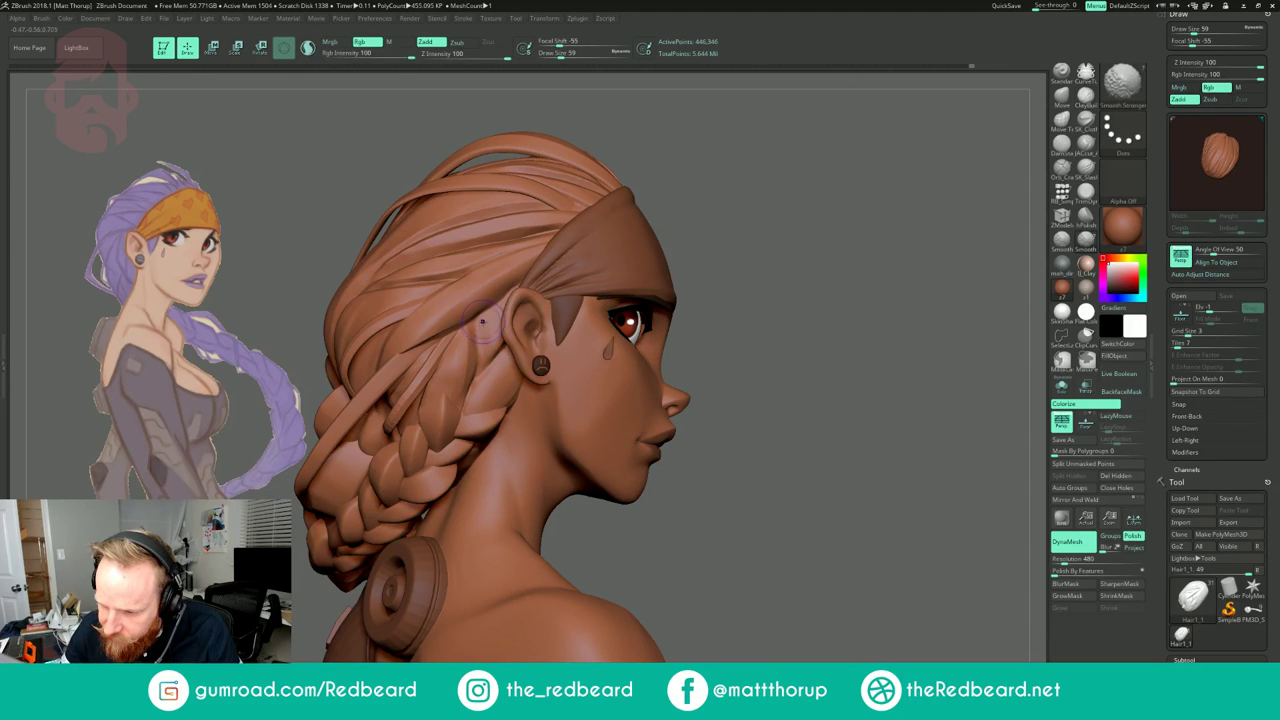
left_click_drag(482, 321, 476, 345, "shift")
Step: Cut a fine crease into the hair behind the ear with the Orb_Cracks brush at draw size 59
left_click(1062, 168)
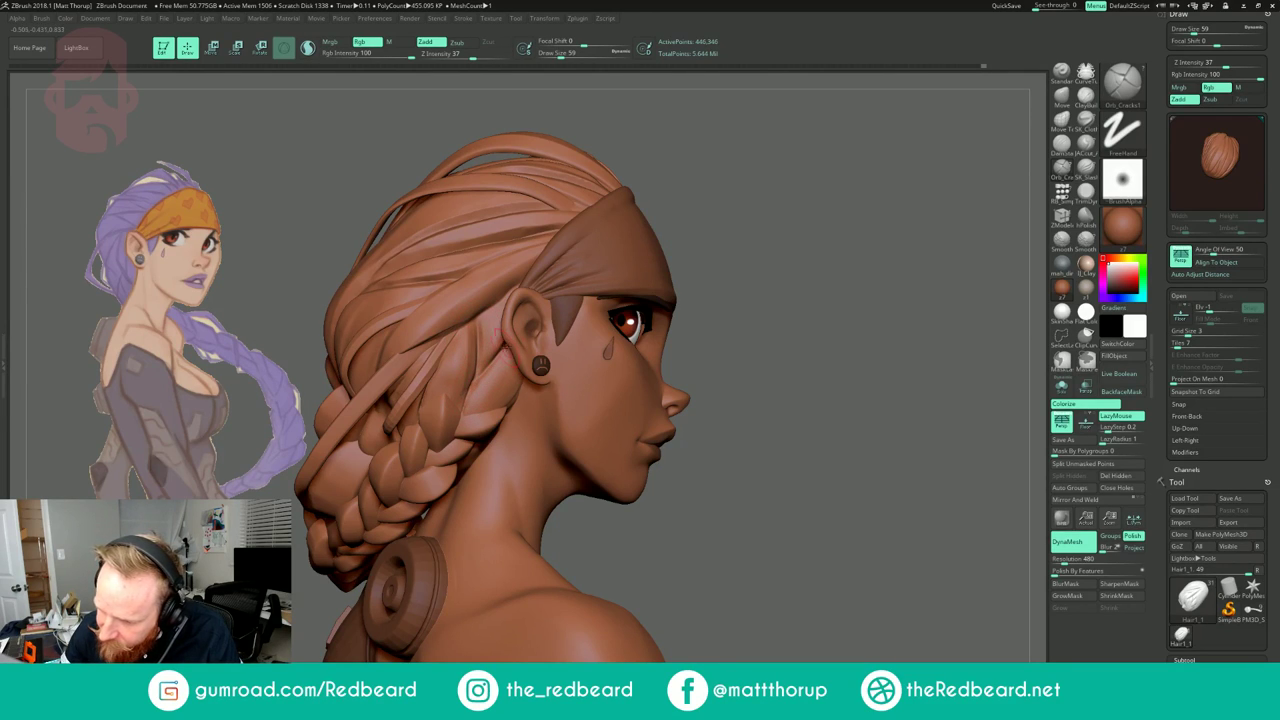
right_click_drag(613, 223, 770, 240)
key("shift")
Step: Adjust the shape of the back of the hair with the Move brush, finishing at draw size 212
mouse_move(450, 385)
right_mouse_down()
mouse_move(555, 378)
mouse_move(566, 283)
mouse_move(574, 340)
mouse_move(617, 306)
mouse_move(599, 307)
mouse_move(601, 286)
mouse_move(554, 317)
mouse_move(532, 288)
right_mouse_up()
key("b")
key("m")
key("v")
key("s")
left_click_drag(342, 345, 347, 342)
key("ctrl+z")
key("s")
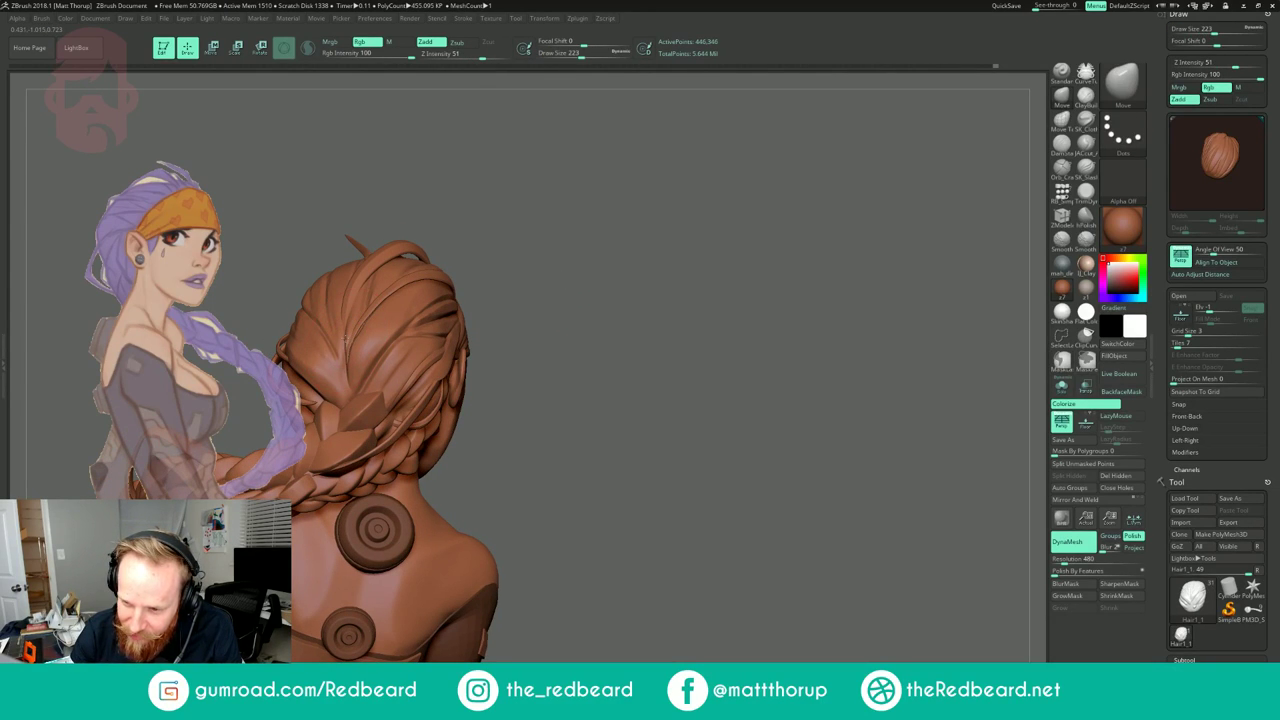
right_click_drag(454, 243, 420, 265)
key("s")
left_click_drag(349, 356, 348, 357)
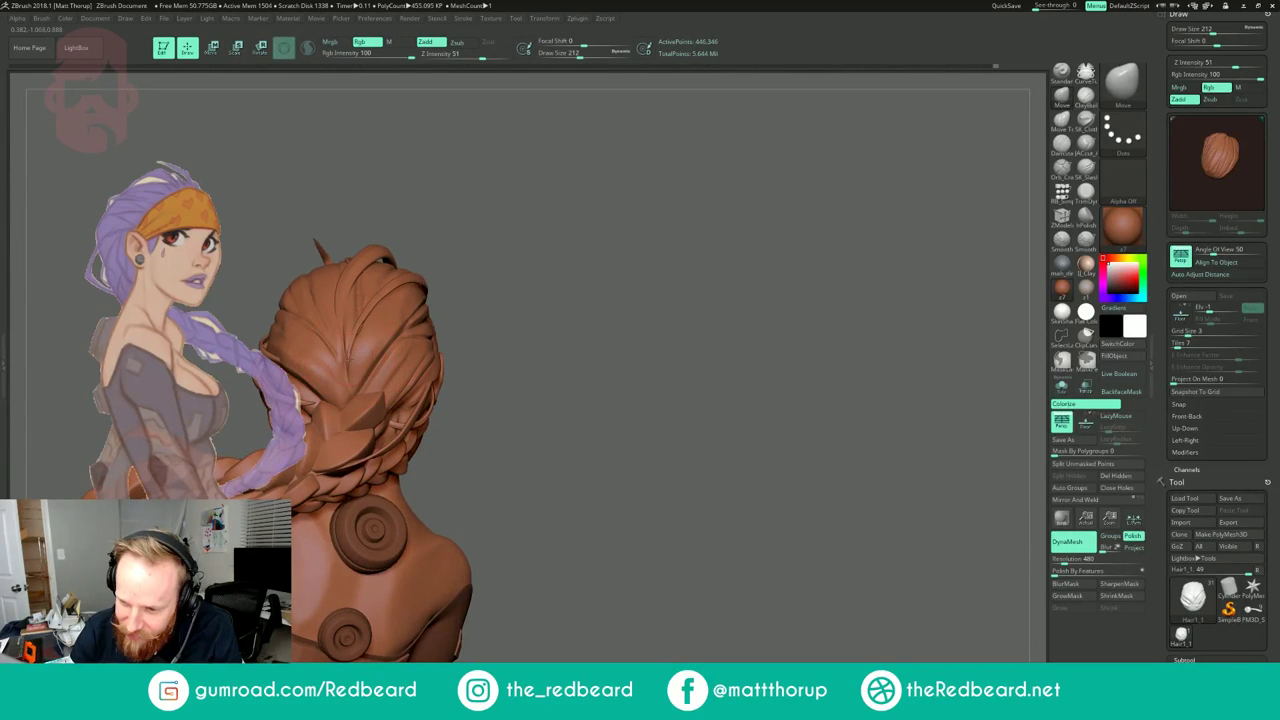
mouse_move(433, 265)
right_mouse_down()
mouse_move(557, 252)
mouse_move(529, 264)
mouse_move(555, 308)
right_mouse_up()
mouse_move(555, 308)
left_mouse_down()
mouse_move(490, 285)
mouse_move(538, 365)
left_mouse_up()
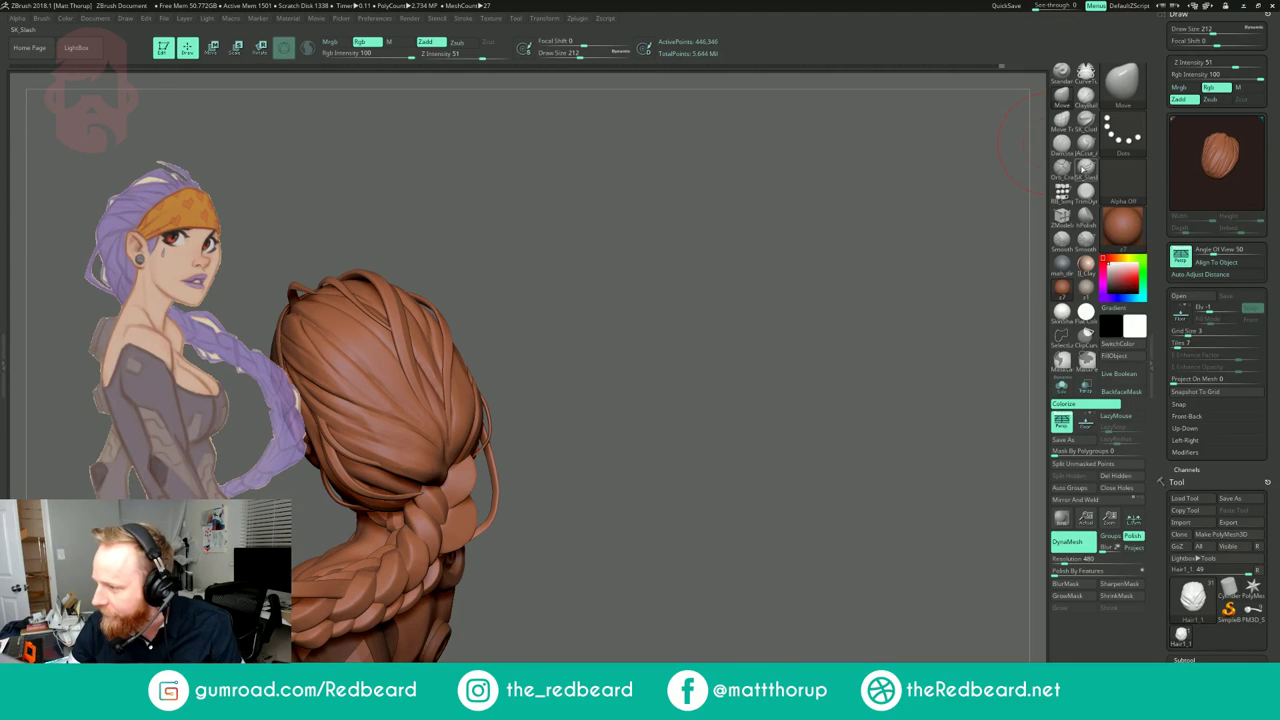
Step: Cut strand grooves into the upper back of the hair with the subtractive SK_Slash brush at draw size 54
left_click(1087, 170)
left_click_drag(610, 290, 555, 305)
key("s")
left_click_drag(327, 350, 308, 352)
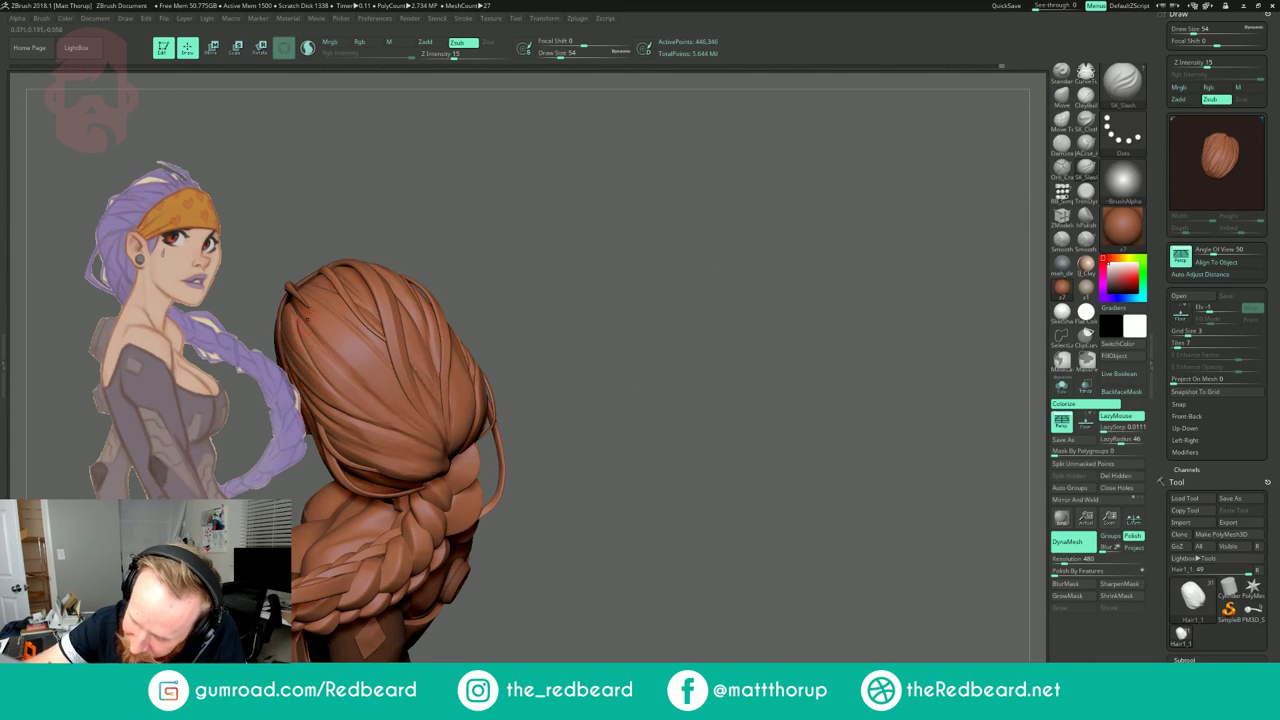
left_click_drag(560, 320, 605, 318)
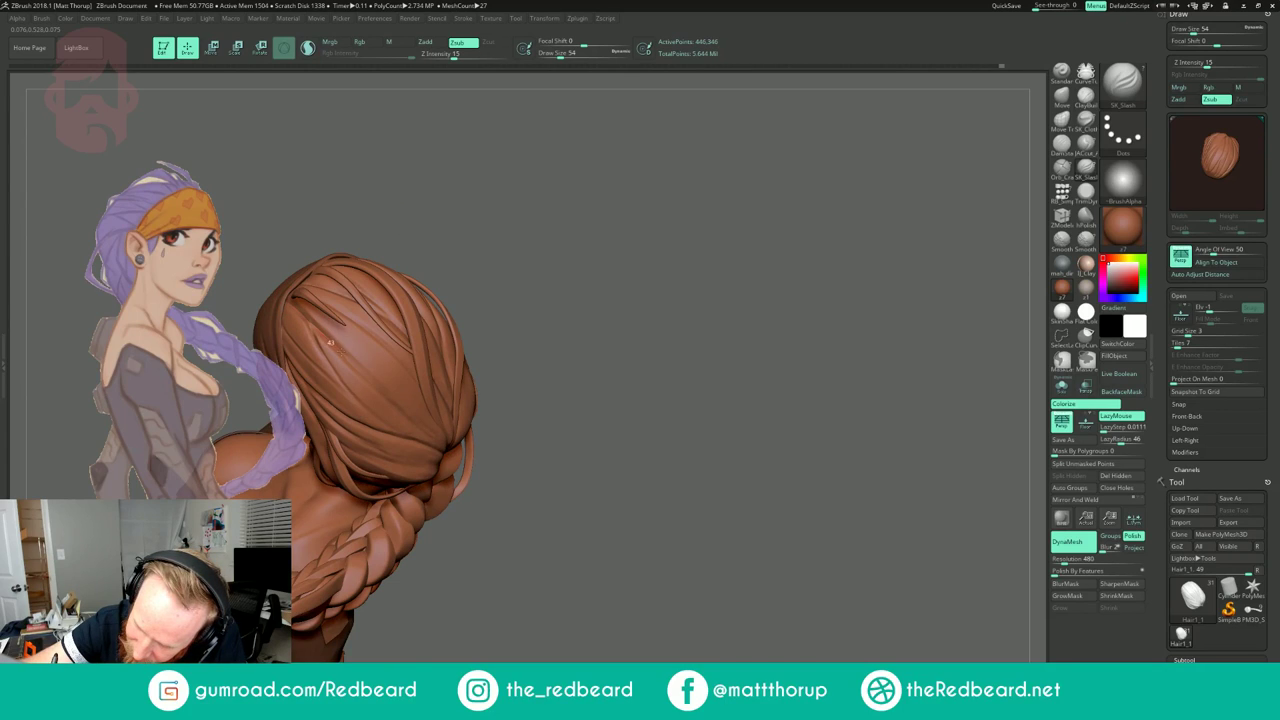
left_click_drag(560, 320, 605, 322)
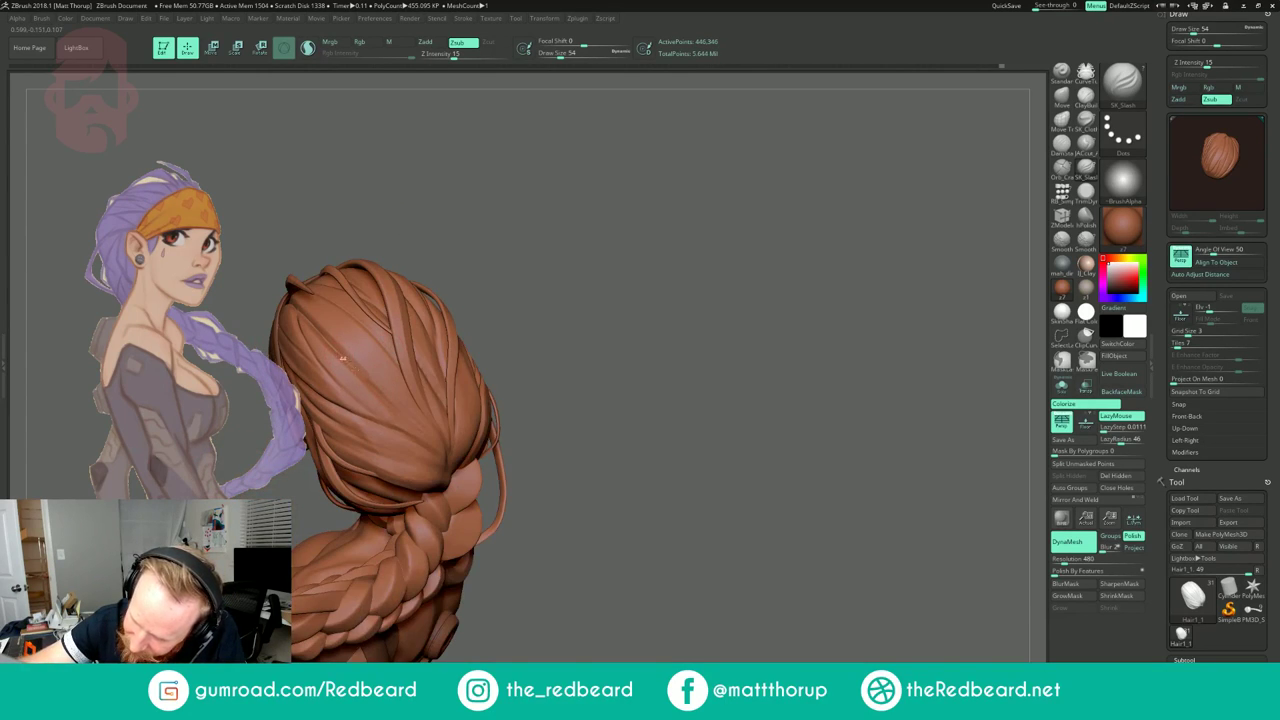
Step: Cut broader grooves converging toward the braid with SK_Slash at draw size 83 and smooth them
left_click_drag(600, 430, 532, 432)
key("s")
left_click_drag(404, 424, 411, 424)
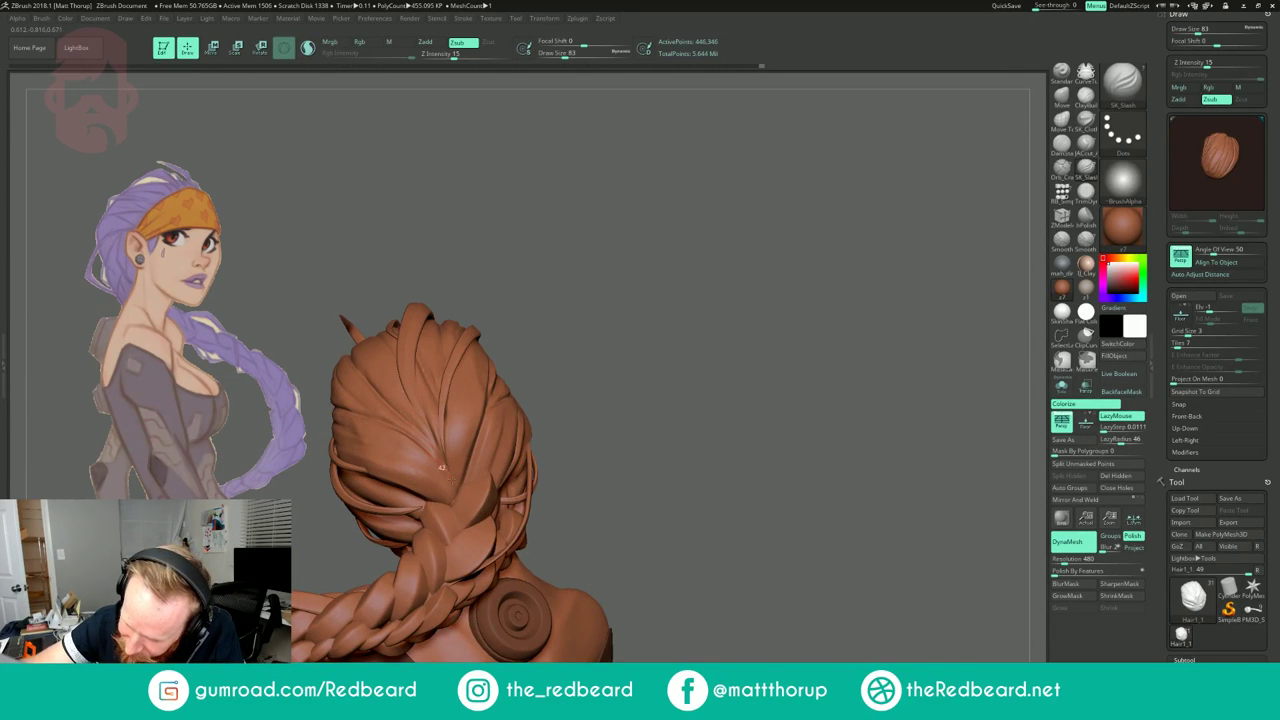
left_click_drag(590, 400, 800, 406)
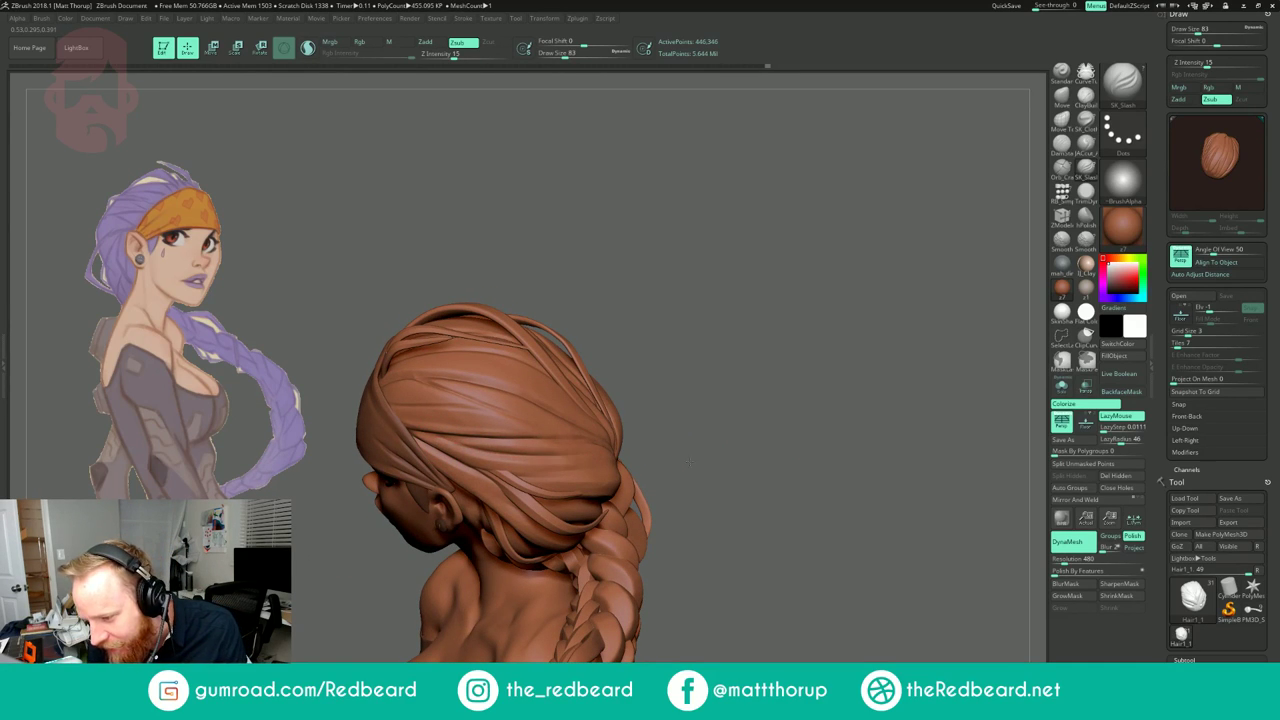
left_click_drag(667, 447, 580, 450)
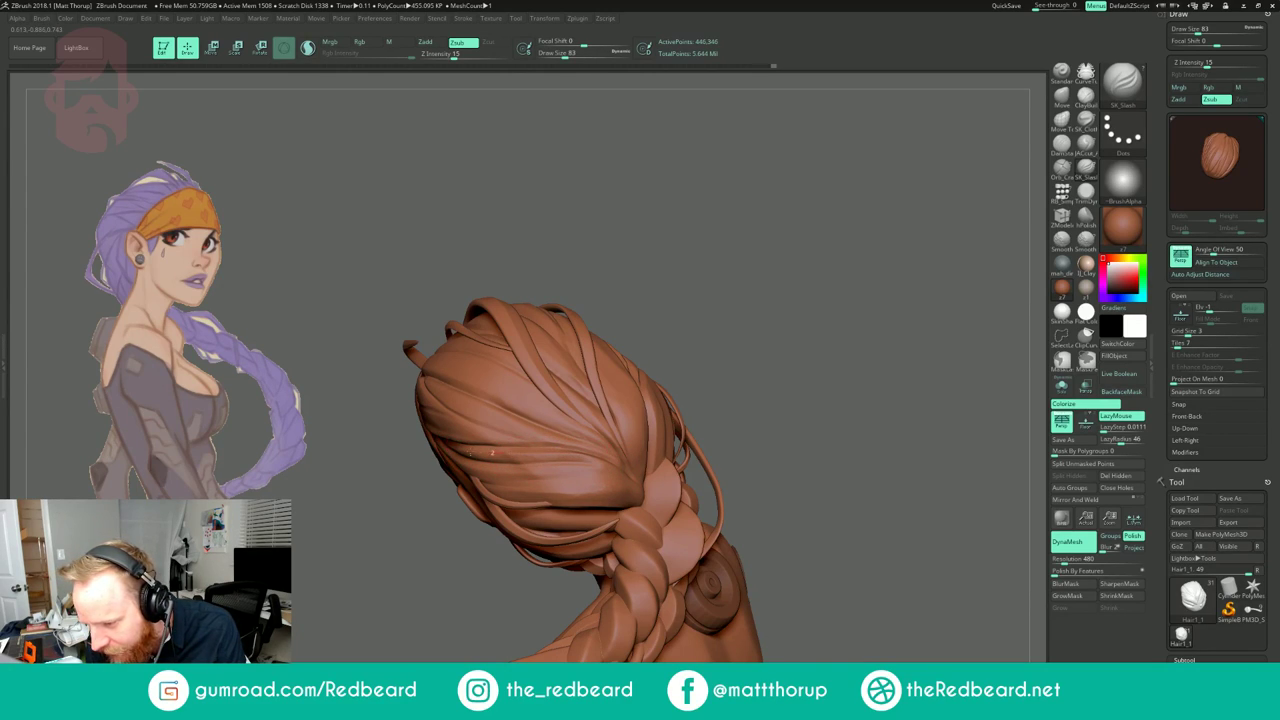
key("shift")
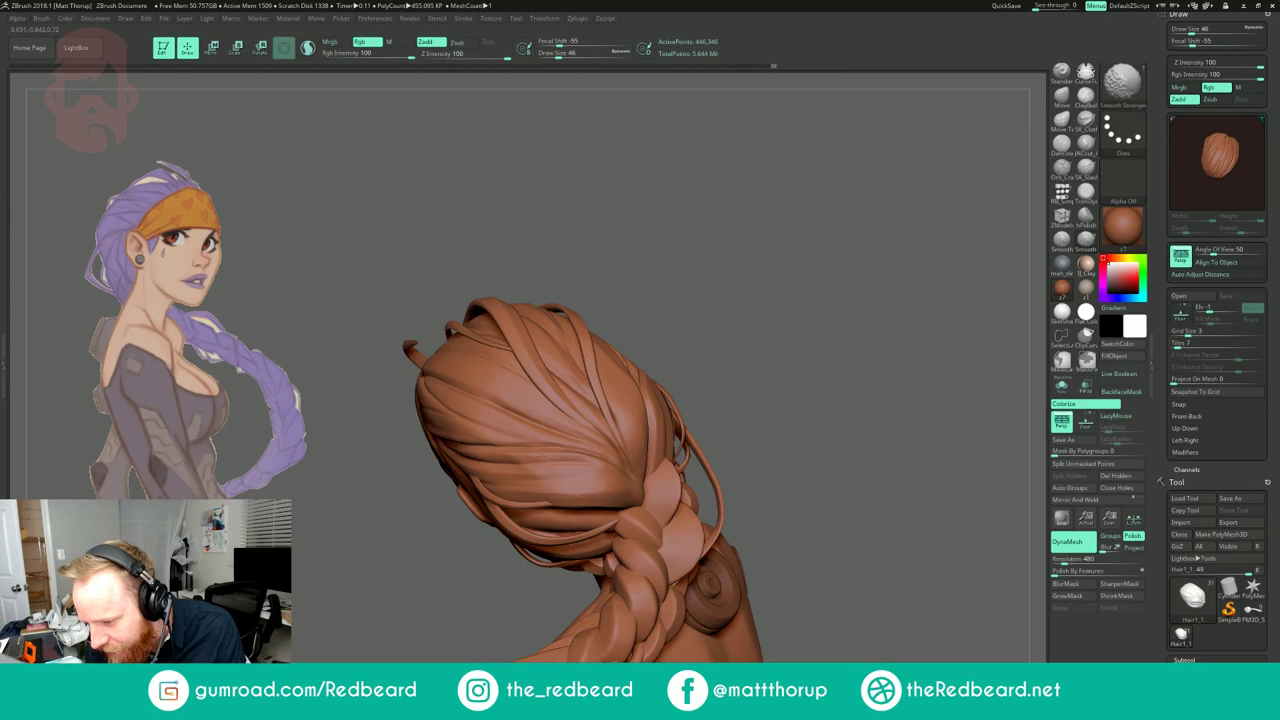
Step: Refine the side strands above the ear with SK_Slash at draw size 49 and smooth them near the headband
mouse_move(779, 469)
left_mouse_down()
mouse_move(820, 443)
mouse_move(649, 431)
mouse_move(829, 429)
mouse_move(590, 273)
mouse_move(648, 291)
mouse_move(677, 283)
mouse_move(720, 312)
left_mouse_up()
key("bracketleft")
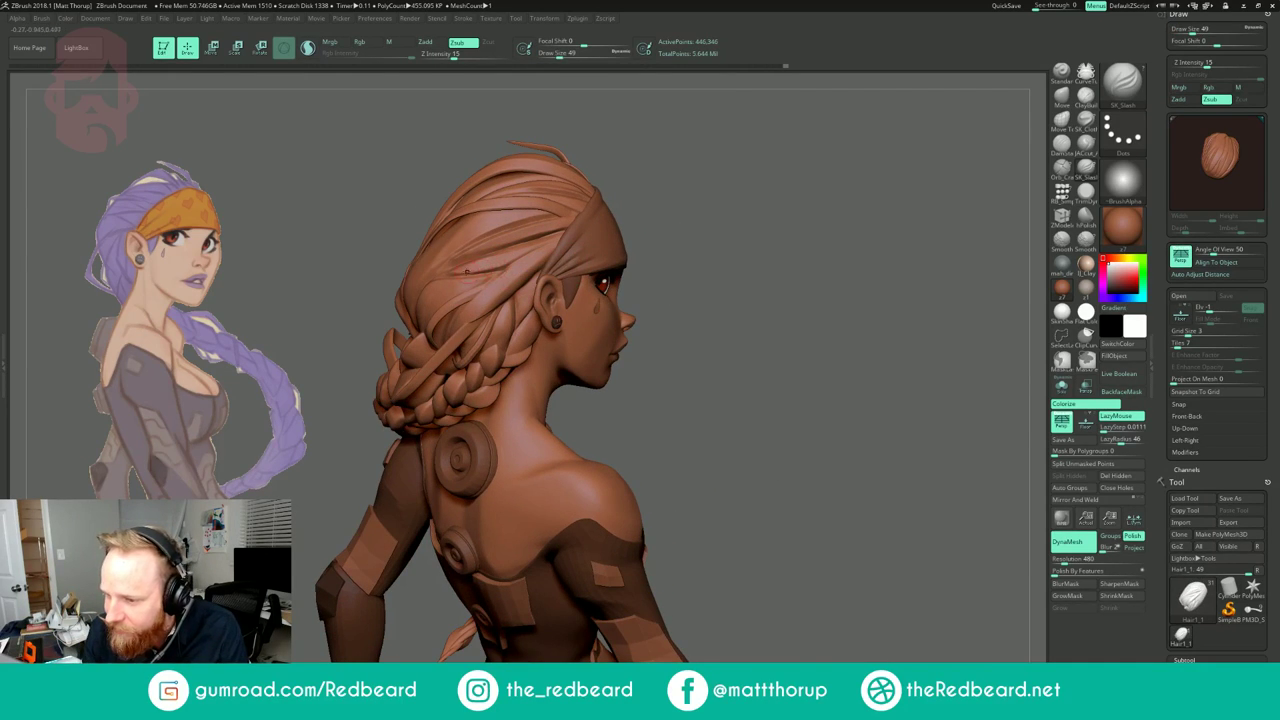
left_click_drag(538, 242, 528, 259, "shift")
mouse_move(665, 203)
left_mouse_down()
mouse_move(674, 238)
mouse_move(695, 216)
mouse_move(697, 235)
mouse_move(686, 208)
mouse_move(600, 212)
left_mouse_up()
left_click_drag(690, 290, 640, 272, "alt")
left_click_drag(735, 240, 763, 284, "alt")
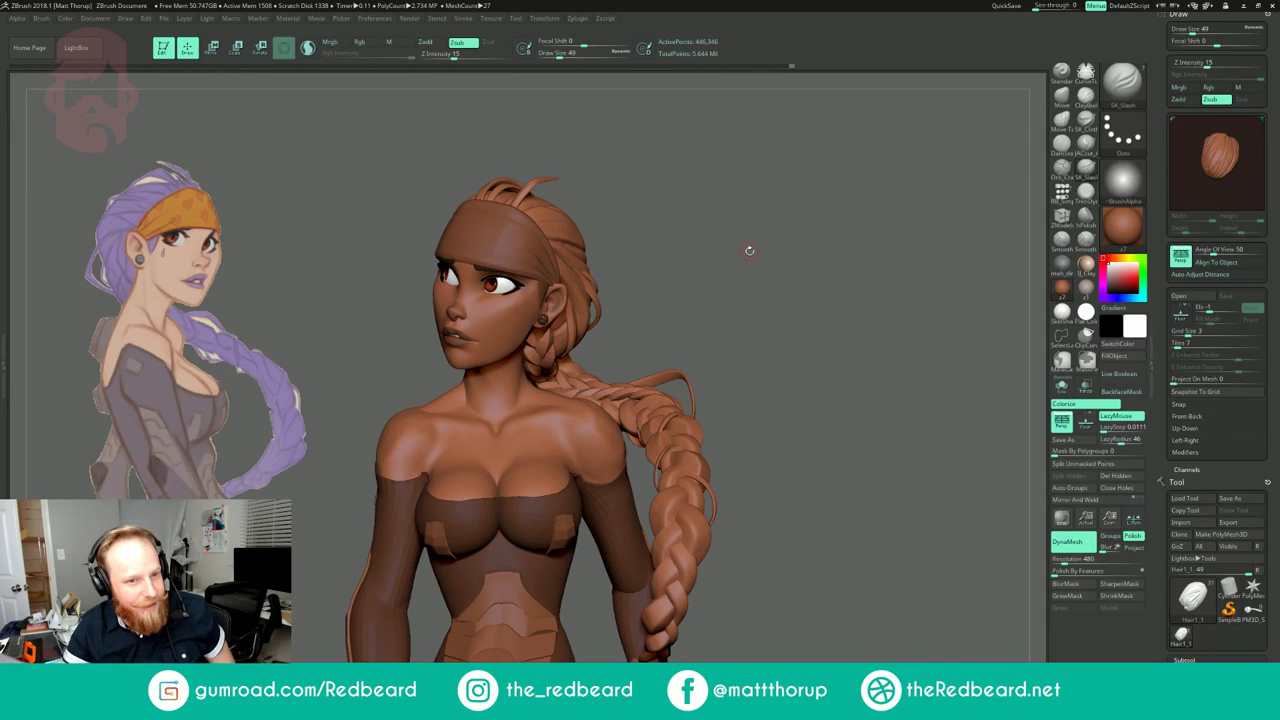
left_click_drag(749, 238, 751, 239)
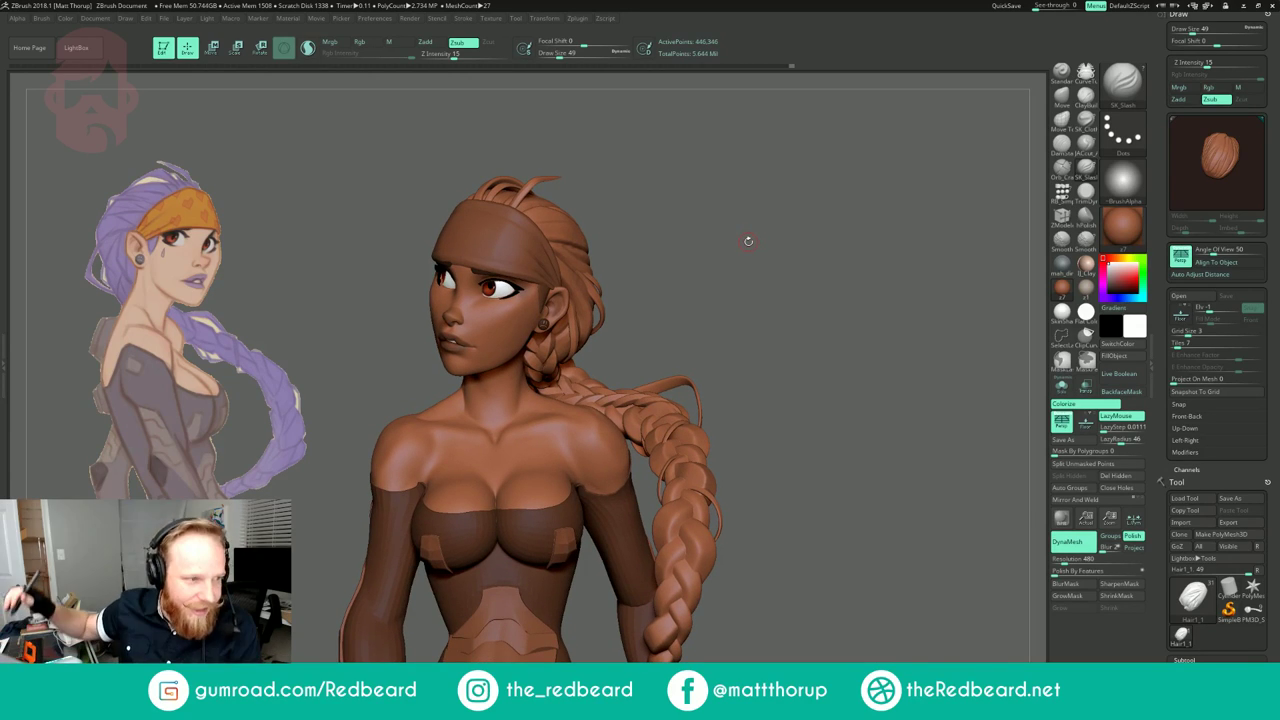
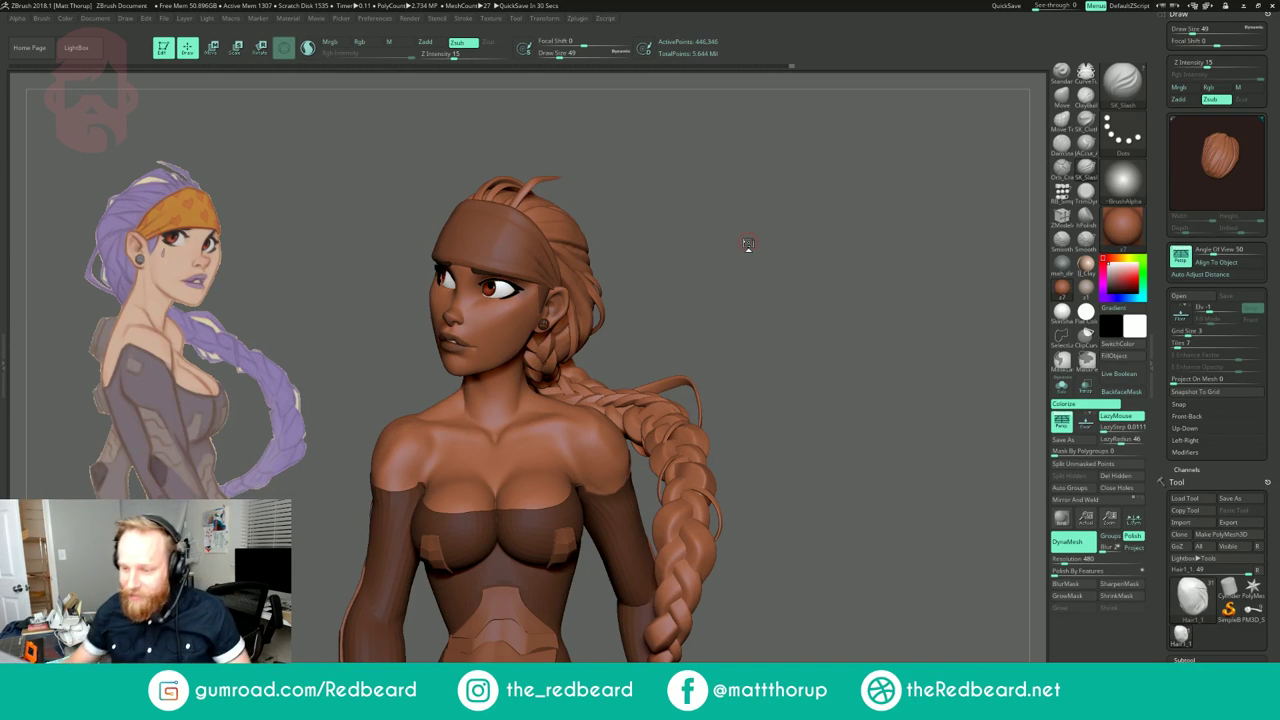
Step: Smooth the strands running from behind the ear up toward the headband
left_click_drag(746, 280, 930, 308)
mouse_move(771, 262)
left_mouse_down("alt")
mouse_move(771, 322)
mouse_move(680, 312)
left_mouse_up("alt")
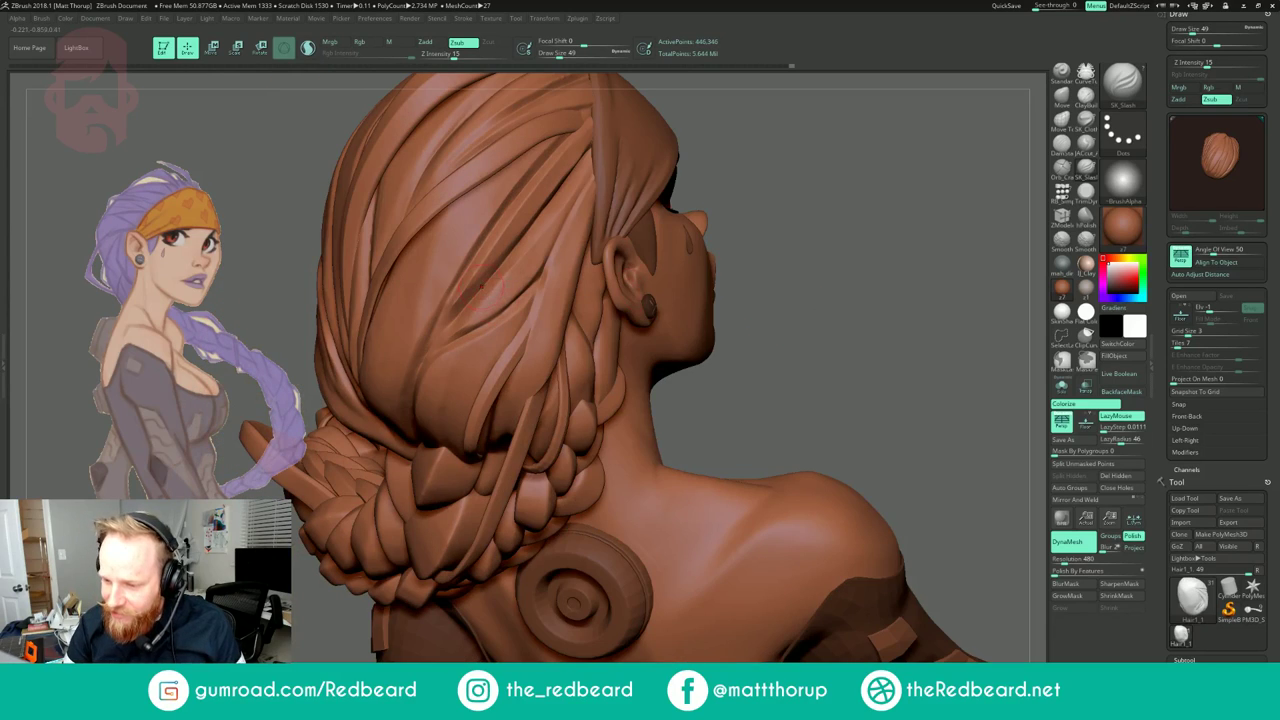
left_click_drag(455, 334, 557, 234, "shift")
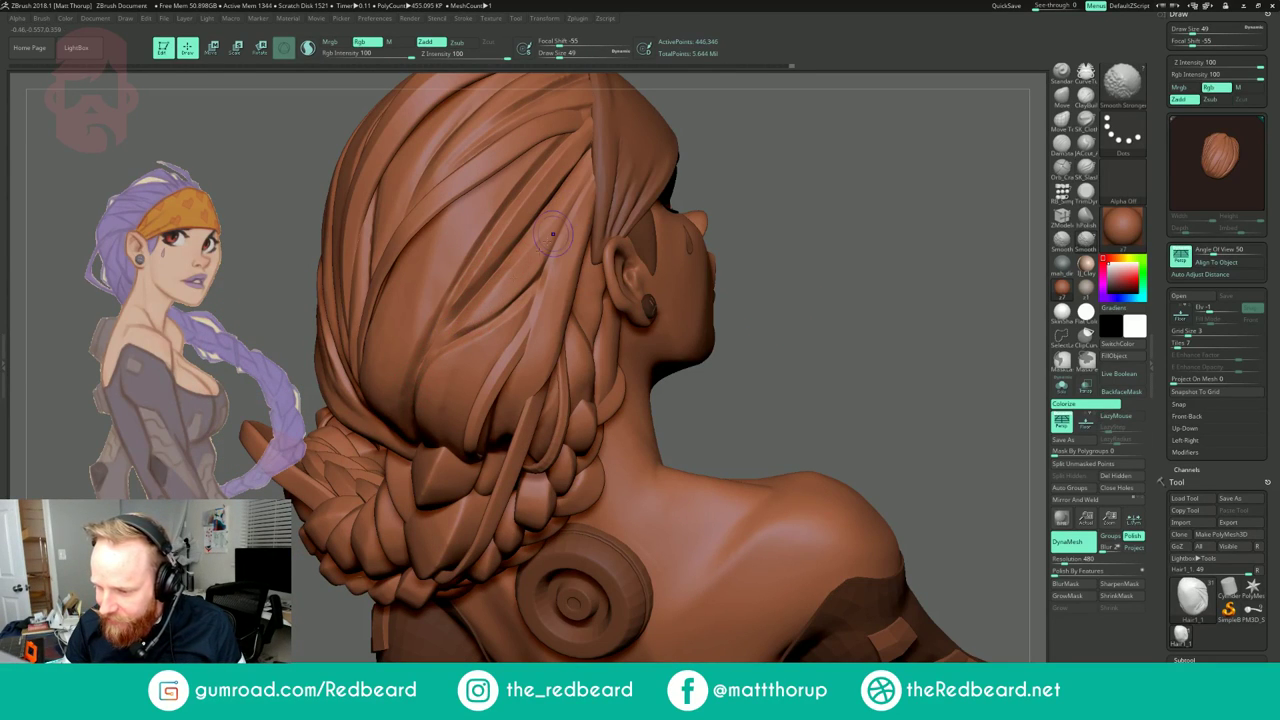
mouse_move(863, 188)
left_mouse_down("alt")
mouse_move(631, 240)
mouse_move(717, 179)
mouse_move(740, 198)
mouse_move(710, 192)
mouse_move(836, 242)
mouse_move(674, 254)
mouse_move(707, 262)
left_mouse_up("alt")
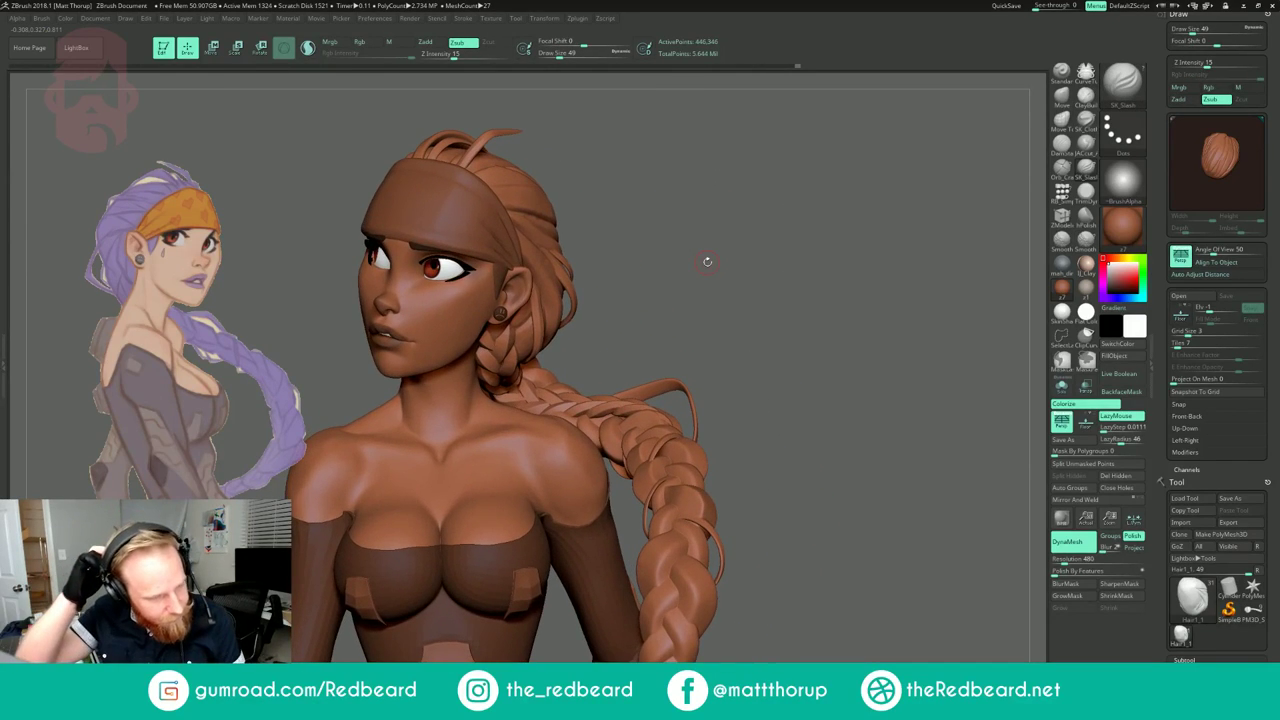
Step: Select the bodysuit subtool Extract5 and isolate it with Solo mode
mouse_move(774, 237)
left_mouse_down()
mouse_move(812, 252)
mouse_move(743, 254)
mouse_move(748, 298)
mouse_move(742, 274)
mouse_move(870, 284)
left_mouse_up()
mouse_move(730, 285)
left_mouse_down()
mouse_move(819, 291)
mouse_move(900, 276)
mouse_move(866, 236)
left_mouse_up()
mouse_move(766, 240)
left_mouse_down()
mouse_move(846, 244)
mouse_move(852, 284)
mouse_move(768, 265)
mouse_move(888, 274)
mouse_move(766, 236)
left_mouse_up()
left_click_drag(825, 227, 831, 232)
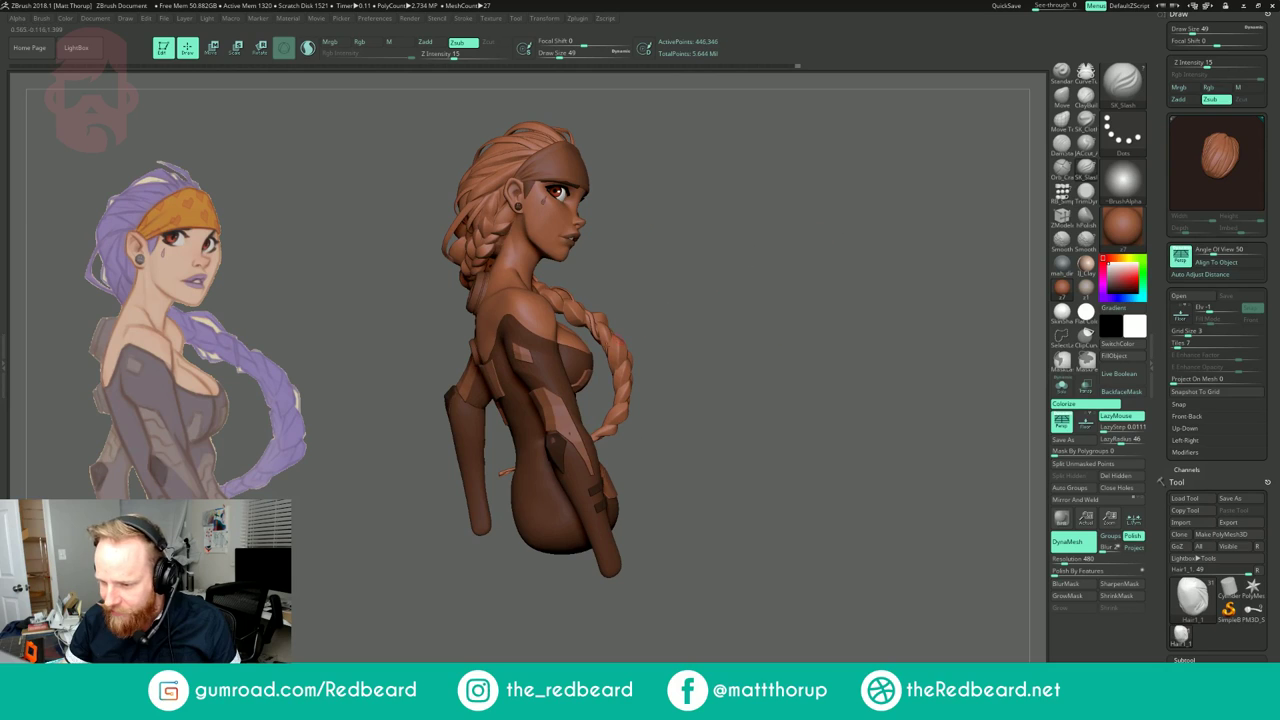
left_click(545, 380, "alt")
left_click_drag(683, 287, 800, 296)
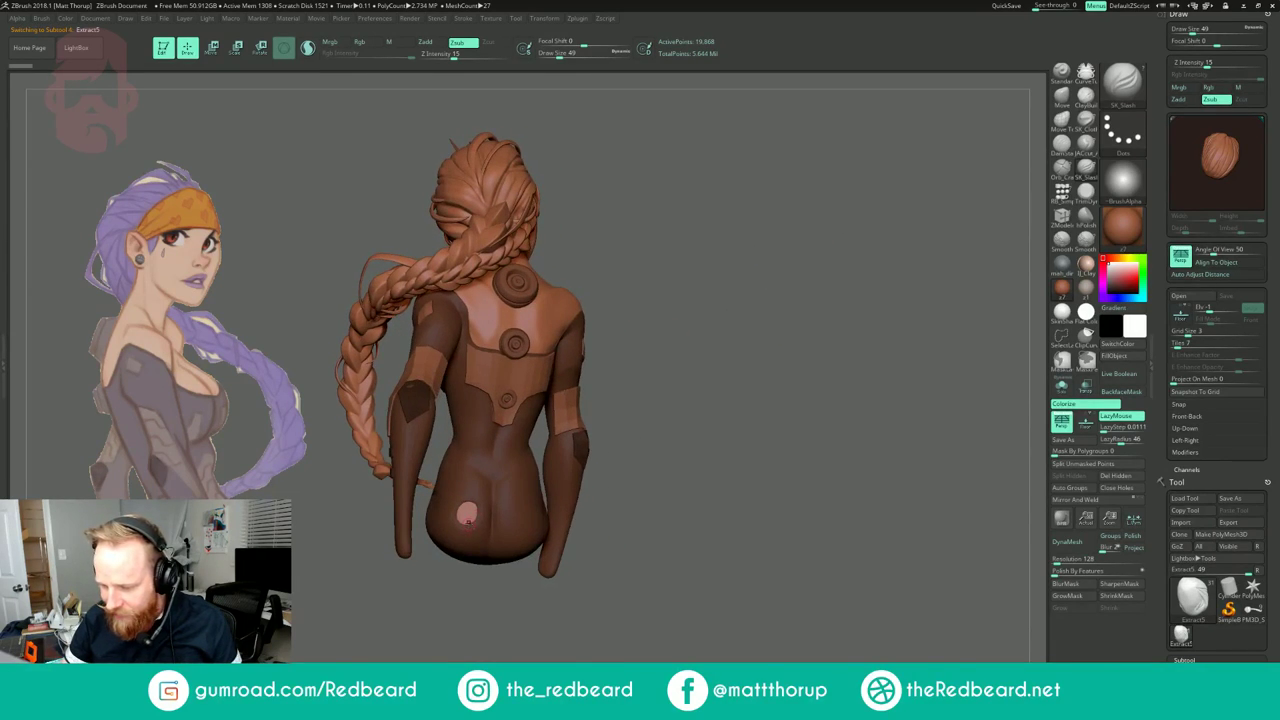
left_click(1062, 389)
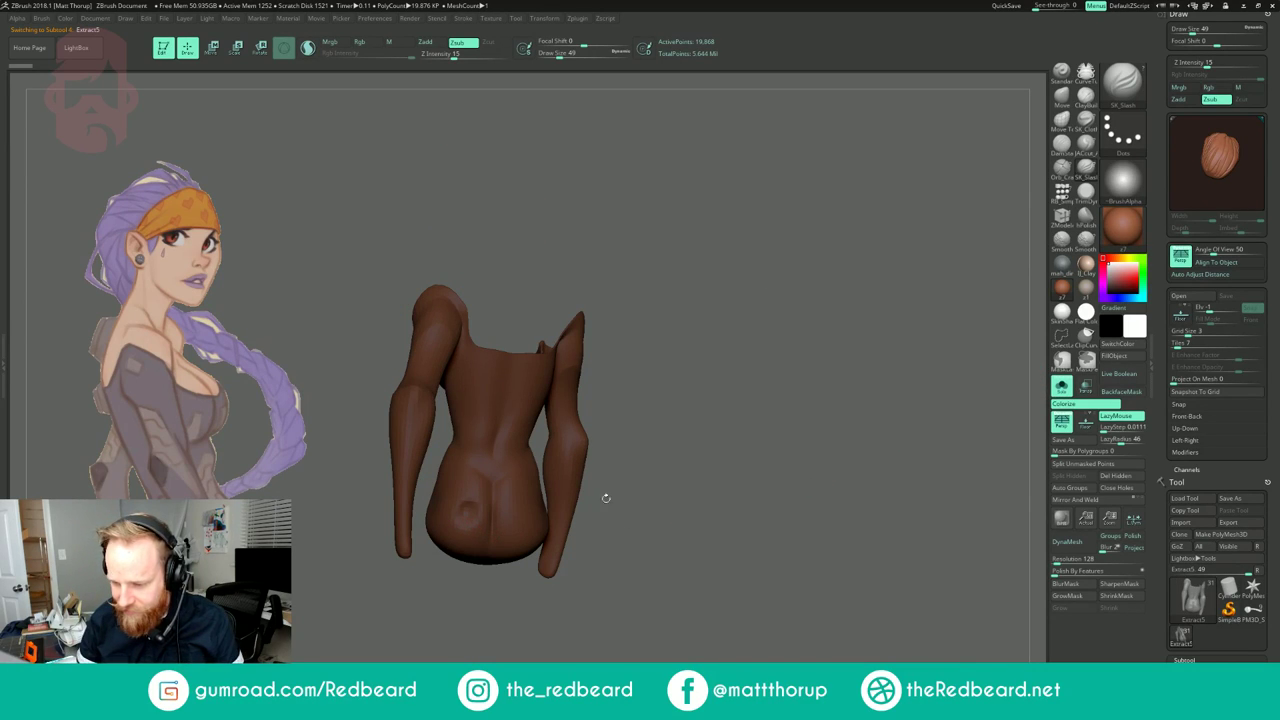
Step: Turn off Solo to show the whole character and try to fix the skin patch poking through the bodysuit's left buttock at draw size 80
left_click(1055, 396)
mouse_move(655, 502)
left_mouse_down()
mouse_move(628, 504)
mouse_move(646, 506)
left_mouse_up()
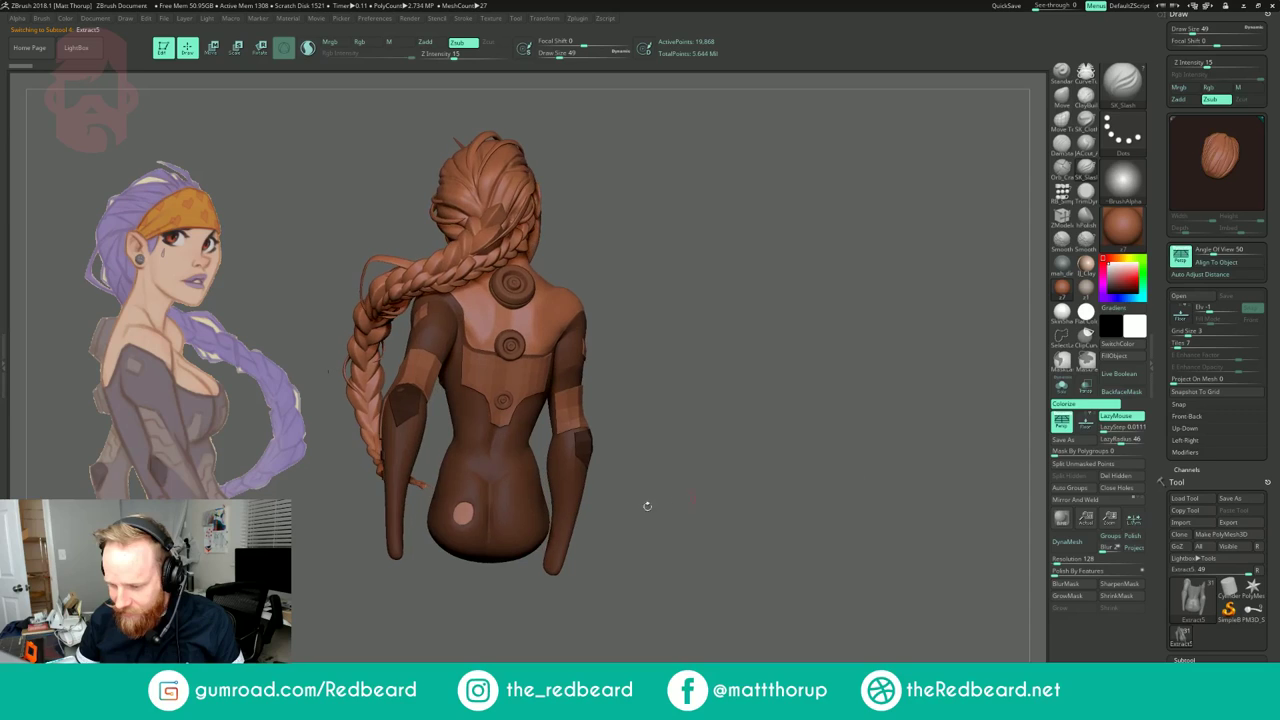
key("s")
left_click_drag(455, 515, 452, 516)
key("shift")
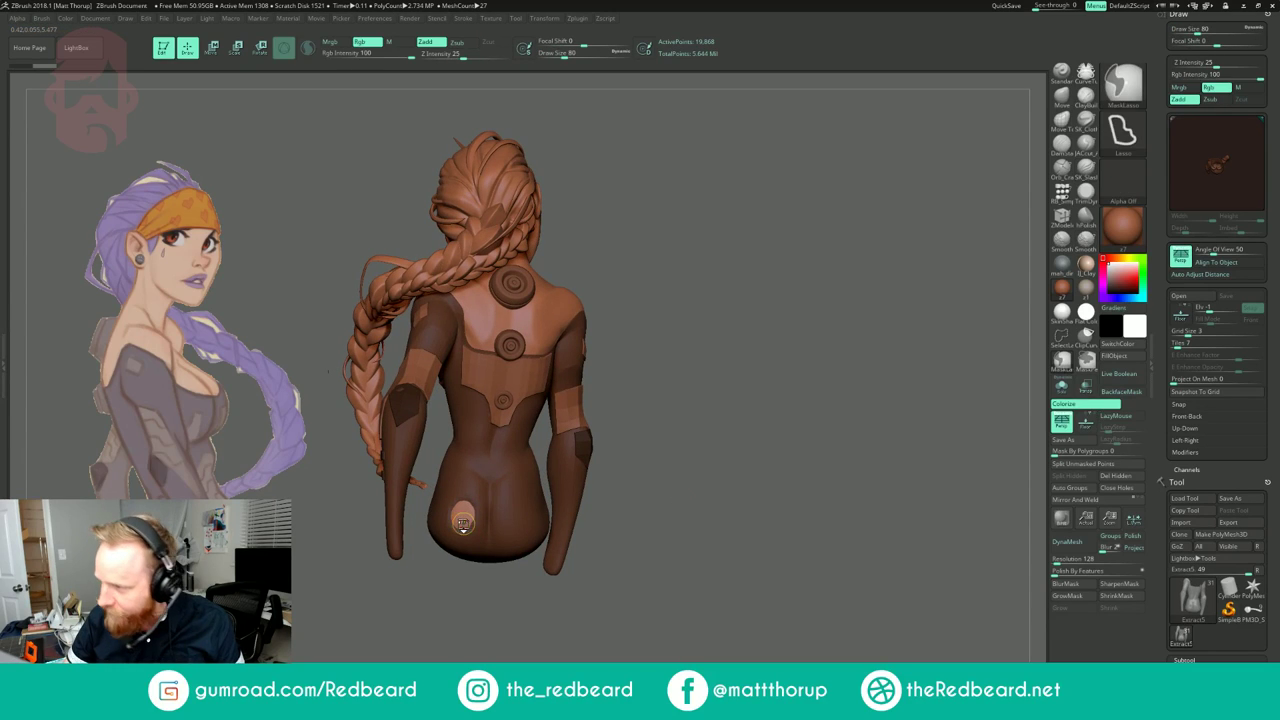
key("ctrl+z")
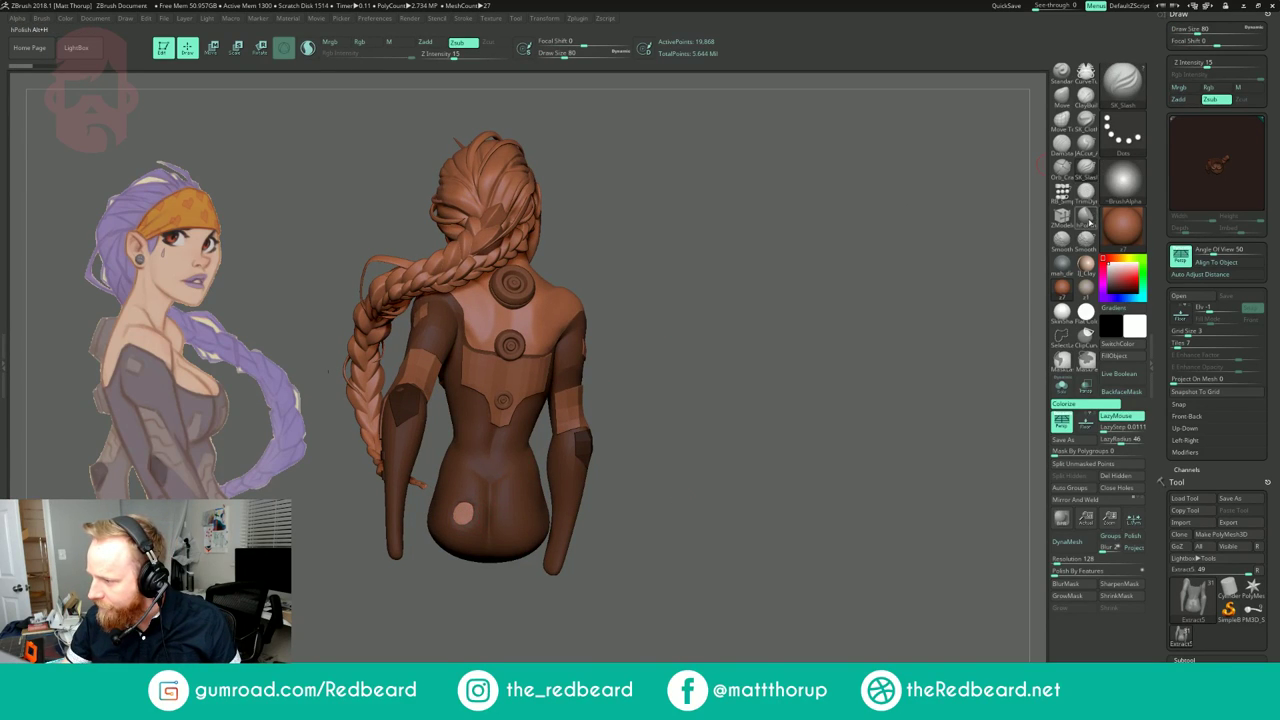
Step: Build up the bodysuit over the exposed patch on the left buttock with ClayBuildup at draw size 197 and smooth it
left_click(1085, 93)
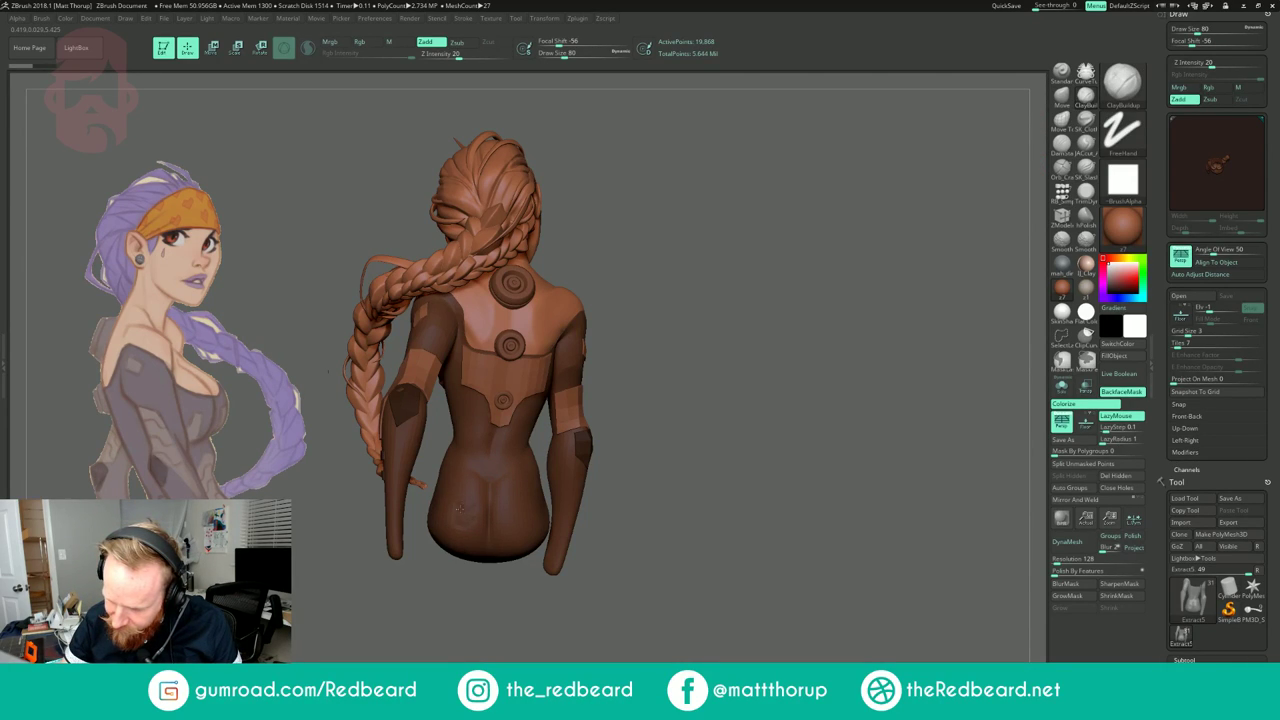
key("shift")
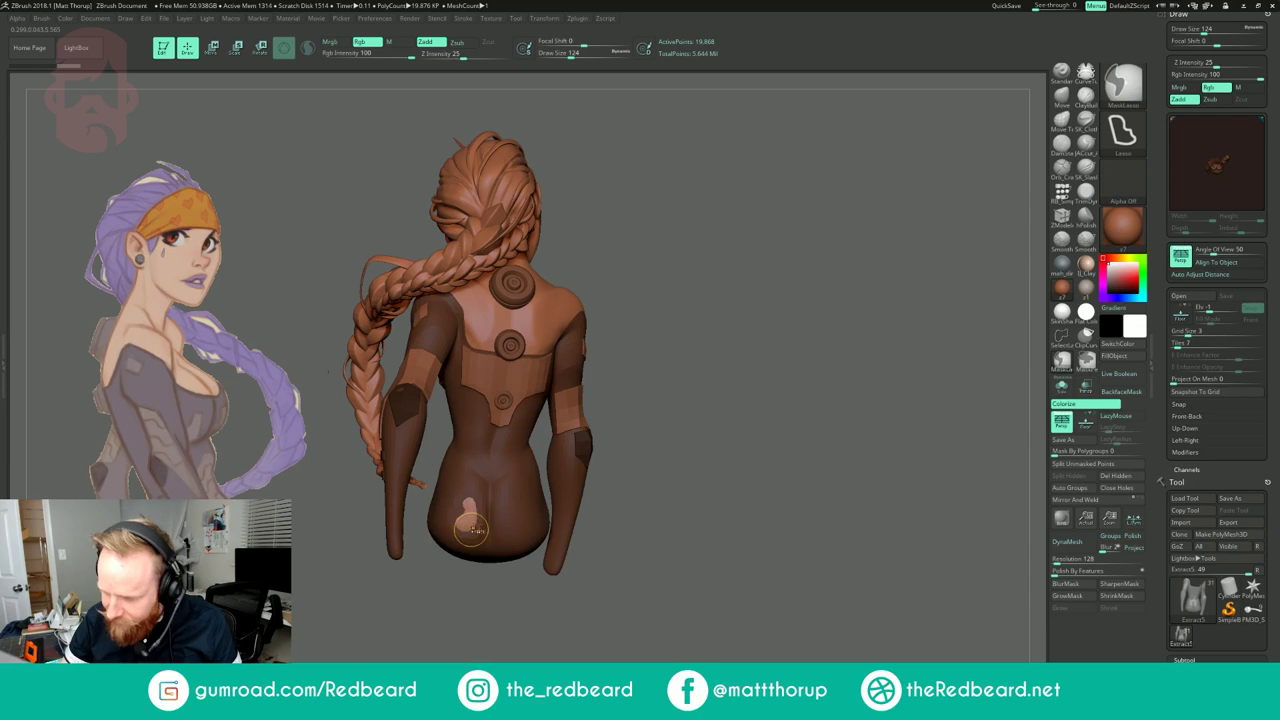
key("ctrl+z")
left_click(1070, 246)
key("s")
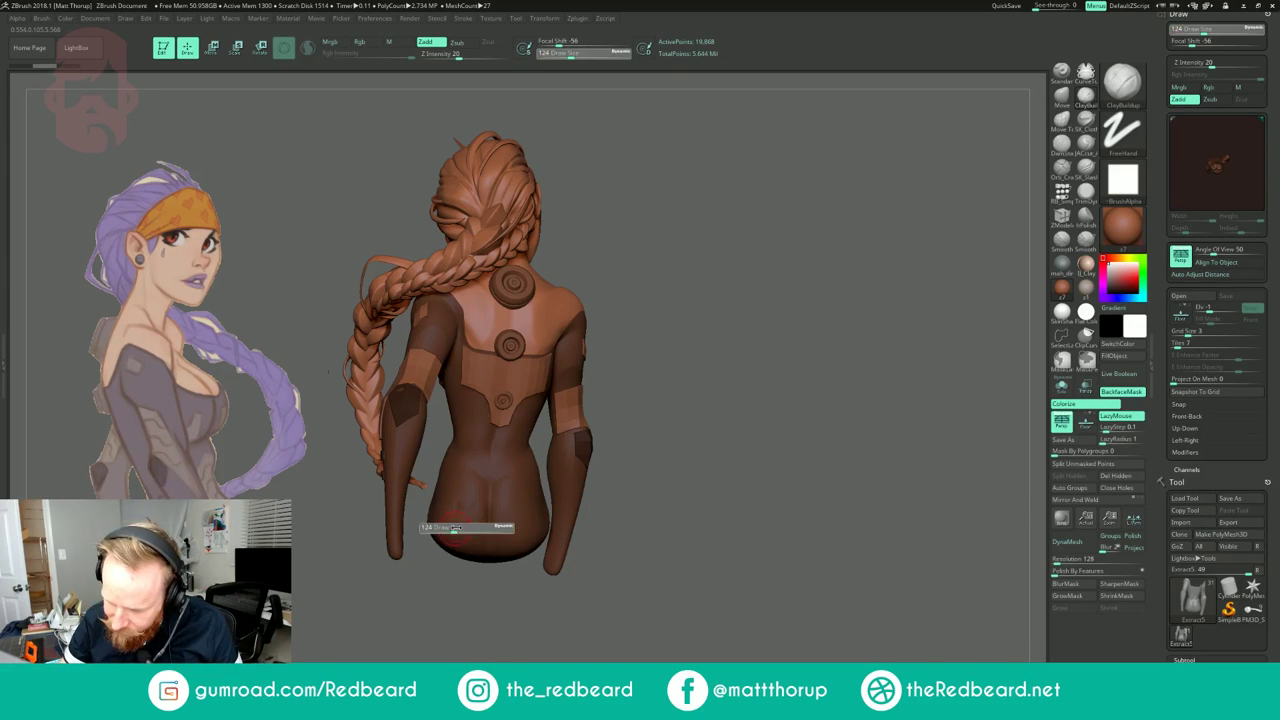
left_click_drag(456, 526, 463, 526)
key("shift")
mouse_move(452, 513)
right_mouse_down()
mouse_move(390, 520)
mouse_move(456, 523)
right_mouse_up()
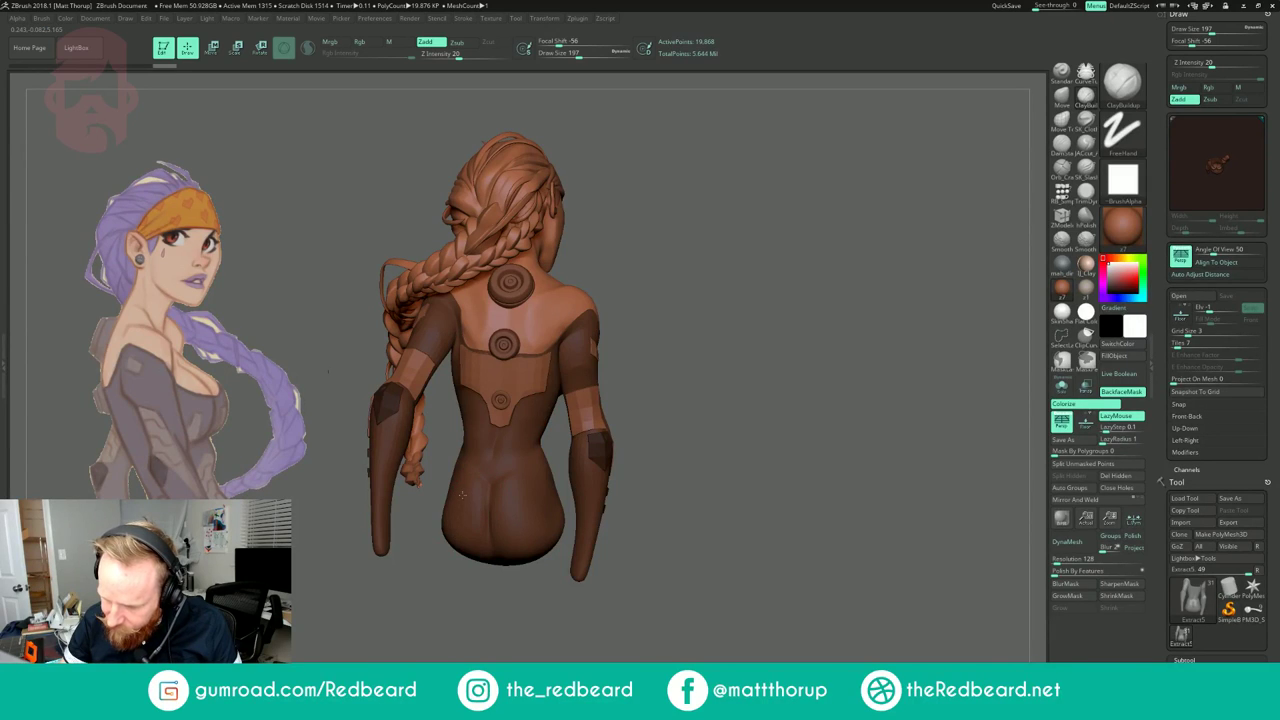
left_click_drag(452, 519, 462, 512, "shift")
Step: Examine the character from the side, front and back with PolyFrame on to check the bodysuit's topology and overall shape
mouse_move(900, 272)
left_mouse_down()
mouse_move(730, 258)
mouse_move(748, 270)
mouse_move(809, 262)
mouse_move(760, 257)
mouse_move(888, 262)
mouse_move(715, 266)
mouse_move(722, 280)
mouse_move(802, 278)
mouse_move(774, 283)
left_mouse_up()
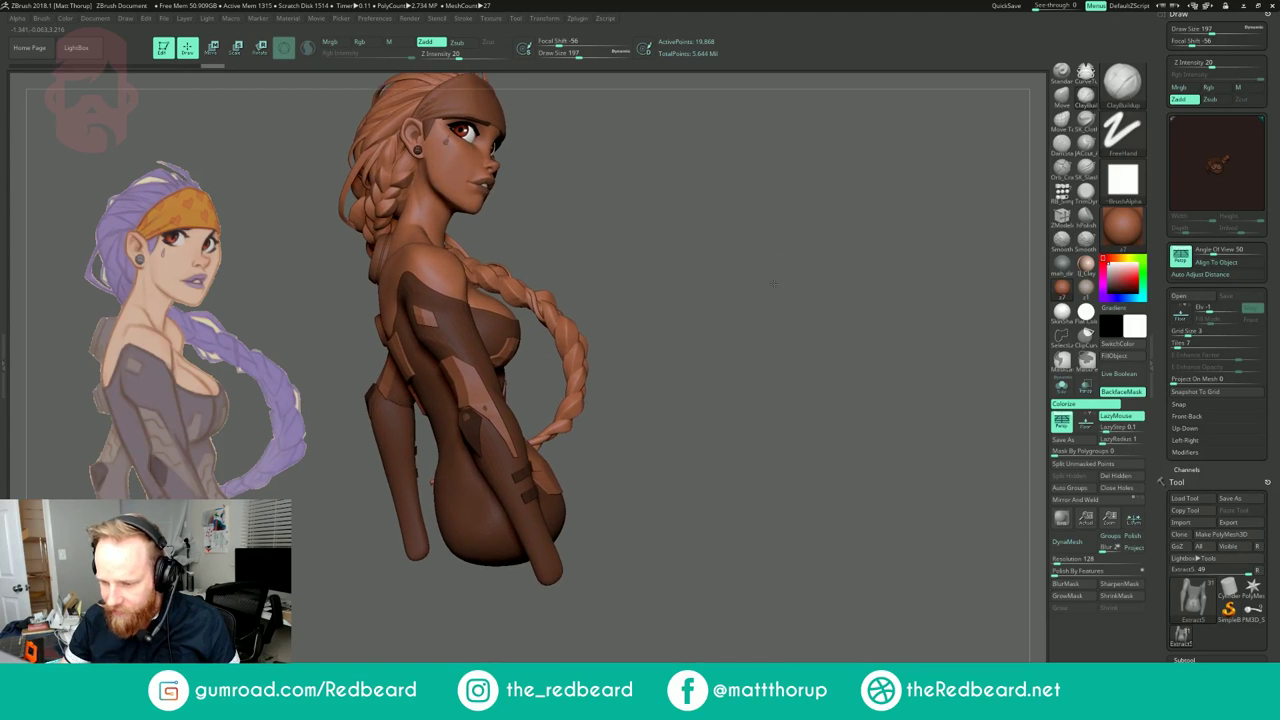
key("shift+f")
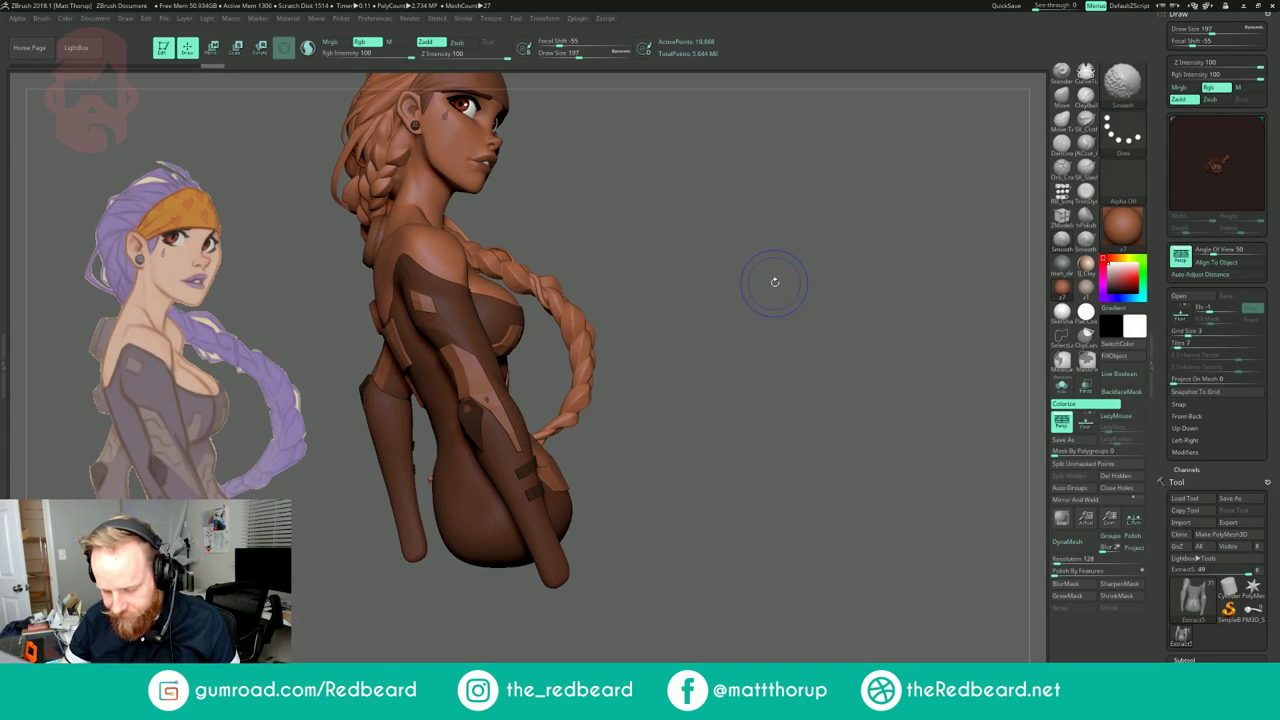
key("shift+f")
left_click_drag(774, 236, 866, 282, "alt")
left_click_drag(800, 300, 668, 308, "alt")
right_click_drag(667, 308, 677, 307)
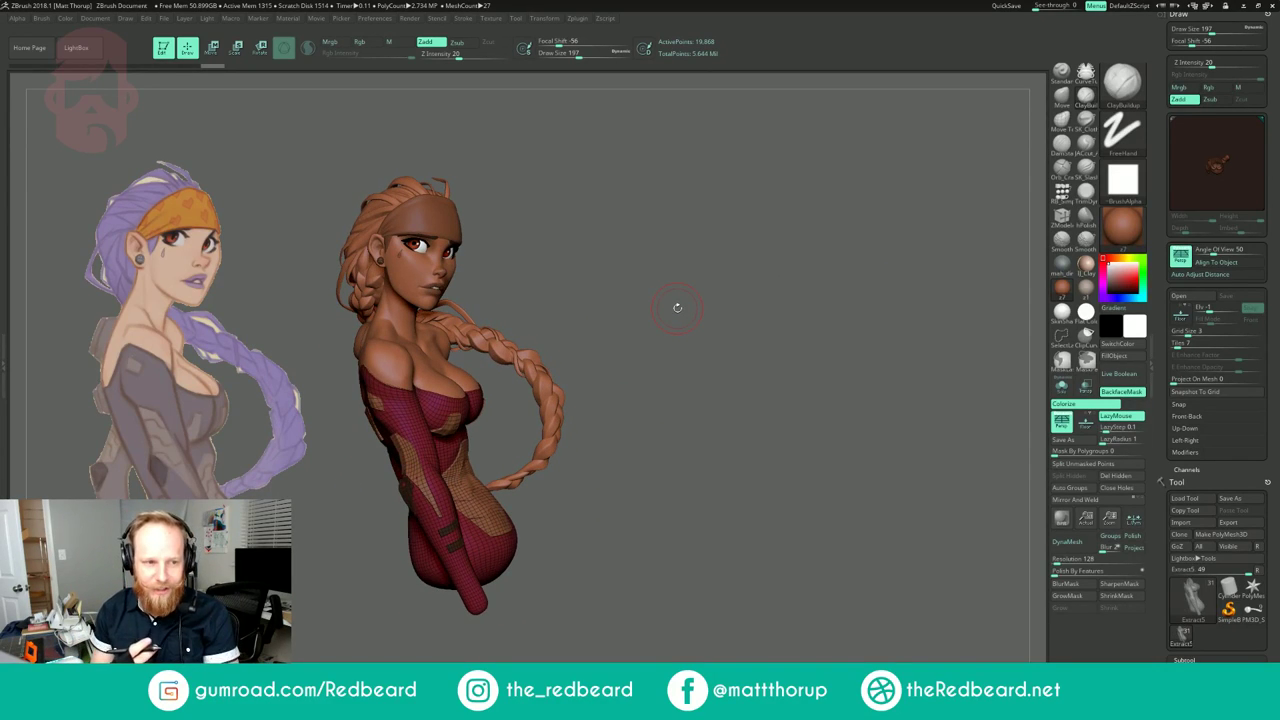
left_click_drag(689, 285, 723, 283)
right_click_drag(724, 284, 704, 298)
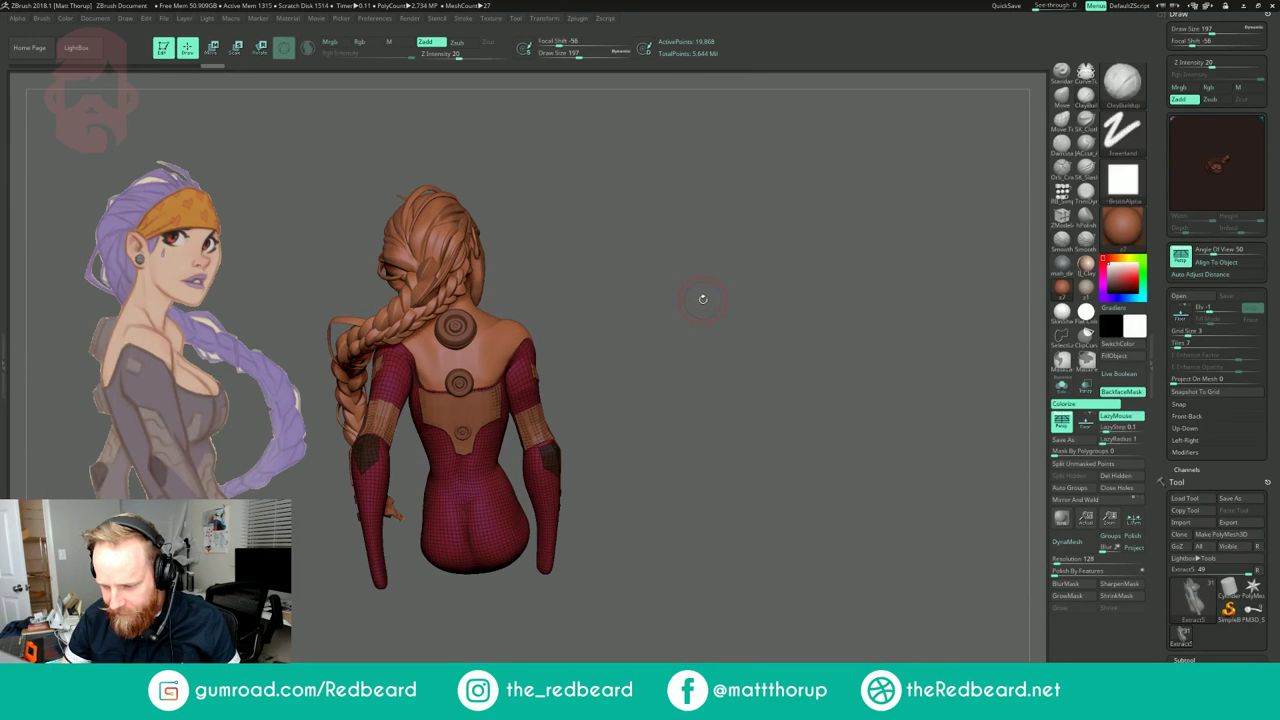
left_click_drag(701, 298, 659, 300)
right_click_drag(659, 300, 704, 300)
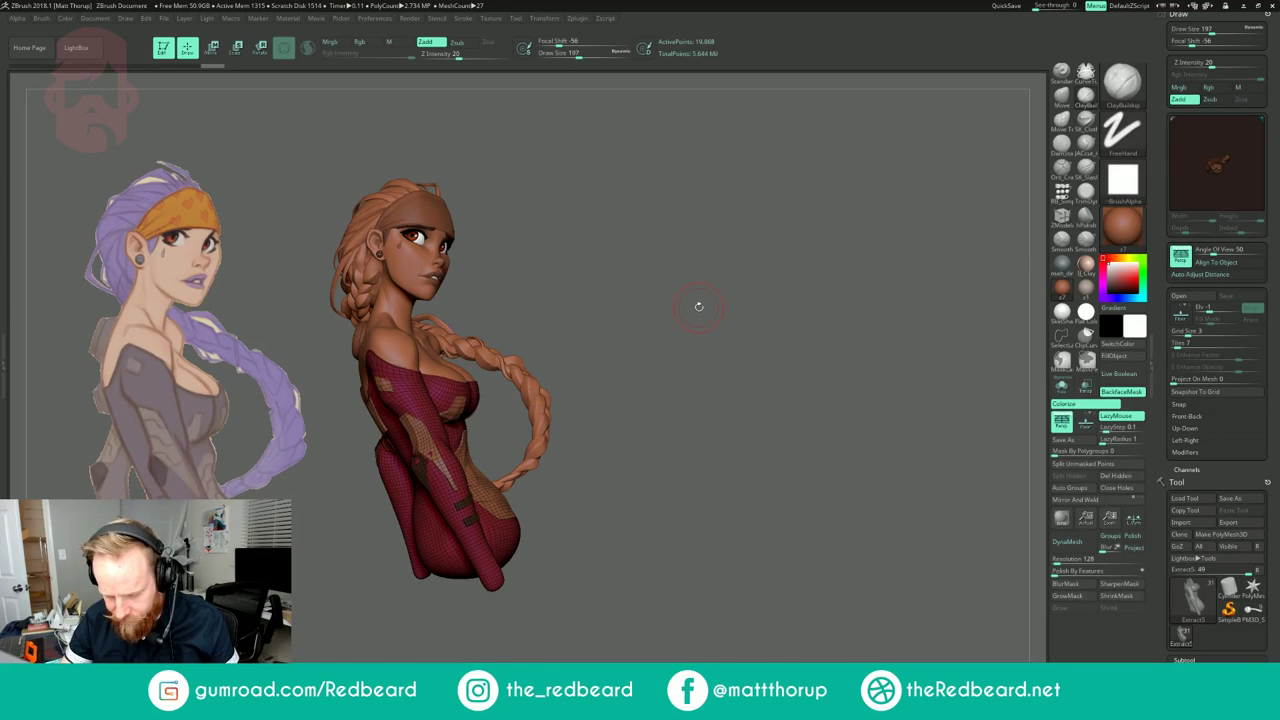
Step: Subdivide the bodysuit up to subdivision level 4 and turn off PolyFrame
key("ctrl+d")
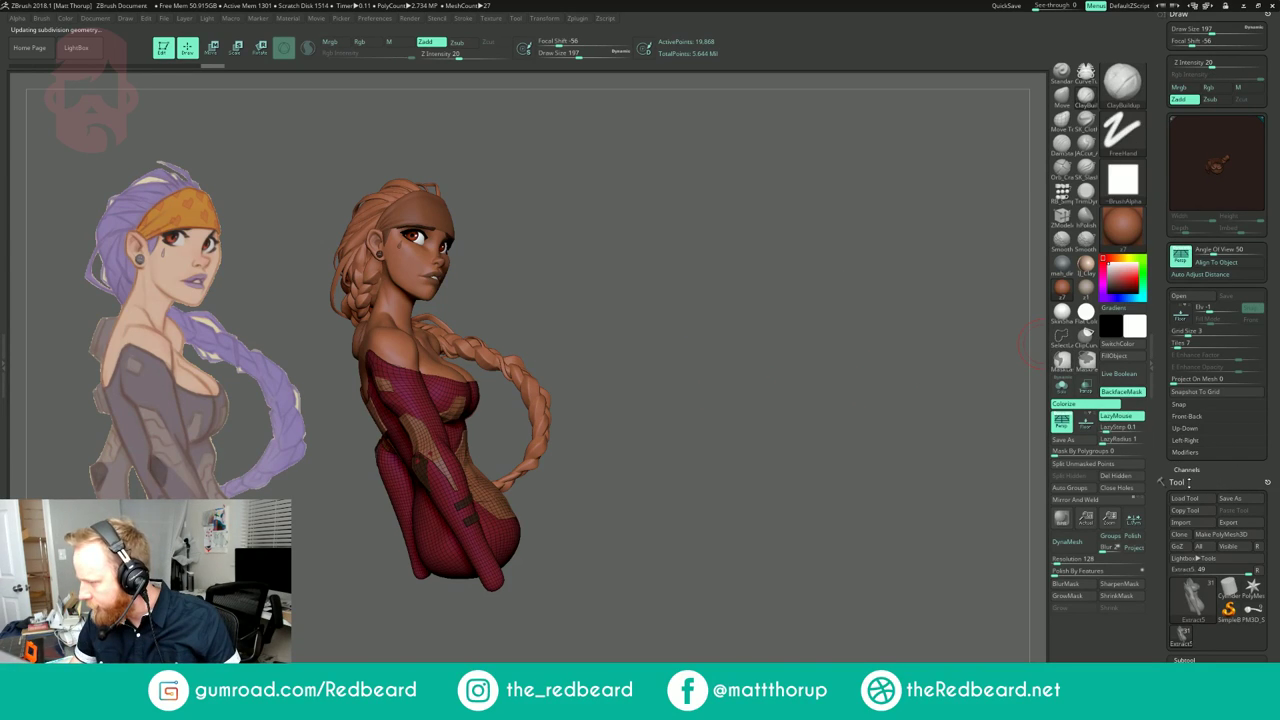
left_click(1267, 14)
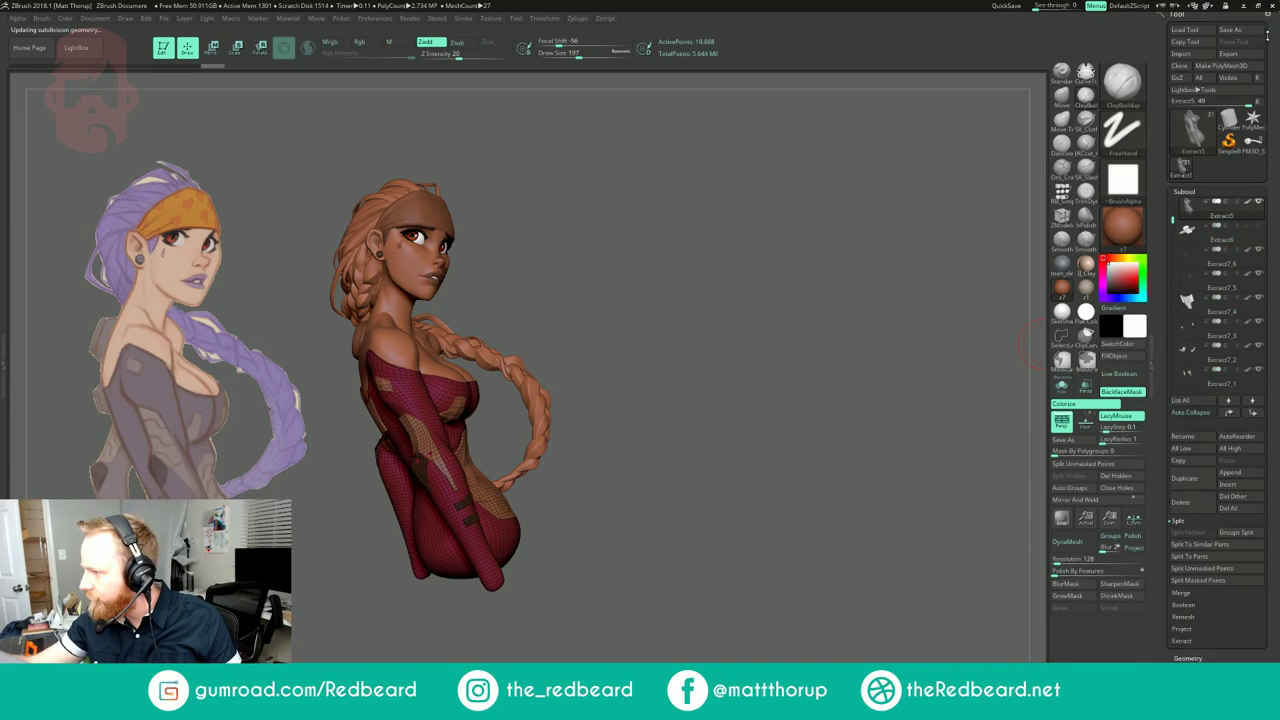
left_click(1200, 656)
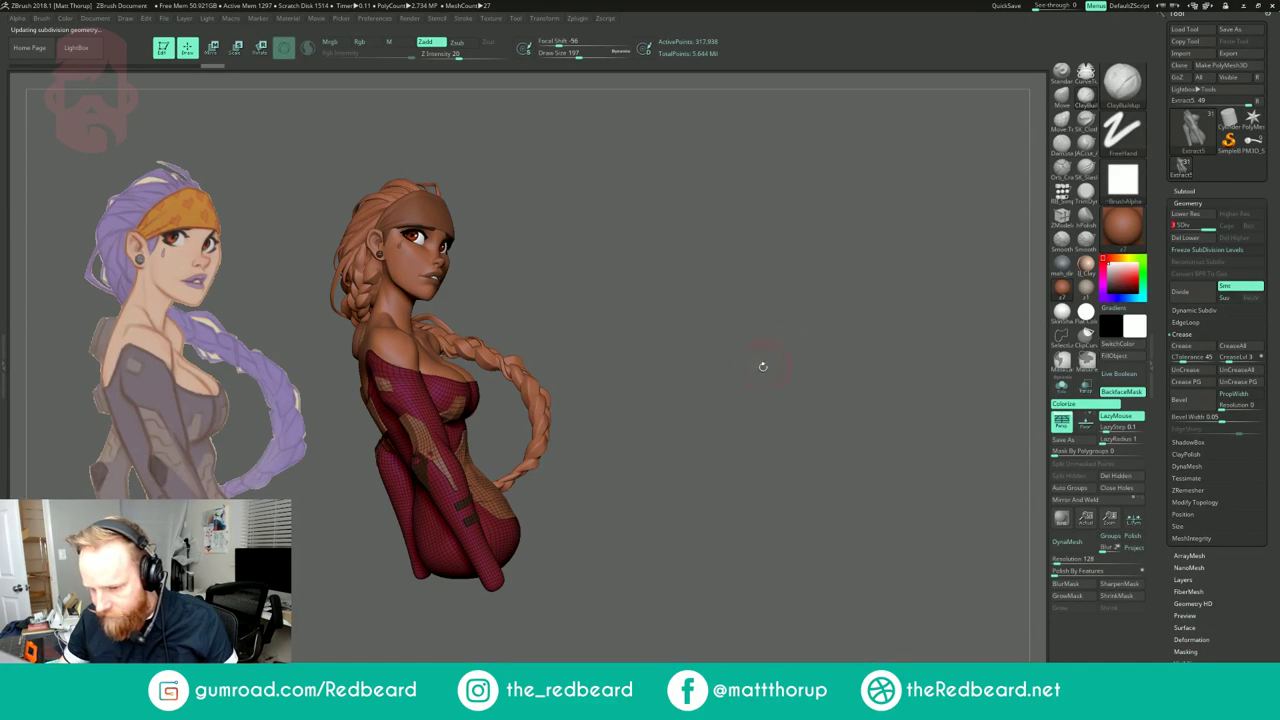
key("shift+f")
mouse_move(738, 391)
left_mouse_down()
mouse_move(777, 391)
mouse_move(717, 397)
mouse_move(784, 430)
mouse_move(785, 452)
mouse_move(777, 398)
mouse_move(822, 365)
left_mouse_up()
key("ctrl+d")
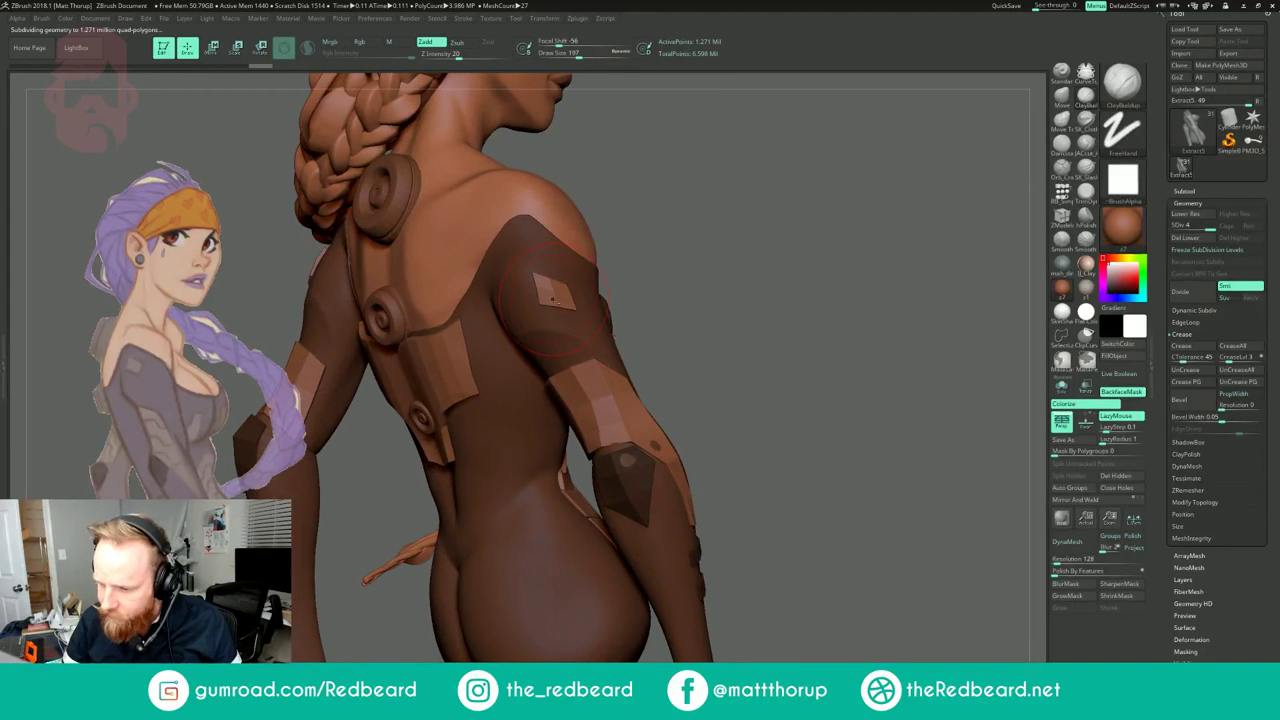
Step: Select the upper-arm plate Extract7_3, display its PolyFrame and remove all of its creases
left_click(553, 300, "alt")
left_click_drag(745, 233, 813, 211)
key("shift+f")
left_click(1253, 370)
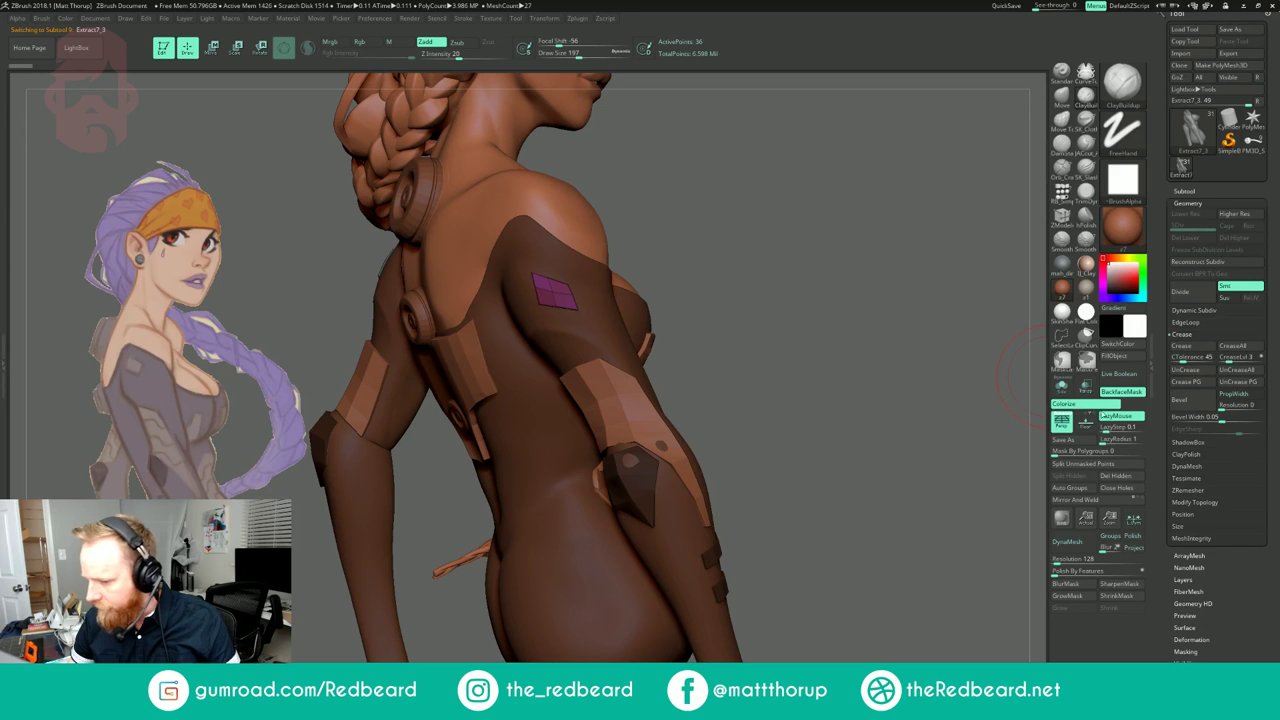
left_click(1183, 190)
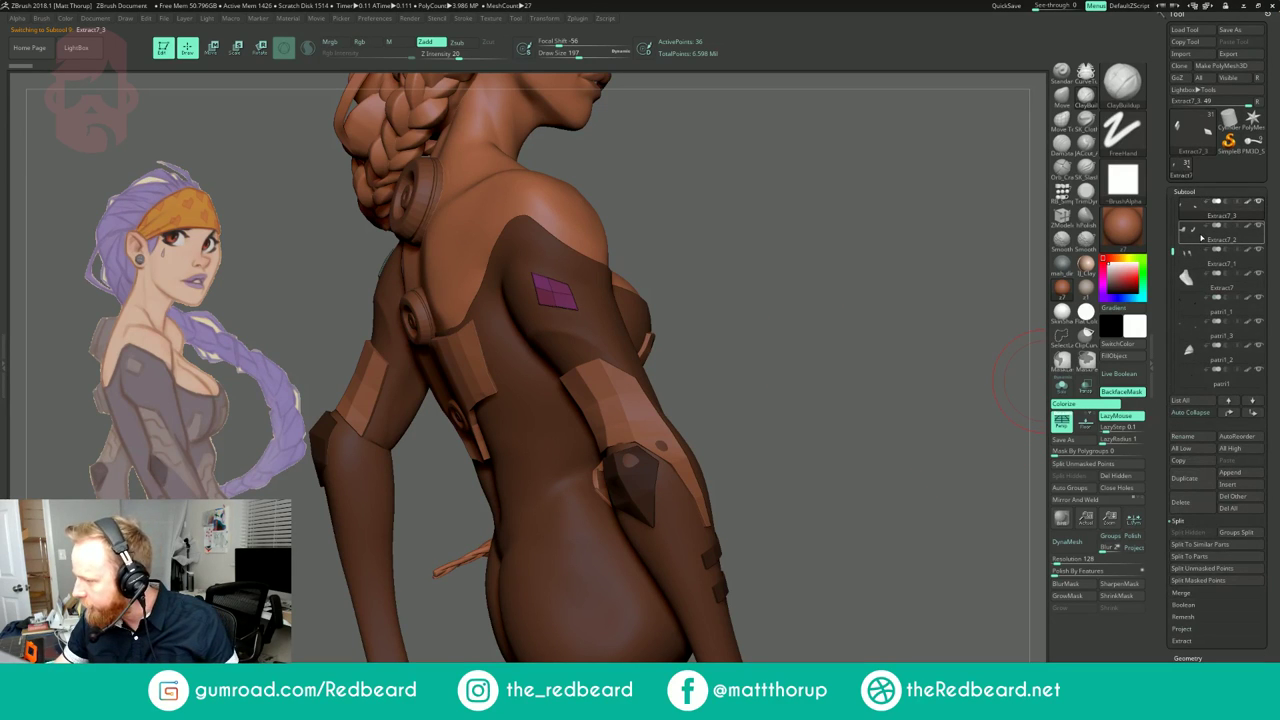
mouse_move(1198, 240)
left_click_drag(748, 372, 705, 455)
left_click_drag(851, 388, 811, 410)
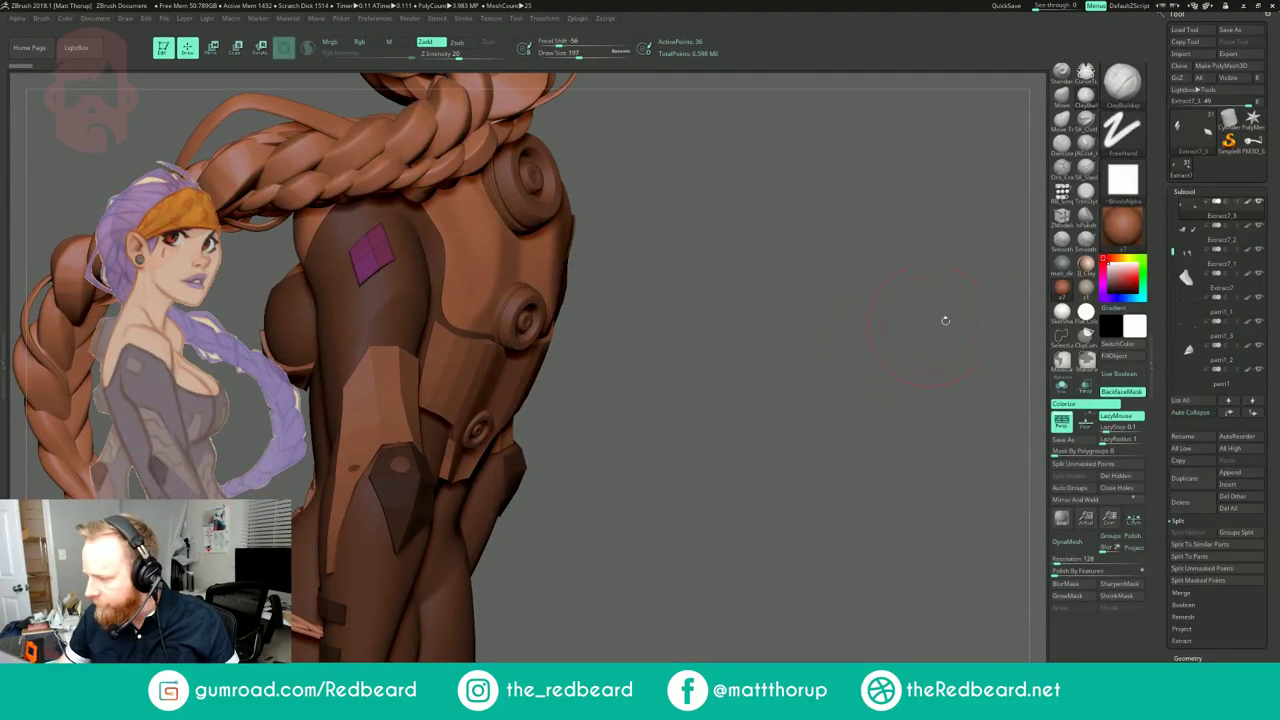
left_click(1217, 659)
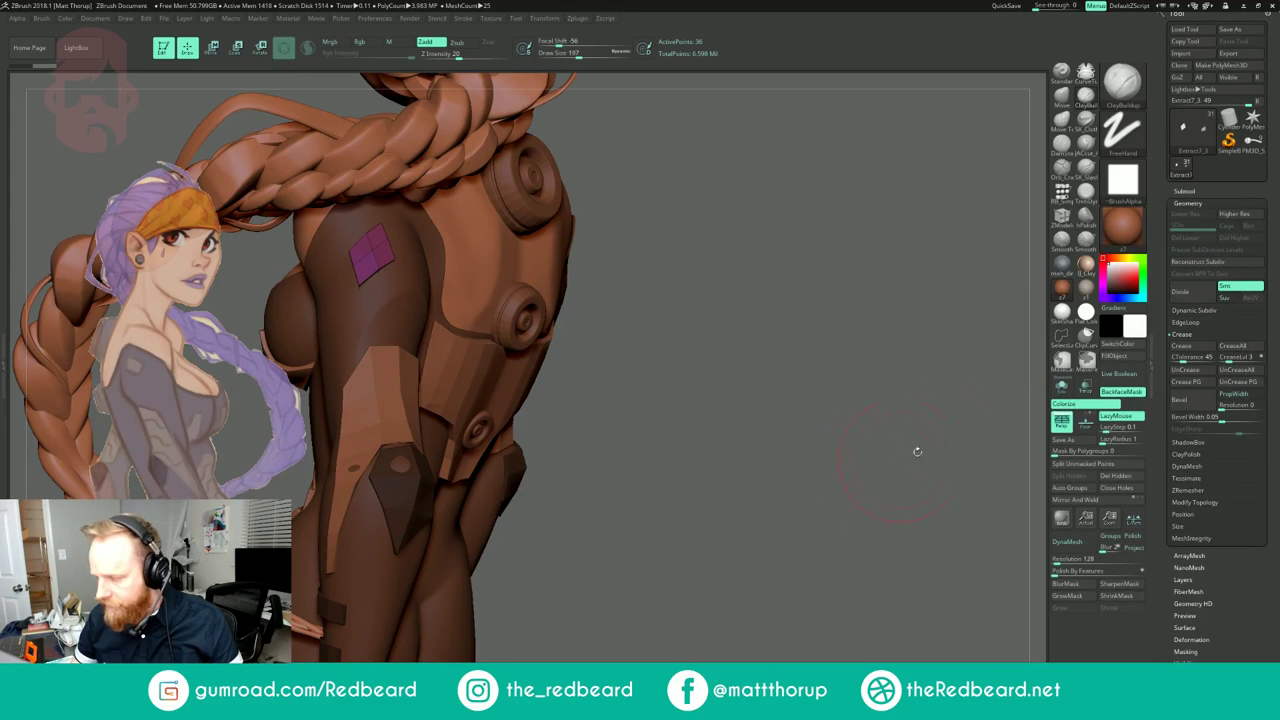
Step: Isolate the upper-arm plates in Solo mode and bevel one plate's outer edge loop with ZModeler's Bevel set to EdgeLoop Complete
left_click(1062, 387)
left_click_drag(817, 477, 850, 526, "alt")
left_click_drag(674, 514, 868, 564, "alt")
mouse_move(565, 471)
left_mouse_down()
mouse_move(623, 469)
mouse_move(624, 442)
mouse_move(655, 437)
left_mouse_up()
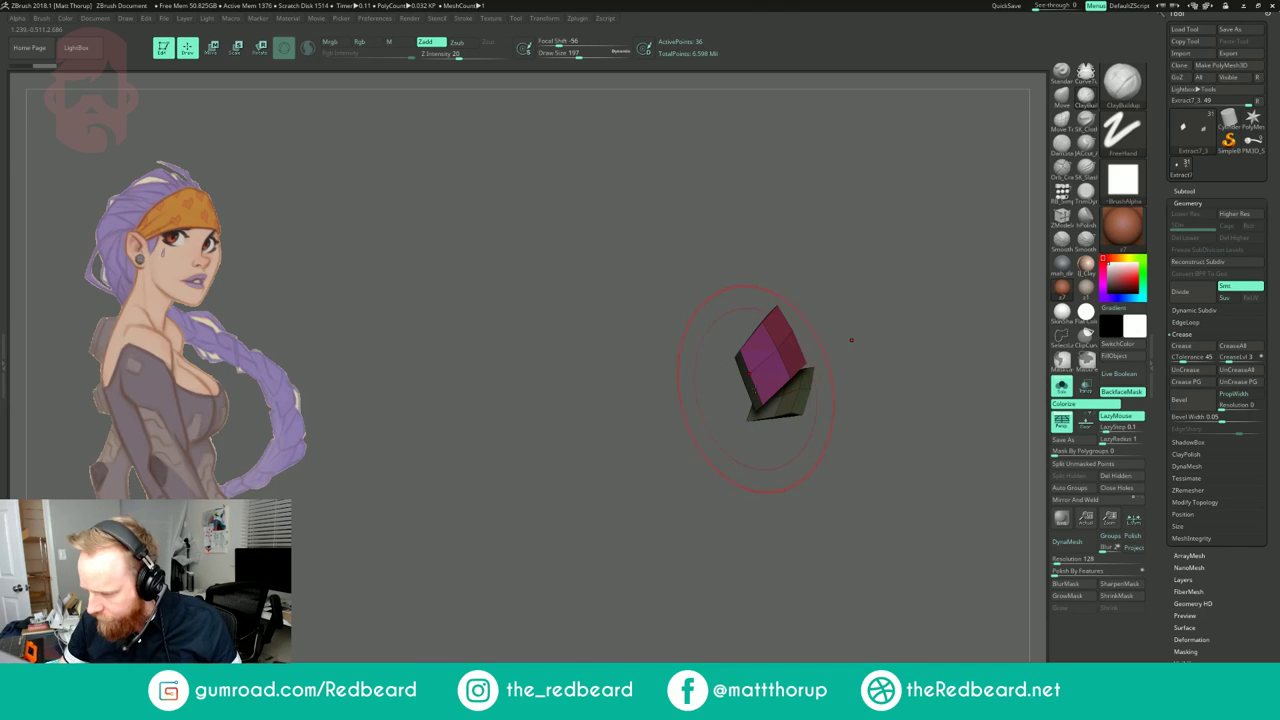
key("b")
key("z")
key("m")
key("space")
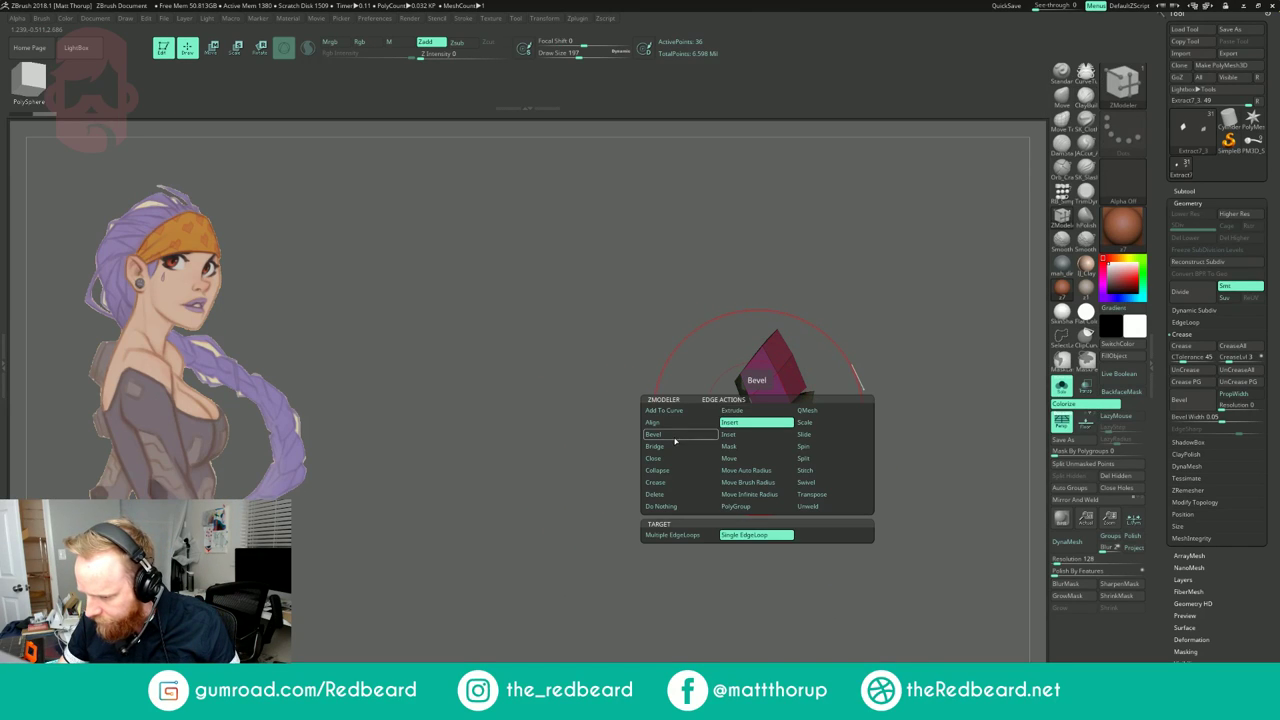
left_click(678, 436)
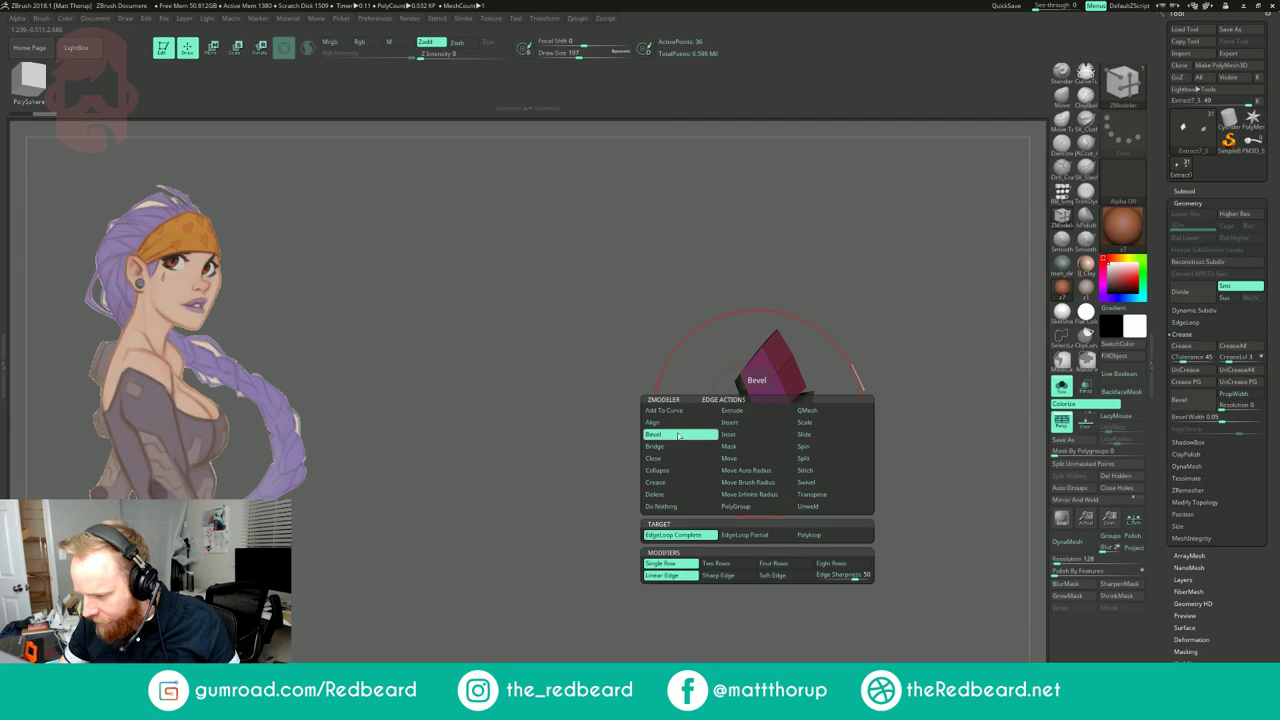
left_click_drag(753, 404, 757, 405)
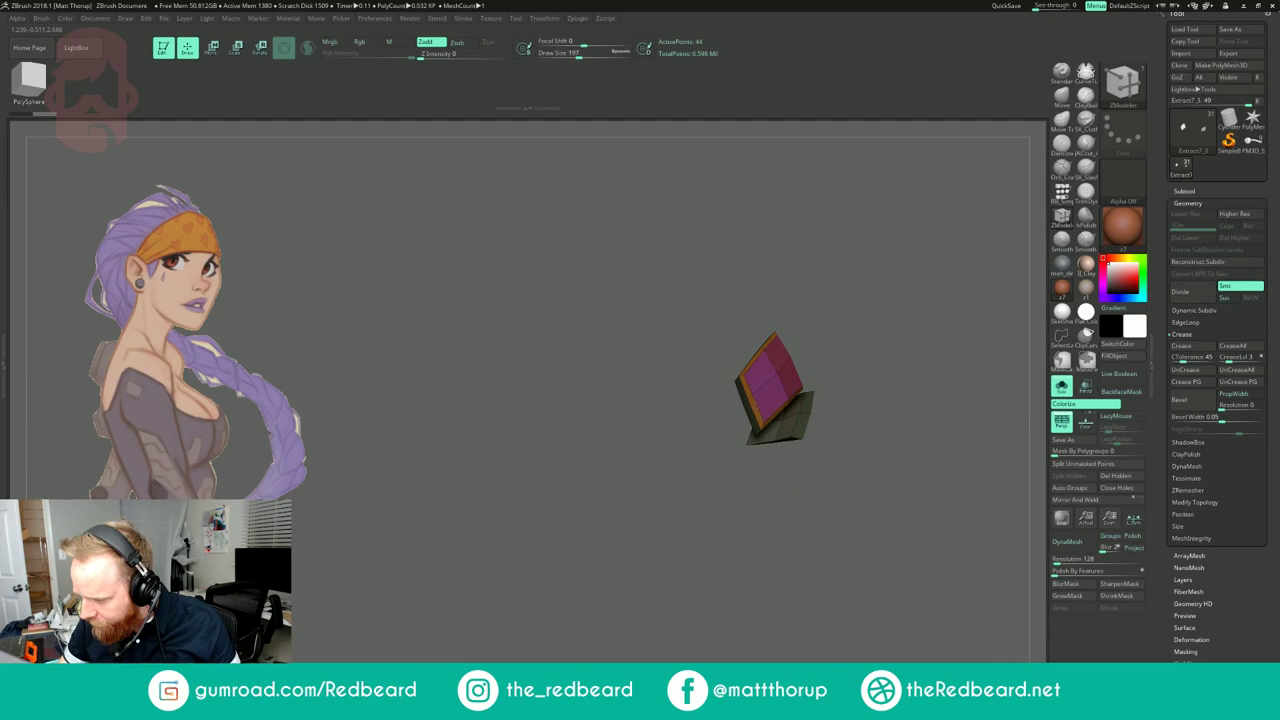
Step: Bevel the border edge loop of the matching plate on the other arm, undoing and redoing the first attempt
left_click_drag(940, 335, 904, 250)
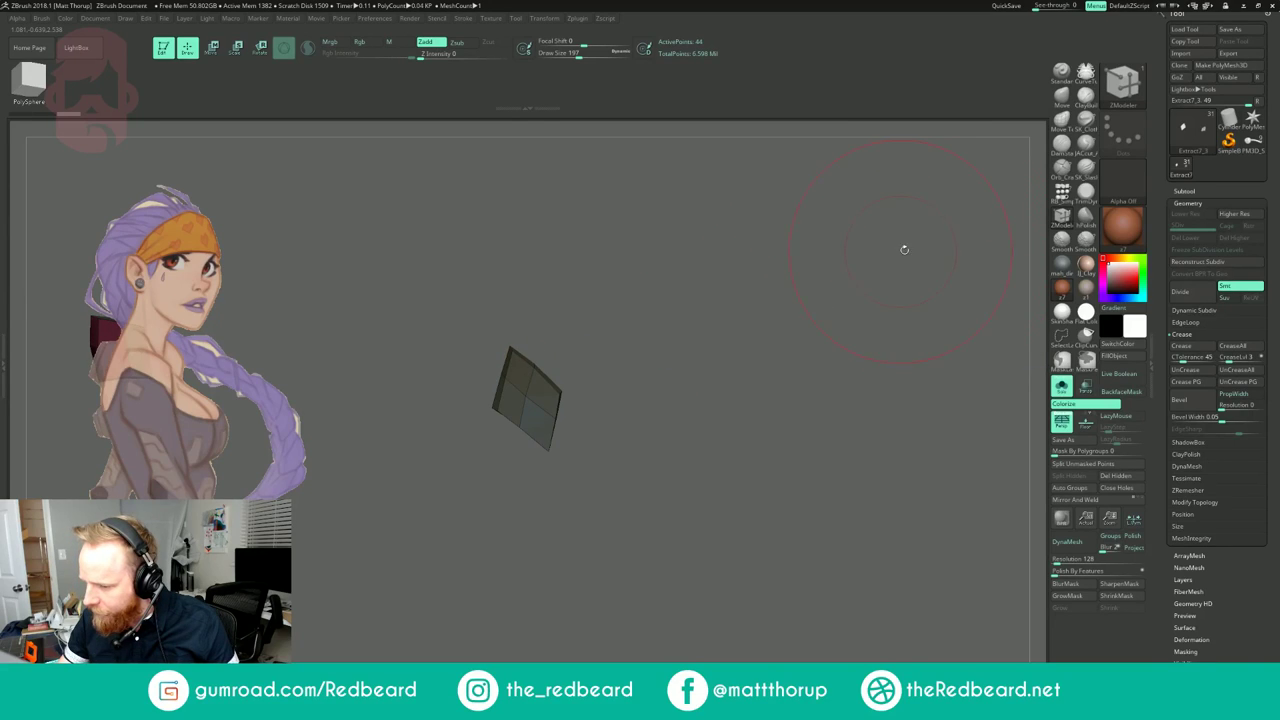
mouse_move(751, 342)
left_mouse_down()
mouse_move(785, 345)
mouse_move(740, 346)
left_mouse_up()
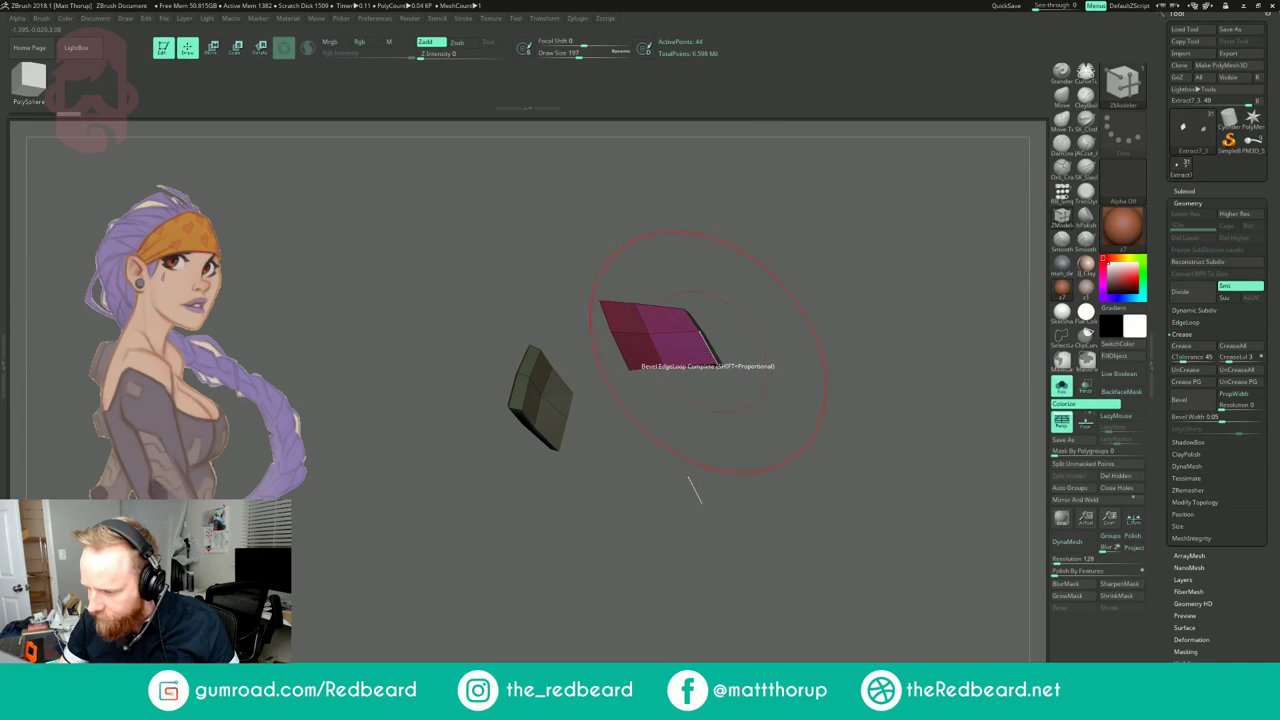
left_click(710, 354)
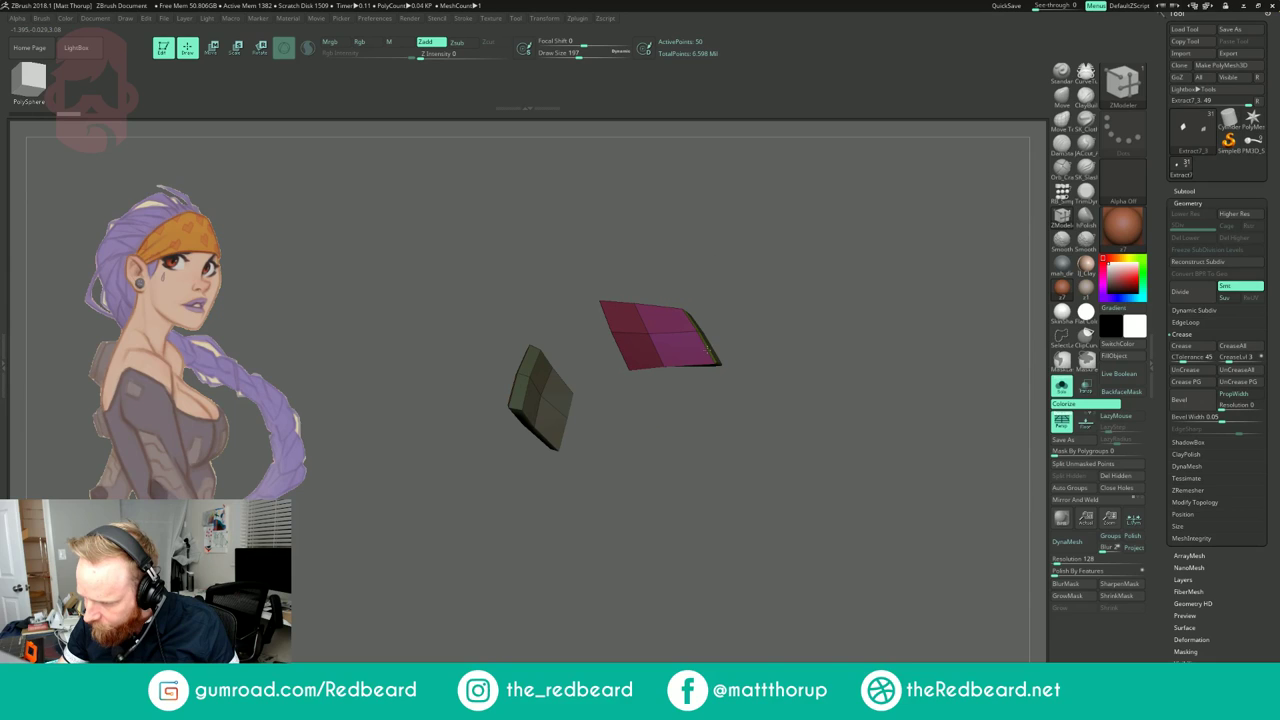
key("ctrl+z")
left_click_drag(748, 337, 752, 430)
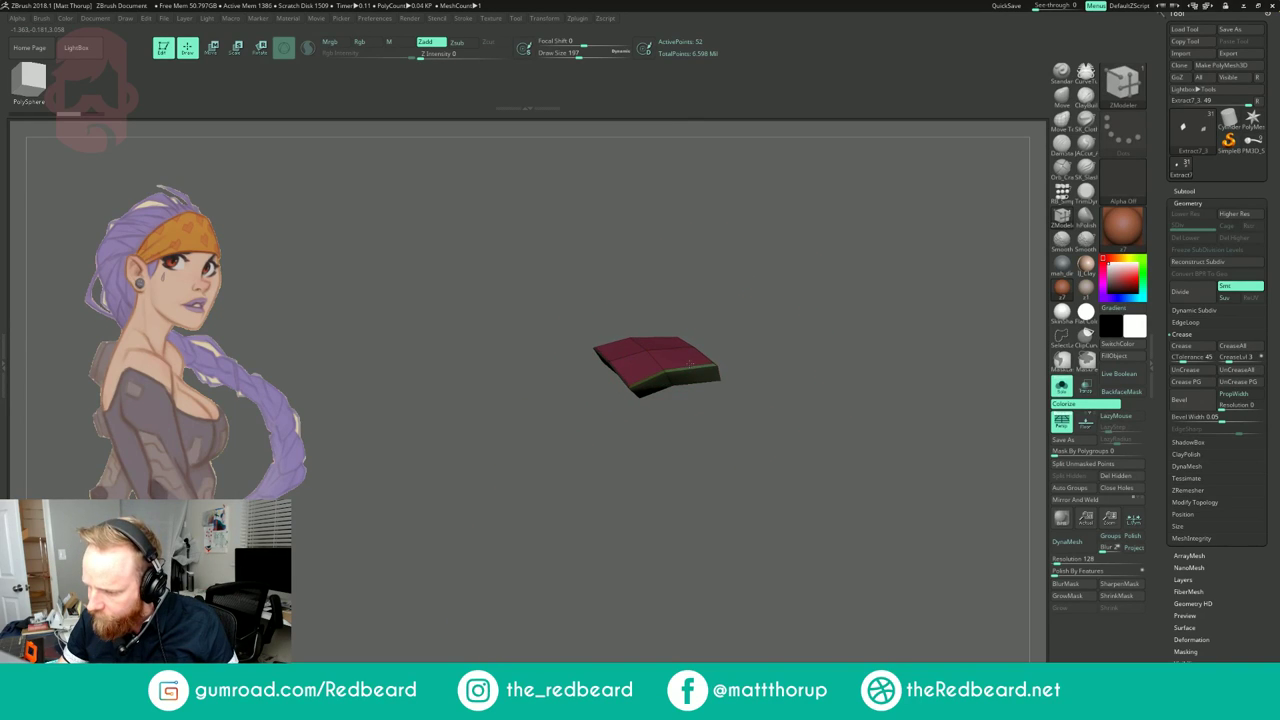
left_click_drag(748, 372, 812, 333)
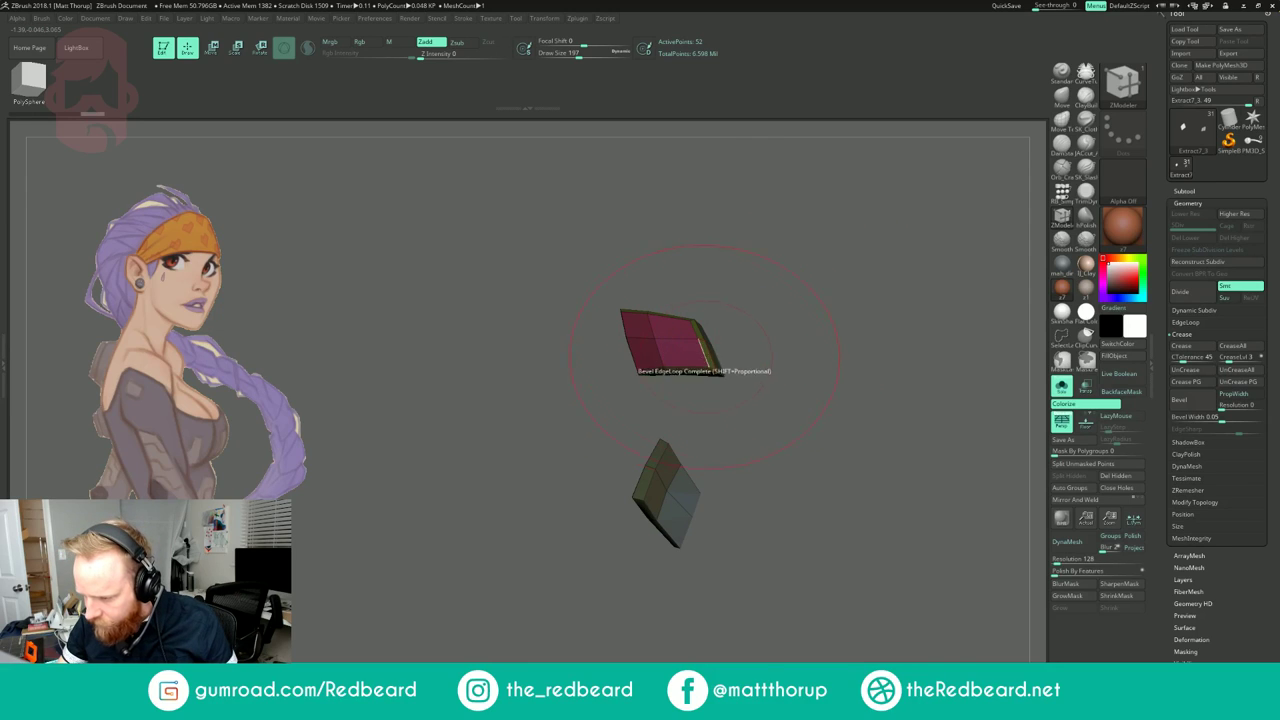
Step: Insert supporting edge loops close to the beveled edges of the plate with ZModeler at draw size 59
key("space")
left_click(703, 348)
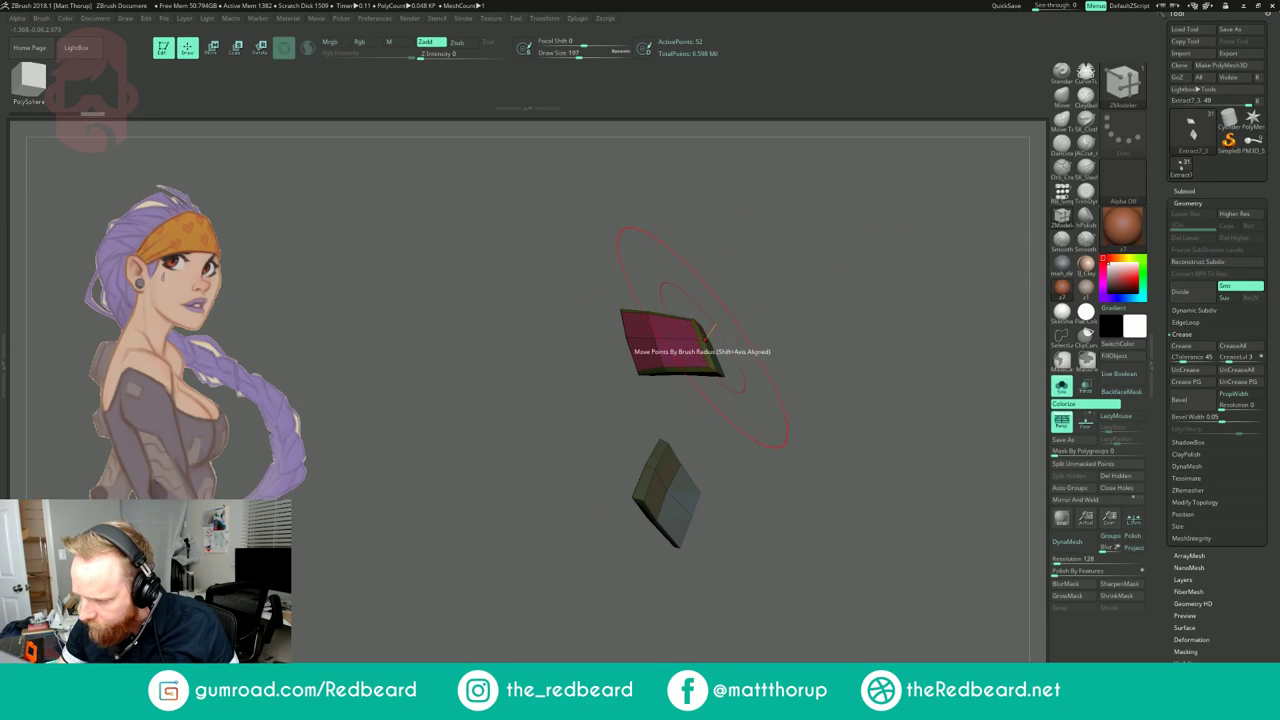
right_click_drag(750, 317, 752, 345, "ctrl")
right_click_drag(752, 345, 820, 335)
key("s")
left_click_drag(702, 338, 684, 338)
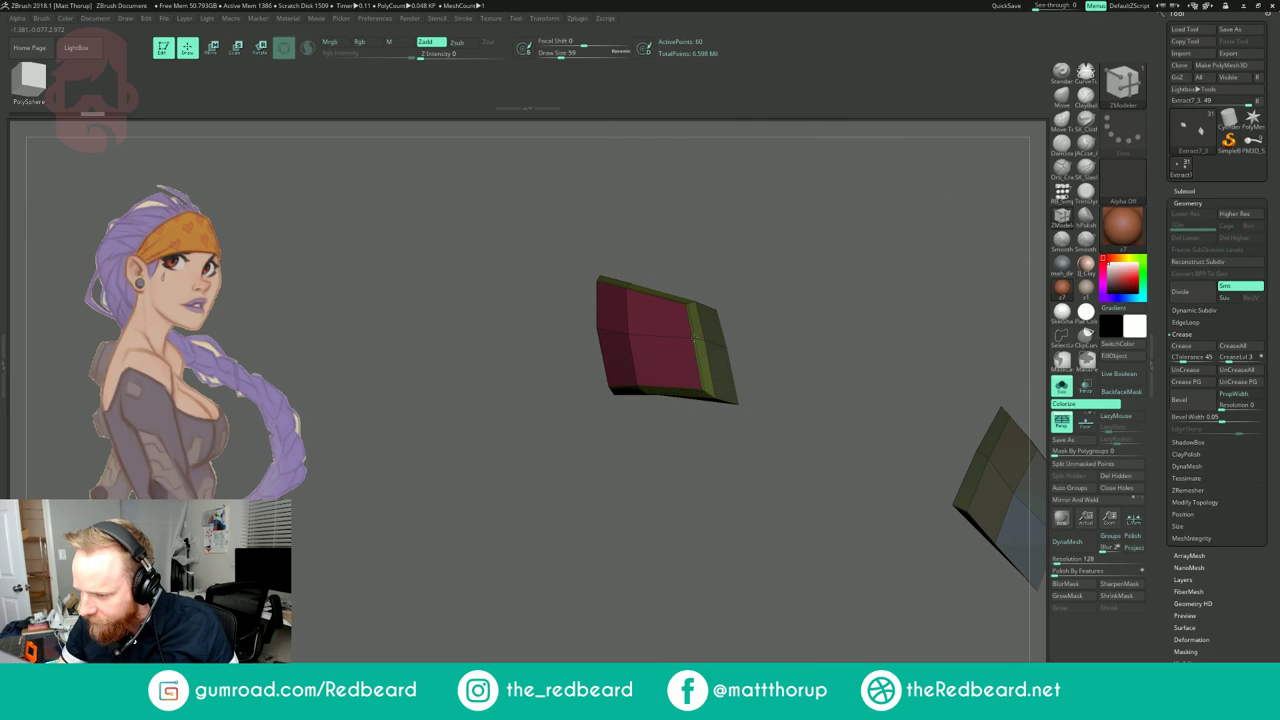
left_click(702, 342)
right_click_drag(709, 330, 692, 335)
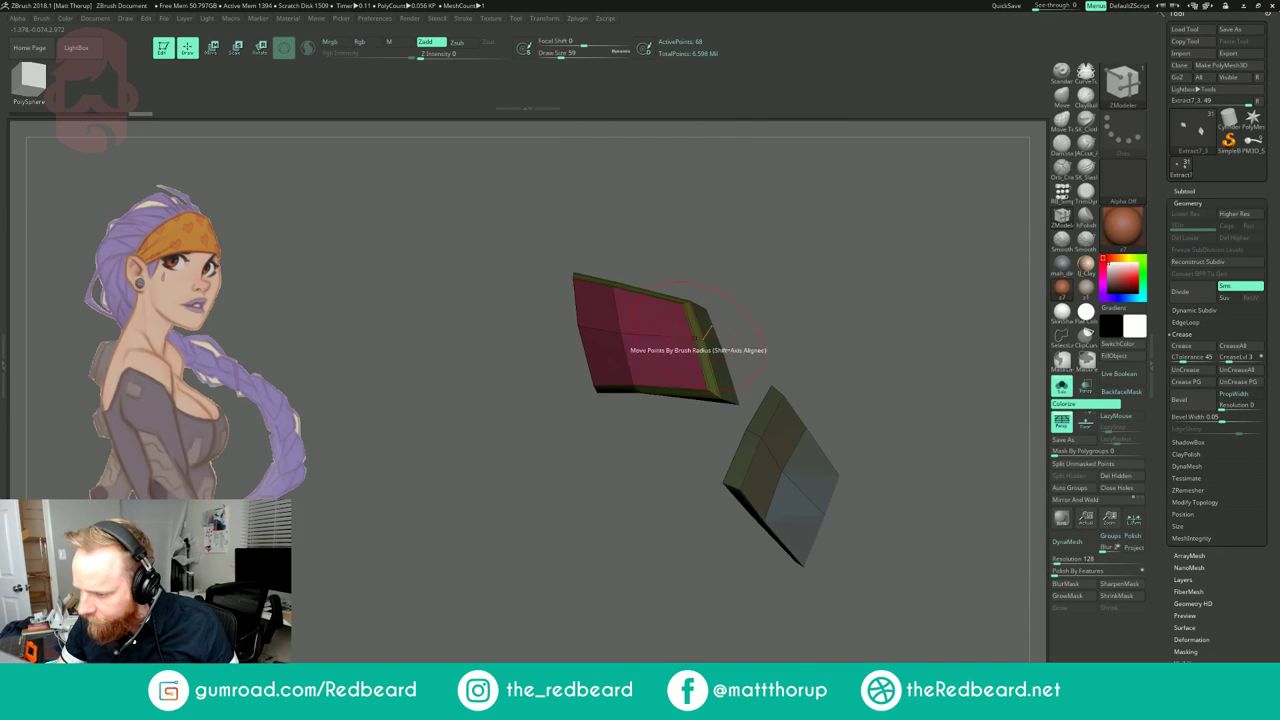
left_click(689, 338)
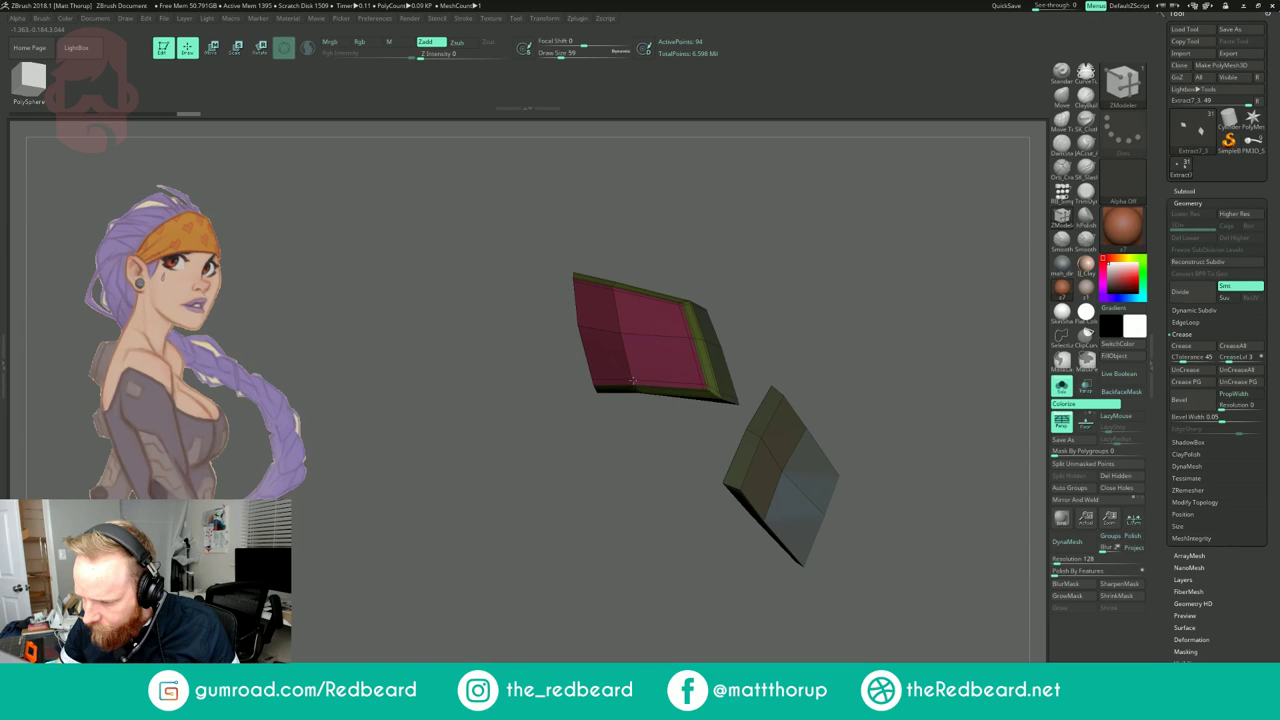
Step: Add the remaining edge loop along the plate's opposite side and subdivide the plates twice
left_click_drag(570, 430, 629, 423)
left_click(547, 324)
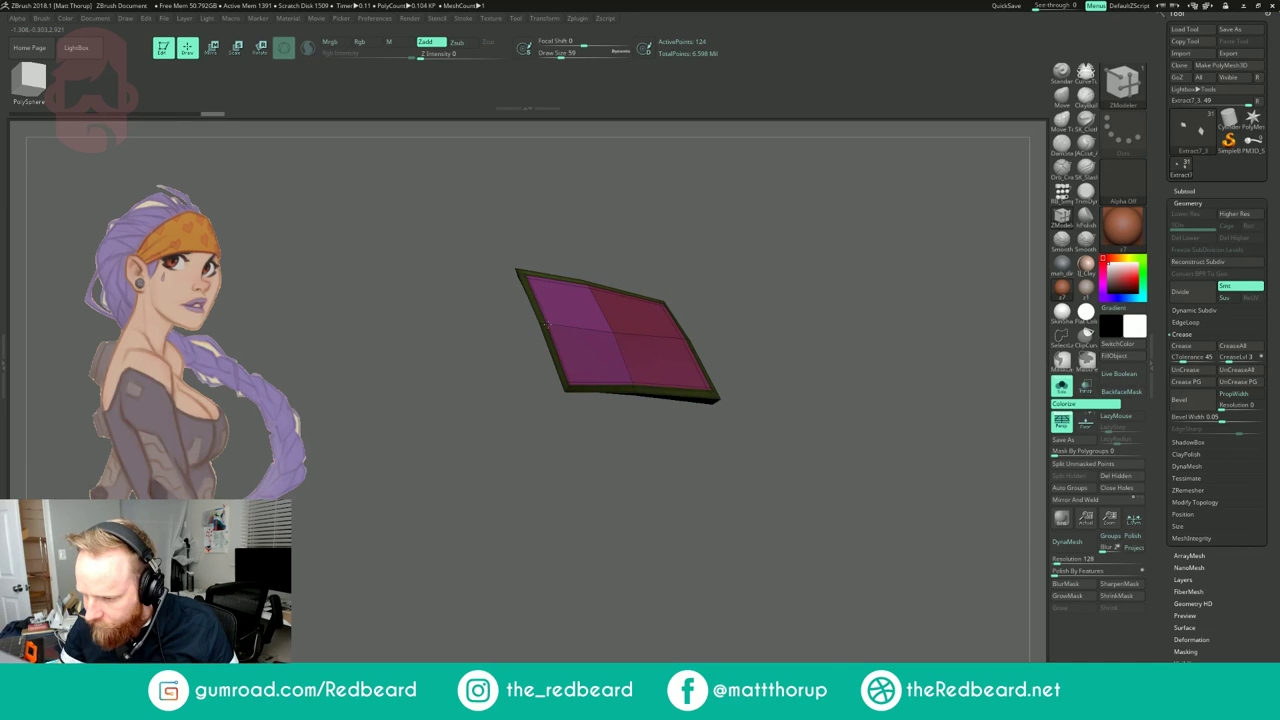
key("ctrl+d")
key("ctrl+d")
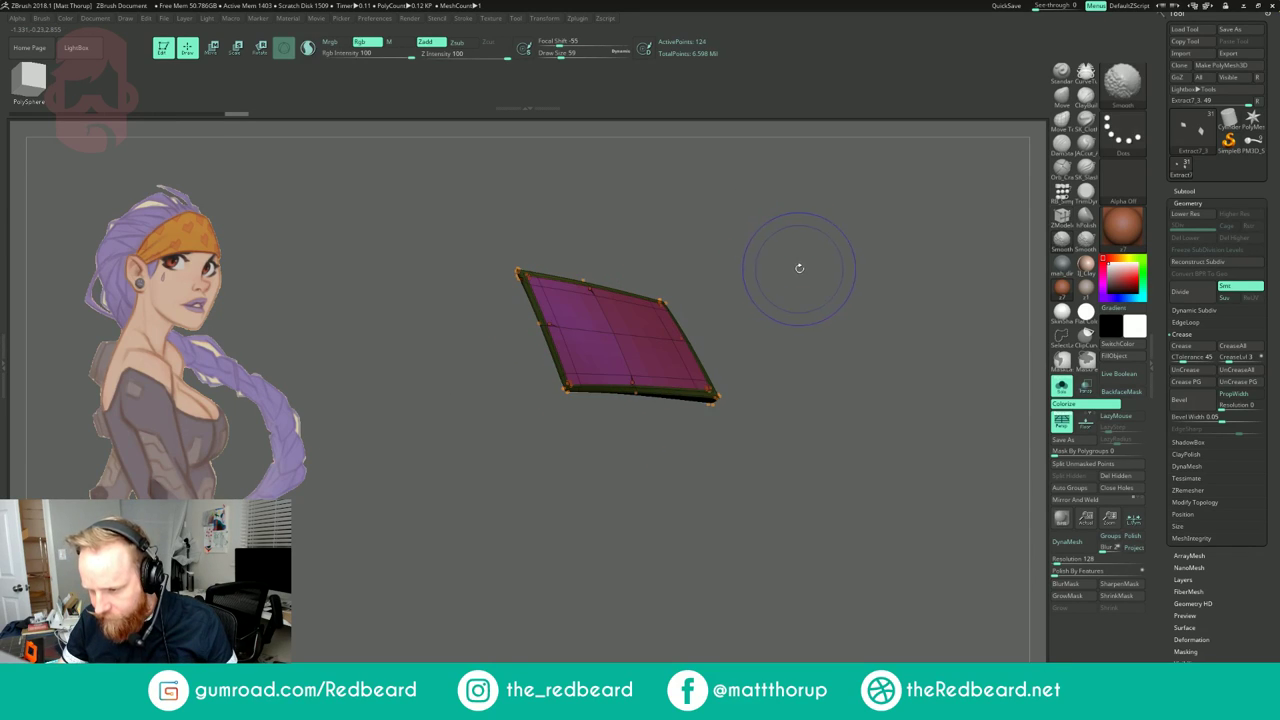
Step: Unhide the other upper-arm plate, turn off the polyframe and bring the whole character back into view
key("shift+f")
left_click(800, 270, "ctrl+shift")
right_click_drag(880, 310, 956, 405, "ctrl")
left_click(1062, 386)
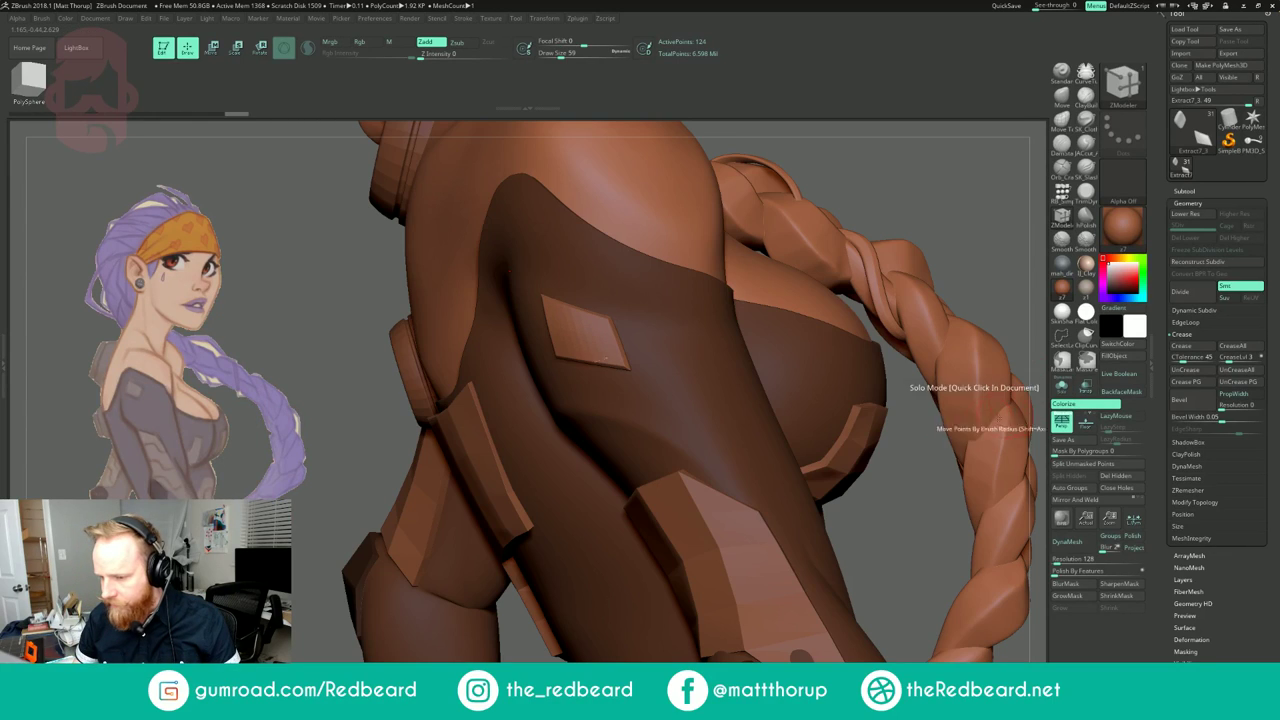
Step: Turn off Dynamic Subdiv on the upper-arm plates and isolate them in Solo mode with the polyframe shown
key("shift+d")
key("shift+d")
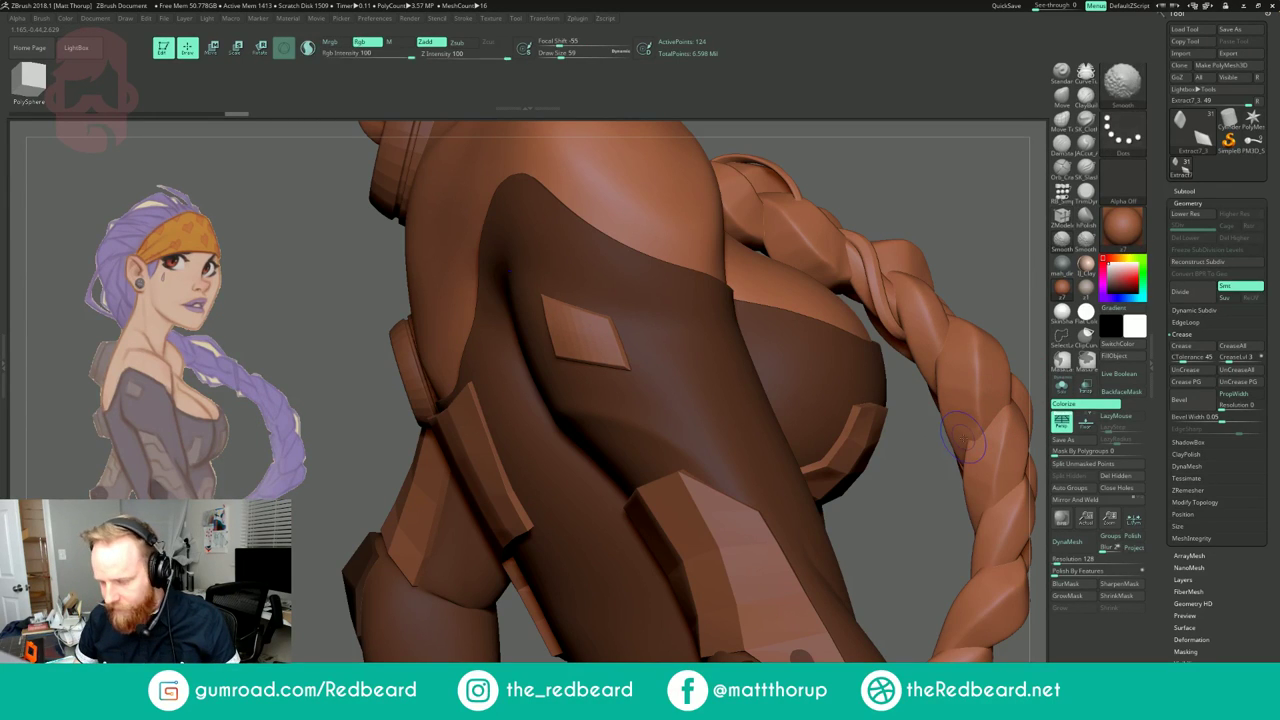
left_click_drag(870, 488, 1024, 418)
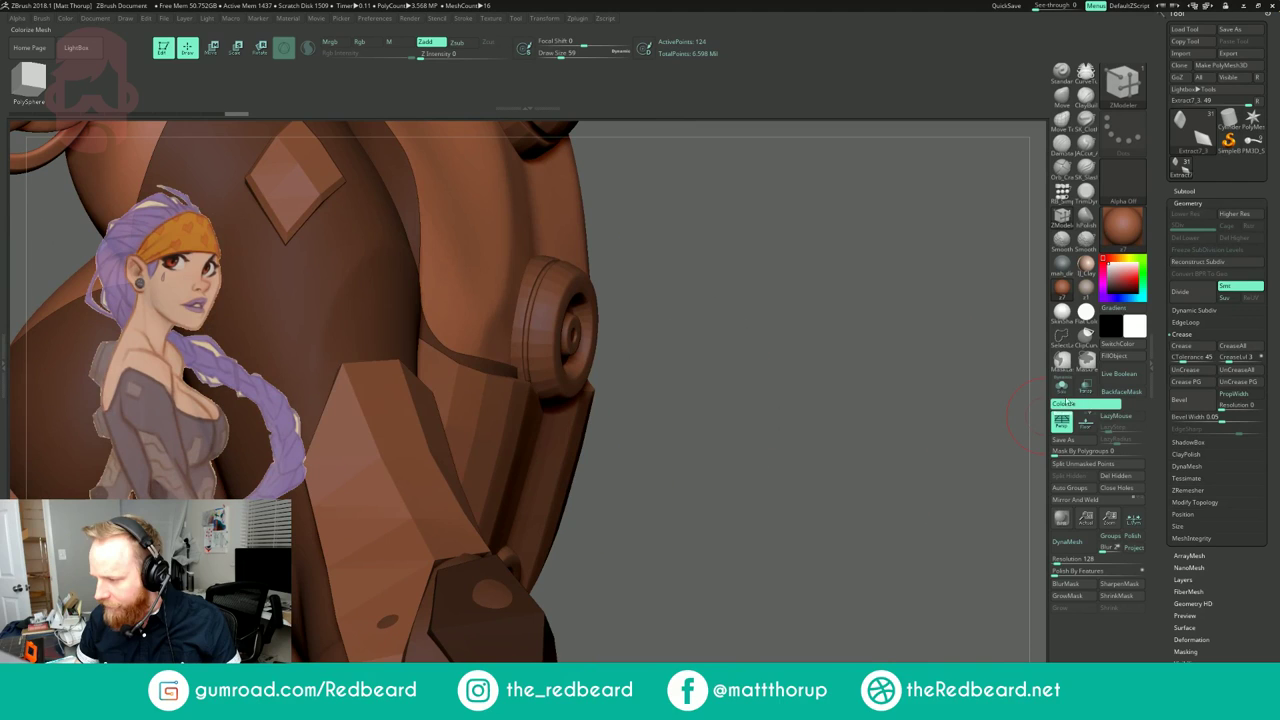
left_click_drag(815, 427, 836, 455)
key("alt+s")
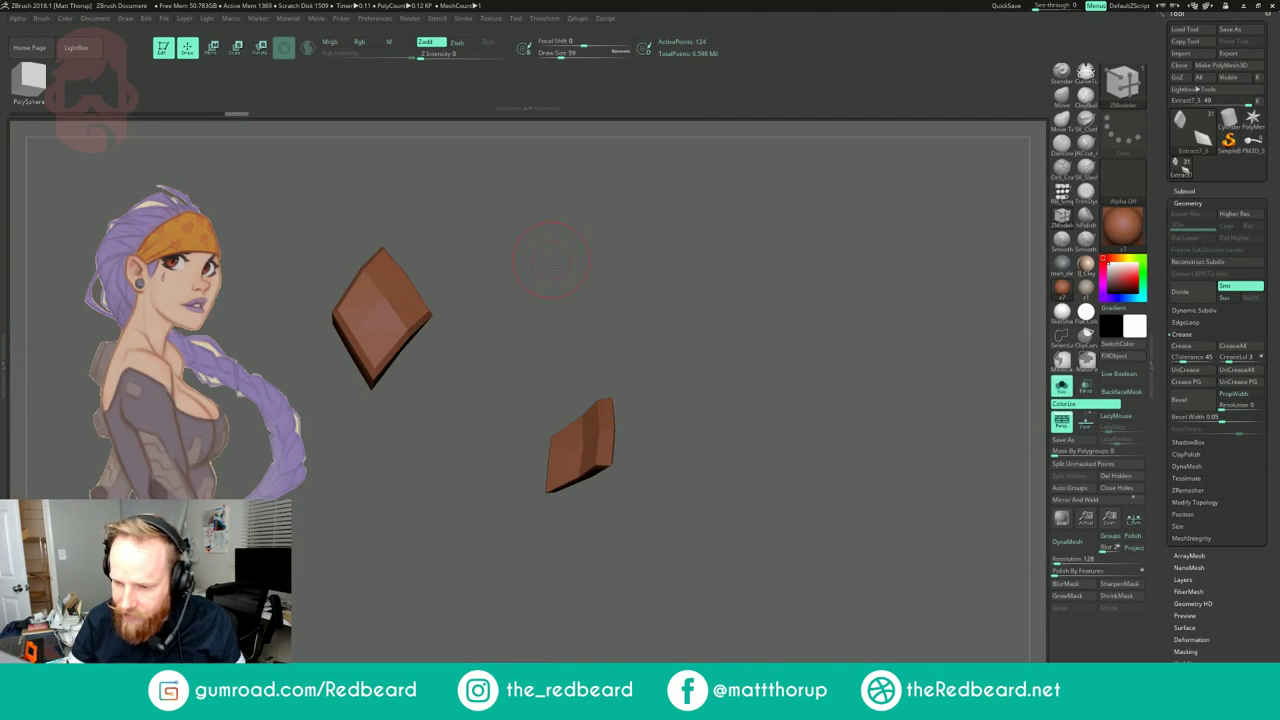
left_click_drag(555, 263, 520, 384)
key("shift+f")
Step: Insert supporting edge loops close to the beveled border and side rim of the diamond-shaped upper-arm plate with ZModeler
left_click_drag(680, 357, 736, 290)
left_click(595, 392)
left_click(643, 331)
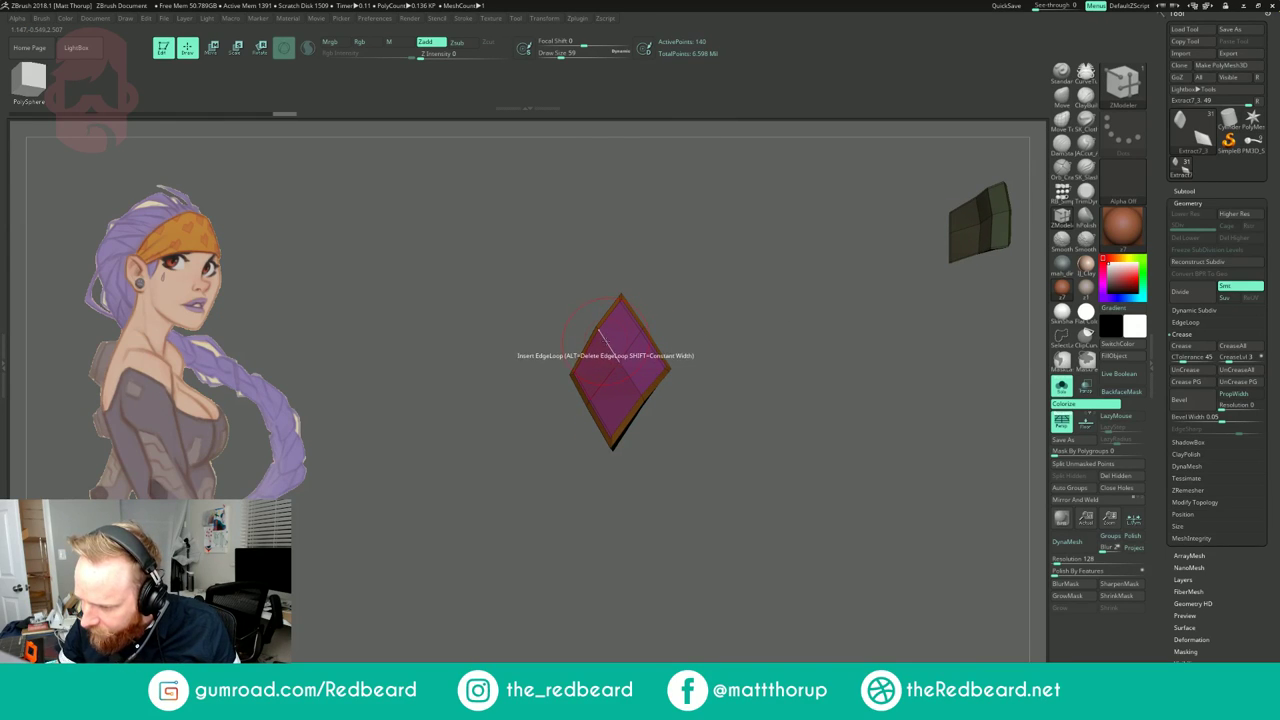
left_click(608, 341)
left_click(637, 390)
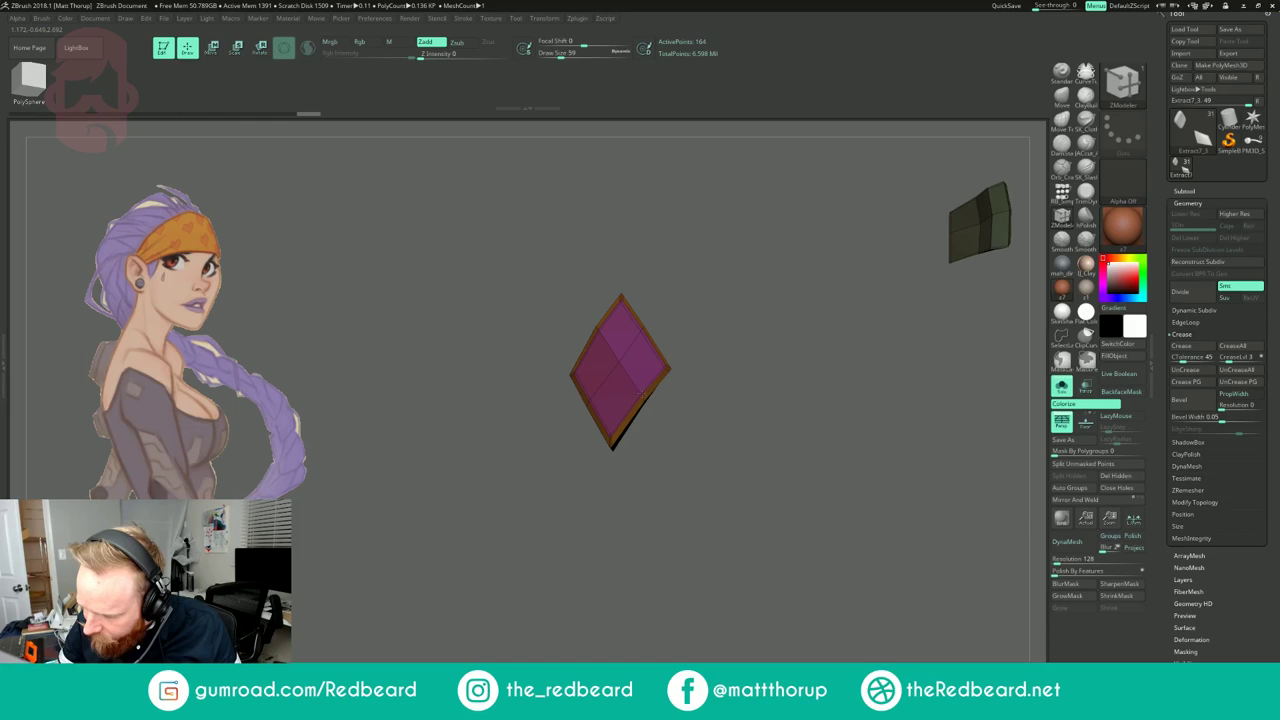
mouse_move(690, 420)
left_mouse_down()
mouse_move(750, 368)
mouse_move(752, 405)
left_mouse_up()
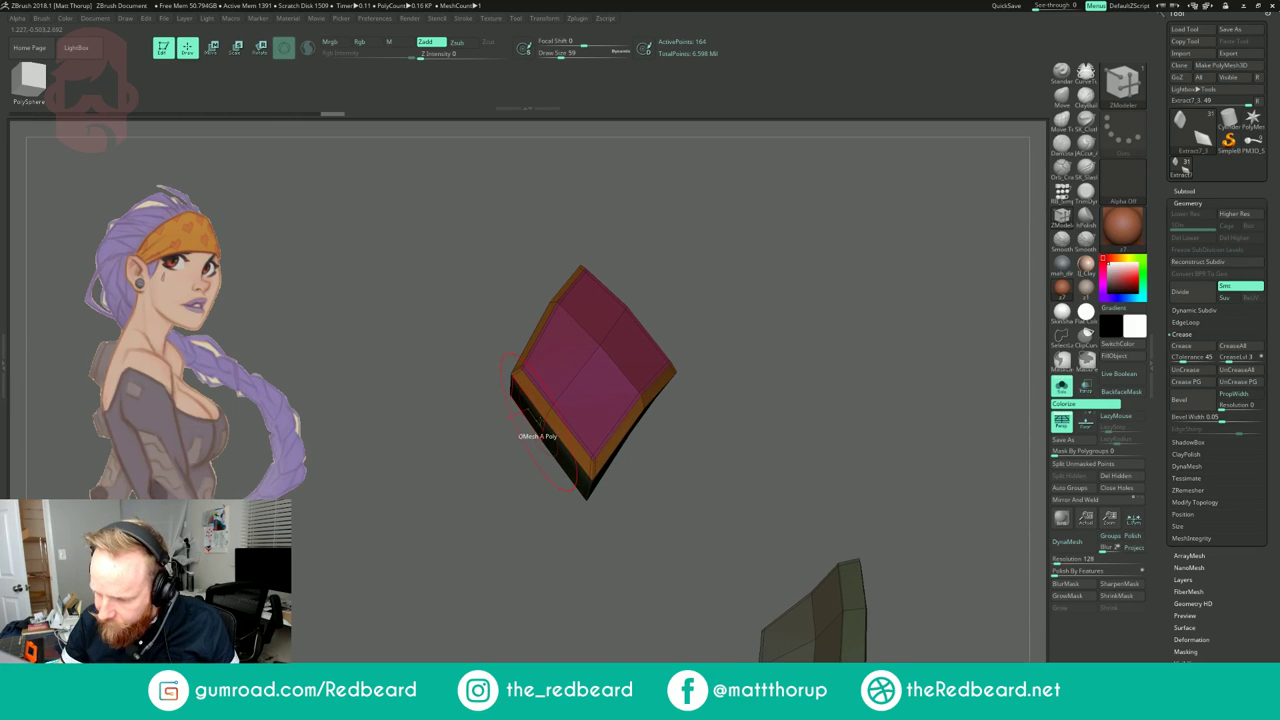
left_click(548, 409)
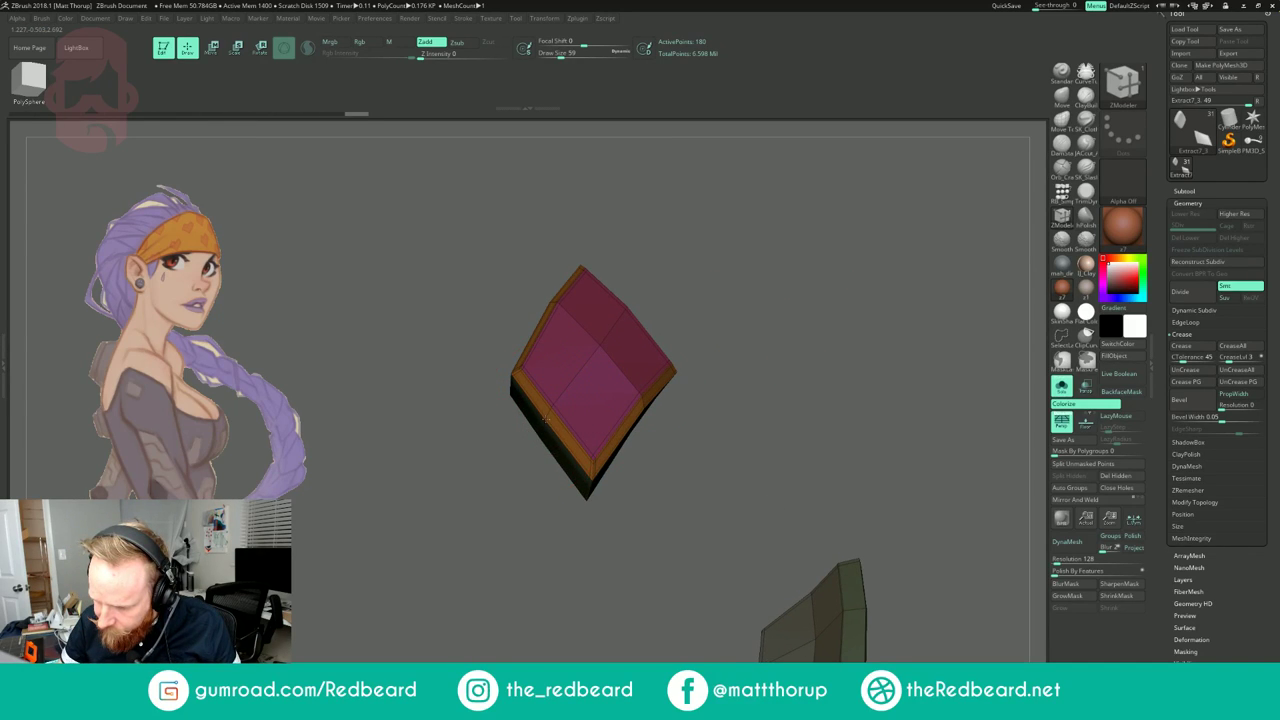
left_click(545, 408)
Step: Turn on Dynamic Subdiv for the upper-arm plates, hide the polyframe and check them on the full character
mouse_move(733, 274)
left_mouse_down()
mouse_move(790, 251)
mouse_move(777, 254)
mouse_move(788, 267)
mouse_move(772, 272)
mouse_move(770, 240)
left_mouse_up()
key("d")
key("shift+f")
left_click_drag(770, 240, 822, 268)
left_click(1062, 386)
left_click_drag(965, 514, 828, 312, "alt")
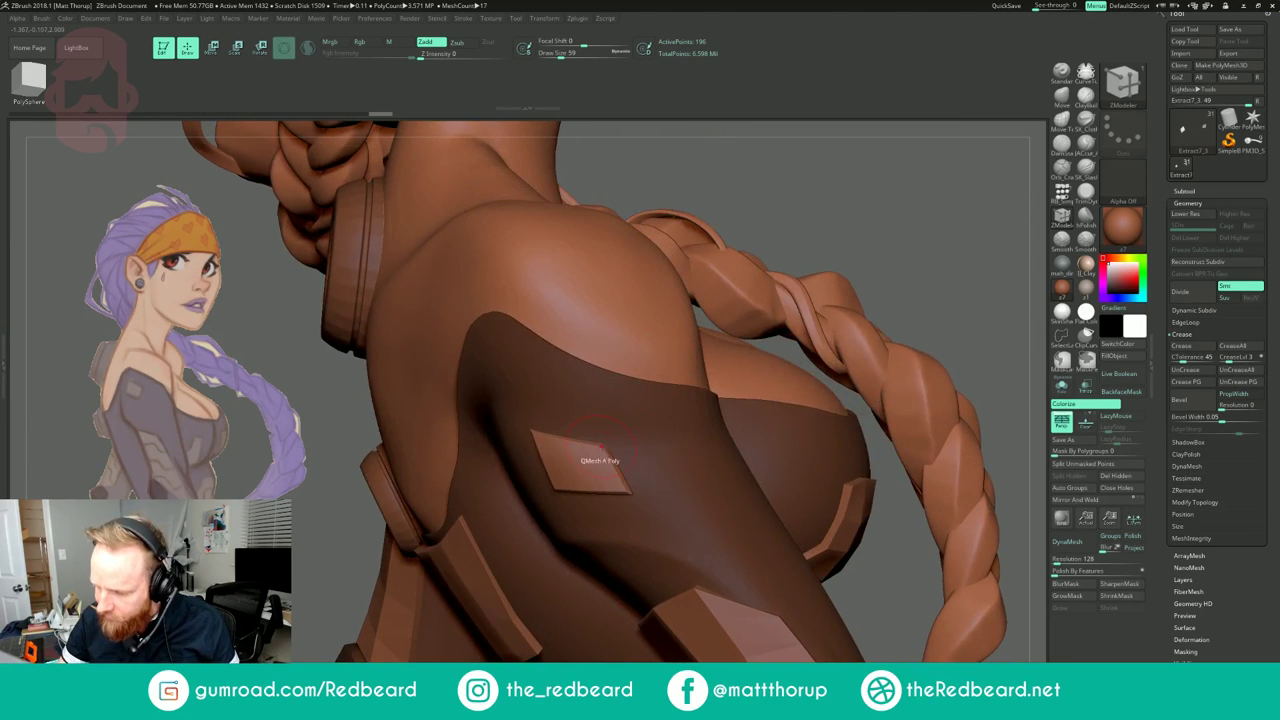
right_click_drag(912, 248, 918, 224)
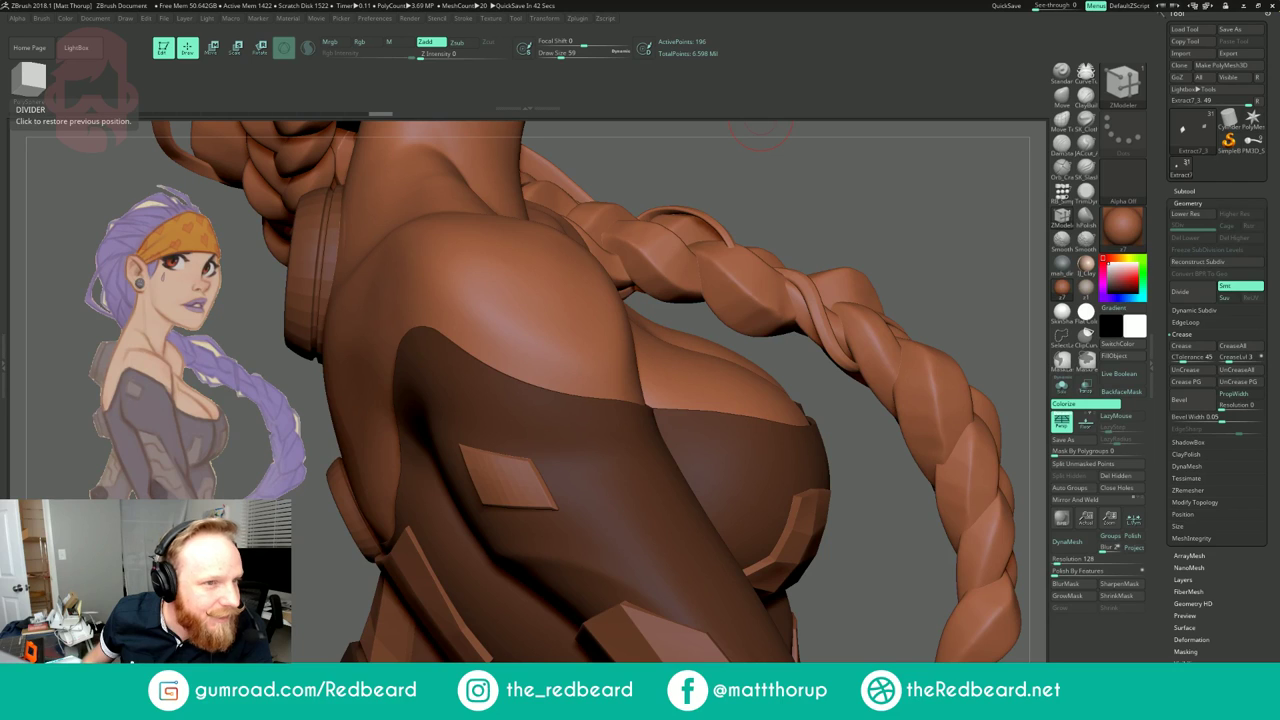
Step: Switch to the browser, examine the Tinkerbell statue in the sculptor's ArtStation portfolio, and close the page
left_click_drag(210, 0, 335, 66)
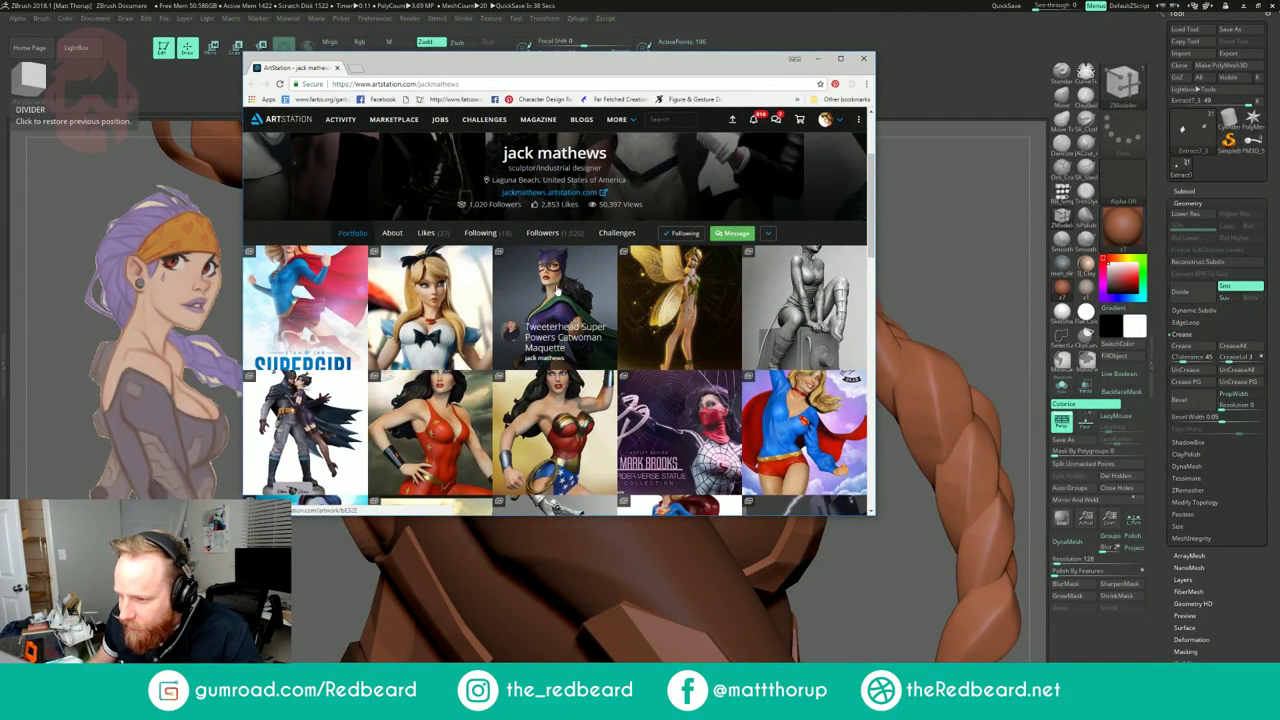
scroll(600, 280, "down", 1)
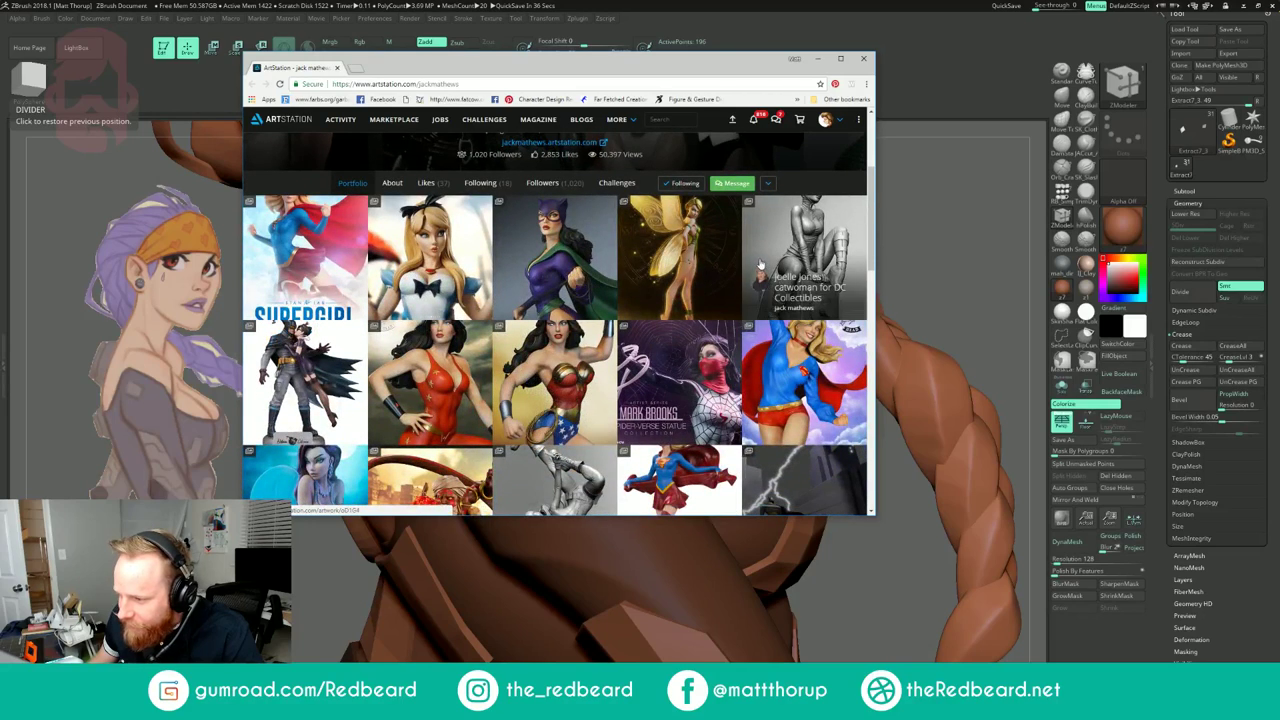
left_click(700, 235)
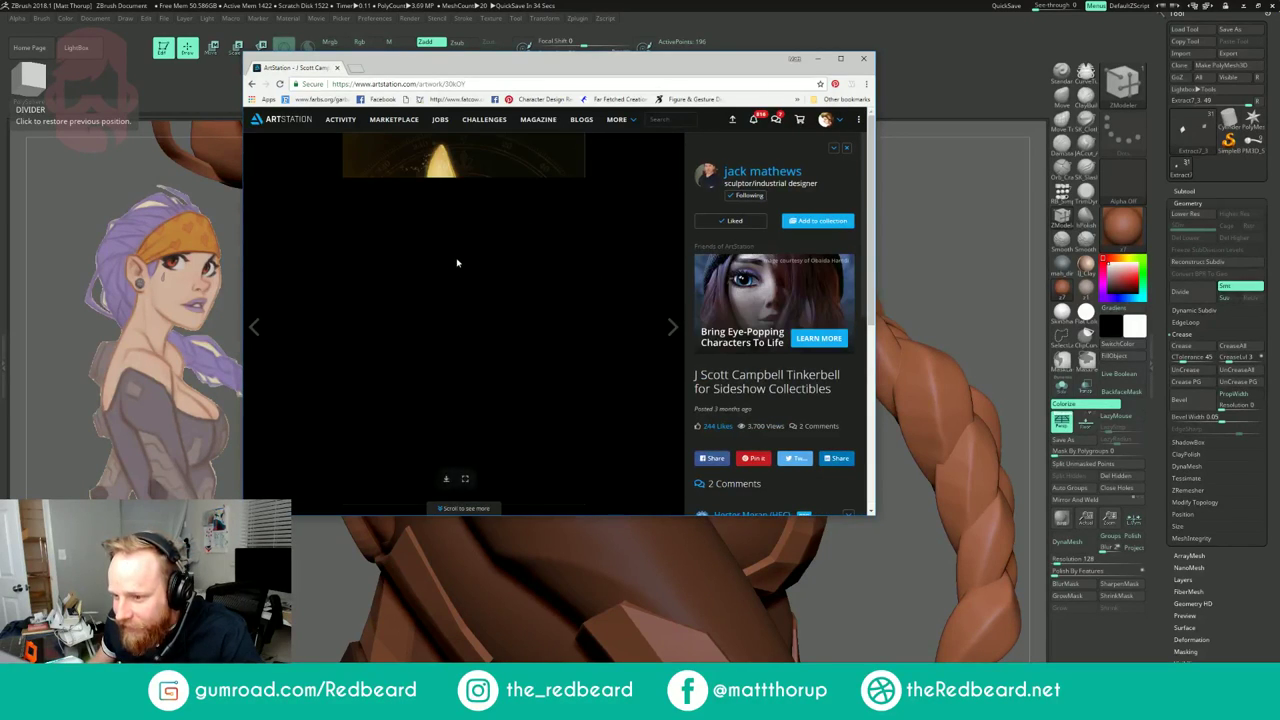
scroll(473, 248, "down", 4)
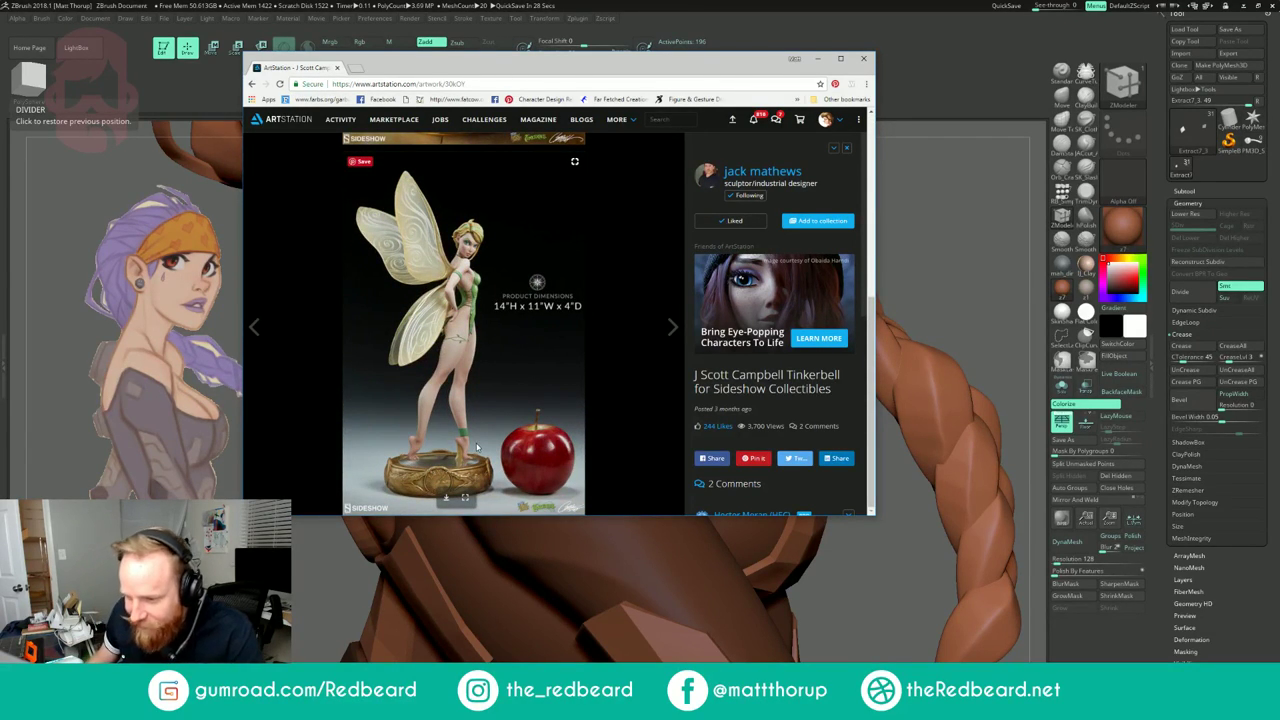
scroll(441, 347, "up", 2)
scroll(441, 347, "up", 2)
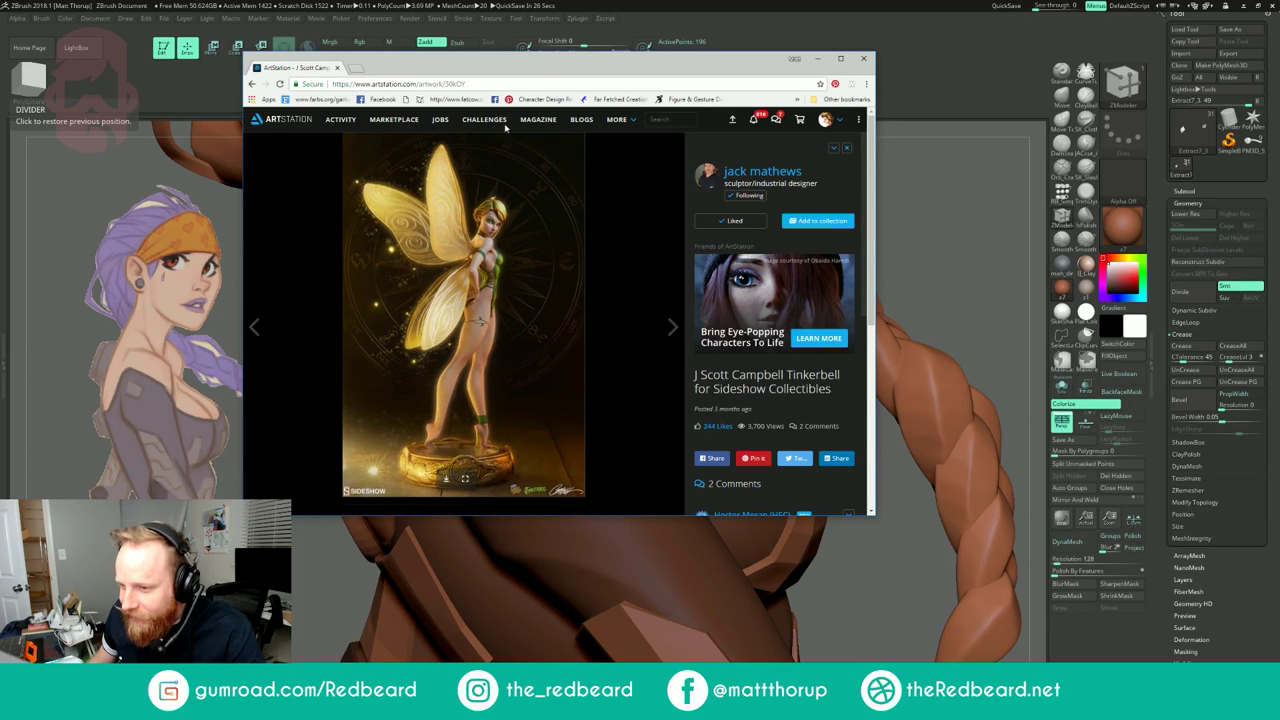
left_click(337, 67)
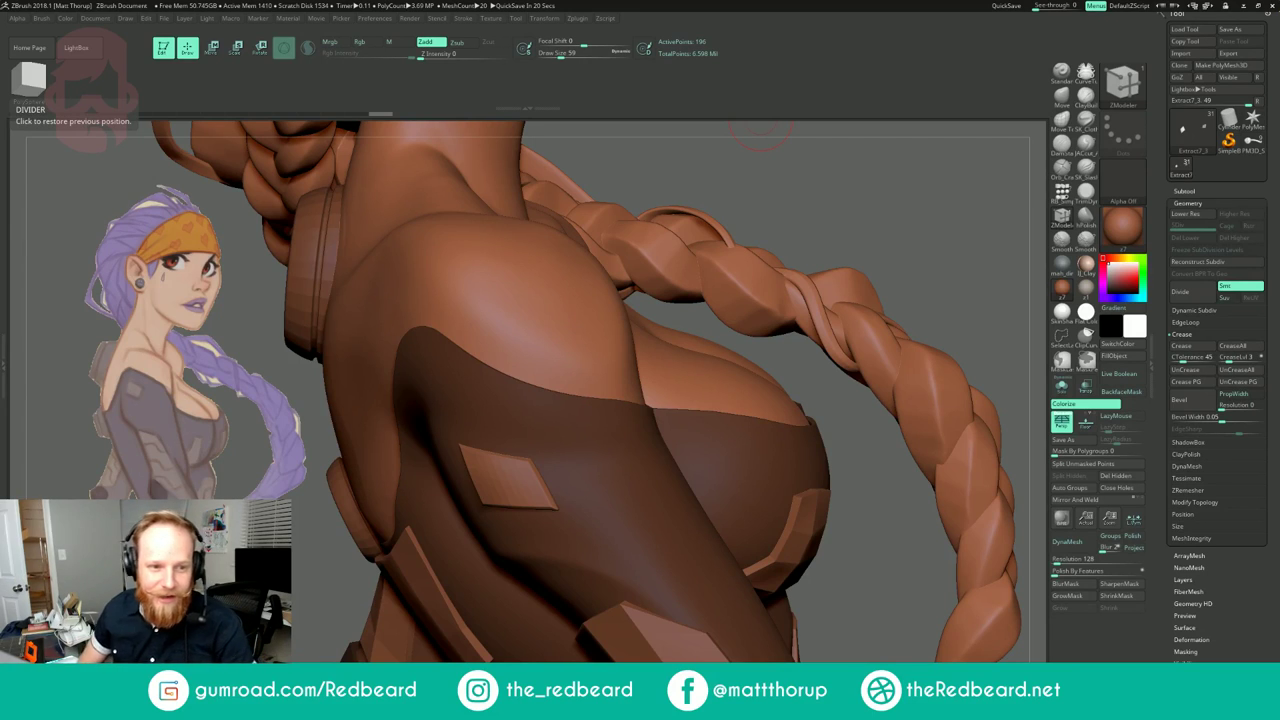
Step: Select the plates under the bust as the active subtool and isolate them in Solo mode with the polyframe shown
mouse_move(933, 201)
left_mouse_down()
mouse_move(865, 215)
mouse_move(926, 212)
mouse_move(803, 505)
mouse_move(803, 465)
mouse_move(846, 403)
mouse_move(607, 397)
left_mouse_up()
left_click(607, 397, "alt")
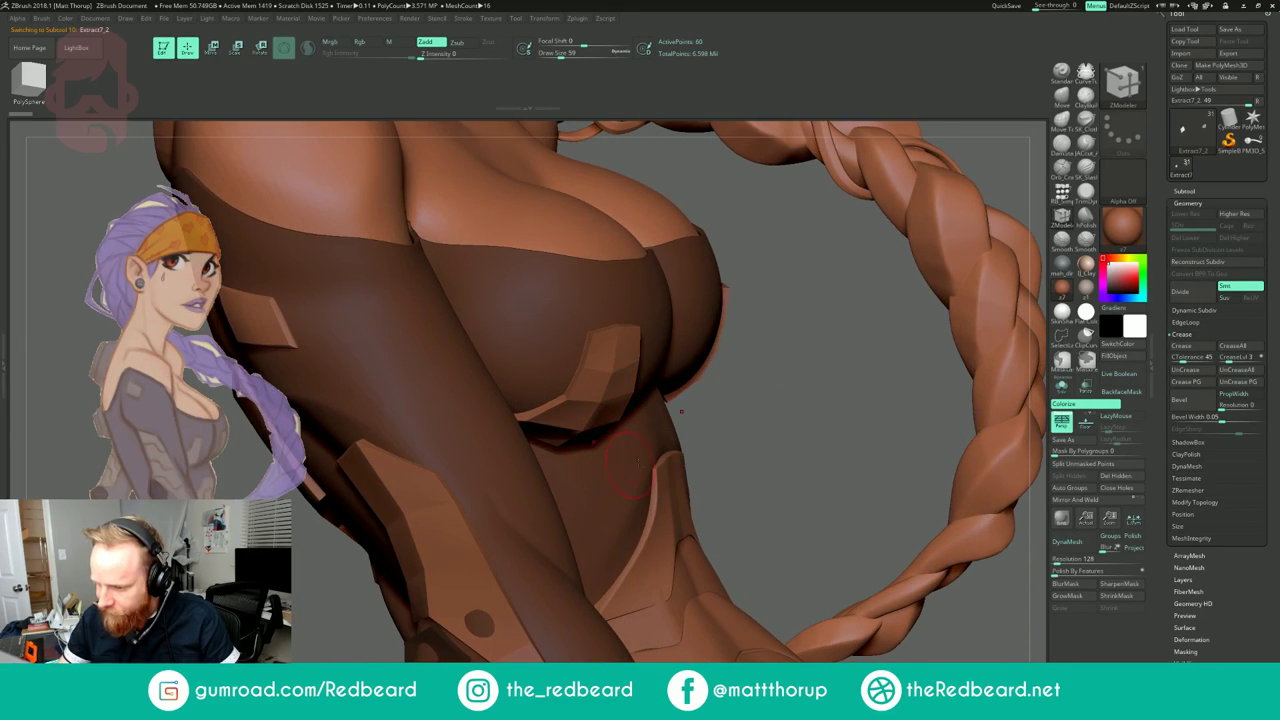
left_click(1062, 386)
left_click_drag(818, 444, 659, 502)
key("shift+f")
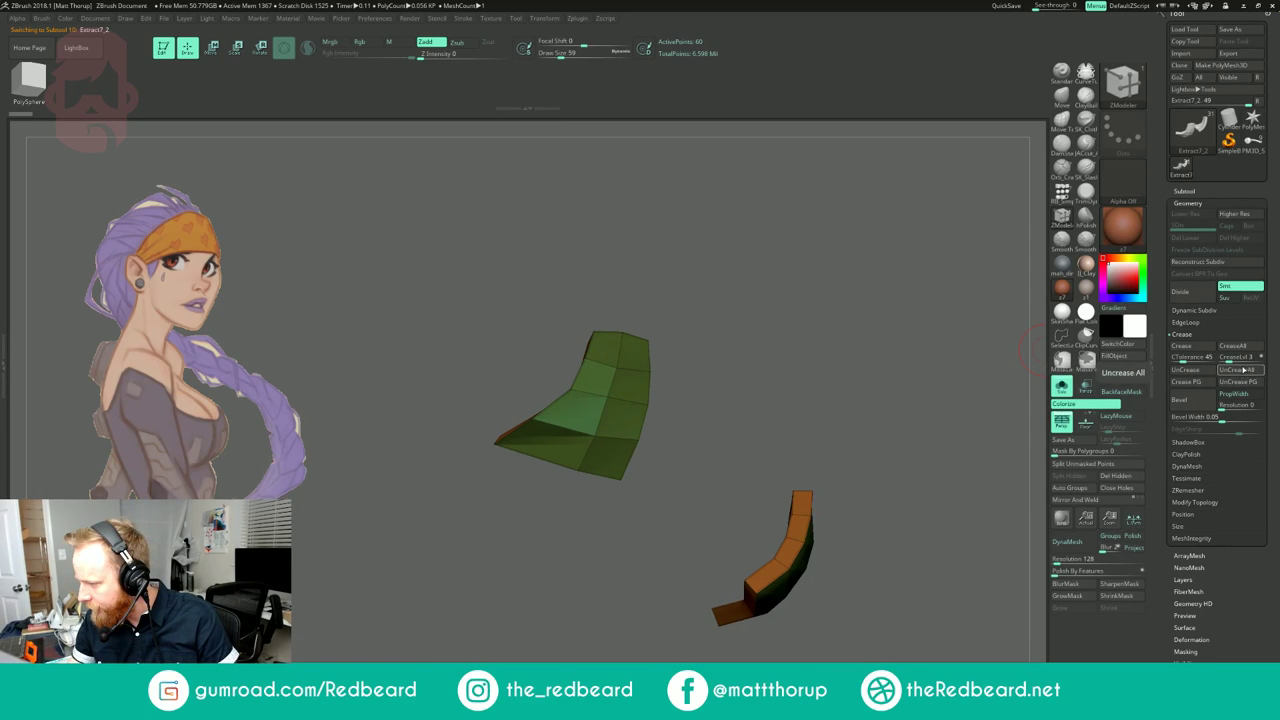
Step: Assign the custom hotkey Ctrl+Shift+C to the UnCreaseAll command
left_click(1240, 371, "ctrl+alt")
key("ctrl+shift+c")
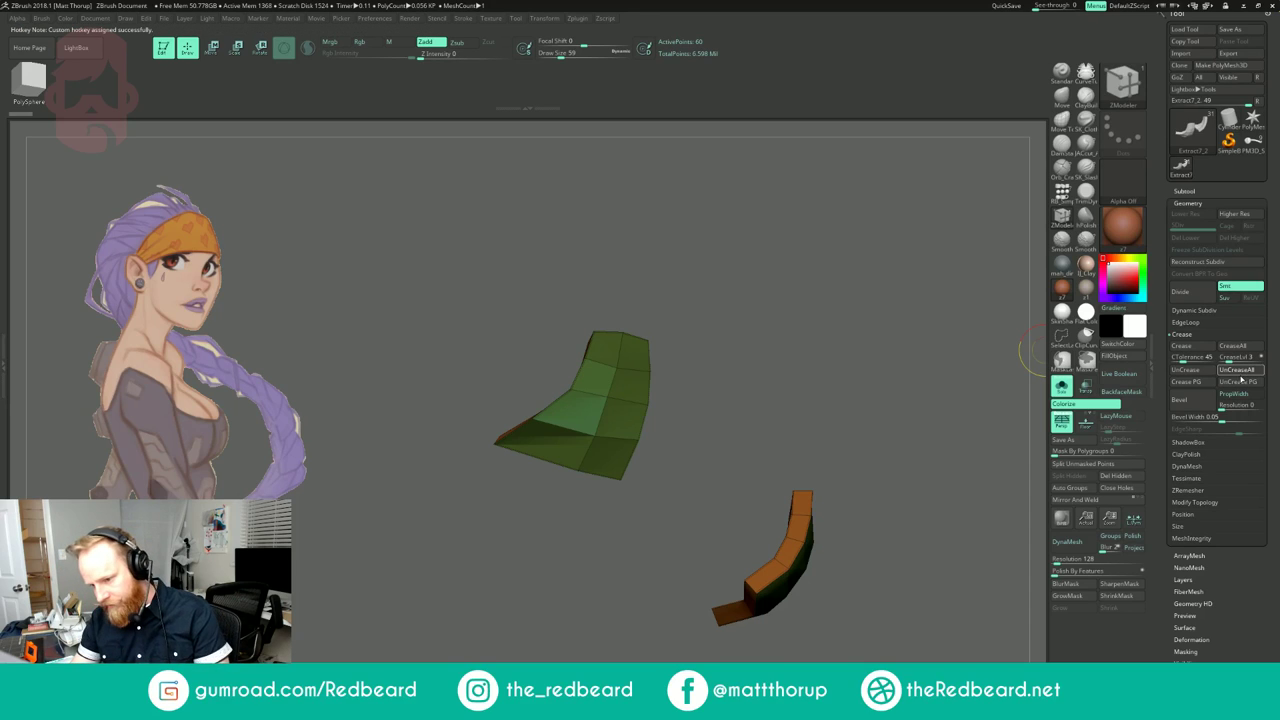
Step: Bevel the front border edge loop of both bust plates with ZModeler's edge Bevel set to EdgeLoop Complete
left_click_drag(949, 440, 823, 489)
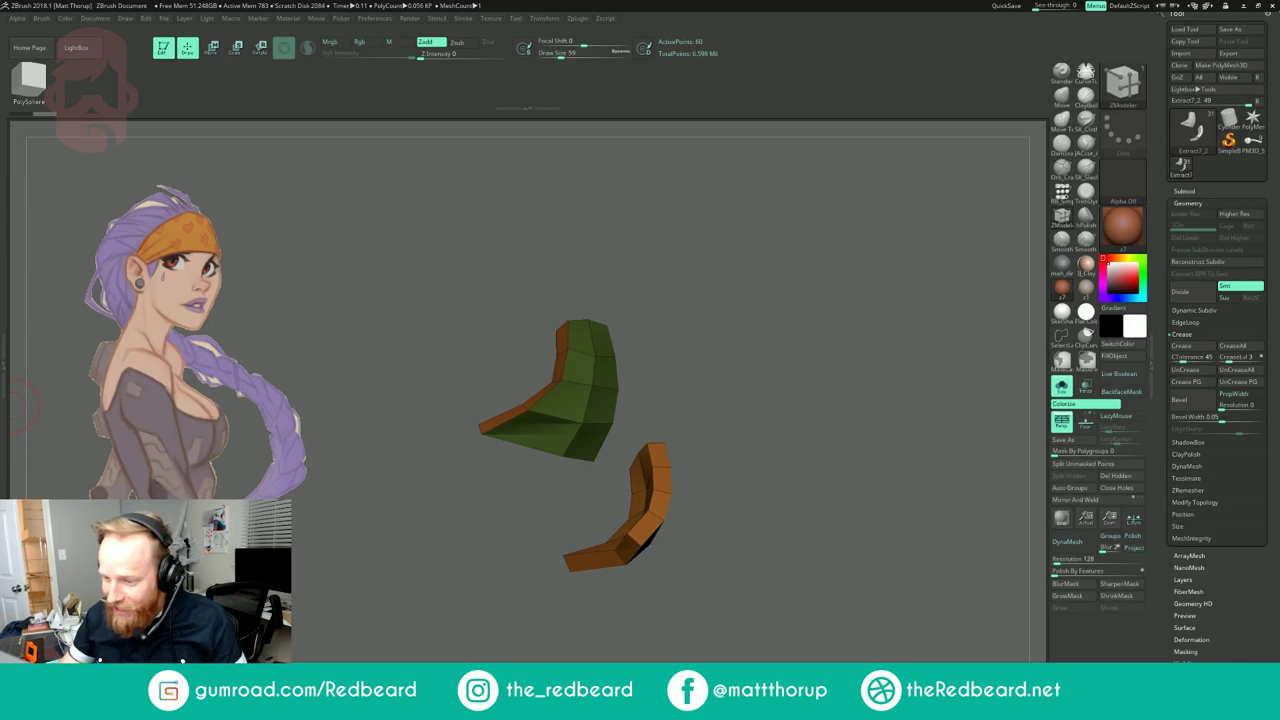
left_click_drag(734, 314, 726, 305)
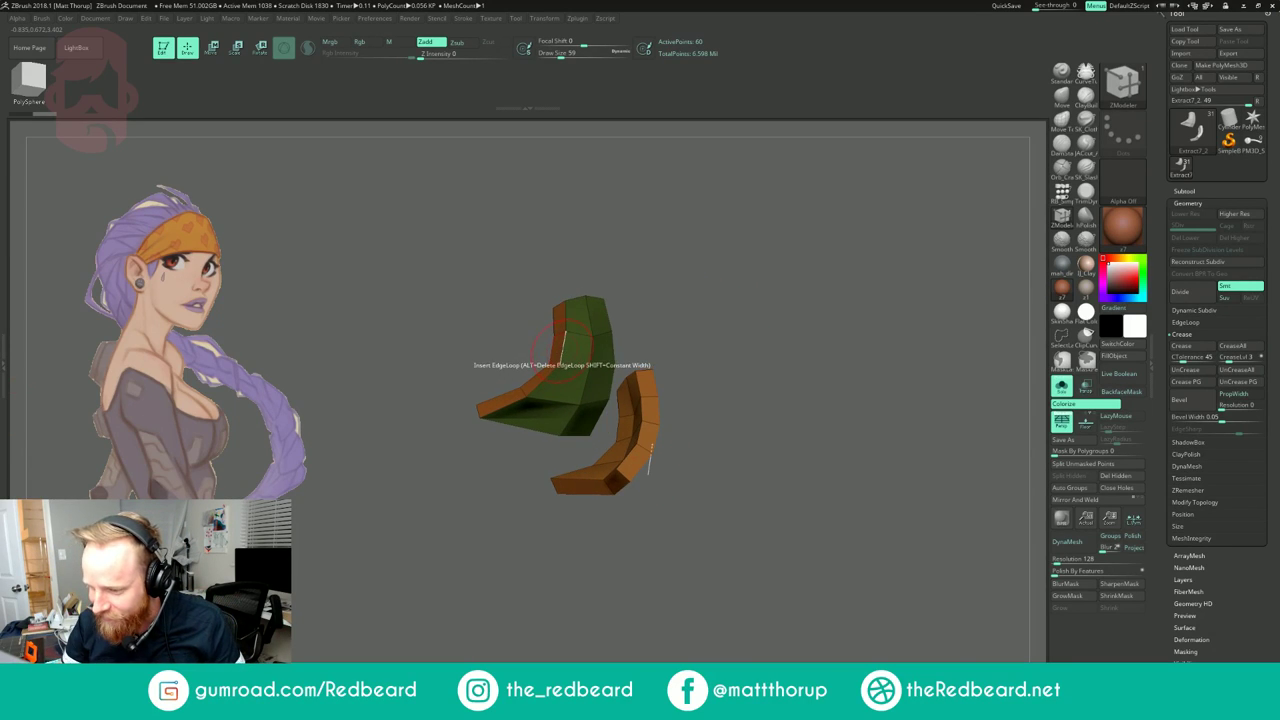
key("space")
left_click(492, 378)
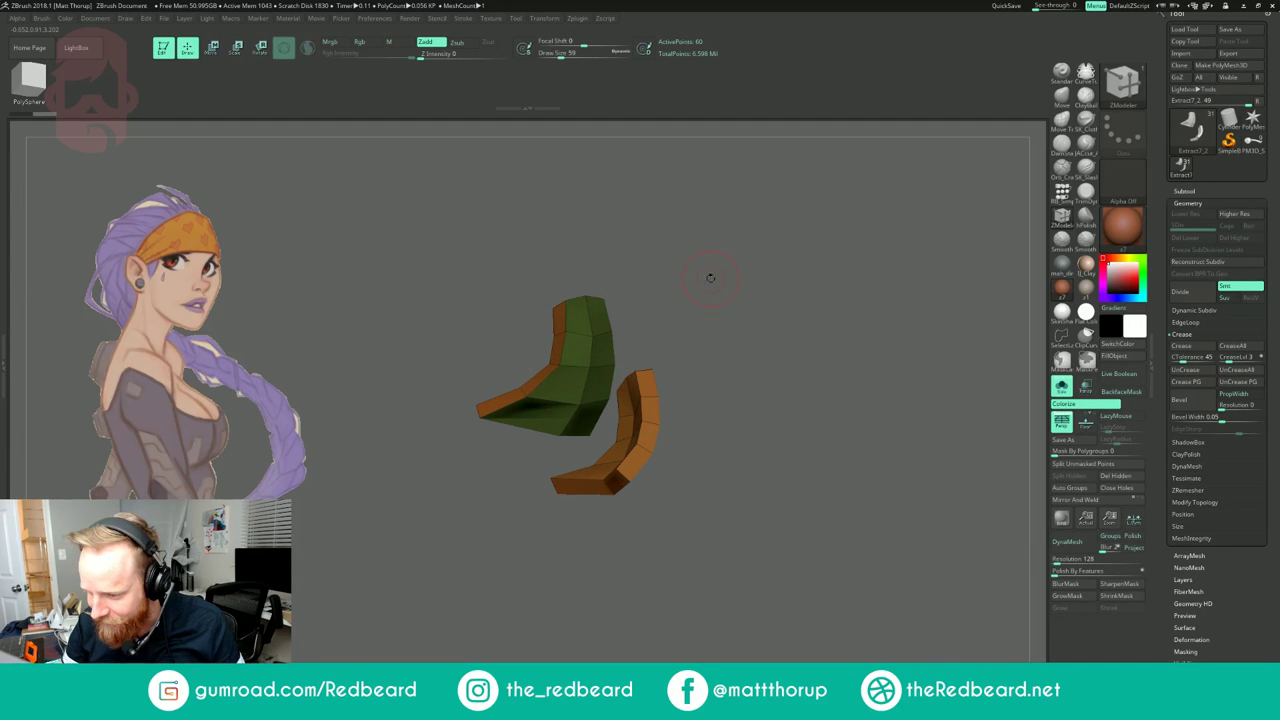
left_click_drag(711, 278, 640, 286)
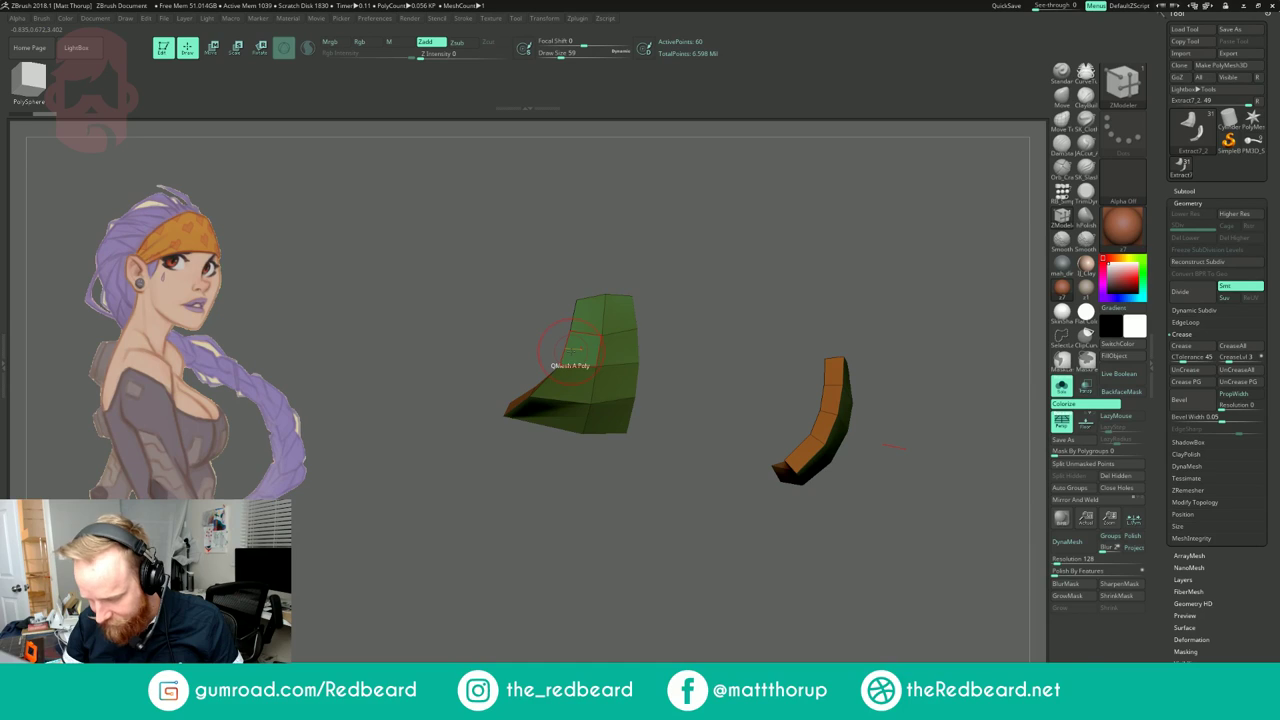
left_click_drag(508, 338, 564, 343)
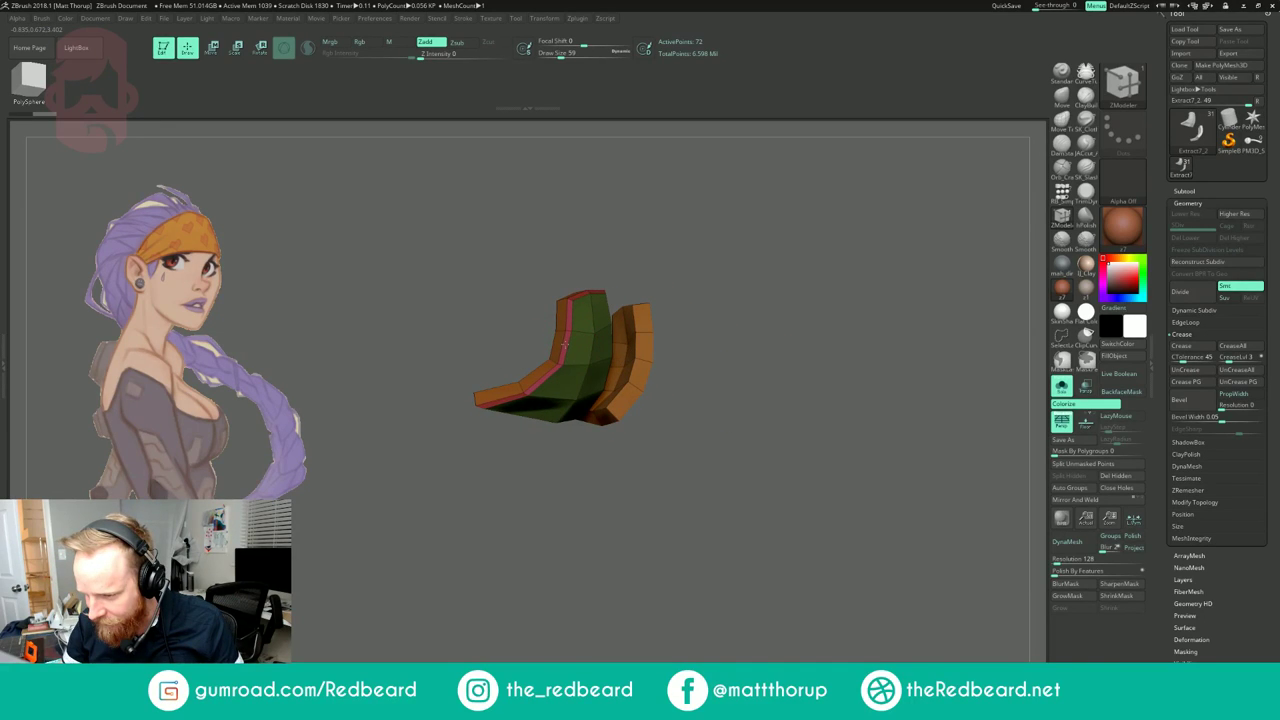
left_click_drag(798, 297, 737, 298)
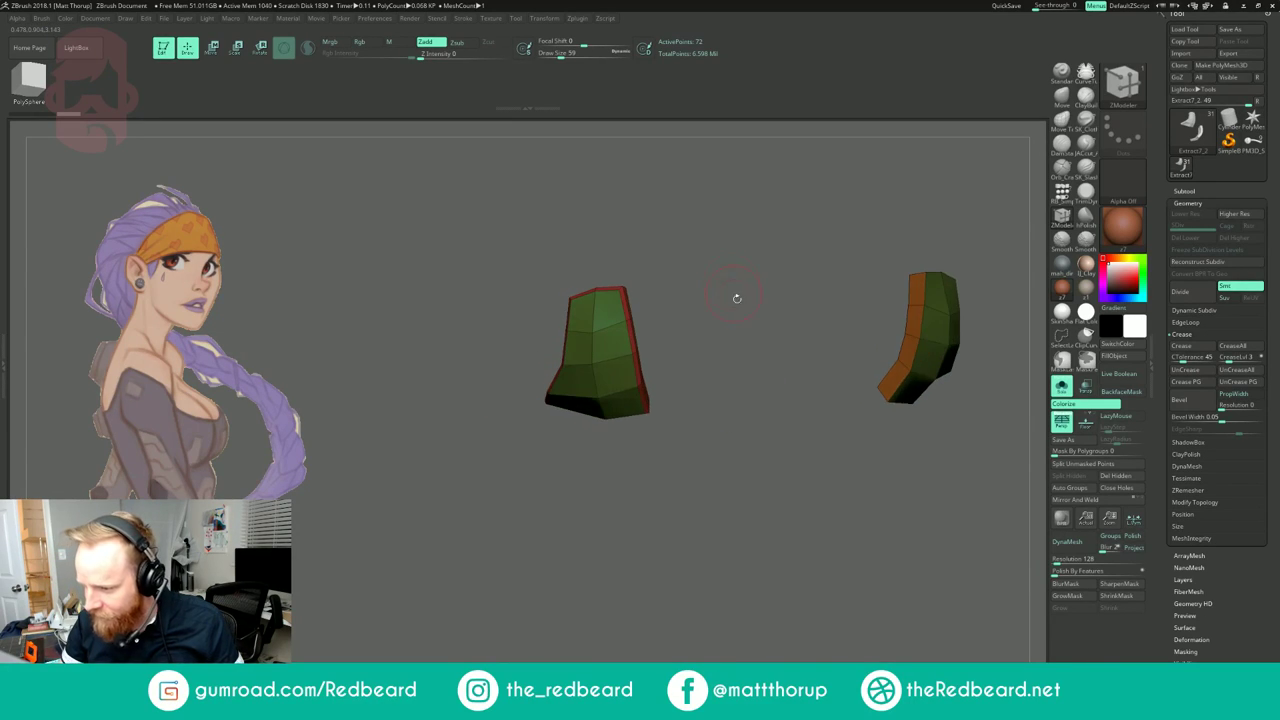
left_click(925, 313)
left_click_drag(723, 395, 678, 395)
Step: Switch the ZModeler edge action to Insert and add supporting edge loops beside the beveled borders of the bust plates
key("space")
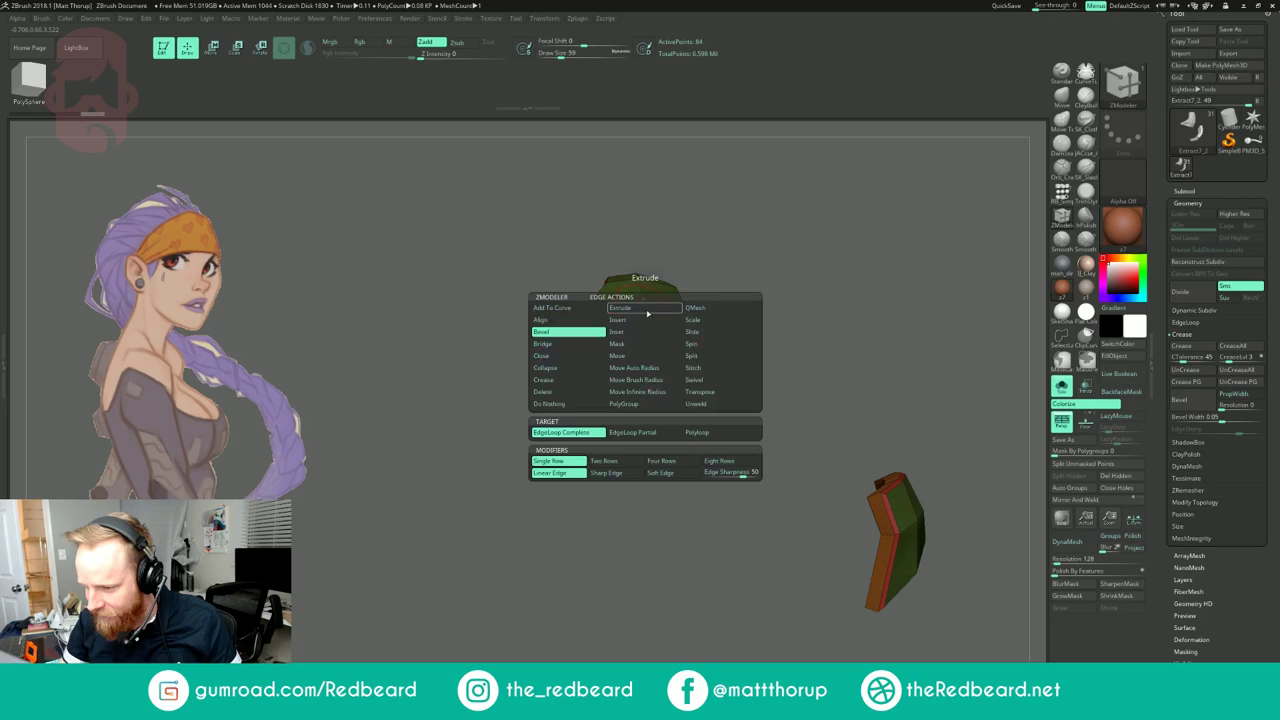
left_click(635, 320)
left_click_drag(748, 268, 741, 313, "alt")
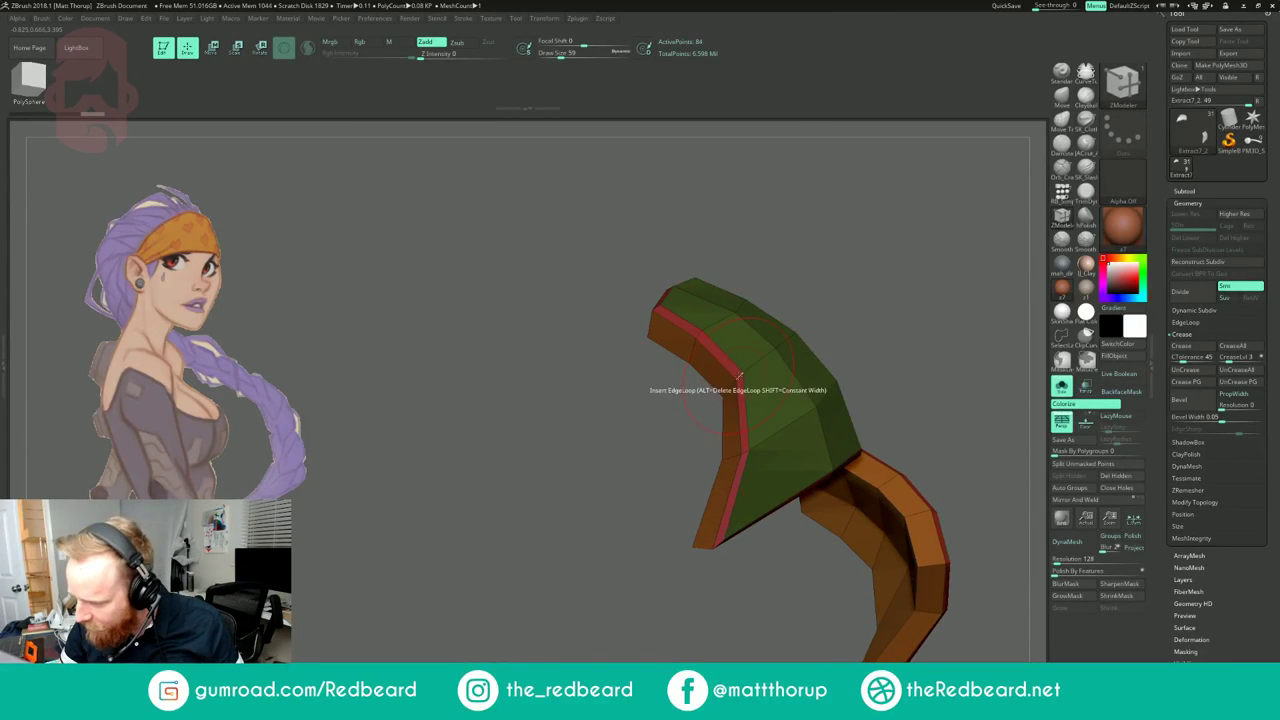
left_click(738, 379)
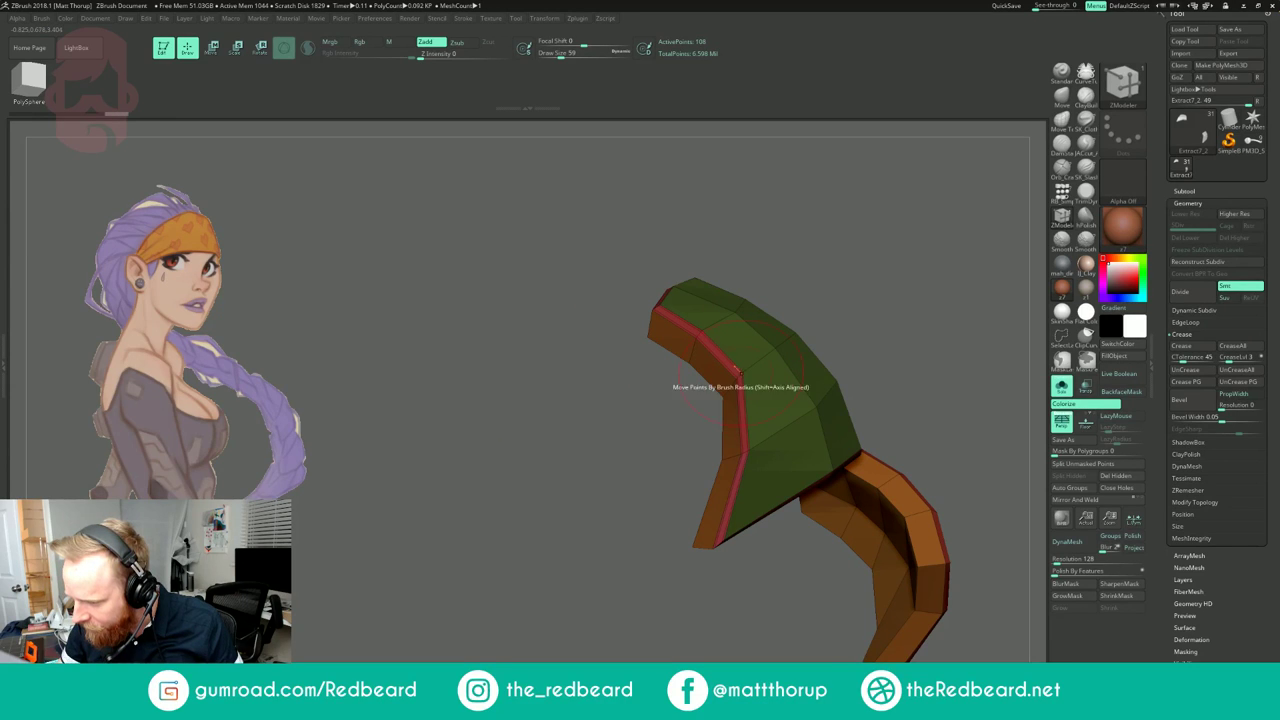
left_click_drag(826, 267, 735, 318)
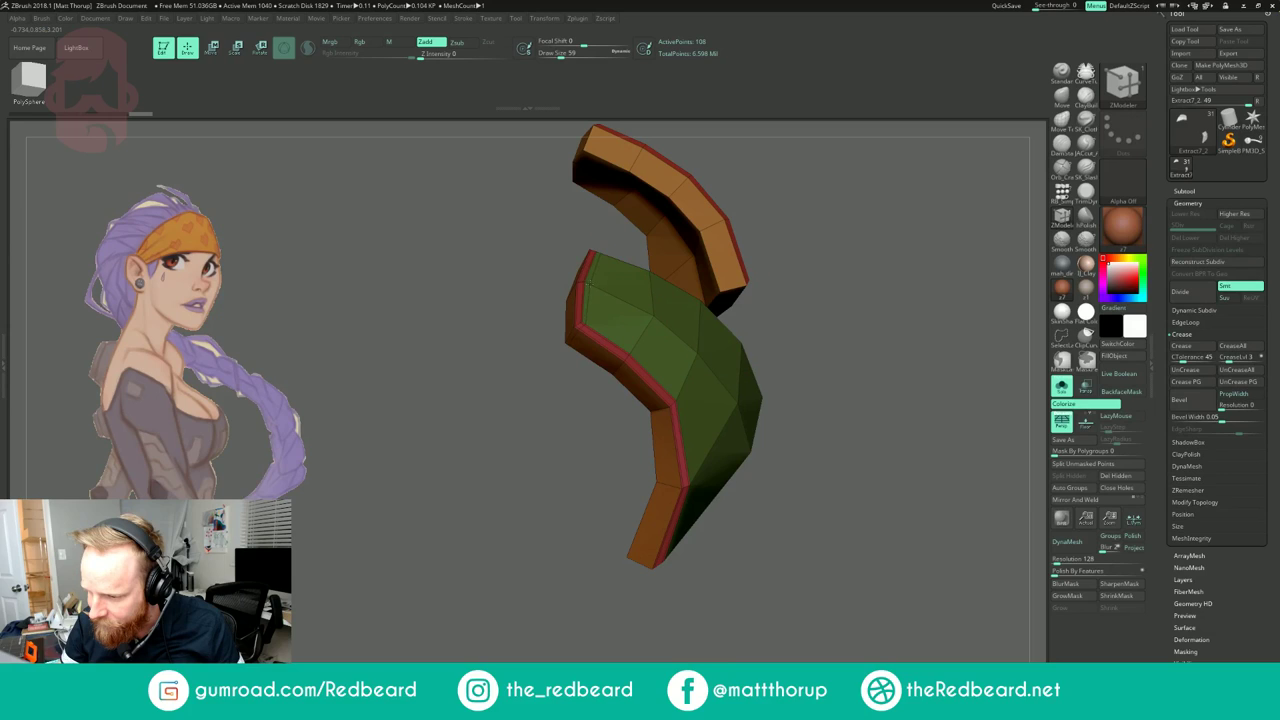
left_click_drag(829, 277, 742, 330)
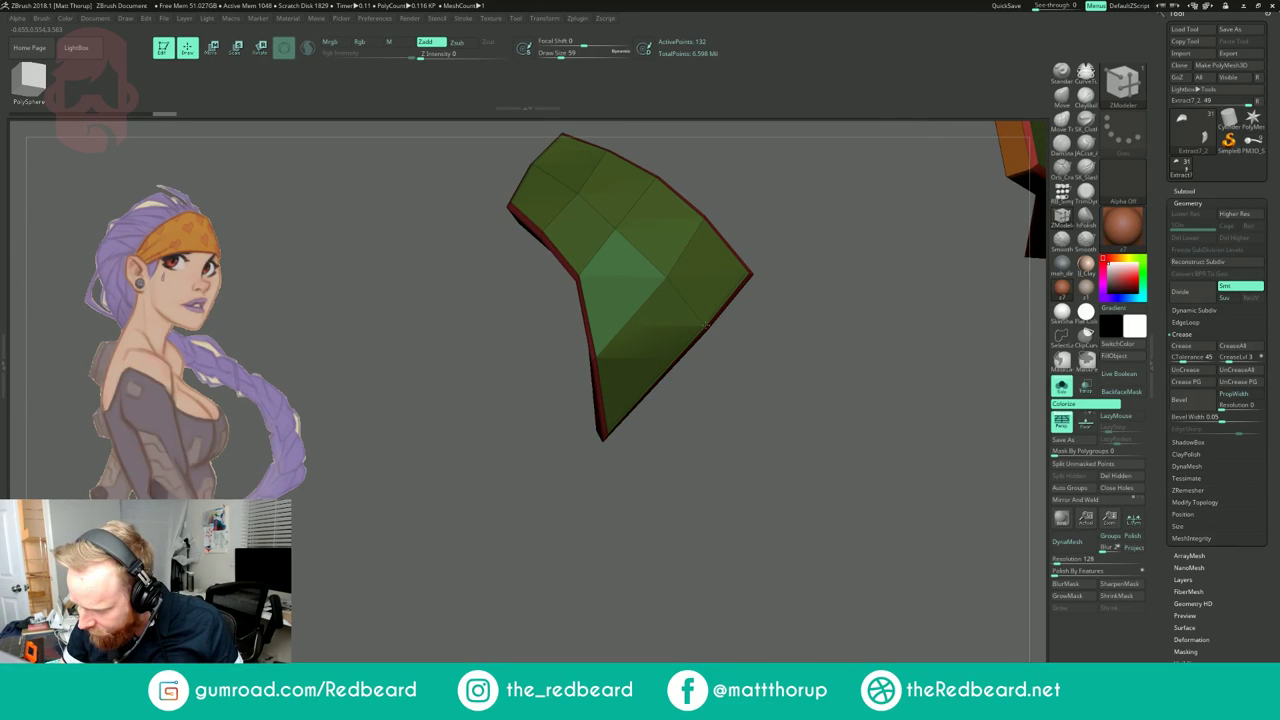
left_click_drag(728, 406, 698, 338)
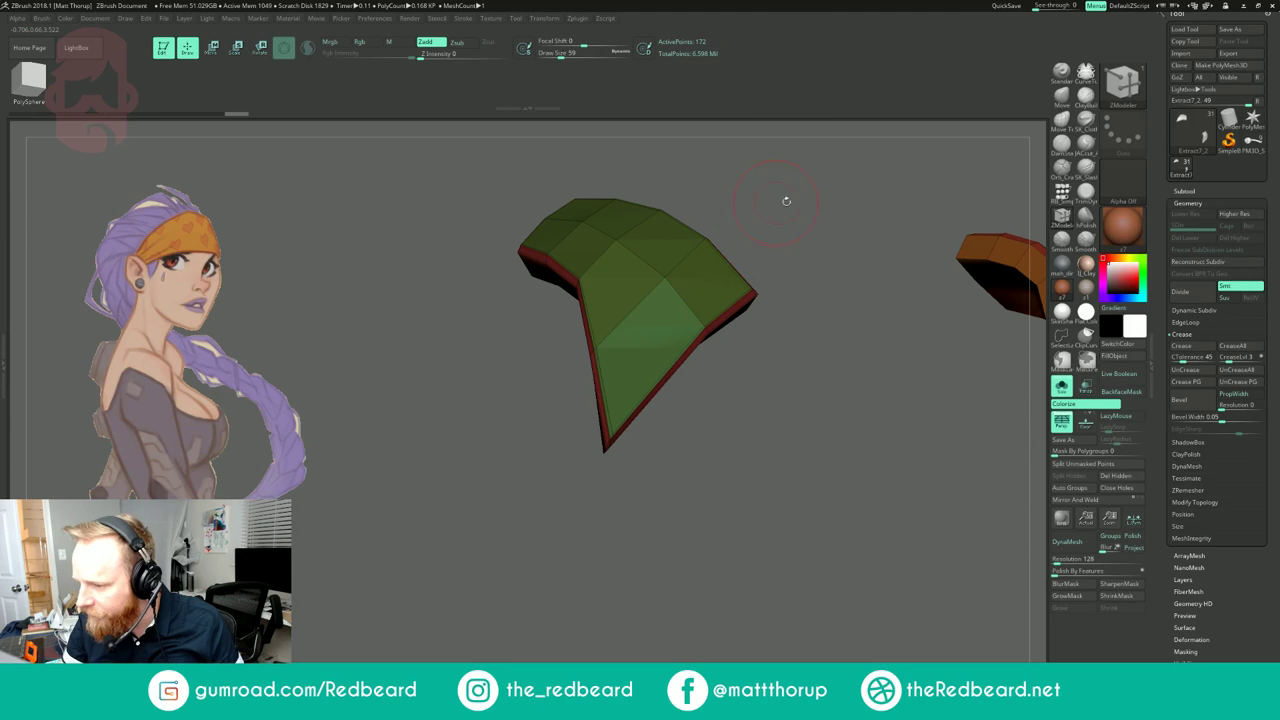
Step: Turn on Dynamic Subdiv for the bust plates, hide the polyframe and check them on the full character
key("d")
key("shift+f")
left_click_drag(806, 240, 838, 398)
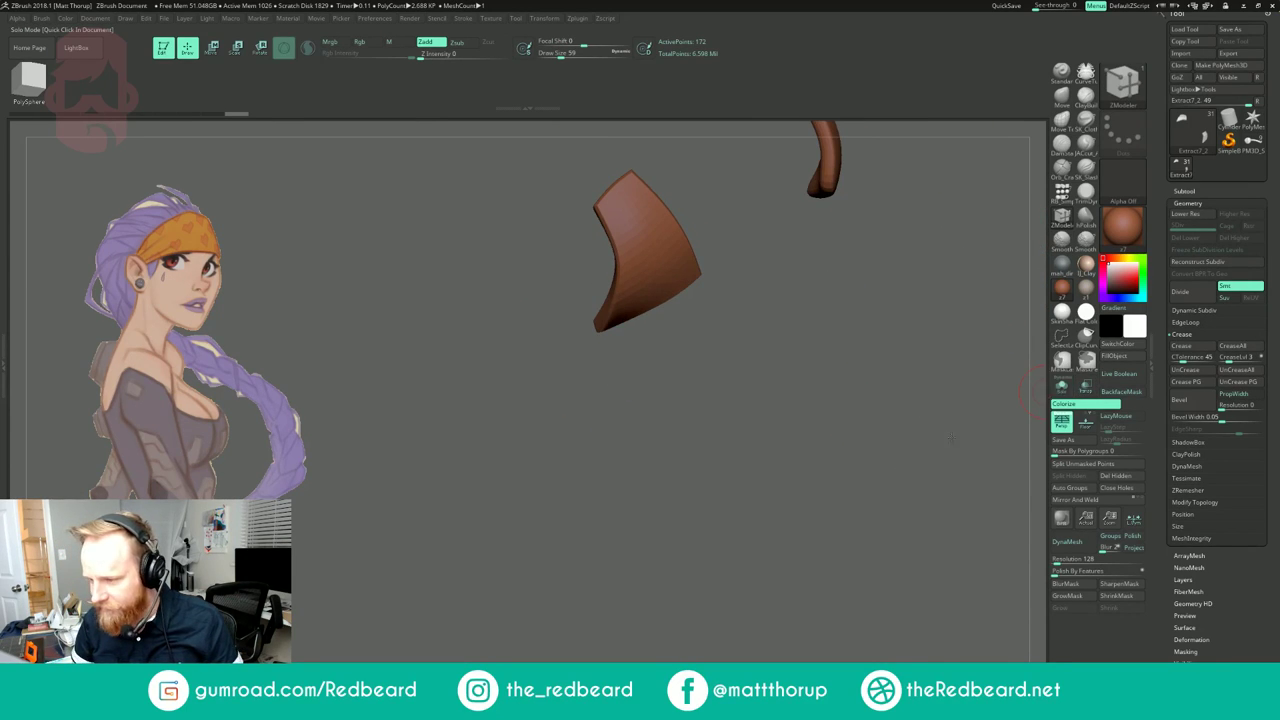
left_click(1062, 387)
left_click_drag(648, 592, 682, 520)
left_click_drag(800, 555, 953, 341, "alt")
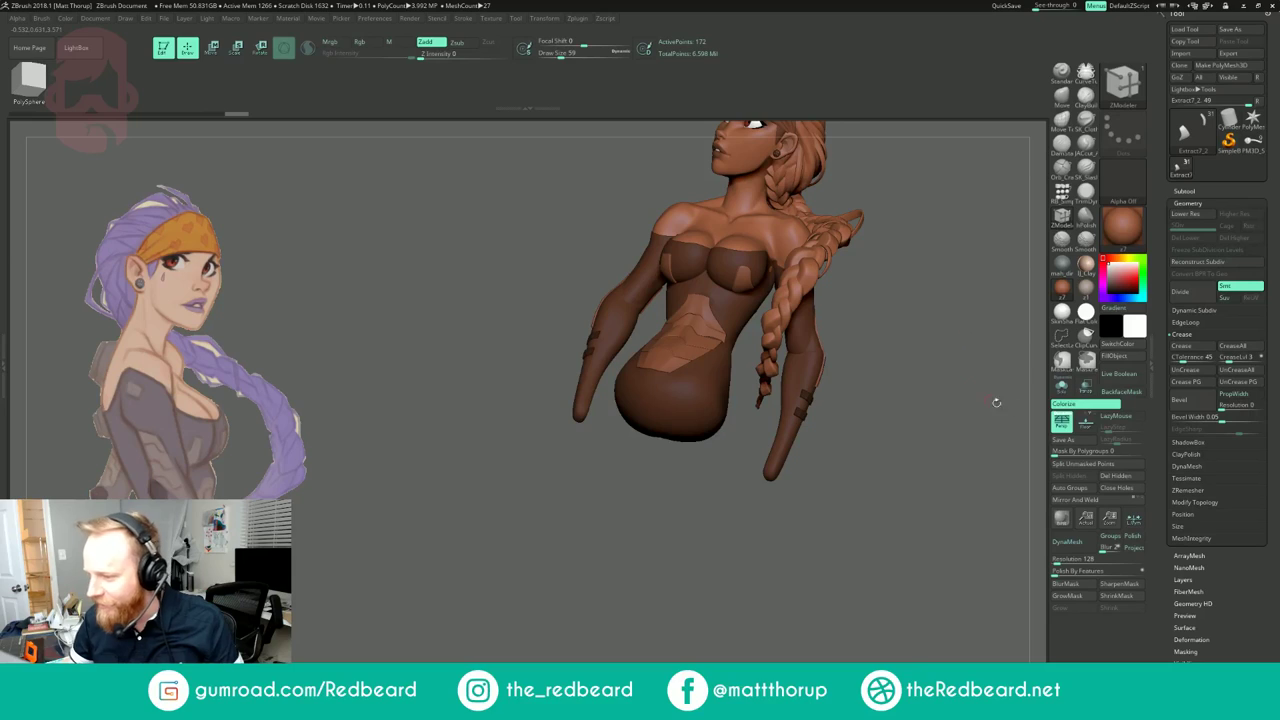
Step: Isolate the bust plates with the polyframe shown and Dynamic Subdiv off, and insert supporting edge loops near their upper corners
left_click(1061, 388)
left_click_drag(949, 461, 587, 560, "alt")
key("shift+f")
key("shift+d")
key("shift+d")
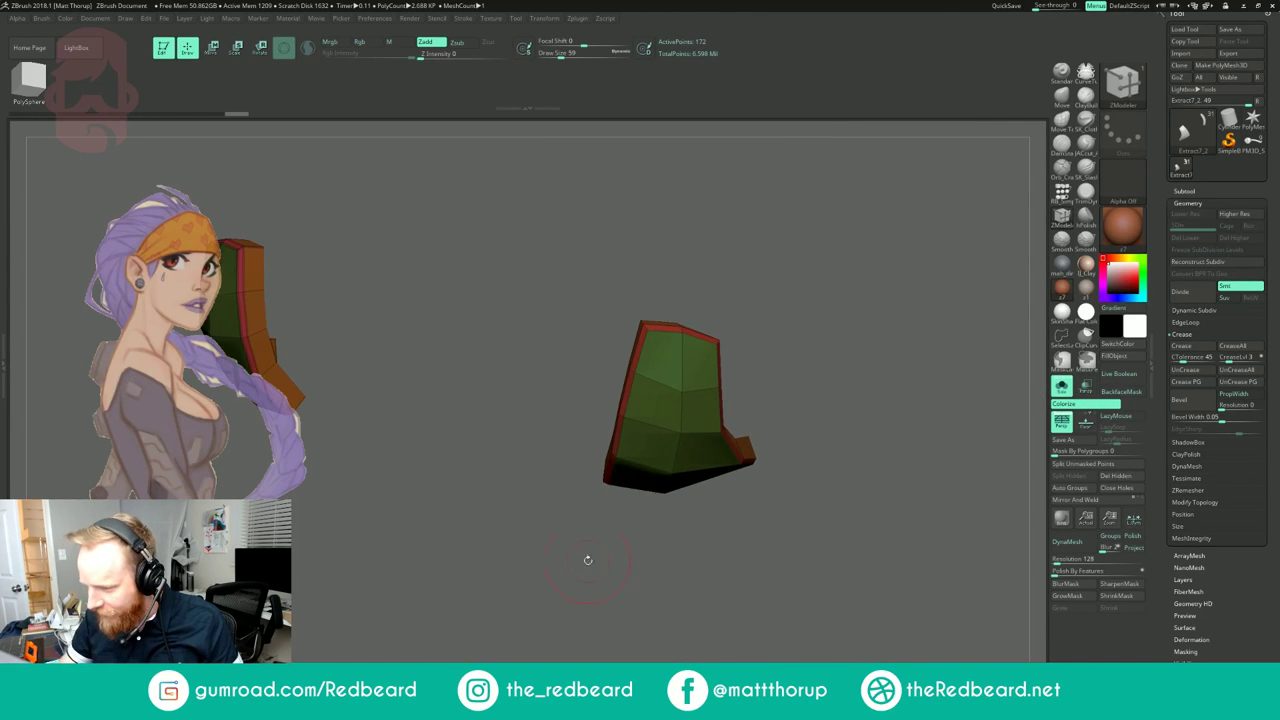
left_click_drag(718, 293, 903, 366)
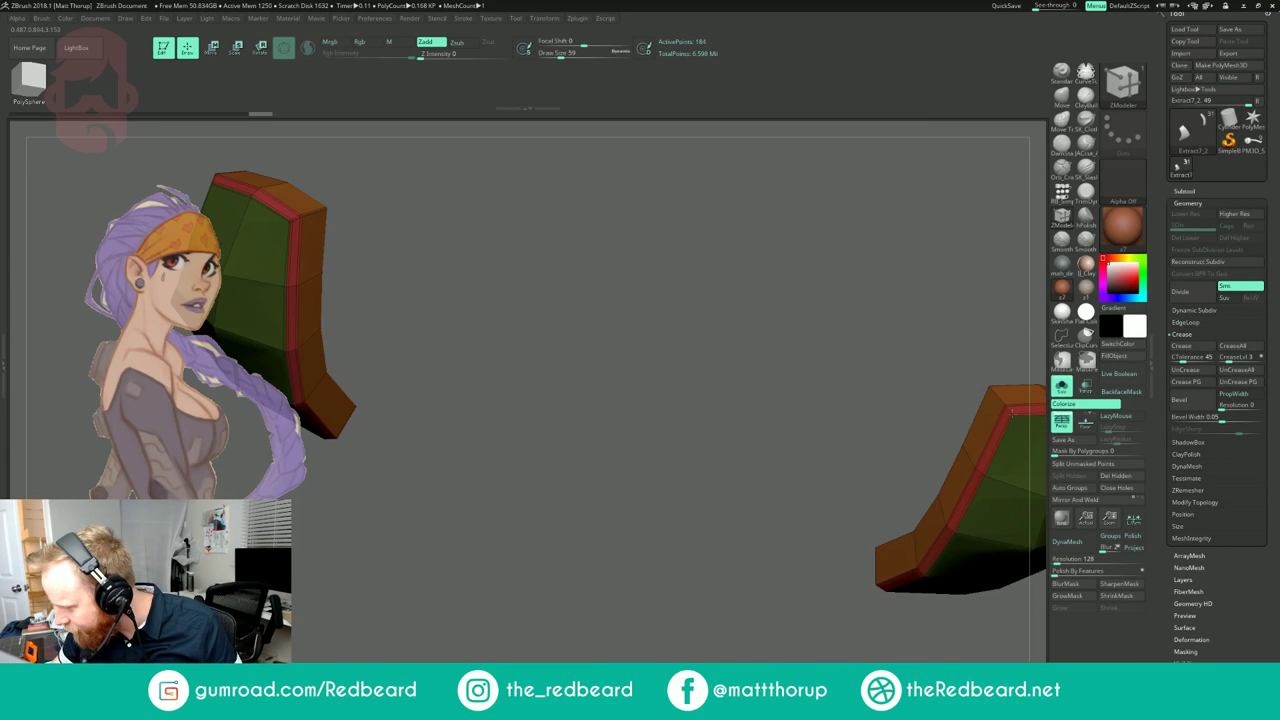
left_click_drag(846, 532, 455, 447, "alt")
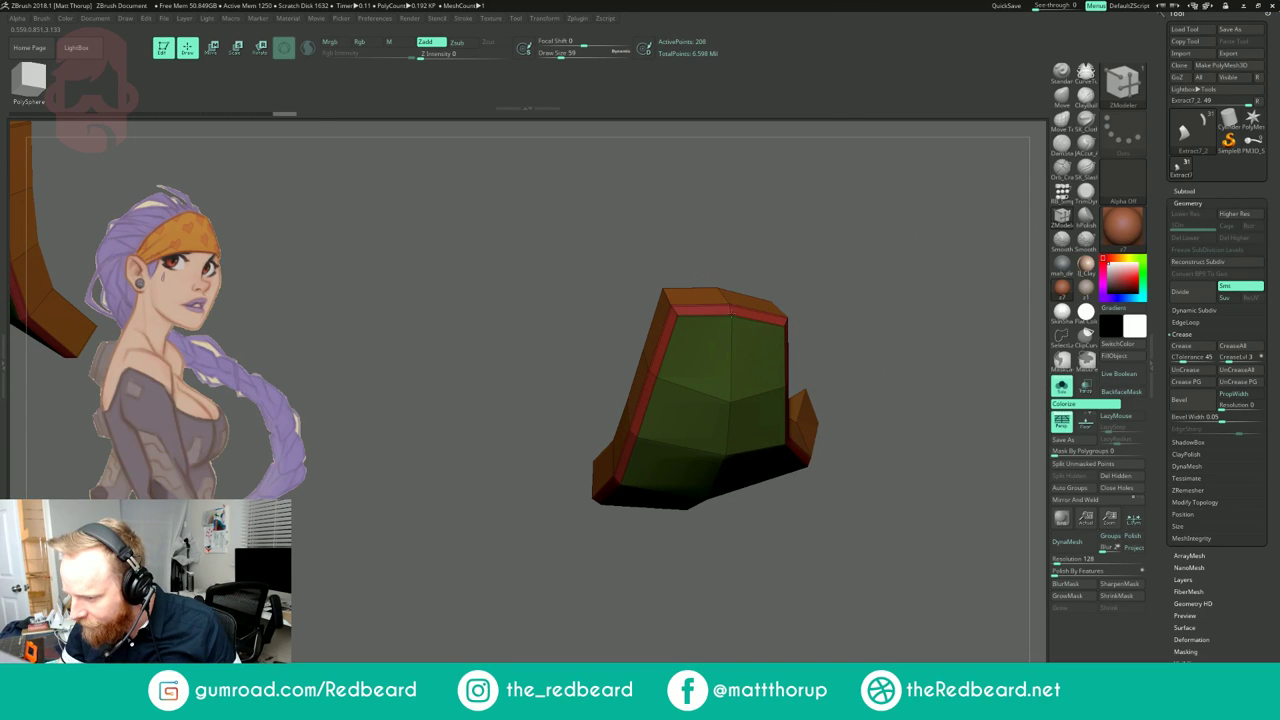
Step: Insert supporting edge loops beside the lower and side borders of the bust plates to hold their lower corners
left_click_drag(738, 590, 755, 399)
left_click_drag(735, 640, 732, 405, "alt")
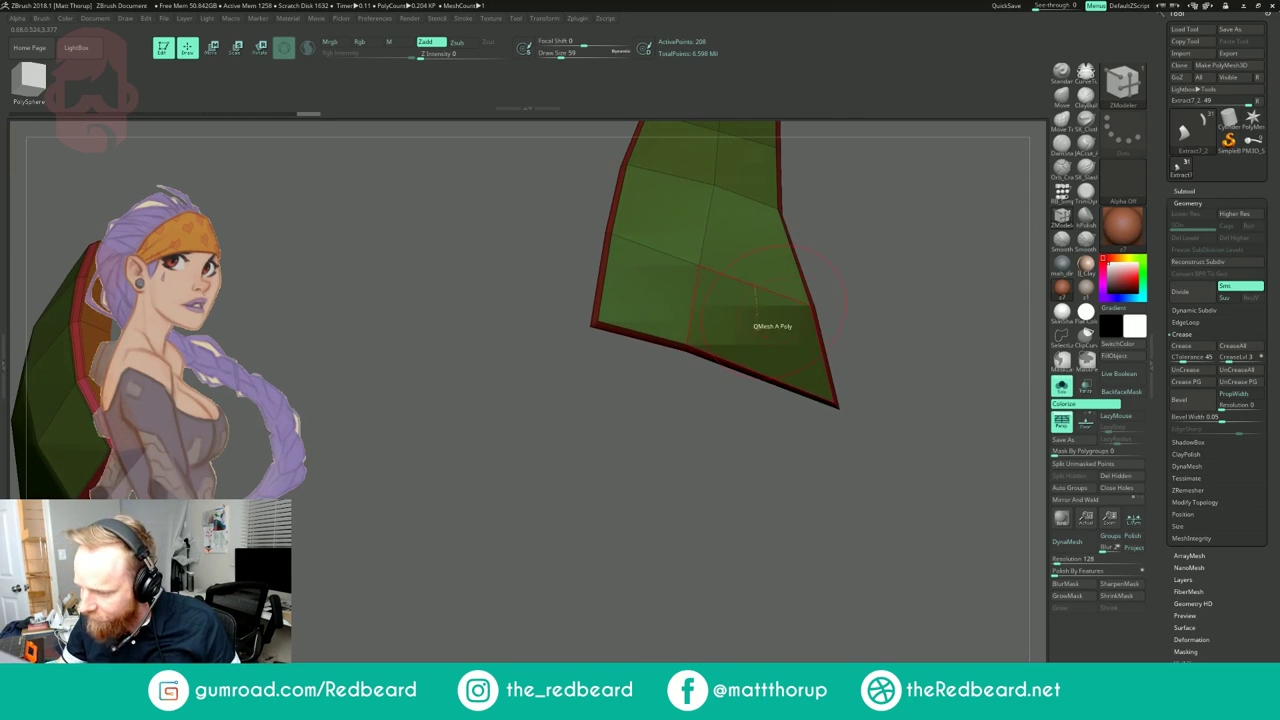
left_click(688, 339)
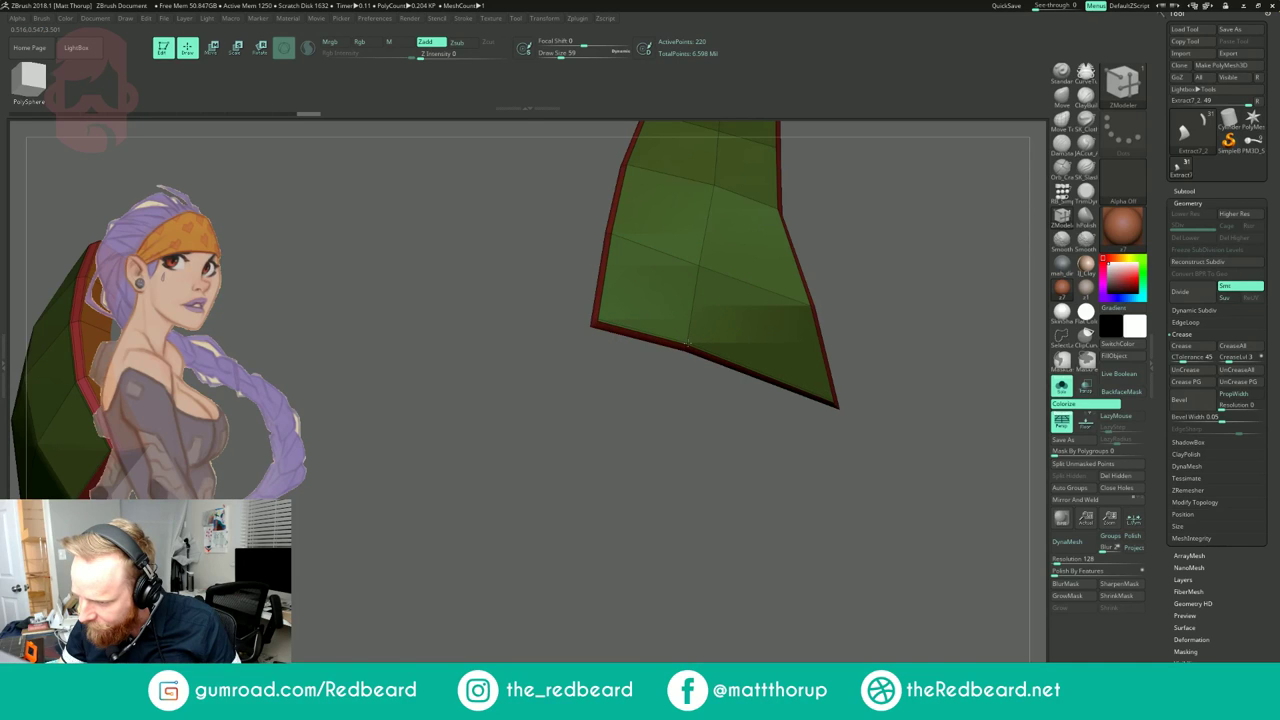
left_click(613, 238)
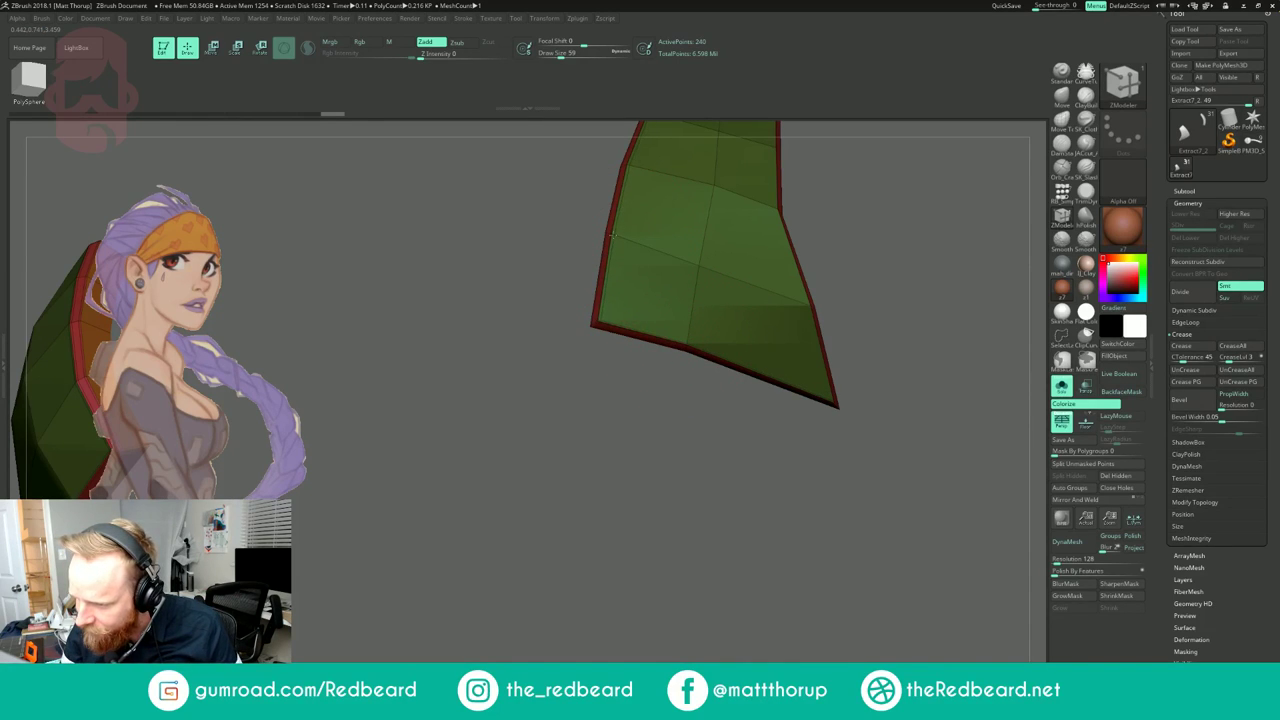
left_click_drag(900, 300, 812, 302)
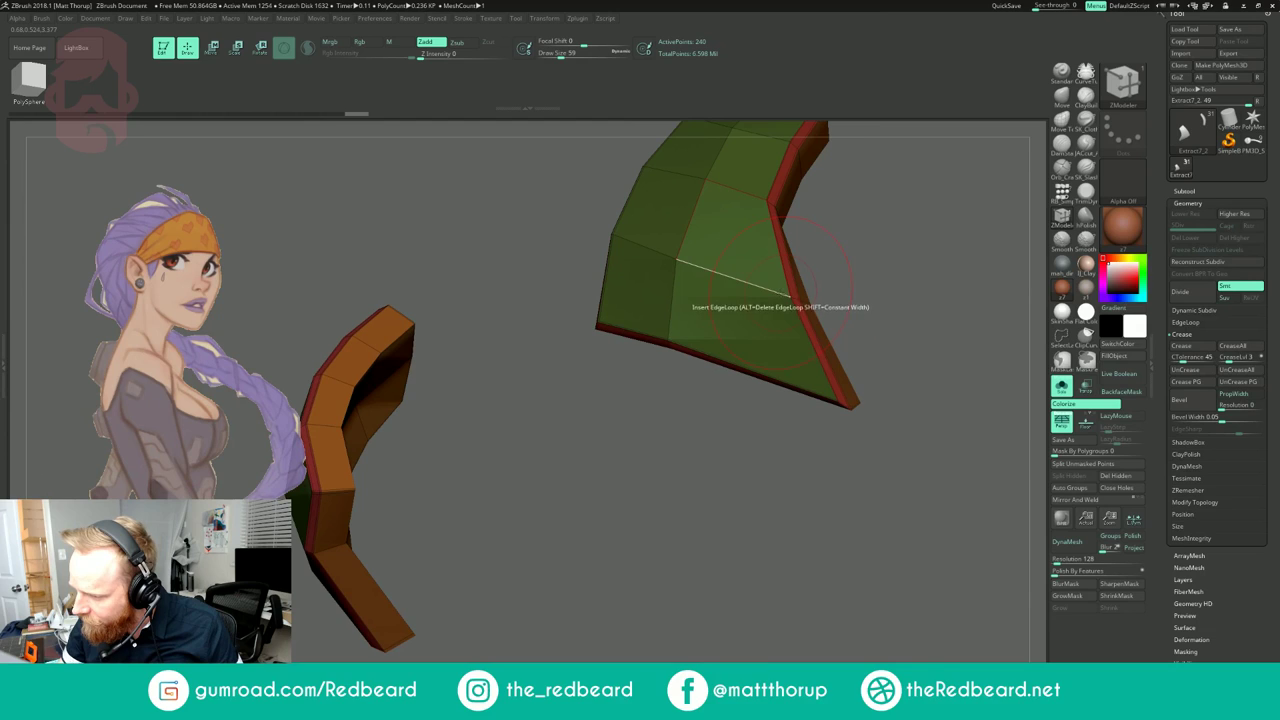
left_click(789, 297)
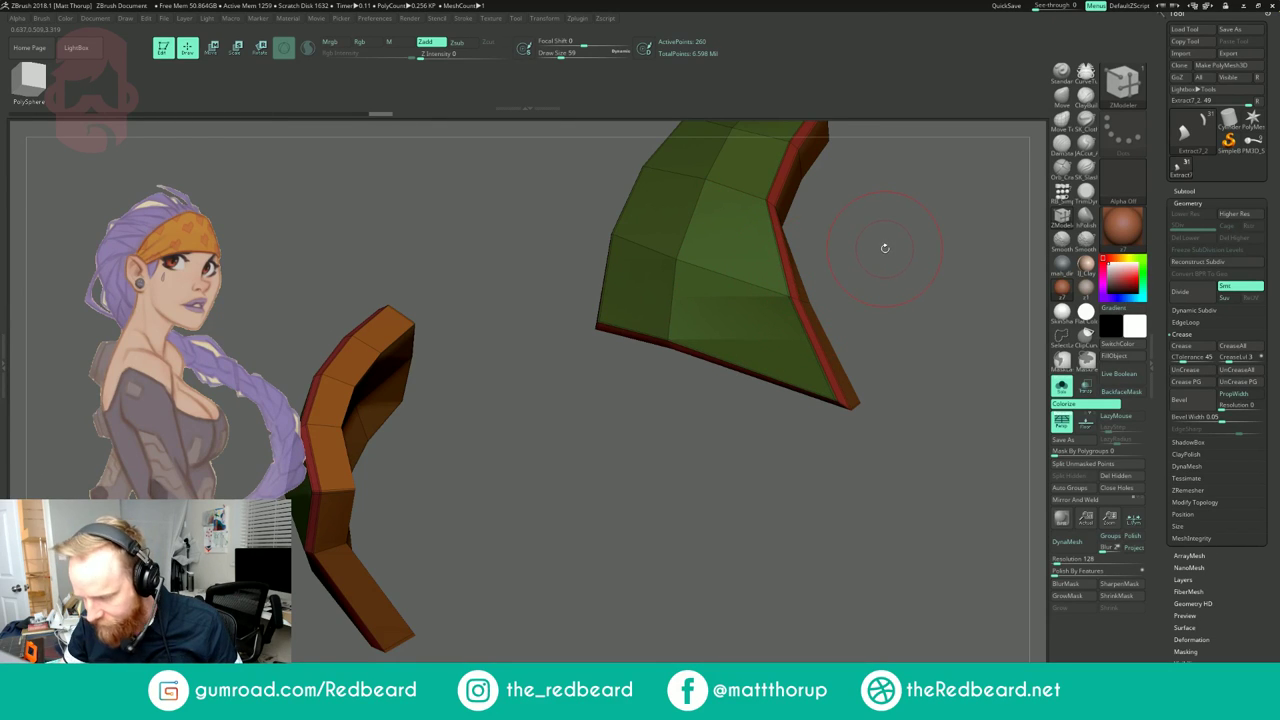
Step: Turn Dynamic Subdiv back on for the bust plates, hide the polyframe and check them with the whole character visible
key("d")
key("shift+f")
mouse_move(886, 246)
left_mouse_down()
mouse_move(930, 297)
mouse_move(875, 314)
mouse_move(940, 318)
mouse_move(886, 398)
mouse_move(915, 404)
mouse_move(884, 430)
left_mouse_up()
key("f")
left_click(1062, 382)
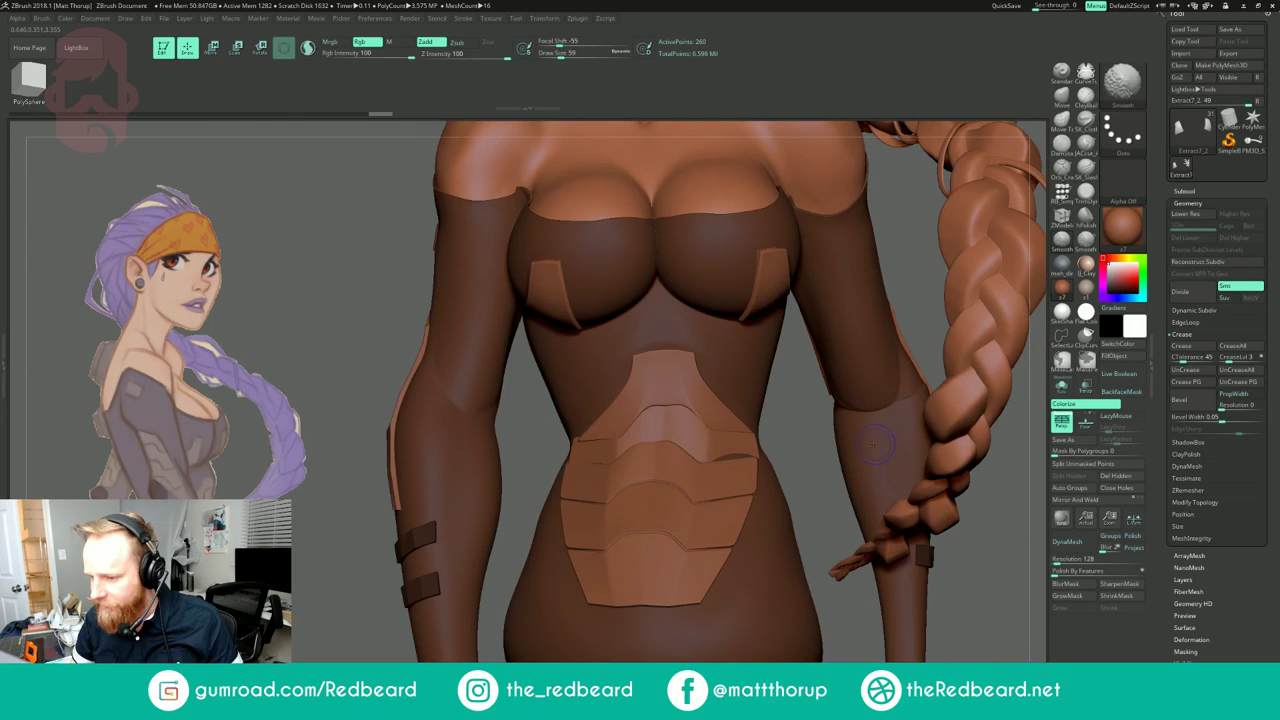
left_click_drag(820, 486, 676, 566)
right_click_drag(676, 566, 847, 468)
left_click_drag(848, 468, 843, 509)
Step: Isolate the upper-arm plates and bevel the outer border of both with ZModeler's edge Bevel set to EdgeLoop Complete
left_click(1062, 387)
key("shift+f")
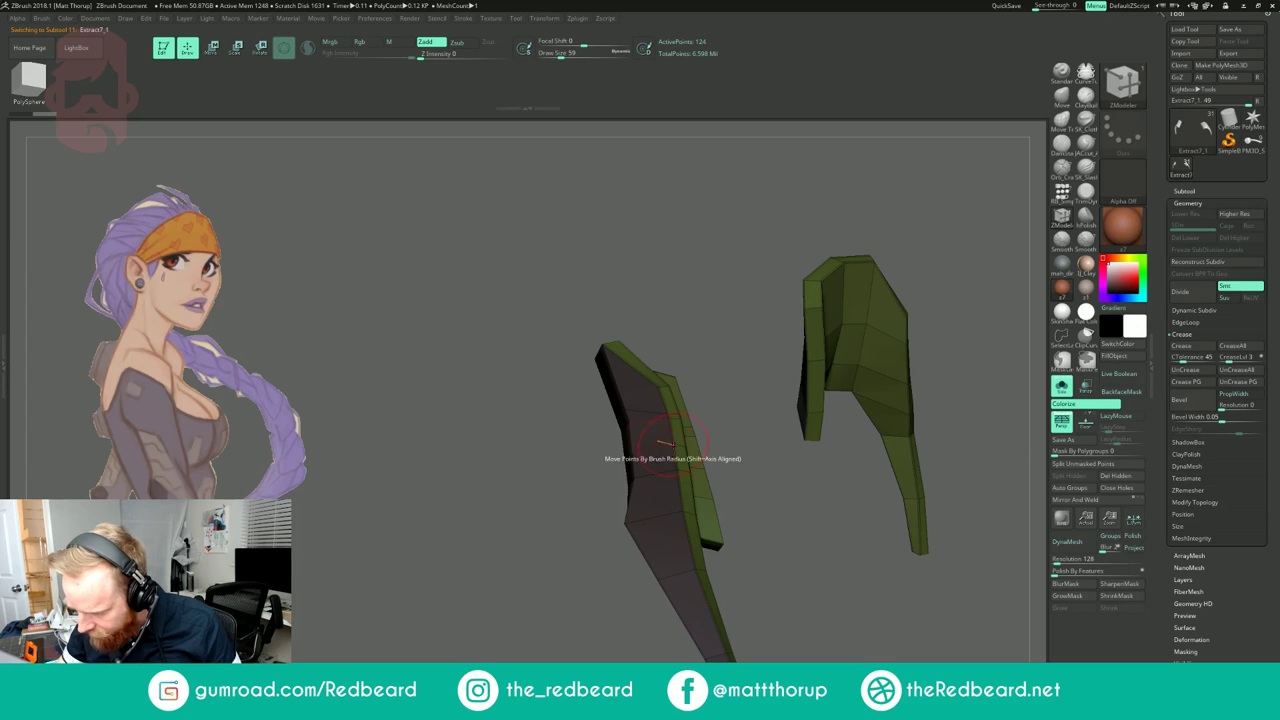
key("space")
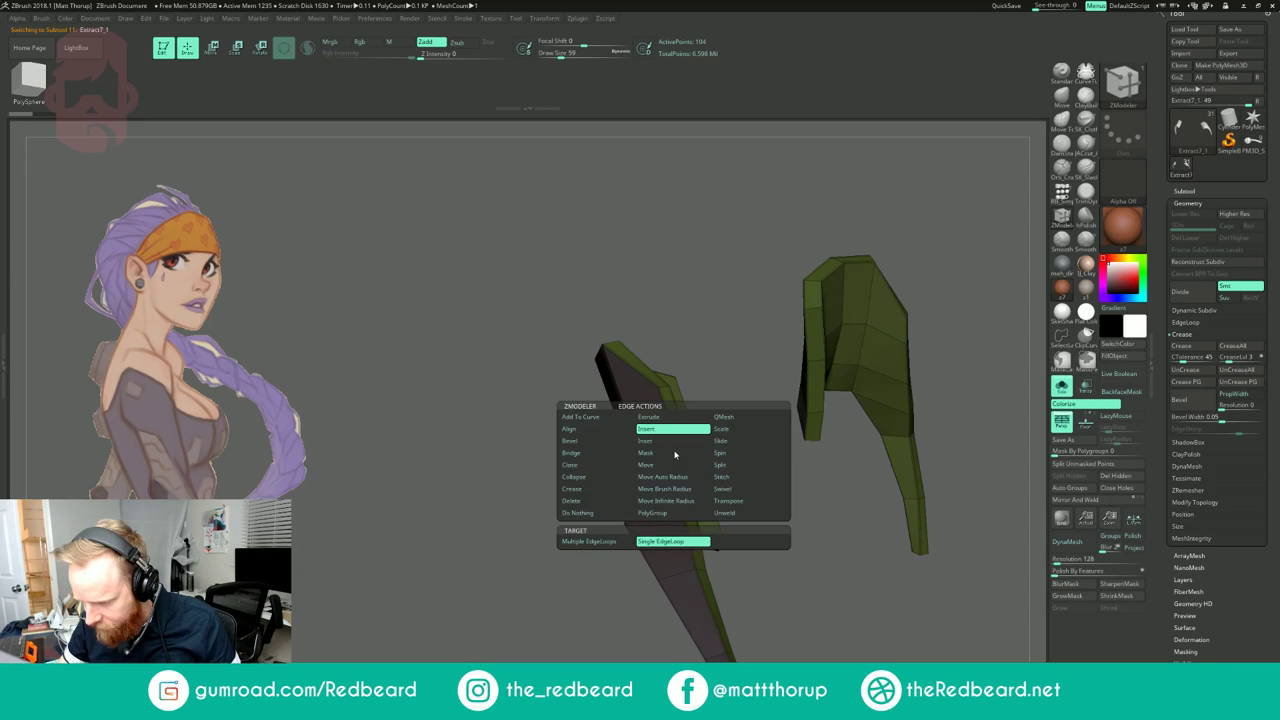
left_click(612, 441)
left_click(671, 442)
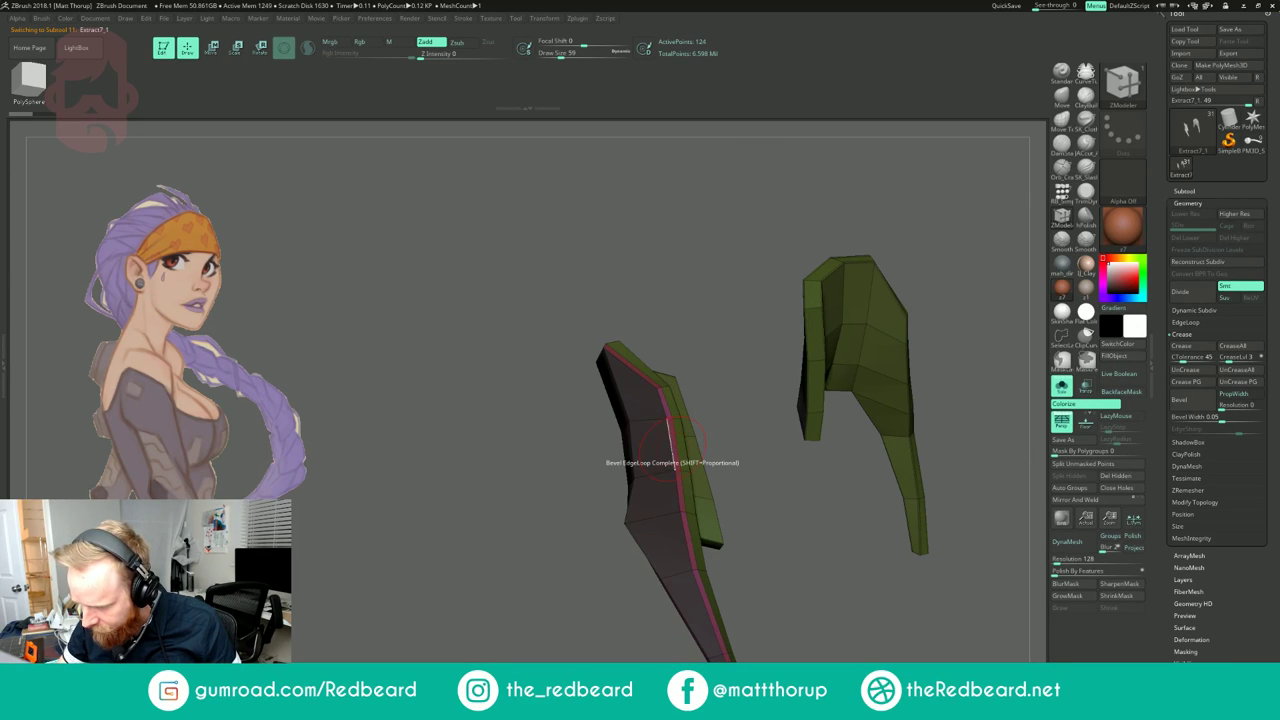
left_click_drag(742, 477, 826, 340)
left_click_drag(906, 297, 842, 312)
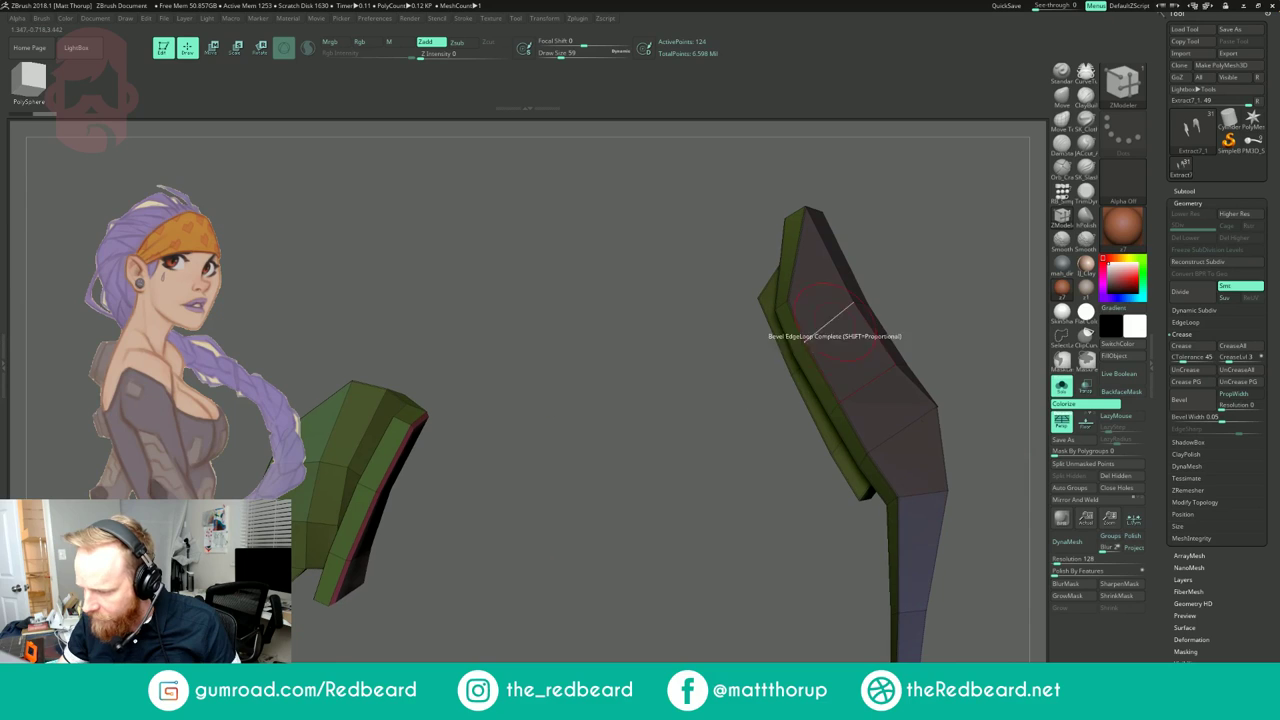
left_click_drag(840, 415, 872, 410)
left_click_drag(968, 281, 860, 340)
left_click_drag(880, 535, 716, 504, "alt")
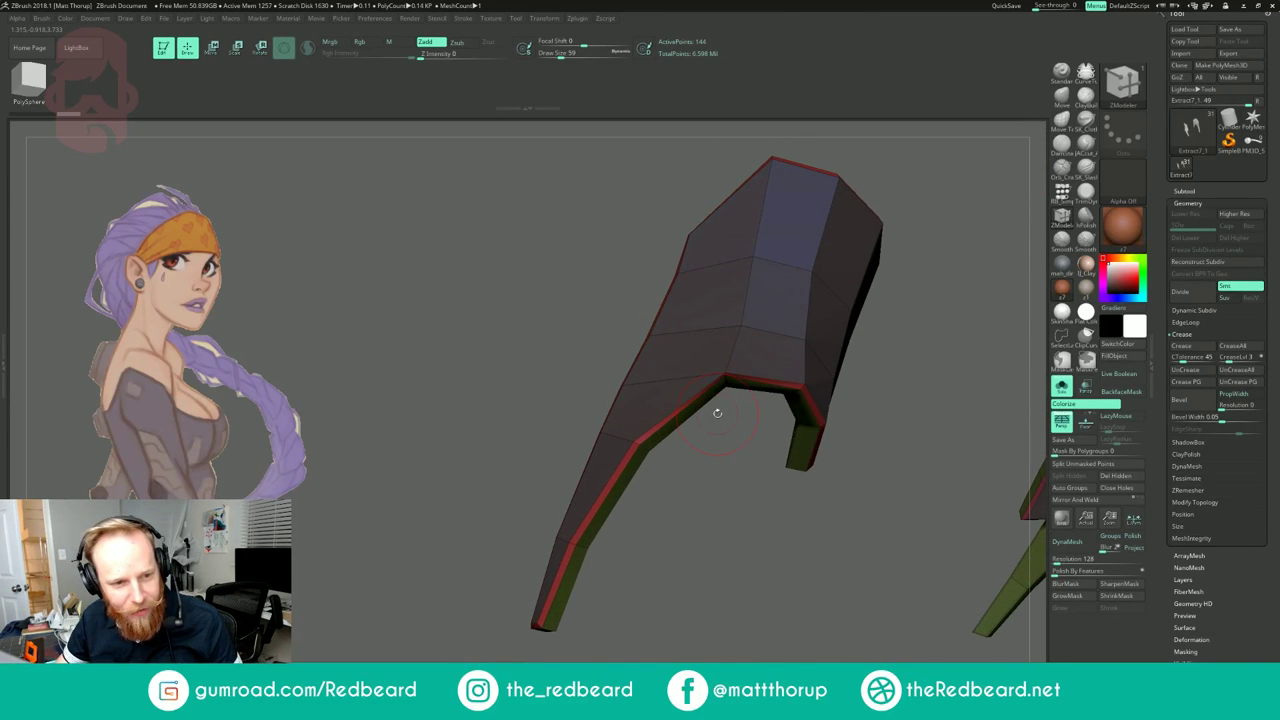
Step: Try to reposition the inner corner point on the lower border of the upper-arm plate with the Move brush
mouse_move(718, 413)
left_mouse_down()
mouse_move(738, 466)
mouse_move(748, 435)
mouse_move(717, 400)
mouse_move(737, 514)
left_mouse_up()
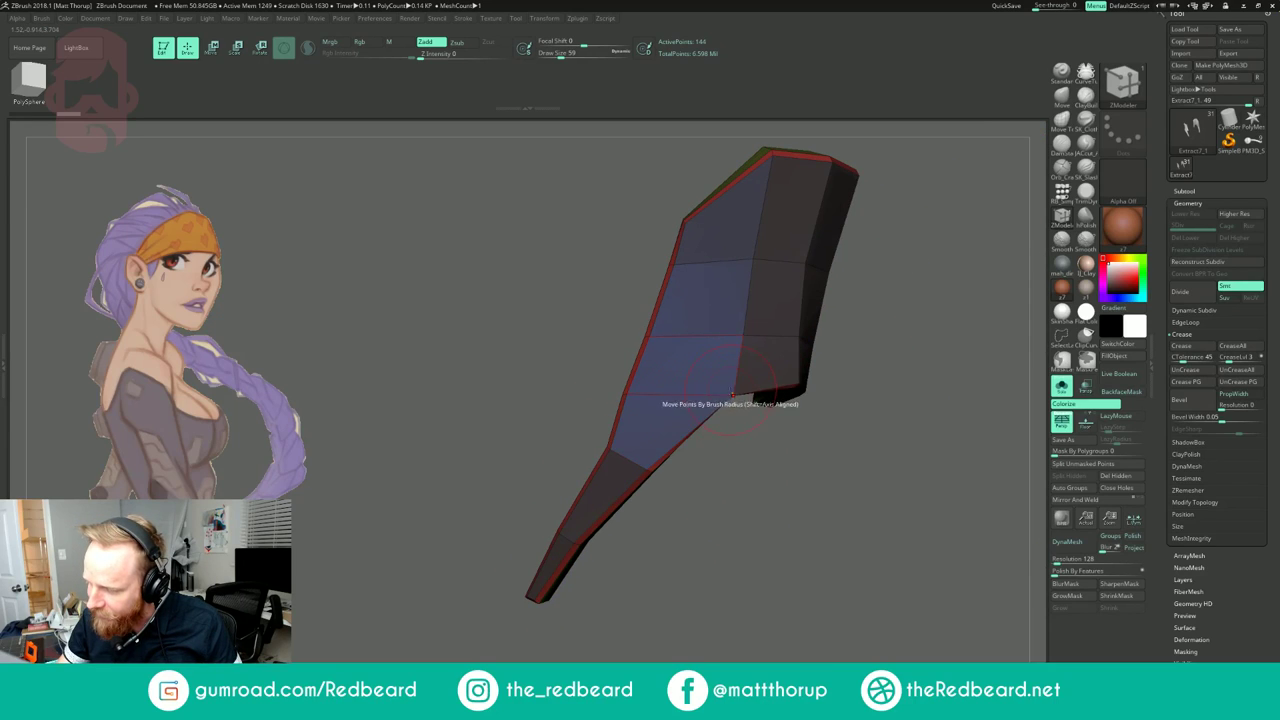
left_click_drag(733, 395, 731, 398)
mouse_move(772, 474)
left_mouse_down()
mouse_move(733, 462)
mouse_move(756, 458)
mouse_move(738, 464)
mouse_move(751, 469)
left_mouse_up()
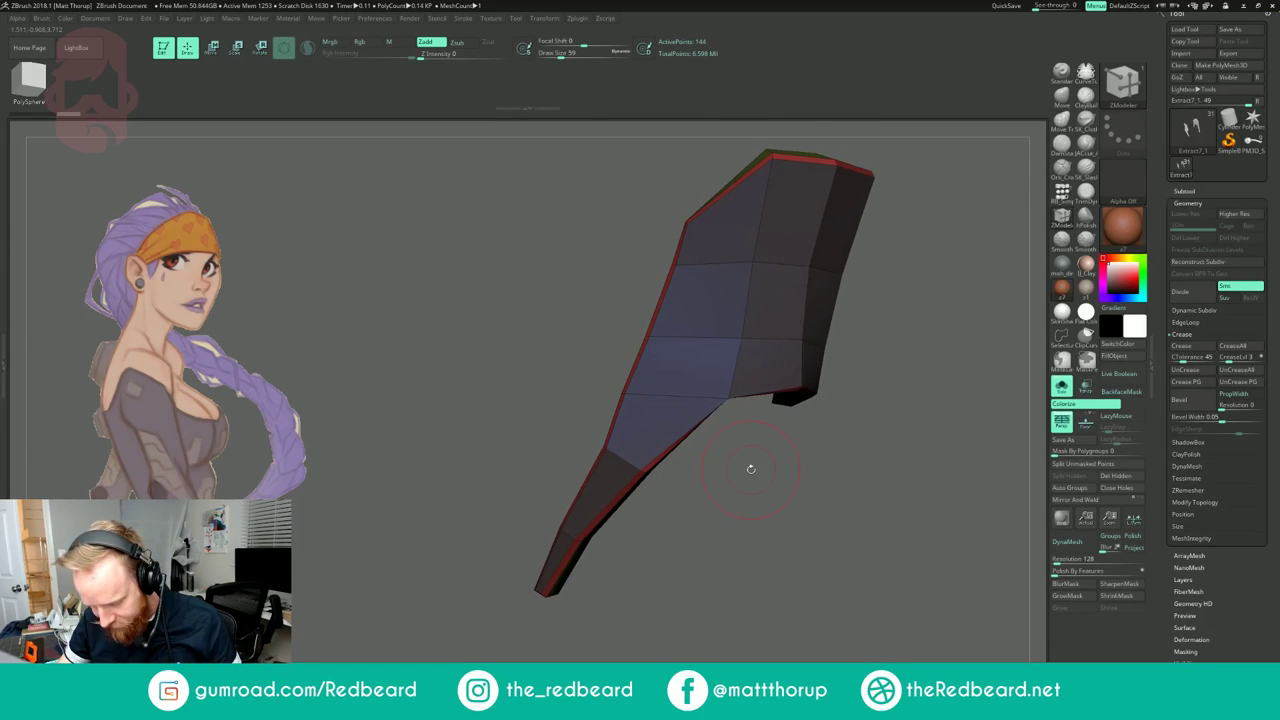
left_click(1062, 98)
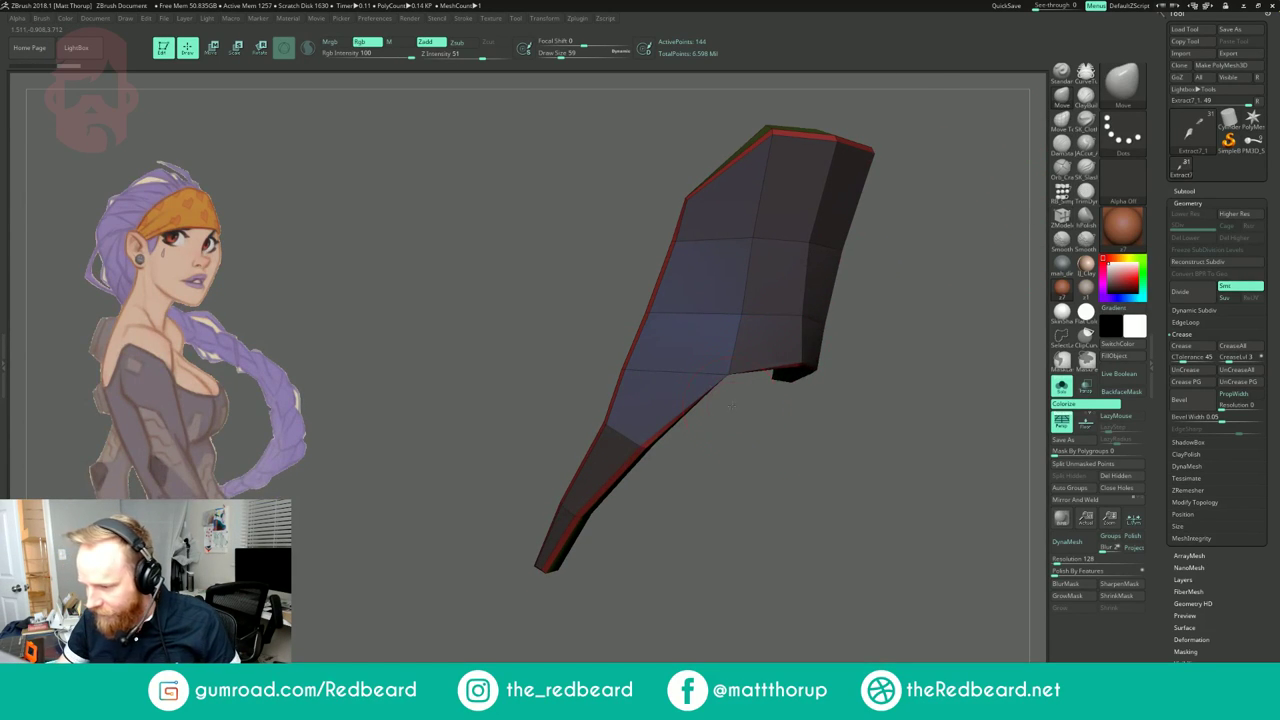
mouse_move(732, 405)
left_mouse_down()
mouse_move(752, 438)
mouse_move(743, 433)
mouse_move(867, 462)
mouse_move(834, 446)
mouse_move(819, 383)
mouse_move(744, 358)
mouse_move(864, 347)
mouse_move(655, 354)
left_mouse_up()
key("ctrl+z")
Step: Reduce the Move brush's draw size to 6 and adjust the lower border points of the upper-arm plates
key("s")
key("f")
left_click_drag(867, 329, 581, 415, "alt")
left_click_drag(581, 415, 640, 440)
left_click_drag(760, 450, 437, 400, "alt")
left_click_drag(720, 400, 539, 461, "alt")
left_click_drag(700, 300, 760, 370, "alt")
left_click_drag(760, 370, 842, 362)
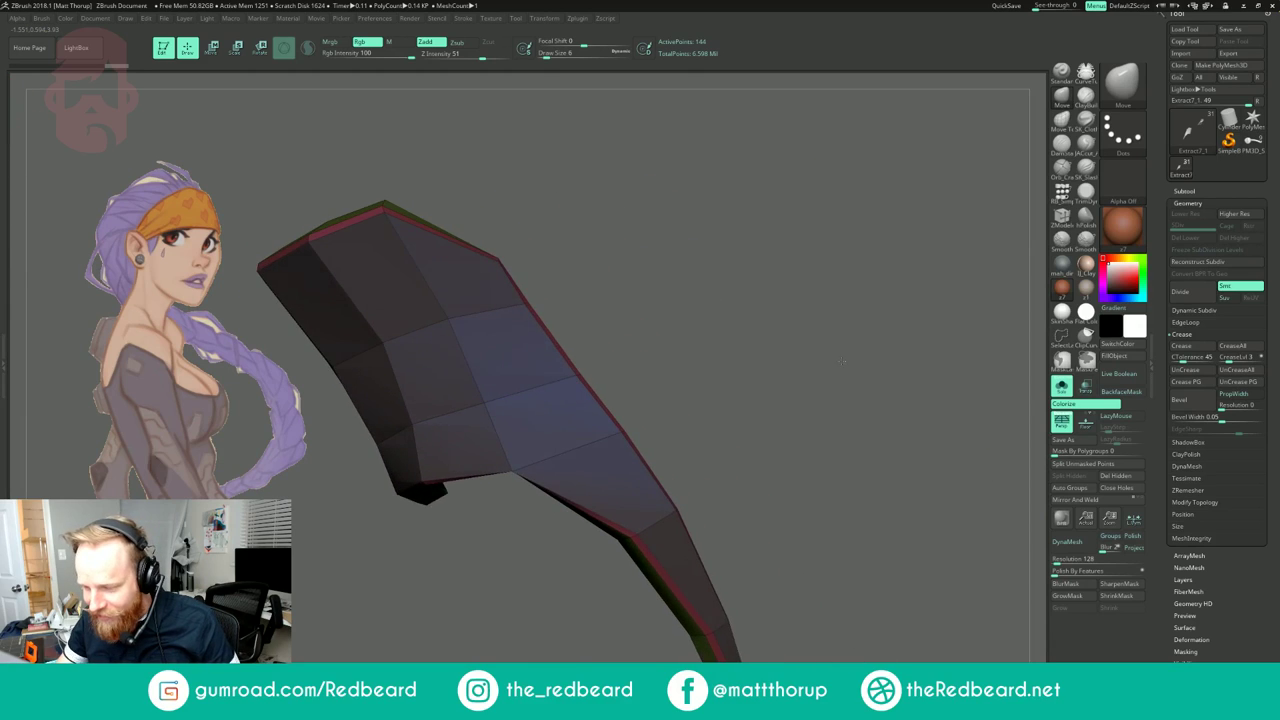
left_click_drag(653, 376, 764, 360)
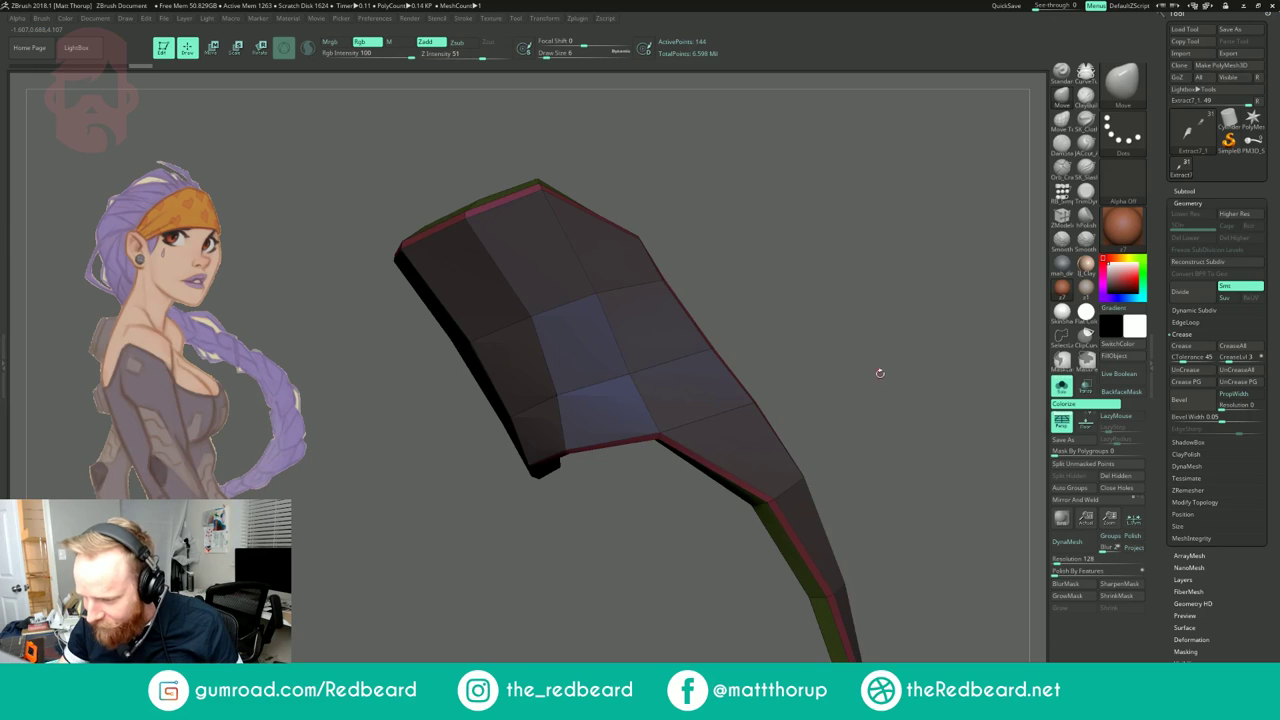
left_click_drag(880, 373, 836, 372)
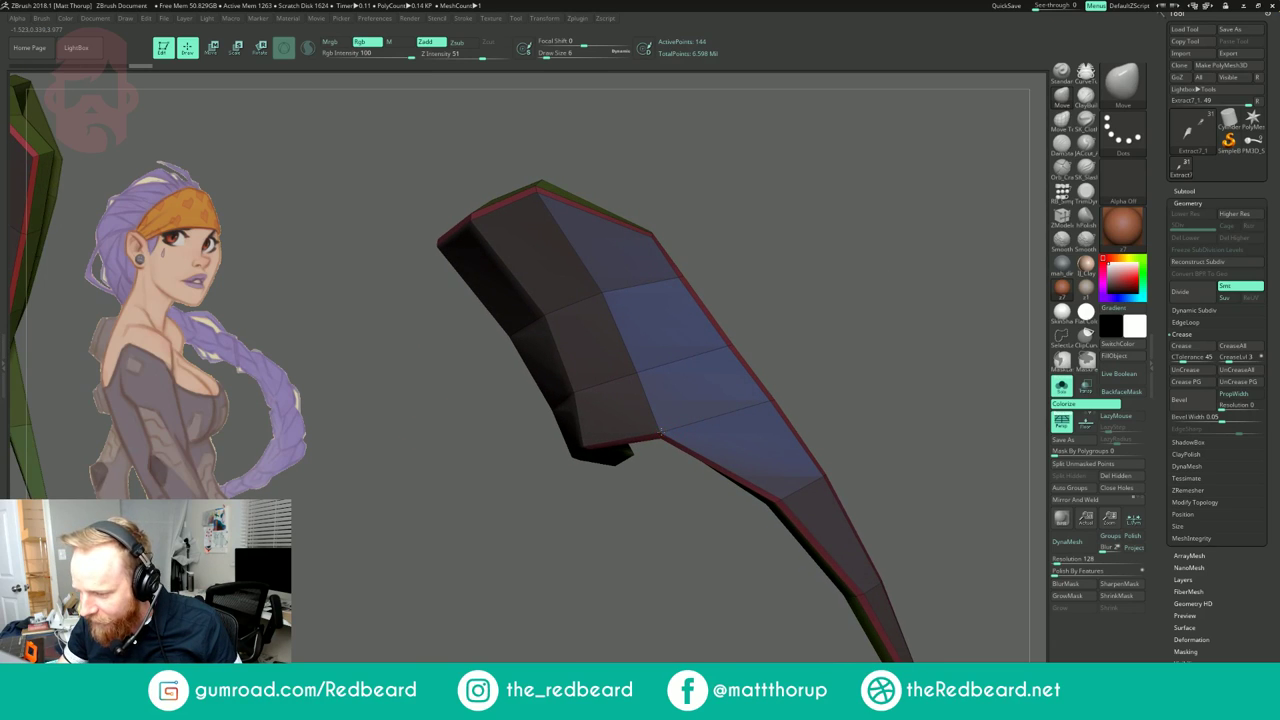
mouse_move(620, 500)
left_mouse_down()
mouse_move(780, 390)
mouse_move(808, 337)
left_mouse_up()
Step: Set ZModeler's edge action to Insert and add supporting edge loops around the lower pointed corner of the upper-arm plate
key("b")
key("z")
key("m")
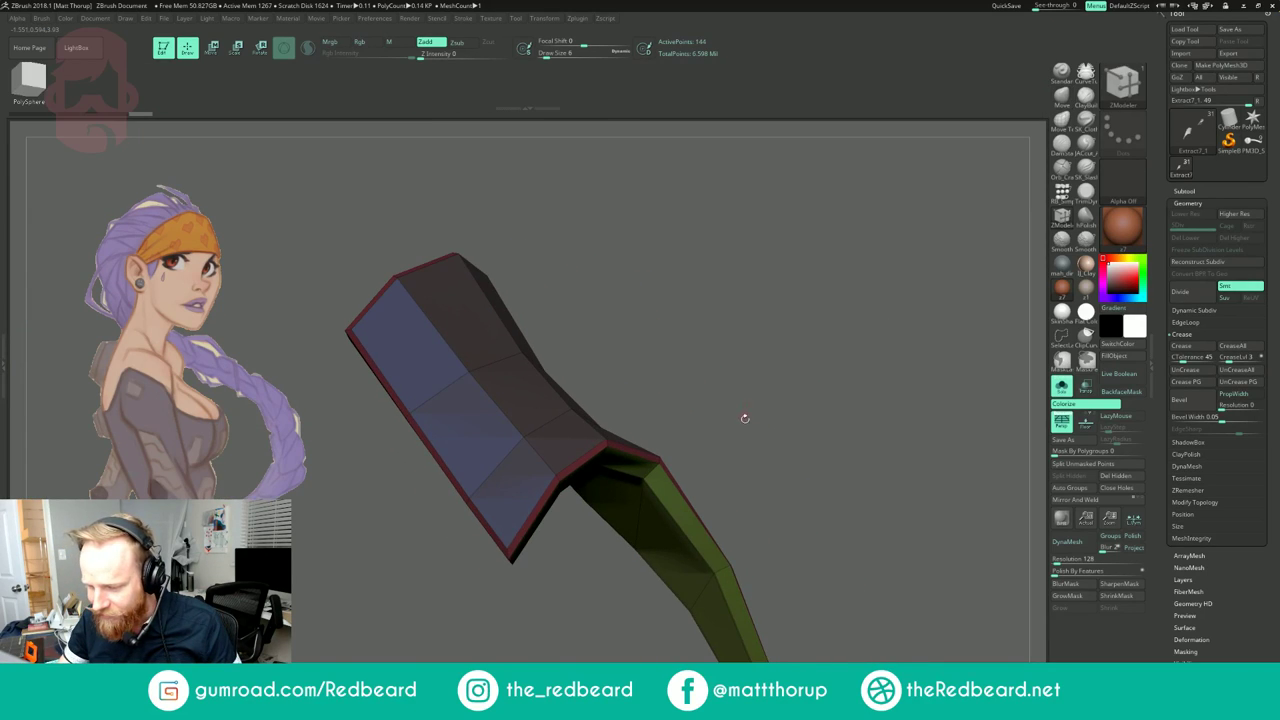
left_click_drag(745, 418, 885, 256, "alt")
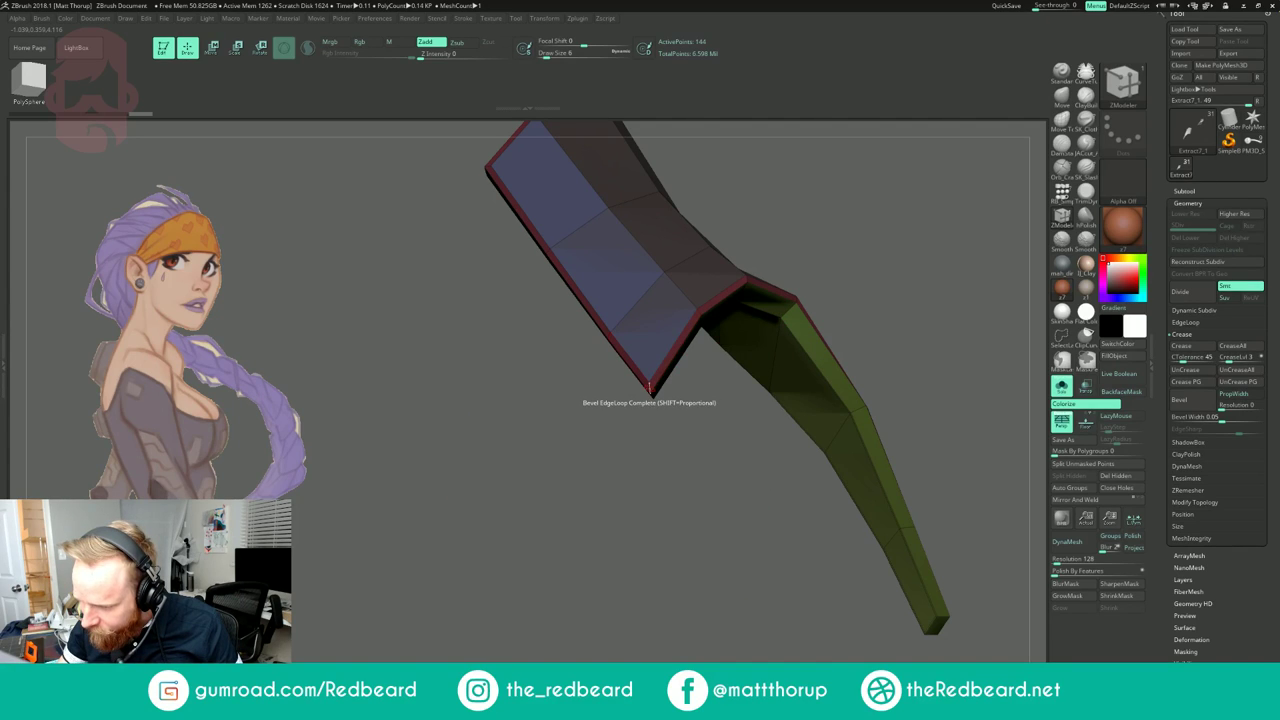
key("space")
left_click(649, 392)
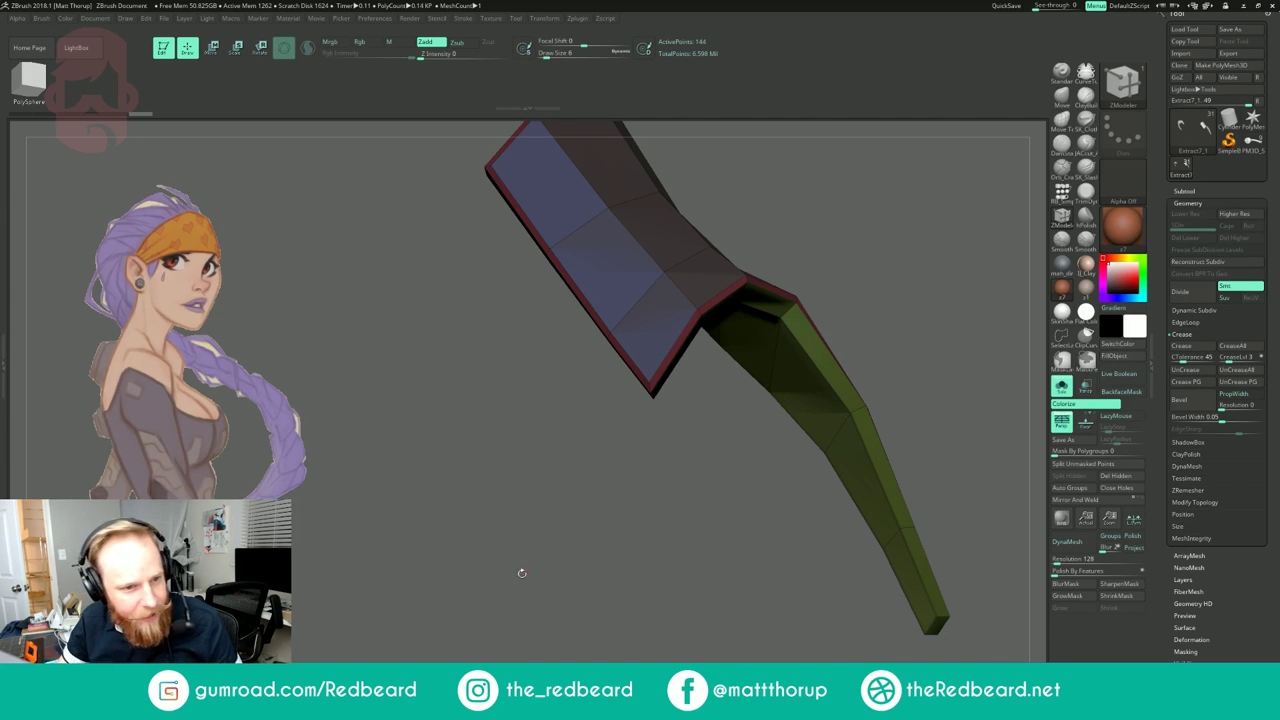
left_click_drag(592, 355, 614, 570, "alt")
mouse_move(608, 524)
left_mouse_down("alt")
mouse_move(620, 534)
mouse_move(620, 504)
left_mouse_up("alt")
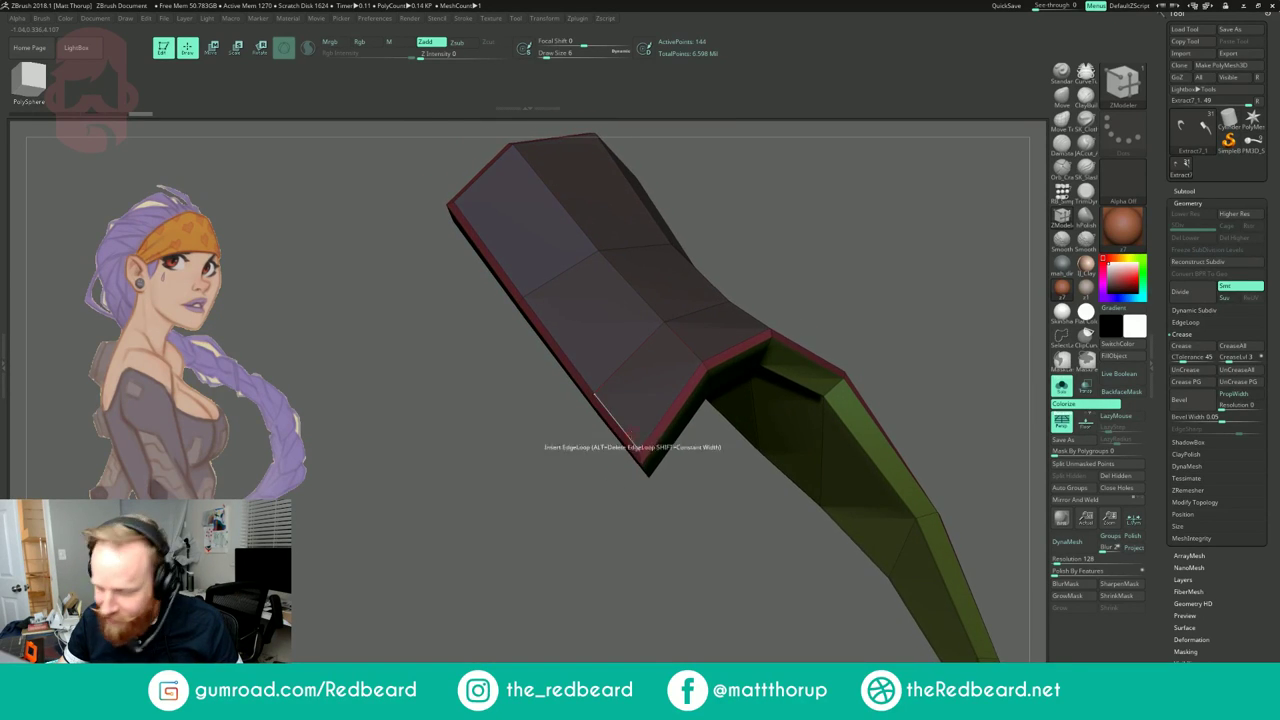
left_click(641, 460)
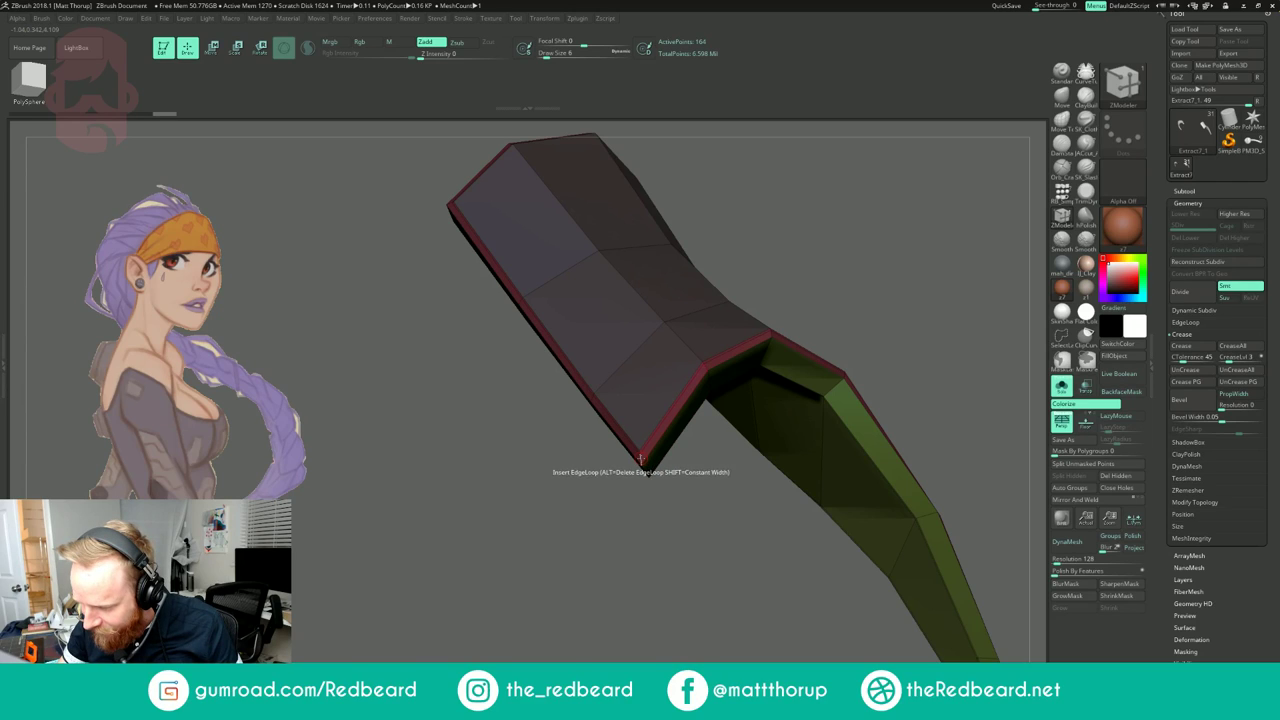
left_click(604, 383)
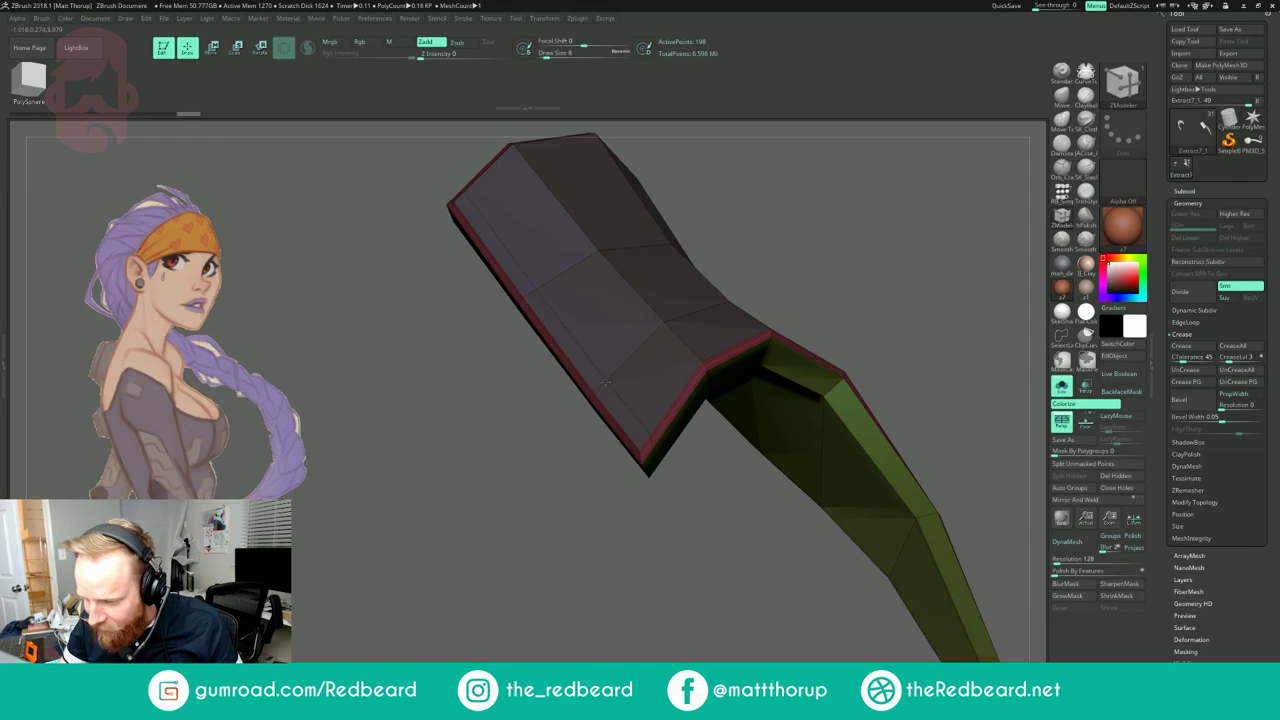
Step: Insert supporting edge loops at the upper border, outer side and narrow lower tip of the upper-arm plates
left_click_drag(917, 243, 919, 515)
left_click(553, 371)
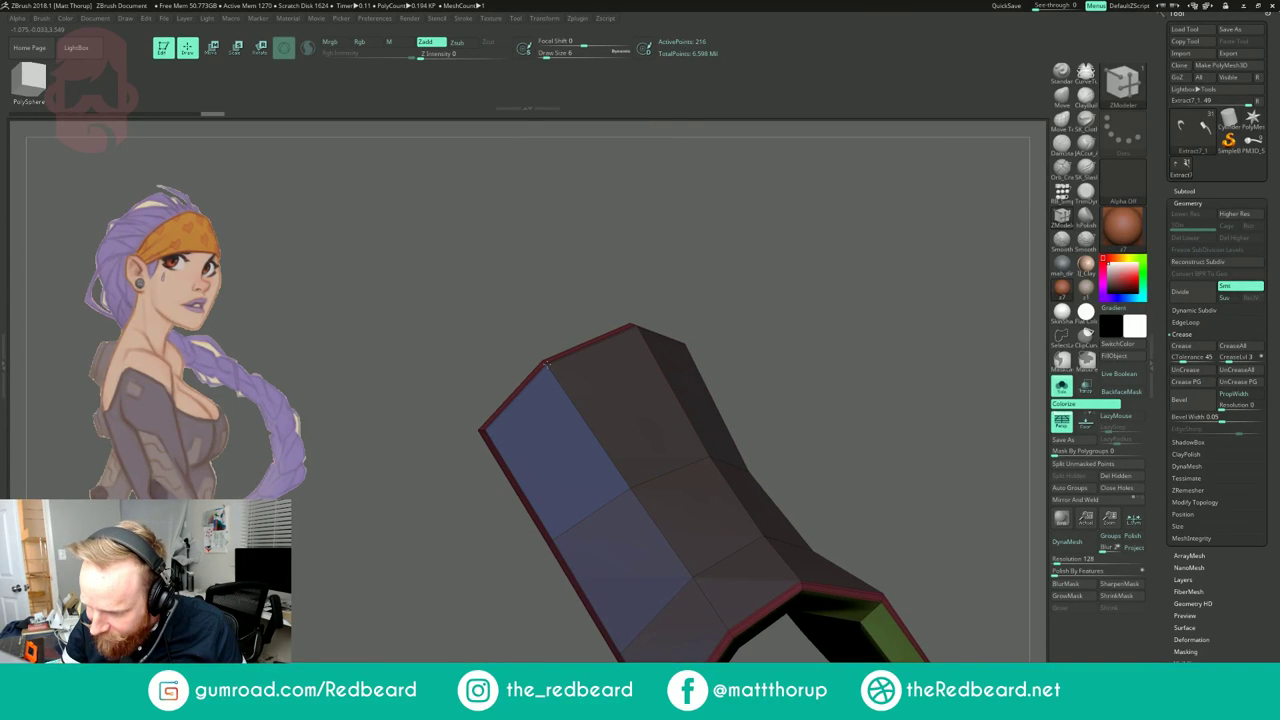
left_click_drag(881, 299, 913, 309)
left_click_drag(827, 444, 809, 297, "alt")
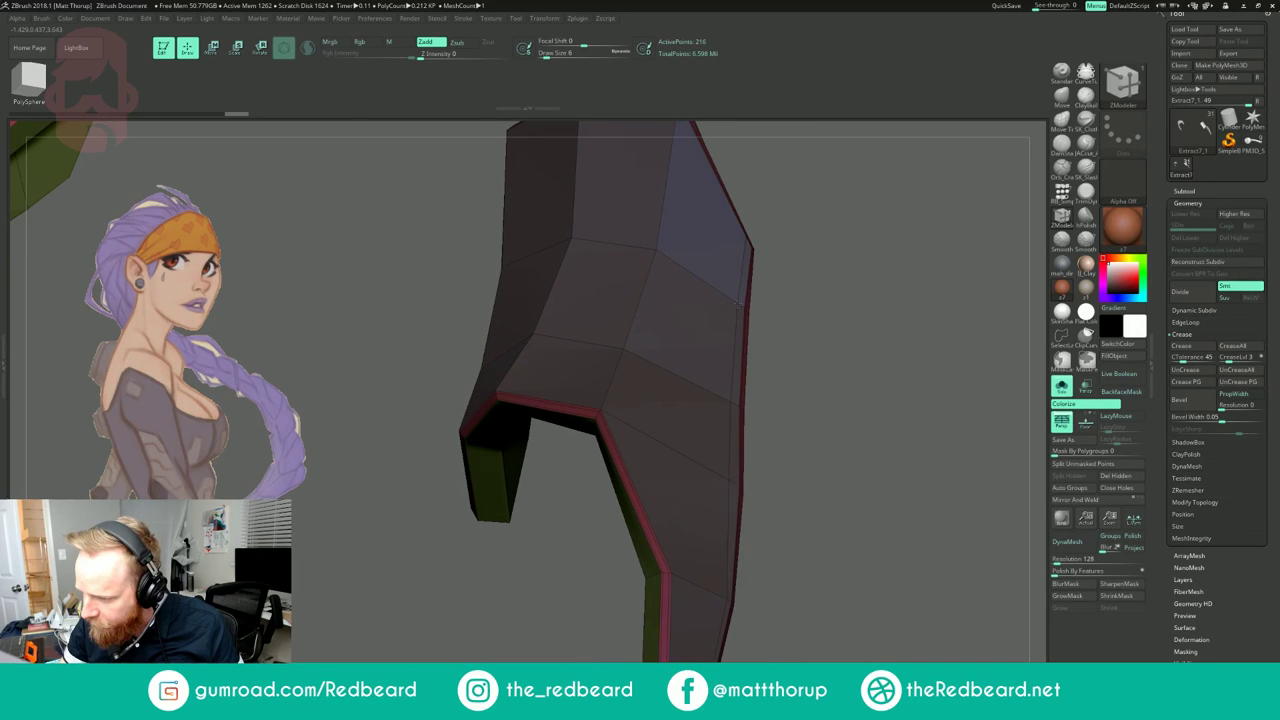
left_click_drag(842, 474, 834, 251, "alt")
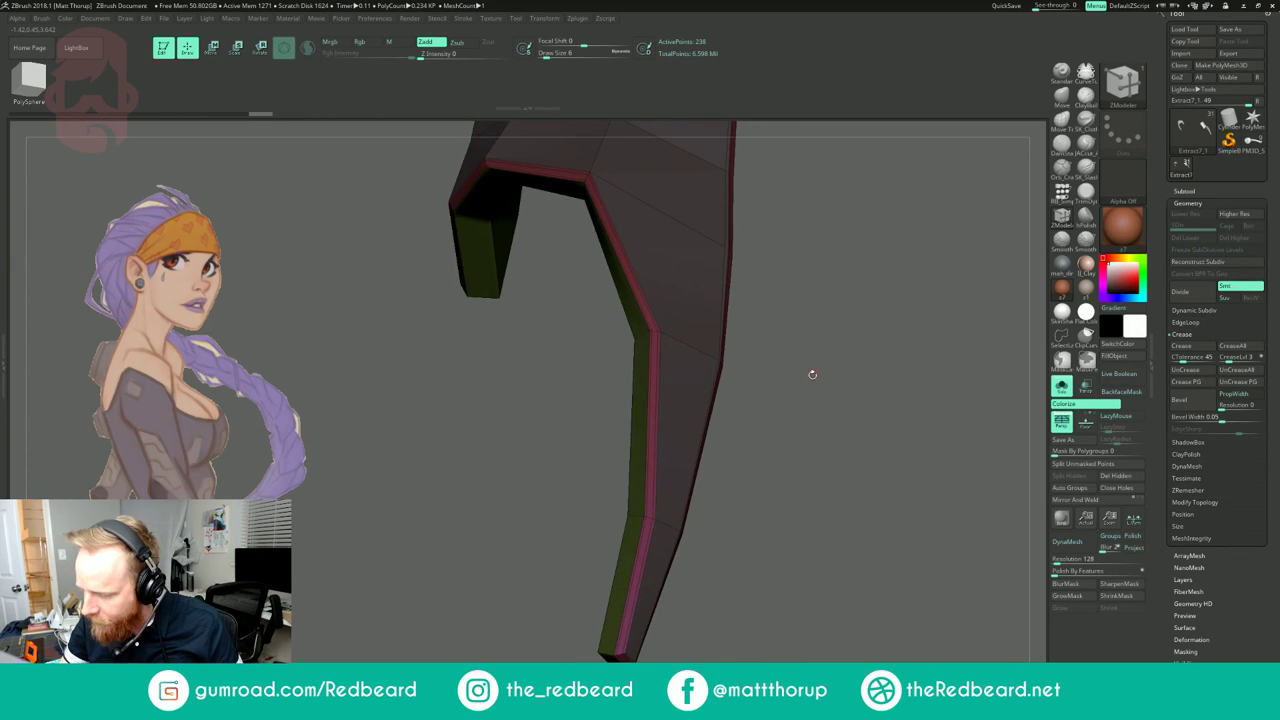
left_click_drag(800, 510, 740, 337, "alt")
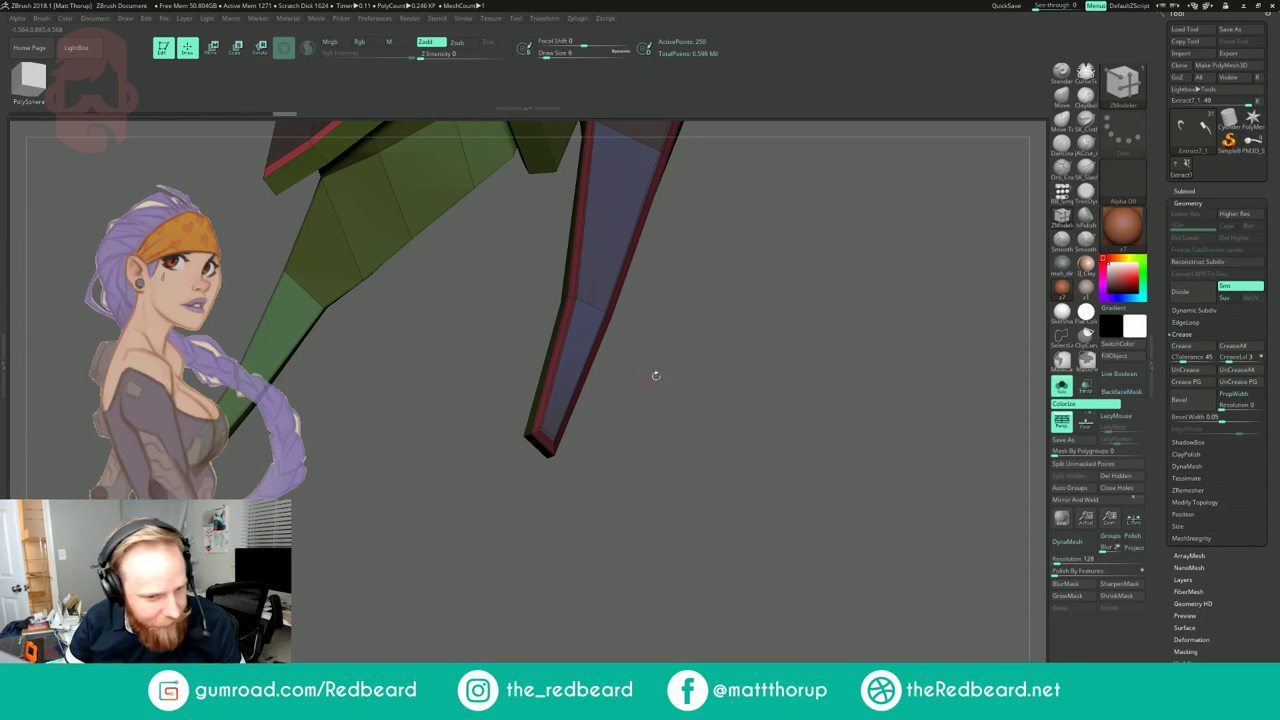
left_click_drag(734, 369, 703, 370)
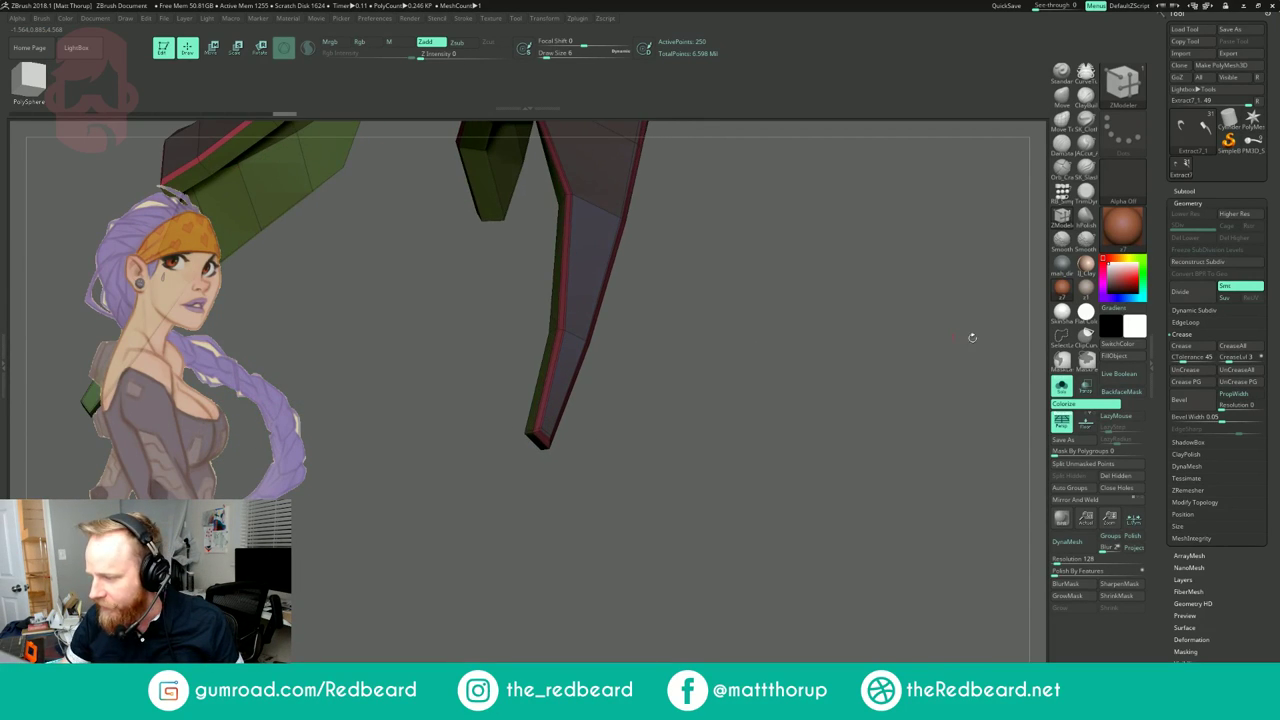
Step: Show the full character, turn on Dynamic Subdiv for the upper-arm plates, hide the polyframe and check the smoothed result
left_click(1061, 386)
left_click_drag(780, 427, 843, 301)
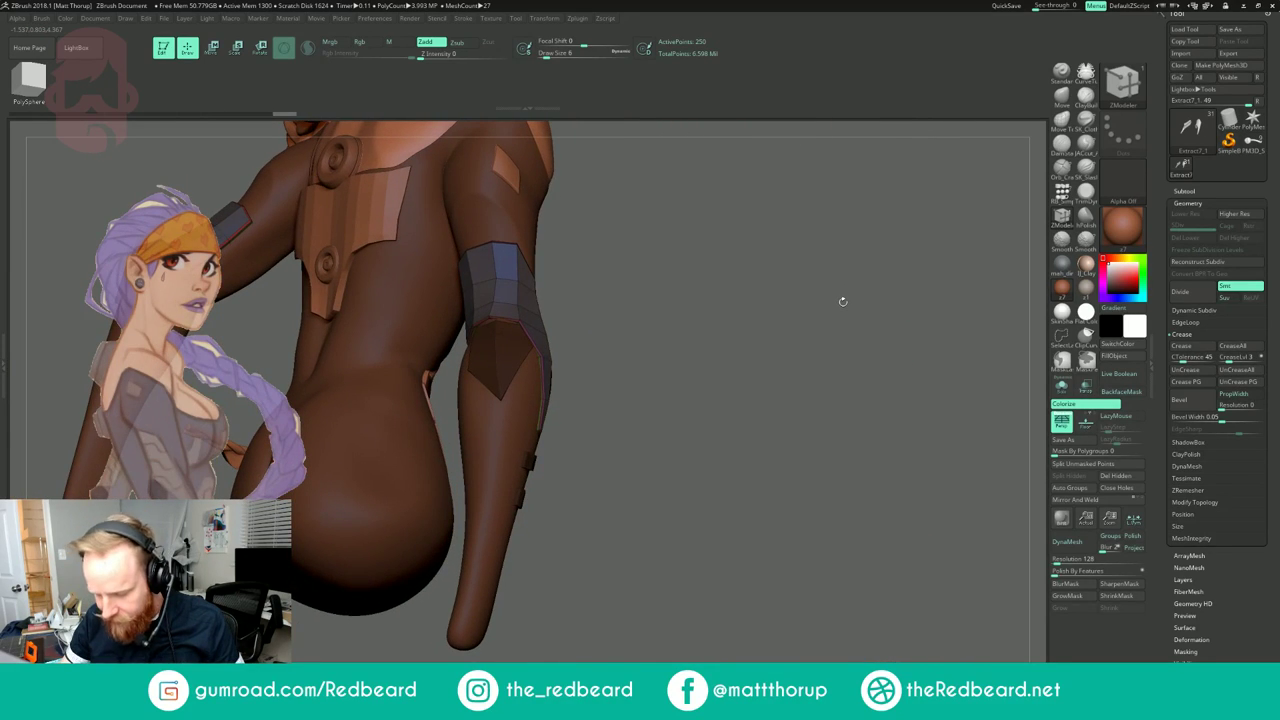
key("d")
mouse_move(748, 334)
left_mouse_down()
mouse_move(746, 357)
mouse_move(655, 340)
mouse_move(575, 345)
mouse_move(765, 342)
mouse_move(753, 341)
left_mouse_up()
key("shift+f")
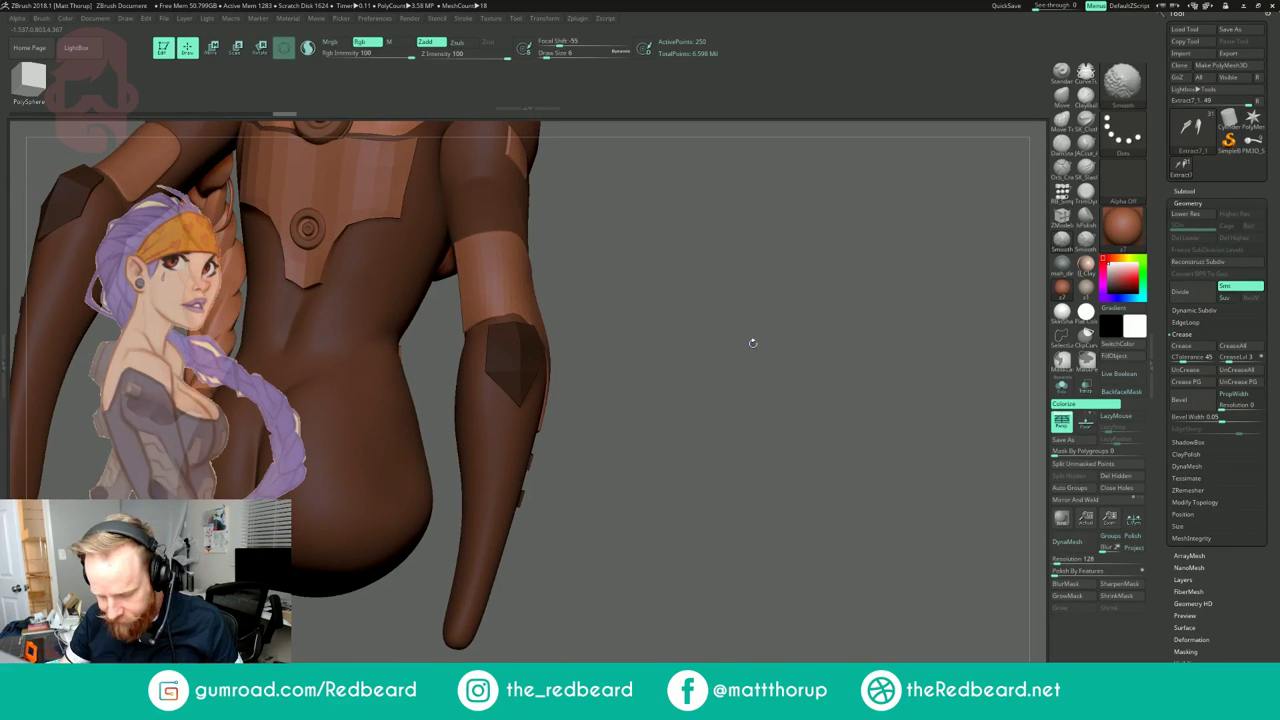
key("shift+f")
key("shift+f")
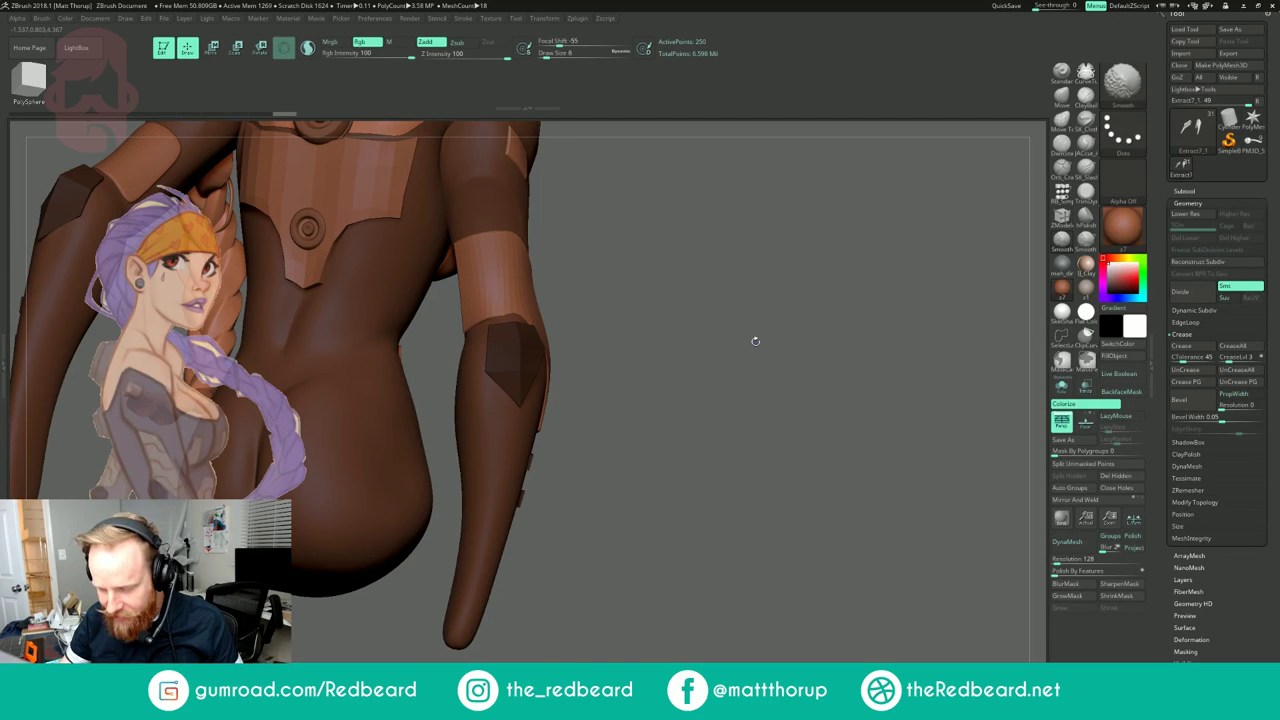
left_click_drag(723, 354, 741, 352)
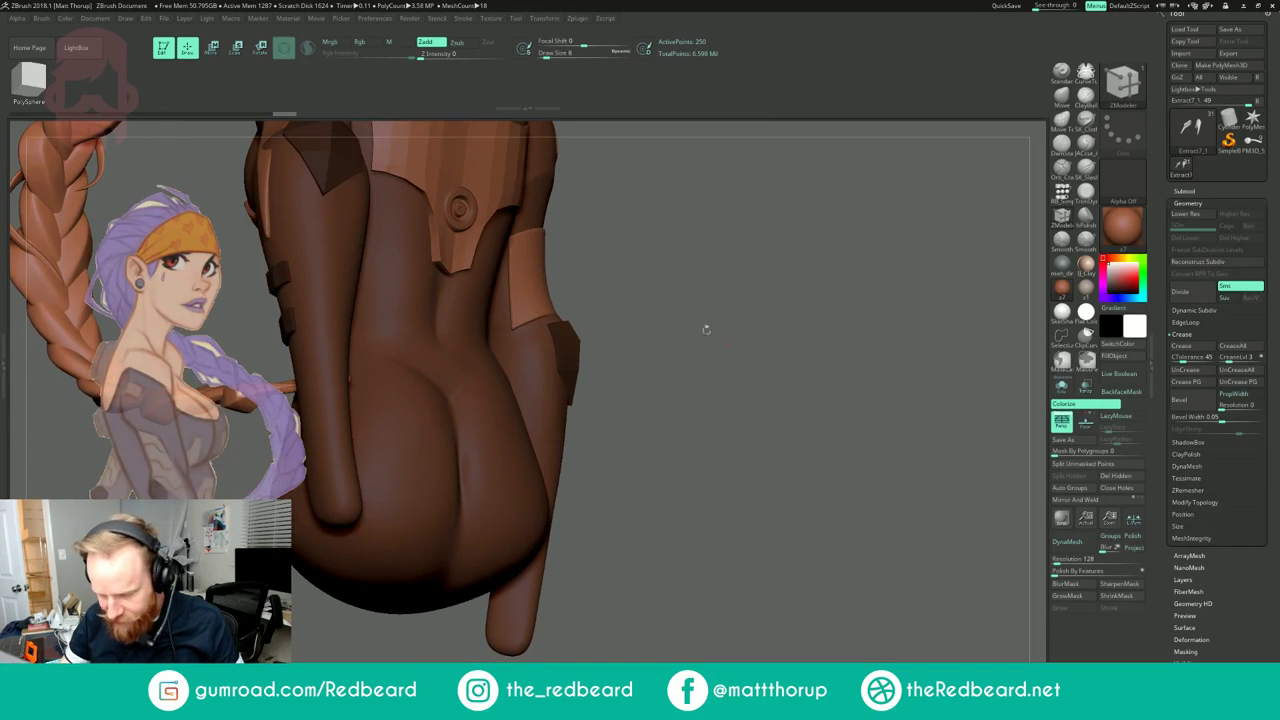
Step: Switch to the Move brush, set its draw size to 163 and check the upper-arm plates' shape around the arms
key("b")
key("m")
key("v")
key("s")
key("s")
left_click(551, 290)
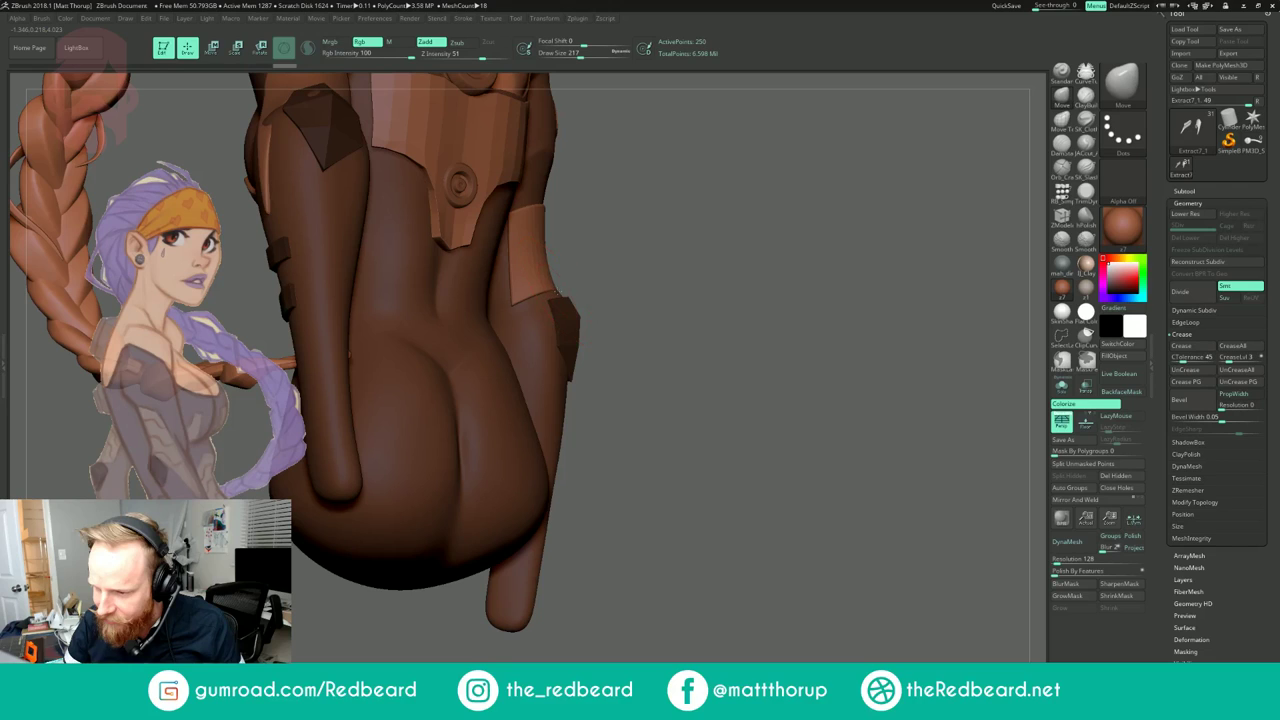
key("s")
left_click(555, 295)
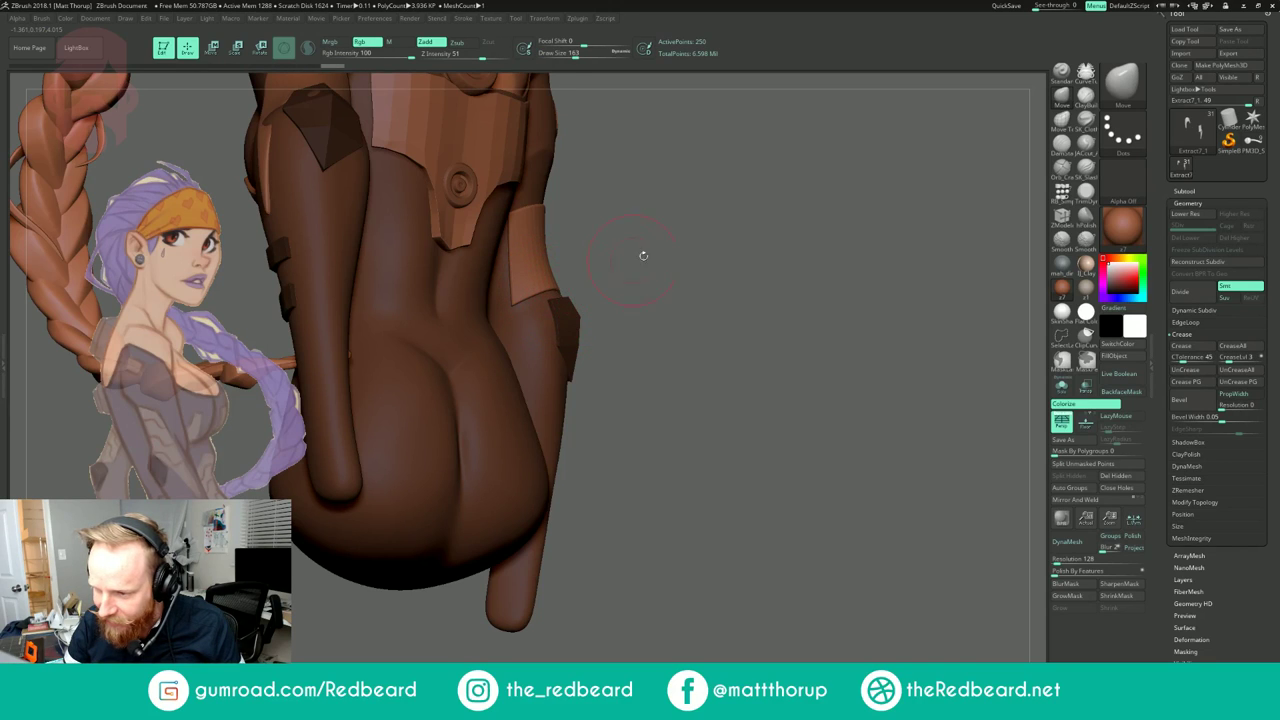
left_click_drag(643, 256, 520, 240)
left_click_drag(797, 159, 812, 187)
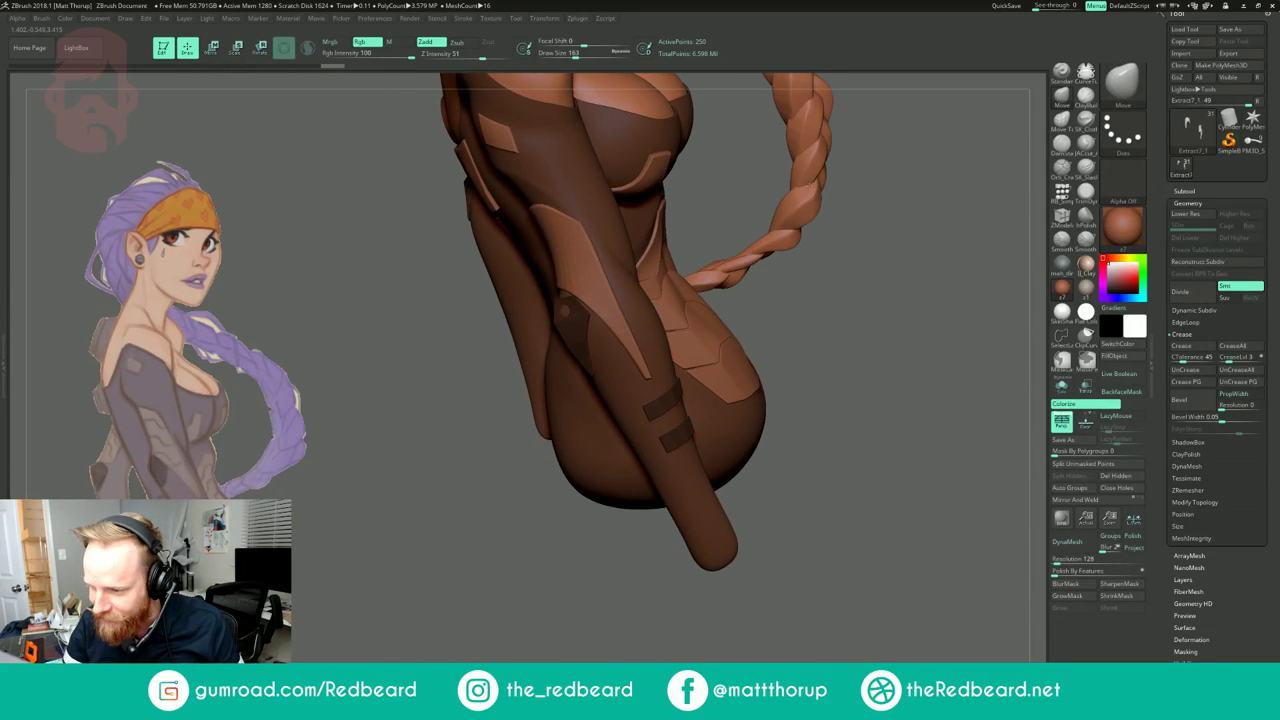
left_click_drag(676, 209, 946, 314)
Step: Turn off Dynamic Subdiv, show the polyframe and use ZModeler to insert supporting edge loops on the inner side of the upper-arm plate
key("shift+d")
key("shift+f")
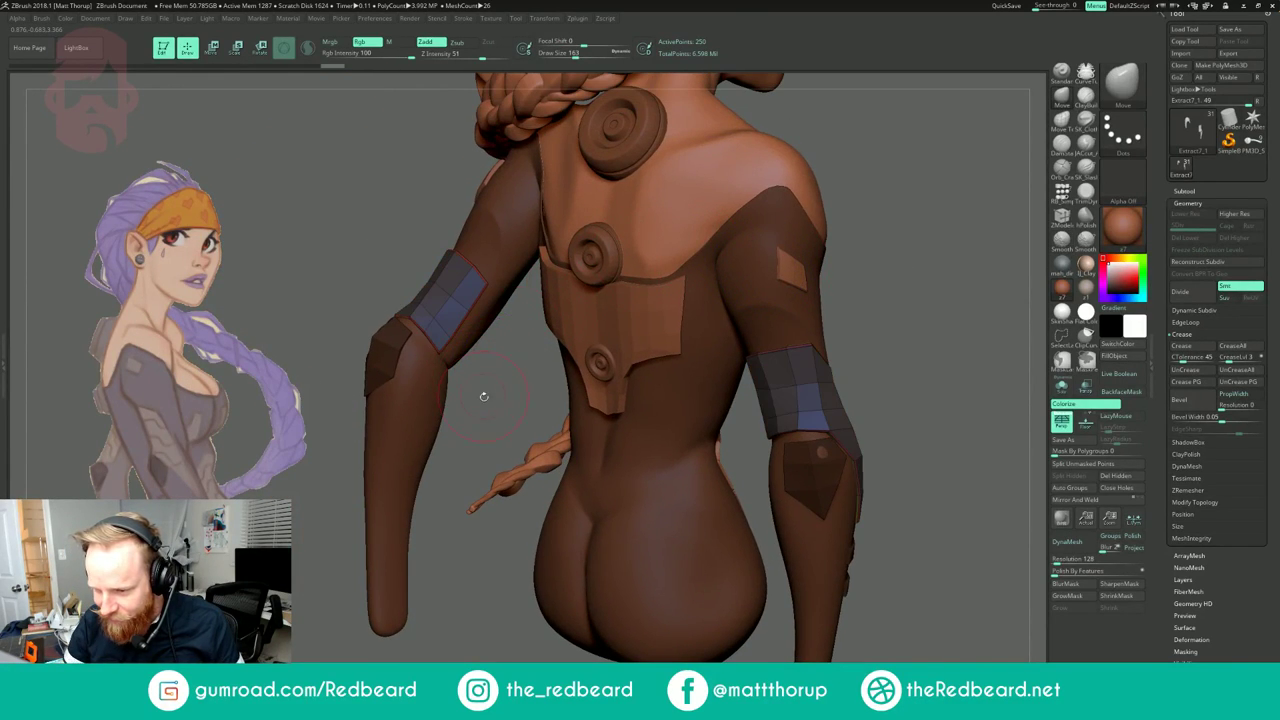
left_click_drag(483, 397, 434, 493, "alt")
left_click_drag(340, 330, 755, 435, "alt")
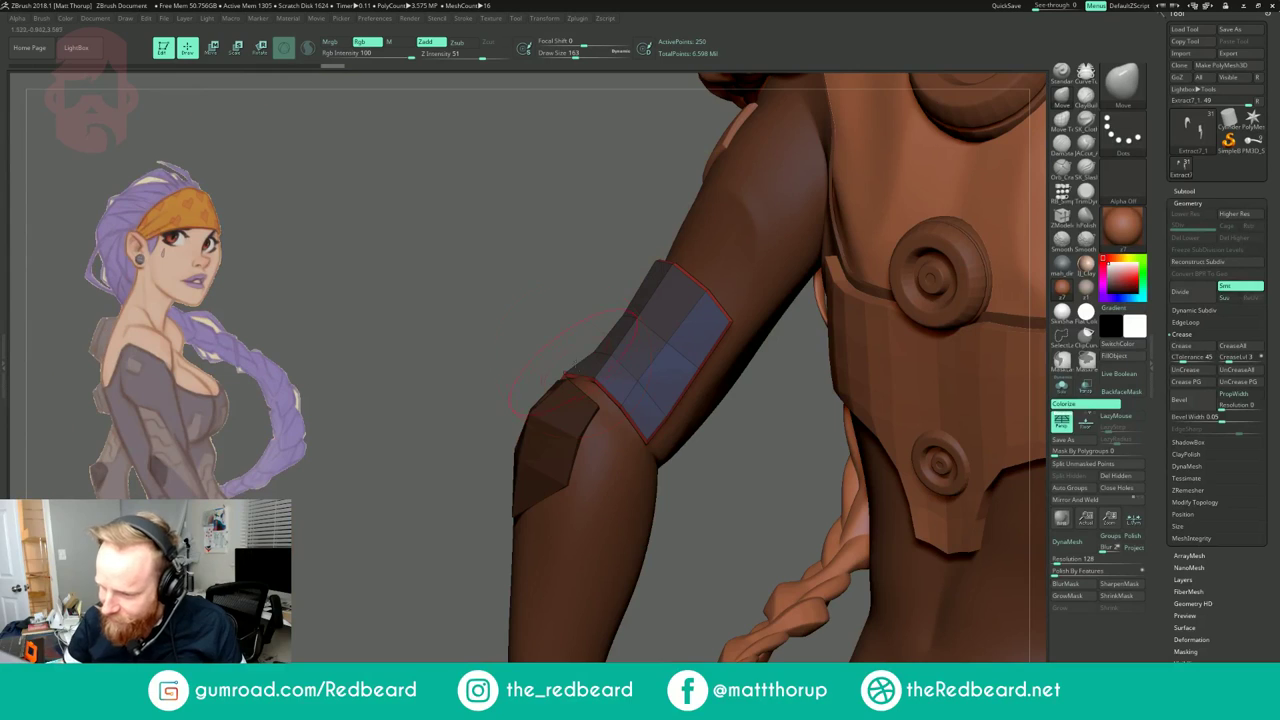
key("b")
key("z")
key("m")
left_click(630, 418)
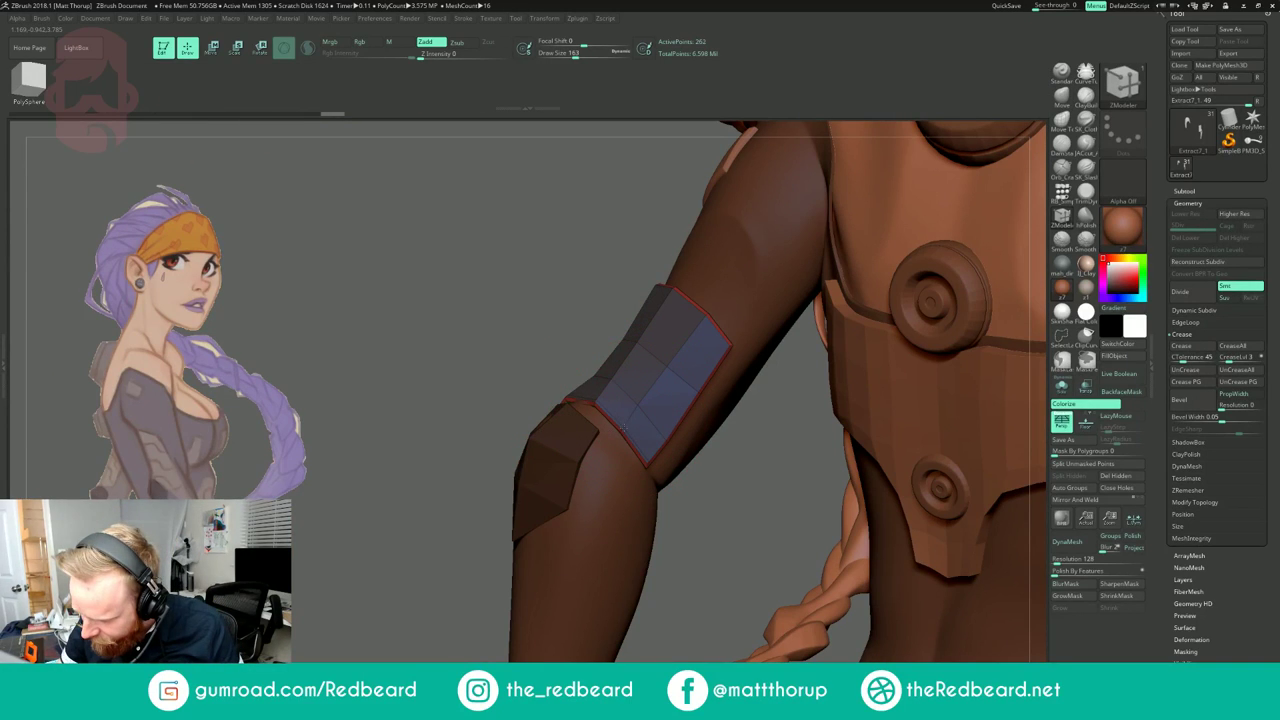
left_click(707, 318)
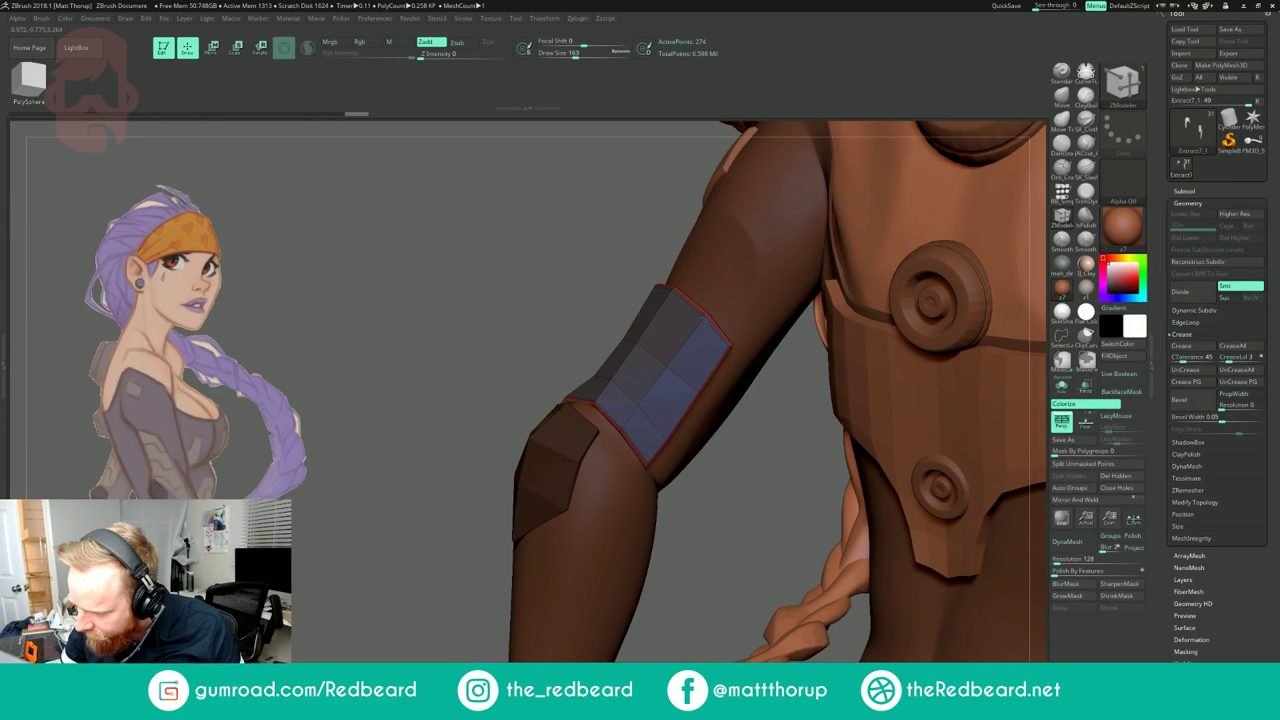
left_click(690, 384)
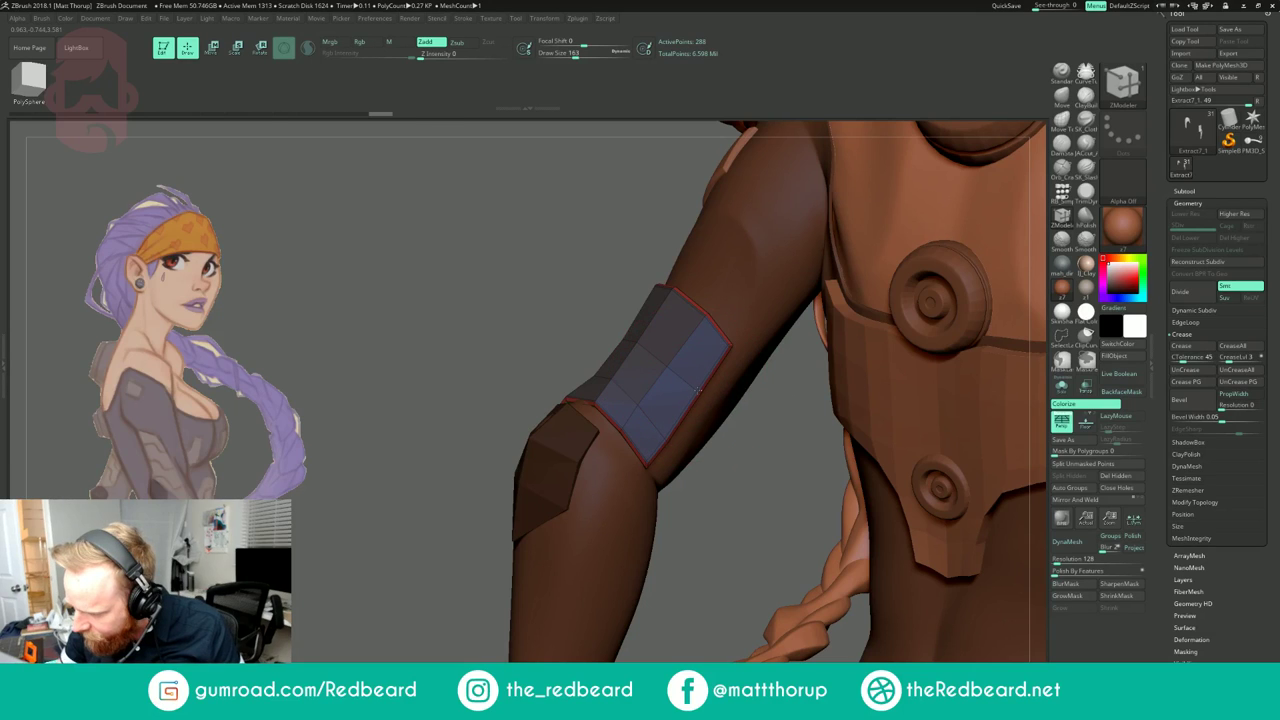
Step: Insert supporting edge loops along the outer side of the upper-arm plate and around its bend beside the elbow
left_click_drag(755, 400, 866, 332)
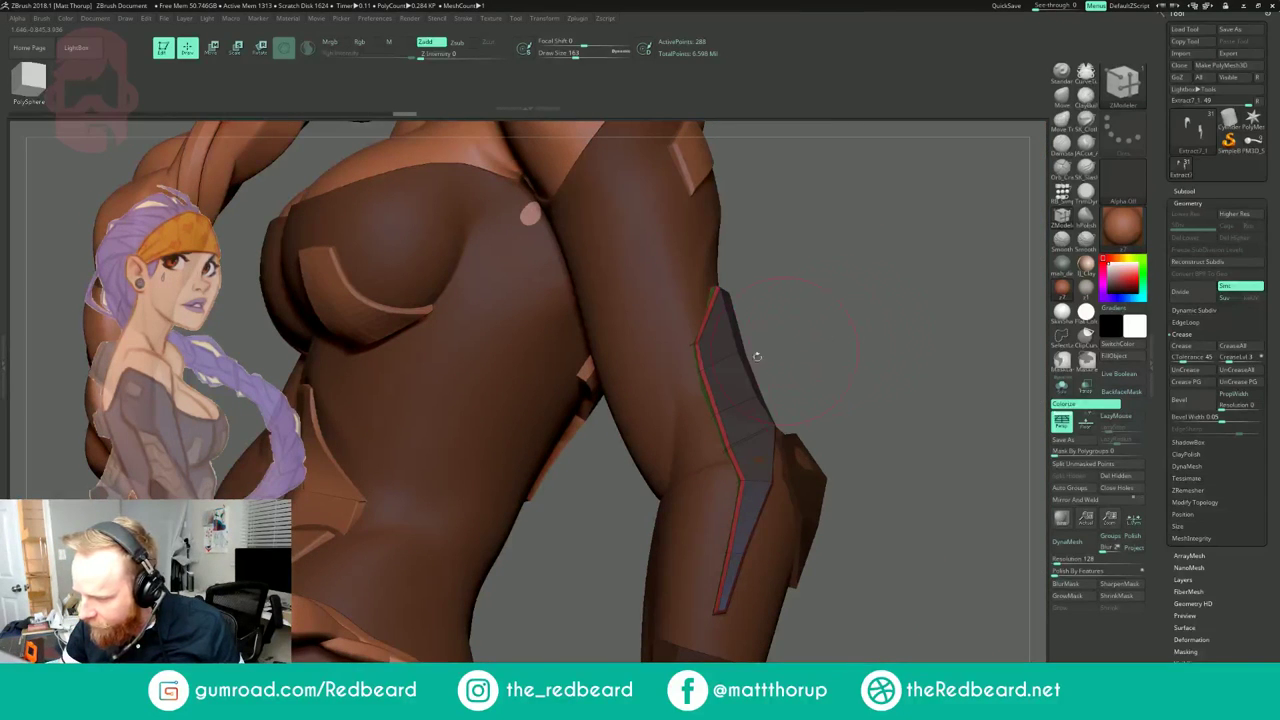
left_click(723, 406)
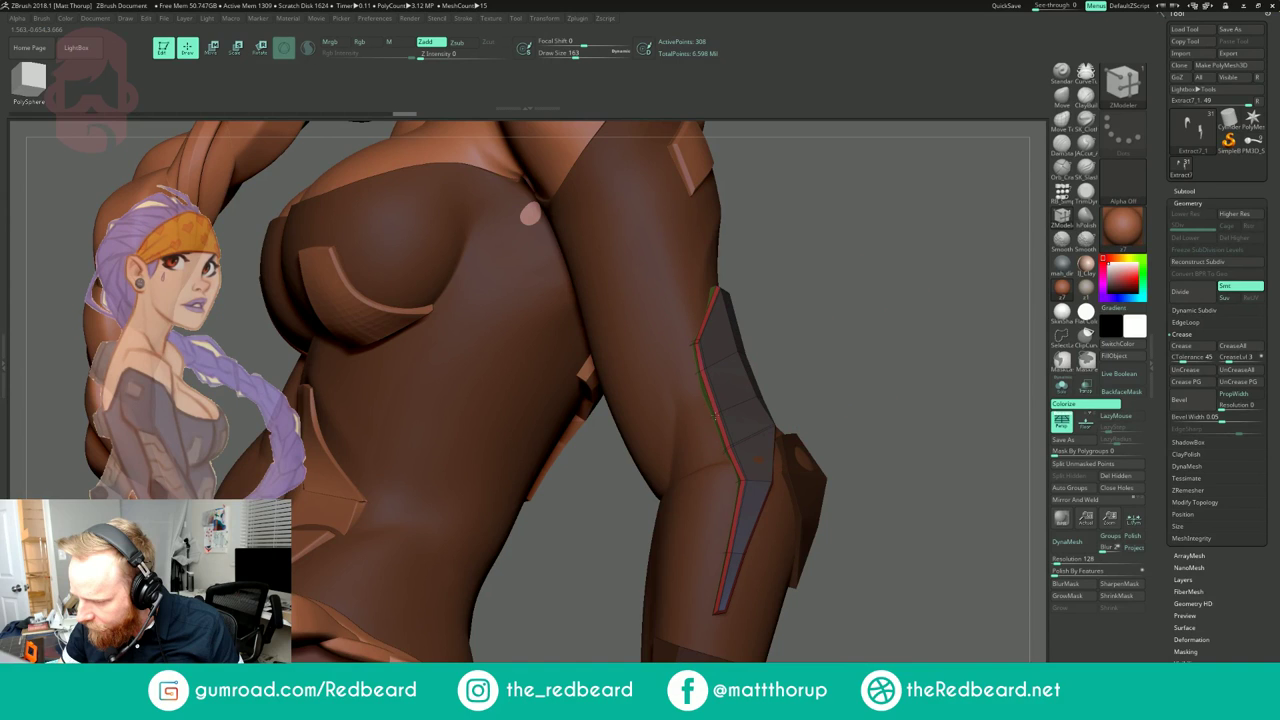
left_click_drag(871, 405, 851, 297, "alt")
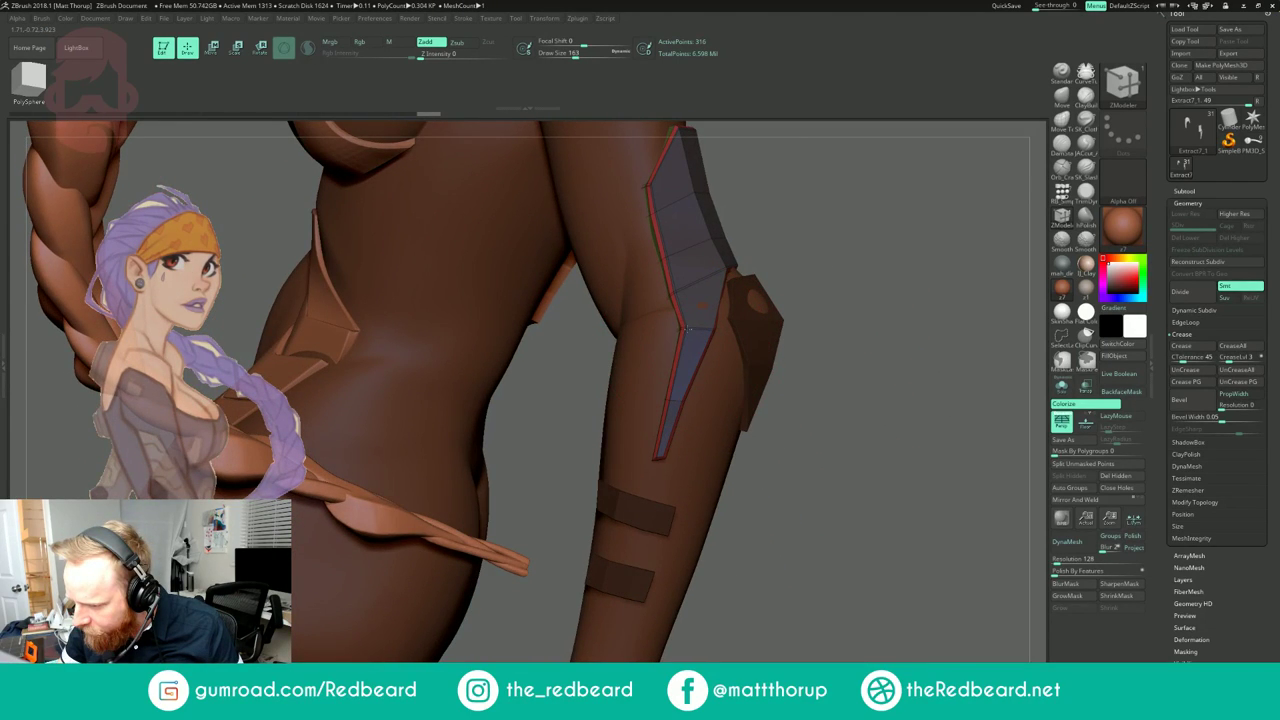
left_click_drag(890, 236, 905, 330)
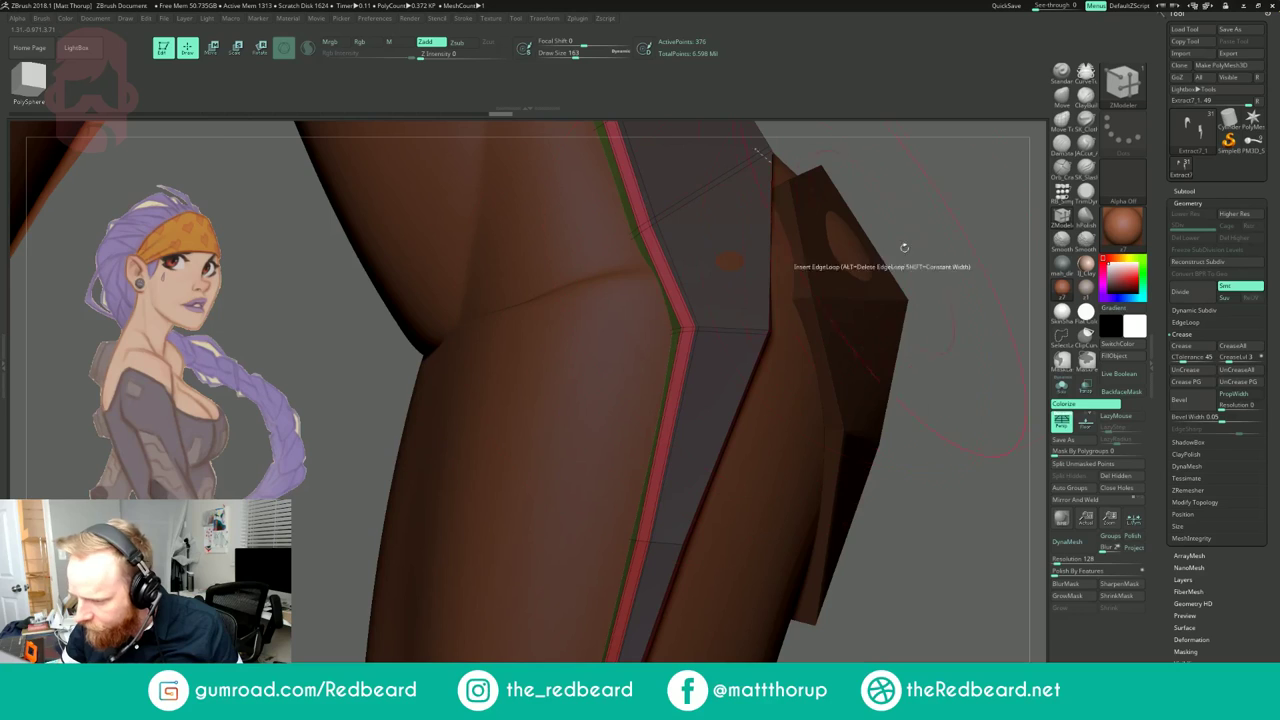
left_click_drag(906, 246, 890, 180, "alt")
left_click_drag(855, 292, 795, 272)
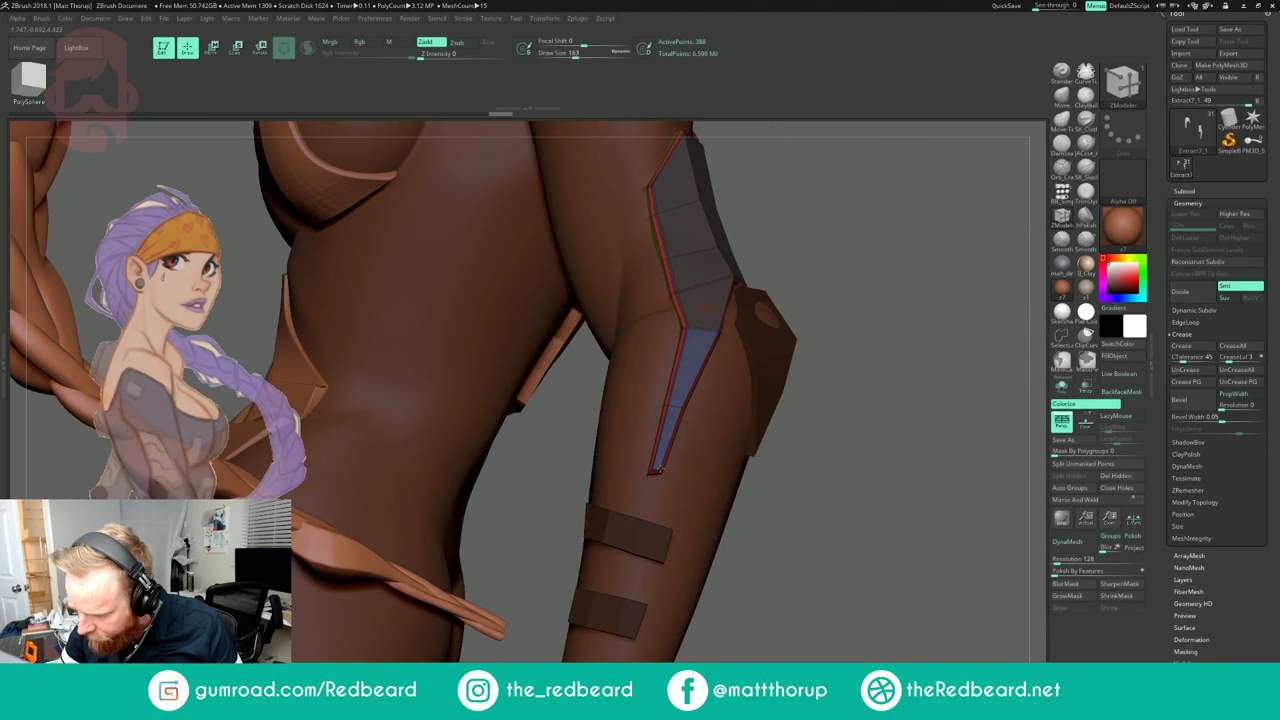
Step: Turn on Dynamic Subdiv for the upper-arm plates, hide the polyframe and check the smoothed shape from the back
left_click_drag(863, 297, 862, 225, "alt")
left_click_drag(960, 255, 846, 275)
key("d")
key("shift+f")
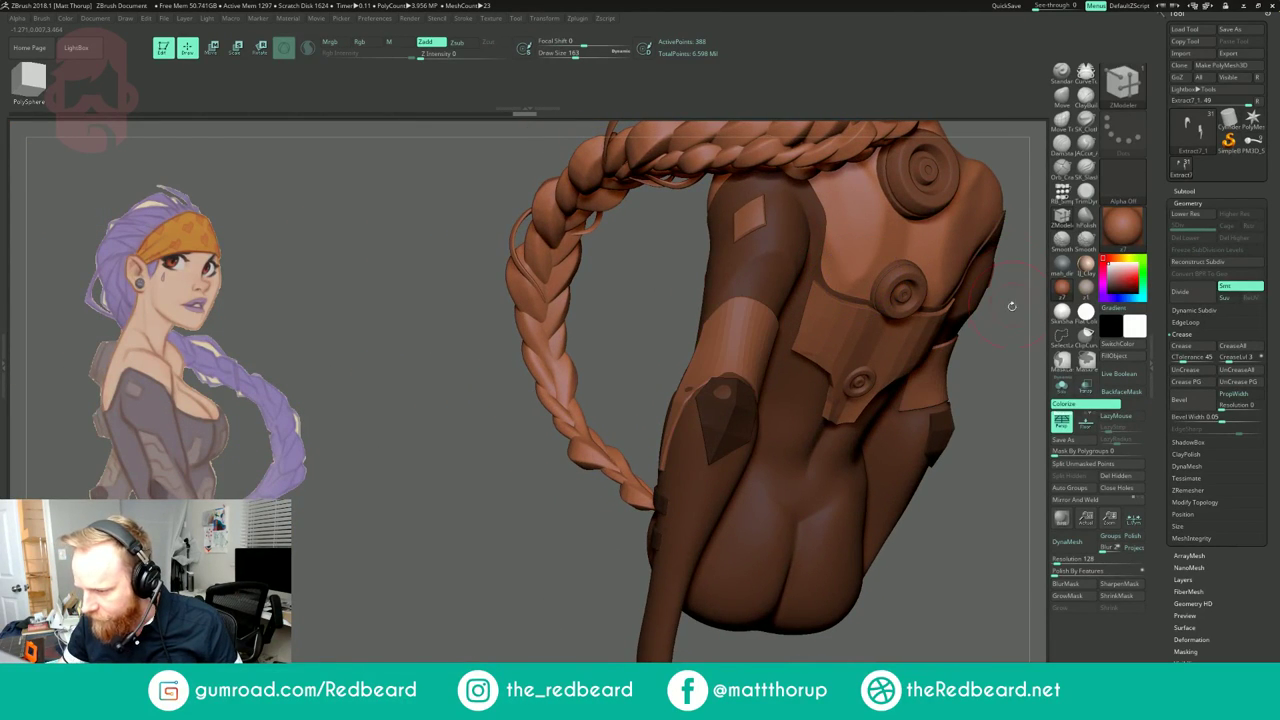
mouse_move(1012, 306)
left_mouse_down("alt")
mouse_move(843, 322)
mouse_move(1012, 317)
left_mouse_up("alt")
left_click_drag(771, 283, 912, 316)
Step: Undo the last edge loop inserted in the upper-arm plates and preview them again with Dynamic Subdiv on and the polyframe hidden
key("shift+f")
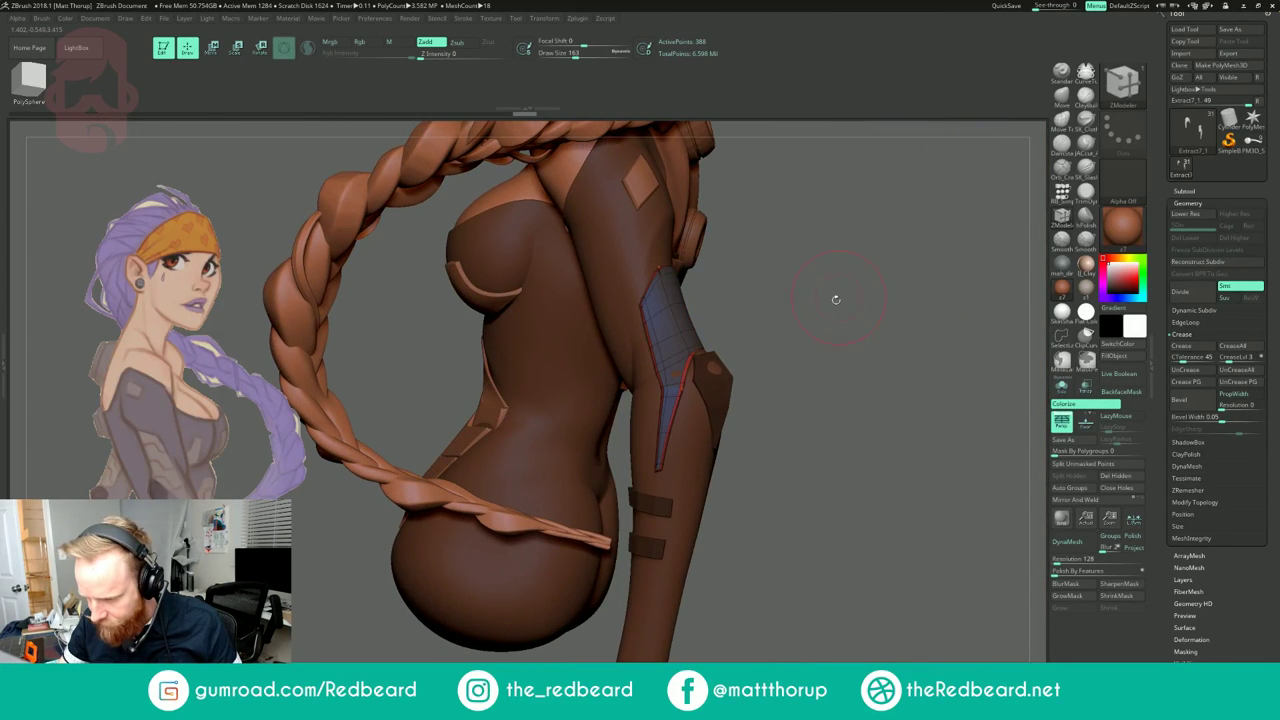
left_click_drag(836, 300, 837, 351, "alt")
key("shift+d")
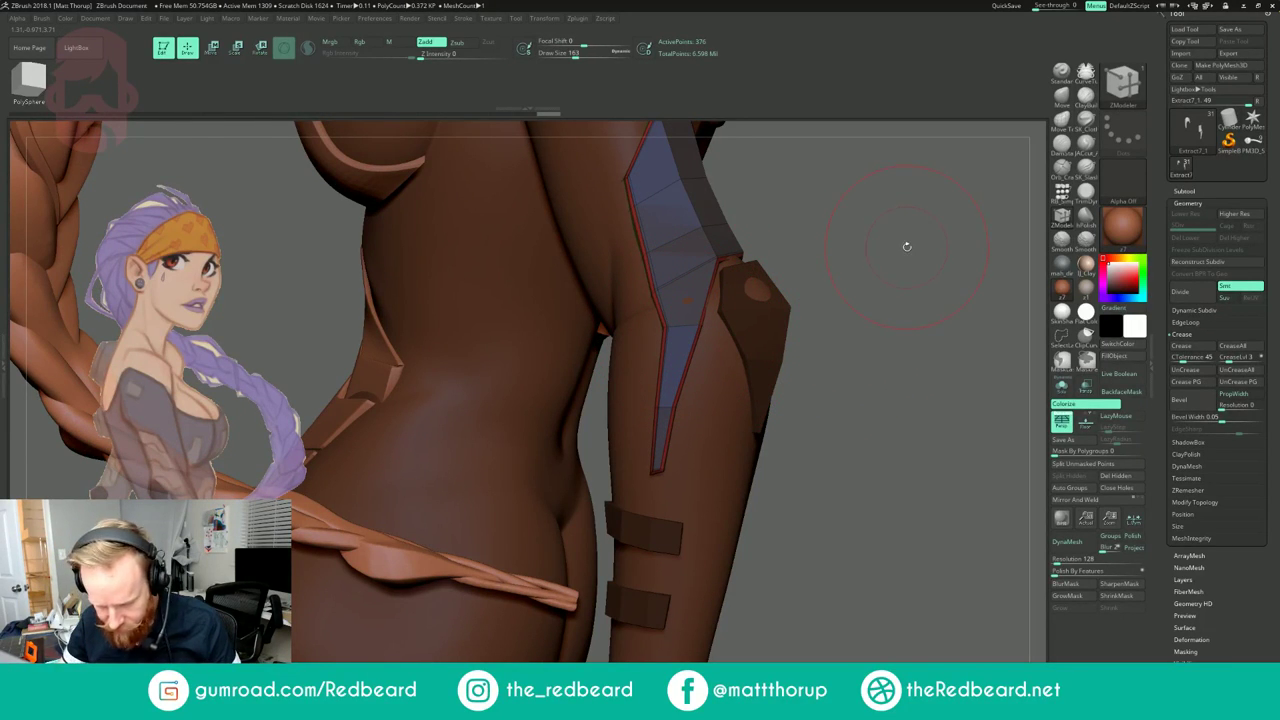
key("d")
key("shift+f")
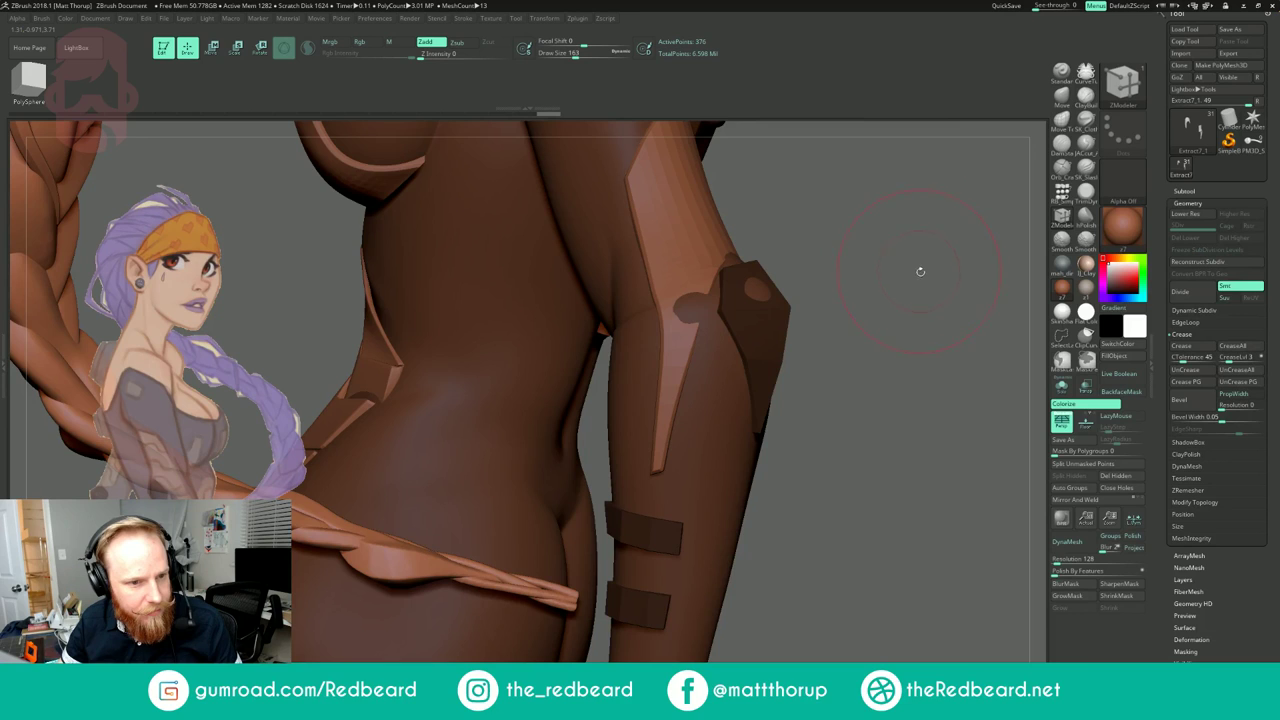
mouse_move(920, 272)
left_mouse_down()
mouse_move(908, 271)
mouse_move(904, 235)
mouse_move(840, 285)
mouse_move(892, 288)
mouse_move(722, 296)
mouse_move(846, 318)
mouse_move(692, 335)
mouse_move(853, 286)
mouse_move(806, 296)
mouse_move(862, 304)
mouse_move(810, 312)
mouse_move(866, 362)
left_mouse_up()
mouse_move(953, 276)
left_mouse_down()
mouse_move(880, 291)
mouse_move(924, 287)
left_mouse_up()
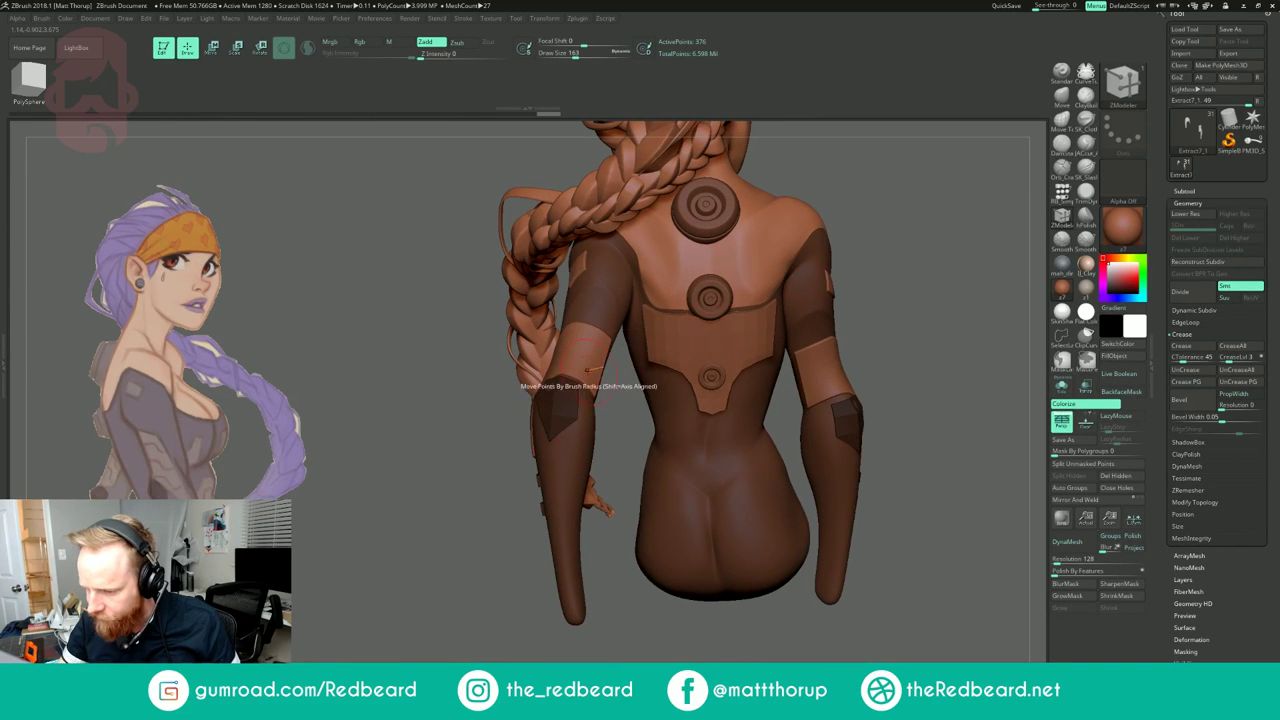
Step: Switch to the Move brush, set its draw size to 182 and adjust the upper-arm plate just above the elbow plate
key("b")
key("m")
key("v")
left_click_drag(623, 411, 637, 413)
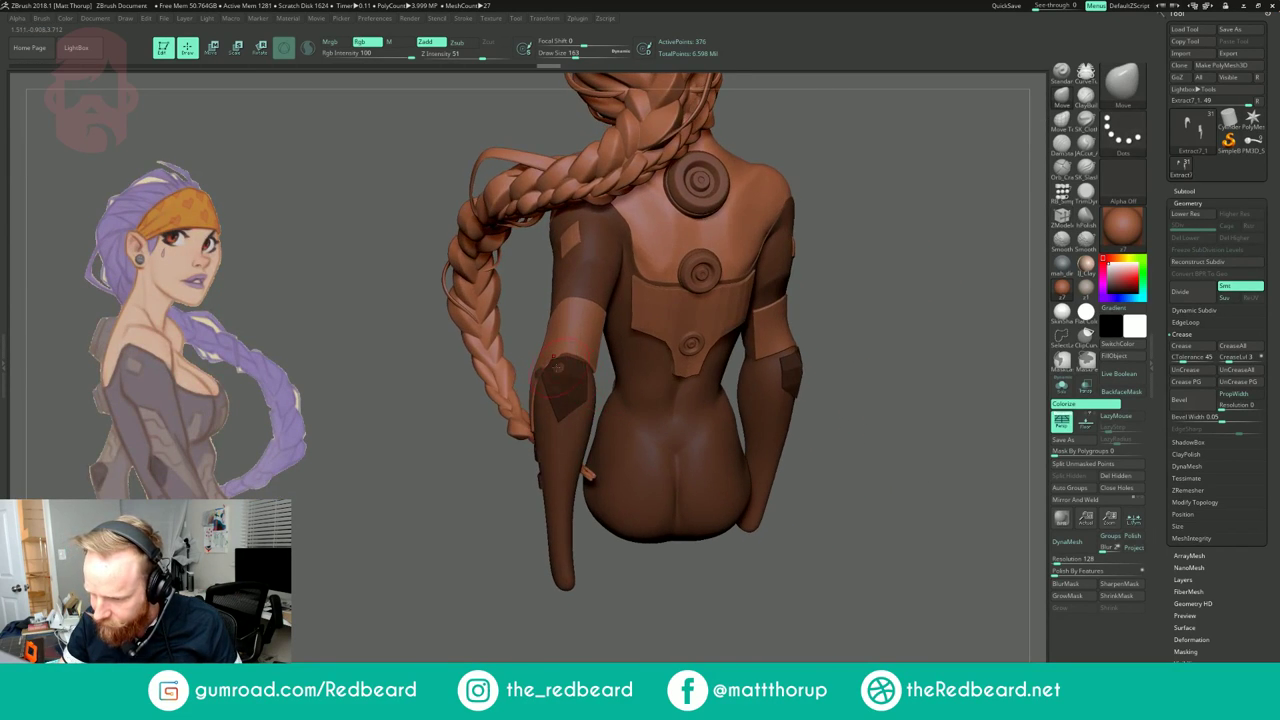
key("s")
left_click_drag(543, 367, 567, 354)
key("s")
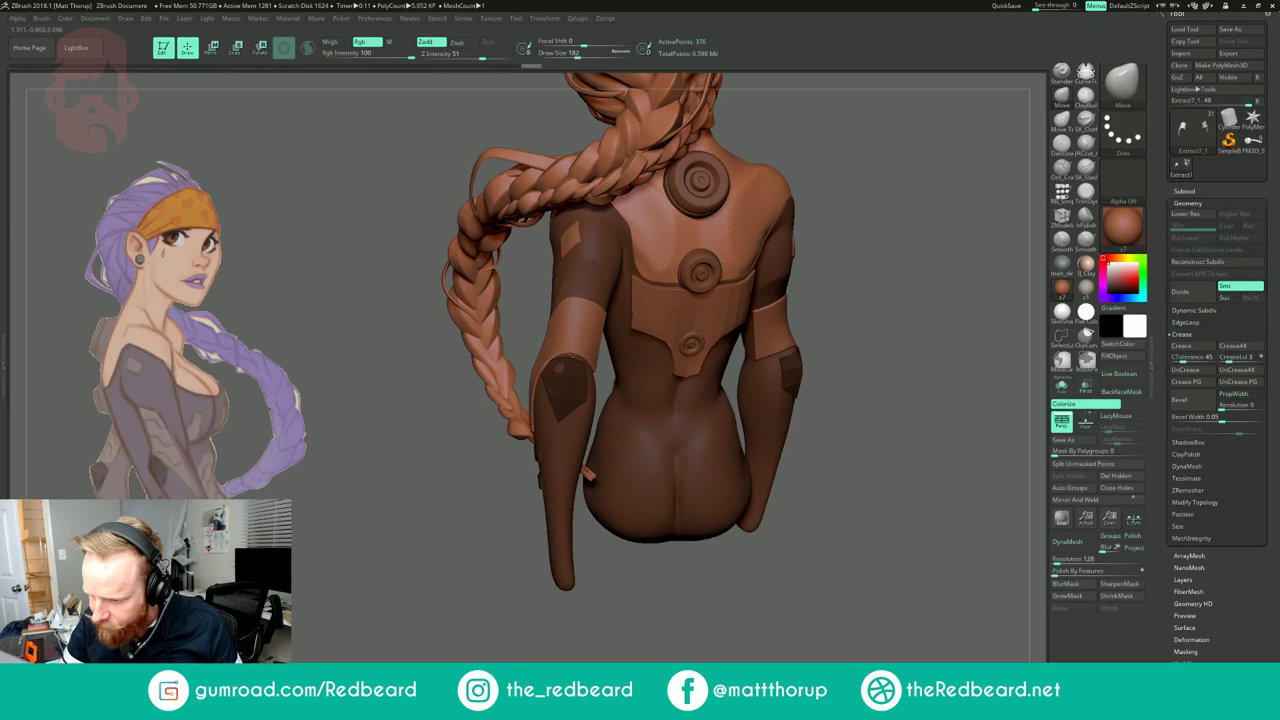
left_click_drag(555, 604, 480, 606)
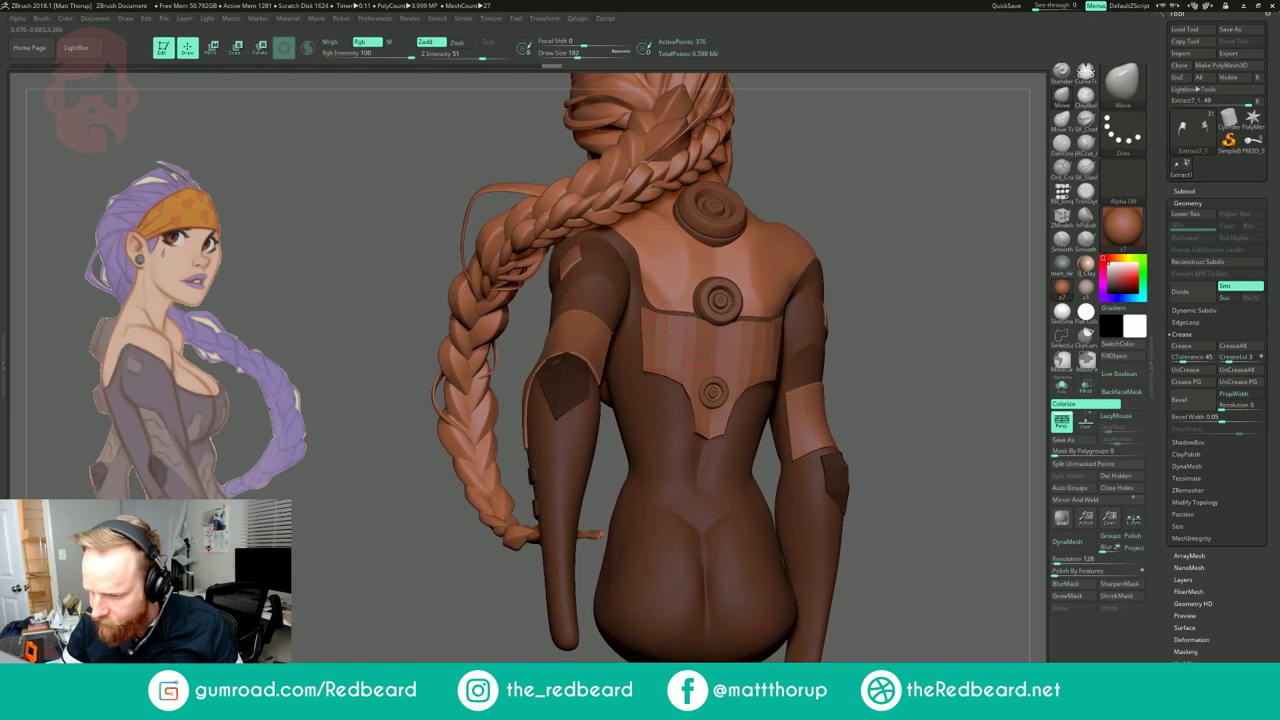
Step: Reduce the Move brush's draw size to 154 and check the fit of the upper-arm plates from behind
mouse_move(865, 255)
left_mouse_down()
mouse_move(940, 242)
mouse_move(1020, 250)
mouse_move(985, 252)
left_mouse_up()
key("s")
left_click_drag(599, 359, 596, 360)
left_click_drag(840, 285, 912, 287)
mouse_move(860, 340)
left_mouse_down("alt")
mouse_move(746, 263)
mouse_move(834, 262)
mouse_move(755, 262)
mouse_move(785, 272)
mouse_move(850, 335)
left_mouse_up("alt")
Step: Select the large back plate, show its polyframe and switch to ZModeler, undoing a trial edge loop insertion
mouse_move(790, 242)
left_mouse_down()
mouse_move(871, 240)
mouse_move(765, 380)
mouse_move(818, 292)
mouse_move(804, 283)
mouse_move(875, 261)
mouse_move(816, 282)
mouse_move(777, 267)
left_mouse_up()
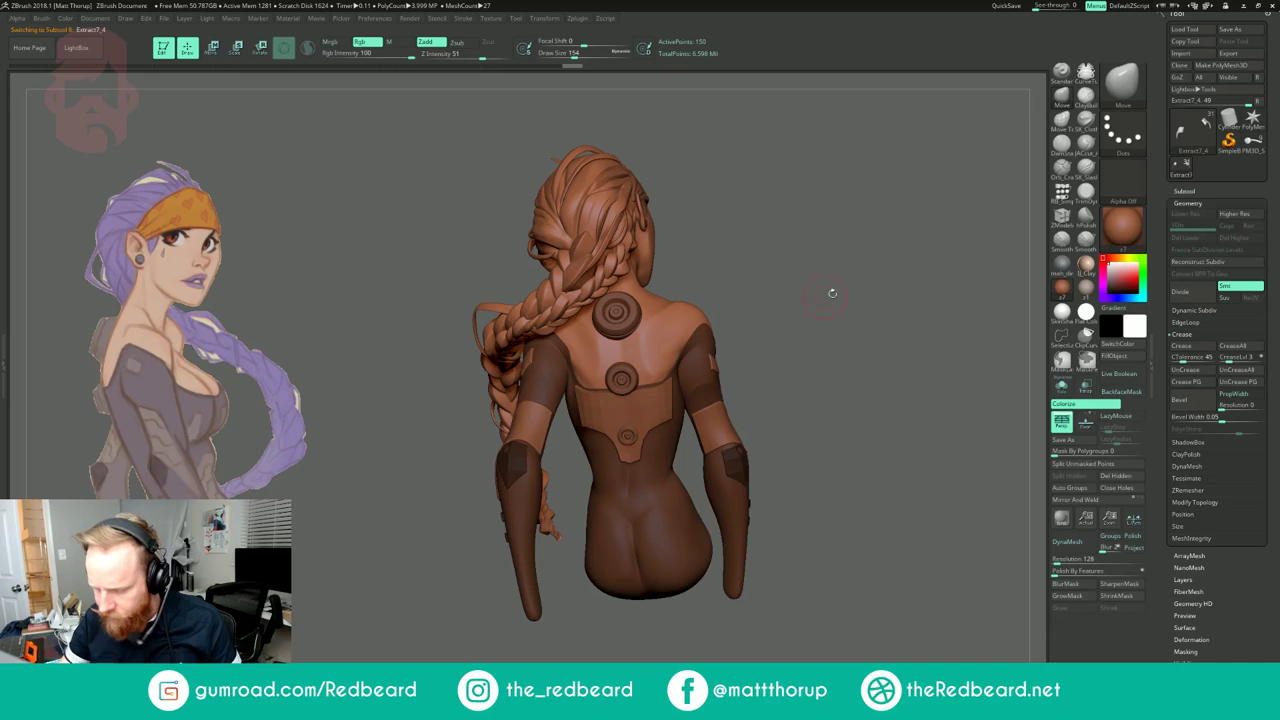
key("shift+f")
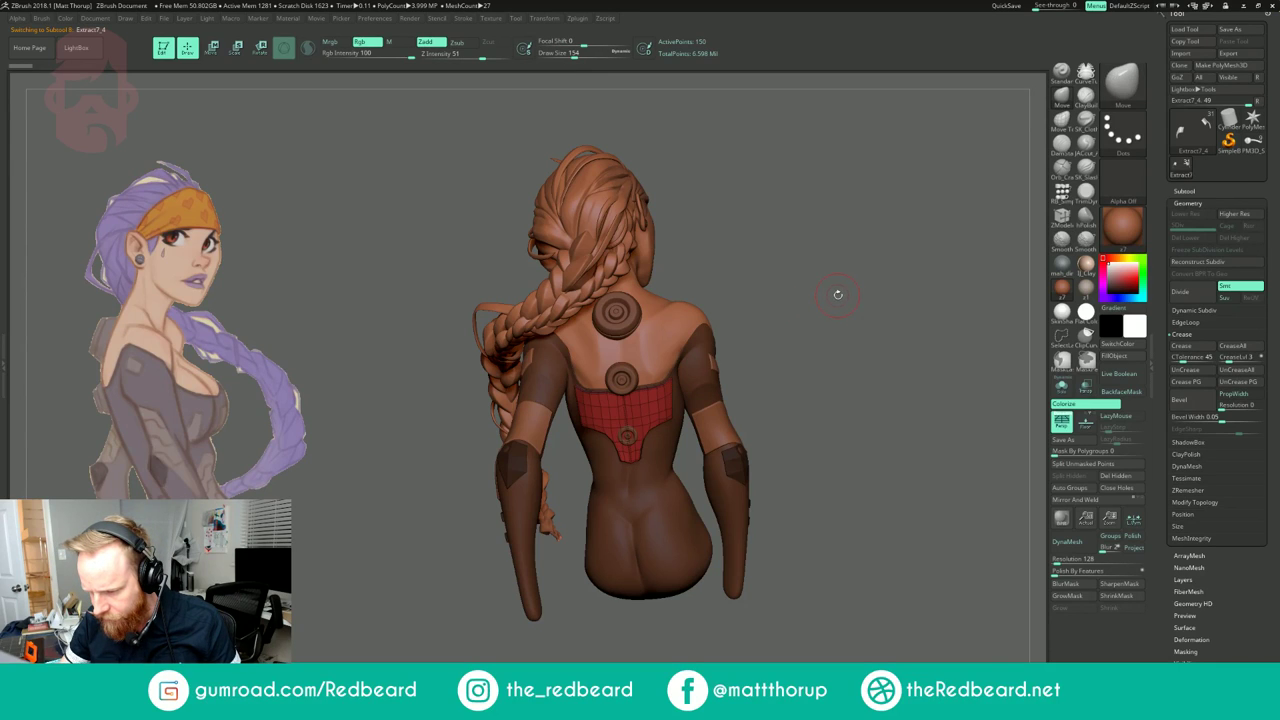
left_click_drag(826, 295, 715, 395, "alt")
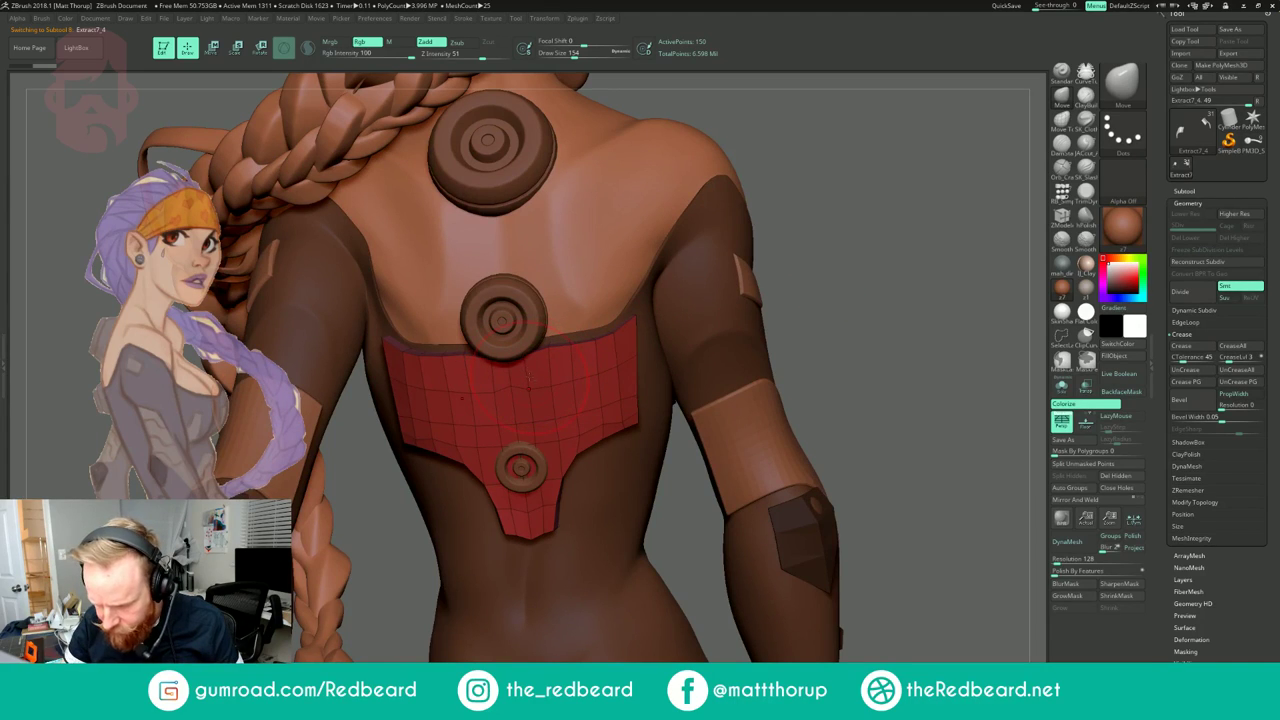
key("b")
key("z")
key("m")
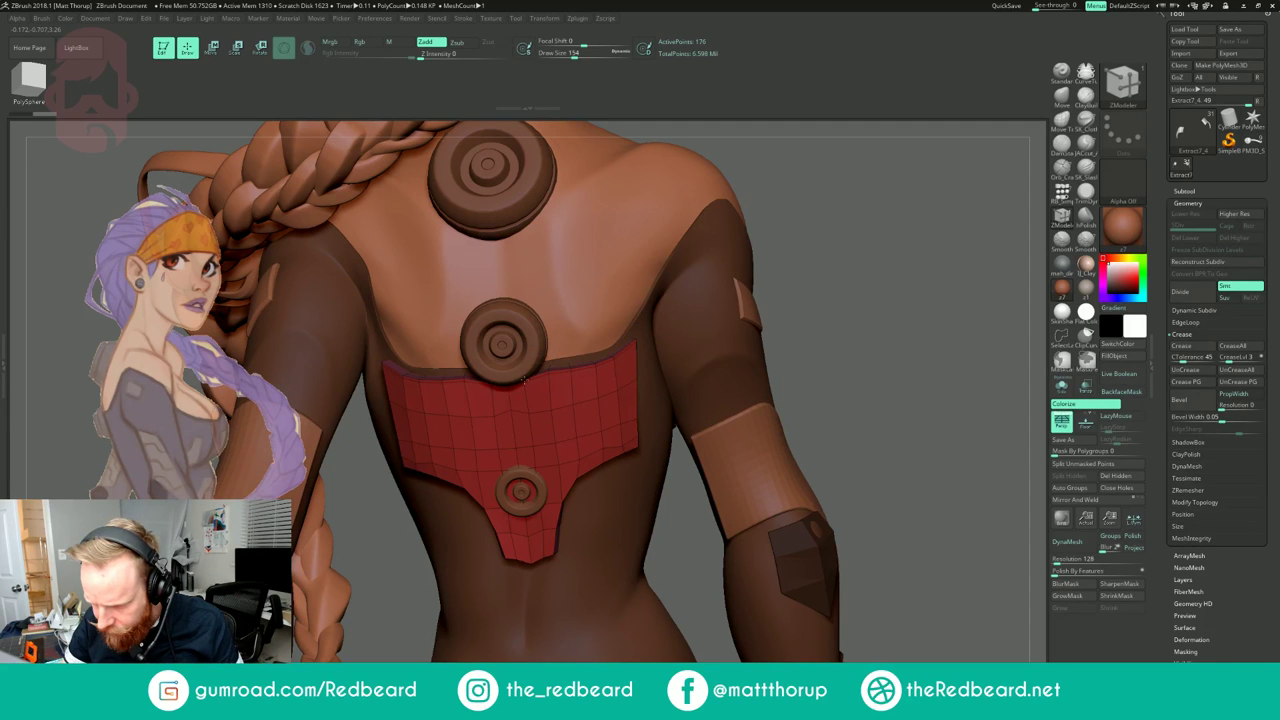
key("ctrl+z")
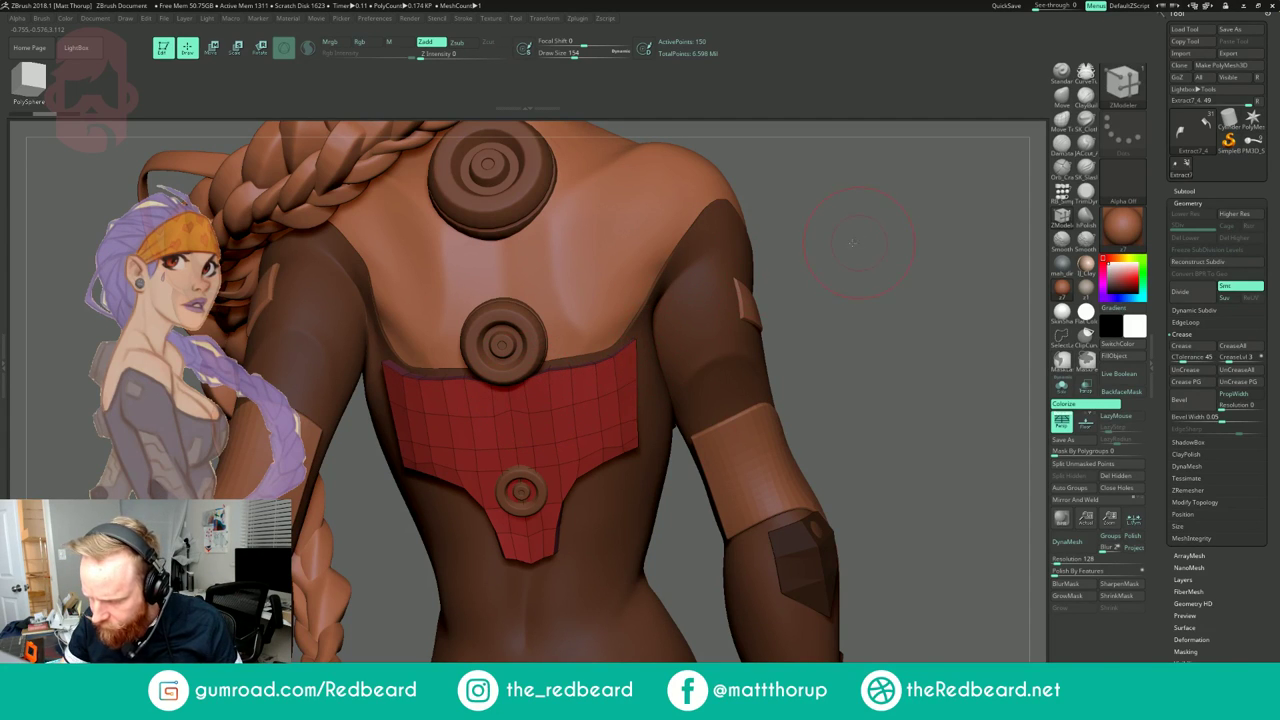
Step: Set ZModeler's edge action to Bevel and try beveling the back plate's side border, undoing the attempt
left_click_drag(852, 243, 765, 262)
key("space")
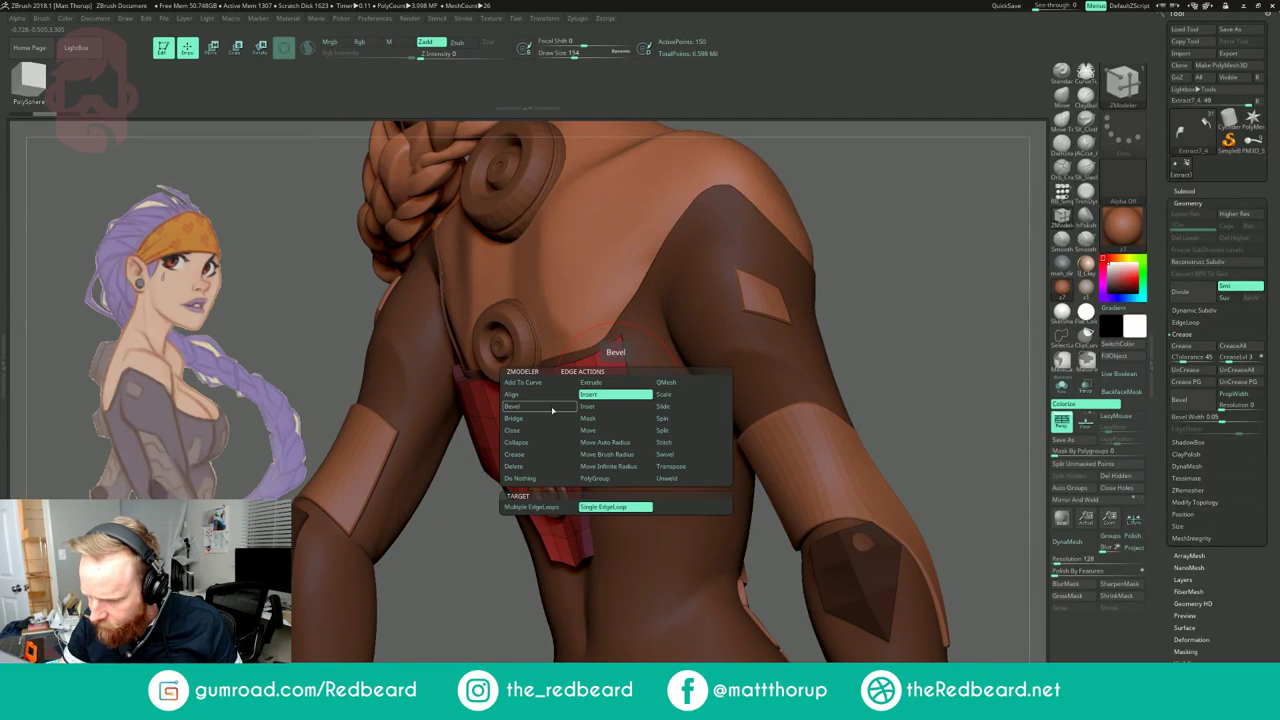
left_click(552, 410)
left_click_drag(932, 236, 856, 227)
key("ctrl+z")
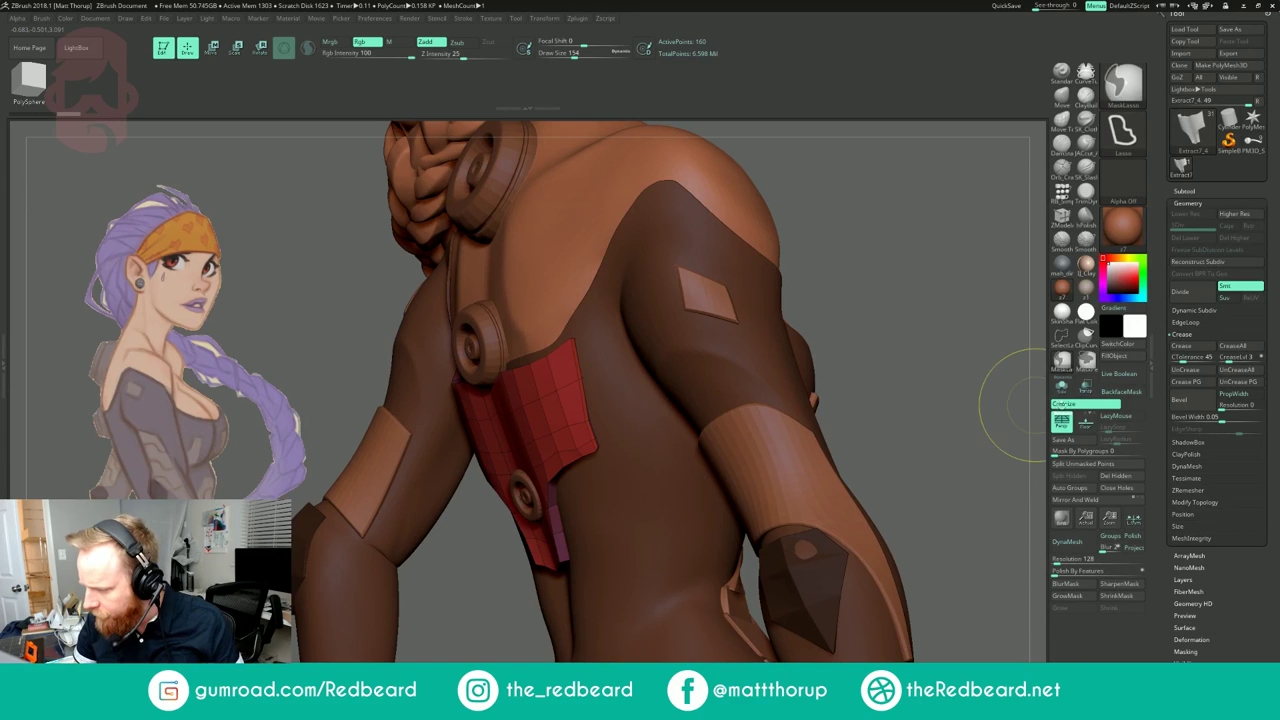
Step: Isolate the back plate and bevel the complete edge loop around its outer face
left_click(1061, 388)
left_click_drag(1003, 402, 985, 480, "alt")
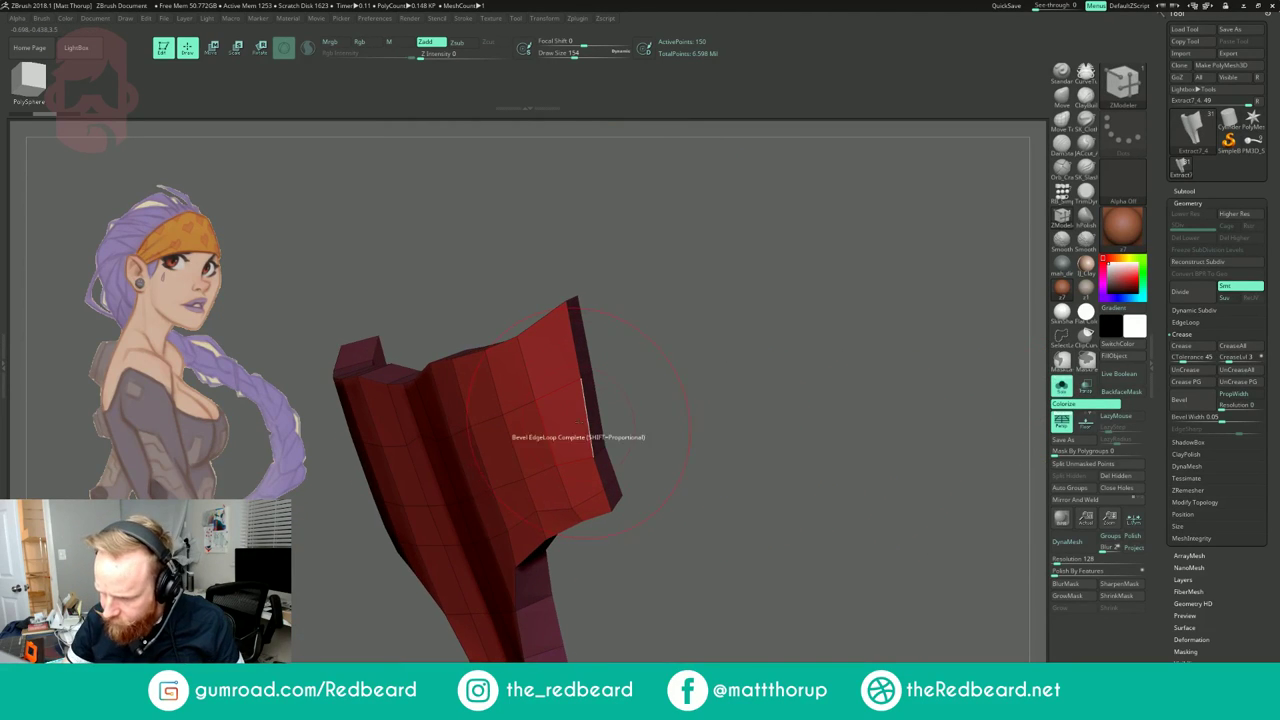
left_click(588, 452)
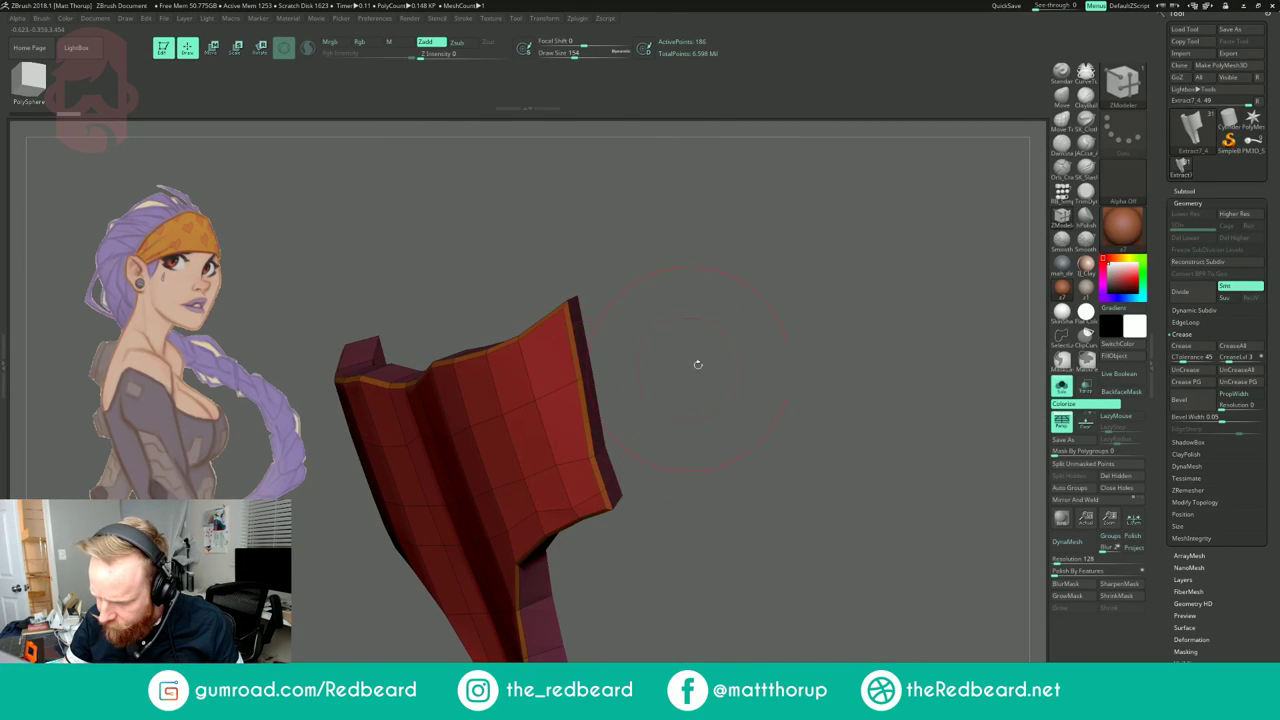
left_click_drag(698, 364, 838, 348)
right_click_drag(707, 394, 666, 404)
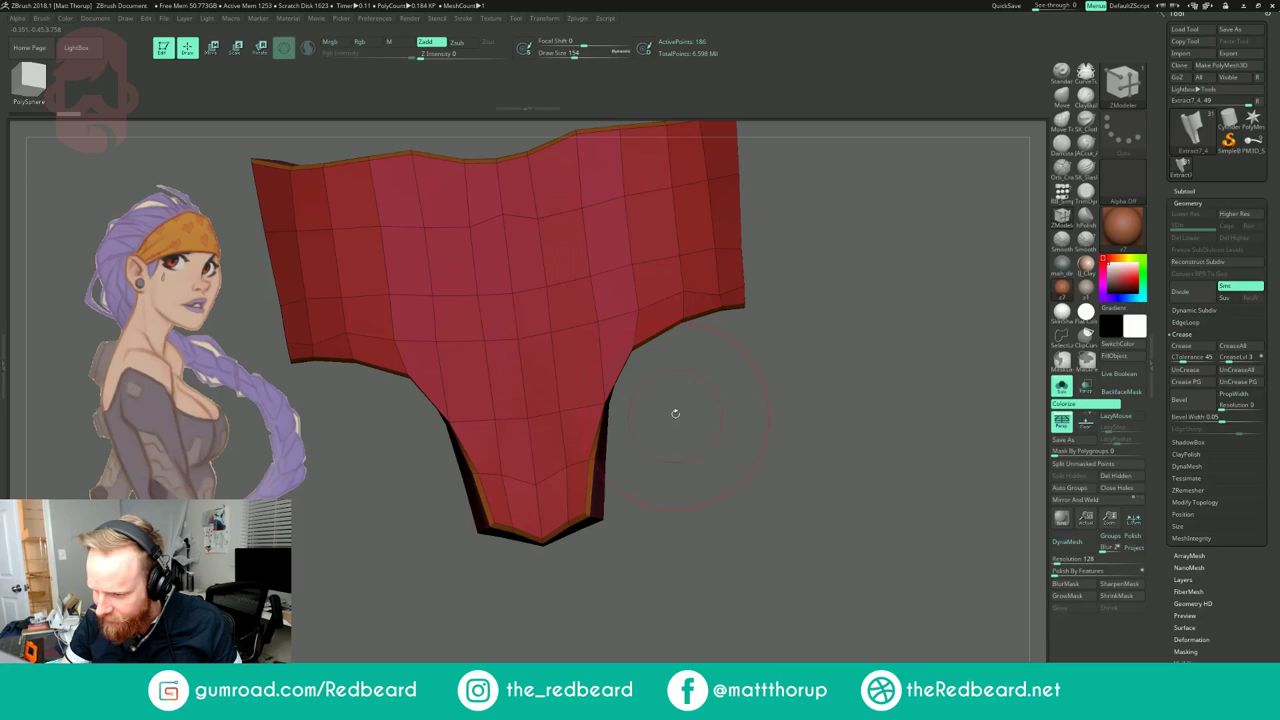
Step: Switch to the Move Topological brush, reduce its draw size to 7 and reposition points along the back plate's lower curved edges
key("b")
key("m")
key("t")
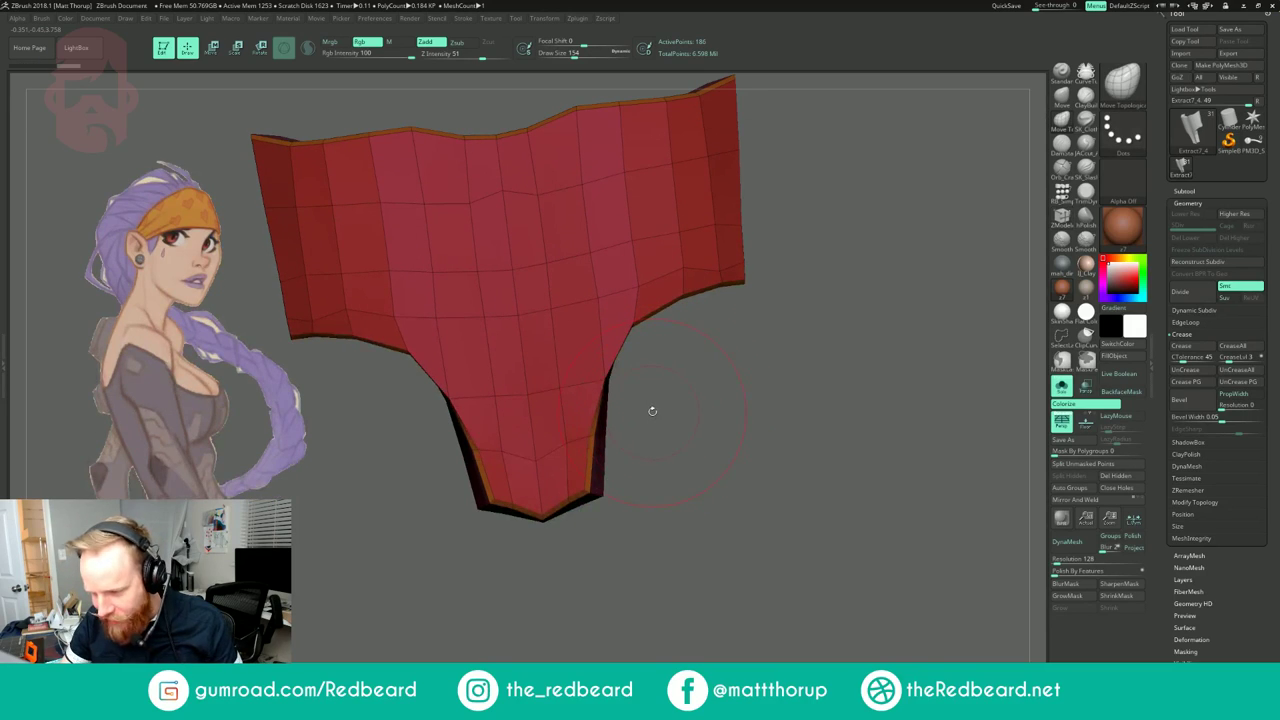
key("s")
left_click_drag(648, 413, 646, 413)
left_click_drag(646, 413, 659, 409, "alt")
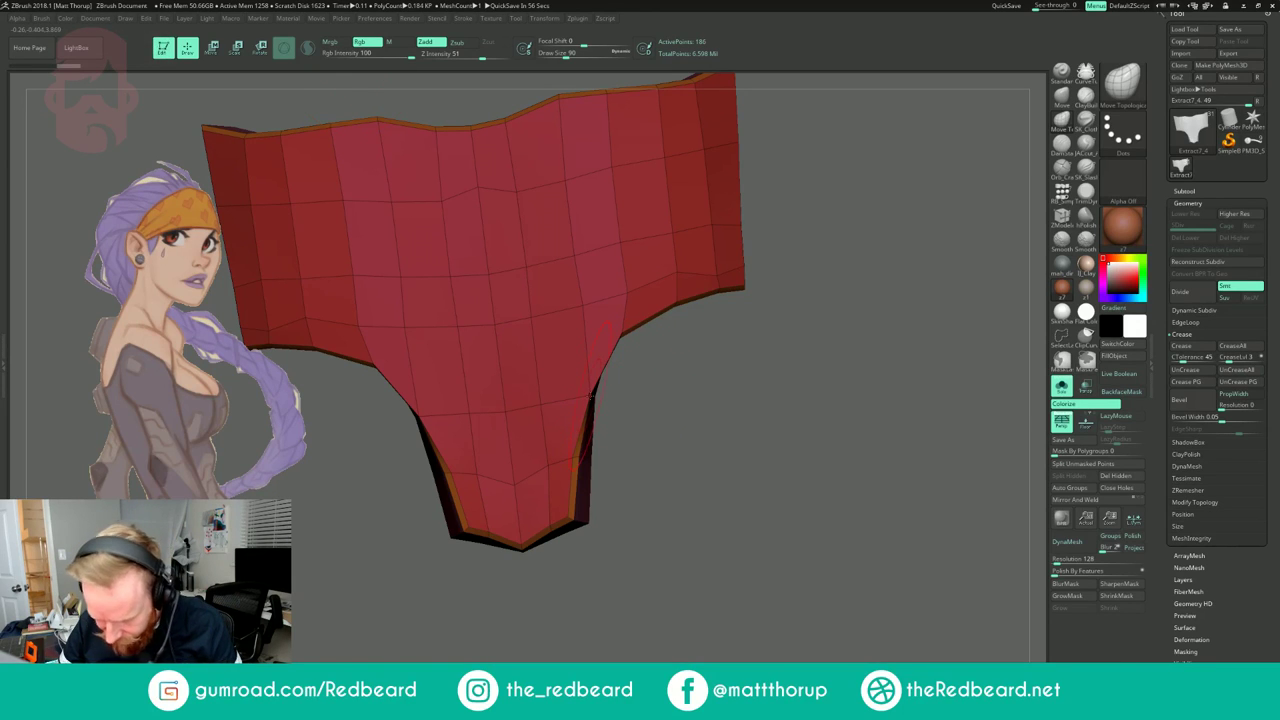
key("s")
left_click(571, 396)
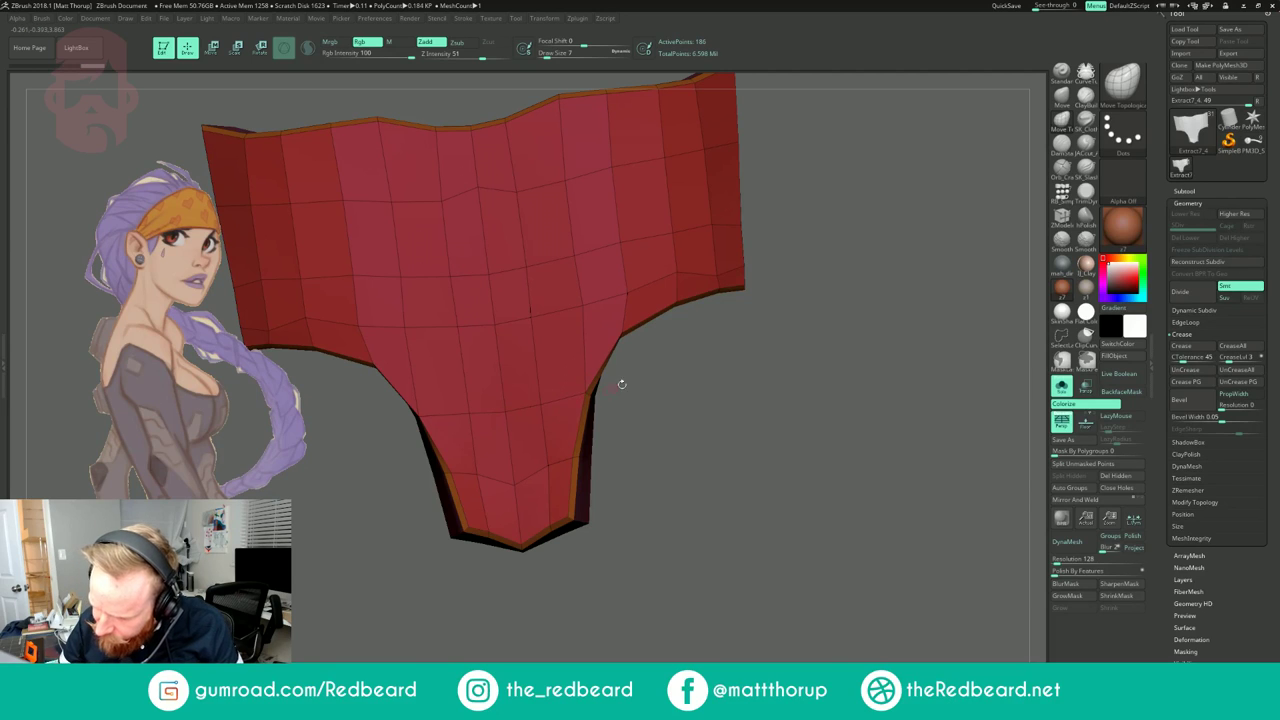
left_click_drag(622, 384, 668, 387)
left_click_drag(640, 340, 606, 344)
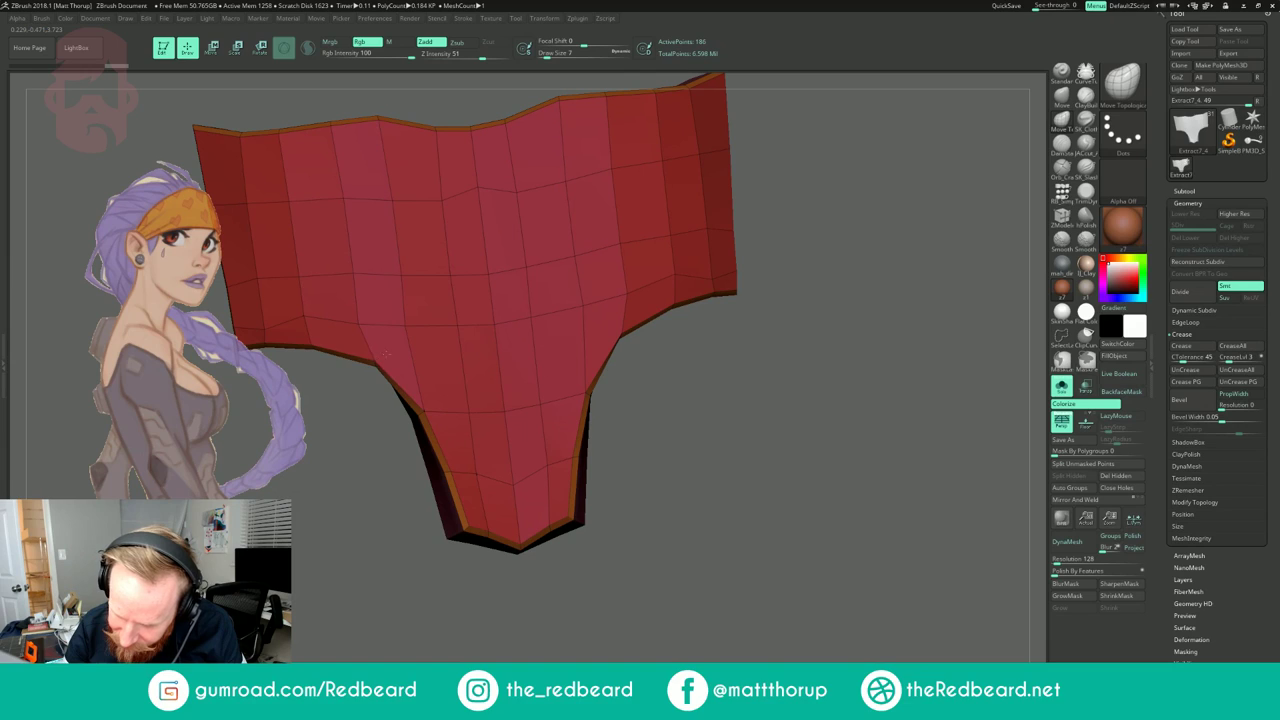
left_click_drag(643, 328, 627, 336)
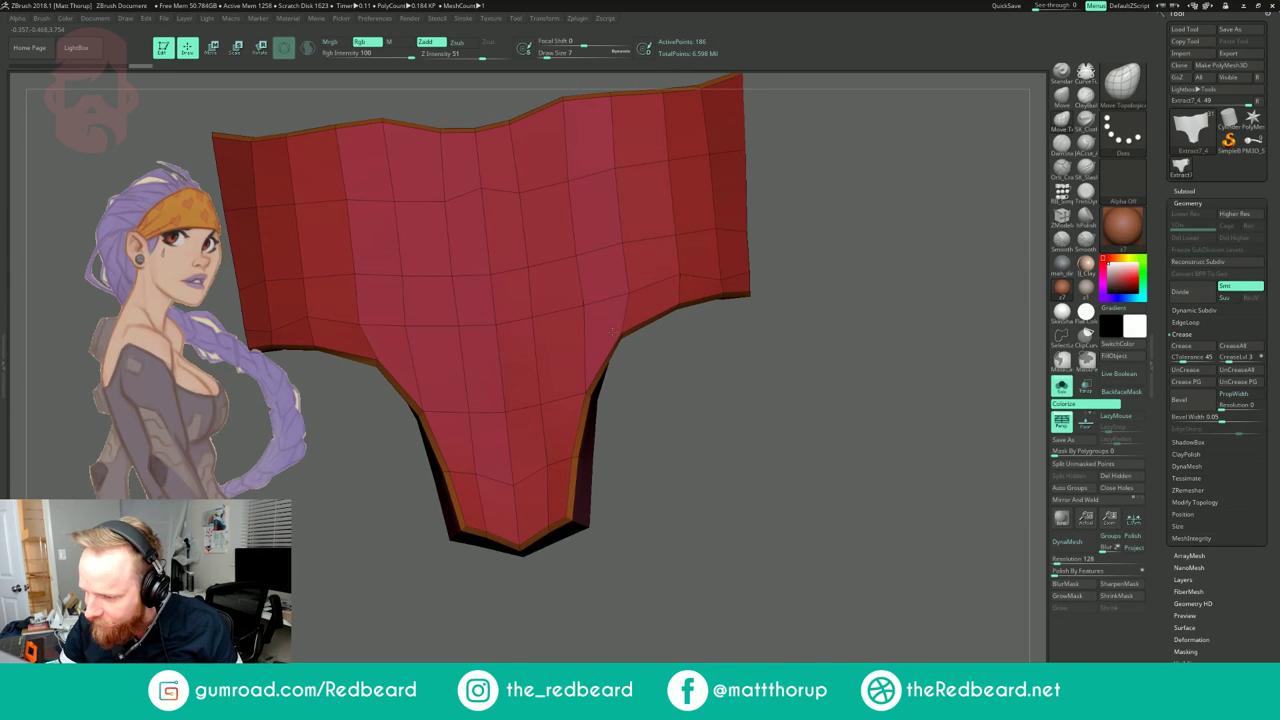
Step: Set the draw size to 12 and even out the edge flow near the back plate's lower side corners
left_click_drag(702, 315, 744, 316)
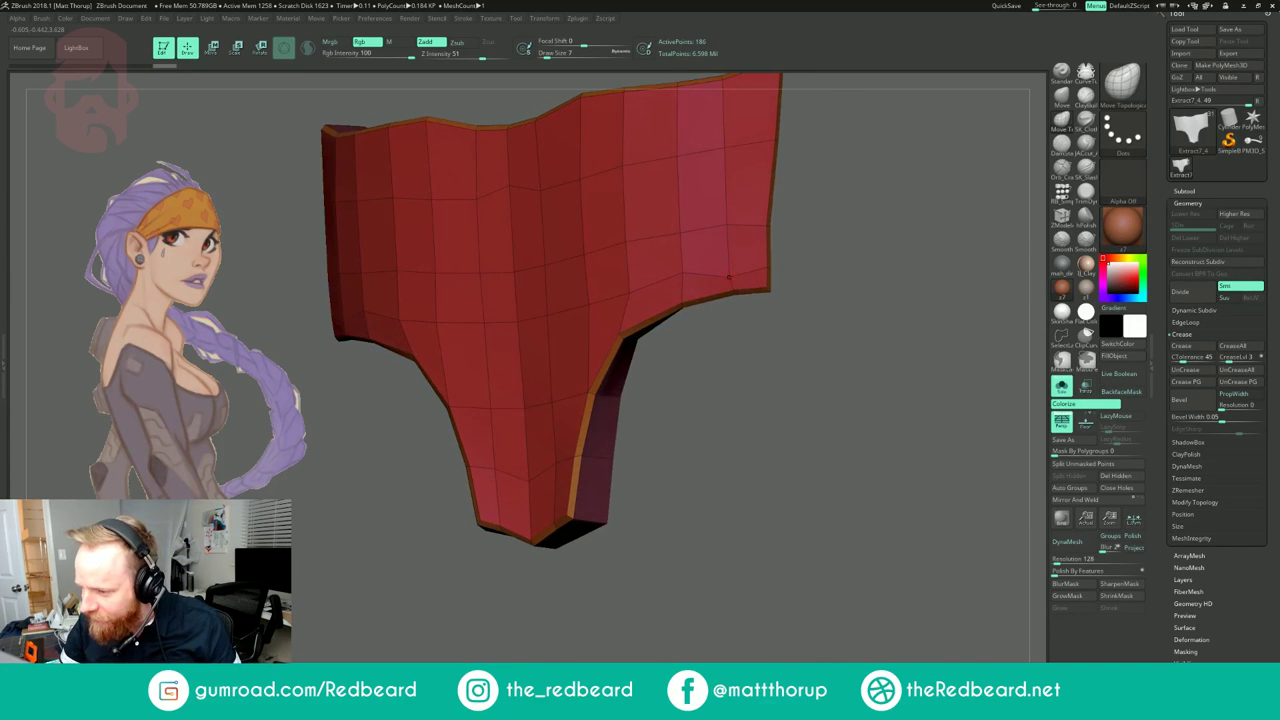
key("s")
left_click(729, 277)
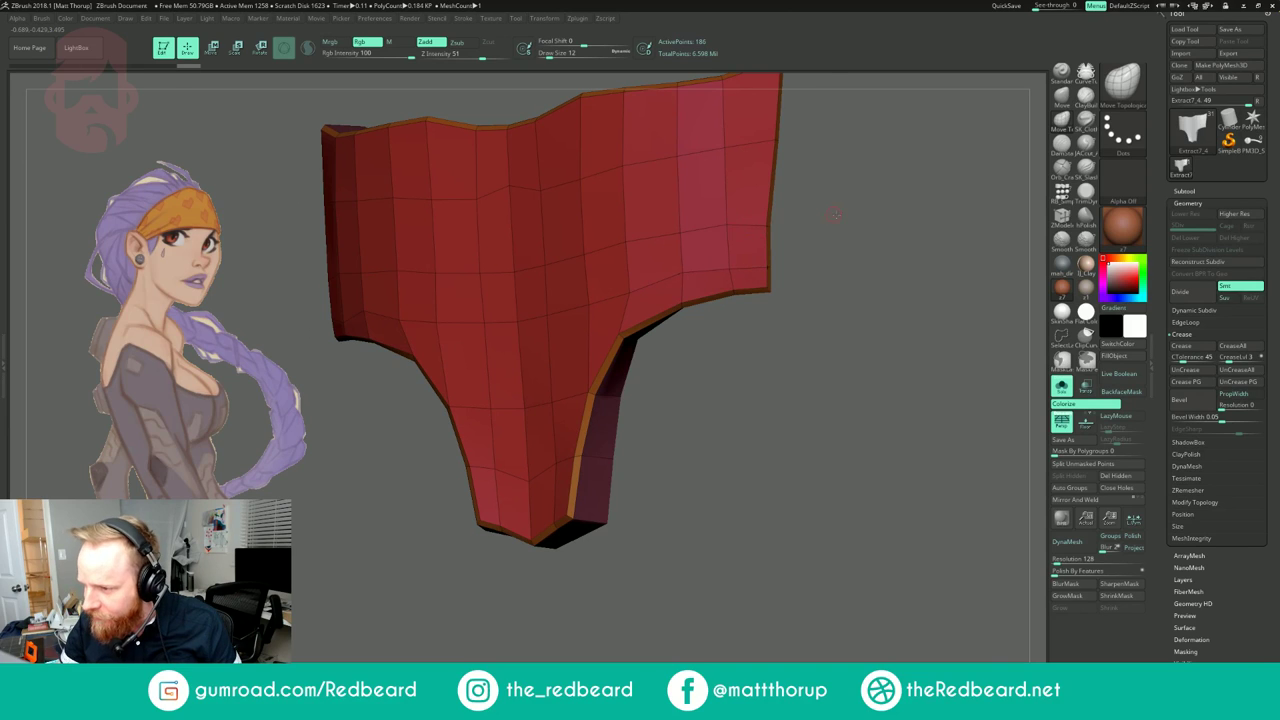
left_click_drag(831, 215, 872, 208, "alt")
left_click_drag(868, 320, 897, 372)
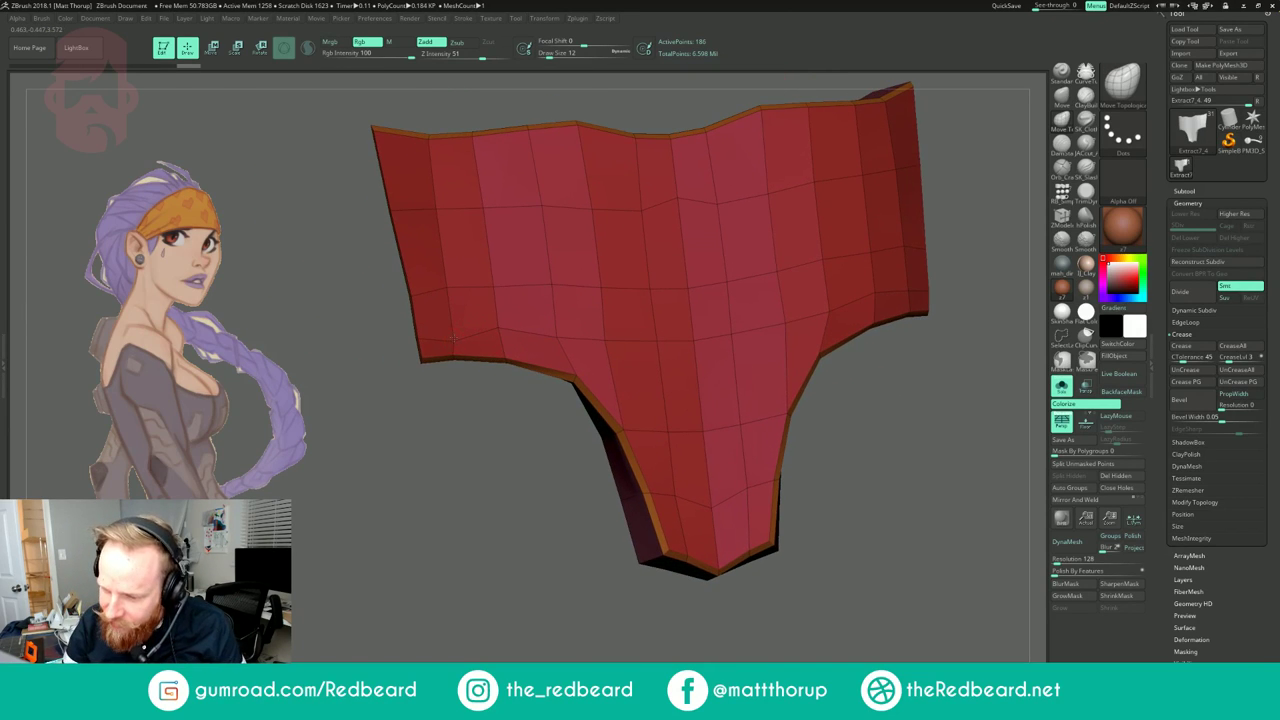
left_click_drag(352, 392, 430, 394)
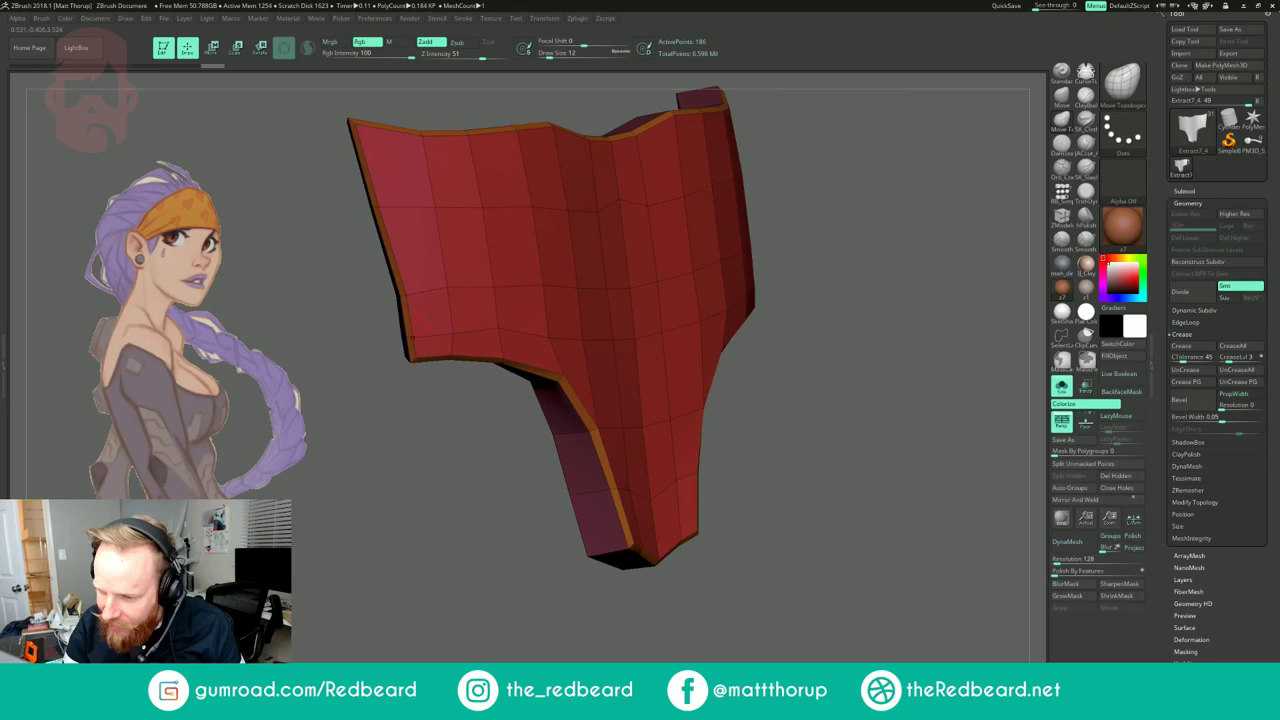
left_click_drag(762, 214, 686, 212, "alt")
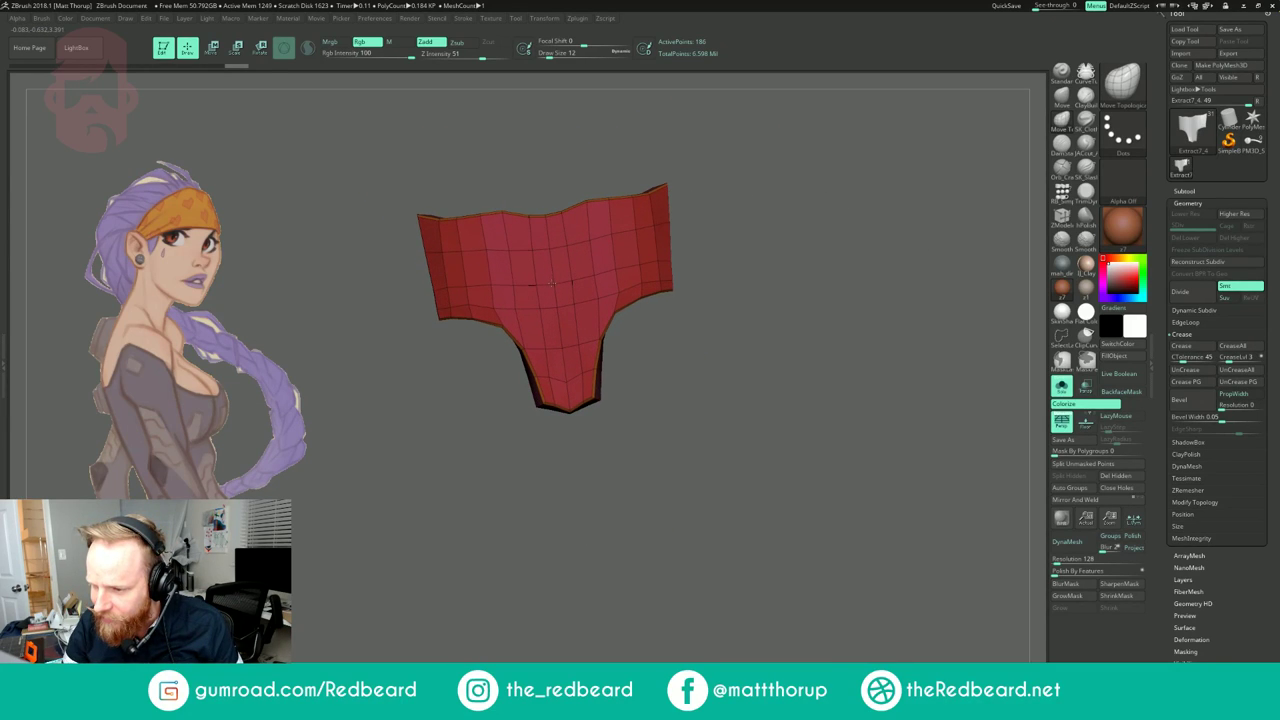
Step: Switch to ZModeler, try a bevel on the back plate's lower tab and set the edge action to Insert
mouse_move(778, 211)
left_mouse_down()
mouse_move(738, 208)
mouse_move(809, 238)
left_mouse_up()
key("b")
key("z")
key("m")
mouse_move(771, 405)
left_mouse_down()
mouse_move(691, 407)
mouse_move(694, 474)
left_mouse_up()
left_click(623, 516)
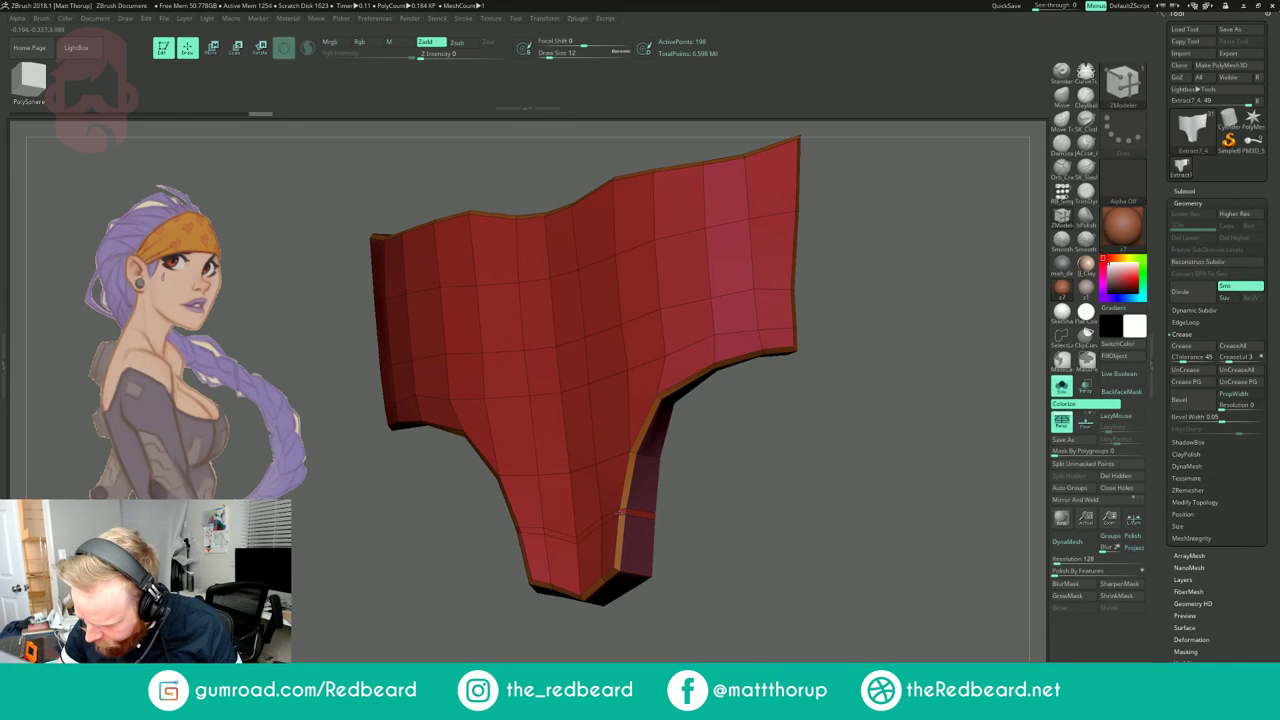
key("space")
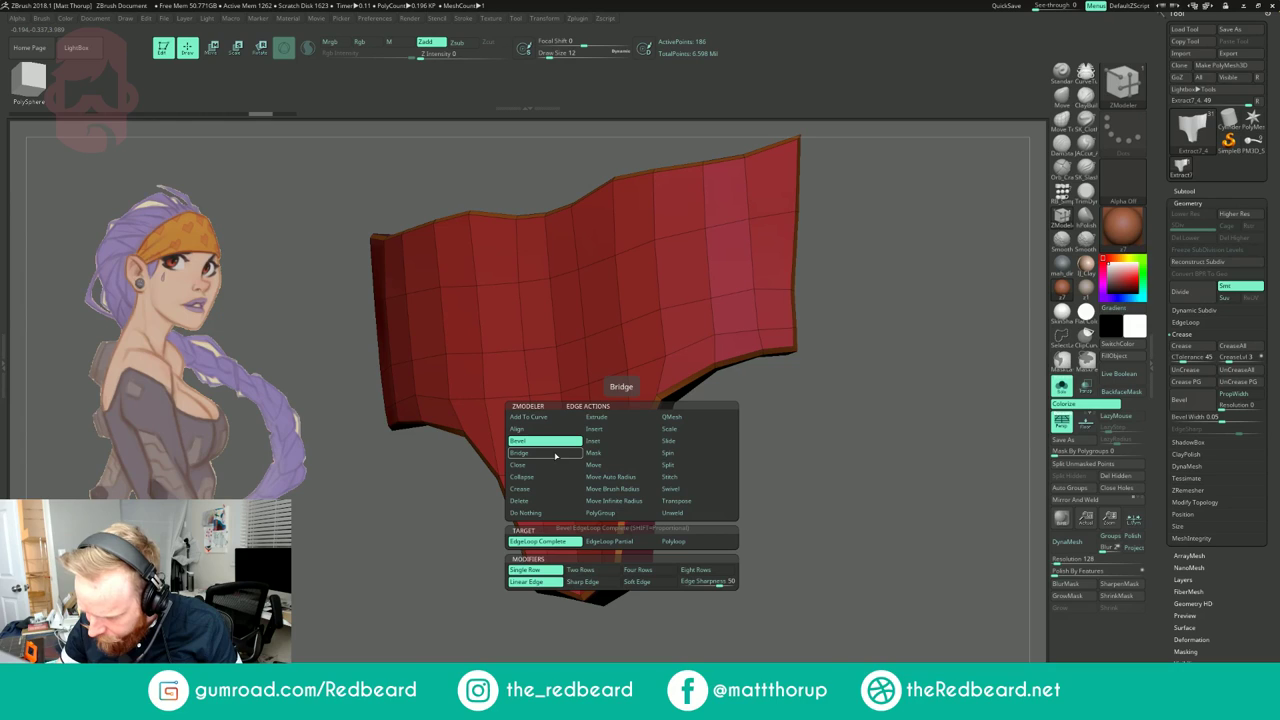
left_click(596, 429)
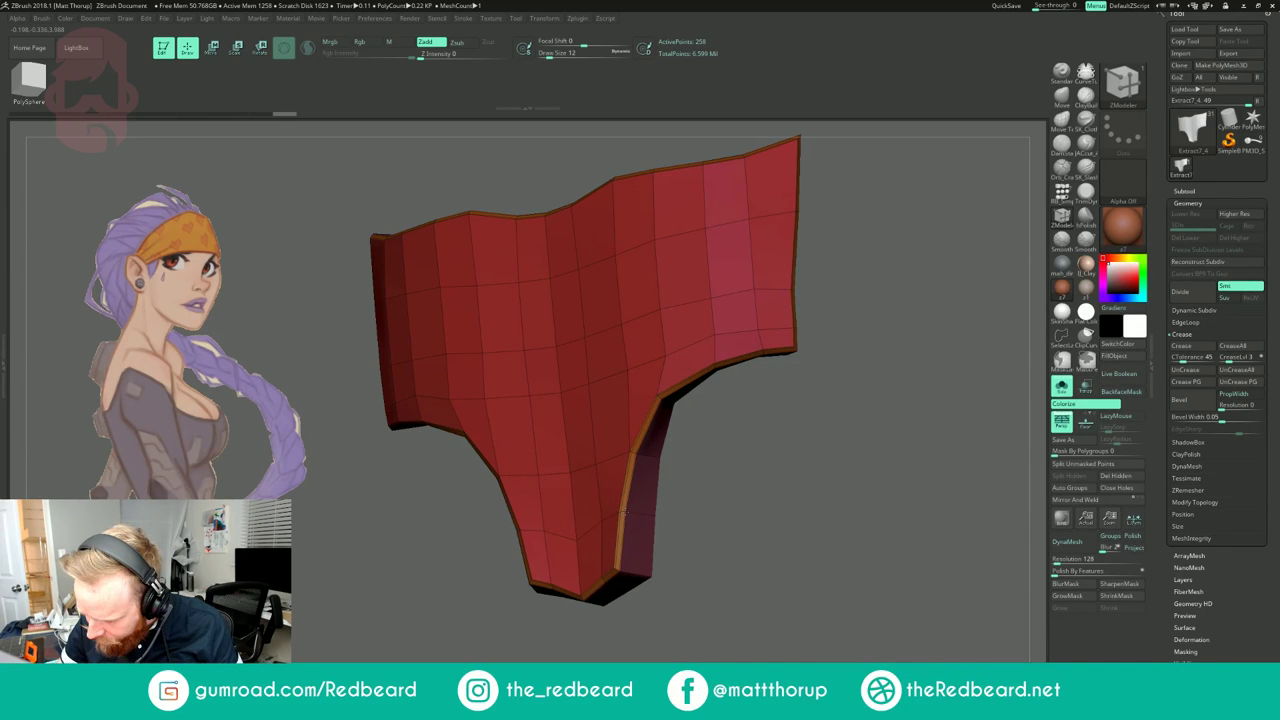
Step: Insert supporting edge loops on both sides of the back plate's central vertical ridge
left_click_drag(678, 440, 714, 292)
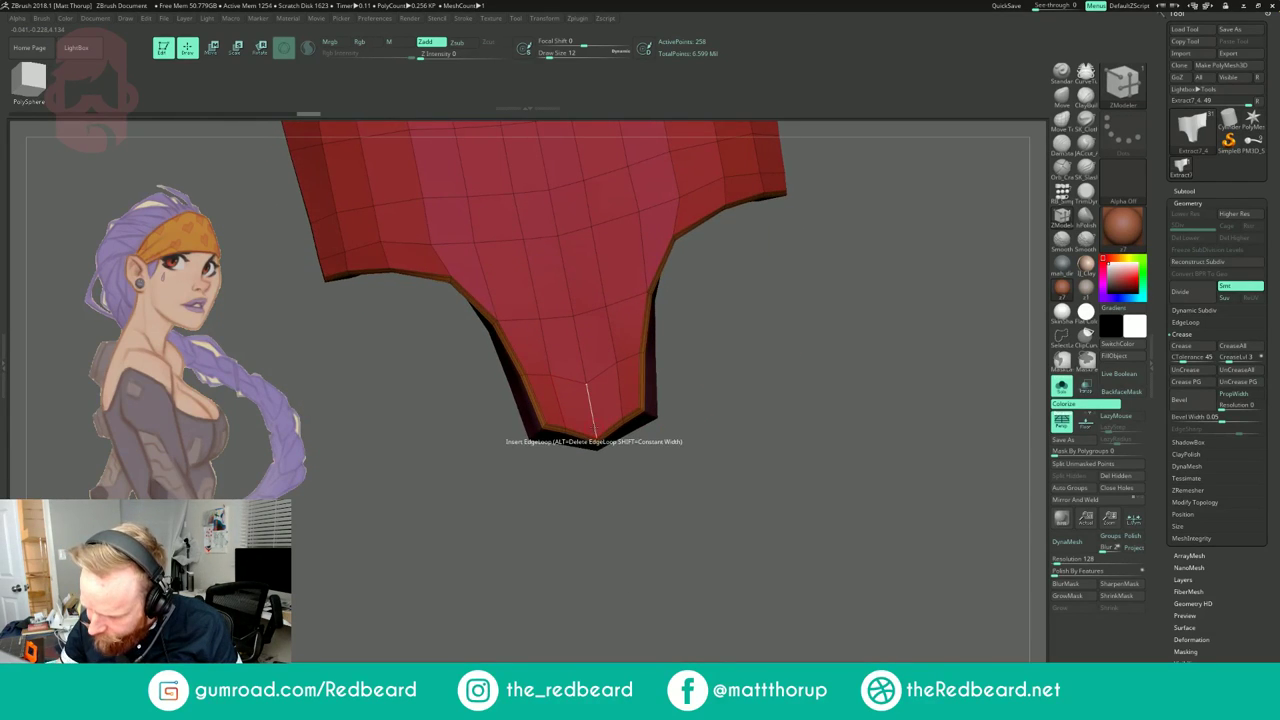
left_click(590, 380)
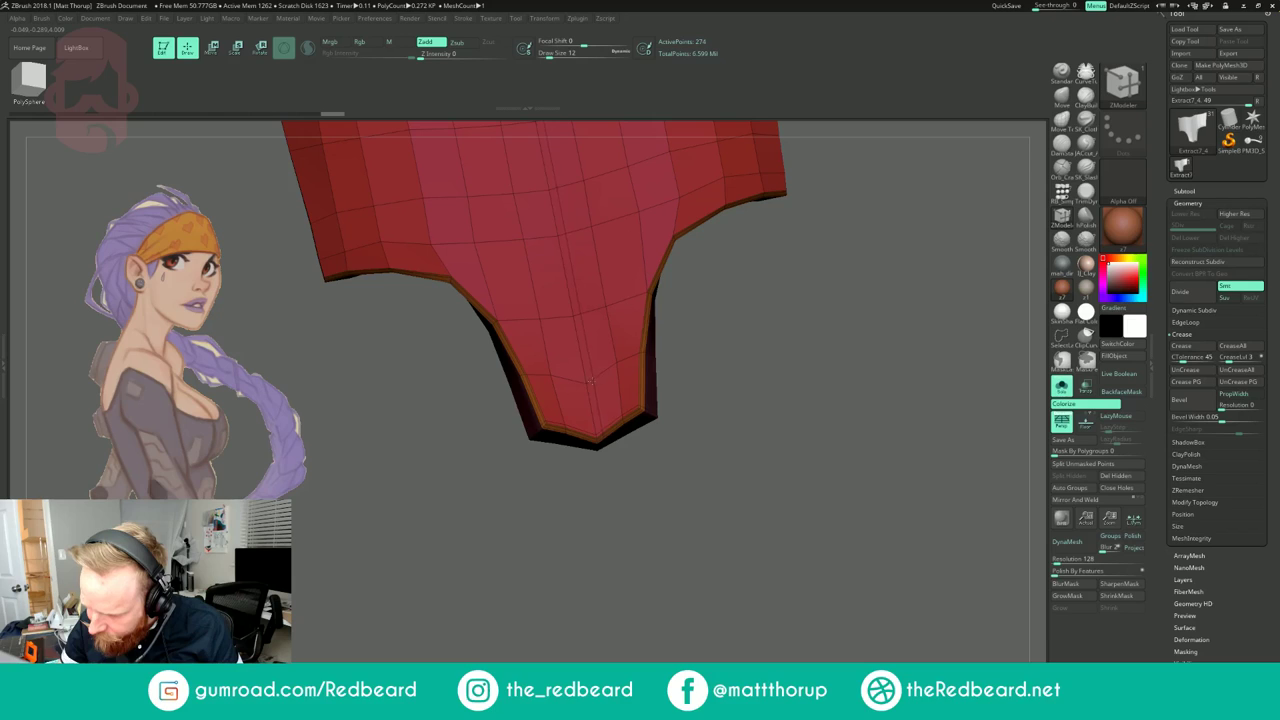
left_click(584, 381)
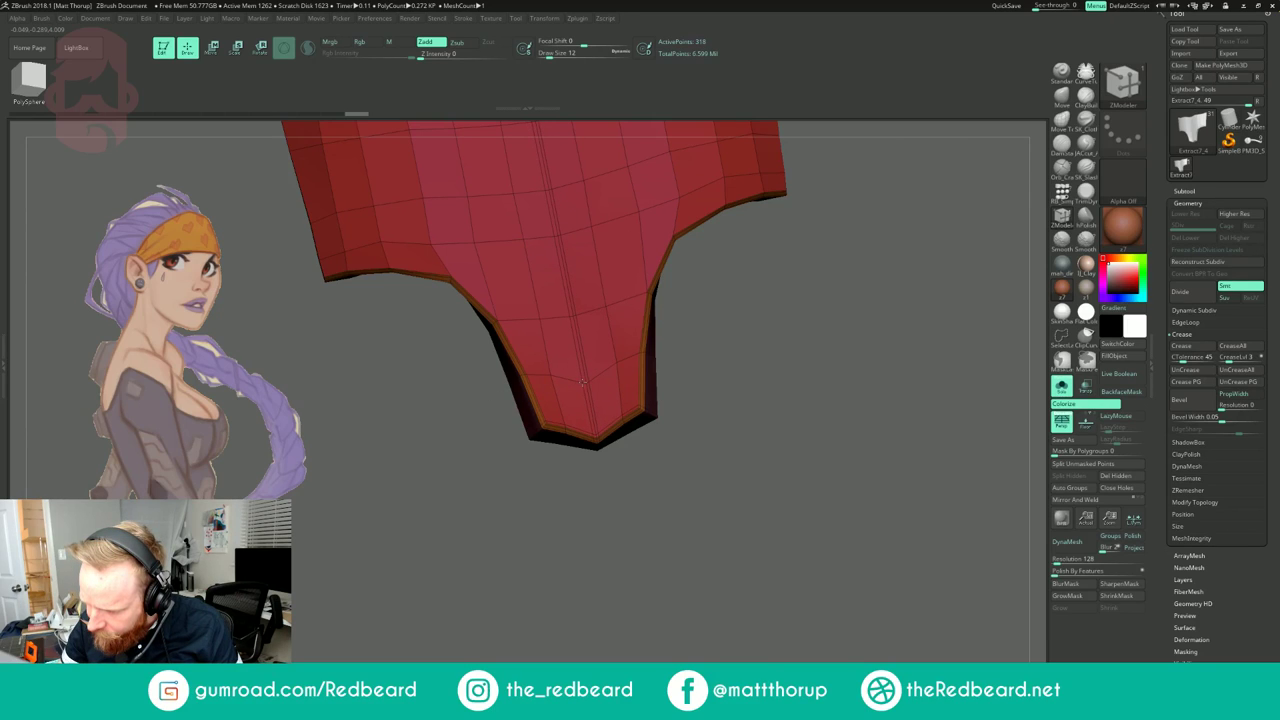
Step: Insert supporting edge loops close to the back plate's outer side borders
left_click_drag(780, 228, 751, 440, "alt")
left_click_drag(835, 334, 797, 343)
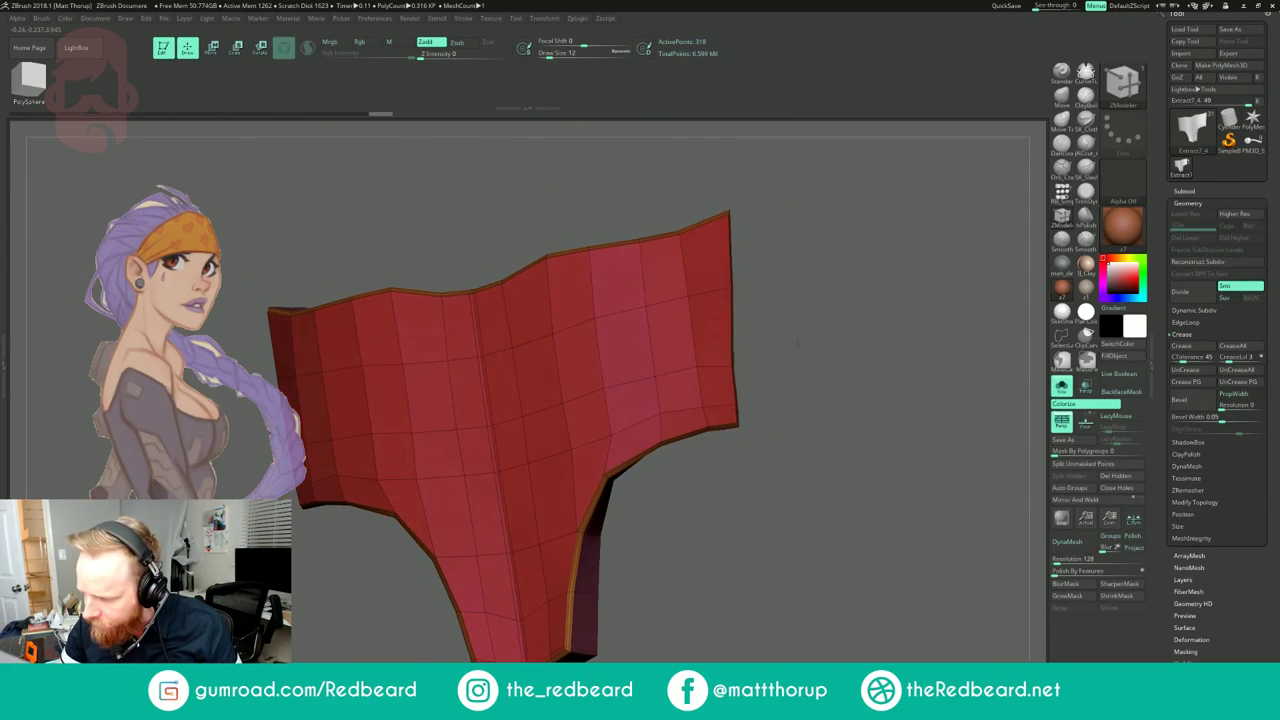
left_click(727, 370)
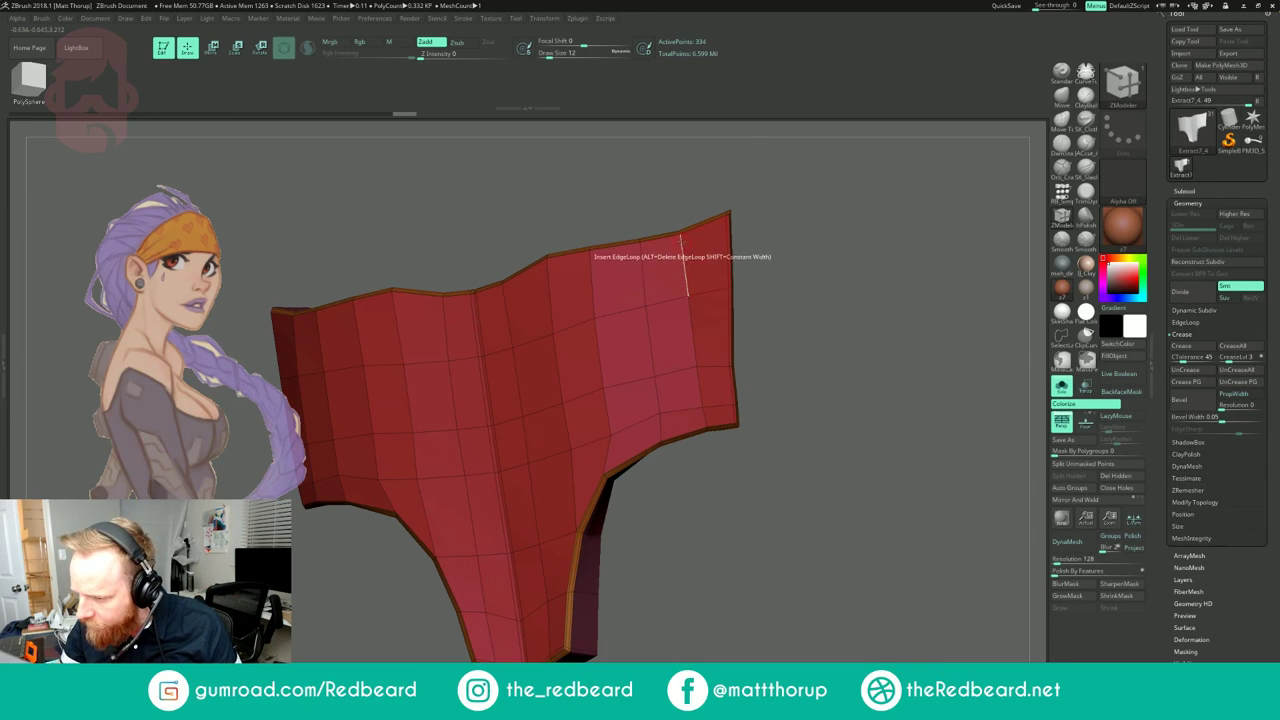
left_click_drag(791, 217, 941, 193, "alt")
mouse_move(432, 553)
left_mouse_down()
mouse_move(505, 545)
mouse_move(455, 554)
left_mouse_up()
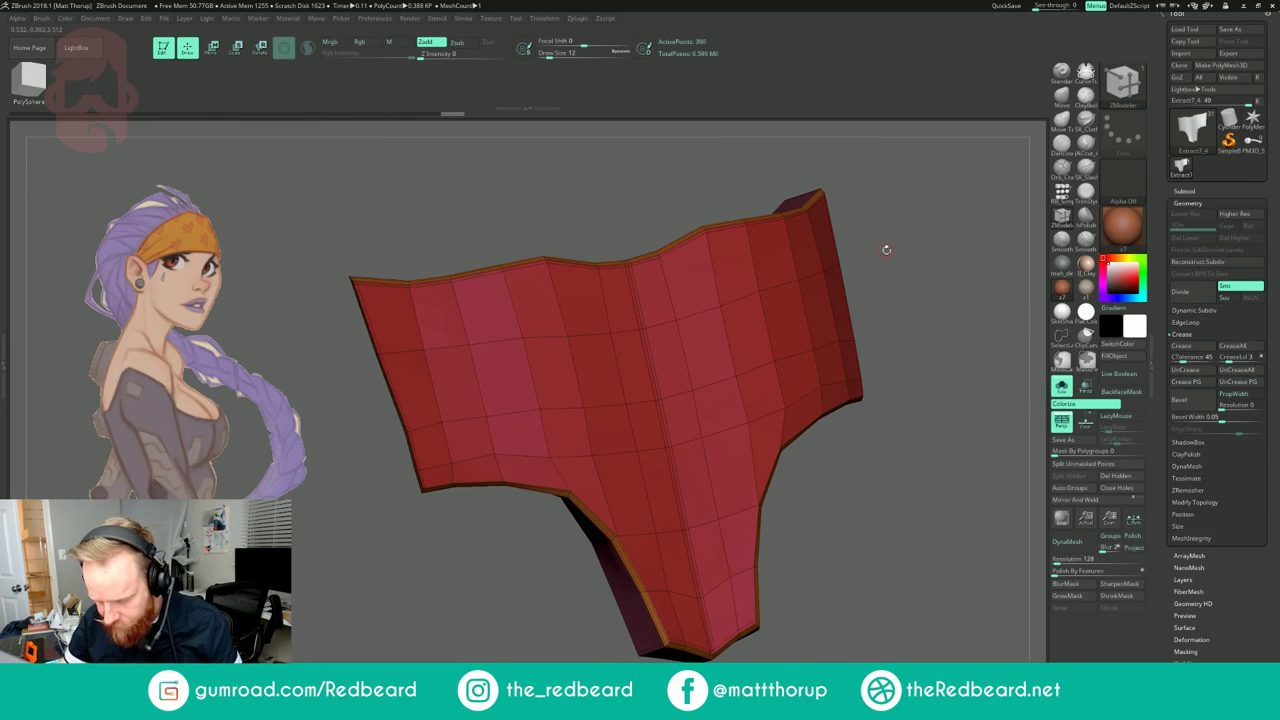
Step: Turn on dynamic subdivision for the back plate, hide the polyframe and bring back the rest of the character
key("d")
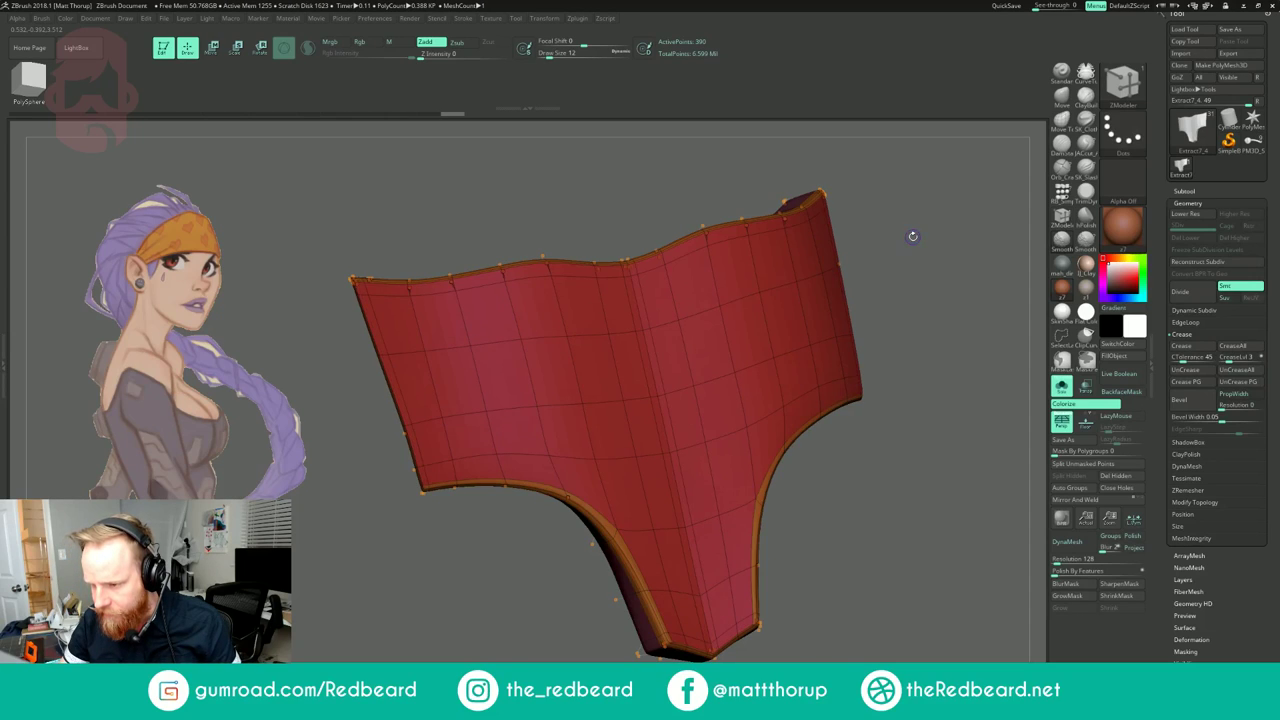
key("shift+f")
left_click_drag(923, 231, 935, 230, "shift")
key("f")
mouse_move(815, 450)
left_mouse_down()
mouse_move(785, 385)
mouse_move(739, 372)
left_mouse_up()
left_click(1062, 386)
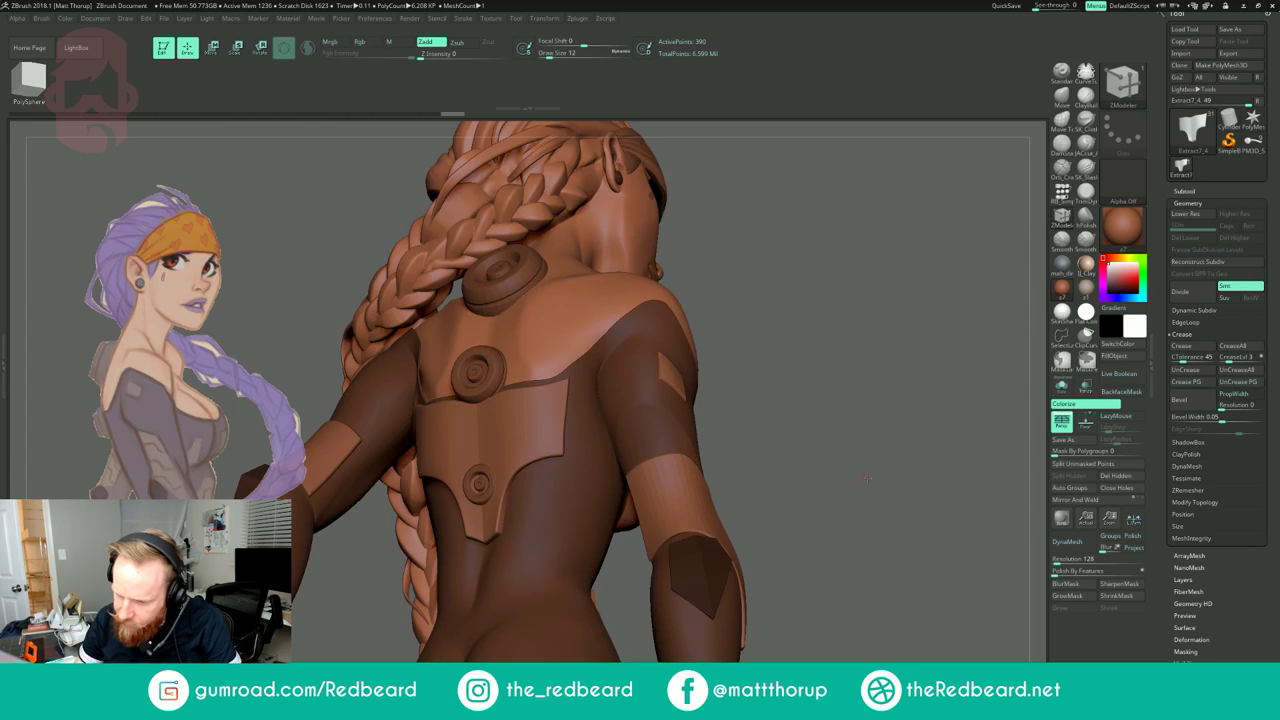
Step: Switch to the Move brush, raise its draw size to 223 and push the back plate's lower tab toward the lower back
mouse_move(863, 470)
left_mouse_down()
mouse_move(877, 481)
mouse_move(828, 405)
left_mouse_up()
key("b")
key("m")
key("v")
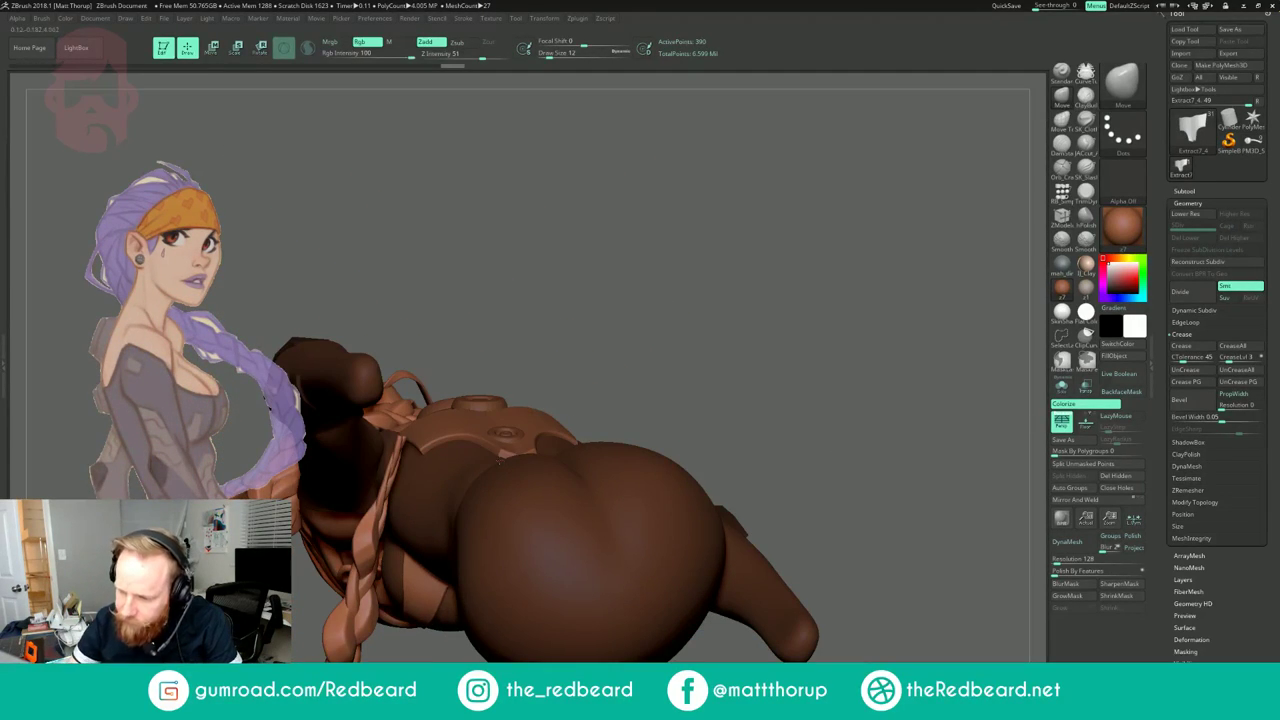
key("s")
left_click(524, 459)
mouse_move(649, 348)
left_mouse_down()
mouse_move(470, 345)
mouse_move(440, 365)
left_mouse_up()
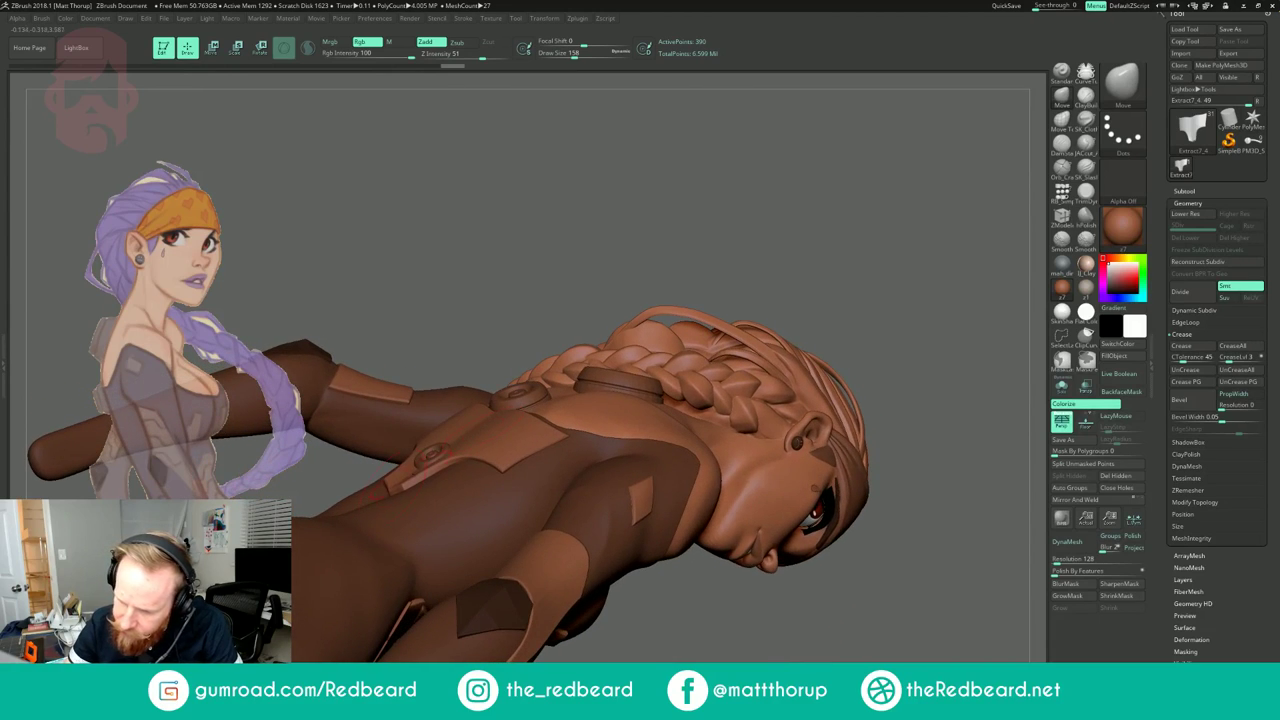
key("s")
left_click(397, 490)
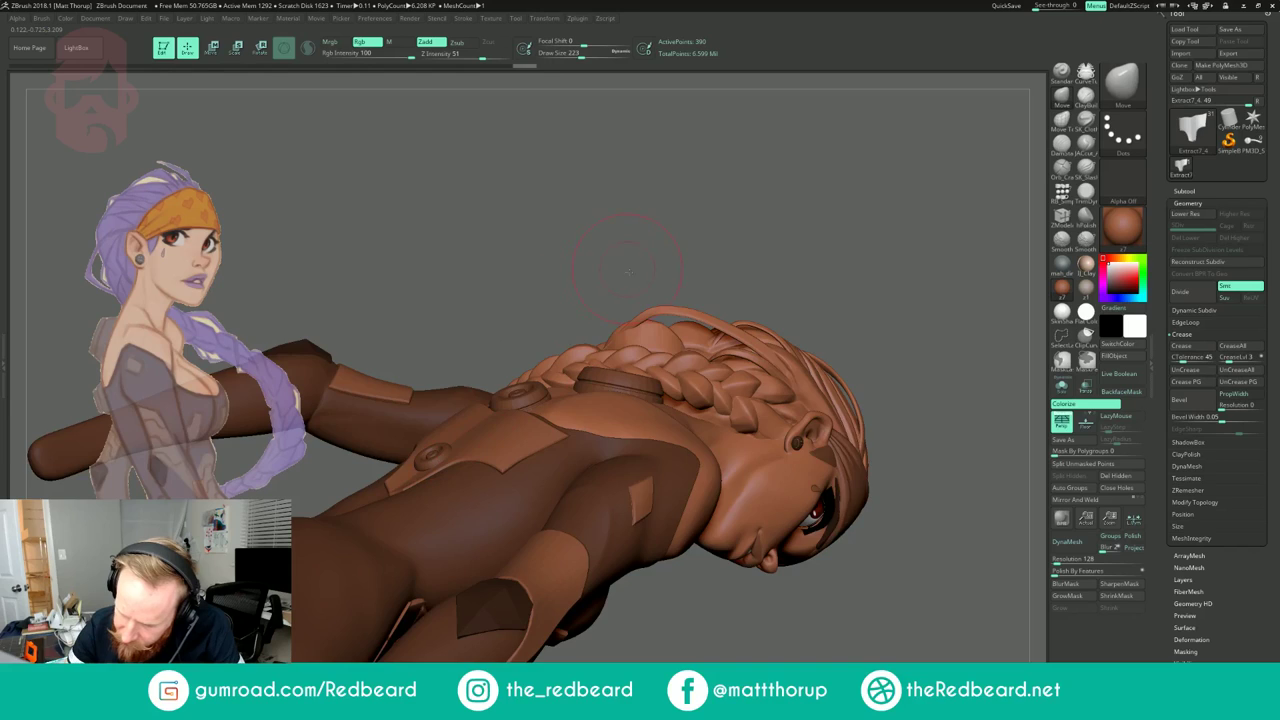
Step: Reduce the Move brush's draw size to 172 and refine how the plate's lower tab sits on the spine
left_click_drag(628, 268, 400, 497)
key("s")
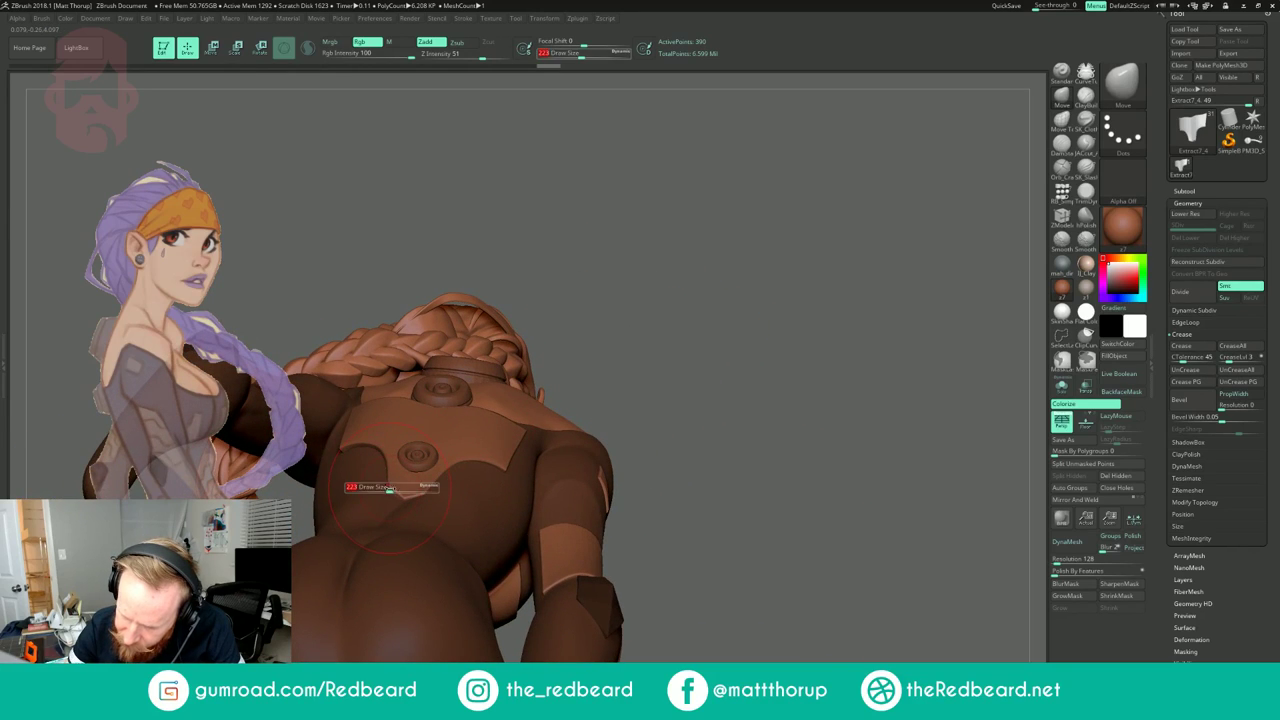
left_click(384, 491)
left_click_drag(583, 308, 380, 497)
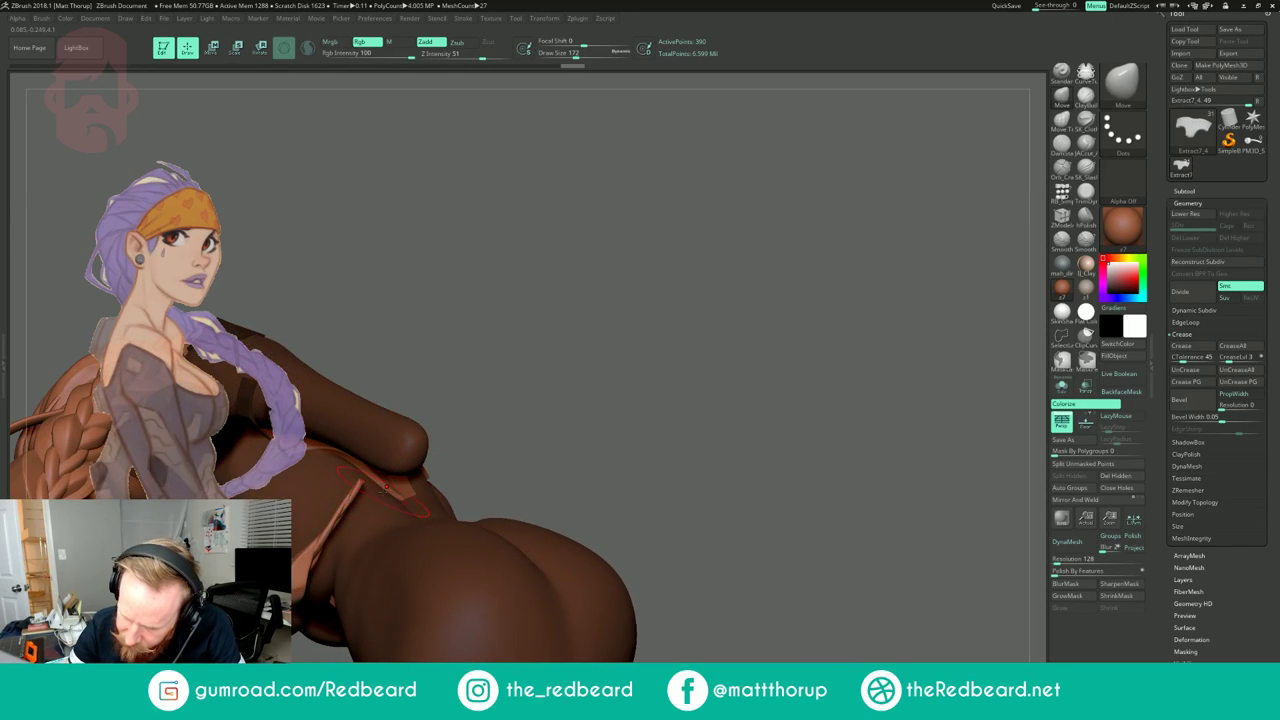
Step: Increase the Move brush's draw size to 234 and fit the back plate's side edge against the ribcage
mouse_move(493, 370)
left_mouse_down("alt")
mouse_move(598, 270)
mouse_move(574, 388)
left_mouse_up("alt")
key("s")
left_click(572, 390)
key("]")
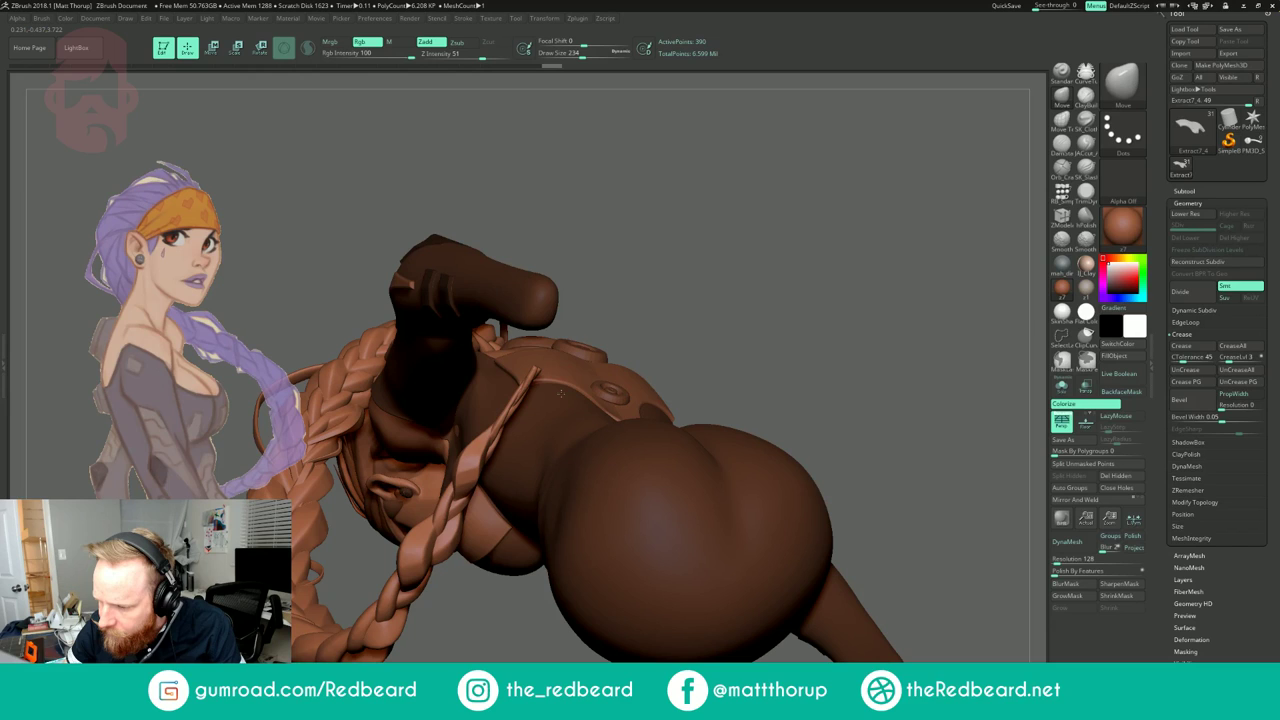
left_click_drag(657, 298, 513, 385)
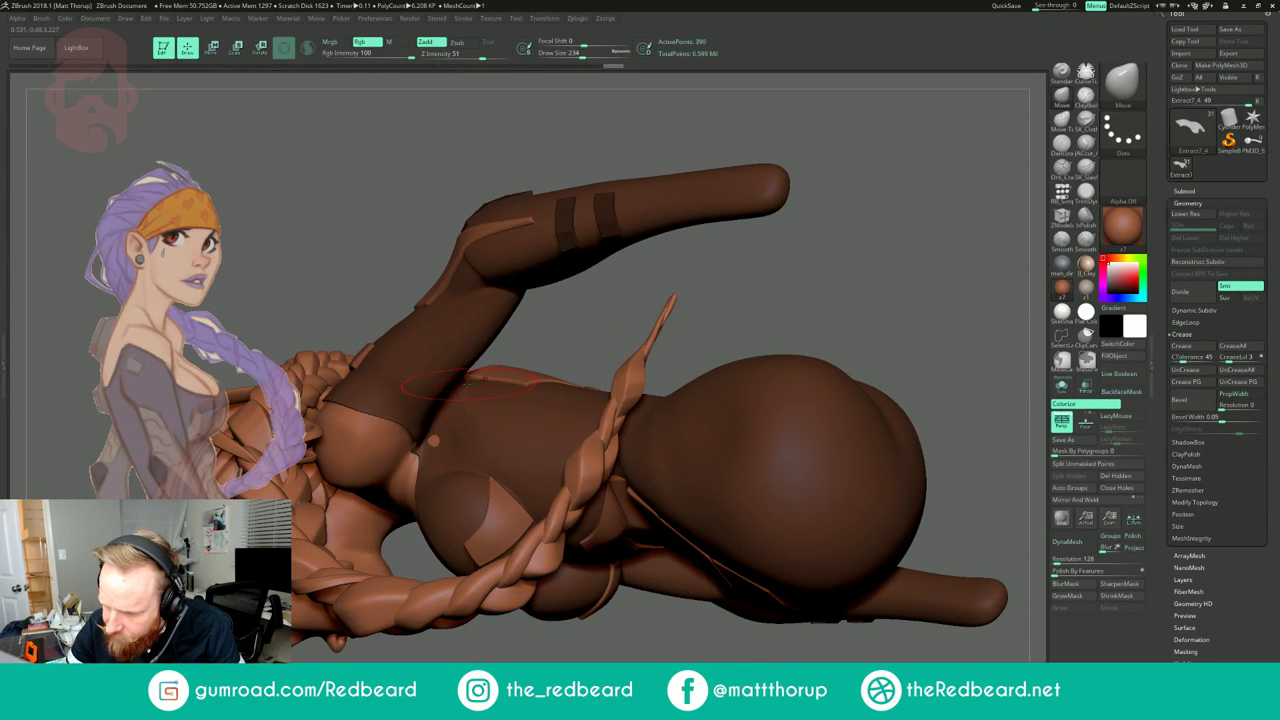
left_click_drag(555, 321, 462, 384)
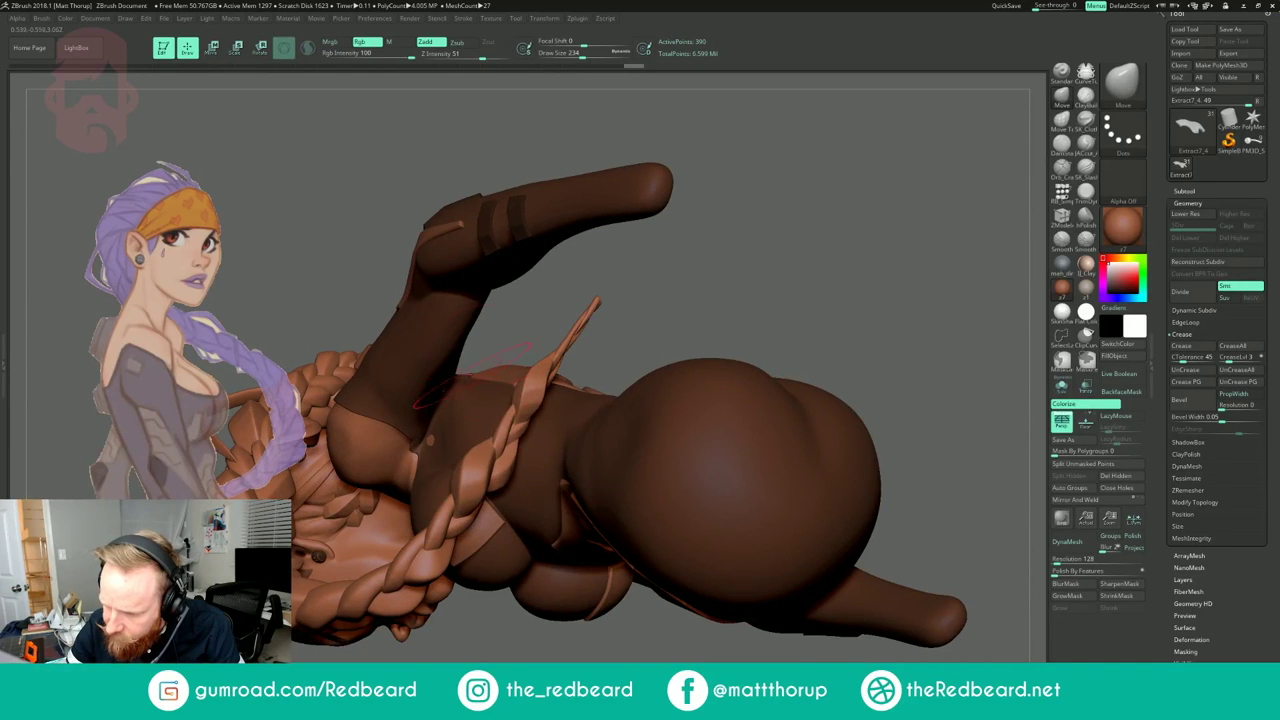
Step: Adjust the back plate's upper and side edges from above so they follow the curve of the back
right_click_drag(473, 376, 612, 425)
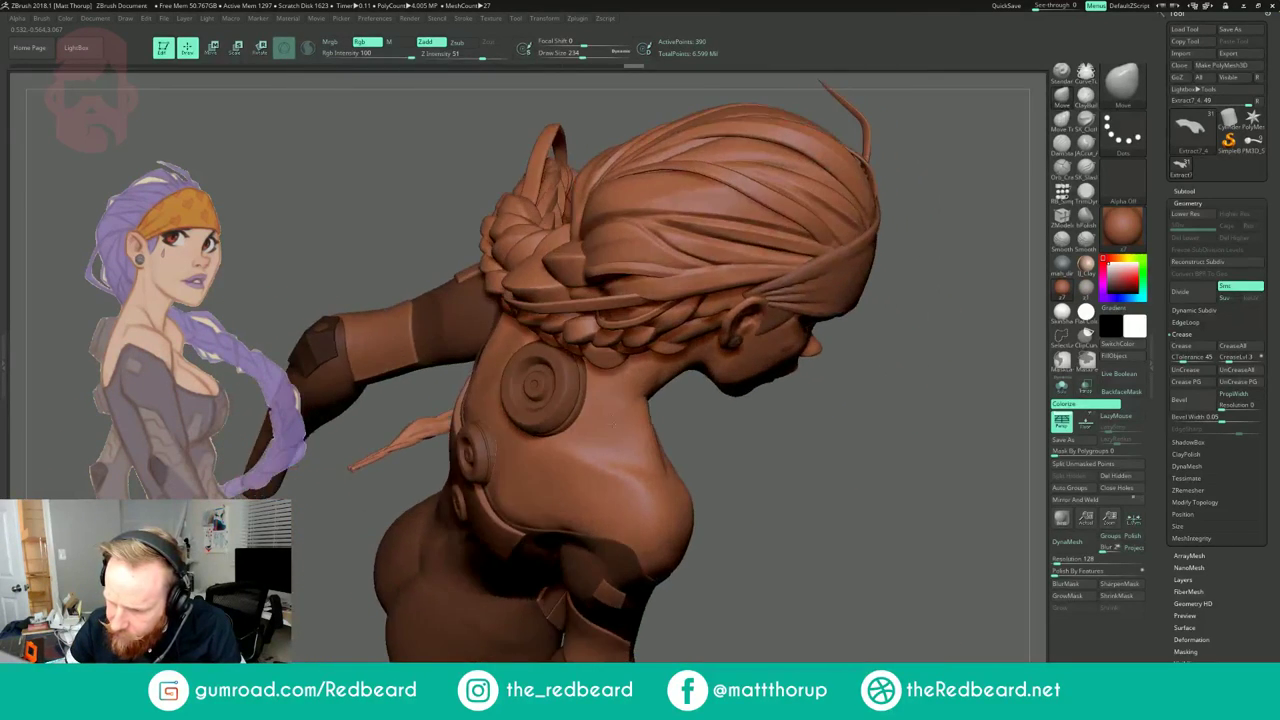
left_click_drag(612, 425, 628, 438)
left_click_drag(412, 477, 474, 420)
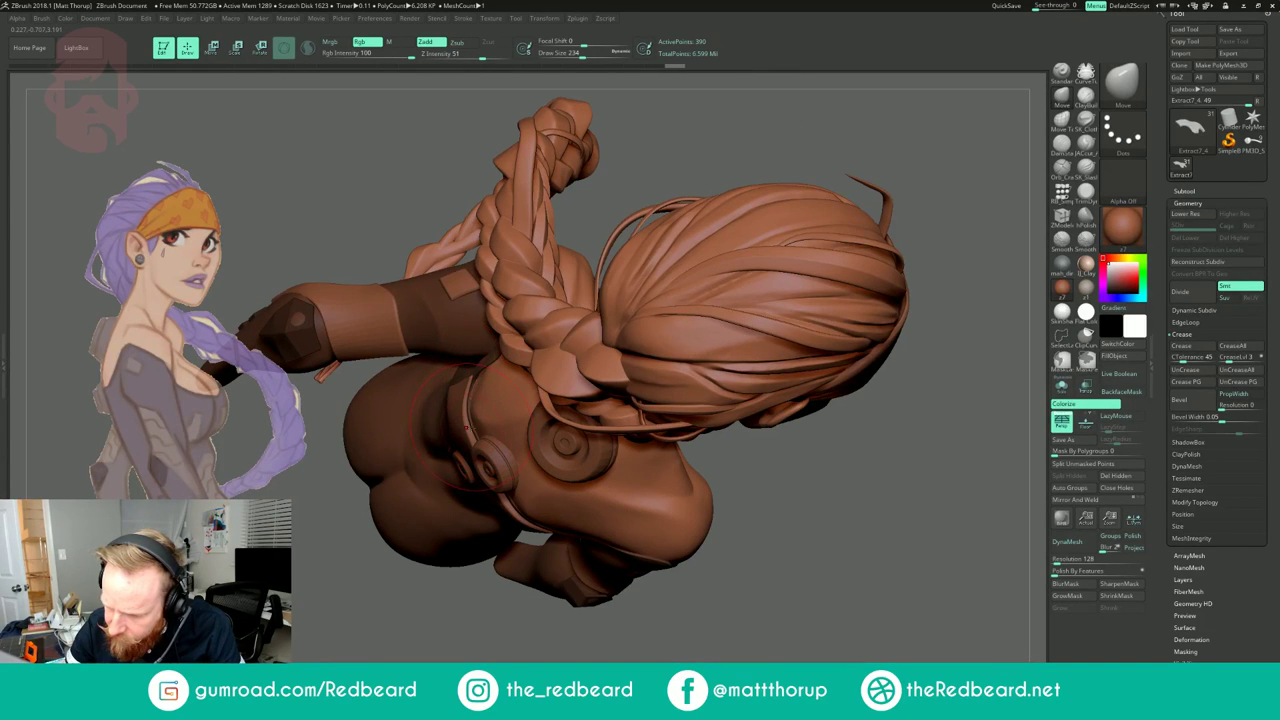
left_click_drag(751, 538, 512, 518)
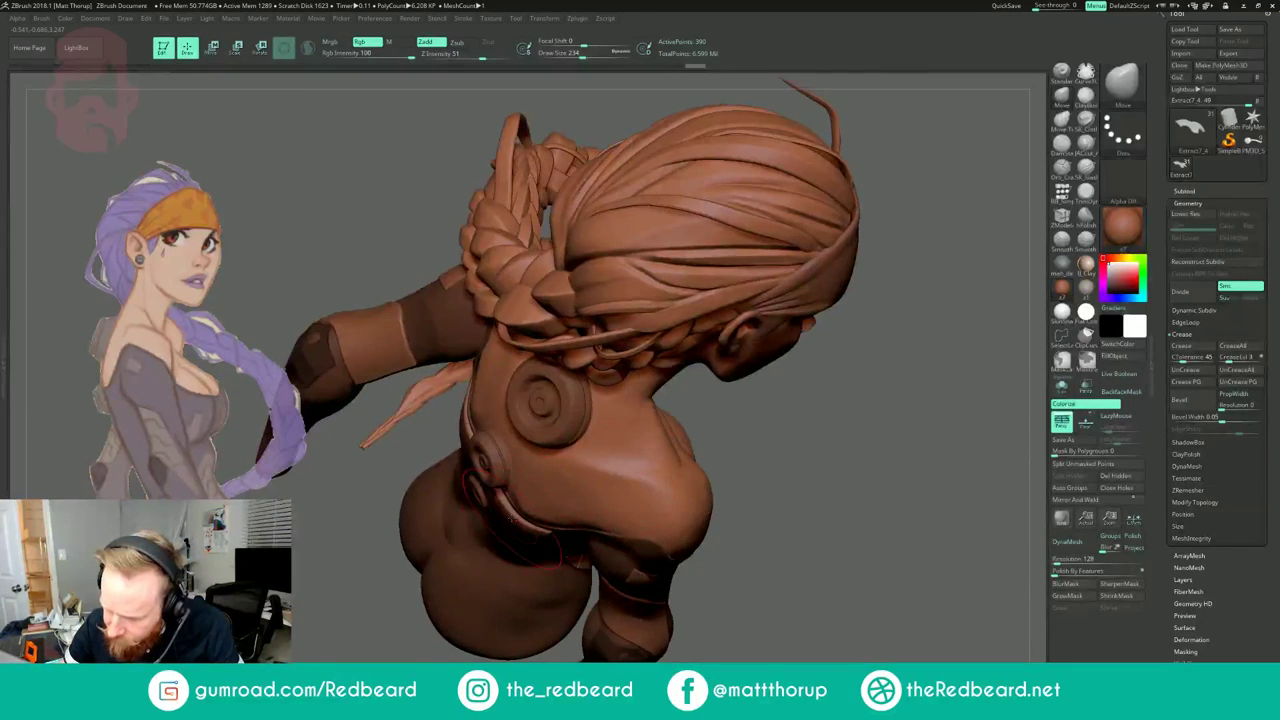
Step: Check the back plate's silhouette against the concept art in side view and from behind
mouse_move(985, 525)
left_mouse_down()
mouse_move(950, 395)
mouse_move(885, 372)
mouse_move(870, 310)
left_mouse_up()
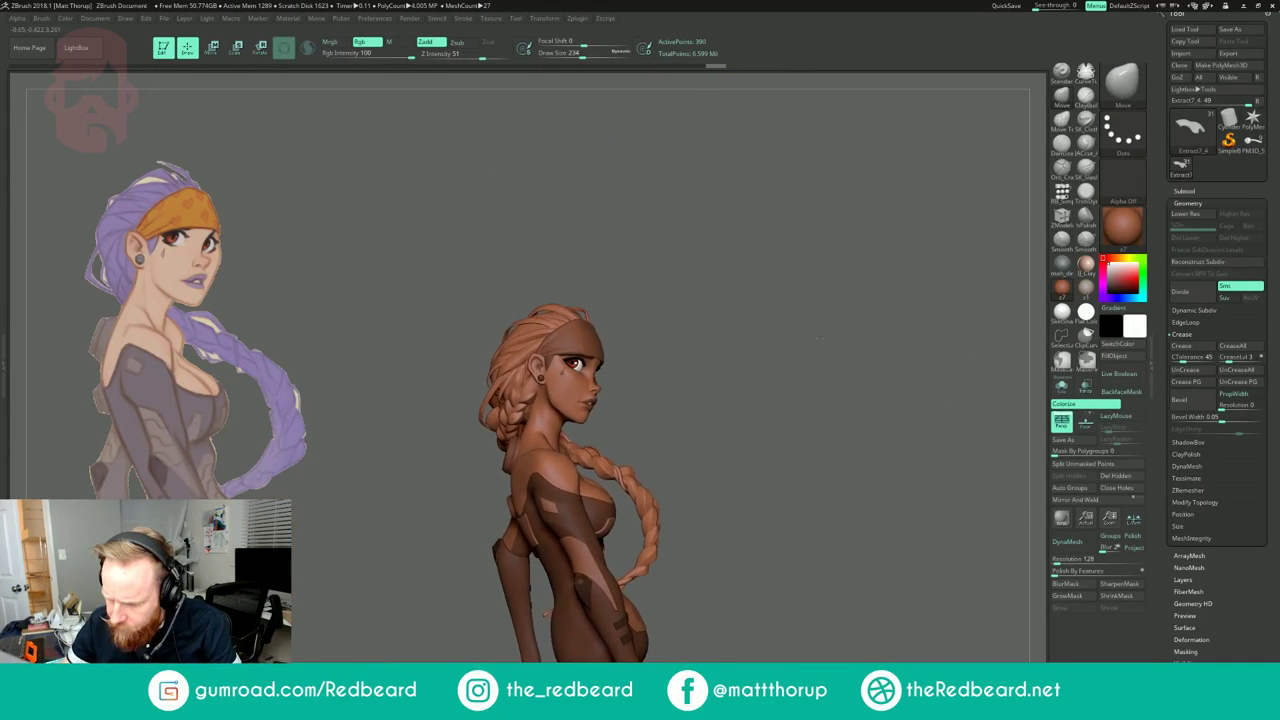
mouse_move(870, 372)
left_mouse_down()
mouse_move(792, 372)
mouse_move(795, 440)
left_mouse_up()
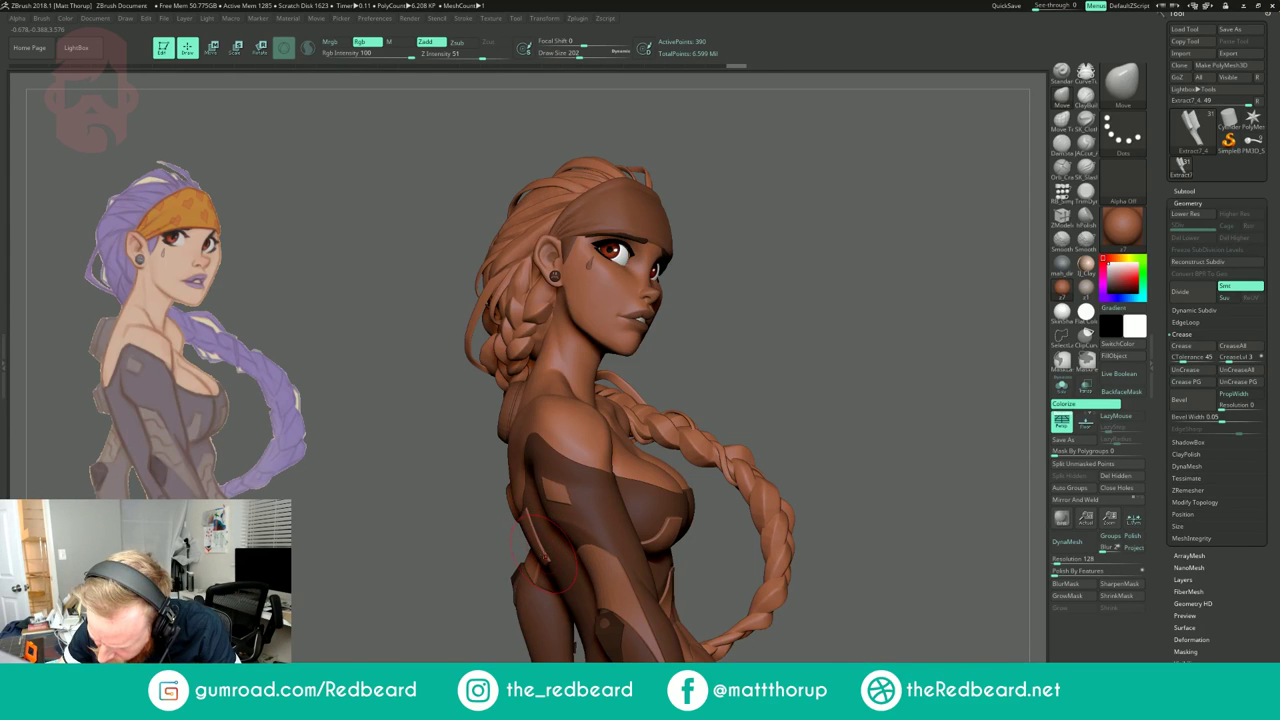
left_click_drag(425, 565, 612, 498)
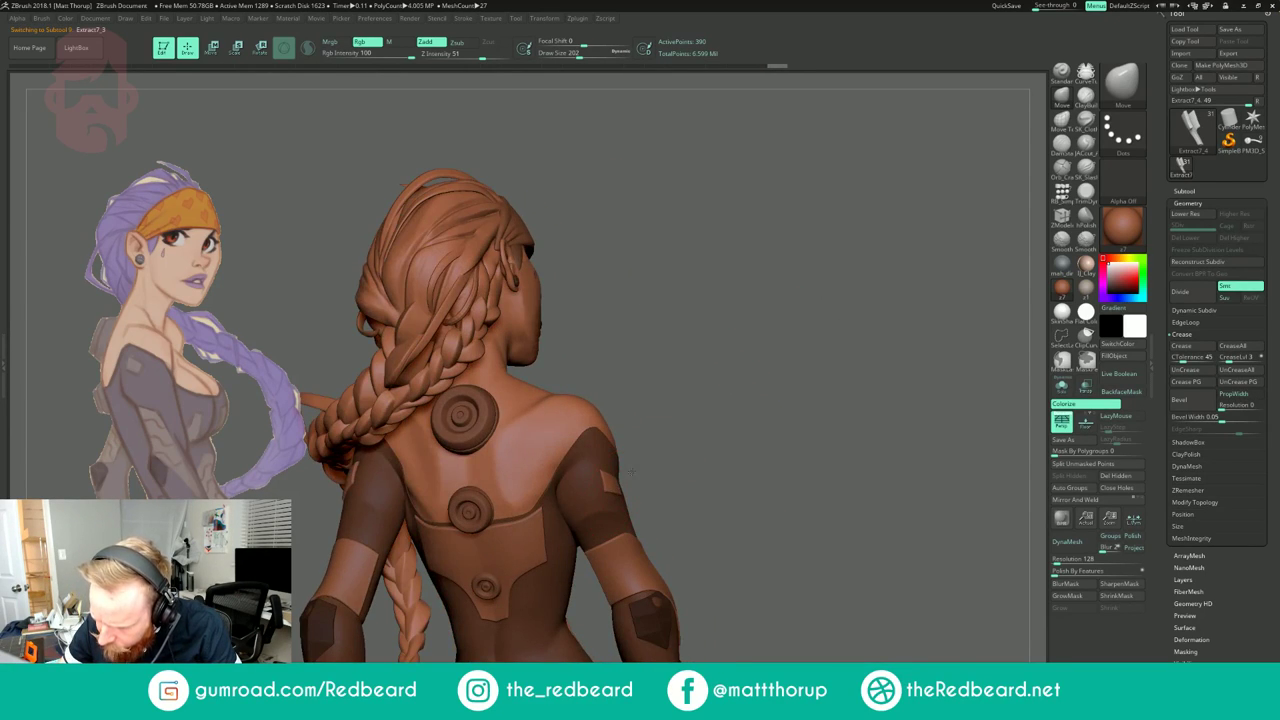
Step: Lower the Move brush's draw size to 149 and fit the arm plate's lower edge against the forearm
left_click_drag(690, 470, 637, 525)
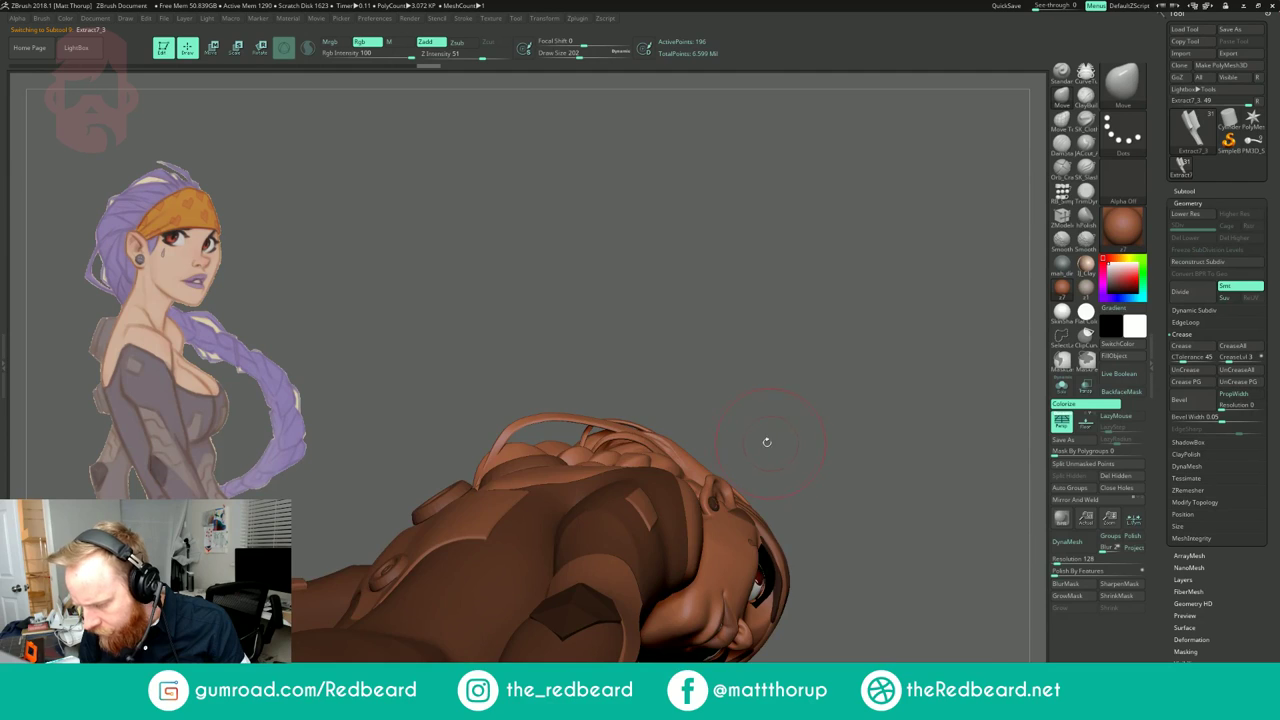
mouse_move(767, 442)
left_mouse_down()
mouse_move(687, 490)
mouse_move(637, 473)
mouse_move(574, 480)
mouse_move(563, 391)
left_mouse_up()
key("s")
mouse_move(536, 481)
left_mouse_down()
mouse_move(526, 484)
mouse_move(524, 447)
mouse_move(452, 420)
left_mouse_up()
key("s")
key("s")
left_click_drag(367, 534, 372, 532)
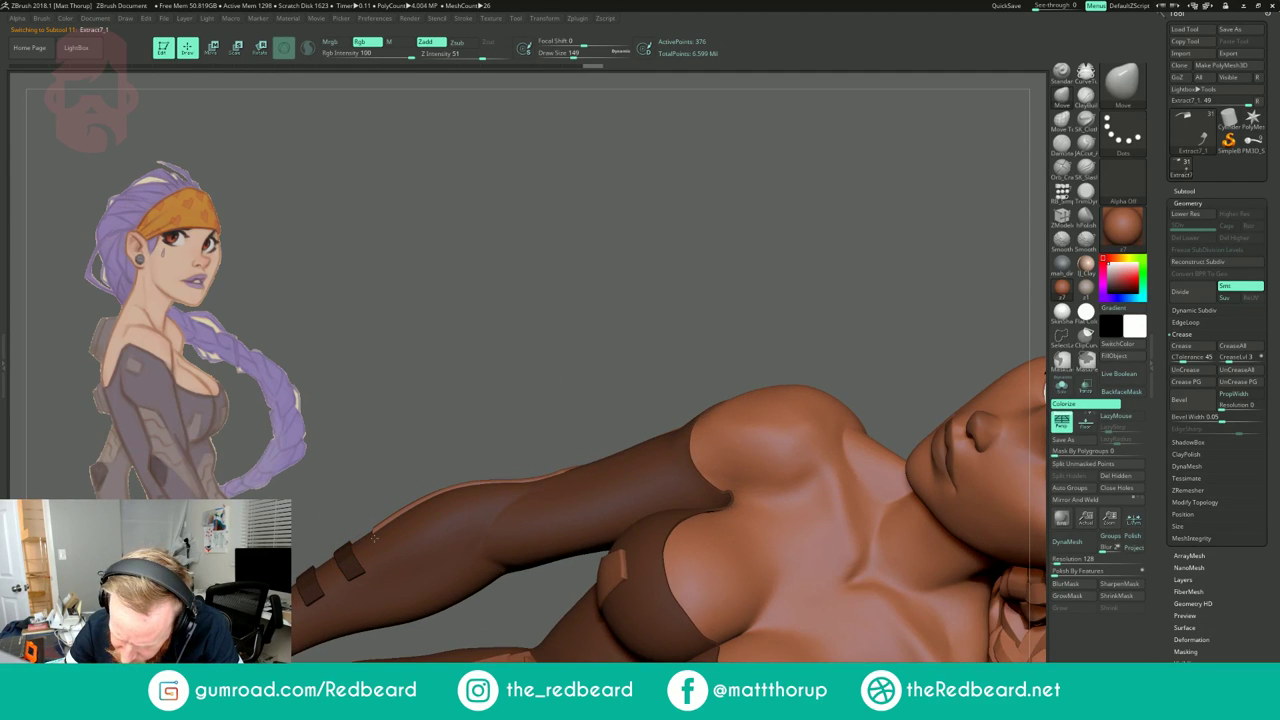
Step: Set the Move brush's draw size to 182 and adjust the arm plate's fit around the elbow, checking it from several angles
mouse_move(420, 410)
left_mouse_down()
mouse_move(583, 391)
mouse_move(690, 440)
mouse_move(828, 434)
left_mouse_up()
key("s")
left_click_drag(528, 453, 532, 452)
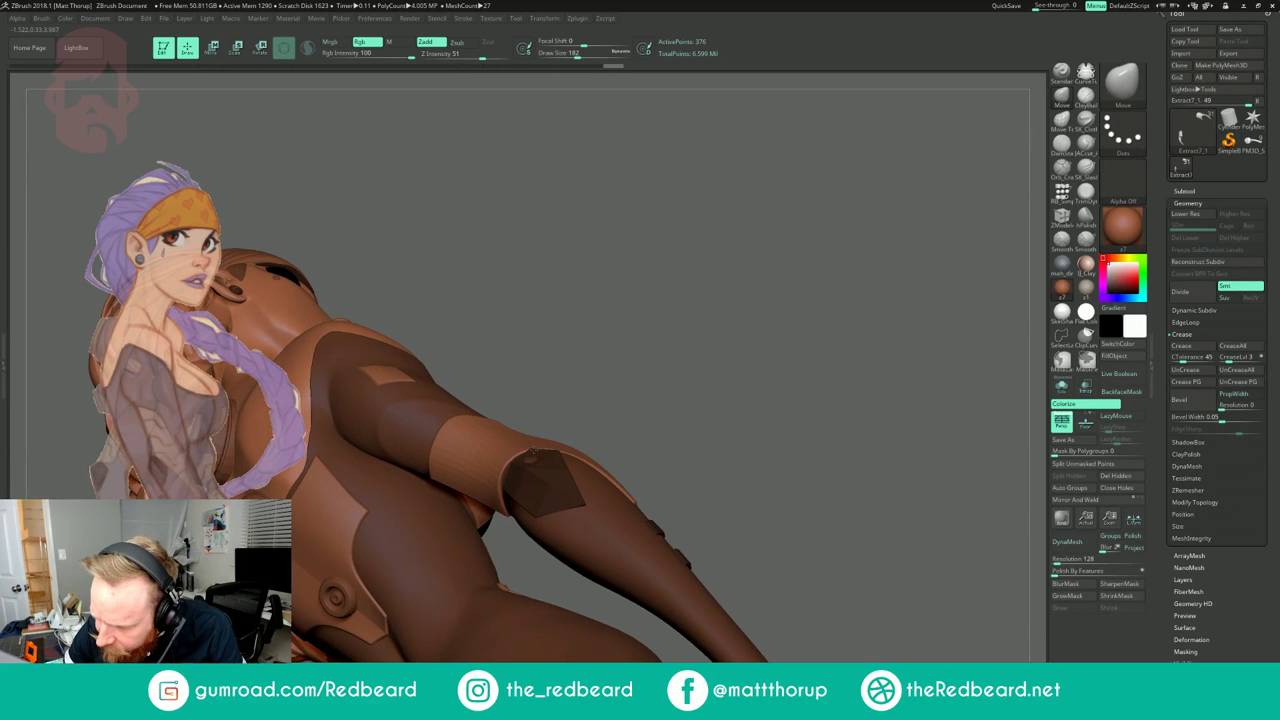
left_click_drag(606, 387, 557, 450)
mouse_move(595, 403)
left_mouse_down()
mouse_move(565, 397)
mouse_move(572, 360)
mouse_move(632, 390)
mouse_move(620, 415)
mouse_move(640, 425)
left_mouse_up()
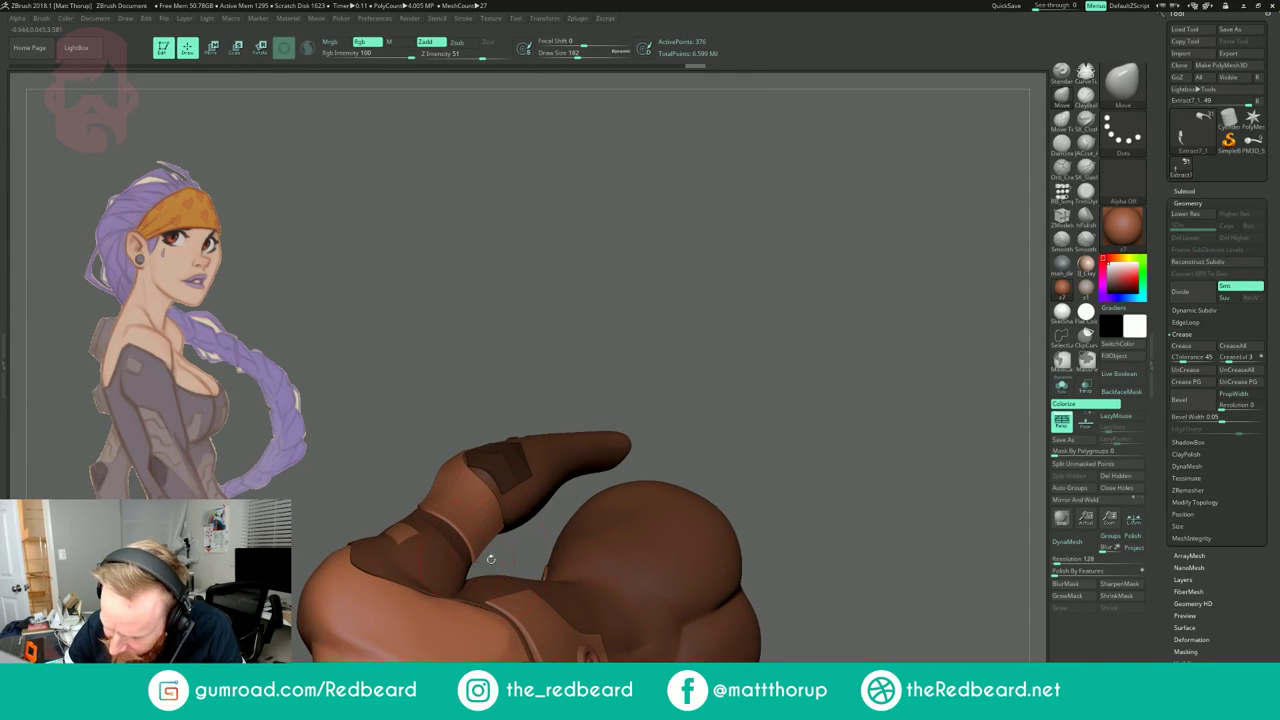
mouse_move(690, 385)
left_mouse_down()
mouse_move(583, 375)
mouse_move(516, 527)
left_mouse_up()
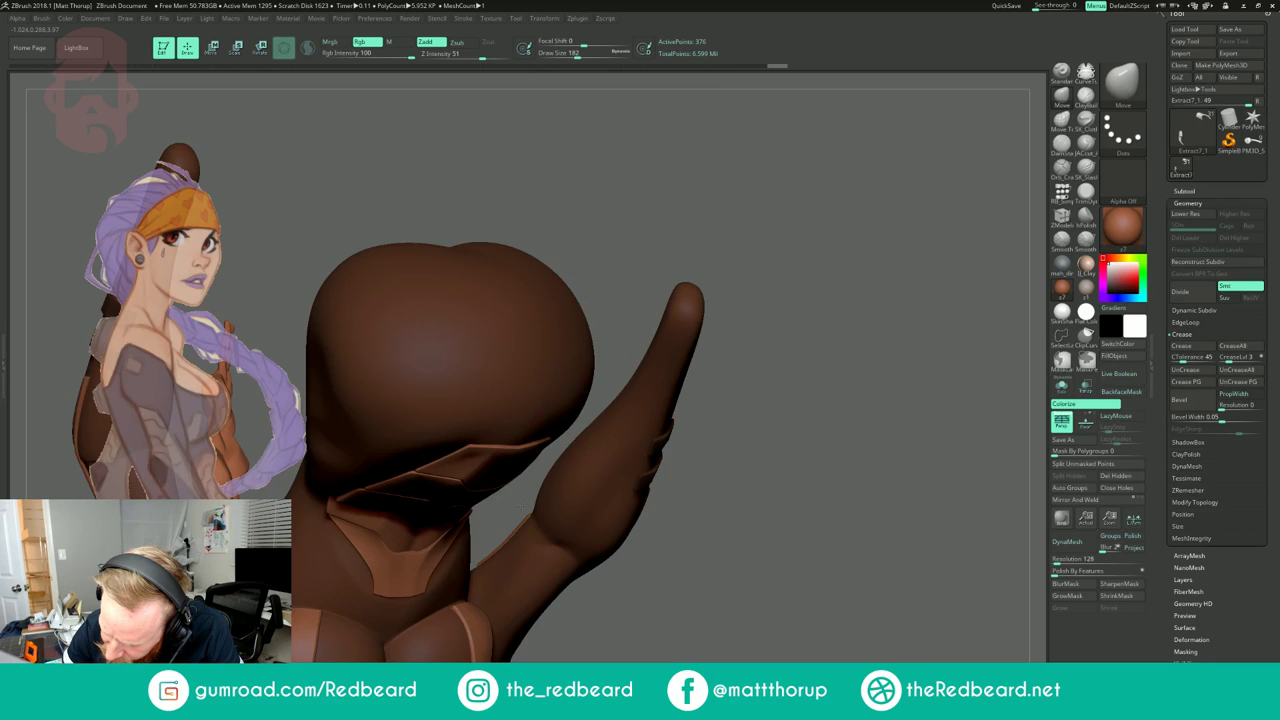
left_click_drag(527, 510, 530, 526)
Step: Make the under-bust plate active and adjust its inner tip against the breast with the Move brush at draw size 212
left_click_drag(639, 343, 790, 400)
mouse_move(838, 200)
left_mouse_down("alt")
mouse_move(894, 254)
mouse_move(950, 271)
mouse_move(894, 340)
mouse_move(854, 307)
left_mouse_up("alt")
left_click_drag(807, 353, 690, 374)
key("bracketright")
key("bracketright")
key("bracketright")
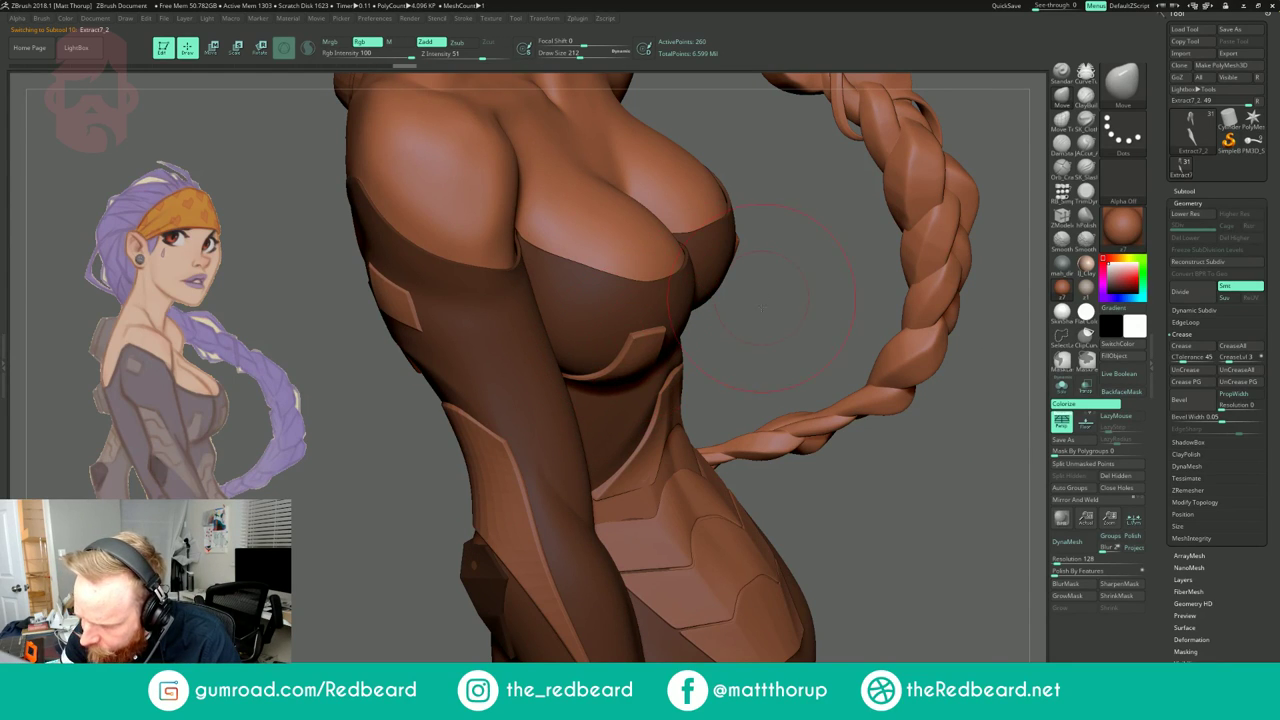
left_click_drag(785, 265, 780, 360)
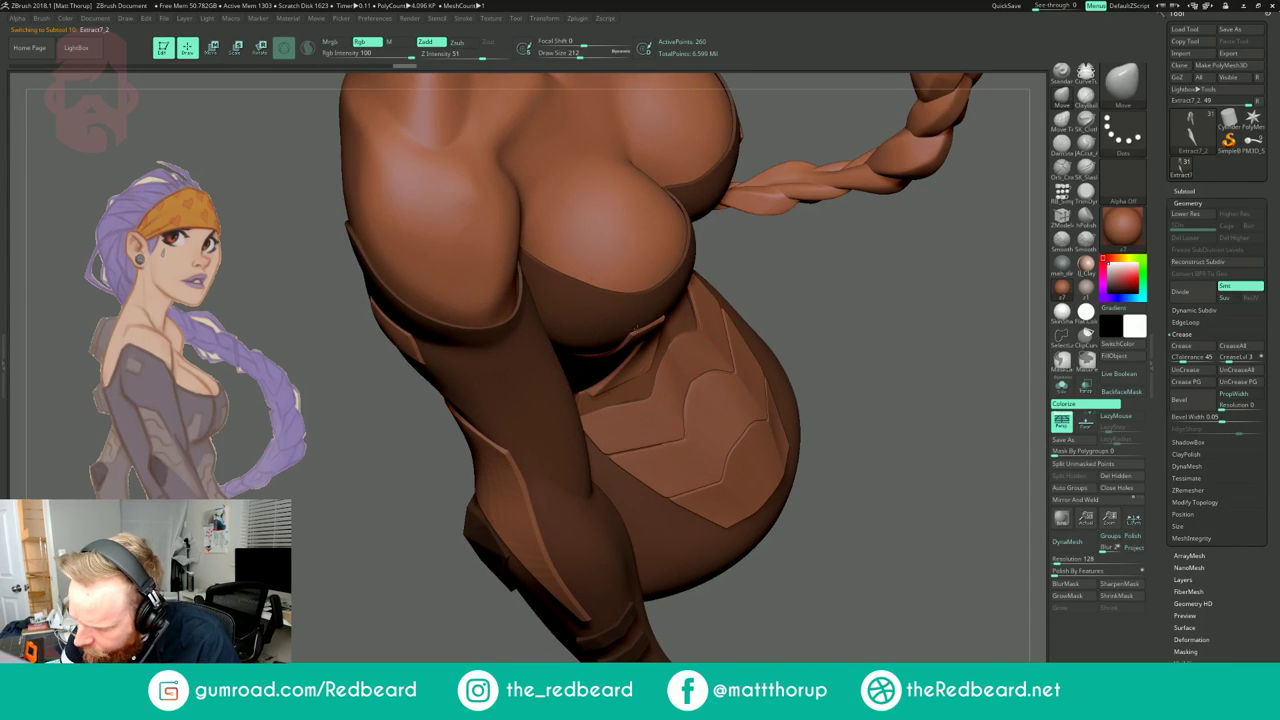
mouse_move(836, 307)
left_mouse_down()
mouse_move(765, 240)
mouse_move(703, 337)
mouse_move(640, 360)
left_mouse_up()
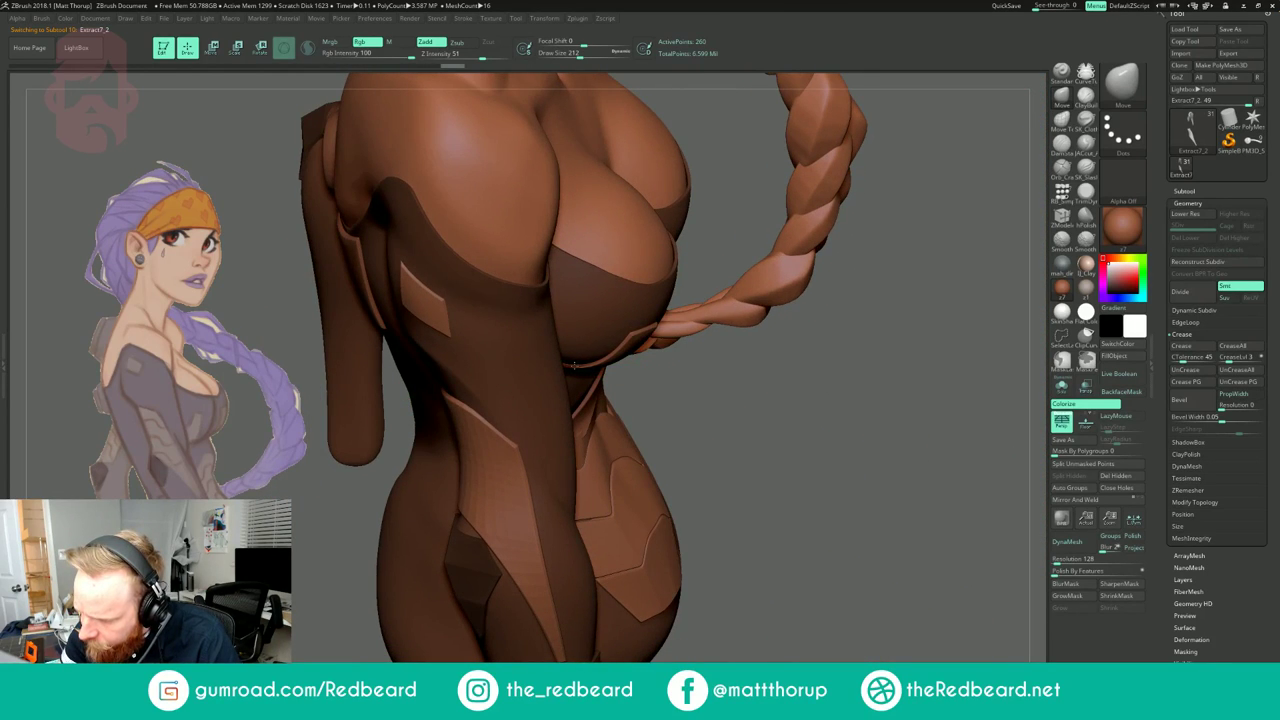
Step: Reduce the Move brush's draw size to 136 and tuck the under-bust plate's front edge against the breast
left_click_drag(715, 411, 490, 379)
right_click_drag(715, 355, 592, 378)
key("s")
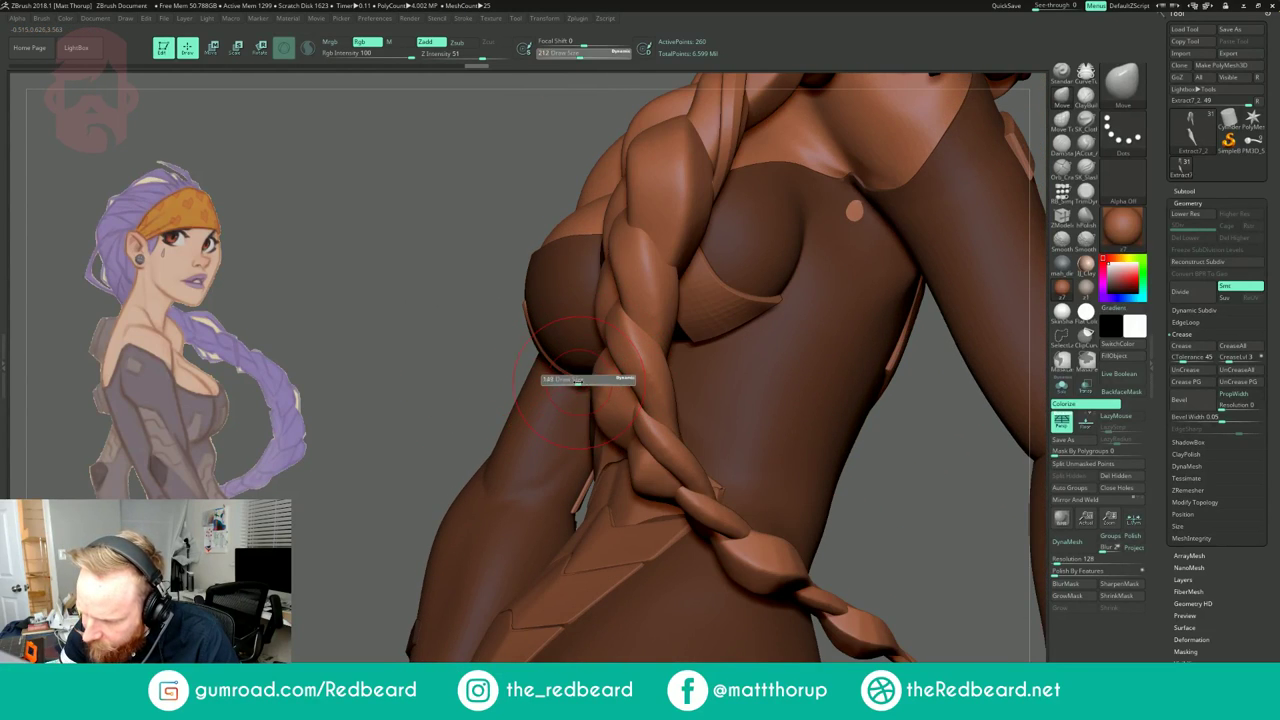
left_click_drag(588, 380, 565, 377)
key("s")
key("s")
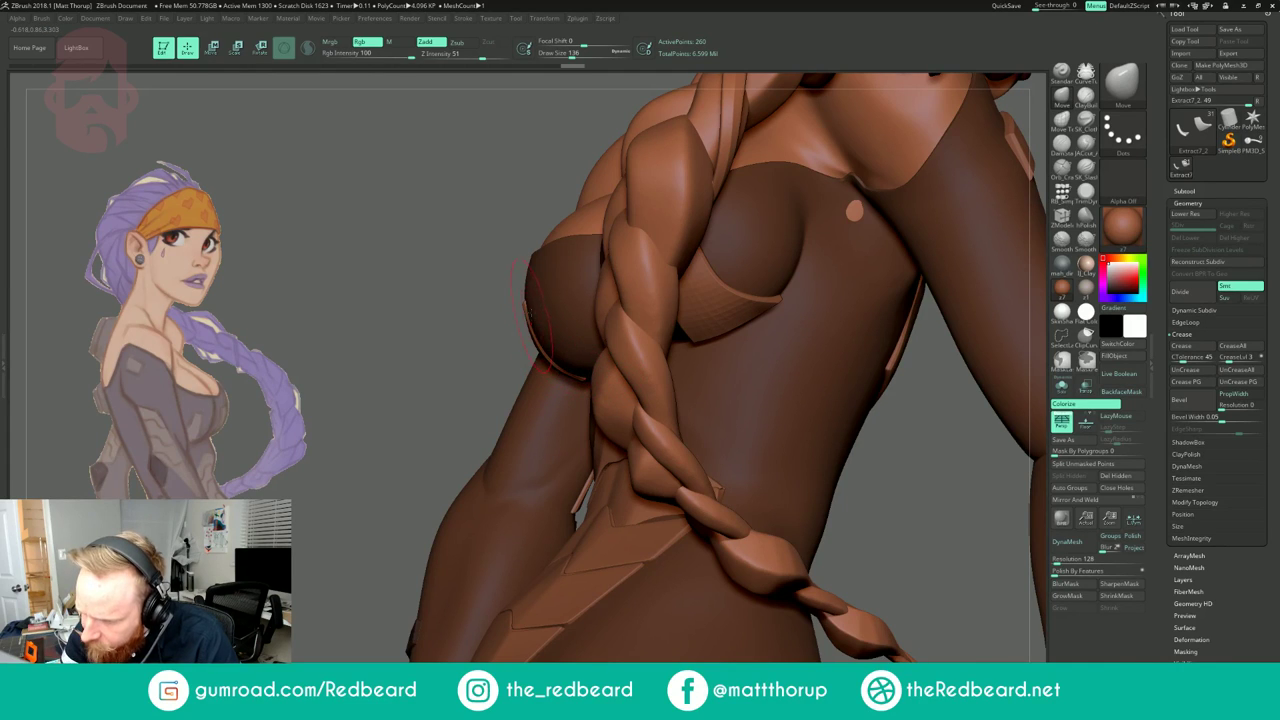
key("s")
left_click_drag(532, 302, 529, 321)
Step: Refine the under-bust plate's lower edge along the breast from the front, using Move brush draw sizes between 108 and 145
key("s")
mouse_move(487, 365)
left_mouse_down()
mouse_move(745, 321)
mouse_move(667, 263)
mouse_move(645, 303)
mouse_move(635, 291)
left_mouse_up()
key("s")
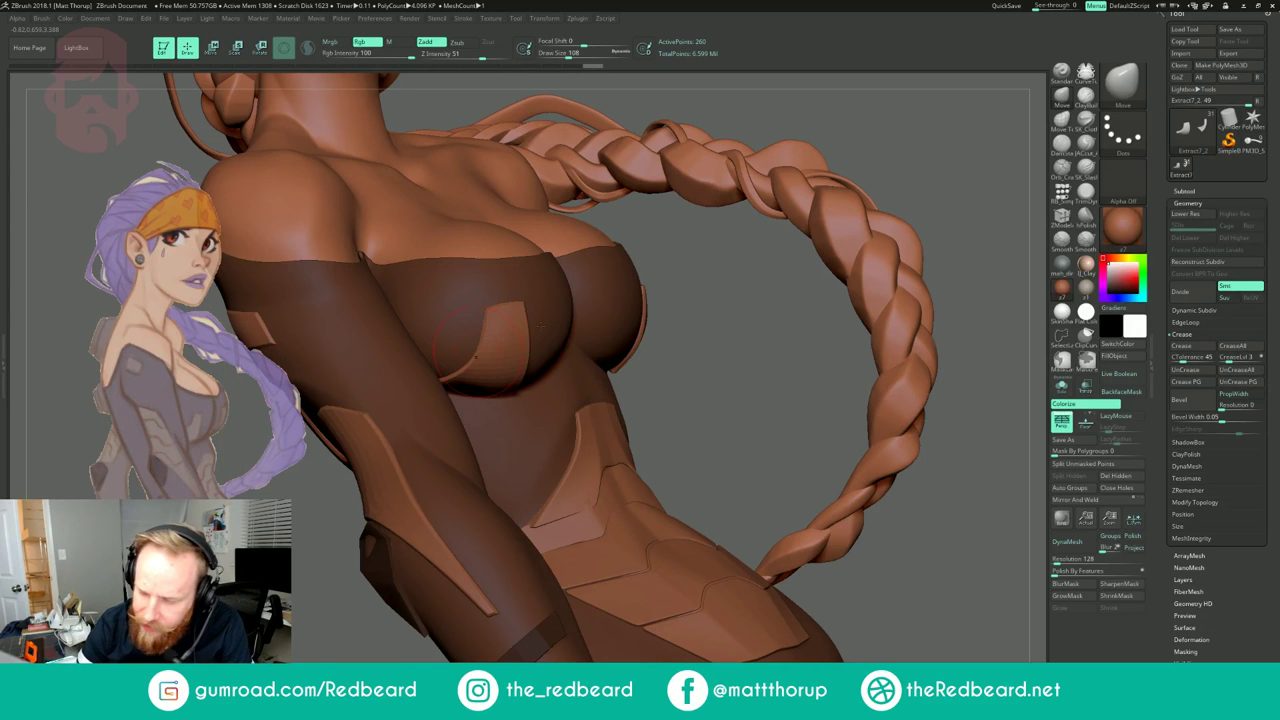
left_click_drag(686, 325, 708, 328)
key("s")
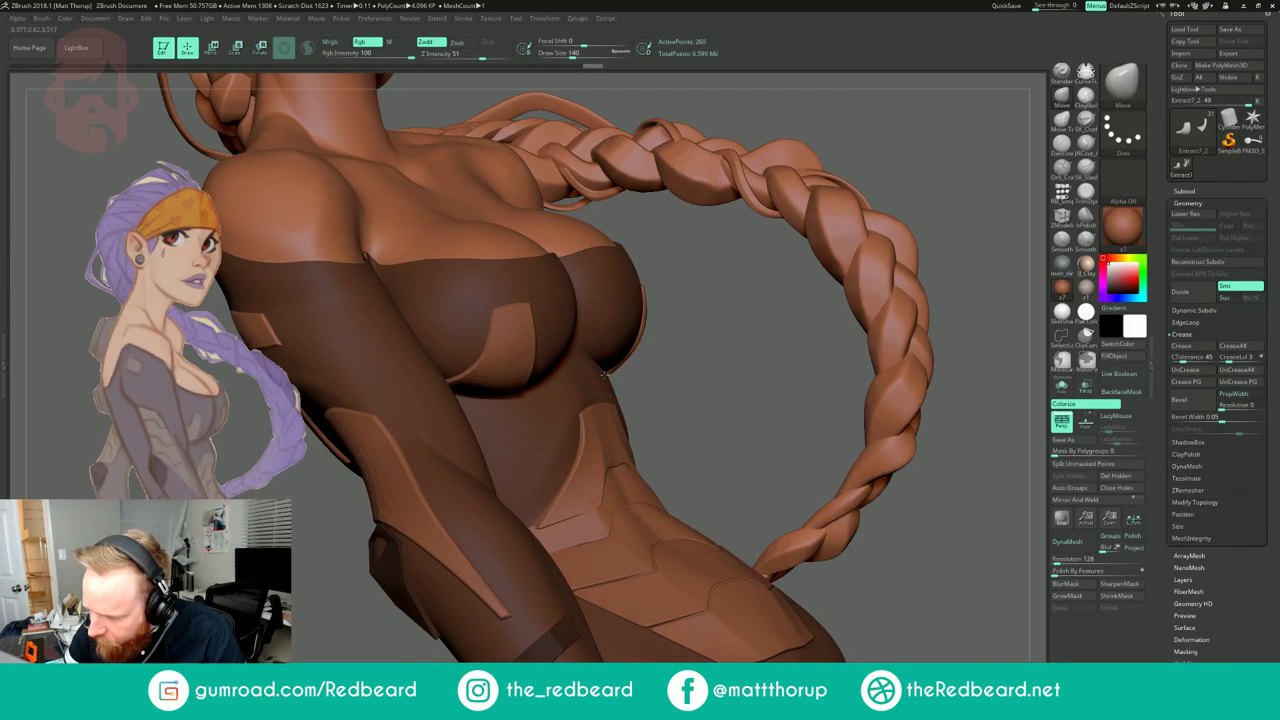
key("s")
mouse_move(607, 375)
left_mouse_down()
mouse_move(643, 375)
mouse_move(624, 368)
left_mouse_up()
key("s")
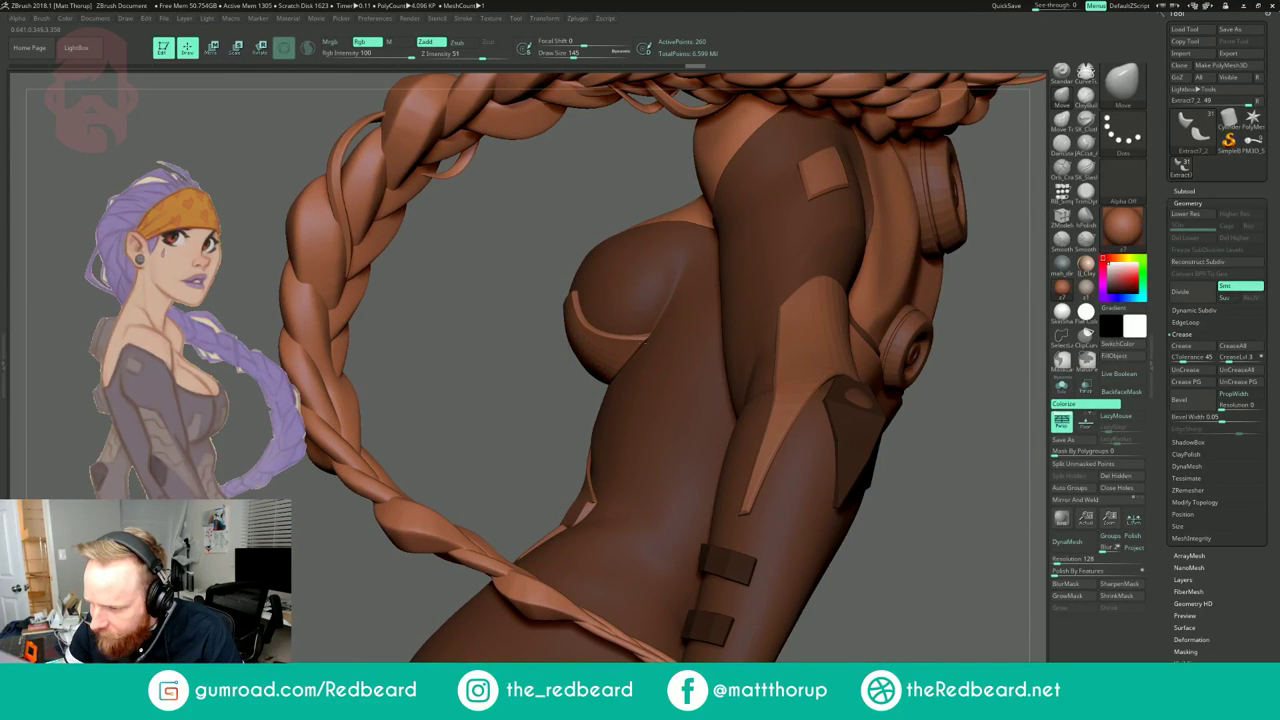
Step: Fit the under-bust plate's profile to the breast from the side with the Move brush at draw size 116
left_click_drag(527, 386, 478, 428)
key("s")
left_click_drag(649, 337, 605, 305)
key("s")
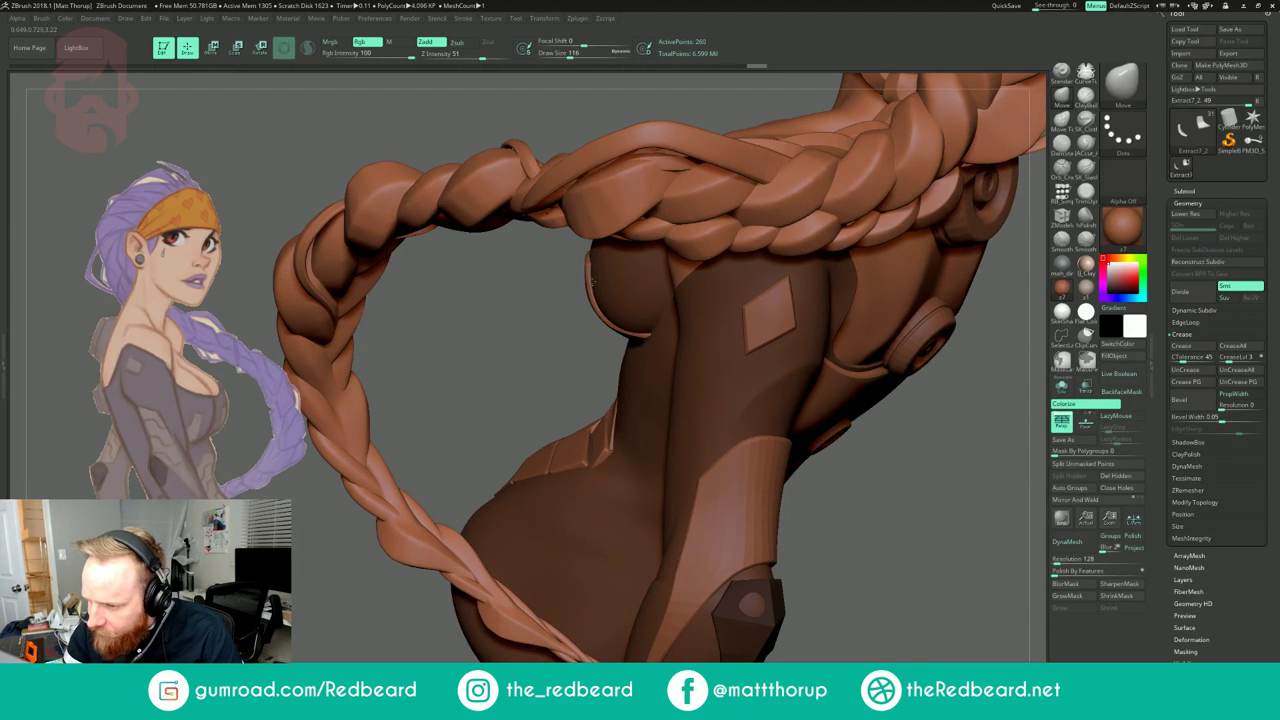
mouse_move(561, 351)
left_mouse_down()
mouse_move(632, 345)
mouse_move(618, 338)
left_mouse_up()
key("s")
left_click_drag(604, 309, 607, 309)
mouse_move(555, 363)
left_mouse_down()
mouse_move(906, 280)
mouse_move(918, 251)
mouse_move(775, 245)
mouse_move(792, 277)
mouse_move(836, 263)
mouse_move(803, 269)
mouse_move(811, 354)
mouse_move(797, 310)
mouse_move(836, 300)
mouse_move(843, 320)
mouse_move(834, 306)
mouse_move(826, 326)
mouse_move(848, 287)
mouse_move(880, 290)
left_mouse_up()
key("s")
Step: Make the elbow plate the active subtool, switch to the ZModeler brush and display the polyframe
left_click(733, 337)
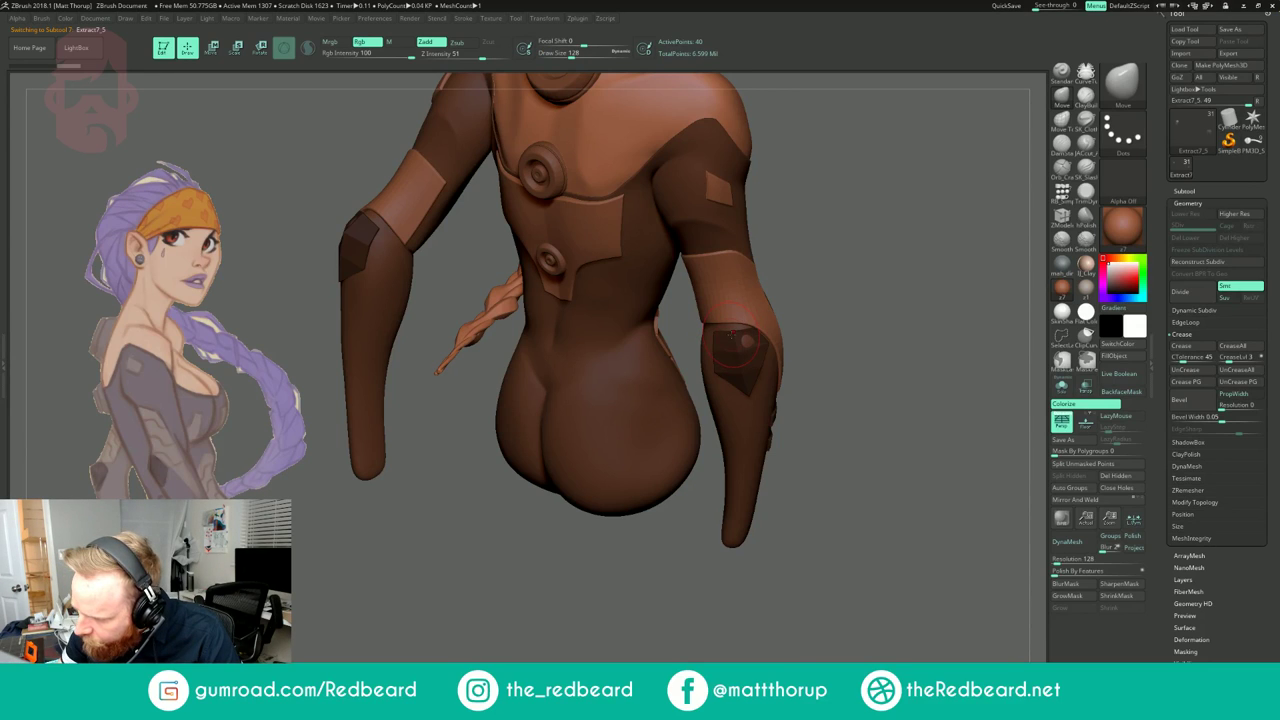
left_click_drag(798, 298, 872, 288)
key("b")
key("z")
key("m")
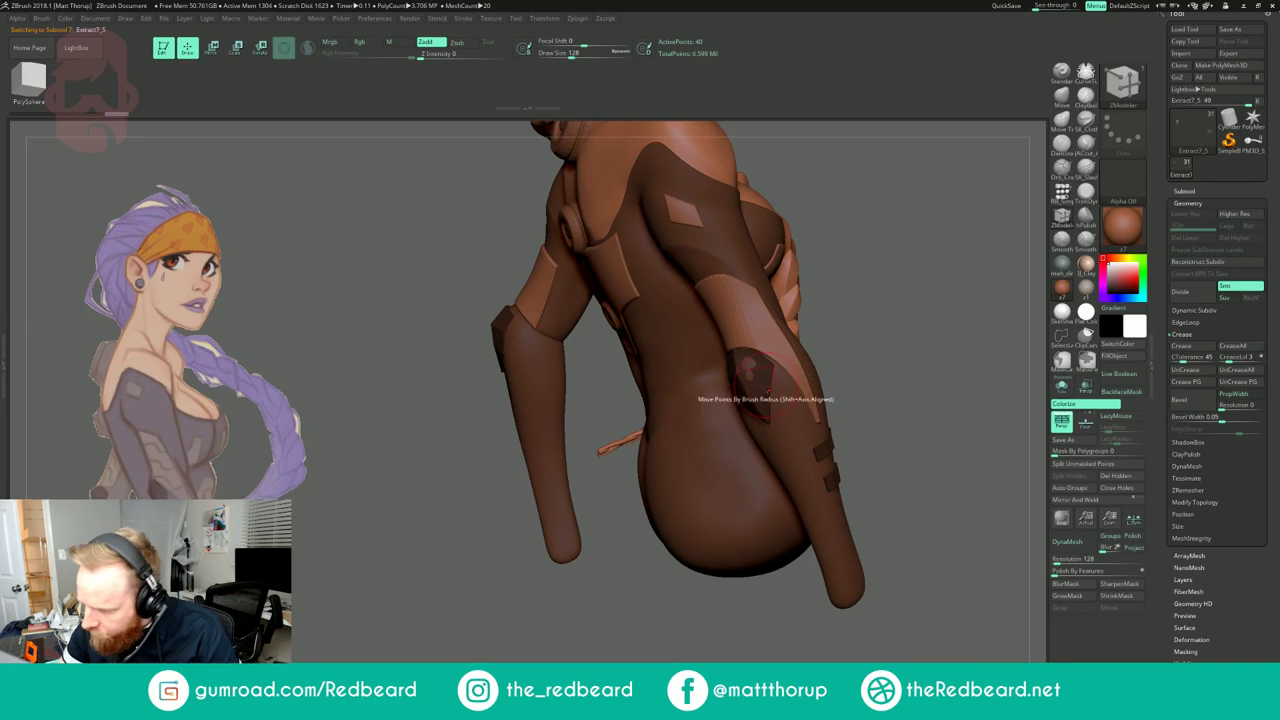
key("shift+f")
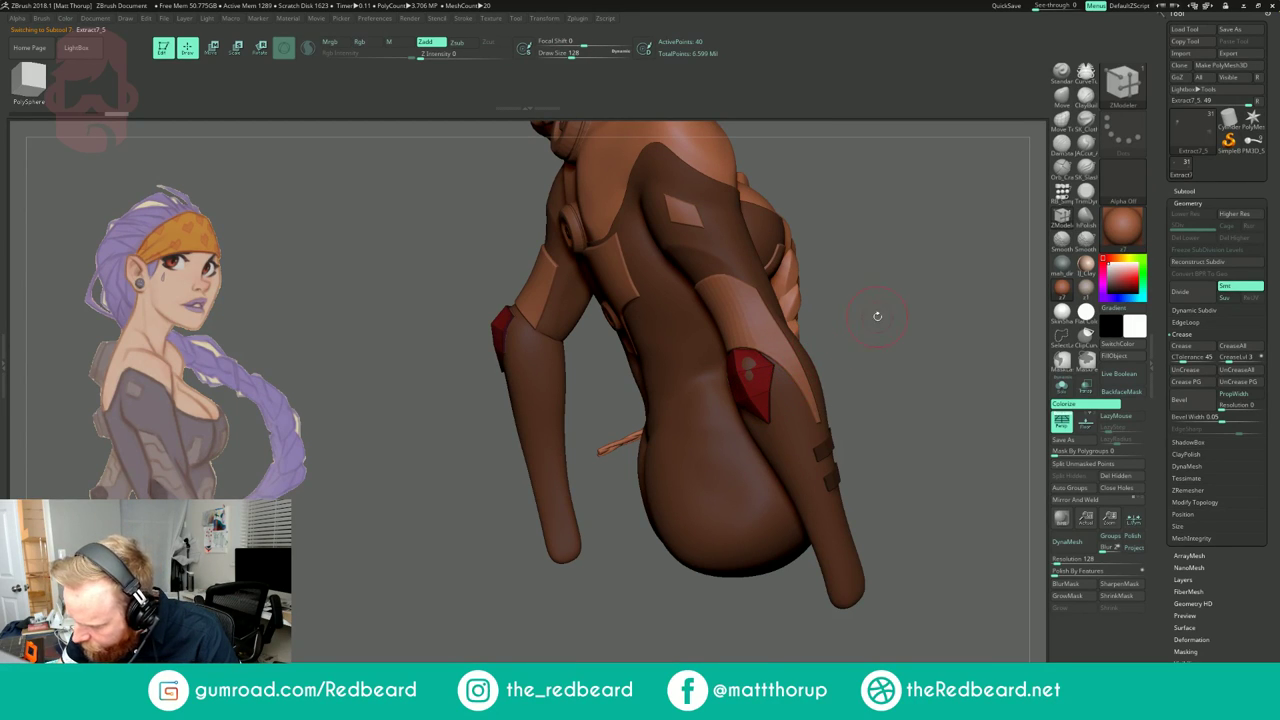
Step: Set the ZModeler edge action to Bevel and bevel a complete edge loop on the elbow plate
left_click_drag(893, 312, 862, 338)
key("space")
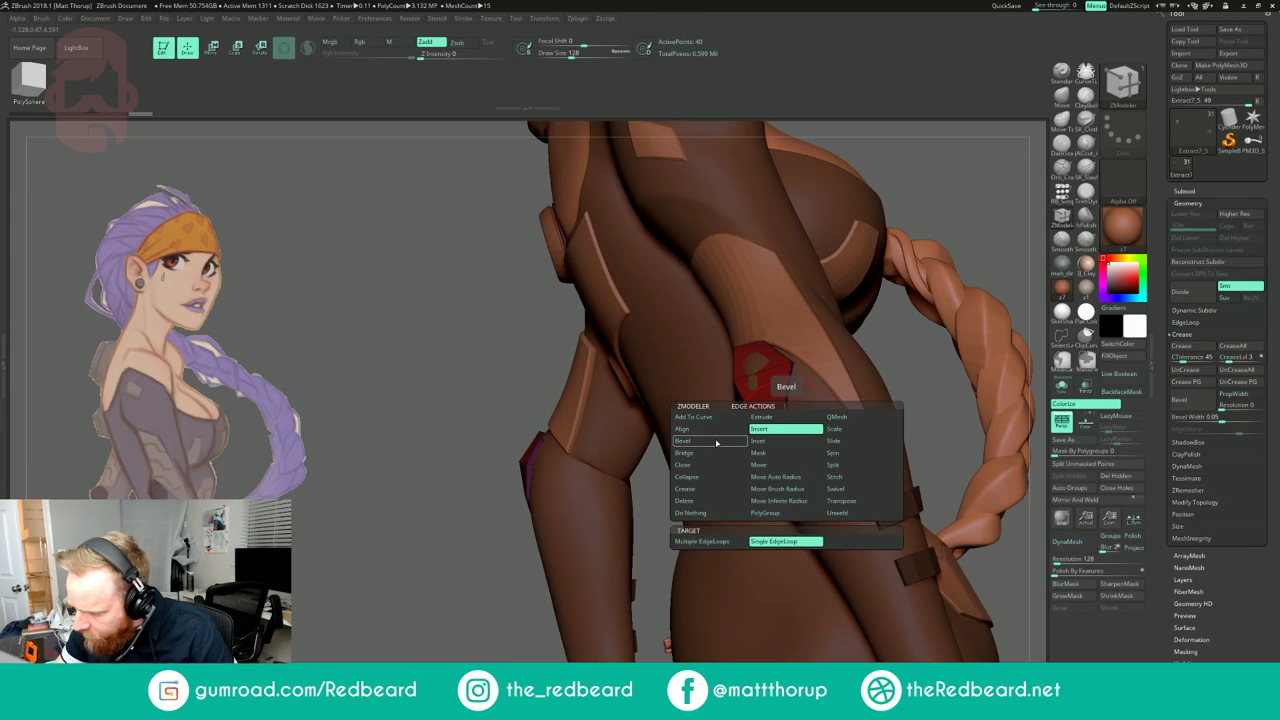
left_click(713, 442)
left_click_drag(786, 397, 795, 396)
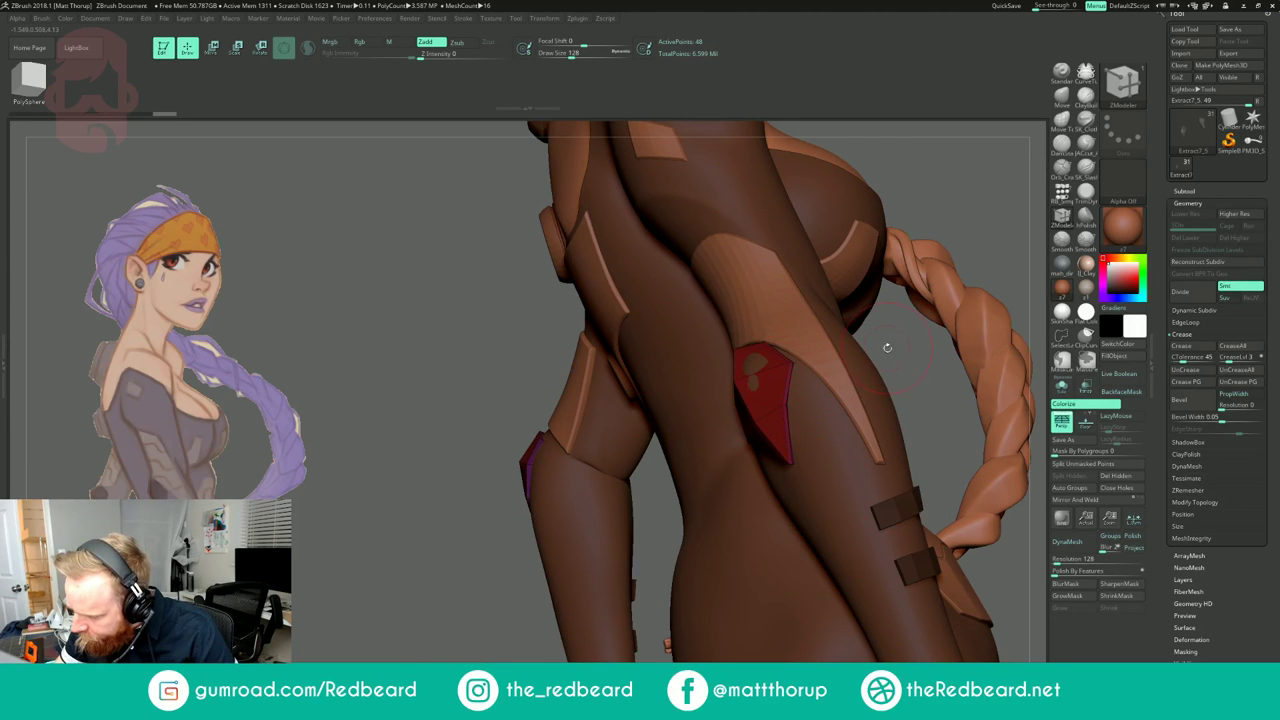
left_click_drag(886, 346, 1000, 365)
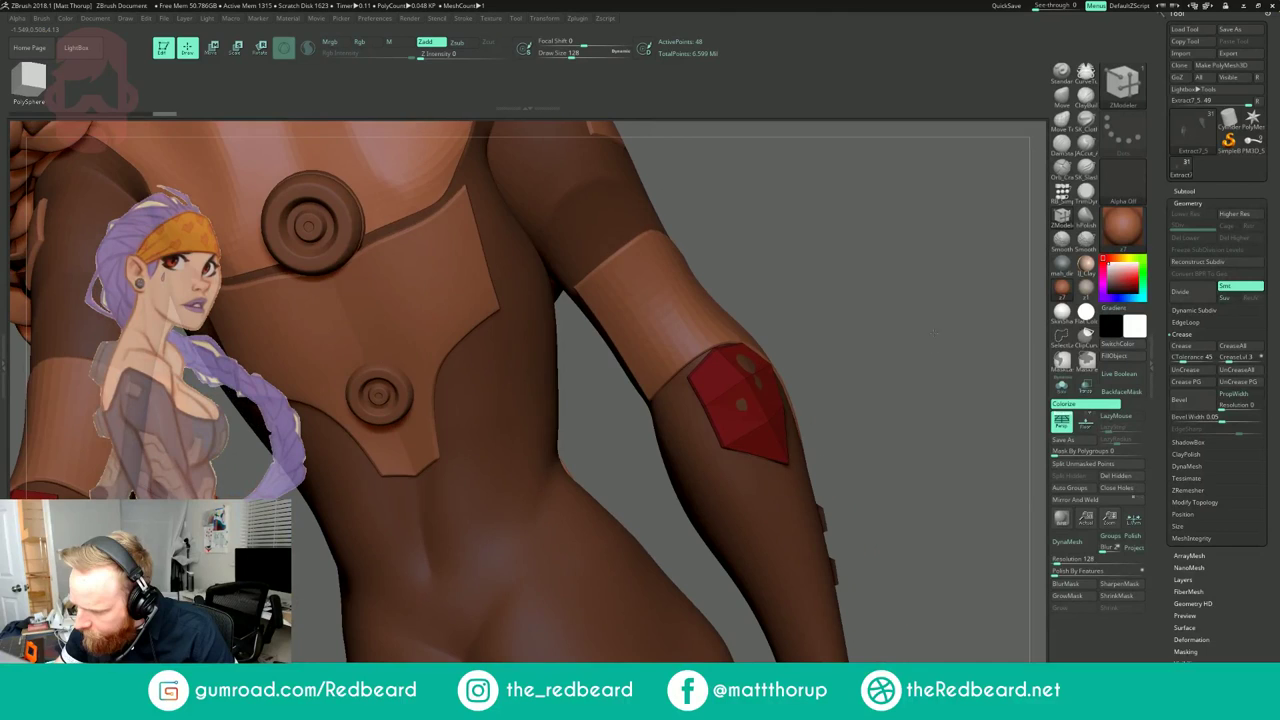
left_click_drag(657, 424, 1015, 235, "alt")
left_click_drag(320, 415, 397, 428)
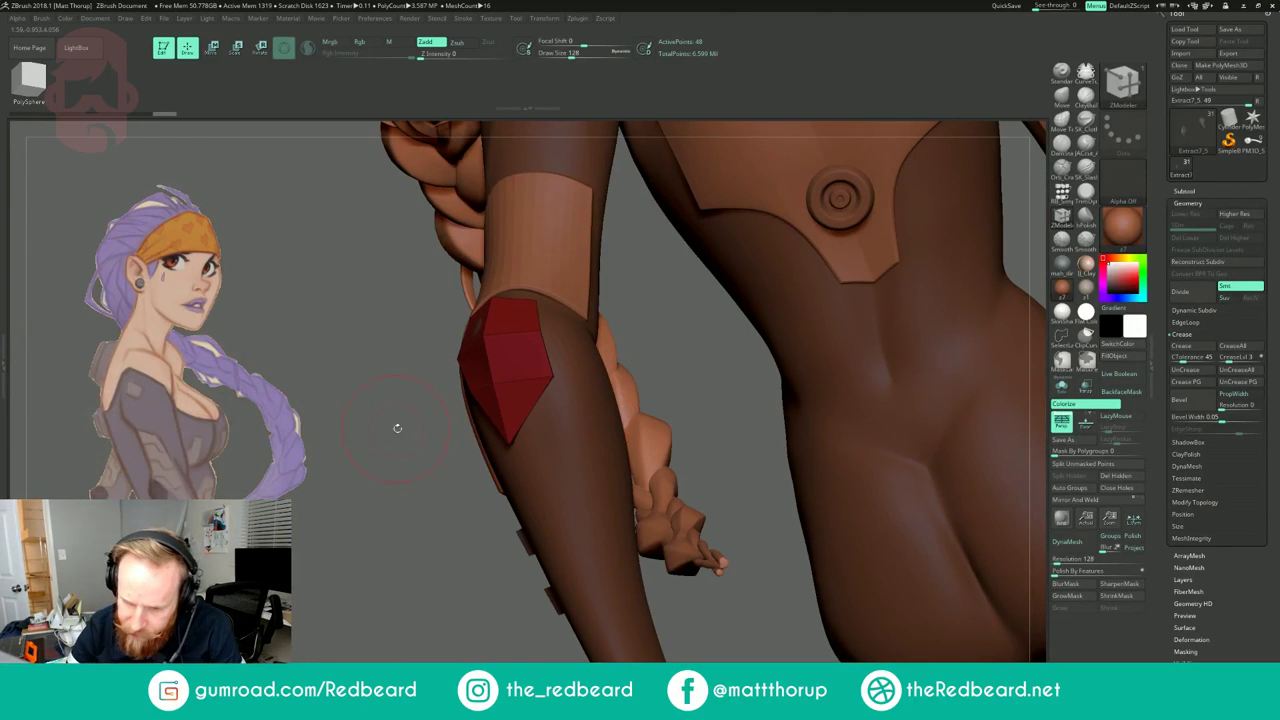
Step: Bevel a second edge loop on the elbow plate and inspect its facets from the side
left_click_drag(646, 331, 560, 360)
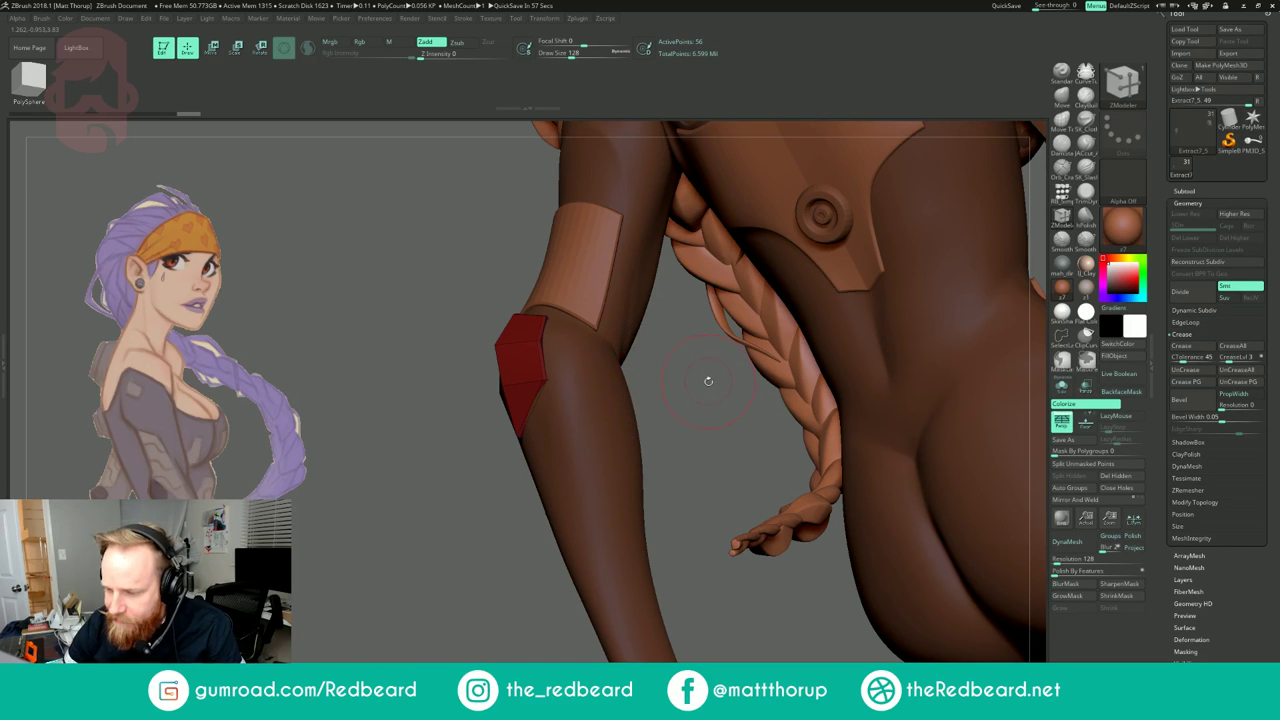
left_click_drag(706, 388, 480, 430)
left_click_drag(840, 247, 851, 265)
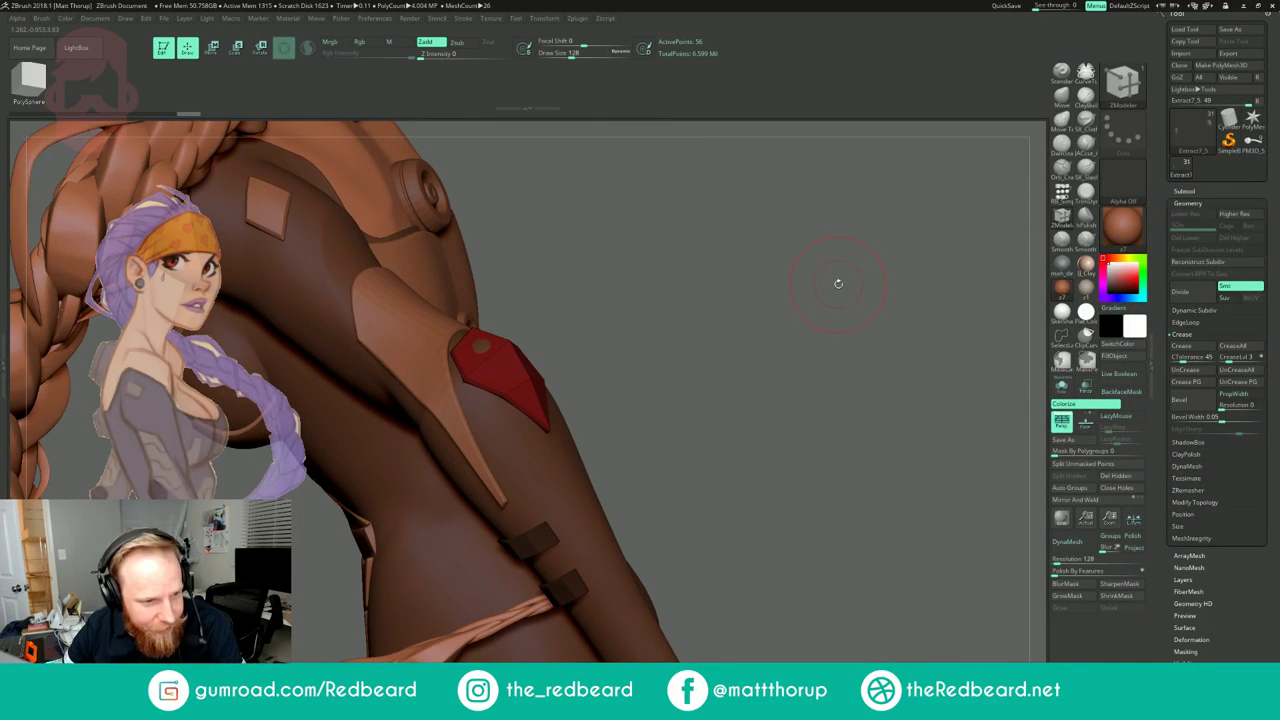
mouse_move(835, 289)
left_mouse_down()
mouse_move(660, 325)
mouse_move(730, 340)
mouse_move(703, 289)
left_mouse_up()
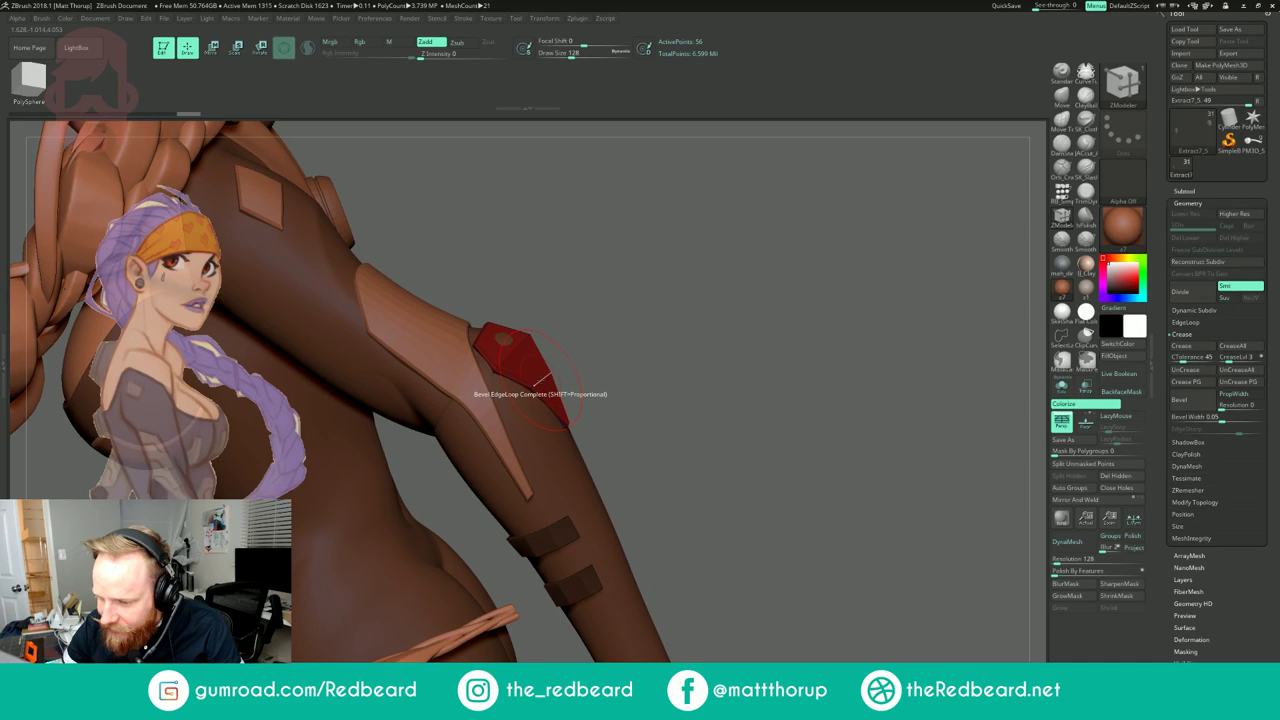
Step: Change the ZModeler edge action to Insert and add a supporting edge loop close to the elbow plate's border at draw size 29
key("space")
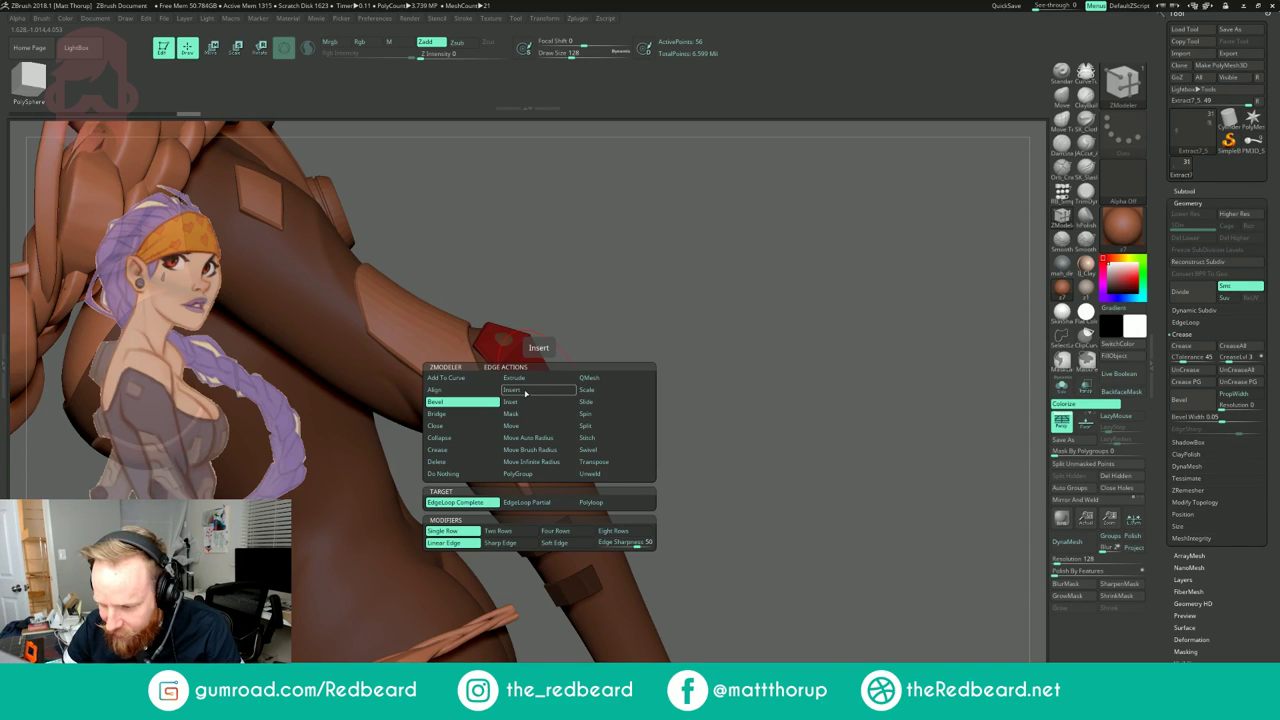
left_click(525, 394)
left_click_drag(648, 279, 610, 370, "alt")
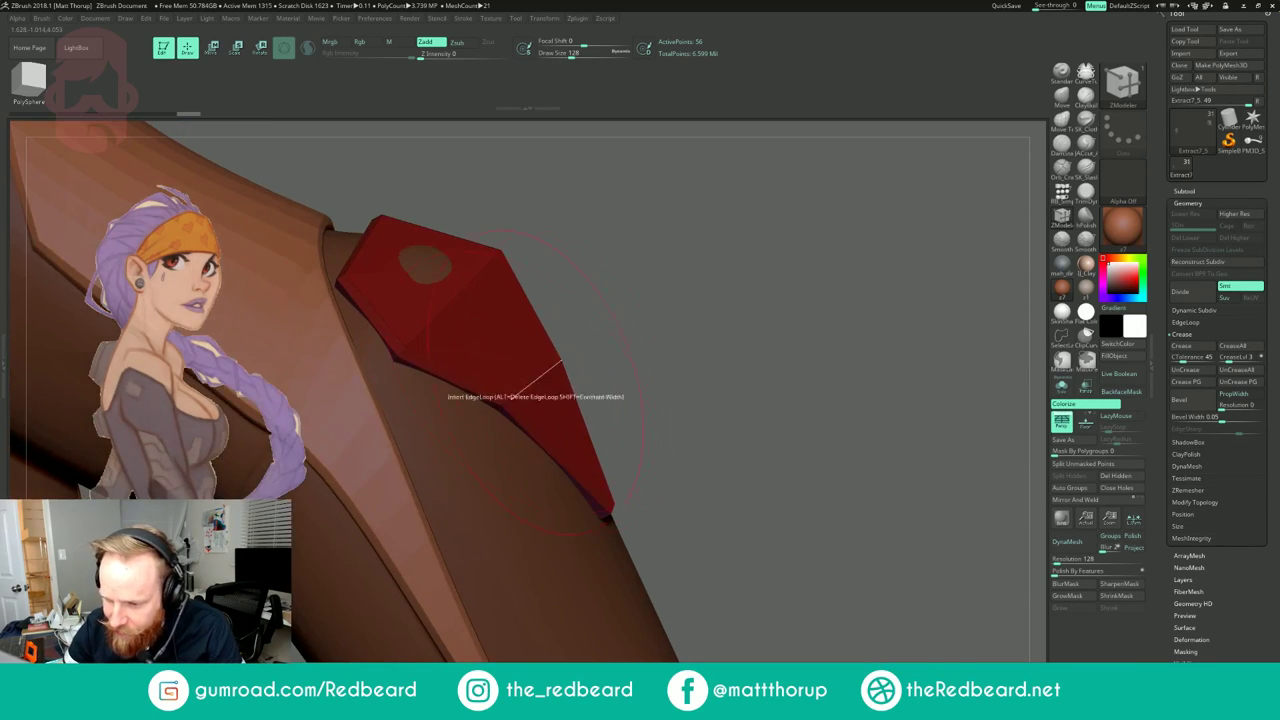
key("s")
left_click_drag(401, 352, 385, 353)
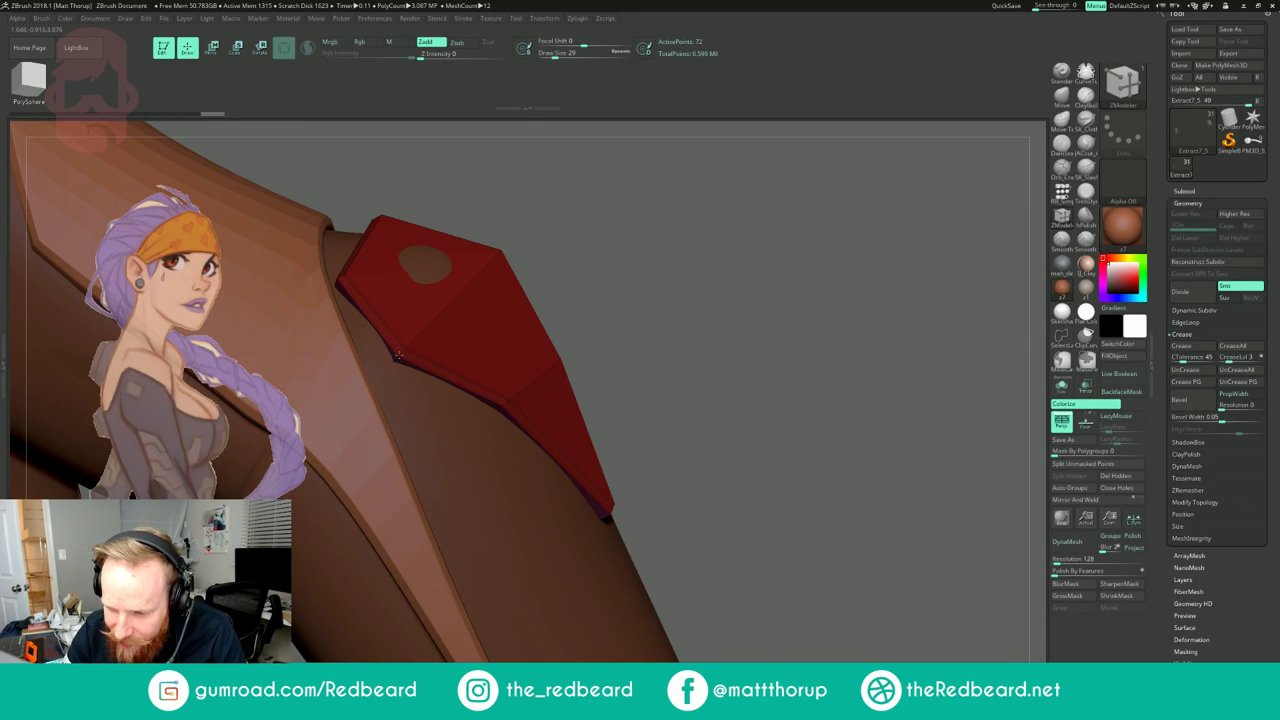
mouse_move(603, 278)
left_mouse_down()
mouse_move(608, 236)
mouse_move(636, 234)
mouse_move(662, 270)
mouse_move(724, 279)
left_mouse_up()
Step: Switch to the Move brush at draw size 80 and reshape the elbow plate's corner beside the arm plate
key("b")
key("m")
key("v")
key("s")
mouse_move(371, 291)
left_mouse_down()
mouse_move(388, 284)
mouse_move(351, 245)
left_mouse_up()
key("s")
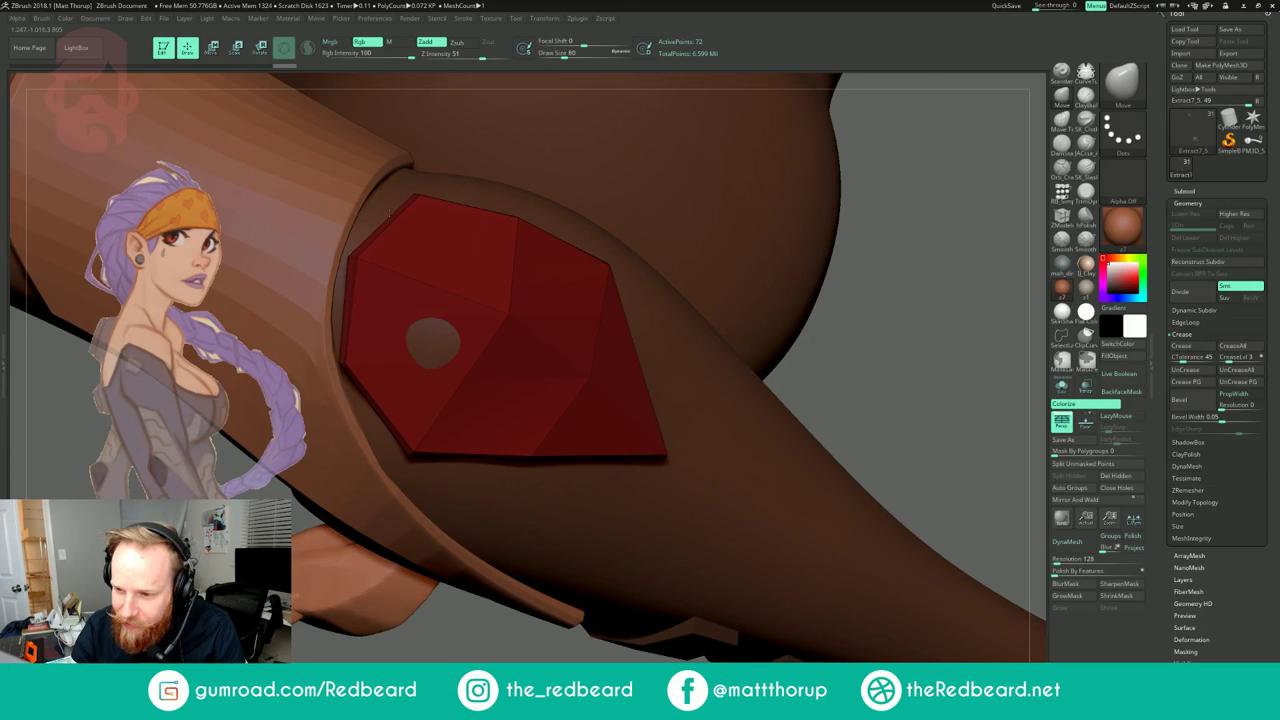
Step: Enlarge the Move brush's draw size to 145 and refine the elbow plate's upper edge and overall outline
left_click_drag(921, 167, 1000, 186)
key("s")
mouse_move(416, 158)
left_mouse_down()
mouse_move(407, 181)
mouse_move(443, 188)
left_mouse_up()
left_click_drag(663, 156, 865, 187)
left_click_drag(1008, 132, 952, 96, "alt")
mouse_move(622, 305)
left_mouse_down()
mouse_move(505, 308)
mouse_move(594, 332)
left_mouse_up()
Step: Return to ZModeler at draw size 149, insert an edge loop across the elbow plate's facets and toggle the smooth preview
key("b")
key("z")
key("m")
left_click_drag(588, 391, 680, 384)
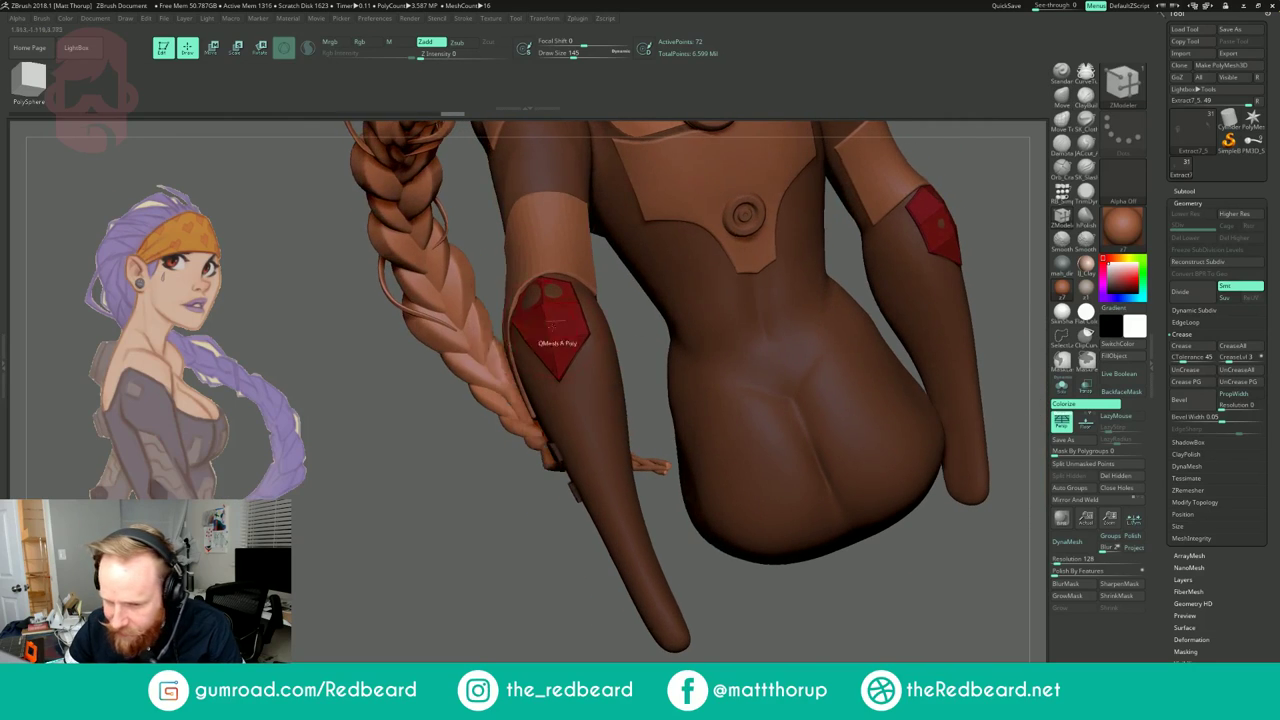
key("s")
left_click(528, 352)
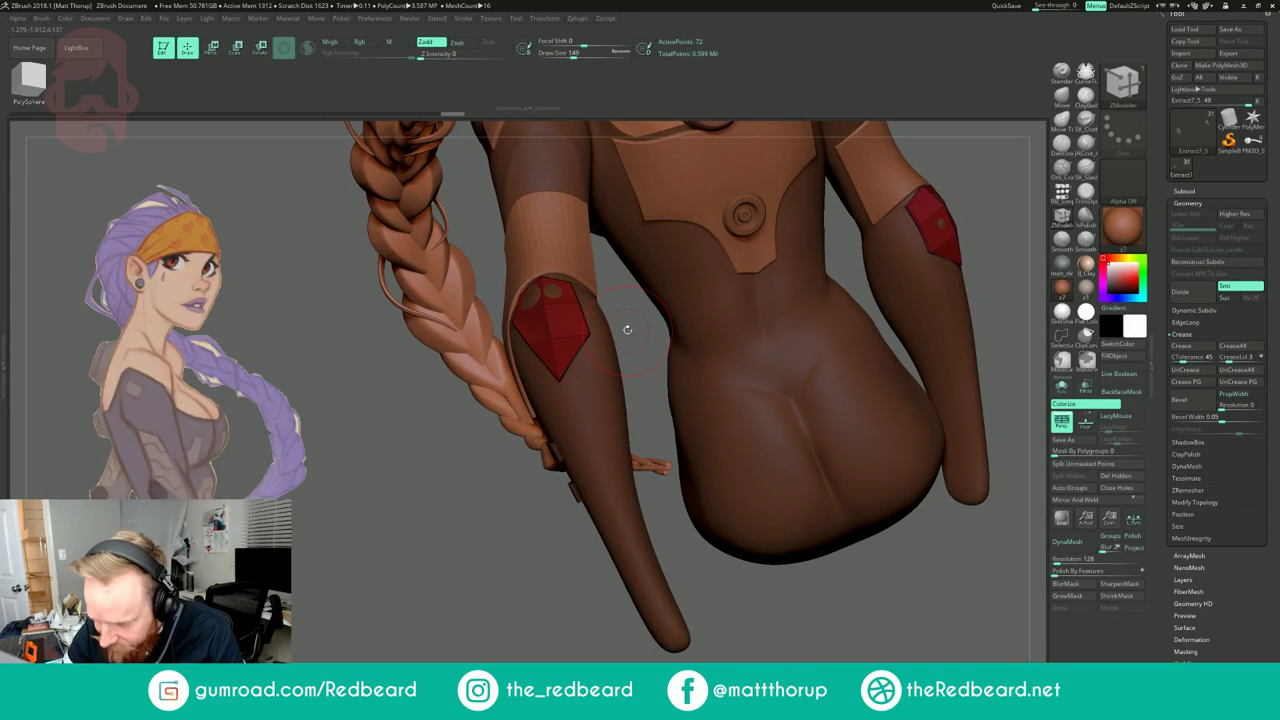
key("d")
key("shift+d")
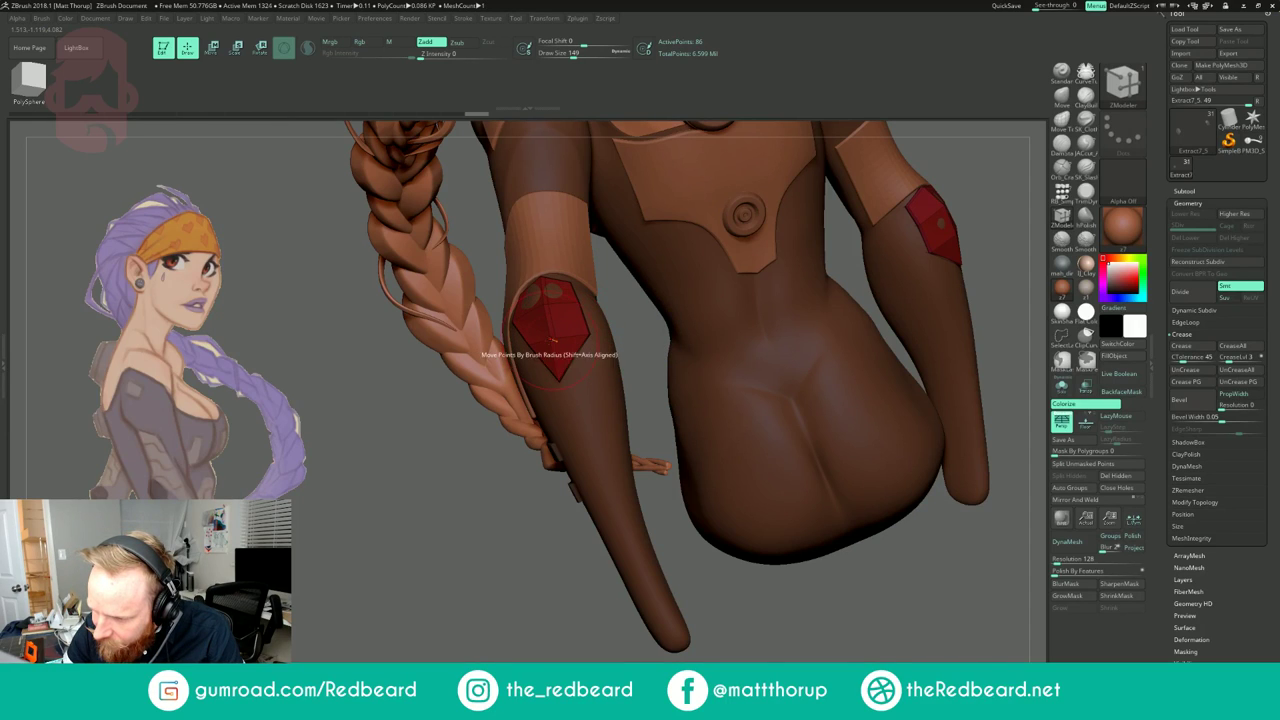
Step: Insert another supporting edge loop on the elbow plate and check its smoothed shape without the polyframe
key("d")
key("shift+f")
mouse_move(631, 311)
left_mouse_down()
mouse_move(700, 306)
mouse_move(580, 318)
left_mouse_up()
key("shift+d")
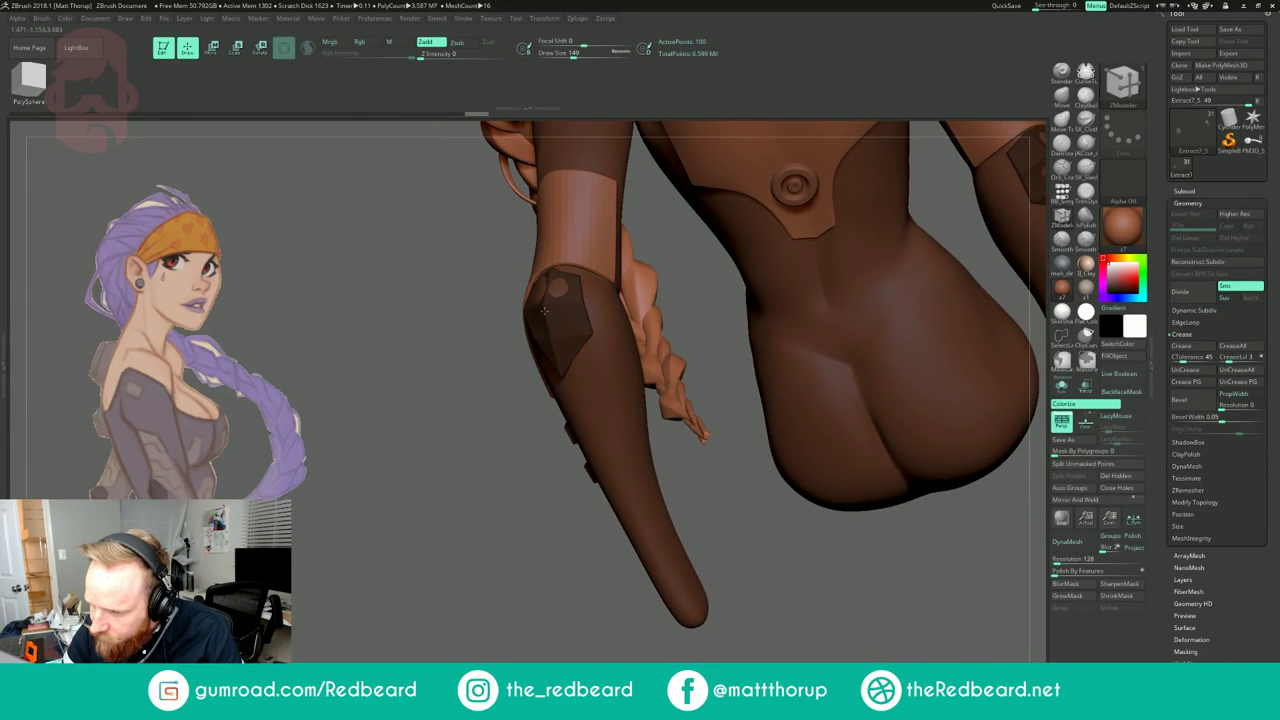
key("d")
left_click_drag(678, 268, 714, 309)
key("shift+f")
key("shift+f")
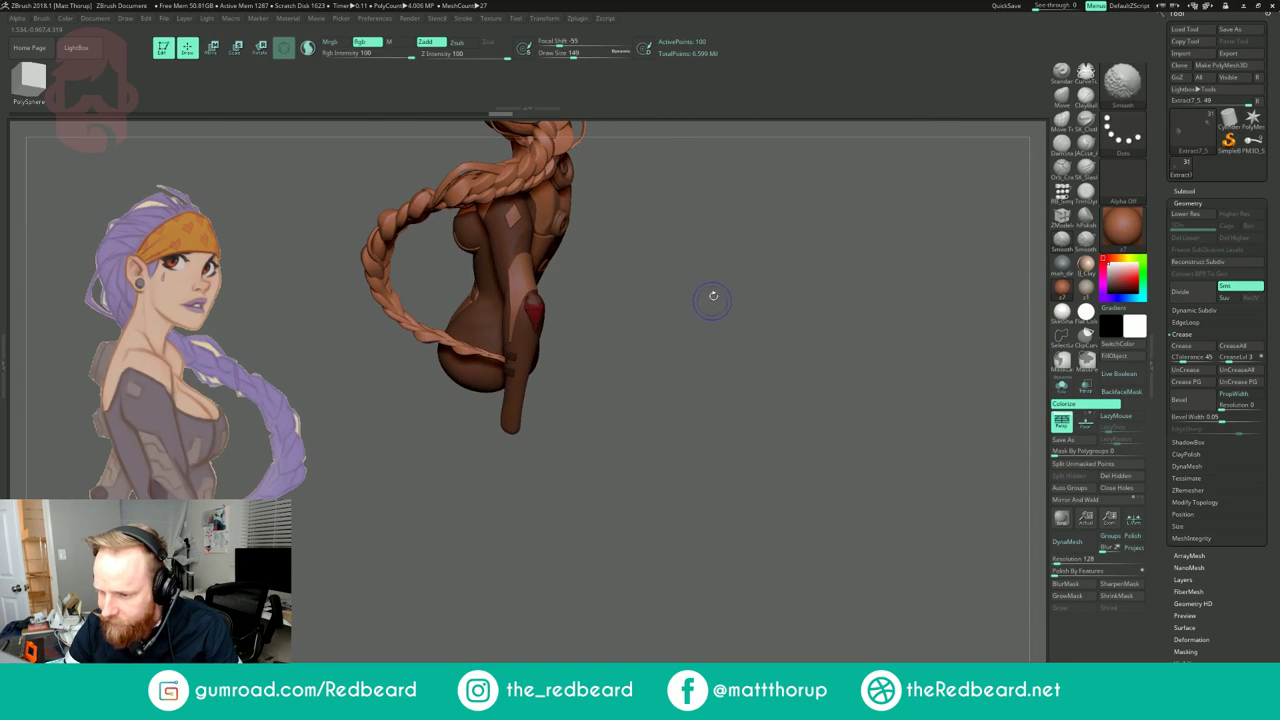
Step: Turn off the smooth preview and insert further supporting edge loops beside the elbow plate's remaining facet edges
mouse_move(666, 271)
left_mouse_down("alt")
mouse_move(709, 310)
mouse_move(622, 290)
left_mouse_up("alt")
key("shift+d")
left_click_drag(667, 239, 568, 240)
left_click_drag(843, 208, 640, 338, "alt")
left_click_drag(735, 330, 660, 314)
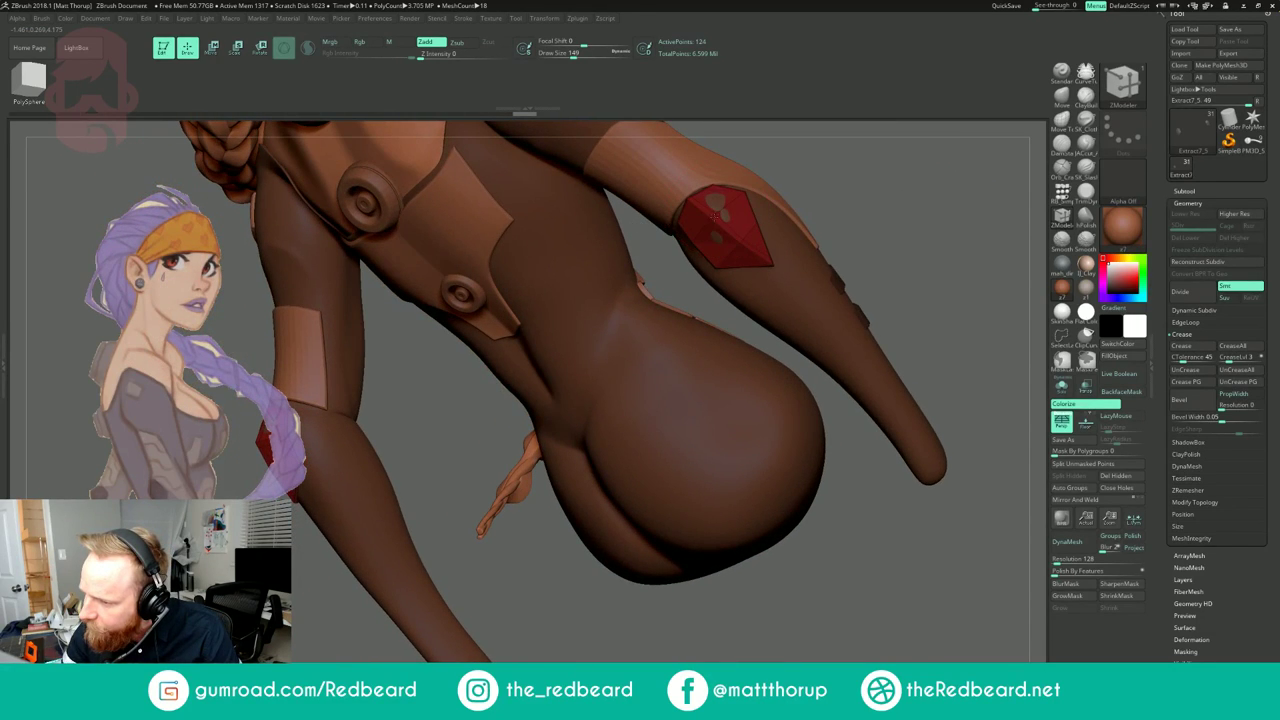
left_click_drag(657, 265, 657, 285)
left_click_drag(839, 190, 900, 190)
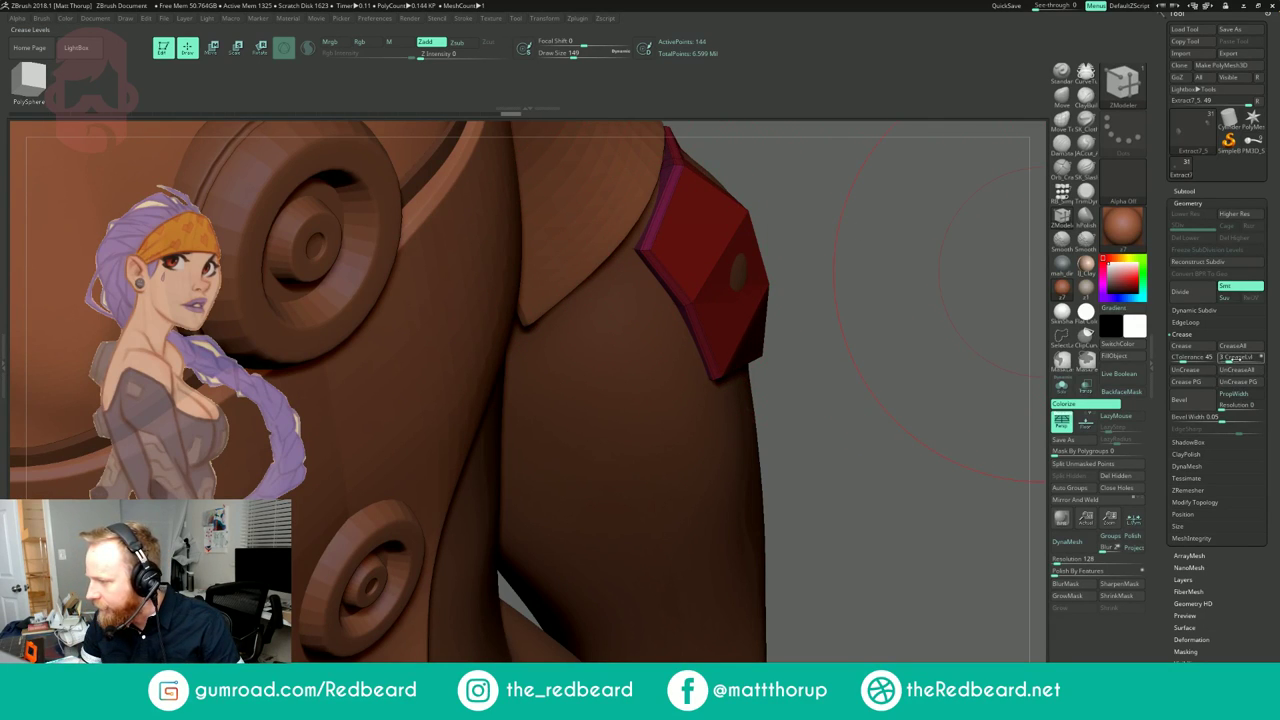
Step: Insert another supporting edge loop across the elbow plate's facets with ZModeler and undo the misplaced insertion
left_click_drag(927, 456, 848, 428)
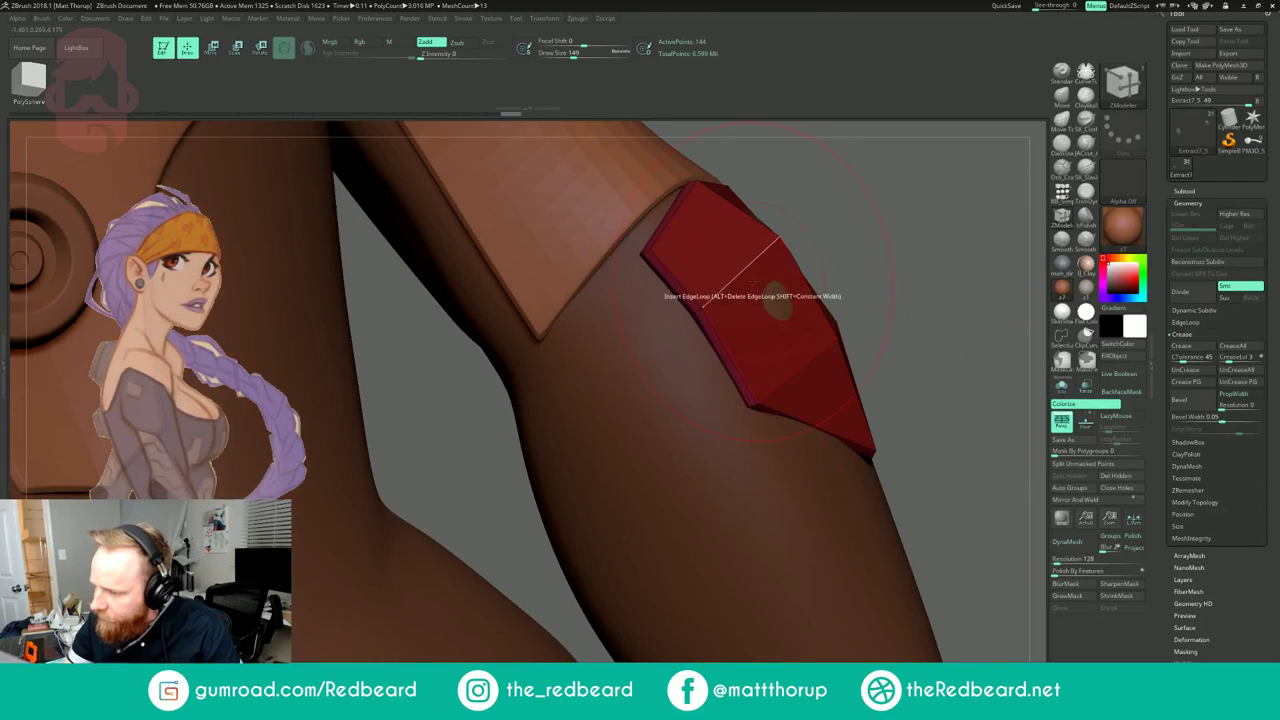
left_click_drag(885, 255, 796, 263)
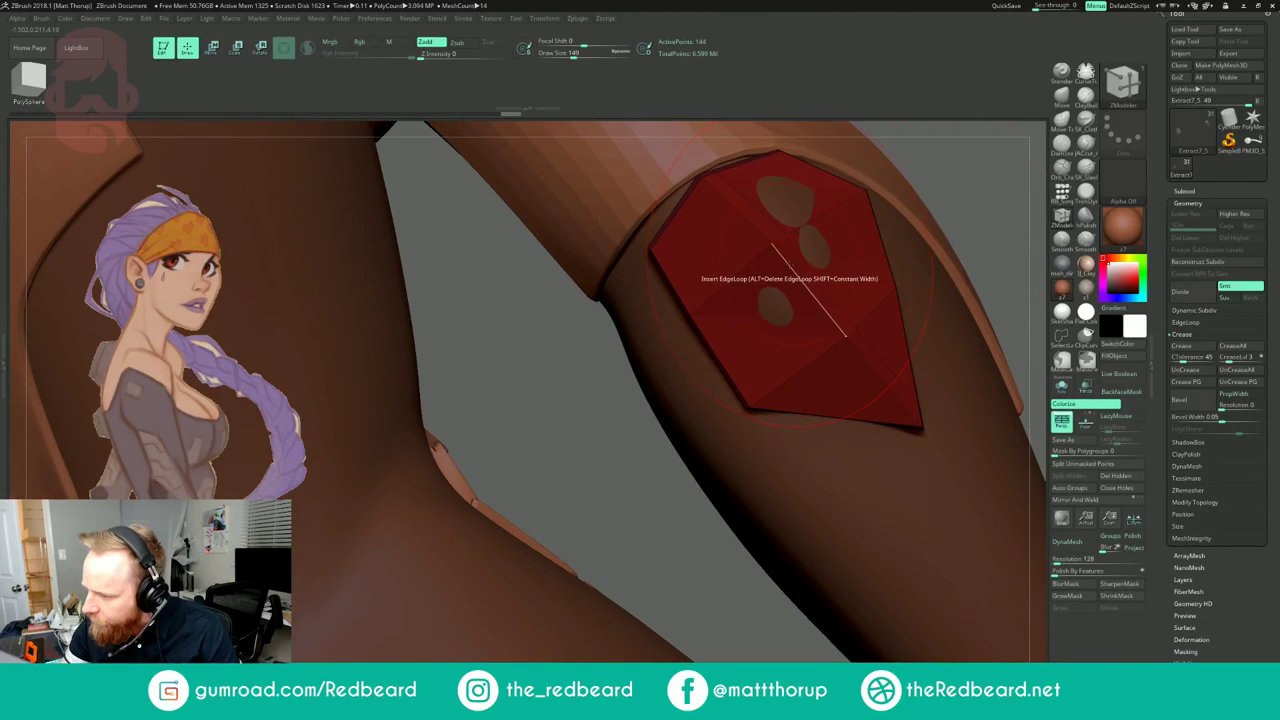
key("ctrl+z")
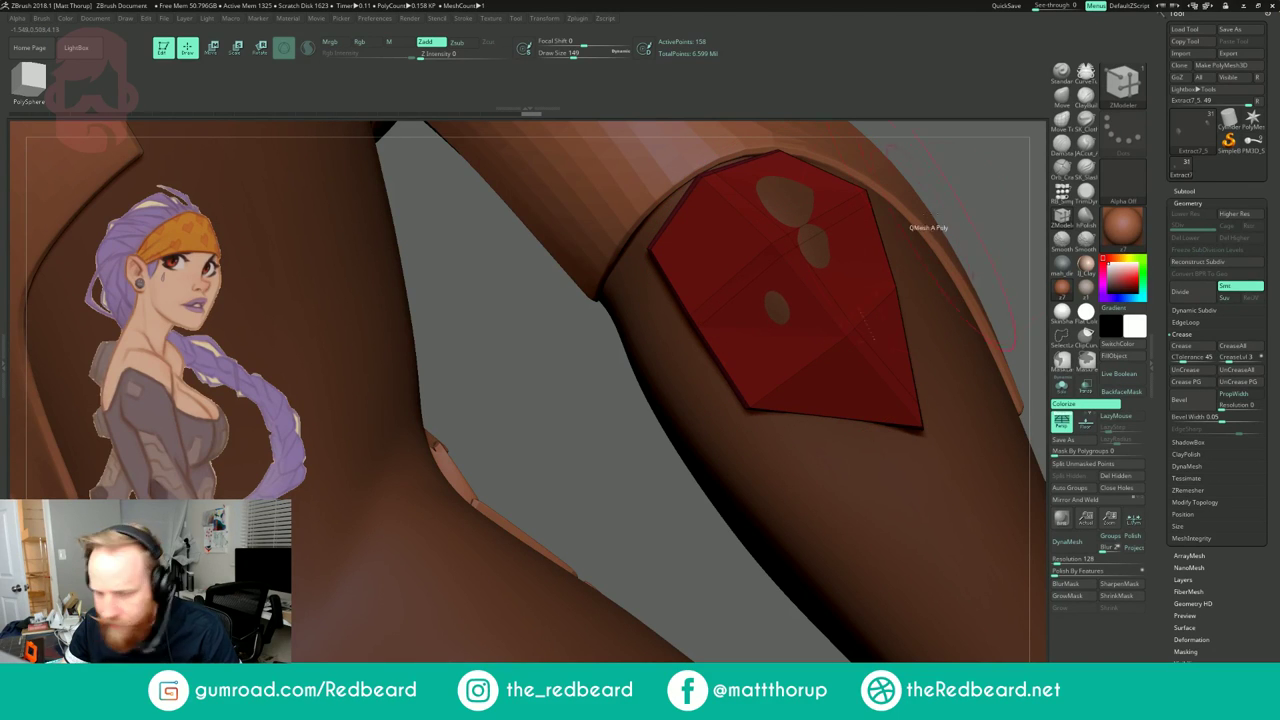
left_click_drag(947, 218, 950, 160, "alt")
Step: Try further supporting edge loops on the elbow plate and compare its smoothed shape with and without the polyframe
left_click_drag(985, 225, 918, 190)
left_click_drag(915, 255, 911, 264)
right_click_drag(910, 263, 796, 310)
mouse_move(811, 291)
left_mouse_down()
mouse_move(735, 298)
mouse_move(821, 301)
mouse_move(789, 323)
mouse_move(834, 384)
mouse_move(848, 440)
left_mouse_up()
key("shift+d")
key("shift+d")
key("shift+f")
key("shift+f")
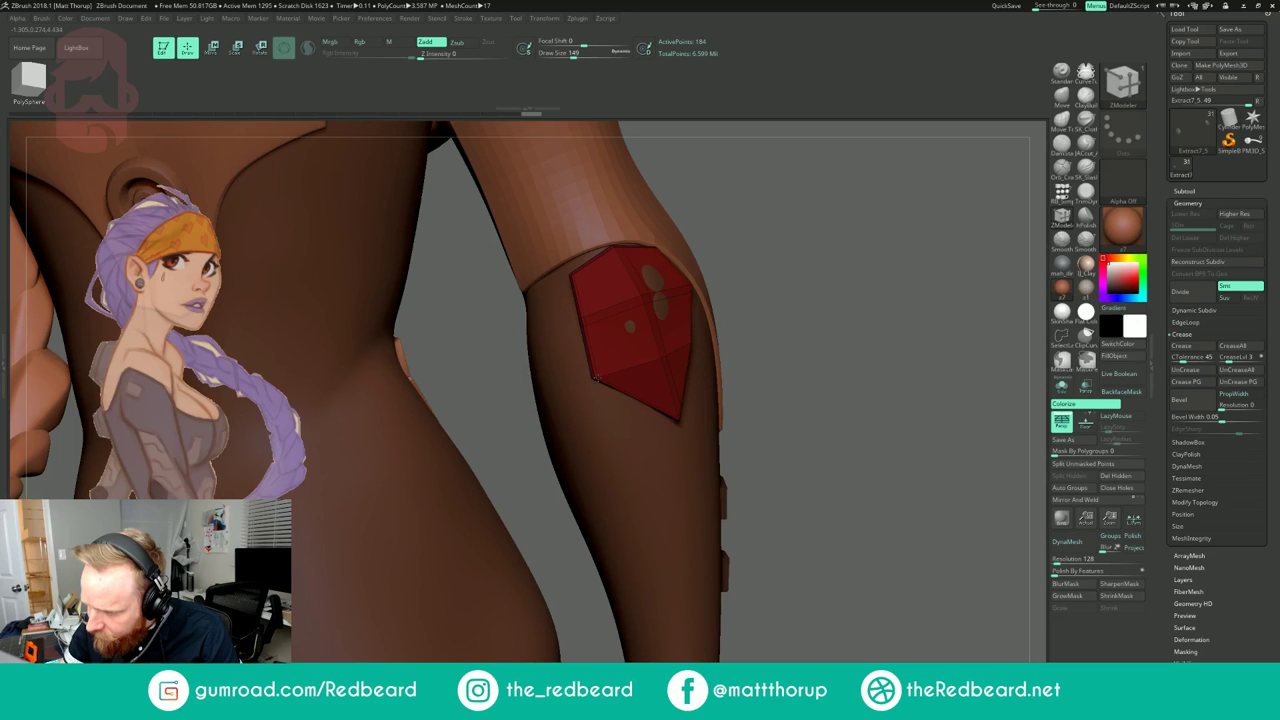
key("ctrl+z")
Step: Hide the polyframe, switch to the Move brush and adjust the smoothed elbow plate's outline at draw sizes 182 and 124
key("shift+f")
mouse_move(863, 254)
left_mouse_down()
mouse_move(903, 291)
mouse_move(818, 284)
left_mouse_up()
key("shift+f")
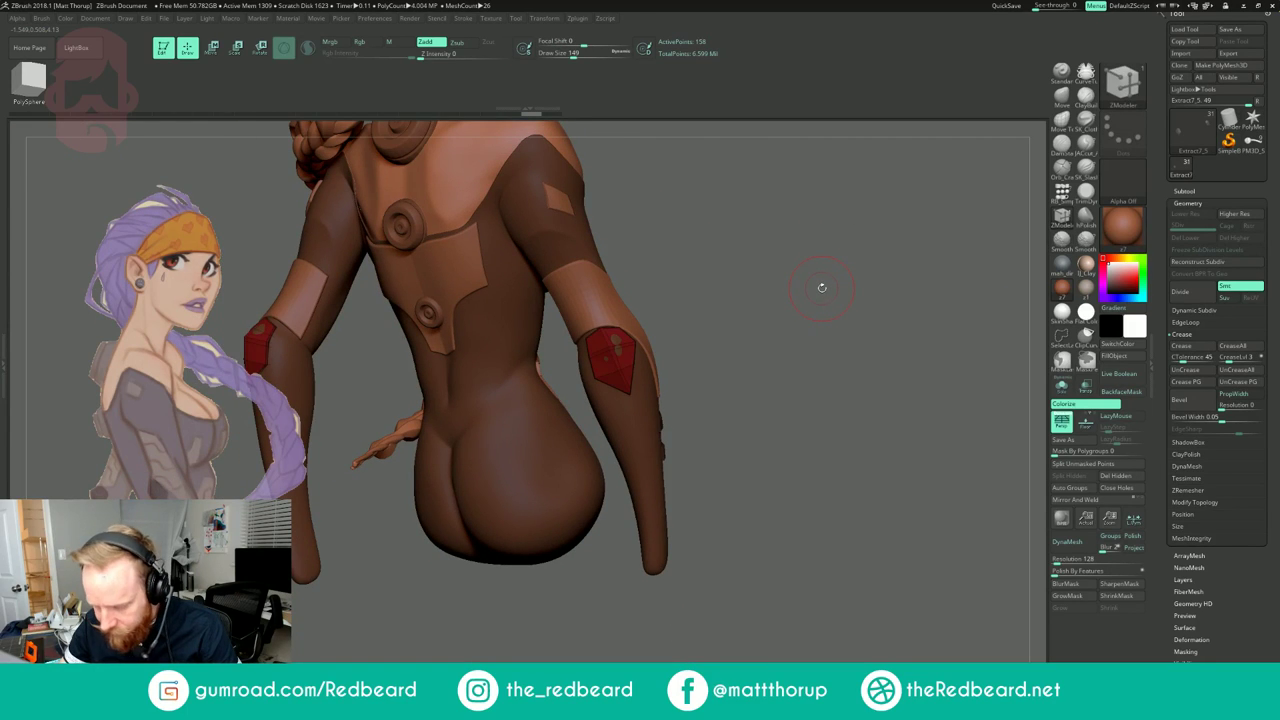
key("shift+f")
mouse_move(822, 288)
left_mouse_down()
mouse_move(760, 302)
mouse_move(822, 312)
left_mouse_up()
key("b")
key("m")
key("v")
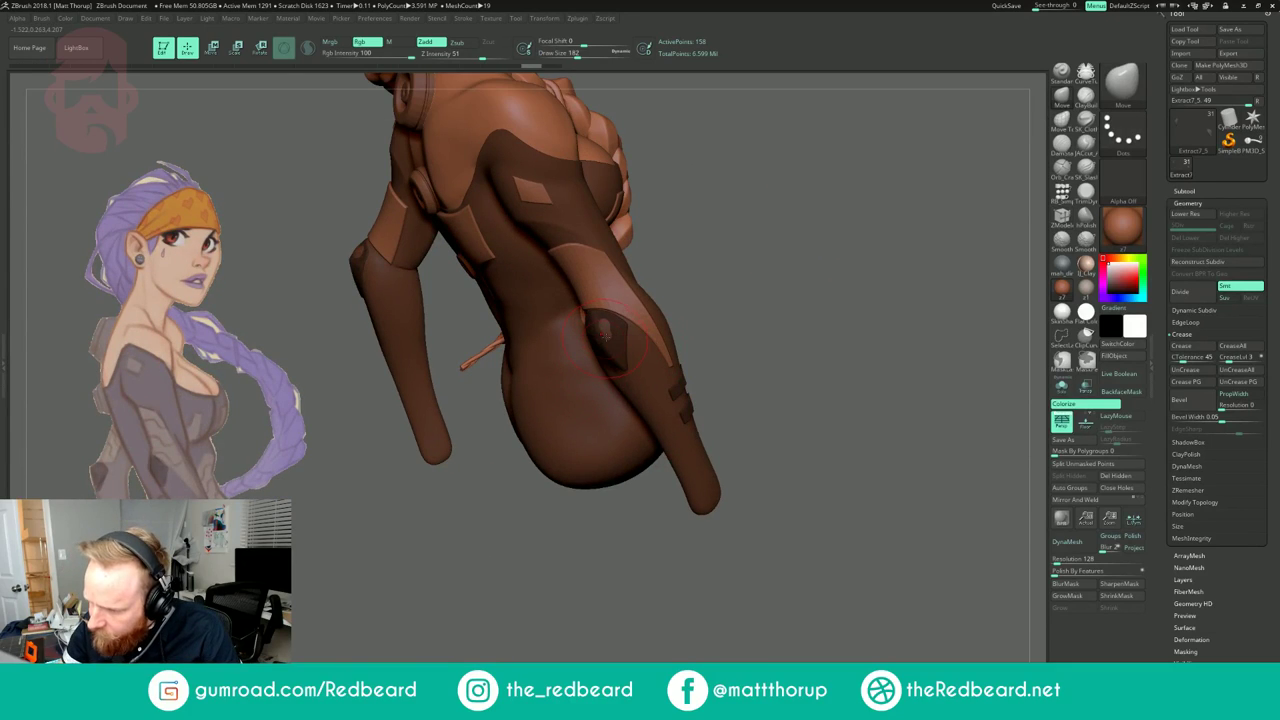
left_click_drag(752, 284, 796, 264)
key("]")
key("s")
left_click(628, 332)
mouse_move(666, 301)
right_mouse_down()
mouse_move(646, 286)
mouse_move(590, 323)
right_mouse_up()
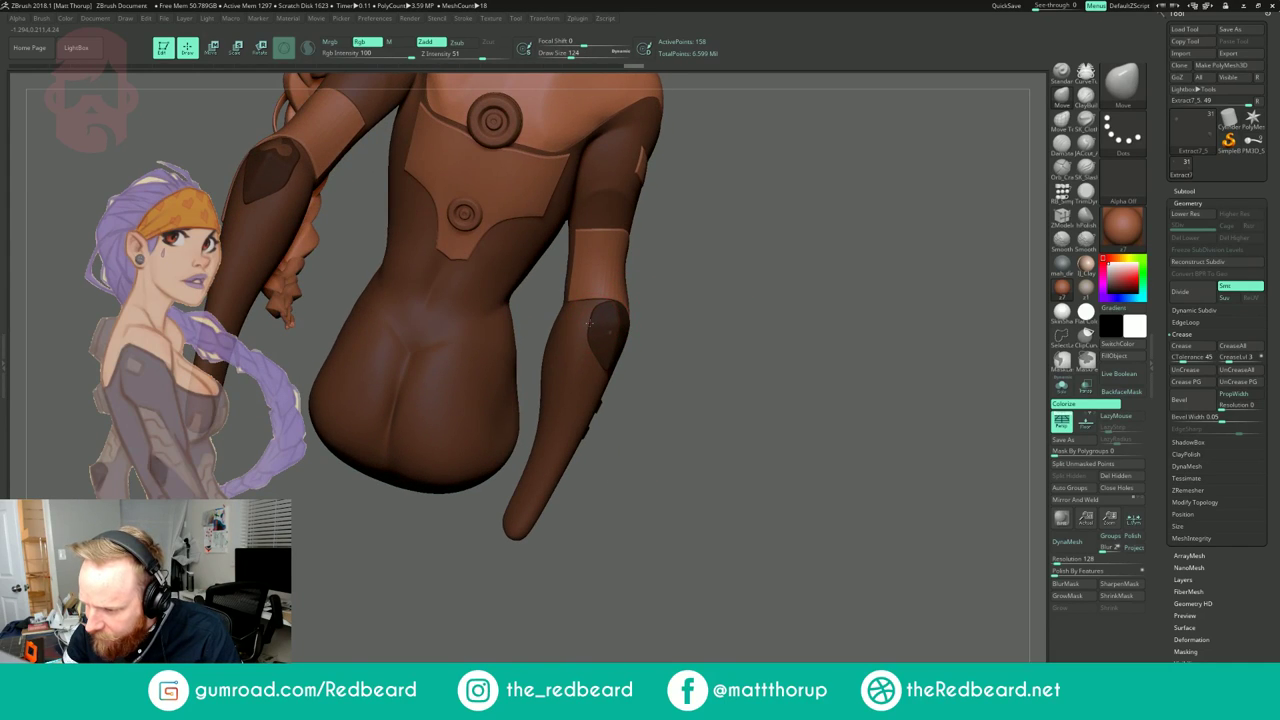
Step: Refine the elbow plate's upper edge and tip with the Move brush at draw sizes 90 and 112
left_click_drag(594, 301, 598, 303)
key("s")
left_click(610, 337)
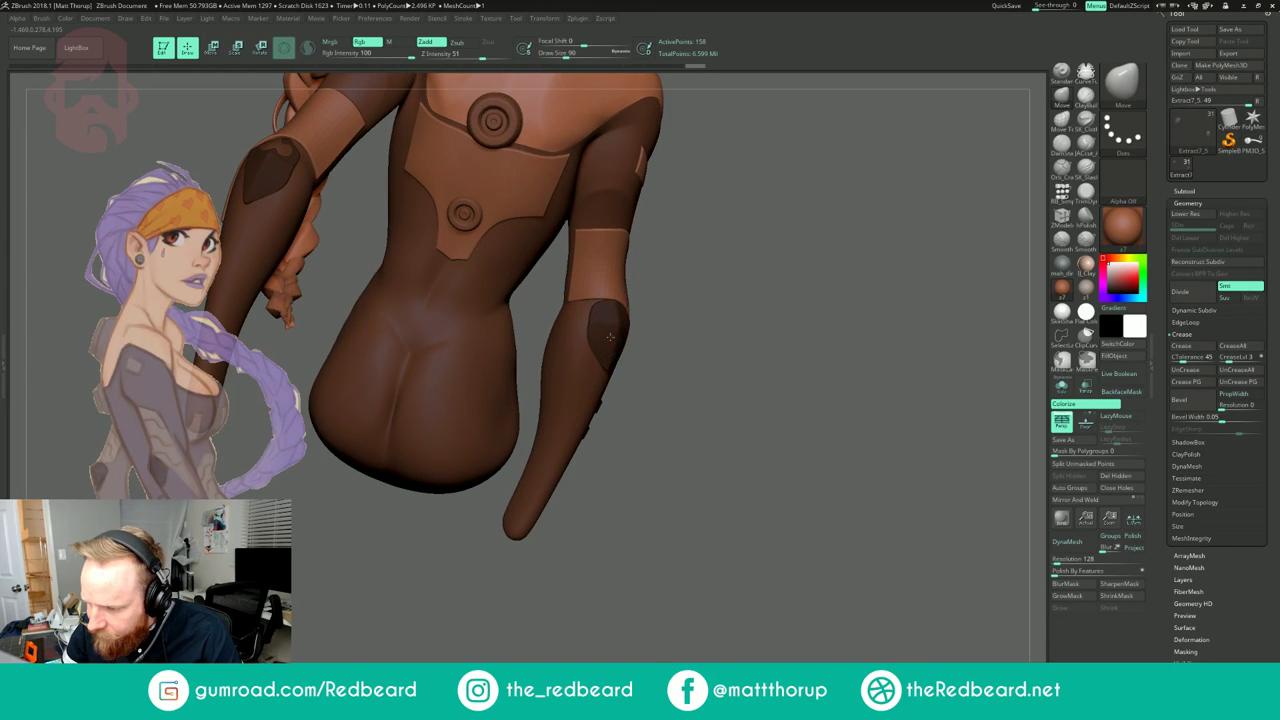
left_click_drag(713, 294, 830, 380)
key("s")
left_click(474, 411)
left_click_drag(472, 406, 470, 402)
key("s")
left_click(465, 411)
key("bracketright")
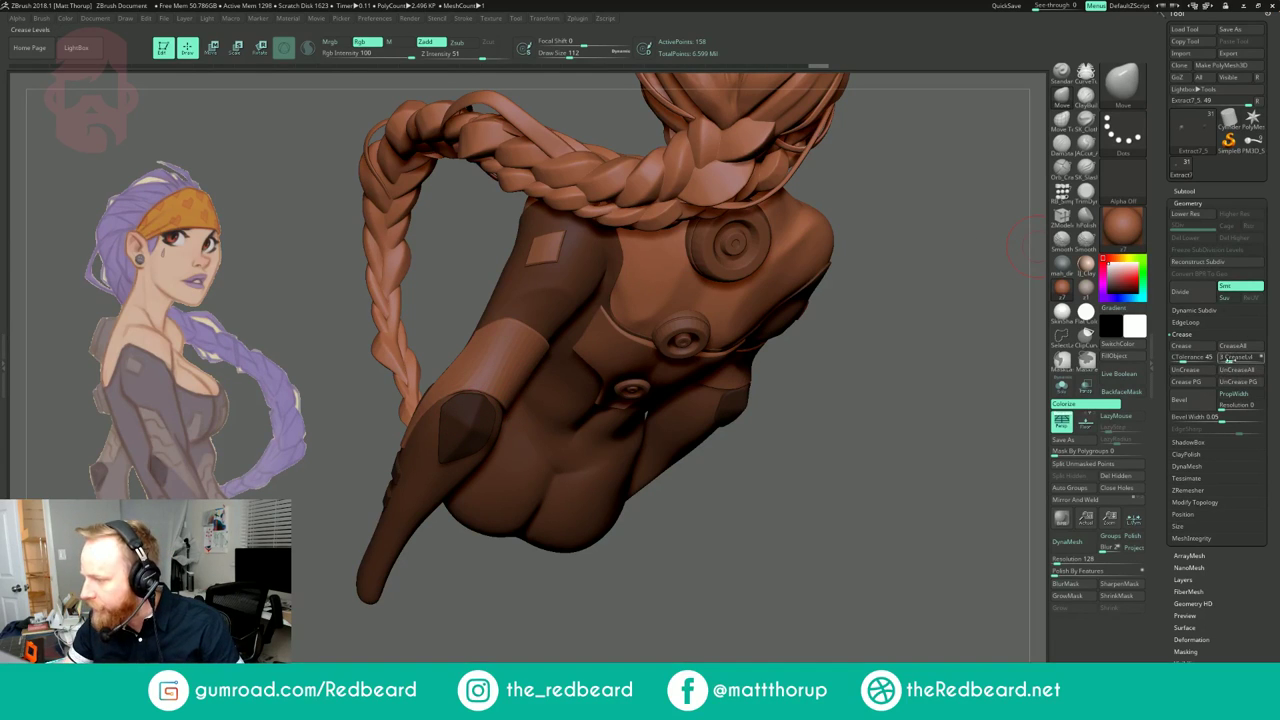
Step: Adjust the elbow plate's profile from the side and back, reducing the Move brush's draw size to 77
left_click_drag(779, 462, 885, 485)
key("s")
left_click(479, 405)
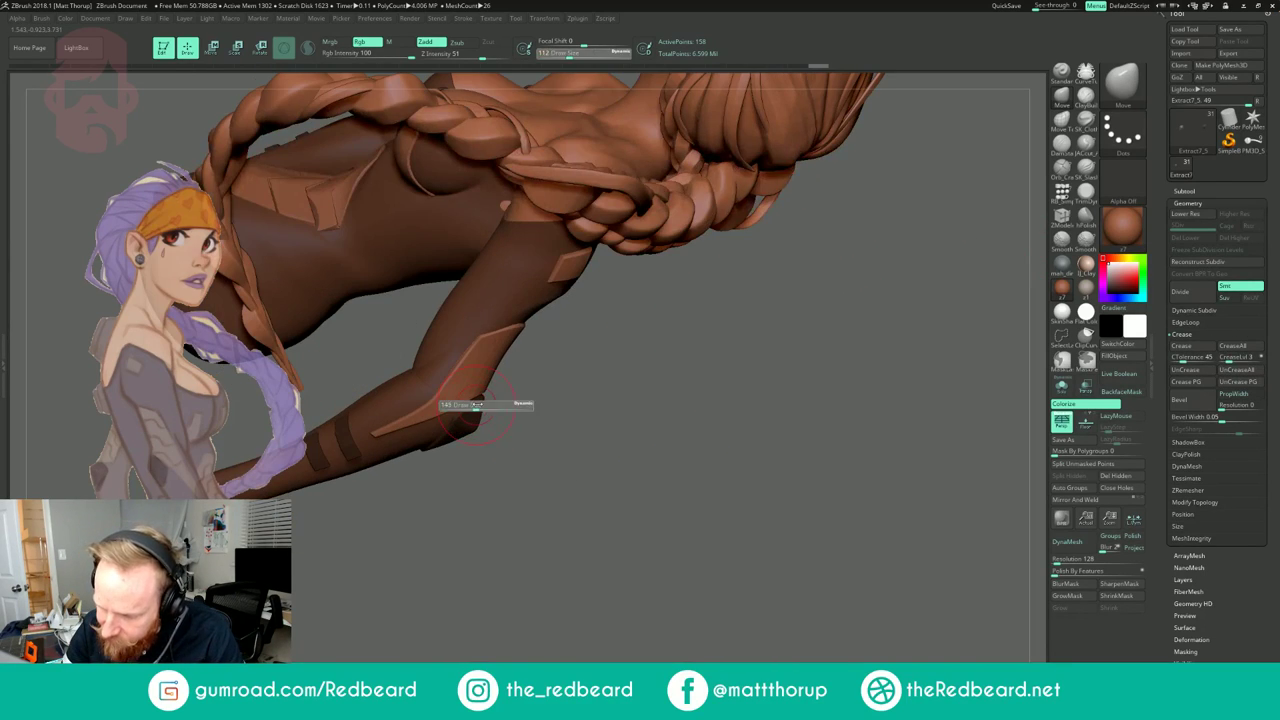
key("s")
left_click(473, 418)
key("s")
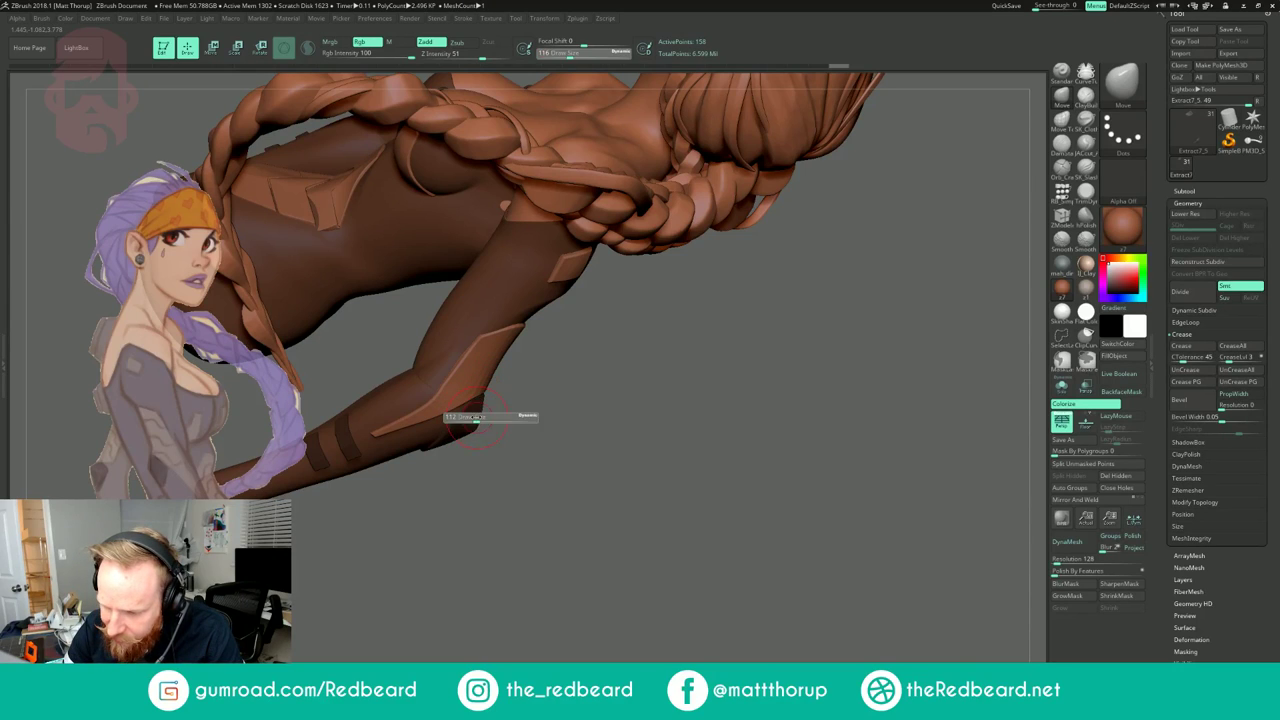
mouse_move(740, 311)
left_mouse_down()
mouse_move(610, 375)
mouse_move(570, 340)
left_mouse_up()
key("s")
left_click(505, 412)
key("s")
left_click_drag(507, 407, 511, 412)
left_click(502, 410)
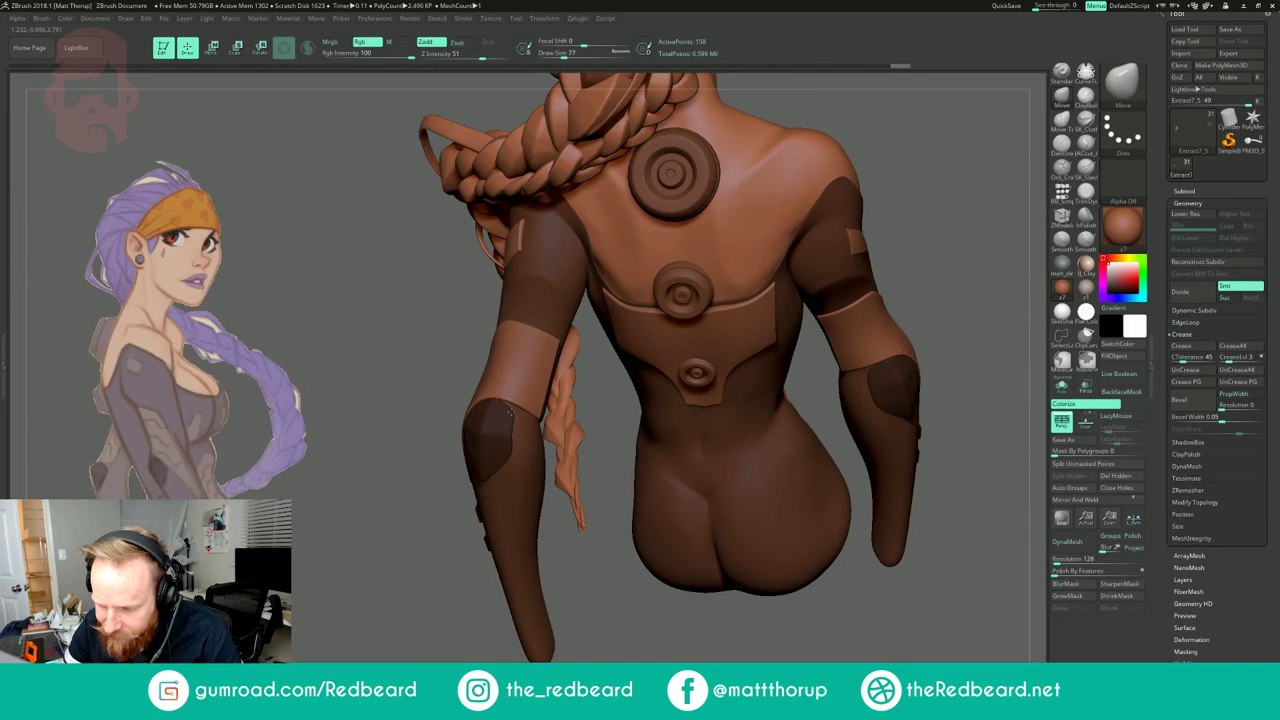
Step: Undo the last Move stroke at the elbow, reselect the elbow plate and set the draw size to 140
left_click(487, 427, "alt")
left_click_drag(552, 499, 690, 480)
mouse_move(689, 323)
left_mouse_down()
mouse_move(734, 317)
mouse_move(725, 330)
left_mouse_up()
key("s")
left_click(474, 477)
mouse_move(467, 480)
left_mouse_down()
mouse_move(488, 466)
mouse_move(464, 462)
left_mouse_up()
key("ctrl+z")
left_click(474, 450, "alt")
key("s")
left_click(477, 425)
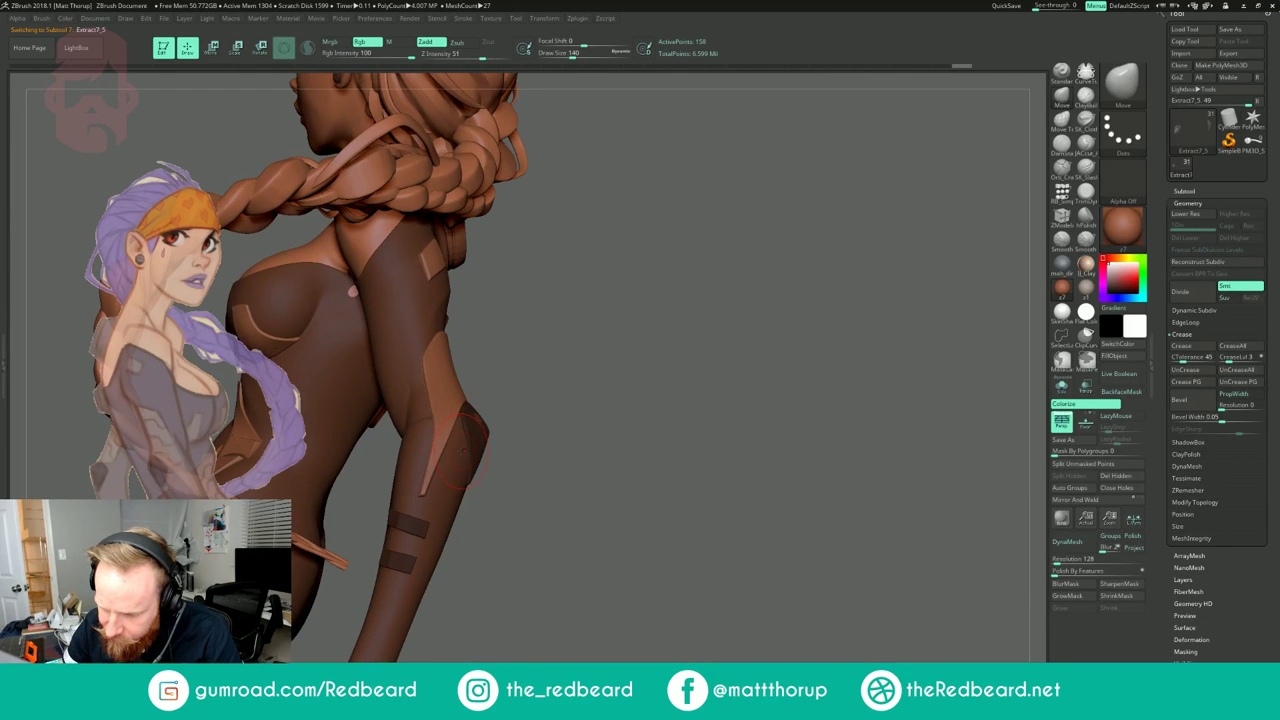
Step: Switch between the bodysuit and the elbow plate and refine their fit with the Move brush up to draw size 202
left_click(461, 453, "alt")
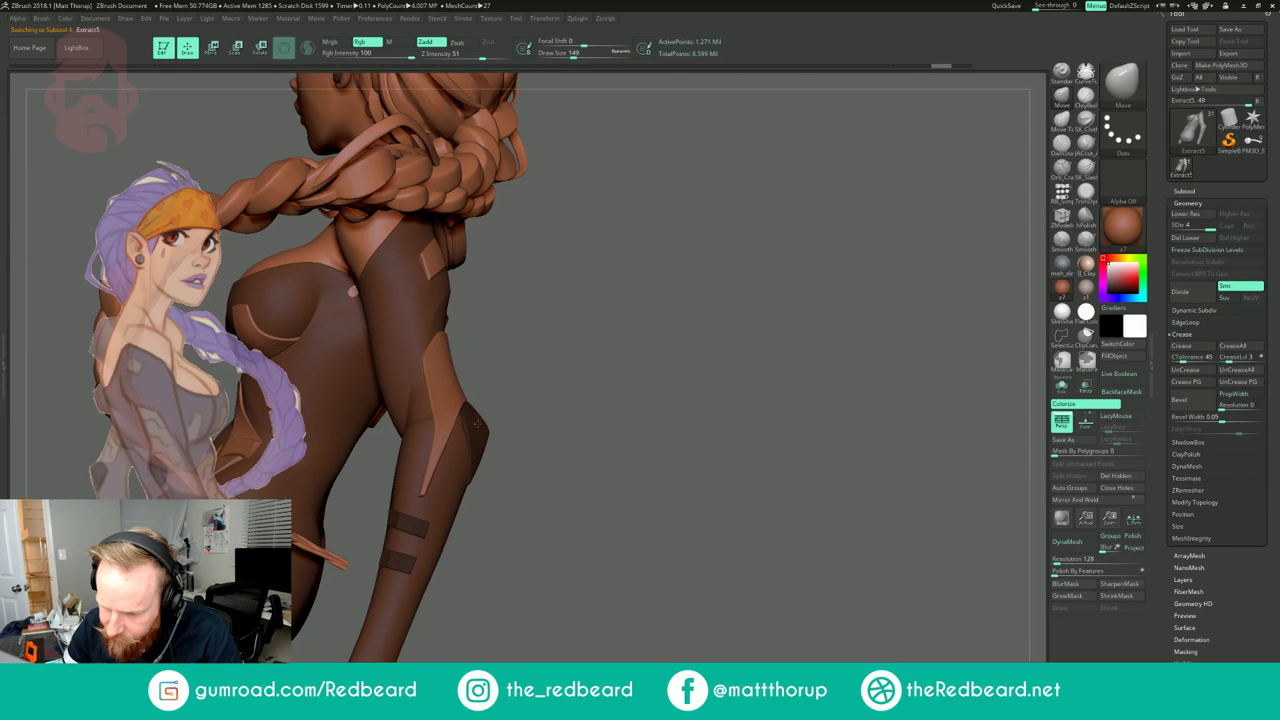
left_click_drag(630, 438, 488, 447)
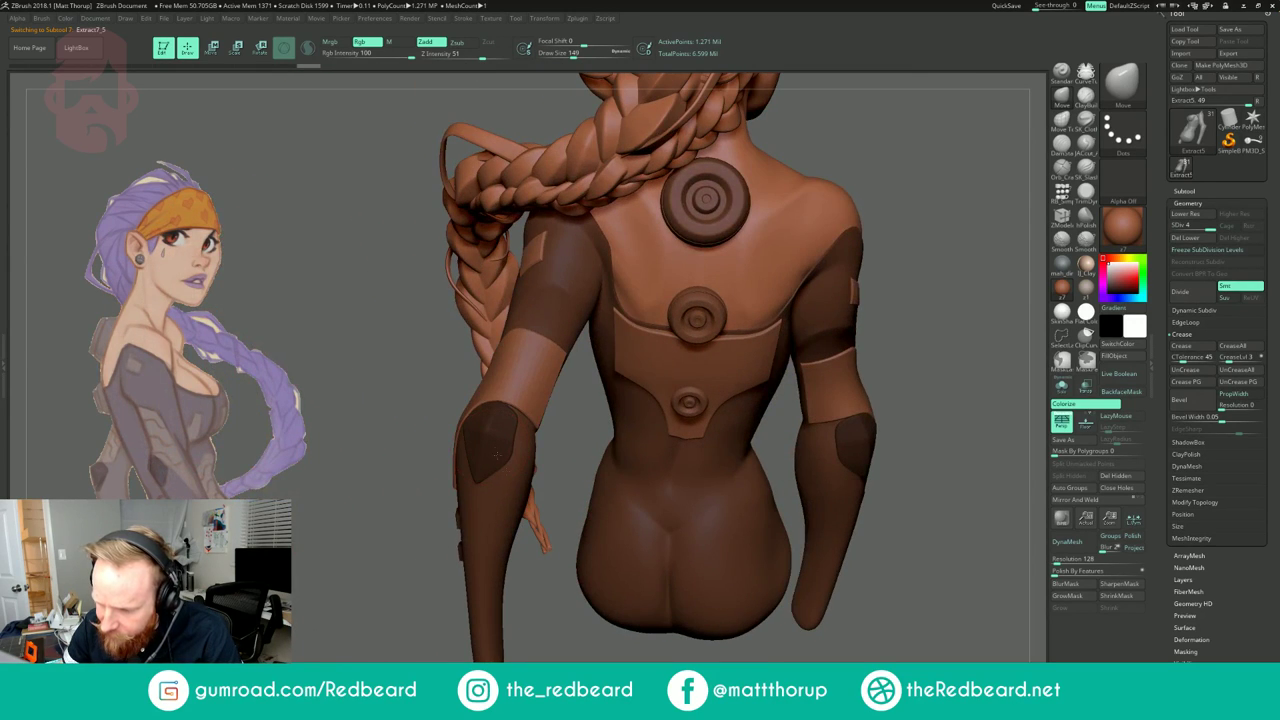
left_click_drag(537, 608, 477, 483)
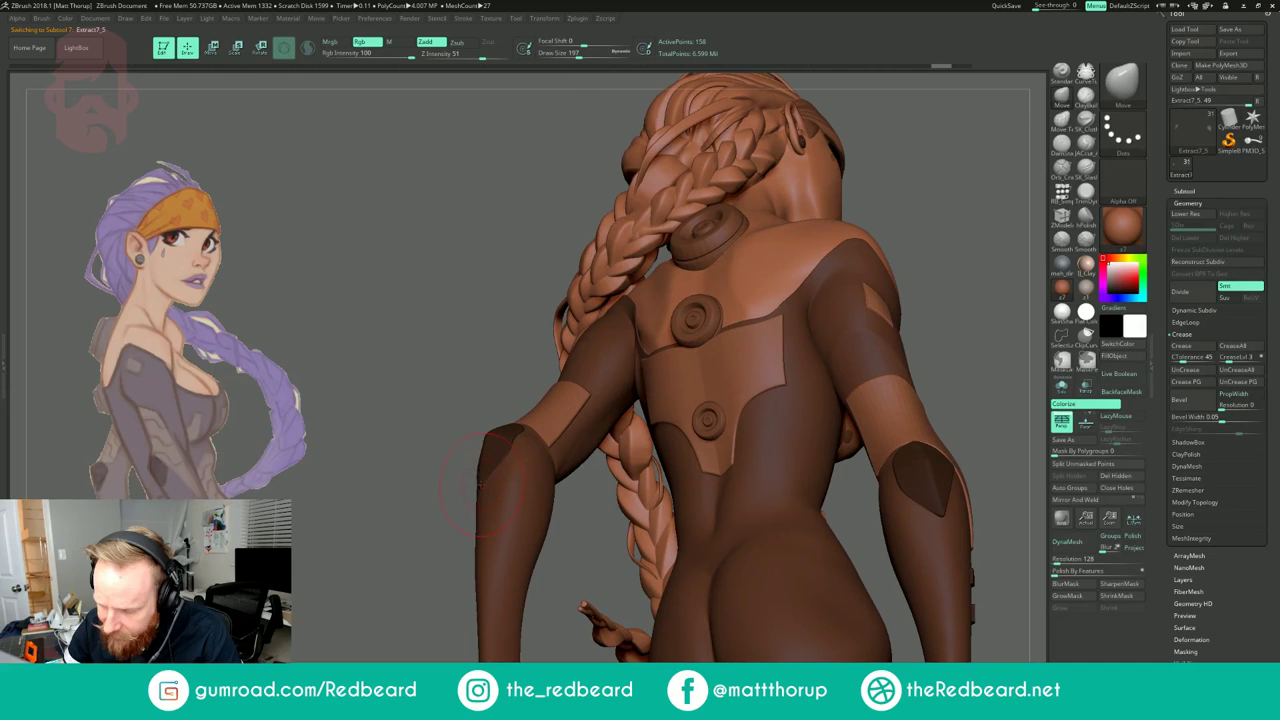
right_click_drag(434, 507, 505, 481)
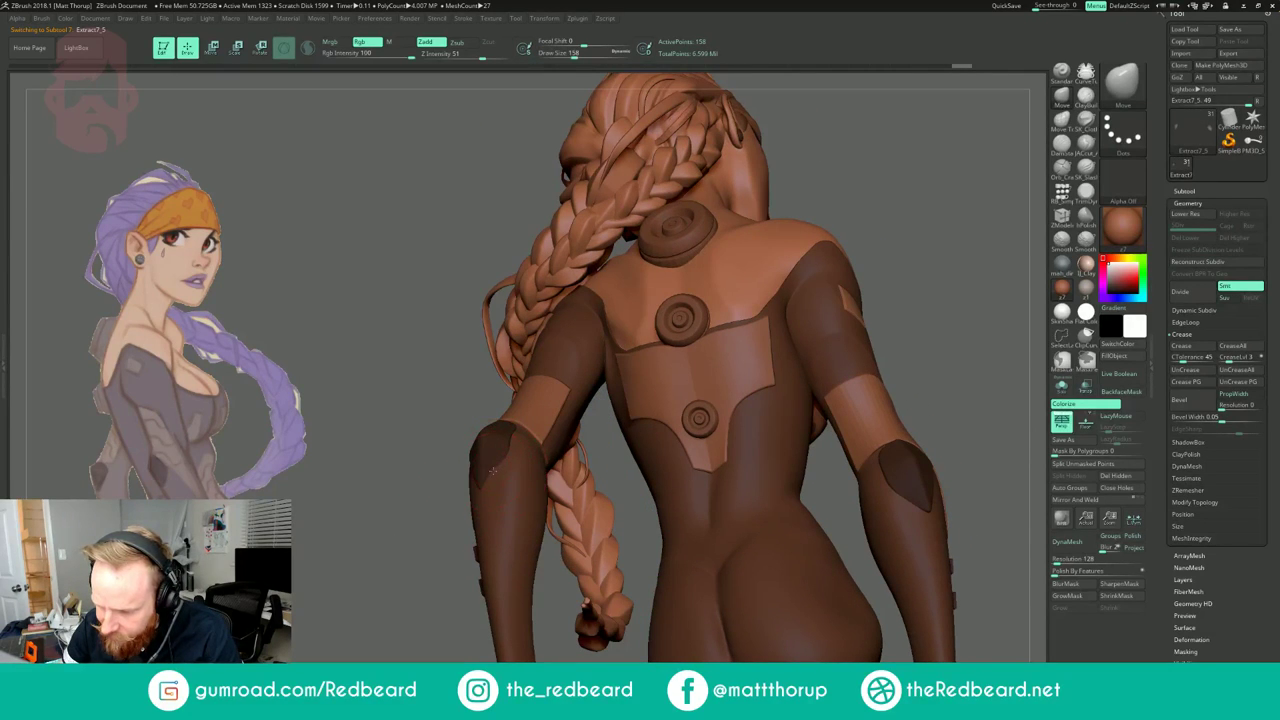
left_click_drag(420, 538, 462, 453)
key("s")
left_click(464, 452)
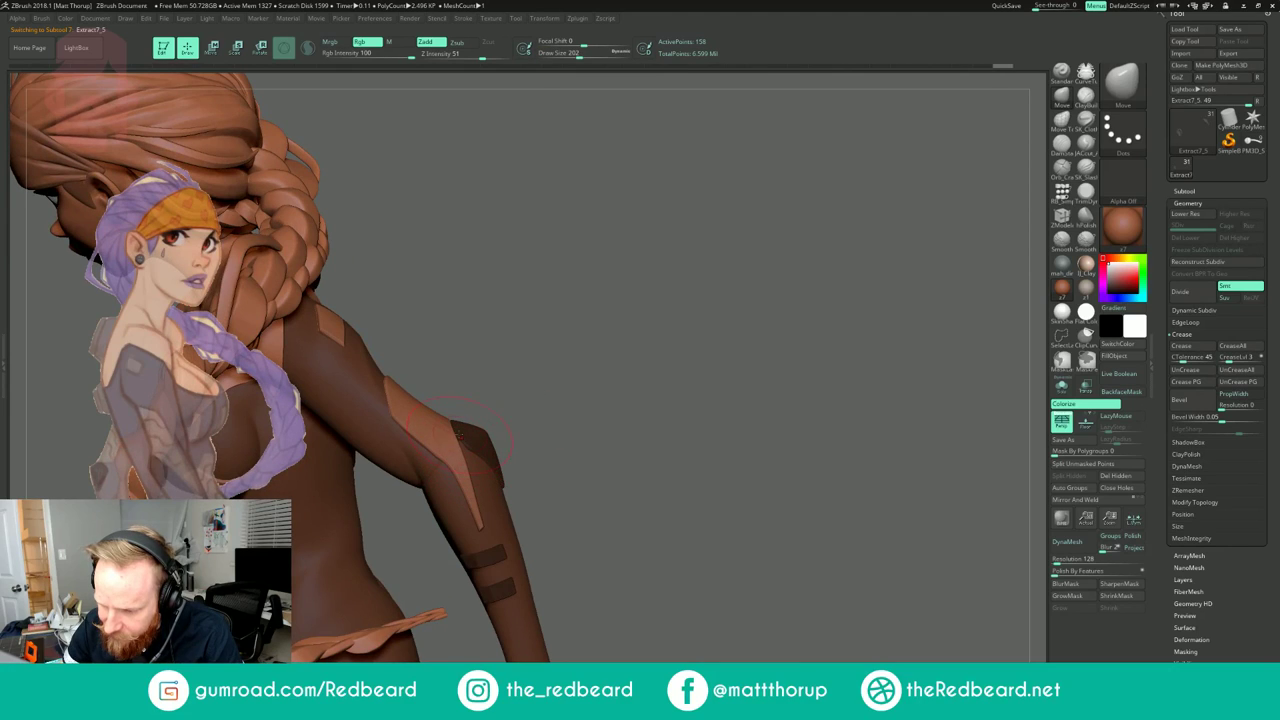
Step: Examine the elbow plates' fit and silhouette on both arms from the back, side and front
left_click_drag(575, 355, 504, 403)
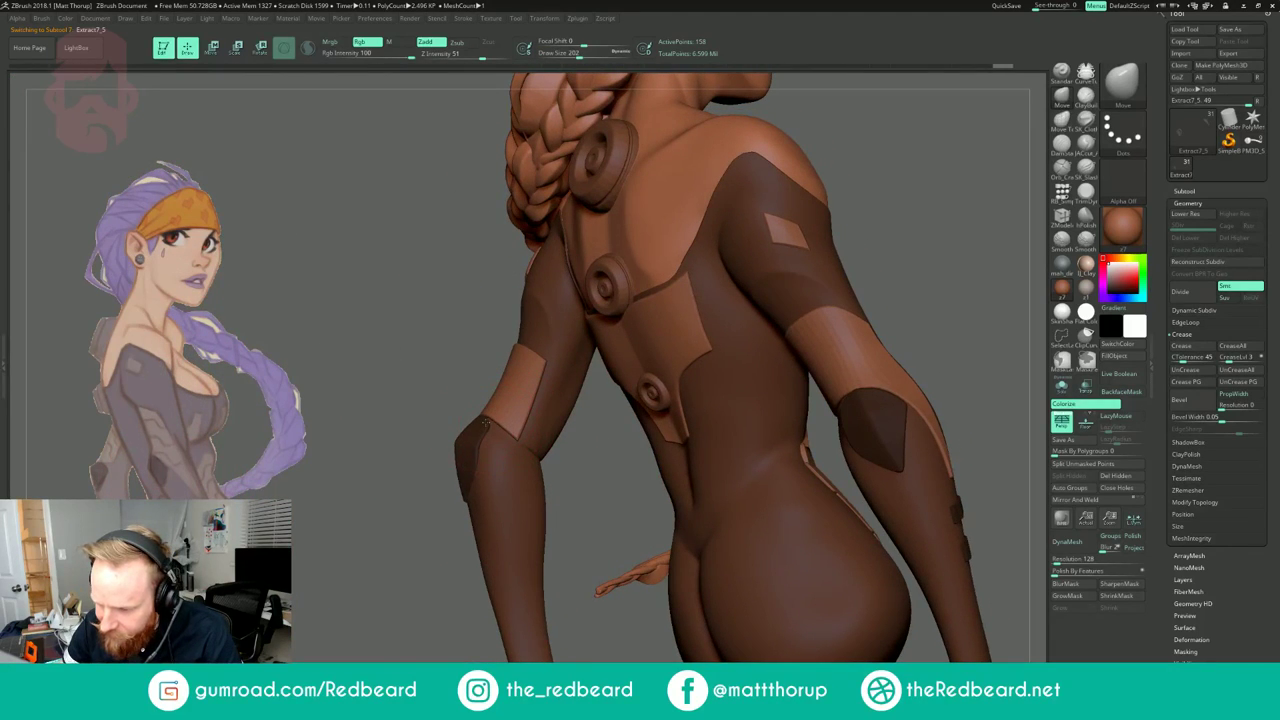
left_click_drag(600, 430, 853, 397)
left_click_drag(850, 350, 786, 396)
left_click_drag(893, 335, 762, 348)
left_click_drag(933, 346, 804, 457, "alt")
left_click_drag(634, 576, 470, 474, "alt")
left_click_drag(519, 519, 591, 527, "alt")
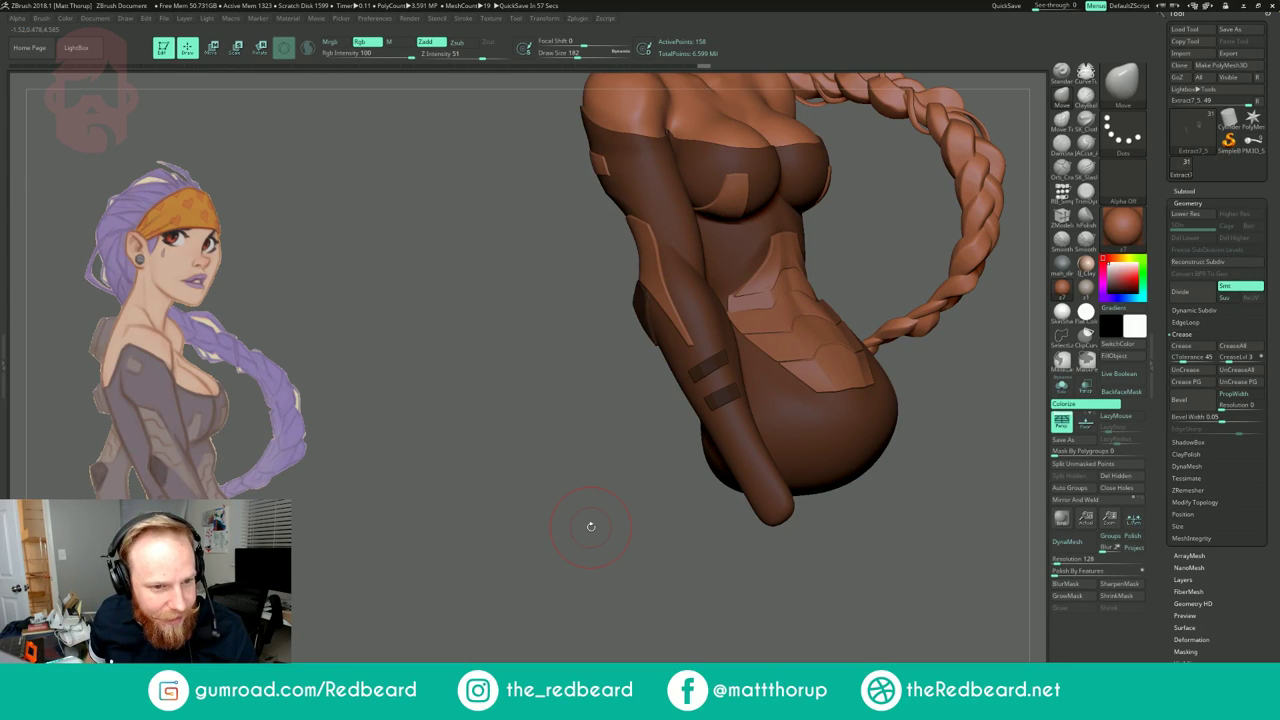
mouse_move(1000, 394)
left_mouse_down()
mouse_move(941, 386)
mouse_move(1021, 388)
mouse_move(893, 355)
mouse_move(886, 390)
left_mouse_up()
Step: Select the two forearm strips, reduce the Move brush's draw size to 49 and display the strips' polyframe
left_click(610, 342, "alt")
key("s")
left_click_drag(607, 346, 600, 342)
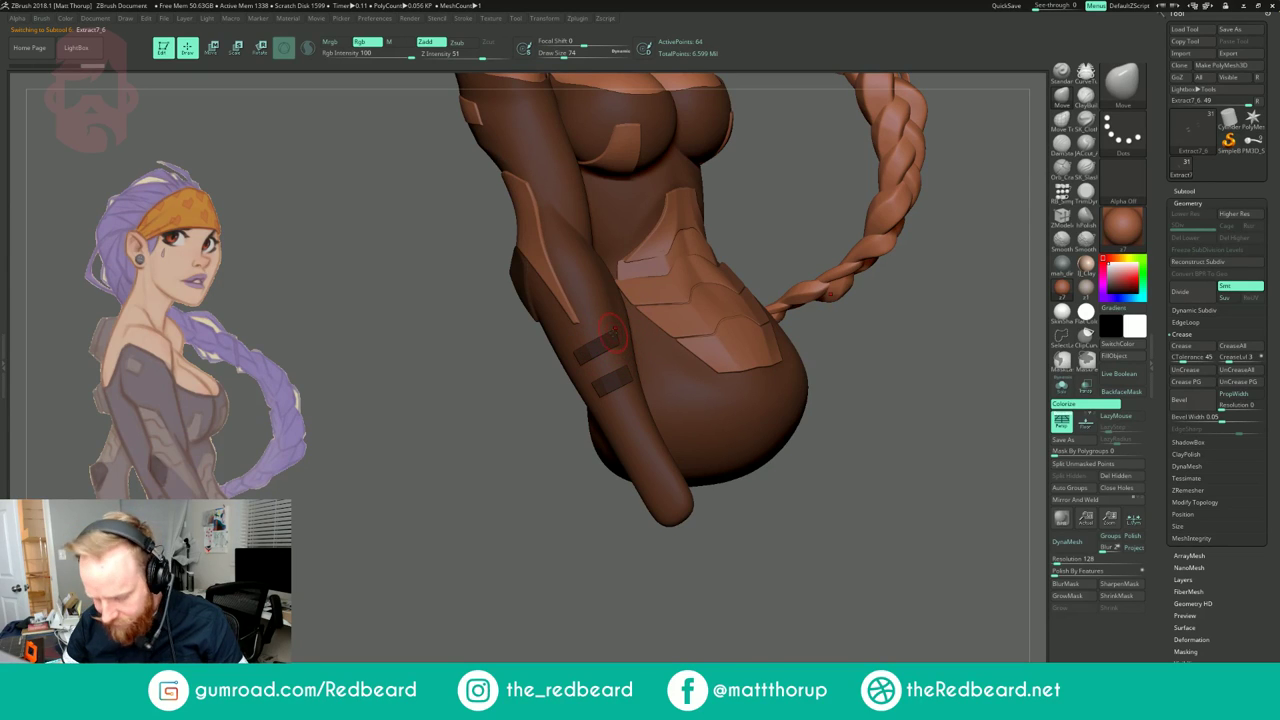
key("s")
left_click_drag(614, 332, 608, 332)
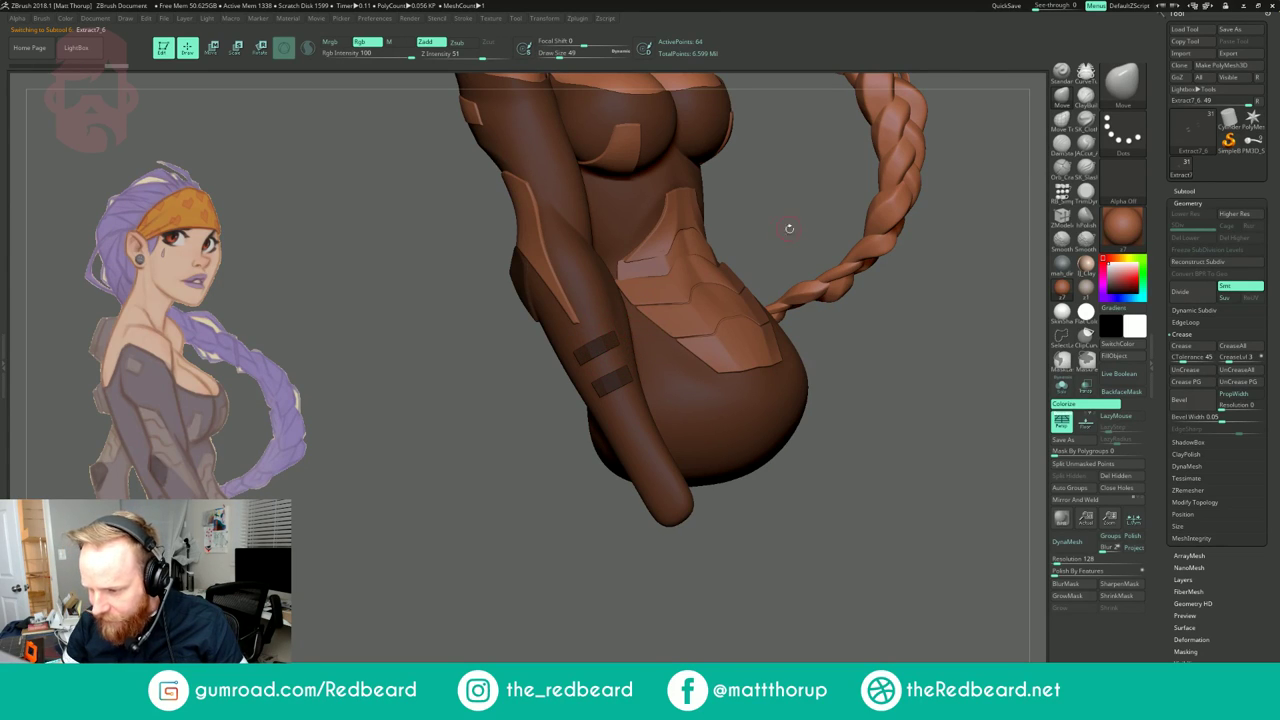
left_click_drag(789, 226, 850, 235)
key("bracketright")
left_click_drag(715, 303, 854, 329)
key("shift+f")
mouse_move(898, 330)
left_mouse_down()
mouse_move(872, 324)
mouse_move(834, 342)
mouse_move(707, 331)
left_mouse_up()
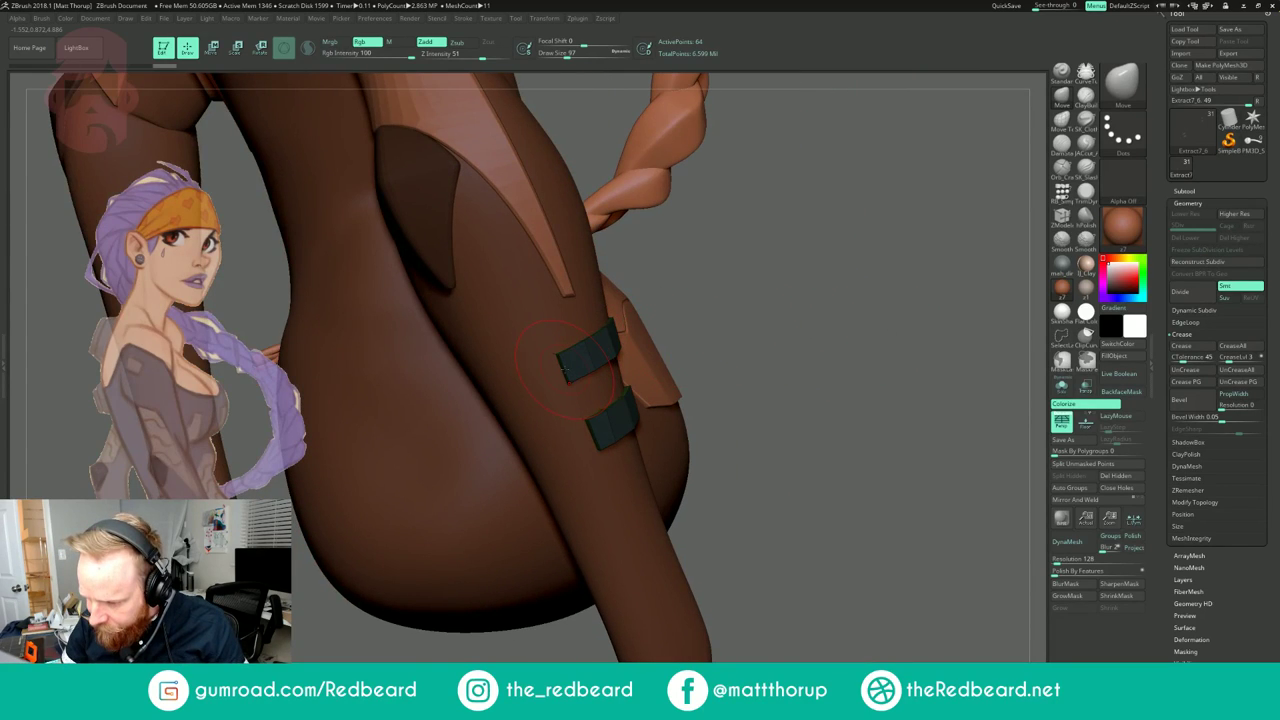
Step: Switch to ZModeler, undo the bevel tried on the forearm strips' edge loop and set the edge action to Insert EdgeLoop
key("b")
key("z")
key("m")
key("space")
left_click(491, 420)
left_click_drag(675, 317, 588, 328)
mouse_move(909, 302)
left_mouse_down()
mouse_move(600, 338)
mouse_move(675, 347)
left_mouse_up()
left_click_drag(869, 211, 975, 218)
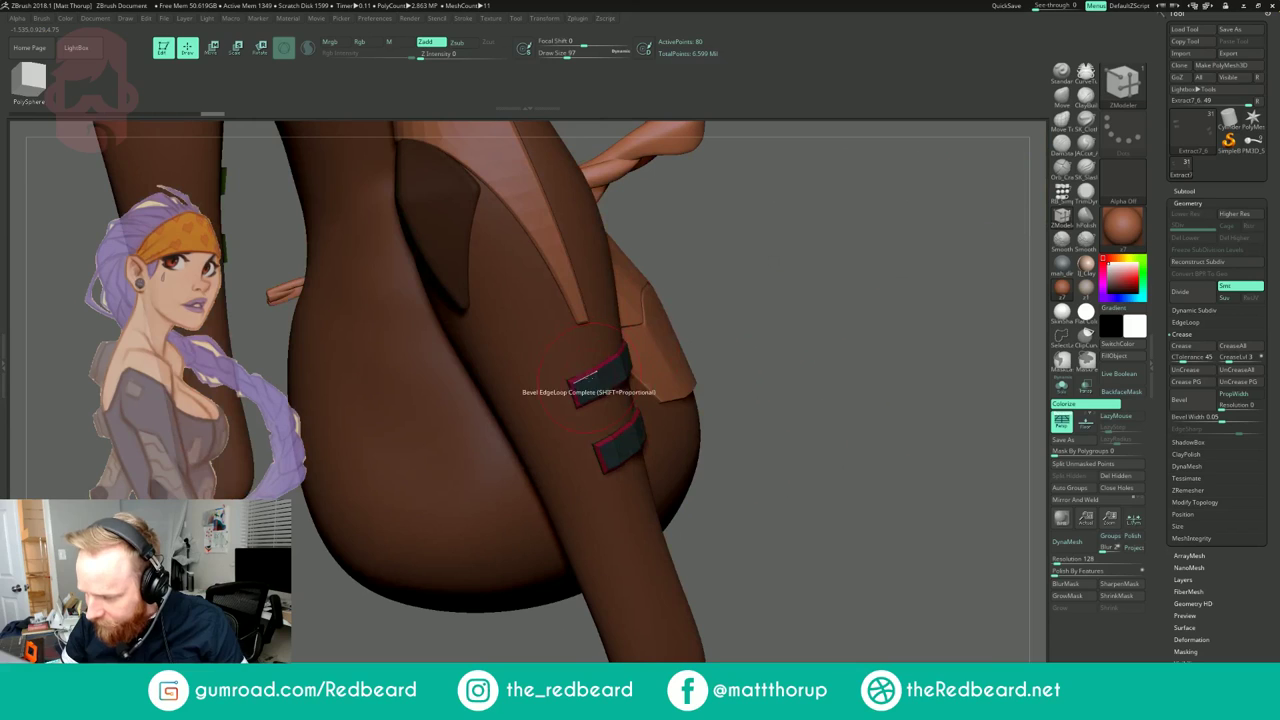
key("ctrl+z")
key("space")
left_click(594, 386)
Step: Insert supporting edge loops near the forearm strips' ends and preview them smoothed without the polyframe
left_click_drag(765, 267, 768, 335, "alt")
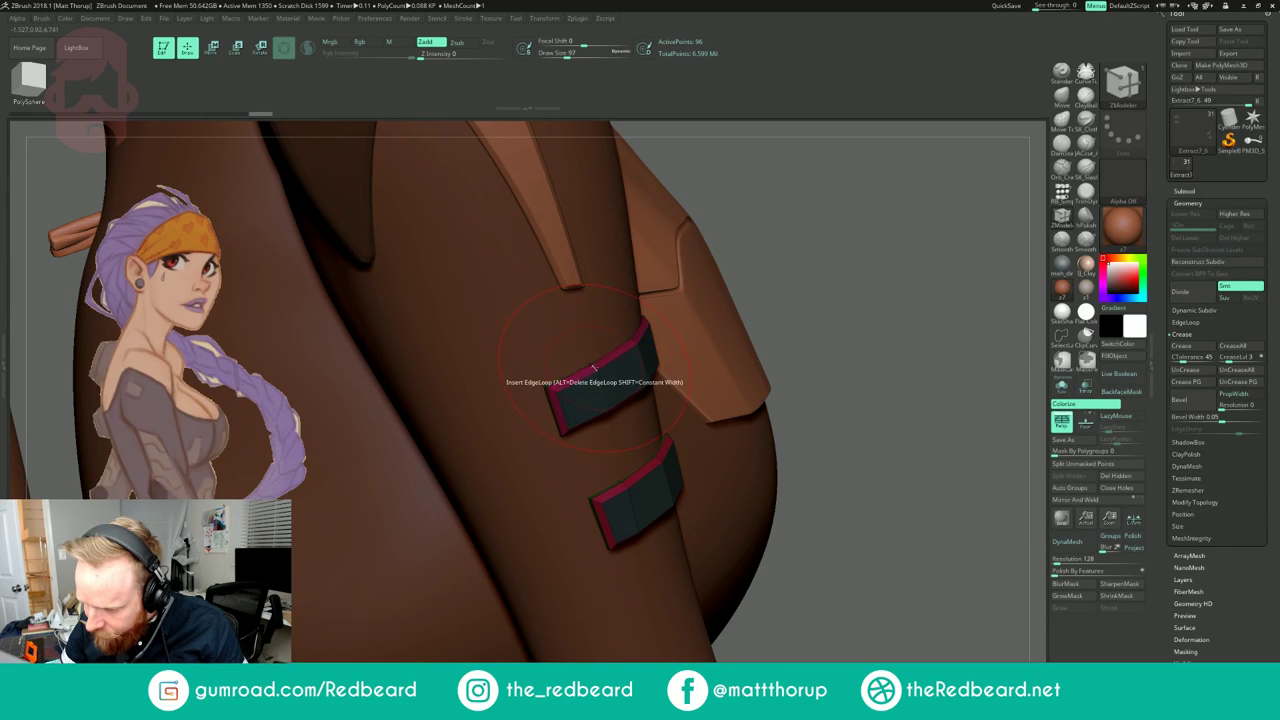
left_click_drag(776, 268, 664, 281)
left_click(650, 328)
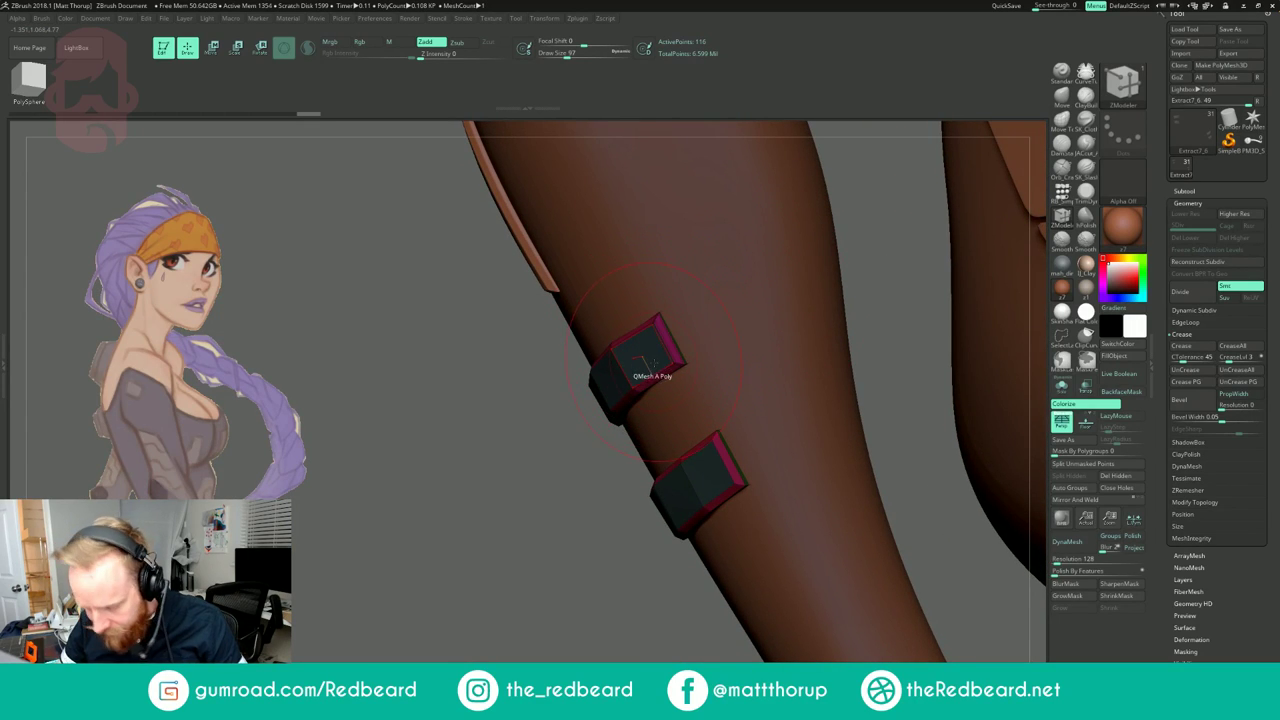
key("d")
key("shift+f")
left_click_drag(523, 489, 557, 487)
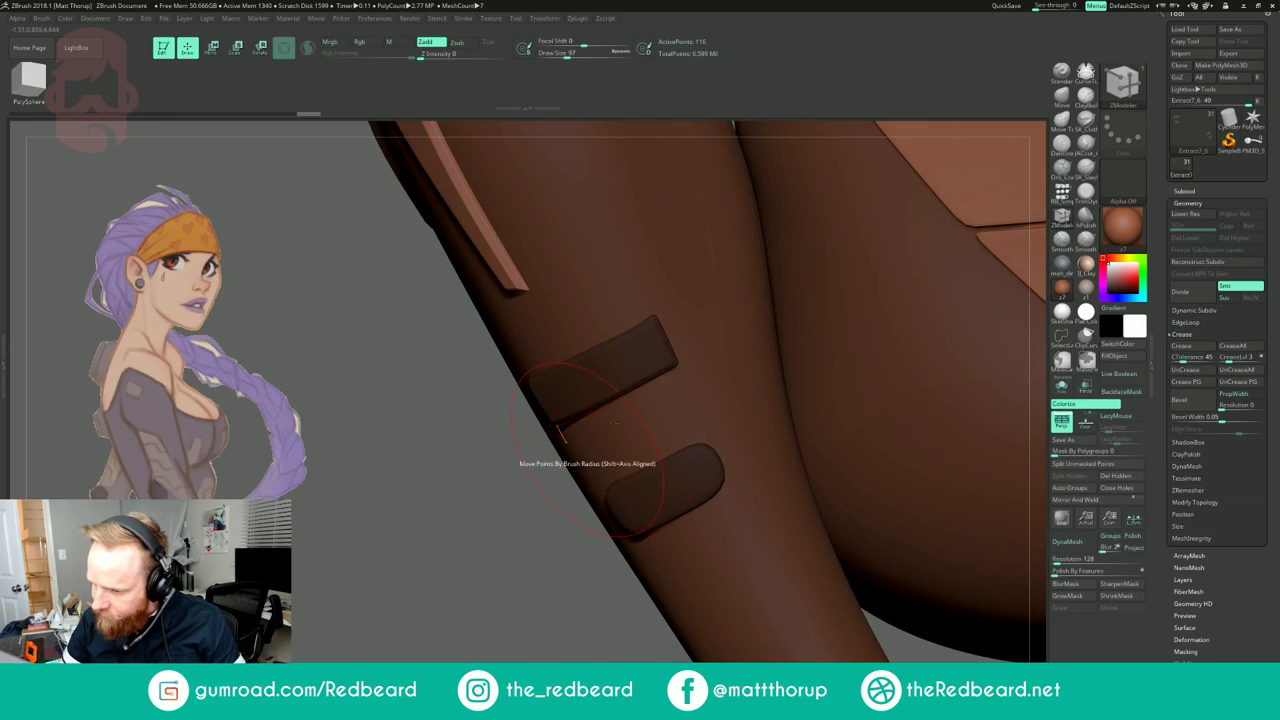
Step: Turn off the smooth preview, show the polyframe and insert supporting edge loops along the upper forearm strip's long edges
key("shift")
key("shift+d")
key("shift+f")
left_click_drag(485, 503, 445, 500)
left_click(621, 373)
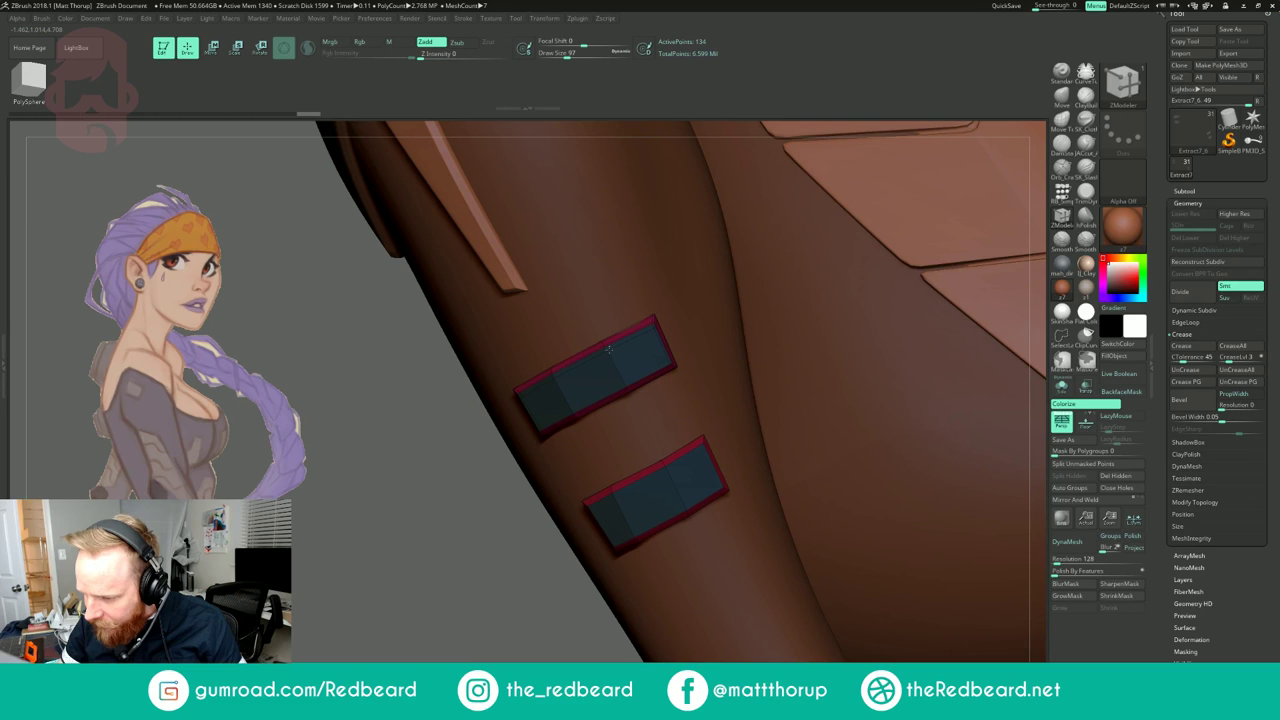
left_click(626, 386)
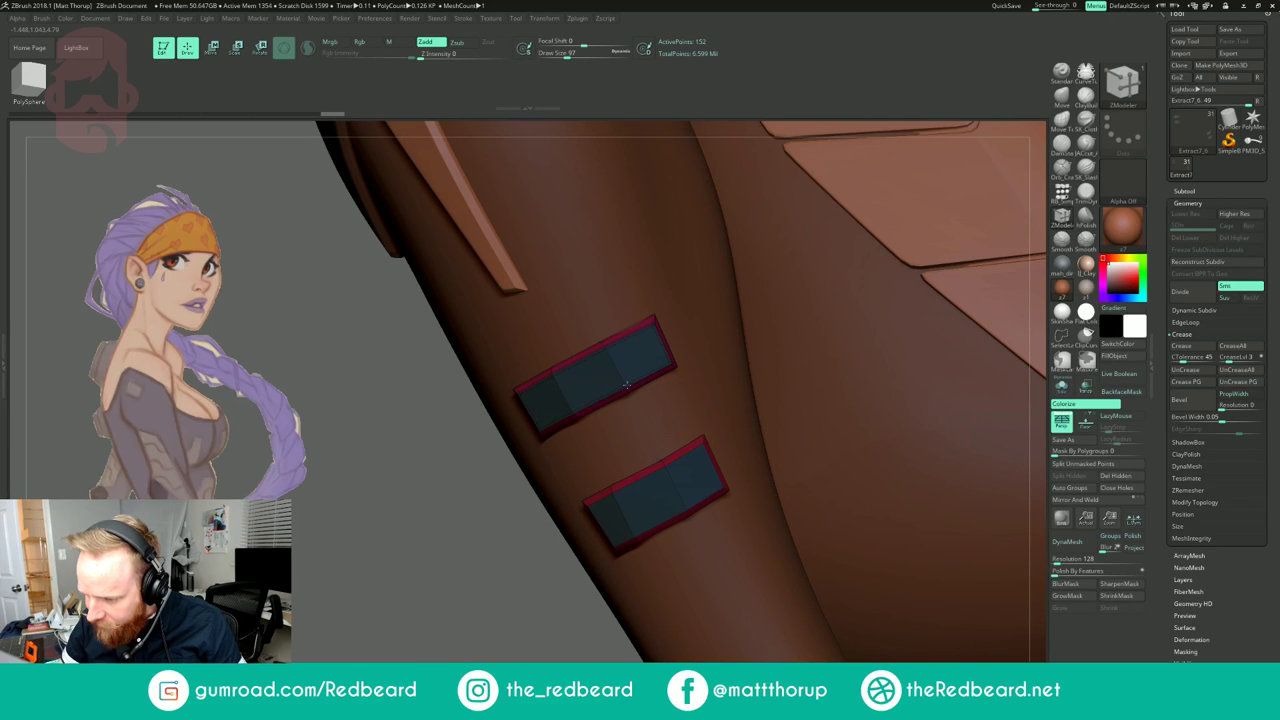
Step: Insert matching supporting edge loops along the lower forearm strip's edges
left_click_drag(492, 508, 518, 468)
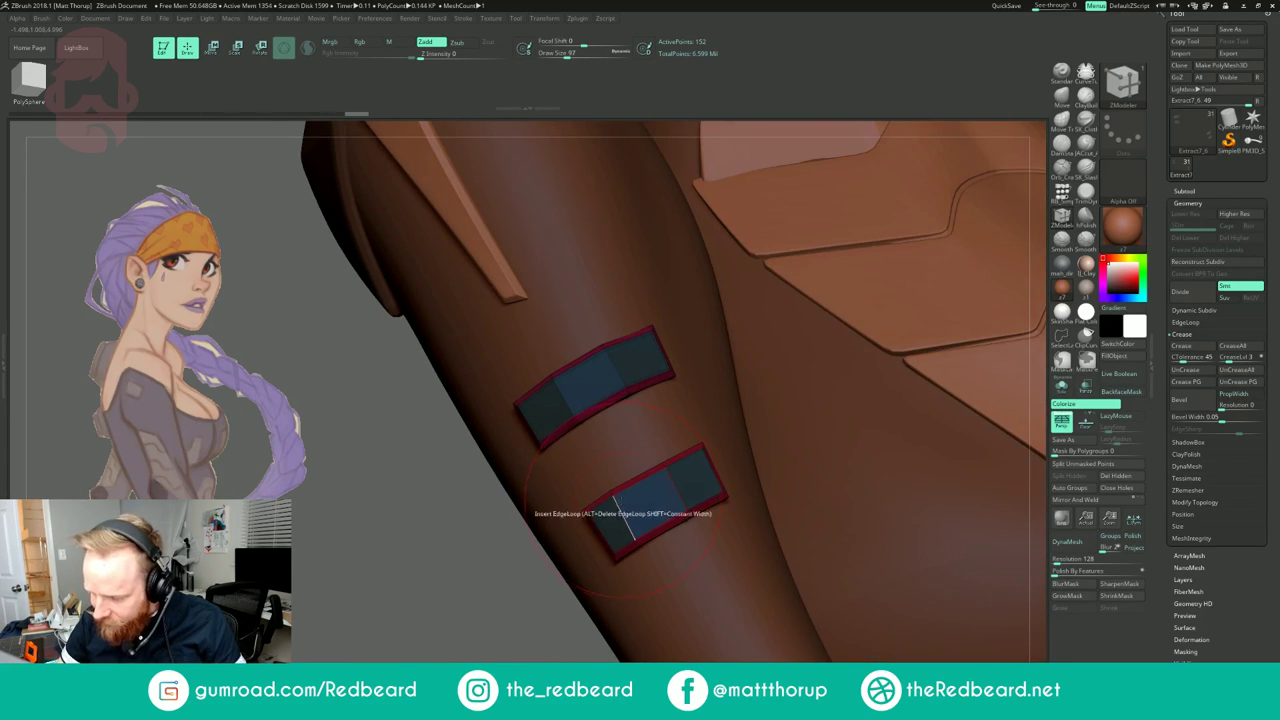
left_click(633, 535)
left_click_drag(543, 608, 560, 500)
left_click(590, 328)
left_click_drag(997, 183, 825, 200)
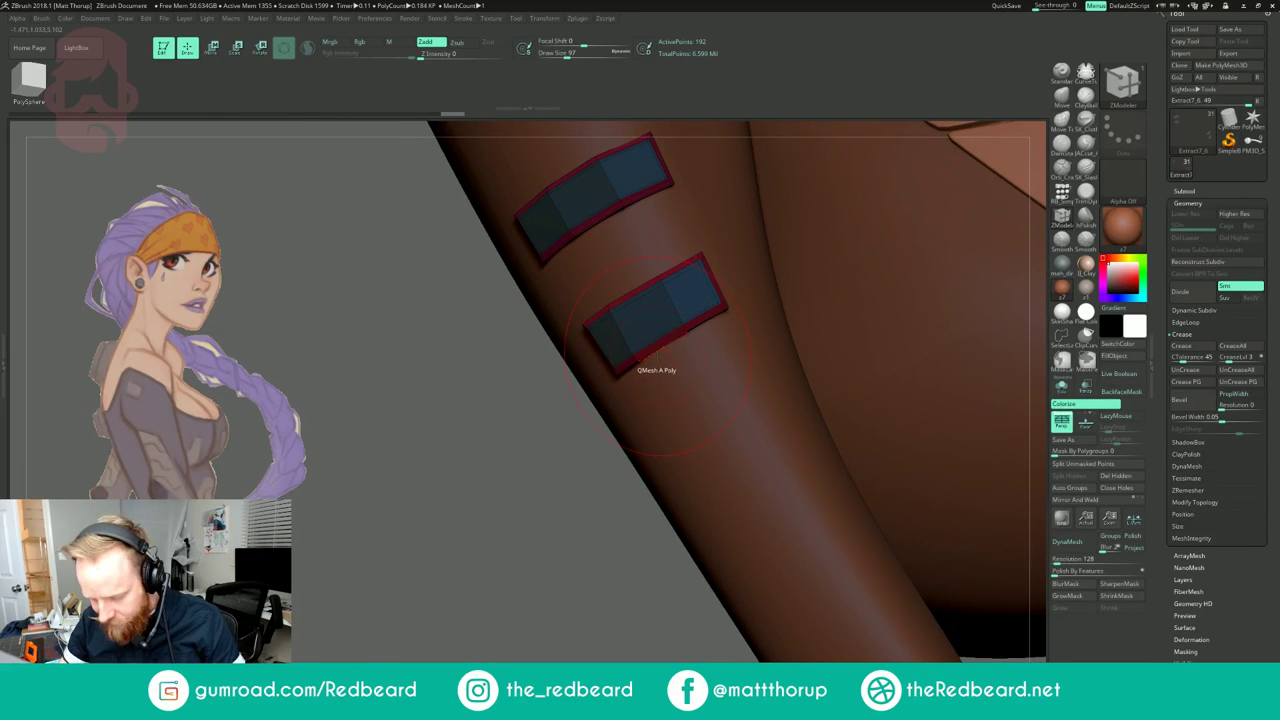
Step: Preview the forearm strips' smoothed shape from the side of the arm and return to the unsmoothed polyframe view
key("d")
key("shift+f")
mouse_move(555, 535)
left_mouse_down("alt")
mouse_move(539, 579)
mouse_move(881, 210)
mouse_move(790, 213)
mouse_move(816, 212)
mouse_move(762, 266)
left_mouse_up("alt")
key("b")
key("m")
key("v")
key("shift+d")
key("shift+f")
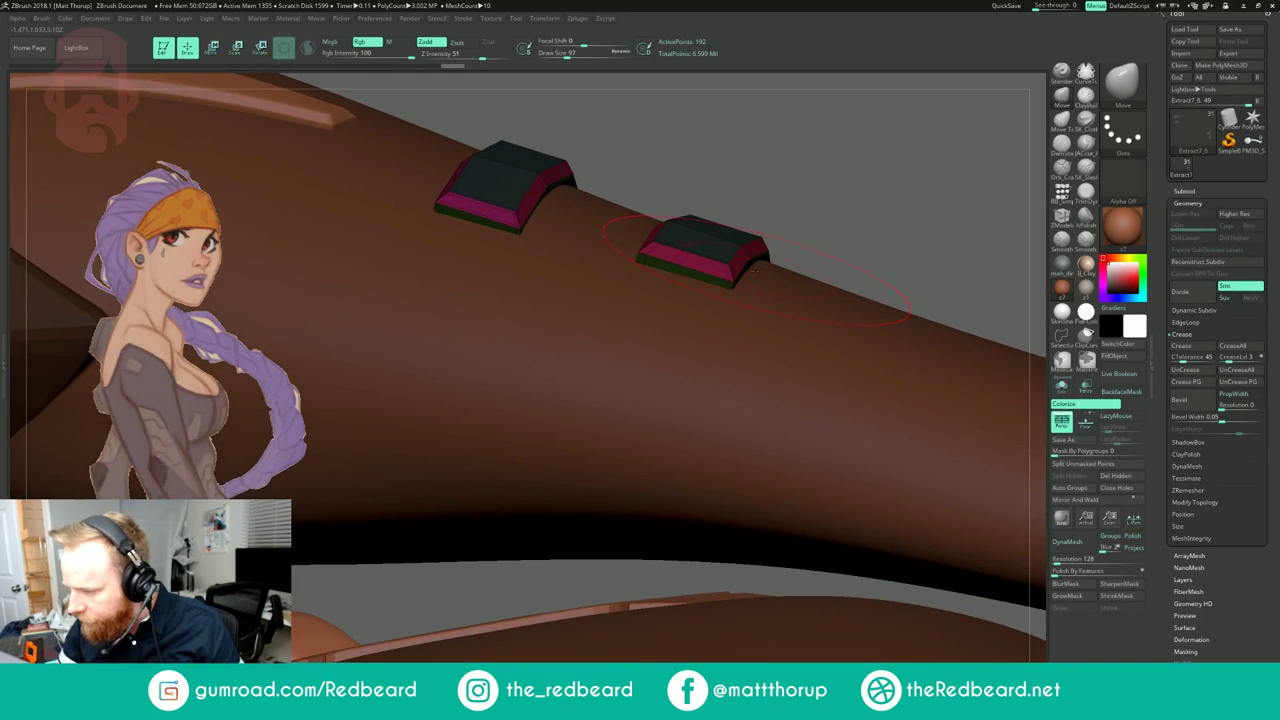
Step: Return to ZModeler, insert edge loops along the forearm strips' side walls and turn on the smooth preview without the polyframe
key("b")
key("z")
key("m")
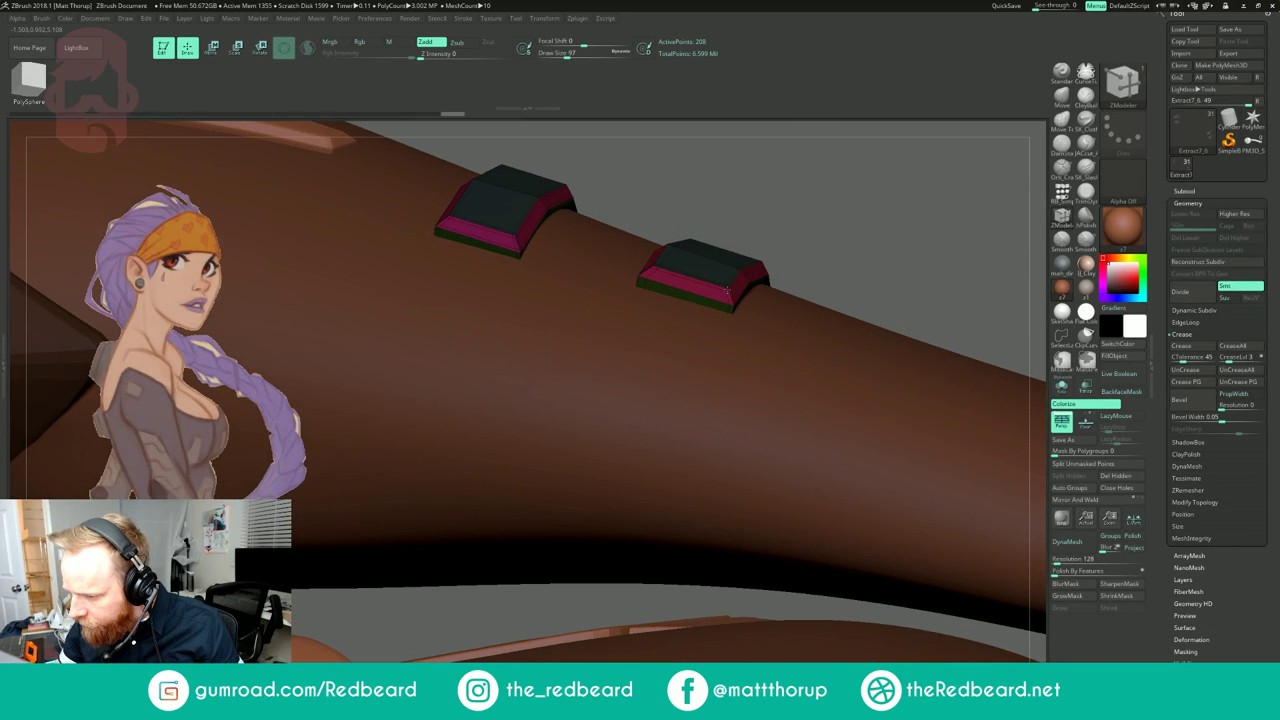
mouse_move(943, 200)
left_mouse_down()
mouse_move(923, 215)
mouse_move(962, 190)
mouse_move(950, 160)
mouse_move(890, 190)
mouse_move(720, 190)
mouse_move(670, 205)
left_mouse_up()
key("d")
key("shift+f")
Step: Fit the smoothed forearm strips closely onto the arm's surface with the Move brush, varying the brush size
key("b")
key("m")
key("v")
key("s")
left_click(699, 296)
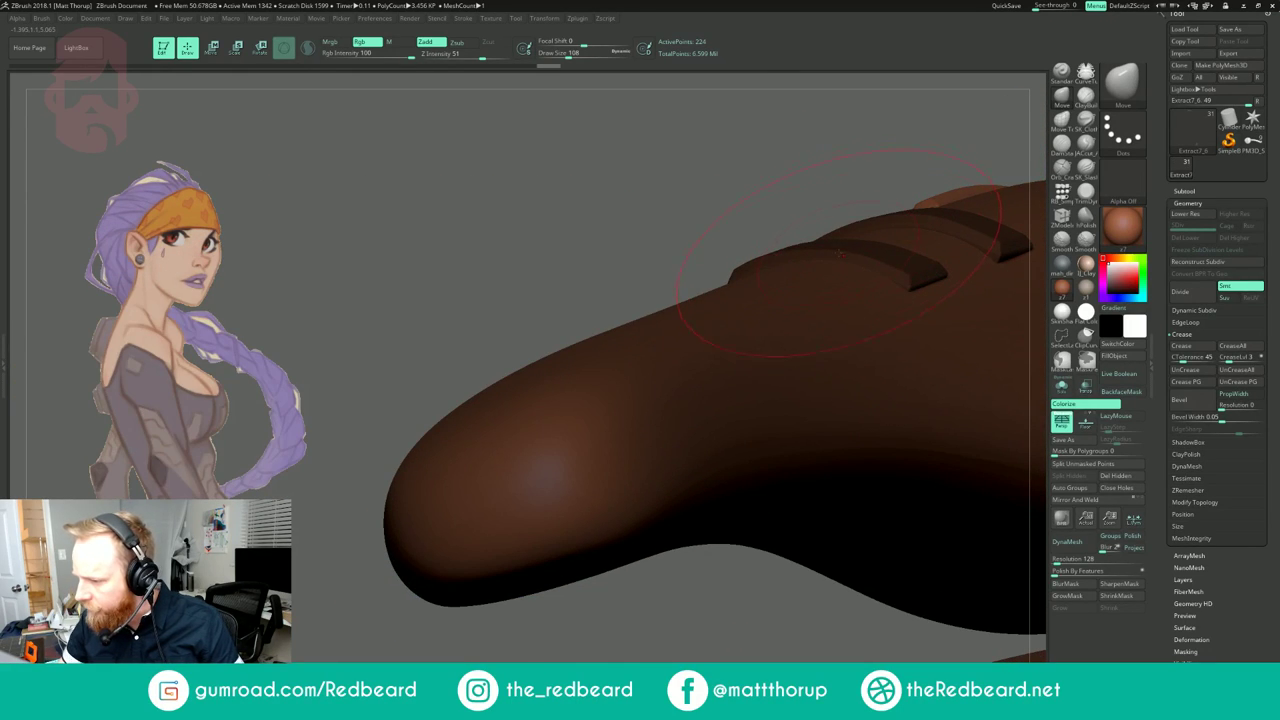
mouse_move(772, 186)
left_mouse_down("alt")
mouse_move(452, 322)
mouse_move(480, 275)
left_mouse_up("alt")
key("s")
left_click(677, 420)
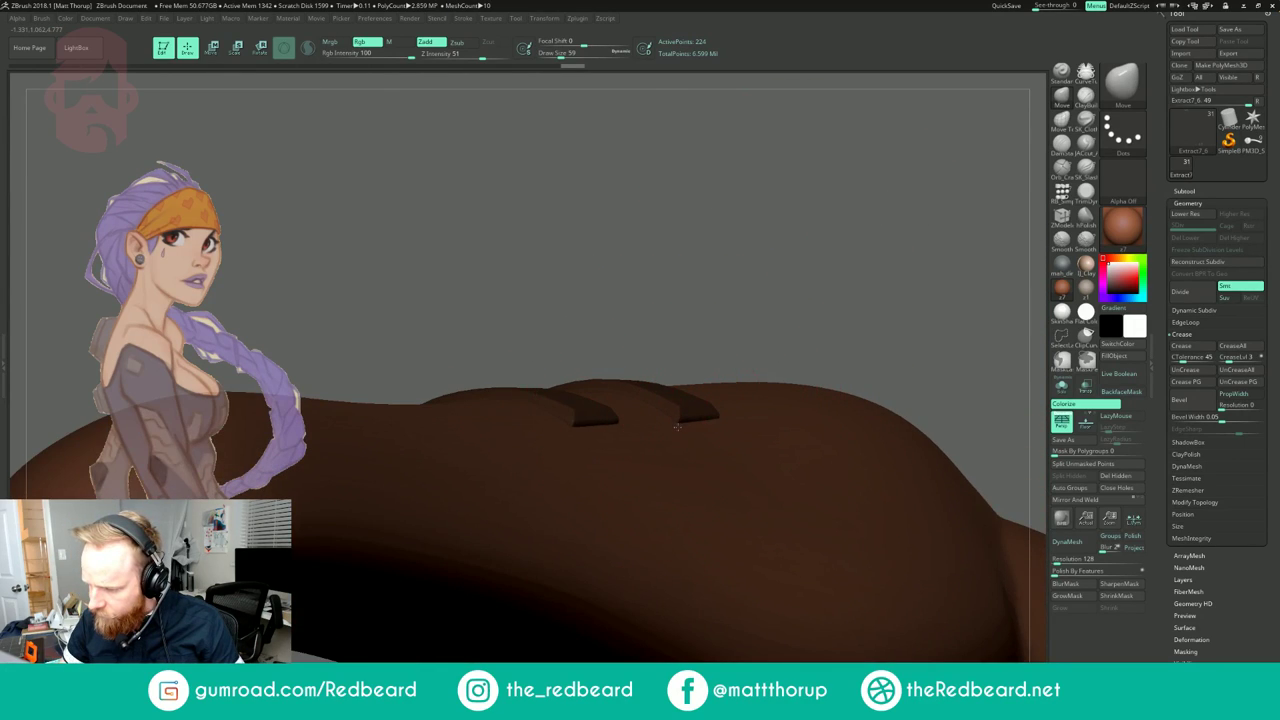
left_click_drag(637, 306, 598, 352)
key("s")
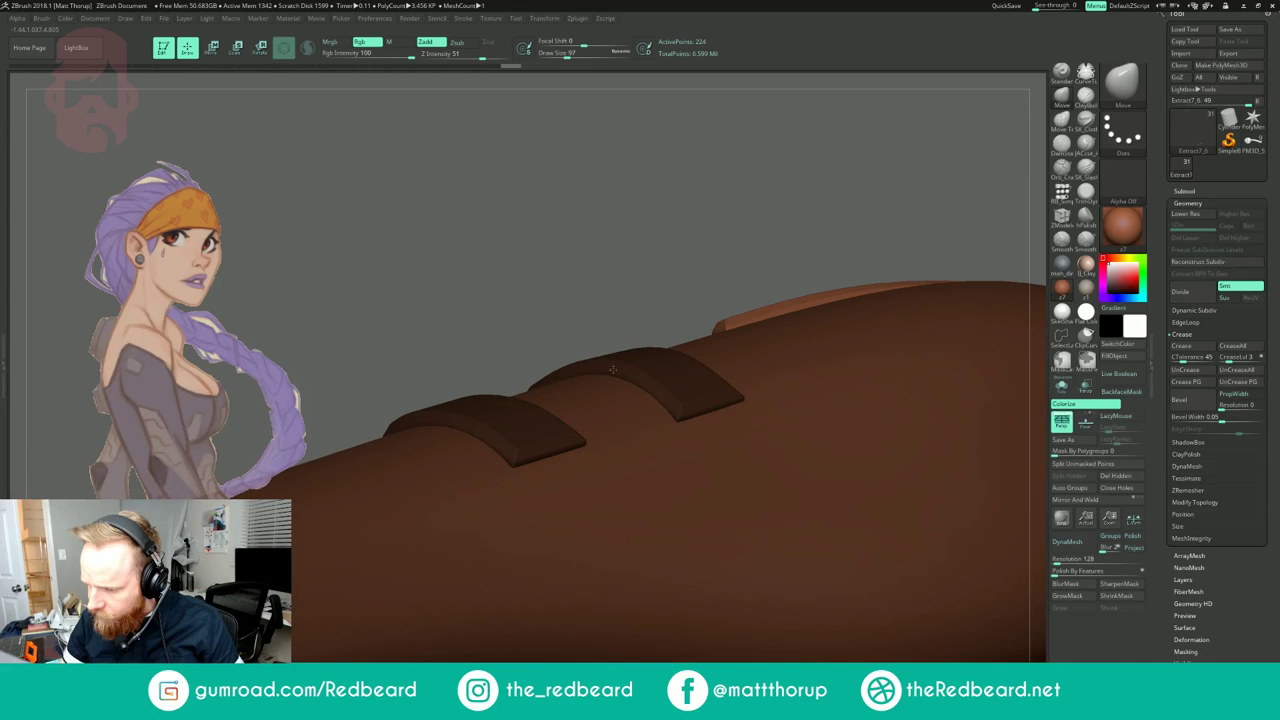
left_click_drag(630, 310, 740, 262)
key("s")
left_click(517, 357)
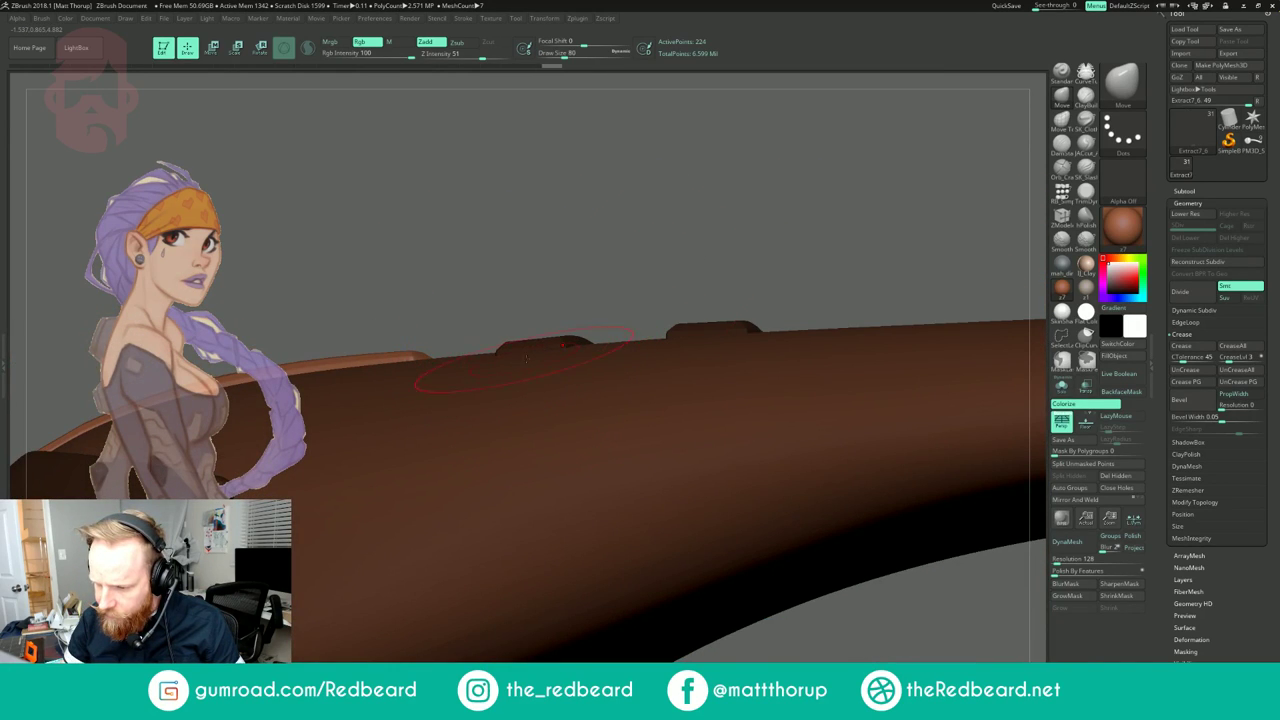
left_click_drag(797, 225, 803, 317, "alt")
left_click_drag(934, 315, 832, 338, "alt")
Step: Turn off the smooth preview and adjust the upper forearm strip's corners from the front with the Move brush at draw size 41
key("shift+d")
key("shift+d")
mouse_move(841, 512)
left_mouse_down("alt")
mouse_move(771, 408)
mouse_move(912, 382)
mouse_move(902, 358)
left_mouse_up("alt")
key("b")
key("z")
key("m")
key("b")
key("m")
key("v")
left_click_drag(933, 264, 912, 276)
left_click_drag(940, 232, 725, 325, "alt")
left_click_drag(977, 307, 998, 303)
key("s")
left_click_drag(808, 371, 813, 370)
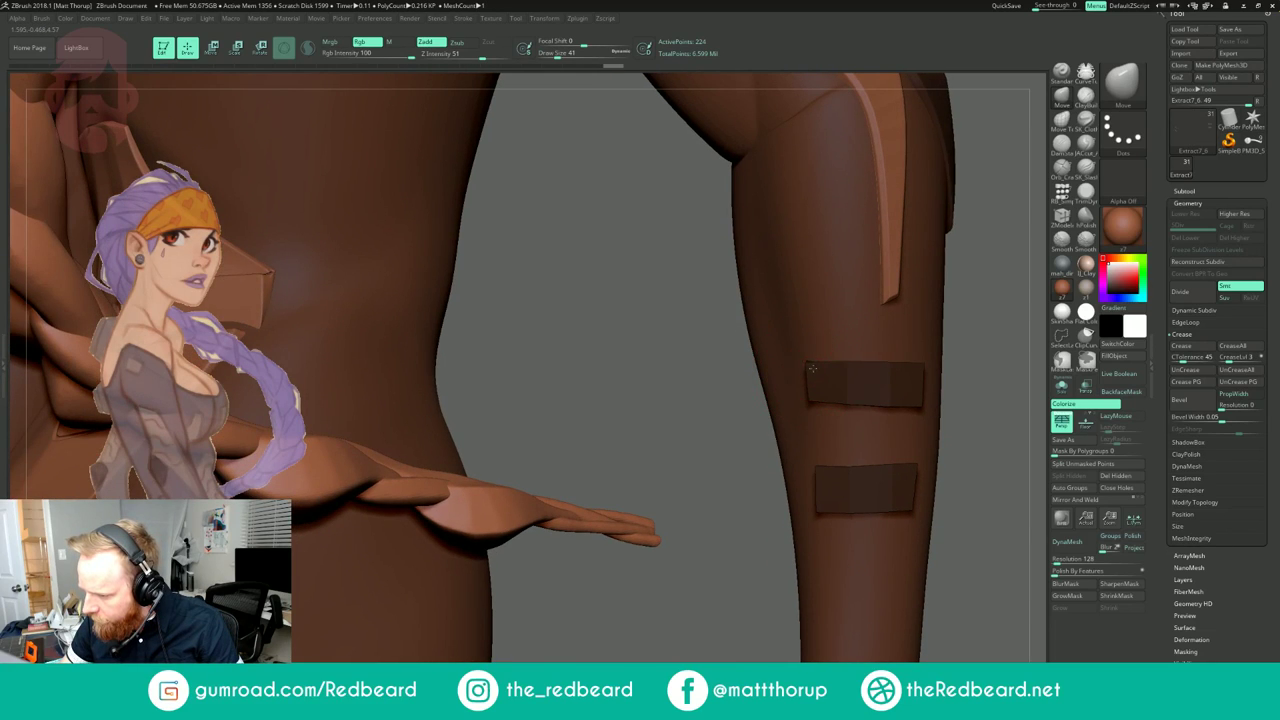
Step: Return to ZModeler and insert an edge loop across the upper forearm strip
key("b")
key("z")
key("m")
left_click_drag(962, 367, 950, 402)
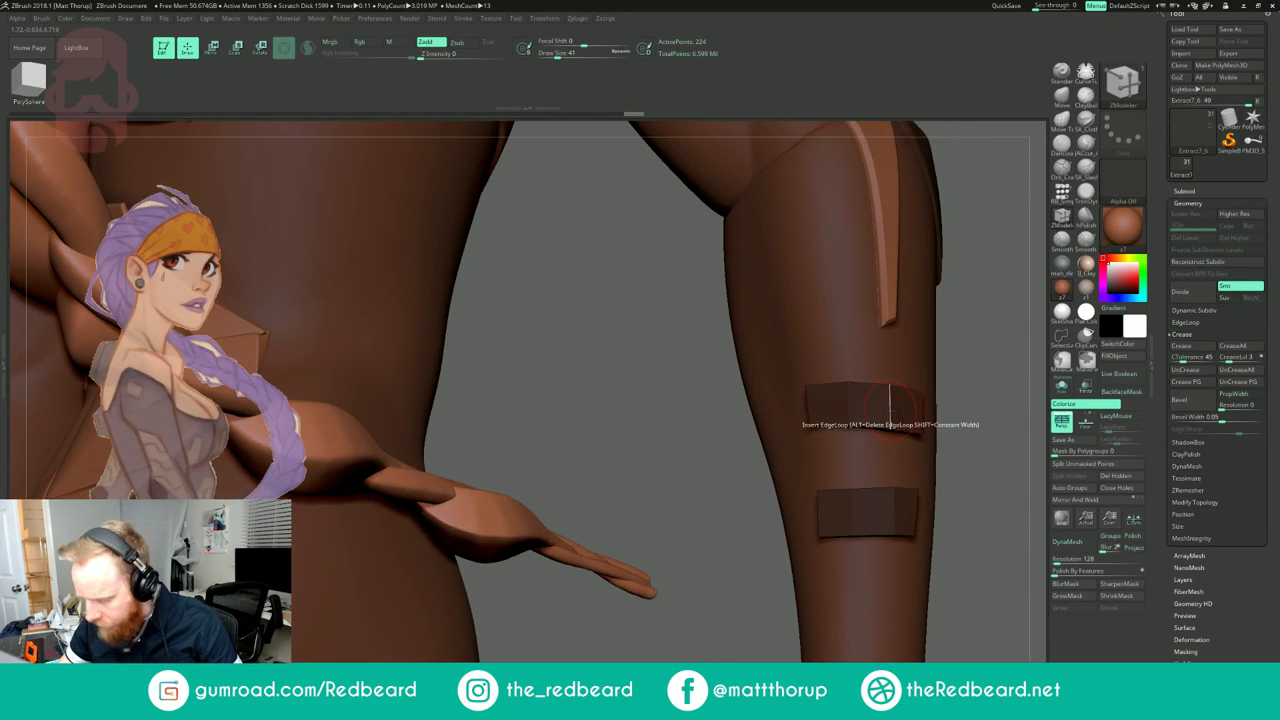
key("b")
key("z")
key("m")
key("space")
left_click(823, 434)
left_click(878, 426)
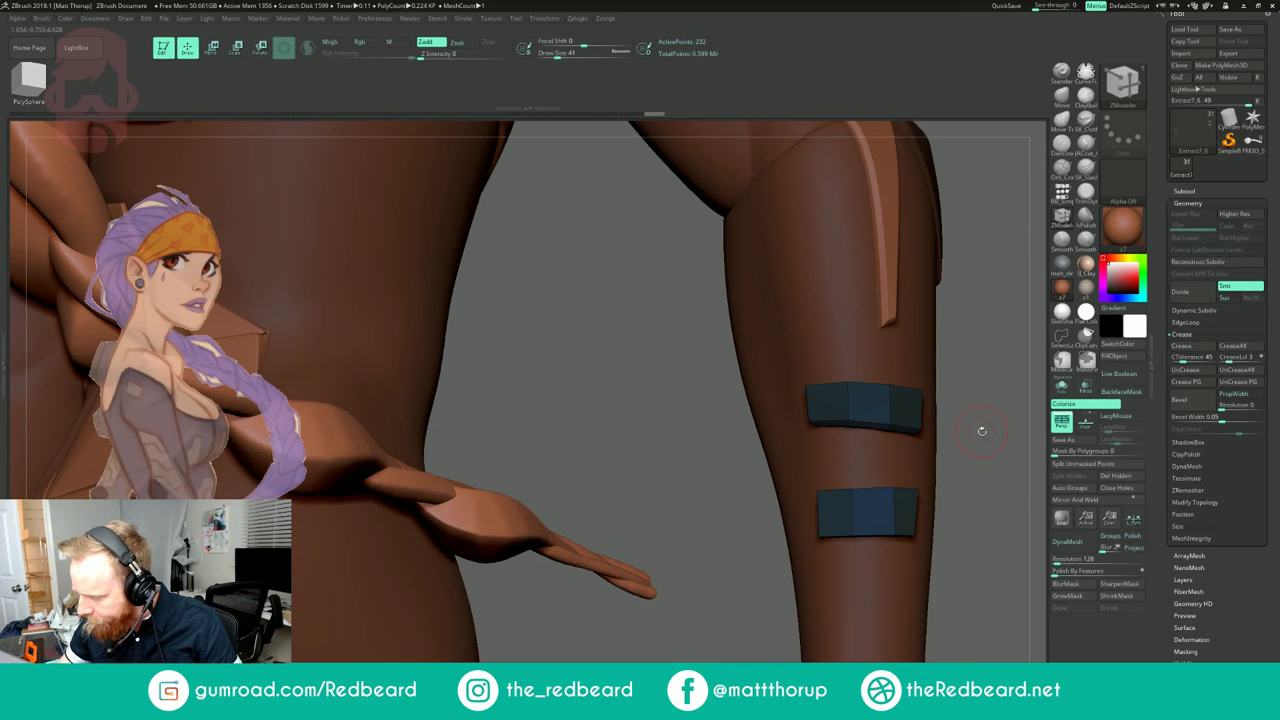
key("ctrl+z")
left_click_drag(977, 427, 933, 403)
left_click_drag(1003, 424, 995, 505)
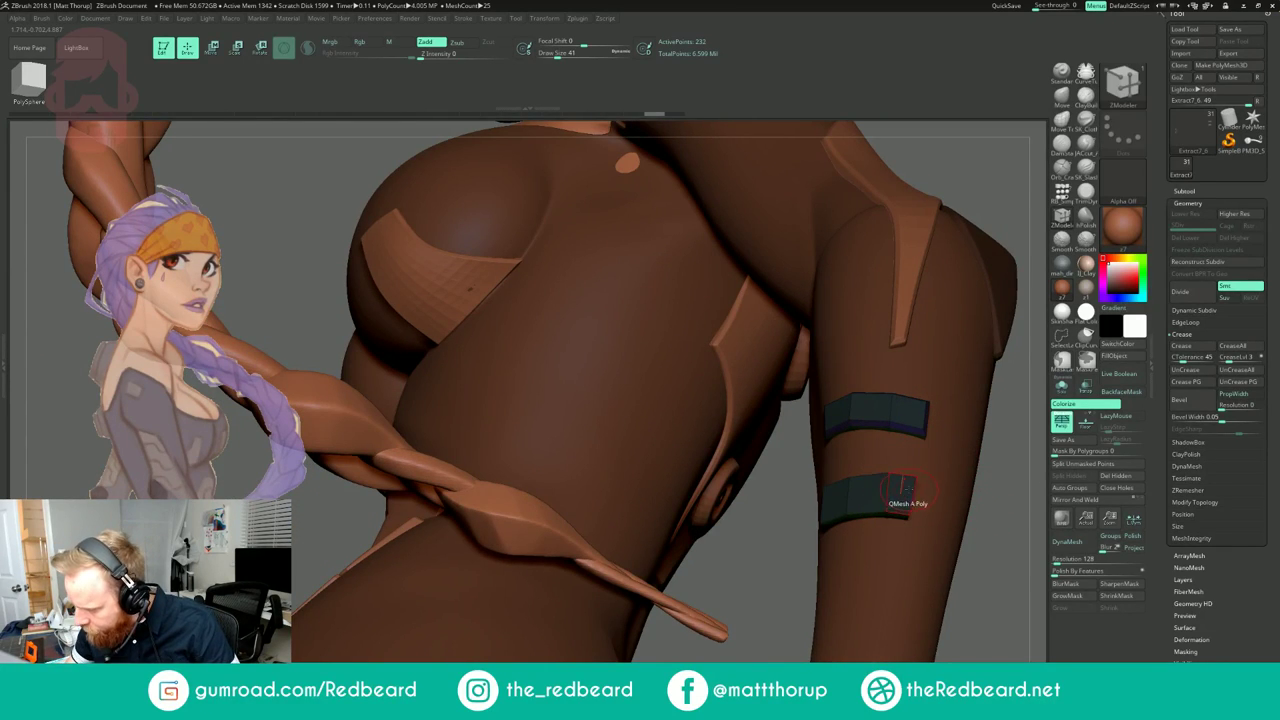
Step: Insert a matching edge loop across the lower forearm strip
left_click_drag(1013, 511, 935, 497)
key("ctrl+z")
left_click_drag(686, 528, 840, 570)
left_click(899, 514)
left_click_drag(986, 481, 808, 440)
left_click_drag(963, 330, 935, 400)
Step: Insert supporting edge loops along the upper forearm strip's side wall, long edges and ends
left_click_drag(627, 347, 628, 352)
key("ctrl+z")
key("space")
left_click(613, 363)
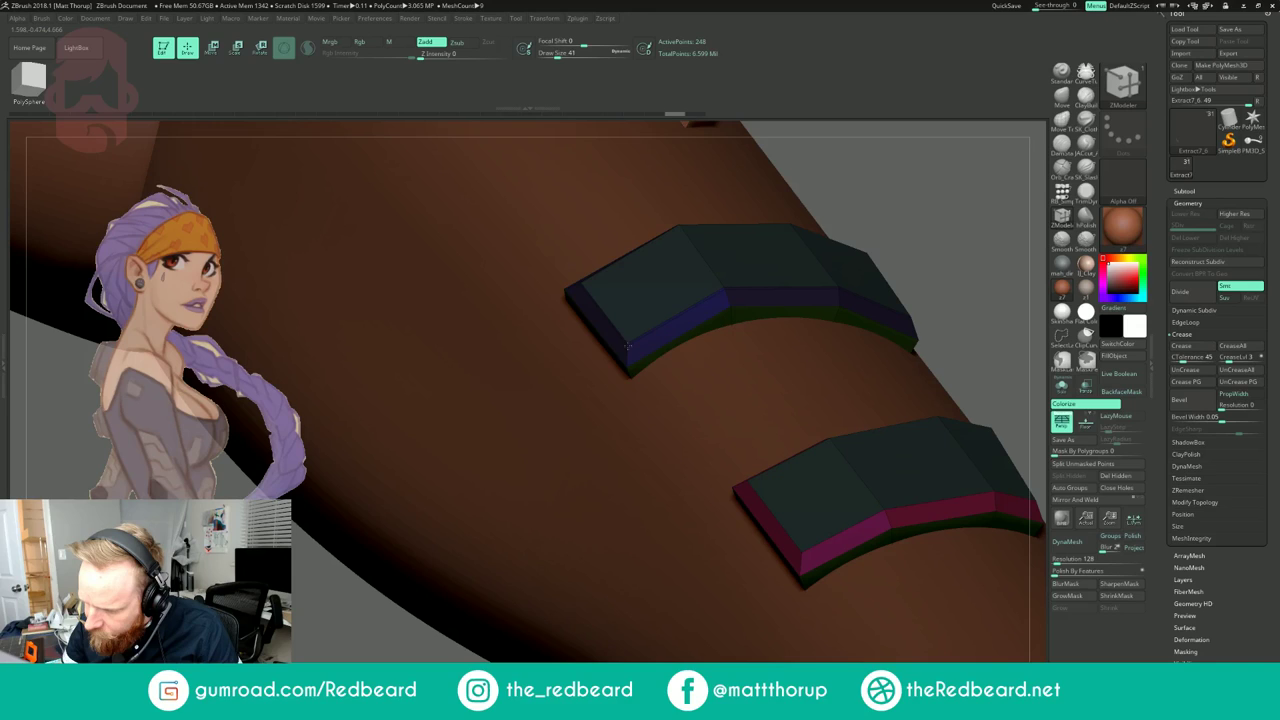
left_click(628, 364)
left_click(628, 362)
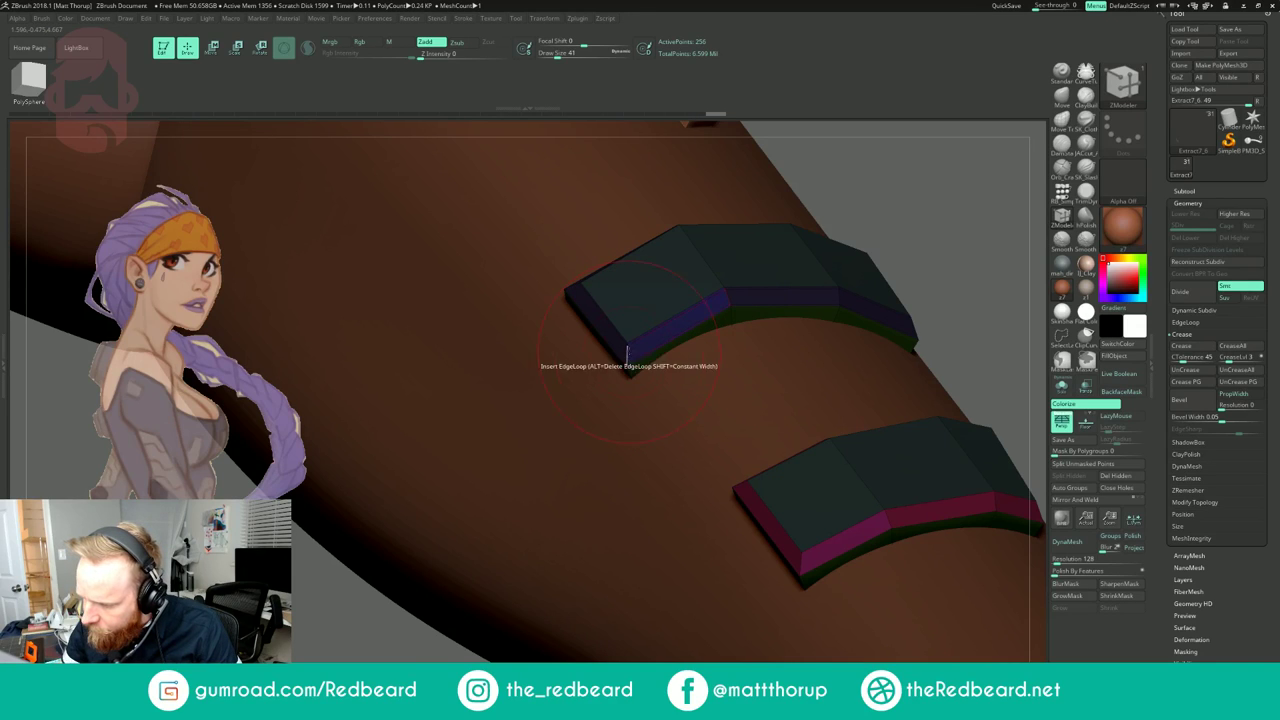
left_click(627, 337)
left_click(687, 233)
left_click_drag(914, 163, 775, 245)
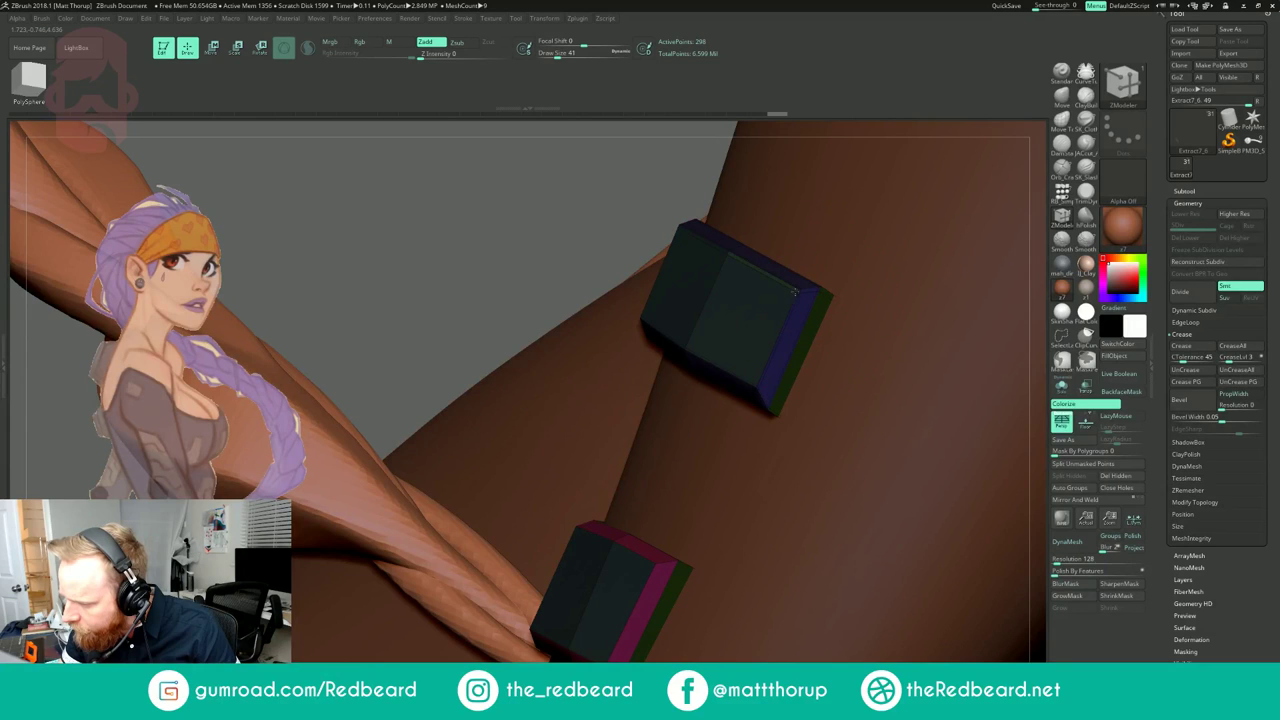
left_click(794, 293)
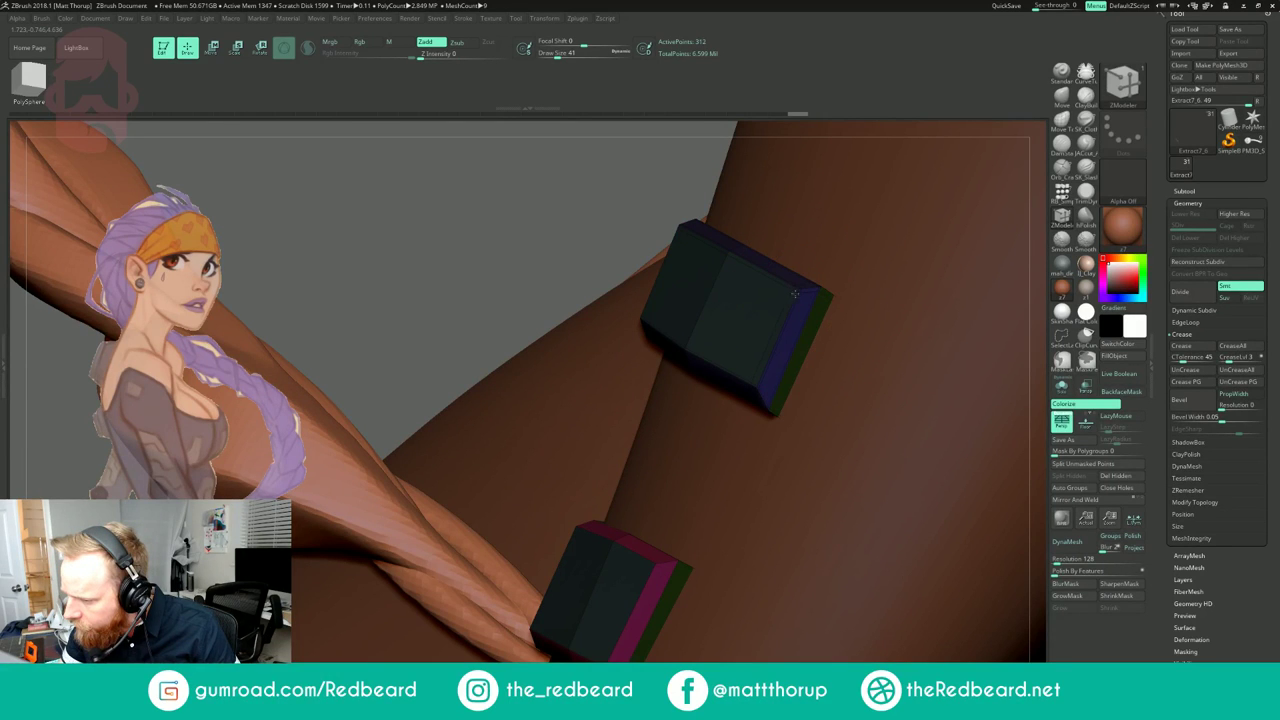
left_click_drag(543, 294, 516, 290, "alt")
right_click_drag(545, 287, 539, 288)
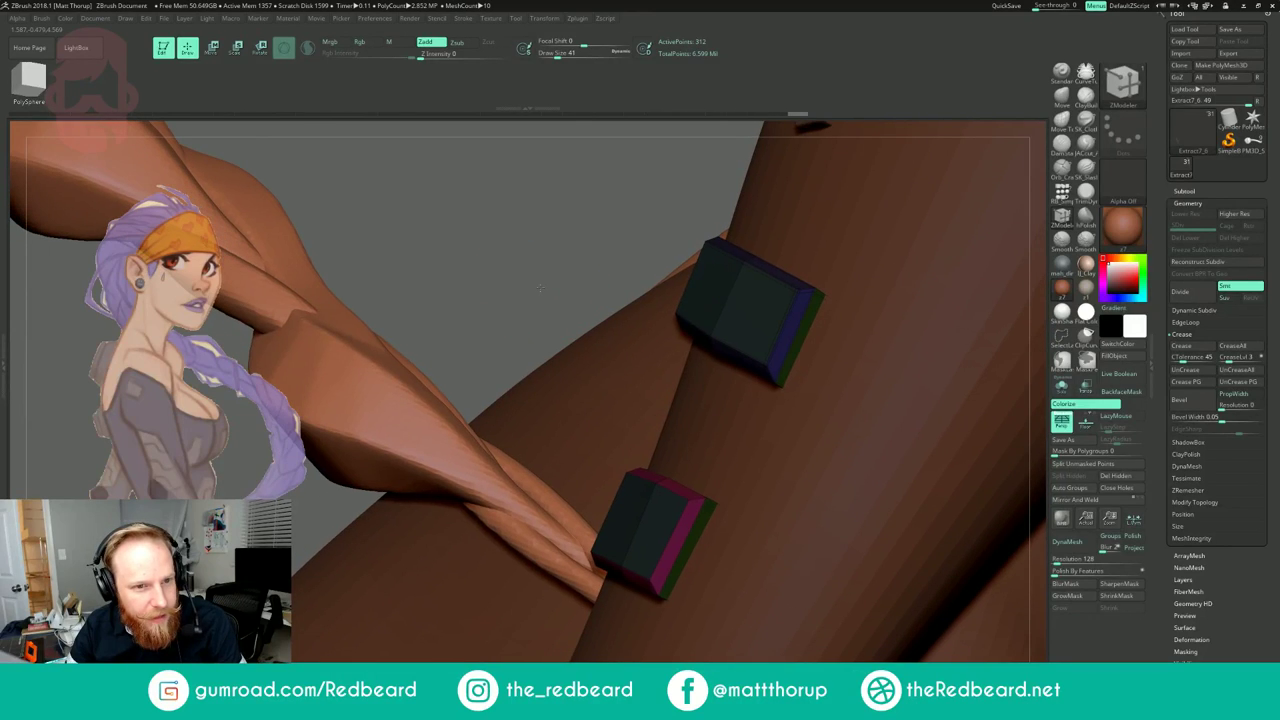
left_click_drag(540, 288, 539, 288)
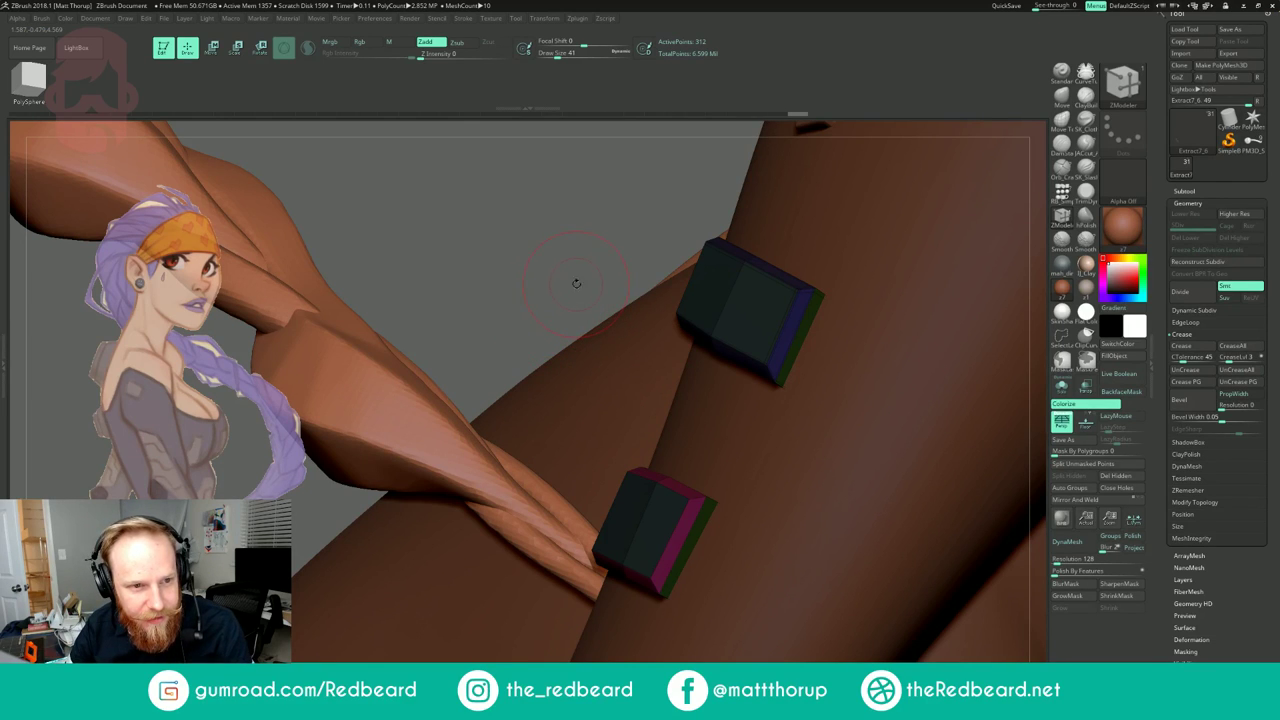
left_click_drag(576, 284, 571, 290)
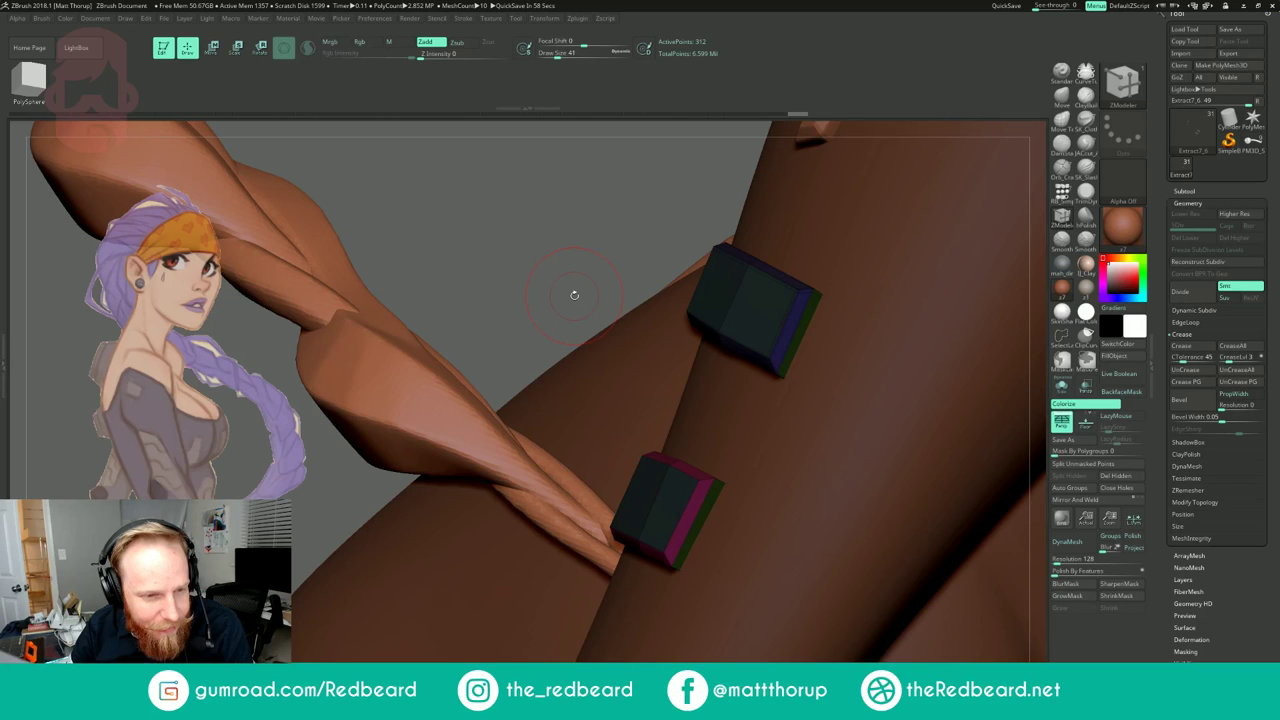
left_click_drag(590, 293, 440, 124)
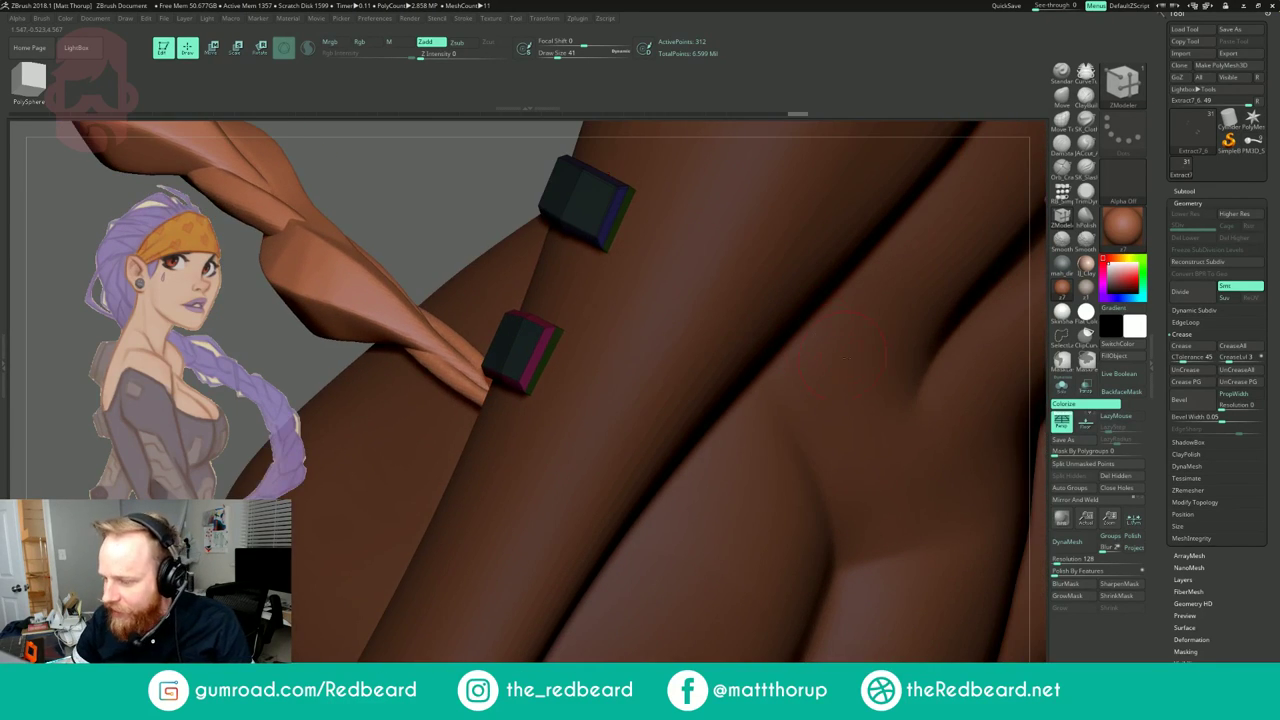
Step: Insert supporting edge loops along the lower forearm strip's ends and long edges
left_click_drag(1036, 433, 1150, 428)
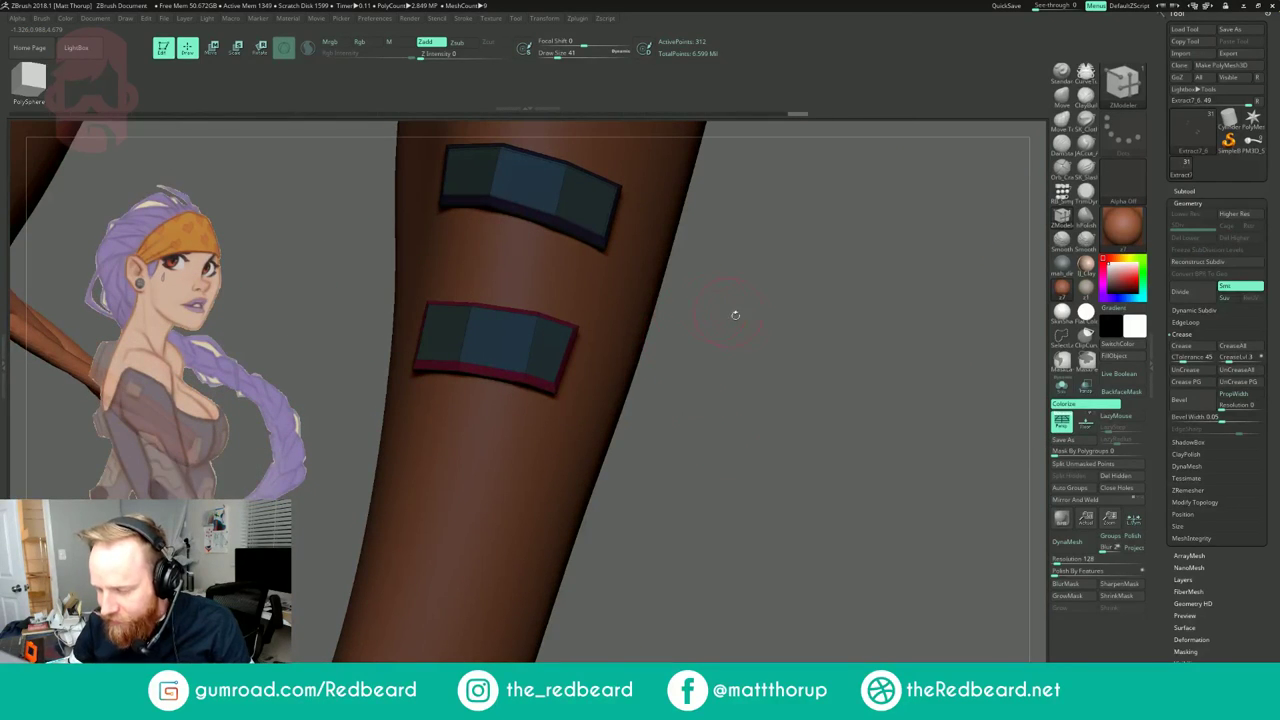
left_click_drag(731, 312, 775, 325)
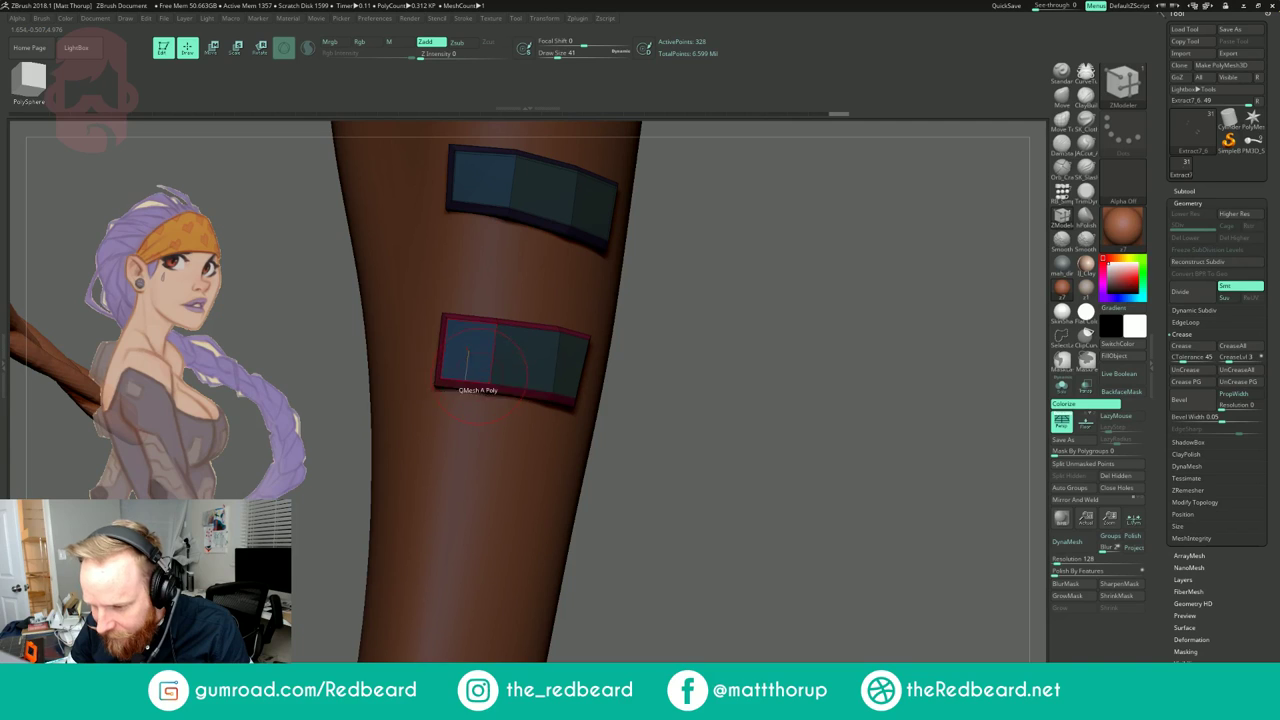
left_click(460, 383)
left_click_drag(745, 385, 605, 392)
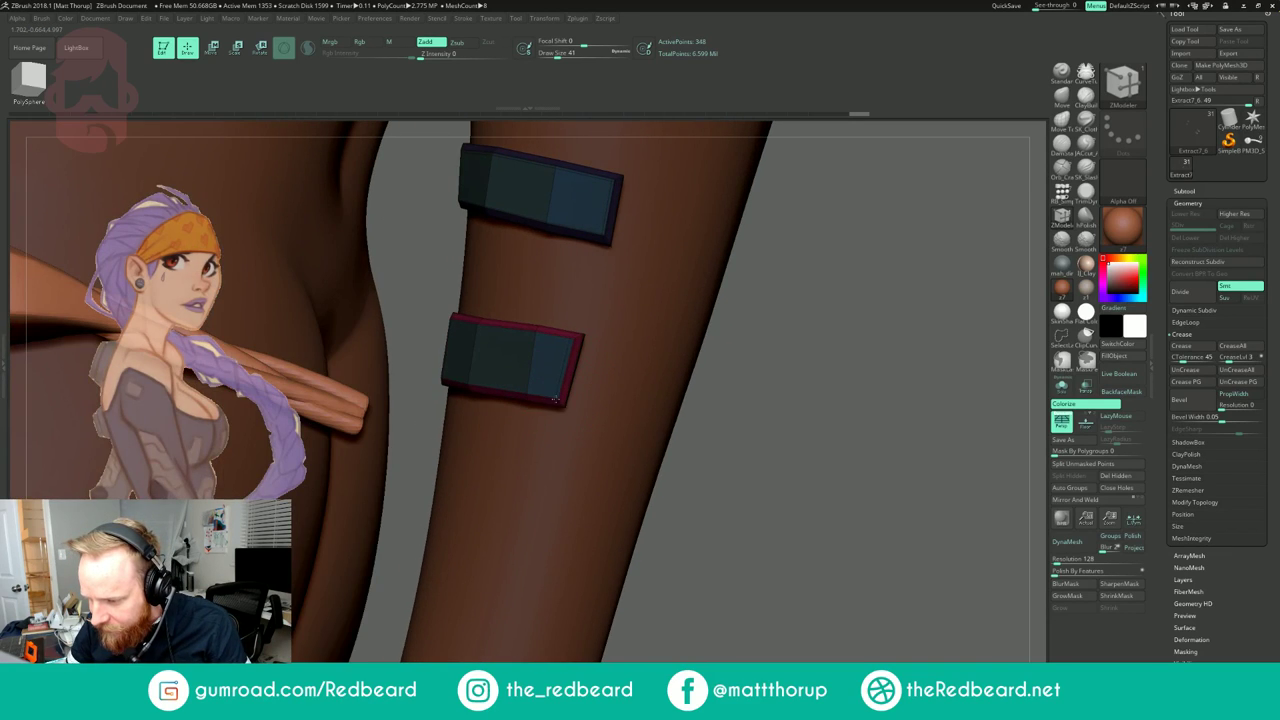
left_click(557, 398)
left_click(534, 343)
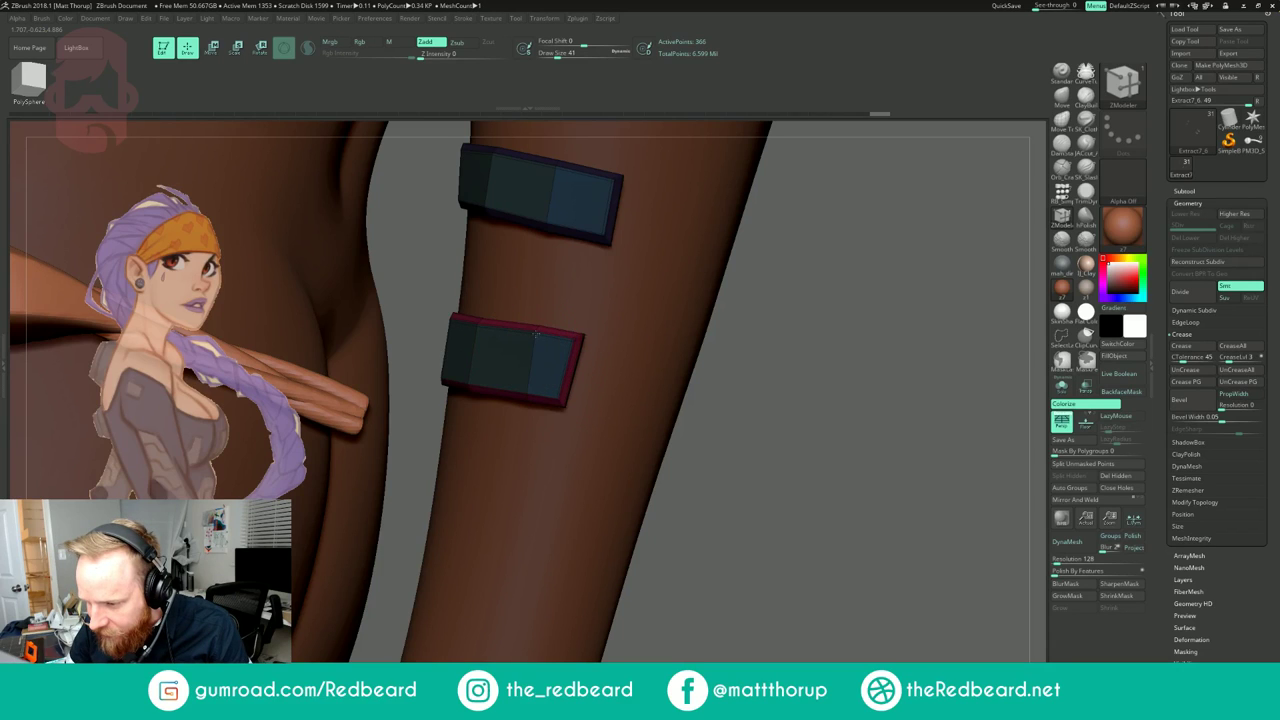
left_click(528, 388)
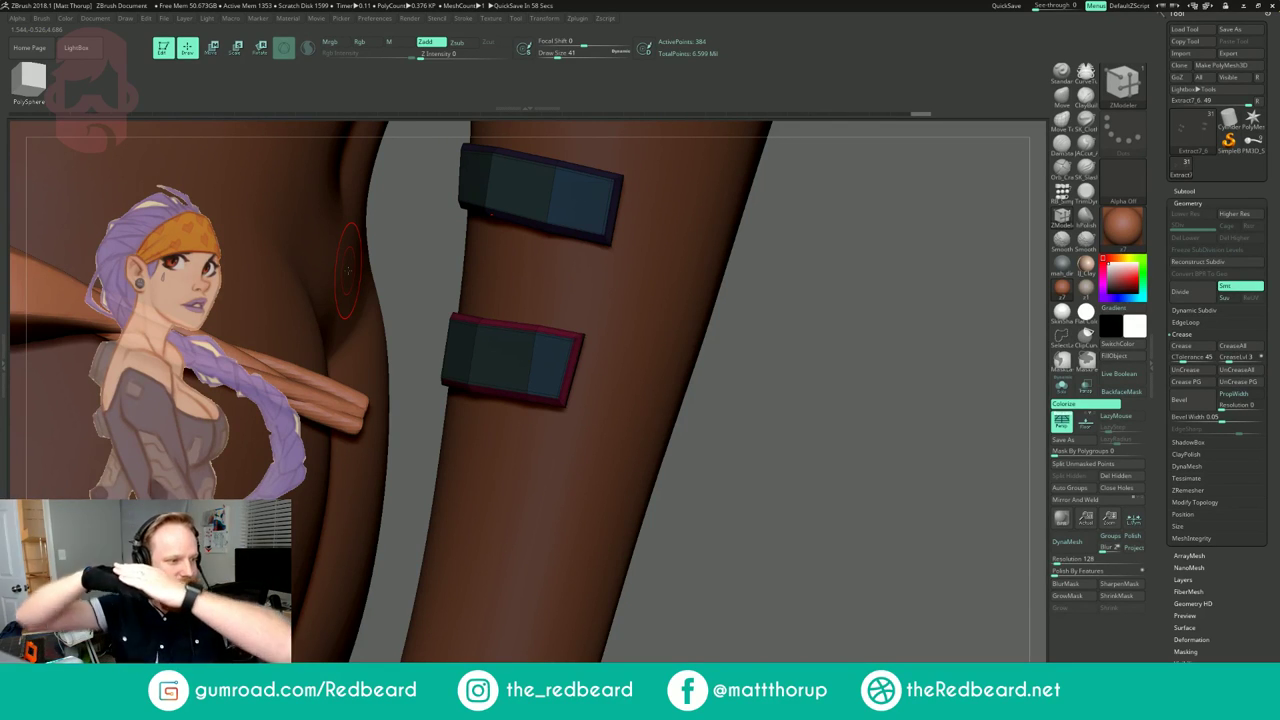
Step: Turn on the smooth preview, hide the polyframe and fit the forearm strips to the arm with the Move brush
left_click_drag(808, 377, 811, 425)
key("ctrl+d")
key("shift+f")
mouse_move(868, 484)
left_mouse_down("alt")
mouse_move(794, 486)
mouse_move(783, 449)
left_mouse_up("alt")
key("b")
key("m")
key("v")
key("s")
left_click_drag(522, 381, 532, 381)
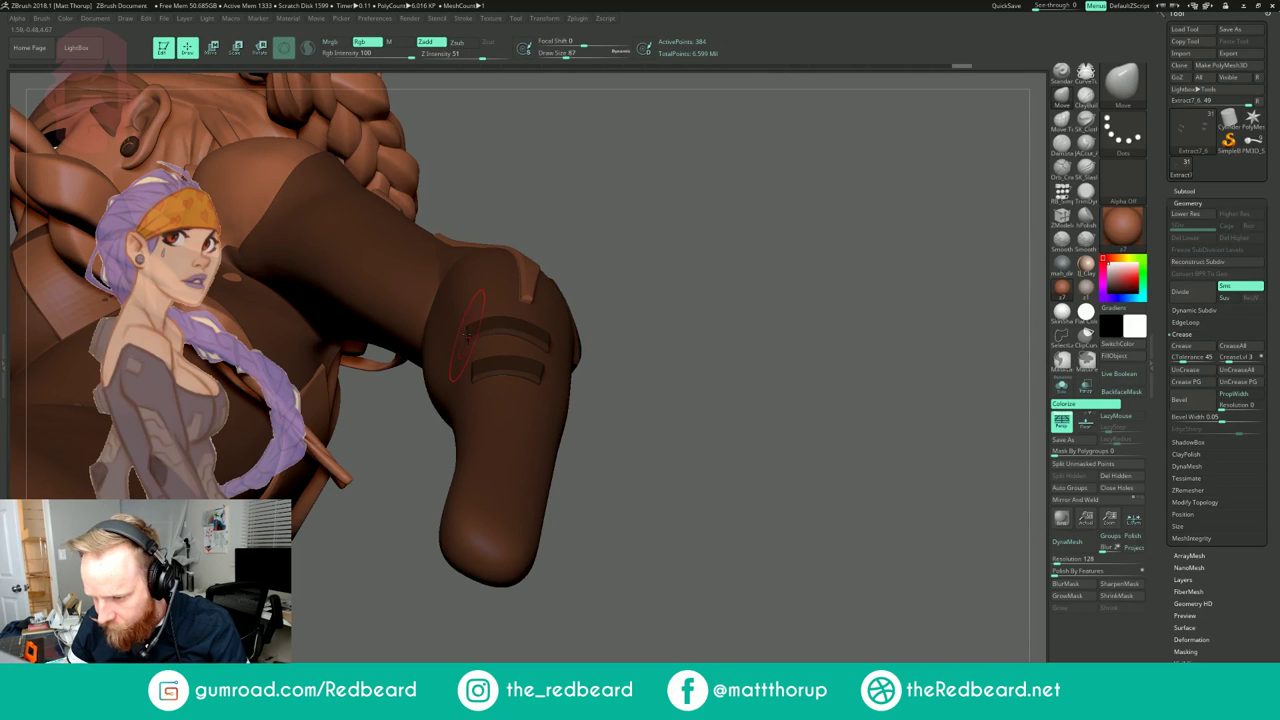
left_click_drag(692, 309, 618, 327)
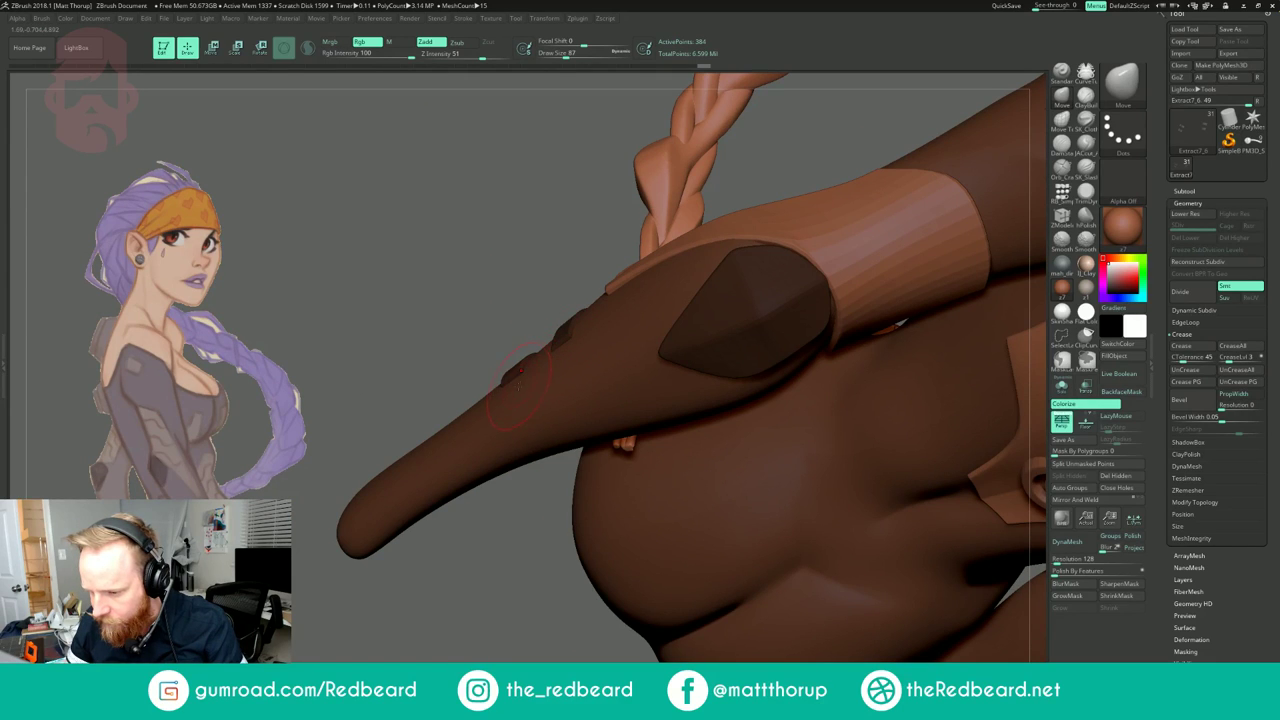
left_click_drag(500, 328, 758, 297)
left_click_drag(841, 181, 803, 236)
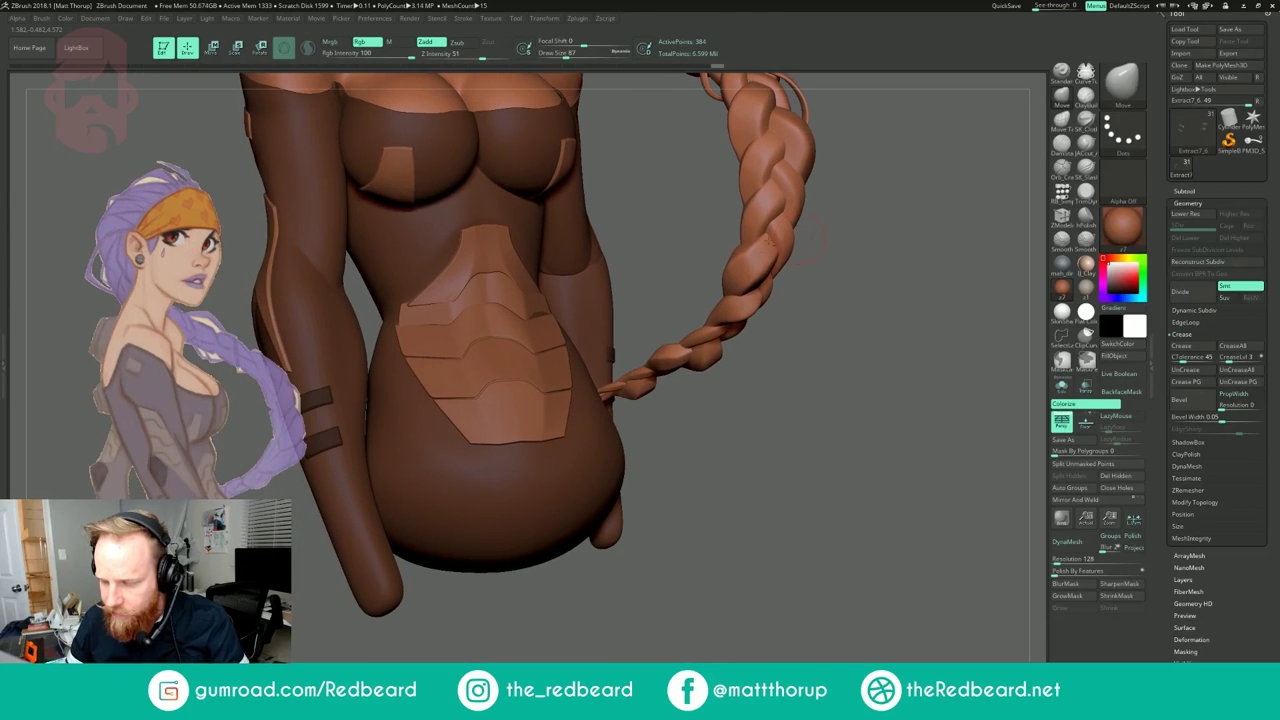
Step: Select the abdominal armour plates, show their polyframe and switch to the Move Topological brush
key("shift+d")
key("shift+f")
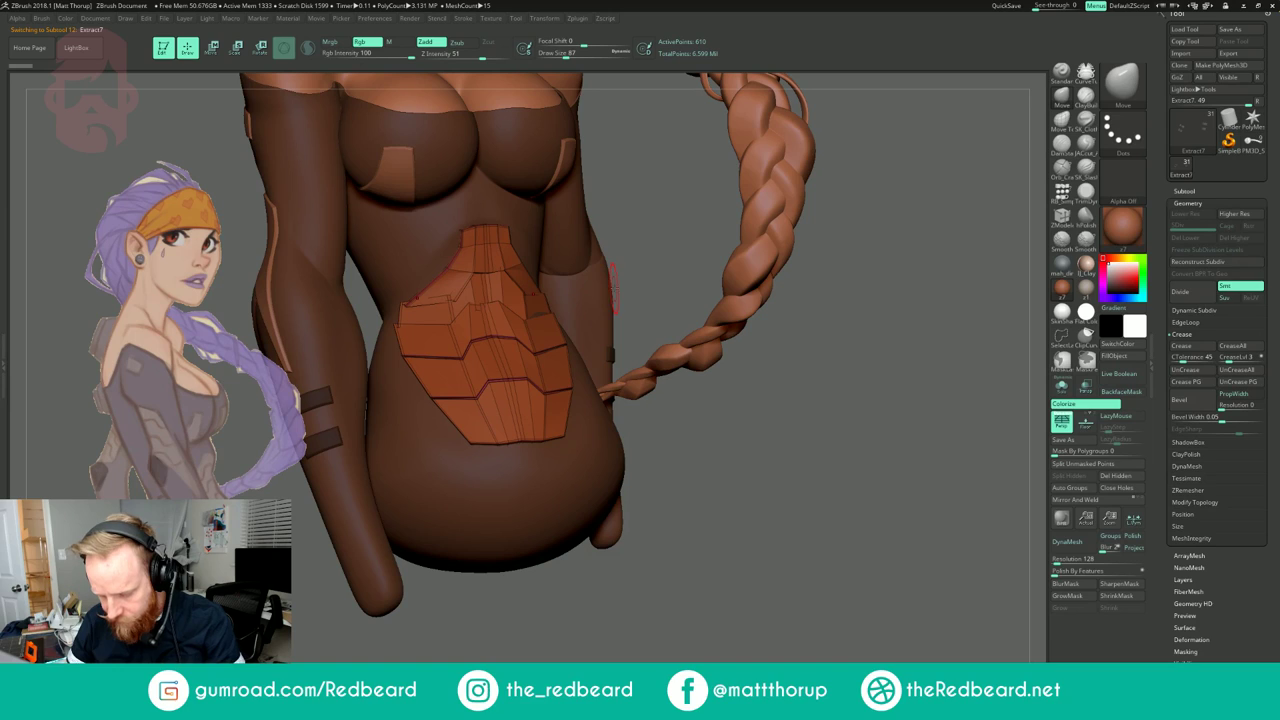
key("b")
key("m")
key("t")
Step: Try to pull up the edge of the abdominal armour's upper side plate with a larger Move Topological brush
key("s")
mouse_move(419, 304)
left_mouse_down()
mouse_move(447, 296)
mouse_move(425, 291)
left_mouse_up()
key("s")
key("d")
key("ctrl+z")
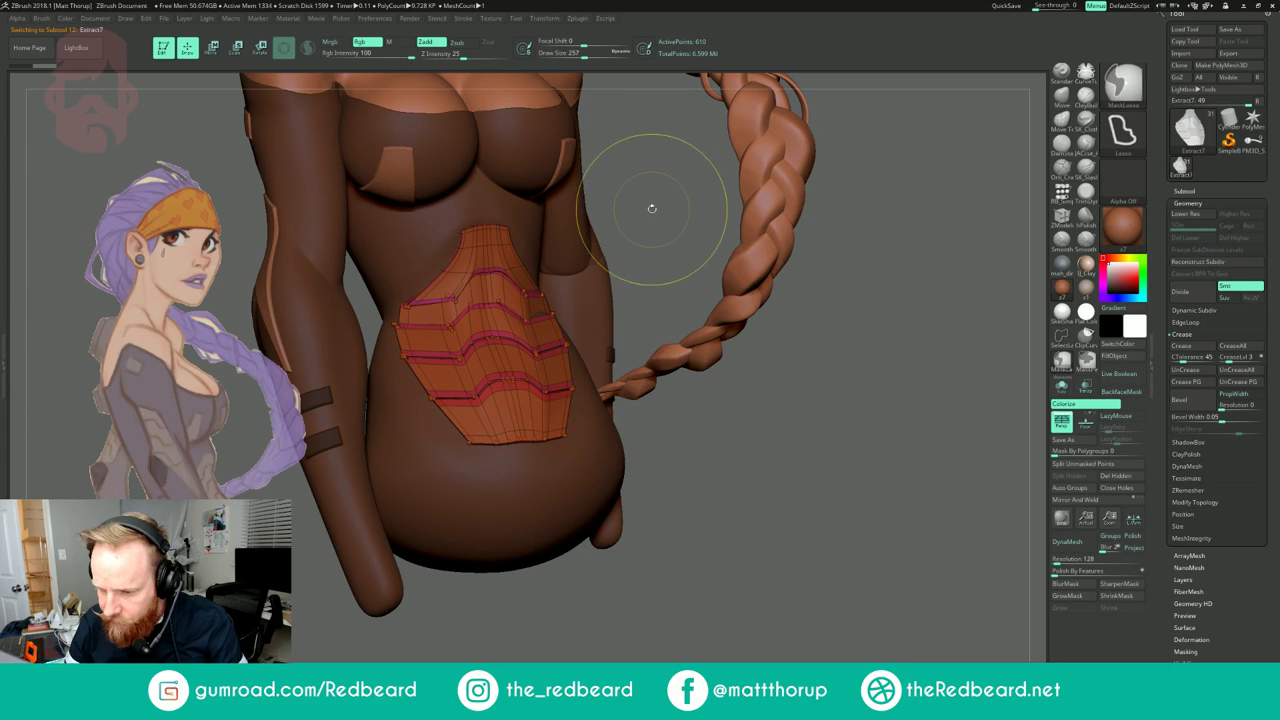
Step: Isolate the abdominal armour and examine its plates smoothed and unsmoothed, with and without the polyframe
key("shift+f")
left_click(1062, 388)
mouse_move(937, 426)
left_mouse_down()
mouse_move(730, 455)
mouse_move(876, 476)
mouse_move(823, 486)
left_mouse_up()
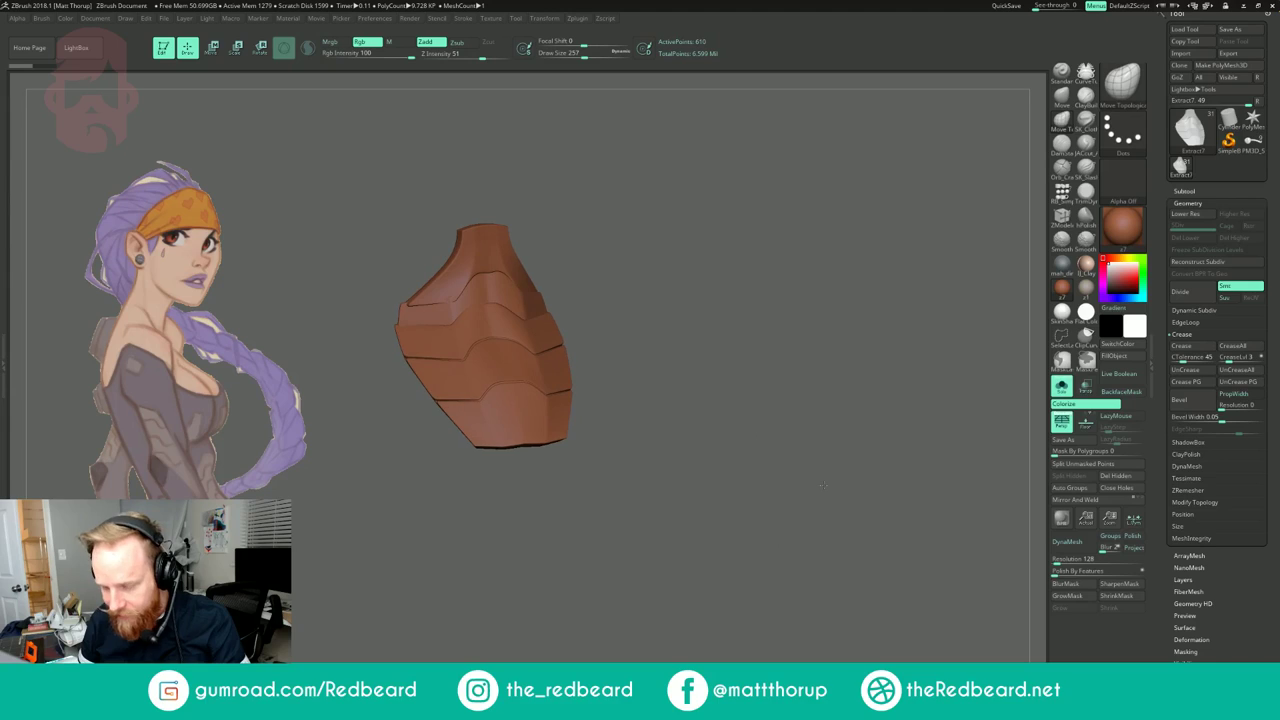
key("shift+d")
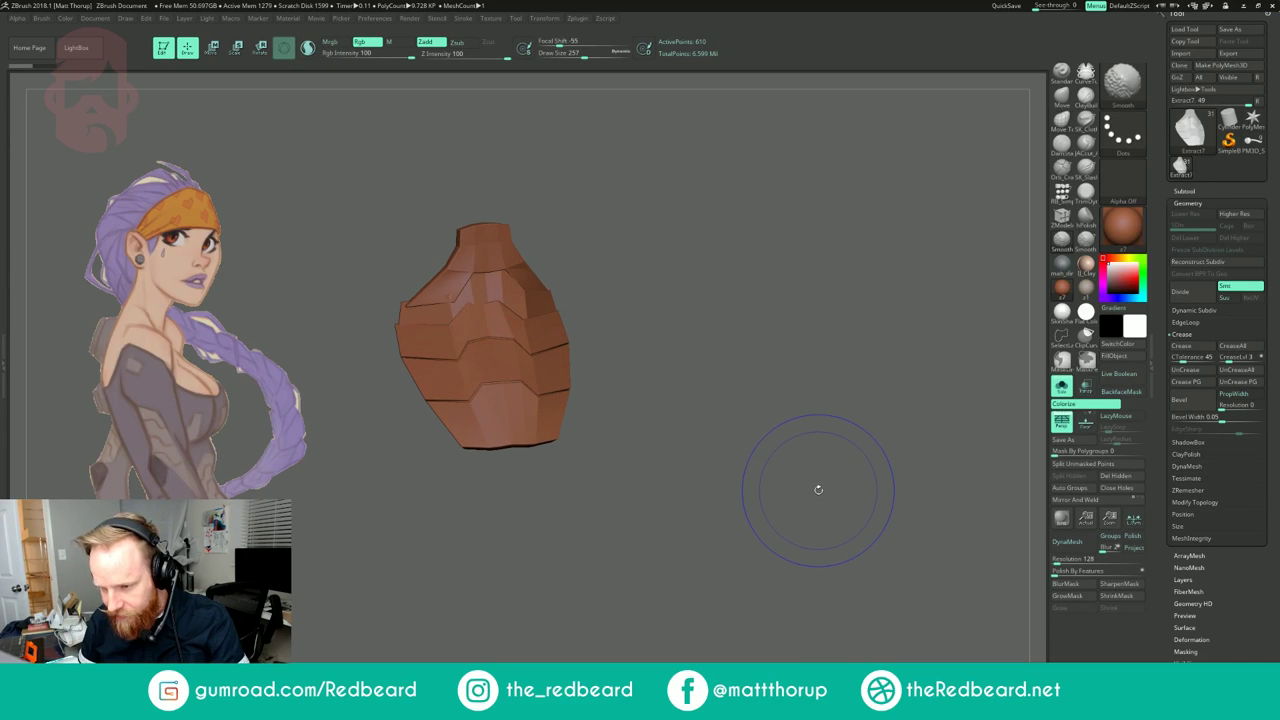
key("shift+f")
key("shift+f")
key("shift+f")
key("shift+f")
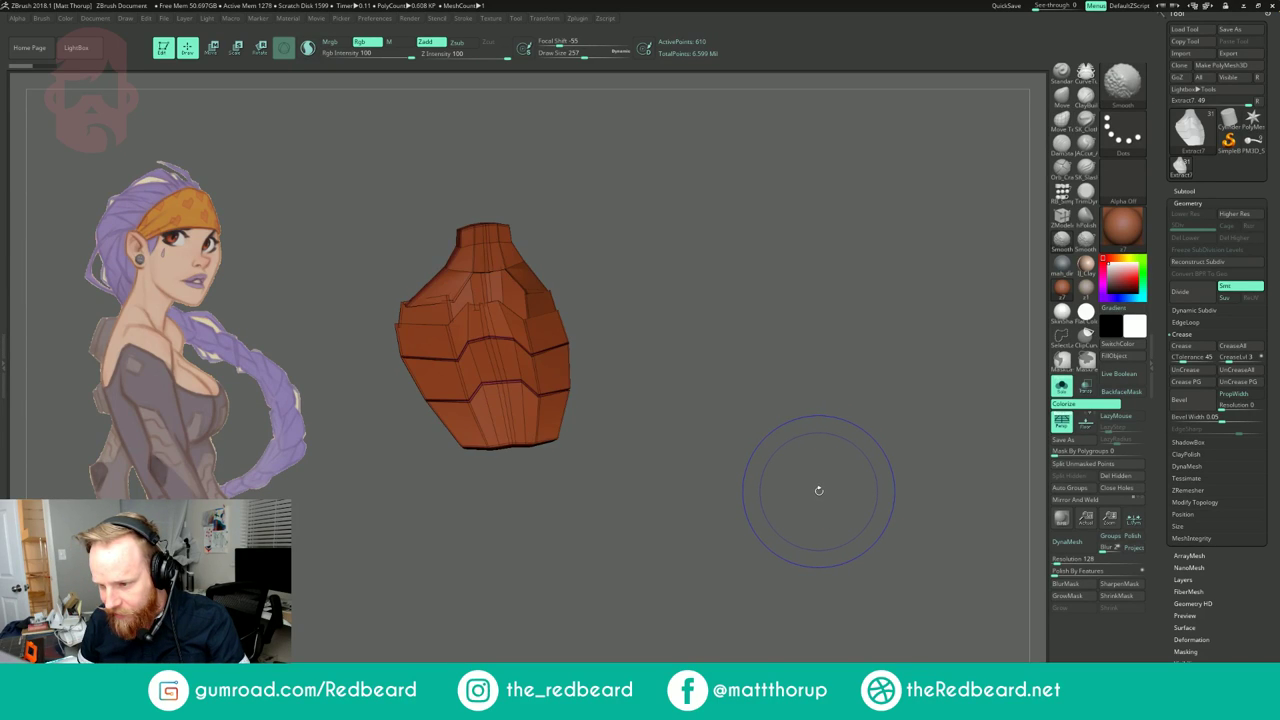
key("shift+f")
left_click_drag(815, 478, 728, 401, "alt")
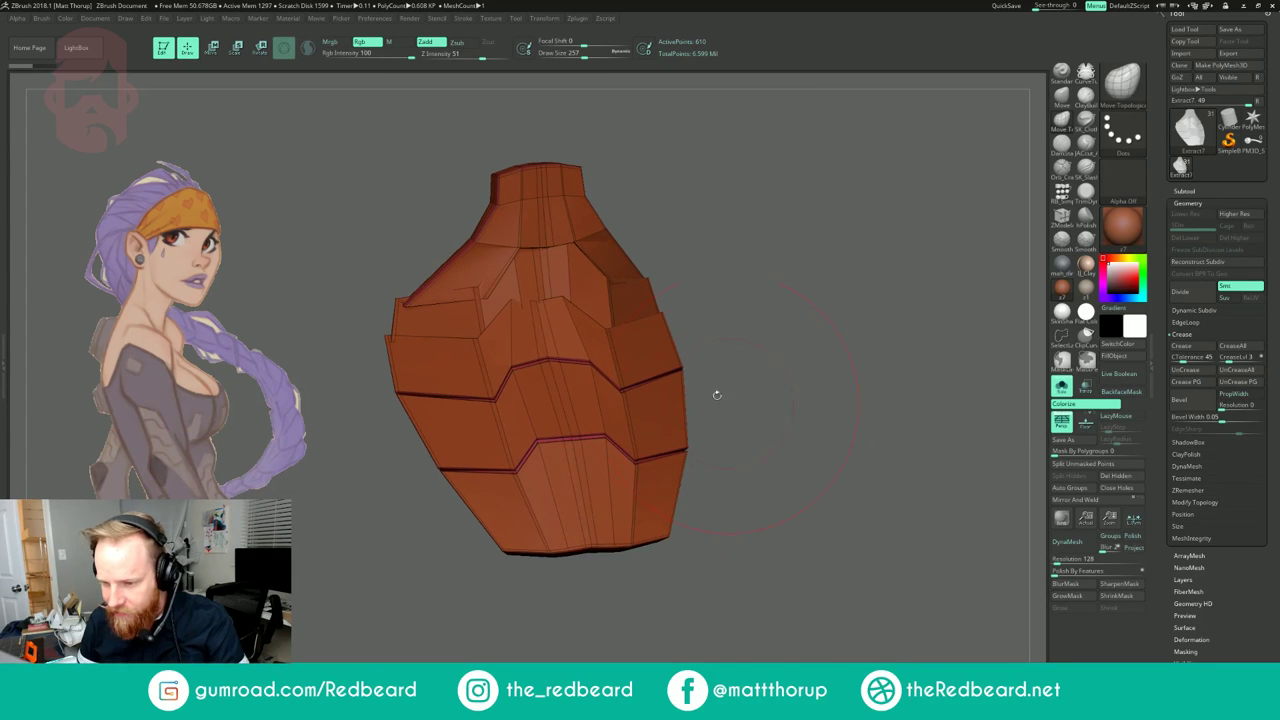
right_click_drag(473, 287, 550, 300)
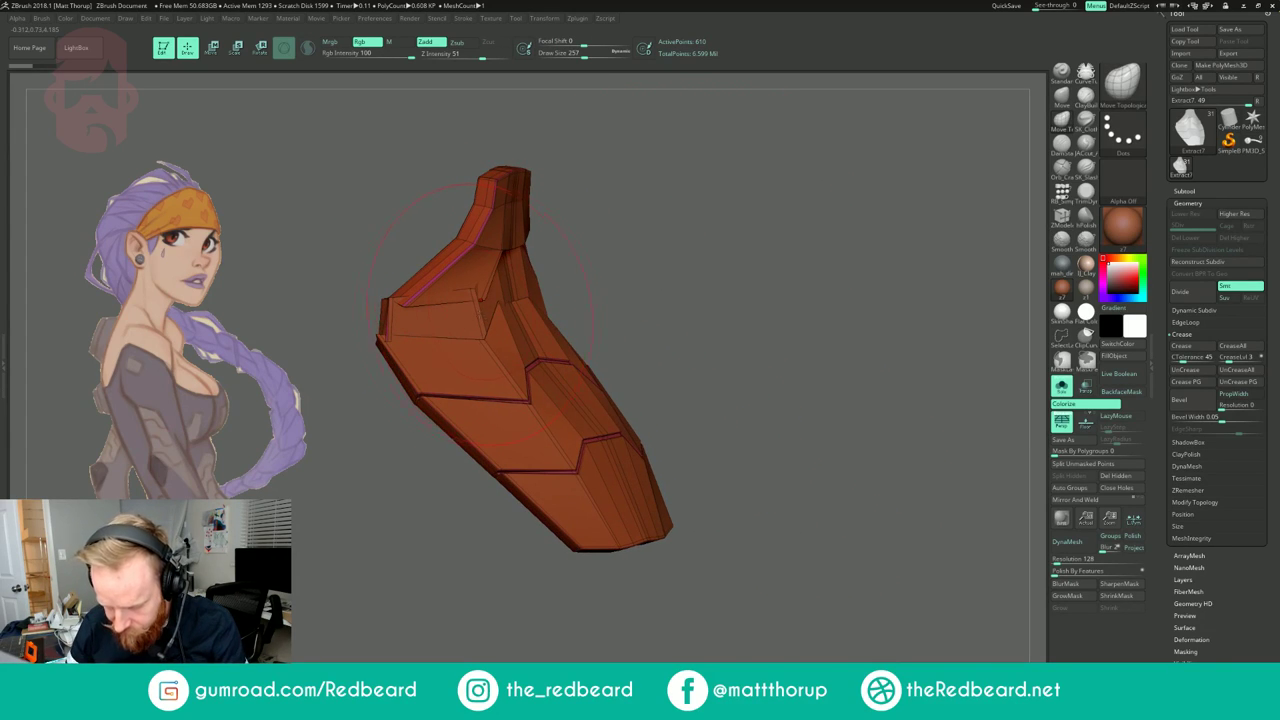
Step: Try to reshape the isolated abdominal armour's upper plates with Move Topological, then undo the strokes
key("b")
key("p")
key("i")
key("b")
key("m")
key("t")
key("s")
mouse_move(413, 308)
left_mouse_down()
mouse_move(392, 306)
mouse_move(407, 293)
mouse_move(475, 296)
mouse_move(473, 279)
mouse_move(545, 245)
mouse_move(612, 362)
left_mouse_up()
key("s")
key("ctrl+z")
key("ctrl+z")
key("ctrl+z")
mouse_move(792, 211)
left_mouse_down()
mouse_move(812, 217)
mouse_move(771, 220)
left_mouse_up()
key("ctrl+z")
key("ctrl+z")
key("ctrl+z")
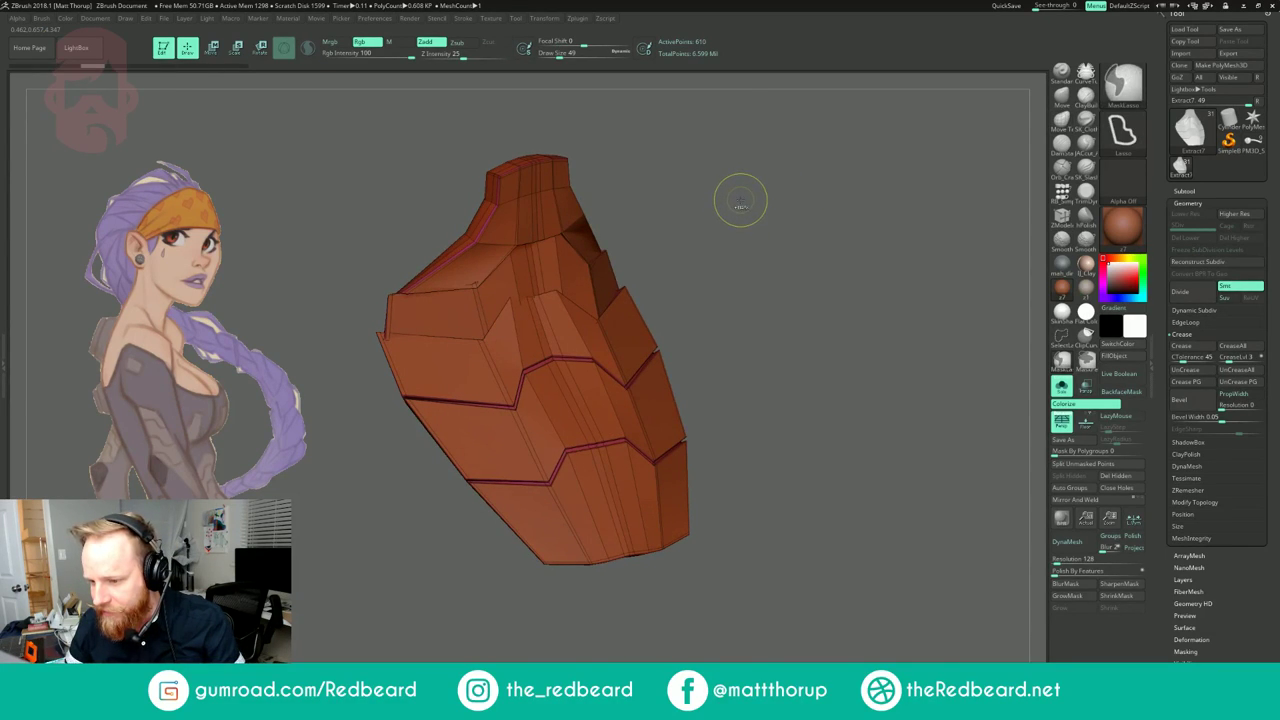
Step: Bring back the rest of the character around the abdominal armour and hide the polyframe
left_click_drag(738, 440, 699, 354, "alt")
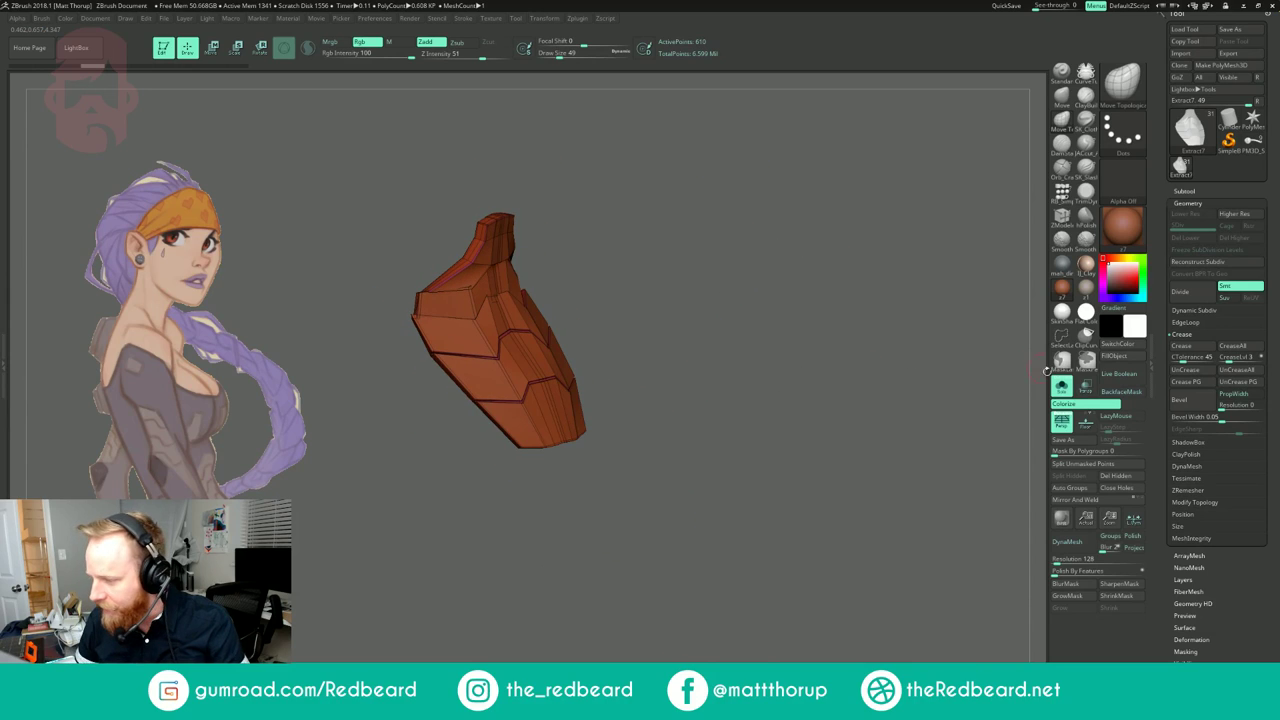
left_click(1061, 386)
left_click_drag(925, 454, 868, 464)
left_click_drag(806, 556, 820, 360, "alt")
key("shift+f")
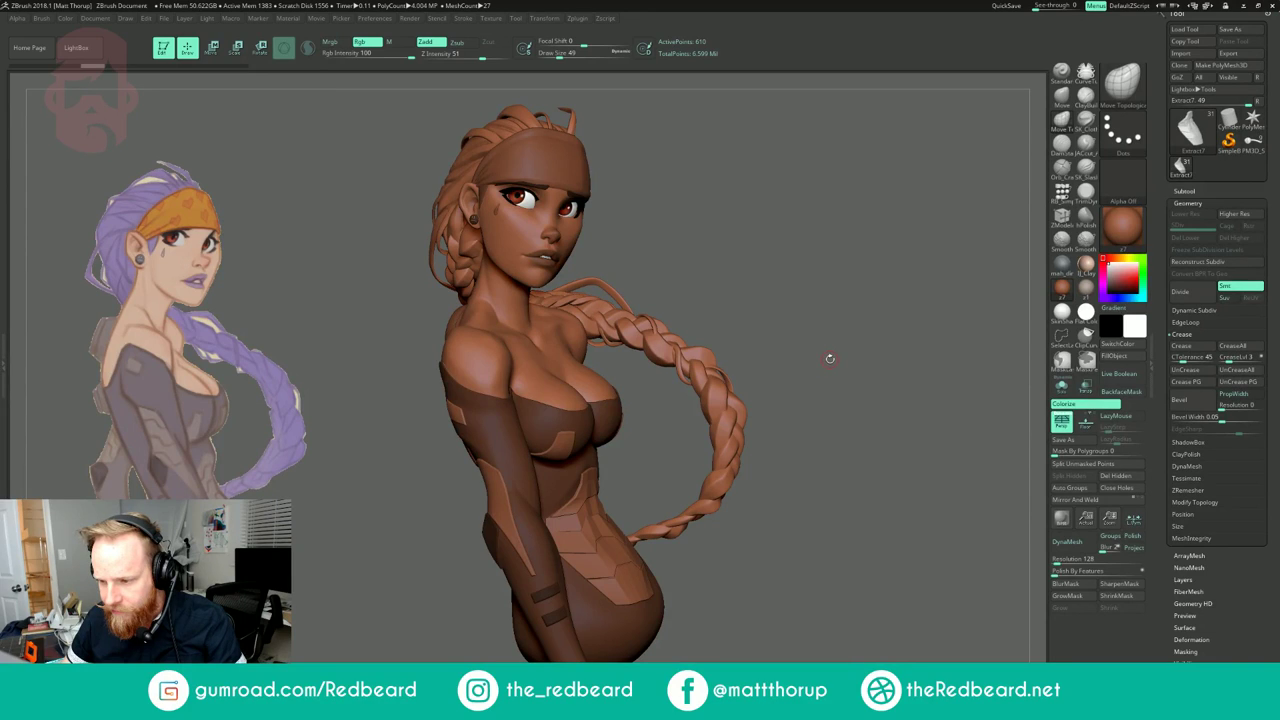
Step: Compare the whole figure with the concept art from several angles, with perspective off and on
left_click_drag(830, 358, 764, 376)
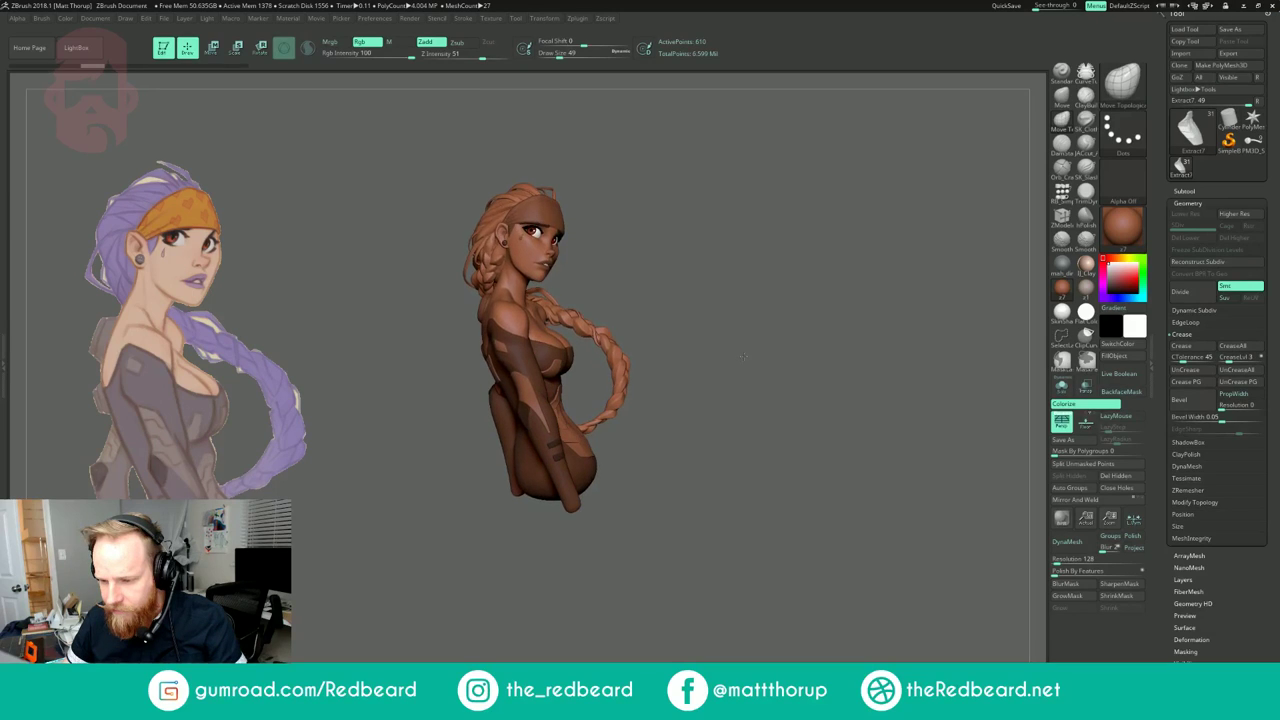
mouse_move(745, 357)
left_mouse_down("alt")
mouse_move(790, 394)
mouse_move(759, 370)
mouse_move(797, 353)
left_mouse_up("alt")
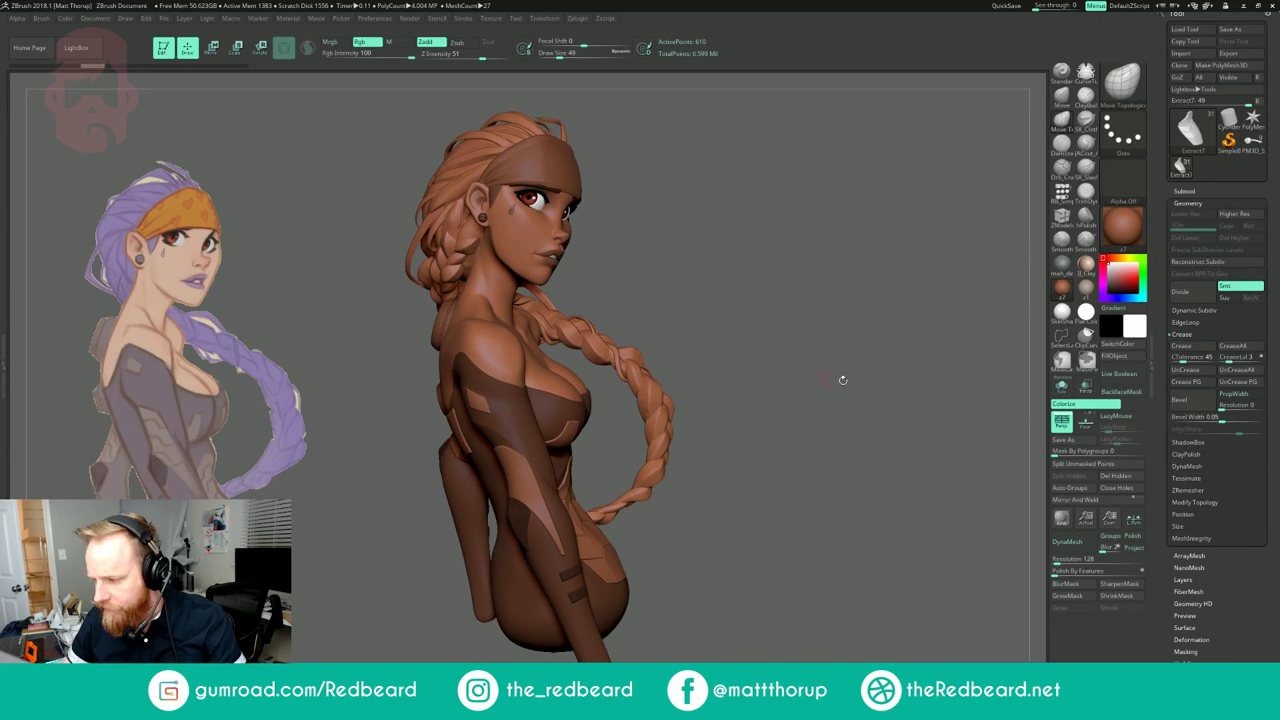
left_click(1058, 420)
mouse_move(841, 398)
left_mouse_down()
mouse_move(692, 413)
mouse_move(773, 362)
mouse_move(815, 358)
left_mouse_up()
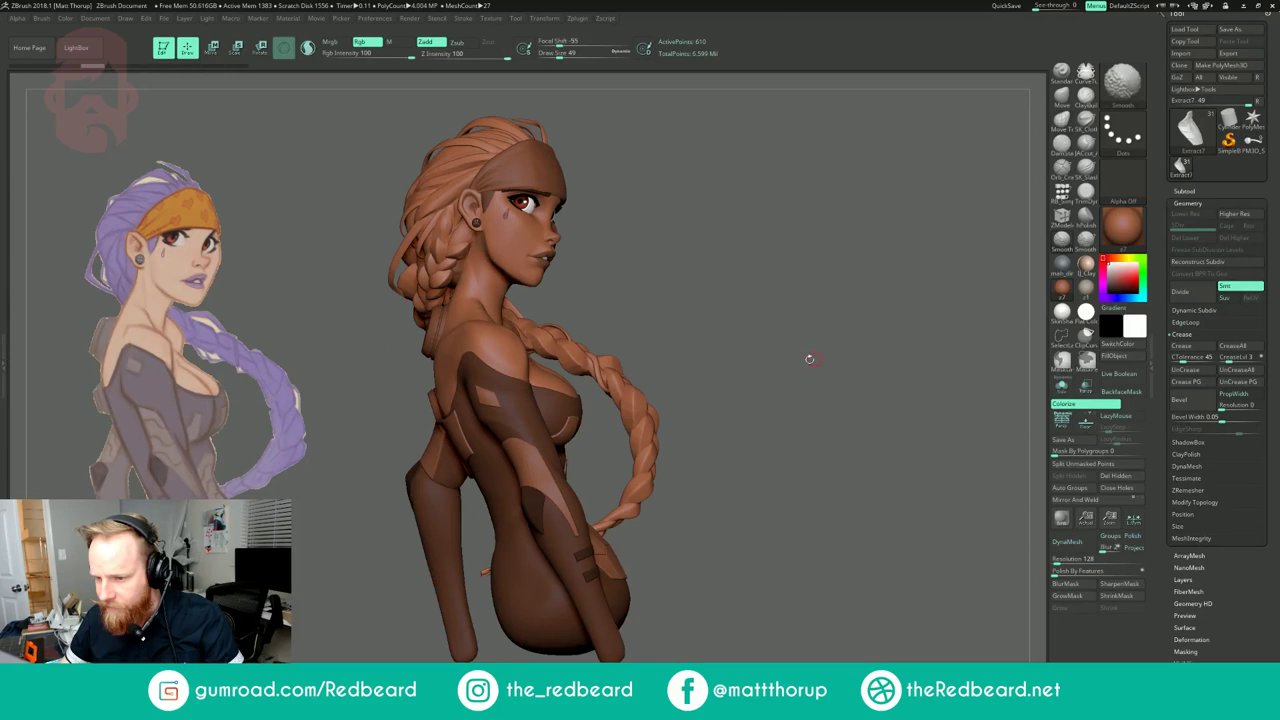
left_click_drag(871, 551, 856, 573)
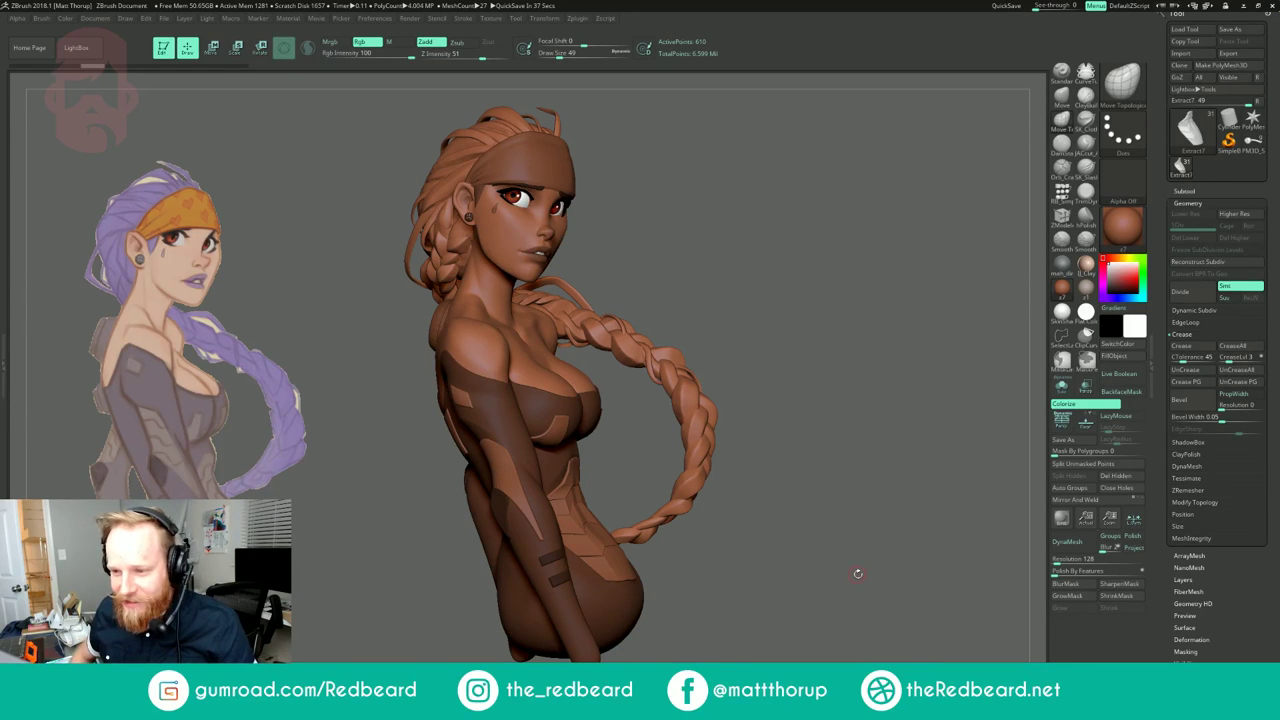
left_click_drag(958, 404, 909, 428)
left_click(1062, 421)
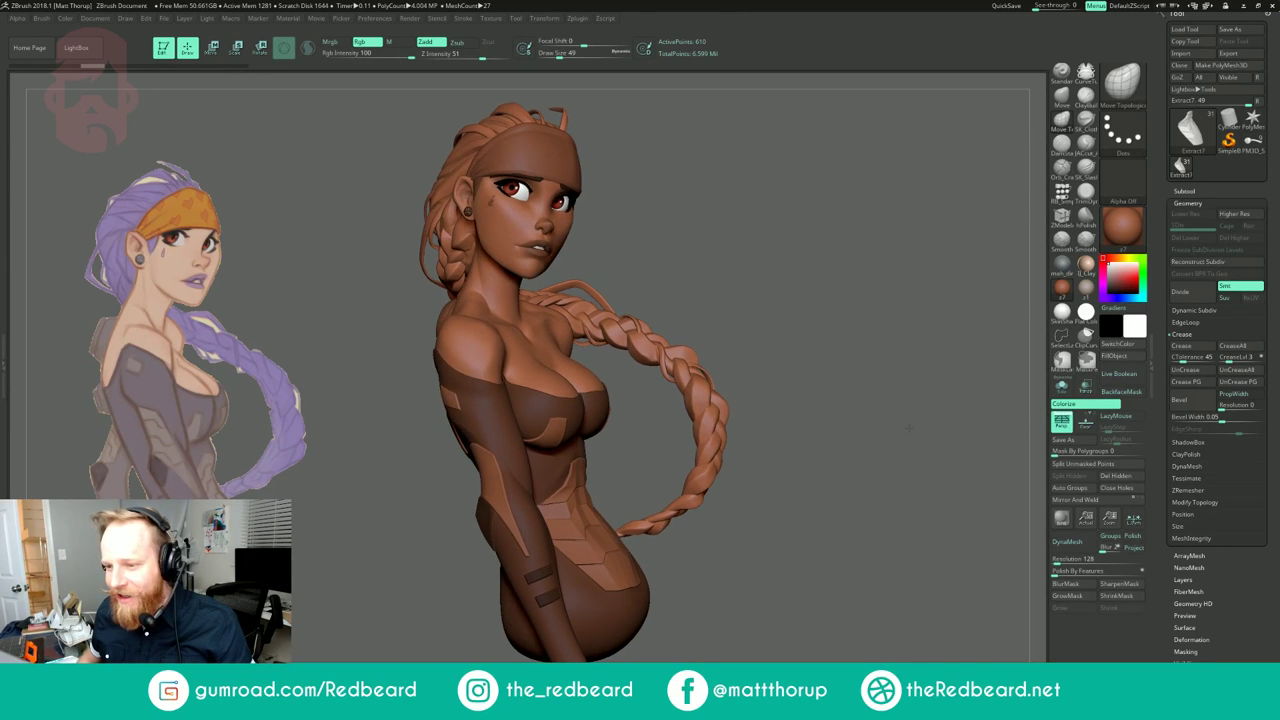